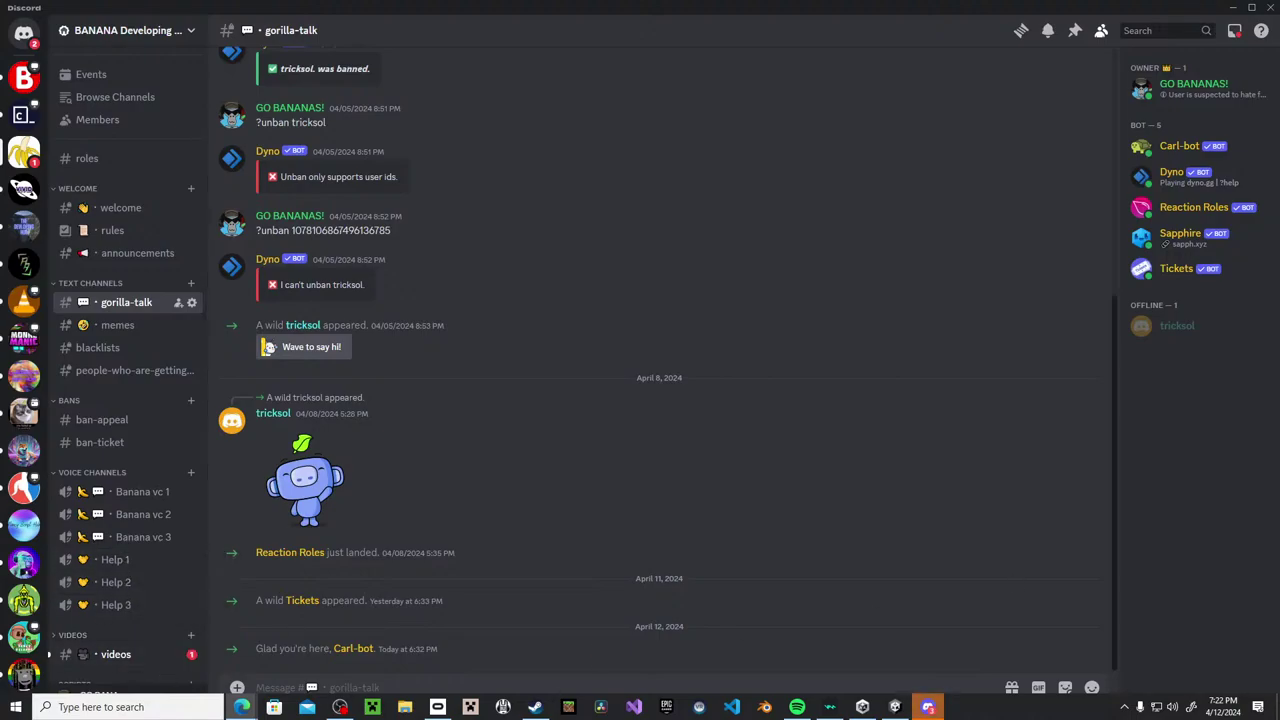
Check the Discord server's videos and roles channels and save the Dyno reaction role settings in the browser.
left_click(115, 655)
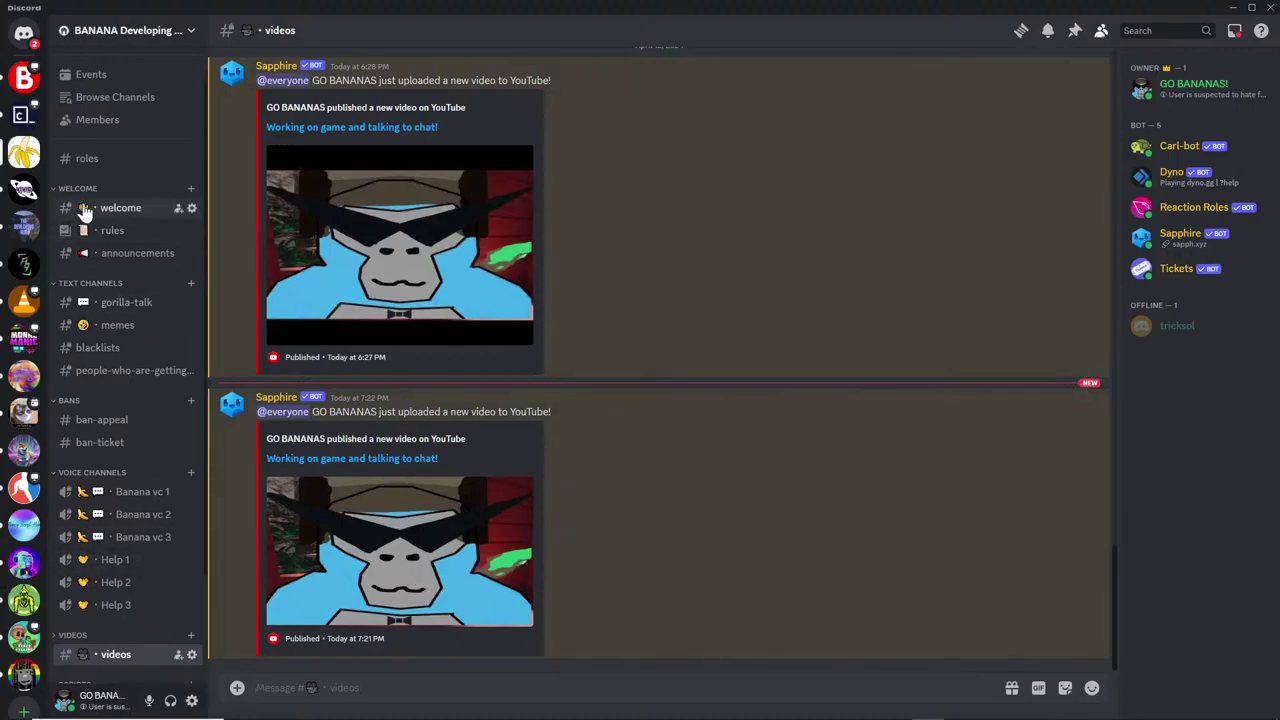
left_click(140, 162)
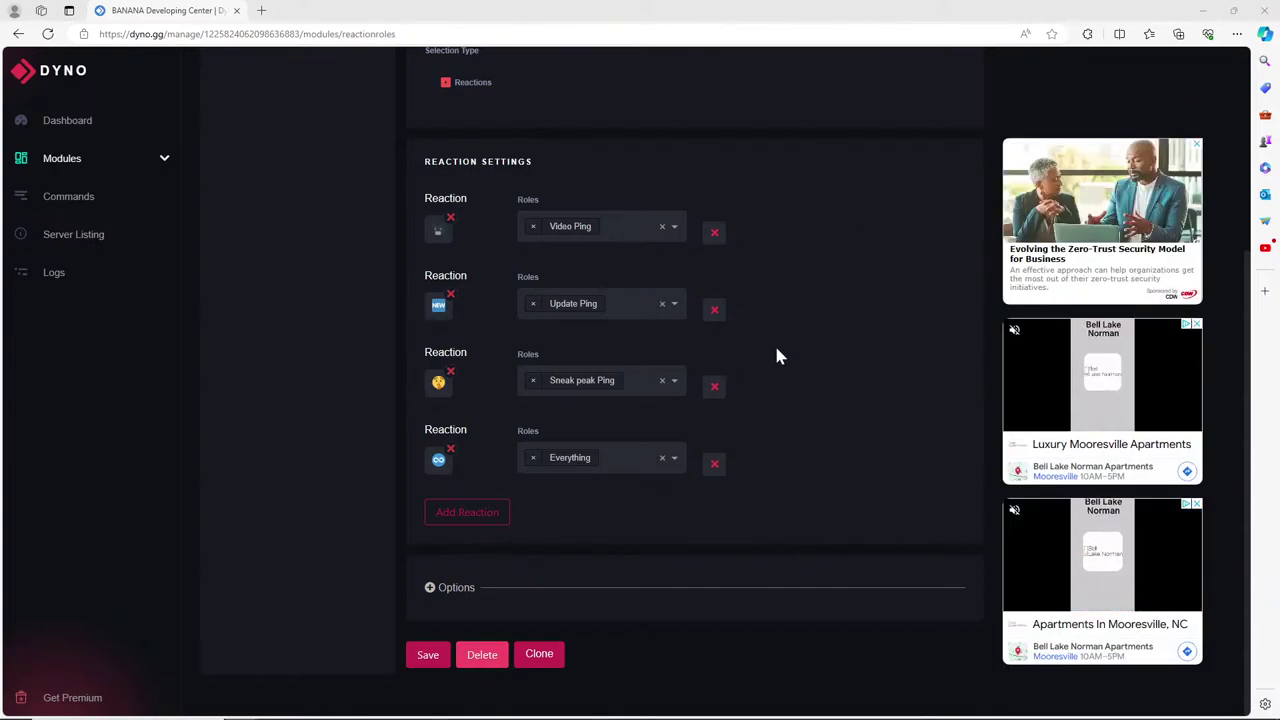
left_click(432, 655)
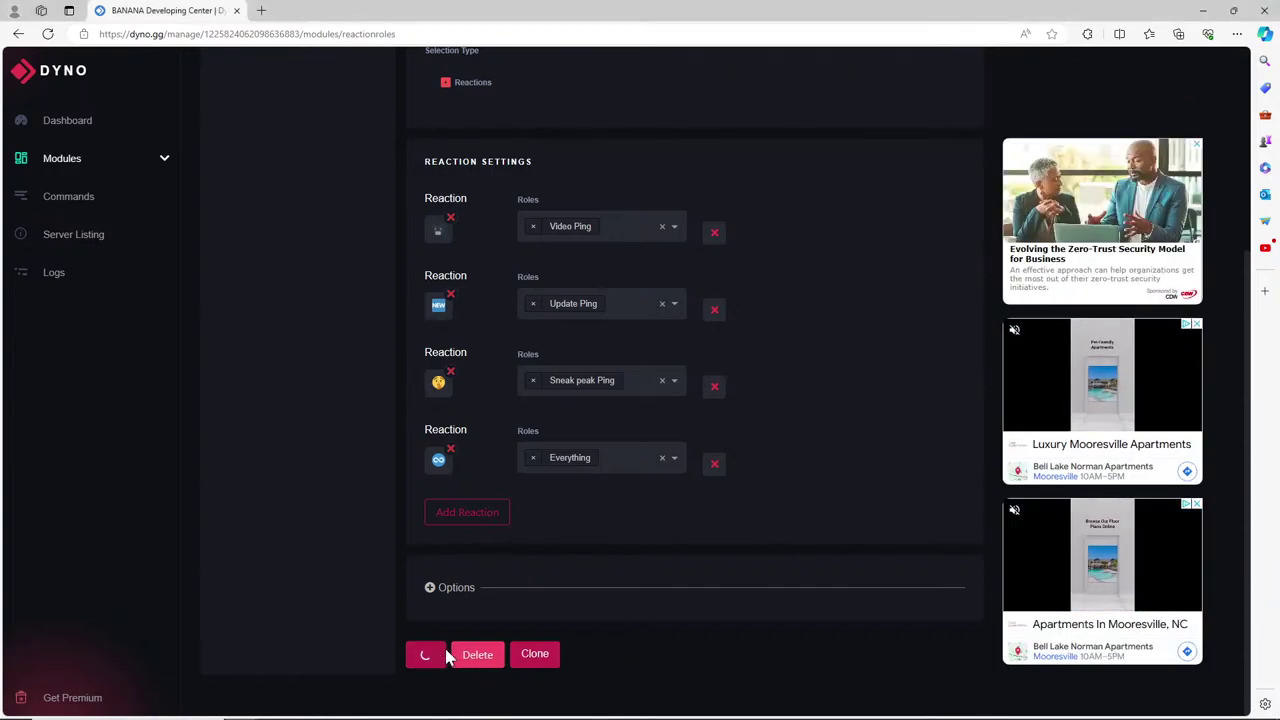
left_click(1204, 10)
left_click(1207, 9)
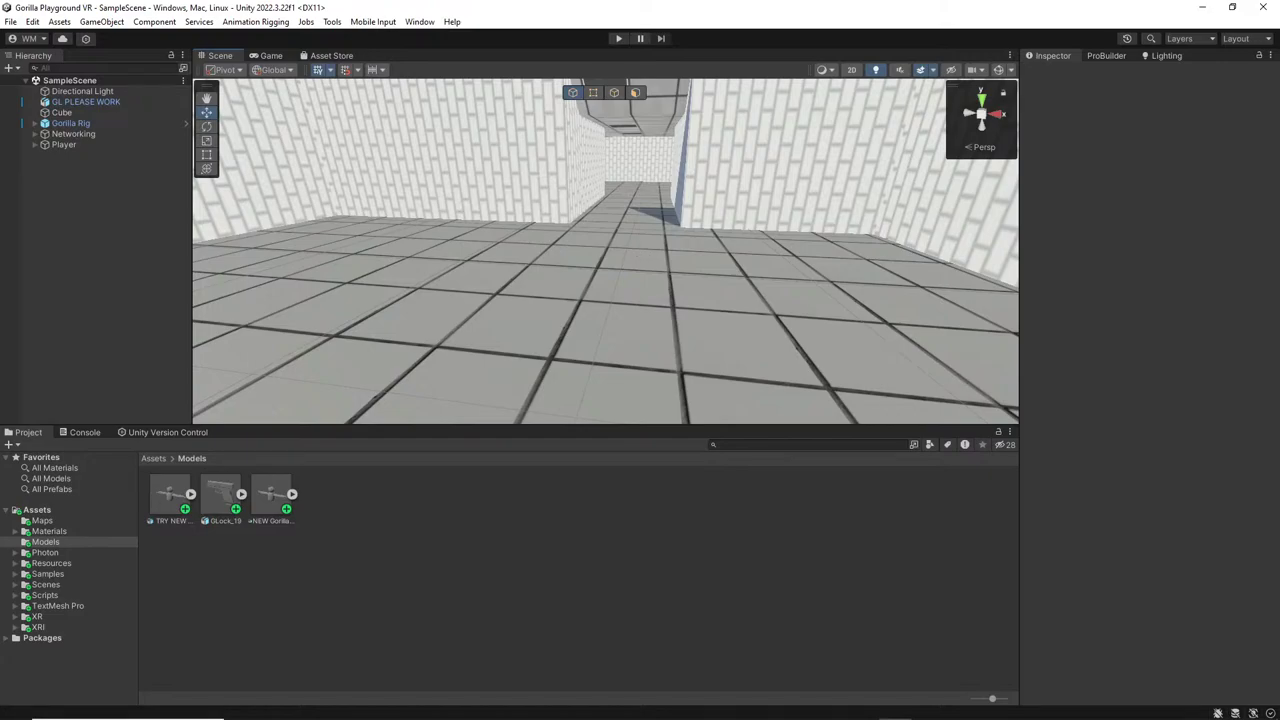
Delete the NEW Gorilla Labs Model RIGGED object from the Gorilla Rig's Main Camera in the Unity scene.
right_click_drag(560, 300, 505, 325)
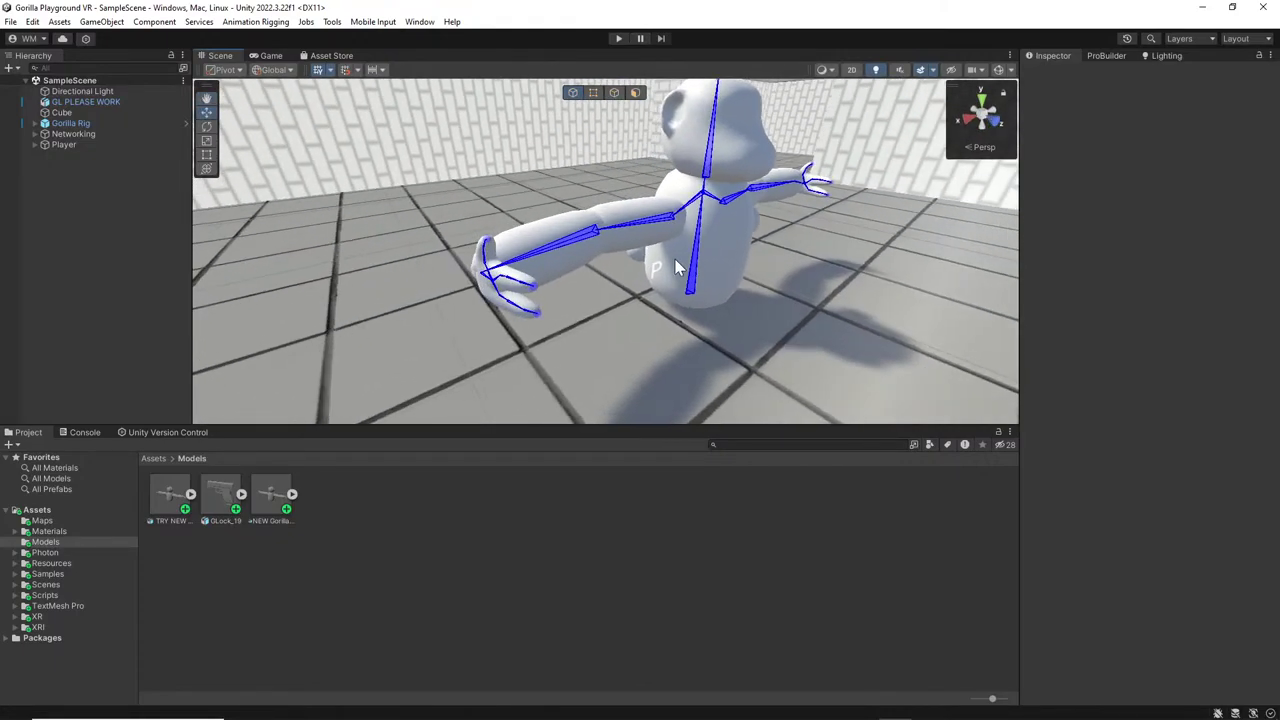
left_click(600, 235)
left_click(80, 91)
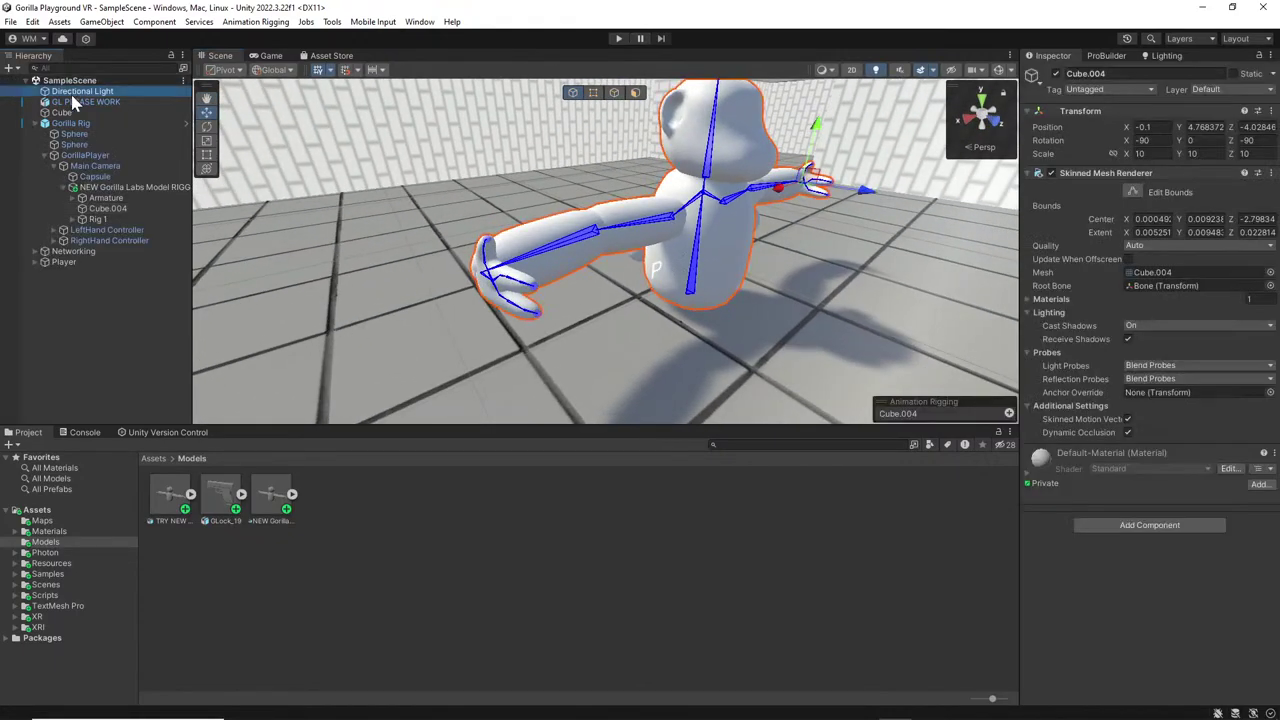
left_click(78, 102)
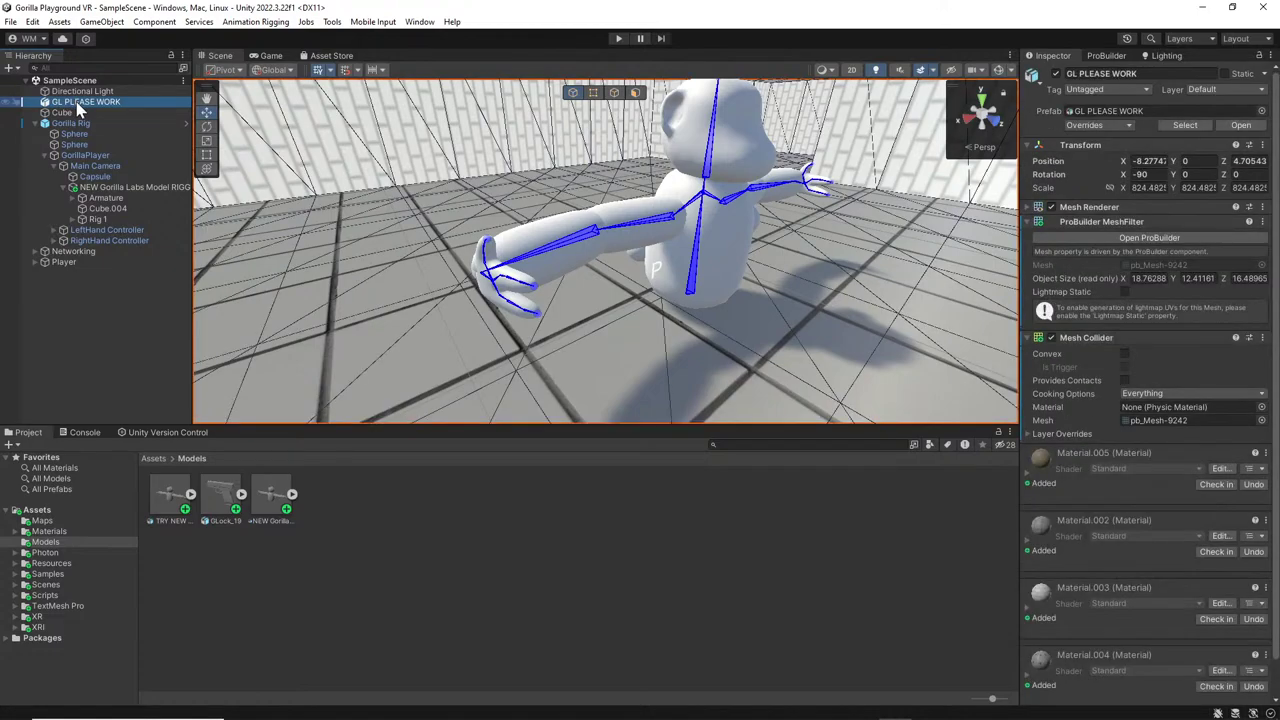
left_click(100, 187)
right_click(124, 188)
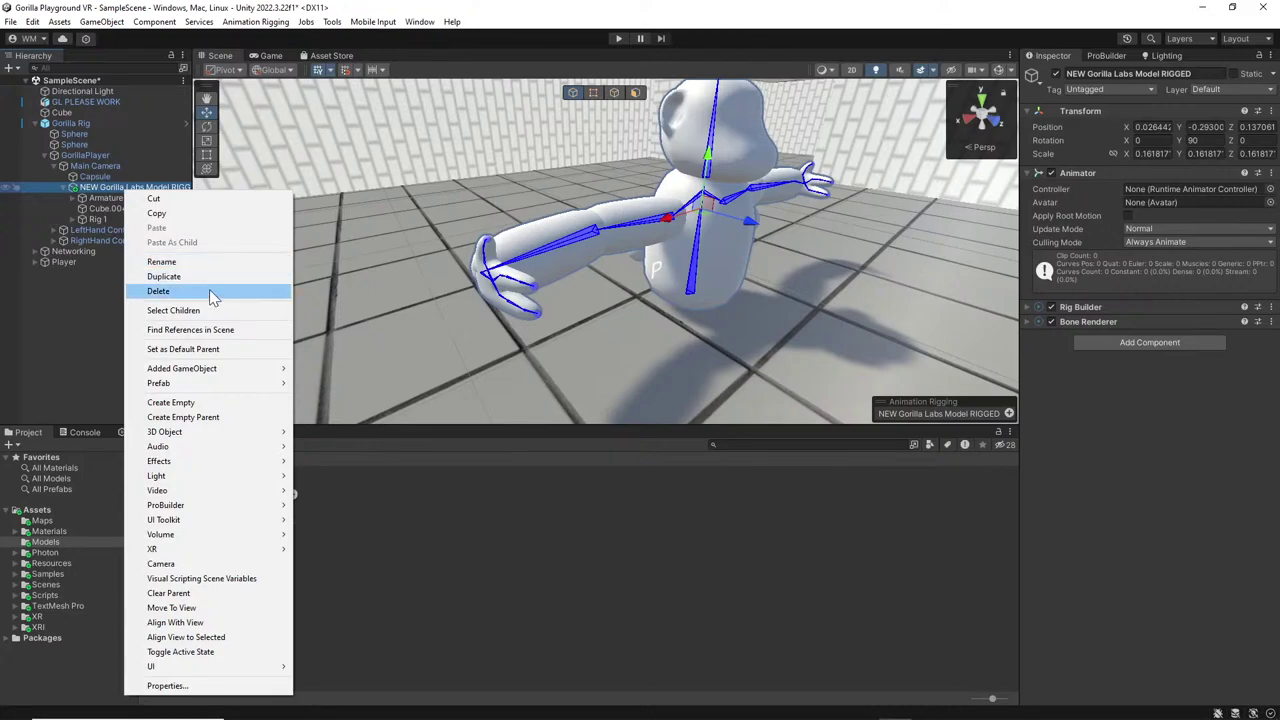
left_click(212, 292)
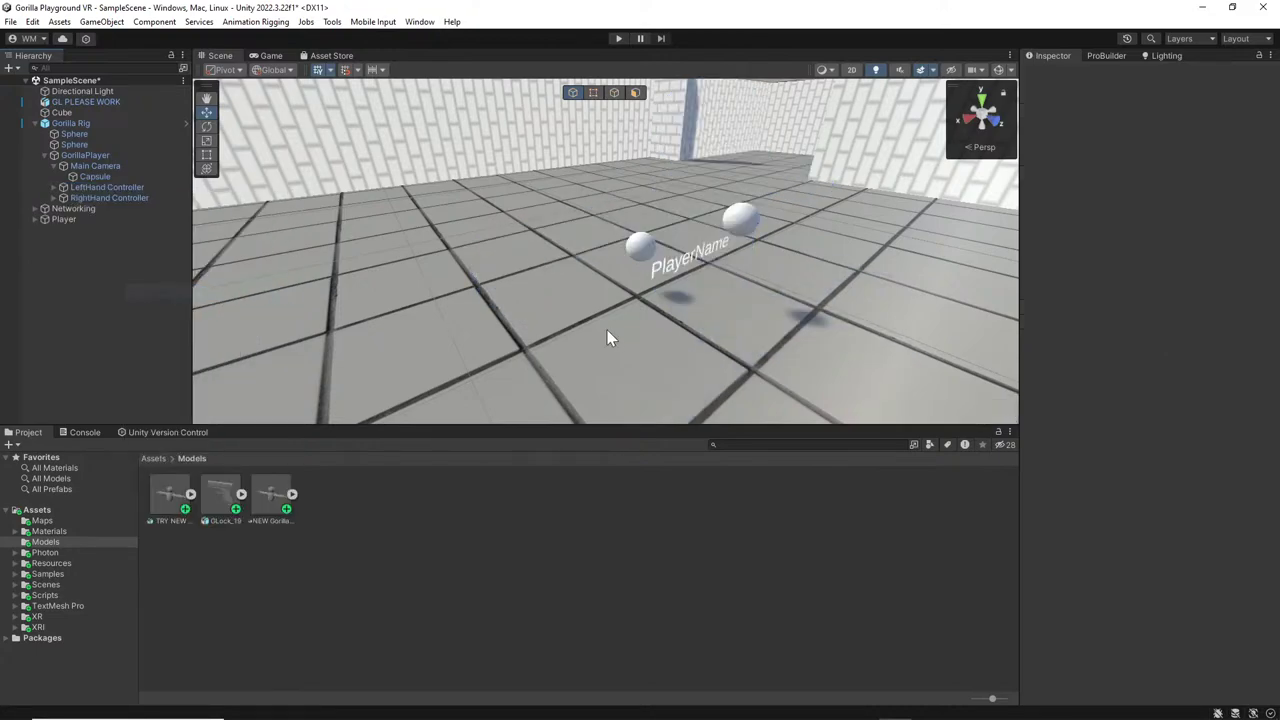
Delete the Player object, including its PlayerName text, head, body and hands, from SampleScene.
left_click(677, 264)
left_click(677, 264)
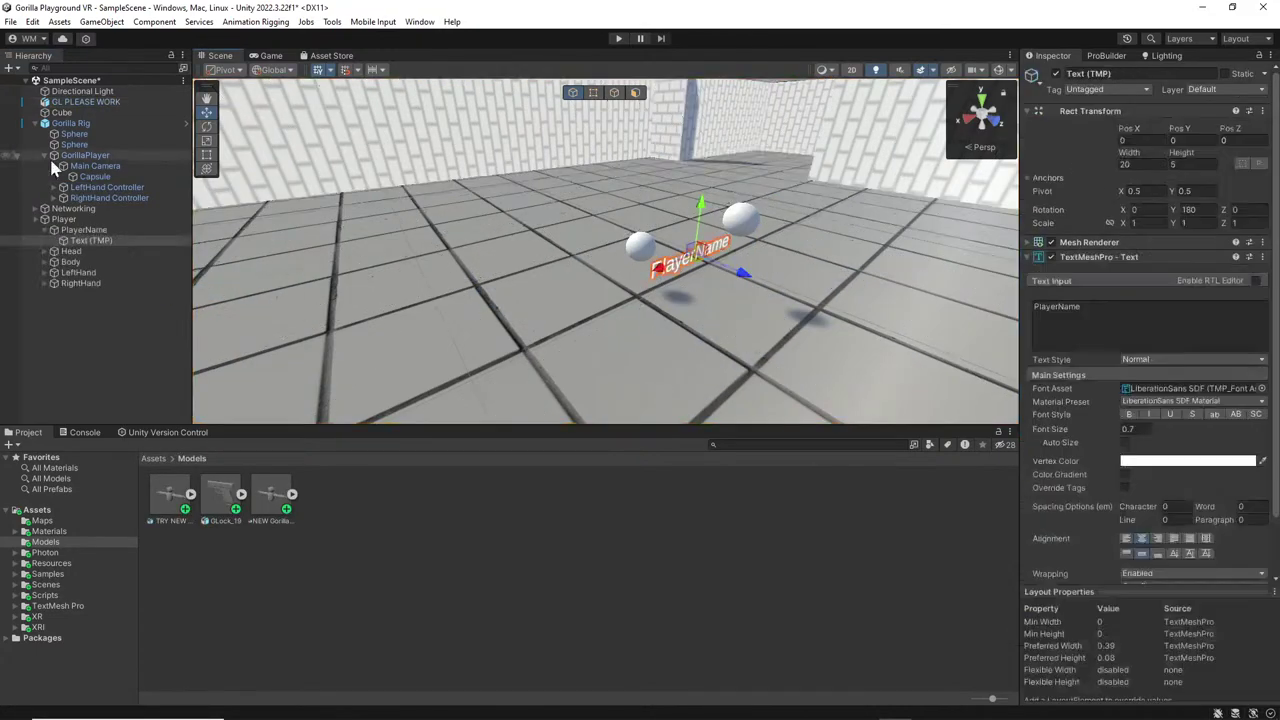
left_click(94, 208)
right_click(93, 220)
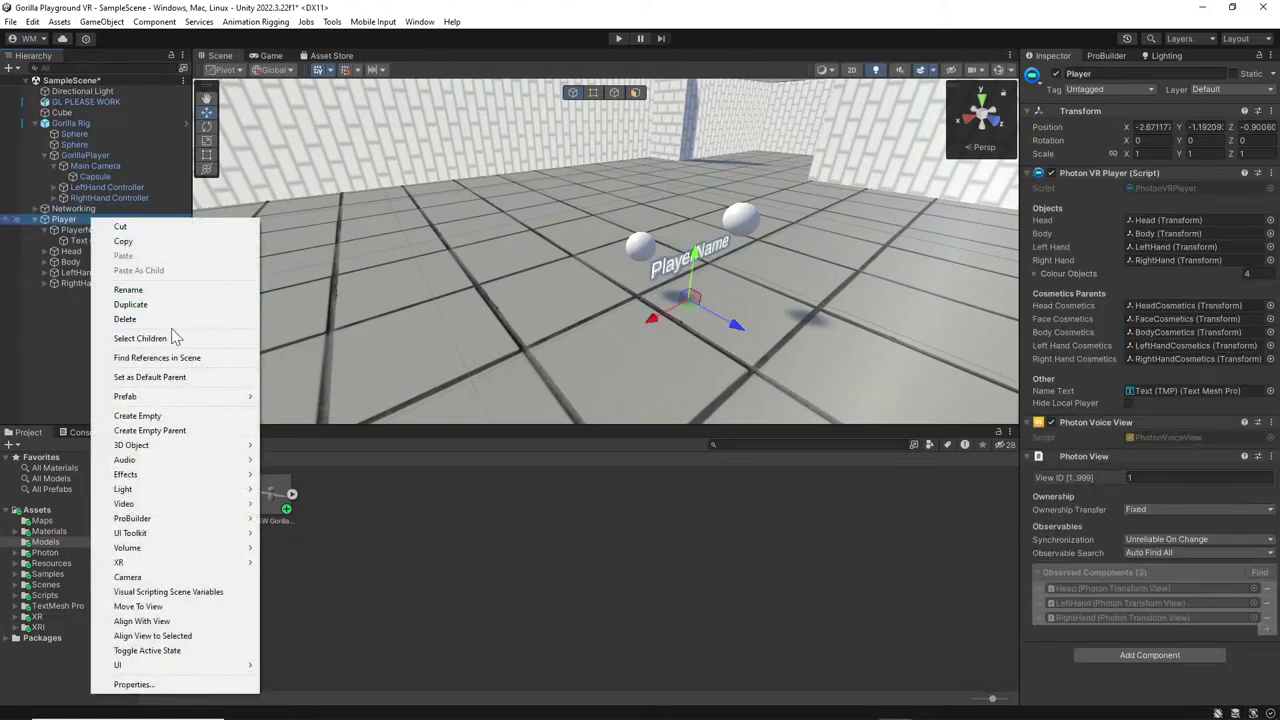
left_click(171, 320)
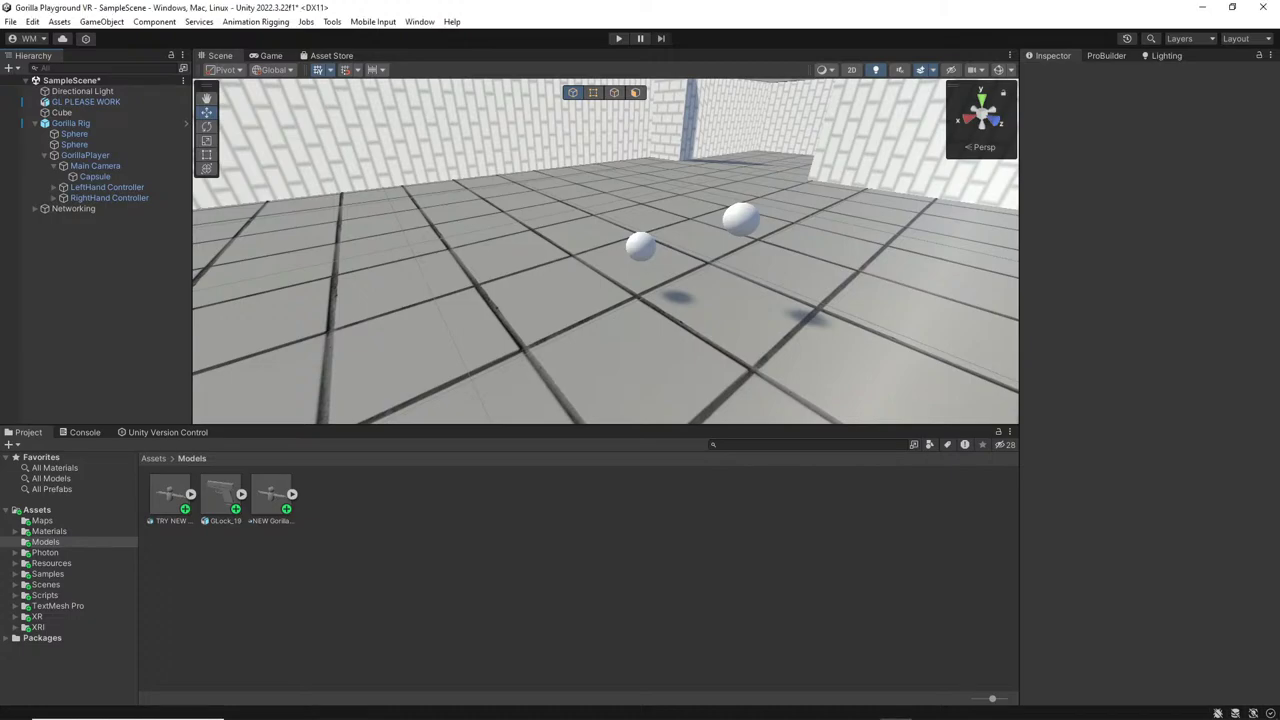
Open the project's Scripts folder inside Assets.
right_click_drag(586, 323, 598, 305)
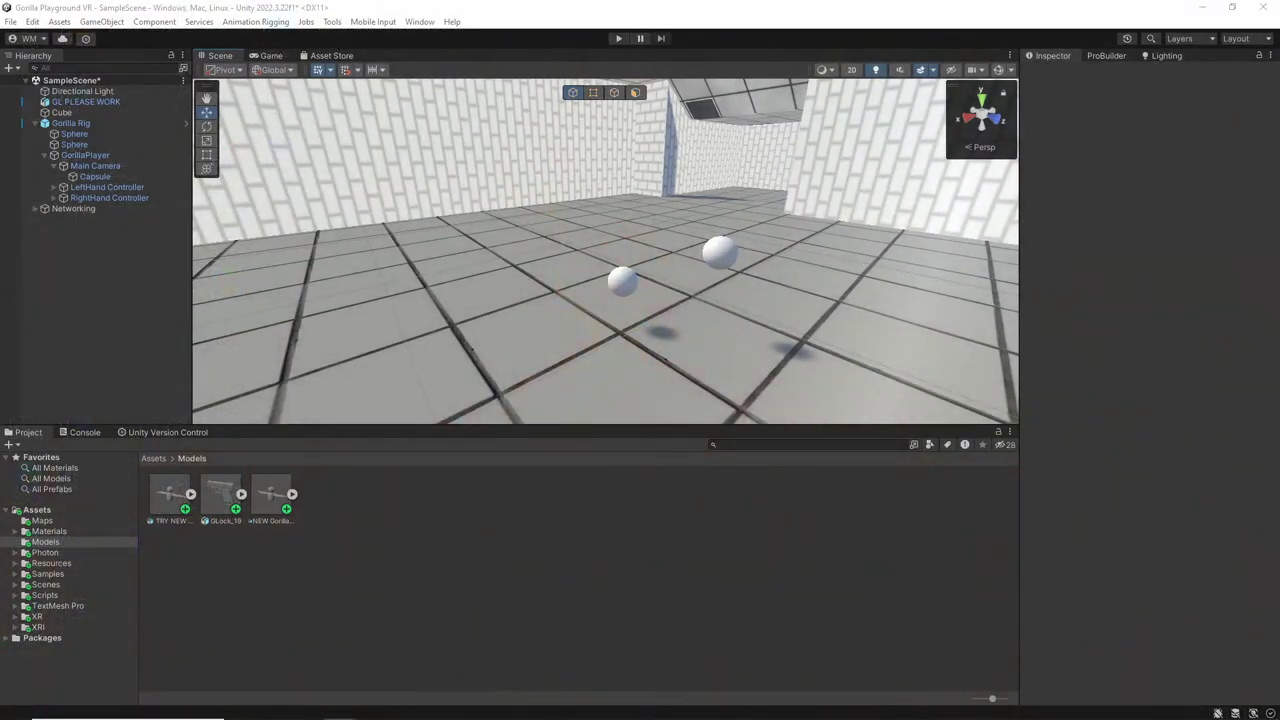
left_click(152, 458)
left_click_drag(724, 362, 745, 325, "alt")
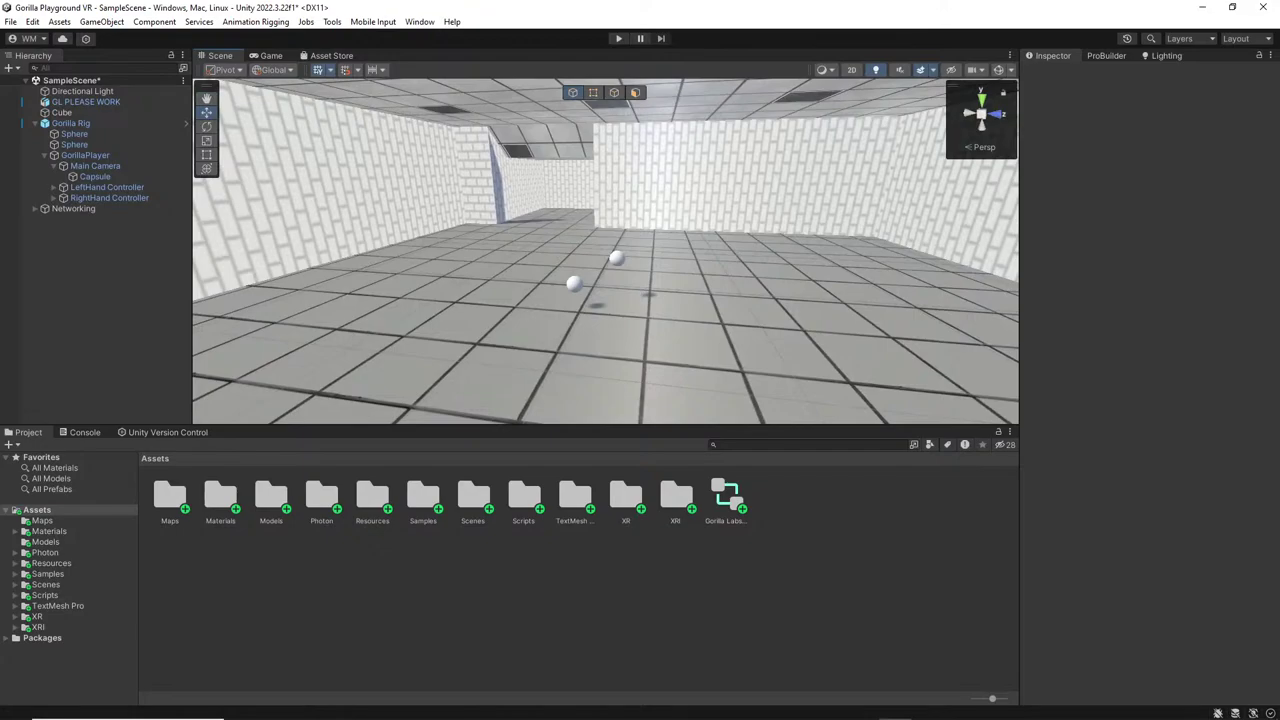
left_click_drag(770, 315, 660, 350, "alt")
double_click(522, 497)
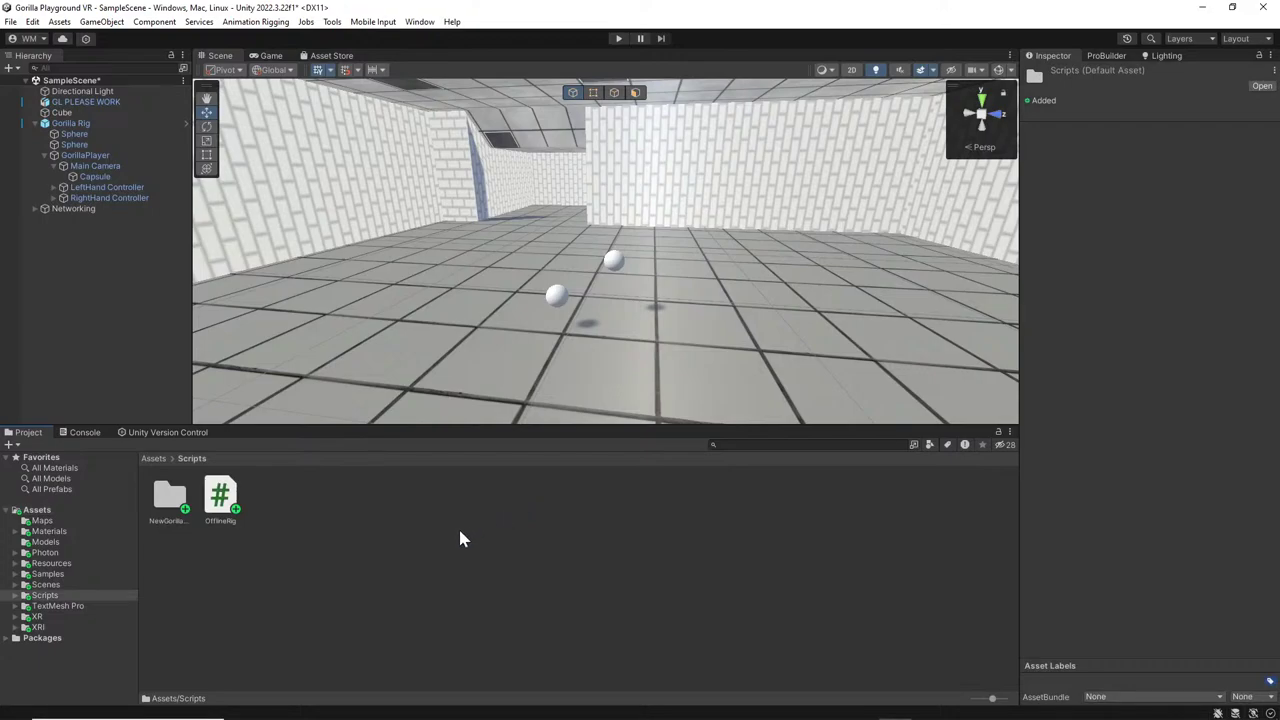
right_click(461, 538)
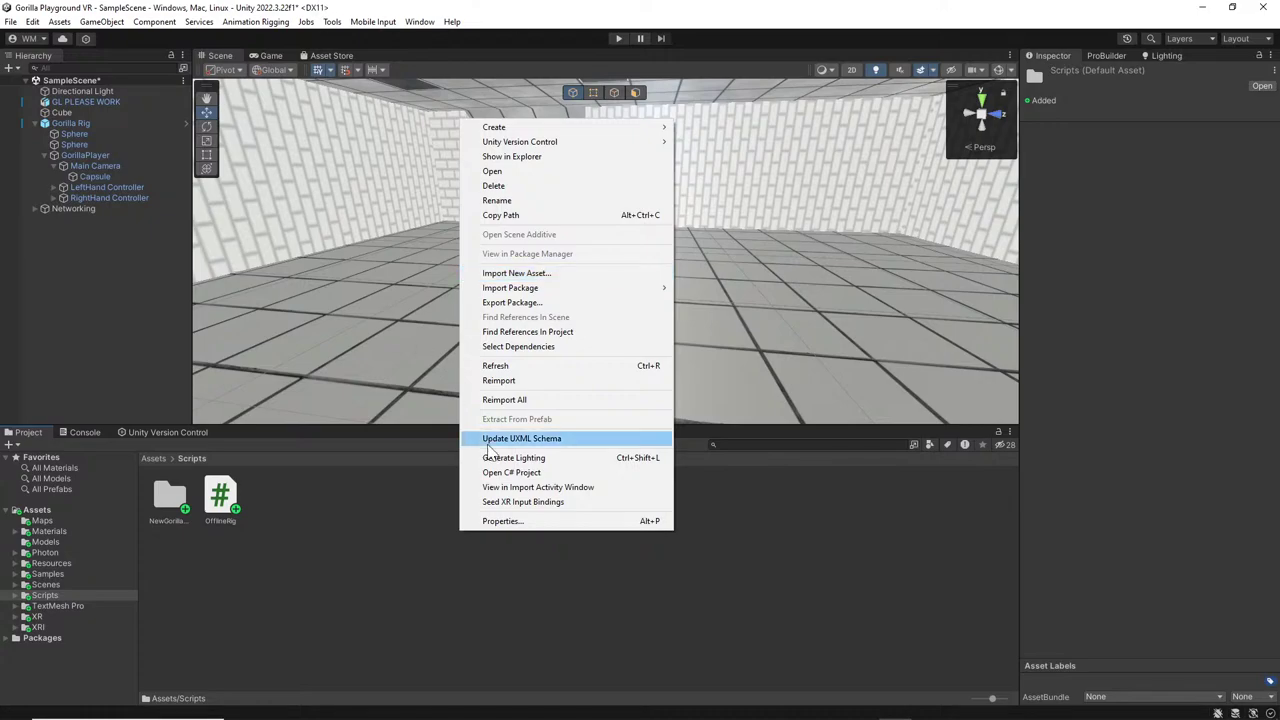
left_click(836, 598)
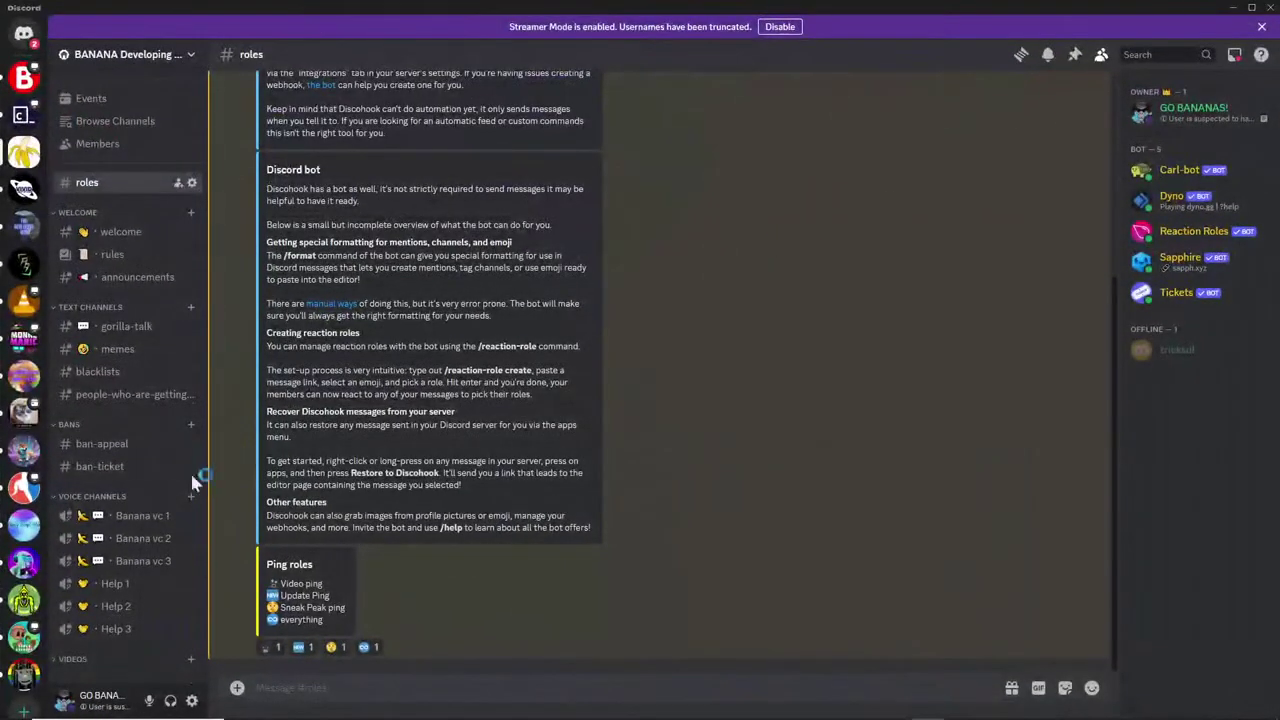
In Discord, disable Streamer Mode and create a text channel named offline-player-rig in the Scripts category.
left_click(781, 30)
scroll(117, 560, "down", 3)
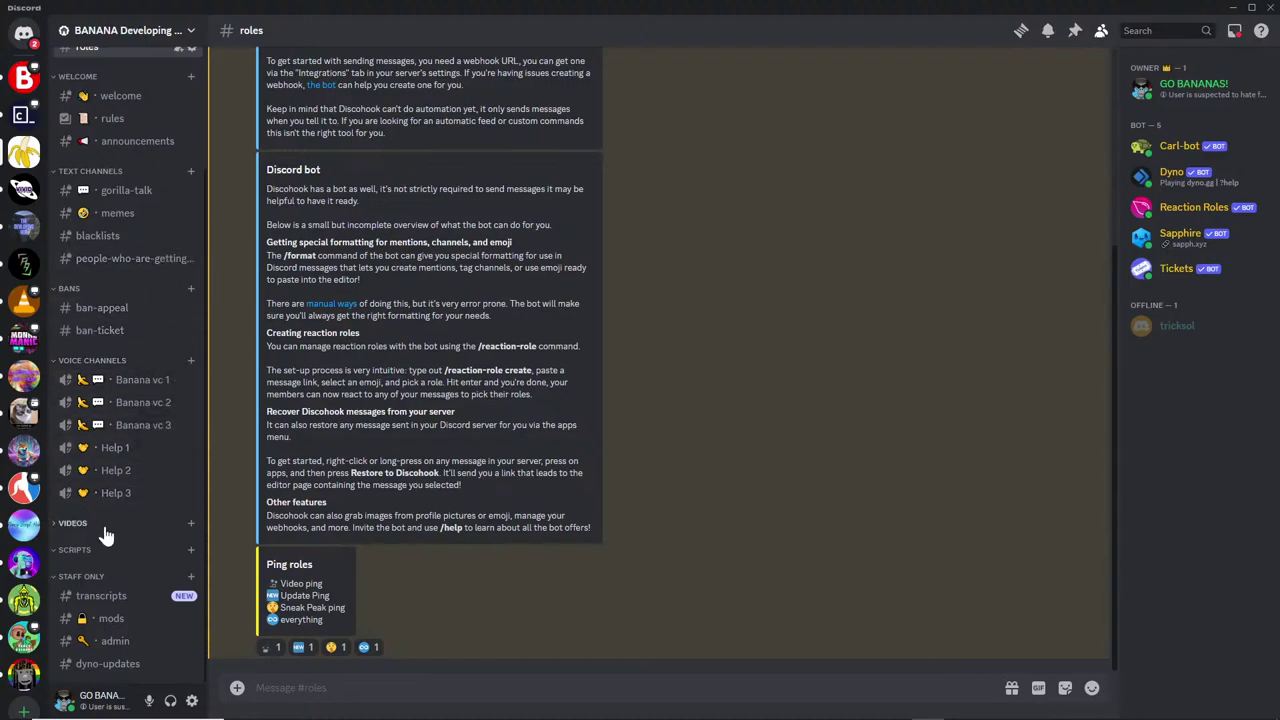
left_click(191, 550)
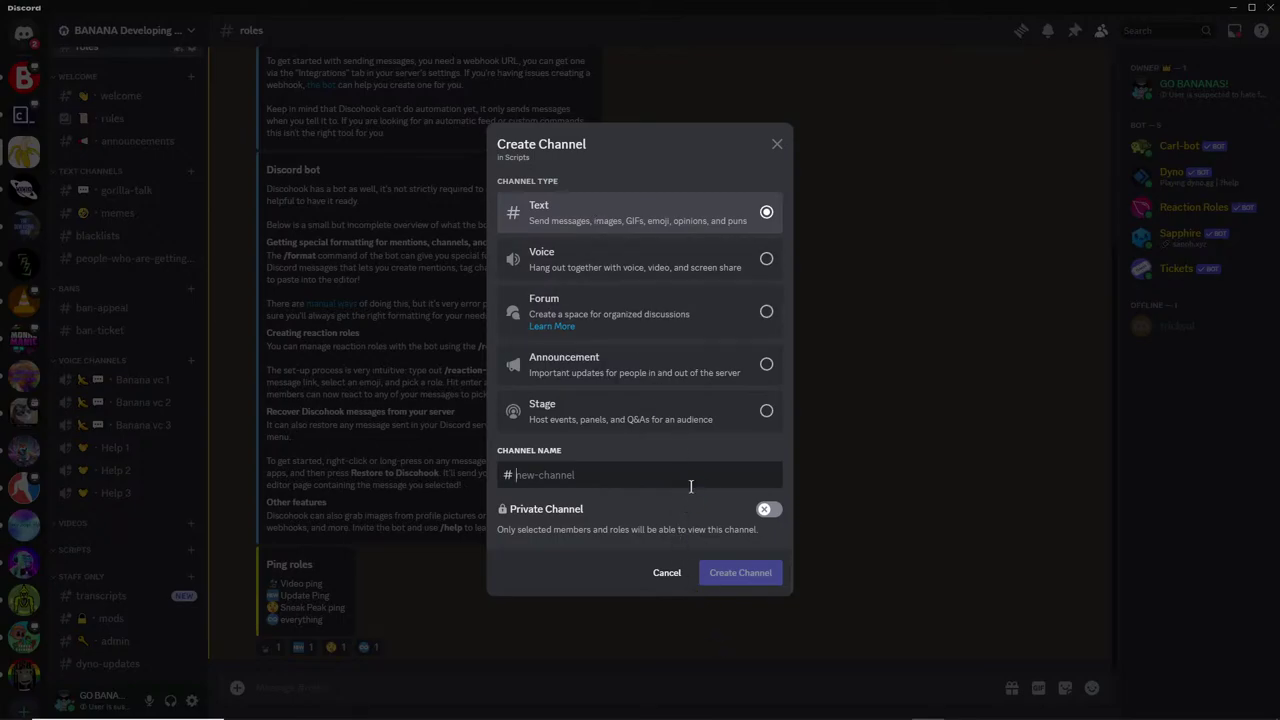
type("offline-player-rig")
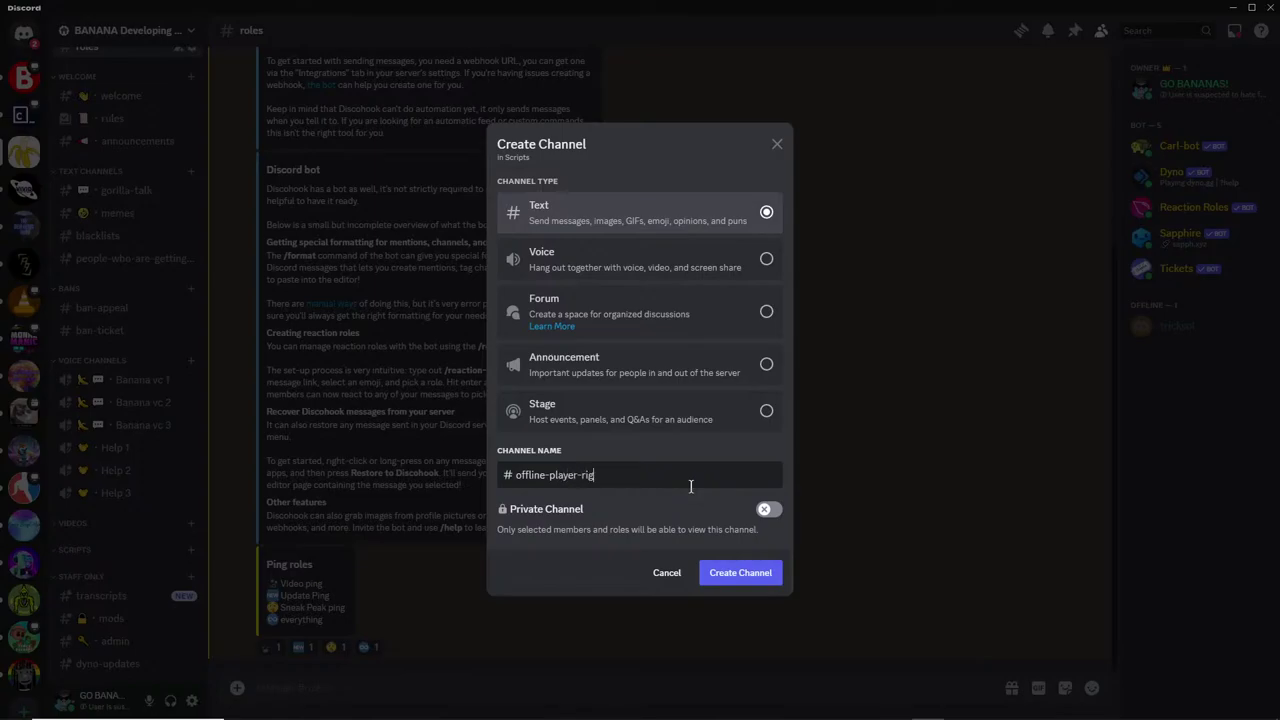
key("Return")
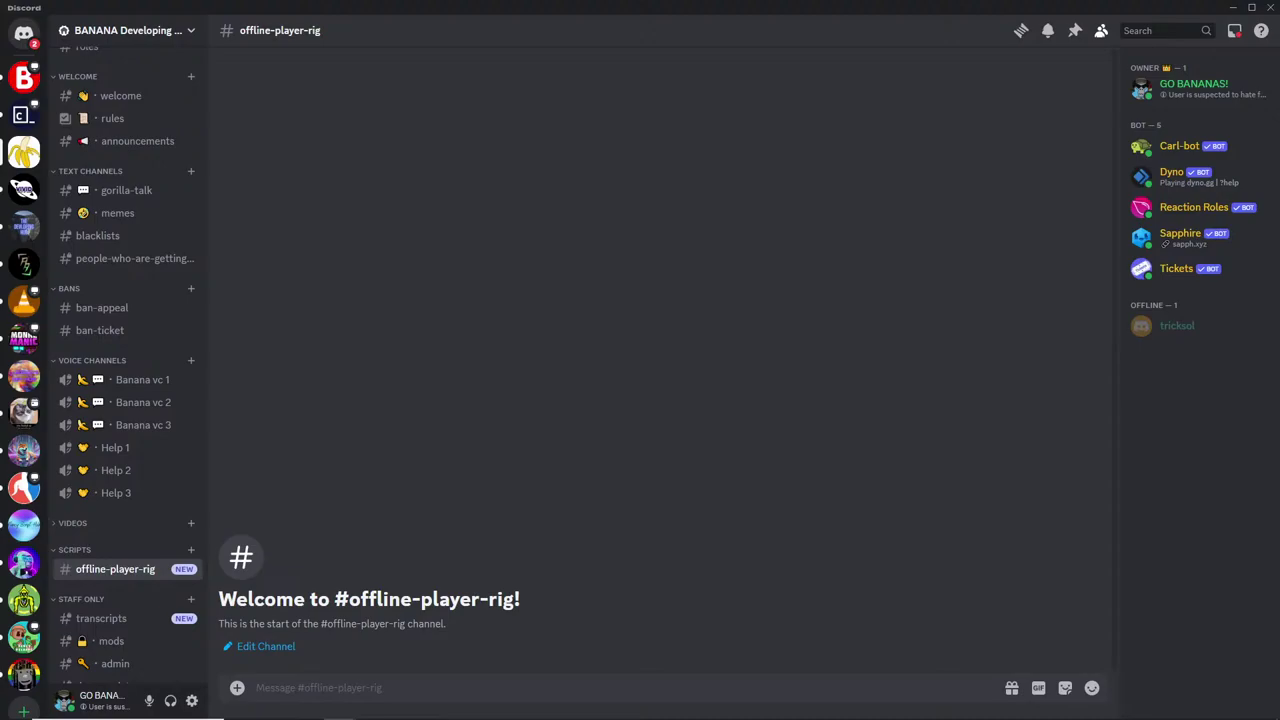
Post the OfflineRig.cs script file in the offline-player-rig channel.
mouse_move(300, 716)
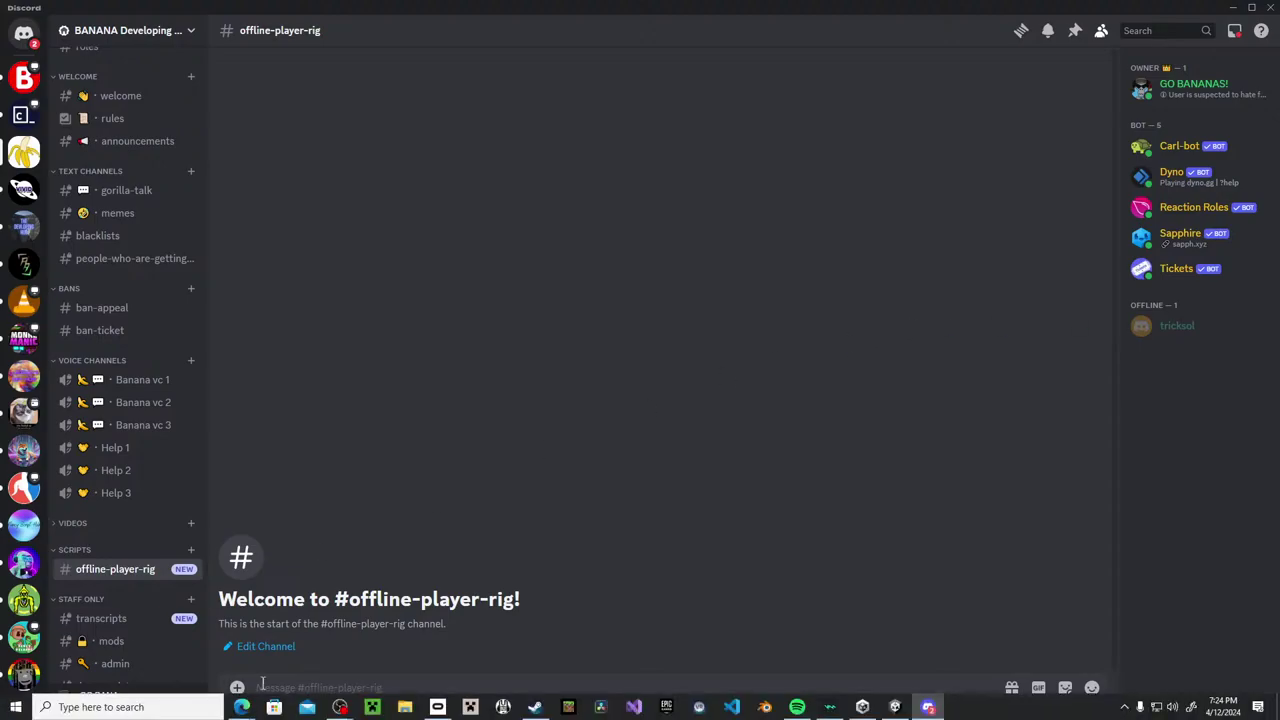
left_click(238, 687)
left_click(278, 556)
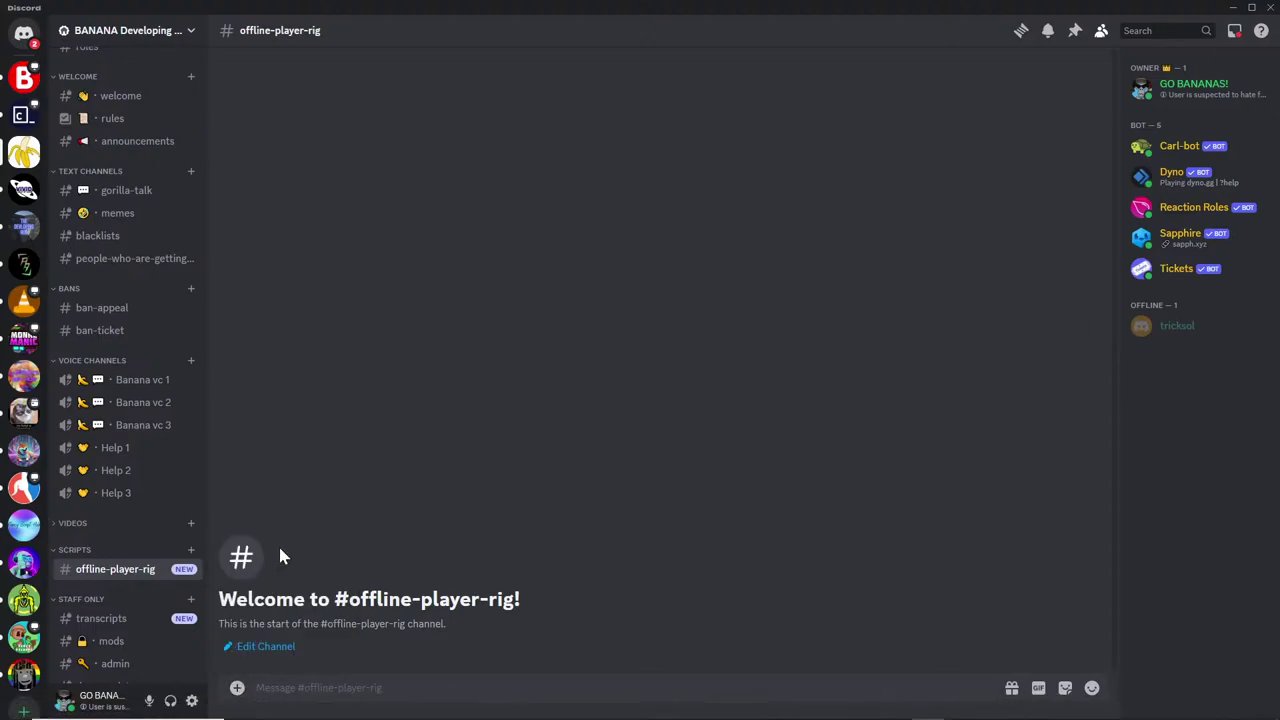
left_click_drag(316, 17, 918, 17)
key("Escape")
key("ctrl+v")
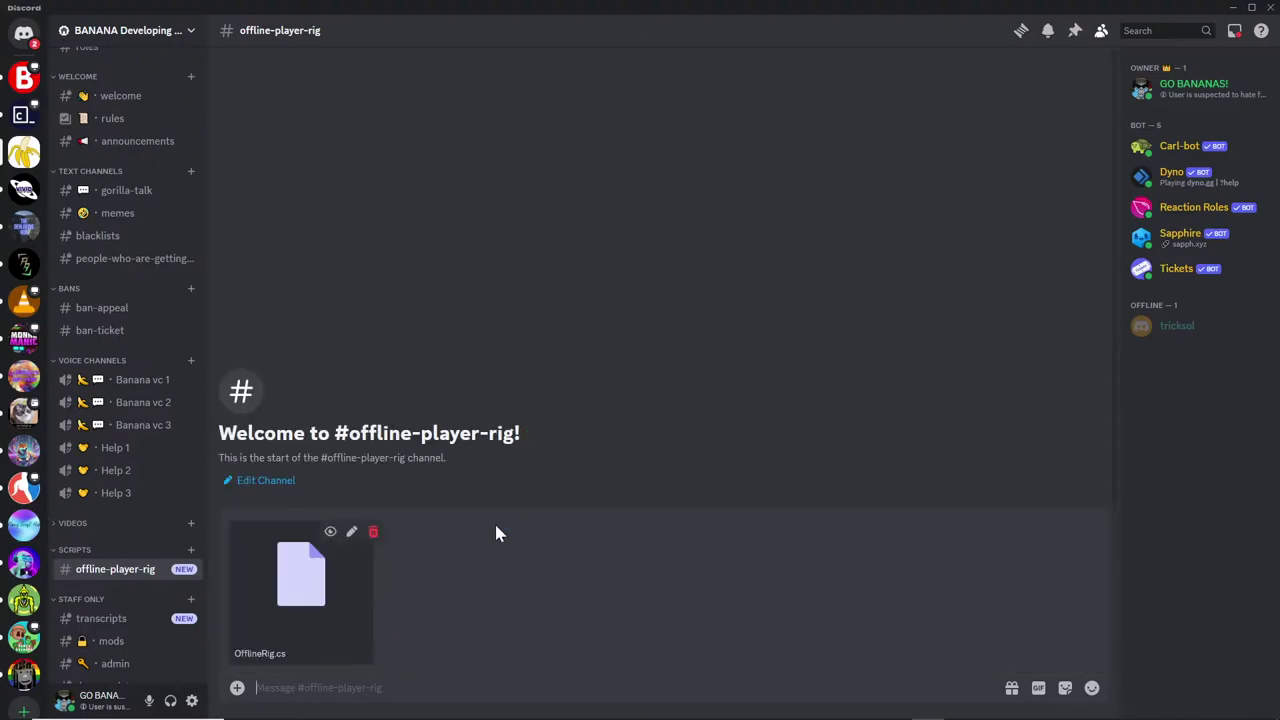
key("Return")
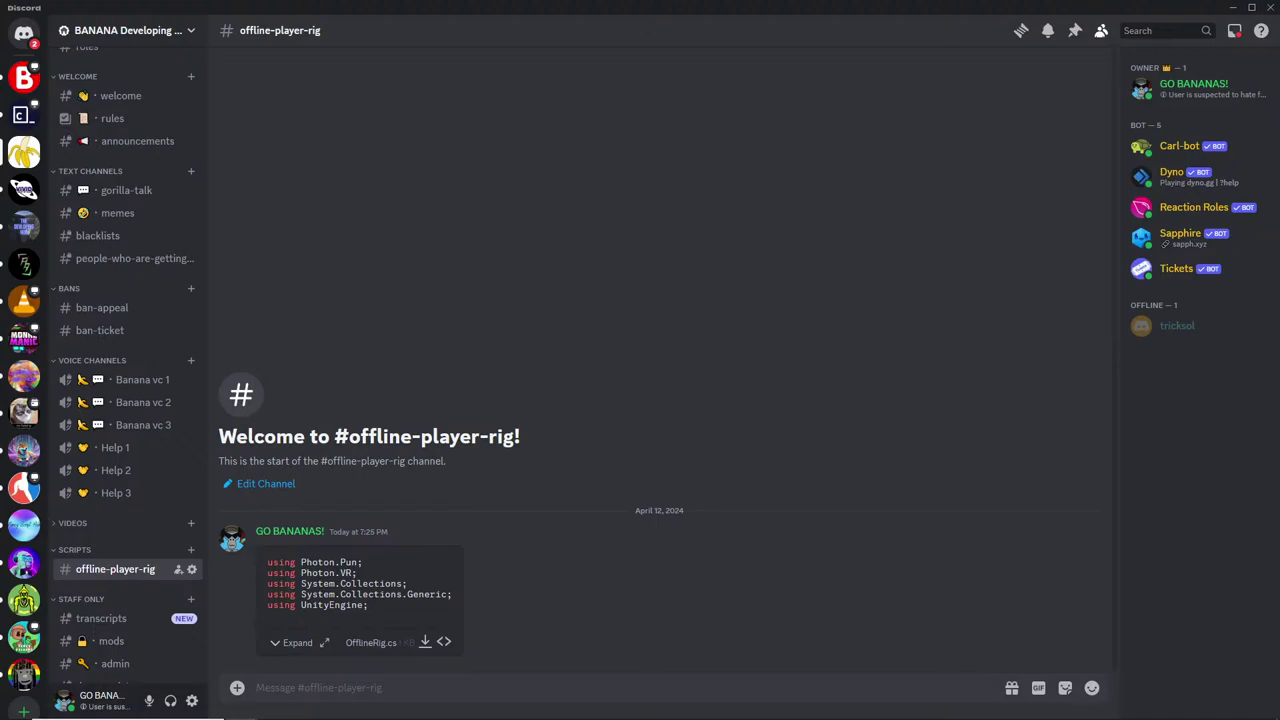
left_click_drag(622, 2, 1279, 10)
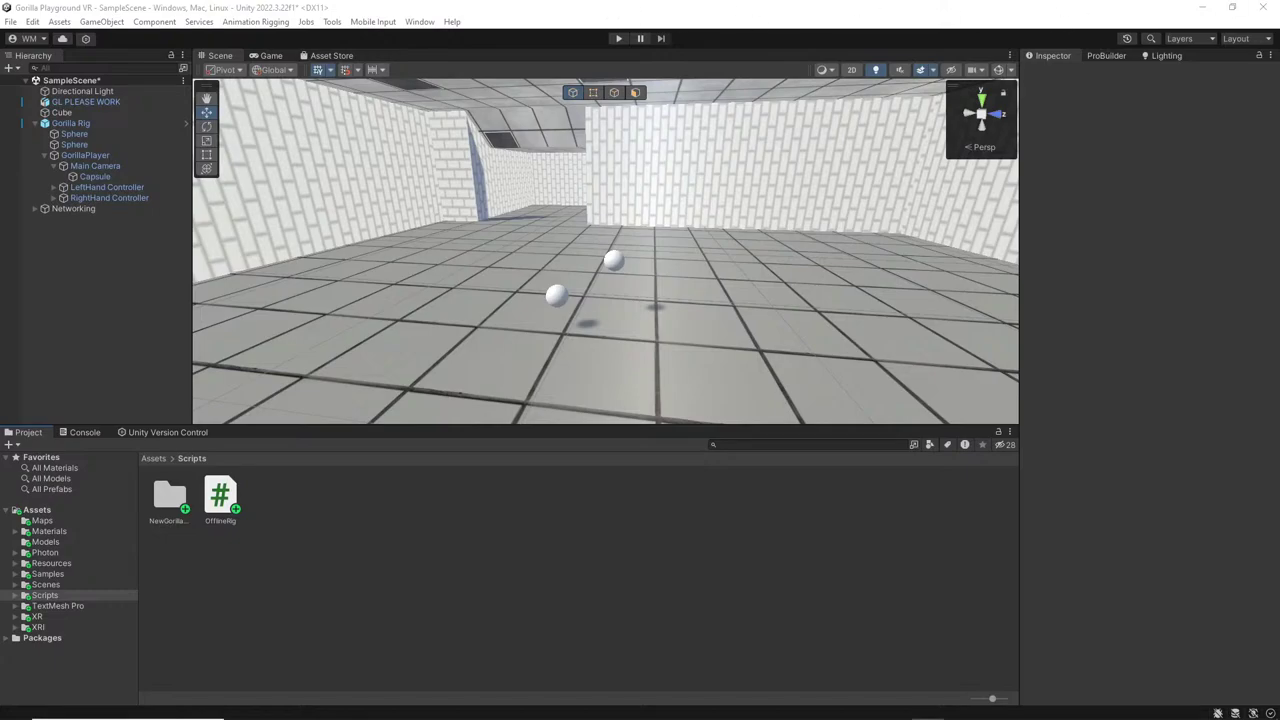
key("alt+Tab")
double_click(371, 11)
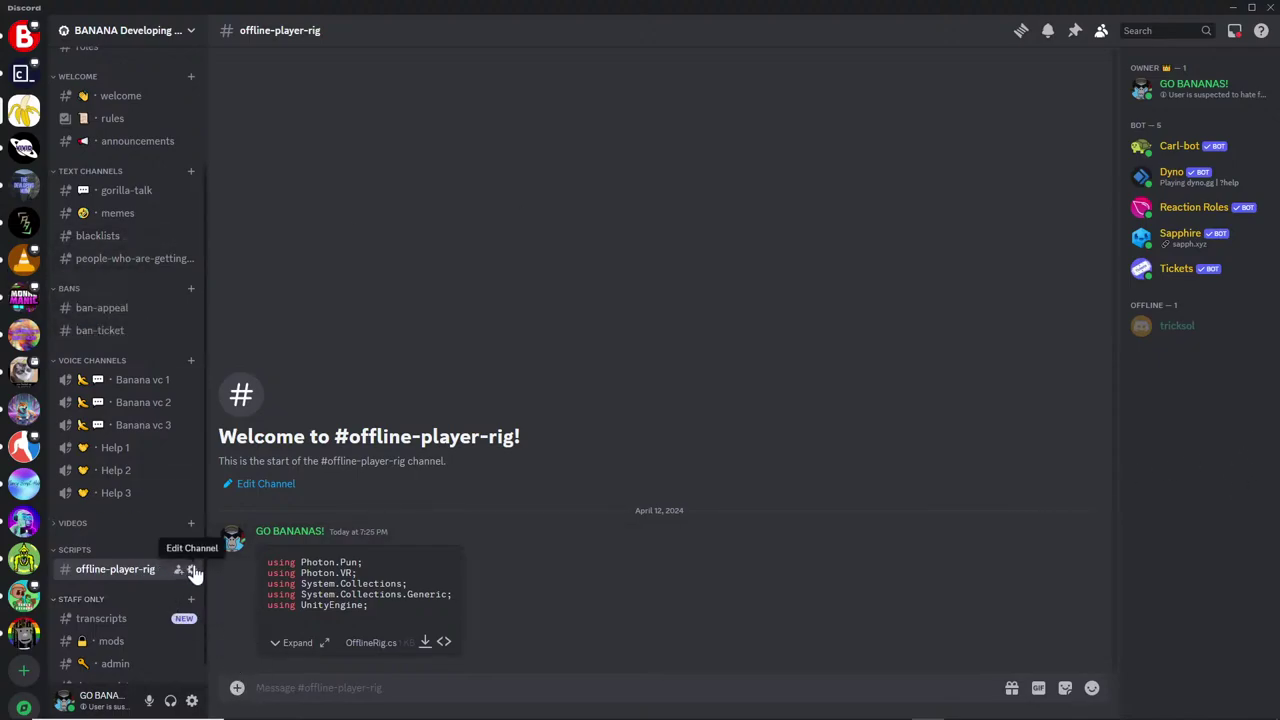
left_click(1236, 8)
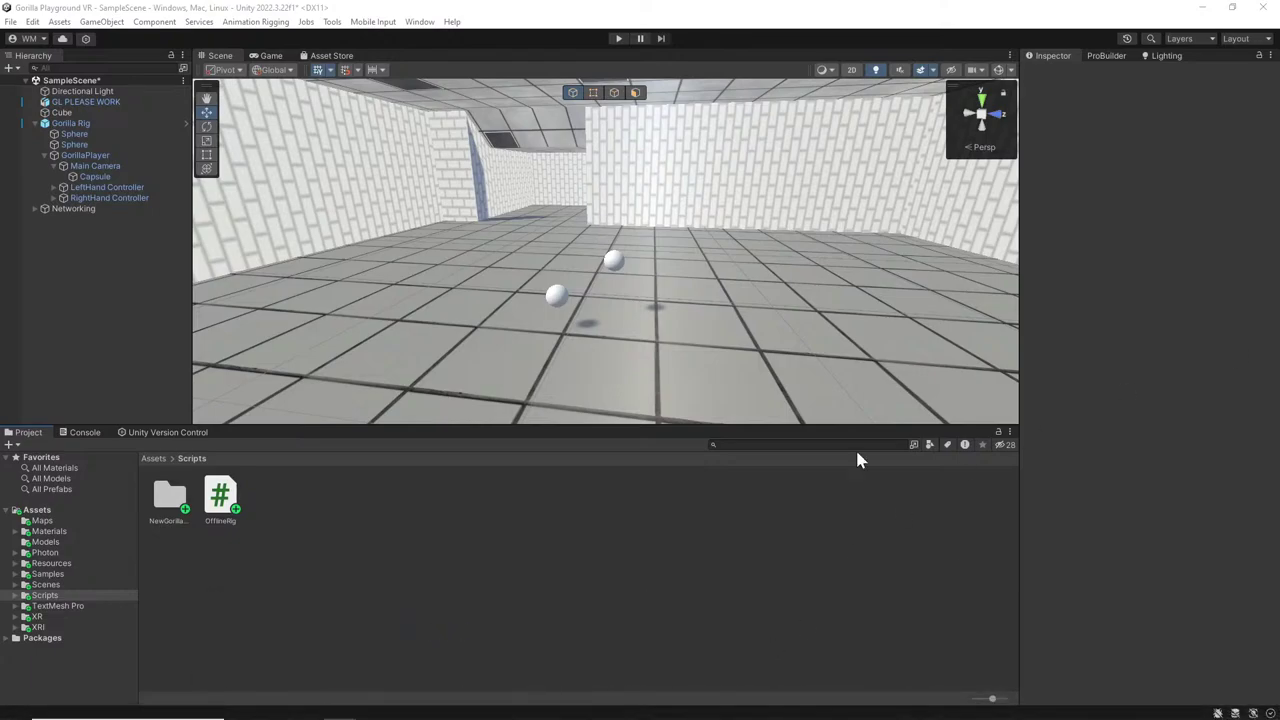
In Unity, delete the OfflineRig script from the Scripts folder.
double_click(221, 500)
right_click(226, 508)
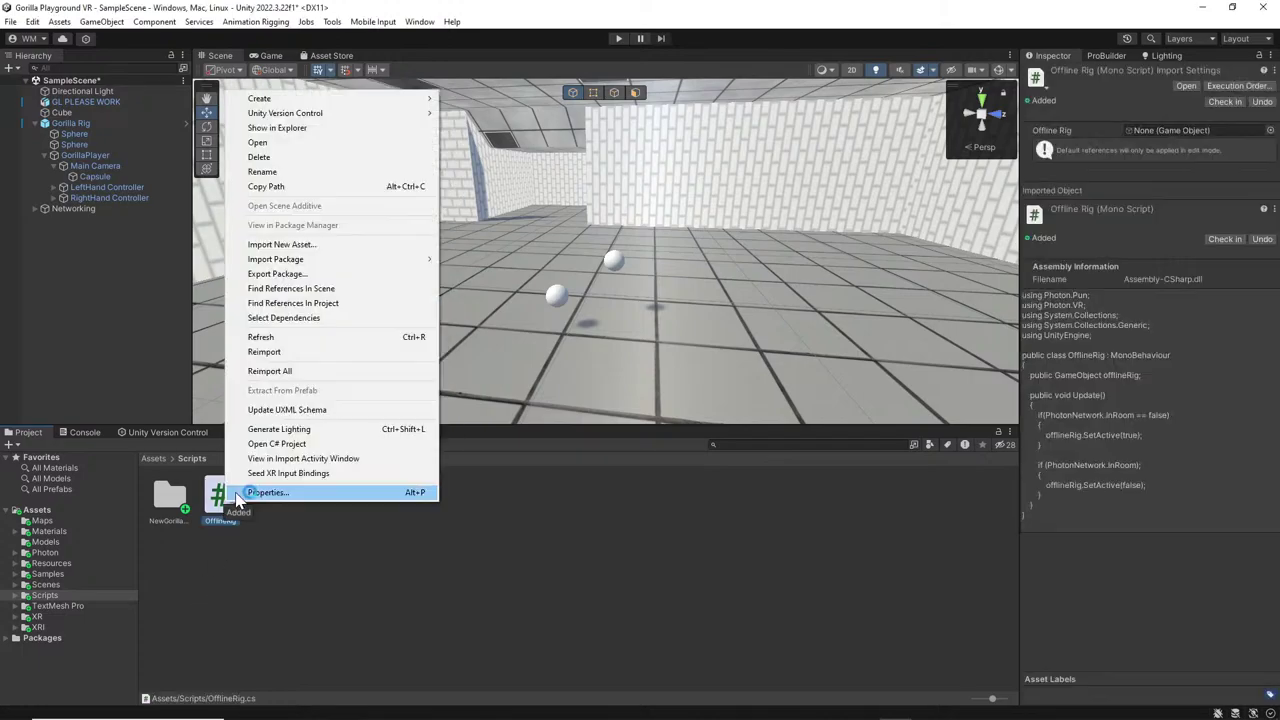
left_click(292, 157)
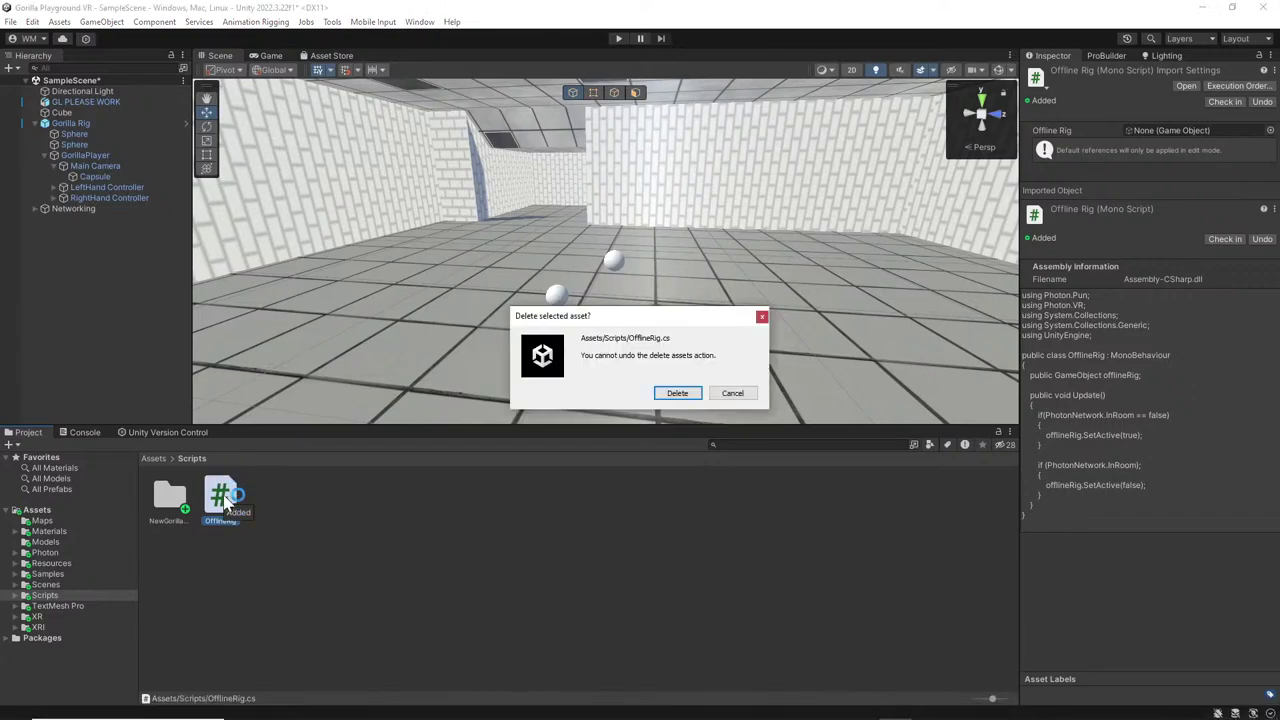
left_click(676, 392)
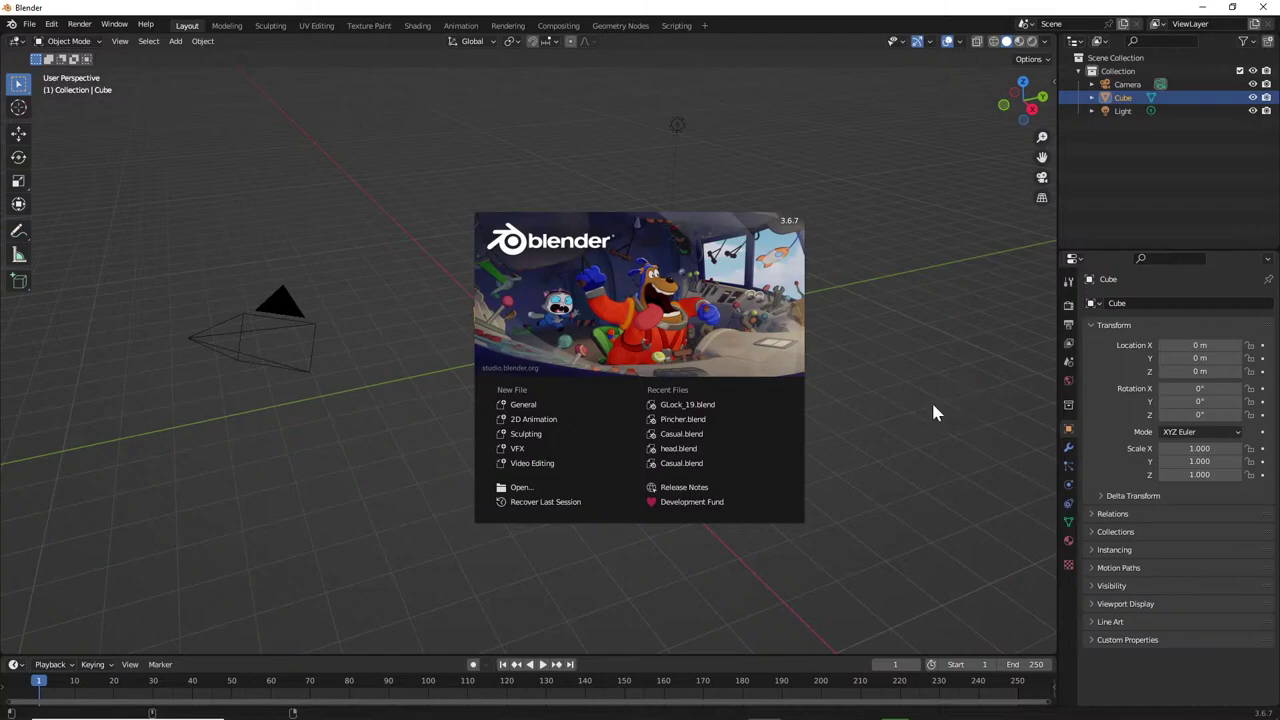
In Blender, dismiss the splash screen and delete the default camera, cube and light.
left_click(862, 426)
key("a")
key("x")
left_click(893, 423)
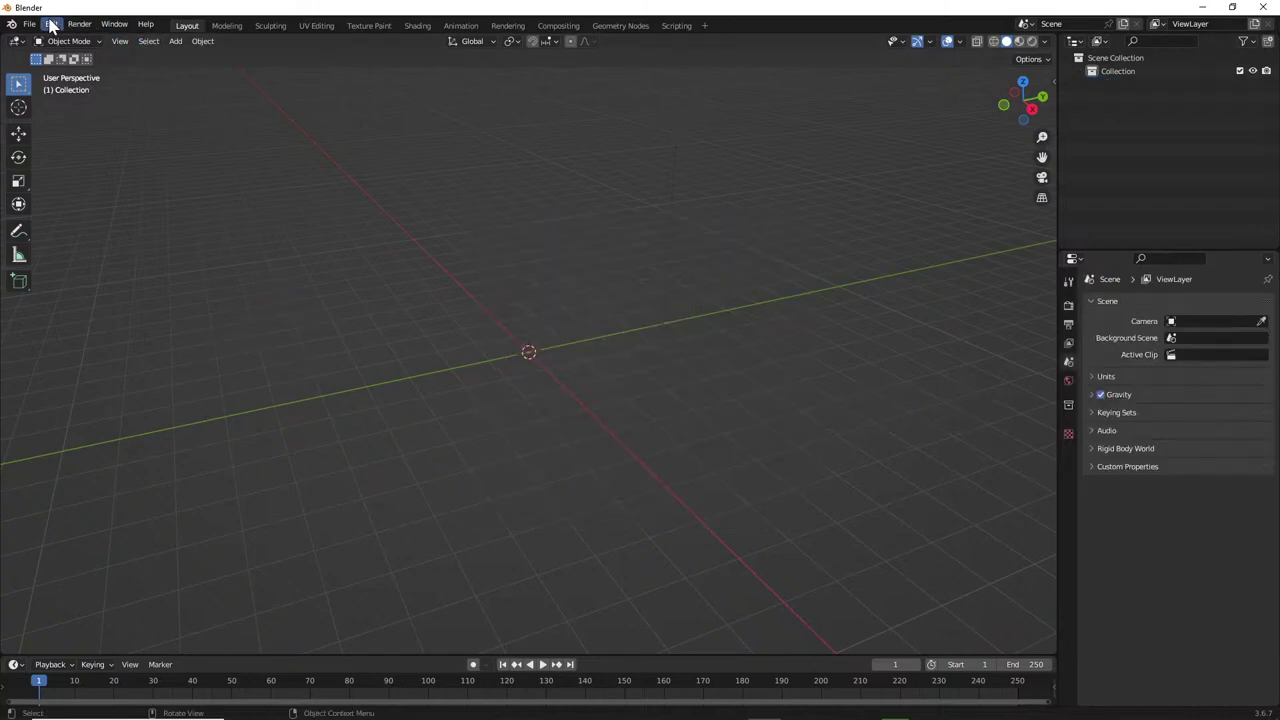
Import Gorilla Labs Model RIGGED.fbx from the Downloads folder into the empty scene.
left_click(30, 23)
mouse_move(123, 206)
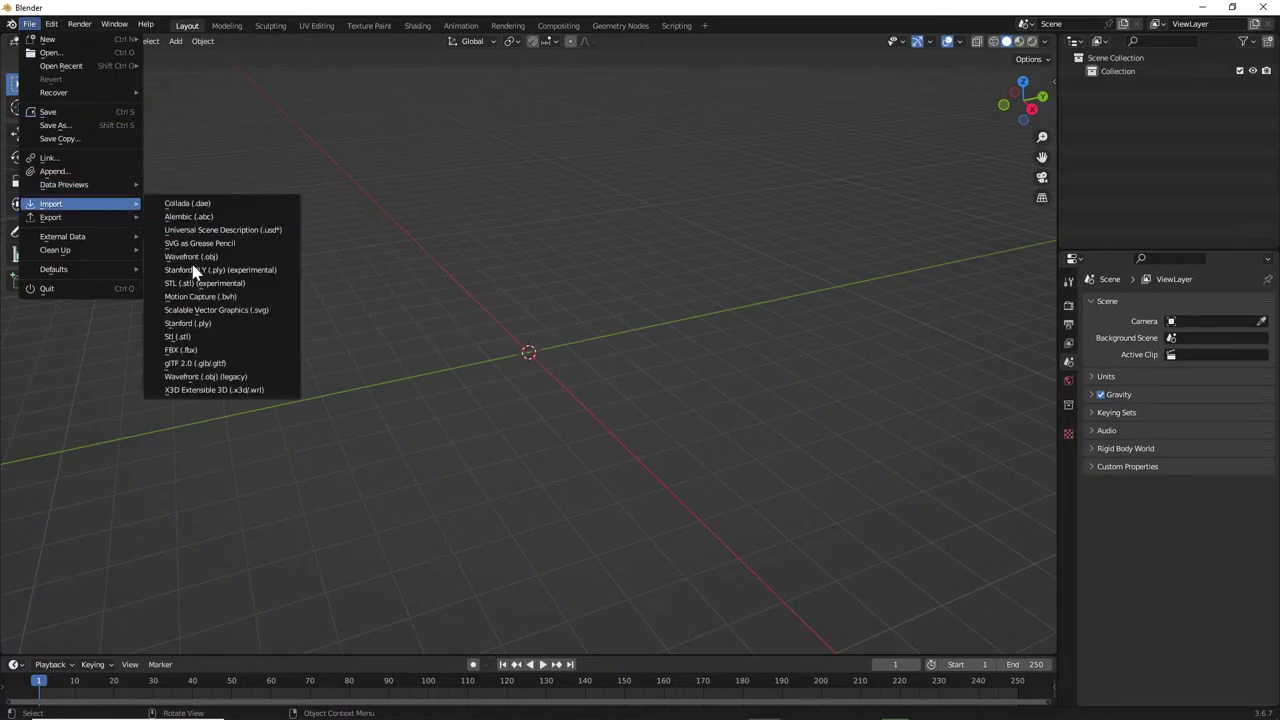
left_click(242, 349)
left_click(361, 353)
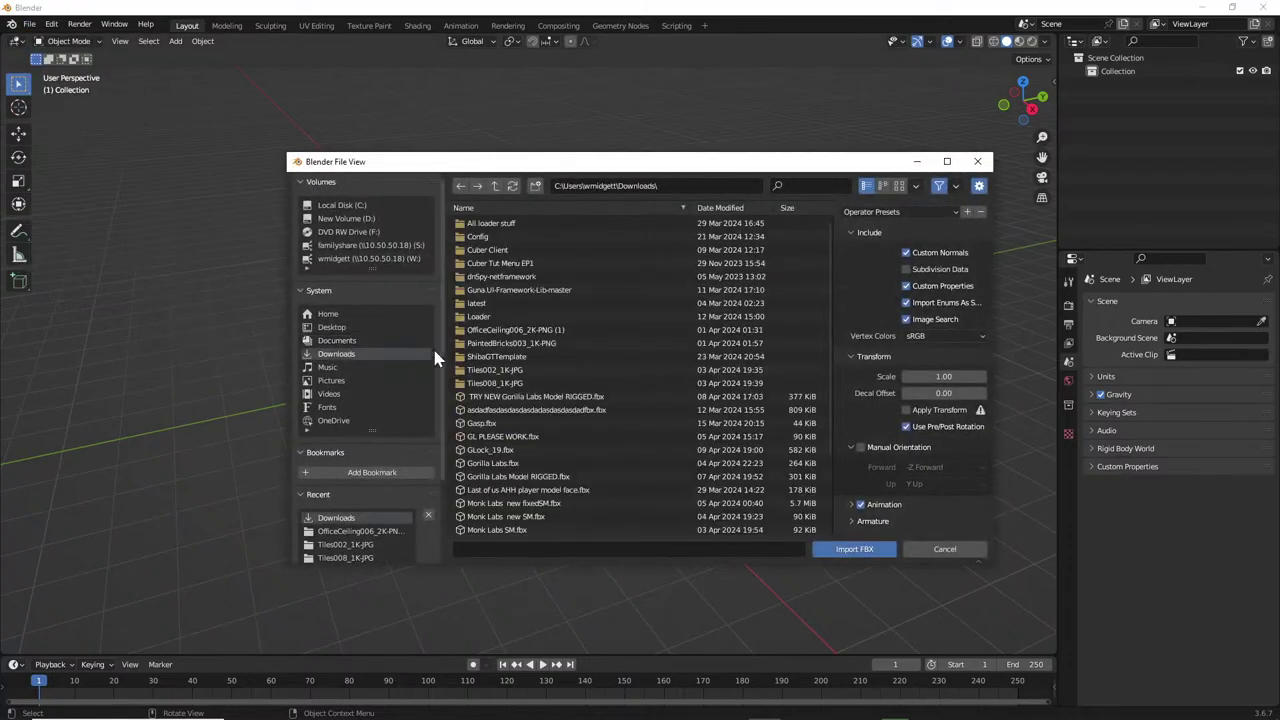
double_click(590, 476)
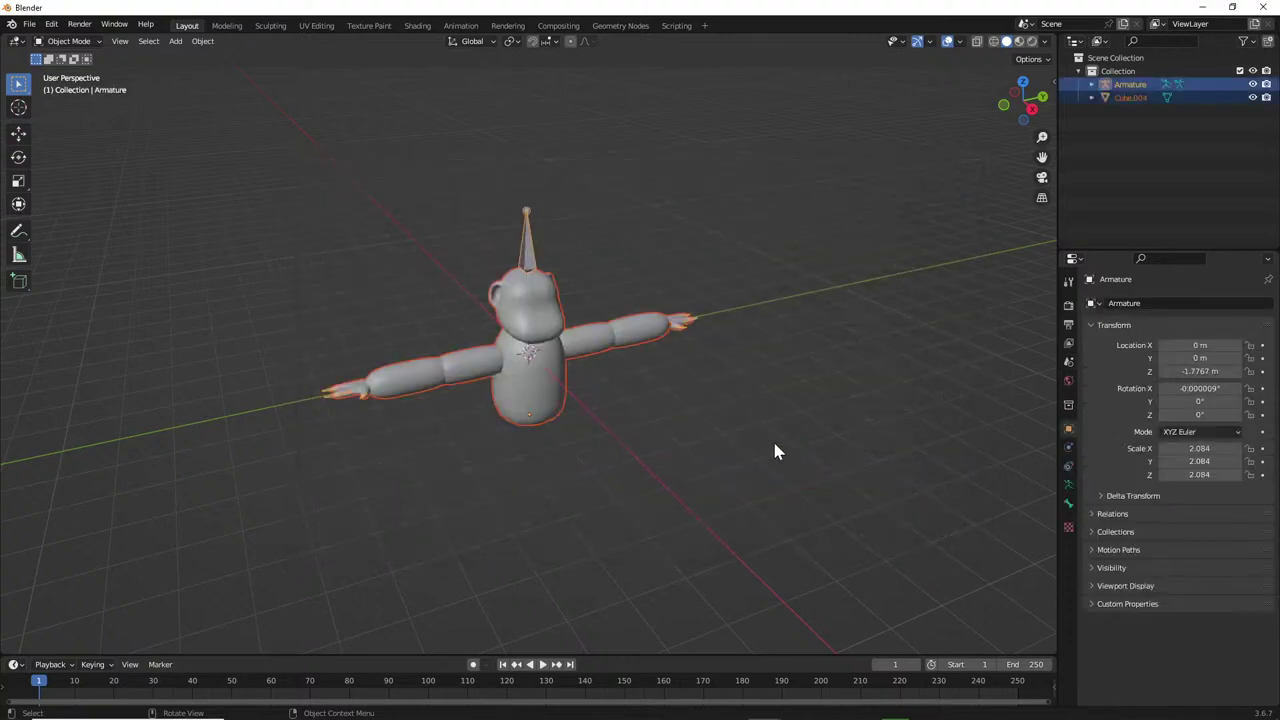
Put the gorilla body mesh into Edit Mode with face selection enabled.
key("Tab")
key("Tab")
left_click(504, 318)
key("Tab")
key("KP_3")
scroll(525, 332, "up", 3)
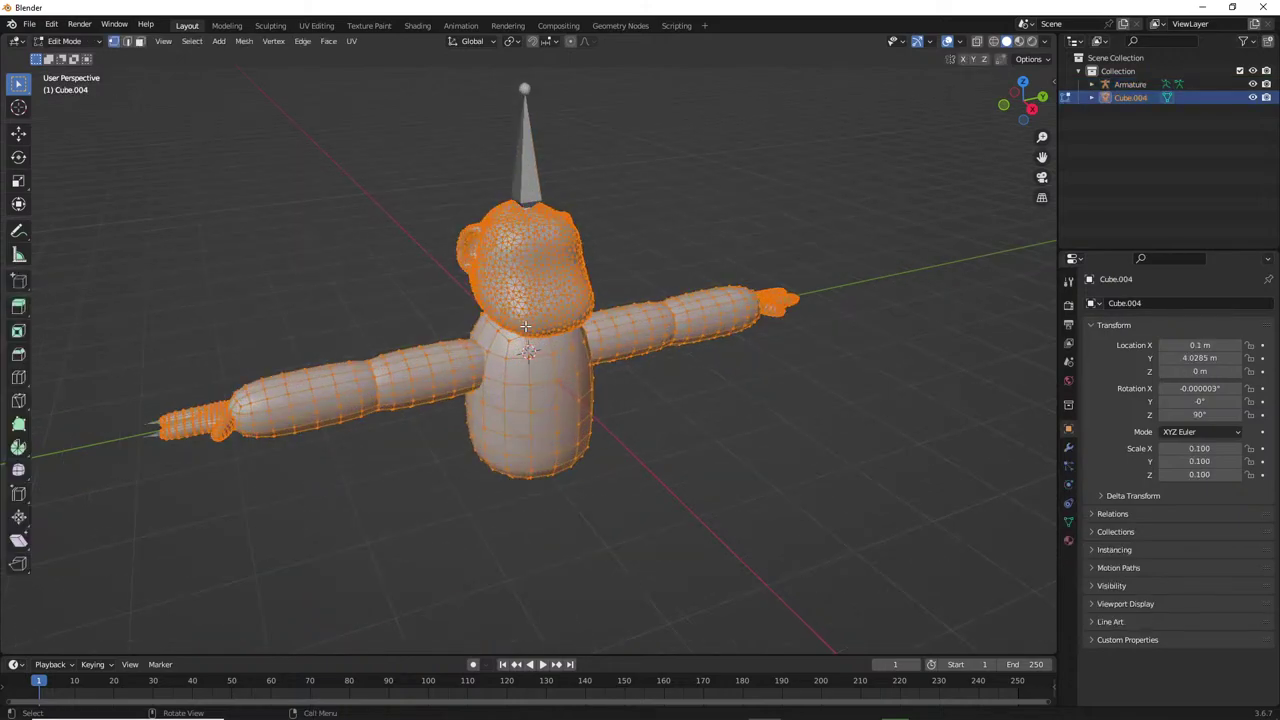
scroll(445, 265, "up", 2)
middle_click_drag(445, 265, 541, 284)
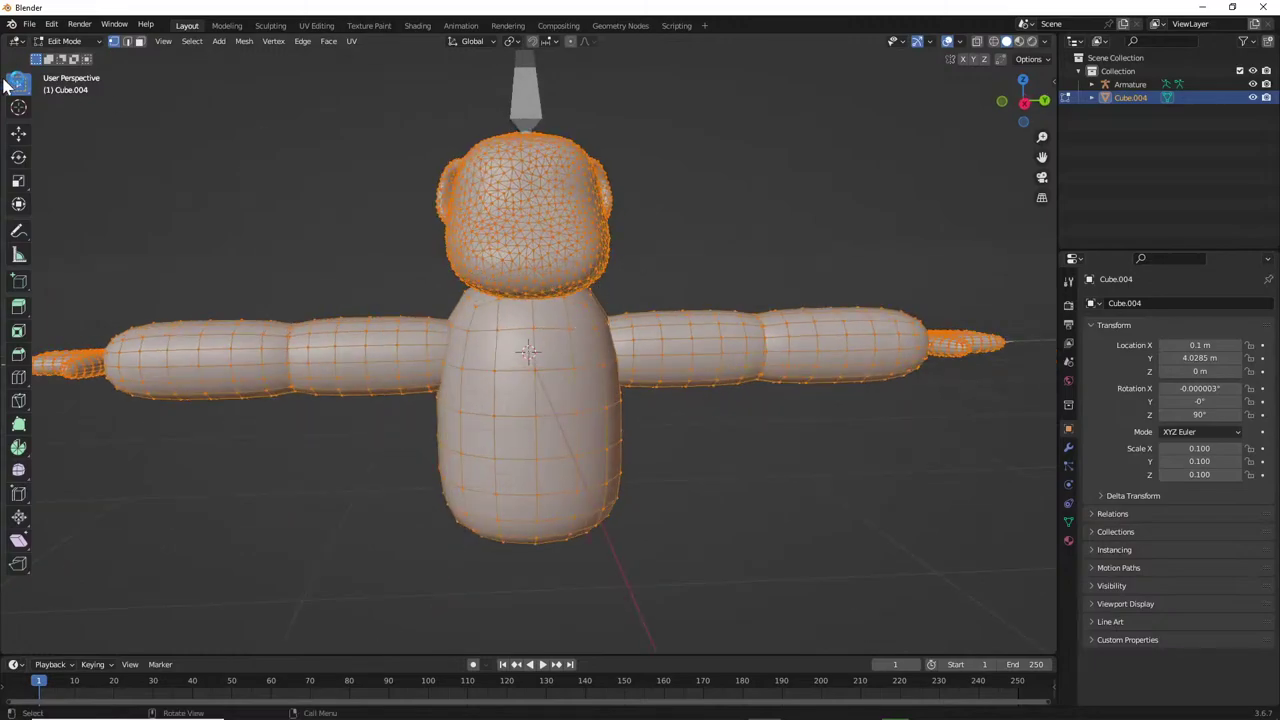
left_click(140, 41)
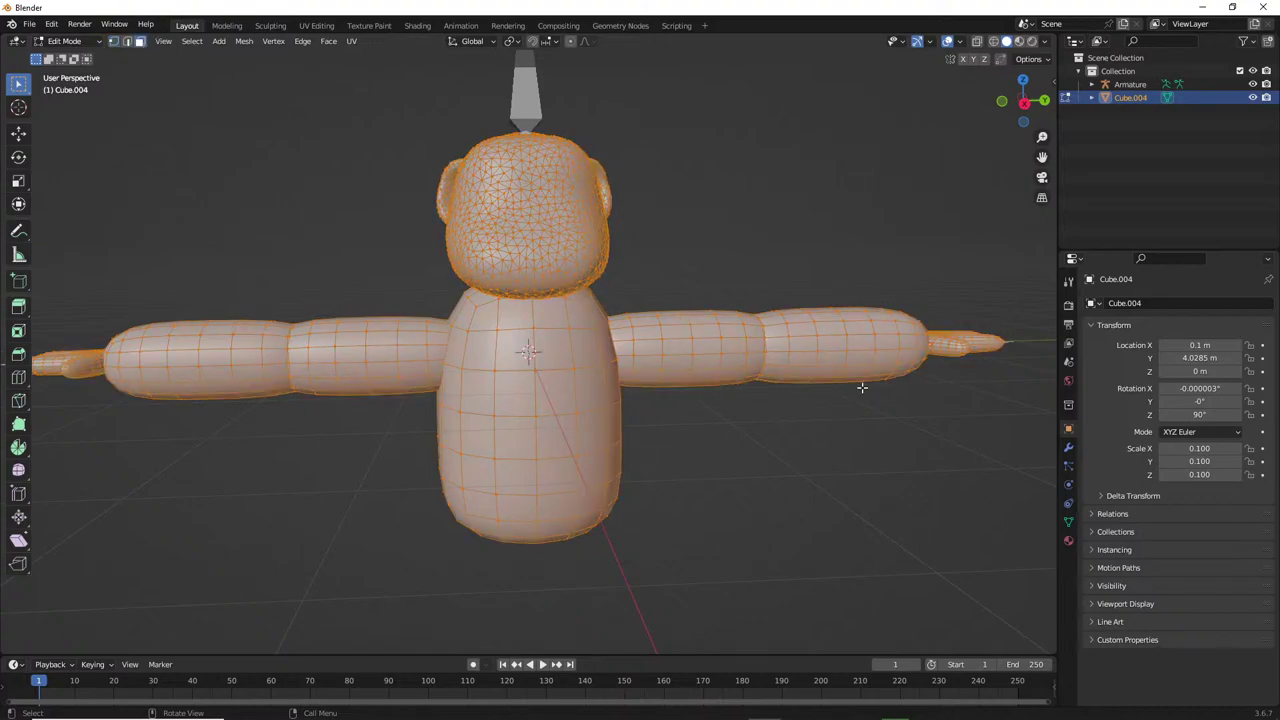
Set the Base Color of the gorilla mesh's existing material to blue.
left_click(1068, 540)
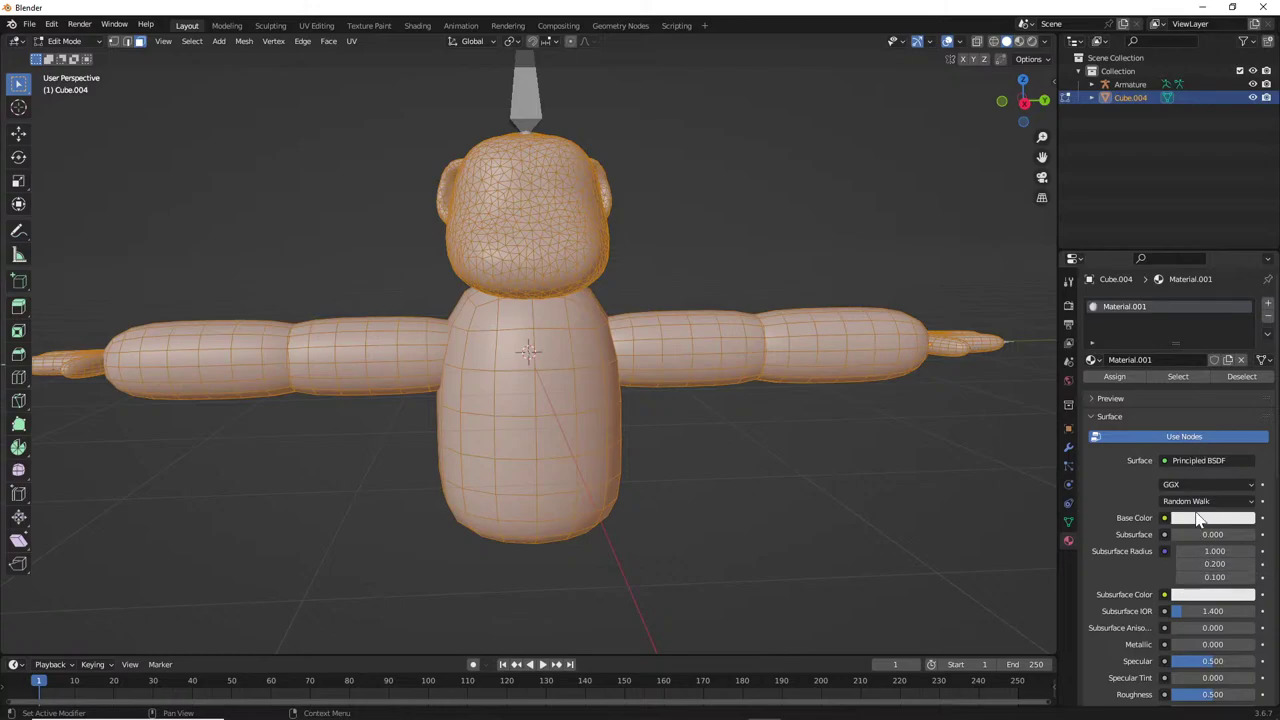
left_click(1200, 518)
left_click(1220, 394)
mouse_move(1220, 394)
left_mouse_down()
mouse_move(1233, 373)
mouse_move(1220, 350)
left_mouse_up()
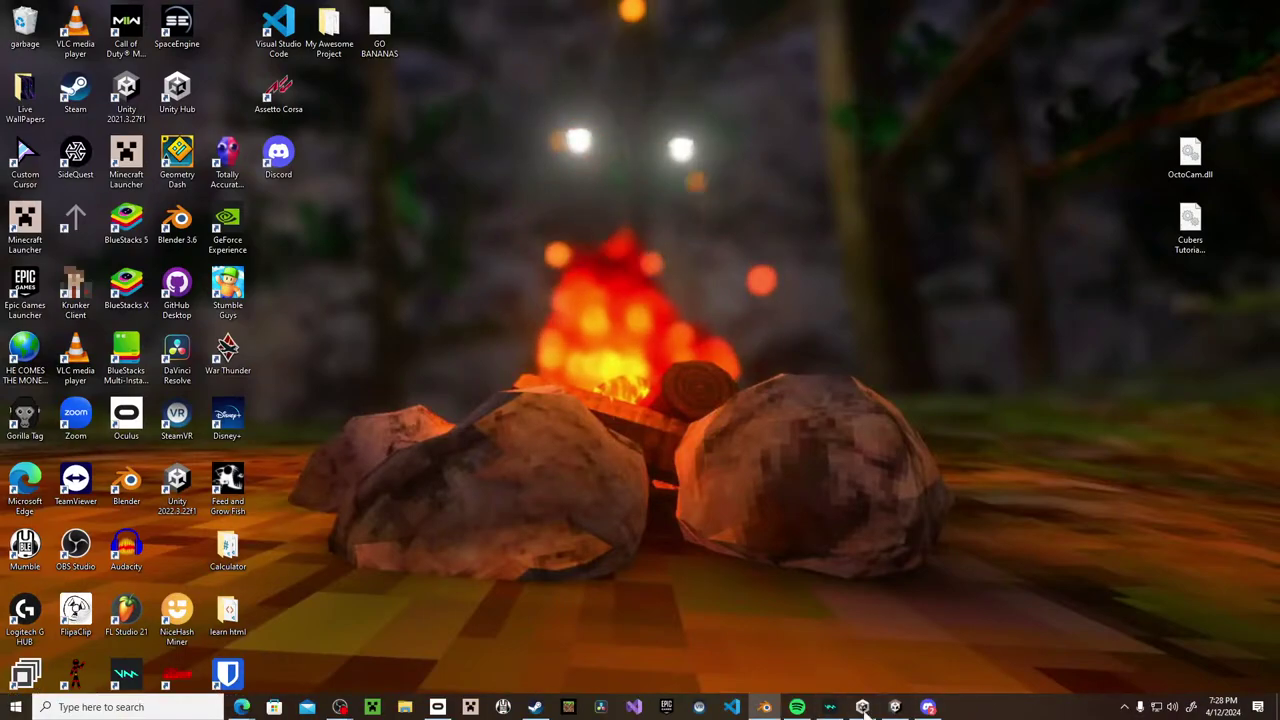
left_click(764, 707)
mouse_move(241, 707)
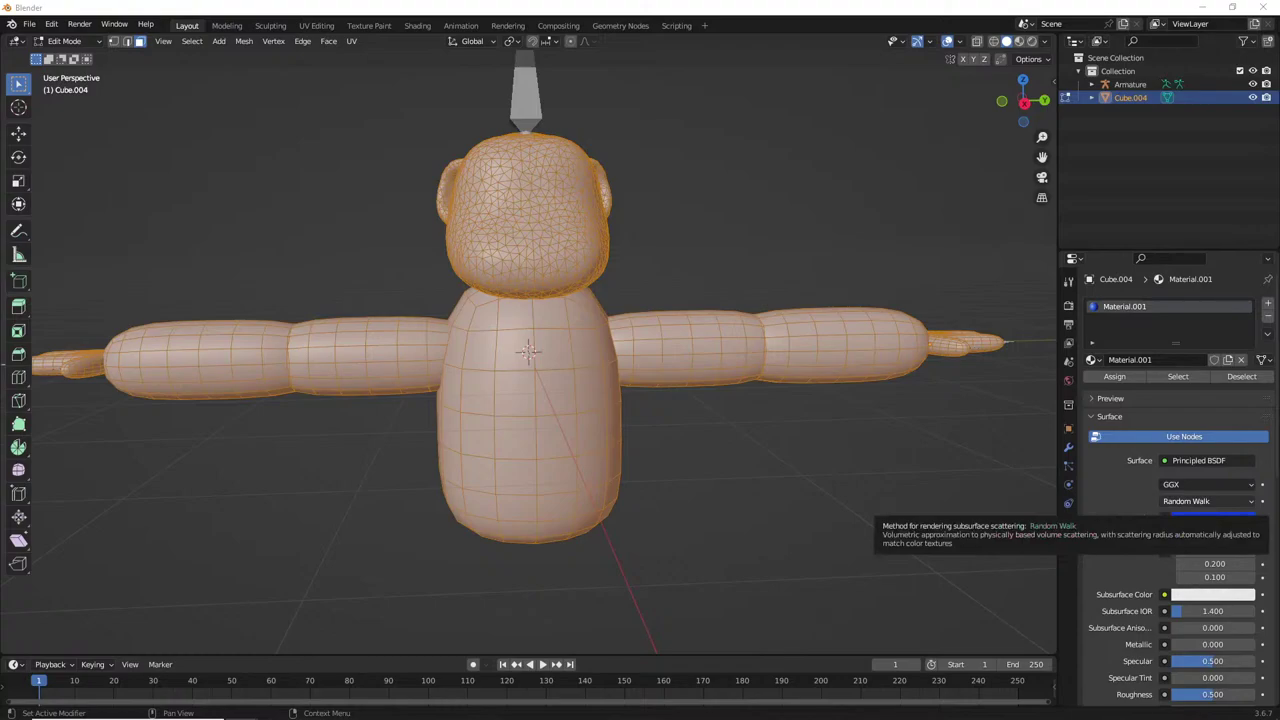
Switch the viewport to Material Preview shading and undo the blue material change.
left_click(417, 26)
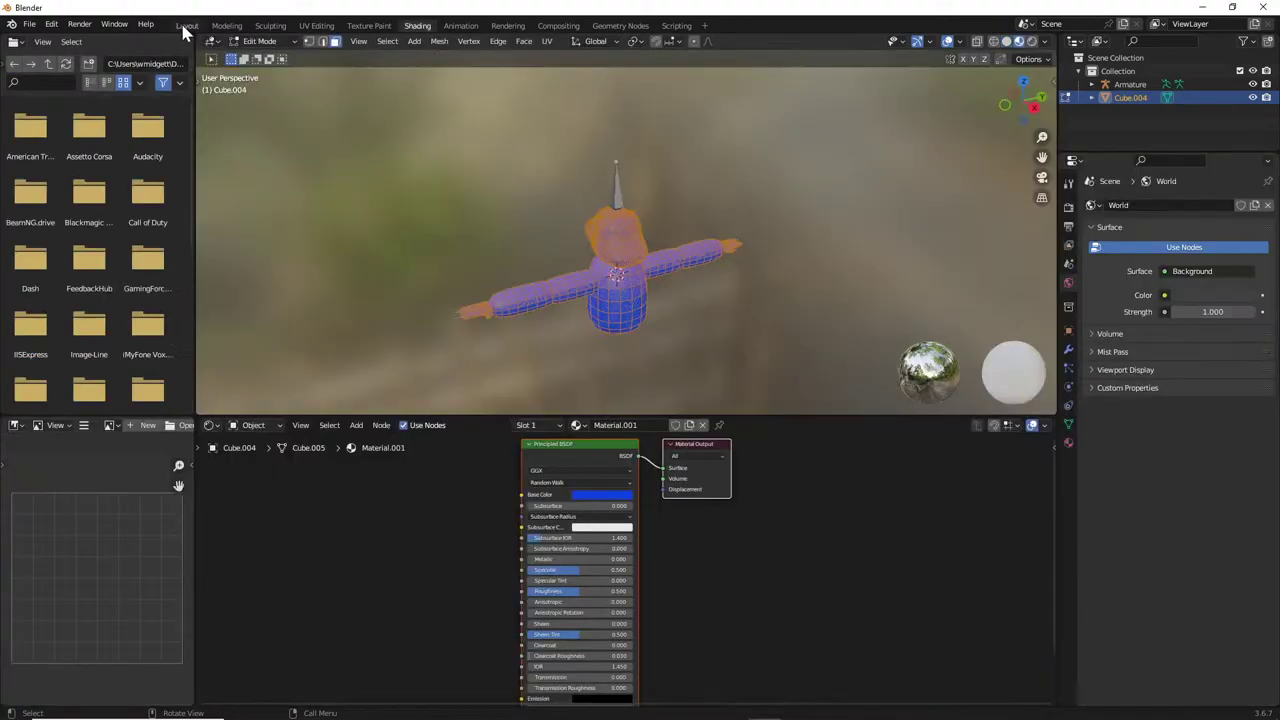
left_click(185, 26)
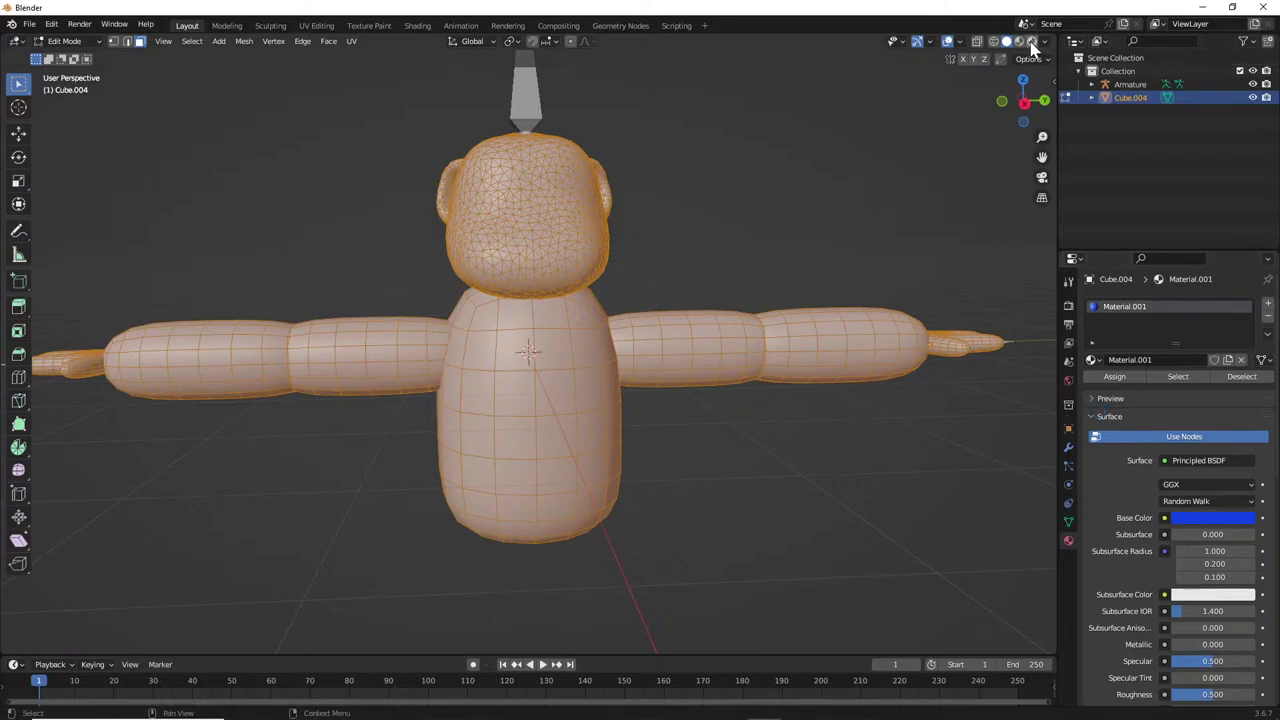
left_click(1019, 41)
key("ctrl+z")
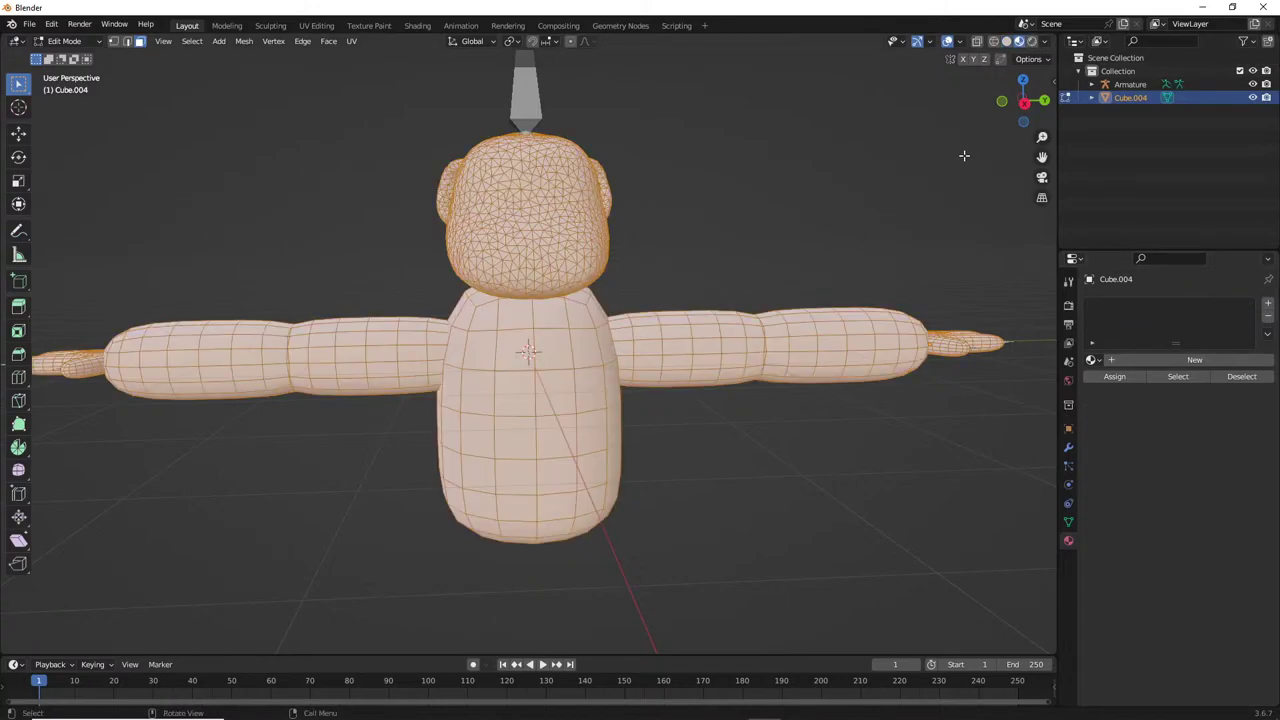
Select only the front torso faces of the gorilla and create a new material for the mesh.
left_click(700, 228)
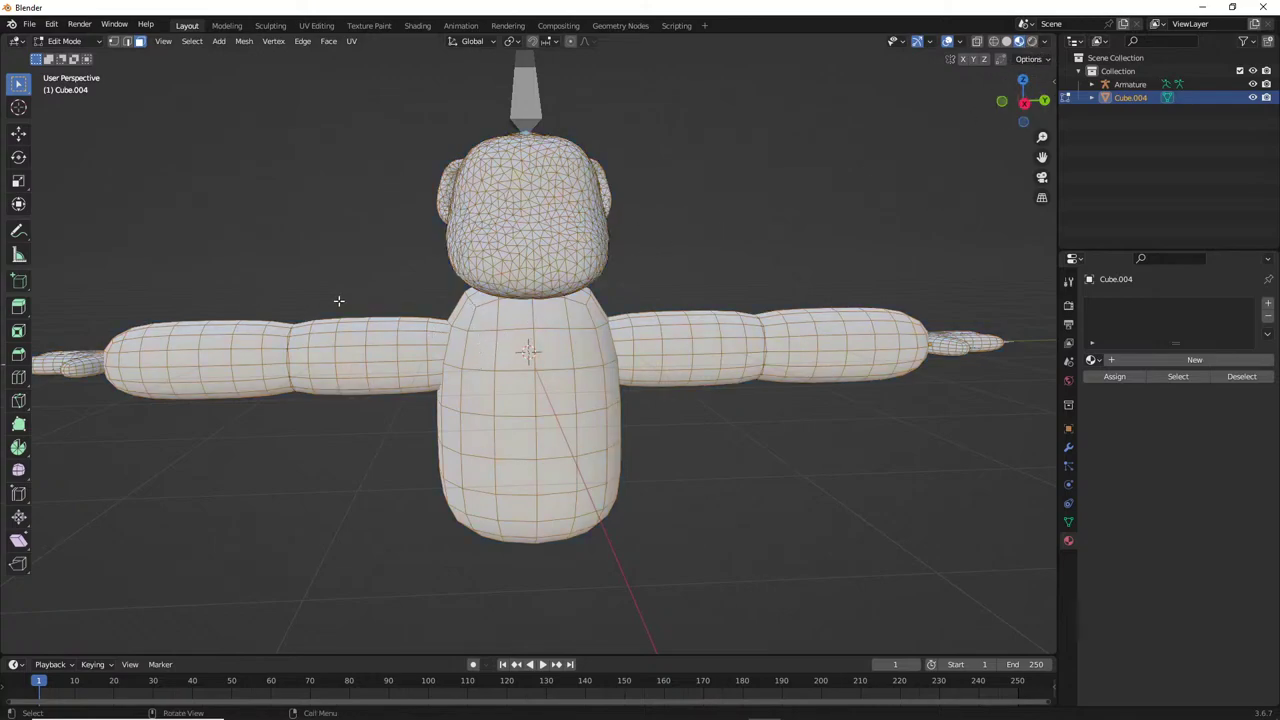
left_click_drag(491, 309, 586, 521)
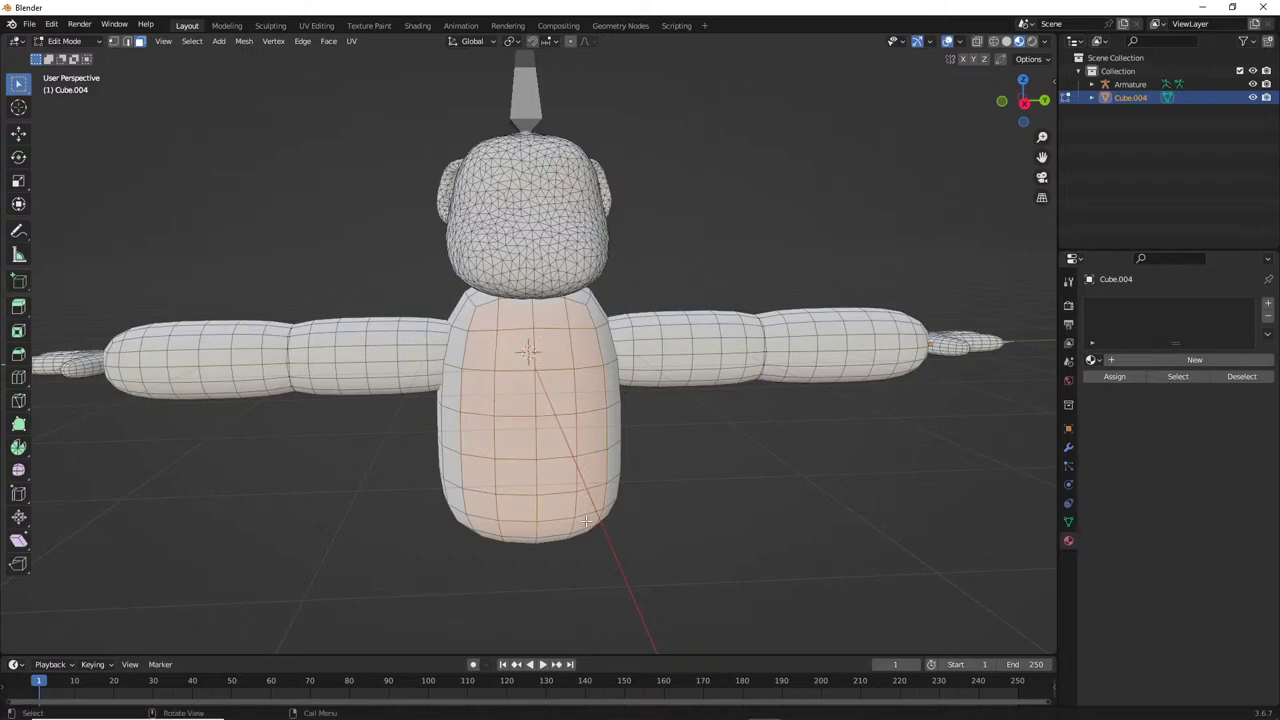
left_click(1190, 360)
left_click(1192, 519)
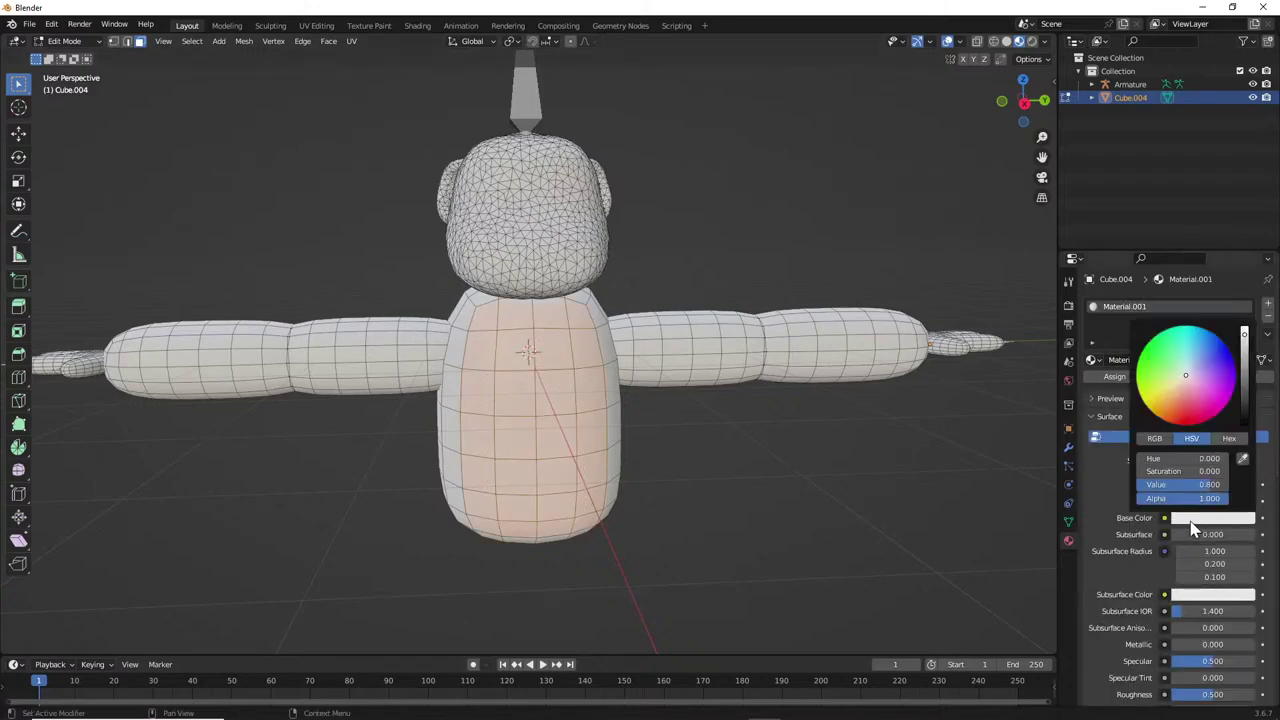
left_click(1172, 528)
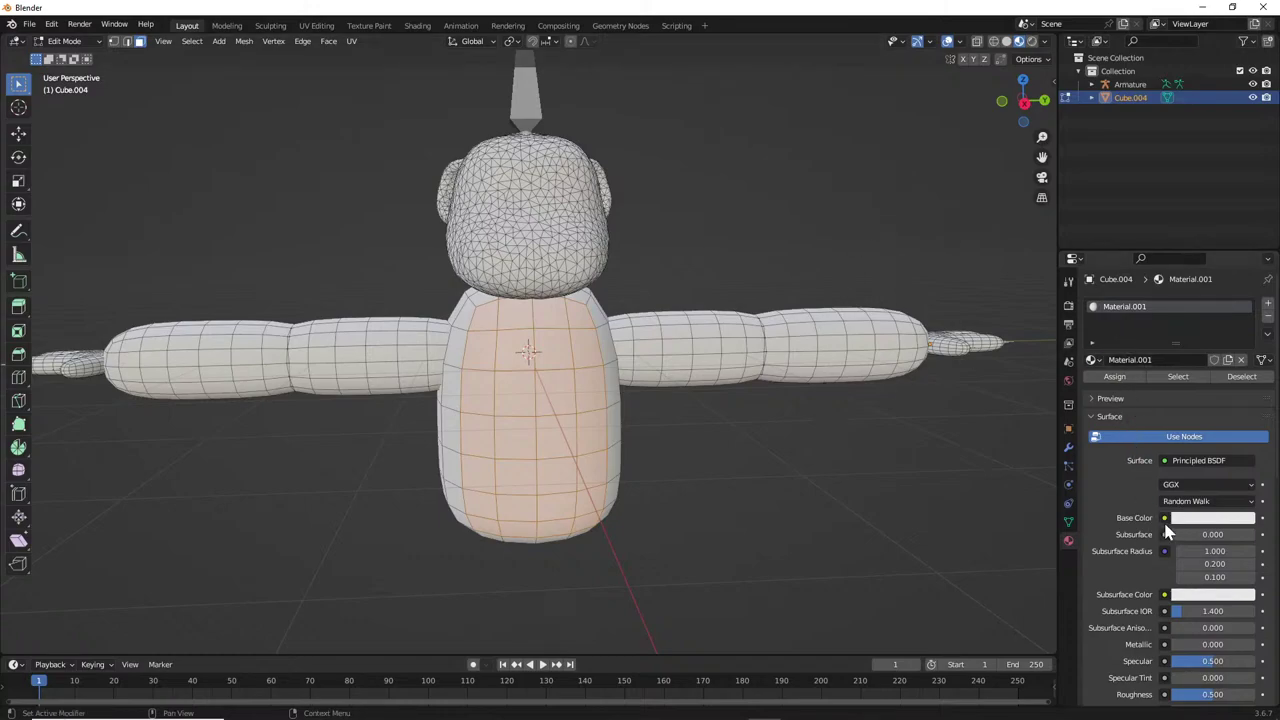
Try an Image Texture and a Wavelength node as the new material's Base Color, and undo both.
left_click(1164, 518)
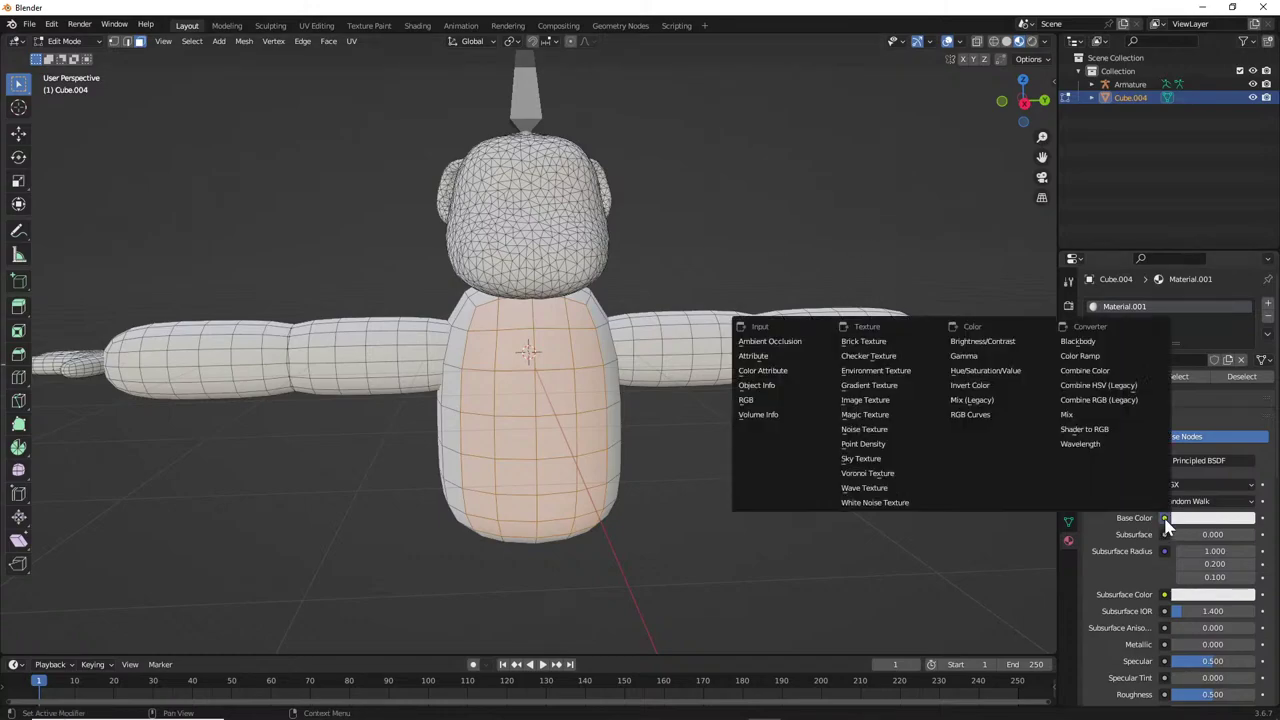
left_click(874, 401)
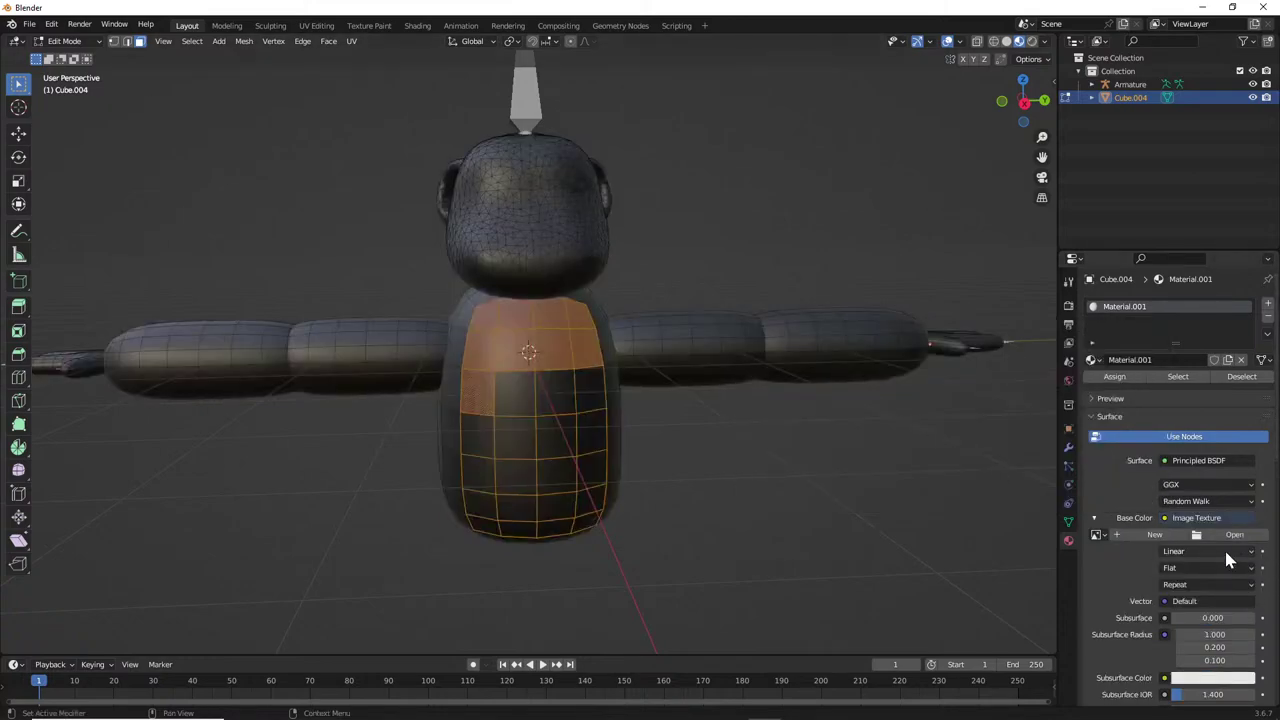
left_click(1164, 518)
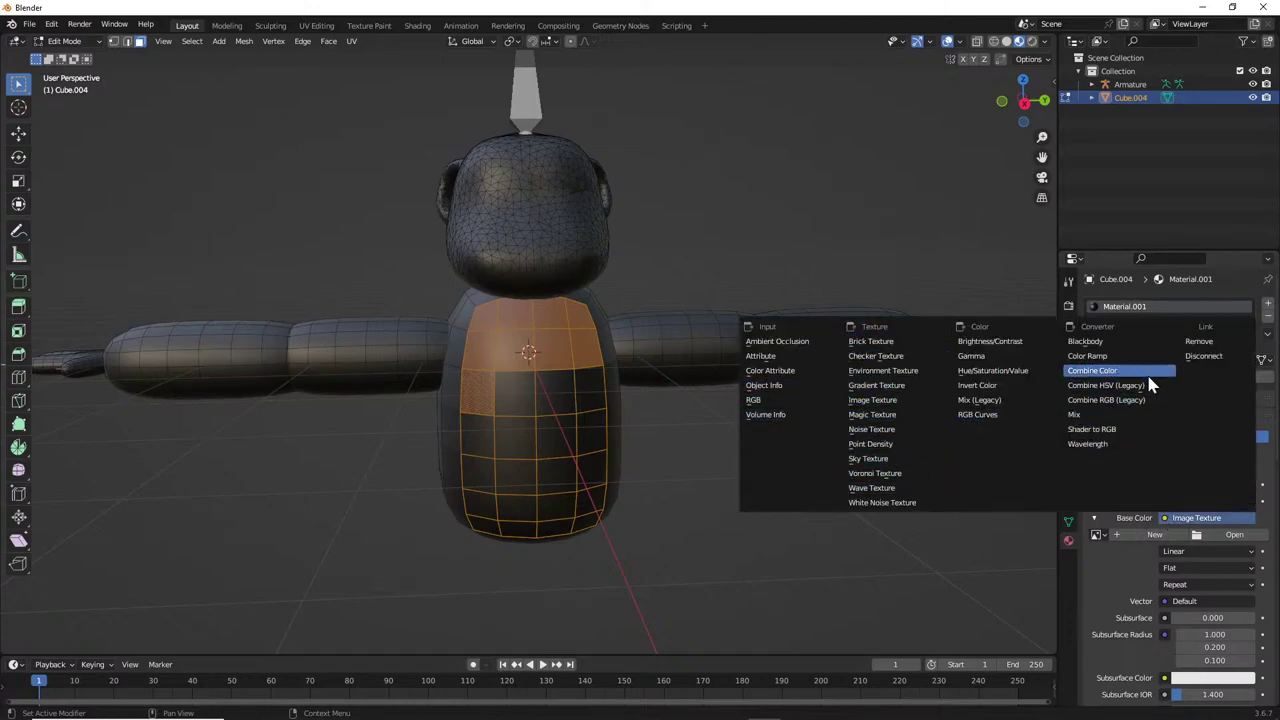
key("Return")
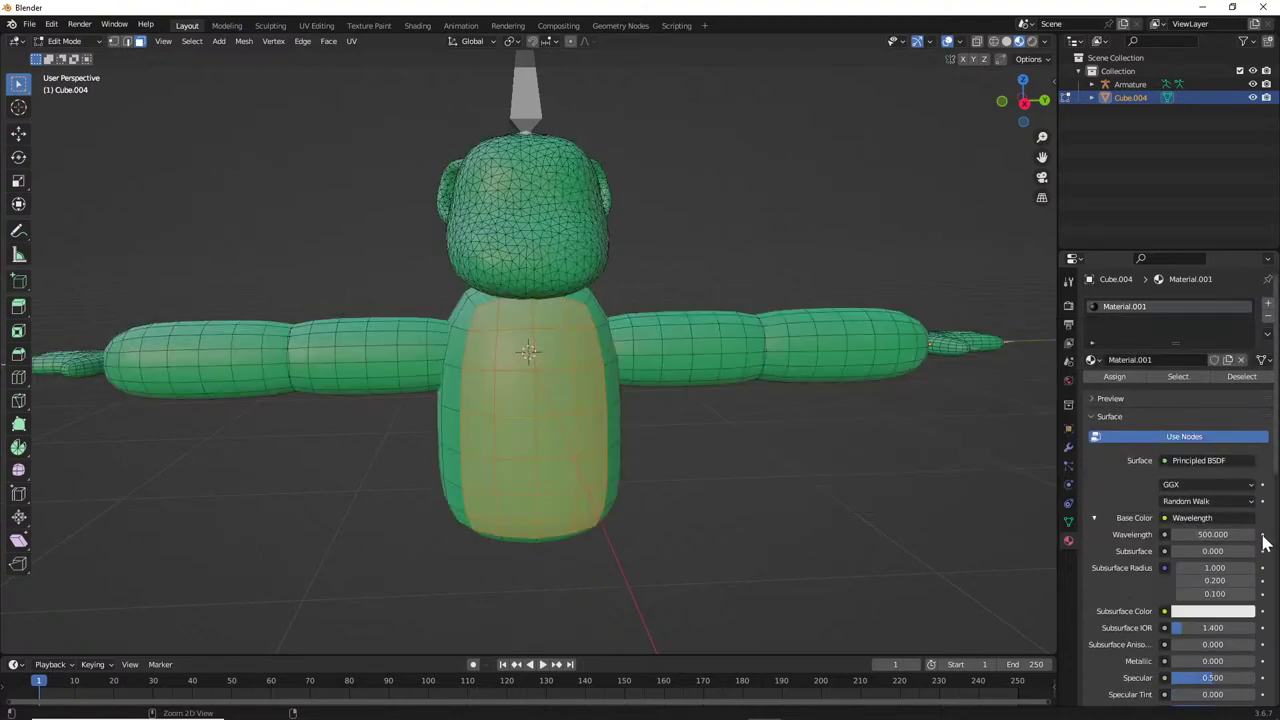
key("ctrl+z")
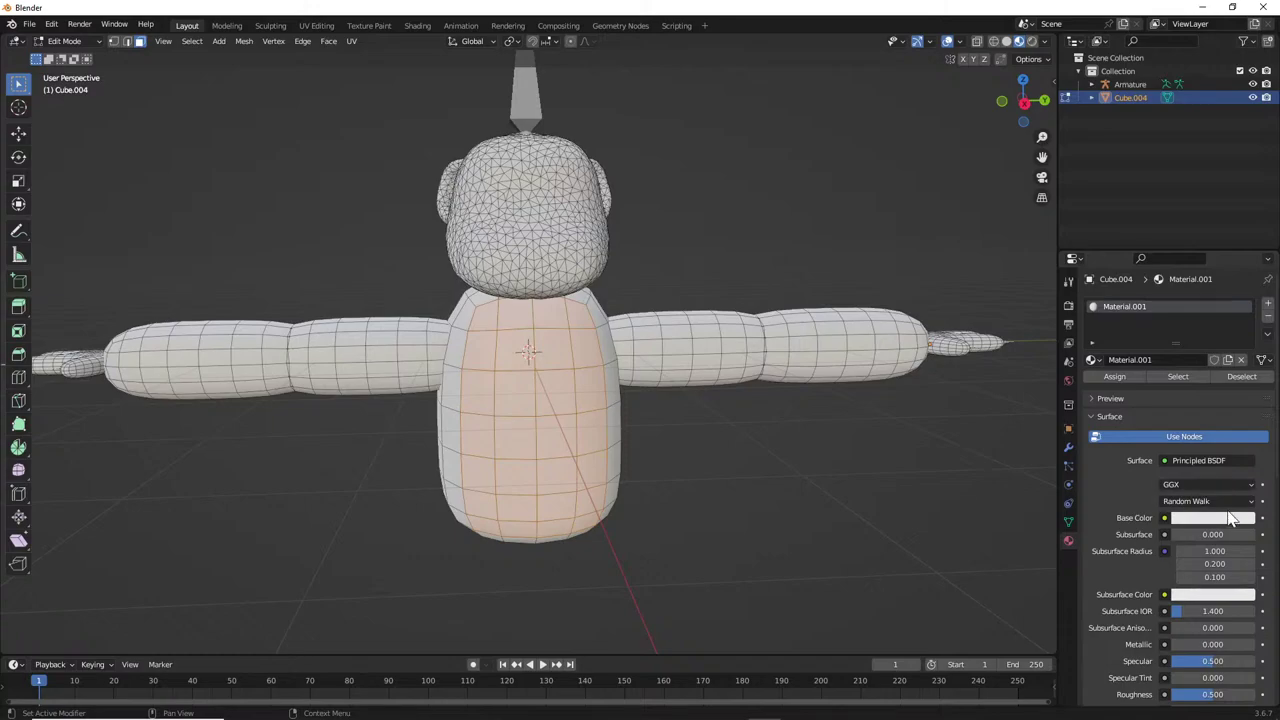
Set the material's Base Color to blue and compare the gorilla in Solid and Material Preview shading.
left_click(1207, 518)
left_click_drag(1222, 386, 1218, 355)
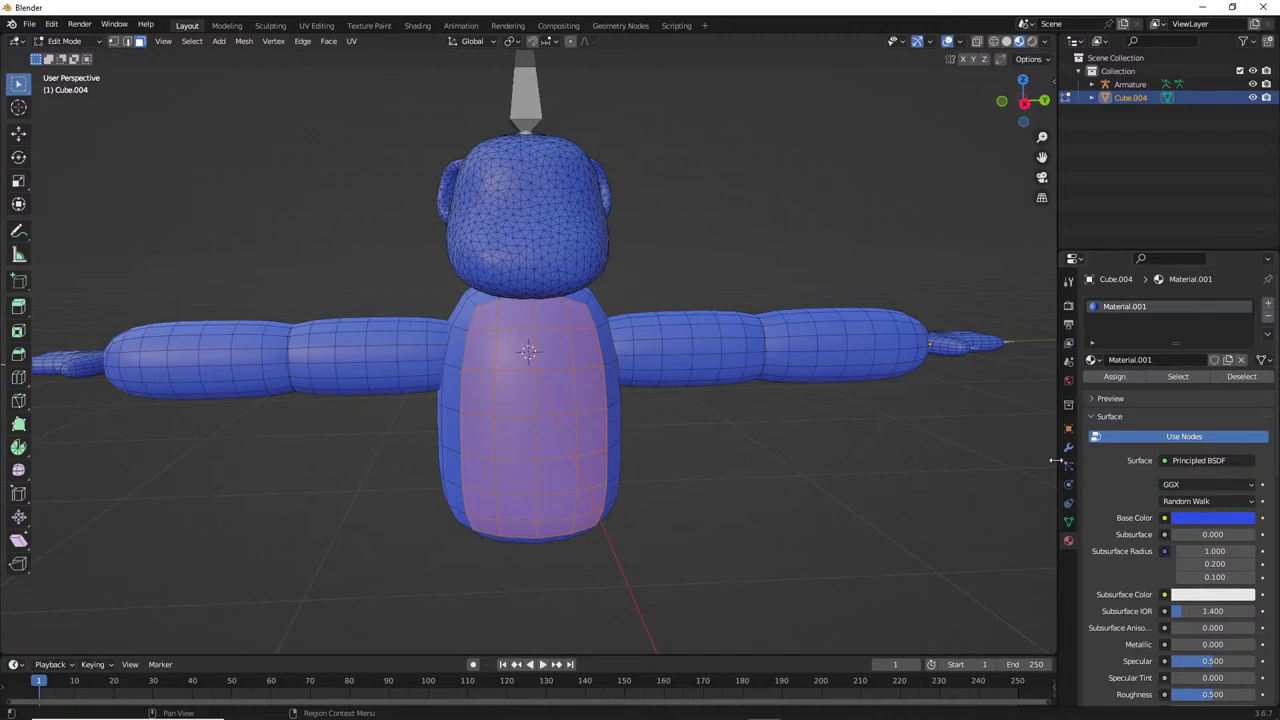
left_click(1006, 41)
left_click(1019, 41)
left_click(1006, 41)
left_click(1019, 41)
left_click(1006, 41)
left_click(1019, 41)
Remove the blue material from the gorilla mesh in Object Mode and return to Edit Mode.
left_click(1268, 316)
key("Tab")
left_click(1268, 316)
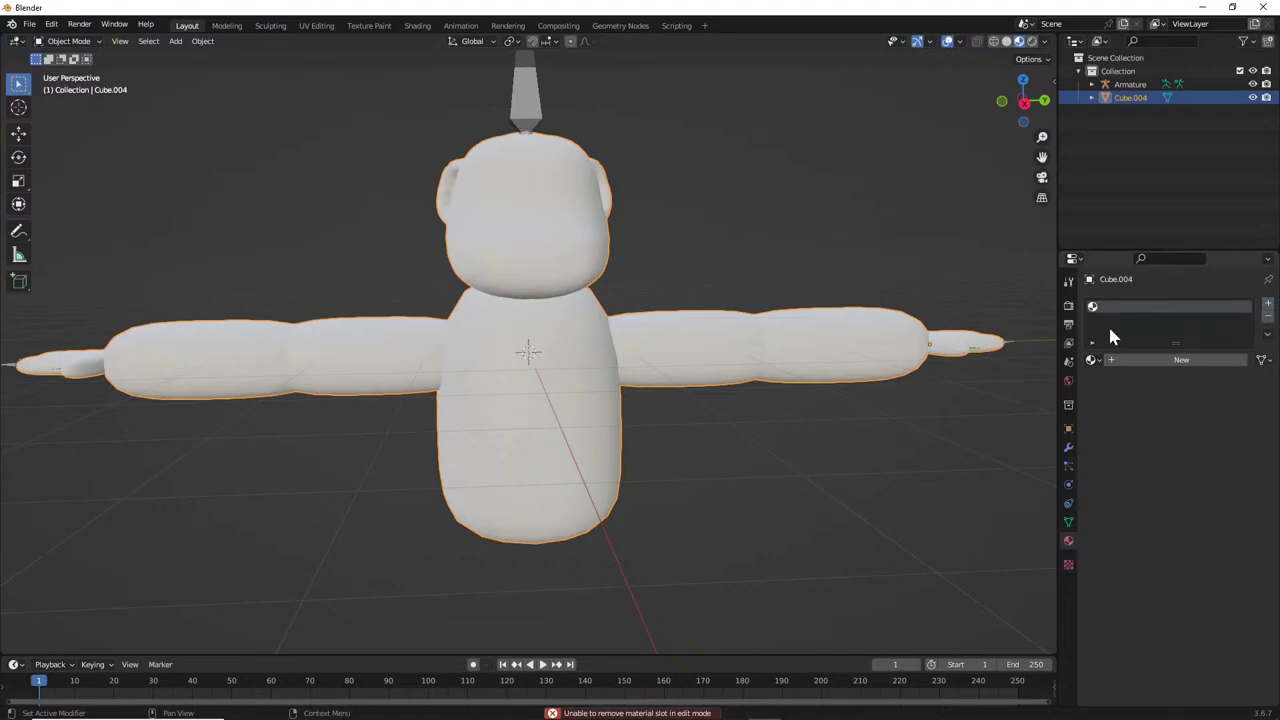
key("Tab")
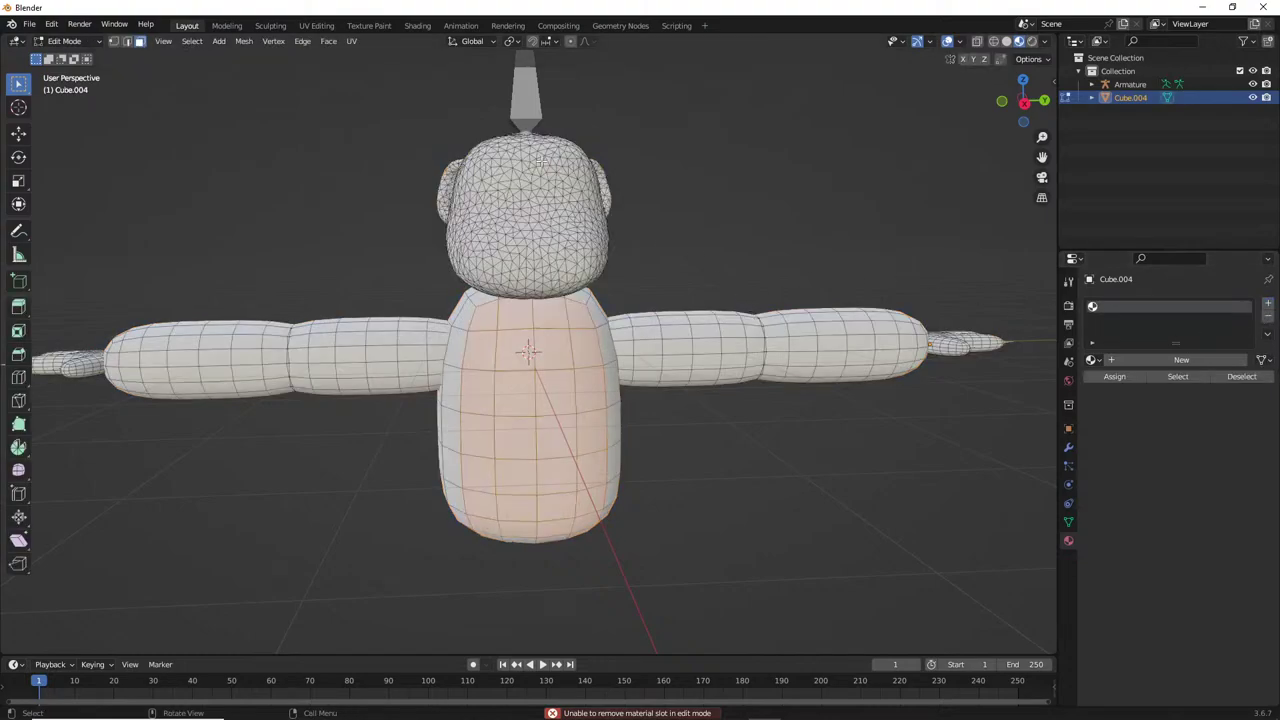
In the Modeling workspace, create a new material for the gorilla mesh and show it in Material Preview shading.
left_click(225, 26)
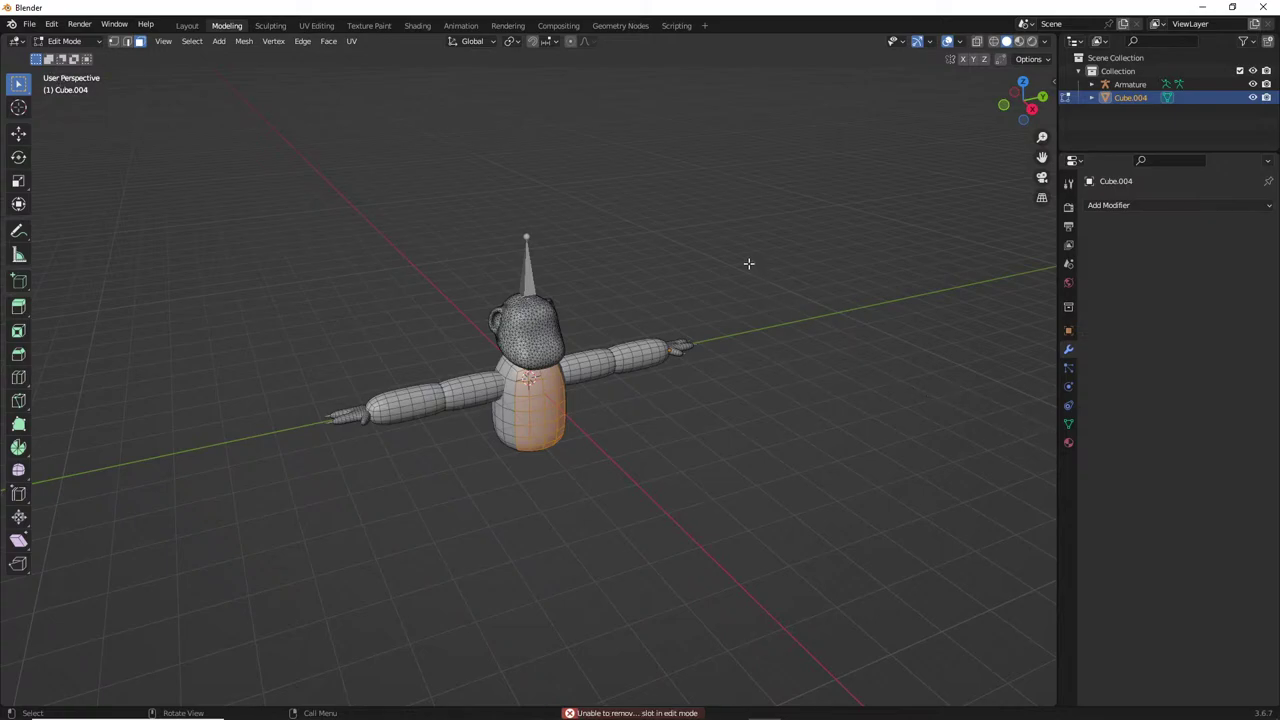
left_click(1068, 443)
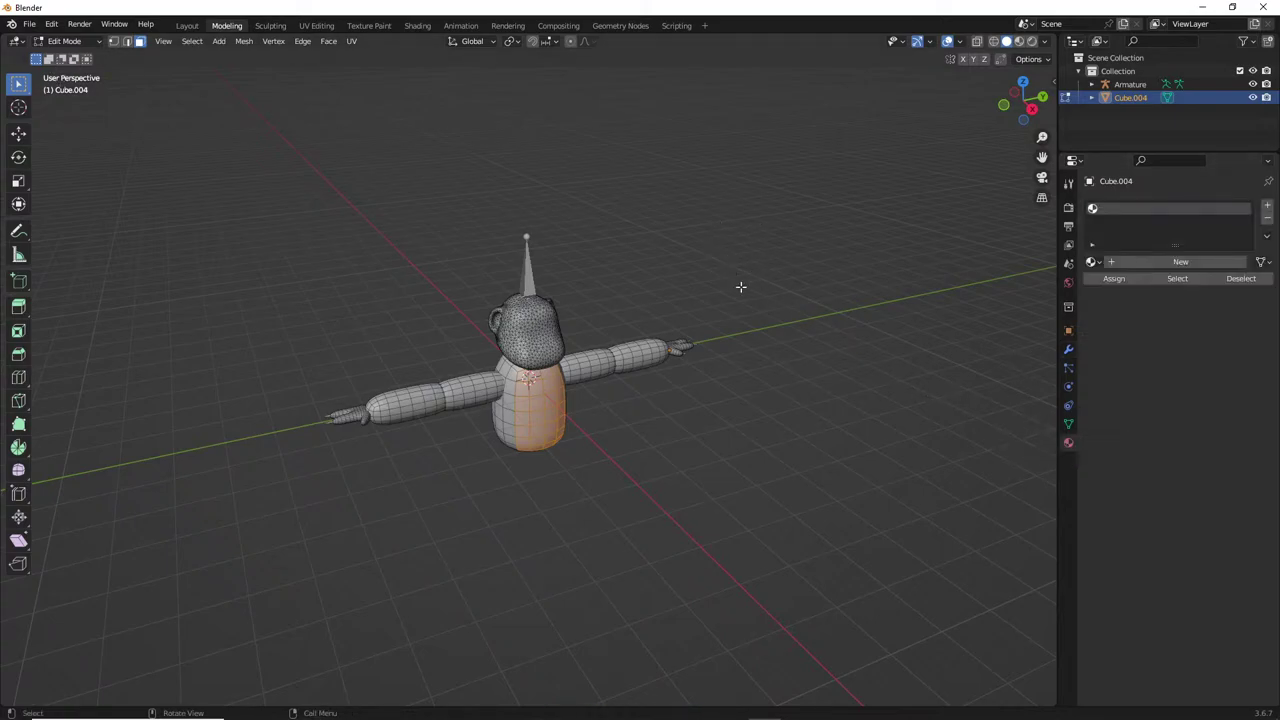
scroll(700, 300, "up", 4)
middle_click_drag(651, 344, 630, 296)
left_click(1177, 262)
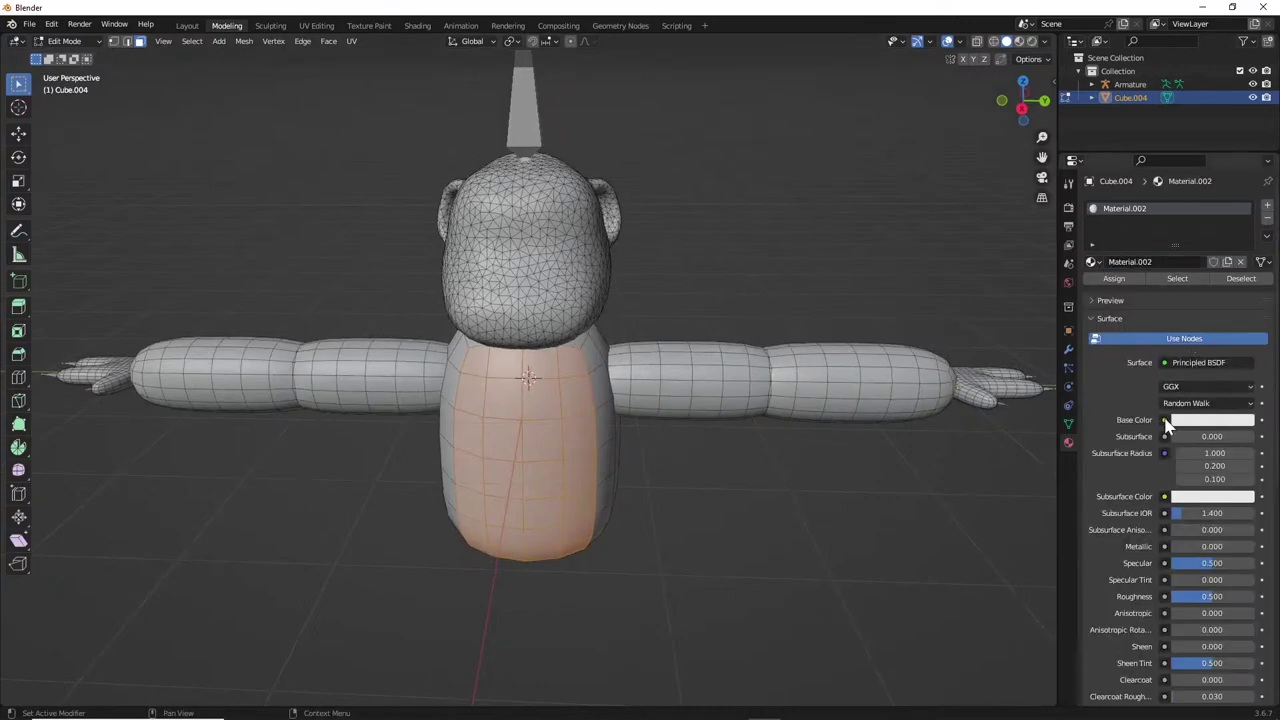
left_click(1019, 41)
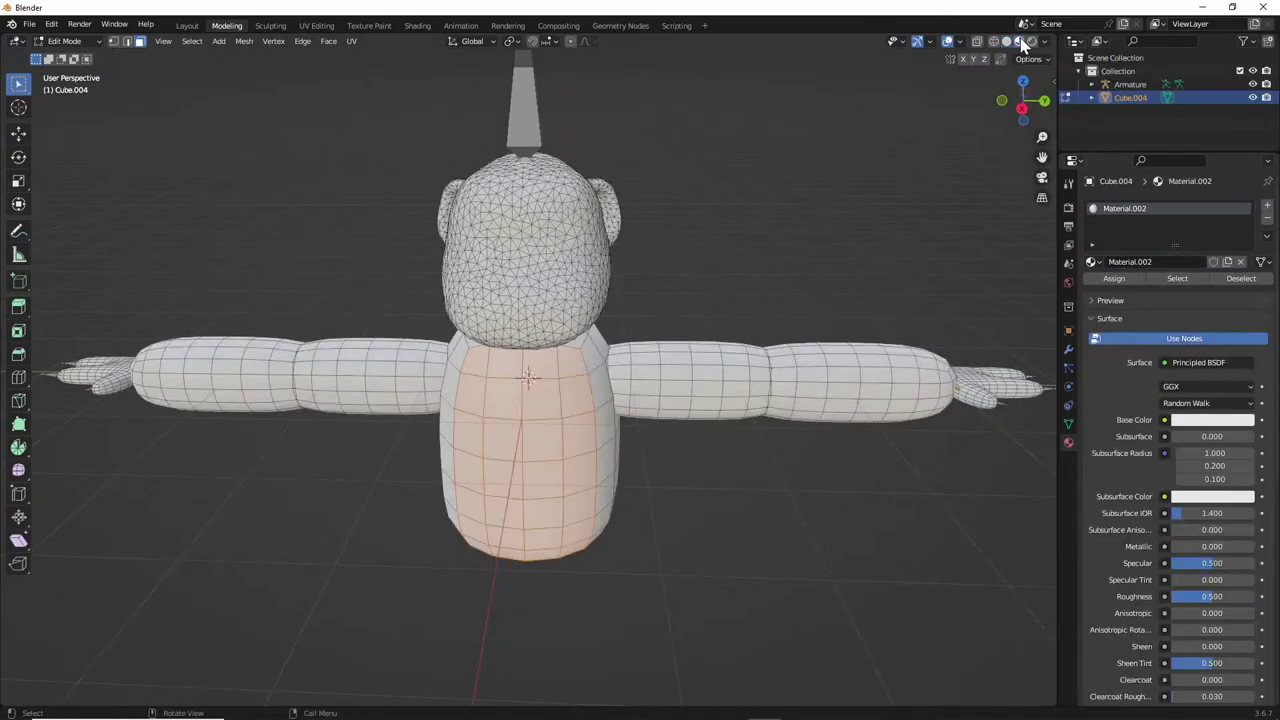
Use lightfur.png from the W: drive's "For Goirilla tag fan game" folder as the material's Base Color image texture.
left_click(1165, 420)
left_click(855, 510)
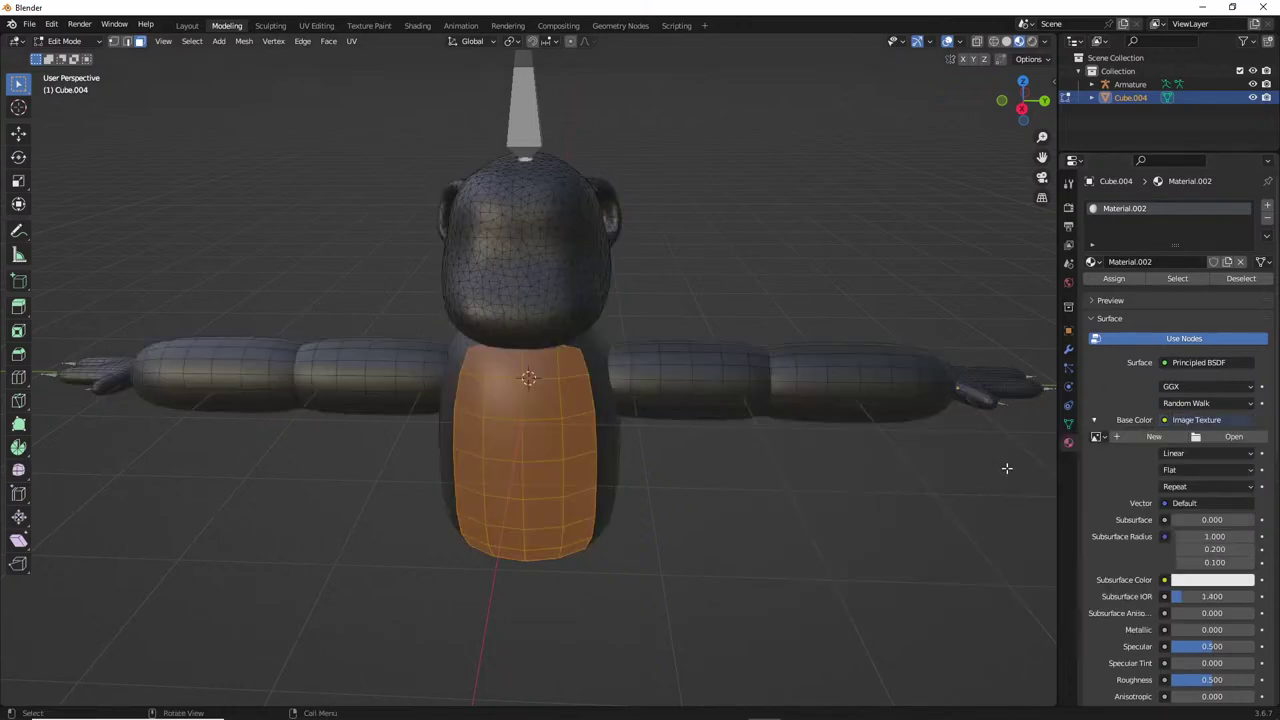
left_click(1234, 437)
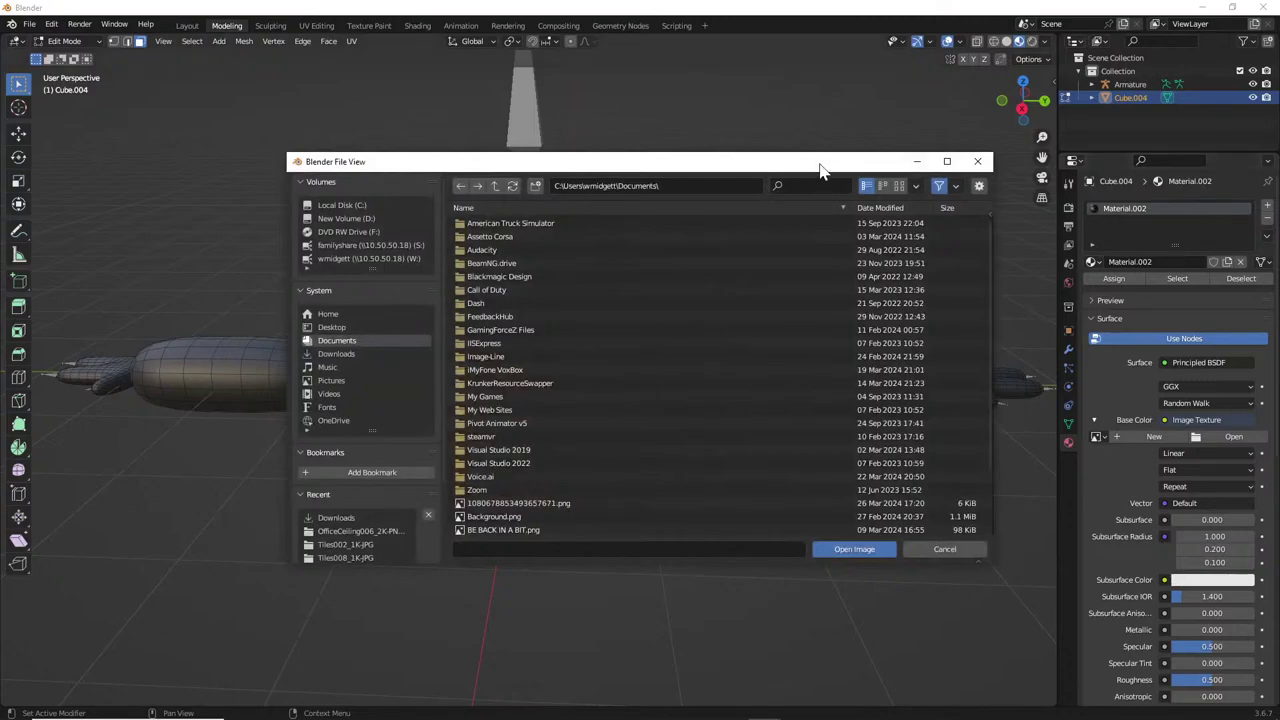
left_click(351, 259)
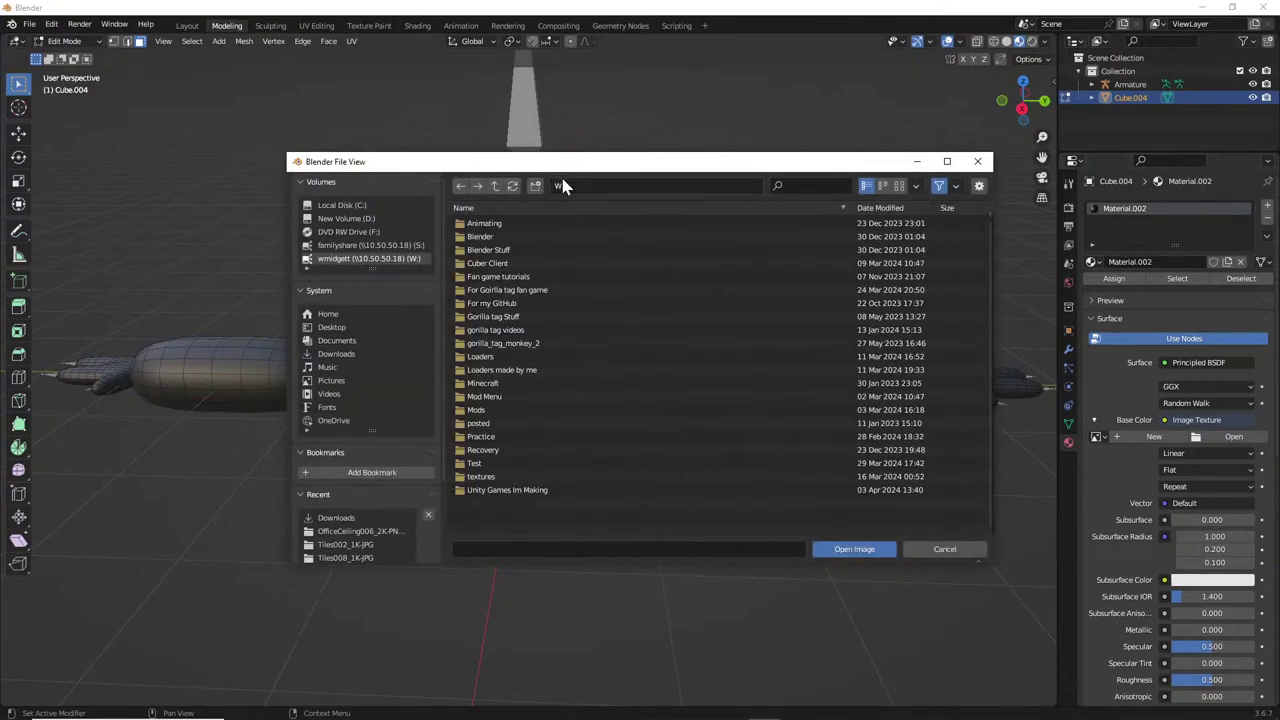
double_click(537, 290)
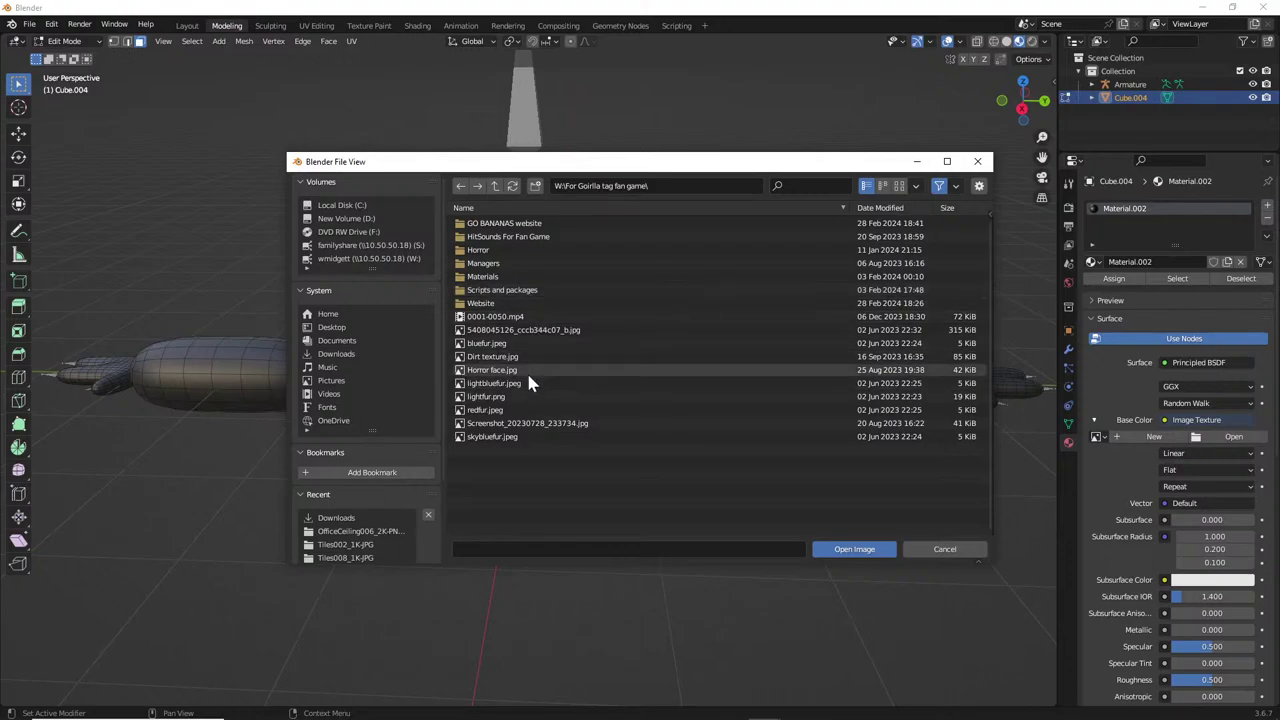
double_click(486, 396)
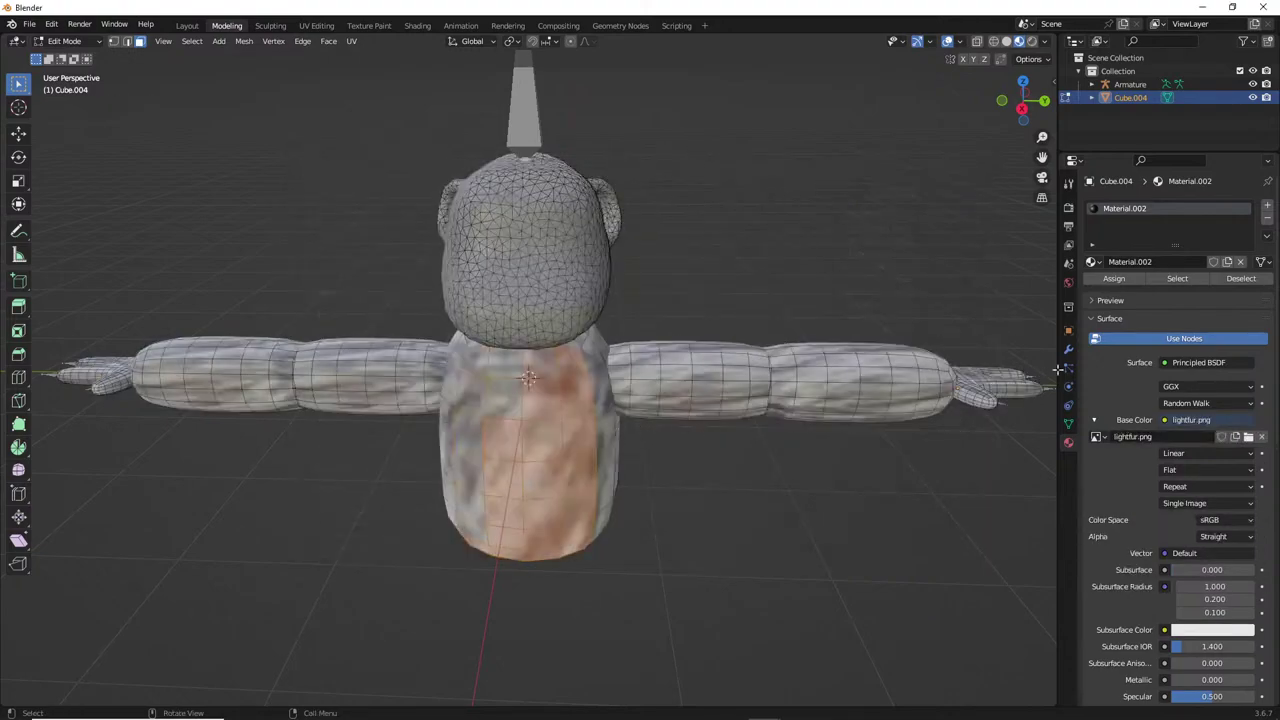
middle_click_drag(686, 380, 739, 357)
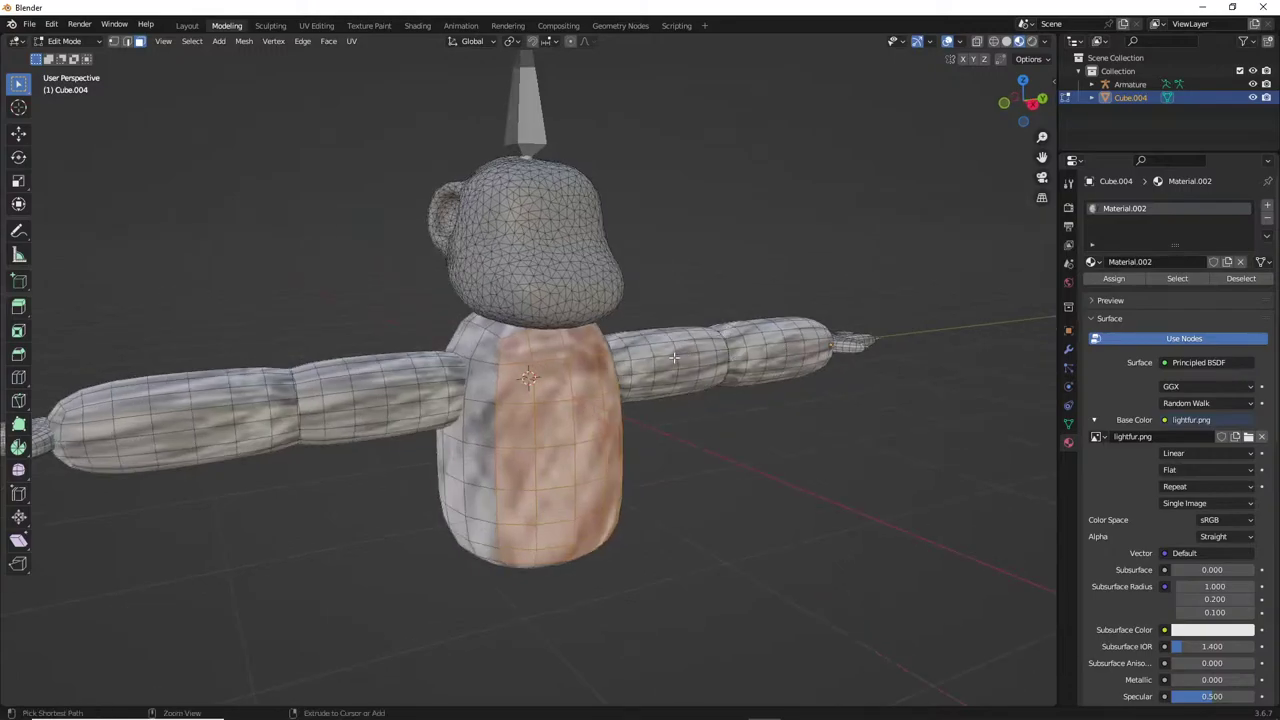
Undo the lightfur.png texture and reopen the gorilla mesh in Edit Mode in the Layout workspace.
key("ctrl+z")
left_click(189, 25)
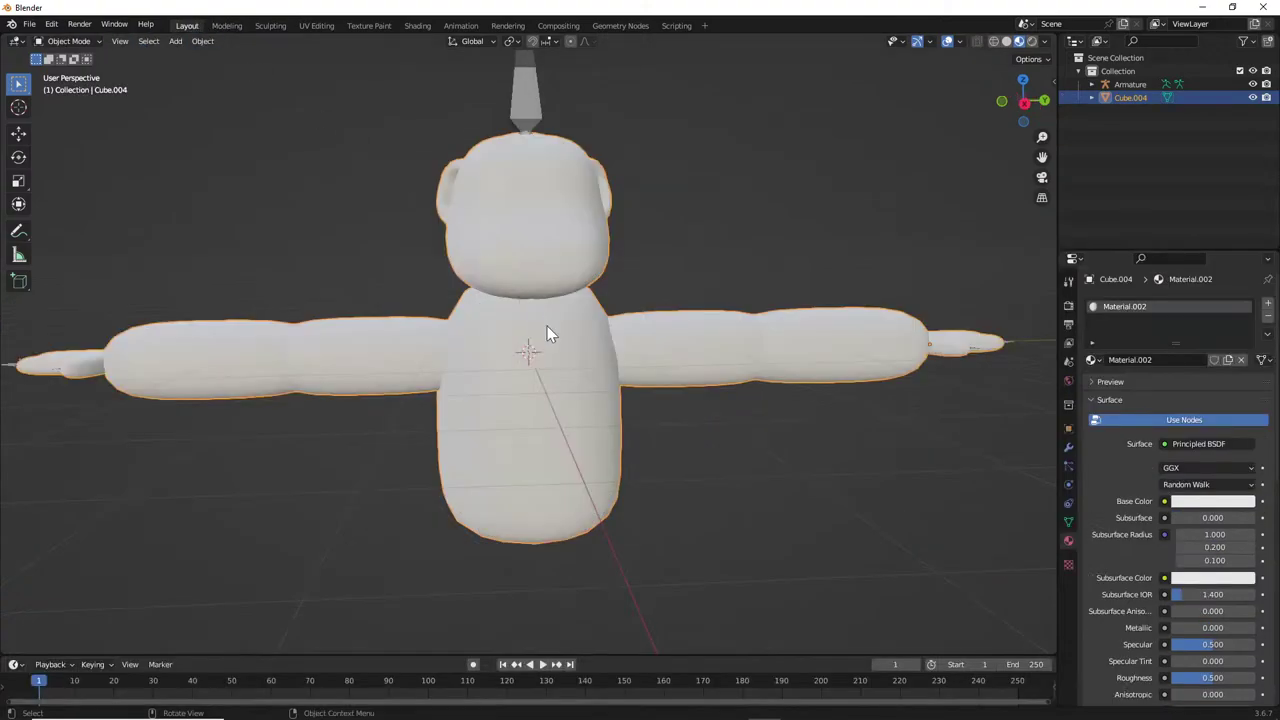
key("Tab")
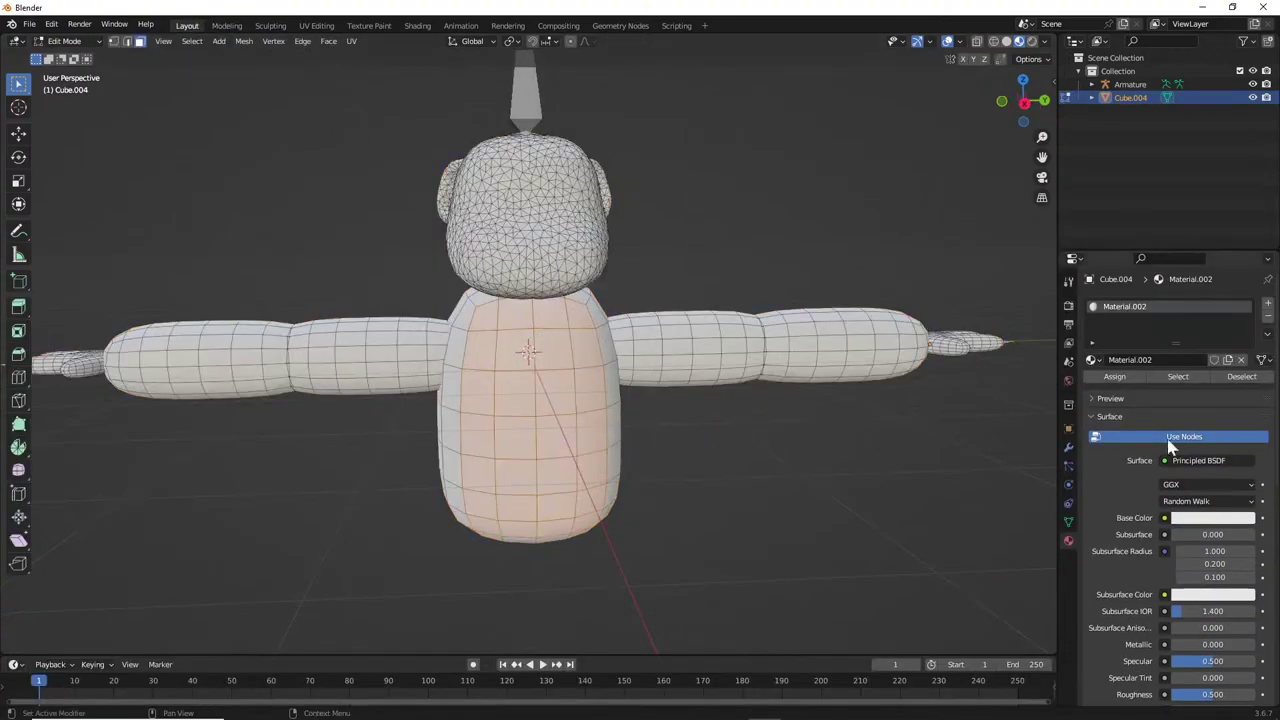
Try an empty Image Texture as the material's Base Color and undo it.
left_click(1163, 517)
left_click(888, 404)
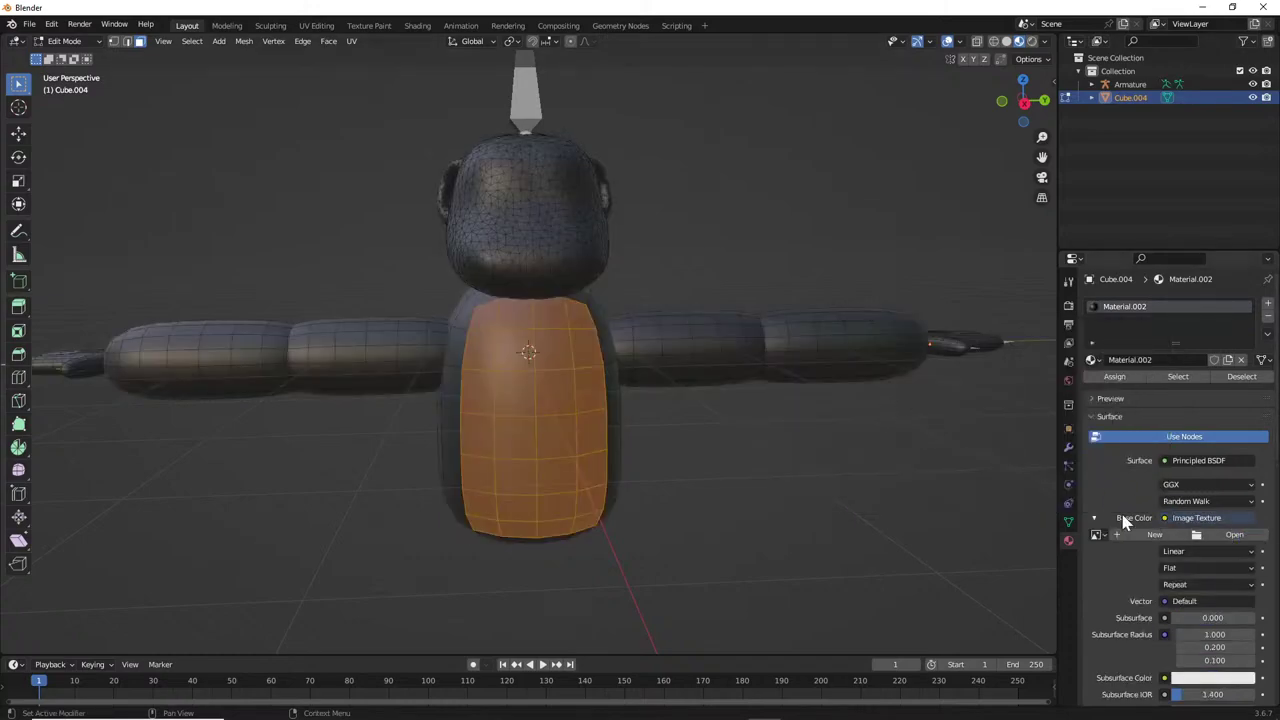
key("Tab")
key("ctrl+z")
key("ctrl+z")
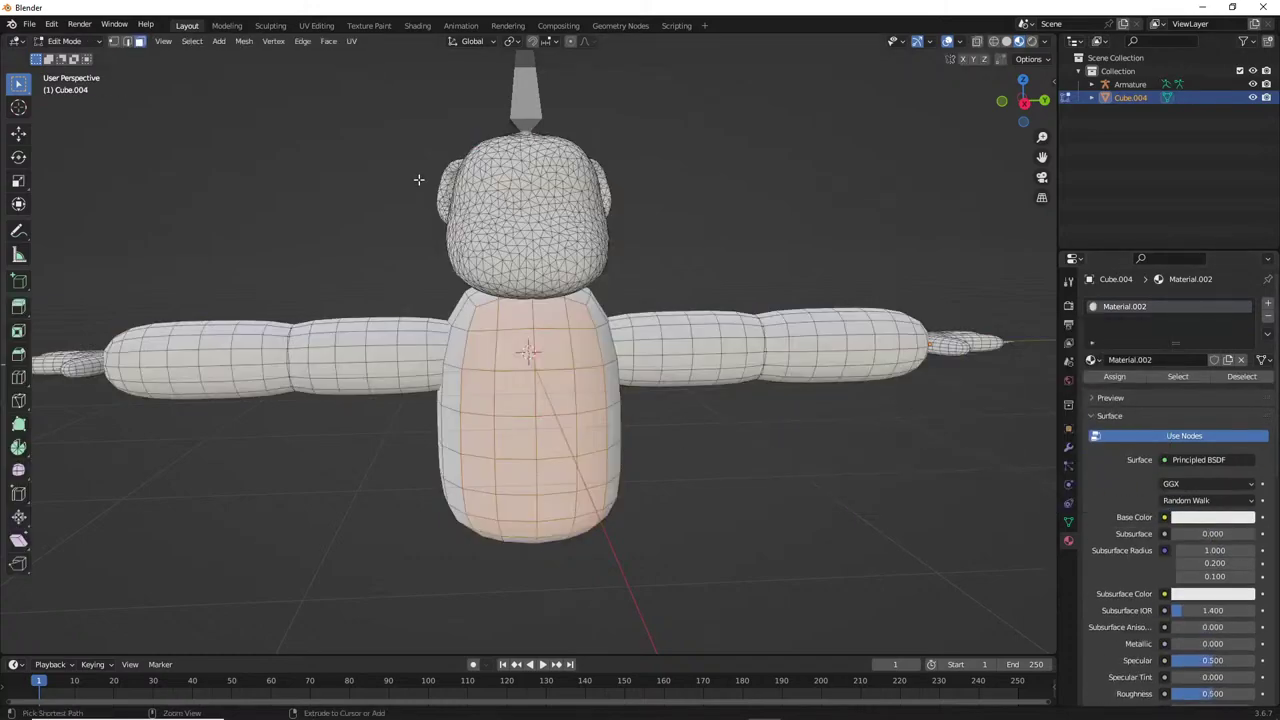
Subdivide the selected chest faces twice and undo the last subdivision.
right_click(575, 337)
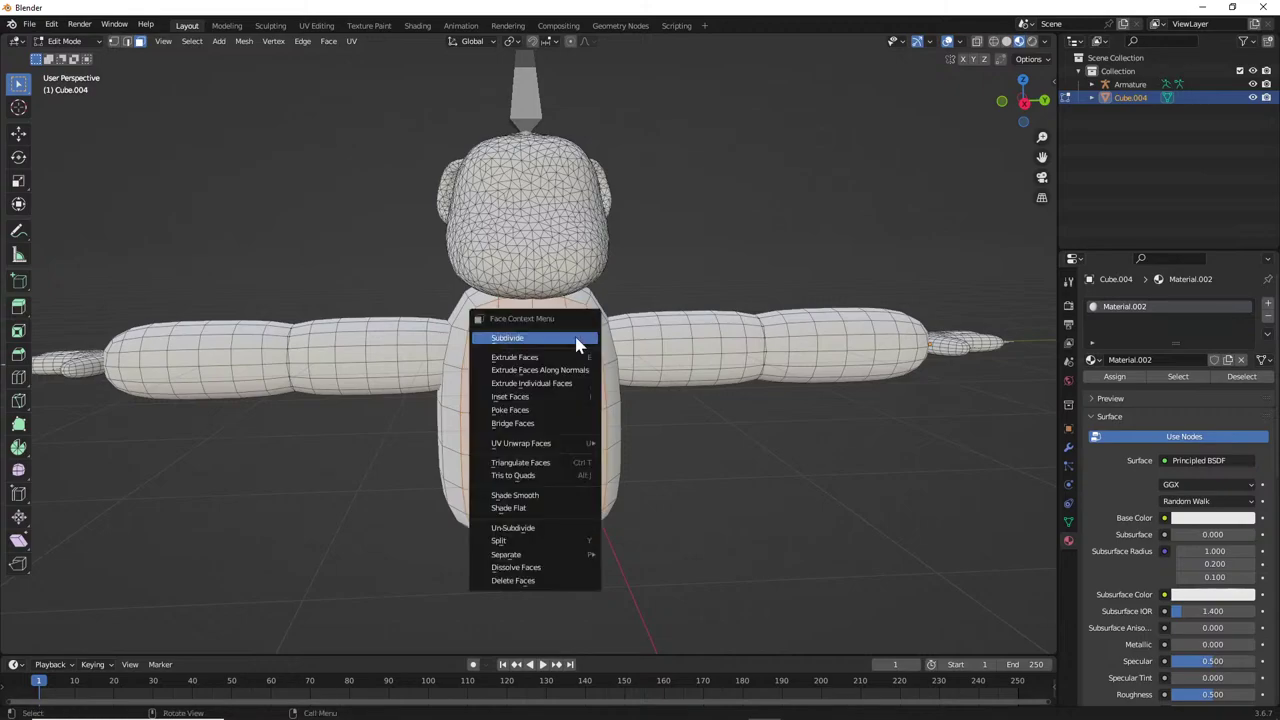
left_click(577, 340)
right_click(577, 338)
left_click(577, 340)
middle_click_drag(608, 300, 605, 290)
key("ctrl+z")
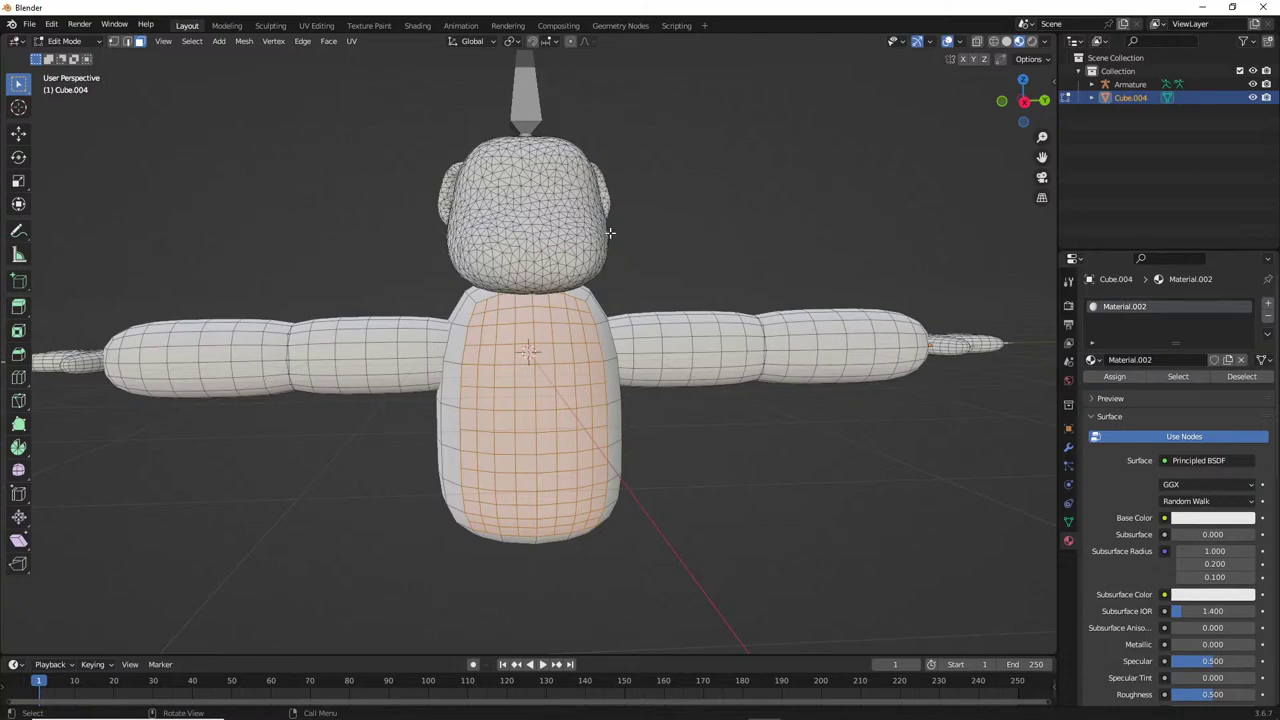
middle_click_drag(646, 249, 1040, 371)
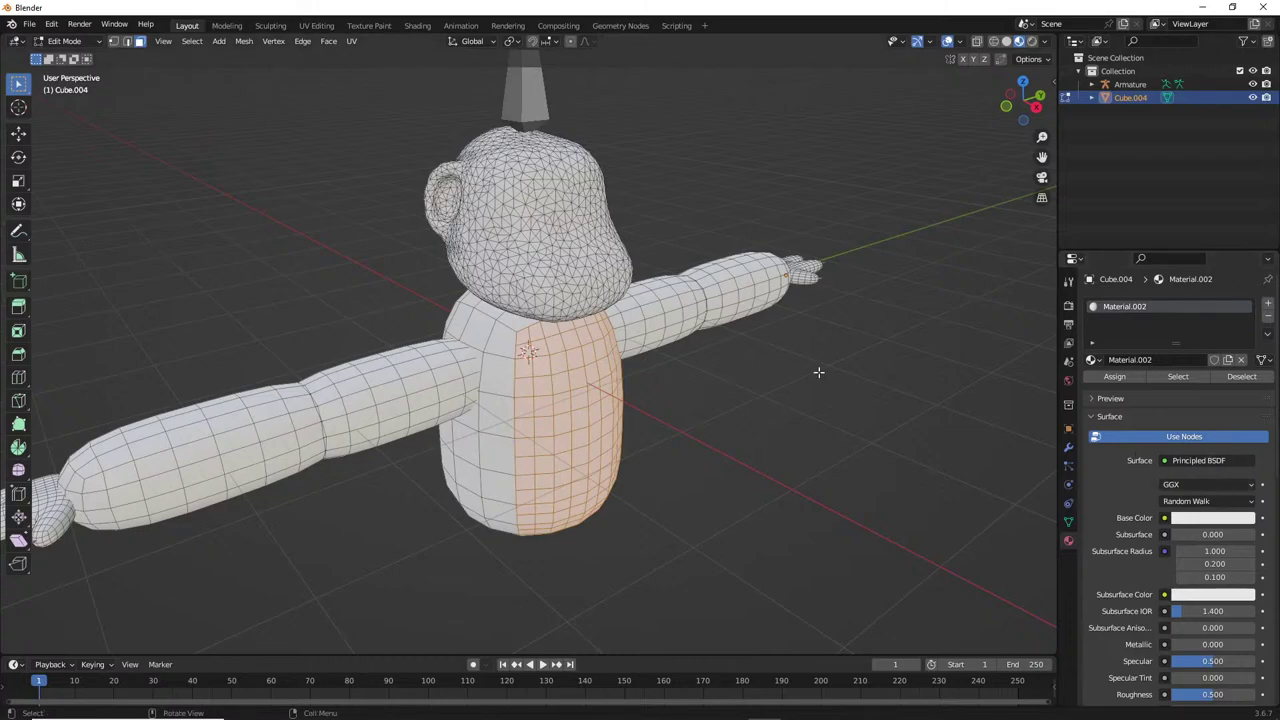
middle_click_drag(690, 292, 646, 293)
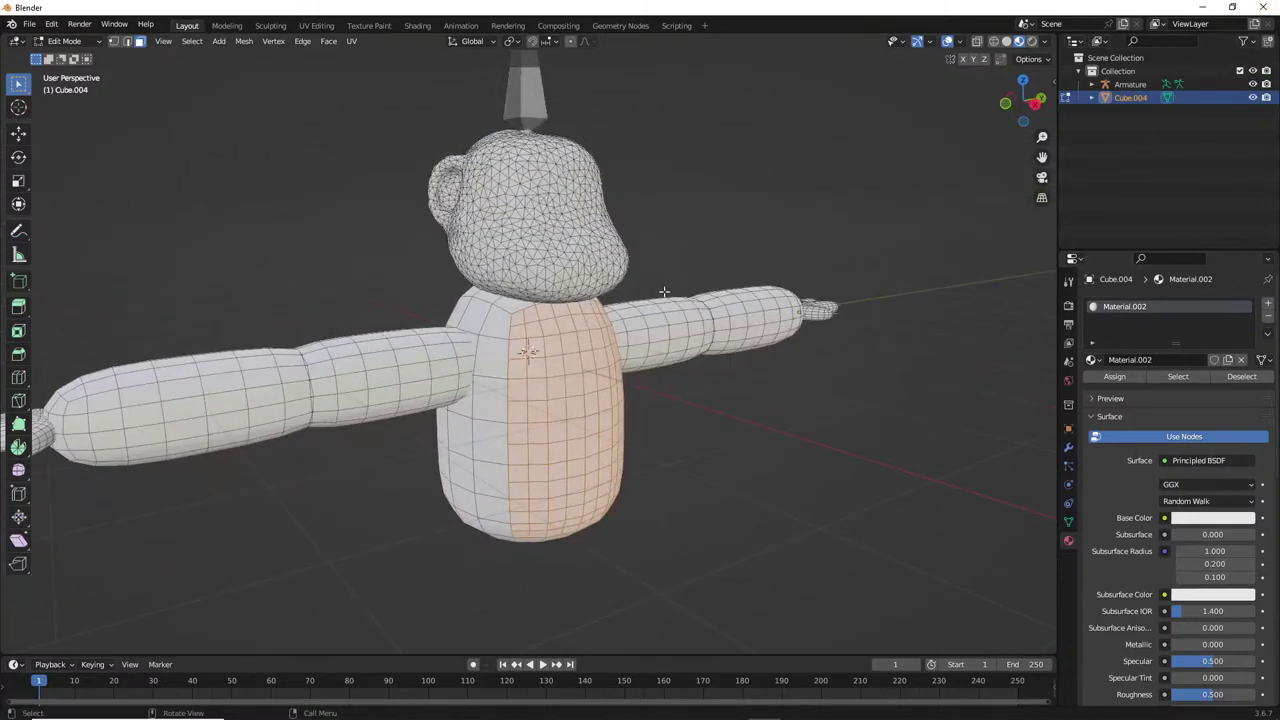
Close Blender without saving the changes and switch to the Gorilla Playground VR project in Unity.
left_click(1263, 7)
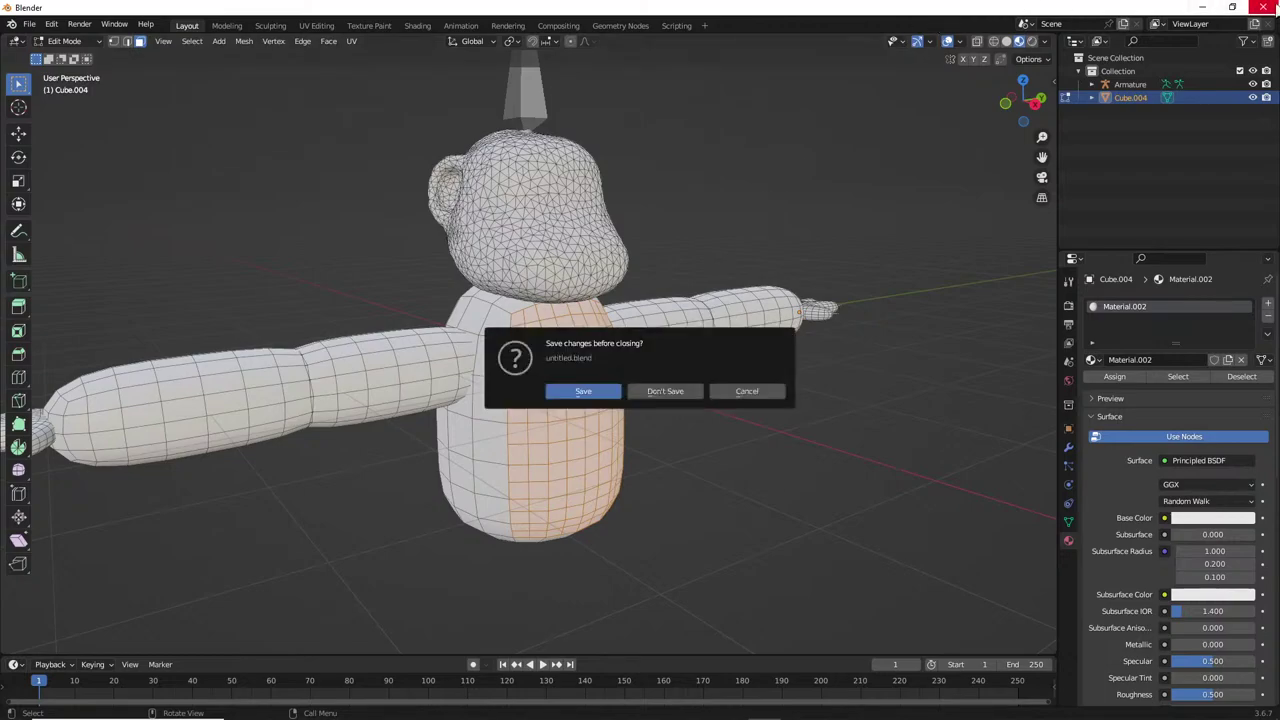
left_click(692, 391)
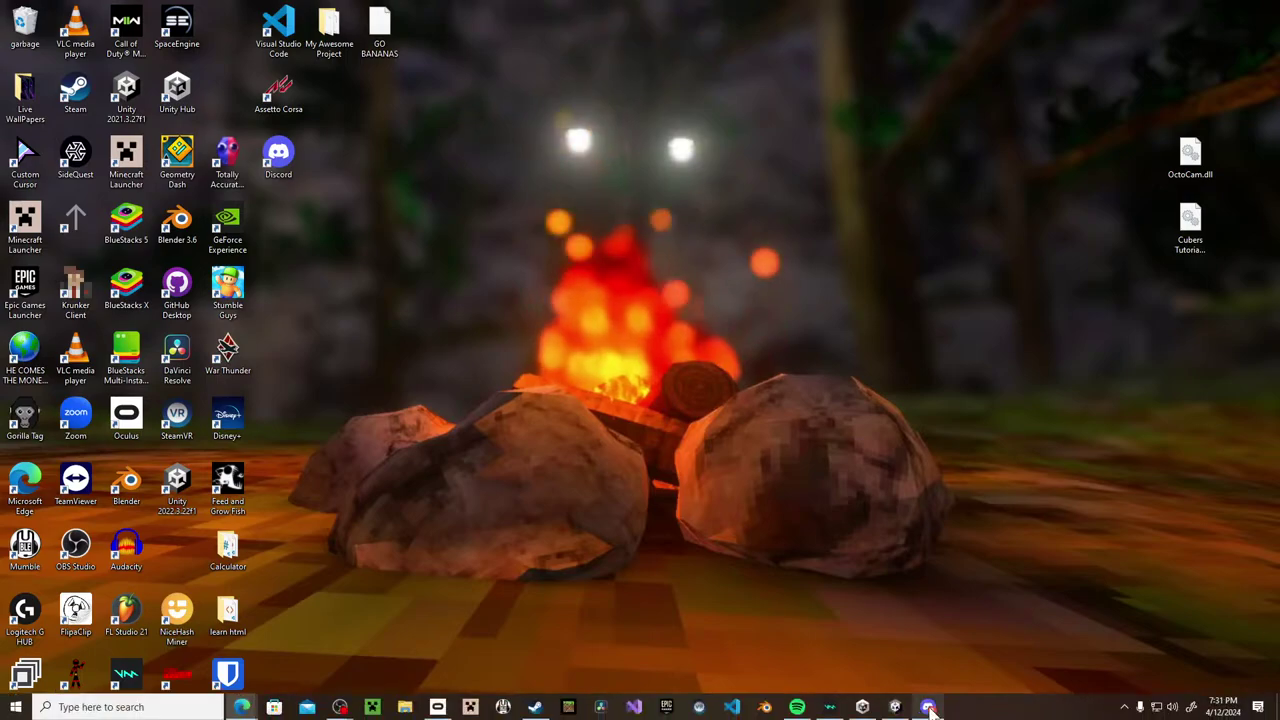
left_click(895, 707)
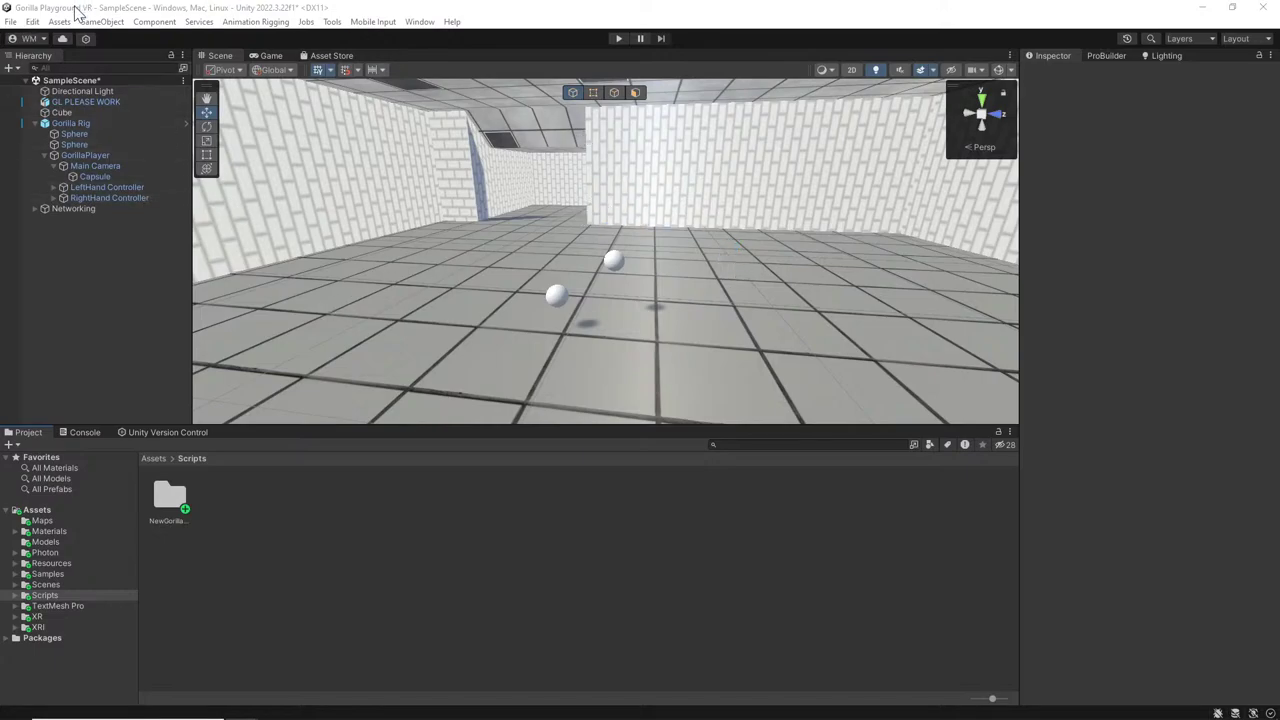
Switch to Discord and download the OfflineRig.cs script from the offline-player-rig channel.
right_click_drag(811, 314, 700, 226)
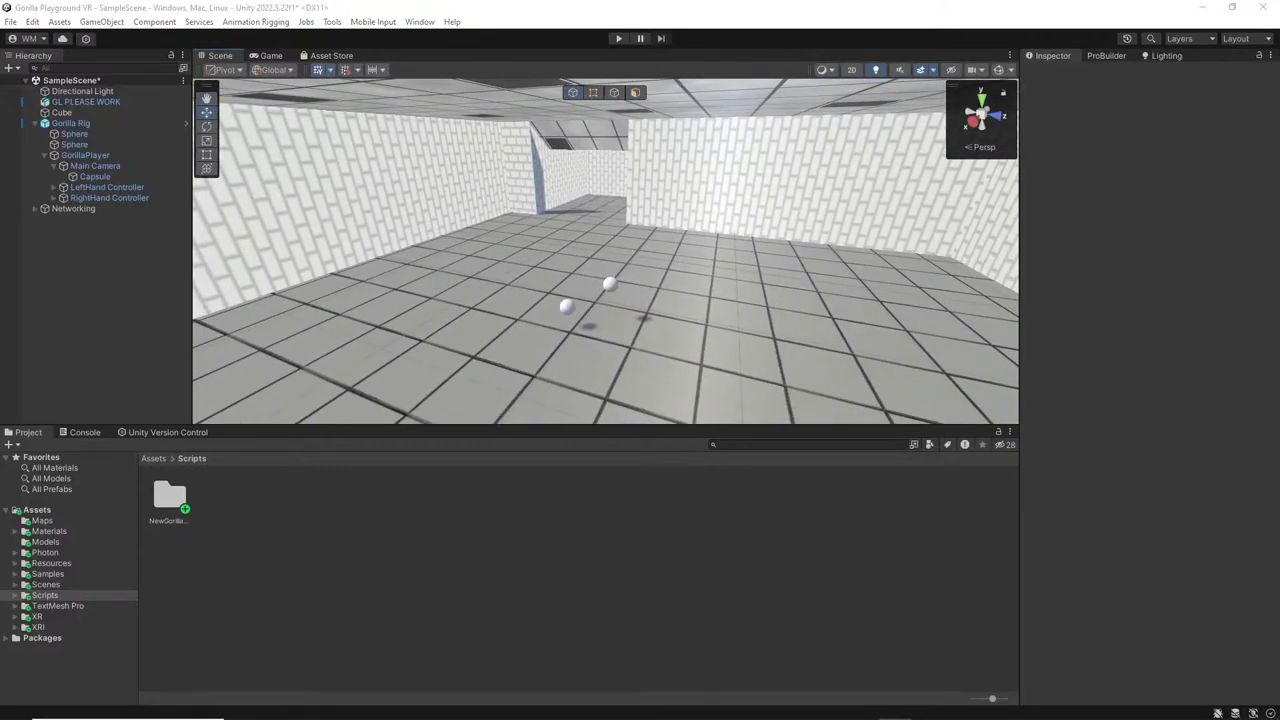
key("alt+Tab")
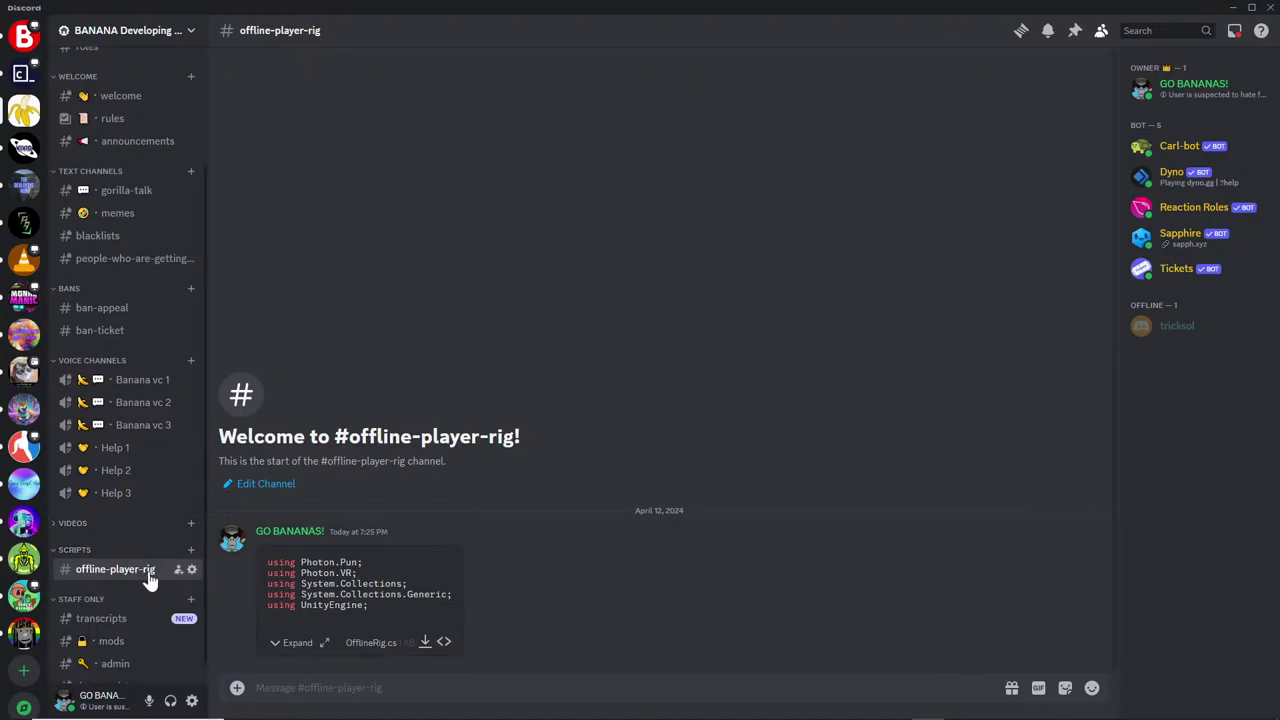
left_click(425, 643)
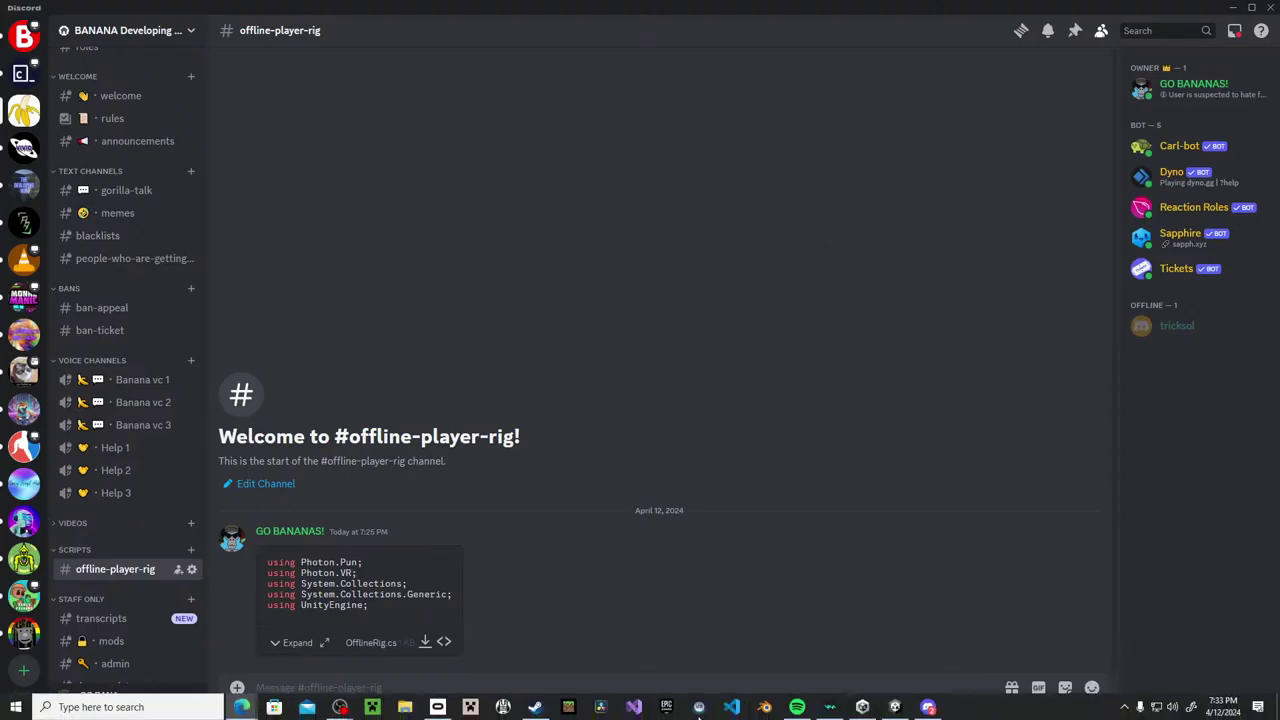
Return to Unity and import OfflineRig.cs into the Assets/Scripts folder as a new asset.
left_click(895, 707)
right_click(641, 611)
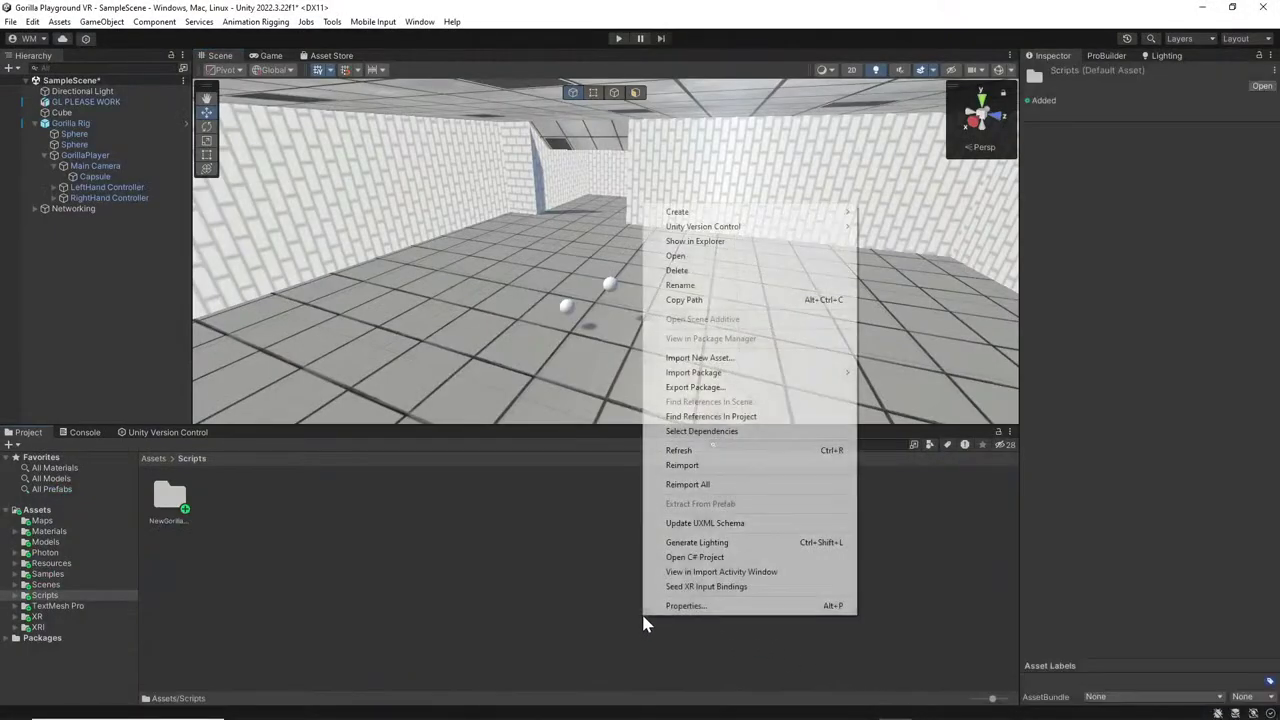
left_click(632, 551)
double_click(532, 518)
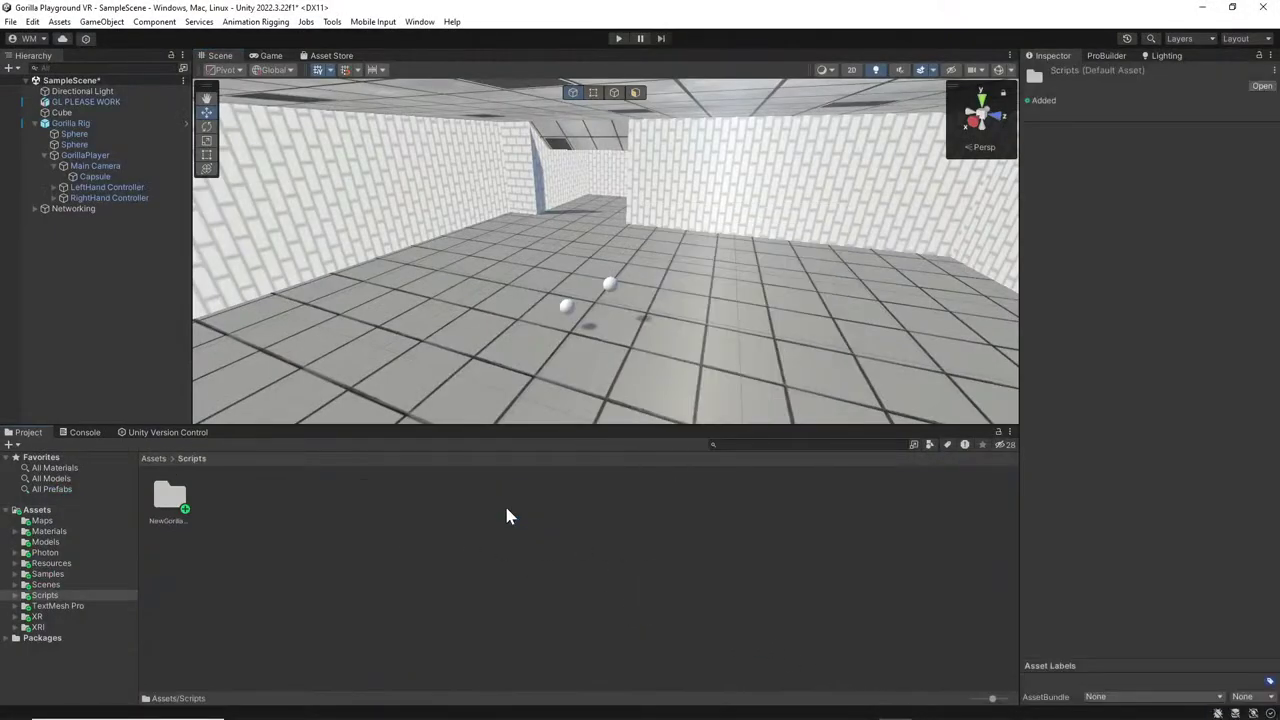
right_click(525, 572)
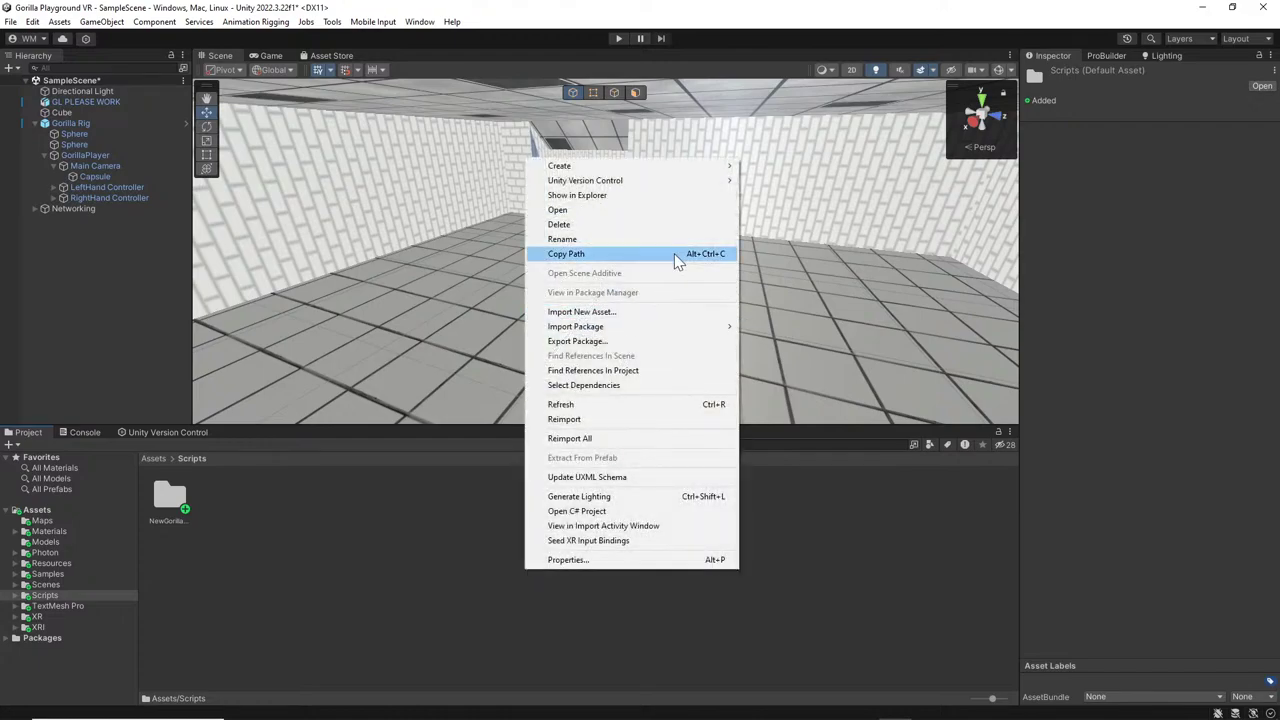
left_click(653, 312)
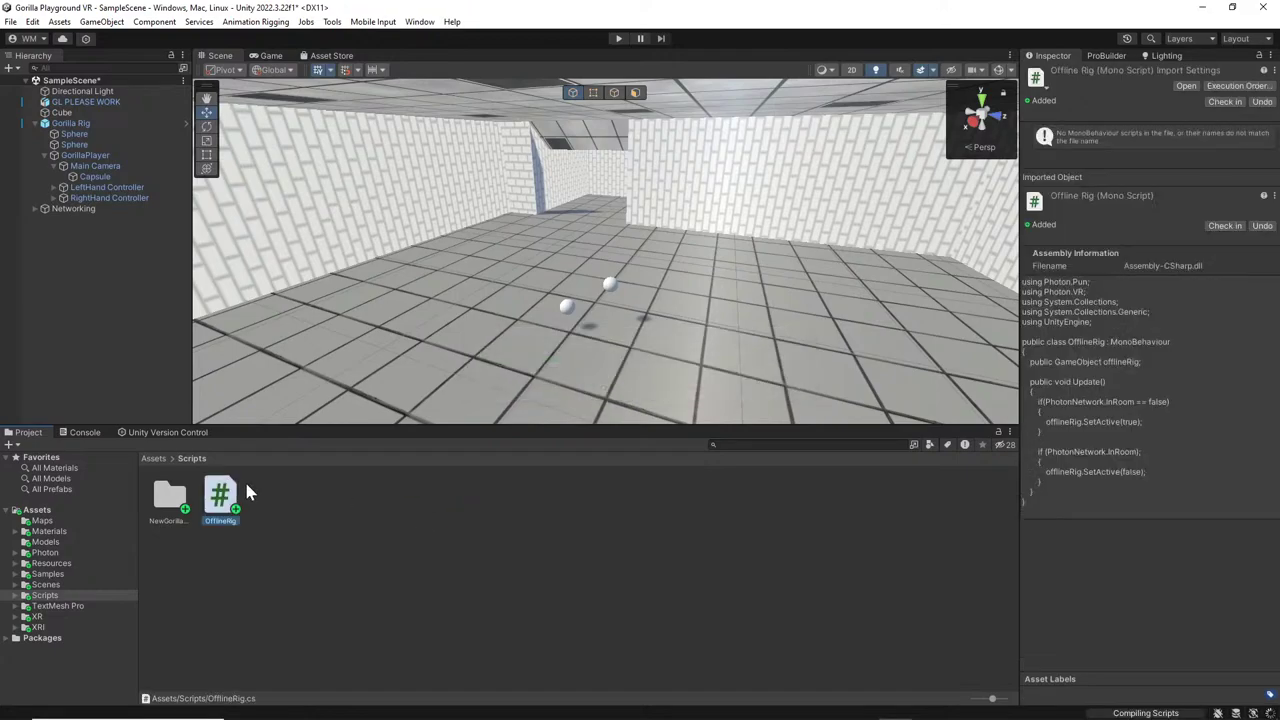
Return to the root Assets folder and delete the old Offline RIG object from under Networking.
left_click(153, 458)
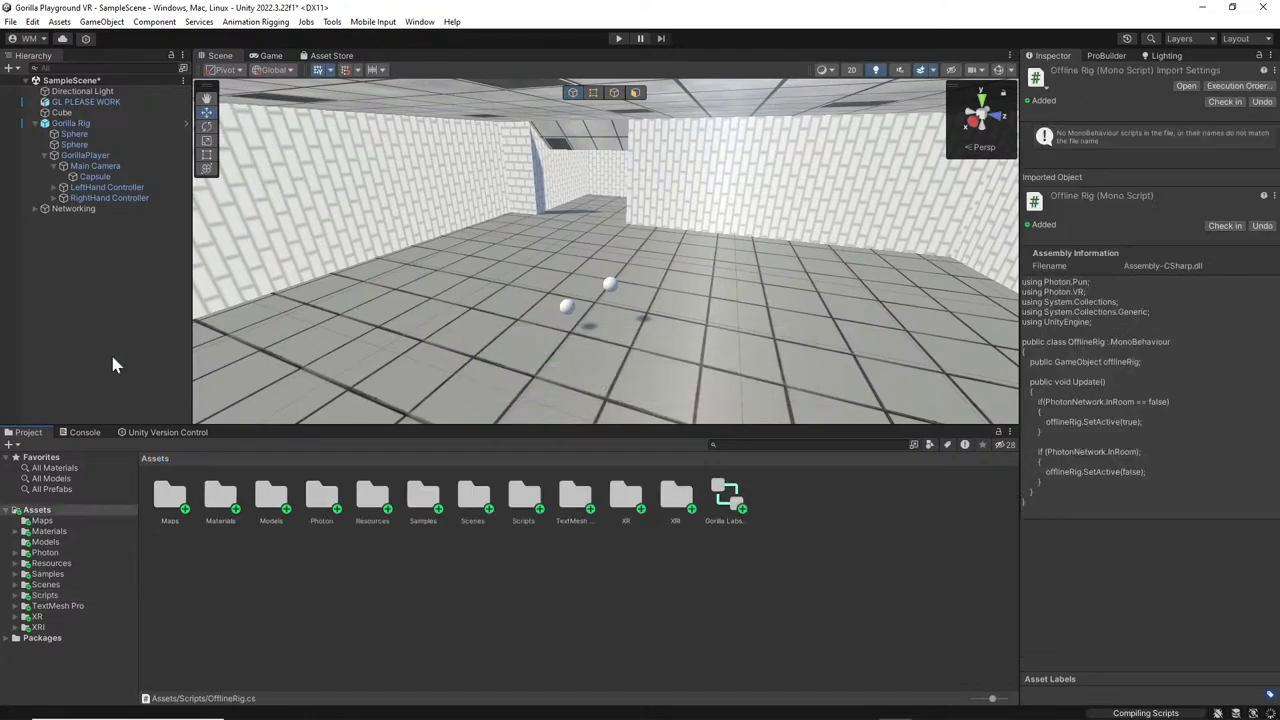
left_click(32, 209)
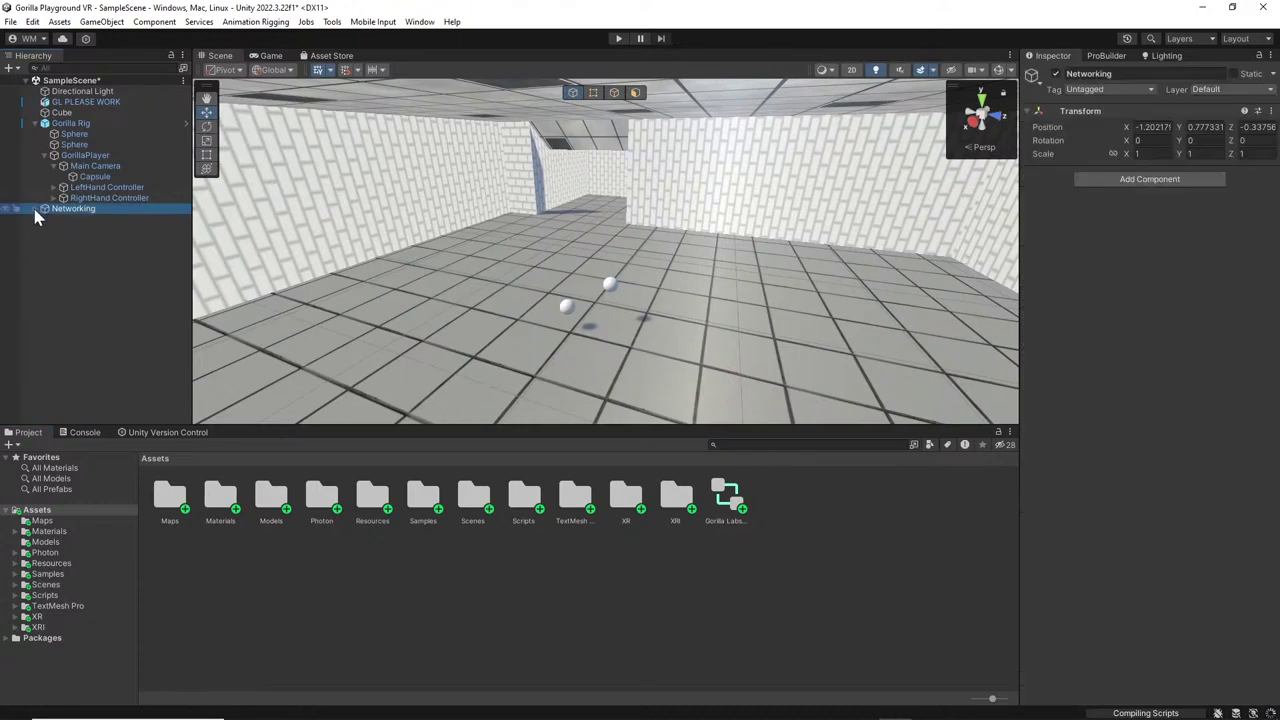
left_click(35, 210)
right_click(78, 262)
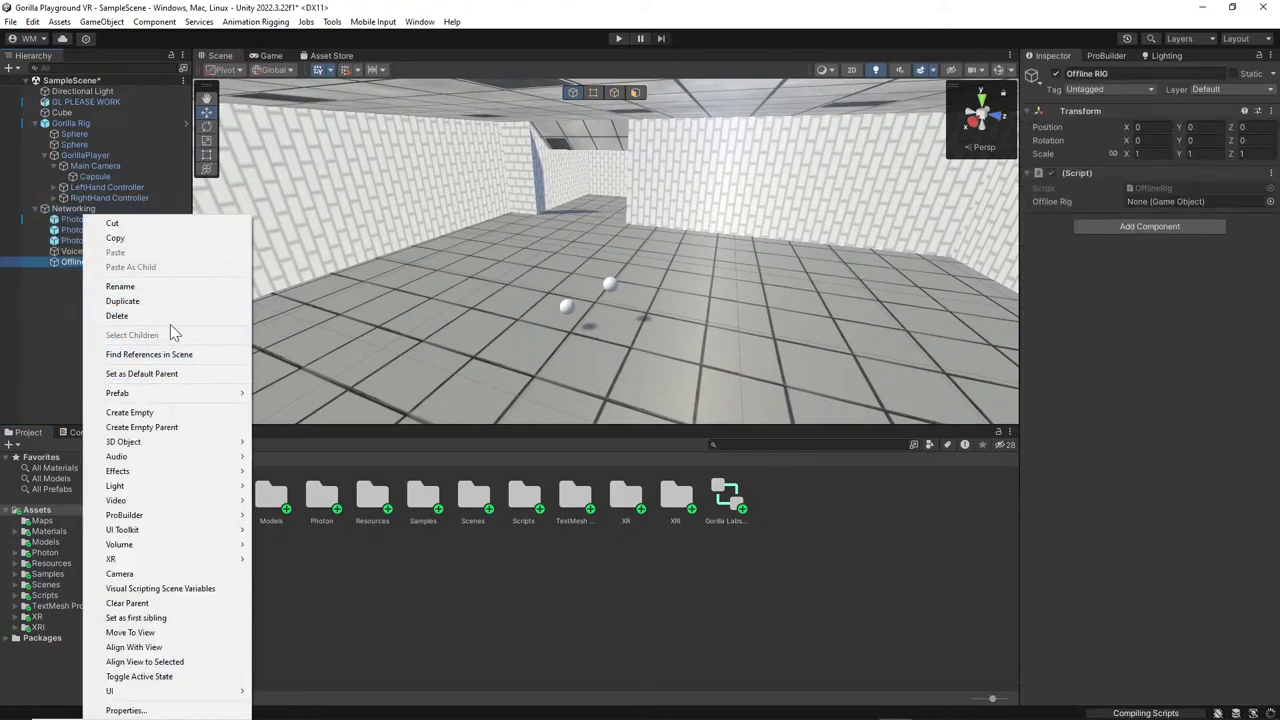
left_click(117, 315)
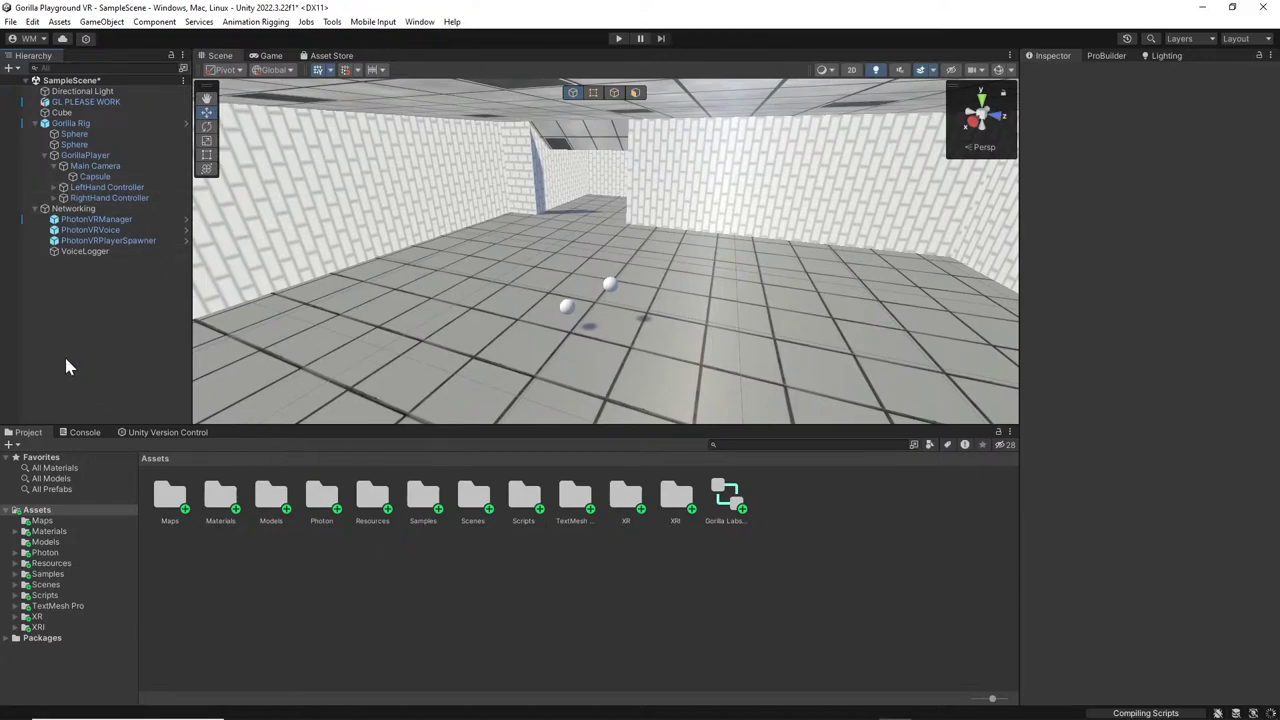
Create an empty child object under Networking and name it Offline Rig.
left_click(35, 210)
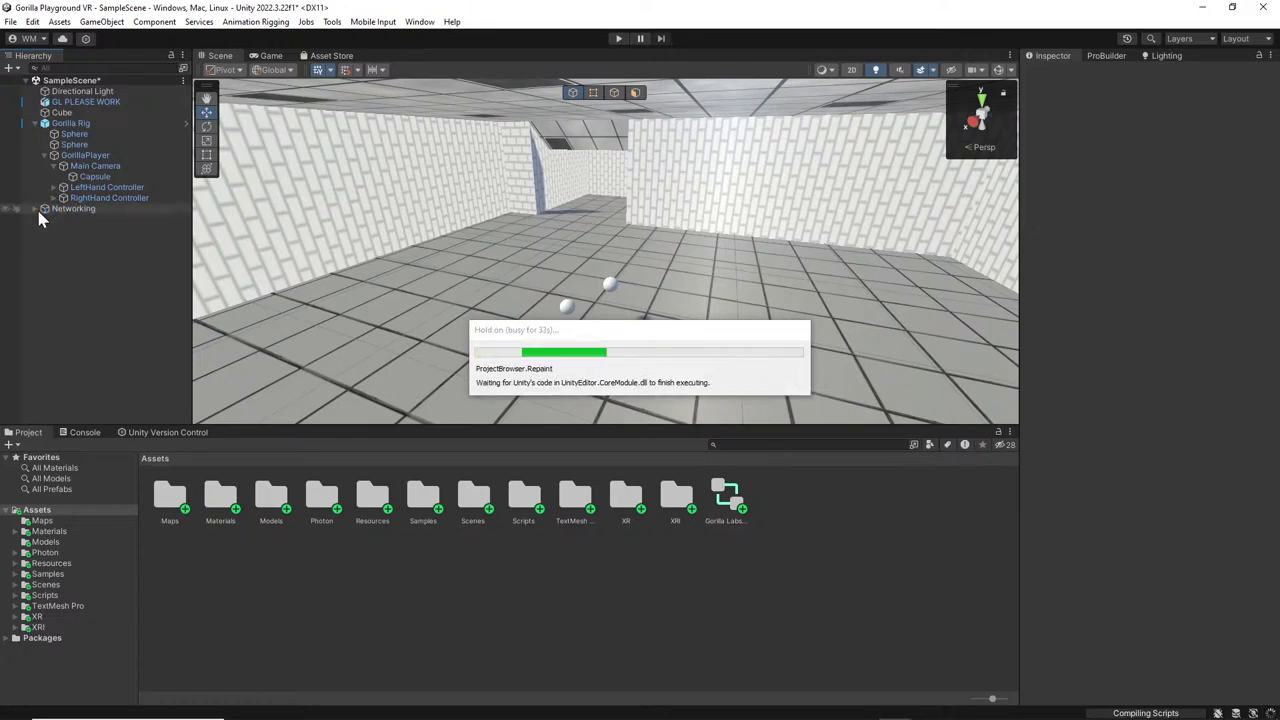
right_click(44, 217)
left_click(36, 208)
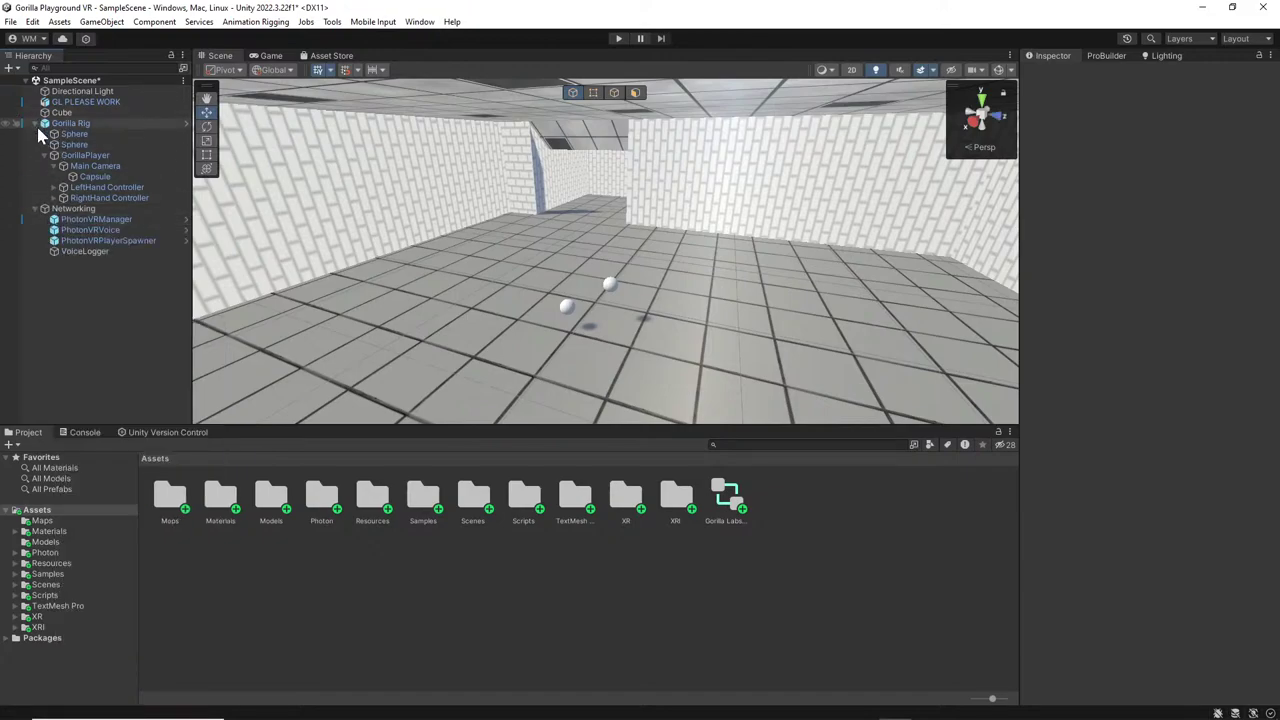
right_click(87, 318)
left_click(91, 210)
right_click(91, 210)
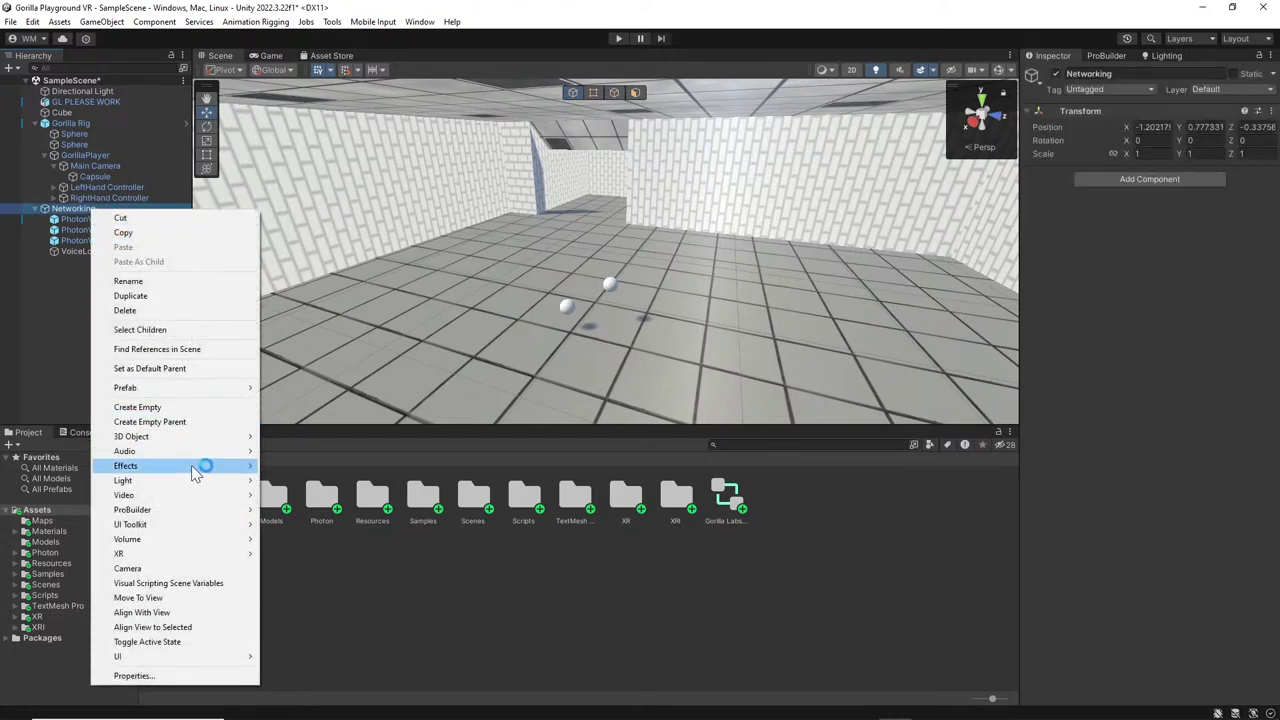
left_click(200, 407)
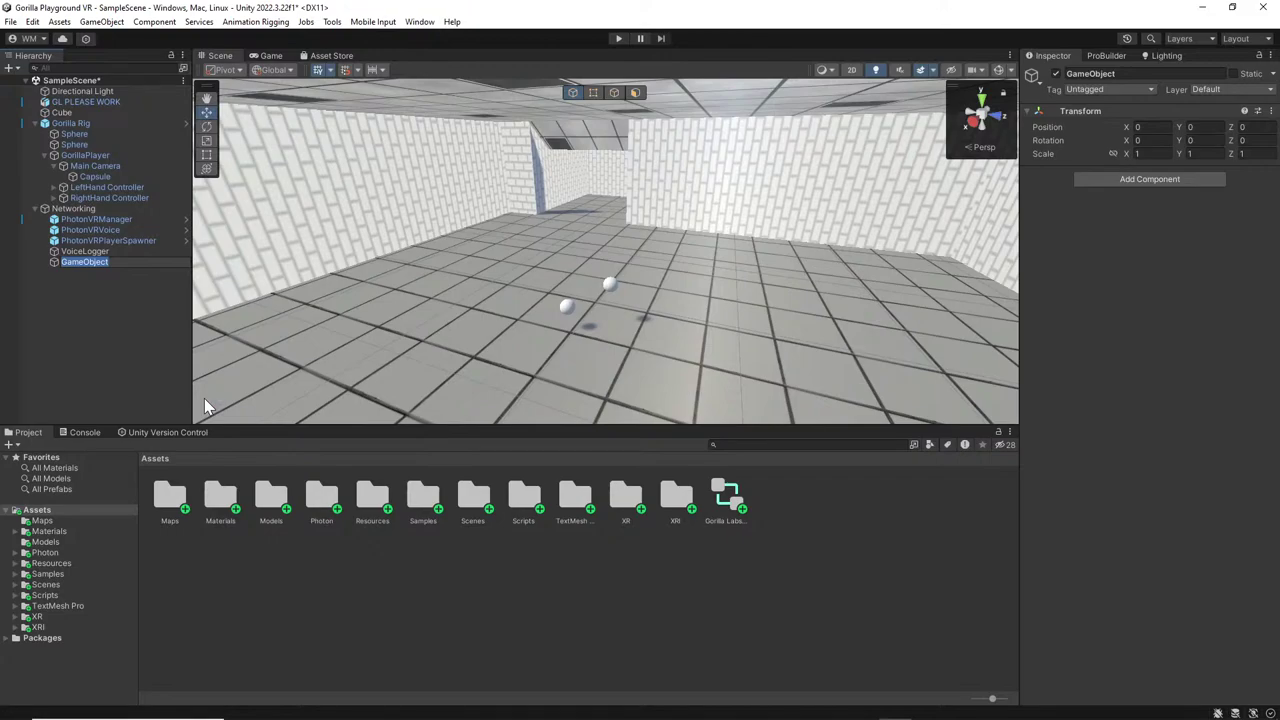
type("Offline Rig")
key("Return")
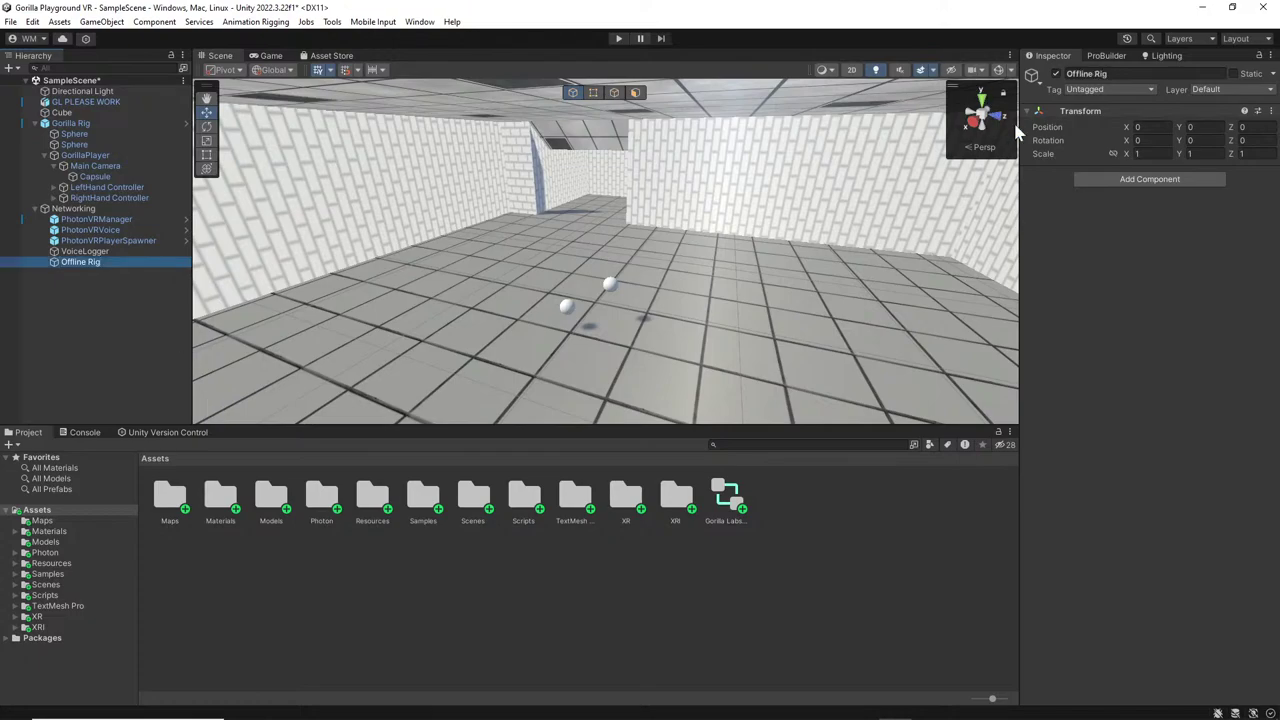
Try attaching the OfflineRig script from the Scripts folder to the Offline Rig object, and undo it.
left_click(1128, 180)
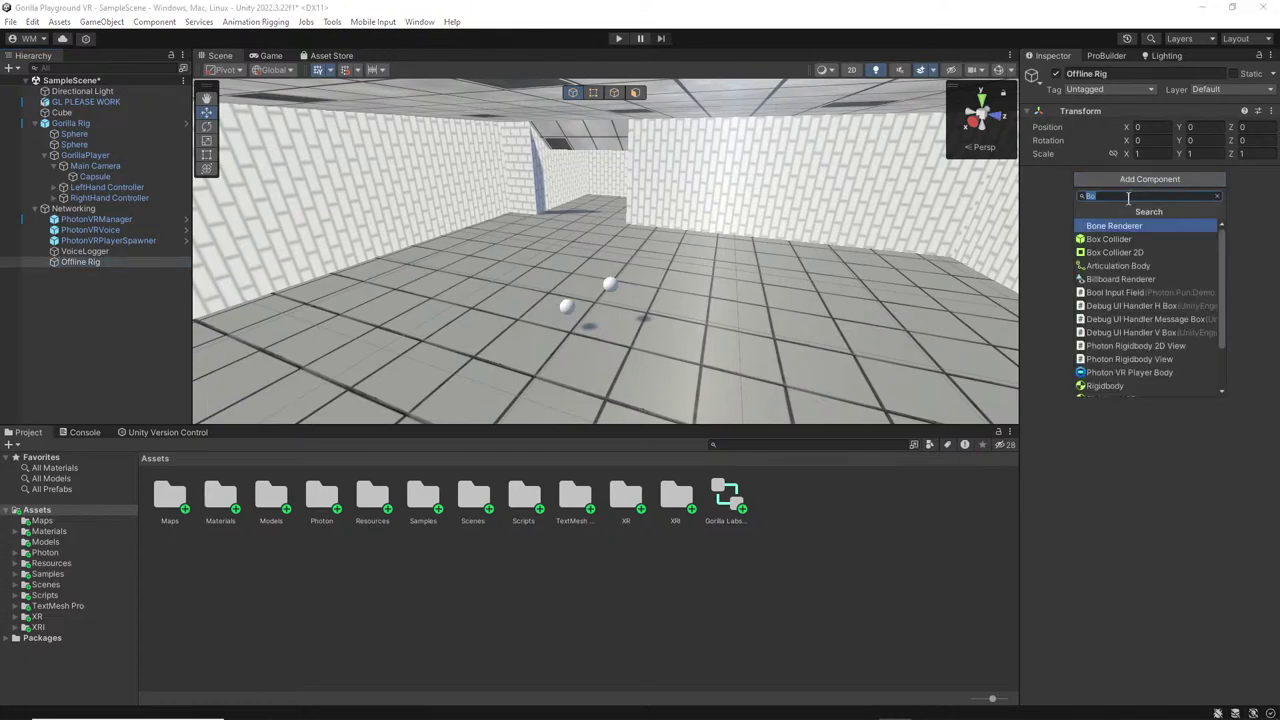
type("S")
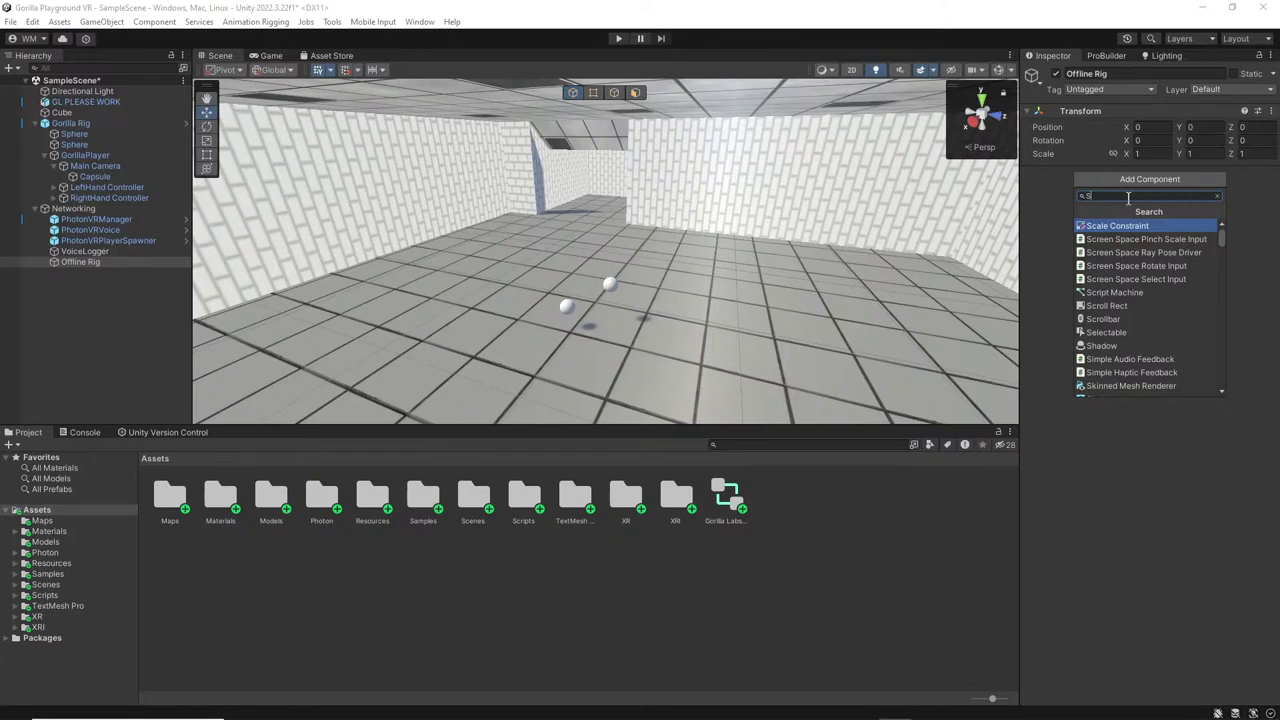
key("BackSpace")
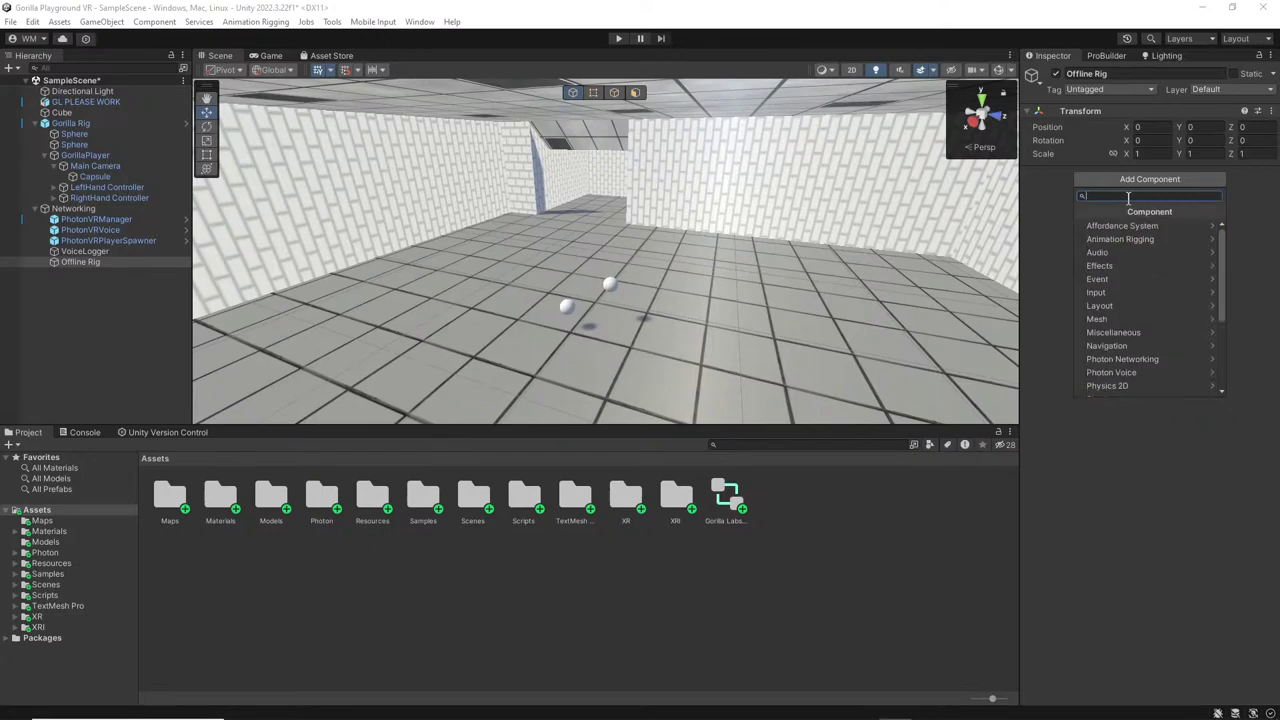
double_click(523, 495)
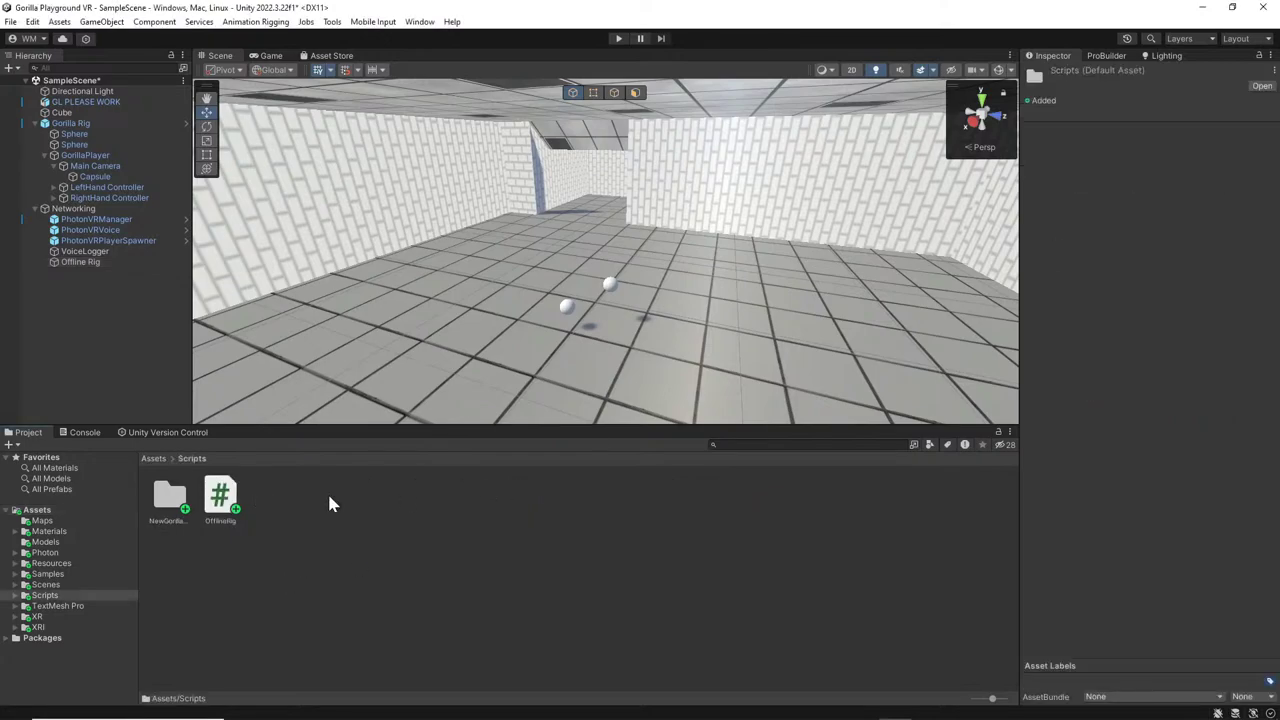
left_click_drag(3, 287, 95, 264)
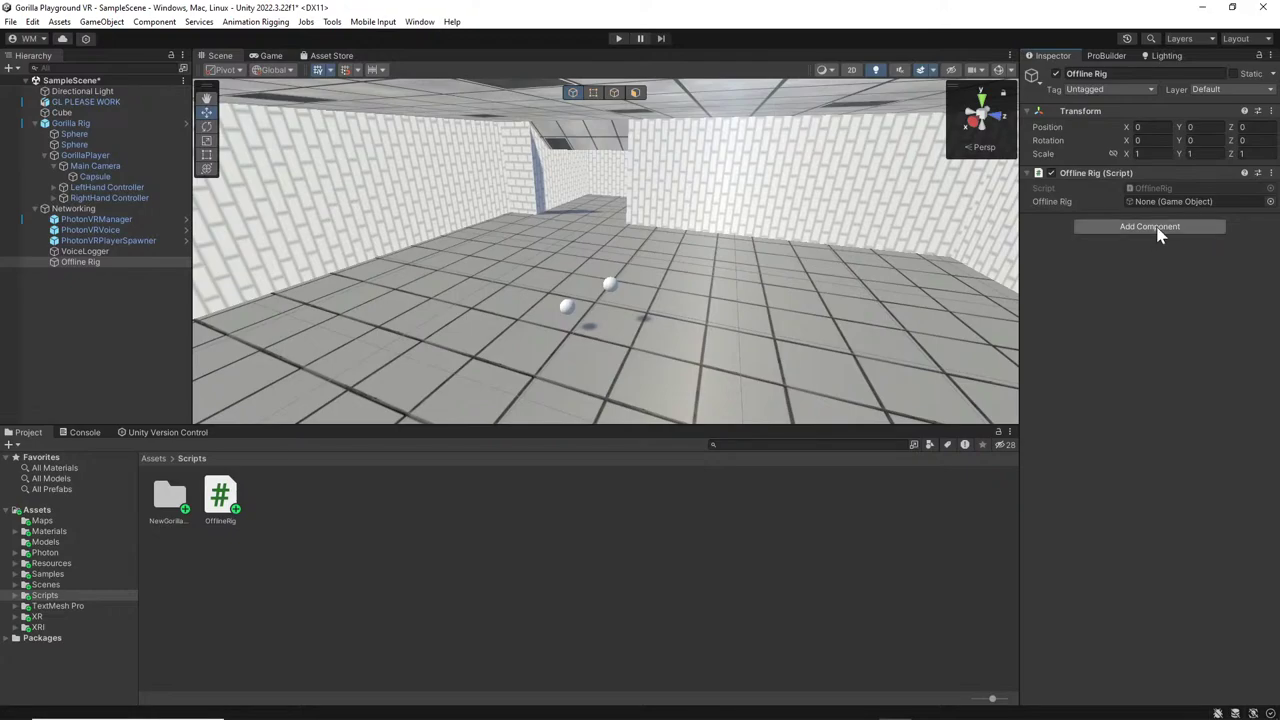
key("ctrl+z")
Search the components for "offl" and add the Offline Rig script to the Offline Rig object.
left_click(1155, 180)
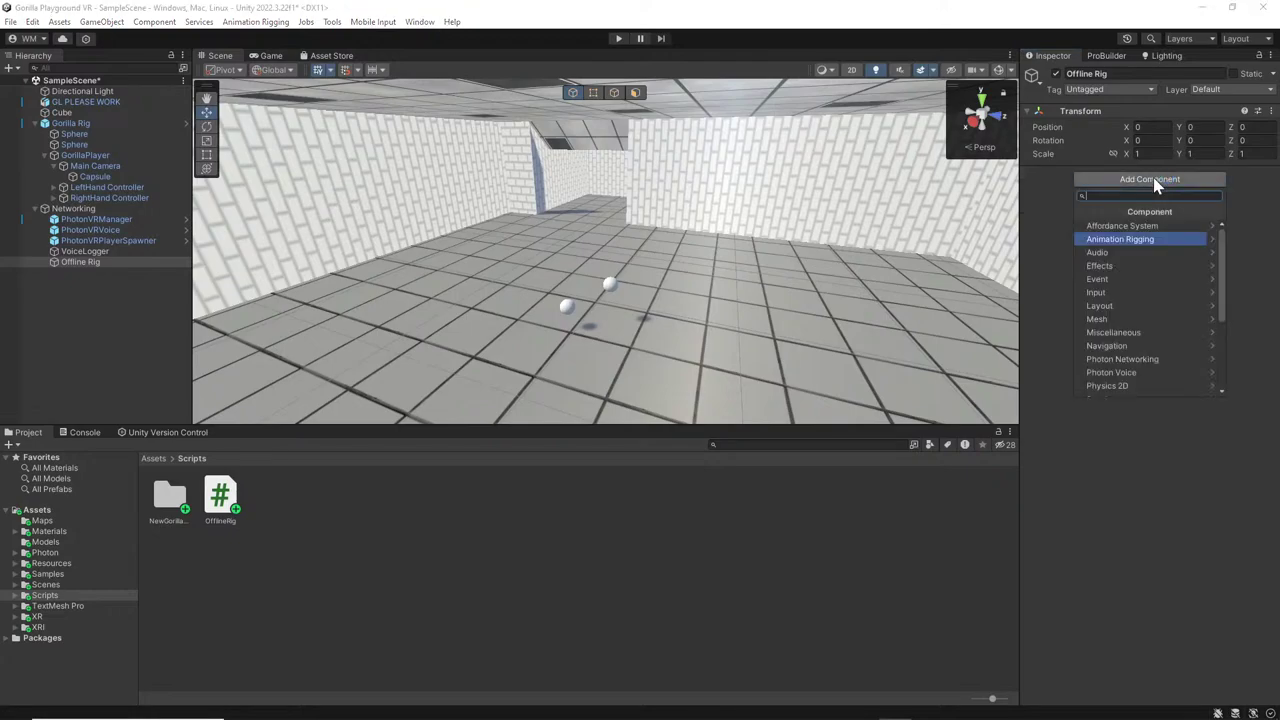
type("offl")
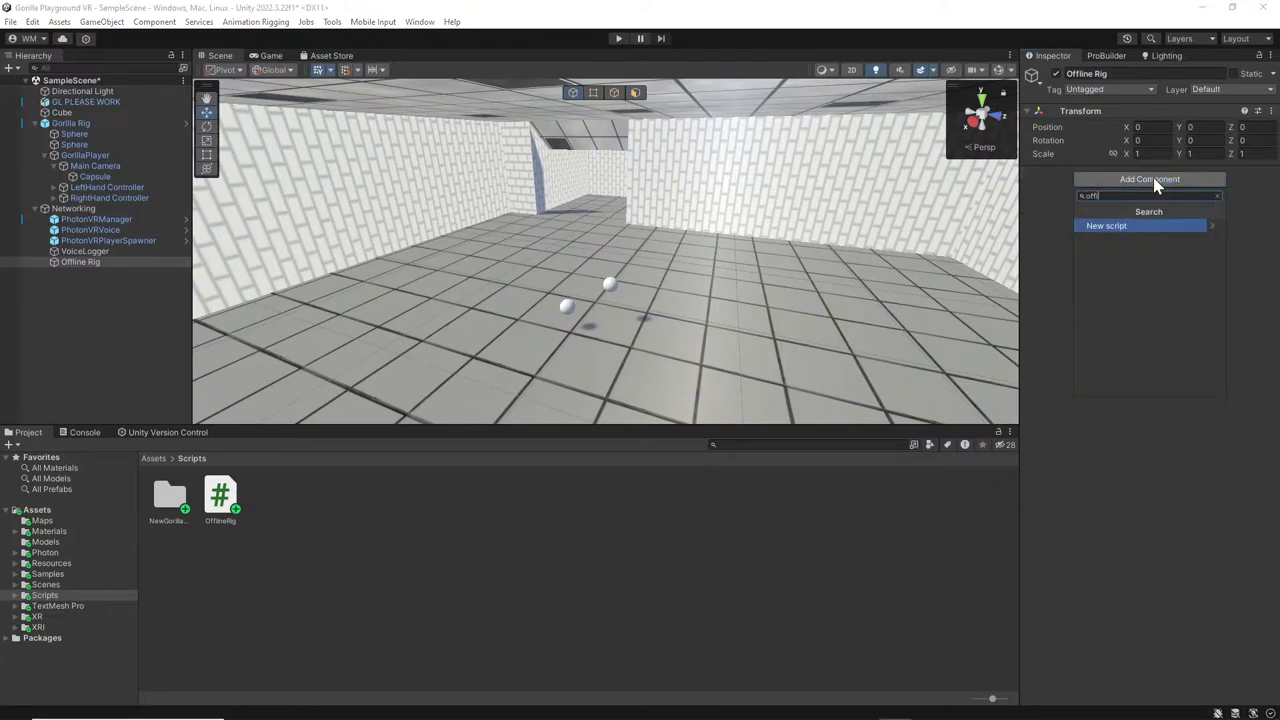
left_click(1160, 238)
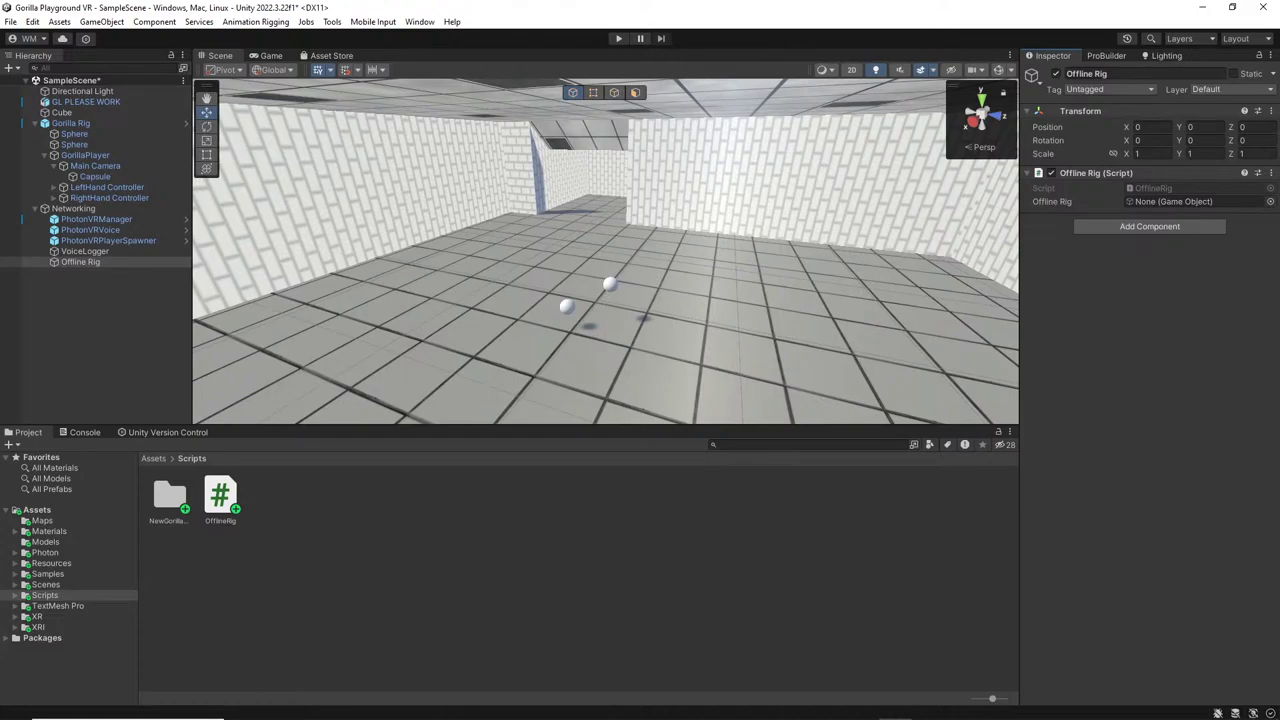
Browse the project assets to the PhotonVR folder inside Resources.
right_click_drag(655, 210, 800, 124)
key("w")
right_click_drag(1075, 116, 781, 190)
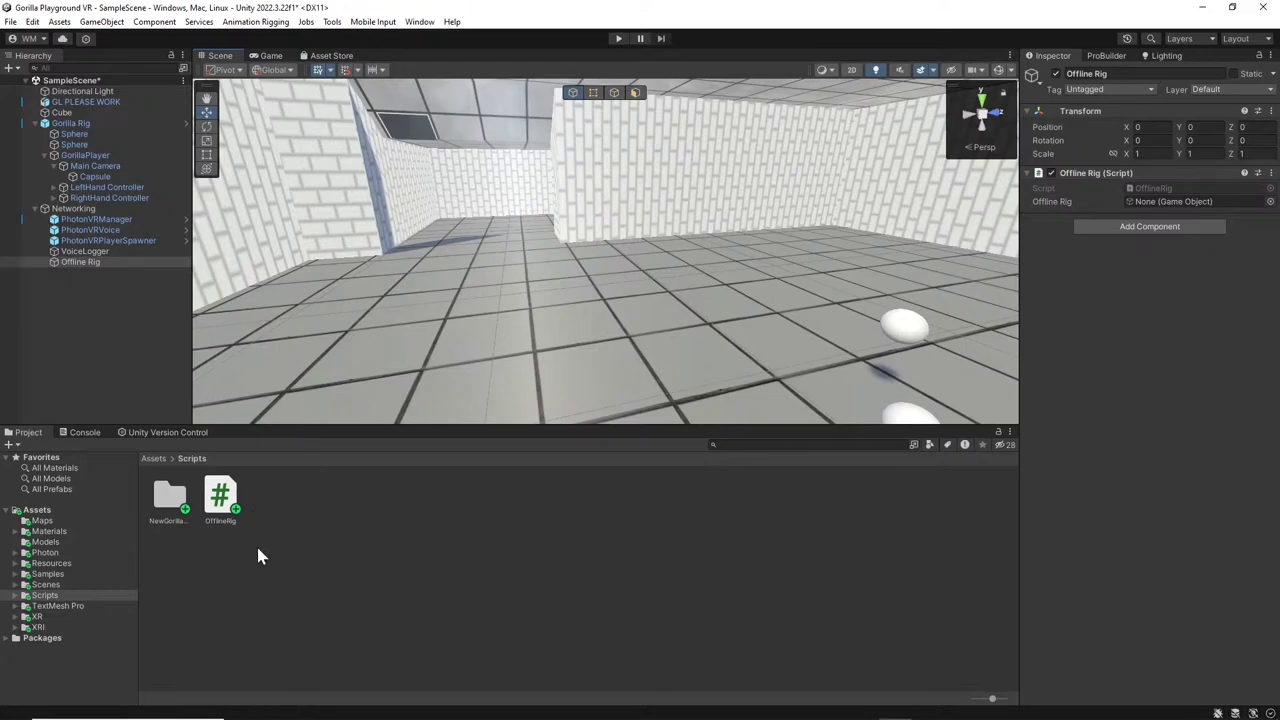
left_click(153, 458)
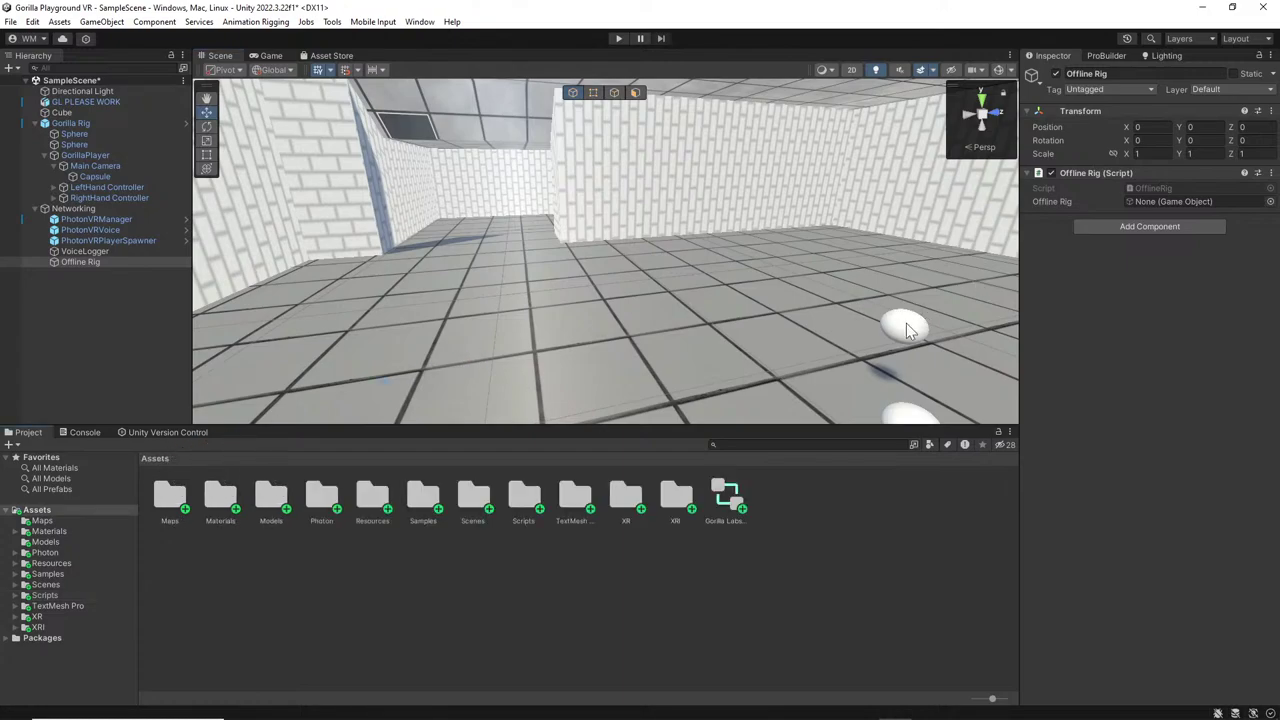
double_click(372, 495)
left_click(226, 497)
double_click(236, 499)
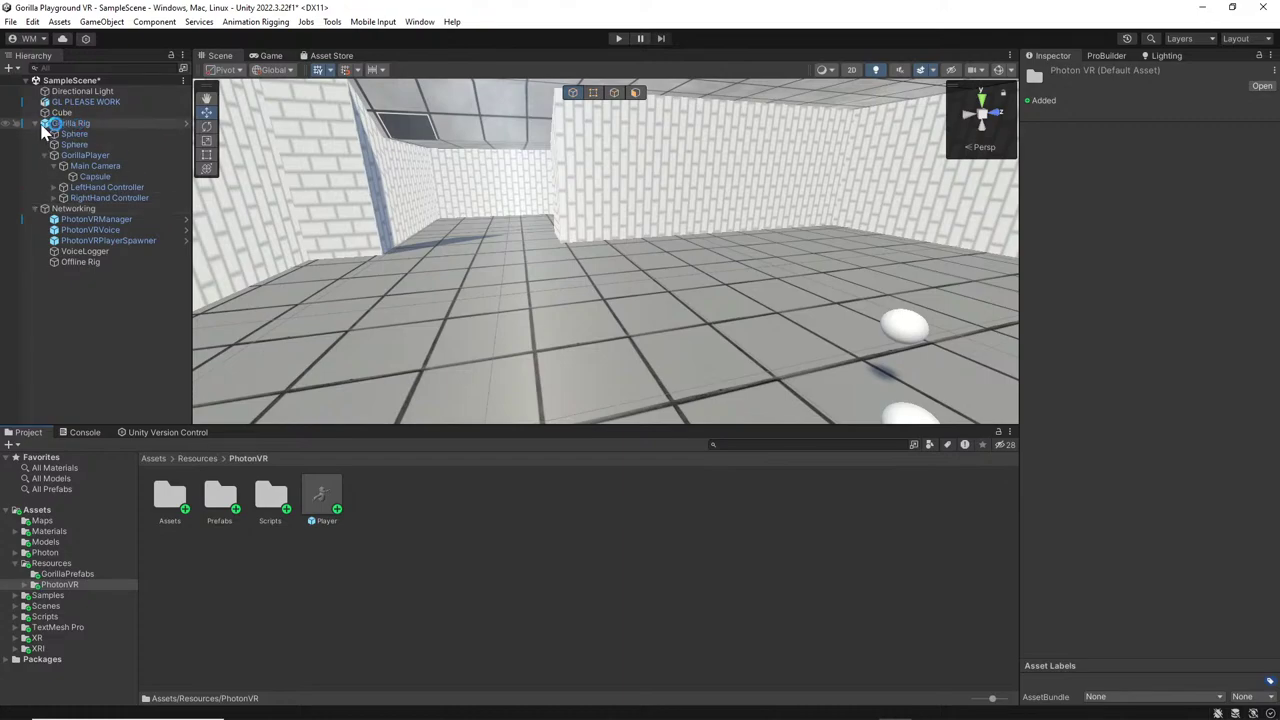
Add the Player prefab to the scene and nest it under Main Camera within the Gorilla Rig's GorillaPlayer.
left_click(46, 155)
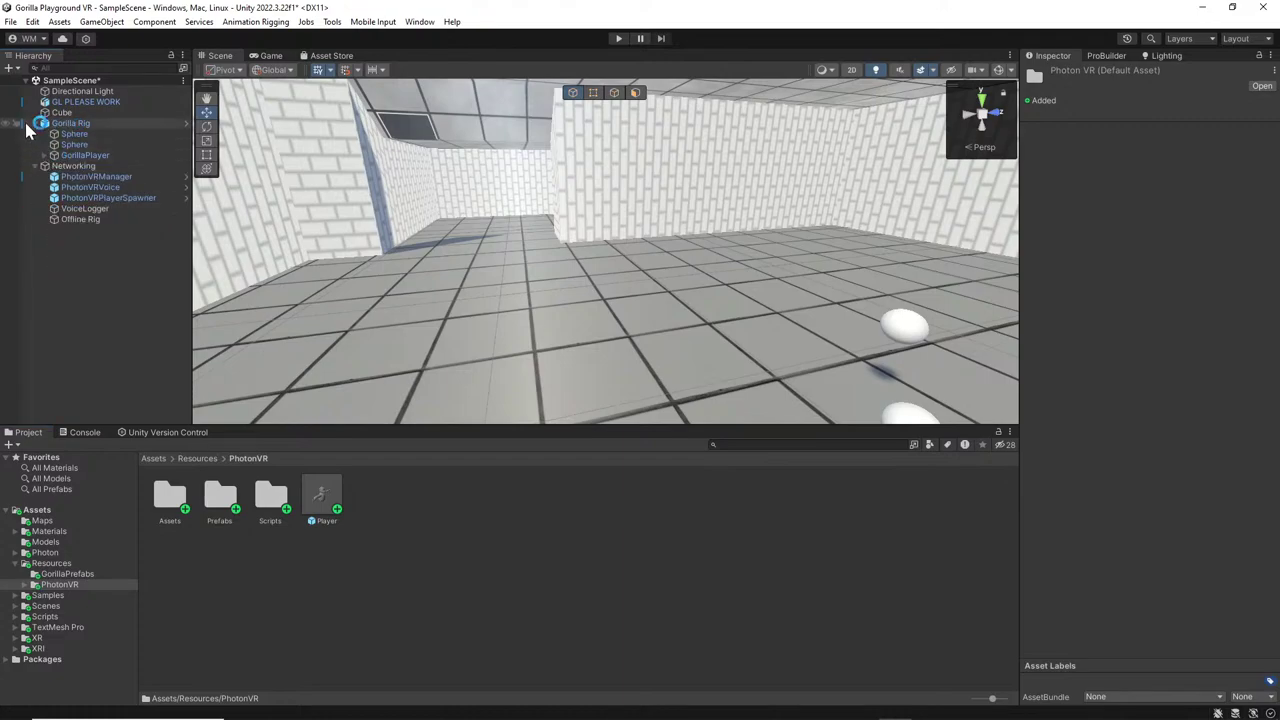
left_click(30, 124)
left_click(36, 123)
left_click(36, 123)
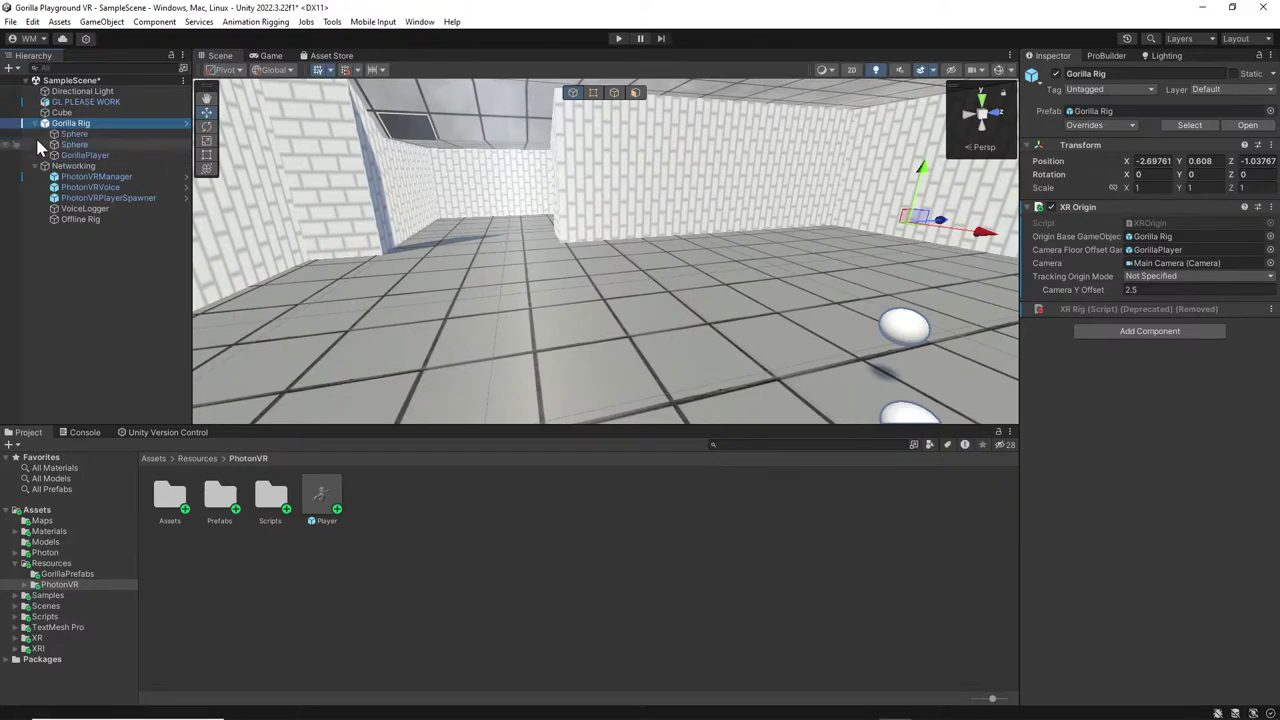
left_click(45, 156)
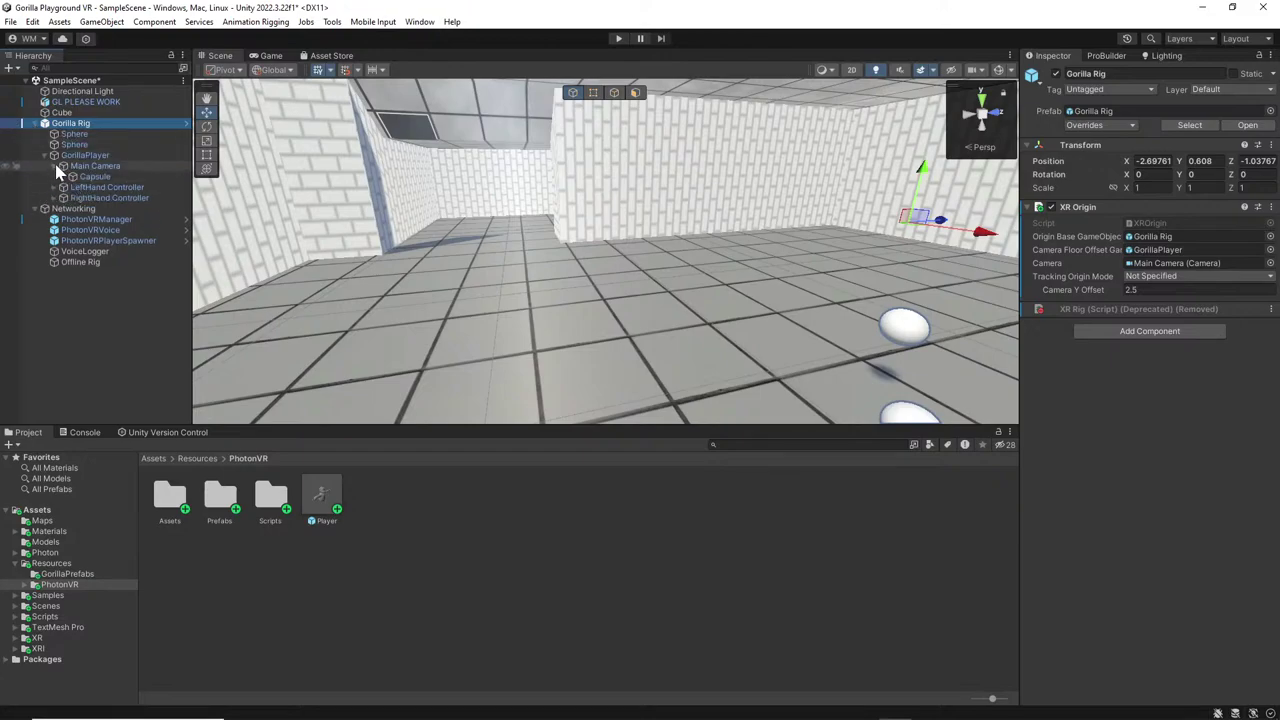
left_click_drag(322, 497, 105, 200)
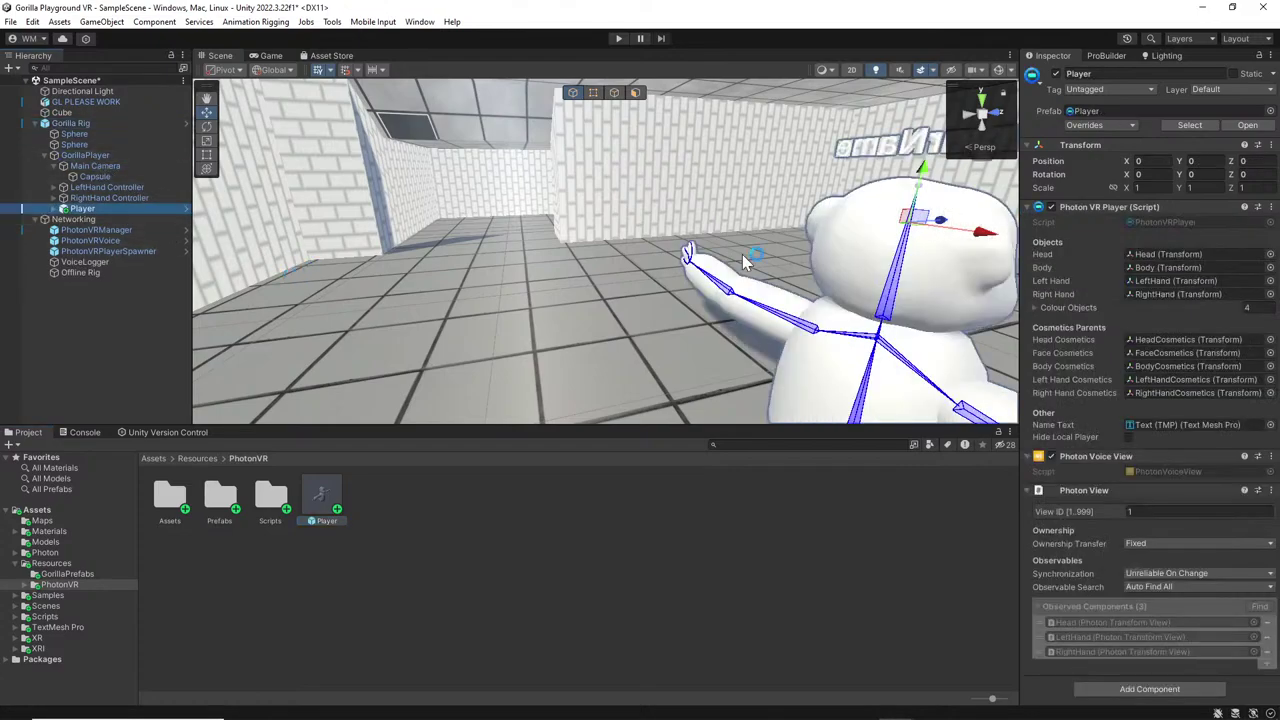
key("f")
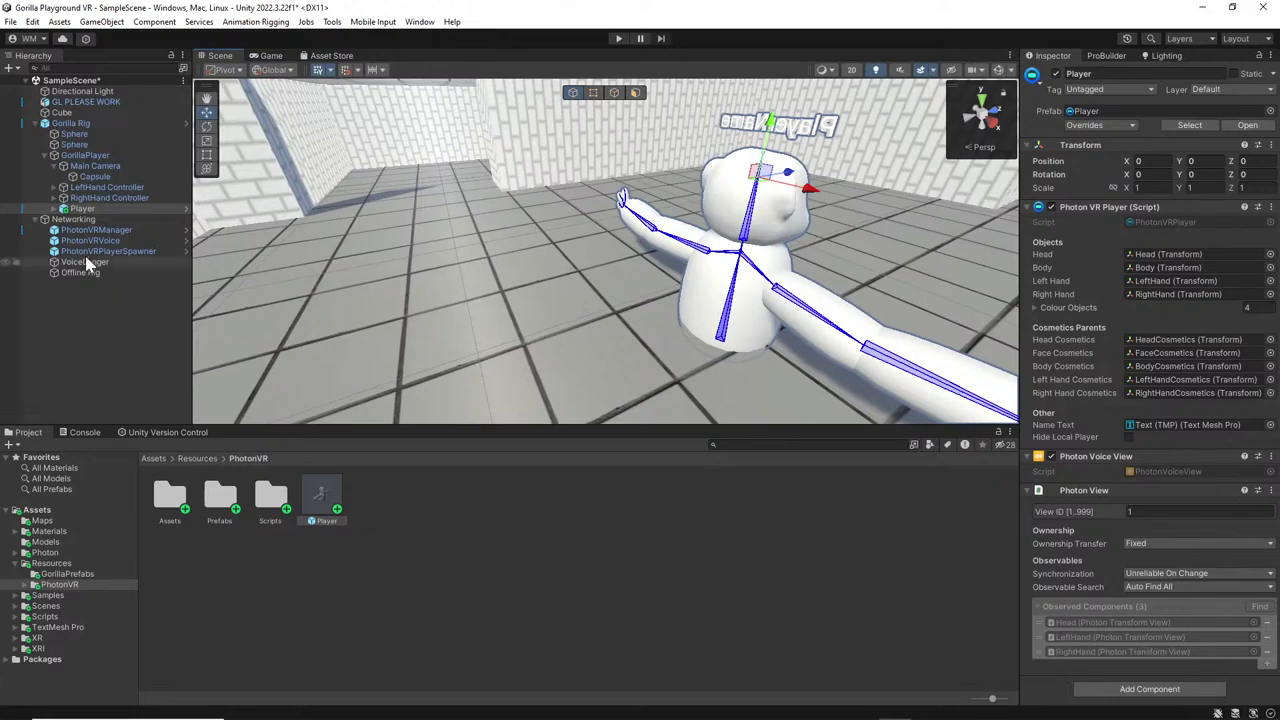
left_click_drag(95, 213, 88, 183)
Unpack the Player prefab under Main Camera completely.
right_click(94, 189)
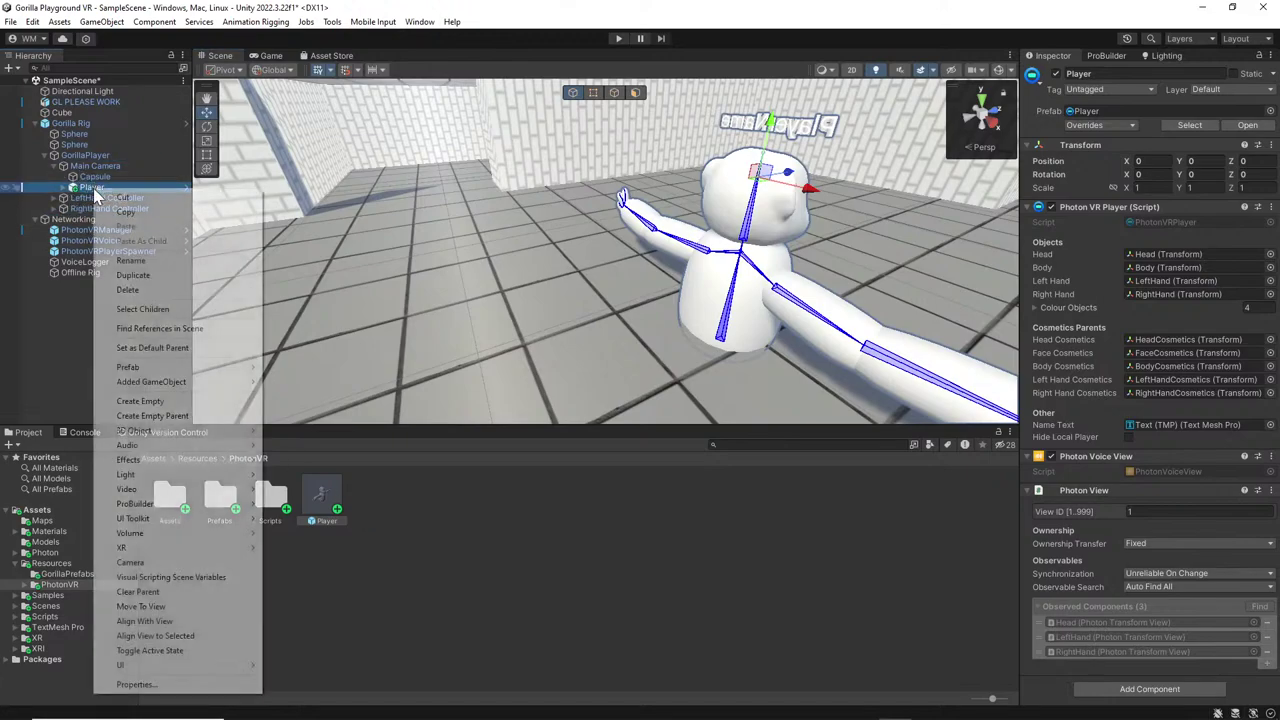
mouse_move(198, 370)
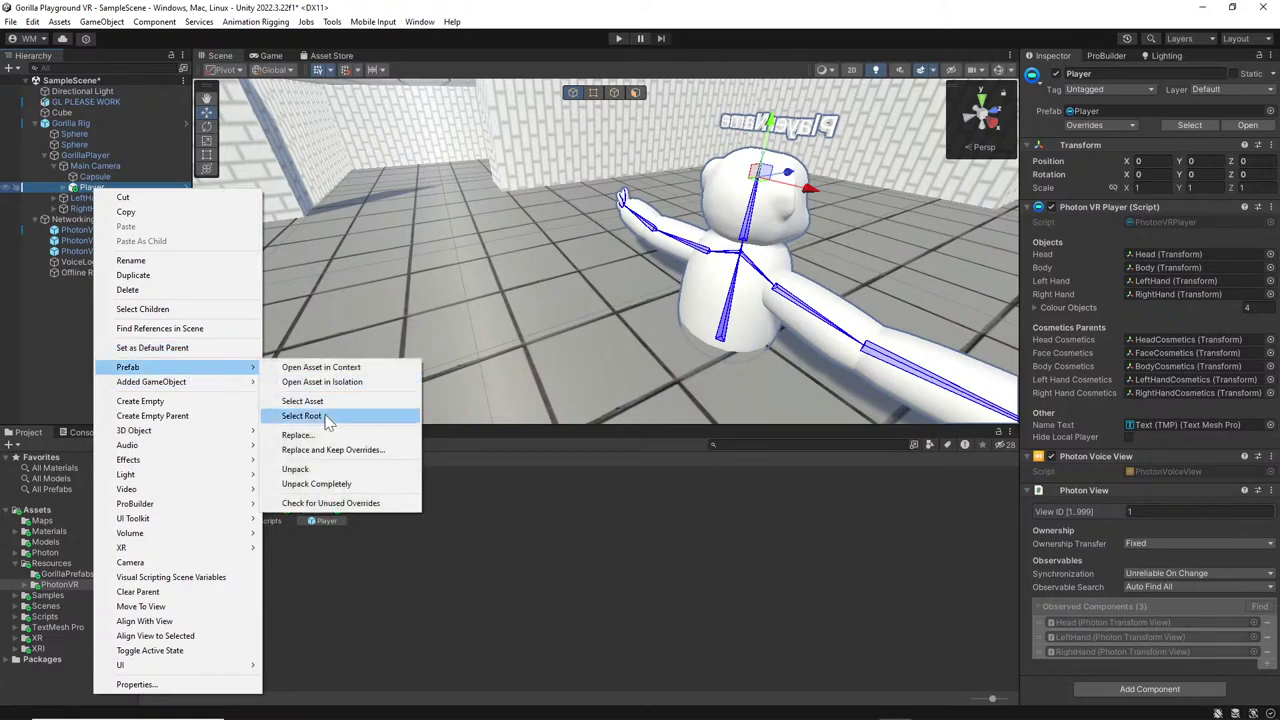
left_click(366, 484)
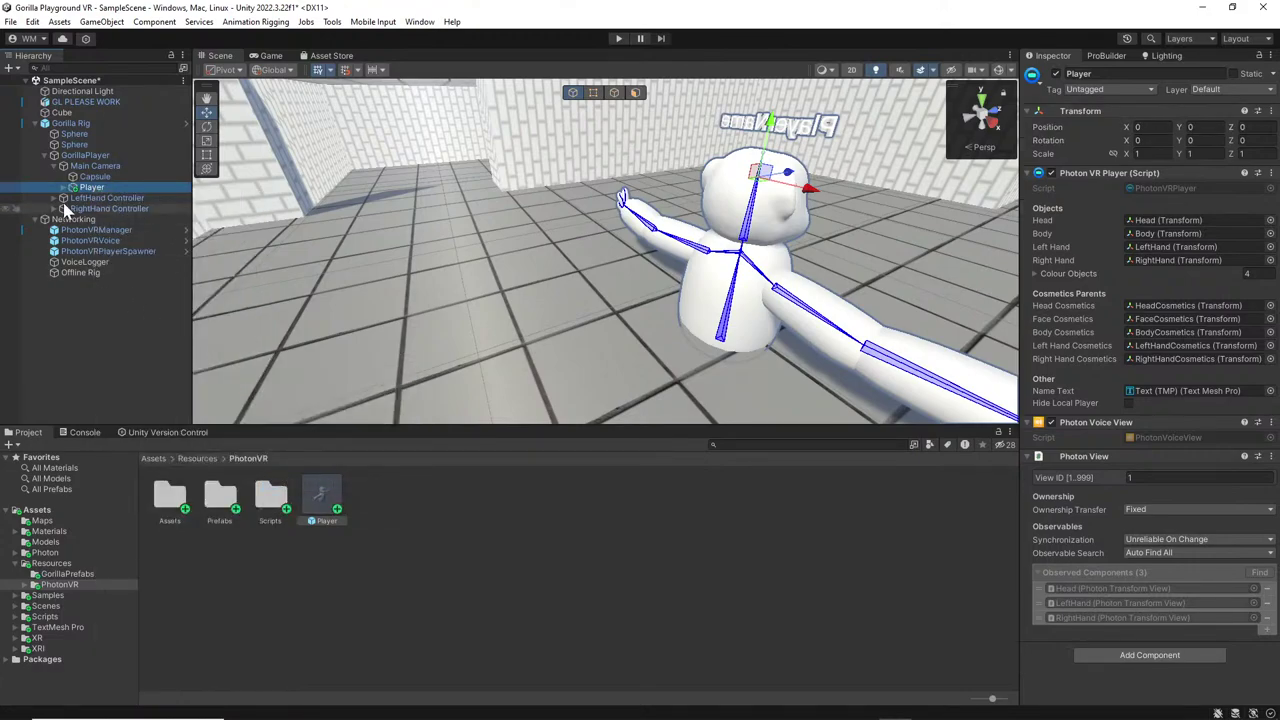
Move the TRY NEW Gorilla Labs Model RIGGED object out of the Player's Head and directly under Main Camera.
left_click(63, 188)
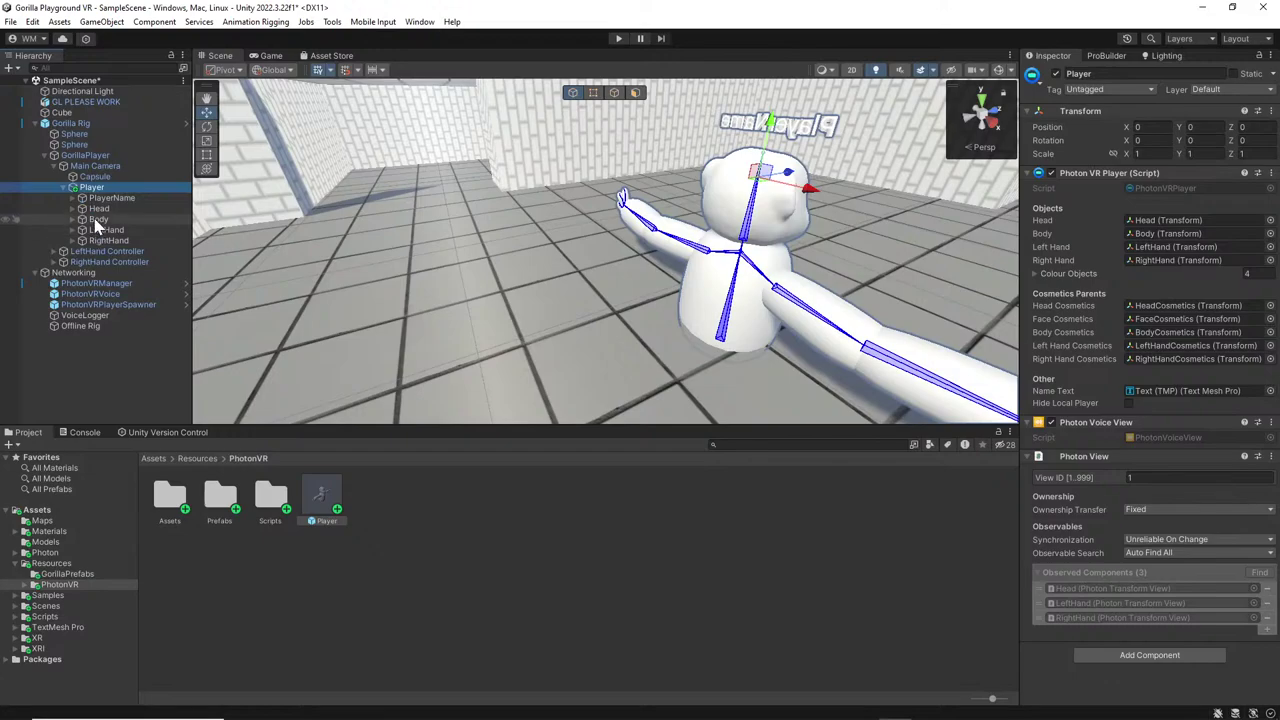
left_click(74, 210)
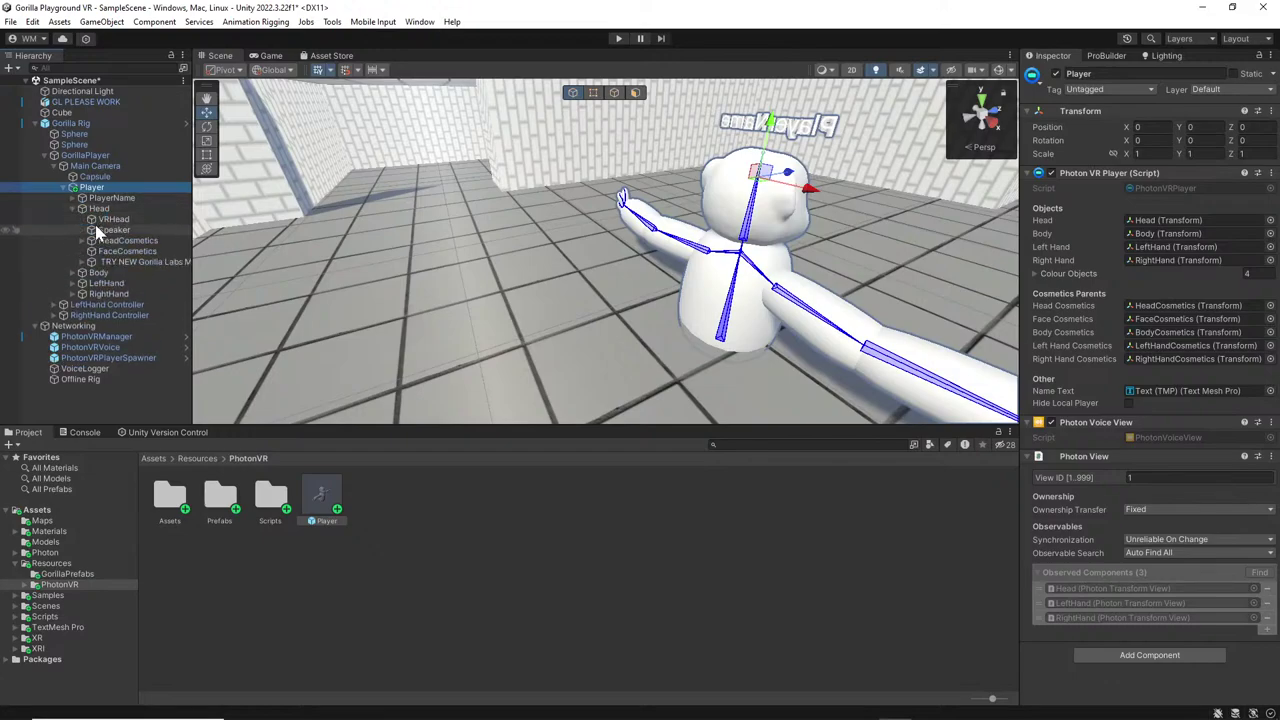
left_click_drag(142, 268, 100, 176)
Delete the leftover Player object and assign the gorilla model under Main Camera to the Offline Rig script's Offline Rig field.
right_click(100, 189)
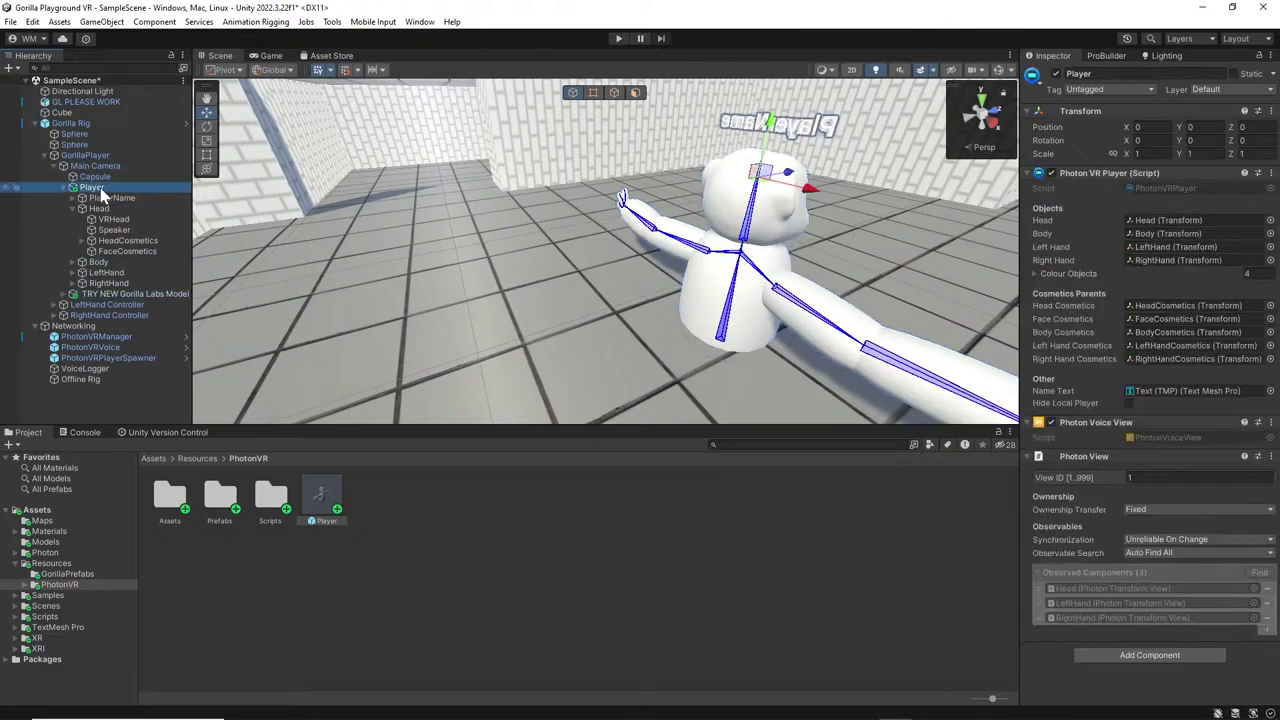
left_click(163, 289)
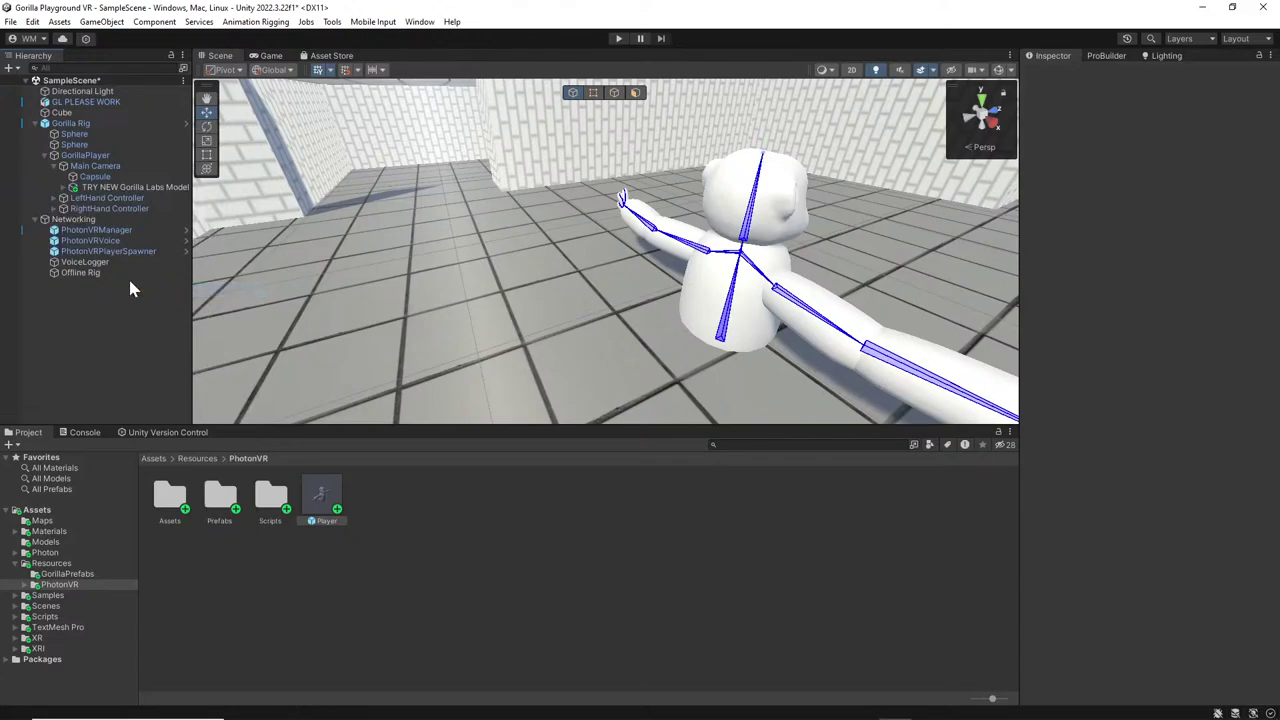
left_click_drag(112, 271, 1232, 215)
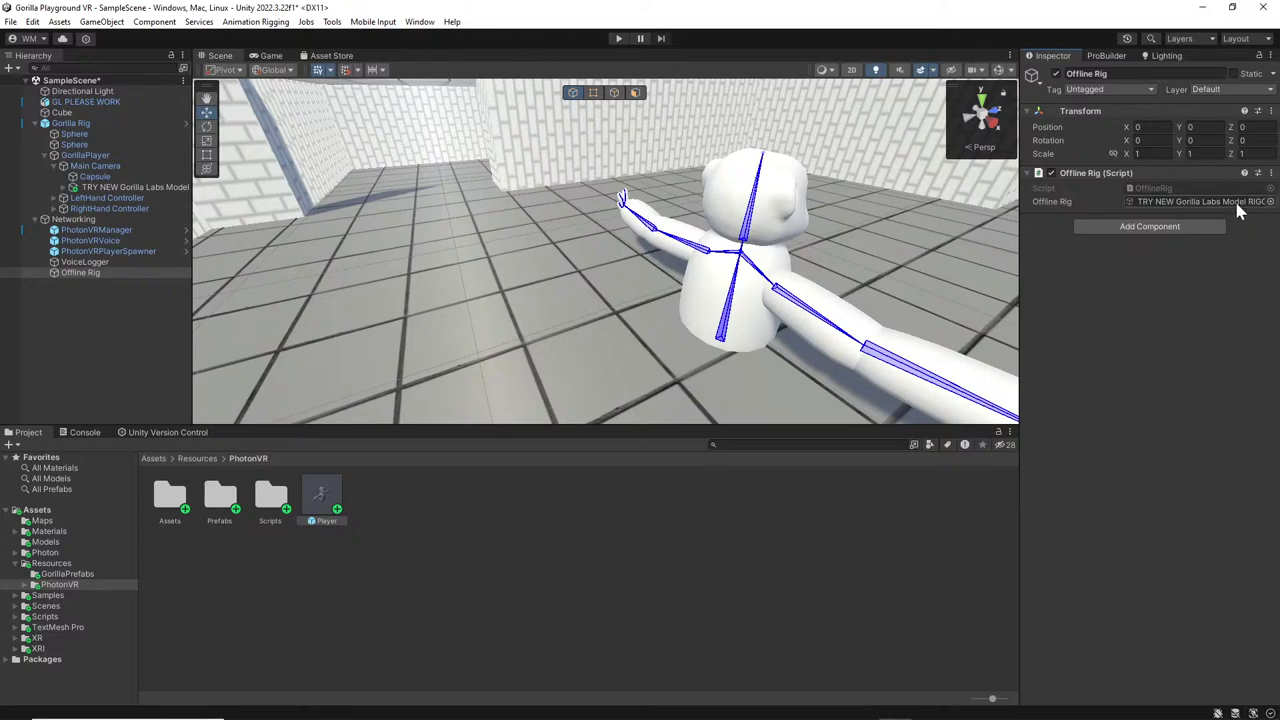
Examine the OfflineRig script in the Scripts folder, focusing on its two PhotonNetwork.InRoom conditions.
left_click(155, 459)
left_click(524, 514)
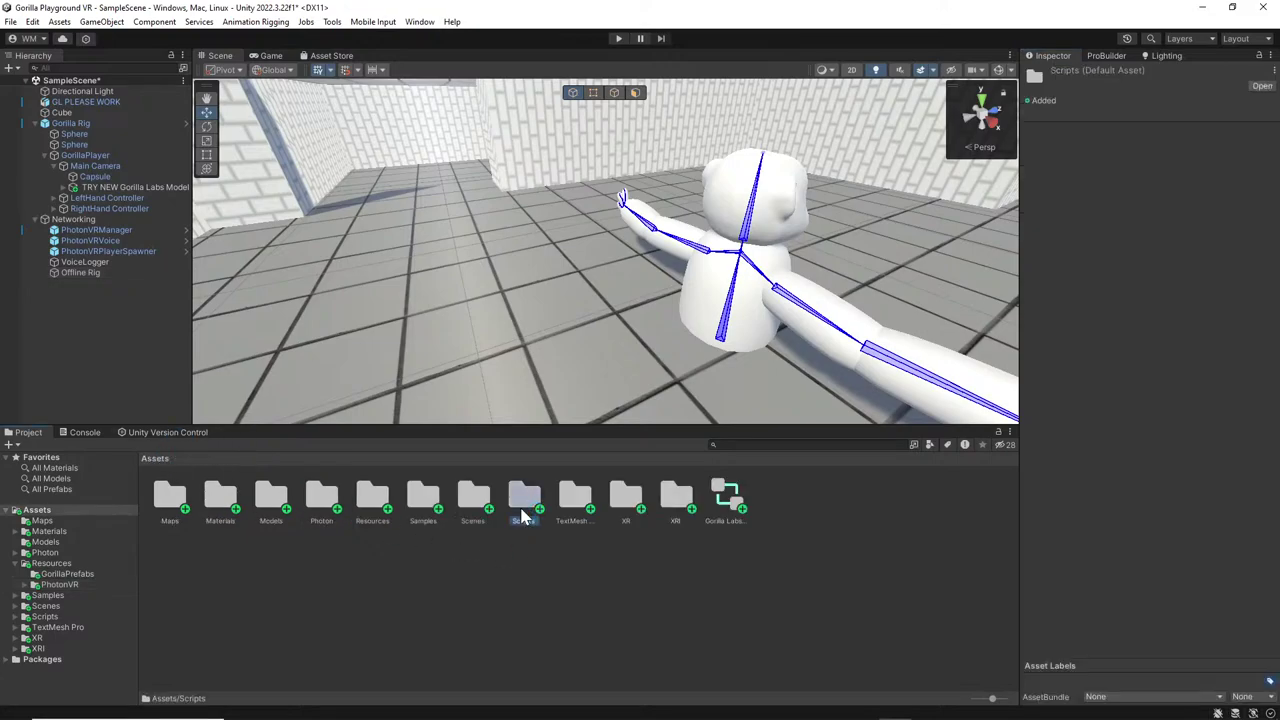
double_click(524, 514)
left_click(221, 497)
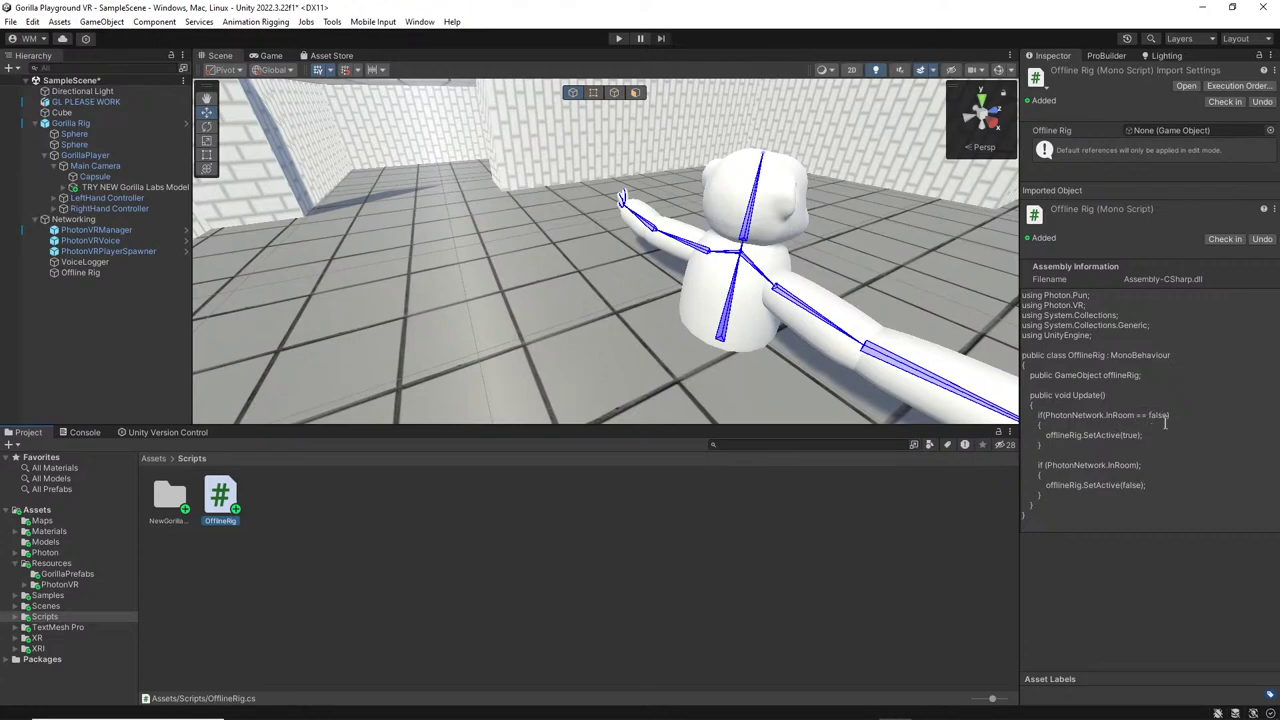
left_click_drag(1168, 414, 1150, 416)
left_click_drag(1138, 465, 1042, 470)
left_click(1197, 459)
left_click_drag(1160, 412, 1135, 470)
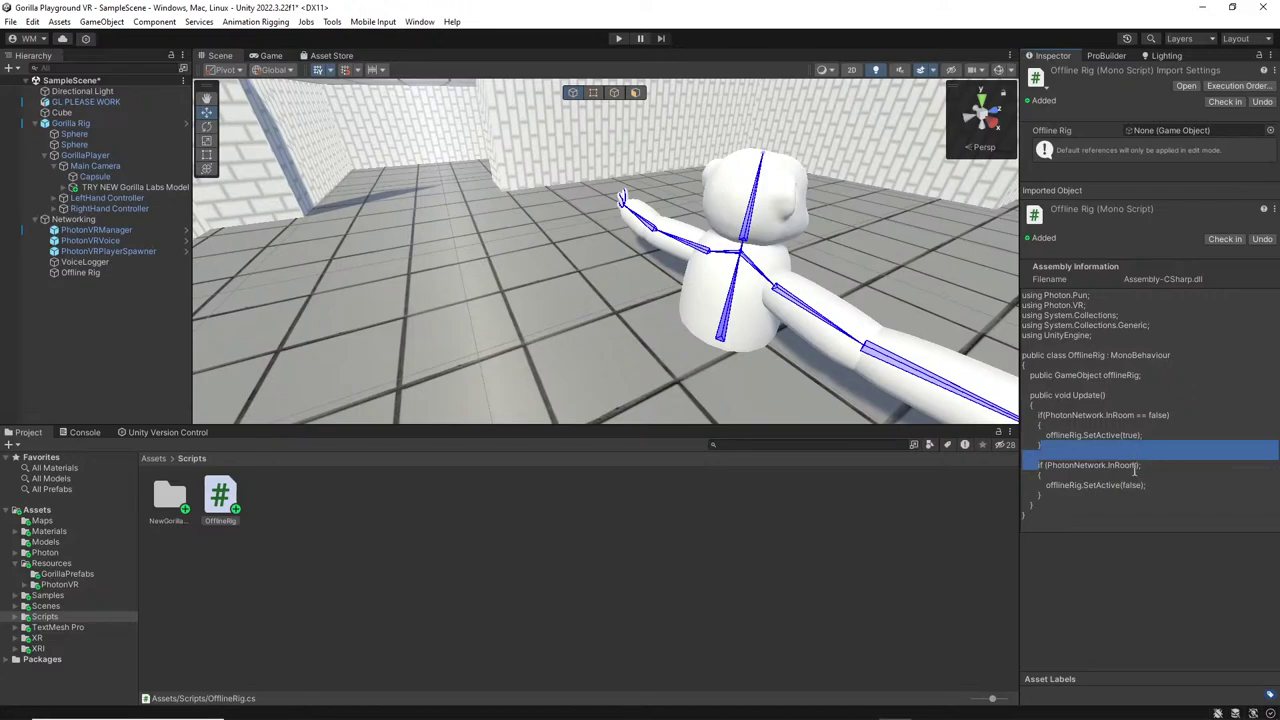
left_click(1132, 478)
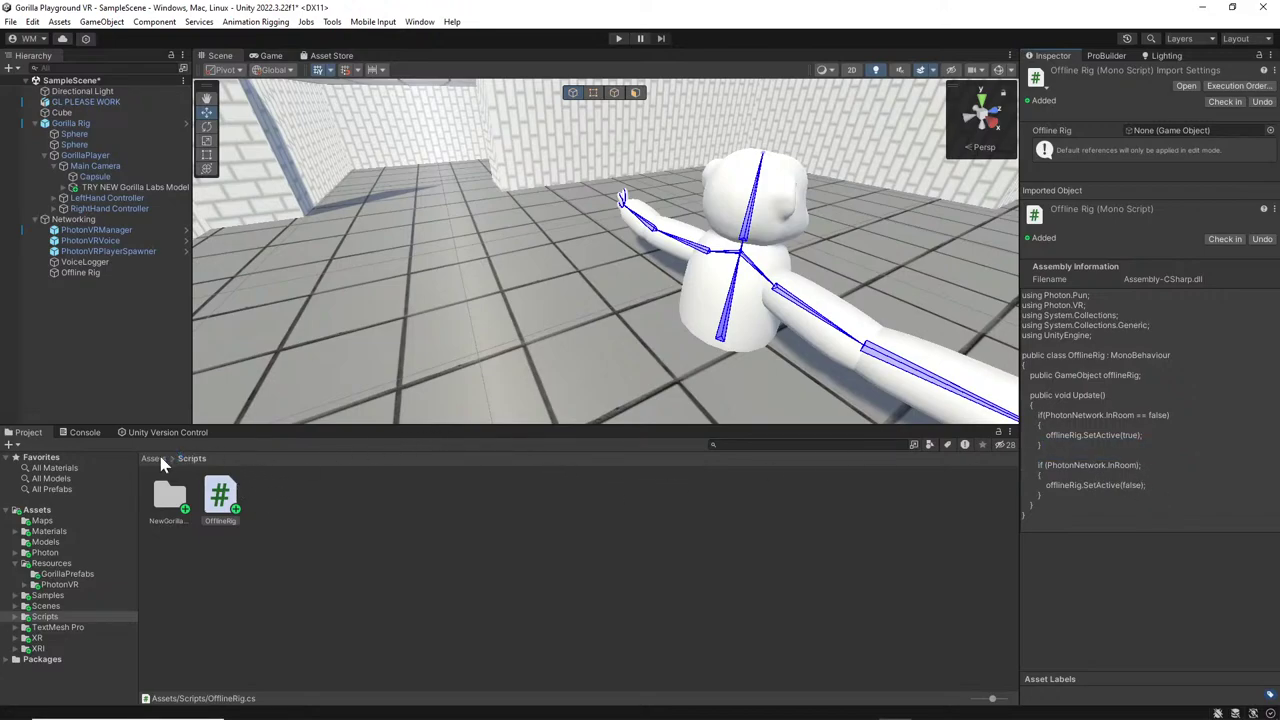
Inspect the Offline Rig object's settings and the gorilla model's components, armature and hand bone.
left_click(152, 458)
left_click(85, 272)
right_click_drag(1003, 289, 570, 255)
key("s")
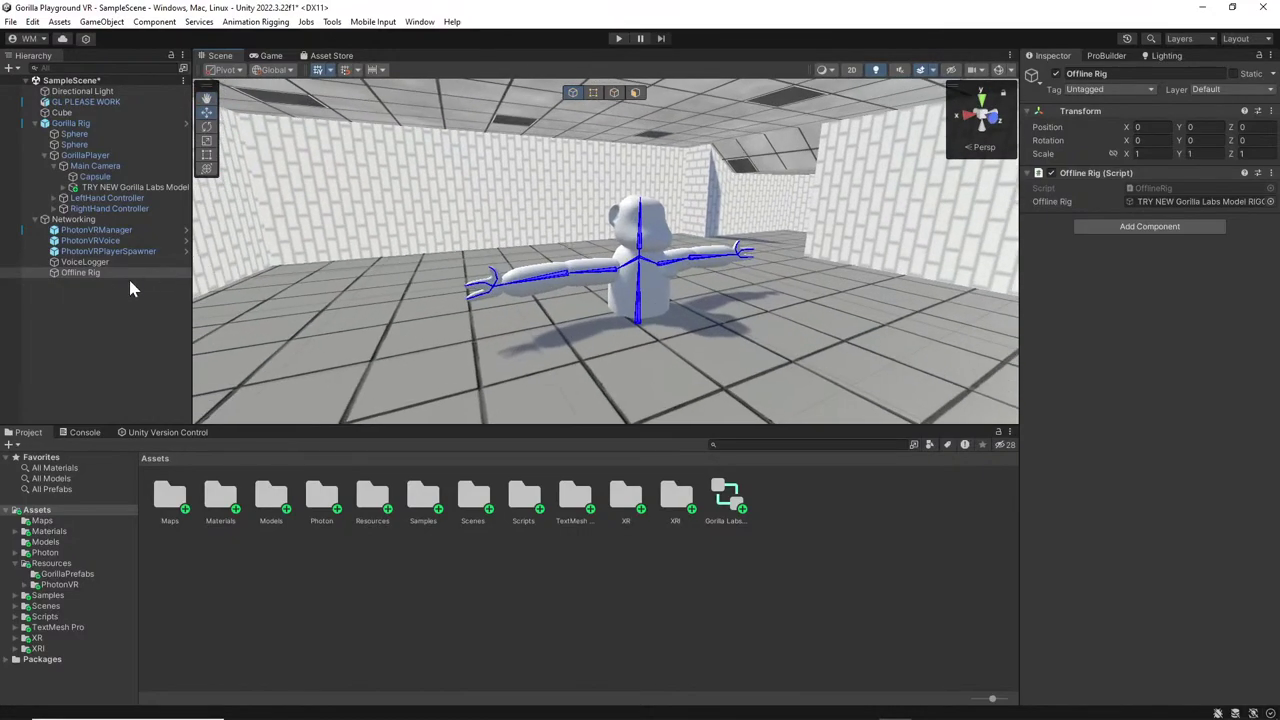
left_click(118, 188)
left_click(66, 188)
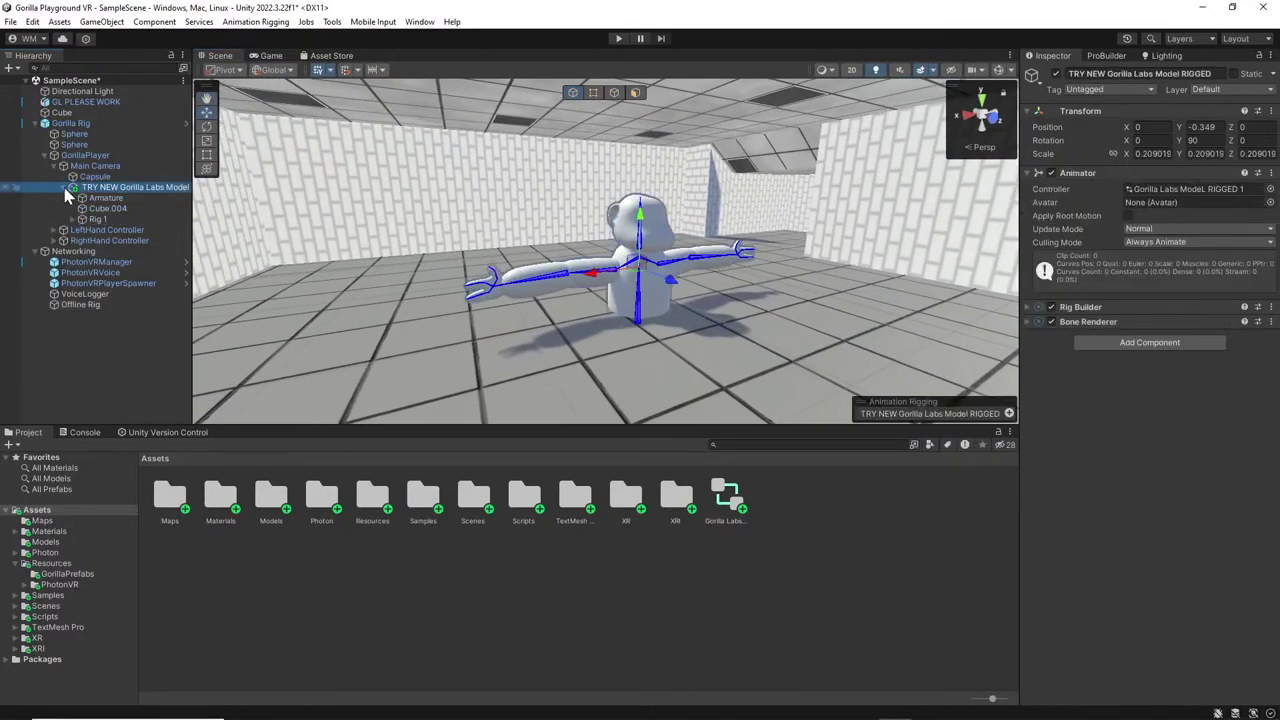
left_click(75, 198)
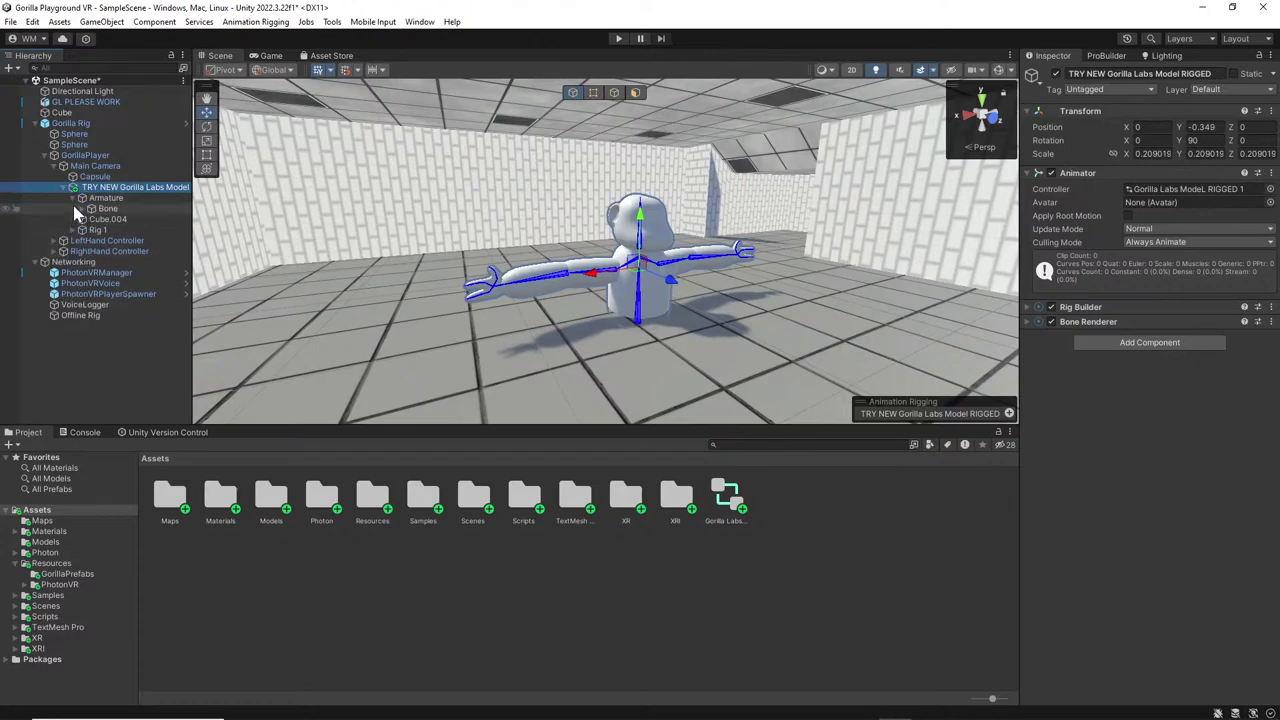
left_click(84, 208)
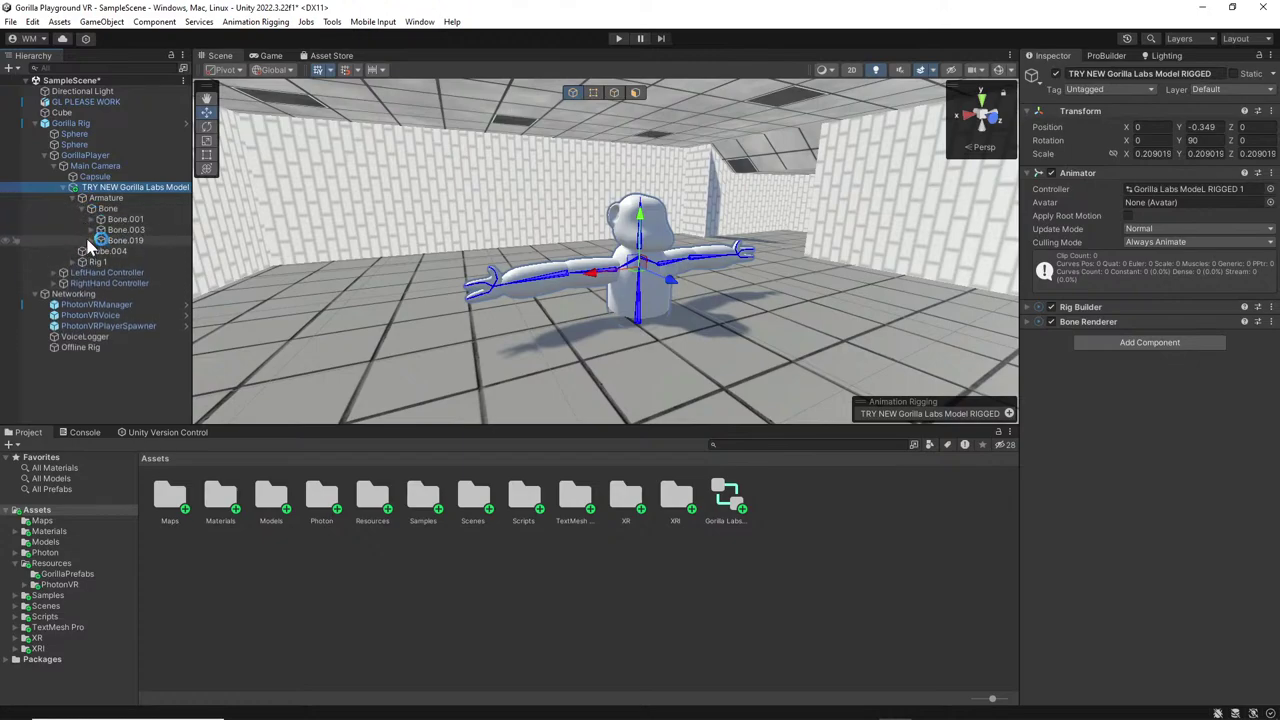
left_click(498, 292)
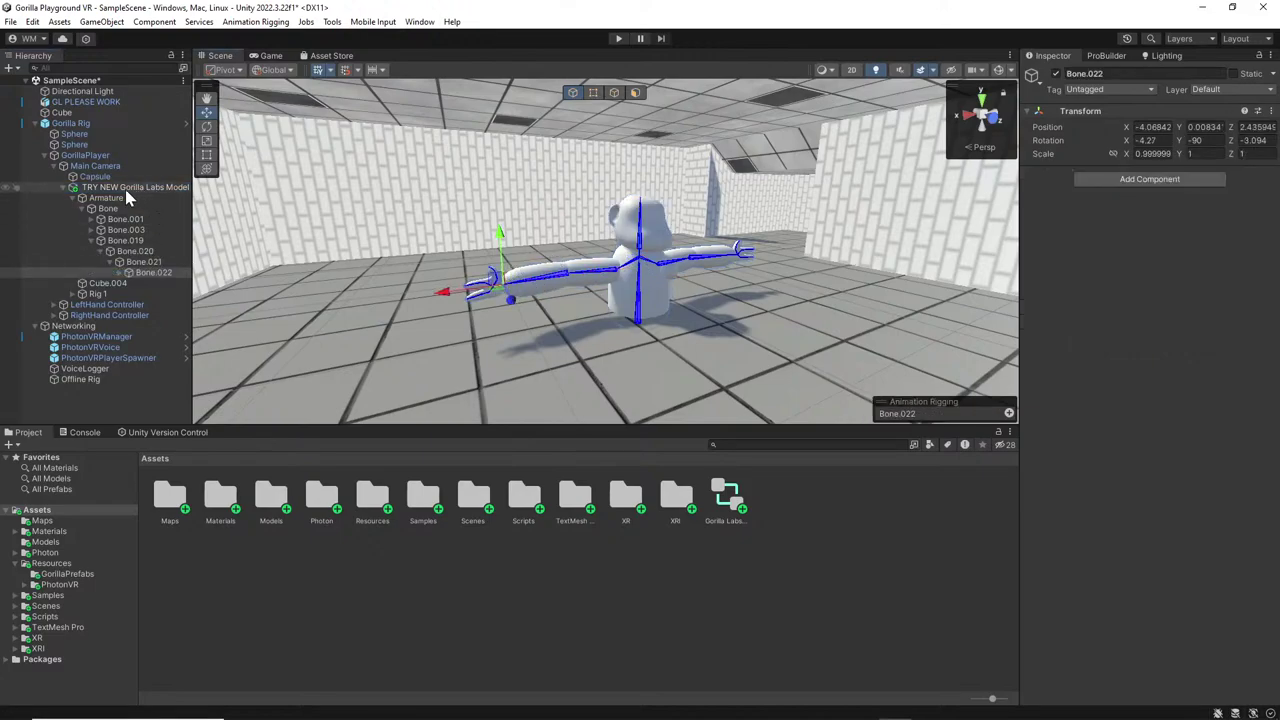
left_click(63, 188)
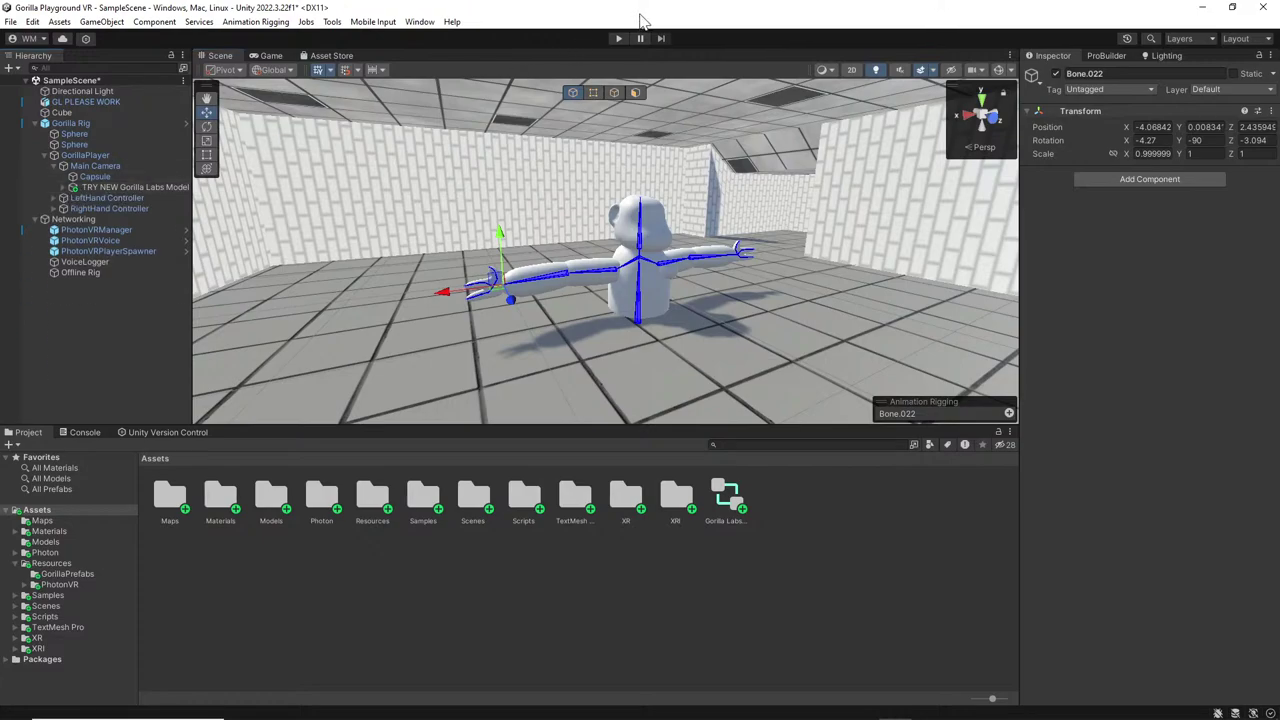
Run the scene in Play mode, check the gorilla rig's behaviour in the Scene view, and stop playback.
left_click(617, 38)
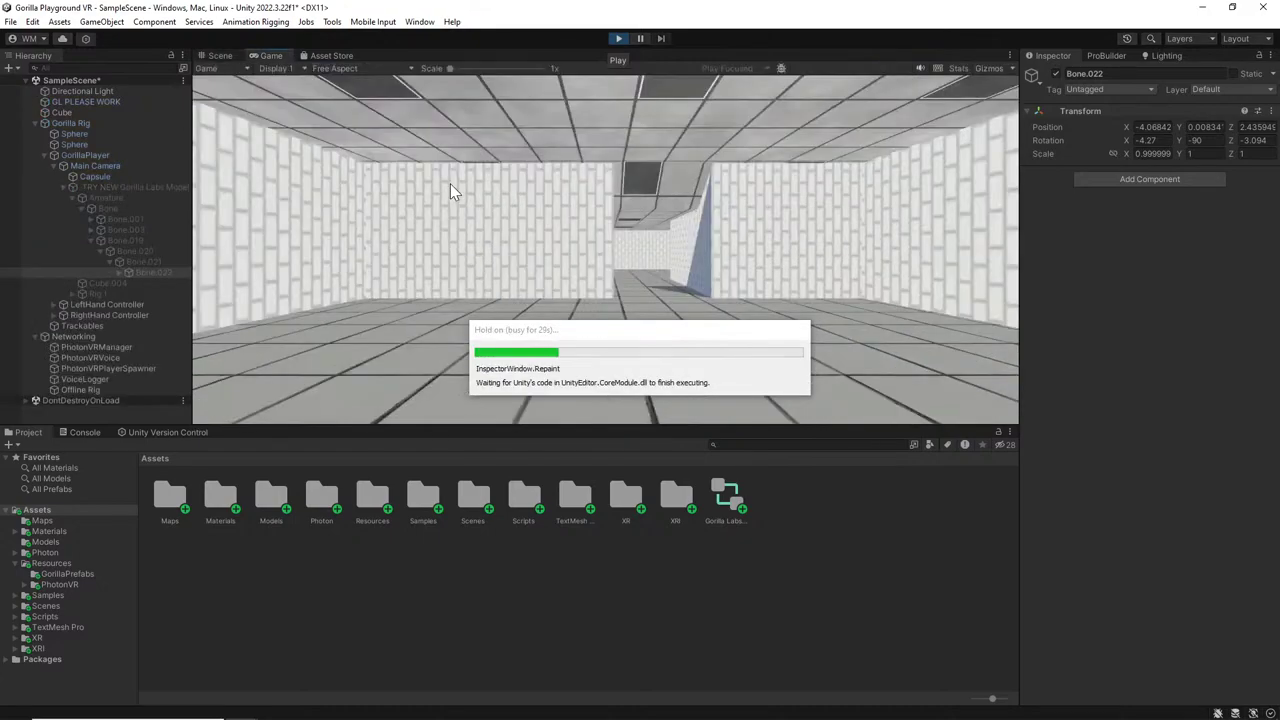
left_click(220, 55)
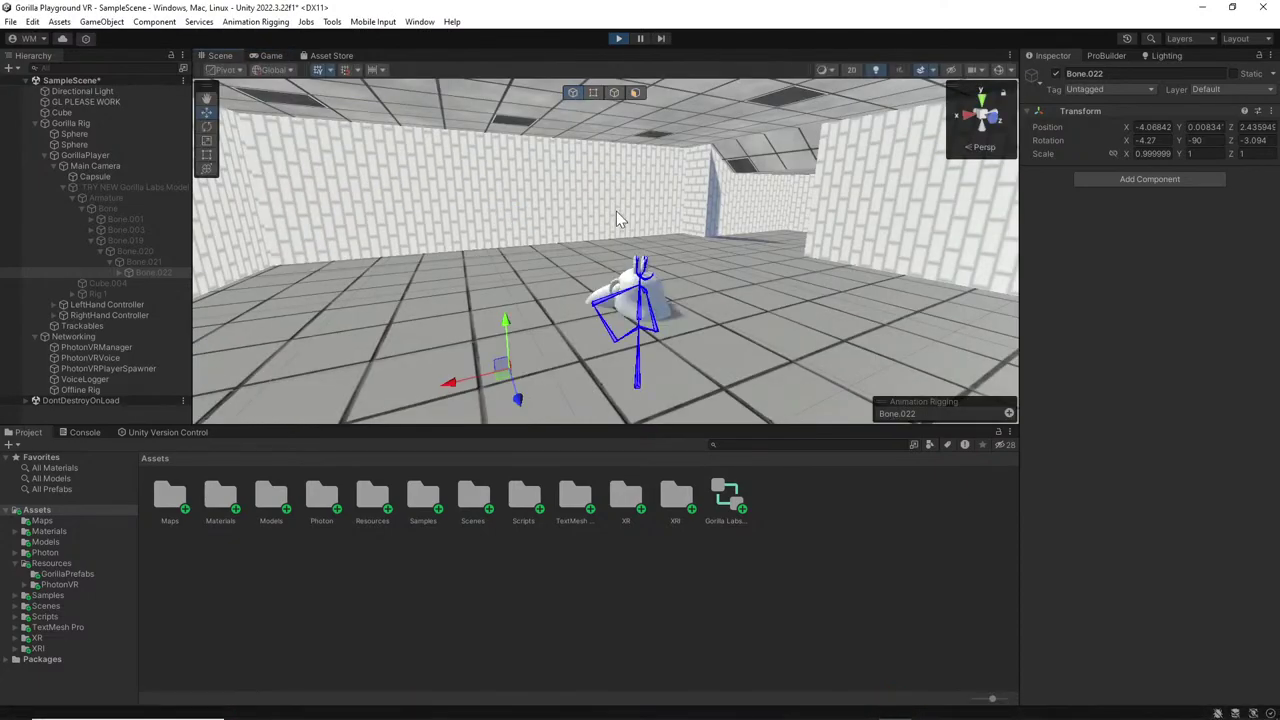
right_click_drag(616, 211, 580, 238)
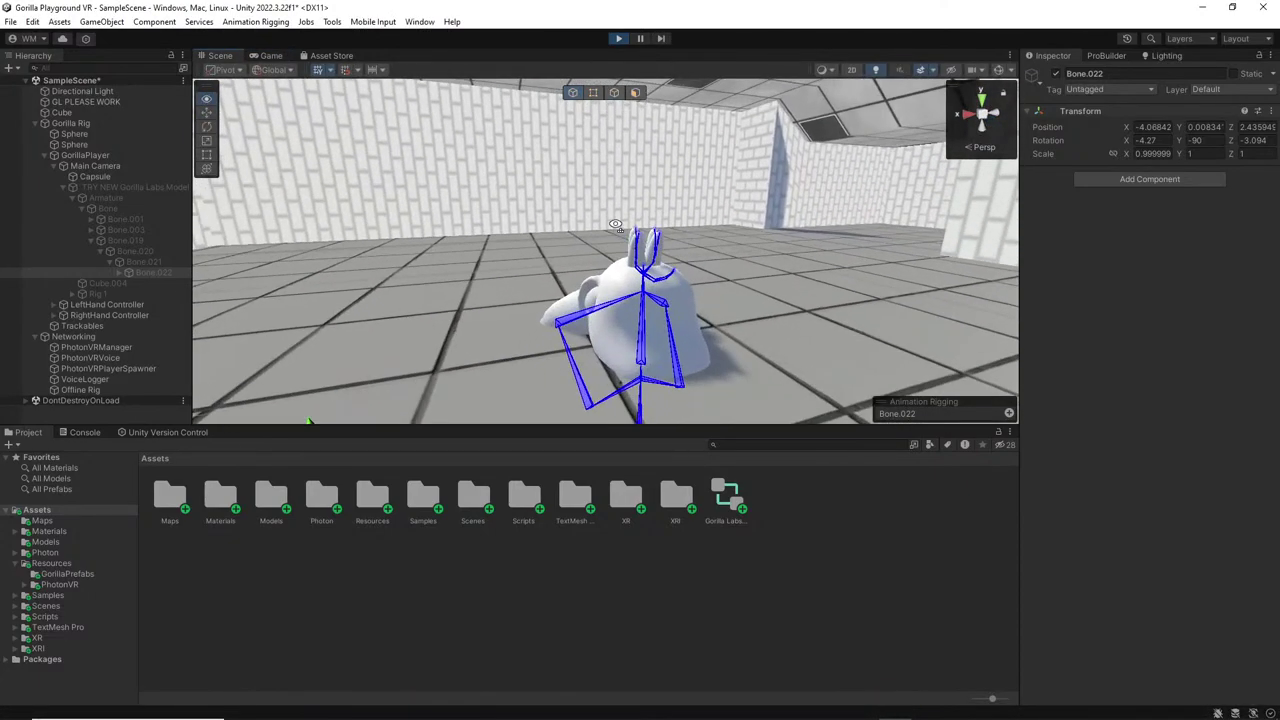
left_click(618, 38)
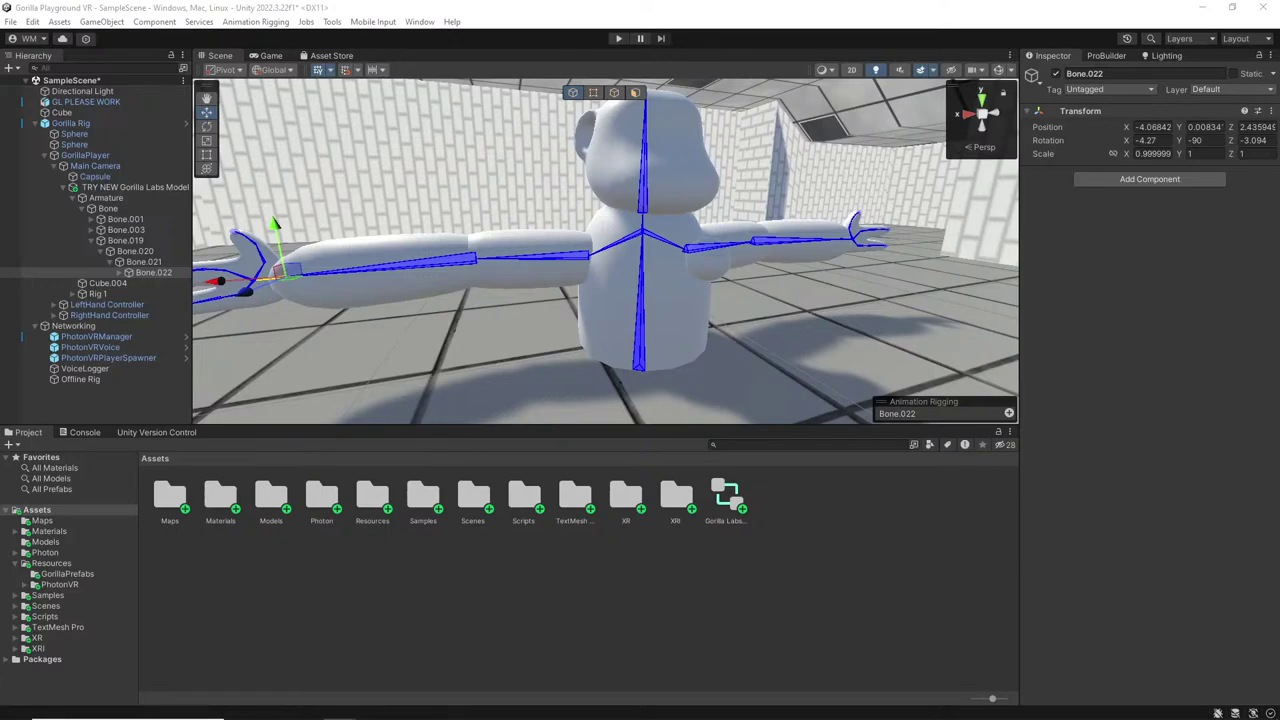
Switch to the YouTube live stream page in the browser, rewind the stream, and return to near the live point.
key("alt+Tab")
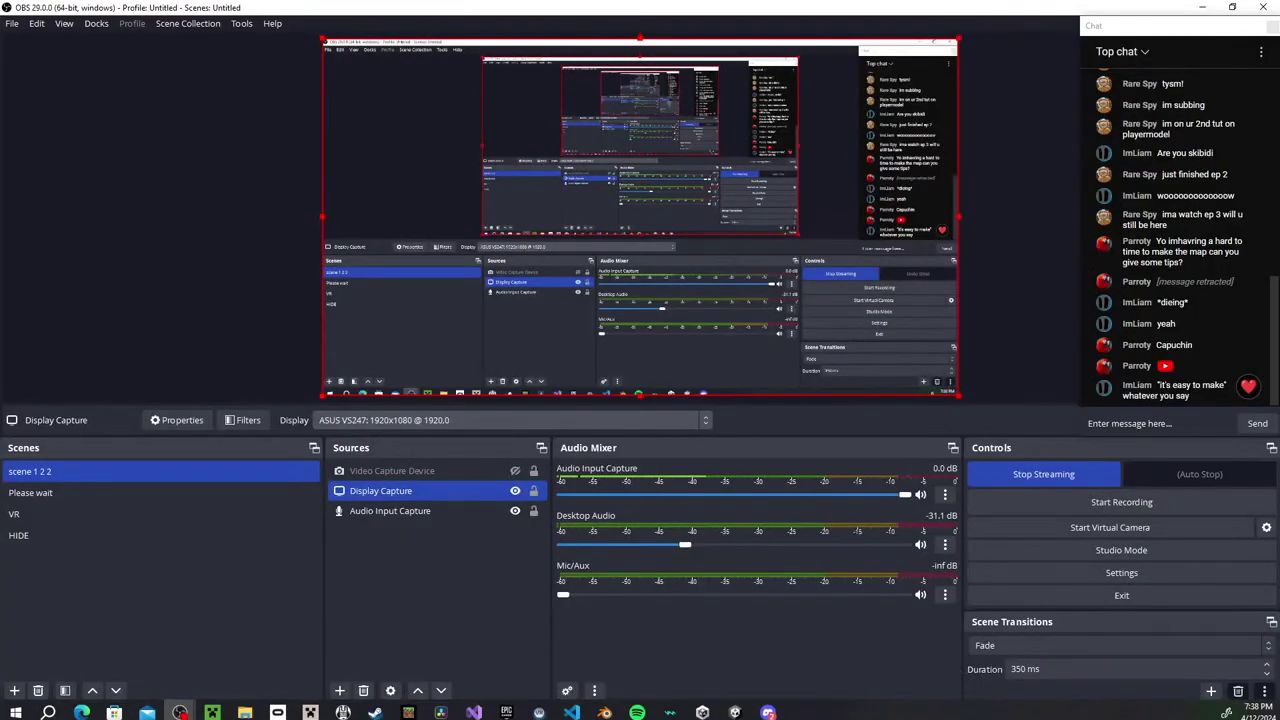
mouse_move(82, 707)
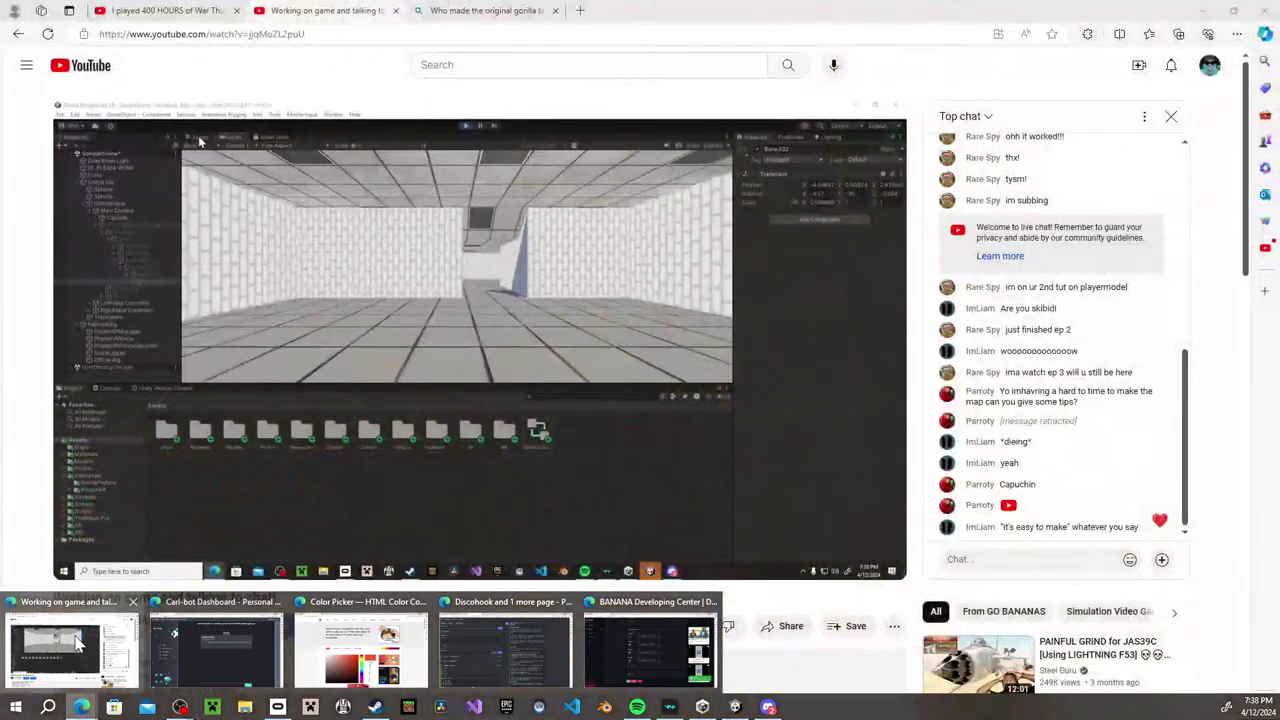
left_click(70, 648)
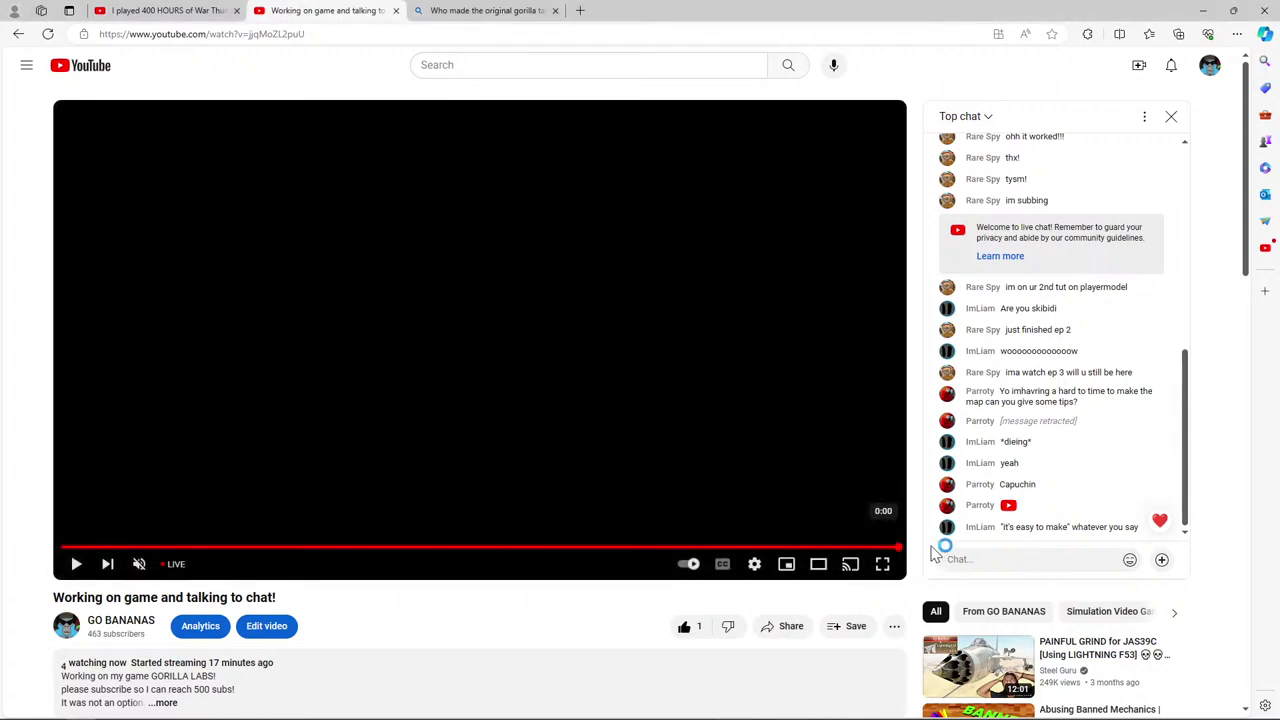
left_click(300, 547)
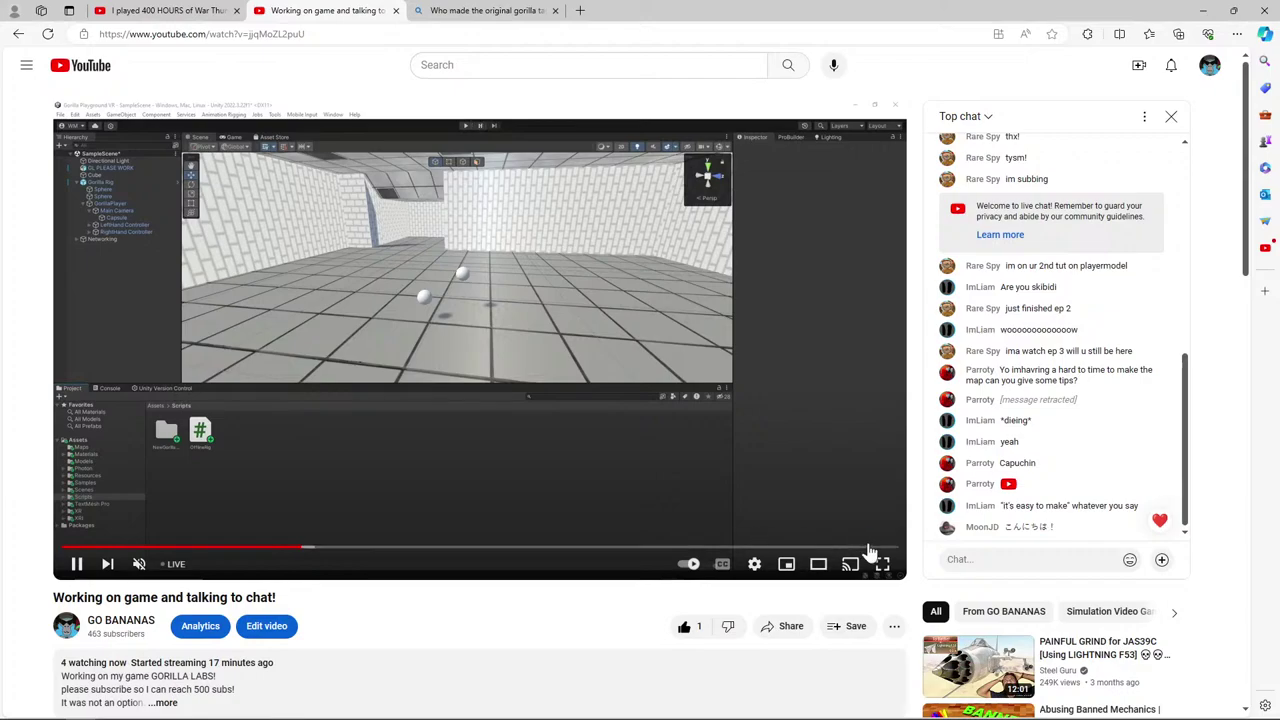
left_click(888, 548)
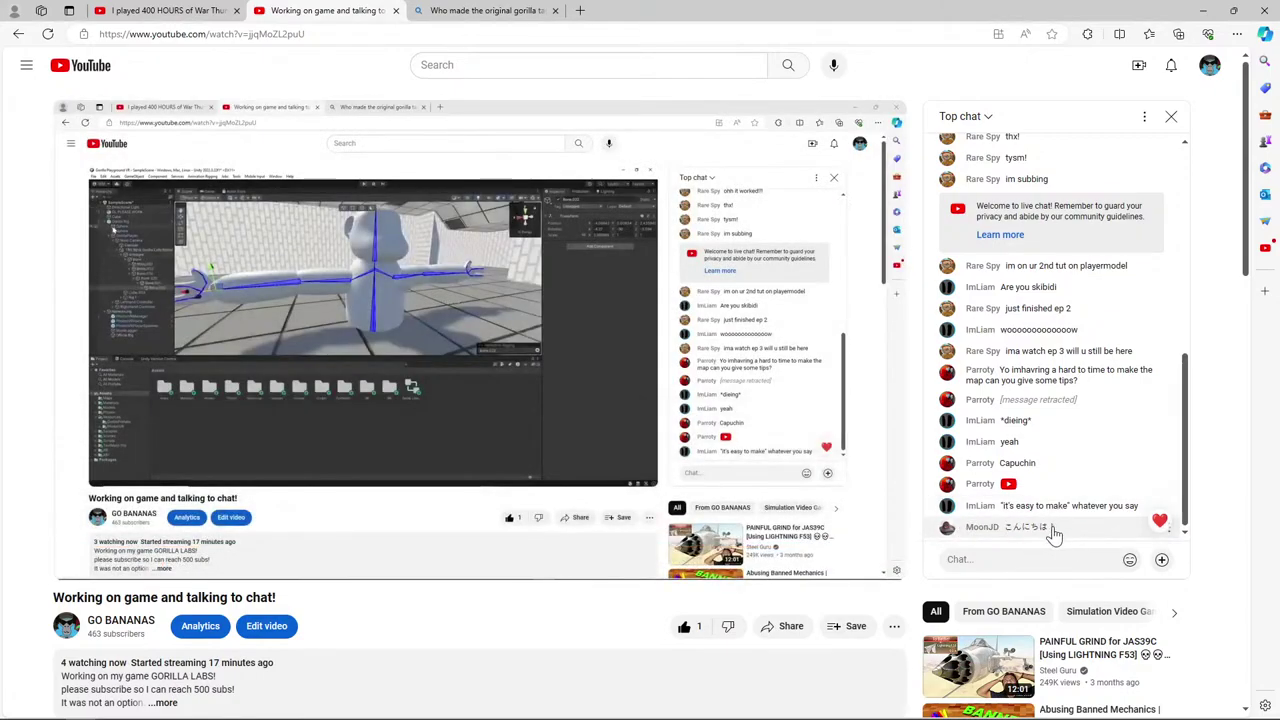
Select the Japanese greeting こんにちは！ in the live chat message for copying.
left_click(1170, 527)
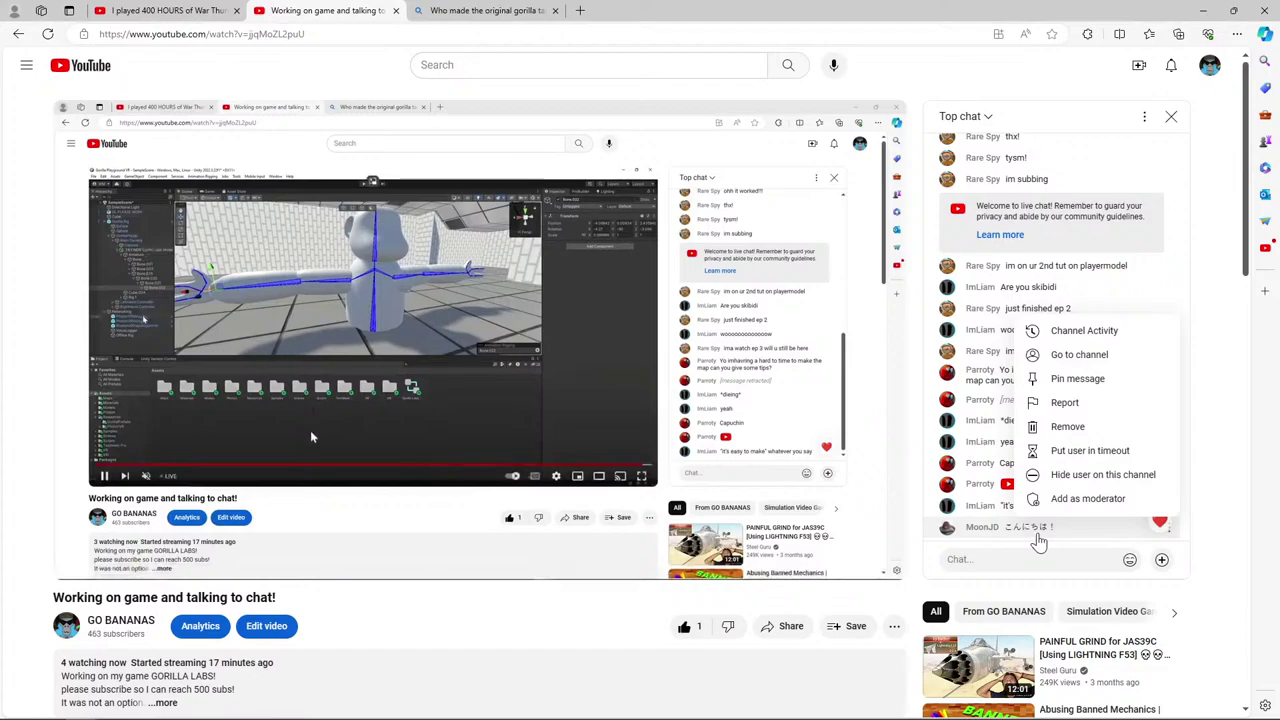
left_click(1052, 537)
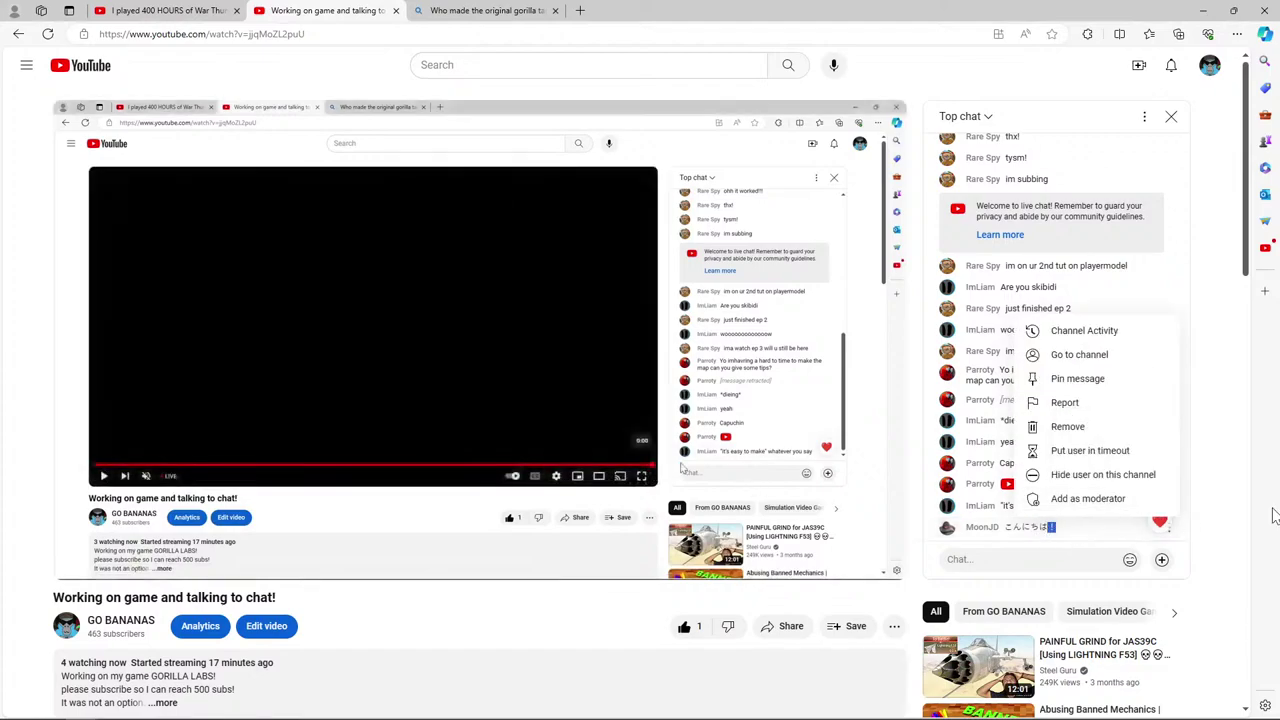
left_click(1197, 527)
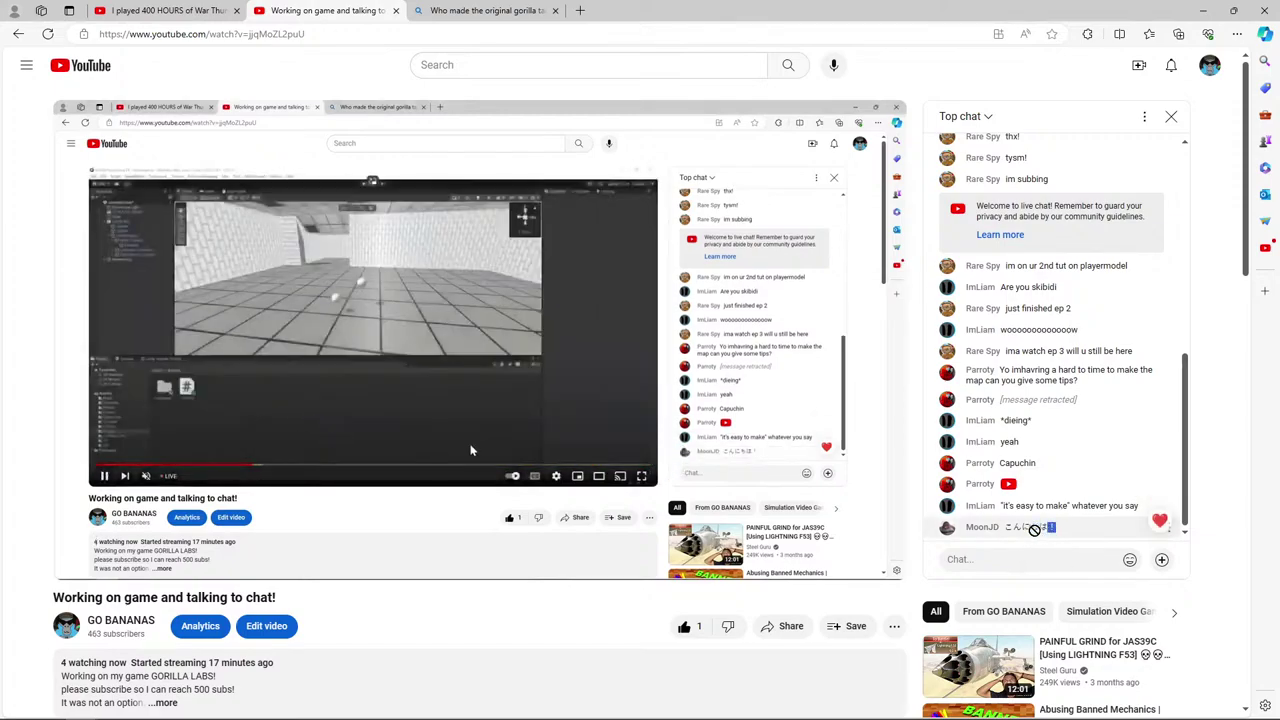
double_click(1230, 500)
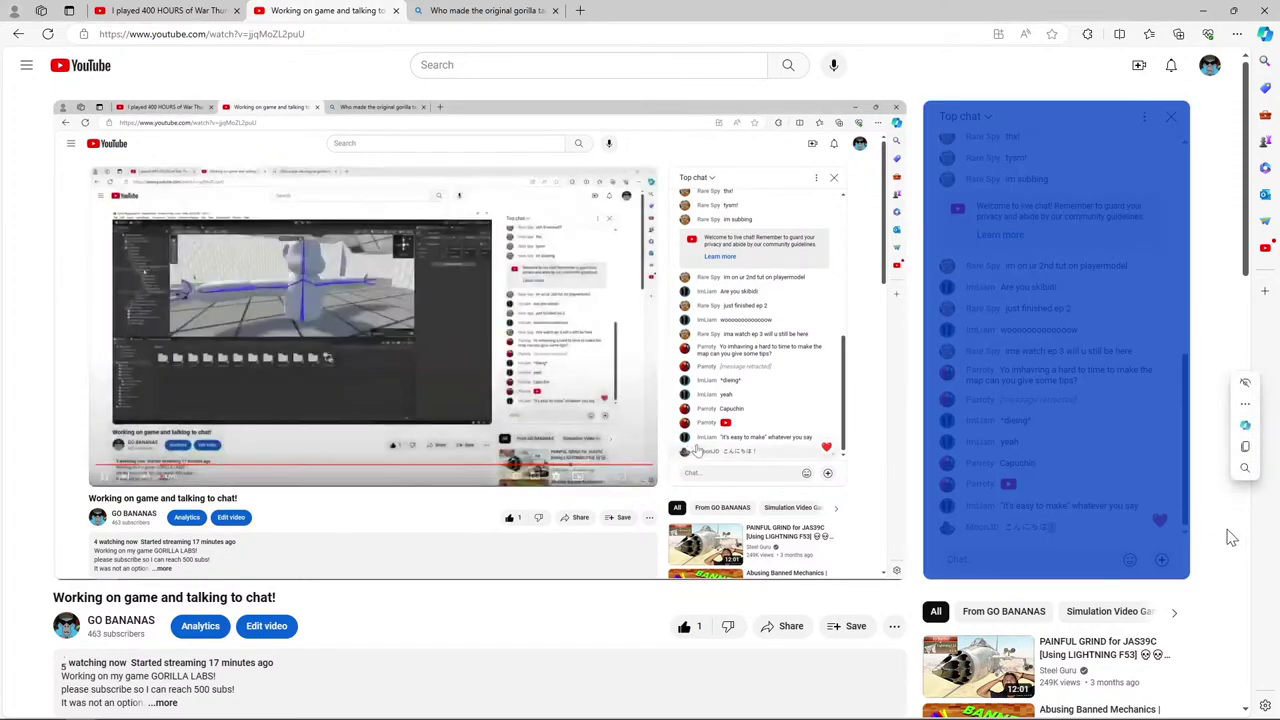
left_click(1234, 531)
left_click(1058, 532)
left_click_drag(1055, 530, 1000, 533)
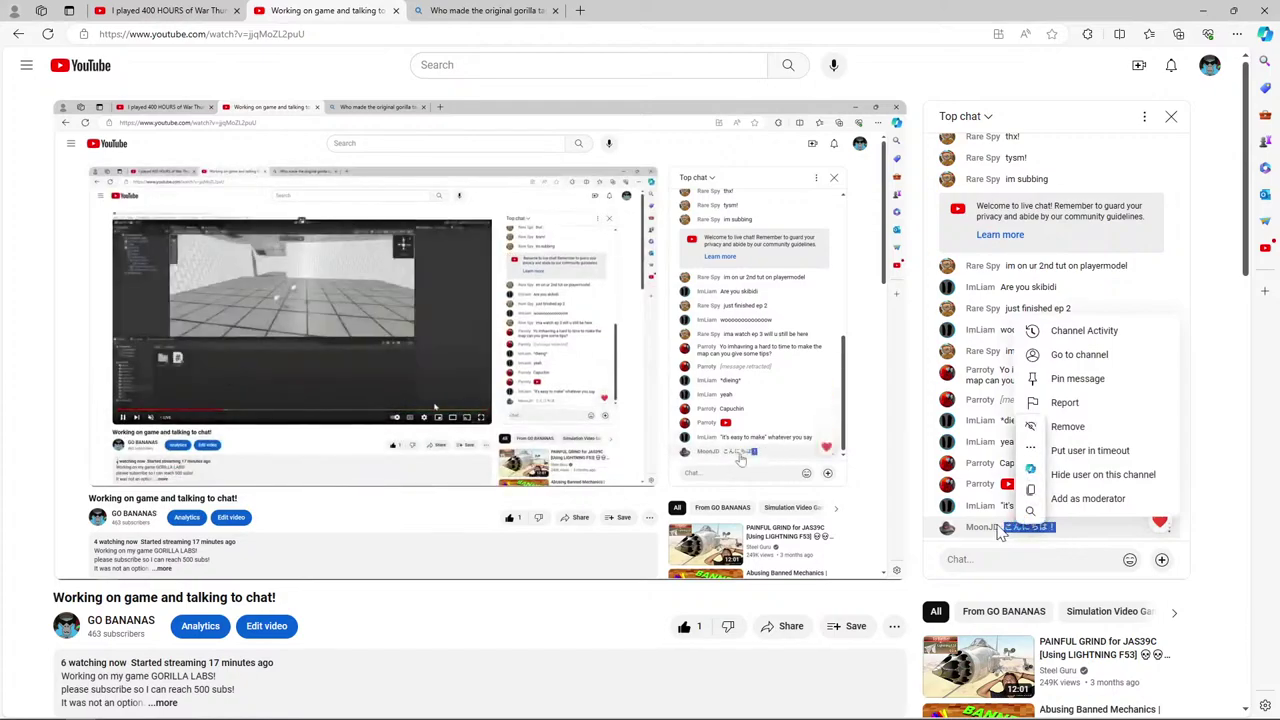
Search the web for google translate in a new browser tab and return to the live stream page.
left_click(581, 10)
type("google translate")
key("Return")
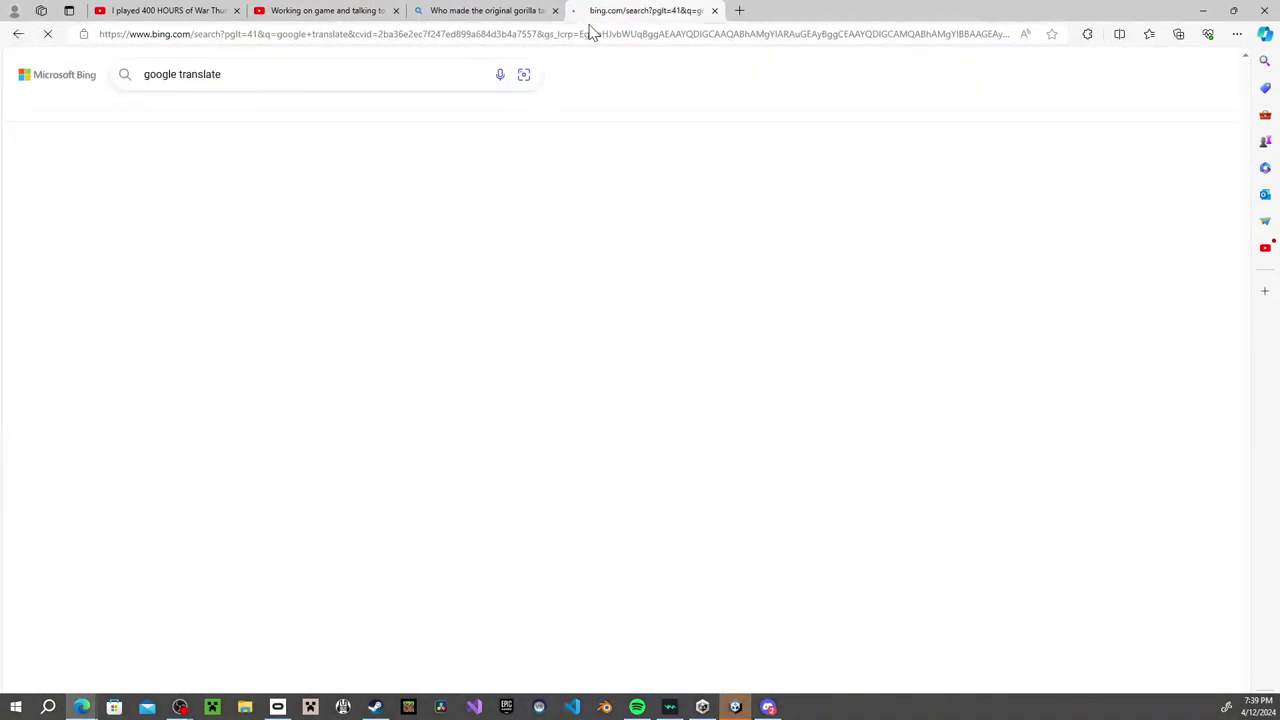
left_click(325, 10)
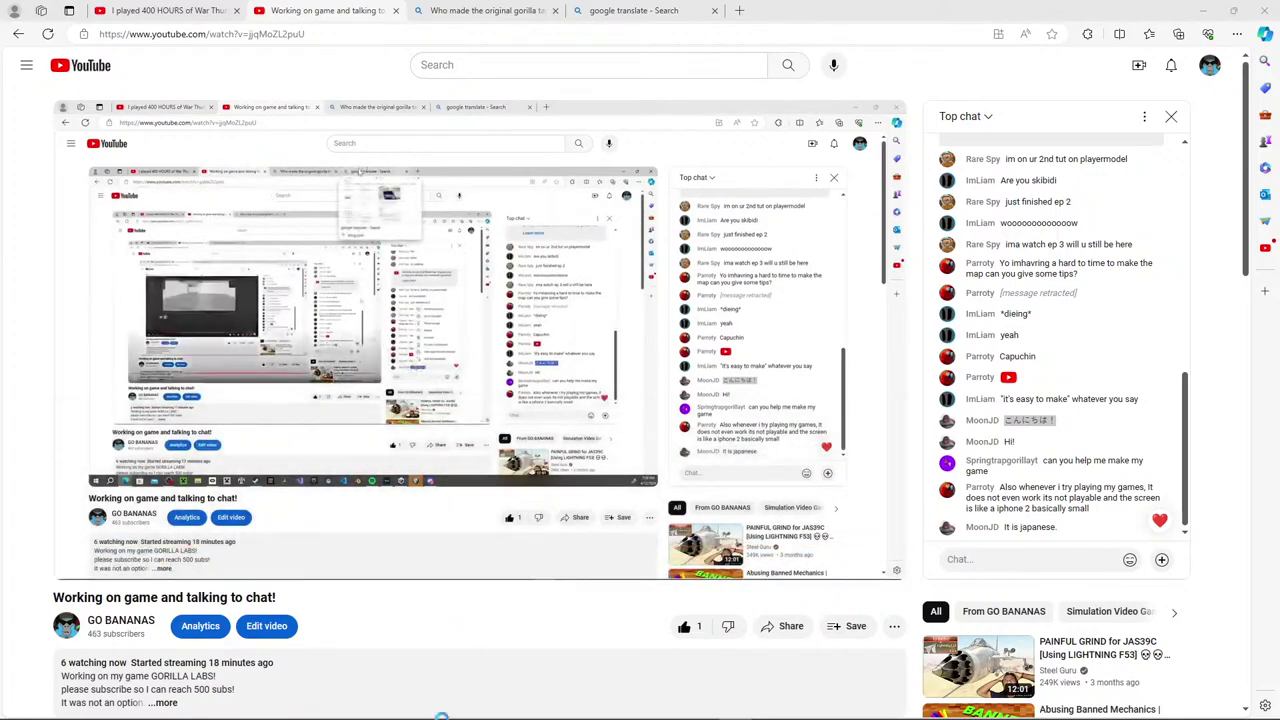
Switch to OBS, stop the running recording, and minimize its window.
mouse_move(190, 710)
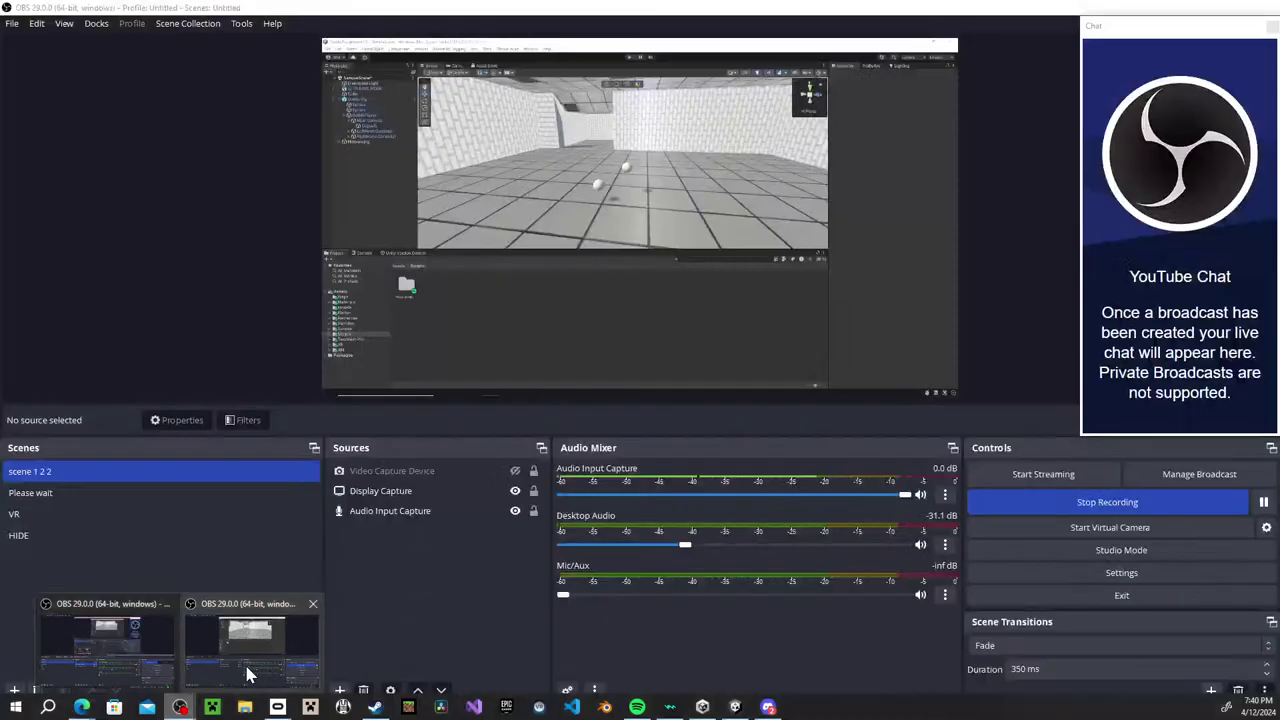
left_click(248, 672)
left_click(415, 517)
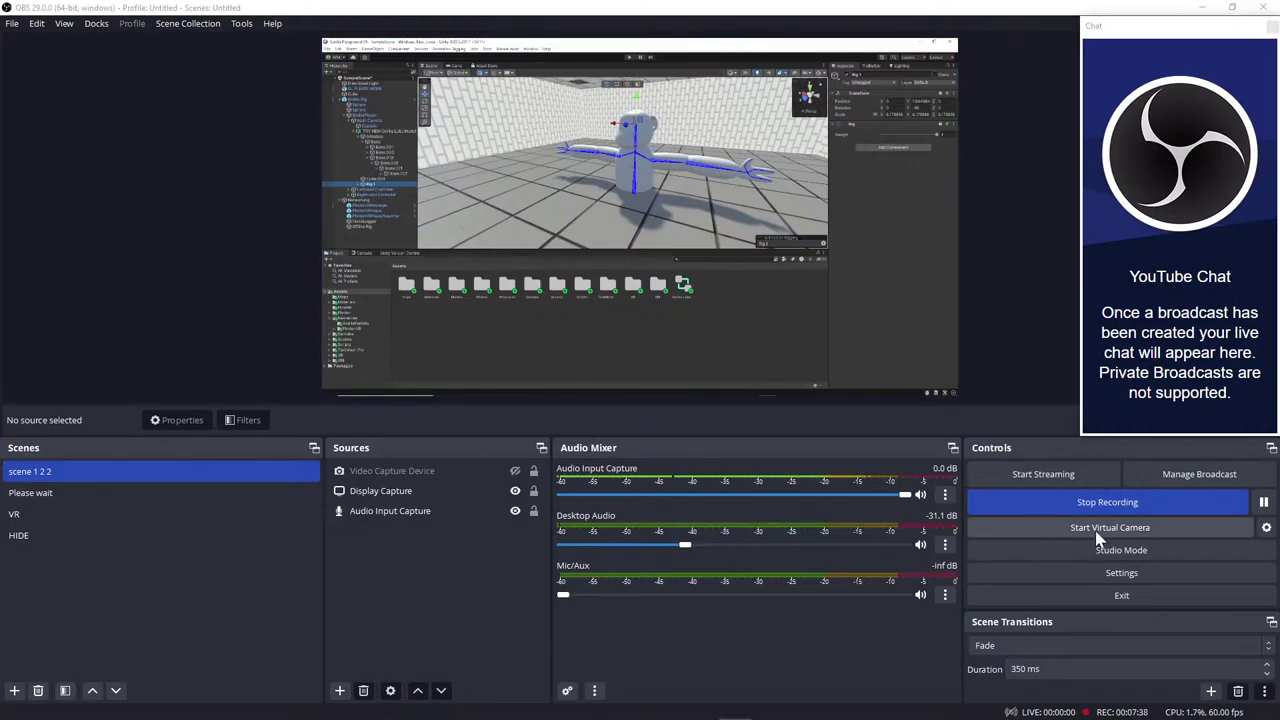
left_click(1108, 503)
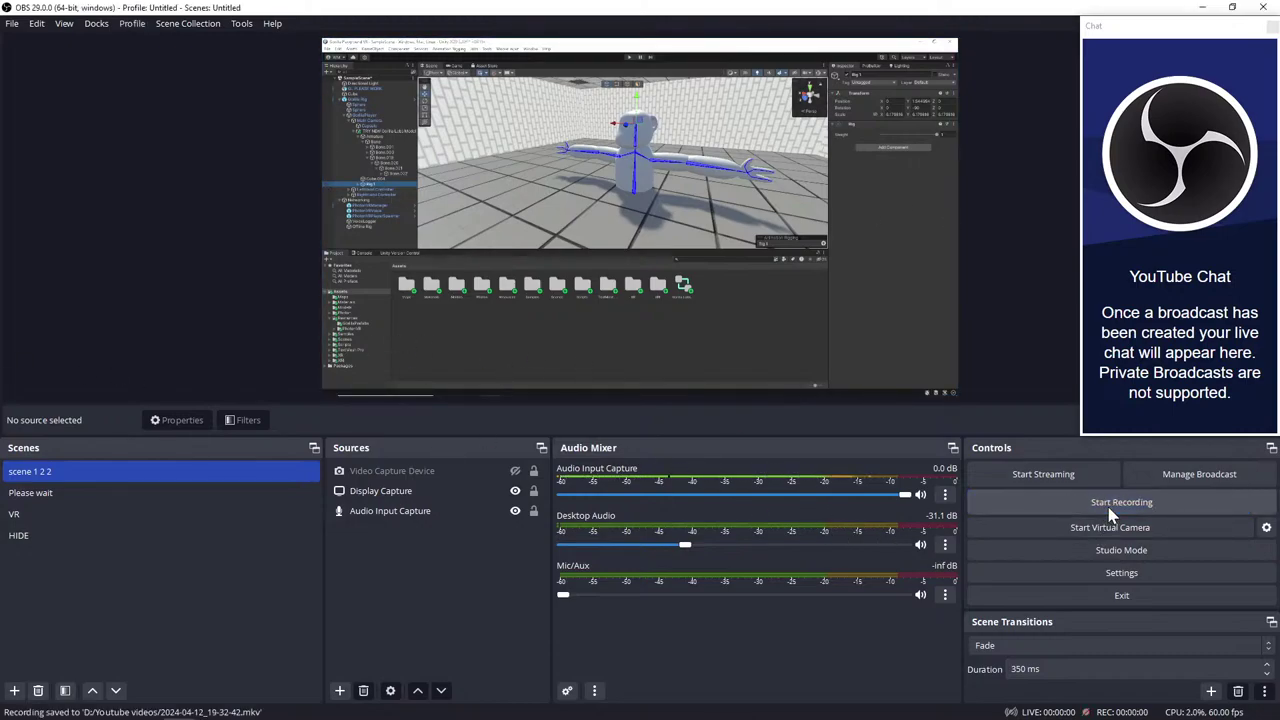
left_click(1203, 7)
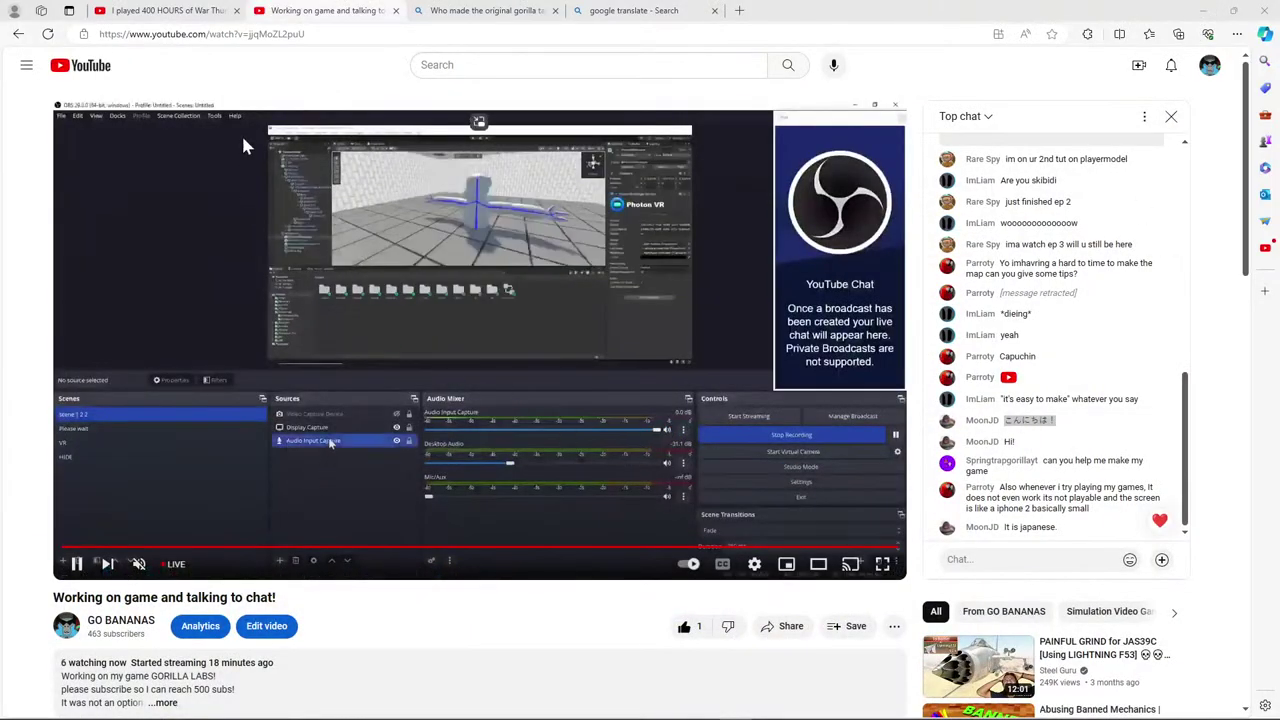
In the translator on the google translate results page, set the source language to Japanese and translate こんにちは！ into English.
left_click(633, 10)
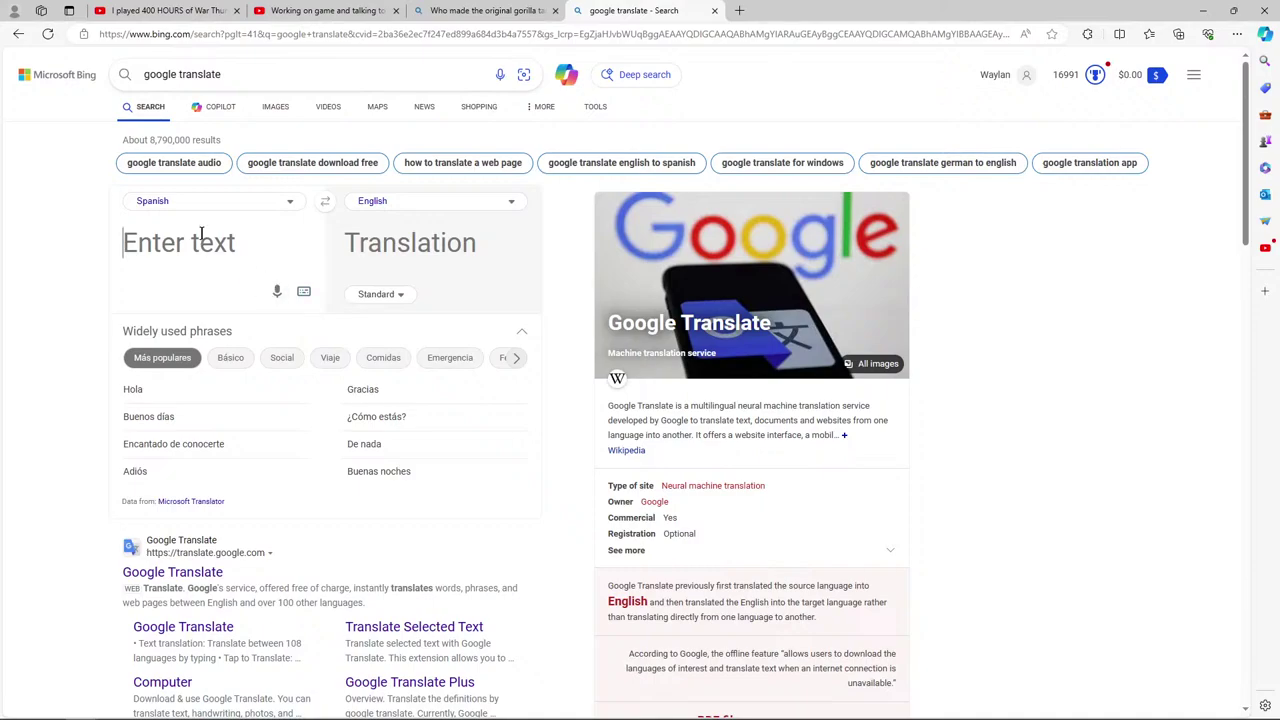
left_click(228, 199)
scroll(215, 408, "down", 1)
scroll(215, 408, "down", 5)
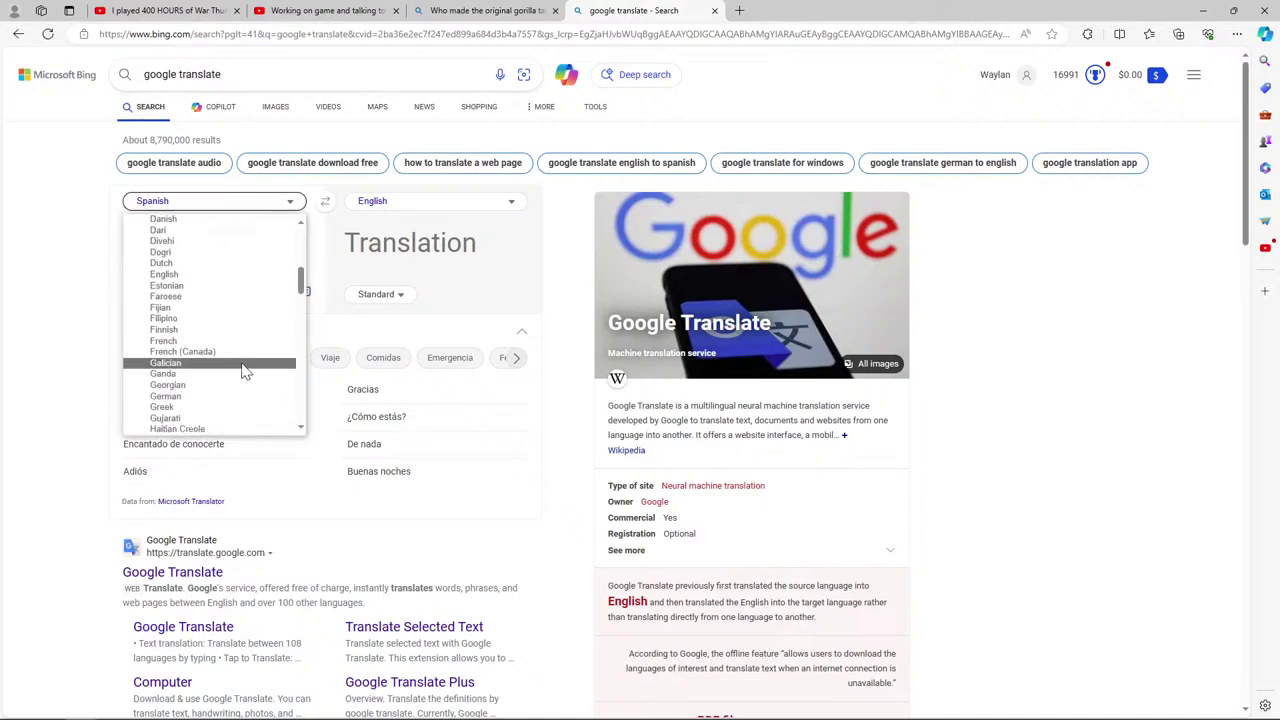
scroll(243, 374, "down", 5)
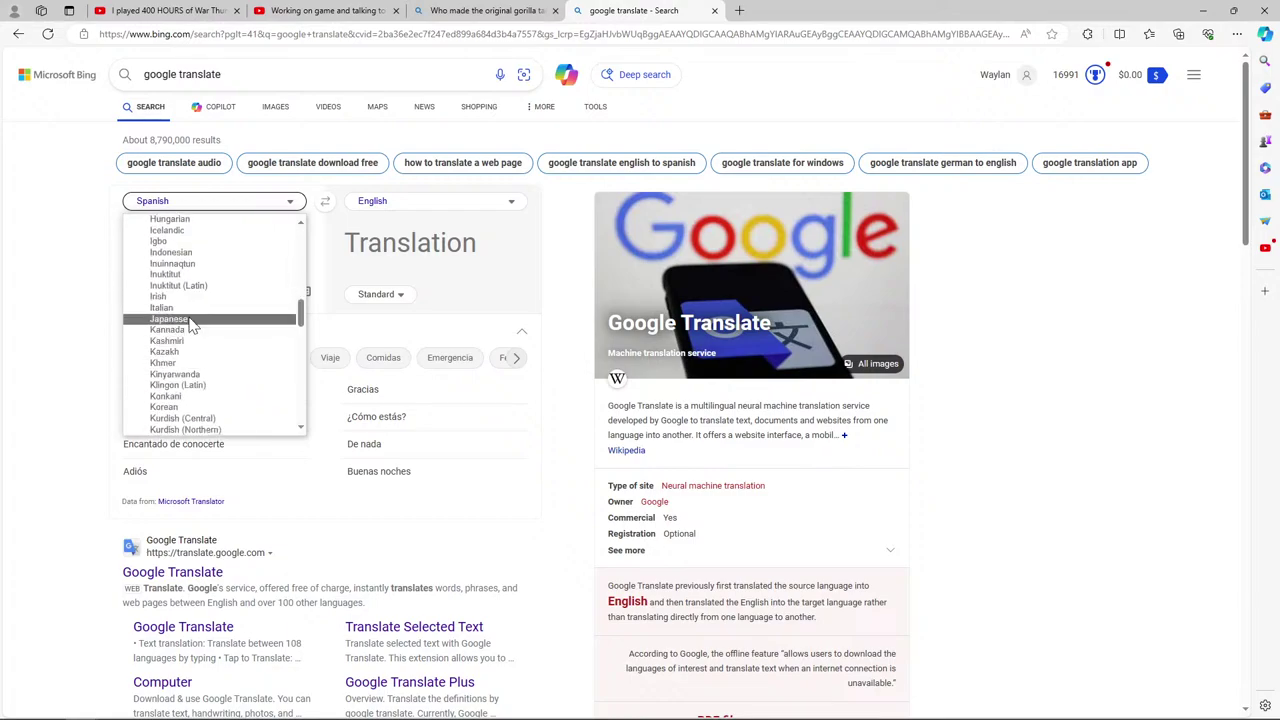
left_click(192, 324)
left_click(222, 230)
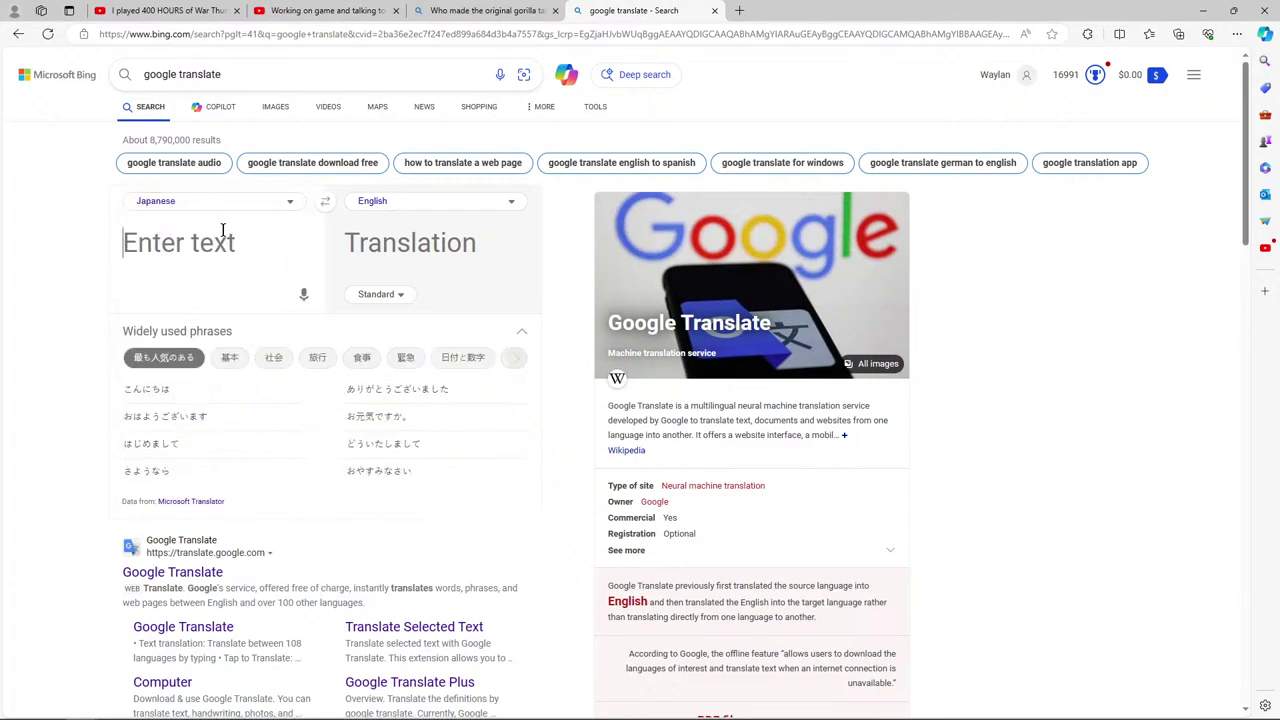
type("こんにちは！")
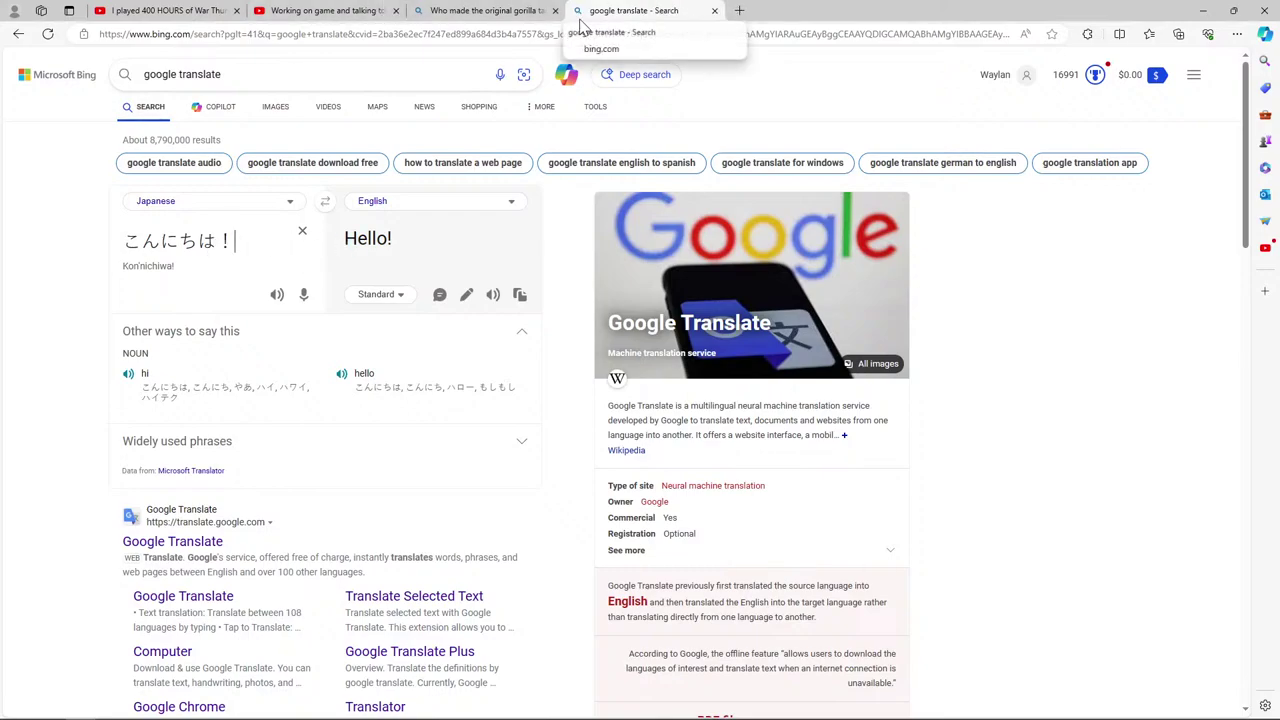
Close the google translate and offline player rig script search pages, leaving the live stream page open.
left_click(714, 11)
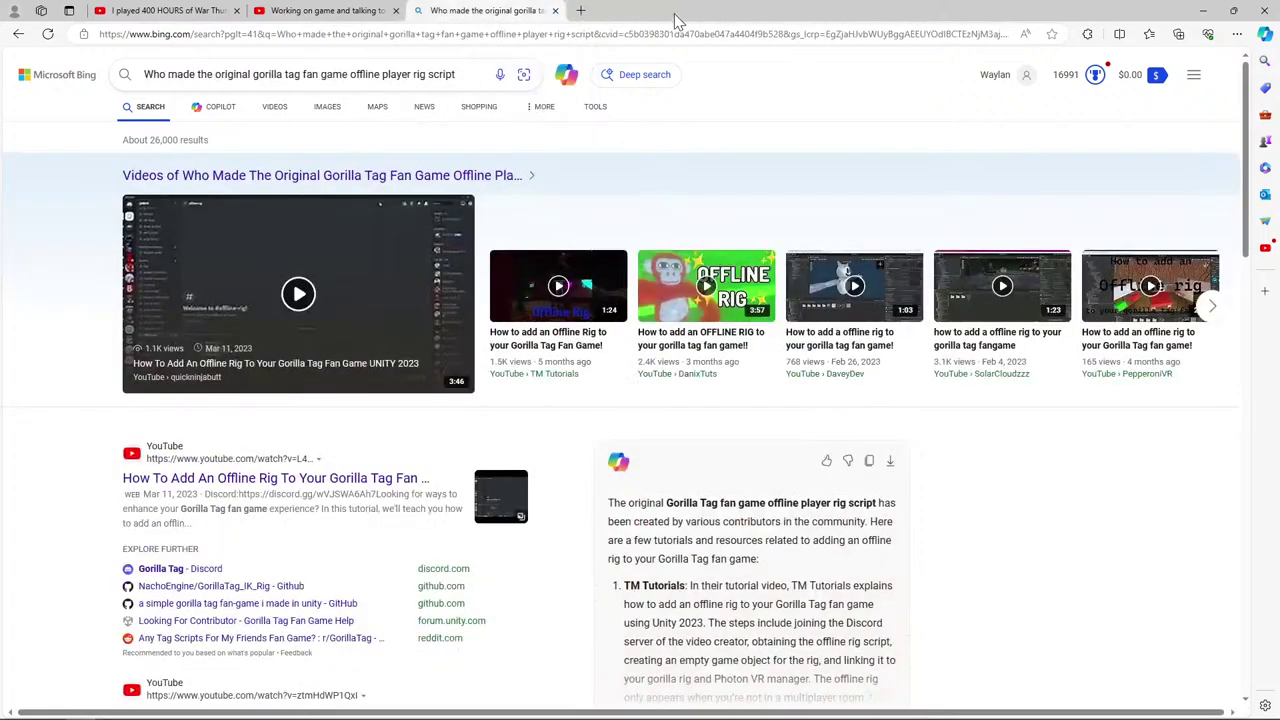
left_click(555, 10)
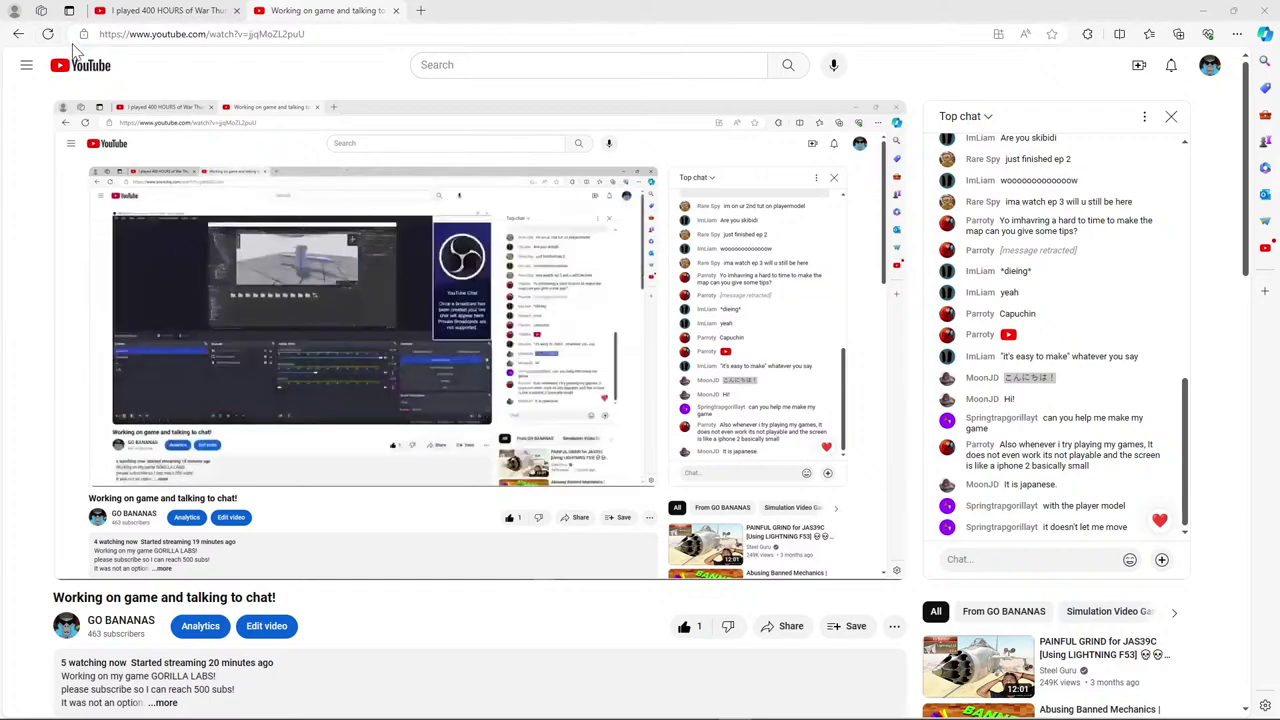
left_click(422, 12)
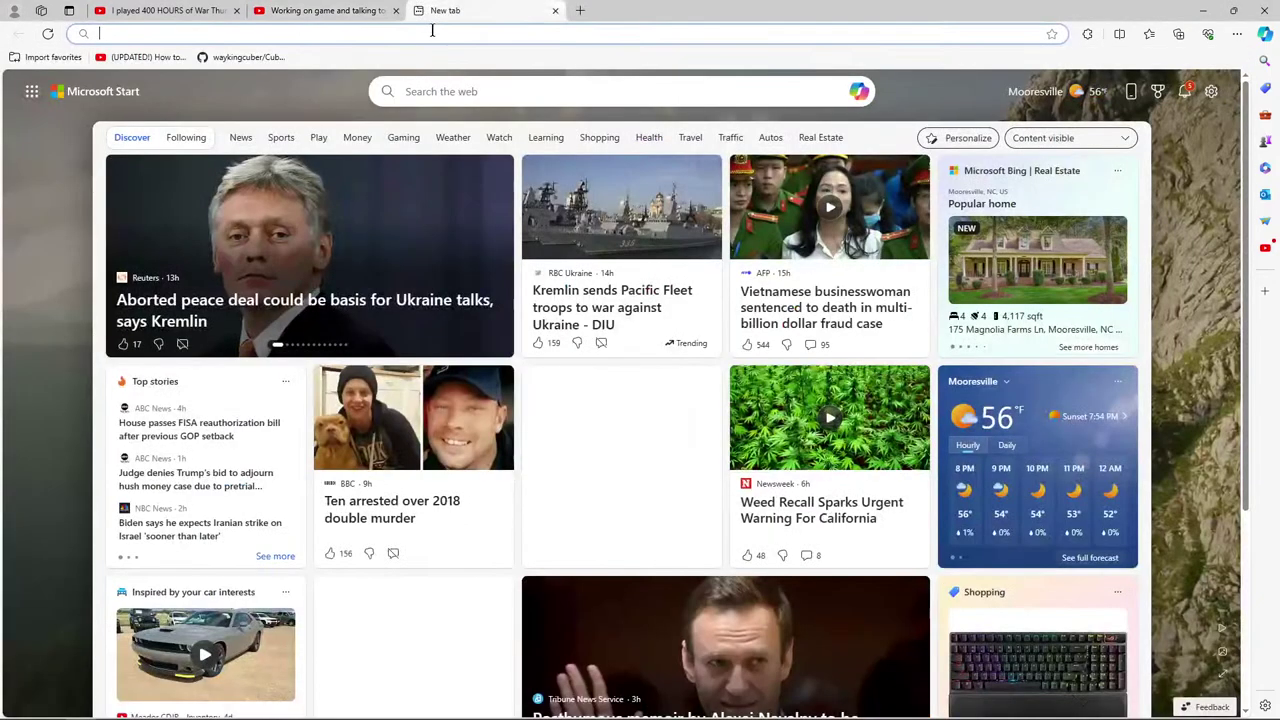
left_click(555, 12)
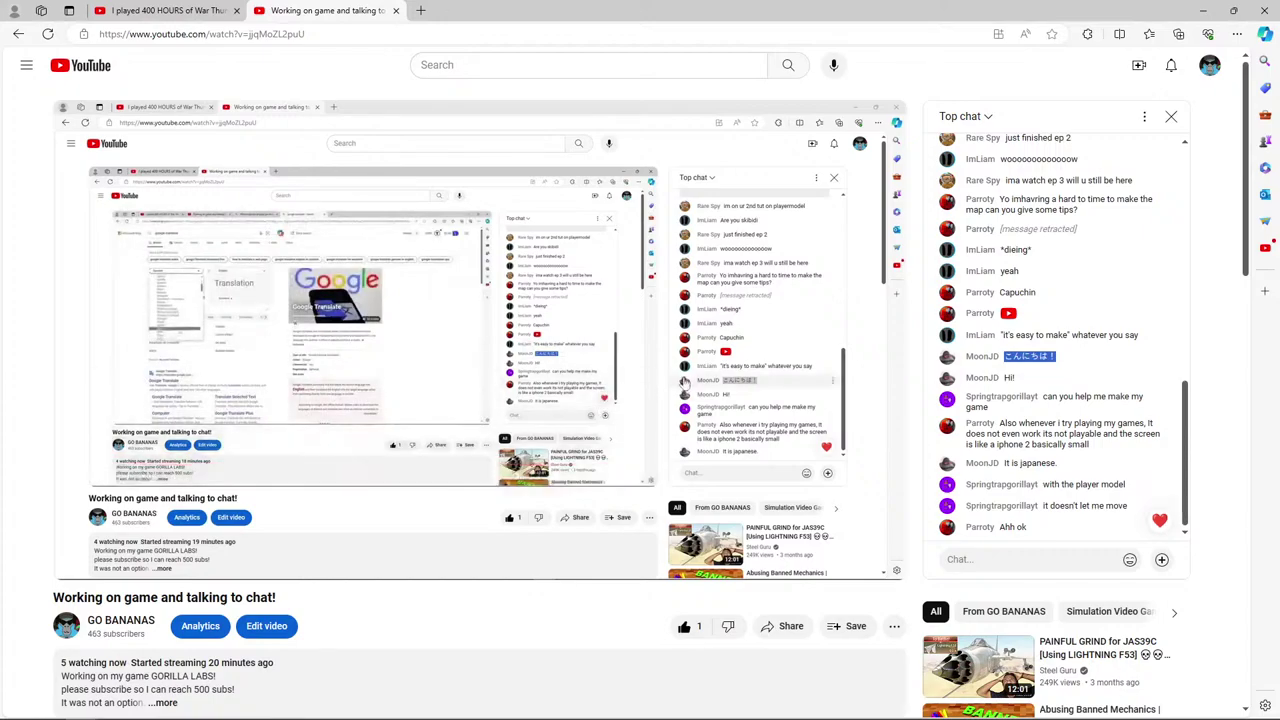
Switch to OBS and select the Display Capture source in scene 1 2 2.
mouse_move(455, 437)
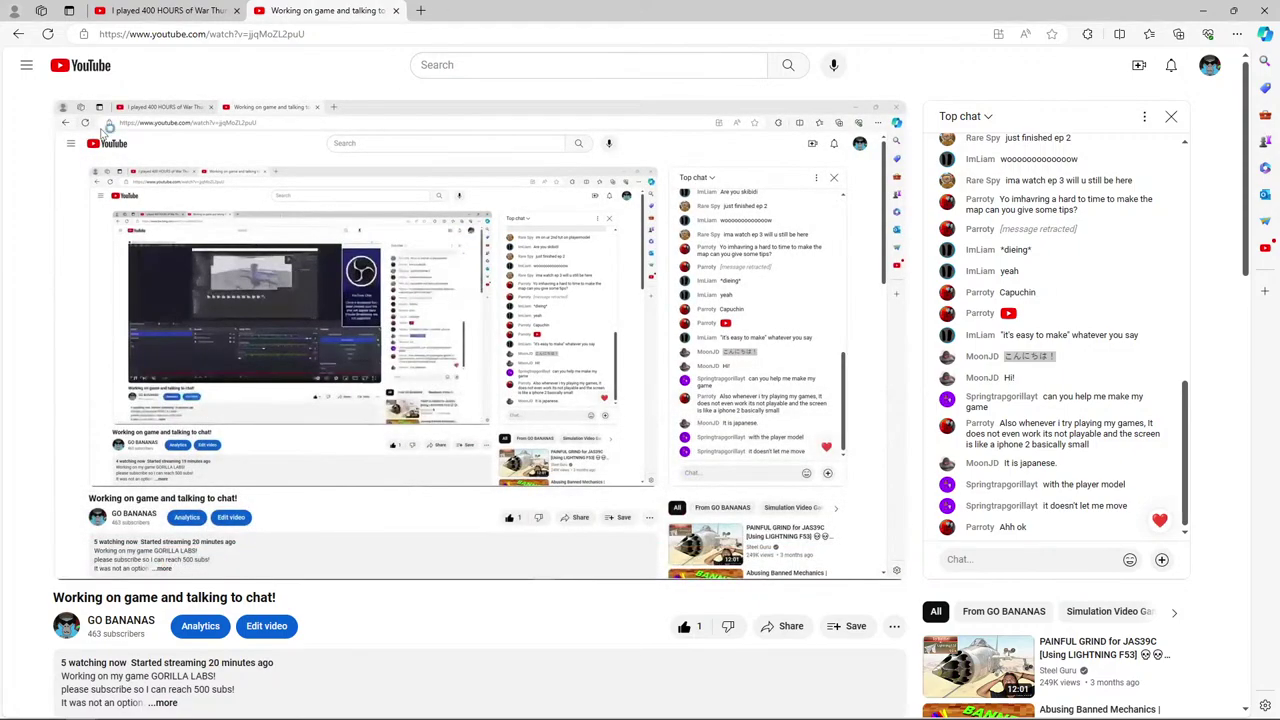
mouse_move(225, 445)
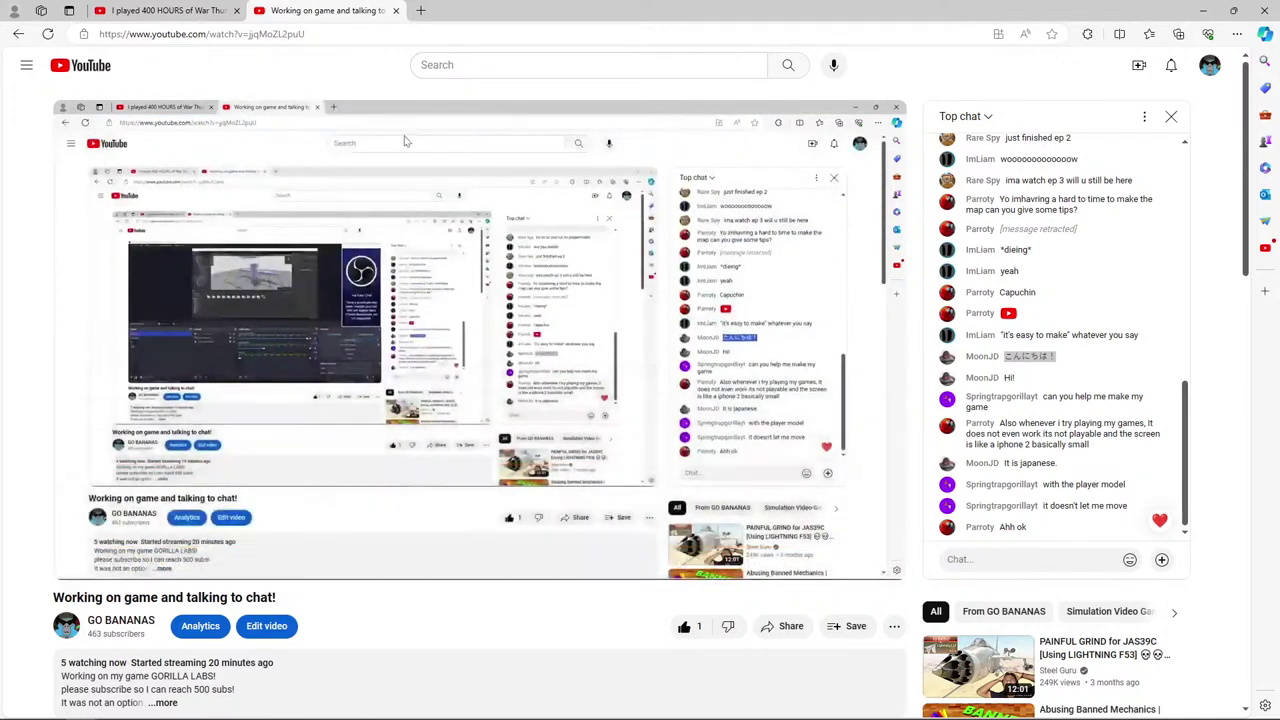
left_click(181, 707)
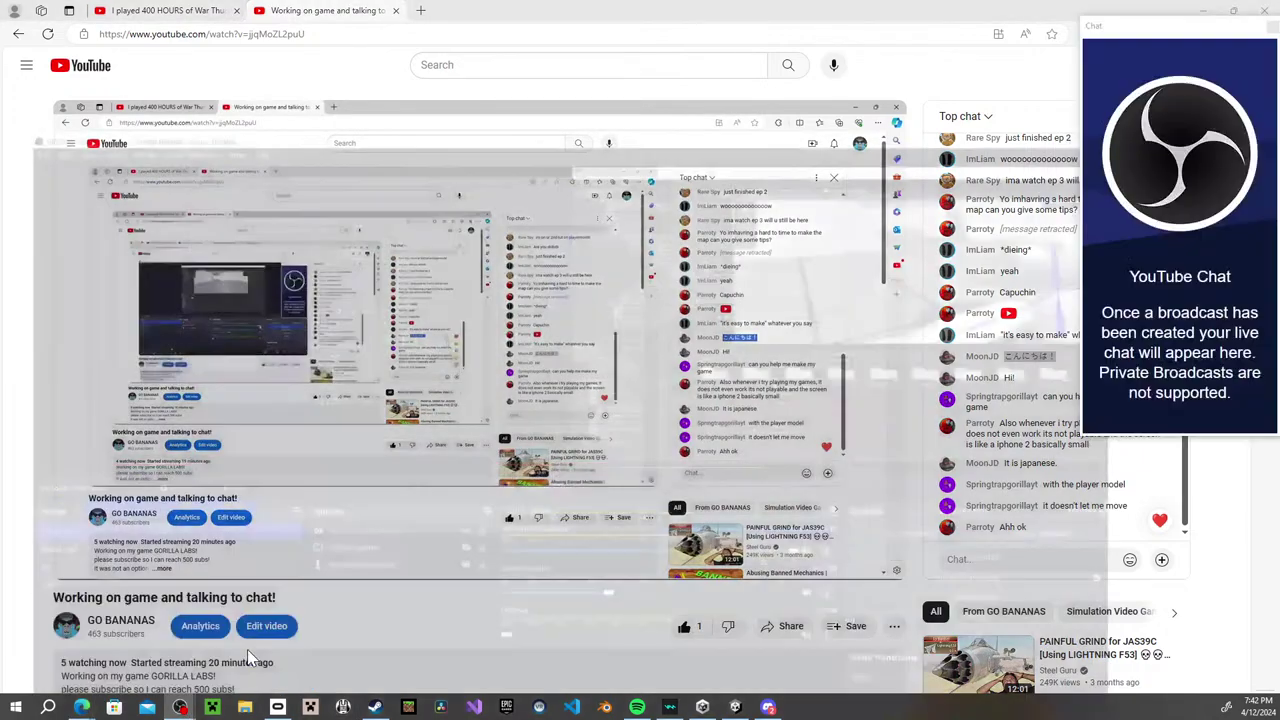
left_click(247, 649)
left_click(395, 491)
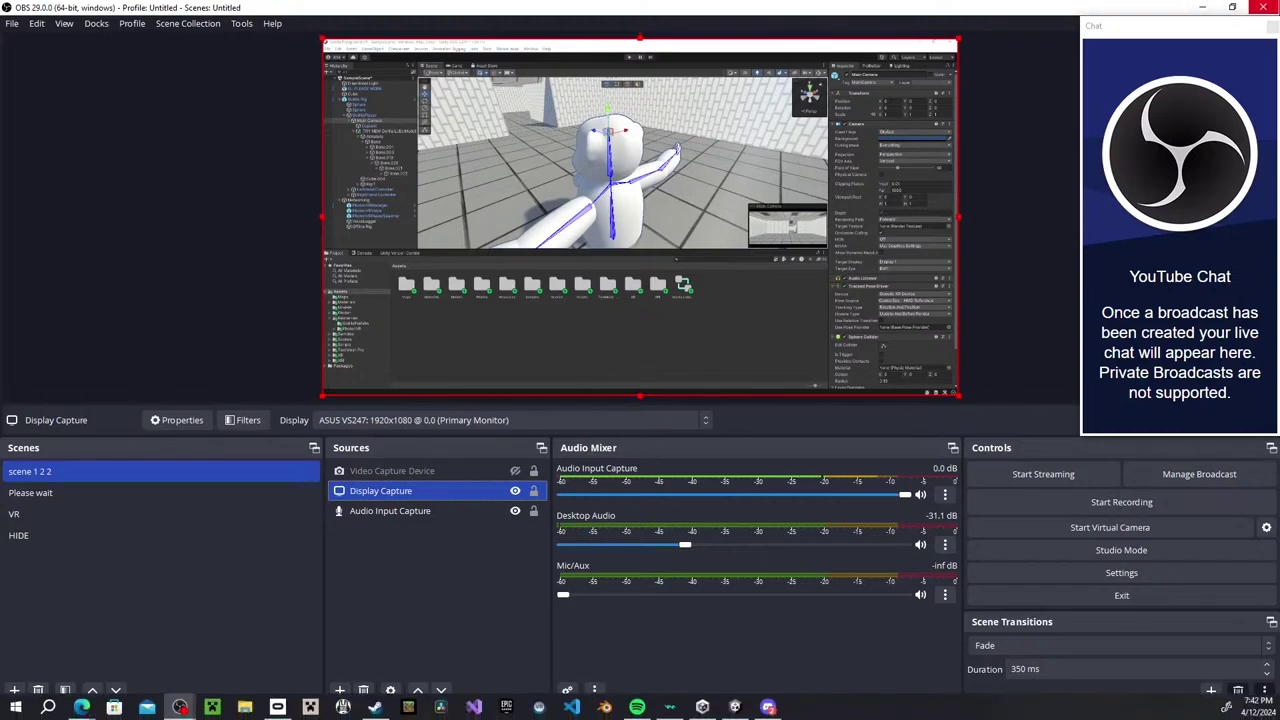
Dismiss the Add an account dialog, close the window behind it, and return to the Unity editor.
left_click(84, 708)
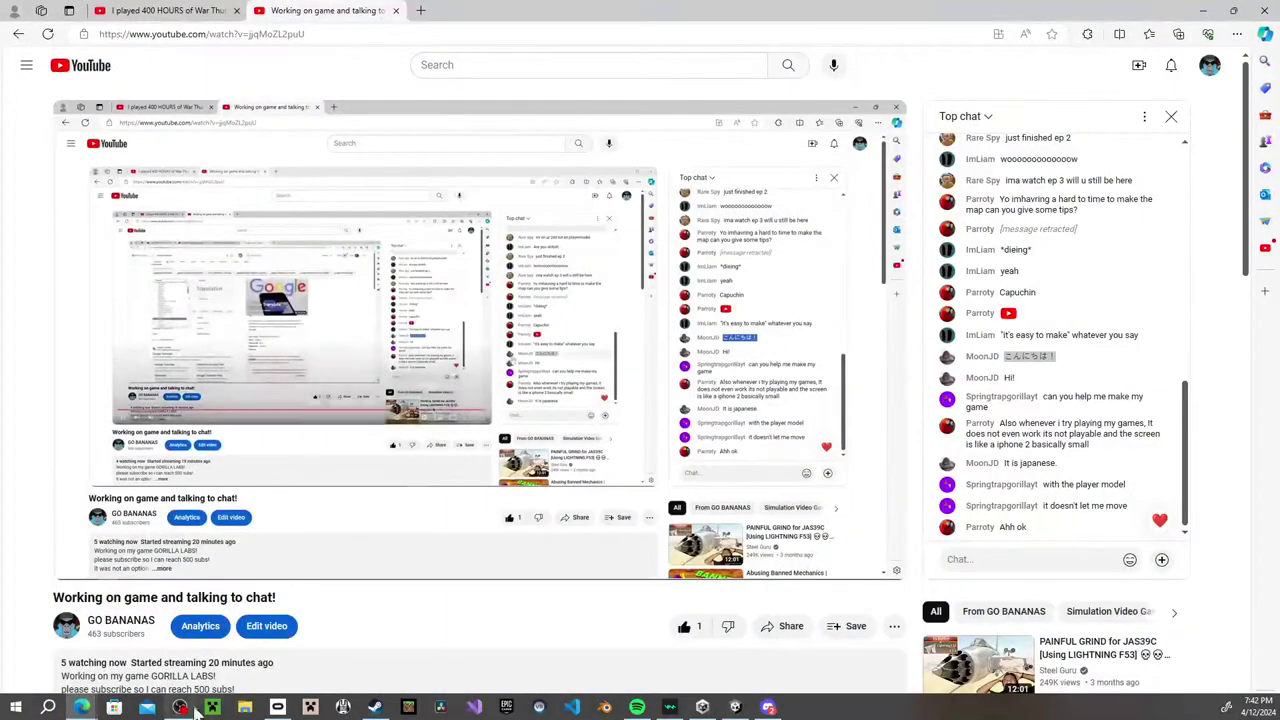
left_click(180, 707)
left_click(510, 420)
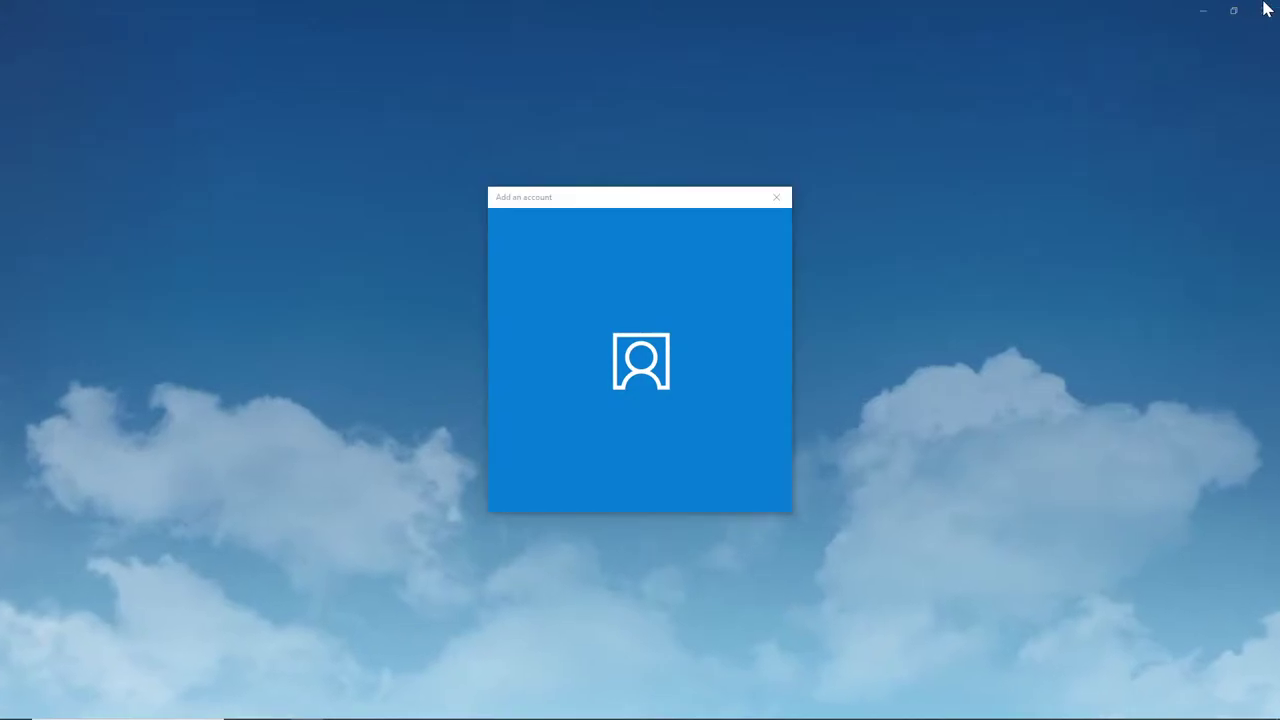
left_click(776, 197)
left_click(1264, 10)
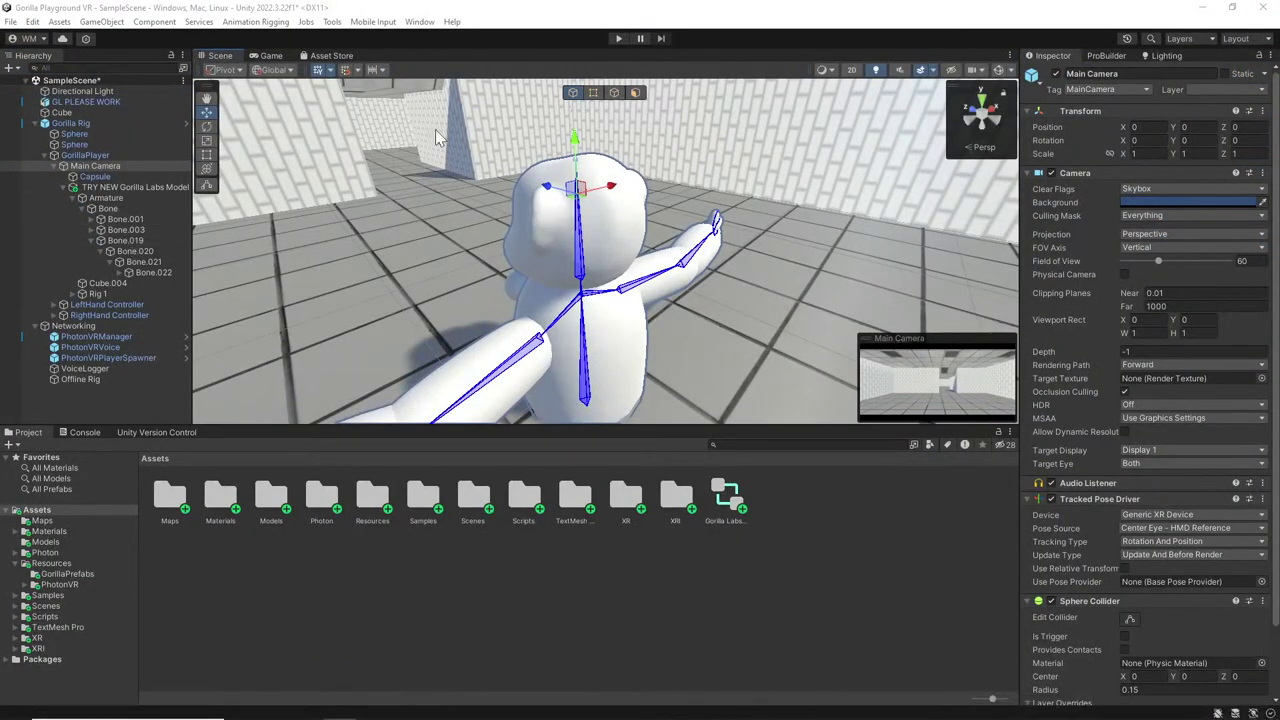
Look over the room and the gorilla model around the Main Camera in the Scene view, and turn off the scene gizmos.
right_click_drag(732, 251, 481, 176)
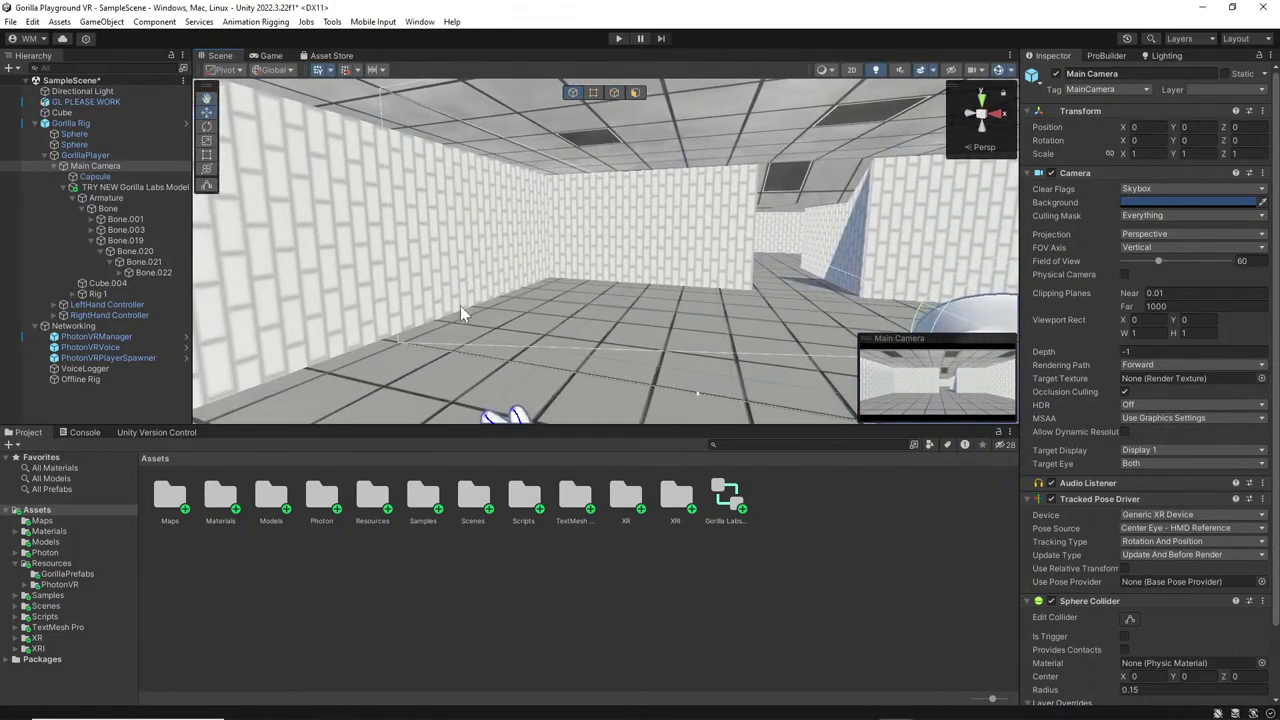
key("f")
right_click_drag(782, 186, 780, 188)
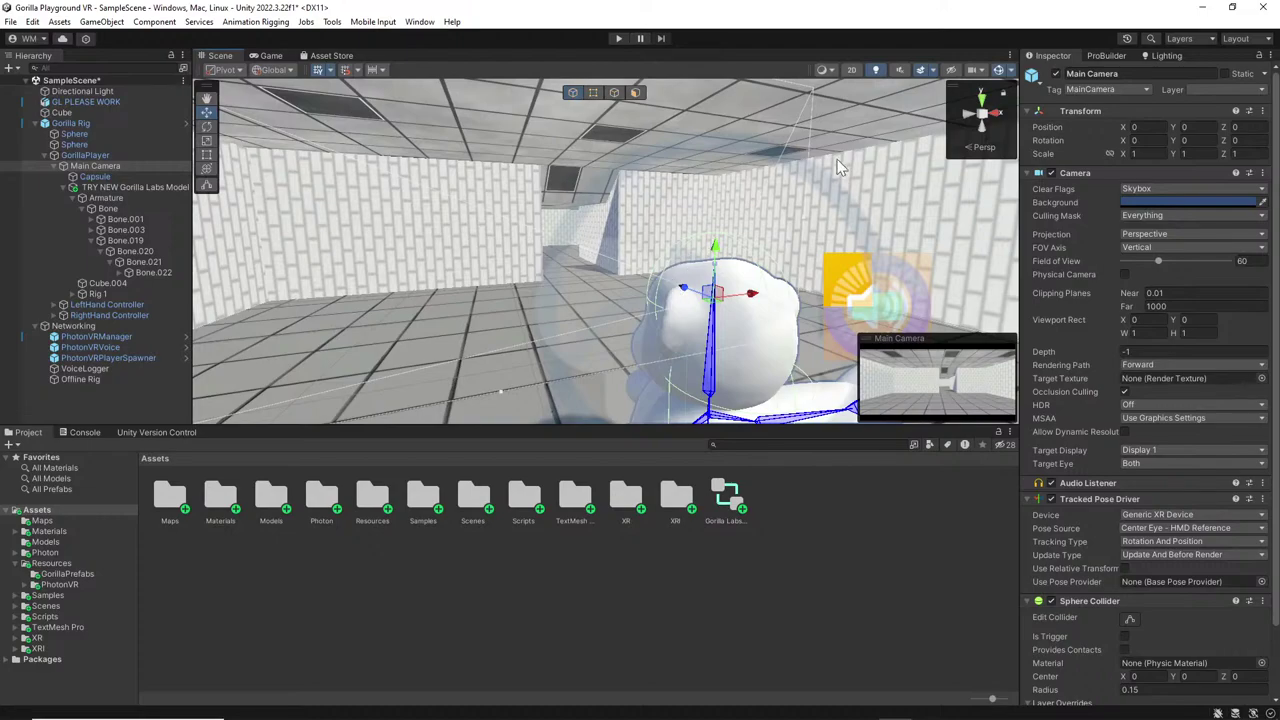
left_click(998, 69)
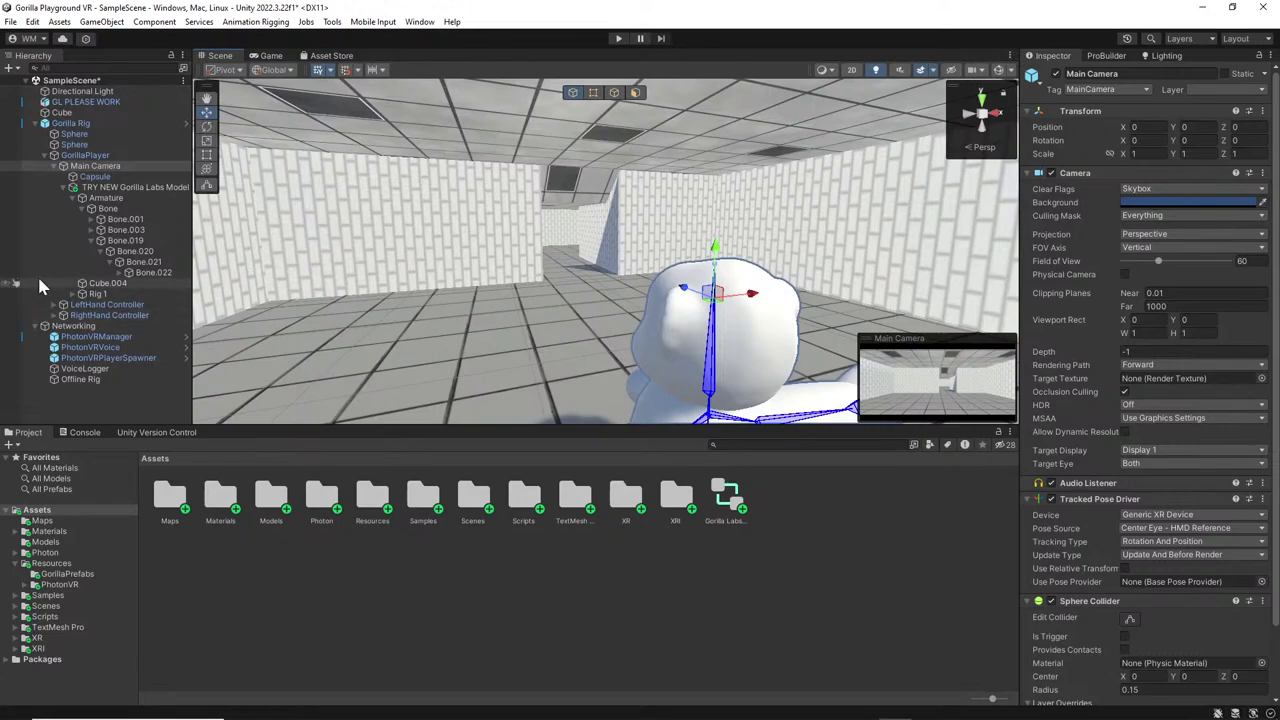
Inspect the first Sphere under Gorilla Rig, collapse the Main Camera's children in the hierarchy, and view the gorilla model.
left_click(46, 156)
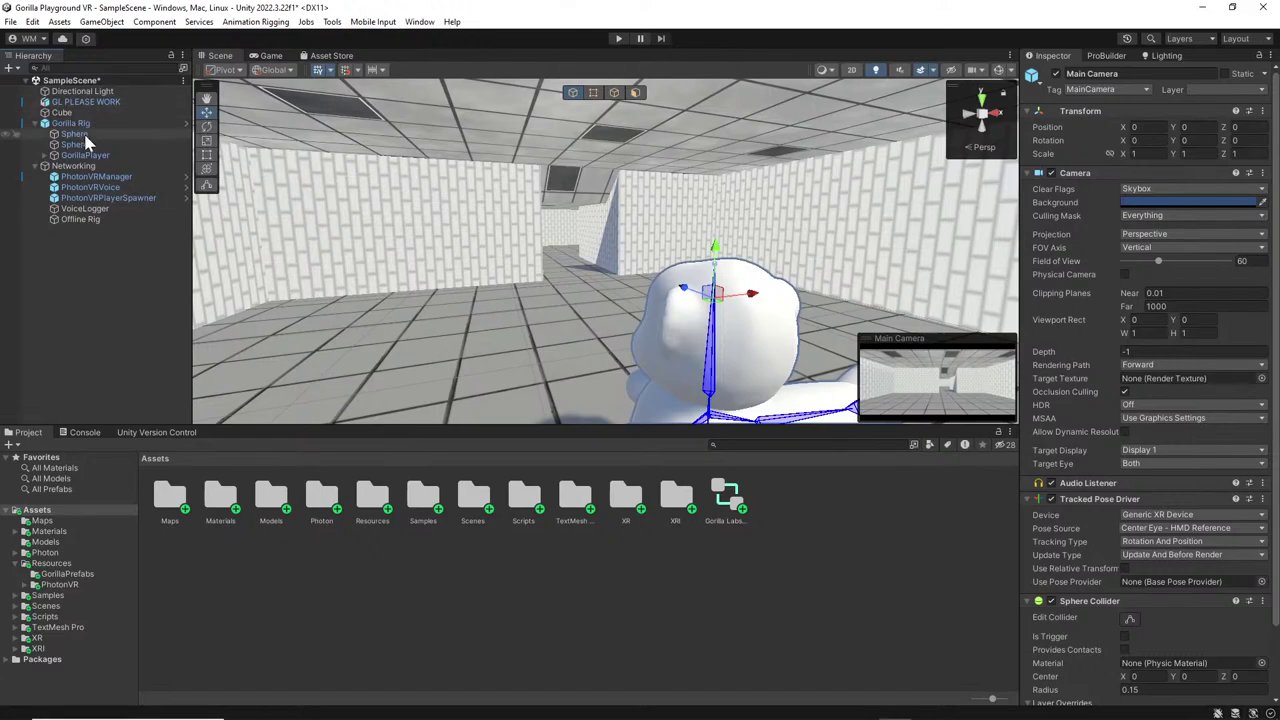
left_click(85, 137)
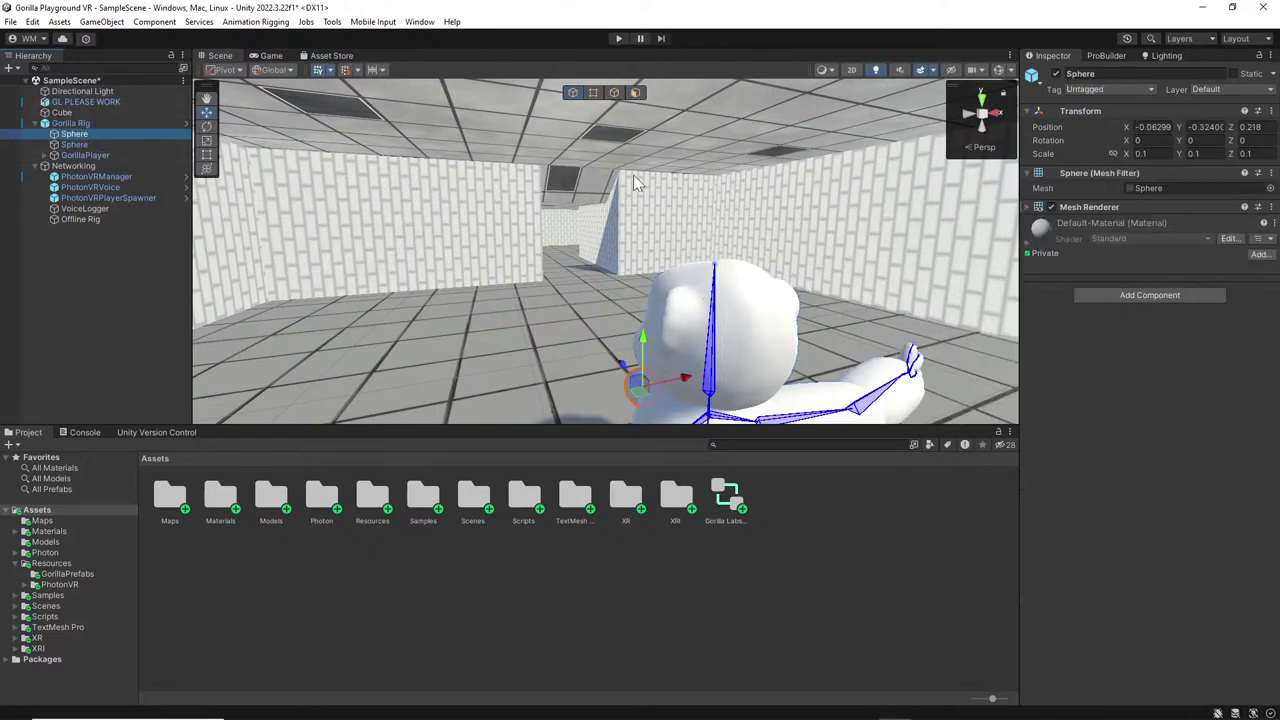
left_click(45, 156)
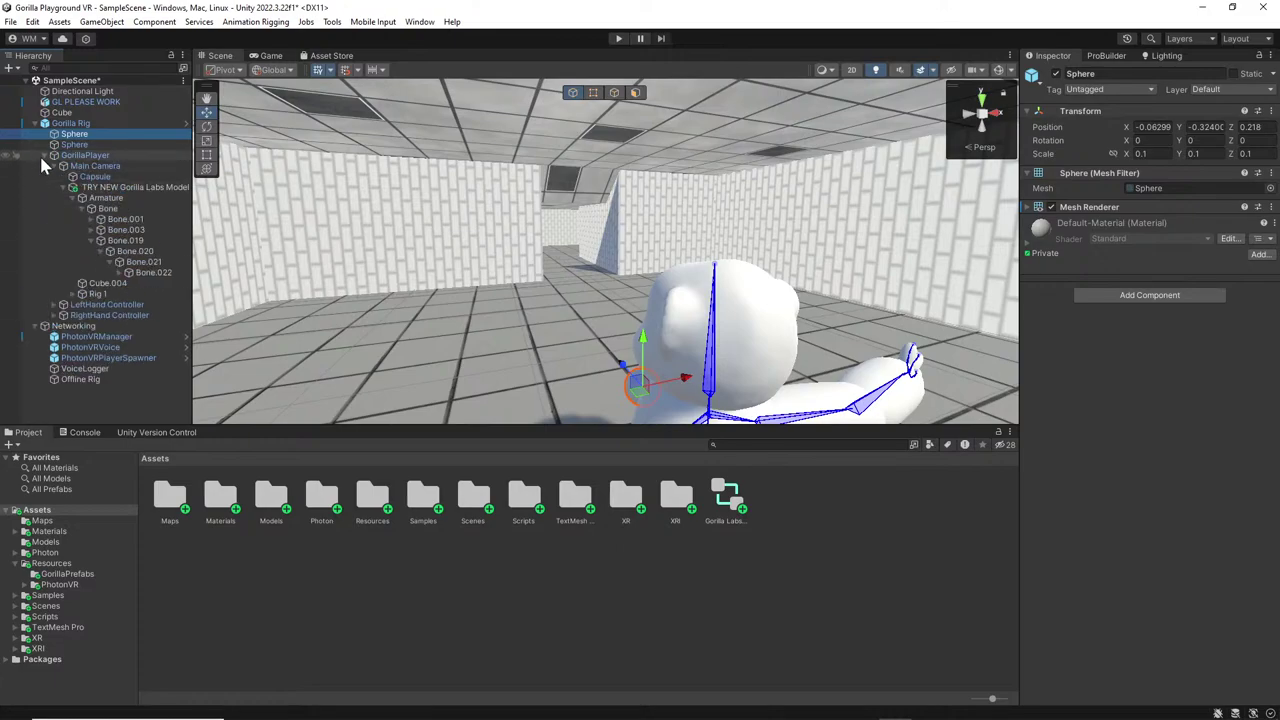
left_click(58, 167)
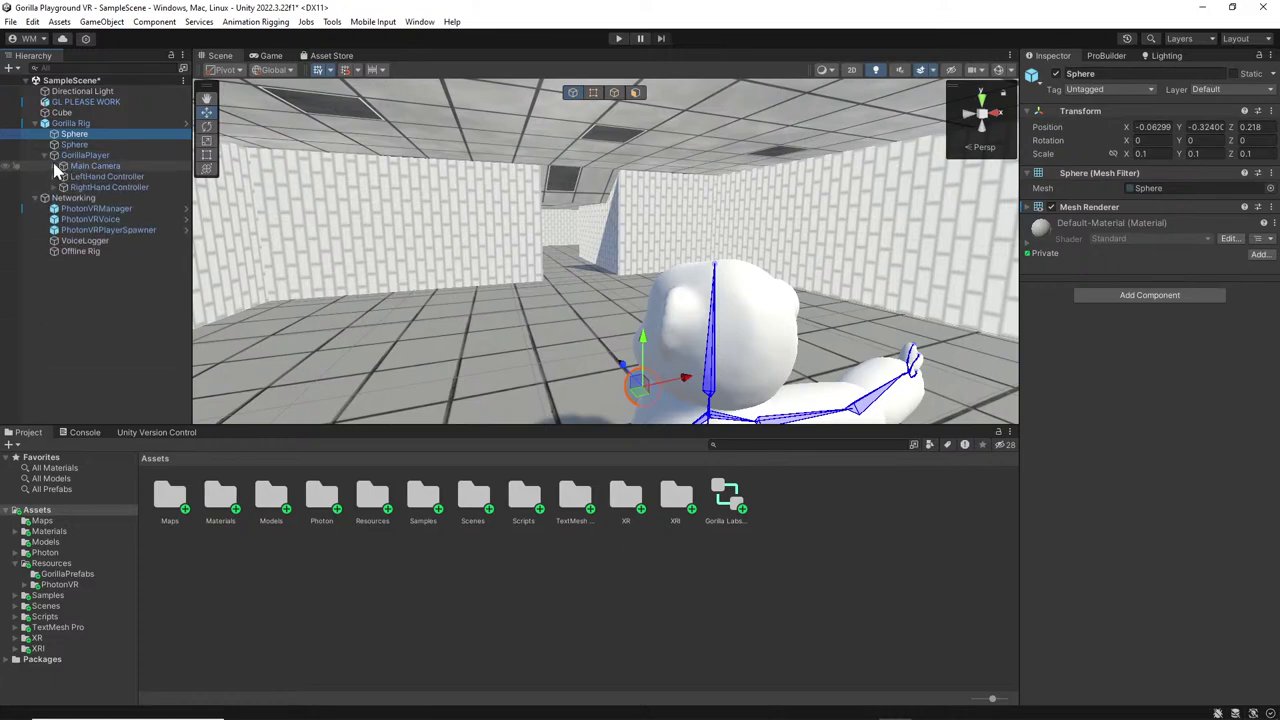
left_click_drag(246, 229, 316, 319, "alt")
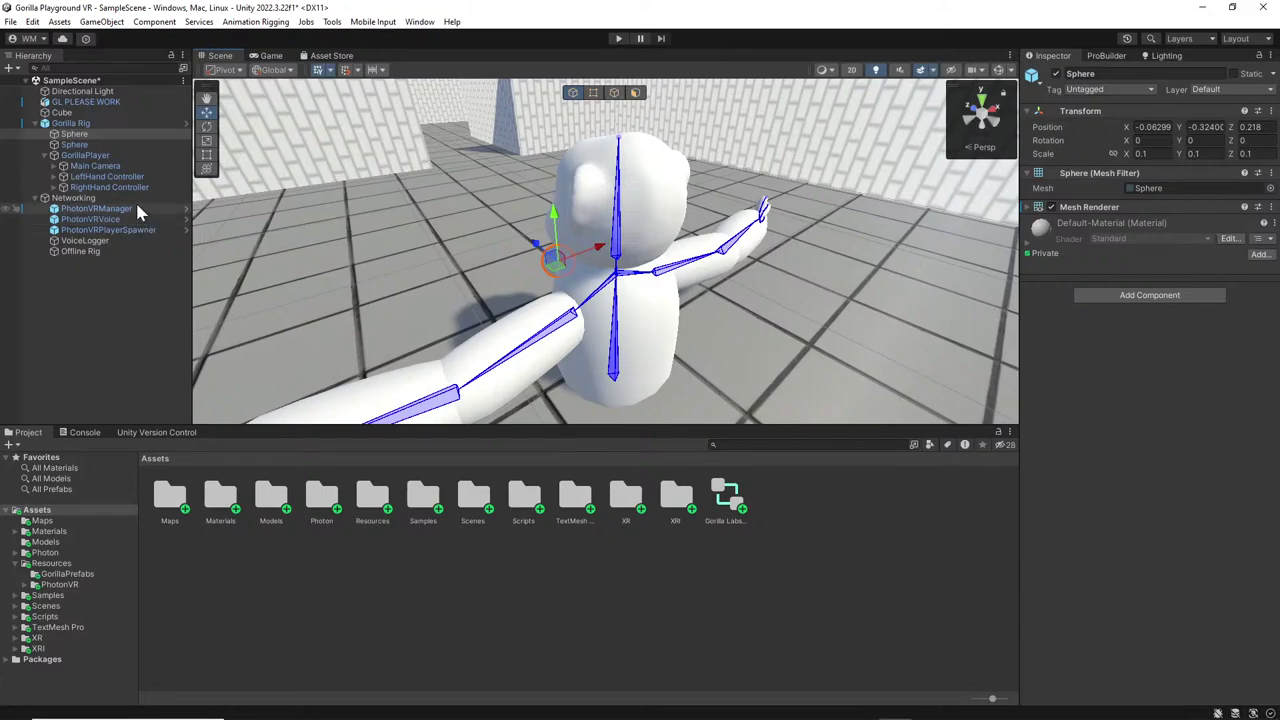
Look at the gorilla's body mesh in the Scene view and collapse Gorilla Rig in the hierarchy.
left_click(670, 297)
right_click_drag(740, 310, 640, 300)
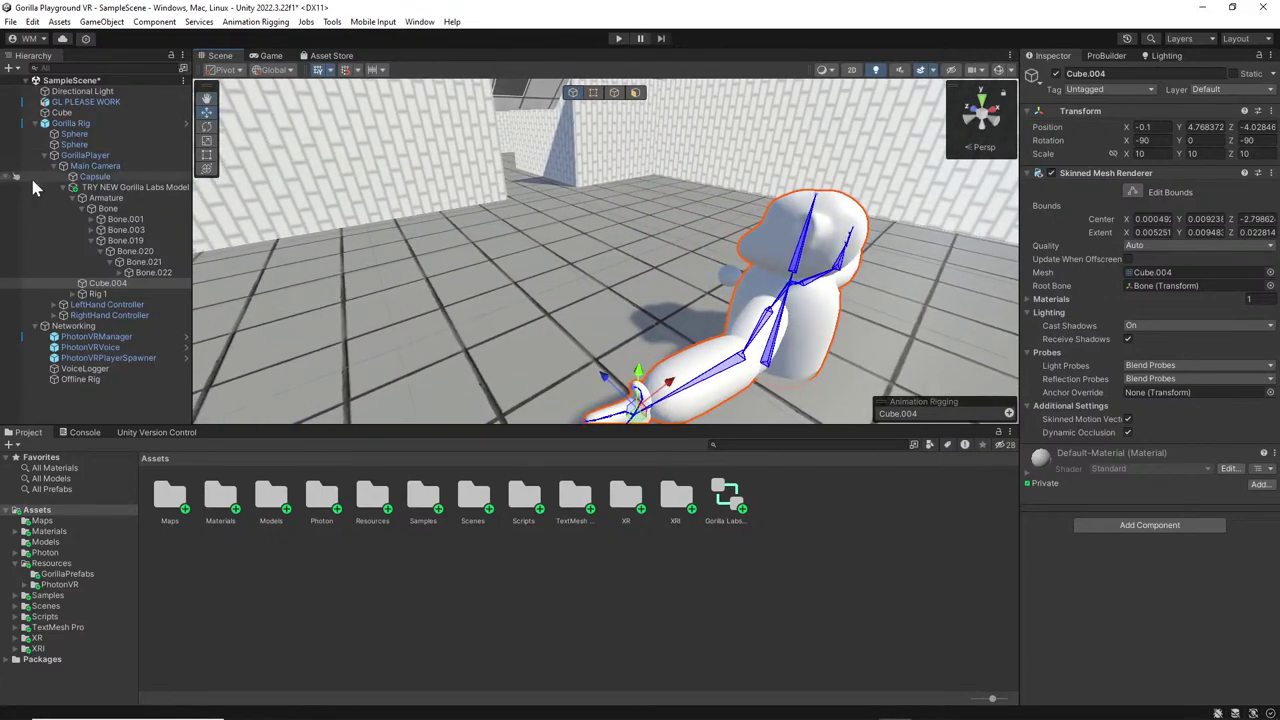
left_click(44, 124)
left_click(36, 123)
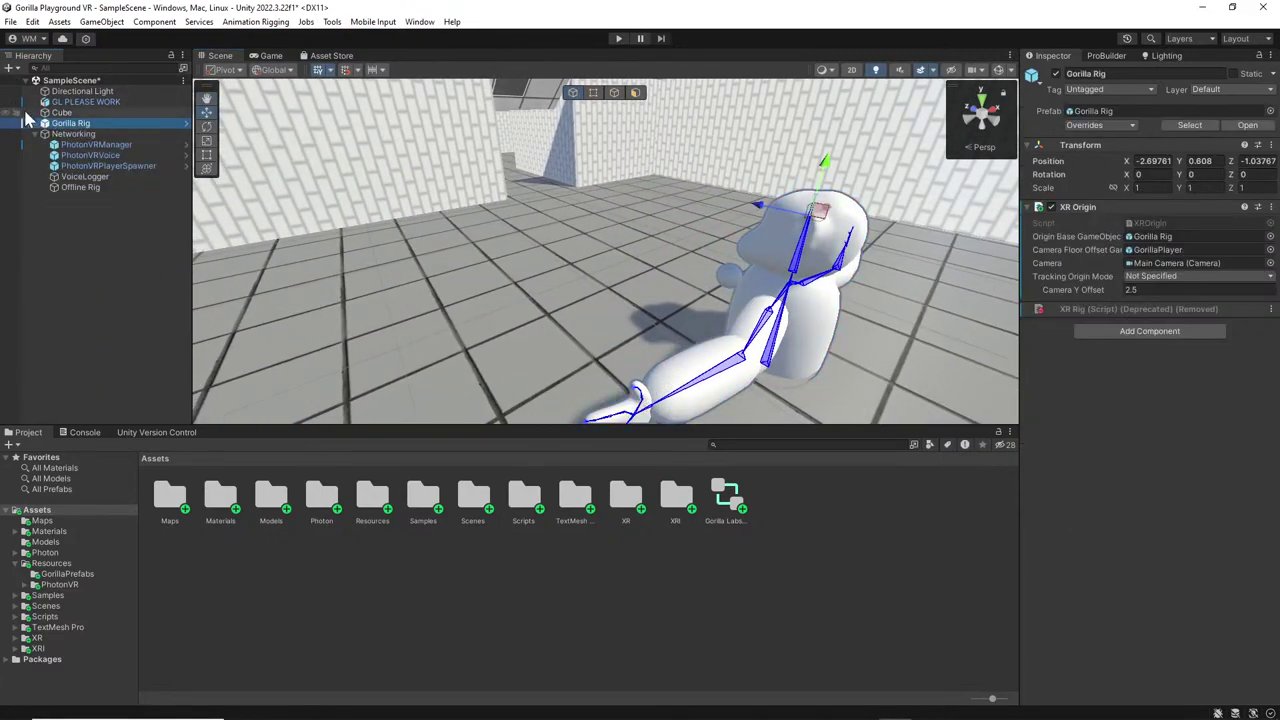
Add a 3D cylinder to the scene and name it Stub.
left_click(10, 68)
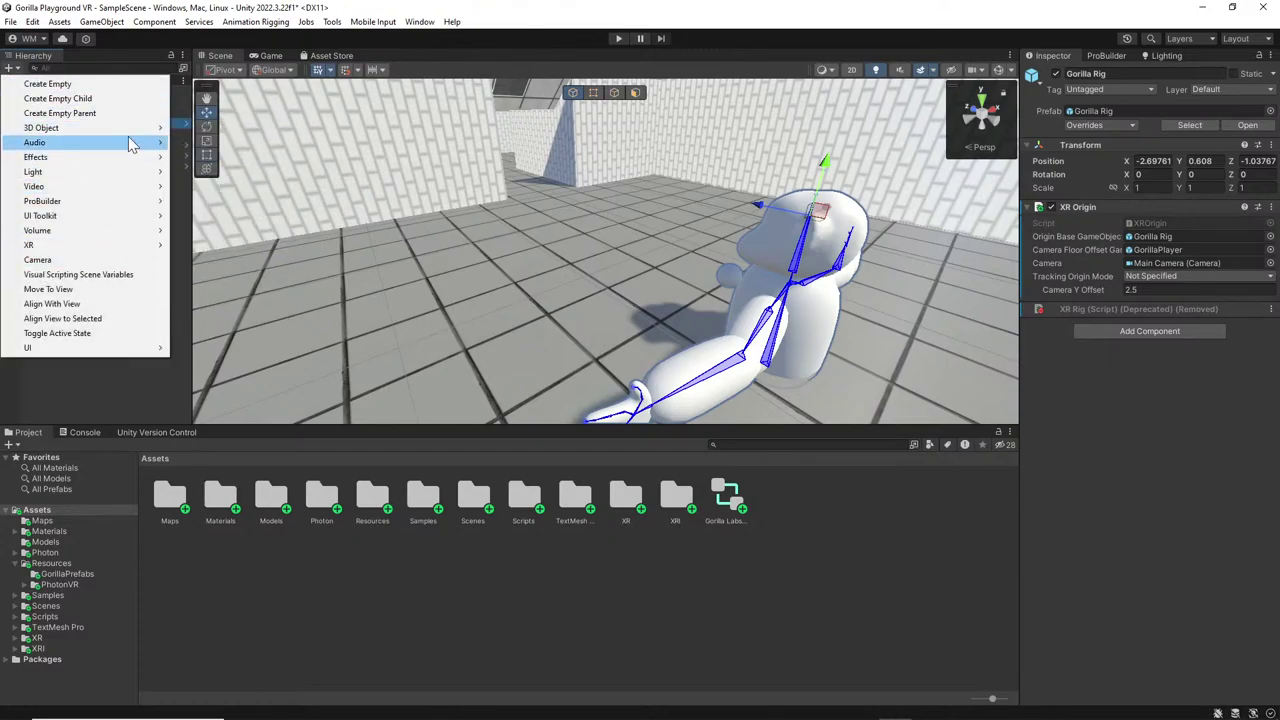
mouse_move(140, 128)
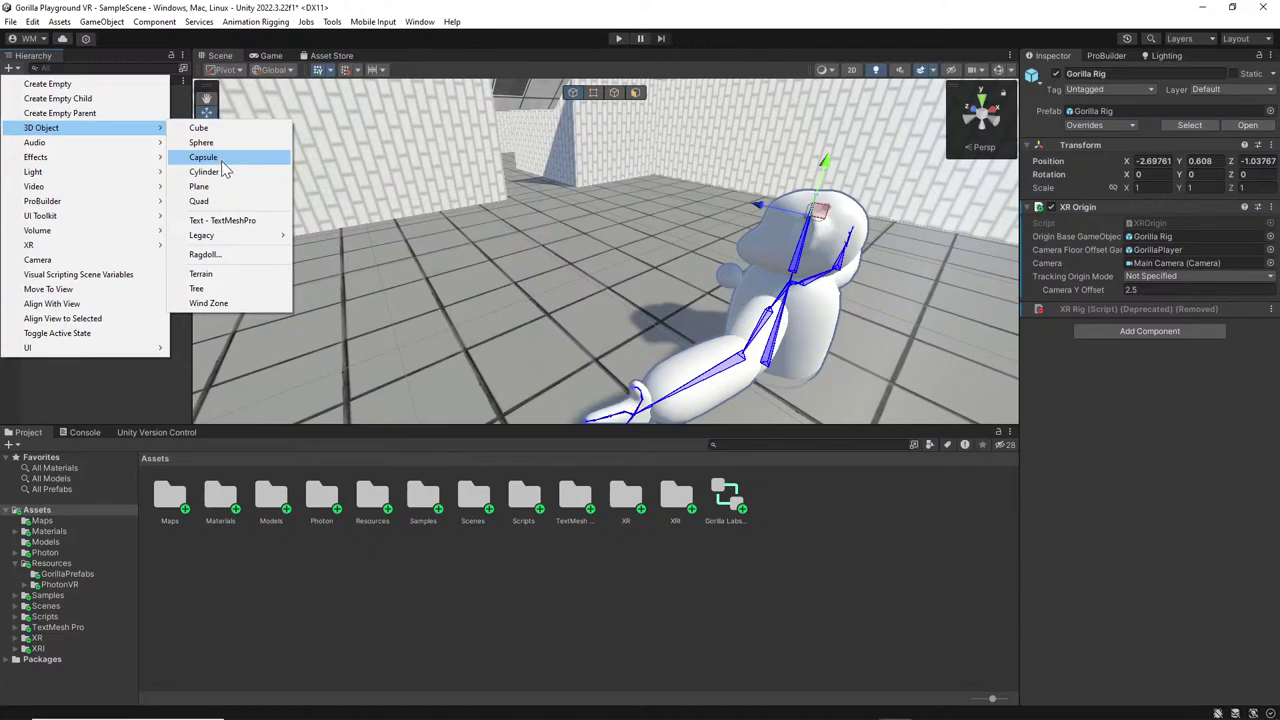
left_click(241, 176)
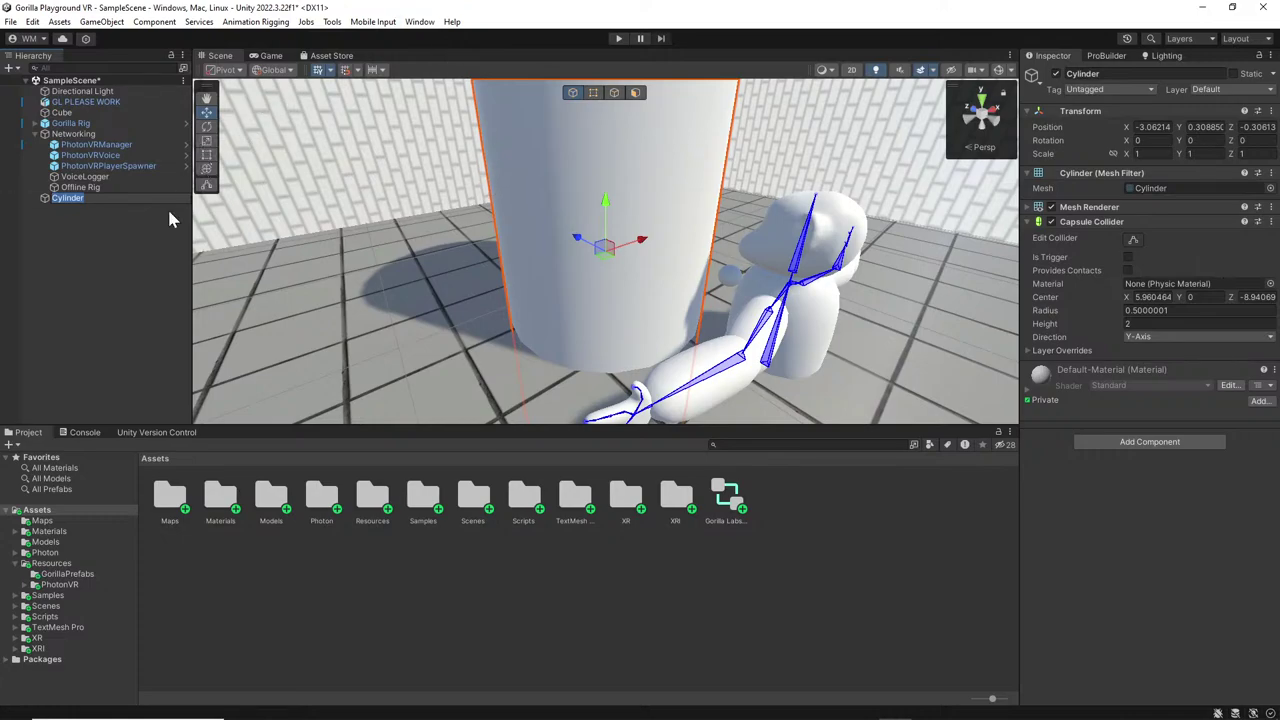
type("Stub")
key("Return")
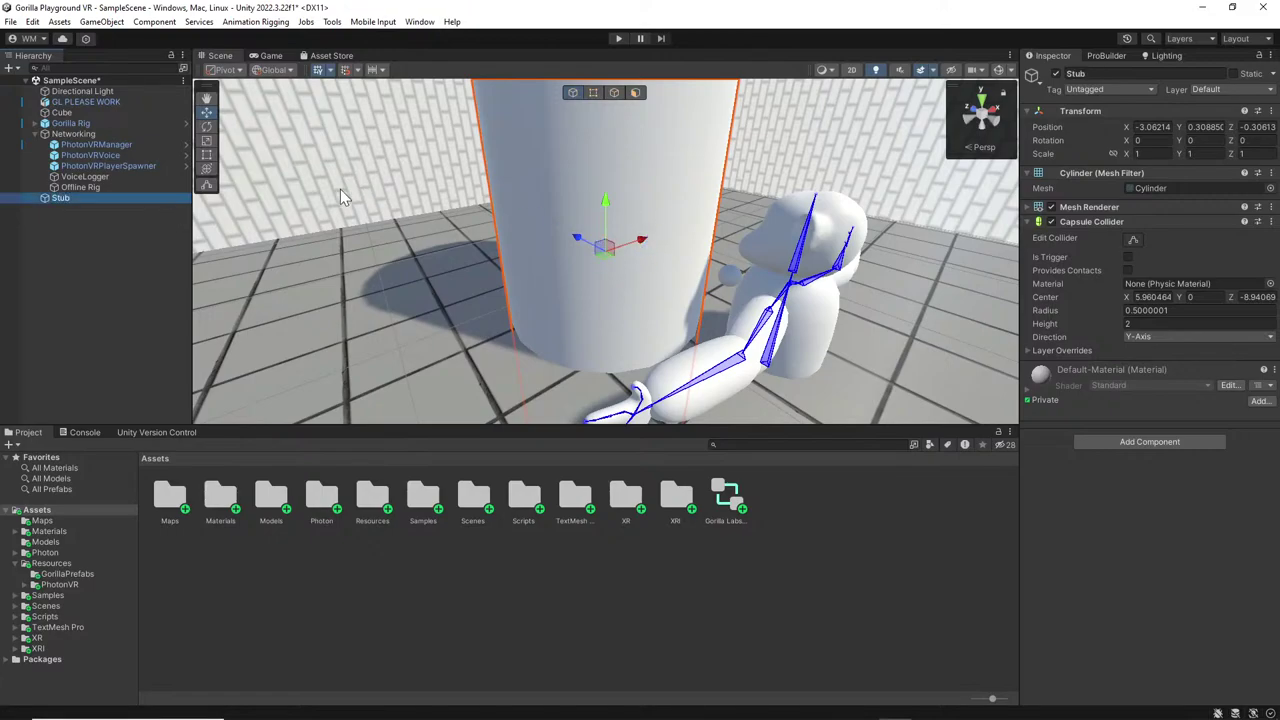
Shrink Stub to a thin post about 0.045 wide with Y scale about 0.12, and move it to about Y 0.052, Z 1.044.
left_click(525, 253)
left_click_drag(606, 249, 578, 292)
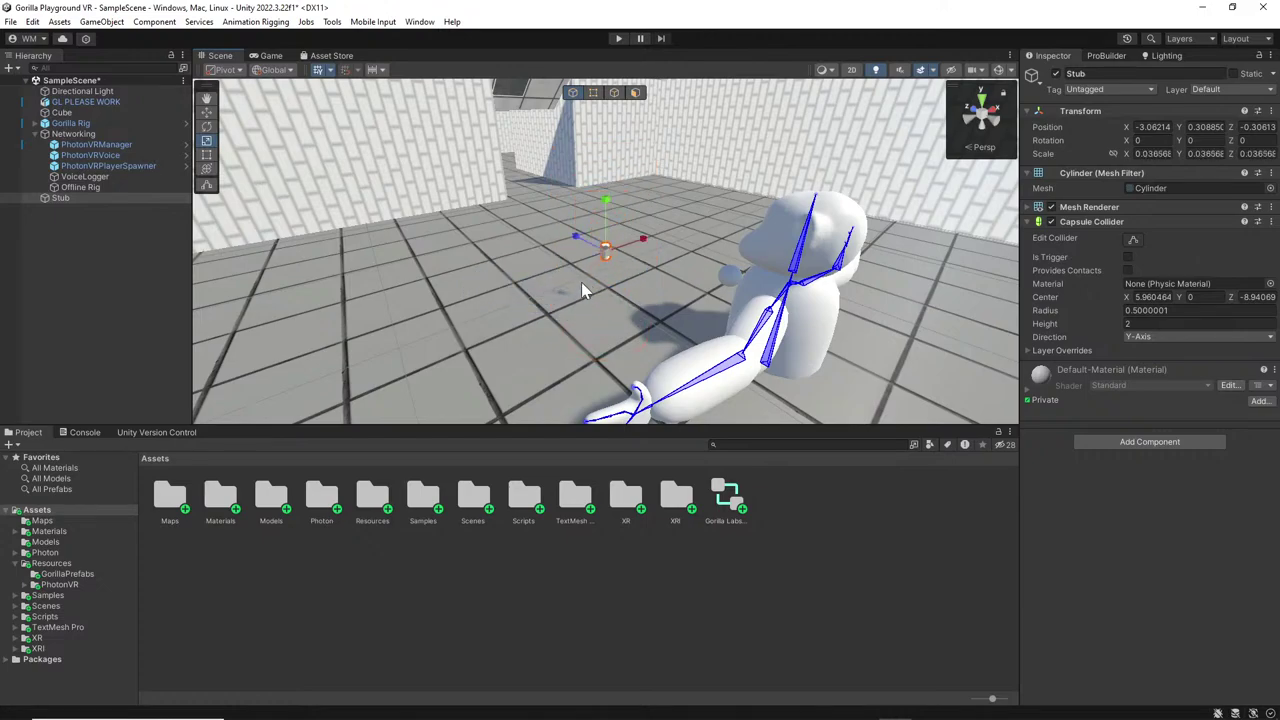
left_click_drag(605, 200, 613, 157)
left_click(206, 112)
left_click_drag(578, 238, 513, 175)
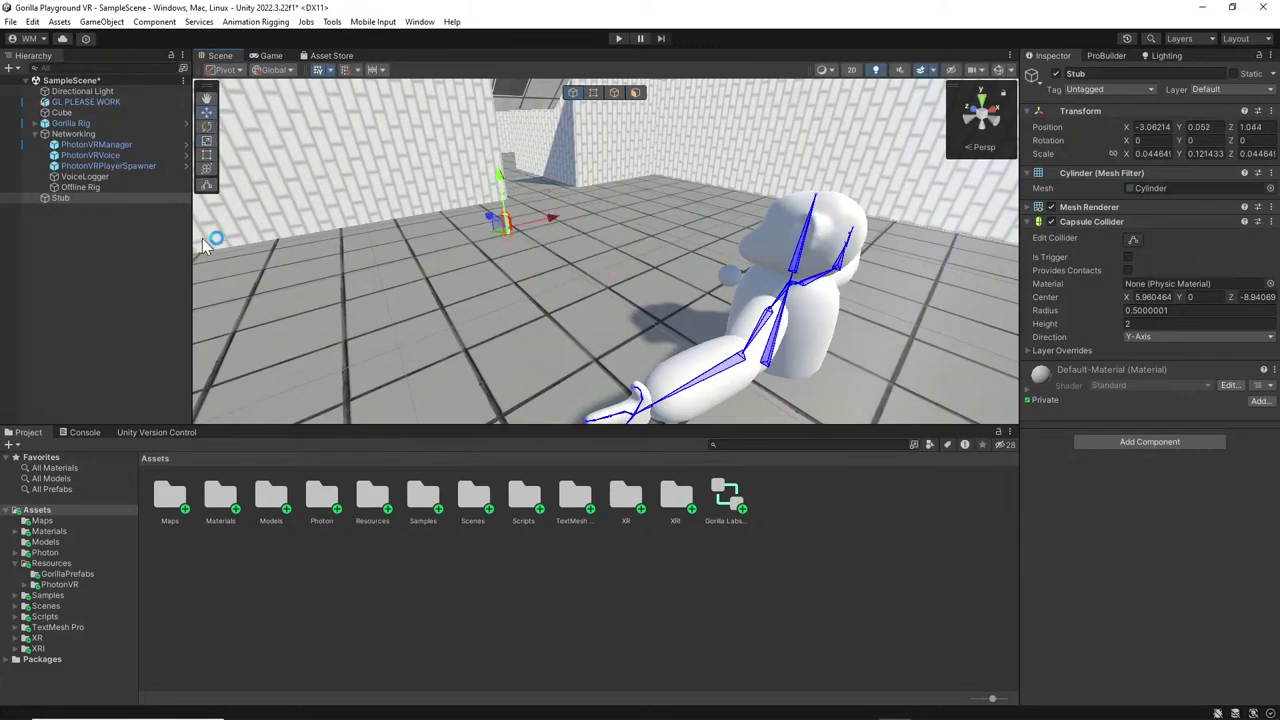
Add a ProBuilder cube to the scene and scale it down uniformly to about 0.143.
right_click(73, 250)
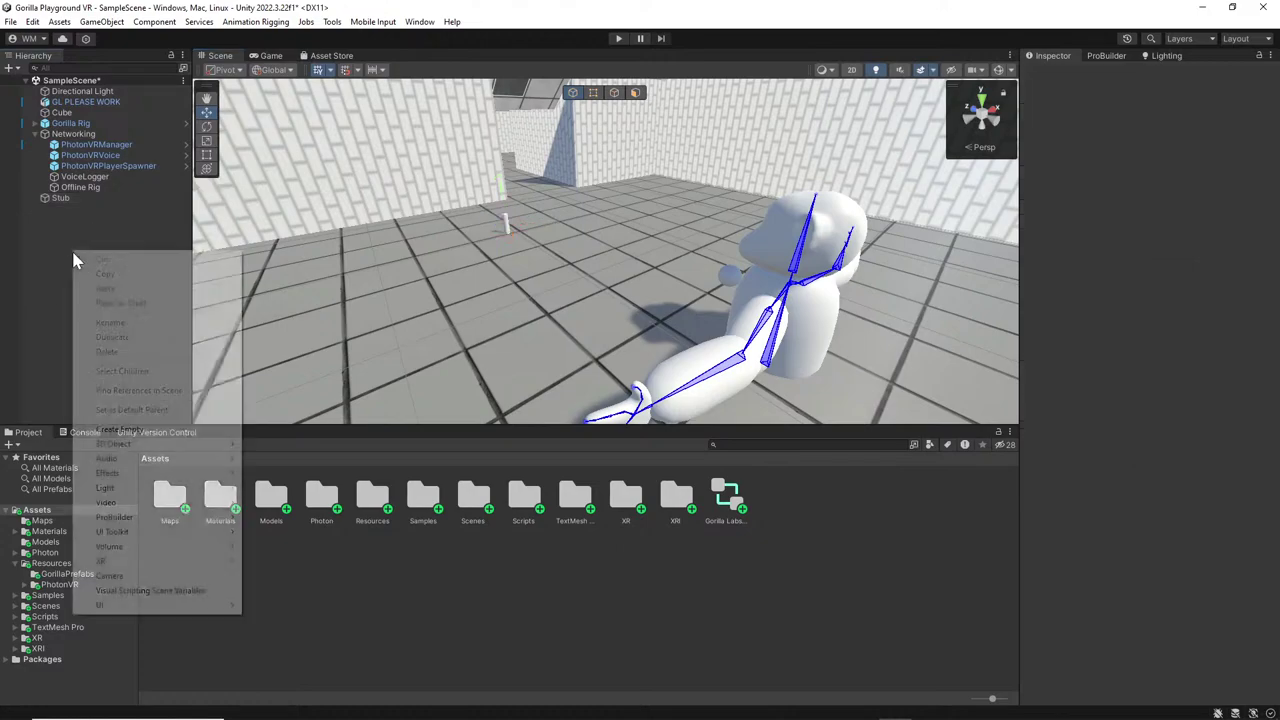
mouse_move(146, 517)
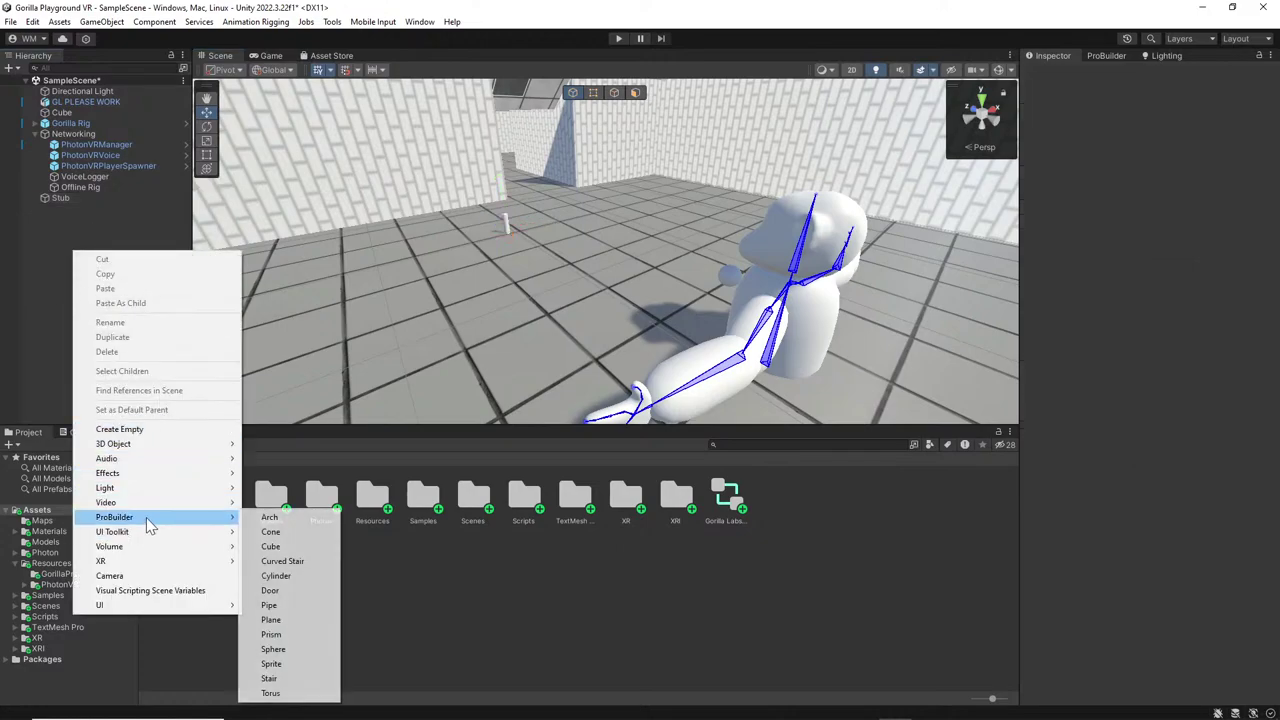
left_click(285, 546)
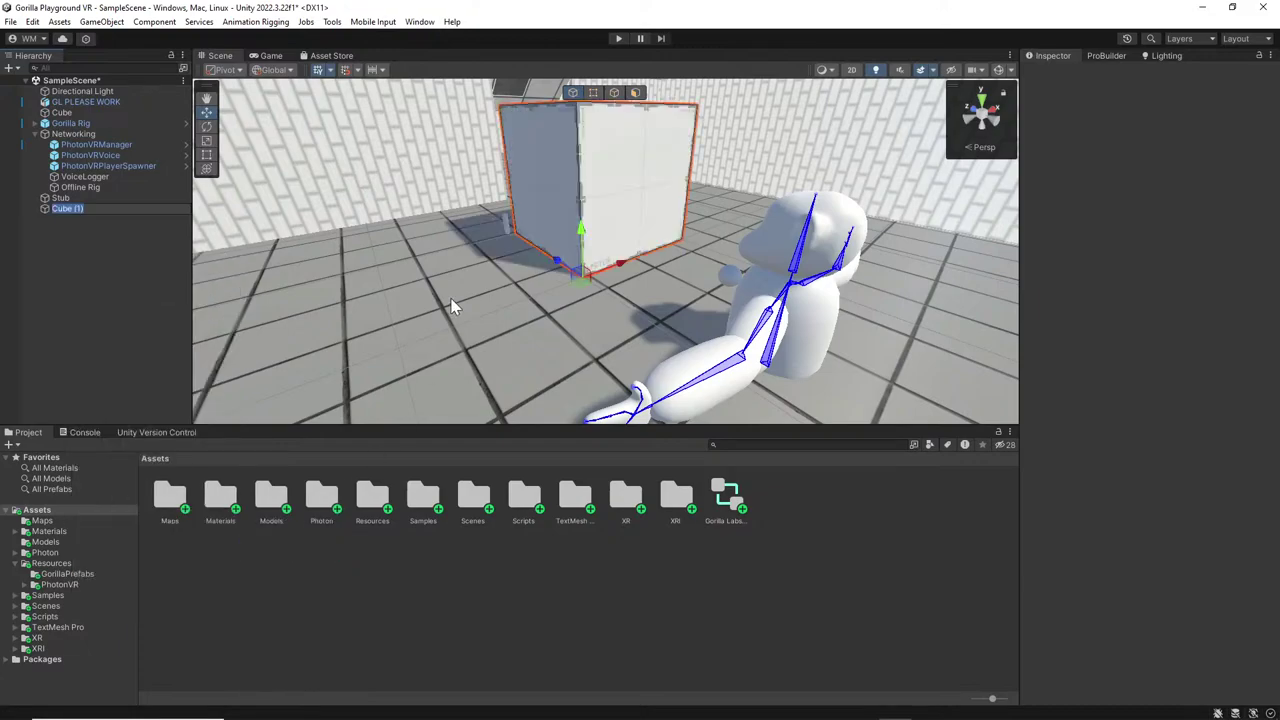
left_click(206, 141)
left_click_drag(581, 277, 578, 340)
left_click(206, 111)
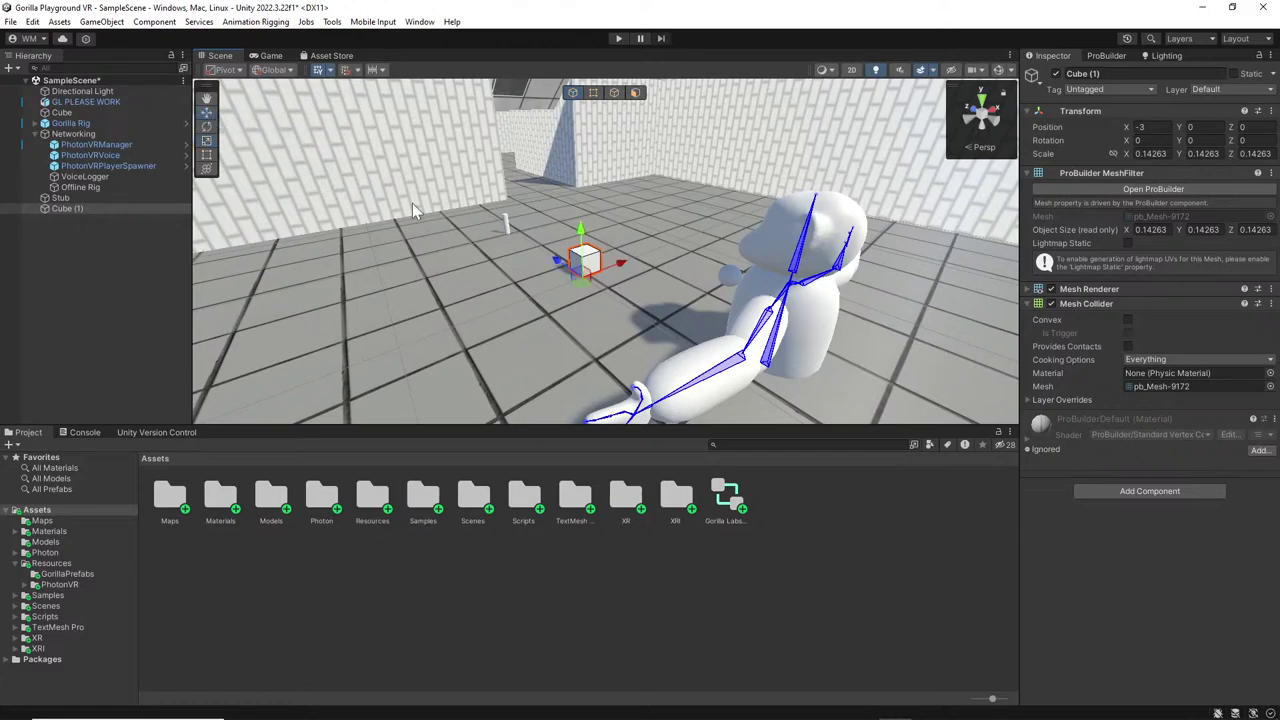
Flatten the ProBuilder cube to about 0.11 high and place it on top of Stub at about X -3.083, Y 0.109, Z 0.948.
key("f")
left_click_drag(585, 256, 391, 288)
left_click_drag(463, 218, 400, 194)
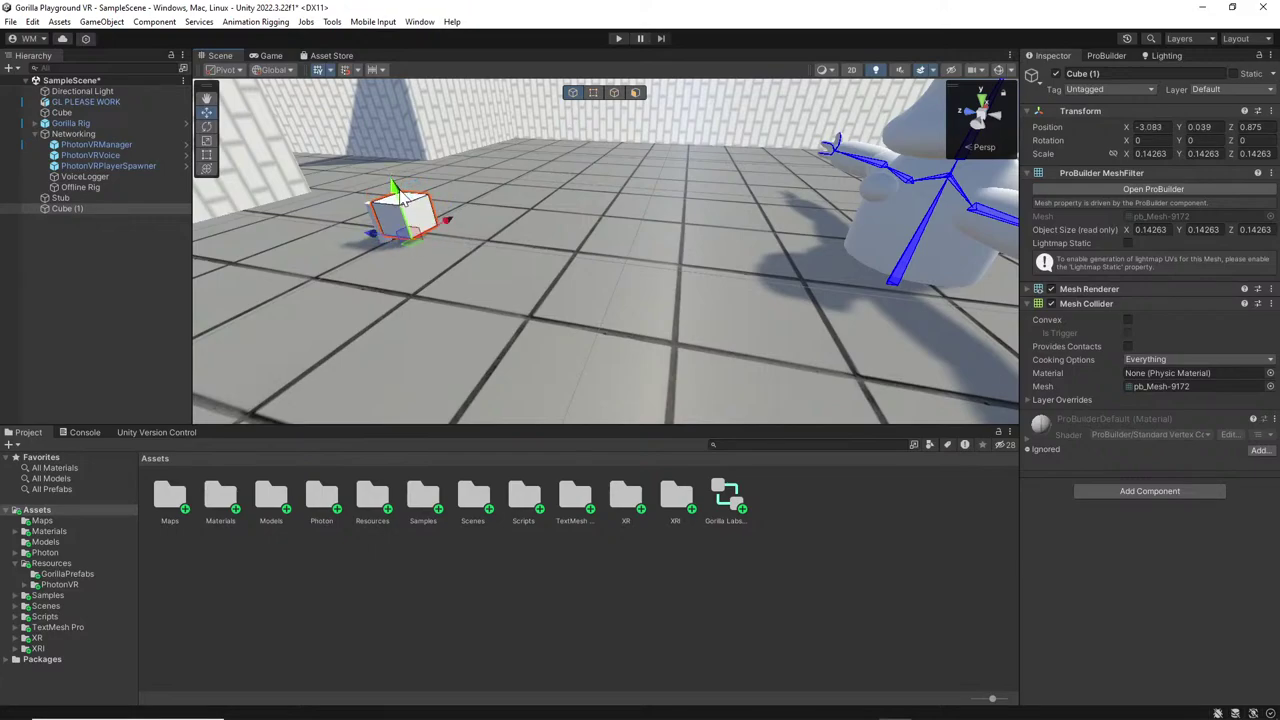
left_click(206, 140)
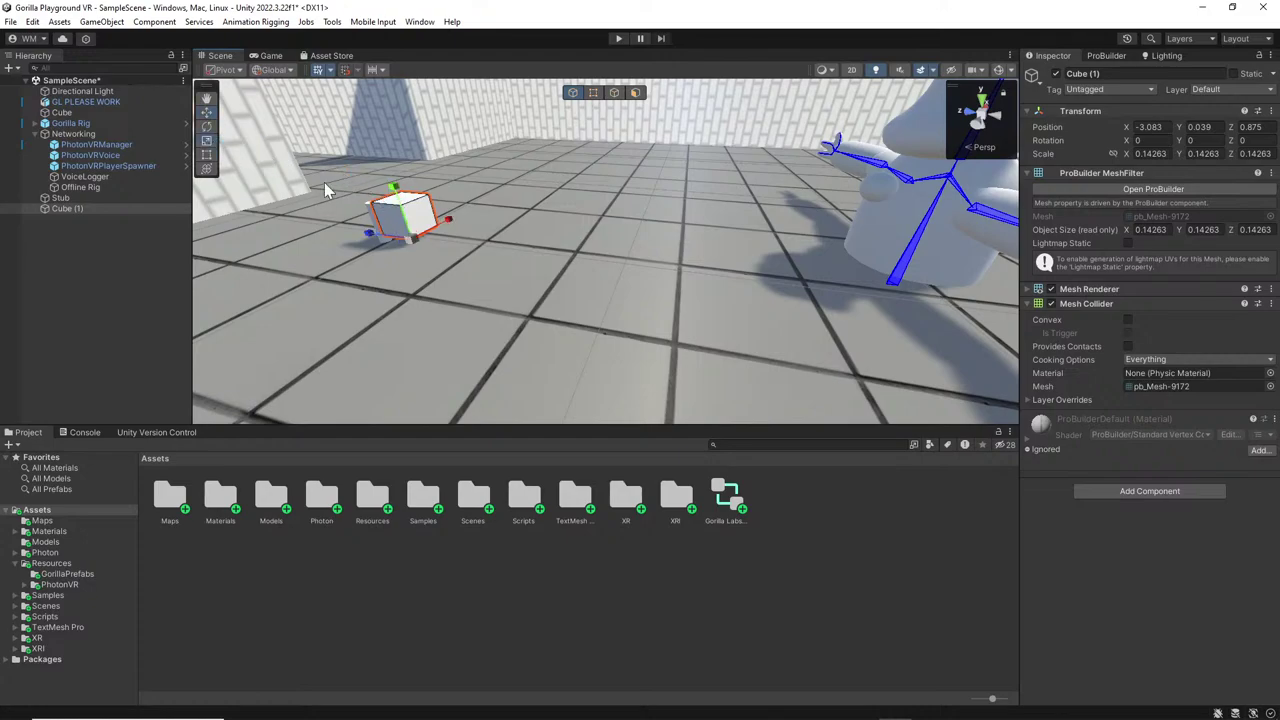
left_click_drag(398, 190, 514, 247)
left_click(206, 112)
left_click(556, 202)
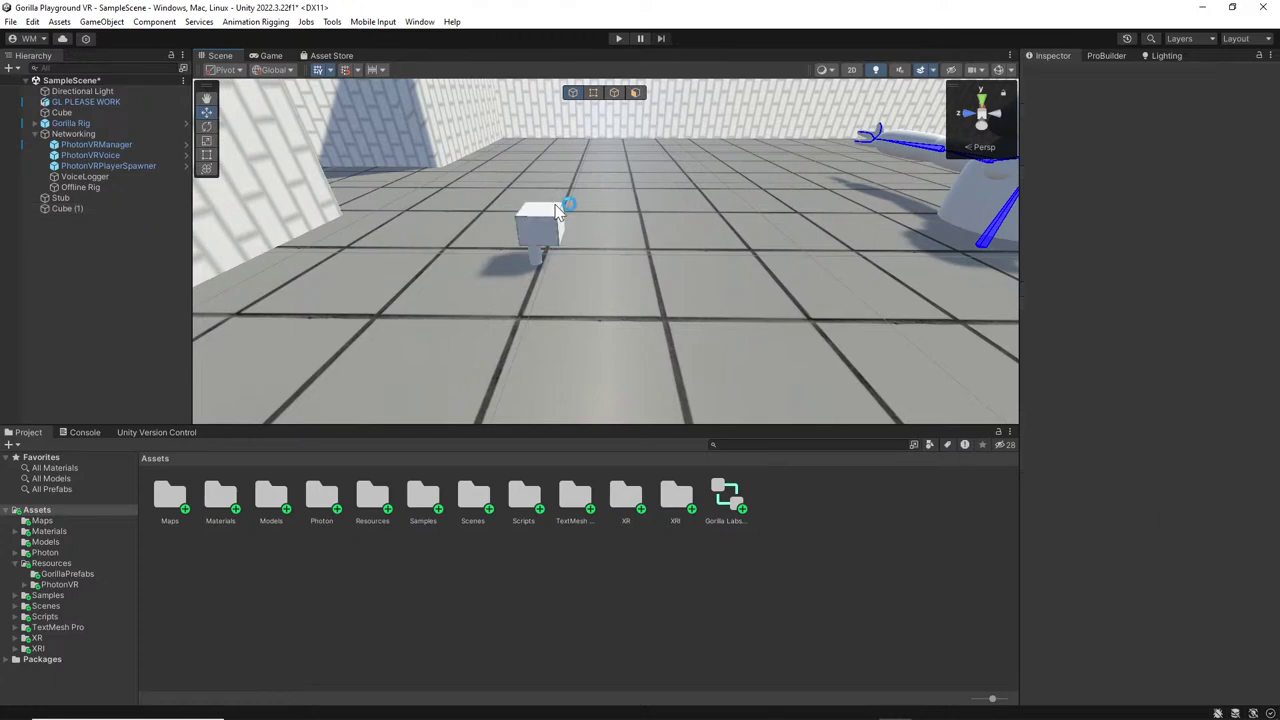
left_click(562, 207)
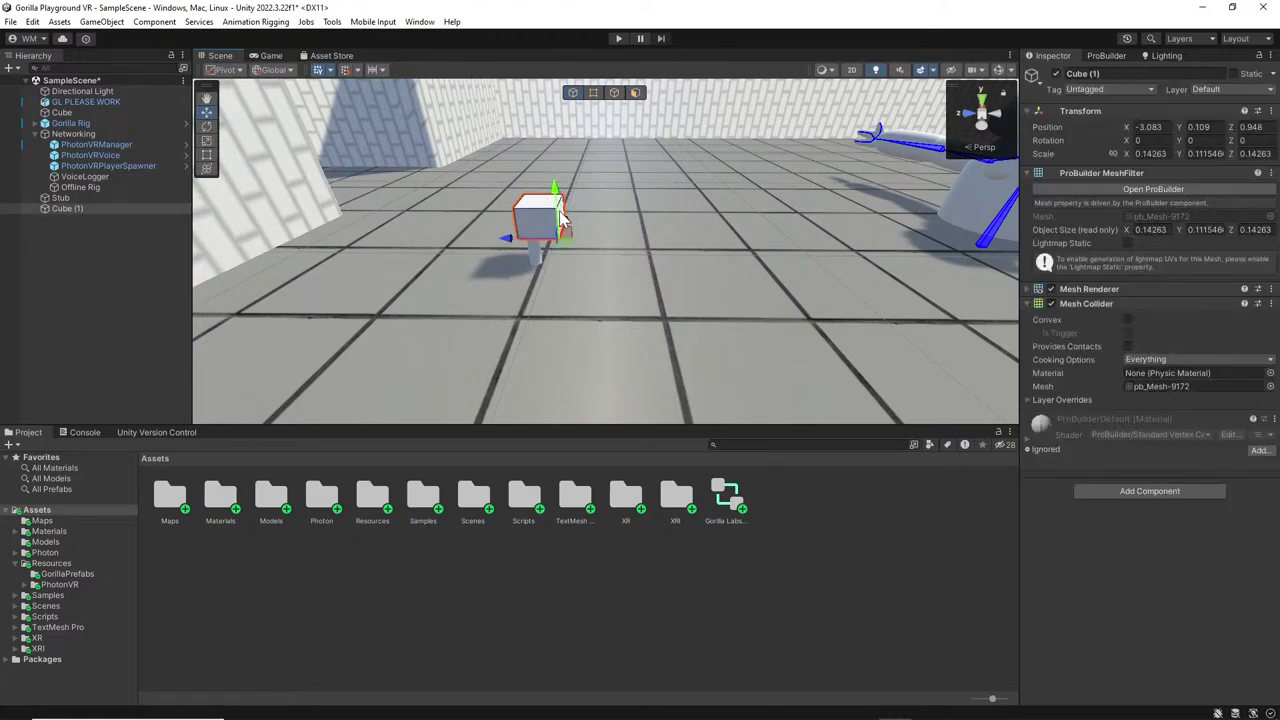
Switch to ProBuilder face selection and select a side face of the cube above Stub.
left_click(635, 93)
left_click(556, 220)
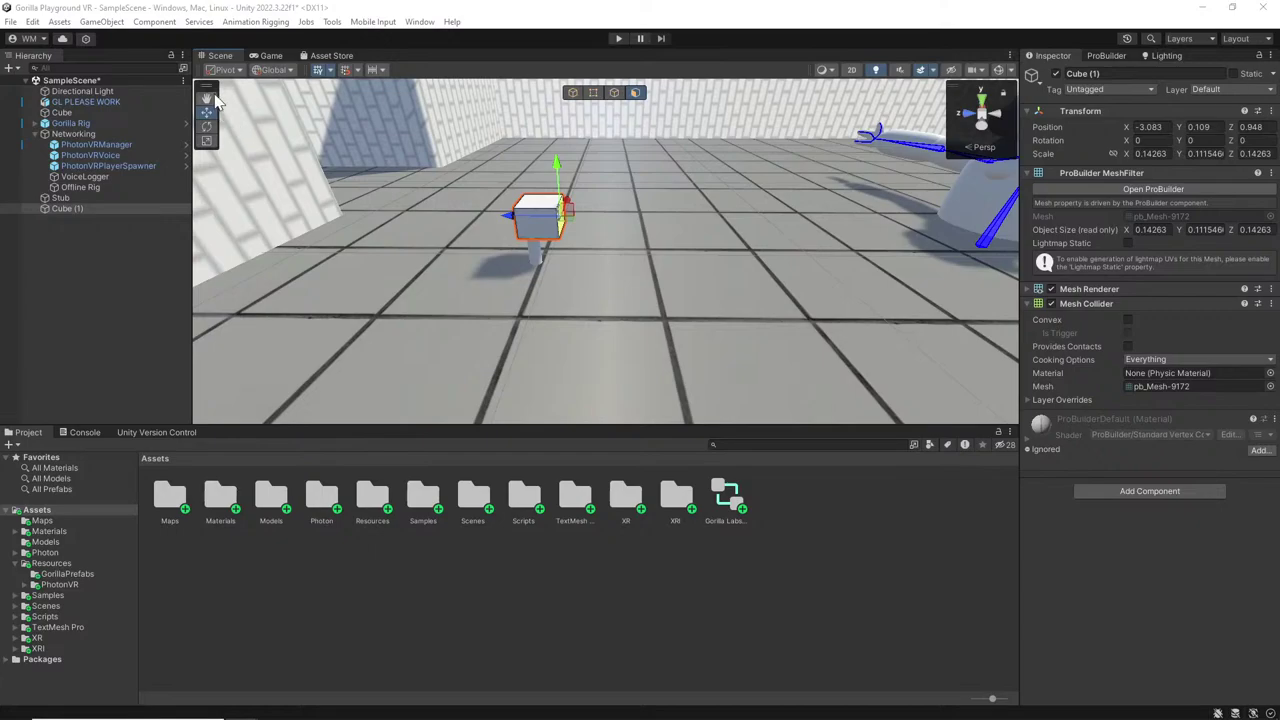
left_click(32, 21)
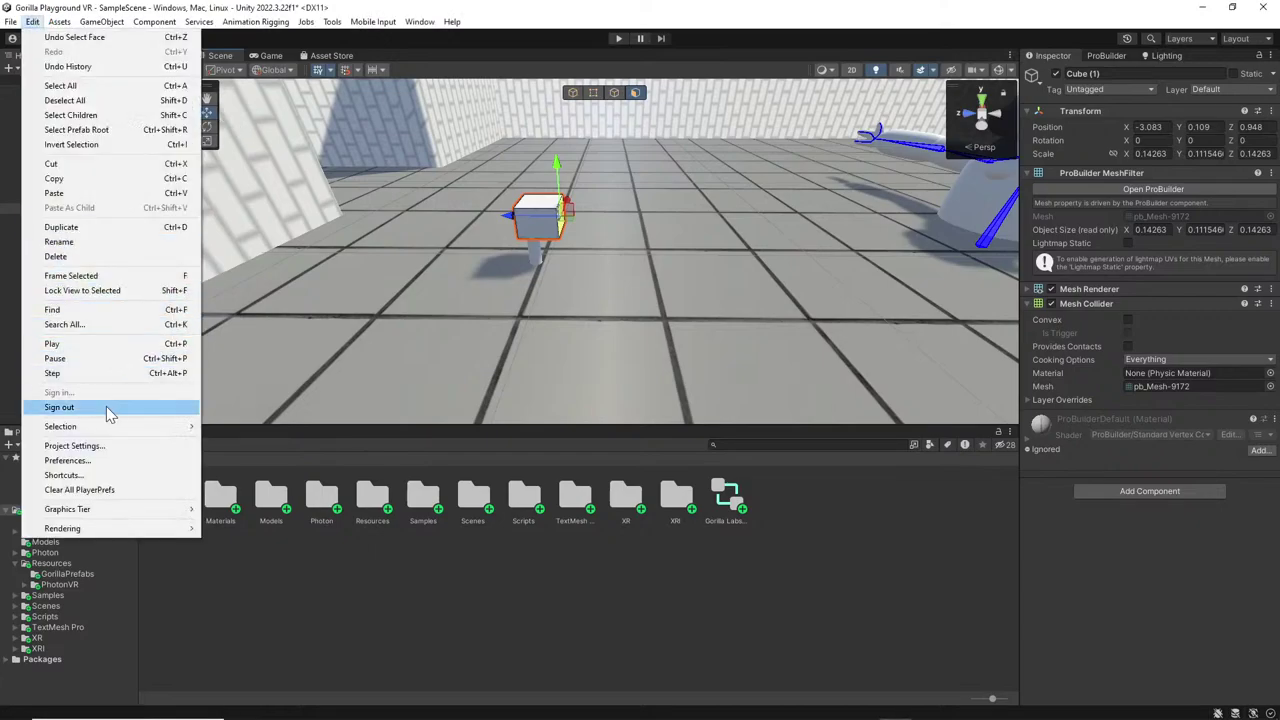
left_click(115, 454)
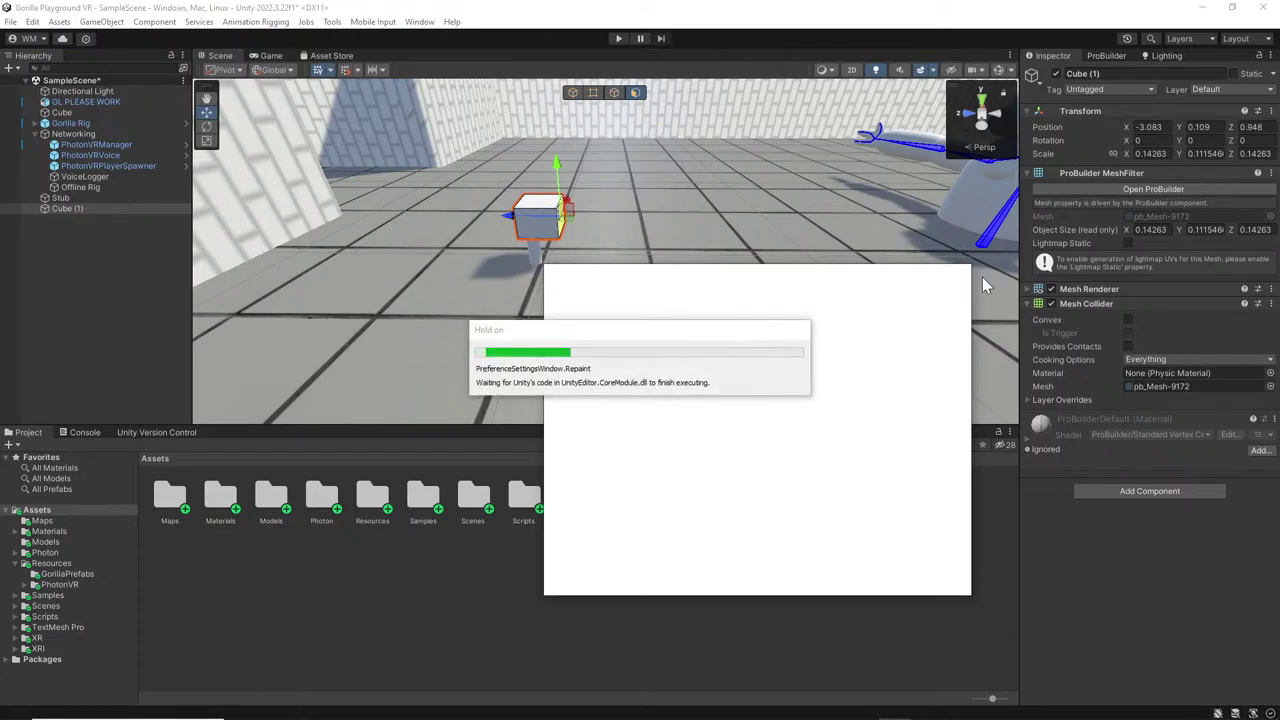
left_click(1012, 269)
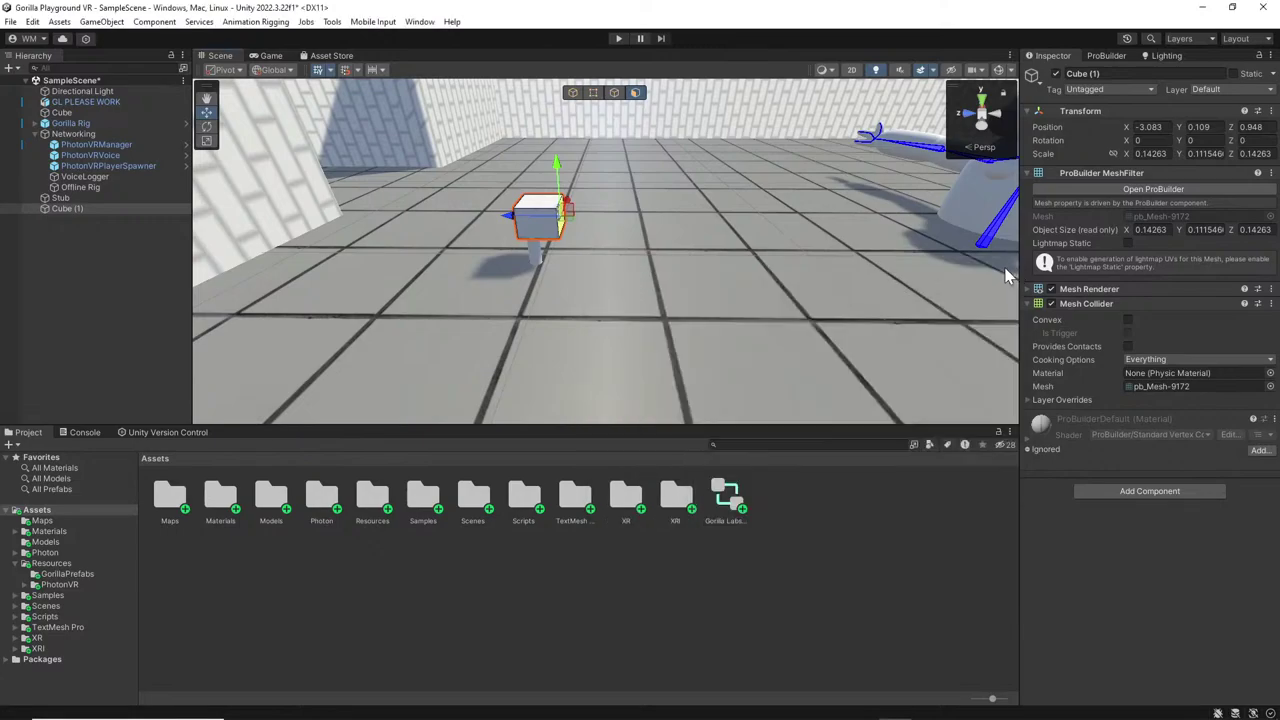
Review the OpenXR interaction profiles and the Oculus plug-in options for desktop and Android in Project Settings, and close the window.
left_click(32, 21)
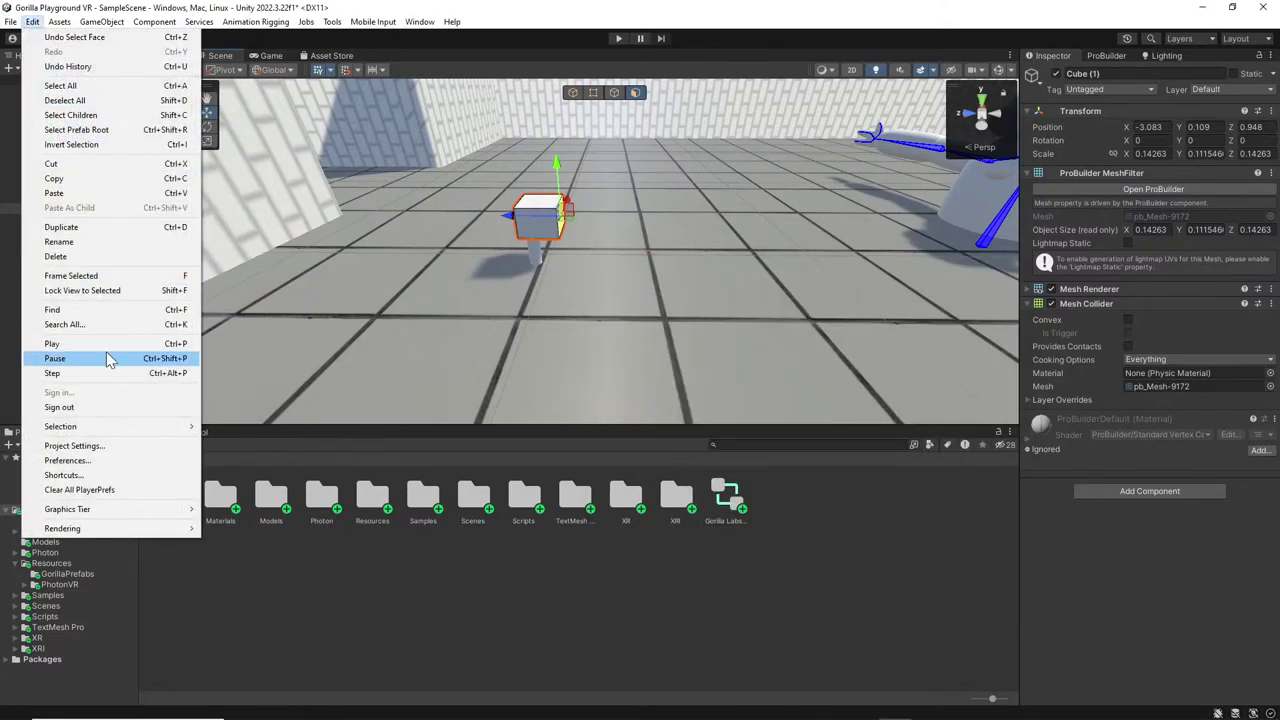
left_click(100, 445)
left_click(268, 396)
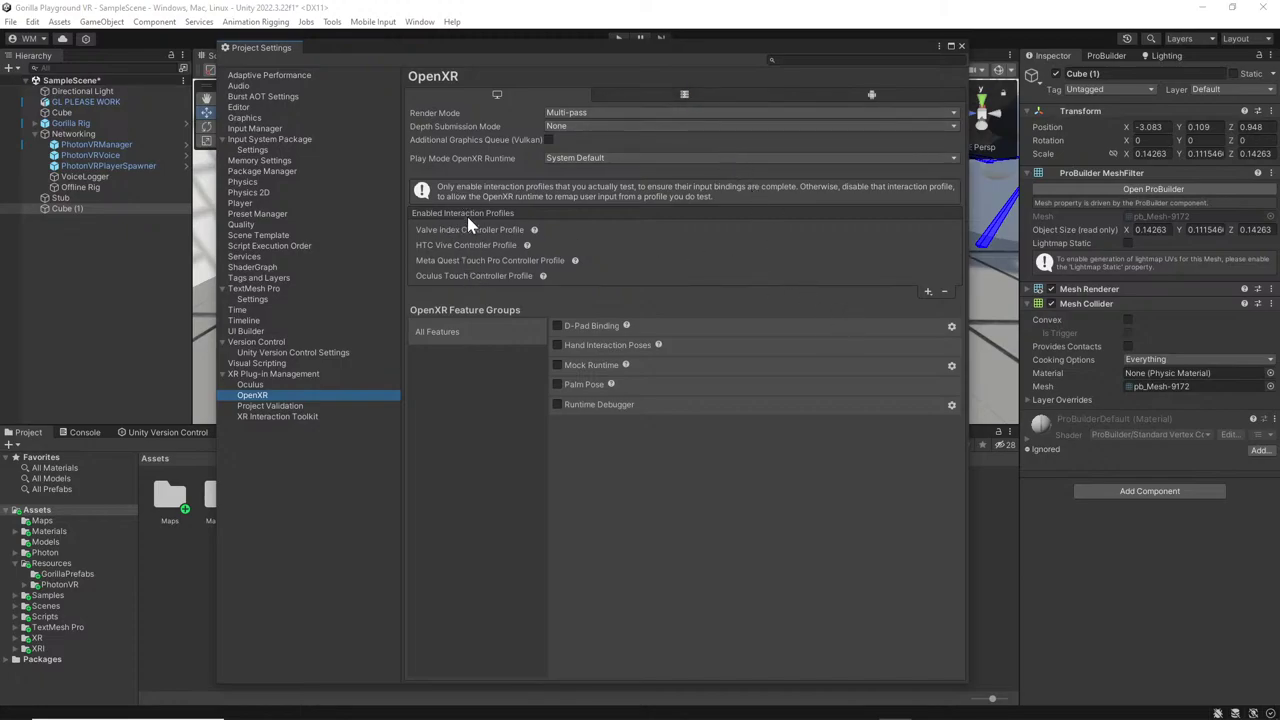
left_click(843, 94)
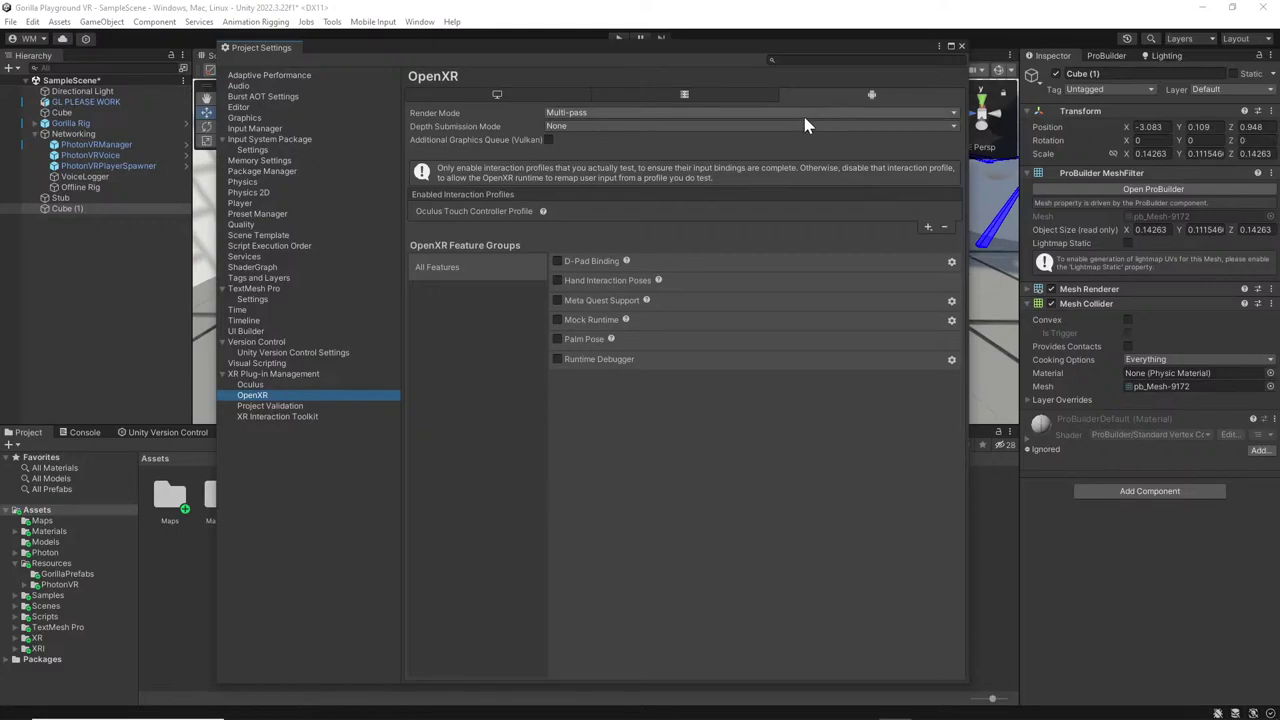
left_click(926, 228)
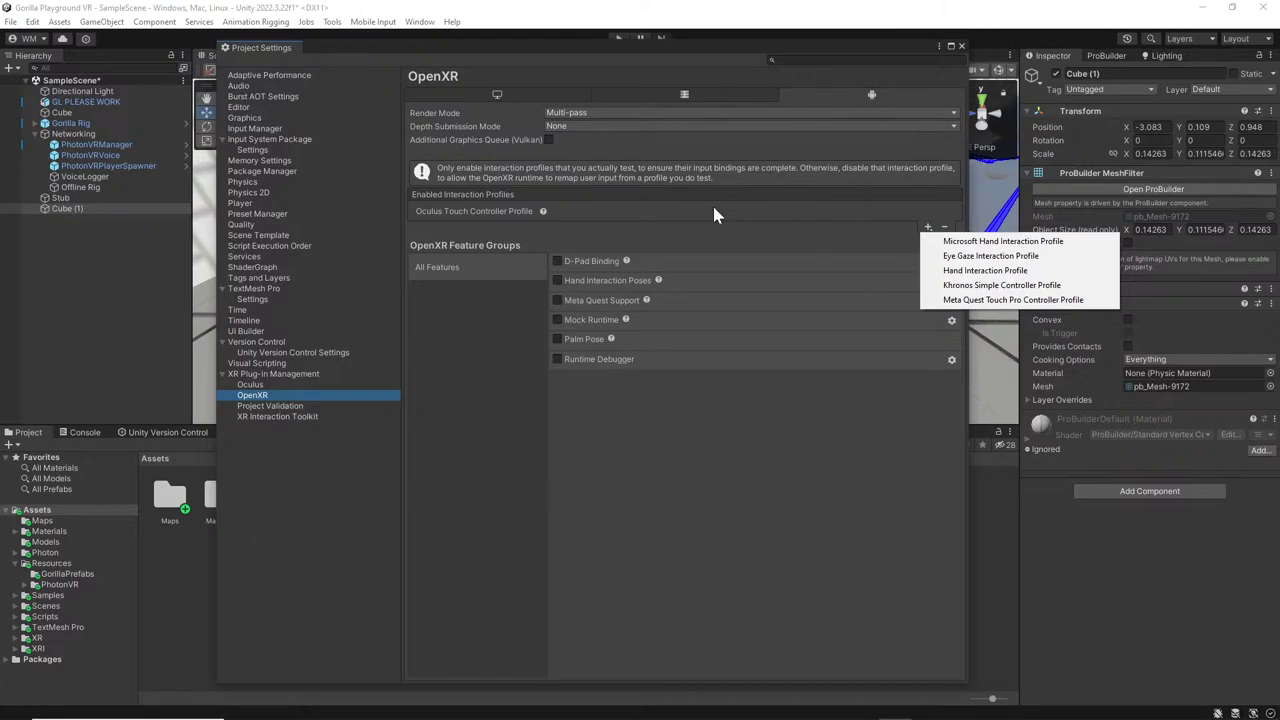
left_click(524, 86)
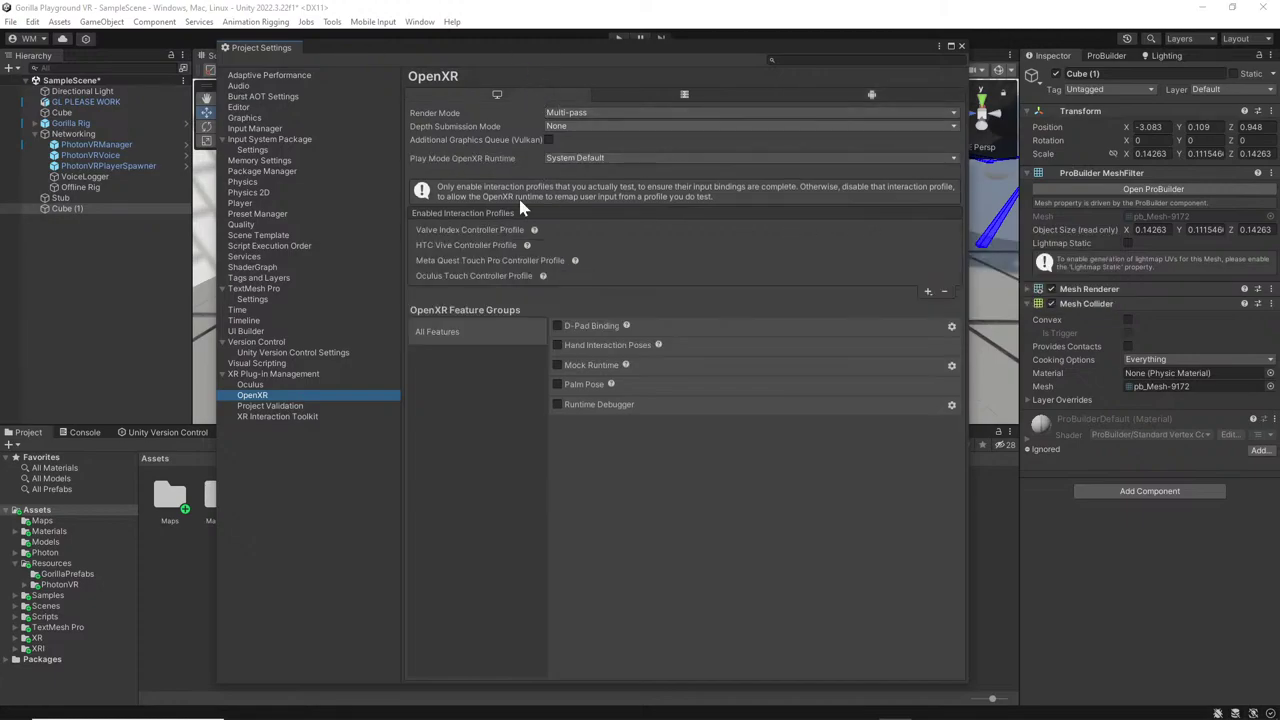
left_click(318, 384)
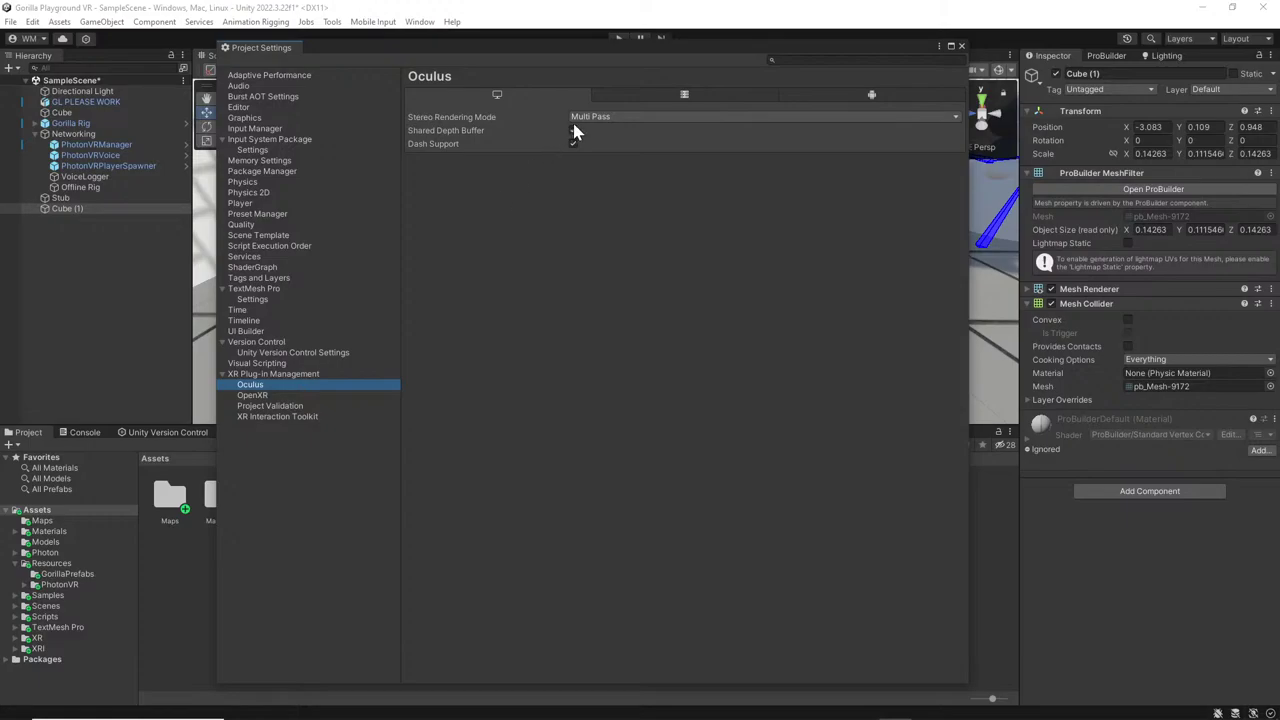
left_click(795, 93)
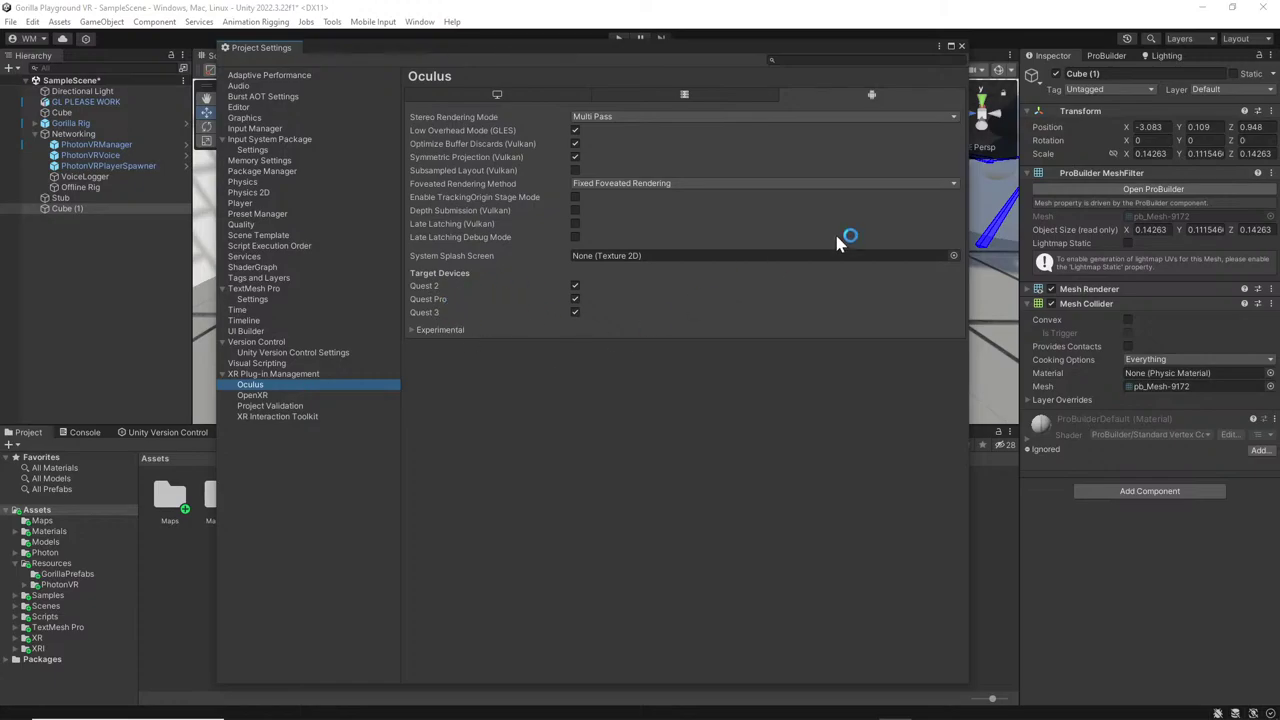
left_click(961, 46)
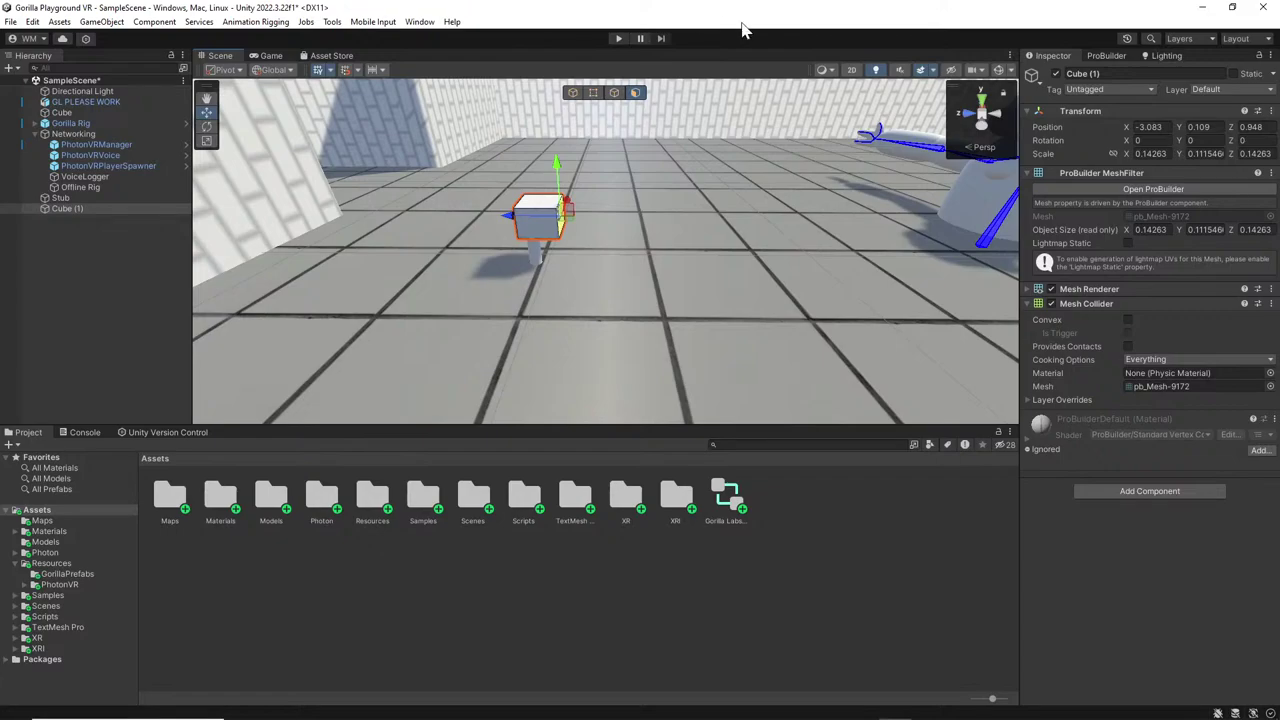
left_click(108, 209)
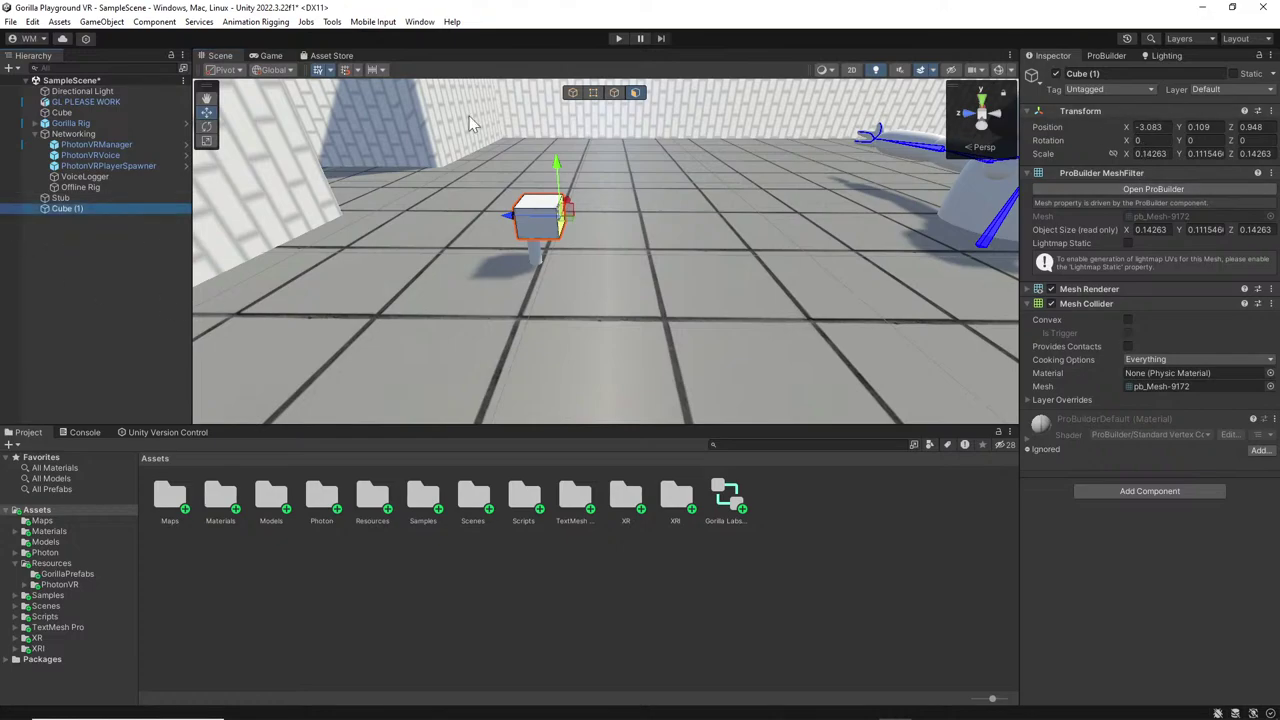
left_click(124, 296)
left_click(99, 211)
right_click(104, 208)
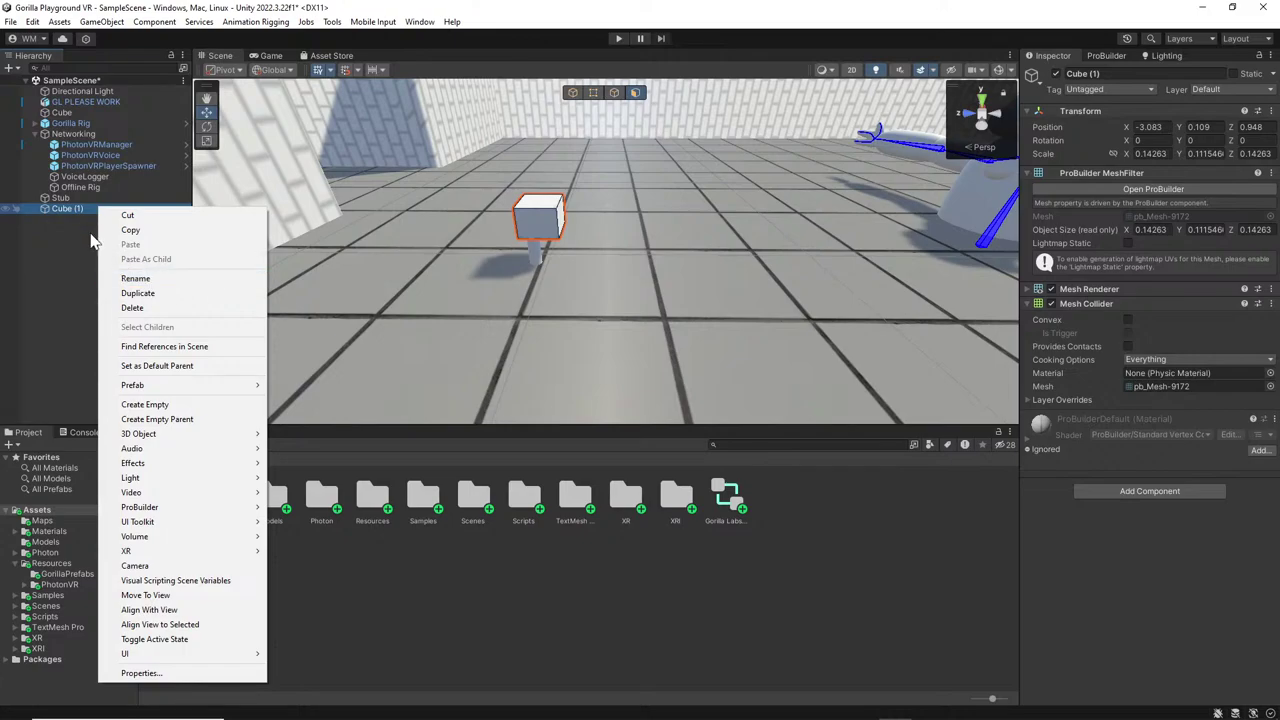
left_click(57, 257)
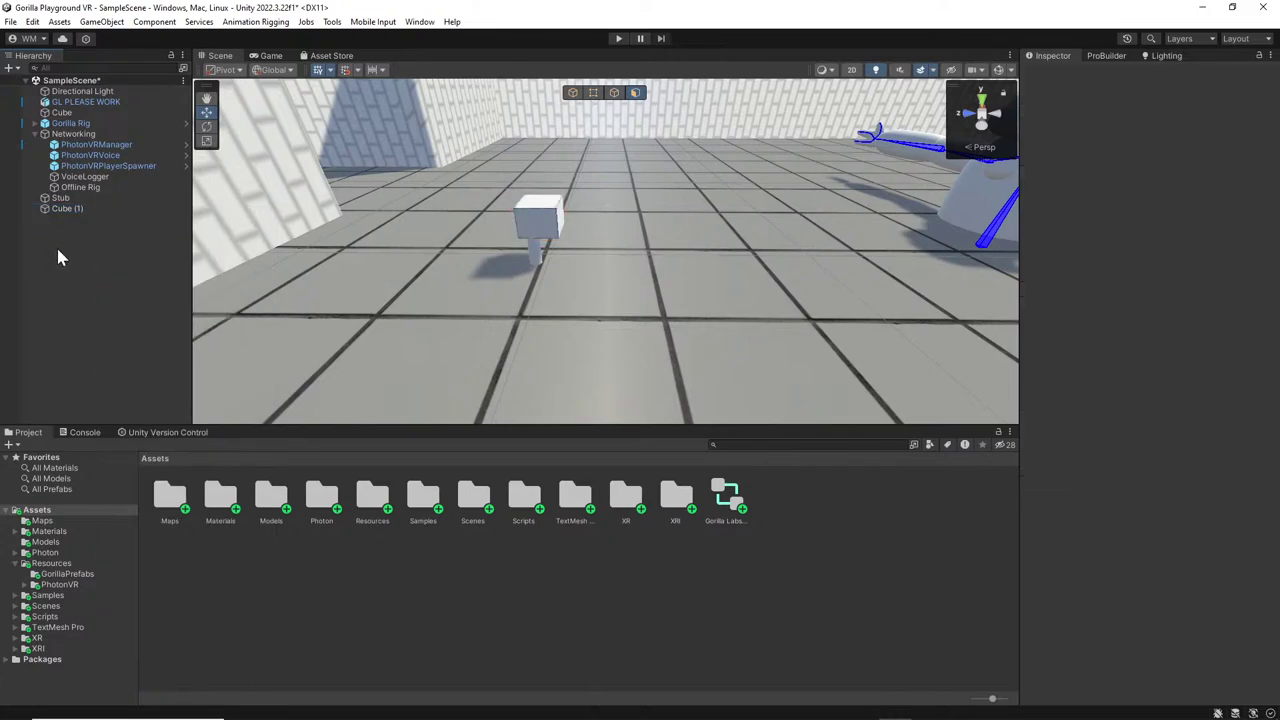
Add a child sphere under both hand controllers of Gorilla Rig, with the mesh renderer off and a collider radius of 0.05.
left_click(35, 123)
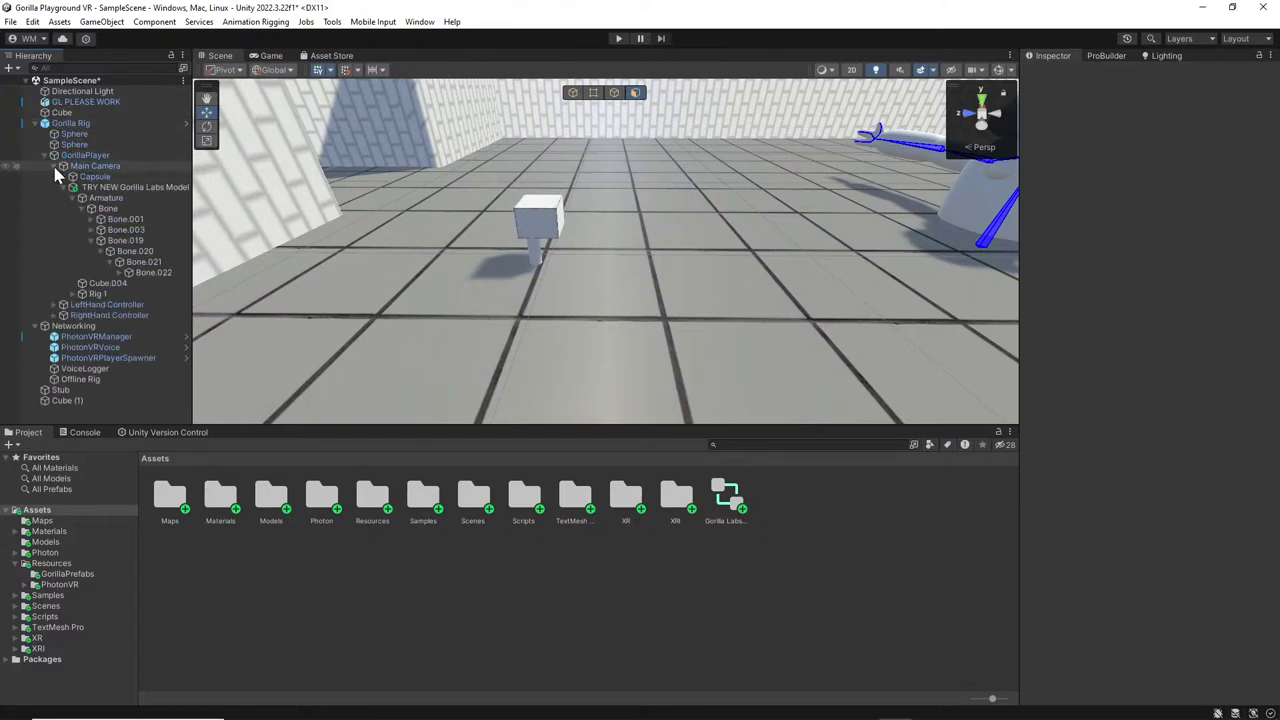
left_click(63, 165)
left_click(86, 177)
left_click(88, 188, "ctrl")
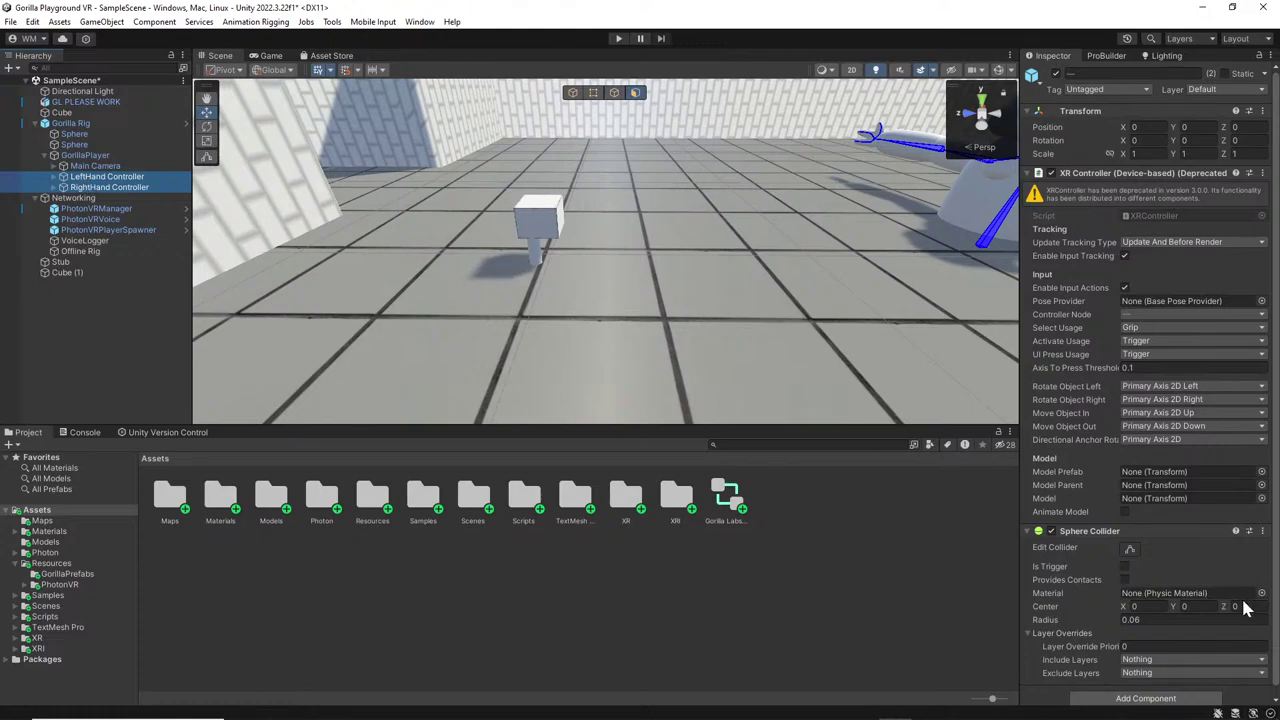
right_click(113, 187)
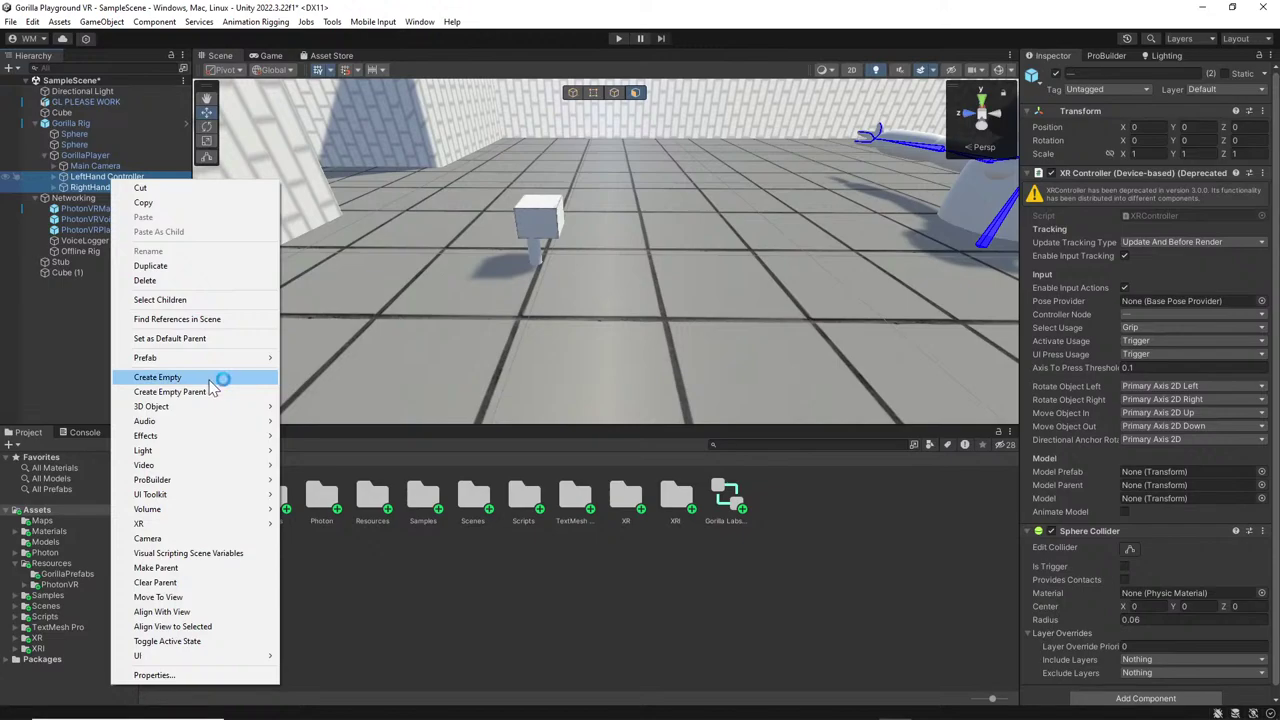
mouse_move(213, 410)
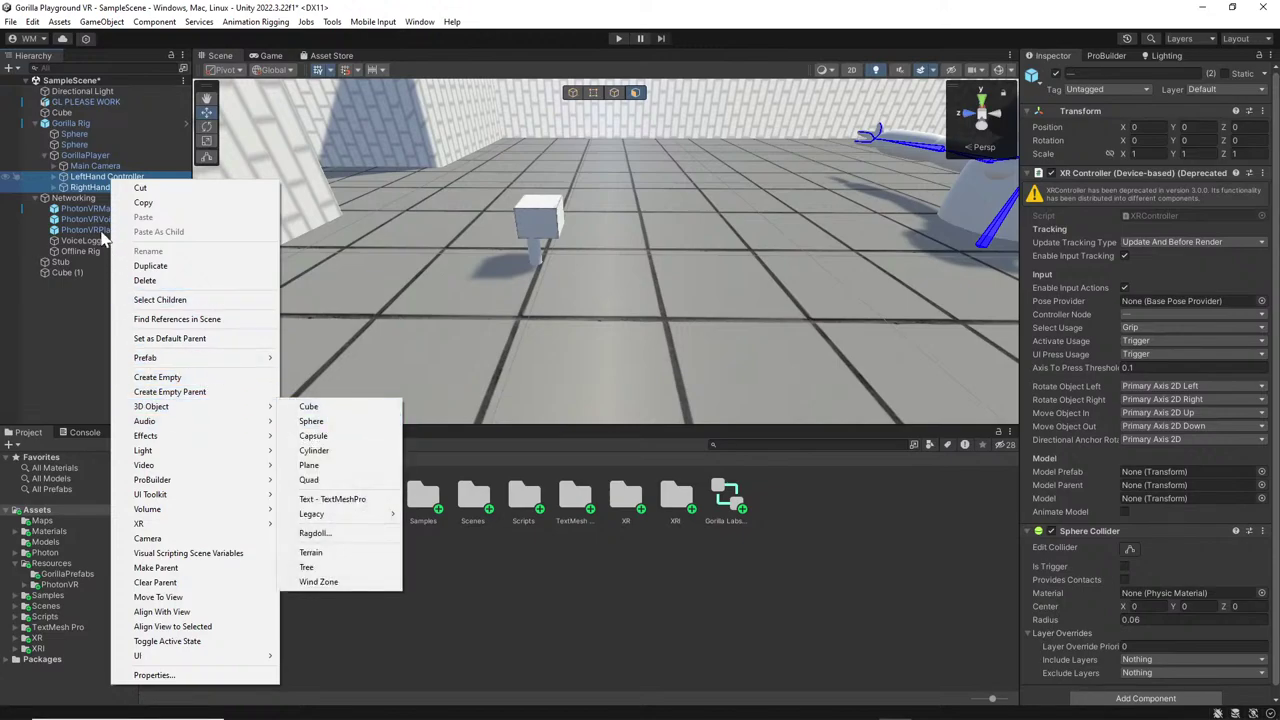
left_click(336, 425)
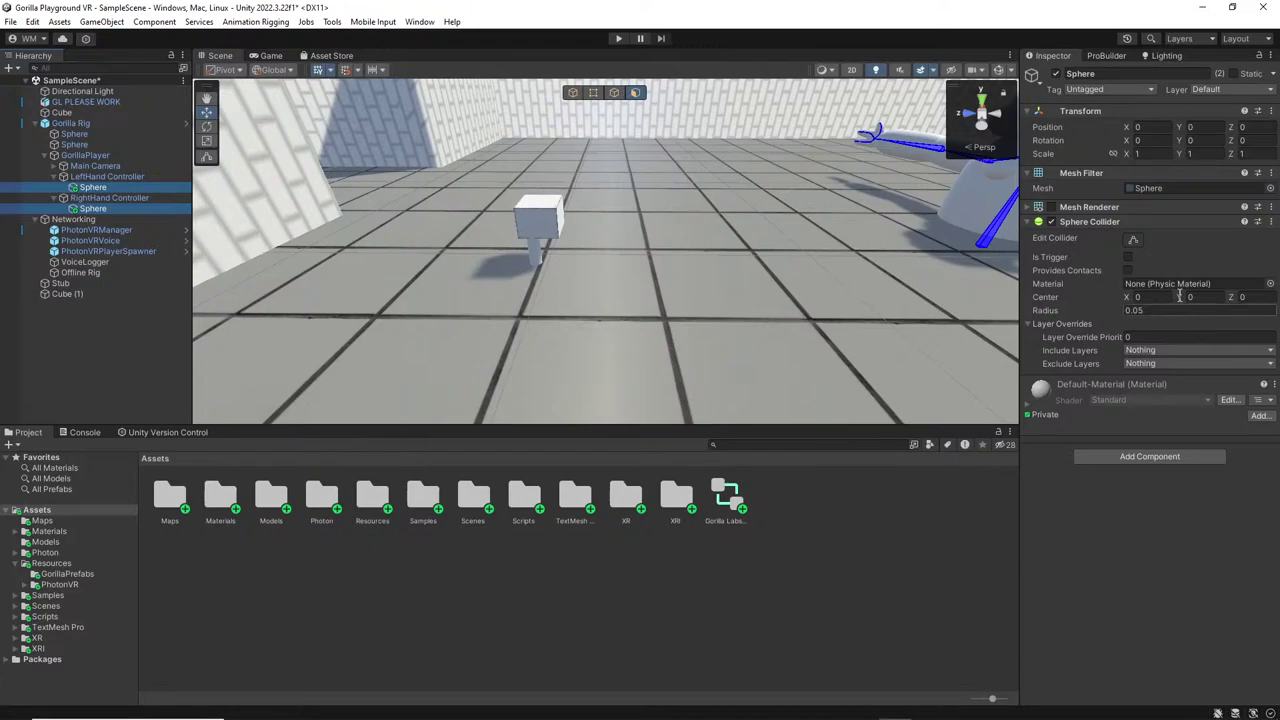
left_click(1051, 207)
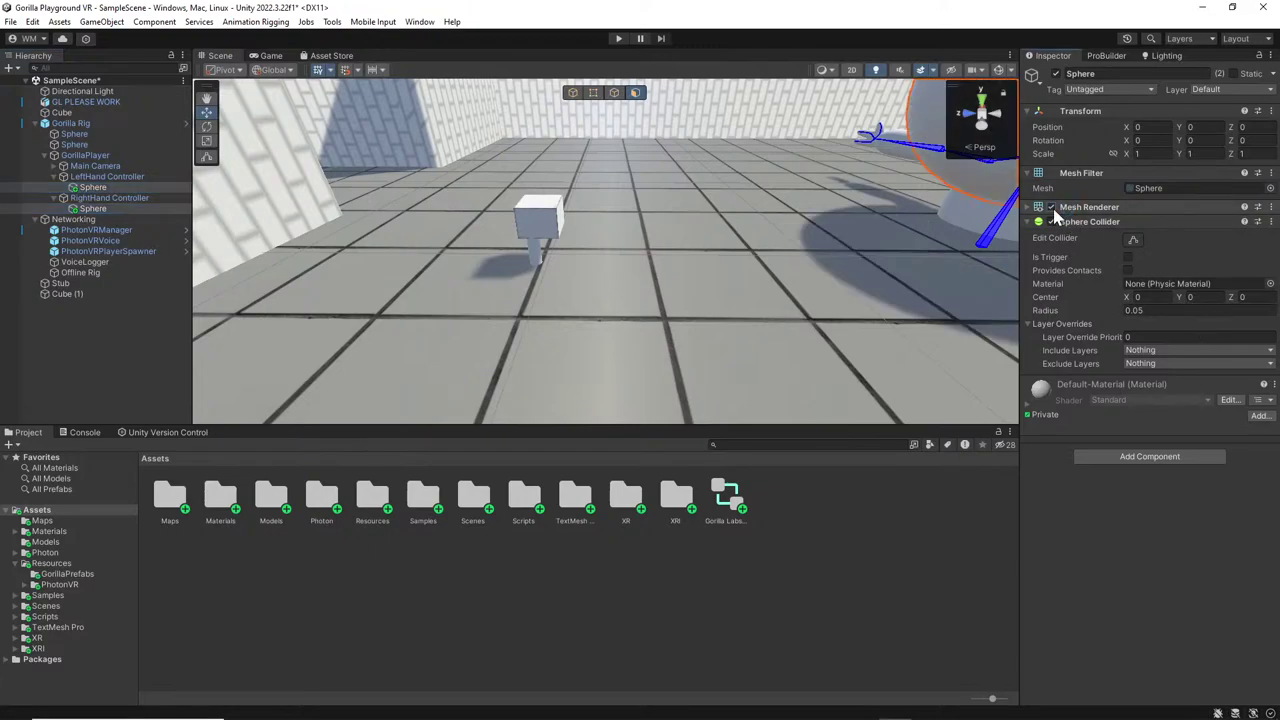
left_click(1051, 207)
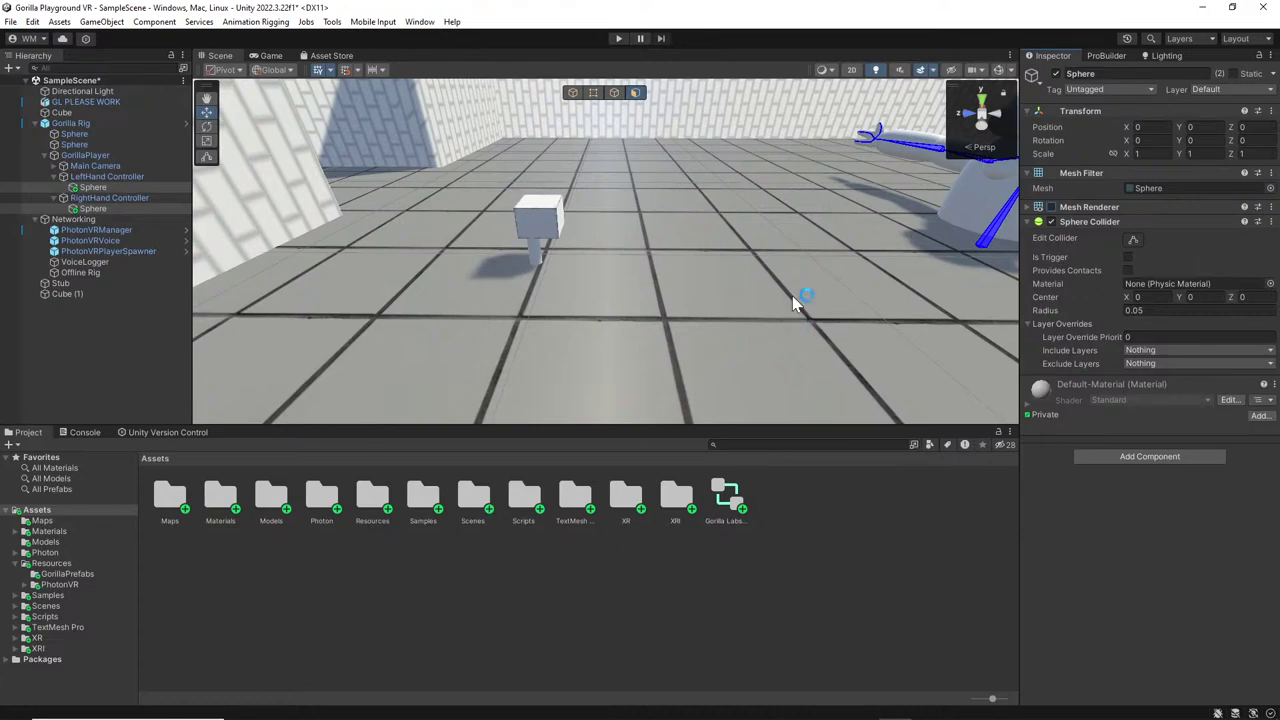
Stretch Cube (1) above Stub by its faces into a slab about 1.64 by 0.64.
left_click(558, 225)
left_click_drag(520, 226, 777, 221)
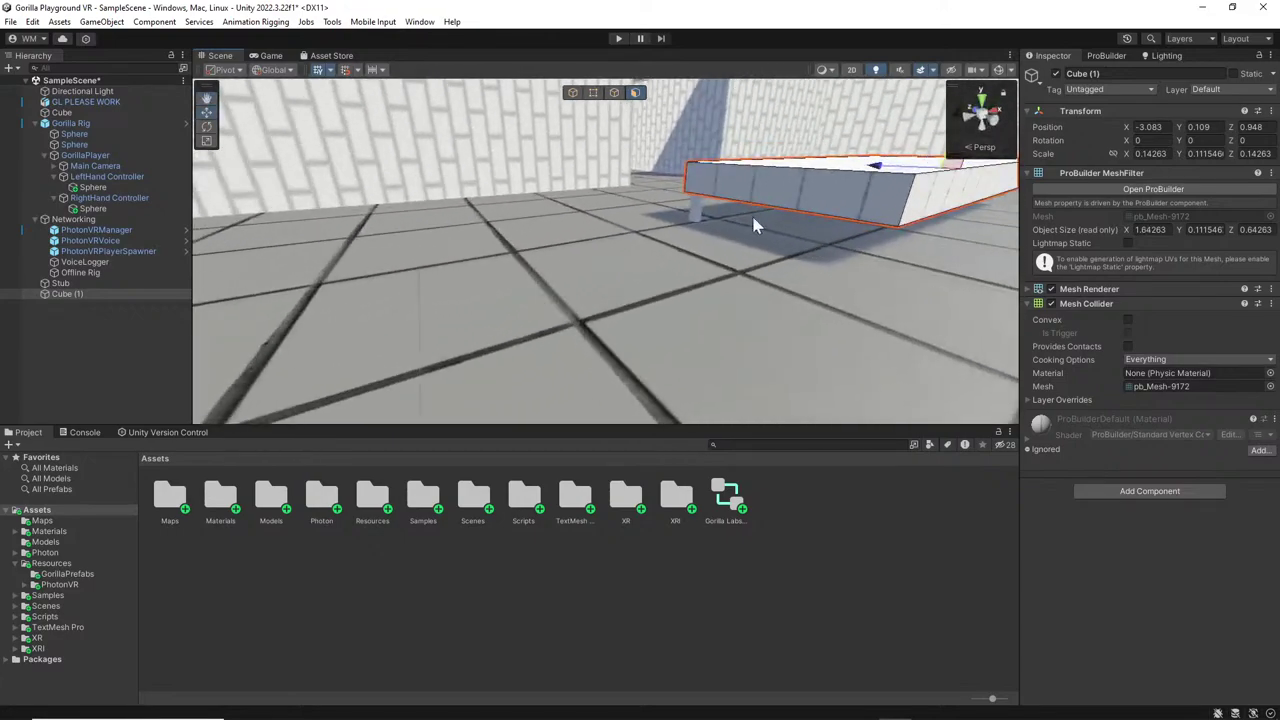
Return to object selection, duplicate Stub and place the copy under the slab at about X -3.062, Y 0.052, Z 0.511.
left_click(697, 207)
scroll(774, 209, "down", 3)
left_click(570, 101)
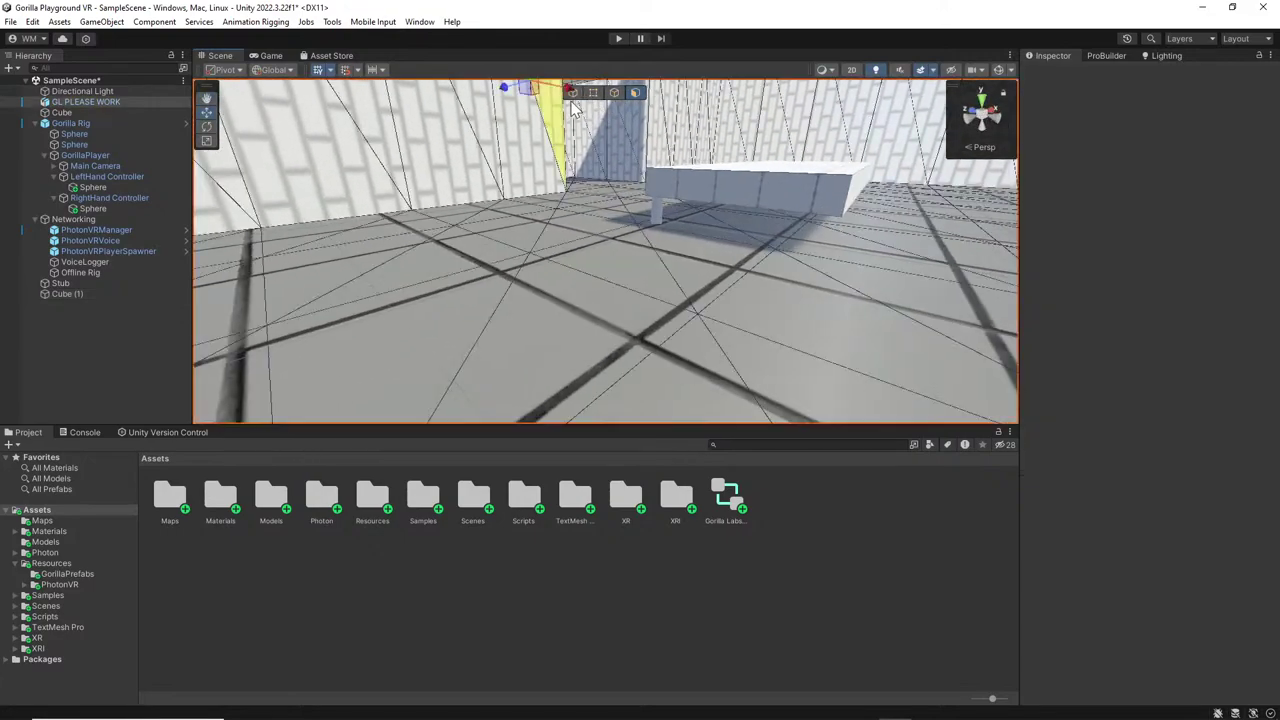
left_click(659, 216)
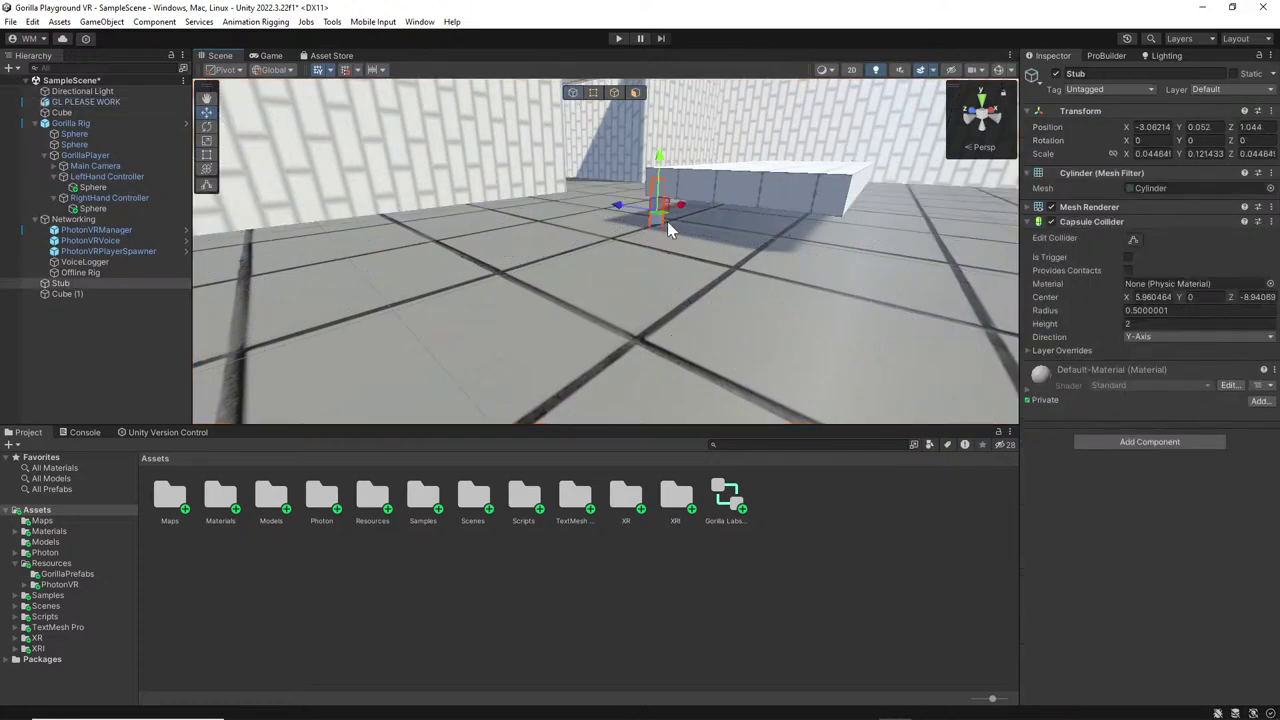
key("ctrl+d")
left_click_drag(632, 205, 744, 240)
right_click_drag(744, 240, 884, 212)
left_click_drag(530, 243, 543, 248)
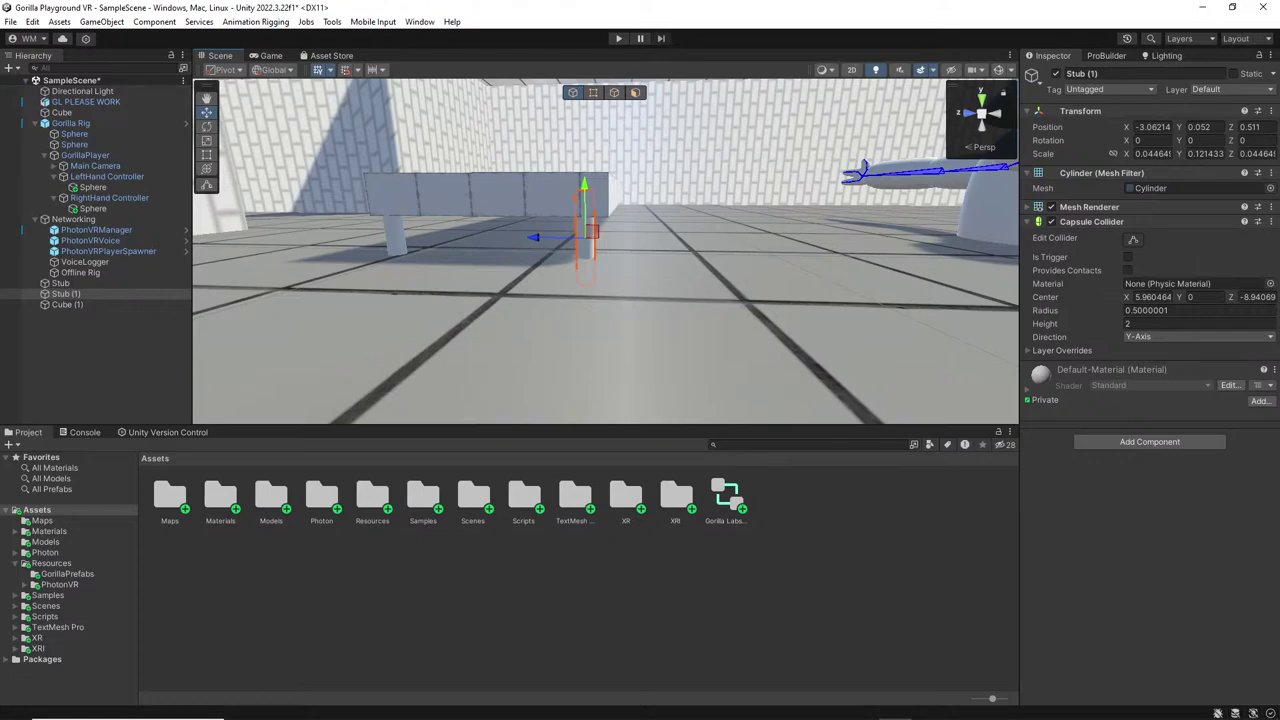
Switch to Discord, check the people-who-are-getting-mod-so-far and blacklists channels, and disable Streamer Mode.
key("alt+Tab")
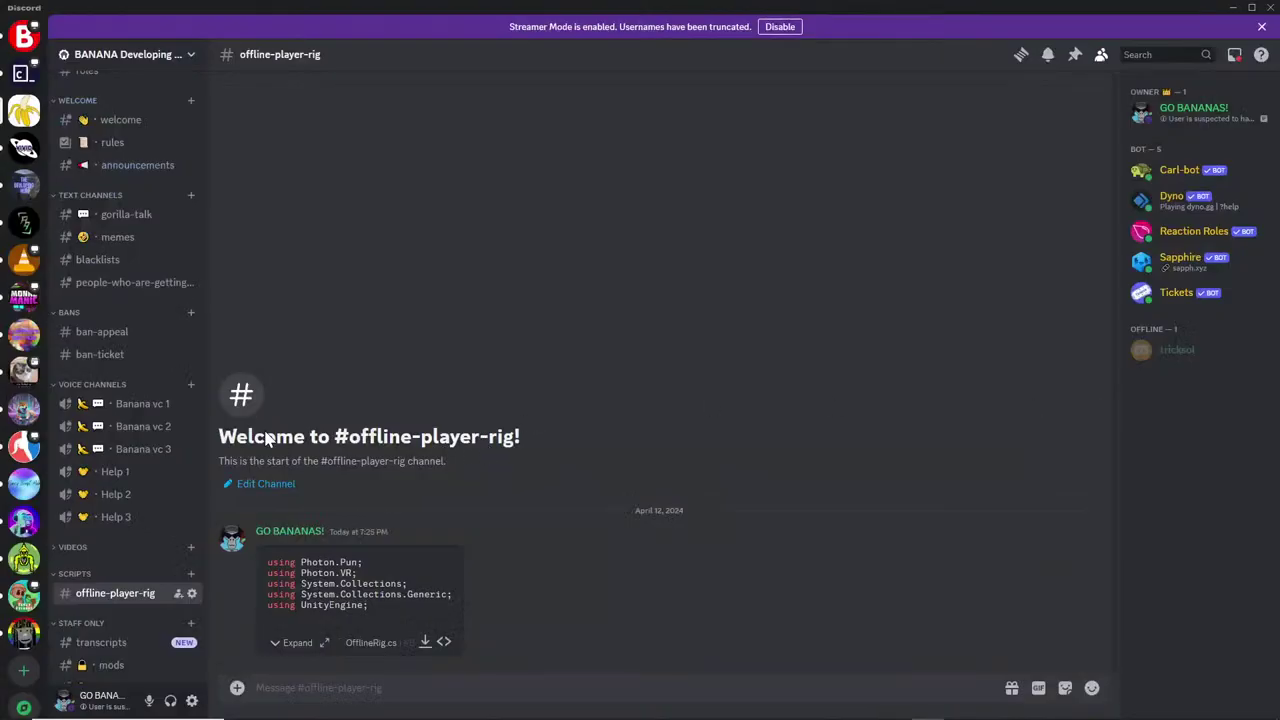
left_click(130, 286)
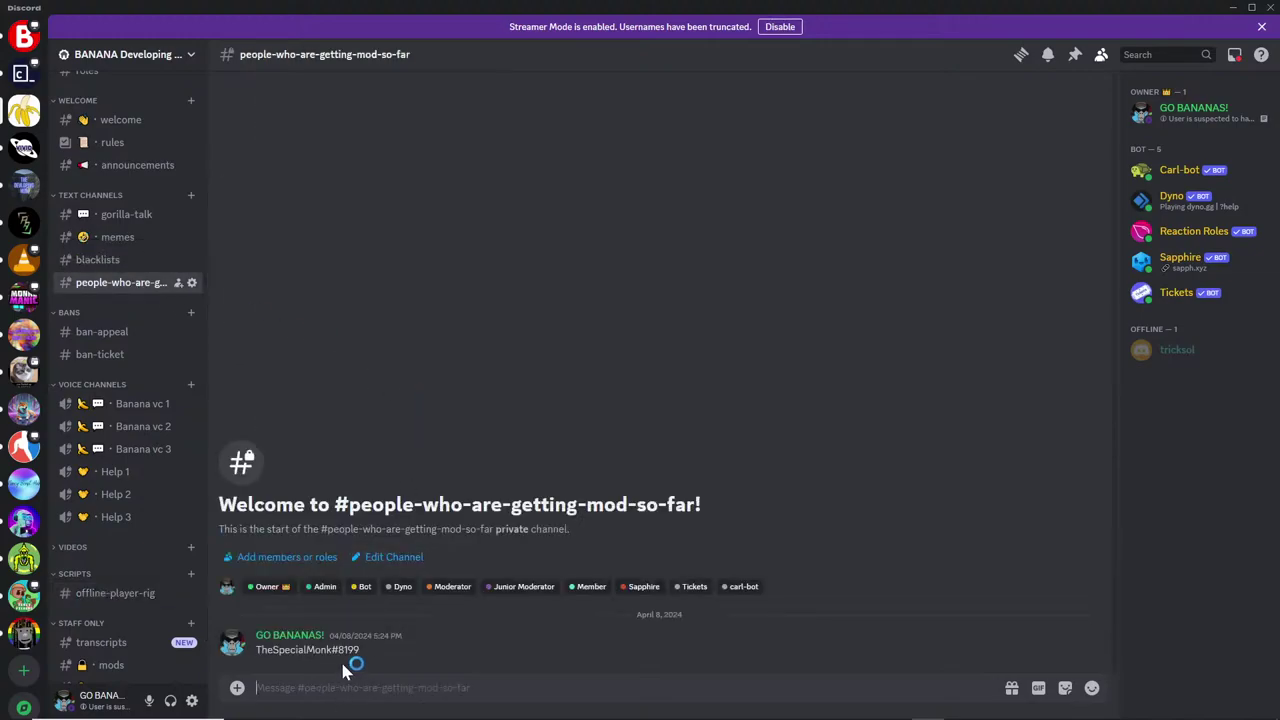
left_click(134, 262)
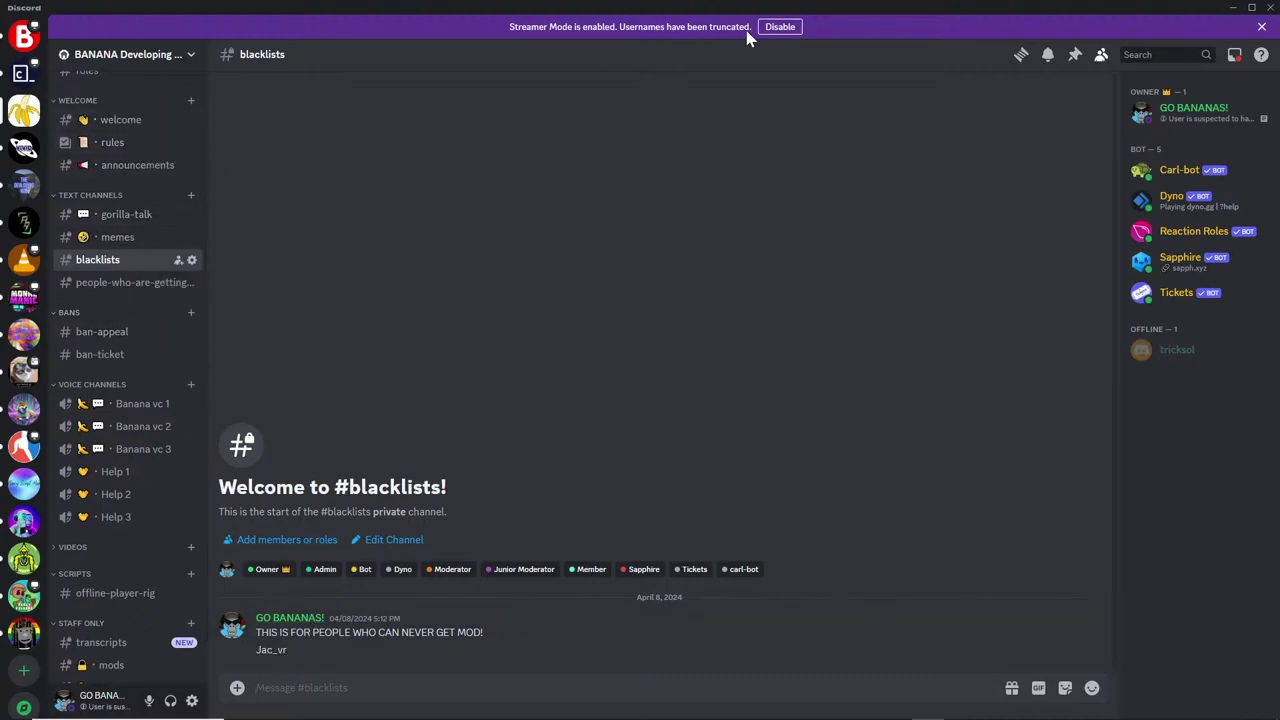
left_click(778, 27)
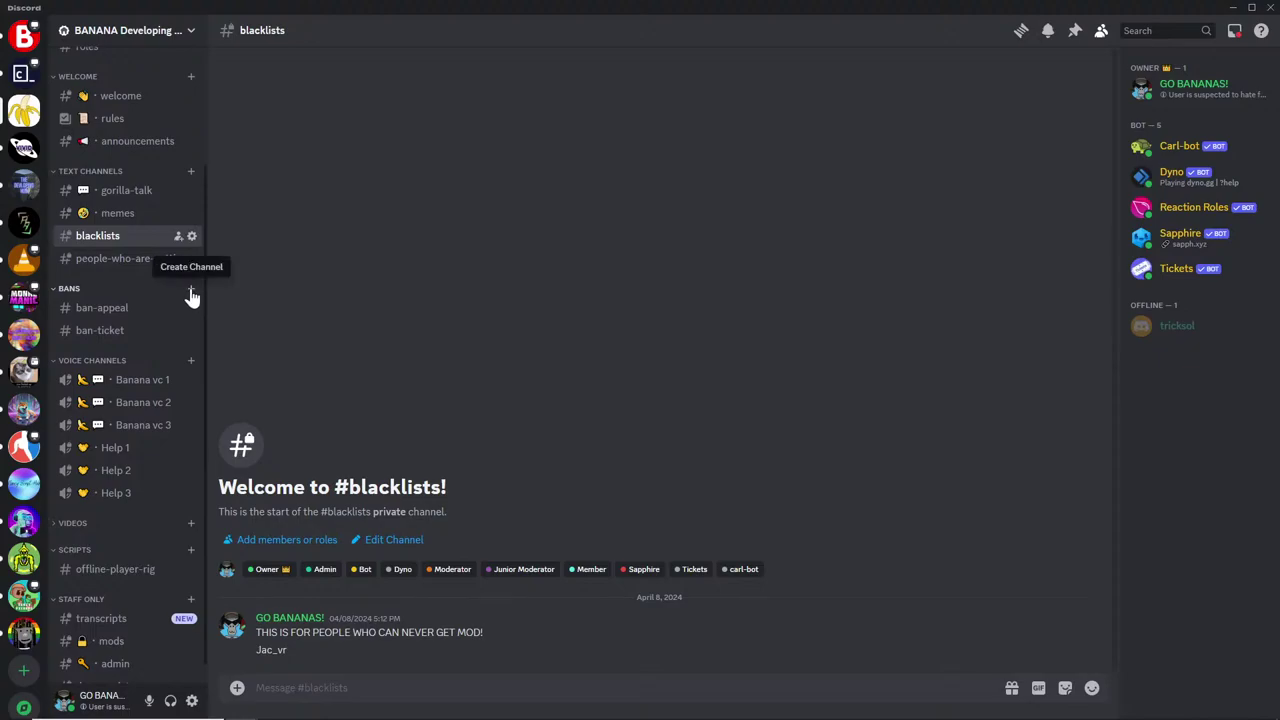
Create a text channel named mod-applications in the Text Channels category.
left_click(191, 171)
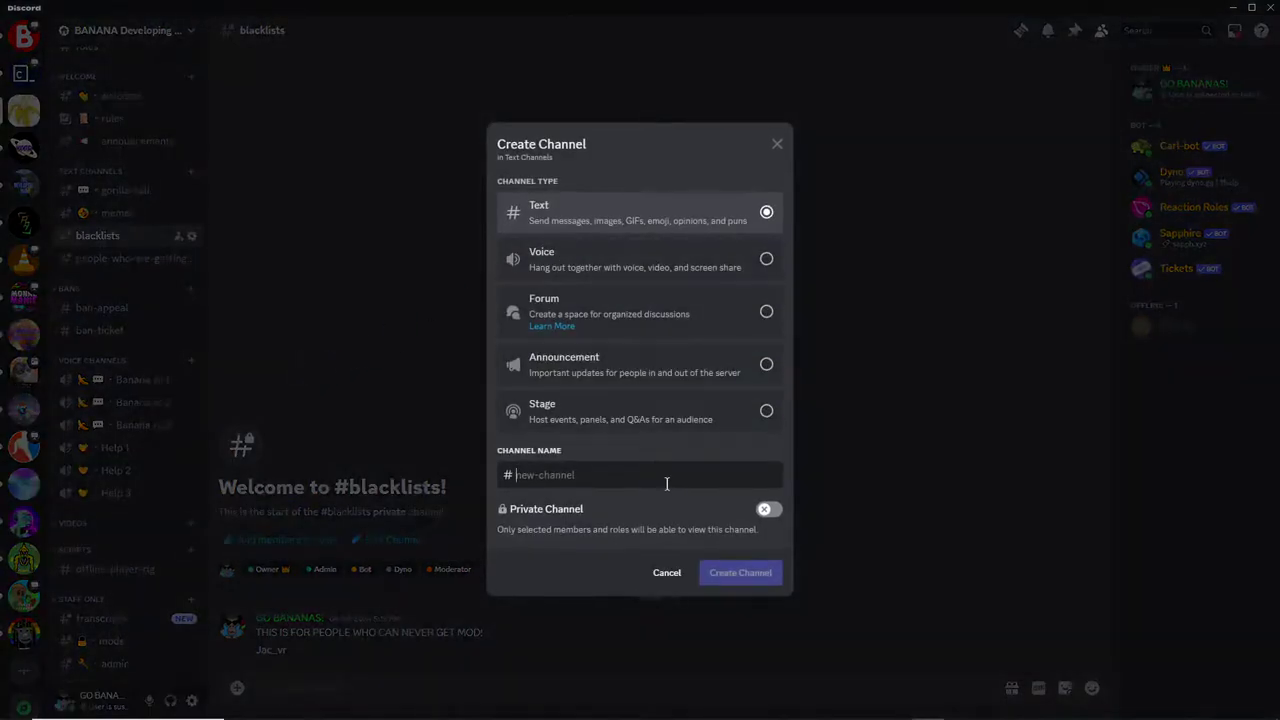
type("mod-")
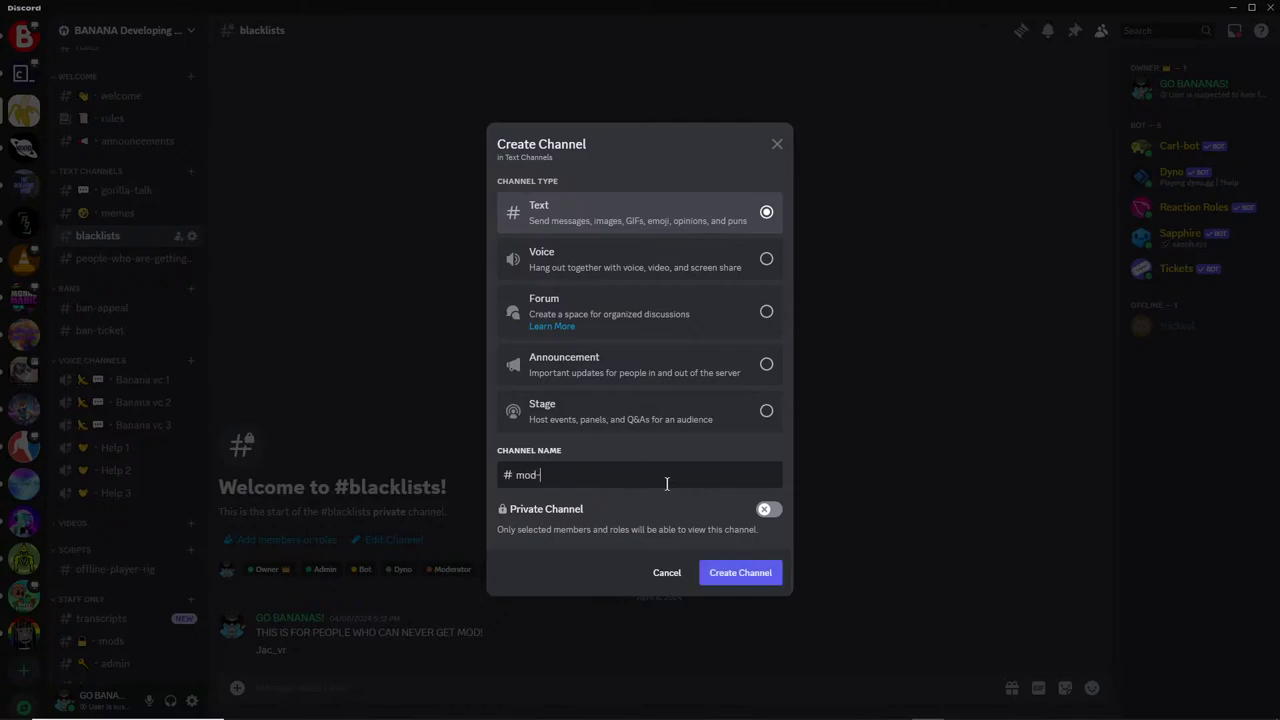
type("applications")
key("Return")
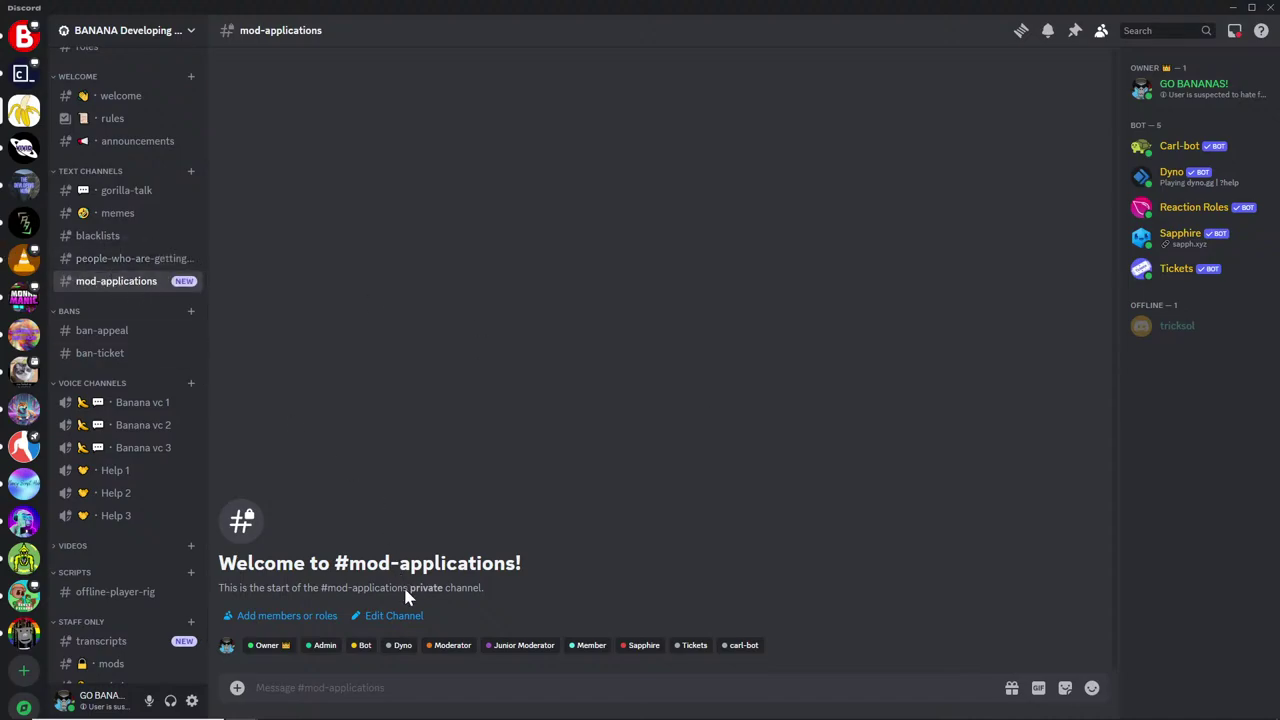
type("https://forms.gle/U7Zhk28doRhmLqPt9")
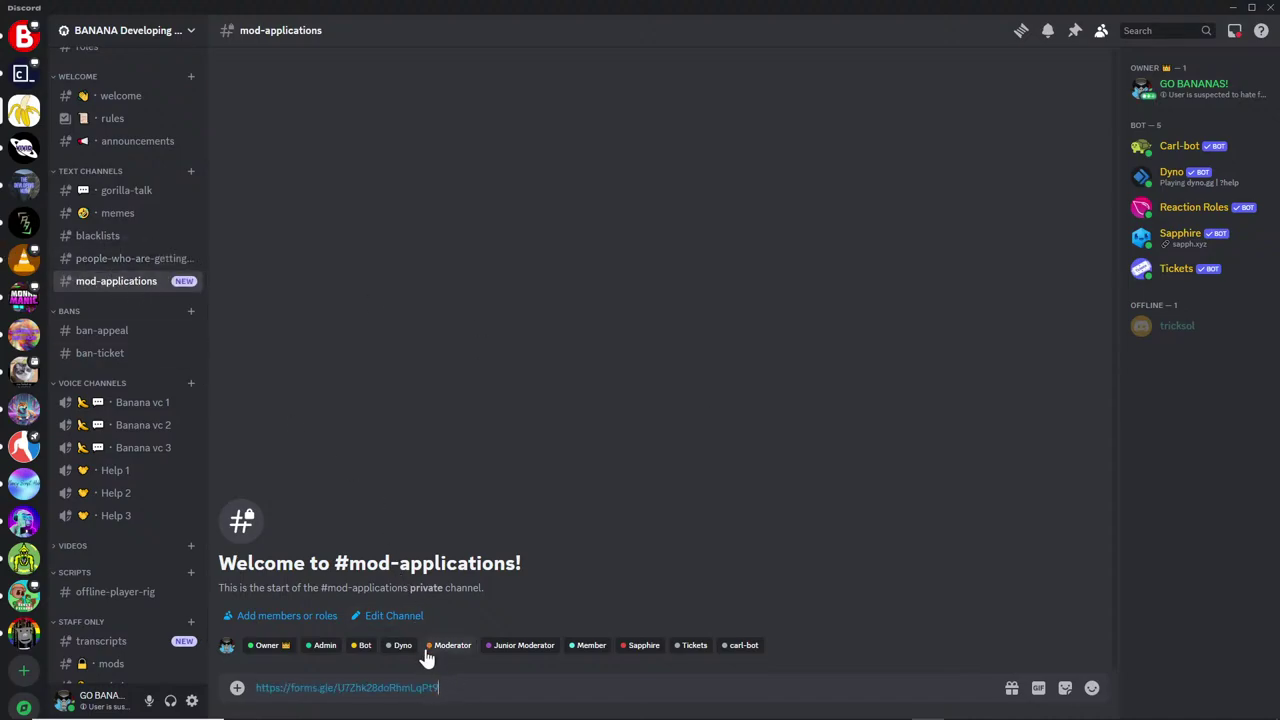
key("ctrl+a")
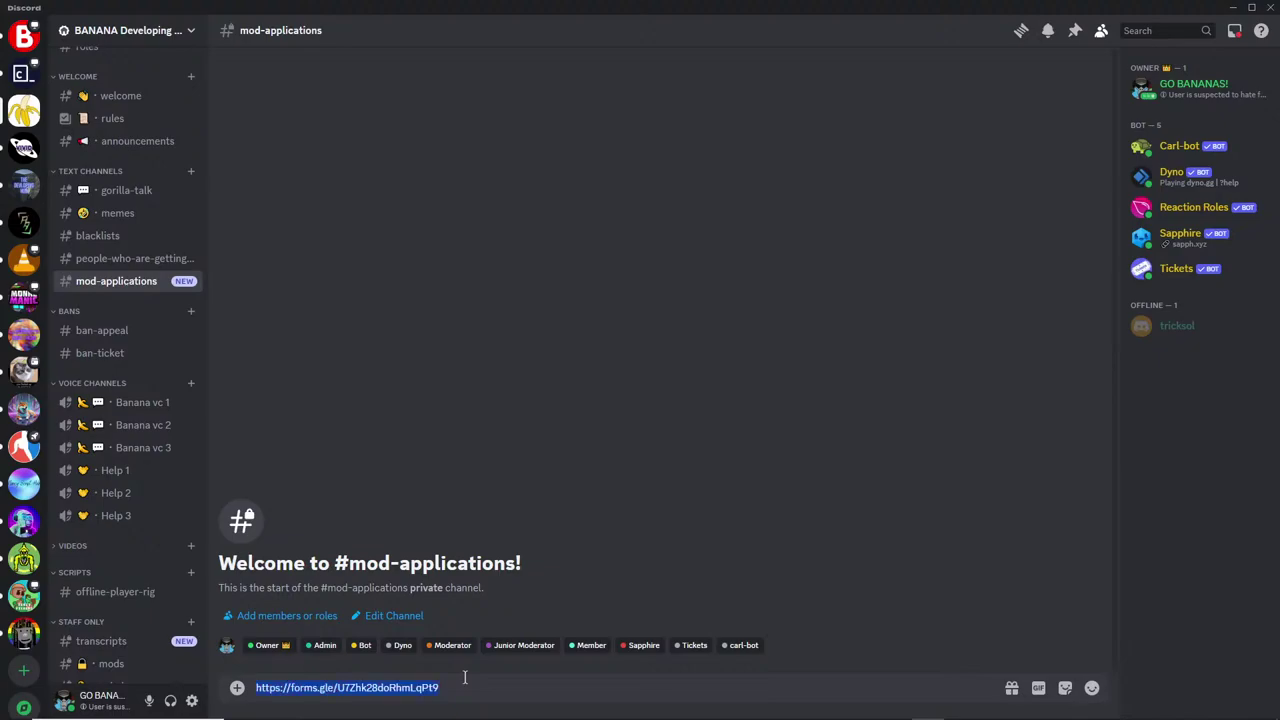
type("REMIN")
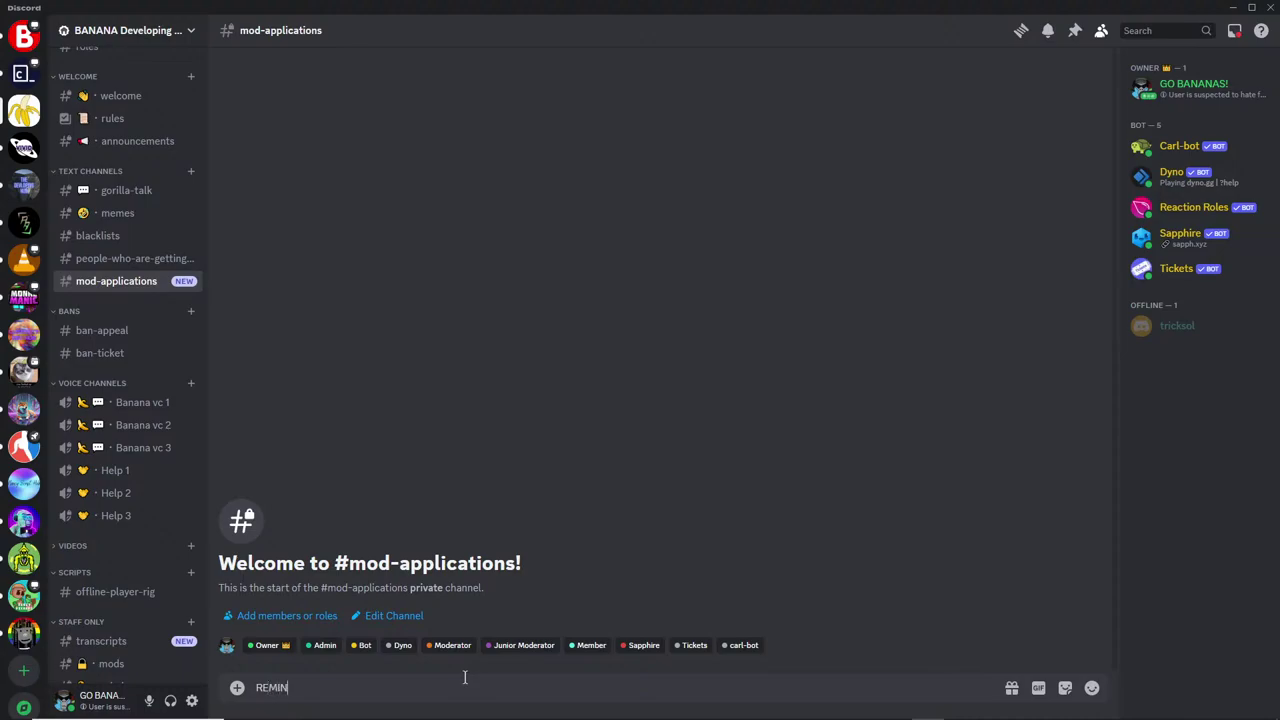
type("DER: There is a chance that you May")
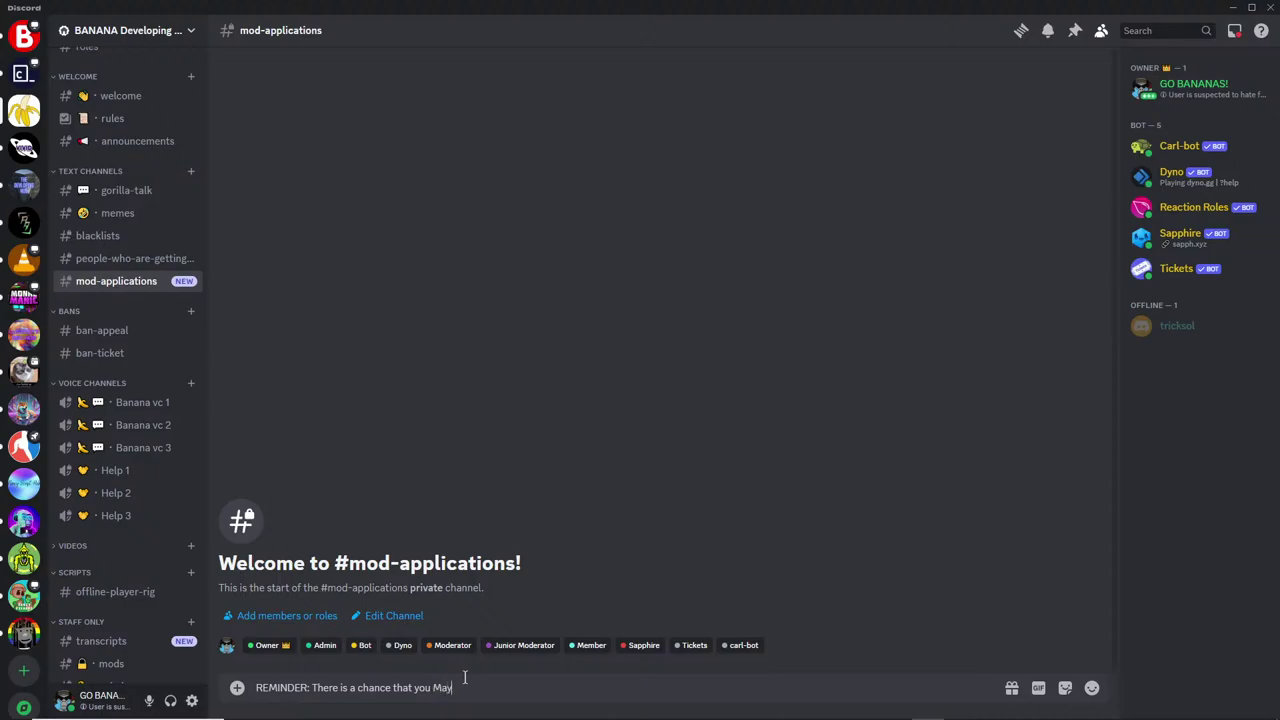
type(" or MAY NOT")
key("BackSpace")
key("BackSpace")
key("BackSpace")
key("BackSpace")
key("BackSpace")
key("BackSpace")
key("BackSpace")
key("BackSpace")
key("BackSpace")
key("BackSpace")
key("BackSpace")
key("BackSpace")
key("BackSpace")
key("BackSpace")
type("may or may not get accepted!")
key("Return")
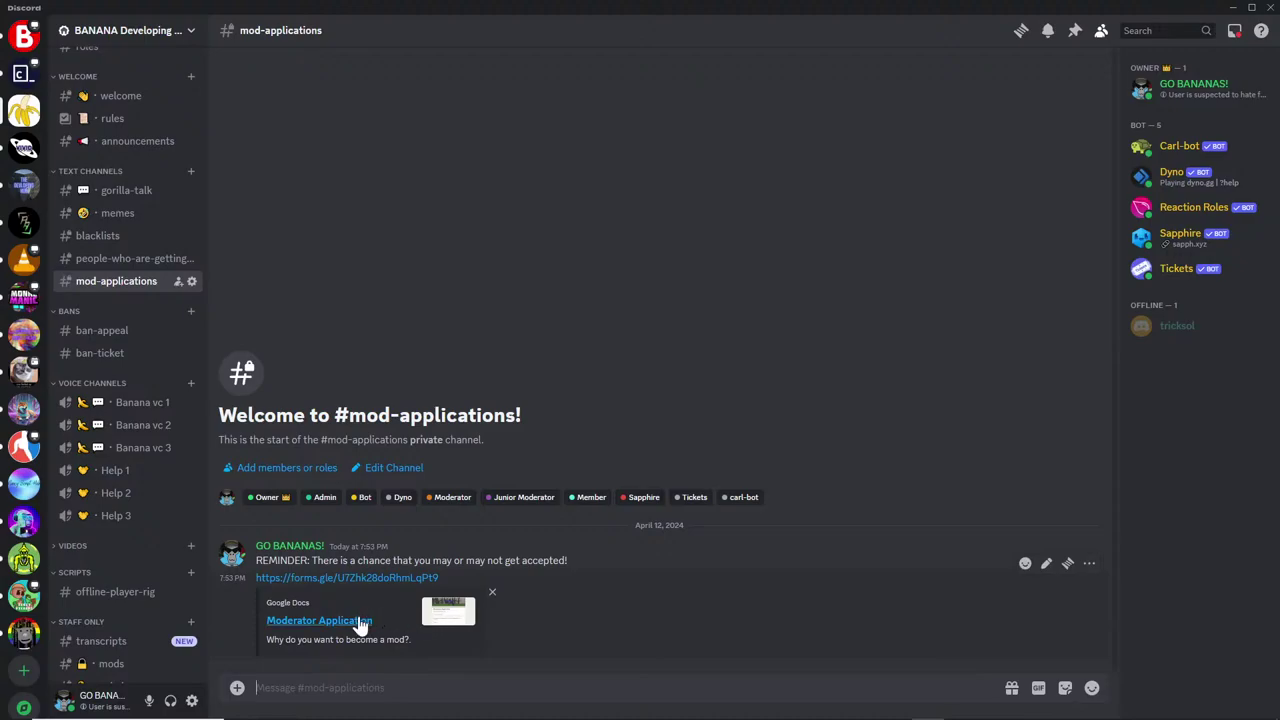
Open the posted Moderator Application link and visit the forms.gle site.
left_click(357, 621)
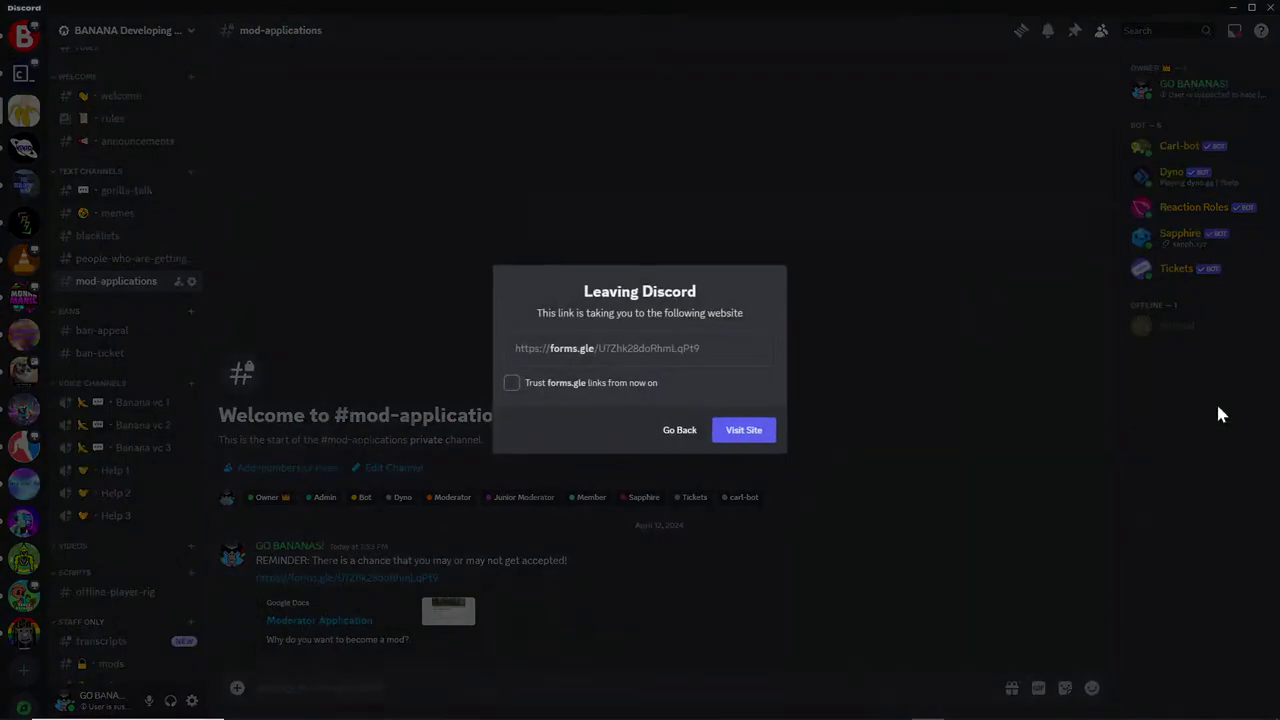
left_click(749, 440)
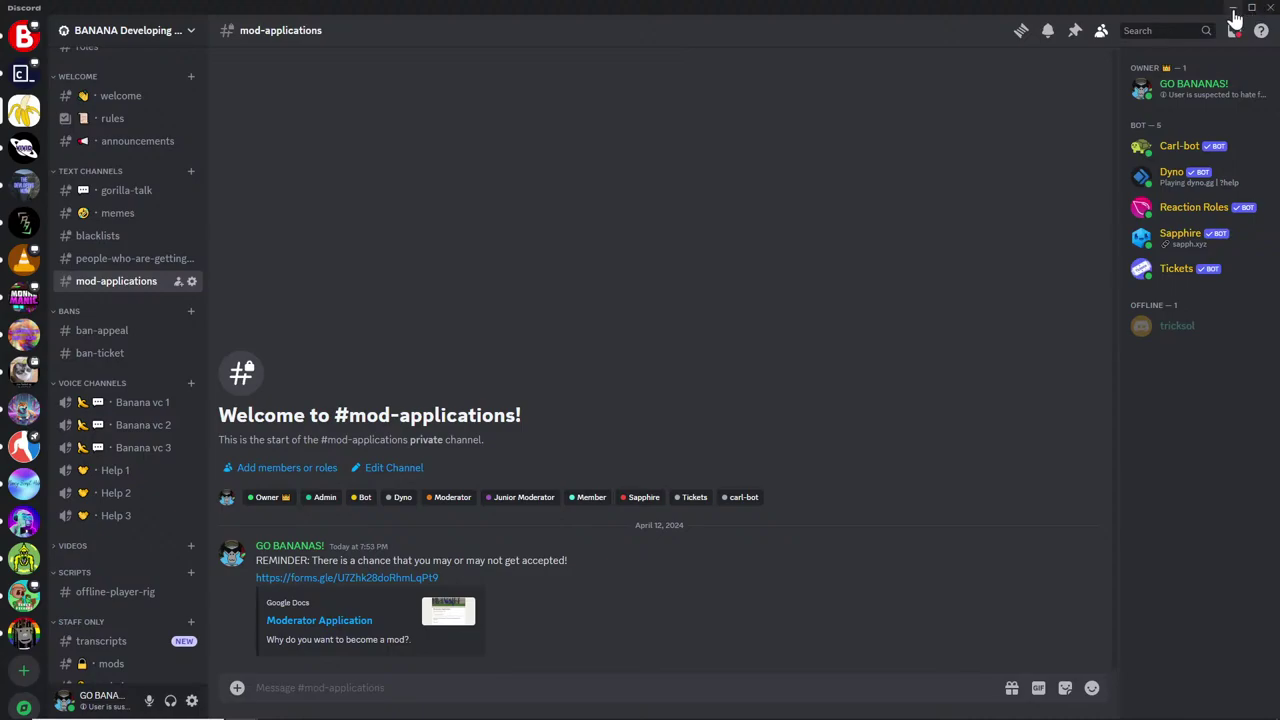
Open the permission settings of the mod-applications channel.
left_click(191, 281)
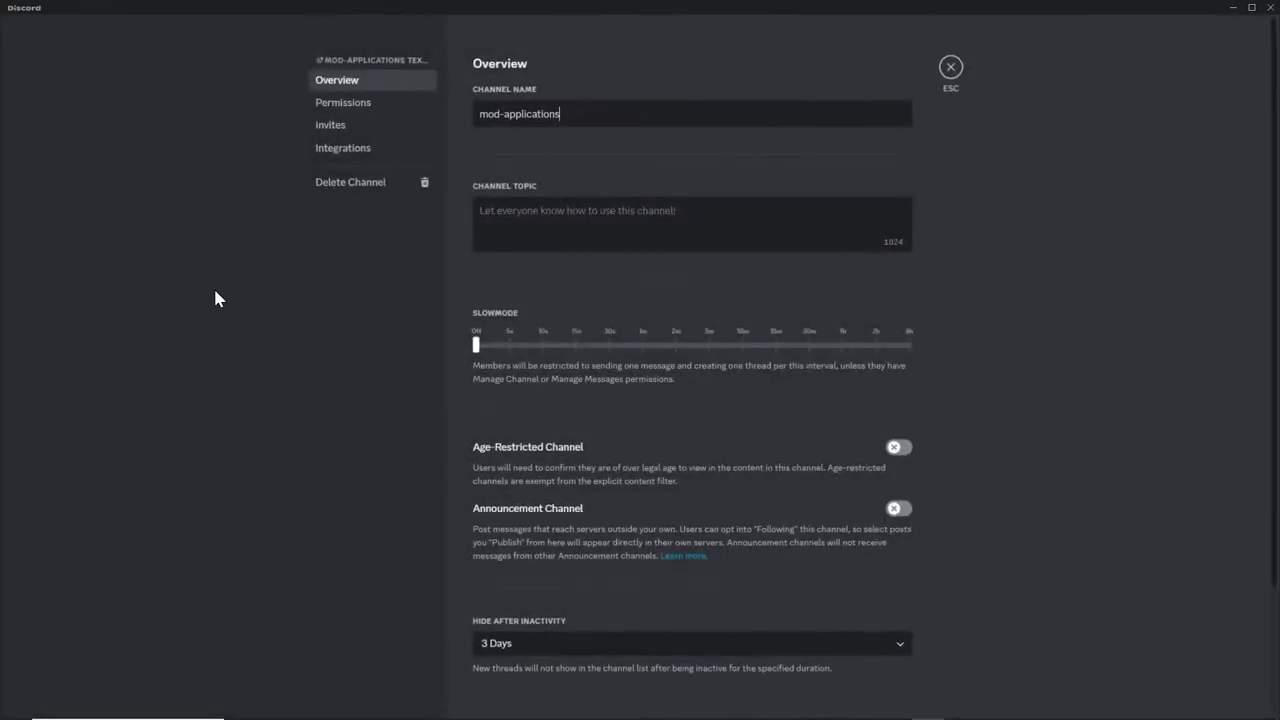
left_click(366, 104)
scroll(715, 390, "down", 2)
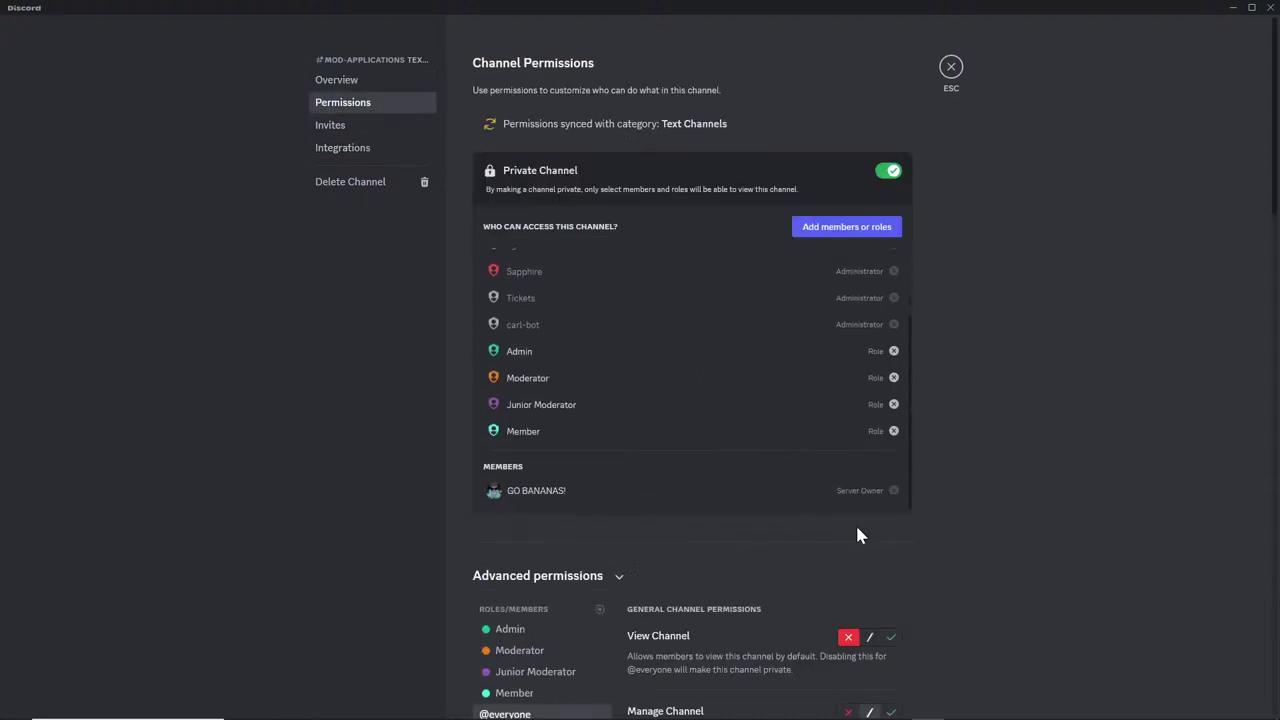
left_click(869, 638)
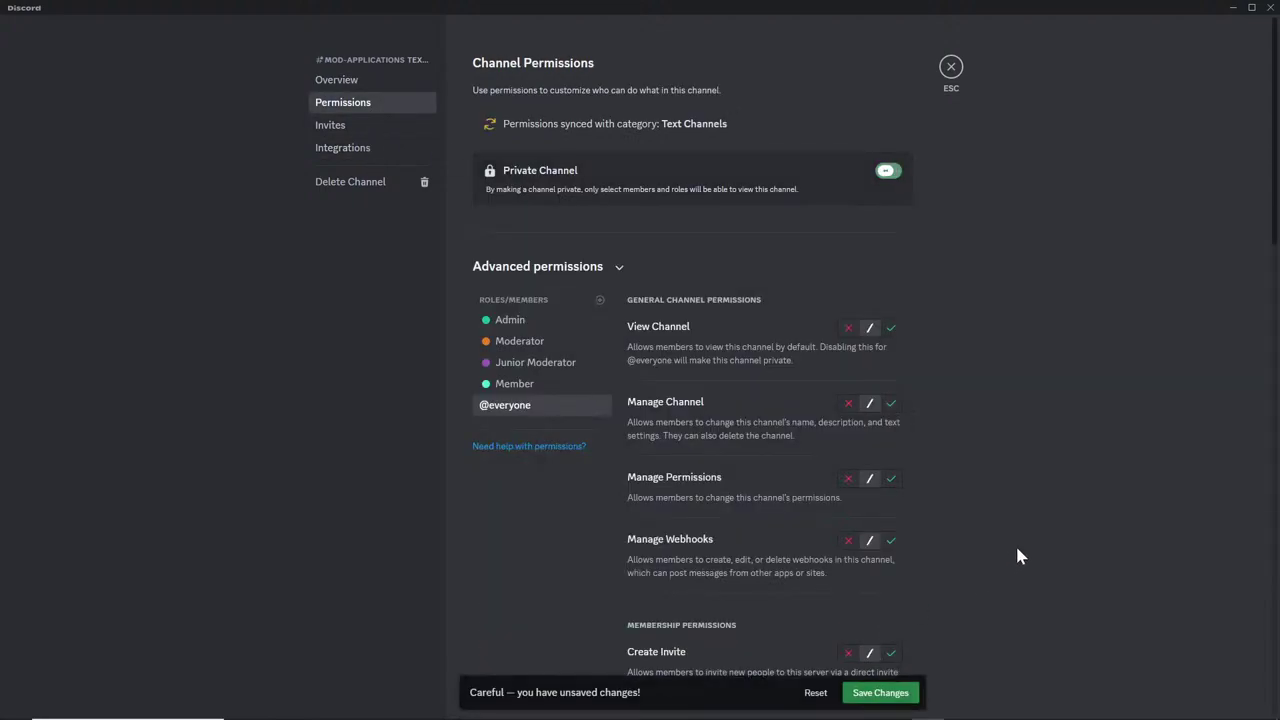
scroll(1014, 542, "down", 2)
scroll(928, 399, "up", 2)
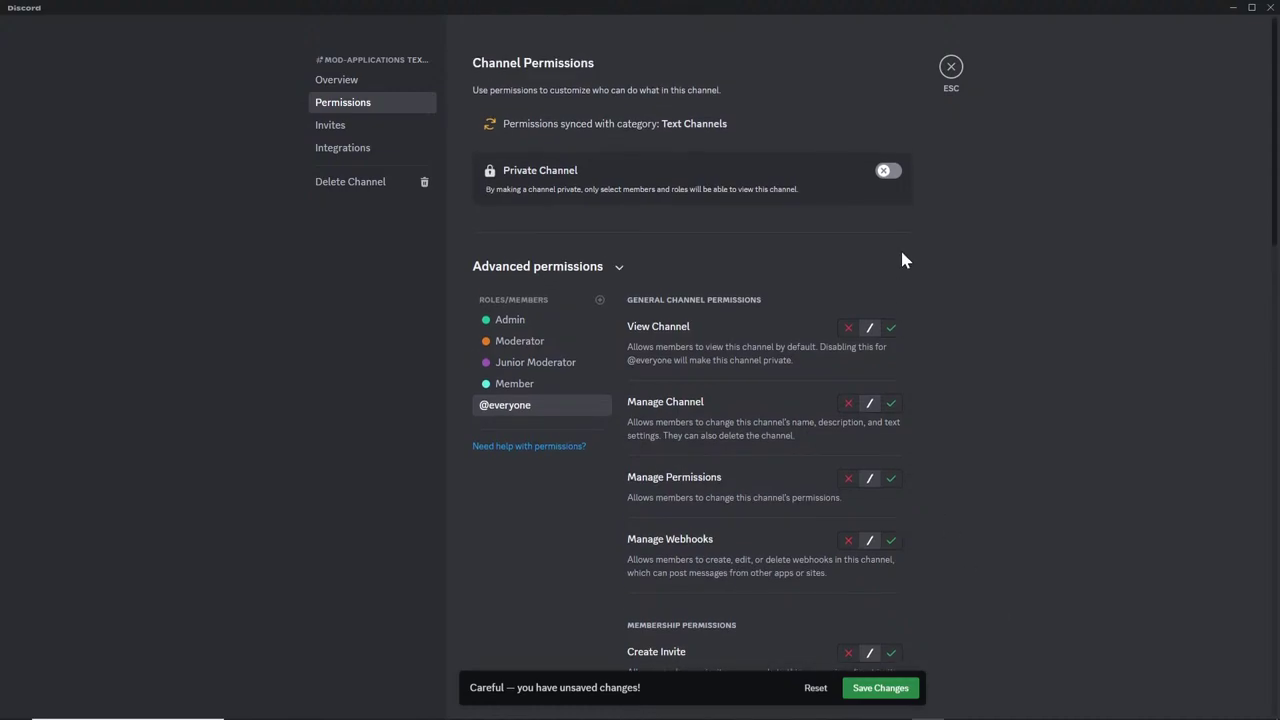
left_click(889, 173)
scroll(829, 580, "down", 1)
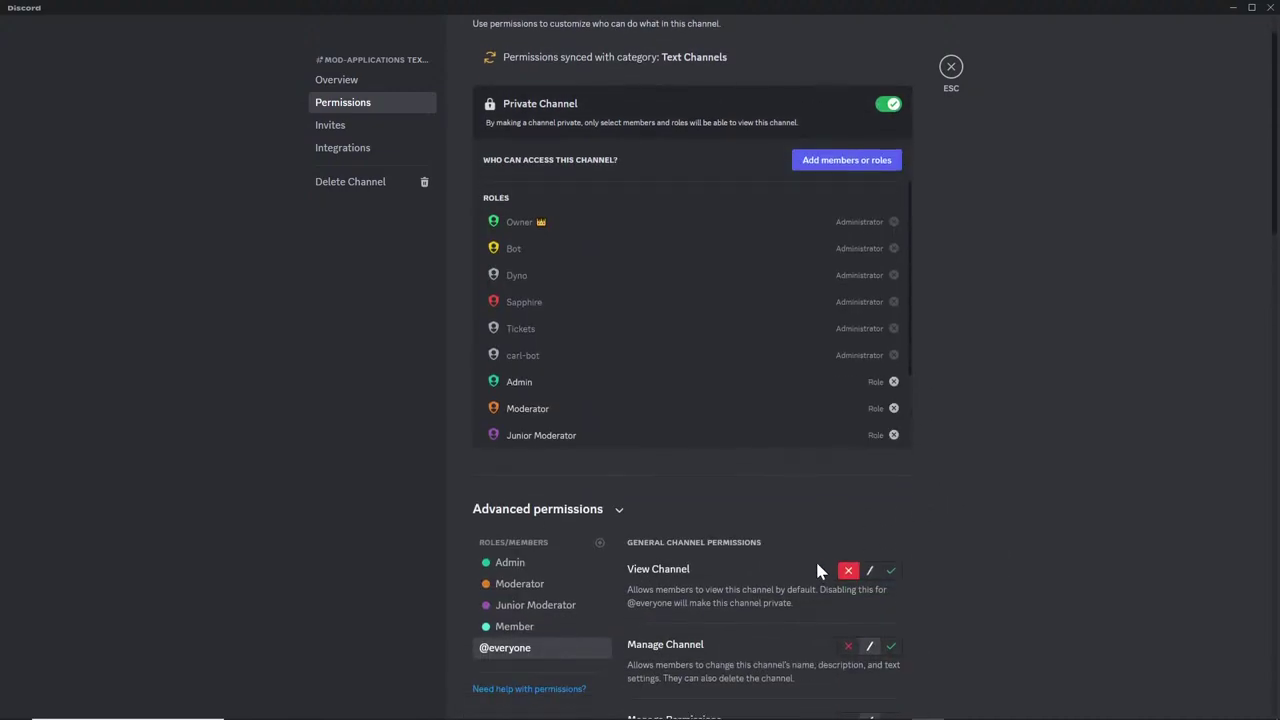
left_click(868, 571)
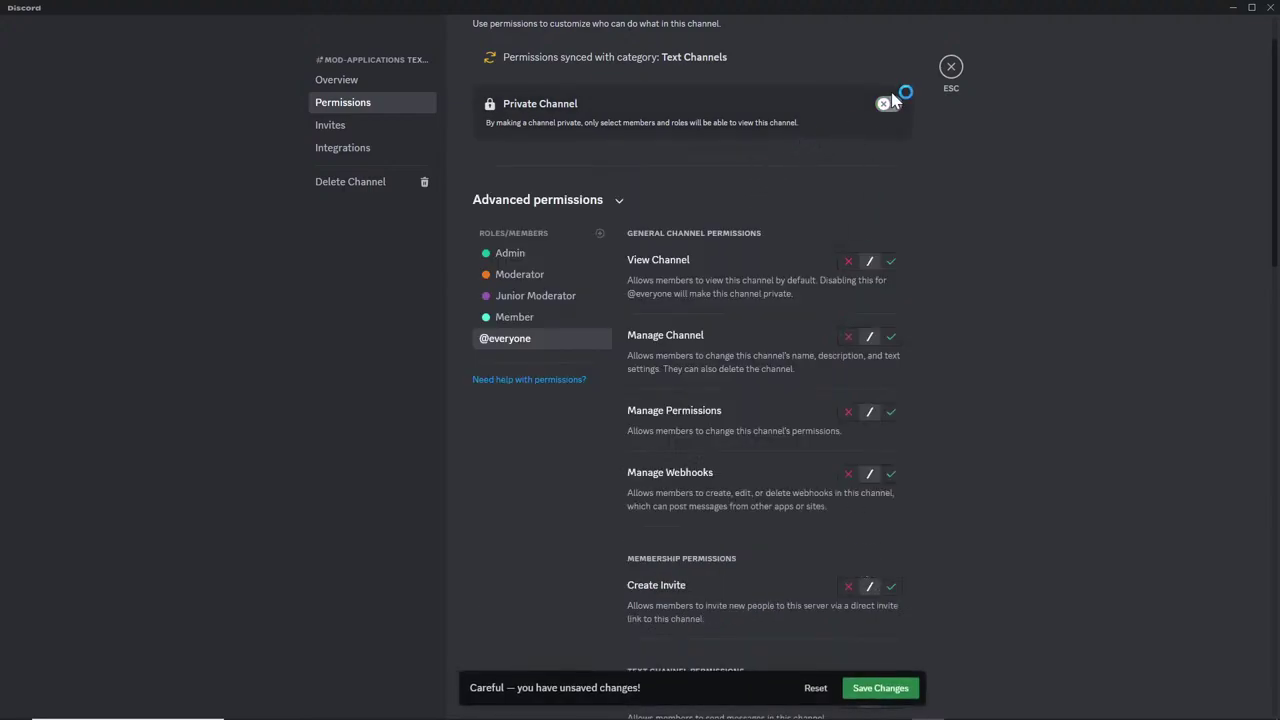
left_click(886, 106)
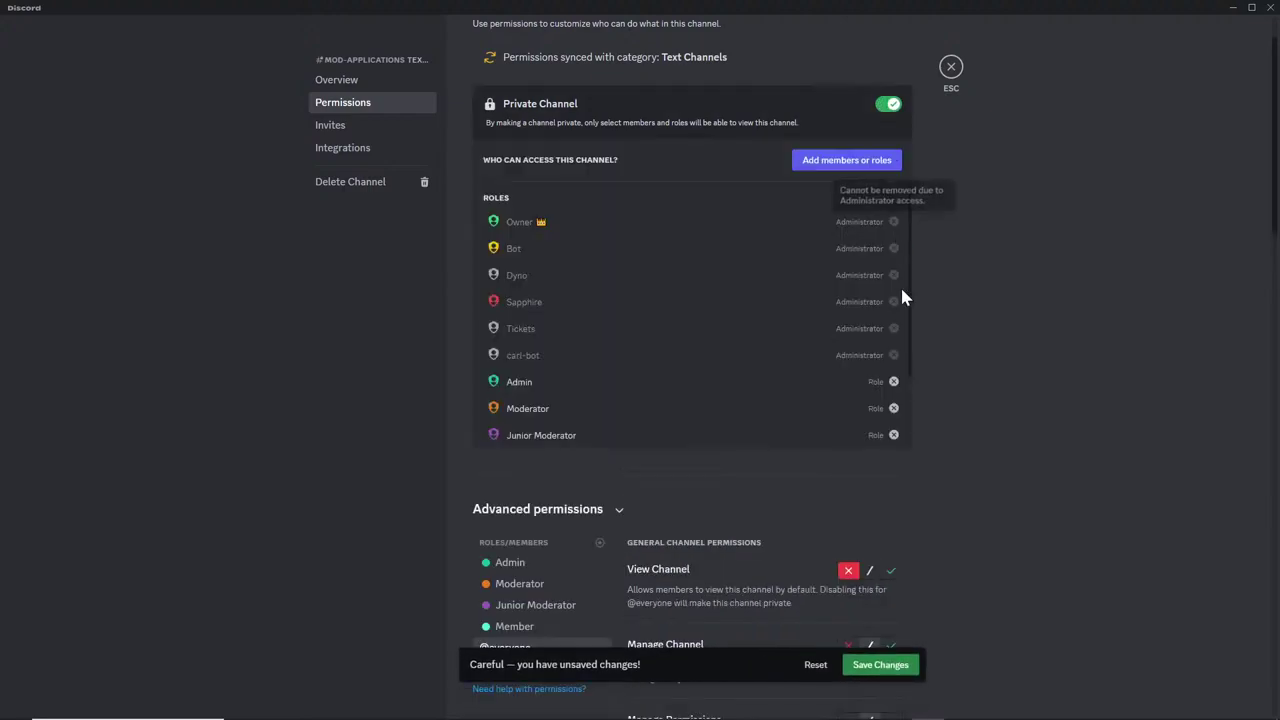
left_click(891, 573)
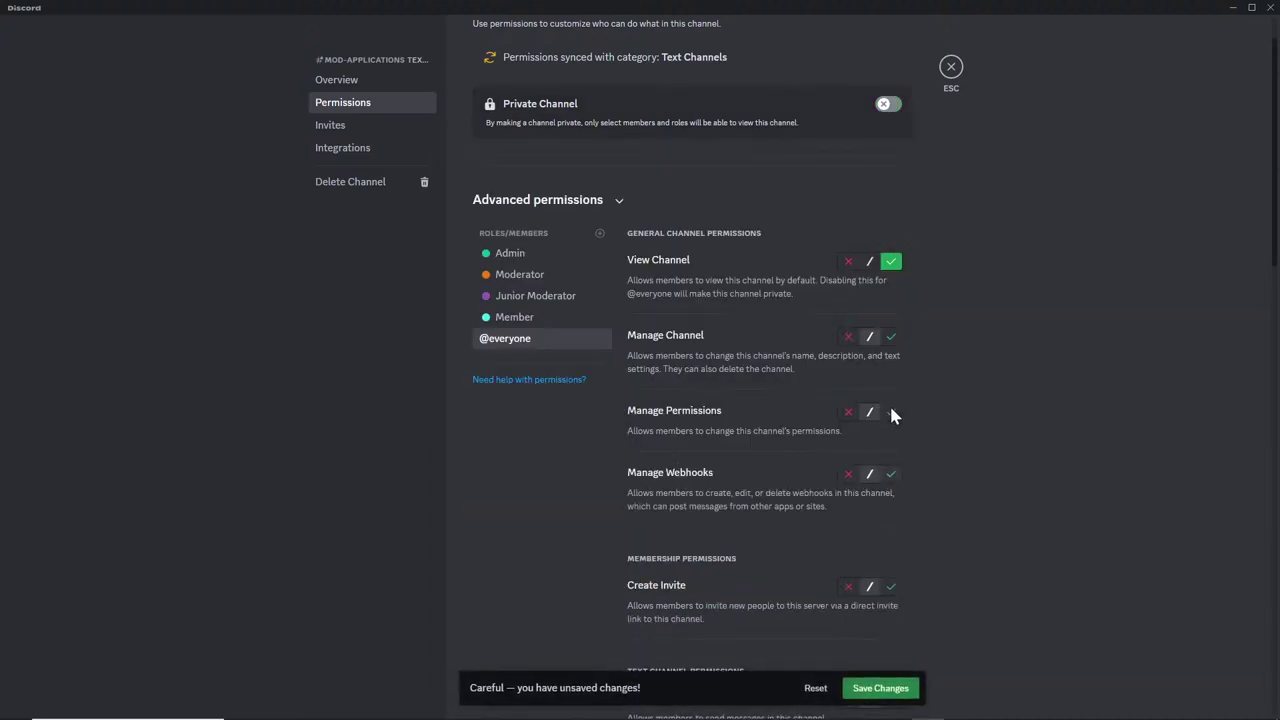
left_click(870, 261)
left_click(887, 106)
Remove the Member and Junior Moderator roles from mod-applications' access list, and cancel the removal of Moderator.
scroll(820, 300, "down", 2)
scroll(594, 547, "down", 1)
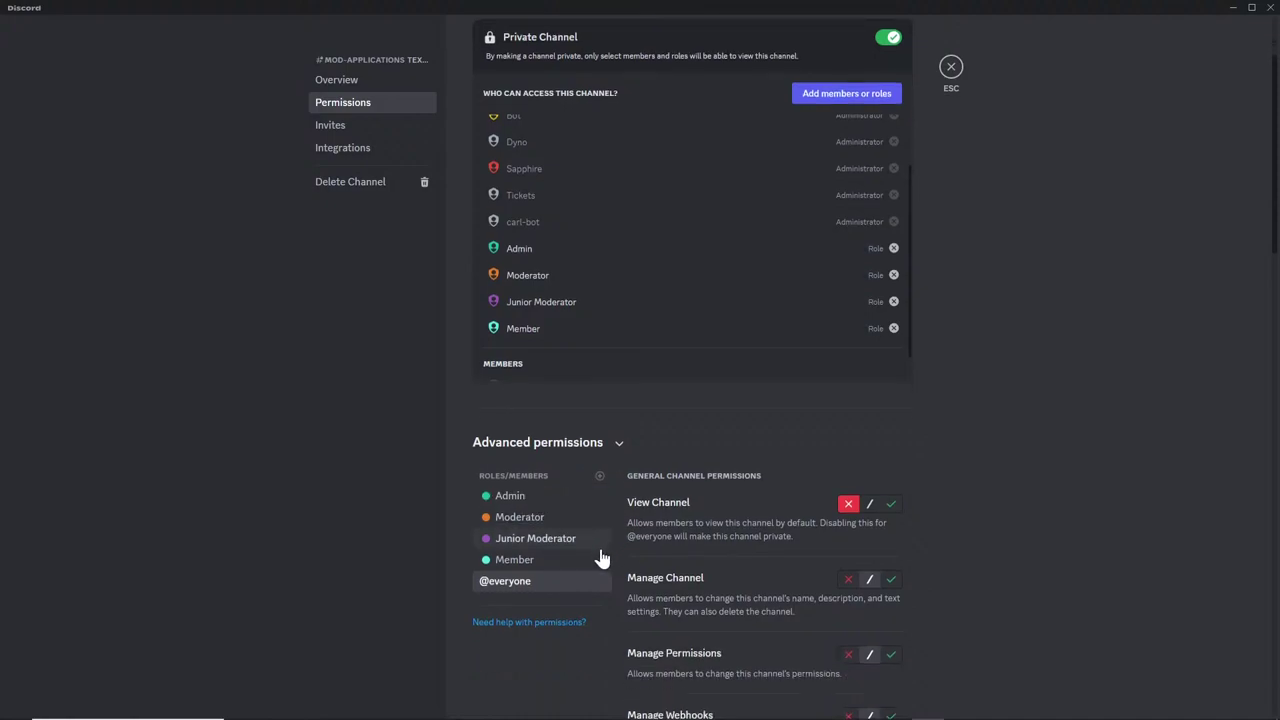
left_click(893, 329)
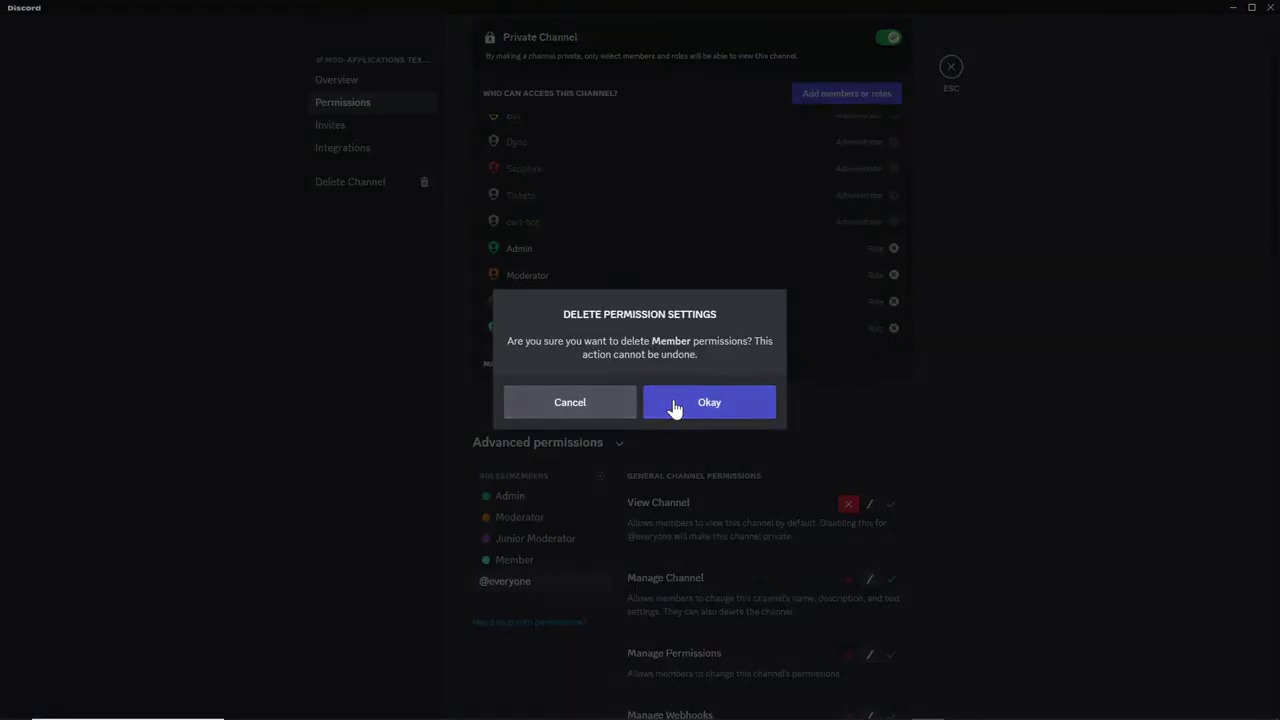
left_click(675, 408)
left_click(893, 303)
left_click(712, 404)
left_click(894, 298)
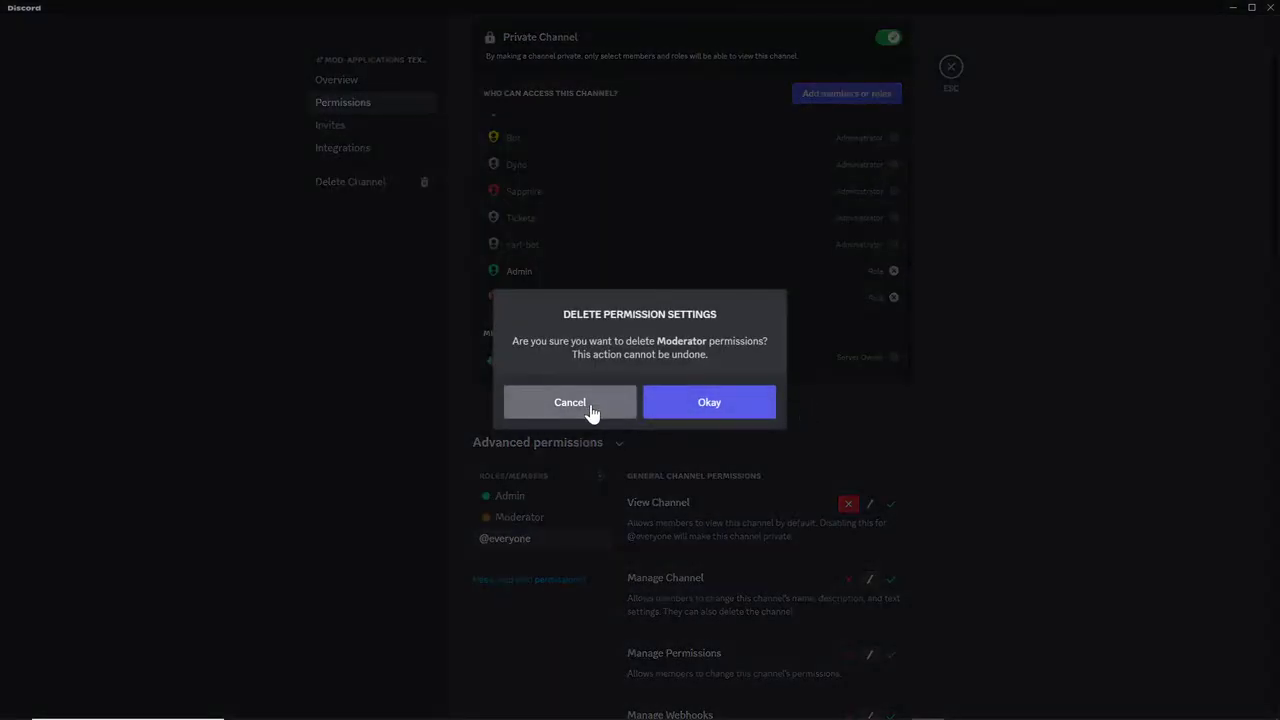
left_click(594, 416)
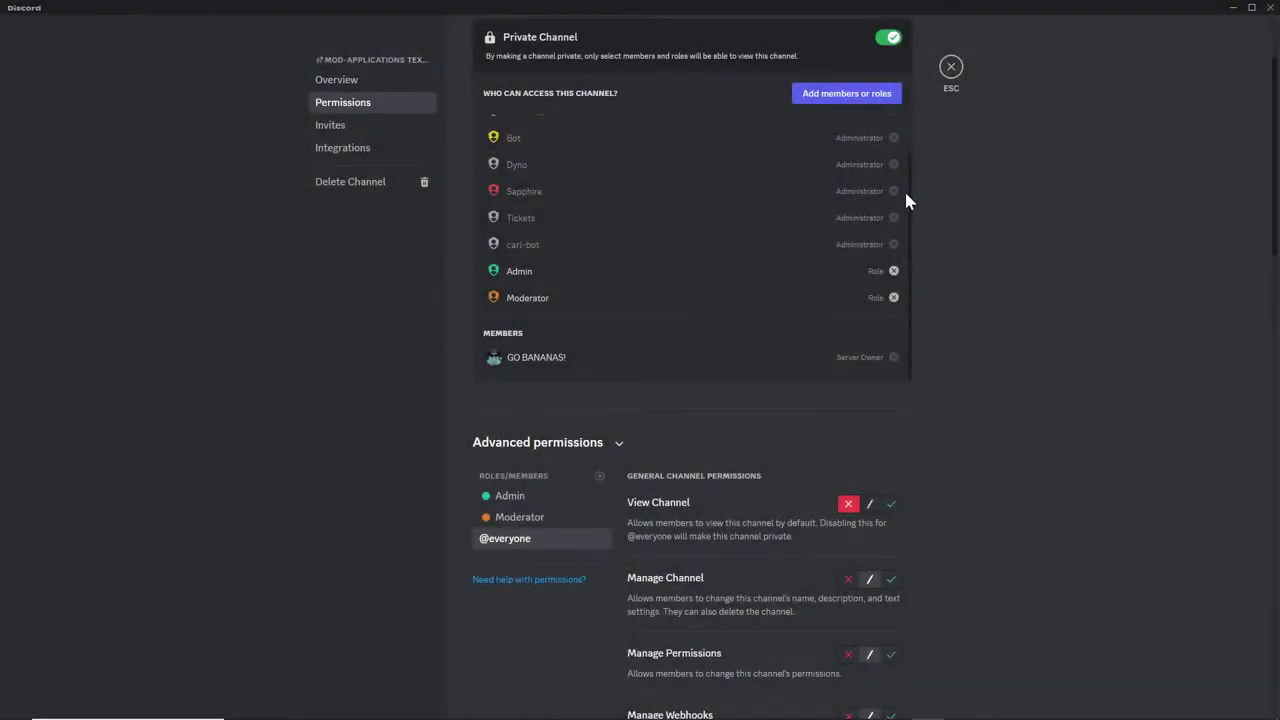
left_click(855, 93)
scroll(672, 432, "down", 5)
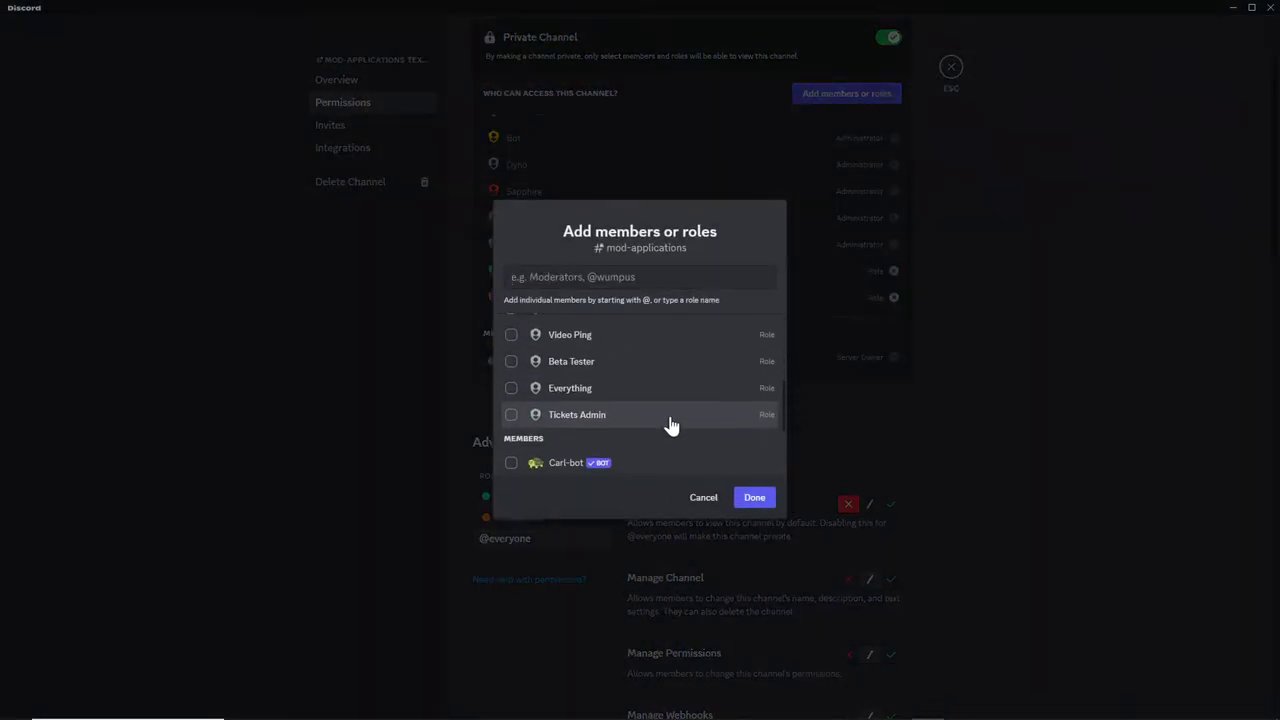
left_click(511, 414)
left_click(511, 388)
left_click(512, 362)
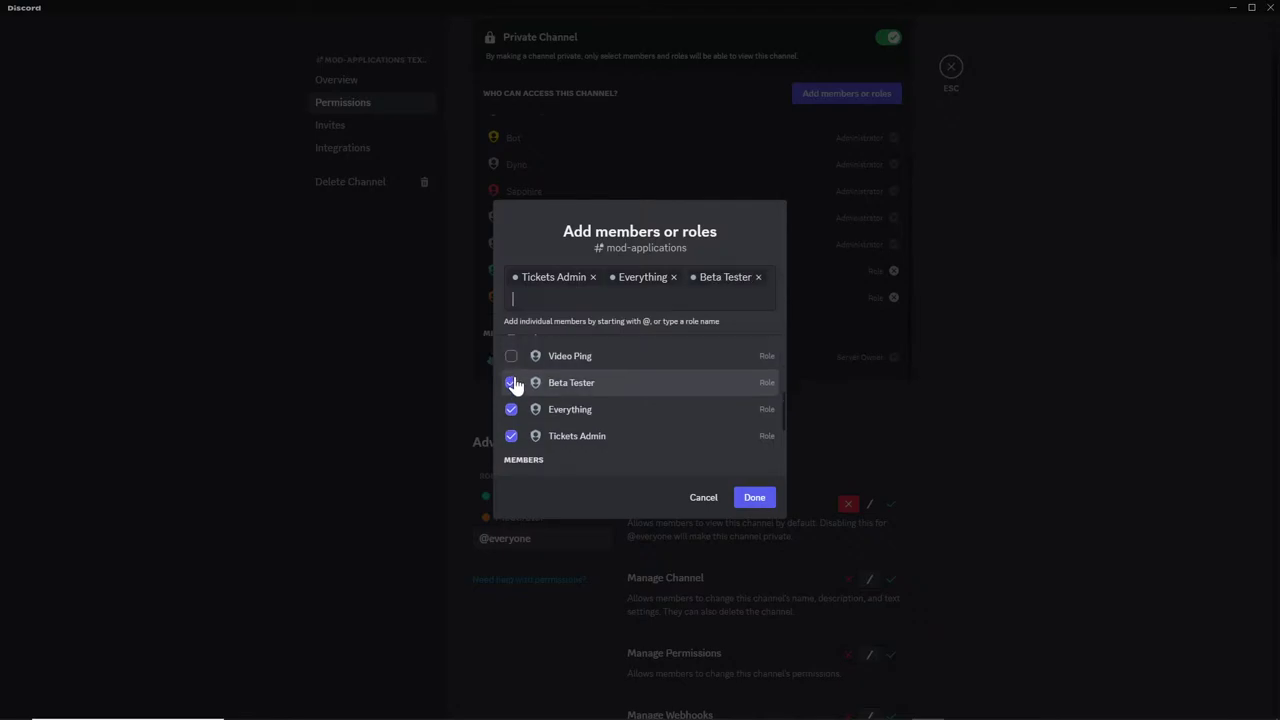
left_click(513, 358)
left_click(512, 357)
left_click(513, 384)
left_click(512, 414)
left_click(512, 390)
scroll(527, 402, "up", 2)
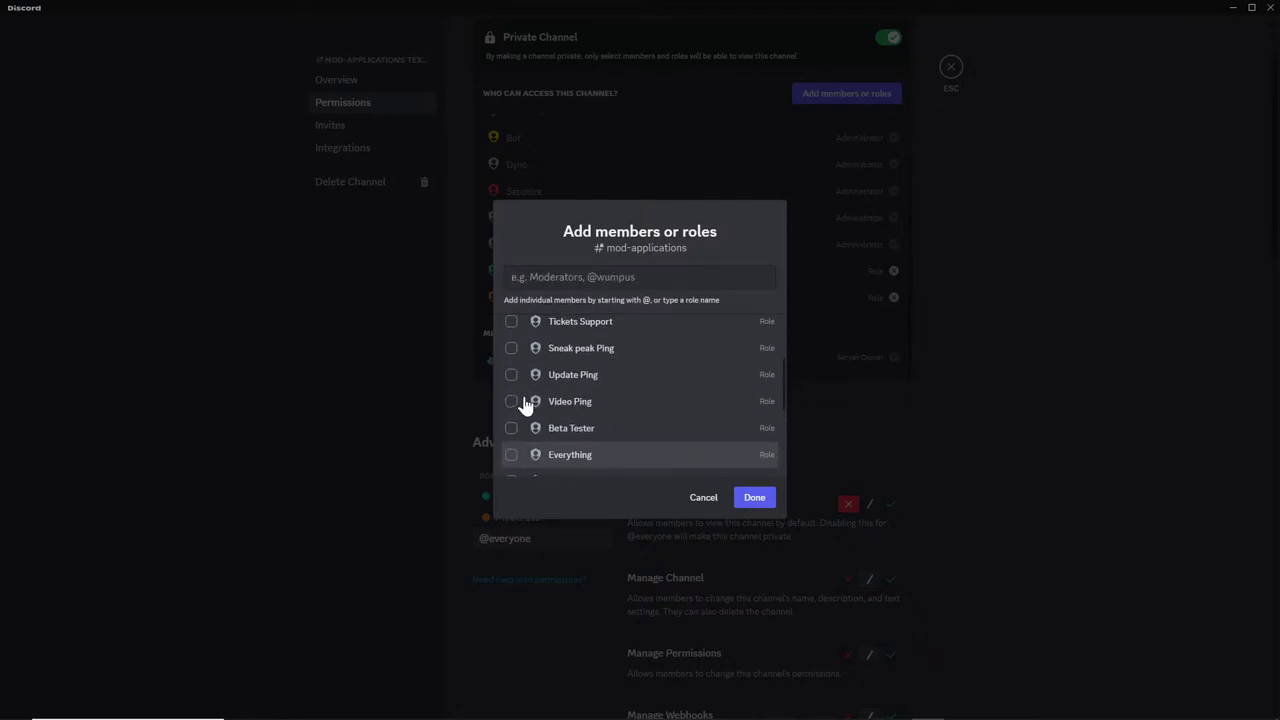
scroll(528, 402, "up", 2)
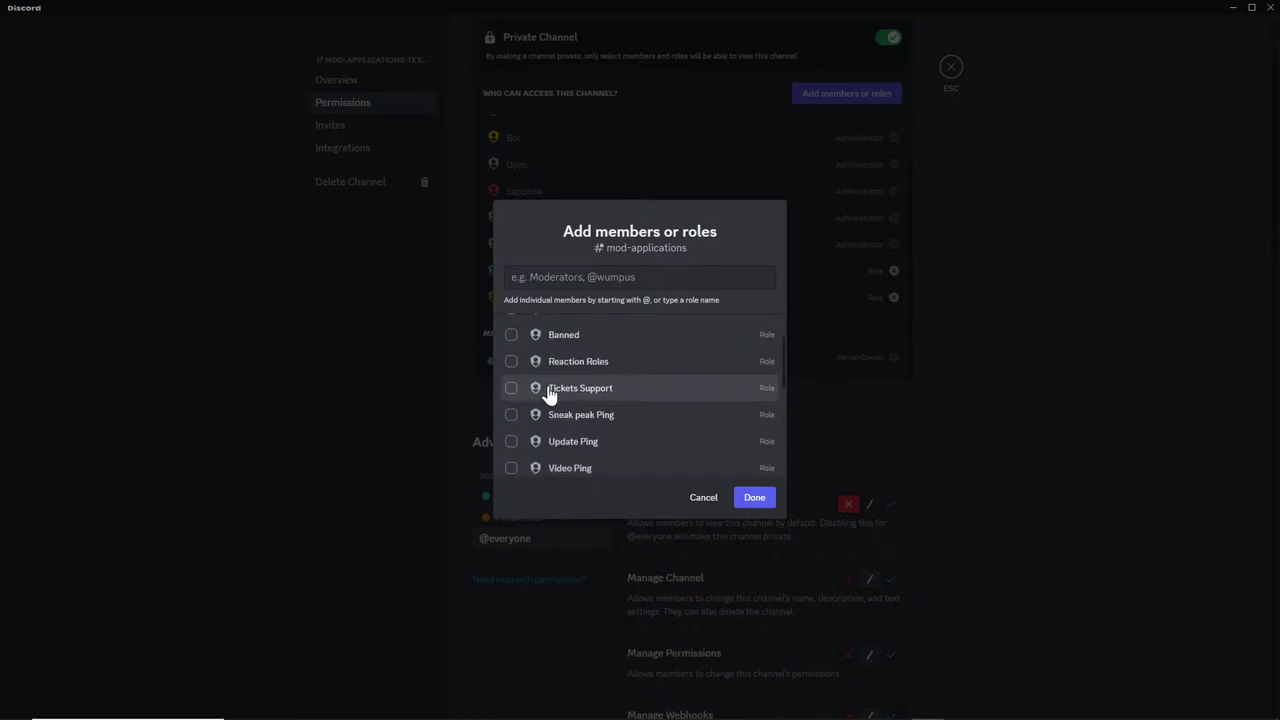
left_click(704, 498)
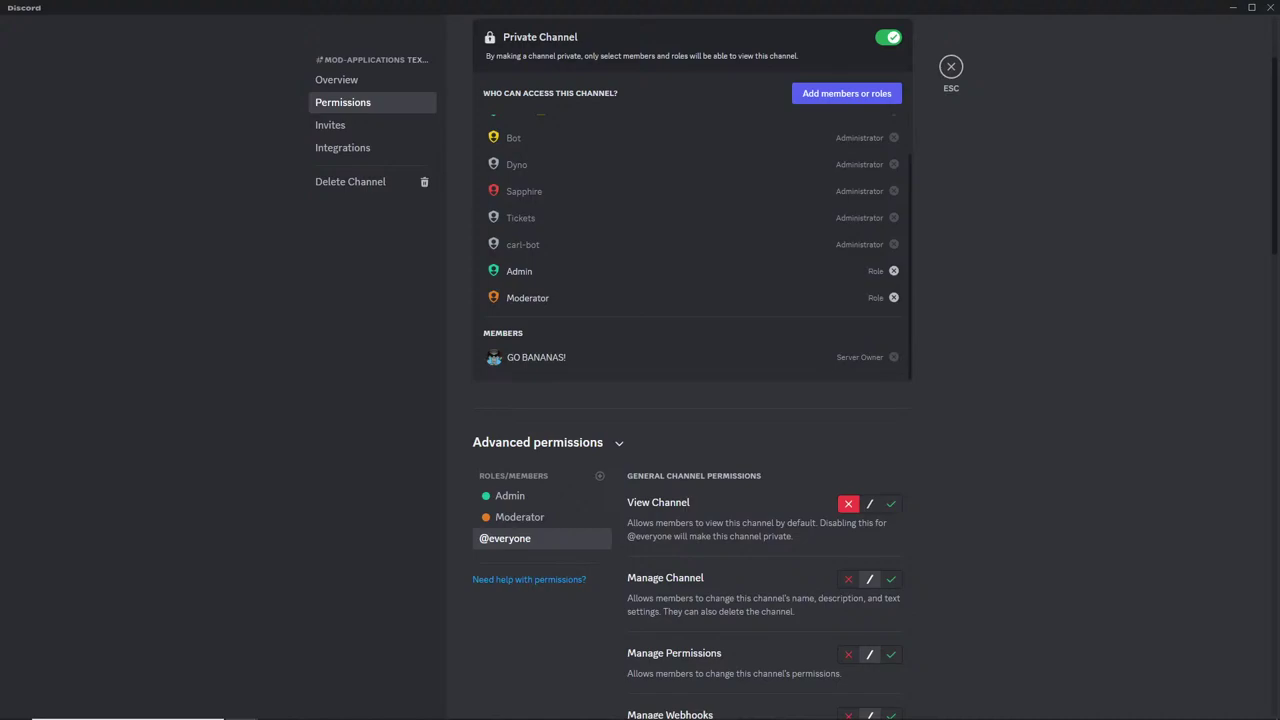
Add the Junior Moderator role to the roles that can access the private mod-applications channel.
left_click(846, 93)
left_click(600, 350)
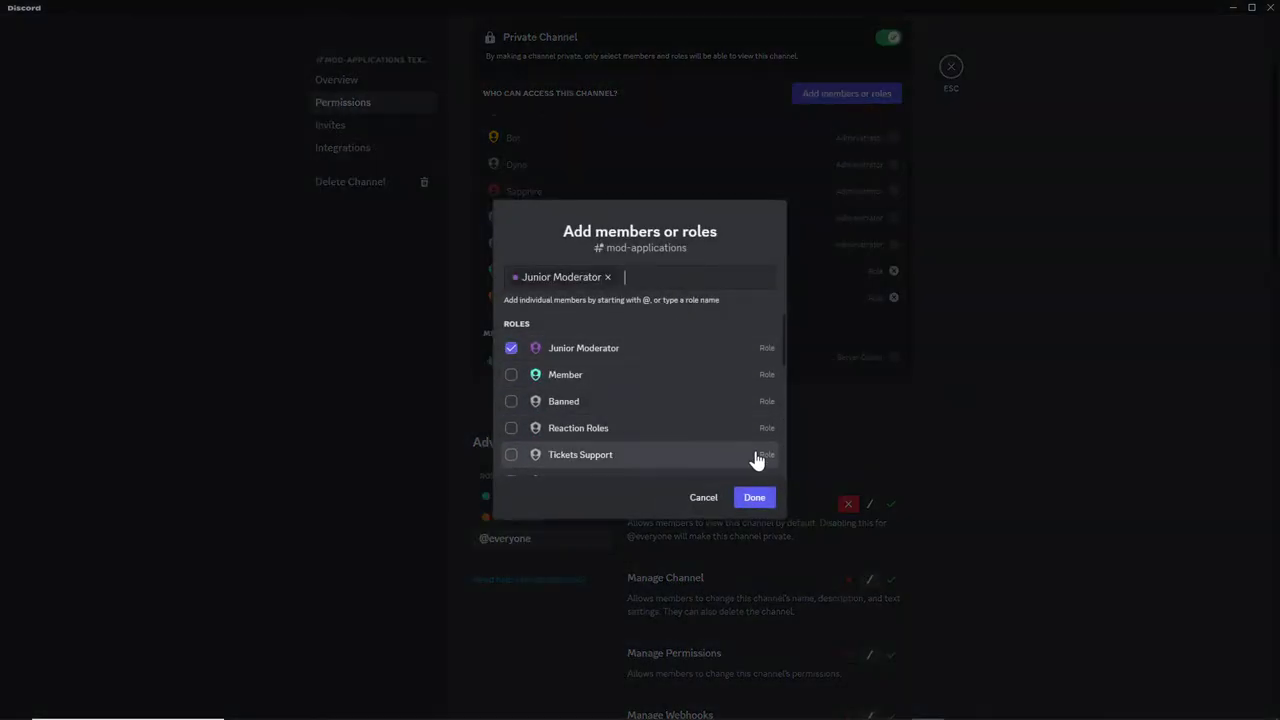
left_click(765, 498)
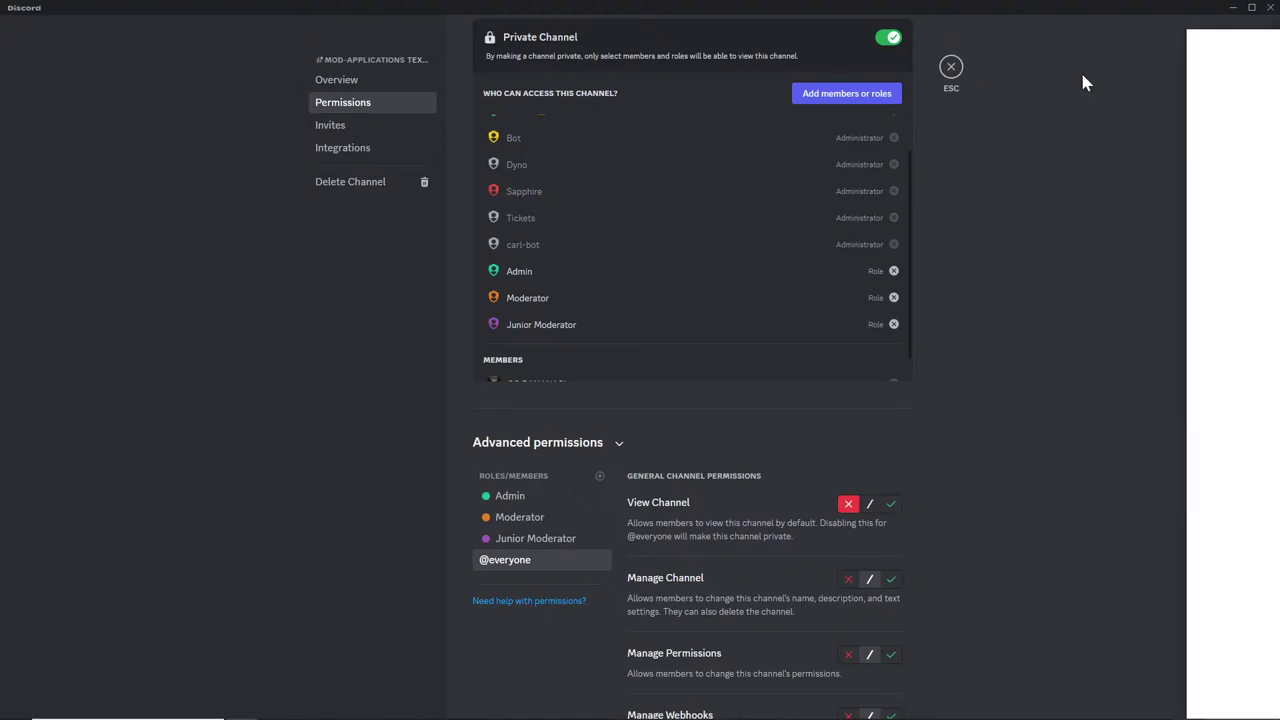
Switch to the Moderator application form in the browser and read through all answers of individual response 7.
key("alt+Tab")
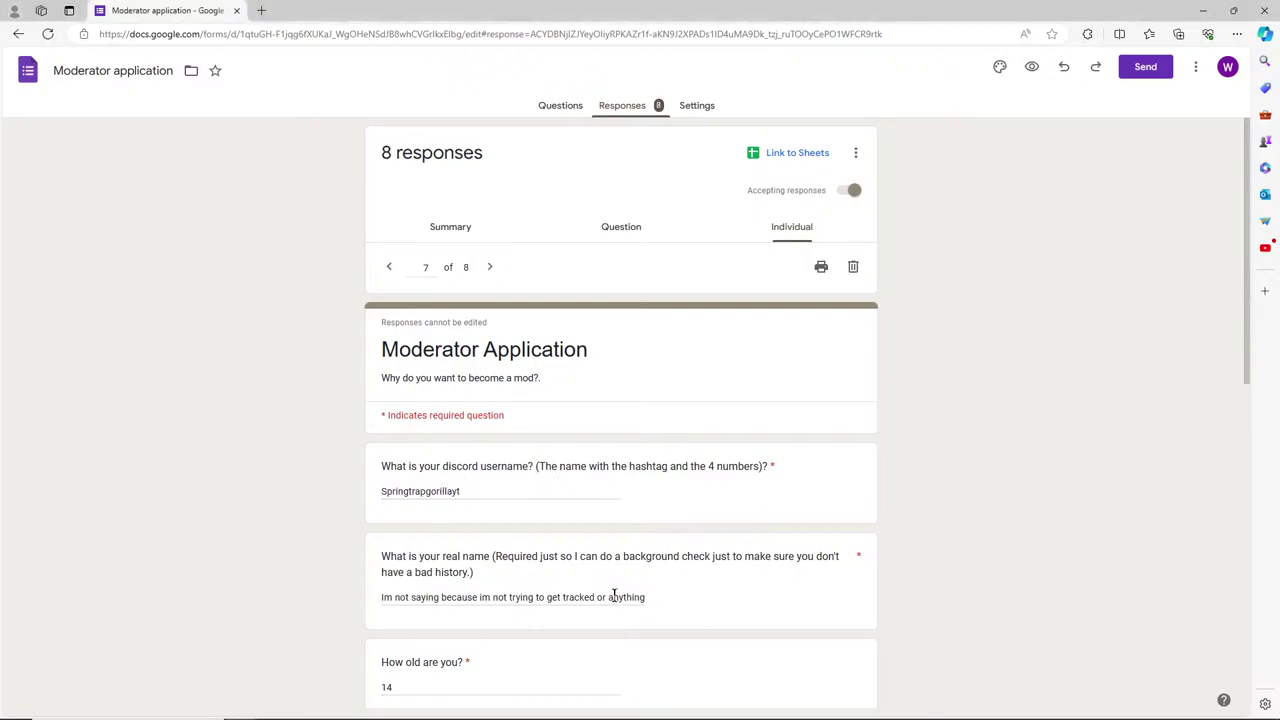
scroll(614, 594, "down", 2)
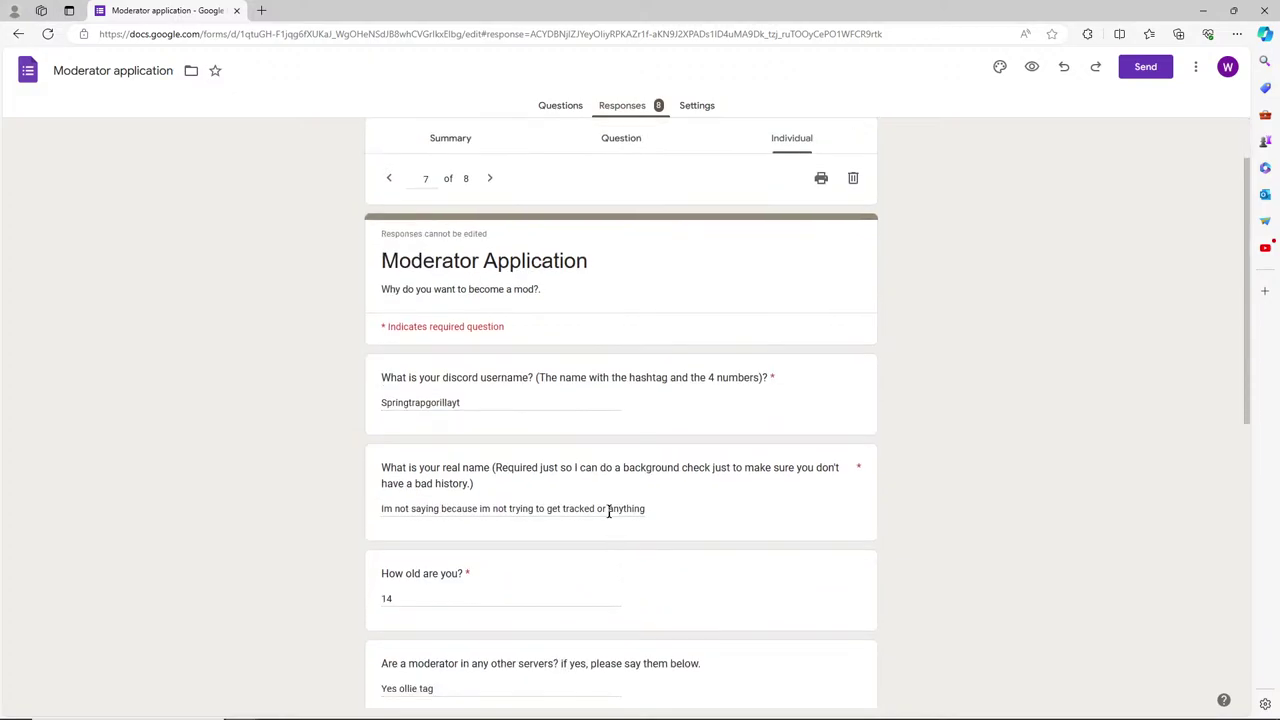
scroll(420, 505, "down", 1)
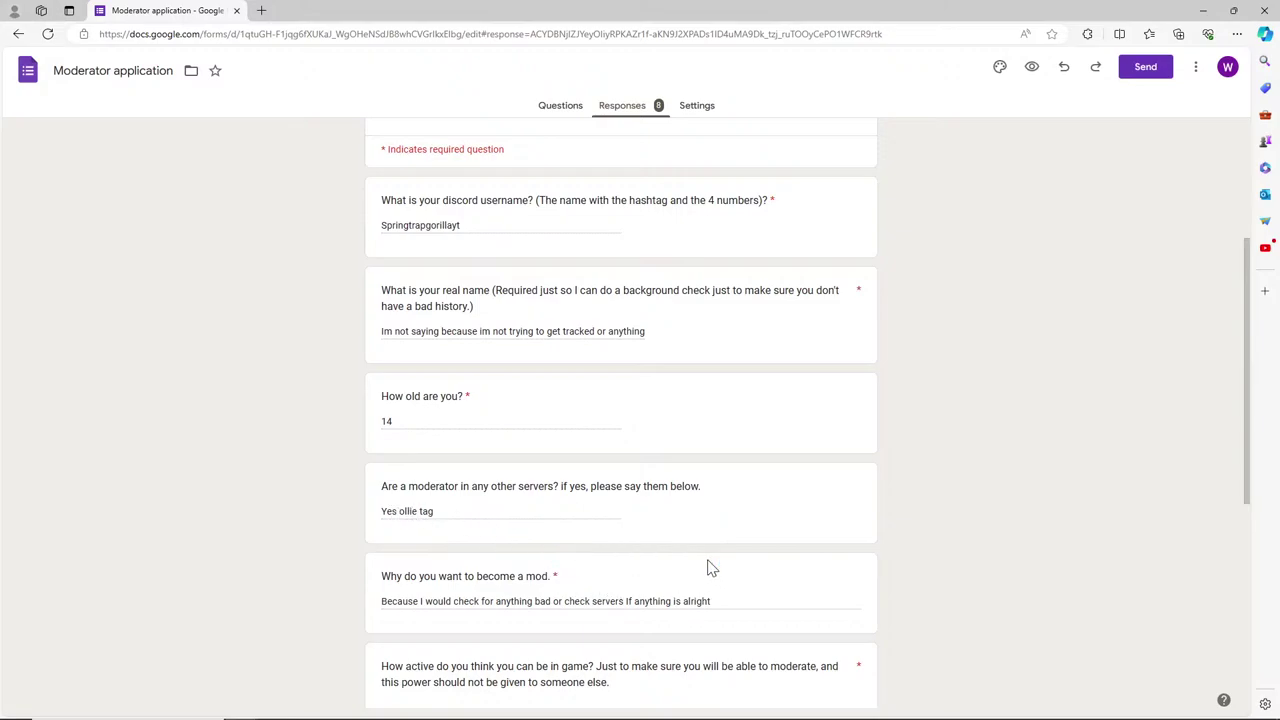
scroll(708, 572, "down", 1)
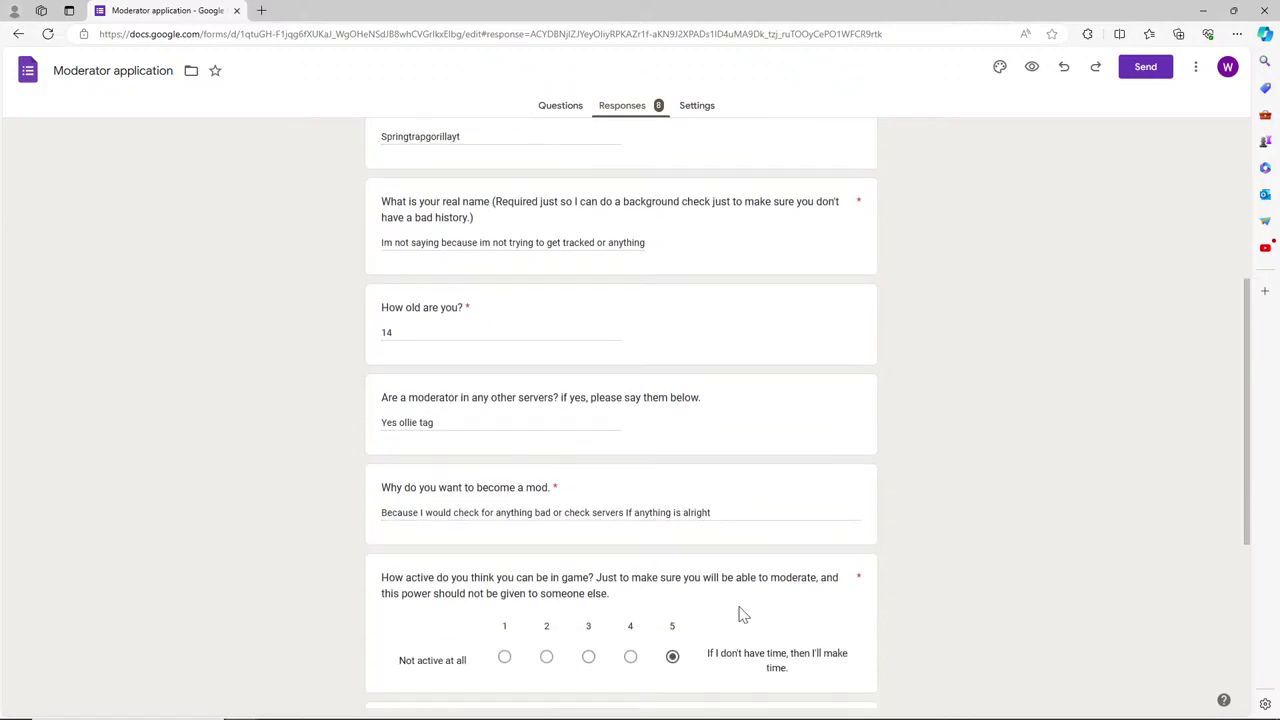
scroll(740, 614, "down", 4)
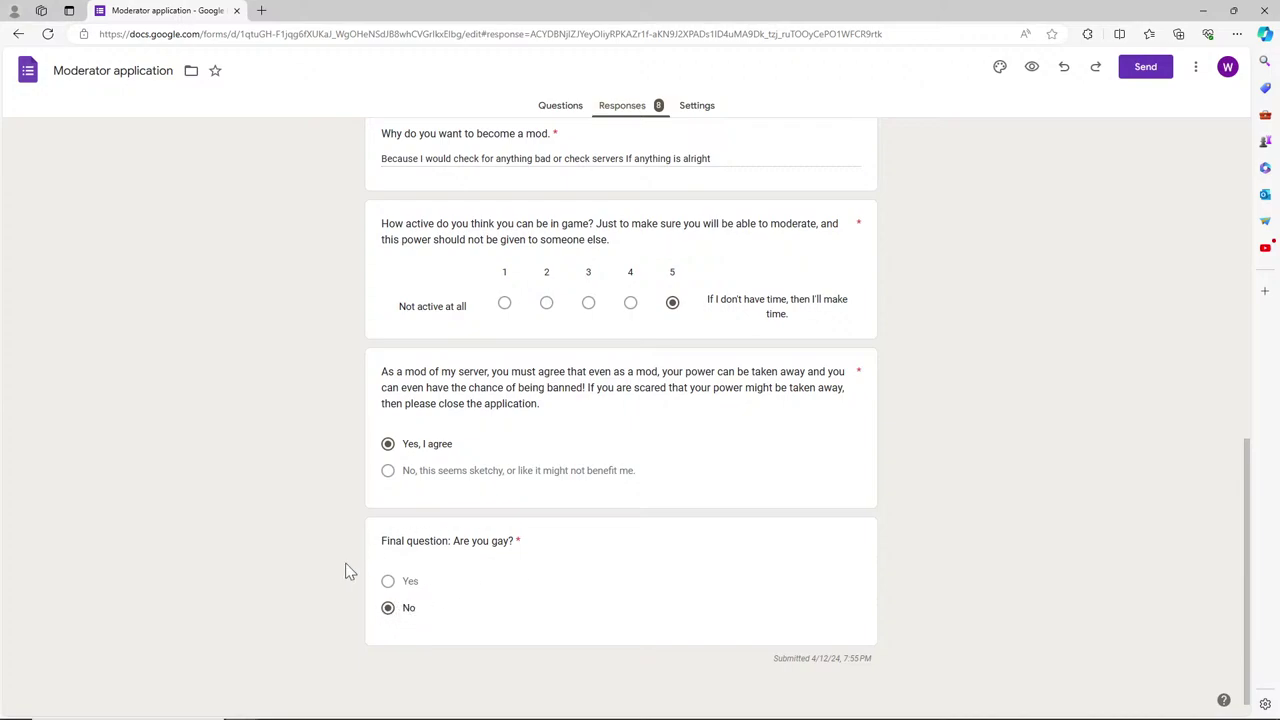
left_click_drag(380, 543, 410, 612)
left_click(674, 591)
scroll(686, 543, "up", 2)
scroll(683, 457, "up", 4)
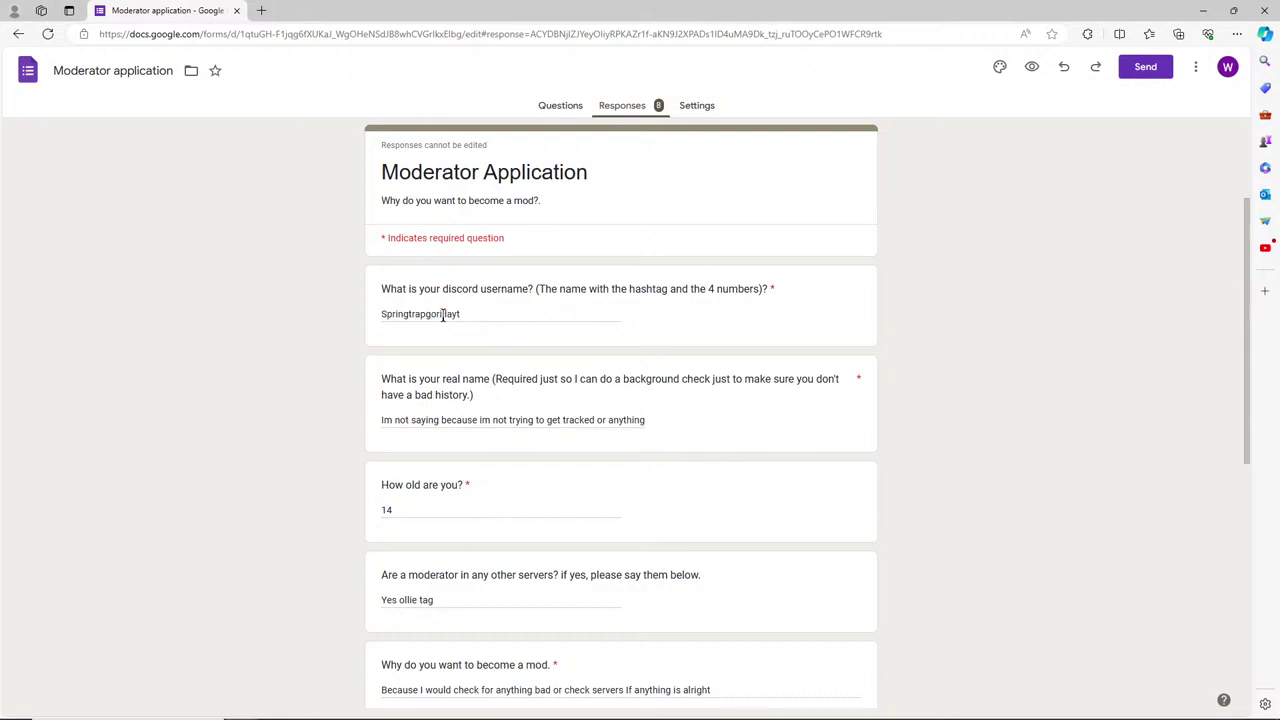
Return to Discord, close the mod-applications channel settings and check the username on the own profile card.
mouse_move(980, 714)
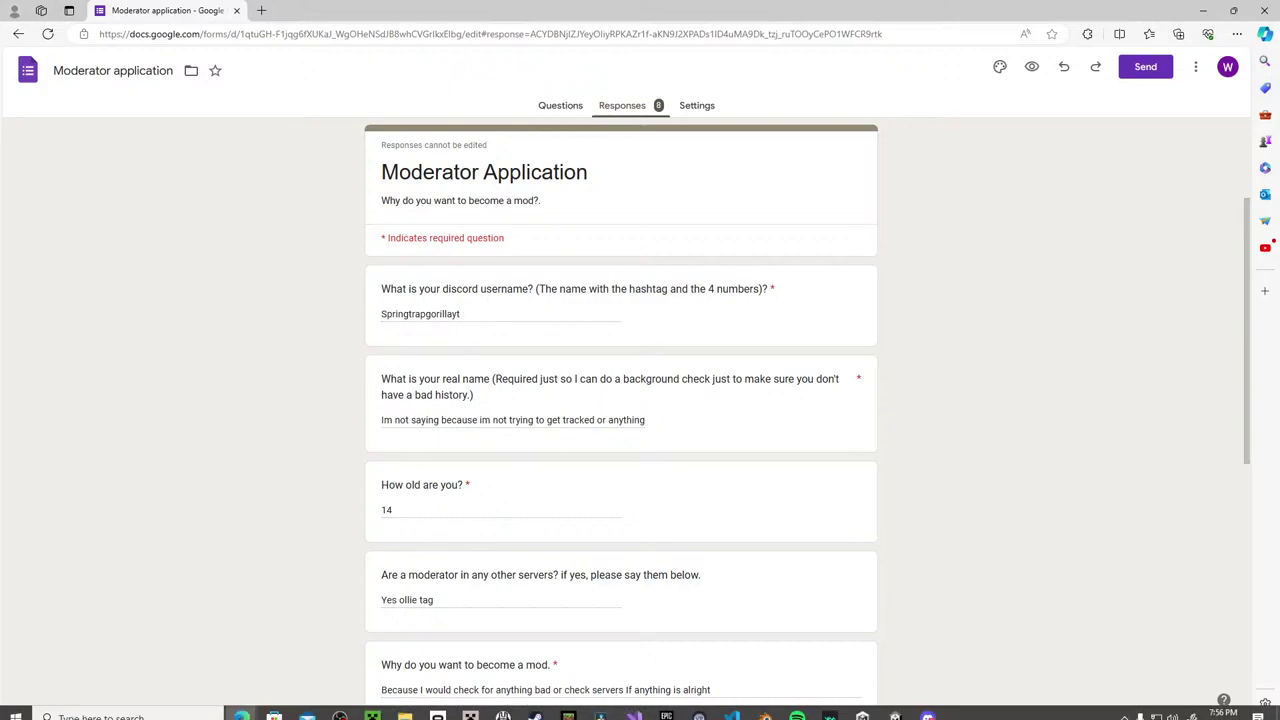
left_click(928, 707)
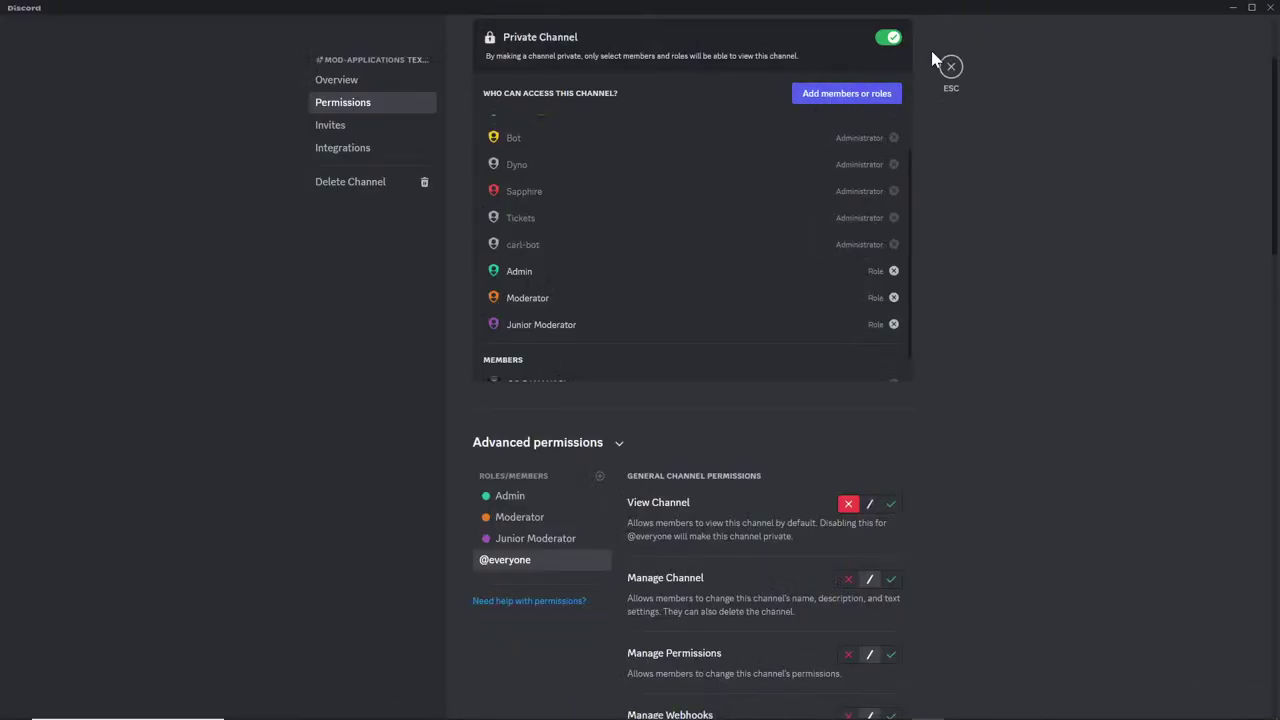
left_click(951, 68)
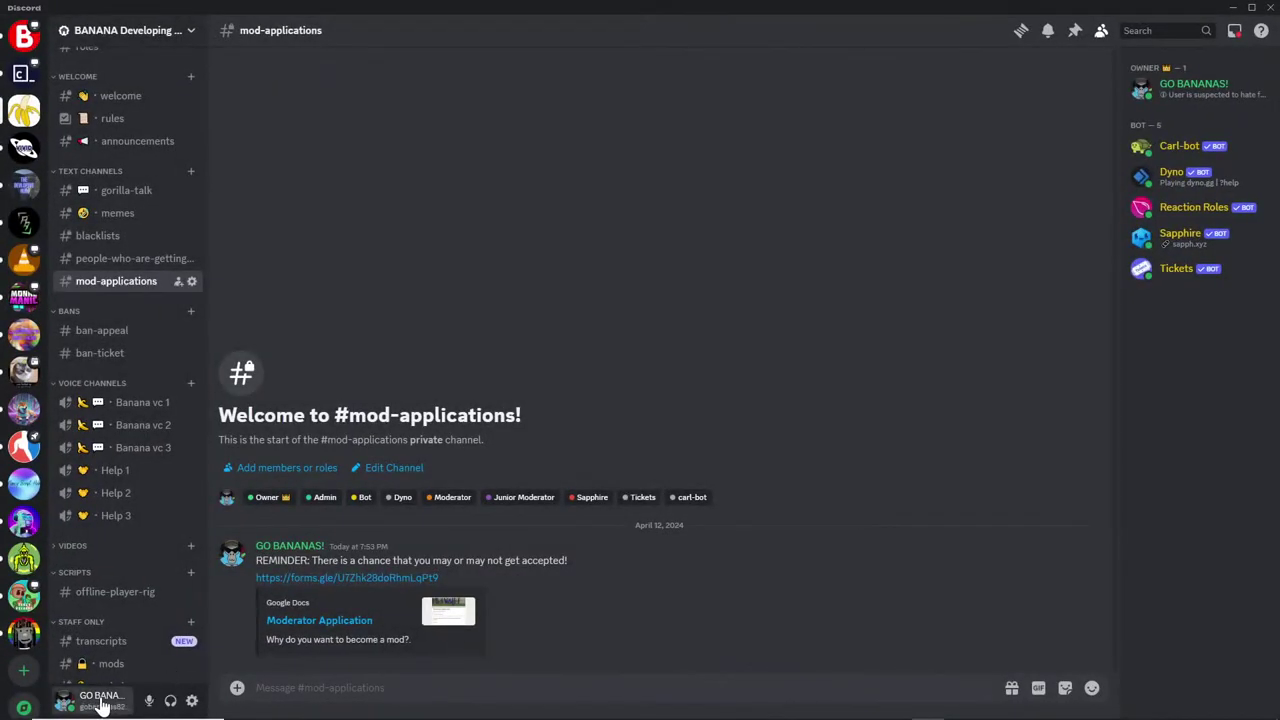
left_click(103, 703)
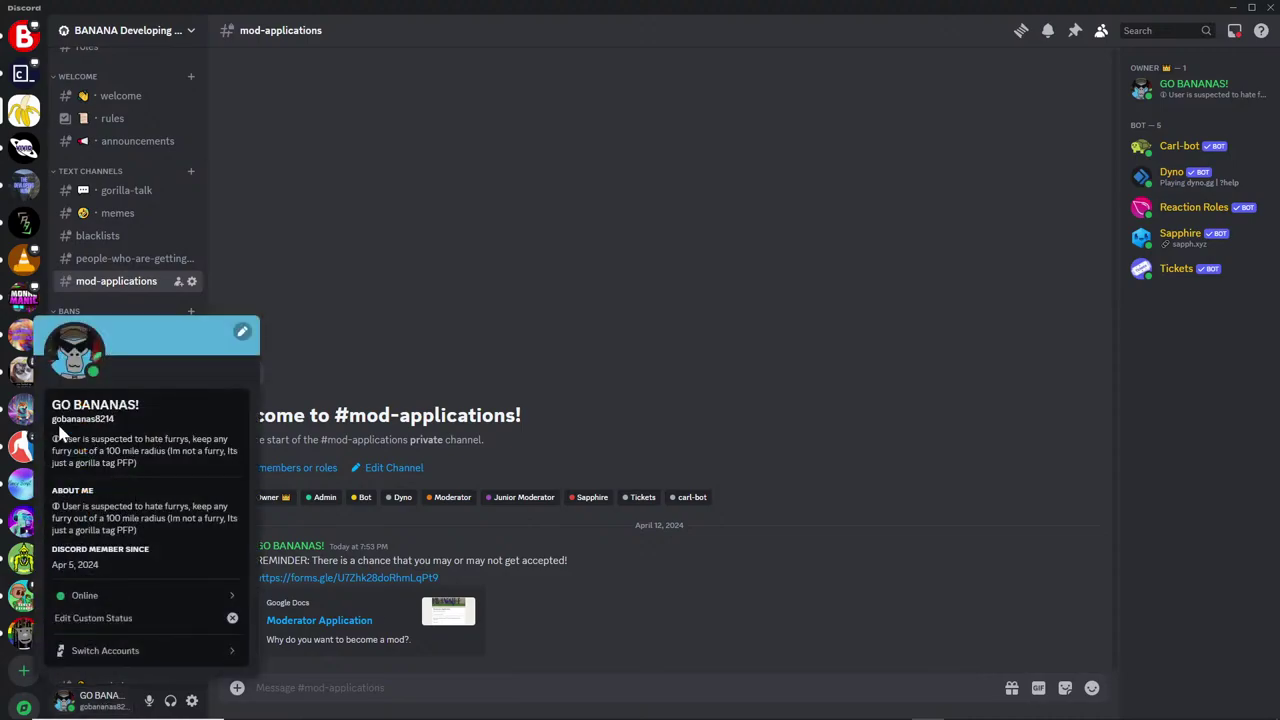
left_click(680, 318)
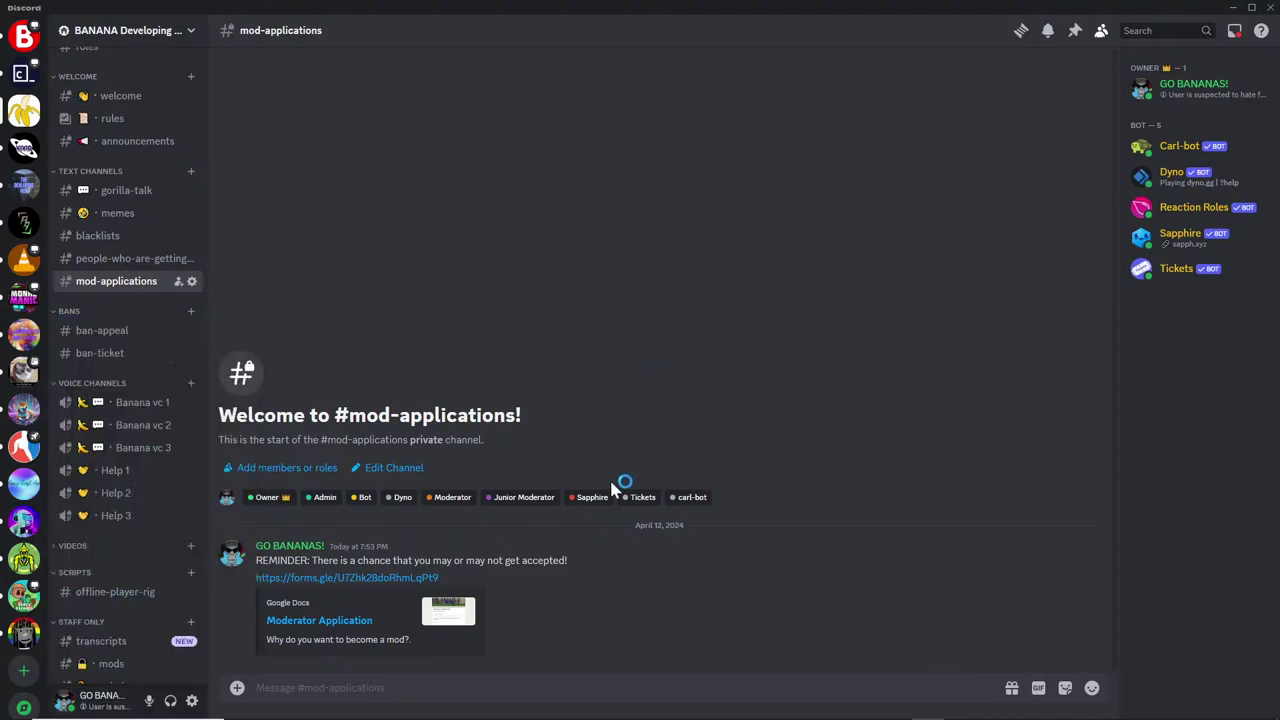
type("#")
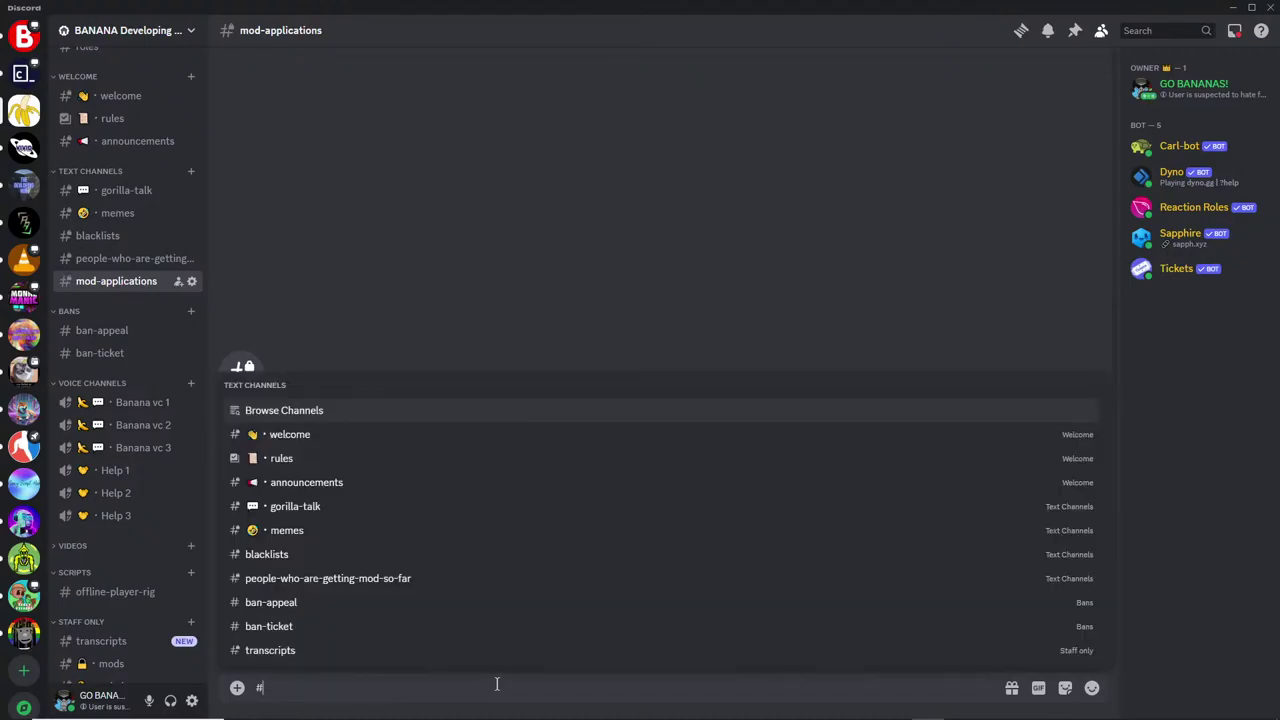
type("go")
key("BackSpace")
key("BackSpace")
key("BackSpace")
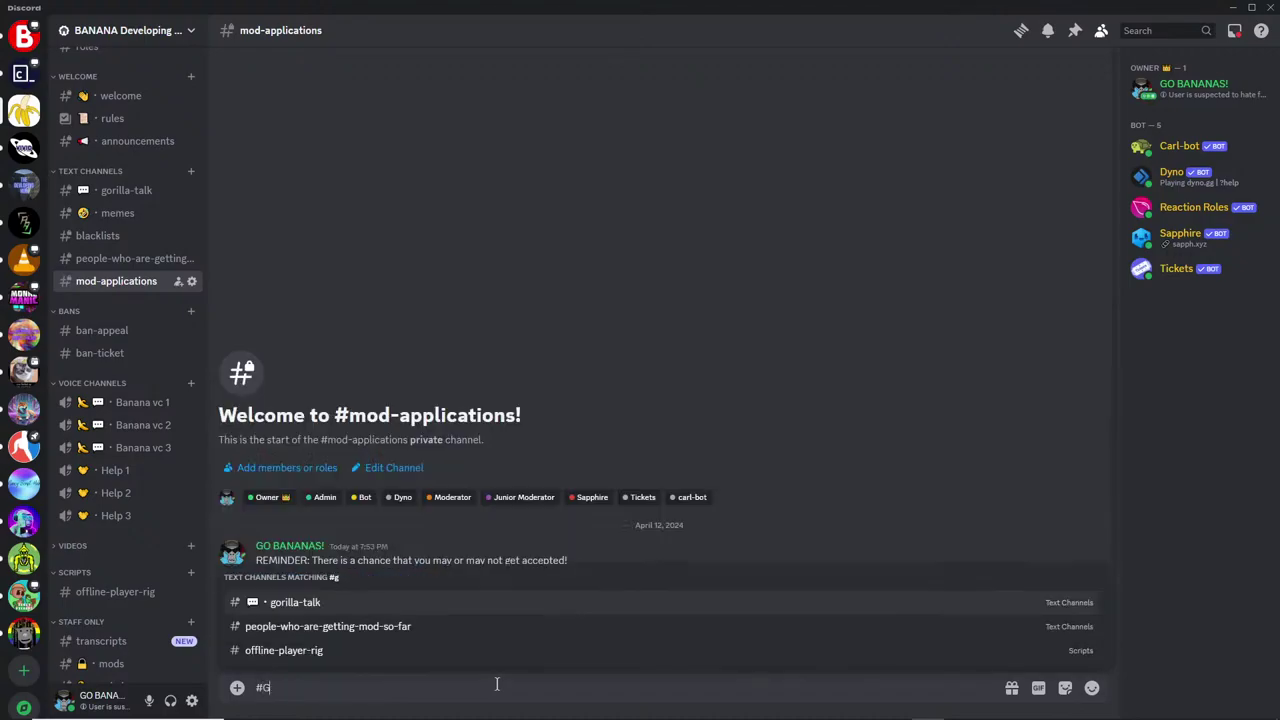
type("Gobanana")
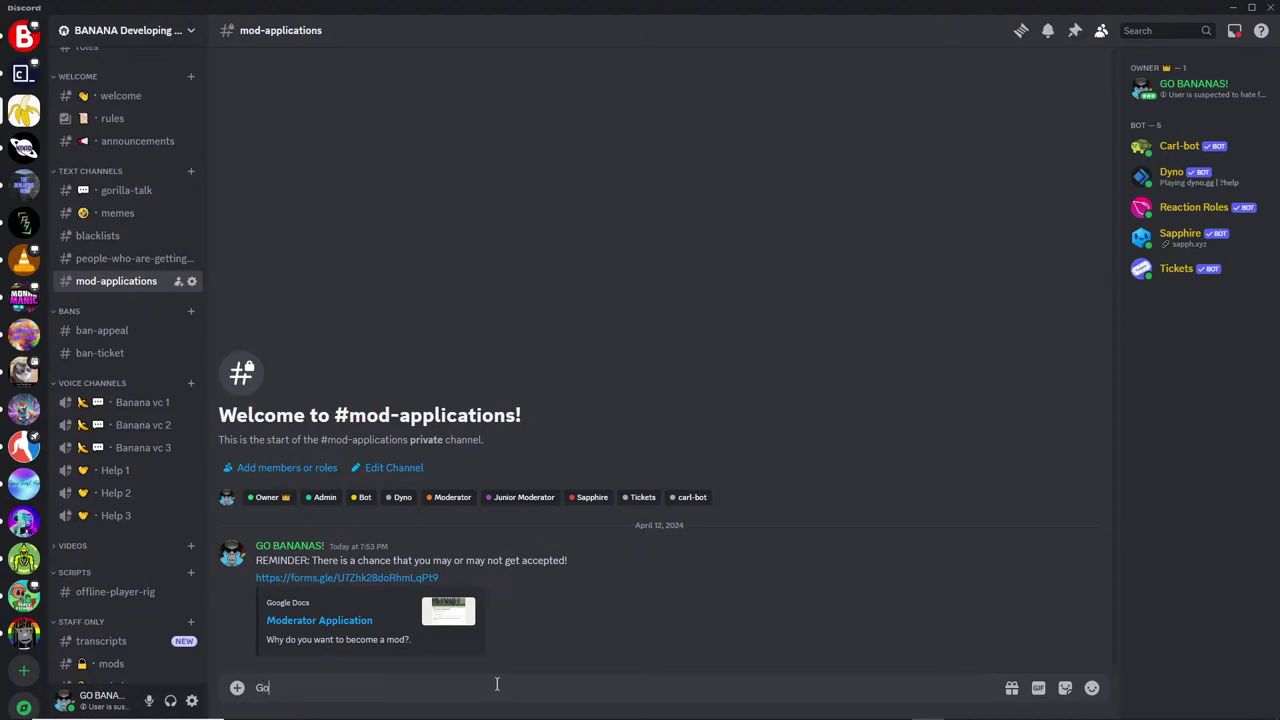
key("BackSpace")
key("BackSpace")
key("BackSpace")
key("BackSpace")
key("BackSpace")
key("BackSpace")
key("BackSpace")
key("BackSpace")
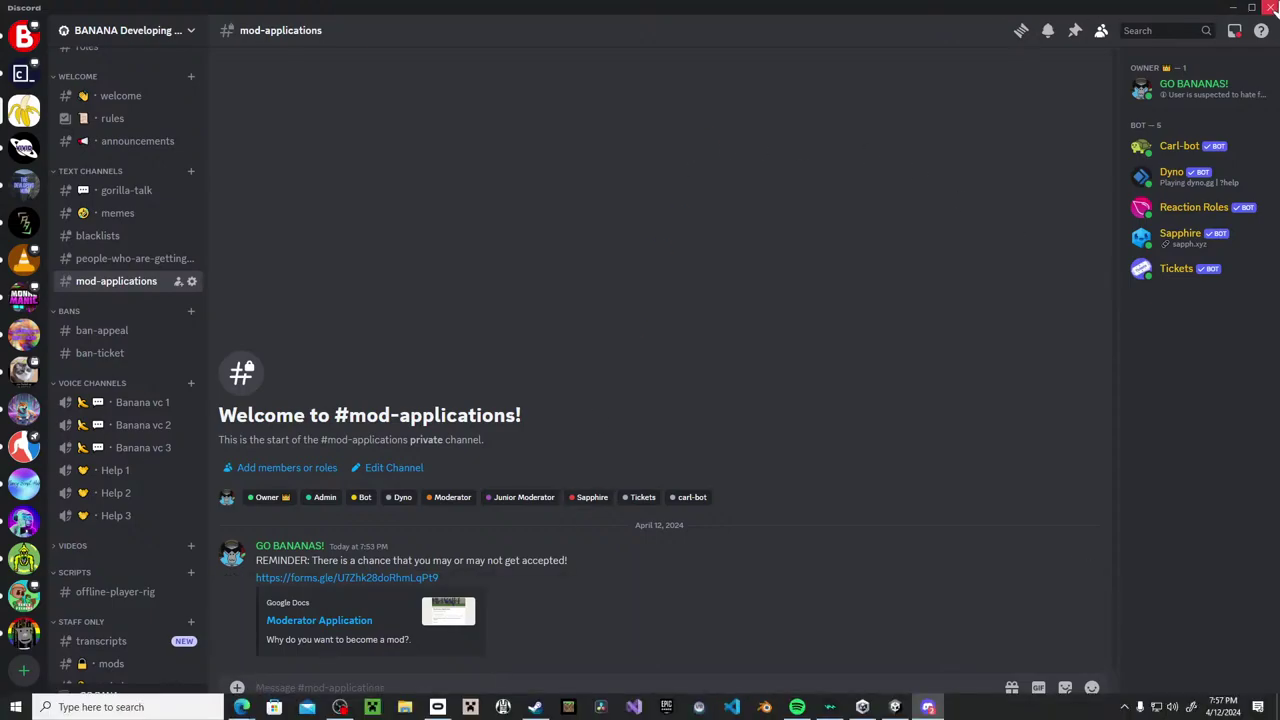
Go back to the Moderator application form's responses, show individual response 8 and read through its answers.
left_click(1233, 8)
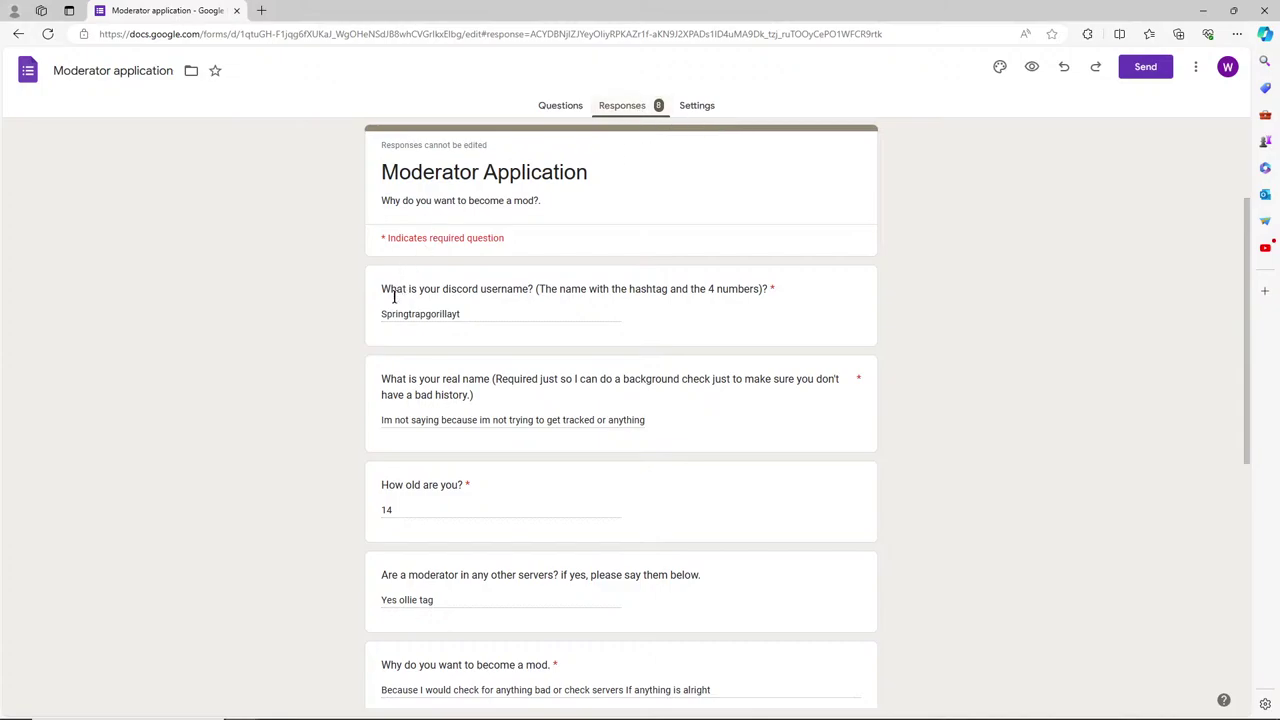
scroll(390, 293, "up", 2)
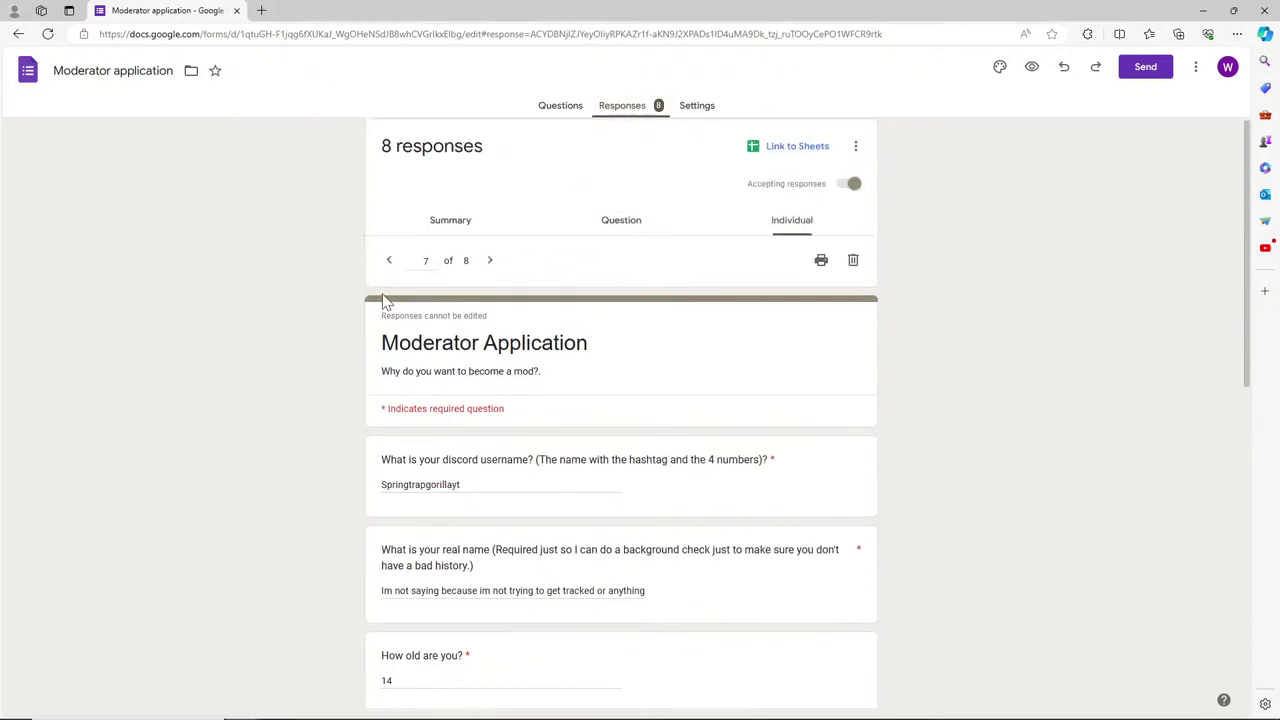
left_click(490, 268)
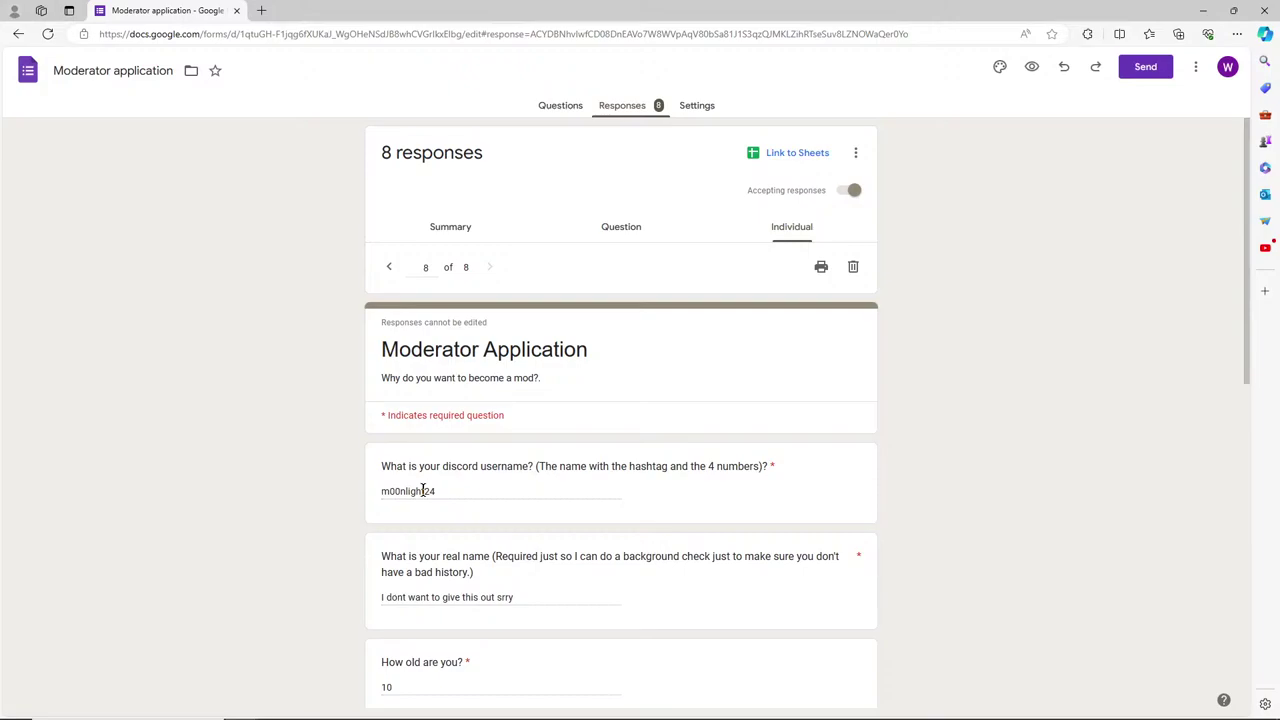
scroll(435, 487, "down", 1)
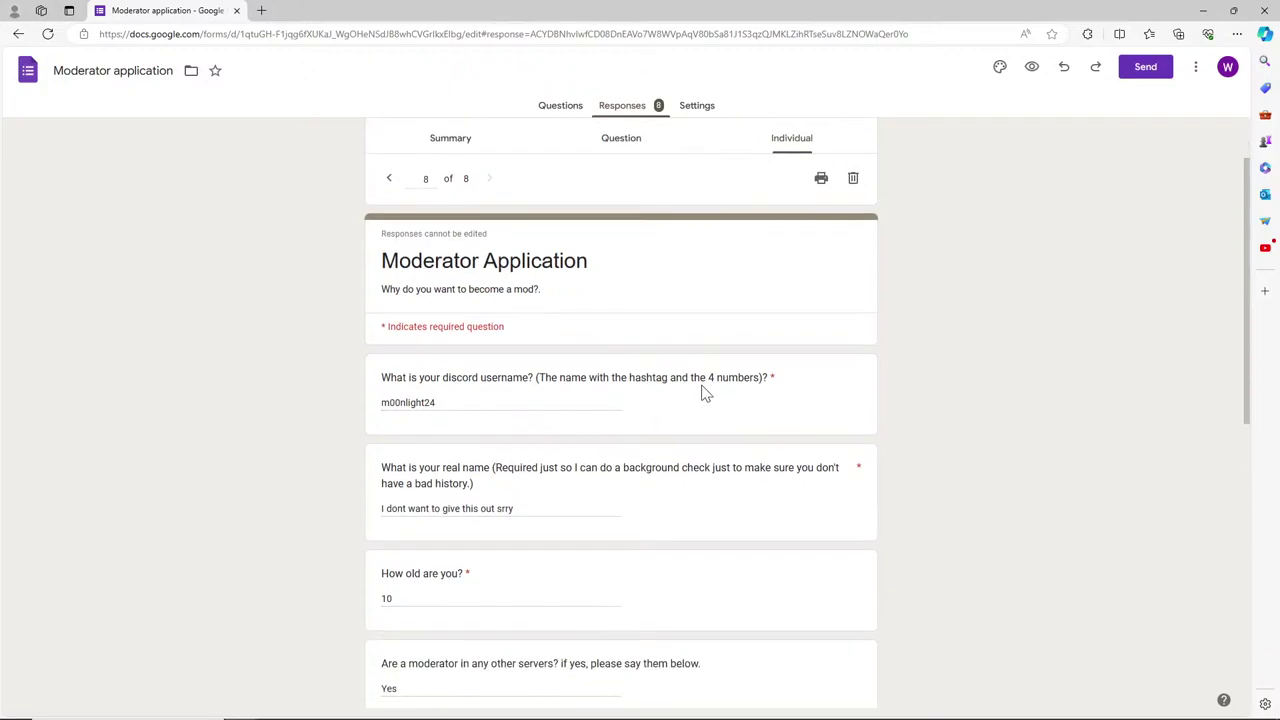
scroll(737, 449, "down", 1)
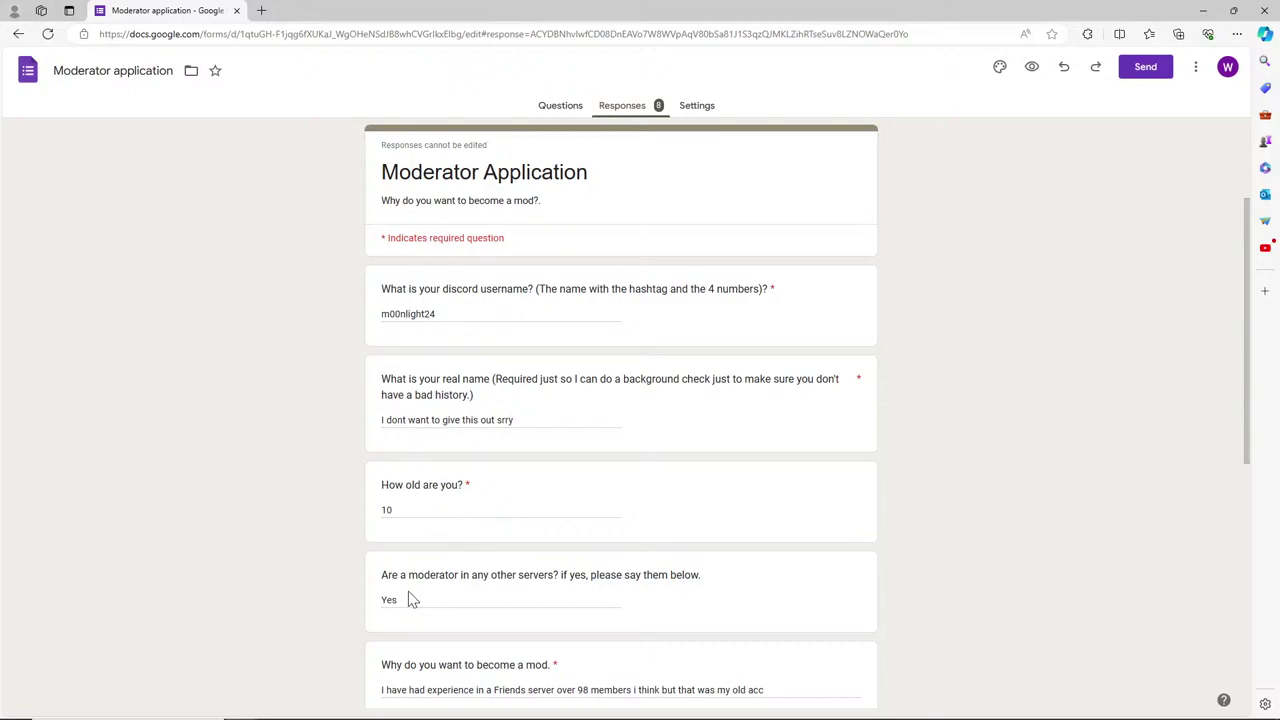
scroll(410, 596, "down", 1)
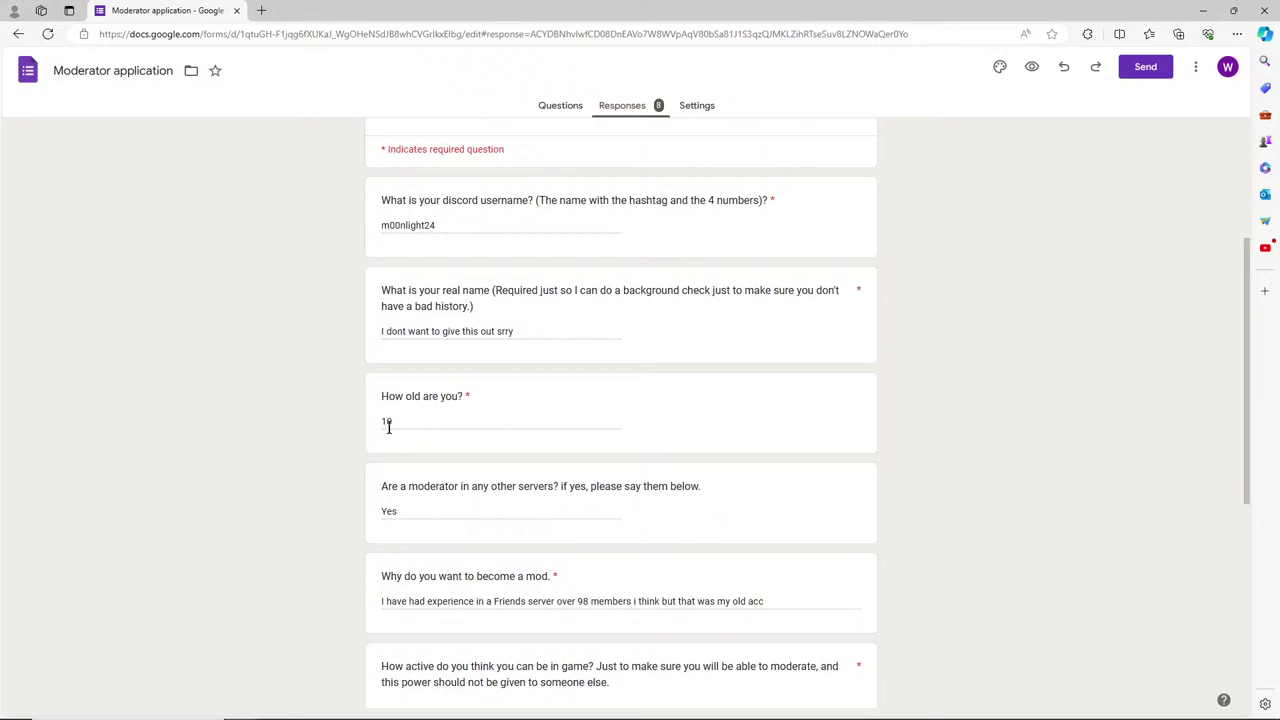
left_click_drag(411, 426, 370, 440)
scroll(557, 626, "down", 2)
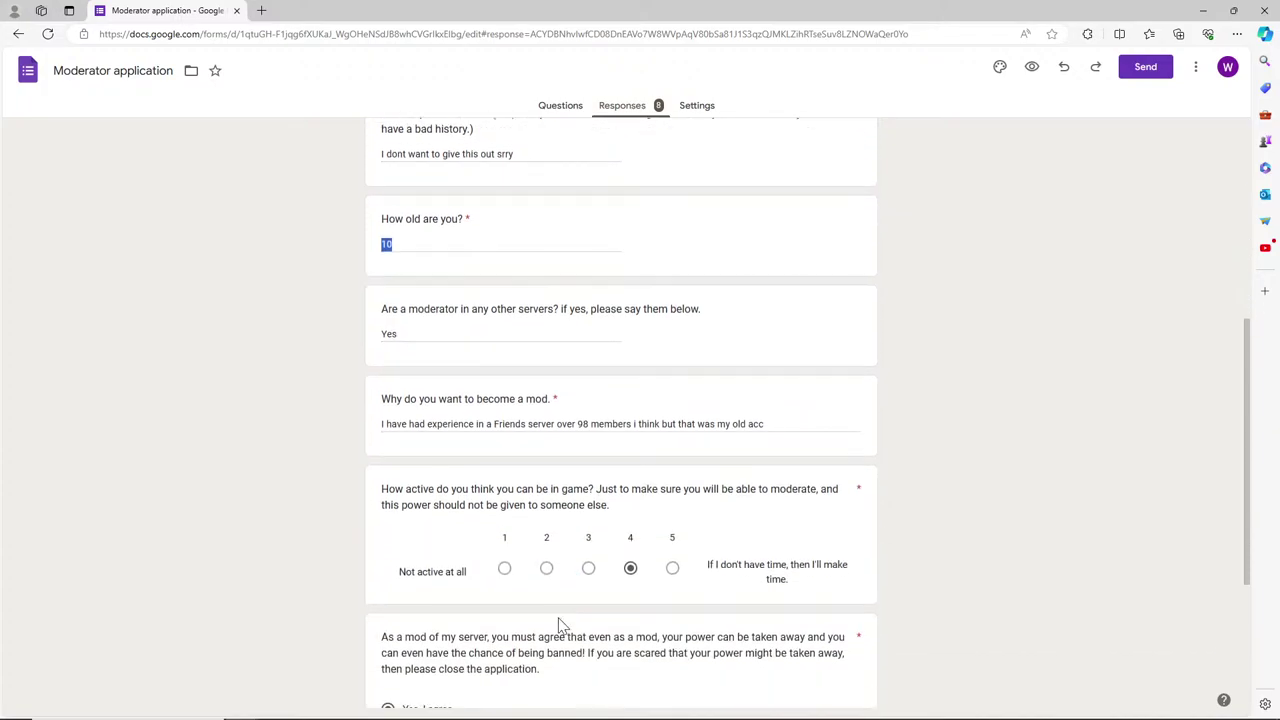
scroll(560, 615, "down", 1)
scroll(715, 495, "down", 2)
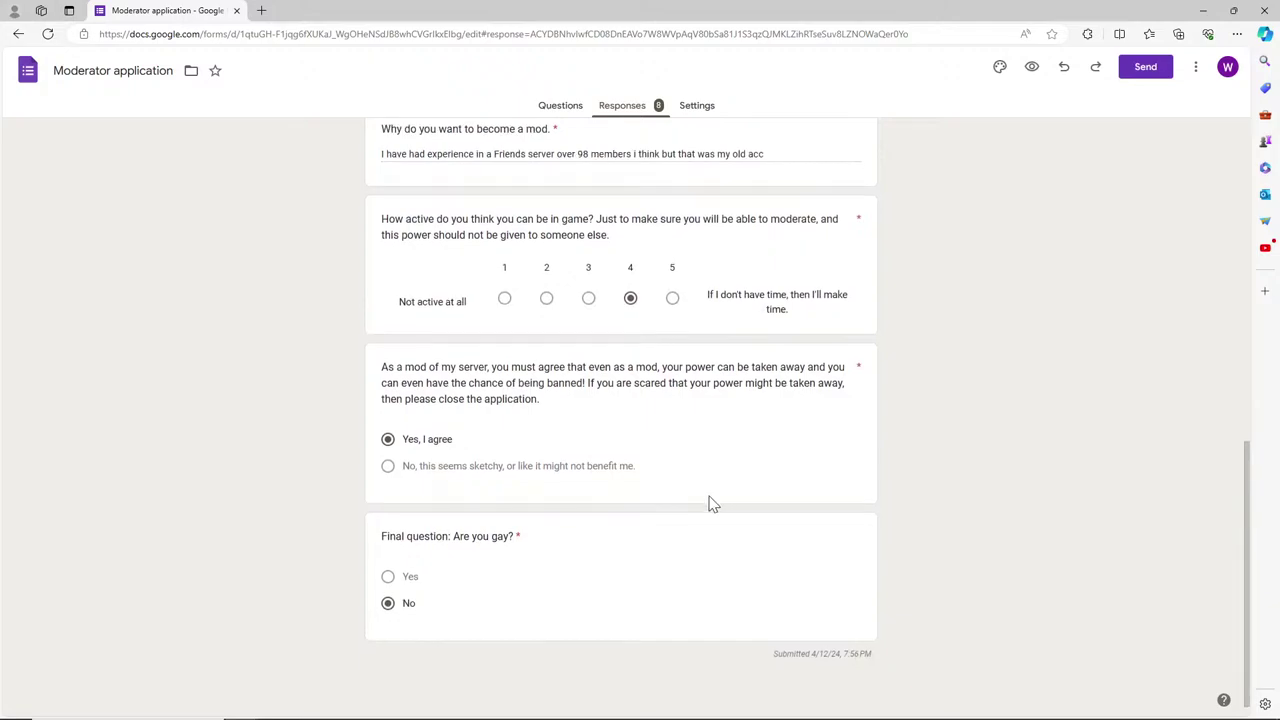
scroll(632, 503, "up", 3)
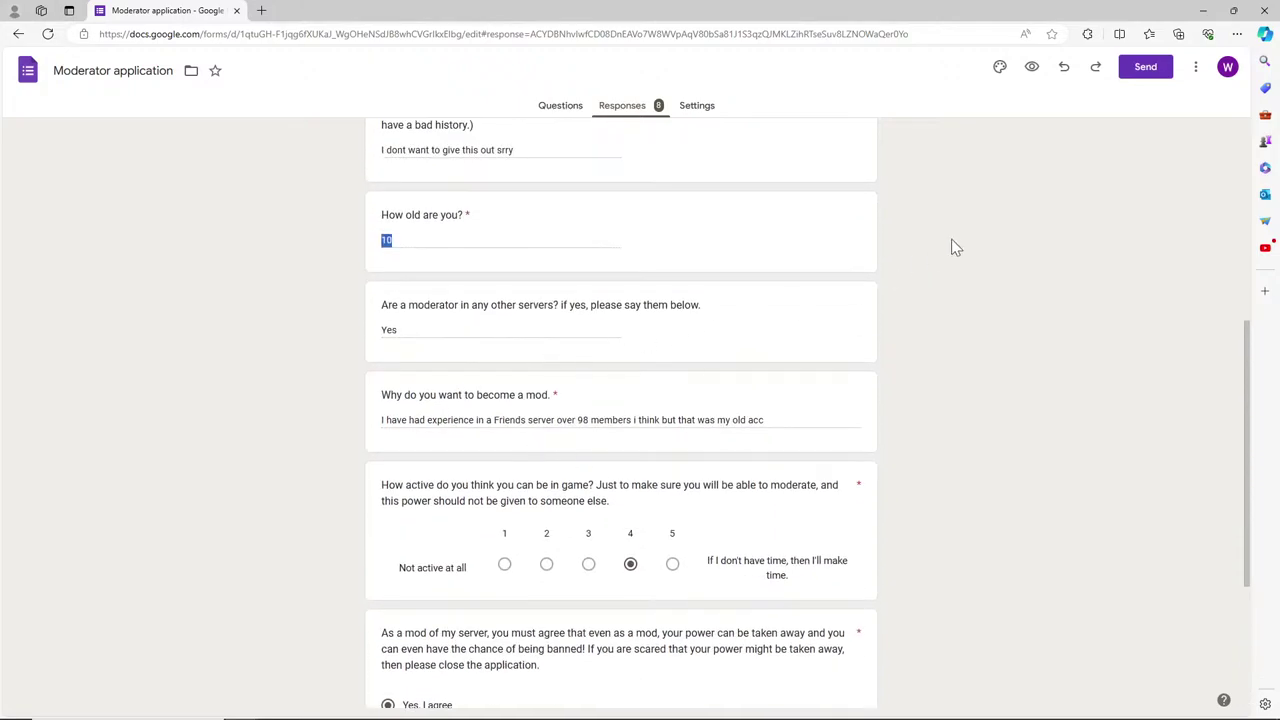
Examine the age, other-servers, motivation and activity answers of individual response 8.
left_click(951, 247)
scroll(895, 341, "down", 3)
scroll(450, 598, "up", 3)
left_click(510, 455)
left_click(455, 370)
left_click_drag(400, 239, 378, 247)
left_click(377, 247)
Show the form's questions, return to its responses to look over response 8 again, and close the form.
left_click(562, 106)
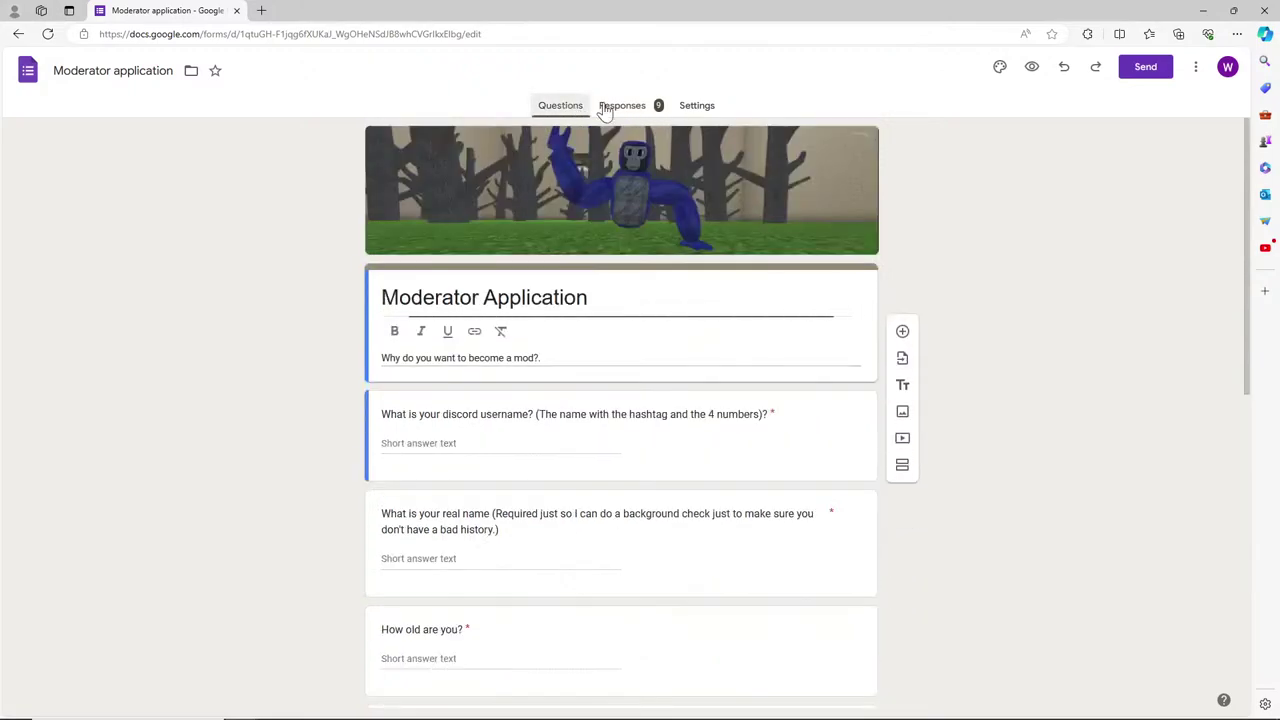
left_click(630, 107)
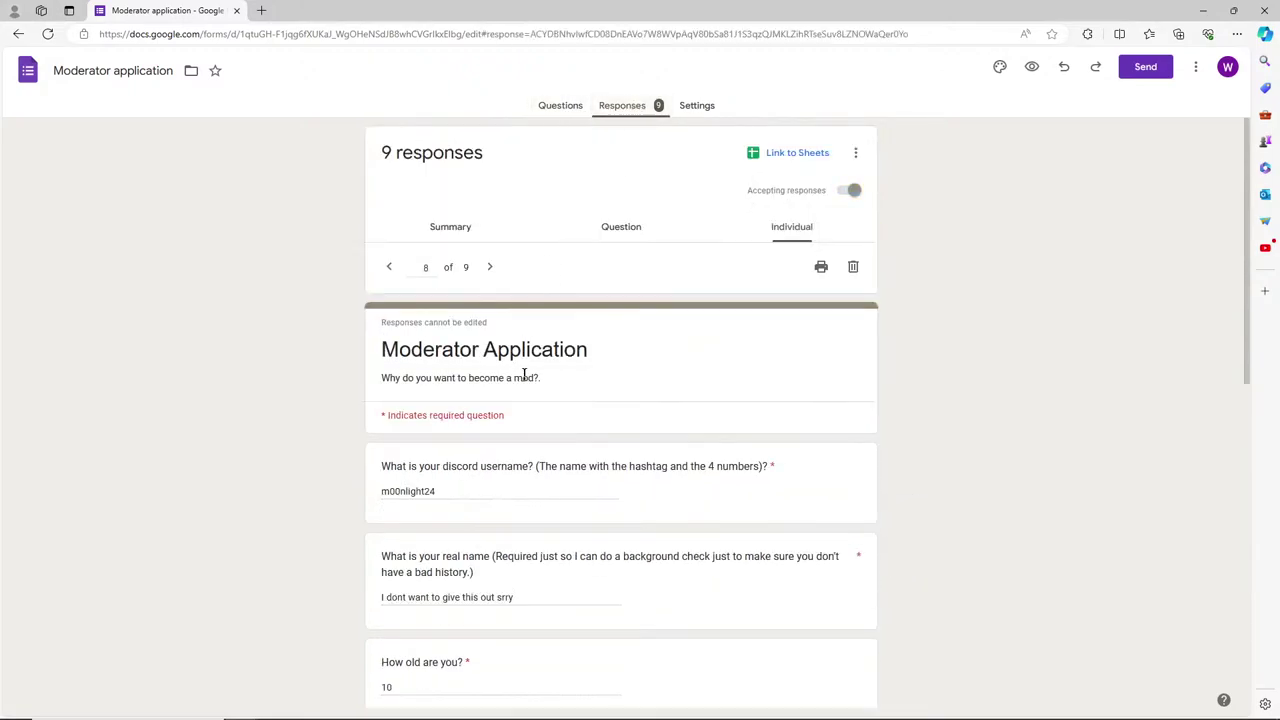
scroll(528, 370, "down", 1)
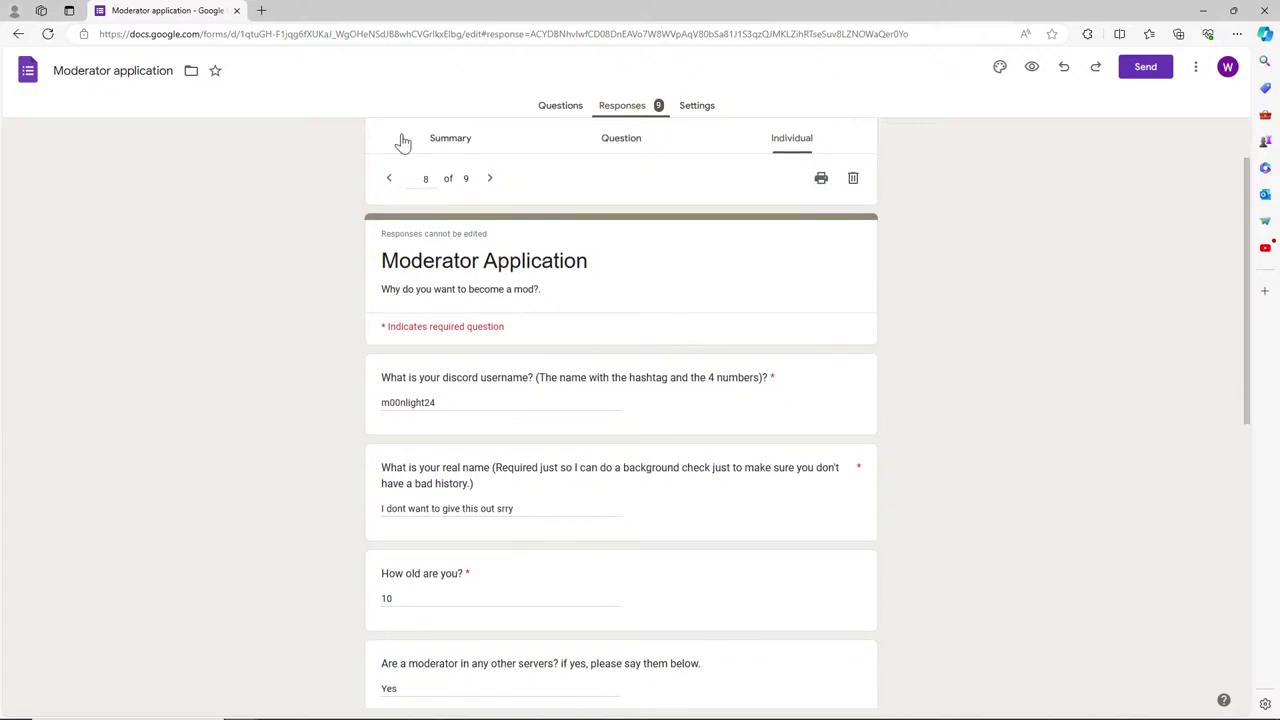
left_click(237, 11)
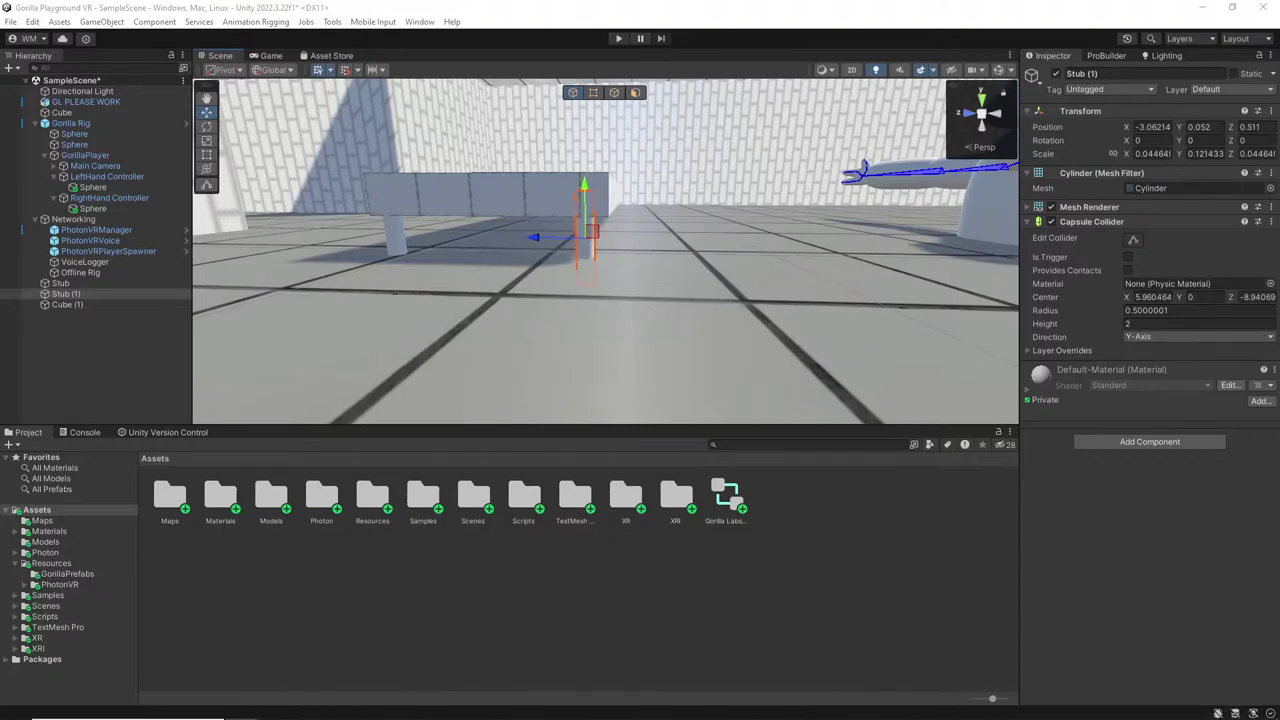
Reopen the Moderator application form in the browser for editing and show its individual responses.
key("alt+Tab")
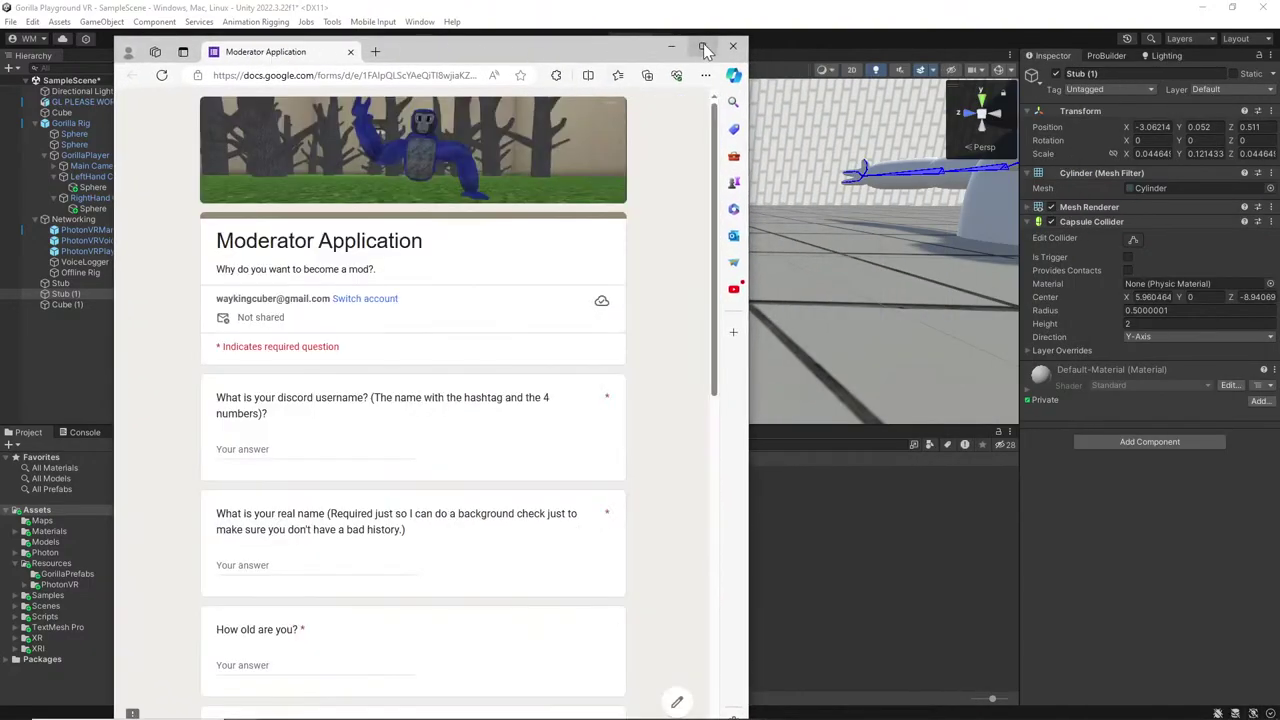
key("super+Up")
left_click(1218, 688)
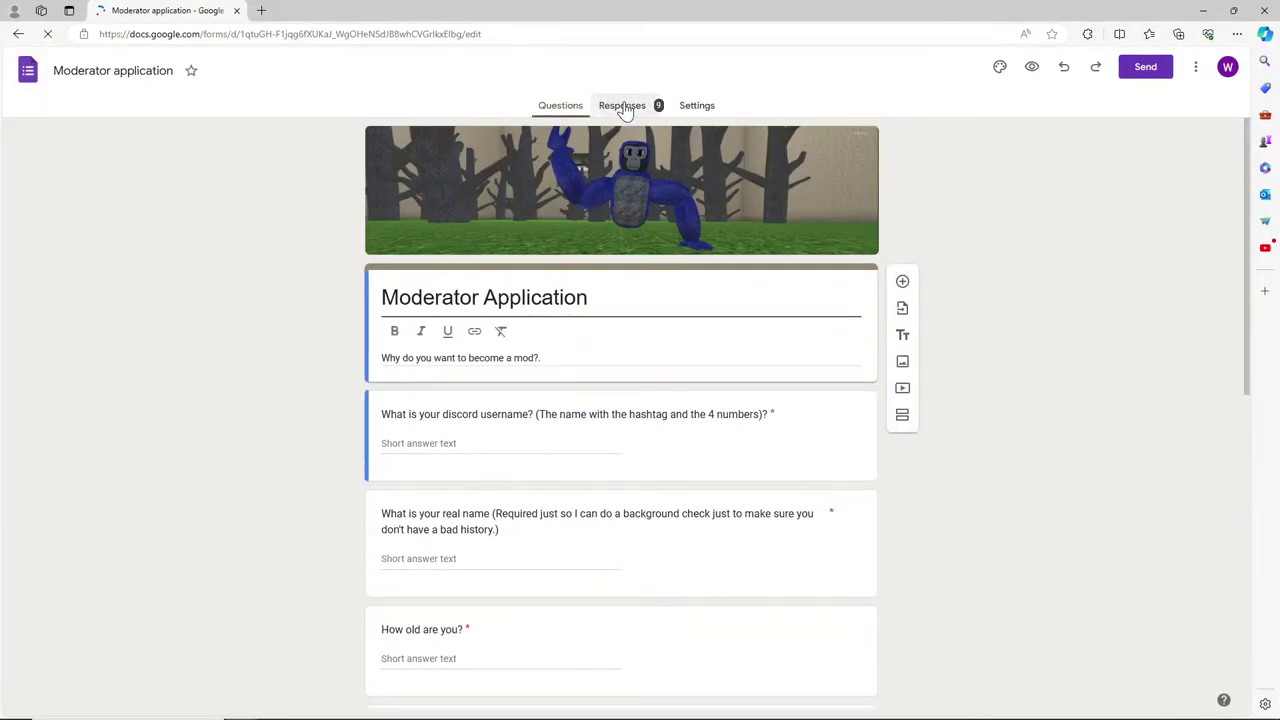
left_click(620, 106)
left_click(794, 230)
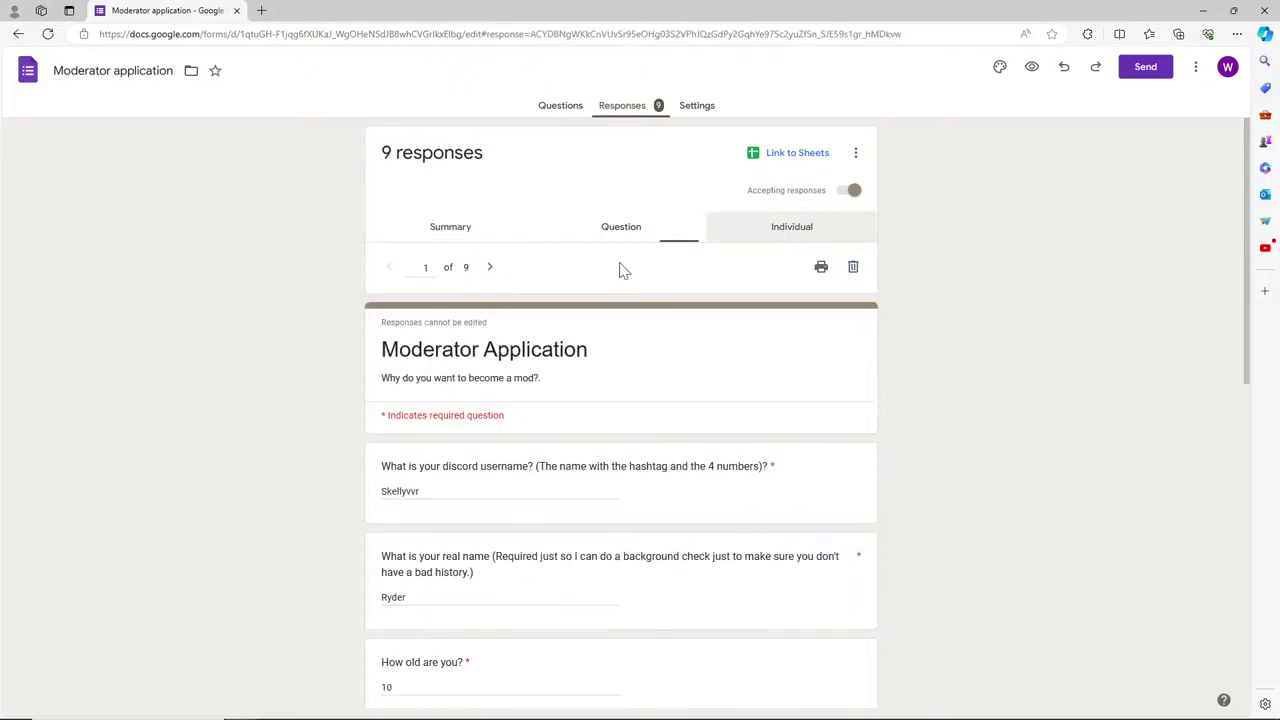
Advance to individual response 9 and read through all of its answers.
left_click(489, 268)
left_click(489, 268)
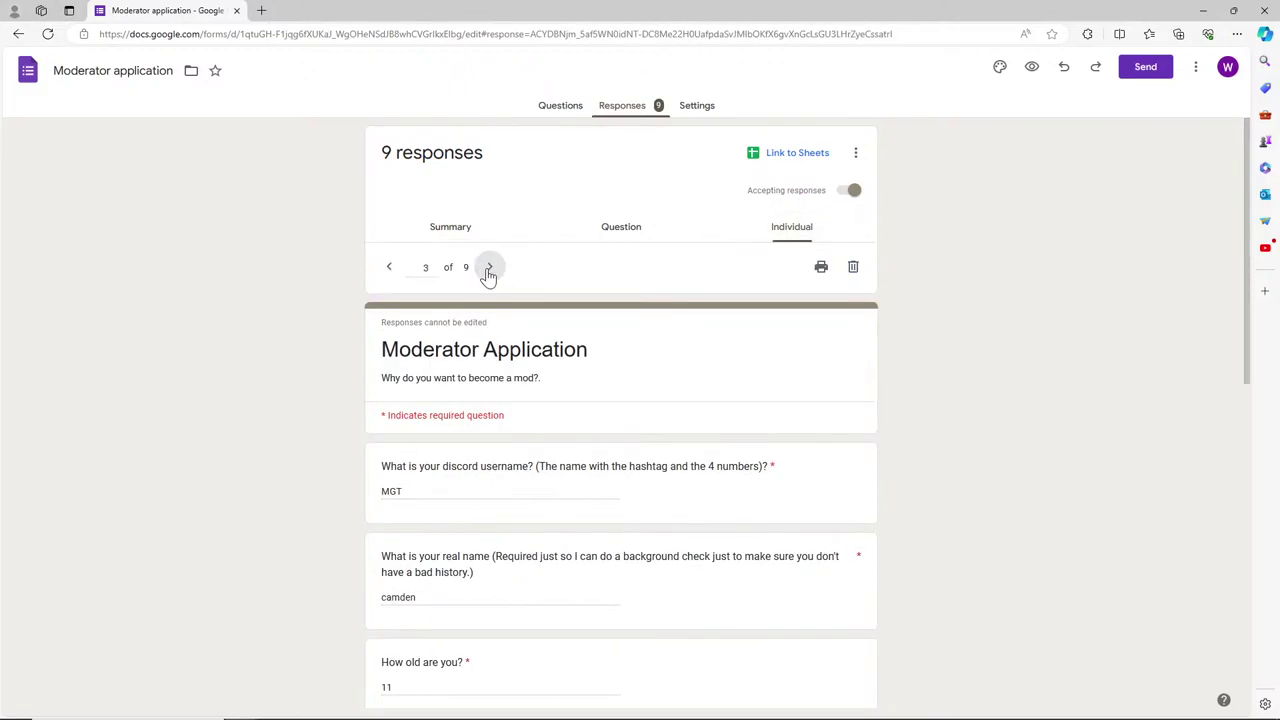
left_click(489, 268)
left_click(489, 268)
left_click(489, 268)
left_click(489, 268)
left_click(489, 268)
left_click(489, 268)
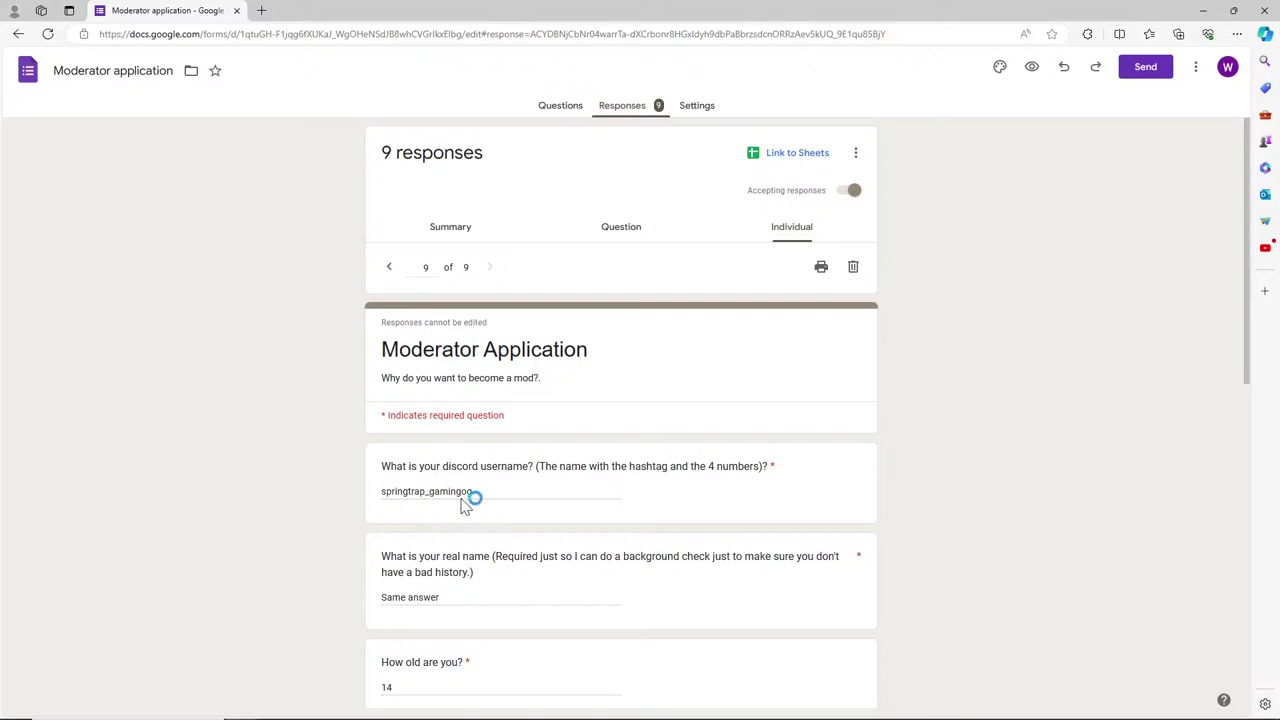
scroll(623, 451, "down", 3)
scroll(632, 447, "down", 3)
scroll(632, 447, "down", 1)
scroll(632, 446, "up", 2)
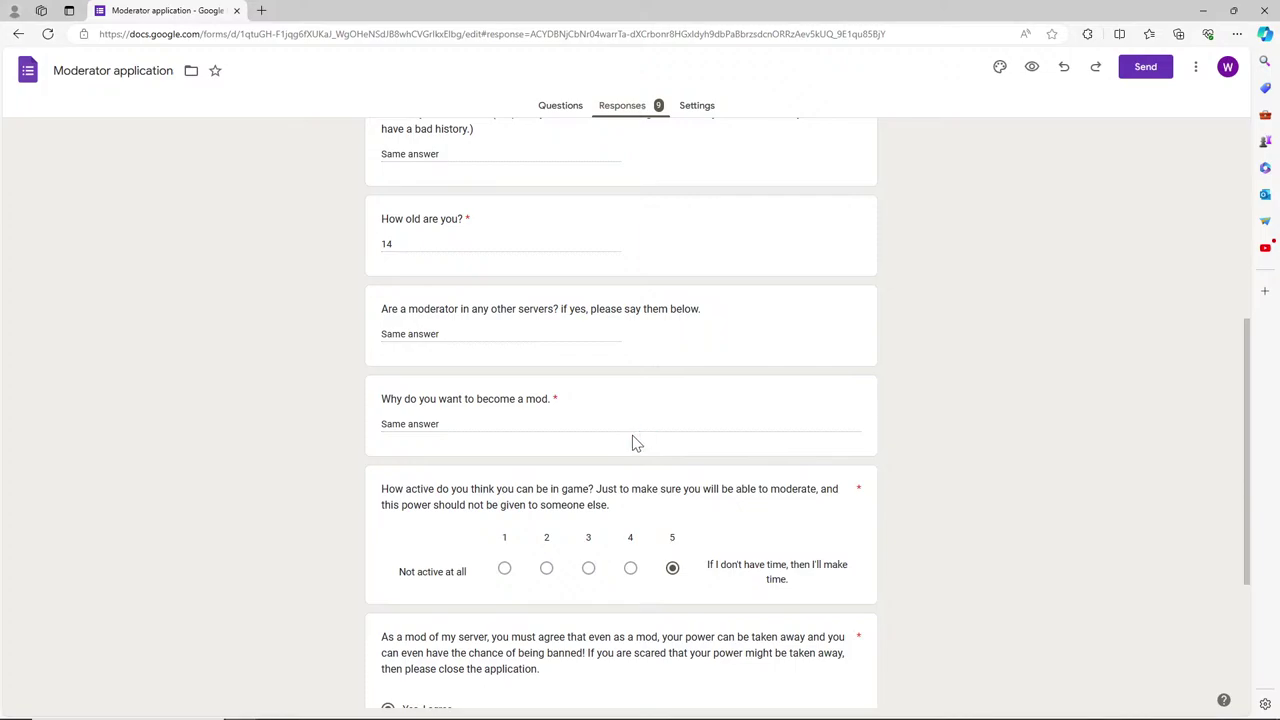
scroll(734, 471, "up", 3)
scroll(762, 458, "up", 5)
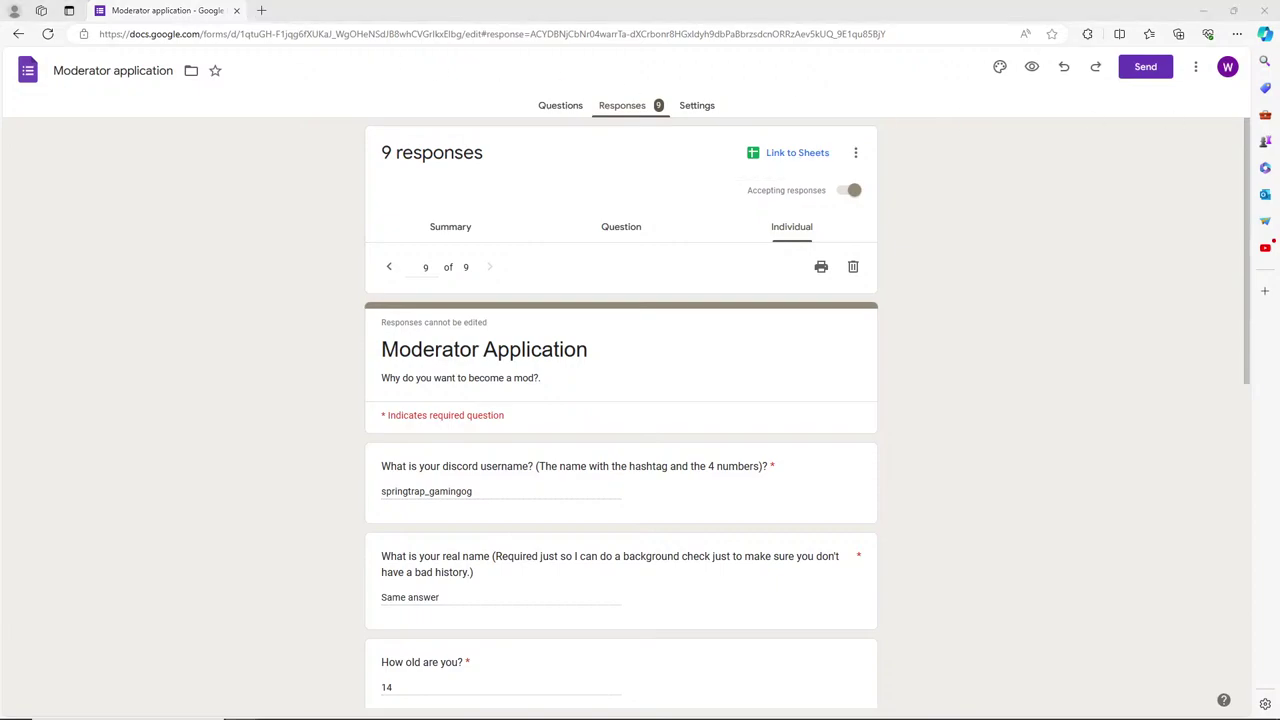
View the GO BANANAS YouTube channel's About details, check its linked GitHub page, and return to the Moderator application form.
left_click_drag(0, 97, 220, 6)
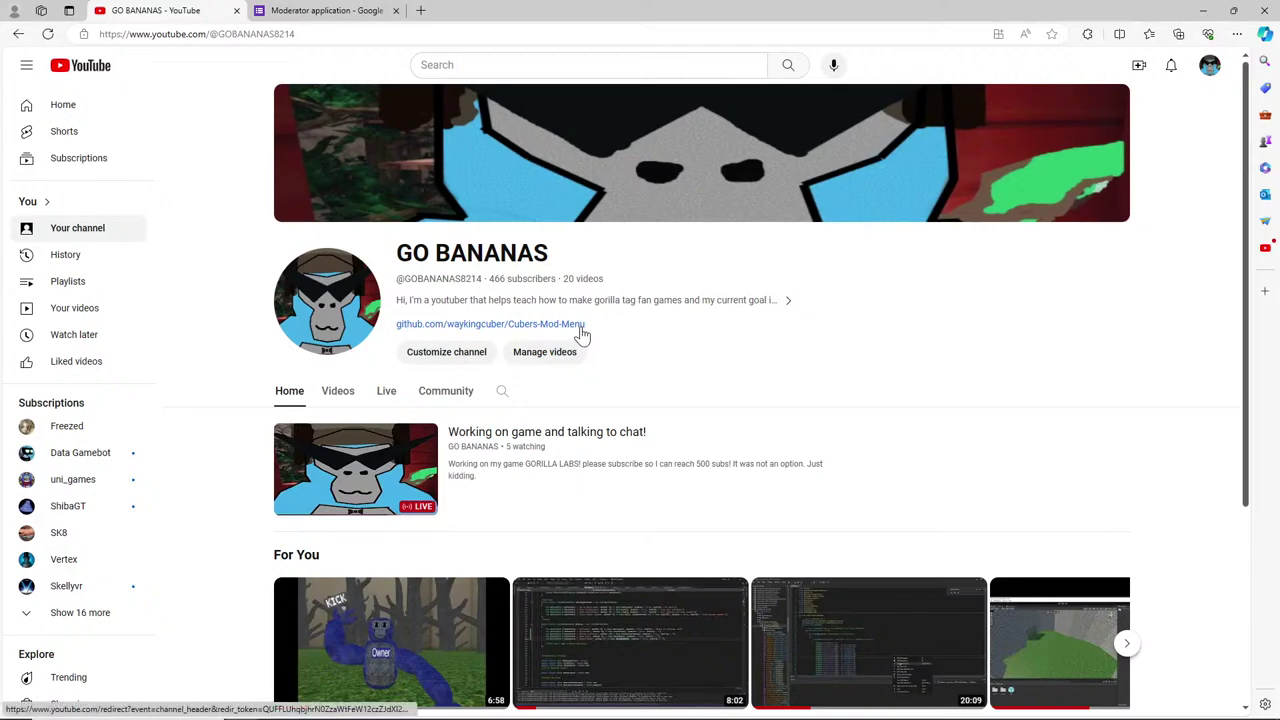
left_click(788, 300)
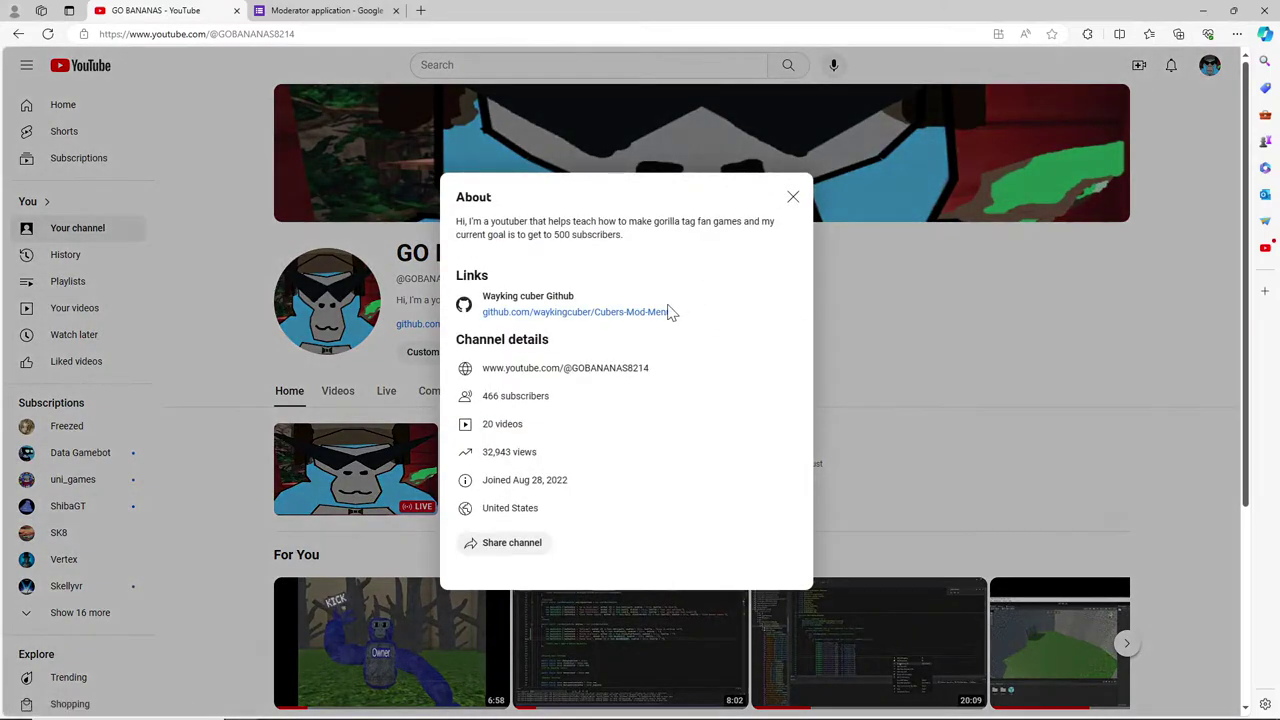
left_click(616, 315)
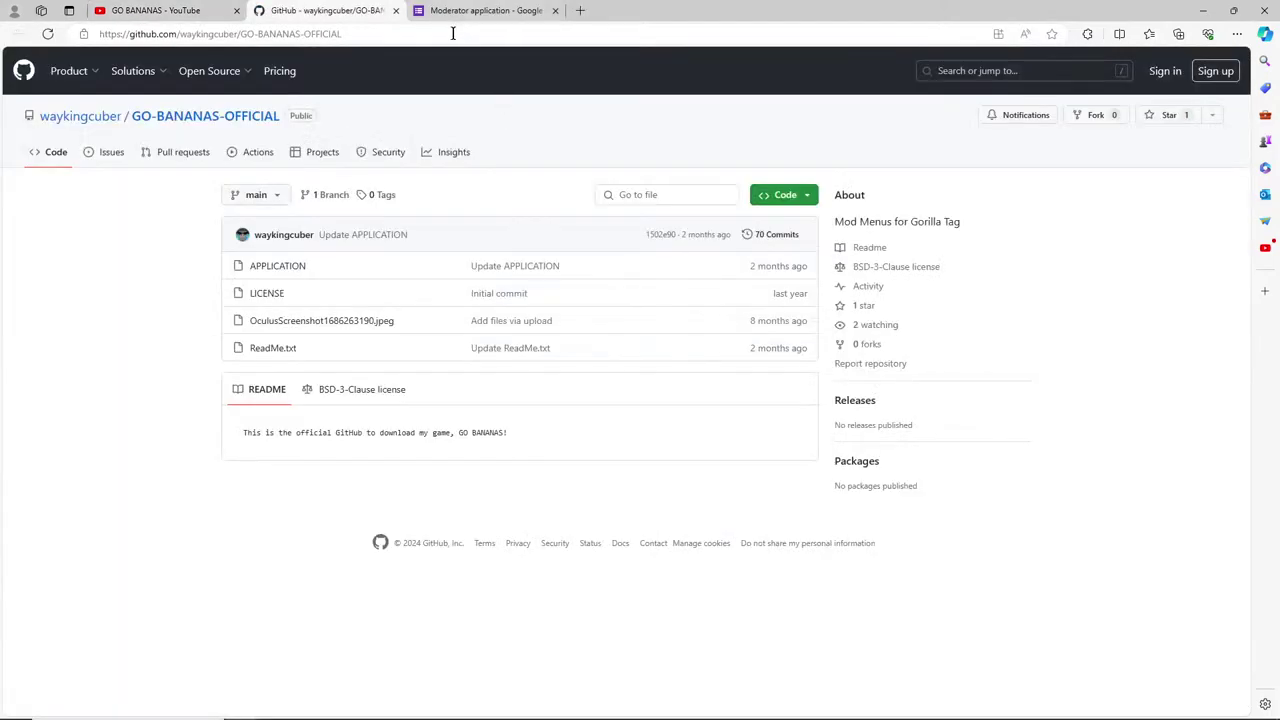
left_click(395, 10)
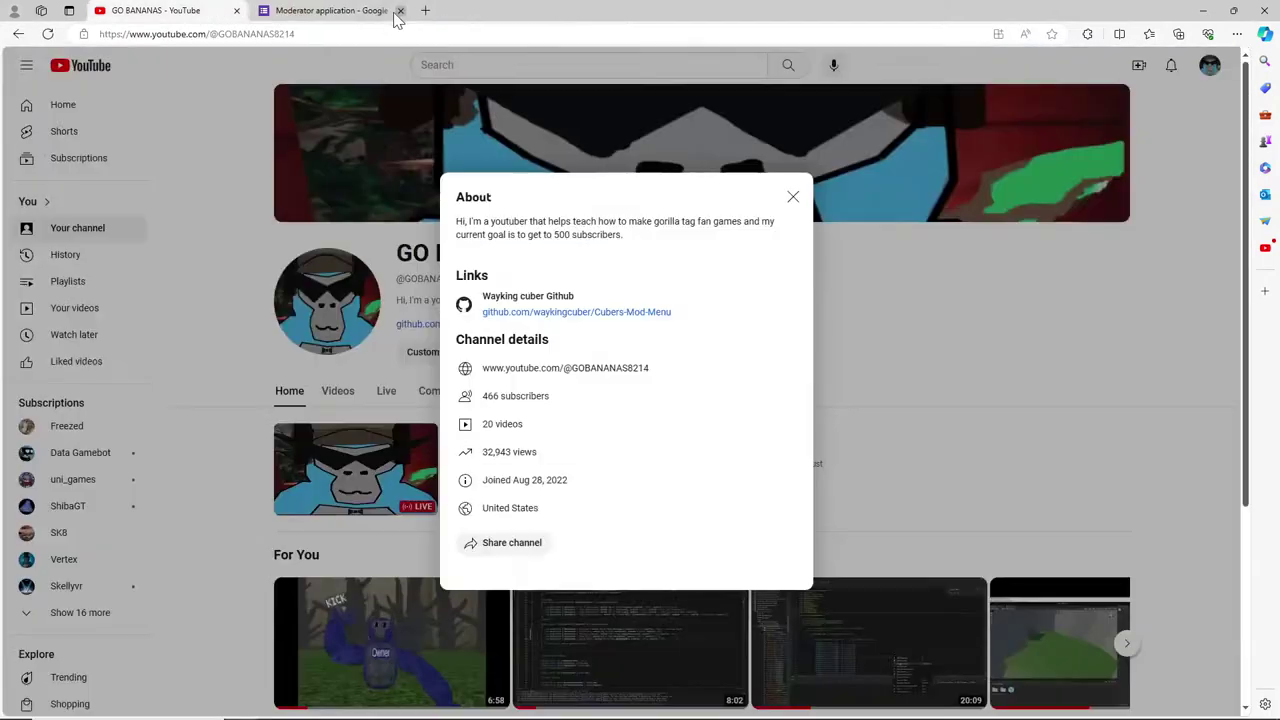
left_click(793, 197)
left_click(480, 427)
left_click_drag(213, 10, 1279, 40)
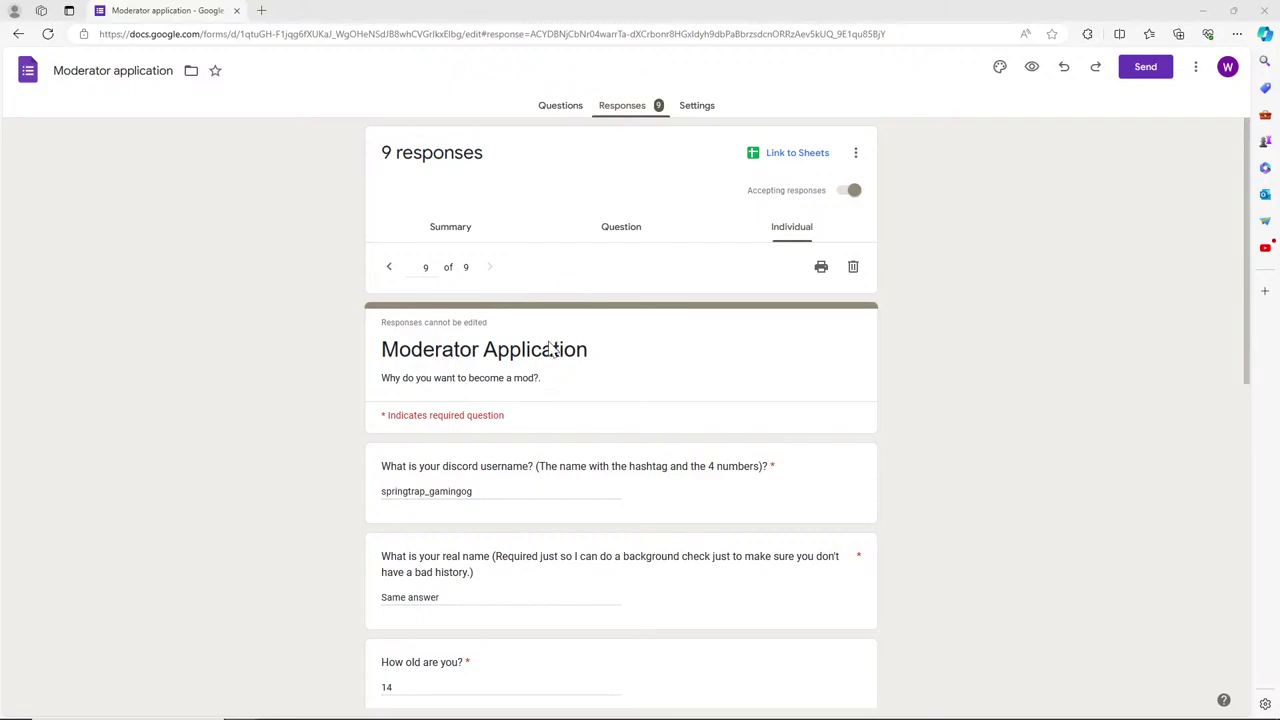
Switch to Discord, view the own profile card and its switchable accounts, and return to the form's responses.
scroll(560, 360, "down", 1)
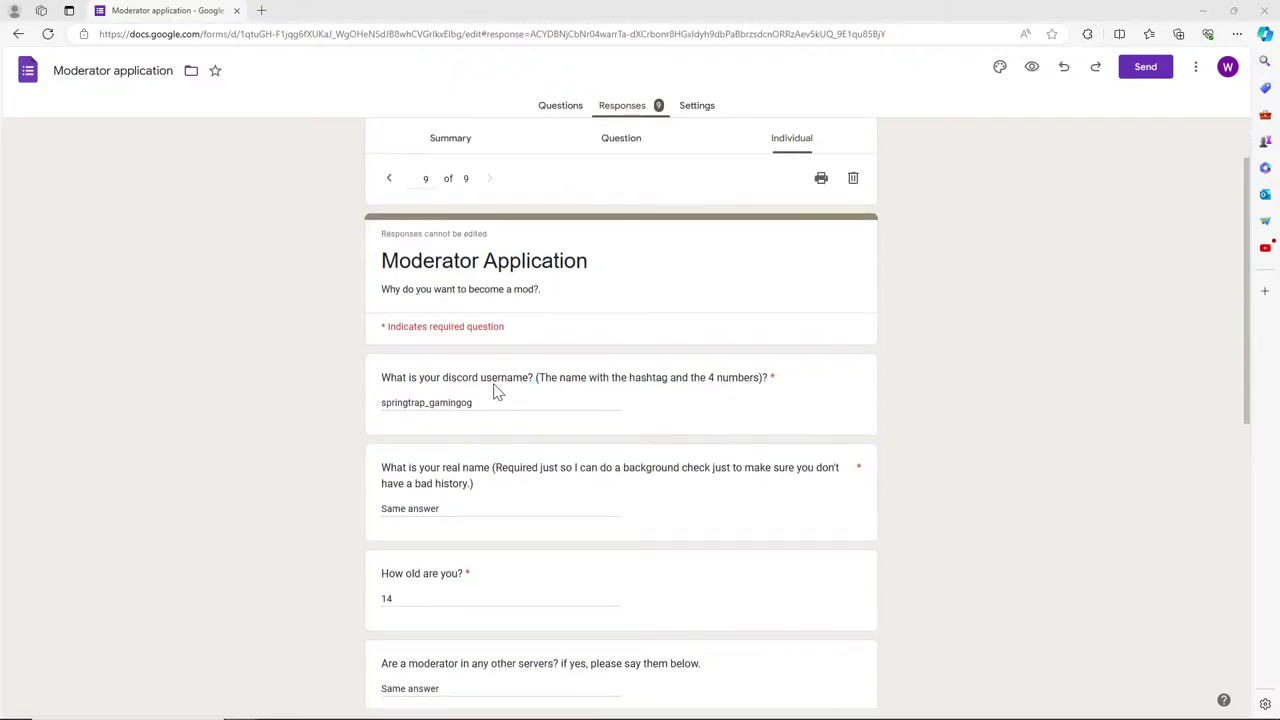
left_click(920, 706)
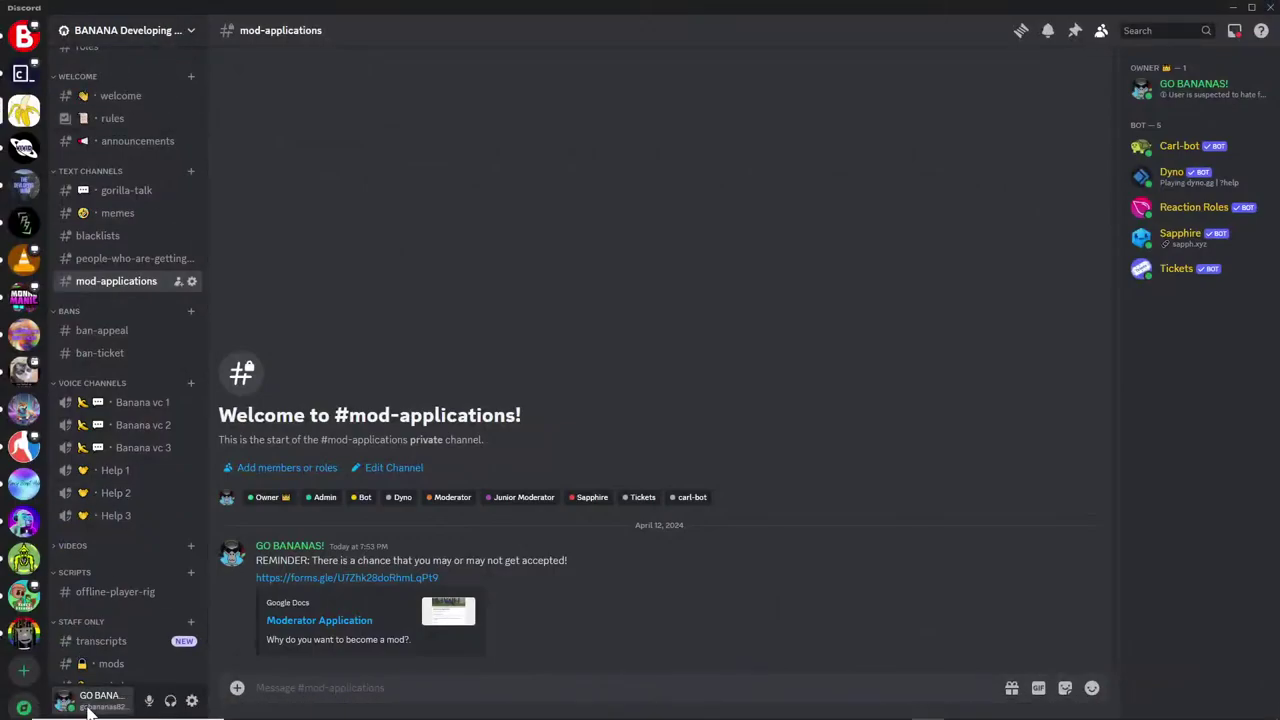
left_click(88, 705)
mouse_move(180, 652)
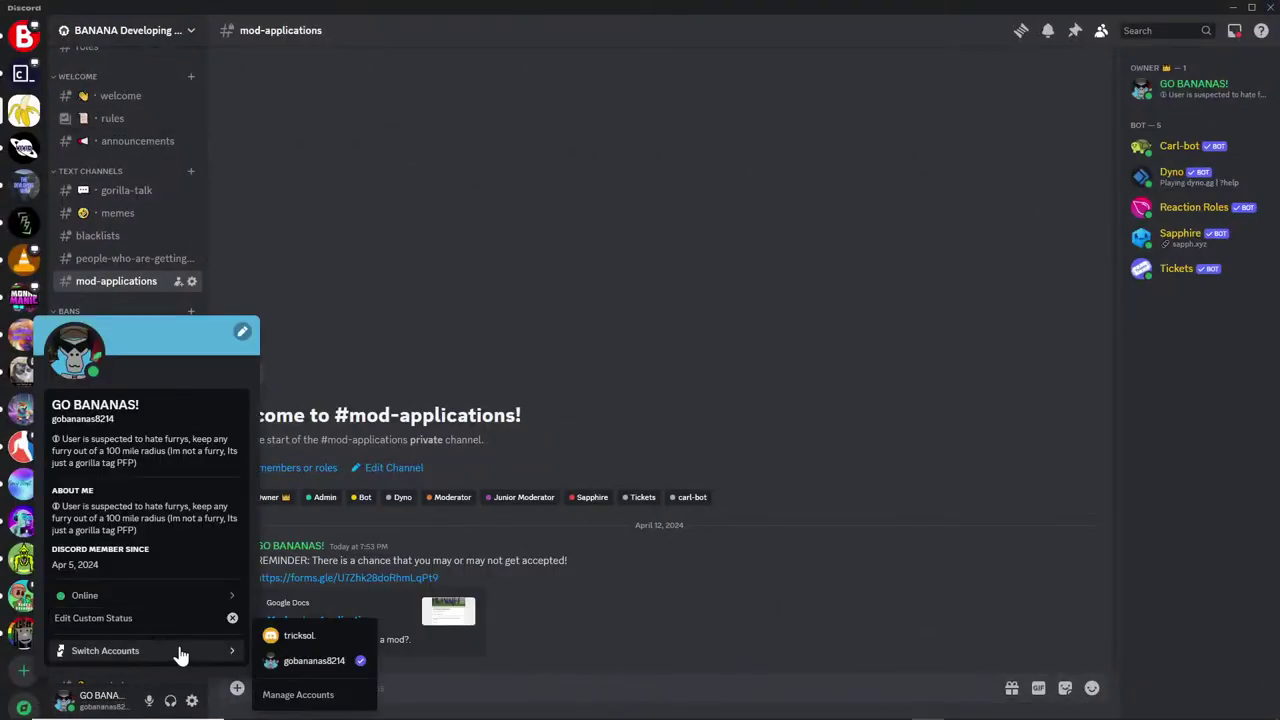
left_click(720, 9)
left_click_drag(720, 9, 1279, 27)
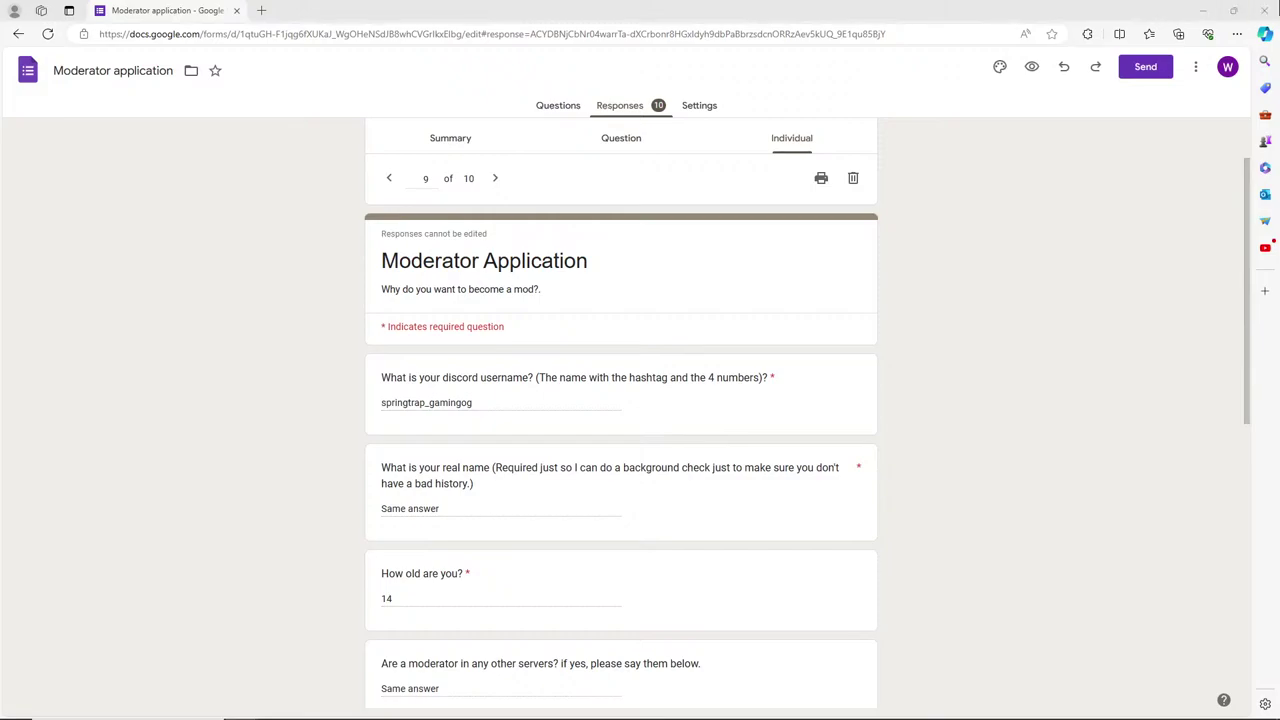
Show individual response 10, read through all of its answers, and switch back to Unity.
left_click(494, 178)
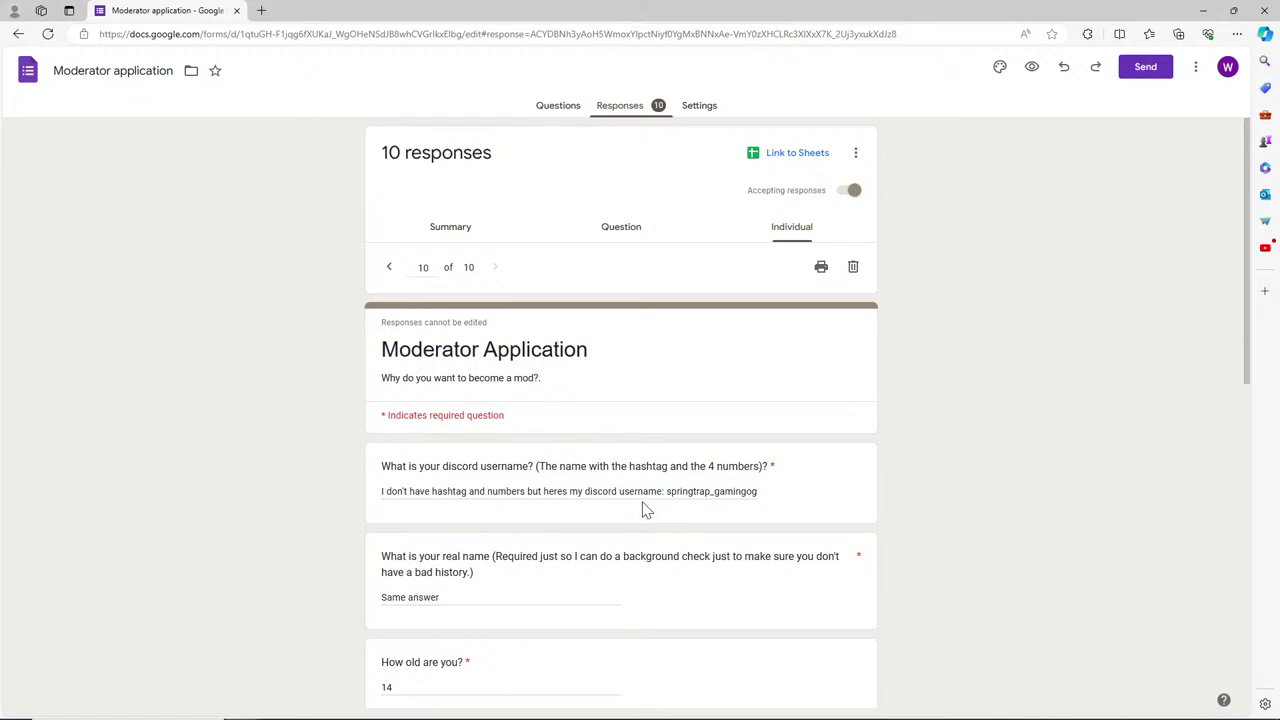
scroll(665, 522, "down", 4)
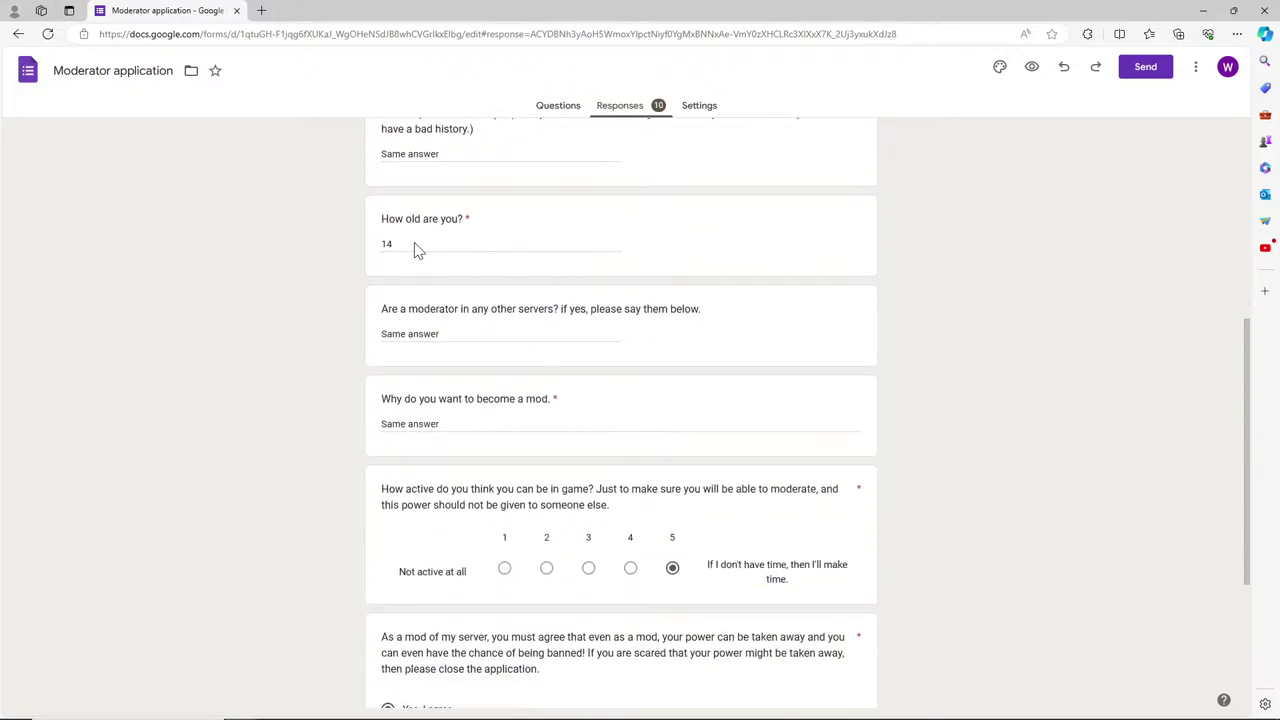
left_click(517, 248)
scroll(517, 305, "down", 1)
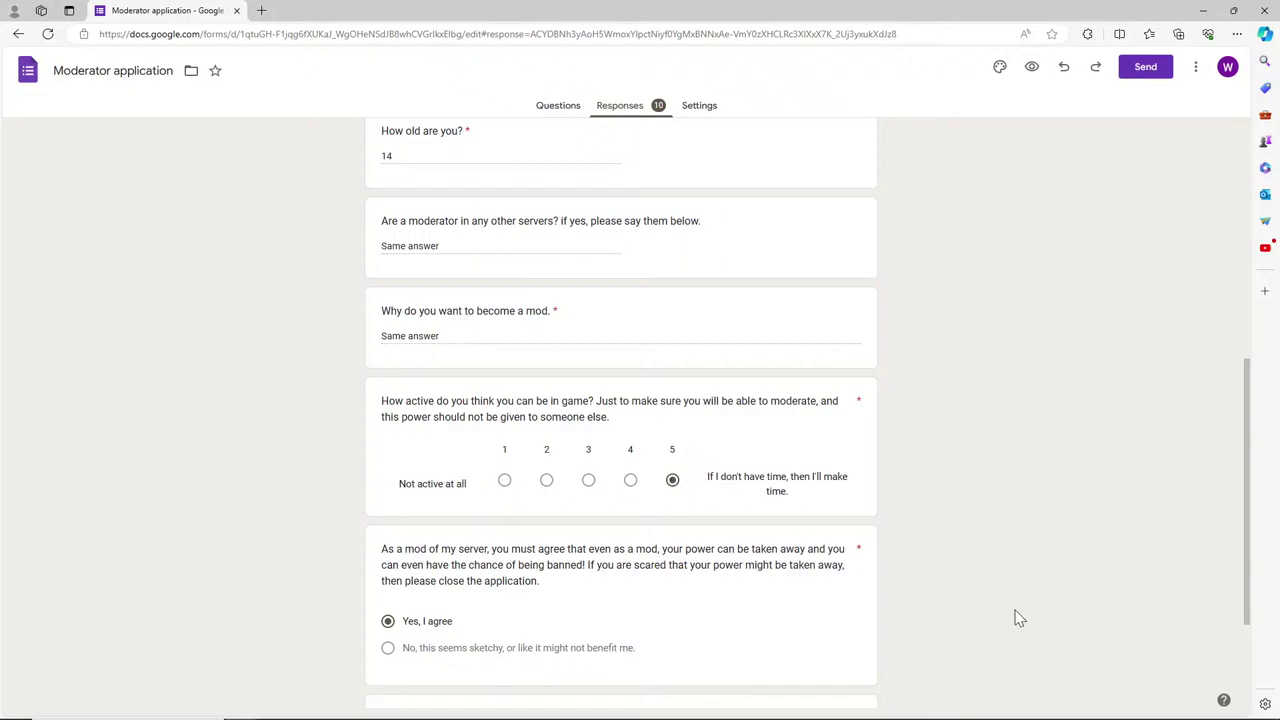
scroll(1018, 560, "down", 1)
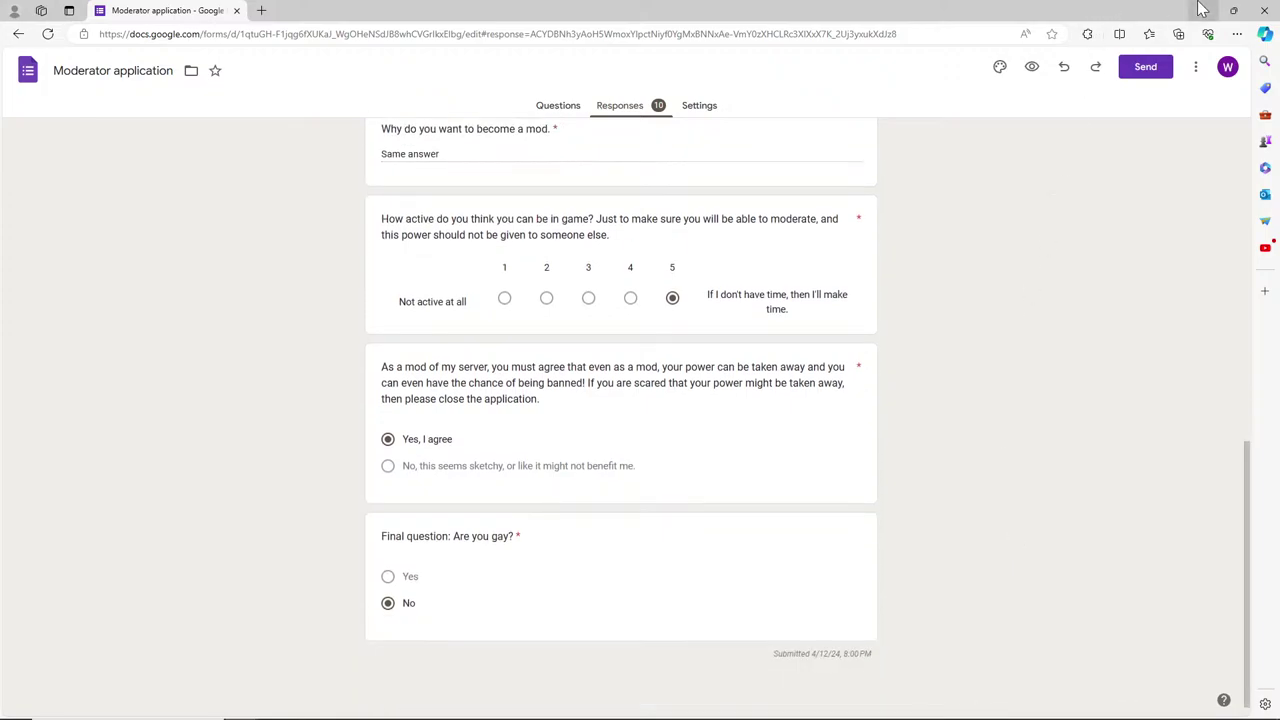
left_click(1203, 10)
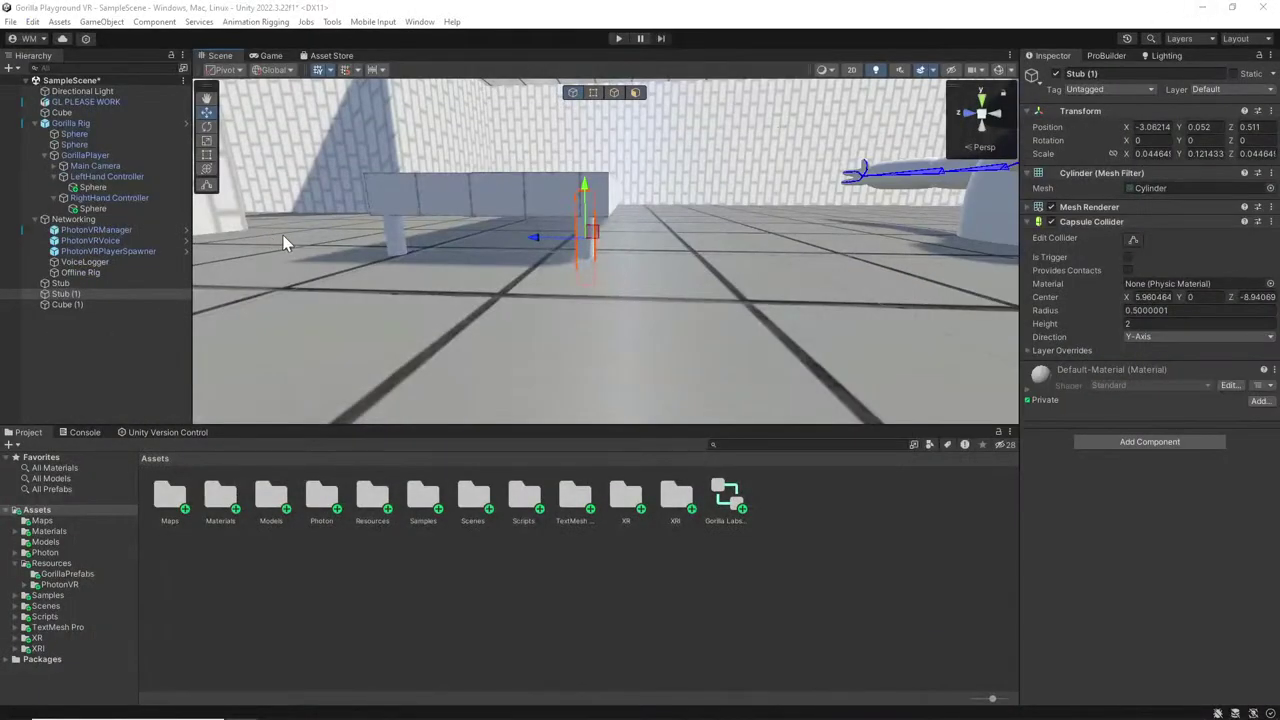
Duplicate both Stub table legs and move the copies along X to -1.499 at the tabletop's other end.
left_click(405, 240, "shift")
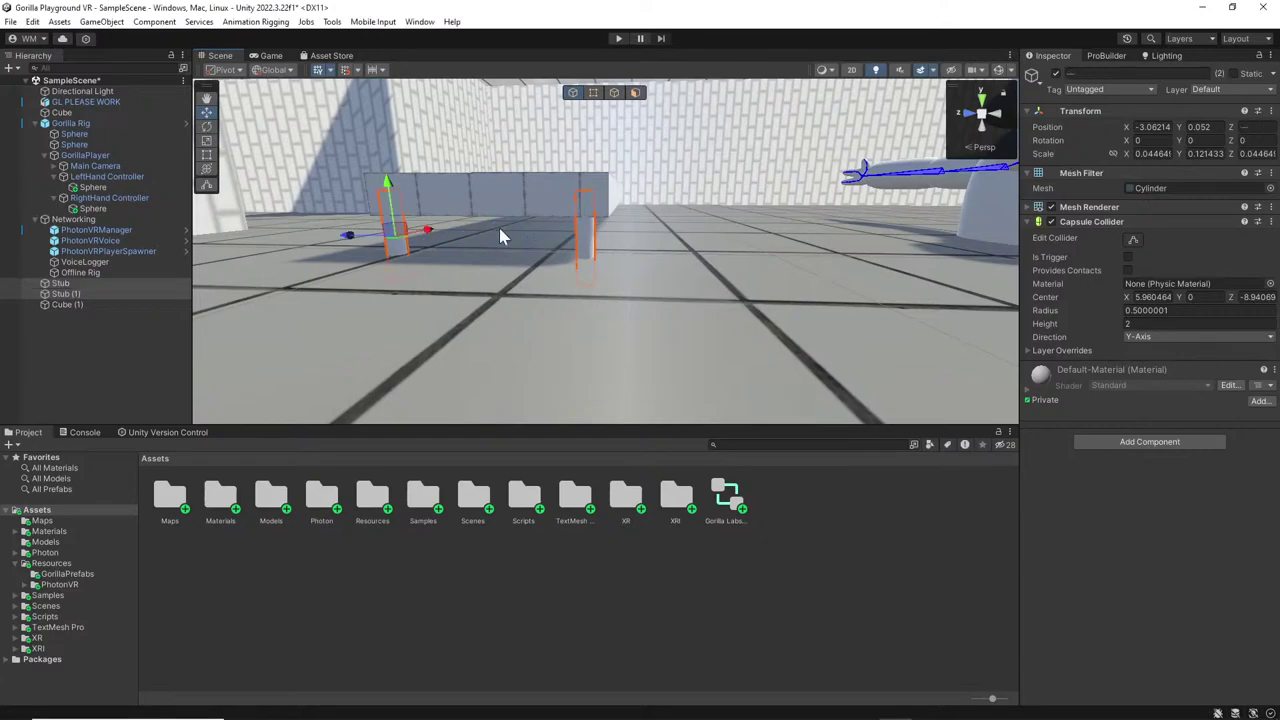
right_click_drag(637, 222, 314, 218)
key("ctrl+d")
left_click_drag(473, 246, 746, 263)
right_click_drag(746, 263, 670, 248)
left_click_drag(634, 249, 648, 255)
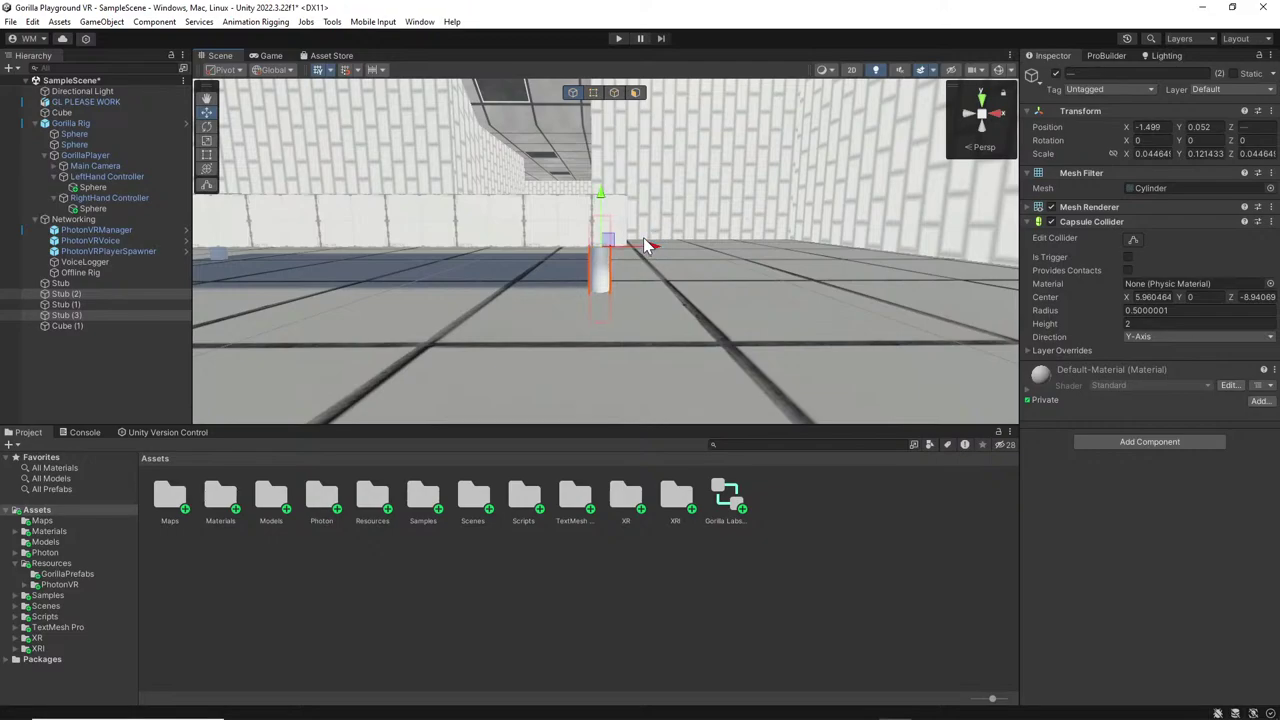
Create an empty object at the root of SampleScene and name it Desk.
right_click_drag(605, 265, 560, 358)
right_click_drag(422, 334, 422, 334)
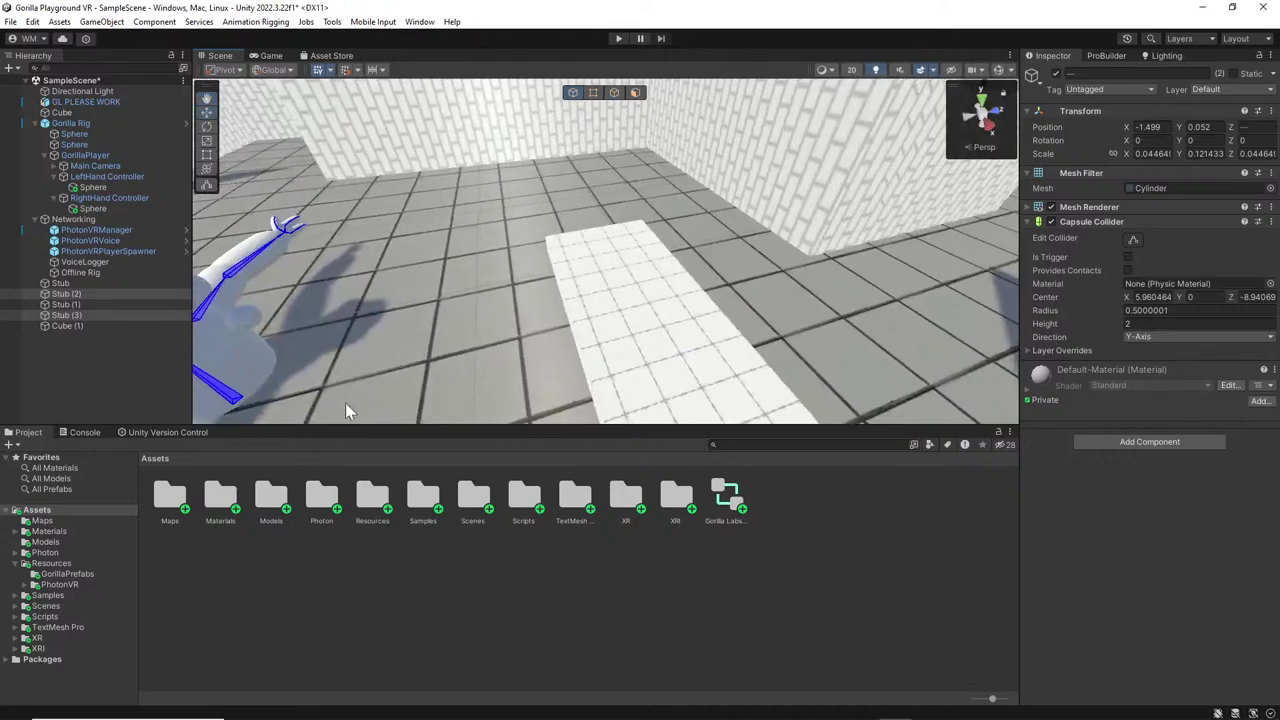
left_click(99, 326)
left_click(1109, 73)
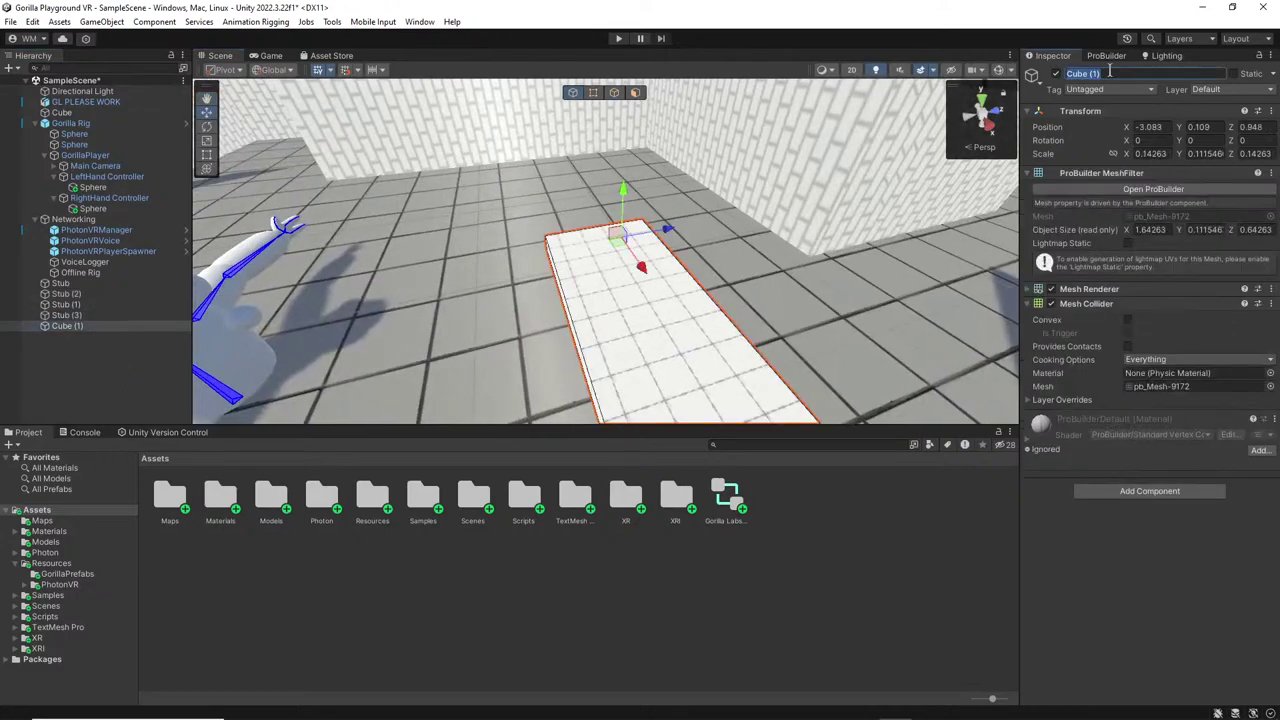
left_click(66, 344)
right_click(66, 342)
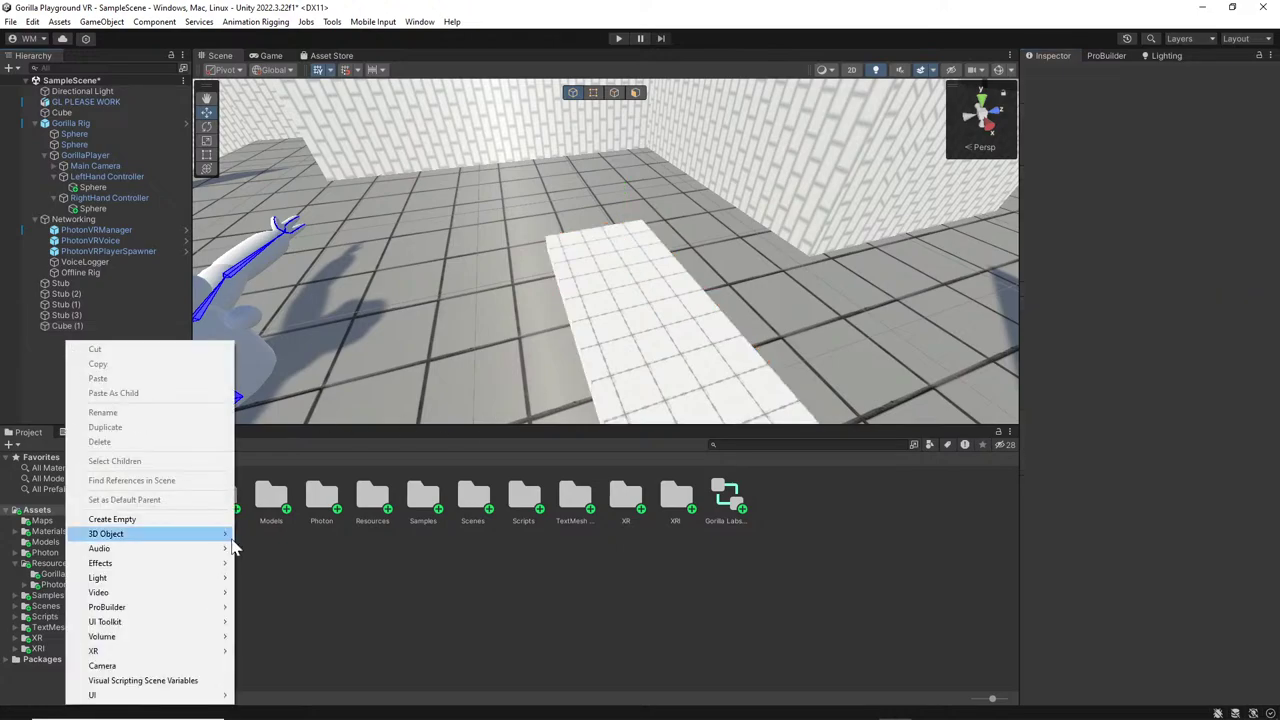
left_click(158, 525)
type("Desk")
key("Return")
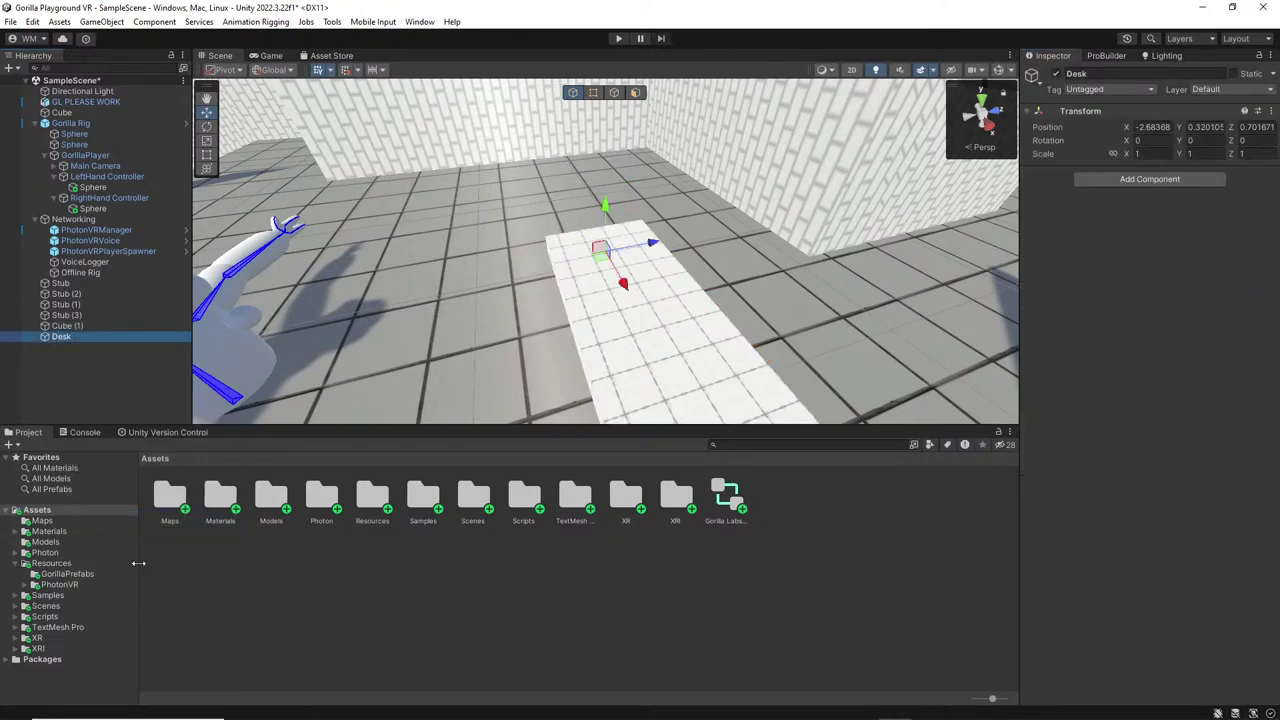
Parent the four Stub legs and the Cube (1) tabletop to the Desk object.
left_click(88, 285)
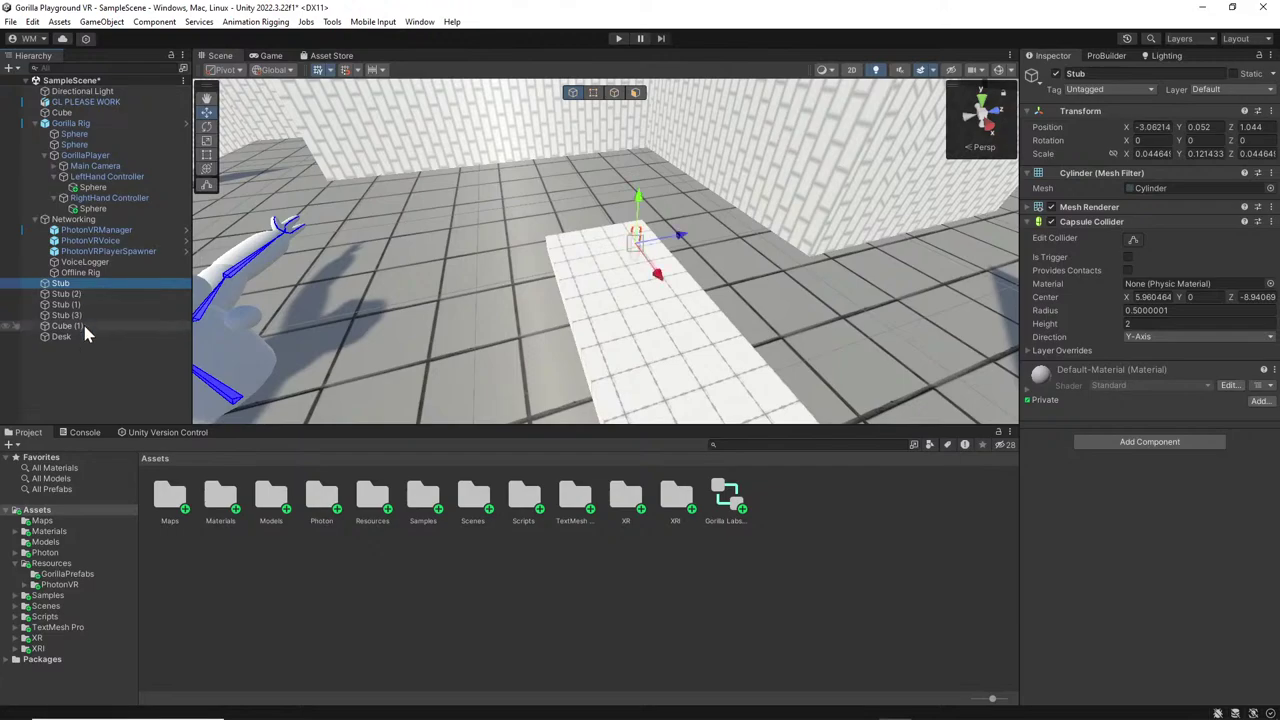
left_click(83, 325, "shift")
left_click_drag(85, 326, 61, 337)
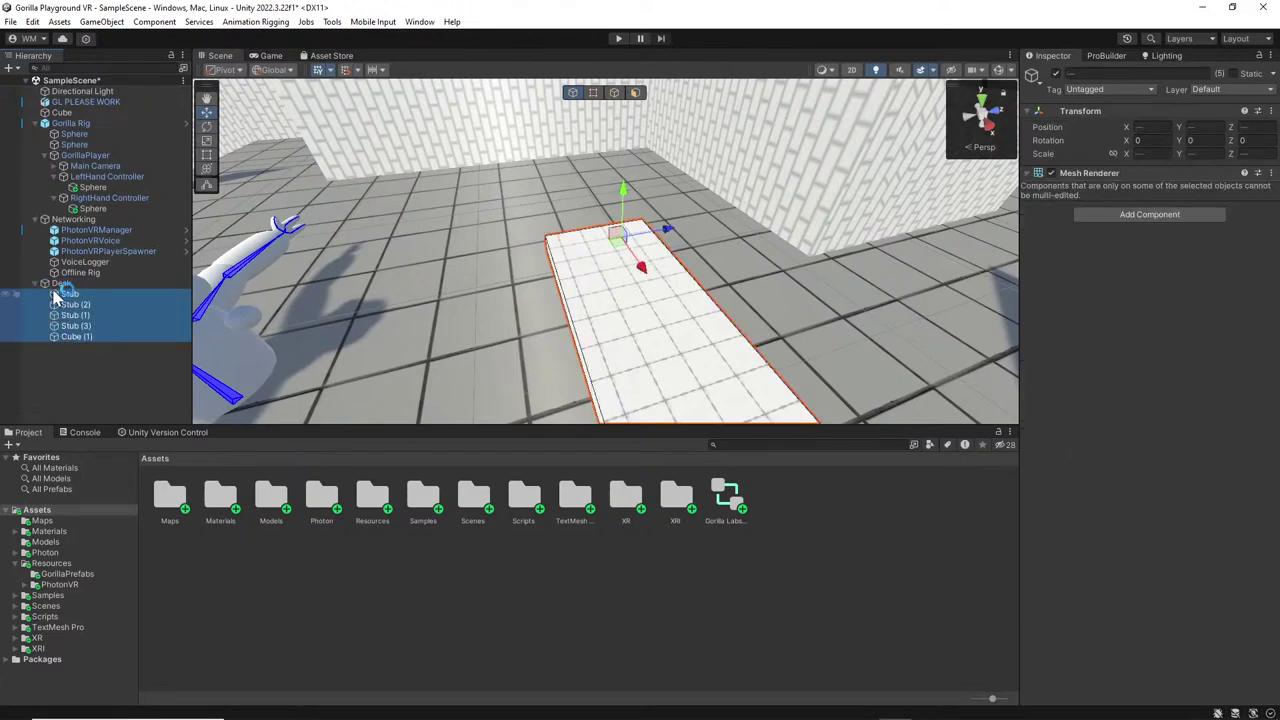
left_click(34, 285)
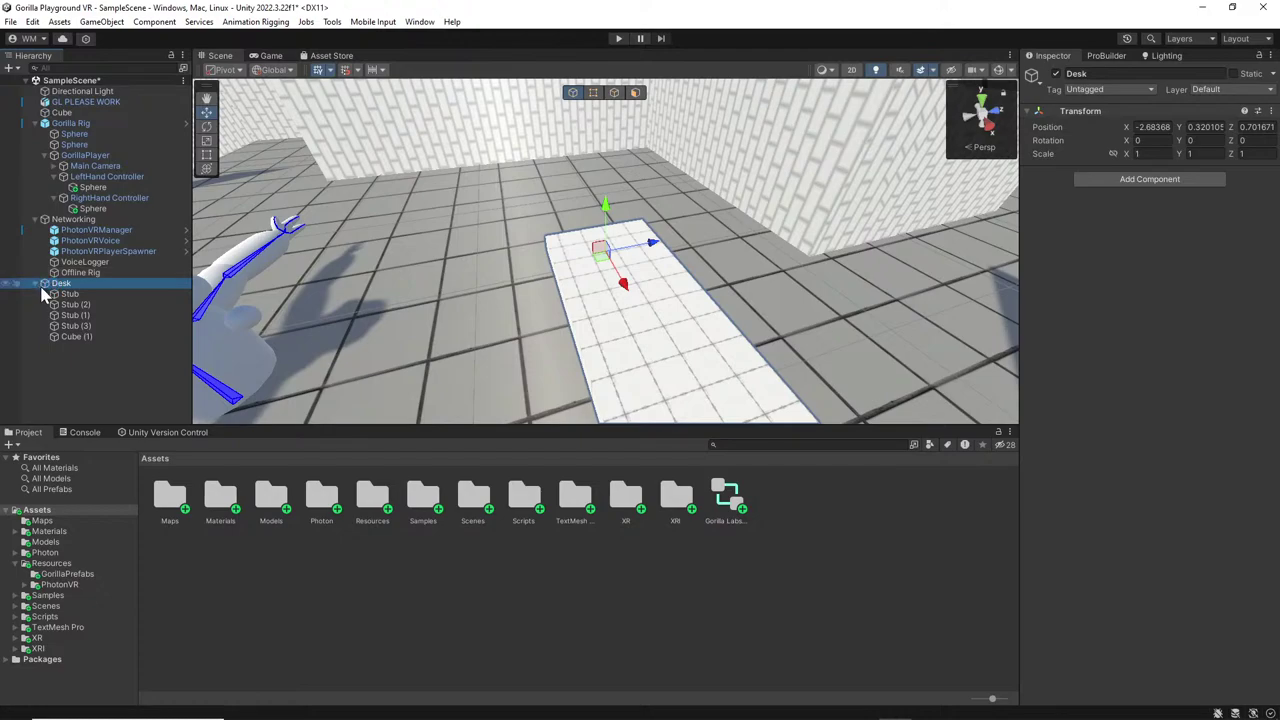
left_click(75, 305)
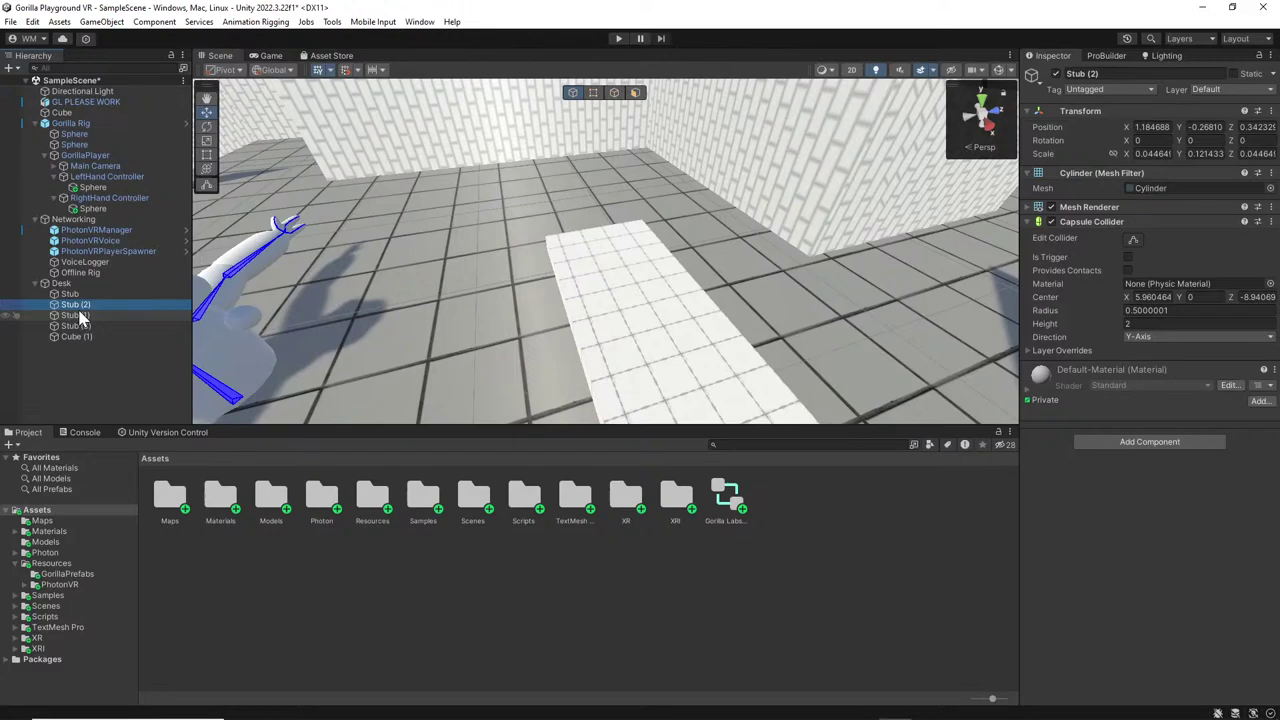
Collapse the Desk group, add an XR Grab Interactable cube to SampleScene and move it above the tabletop to Y 0.377, Z 0.984.
left_click(80, 336)
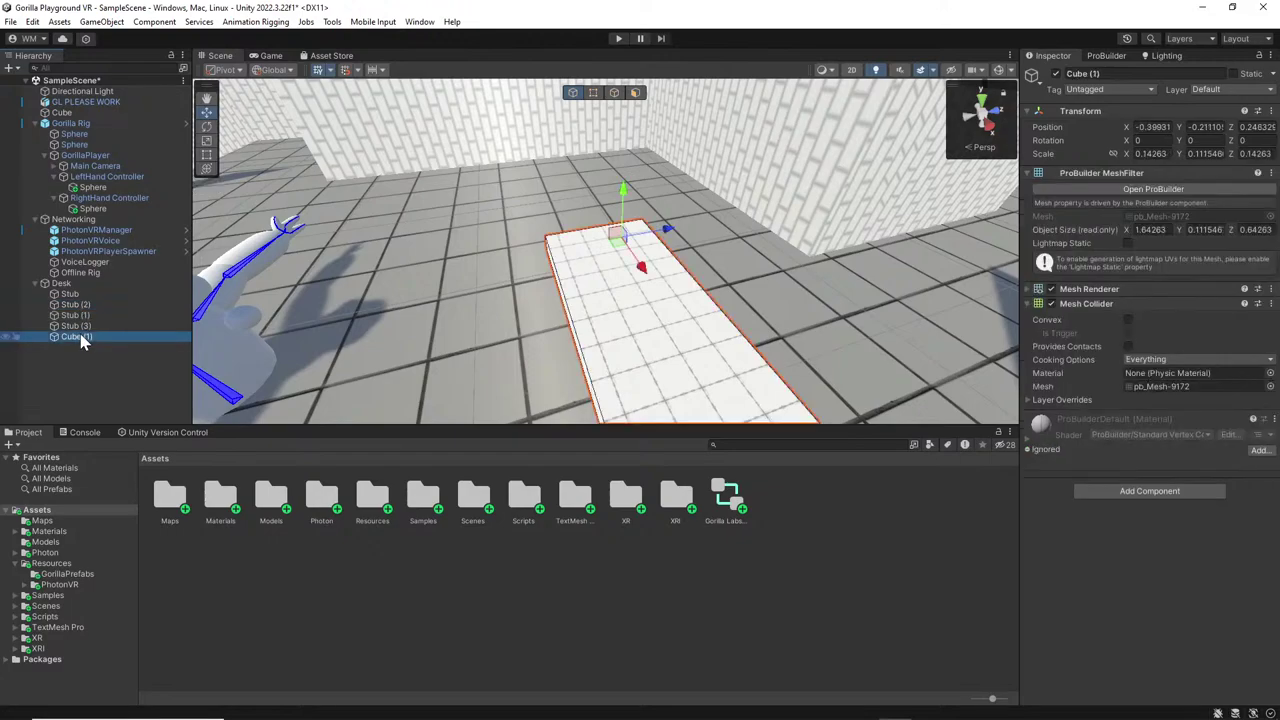
left_click(37, 285)
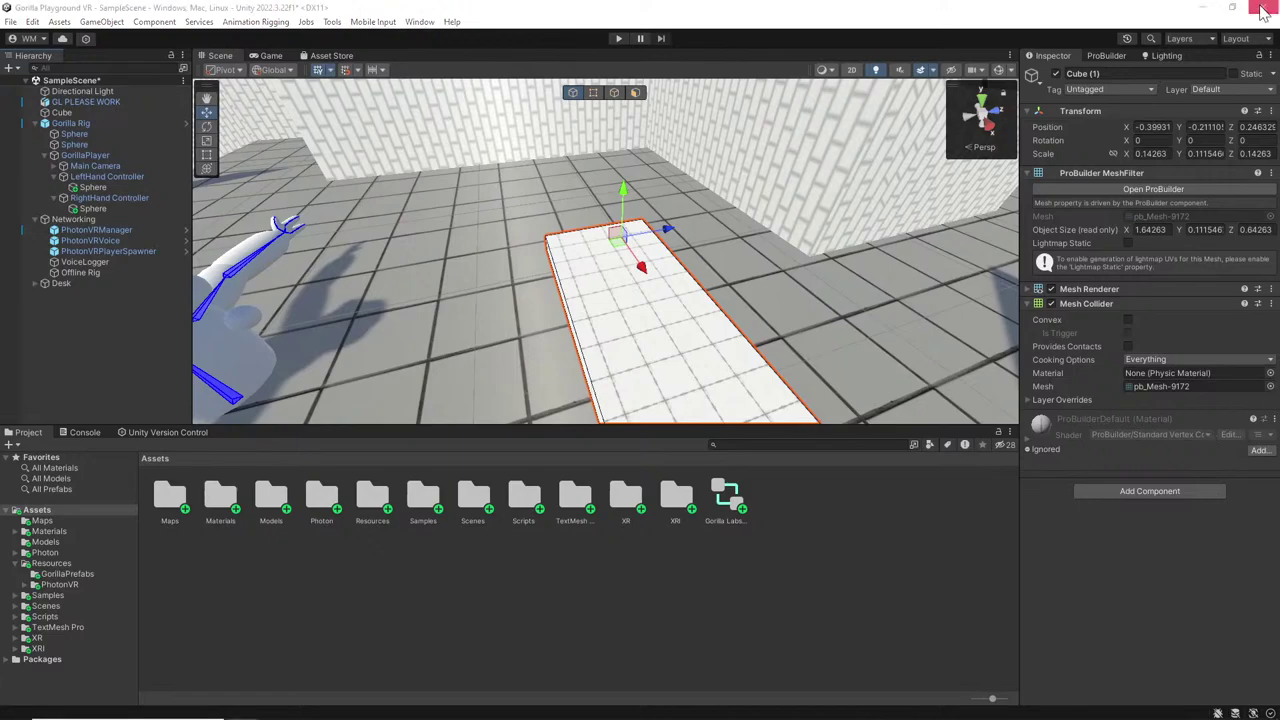
right_click_drag(687, 254, 626, 324)
right_click(128, 369)
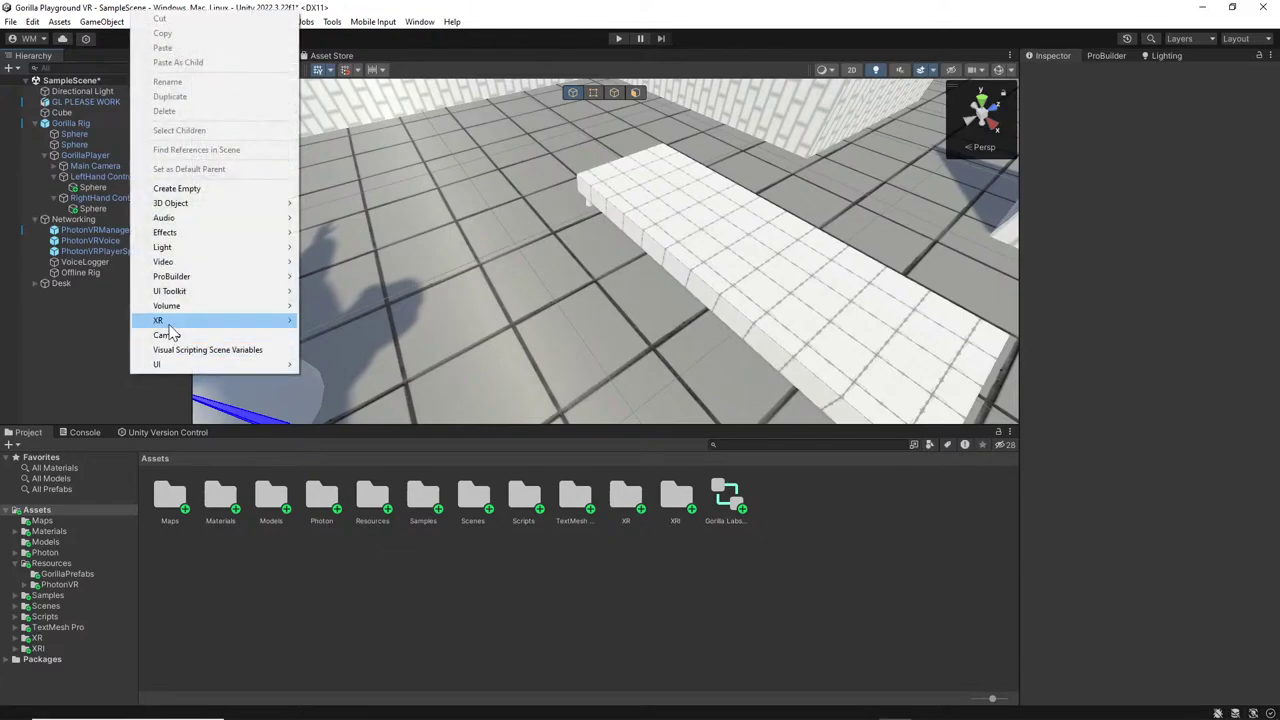
mouse_move(193, 322)
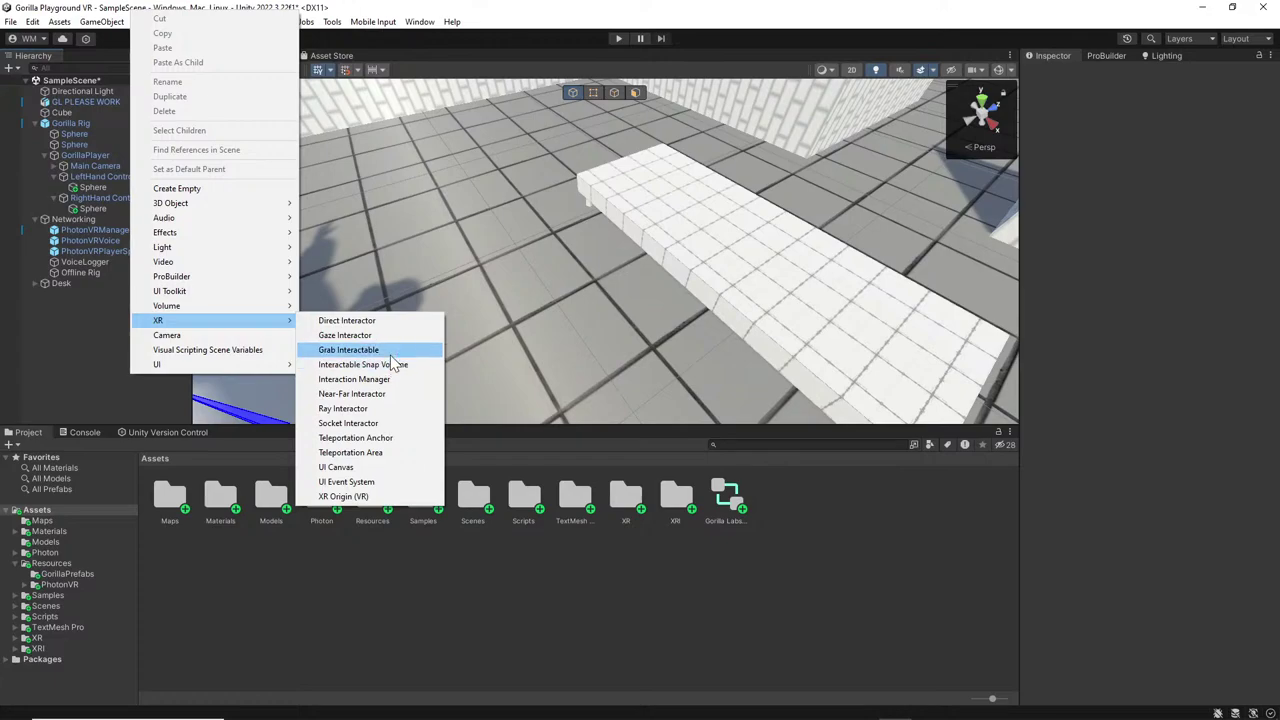
left_click(390, 352)
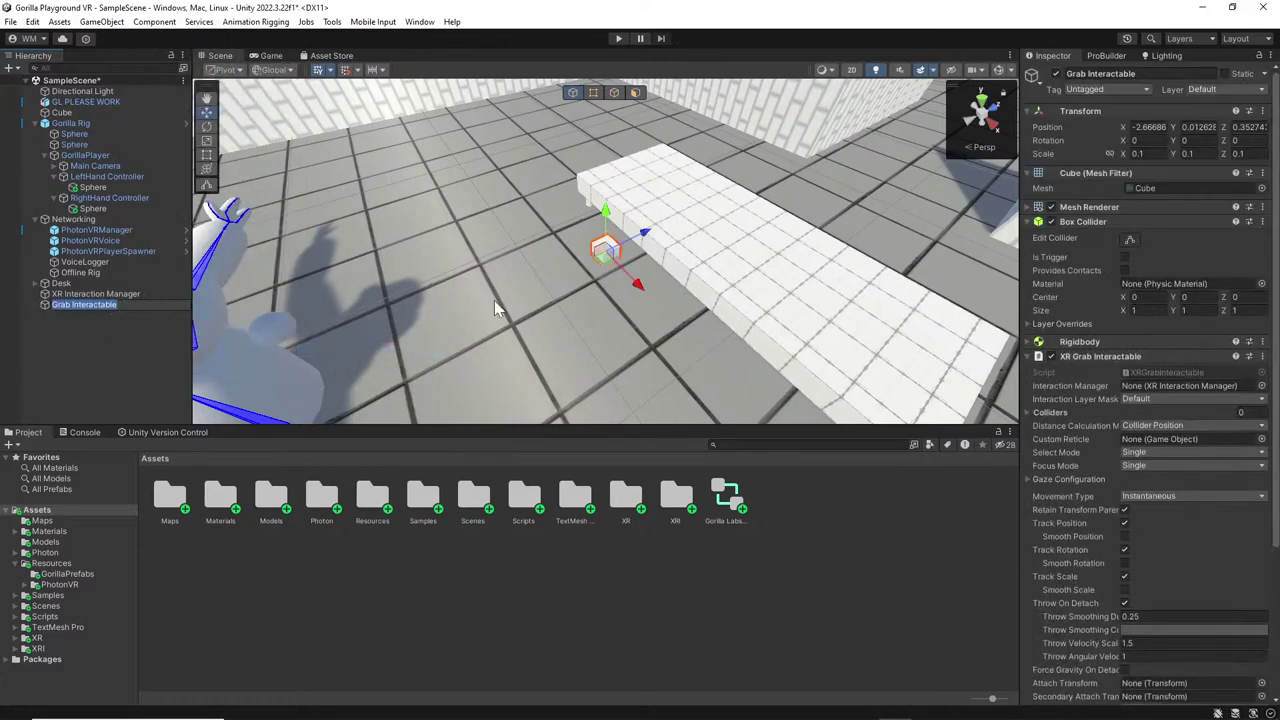
left_click_drag(607, 228, 740, 139)
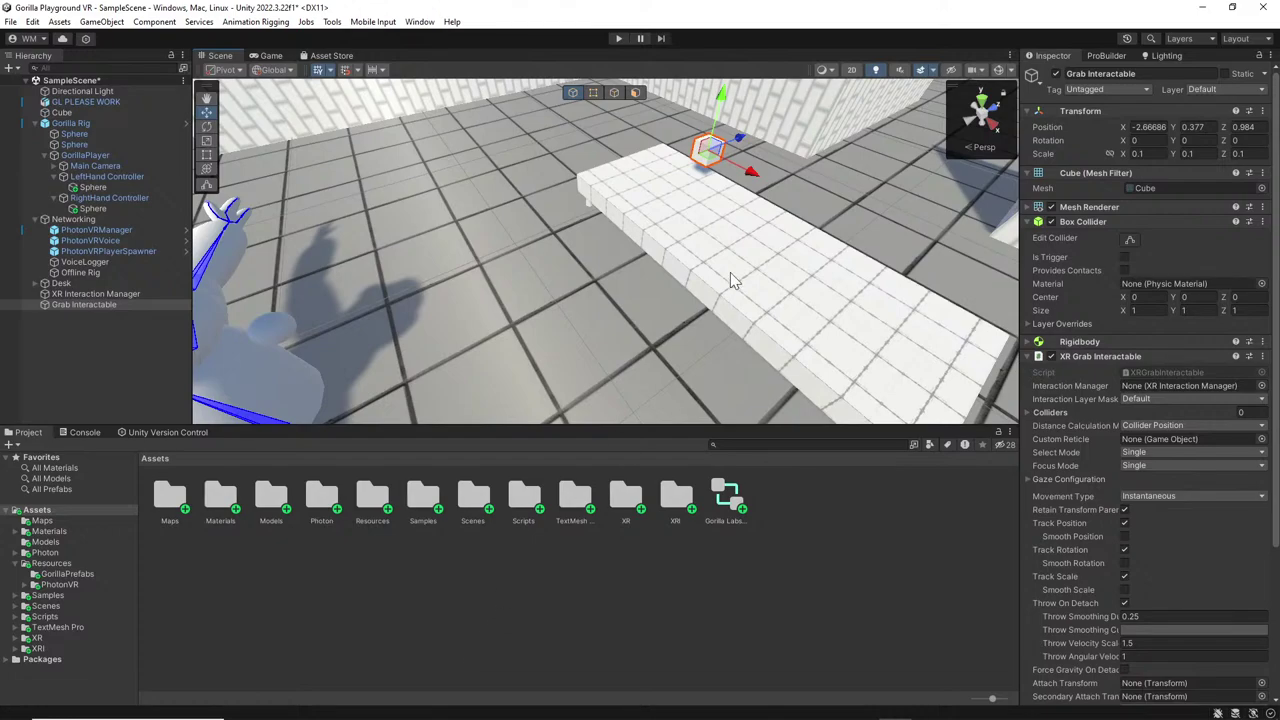
Place the GLock_19 model from the Models folder on the desk at X -2.815, Y 0.32, Z 0.742, scaled uniformly to about 0.0277.
left_click(545, 583)
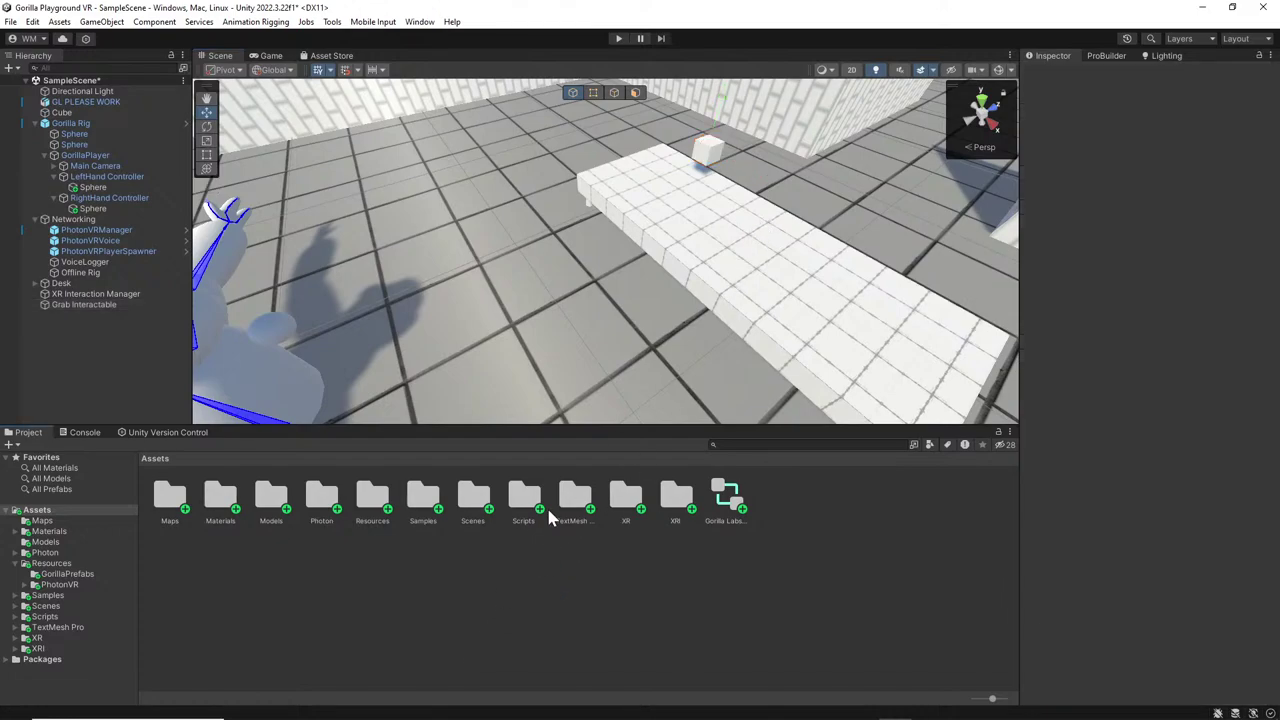
double_click(250, 497)
left_click_drag(222, 494, 740, 245)
left_click(206, 140)
right_click_drag(744, 229, 462, 180)
key("w")
left_click_drag(652, 256, 407, 168)
left_click_drag(246, 145, 724, 230, "alt")
left_click_drag(786, 286, 537, 291)
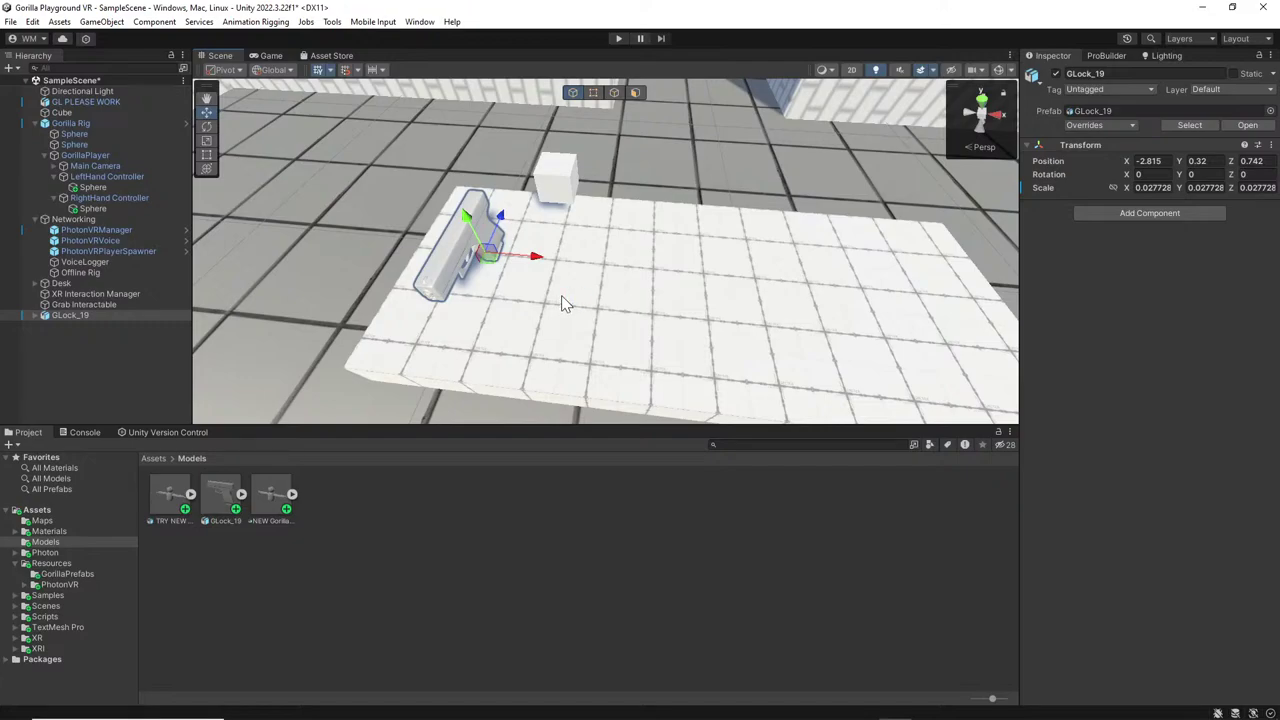
Rotate GLock_19 to 90 degrees about Y and shift it along the desk to X -2.777.
left_click(206, 126)
left_click_drag(520, 290, 418, 325)
left_click_drag(490, 262, 507, 212, "alt")
left_click(206, 112)
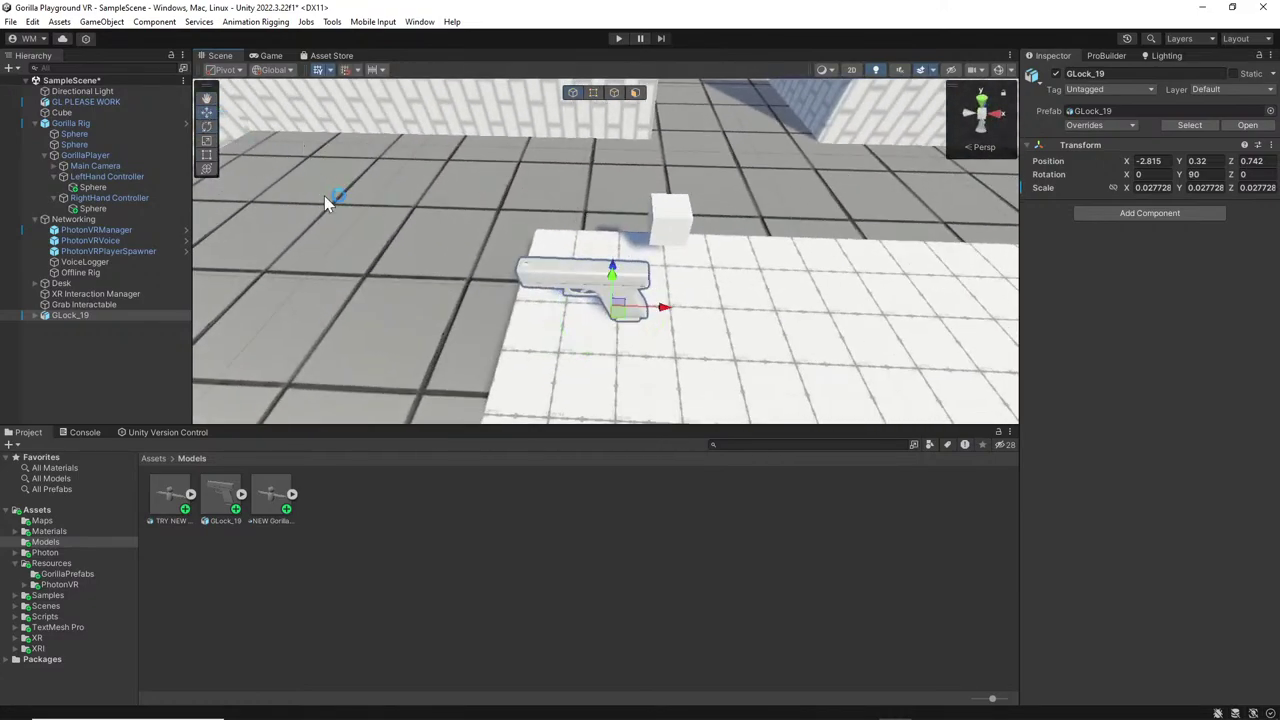
left_click_drag(660, 308, 680, 318)
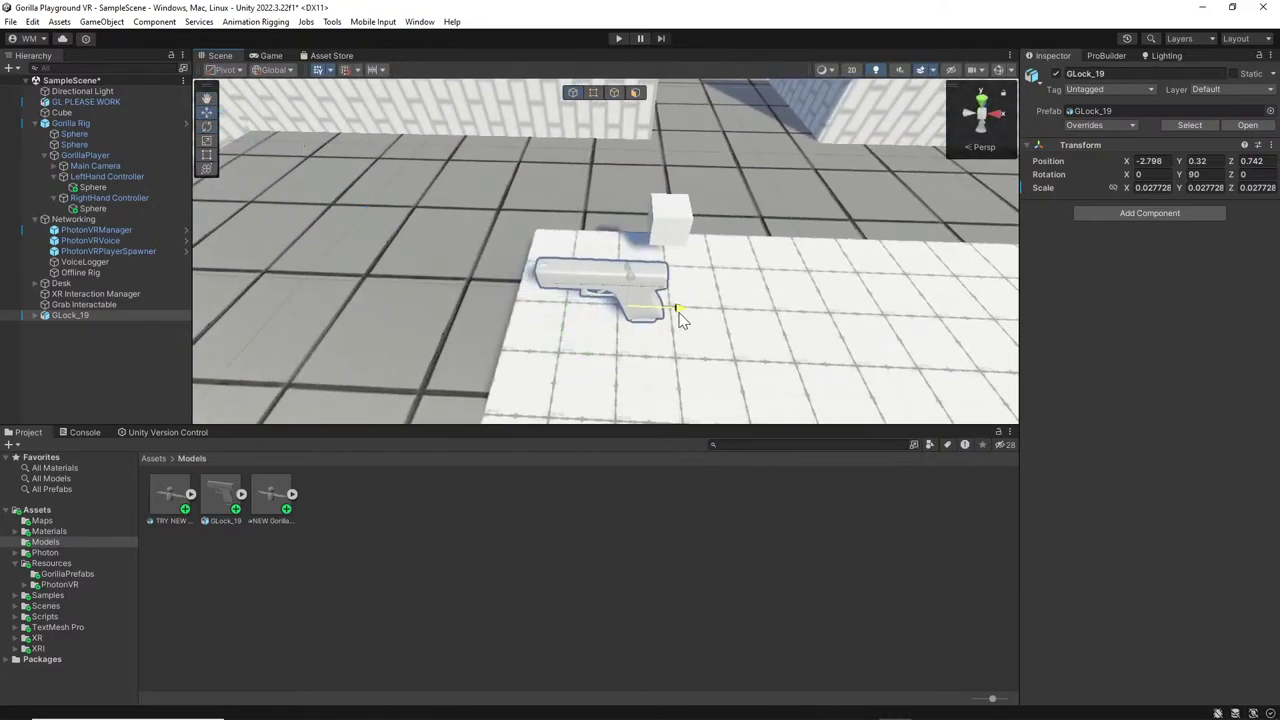
Transfer the XR Grab Interactable component from the Grab Interactable cube to GLock_19.
left_click(669, 228)
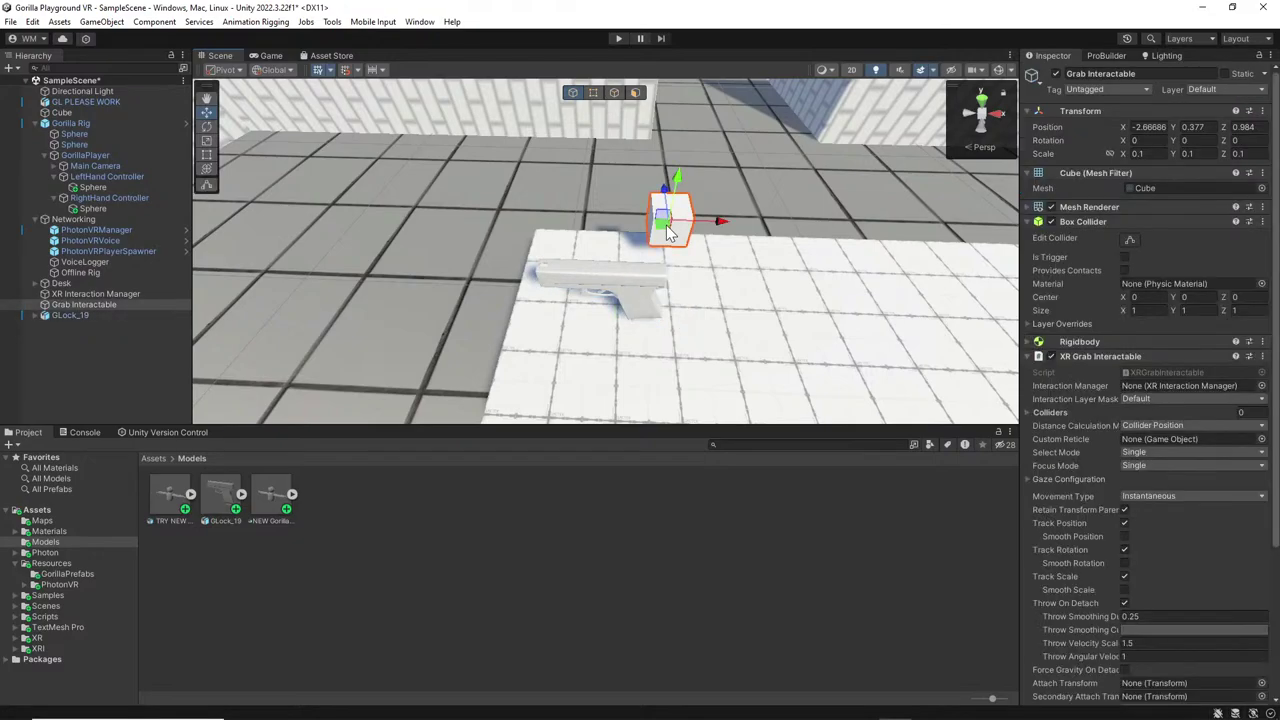
left_click(640, 293)
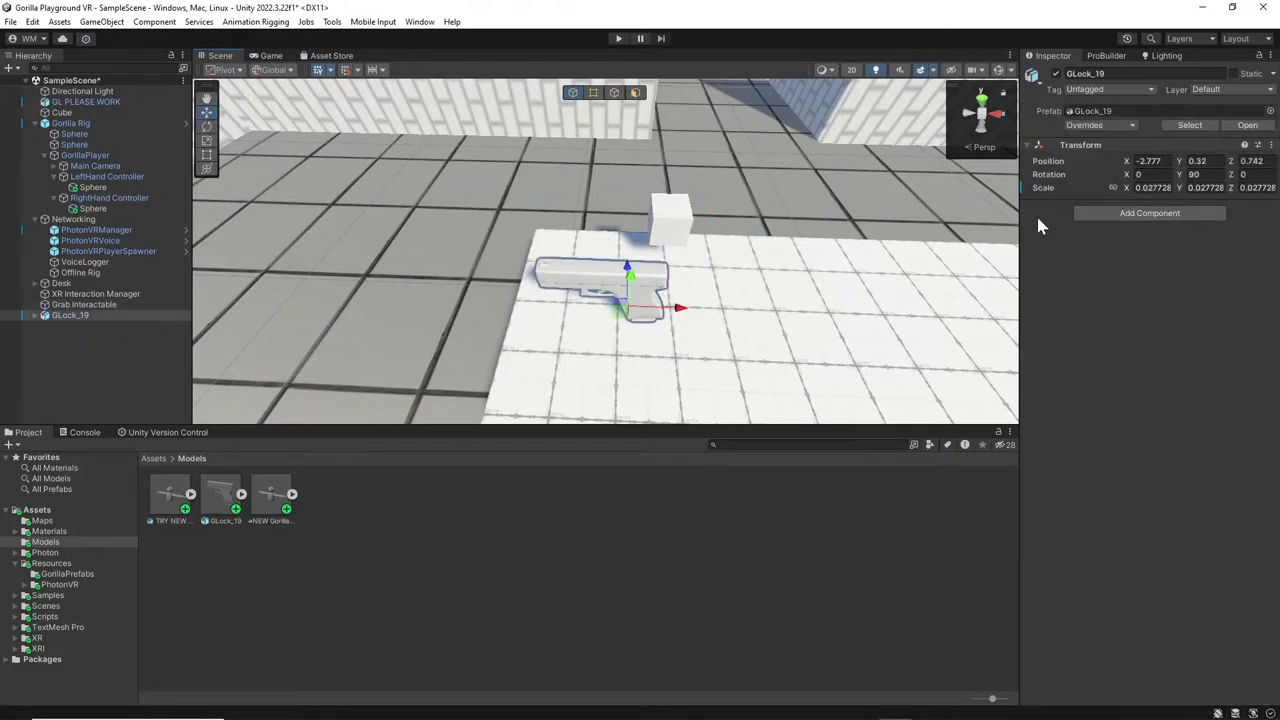
left_click(669, 230)
left_click_drag(1147, 358, 66, 317)
left_click(68, 325)
left_click(67, 318)
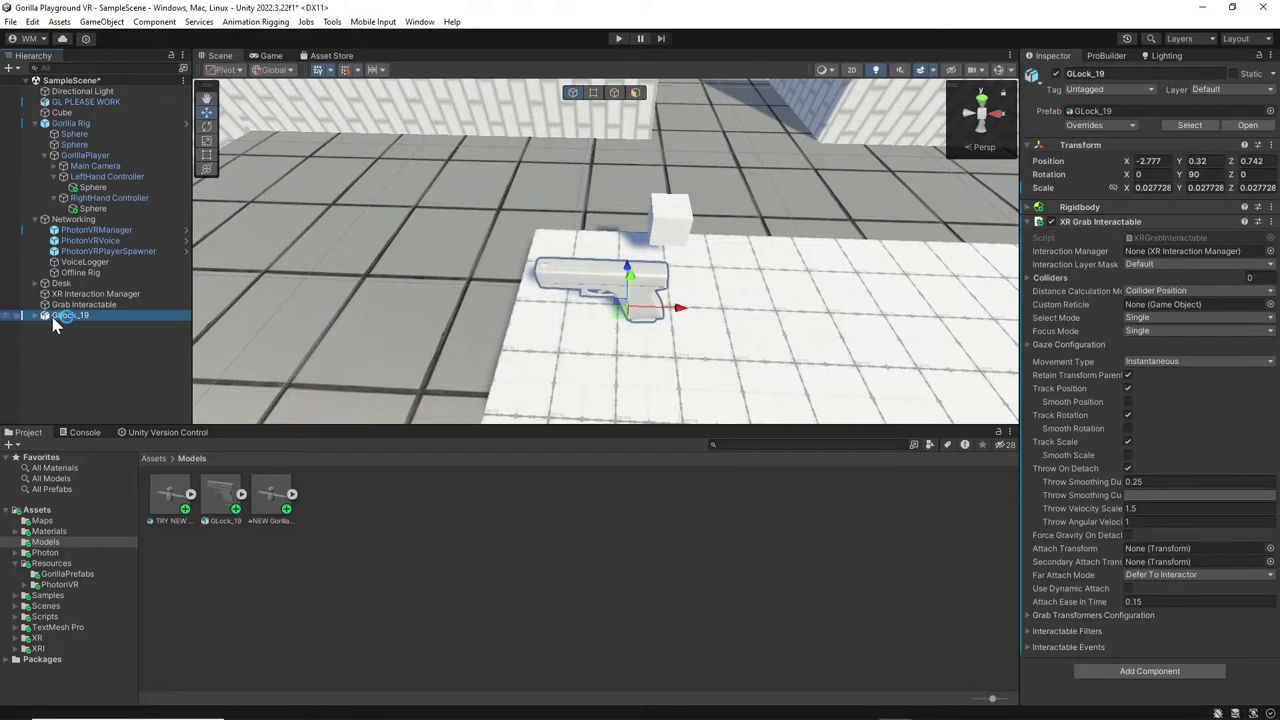
Compare the components of the Grab Interactable cube, XR Interaction Manager and GLock_19, including the XR General Grab Transformer settings and GLock_19's child objects.
left_click(118, 304)
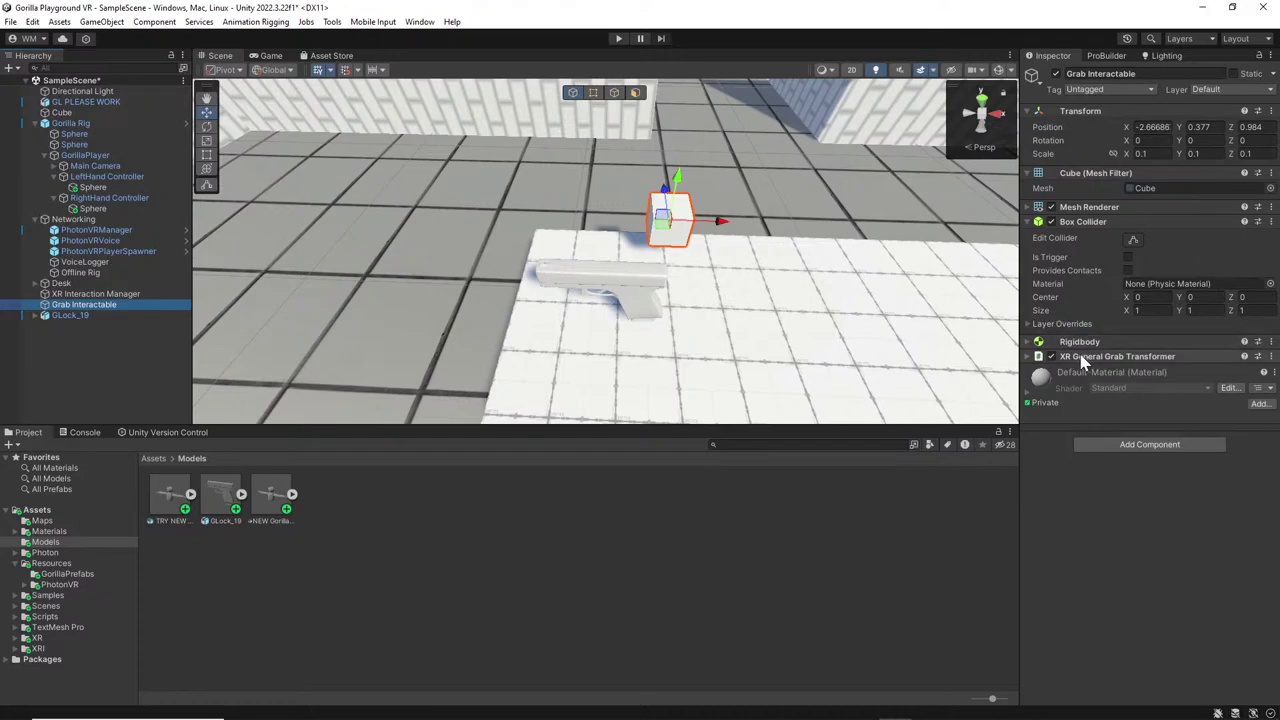
left_click(110, 294)
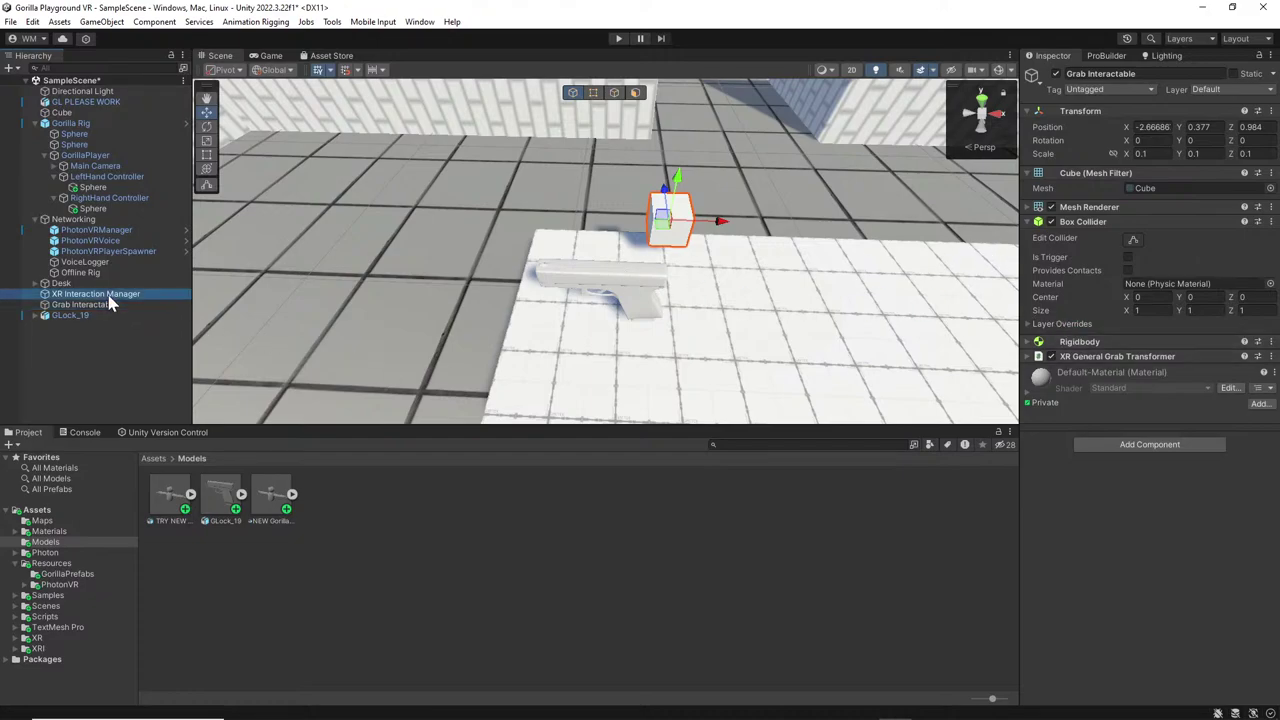
left_click(106, 304)
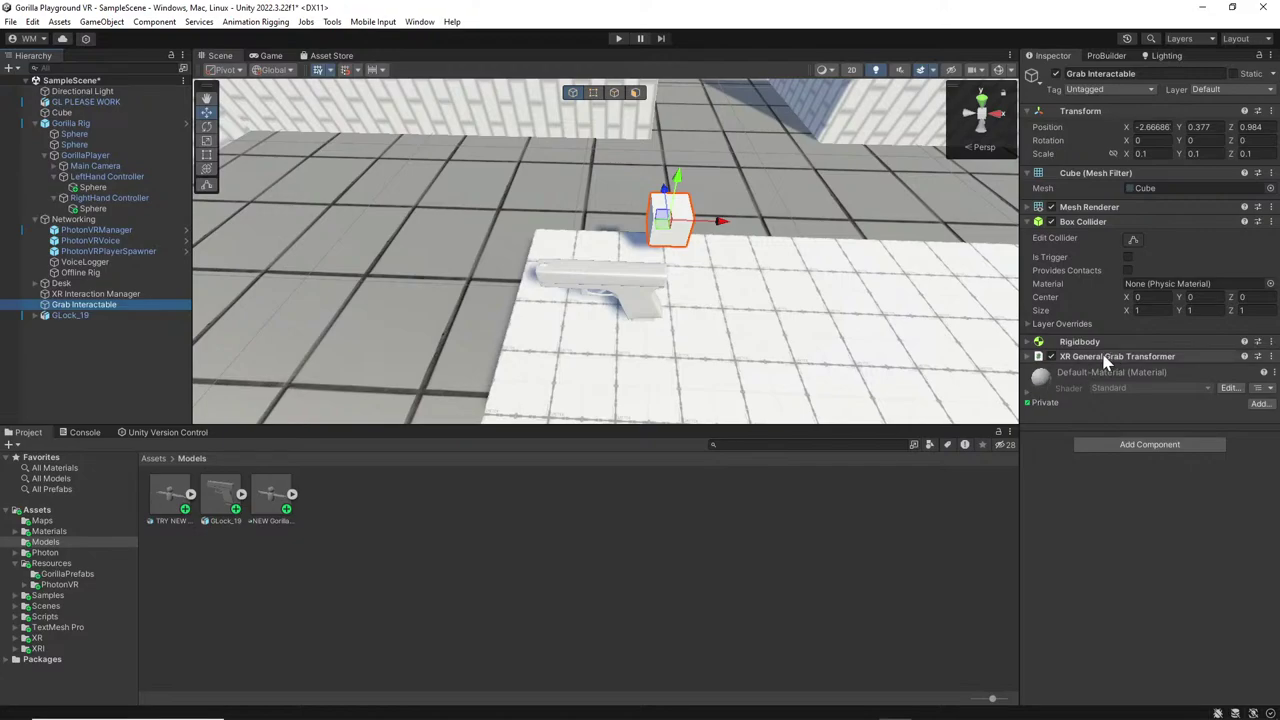
left_click(1032, 358)
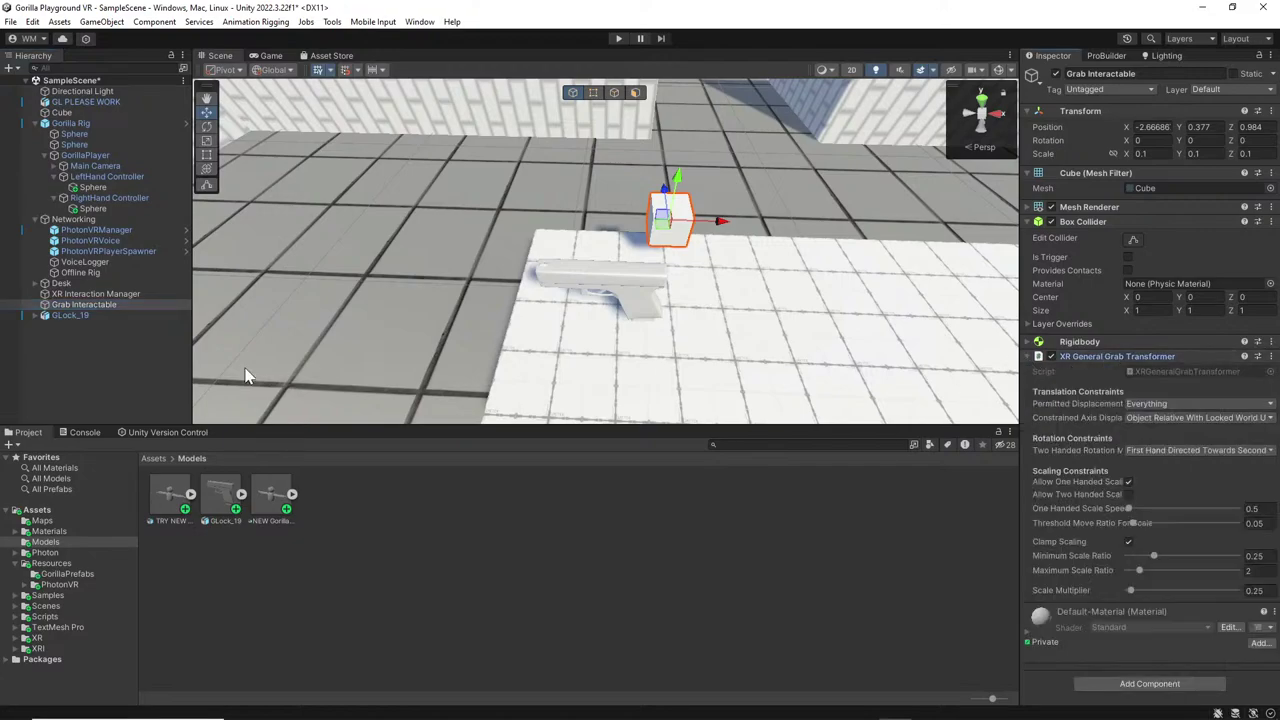
left_click(98, 305)
left_click(94, 316)
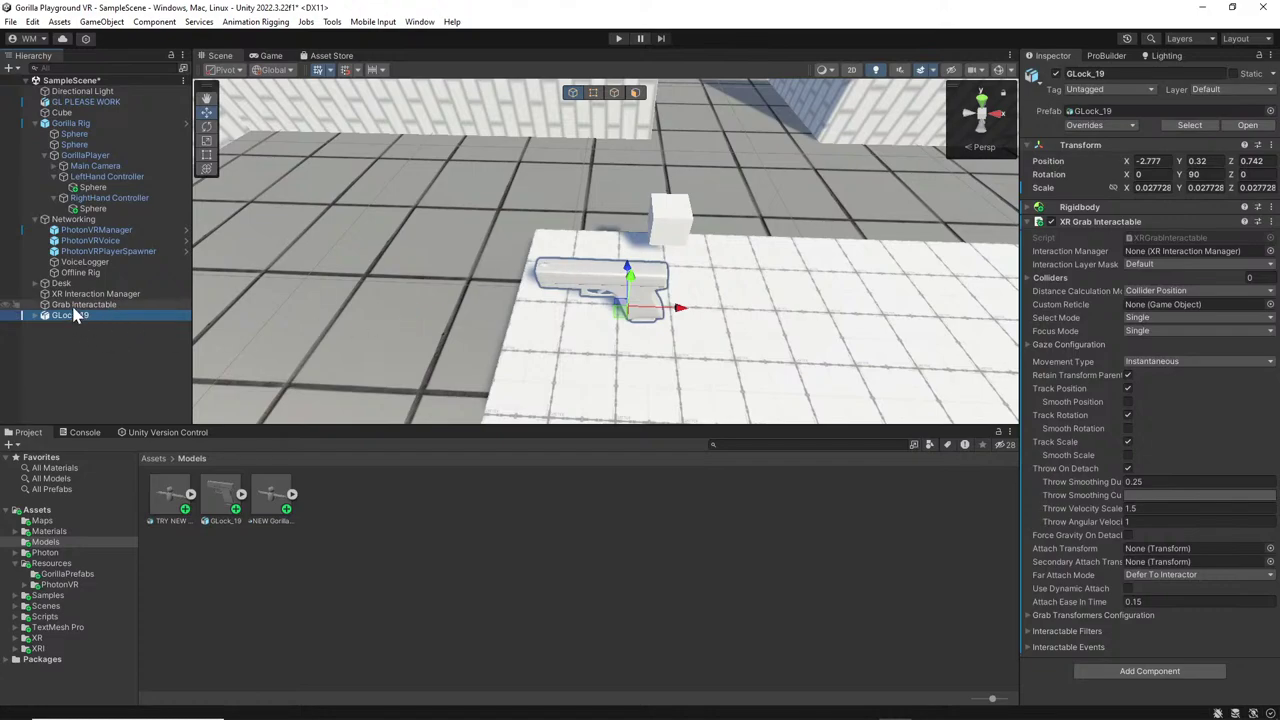
left_click(83, 295)
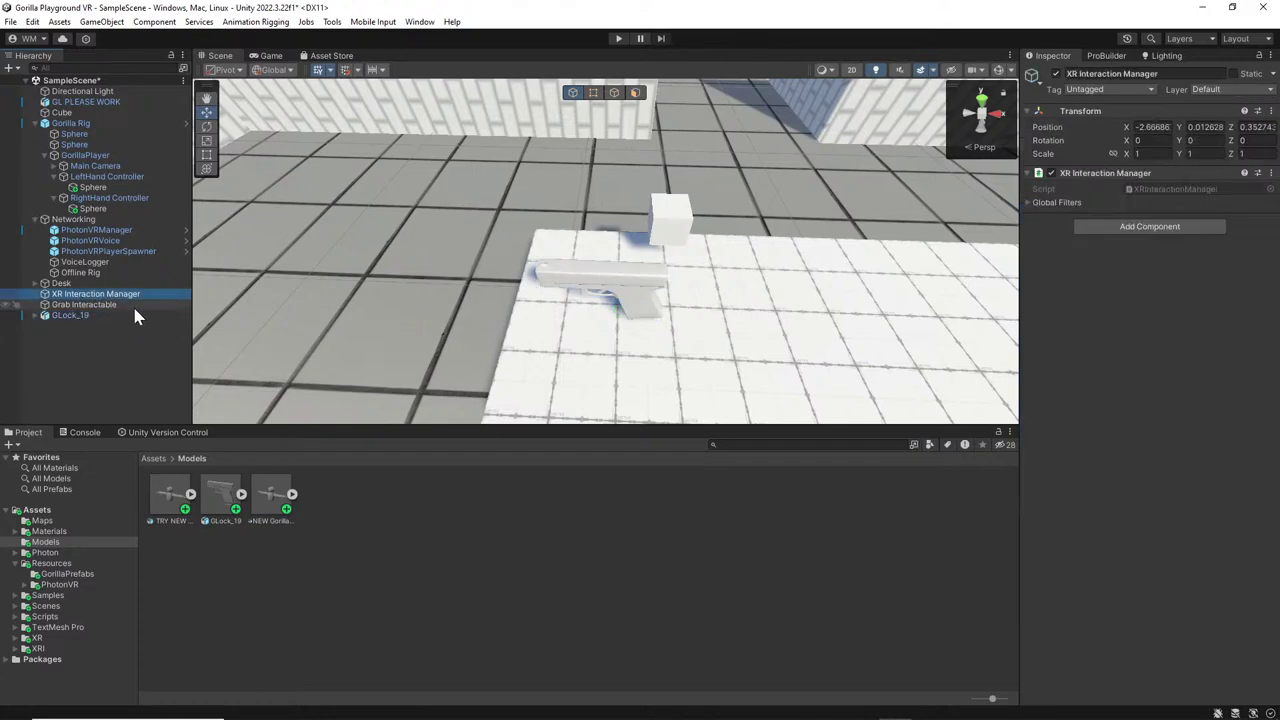
left_click(129, 305)
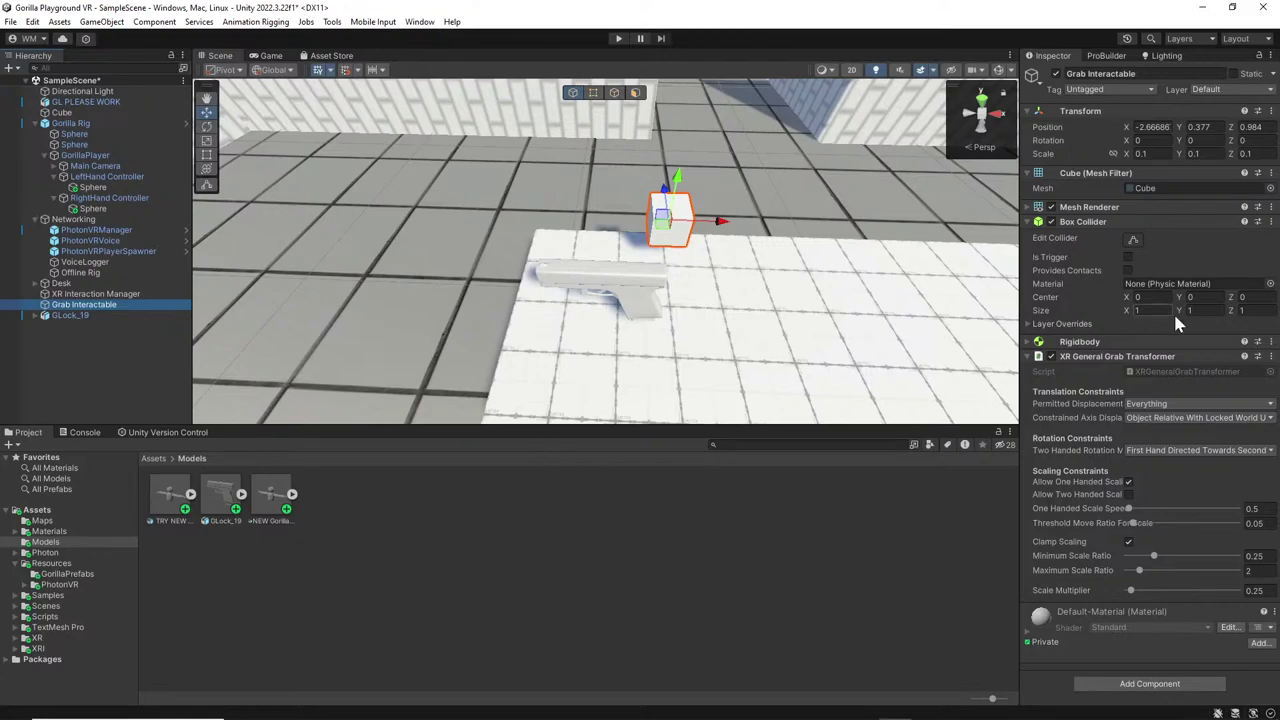
left_click(686, 243)
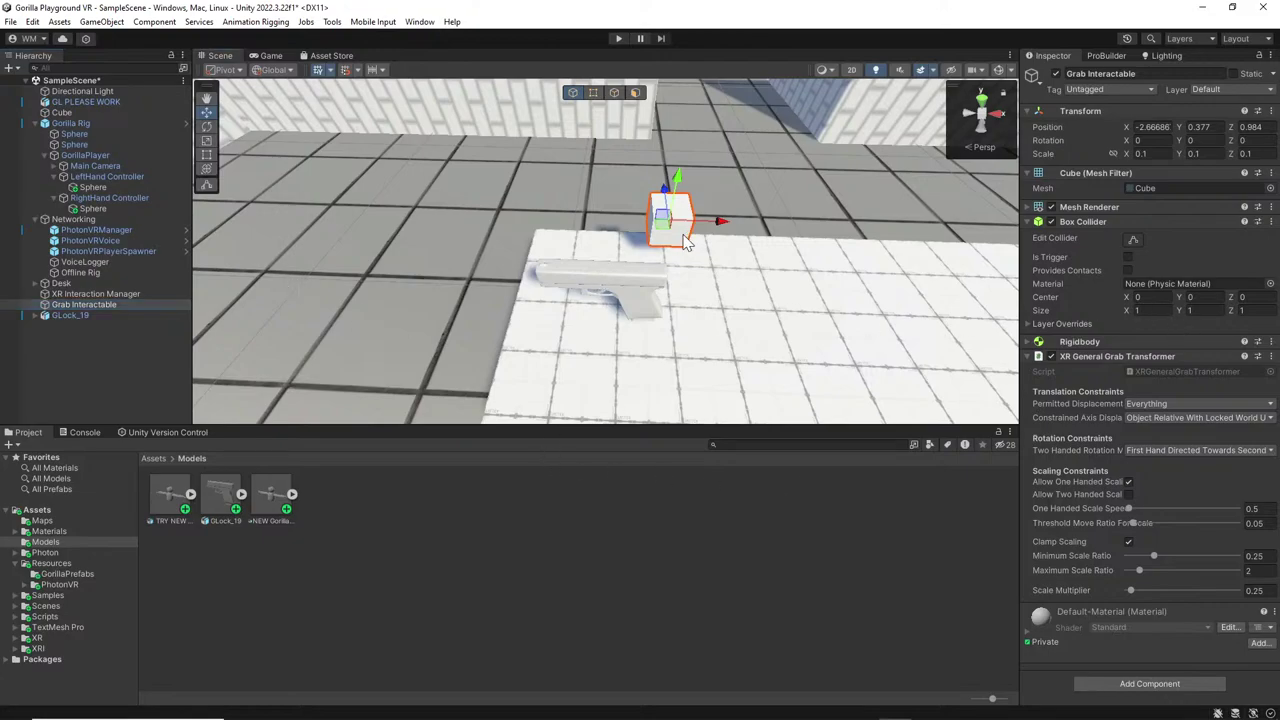
left_click(686, 243)
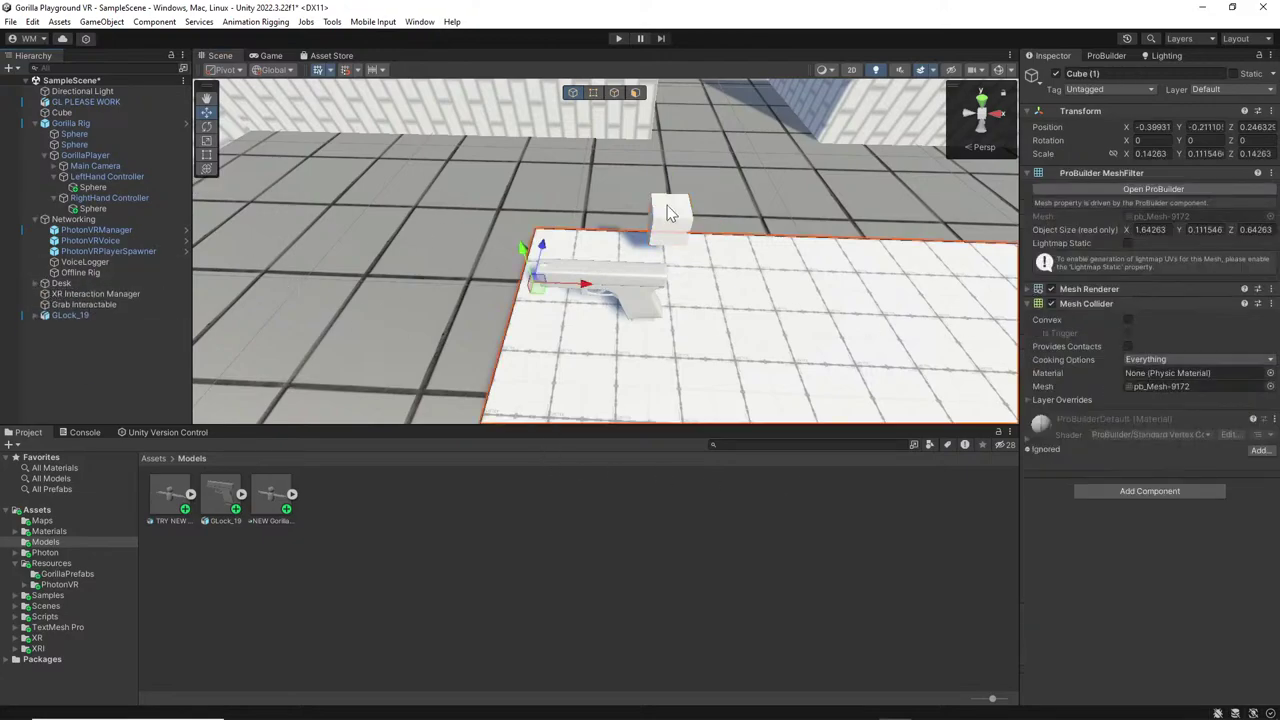
left_click(686, 220)
left_click(46, 315)
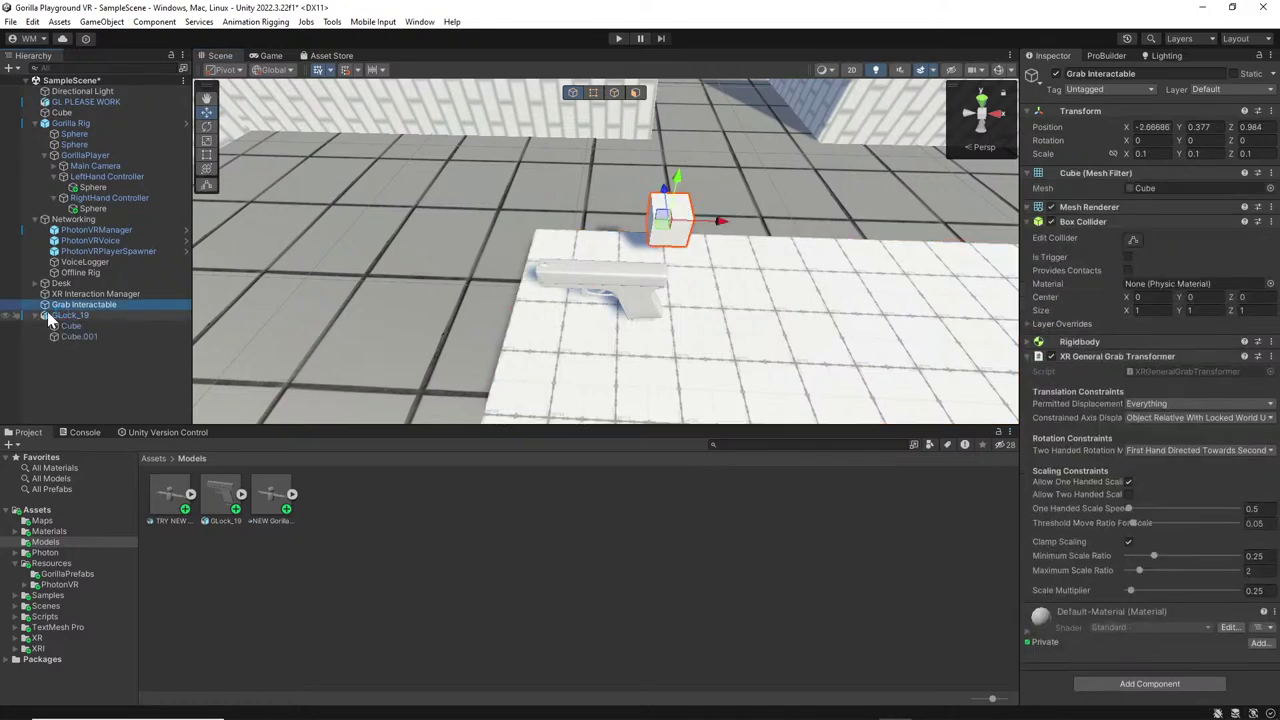
key("ctrl+z")
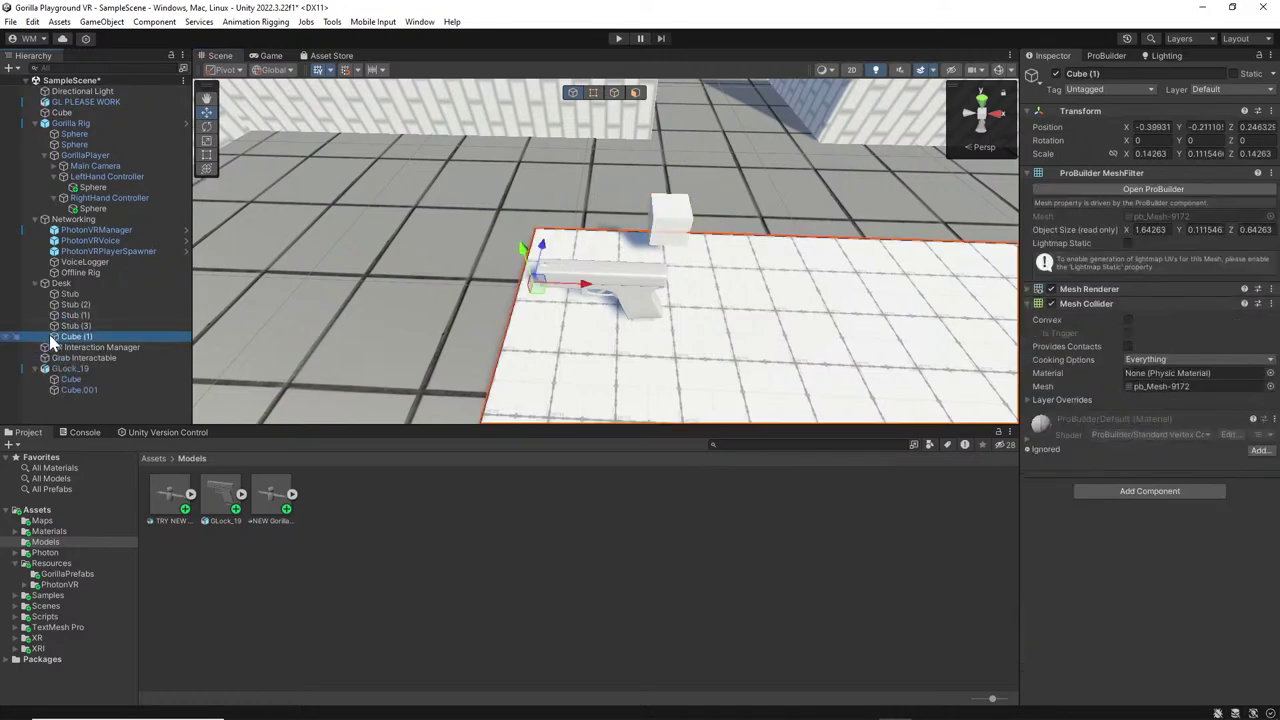
left_click(60, 284)
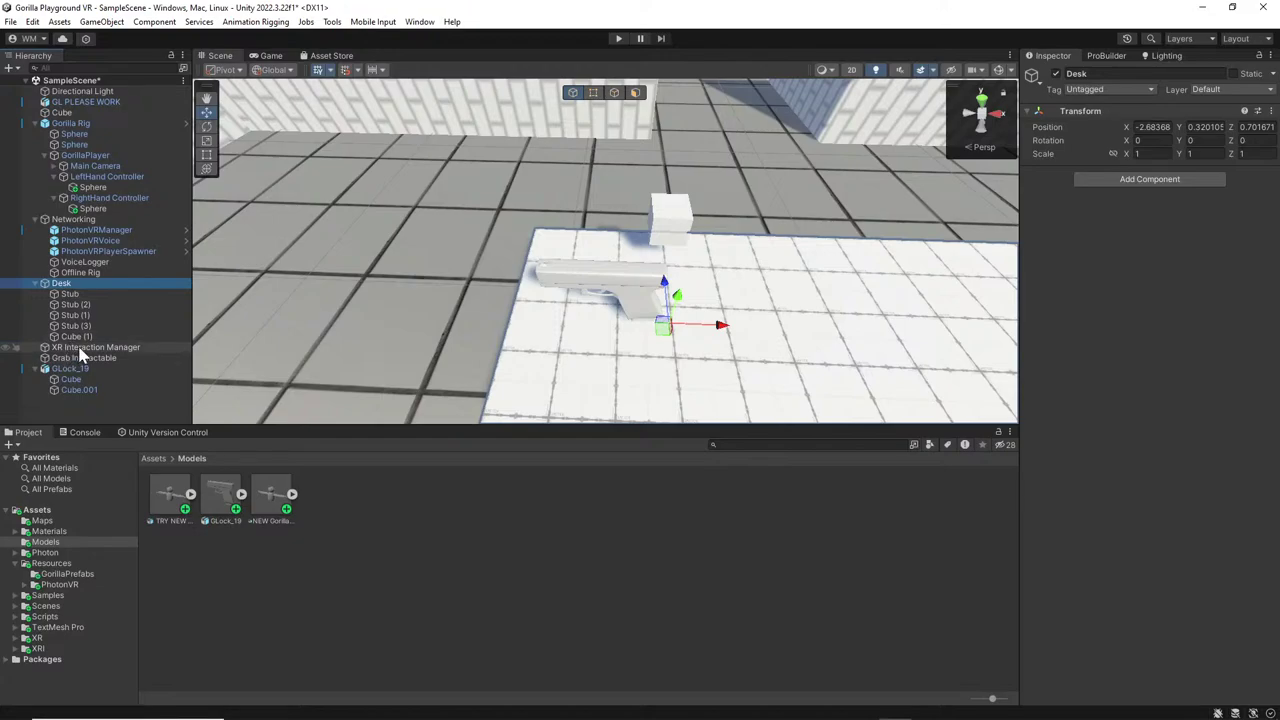
left_click(83, 347)
left_click(37, 283)
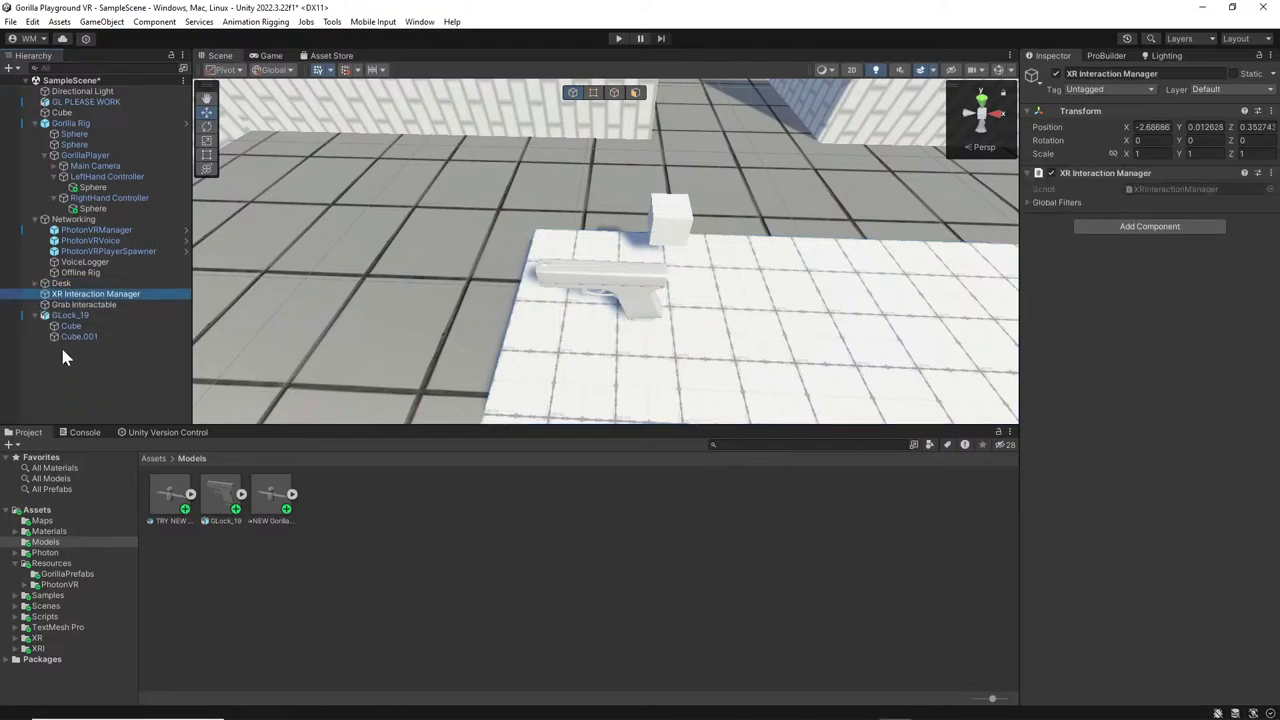
Transfer the XR General Grab Transformer component from the Grab Interactable cube to GLock_19.
left_click(72, 315)
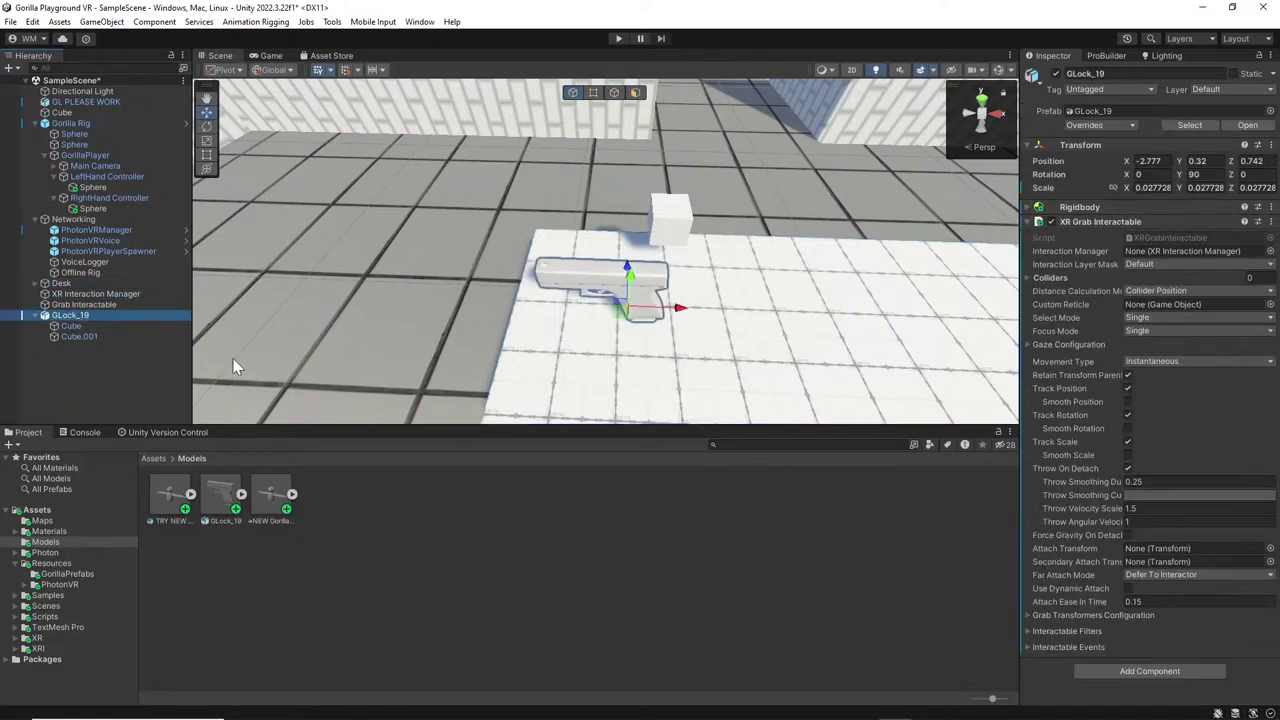
left_click(100, 305)
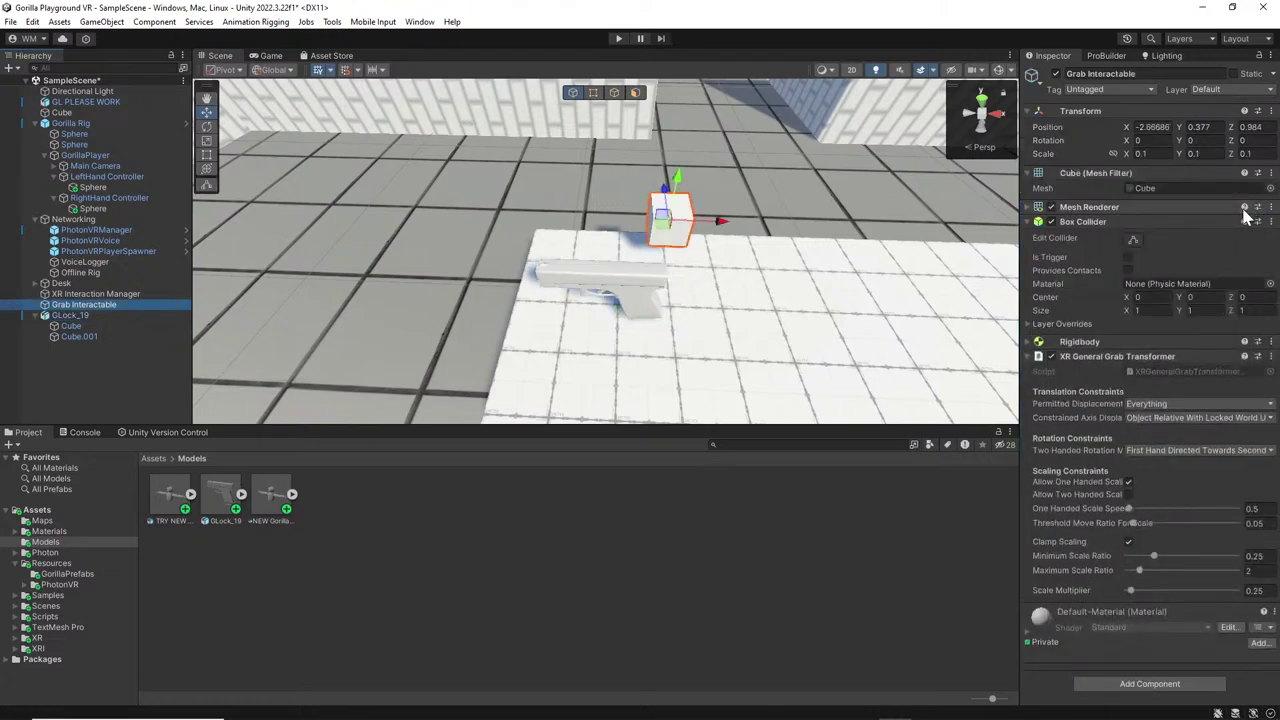
left_click_drag(1055, 372, 134, 315)
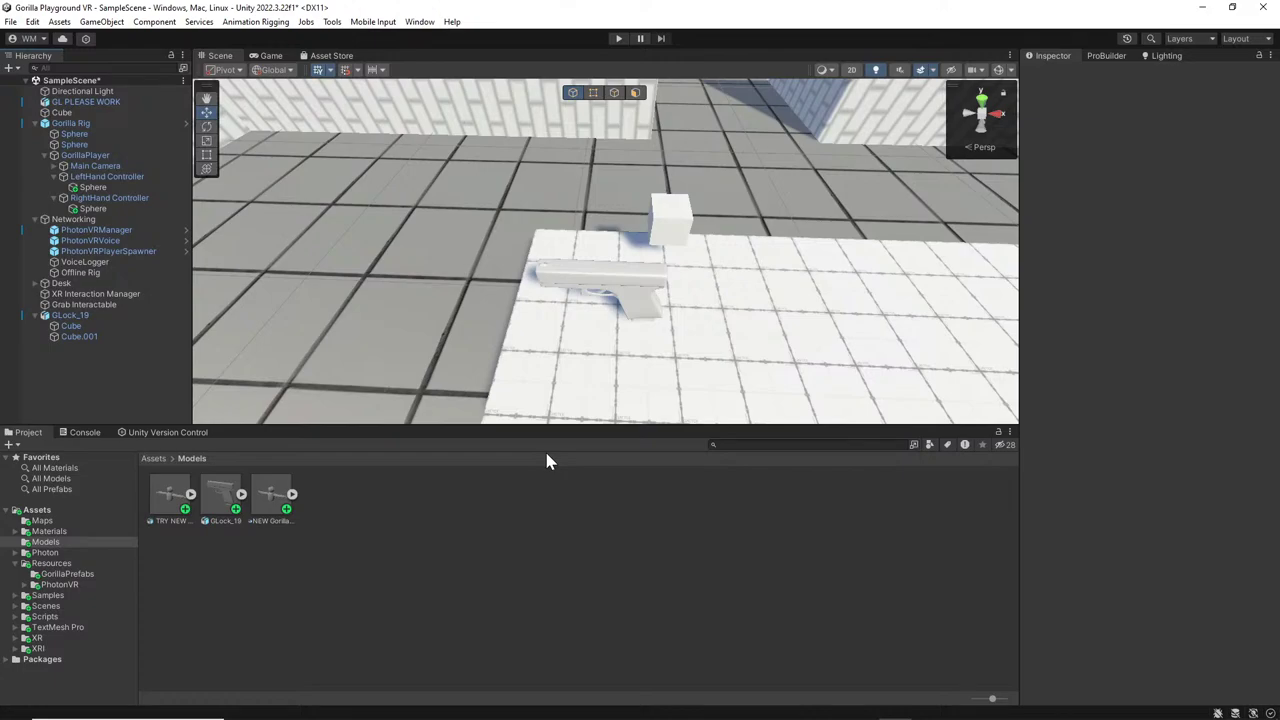
left_click(116, 313)
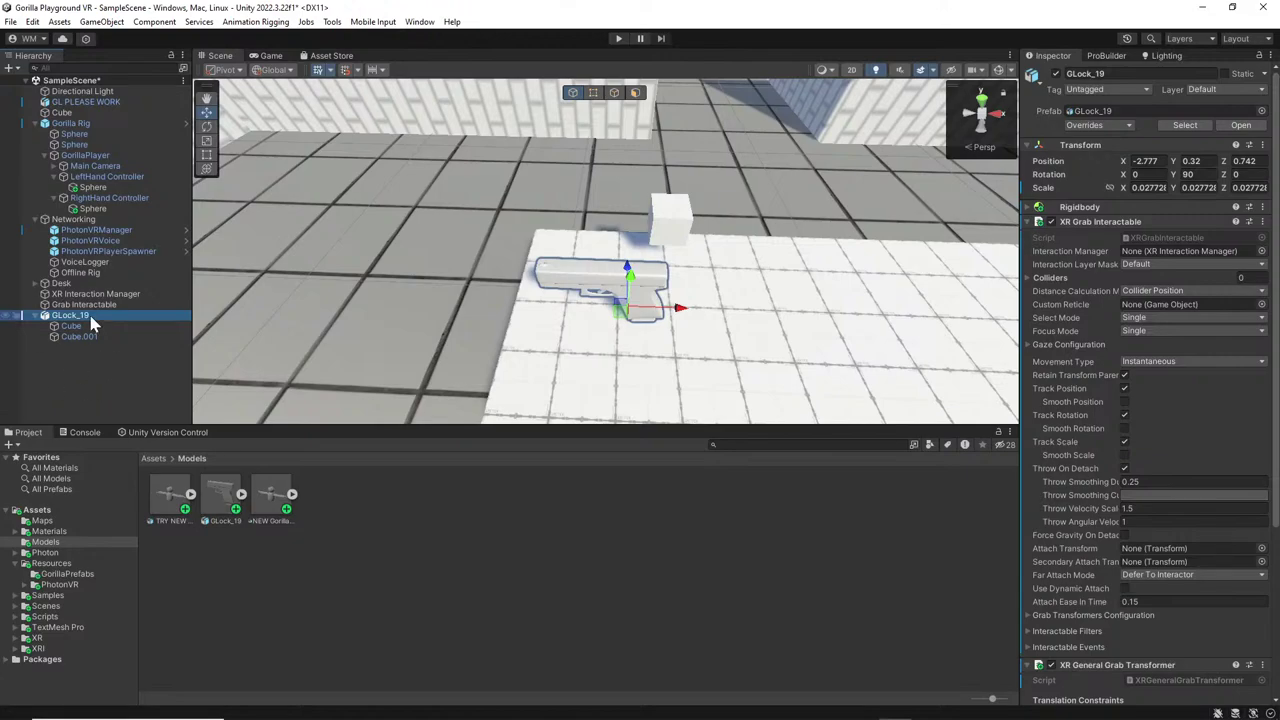
In GLock_19's XR Grab Interactable, assign XR Interaction Manager as the interaction manager and enable Smooth Position and Smooth Rotation.
left_click(106, 296)
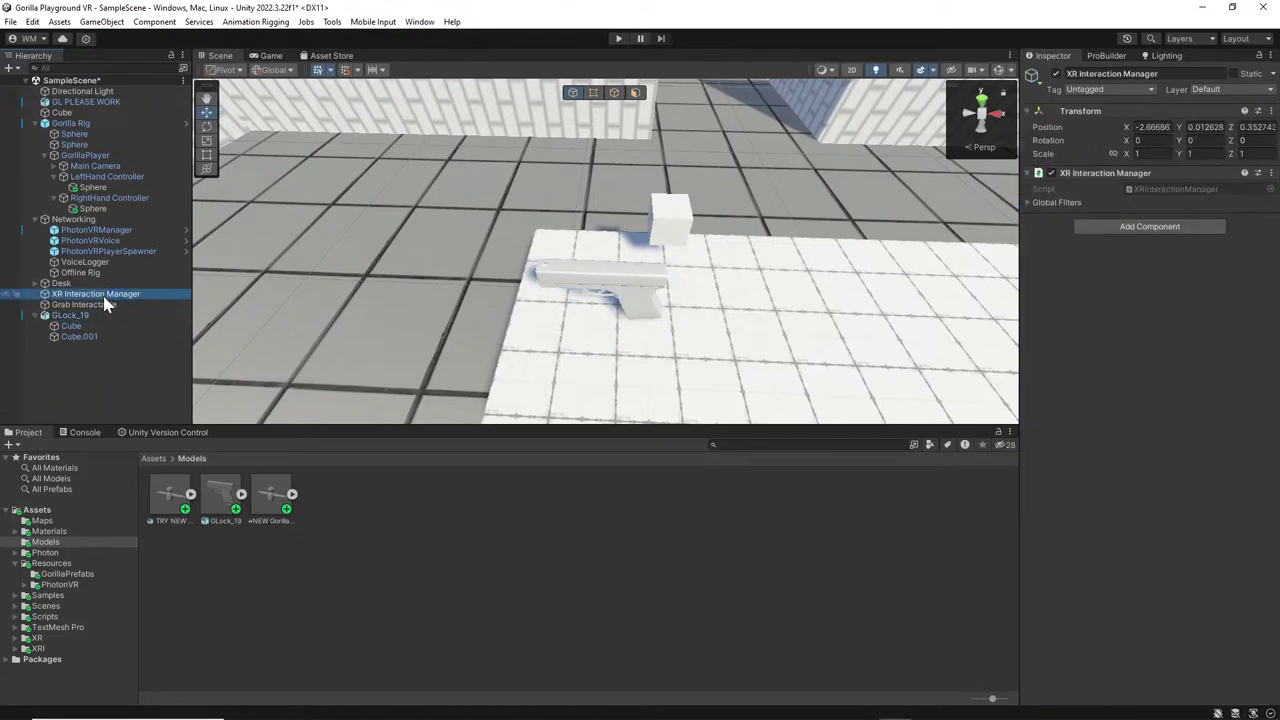
left_click(97, 315)
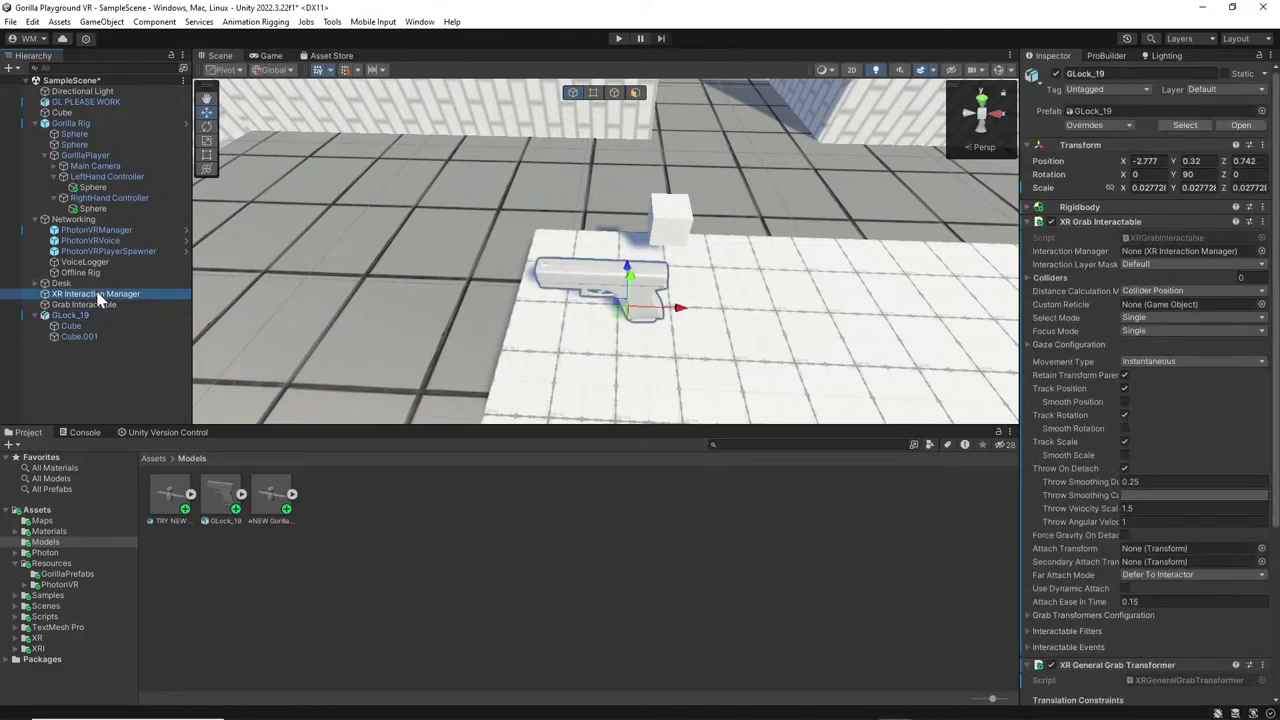
left_click_drag(1200, 266, 1198, 251)
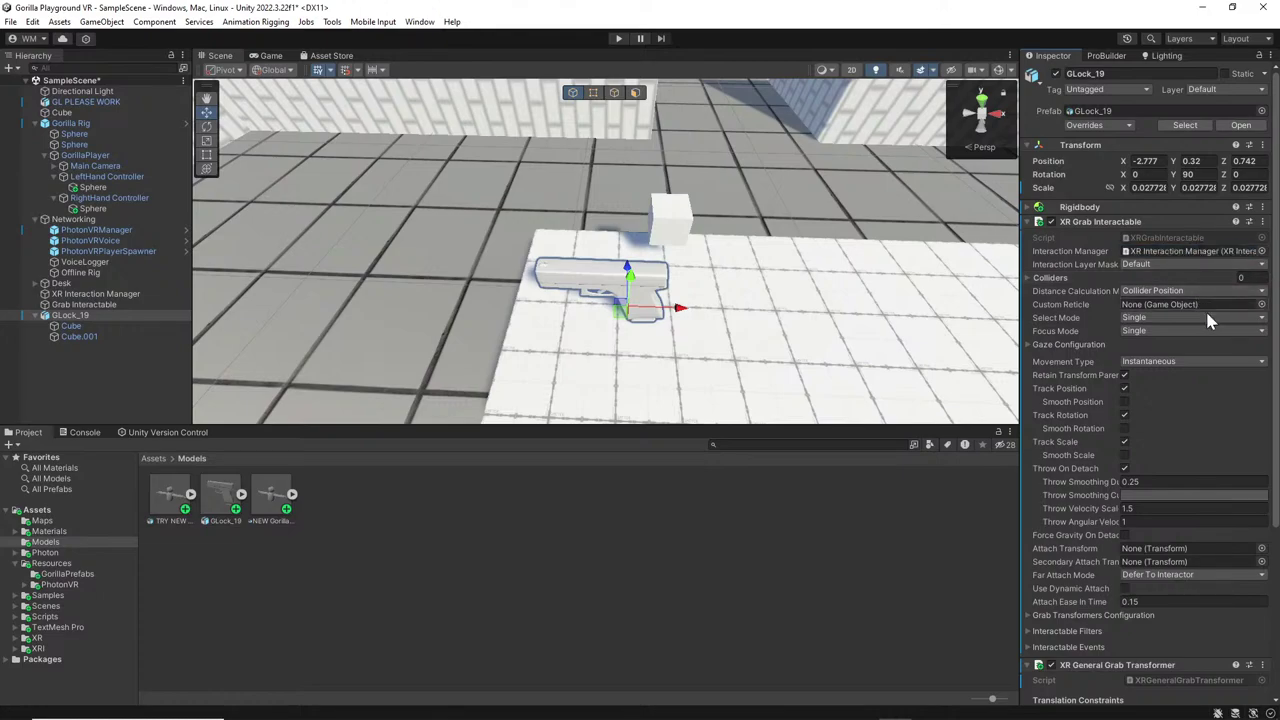
left_click(1124, 401)
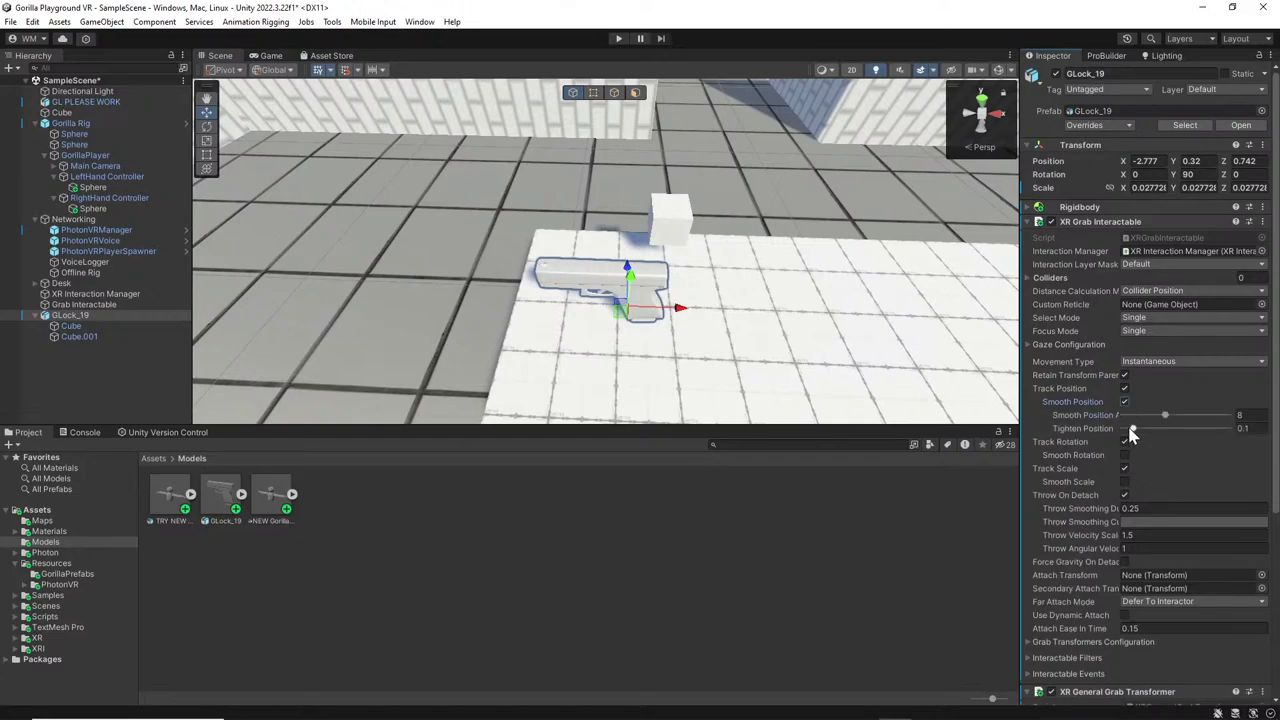
left_click(1125, 455)
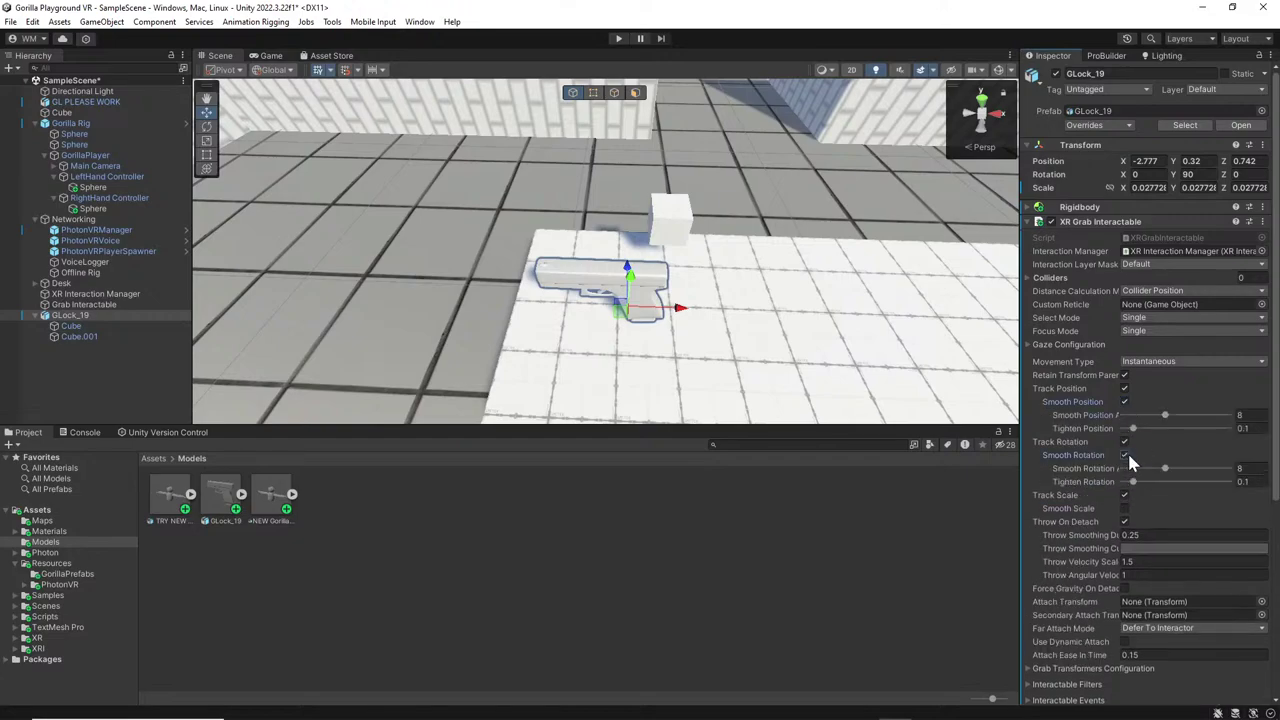
Add a Mesh Collider component to GLock_19 and collapse its XR Grab Interactable settings.
scroll(1129, 456, "down", 2)
scroll(1127, 449, "down", 6)
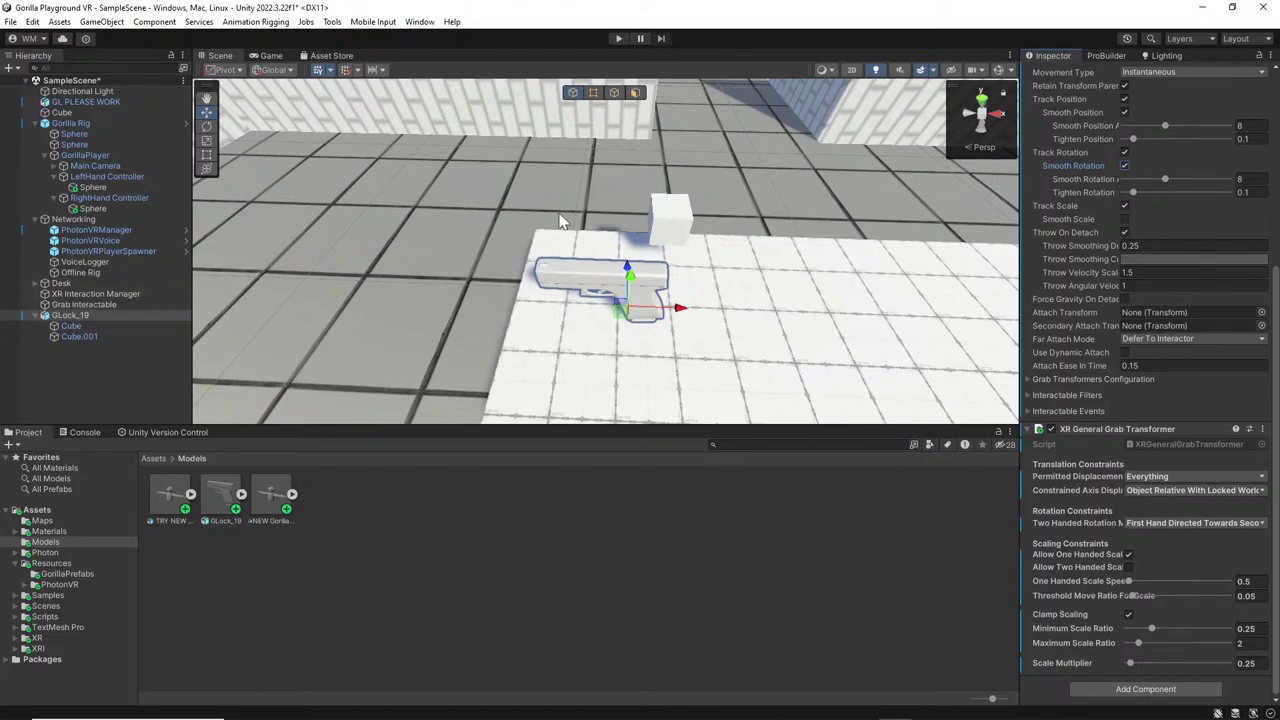
left_click(70, 316)
scroll(1140, 200, "up", 8)
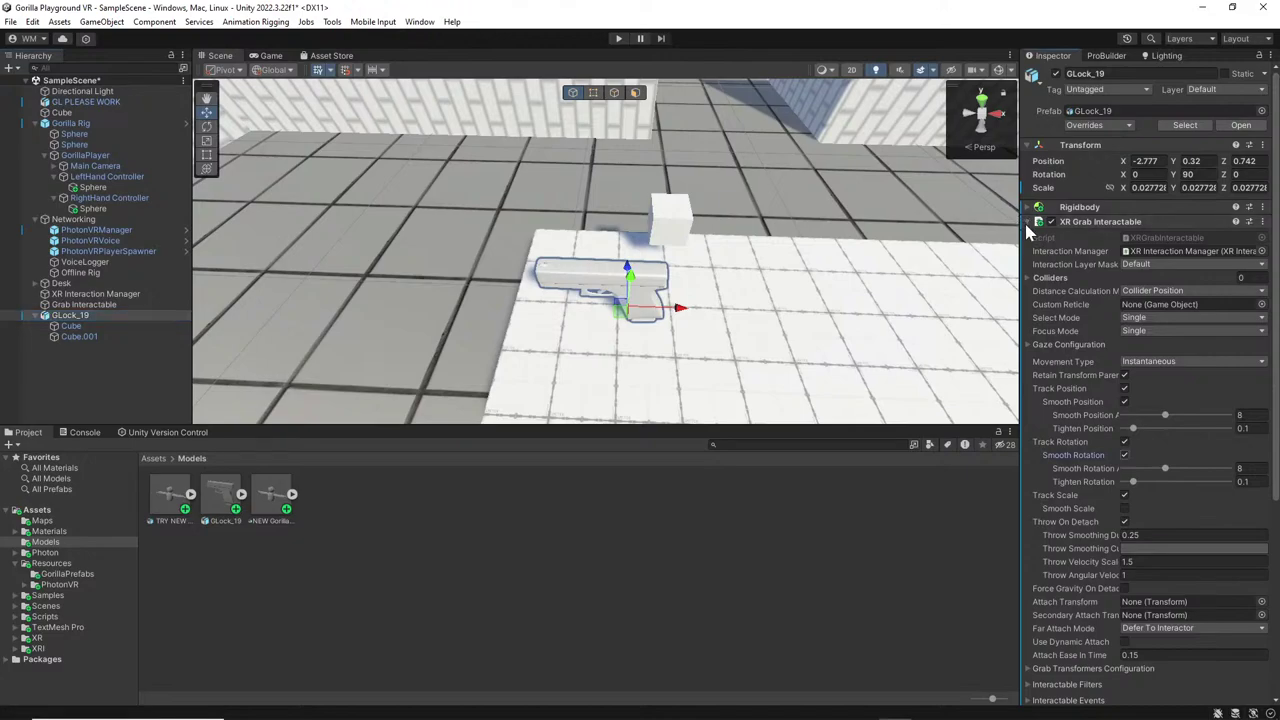
left_click(1036, 221)
left_click(1130, 497)
type("off")
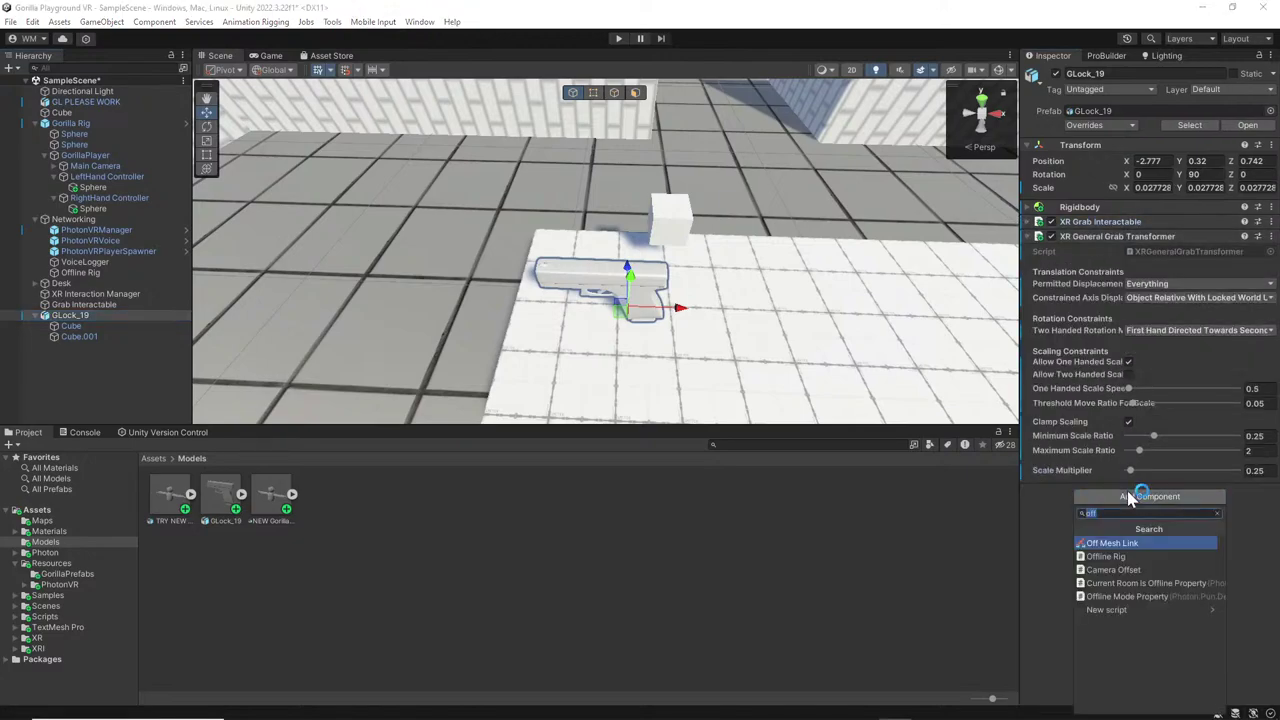
type("mesh")
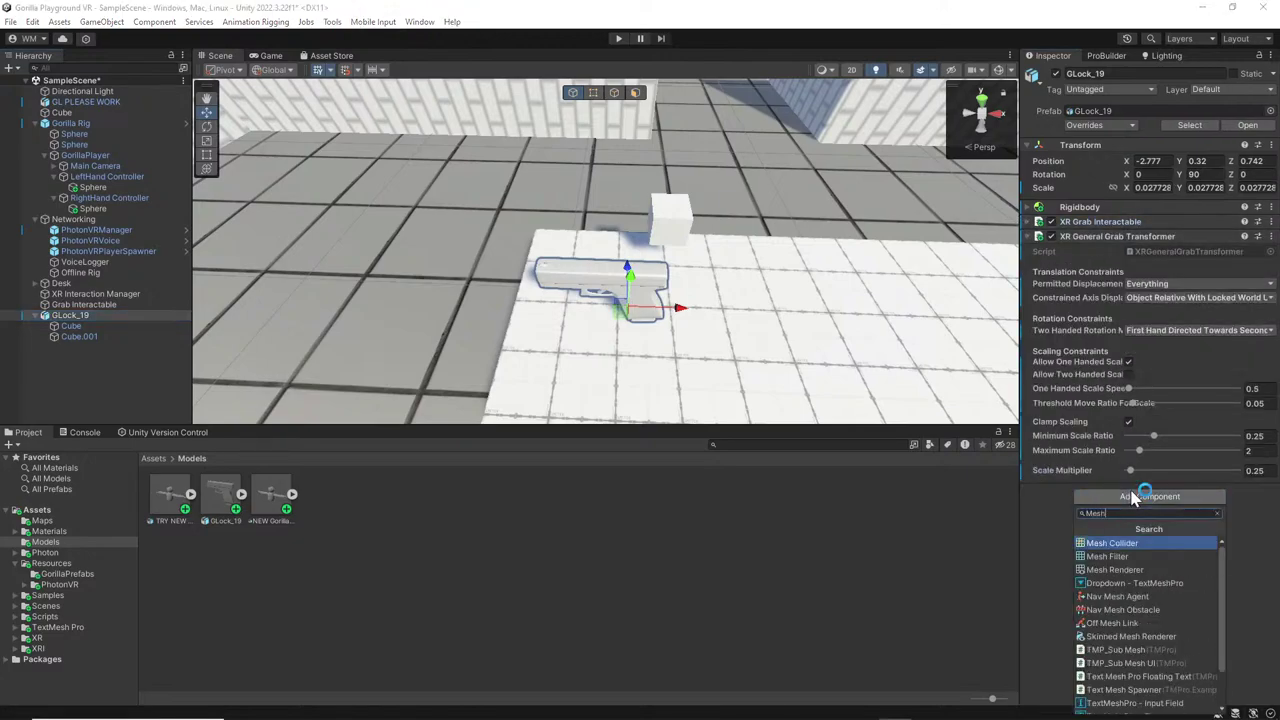
left_click(1145, 554)
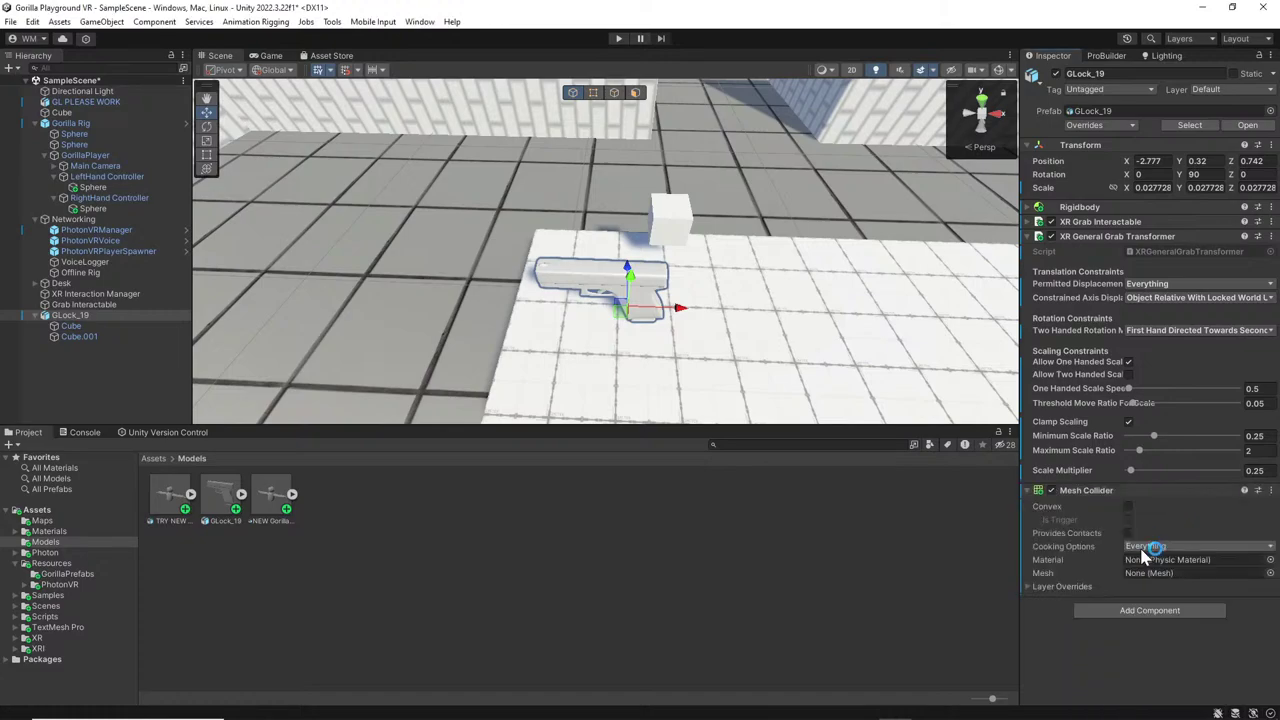
Set the collision detection of GLock_19's Rigidbody to Continuous Dynamic.
left_click(1030, 208)
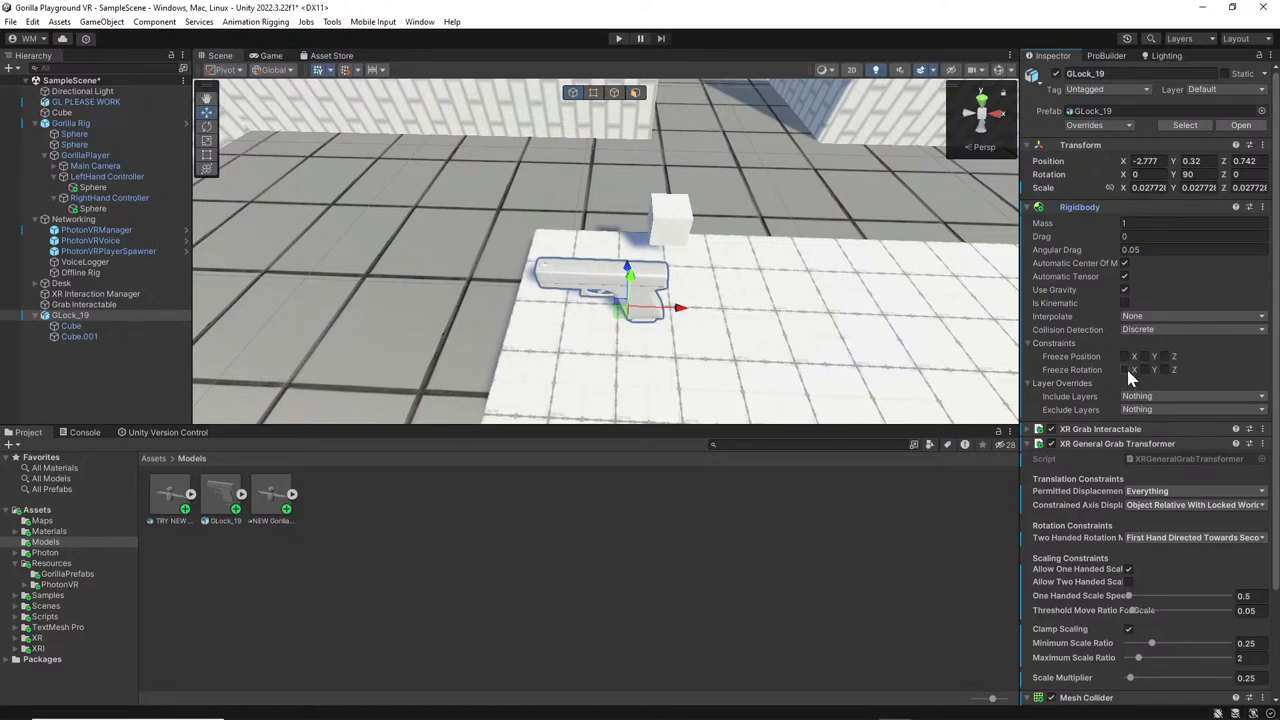
left_click(1130, 316)
left_click(1170, 306)
left_click(1170, 329)
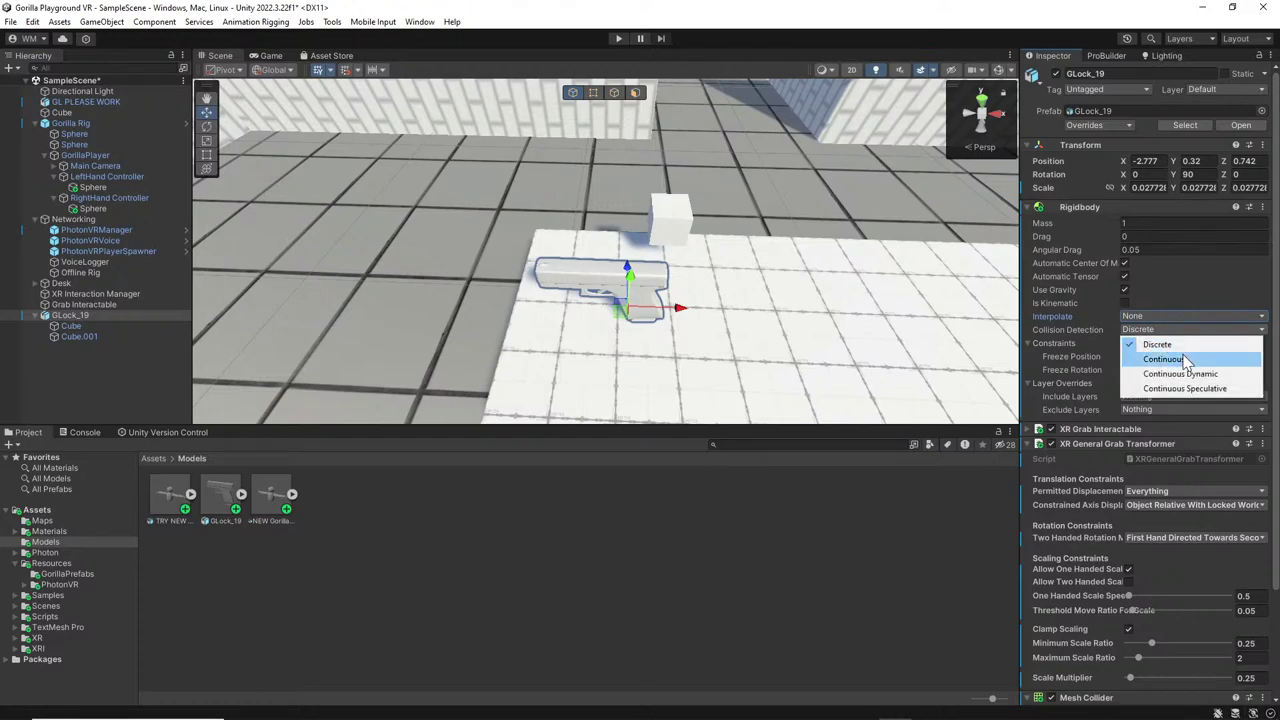
left_click(1188, 359)
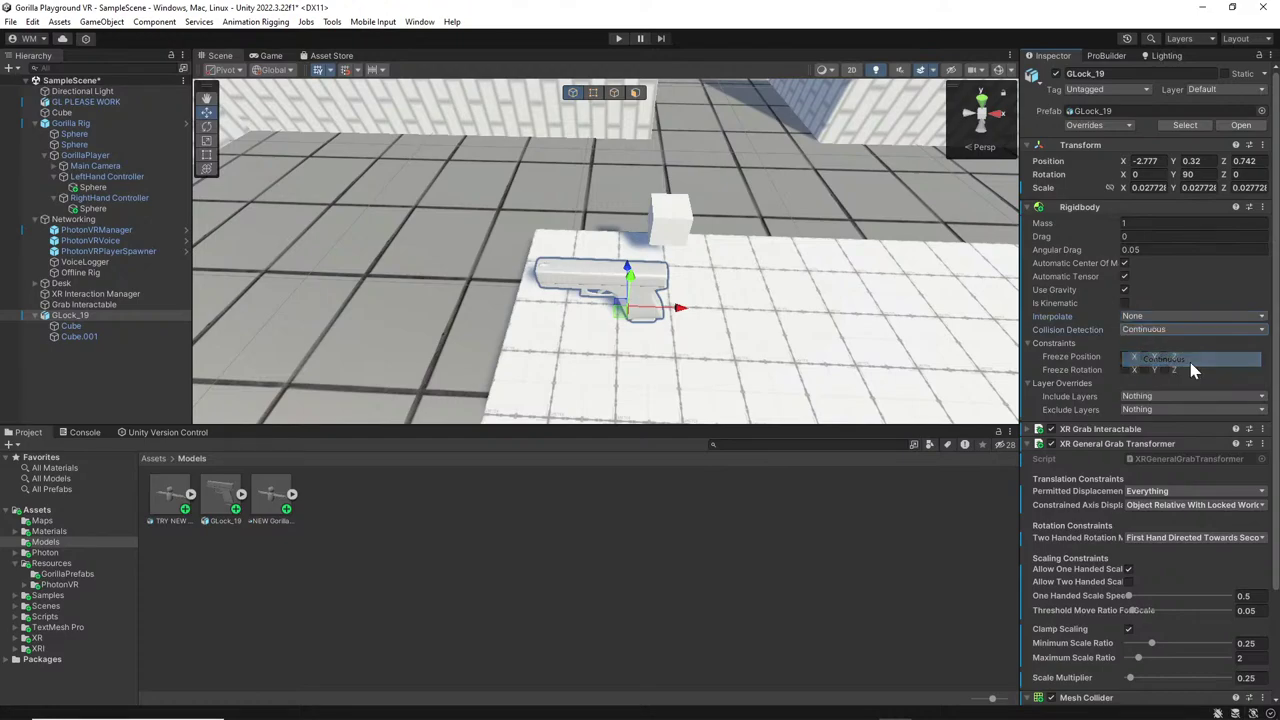
left_click(1182, 330)
left_click(1199, 375)
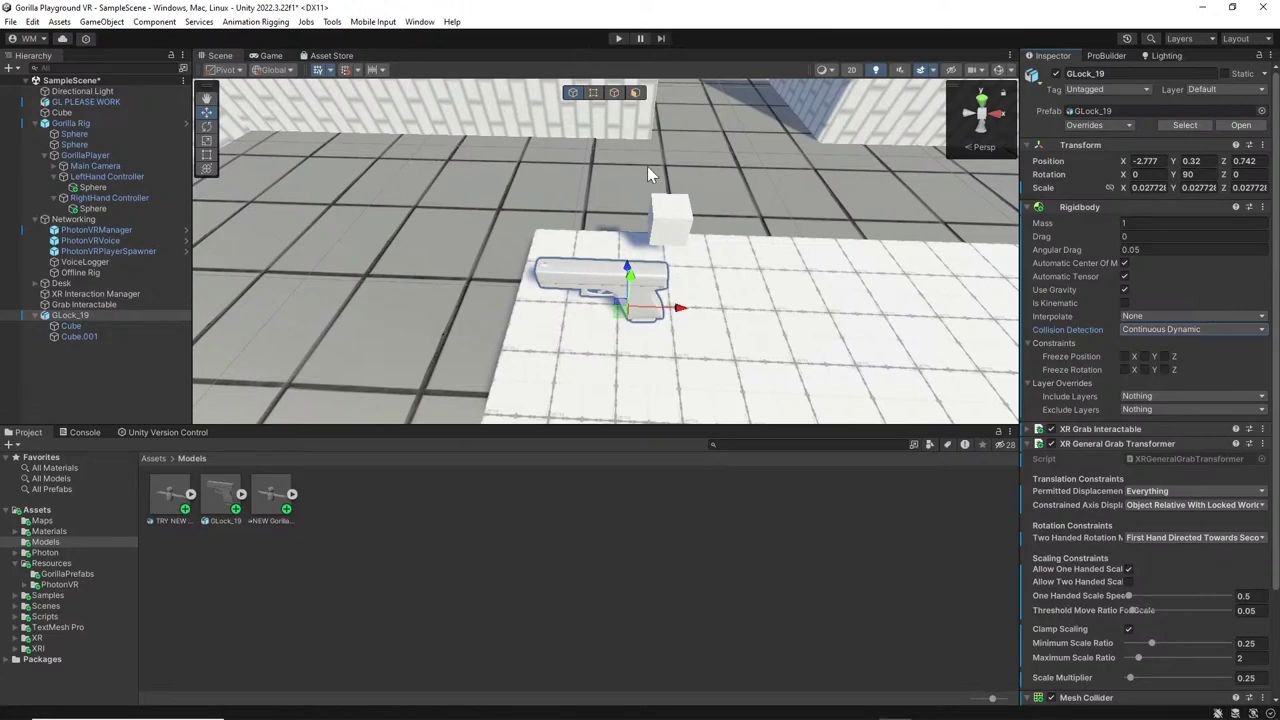
Move the Grab Interactable cube farther from the gun on the desk, to about X -2.369, Z 0.912, and deselect it.
left_click(677, 234)
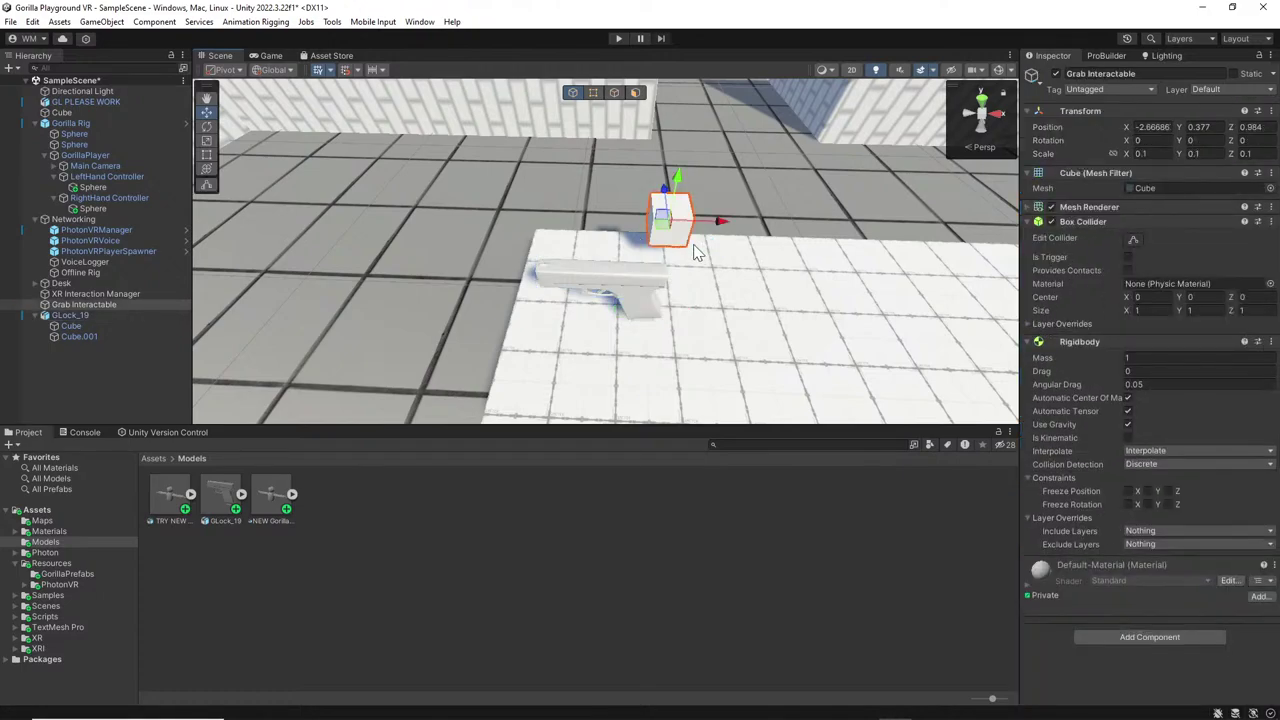
left_click_drag(722, 228, 842, 244)
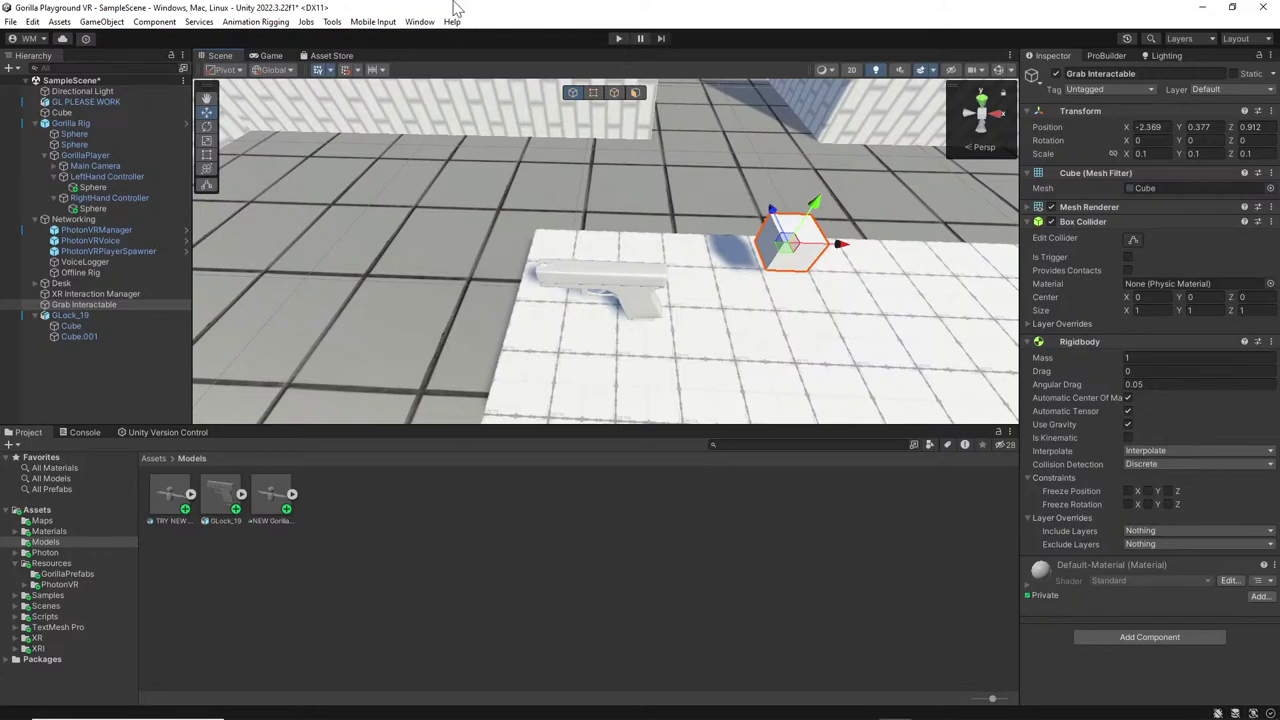
left_click(133, 394)
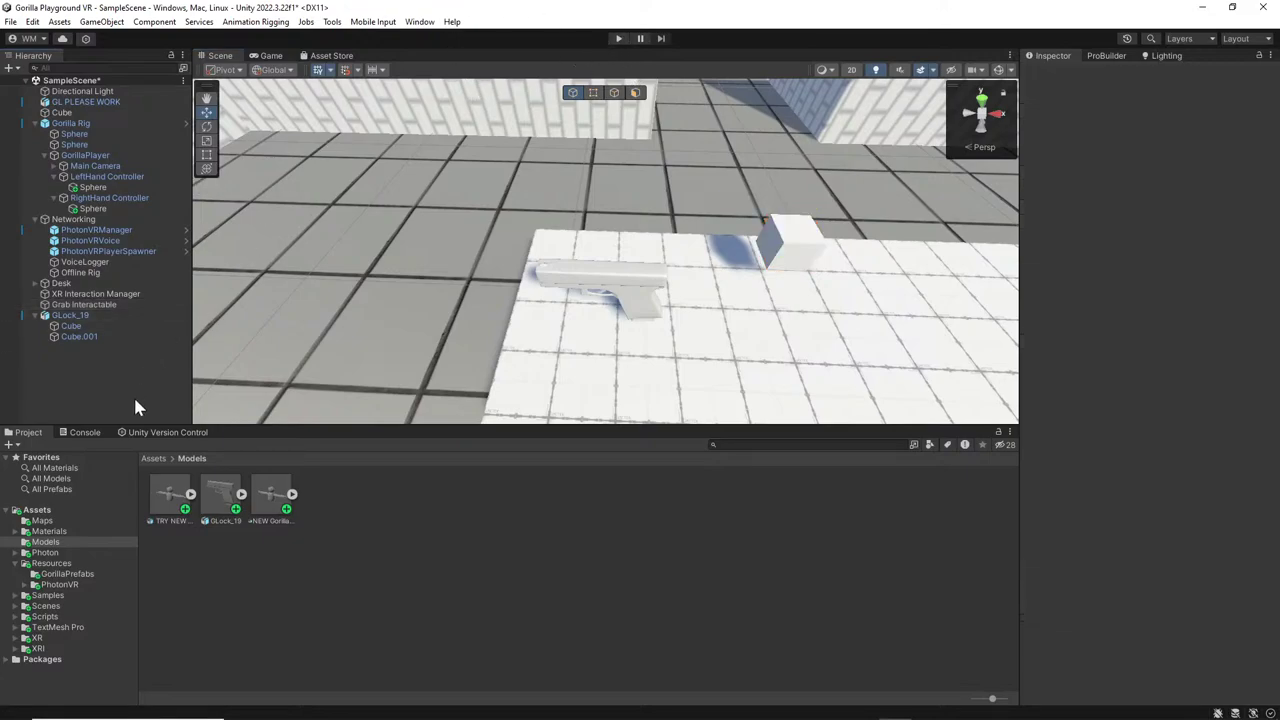
right_click(133, 394)
mouse_move(145, 390)
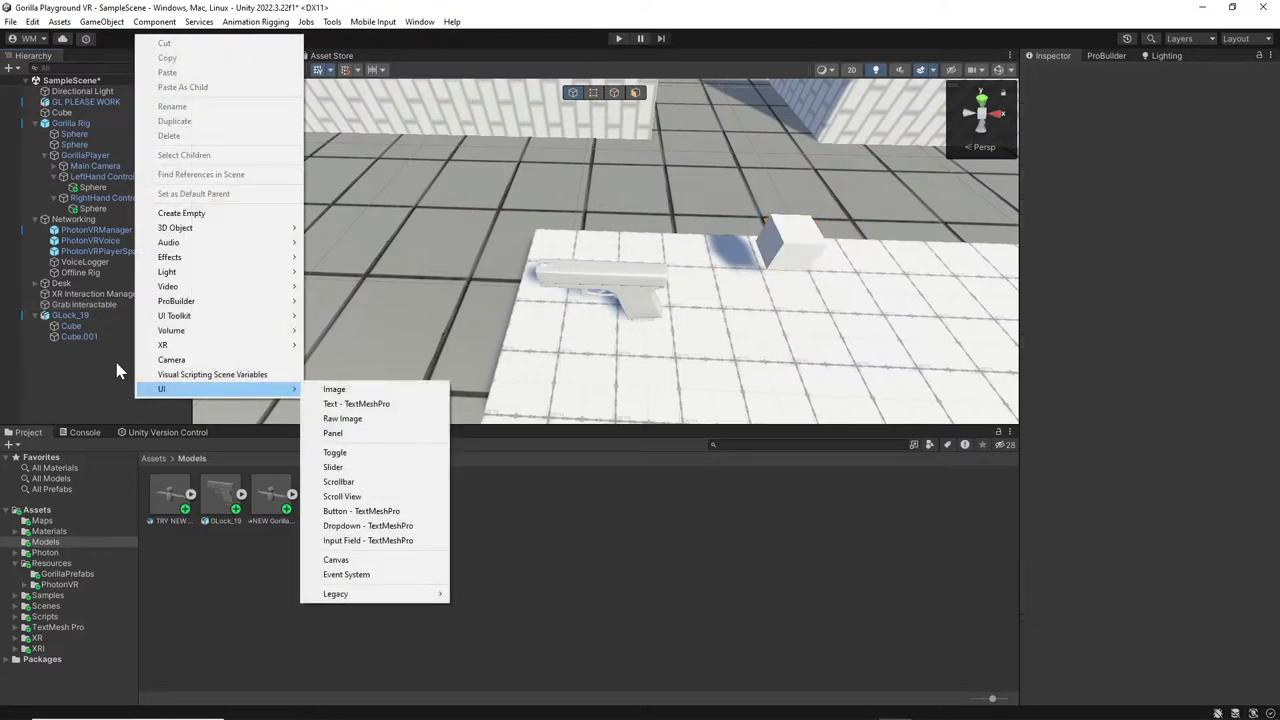
mouse_move(270, 230)
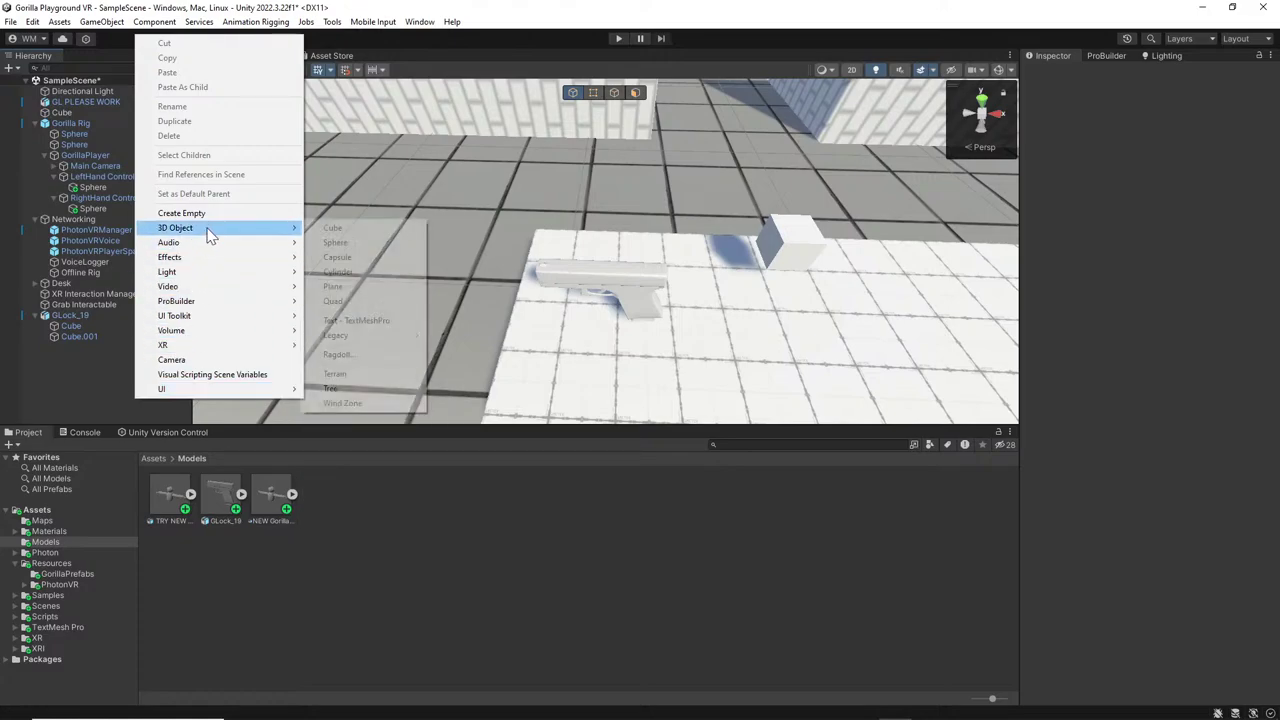
left_click(350, 257)
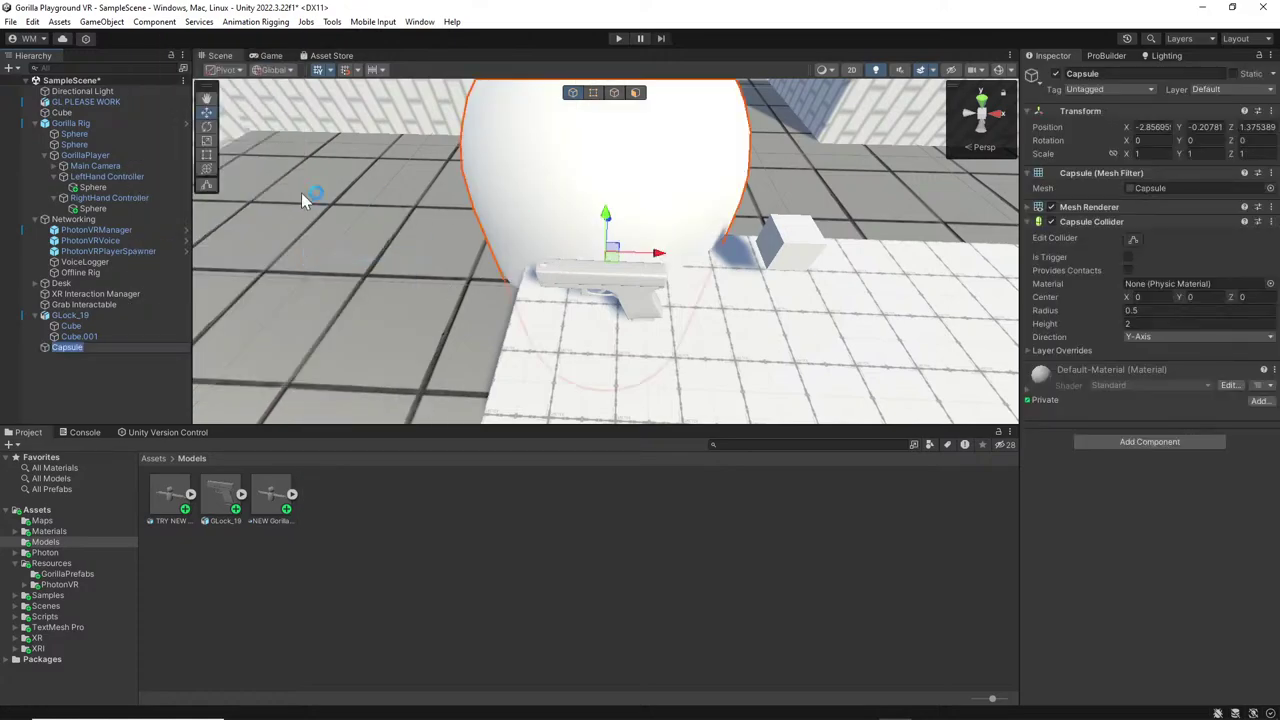
right_click(99, 349)
left_click(126, 388)
left_click(95, 347)
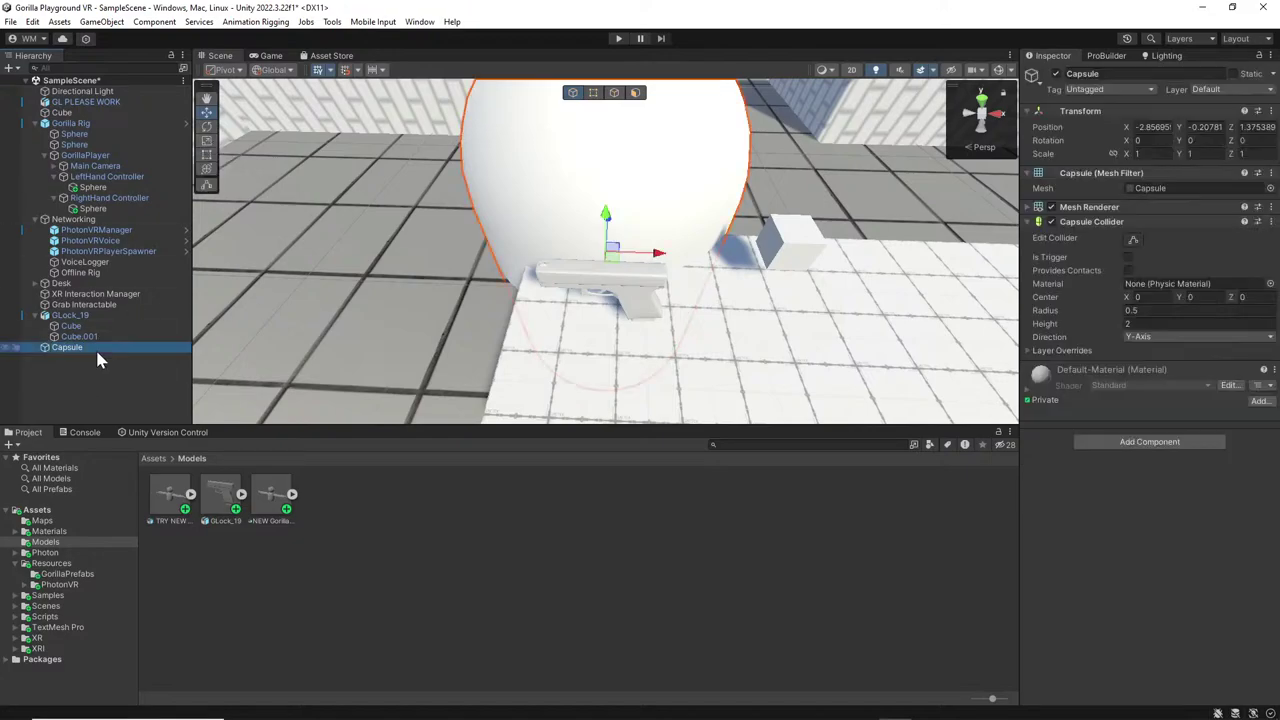
right_click(95, 347)
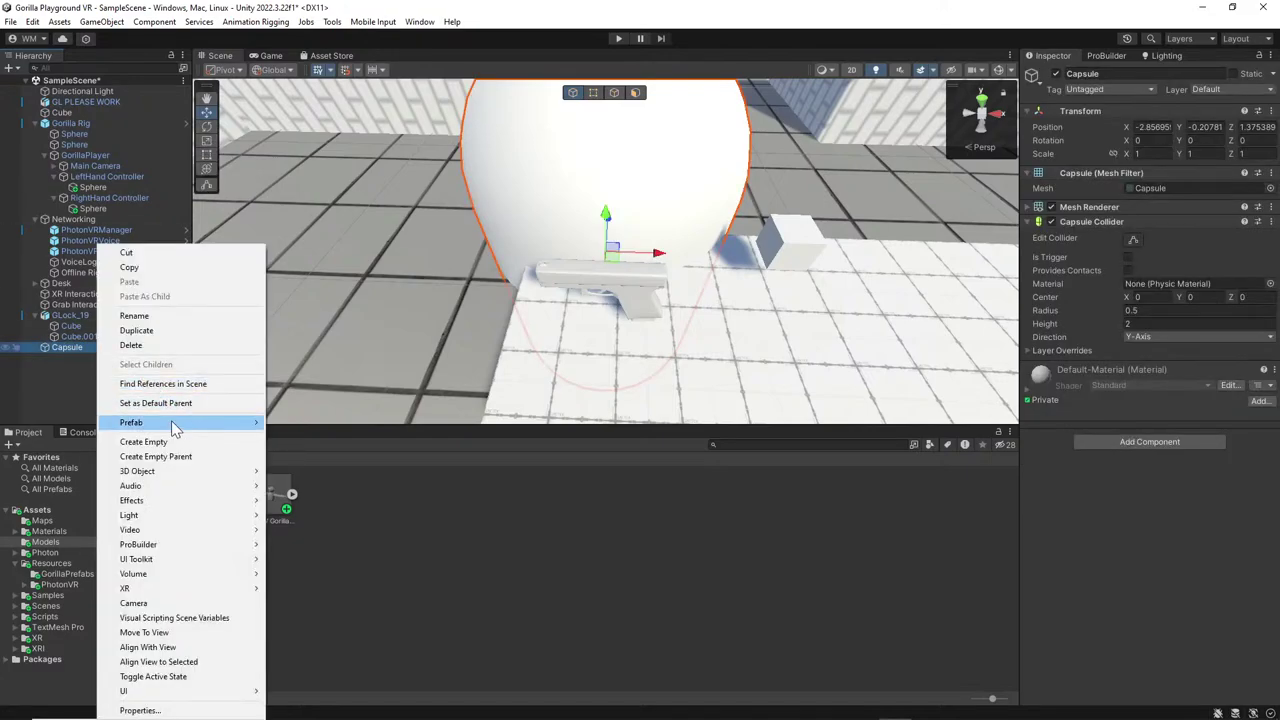
left_click(168, 346)
Create a cylinder at the scene's top level and scale it uniformly to about 0.205.
right_click(169, 354)
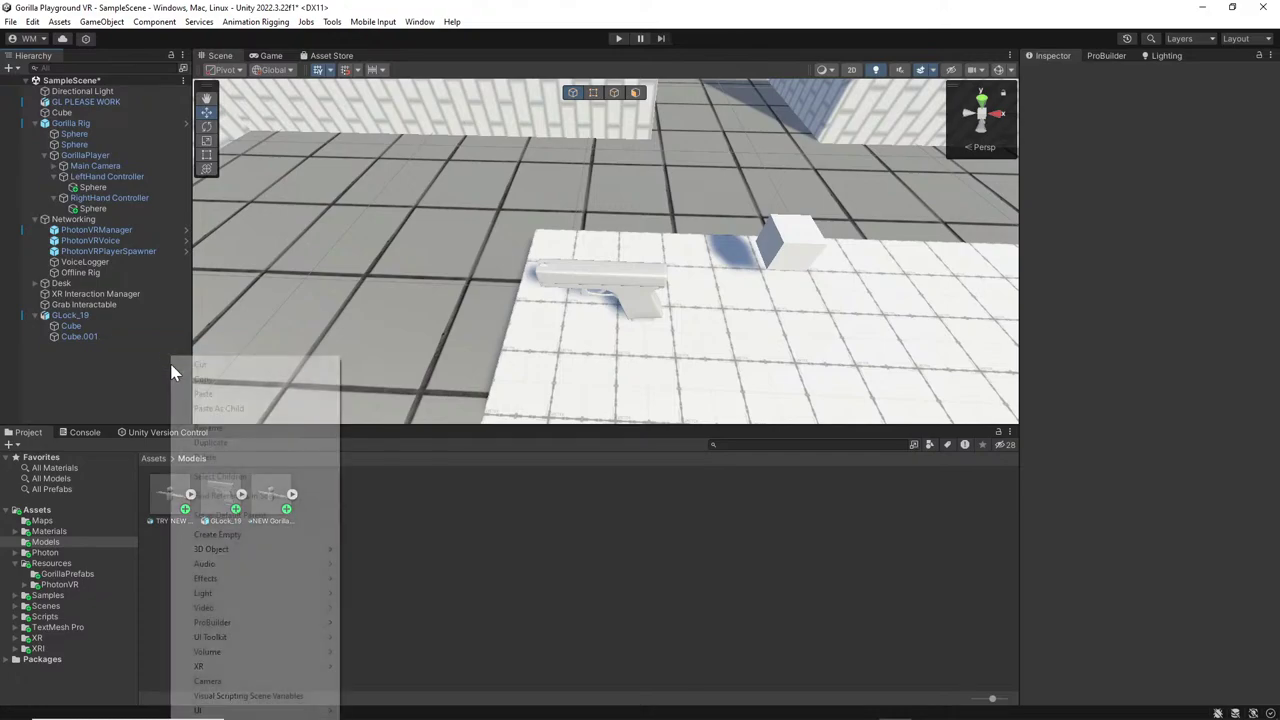
mouse_move(256, 550)
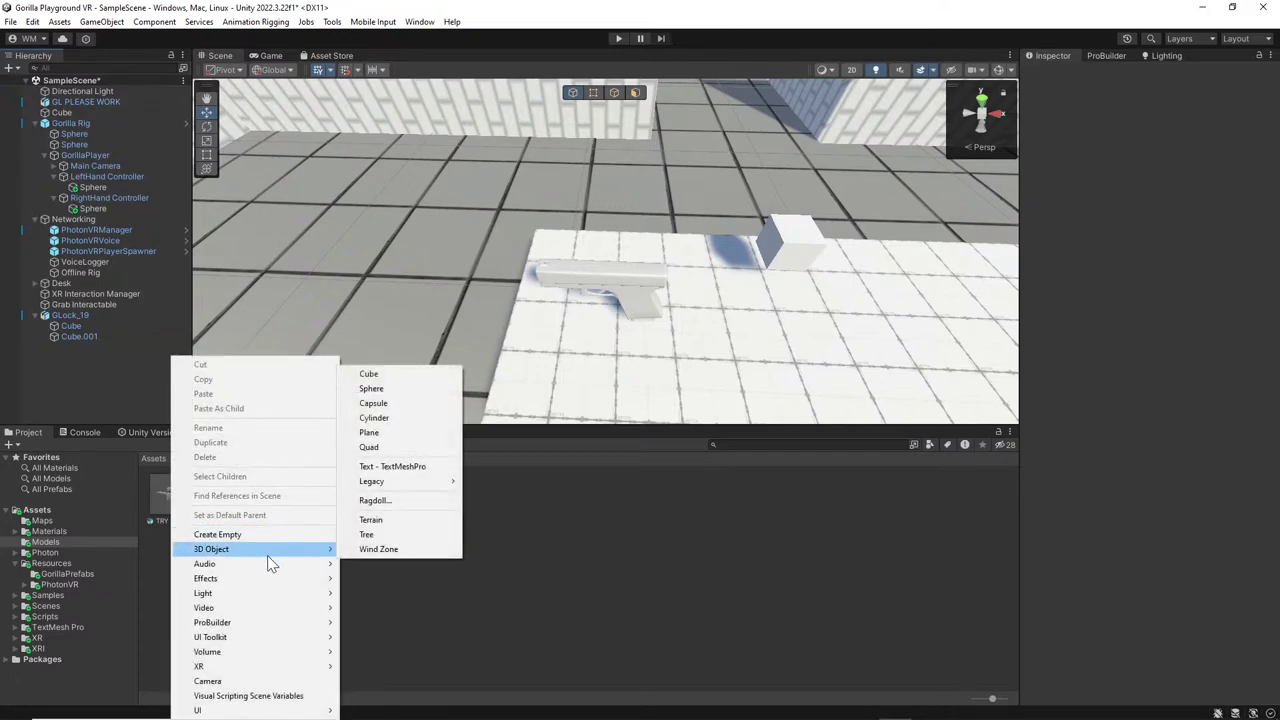
left_click(386, 418)
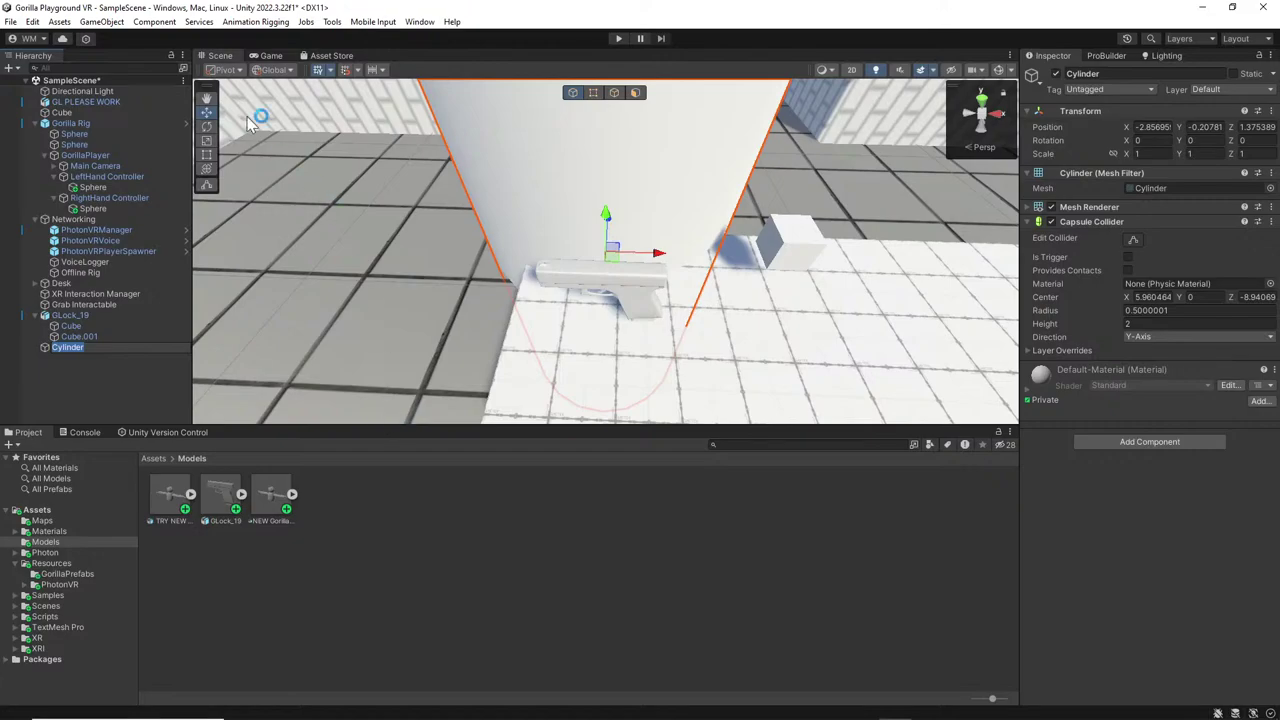
left_click(206, 140)
left_click_drag(606, 250, 591, 302)
Move the cylinder onto the desk beside the cube, to about X -2.009, Y 0.442, Z 0.747.
key("w")
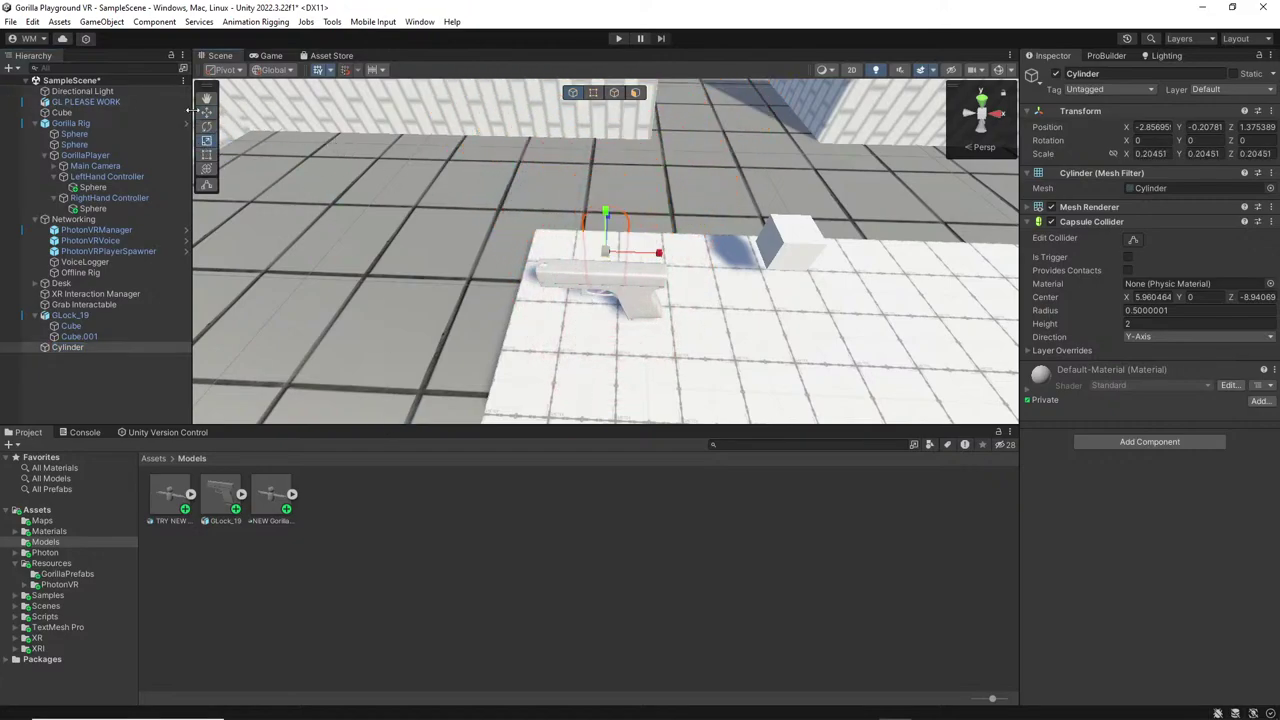
left_click_drag(612, 220, 774, 122)
left_click_drag(665, 203, 760, 285)
left_click_drag(620, 365, 975, 335)
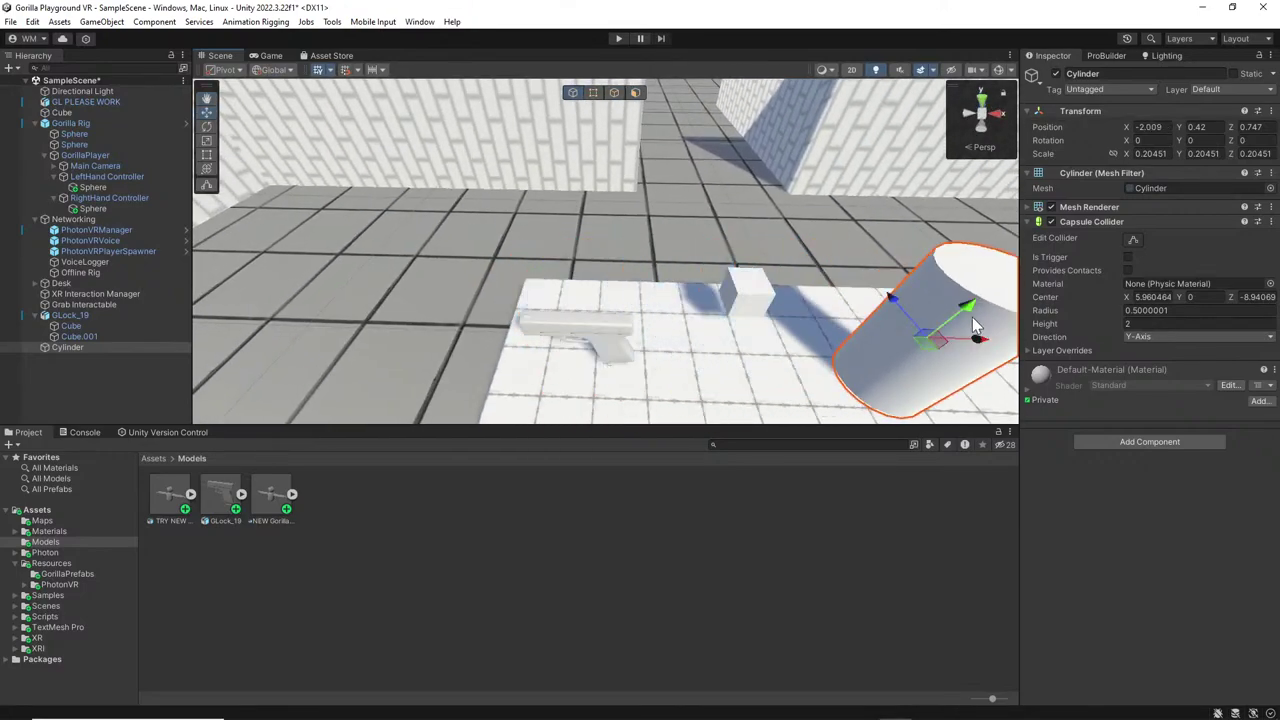
left_click_drag(771, 337, 695, 355, "alt")
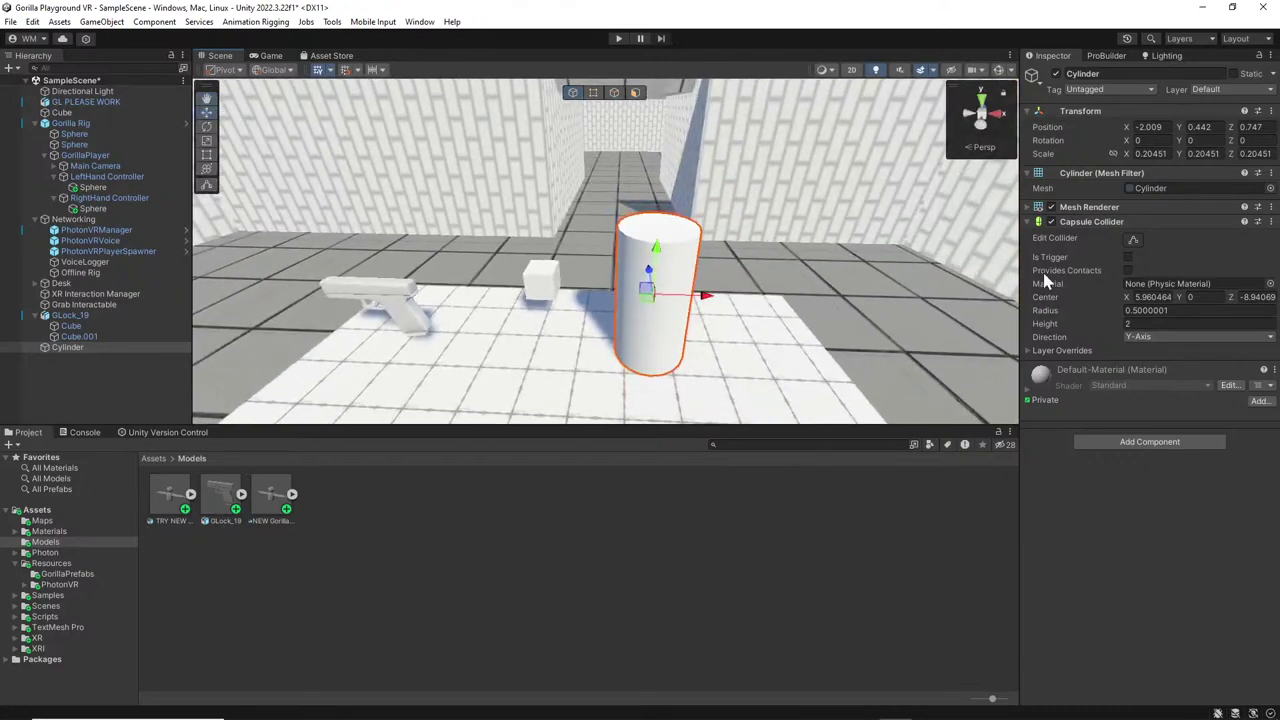
Add a Rigidbody to the cylinder, make it kinematic, and check it against GLock_19's Rigidbody settings.
left_click(1150, 445)
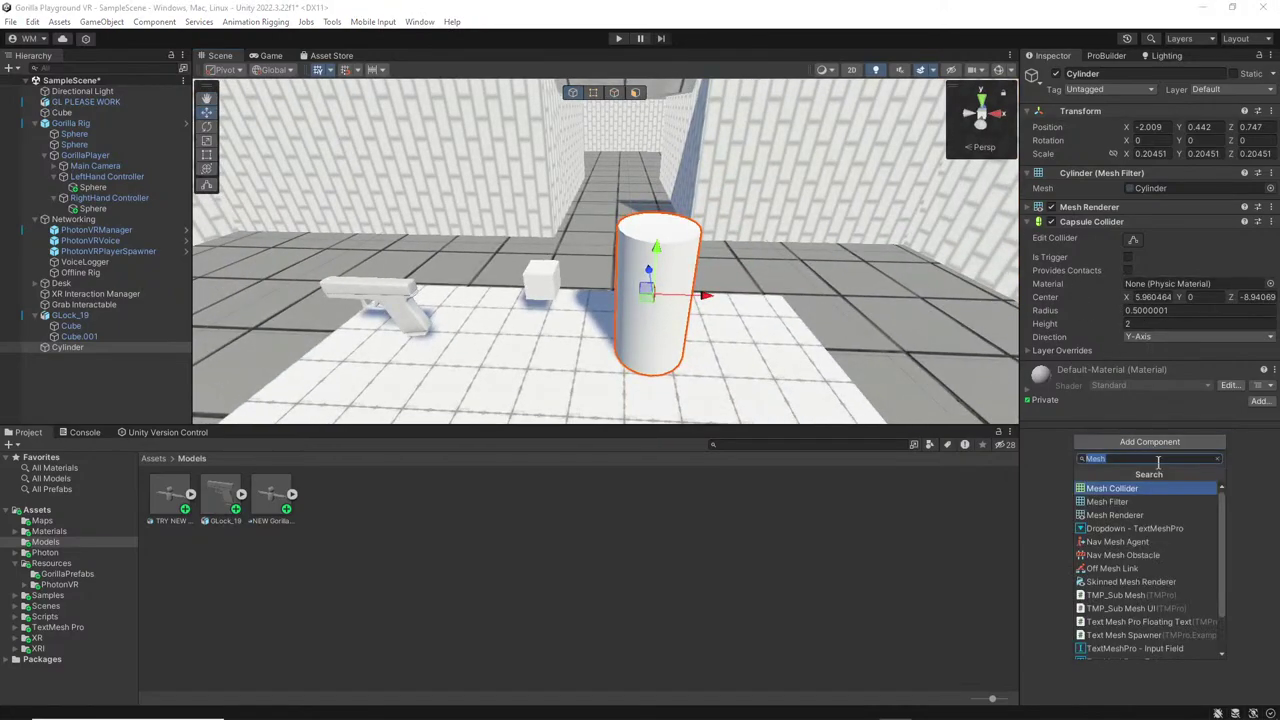
type("Rid")
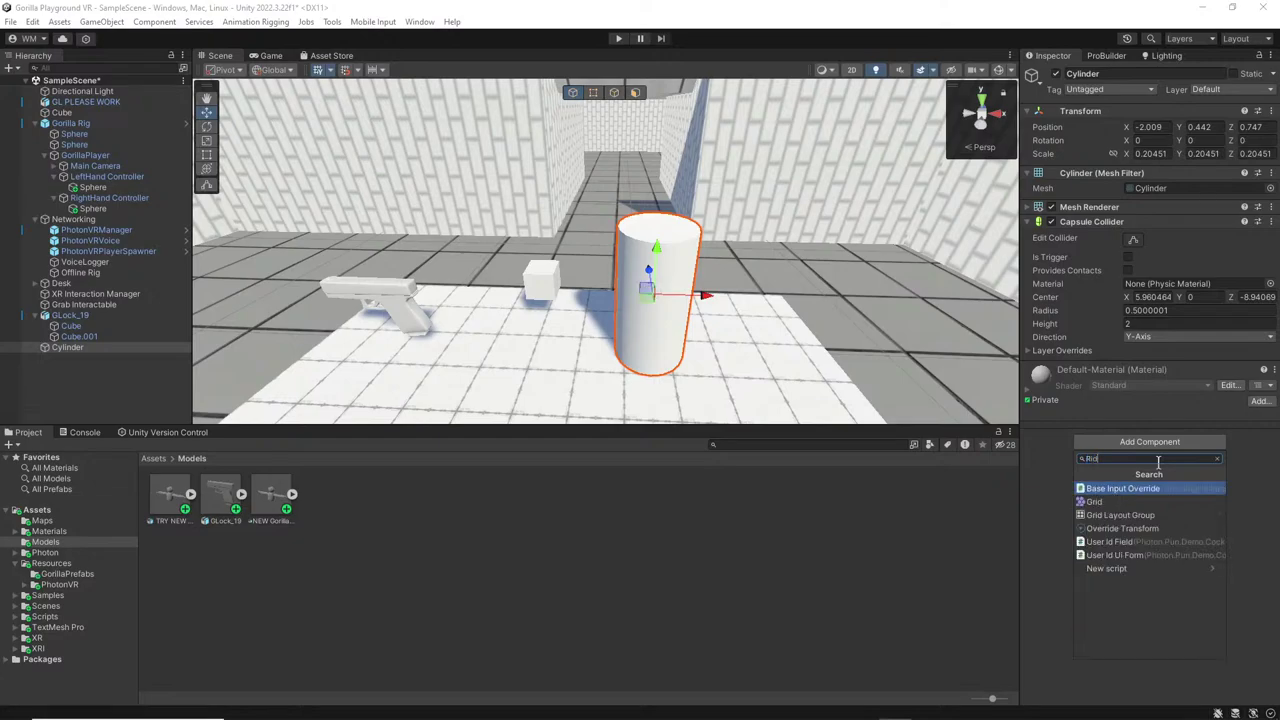
key("BackSpace")
type("gid")
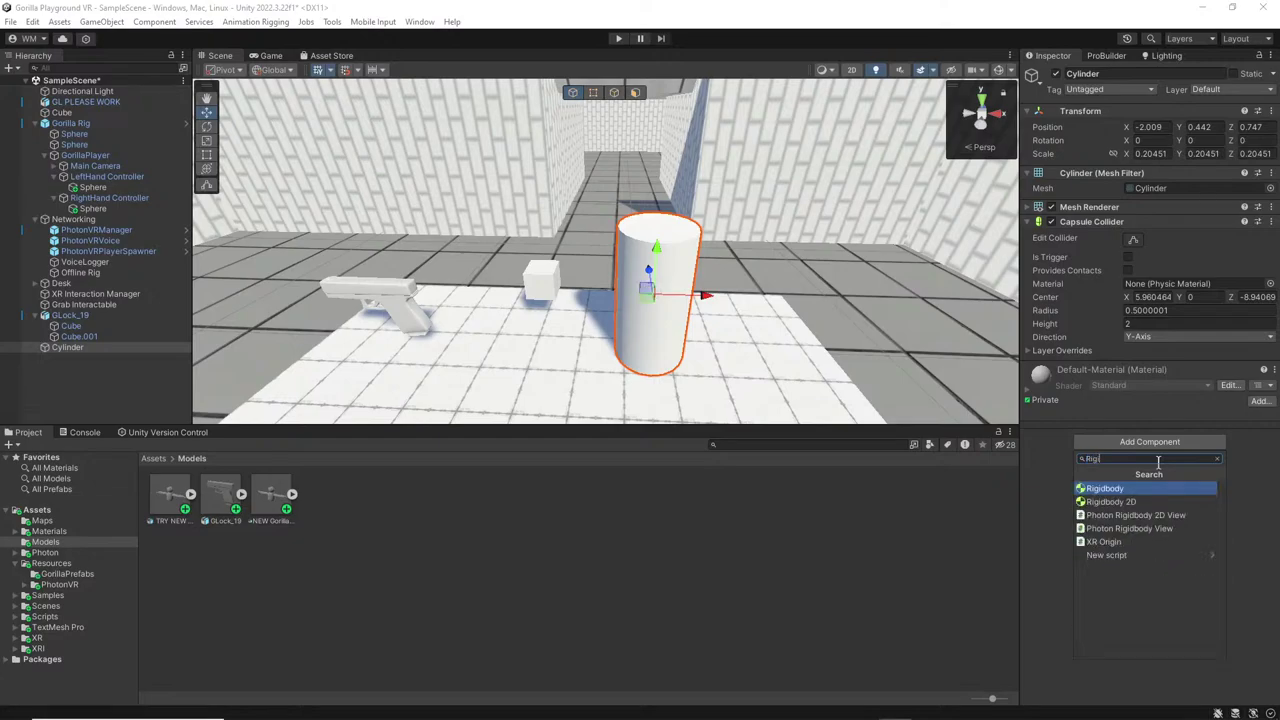
left_click(1165, 489)
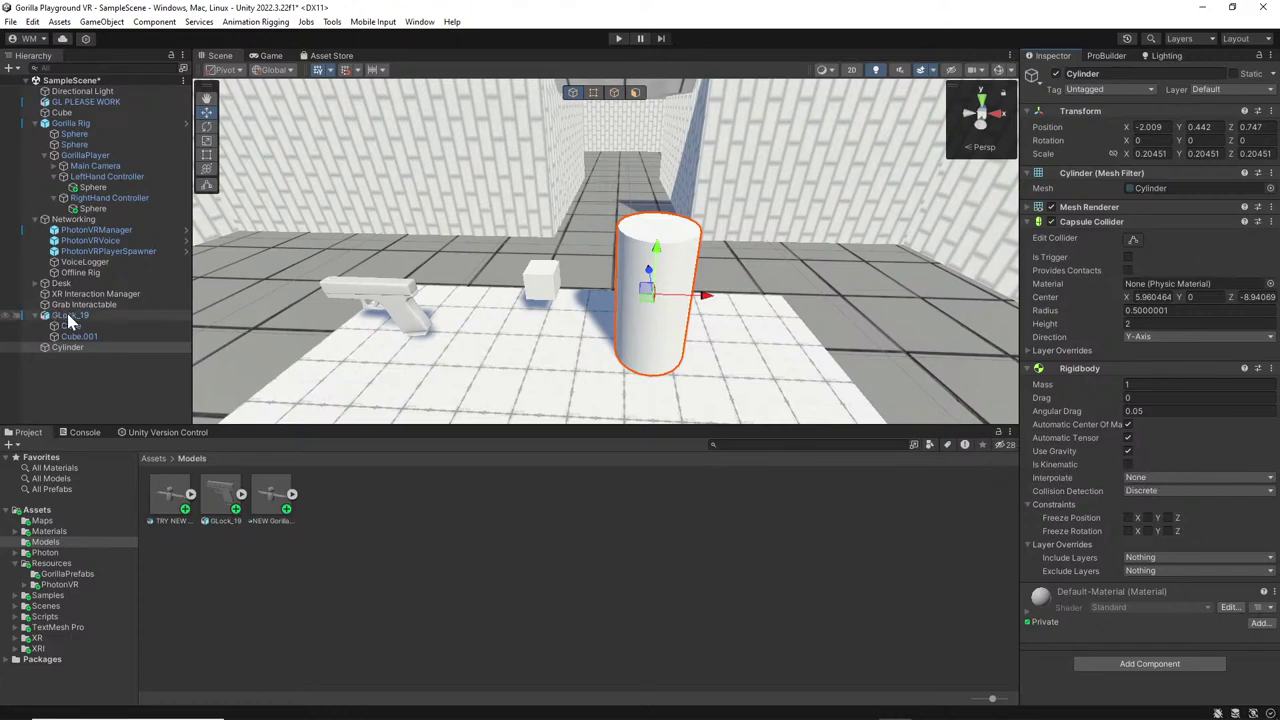
left_click(1129, 465)
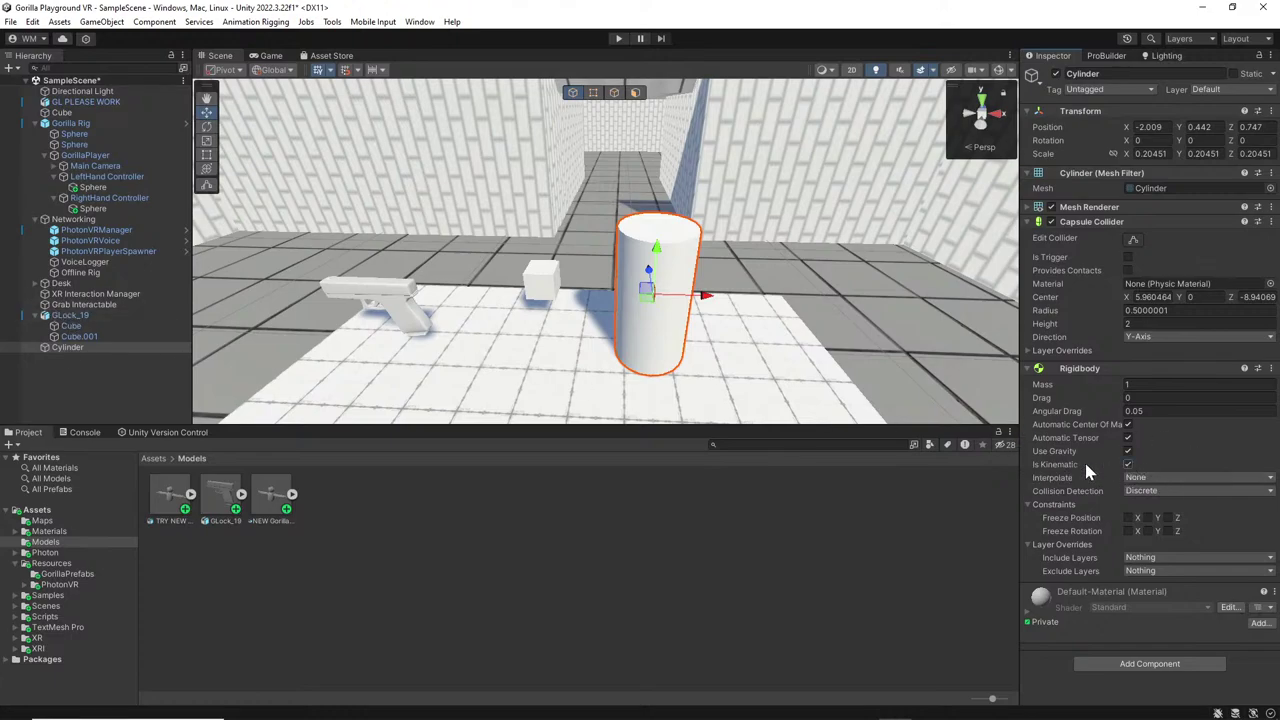
left_click(97, 316)
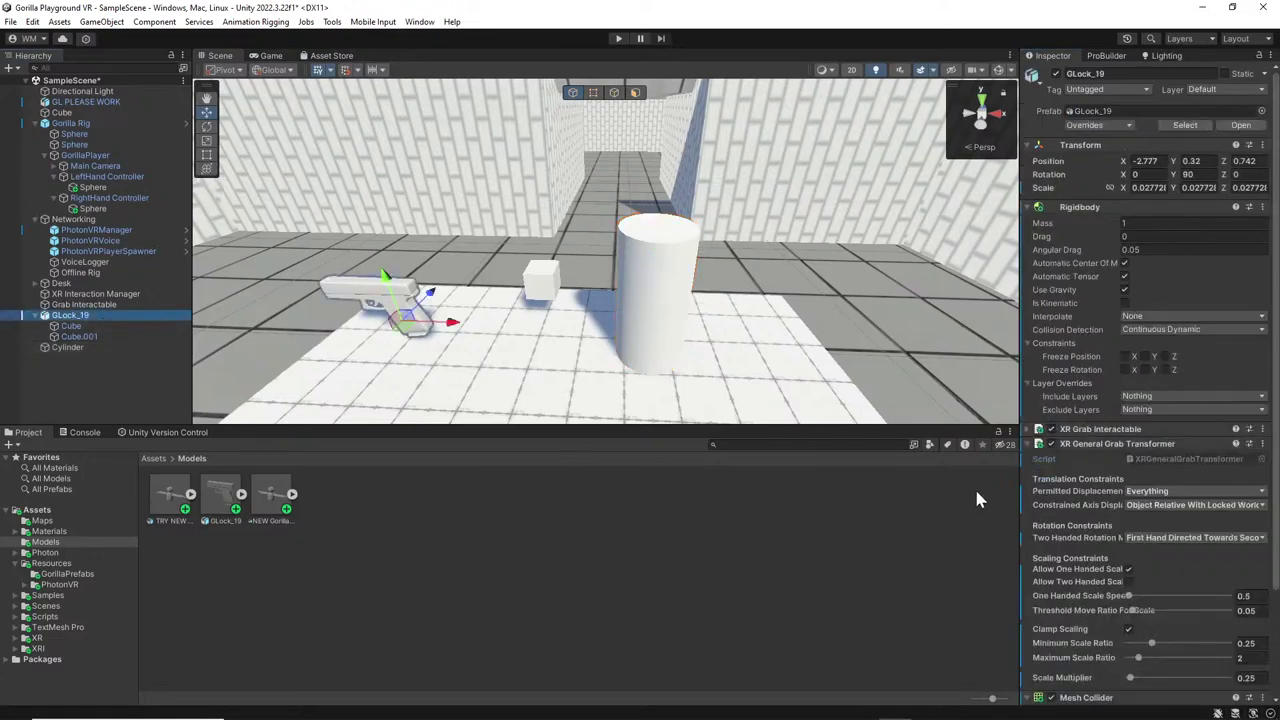
left_click(98, 346)
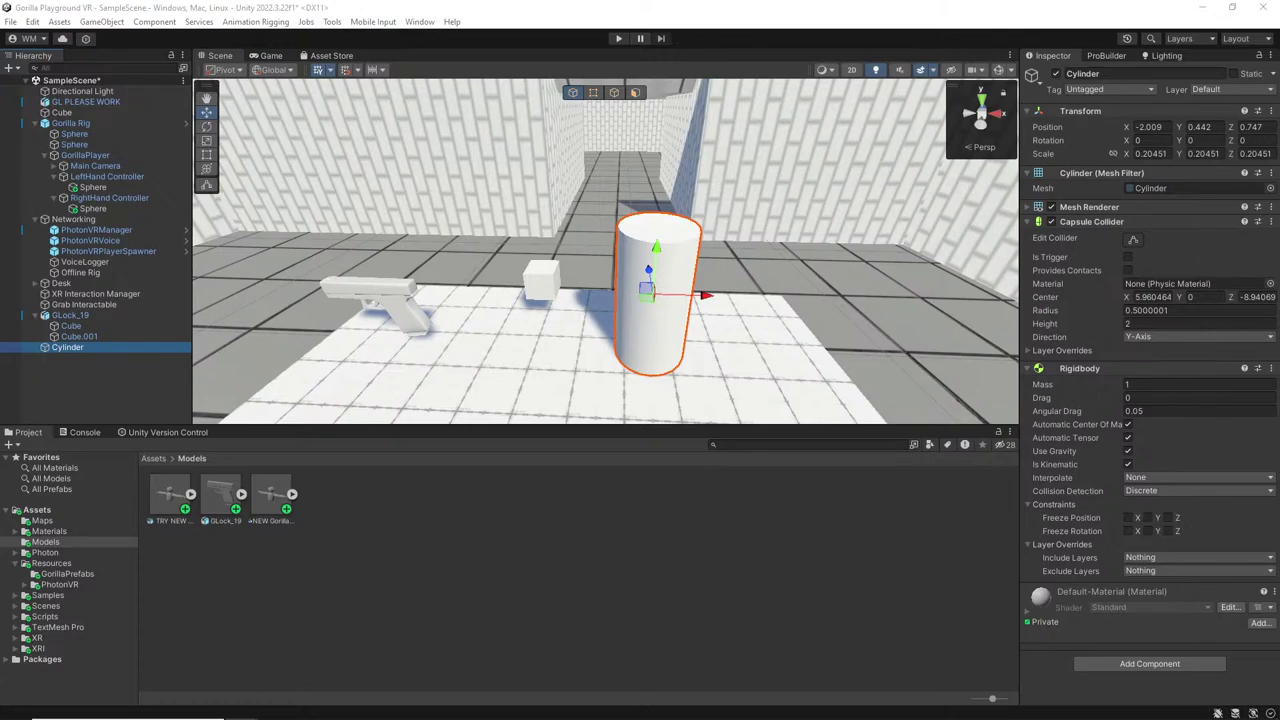
Switch to the Moderator application form in the browser, detach it into its own maximized window and close the other browser window.
key("alt+Tab")
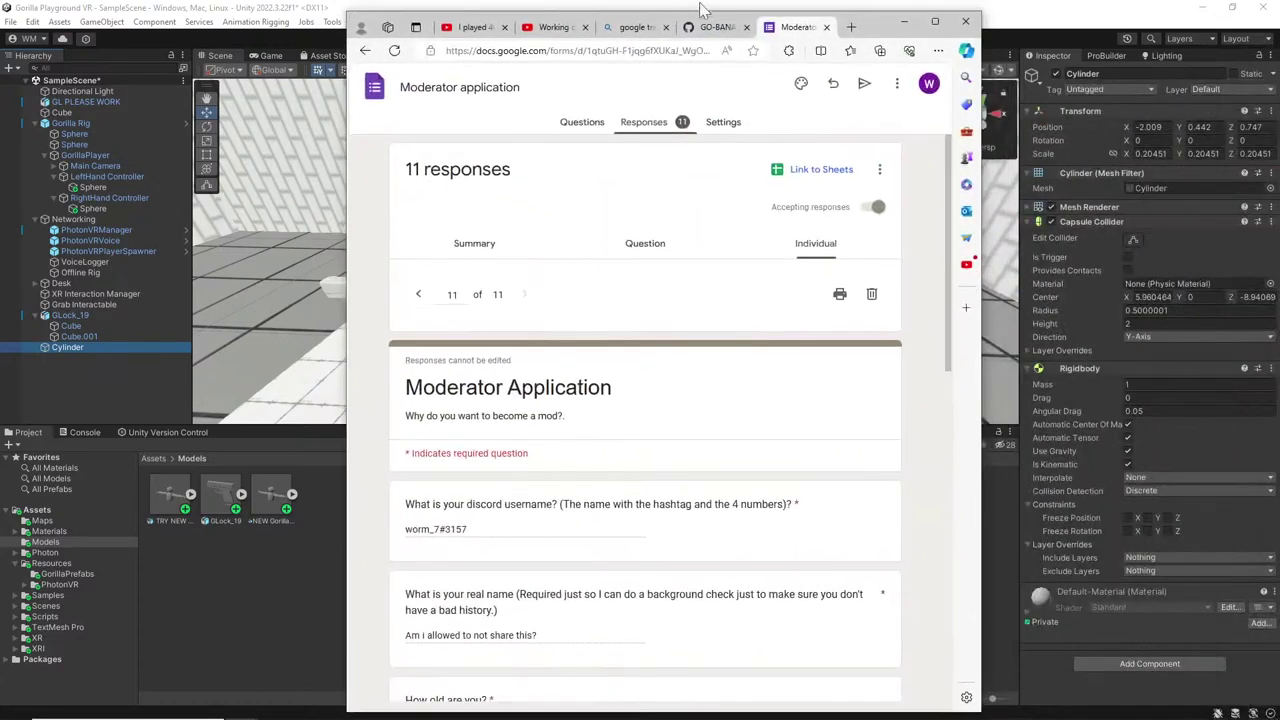
left_click(932, 22)
left_click_drag(322, 10, 1279, 12)
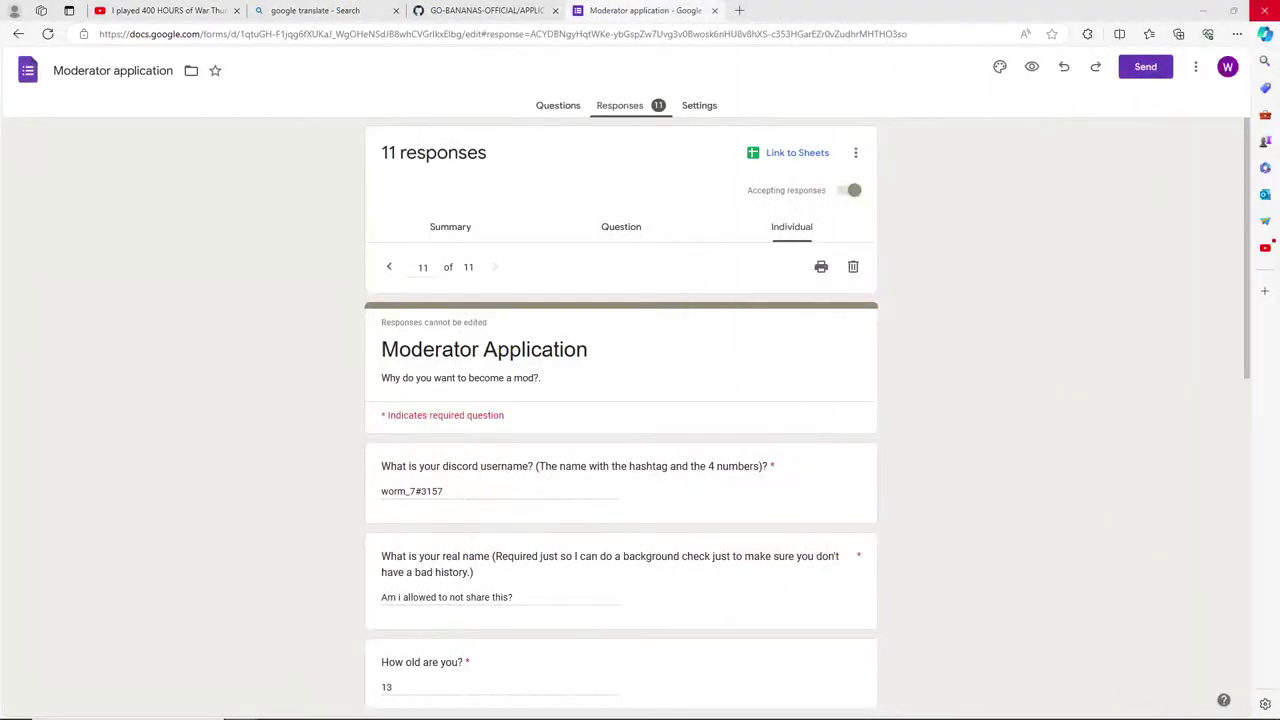
left_click_drag(660, 24, 446, 107)
left_click(1262, 10)
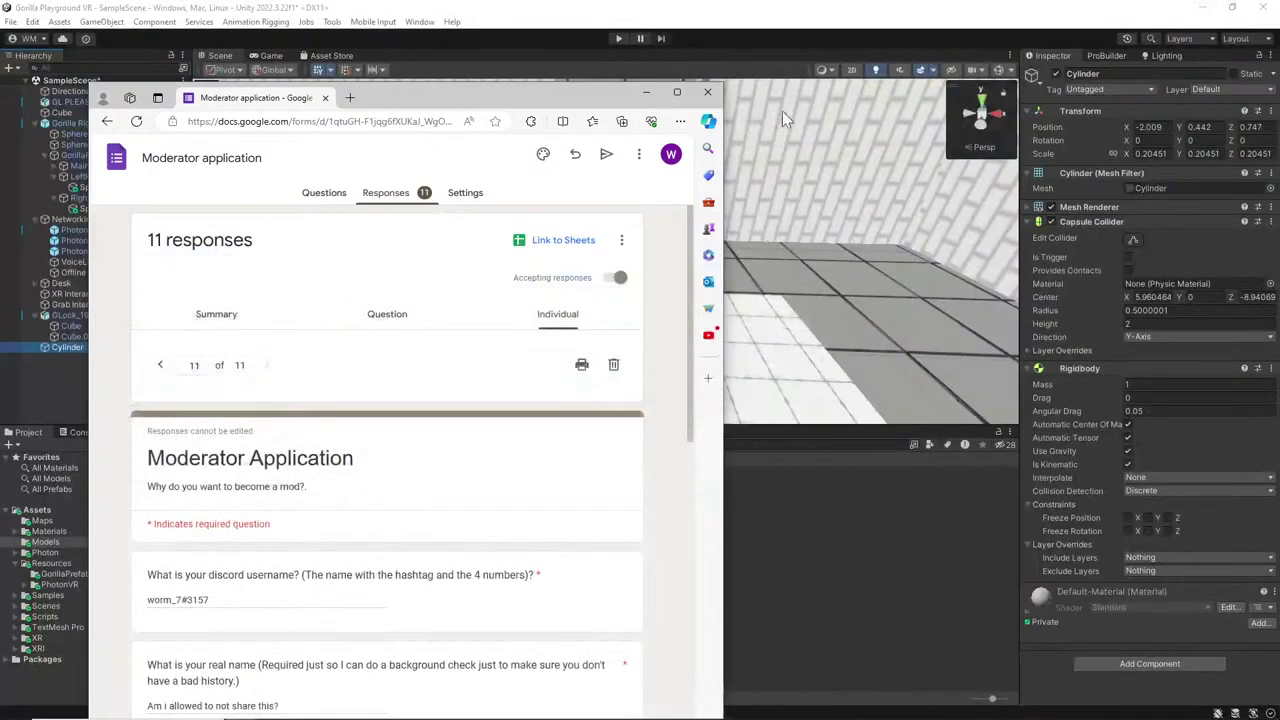
left_click(677, 92)
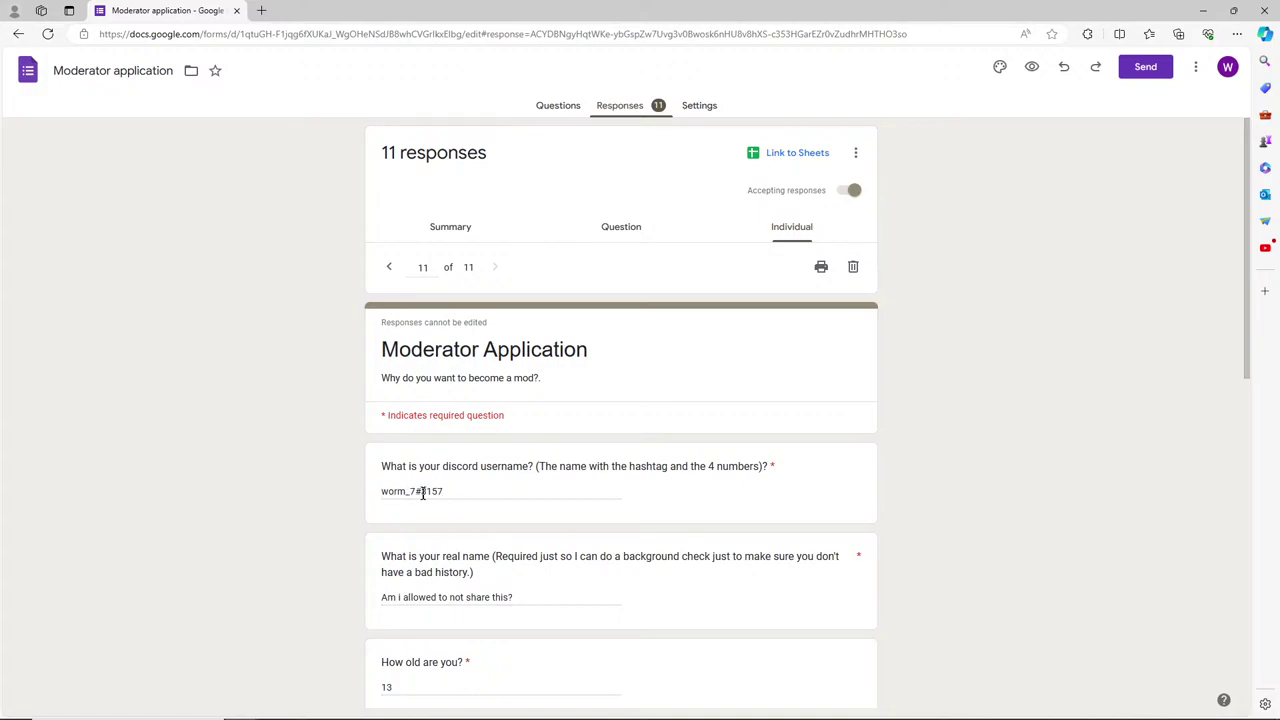
scroll(552, 530, "down", 1)
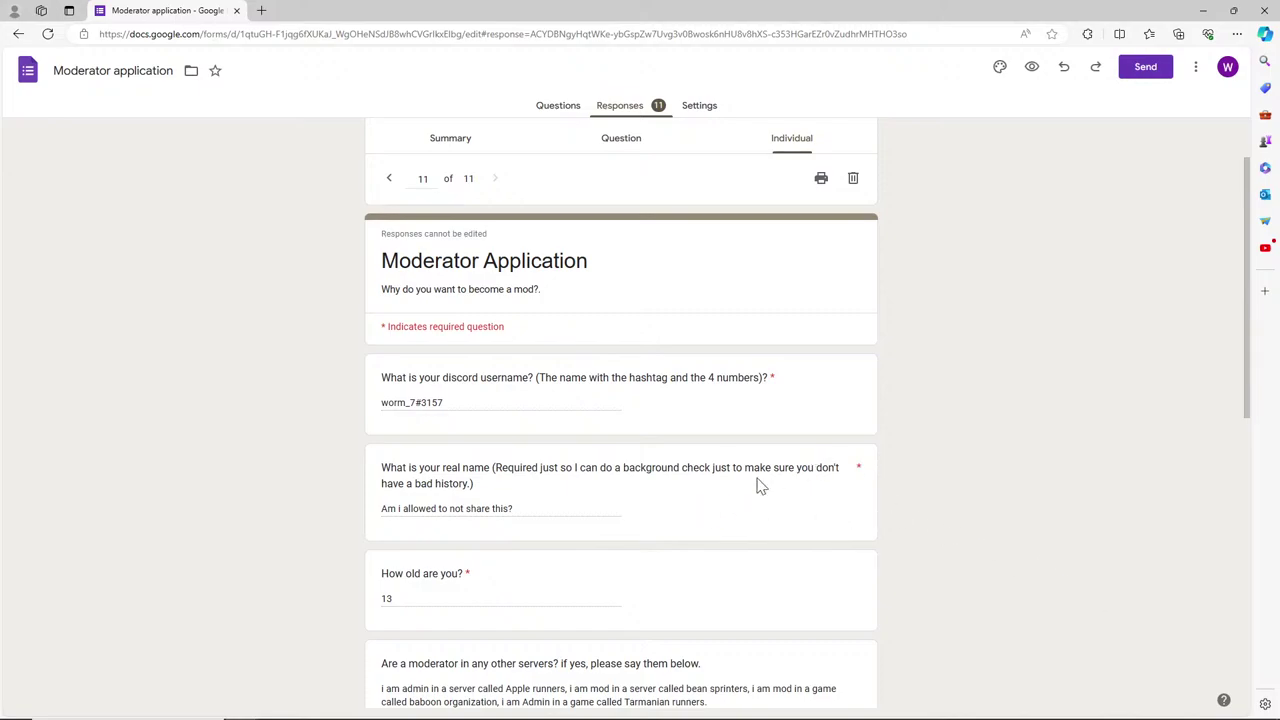
Review the answers in response 11 of the Moderator Application form, from the Discord username to the final question.
scroll(523, 515, "down", 1)
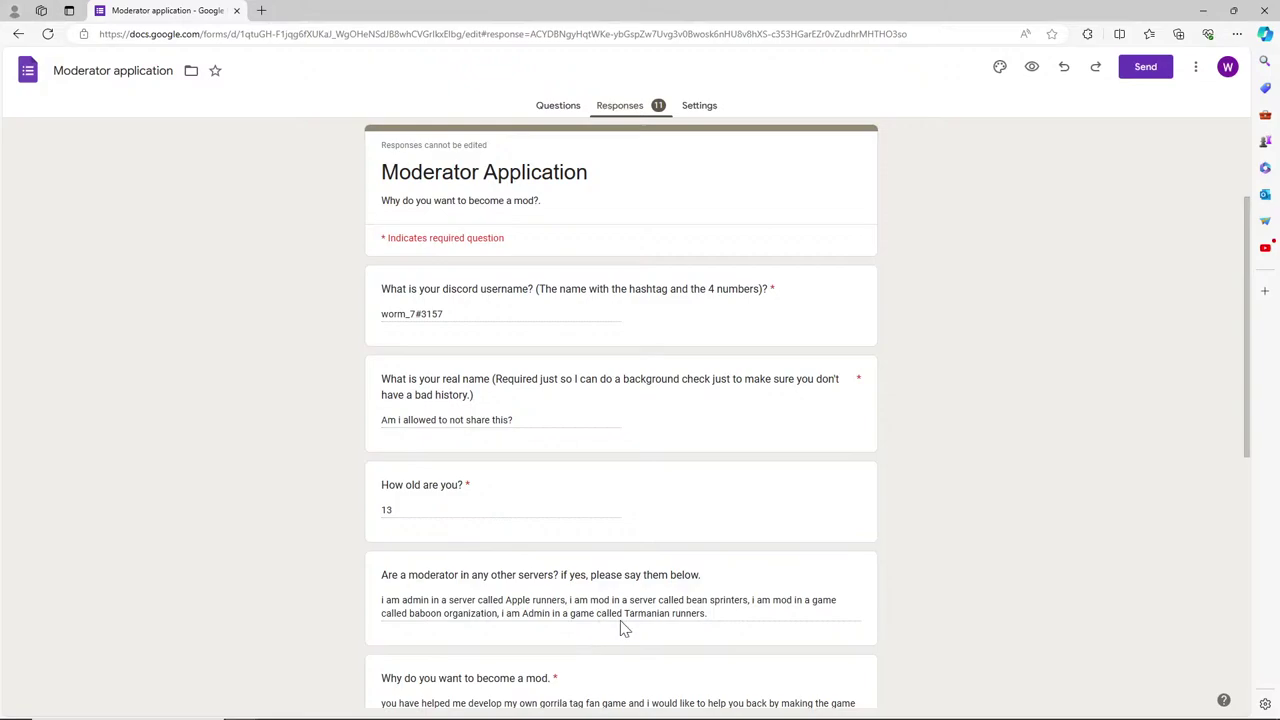
scroll(620, 623, "down", 1)
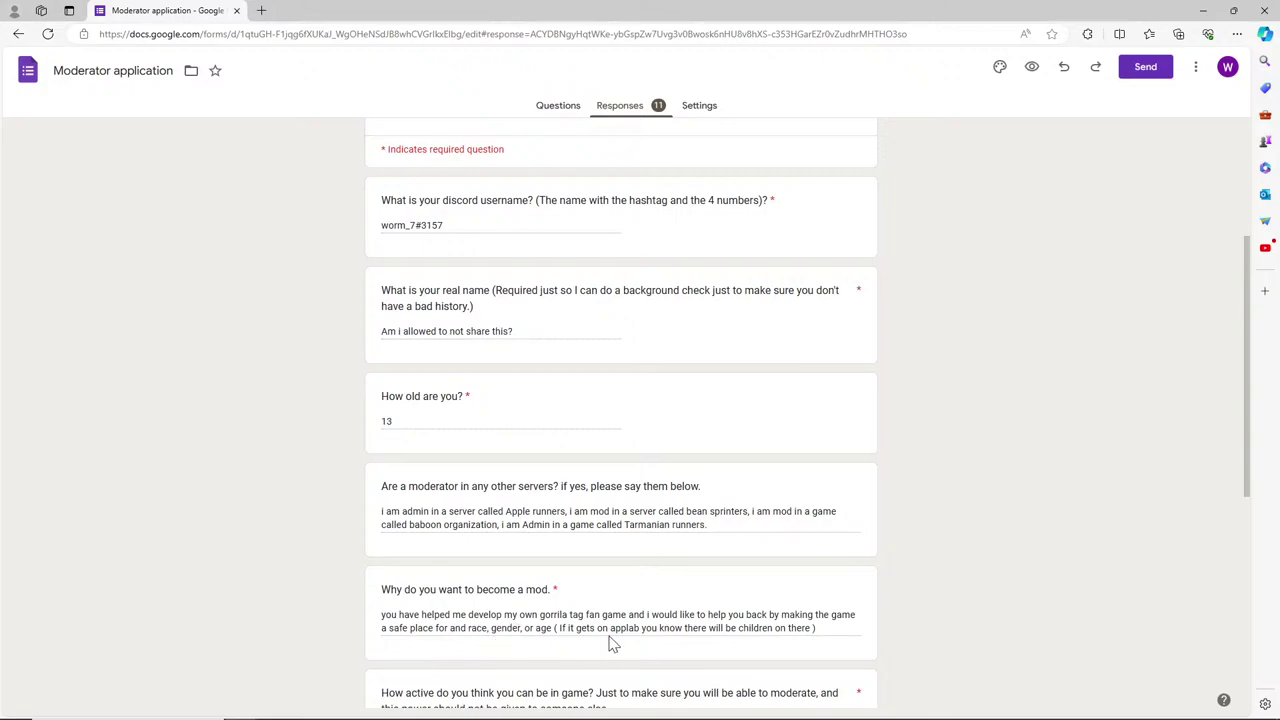
scroll(614, 643, "down", 3)
scroll(617, 641, "down", 5)
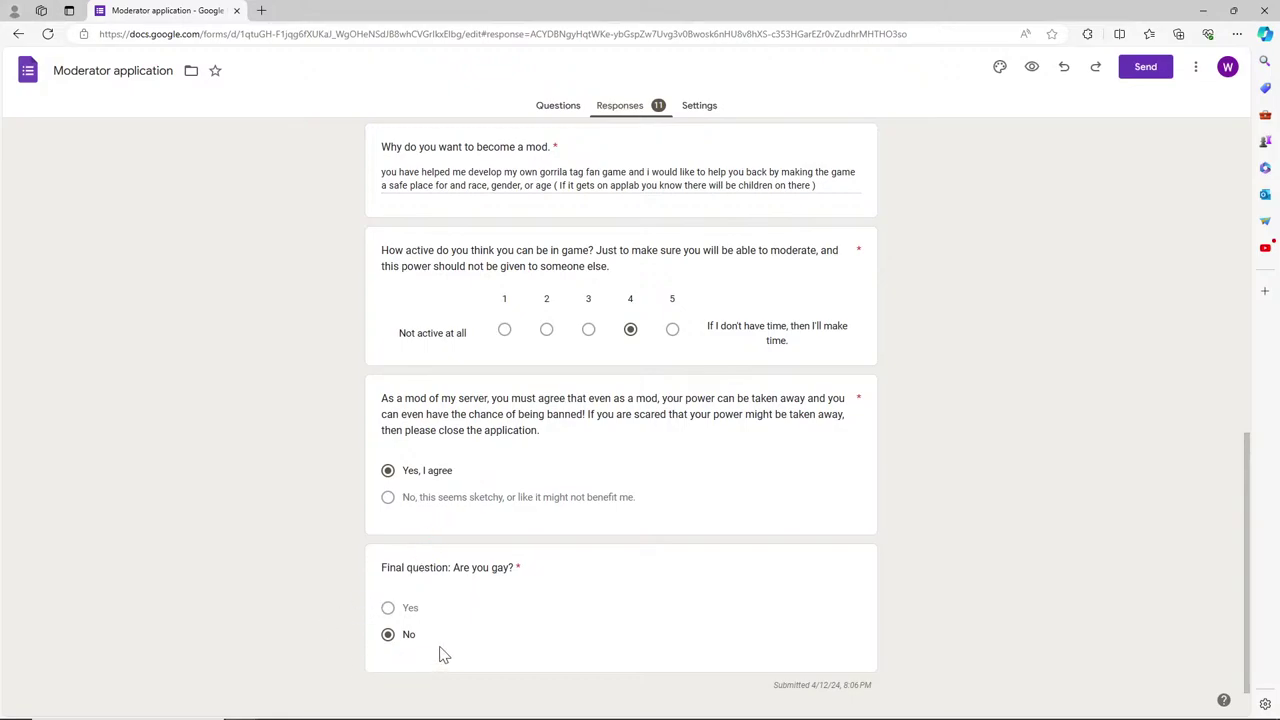
scroll(444, 650, "up", 8)
scroll(440, 630, "up", 3)
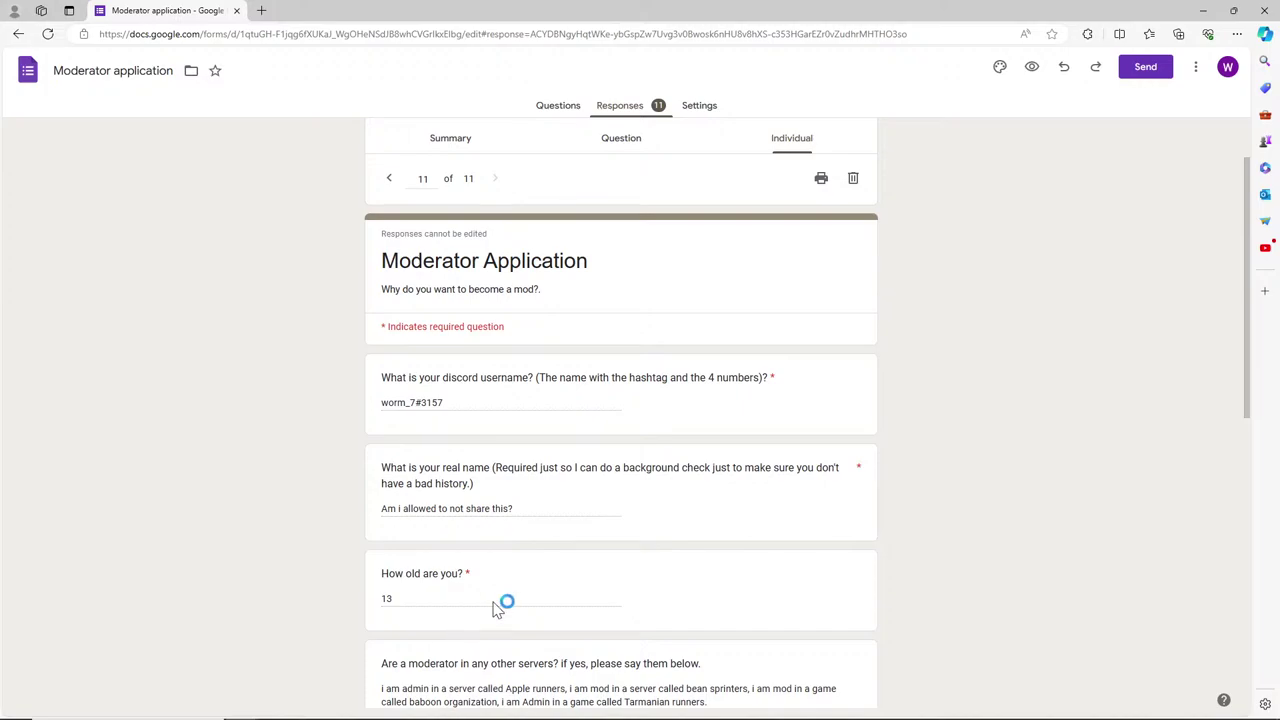
scroll(512, 604, "down", 1)
scroll(517, 605, "down", 5)
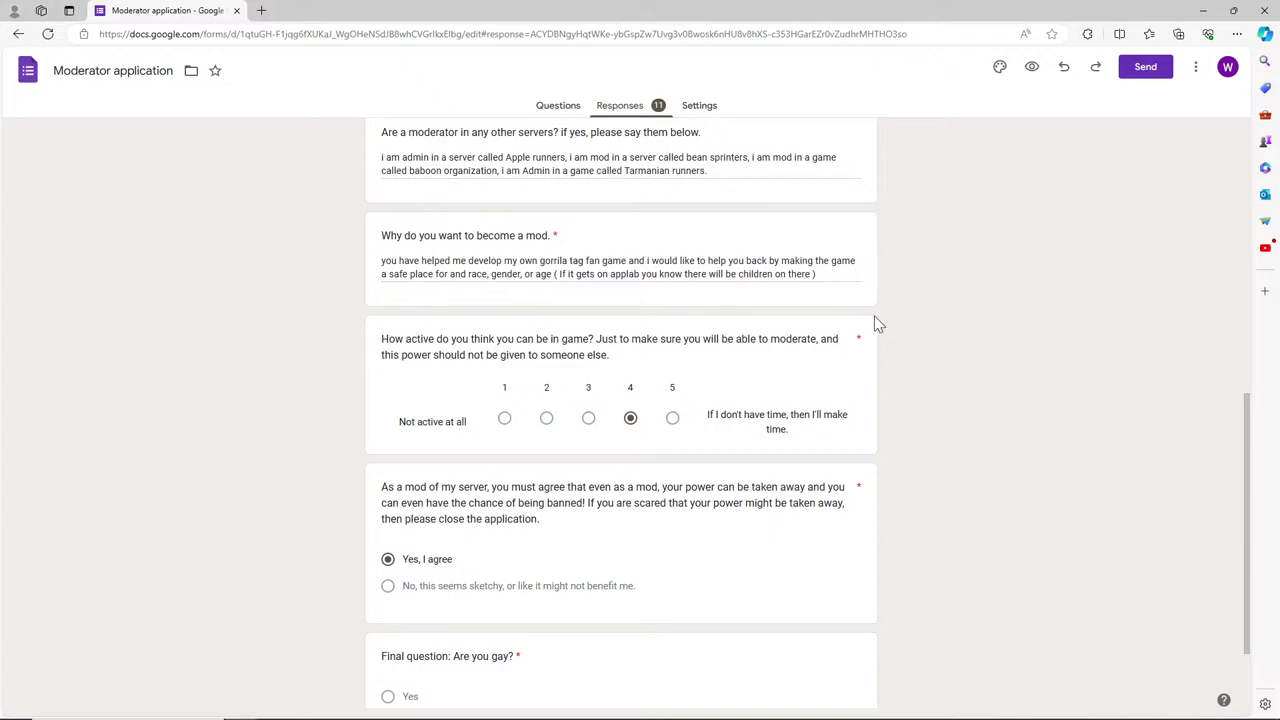
scroll(553, 560, "down", 2)
scroll(663, 517, "up", 5)
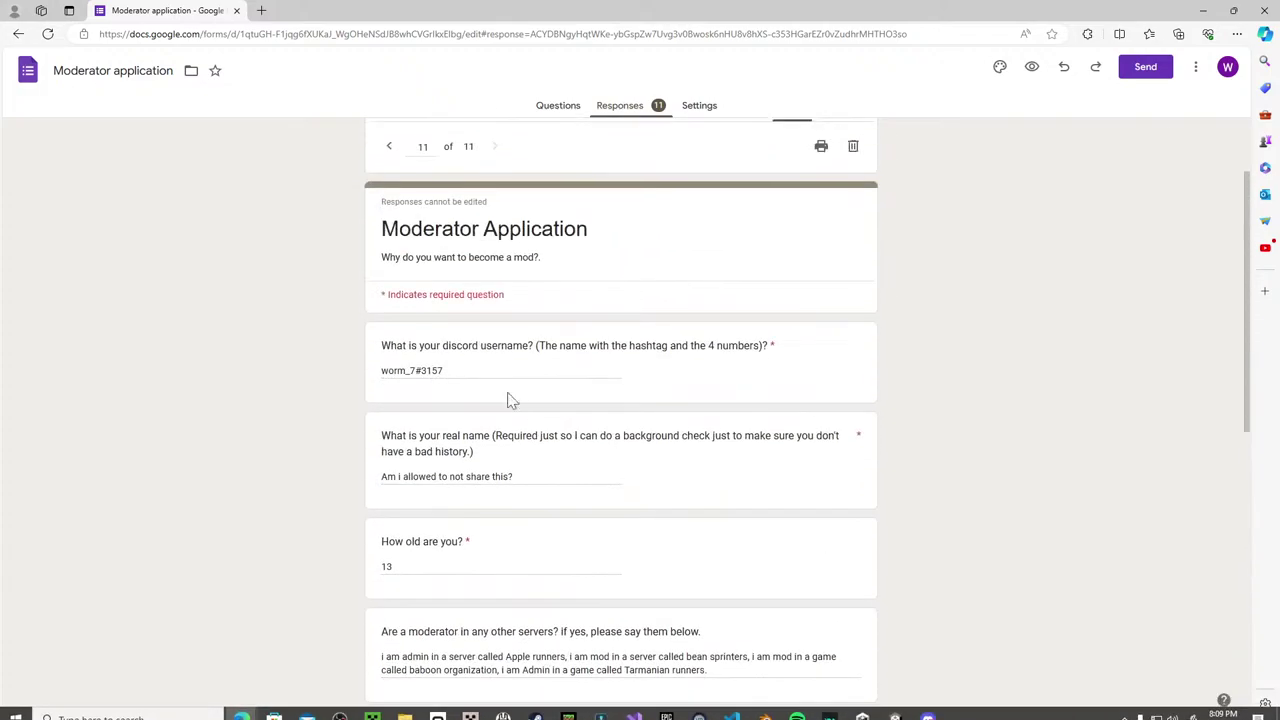
Copy the applicant's Discord username, switch to Discord and post it in the people-who-are-getting-mod-so-far channel.
double_click(423, 368)
triple_click(423, 368)
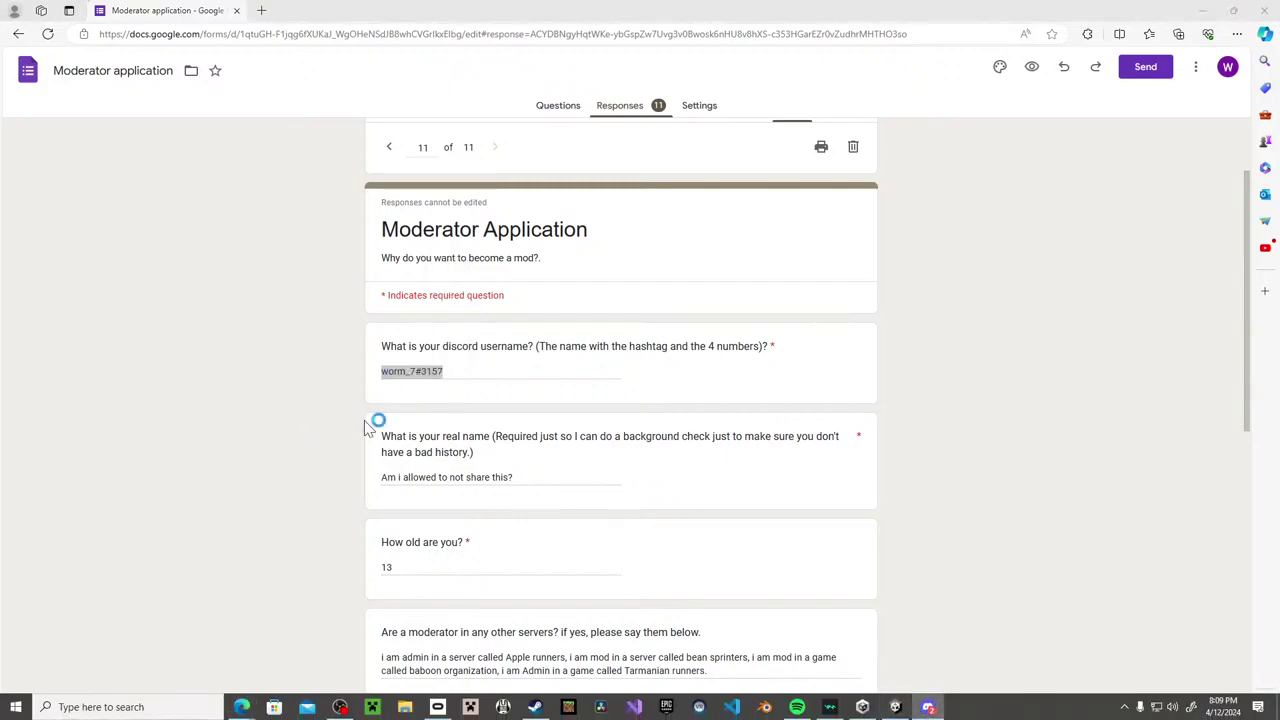
left_click_drag(1255, 5, 514, 41)
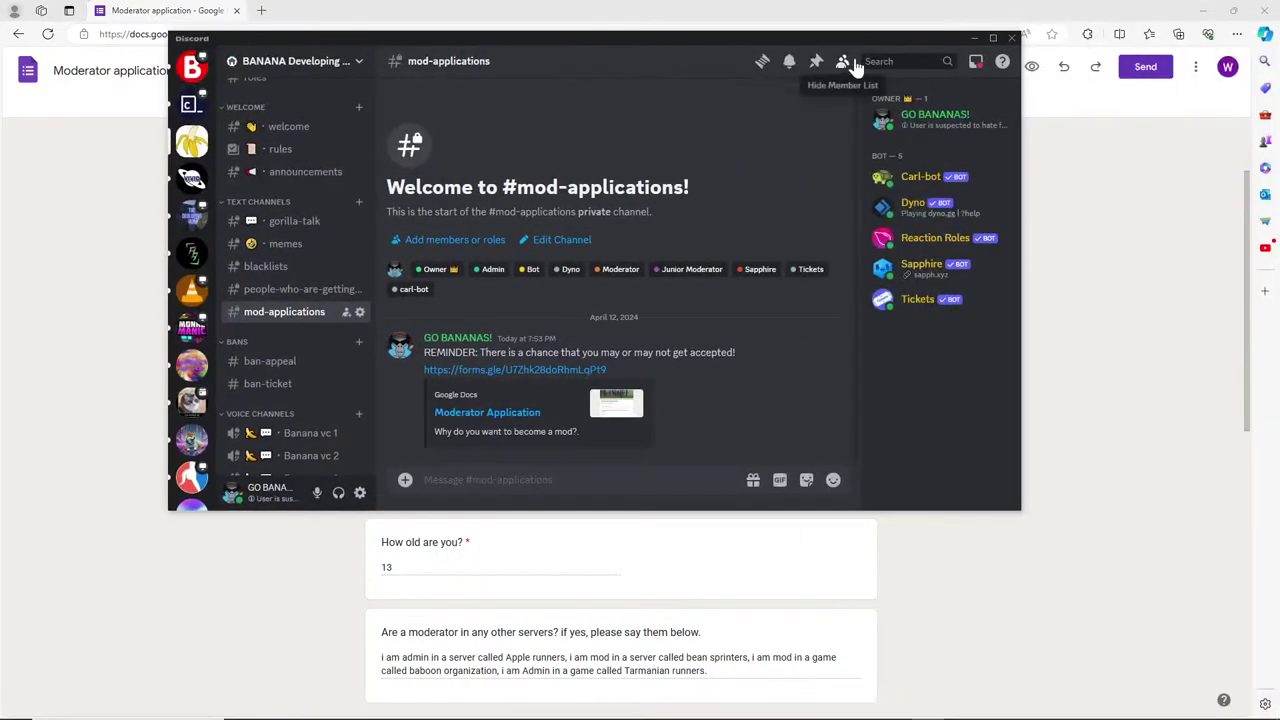
left_click(990, 39)
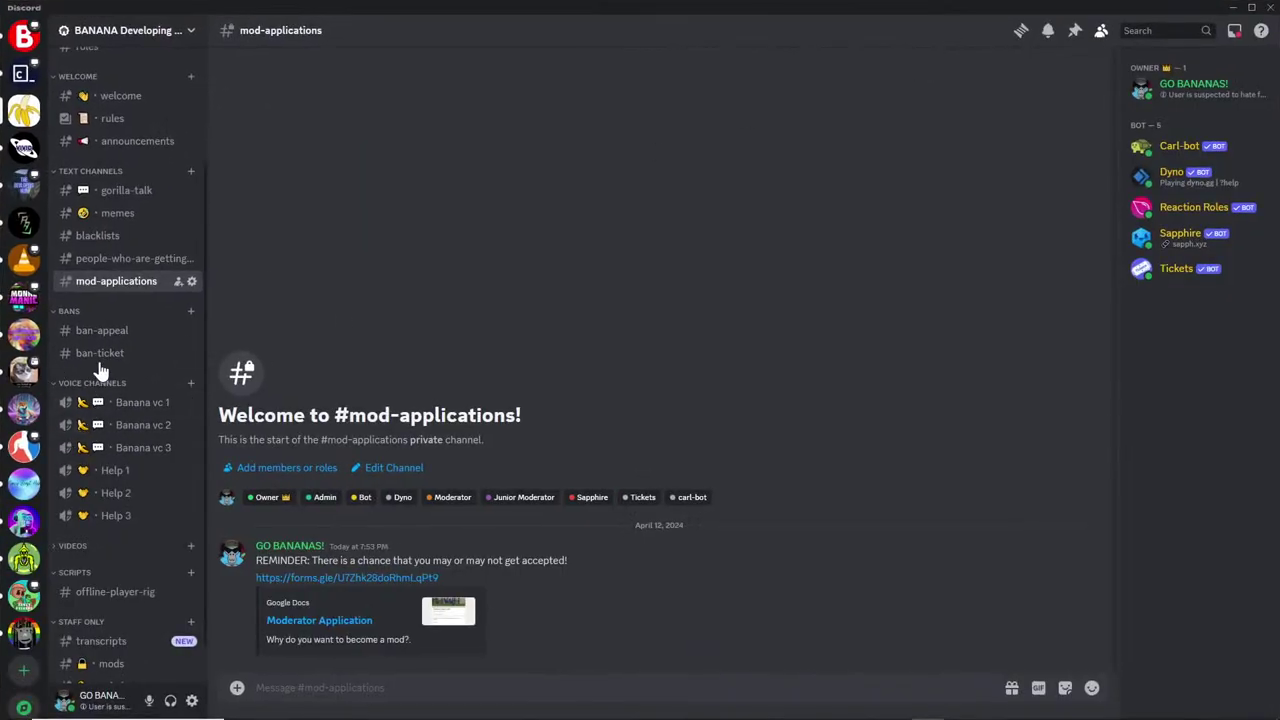
left_click(121, 259)
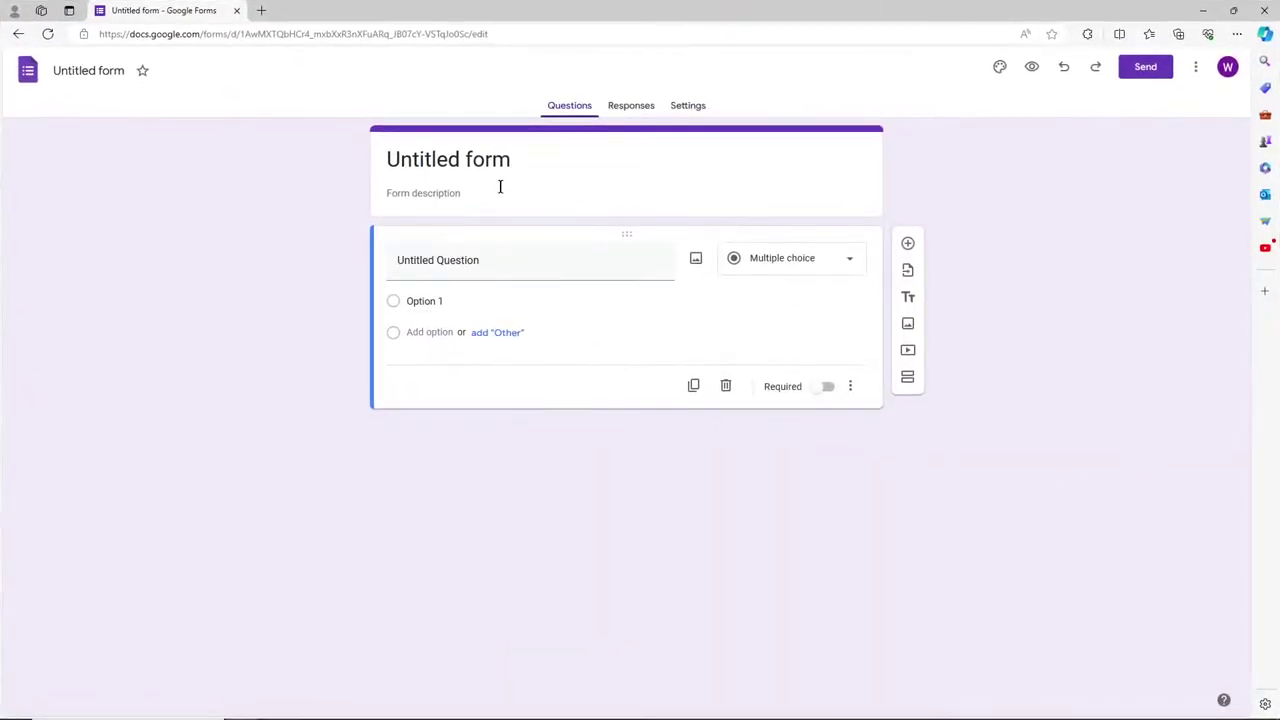
Title the first question of the untitled form "Situation no.1".
left_click(510, 271)
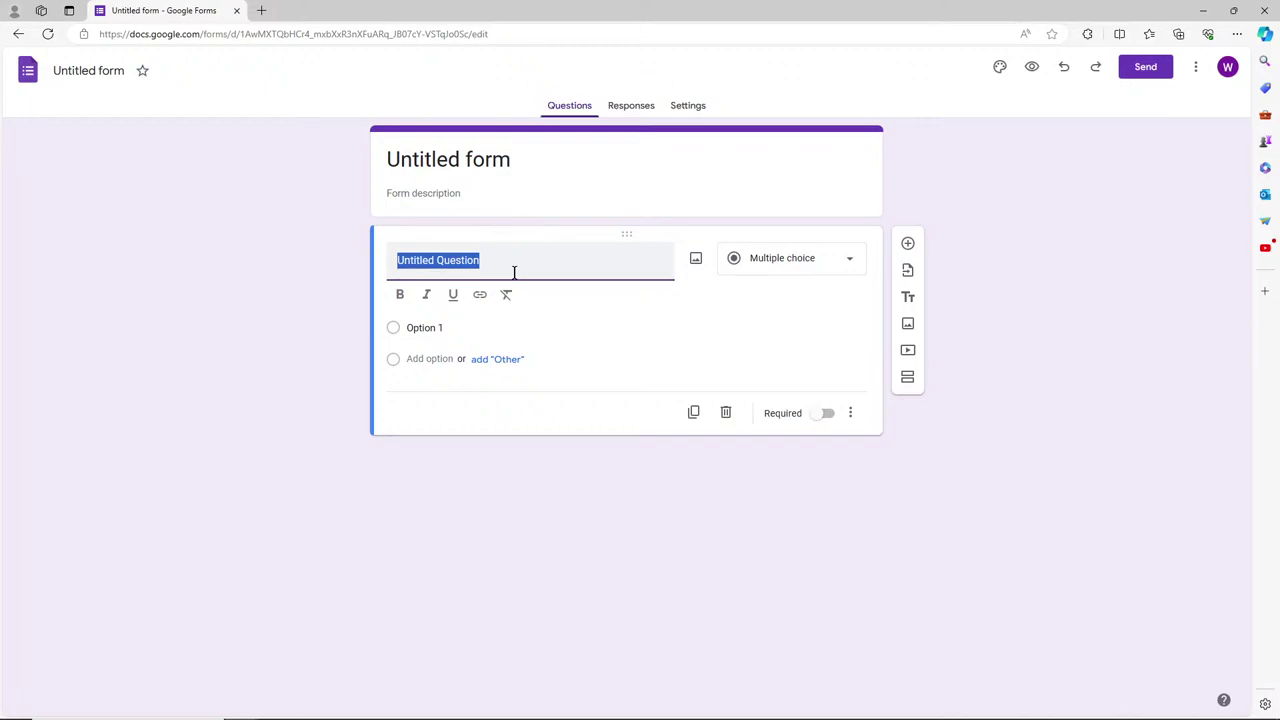
type("Sit")
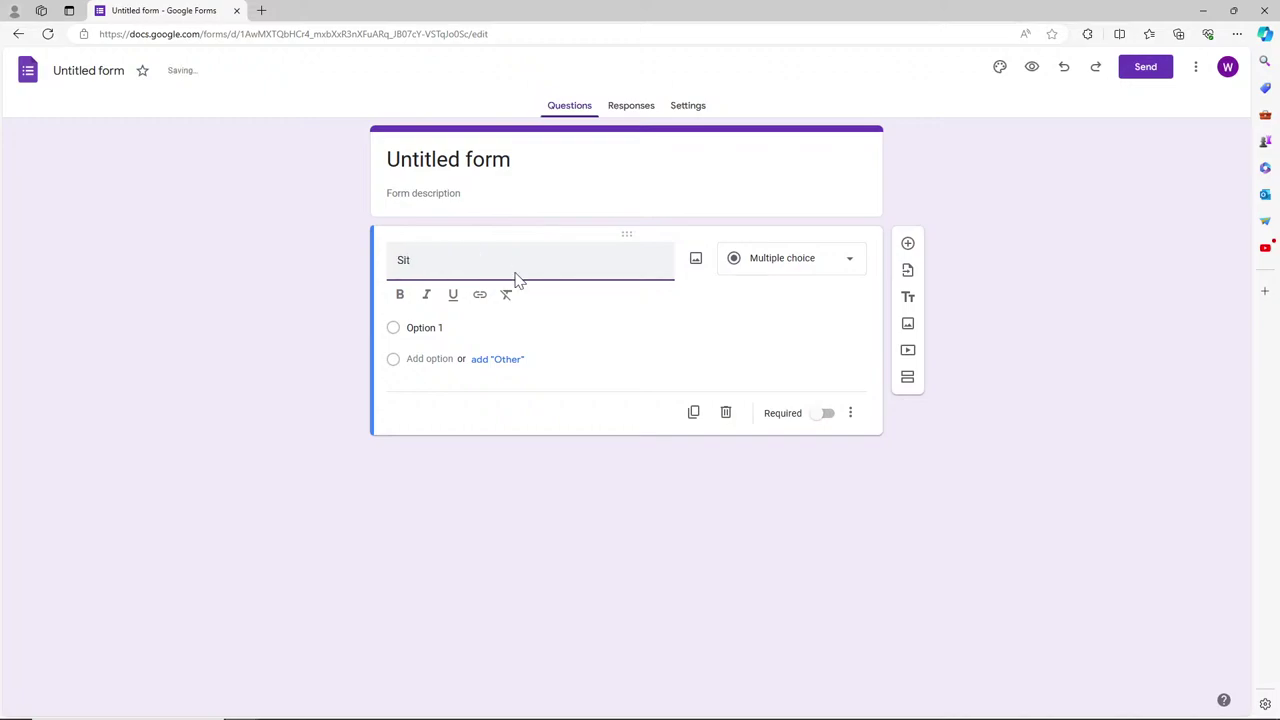
type("uati")
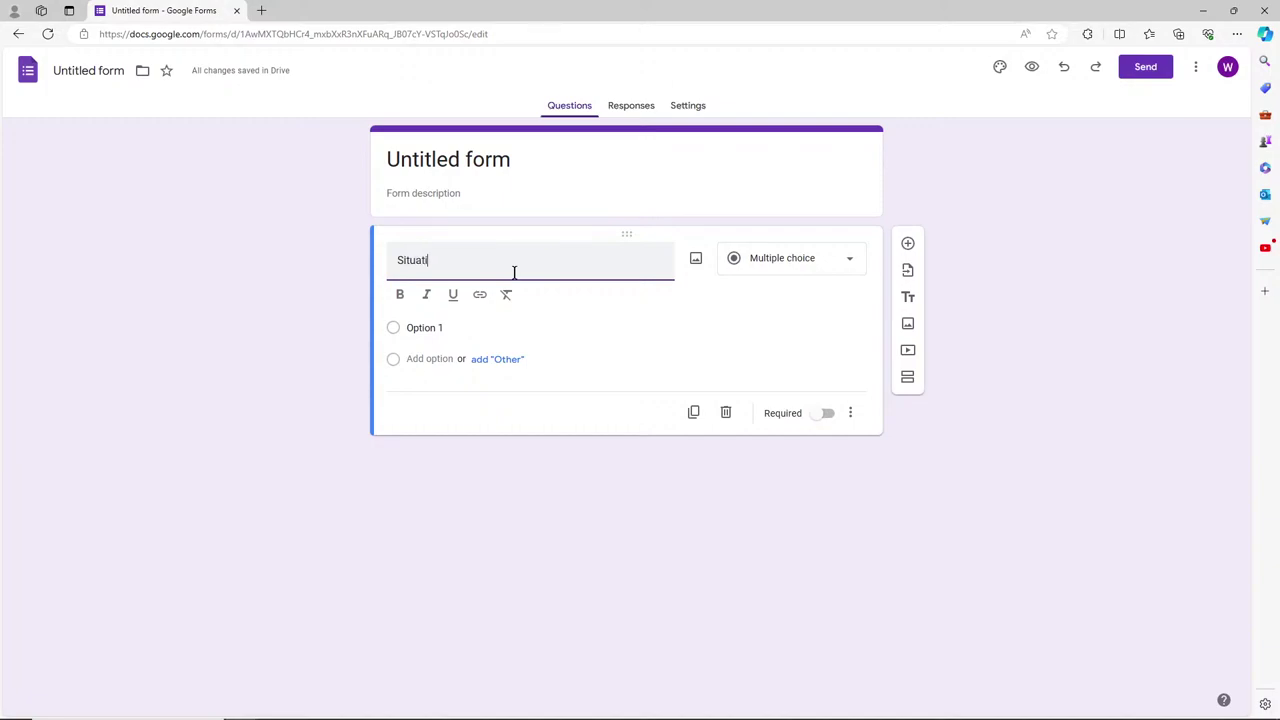
type("on no.1")
left_click_drag(442, 260, 378, 268)
left_click_drag(462, 261, 389, 261)
left_click(513, 265)
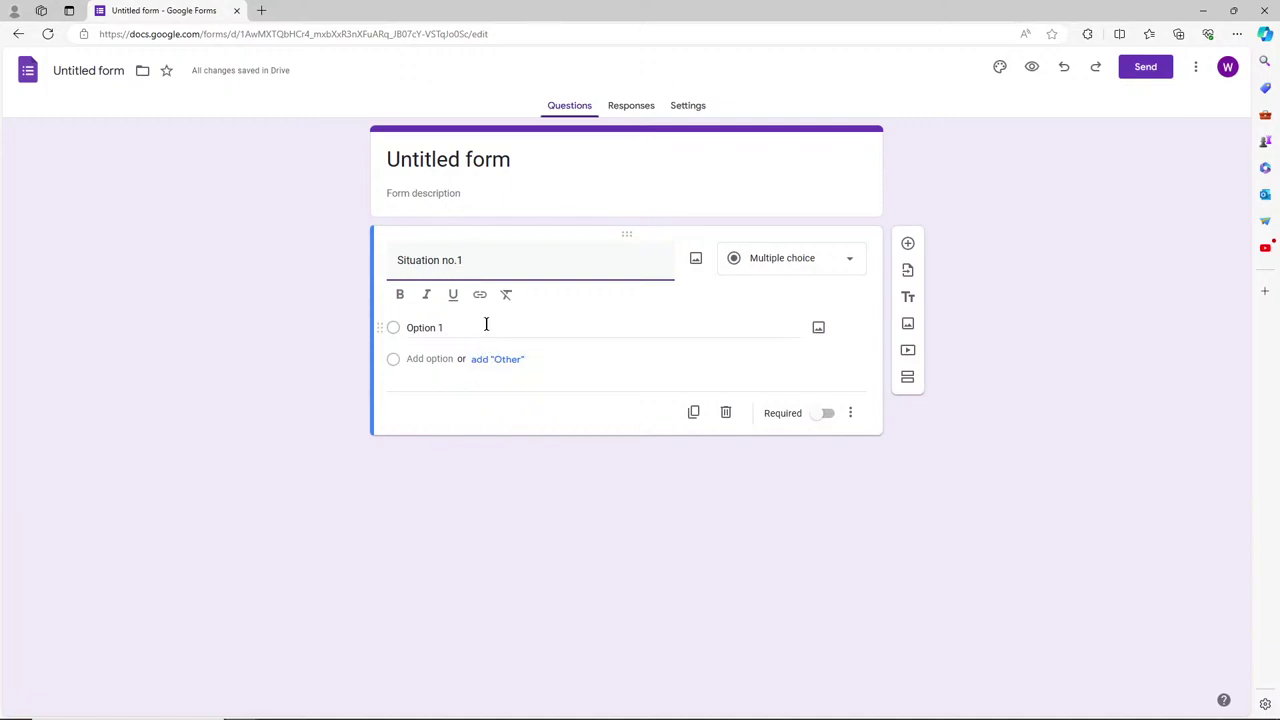
Extend the question to "Situation no.1: a mod who is abusing mod powers, what do you do?" and make it a Paragraph question.
left_click(788, 265)
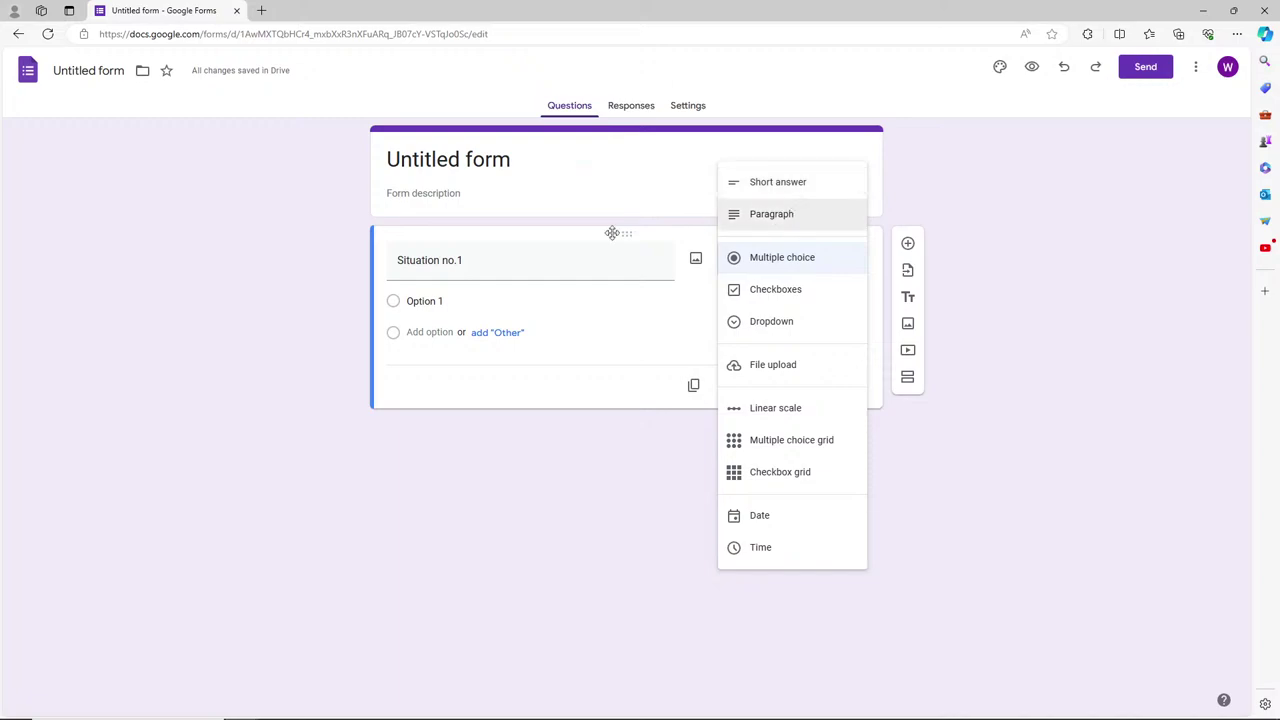
left_click(487, 265)
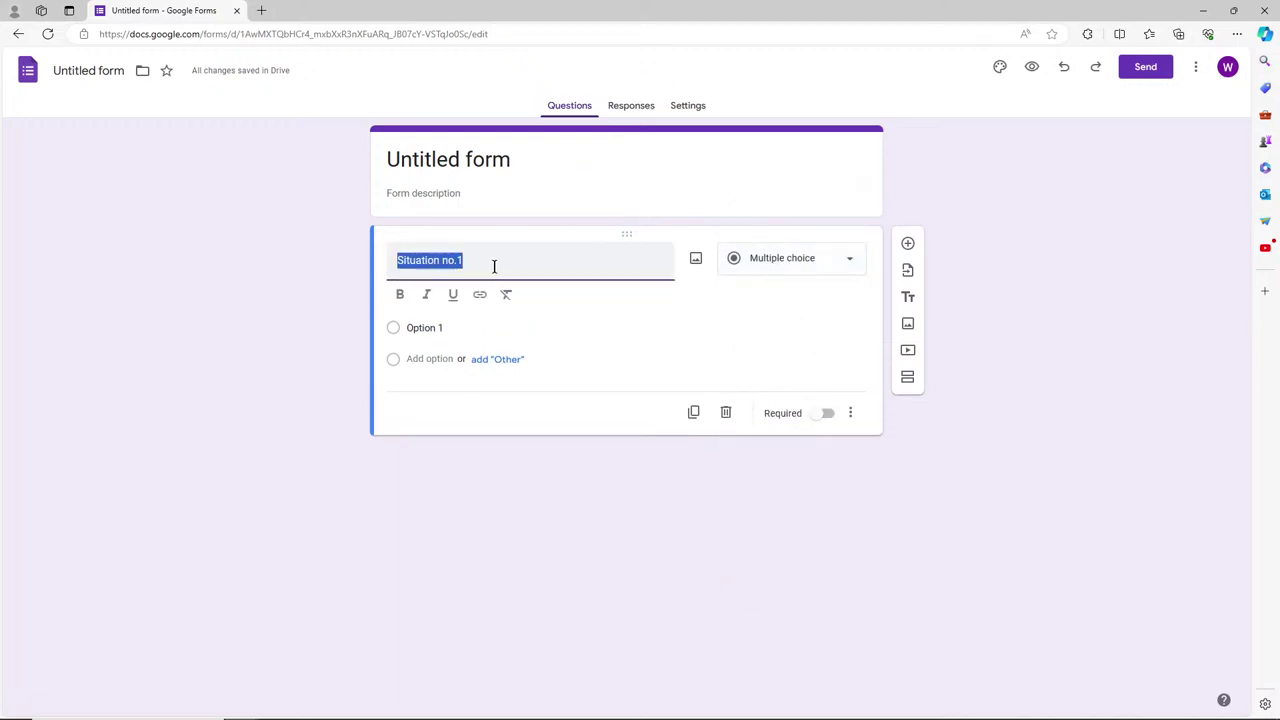
left_click(499, 260)
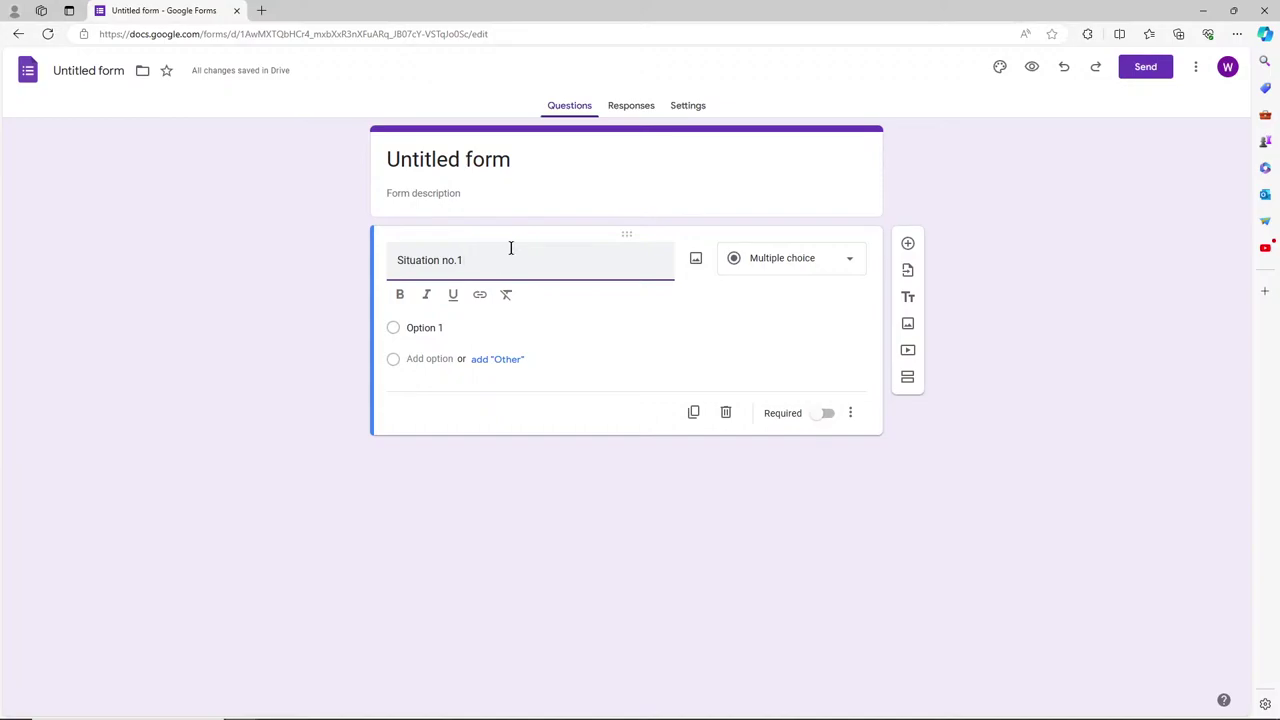
type(": You see a kid")
key("BackSpace")
key("BackSpace")
key("BackSpace")
key("BackSpace")
key("BackSpace")
key("BackSpace")
key("BackSpace")
key("BackSpace")
type("a mod who is abusing mod powers")
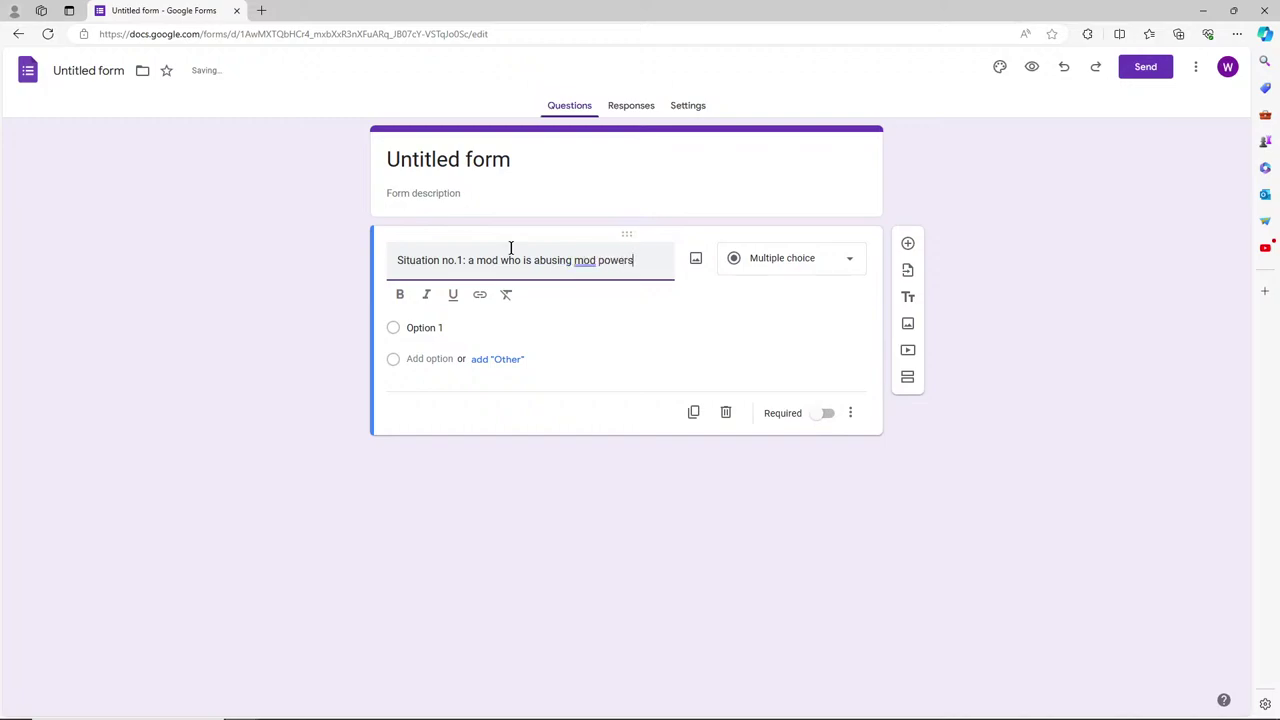
type(", what do you do?")
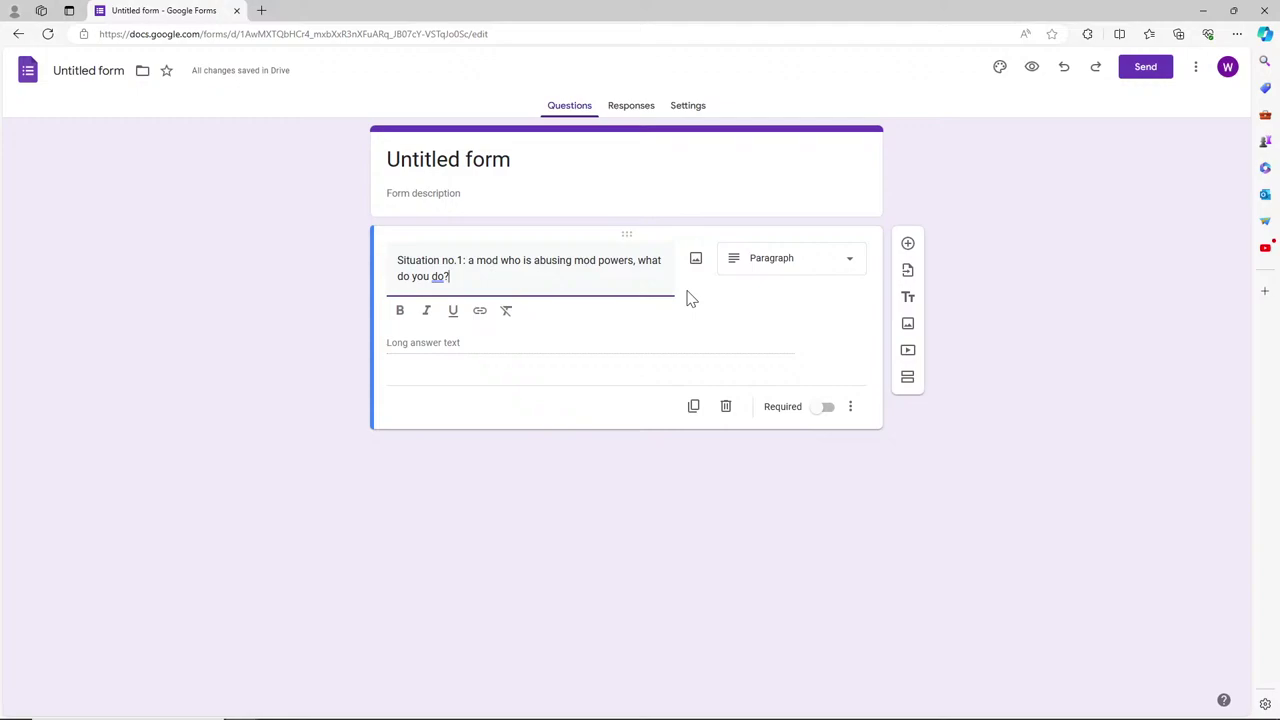
left_click(634, 108)
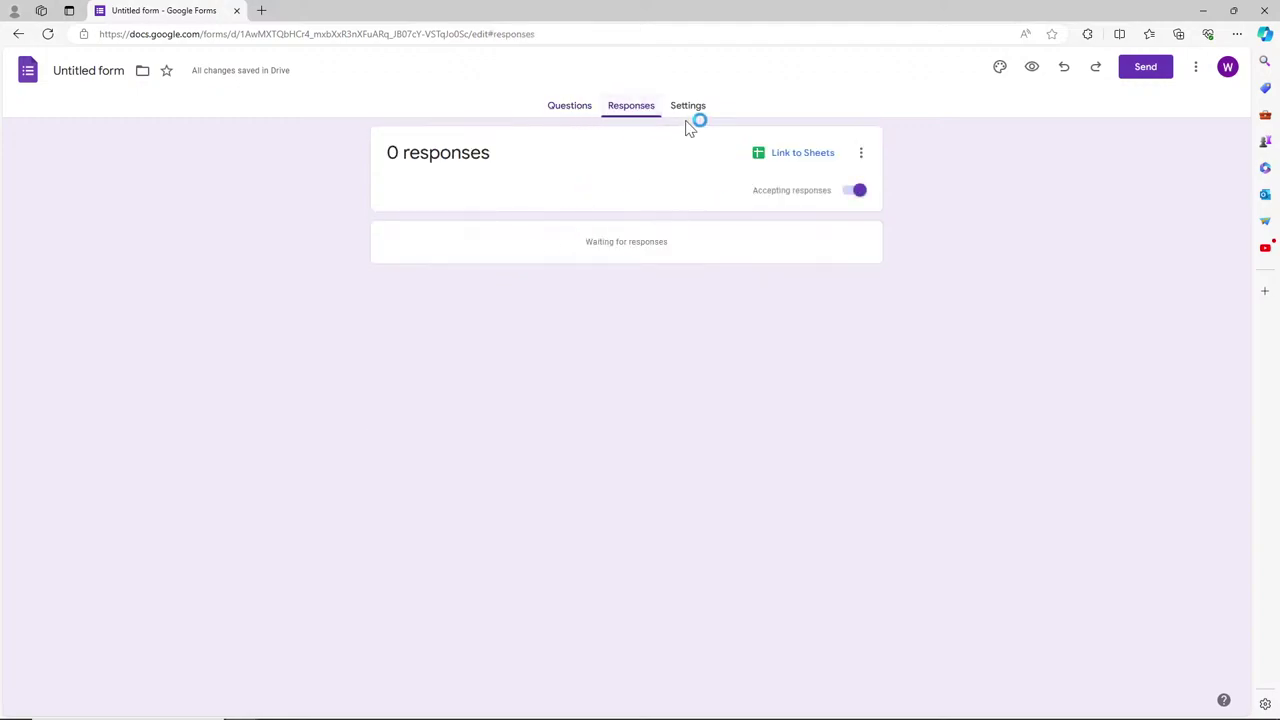
left_click(572, 108)
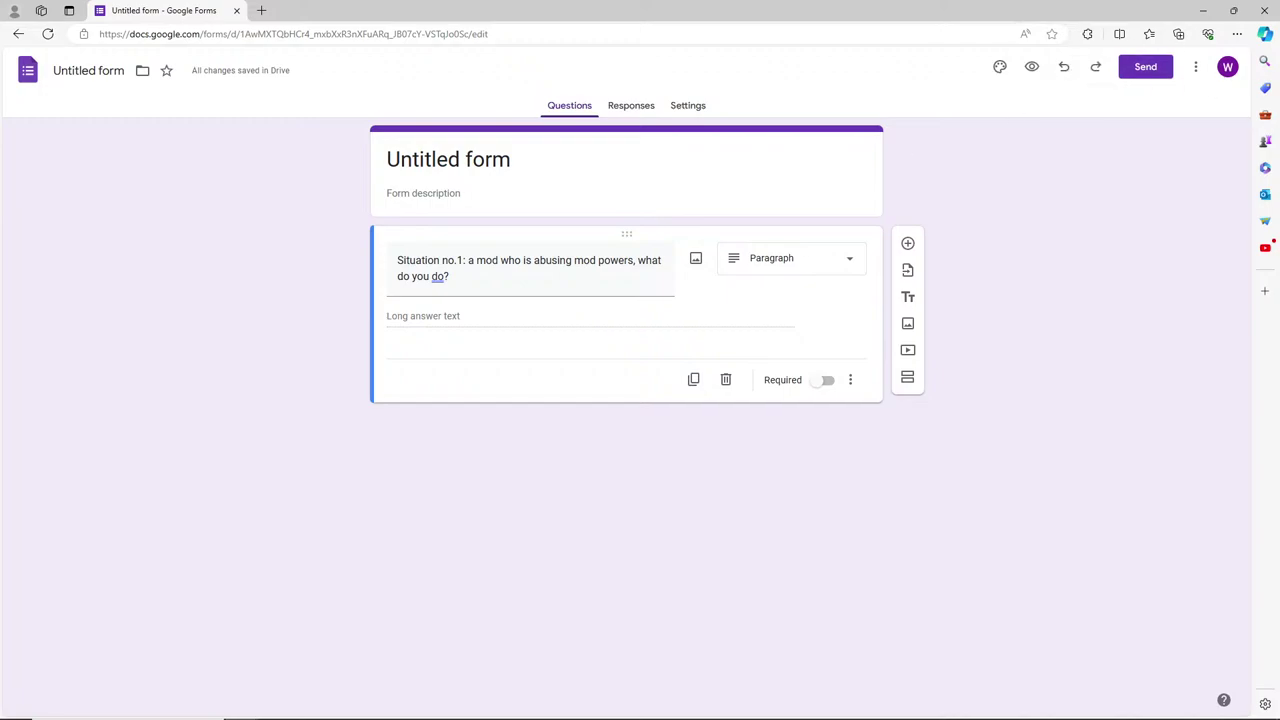
Switch to the Moderator application form's responses and review the answers in response 10.
mouse_move(137, 712)
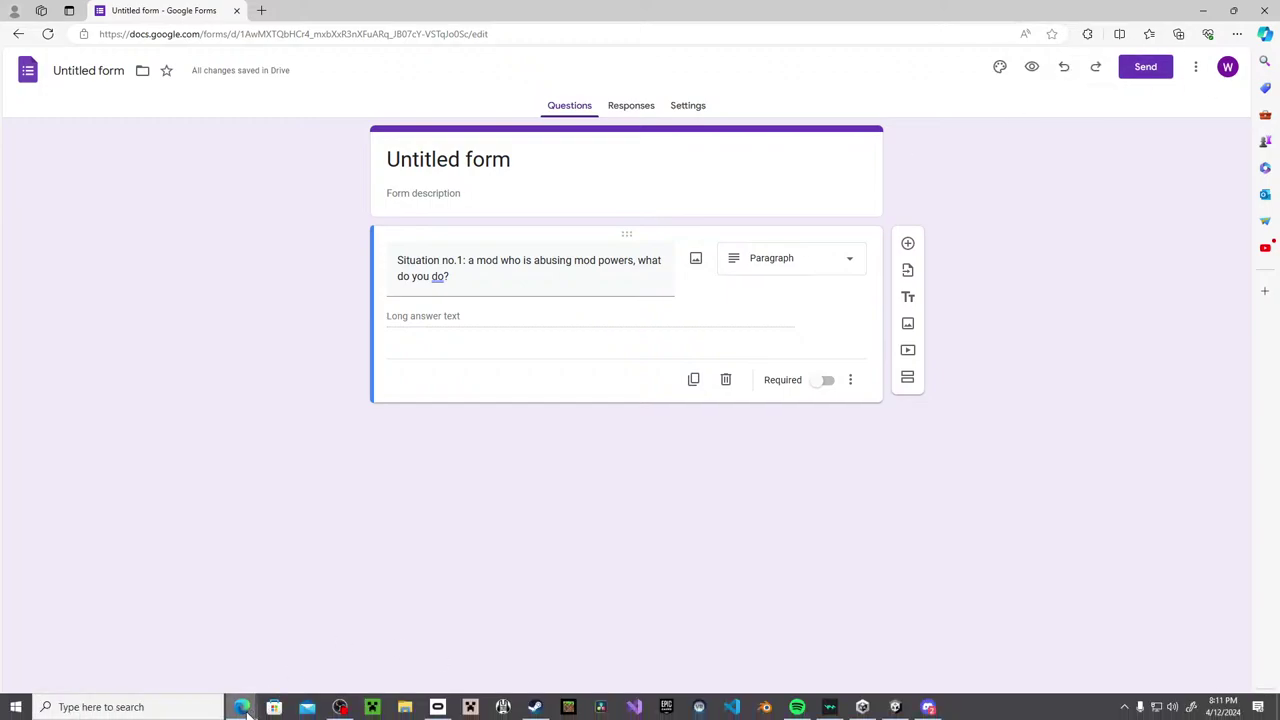
mouse_move(243, 707)
mouse_move(973, 650)
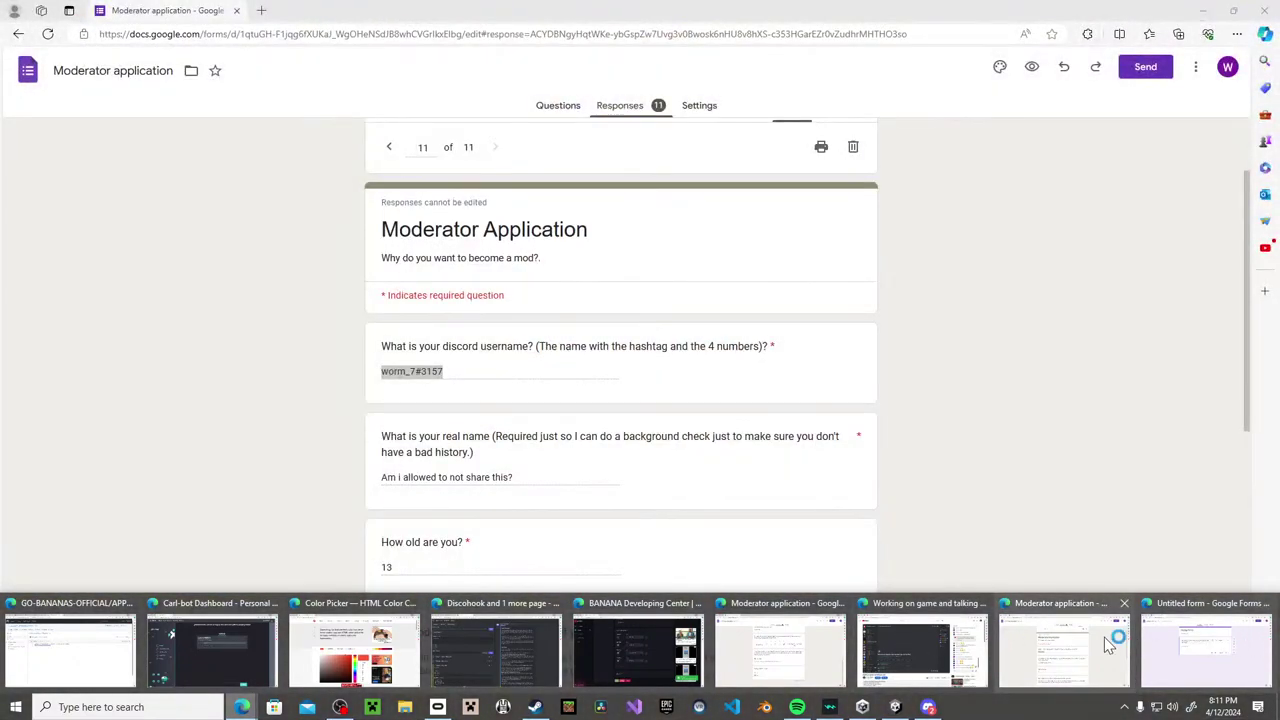
left_click(1104, 638)
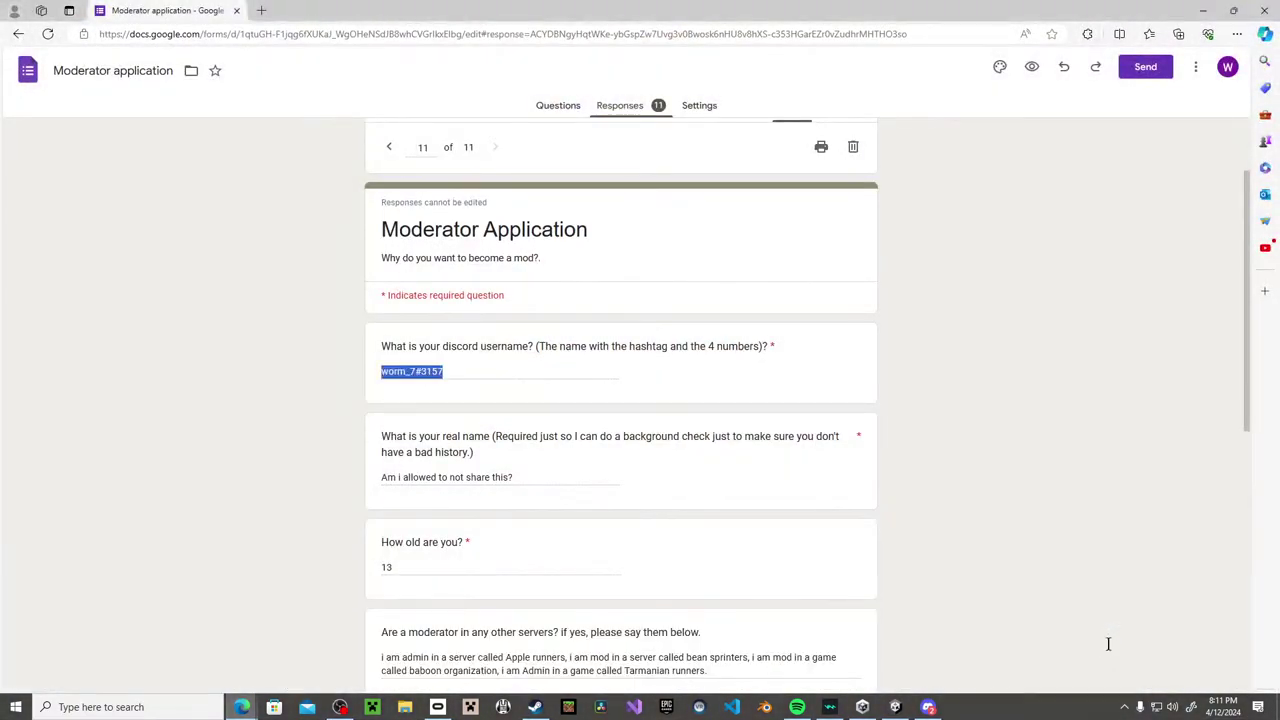
left_click(389, 147)
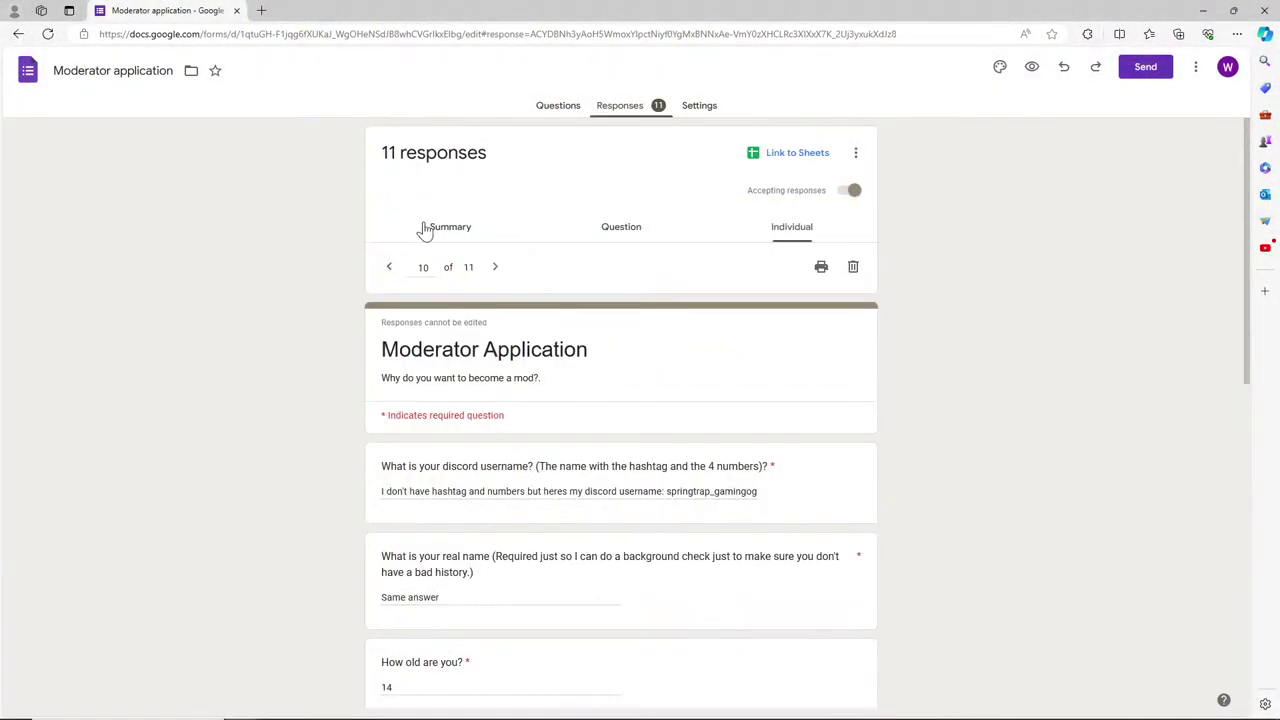
scroll(606, 430, "down", 4)
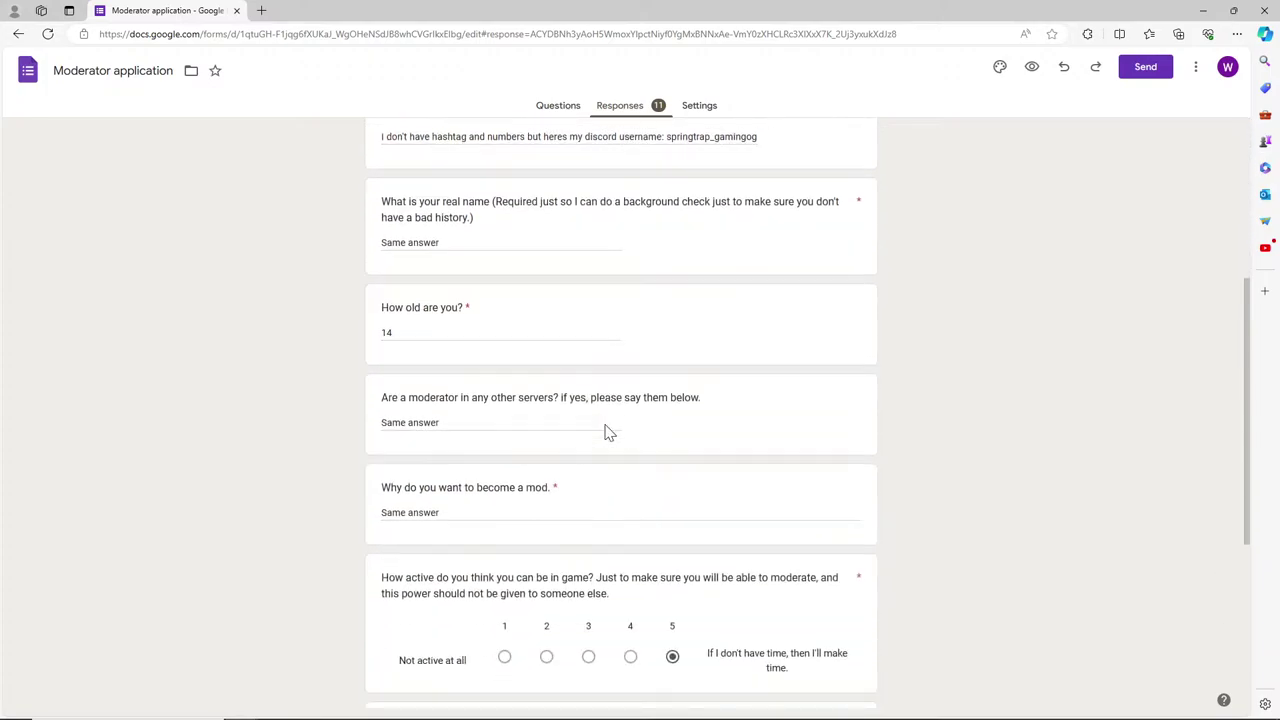
scroll(606, 430, "down", 2)
scroll(606, 430, "up", 6)
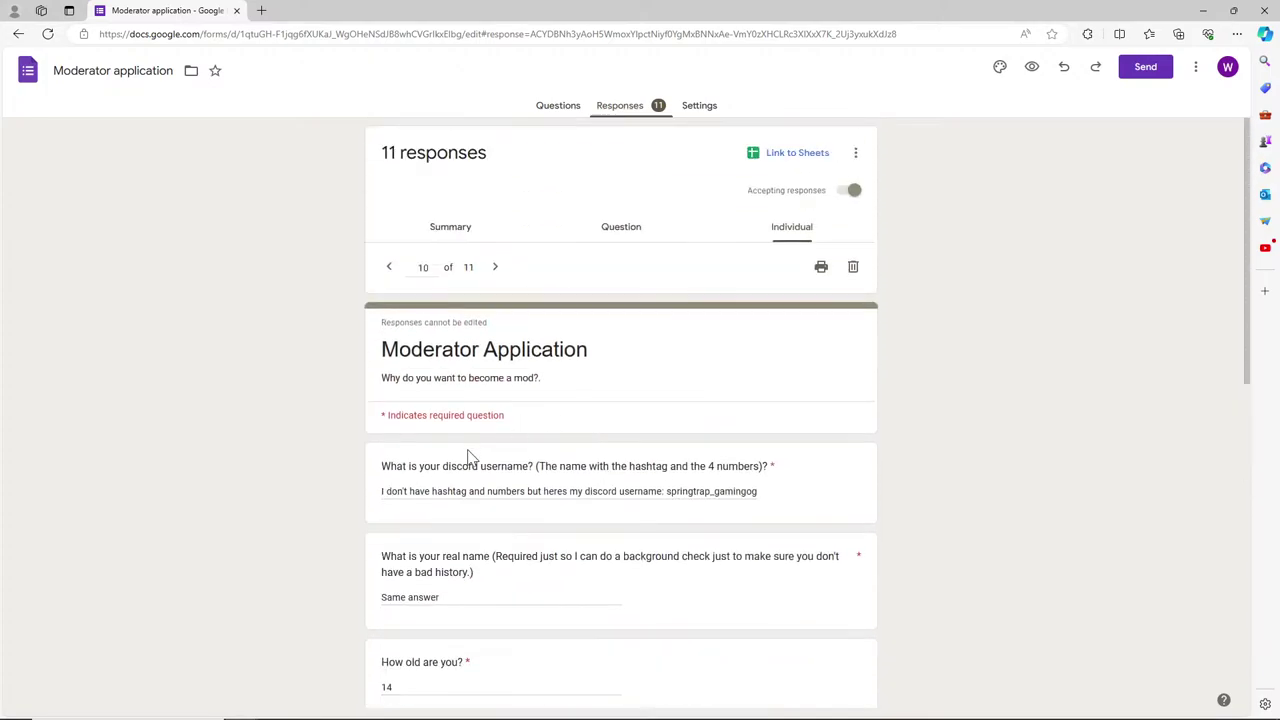
Copy the Discord username from response 10, check the remaining answers, and post the username in Discord's people-who-are-getting-mod-so-far channel.
double_click(683, 493)
key("ctrl+c")
scroll(549, 534, "down", 3)
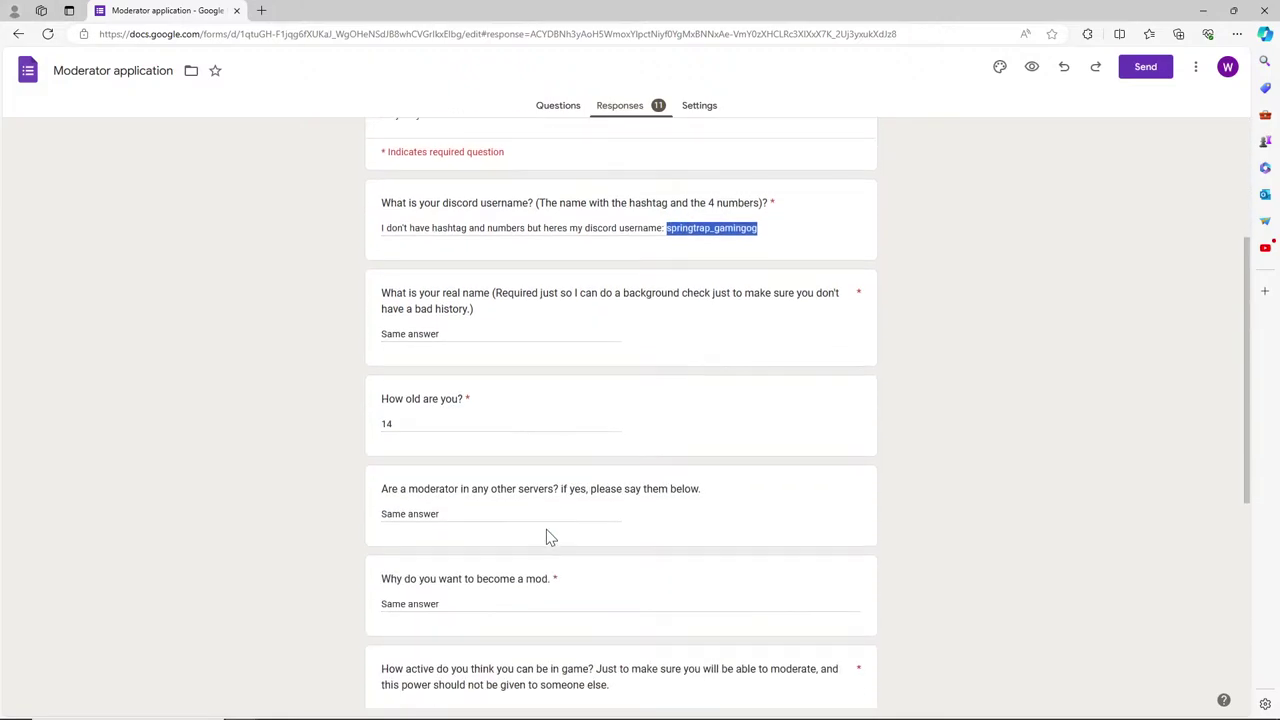
scroll(420, 468, "down", 3)
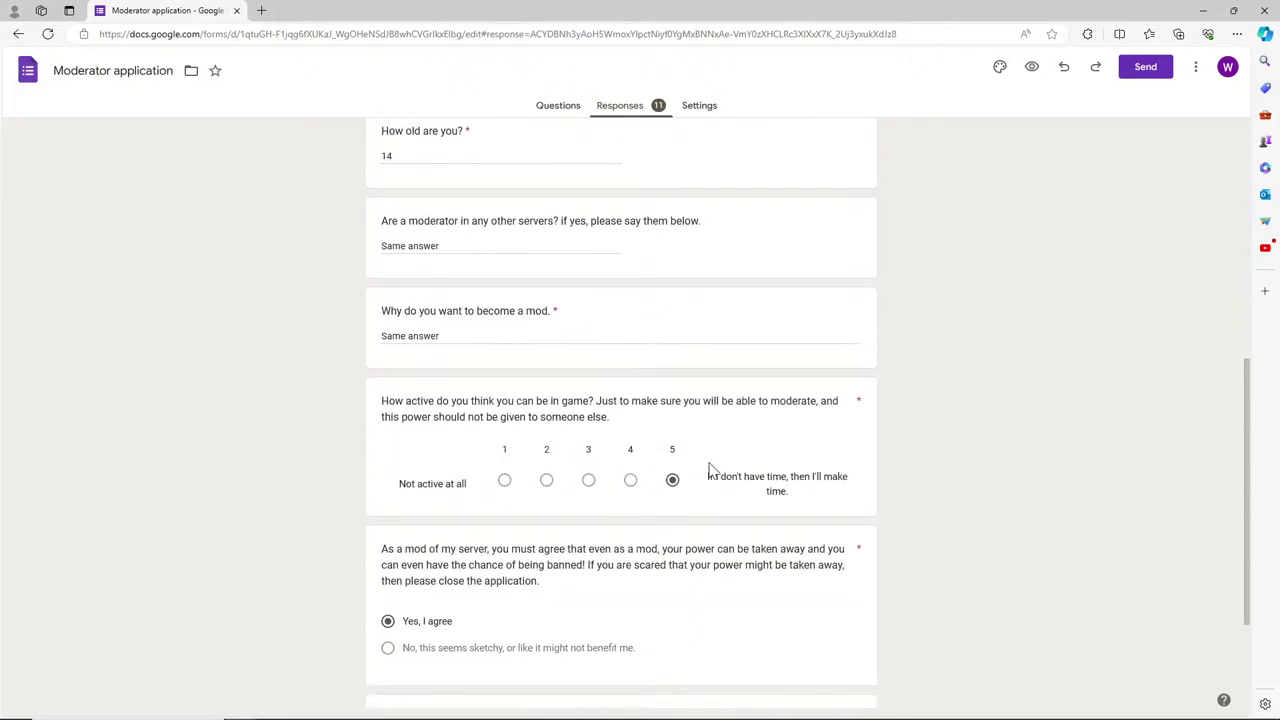
scroll(708, 467, "down", 1)
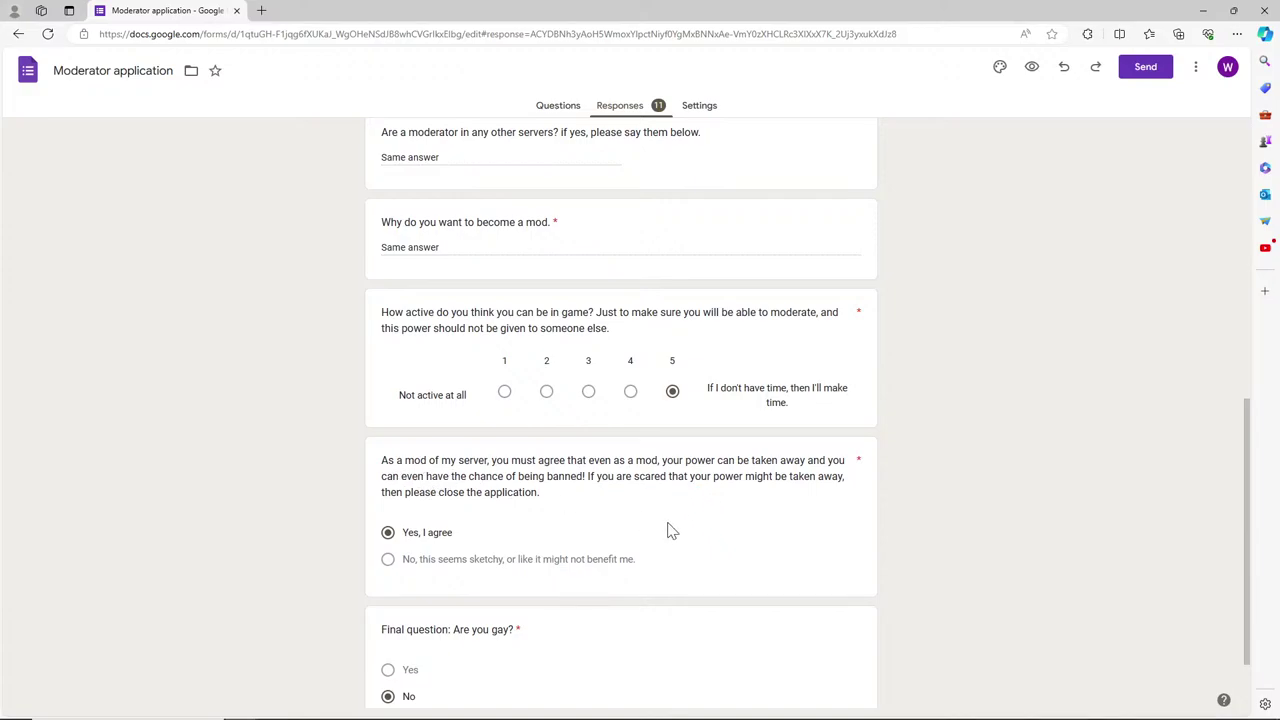
scroll(668, 530, "down", 1)
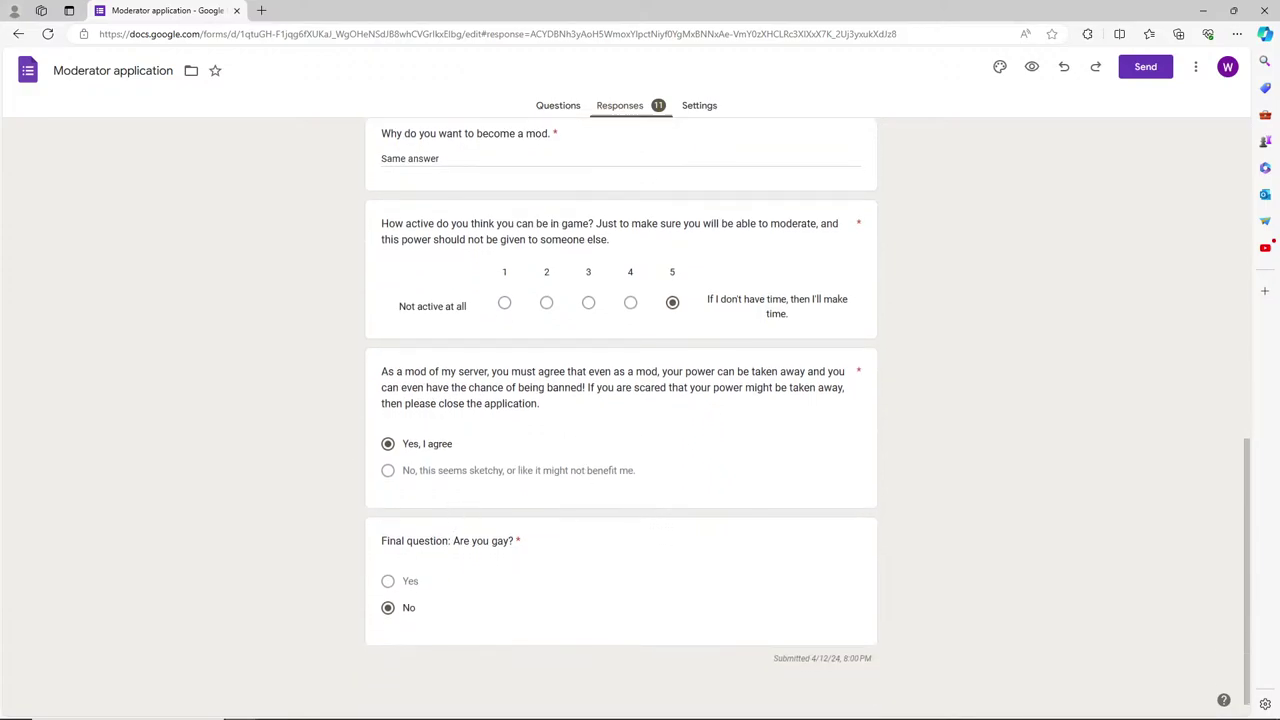
mouse_move(1014, 709)
left_click(928, 712)
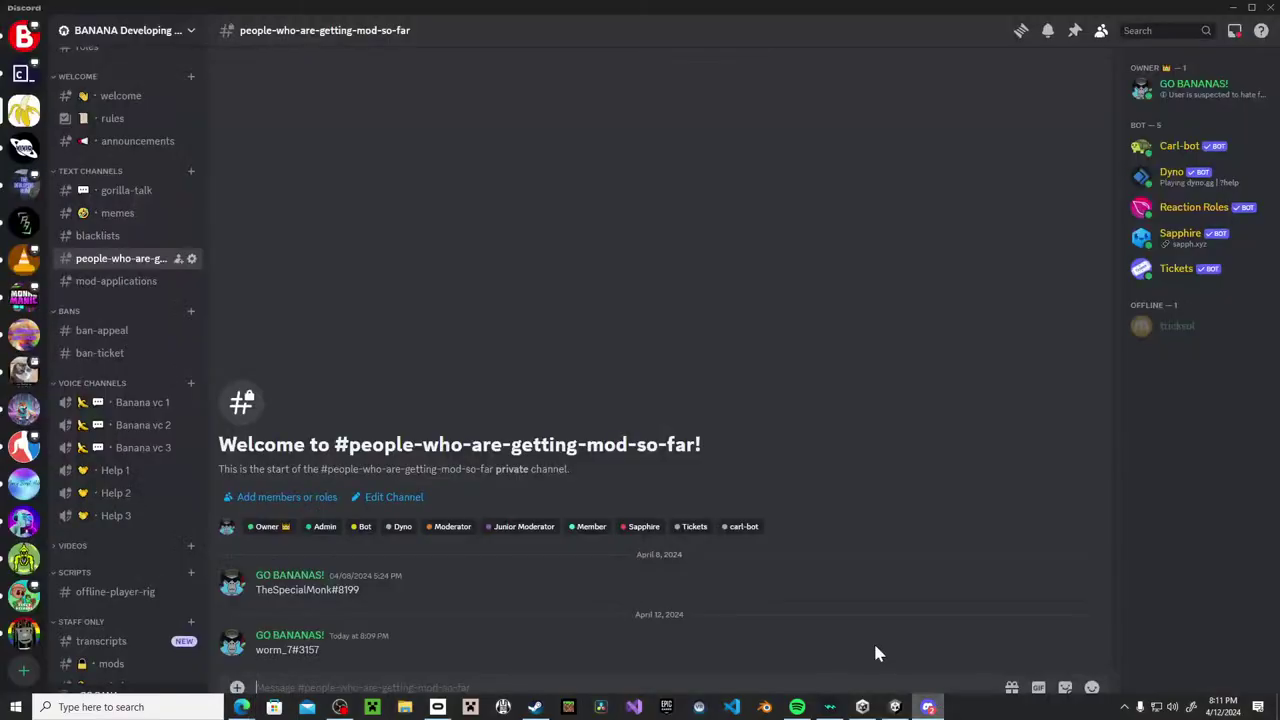
key("ctrl+v")
key("Return")
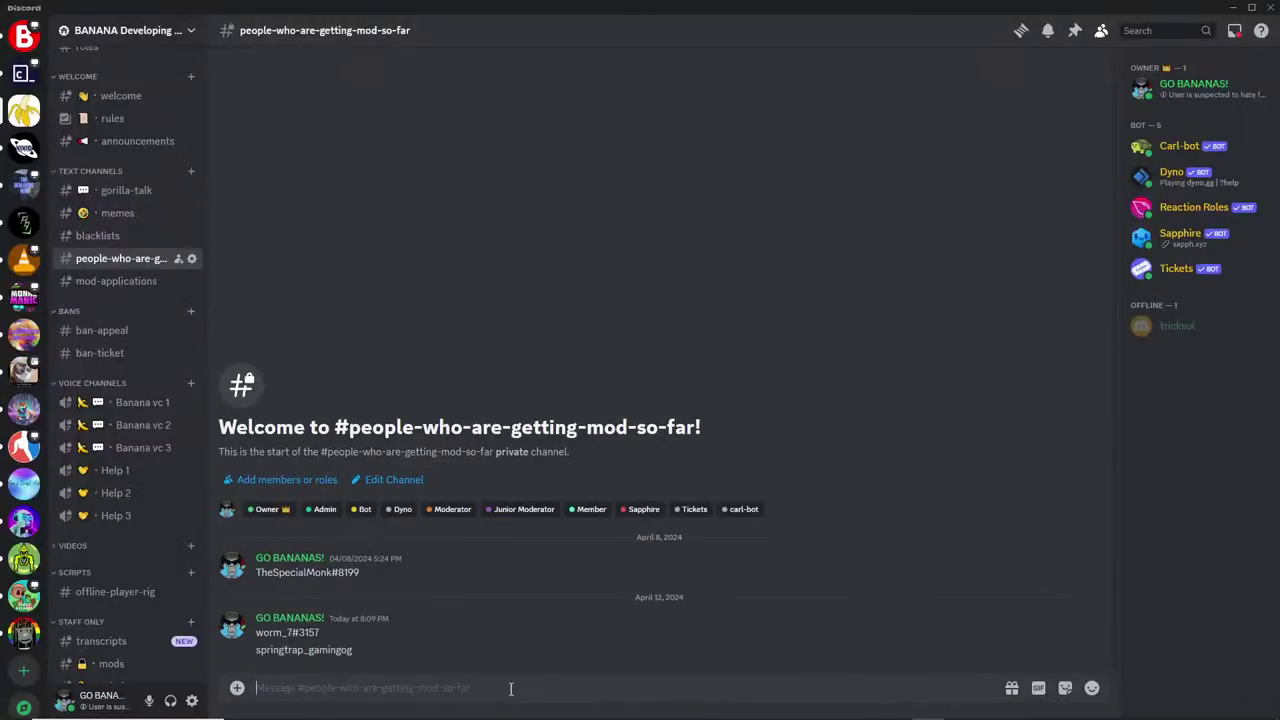
Switch to the untitled form in Edge and change the first question's type to Multiple choice.
mouse_move(596, 714)
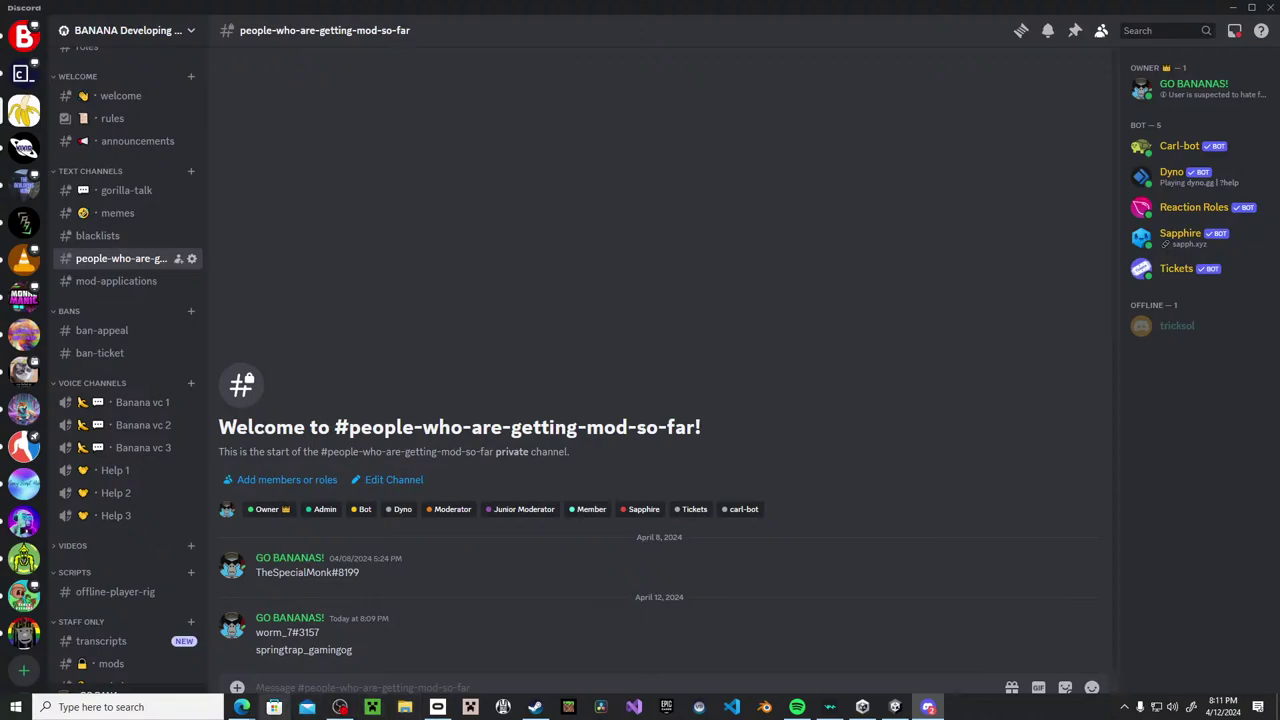
mouse_move(242, 707)
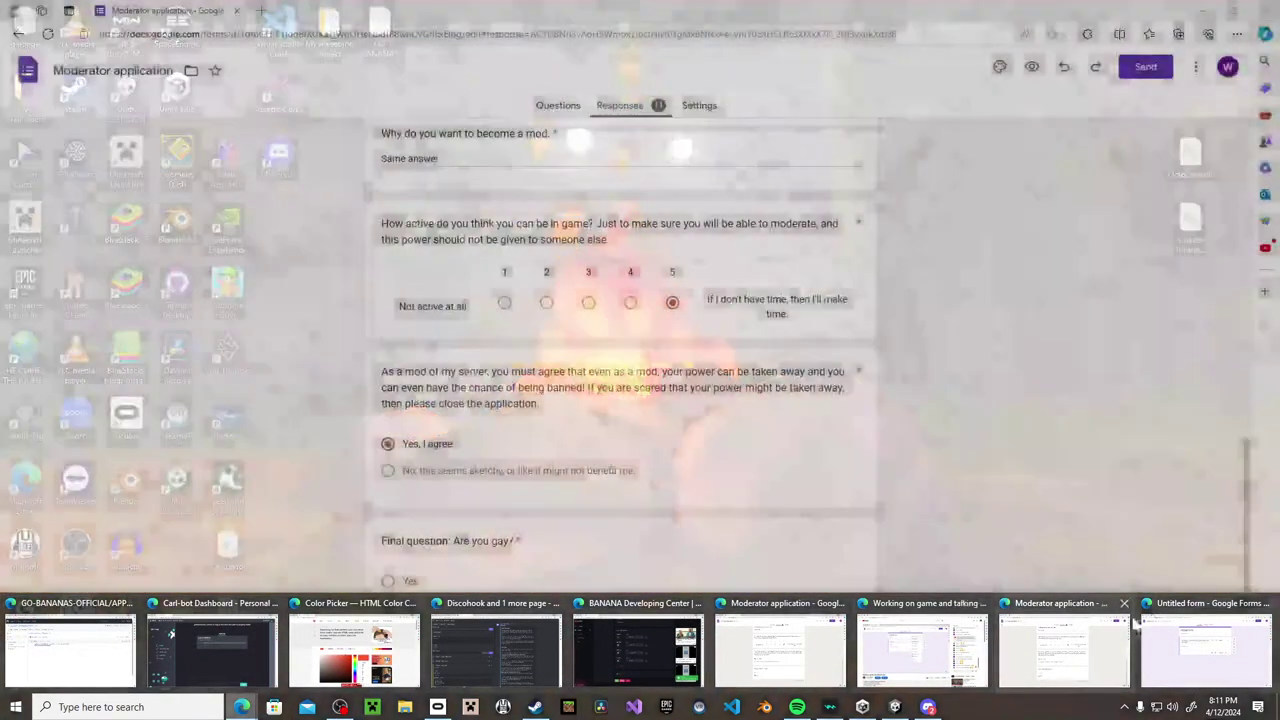
left_click(1165, 620)
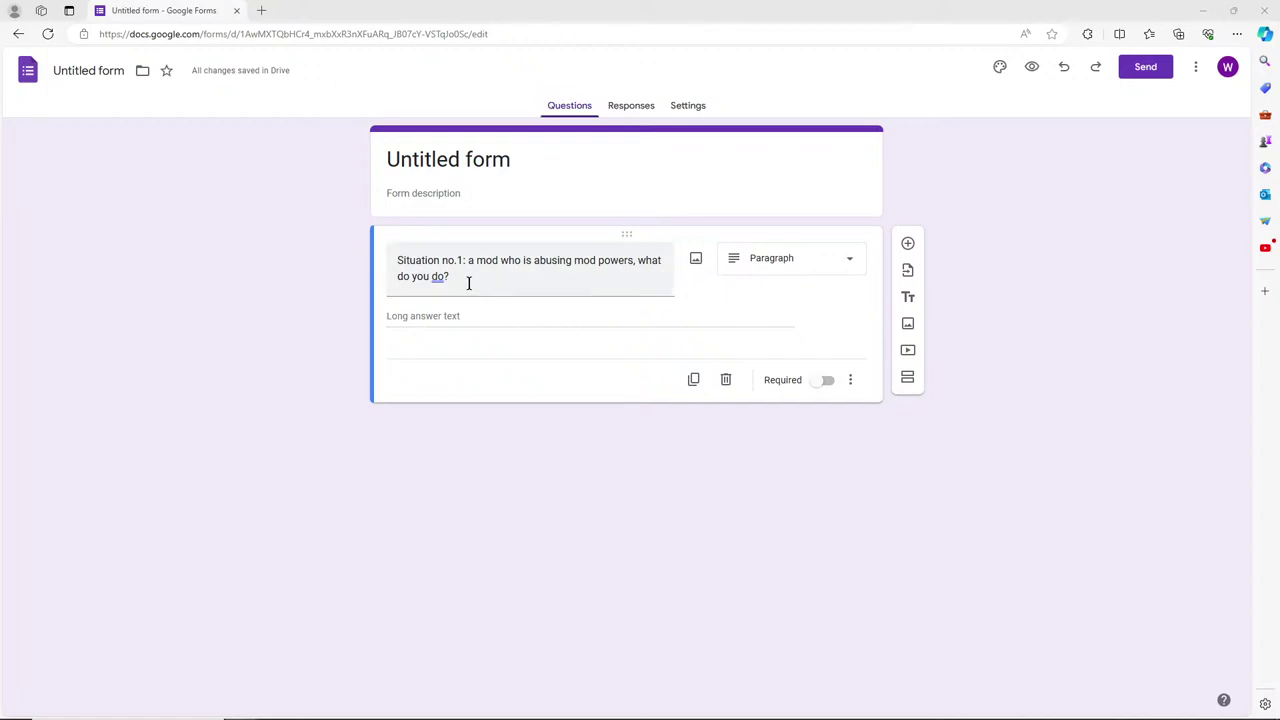
left_click(795, 257)
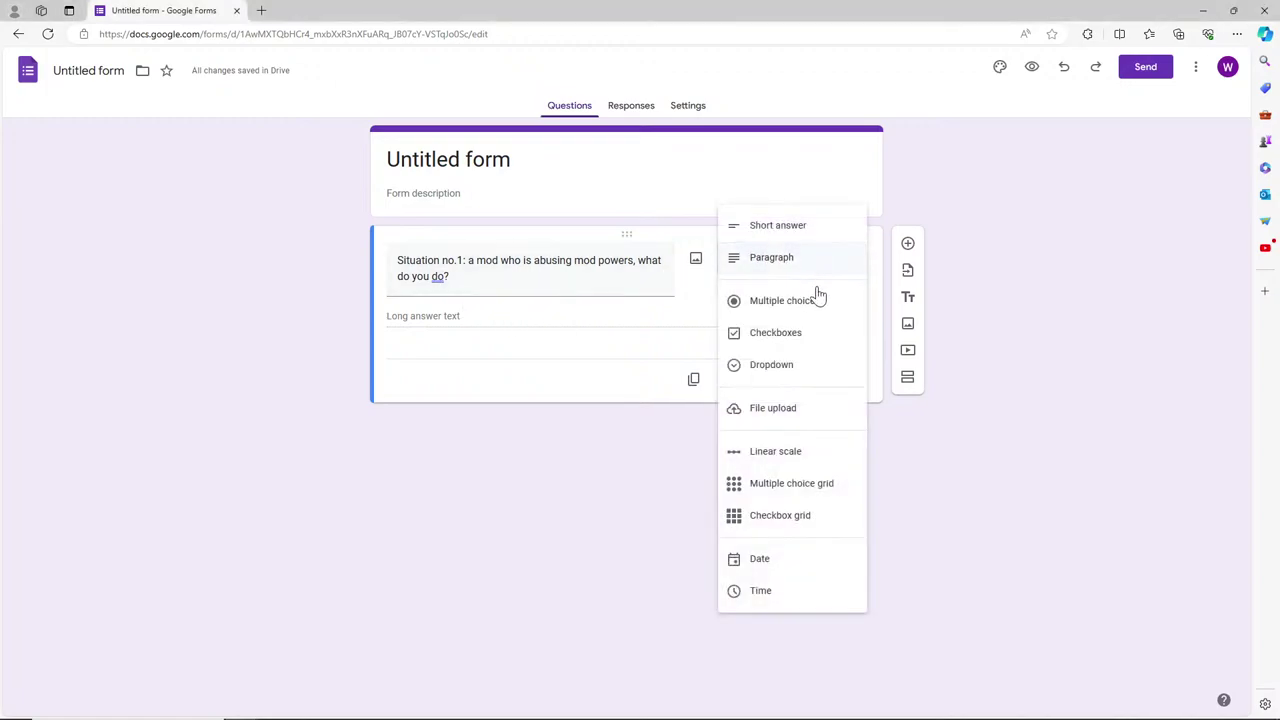
left_click(815, 301)
Enter "Alert the owner" as the first answer option and add a second option, "Attempt to ban them.".
left_click(501, 317)
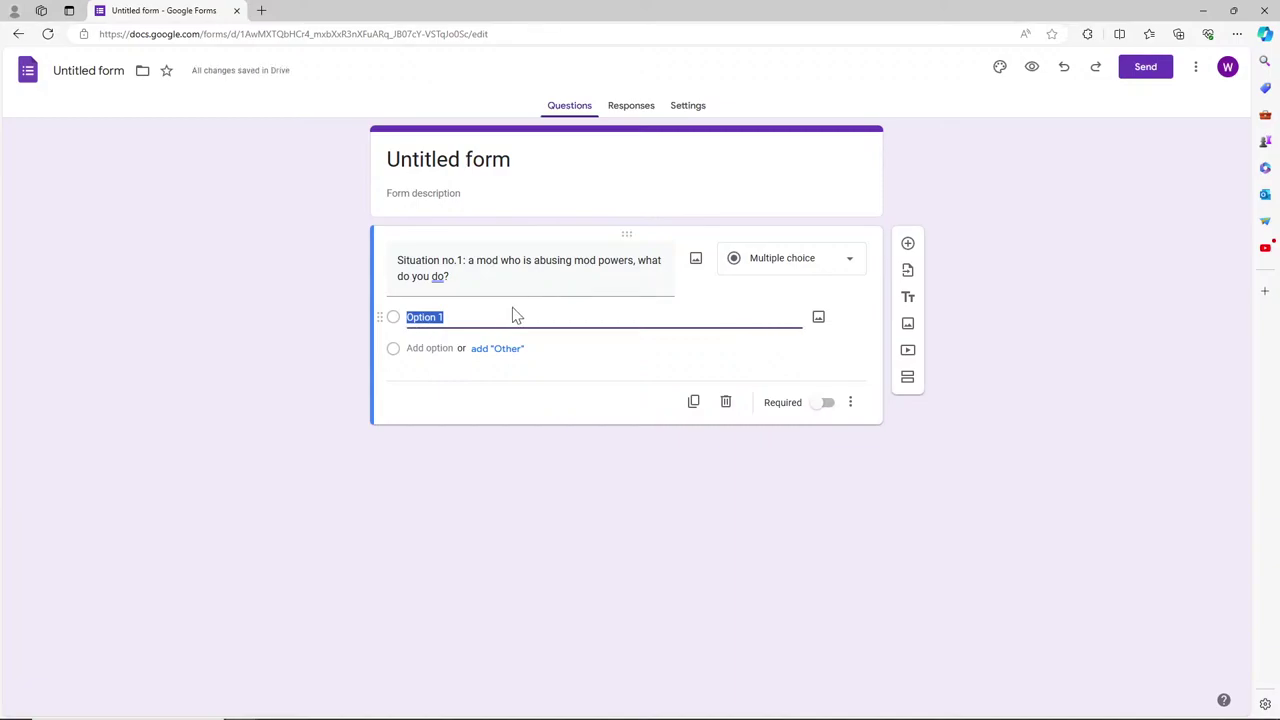
type("A")
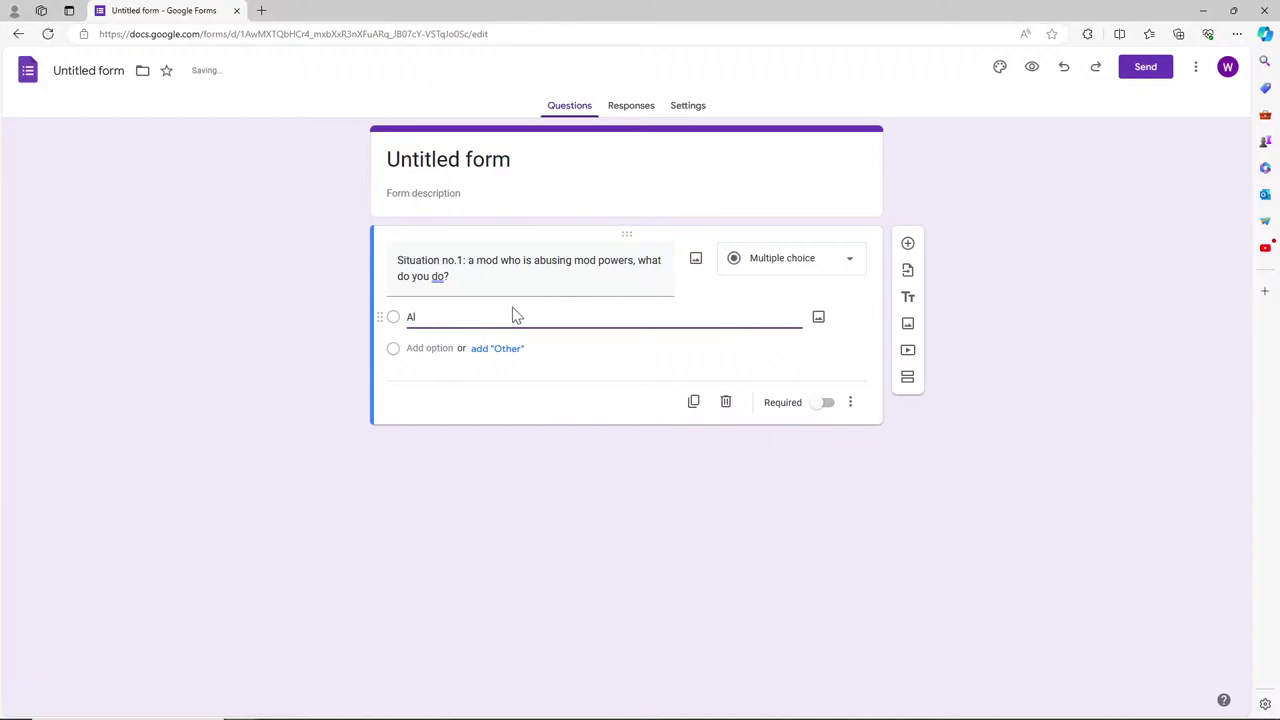
type("lert the owner")
left_click(431, 348)
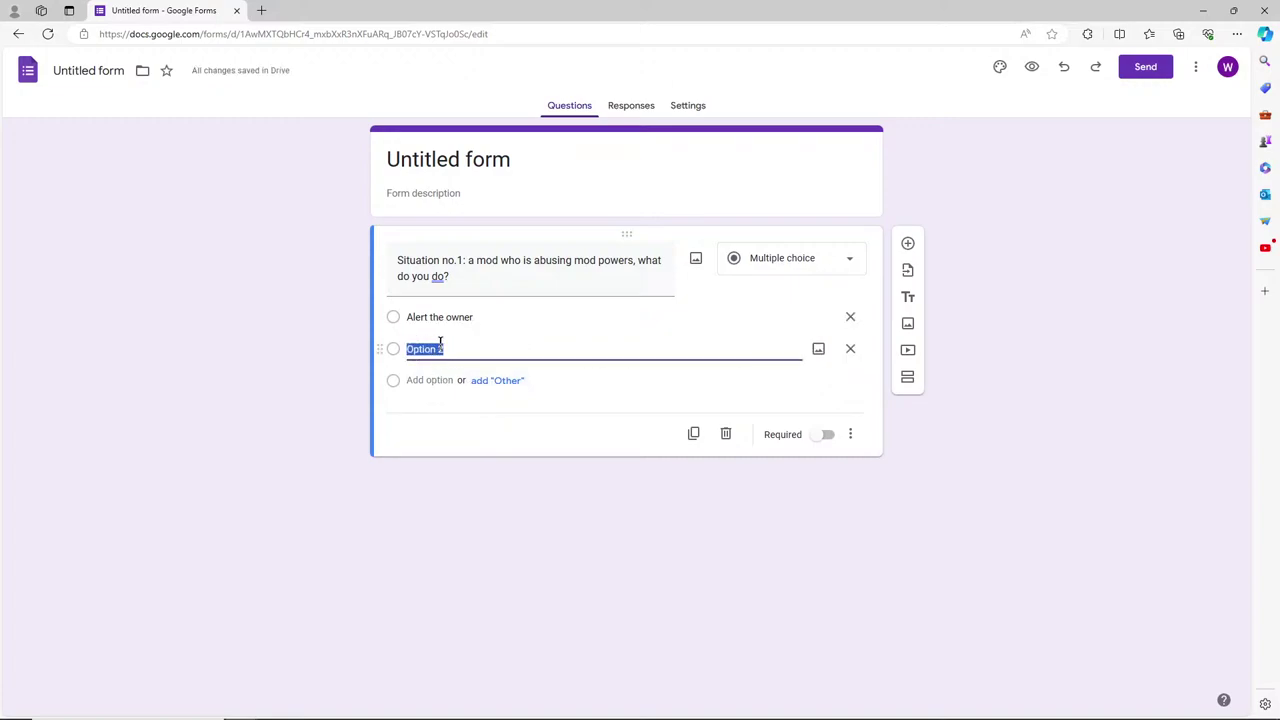
type("Attempt to ban them")
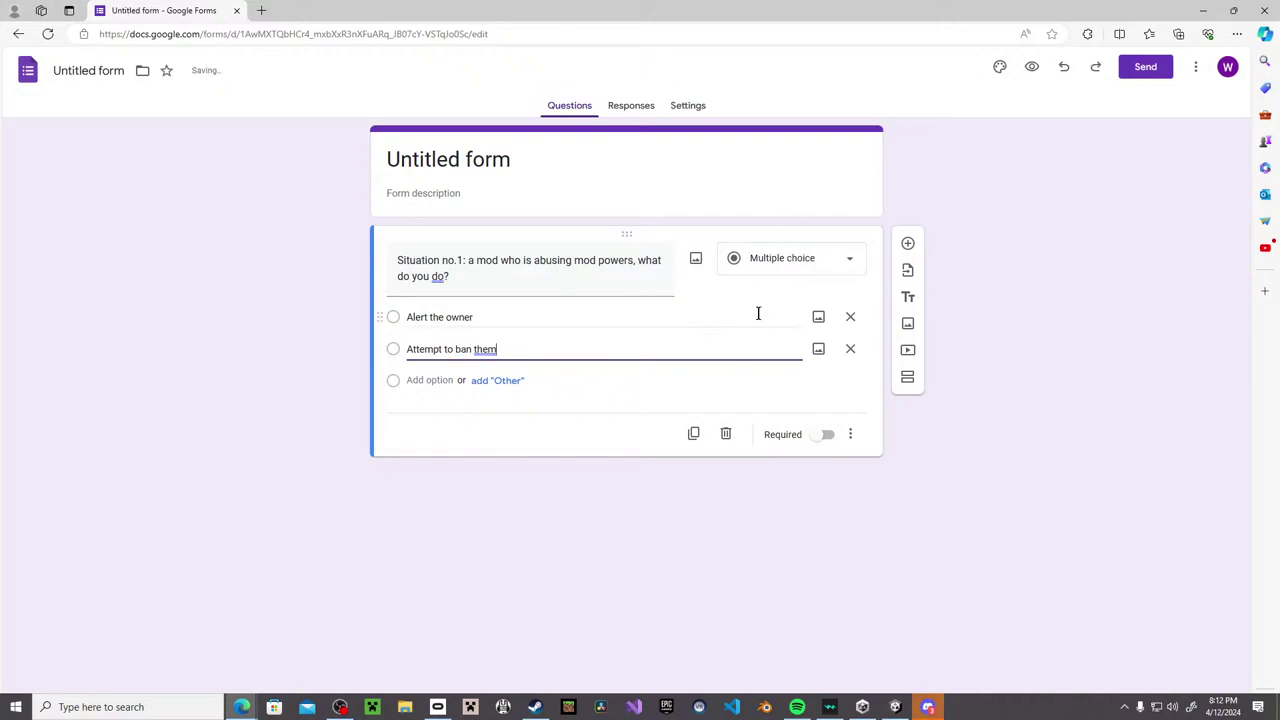
triple_click(474, 317)
key("BackSpace")
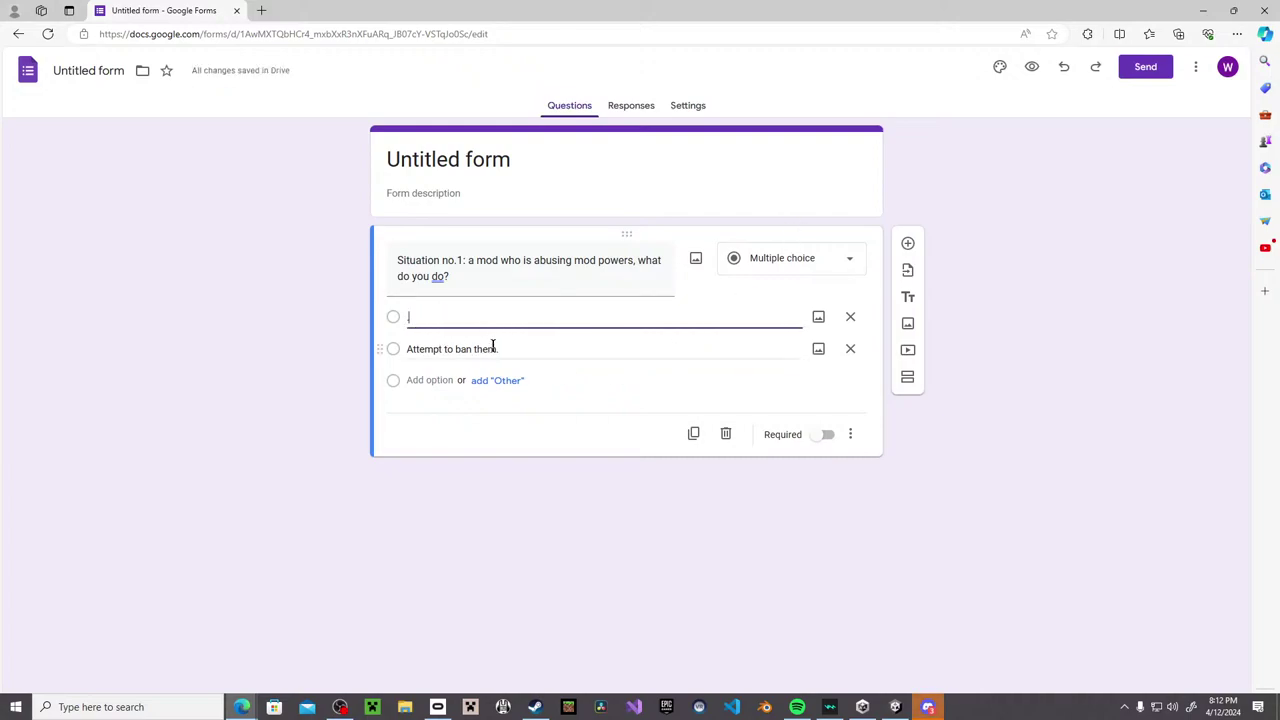
key("ctrl+z")
Reword the first answer option as "Alert the owner or an admin." and add a blank third option.
left_click(491, 316)
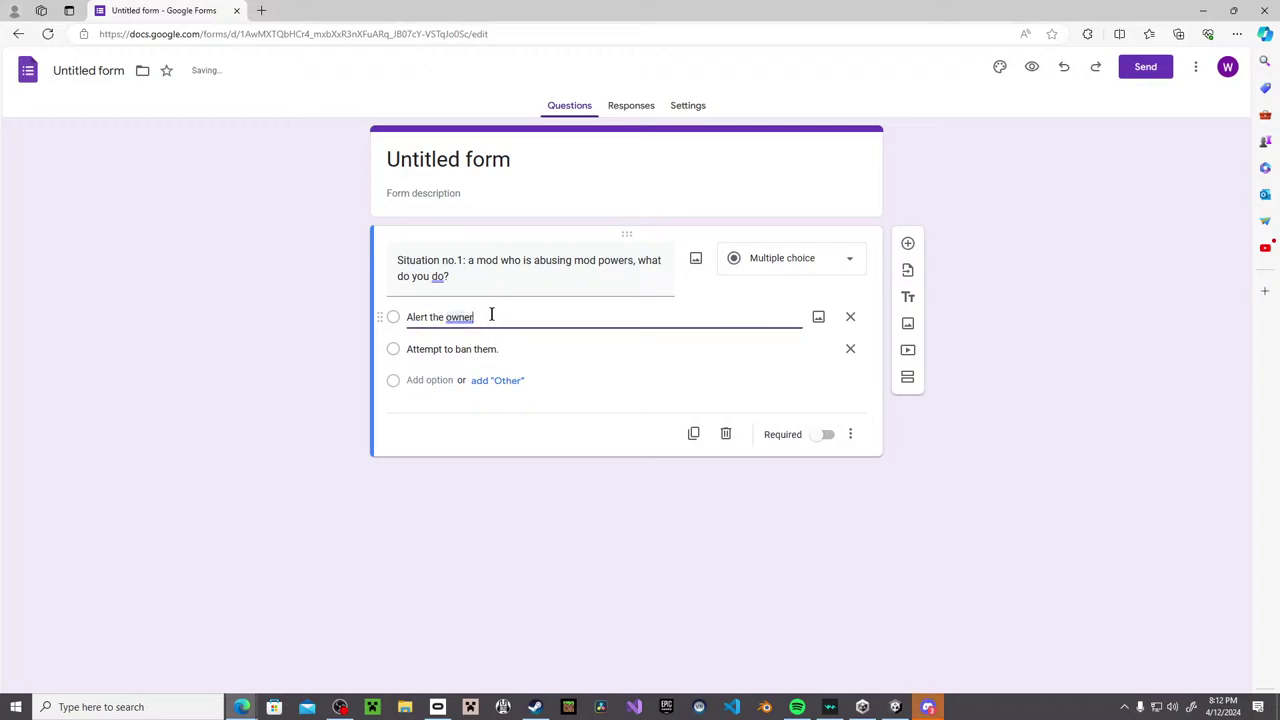
left_click(420, 381)
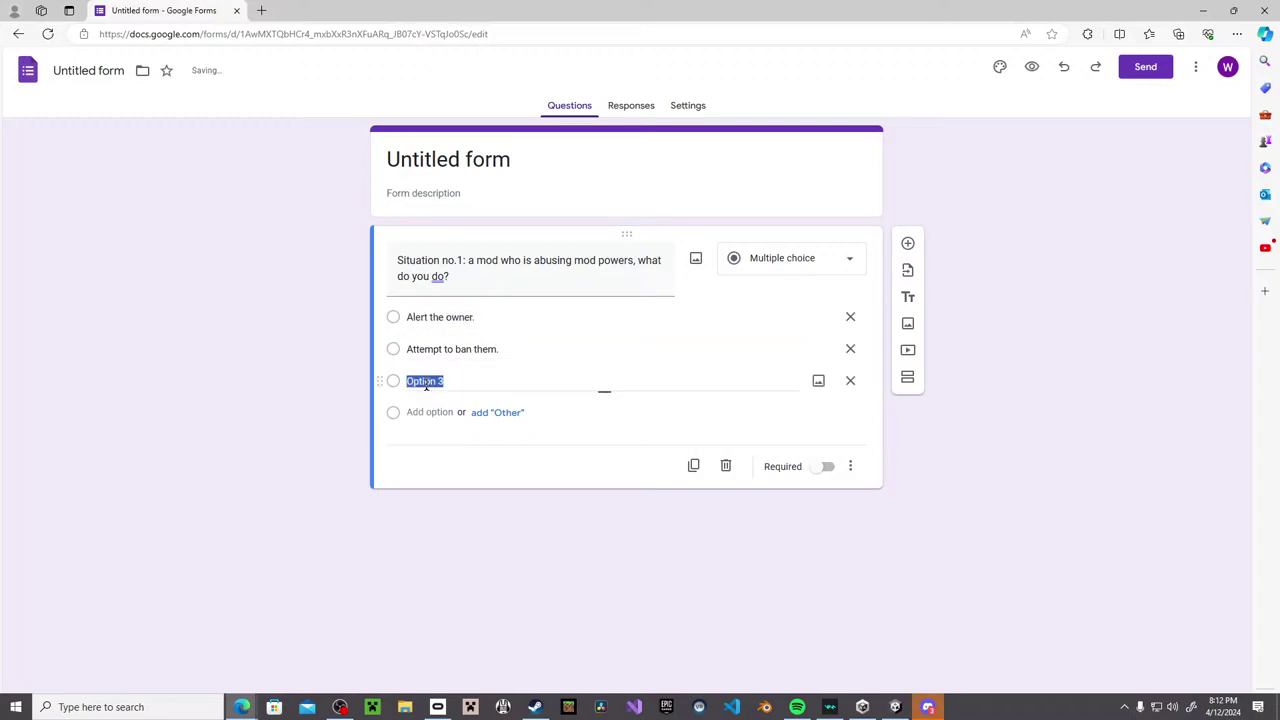
left_click(472, 316)
left_click(487, 316)
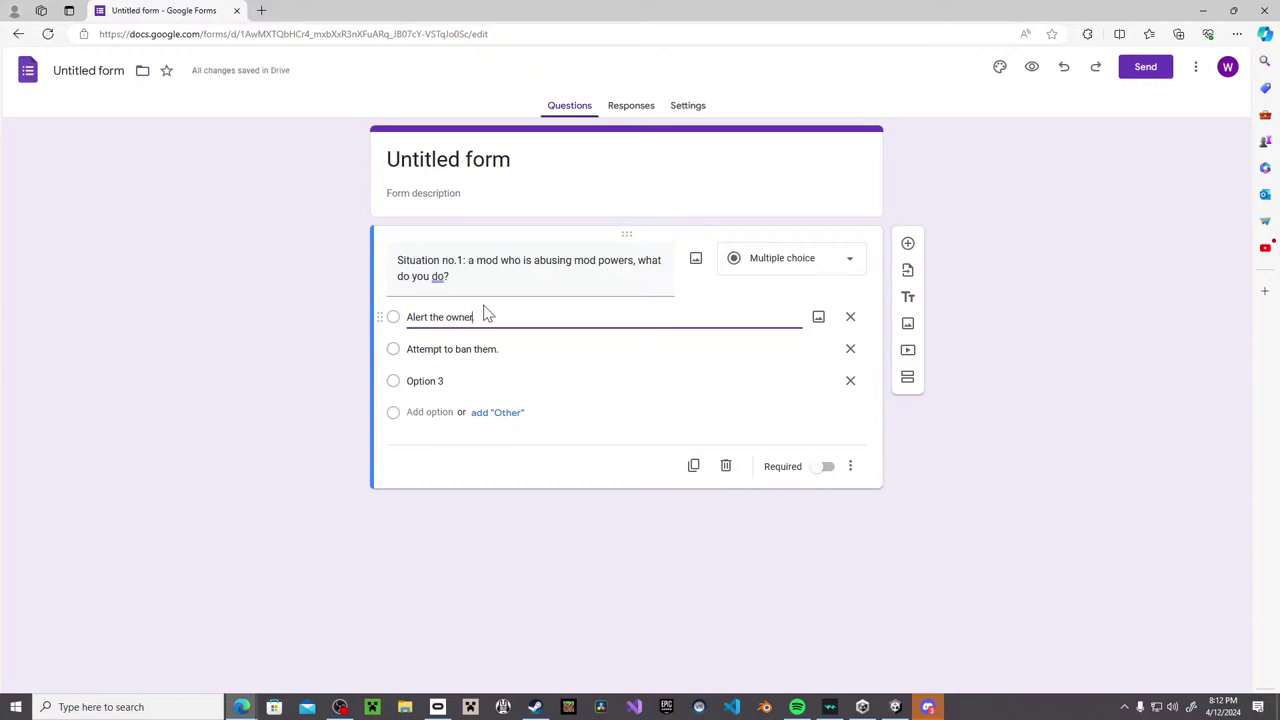
type("or an admin.")
key("BackSpace")
type(".")
key("alt+Tab")
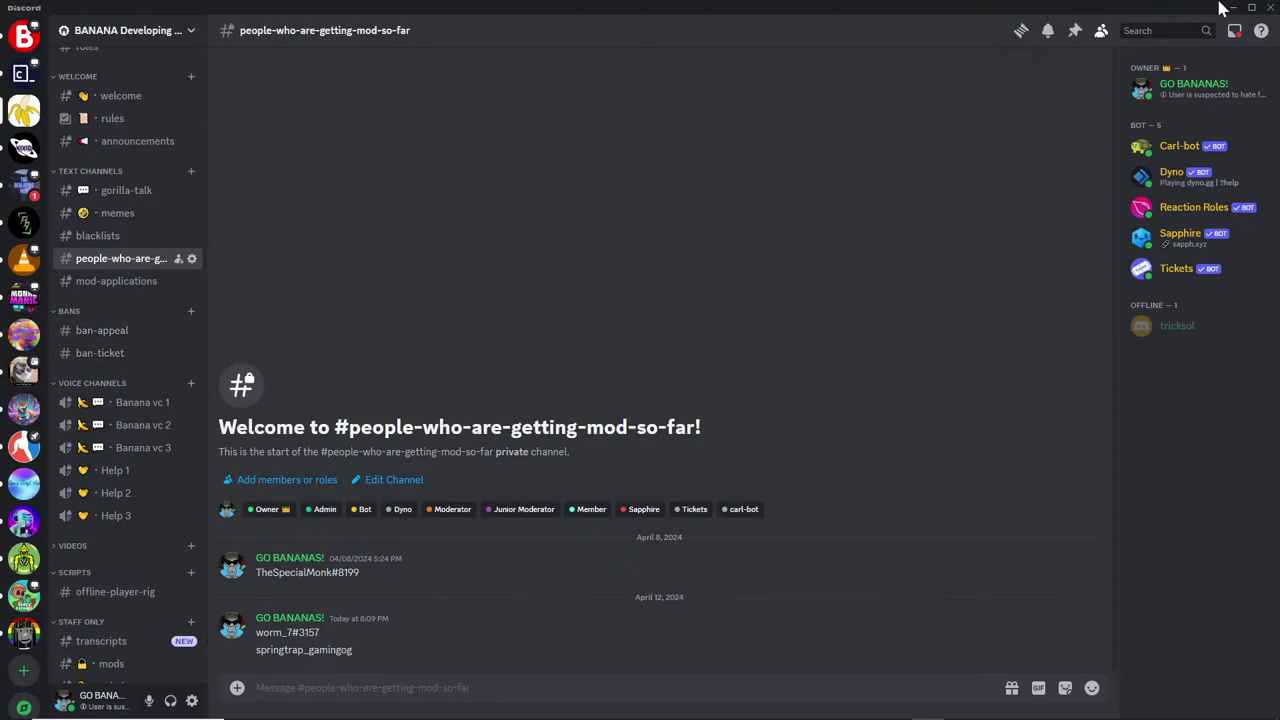
key("alt+Tab")
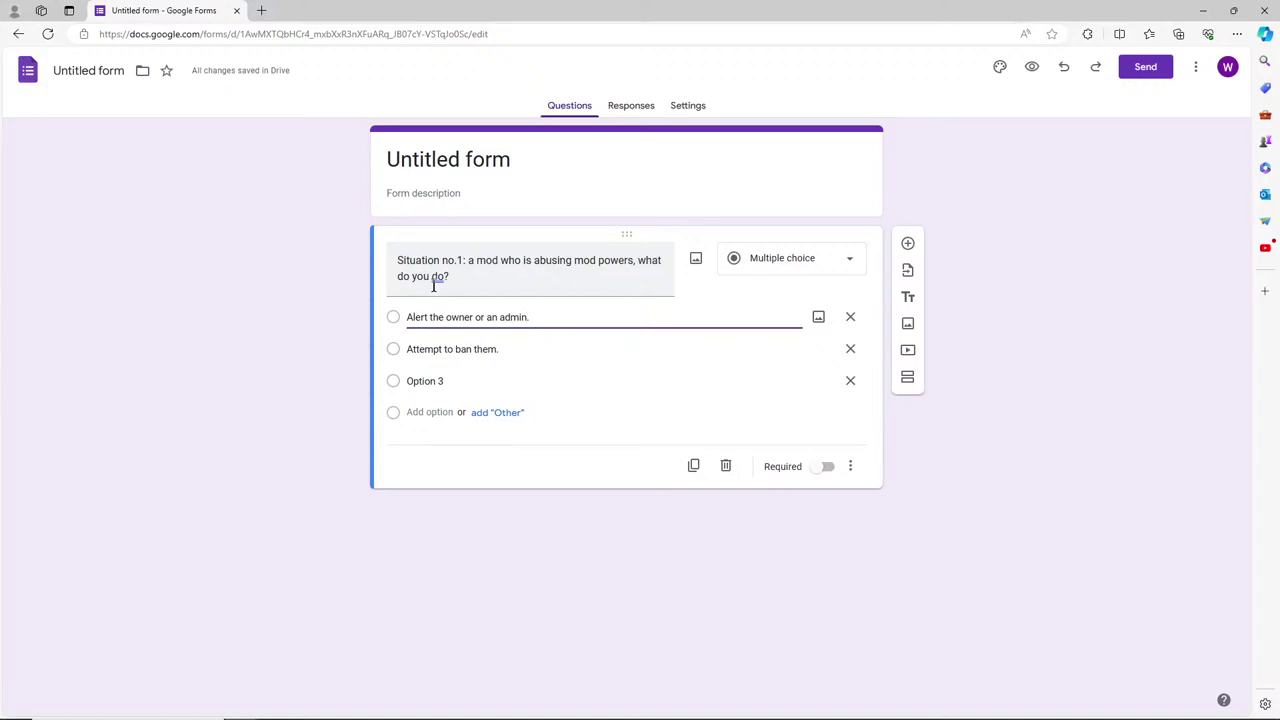
type(".")
Set the third answer option's text to "do nothing.".
left_click(424, 381)
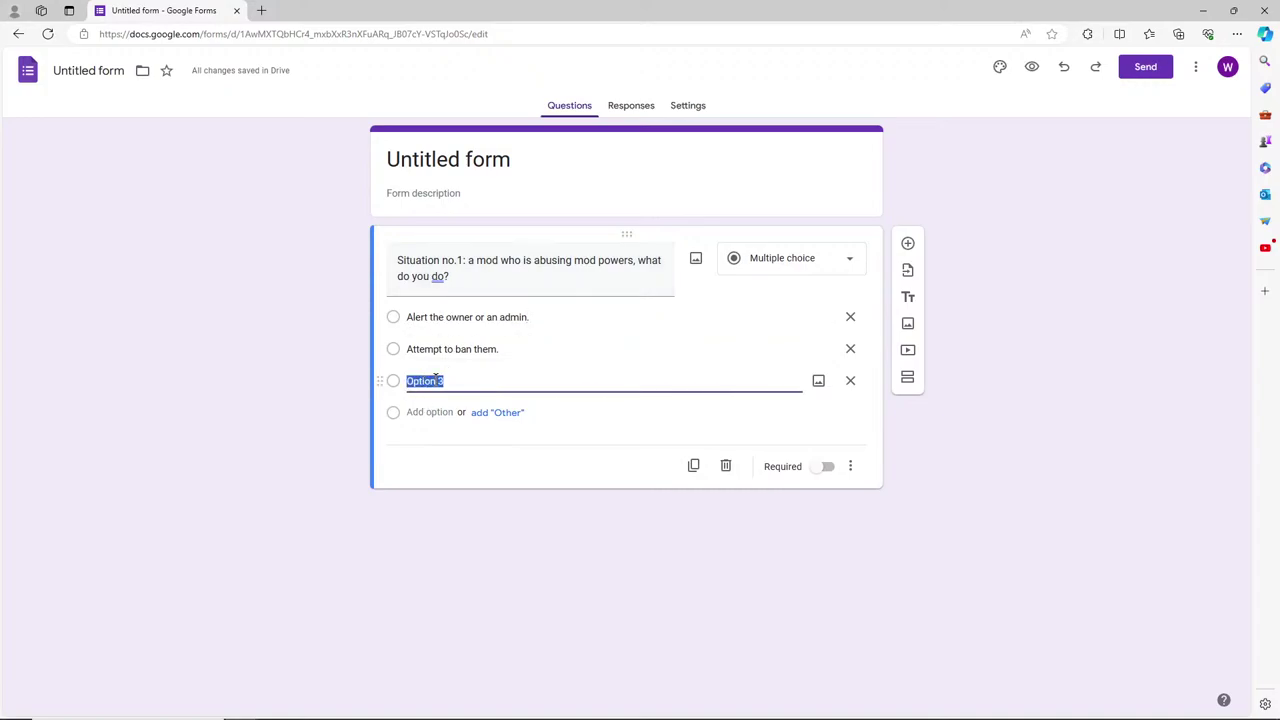
left_click(477, 380)
key("ctrl+a")
type("do noth")
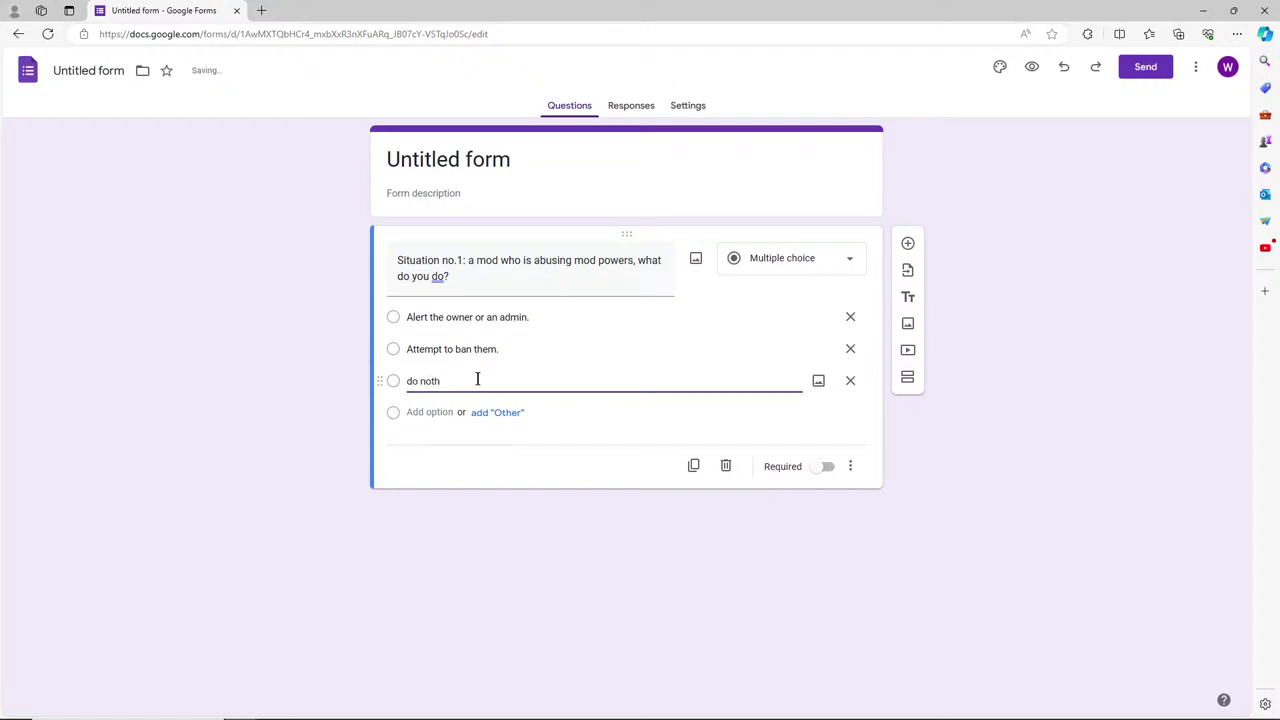
type("ing.")
Add a fourth answer option reading "or all of the above?".
left_click(426, 412)
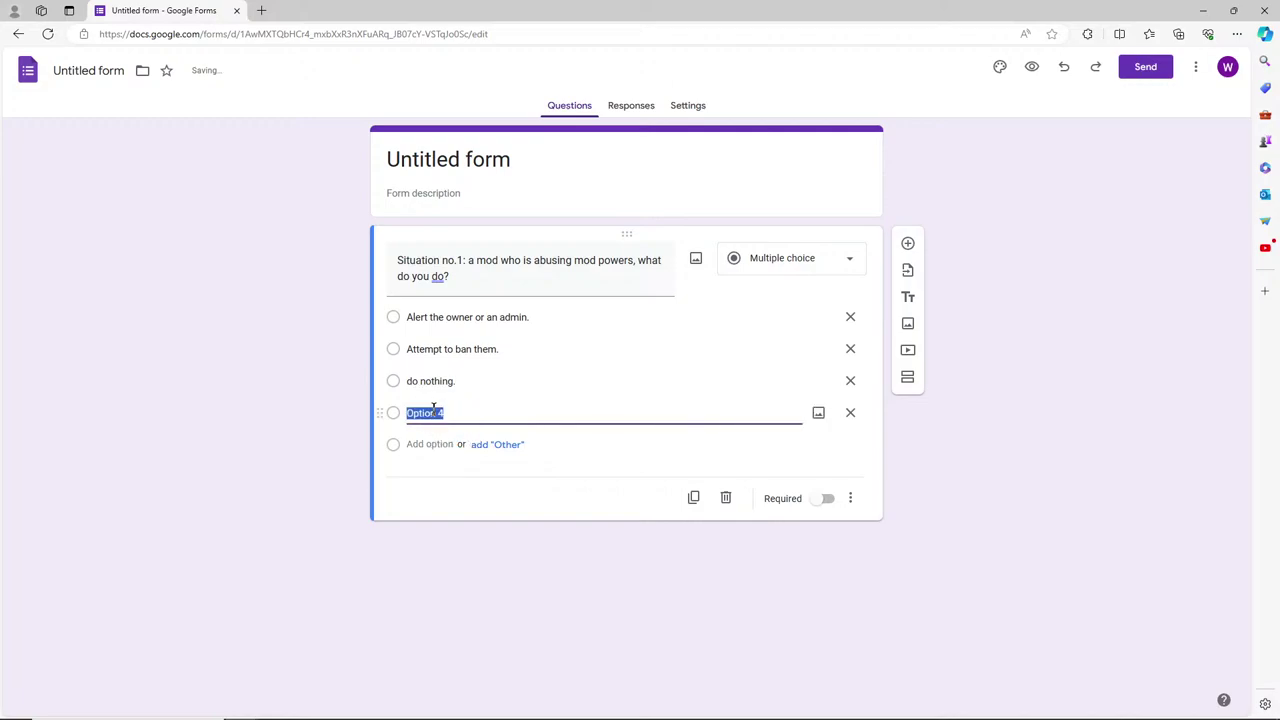
type("or all")
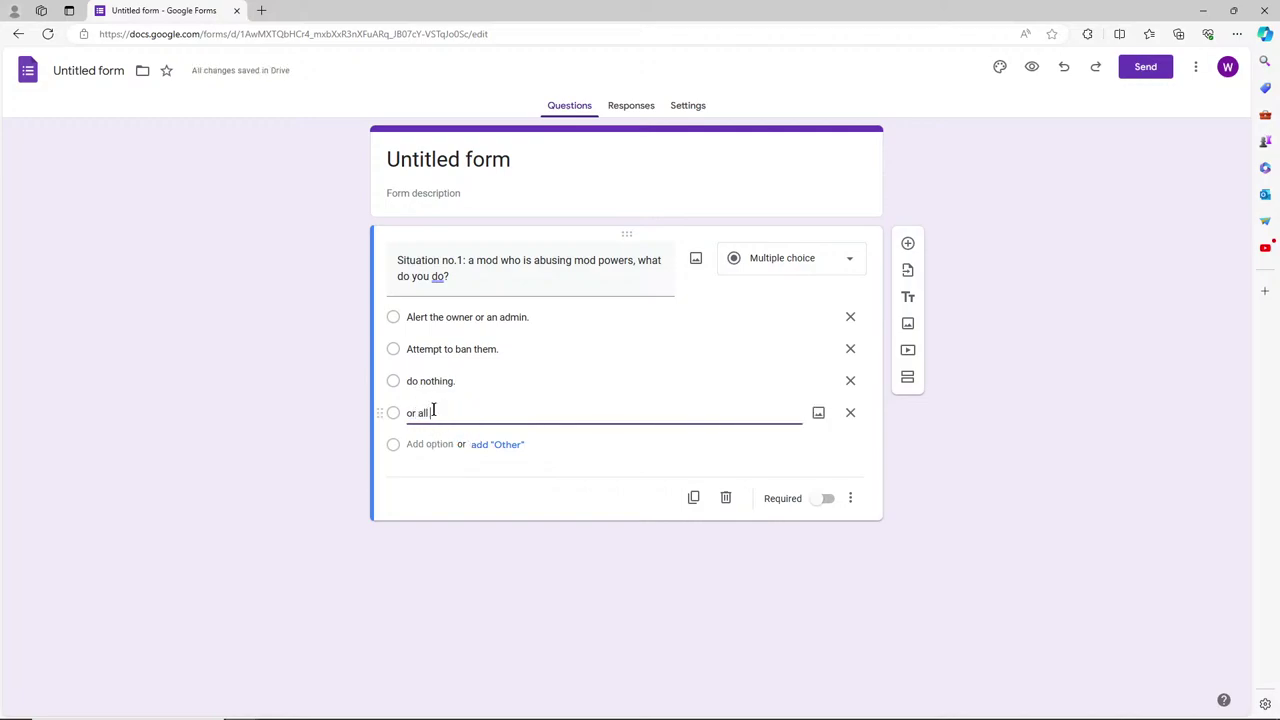
type(" of the above")
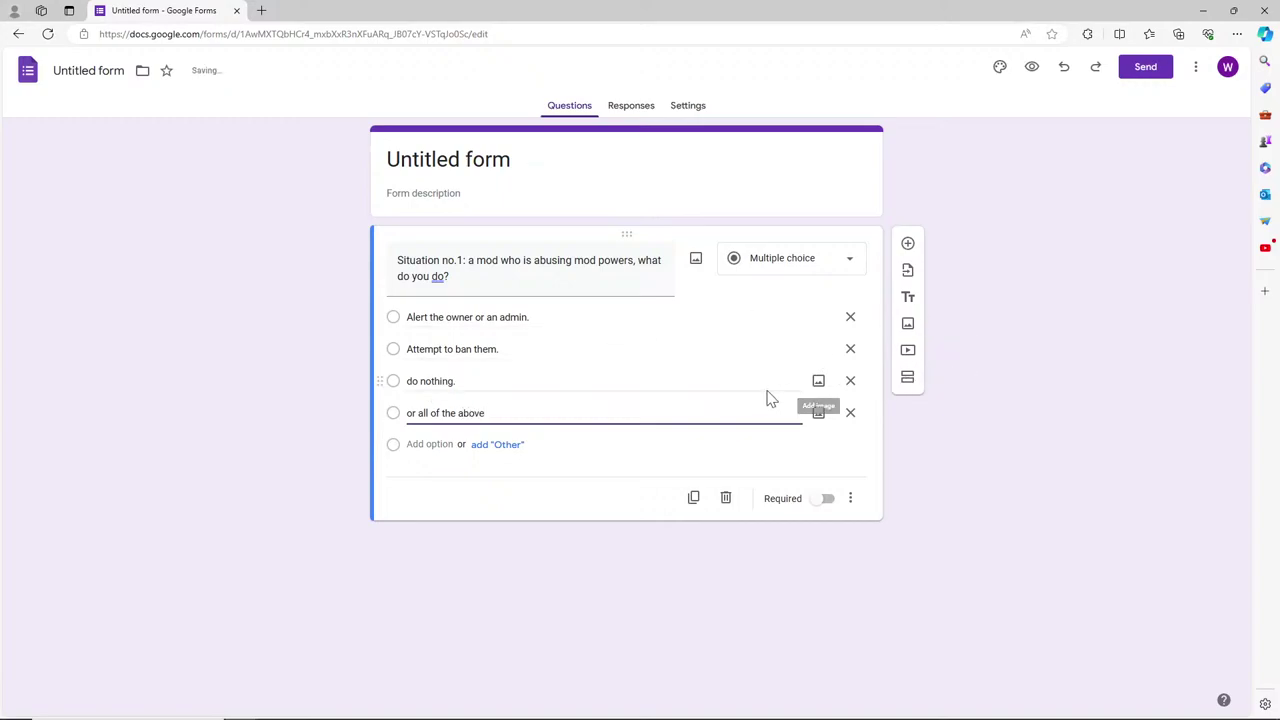
type("?")
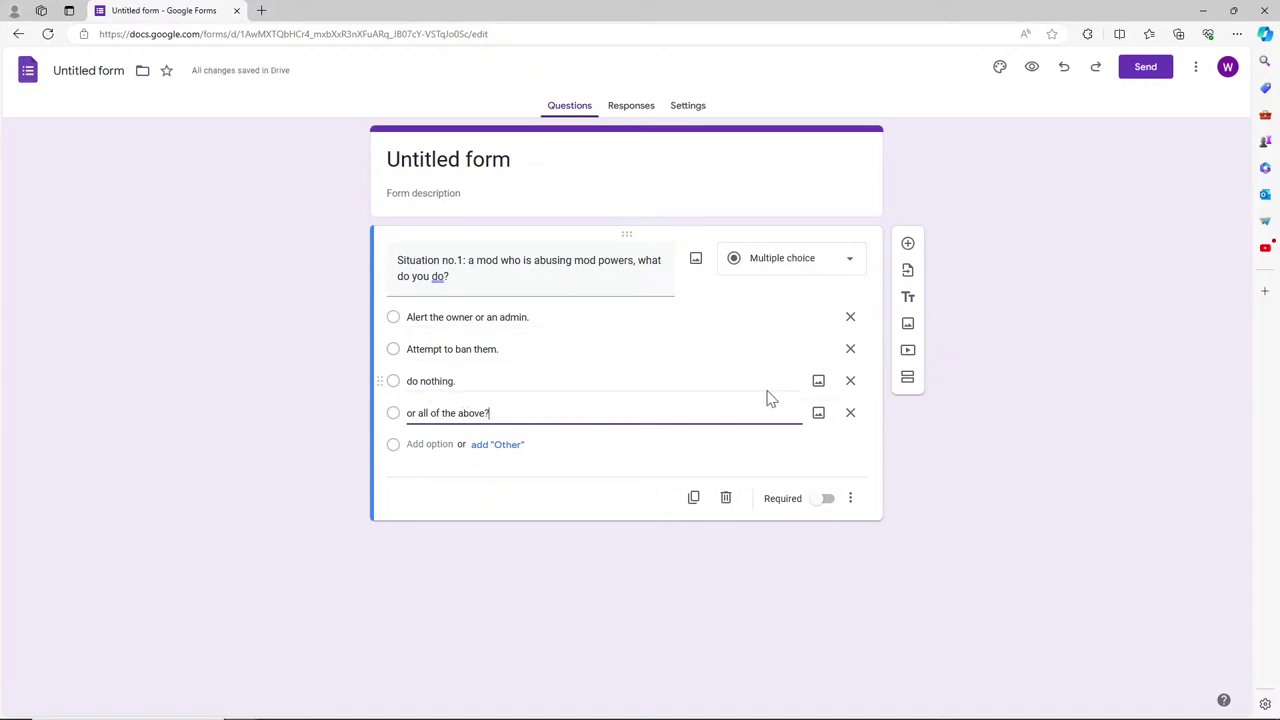
Replace the periods at the end of the first three answer options with commas.
left_click(566, 374)
key("Right")
key("BackSpace")
type(",")
left_click(503, 350)
key("Right")
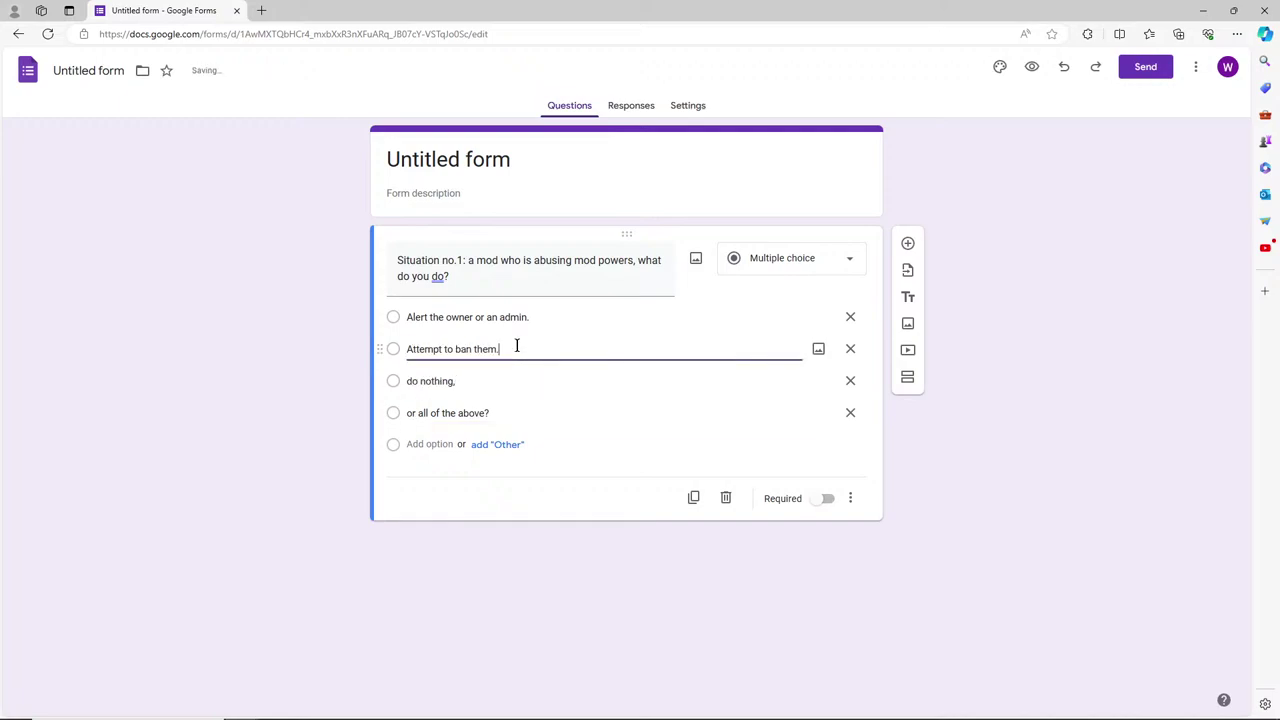
left_click(546, 316)
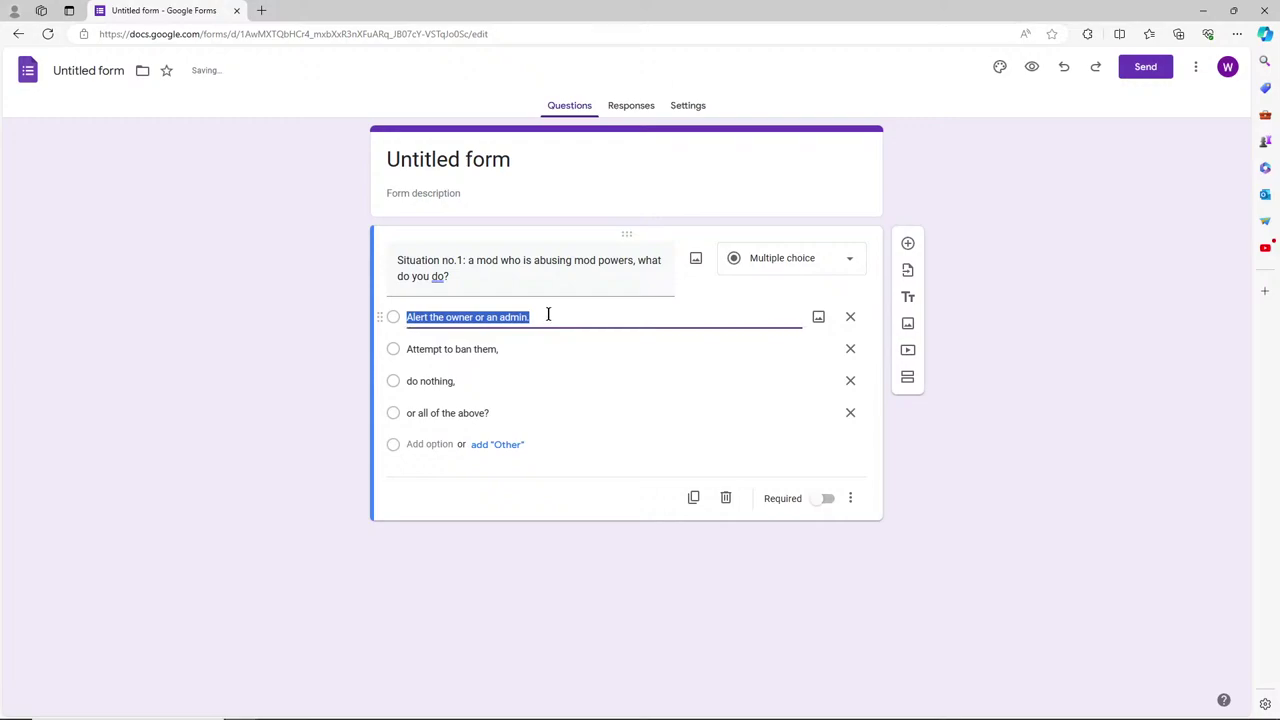
key("Right")
key("BackSpace")
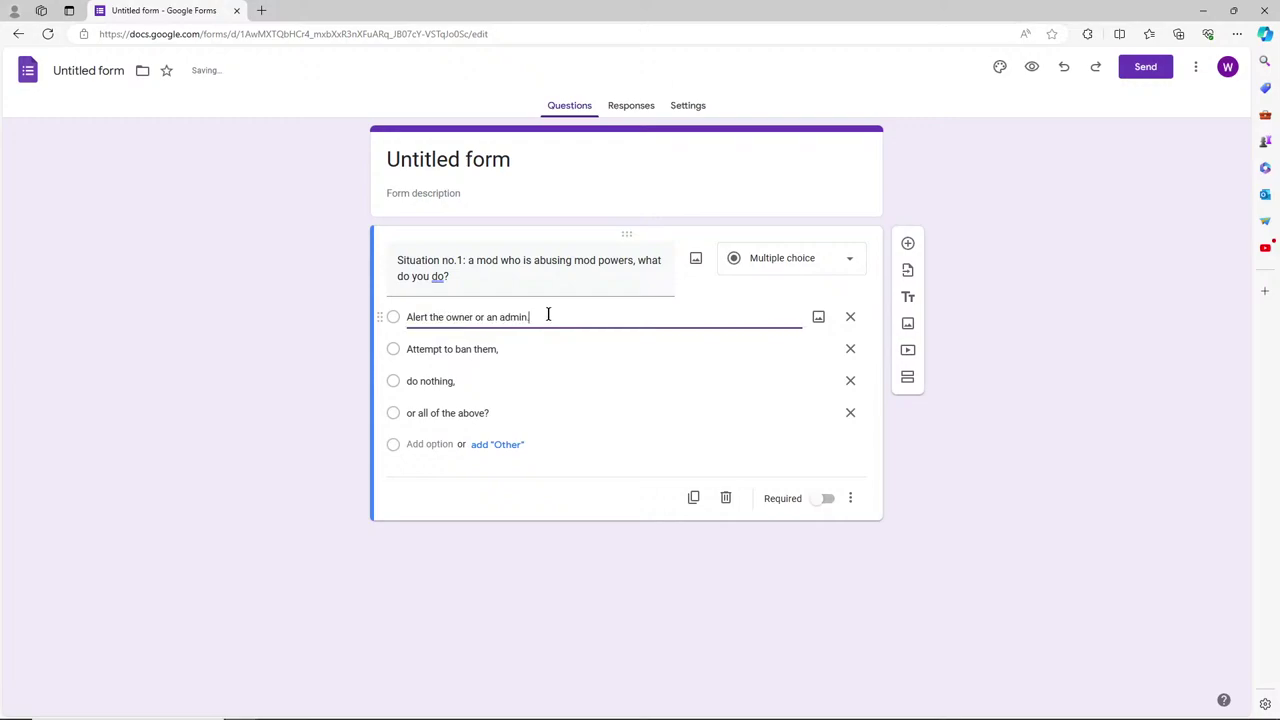
Replace the question mark at the end of the fourth answer option with a period.
left_click(514, 413)
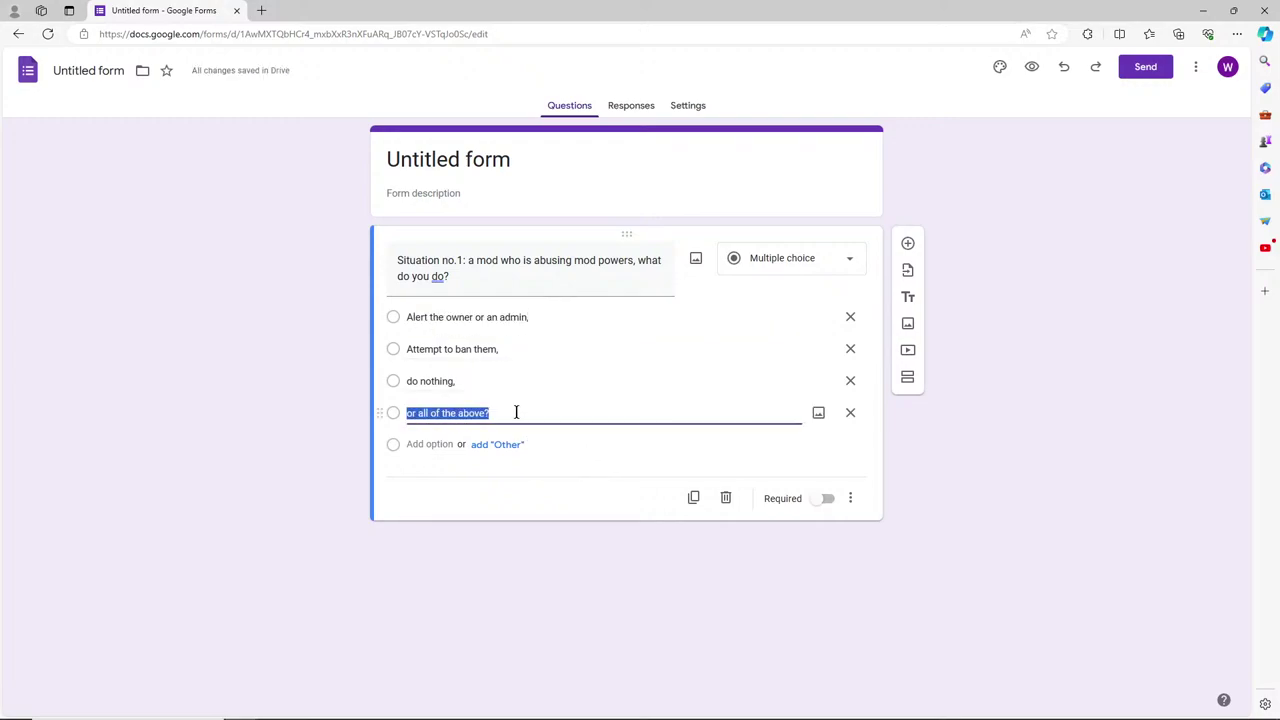
left_click(549, 411)
key("shift+Left")
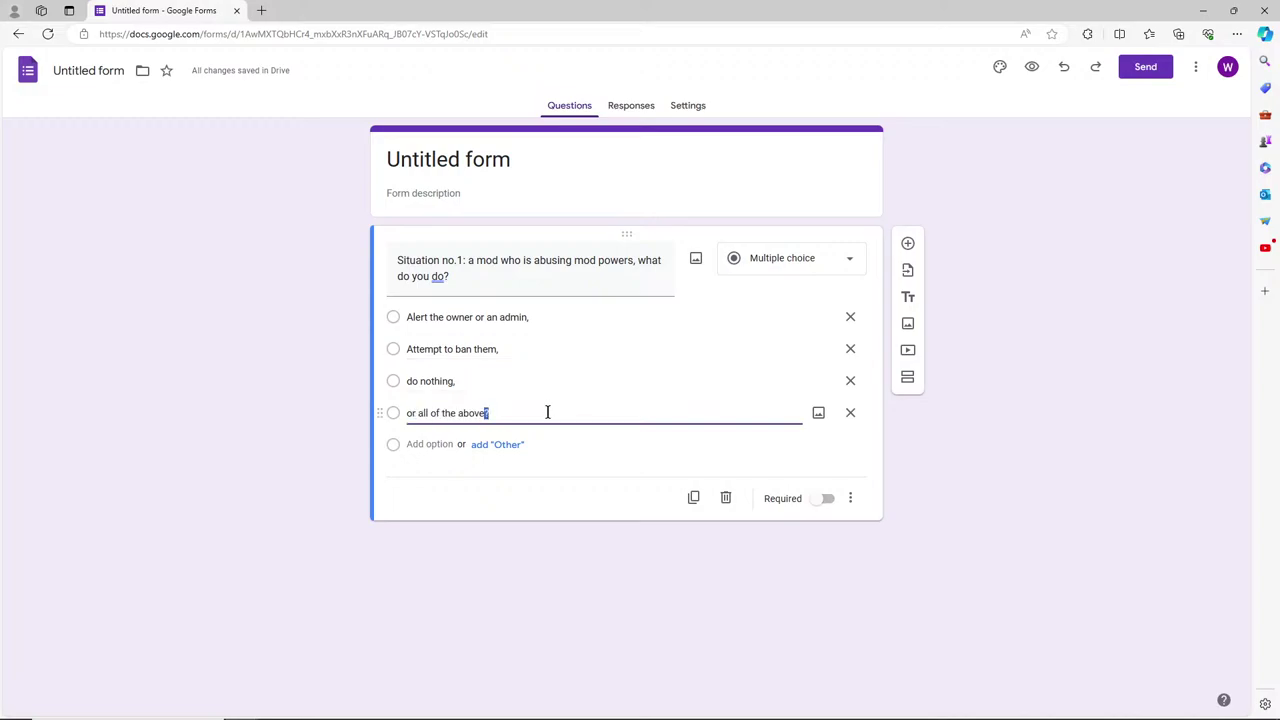
type(".")
Change the fourth answer option to "other" and add a fifth option, "Give a warning".
triple_click(494, 412)
type("other")
left_click(438, 443)
type("Give a warning")
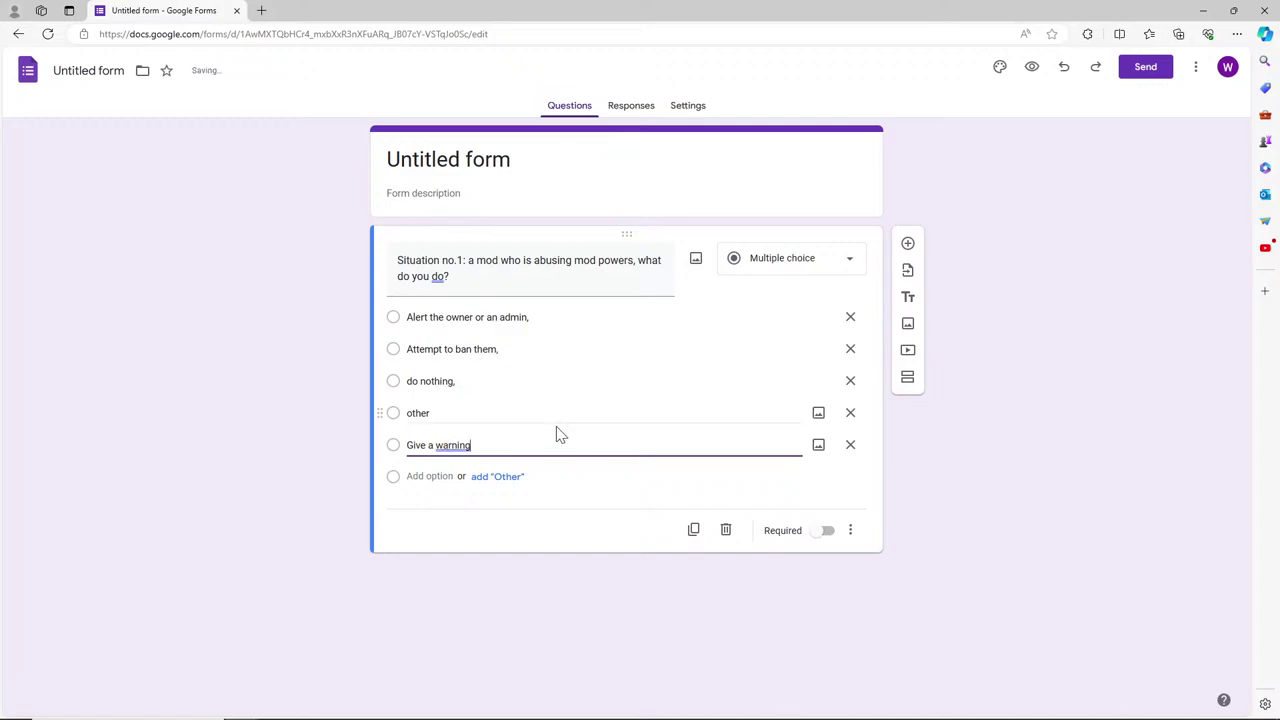
Remove the trailing commas from the first three answer options.
left_click(489, 381)
left_click(490, 380)
key("BackSpace")
left_click(530, 345)
left_click(509, 349)
key("BackSpace")
left_click(538, 317)
left_click(533, 318)
key("BackSpace")
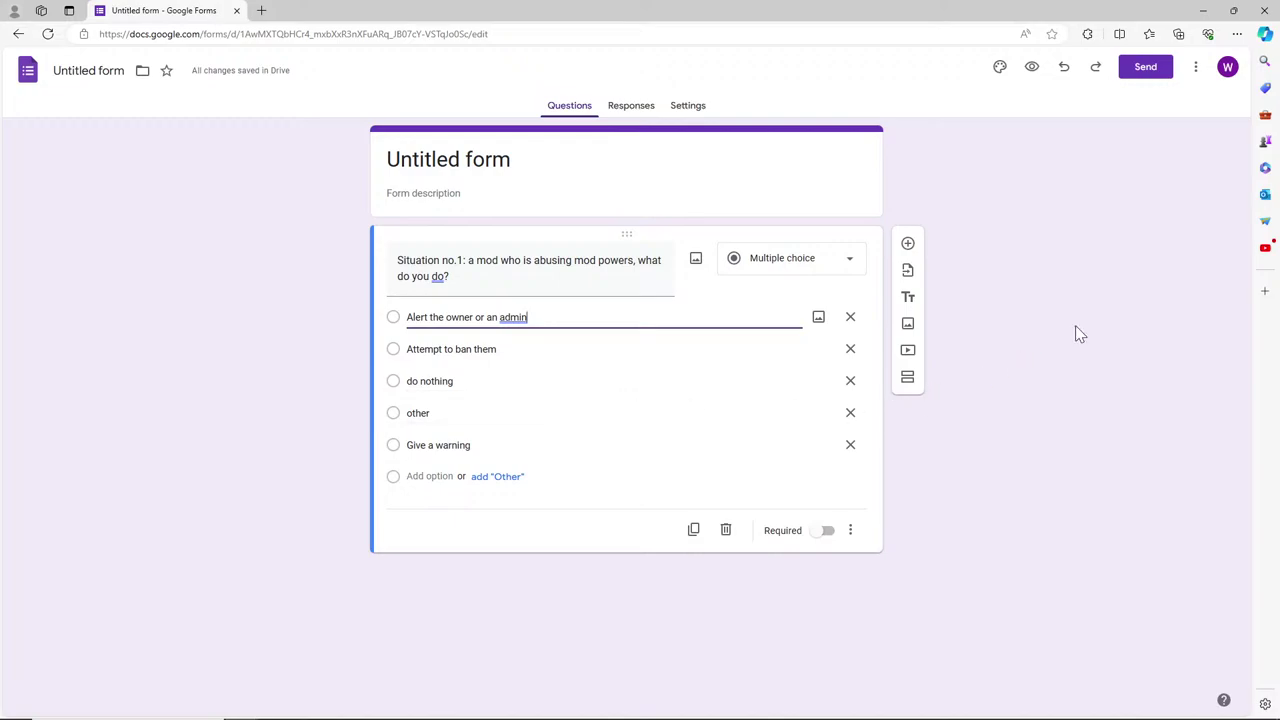
Add a second multiple-choice question titled "You see an underage child trying to play the game?".
mouse_move(1075, 712)
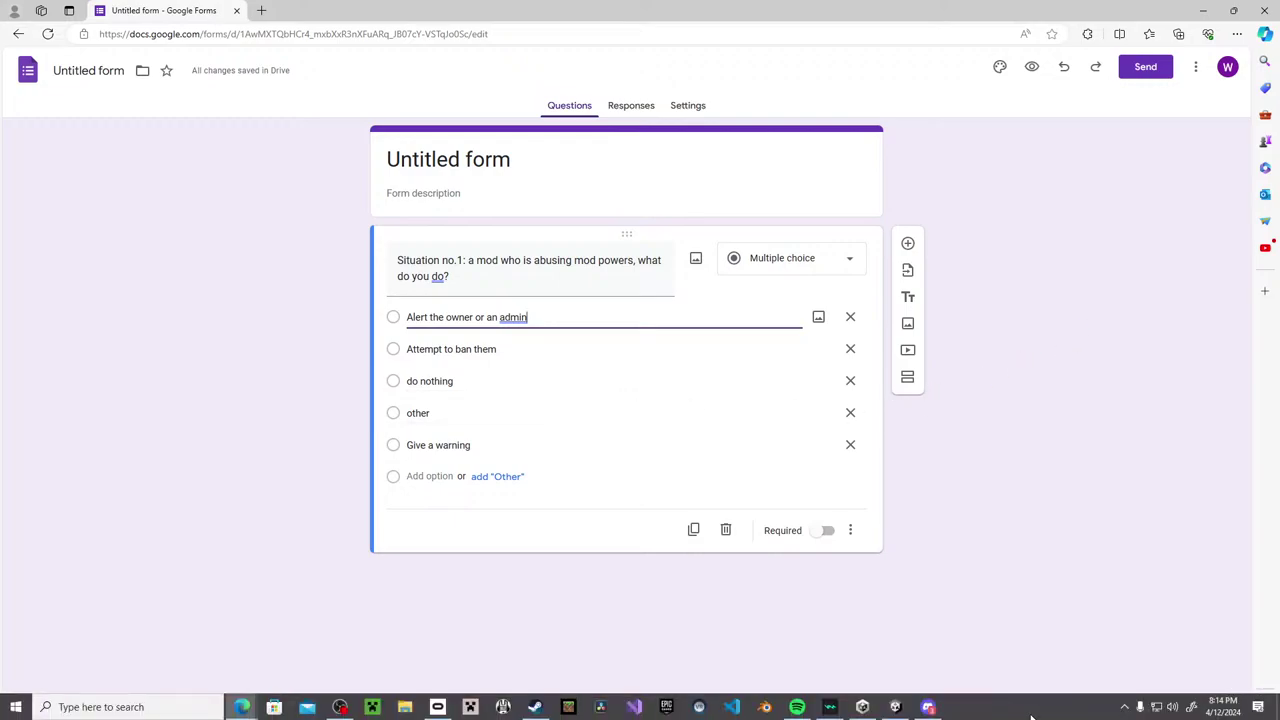
mouse_move(937, 710)
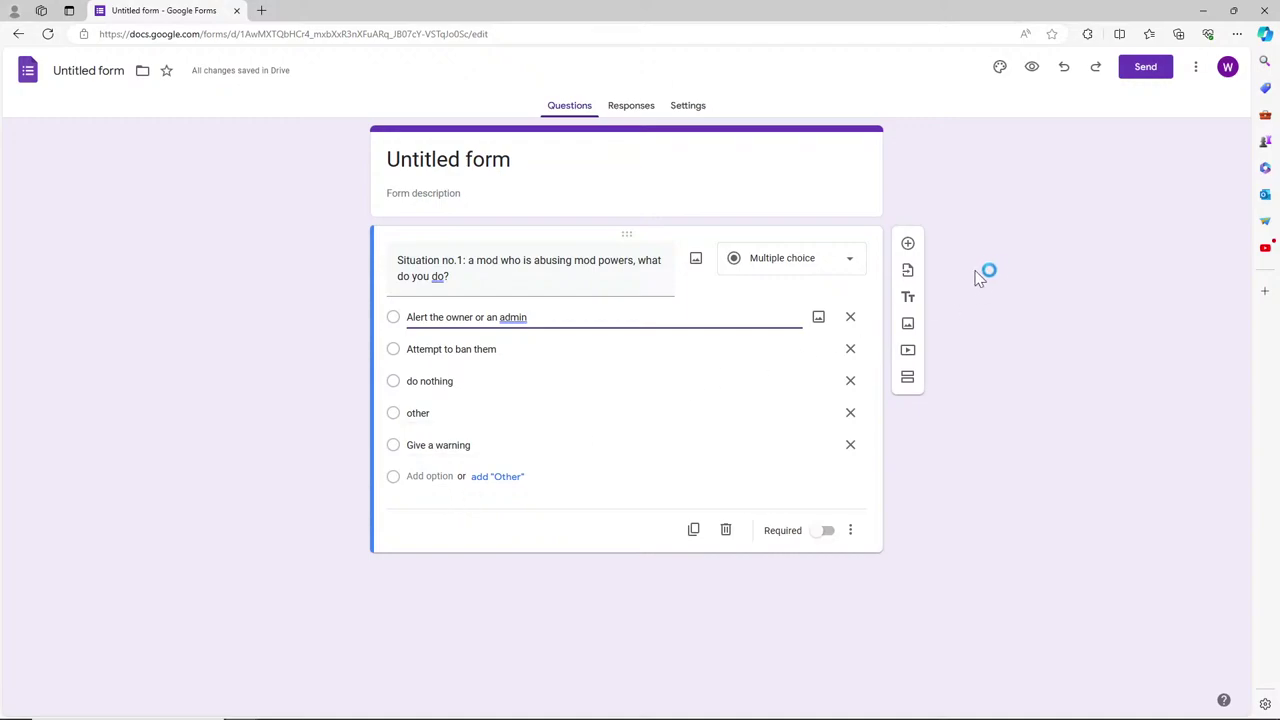
left_click(907, 244)
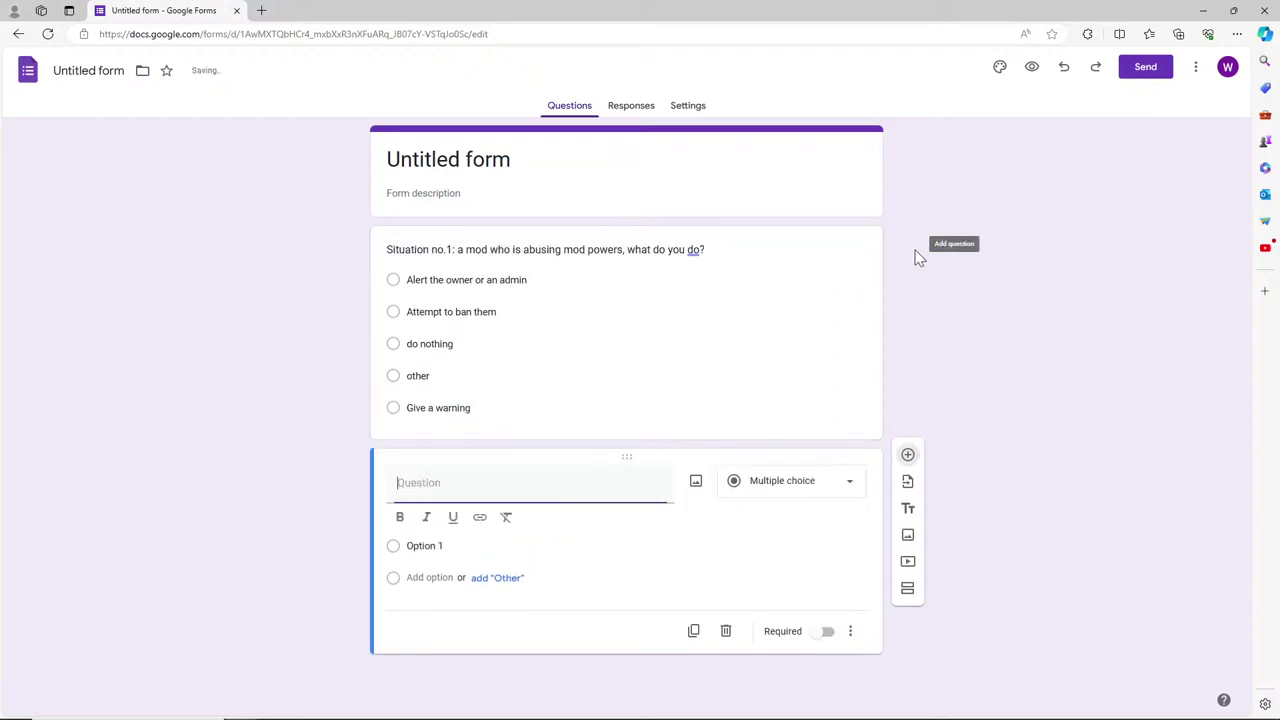
left_click(591, 480)
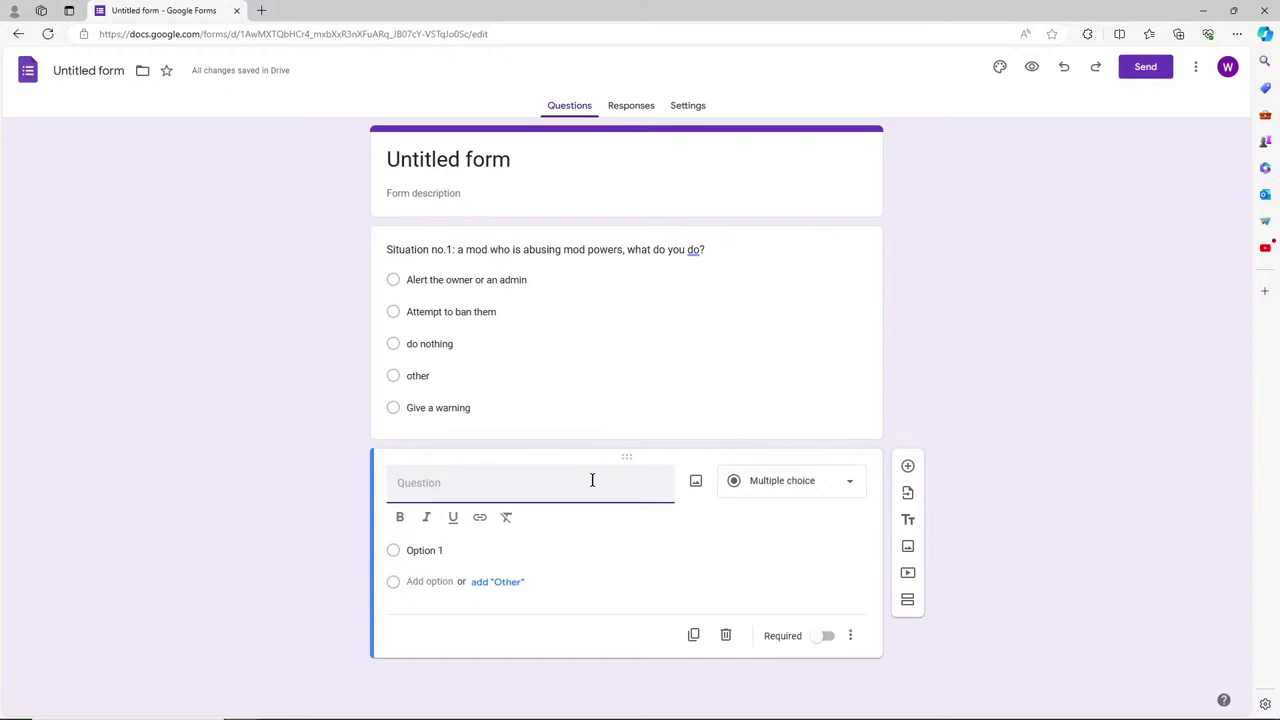
type("You see an underage ")
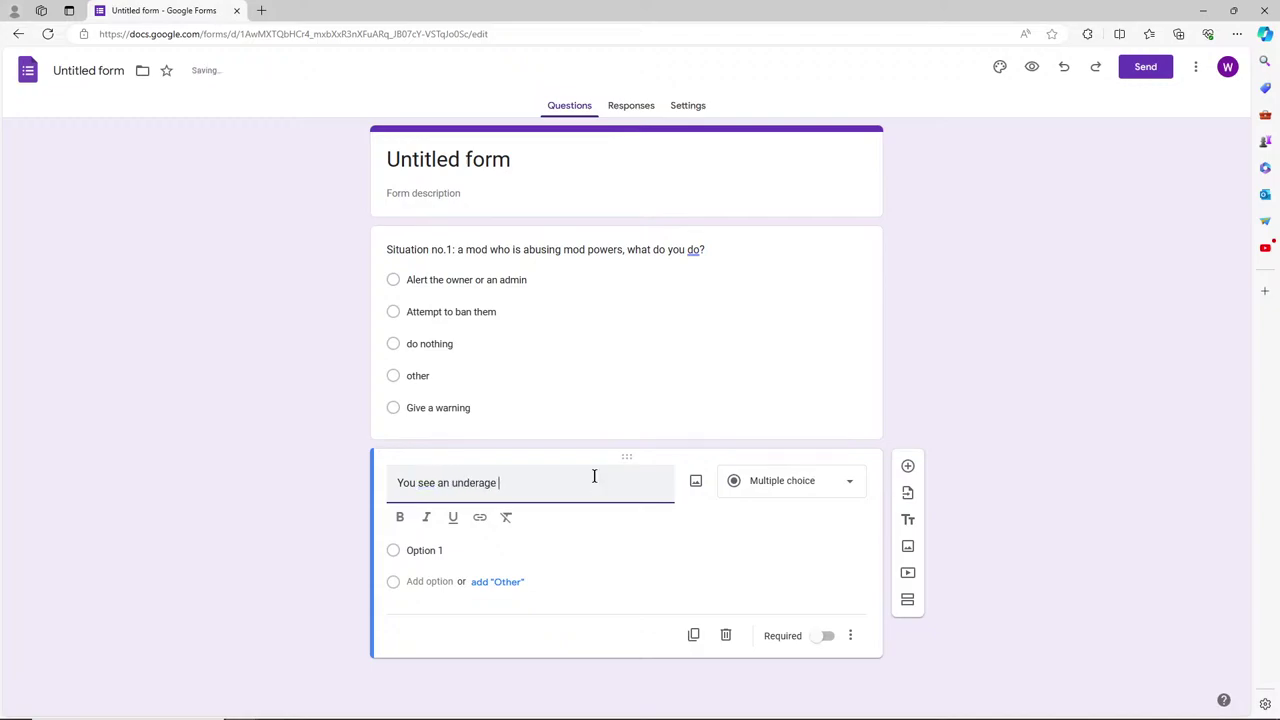
type("child trying to playe")
key("BackSpace")
type("the game?")
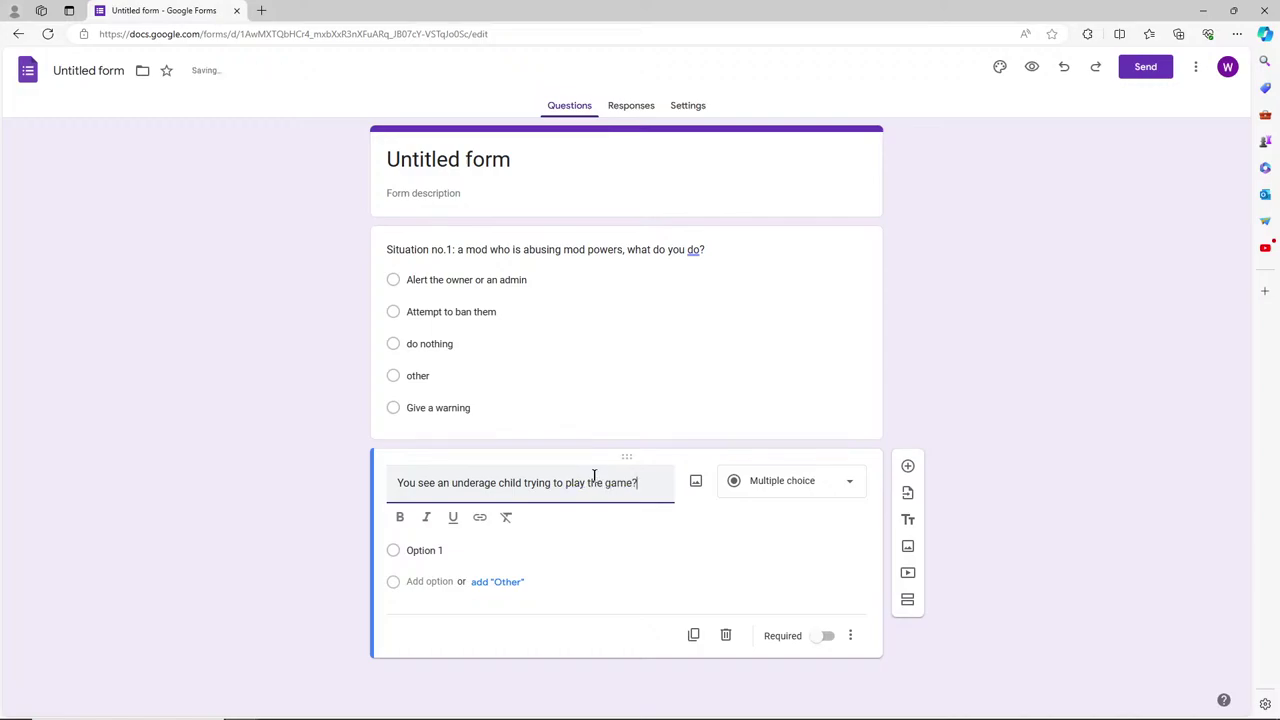
left_click(457, 250)
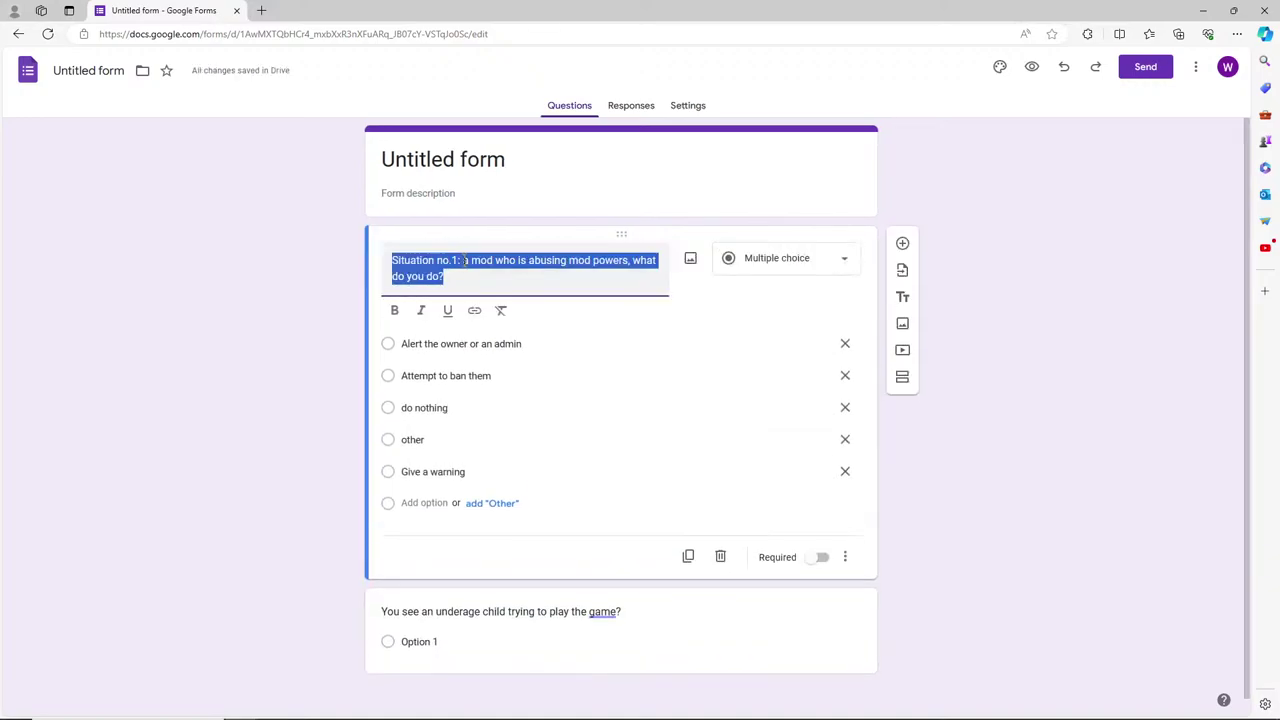
left_click(463, 261)
left_click_drag(463, 261, 391, 271)
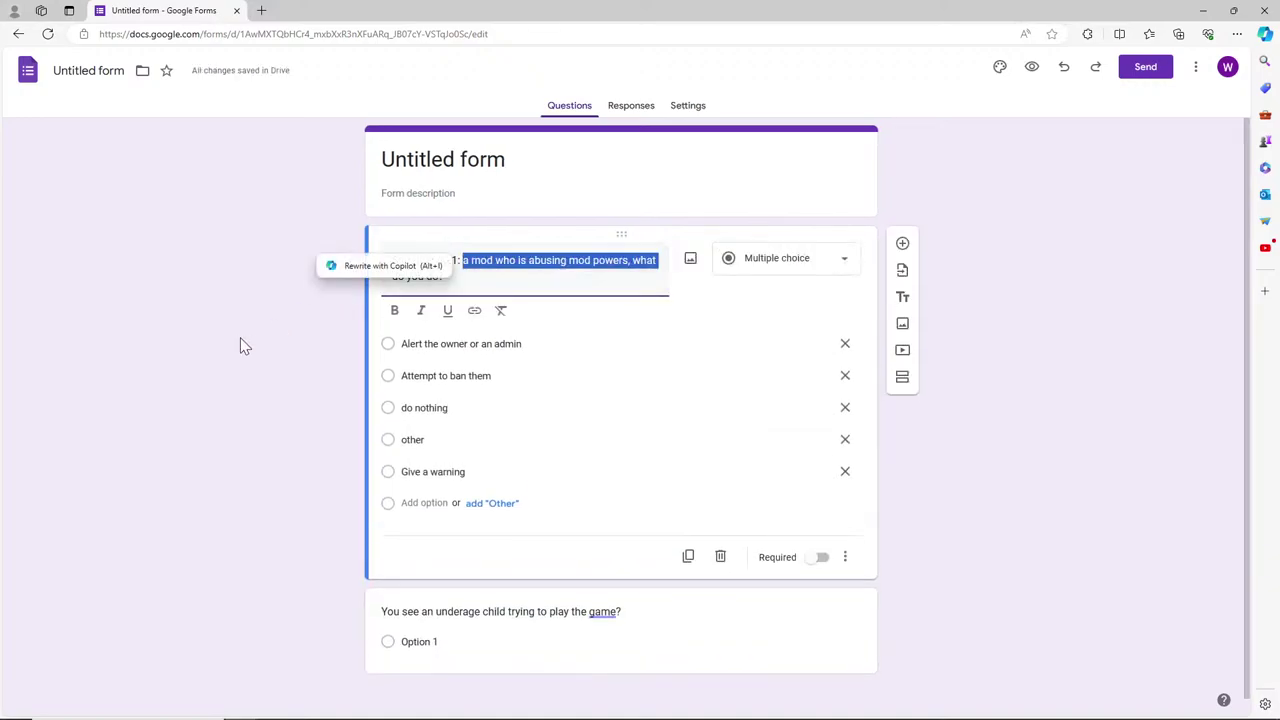
key("BackSpace")
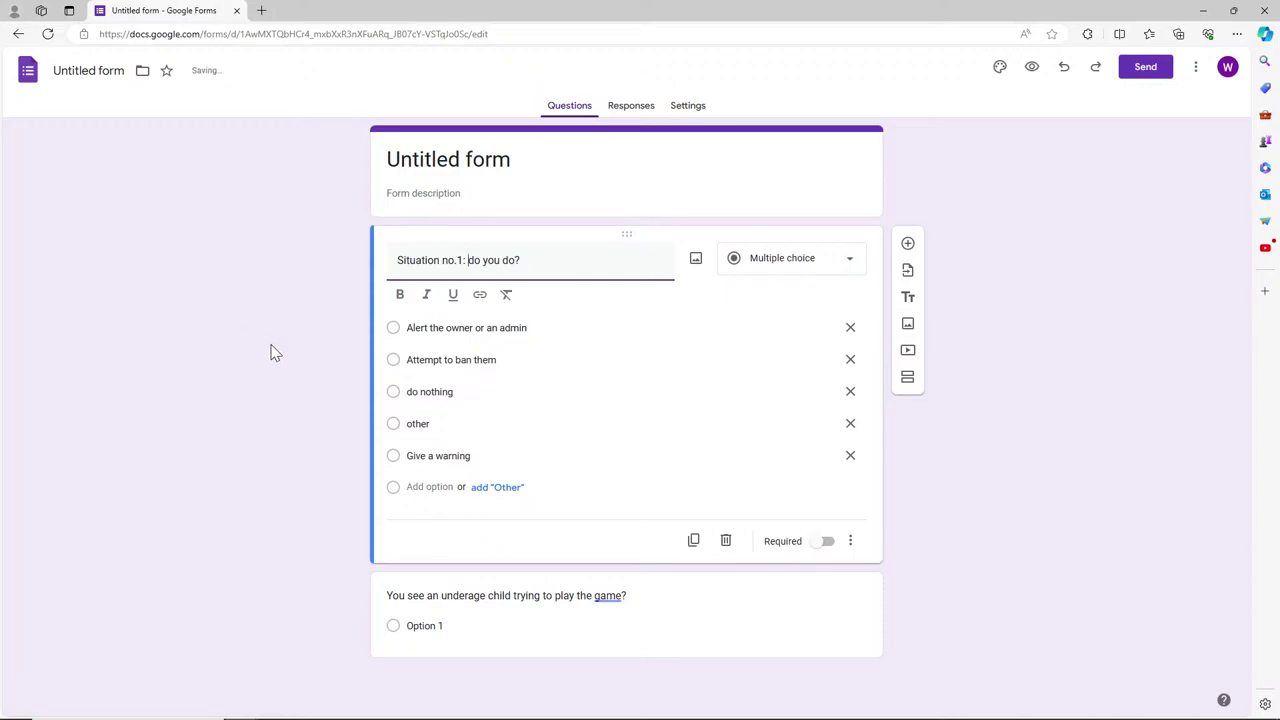
key("ctrl+z")
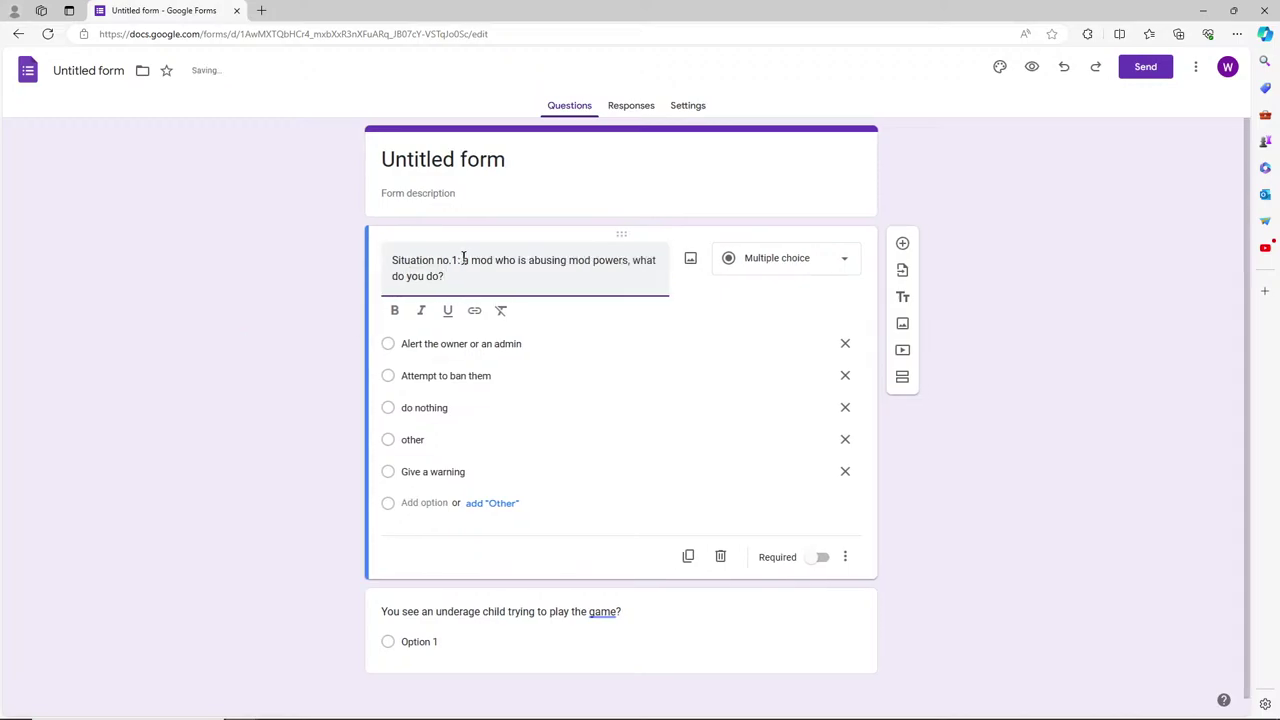
Remove the "Situation no.1:" prefix from the first question's title and start the remaining sentence with a capital "A".
left_click_drag(461, 260, 371, 251)
key("BackSpace")
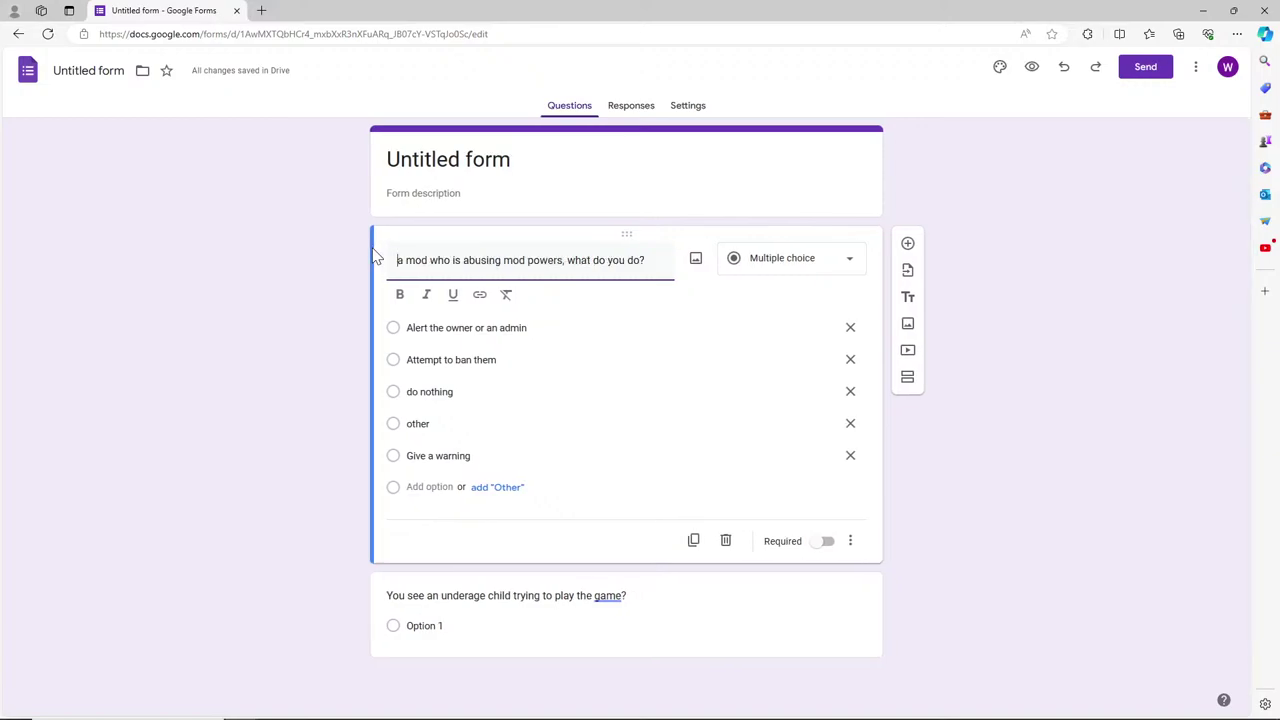
key("BackSpace")
type("A")
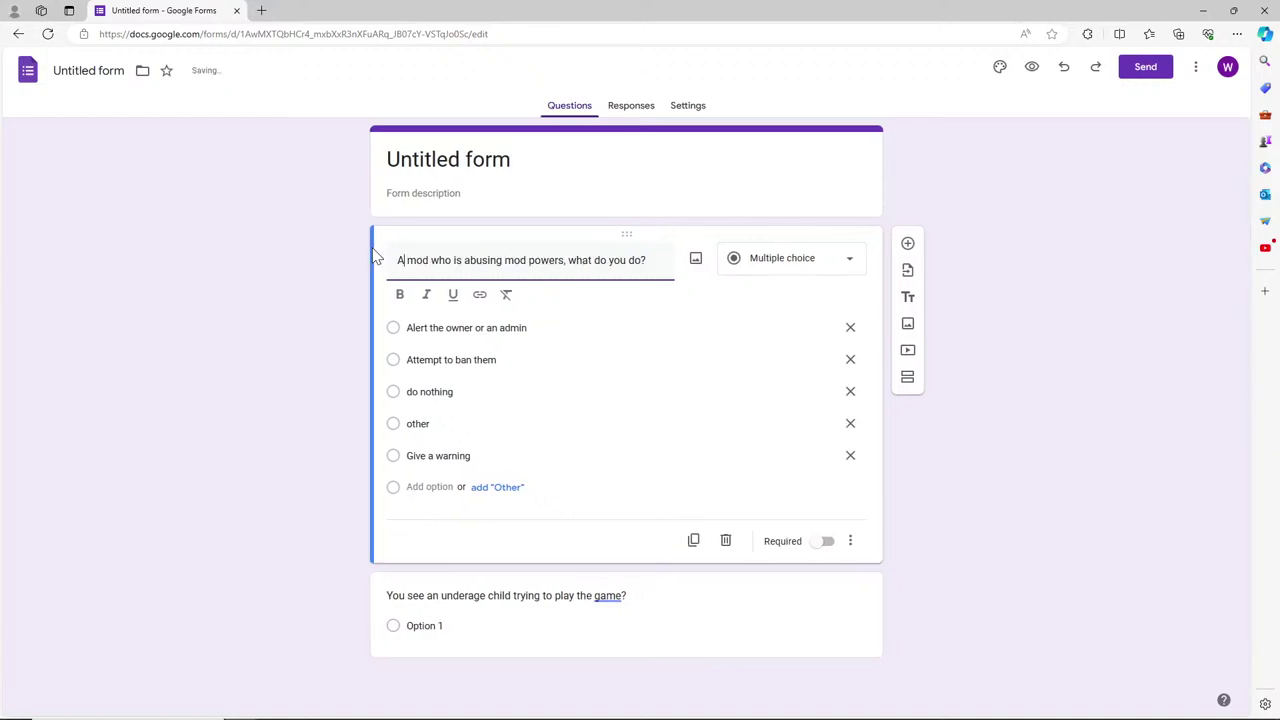
Insert ", what do you do" before the question mark in the underage child question's title.
left_click(618, 595)
left_click(638, 484)
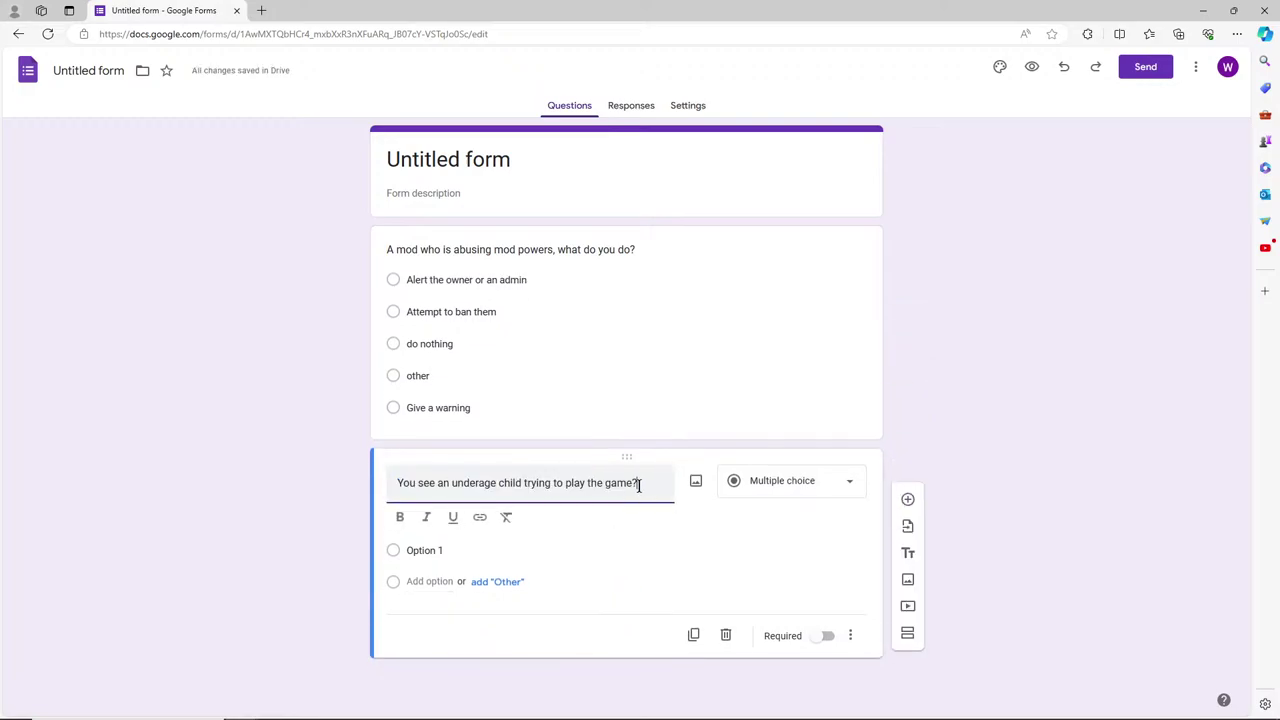
type(", what do you do")
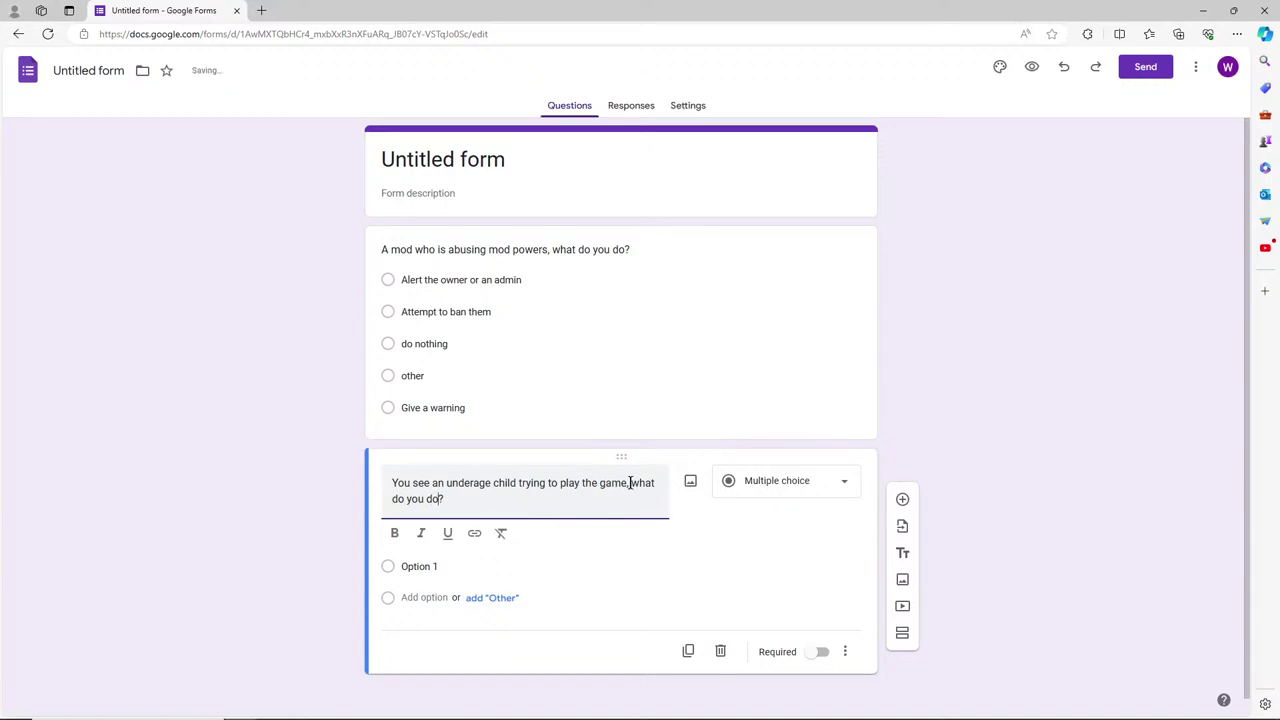
left_click_drag(630, 483, 634, 542)
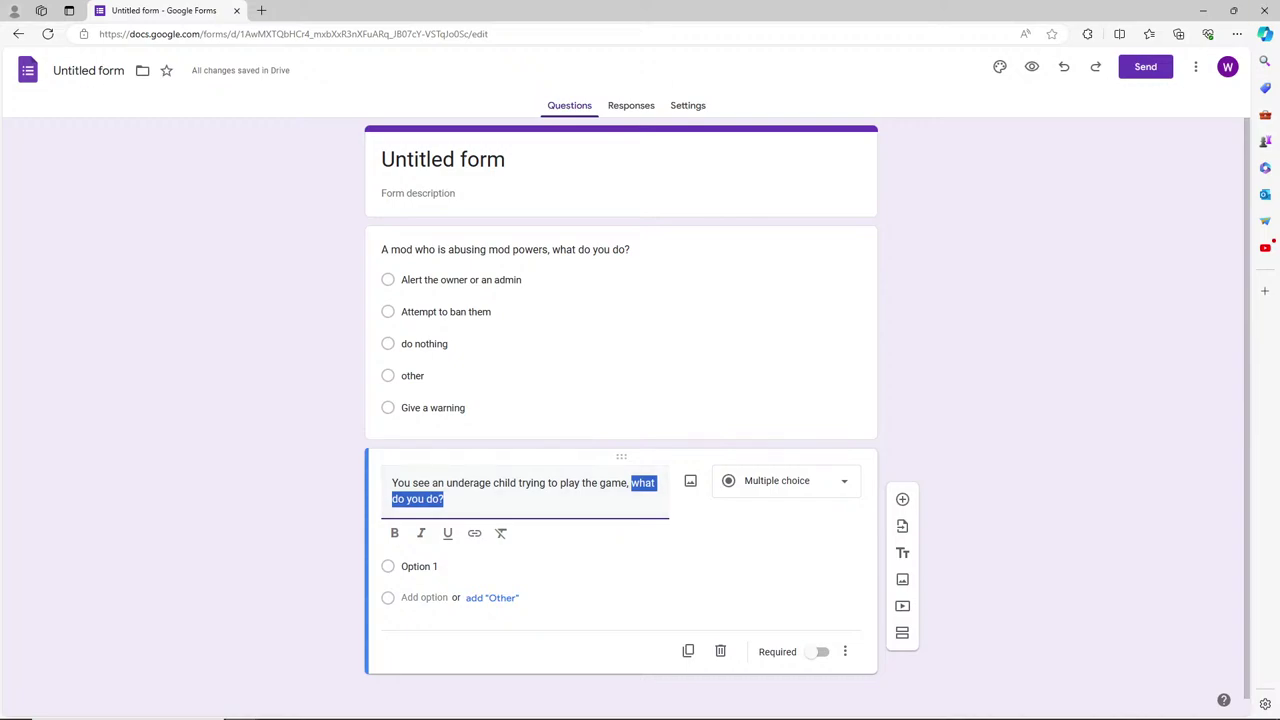
key("super")
type("net")
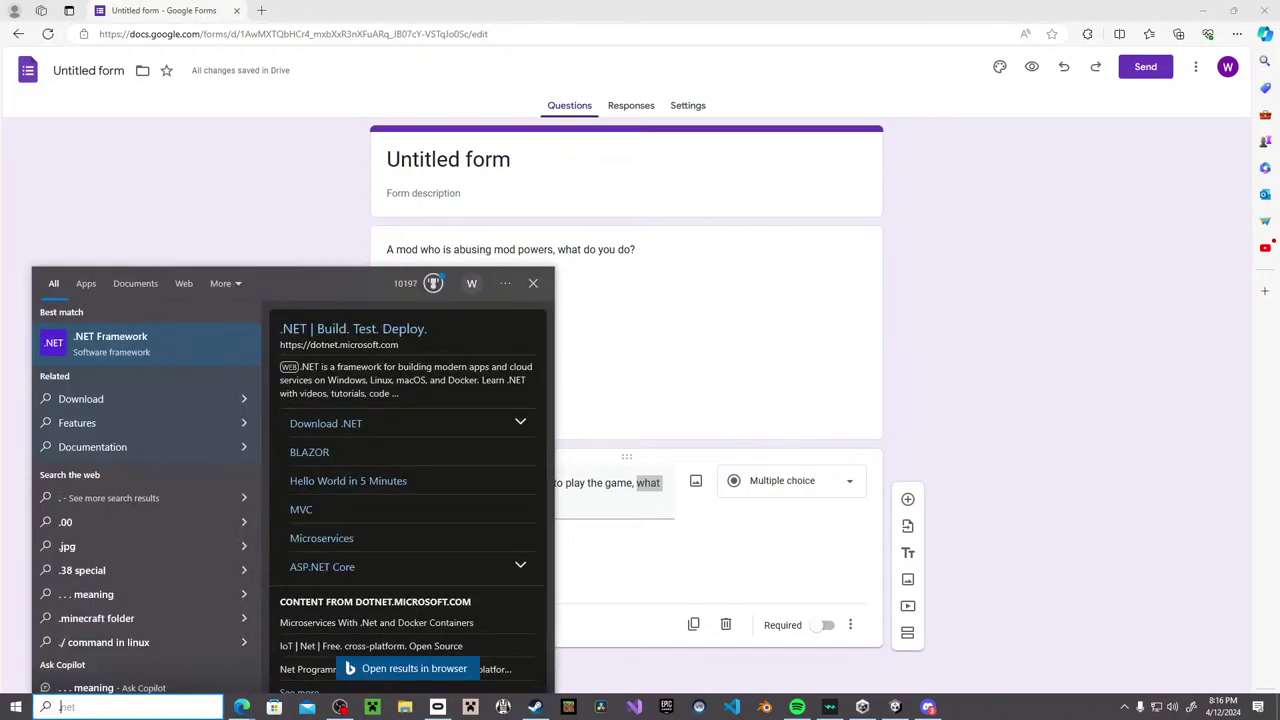
key("Escape")
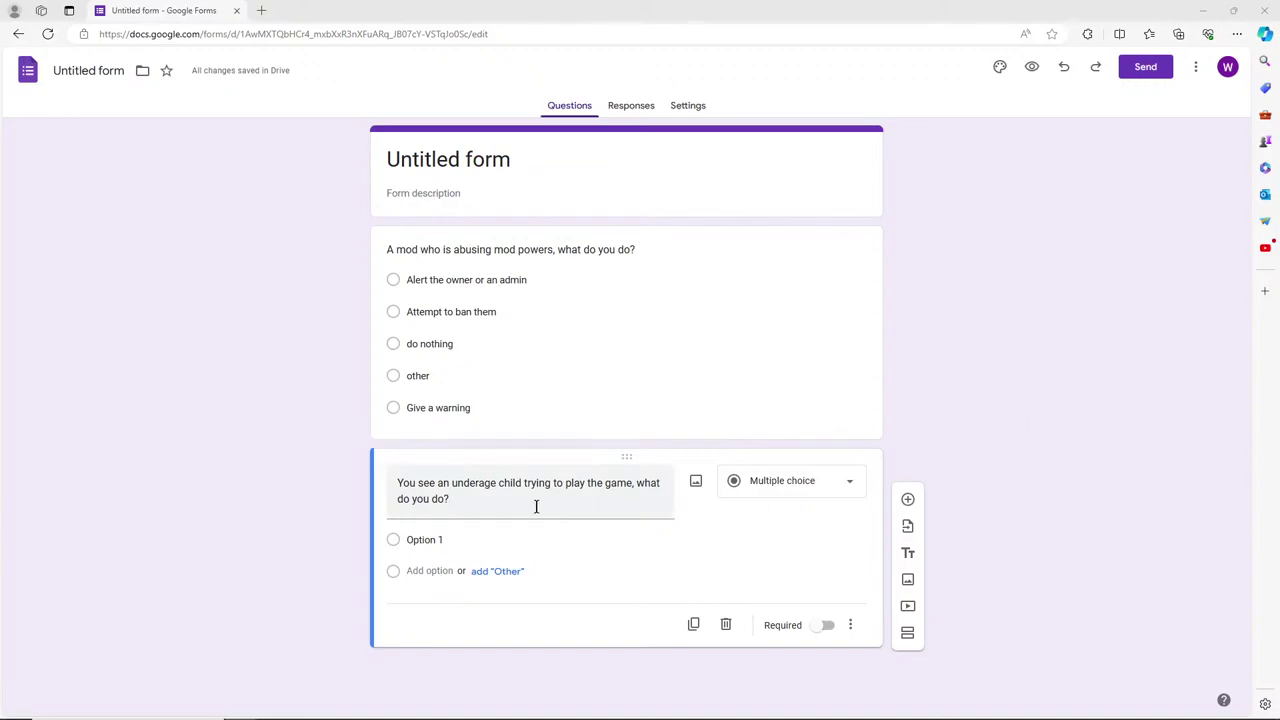
Enter "Ban him" and "Let him roam" as the first two answer options of the underage child question.
left_click(422, 539)
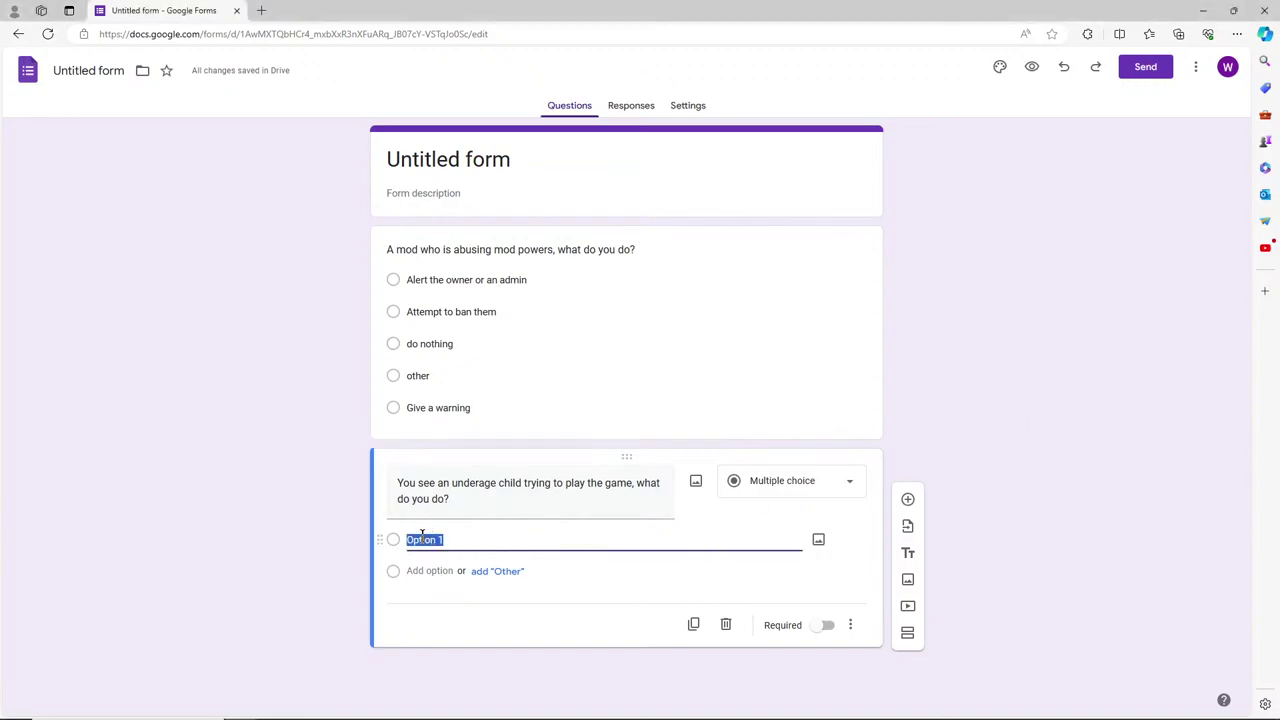
type("Ban him")
left_click(437, 577)
type("Let him roam")
Add a third option, "locate him and put him on dox bin to punish him for having a headset before turning 13".
left_click(420, 603)
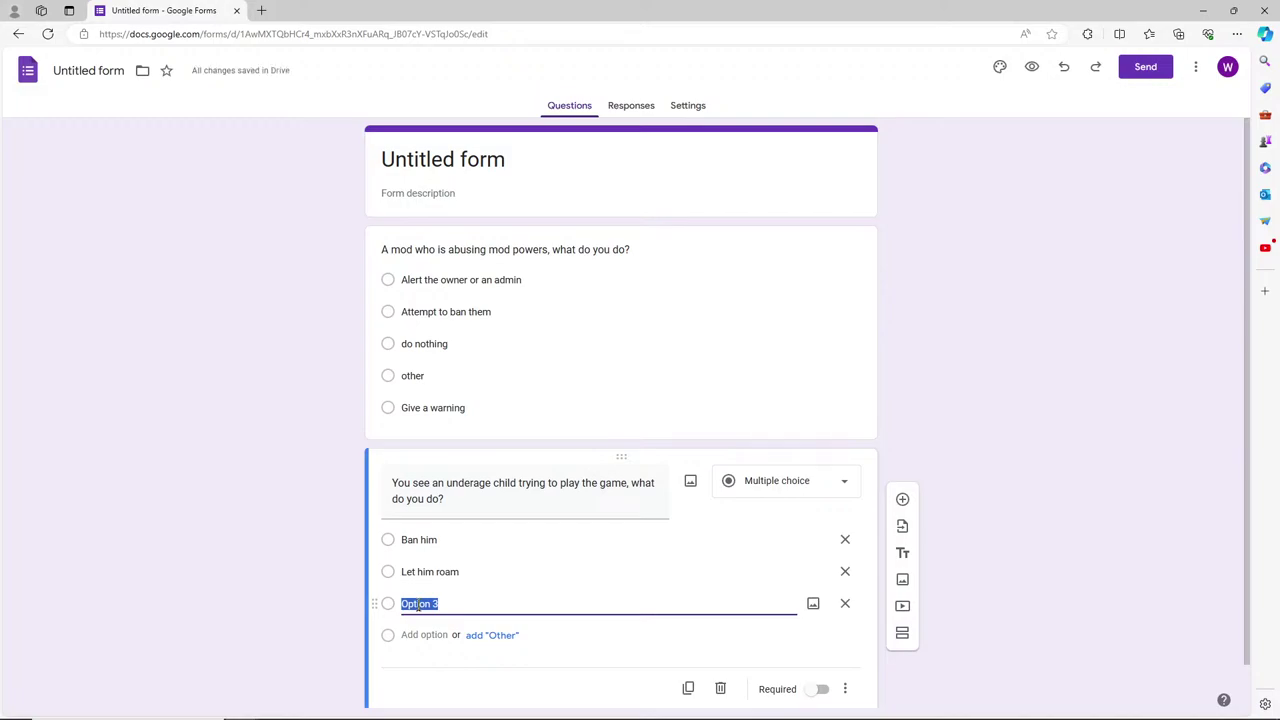
type("locate him and put him on dox bin")
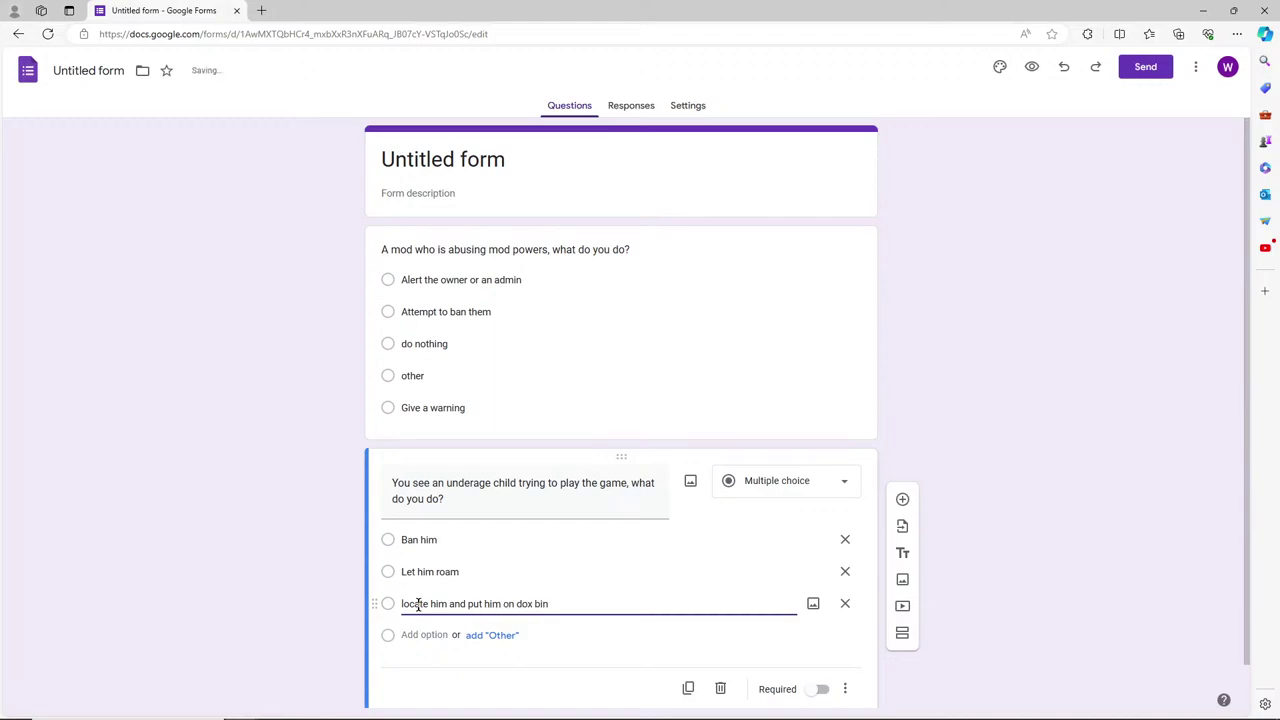
type(" to punish hi")
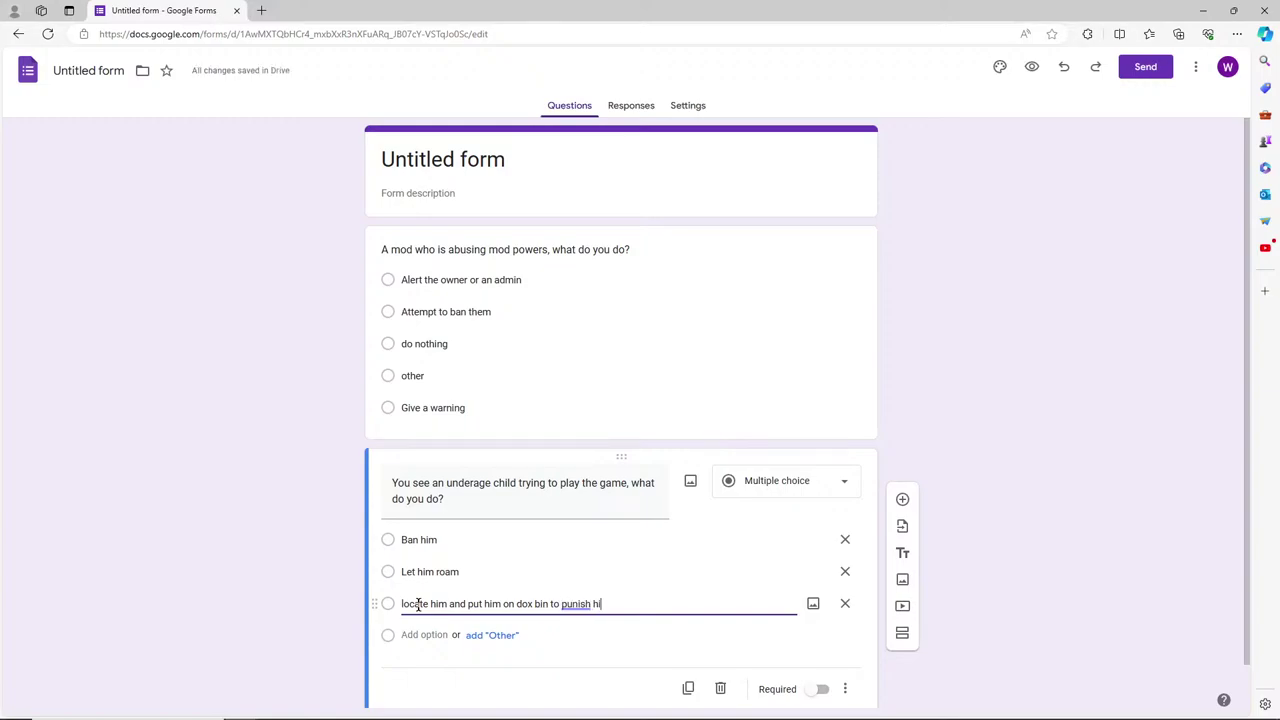
type("m for having a headset before ")
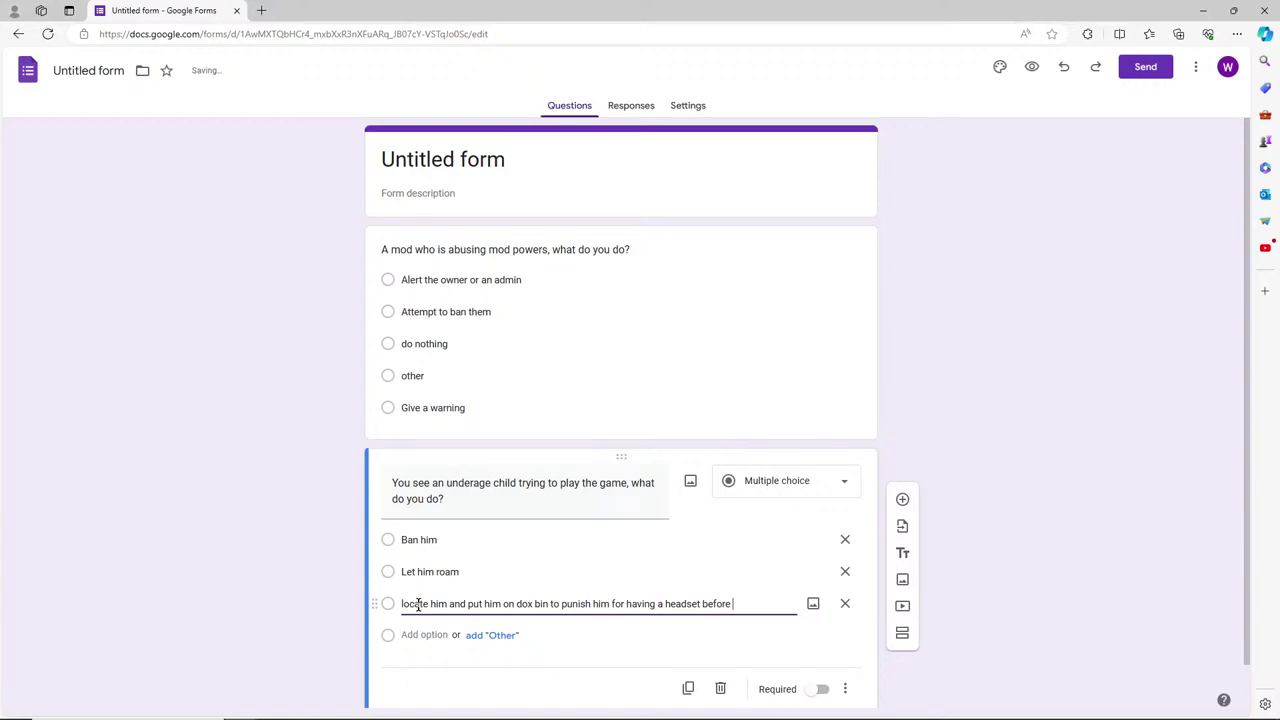
type("turning 13 years old")
key("BackSpace")
key("BackSpace")
key("BackSpace")
key("BackSpace")
key("BackSpace")
key("BackSpace")
key("BackSpace")
key("BackSpace")
key("BackSpace")
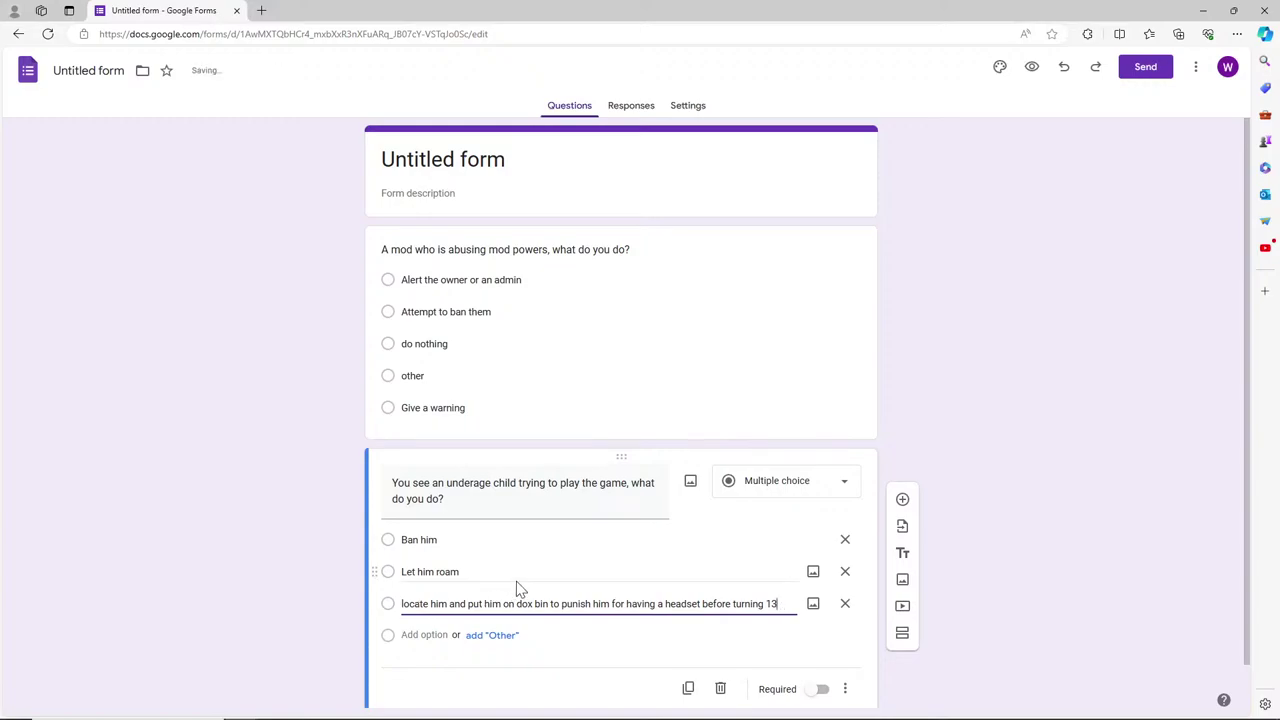
Add a fourth option, "Warn them about the dangers of online games and the rules, especialy in a reality full of pedos".
left_click(439, 636)
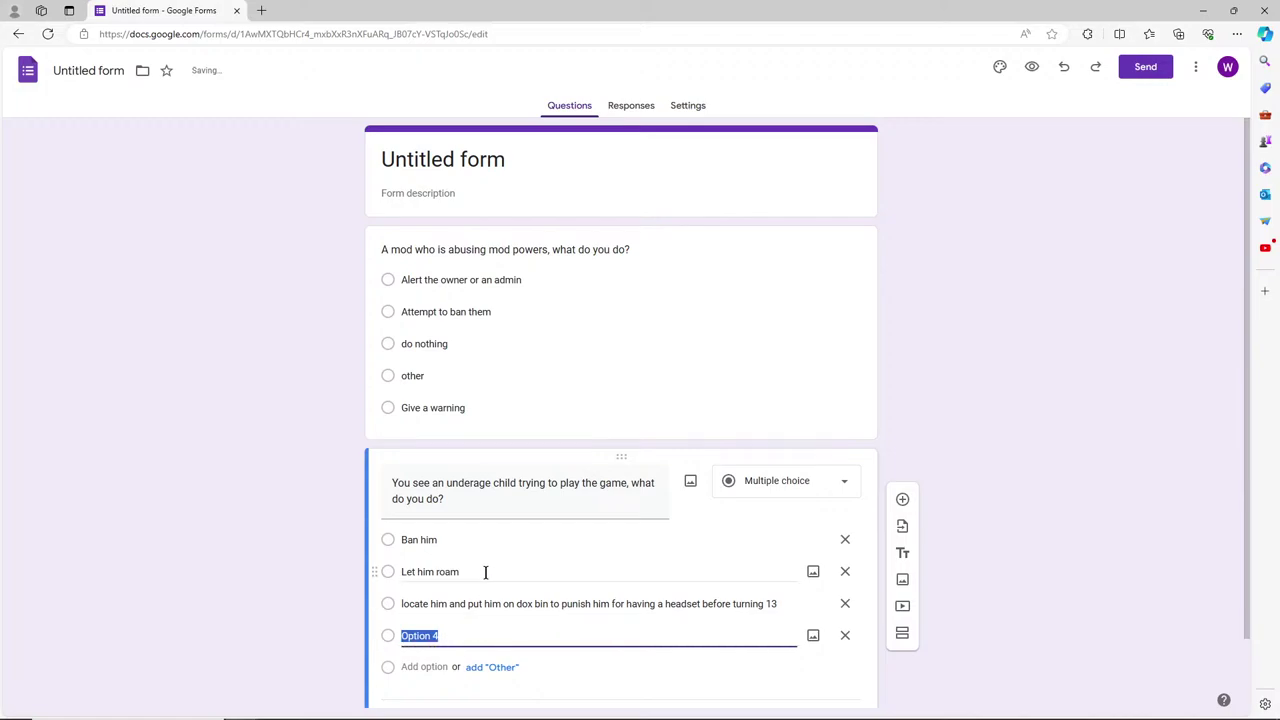
type("Or")
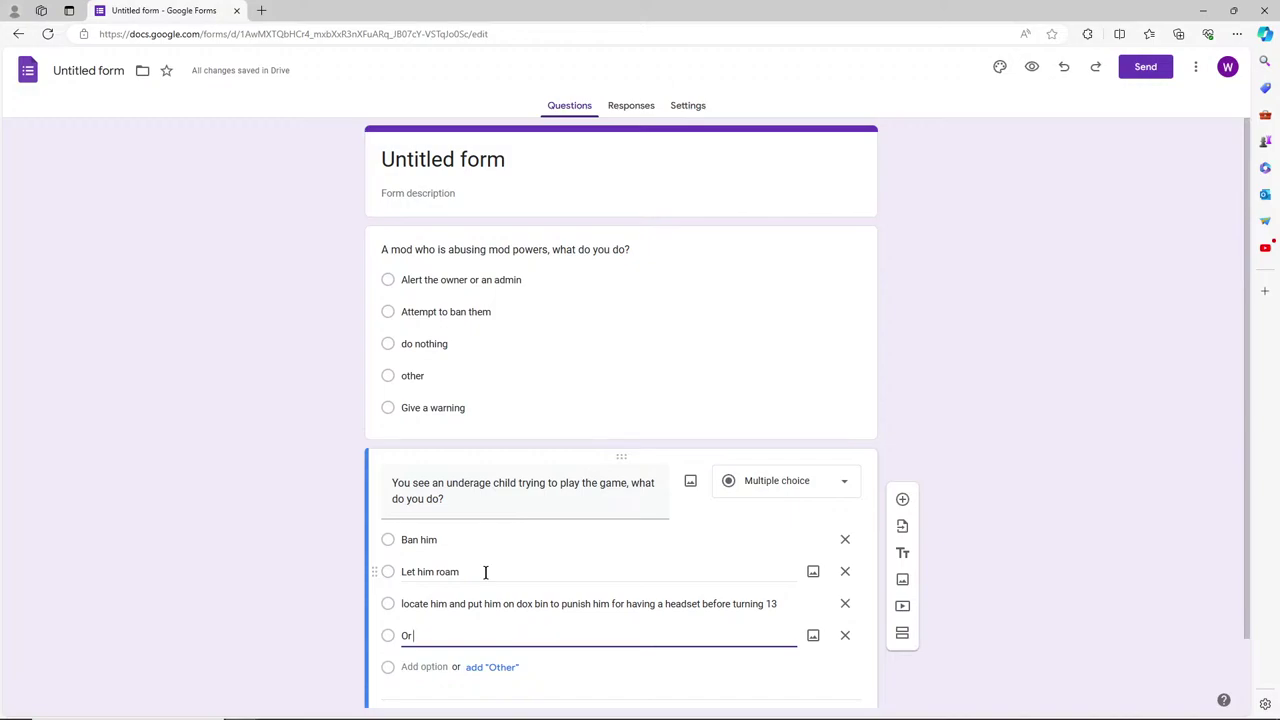
key("BackSpace")
key("BackSpace")
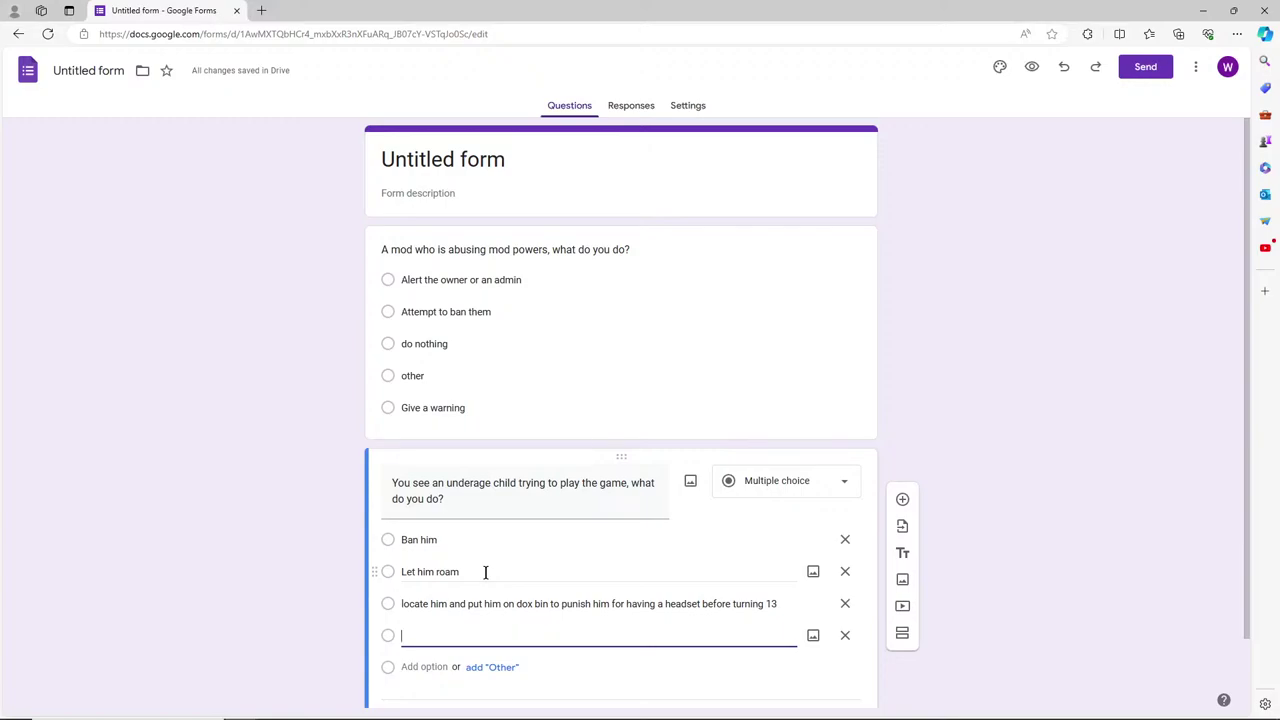
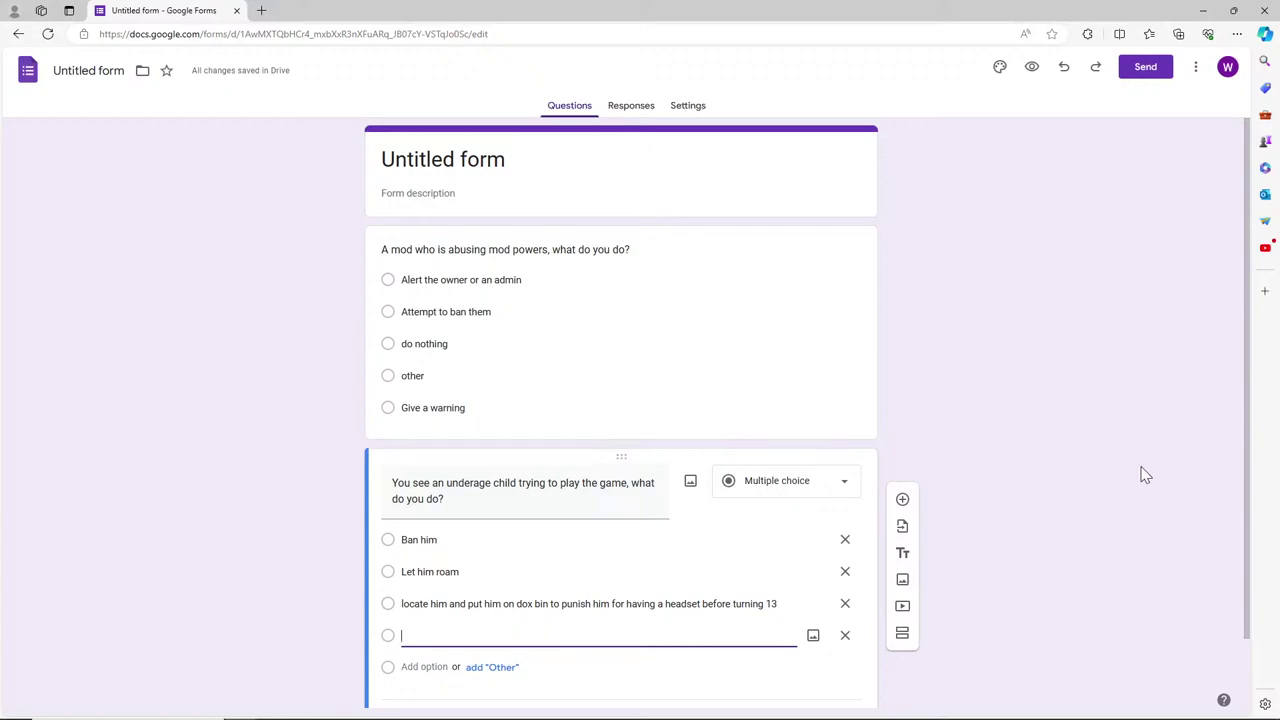
type("Warn them ab")
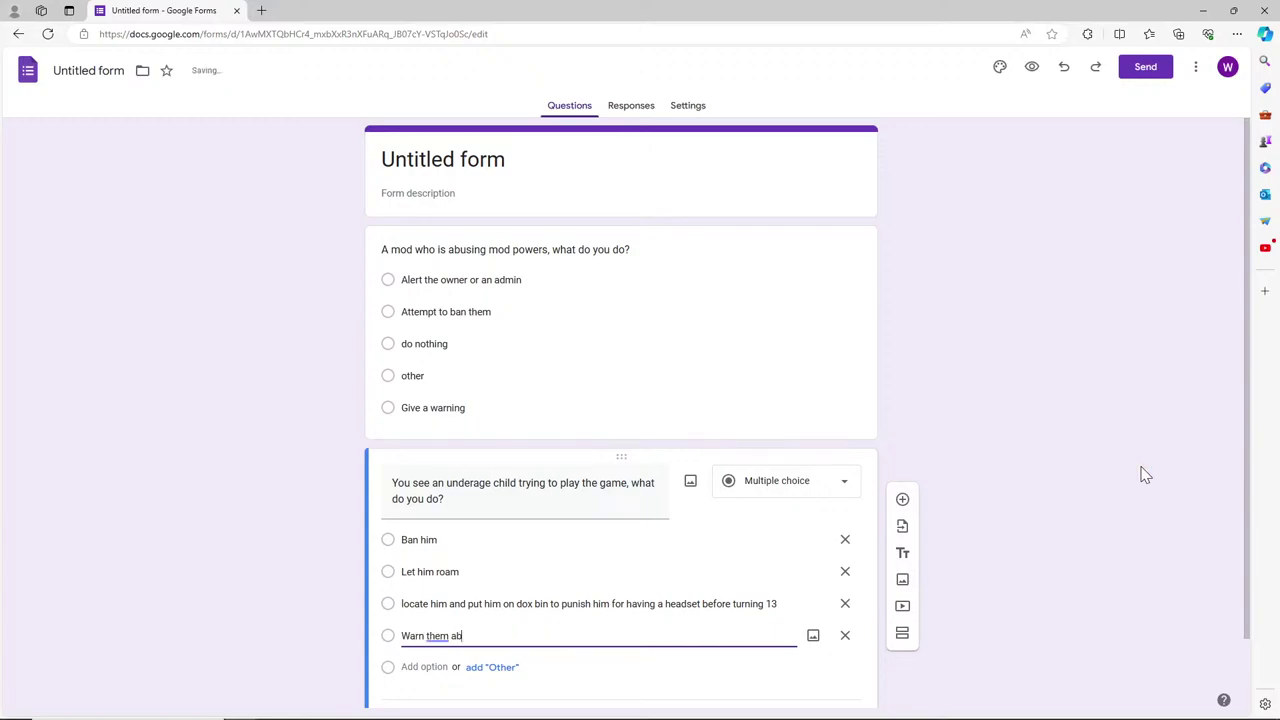
type("out the dangers of online games")
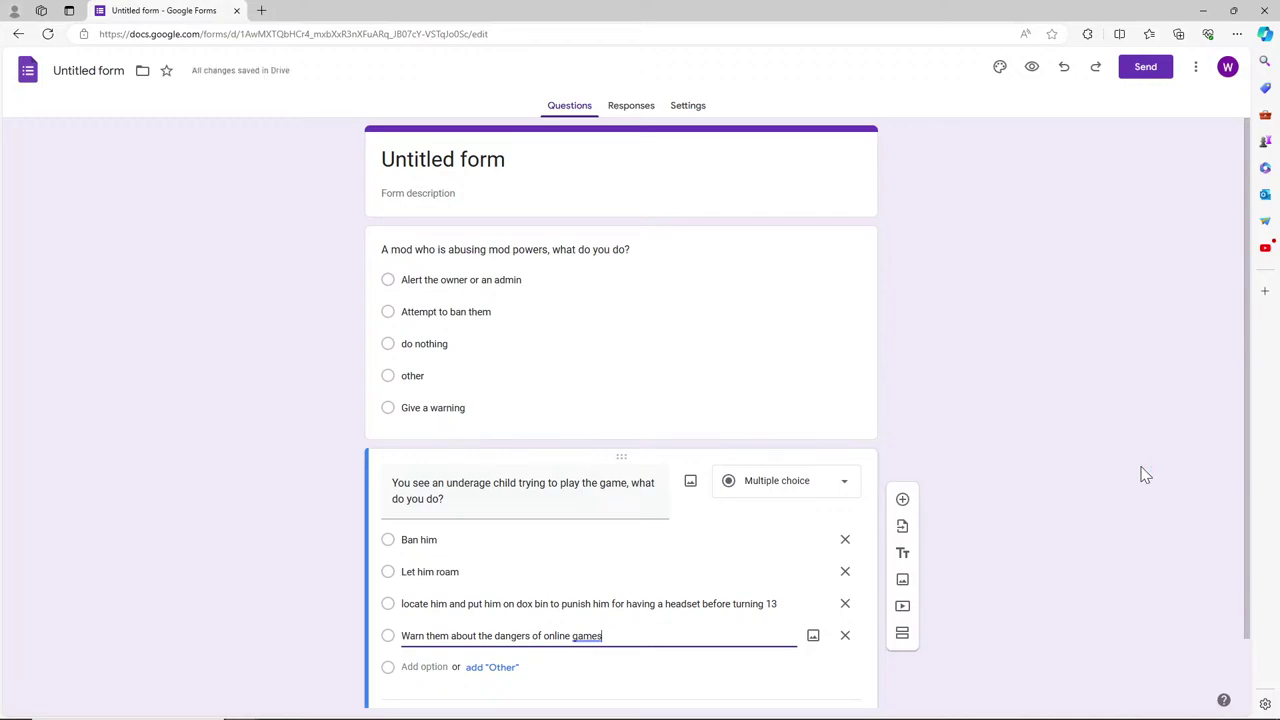
type(" and the rules, especialy in a")
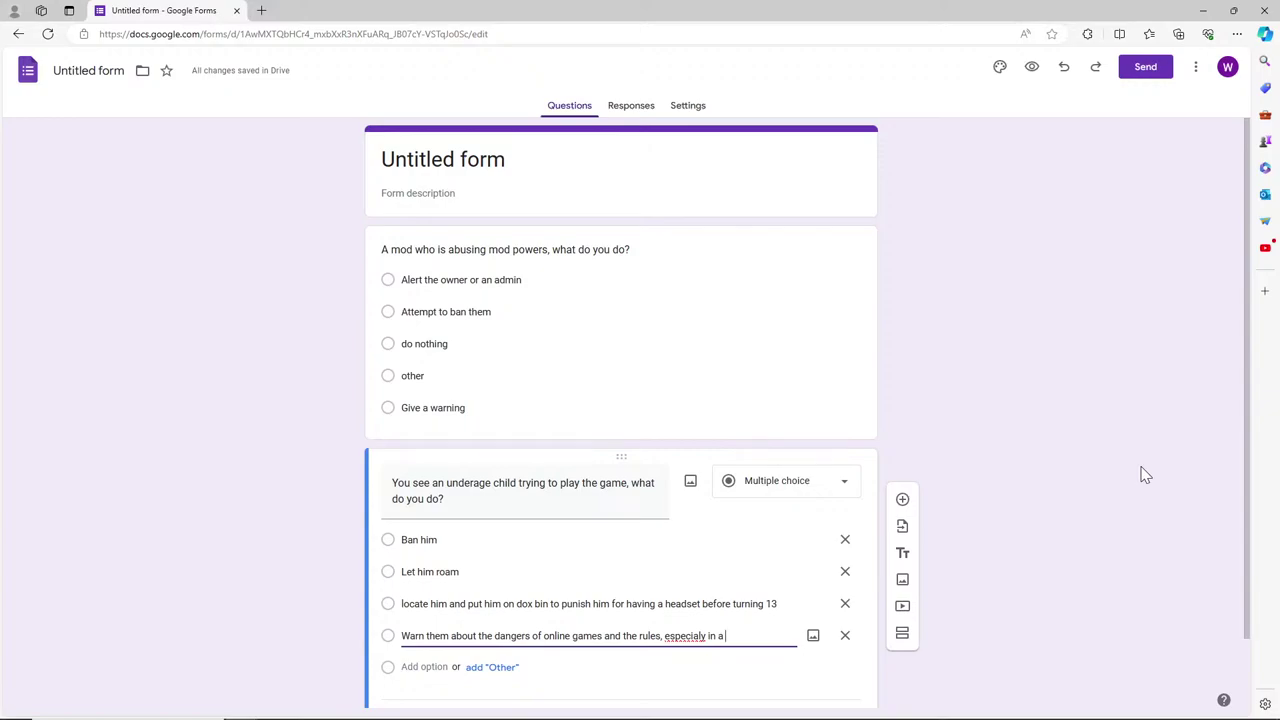
type("reality full of pedos.")
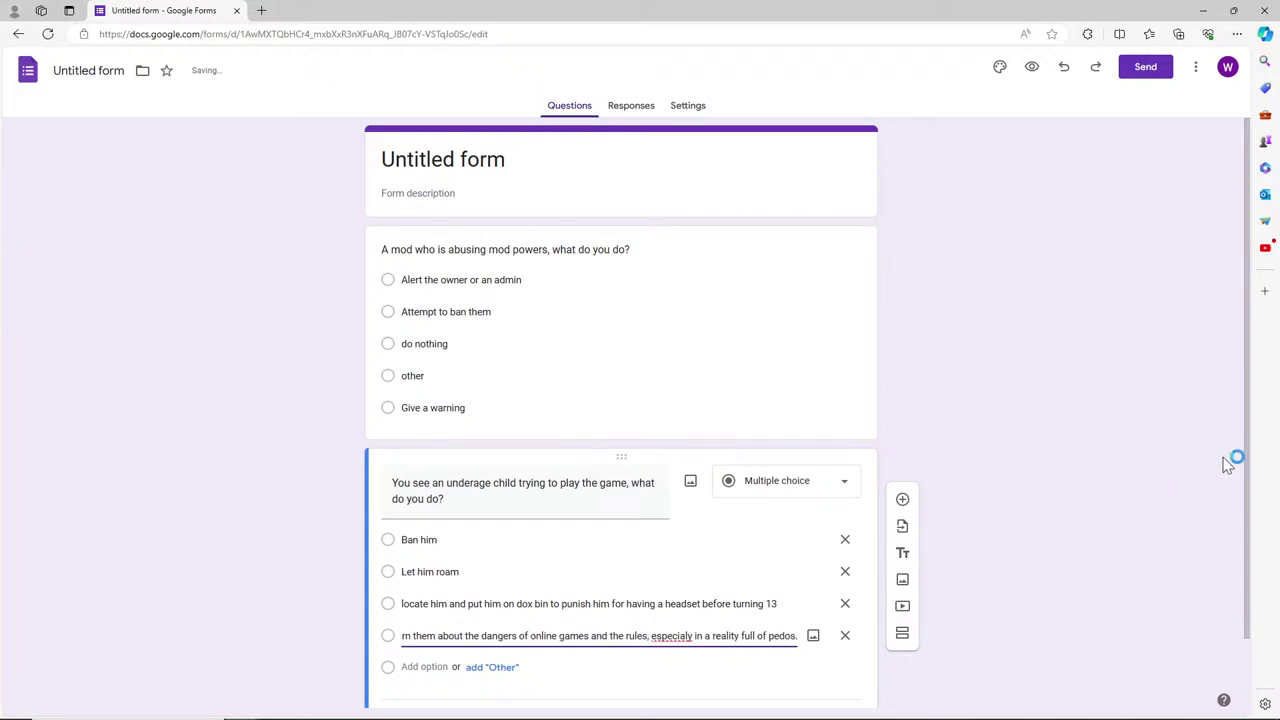
key("BackSpace")
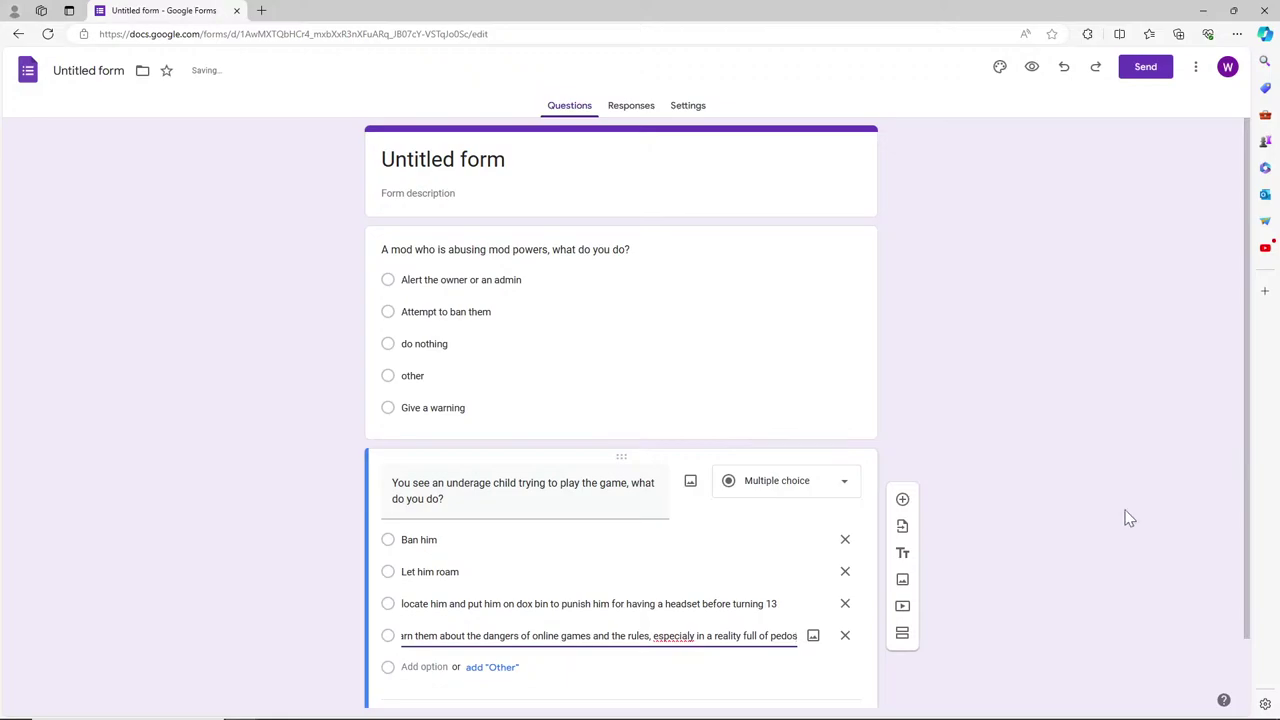
left_click(682, 636)
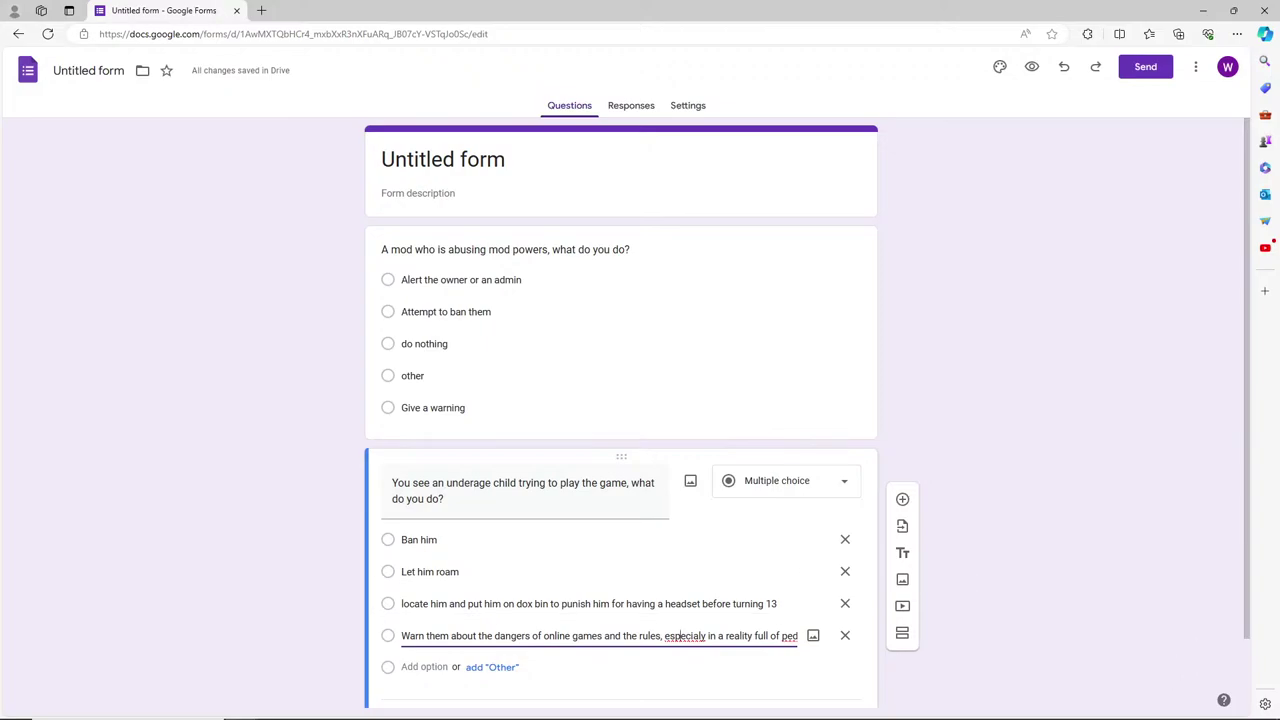
Add a third question, "A kid is spamming messages in the discord channels, what do you do?", with the multiple choice type.
scroll(629, 277, "down", 1)
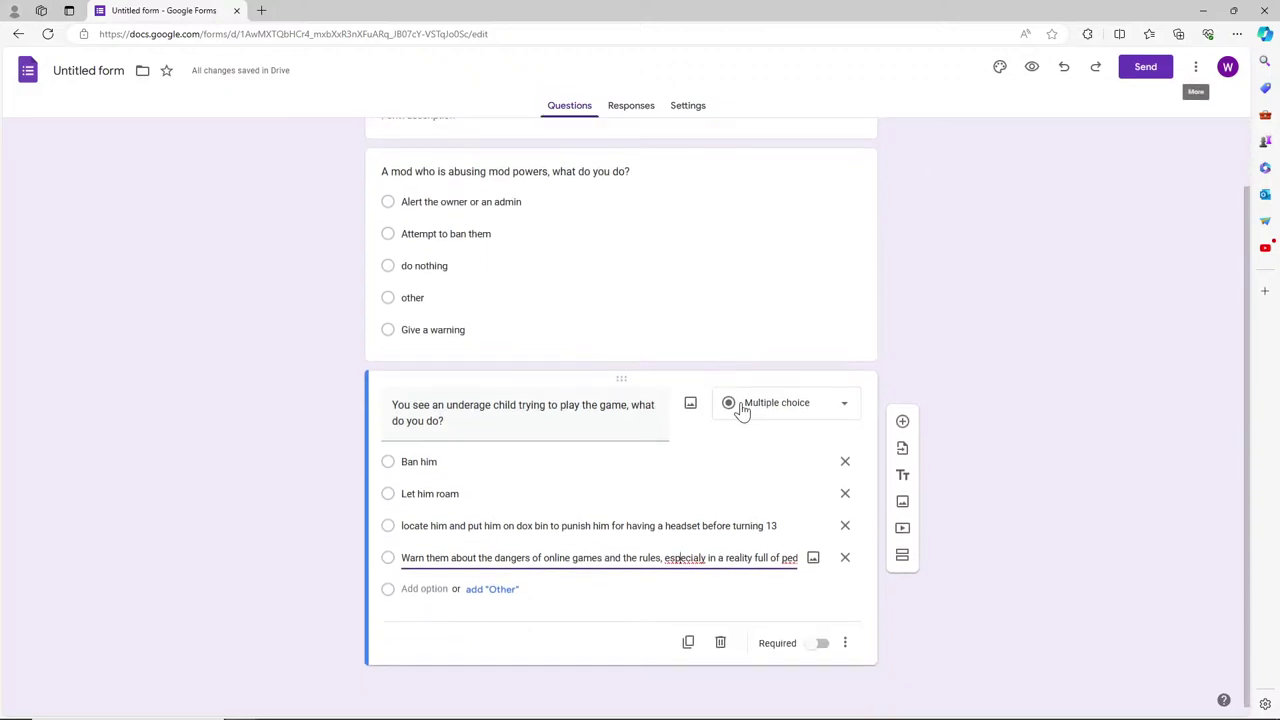
left_click(902, 421)
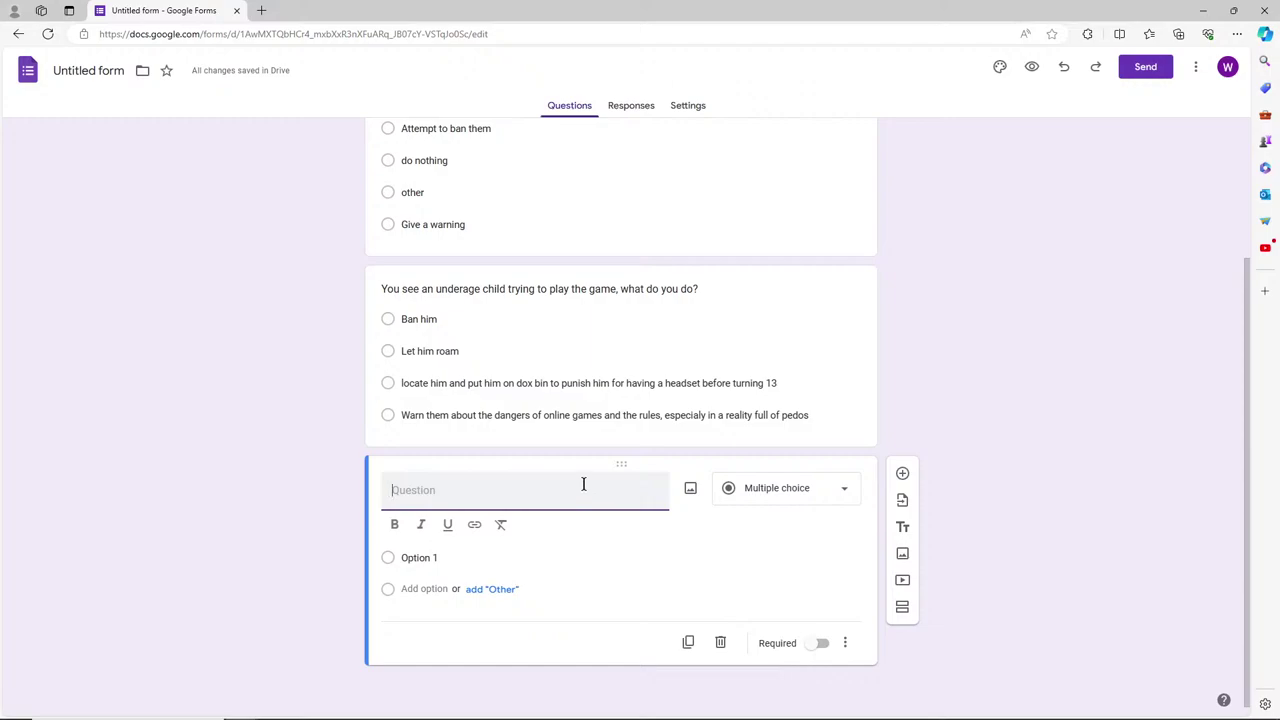
type("A kid is spamming messa")
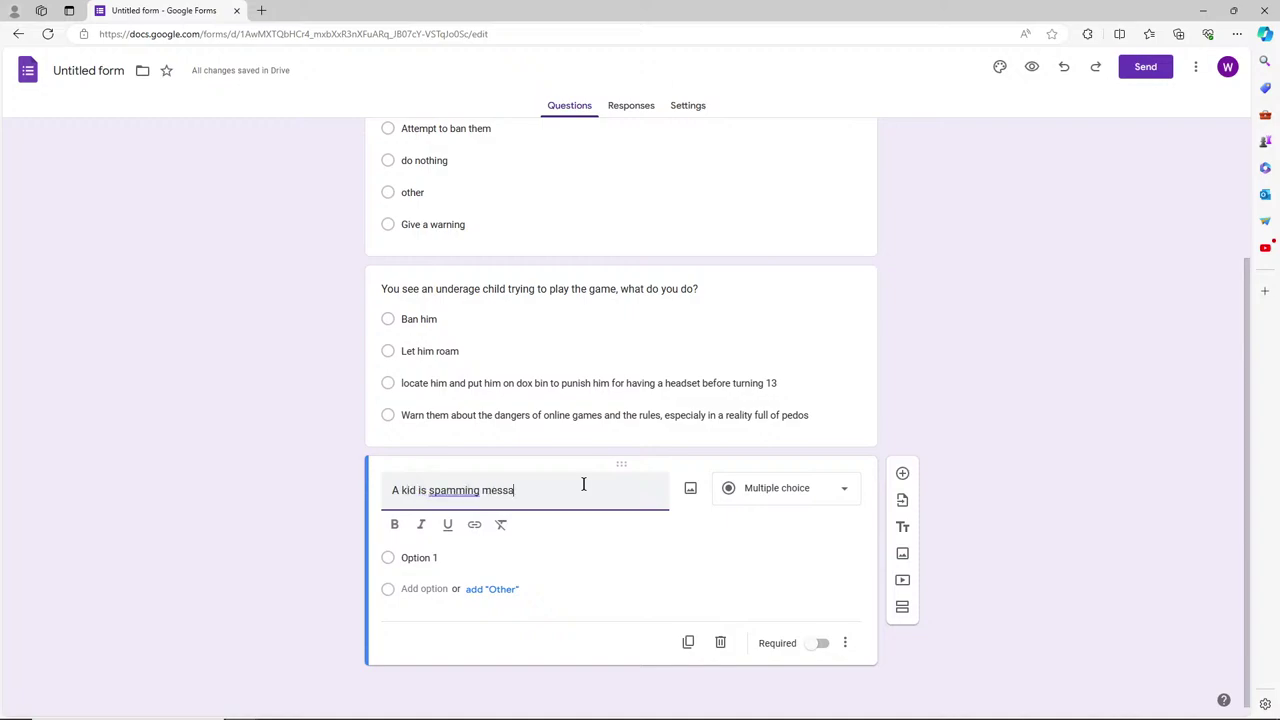
type("ges in the discord ")
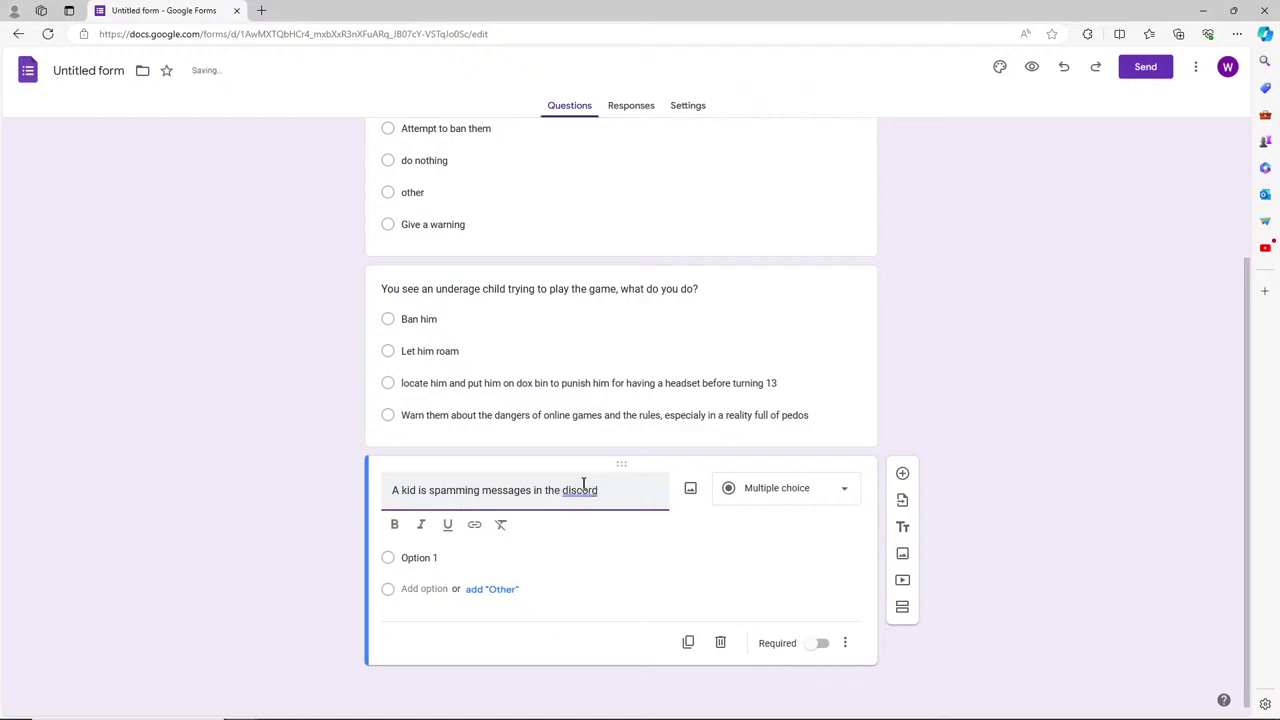
type("channels, what do you do?")
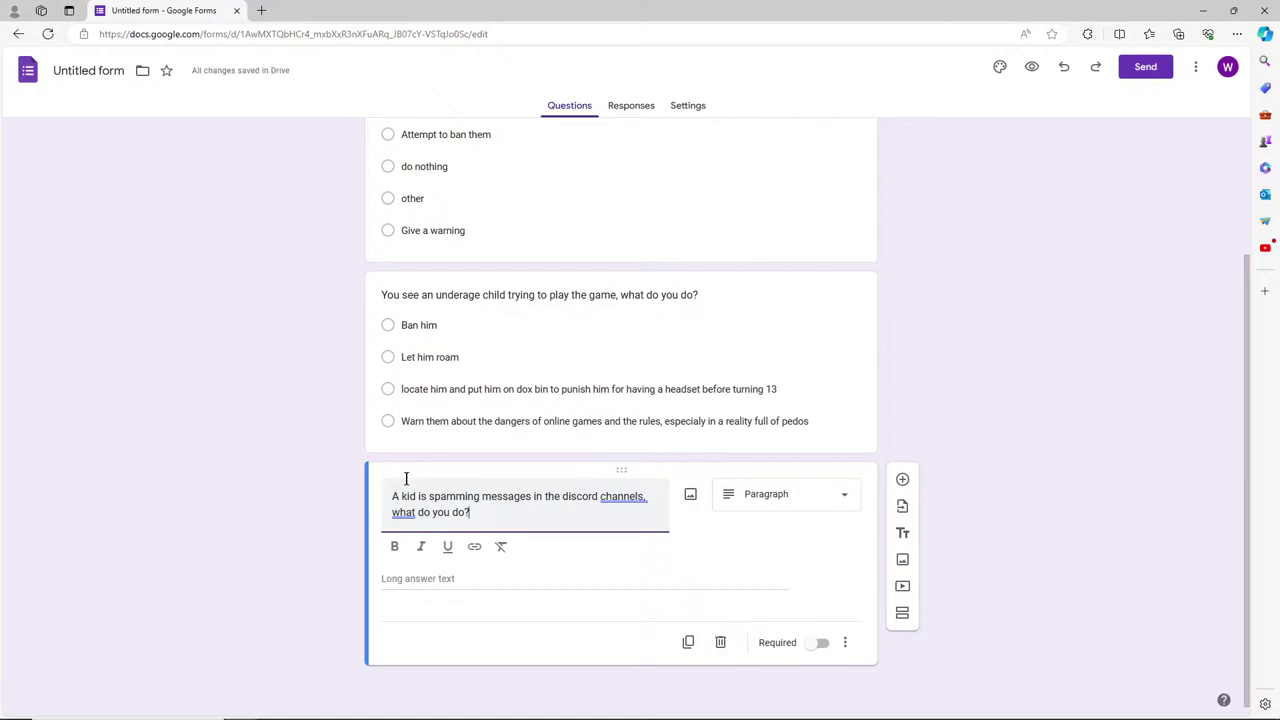
left_click(749, 500)
left_click(779, 373)
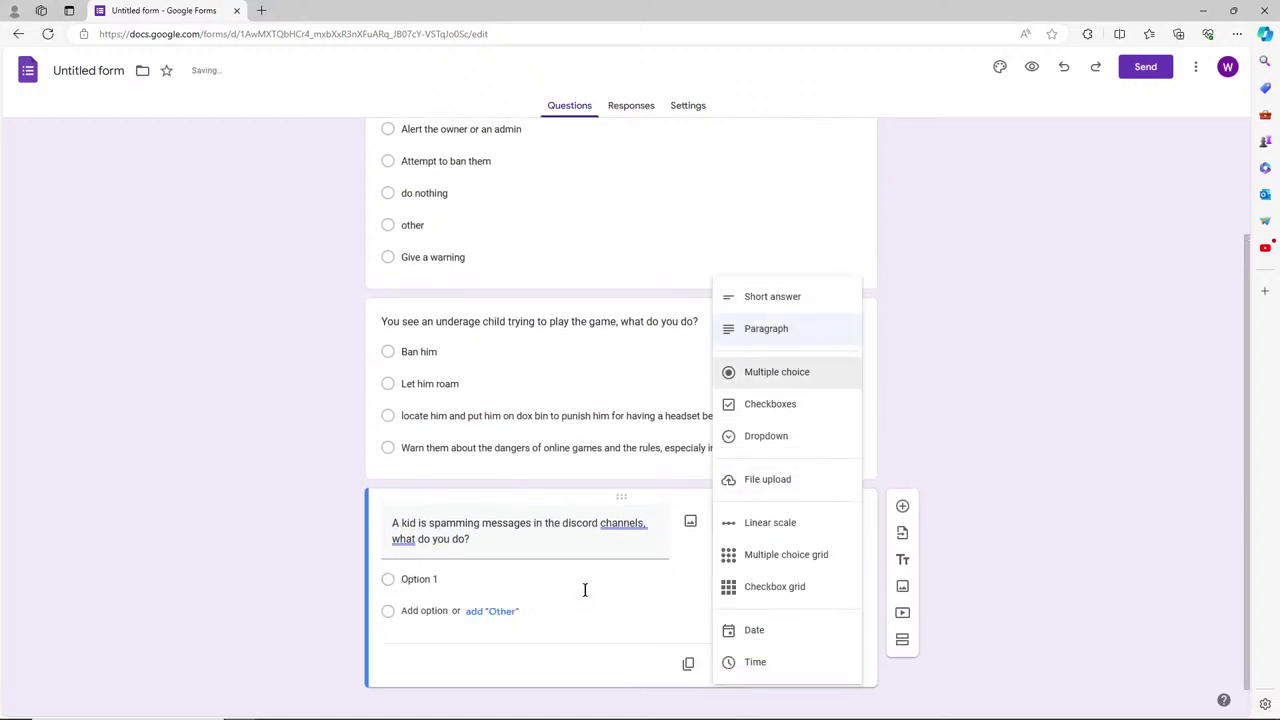
Enter "Ban them", "Time them out" and "kick them" as the first three answer options of the message spamming question.
type("Ban them")
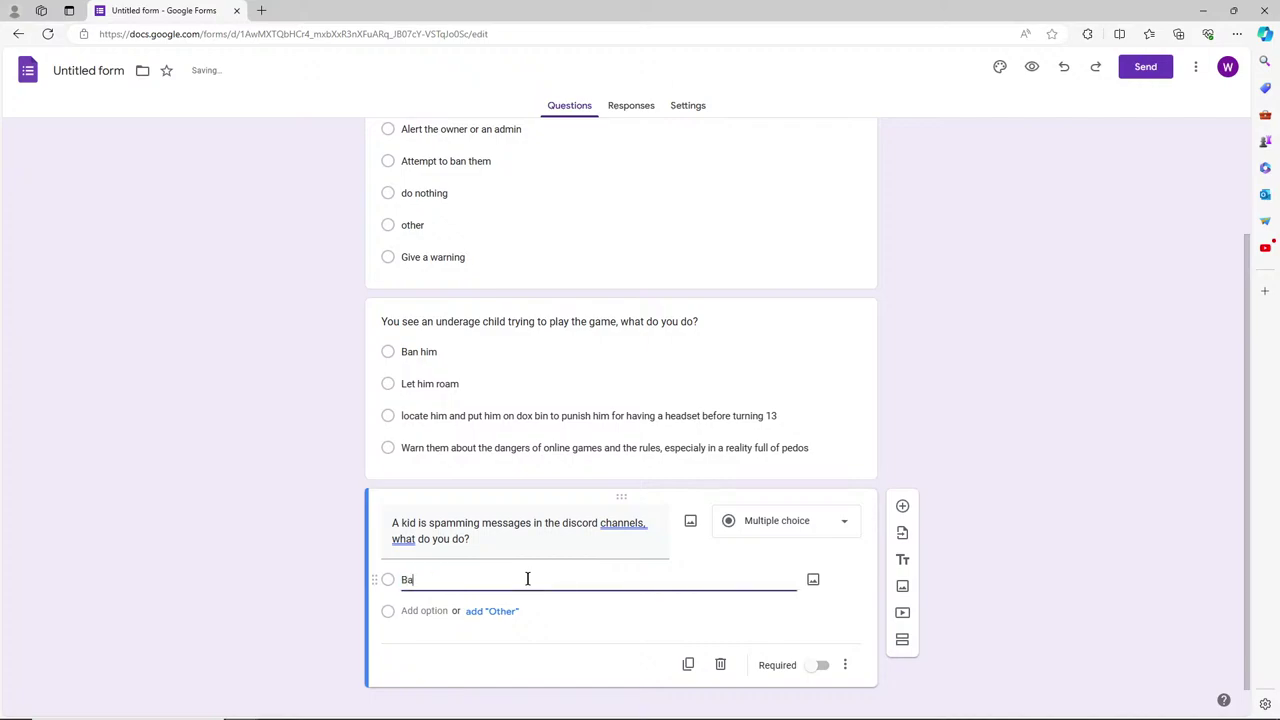
left_click(417, 612)
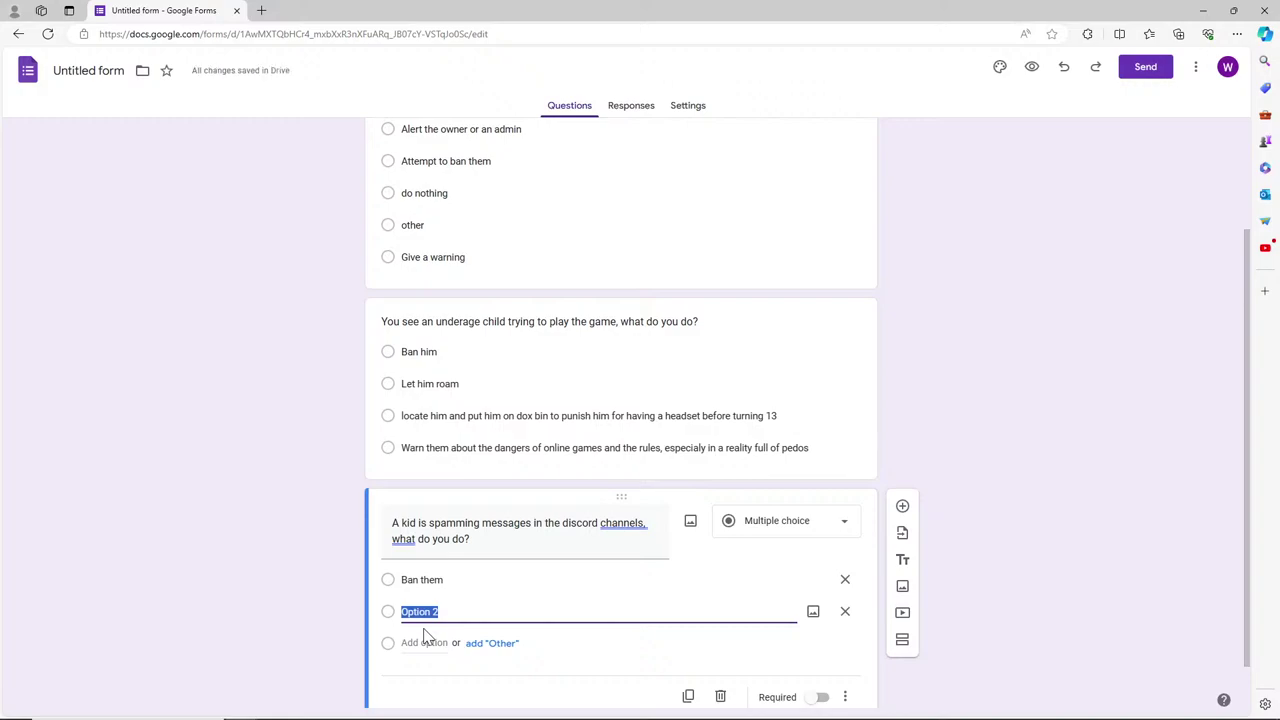
type("Time them ou")
left_click(423, 640)
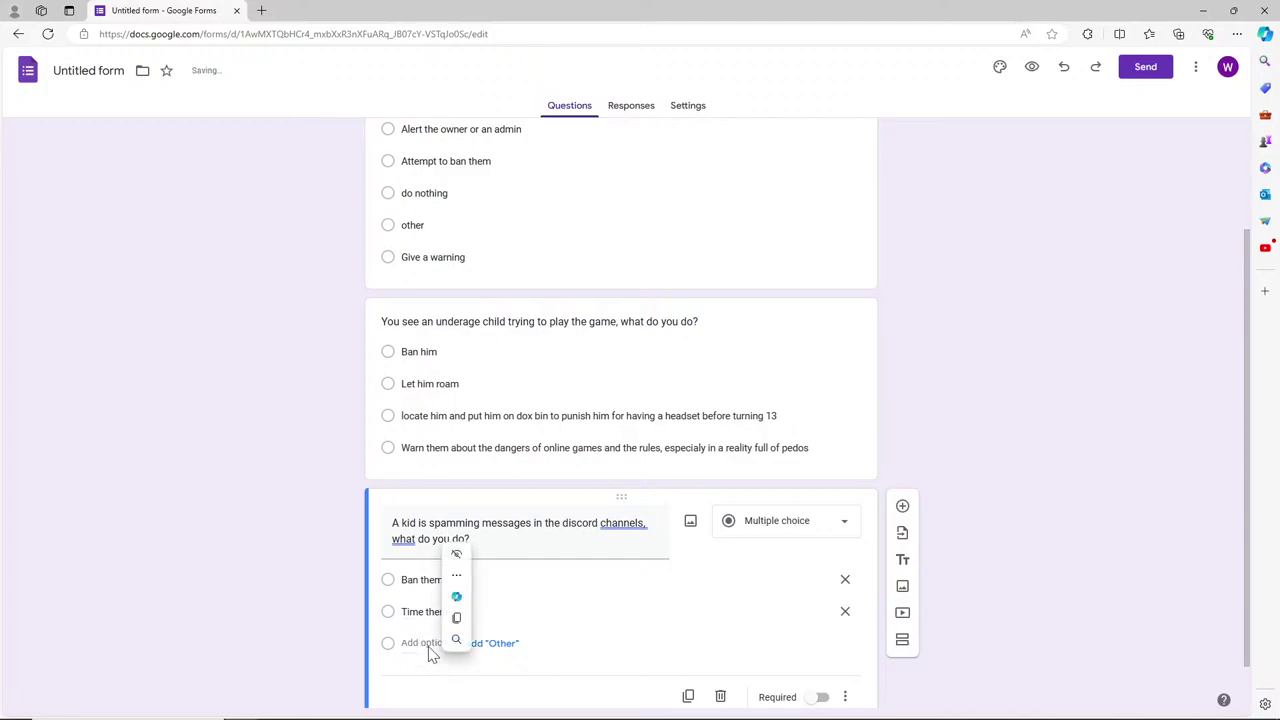
left_click(428, 645)
type("kick them")
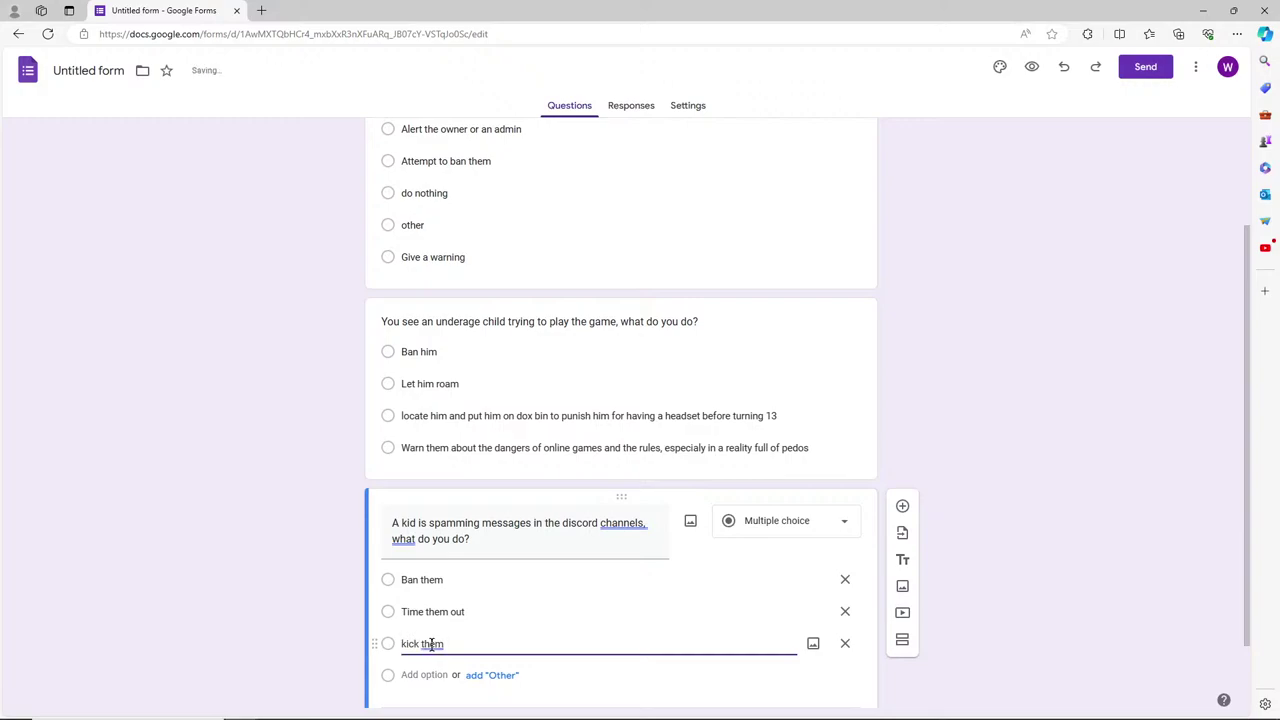
type(",")
Add a fourth option, "do nothing", to the message spamming question.
left_click(451, 674)
type("or do nothing")
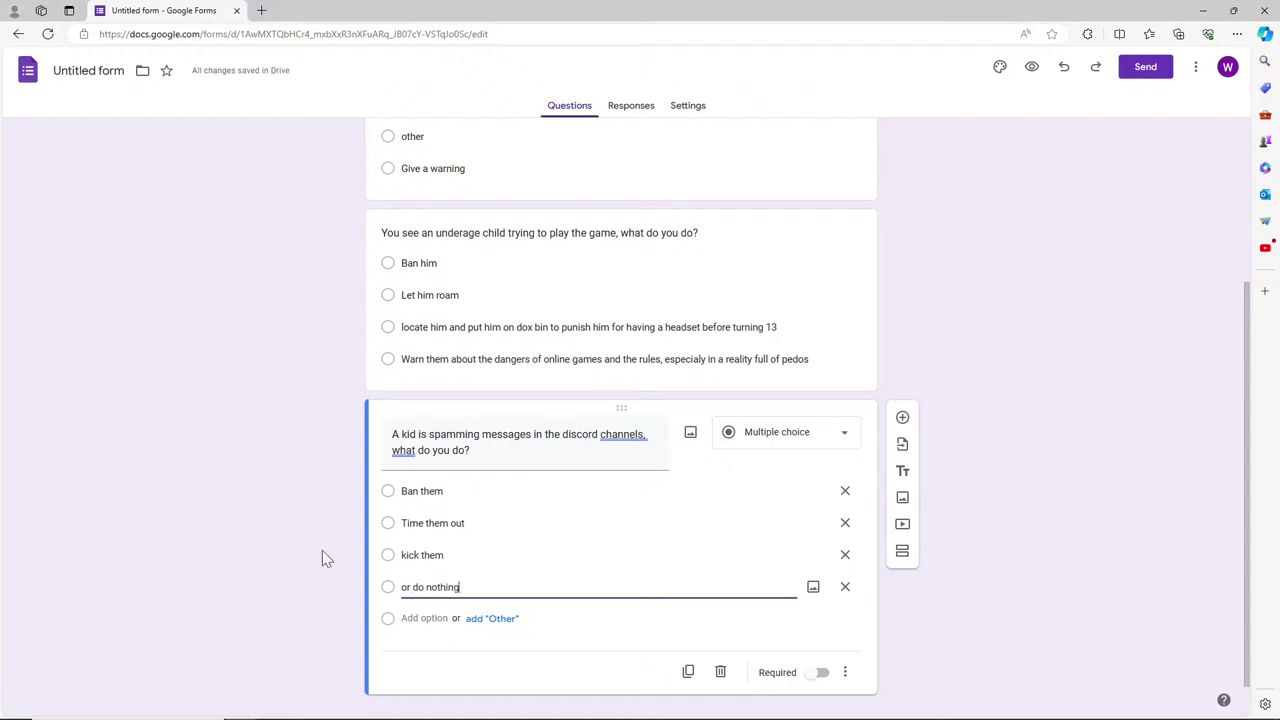
left_click(423, 587)
key("BackSpace")
key("BackSpace")
key("BackSpace")
Make the underage child question and the question about a mod abusing powers required.
scroll(777, 309, "up", 1)
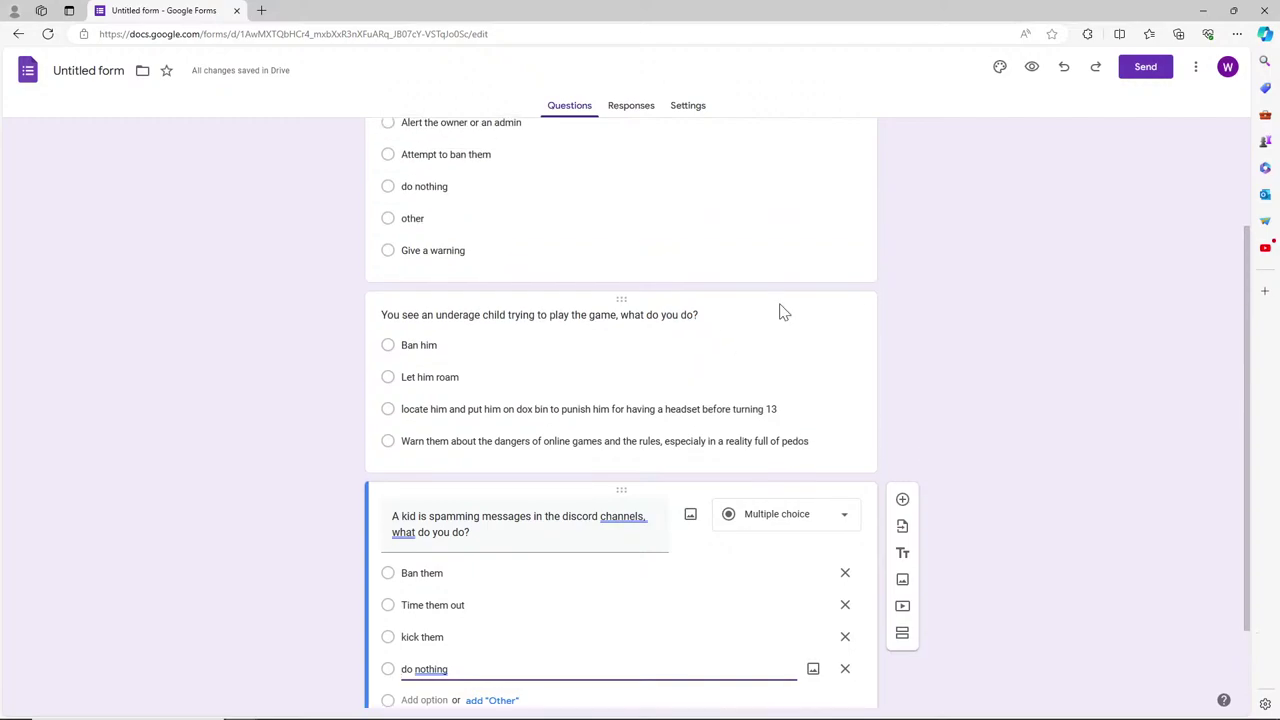
left_click(800, 370)
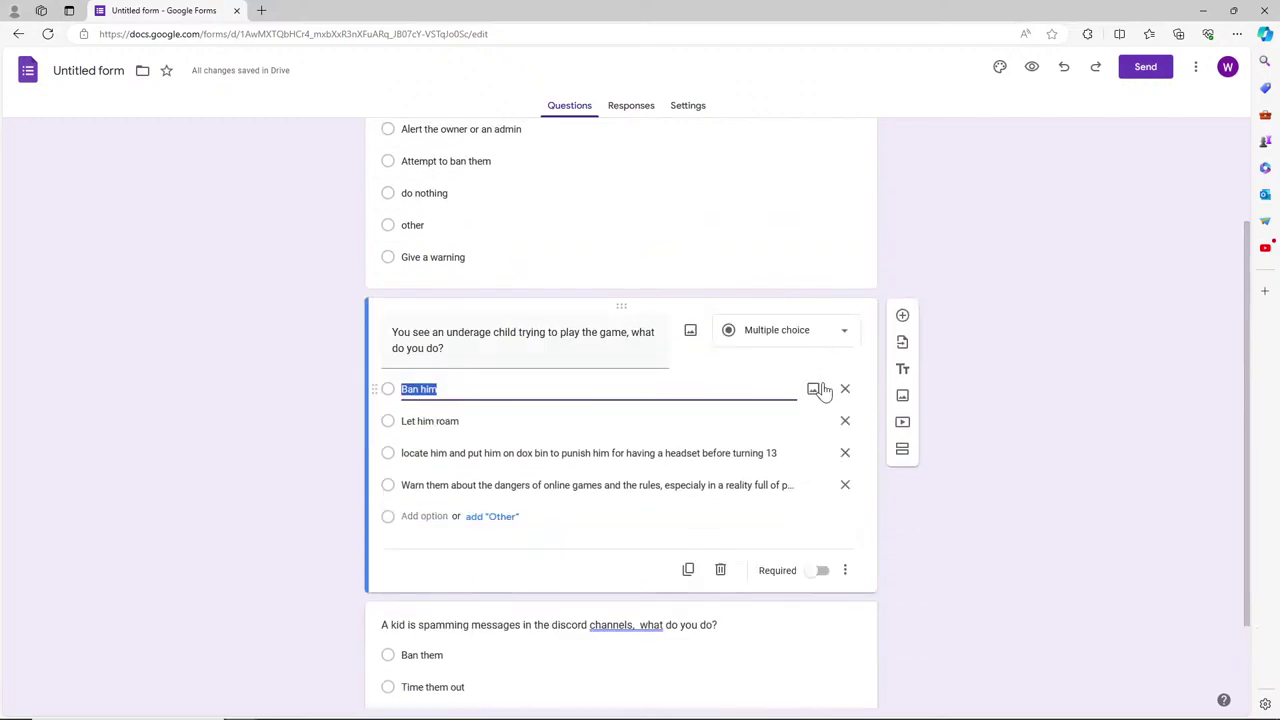
left_click(822, 570)
left_click(833, 228)
left_click(822, 364)
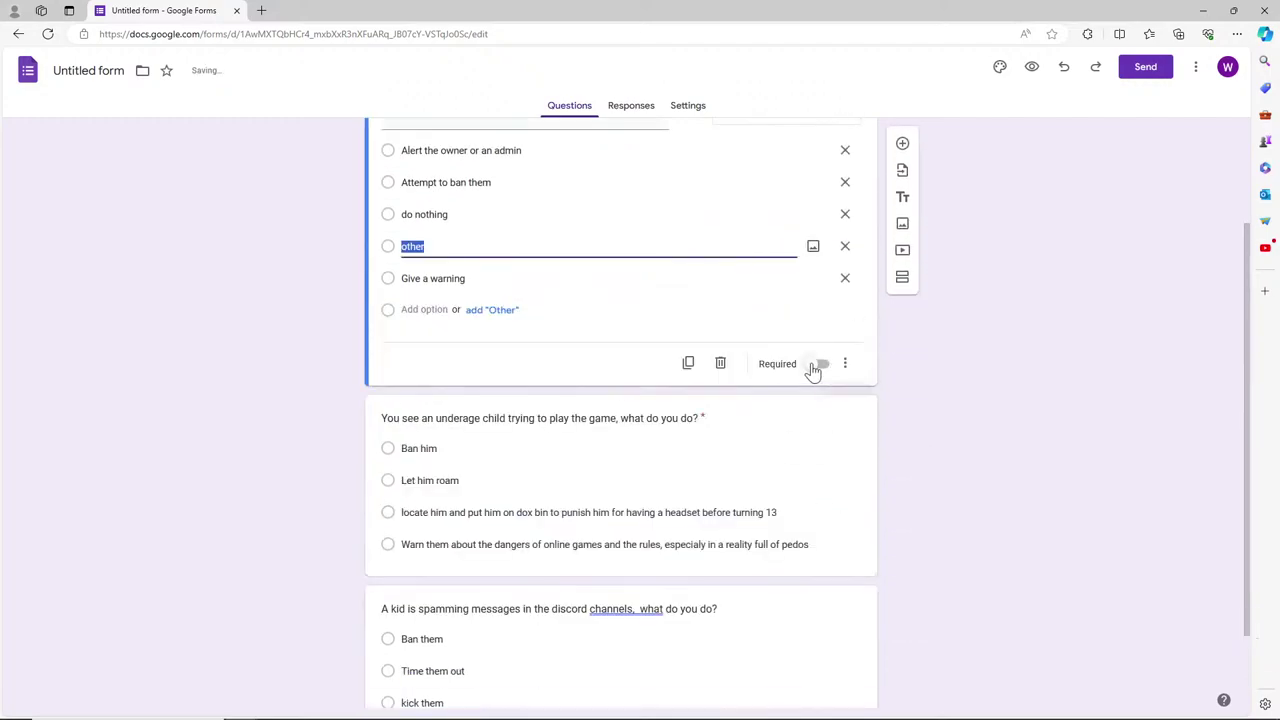
scroll(809, 371, "up", 2)
scroll(800, 450, "down", 3)
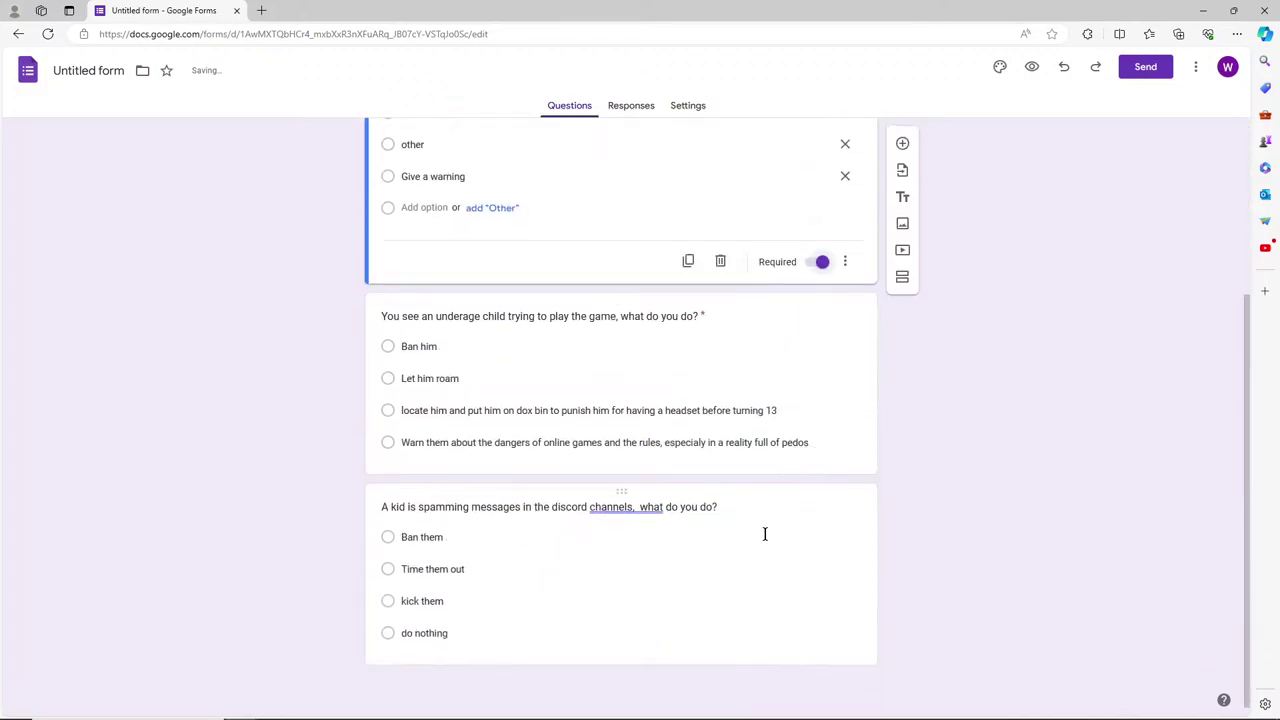
Apply the grammar suggestion "channels, what" to the message spamming question's text.
left_click(811, 522)
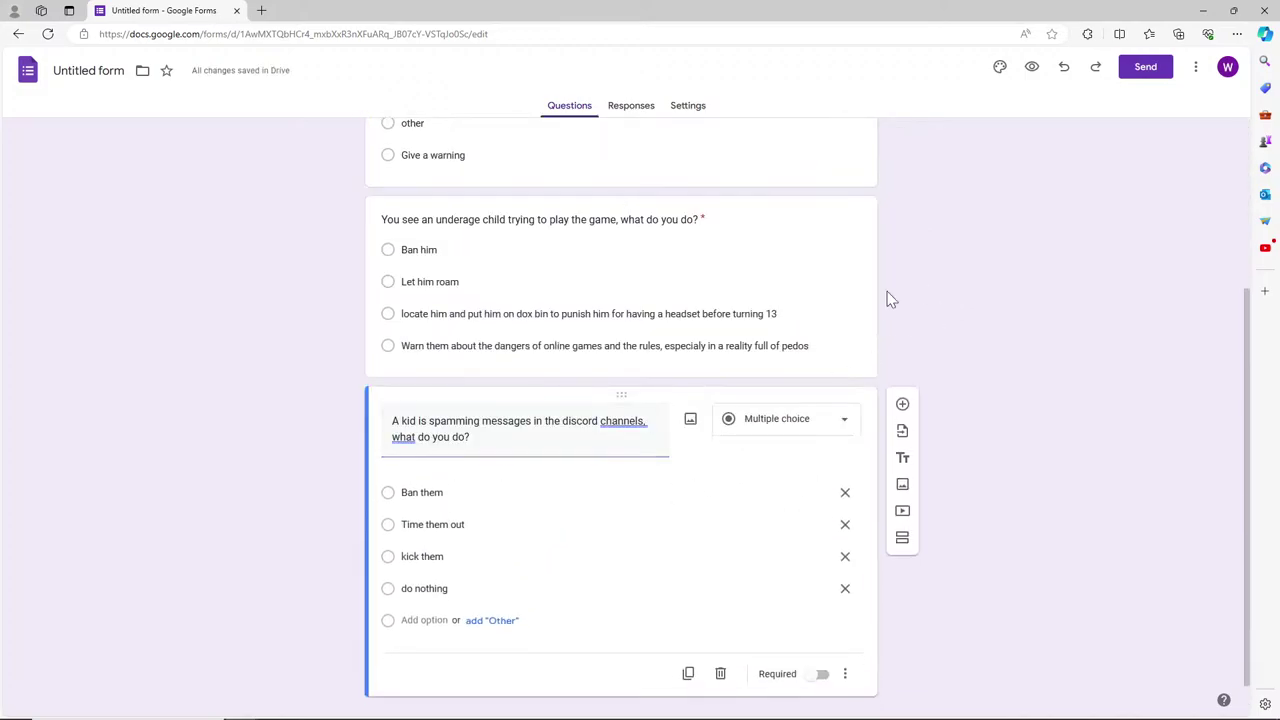
left_click(625, 421)
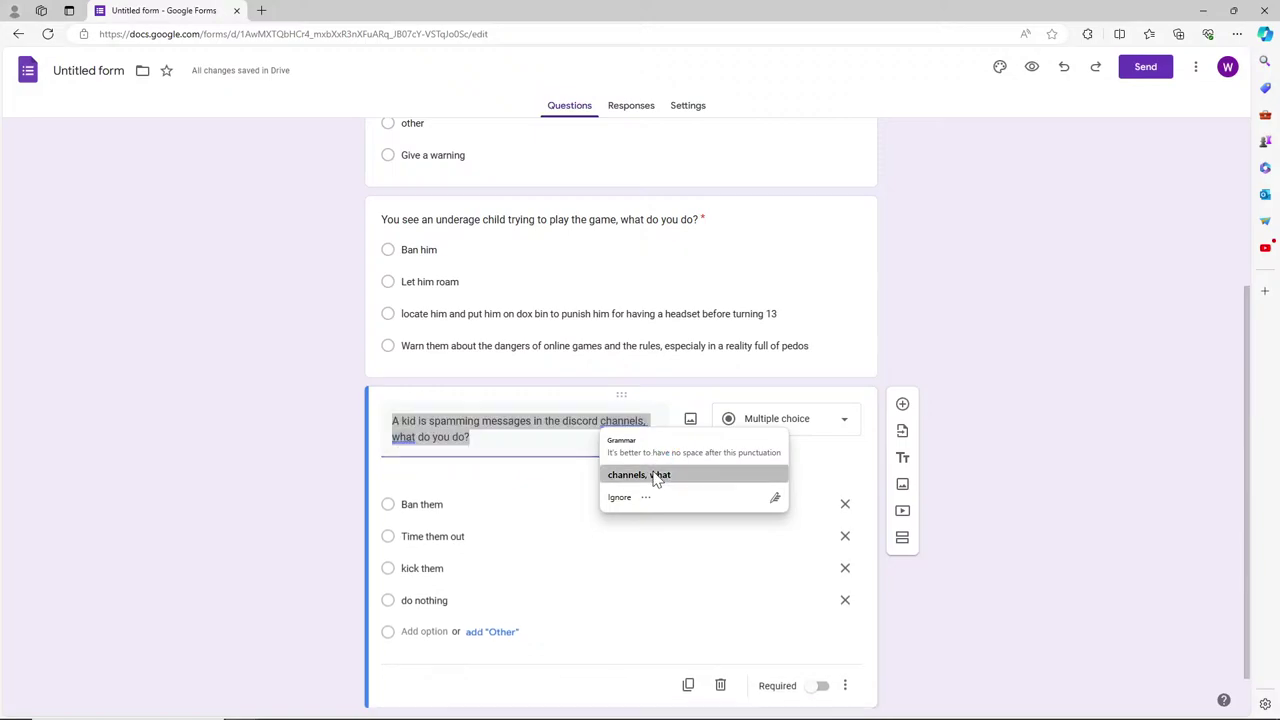
left_click(652, 476)
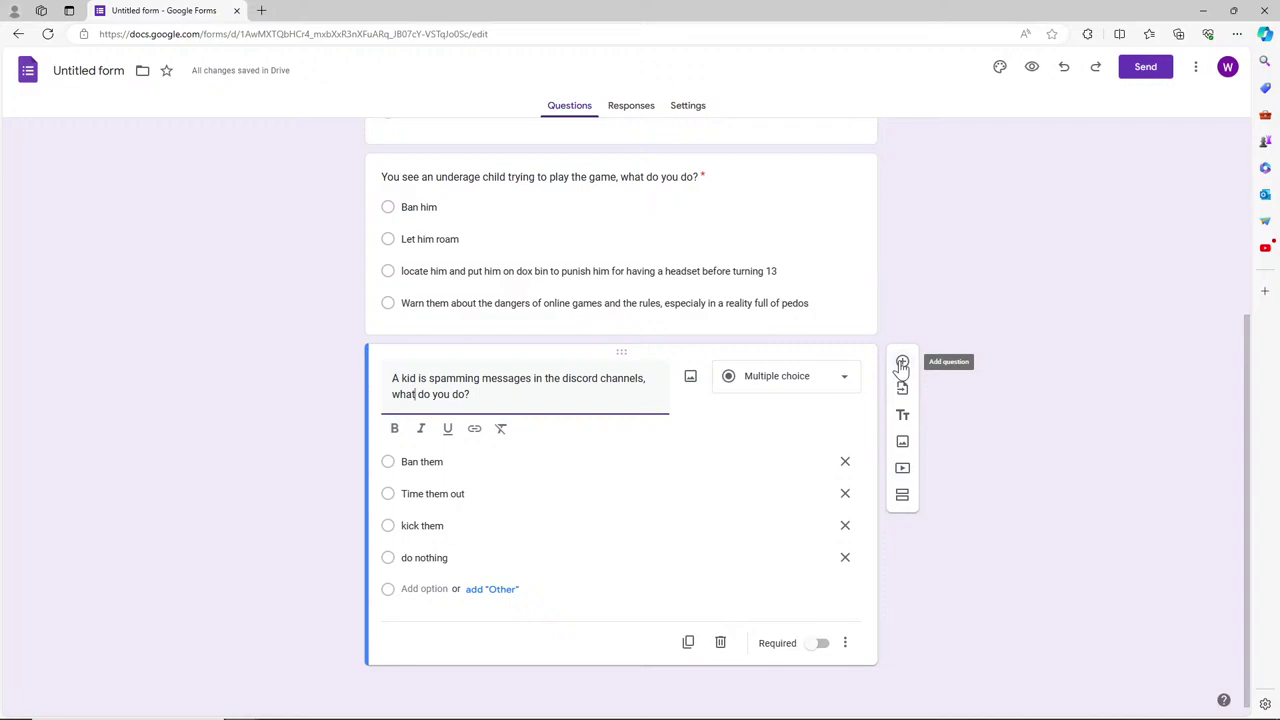
Add a fourth multiple choice question, "A kid says the N word, what do you do?".
left_click(902, 363)
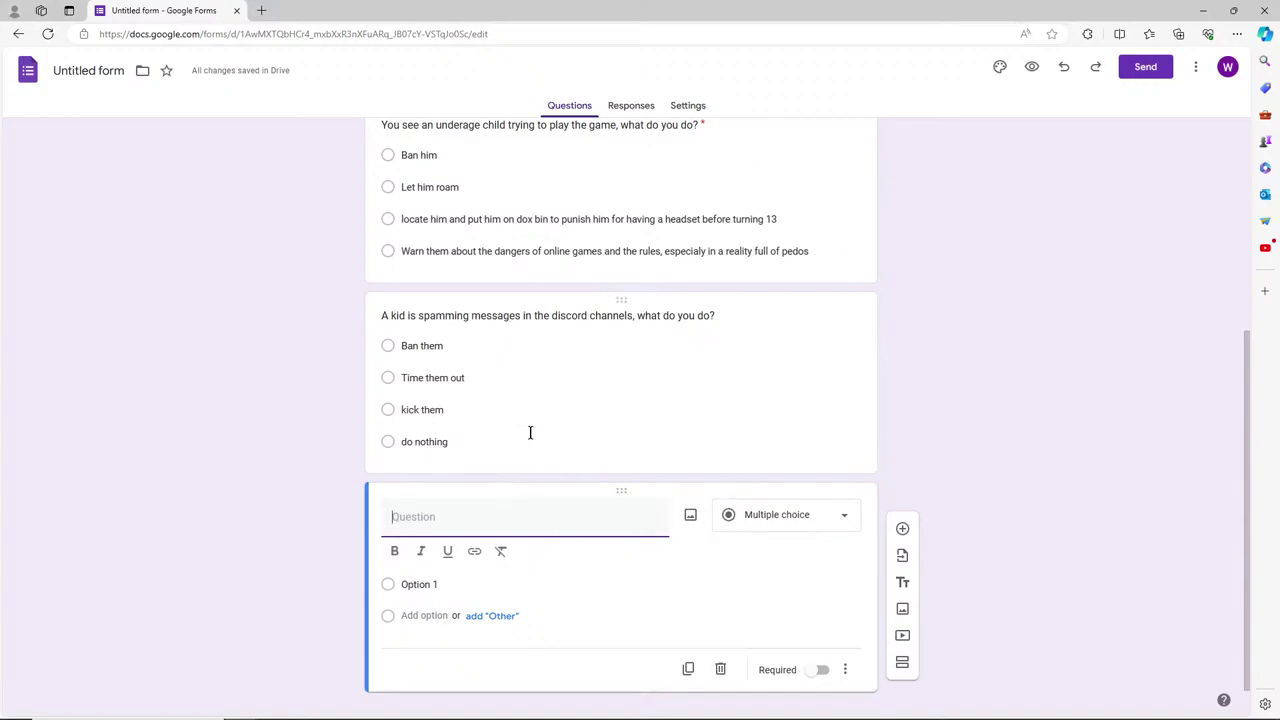
scroll(498, 414, "up", 1)
scroll(560, 486, "up", 1)
scroll(562, 485, "up", 2)
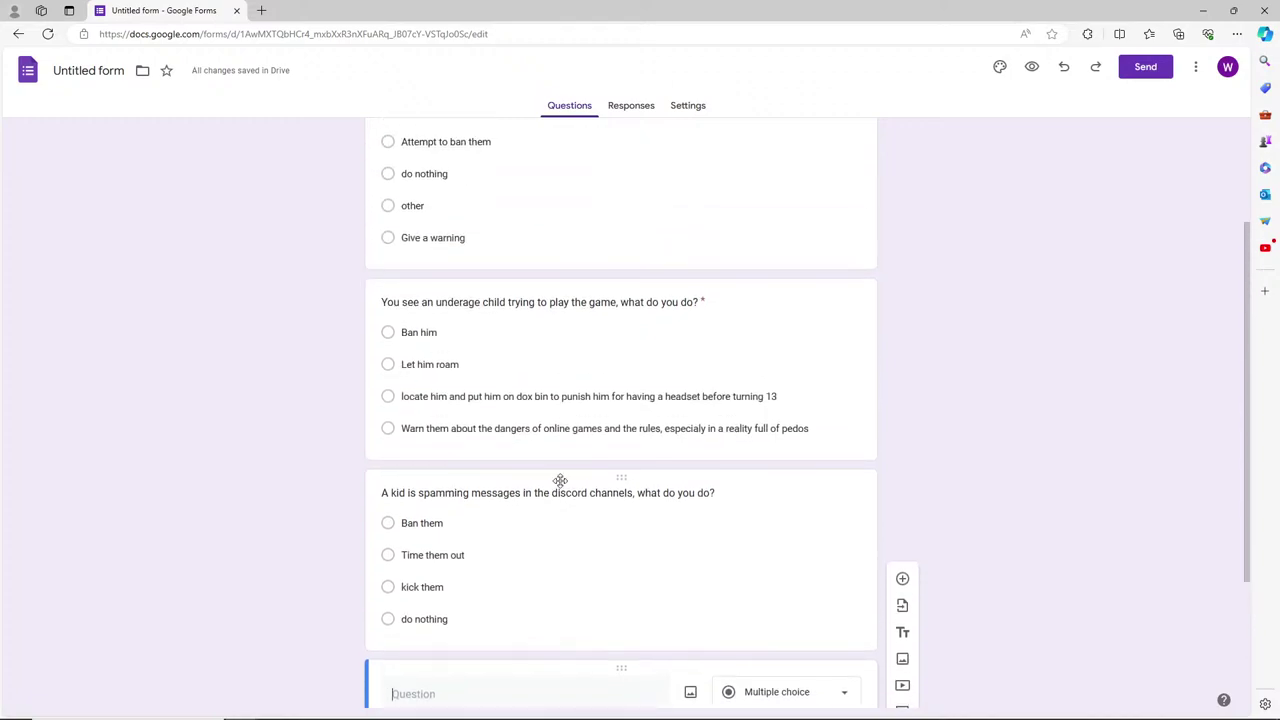
scroll(562, 485, "up", 1)
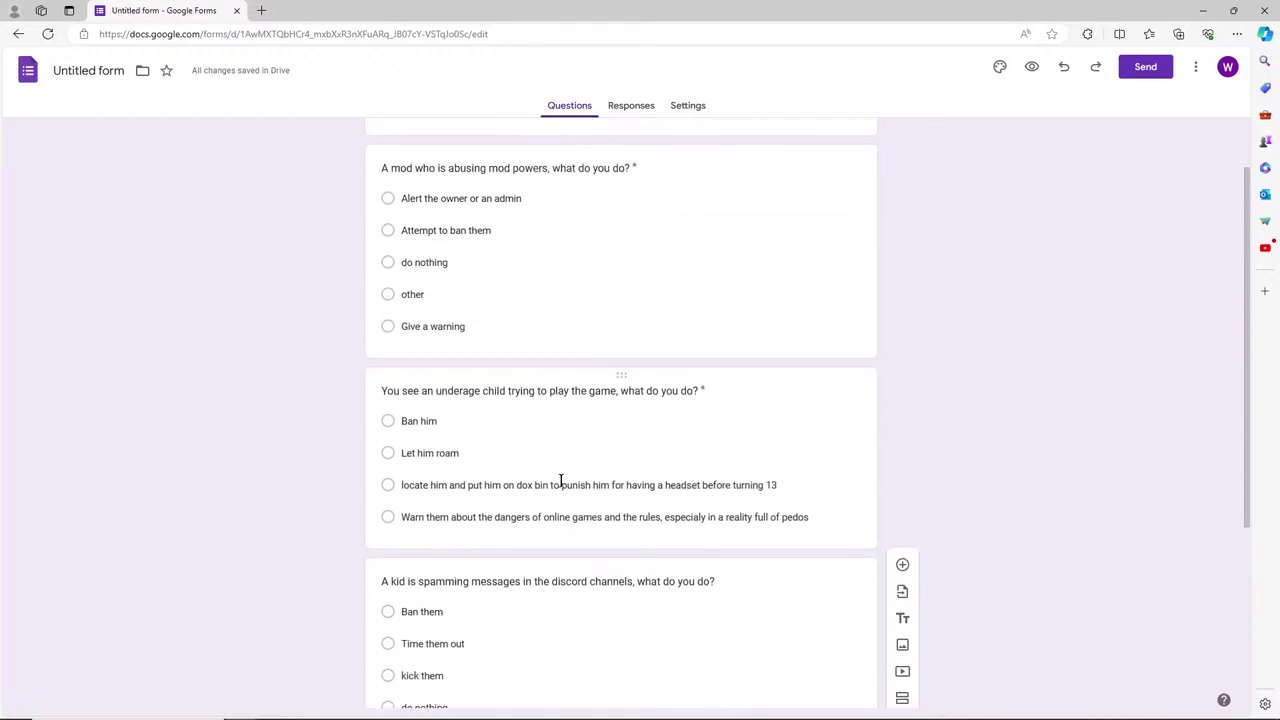
scroll(556, 495, "down", 3)
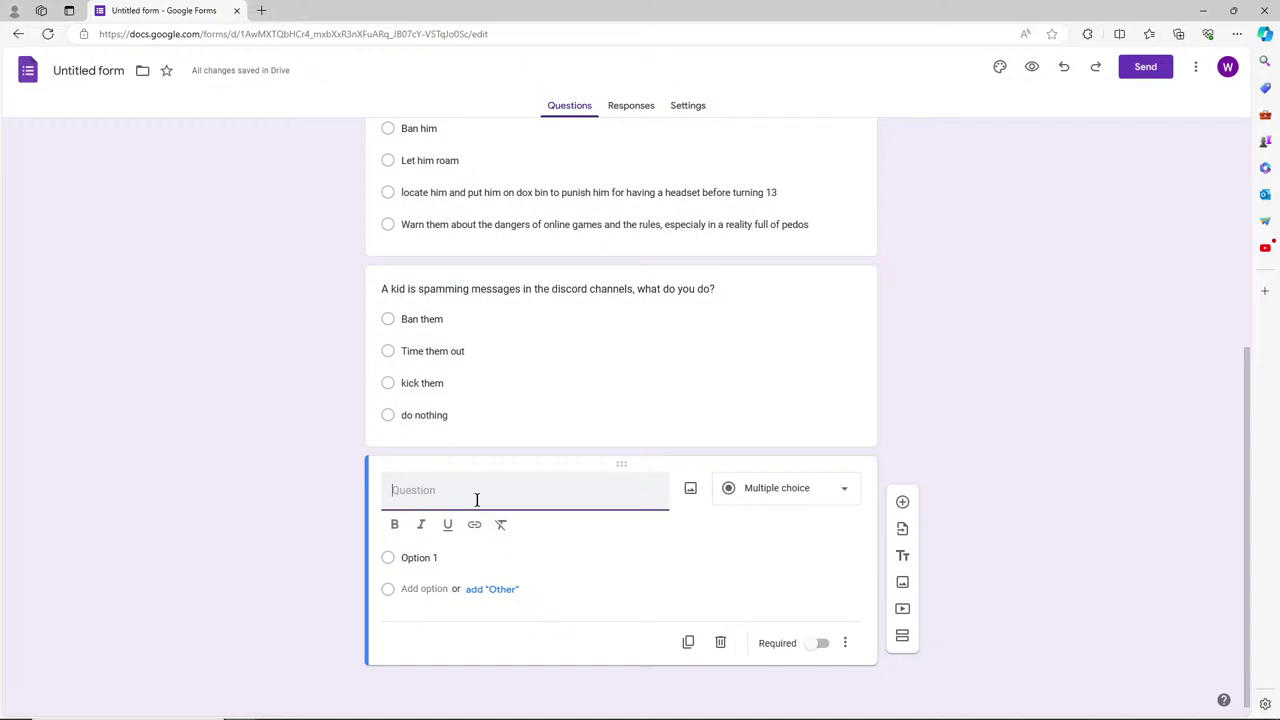
type("A kid says the N word")
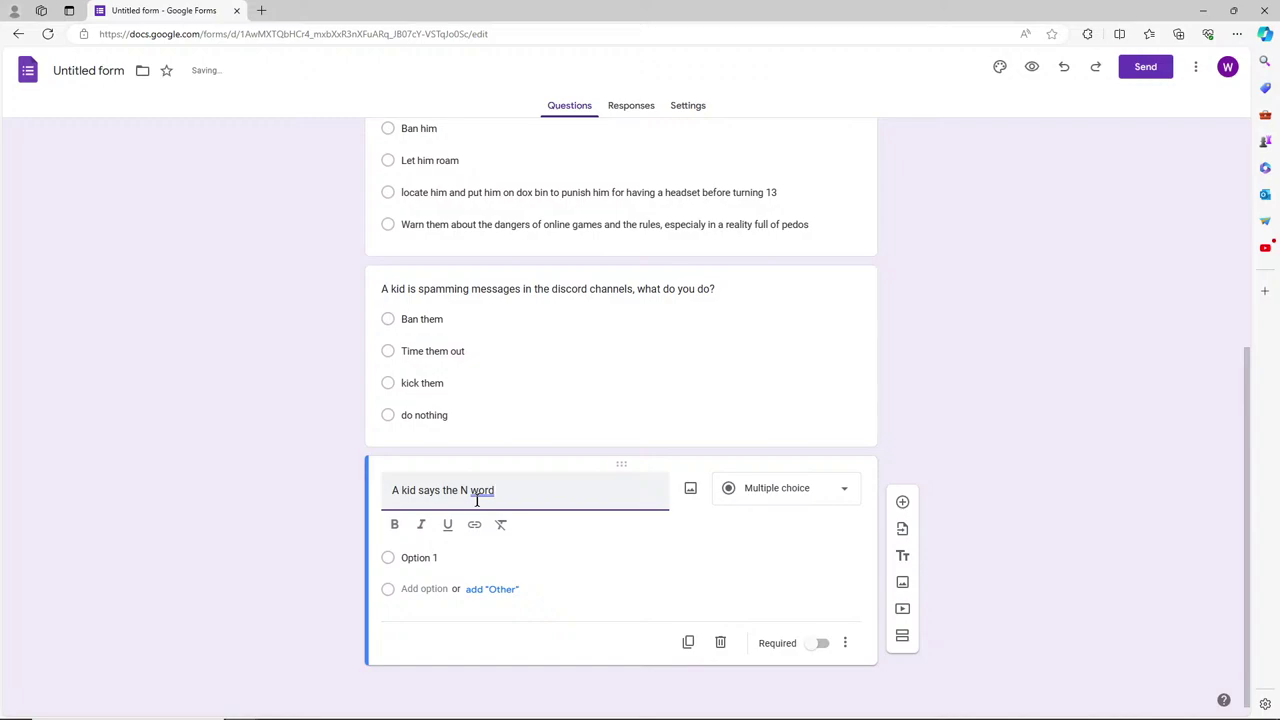
type(", what do you do?")
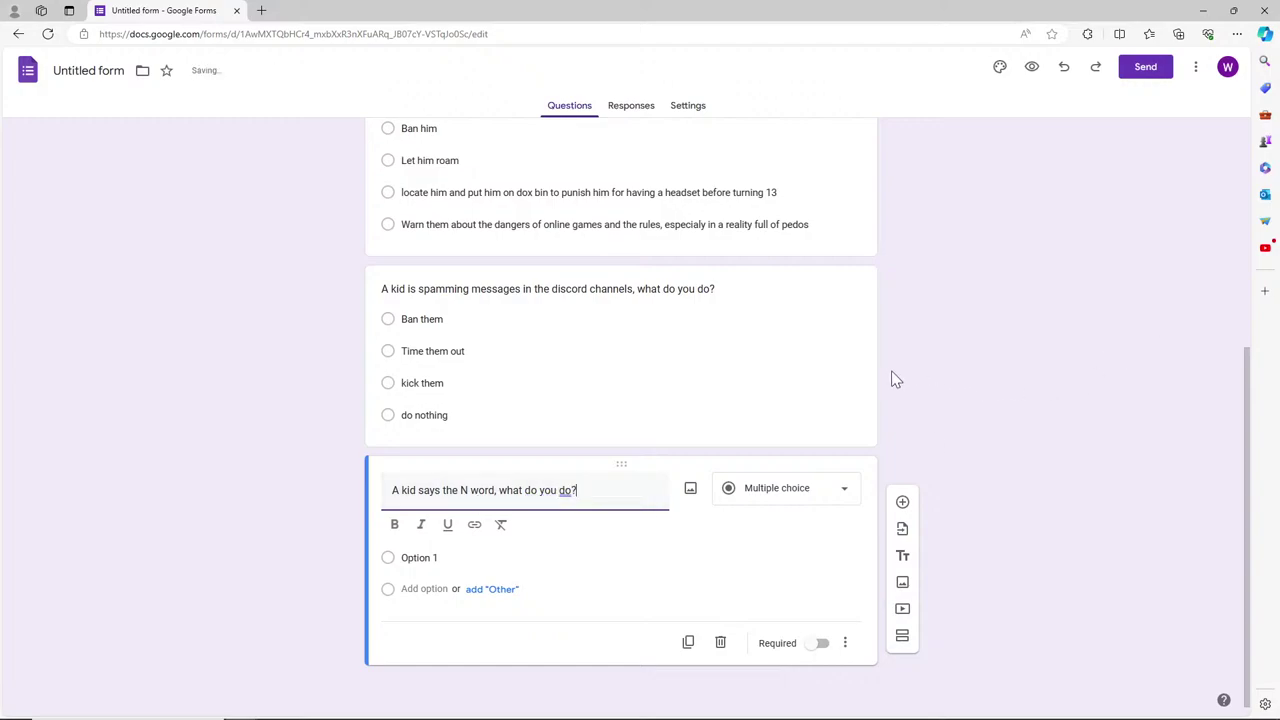
Enter "Ban them FOREVER" and "Warn them" as the first two answer options of the N word question.
left_click(417, 557)
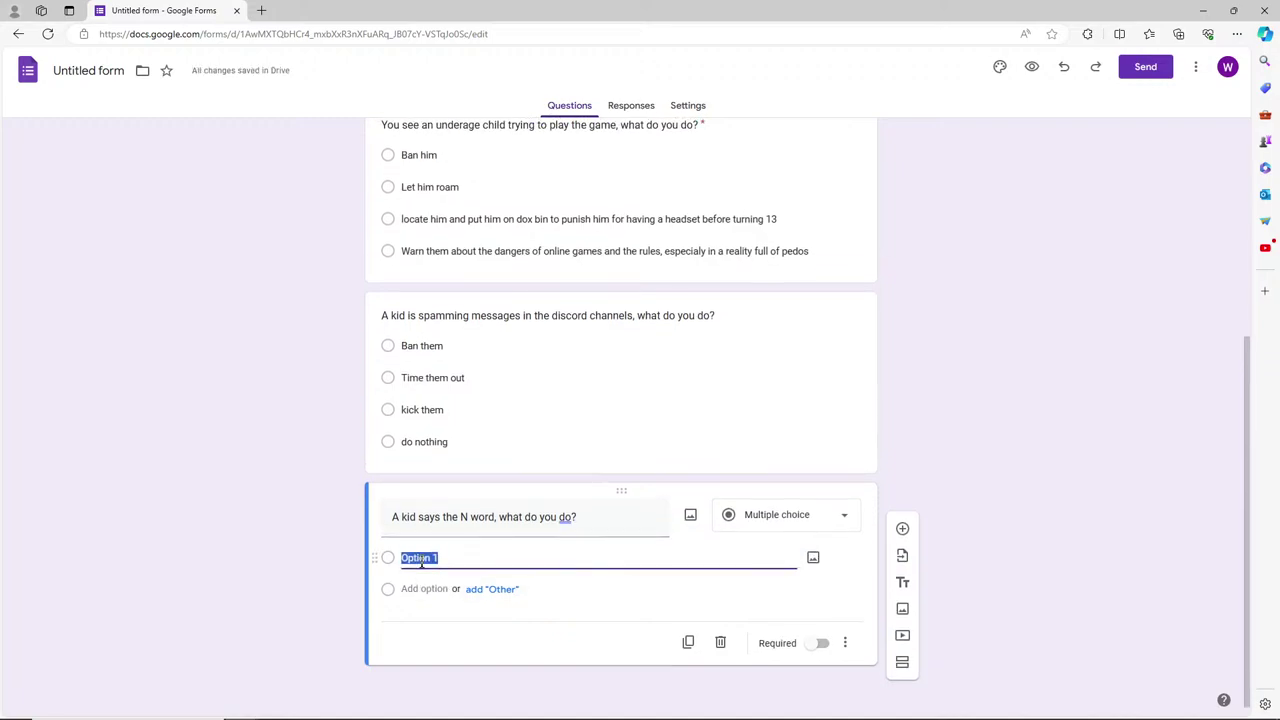
type("Ban them")
double_click(421, 561)
type("FOREVER")
left_click(463, 588)
type("Warn them")
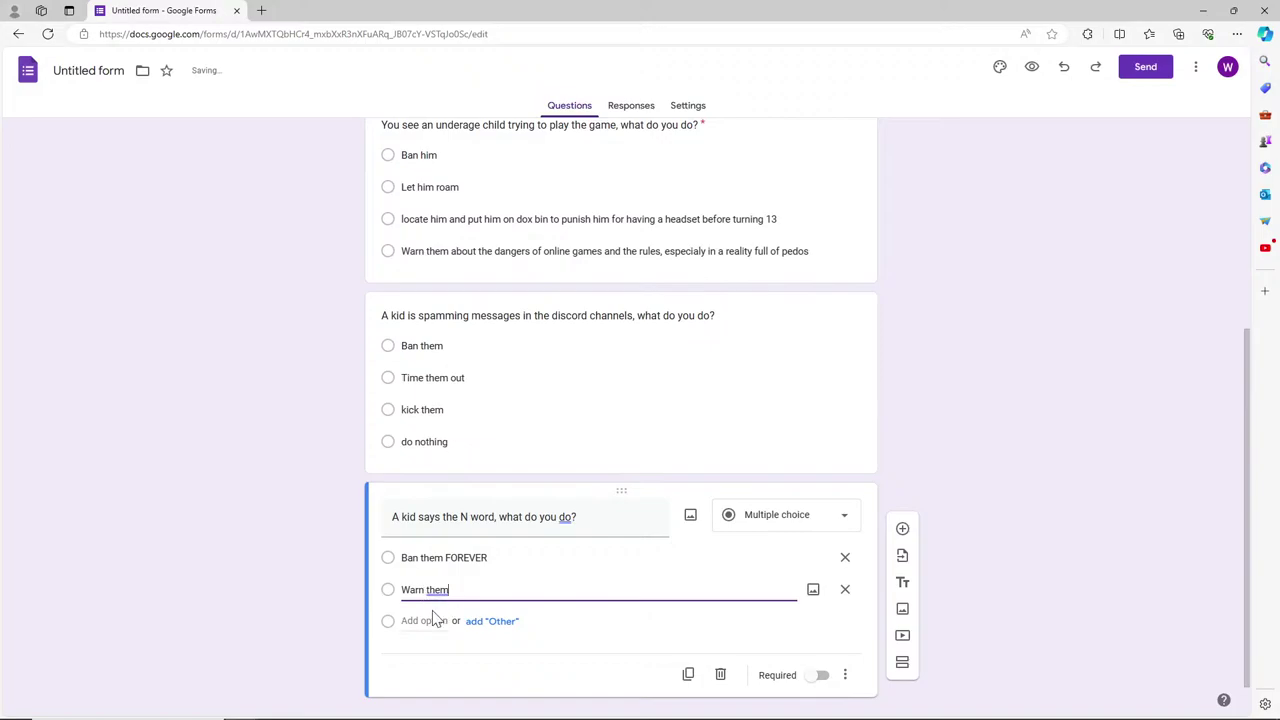
Add "do nothing" and "or time them out for a week if said in discord" as the third and fourth options.
left_click(433, 620)
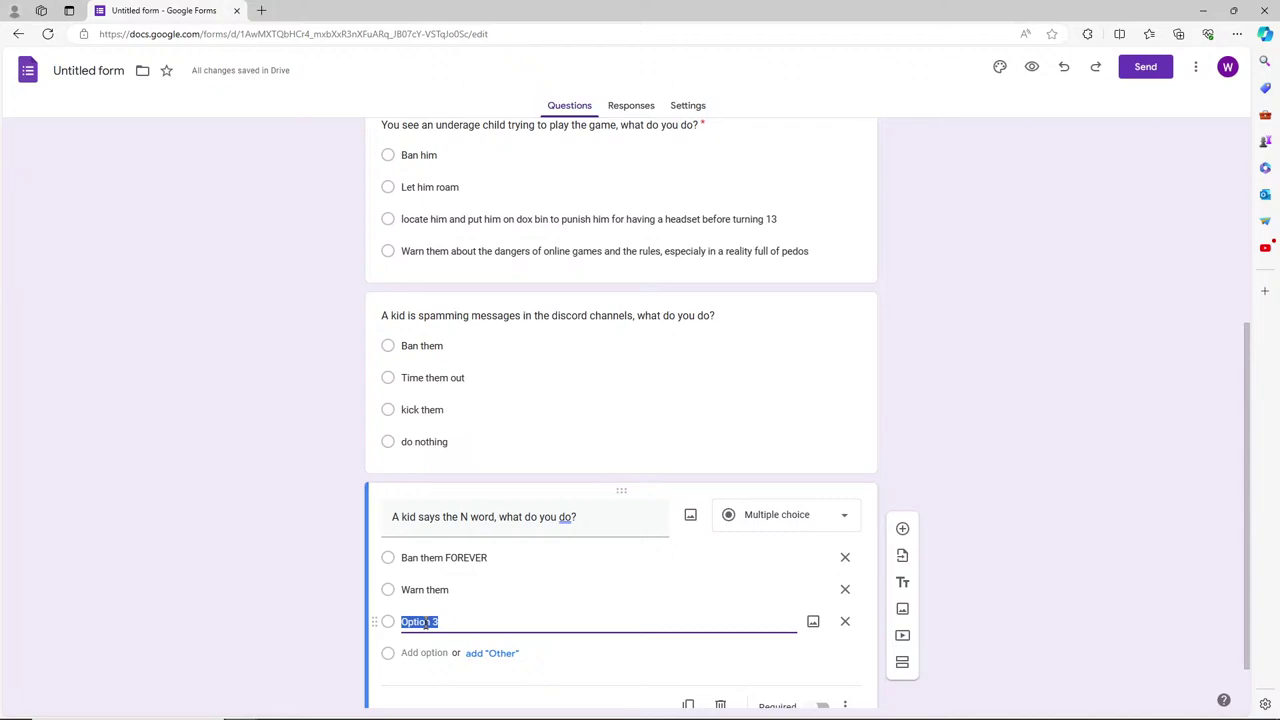
type("do nothing")
key("Return")
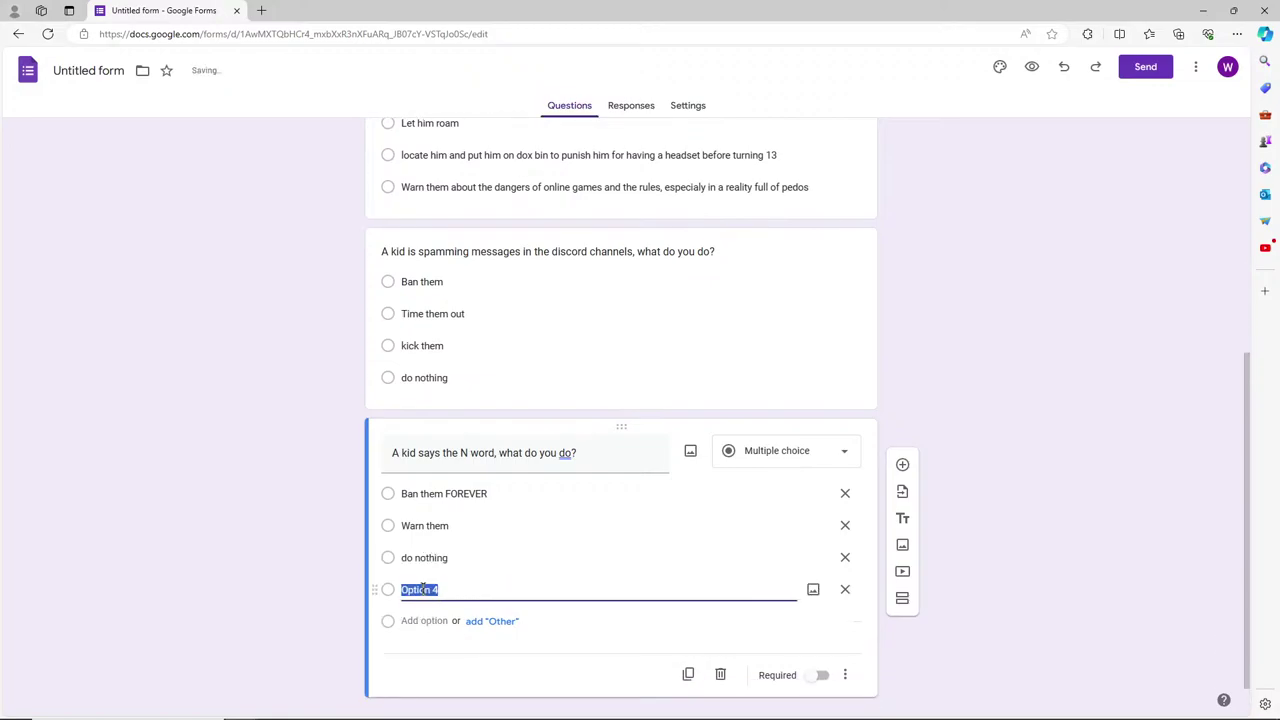
type("or time teh")
key("BackSpace")
key("BackSpace")
type("hem out for a week if said")
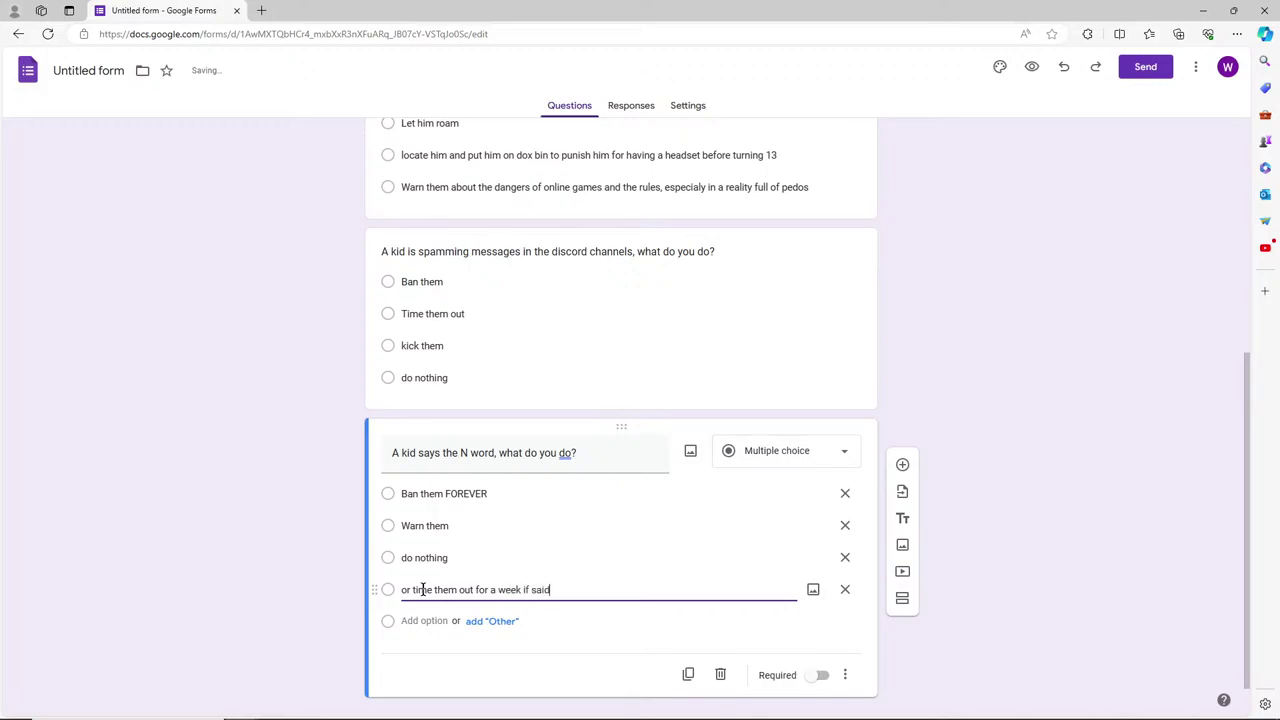
type(" in discord")
Add a fifth option, "kick them", to the N word question.
left_click(443, 621)
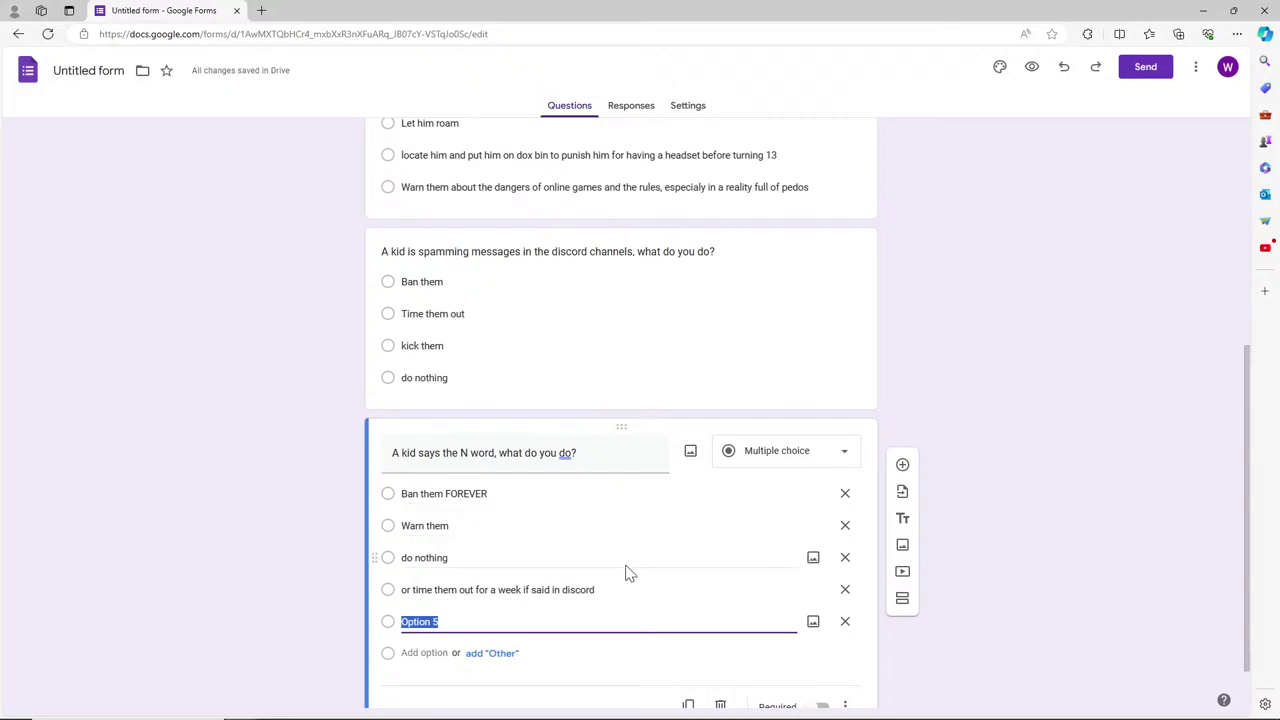
type("ki")
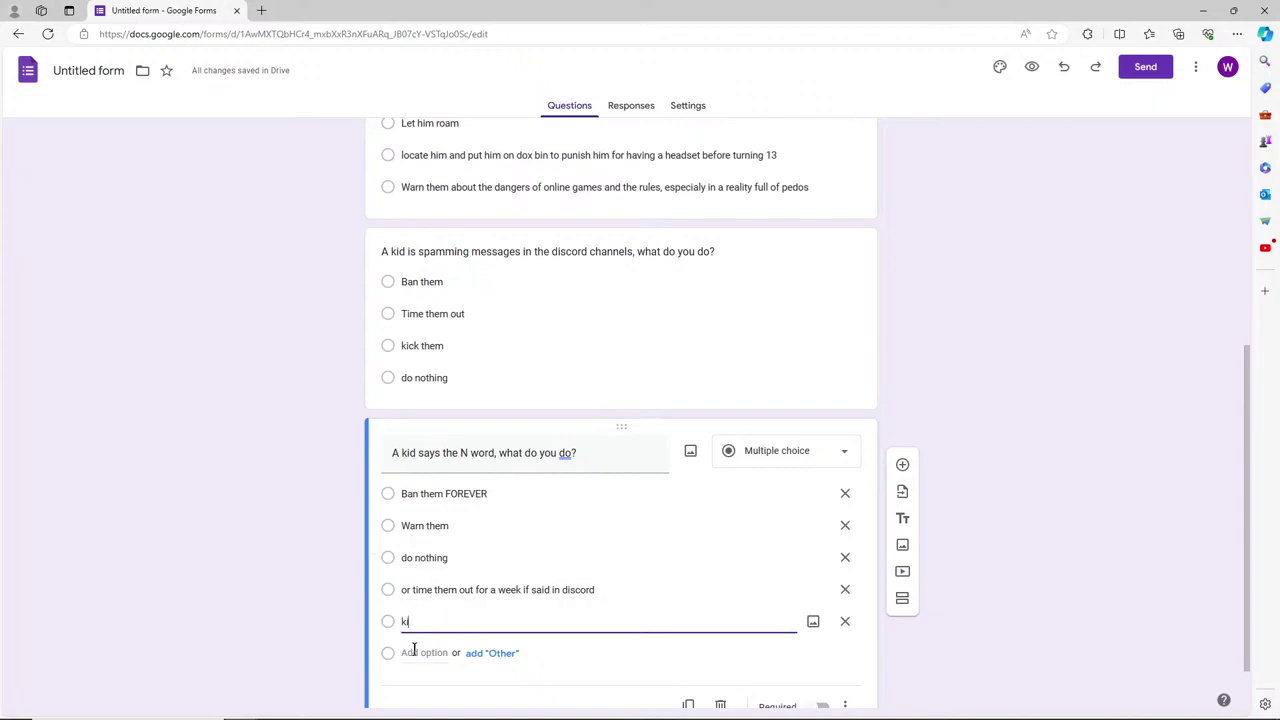
type("dk them")
scroll(450, 517, "down", 1)
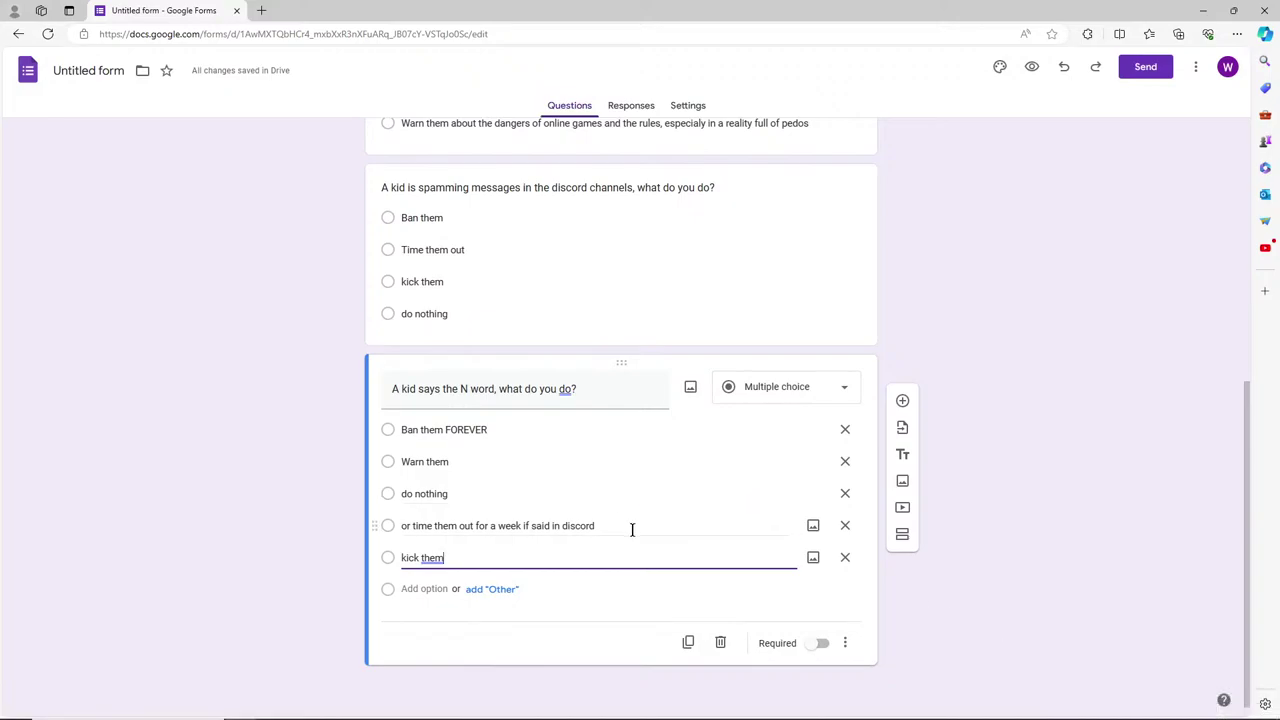
left_click(293, 460)
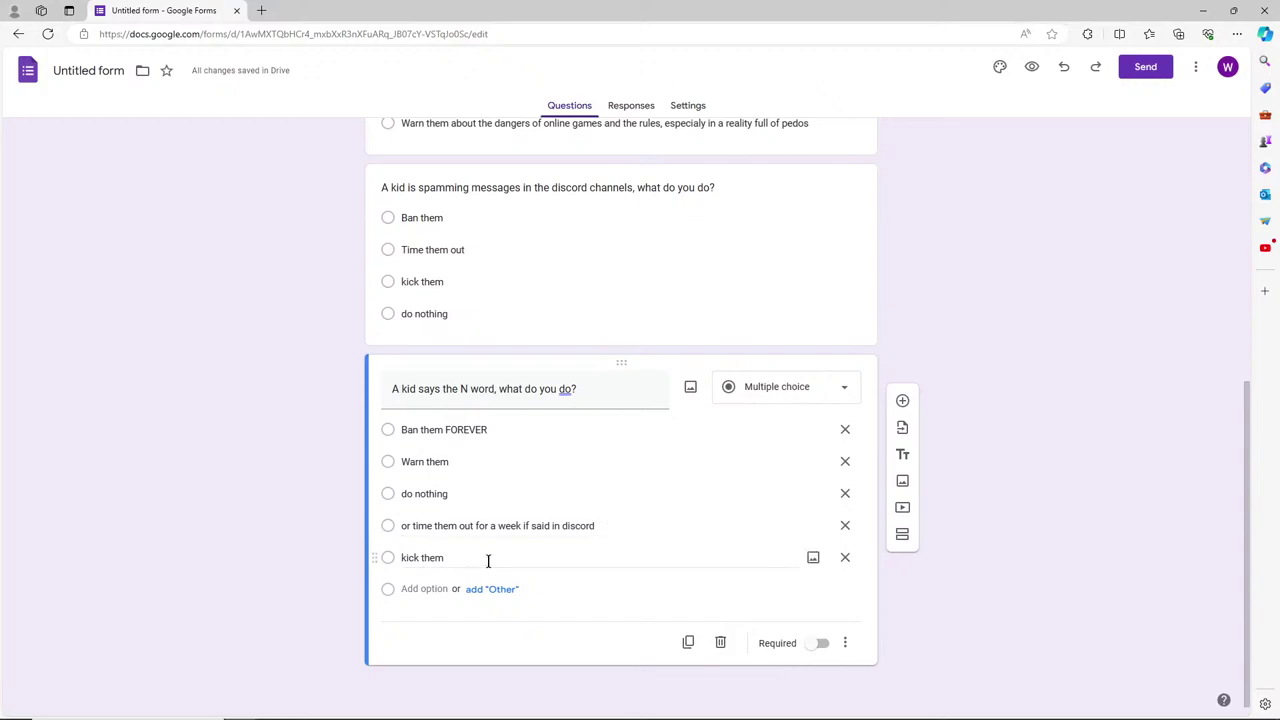
left_click(655, 525)
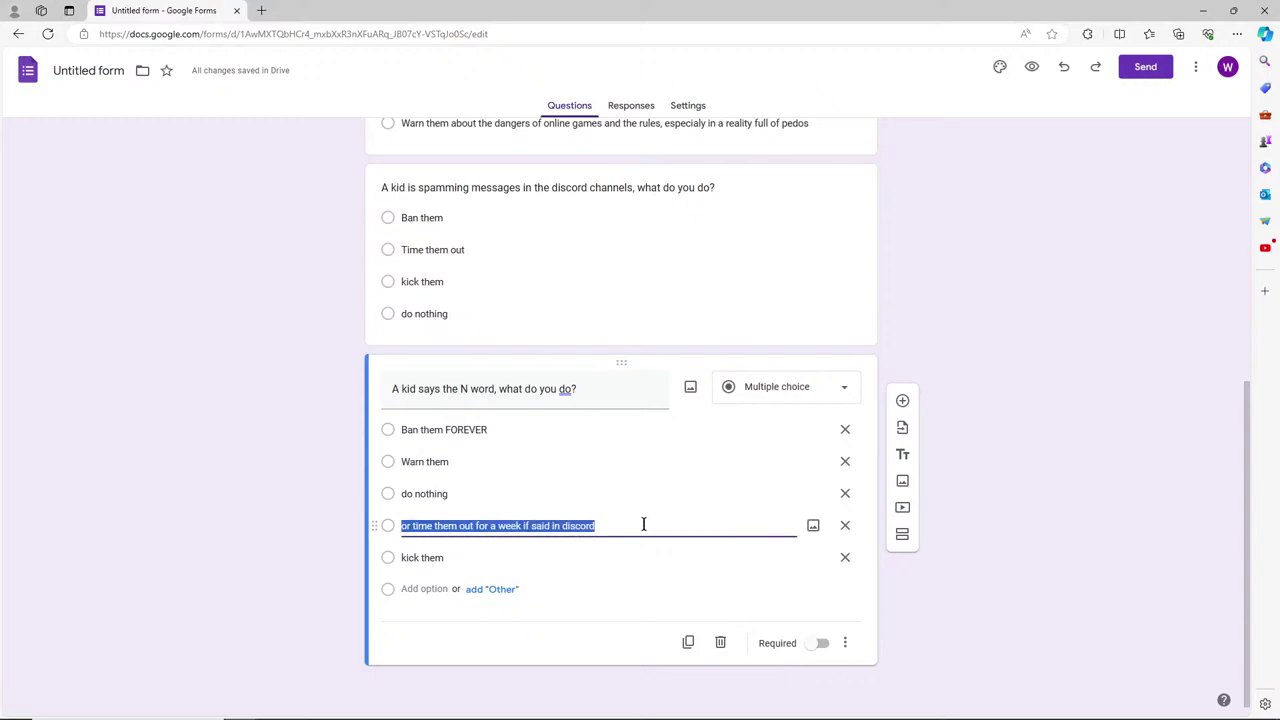
left_click(538, 428)
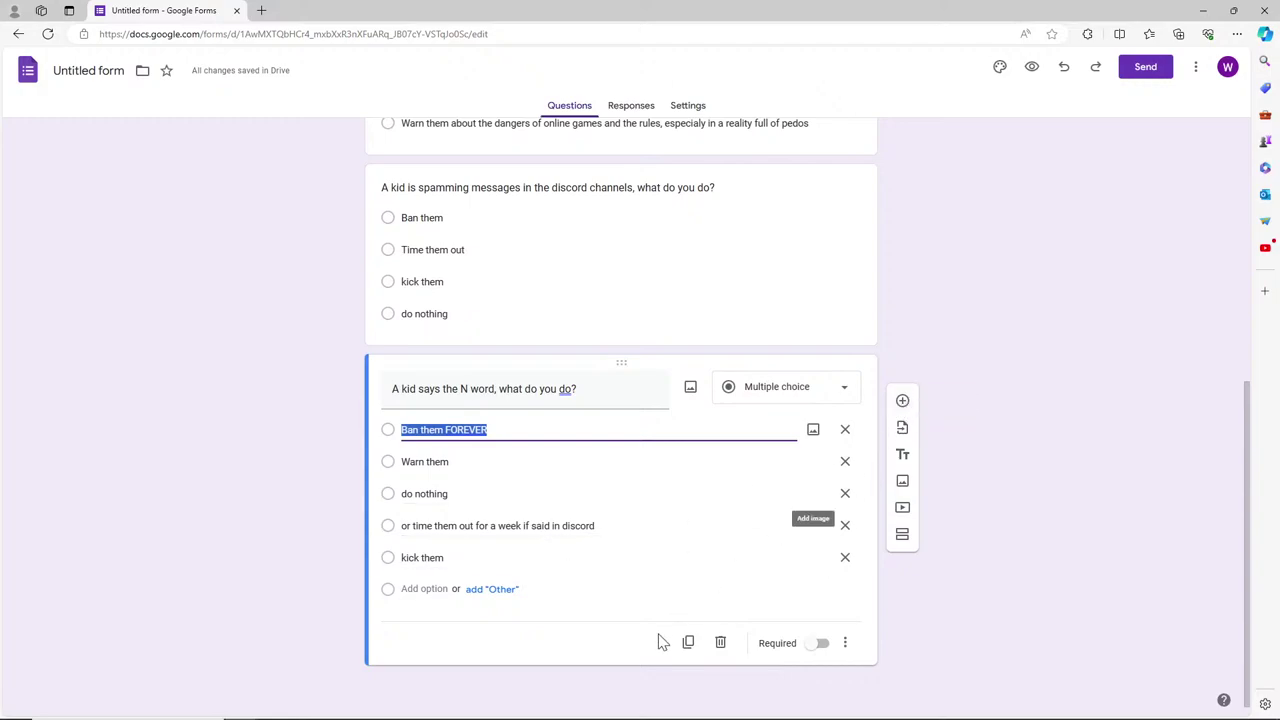
Add a sixth option to the N word question and fill it with a copy of the fourth option's text.
left_click(418, 589)
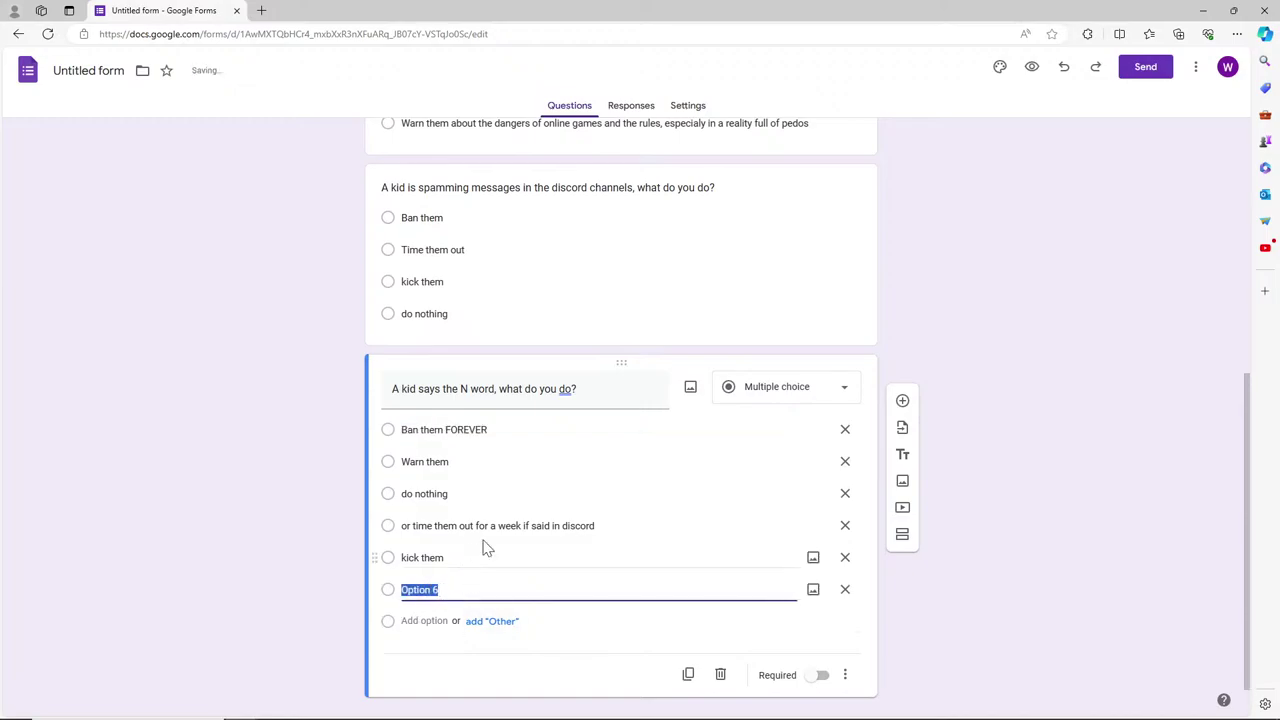
left_click_drag(597, 526, 402, 527)
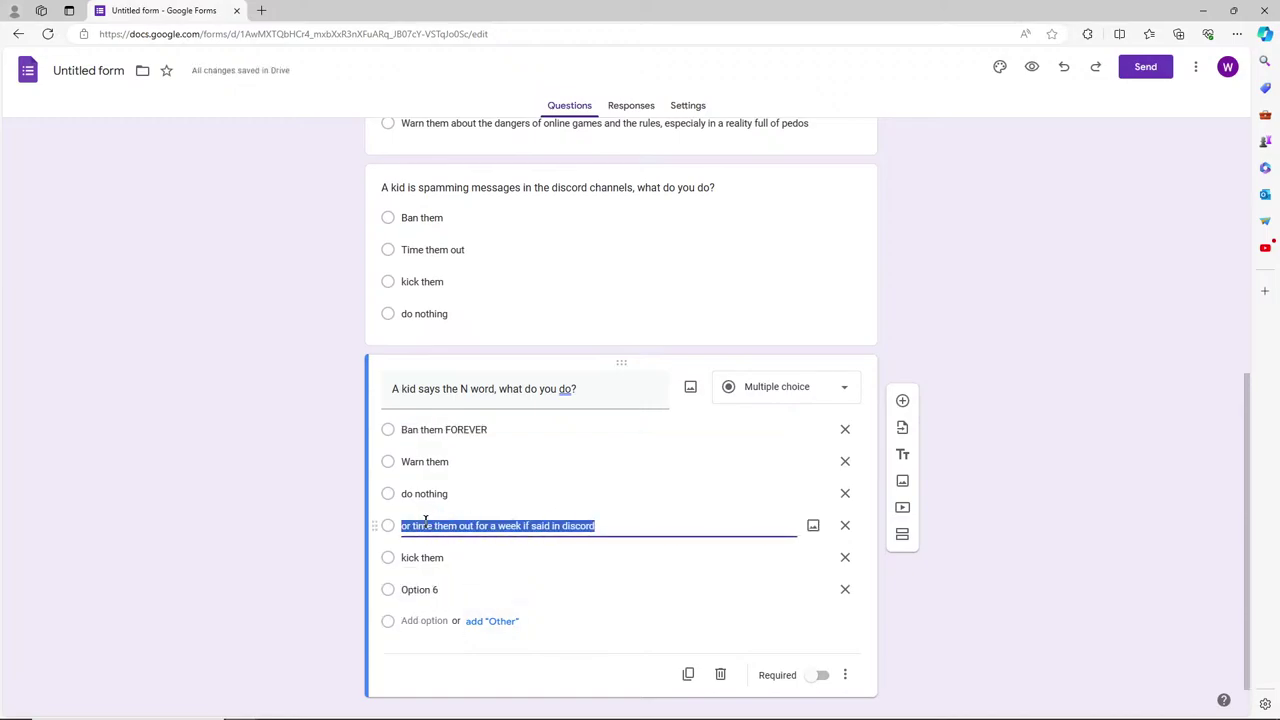
right_click(425, 520)
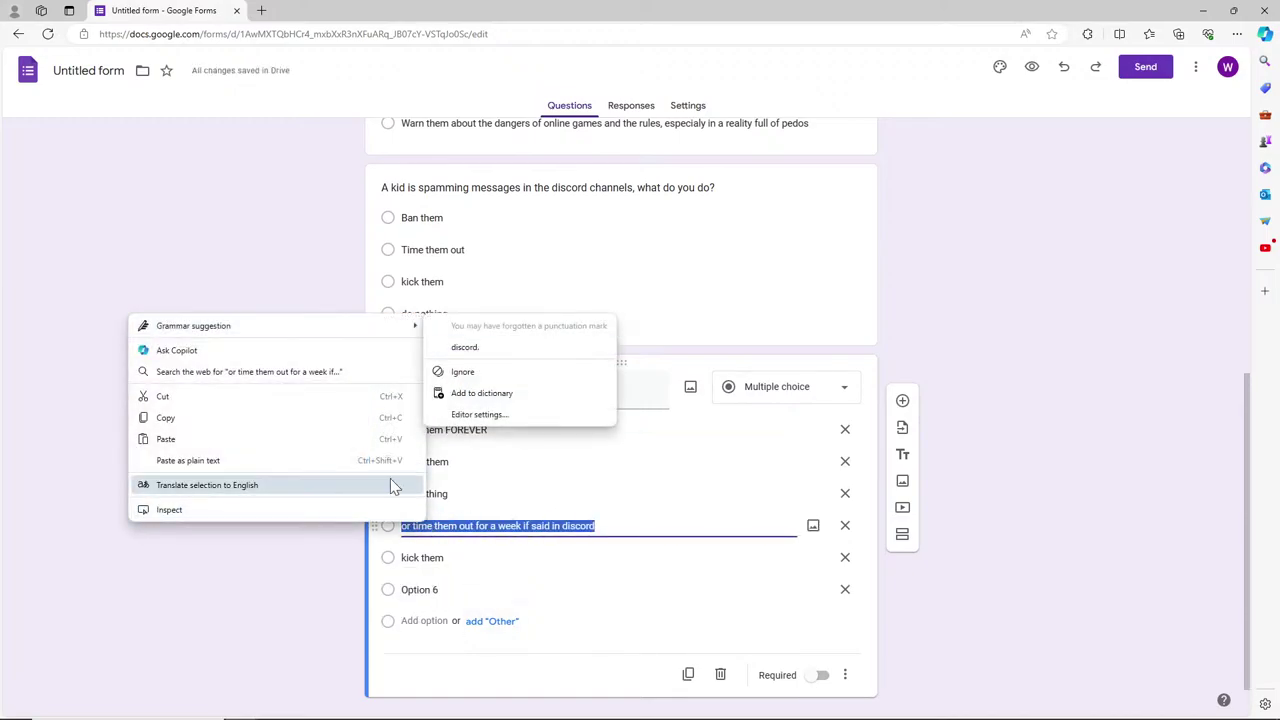
left_click(278, 418)
left_click(420, 590)
key("ctrl+v")
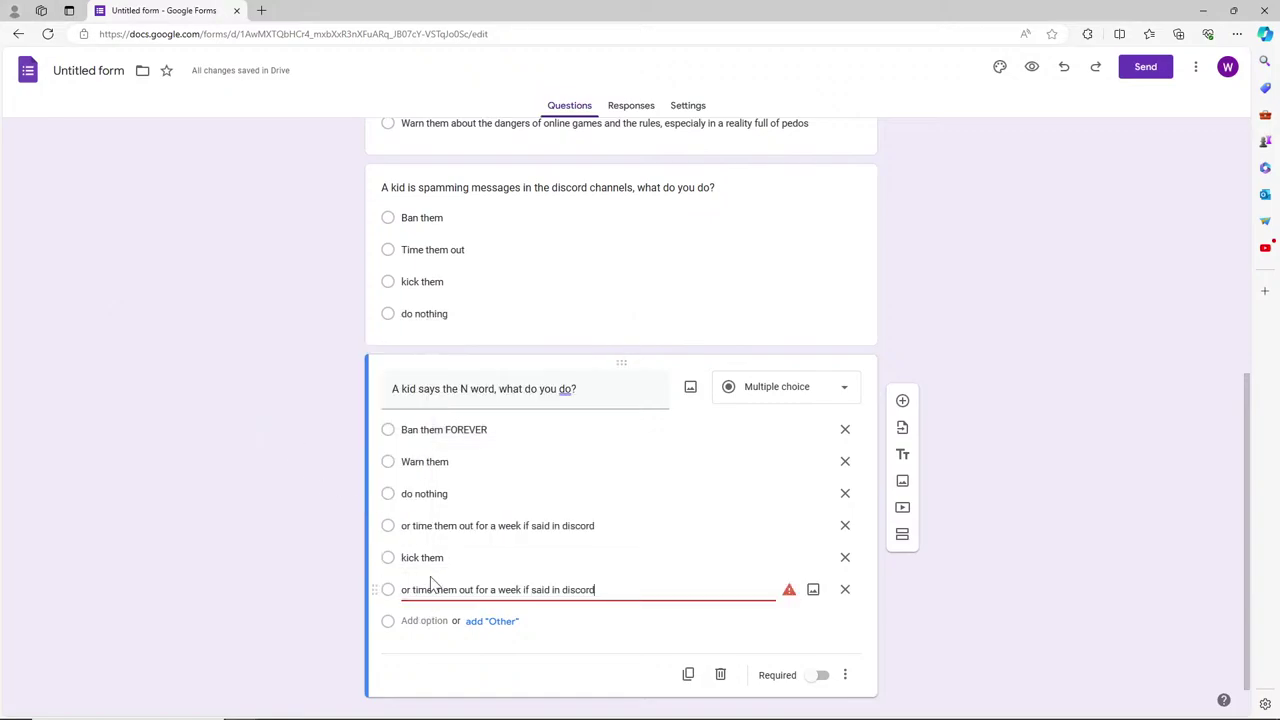
Reword the sixth N word option to "time them out for a week if said in discord, and if it happens again".
left_click(416, 582)
key("BackSpace")
key("BackSpace")
key("BackSpace")
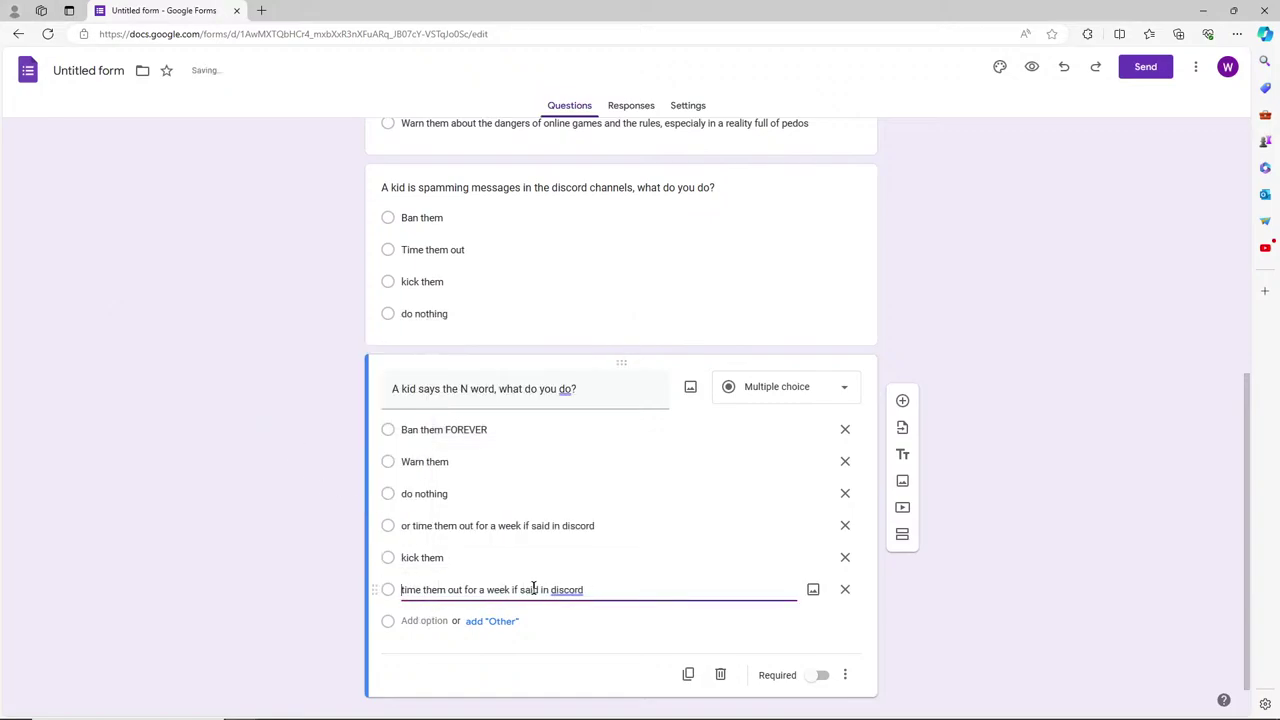
left_click(606, 589)
type("and If it happens again")
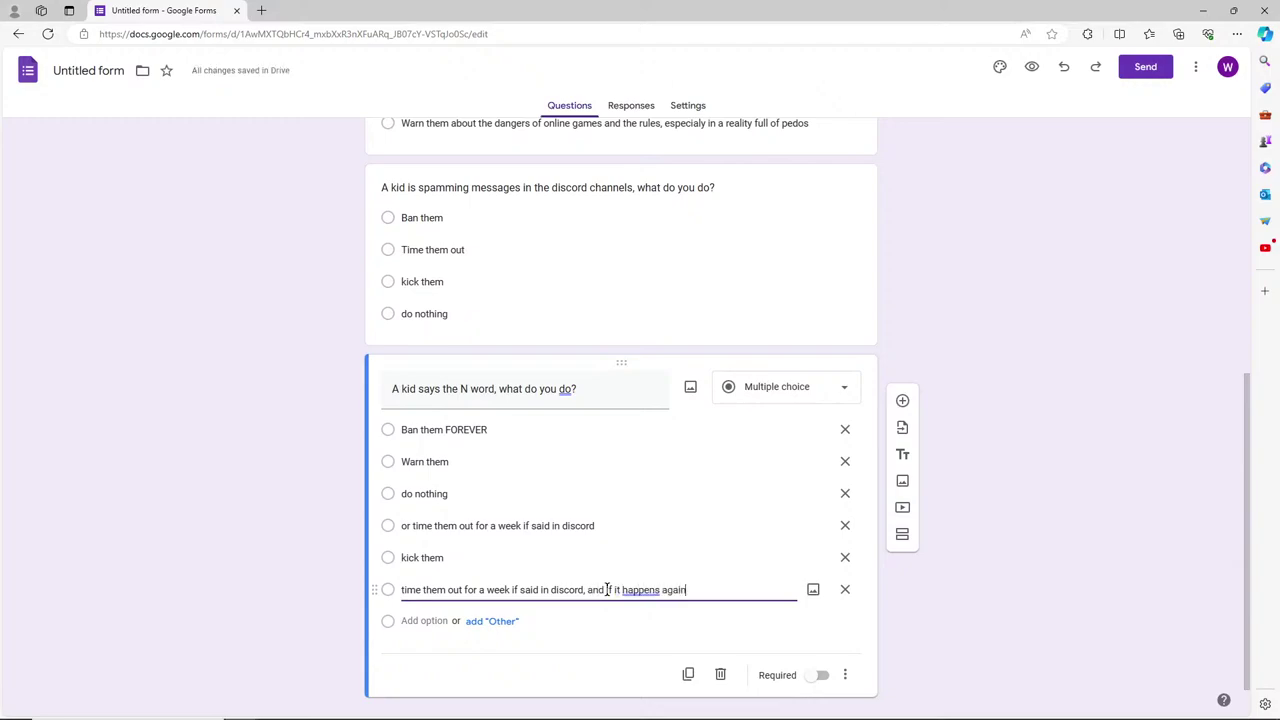
Complete the sixth option by copying "ban them FOREVER" from the first option onto its end.
left_click(535, 433)
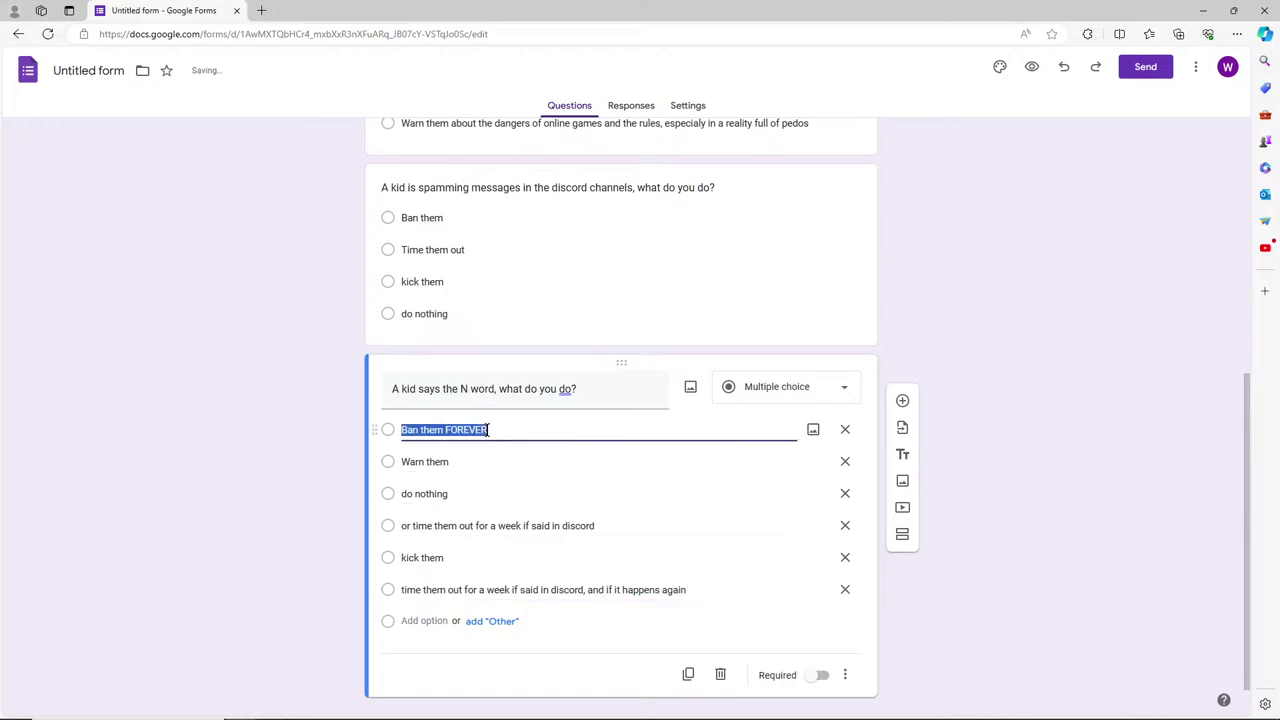
left_click(697, 591)
left_click(697, 591)
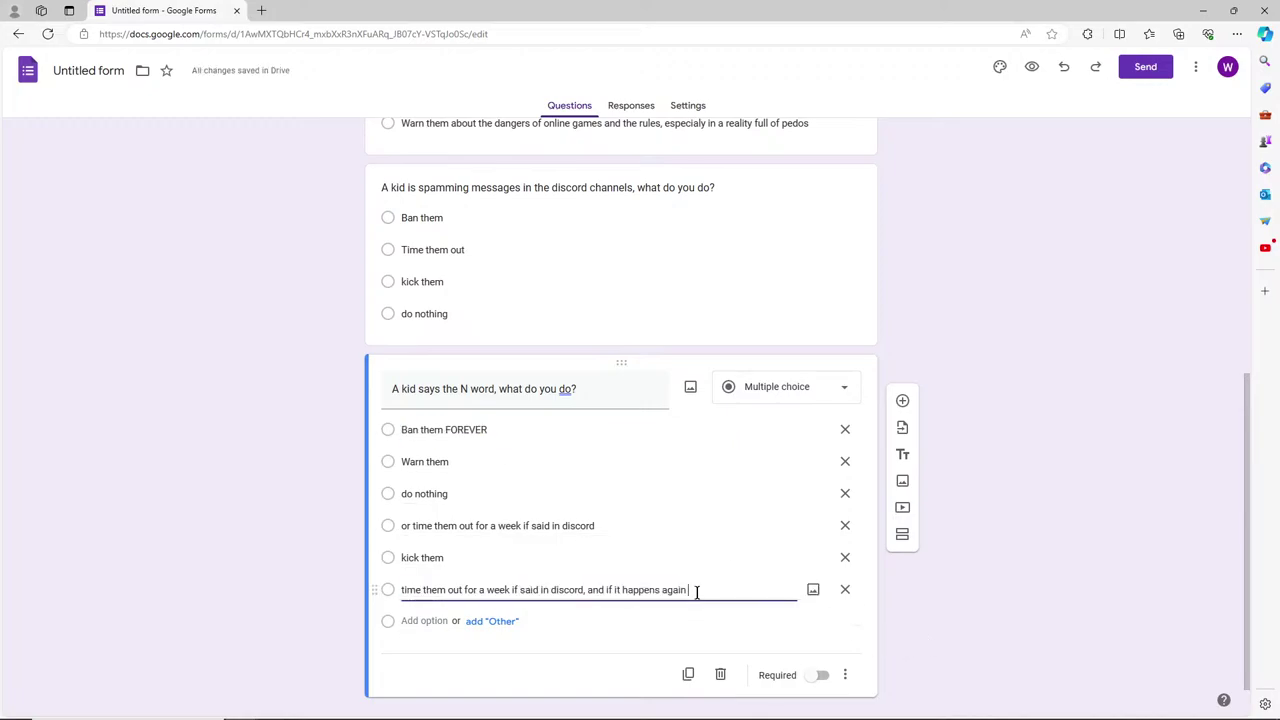
key("ctrl+v")
Make the N word question and the Discord spamming question required.
left_click(820, 676)
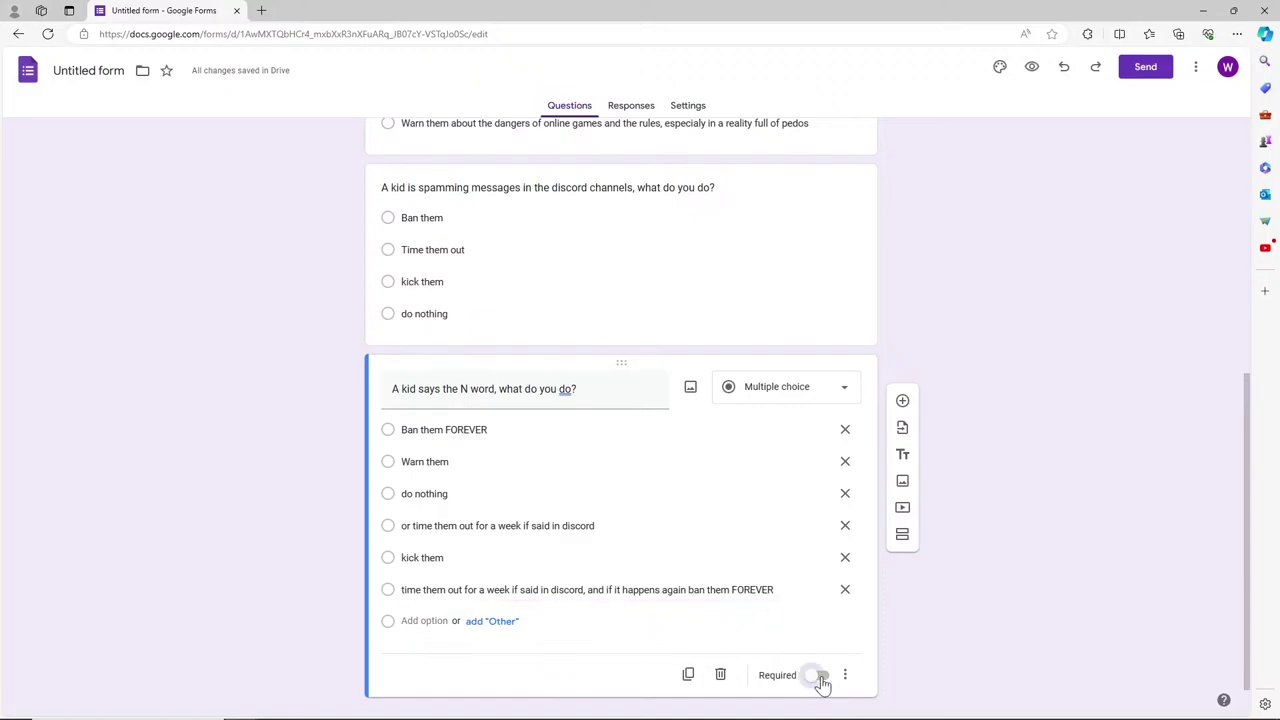
left_click(749, 180)
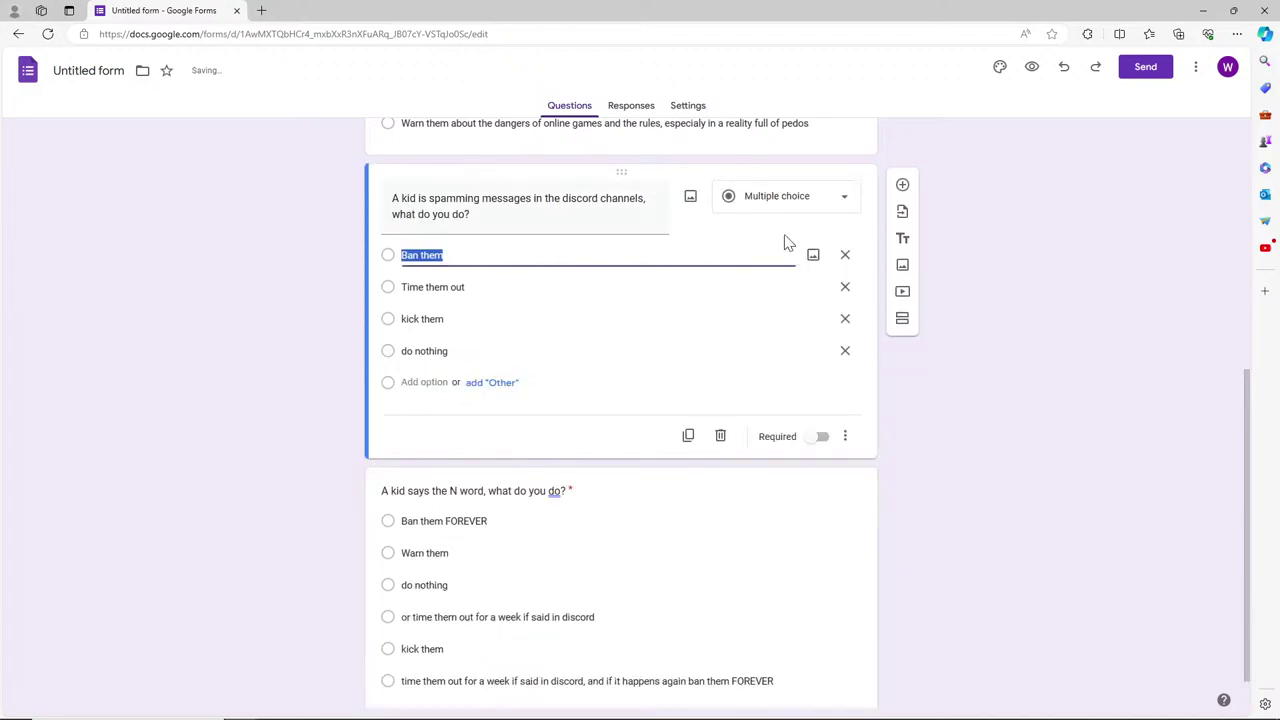
left_click(820, 438)
scroll(820, 438, "up", 2)
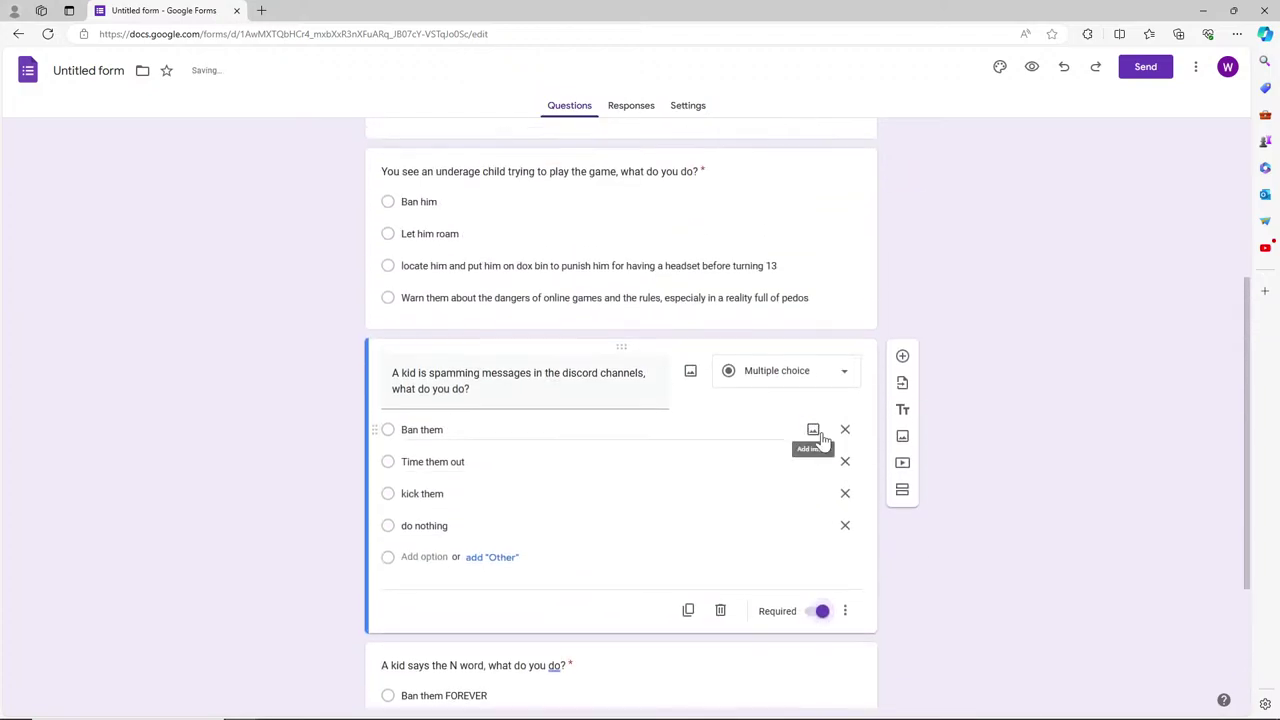
left_click(791, 157)
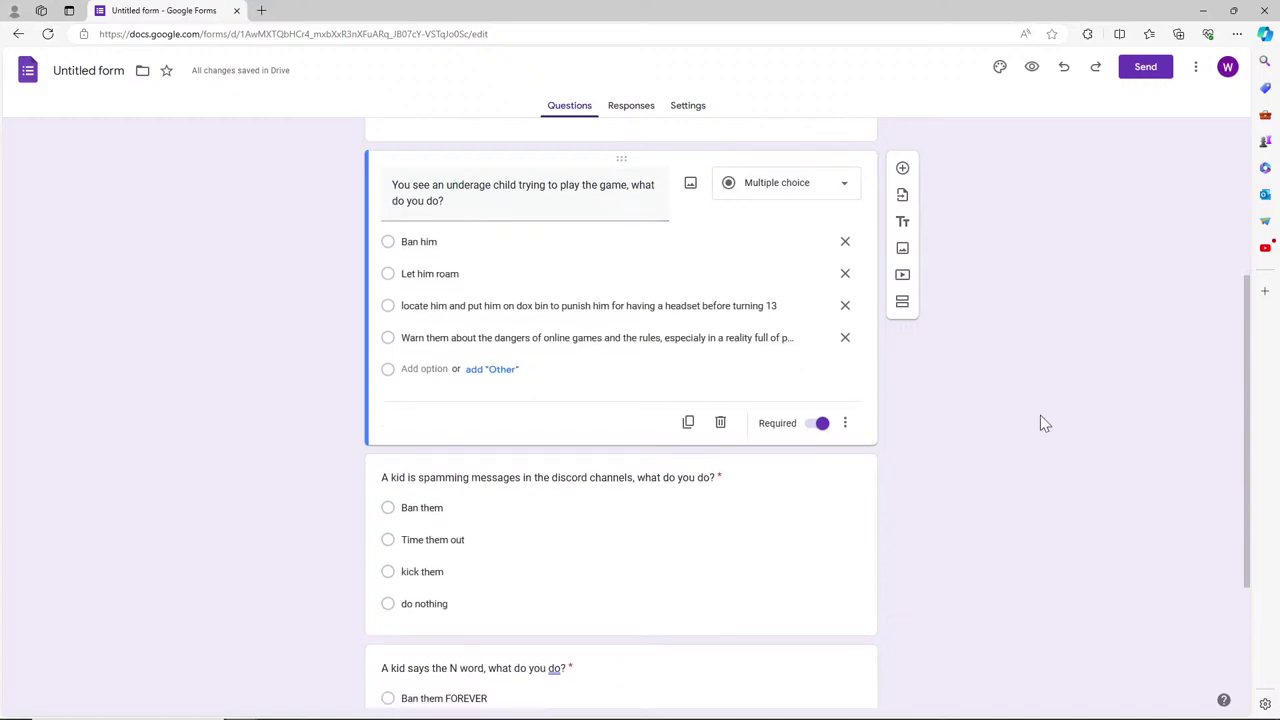
Add a new blank multiple-choice question and move it below the N word question, ready for its title.
scroll(1010, 440, "down", 2)
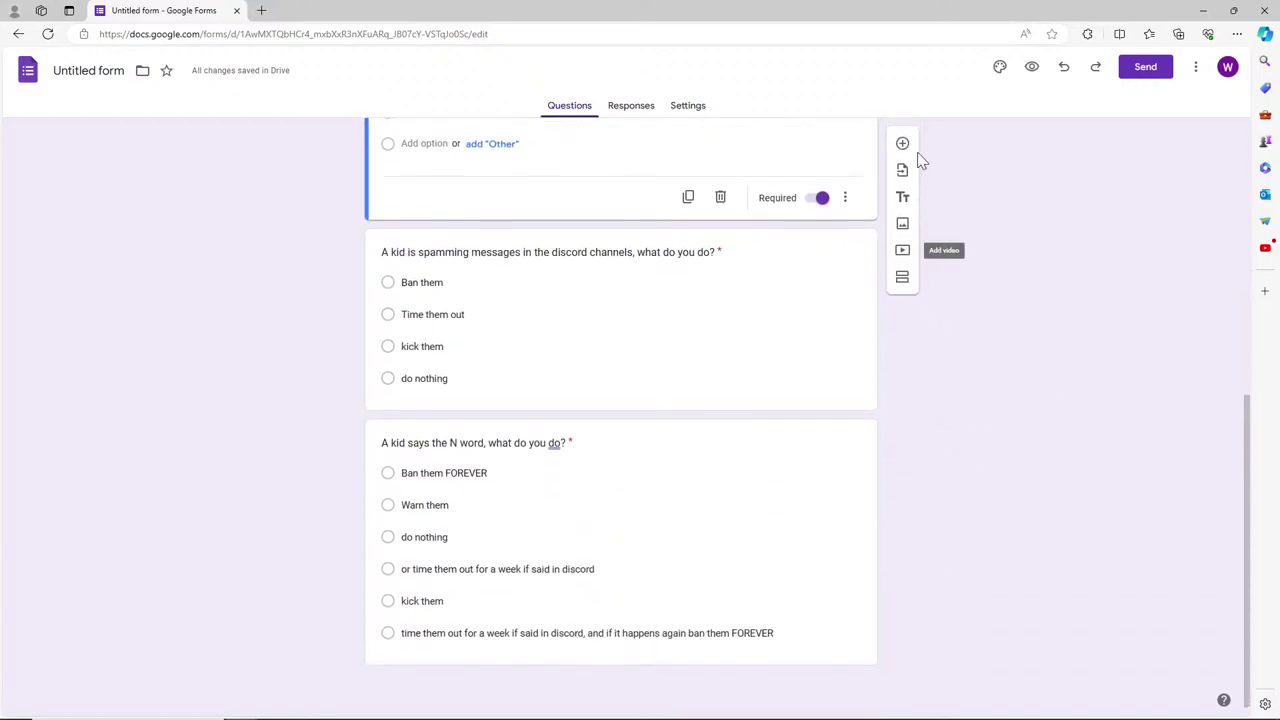
left_click(902, 144)
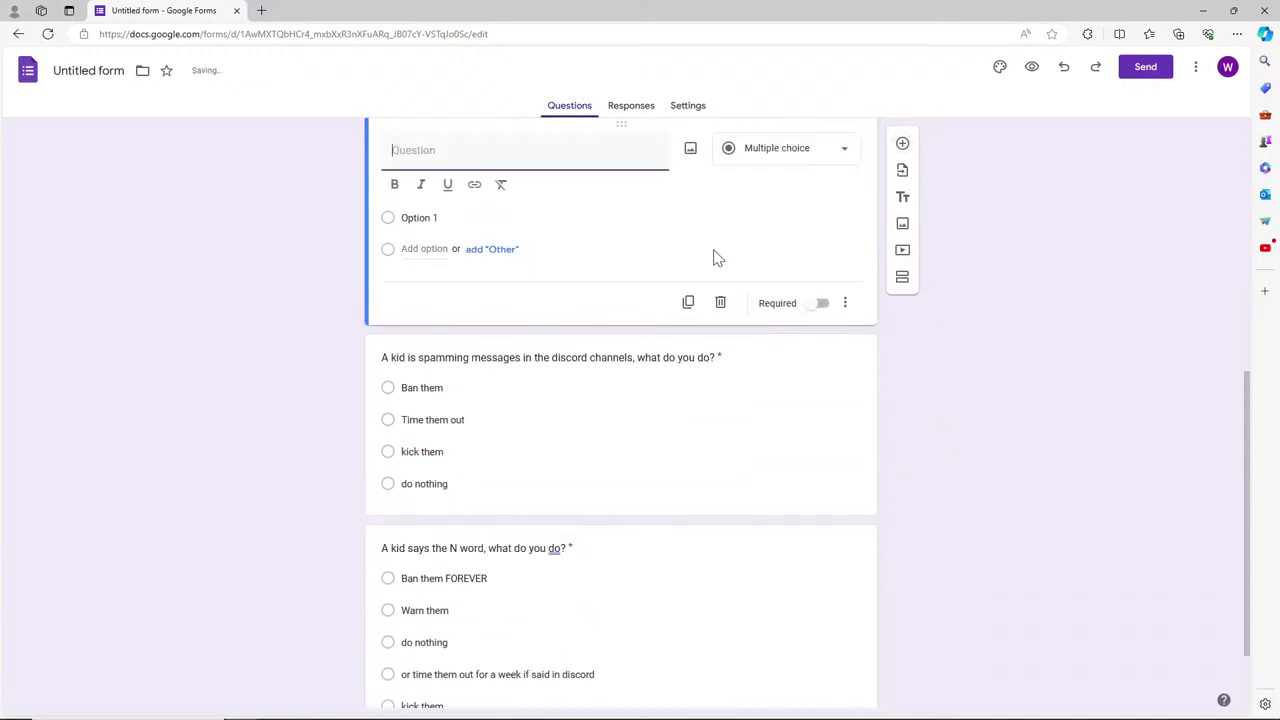
left_click_drag(634, 310, 634, 357)
scroll(636, 383, "up", 3)
left_click(1028, 335)
left_click_drag(770, 387, 615, 563)
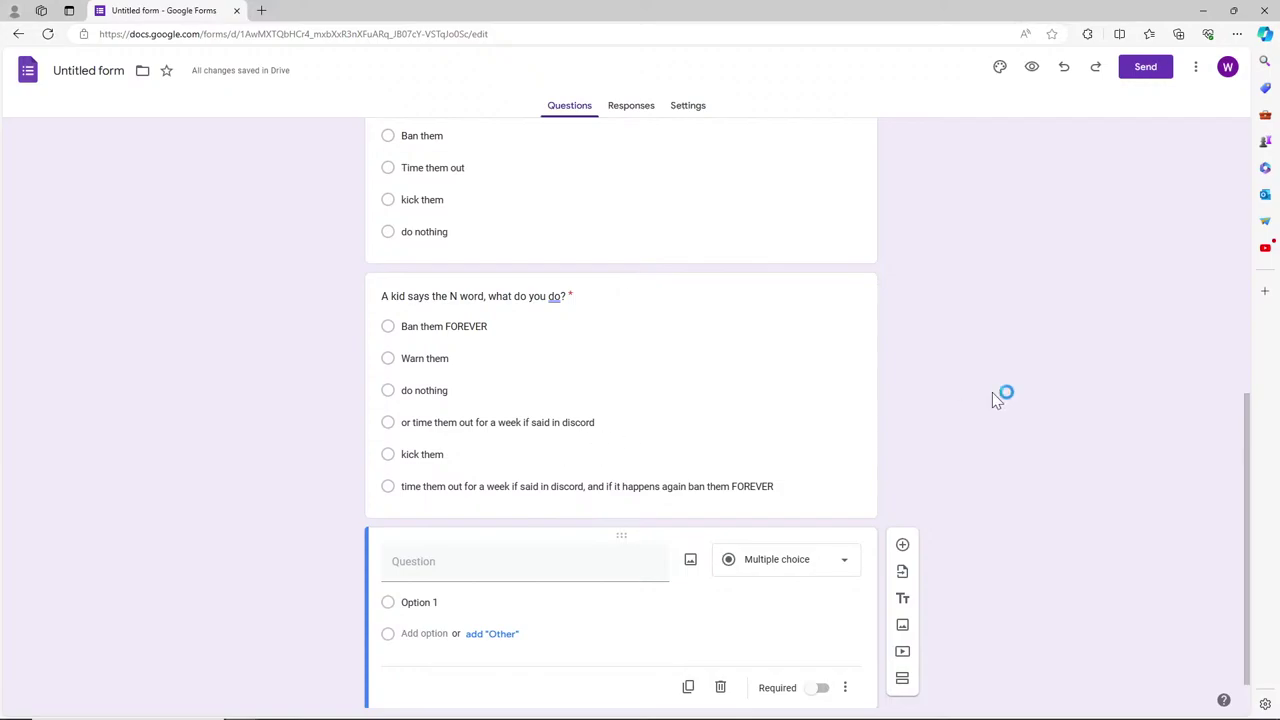
scroll(993, 405, "down", 1)
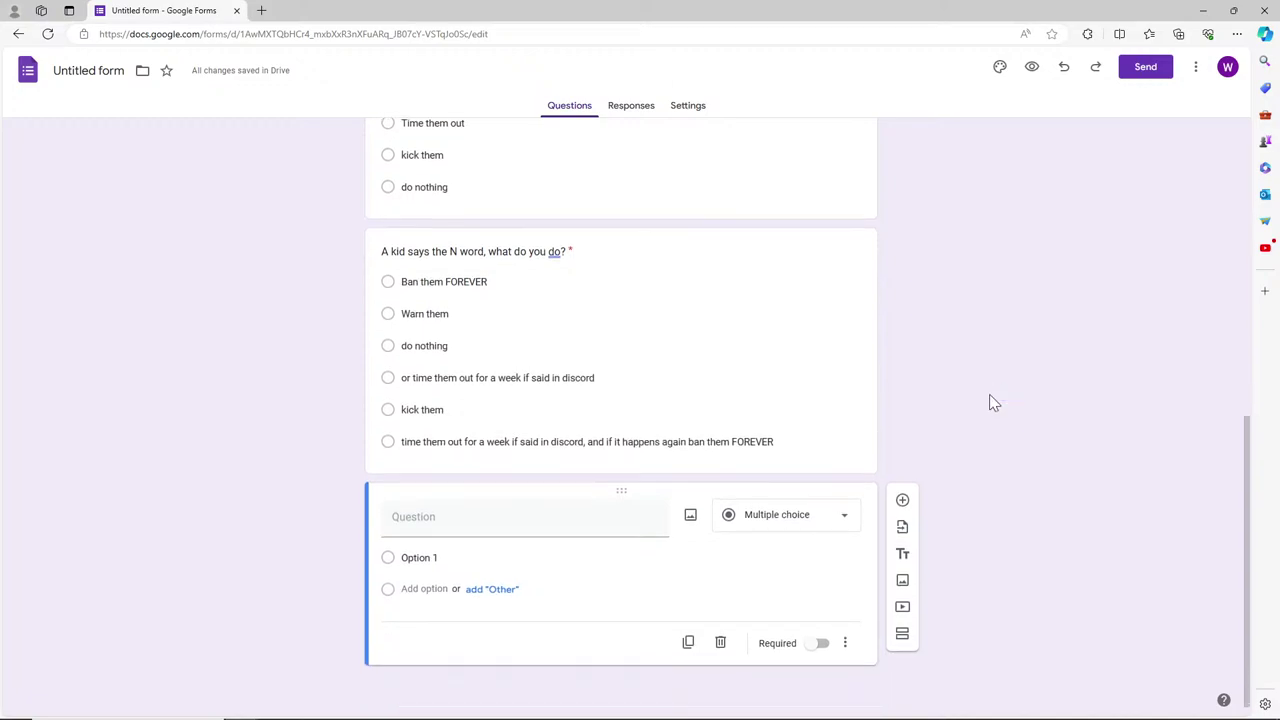
left_click(547, 519)
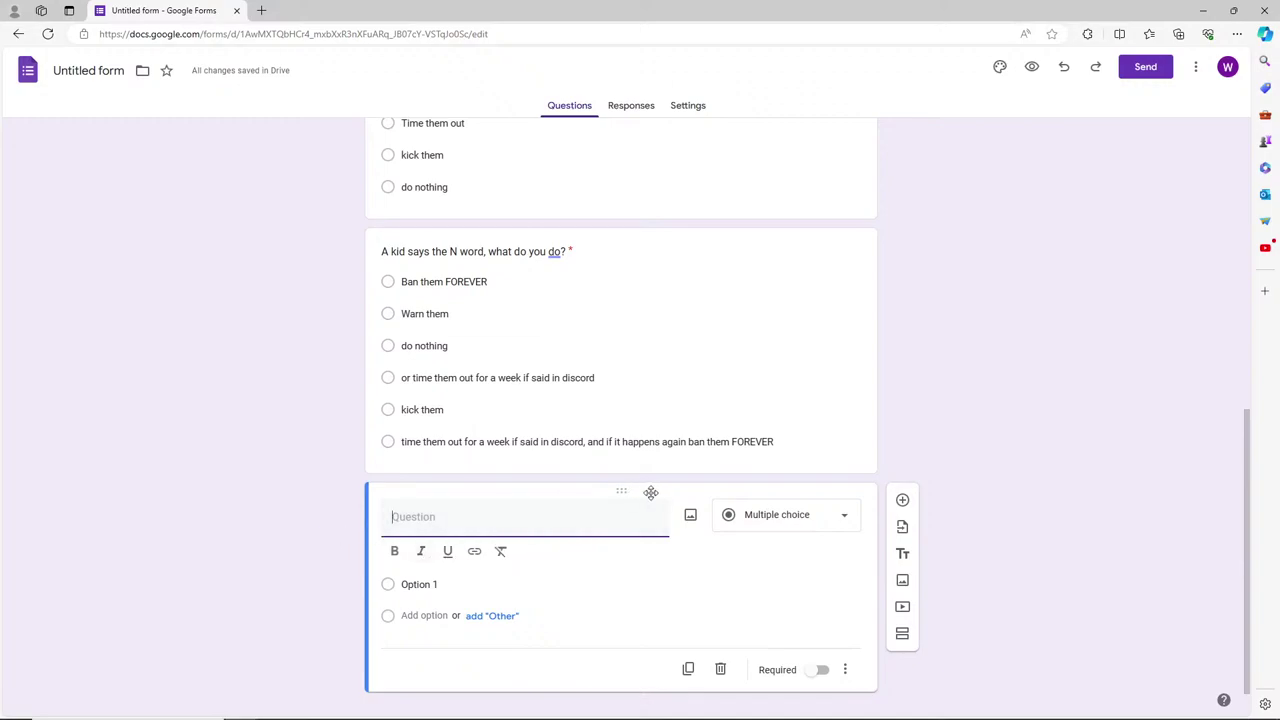
Switch to Blender and delete the default cube, camera and light from the scene.
left_click(1212, 9)
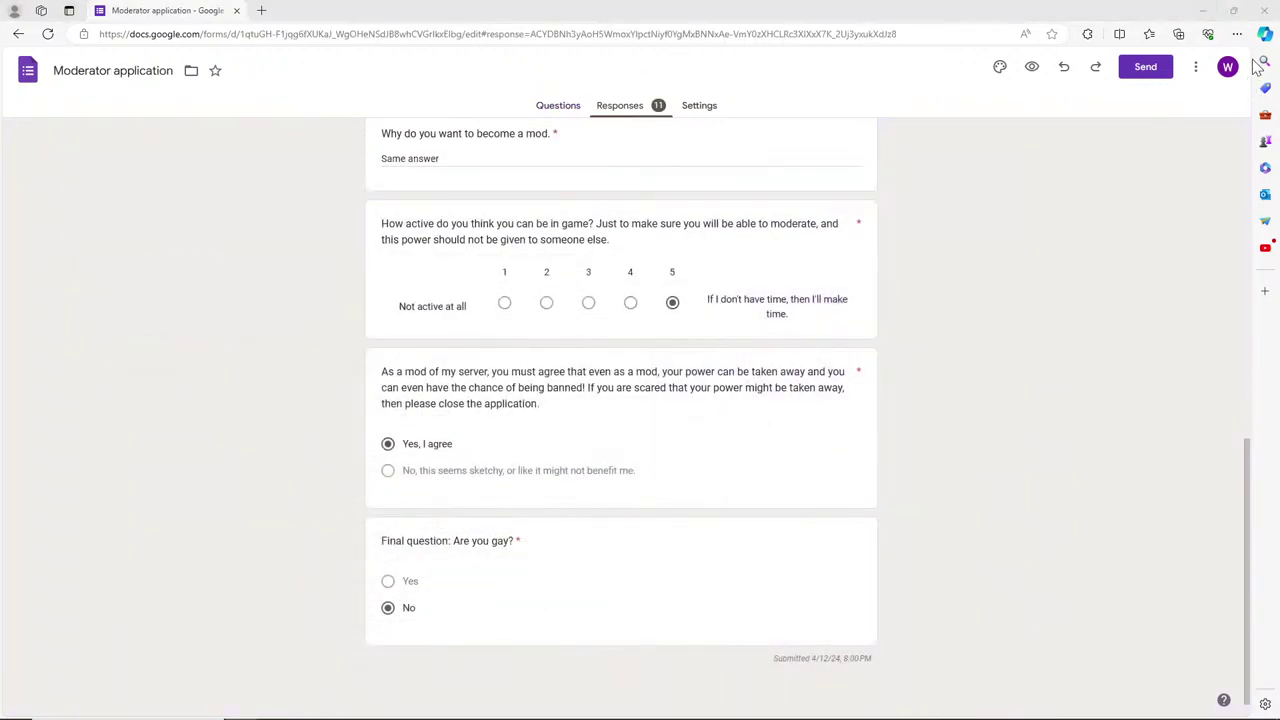
left_click(1218, 9)
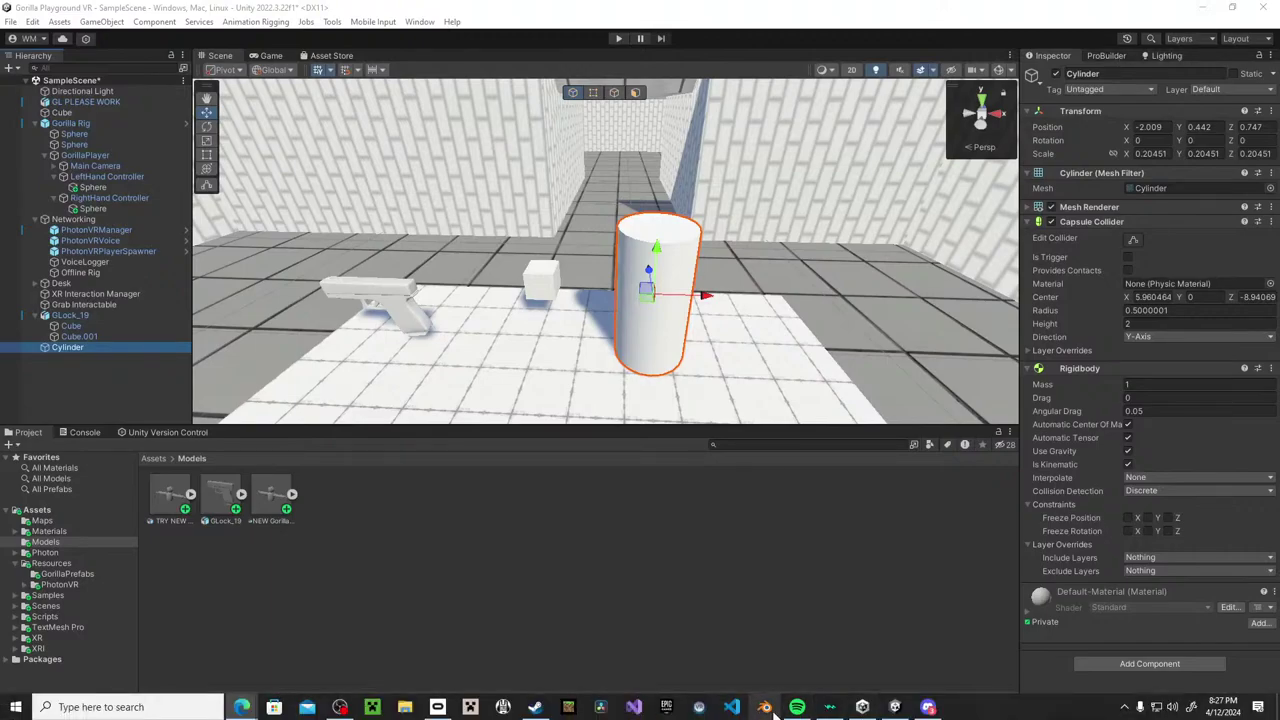
left_click(766, 708)
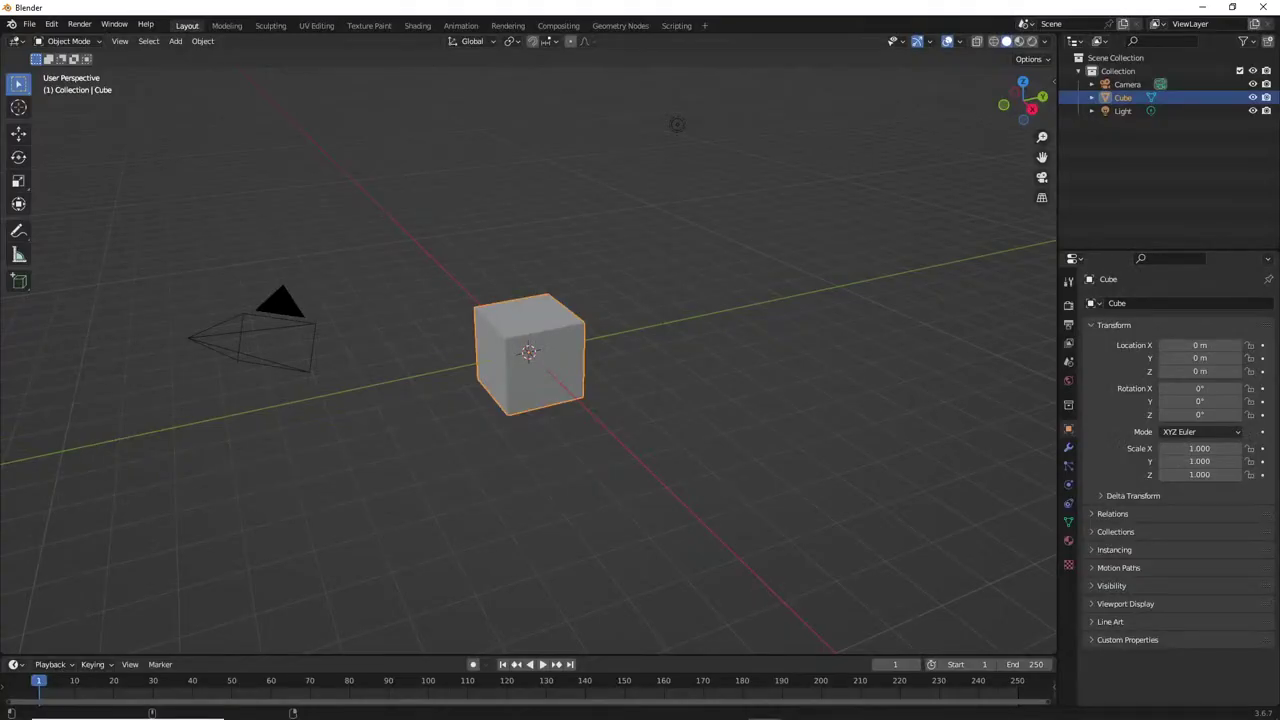
left_click(689, 396)
key("a")
key("x")
left_click(691, 398)
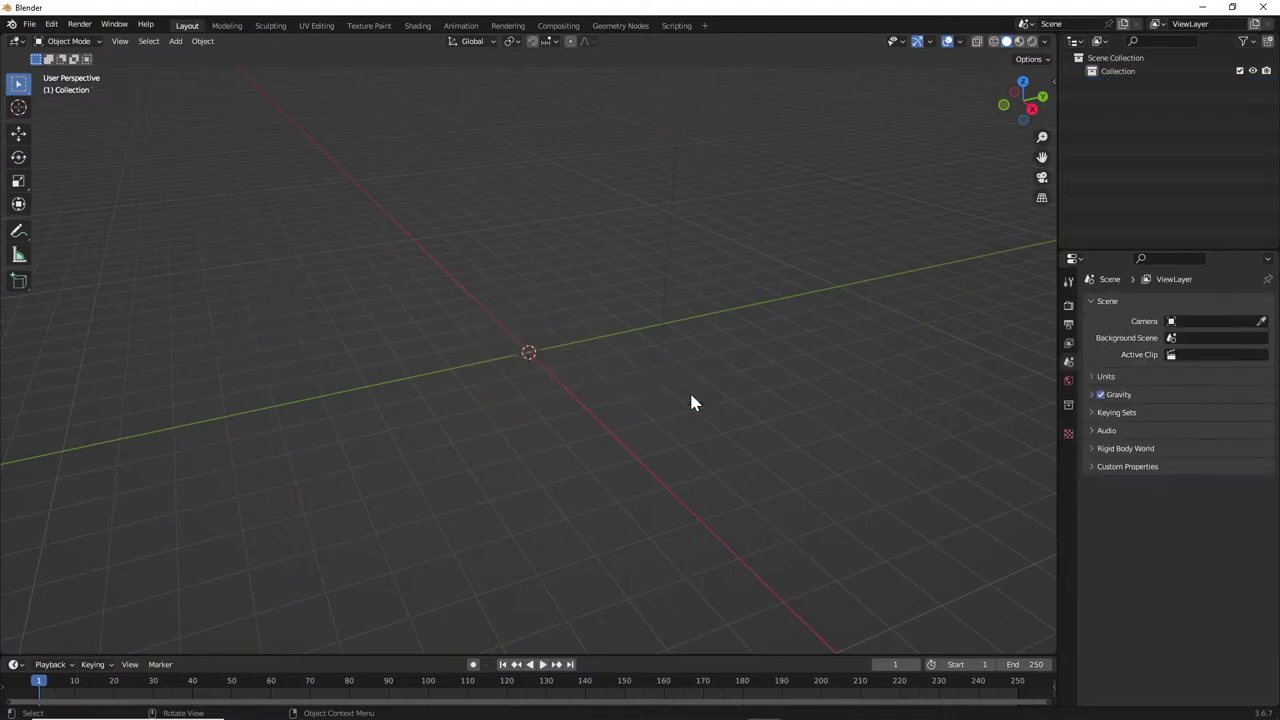
Start an FBX import and browse the Downloads folder for the model file.
left_click(29, 23)
mouse_move(73, 203)
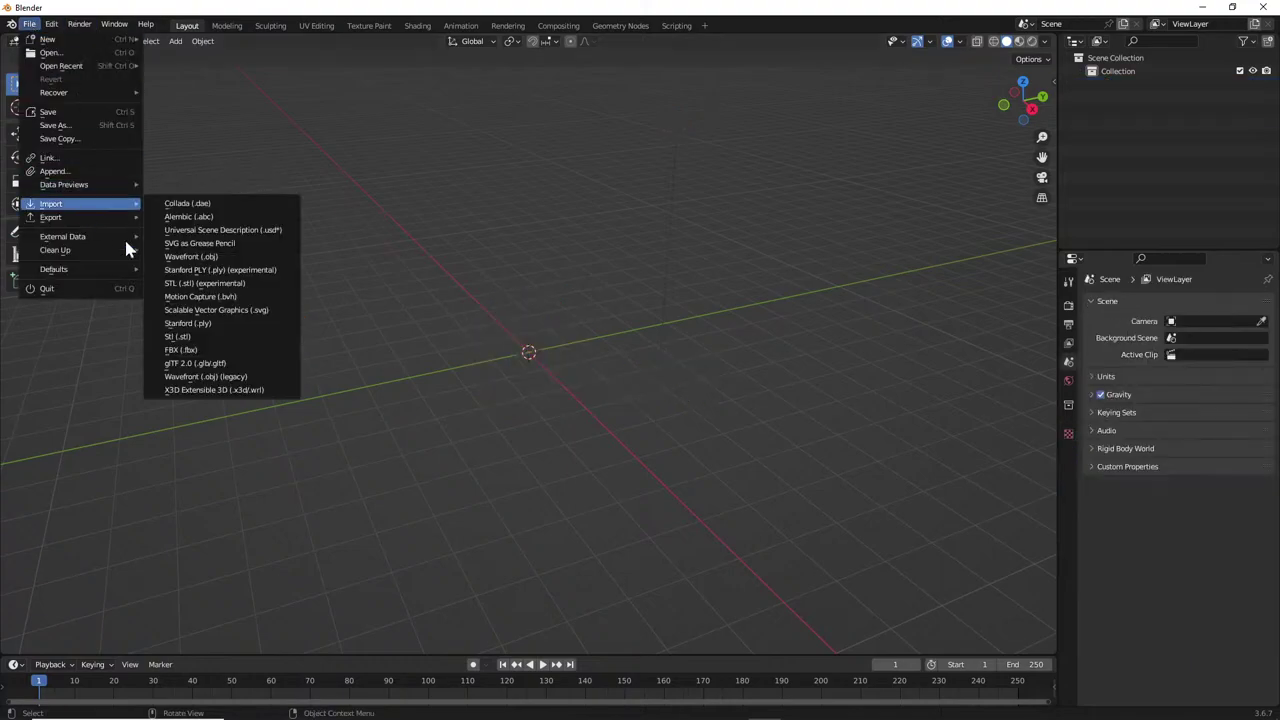
left_click(217, 346)
left_click(337, 354)
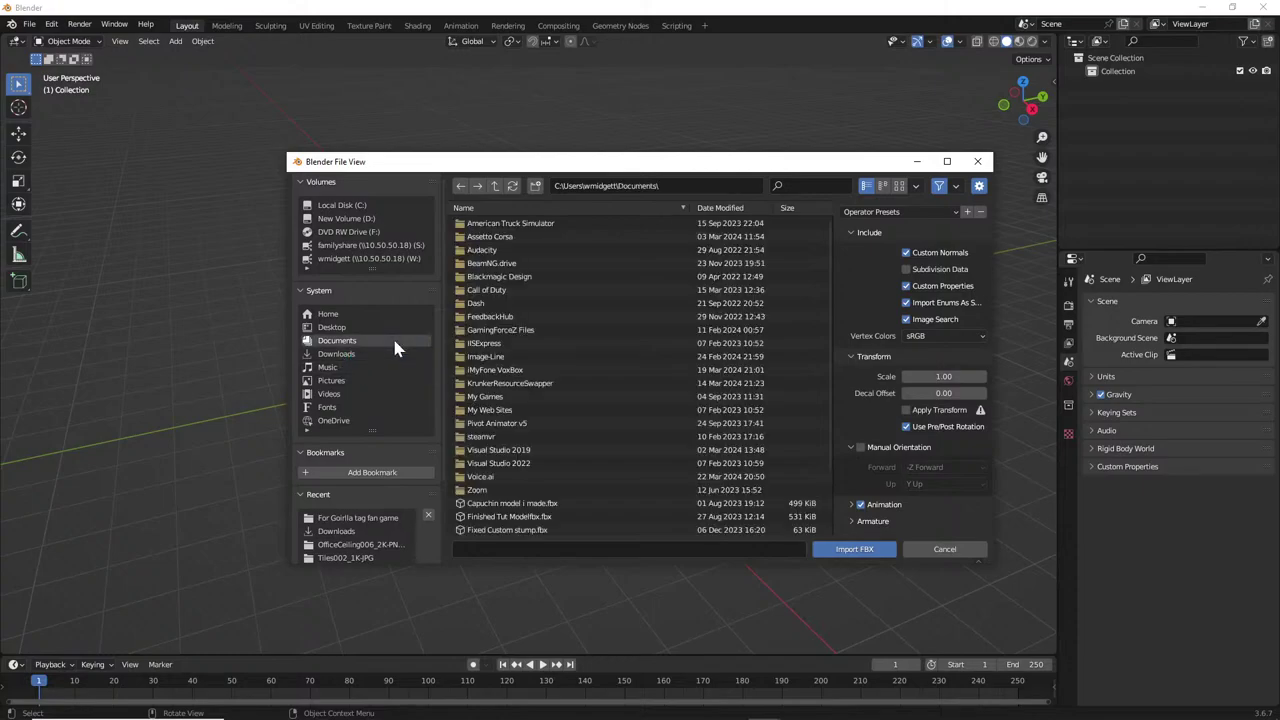
scroll(565, 500, "down", 4)
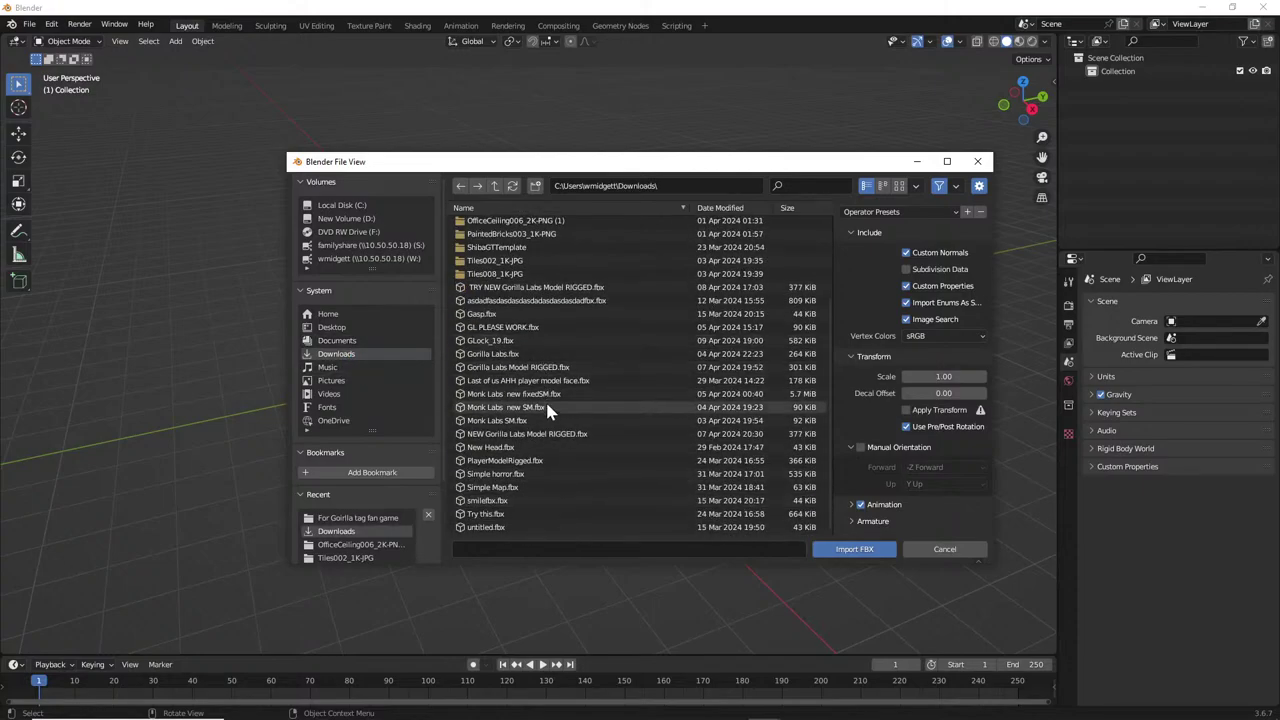
scroll(360, 343, "up", 4)
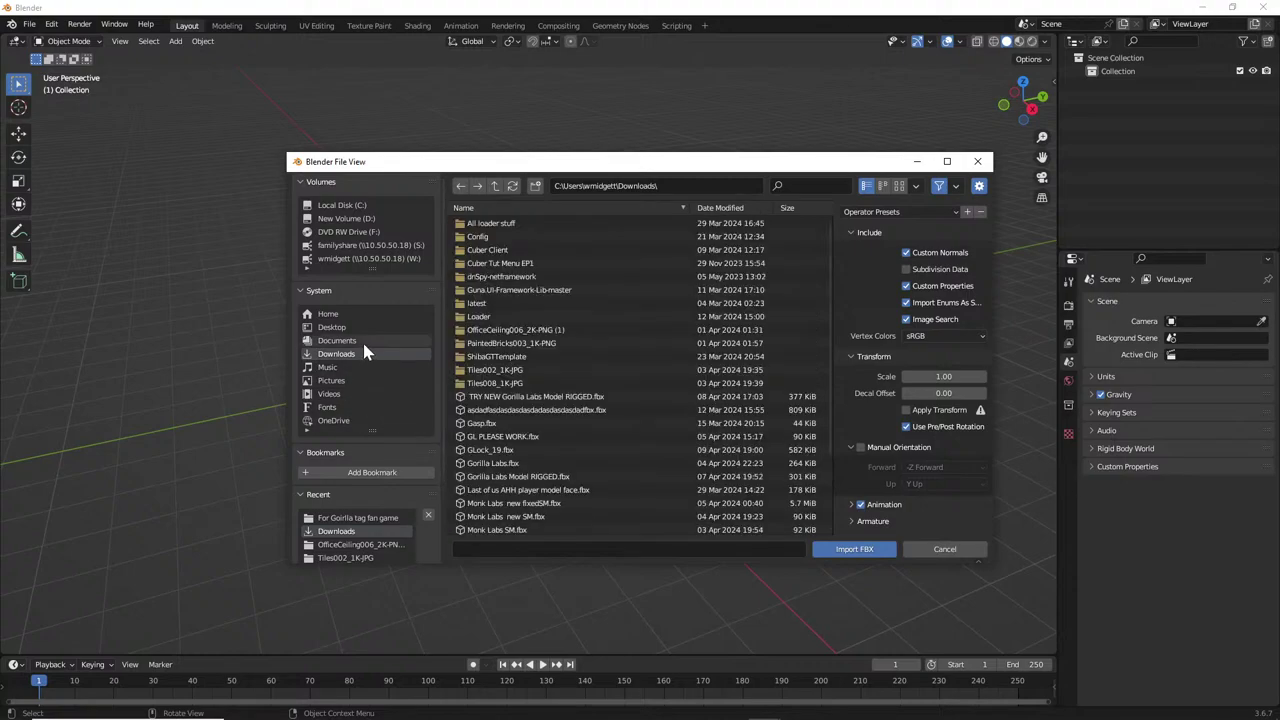
left_click_drag(617, 162, 1279, 170)
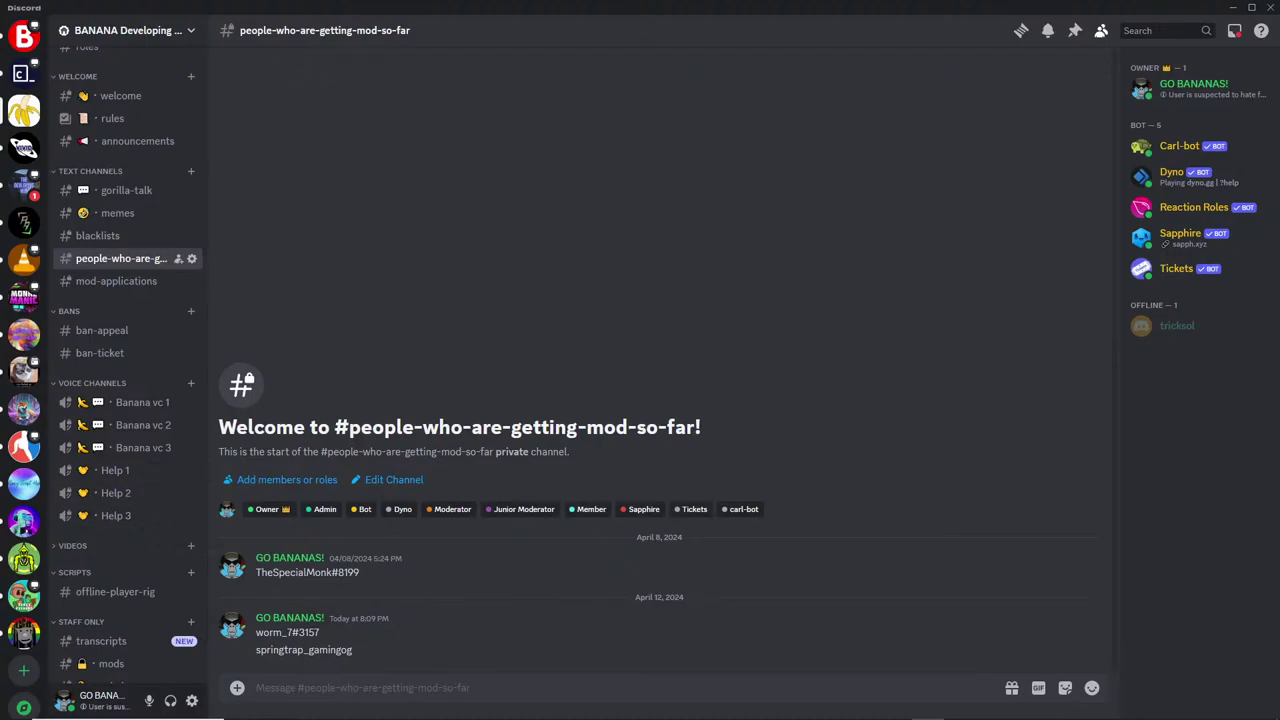
Return from Discord to Blender and bring the rigged gorilla model with its armature into the scene.
key("super")
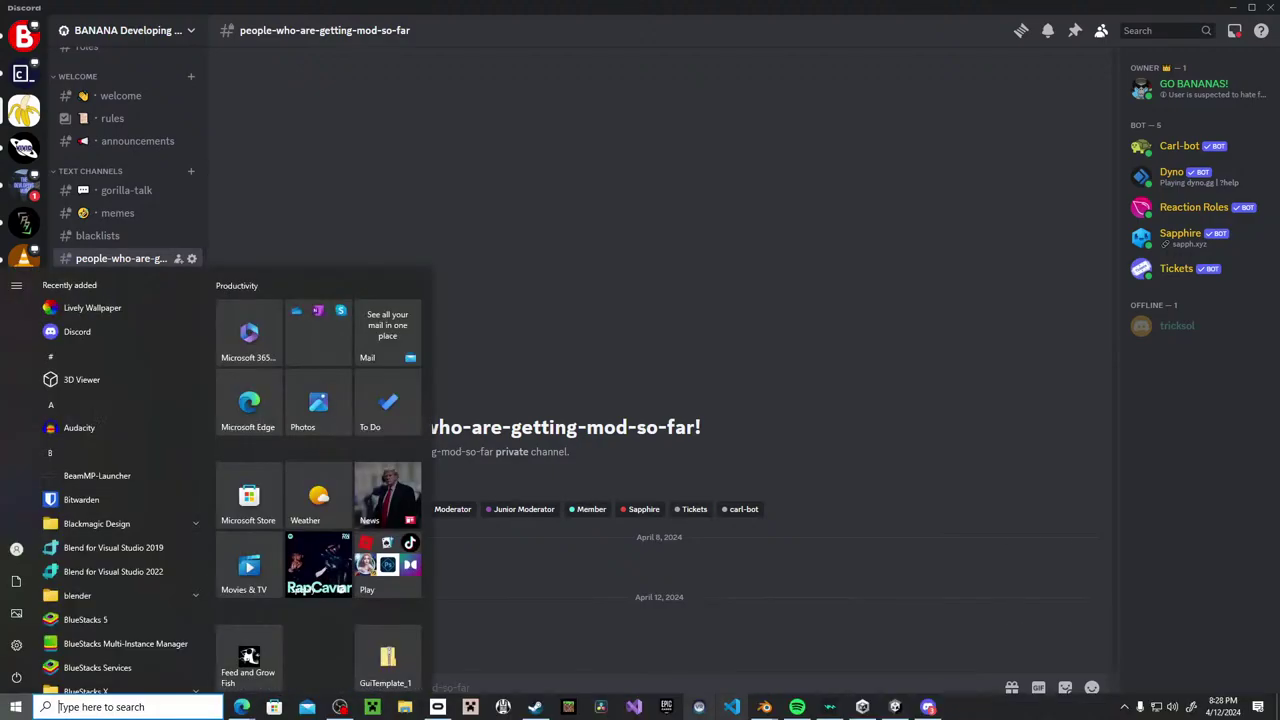
key("Escape")
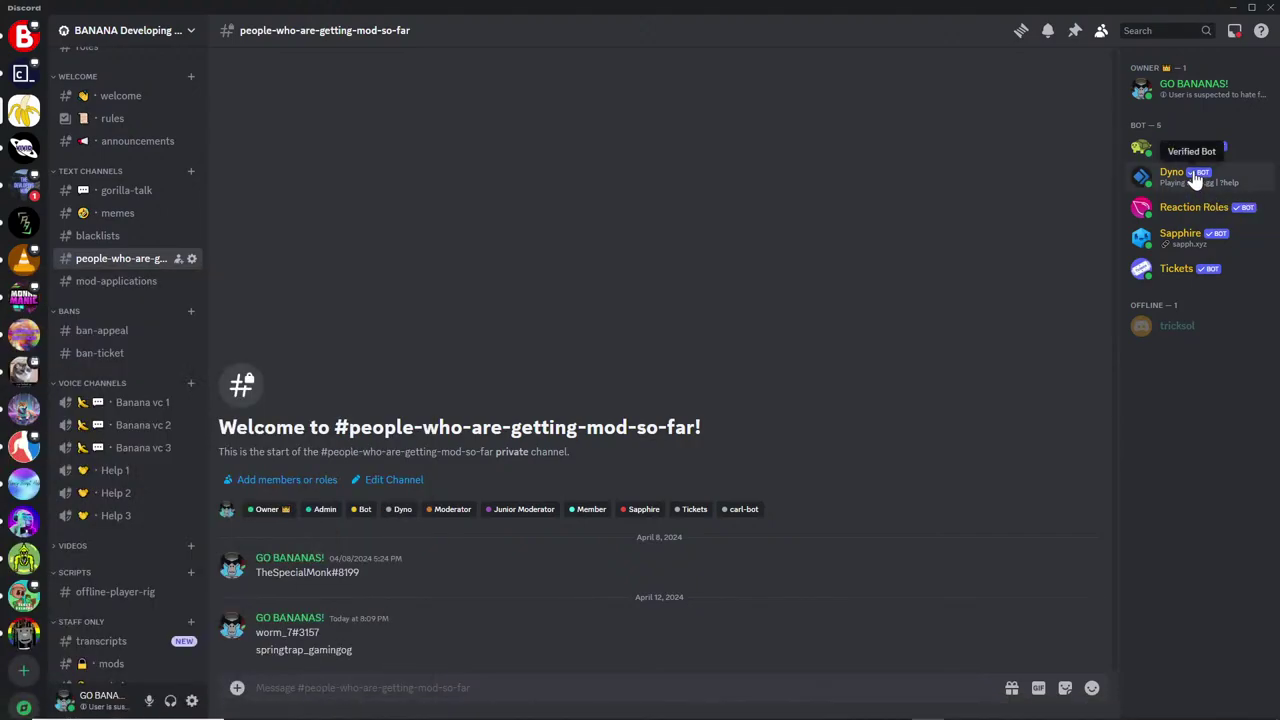
left_click(1233, 8)
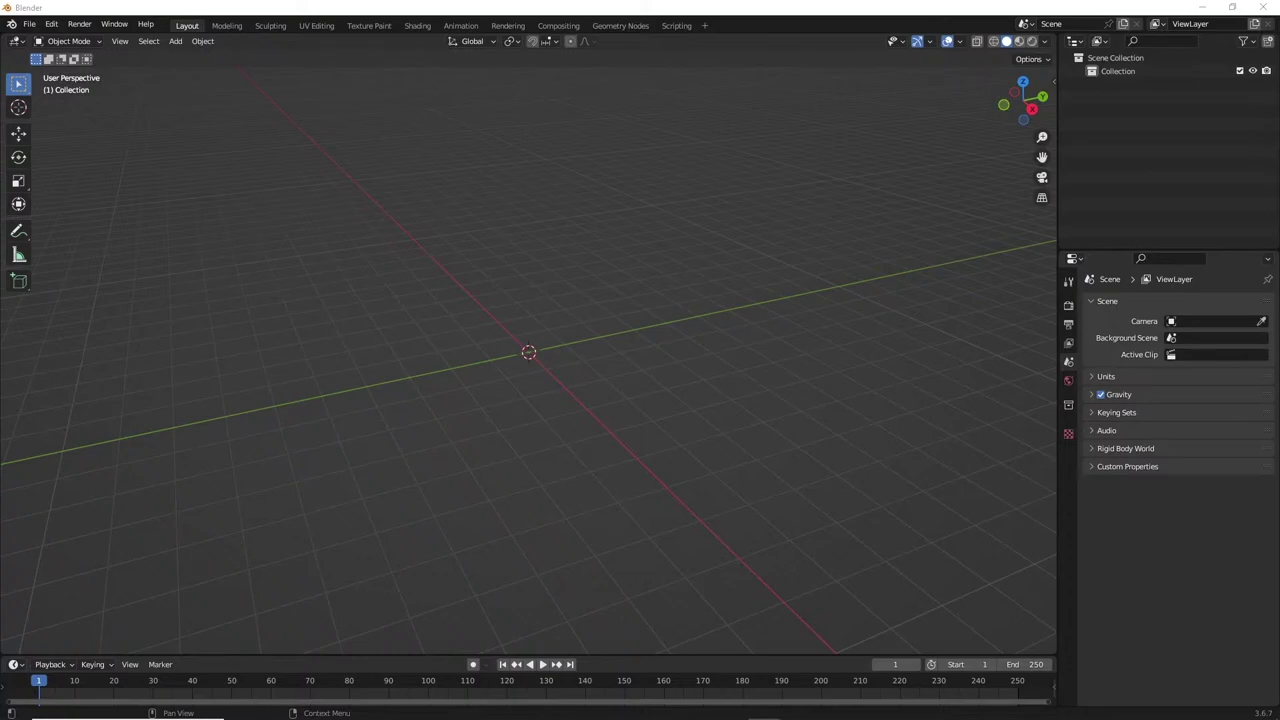
key("ctrl+v")
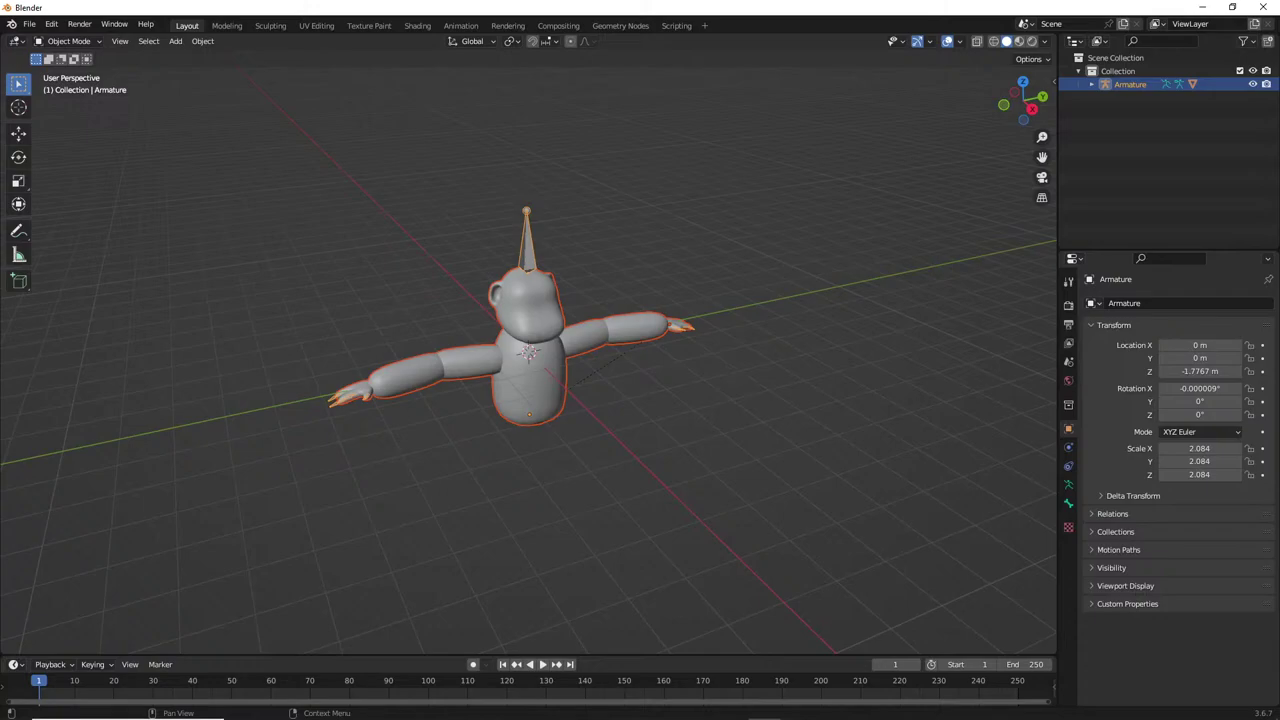
left_click(498, 214)
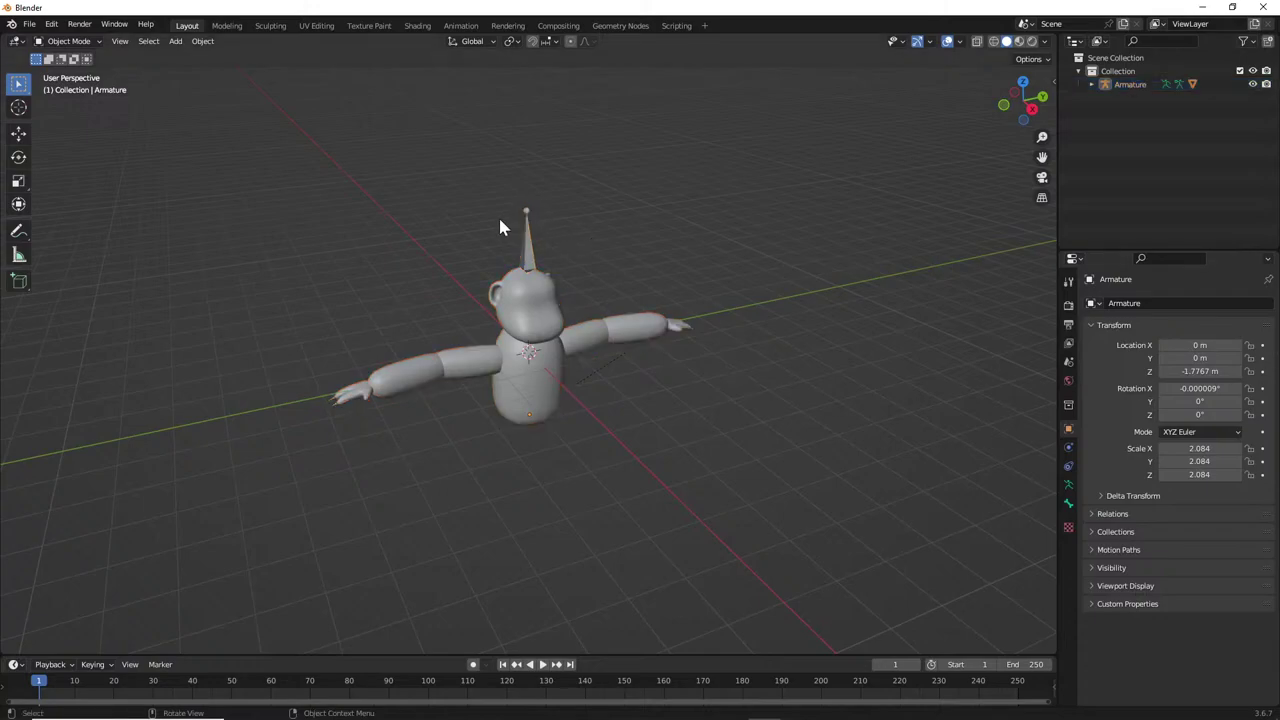
scroll(618, 290, "up", 2)
scroll(622, 295, "up", 1)
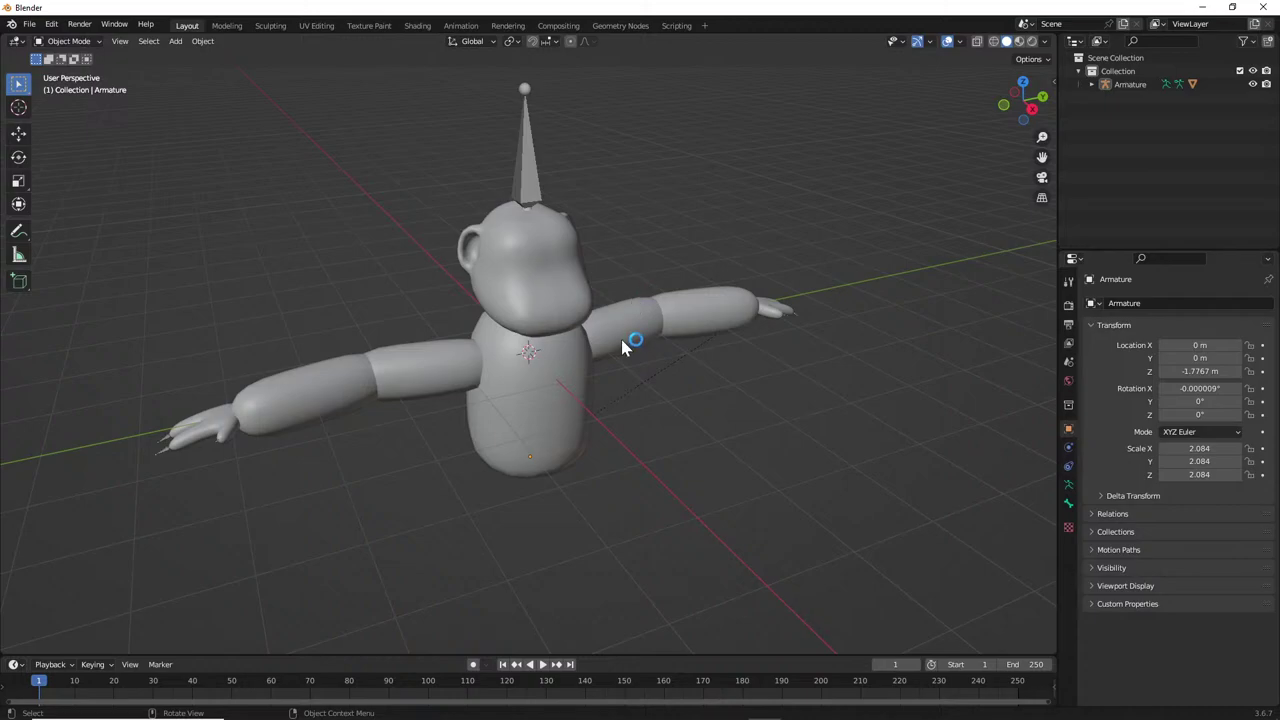
Set the gorilla armature's viewport display to In Front so its bones show through the mesh.
left_click(566, 358)
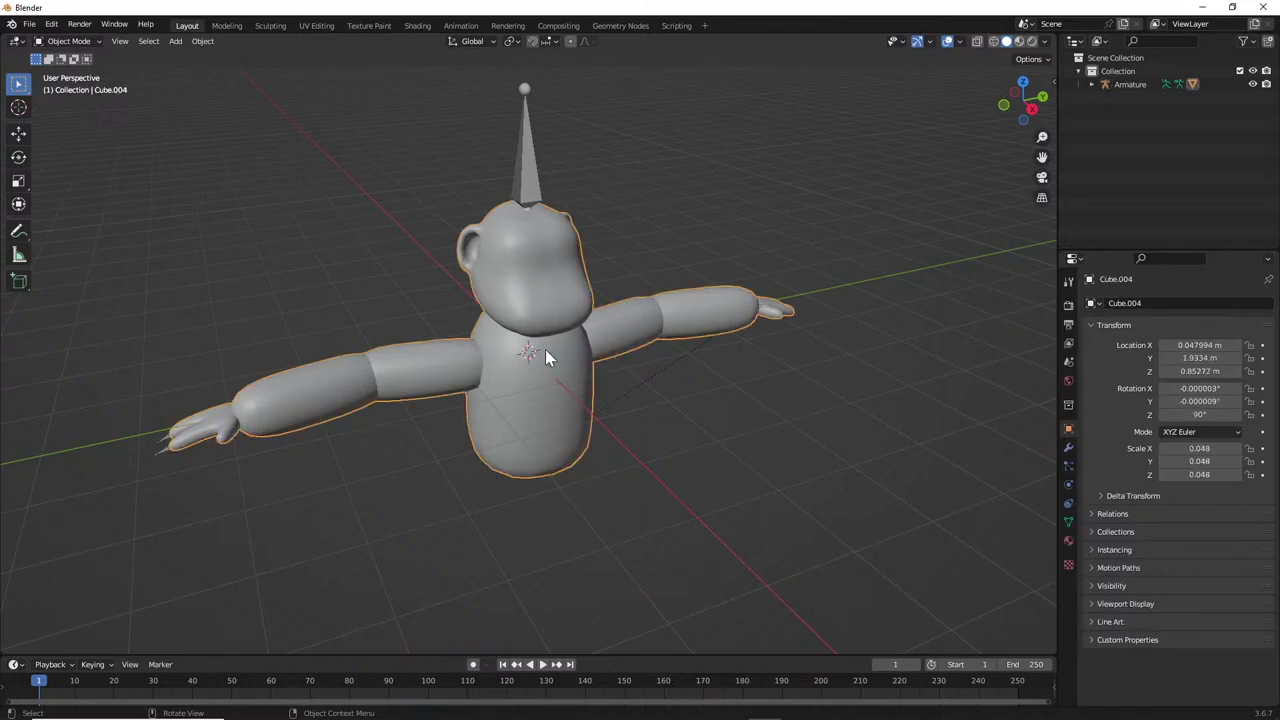
key("Tab")
key("Tab")
left_click(520, 185)
left_click(1068, 484)
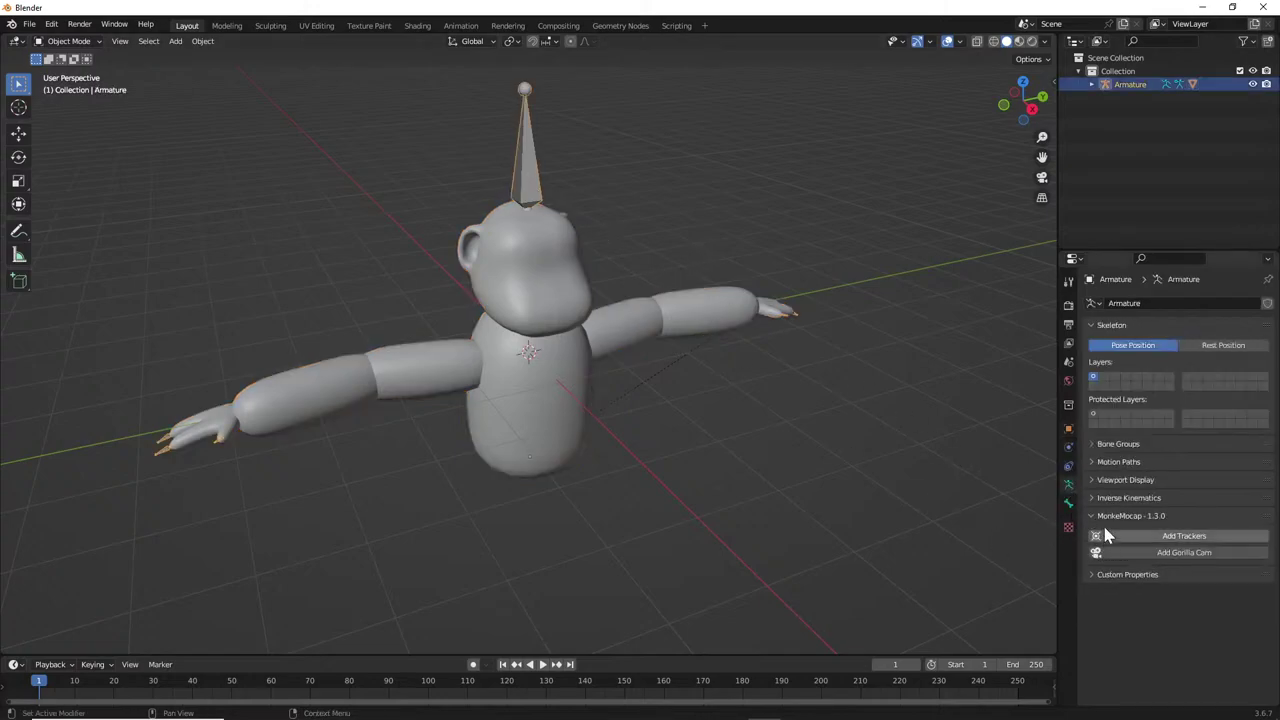
left_click(1106, 481)
left_click(1163, 560)
left_click(851, 268)
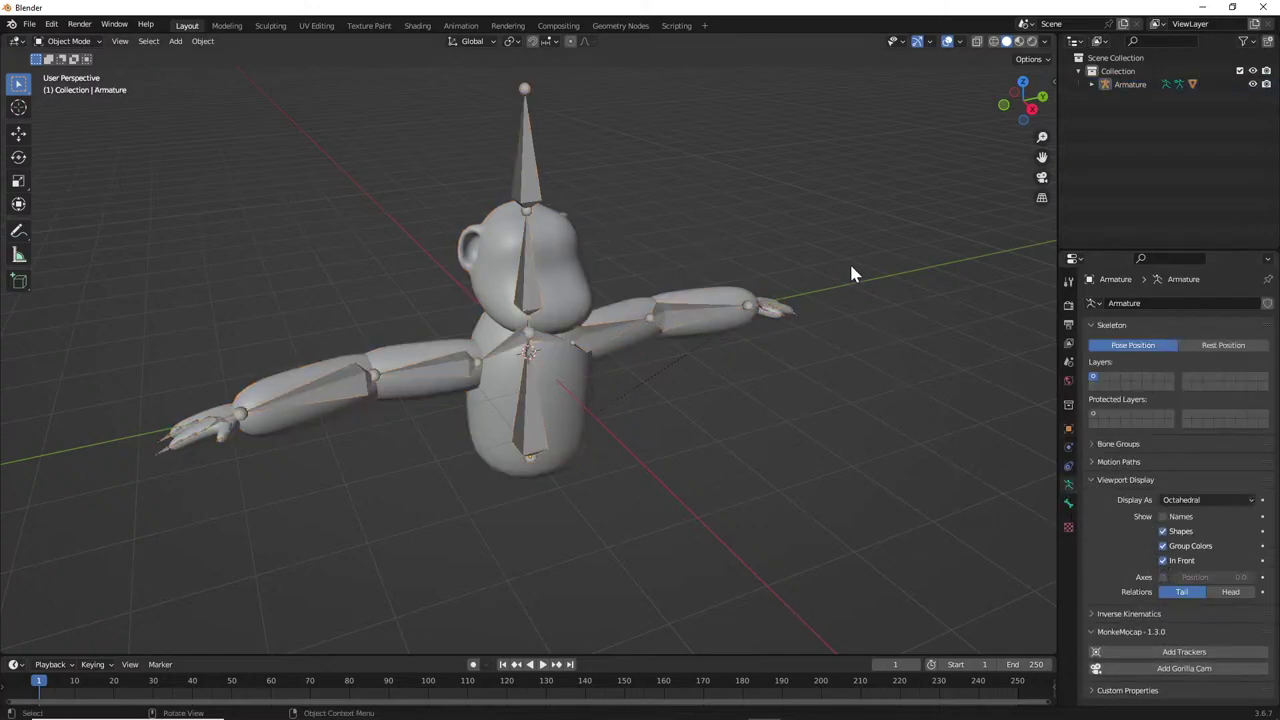
left_click(533, 258)
key("Tab")
key("Tab")
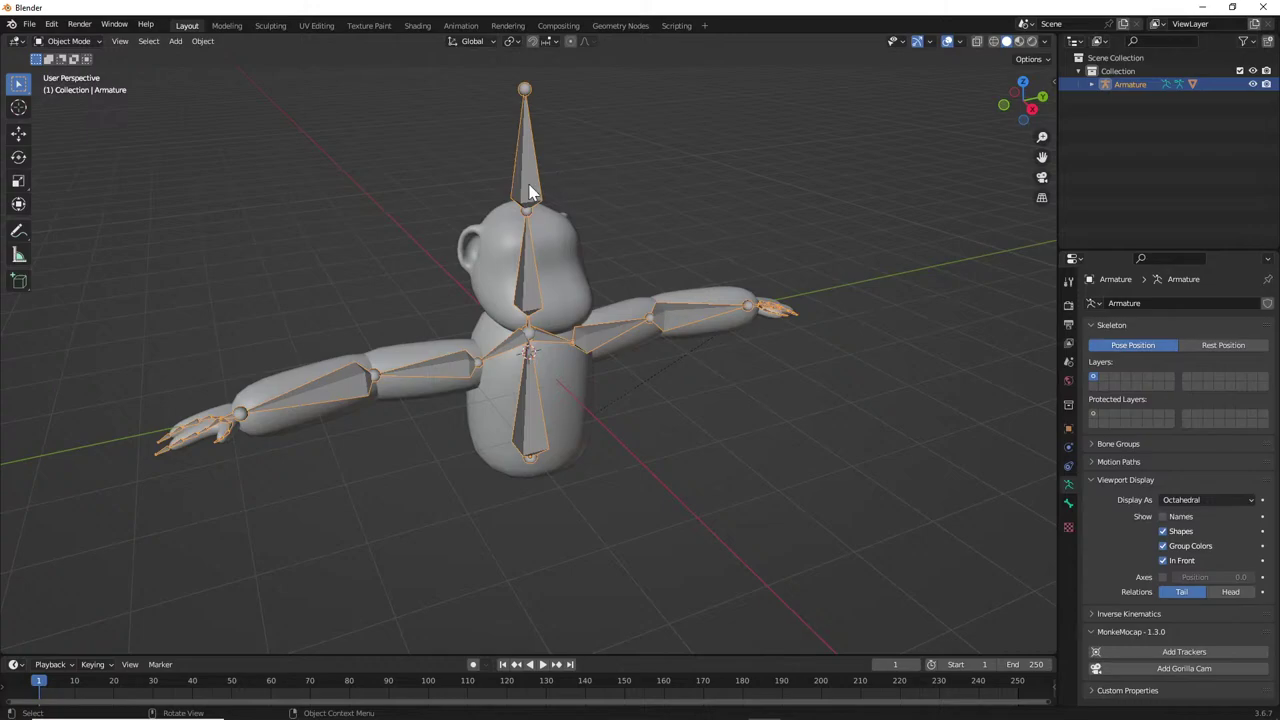
left_click(566, 259, "shift")
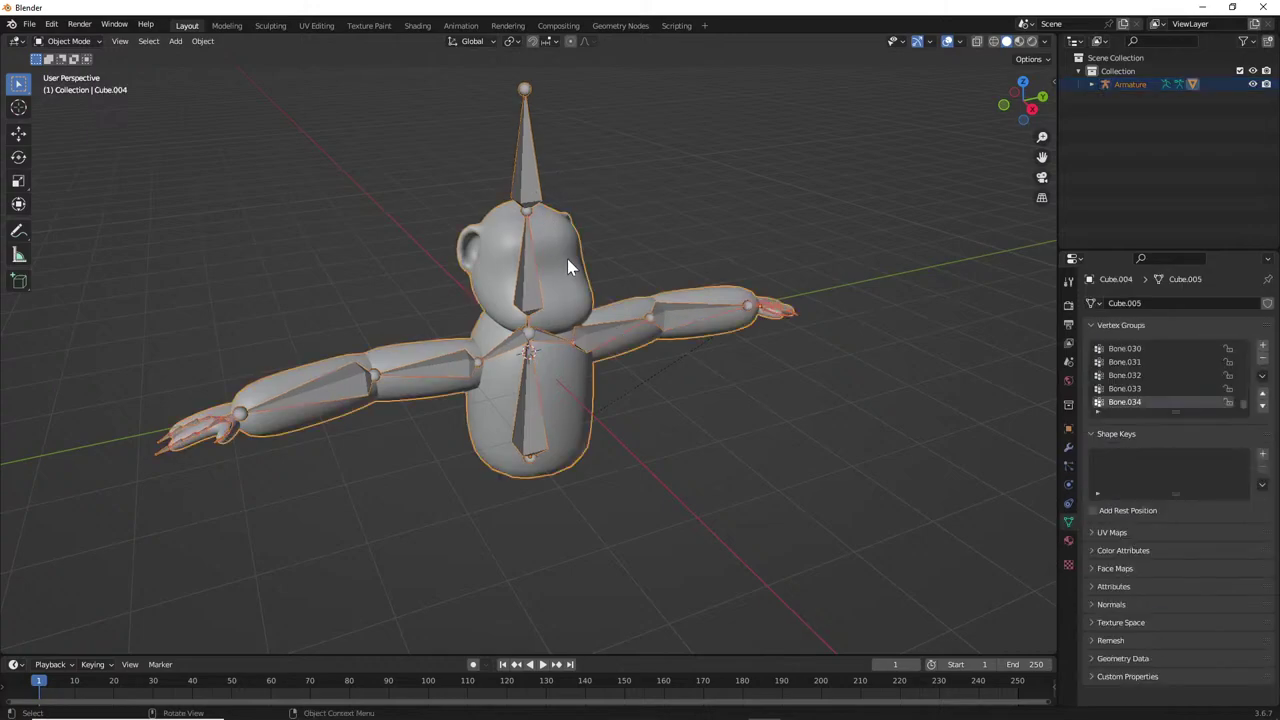
key("ctrl+p")
left_click(568, 262)
left_click(653, 215)
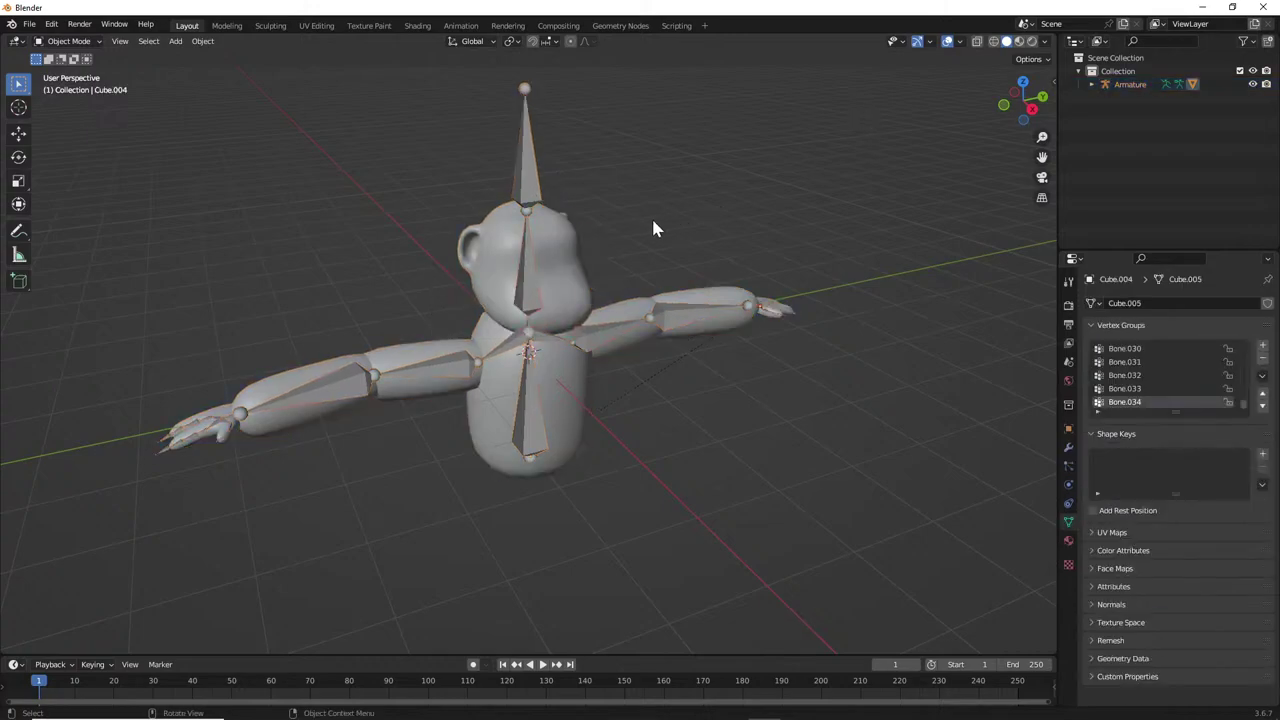
Parent the gorilla body mesh to the armature with automatic weights.
left_click(569, 262)
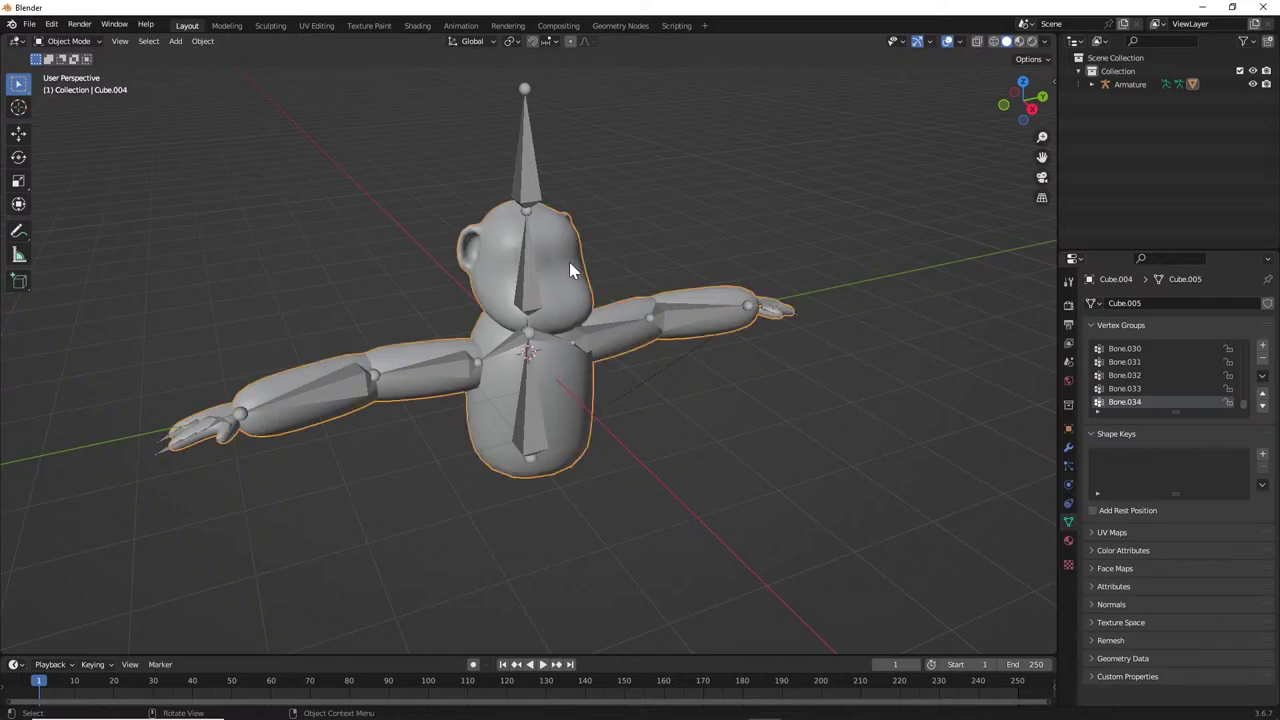
left_click(530, 170, "shift")
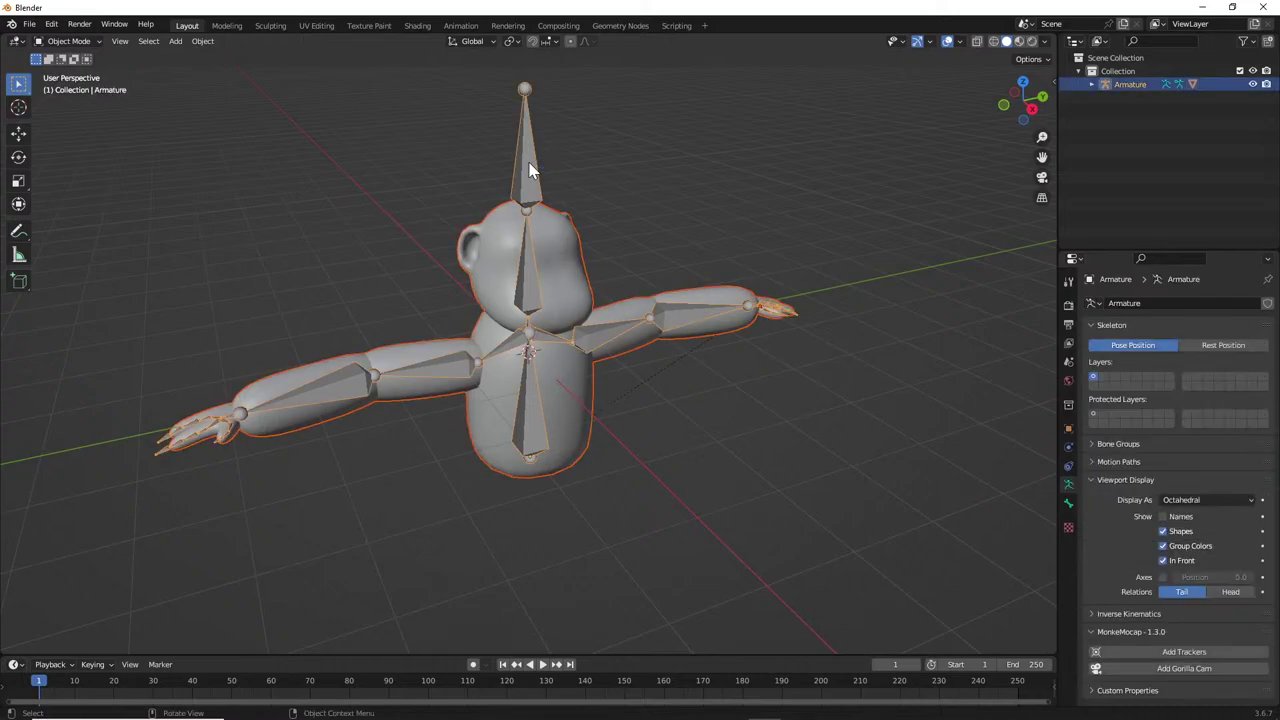
key("ctrl+p")
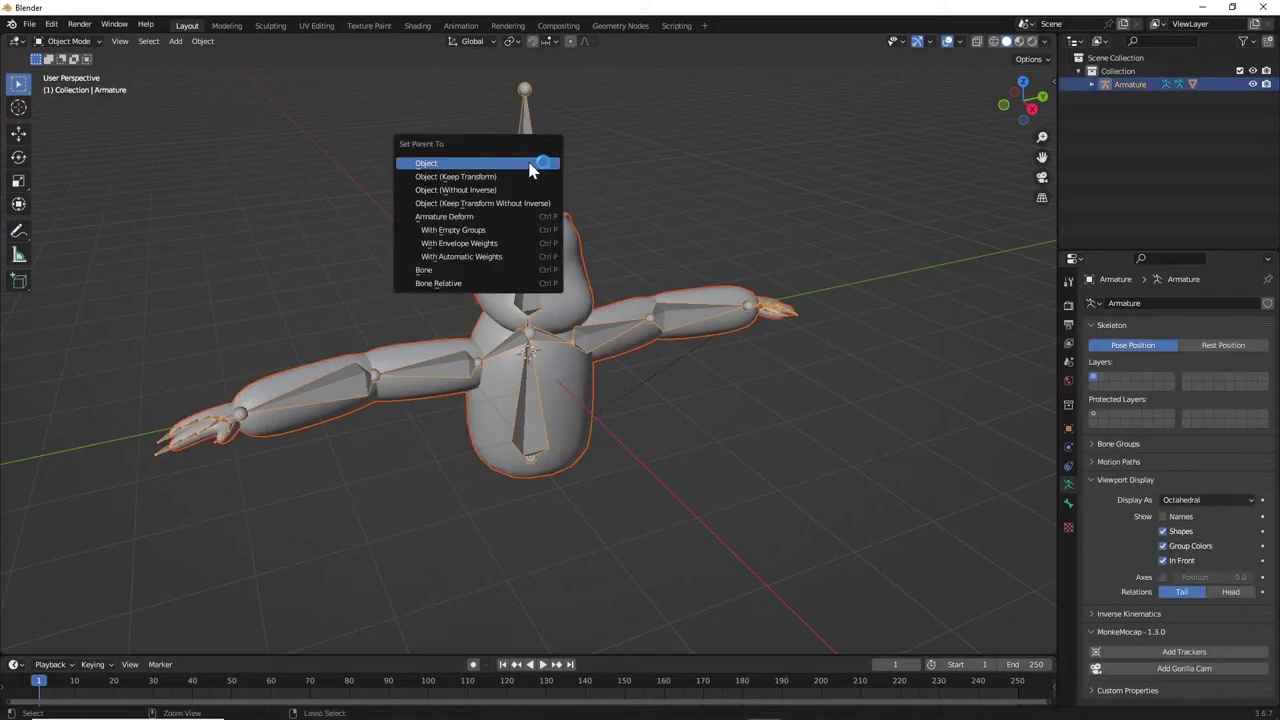
left_click(492, 257)
left_click(735, 175)
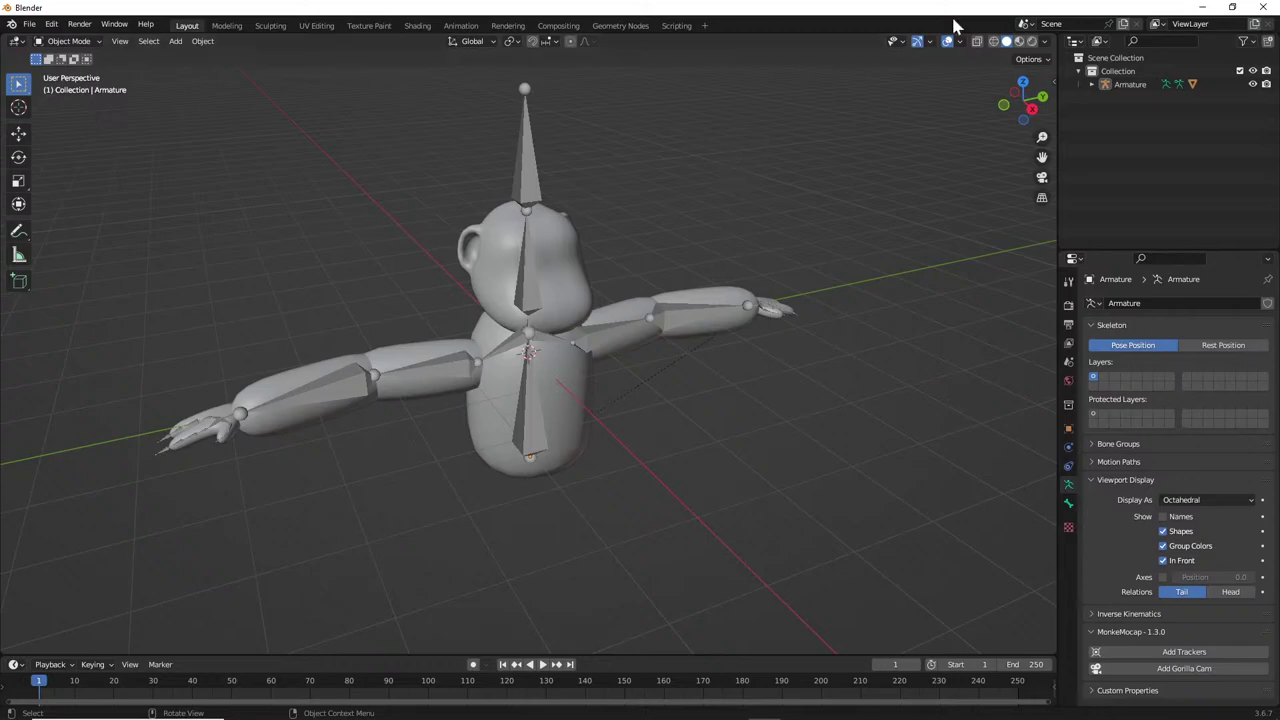
Switch to the Gorilla Playground VR project in Unity and examine the gorilla and the desk in the scene.
left_click(1202, 7)
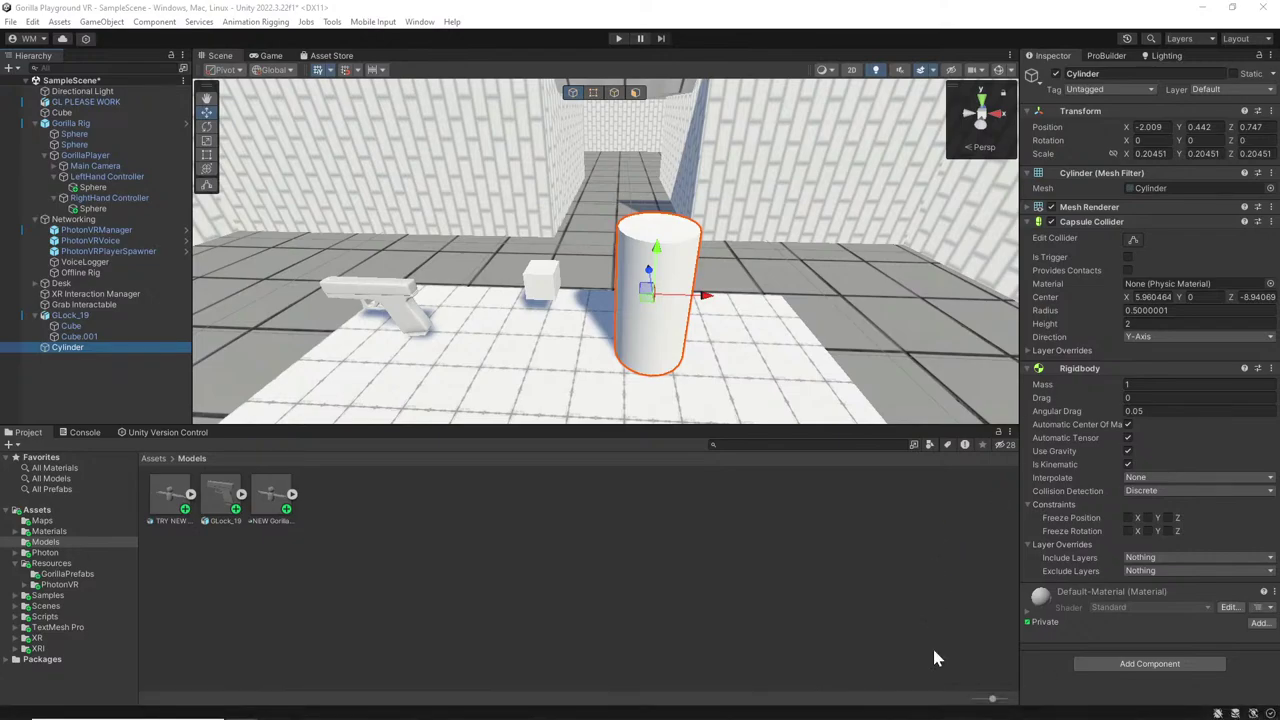
mouse_move(862, 710)
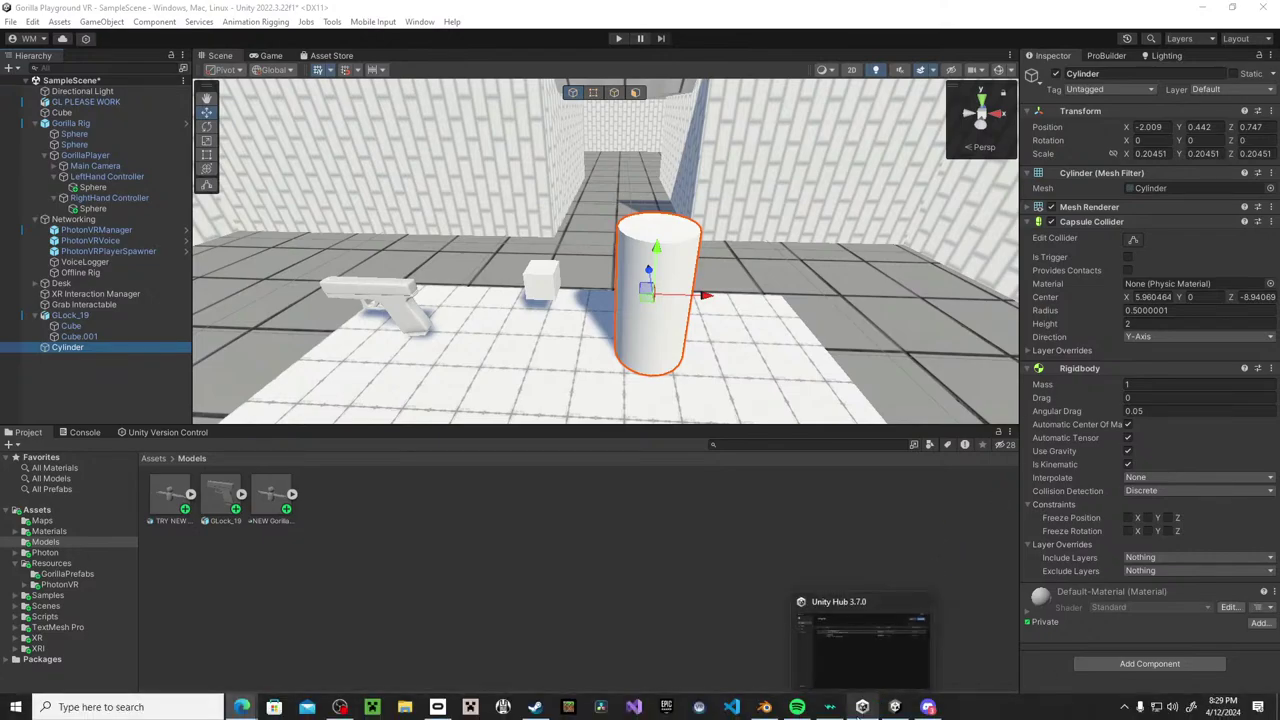
mouse_move(765, 707)
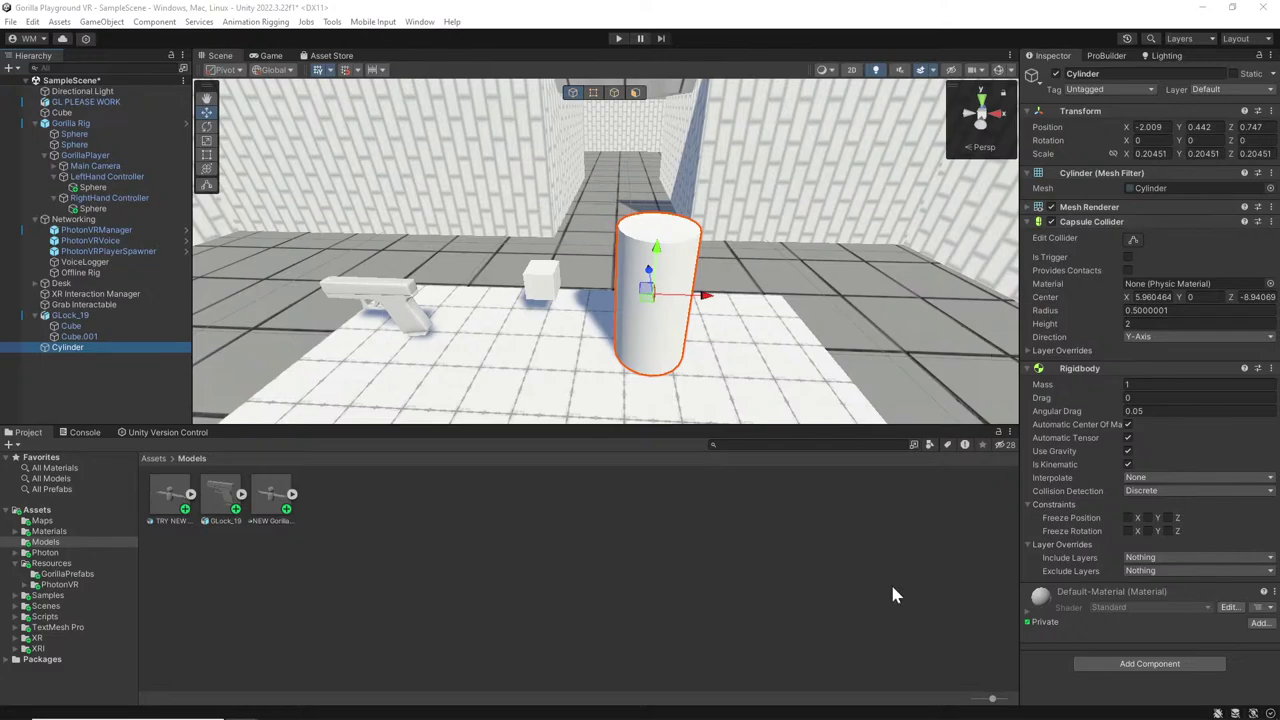
mouse_move(870, 717)
right_click_drag(710, 242, 1116, 192)
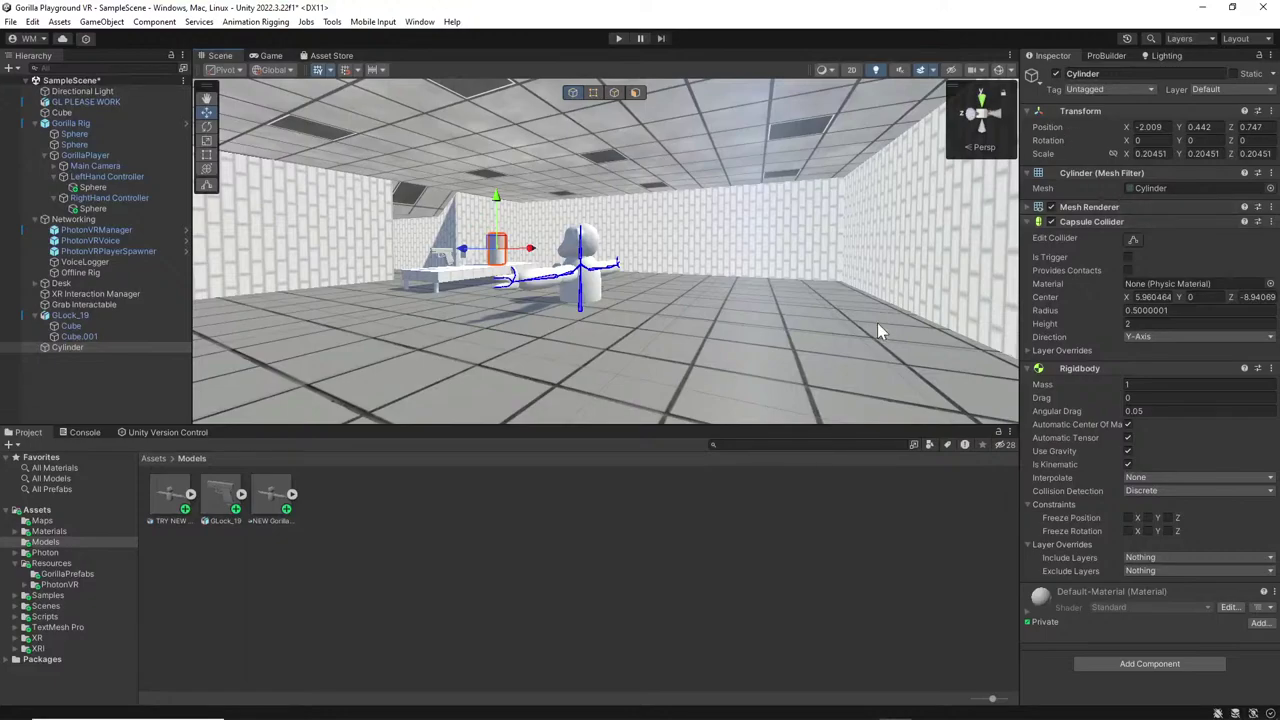
right_click_drag(768, 313, 500, 308)
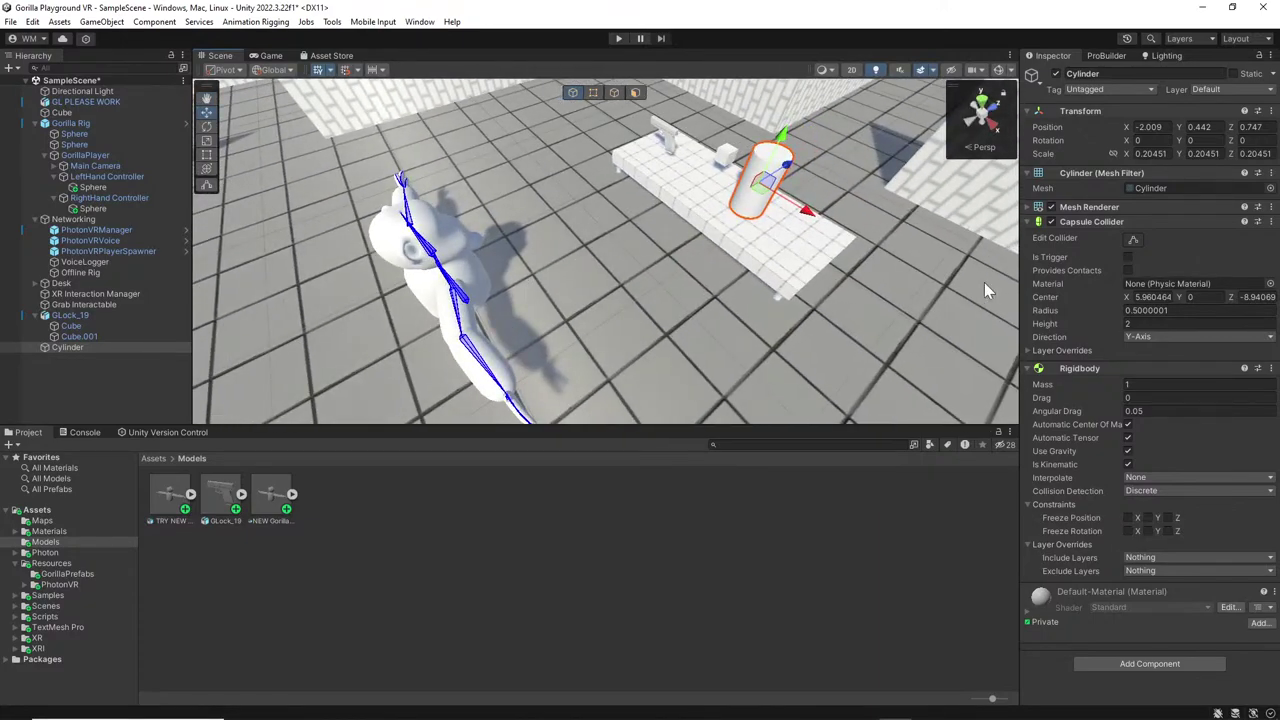
Run the scene in play mode and connect to a room through the PhotonVRManager while viewing the scene.
left_click(617, 40)
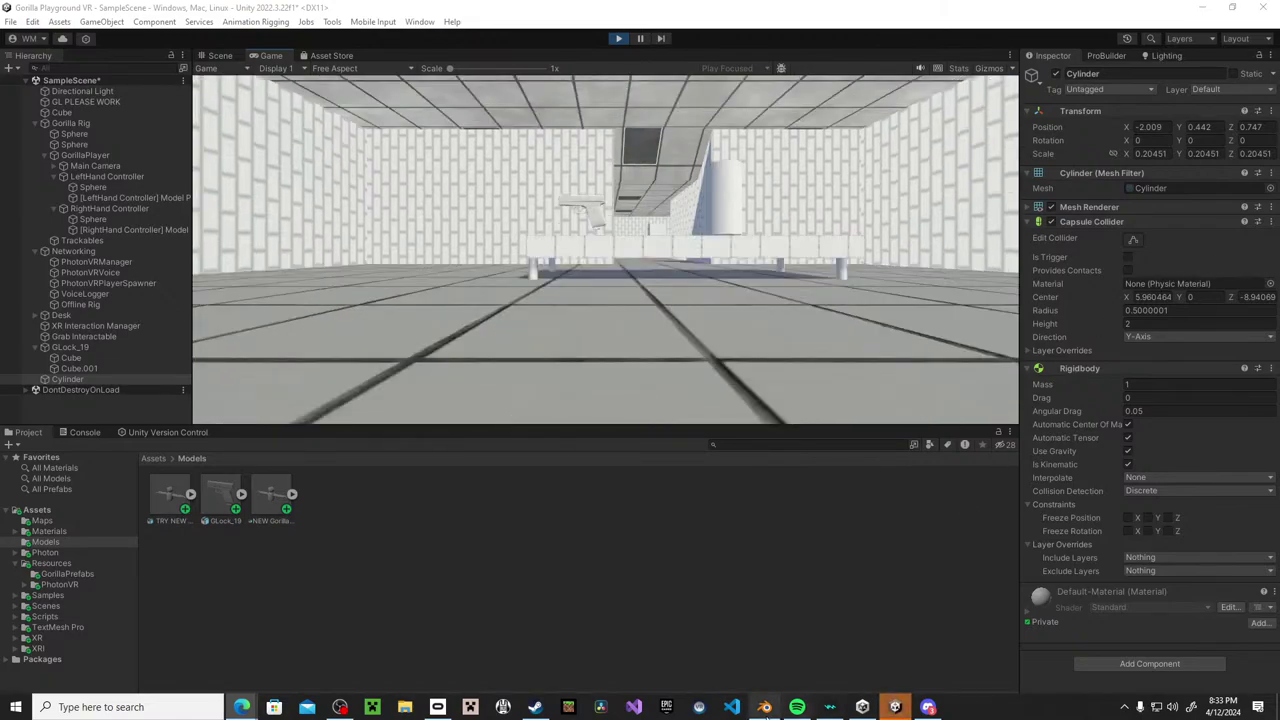
left_click(221, 57)
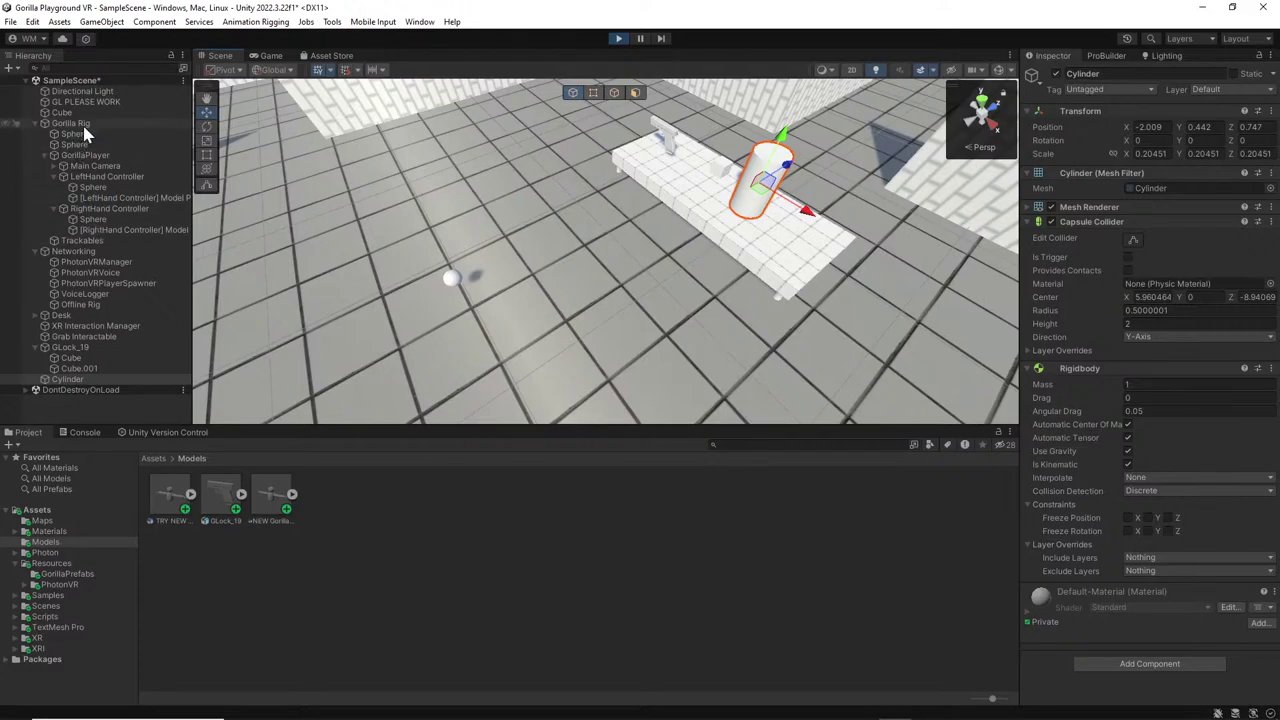
left_click(100, 262)
left_click(1200, 510)
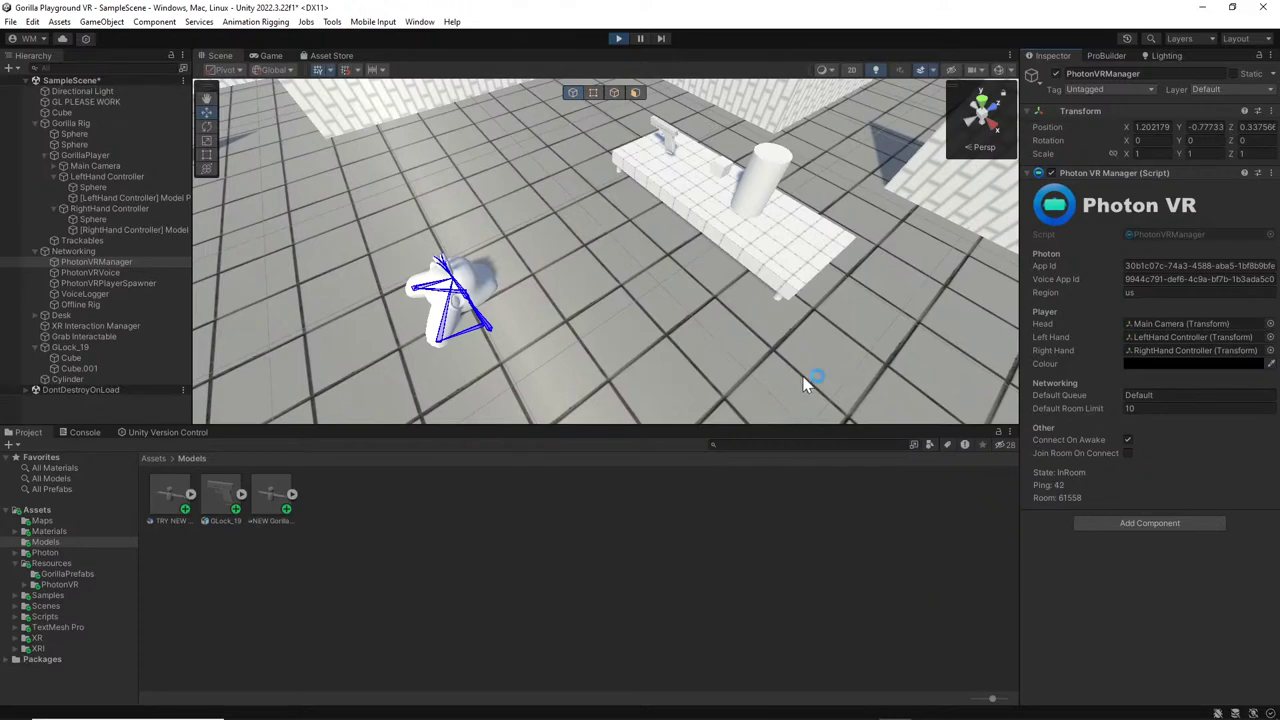
Move the Gorilla Rig closer to the desk in the running scene.
left_click(92, 123)
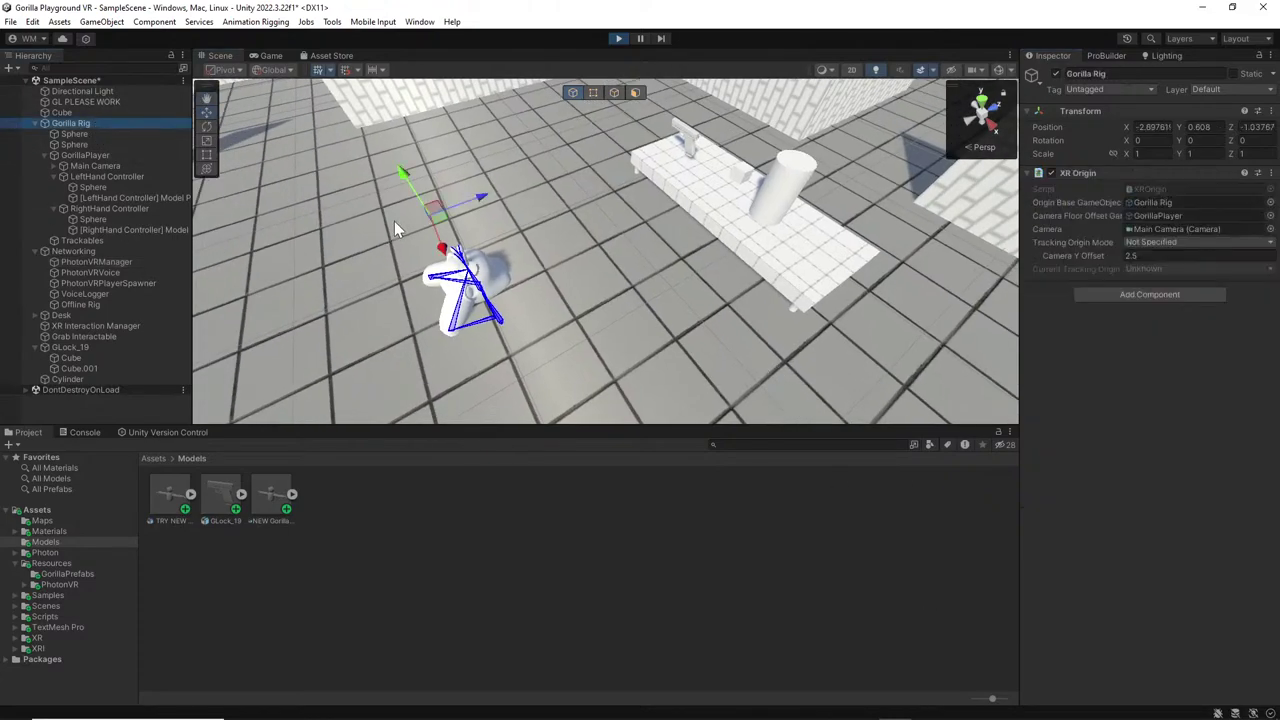
left_click_drag(409, 182, 790, 270)
key("f")
right_click_drag(790, 270, 700, 190)
Turn off Is Kinematic on the rigidbodies of the GLock_19 and the Cylinder on the desk.
left_click(600, 150)
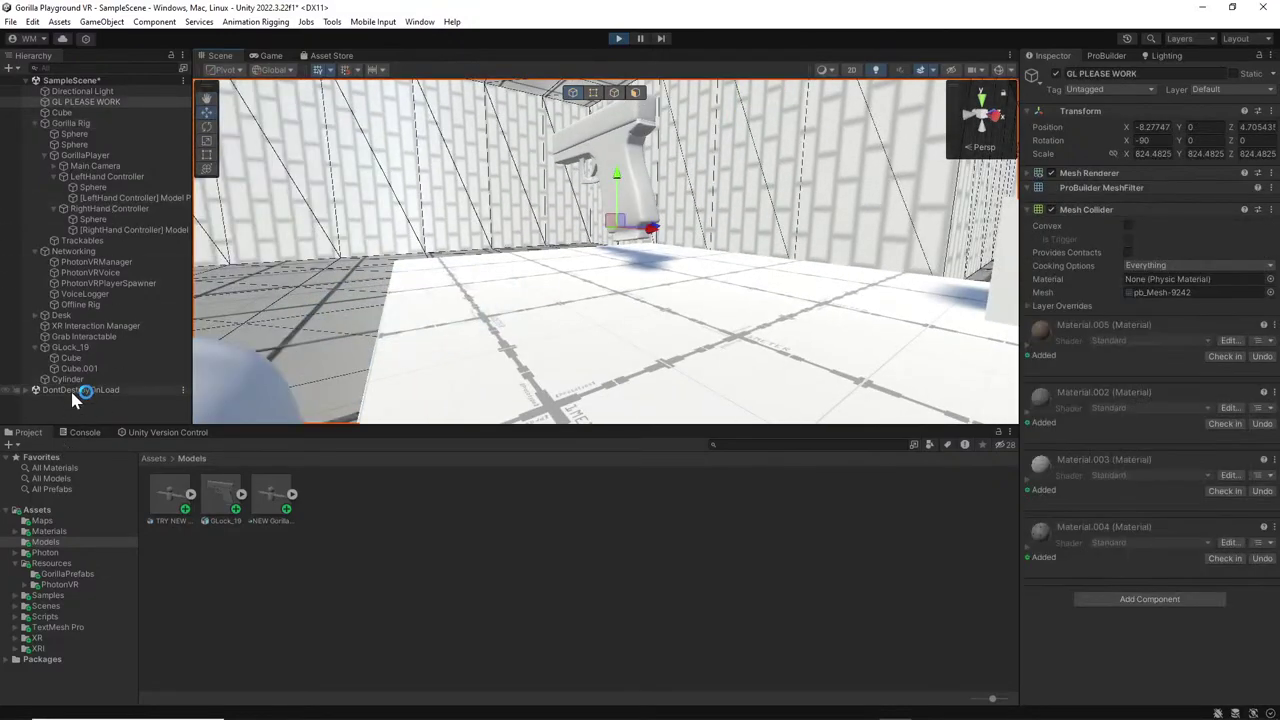
double_click(95, 348)
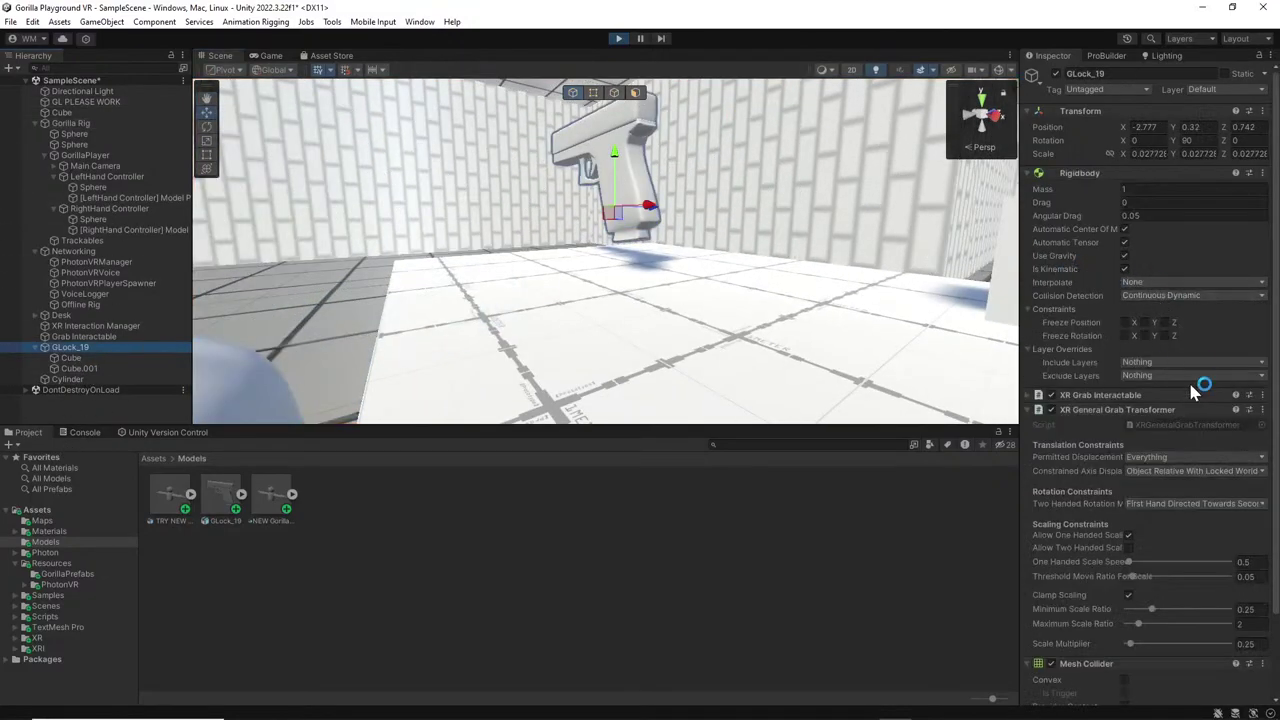
left_click(1125, 268)
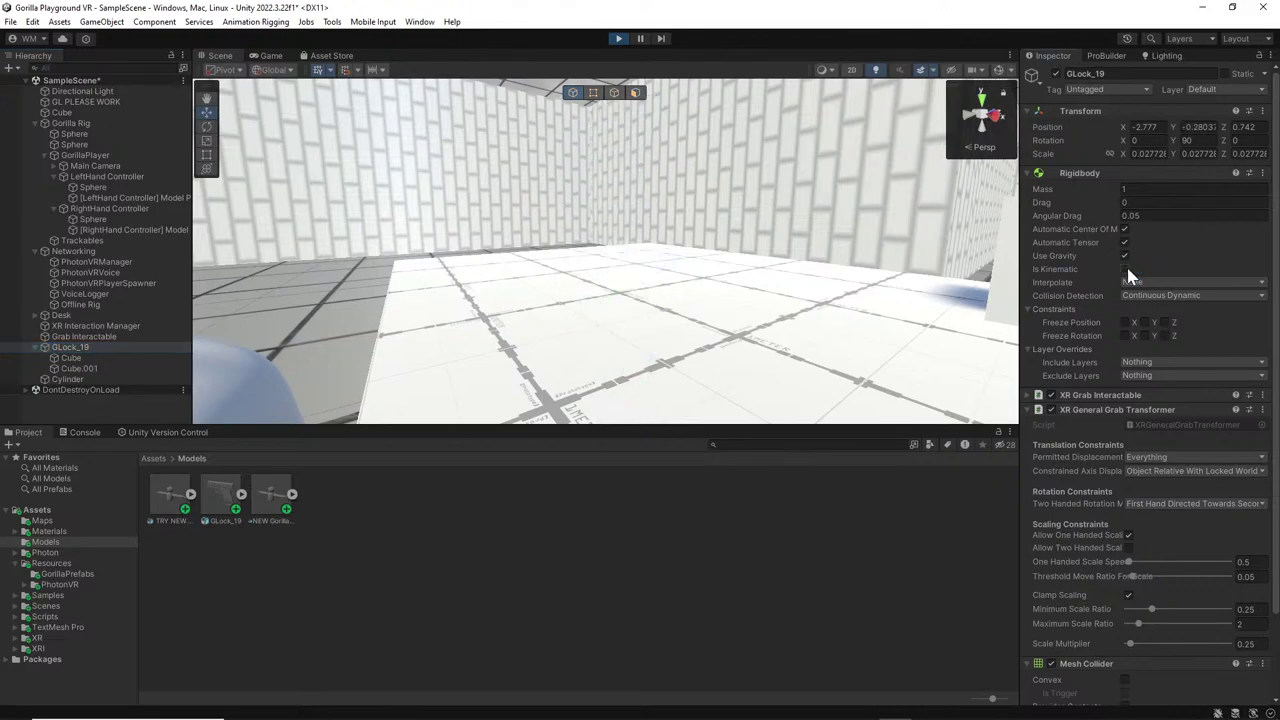
right_click_drag(886, 246, 912, 222)
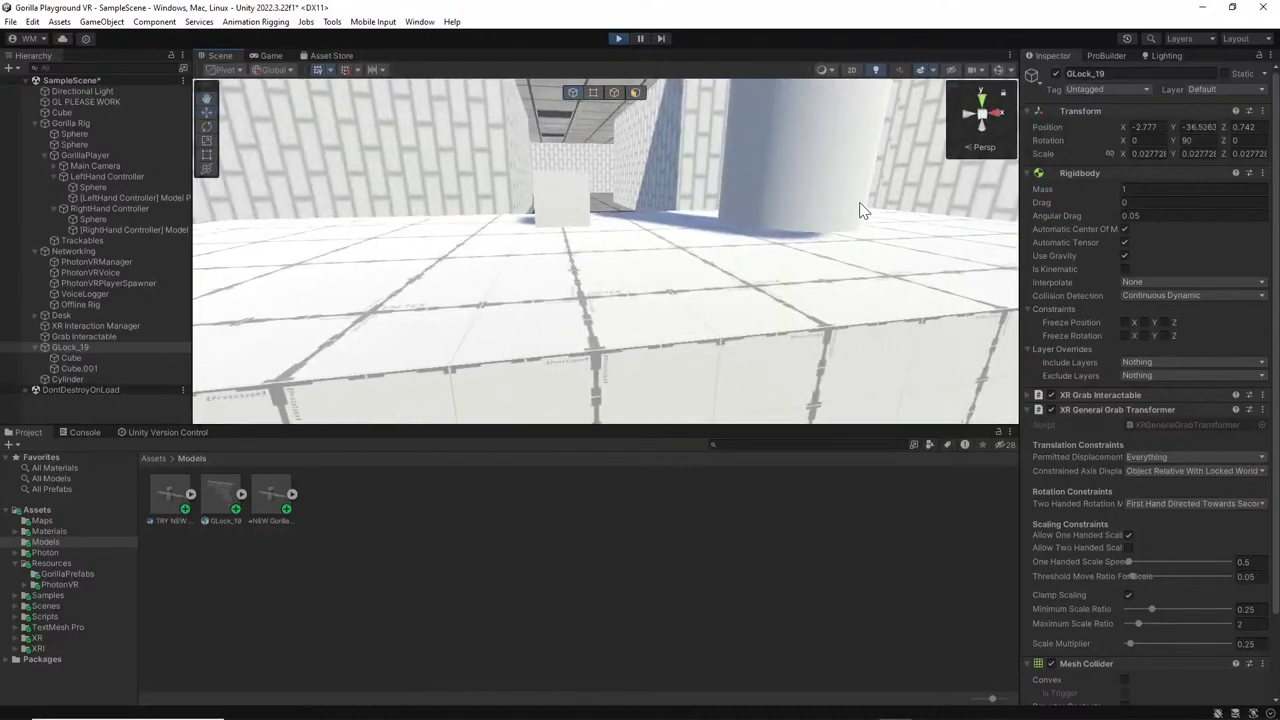
left_click(880, 215)
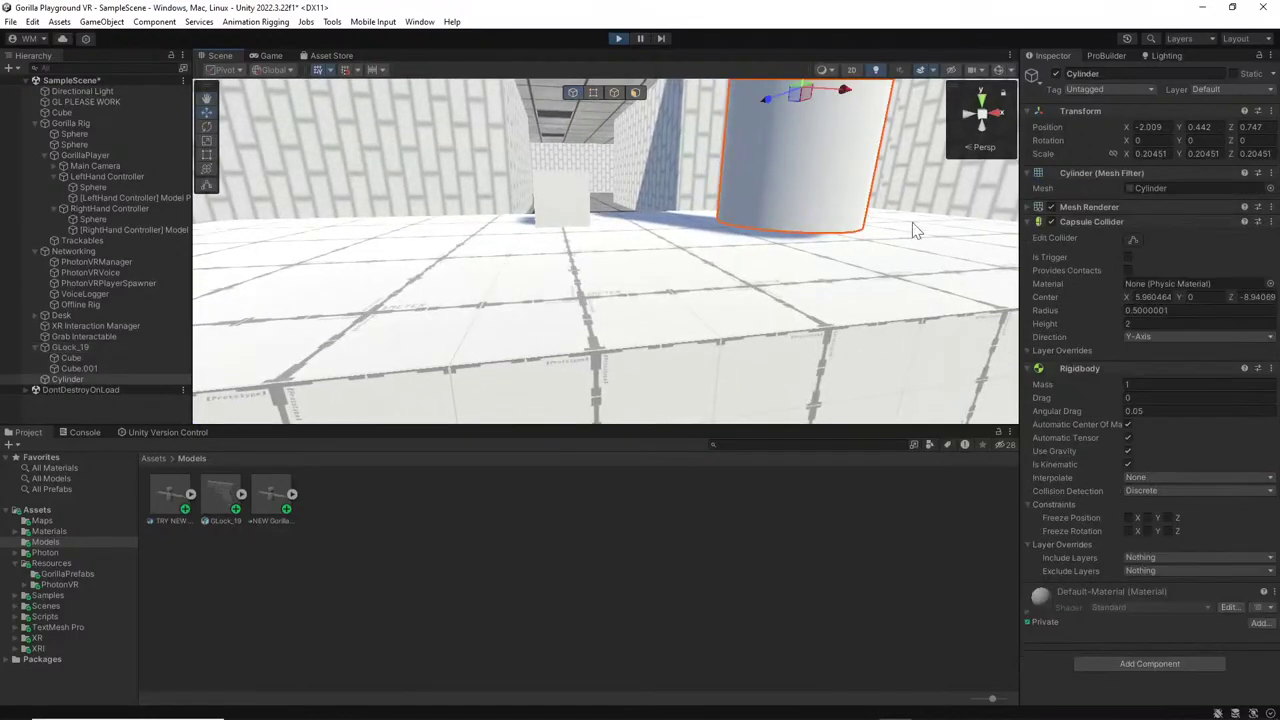
left_click(1128, 465)
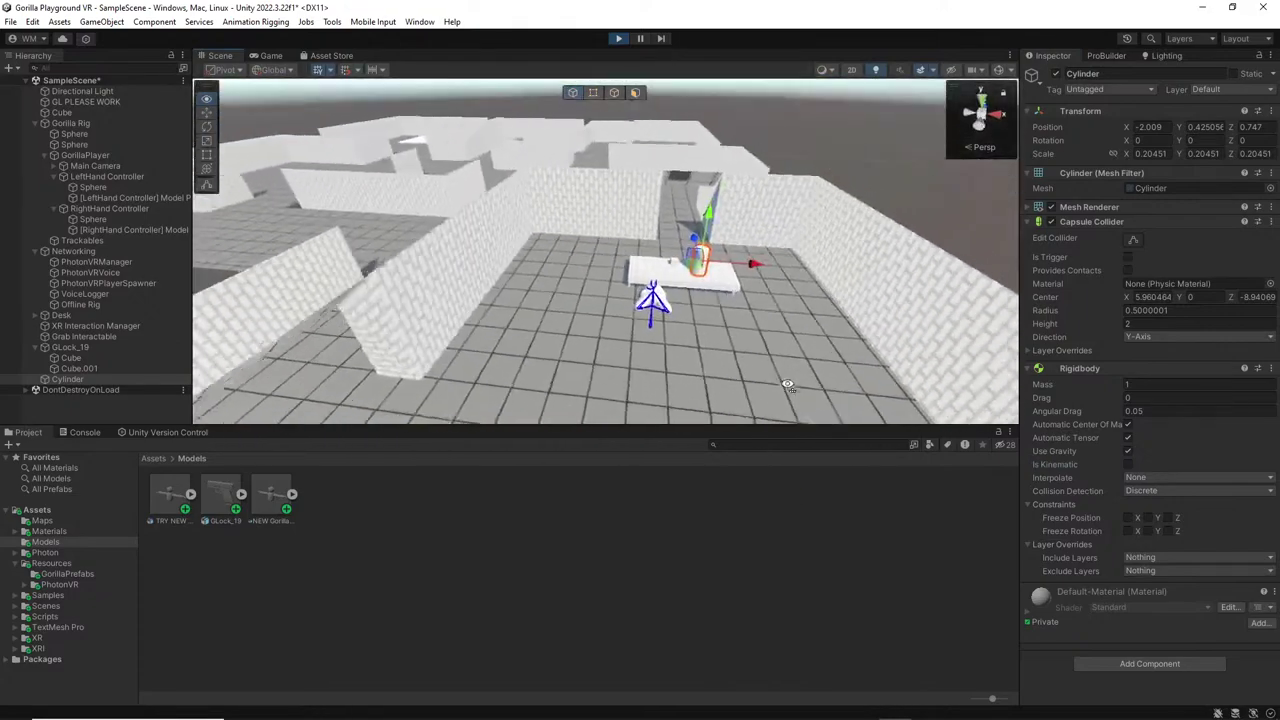
Reposition the Gorilla Rig beside the desk at about X -2.898, Y 1.103, Z 0.467.
left_click(74, 123)
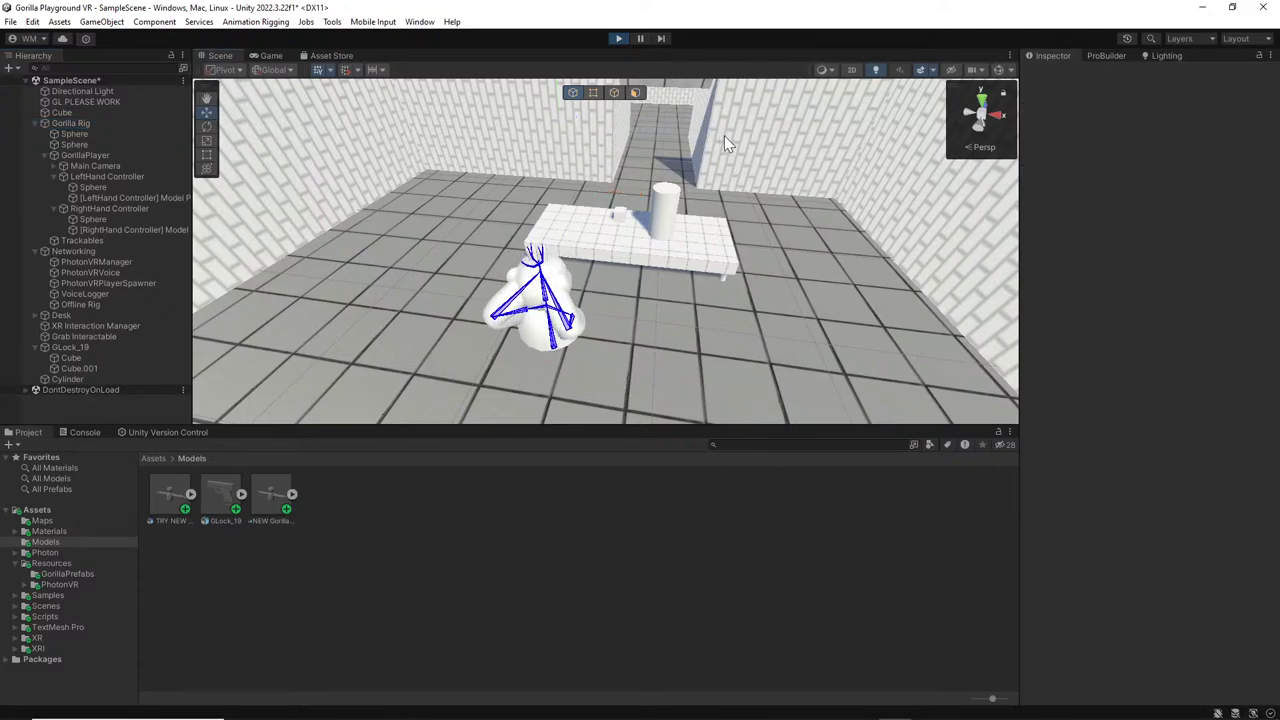
left_click_drag(617, 132, 737, 173)
right_click_drag(737, 173, 575, 119)
scroll(614, 143, "down", 6)
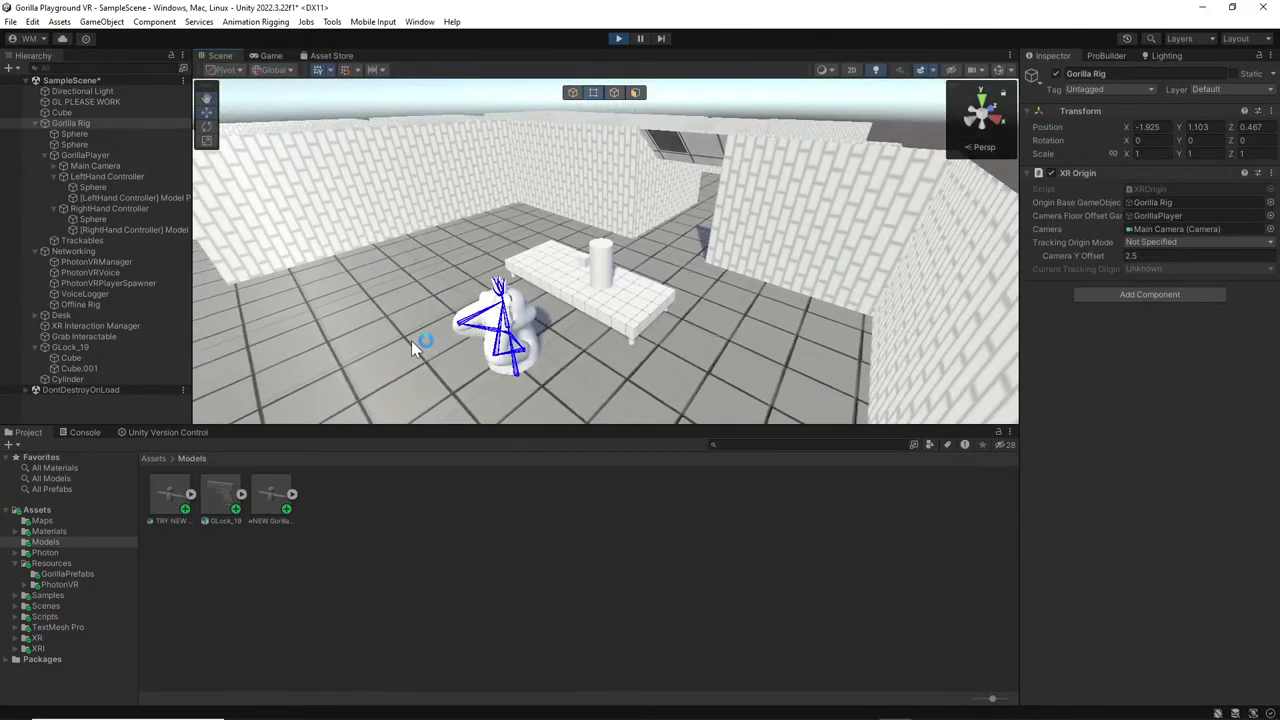
left_click(516, 368)
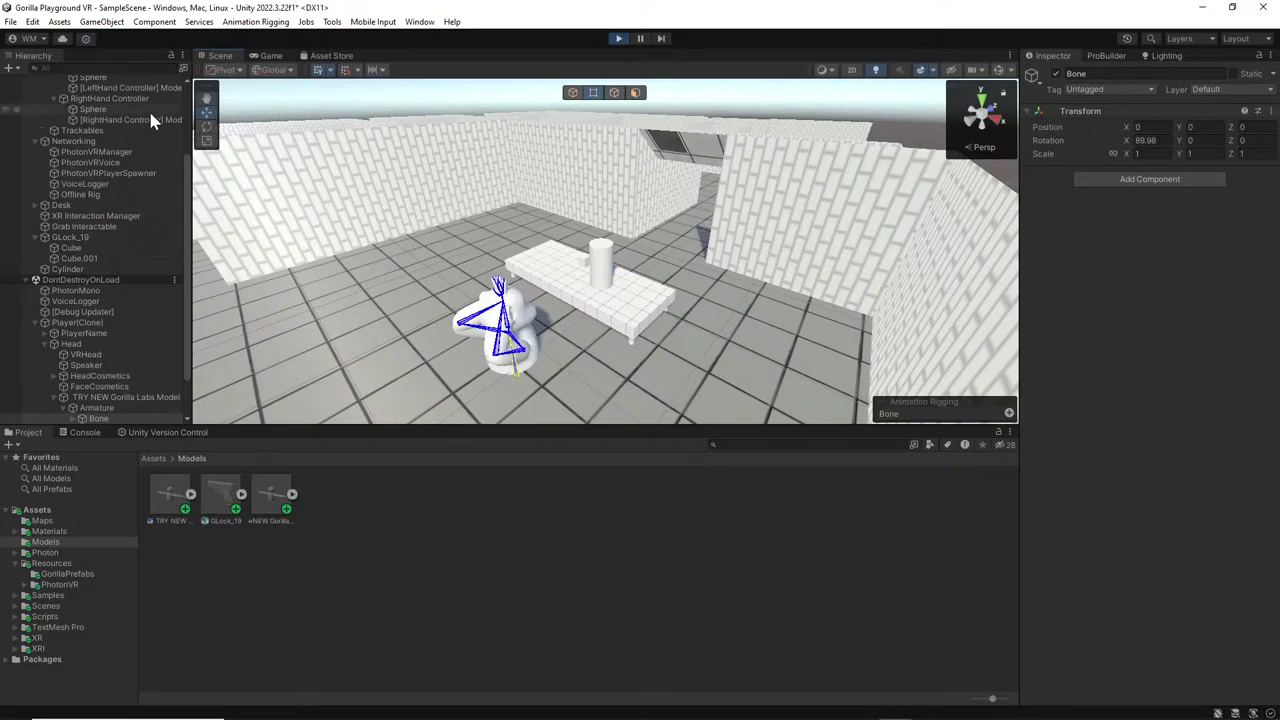
scroll(114, 166, "up", 4)
left_click(106, 122)
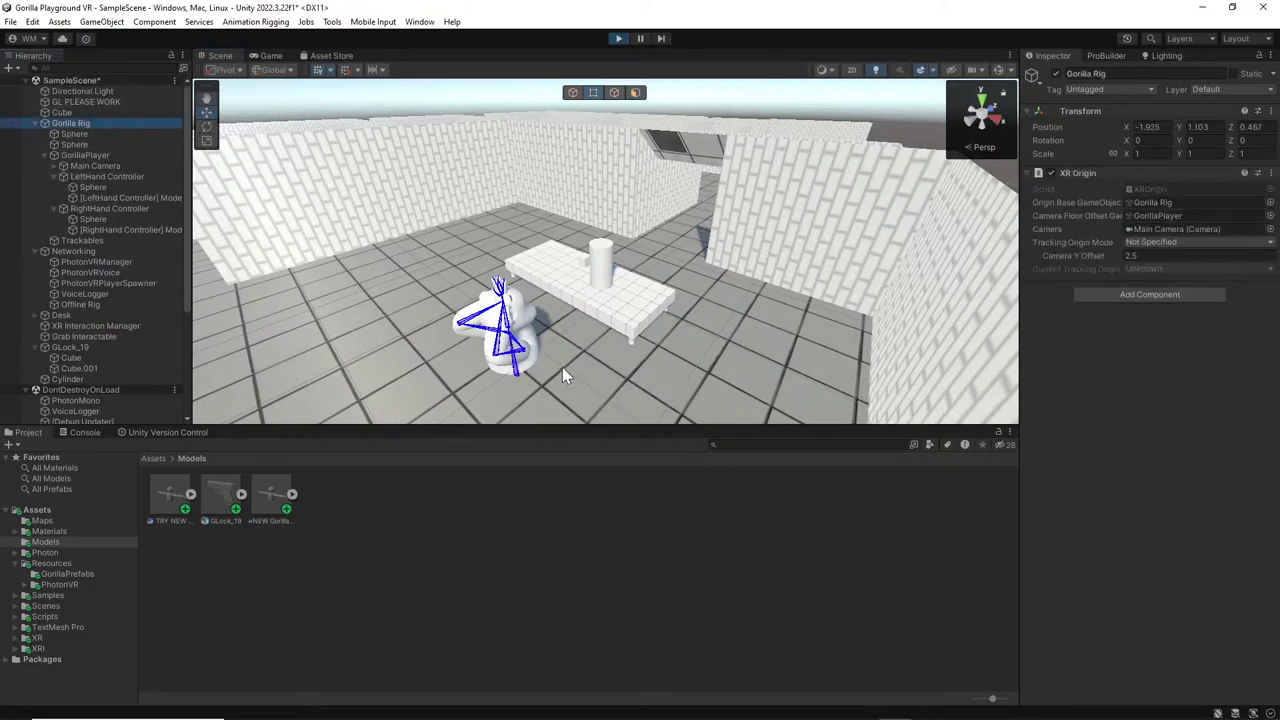
scroll(580, 276, "down", 10)
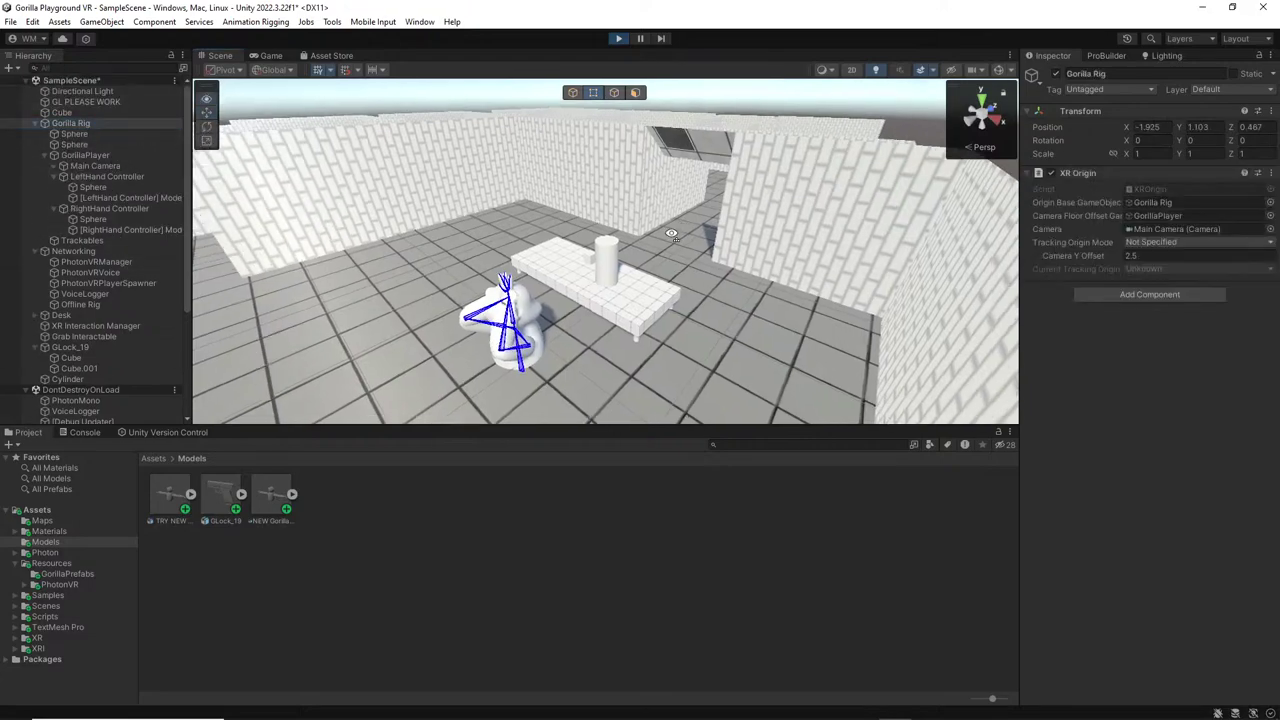
left_click(580, 275)
left_click(580, 275)
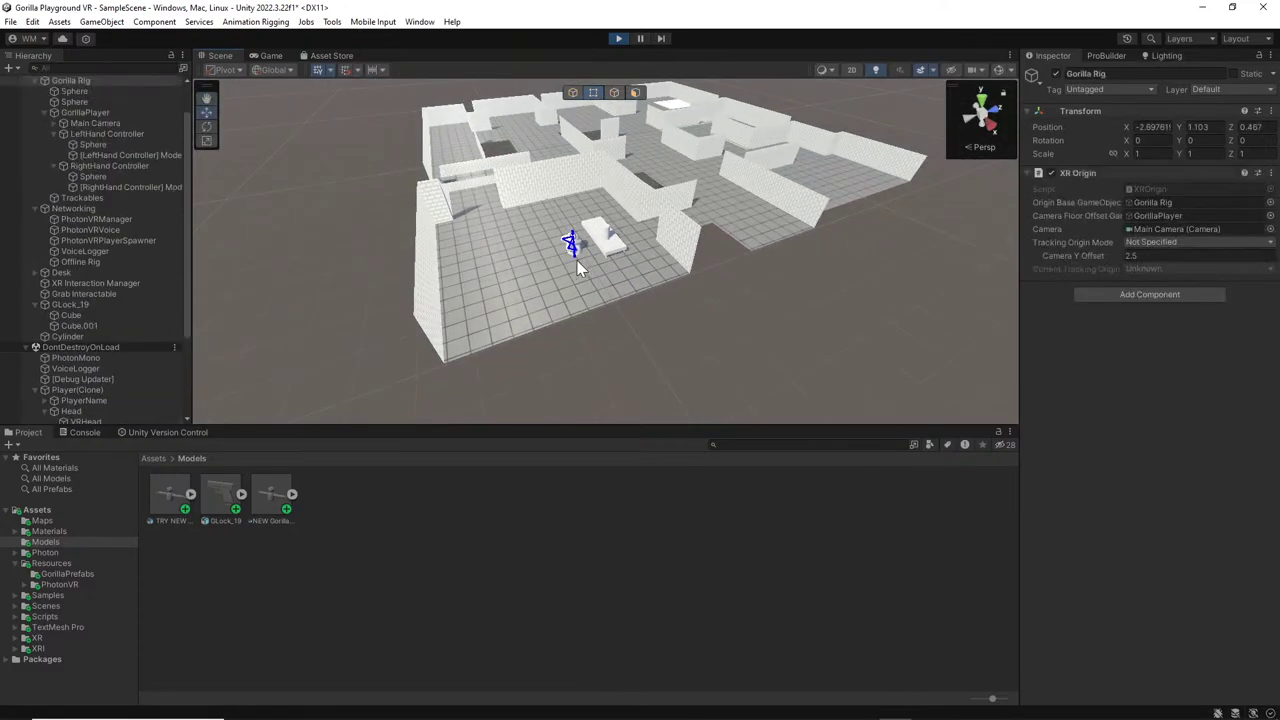
Select the Cylinder on the desk and toggle its rigidbody's Is Kinematic option.
left_click(620, 242)
left_click(620, 248)
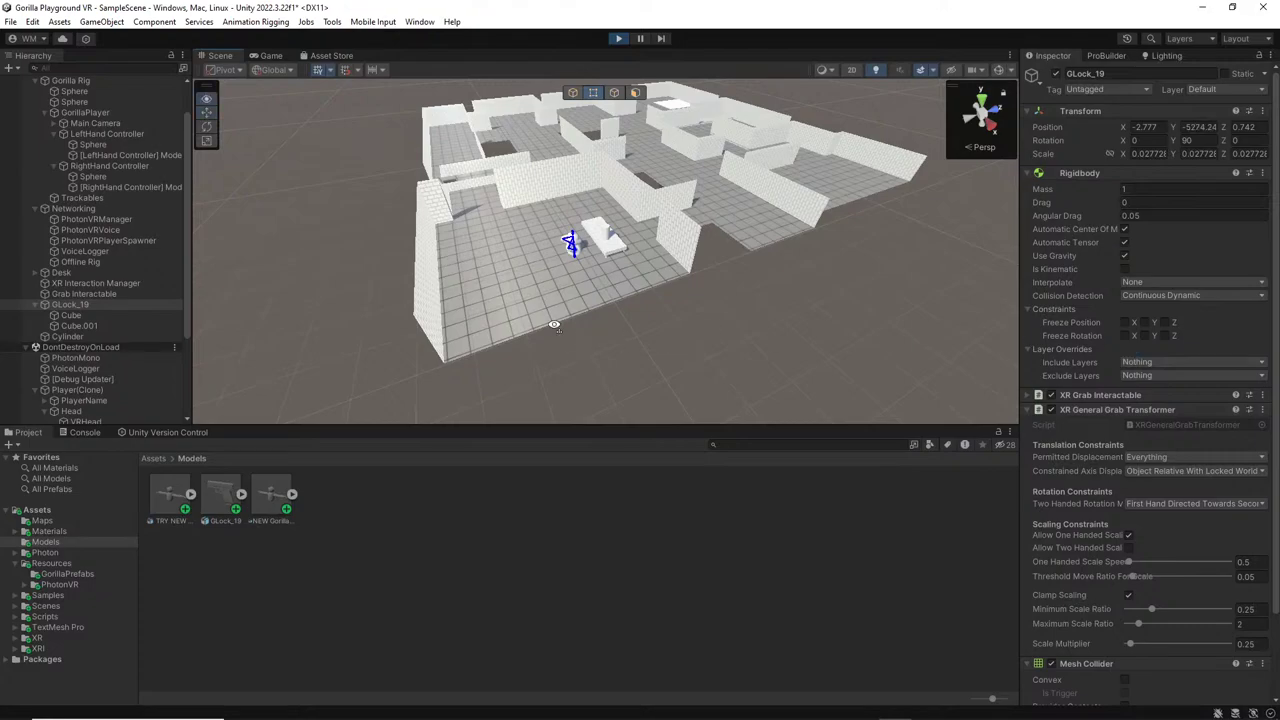
key("f")
left_click(590, 258)
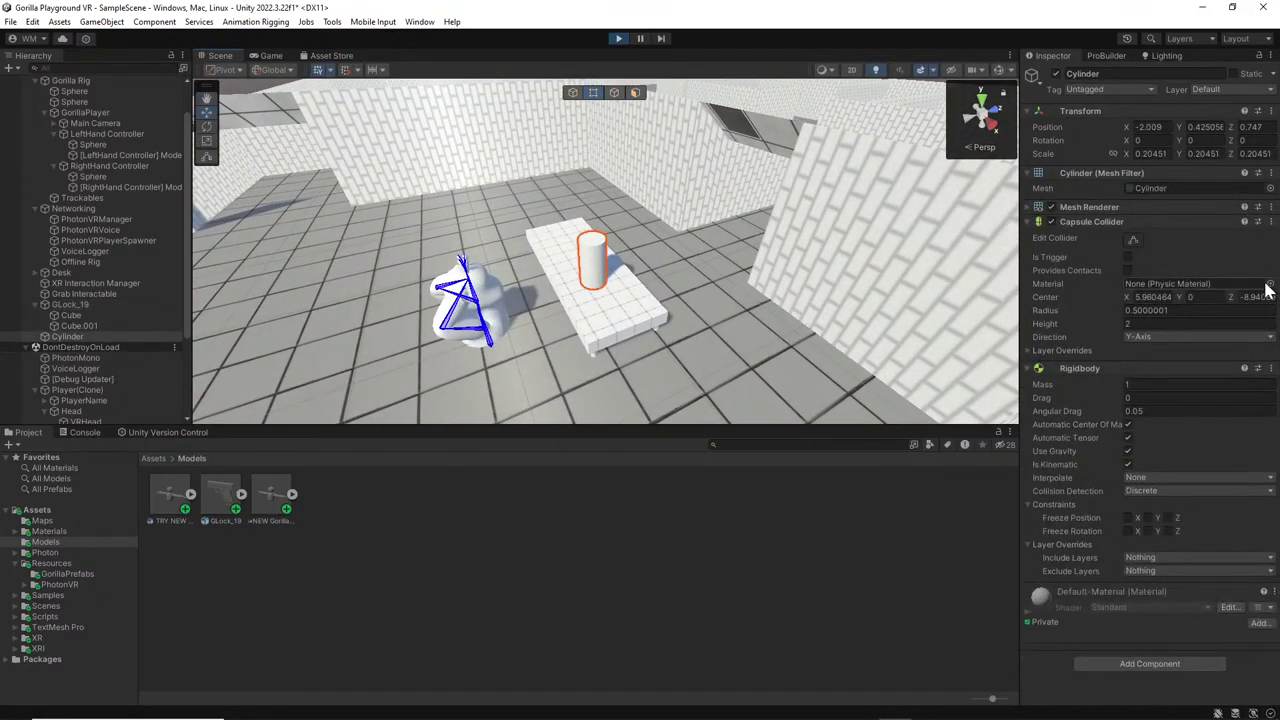
left_click(1128, 465)
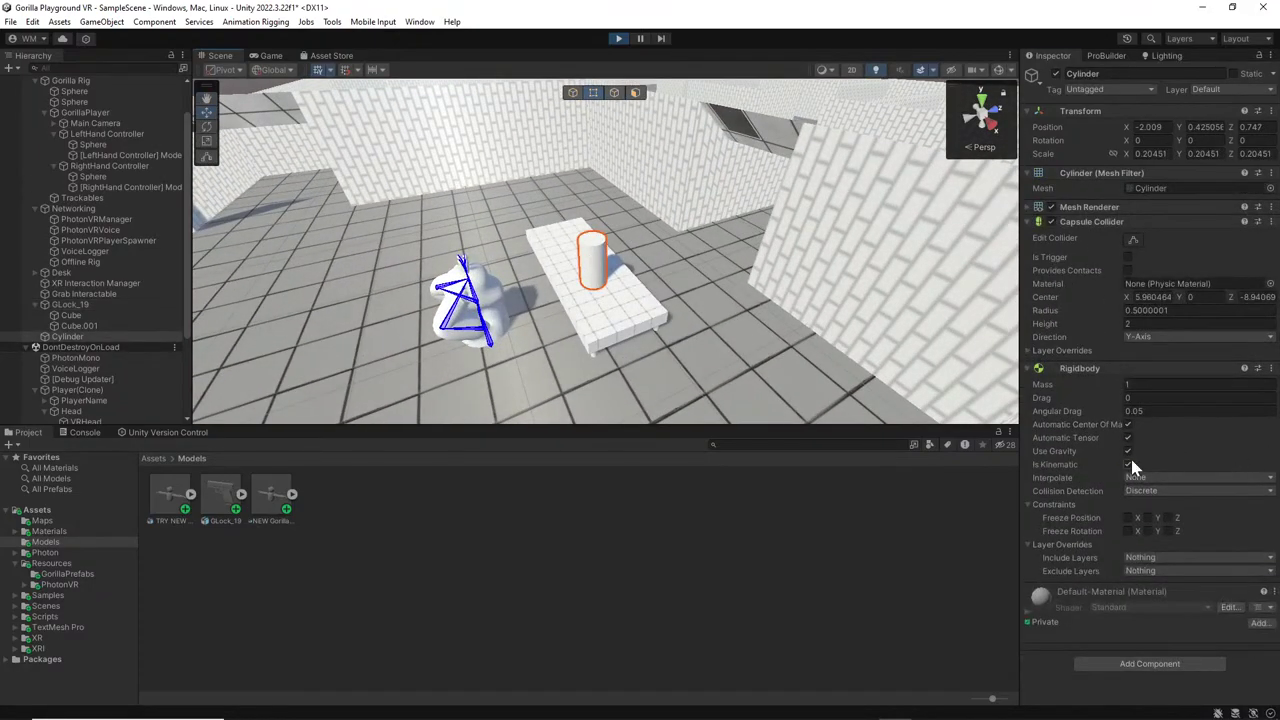
Select the GorillaPlayer in object selection mode, move it along the desk to test the cylinder's physics, and stop play mode.
left_click(117, 112)
left_click(579, 100)
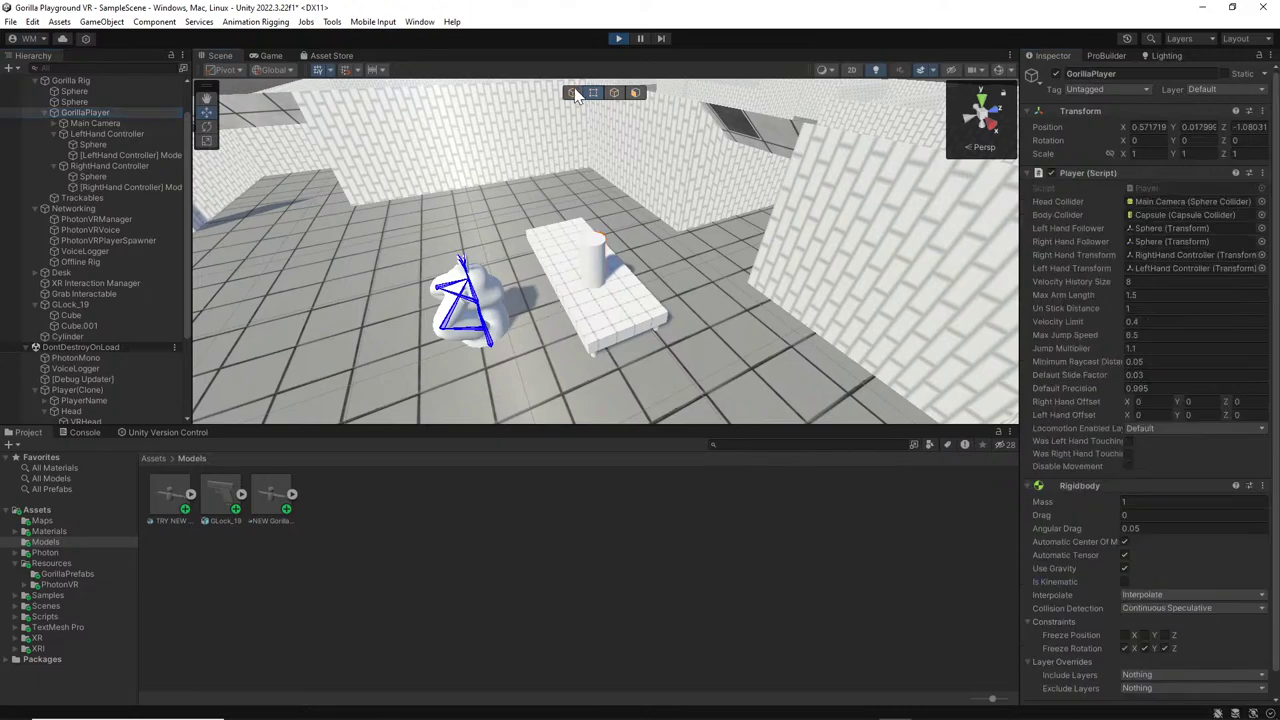
left_click(136, 119)
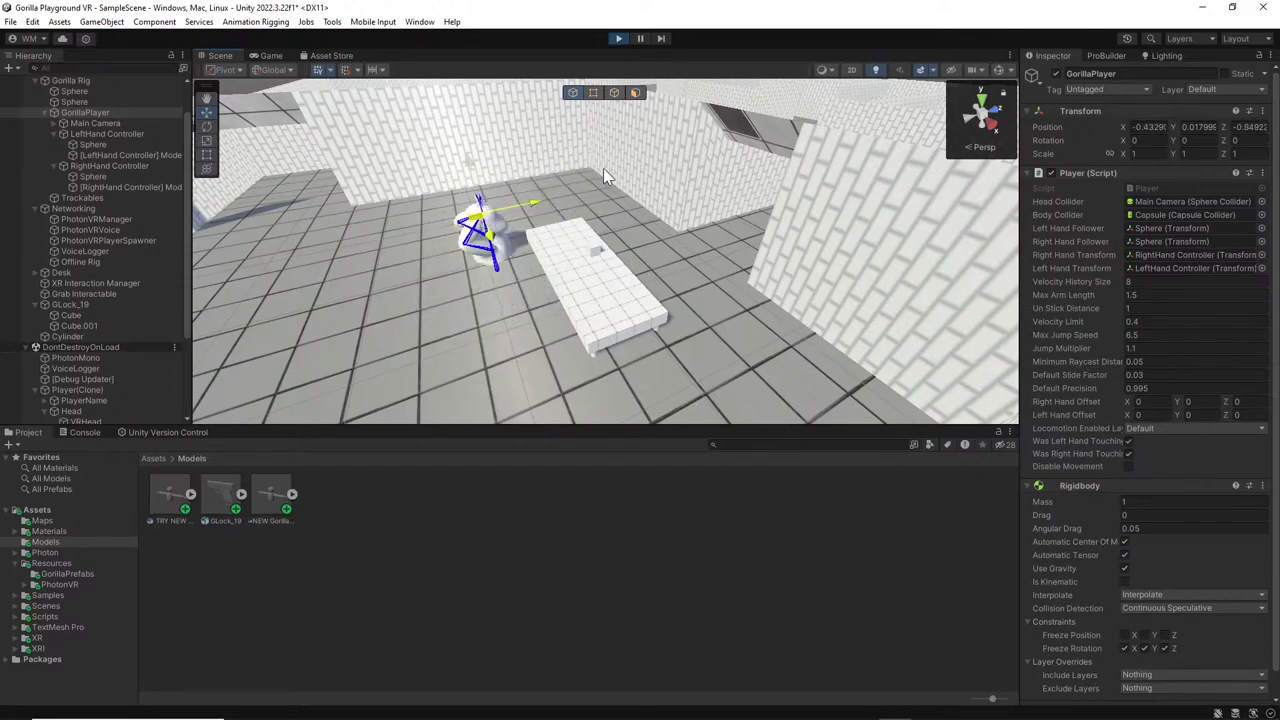
right_click_drag(784, 194, 856, 222)
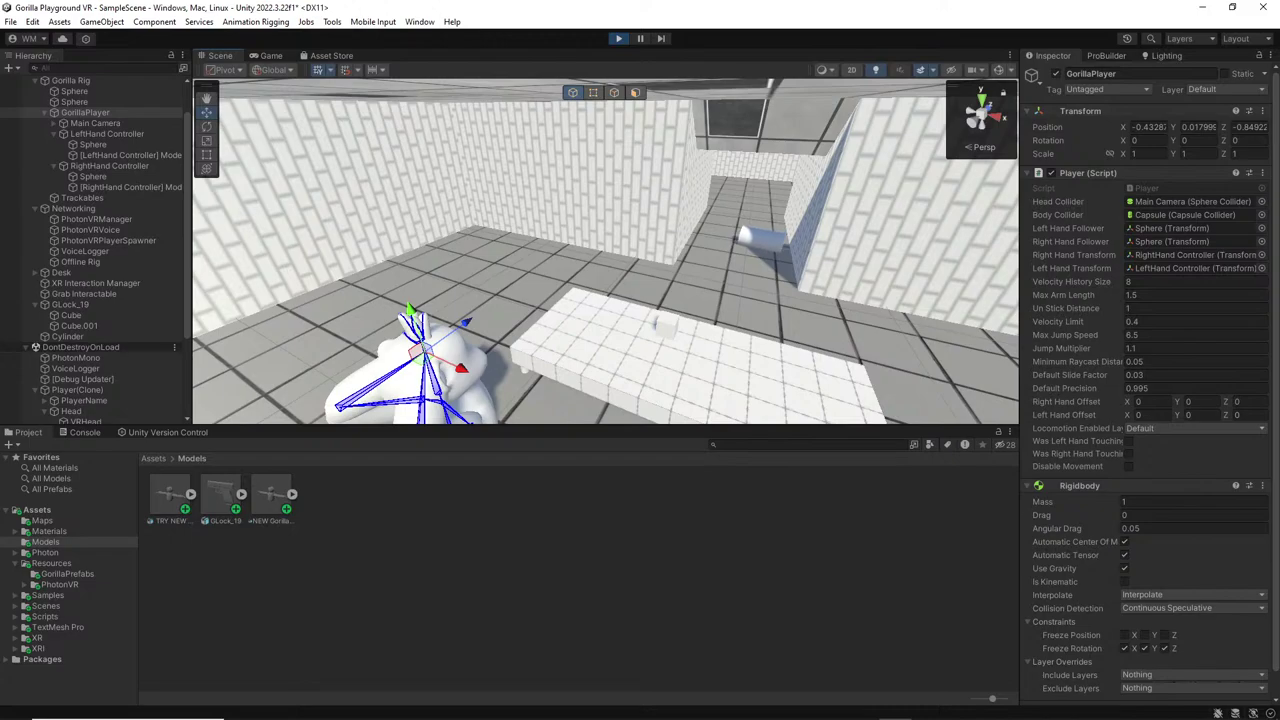
left_click(619, 39)
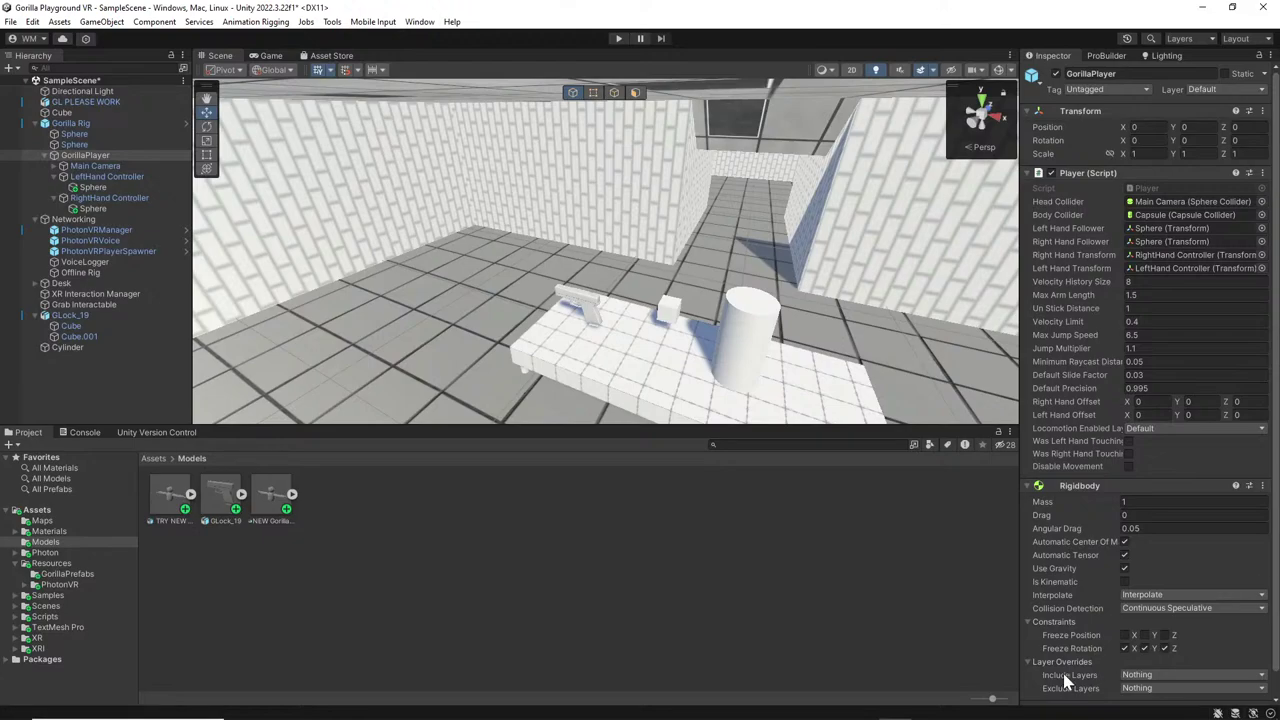
Turn off Is Kinematic on the rigidbodies of the GLock_19 and the Cylinder.
left_click(567, 305)
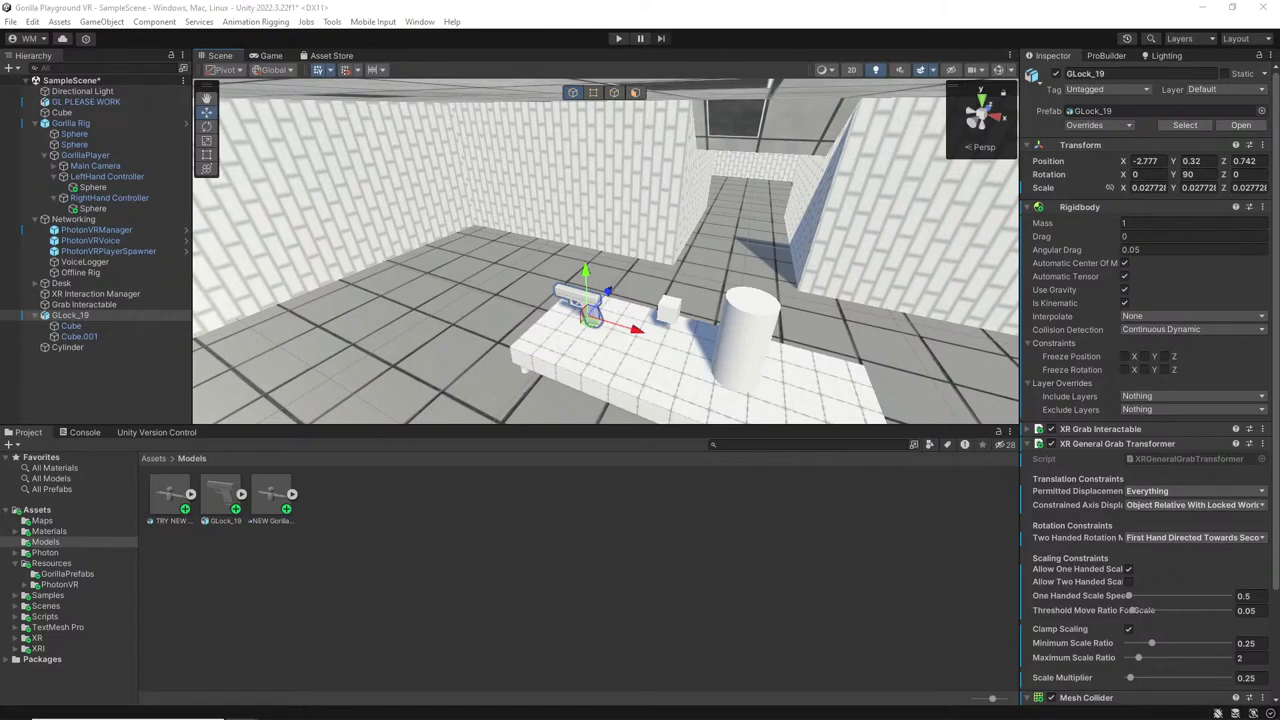
scroll(1124, 430, "down", 3)
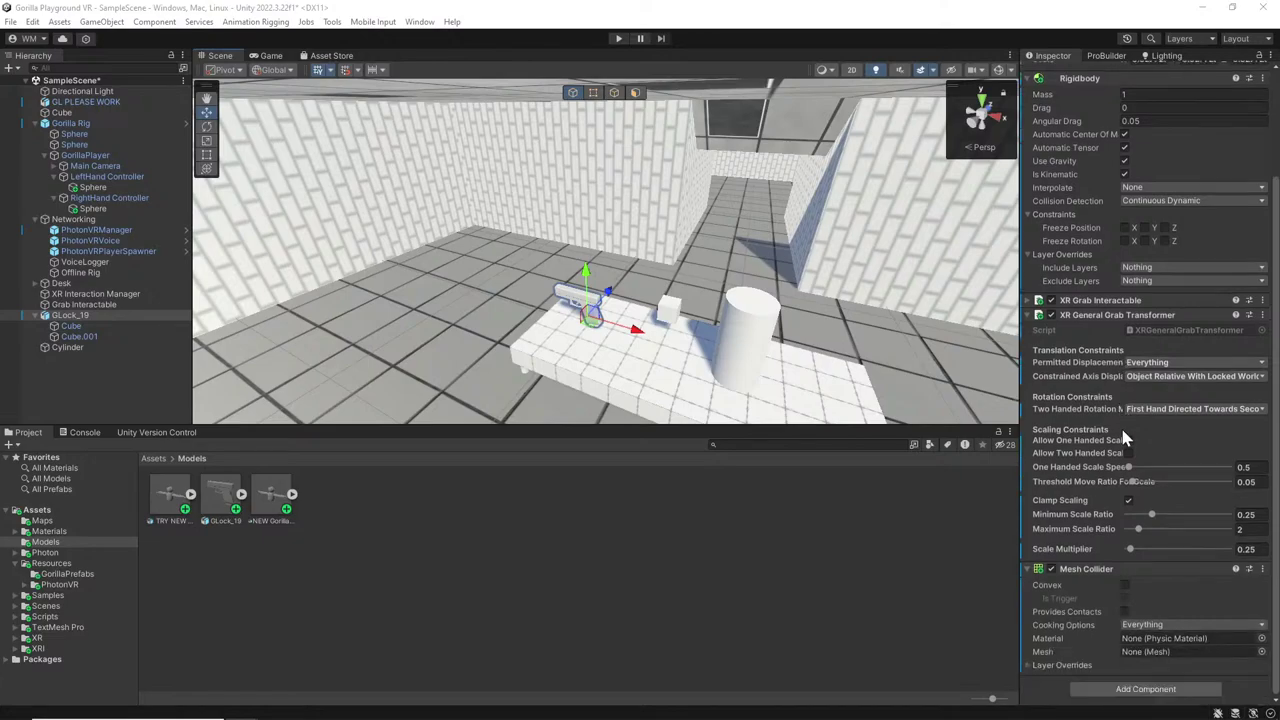
left_click(1127, 440)
scroll(1124, 440, "up", 1)
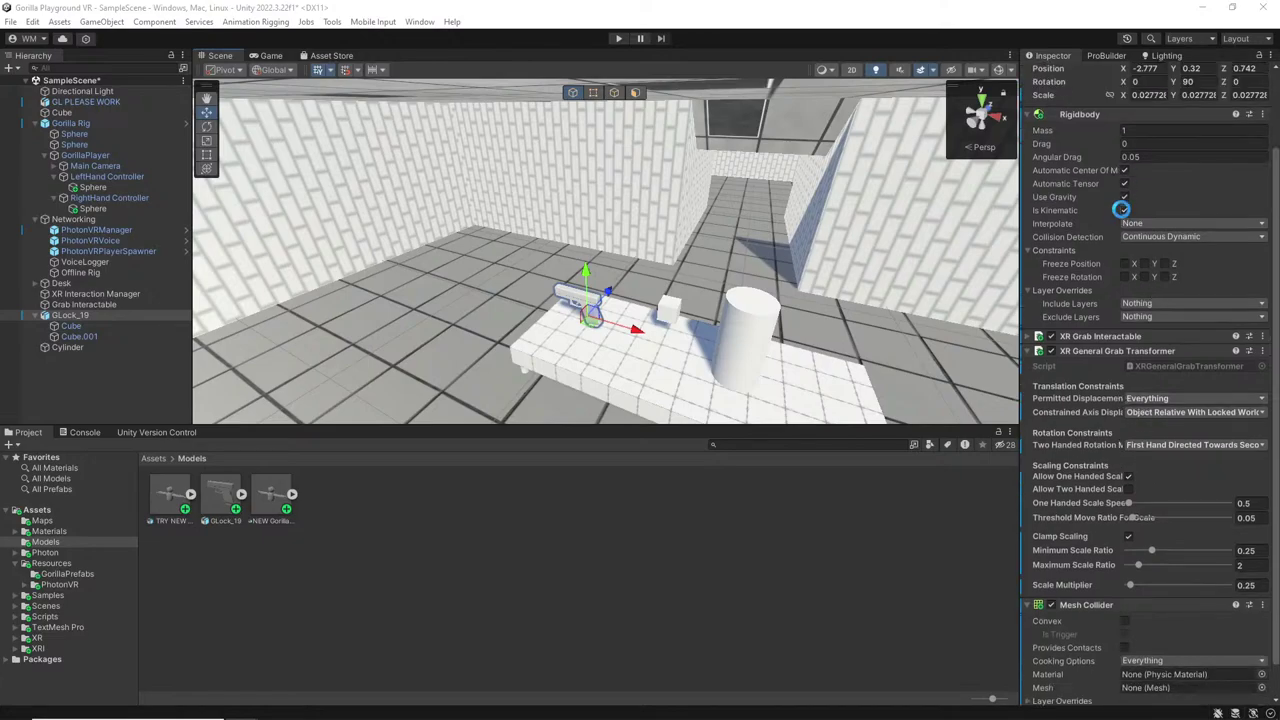
left_click(756, 336)
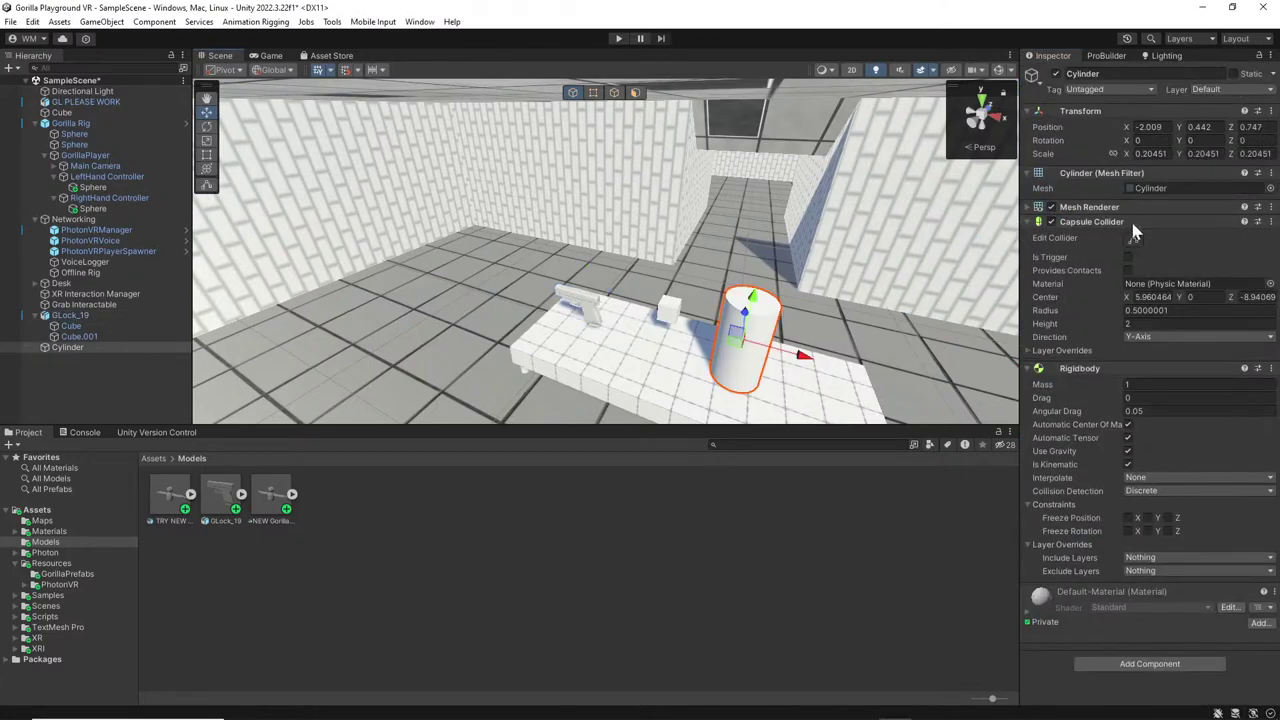
left_click(1128, 464)
Add a Box Collider component to the desk's top, Cube (1).
left_click(622, 322)
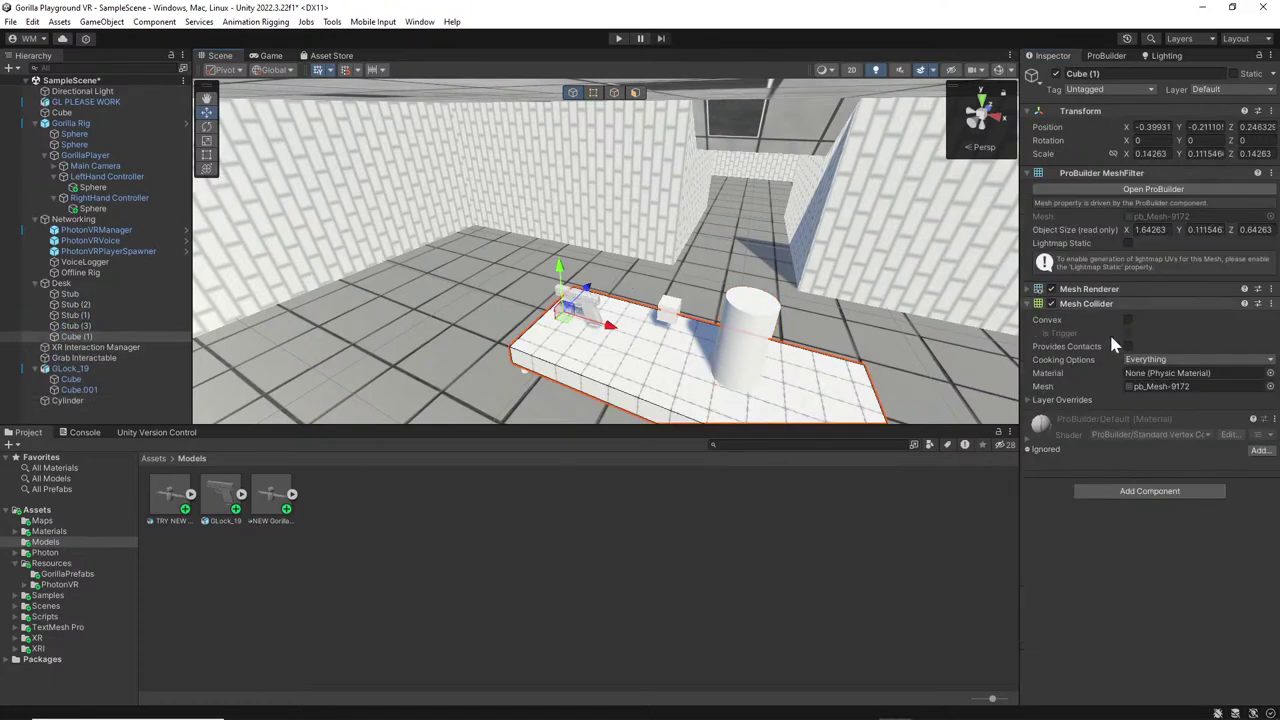
left_click(1195, 491)
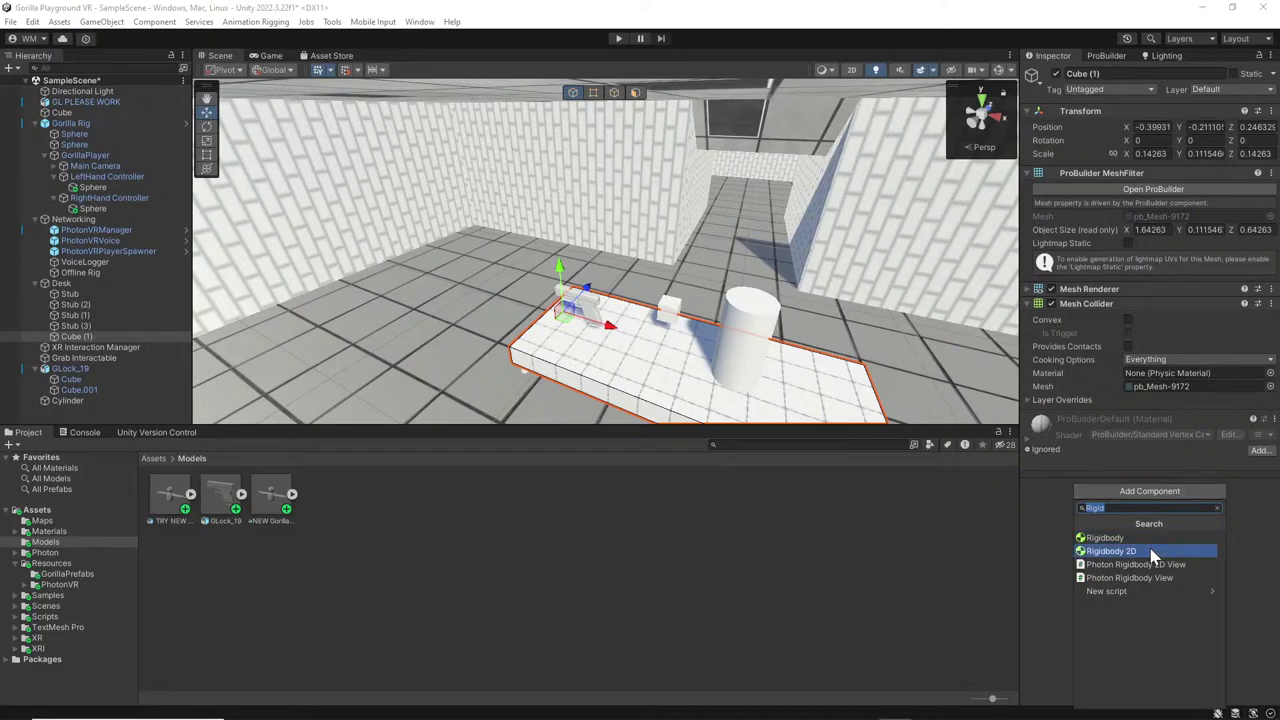
type("cu")
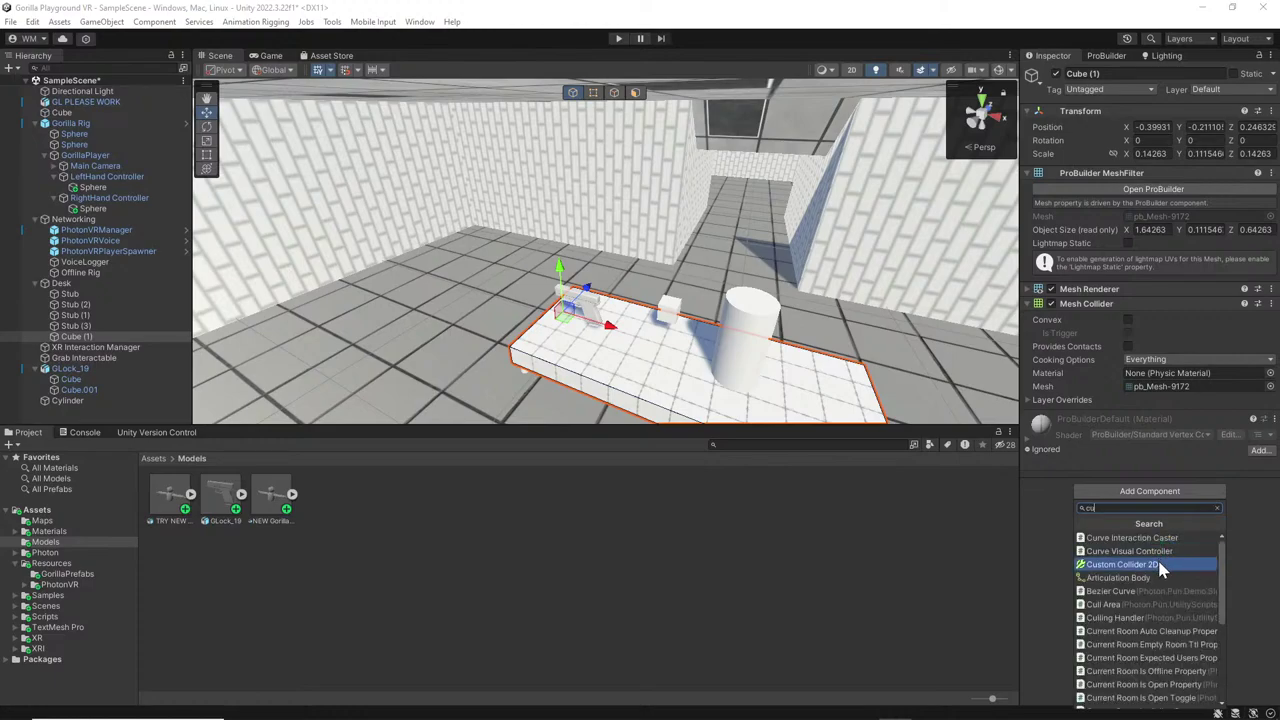
type("s")
key("BackSpace")
key("BackSpace")
key("BackSpace")
key("BackSpace")
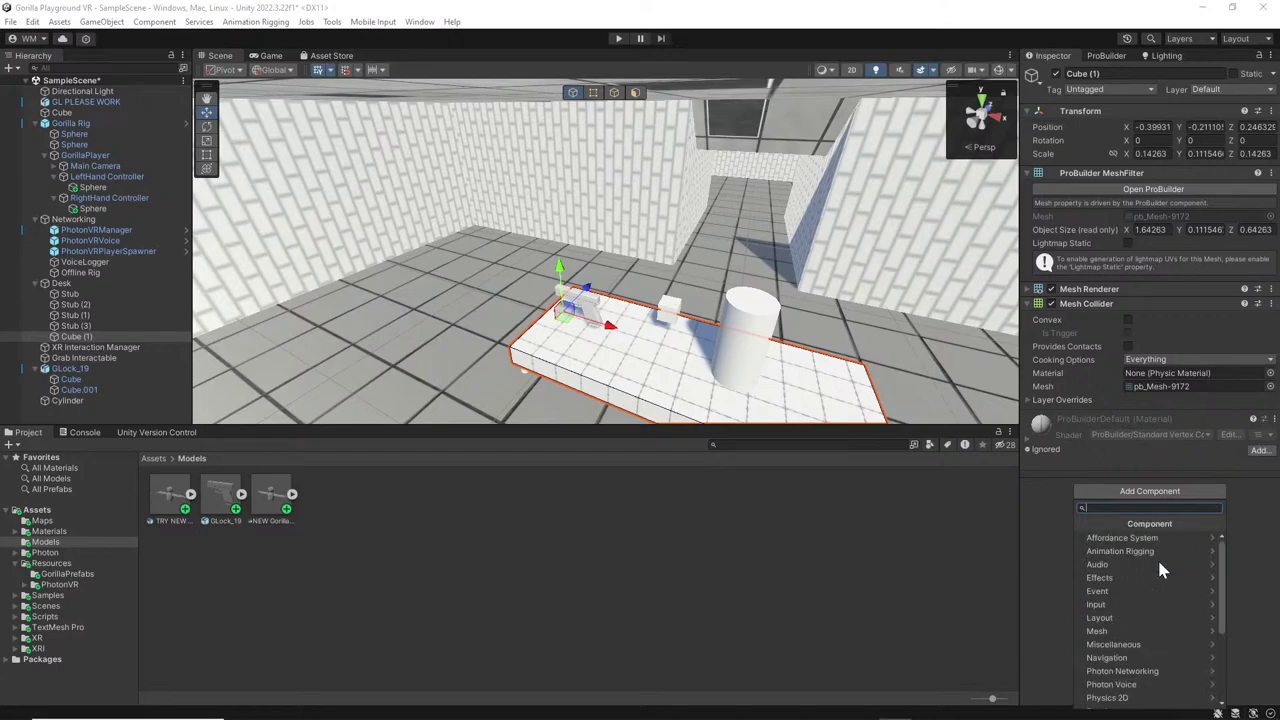
type("b")
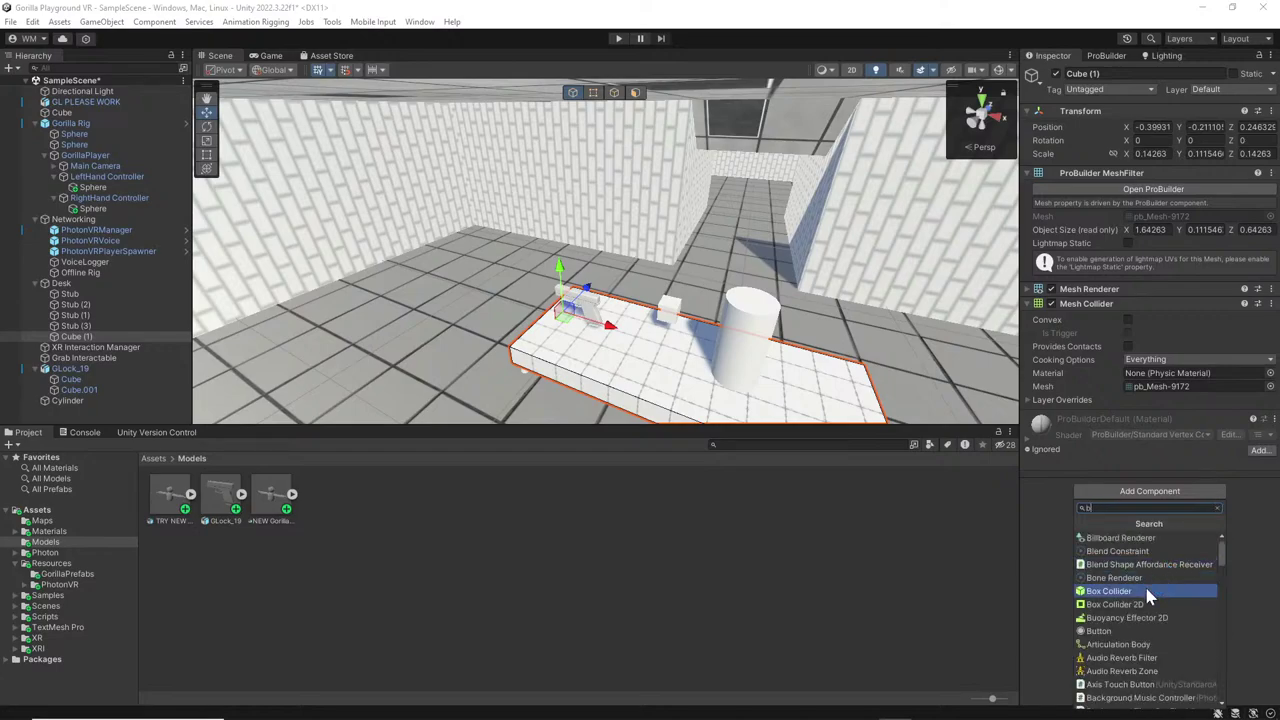
left_click(1110, 591)
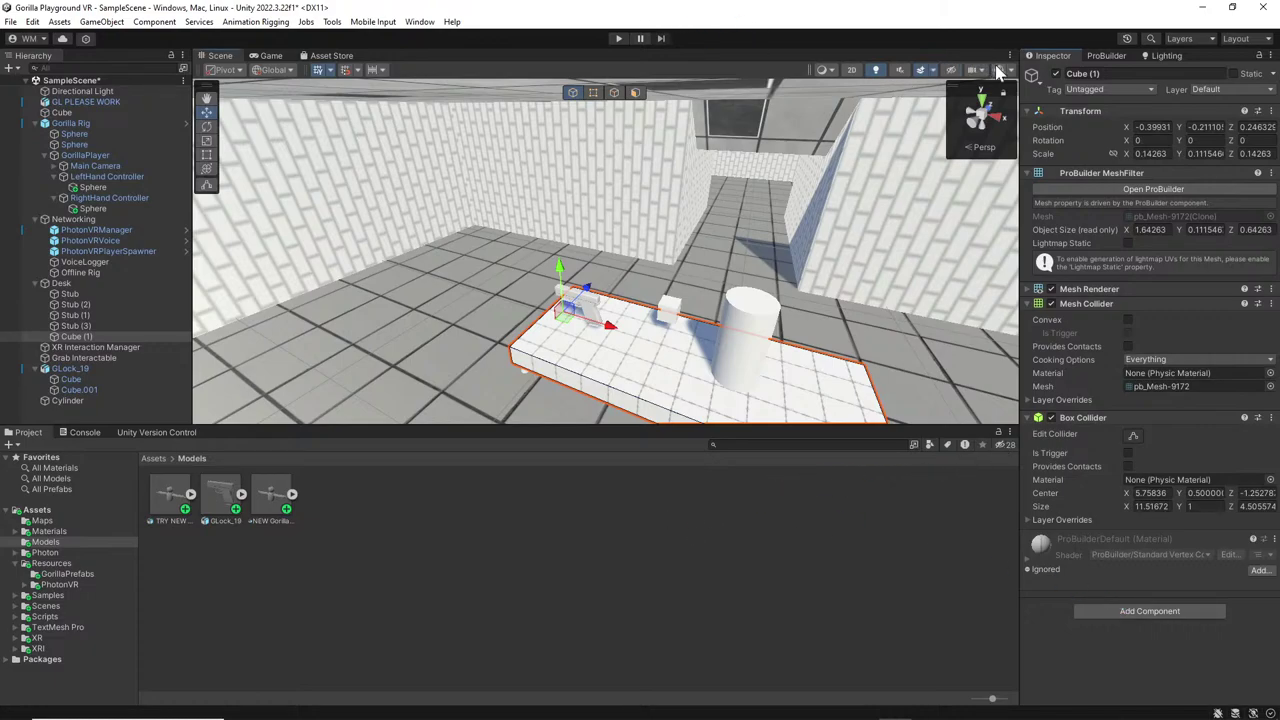
Examine the rigidbody and collider settings of the GLock_19 and compare them with those of the Cylinder.
left_click(206, 154)
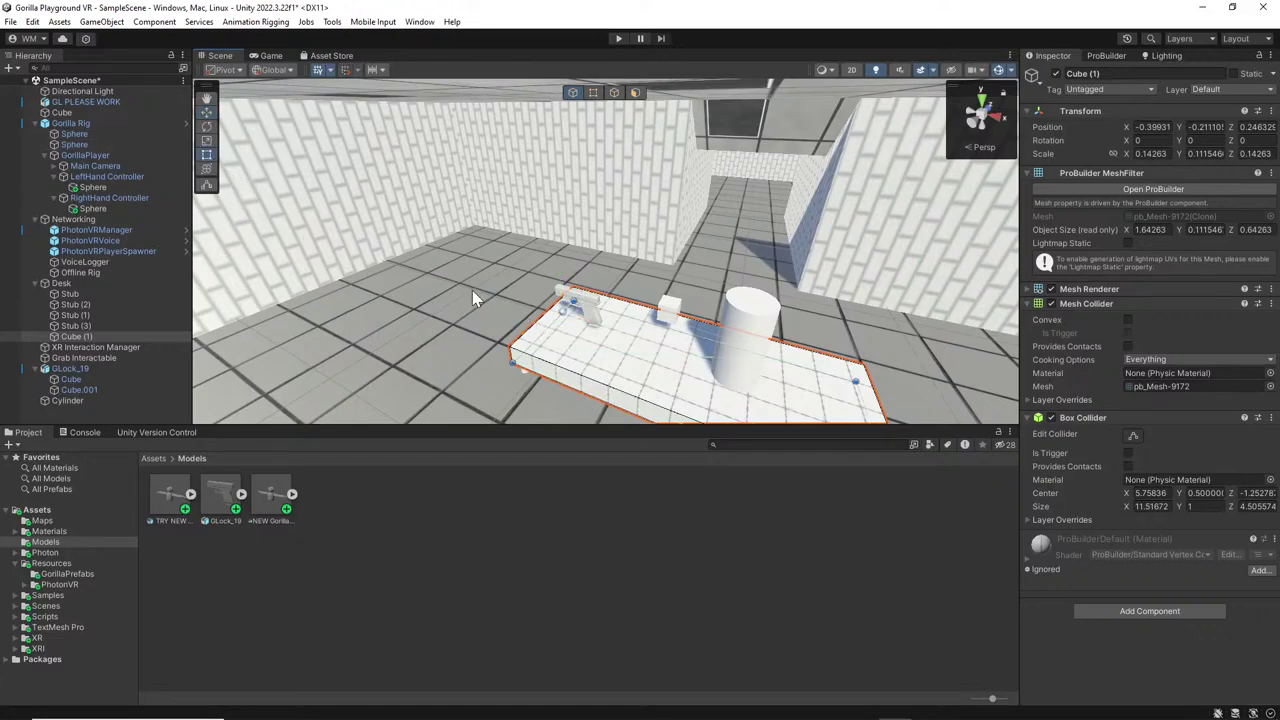
left_click(88, 368)
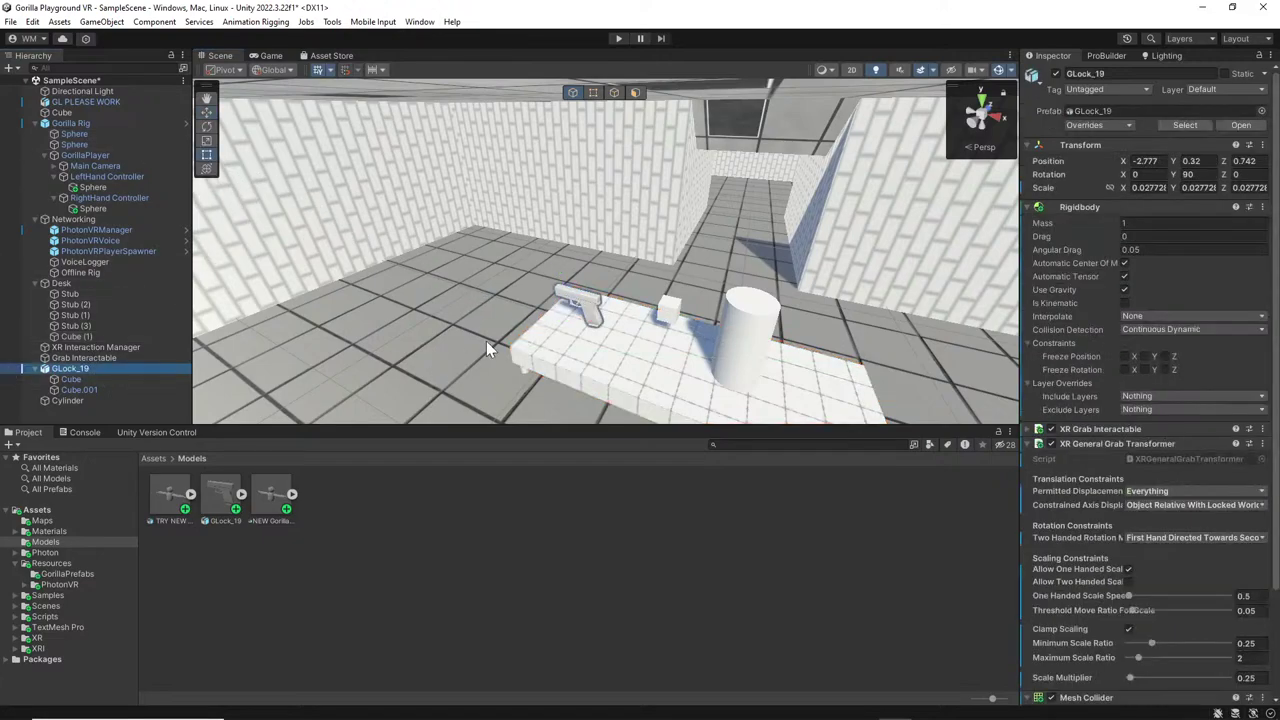
left_click(206, 168)
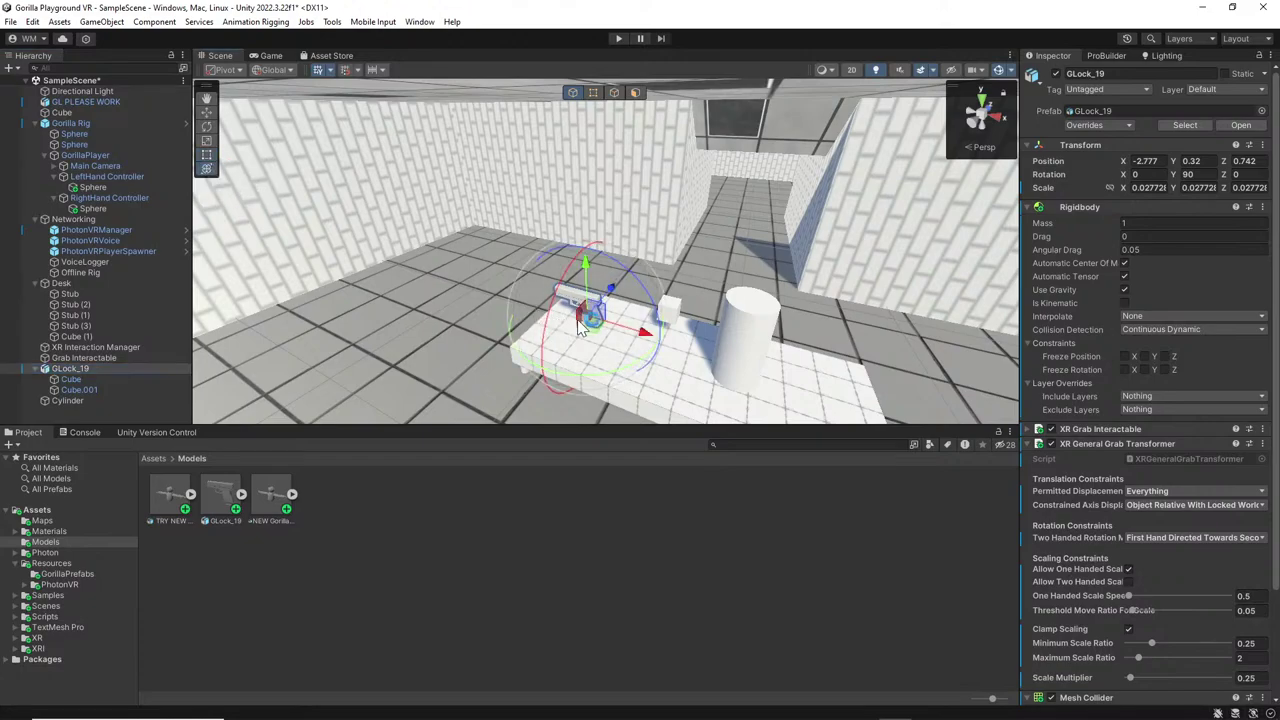
left_click(206, 112)
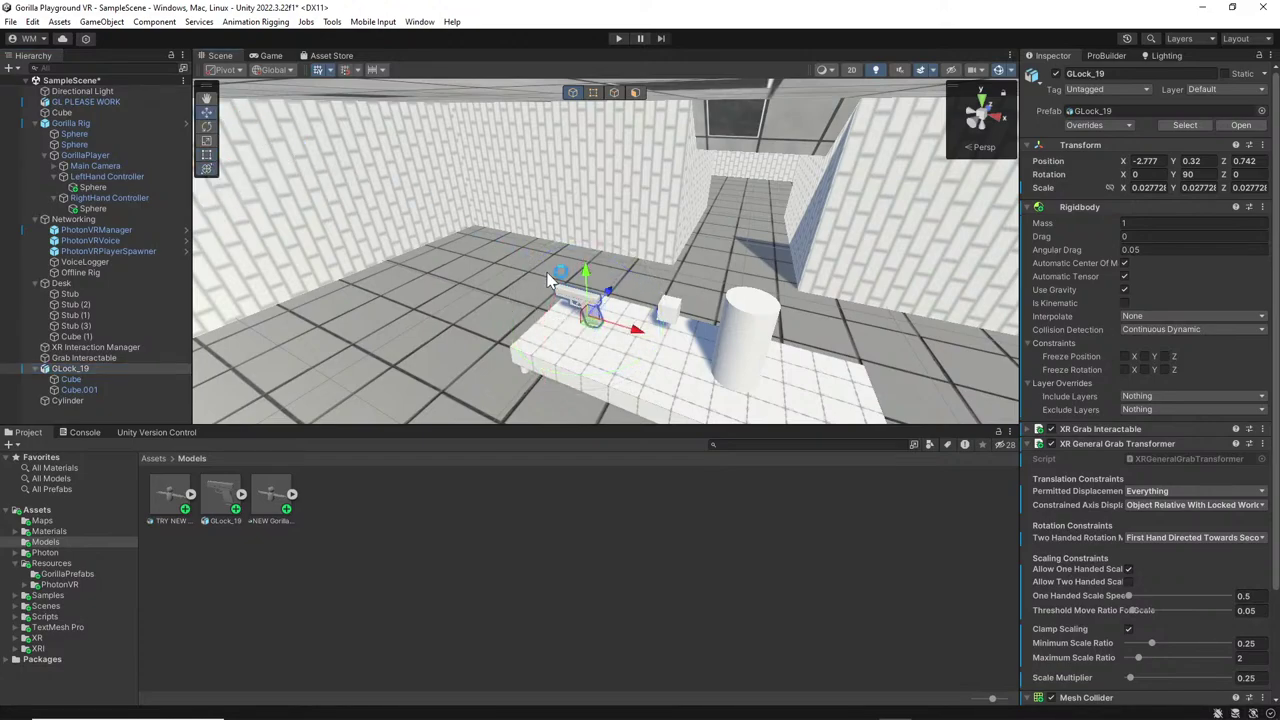
scroll(1068, 388, "down", 3)
scroll(1068, 388, "down", 1)
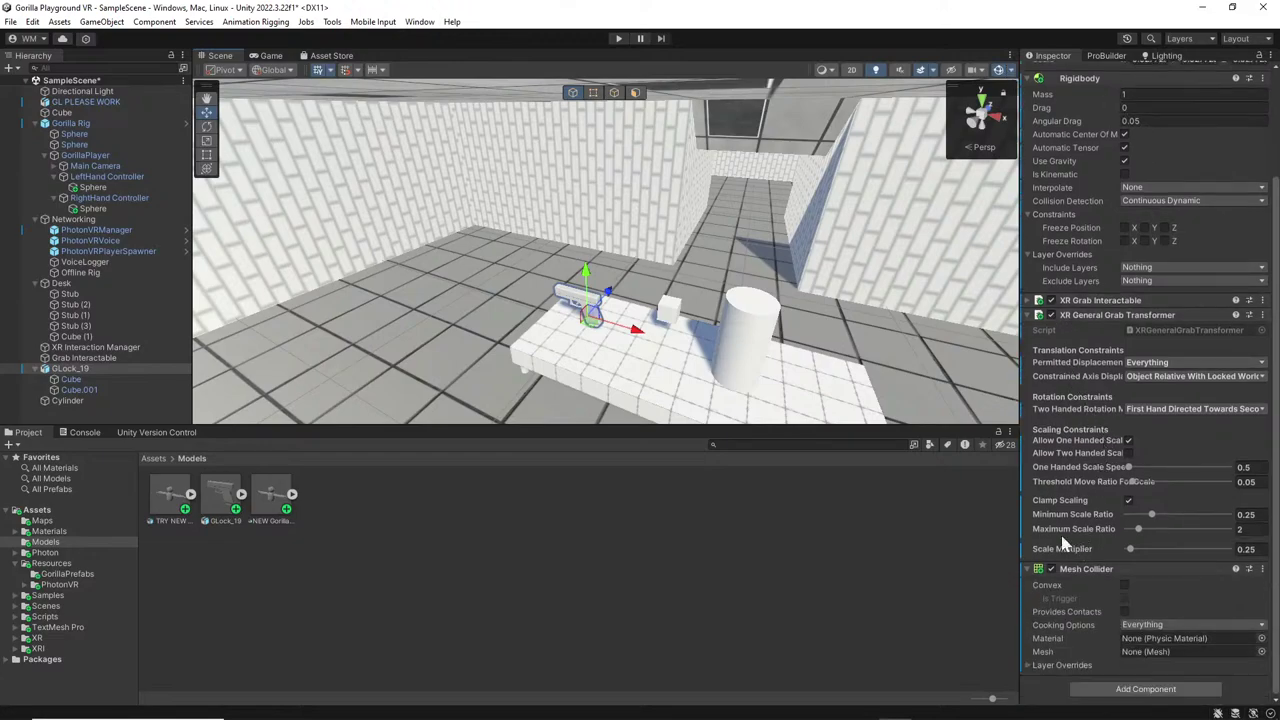
left_click(117, 378)
left_click(117, 368)
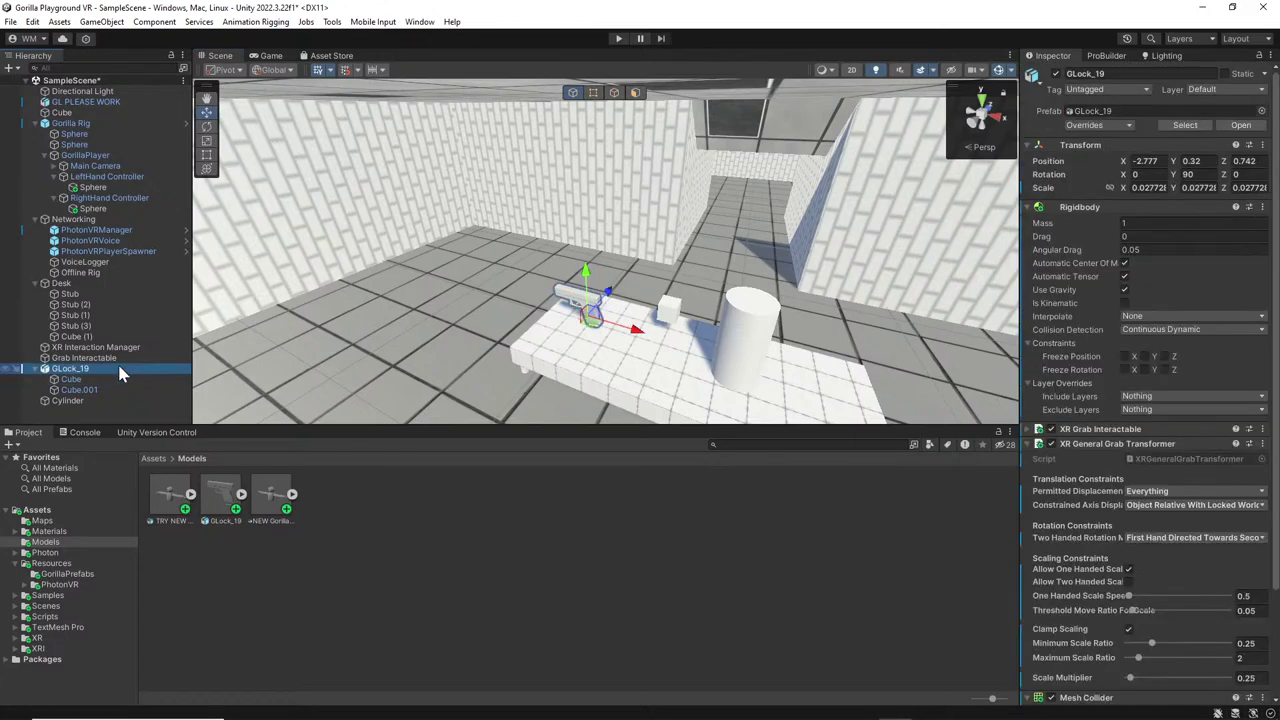
left_click(726, 342)
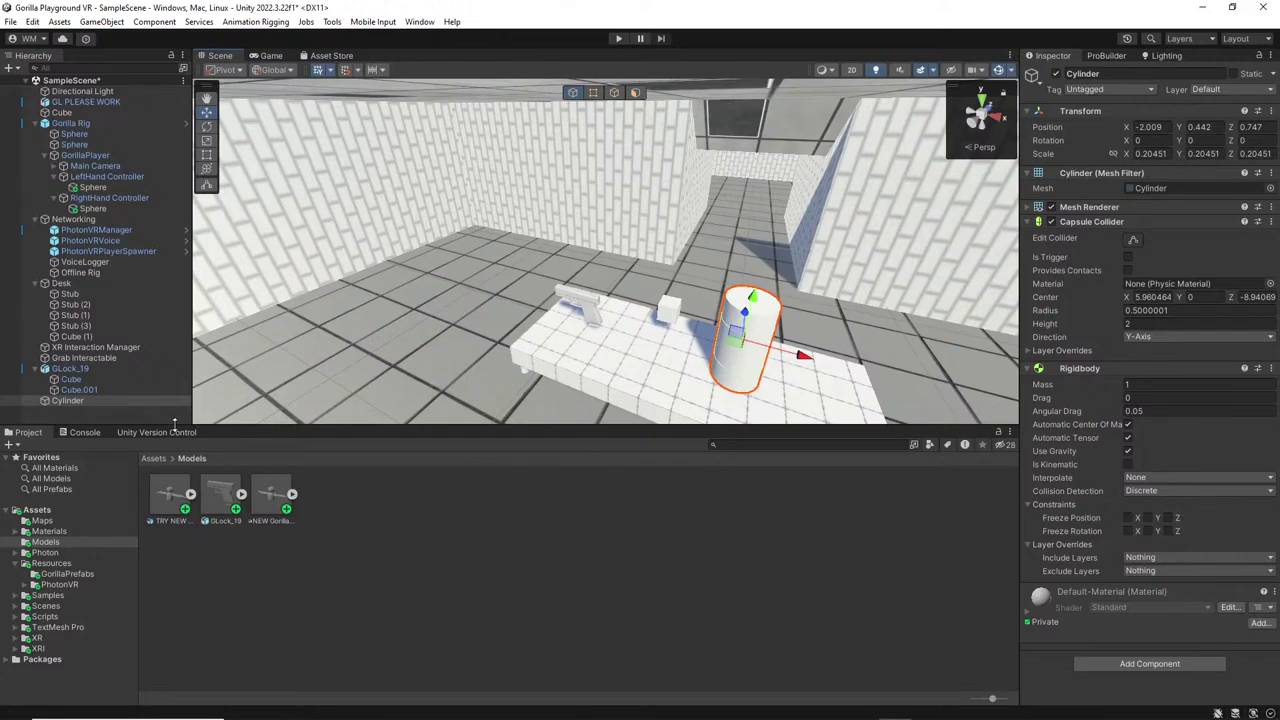
Replace the Mesh Collider on the GLock_19 with a Box Collider.
left_click(578, 307)
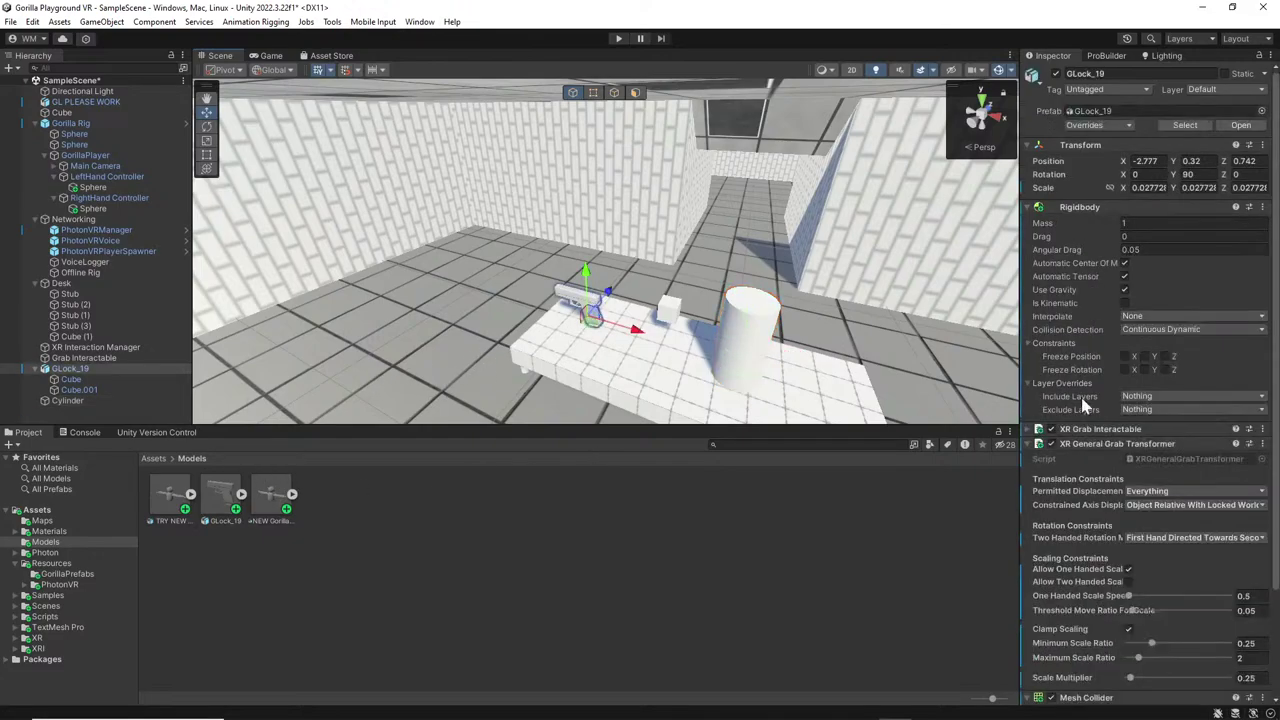
scroll(1137, 400, "down", 1)
scroll(1137, 400, "down", 2)
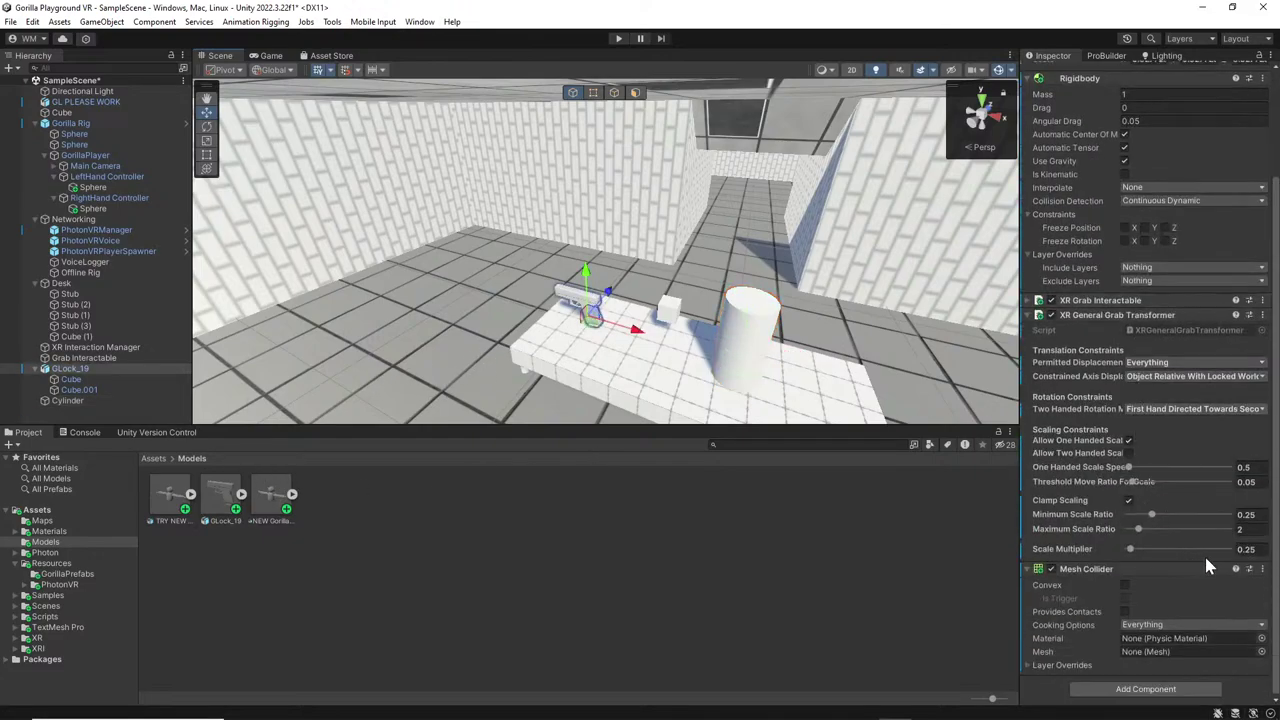
left_click(1262, 568)
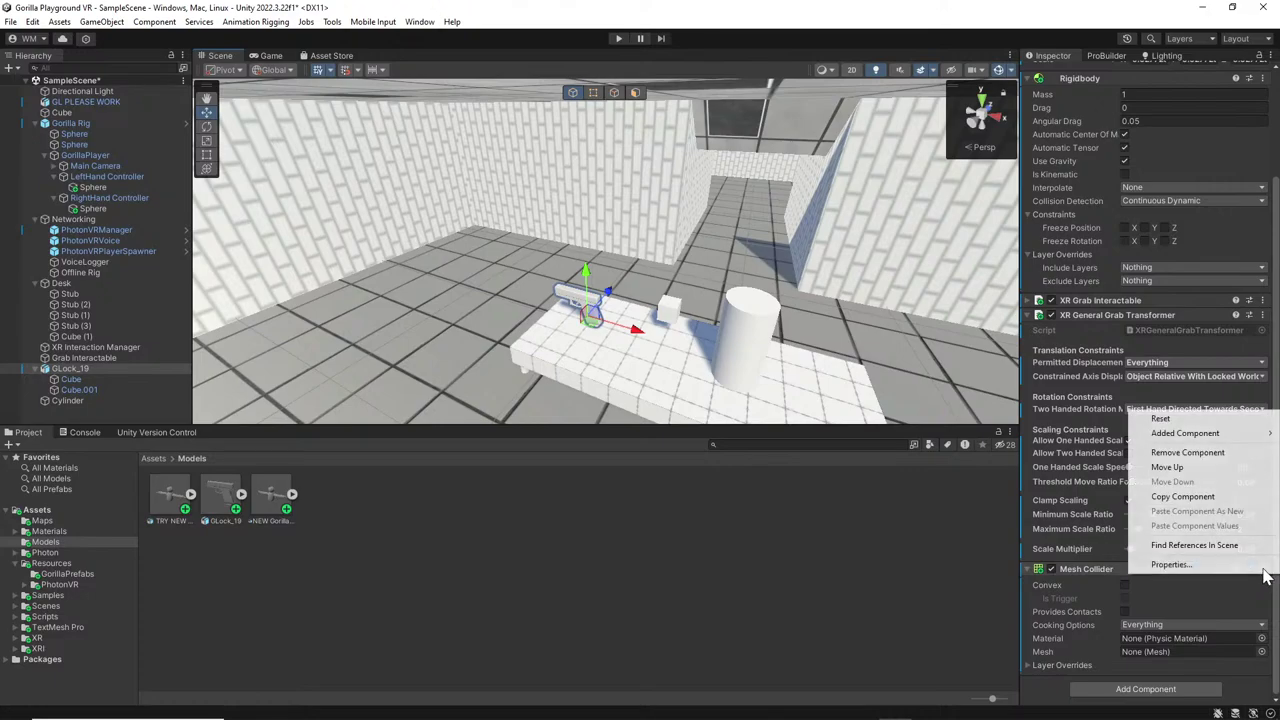
left_click(1210, 452)
left_click(1124, 688)
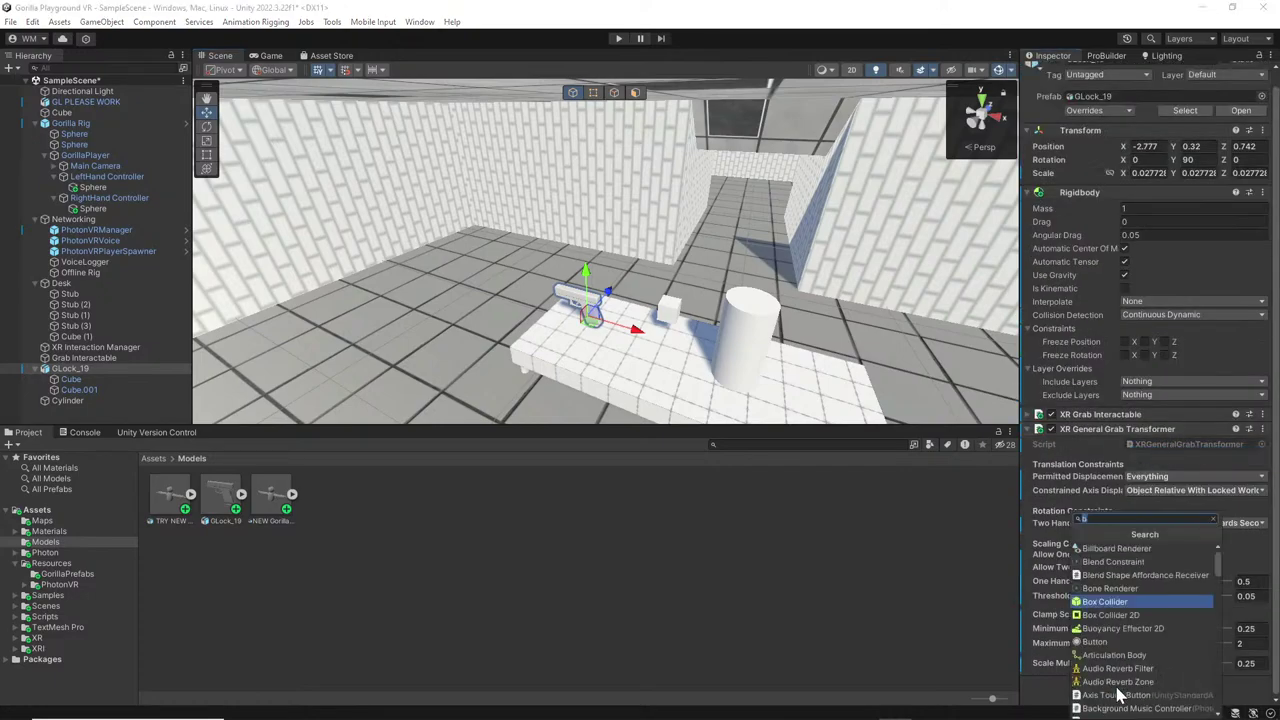
left_click(1137, 602)
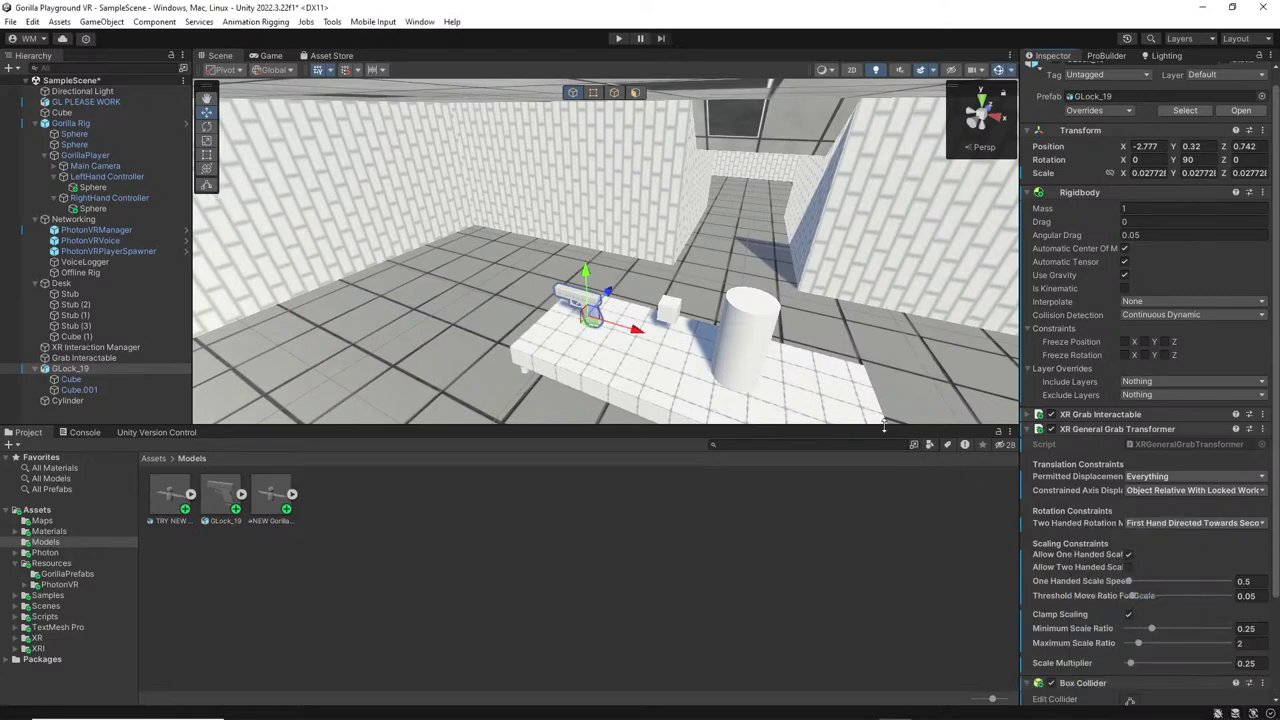
Scale the GLock_19 up to about 0.03 and fit its box collider around the grip, sized about 1 by 5.11 by 2.74.
scroll(1075, 518, "down", 2)
left_click(1131, 632)
left_click(206, 140)
left_click_drag(588, 317, 603, 327)
left_click(206, 183)
mouse_move(590, 318)
left_mouse_down()
mouse_move(612, 300)
mouse_move(602, 315)
left_mouse_up()
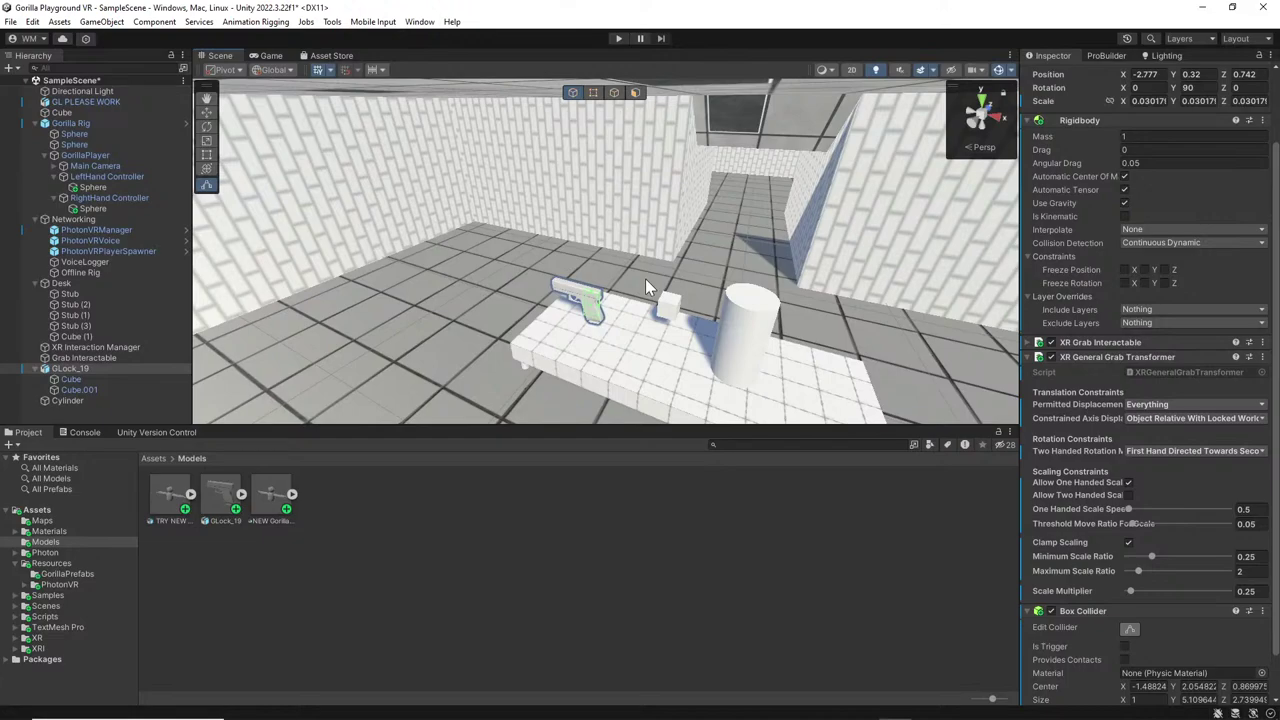
Examine how the box collider fits the GLock_19's grip from the side and from behind.
right_click_drag(645, 278, 658, 281)
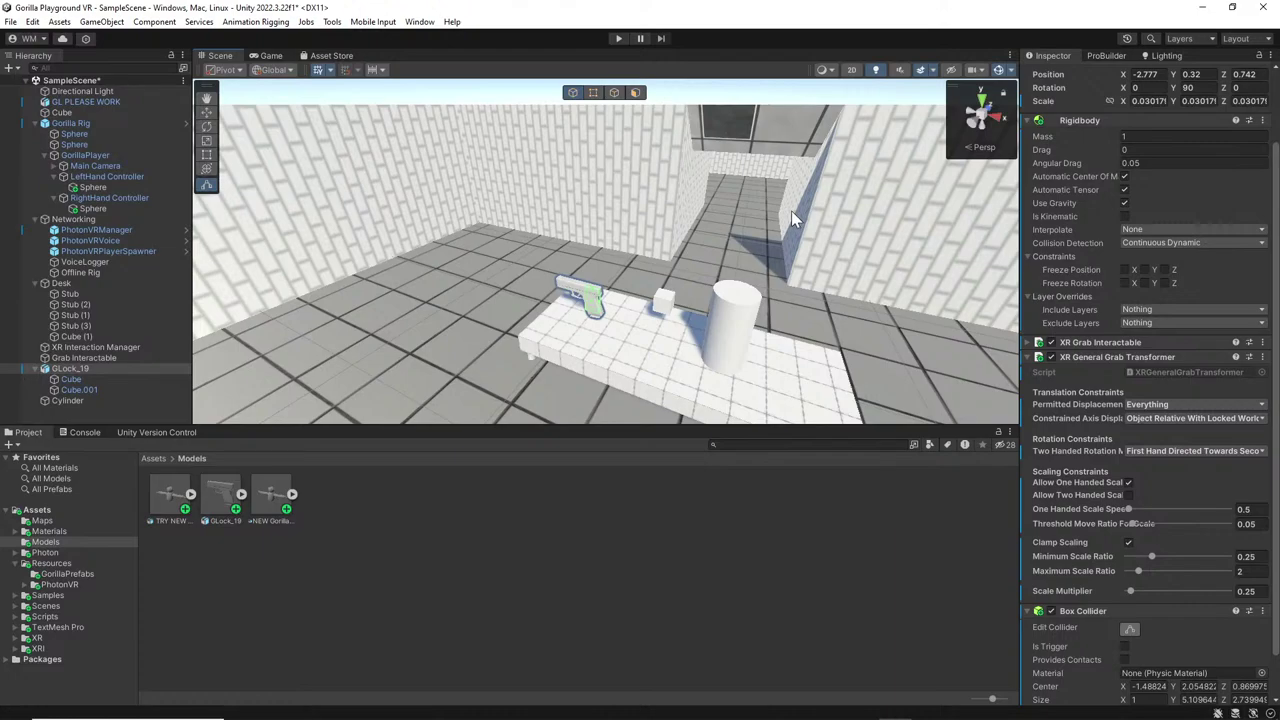
right_click_drag(743, 237, 690, 155)
right_click_drag(643, 79, 787, 168)
key("f")
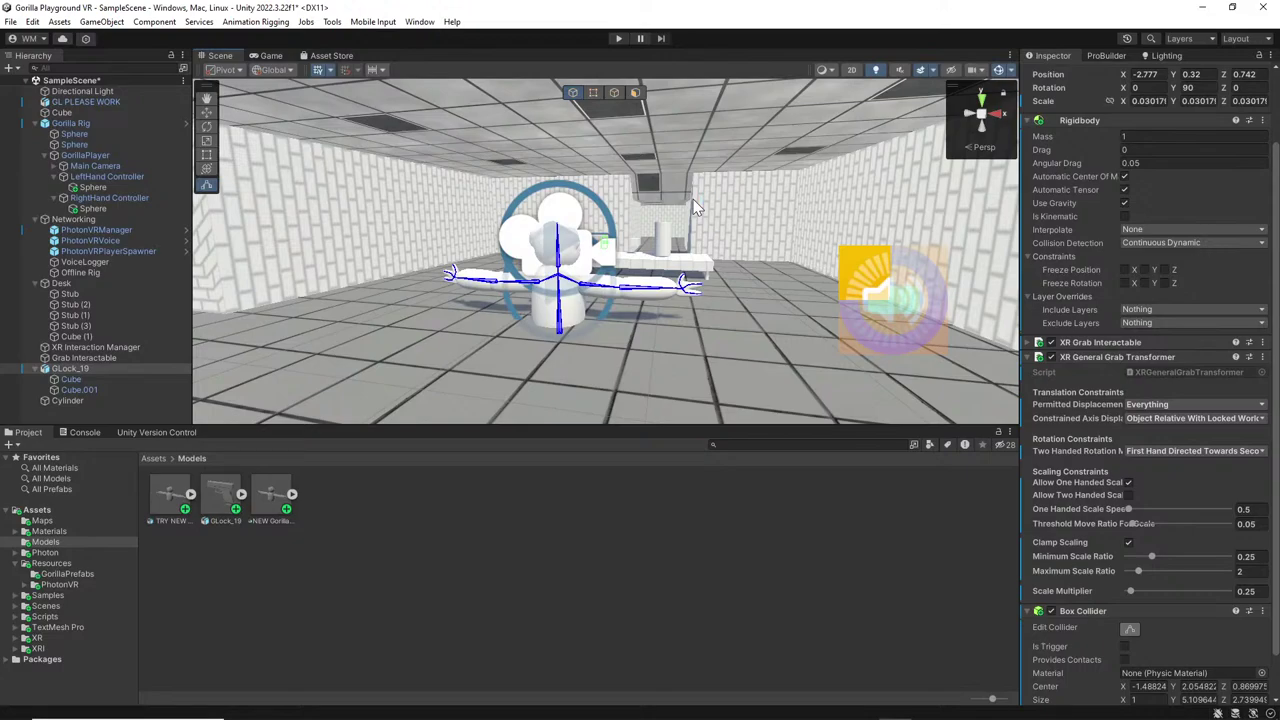
left_click_drag(668, 216, 590, 240, "alt")
key("f")
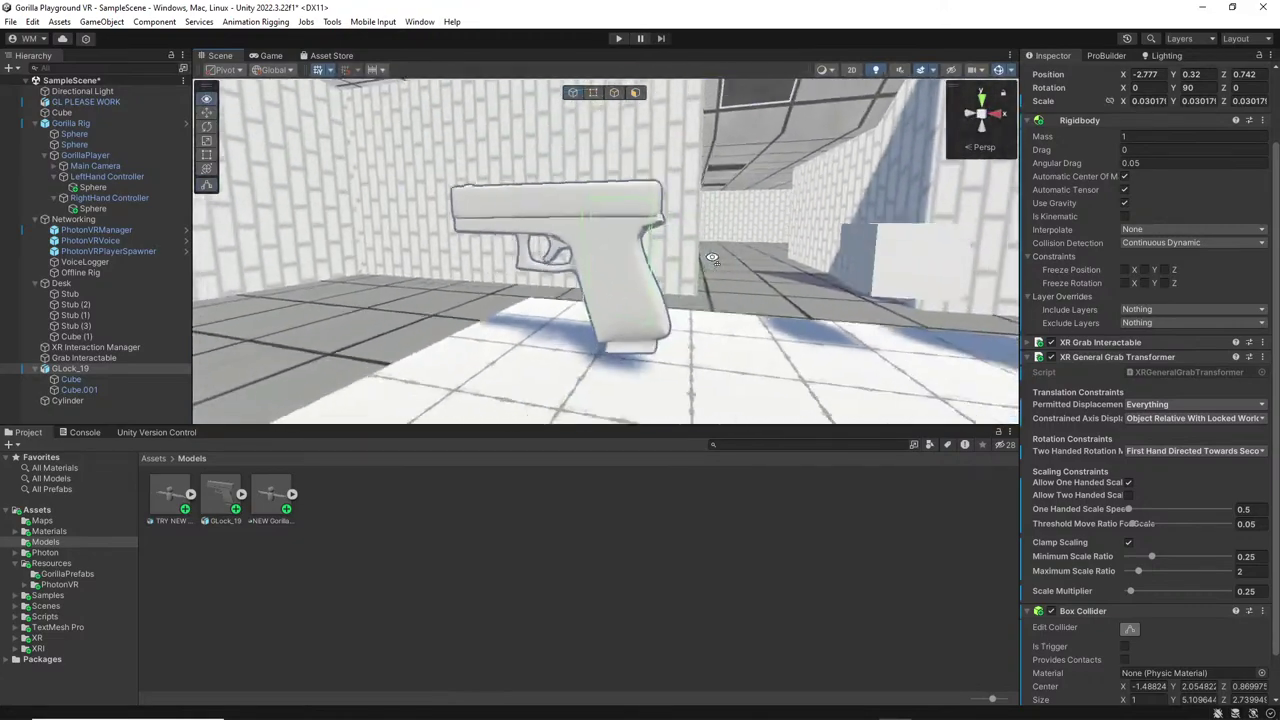
left_click(646, 217)
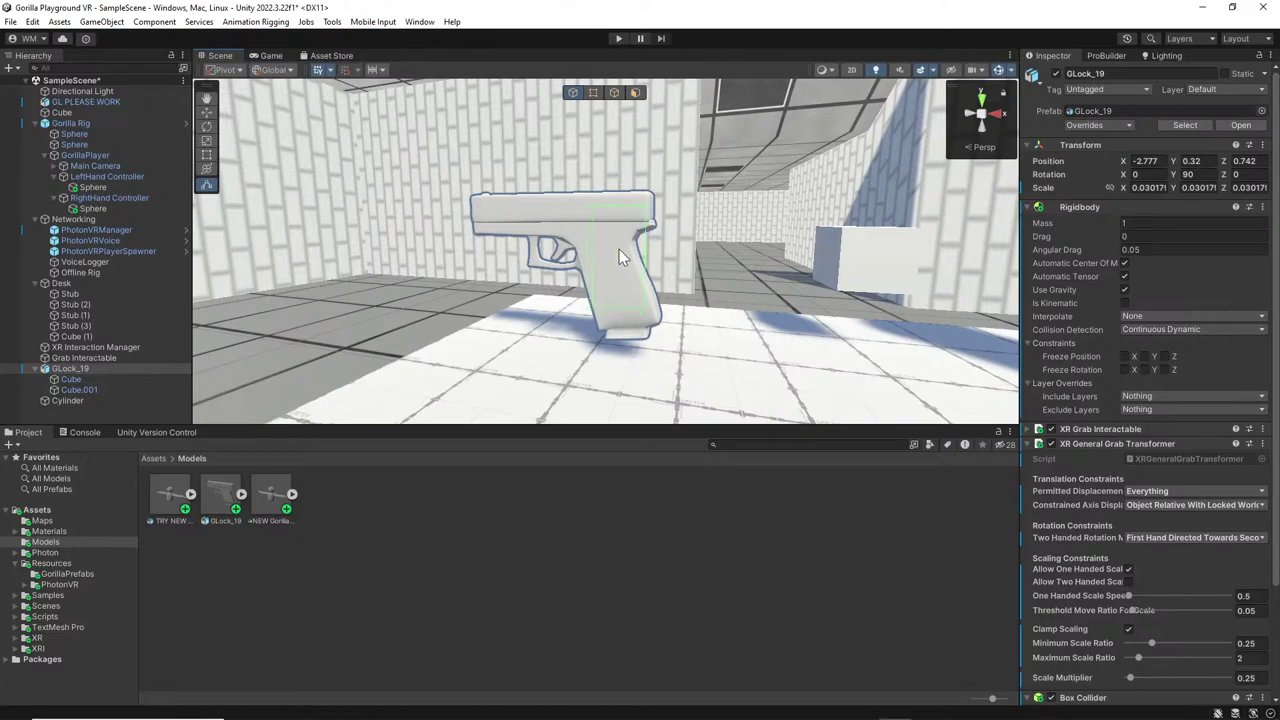
left_click_drag(613, 259, 888, 115, "alt")
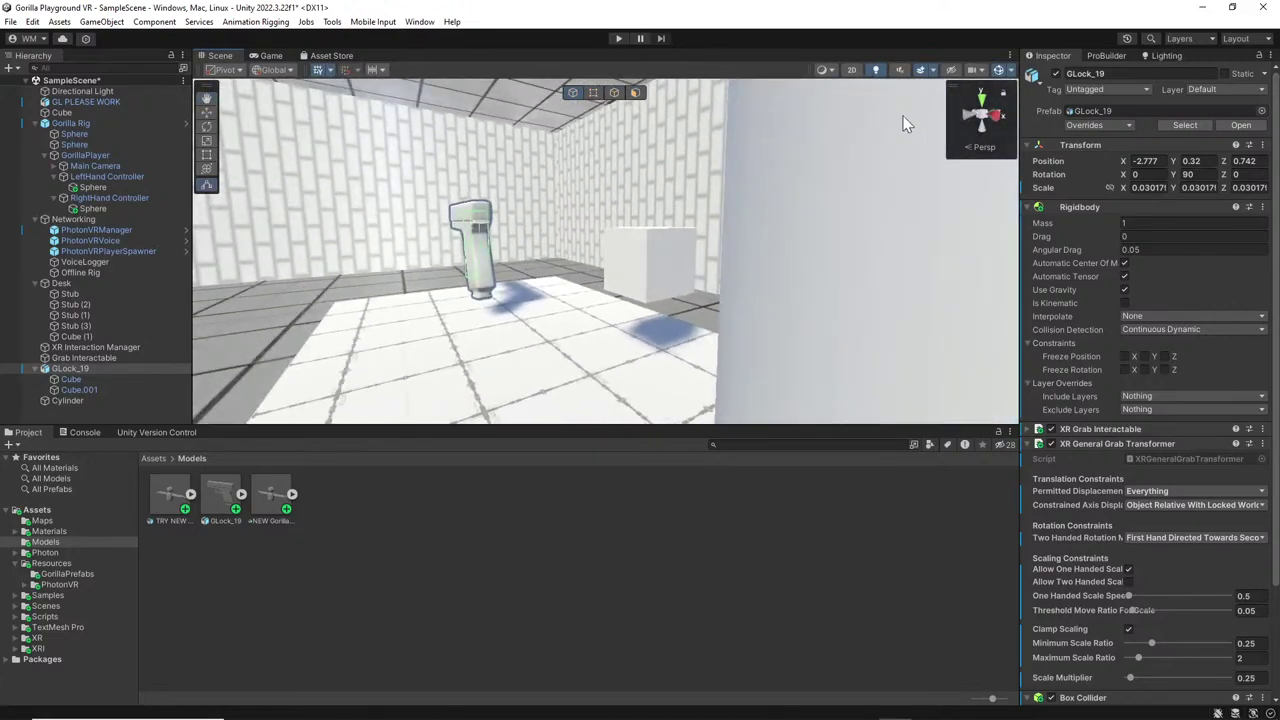
left_click_drag(779, 186, 613, 172, "alt")
scroll(614, 172, "up", 8, "alt")
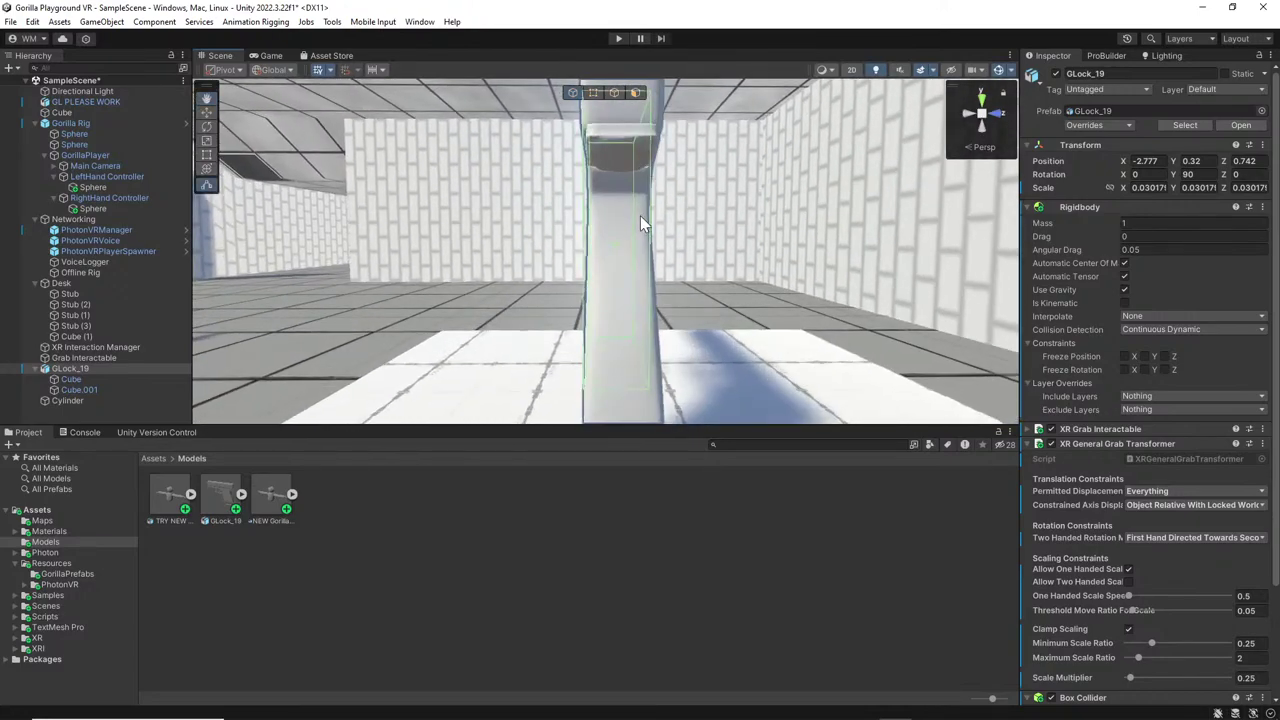
scroll(622, 231, "down", 8, "alt")
scroll(622, 231, "up", 8, "alt")
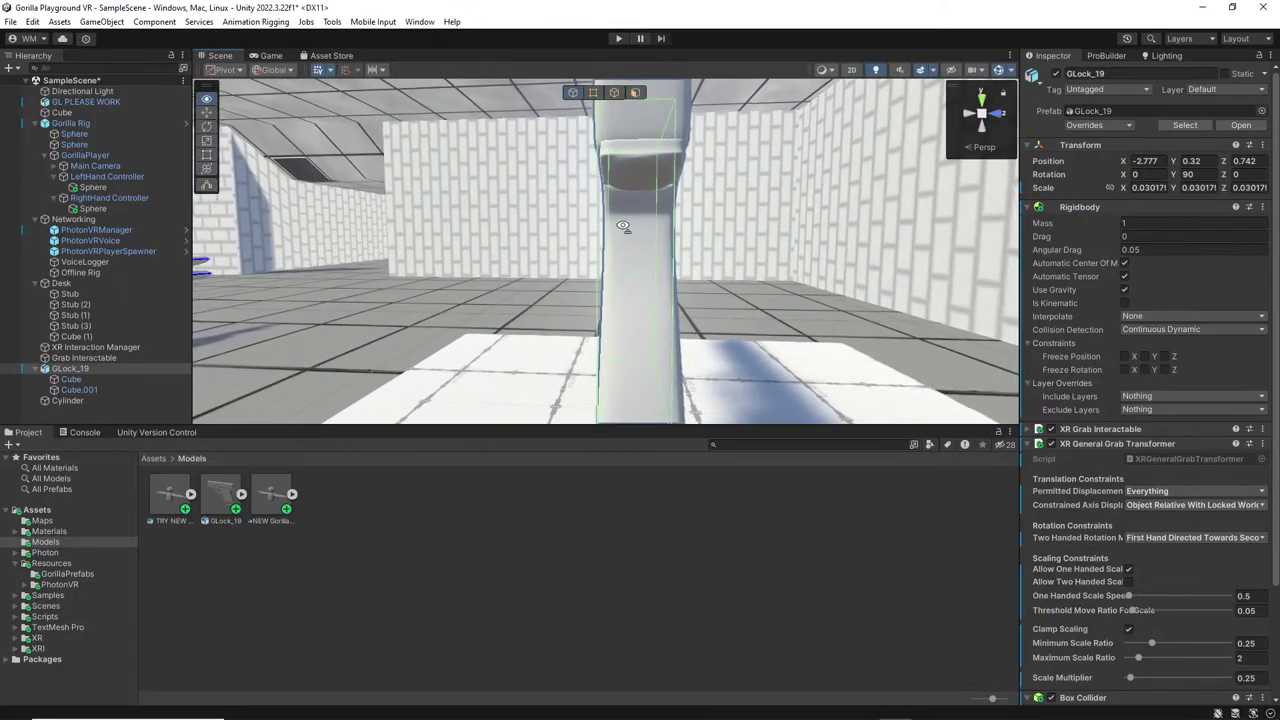
scroll(620, 200, "down", 8, "alt")
left_click_drag(618, 186, 965, 243, "alt")
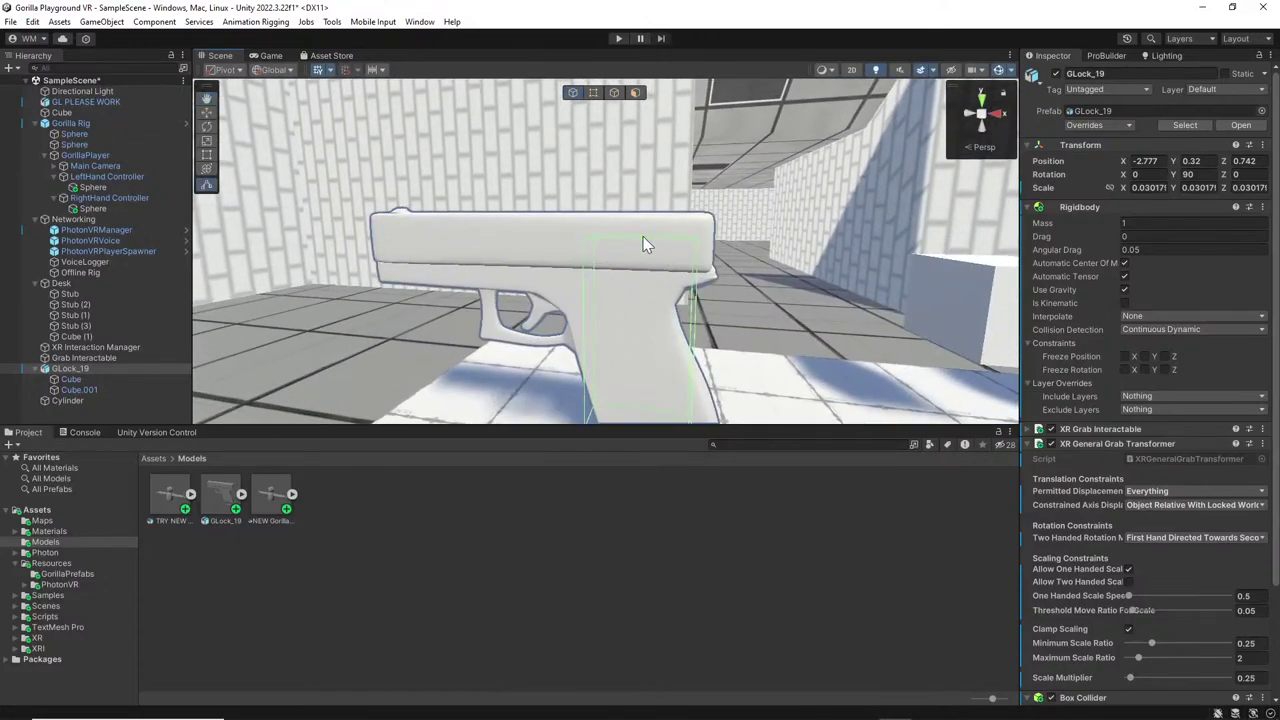
Extend the GLock_19's box collider upward to the top of the slide.
scroll(665, 340, "down", 5)
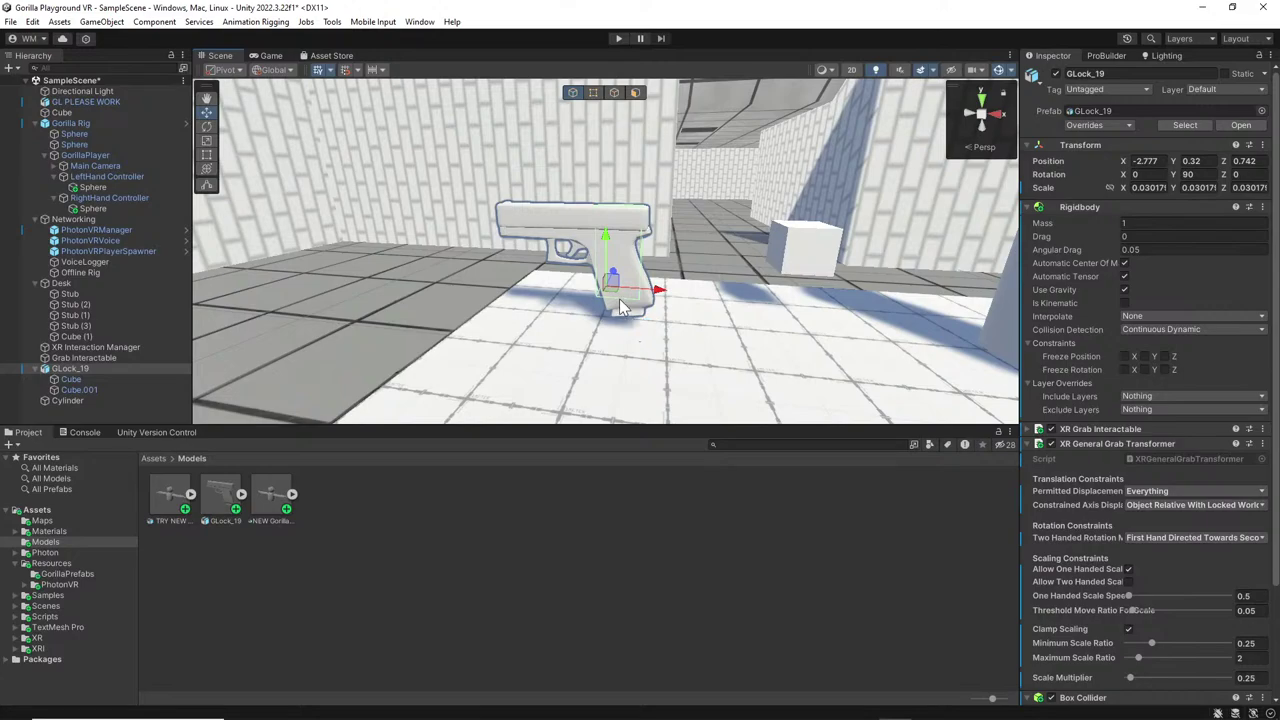
scroll(621, 294, "up", 5)
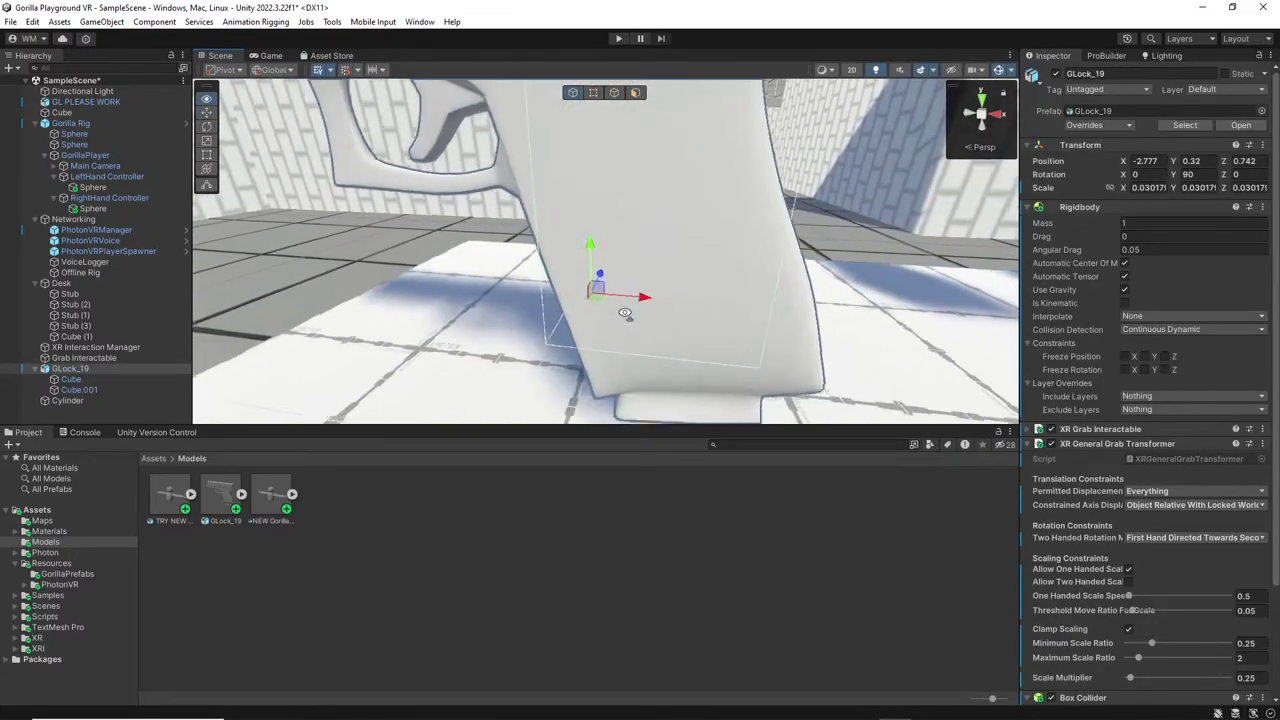
scroll(624, 313, "down", 5)
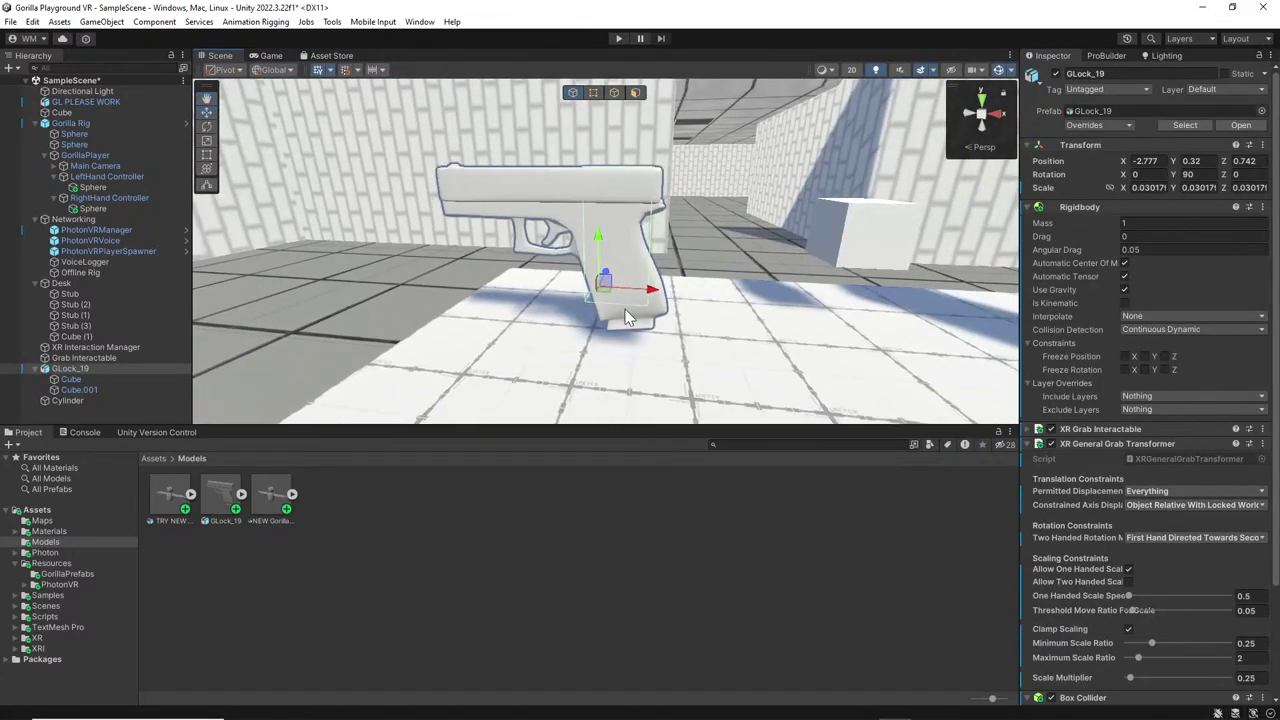
left_click(616, 303)
left_click(620, 282)
left_click(613, 222)
left_click(160, 366)
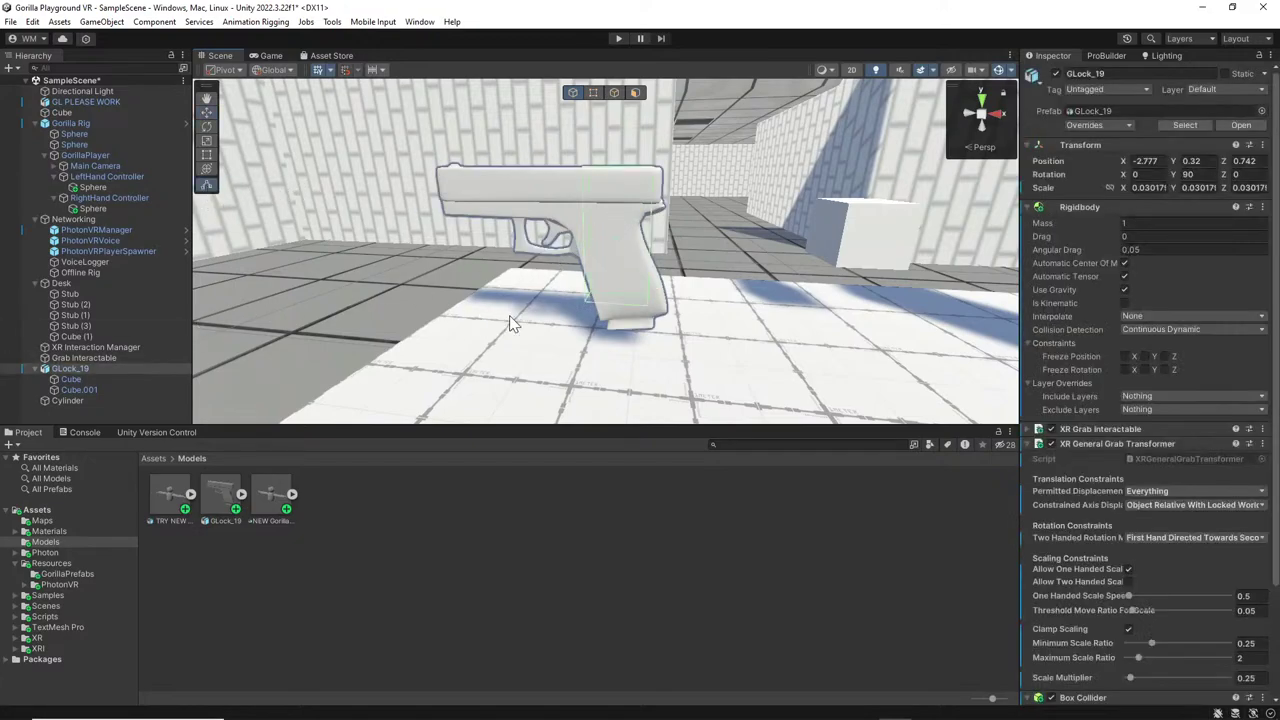
Adjust the side faces of the GLock_19's box collider around the grip, checking the fit from the side and behind.
left_click_drag(606, 298, 622, 198, "alt")
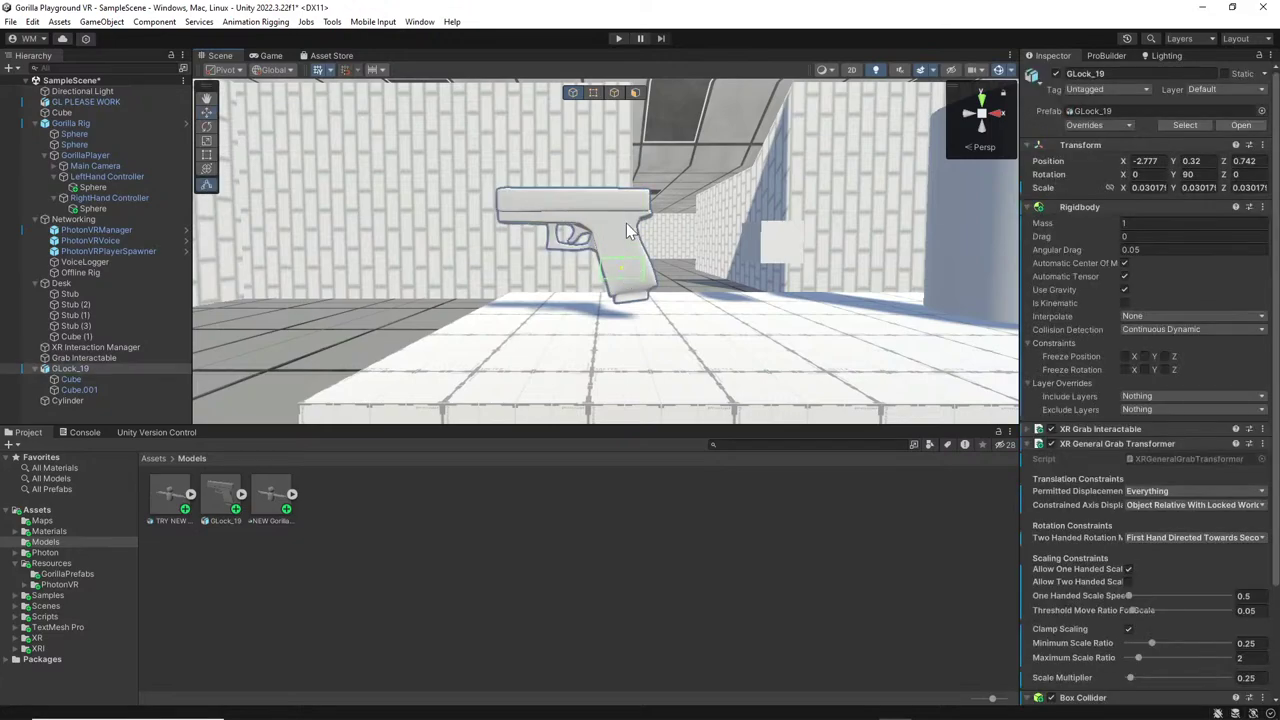
right_click_drag(623, 273, 633, 245)
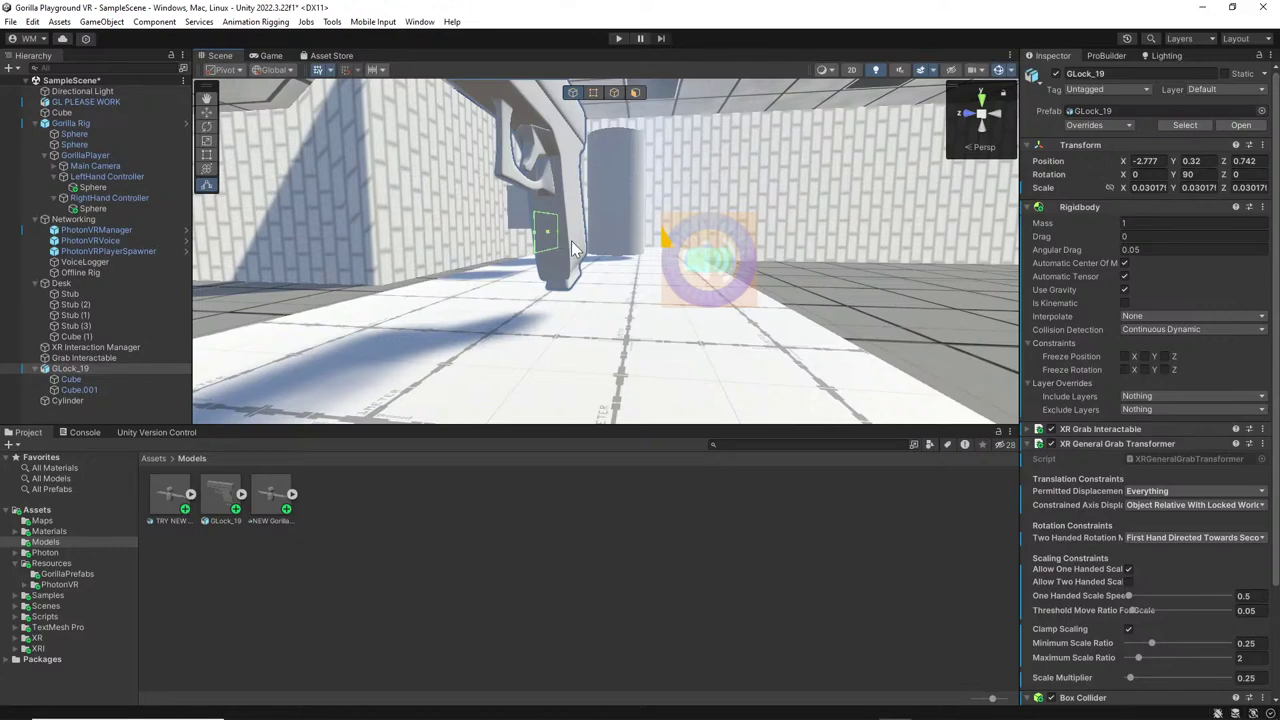
left_click_drag(545, 234, 521, 235)
key("s")
right_click_drag(521, 235, 484, 203)
key("w")
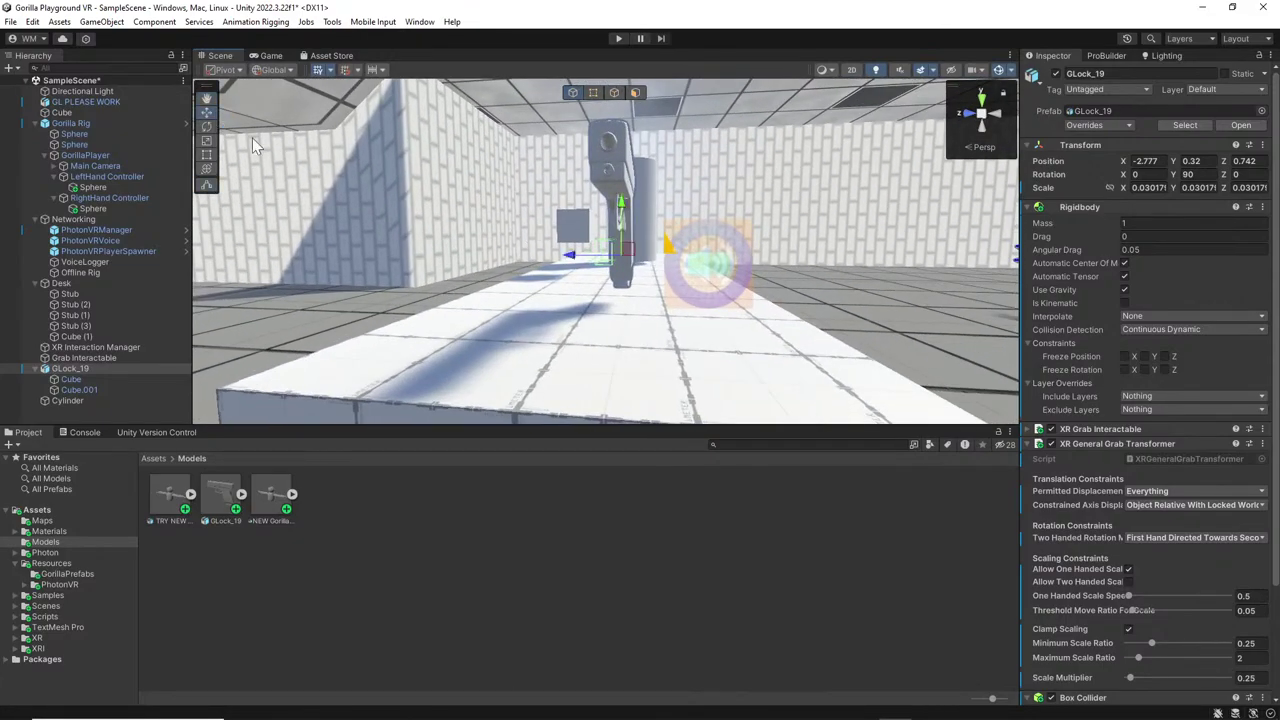
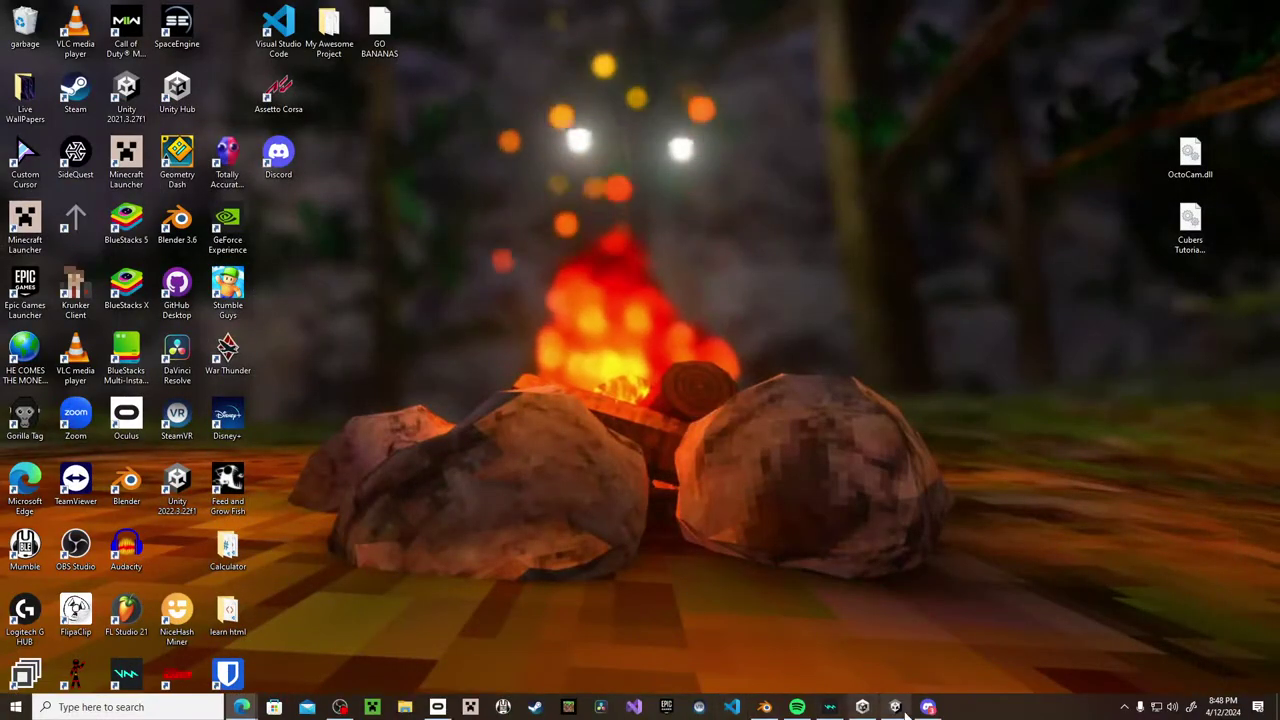
Switch to SideQuest and look through the account options, including the Things I Created list.
left_click(897, 707)
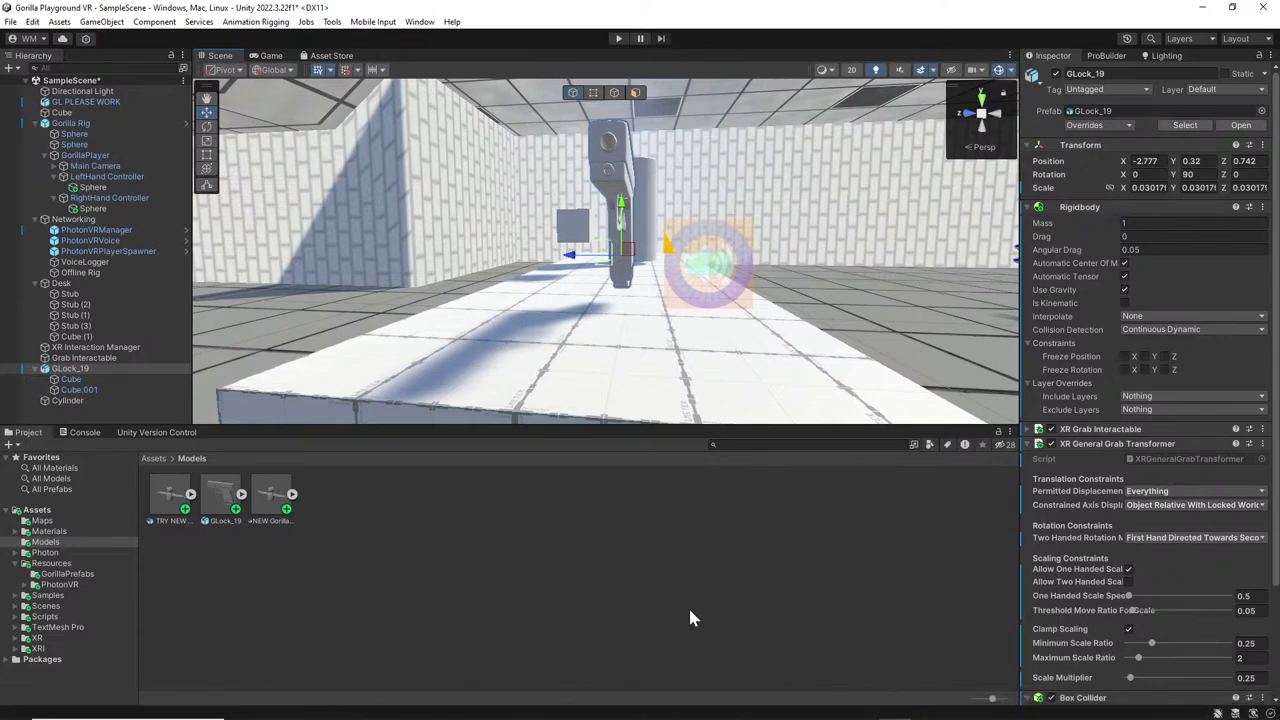
left_click(1201, 8)
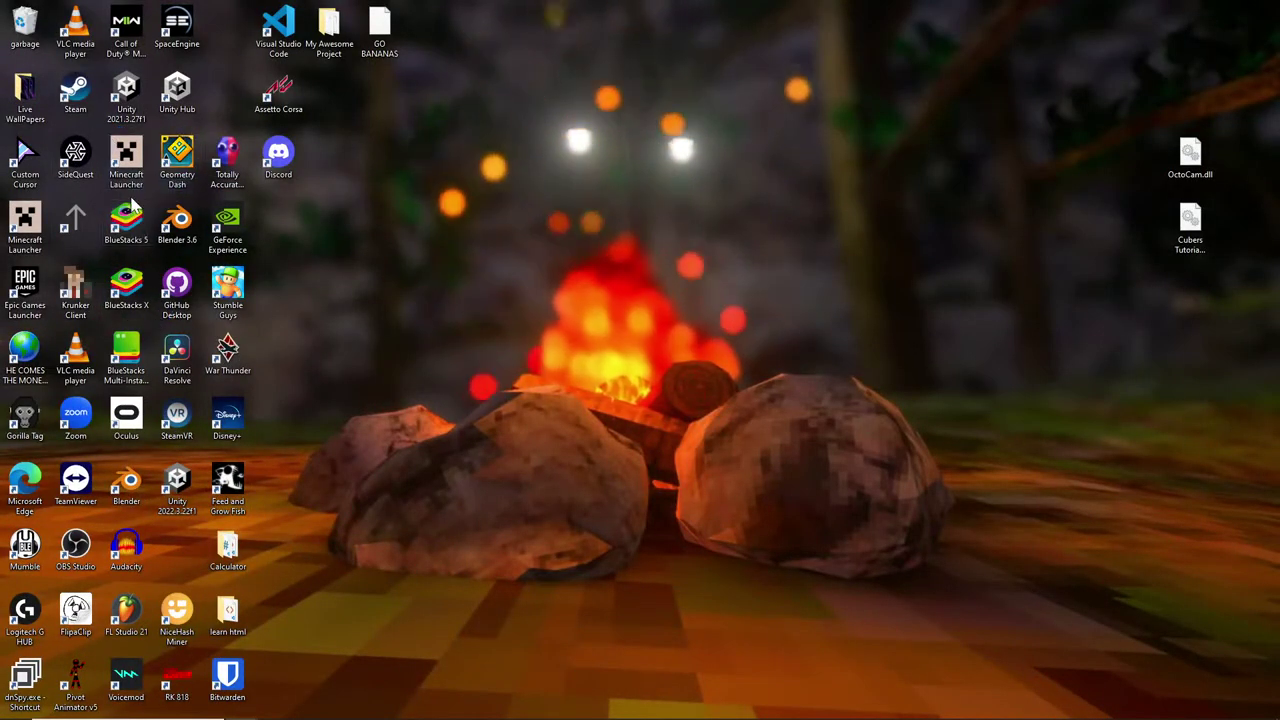
double_click(80, 168)
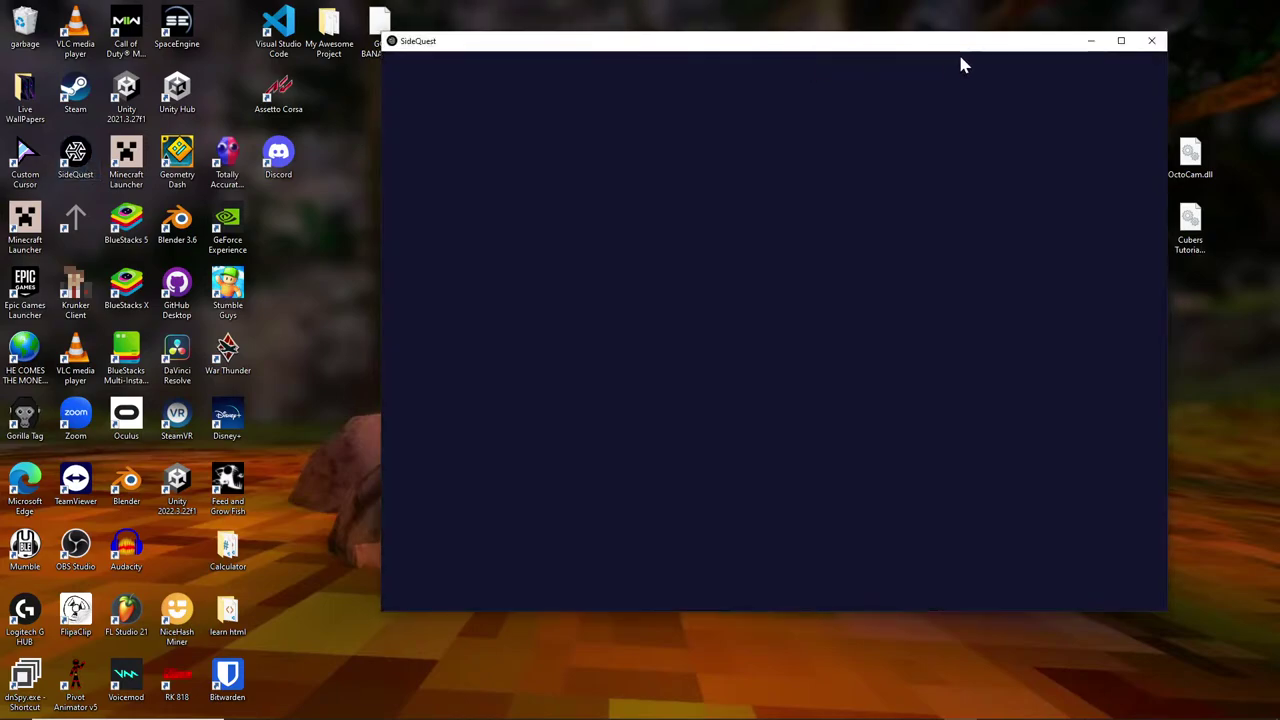
left_click(1121, 41)
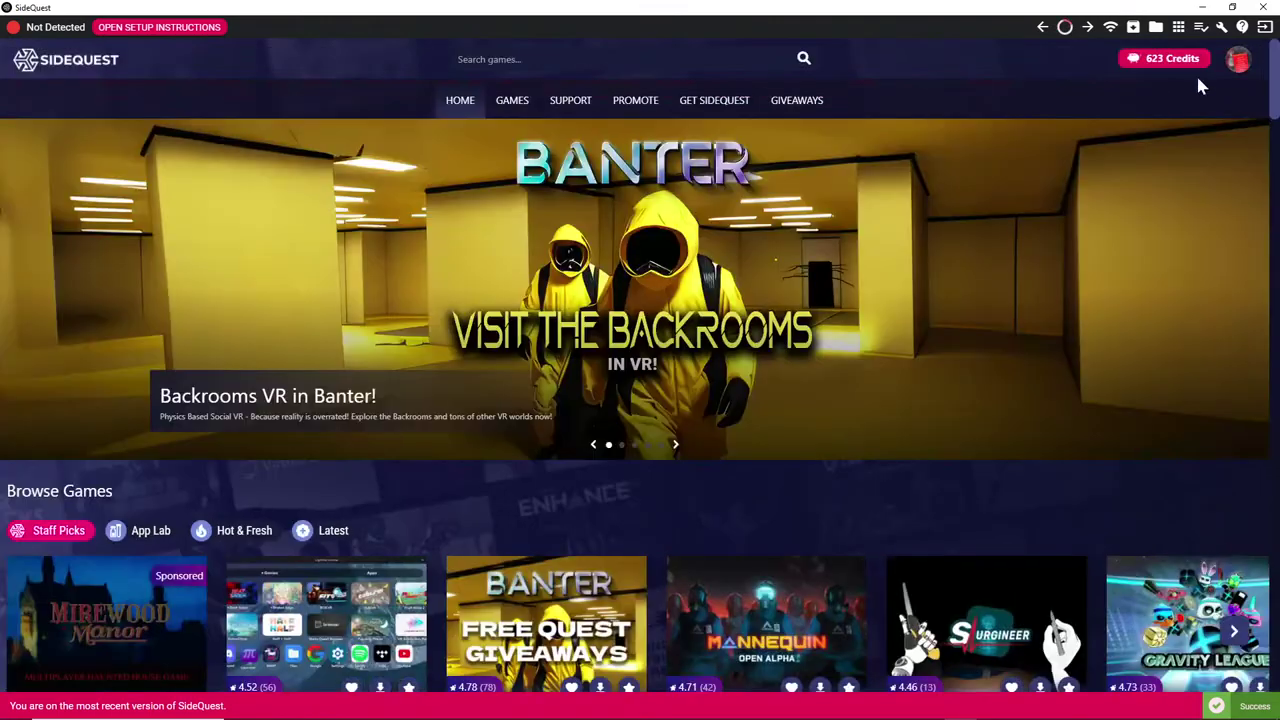
left_click(1240, 60)
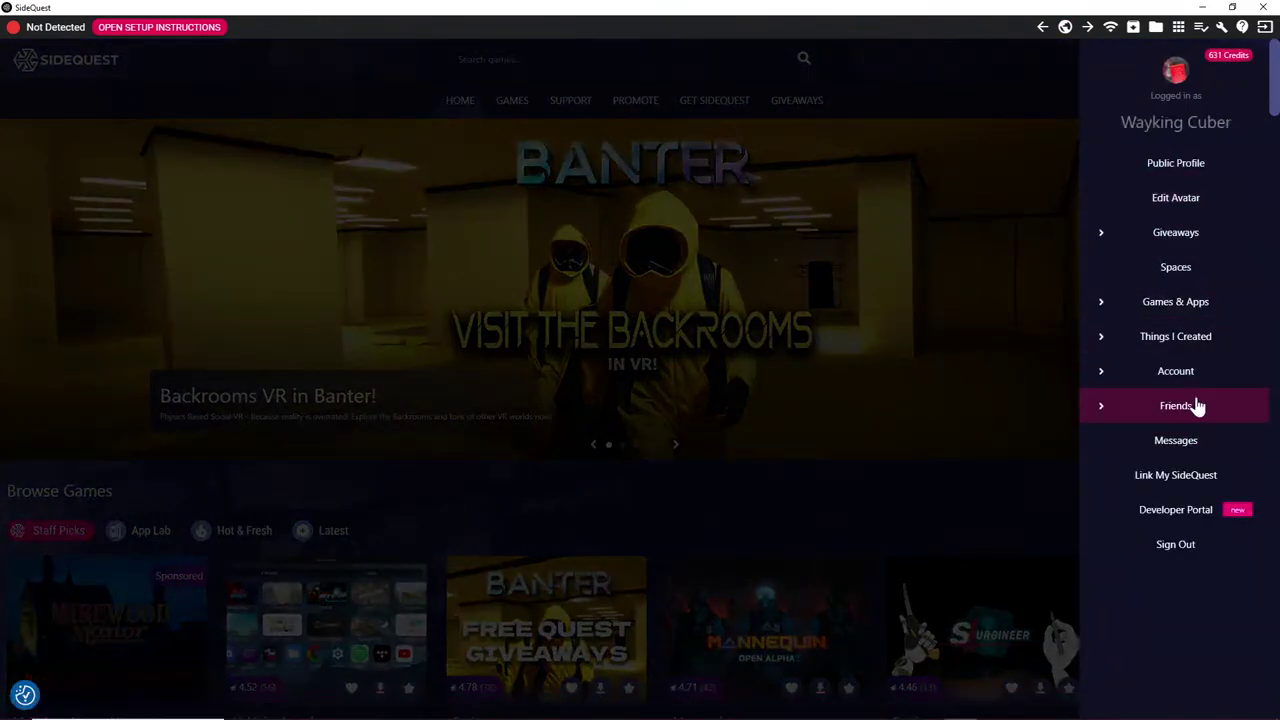
left_click(1170, 340)
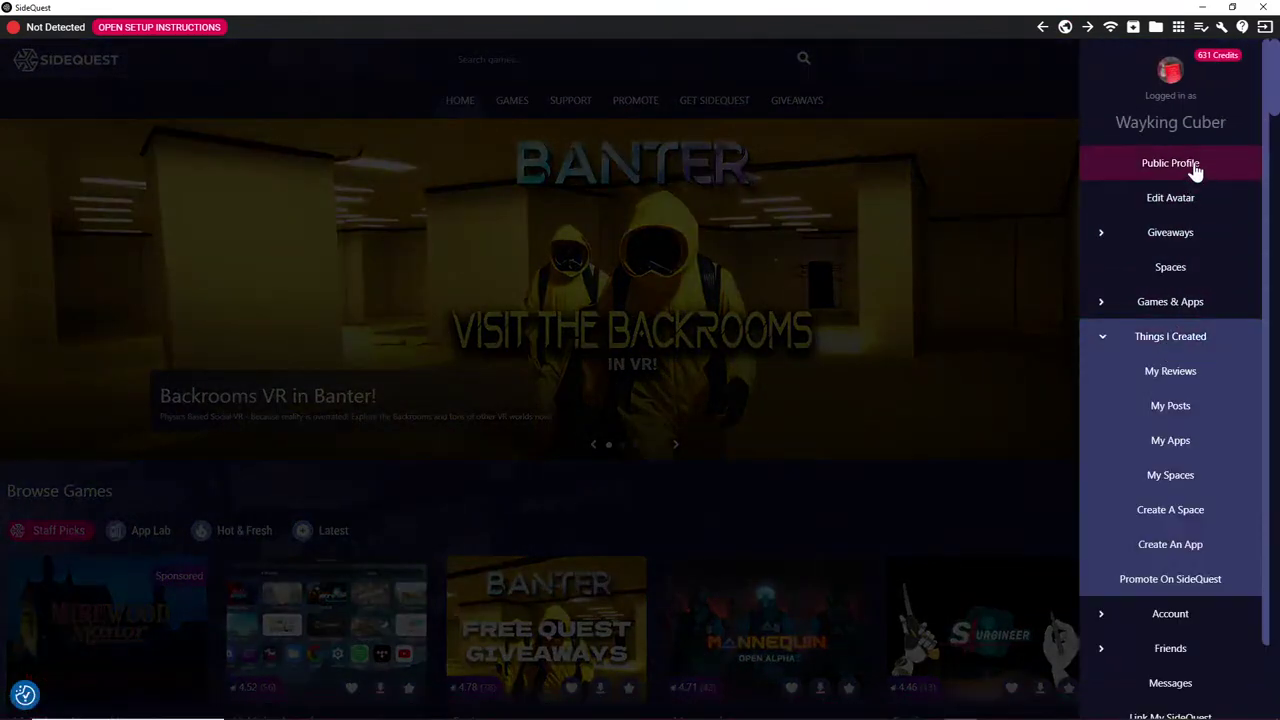
left_click(880, 72)
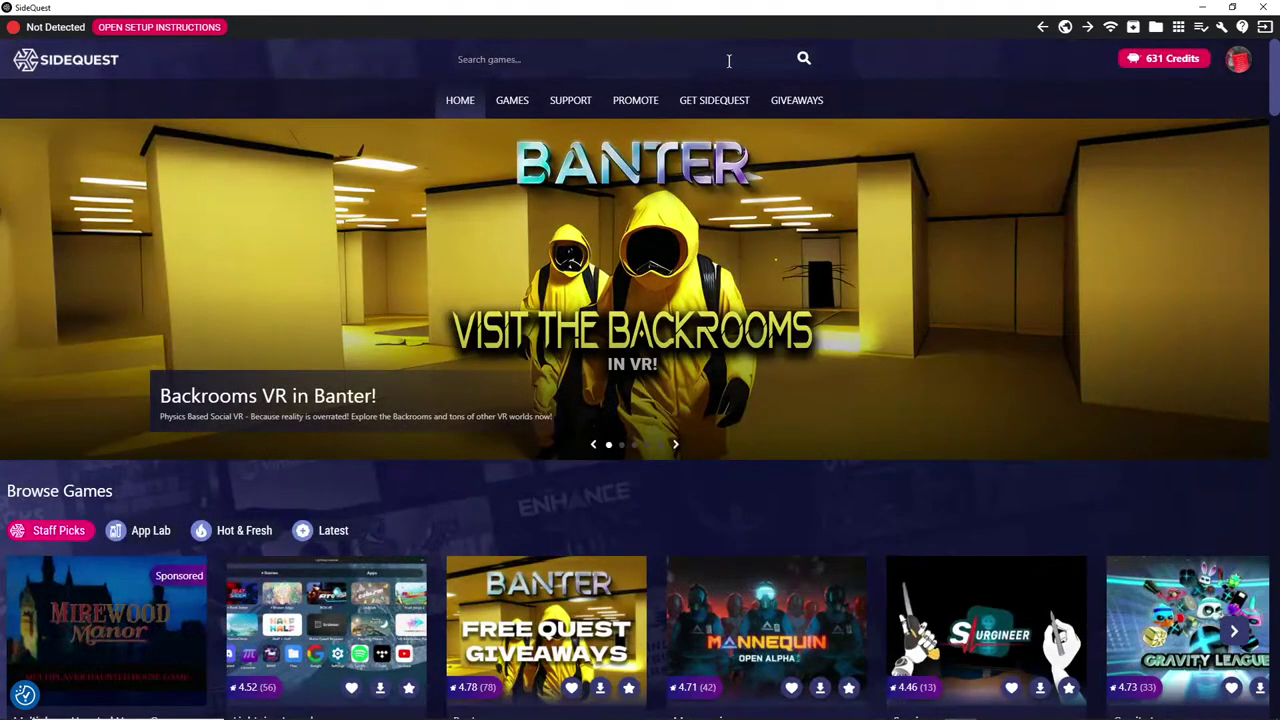
Search SideQuest for "Gorilla Labs", close SideQuest and return to the Unity editor.
left_click(728, 60)
type("G")
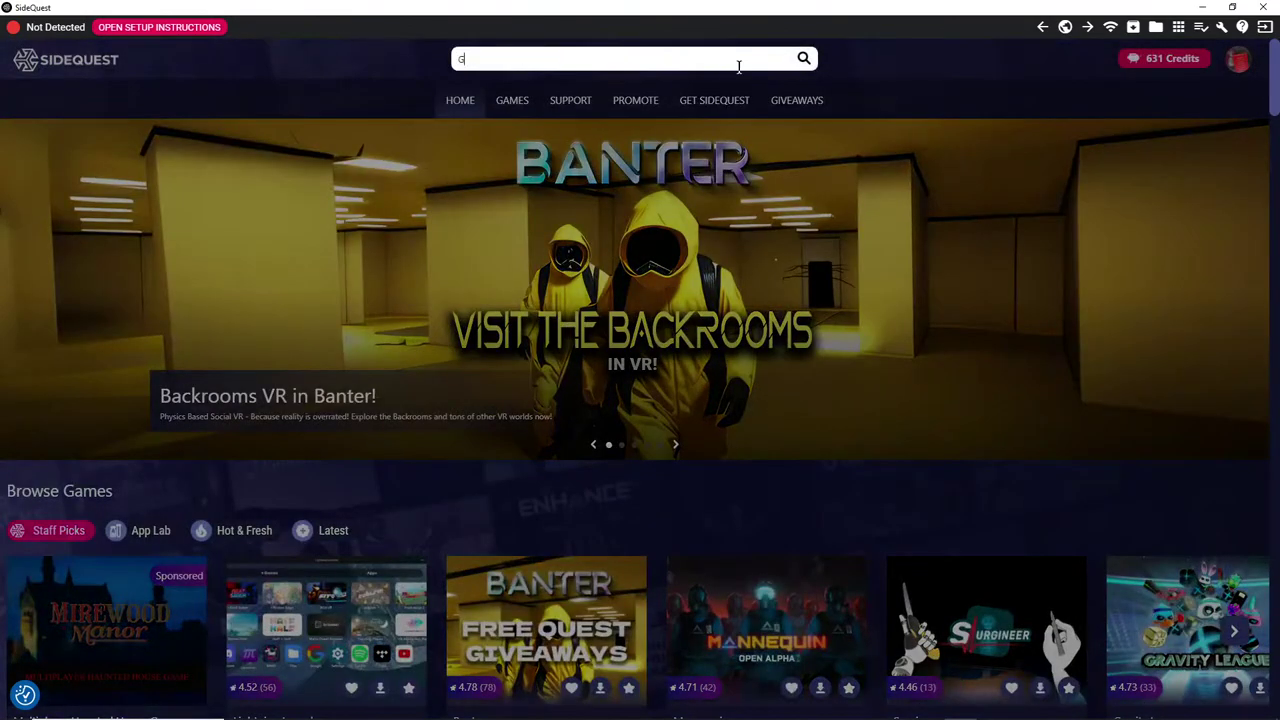
type("orilla Labs")
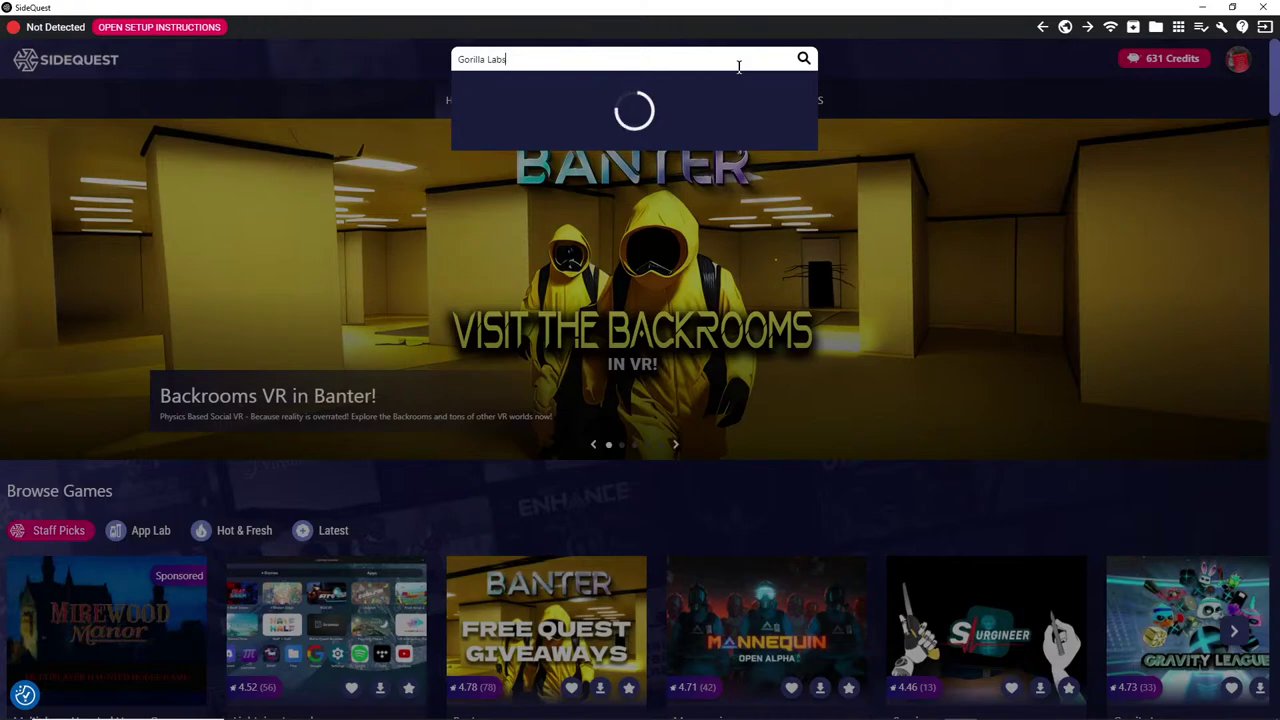
key("Return")
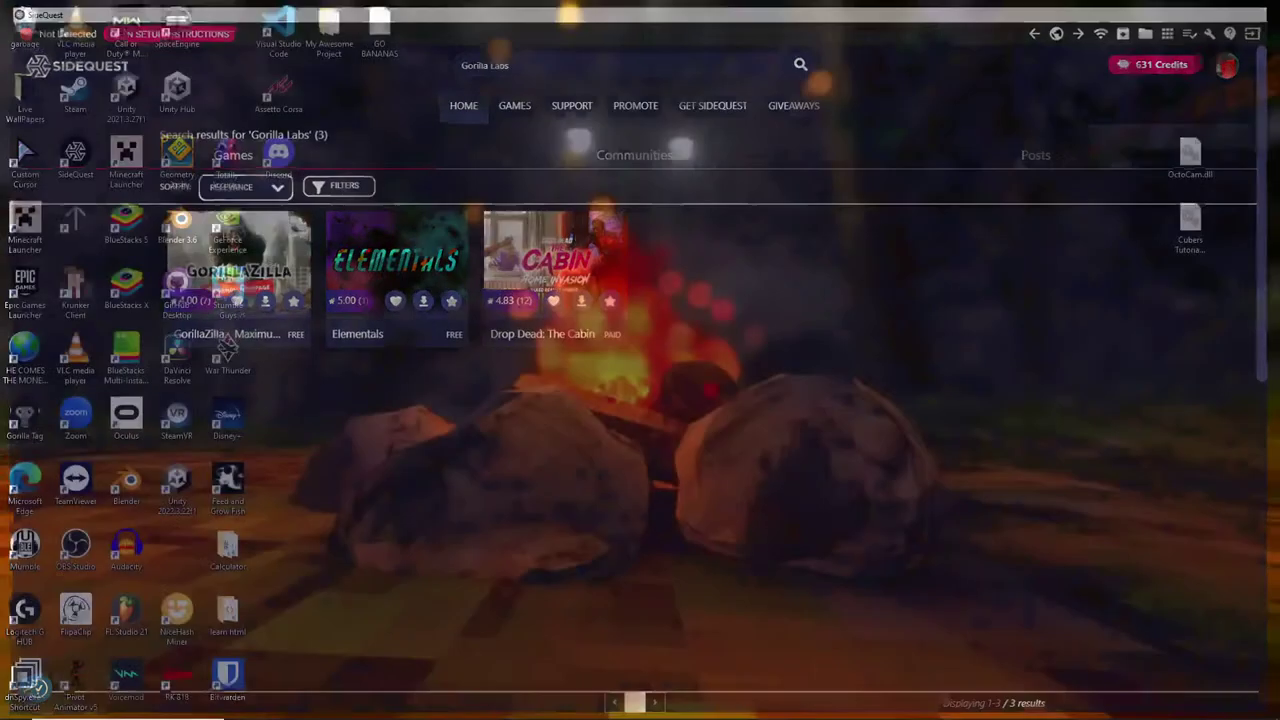
left_click(1263, 7)
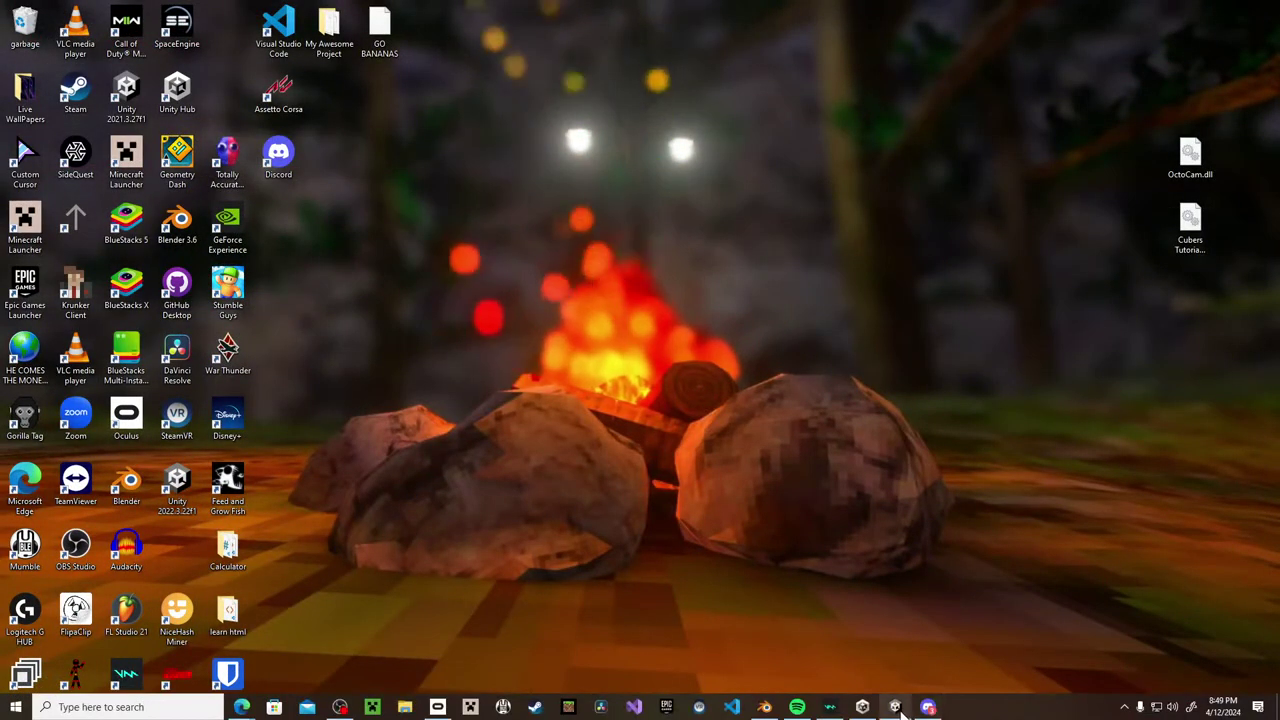
left_click(895, 707)
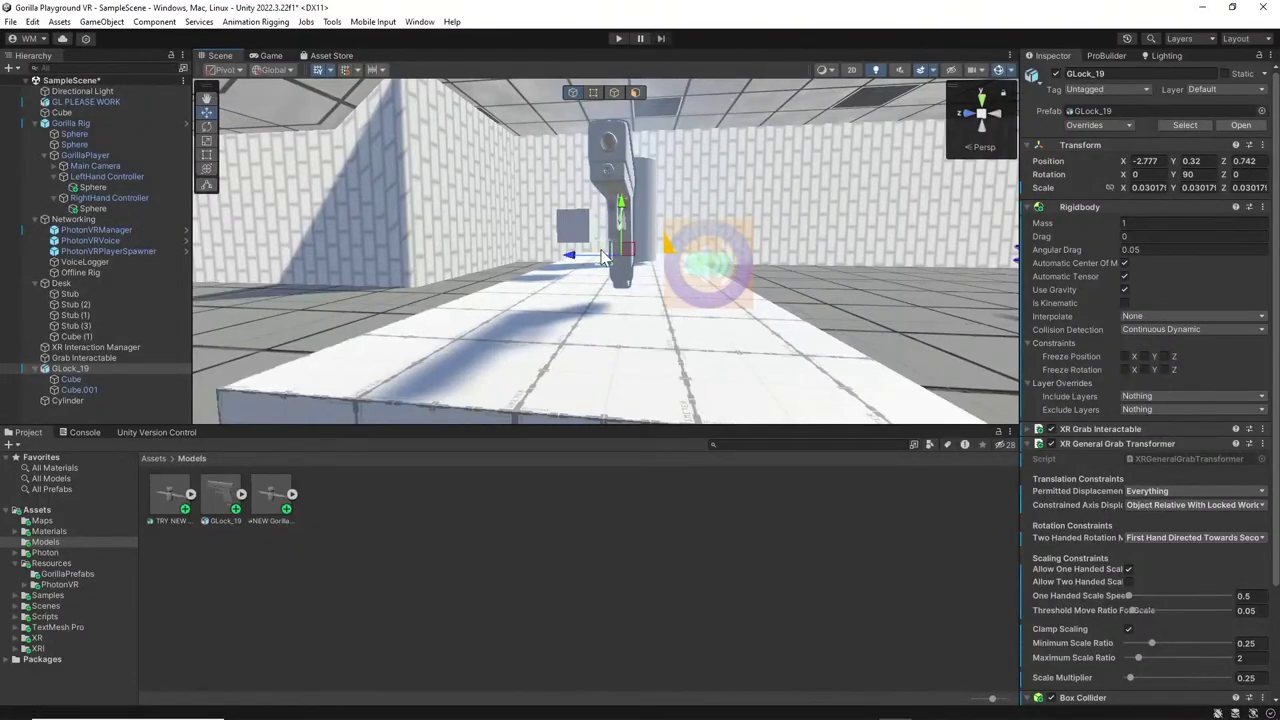
Edit the GLock_19's box collider so it sits around the rear of the slide instead of the grip.
left_click(611, 185)
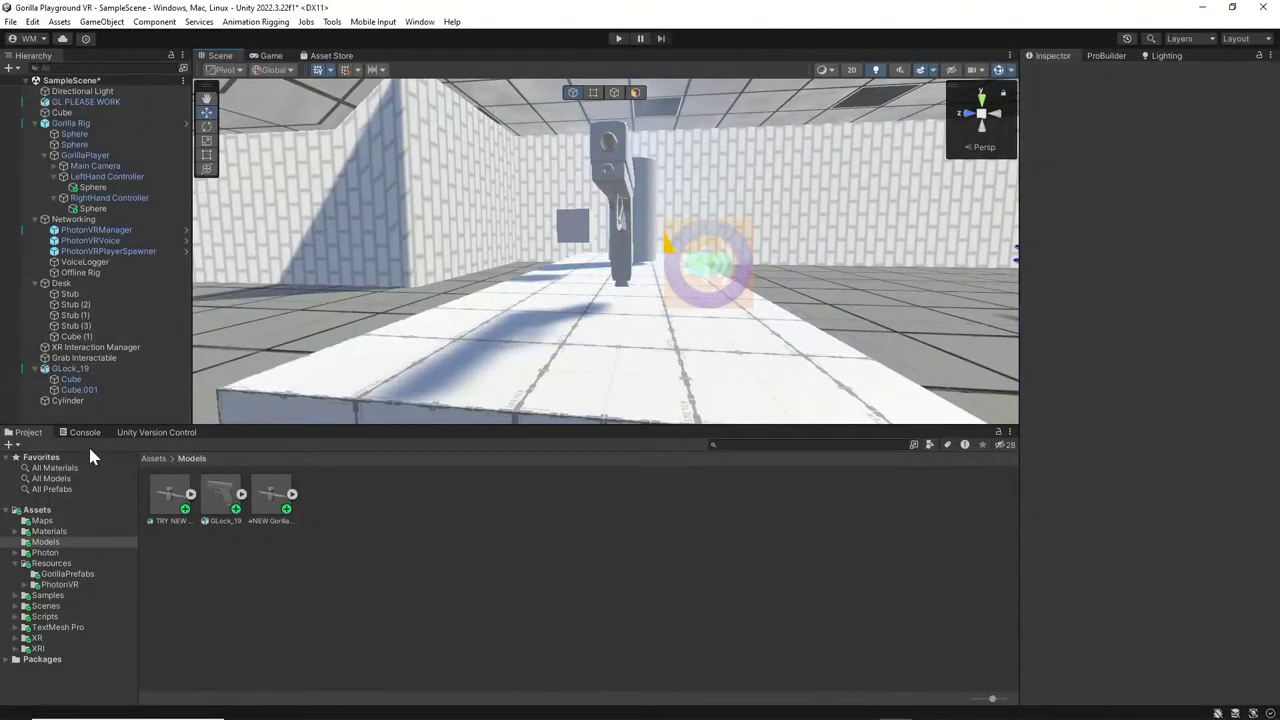
left_click(92, 368)
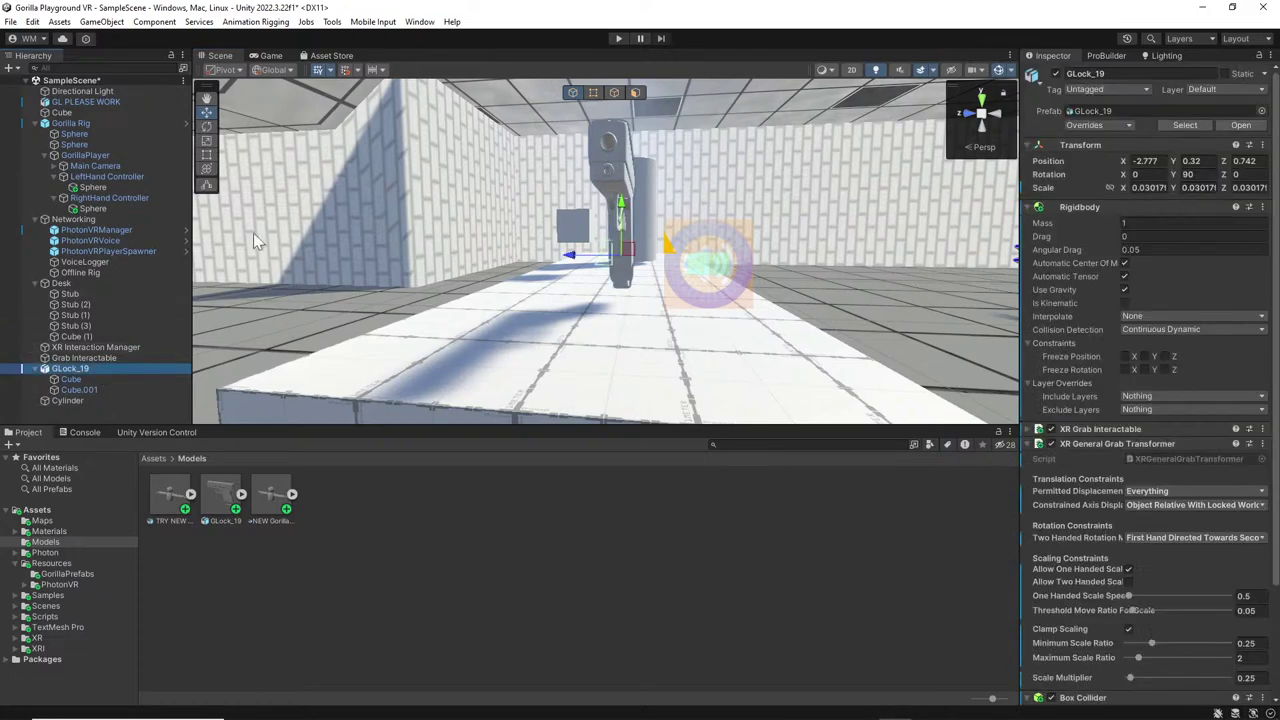
left_click(206, 183)
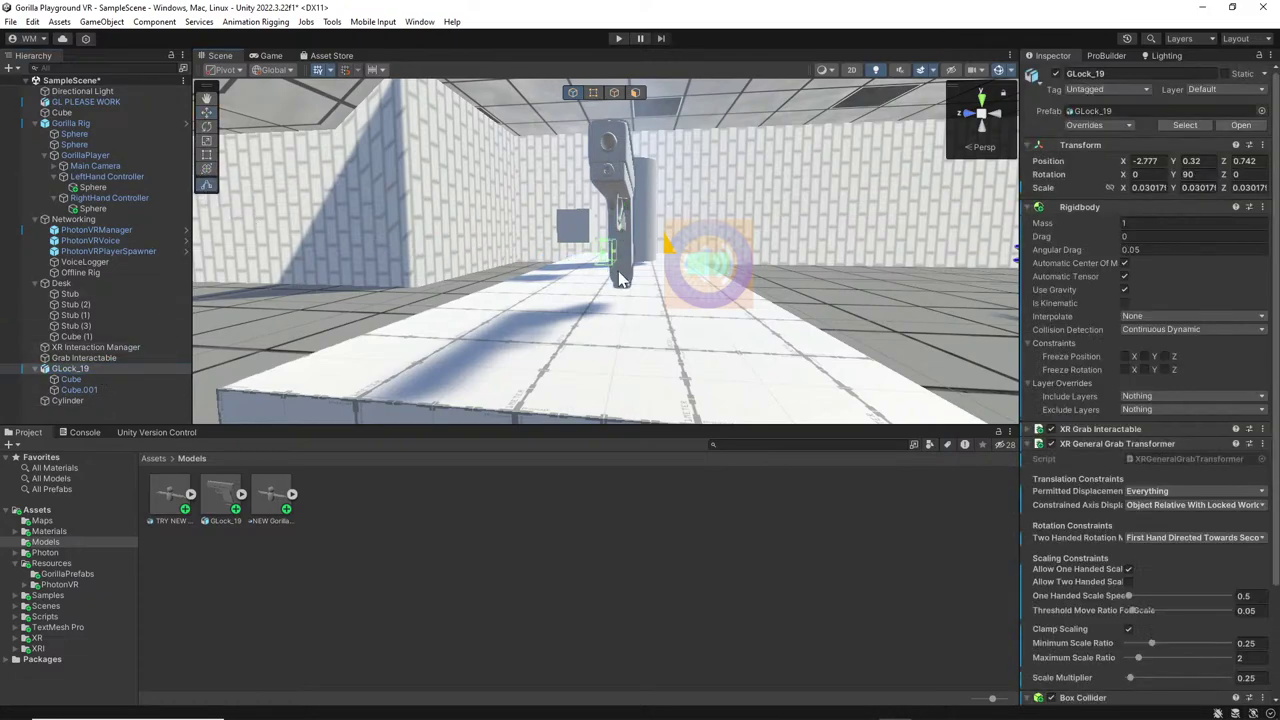
right_click_drag(620, 278, 503, 241)
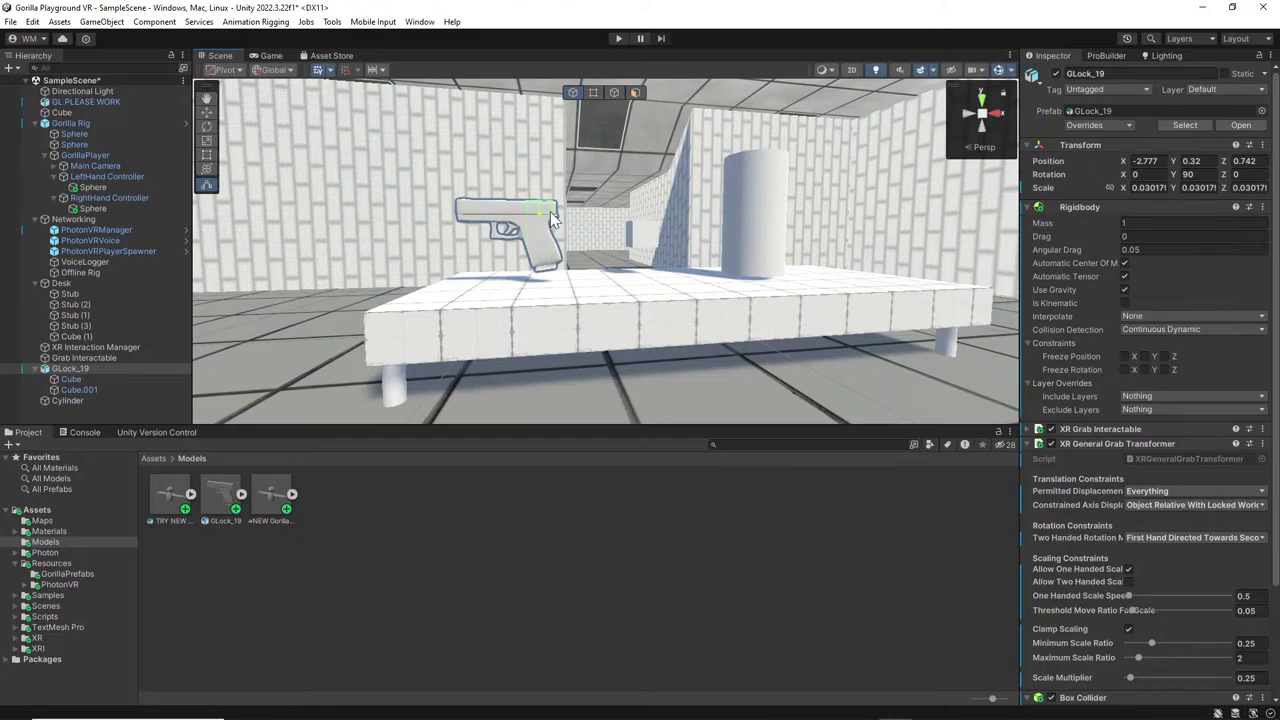
Extend the GLock_19's box collider along the full length of the slide to past the muzzle.
right_click_drag(550, 211, 576, 218)
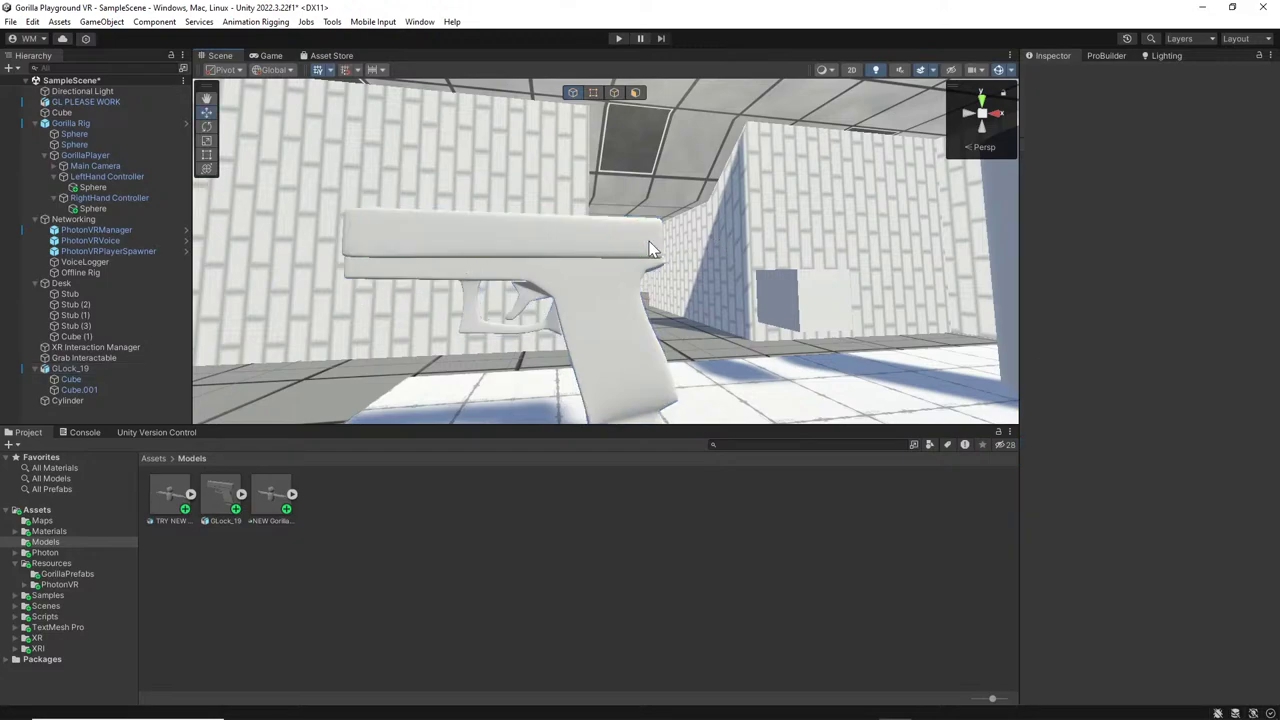
right_click_drag(644, 246, 512, 173)
scroll(512, 173, "up", 3)
middle_click_drag(522, 169, 890, 175)
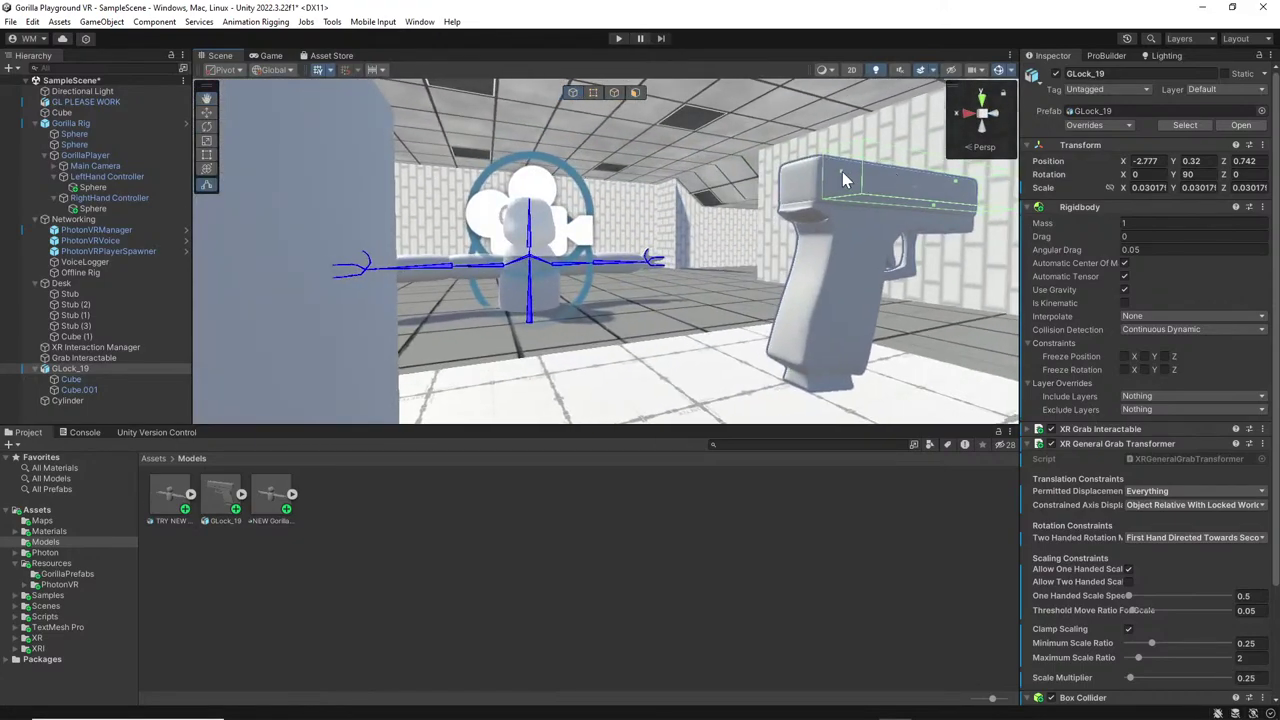
left_click_drag(786, 224, 600, 197, "alt")
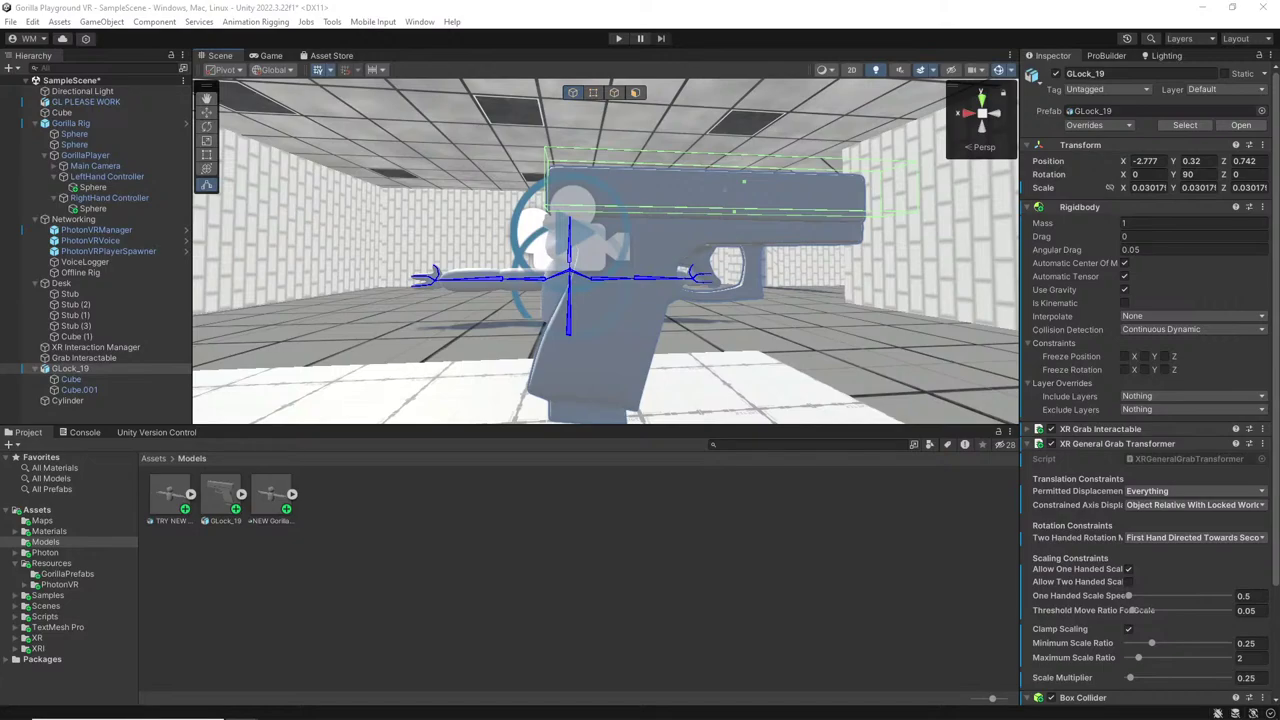
mouse_move(912, 714)
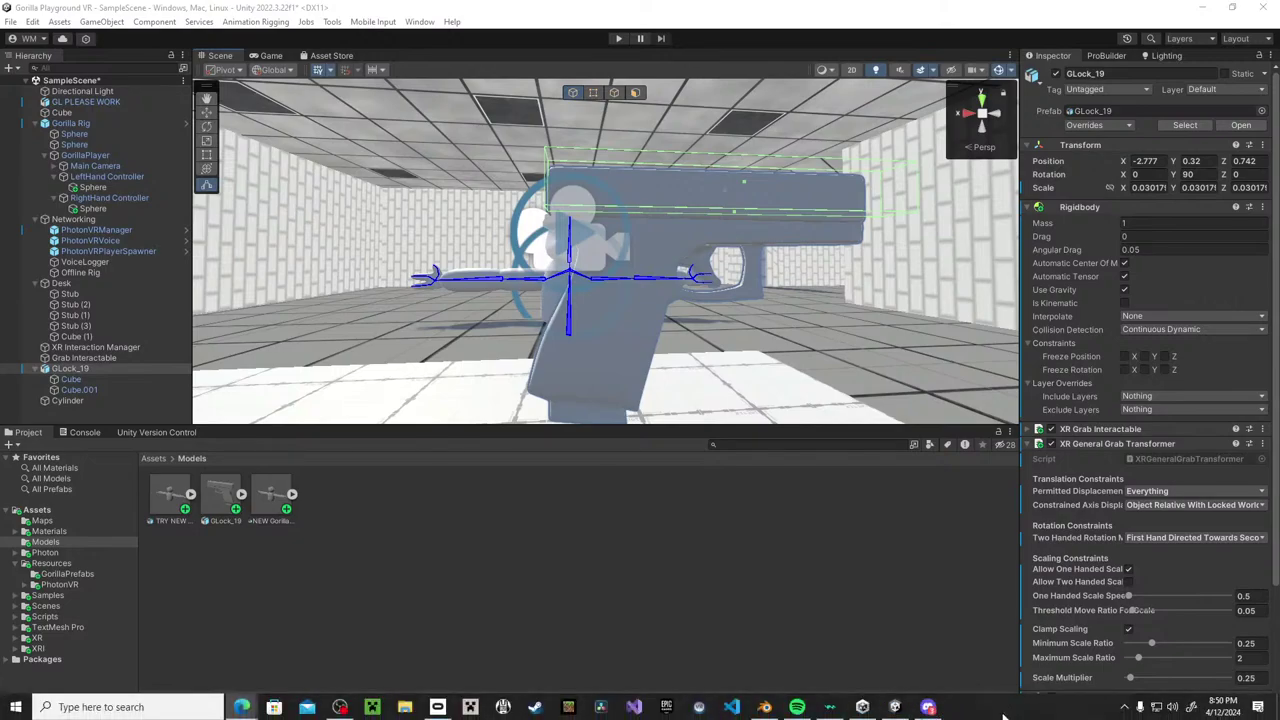
left_click(1173, 707)
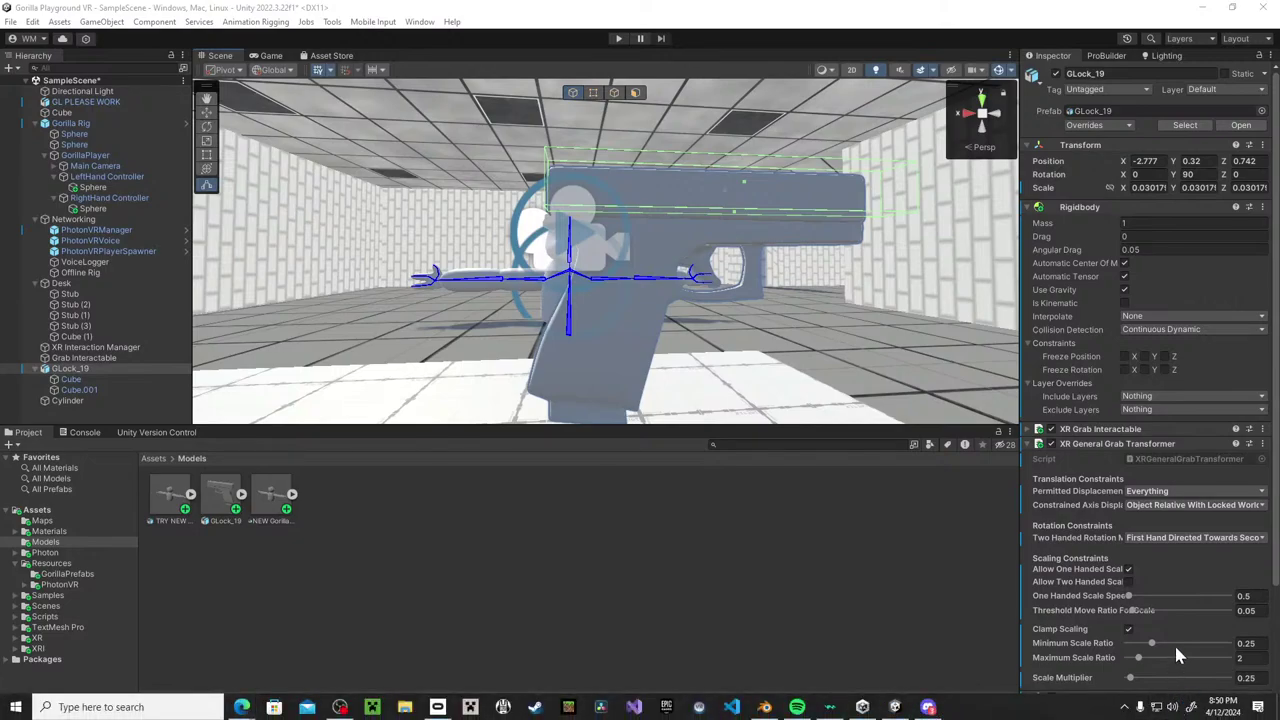
left_click(990, 585)
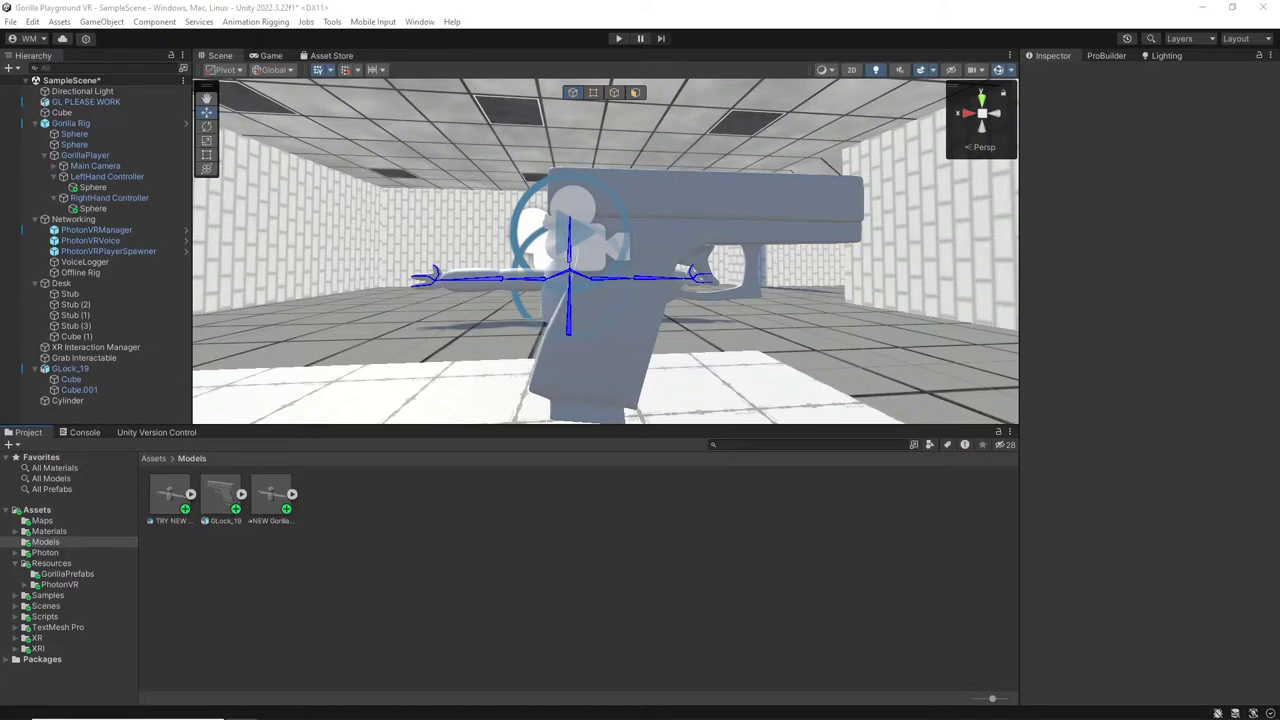
Add a Box Collider to each of the GLock_19's child meshes, Cube and Cube.001.
left_click(716, 185)
left_click(102, 380)
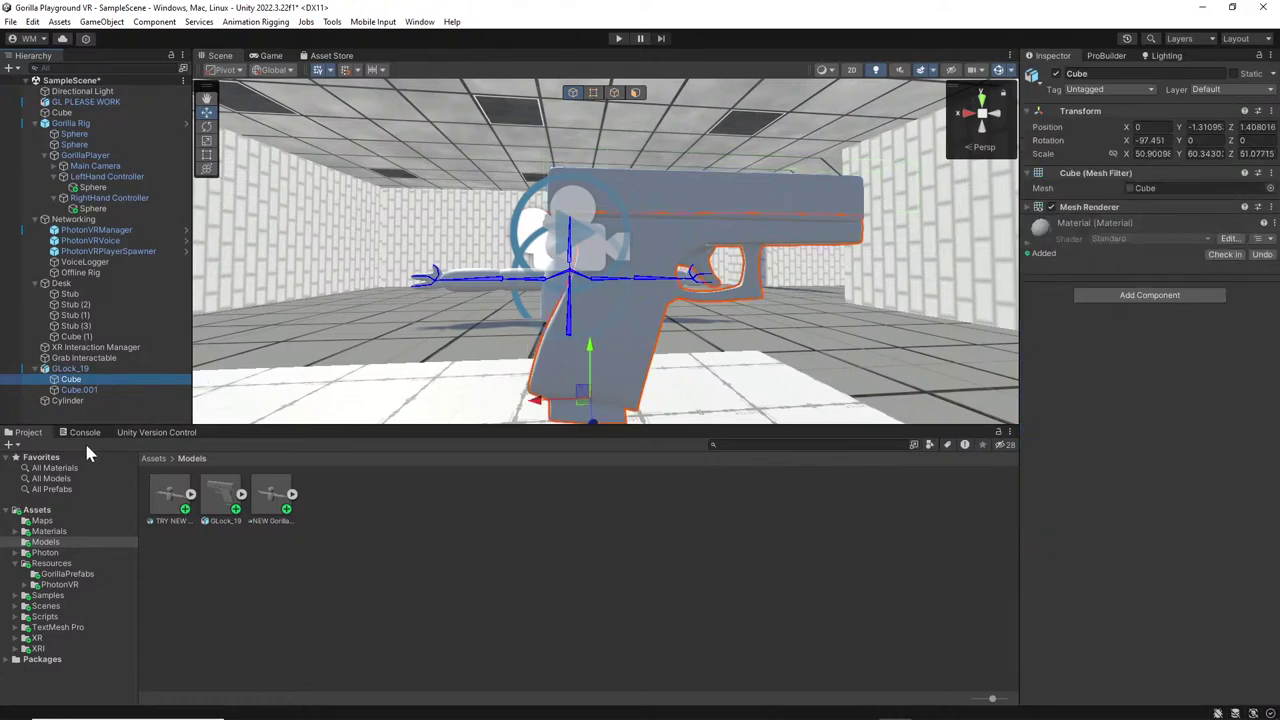
left_click(100, 390)
left_click(112, 380)
left_click(1172, 295)
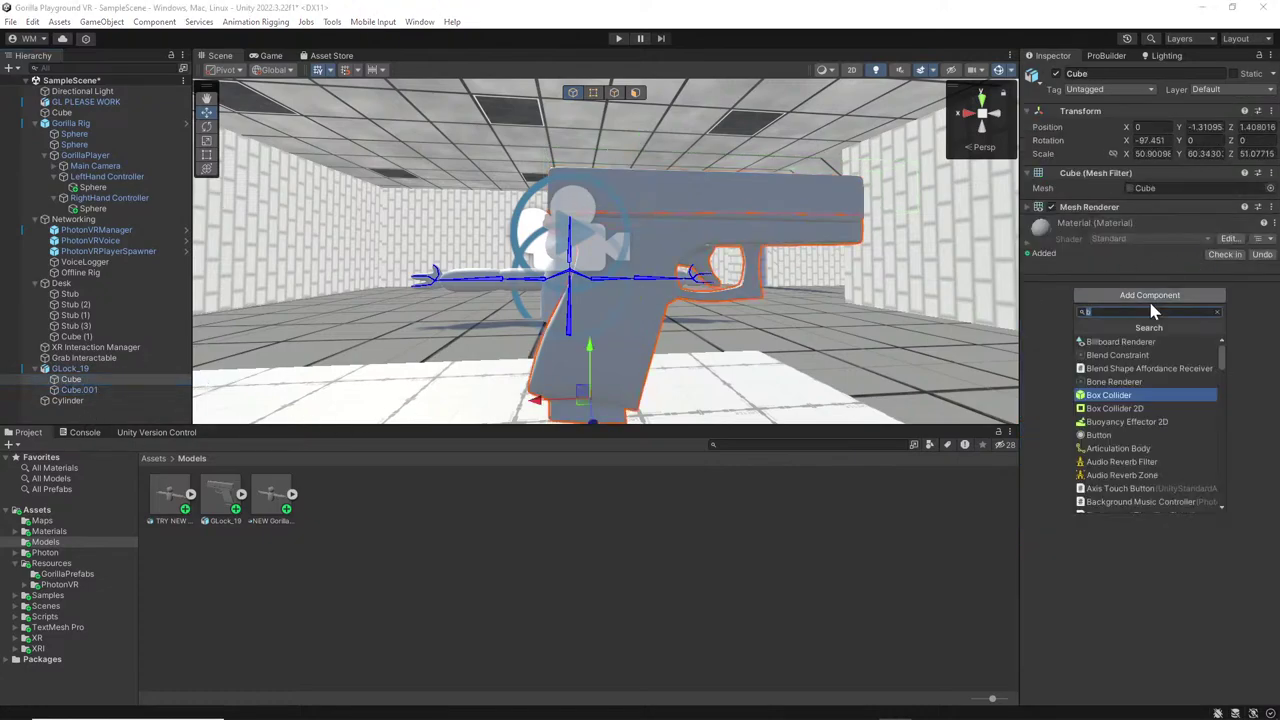
left_click(1123, 396)
left_click(100, 389)
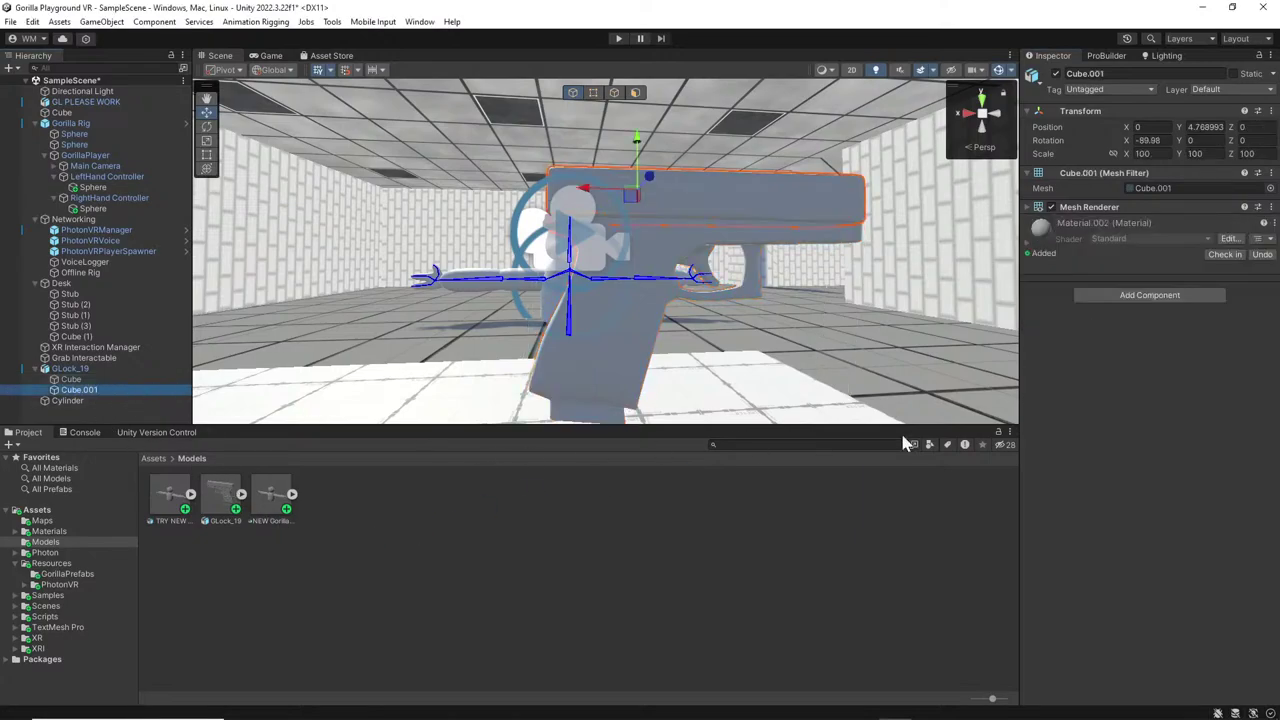
left_click(1145, 295)
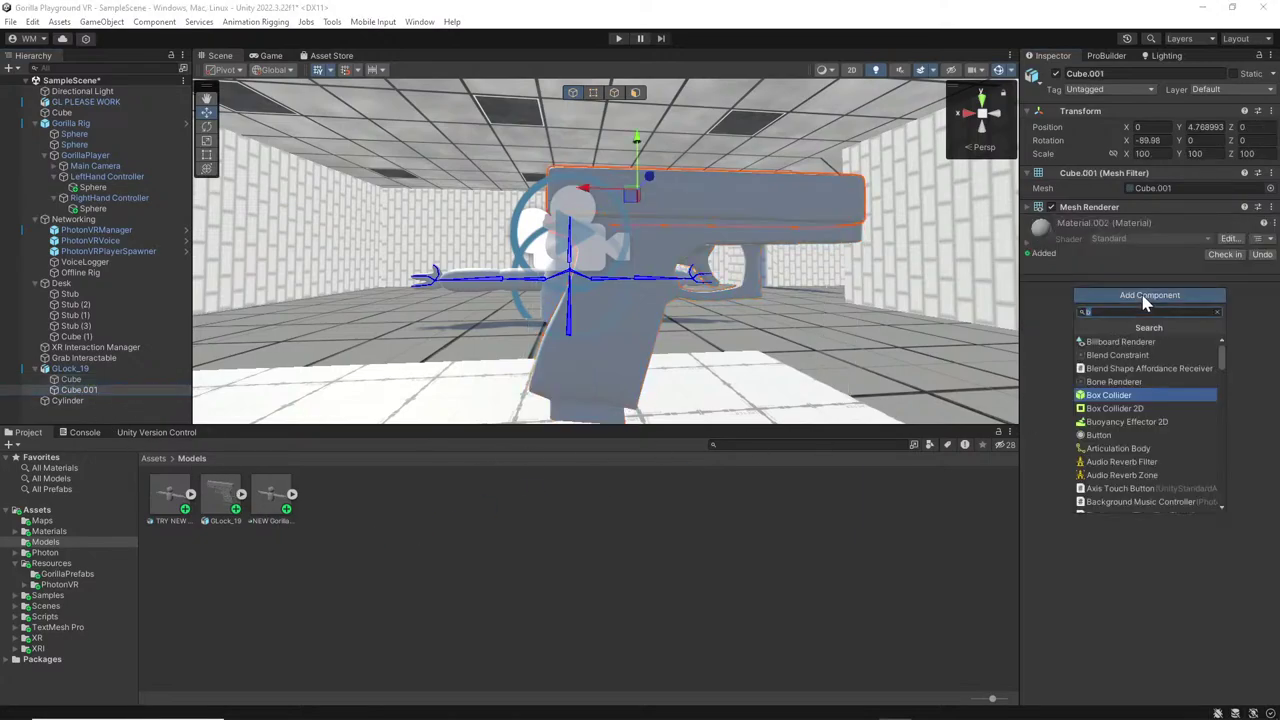
left_click(1110, 395)
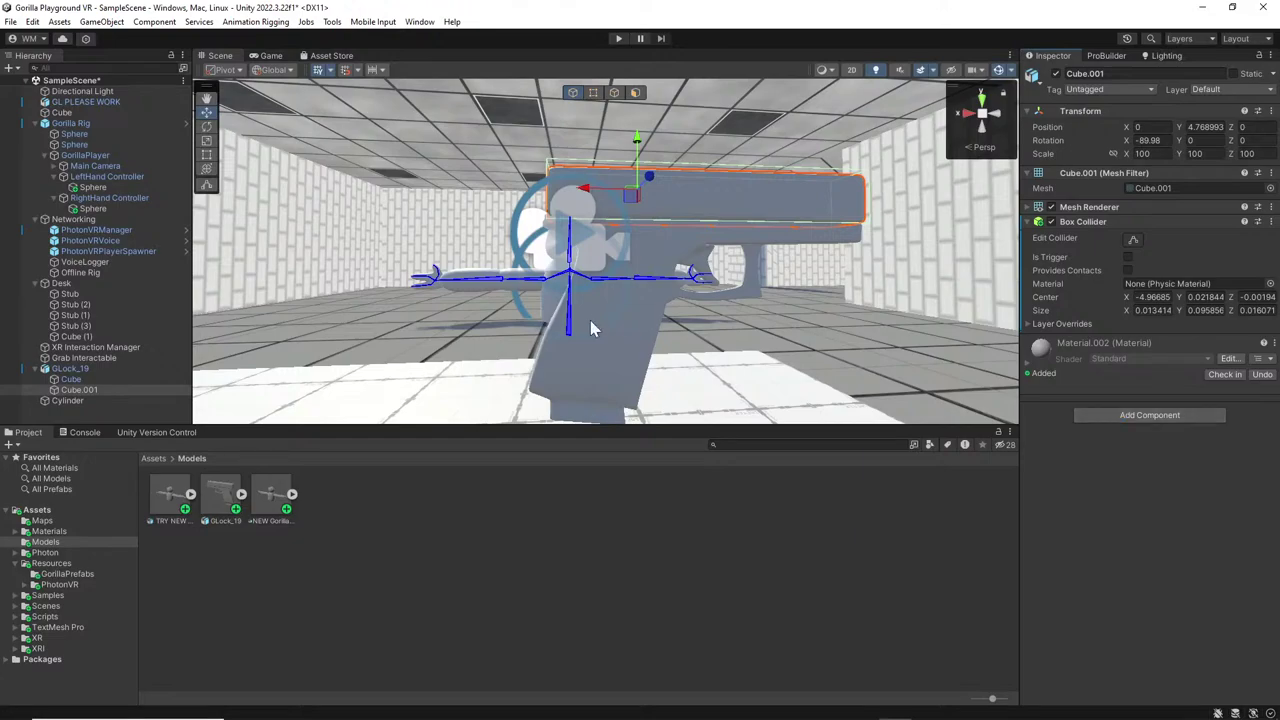
Try to narrow the Cube's box collider from the muzzle side so it covers only the pistol's grip.
left_click(95, 379)
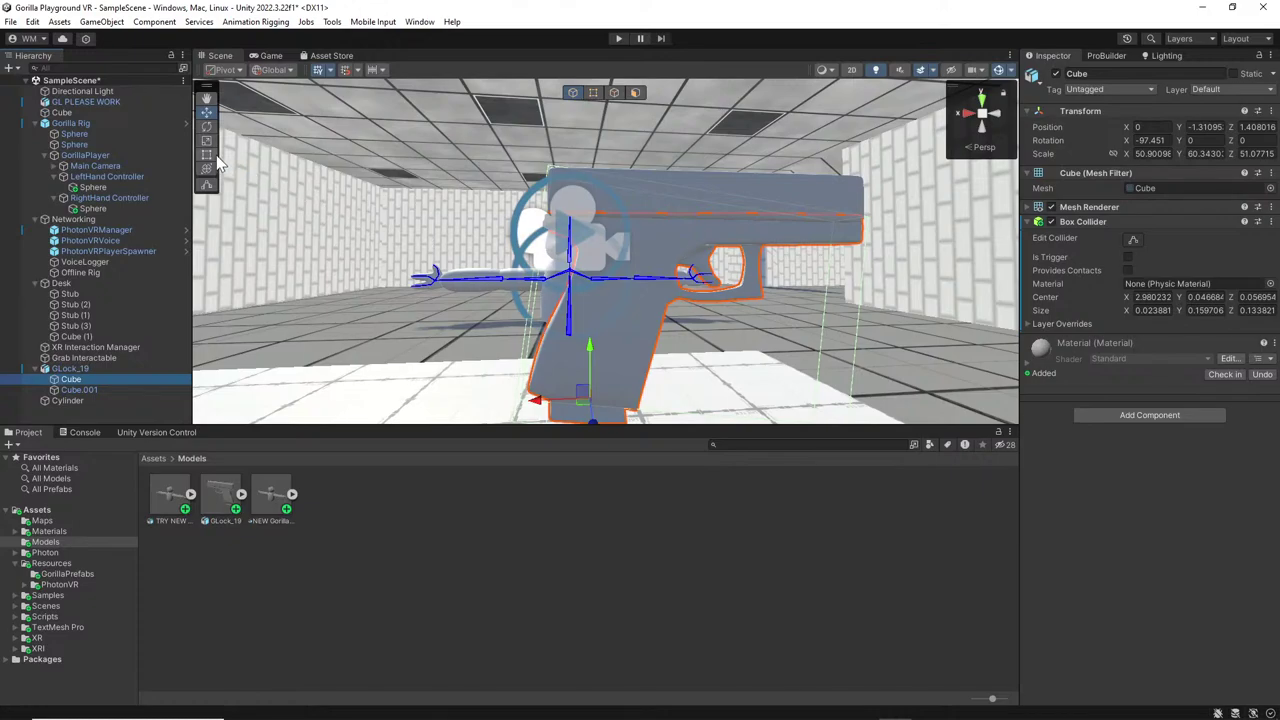
left_click(1134, 243)
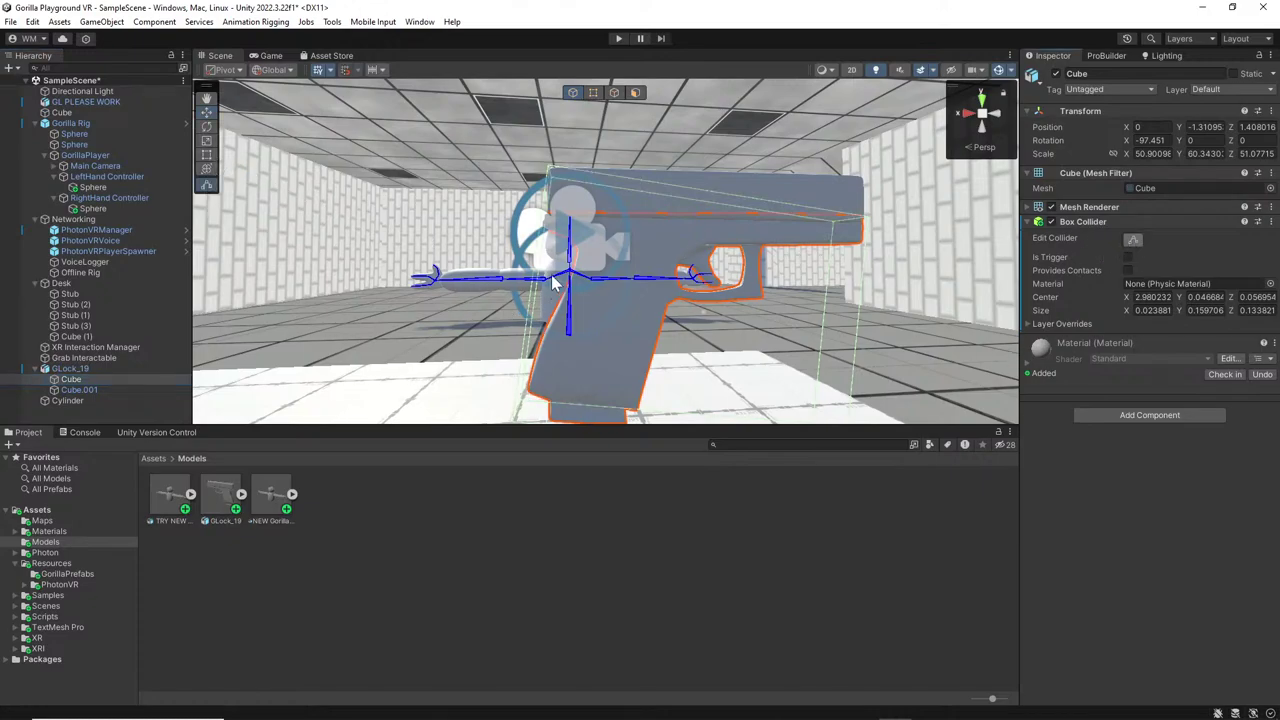
right_click_drag(330, 199, 812, 297)
left_click_drag(828, 284, 630, 283)
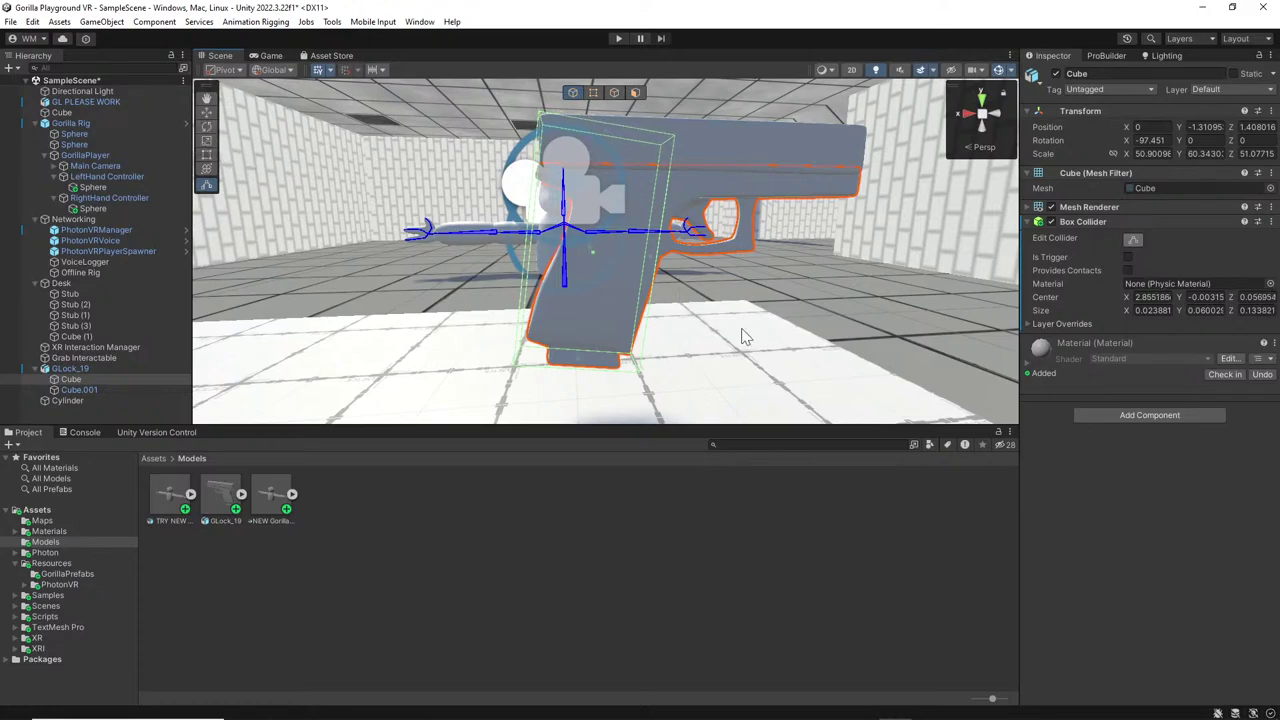
left_click_drag(735, 255, 684, 280)
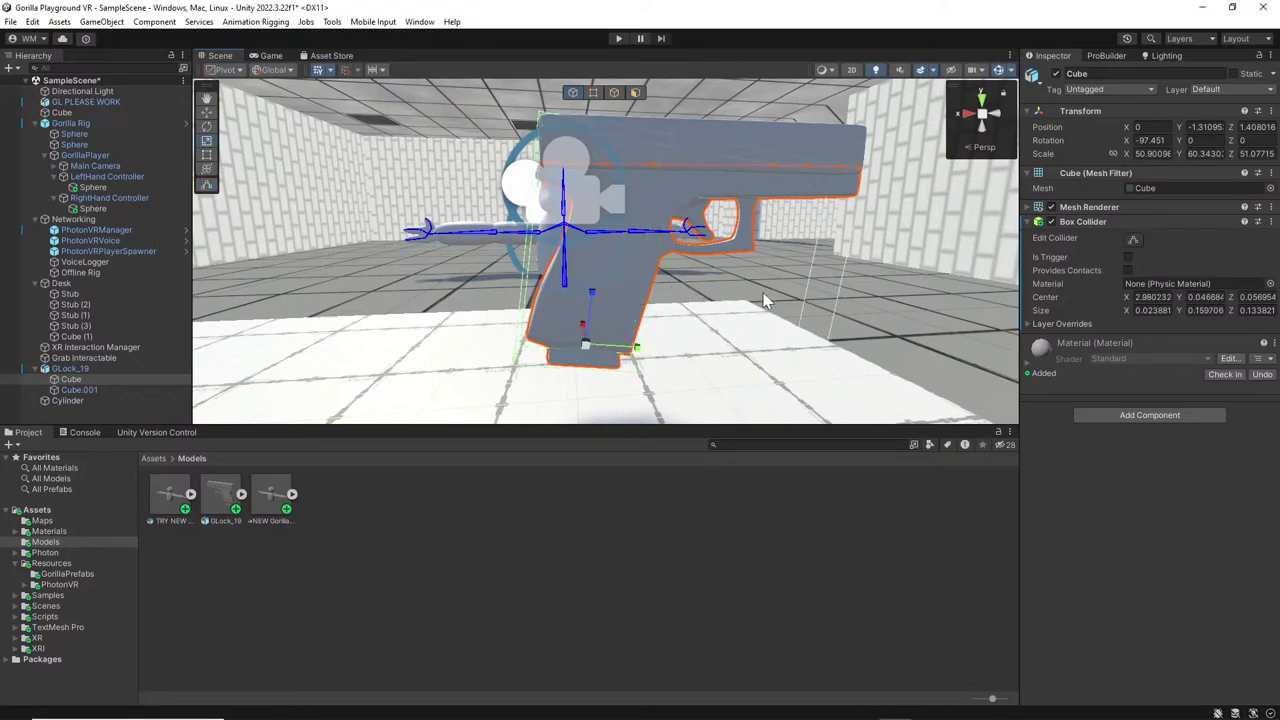
Try to pull in the muzzle-side face of the Cube's box collider toward the pistol's grip.
left_click(583, 272)
left_click(583, 272)
left_click(206, 186)
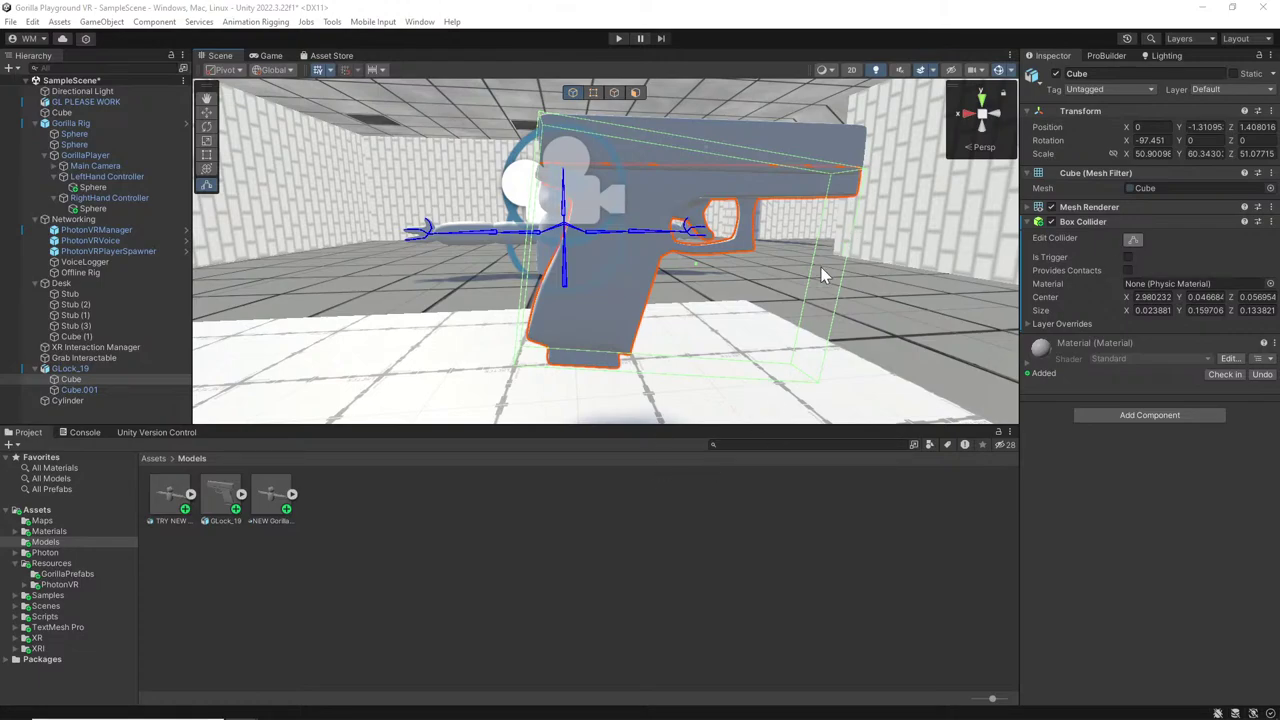
right_click_drag(802, 271, 862, 283)
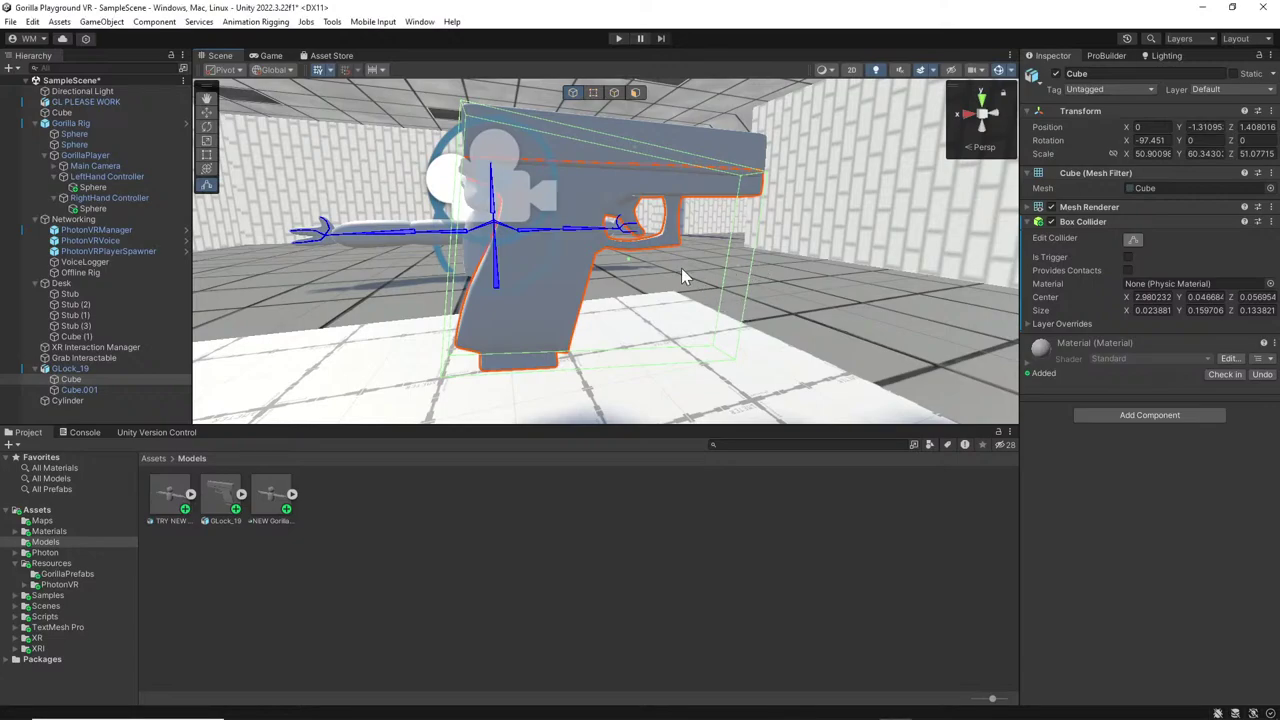
left_click_drag(745, 266, 596, 308)
key("ctrl+z")
Try deleting the pistol's Cube mesh and removing the Box Collider from Cube.001, and undo both changes.
right_click(132, 380)
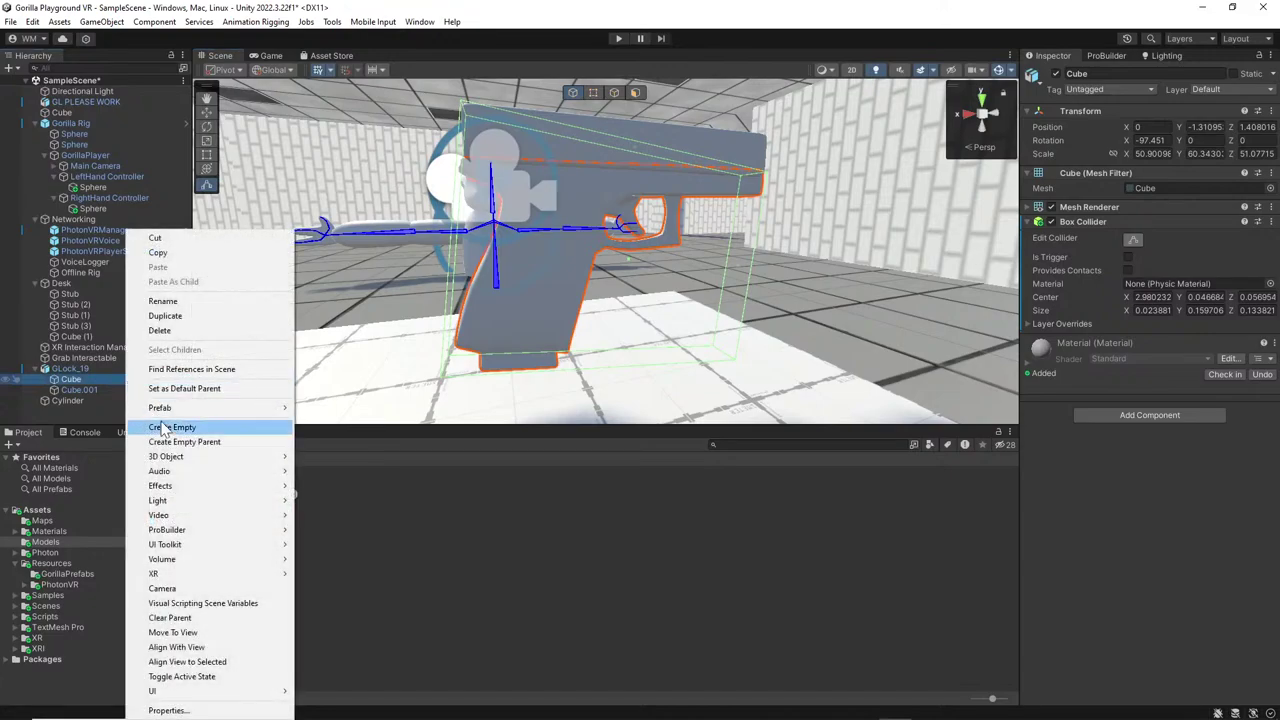
left_click(183, 331)
left_click(109, 379)
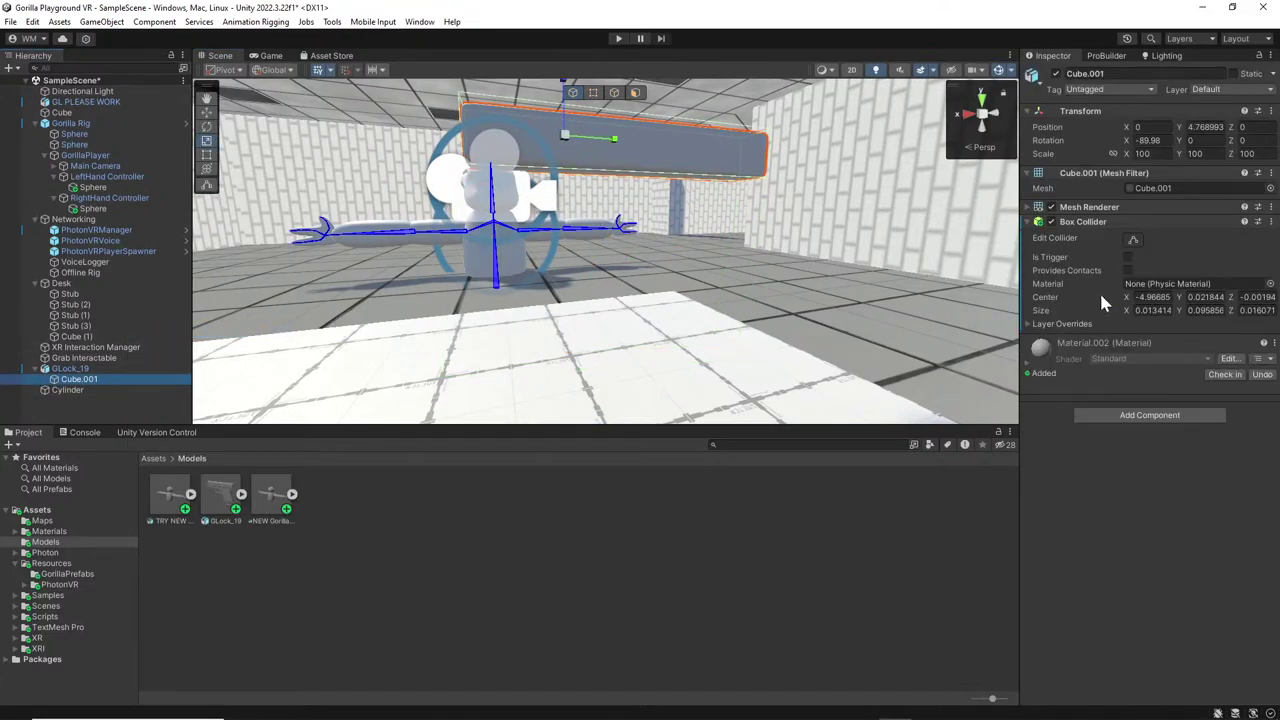
left_click(1271, 221)
left_click(1188, 269)
left_click(72, 369)
scroll(620, 200, "down", 5)
key("ctrl+z")
key("ctrl+z")
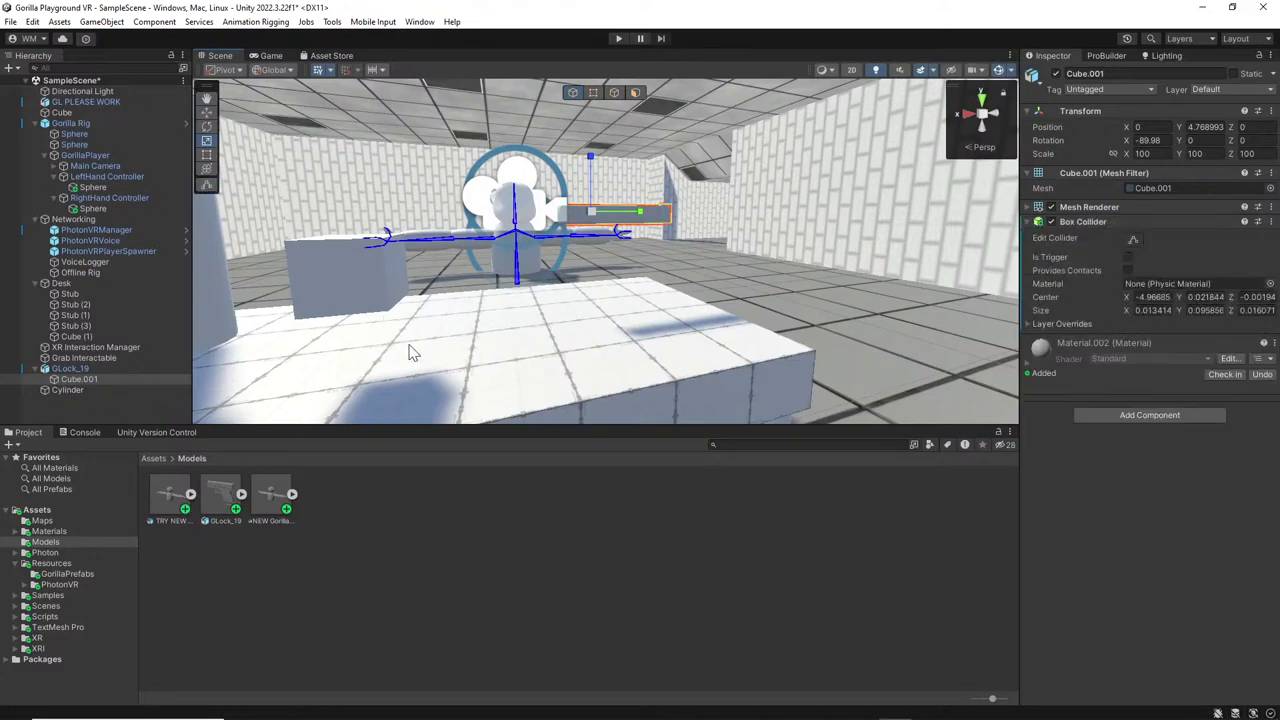
key("ctrl+z")
Remove the Box Collider component from both GLock_19 child meshes, Cube and Cube.001.
left_click(138, 379)
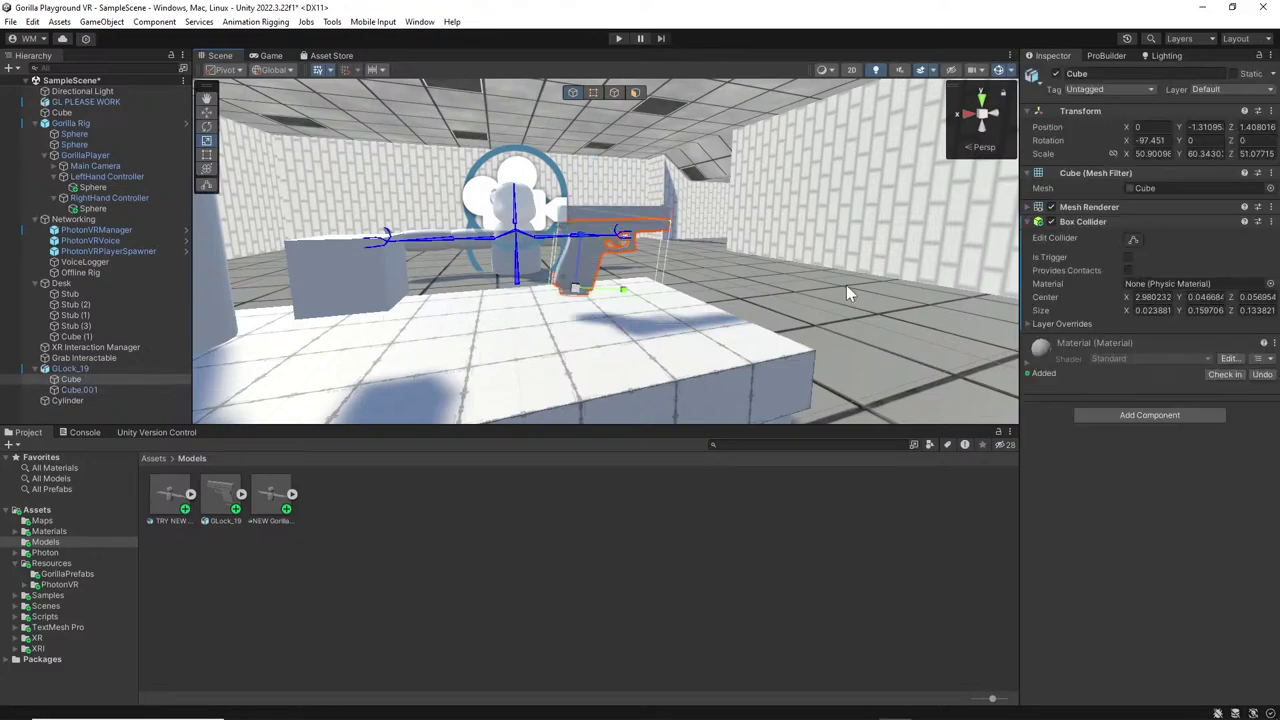
left_click(1270, 221)
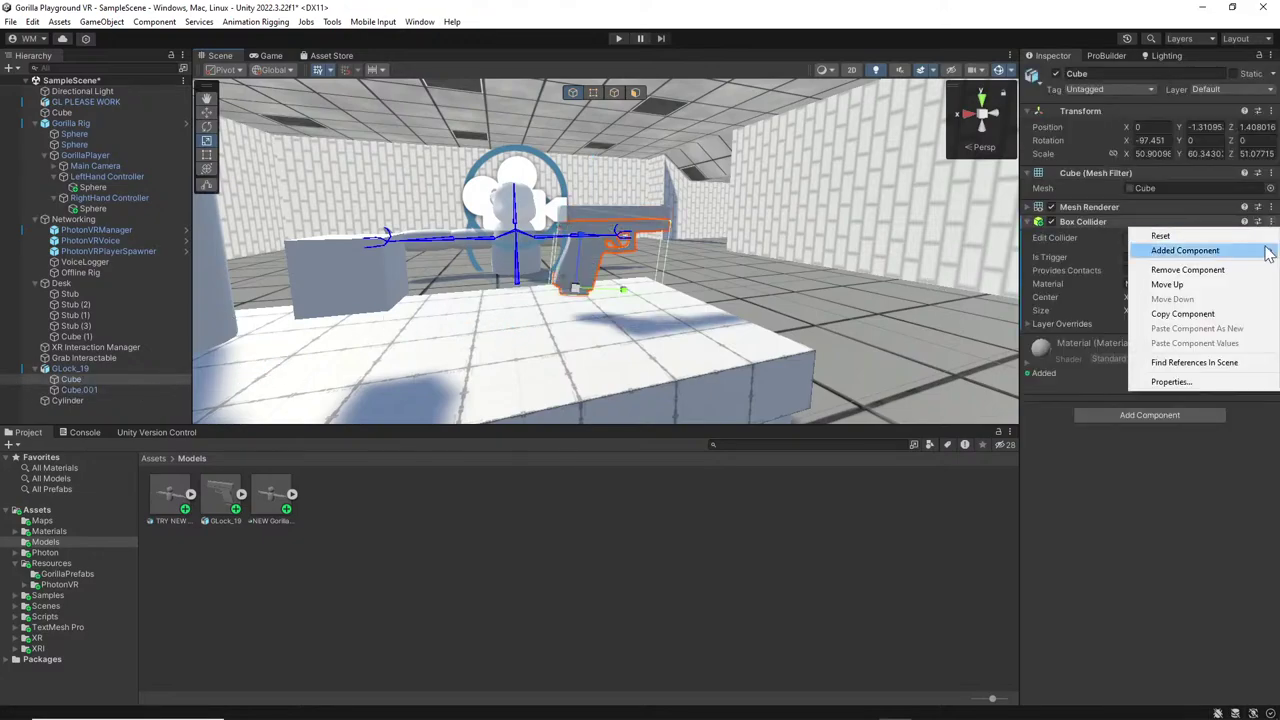
left_click(1248, 272)
left_click(76, 389)
left_click(1270, 221)
left_click(1245, 272)
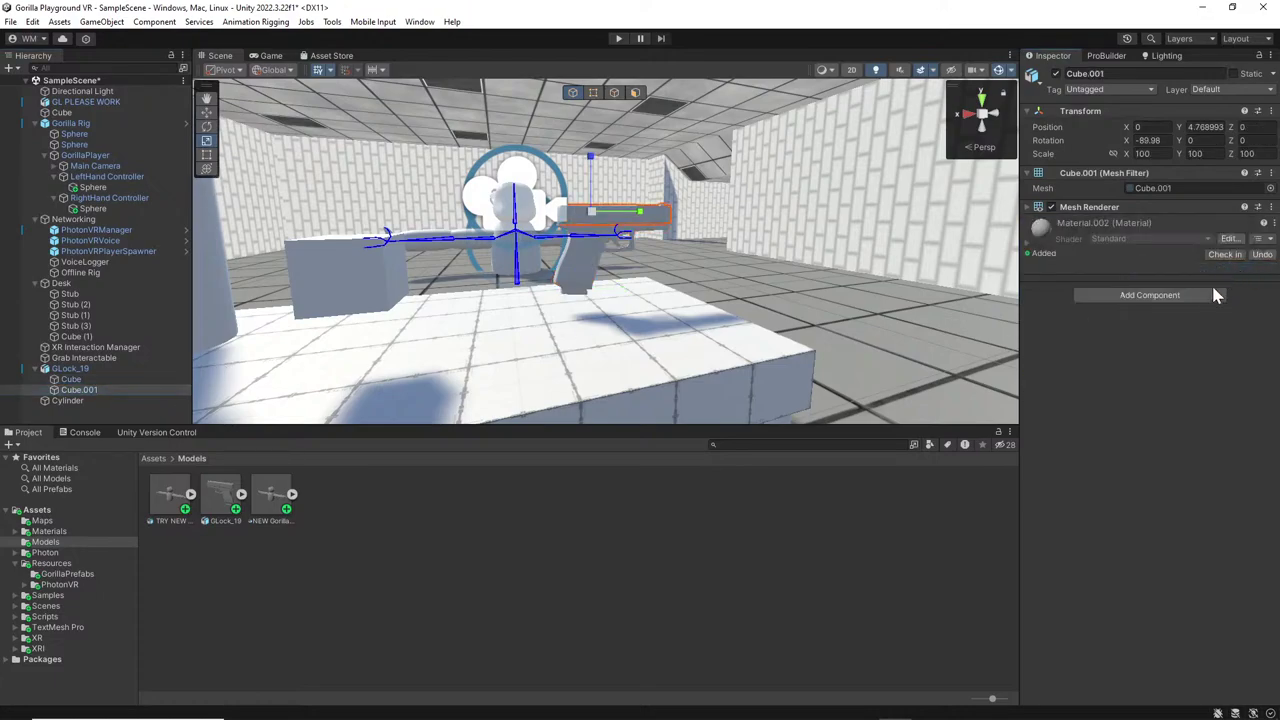
Extend the GLock_19's box collider down to the base of the grip and back past its rear edge so it encloses the whole pistol.
left_click(80, 370)
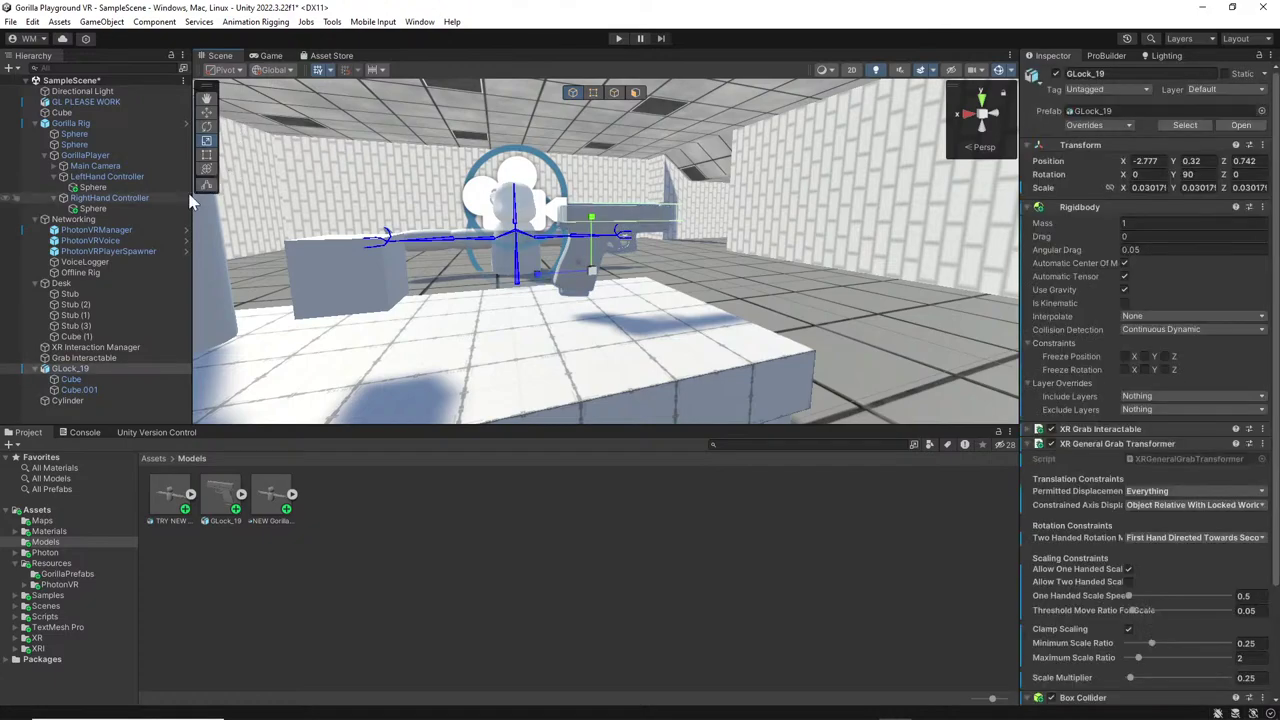
left_click_drag(625, 228, 649, 289)
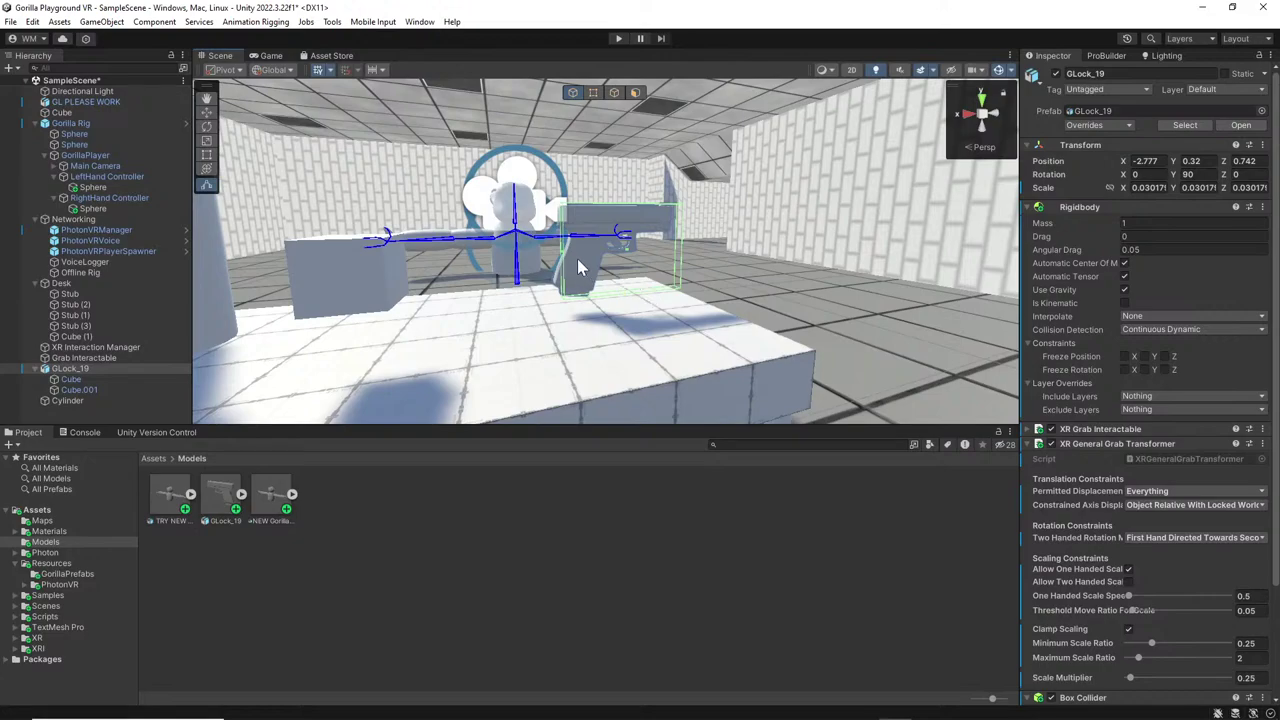
left_click_drag(564, 258, 553, 258)
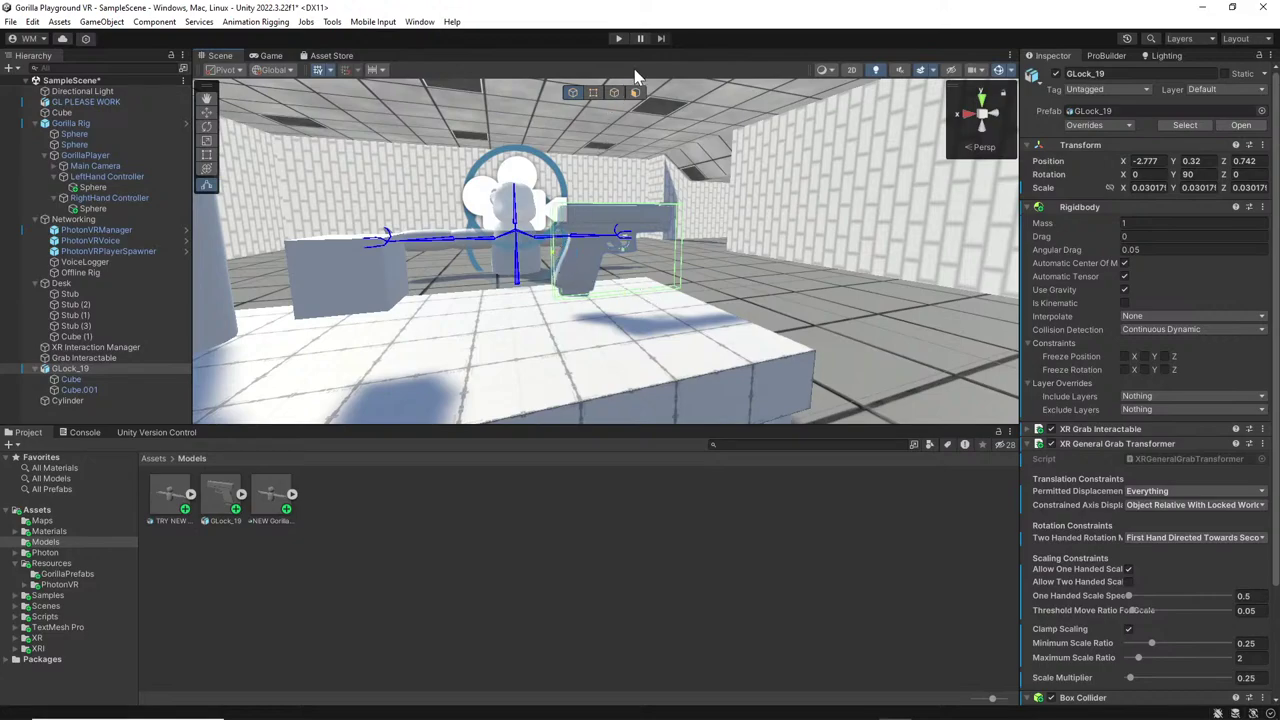
scroll(1121, 400, "down", 3)
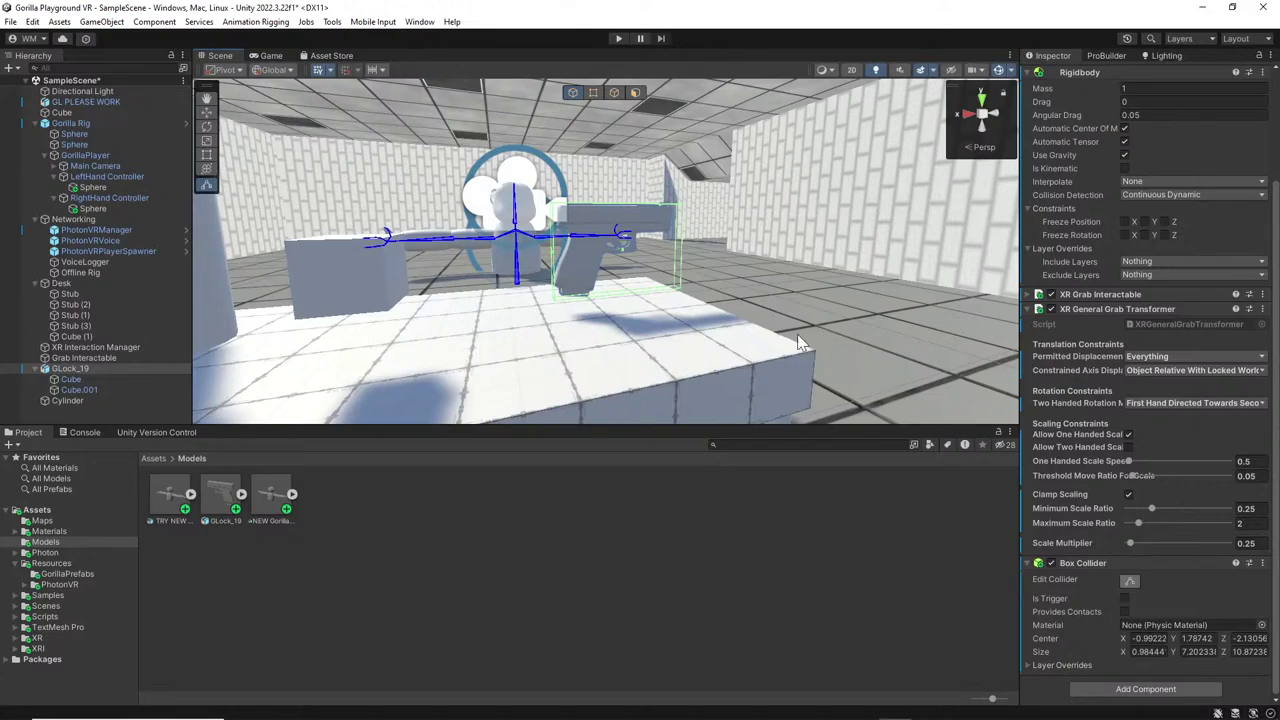
right_click_drag(753, 311, 590, 245)
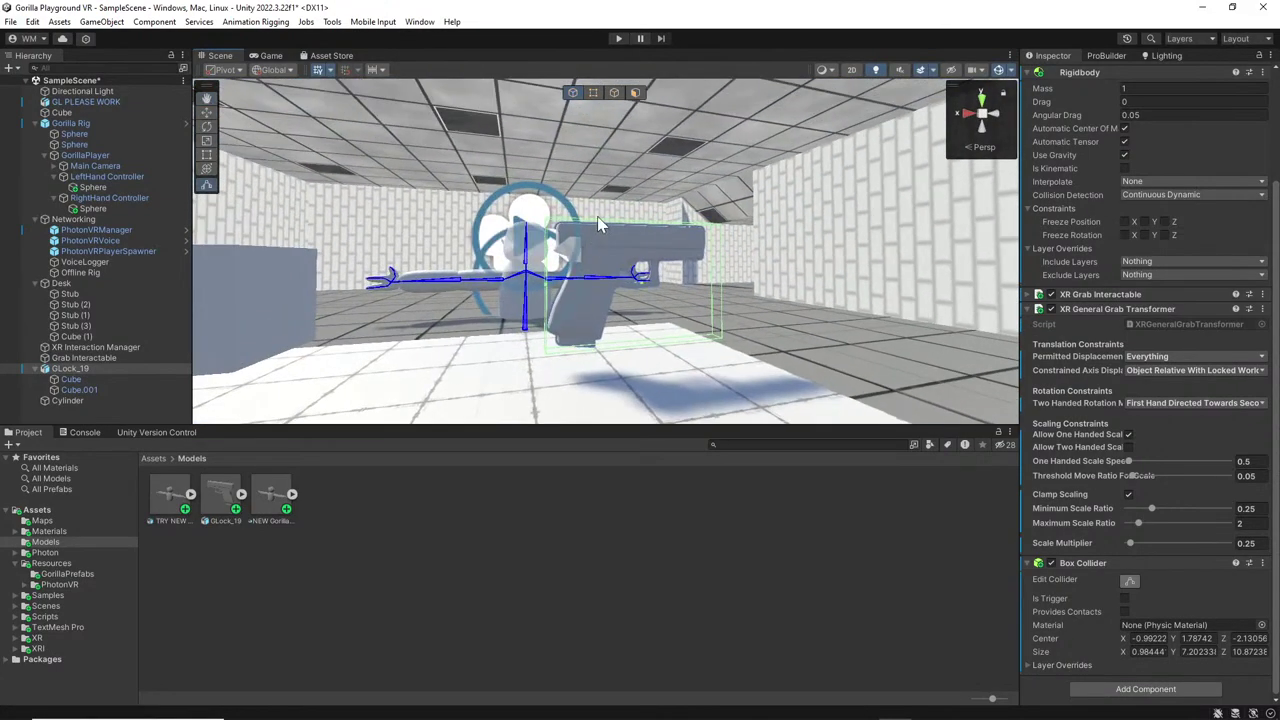
Run the scene and move the GLock_19 off the desk onto the floor in the Scene view to test its physics.
left_click(616, 40)
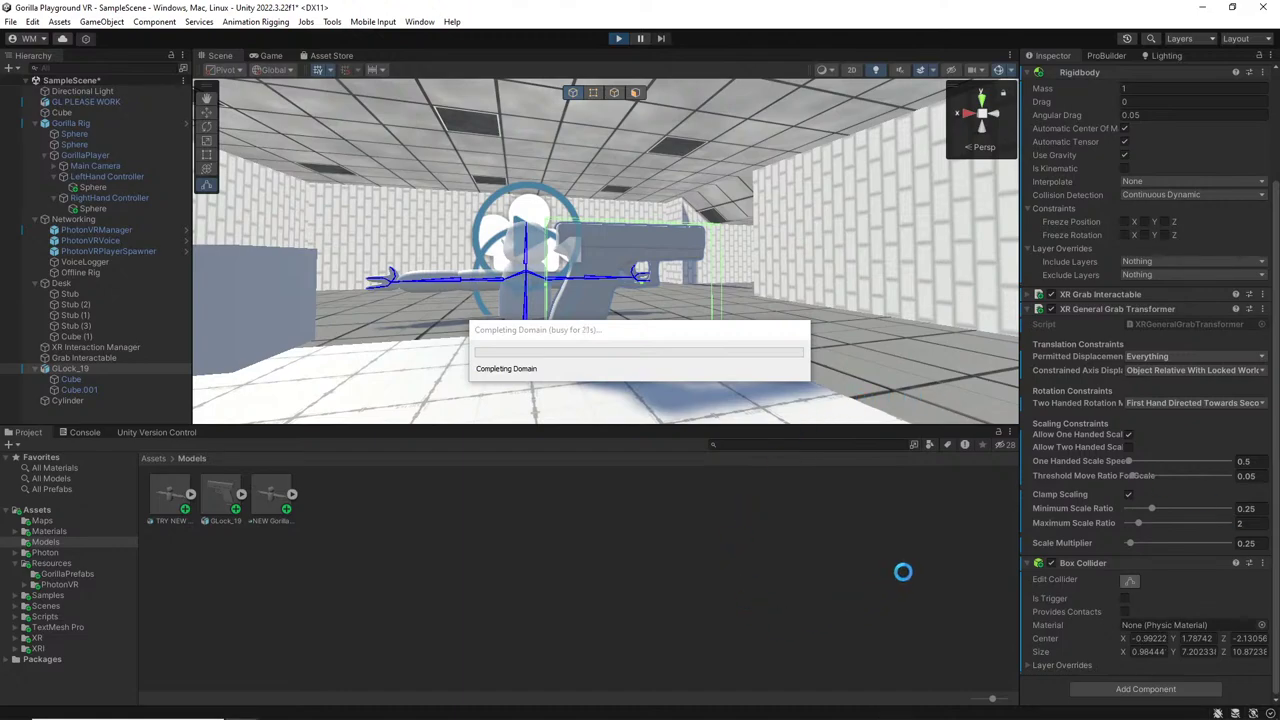
mouse_move(953, 714)
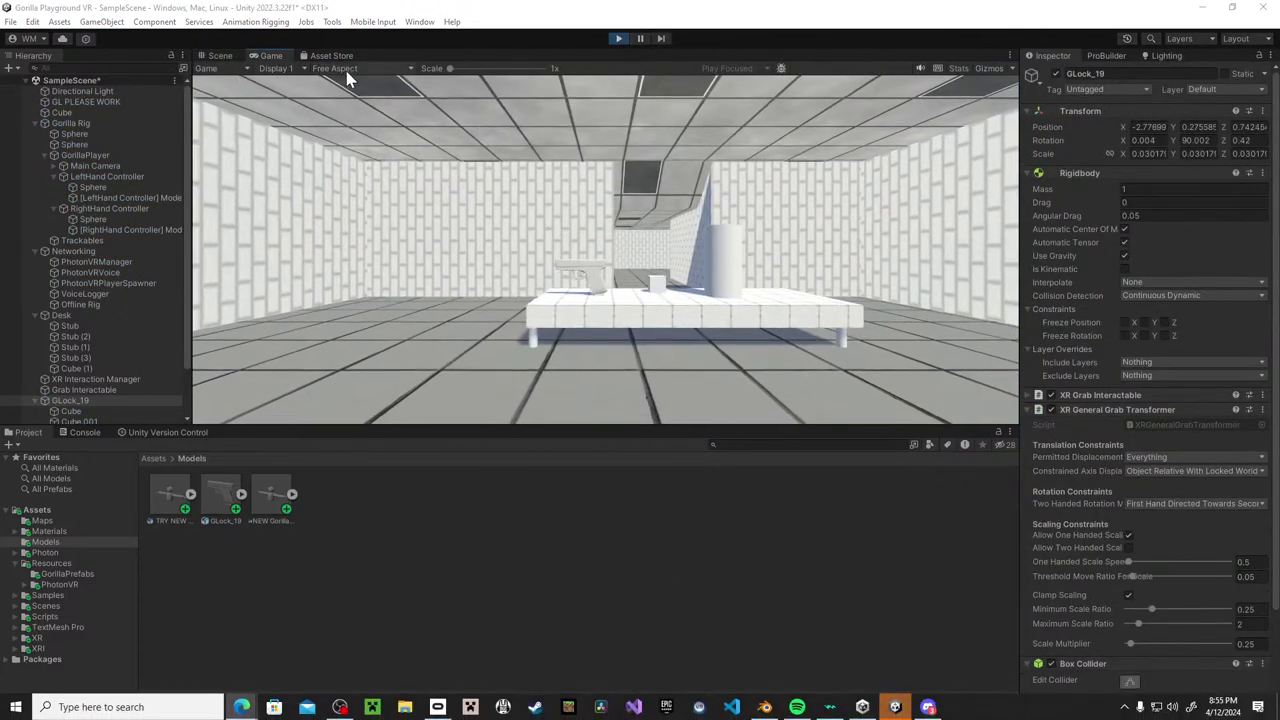
left_click(222, 56)
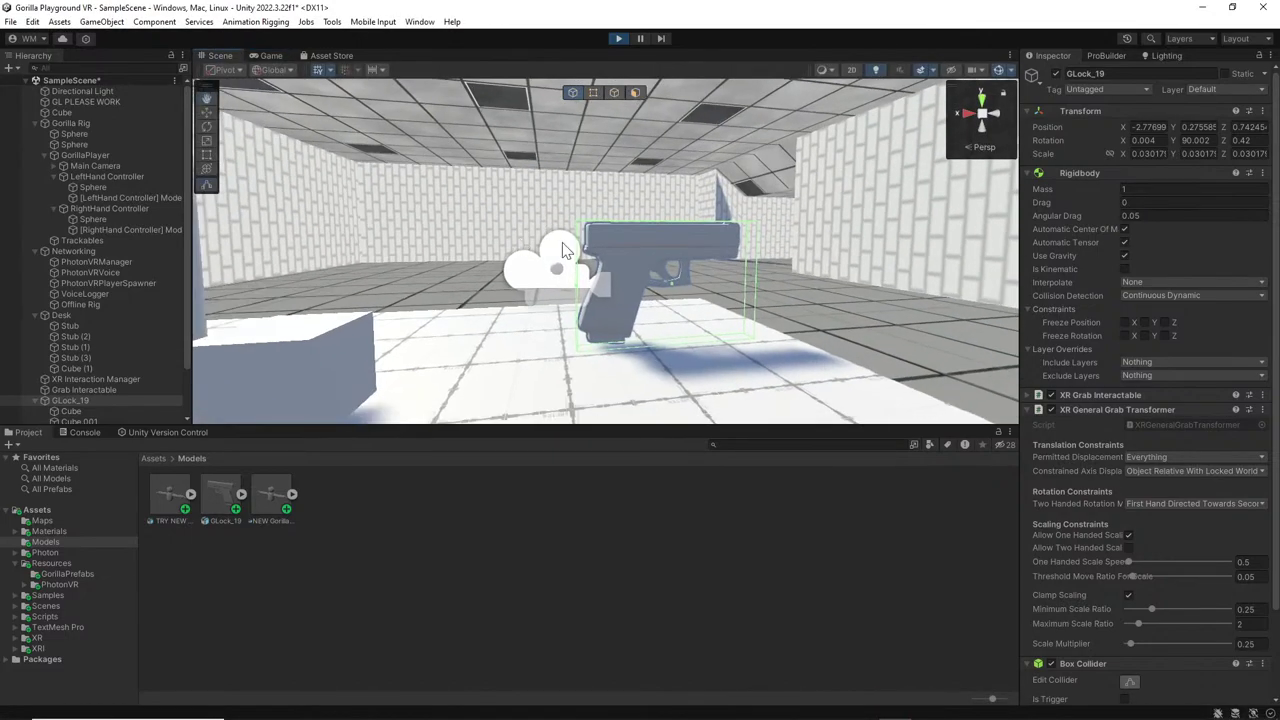
left_click(207, 112)
left_click_drag(630, 268, 658, 117)
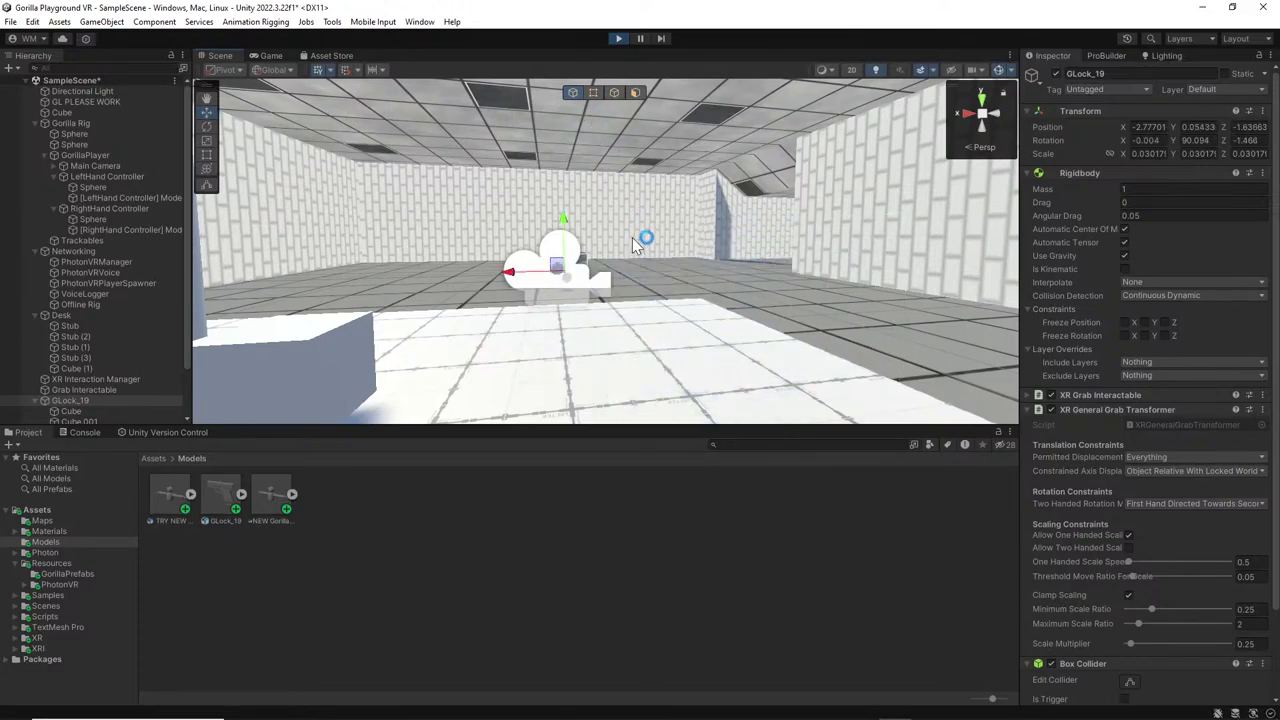
left_click_drag(629, 227, 658, 265, "alt")
key("f")
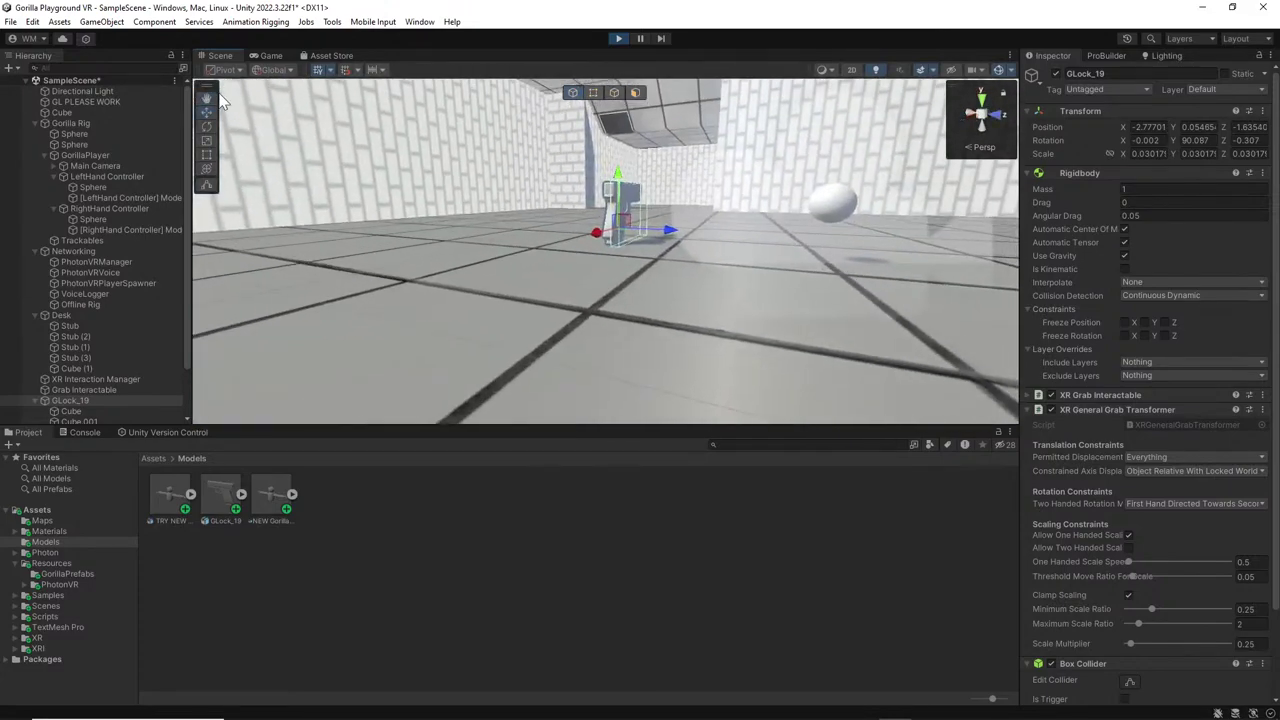
Tip the pistol onto its side and drop it from above the floor to test its collider, ending the play test.
left_click(203, 127)
left_click_drag(648, 188, 745, 353)
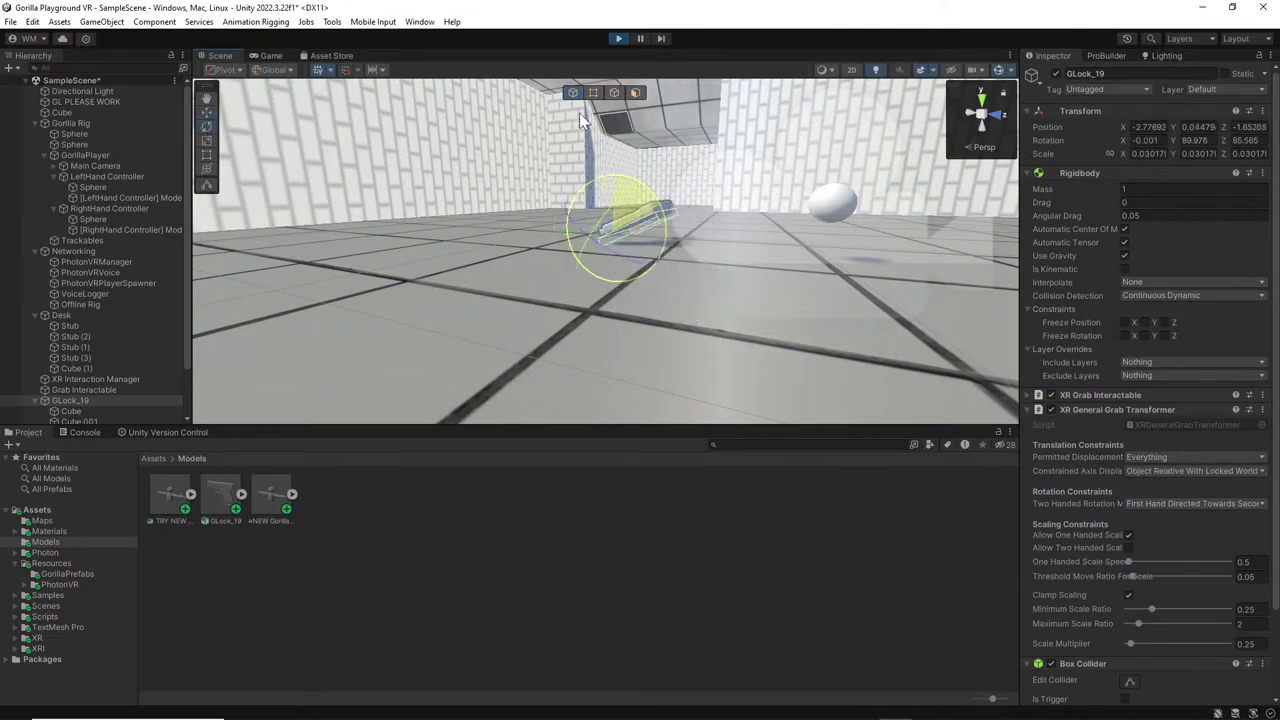
left_click_drag(697, 220, 723, 243)
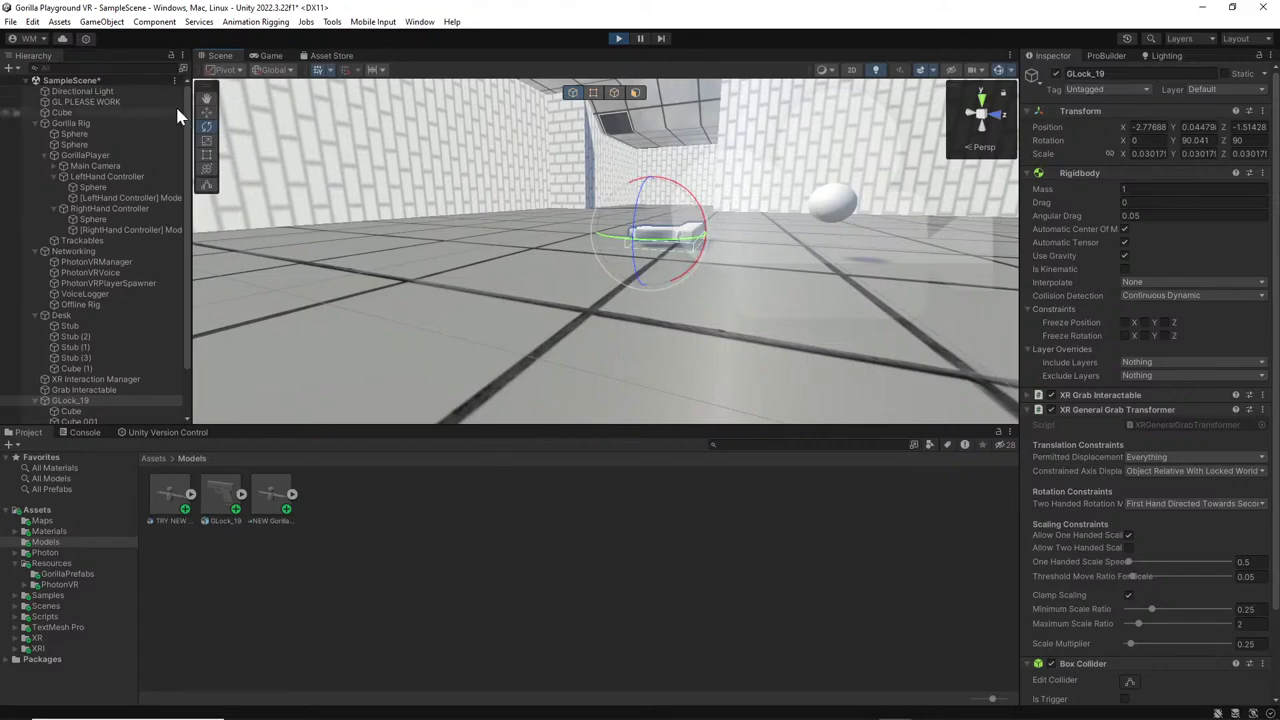
left_click(207, 112)
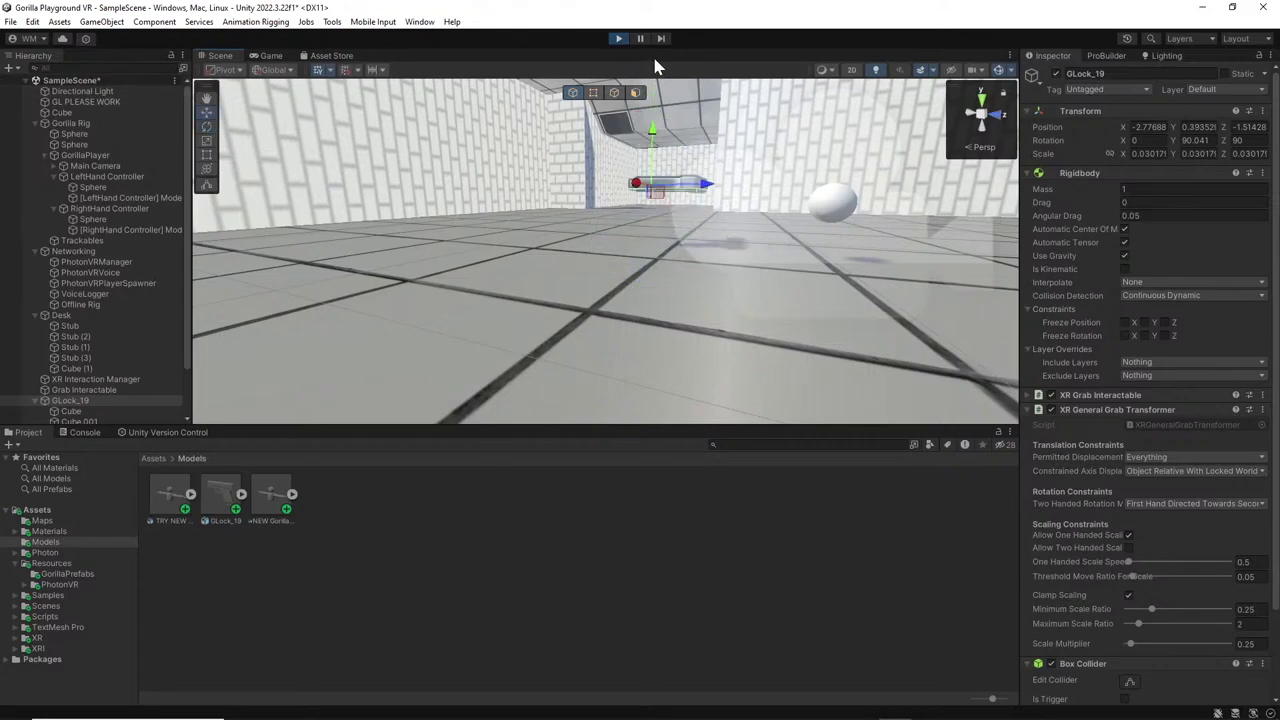
left_click_drag(695, 238, 654, 306)
key("f")
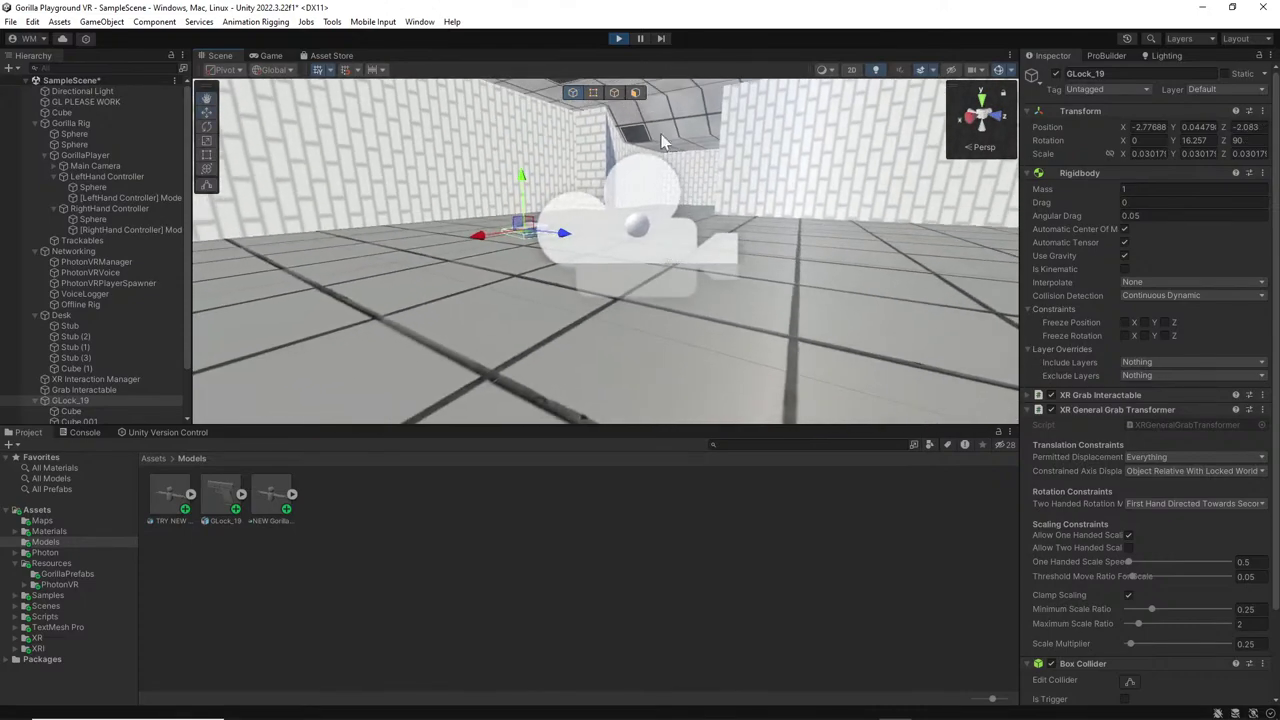
left_click(619, 39)
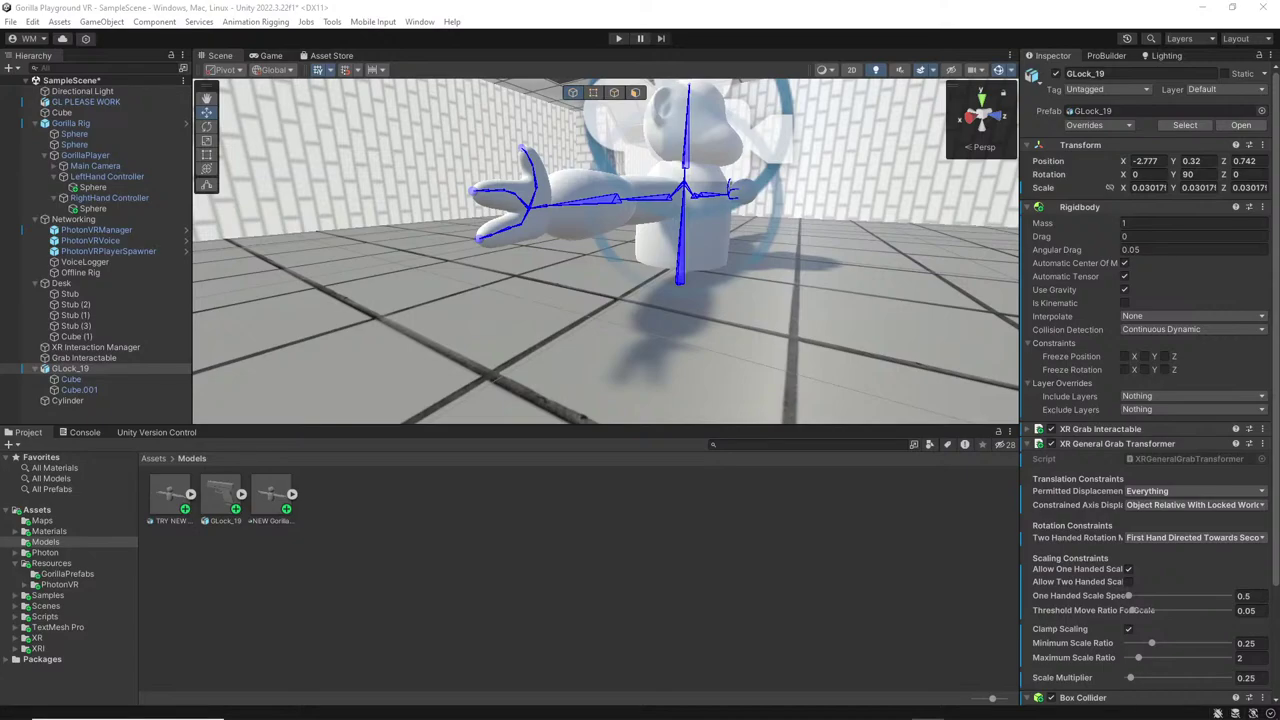
Raise the Gorilla Rig above the floor to a Y position of about 1.06.
left_click_drag(667, 226, 650, 243, "alt")
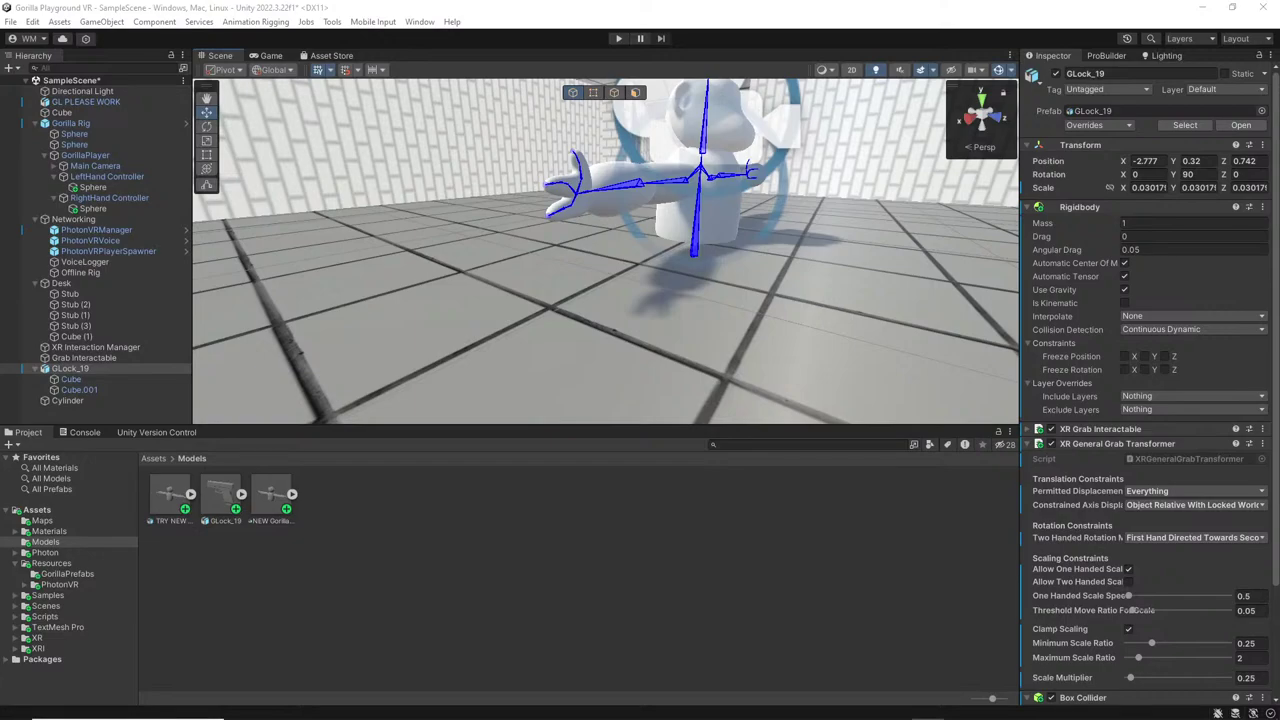
right_click_drag(868, 295, 630, 320)
left_click(140, 123)
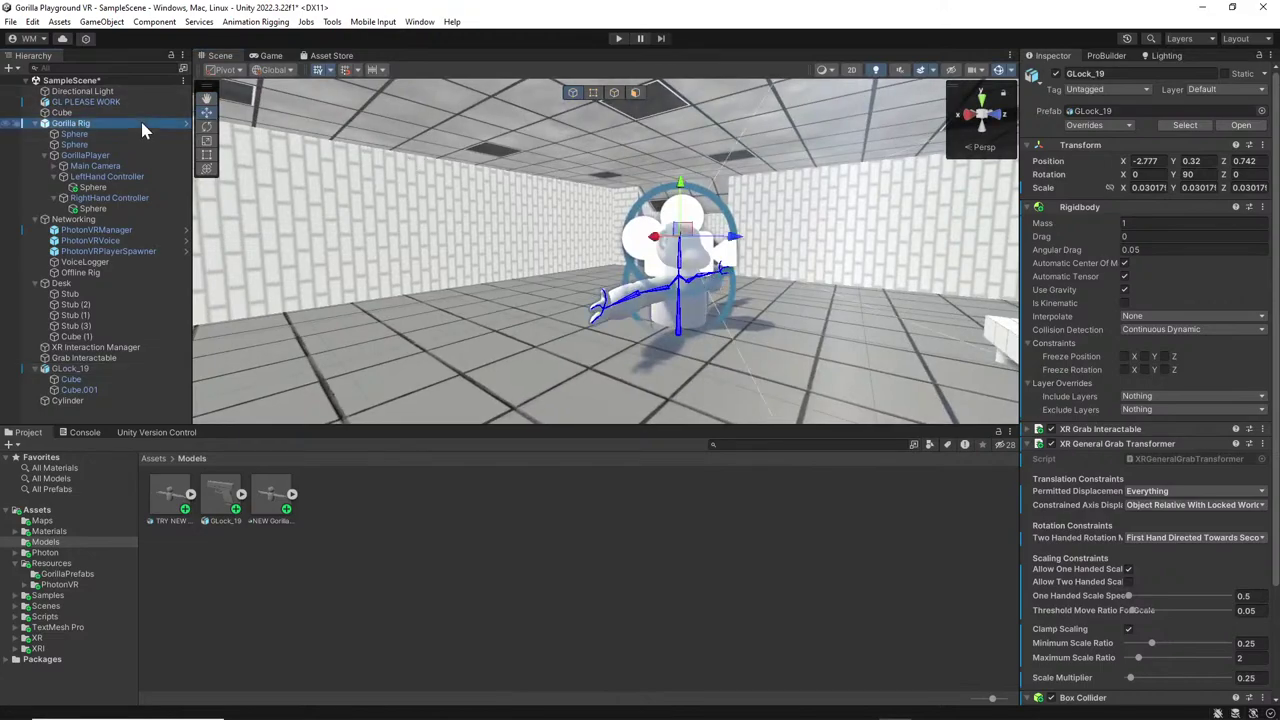
left_click_drag(715, 240, 715, 185)
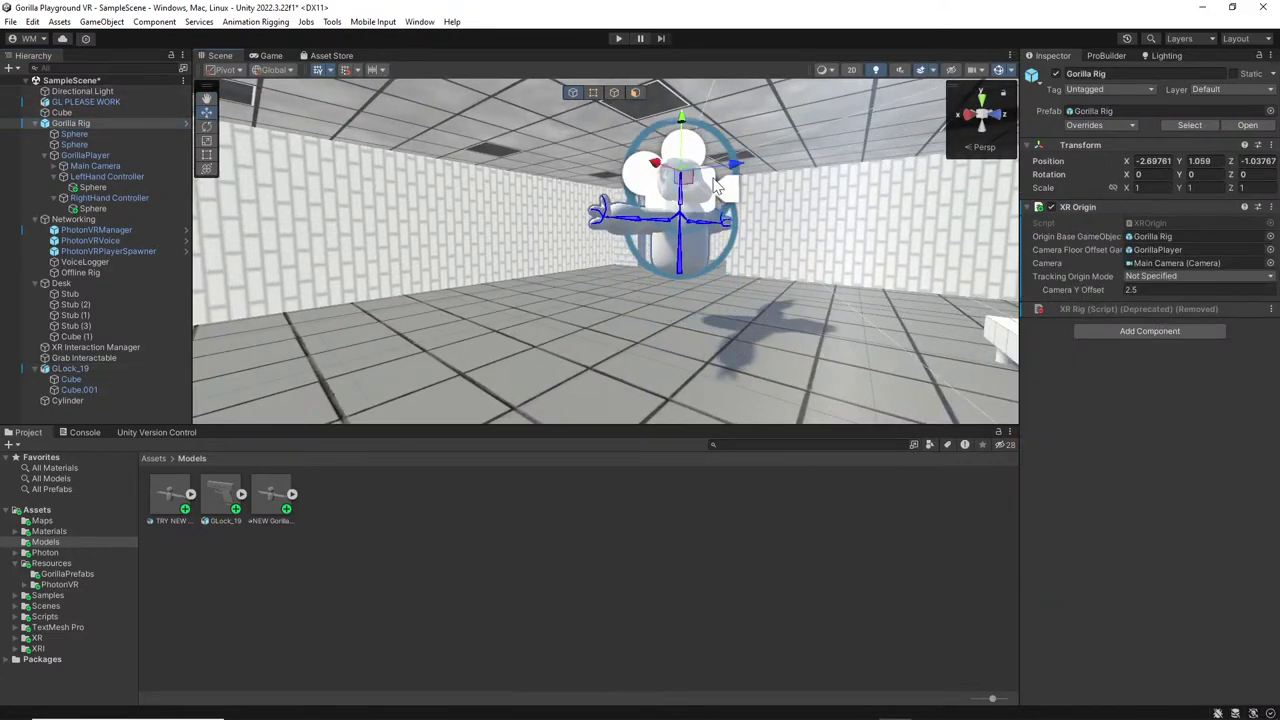
double_click(140, 123)
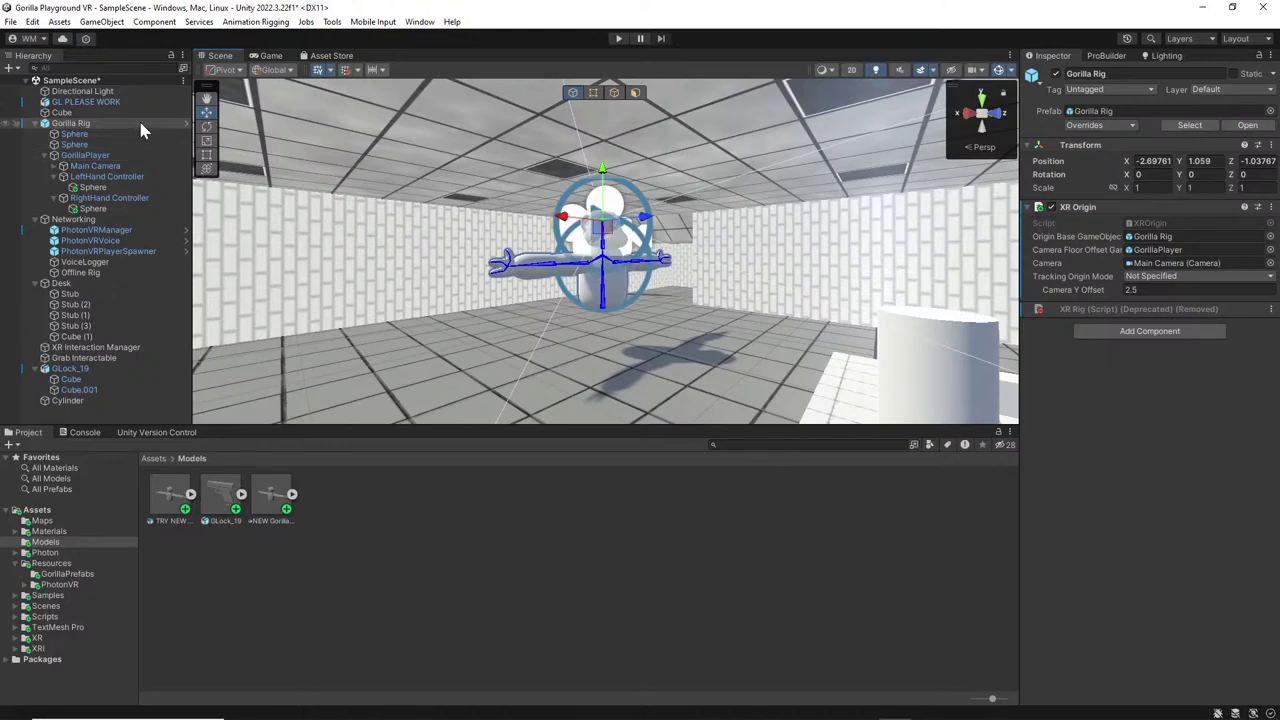
Delete the TRY NEW Gorilla Labs Model object nested under the Gorilla Rig's Main Camera.
left_click(63, 166, "alt")
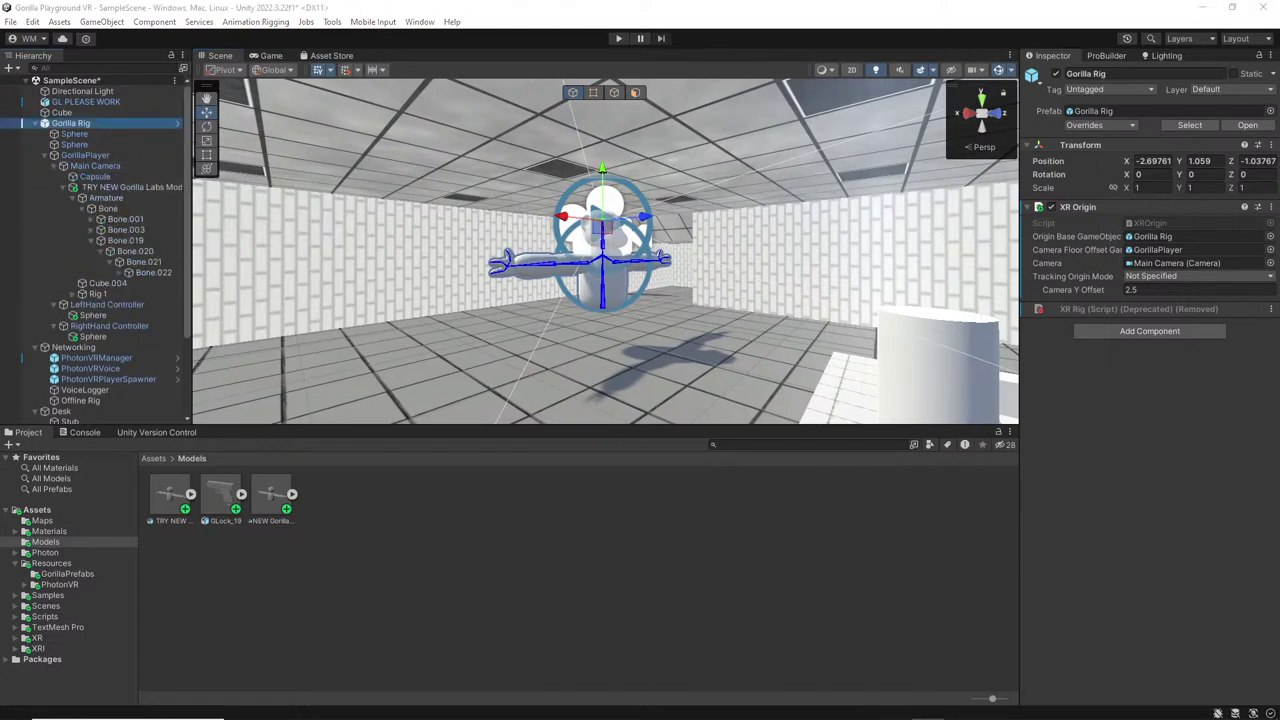
right_click(138, 188)
left_click(200, 290)
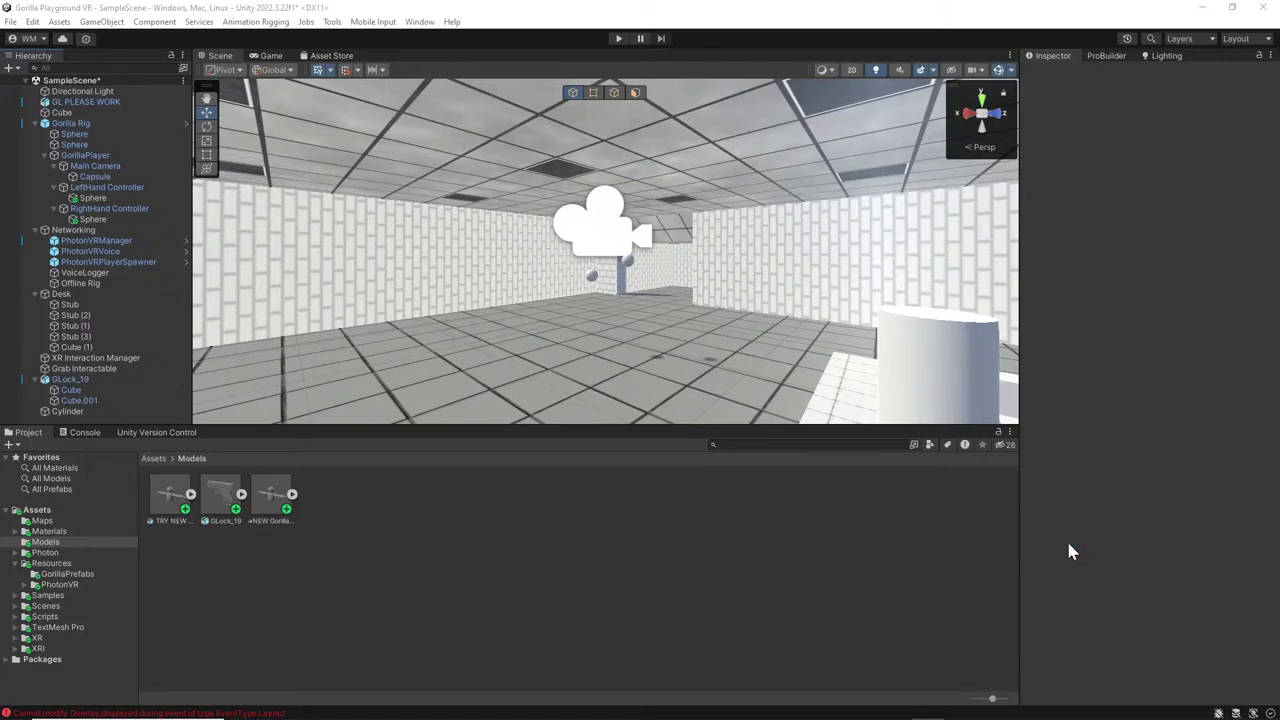
Clear the console messages and show the project's top-level Assets folder.
right_click_drag(777, 420, 800, 328)
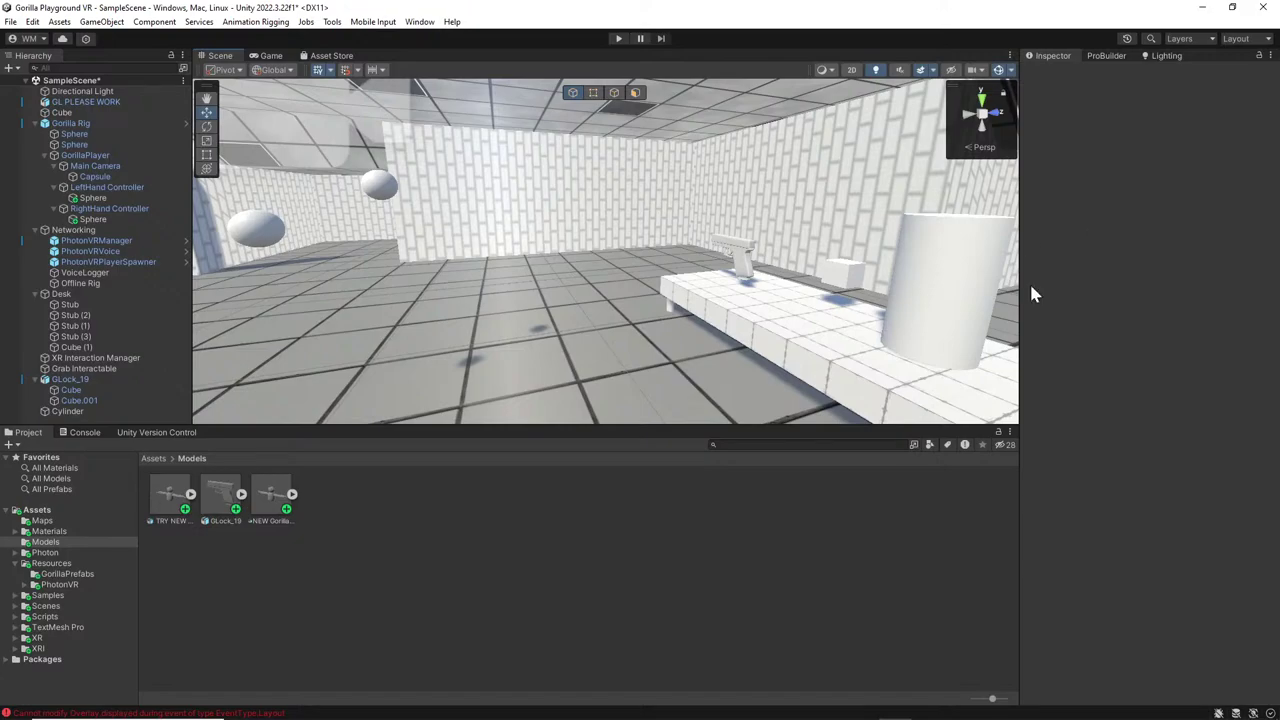
right_click_drag(783, 160, 660, 215)
left_click(80, 433)
left_click(18, 446)
left_click(28, 432)
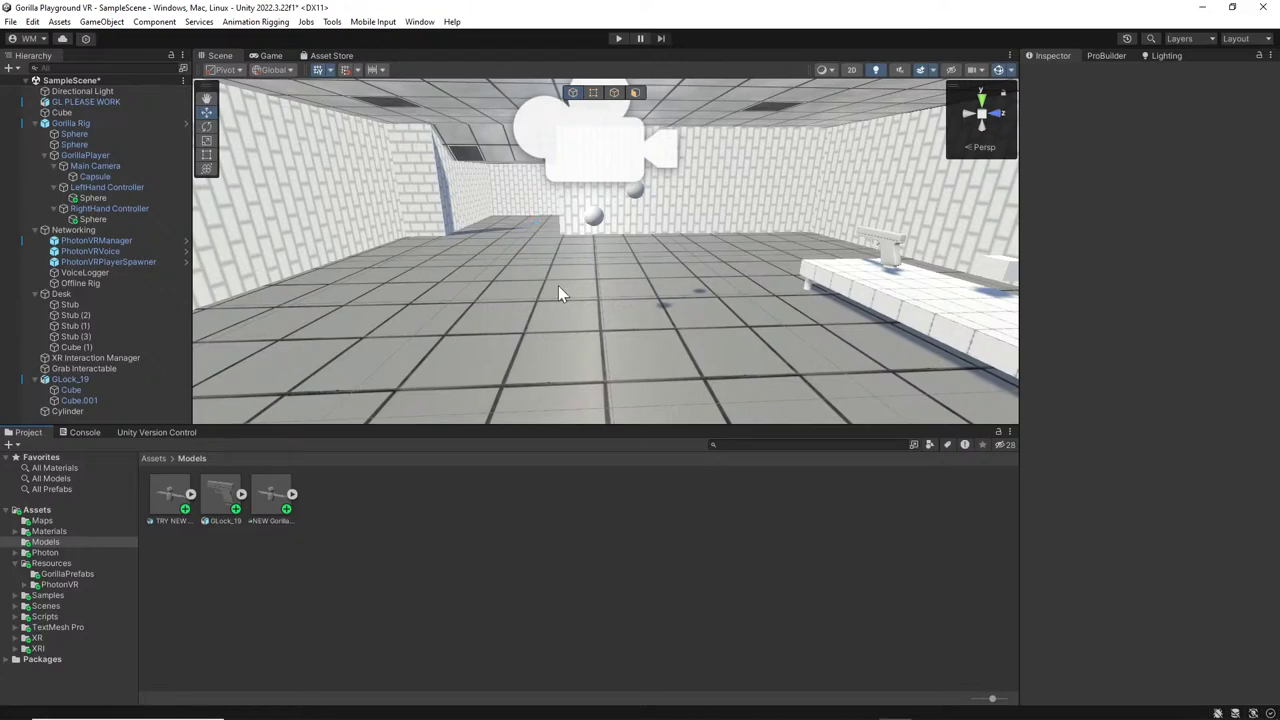
left_click(153, 458)
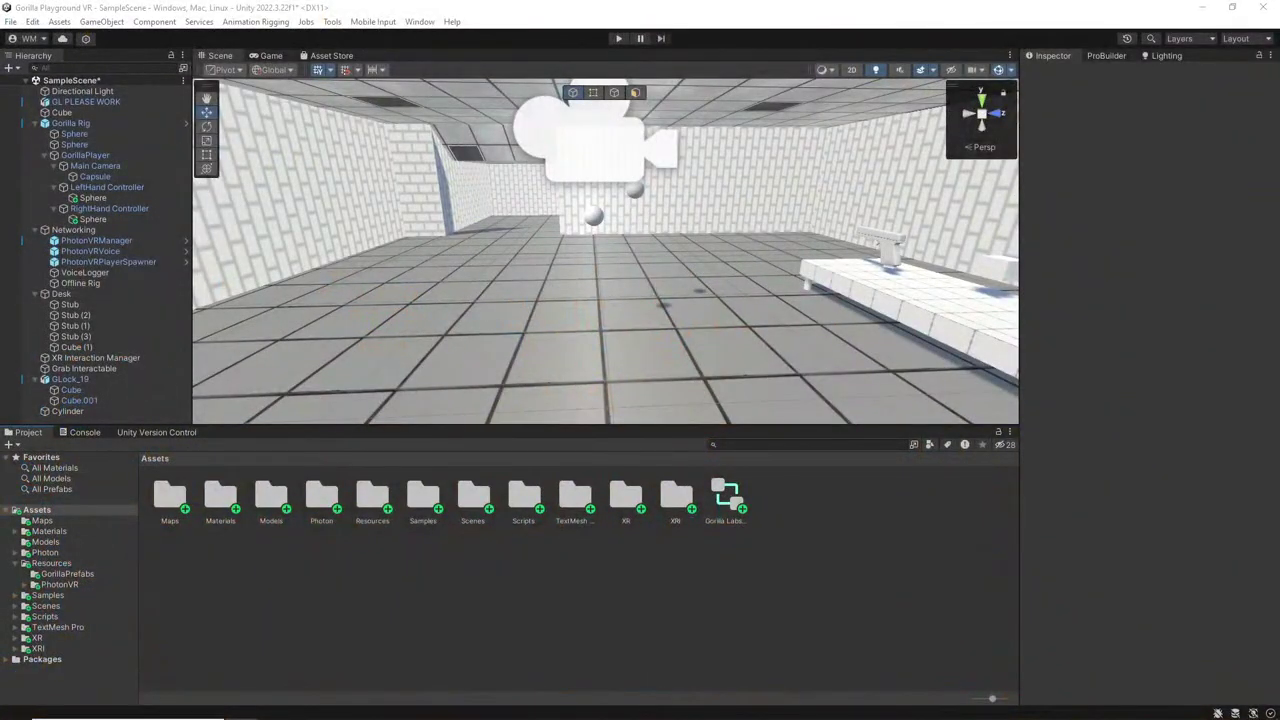
Switch to Microsoft Edge and open the window with the Moderator application form.
mouse_move(268, 710)
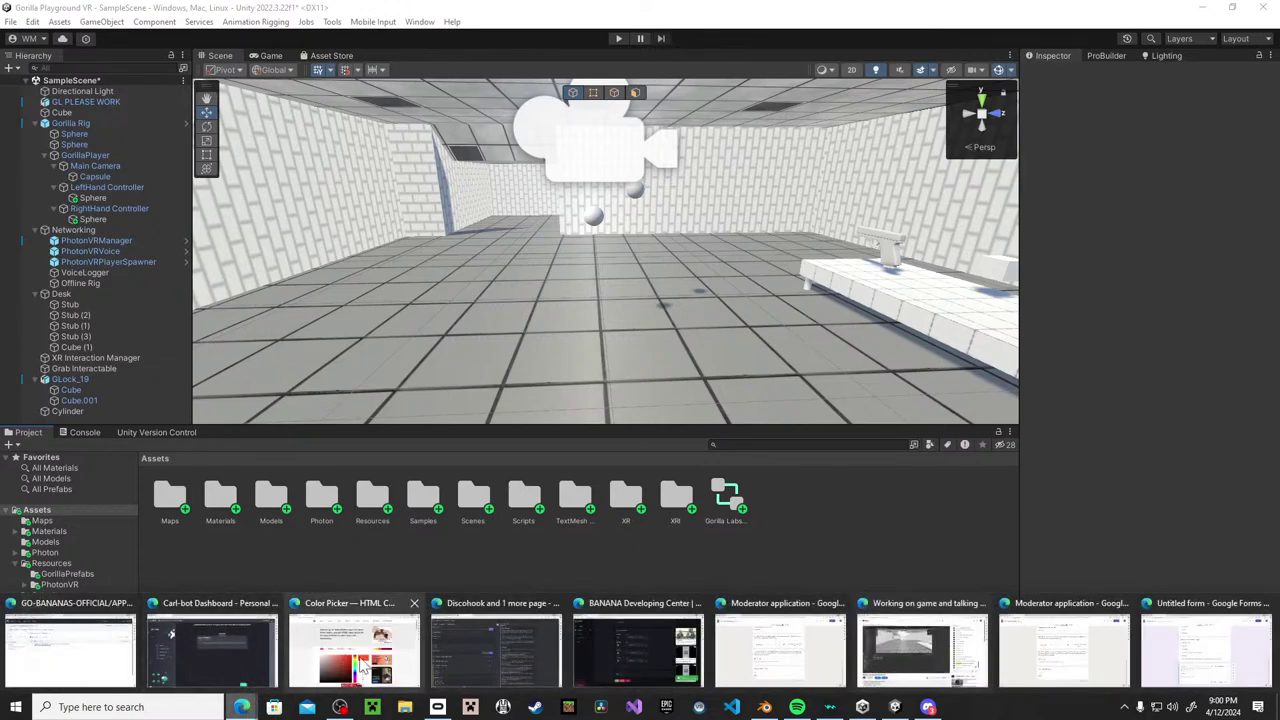
left_click(1058, 640)
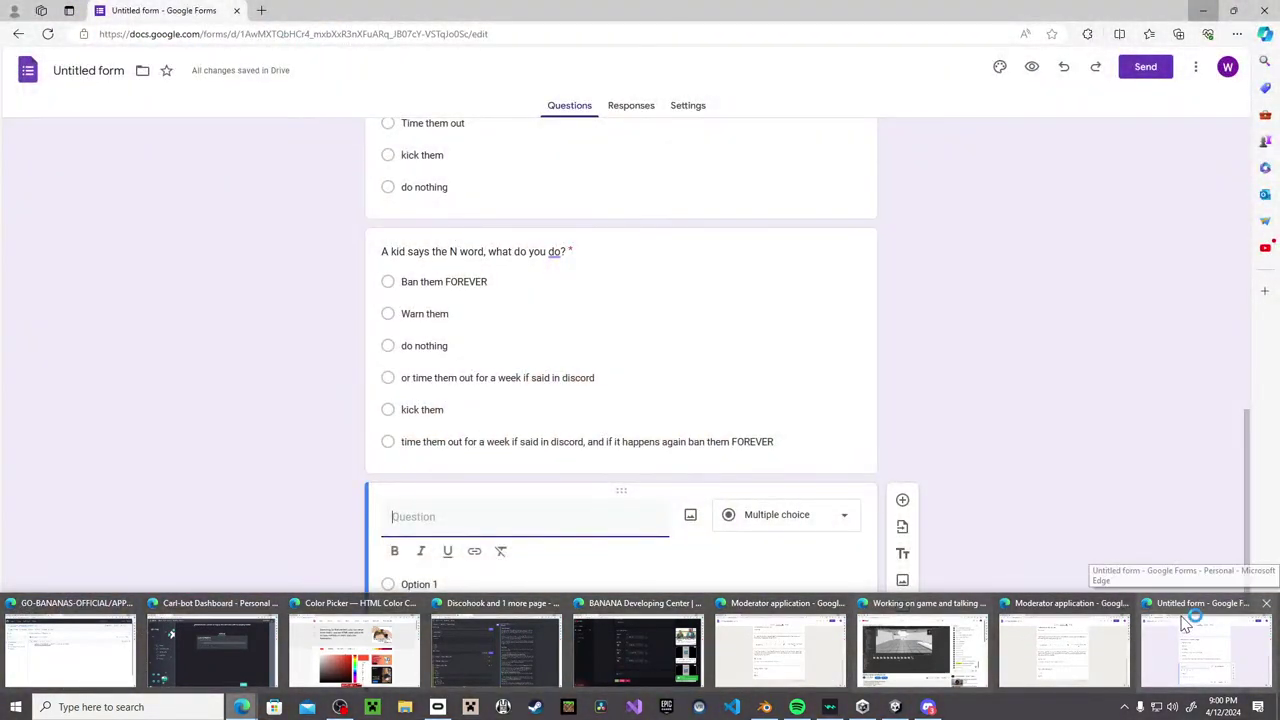
left_click(1085, 652)
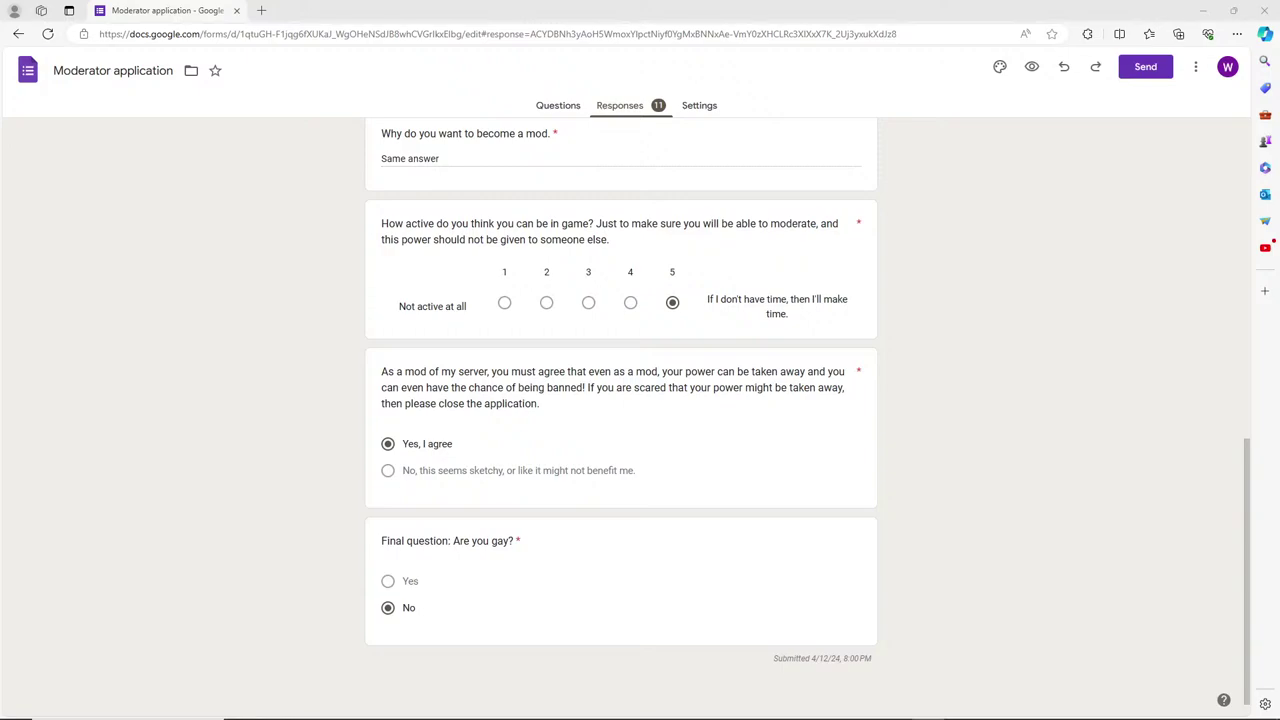
Leave the Moderator application page unchanged and switch back to the Unity editor.
left_click_drag(734, 38, 909, 33)
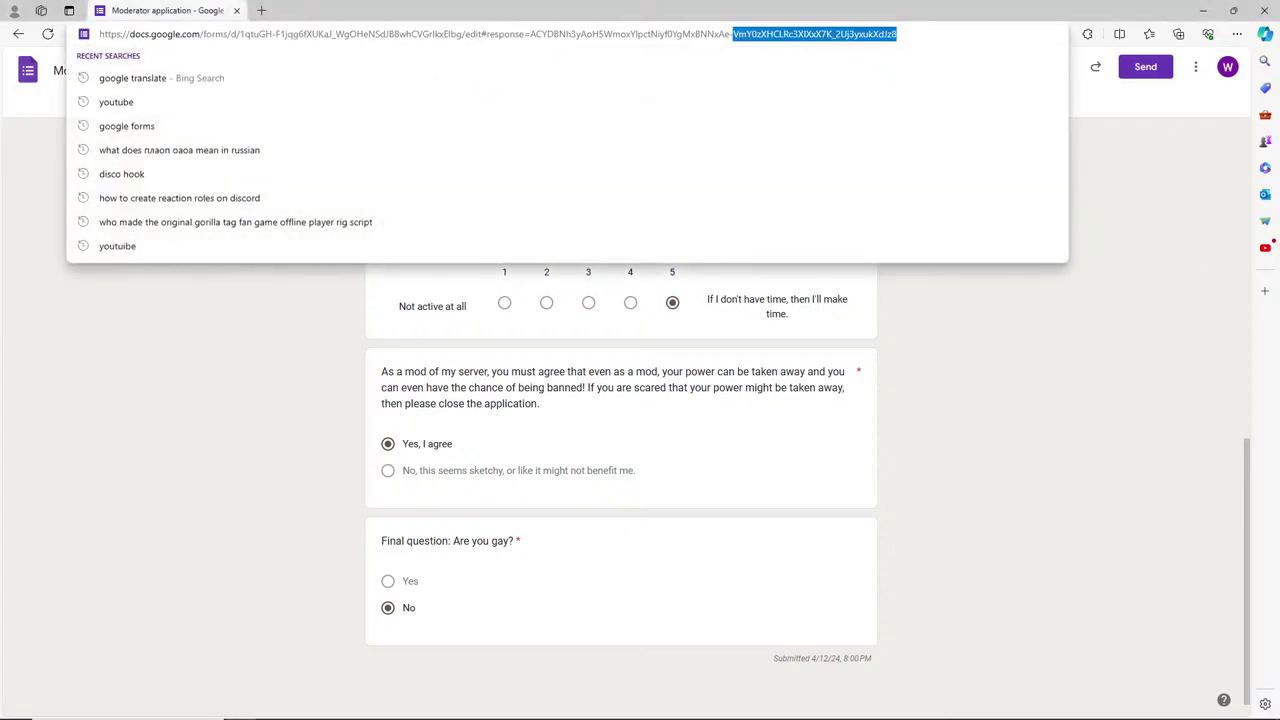
key("Escape")
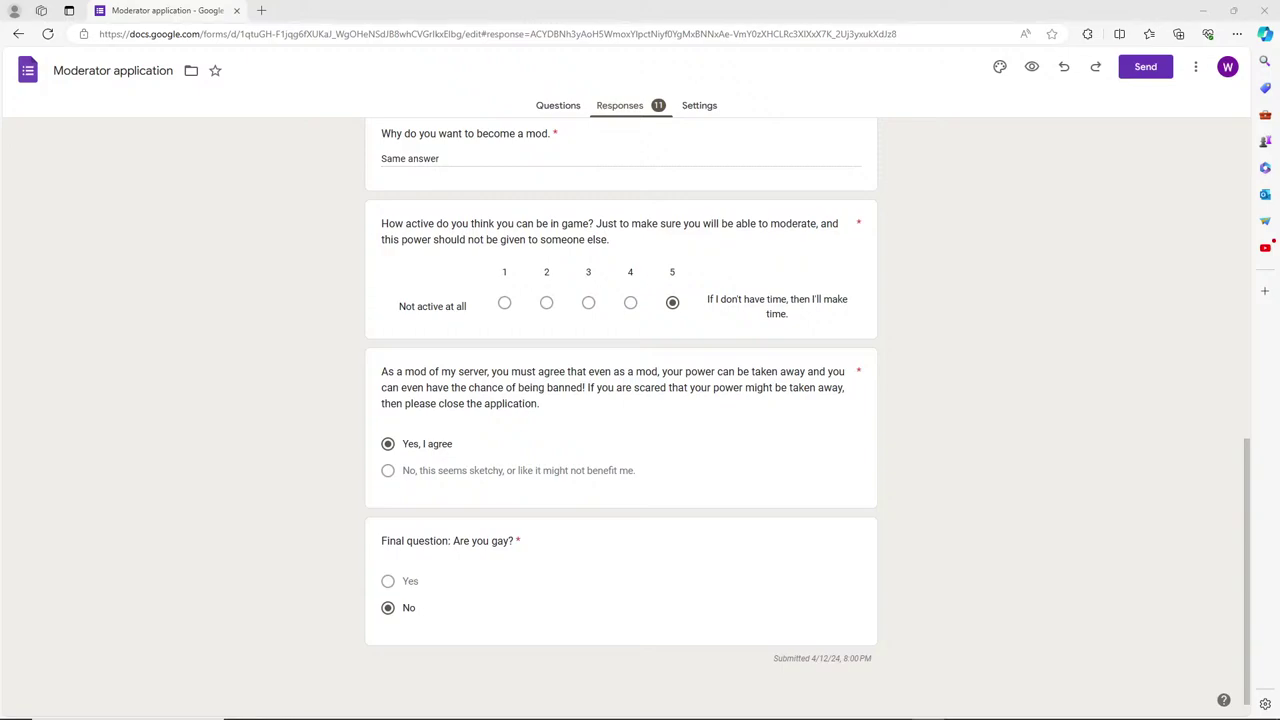
left_click(850, 38)
left_click(1207, 9)
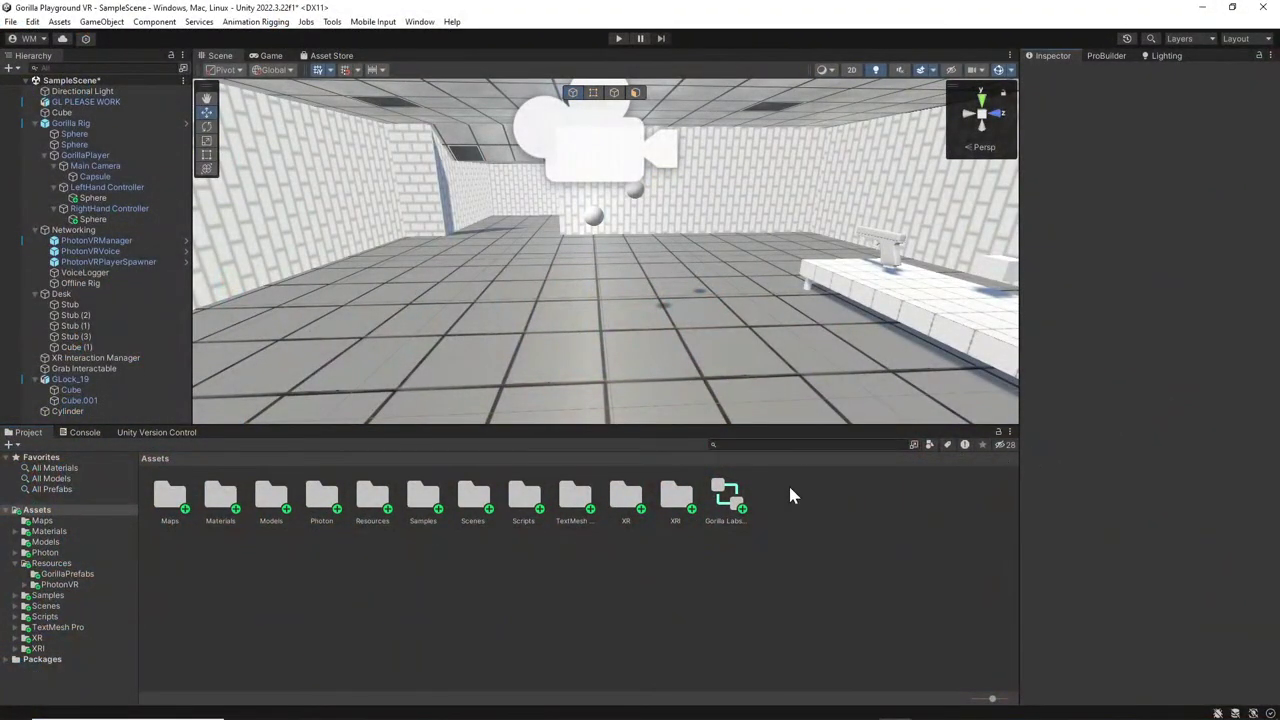
In ProBuilder edge mode, move the side edges of the GL PLEASE WORK map's floor and ceiling patches to the wall corner.
right_click_drag(612, 266, 757, 252)
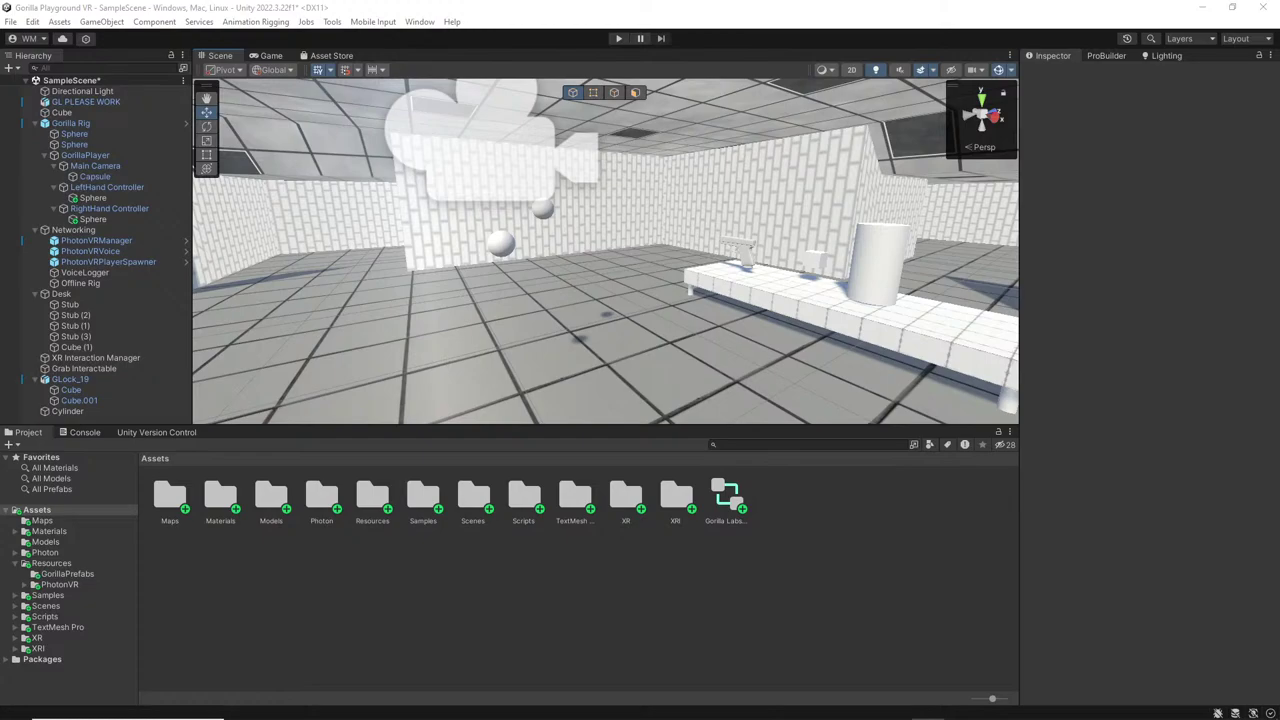
right_click_drag(594, 266, 200, 268)
right_click_drag(113, 268, 643, 322)
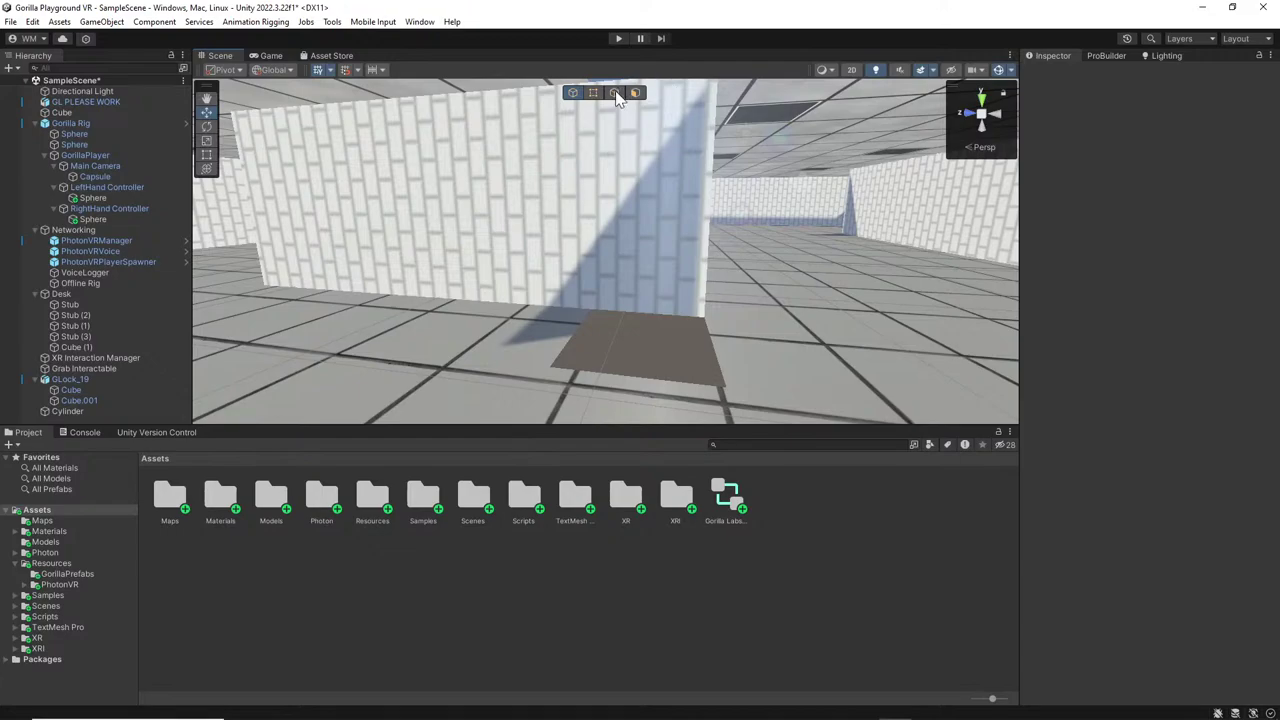
left_click(556, 337)
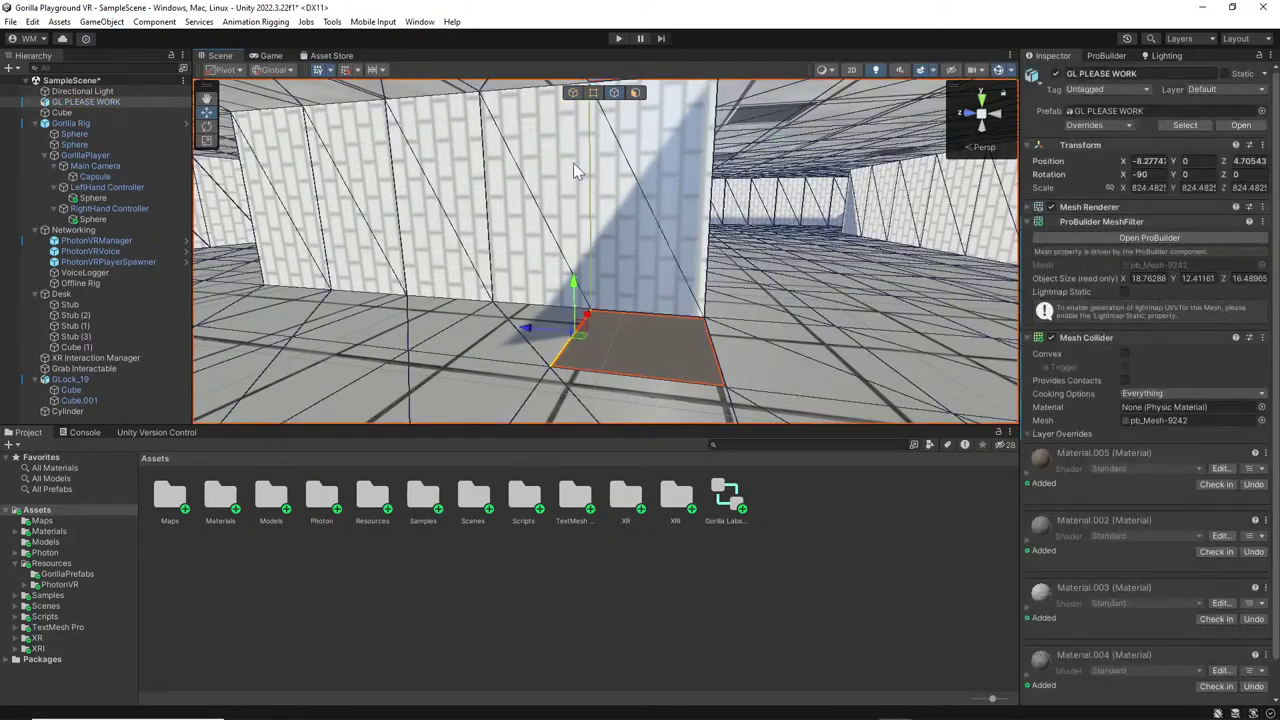
left_click(531, 343)
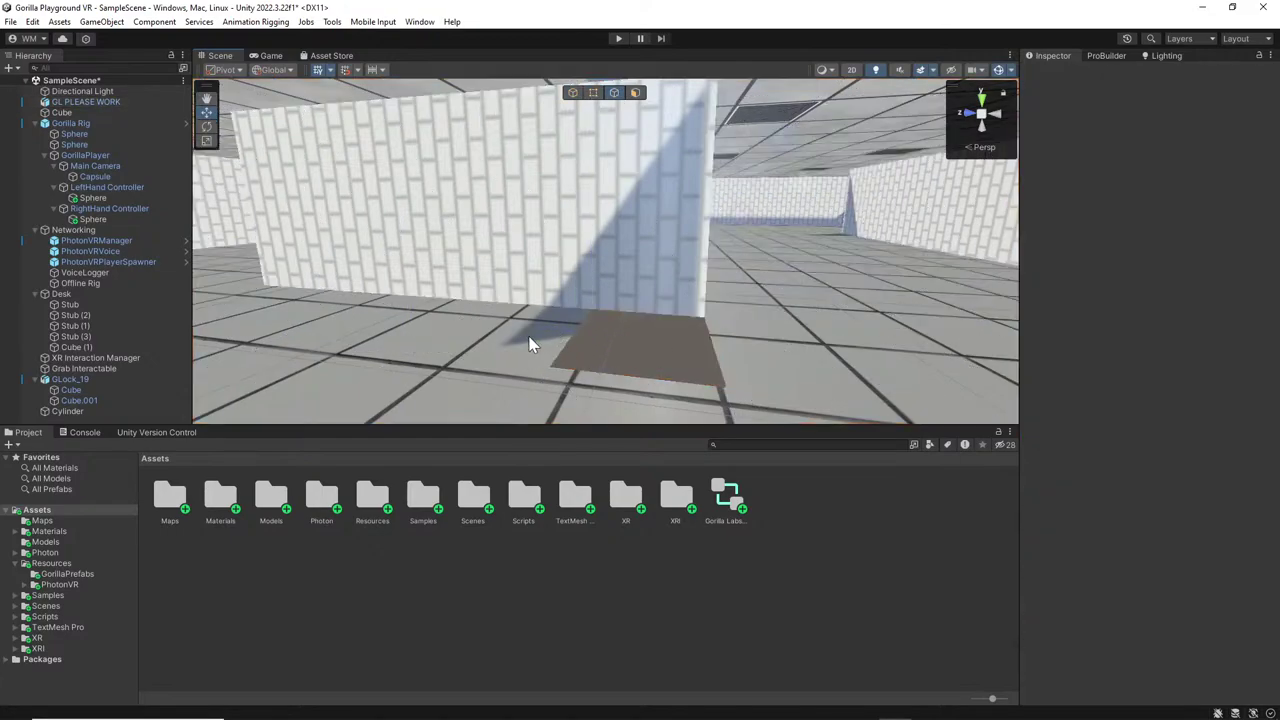
left_click(572, 345)
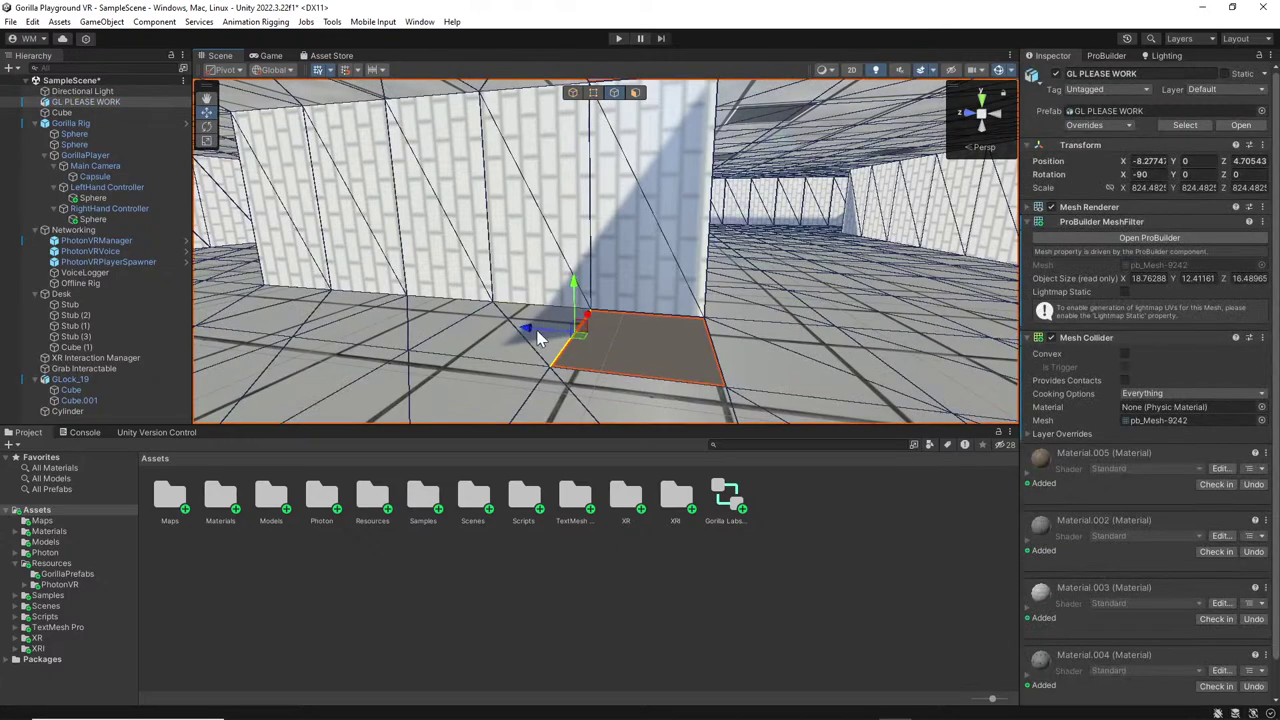
left_click_drag(531, 337, 615, 205)
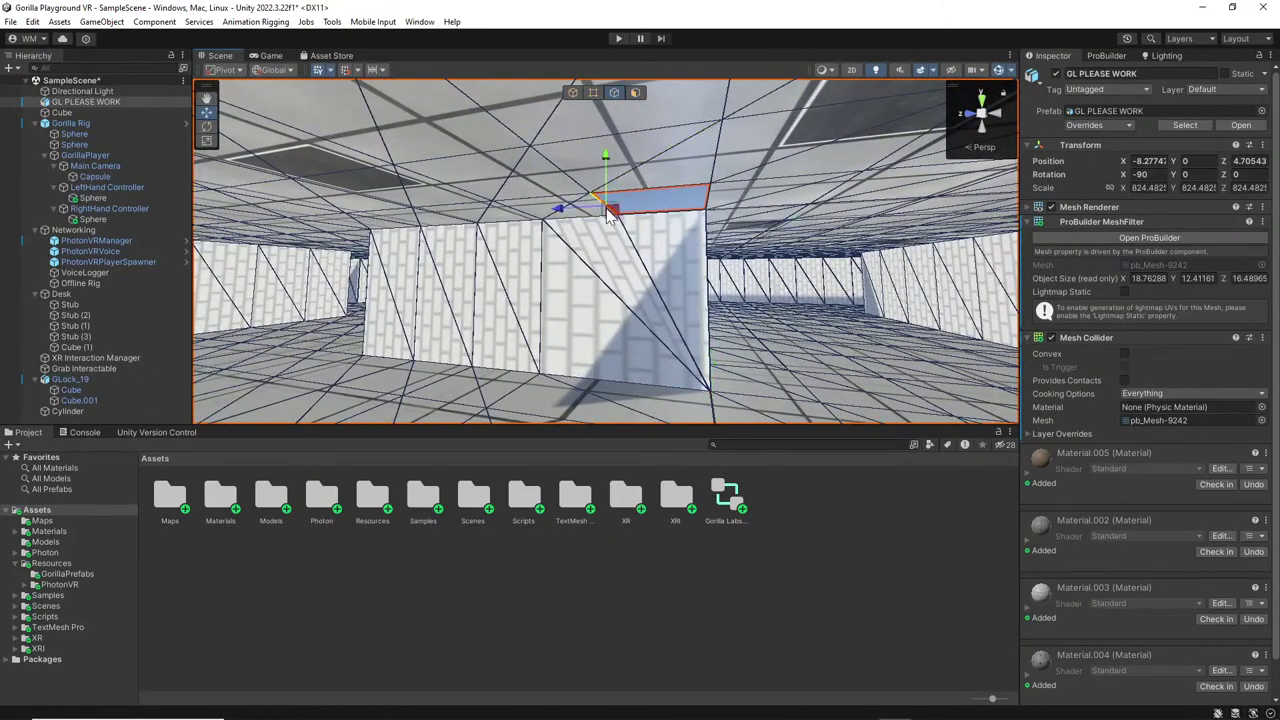
left_click_drag(575, 220, 668, 228)
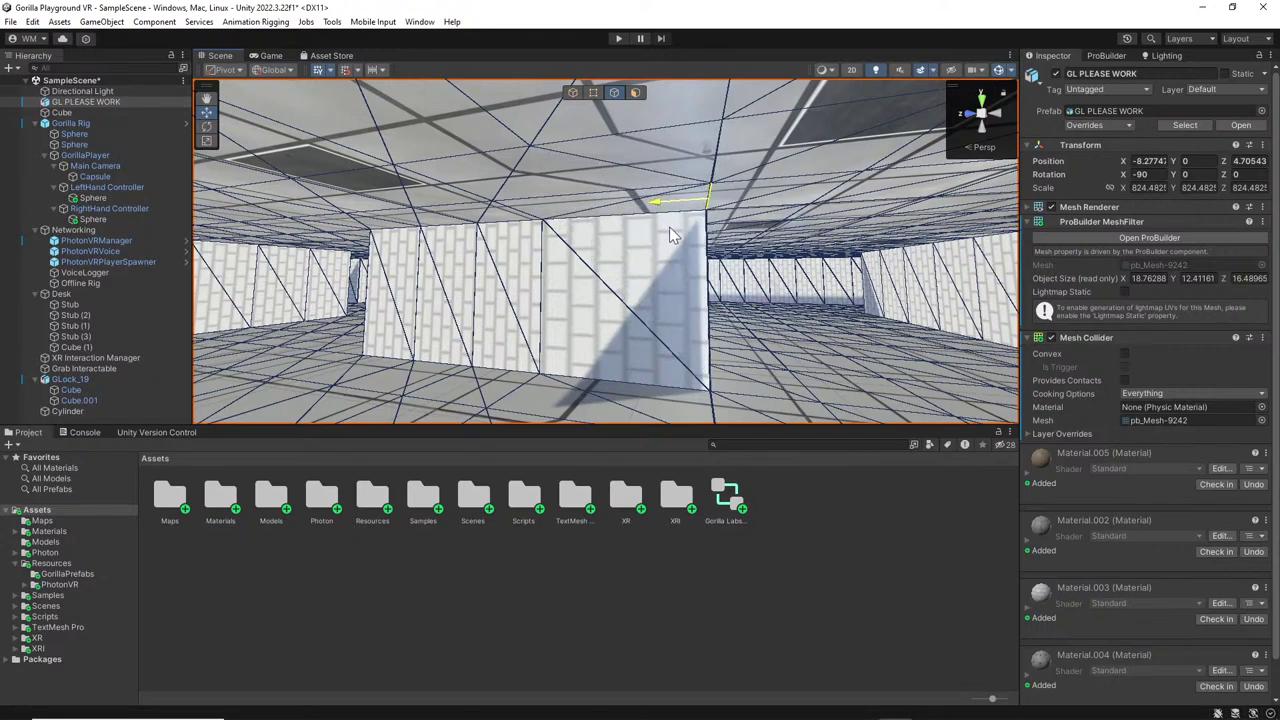
left_click(847, 540)
Hide the gizmos in the Scene view around the desk and pistol.
right_click_drag(697, 291, 940, 312)
left_click(999, 70)
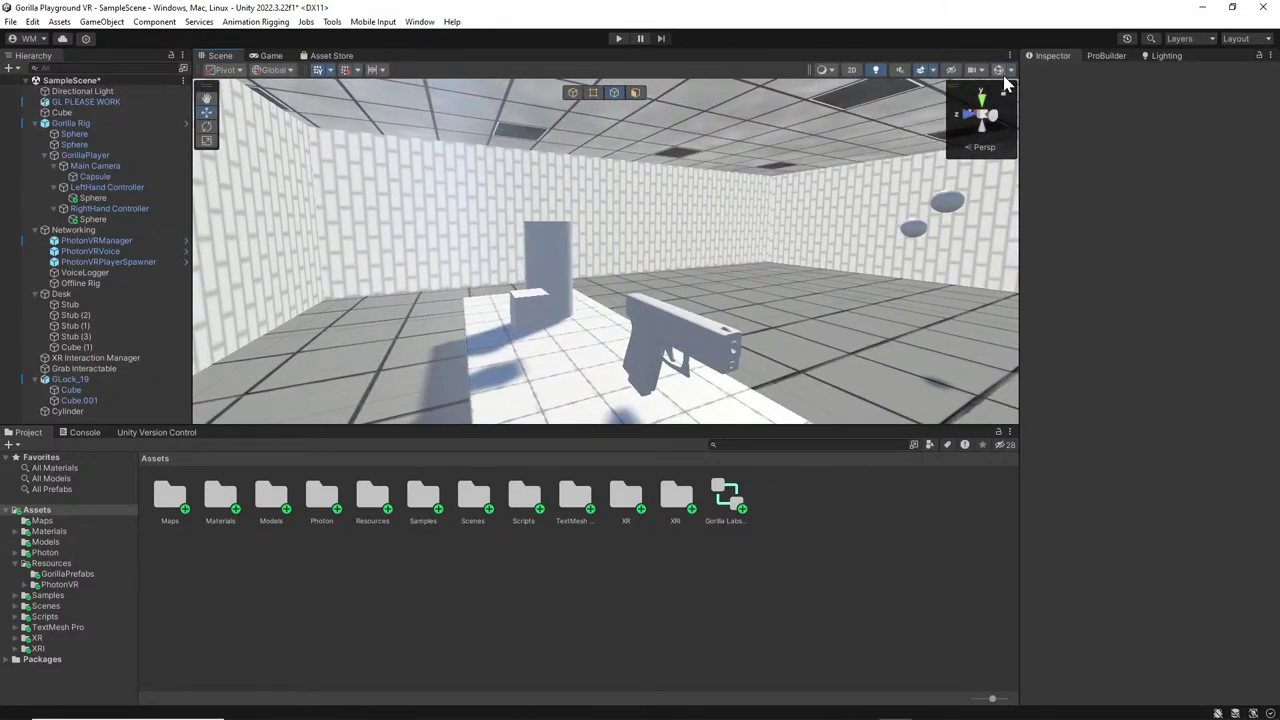
right_click_drag(1000, 200, 1102, 240)
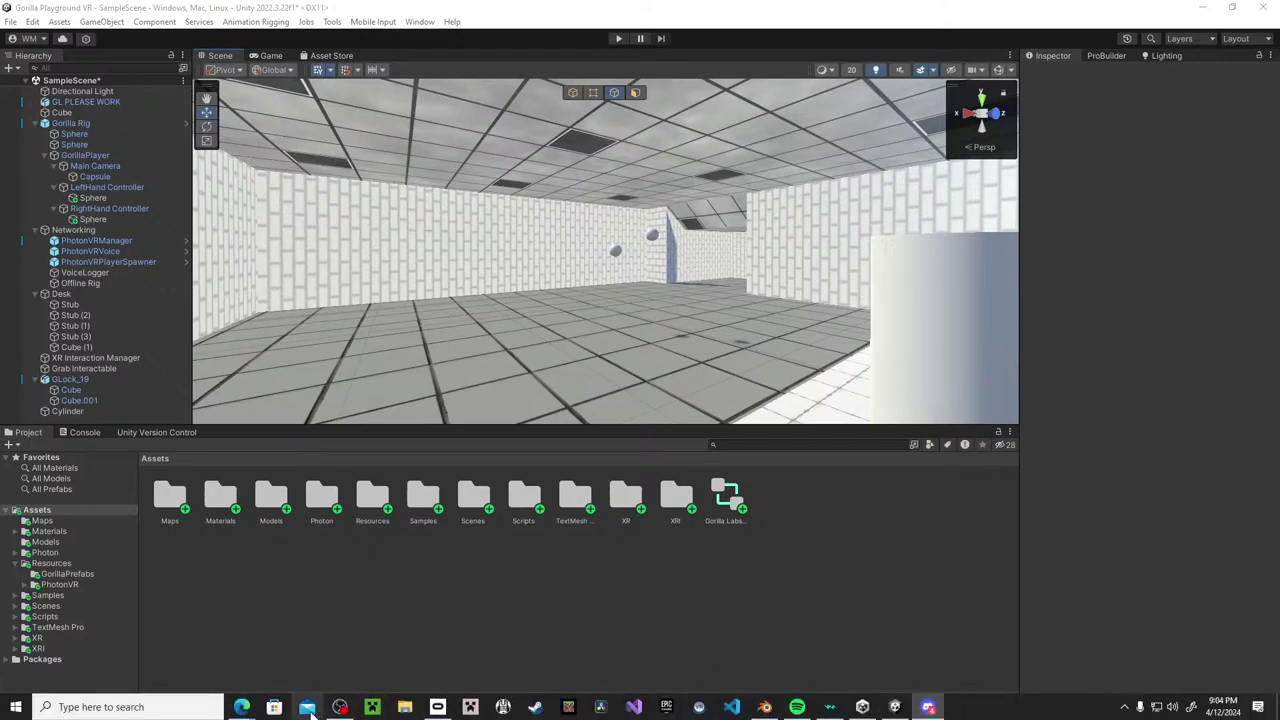
Switch to the Microsoft Edge window with the Untitled form and go to its title.
mouse_move(241, 707)
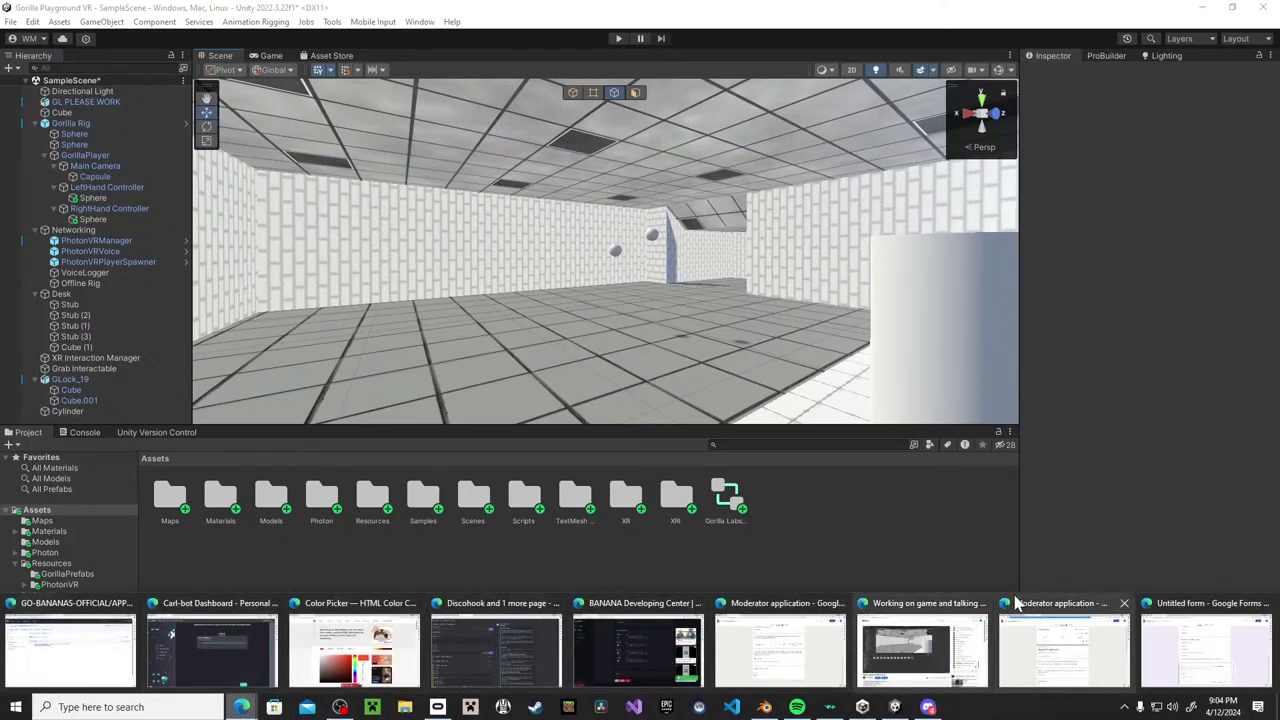
left_click(1205, 655)
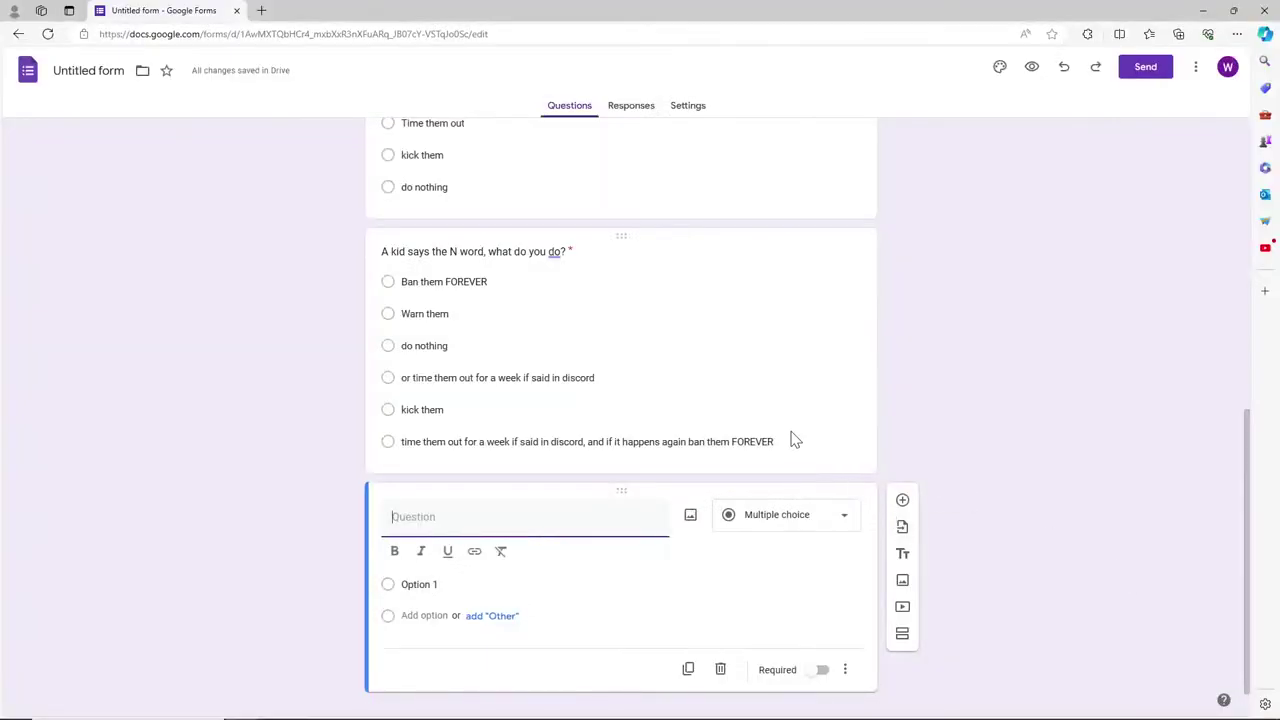
scroll(831, 405, "up", 1)
scroll(828, 402, "up", 5)
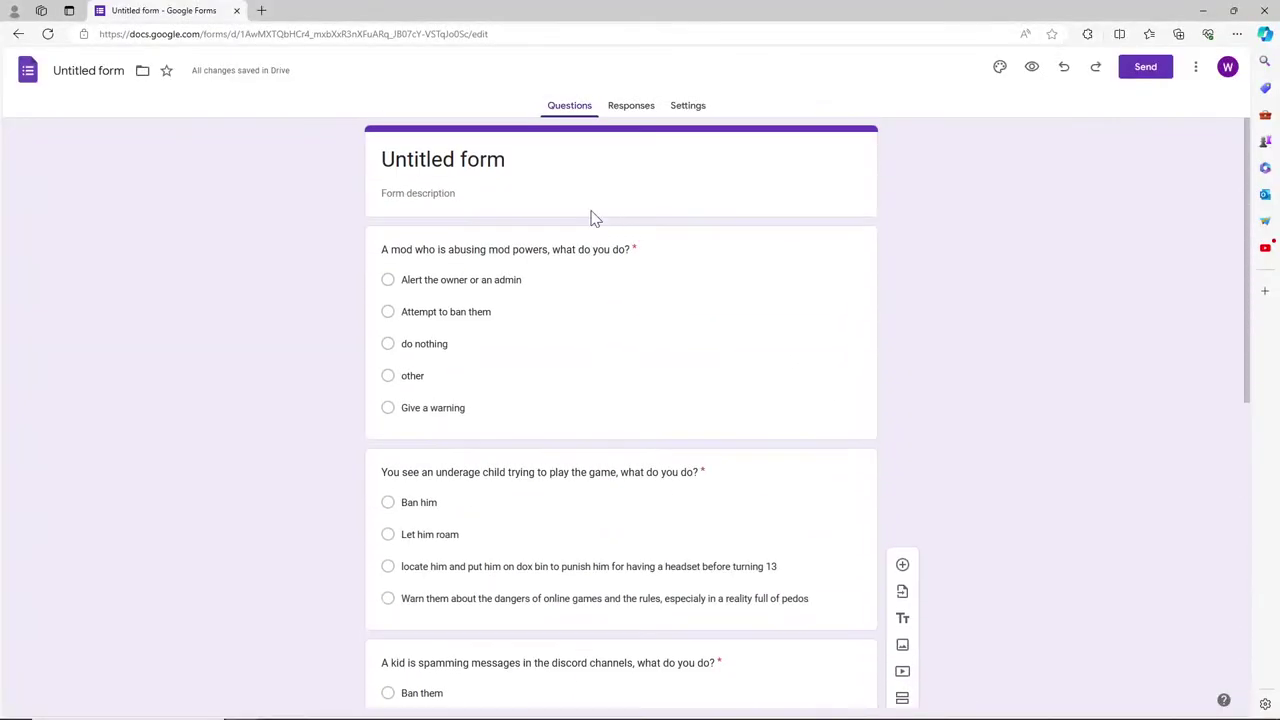
Change the form's title to Situations.
left_click(449, 160)
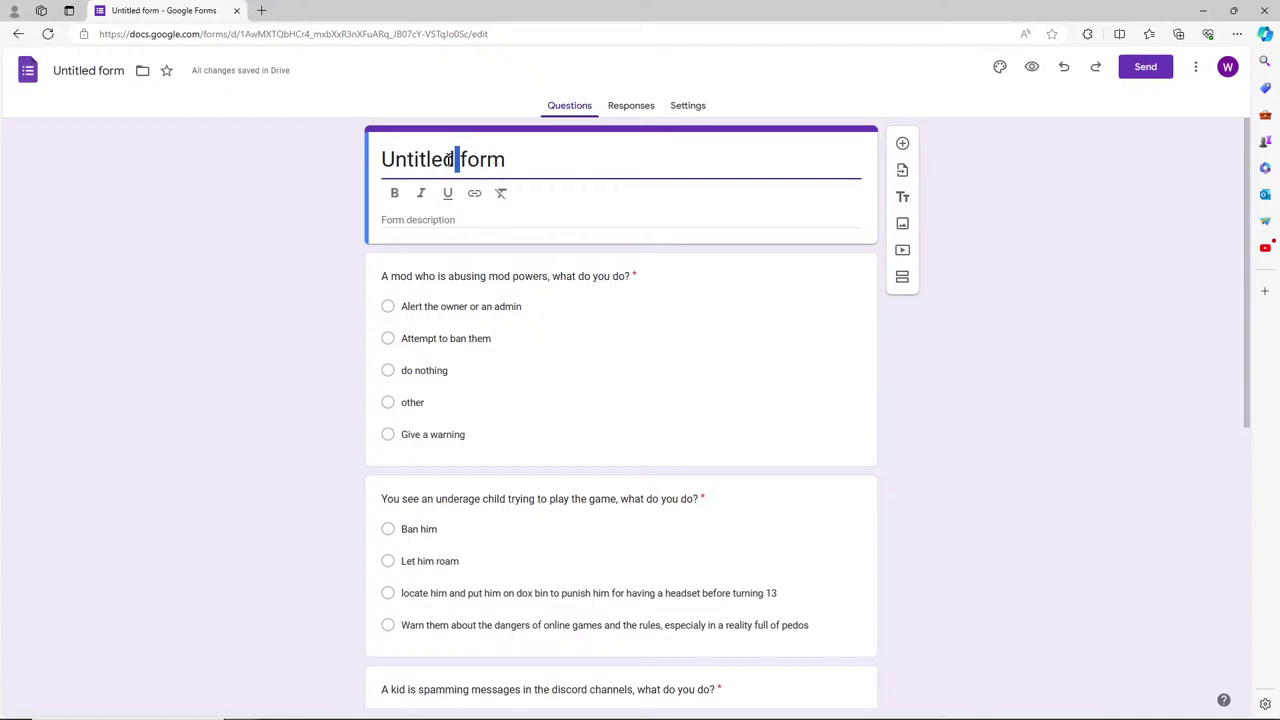
triple_click(451, 161)
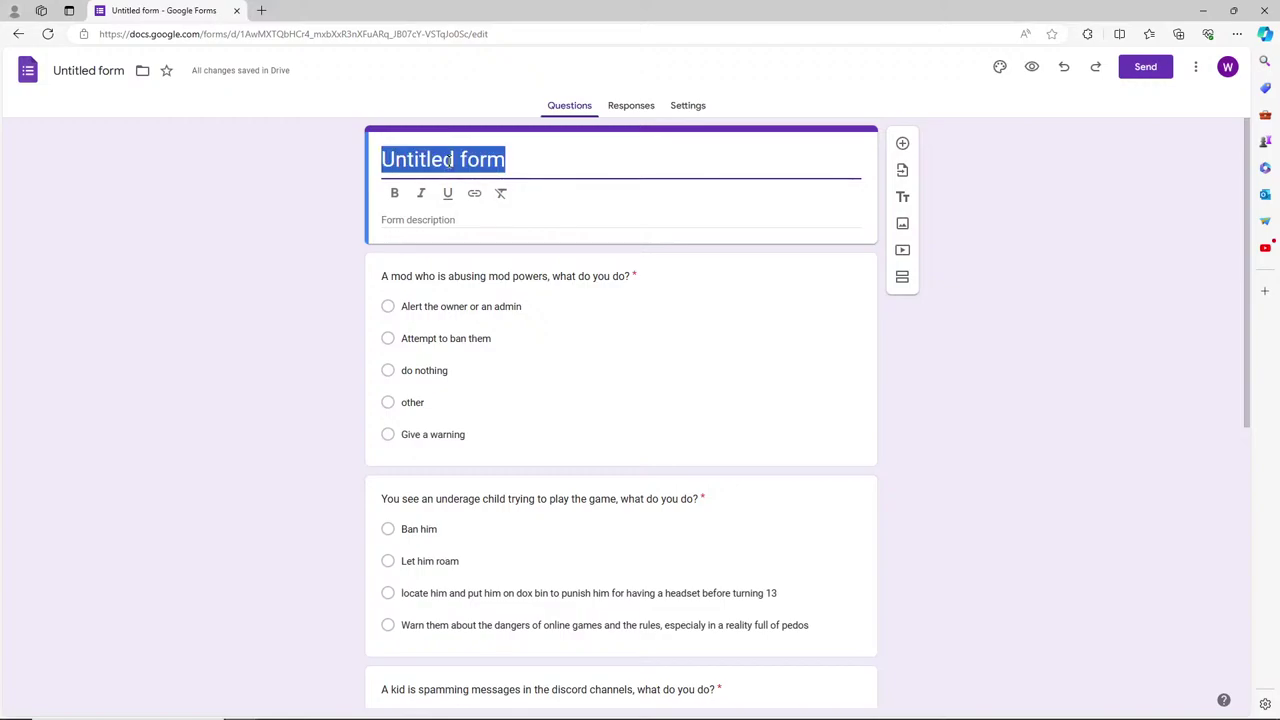
key("BackSpace")
key("ctrl+z")
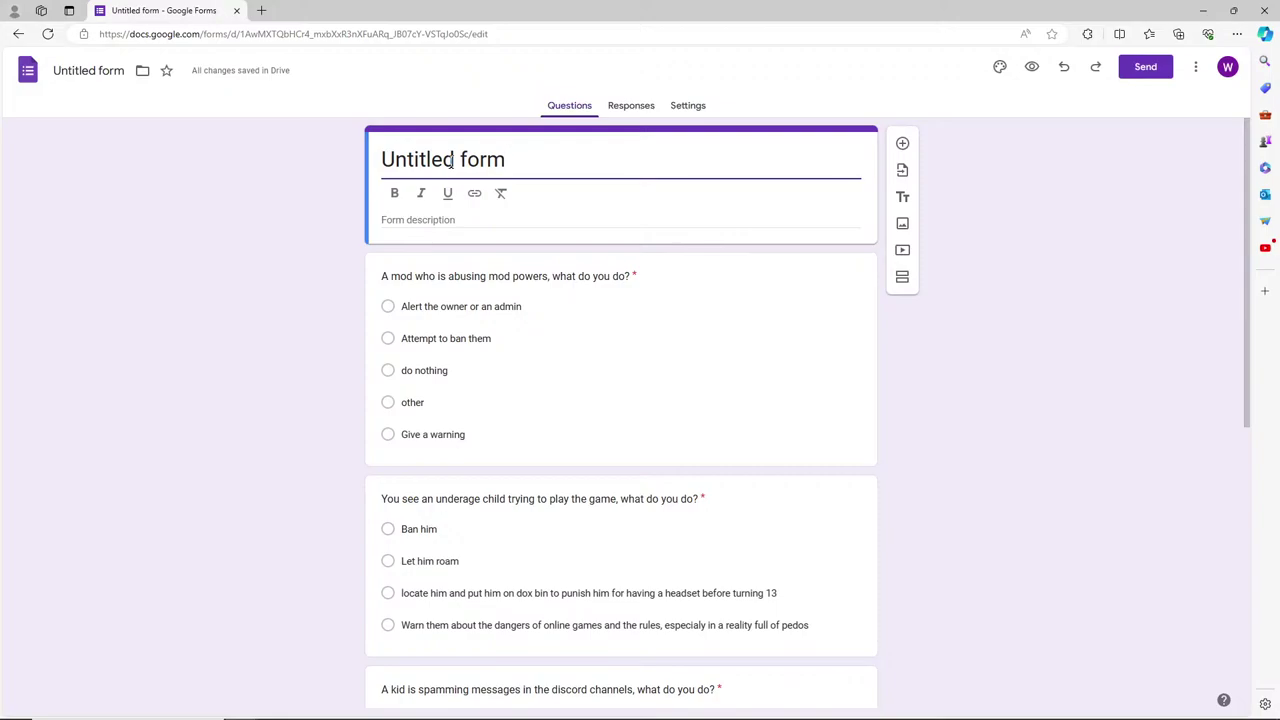
triple_click(453, 162)
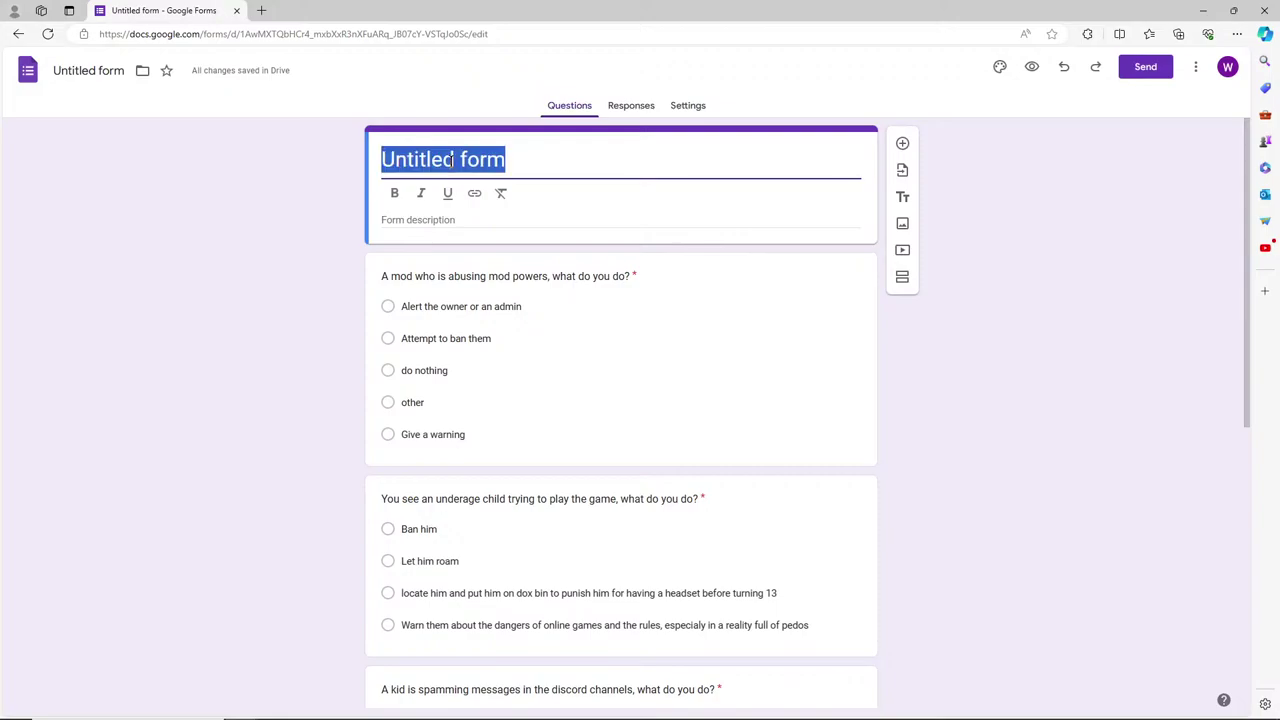
type("S")
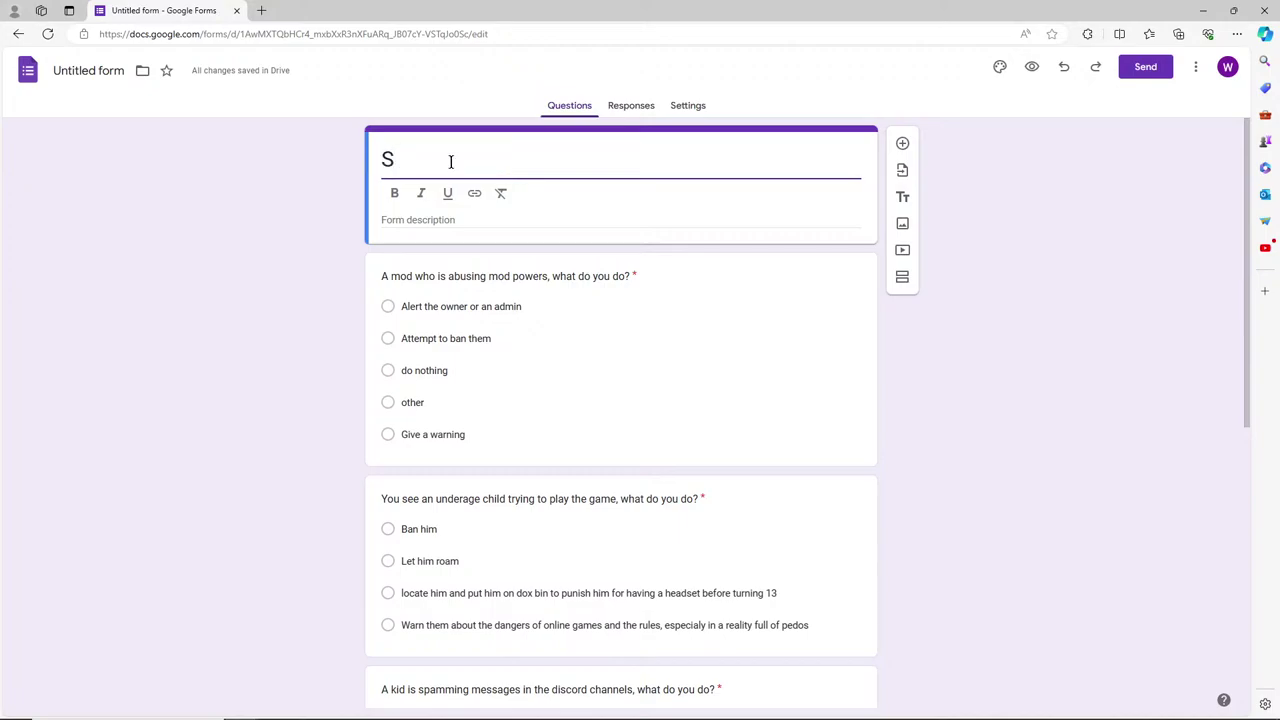
type("ituations")
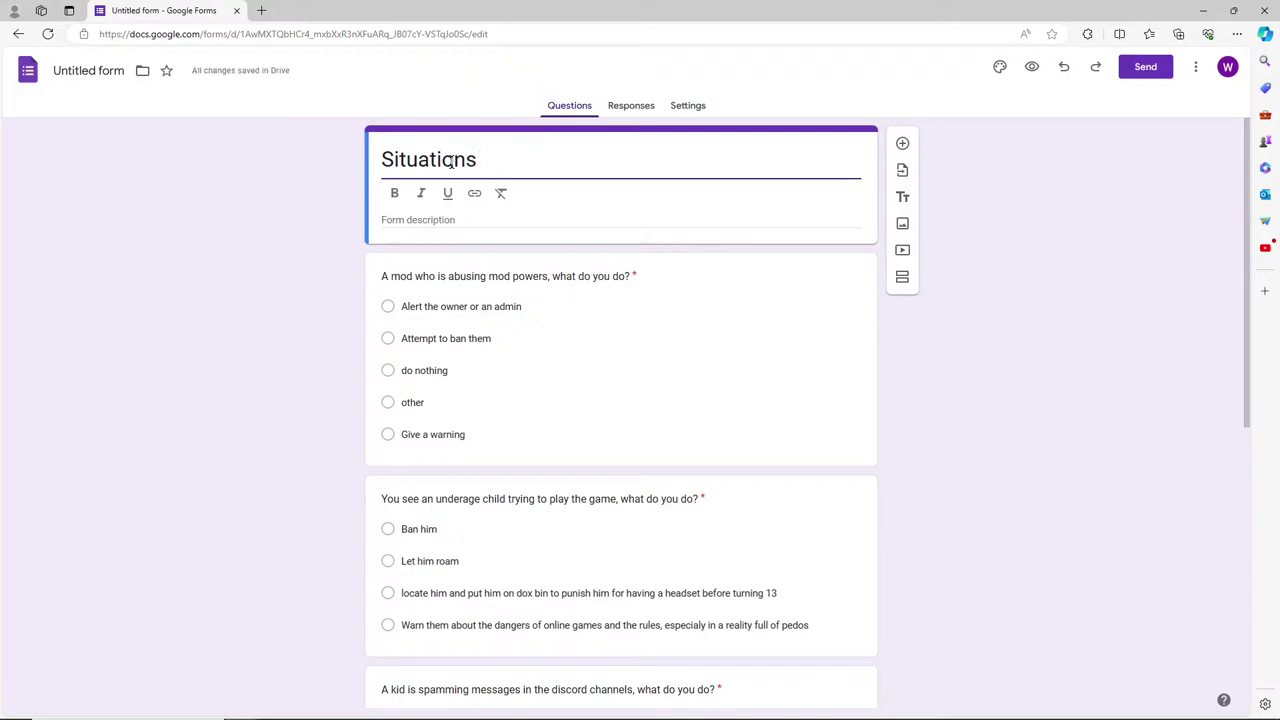
left_click(306, 224)
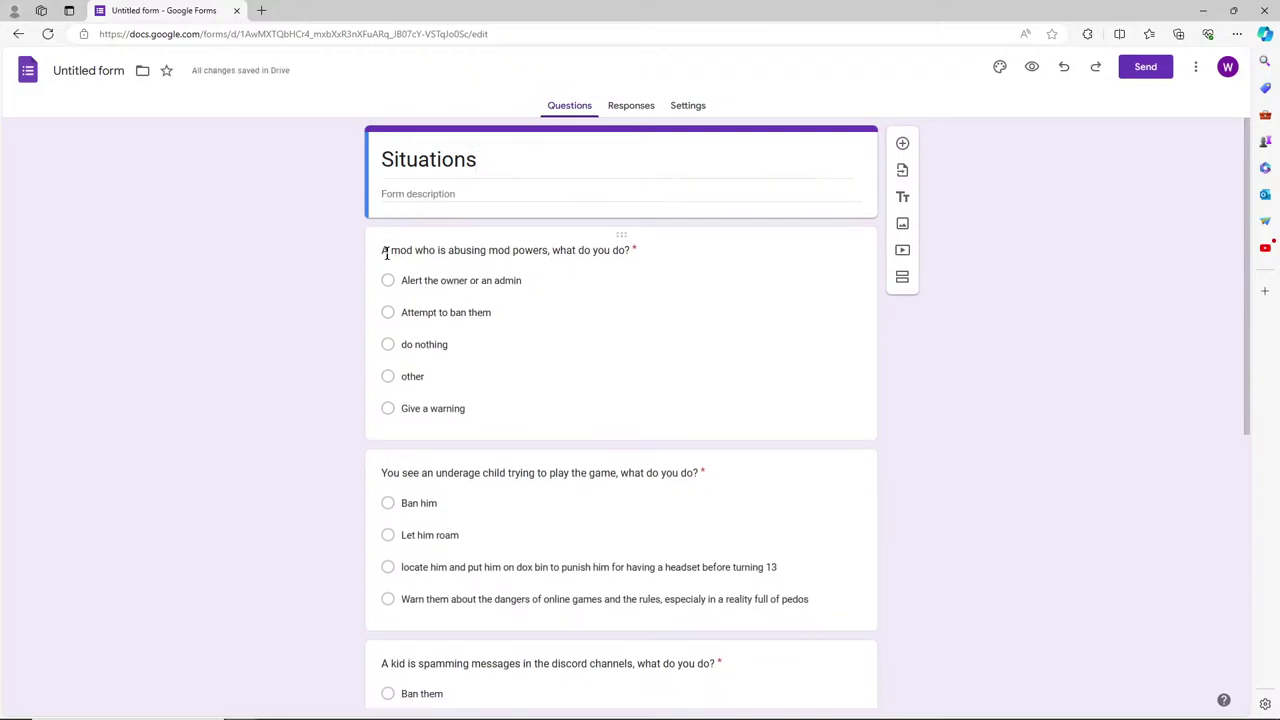
Examine all answers in response 12 of the Moderator application form.
scroll(386, 265, "down", 1)
scroll(386, 265, "down", 4)
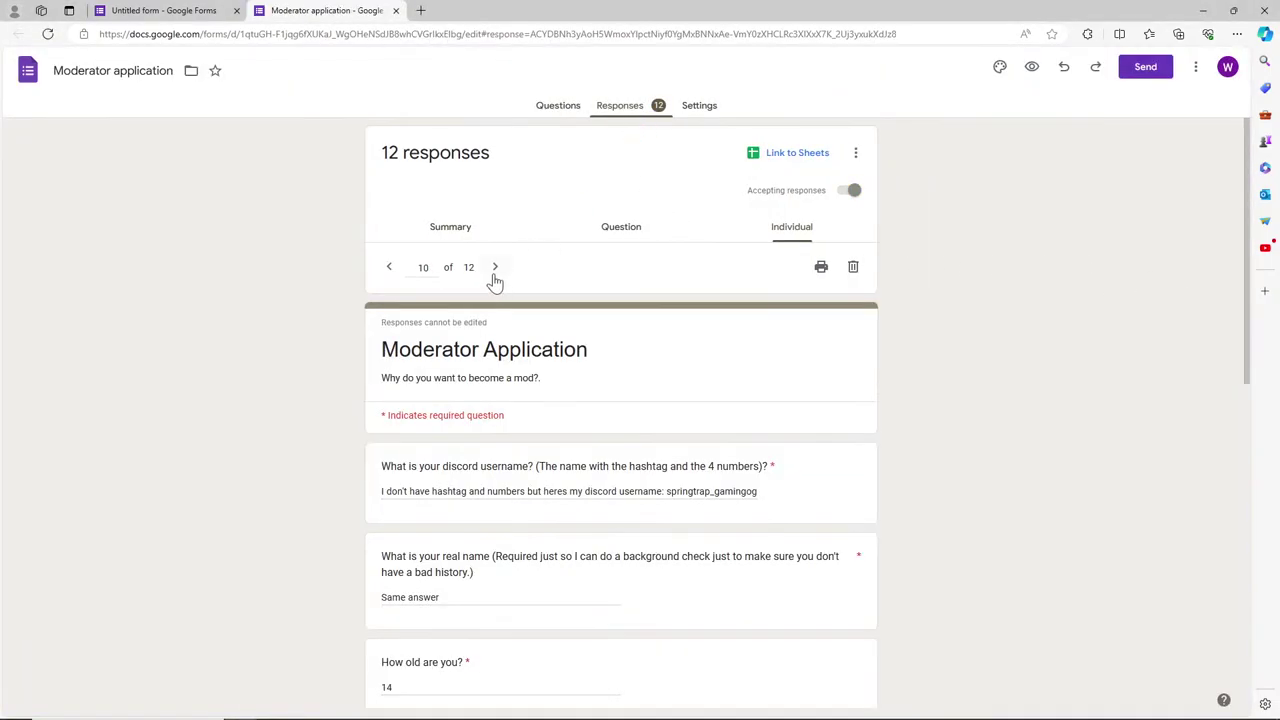
left_click(494, 268)
left_click(495, 270)
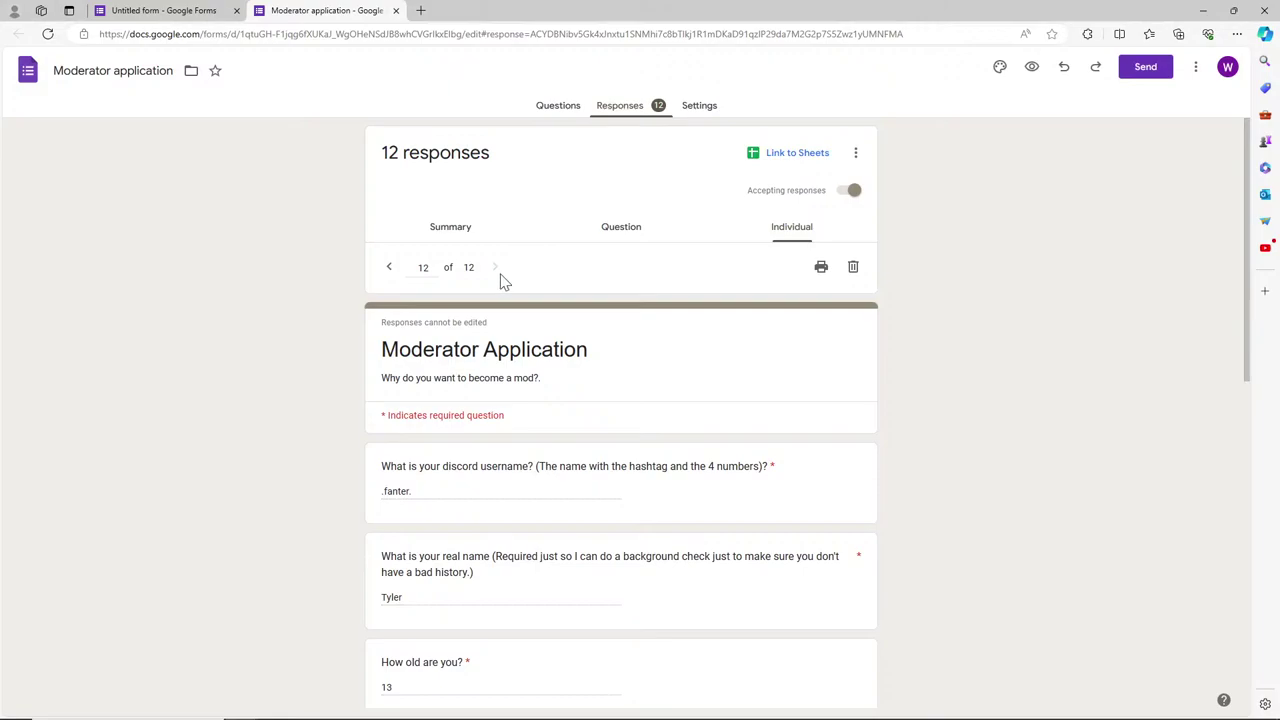
scroll(500, 466, "down", 1)
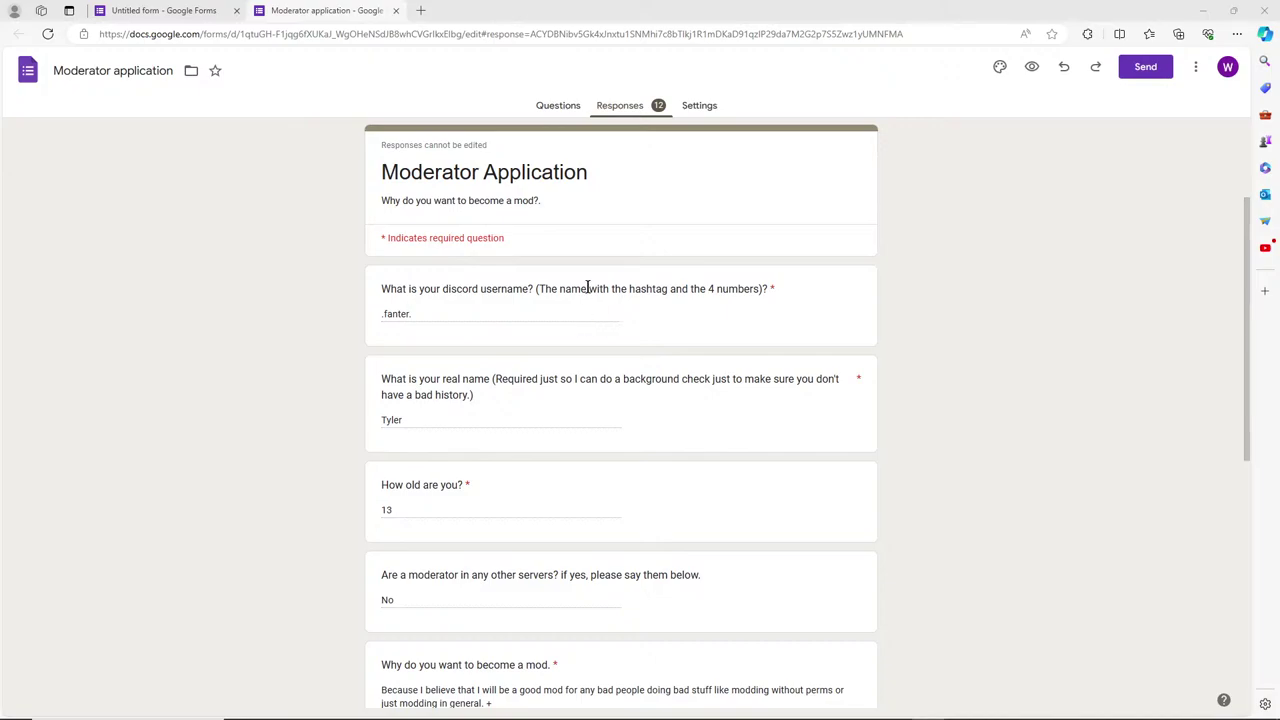
scroll(587, 288, "down", 1)
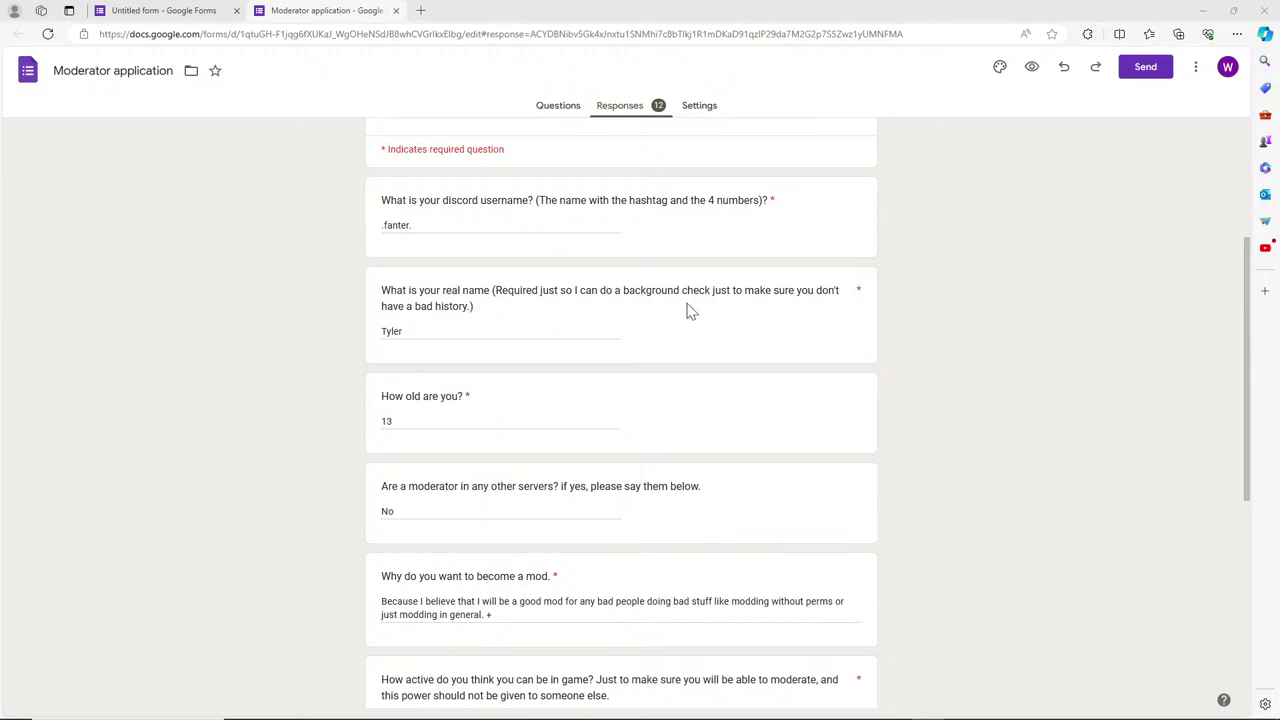
scroll(770, 450, "down", 2)
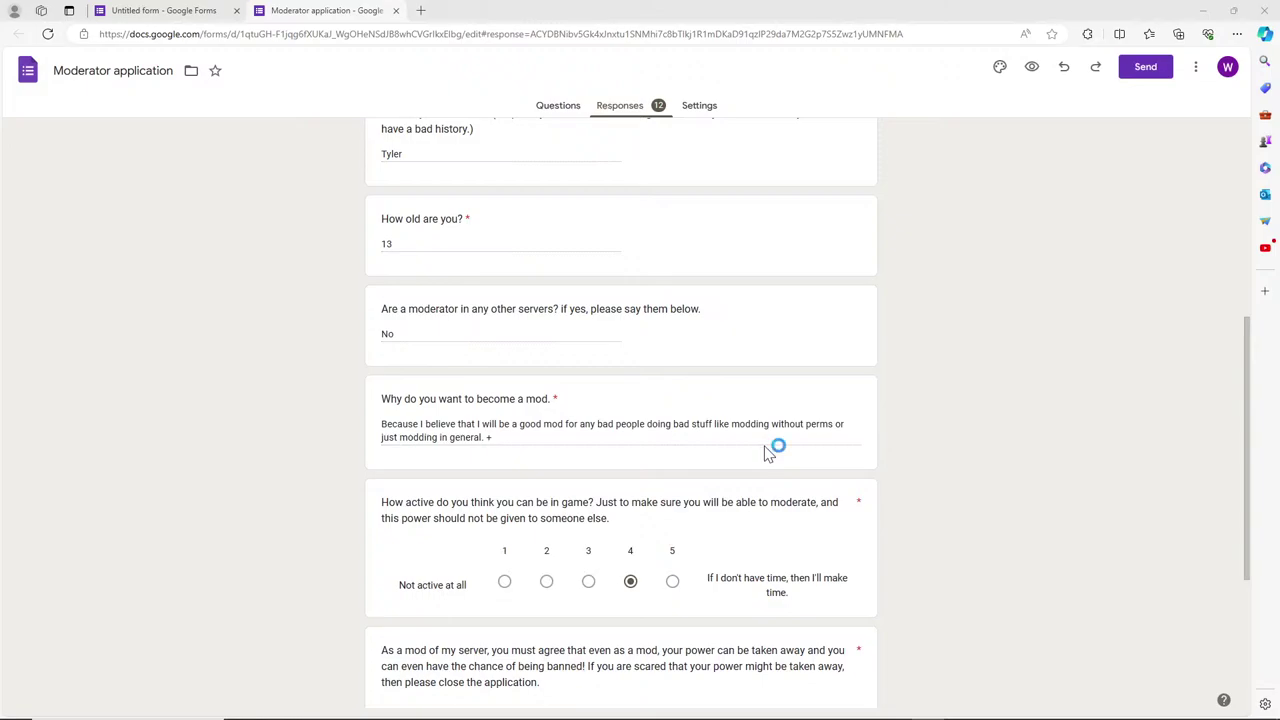
scroll(766, 450, "down", 3)
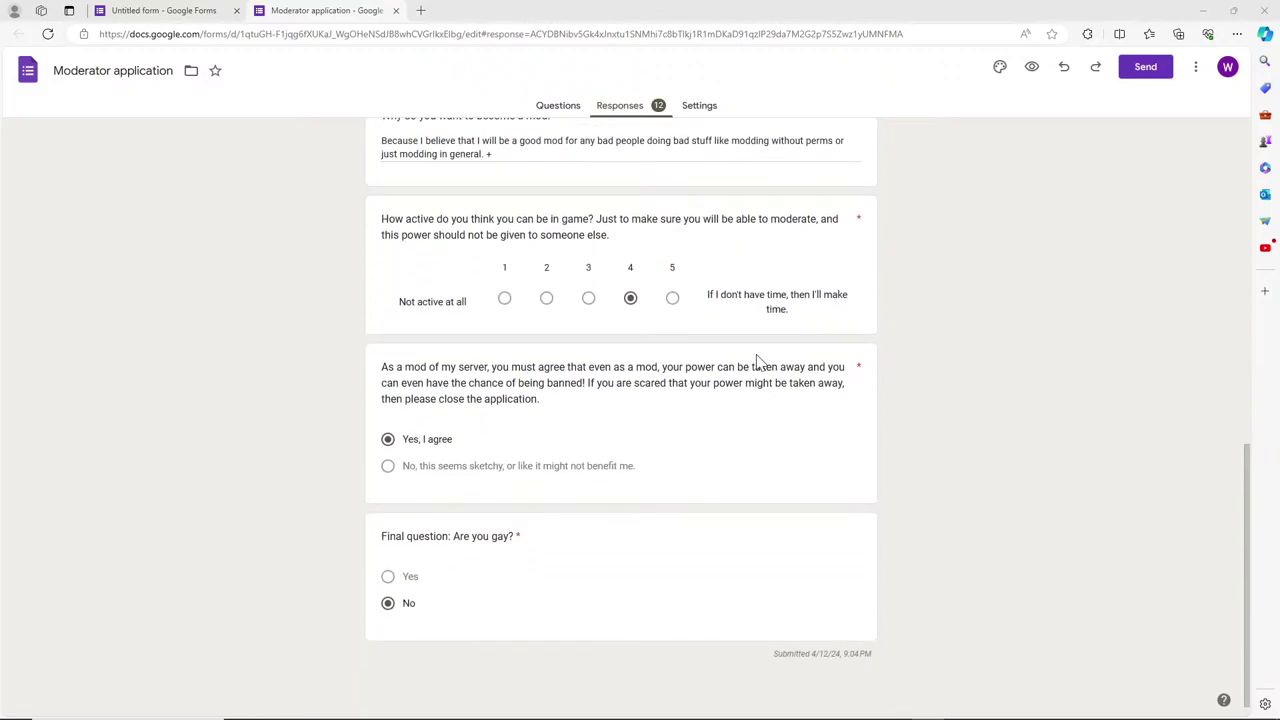
scroll(765, 570, "up", 4)
scroll(700, 530, "up", 2)
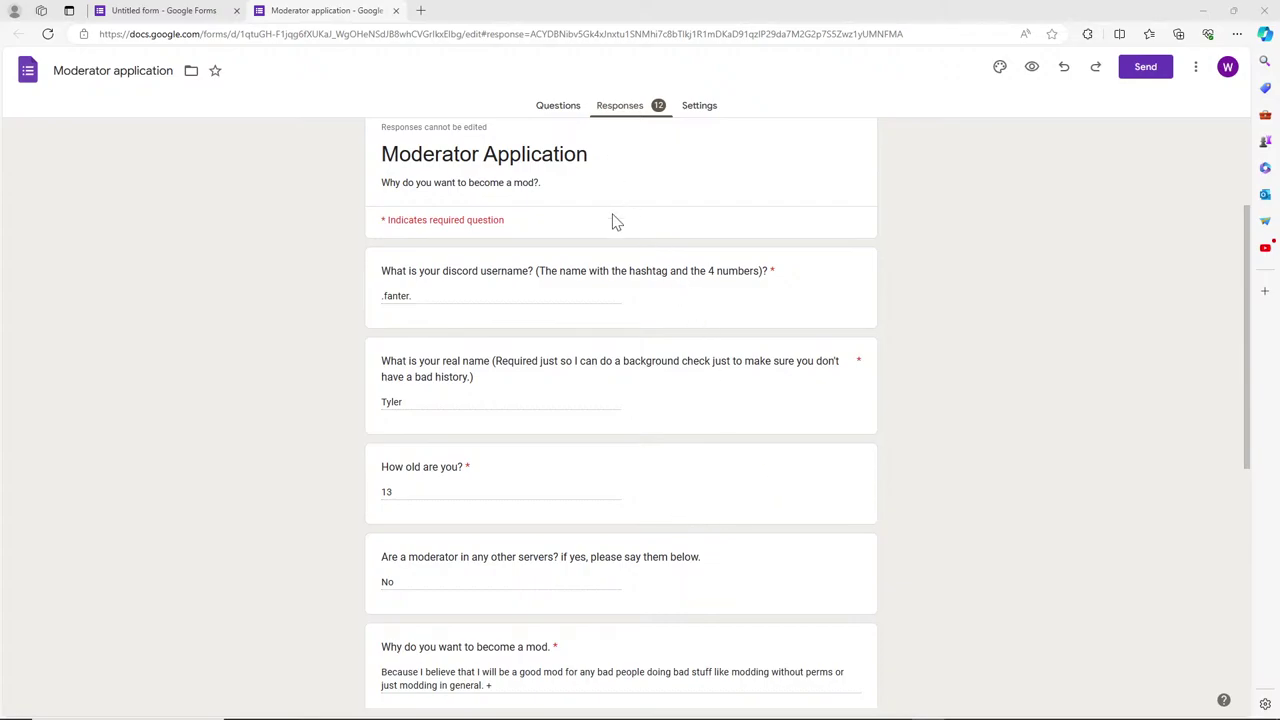
Select the applicant's whole Discord username in the response and switch to Discord.
left_click(534, 290)
double_click(397, 294)
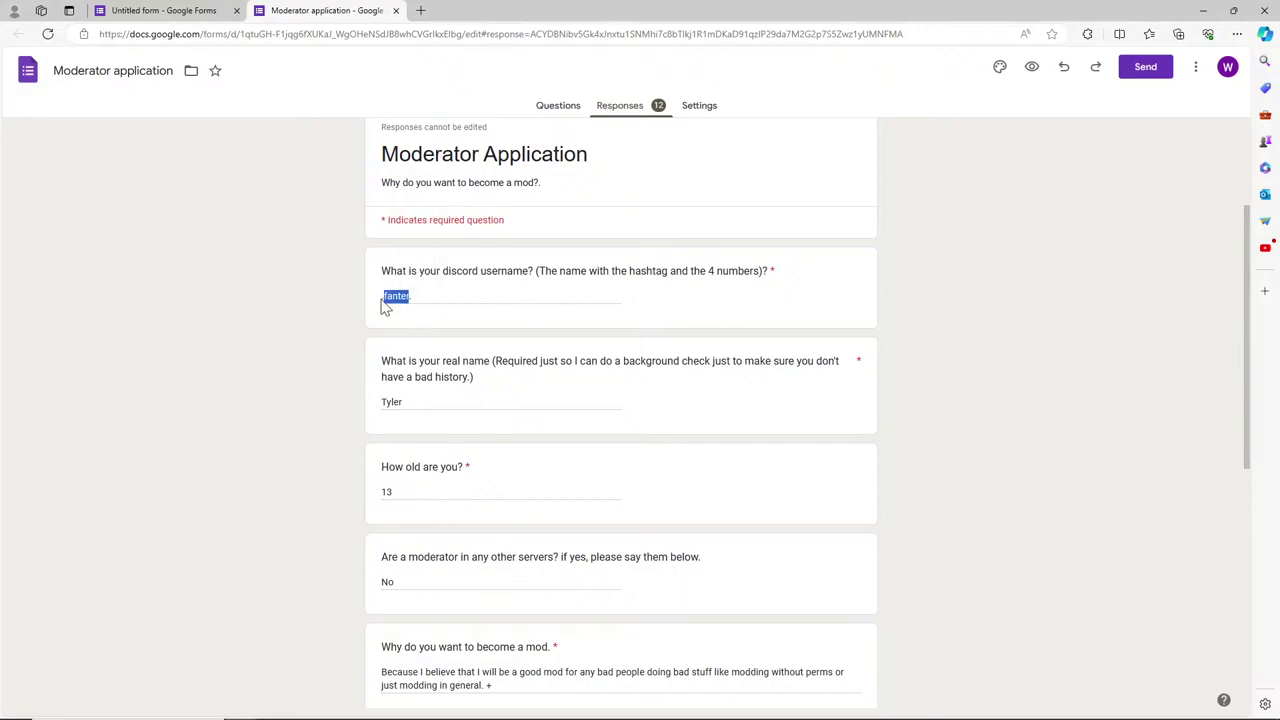
left_click(401, 299)
key("ctrl+a")
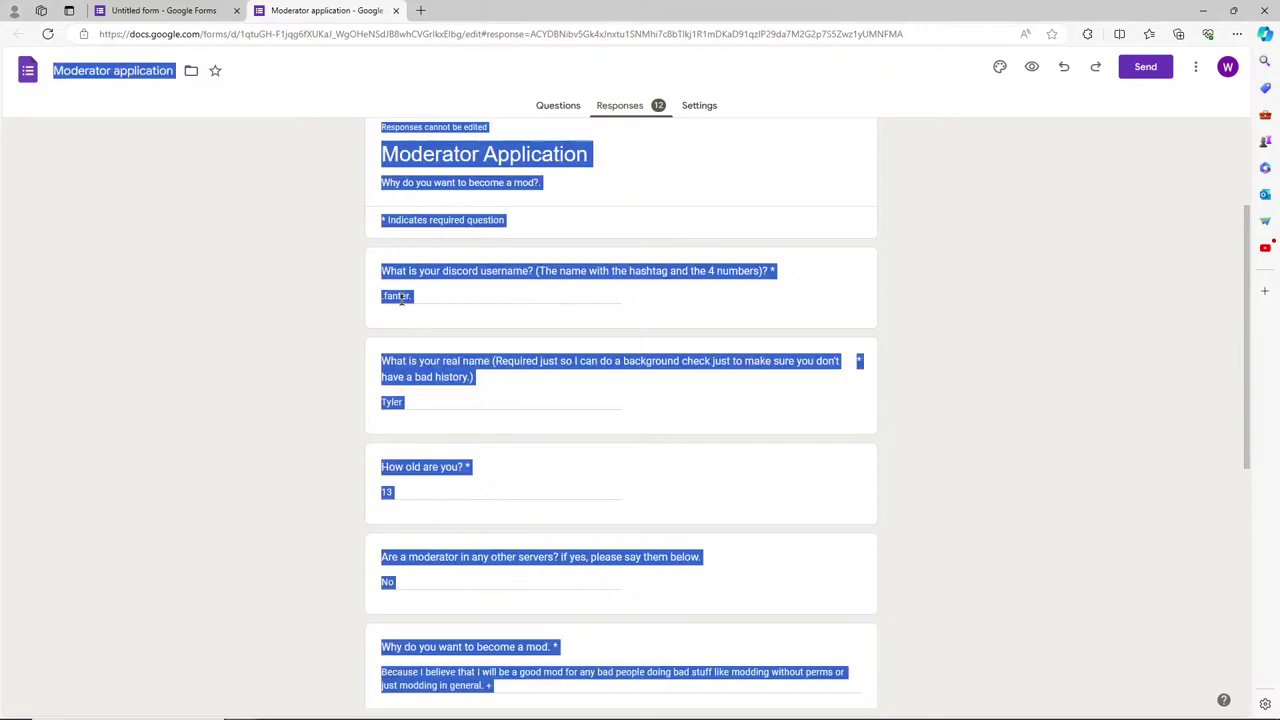
left_click(415, 306)
left_click_drag(415, 306, 386, 302)
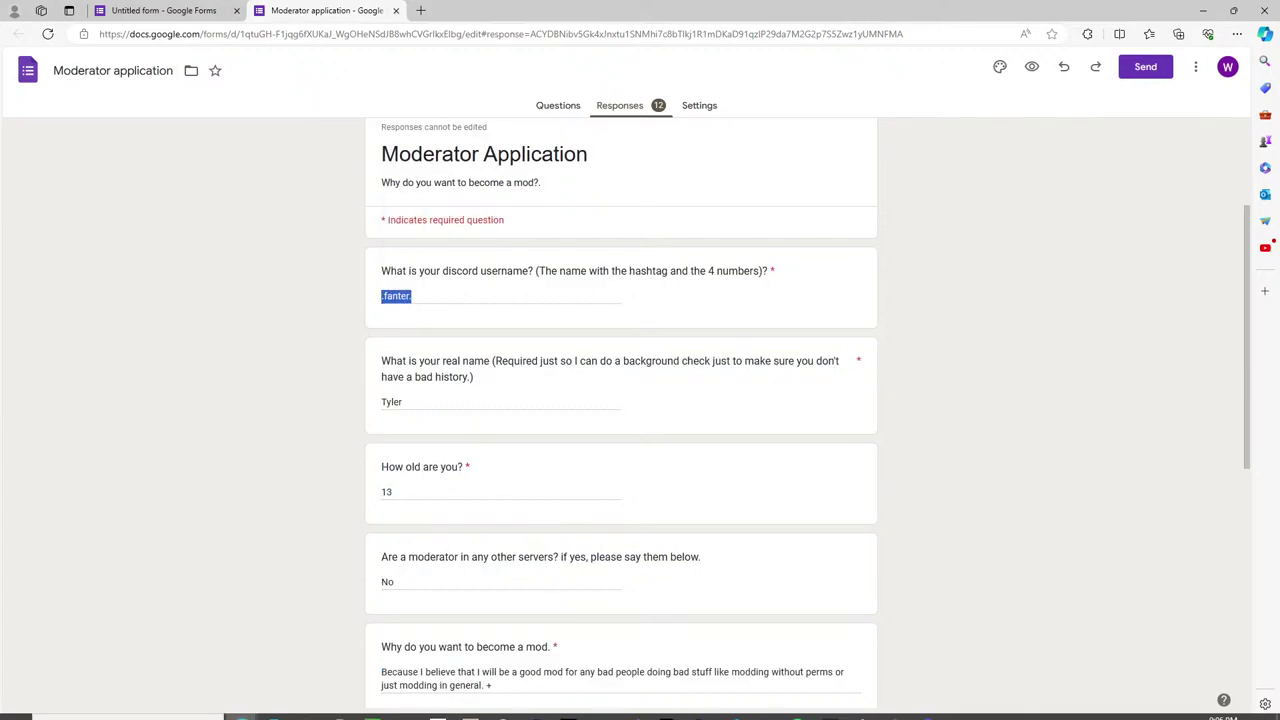
left_click(928, 707)
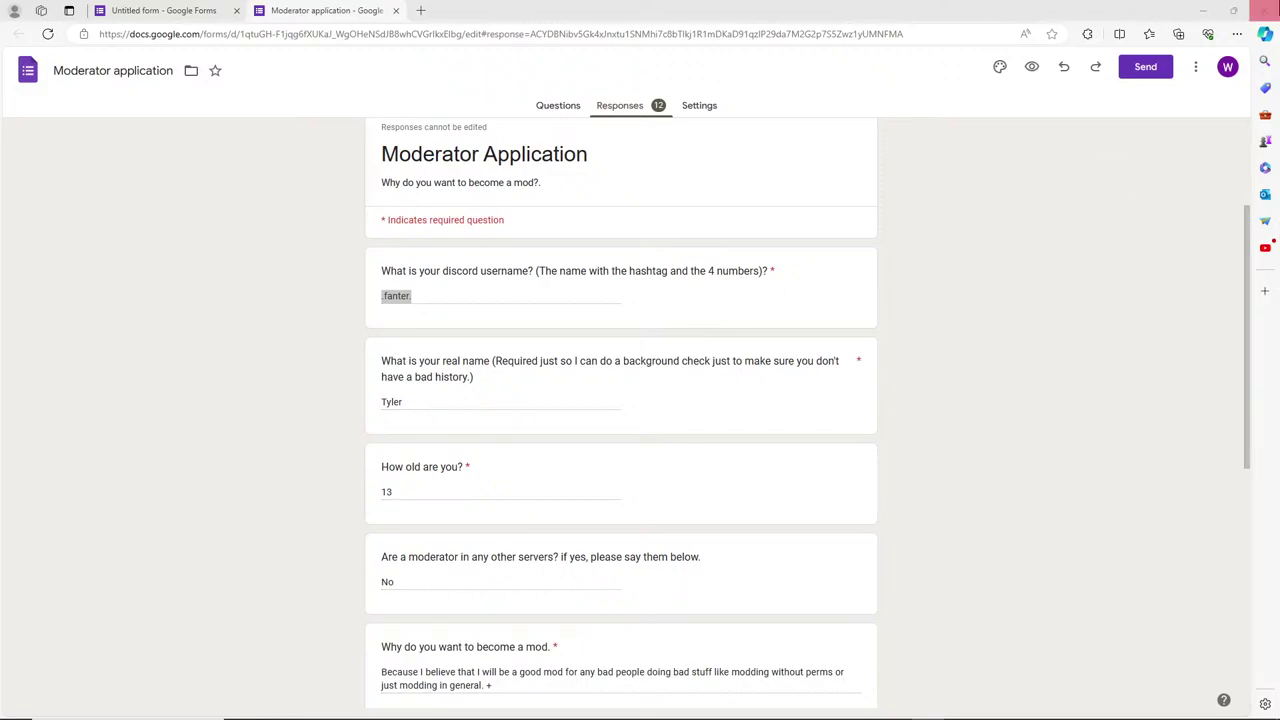
Close the Moderator application tab and return to the questions of the Situations form.
left_click(396, 11)
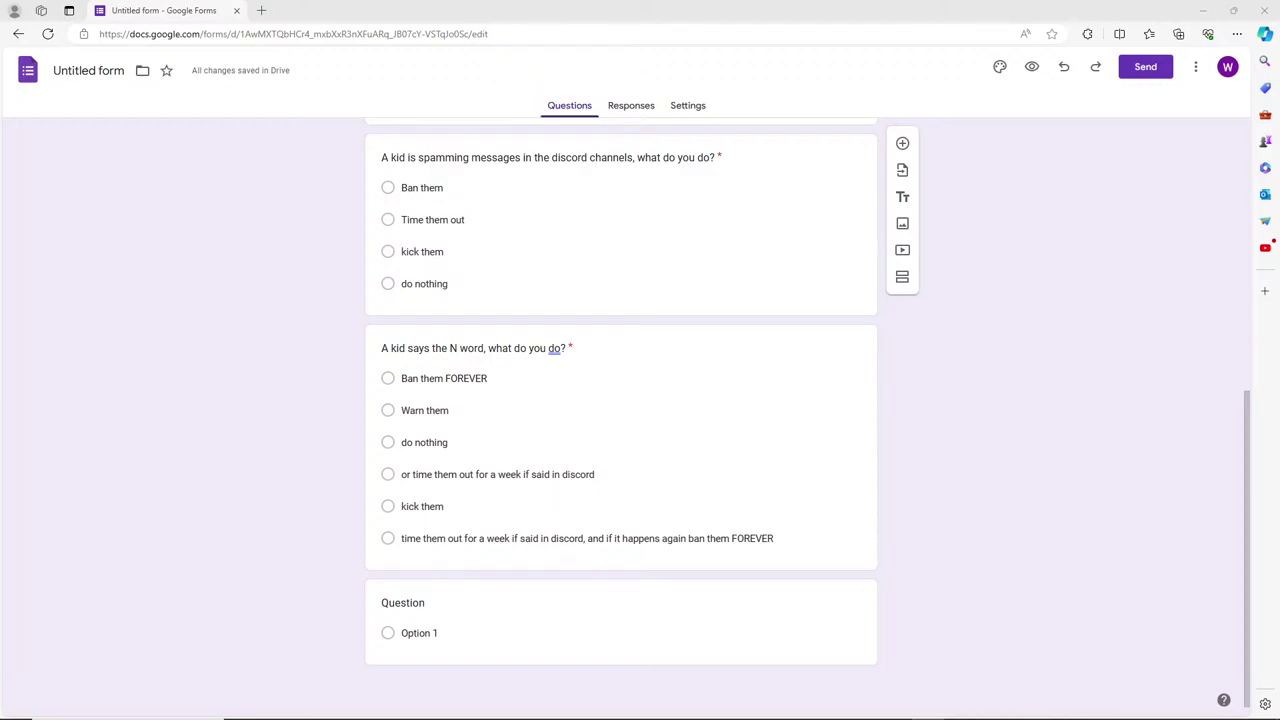
scroll(483, 264, "up", 2)
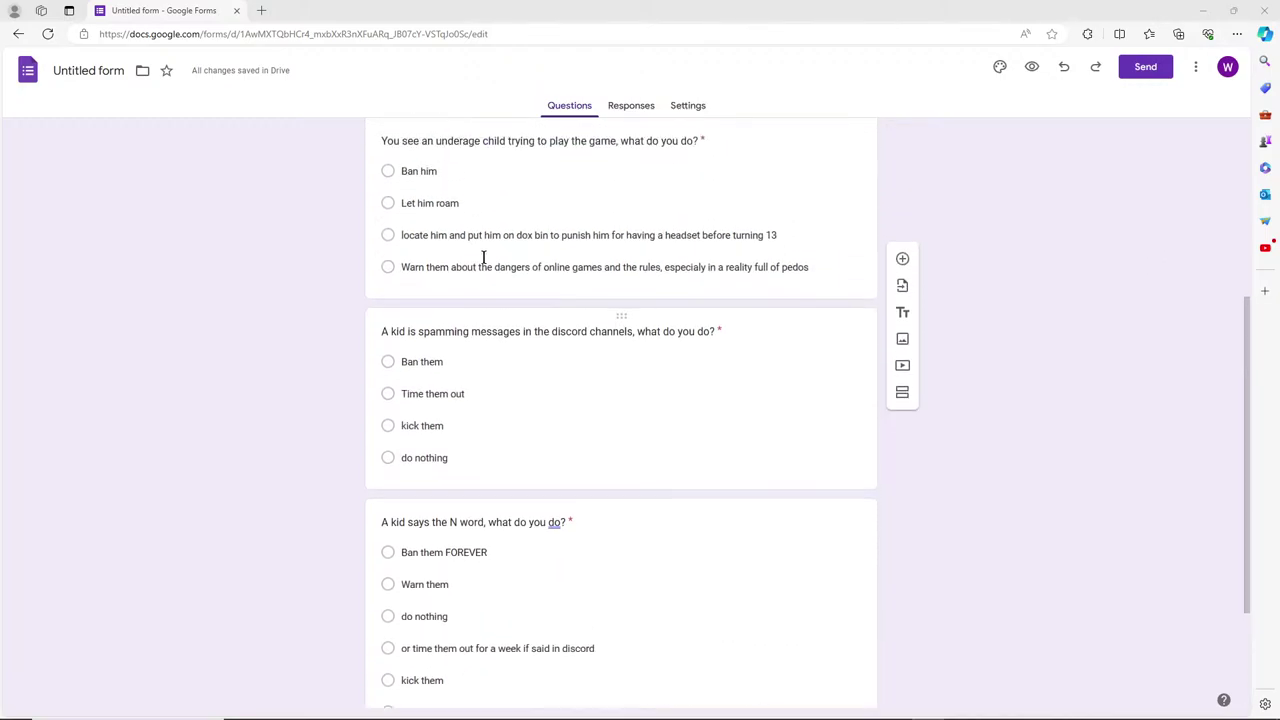
Review the existing situation questions and their answer options from the form's title down to the blank last question.
scroll(483, 270, "up", 3)
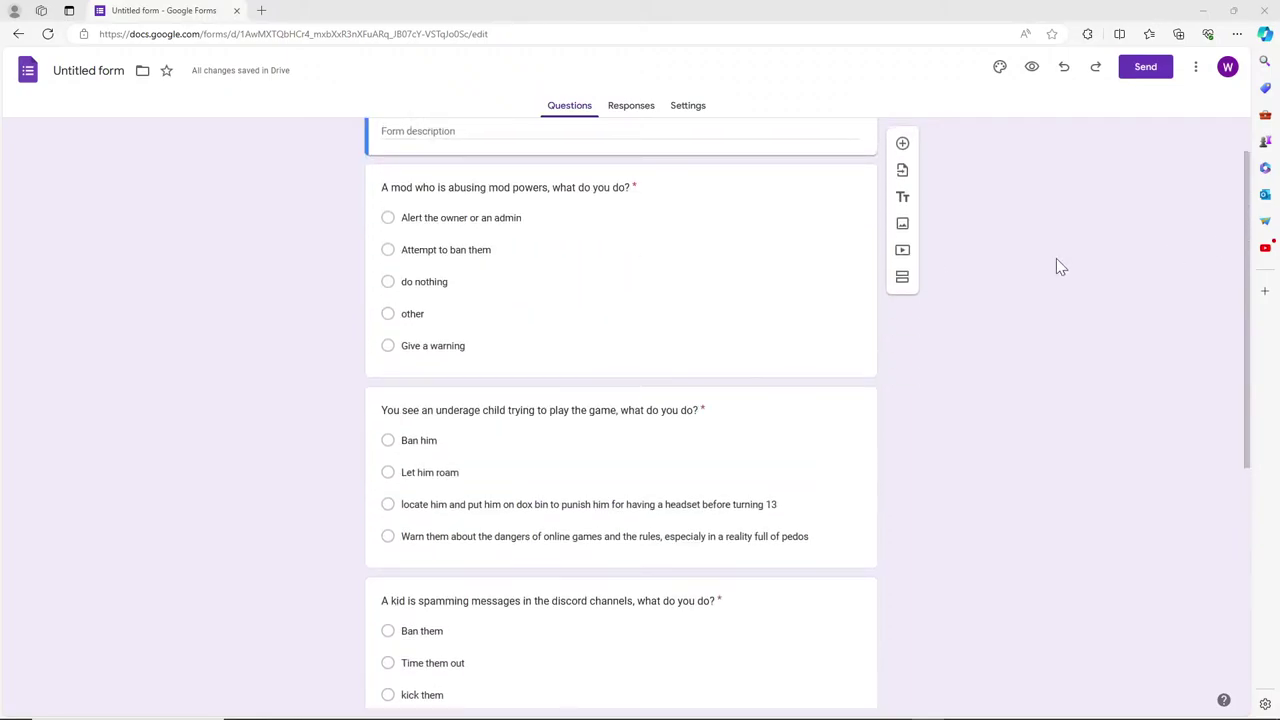
scroll(980, 290, "up", 1)
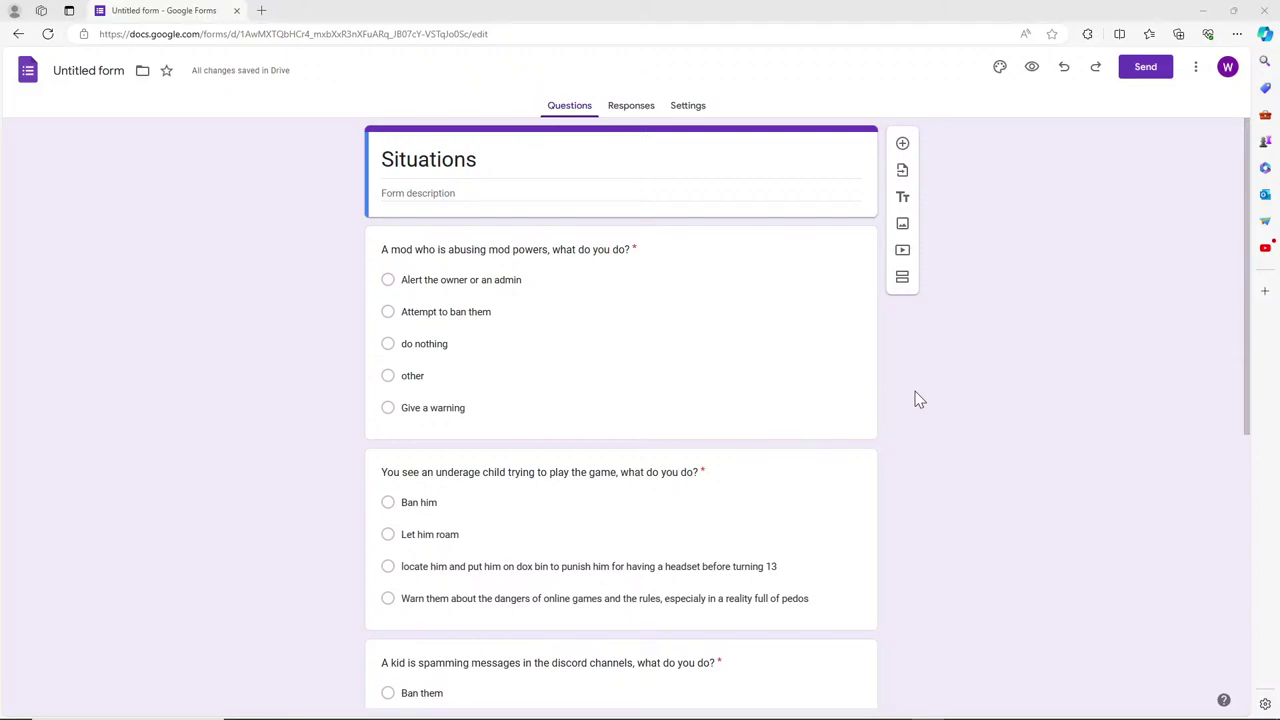
scroll(924, 405, "down", 1)
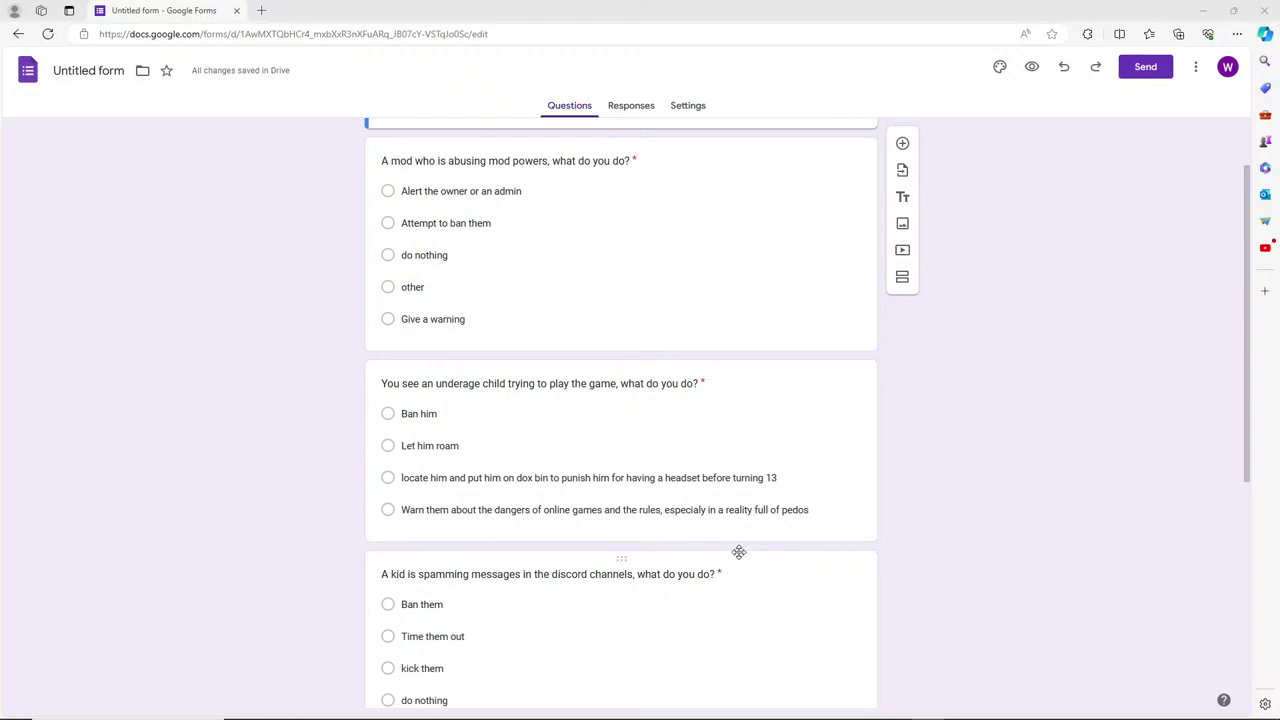
scroll(594, 539, "down", 1)
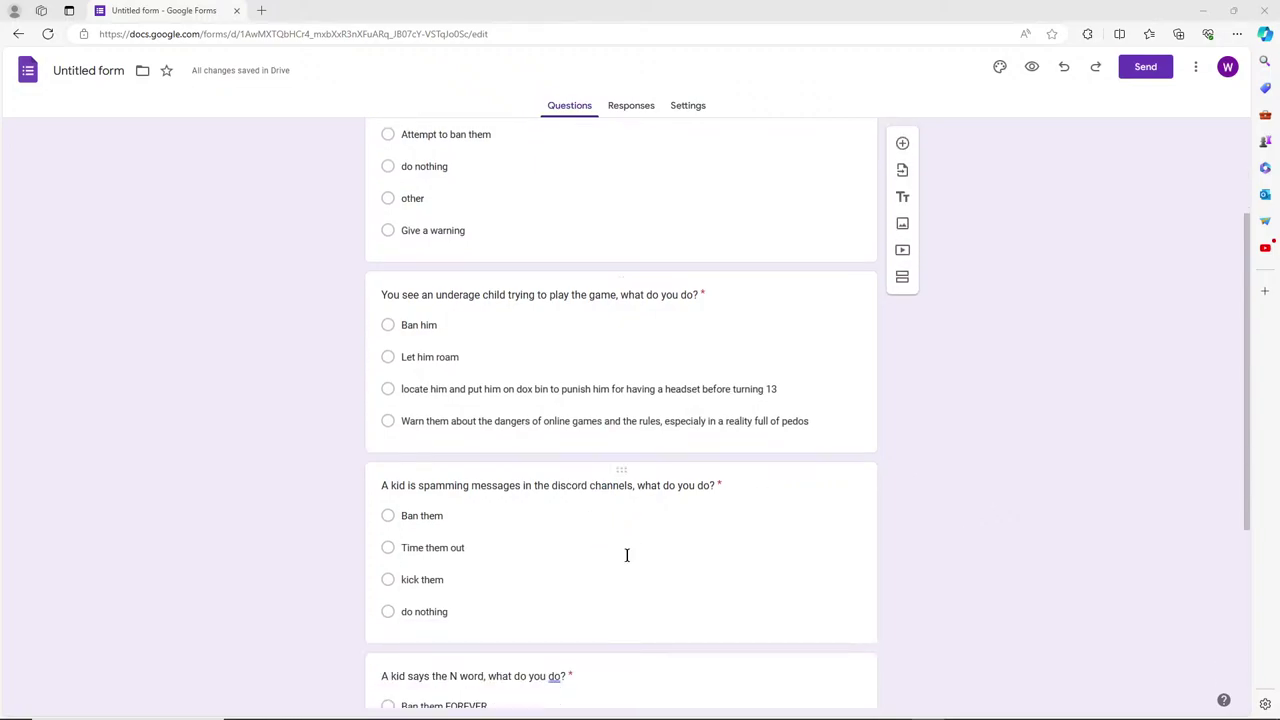
scroll(626, 554, "down", 2)
scroll(634, 560, "down", 2)
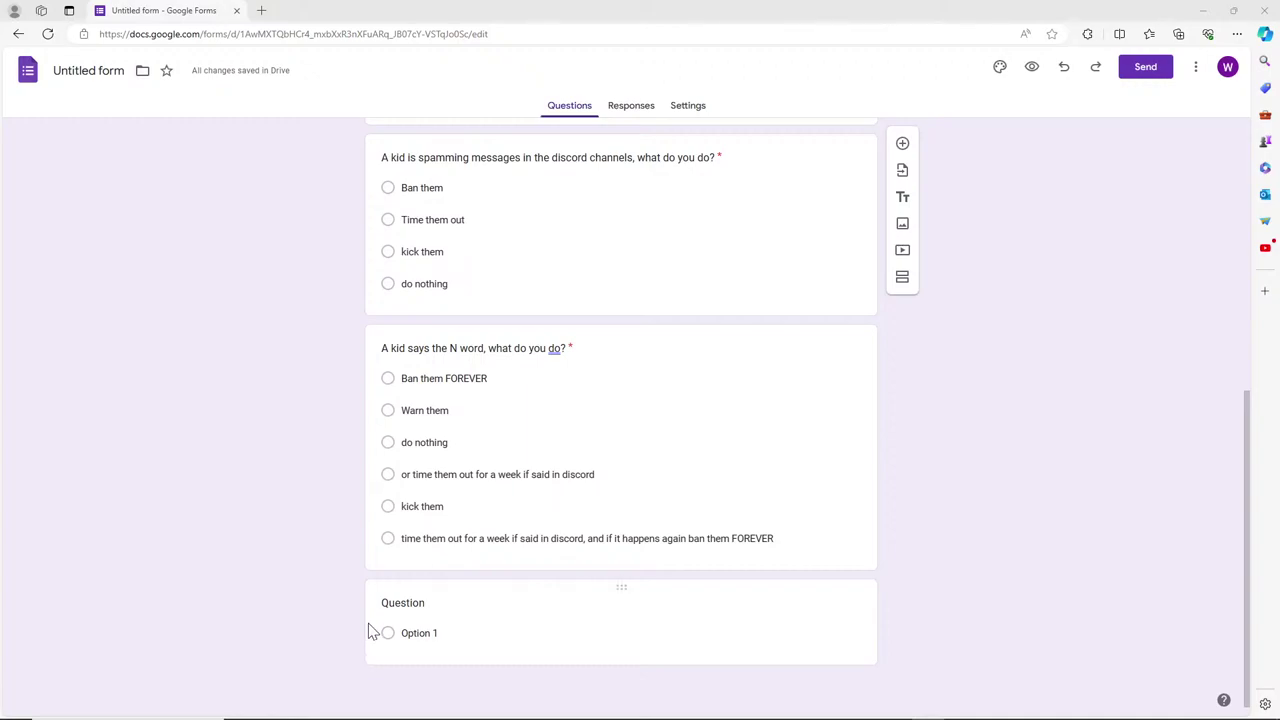
Enter the question "If you are running on the rings of saturn and your unicycle runs out of nitrogen, what color should you bowtie be?".
left_click(400, 605)
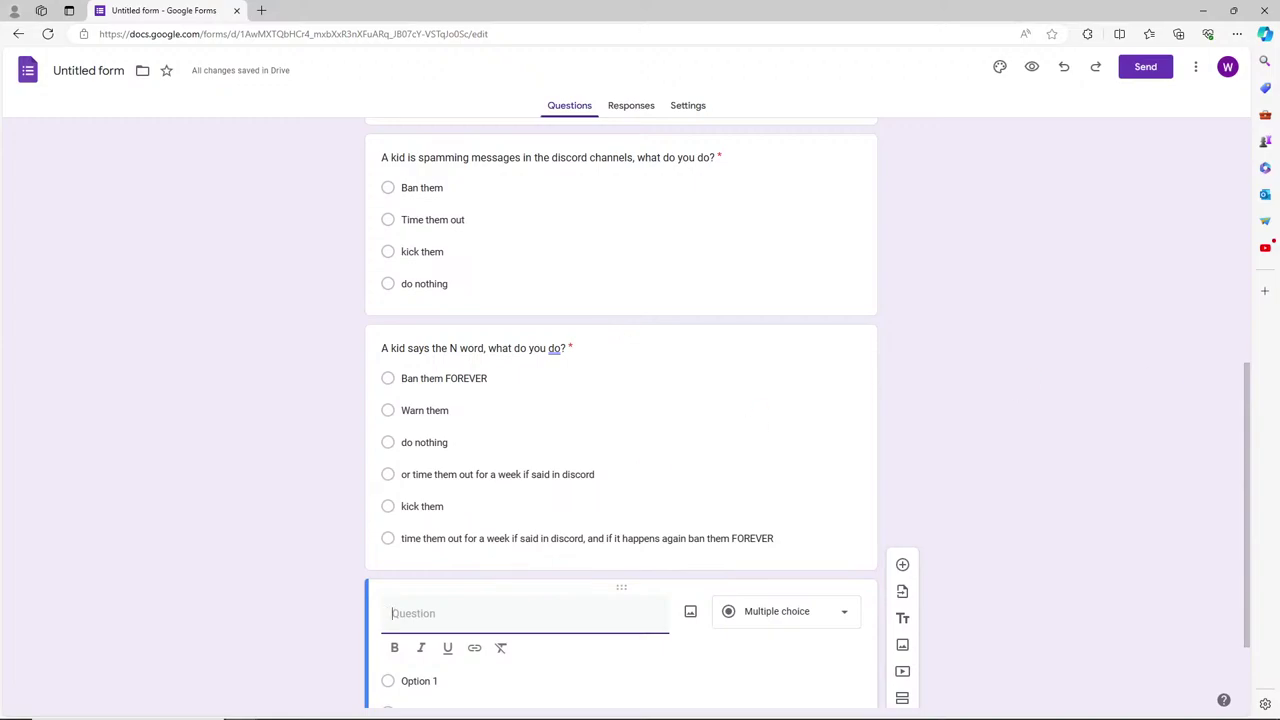
key("alt+Tab")
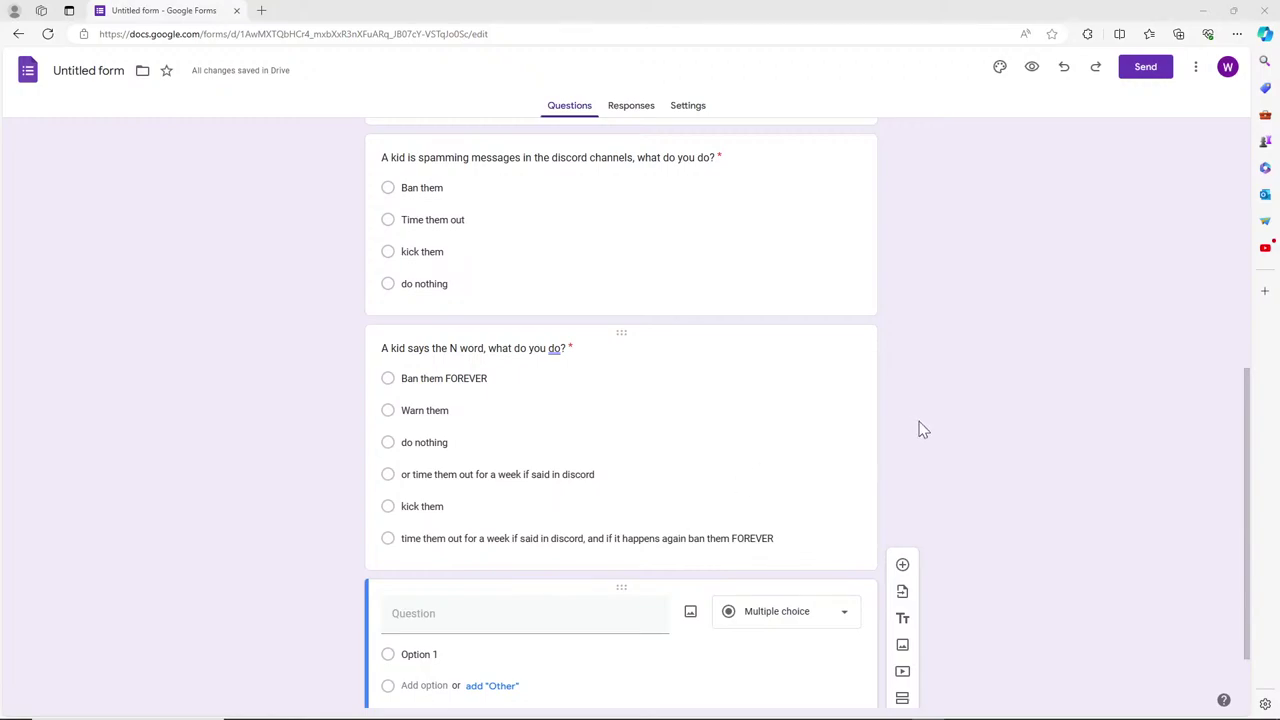
scroll(917, 425, "down", 2)
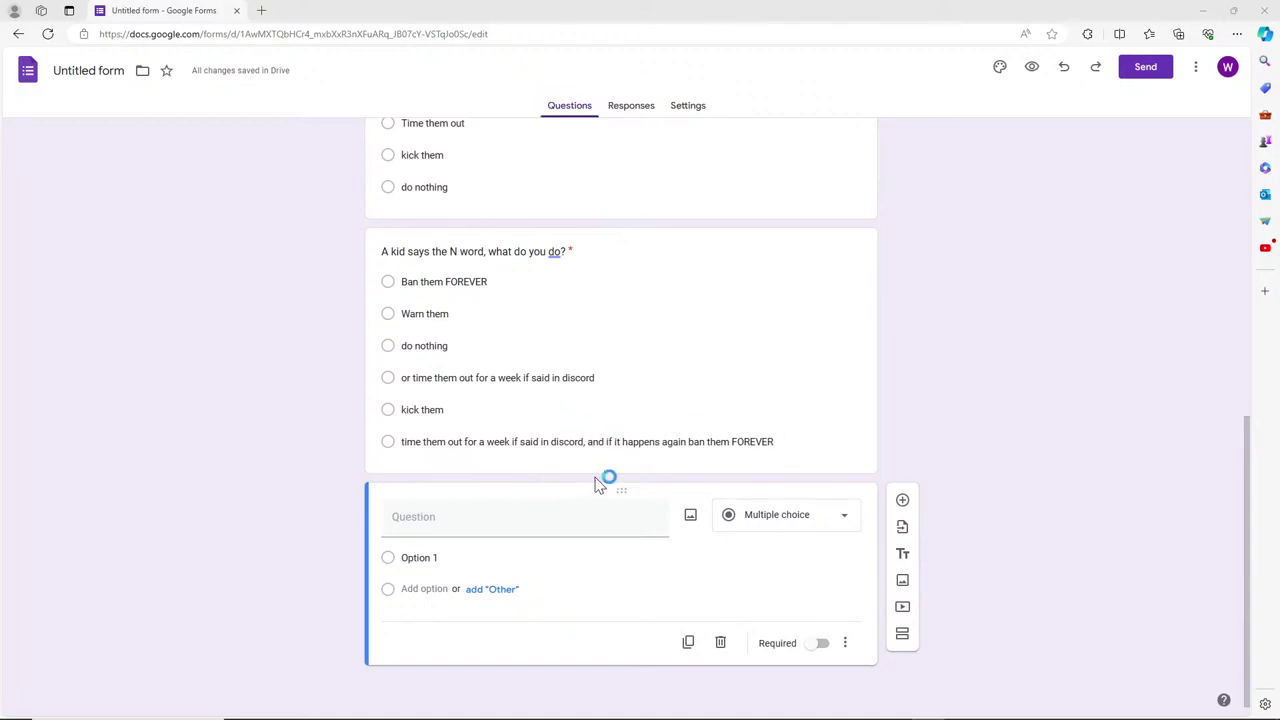
left_click(470, 527)
left_click(476, 533)
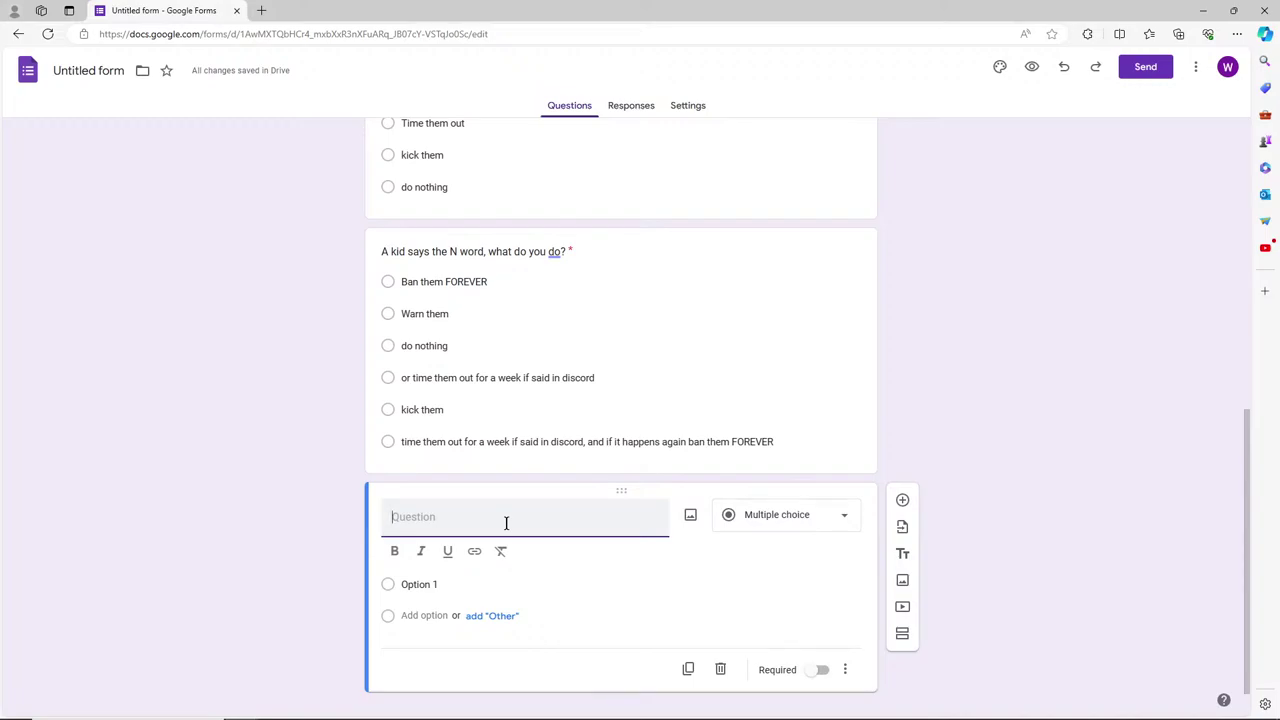
type("If you are running on the rings of sa")
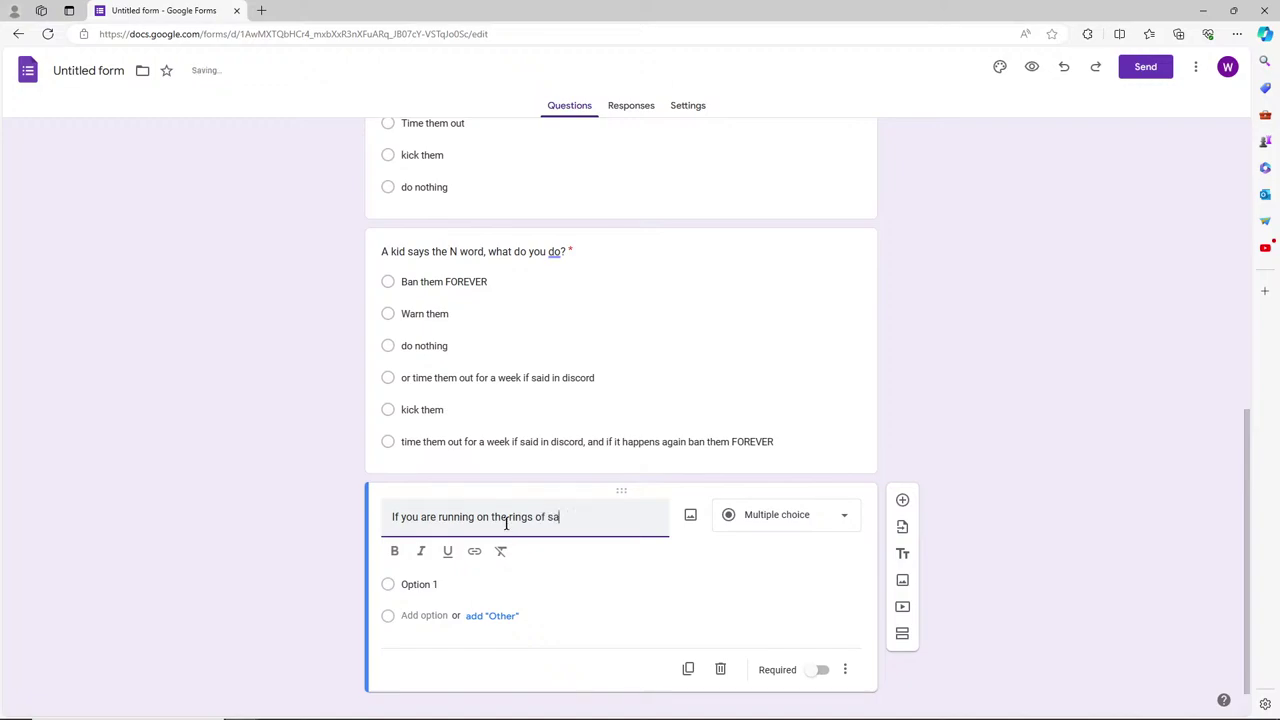
type("turn and your un")
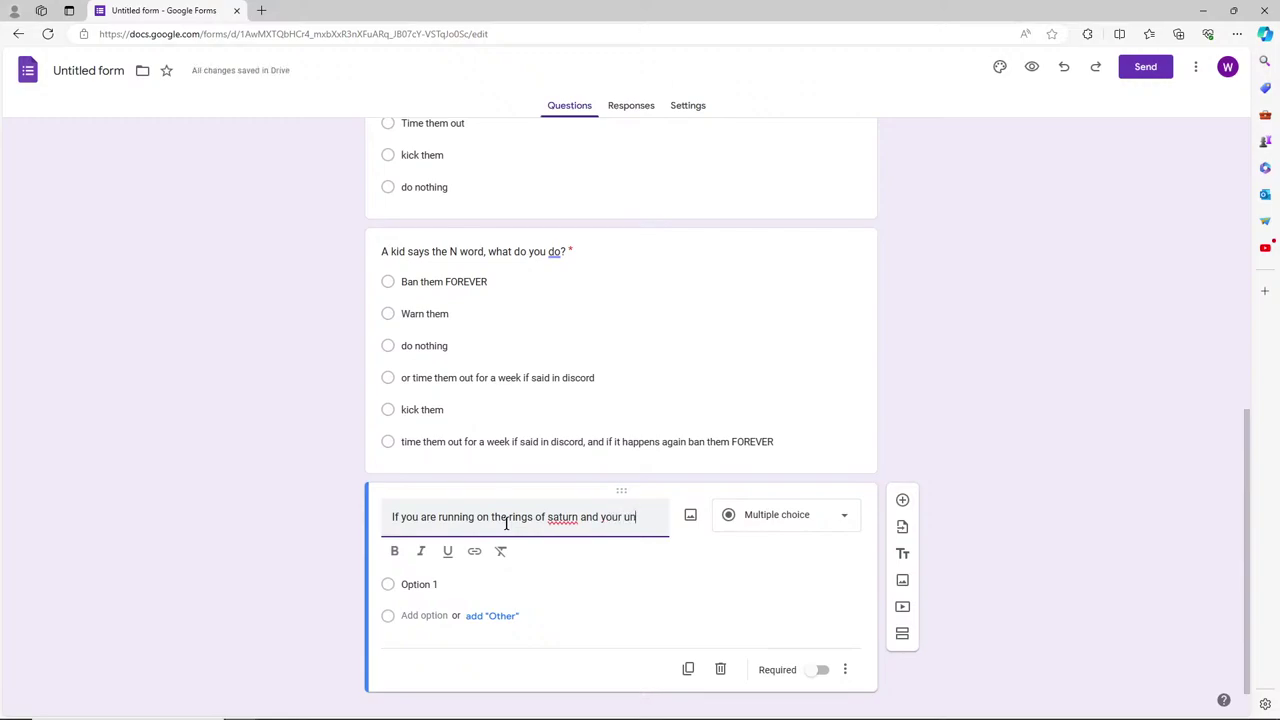
type("icycle")
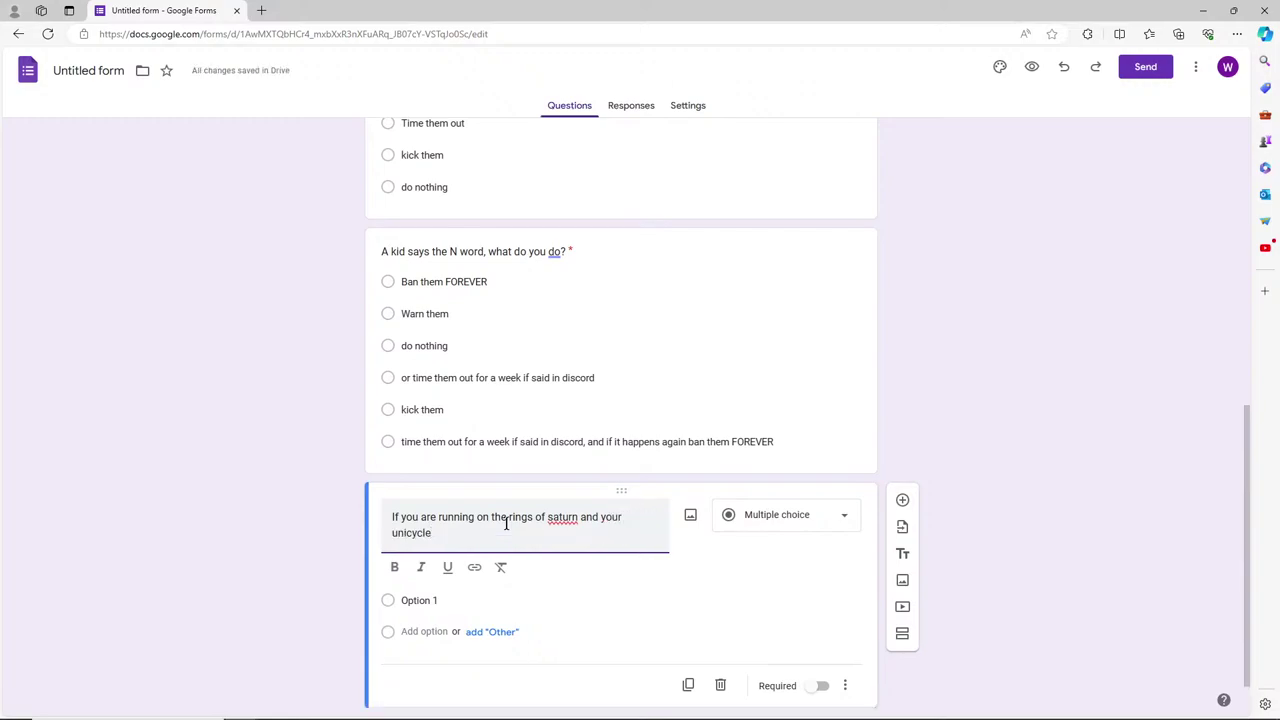
key("BackSpace")
type("e")
type(" run ou")
key("BackSpace")
key("BackSpace")
key("BackSpace")
type("s out of nitrogen")
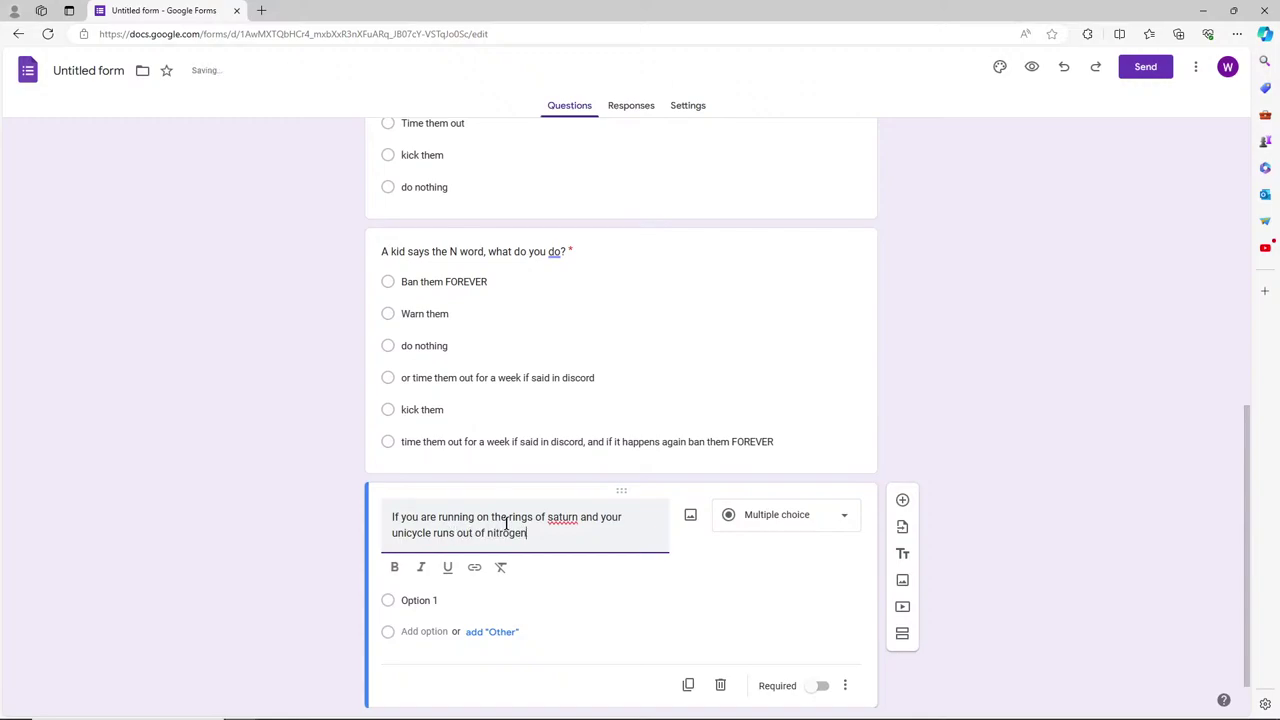
type(", what color sh")
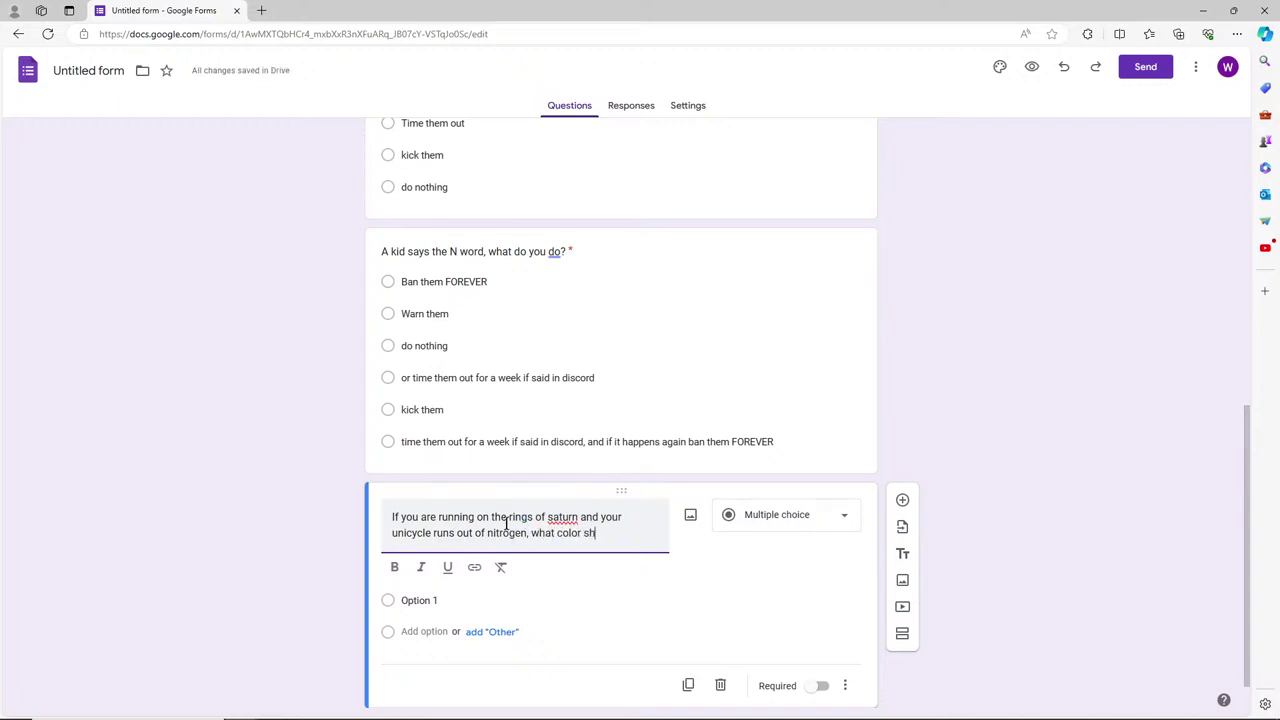
type("ould you bowtie ")
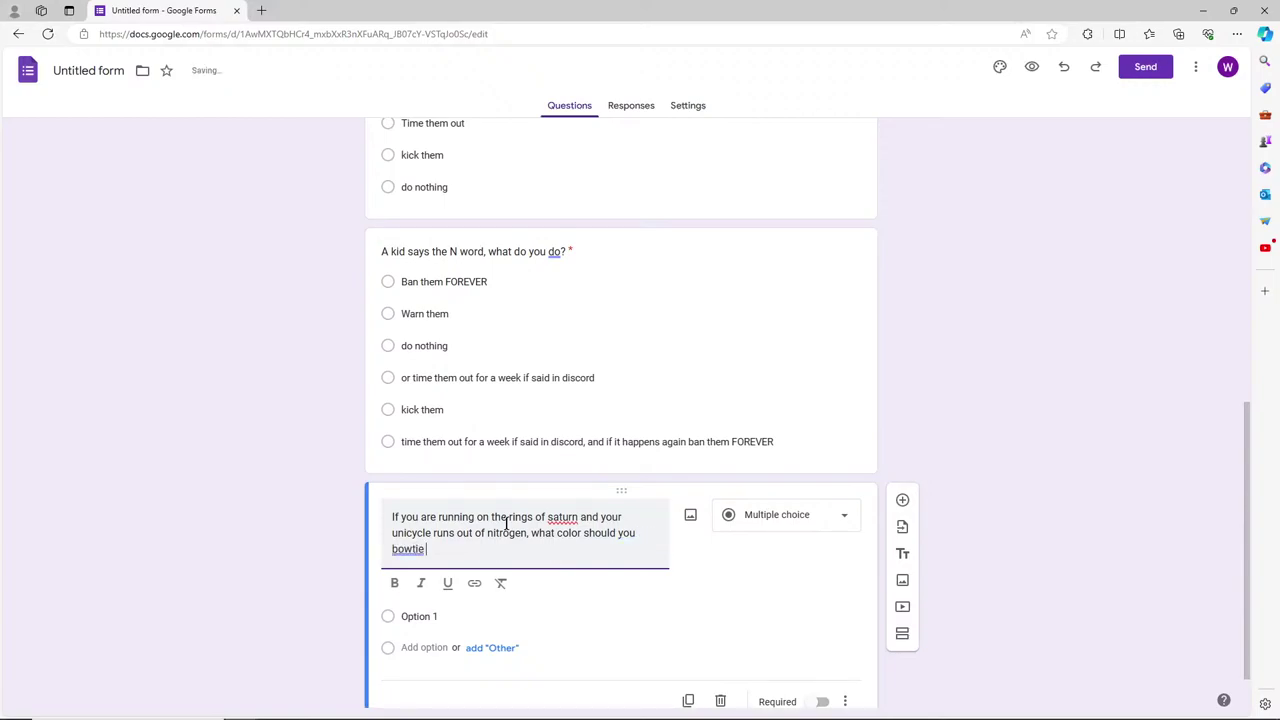
type("be?")
Enter "Purple, because penguins don't like Christmas." as the bowtie question's first option, correcting the spelling of "don't" and "Christmas".
left_click(429, 617)
type("Pu")
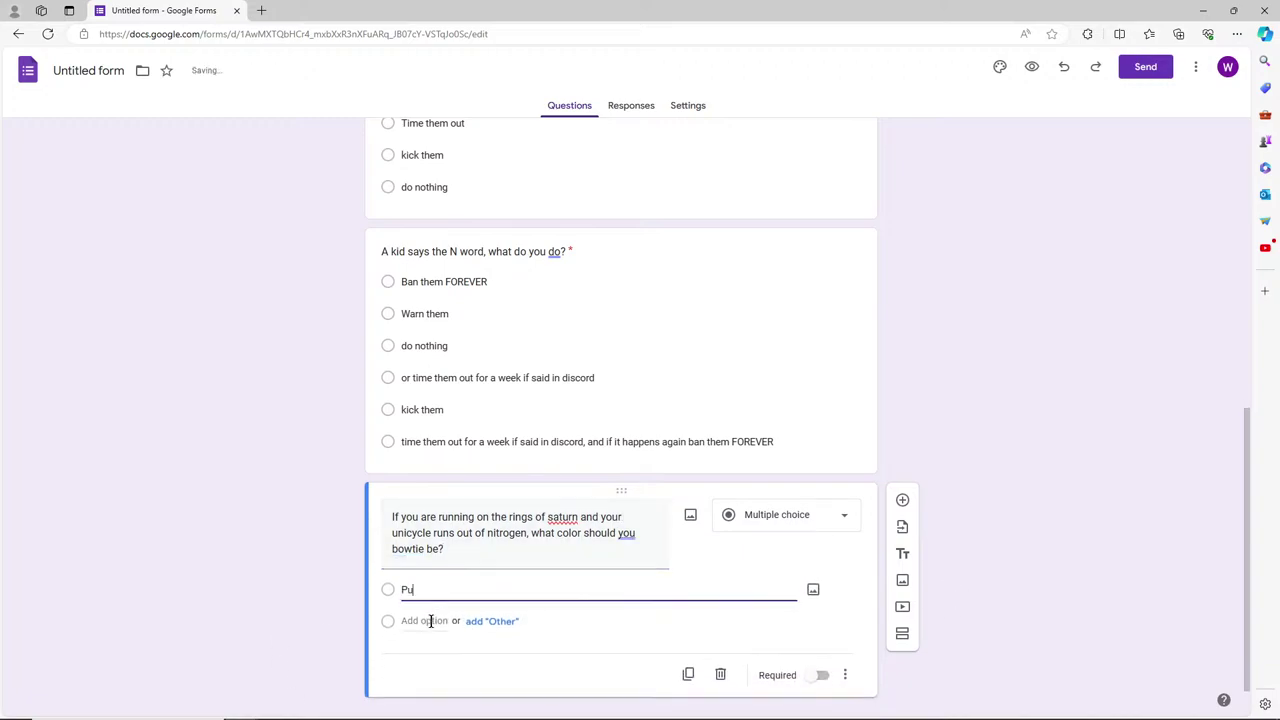
type("rple, because penguins dont like chri")
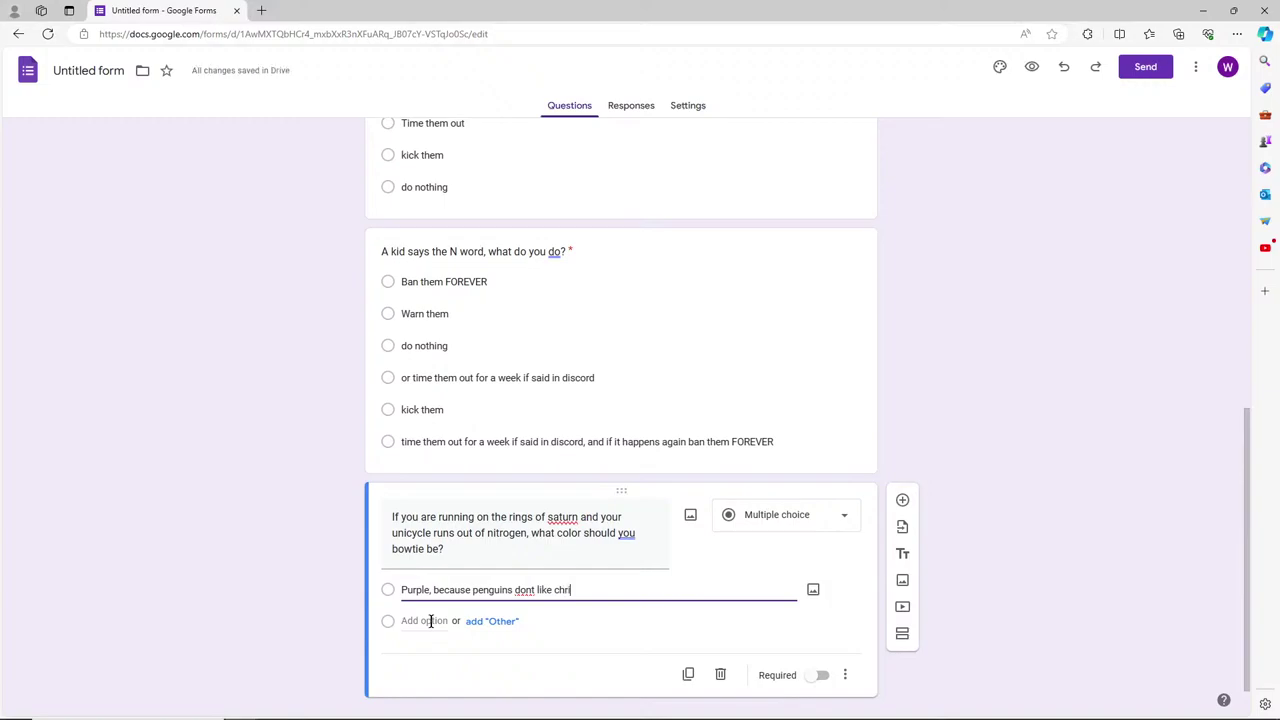
type("stmas.")
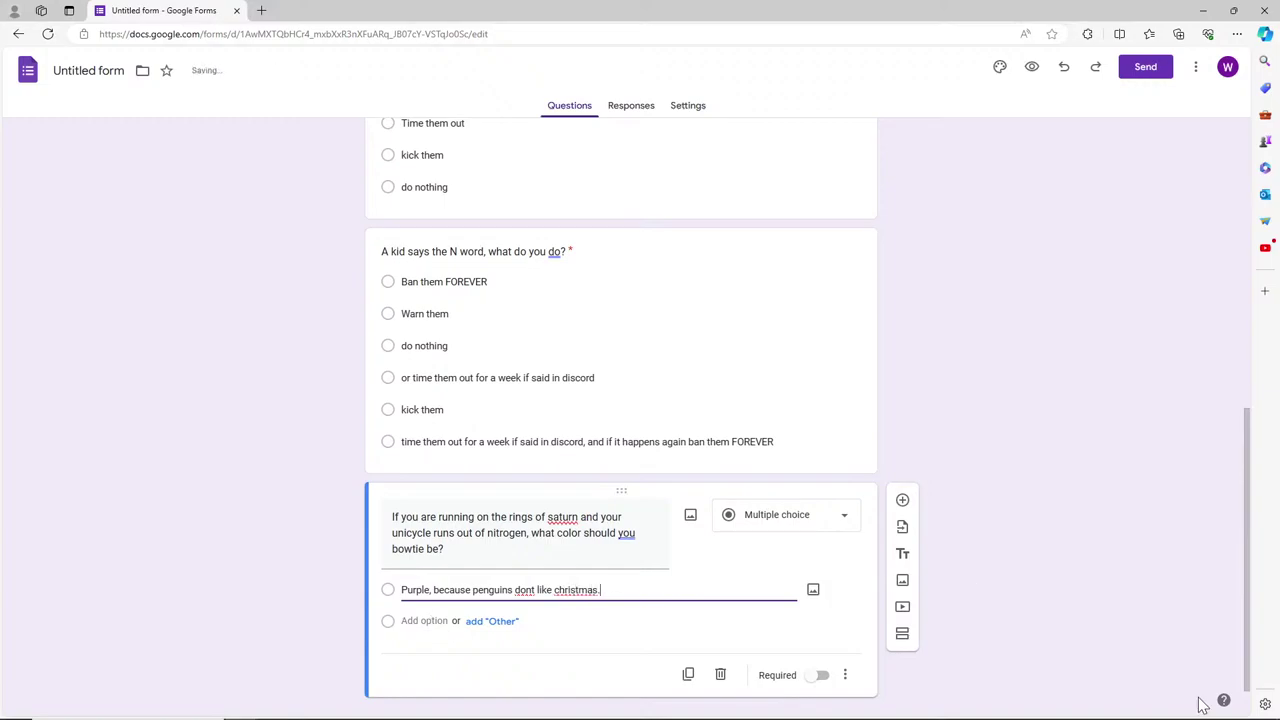
left_click(524, 589)
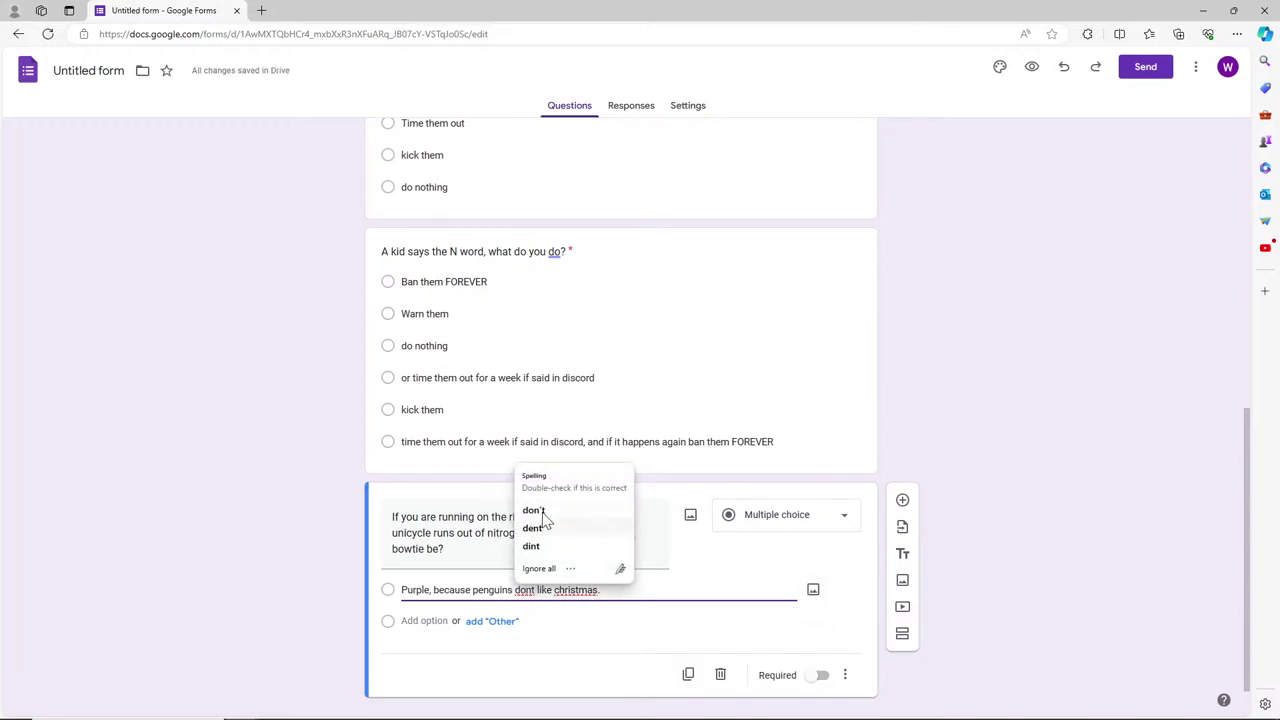
left_click(540, 510)
left_click(576, 591)
left_click(596, 644)
Add a second option reading "Nachos flavored eggs, because putting kids on dox bin is skibidi." and leave its flagged spelling as is.
left_click(427, 620)
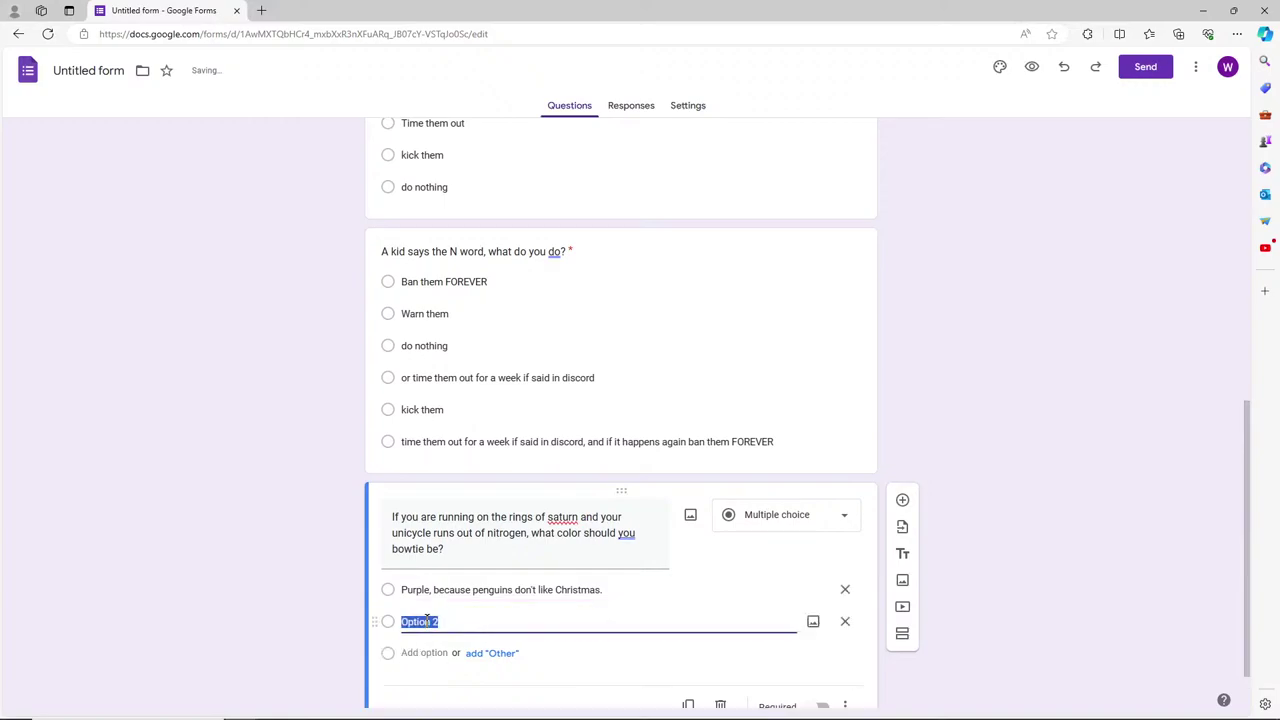
type("Nachos flavored eggs, bu")
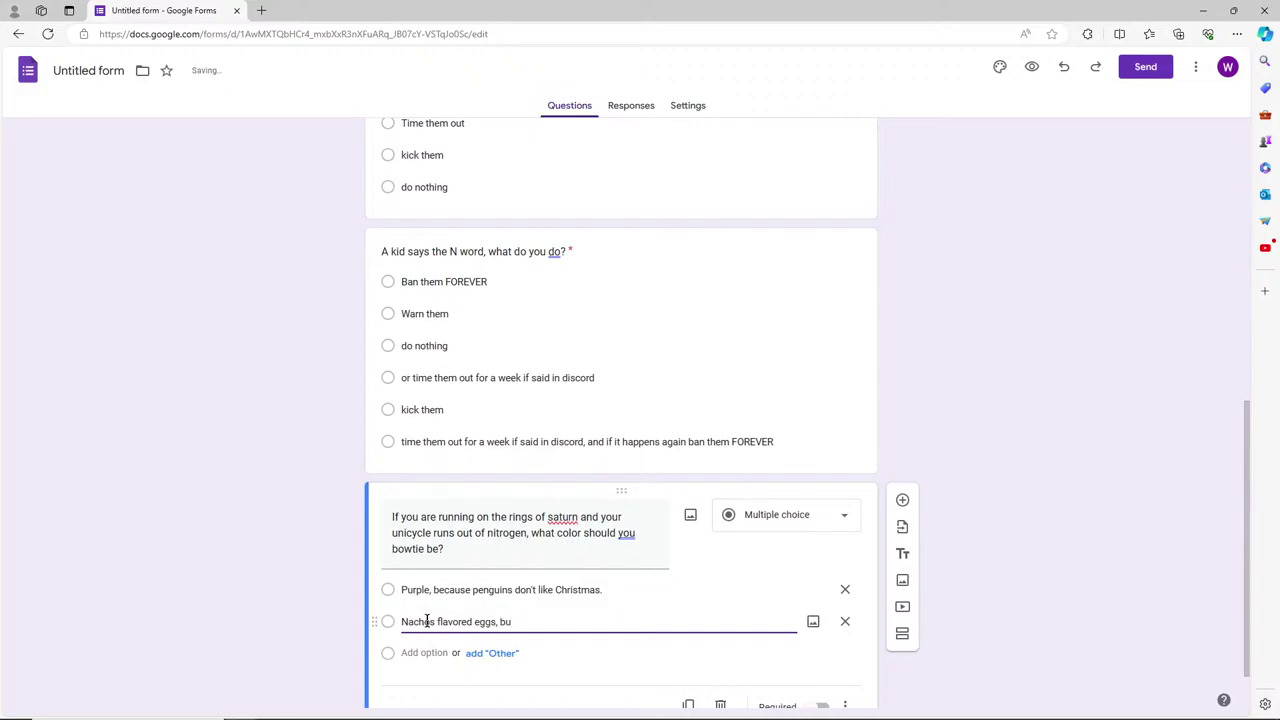
key("BackSpace")
type("ecause putting kids on dox bin is skibidi.")
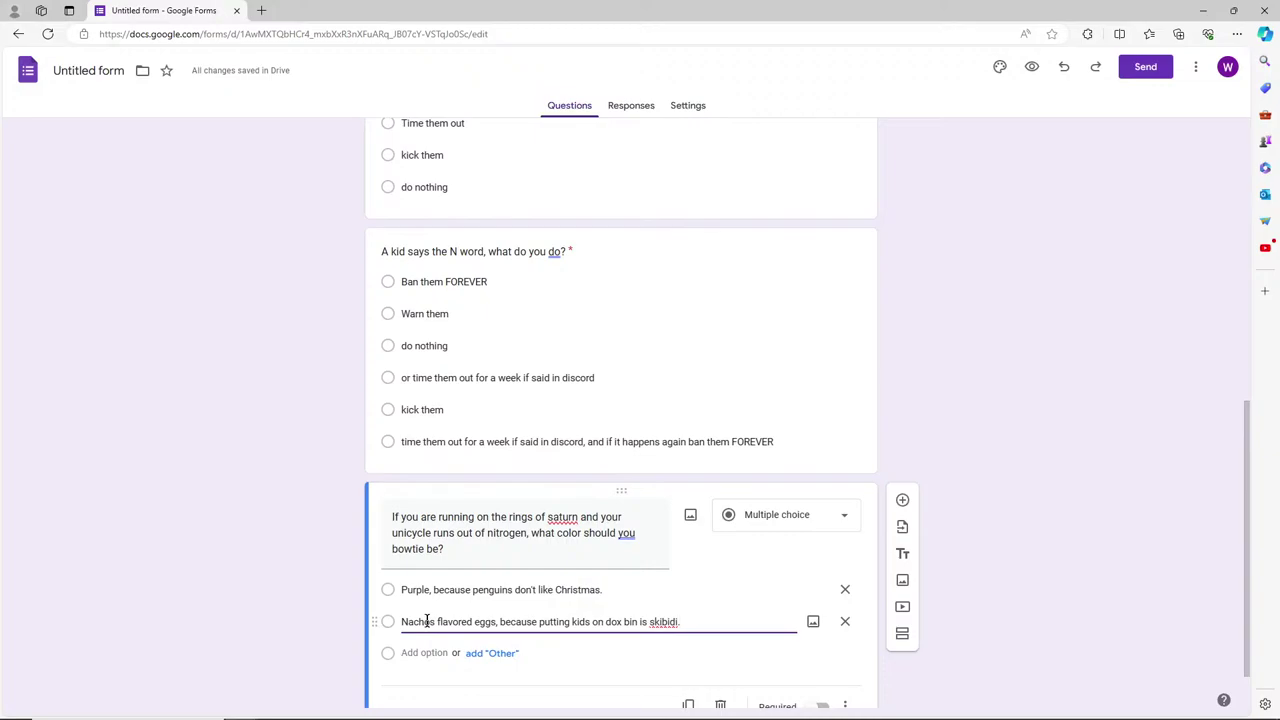
left_click(665, 621)
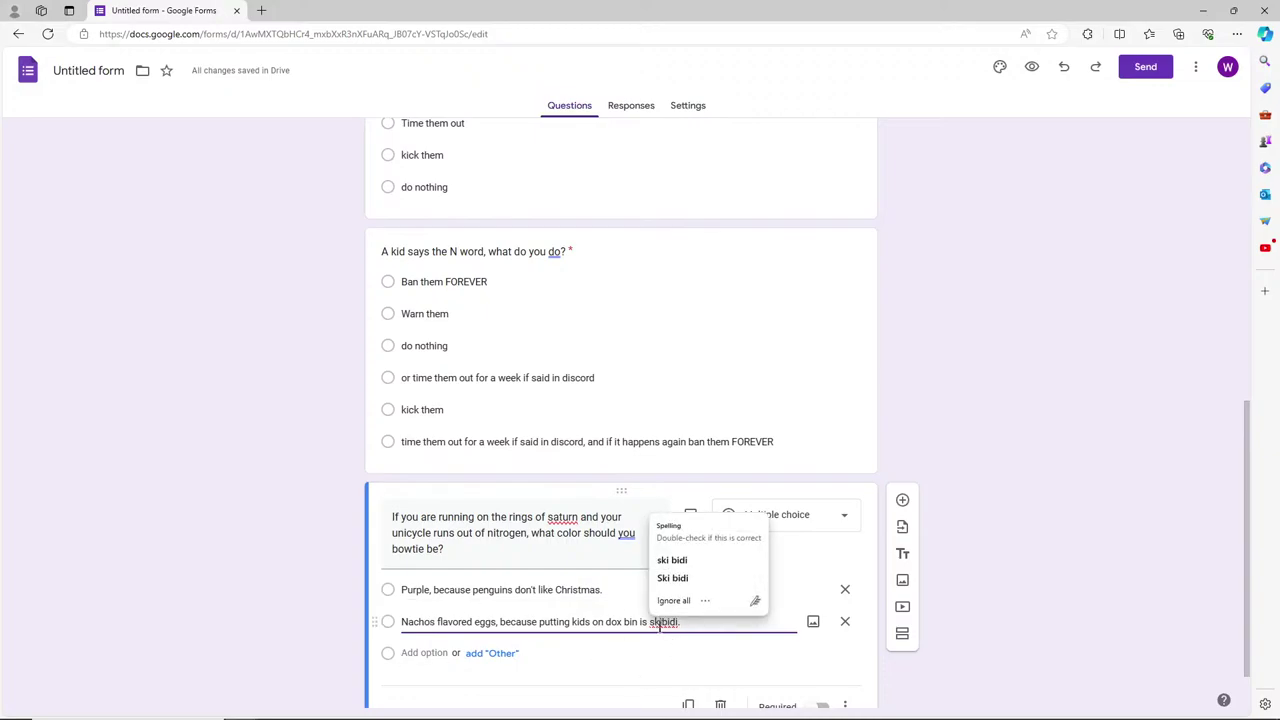
left_click(1046, 547)
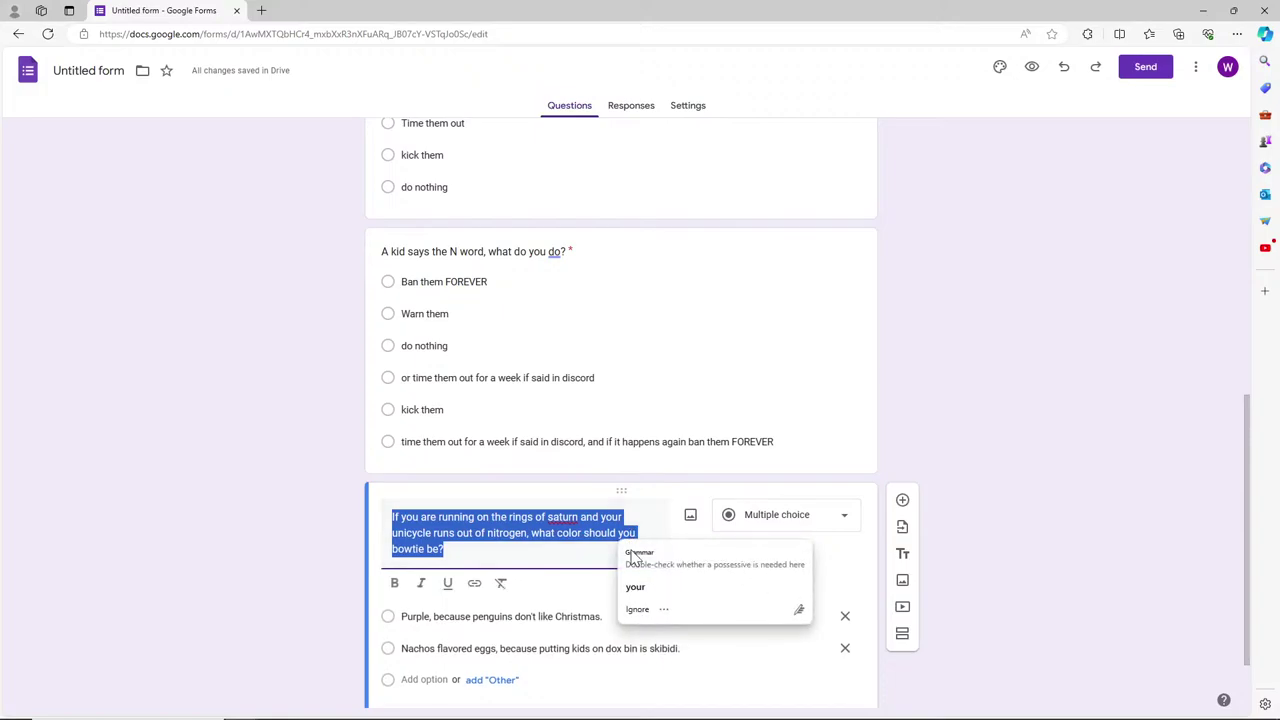
Apply the suggested word "your" in the bowtie question, replacing both "saturn" and the "you" before "bowtie".
left_click(645, 587)
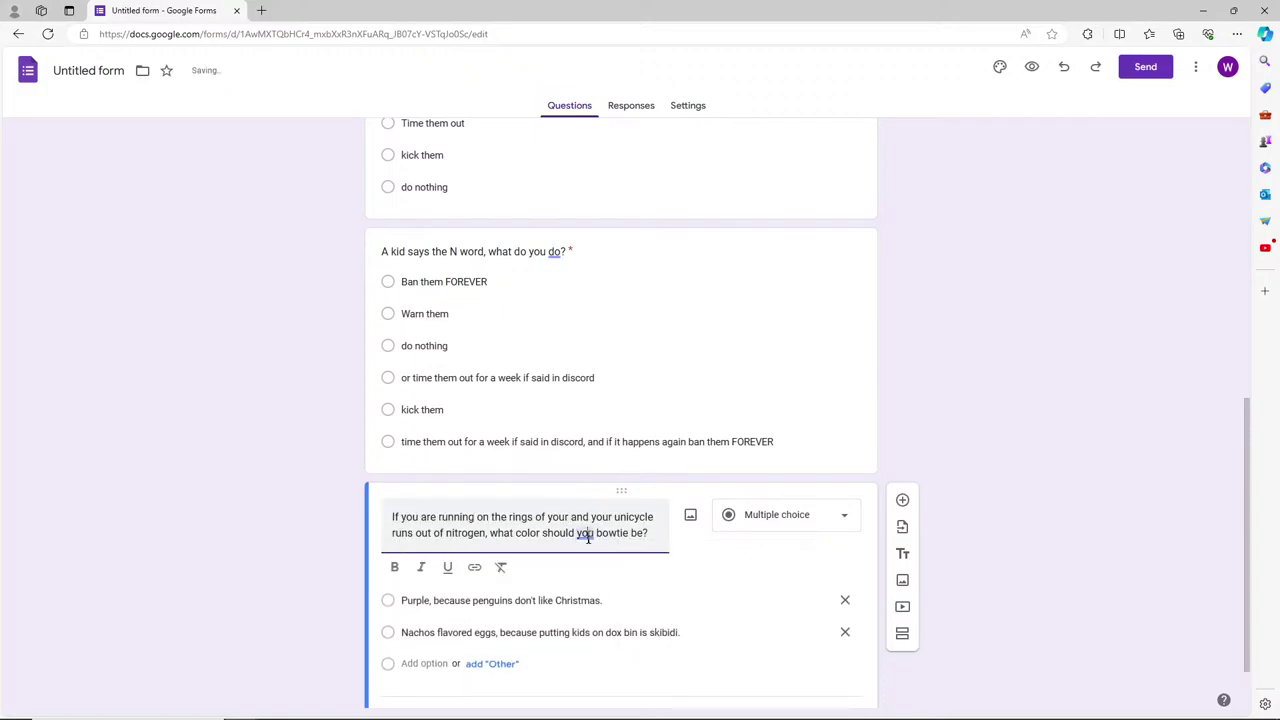
left_click(583, 532)
left_click(610, 584)
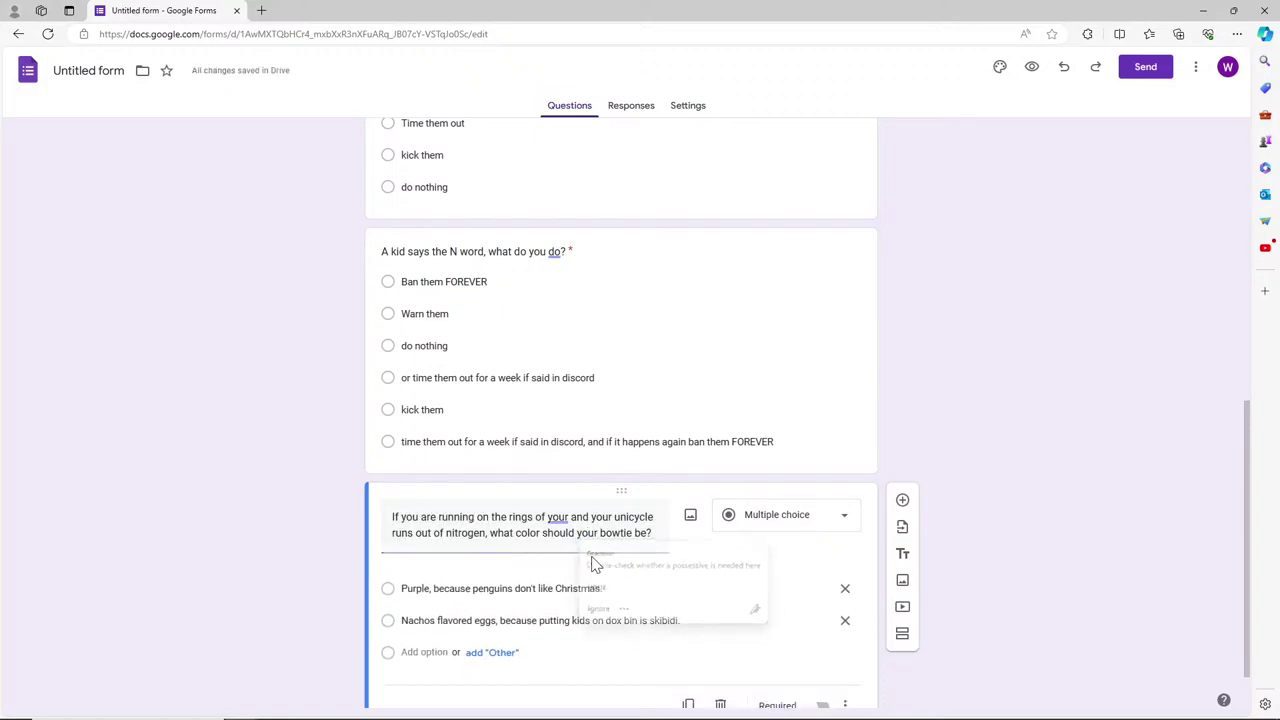
left_click(557, 517)
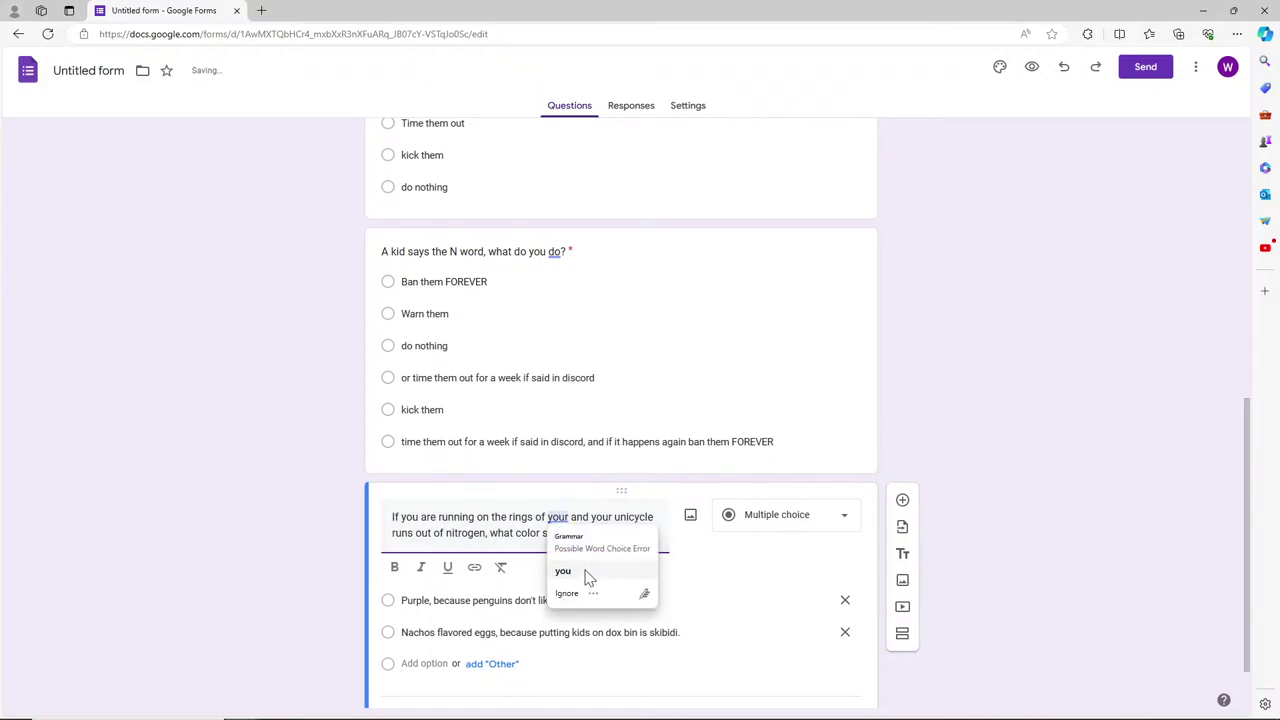
left_click(732, 553)
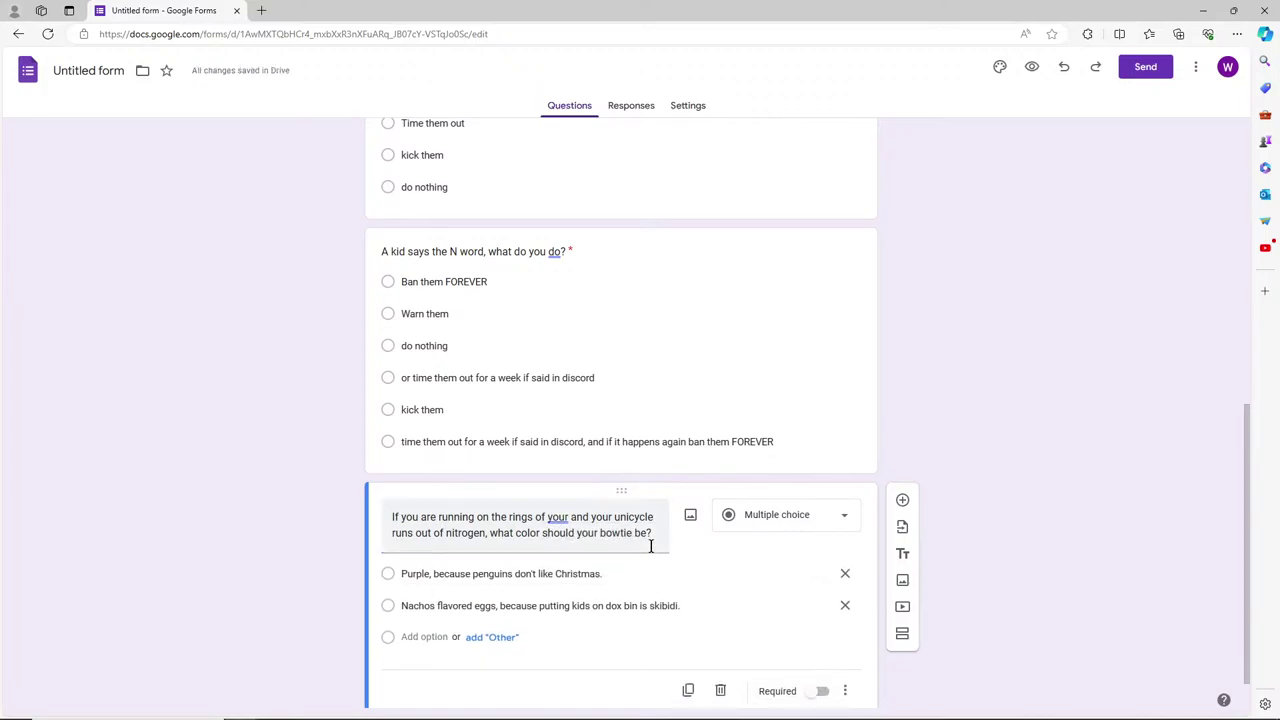
scroll(663, 543, "down", 1)
left_click(436, 590)
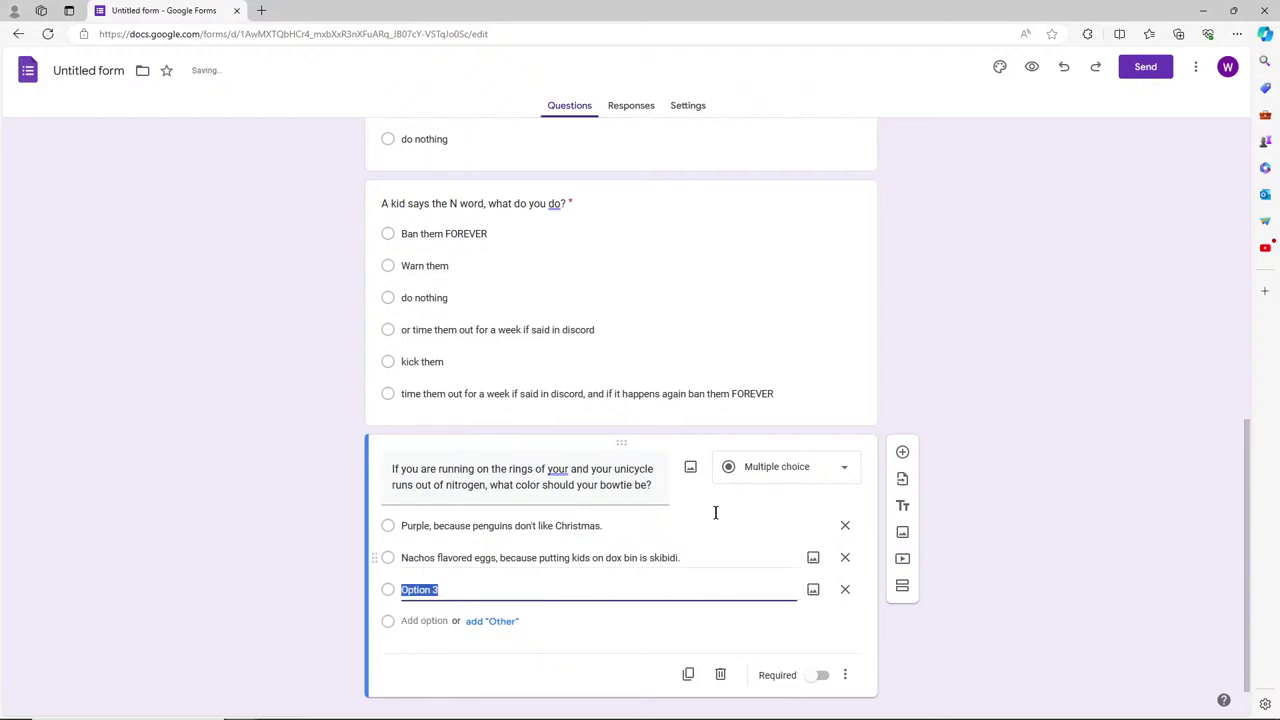
left_click(845, 589)
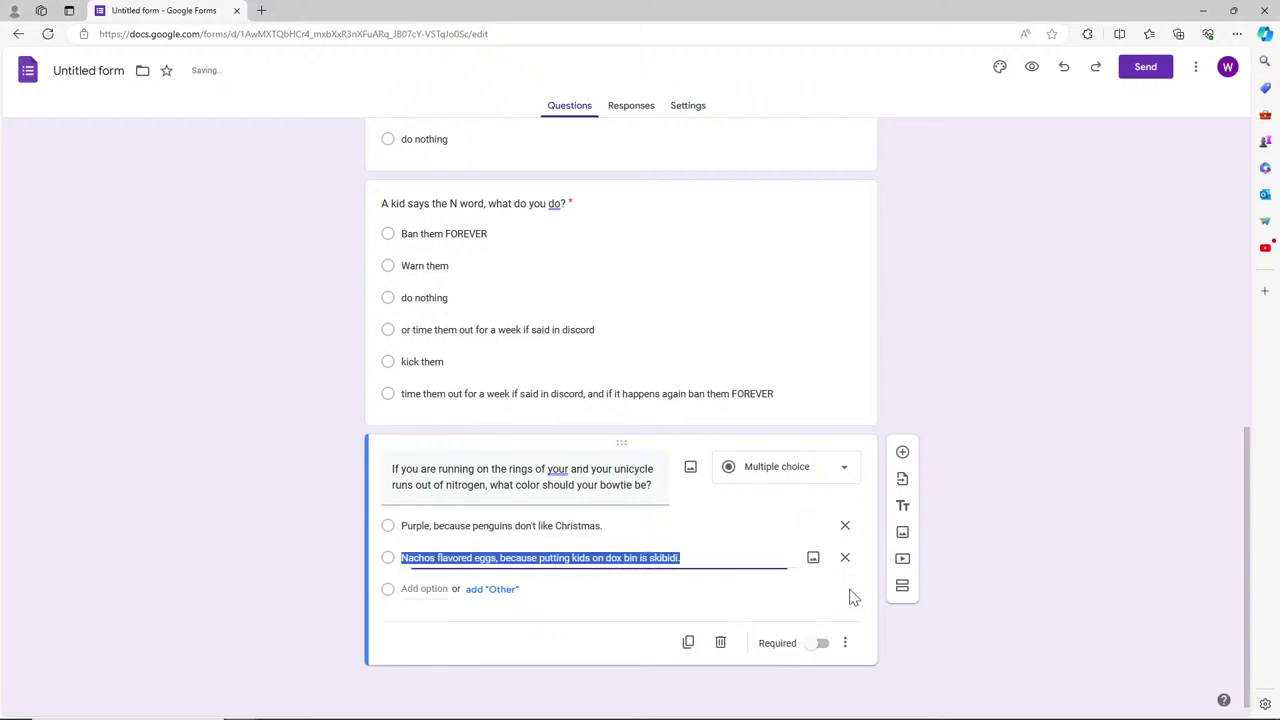
Add a blank multiple-choice question after the bowtie question and start editing its question text.
left_click(902, 452)
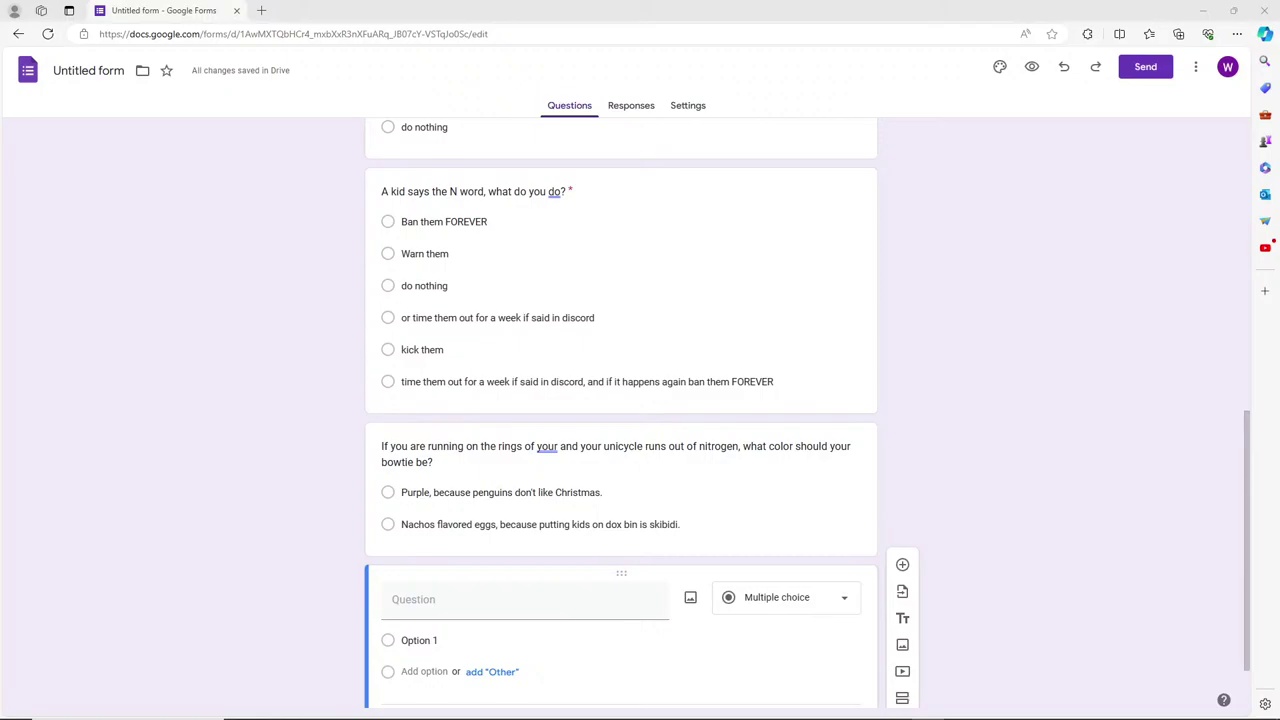
left_click(458, 599)
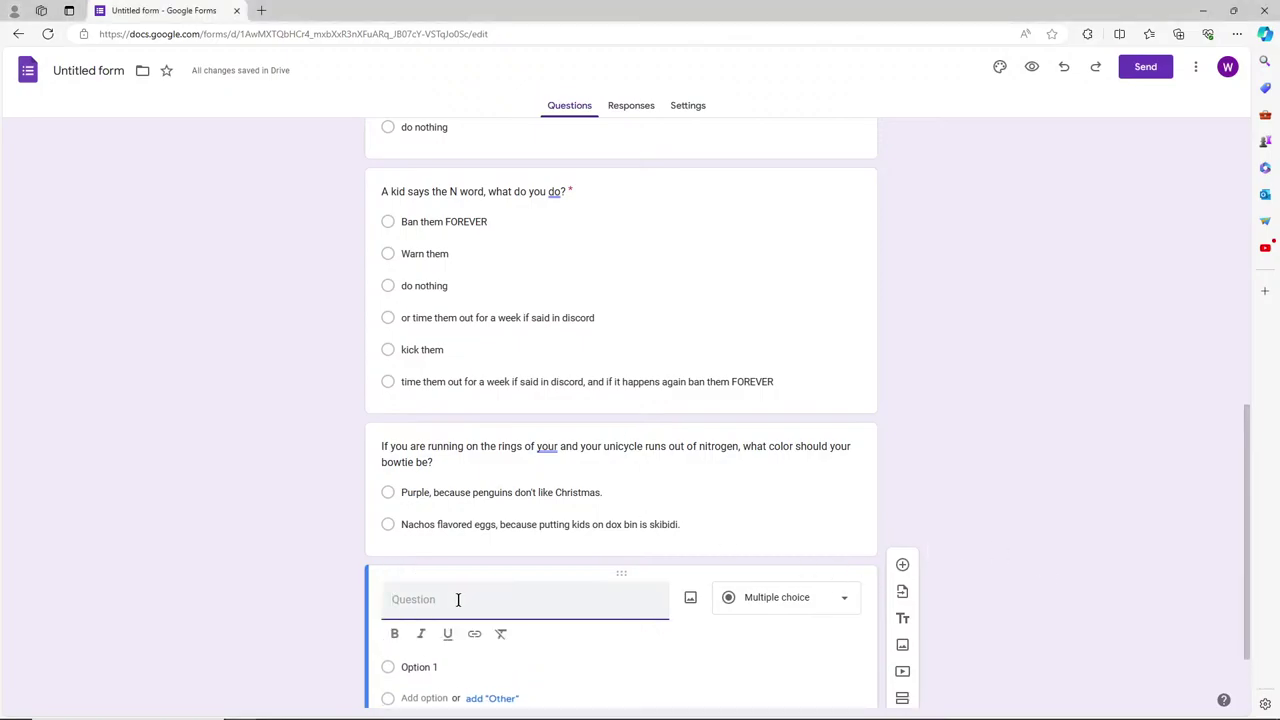
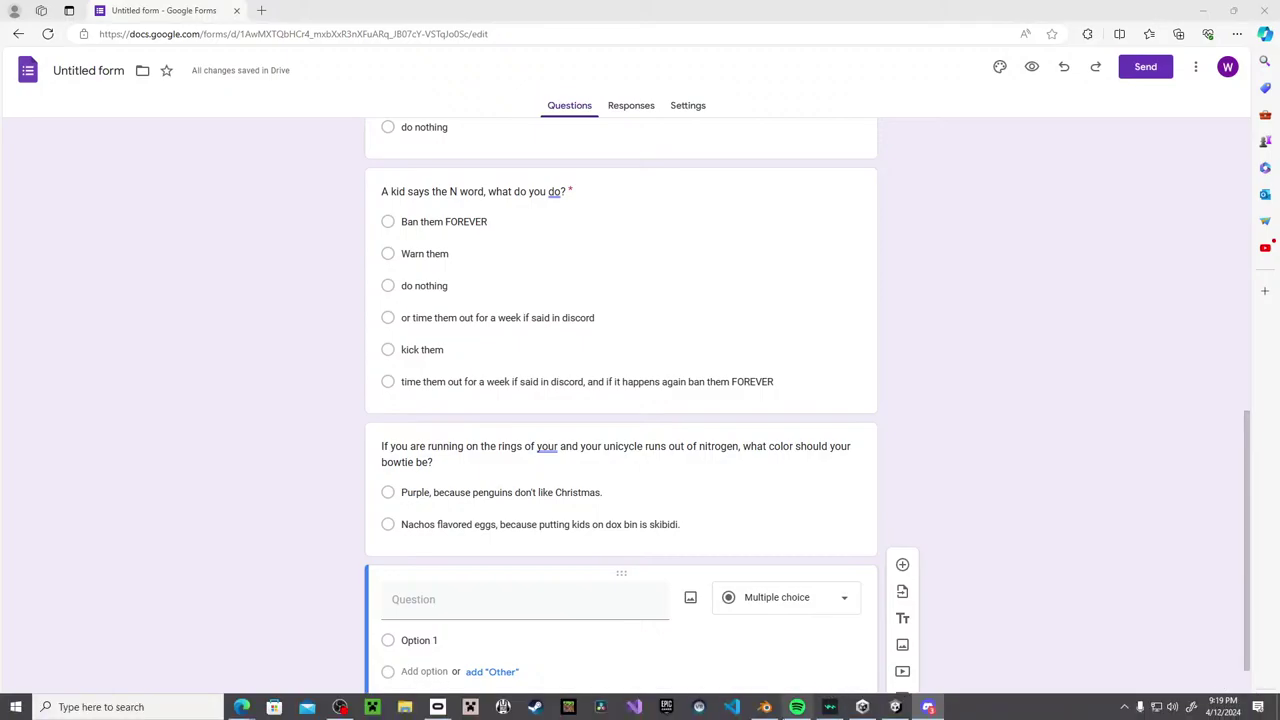
Switch to Blender and put the gorilla body mesh into Edit Mode in the Layout workspace.
left_click(766, 708)
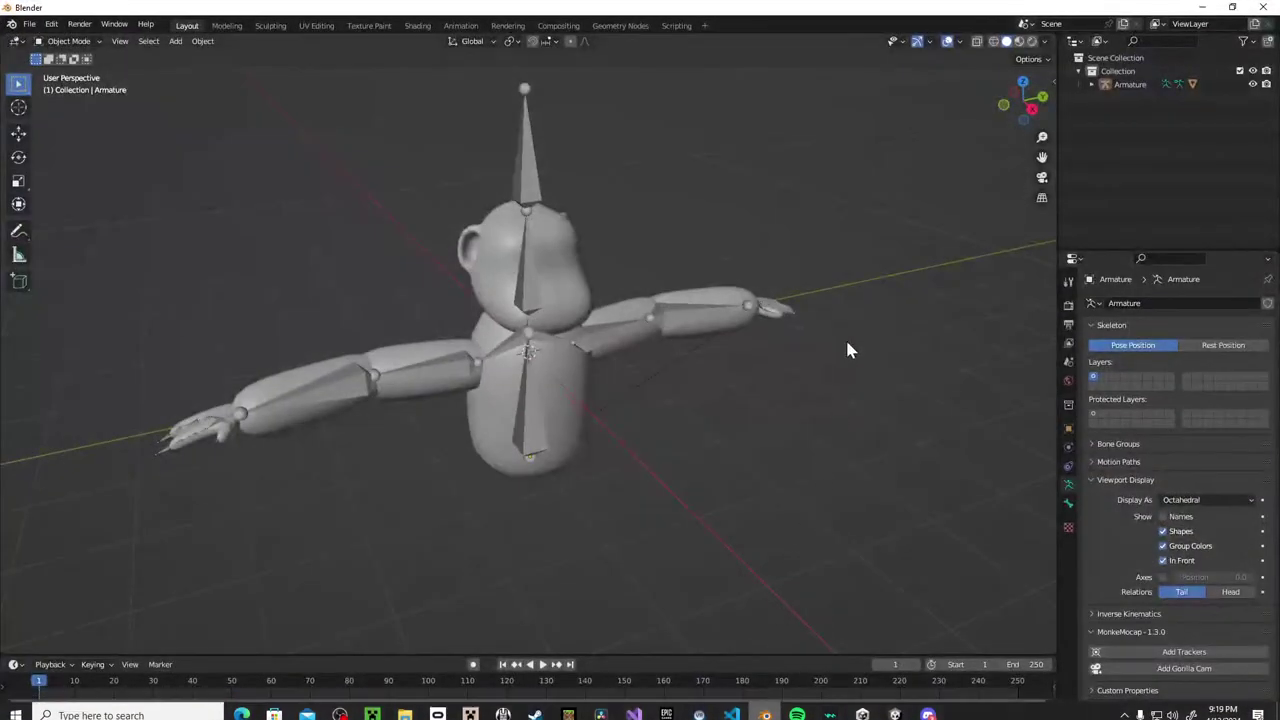
left_click(317, 27)
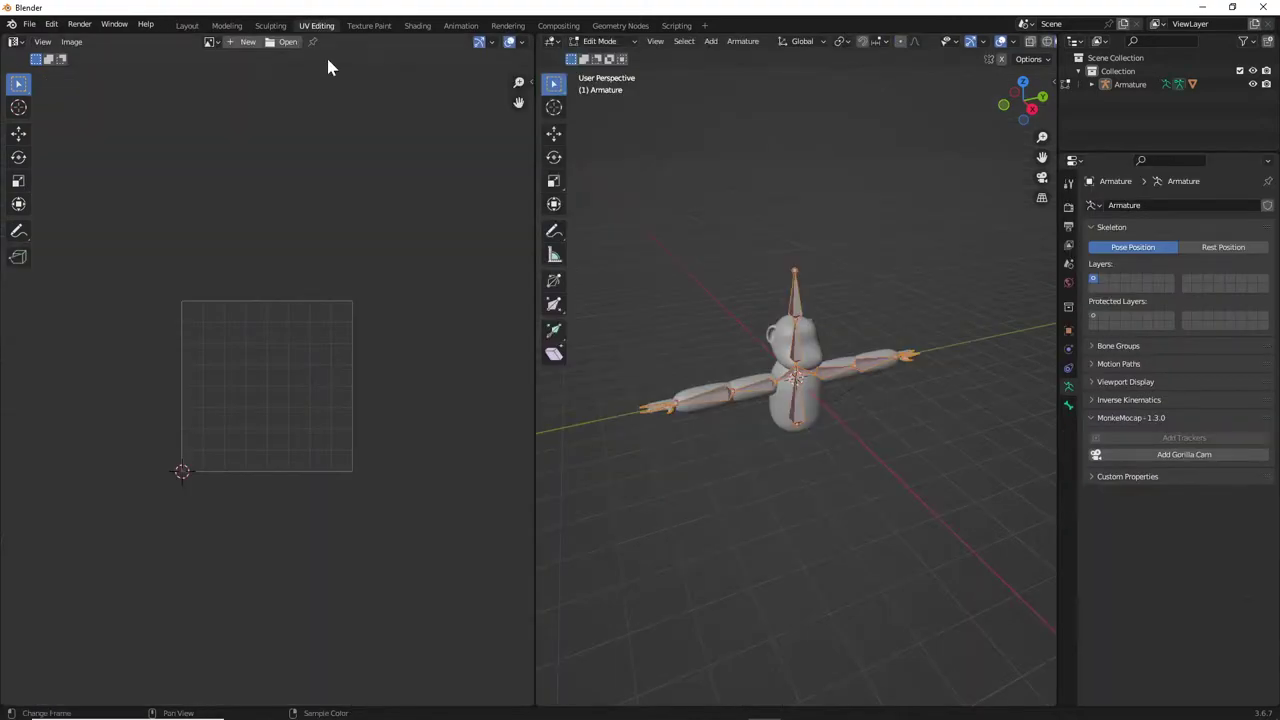
left_click(190, 26)
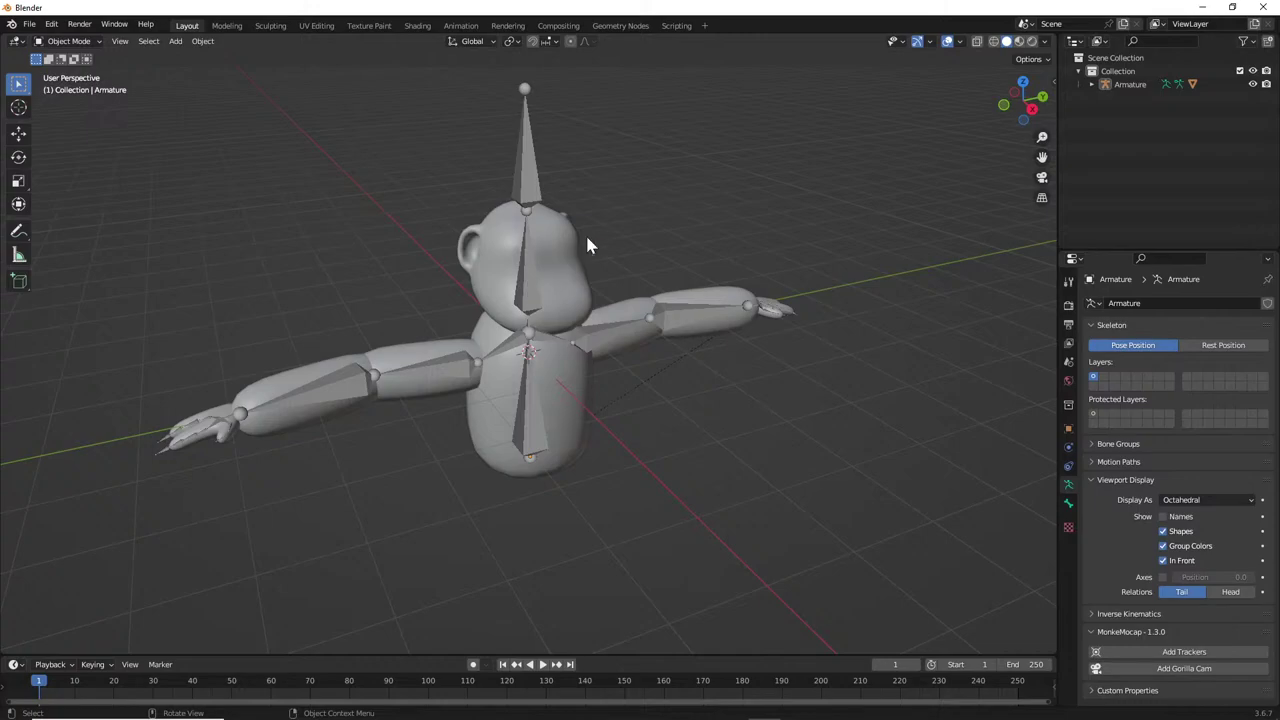
left_click(564, 263)
key("Tab")
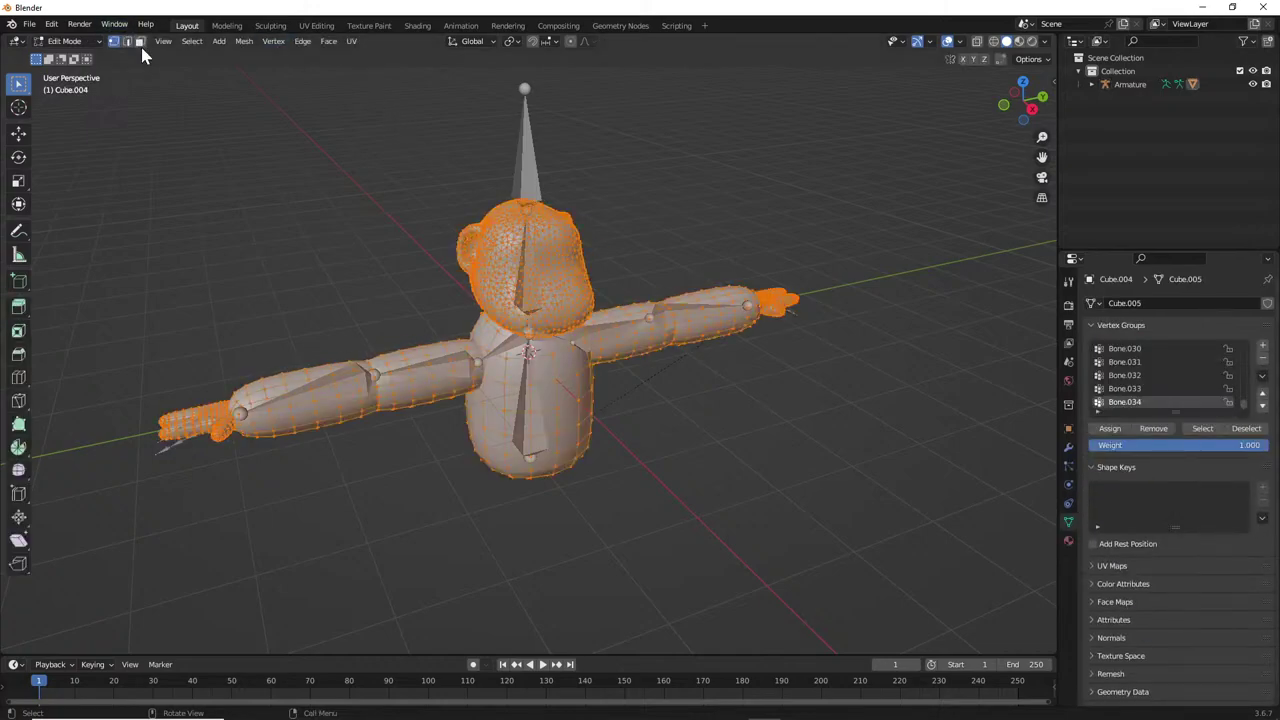
Unwrap the selected character mesh with Smart UV Project in the UV Editing workspace, keeping the 66° angle limit and zero island margin.
left_click(316, 26)
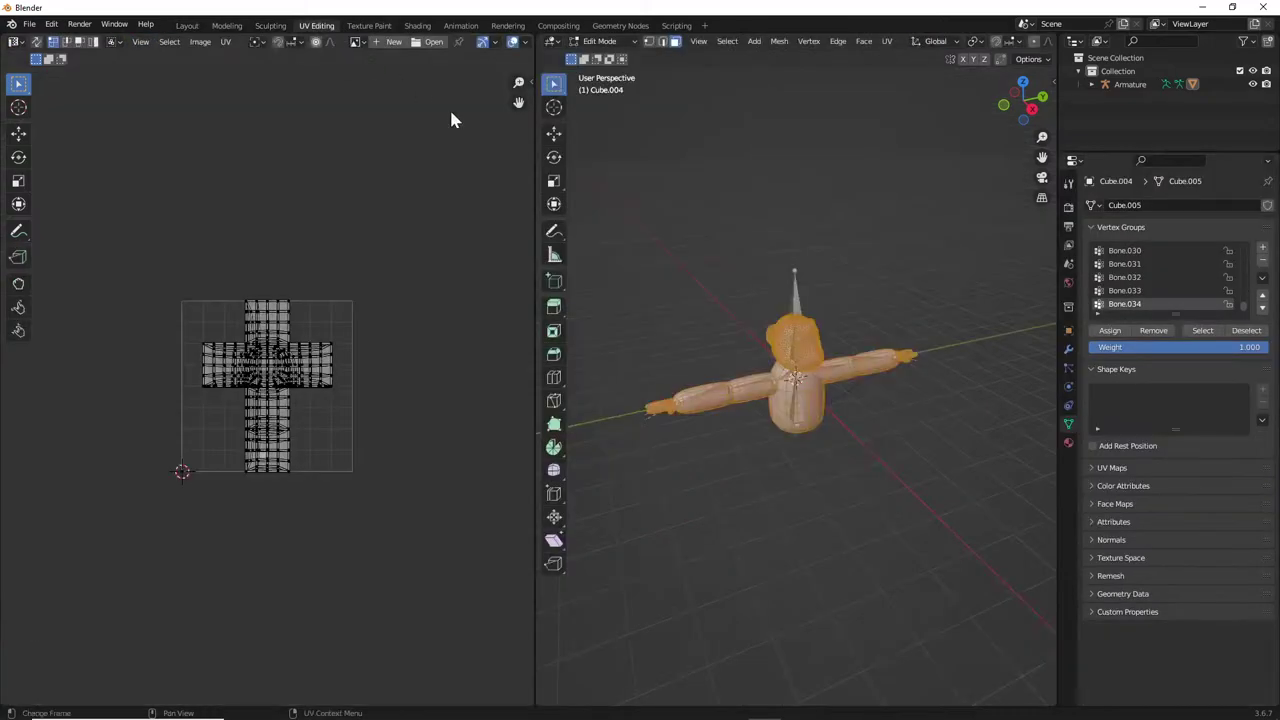
key("u")
left_click(646, 322)
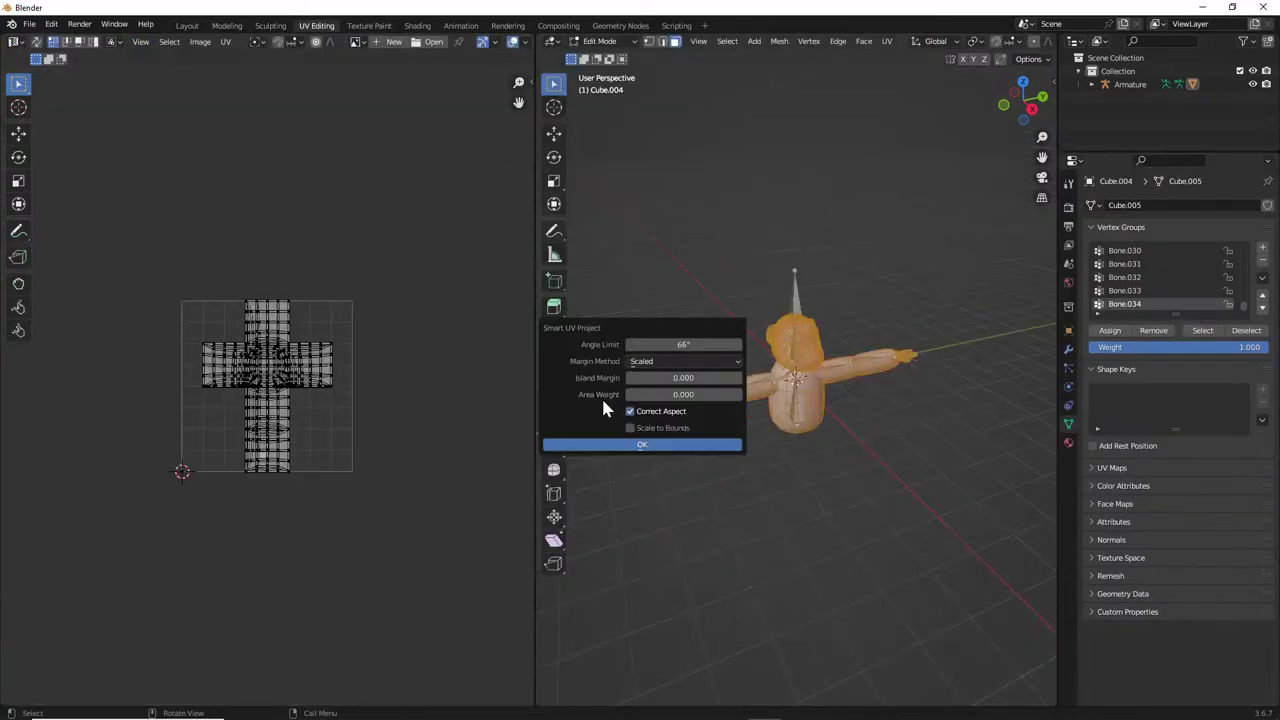
left_click(614, 446)
Scale all UV islands to slightly larger than the UV bounds and show the 3D viewport in Material Preview shading.
key("a")
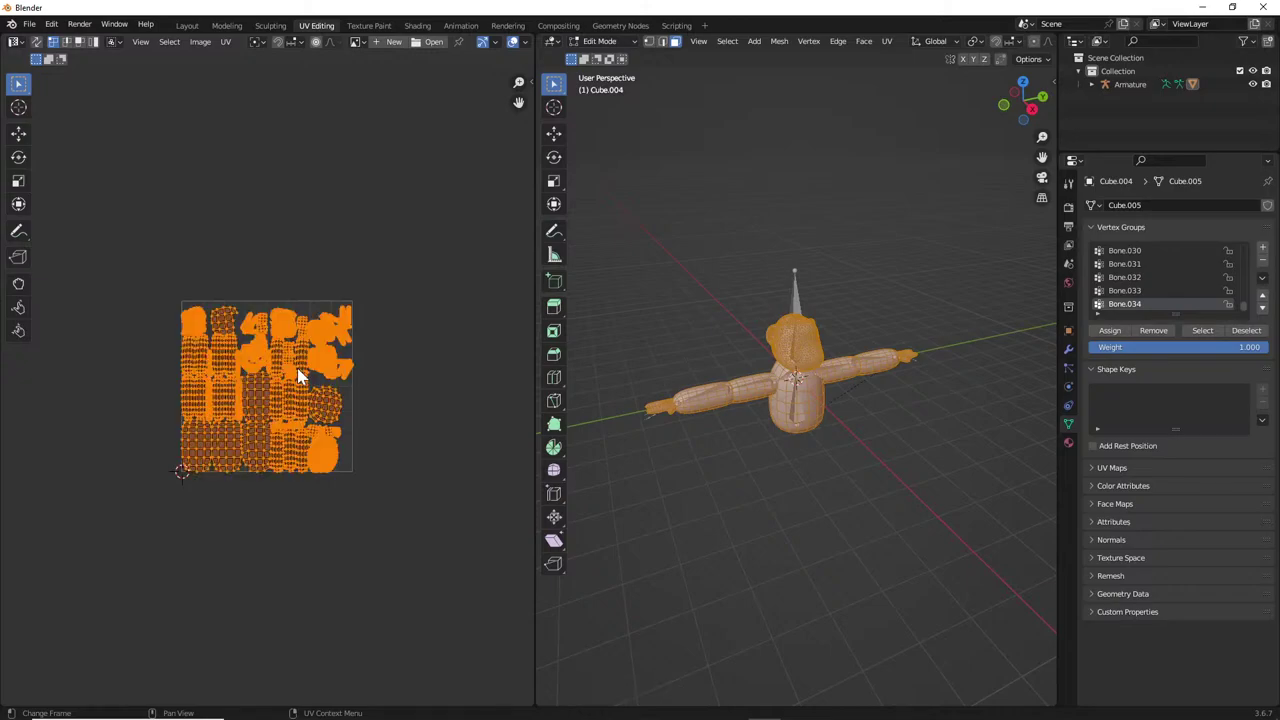
key("s")
left_click(357, 386)
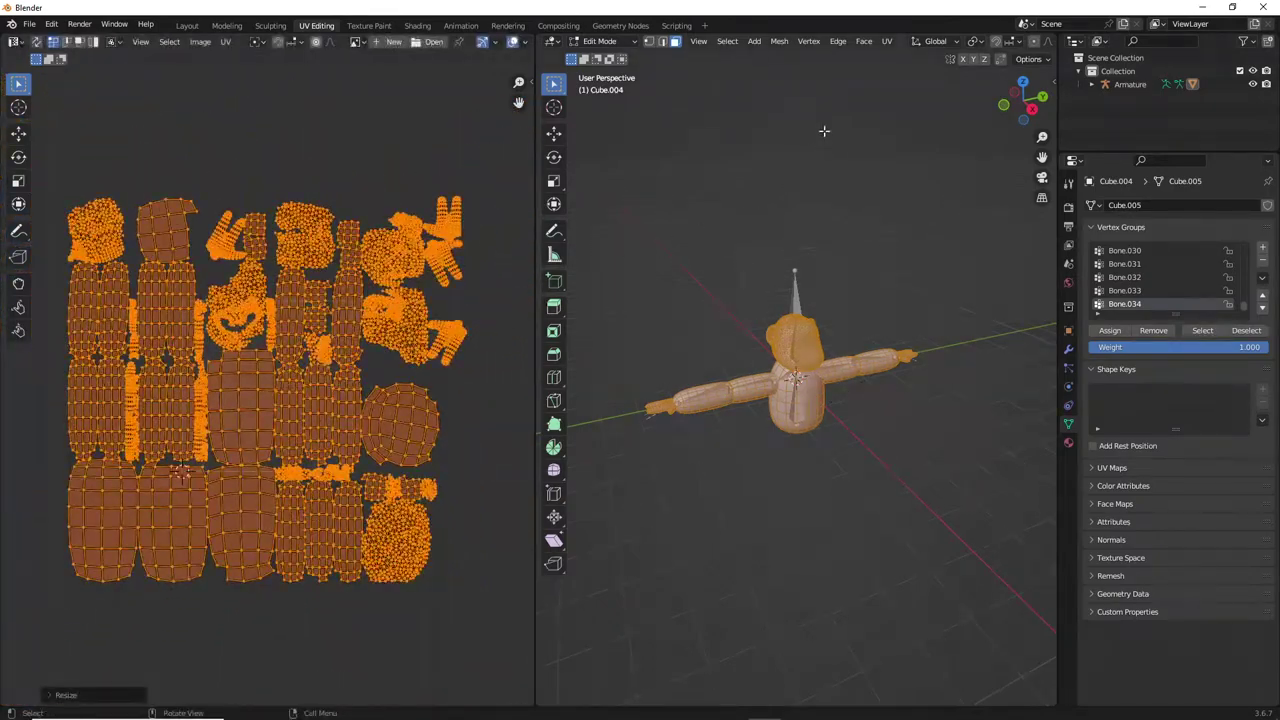
scroll(968, 45, "down", 4)
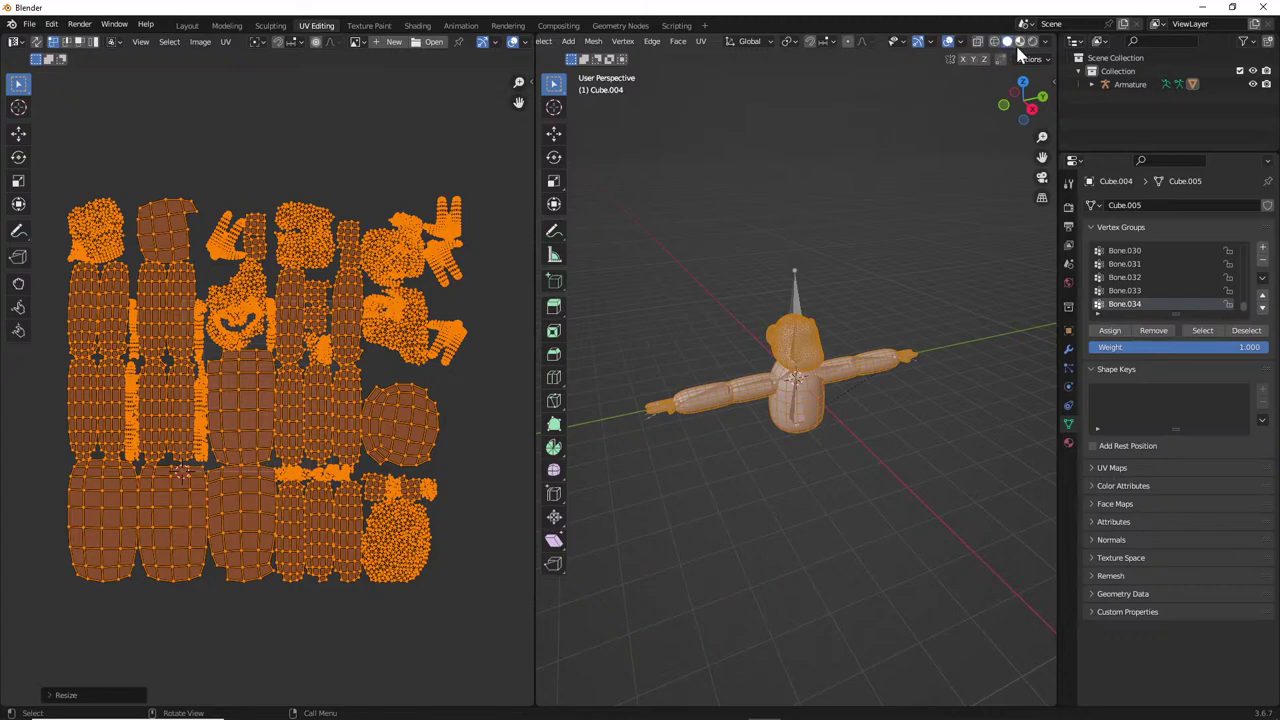
left_click(1019, 42)
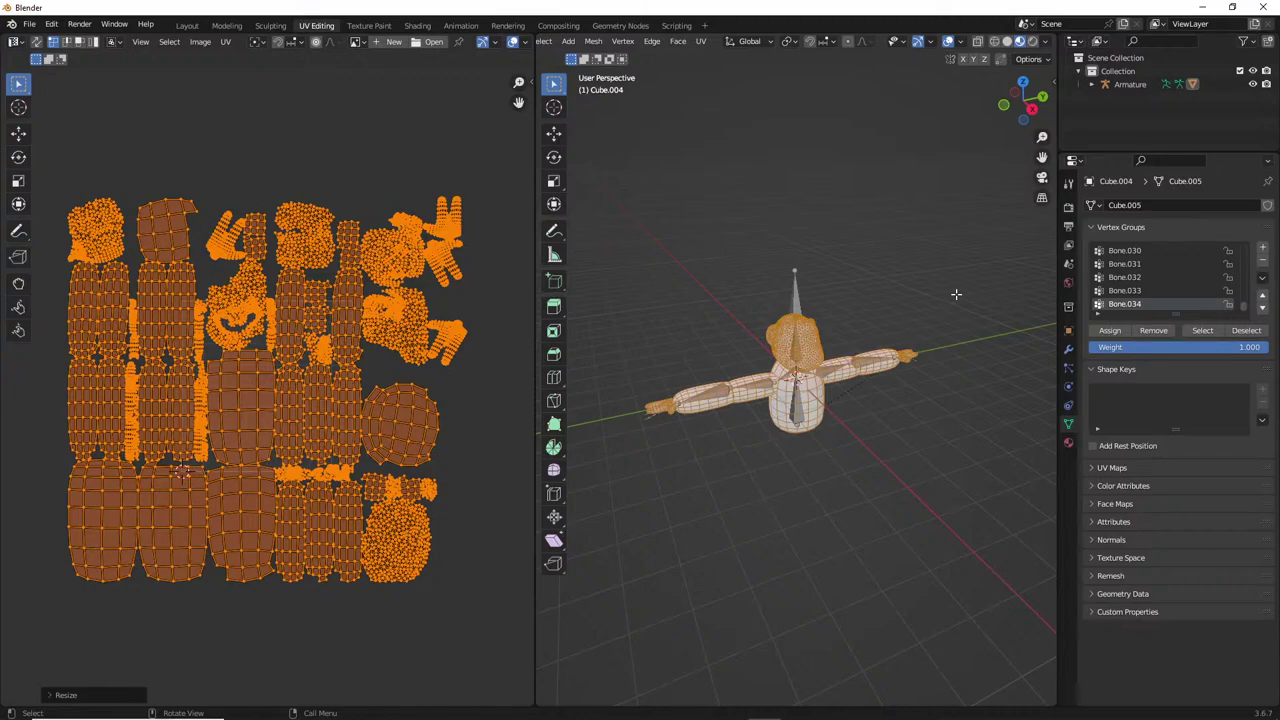
key("s")
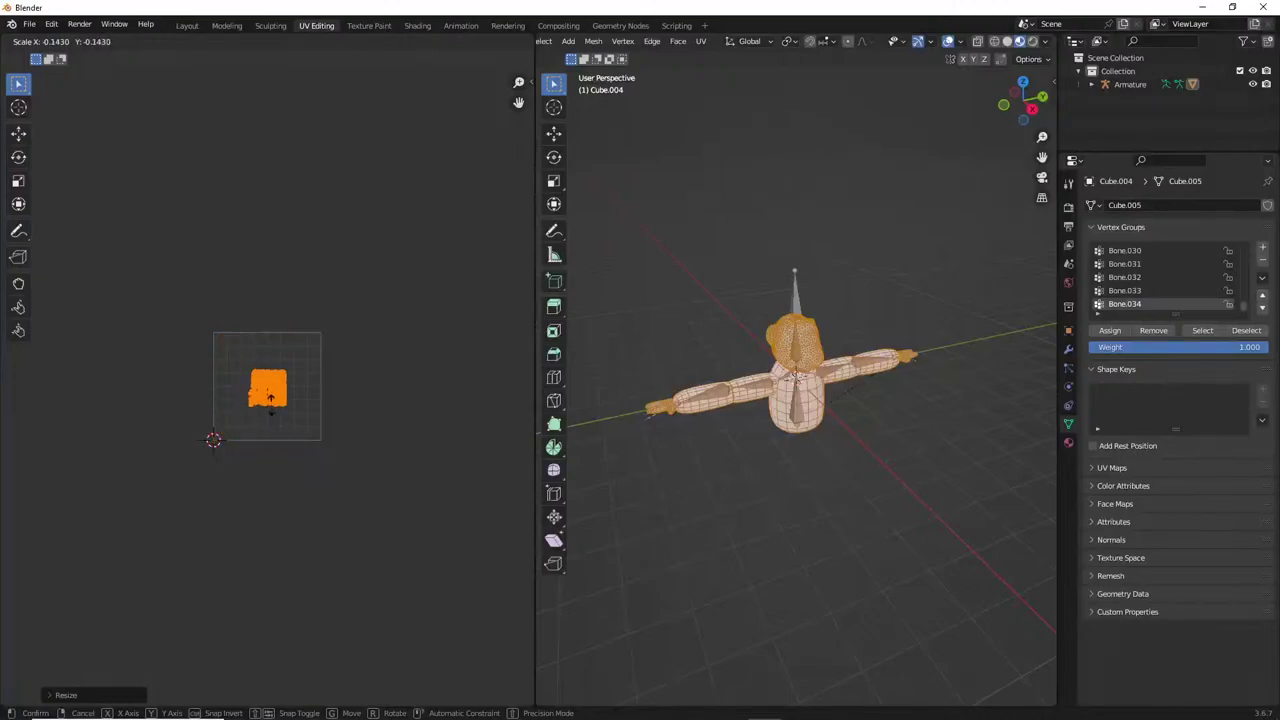
left_click(342, 399)
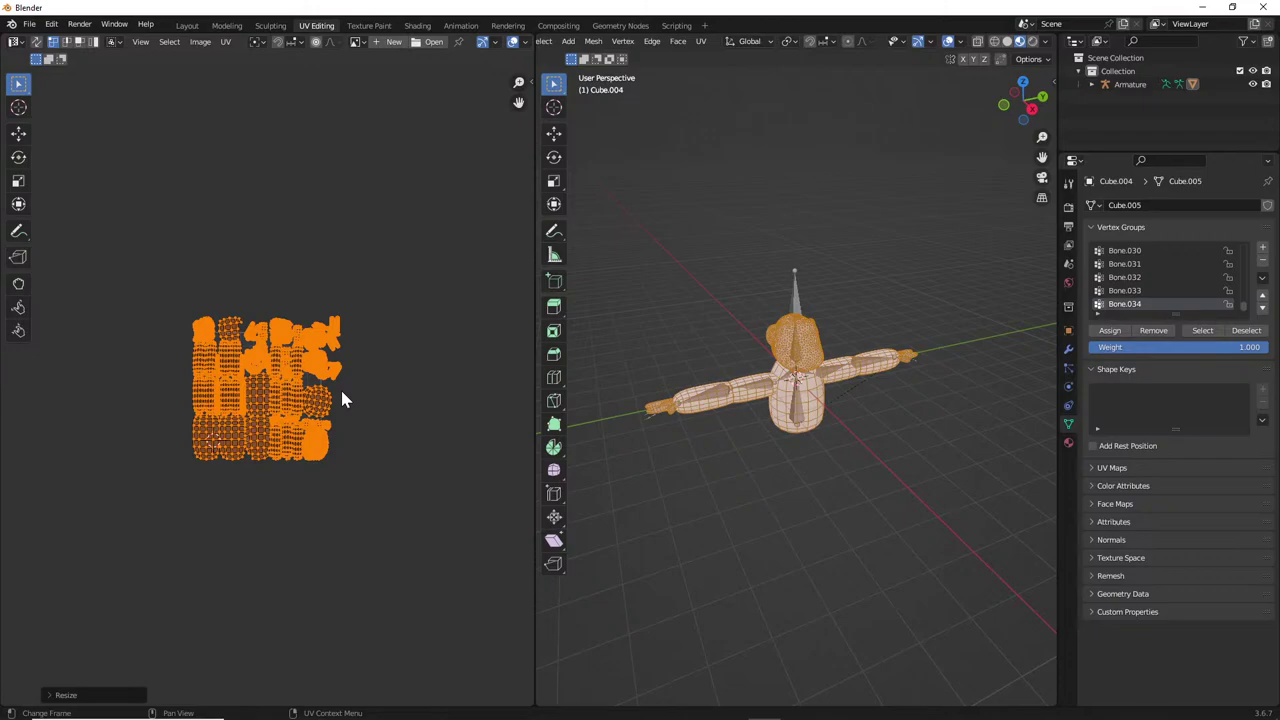
Widen the 3D viewport to about three quarters of the shared work area by narrowing the UV editor.
left_click_drag(538, 58, 260, 58)
left_click(423, 41)
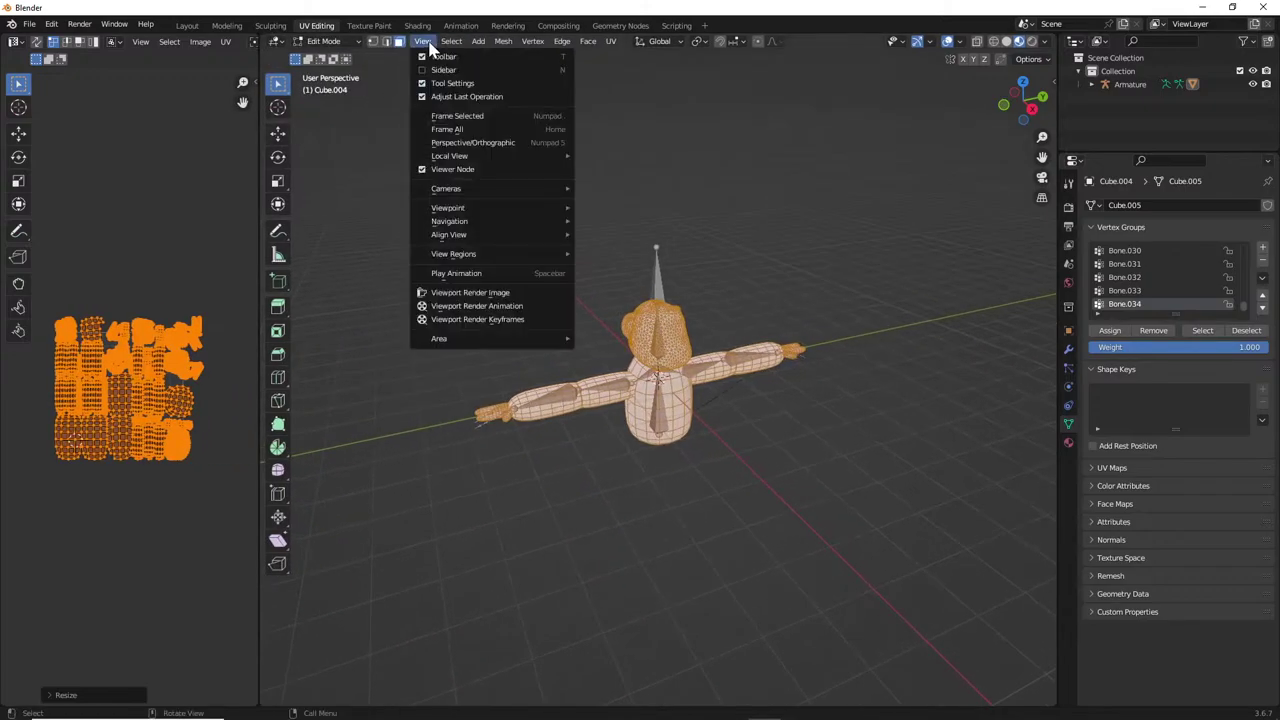
mouse_move(460, 44)
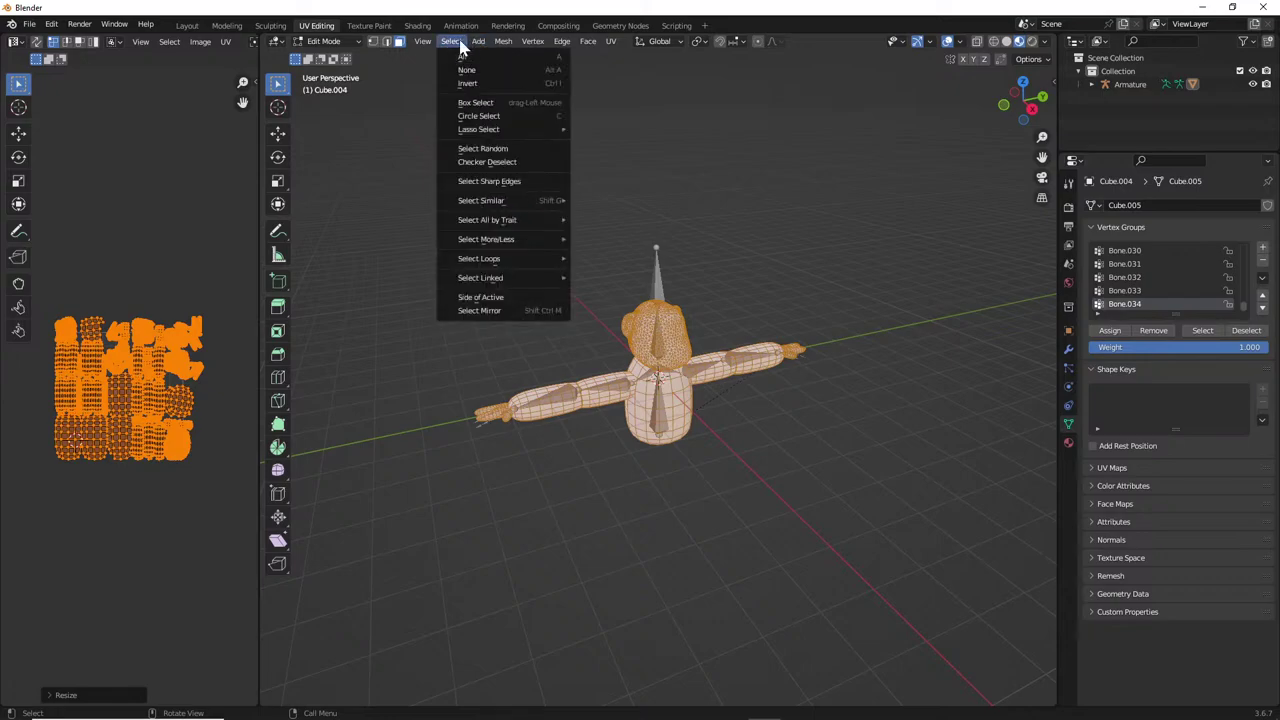
mouse_move(612, 42)
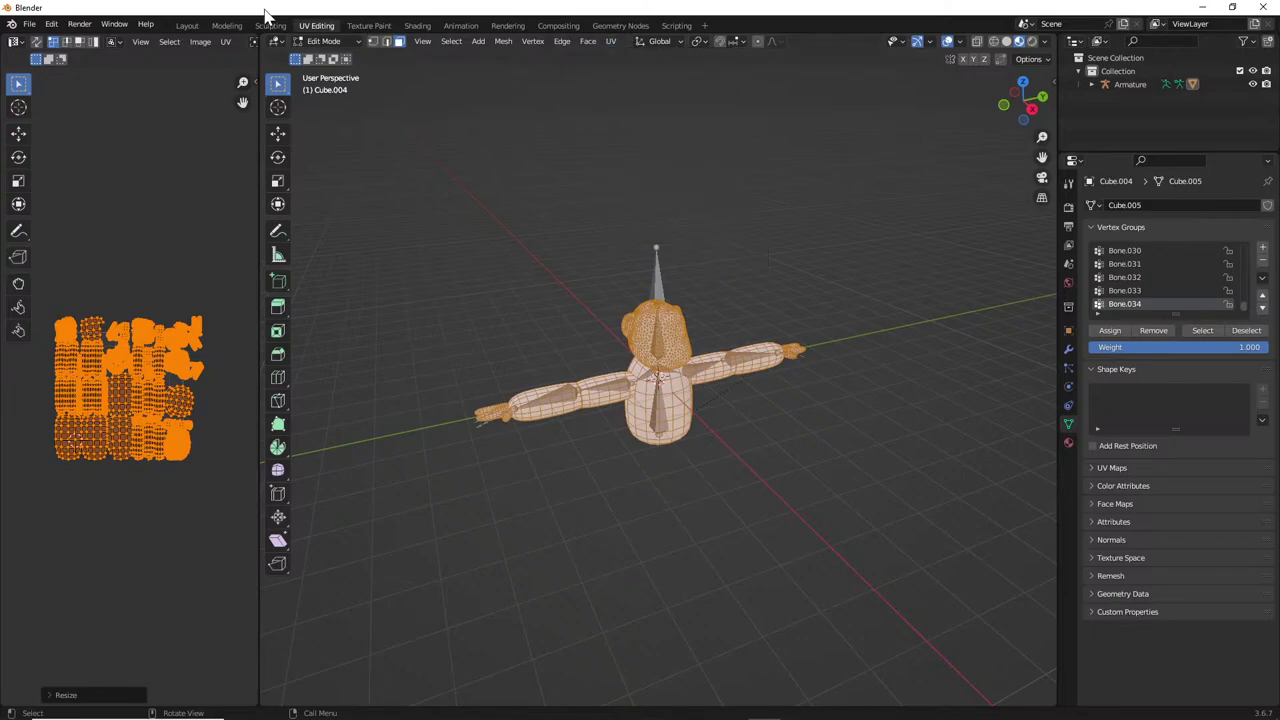
Return to the Layout workspace and close Blender.
left_click(188, 25)
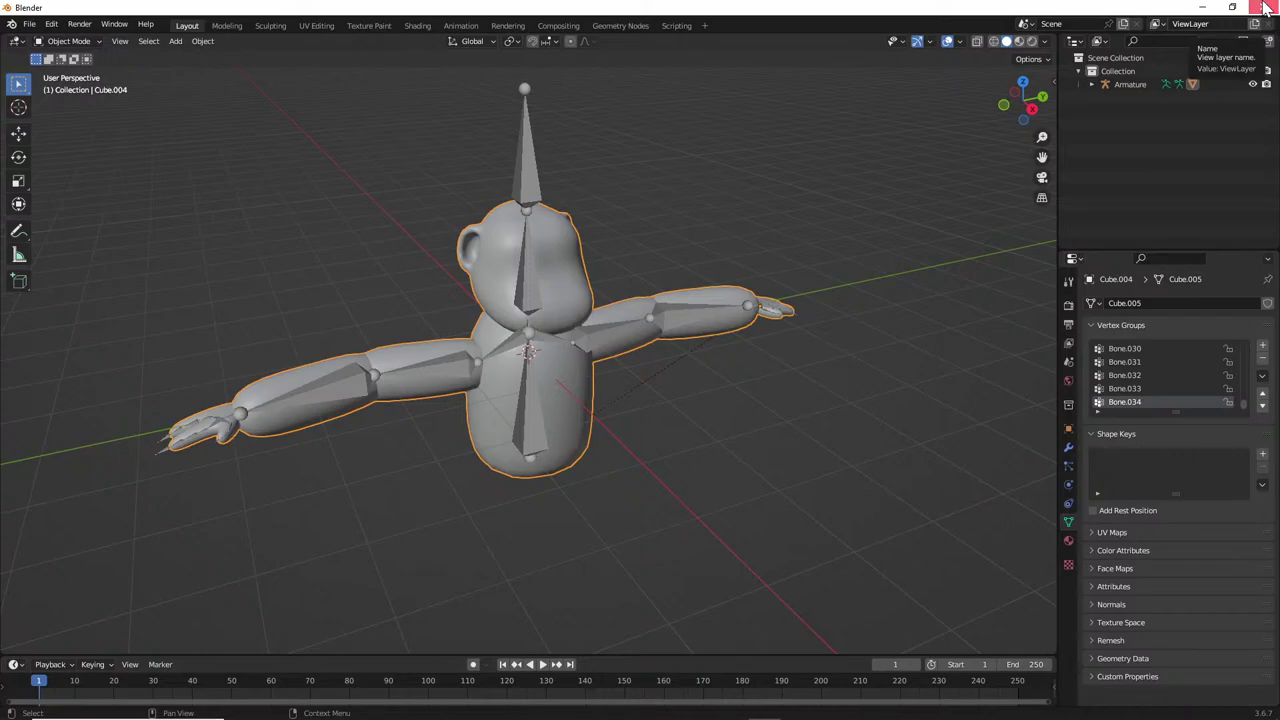
left_click(1265, 8)
left_click(640, 398)
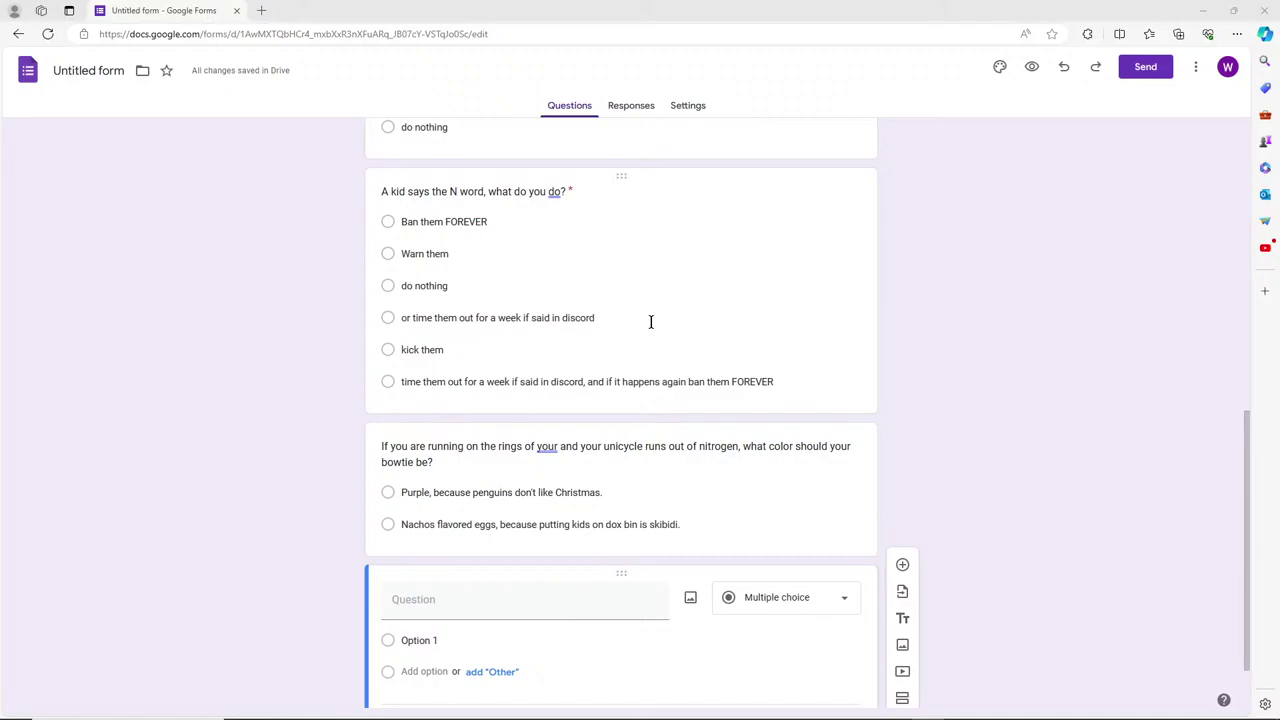
Start the empty multiple-choice question in Google Forms with the text "You need to ping one of the staff,".
left_click(509, 606)
type("You need to ping ")
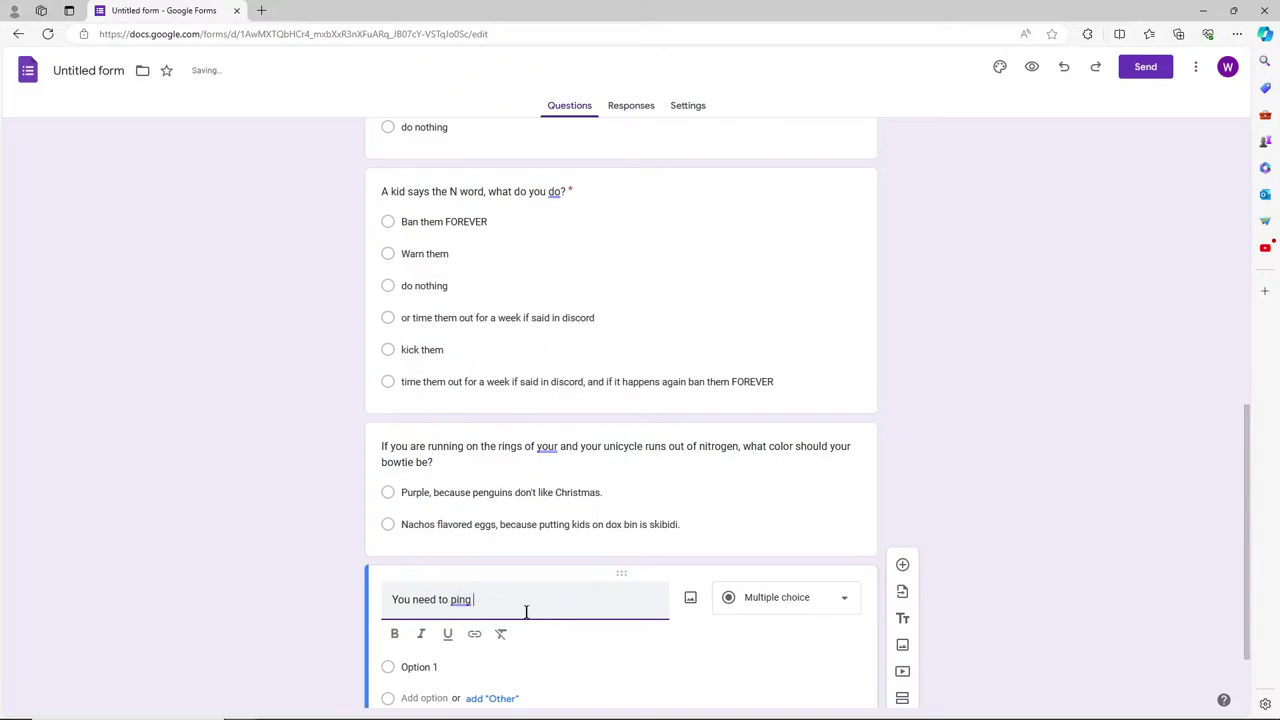
type("one of the staff,")
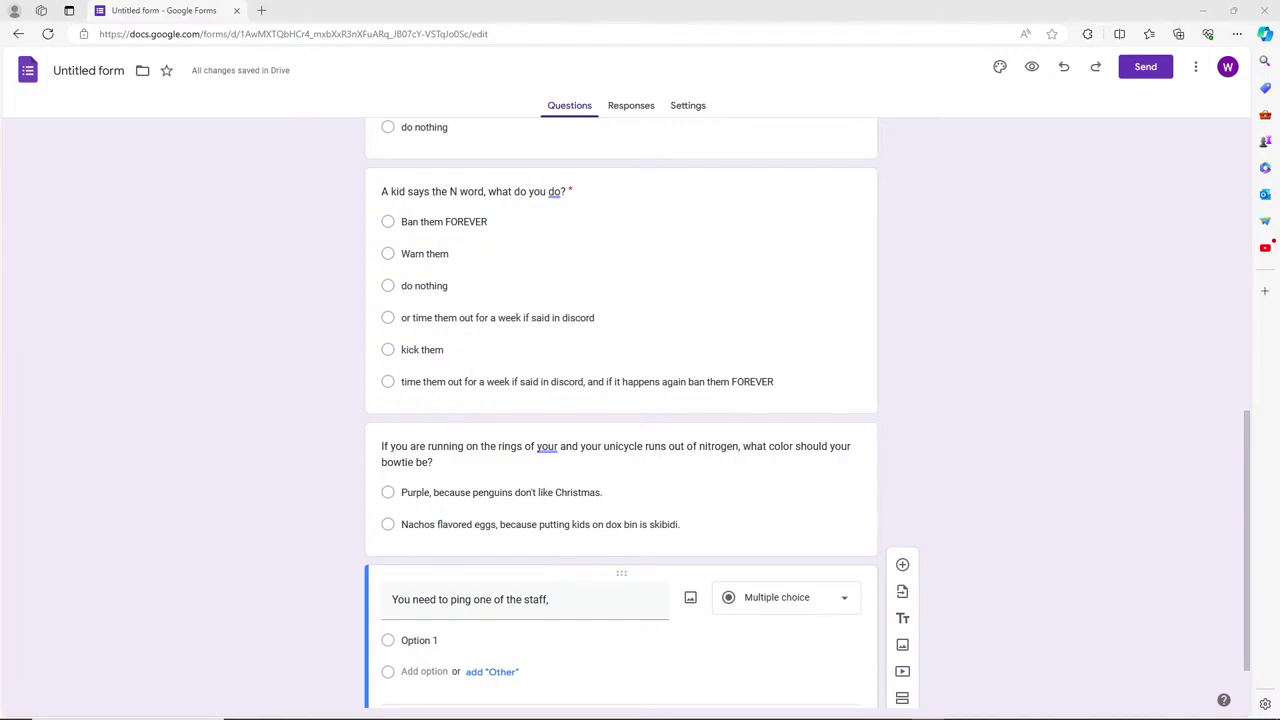
Switch to Discord and show the Help 3 voice call maximized as a participant grid with its chat closed.
key("alt+Tab")
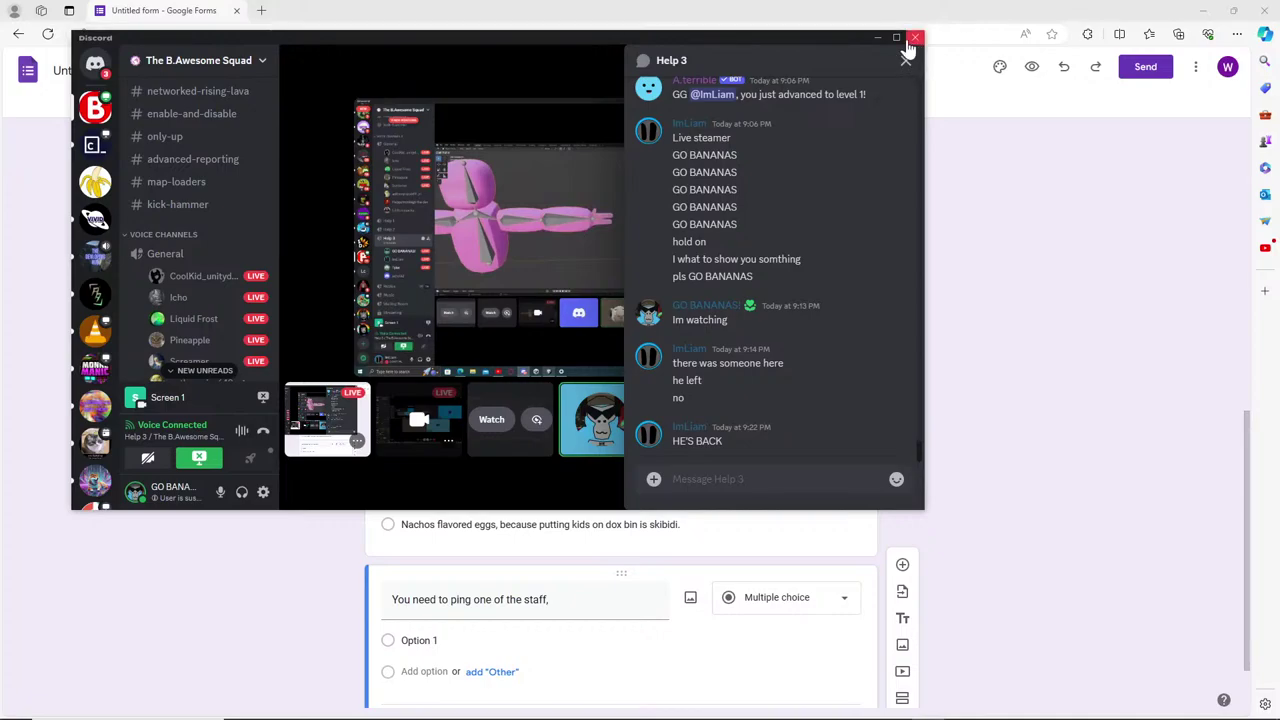
left_click(896, 37)
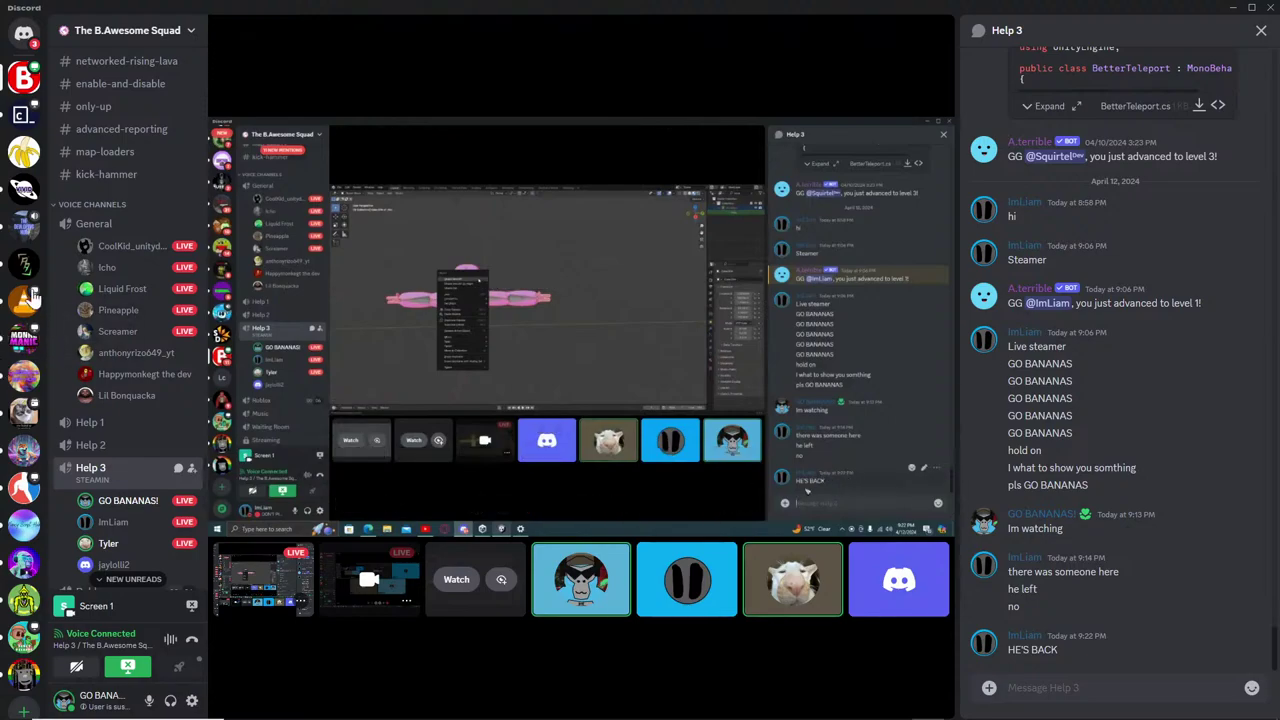
left_click(622, 285)
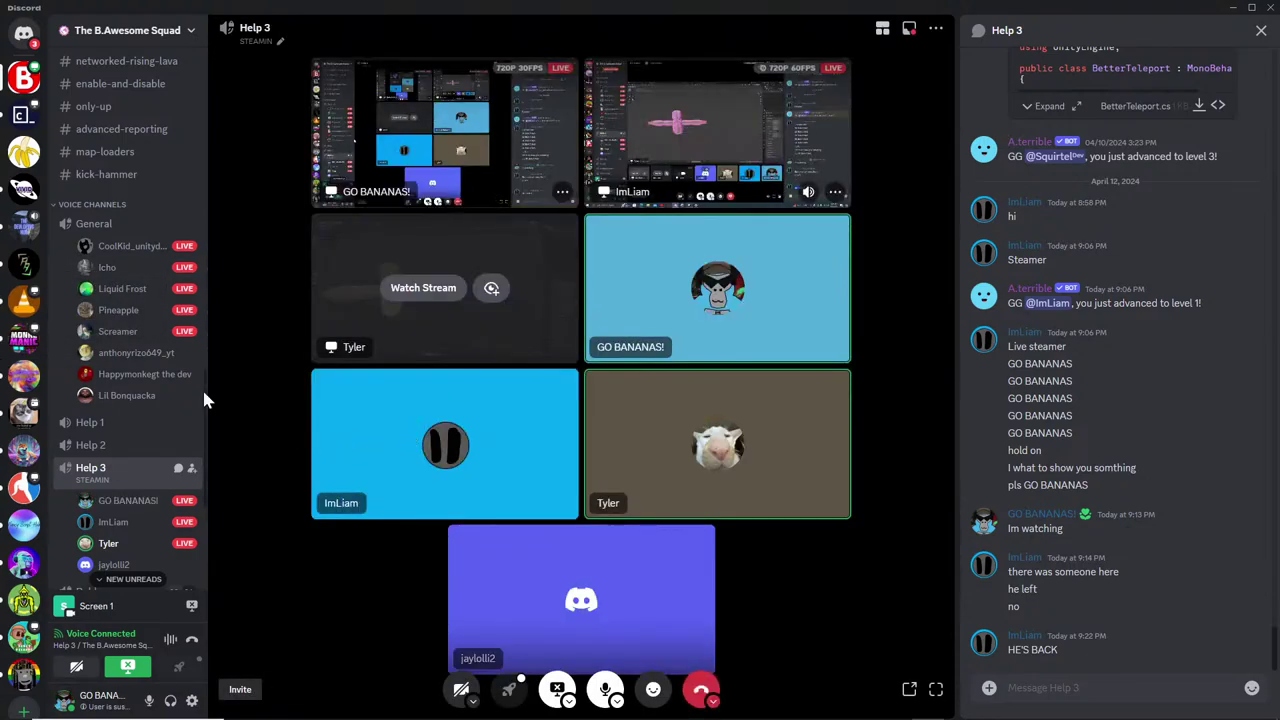
scroll(128, 428, "down", 2)
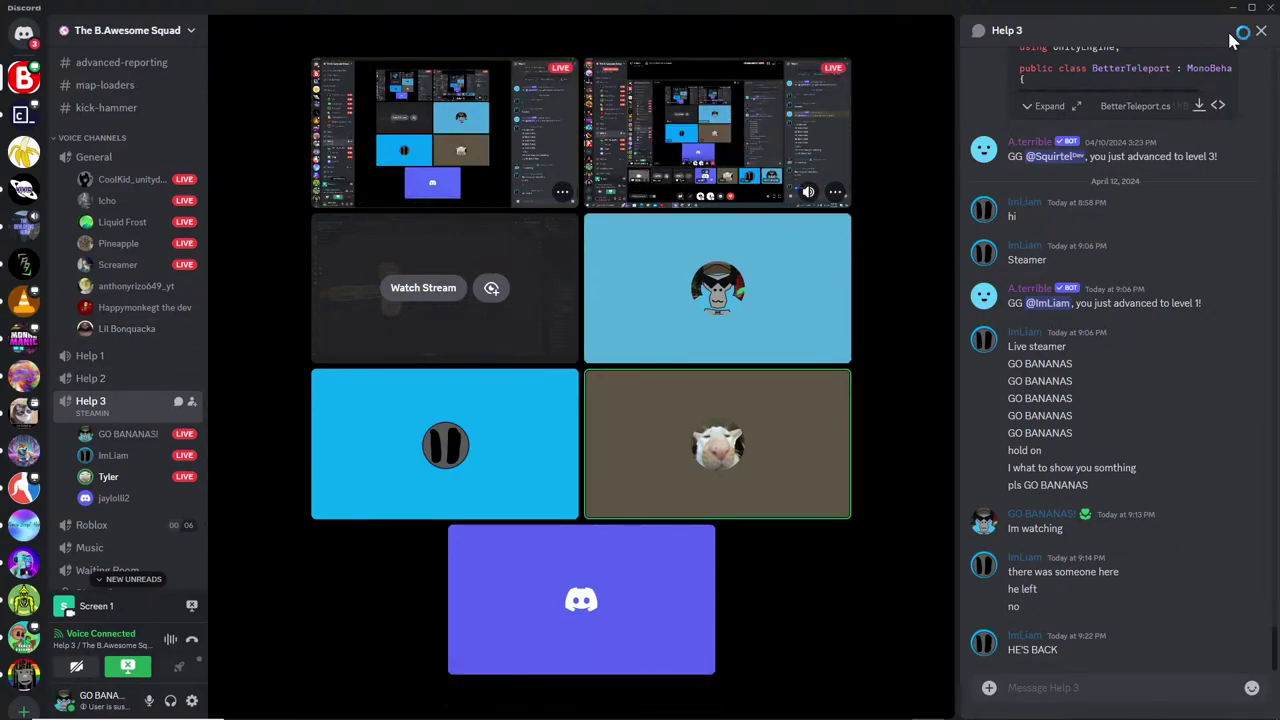
left_click(1259, 32)
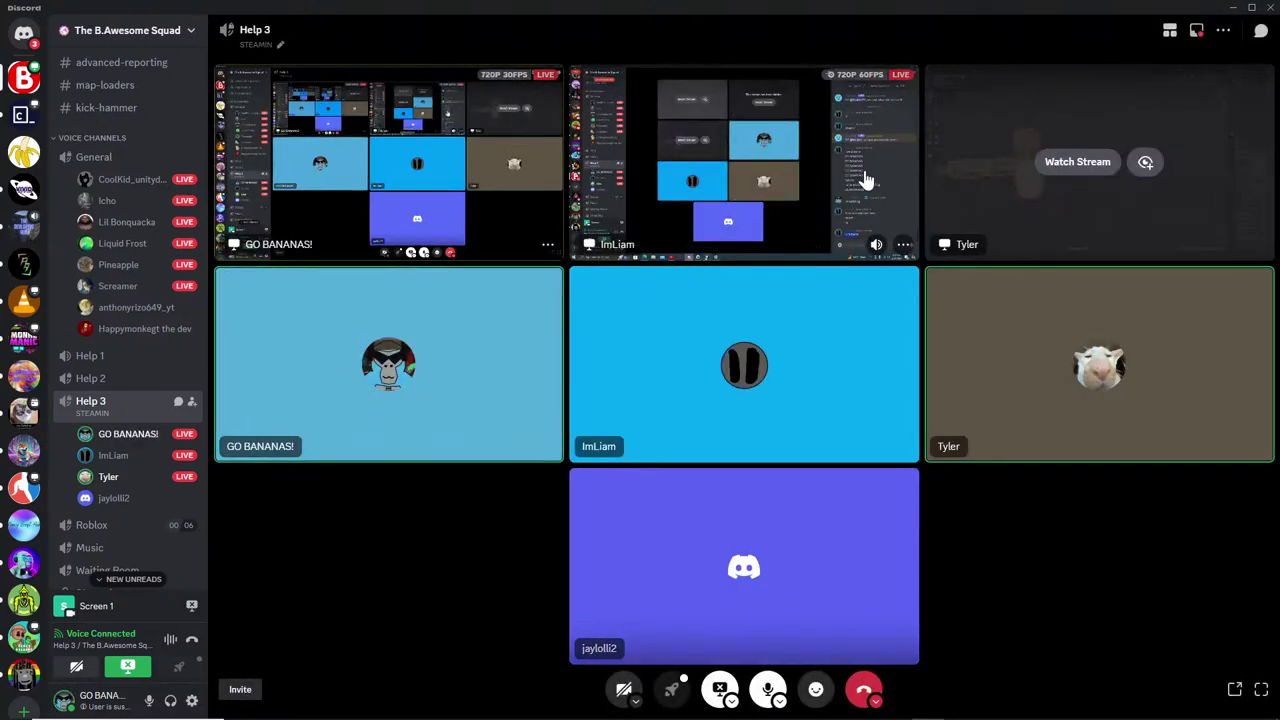
Watch one participant's Unity stream and another participant's Blender stream in the voice call, and return to the form.
left_click(836, 175)
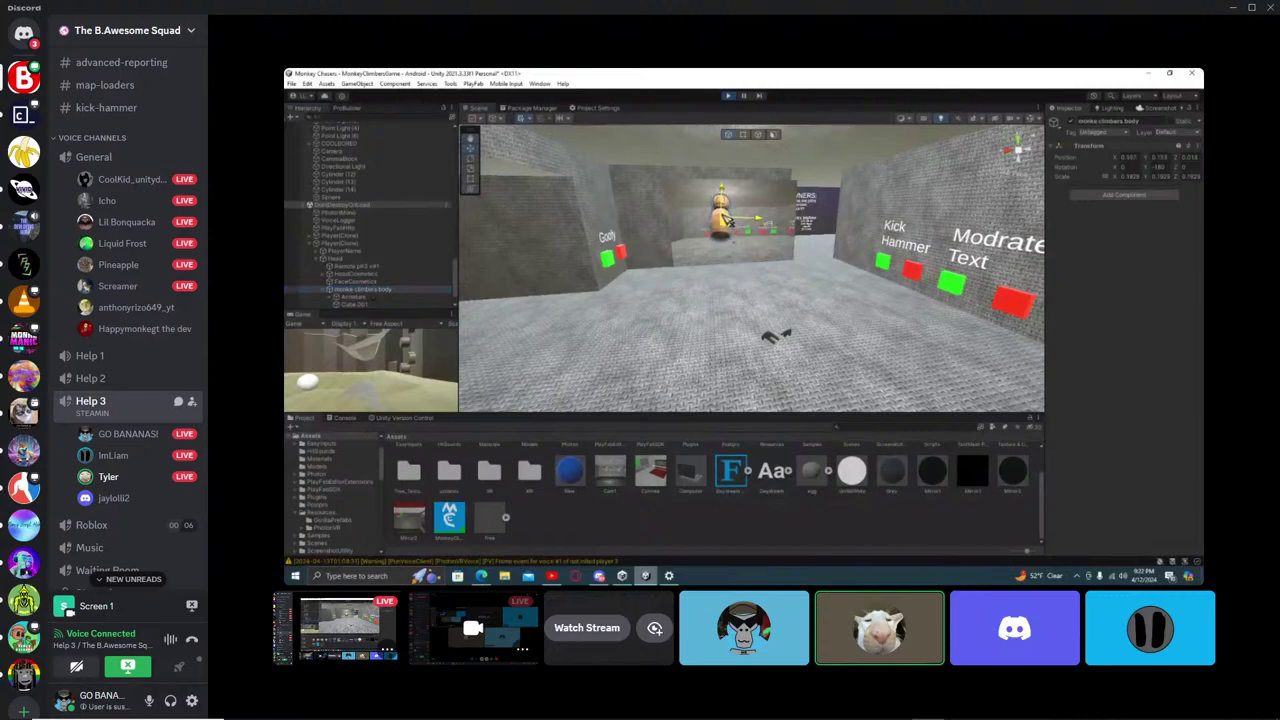
mouse_move(797, 245)
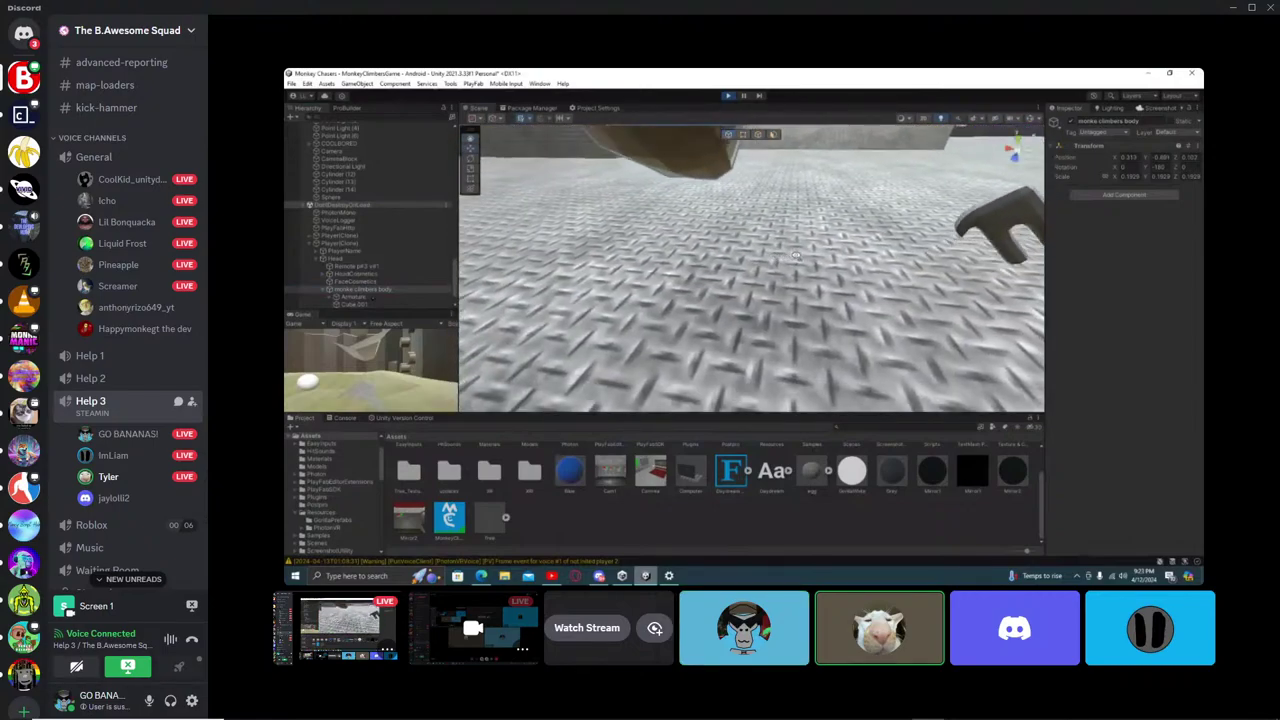
left_click(402, 287)
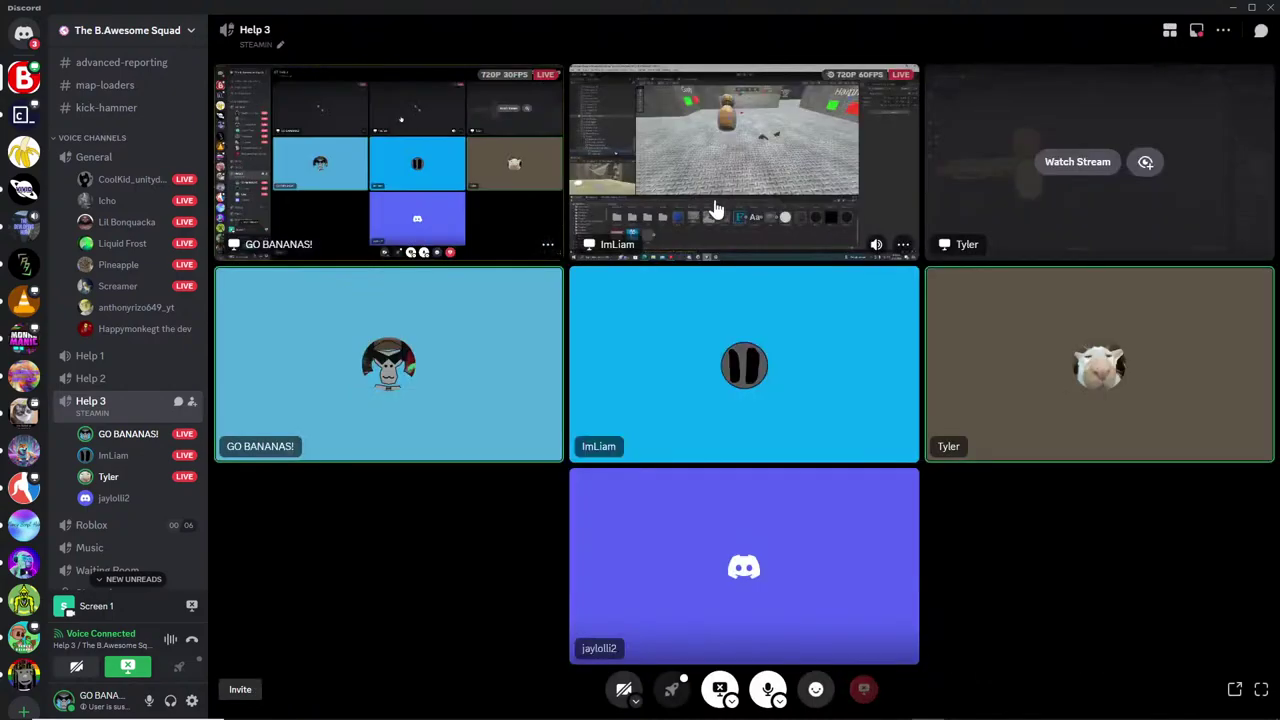
left_click(1066, 164)
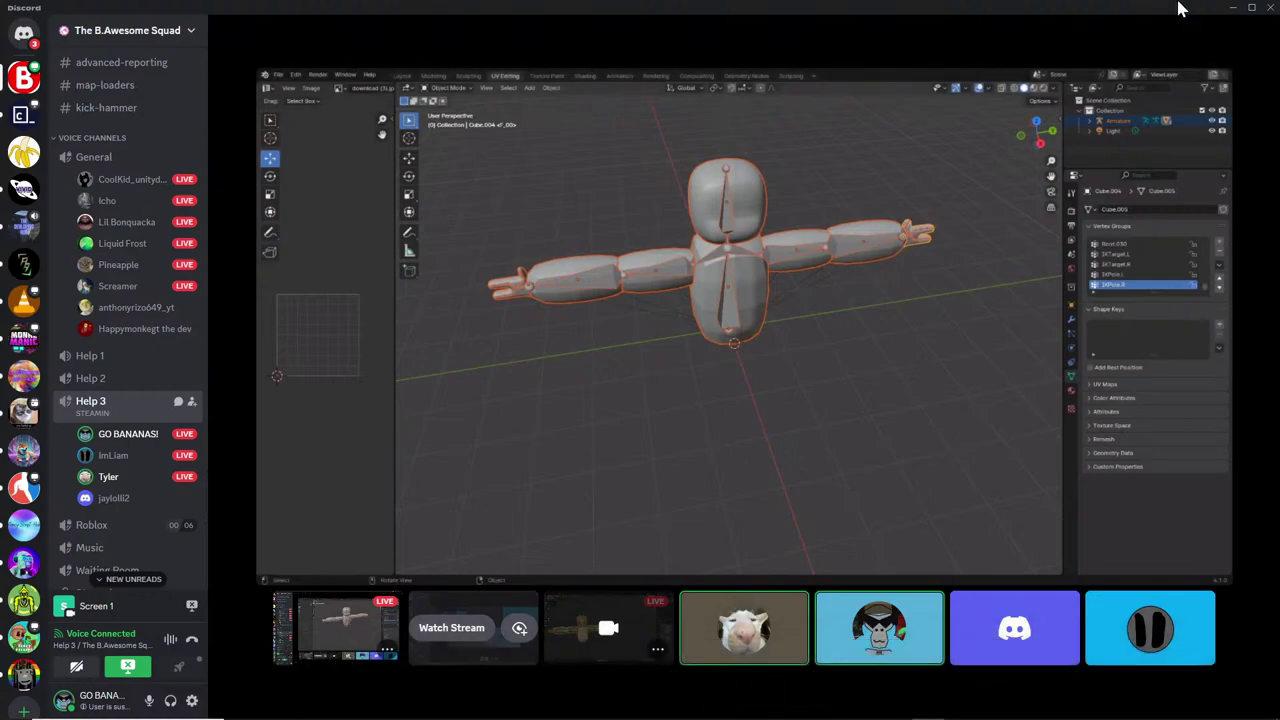
left_click(1231, 8)
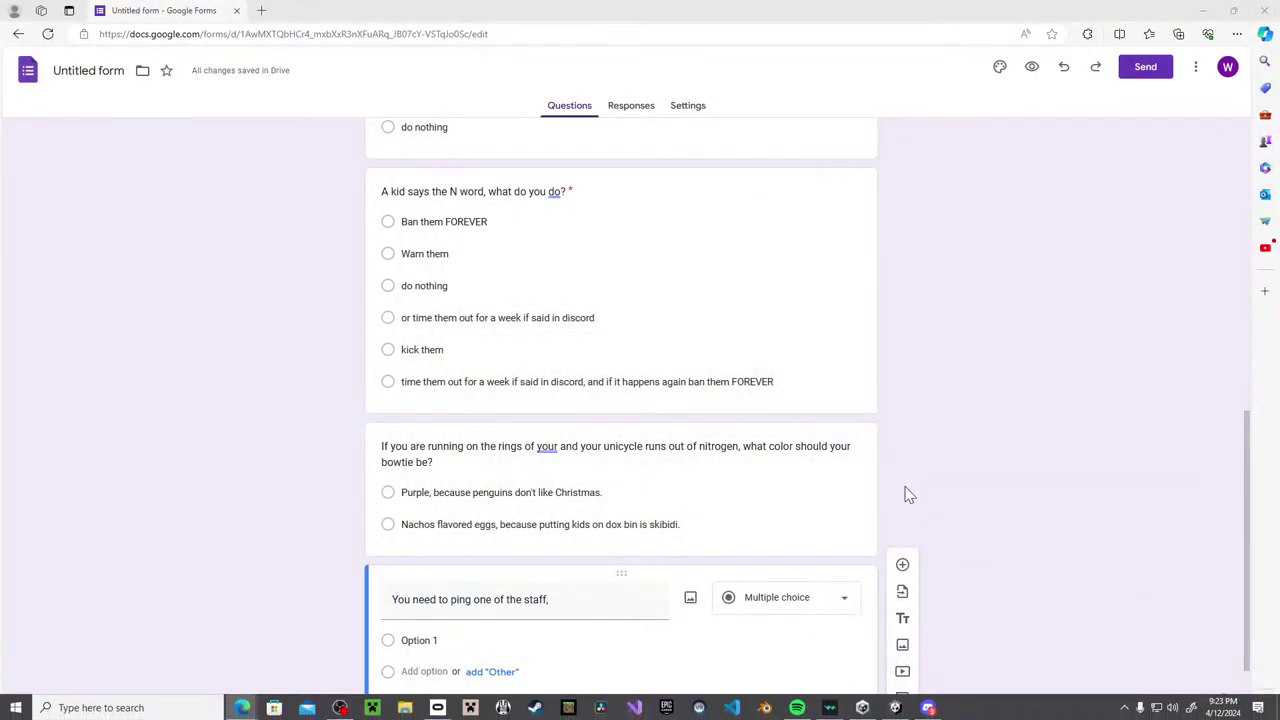
Complete the last question's text as "You need to ping one of the staff but nobody is online, what do you do?".
scroll(905, 490, "down", 1)
triple_click(607, 530)
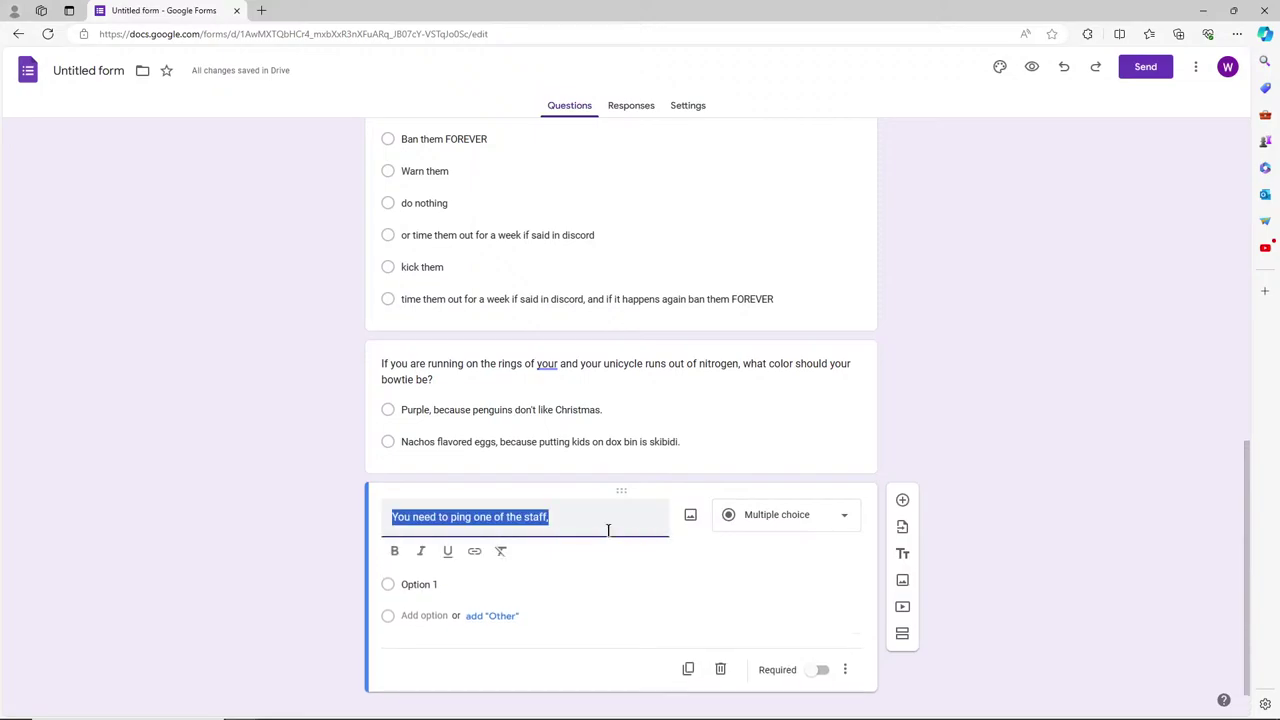
left_click(607, 530)
type(", but k")
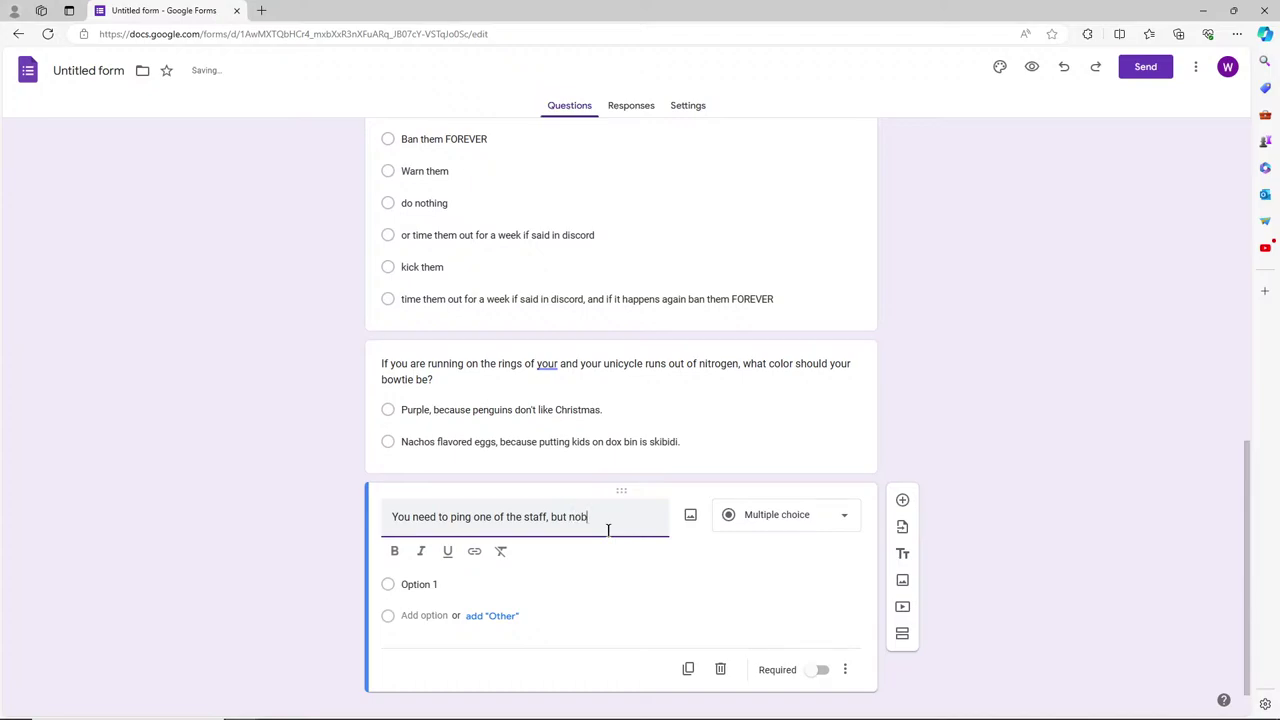
type("obody is")
type(",")
left_click(548, 517)
key("BackSpace")
type("wh")
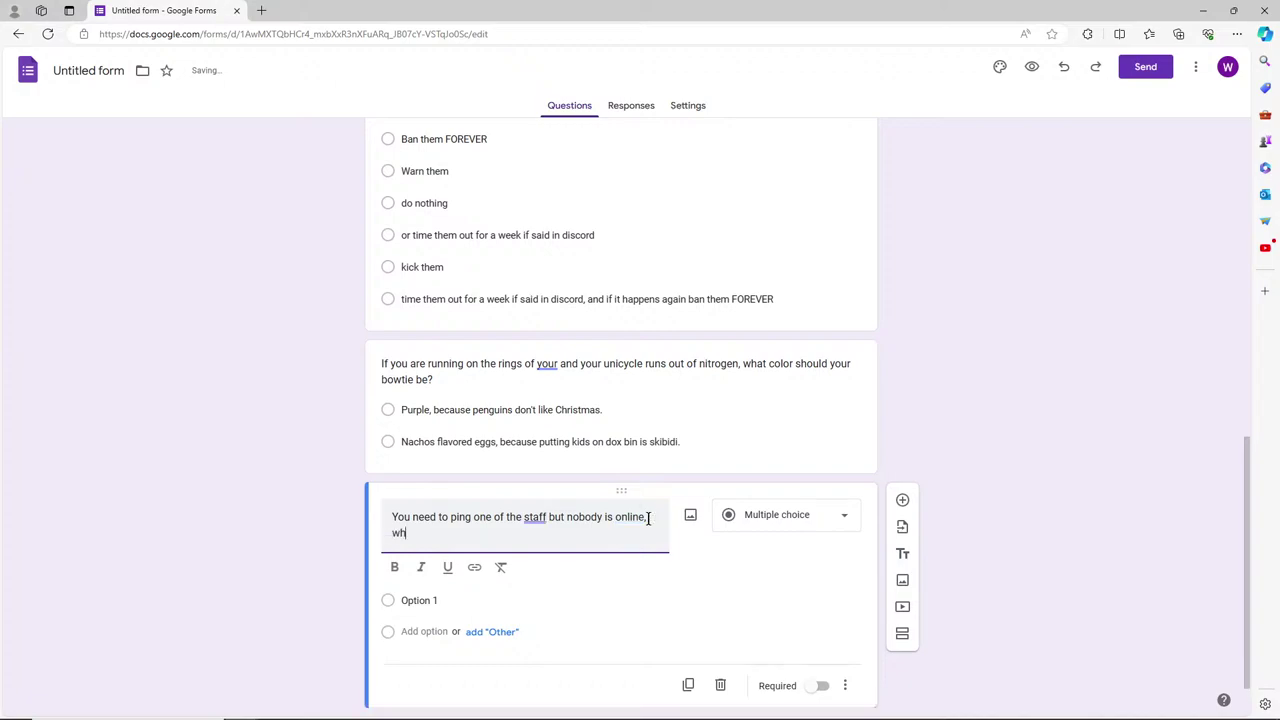
type("at do you do?")
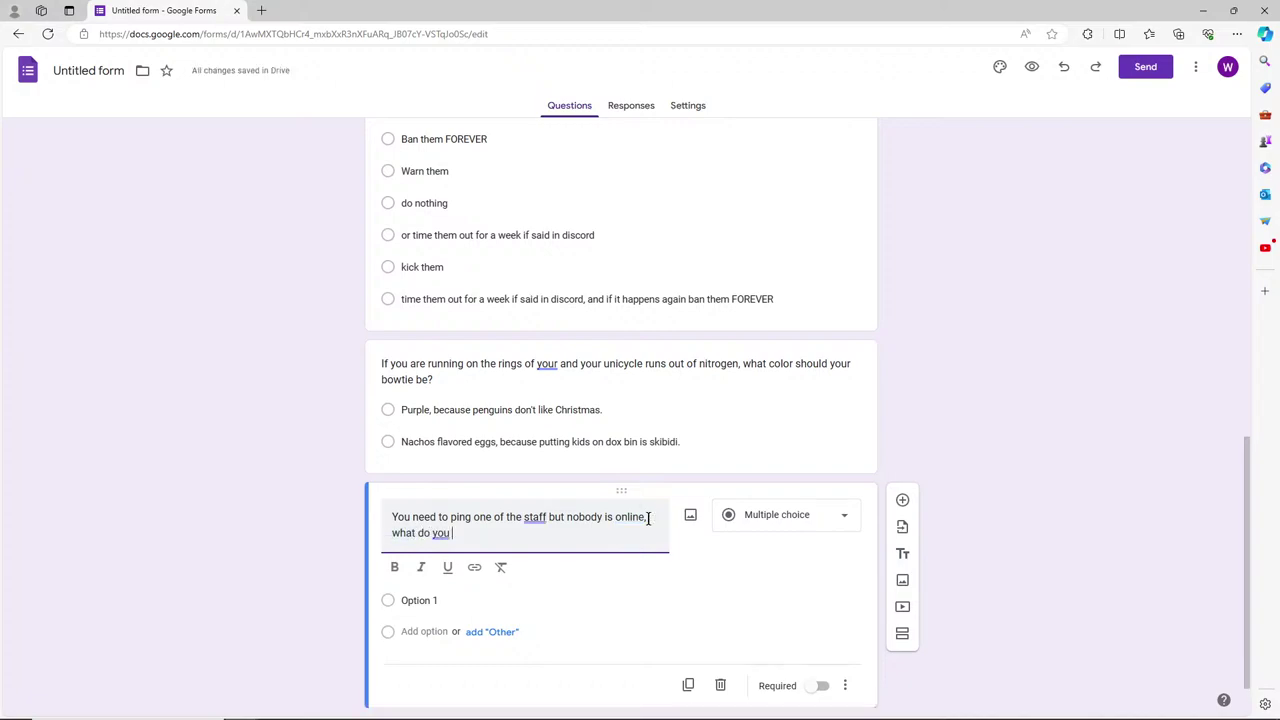
Give the staff-ping question two answer options: "Wait until someone gets on" and "or ping staff anyways".
left_click(439, 600)
type("Wait ")
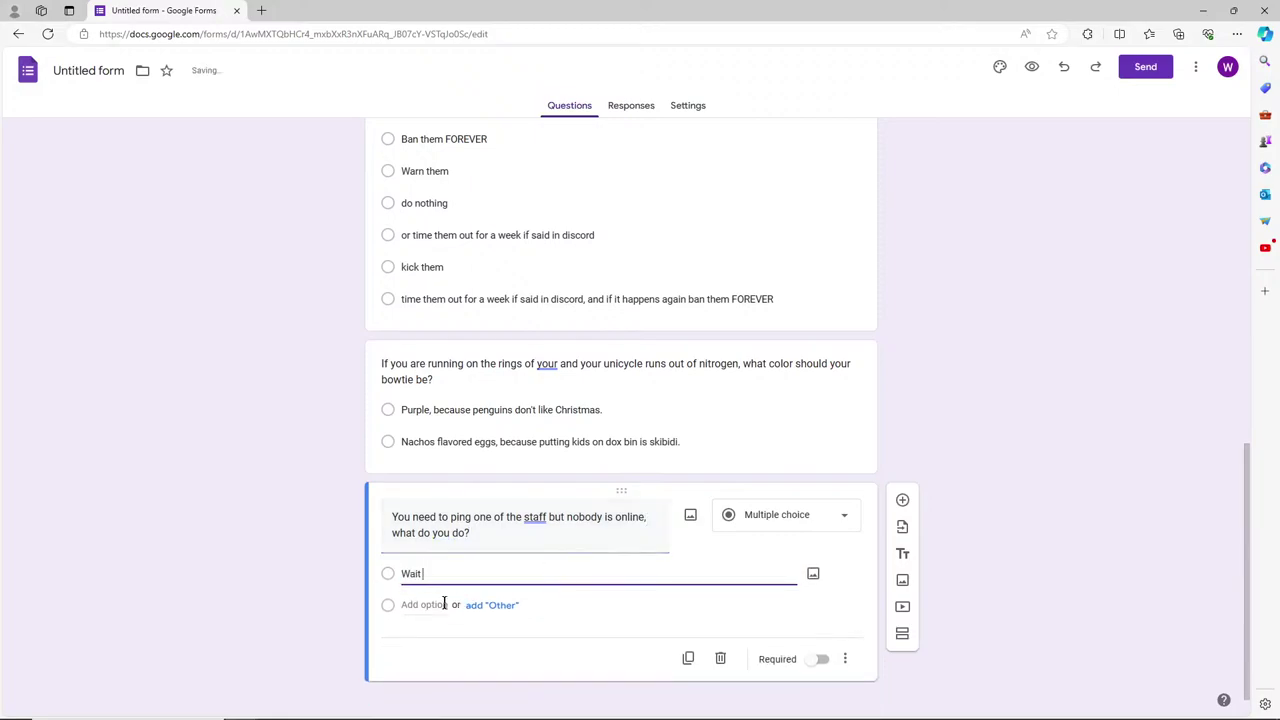
type("until someone gets on")
left_click(444, 604)
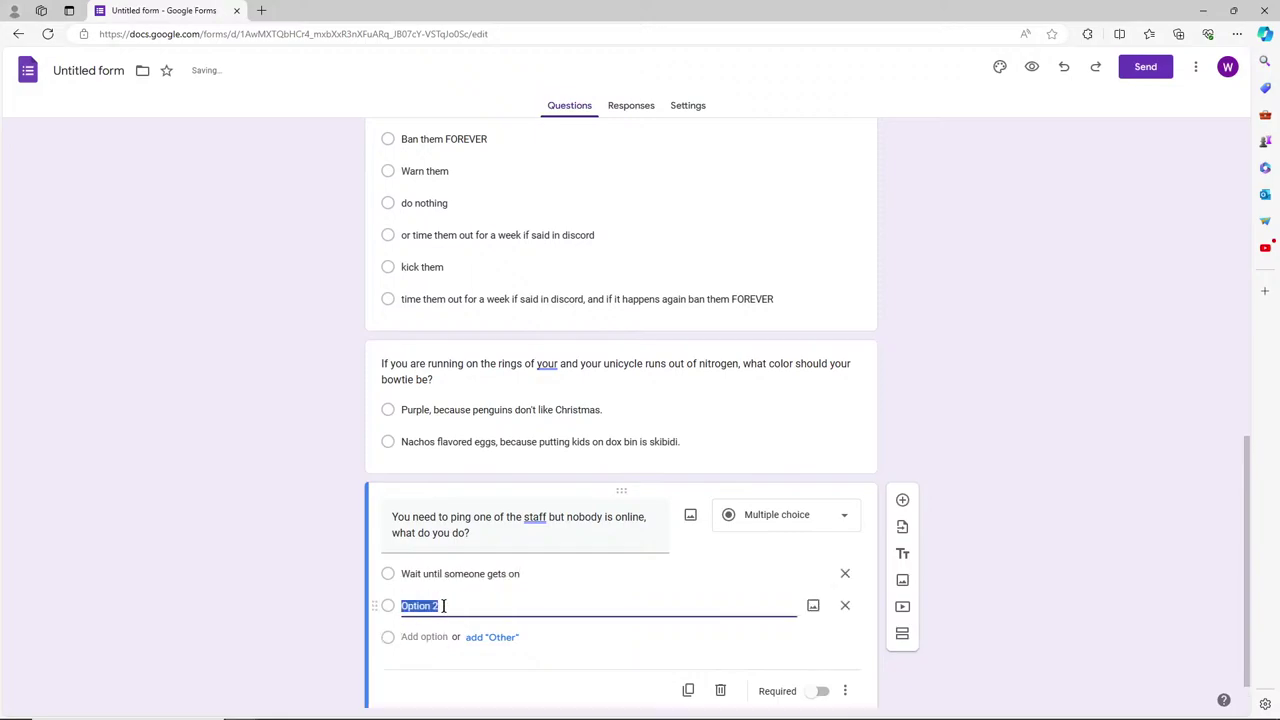
type("or ping staff anyways")
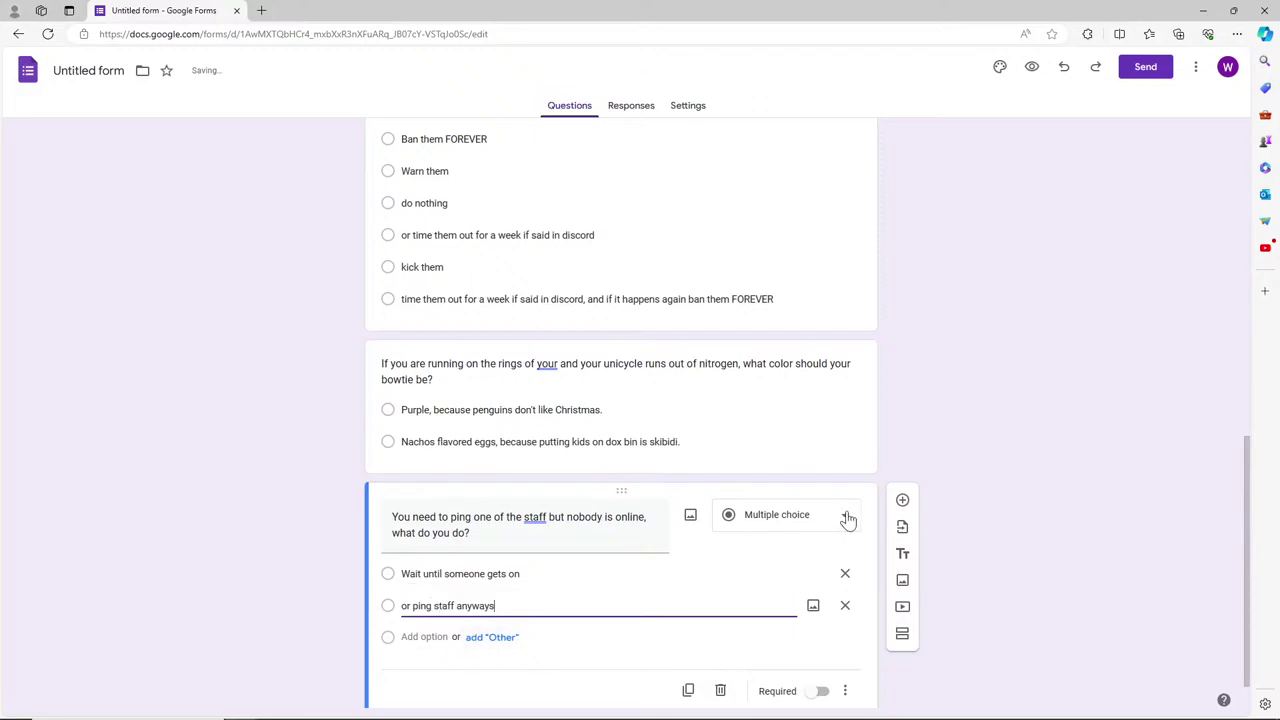
Open the form's sharing options and produce a shortened link to the form.
scroll(1062, 272, "up", 8)
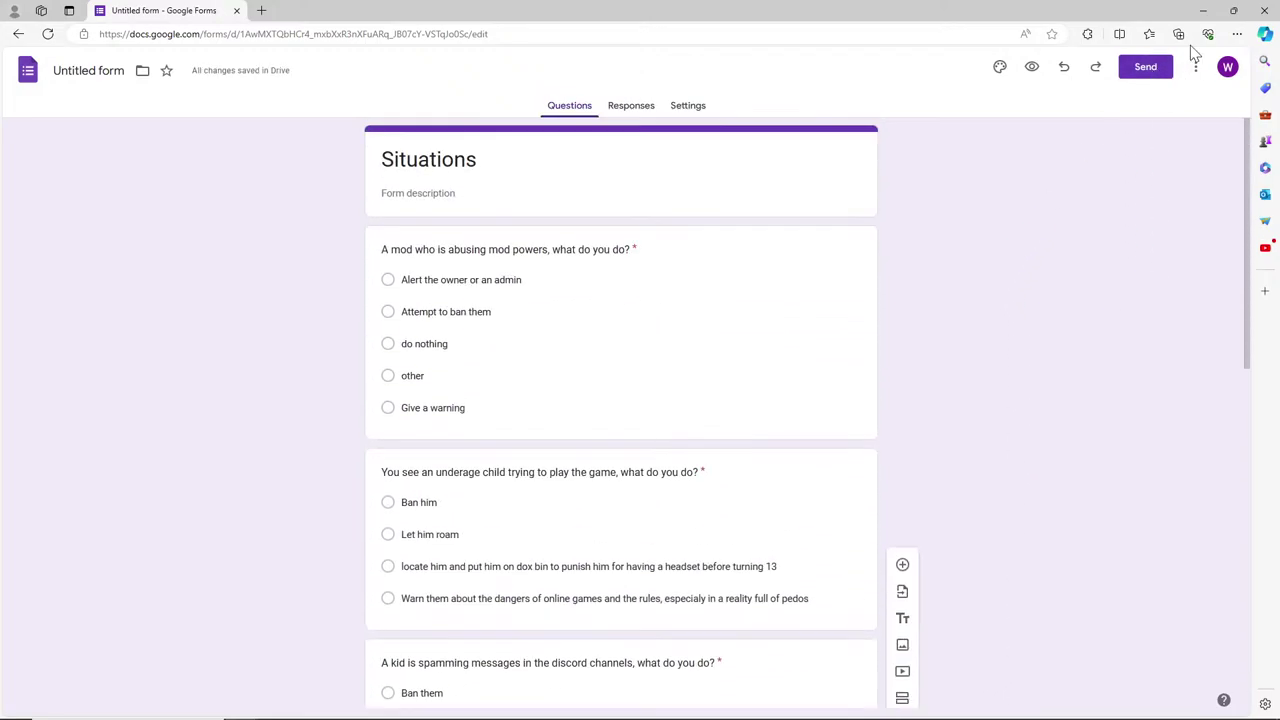
left_click(1146, 70)
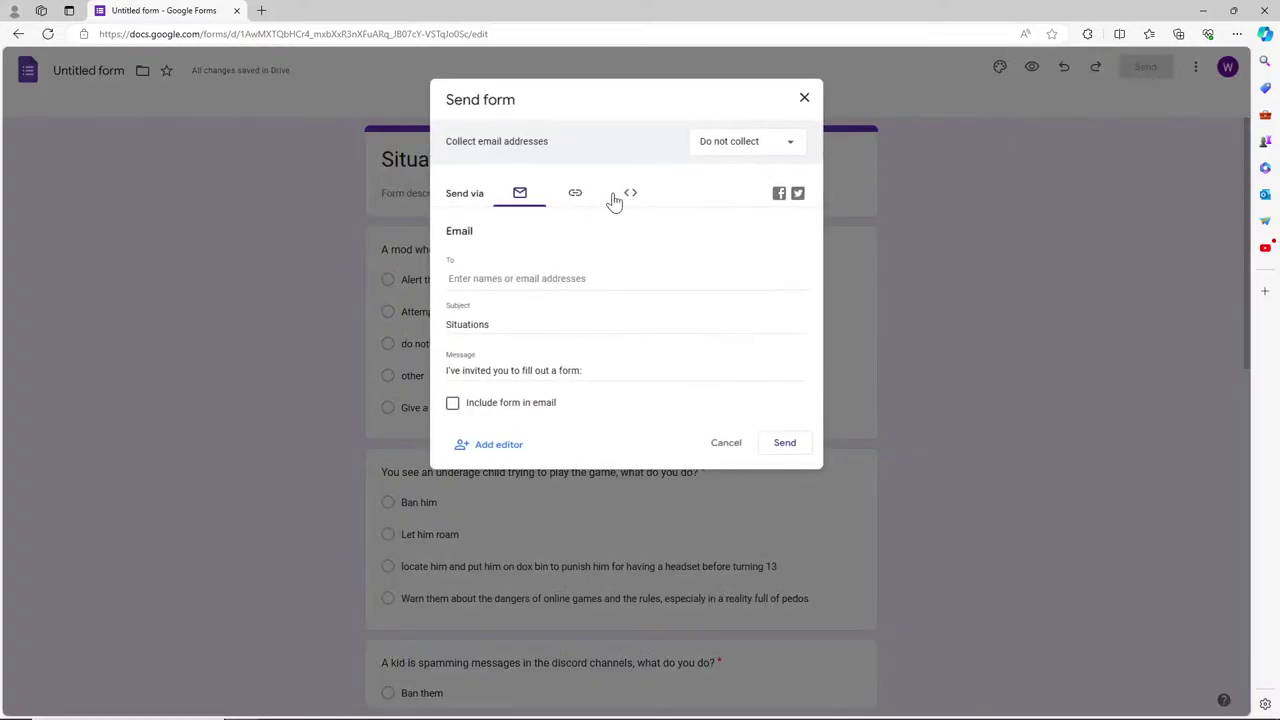
left_click(577, 196)
left_click(454, 279)
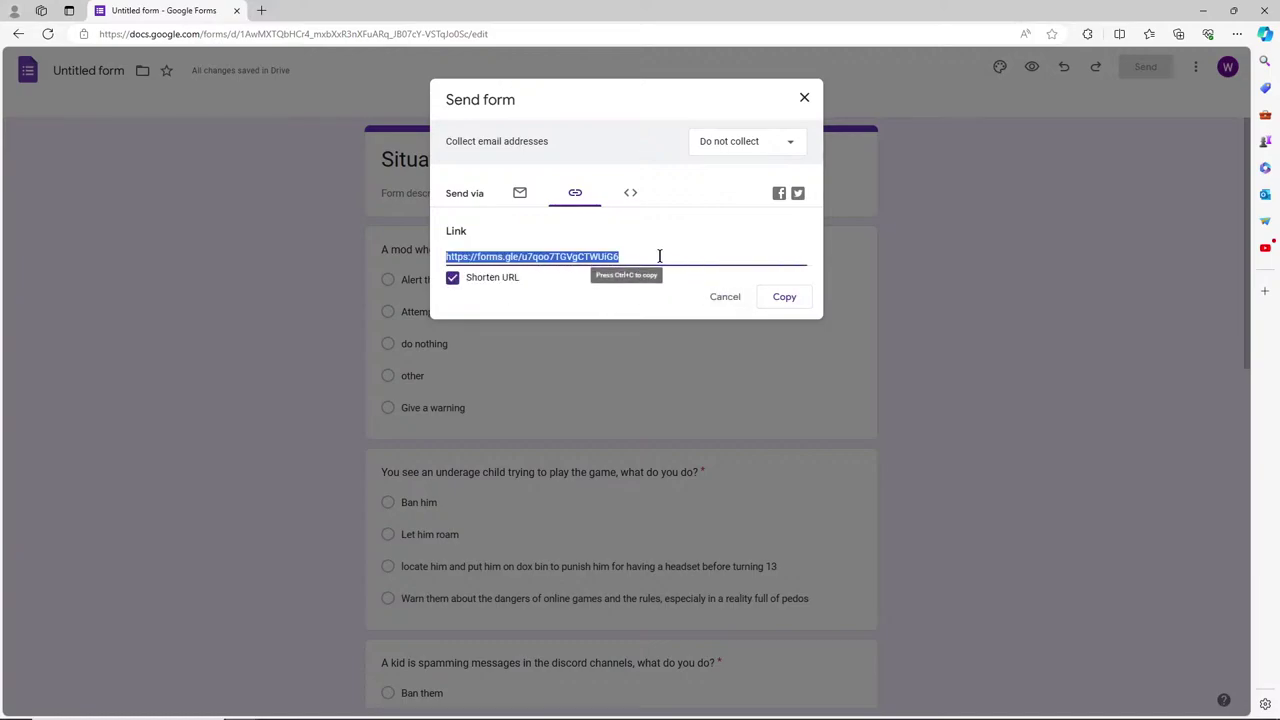
Close the form's sharing dialog and paste its link into the message draft of Discord's people-who-are-getting-mod-so-far channel.
left_click(716, 297)
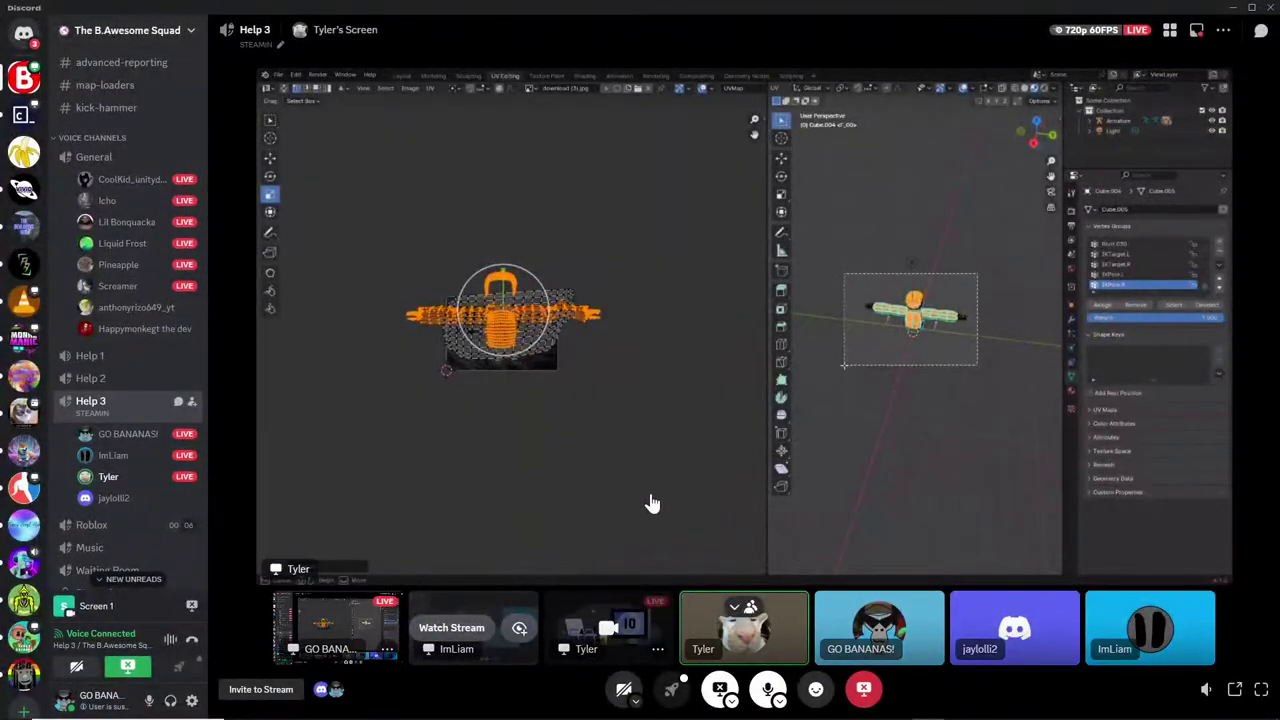
left_click(700, 485)
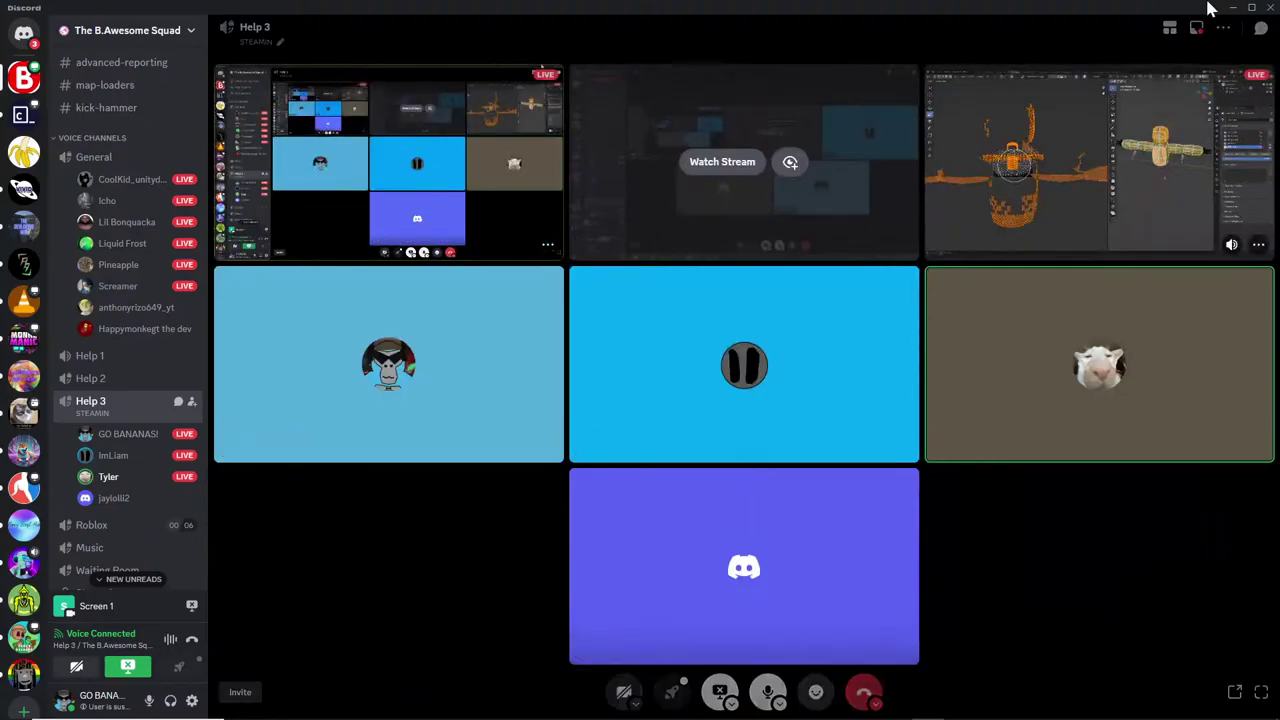
left_click(1232, 8)
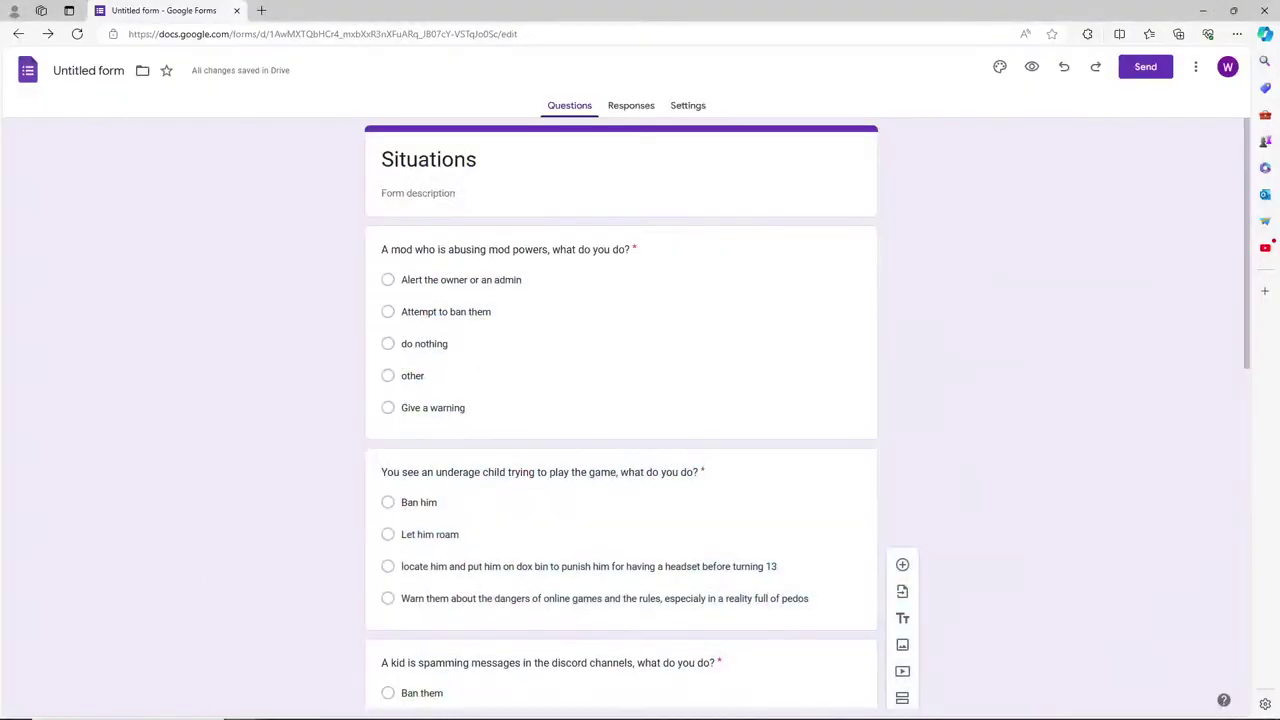
left_click(1200, 10)
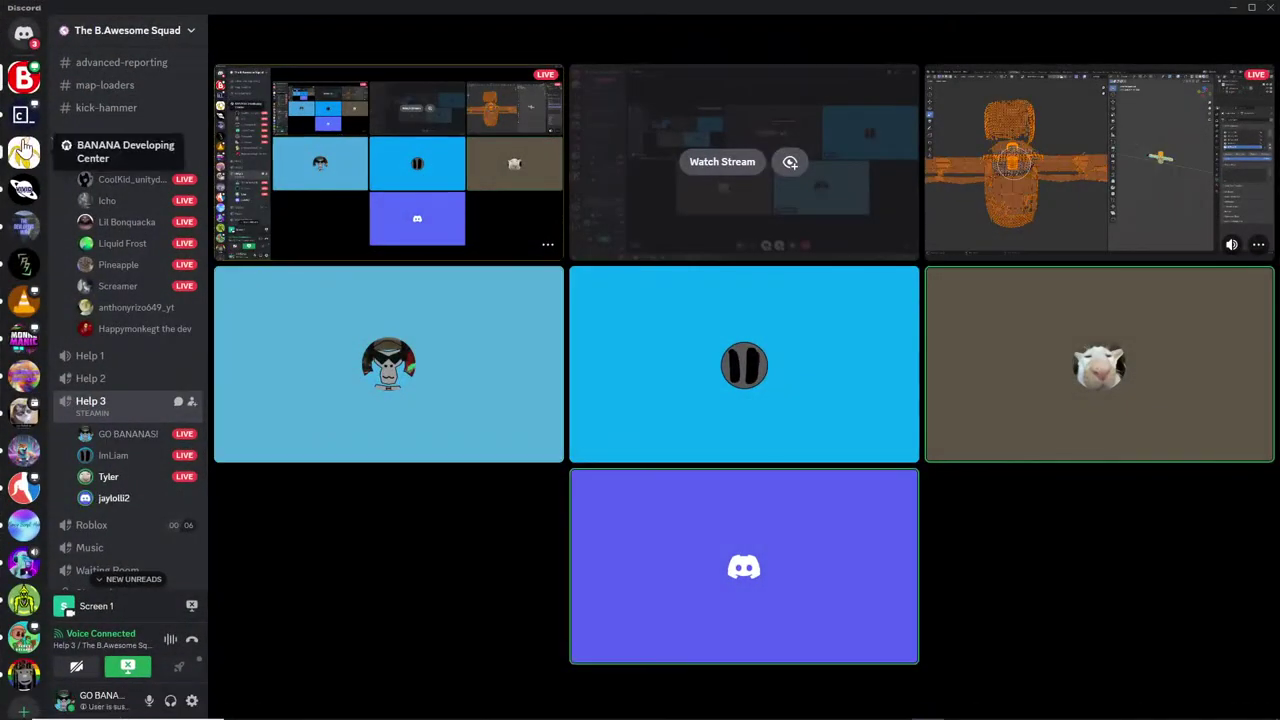
left_click(24, 152)
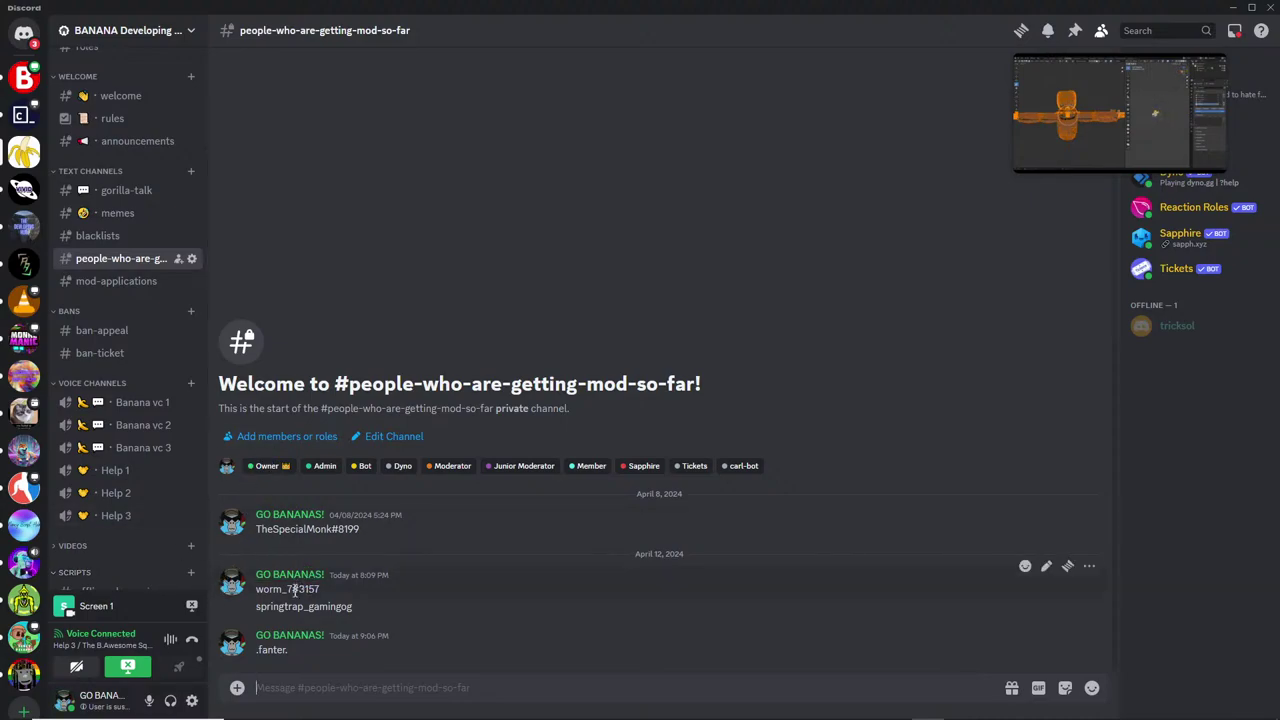
key("ctrl+v")
Copy the first username posted on April 12 and search for it among servers, channels and direct messages.
left_click_drag(298, 590, 316, 592)
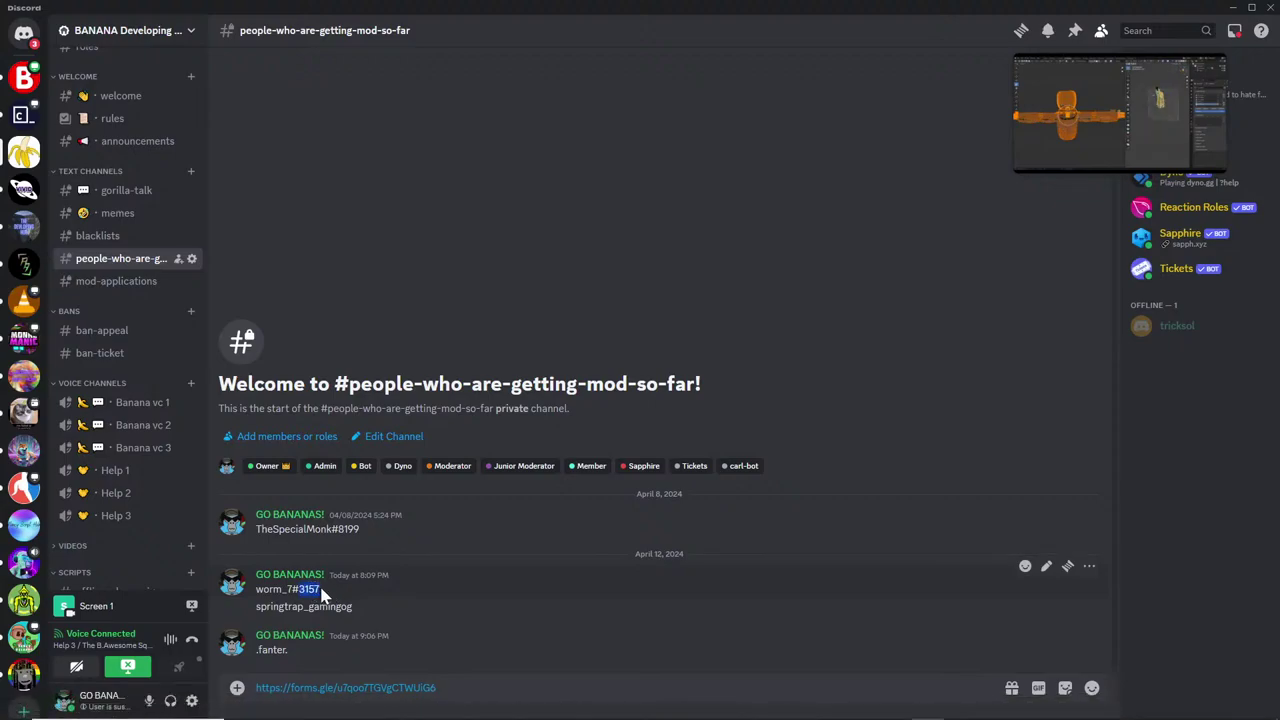
left_click_drag(320, 592, 253, 591)
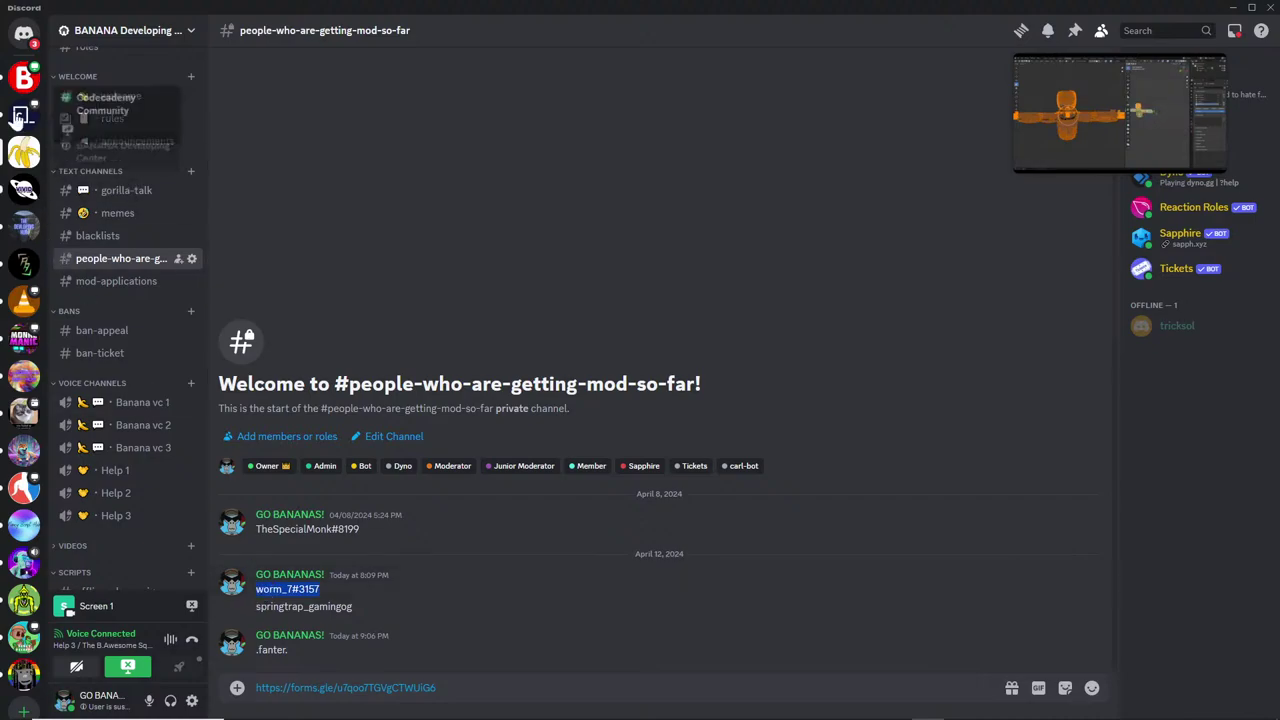
left_click(24, 33)
left_click(98, 31)
left_click(113, 42)
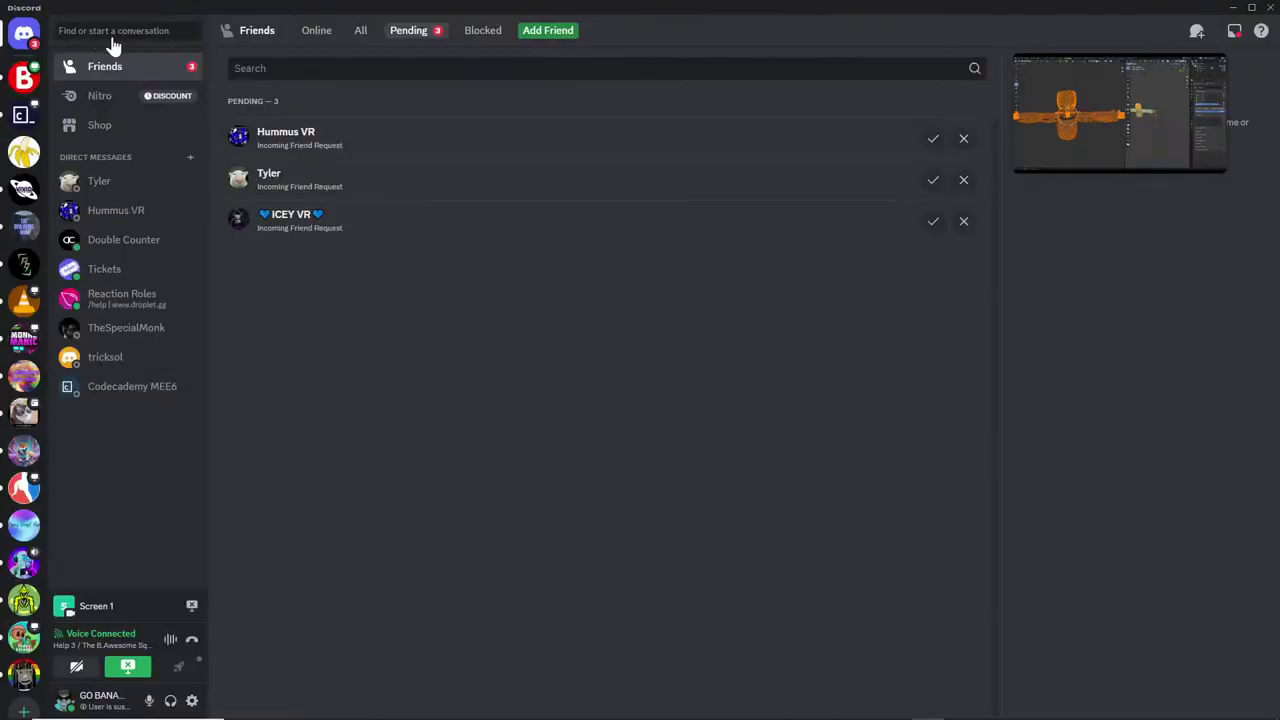
left_click(167, 33)
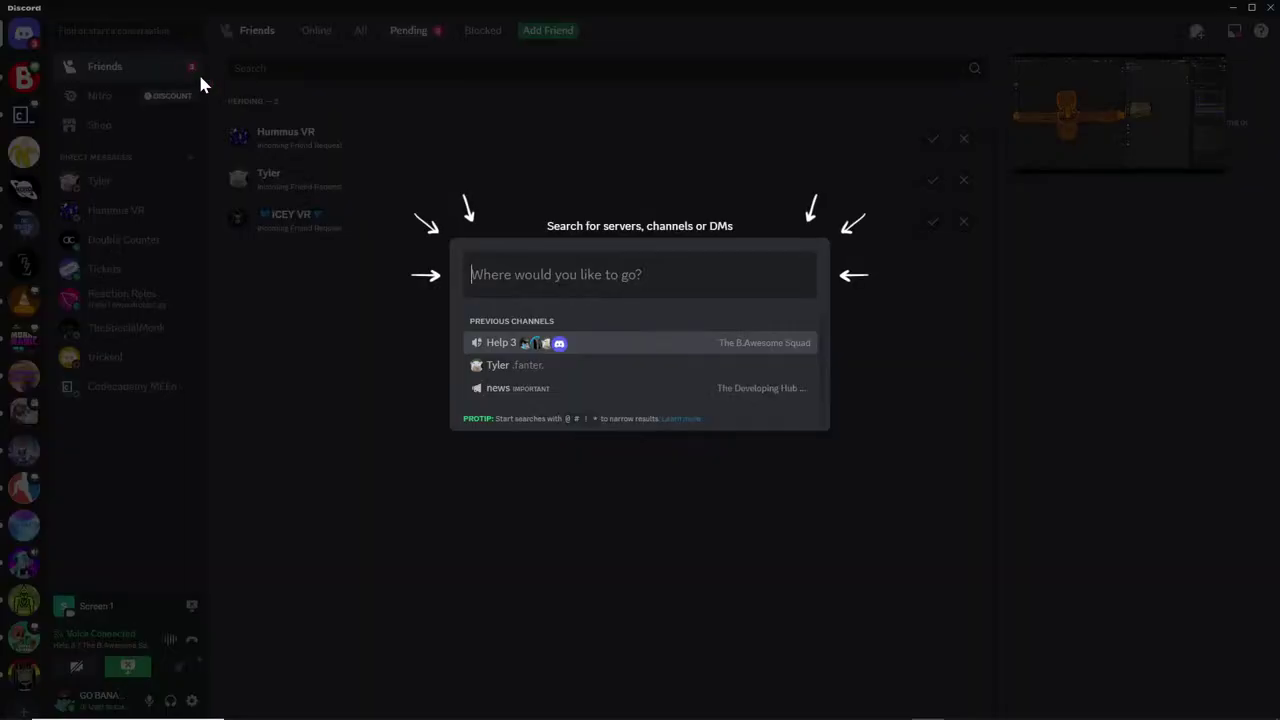
key("ctrl+v")
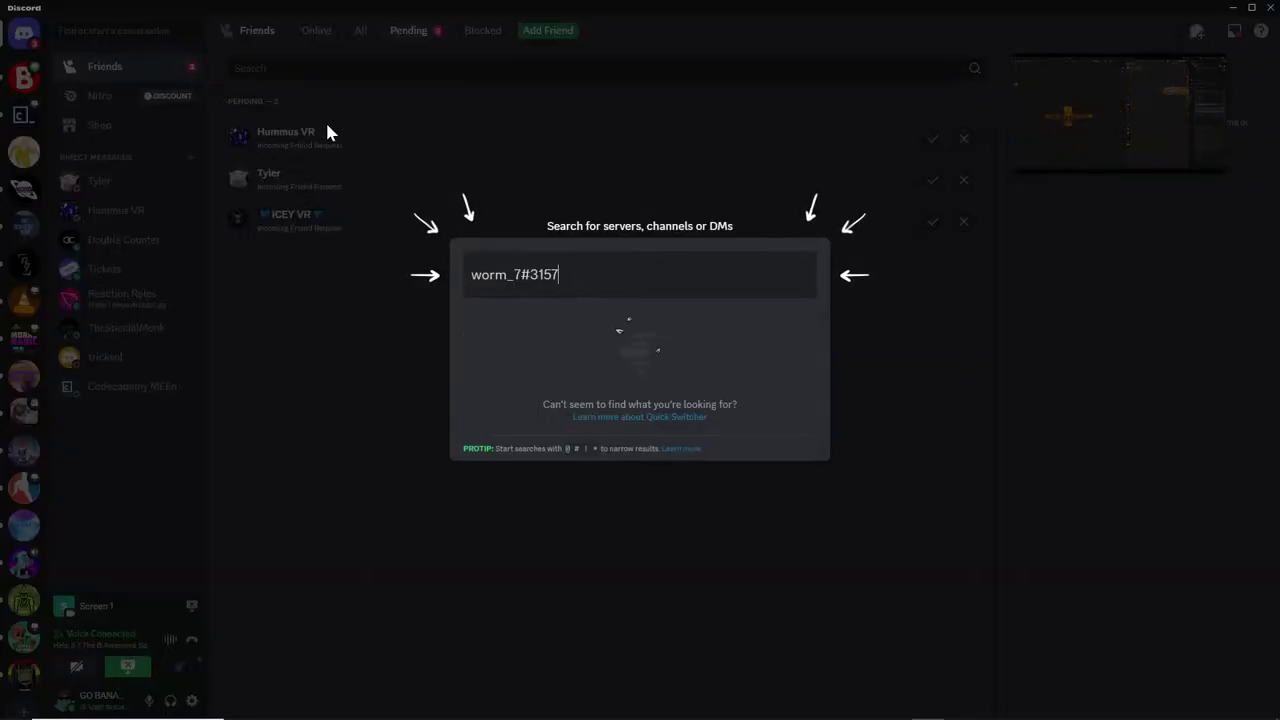
key("ctrl+a")
key("BackSpace")
left_click(366, 388)
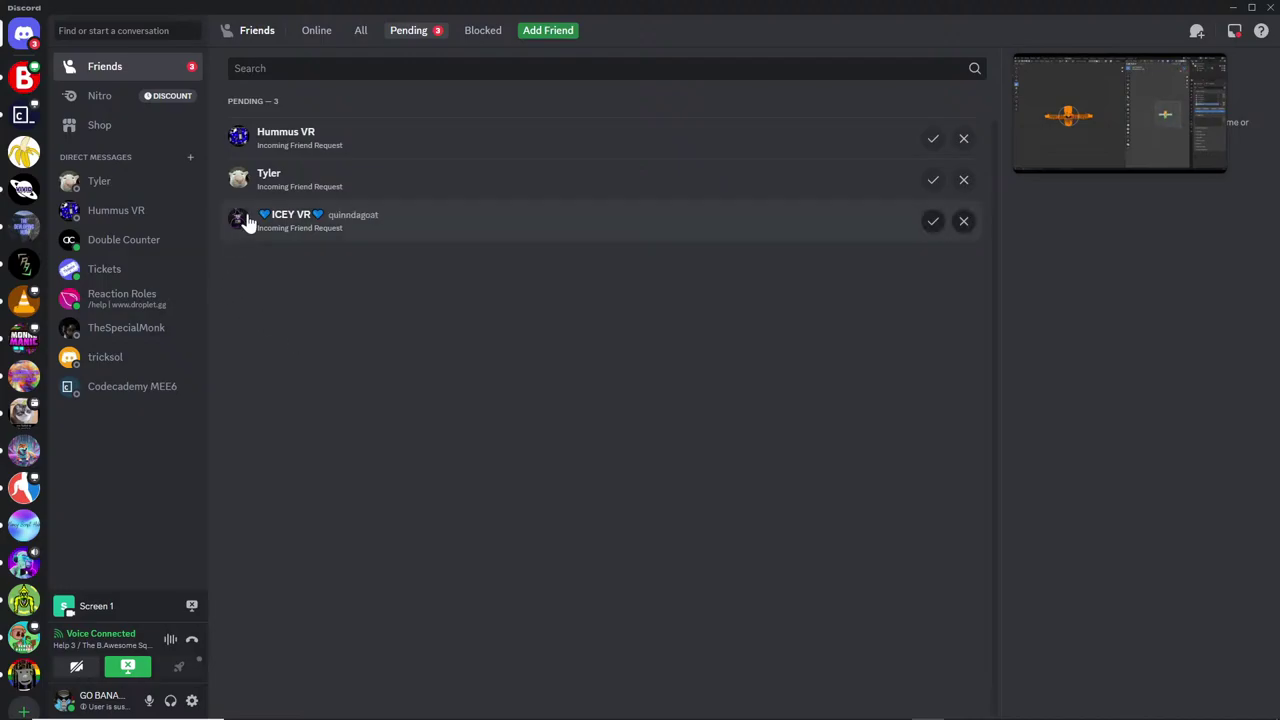
Copy the drafted Situations form link from the server channel and send it in a direct message to the participant streaming Blender.
left_click(132, 216)
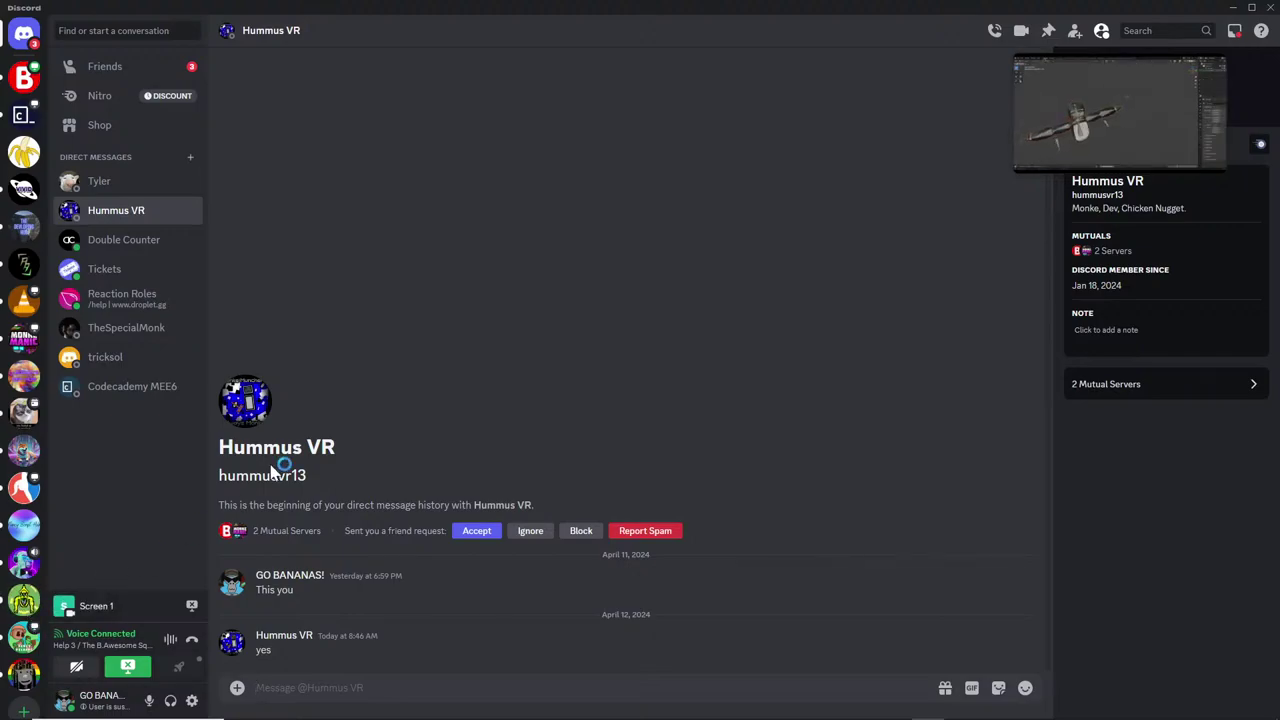
left_click(147, 187)
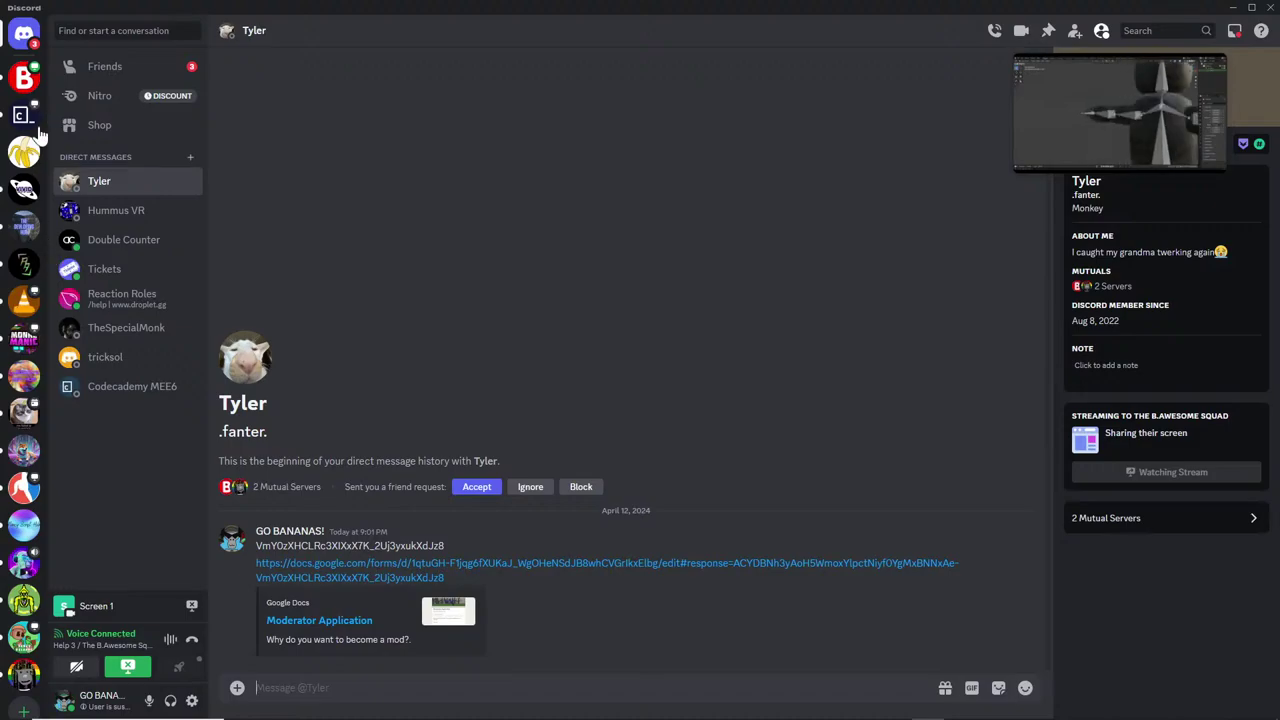
left_click(24, 152)
key("ctrl+a")
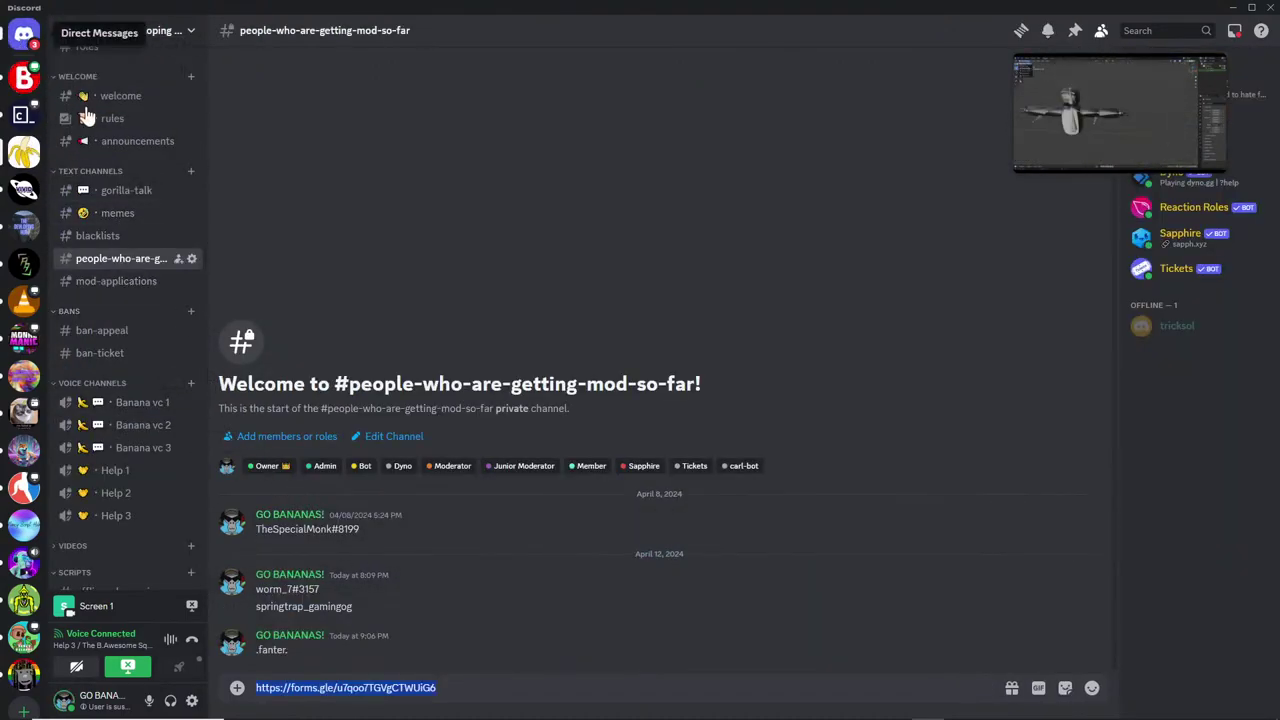
left_click(24, 33)
key("ctrl+v")
key("Return")
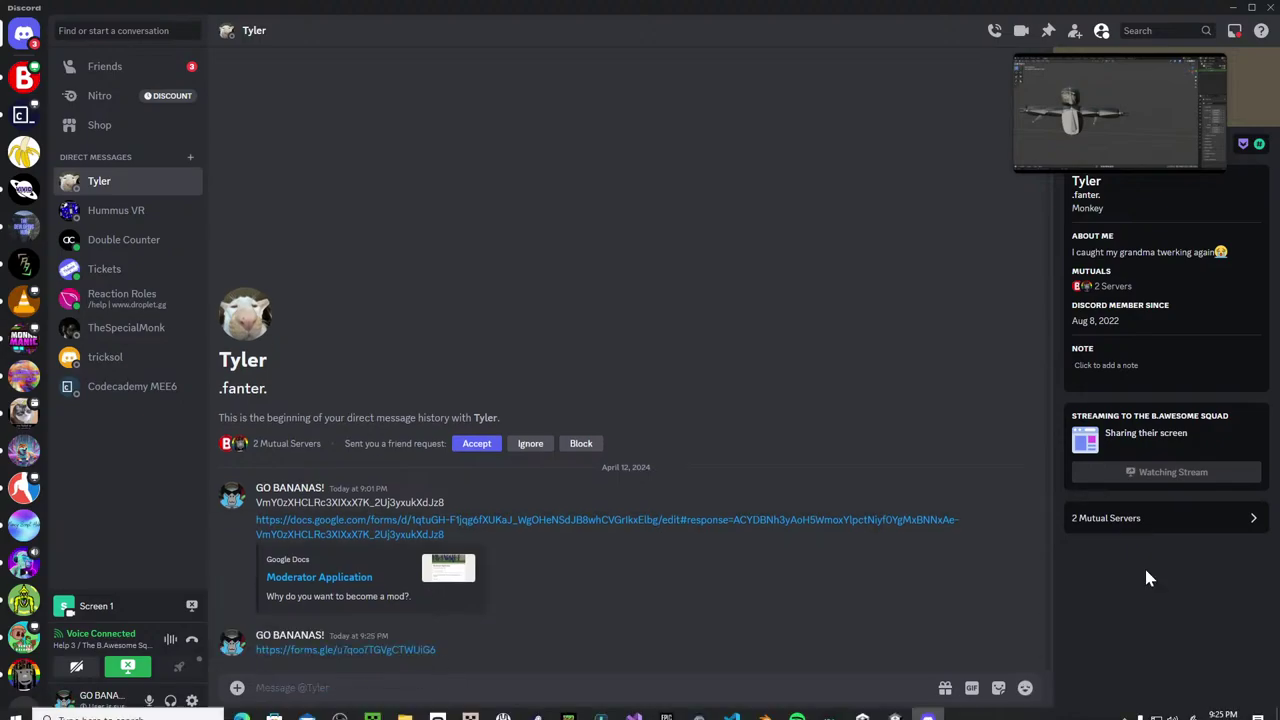
Return to the Help 3 voice call and watch the Blender stream enlarged before going back to the participant grid.
left_click(1233, 7)
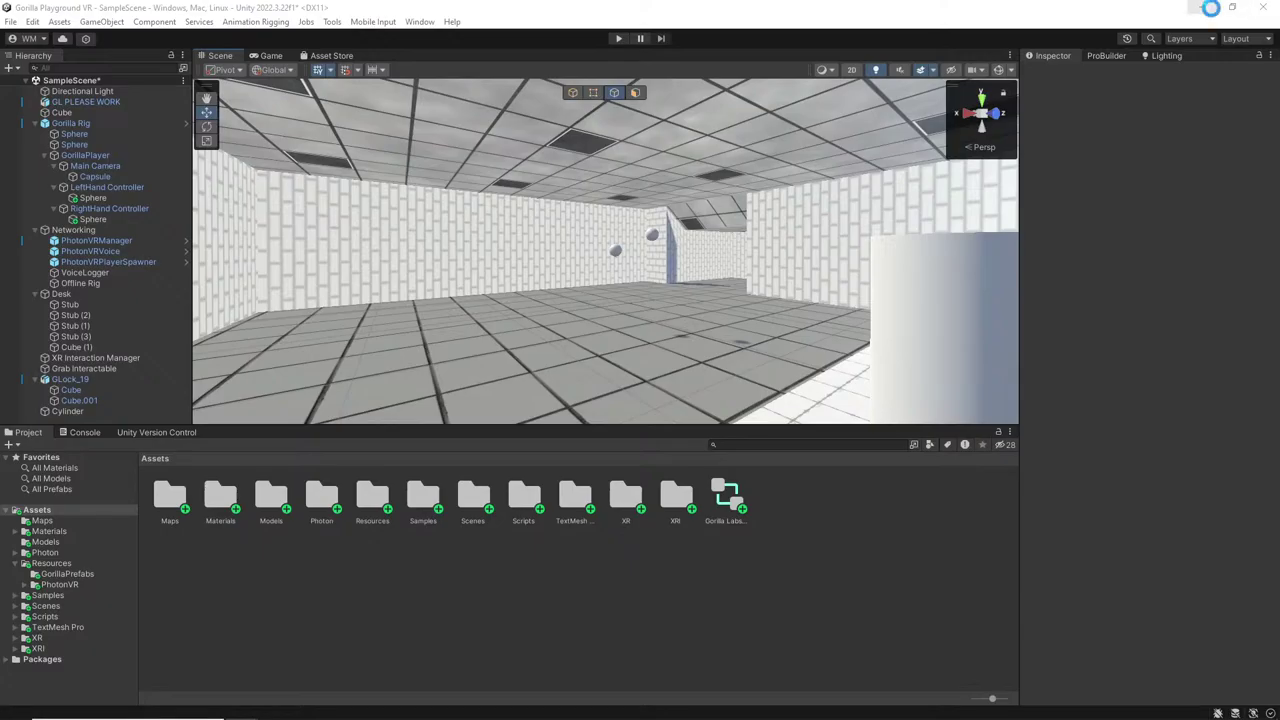
left_click(1203, 8)
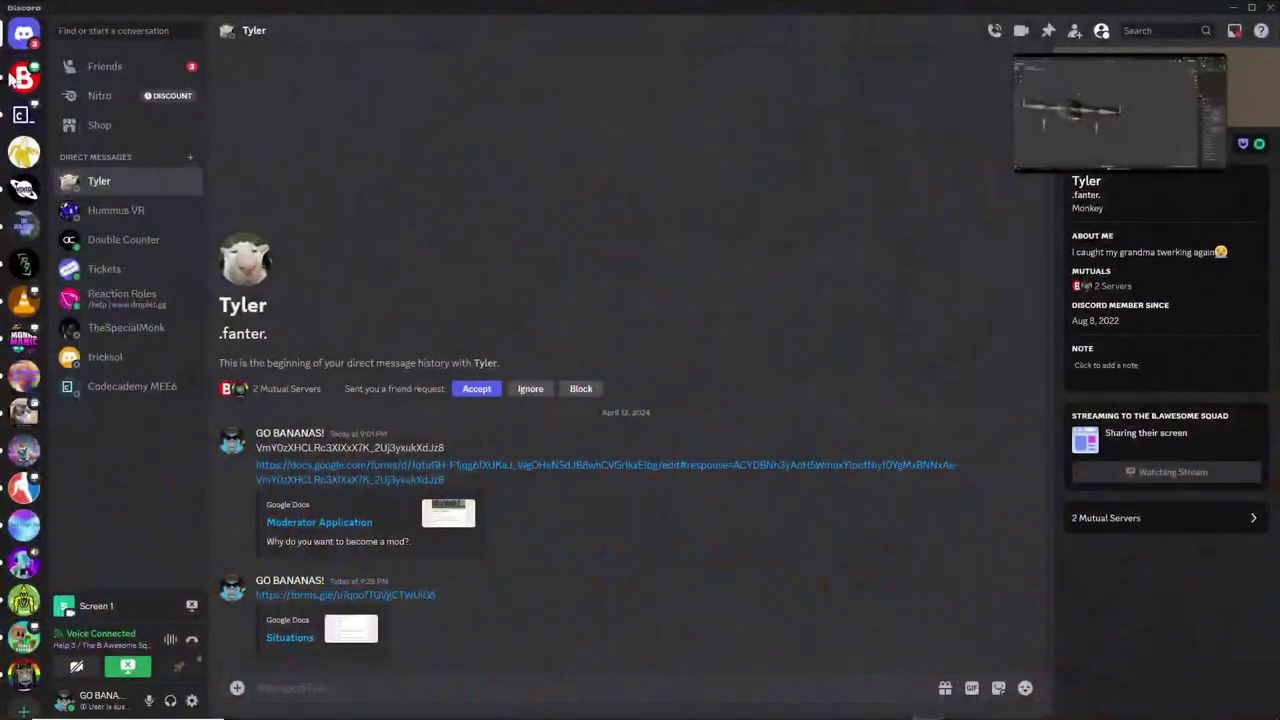
left_click(24, 77)
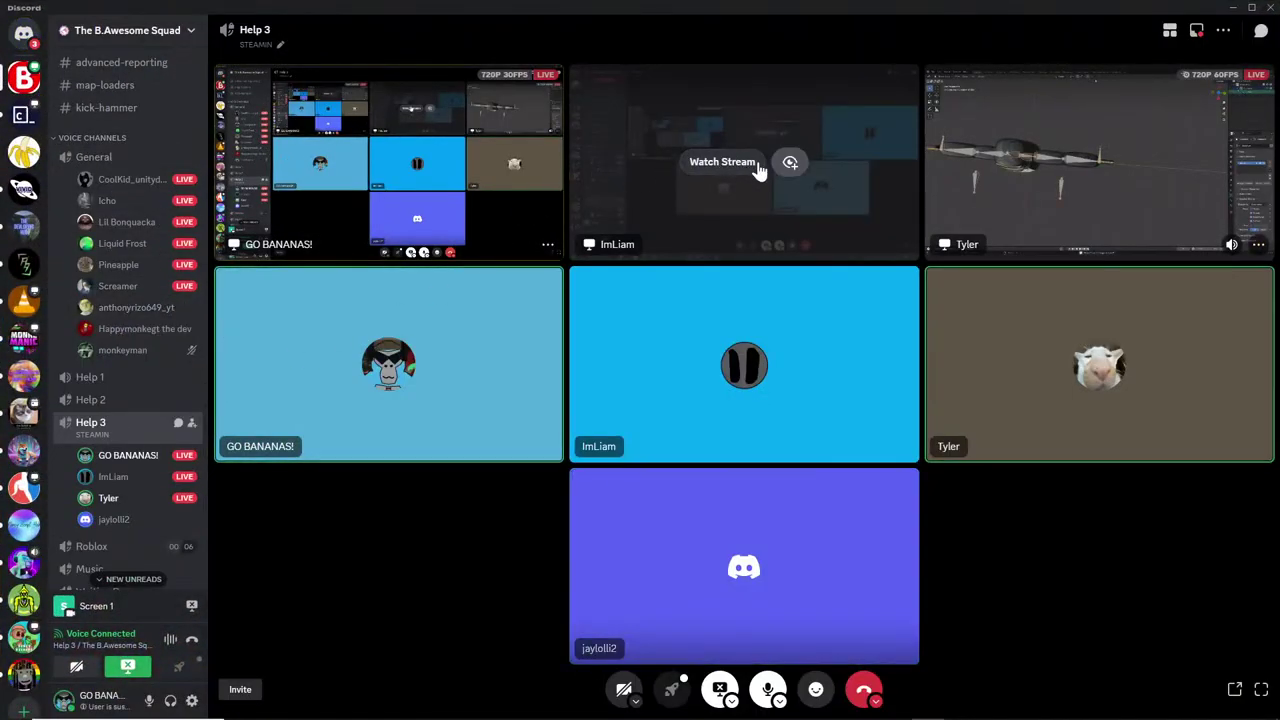
left_click(1036, 162)
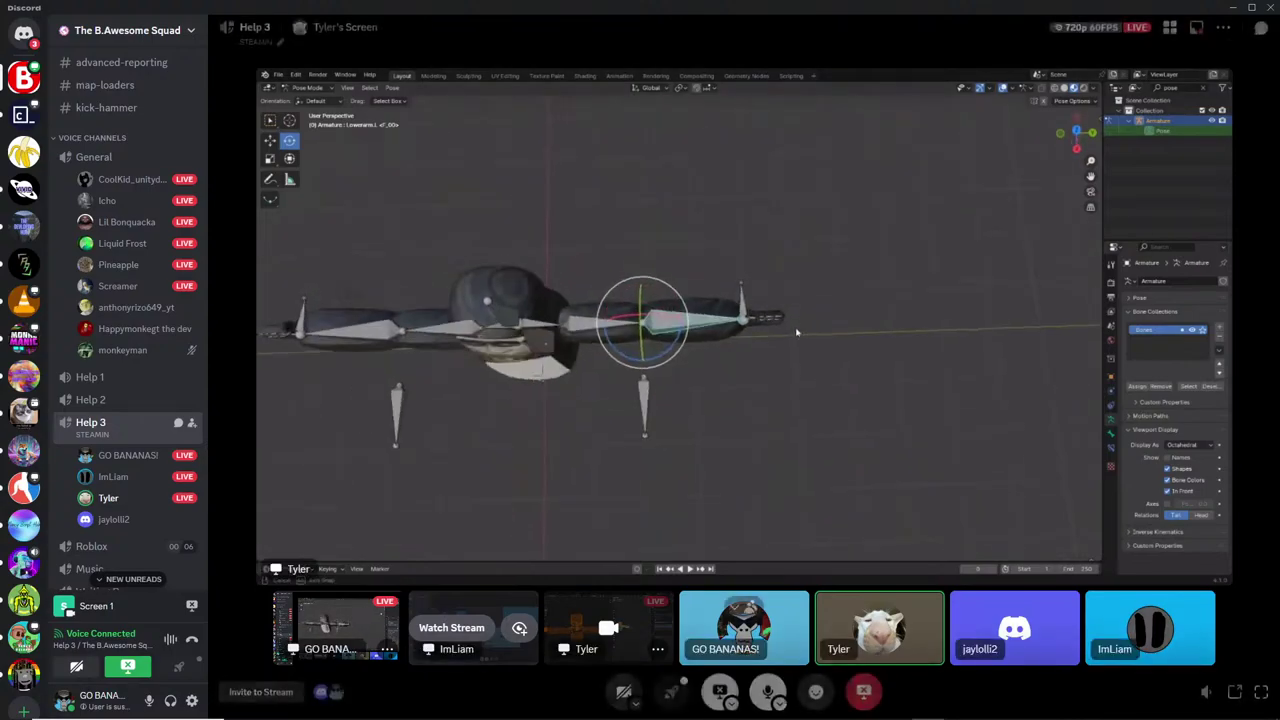
mouse_move(833, 527)
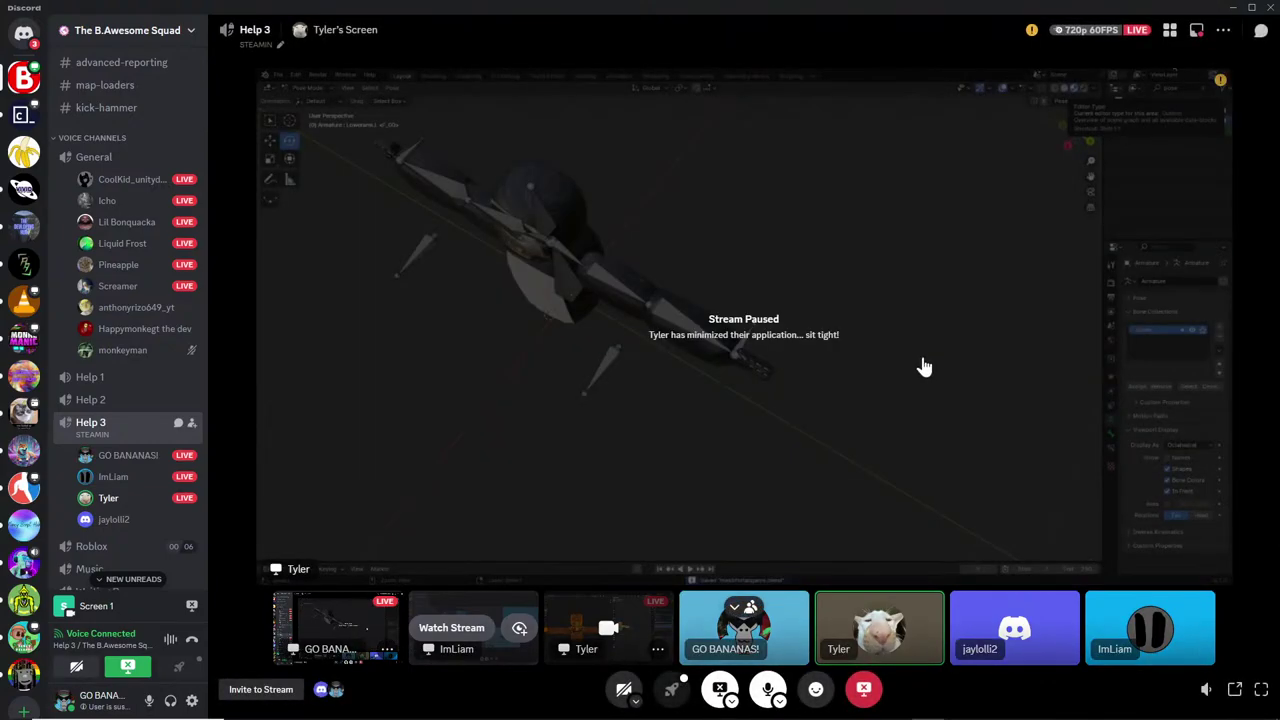
left_click(918, 366)
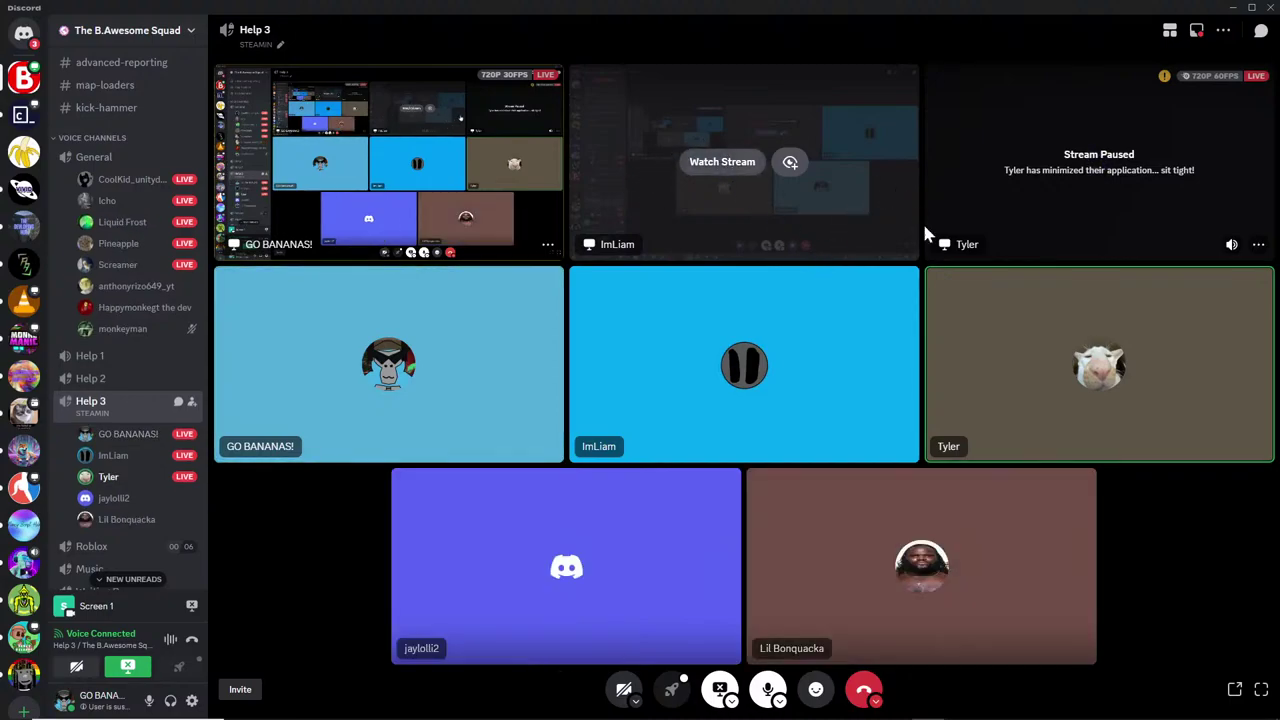
Check the newly joined participant's call options and the Help 3 chat, closing both again.
right_click(1011, 565)
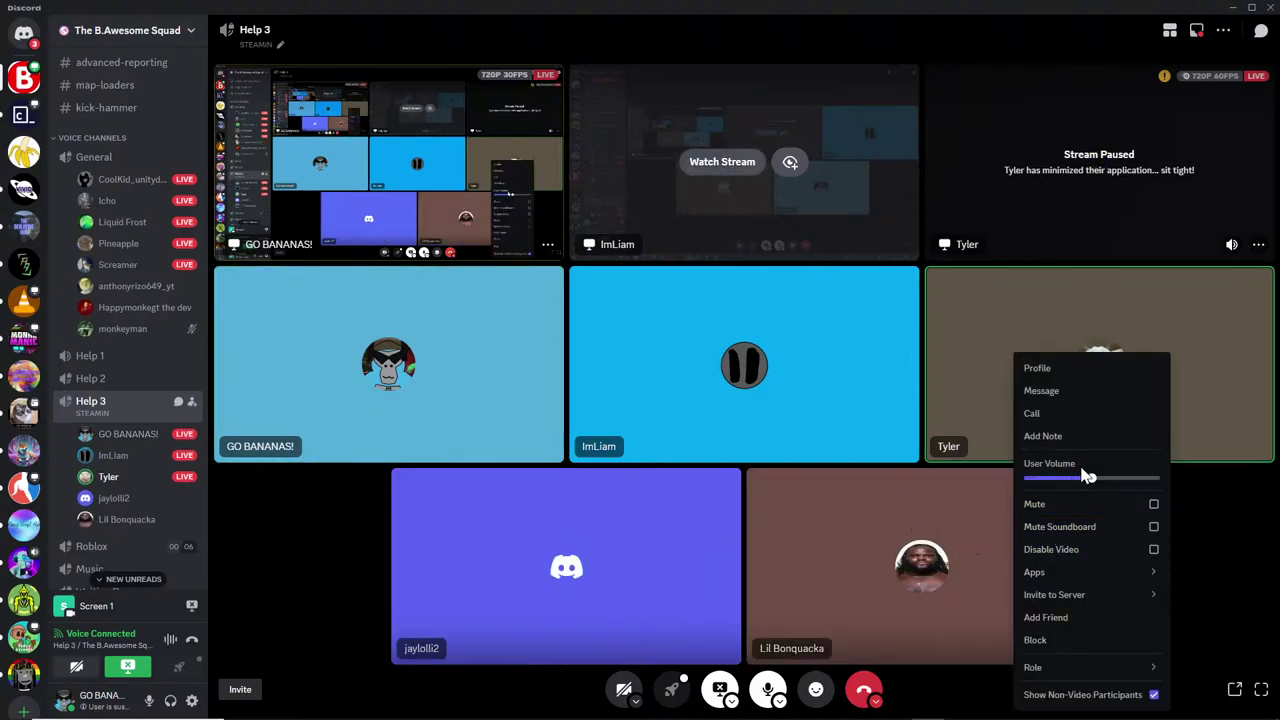
left_click(335, 532)
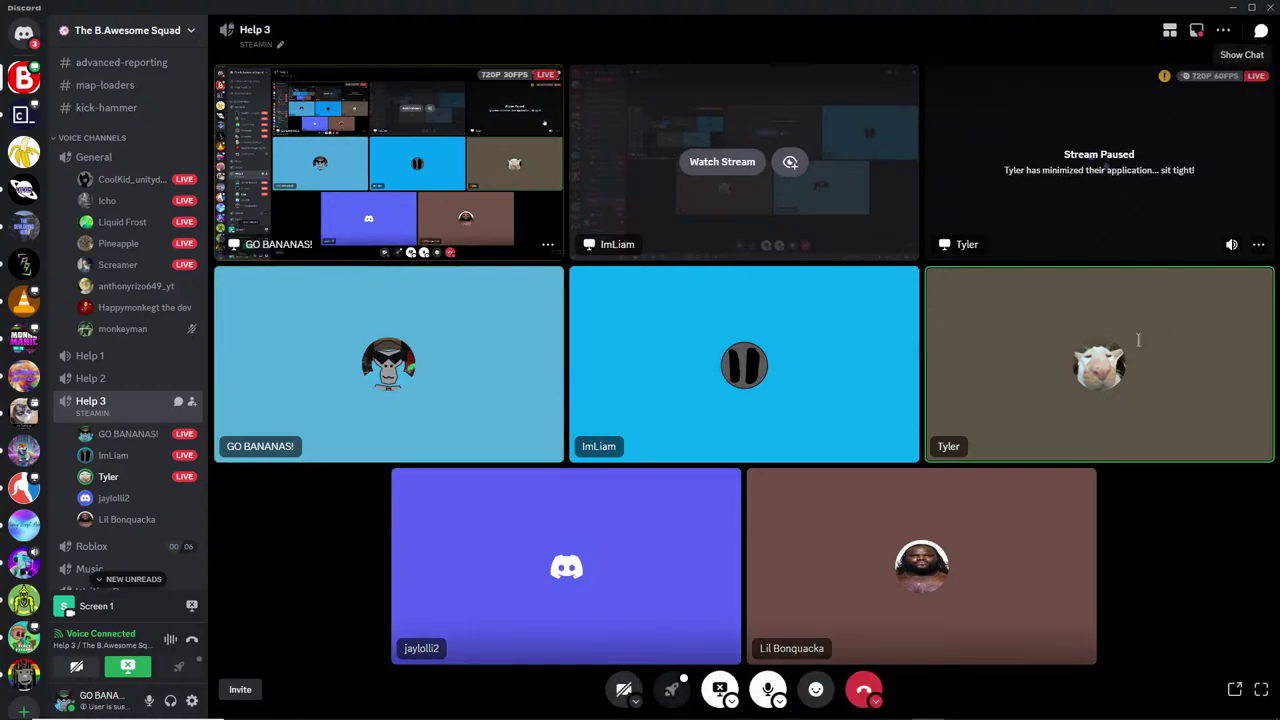
left_click(1259, 29)
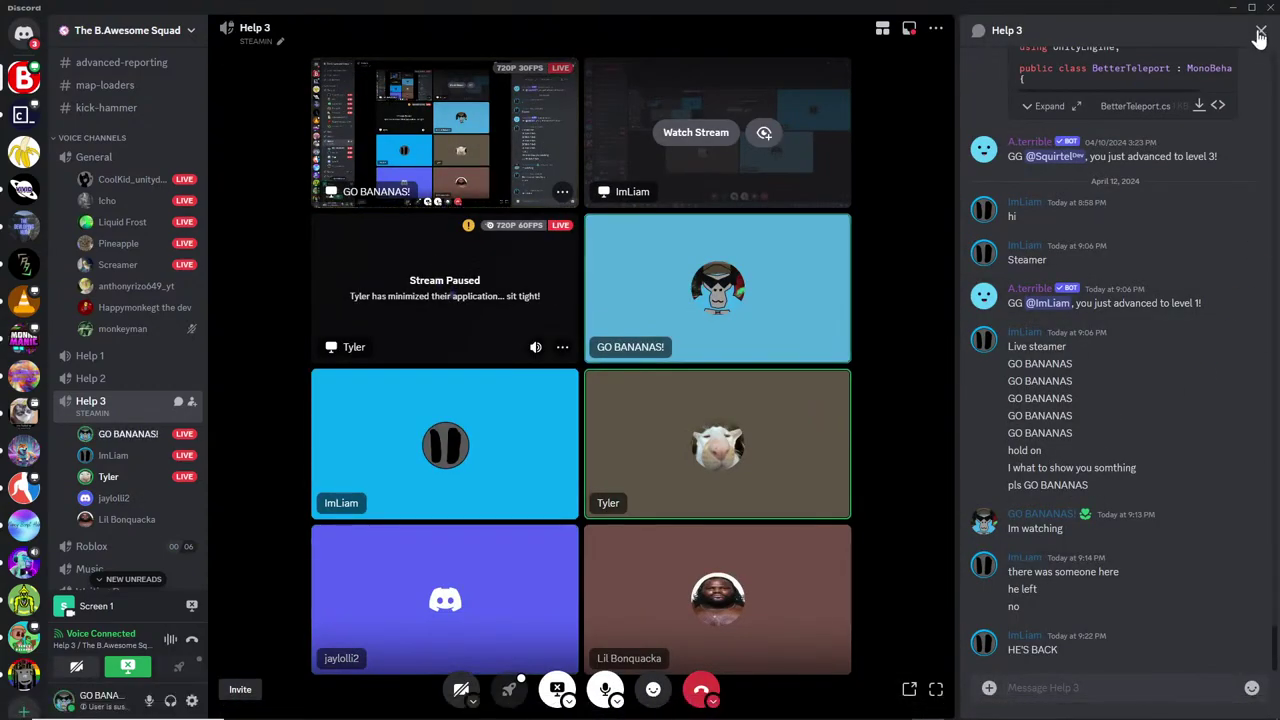
left_click(1260, 30)
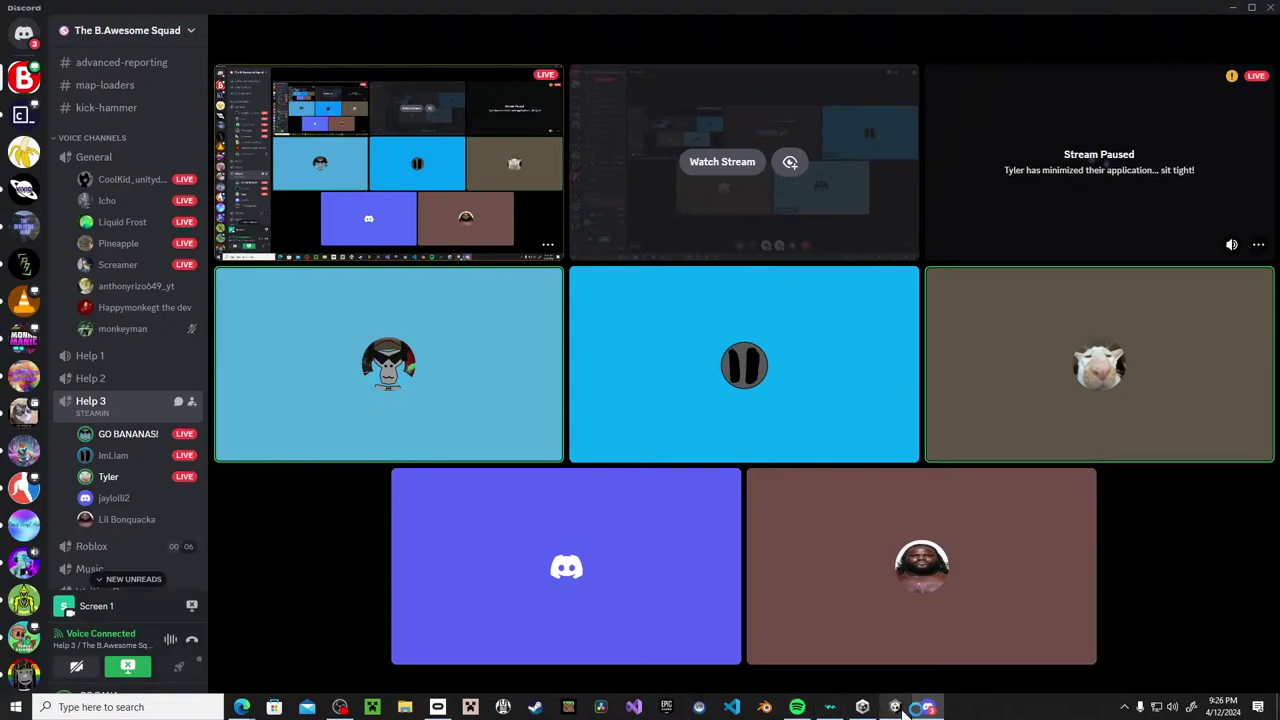
Switch to the Moderator application form in the browser, produce a shortened sharing link and copy it.
mouse_move(242, 707)
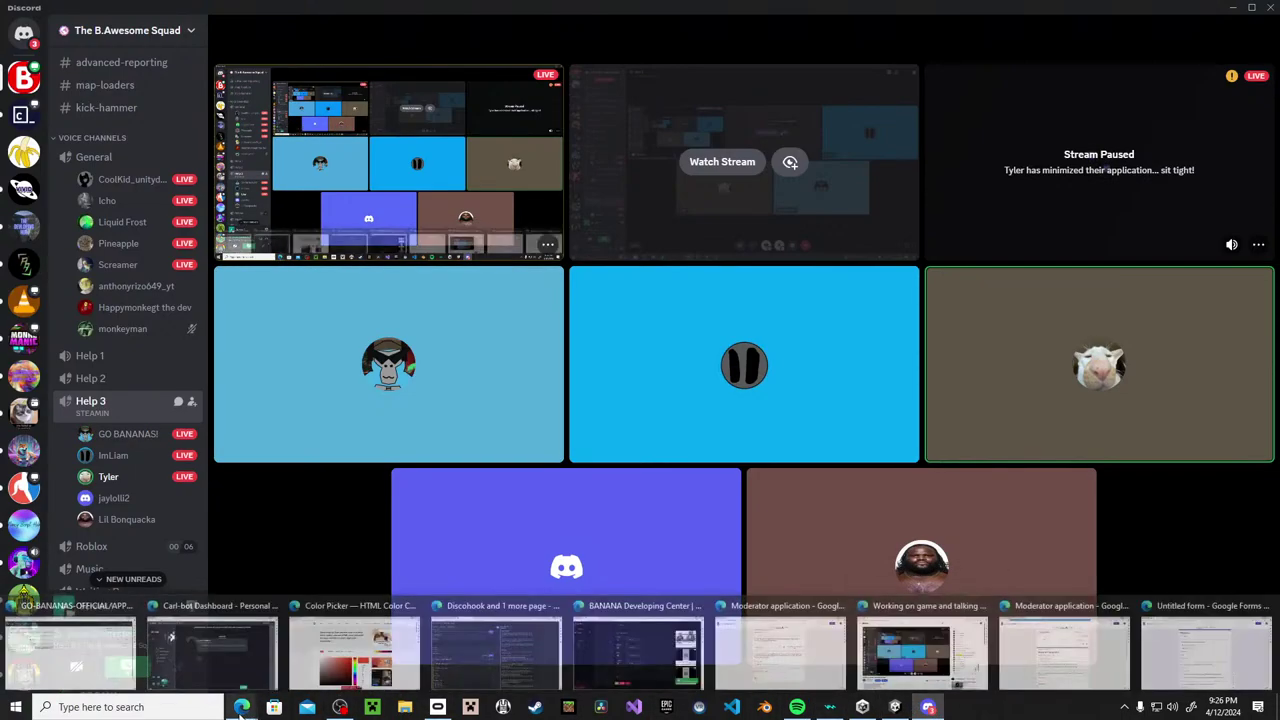
left_click(1027, 620)
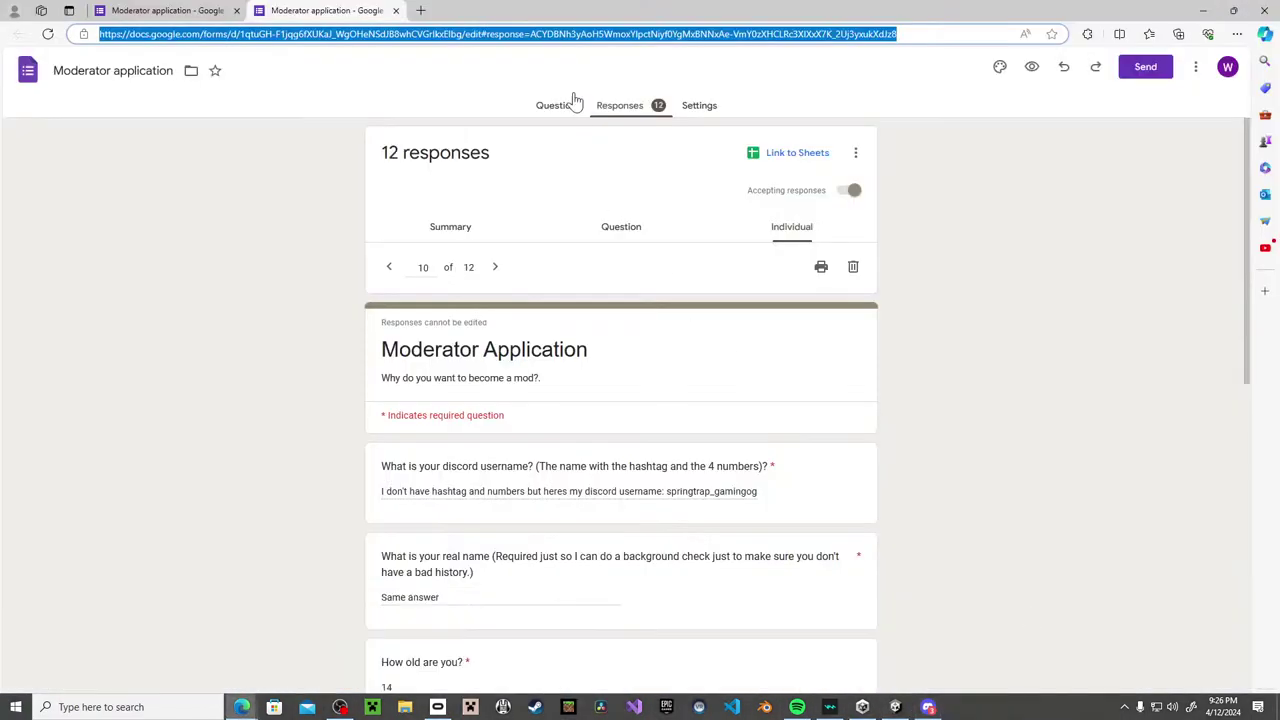
left_click(1128, 67)
left_click(577, 193)
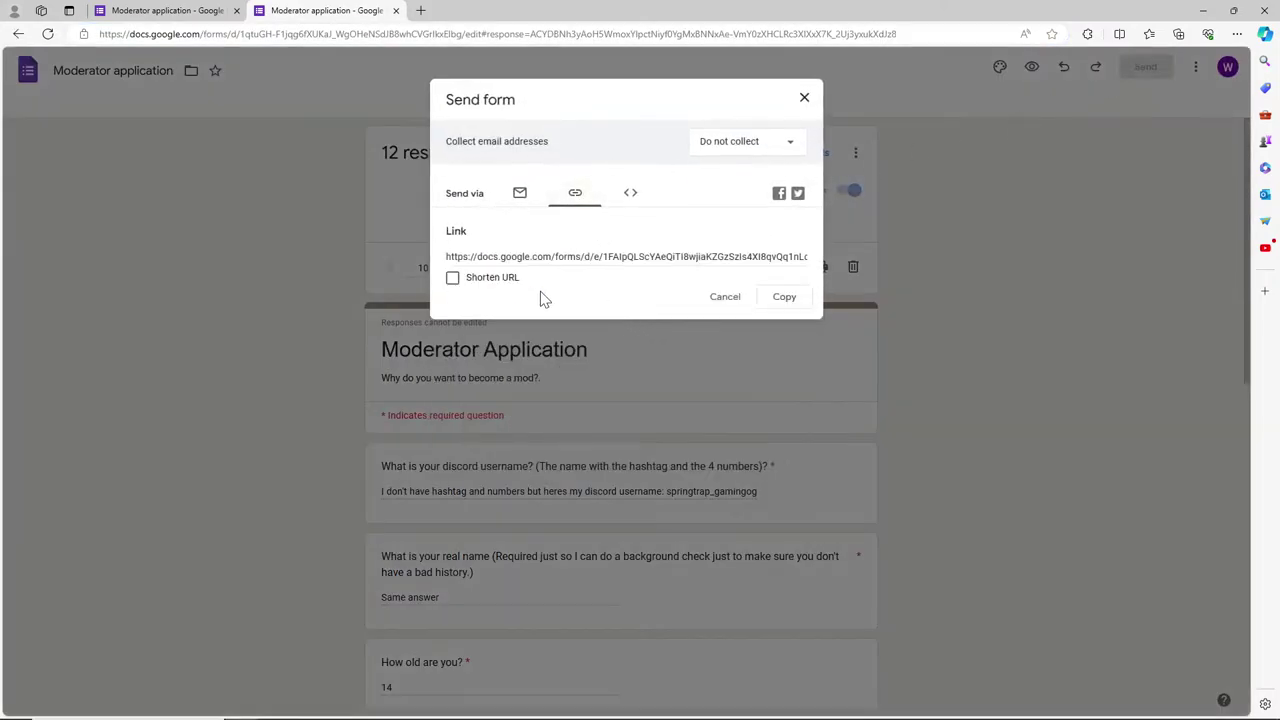
left_click(455, 279)
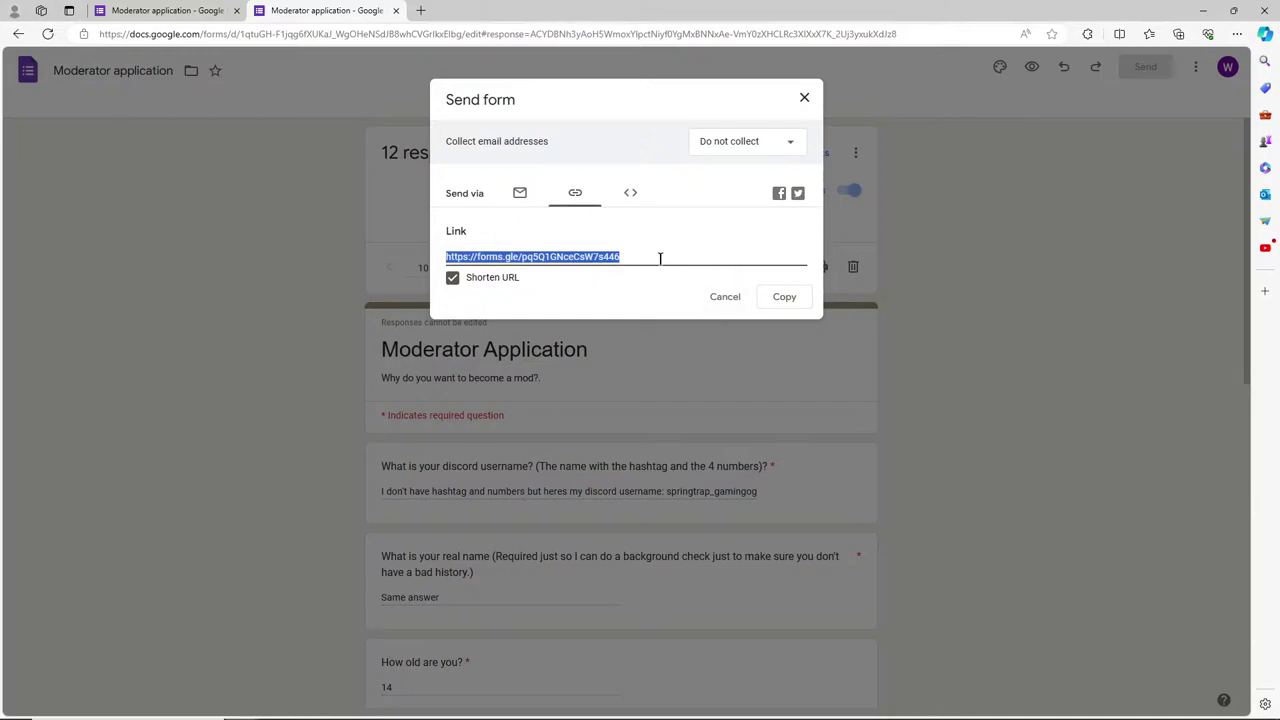
left_click(784, 297)
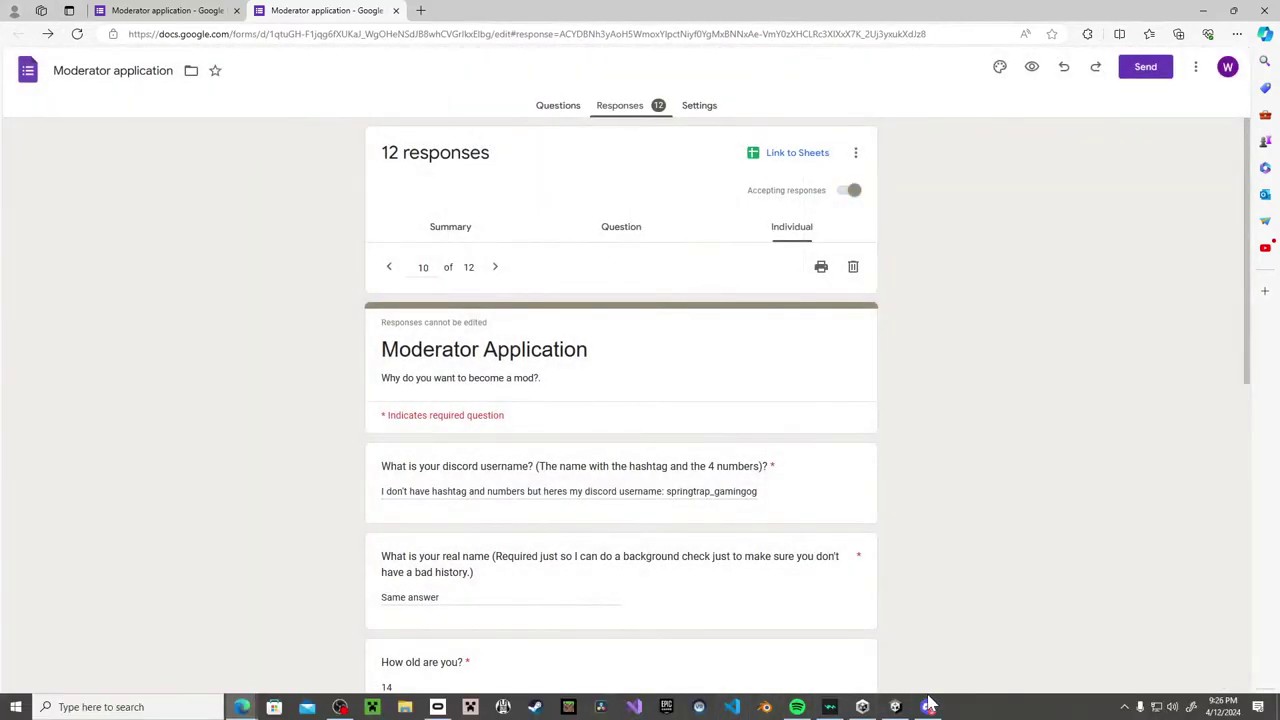
Post the Moderator application form's shortened link in the Help 3 voice channel's chat in Discord.
left_click(928, 707)
left_click(1260, 31)
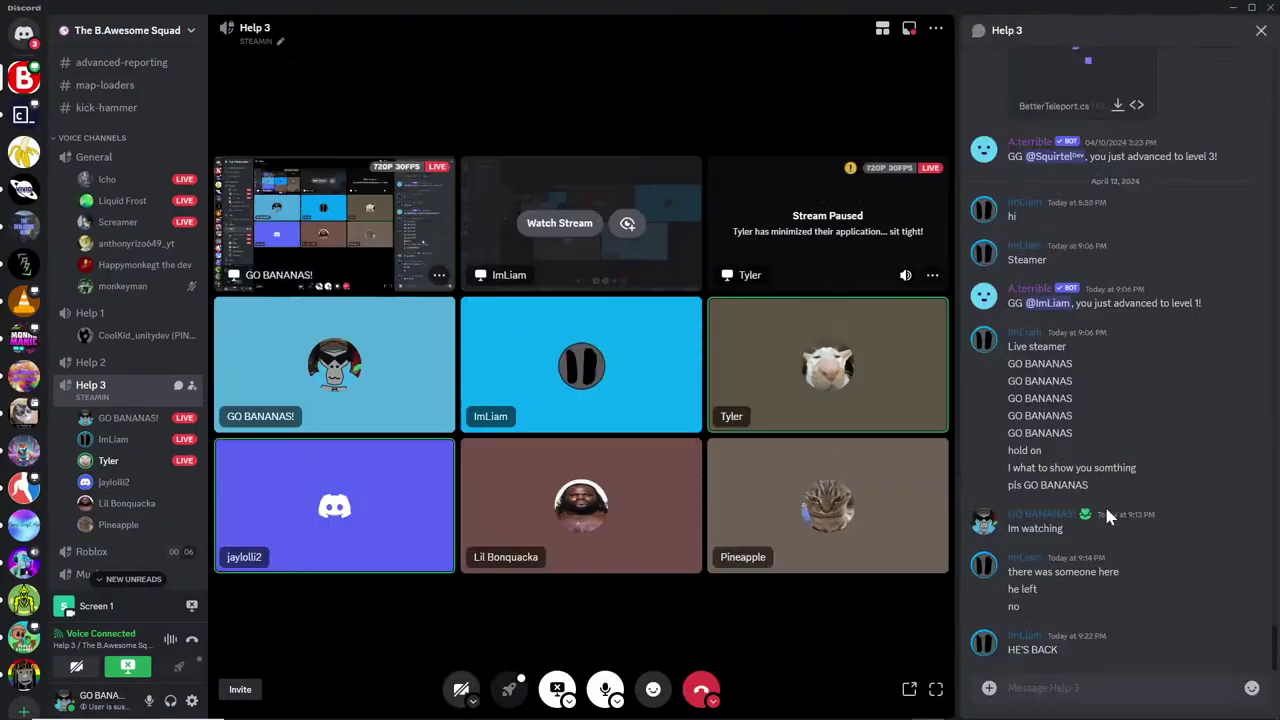
left_click(1093, 681)
type("https://forms.gle/pq5Q1GNceCsWTs446")
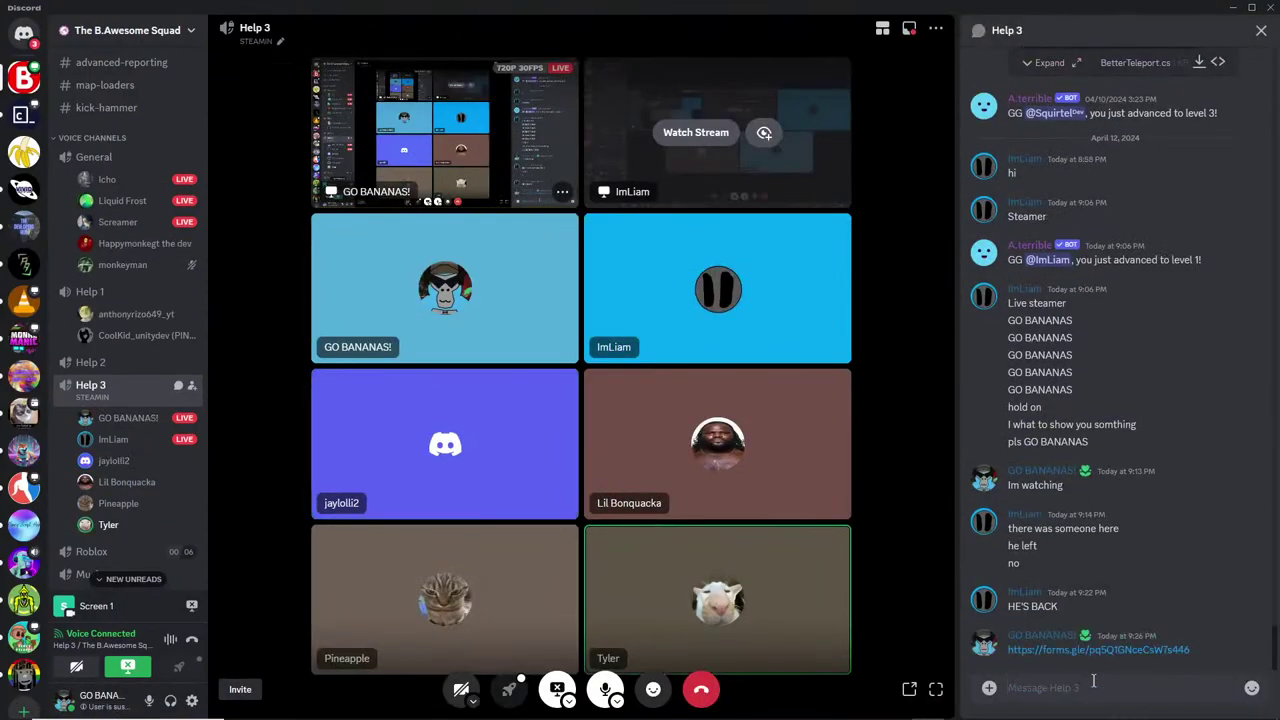
key("Return")
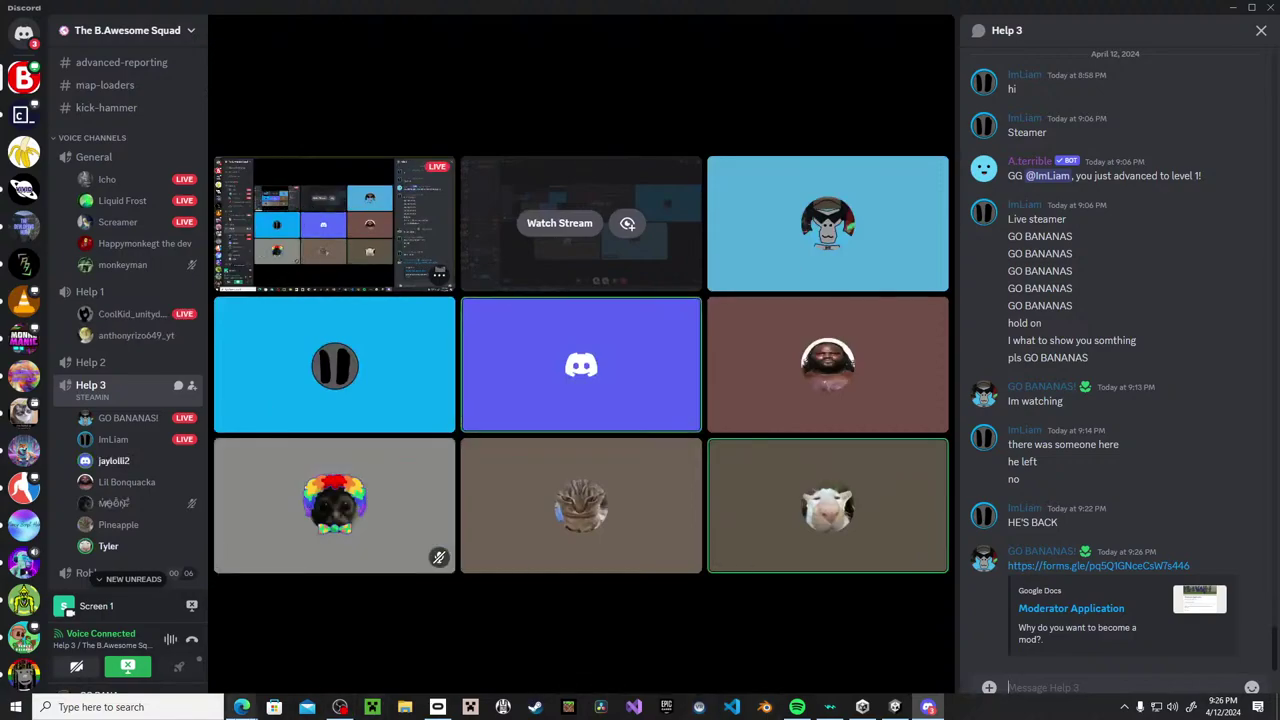
Switch to the Situations form in the browser, produce a shortened sharing link, copy it and close the sending options.
mouse_move(242, 707)
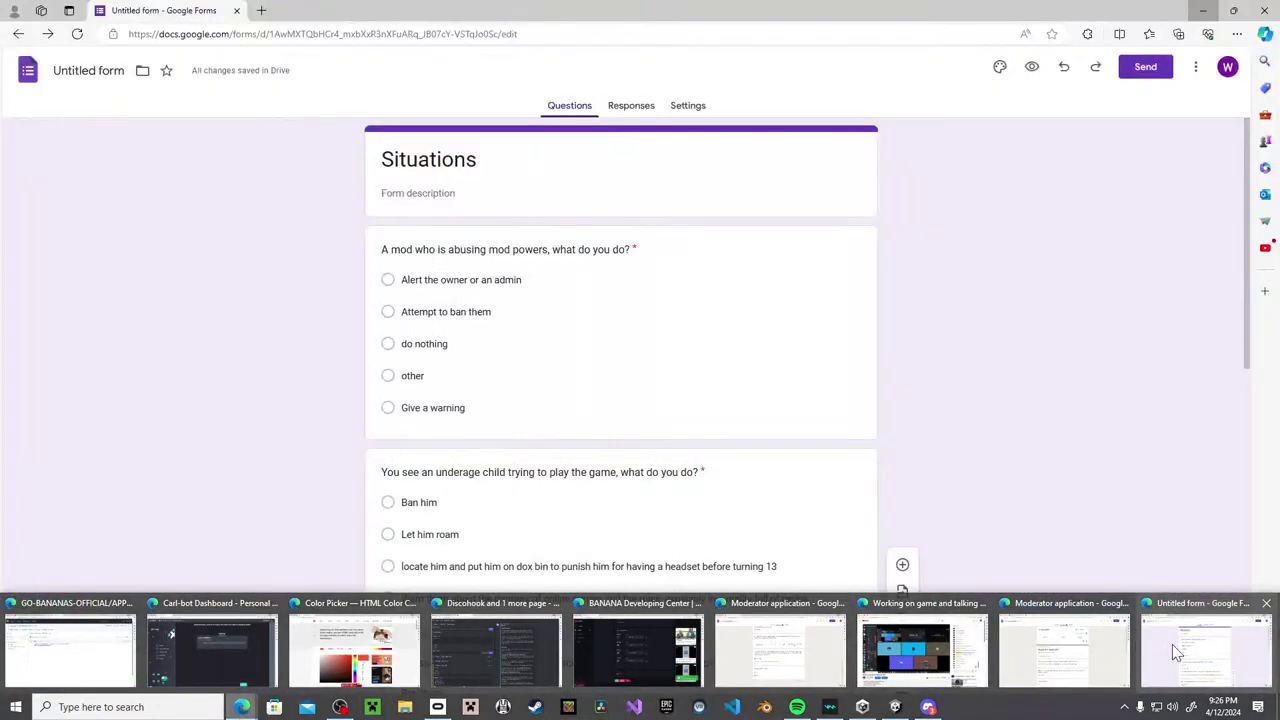
left_click(1172, 644)
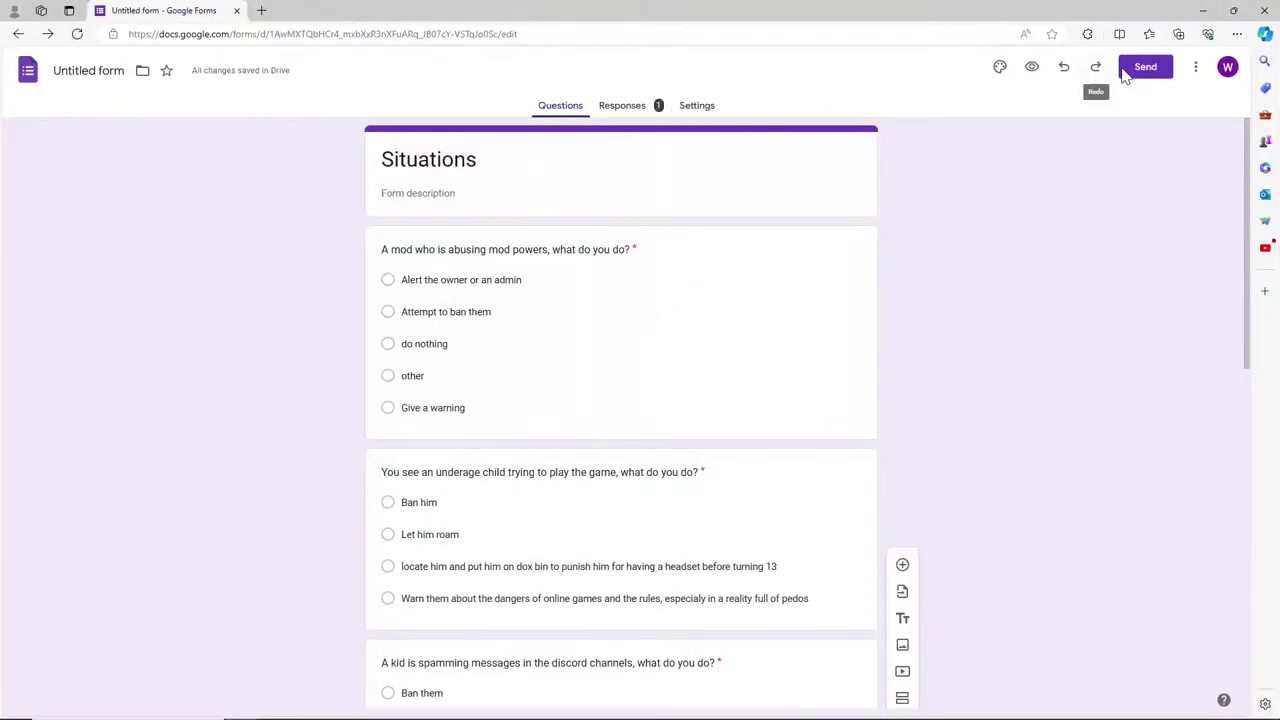
left_click(1124, 72)
left_click(703, 146)
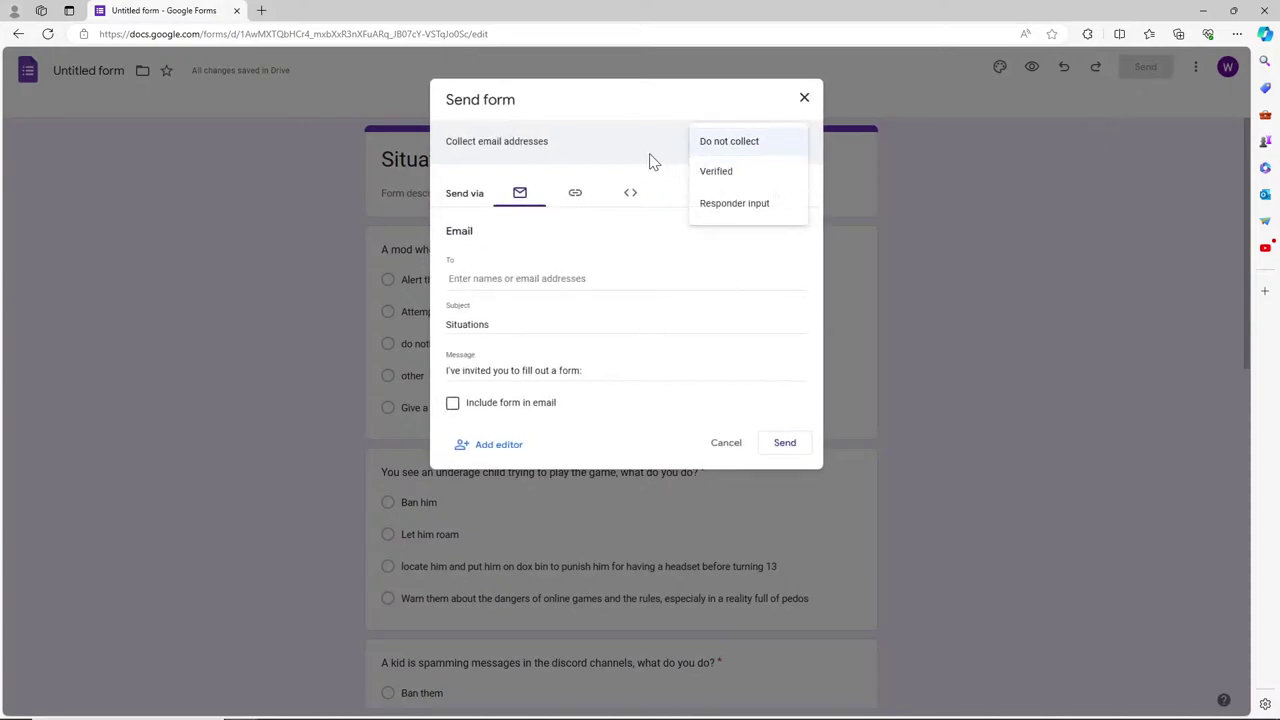
left_click(642, 148)
left_click(572, 195)
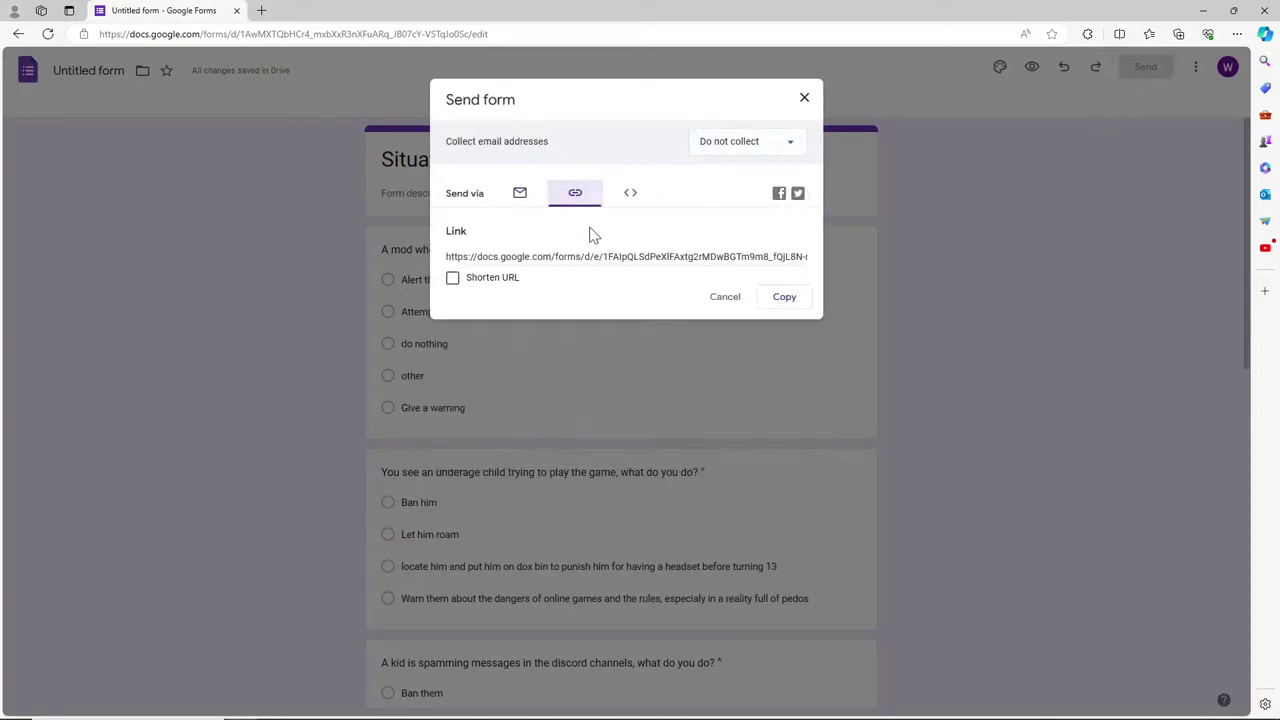
left_click(476, 280)
key("ctrl+c")
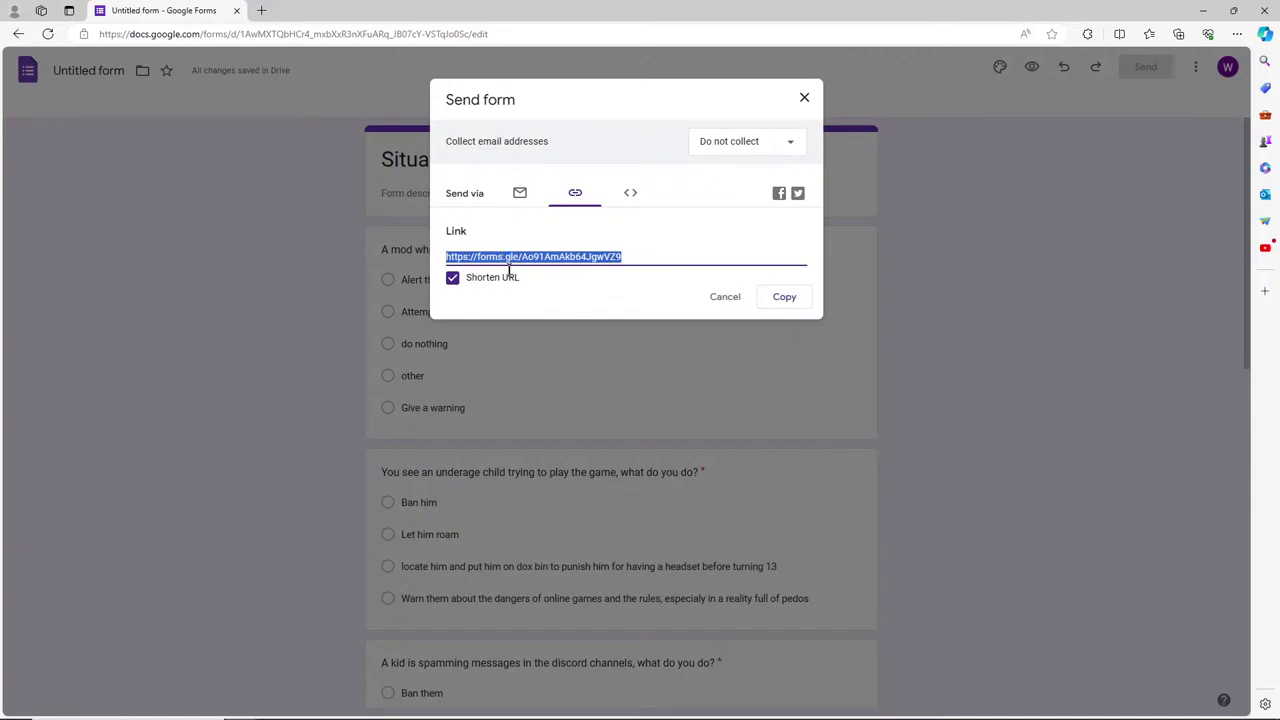
left_click(736, 295)
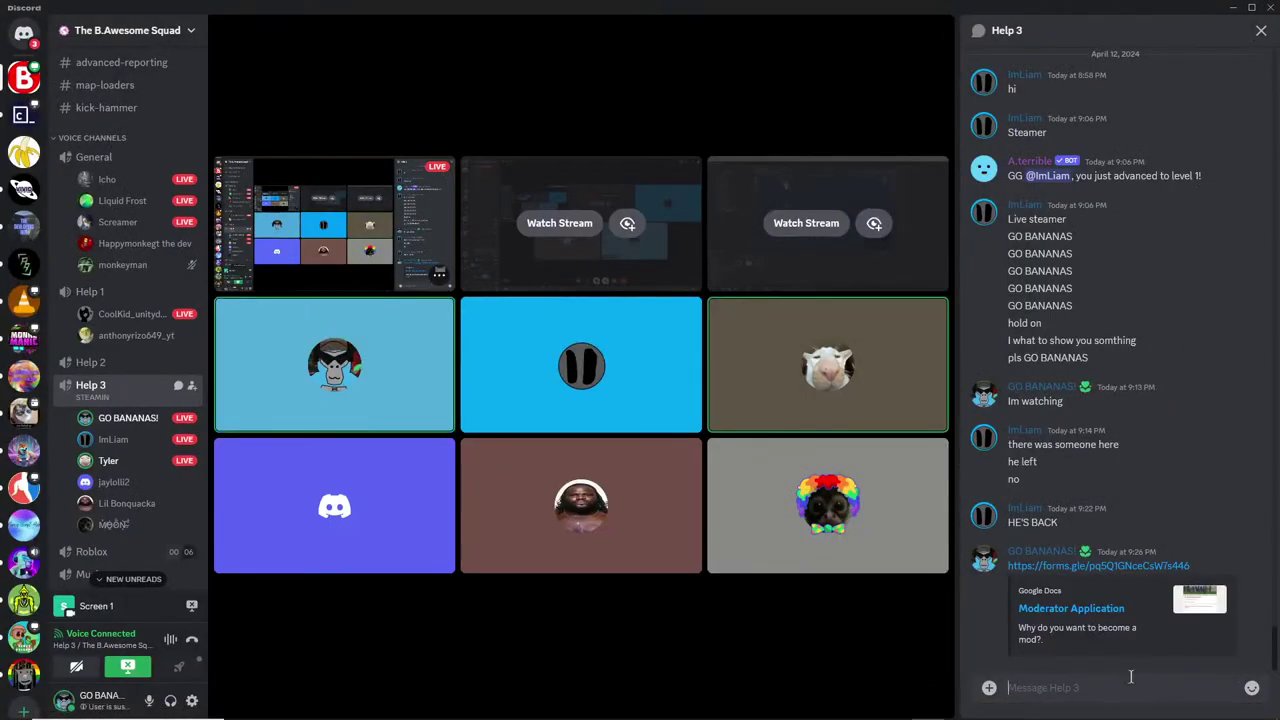
Post the Situations form's shortened link in the Help 3 chat in Discord, and open it briefly to check the form.
key("ctrl+v")
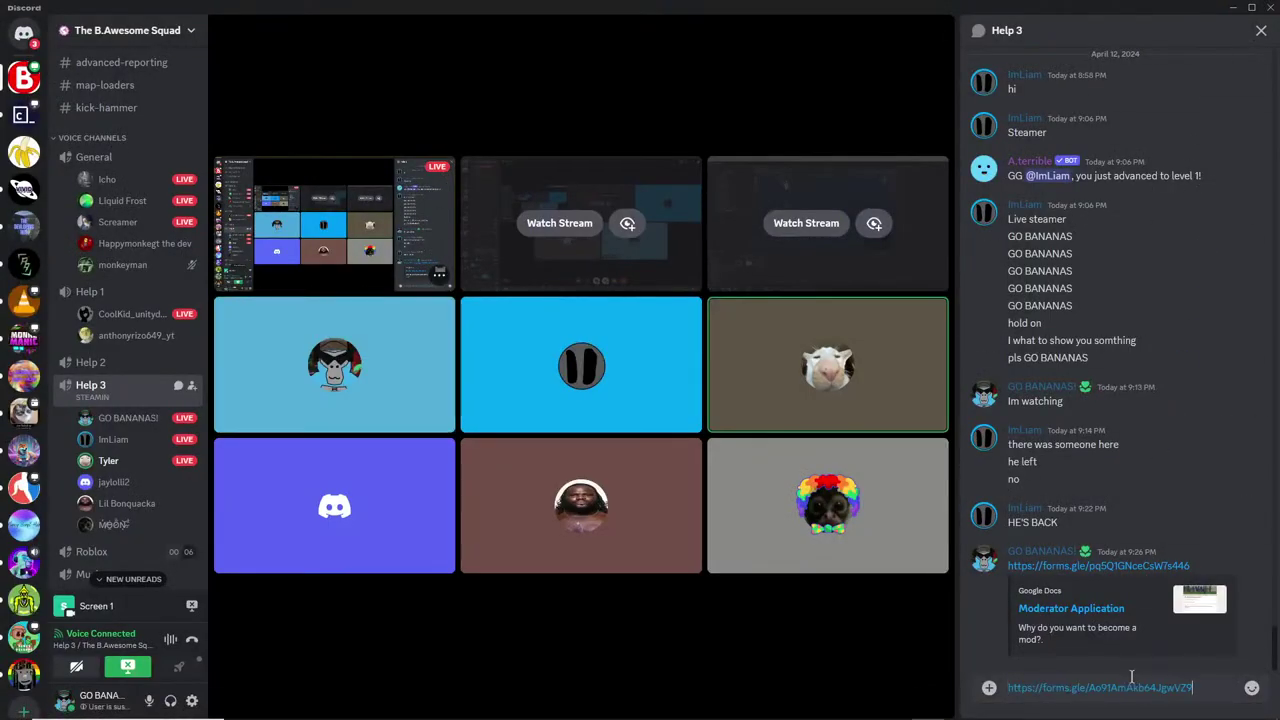
key("Return")
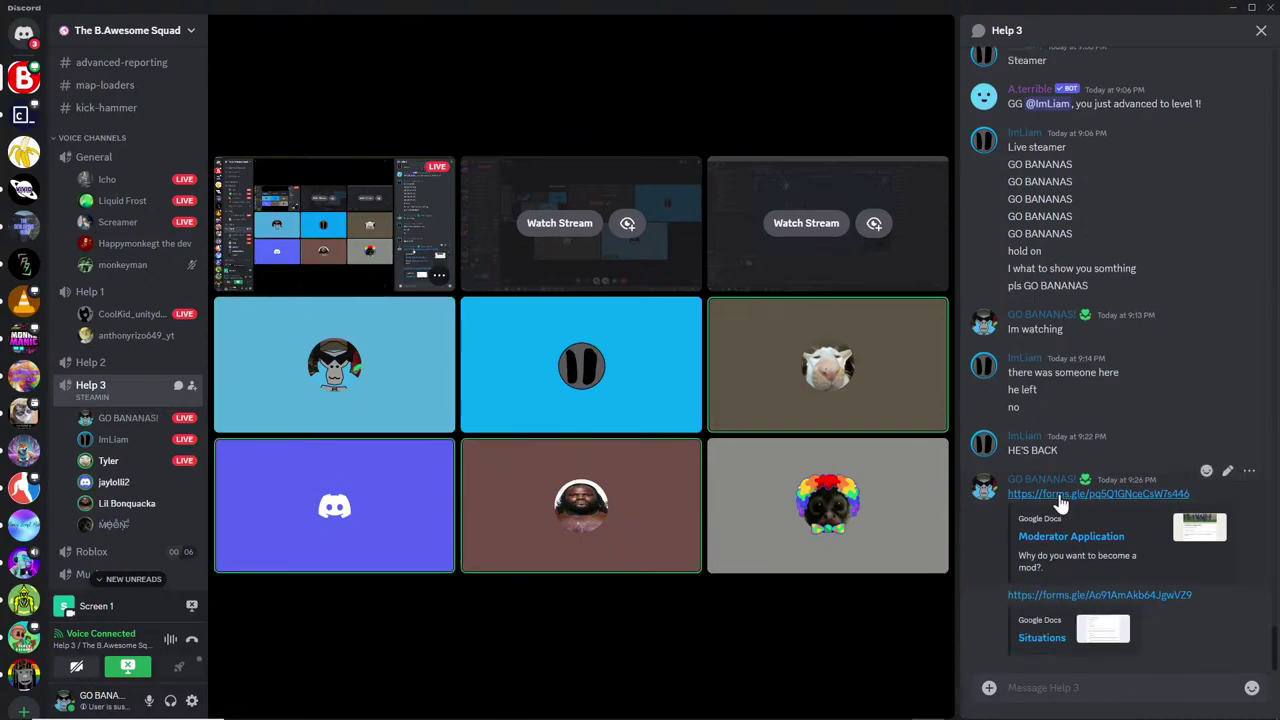
left_click(1040, 596)
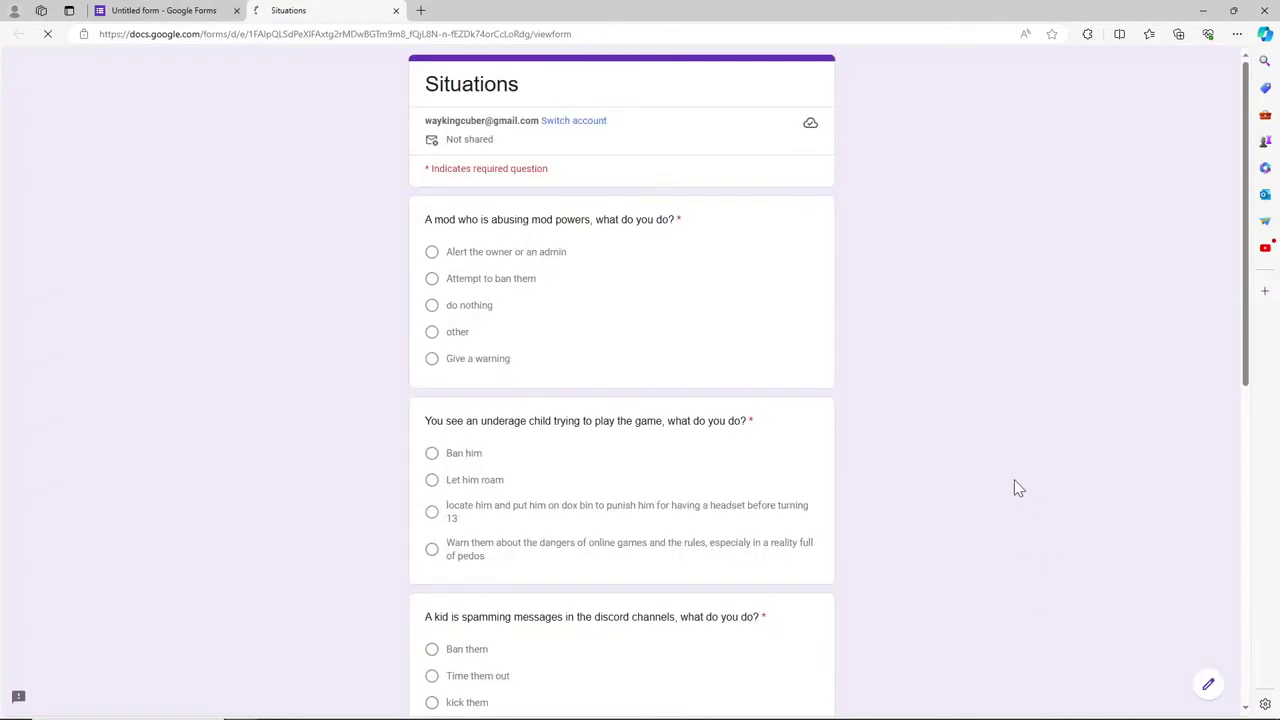
left_click(400, 12)
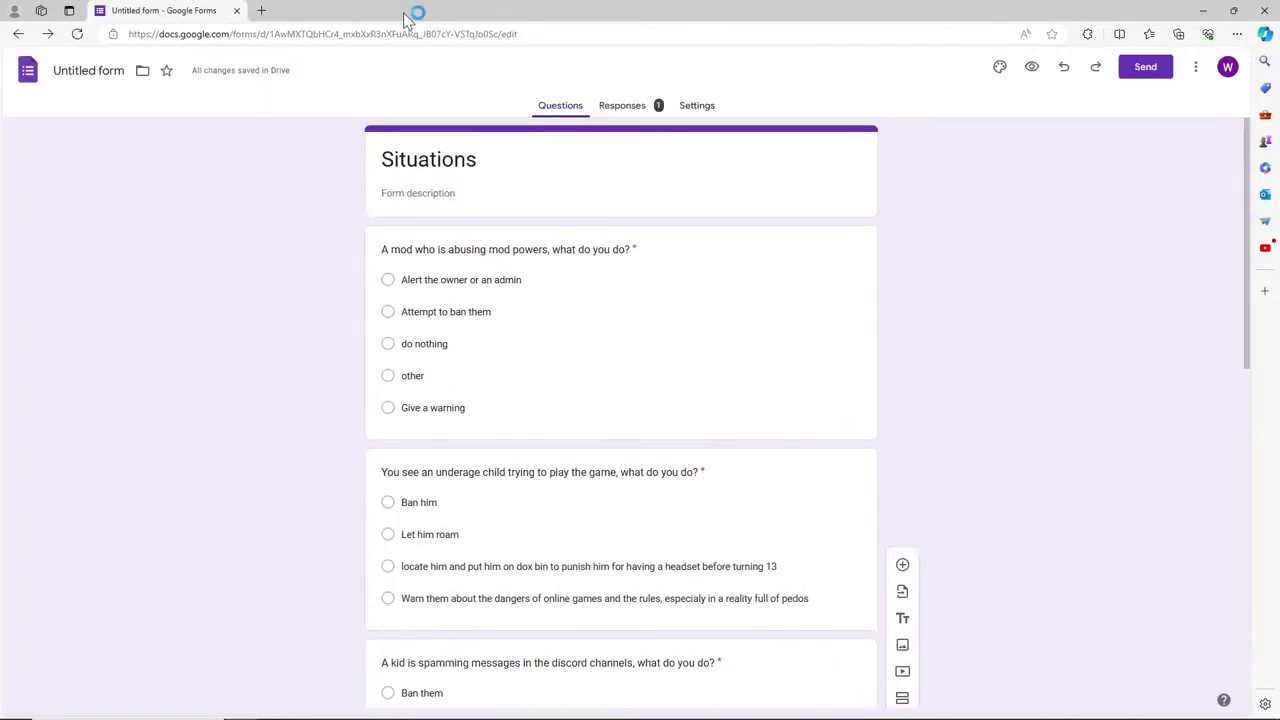
Open the individual response submitted to the Situations form and view its first answers.
left_click(1195, 66)
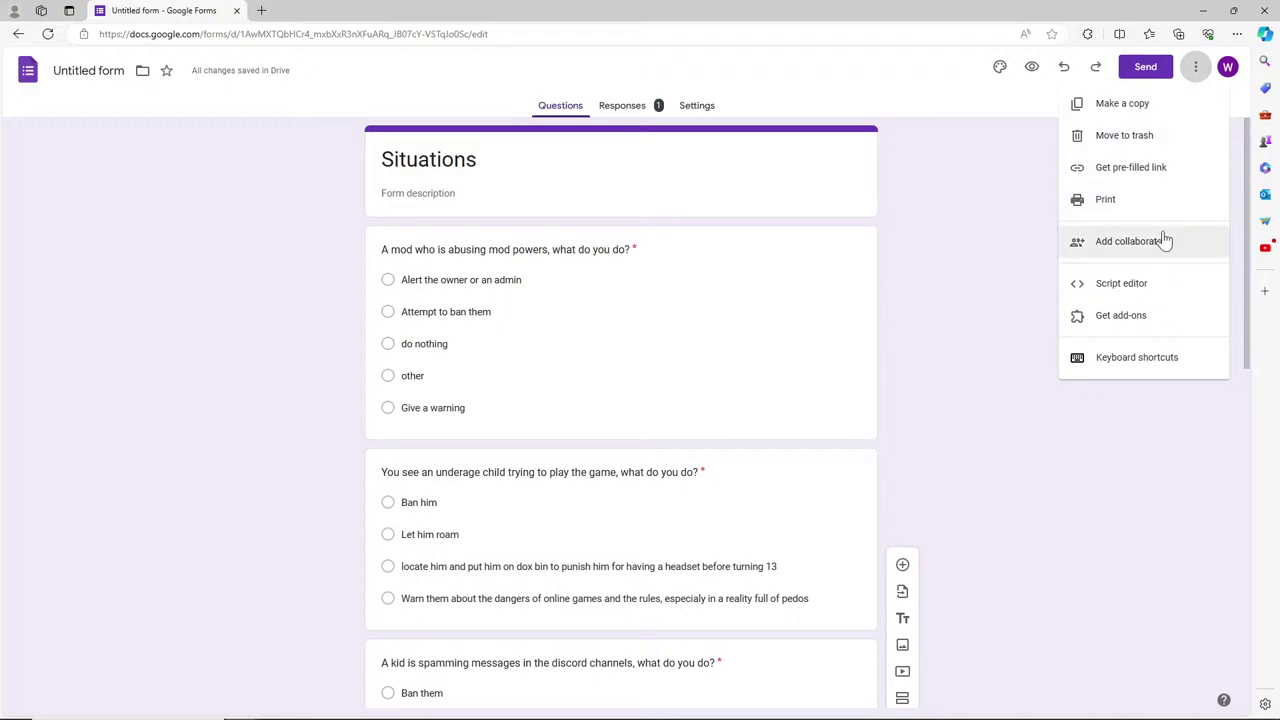
left_click(950, 252)
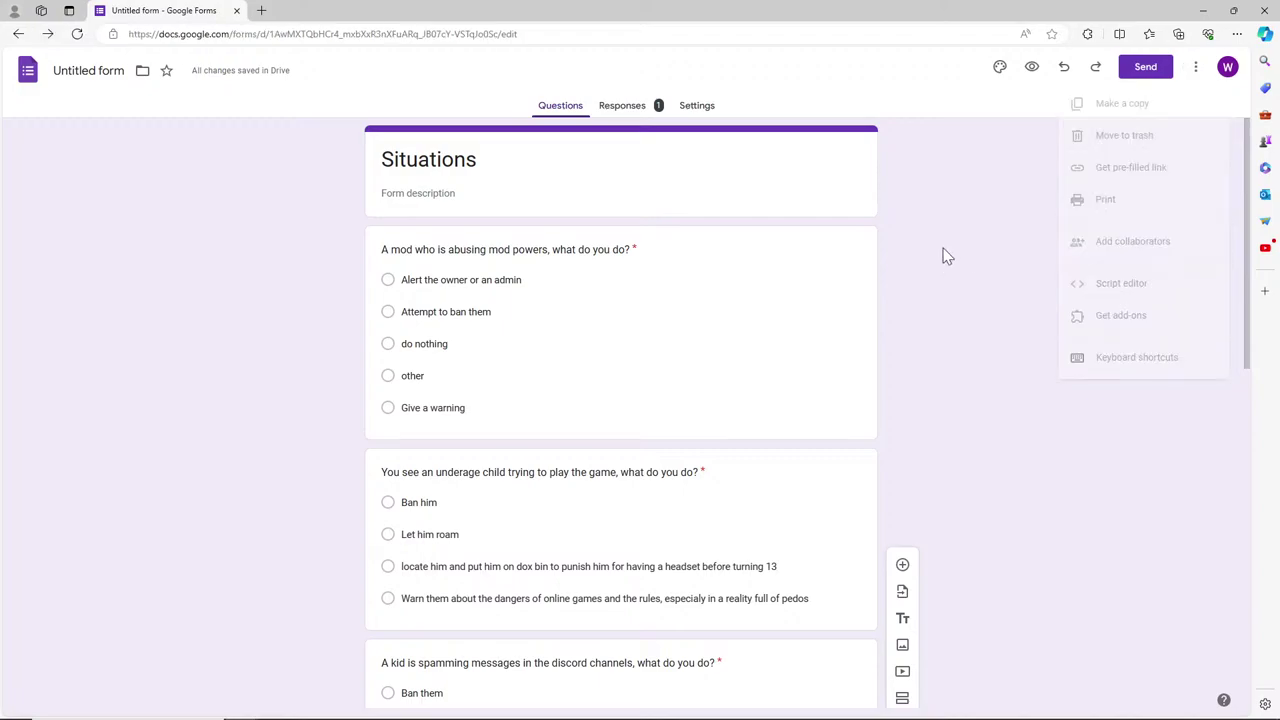
left_click(620, 110)
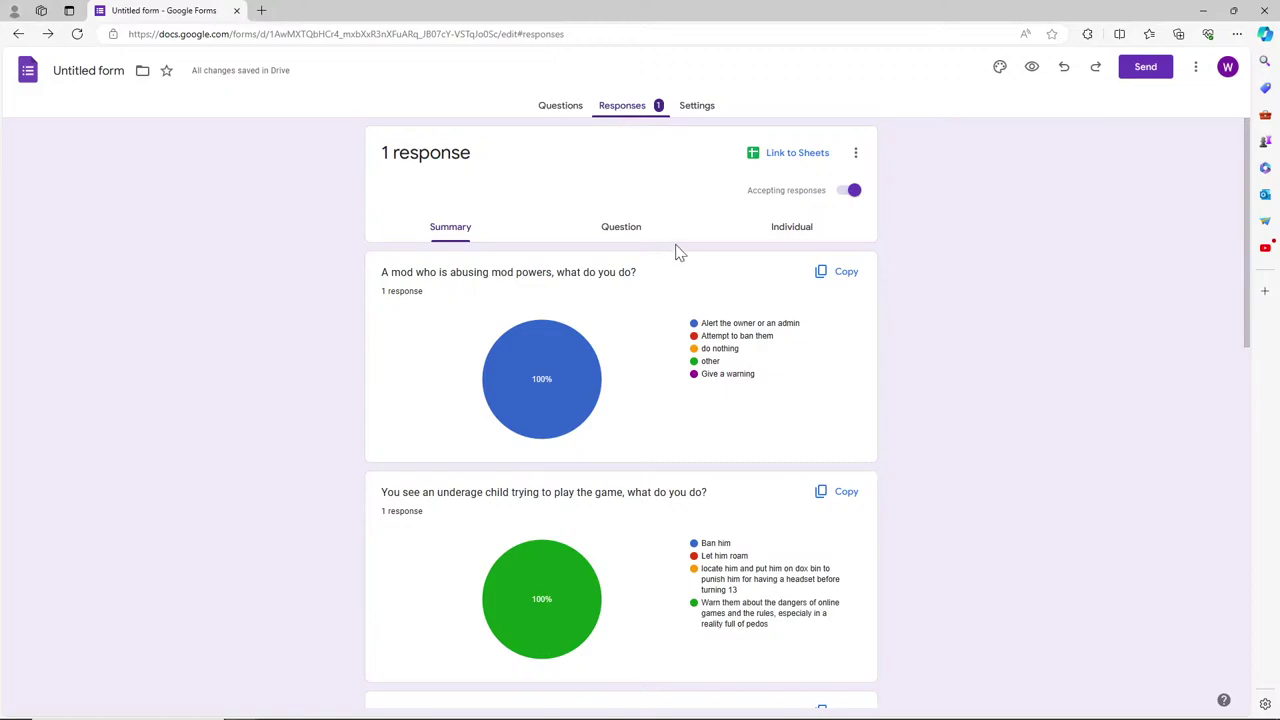
left_click(780, 230)
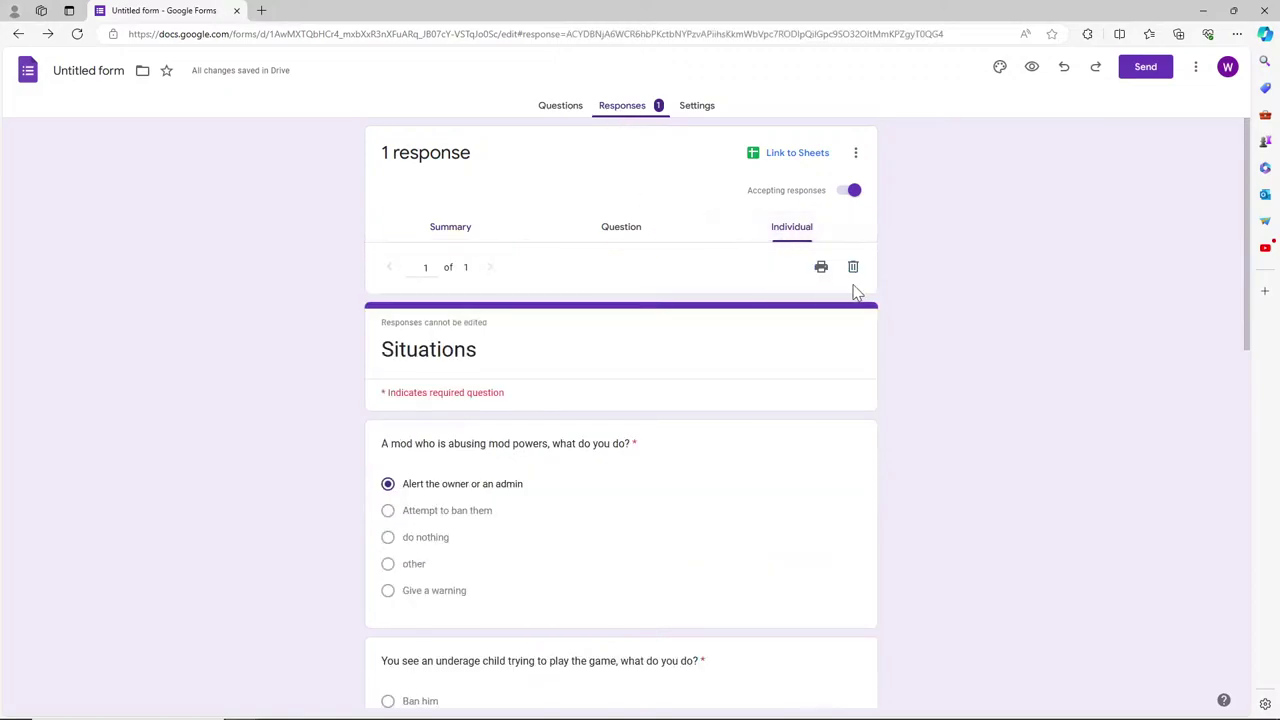
scroll(930, 310, "down", 1)
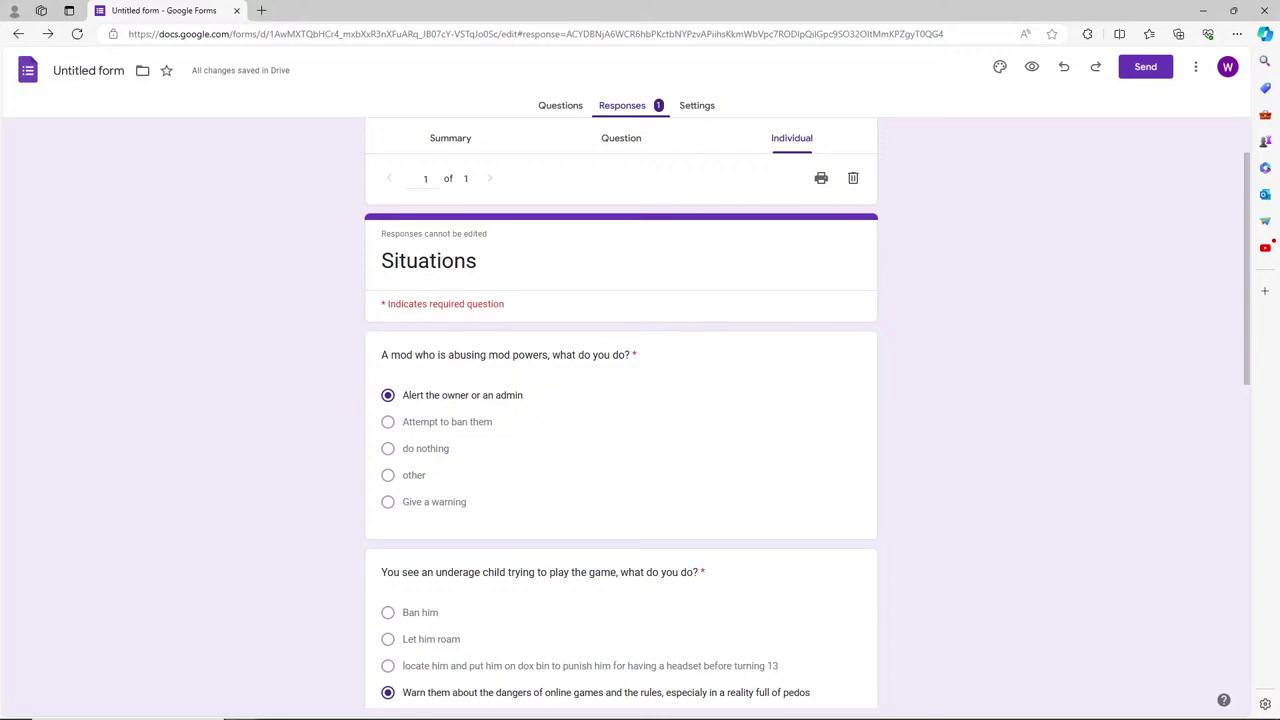
Switch to Discord and copy the text of the Moderator Application link message in the Help 3 chat.
mouse_move(248, 708)
mouse_move(928, 707)
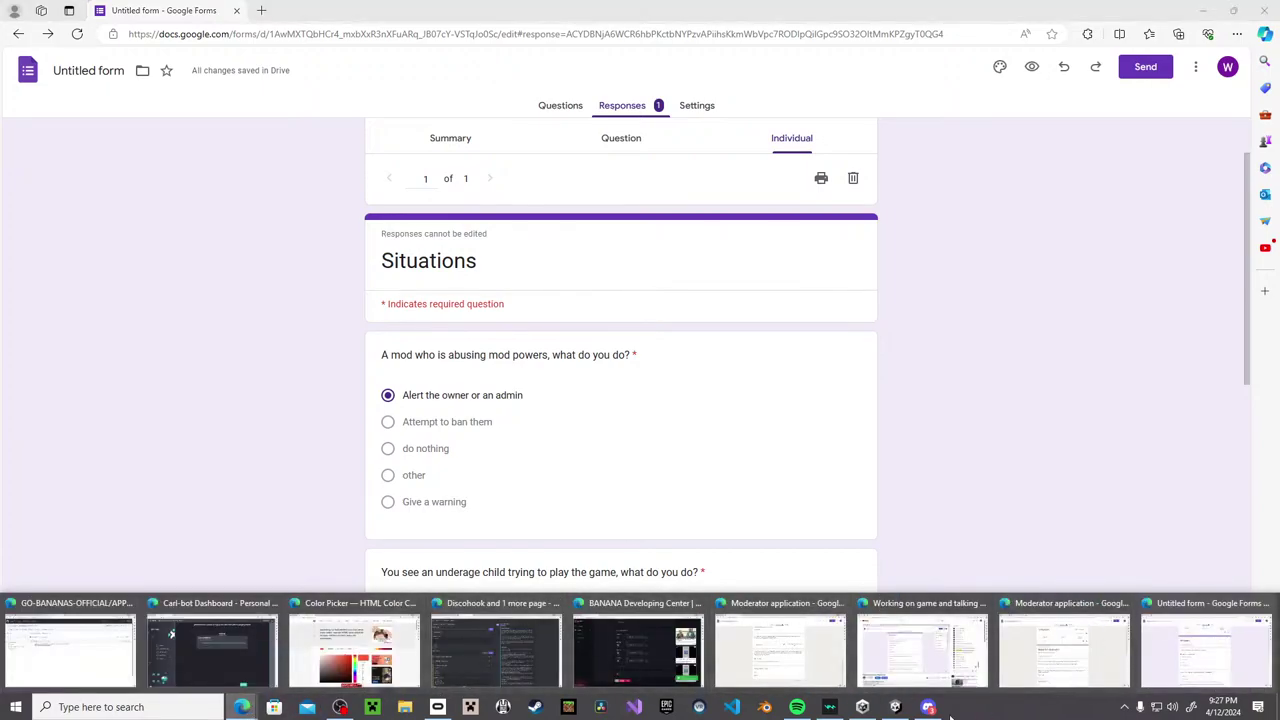
left_click(966, 716)
right_click(1110, 495)
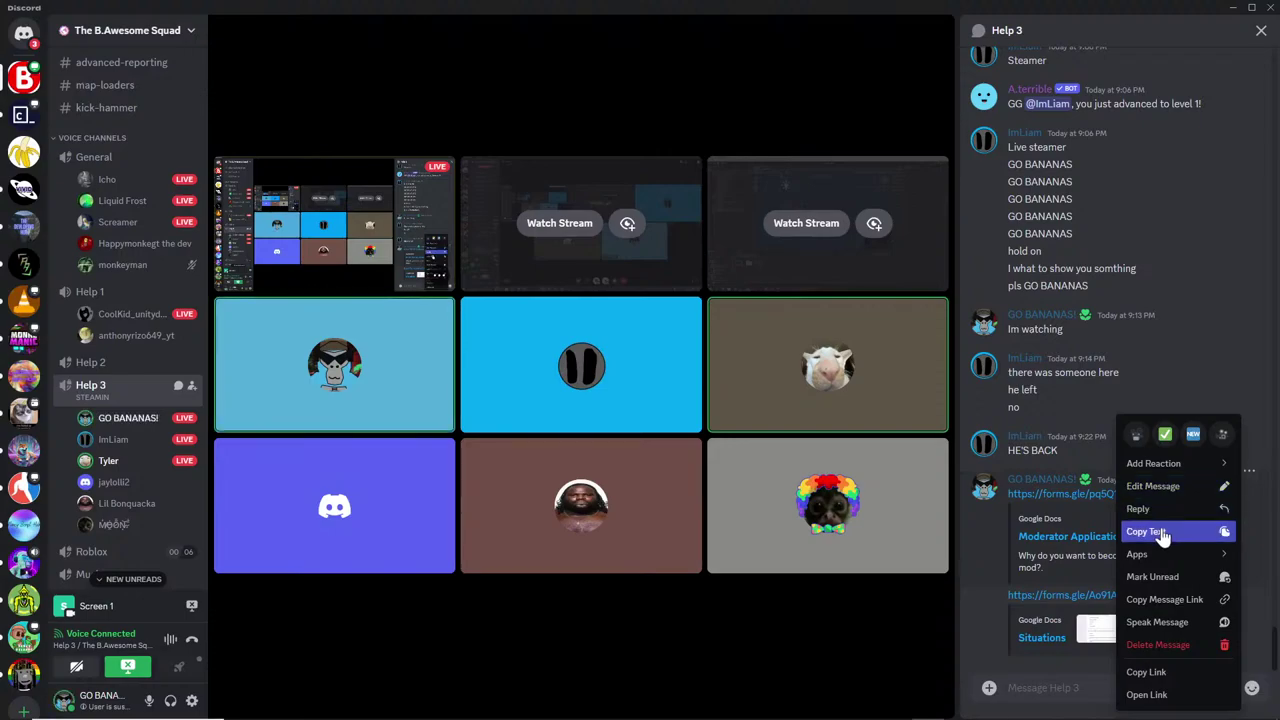
left_click(1160, 531)
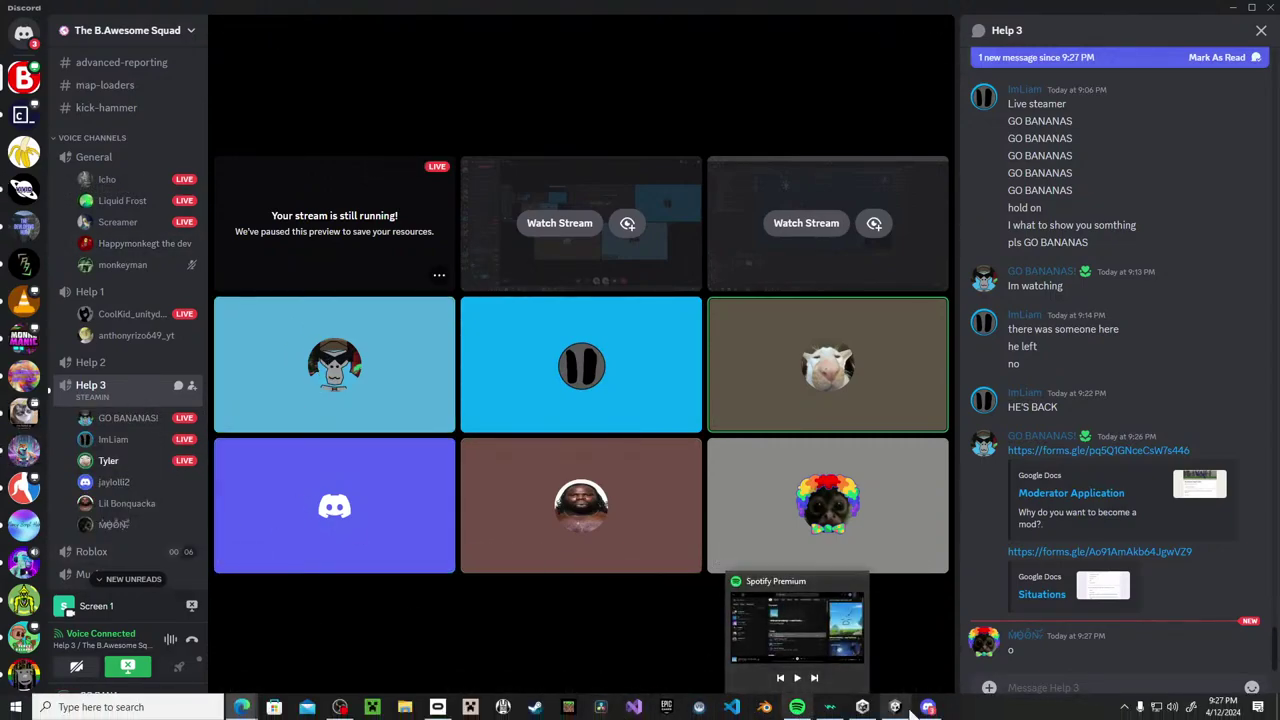
Return to the Situations form in the browser and read the individual response through to the last question.
mouse_move(913, 709)
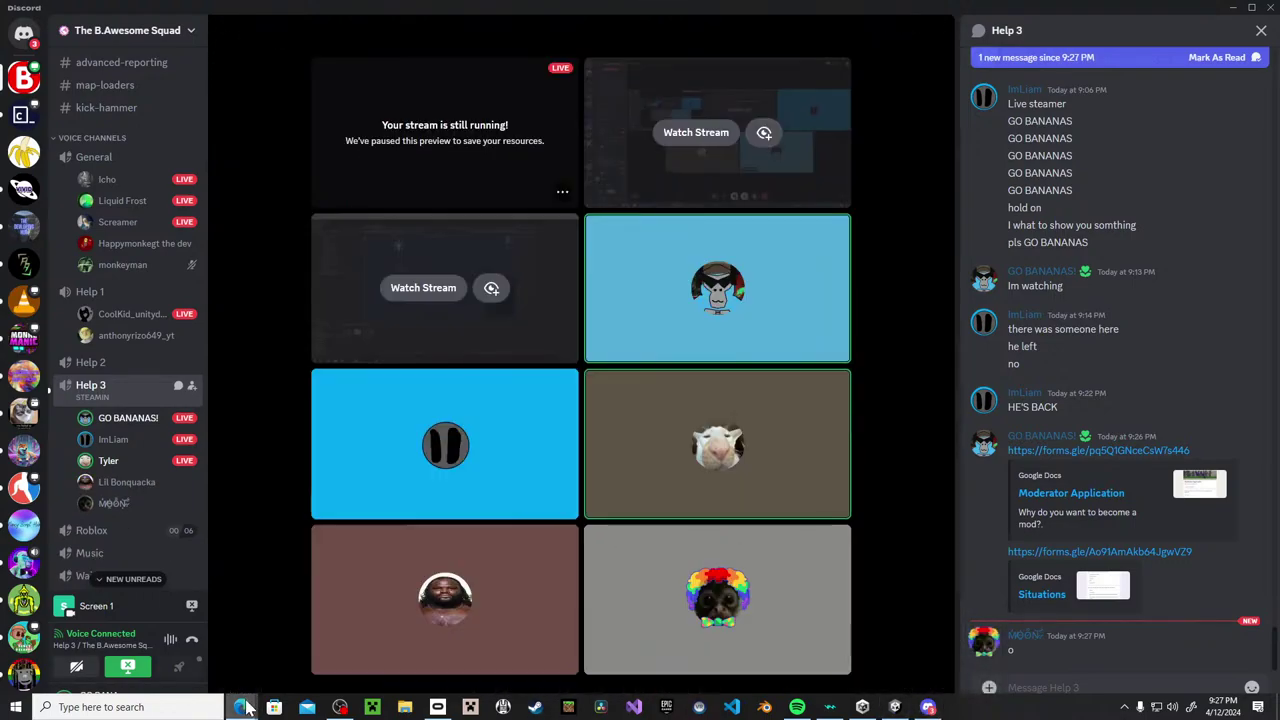
mouse_move(242, 707)
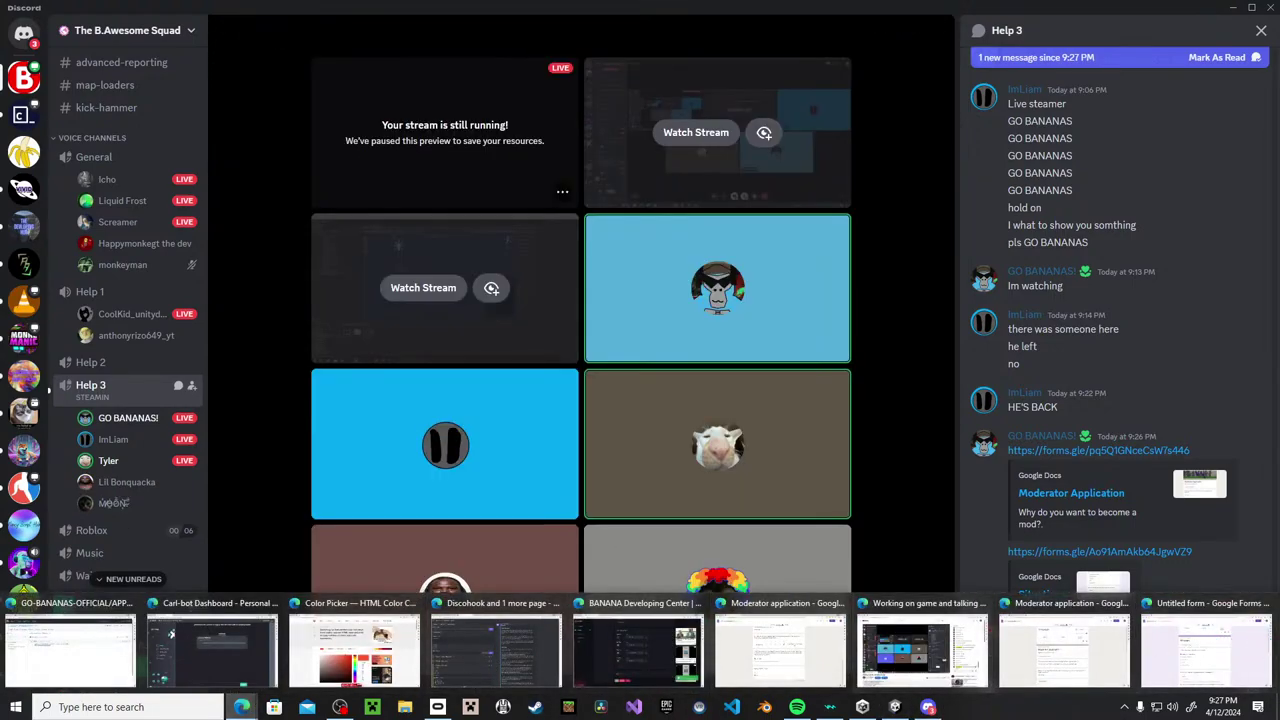
left_click(1212, 628)
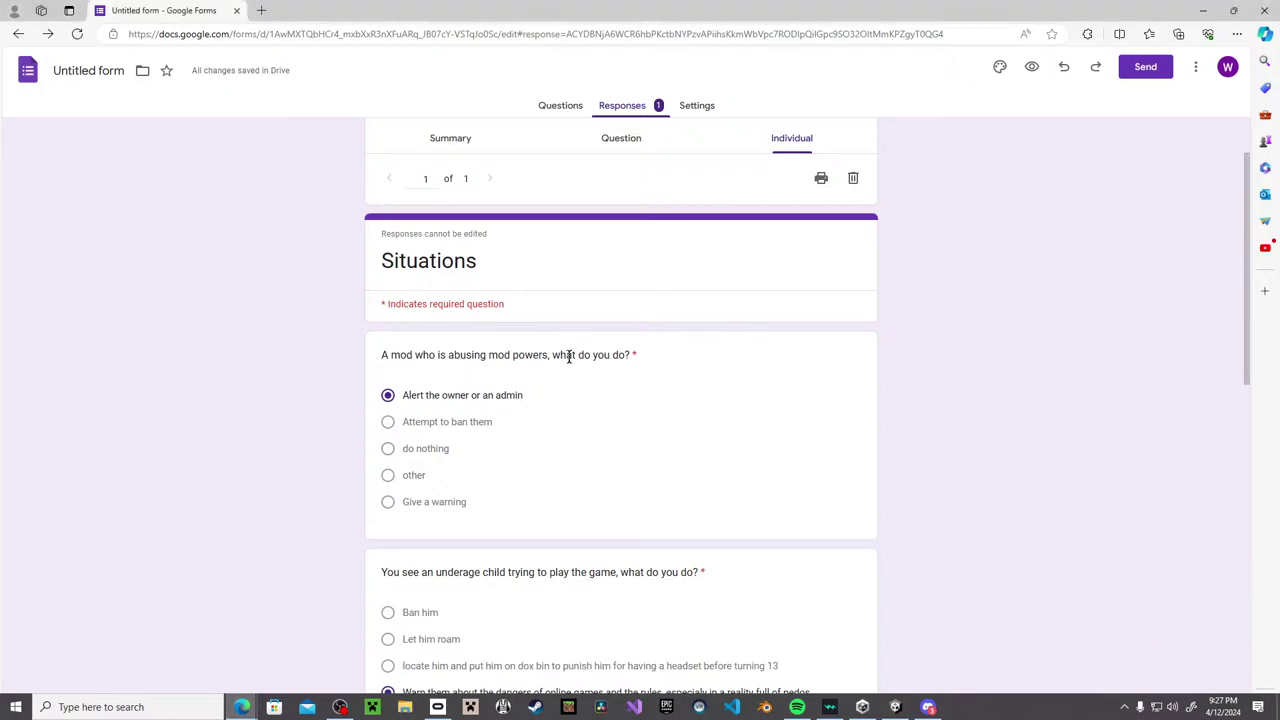
mouse_move(797, 707)
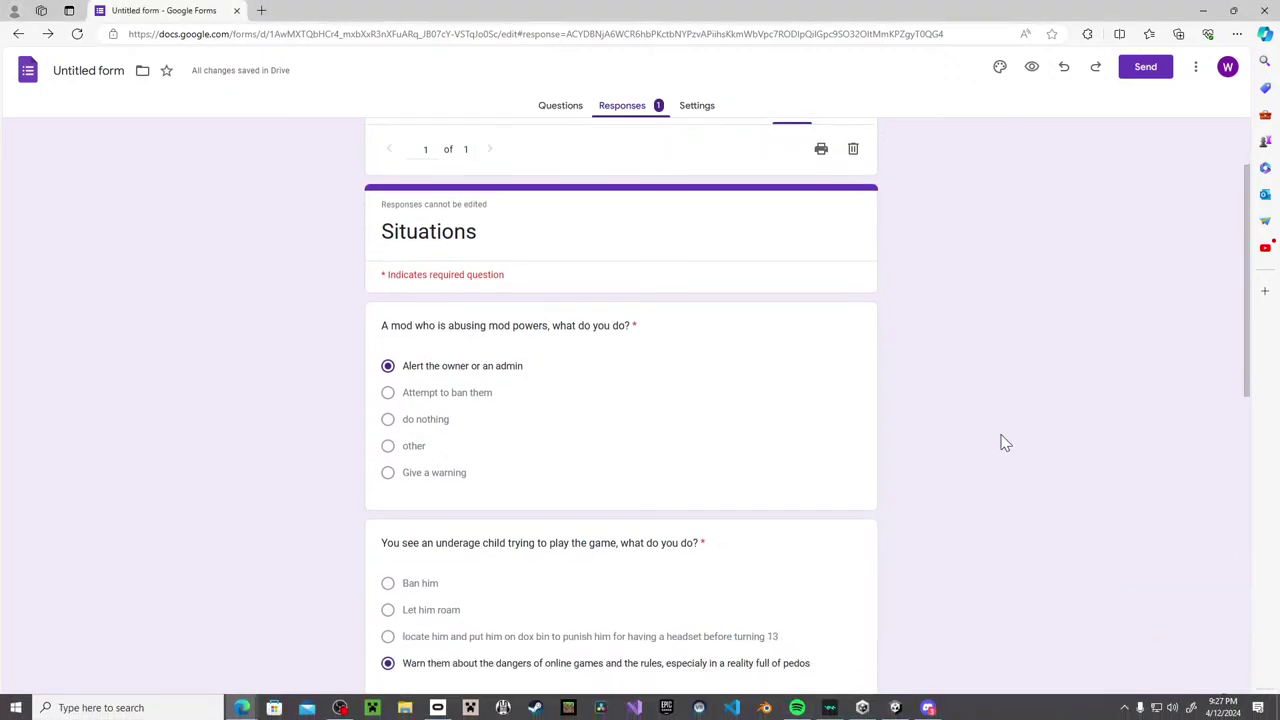
scroll(1000, 437, "down", 3)
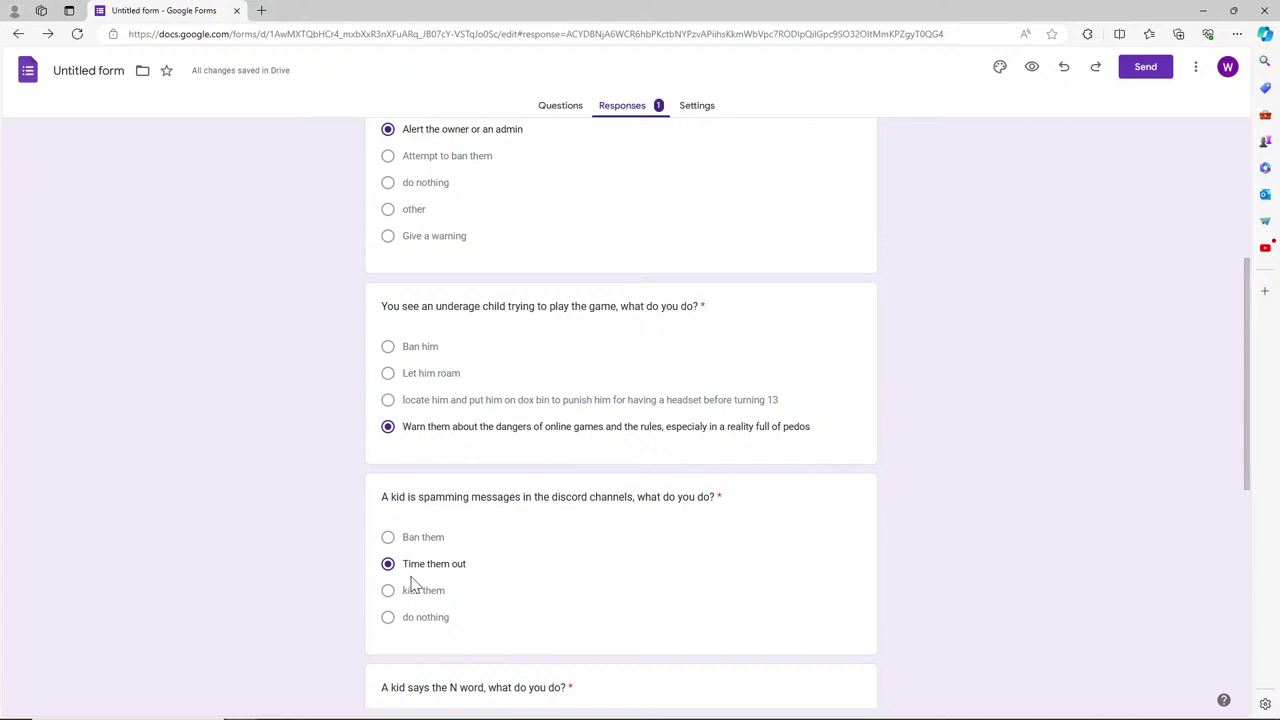
scroll(457, 566, "down", 1)
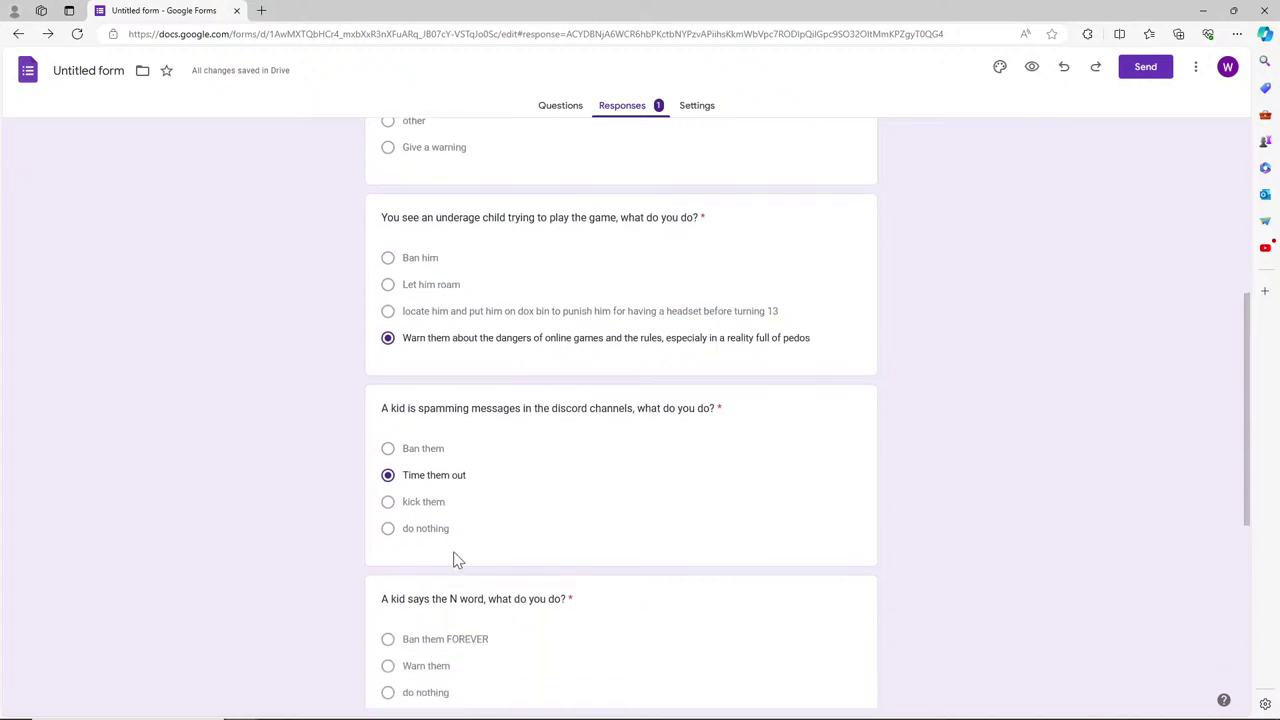
scroll(457, 561, "down", 4)
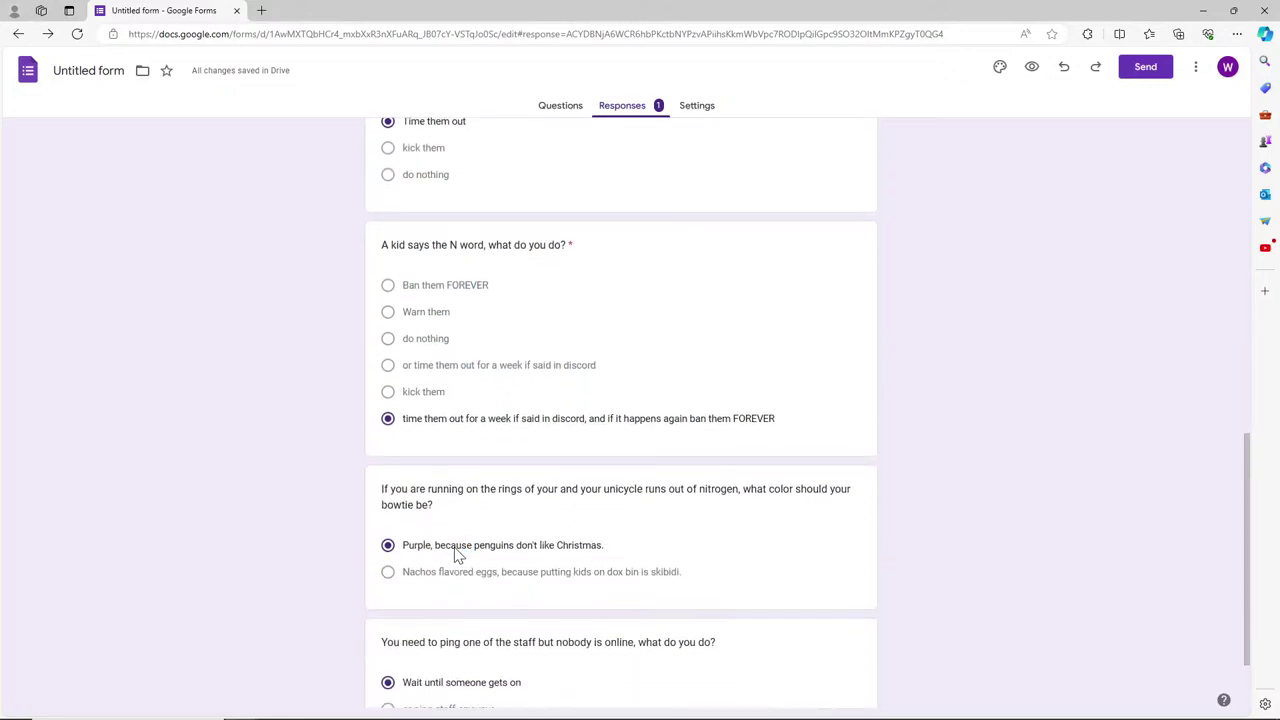
scroll(457, 557, "down", 1)
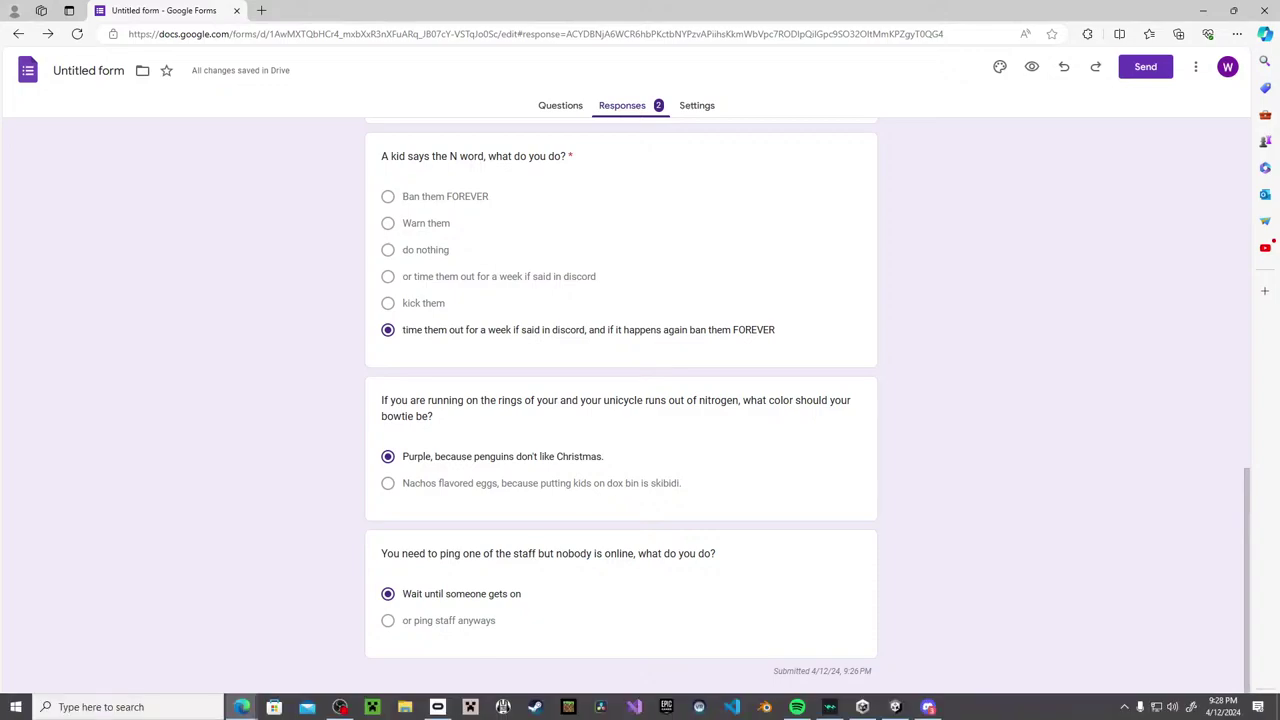
Switch to Discord, check the people-who-are-getting-mod-so-far channel in the BANANA Developing server, and return to the Help 3 call.
mouse_move(912, 716)
left_click(929, 707)
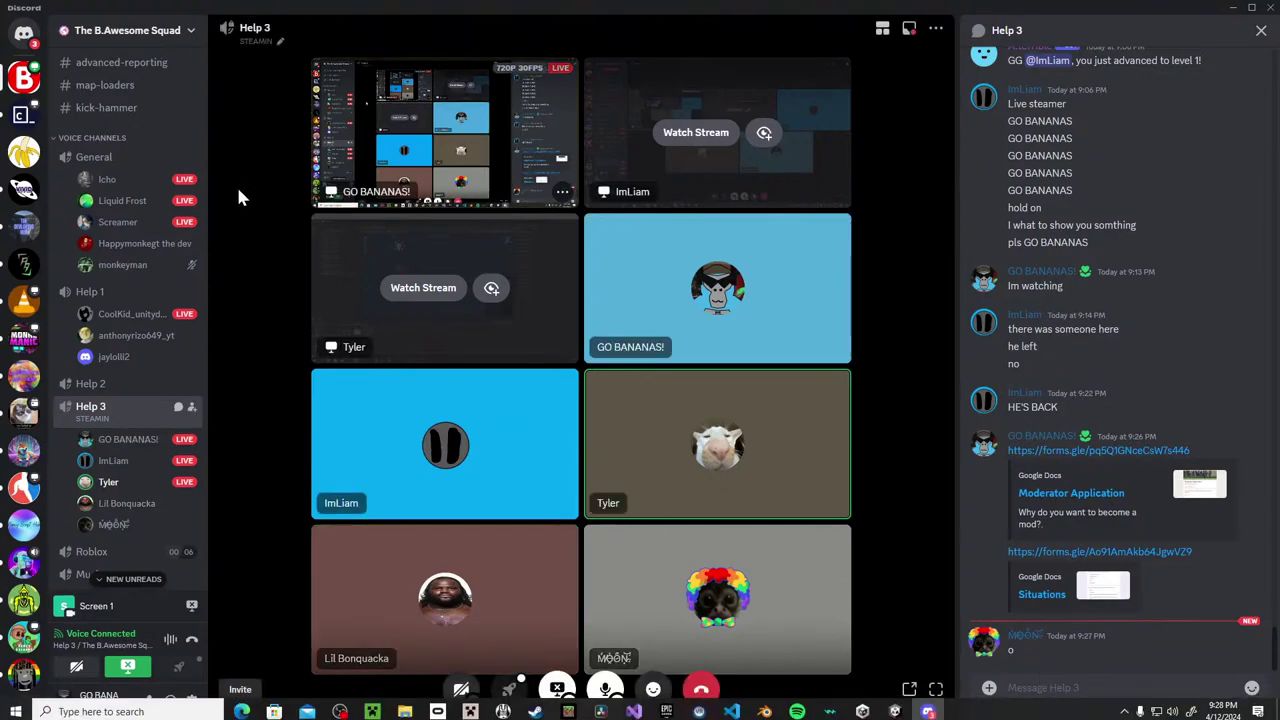
left_click(16, 160)
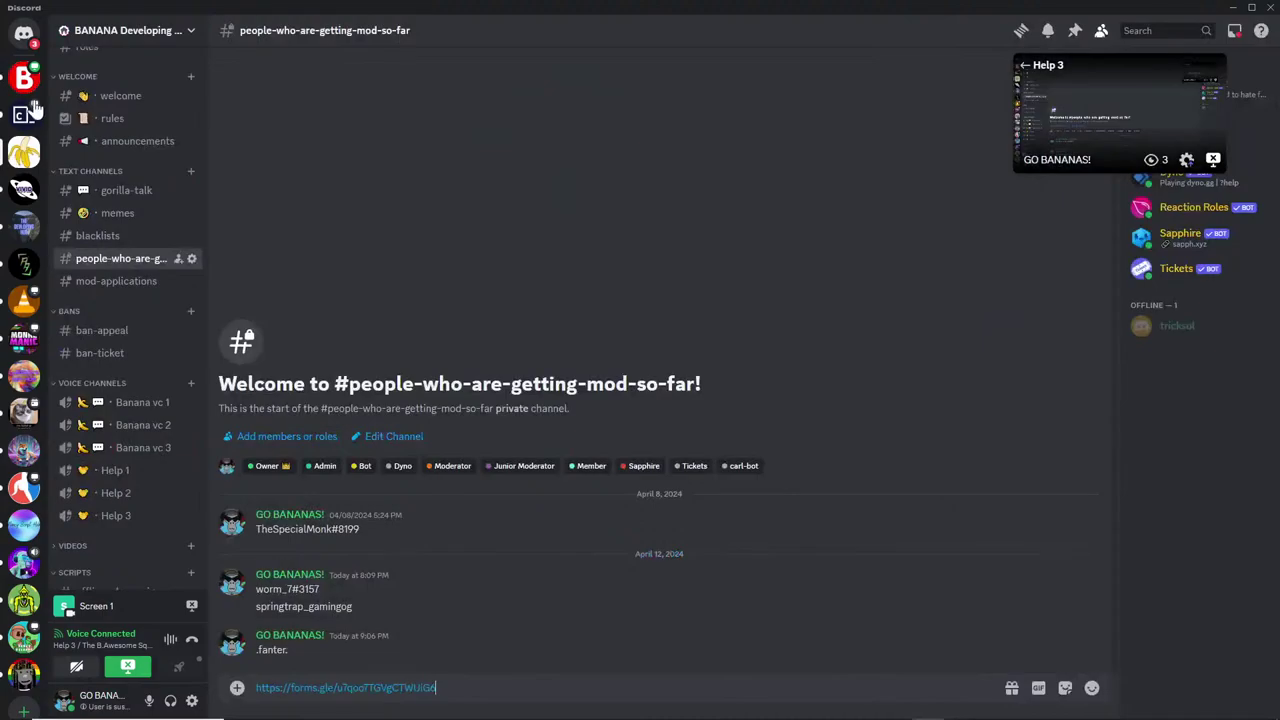
left_click(24, 77)
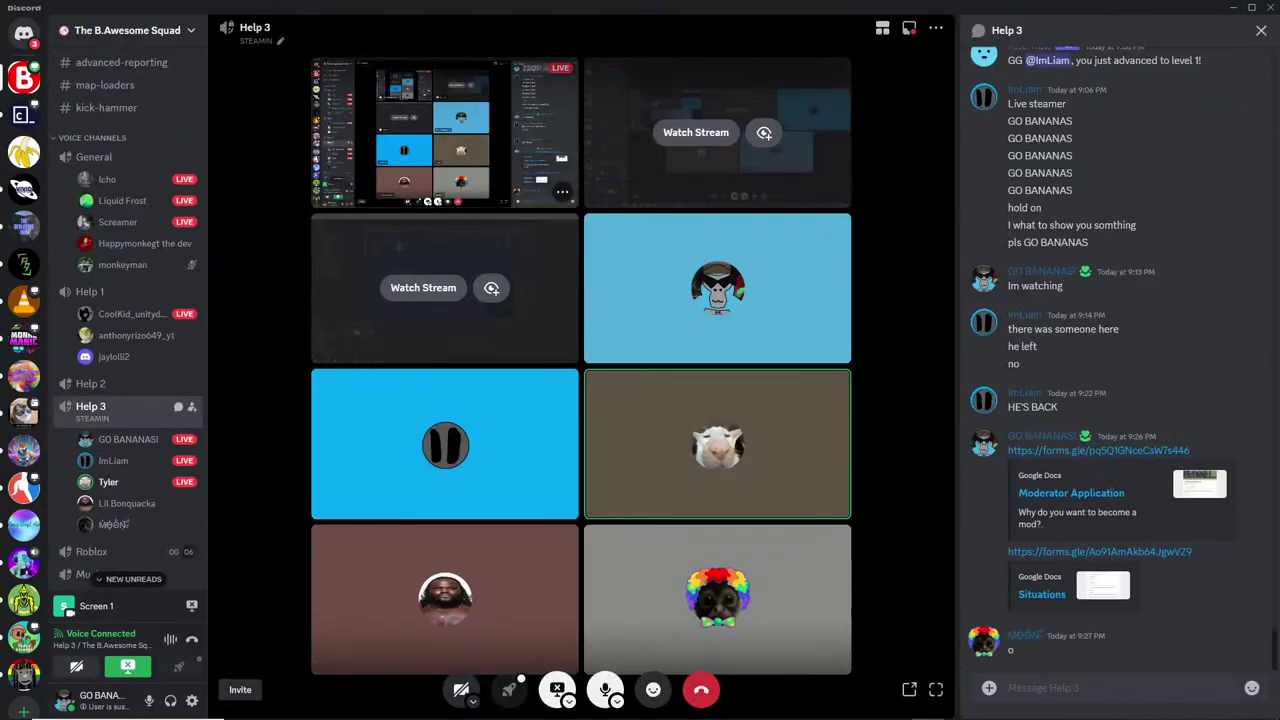
Open the Moderator Application from the Help 3 chat, browse its individual responses up to the third, close it and return to Discord.
left_click(1064, 494)
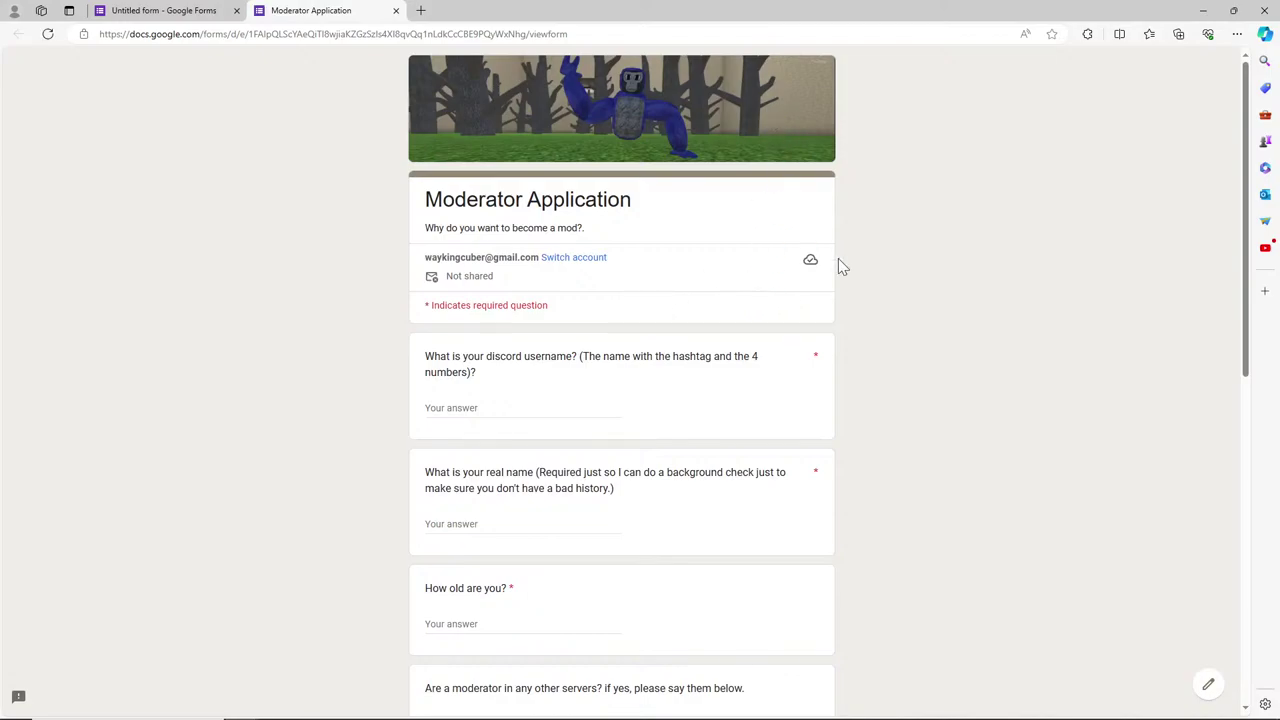
left_click(1208, 684)
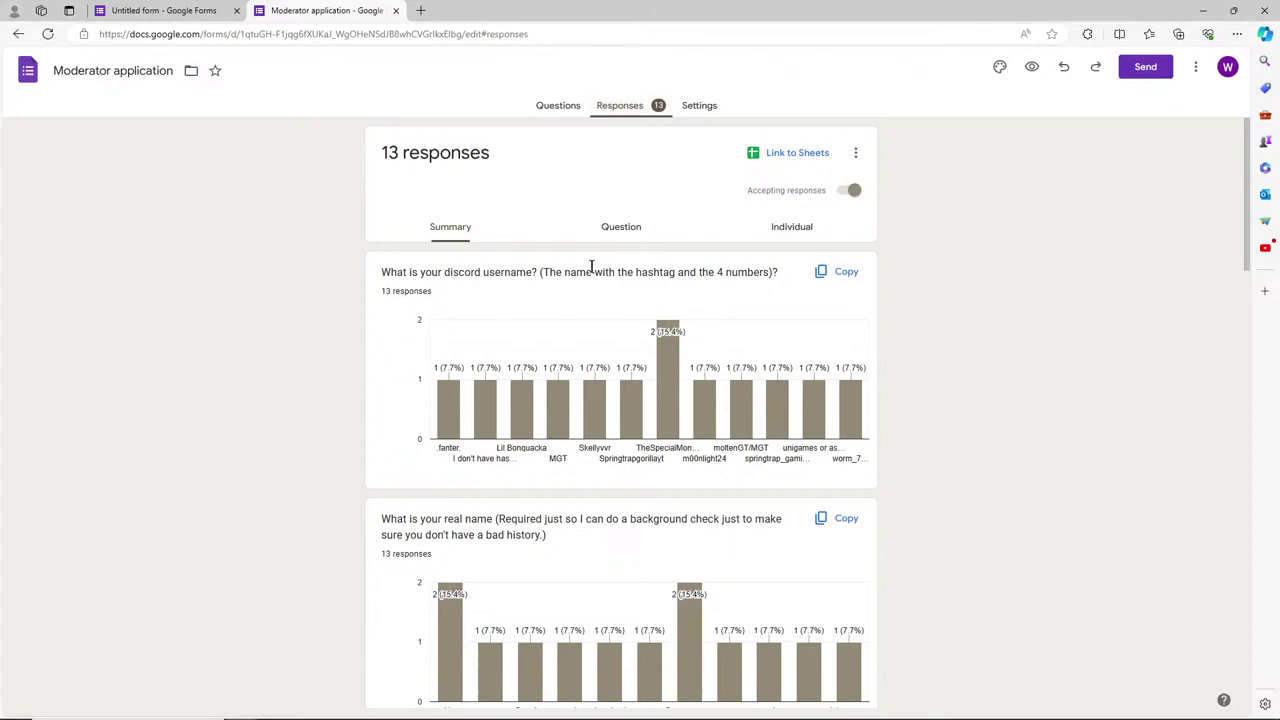
left_click(791, 231)
left_click(495, 268)
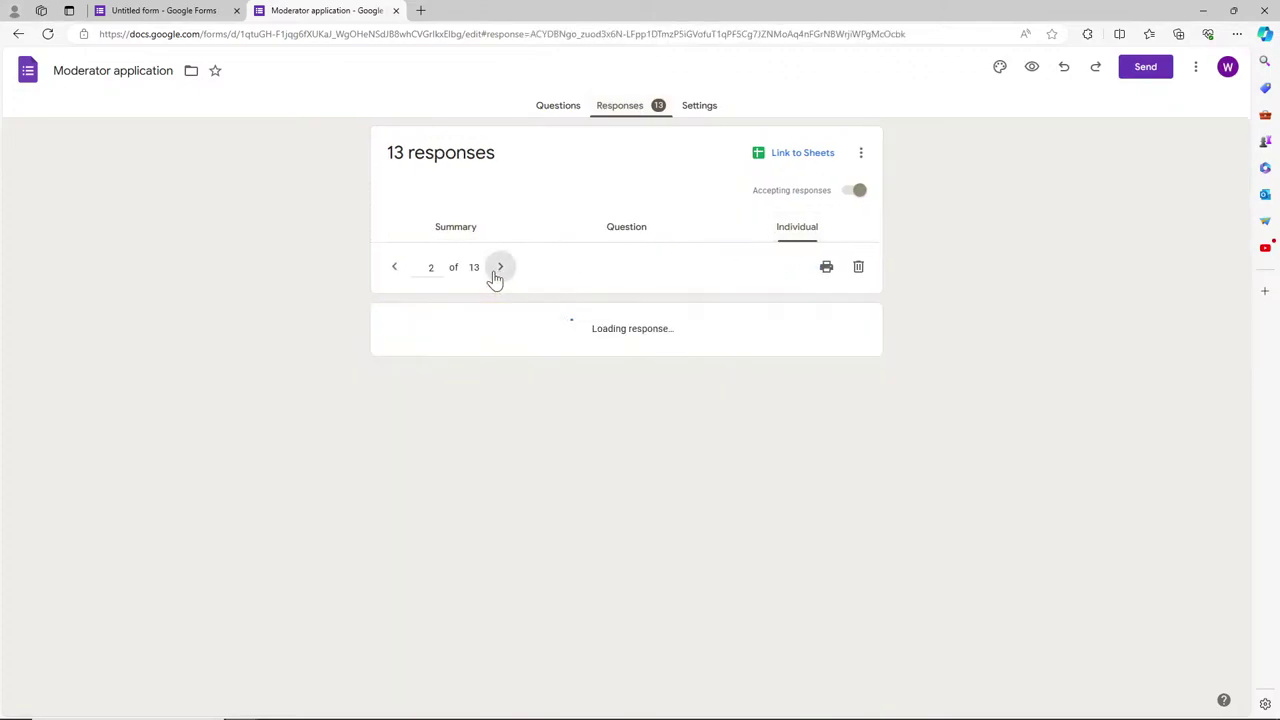
left_click(495, 268)
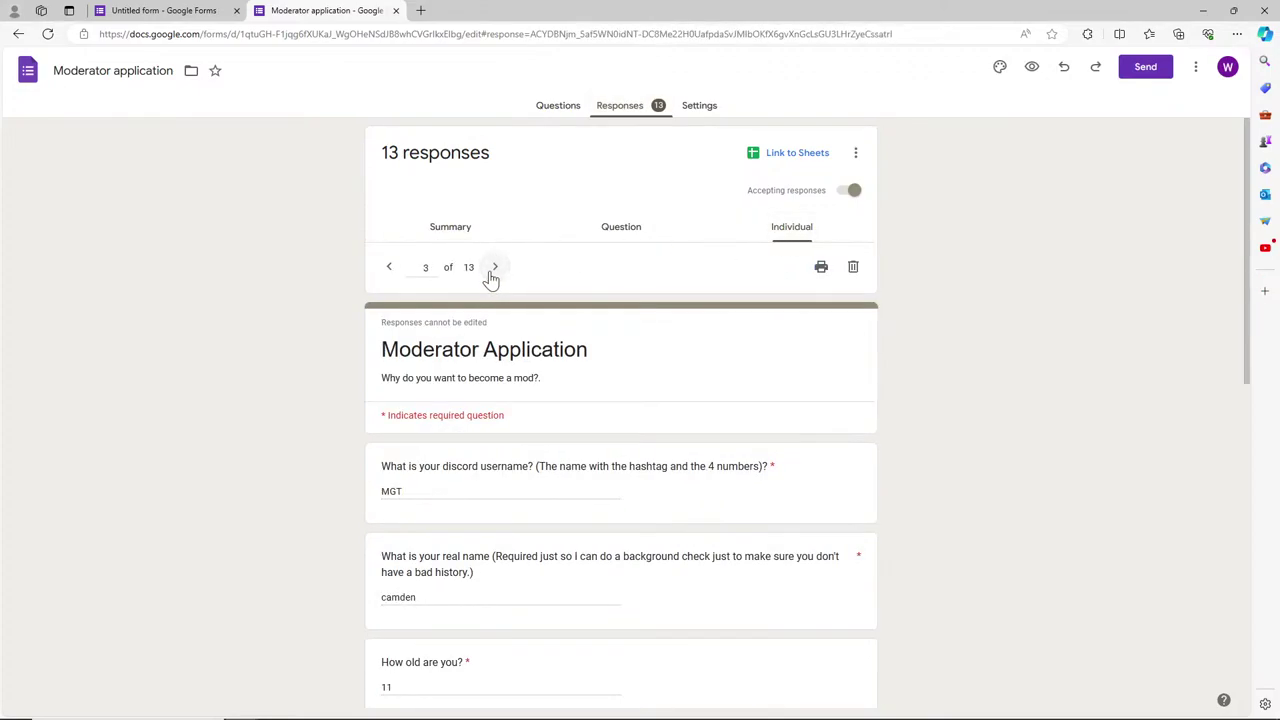
middle_click(345, 12)
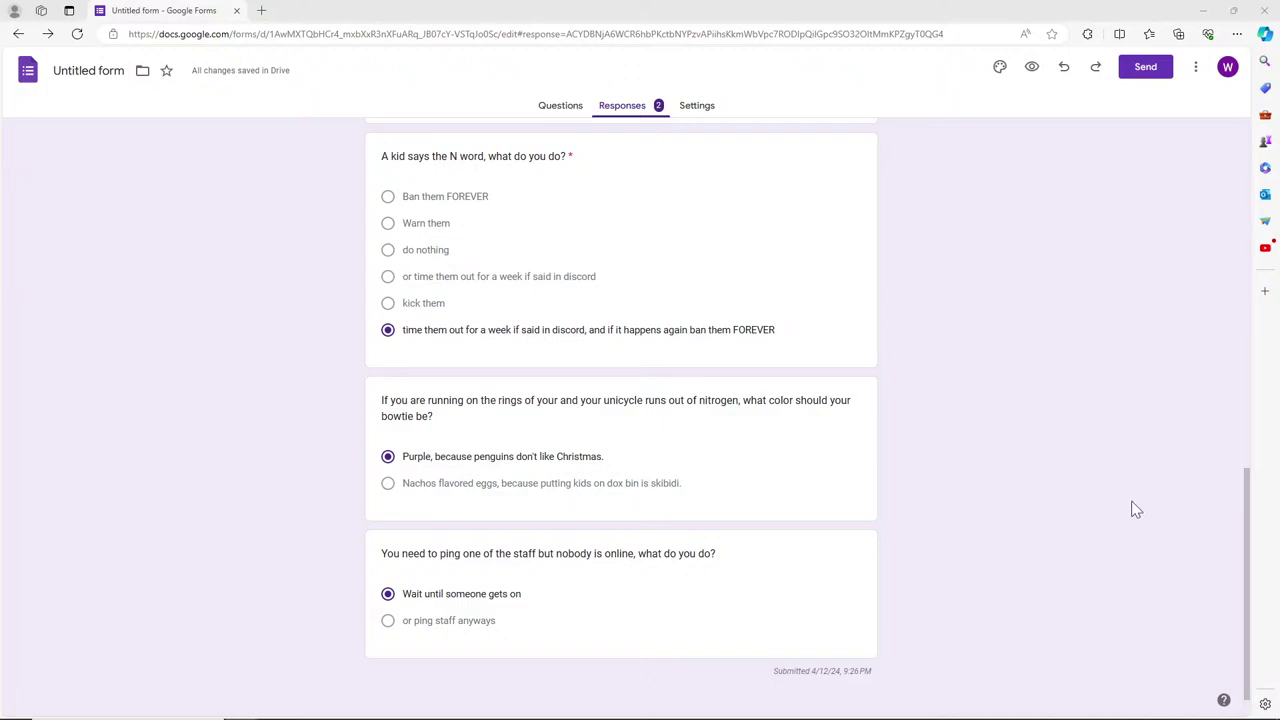
left_click(928, 707)
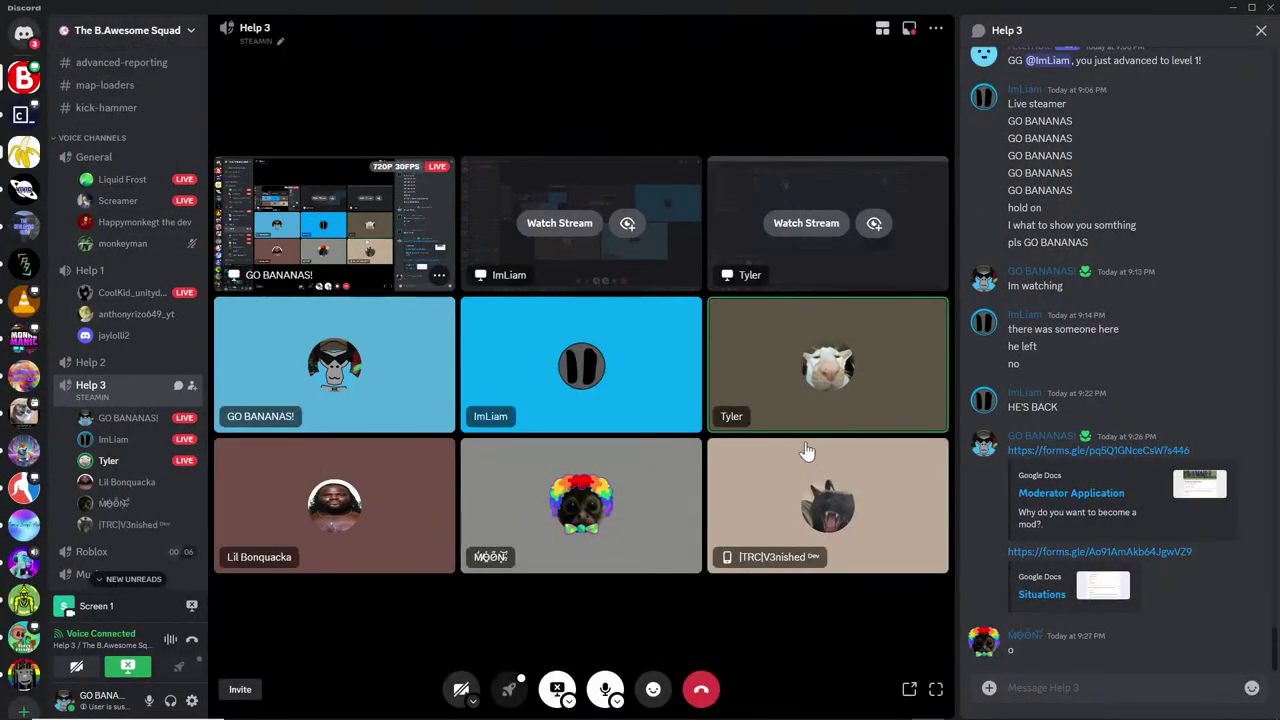
In the BANANA Developing server's people-who-are-getting-mod-so-far channel, clear the unsent link and edit the last message to add "IS GETTING MOD".
left_click(26, 155)
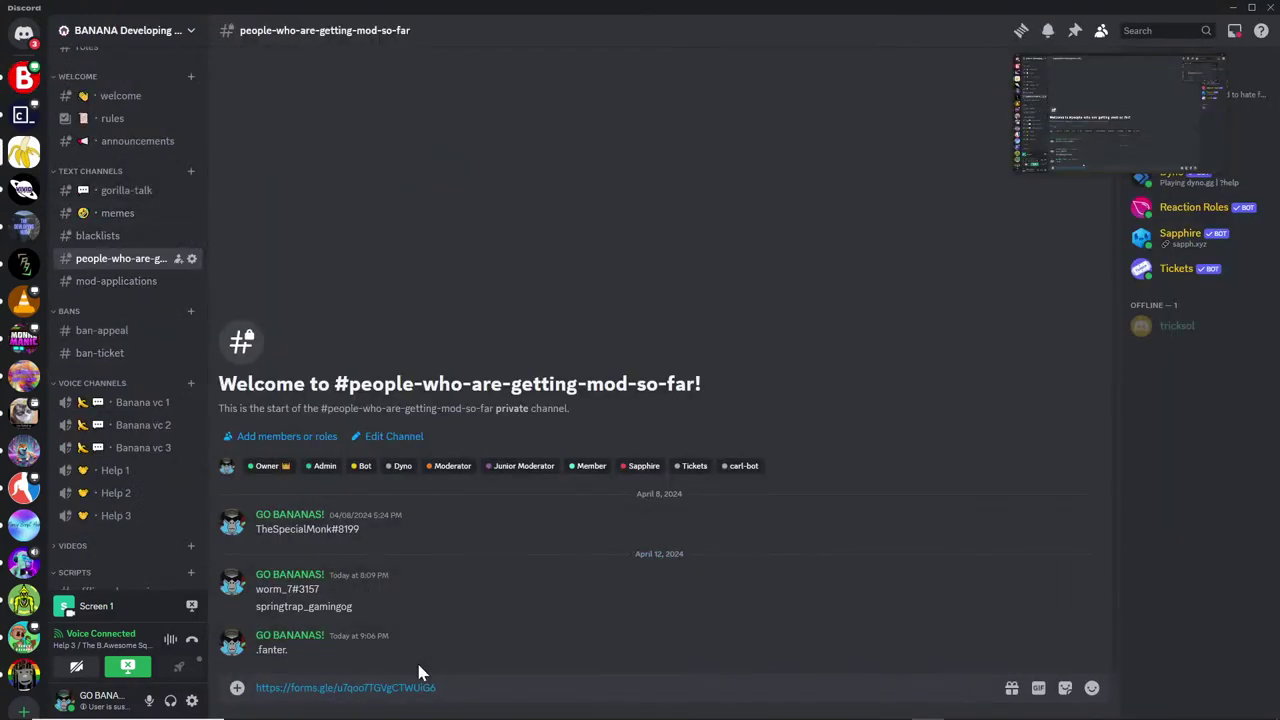
key("ctrl+a")
key("BackSpace")
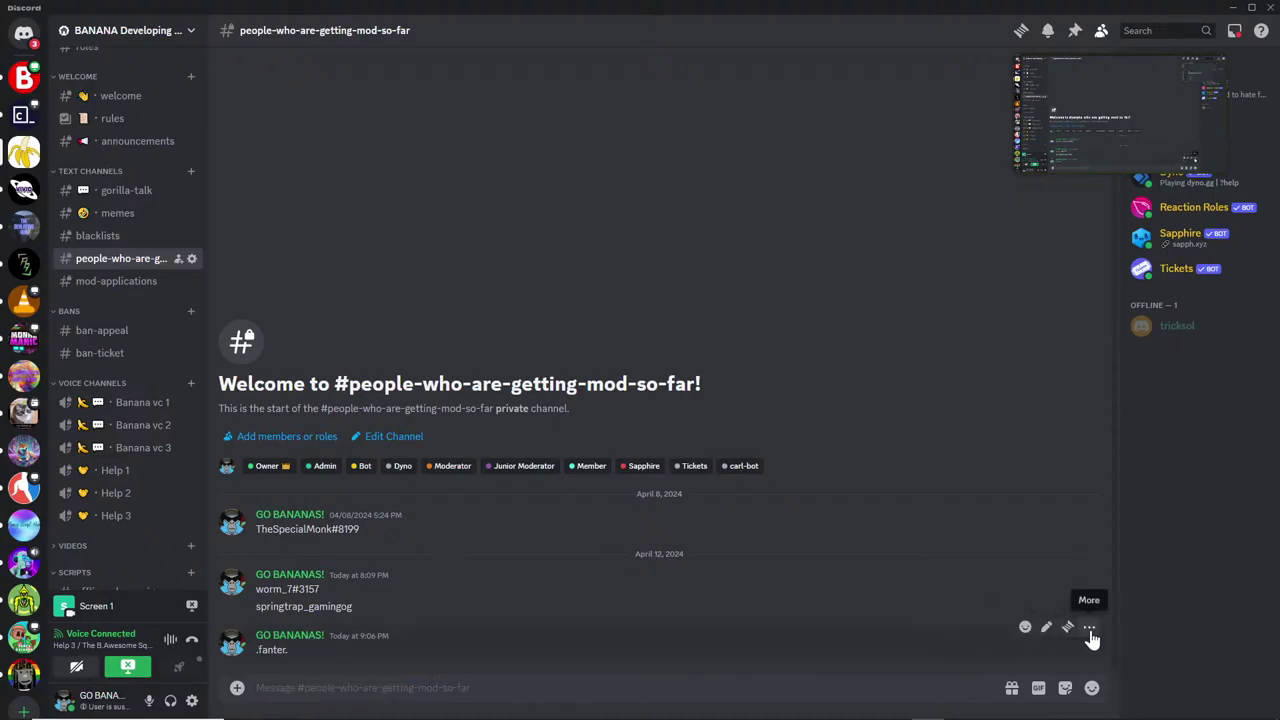
left_click(1088, 627)
left_click(995, 497)
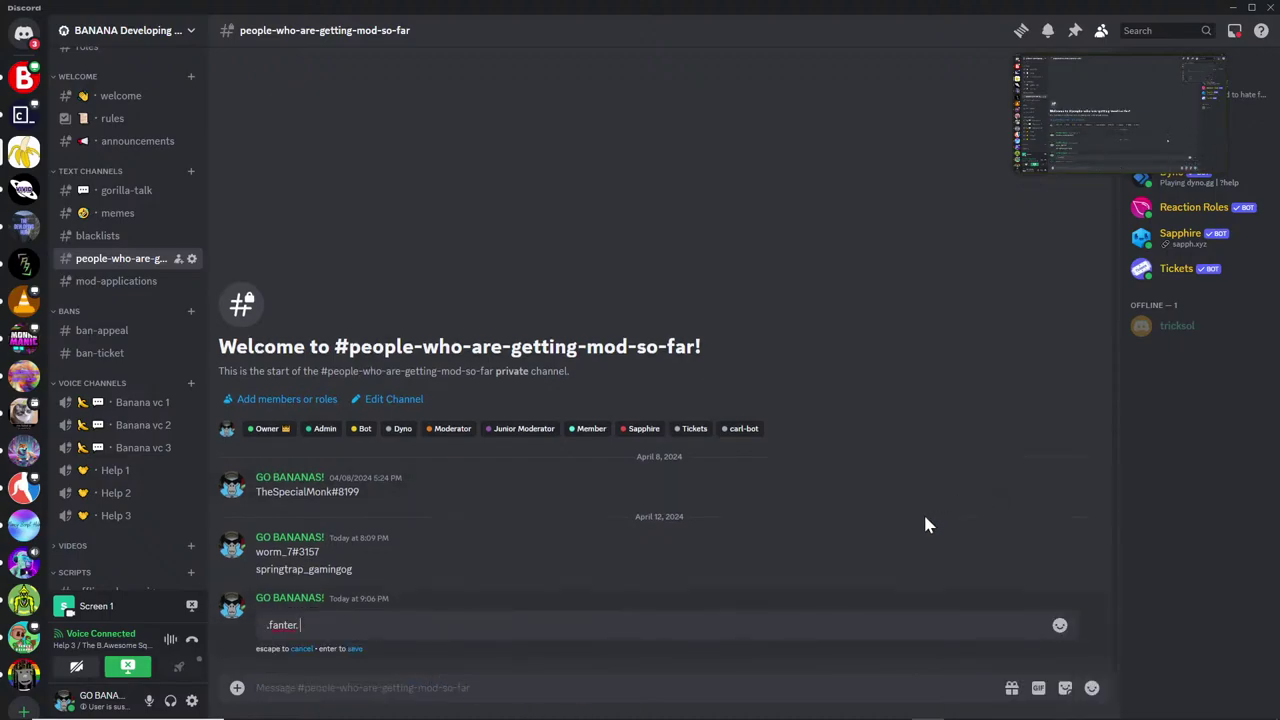
type("IS GETTING MOD")
key("Return")
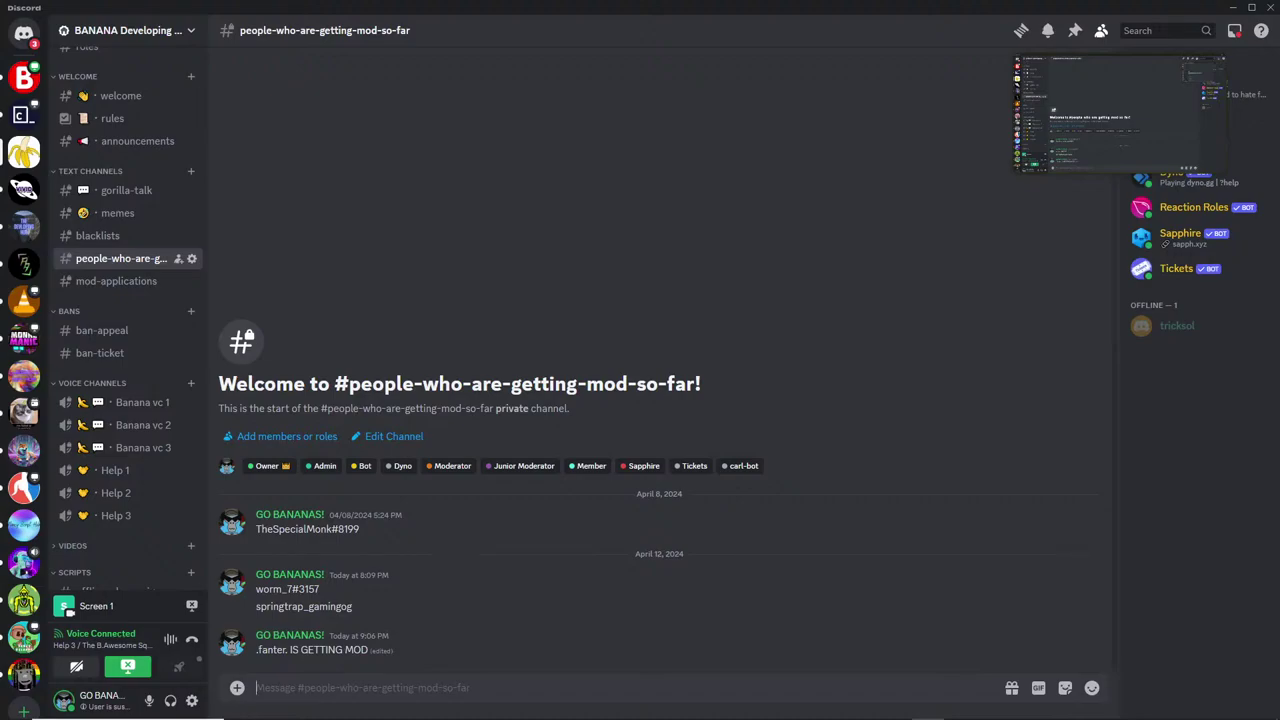
Return to the Help 3 call and watch the screen share of the participant working in Unity.
mouse_move(405, 716)
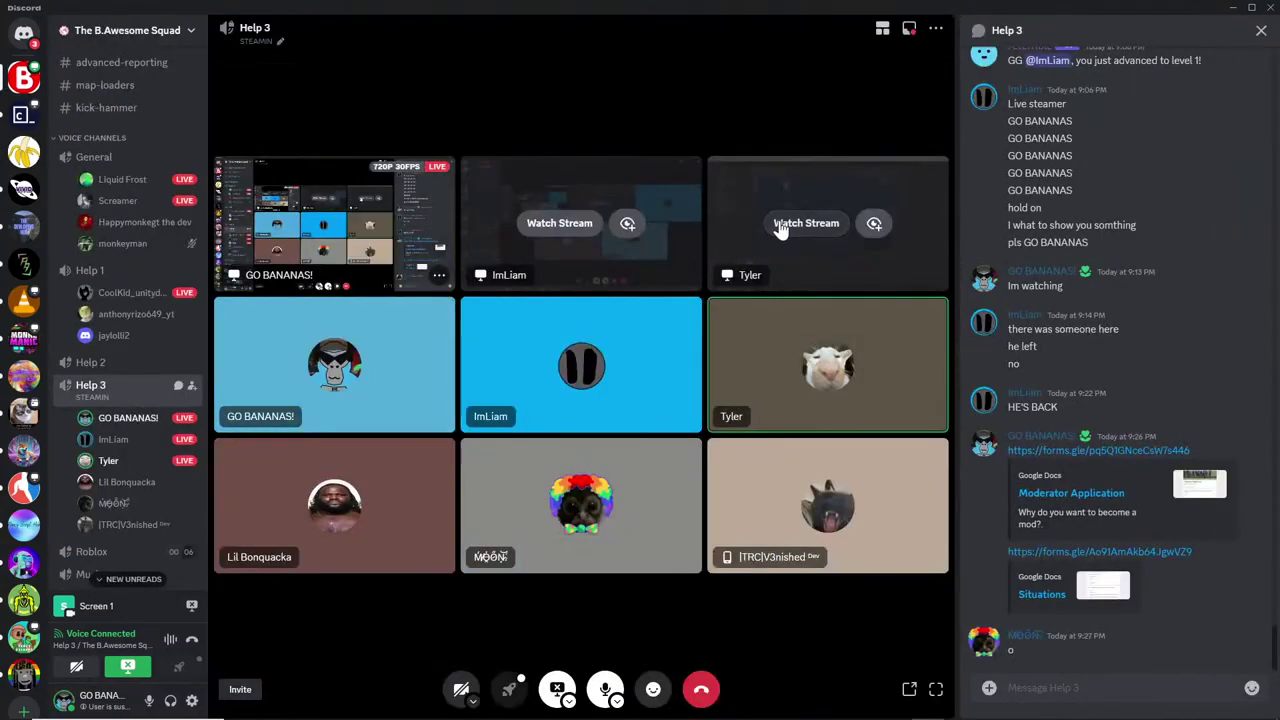
left_click(790, 225)
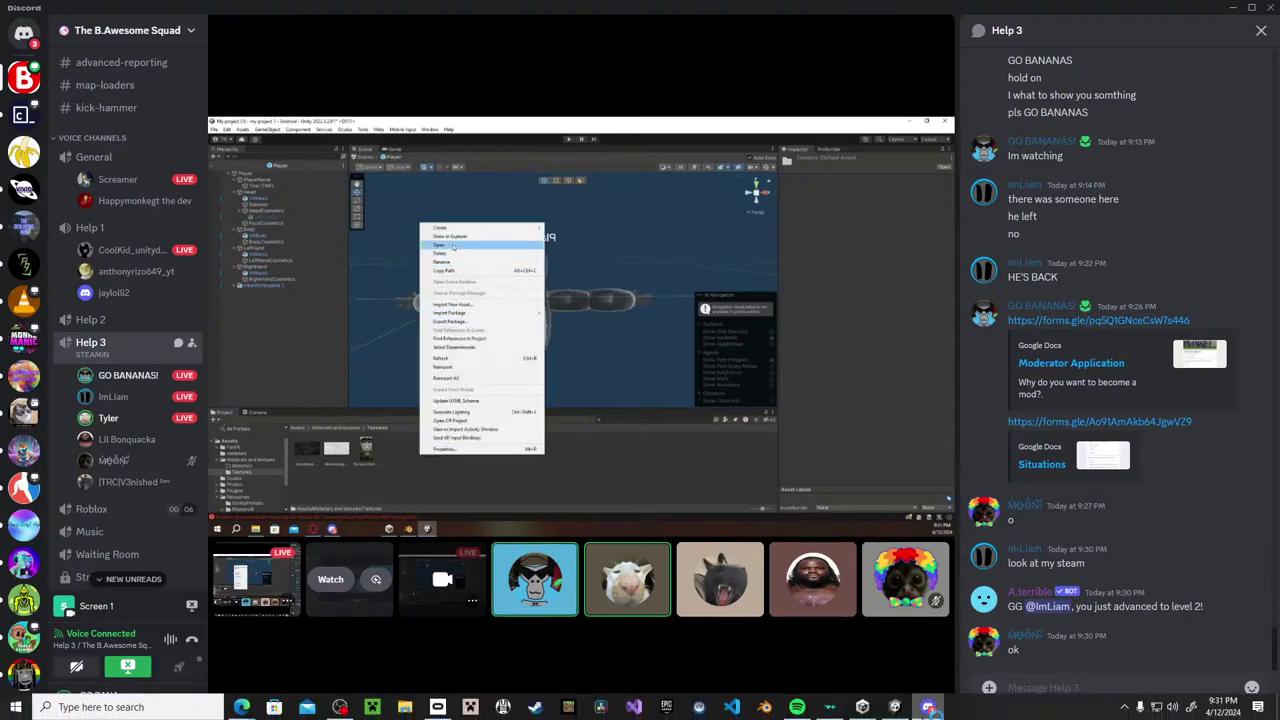
Switch to the Situations form in the browser, show its shortened share link, close the send dialog, and return to Discord.
mouse_move(927, 708)
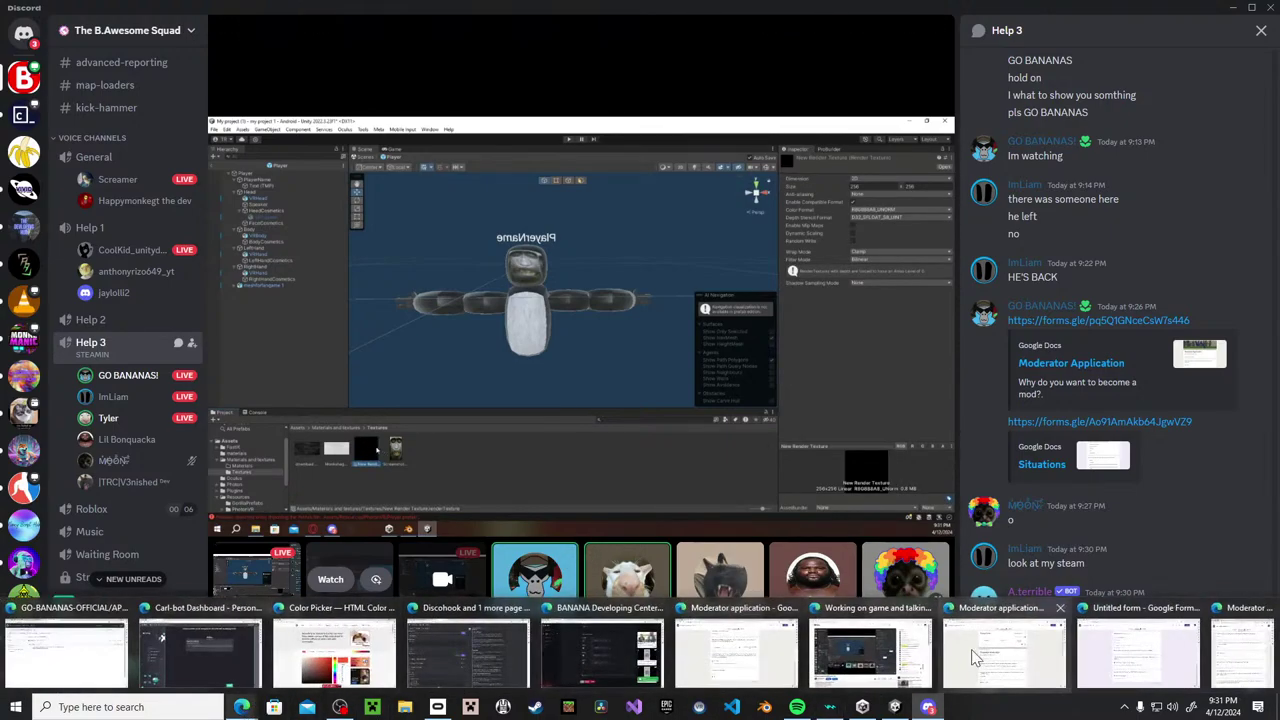
left_click(1152, 639)
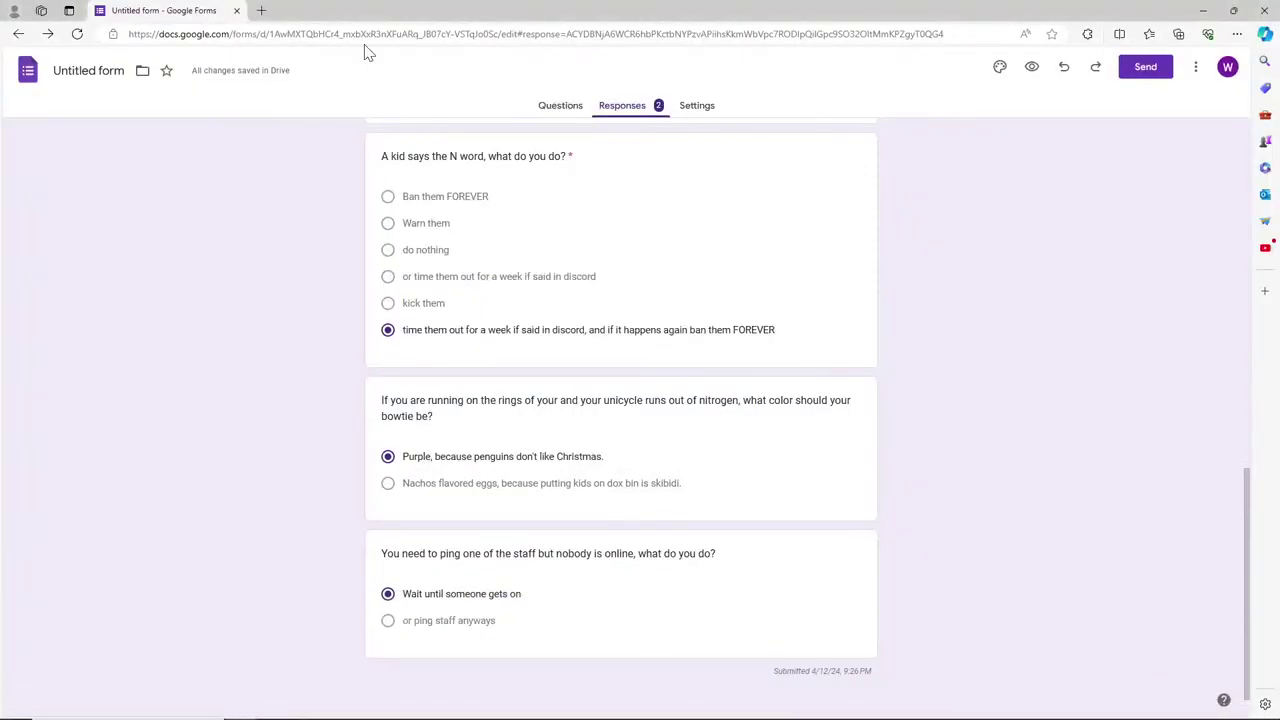
left_click(1146, 72)
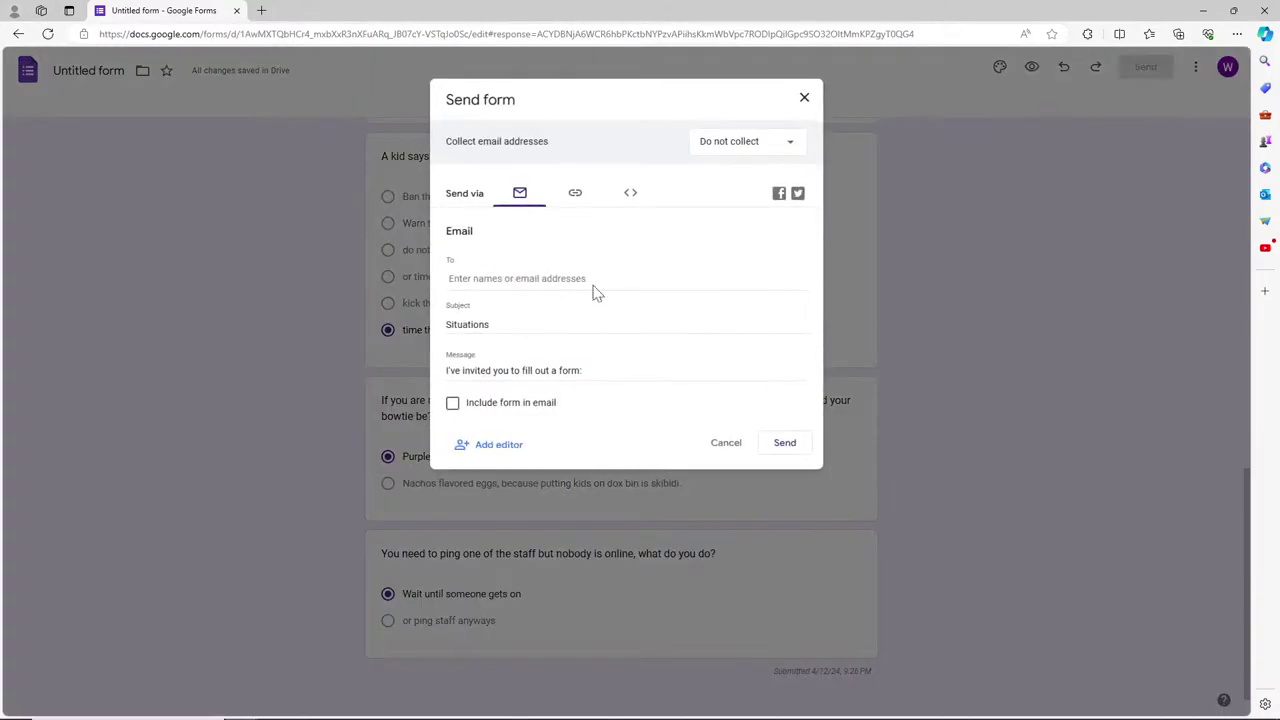
left_click(570, 196)
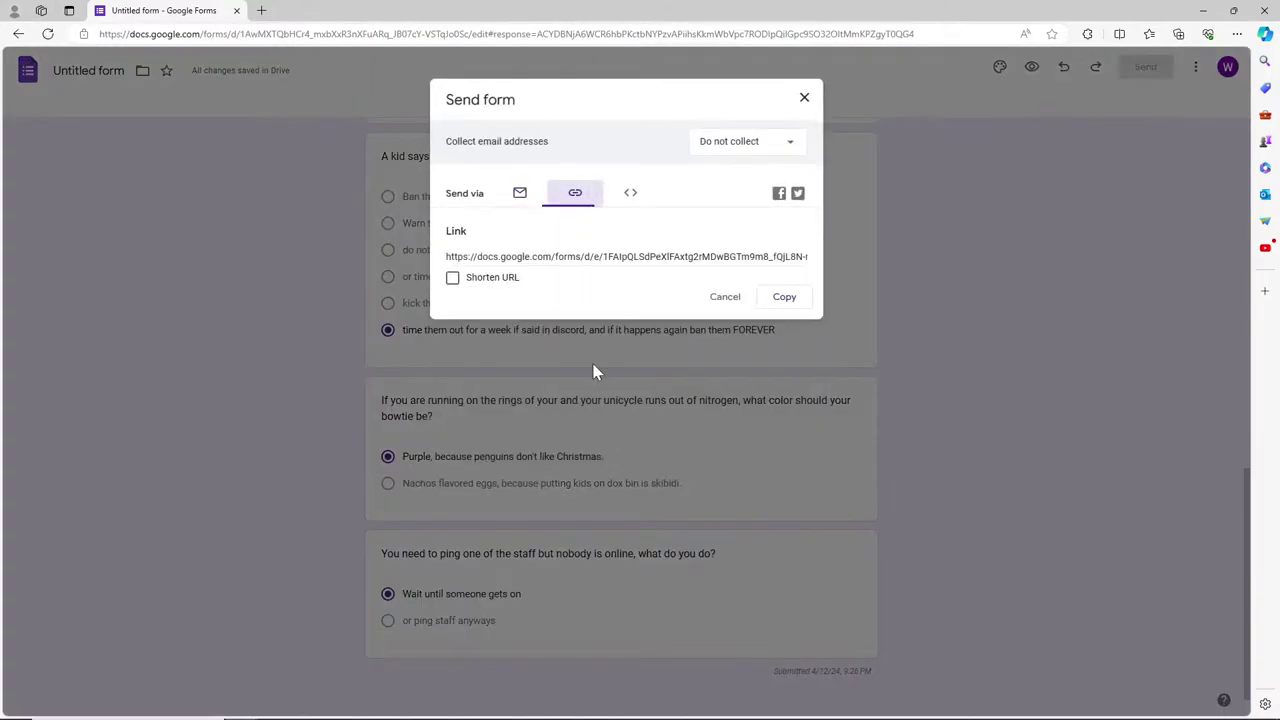
left_click(453, 279)
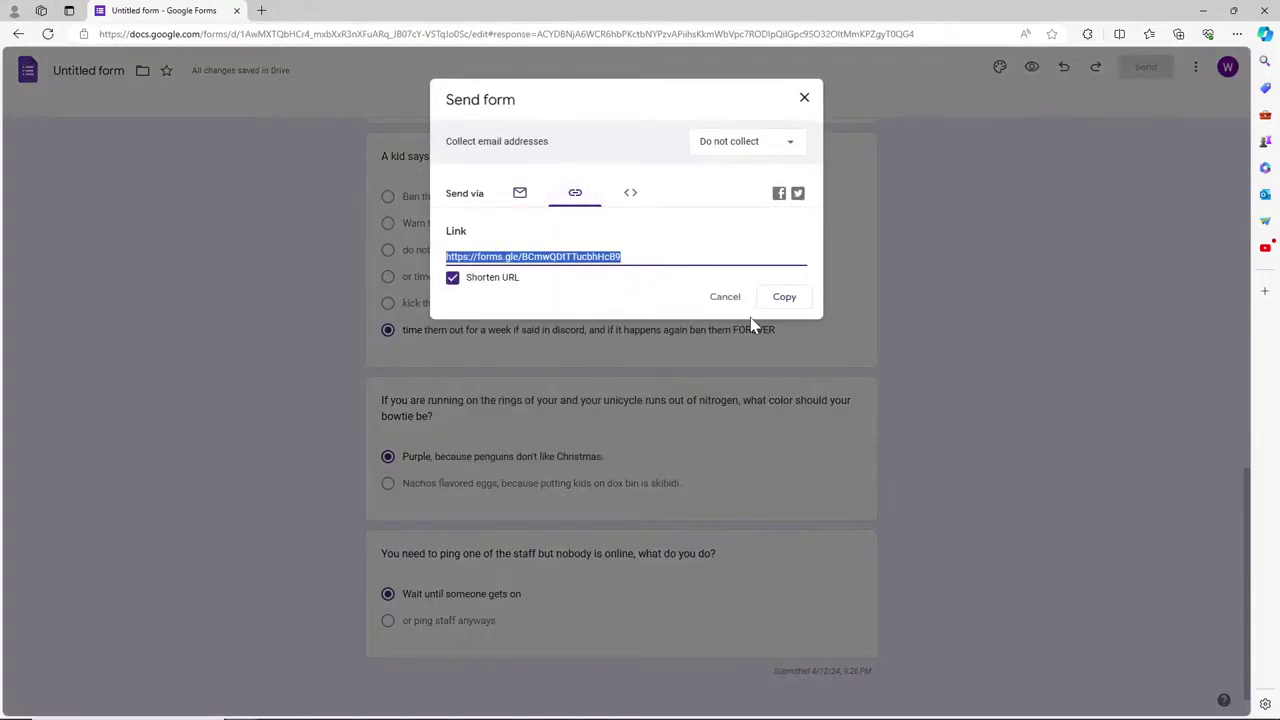
left_click(728, 297)
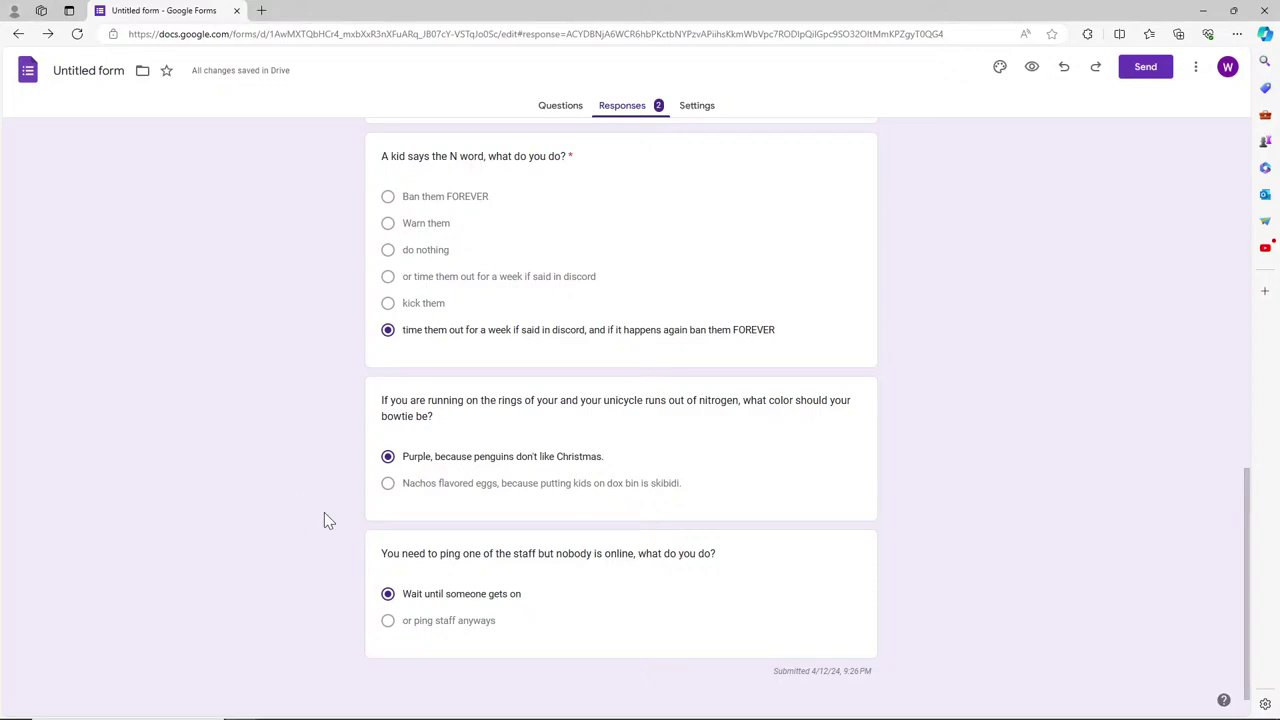
left_click(1203, 10)
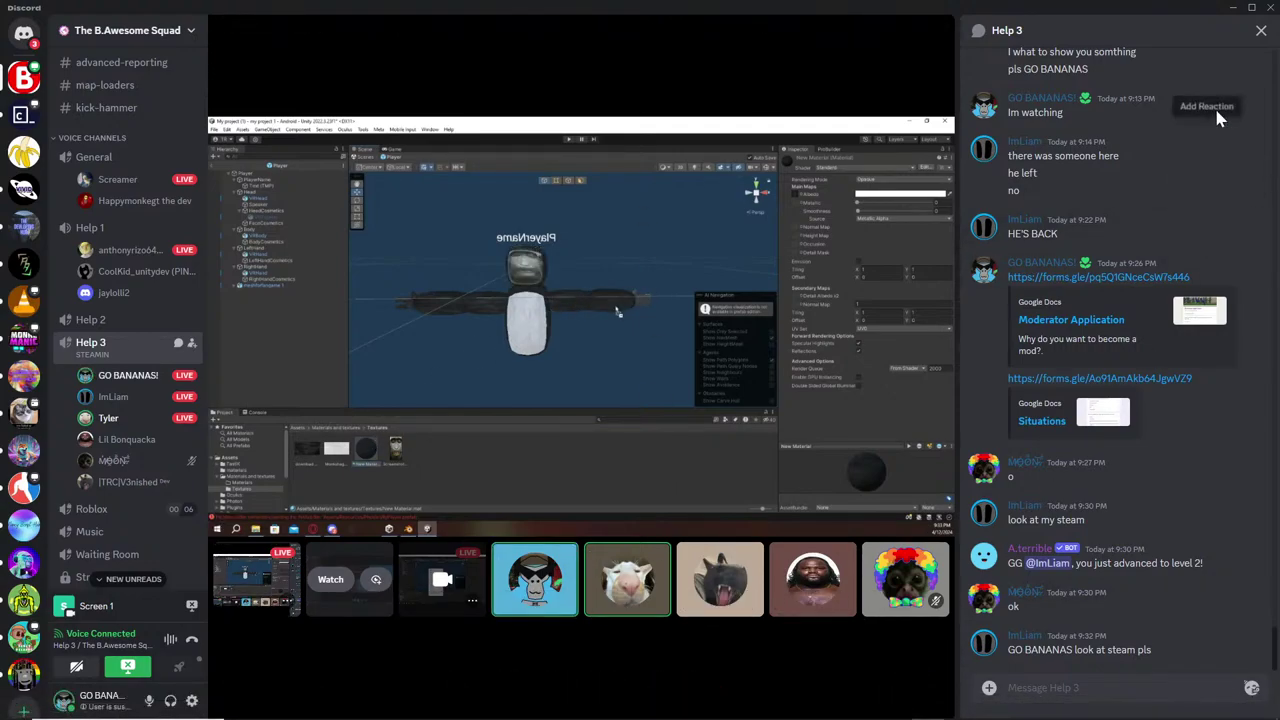
Hide the Help 3 chat, watch the other participant's Meta Quest screen share, and return to the call grid.
left_click(1260, 31)
left_click(814, 211)
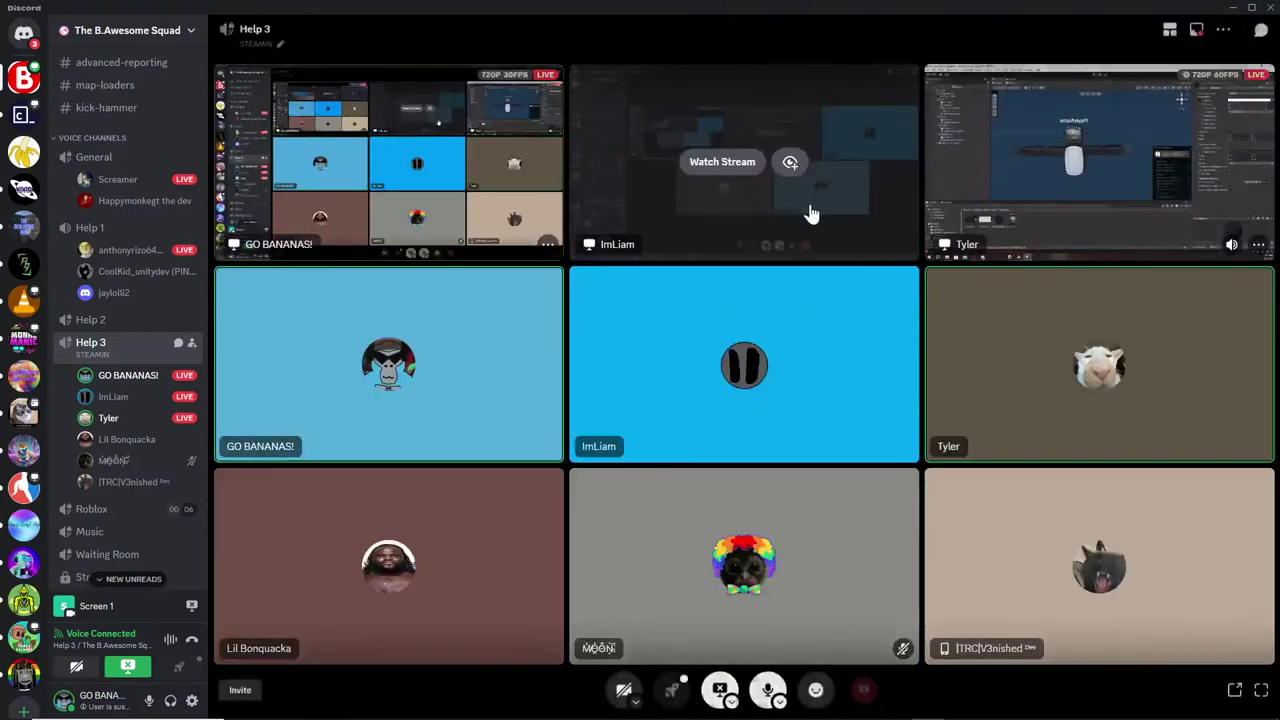
left_click(731, 175)
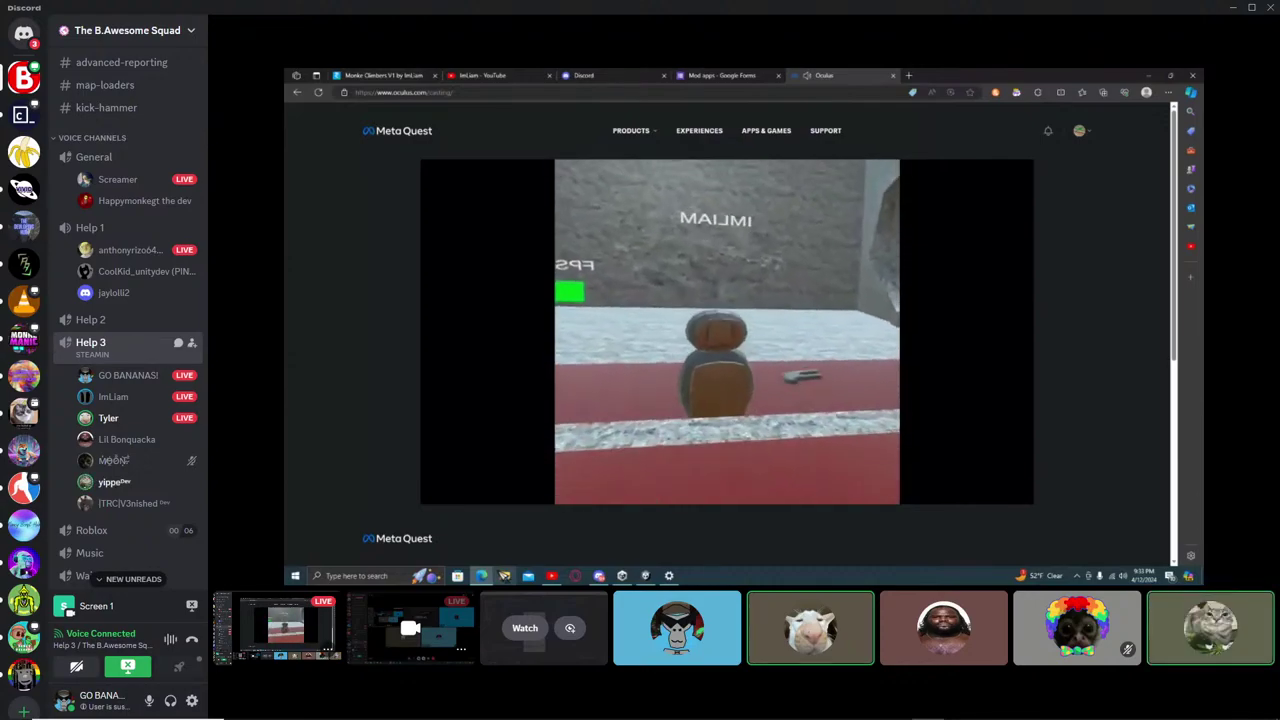
left_click(729, 450)
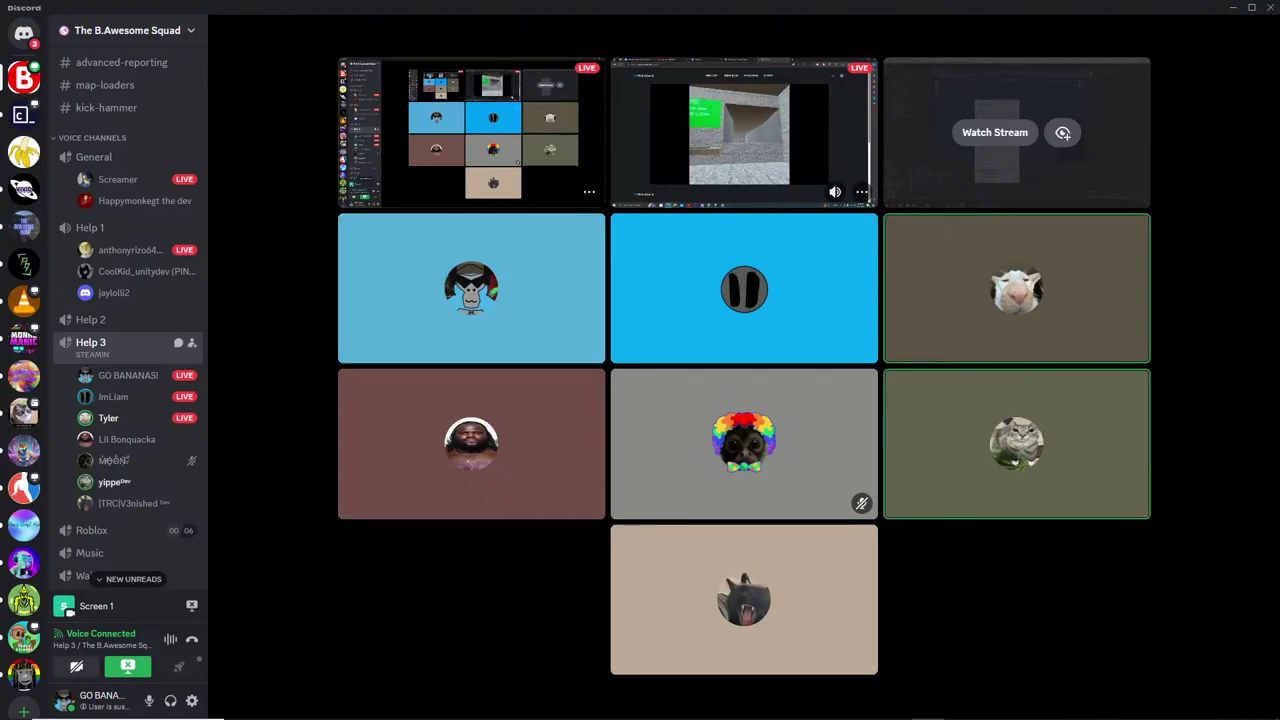
mouse_move(737, 314)
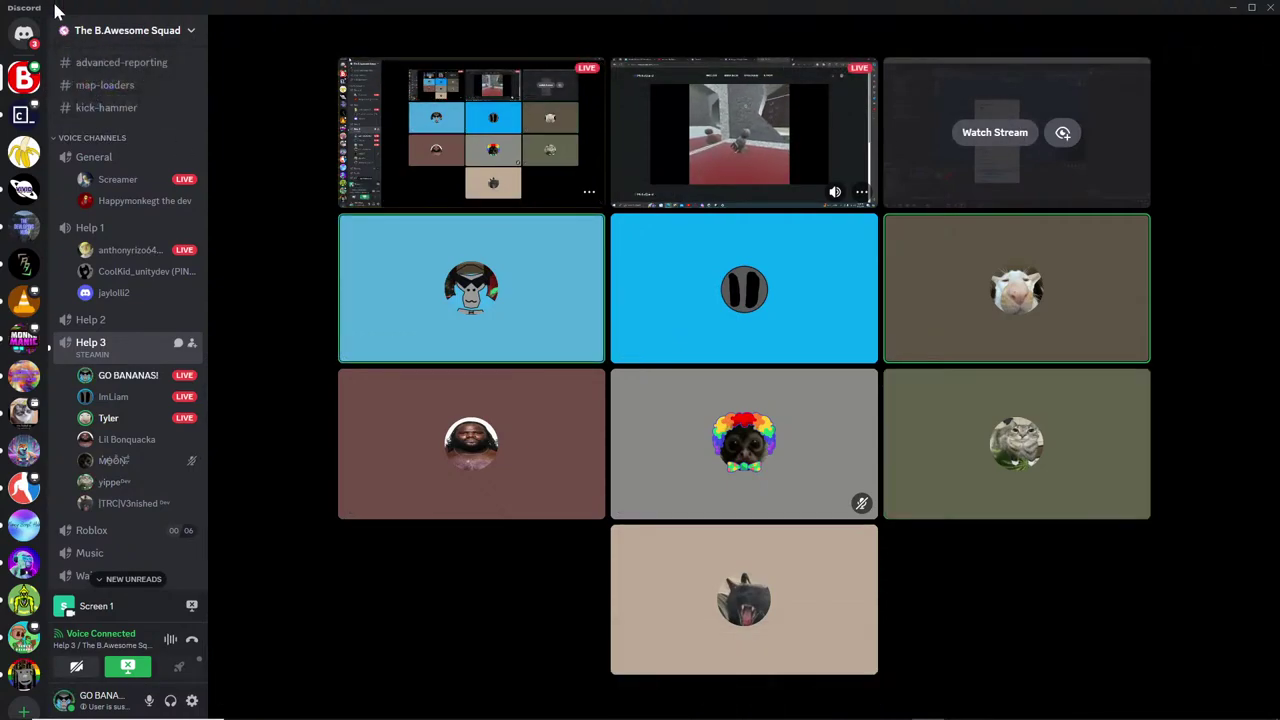
Join the direct call from the Help 3 participant with the cat avatar.
right_click(1040, 447)
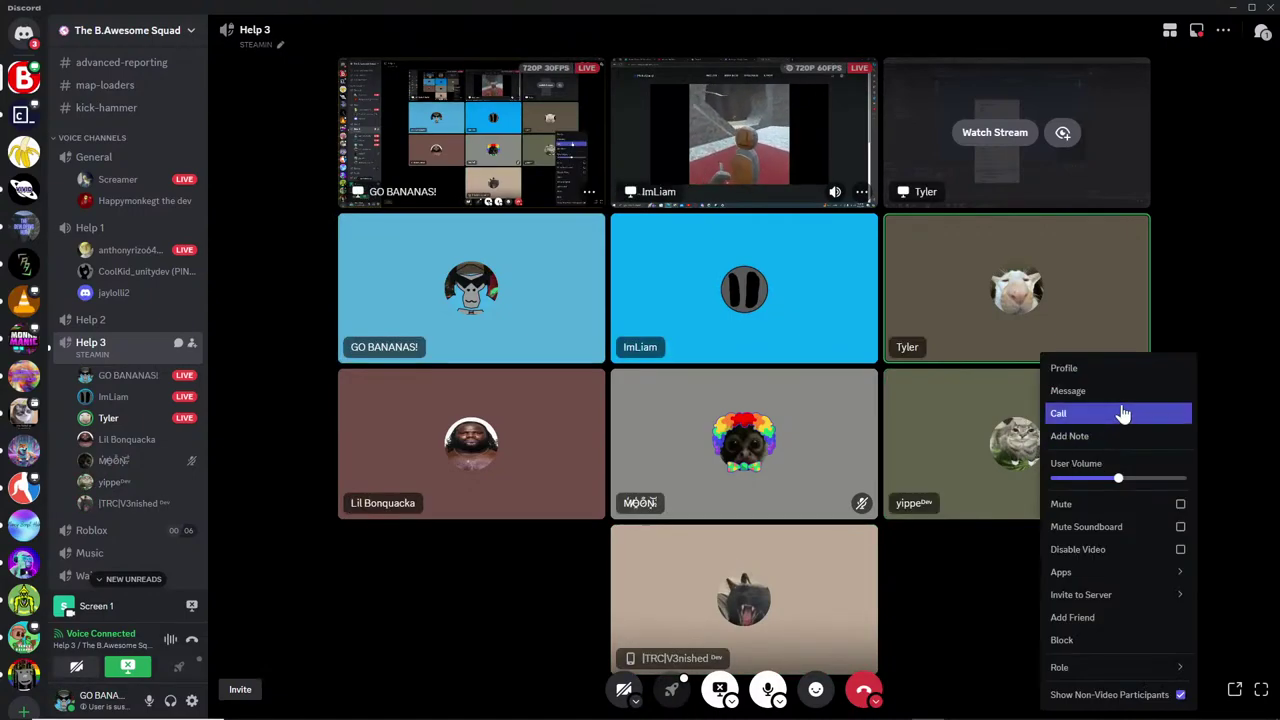
key("Escape")
left_click(738, 406)
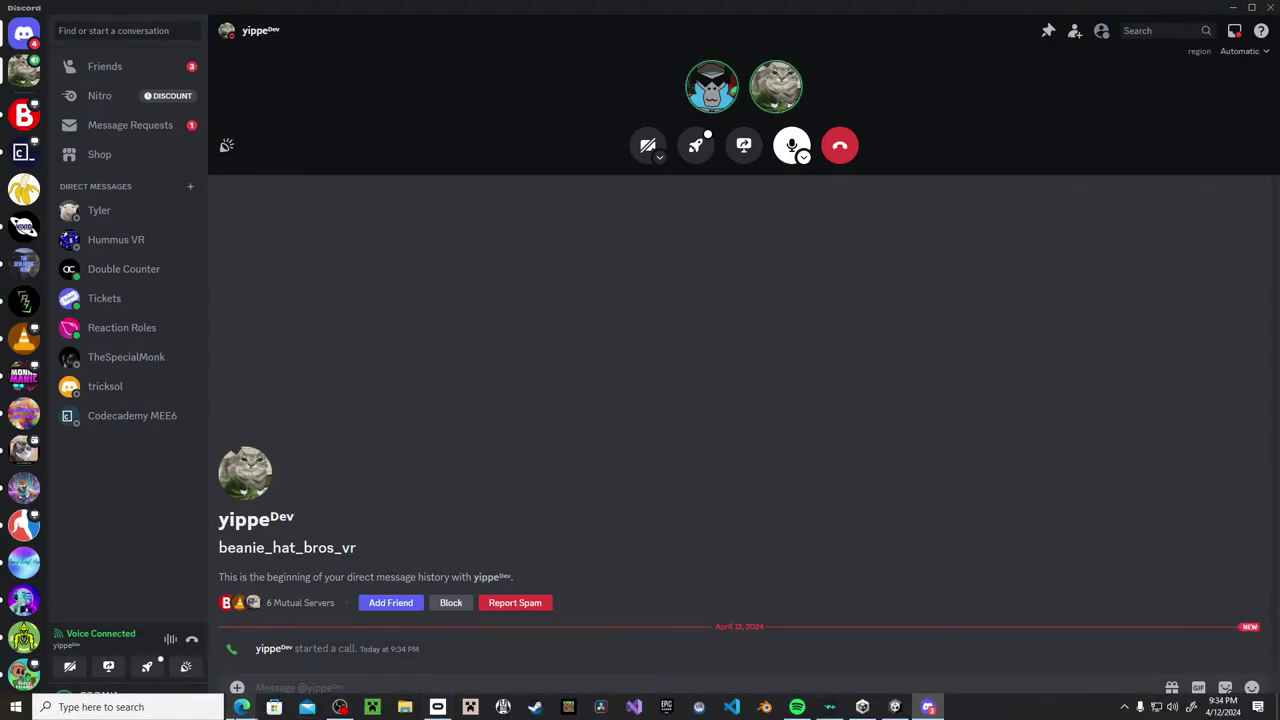
Switch to the Situations form responses in the browser and return to the Blender screen share in the Discord direct call.
mouse_move(242, 707)
left_click(1018, 657)
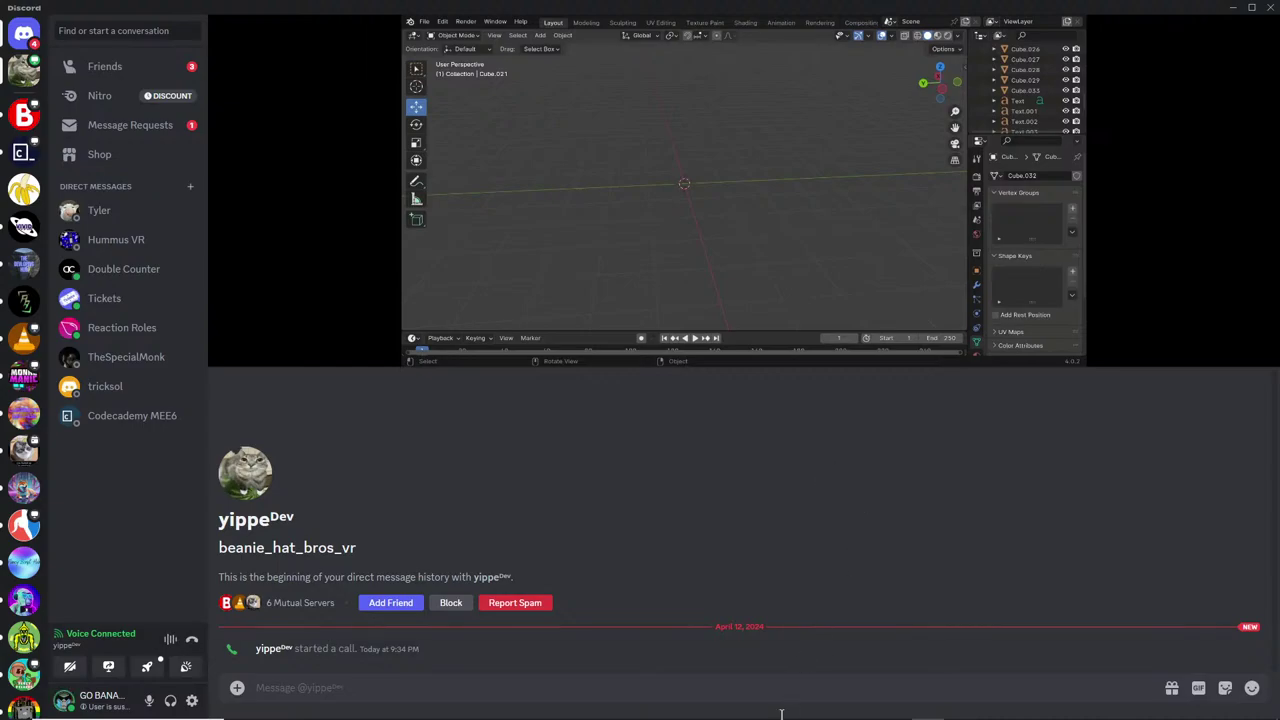
mouse_move(787, 716)
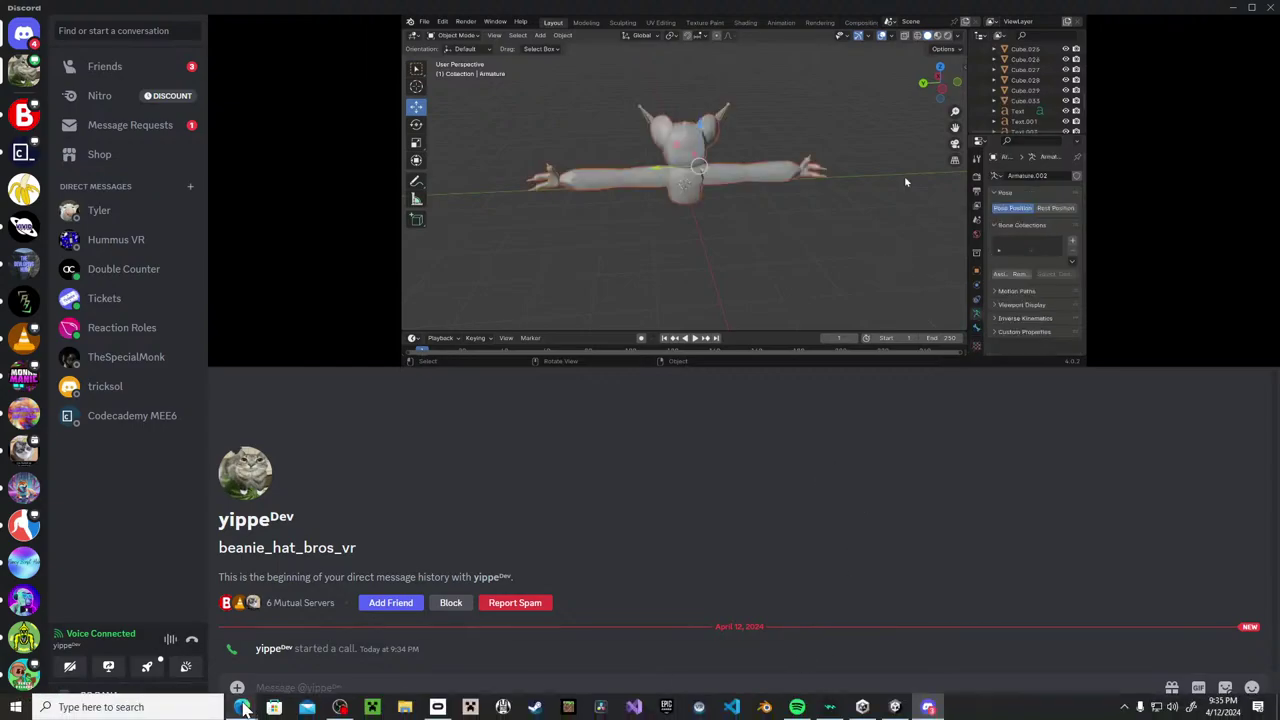
mouse_move(242, 708)
left_click(1150, 655)
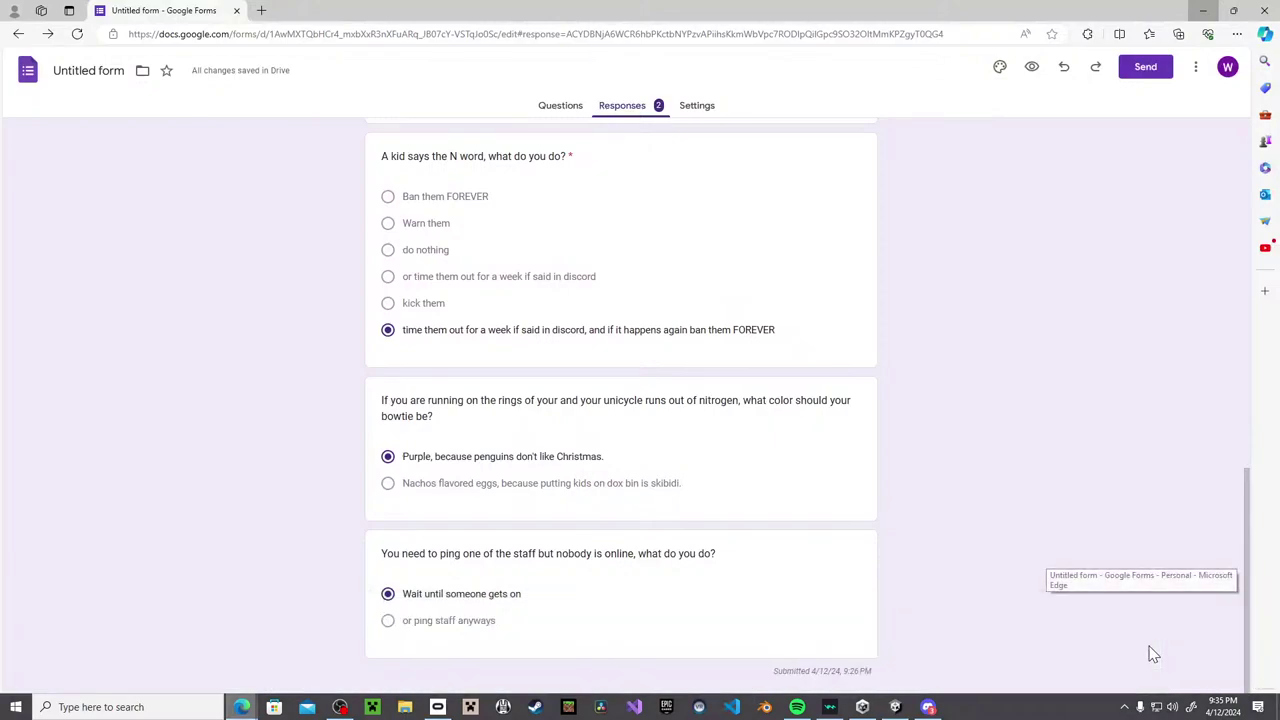
left_click_drag(203, 9, 490, 57)
left_click(494, 51)
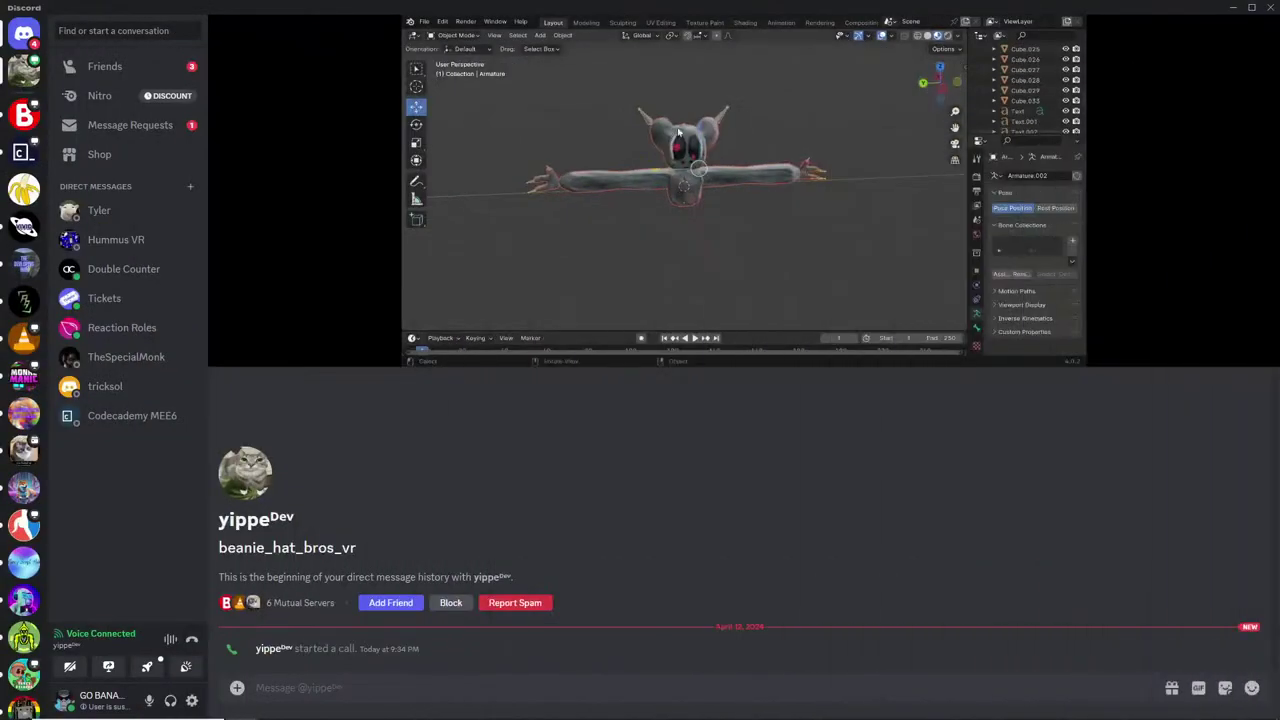
Select the monkey character mesh in the shared Blender scene, inspect it from several angles, and delete it.
left_click(690, 175)
right_click(700, 165)
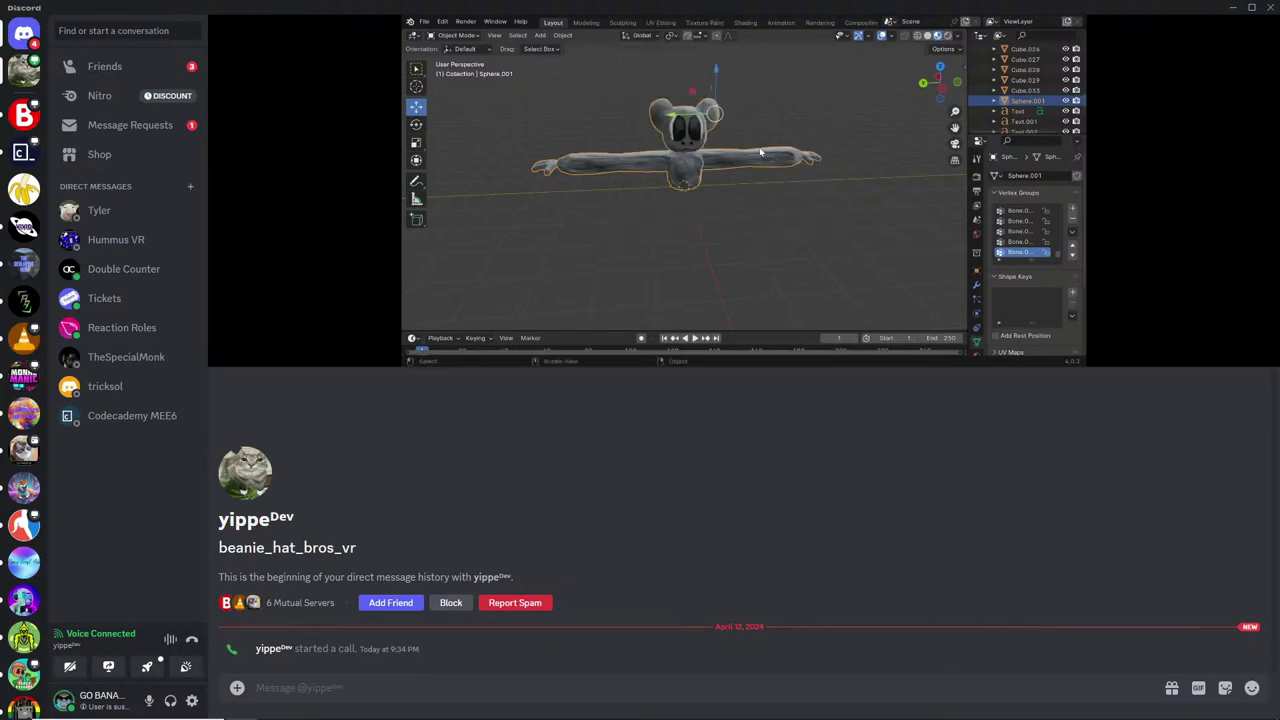
scroll(700, 120, "up", 2)
middle_click_drag(688, 80, 900, 50)
left_click_drag(940, 80, 794, 211)
scroll(933, 118, "up", 2)
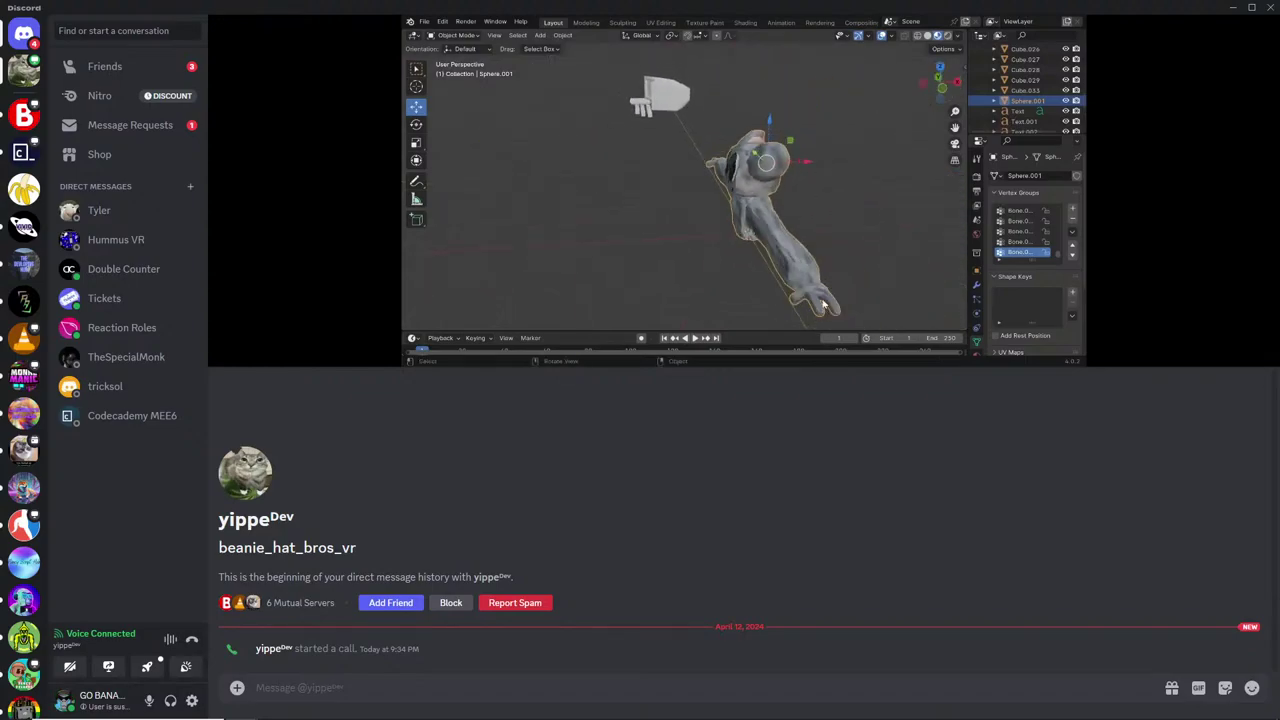
left_click_drag(940, 84, 832, 240)
left_click(843, 199)
left_click(880, 144)
left_click(735, 145)
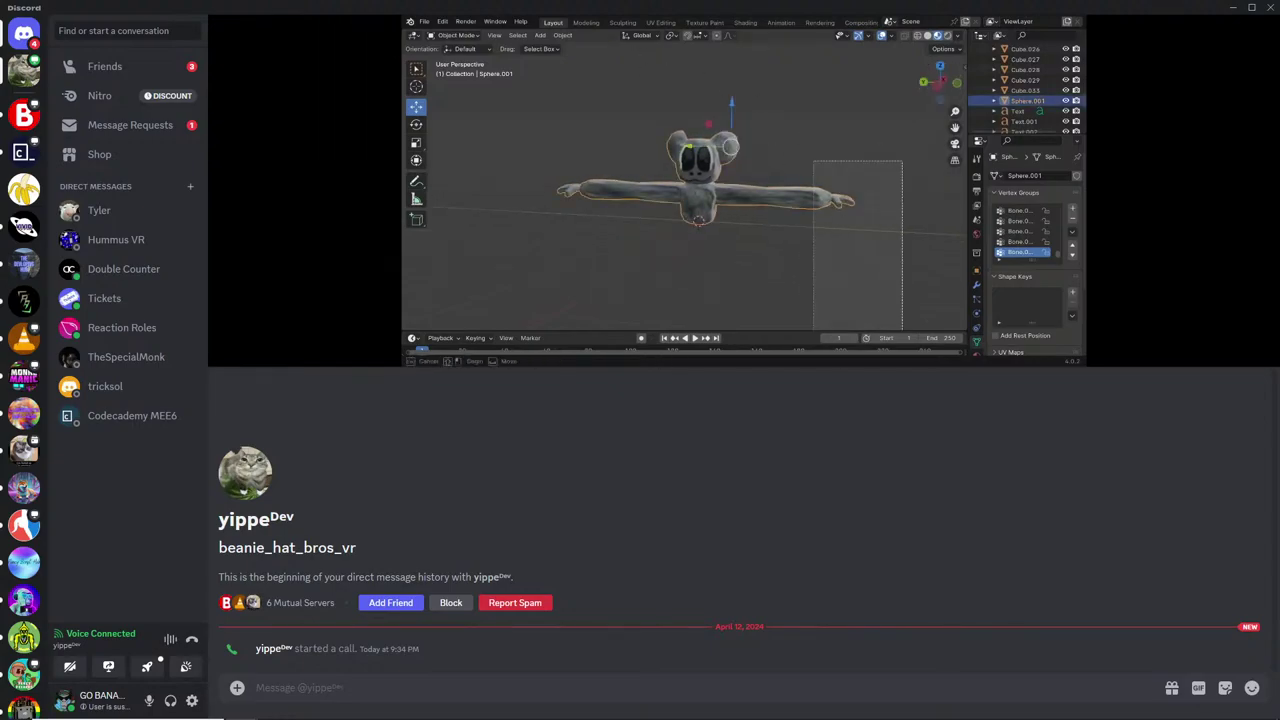
key("x")
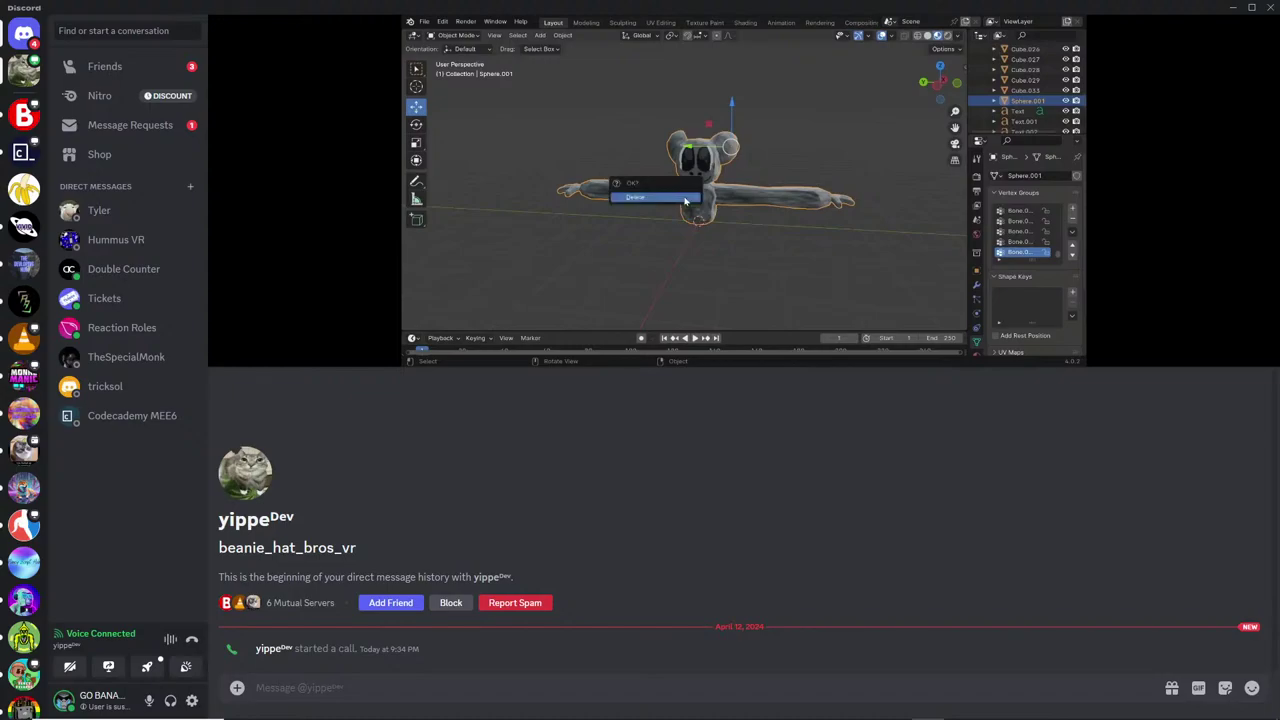
left_click(684, 201)
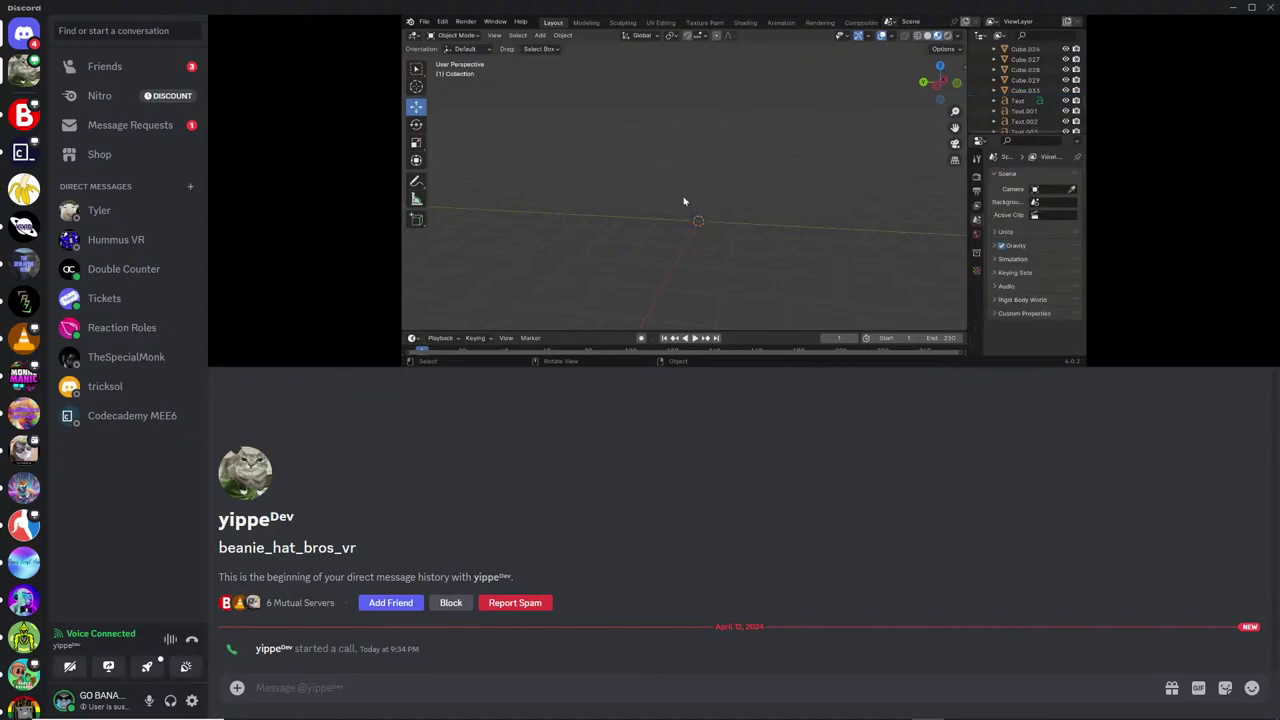
Add a cube to the empty Blender scene, check its particle and modifier settings, and delete it.
left_click(546, 36)
mouse_move(548, 47)
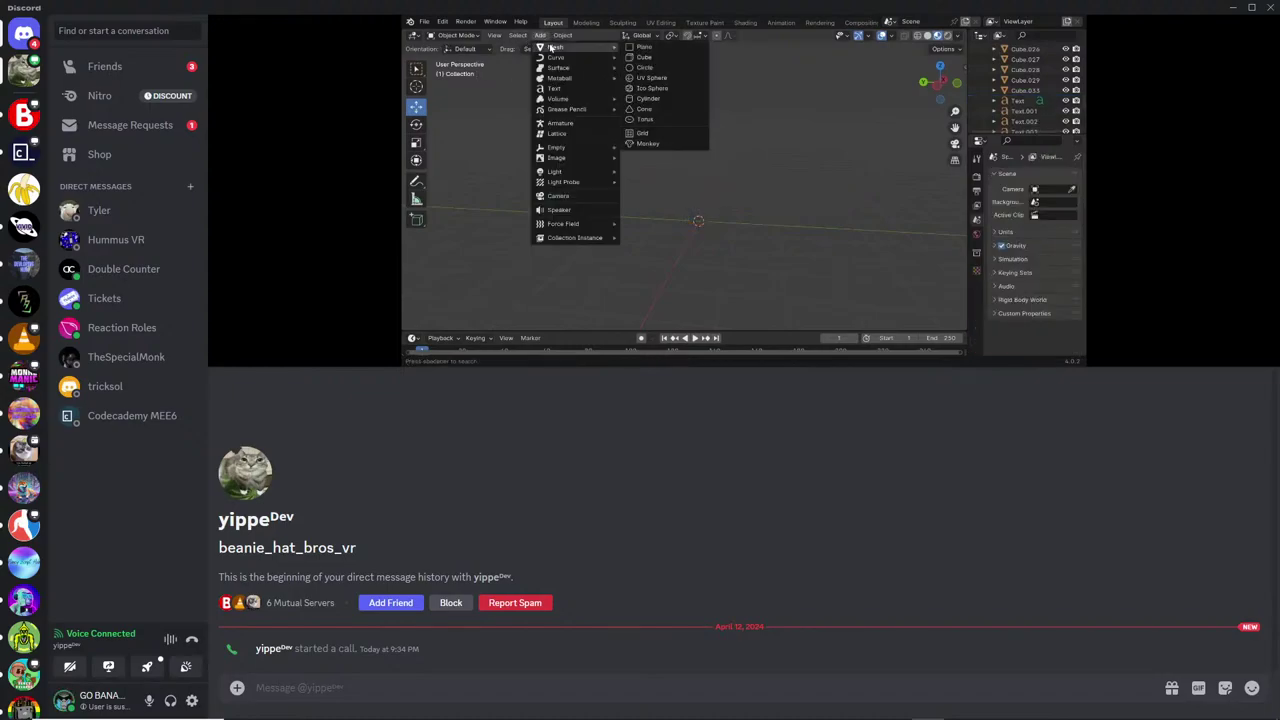
left_click(644, 57)
left_click(978, 297)
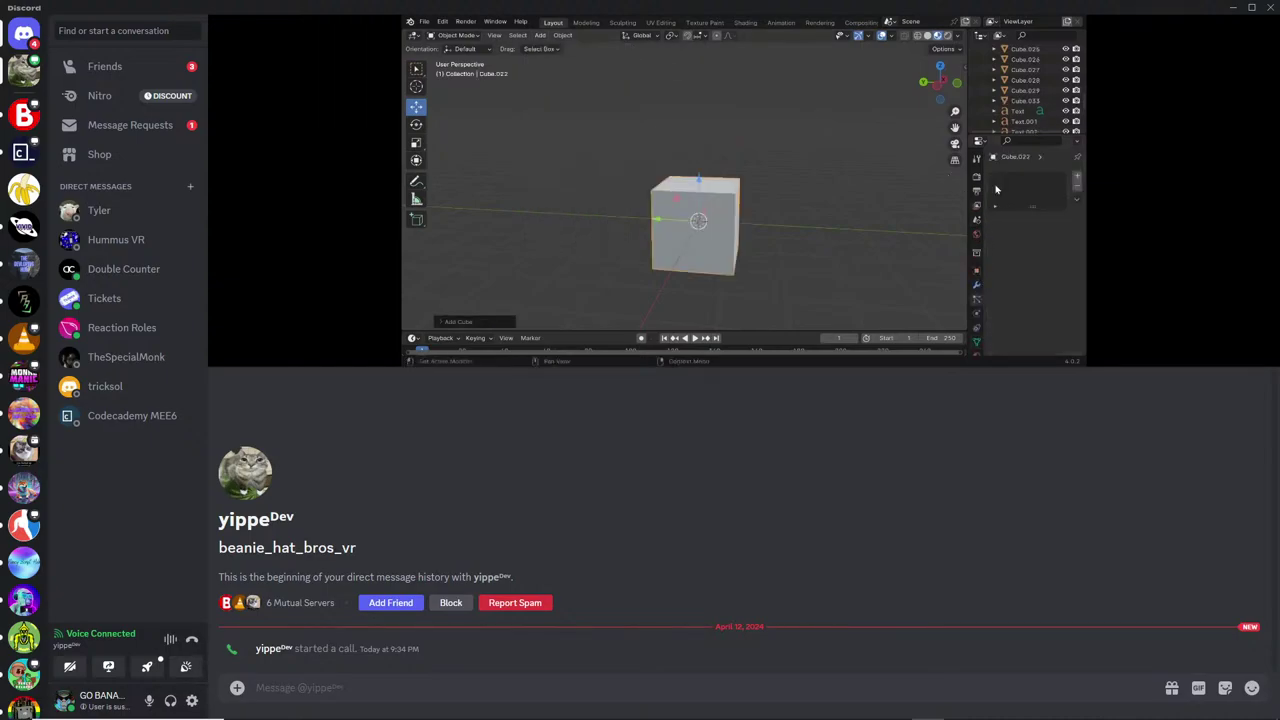
left_click(977, 284)
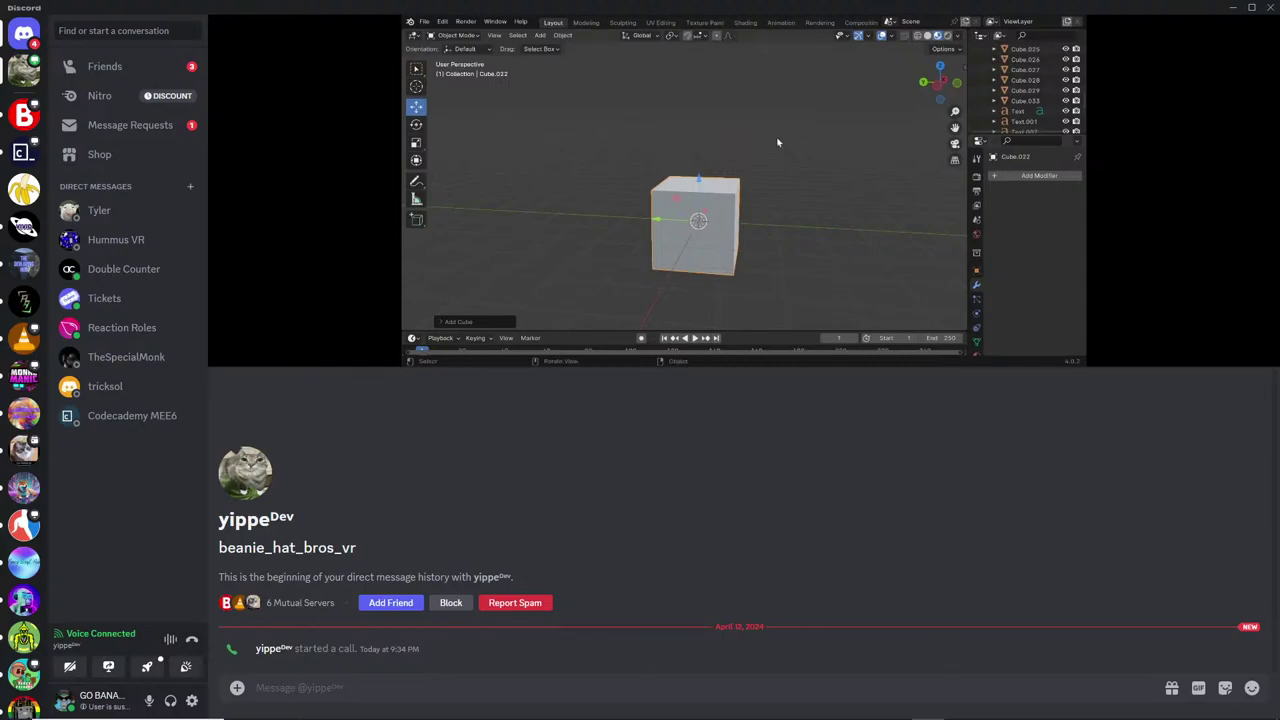
key("x")
left_click(620, 205)
Import a low-poly rounded model into the empty Blender scene and look at it from the left side.
left_click(424, 21)
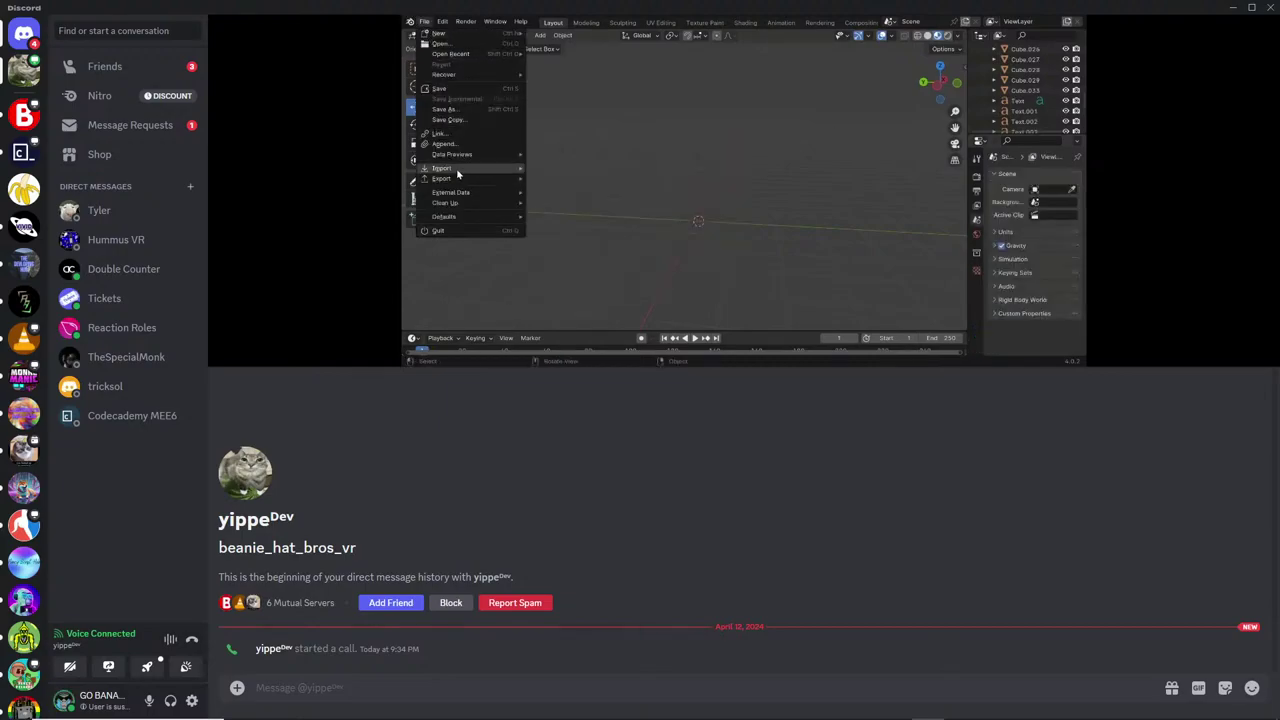
mouse_move(500, 168)
left_click(566, 273)
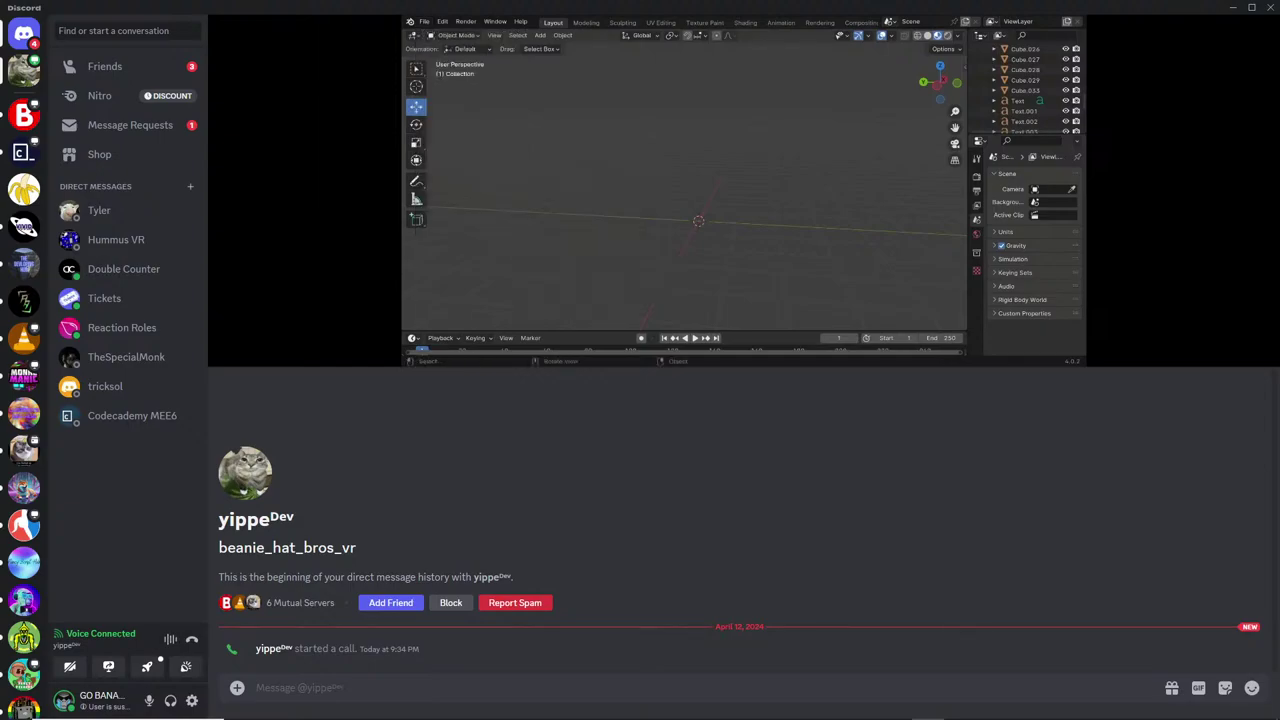
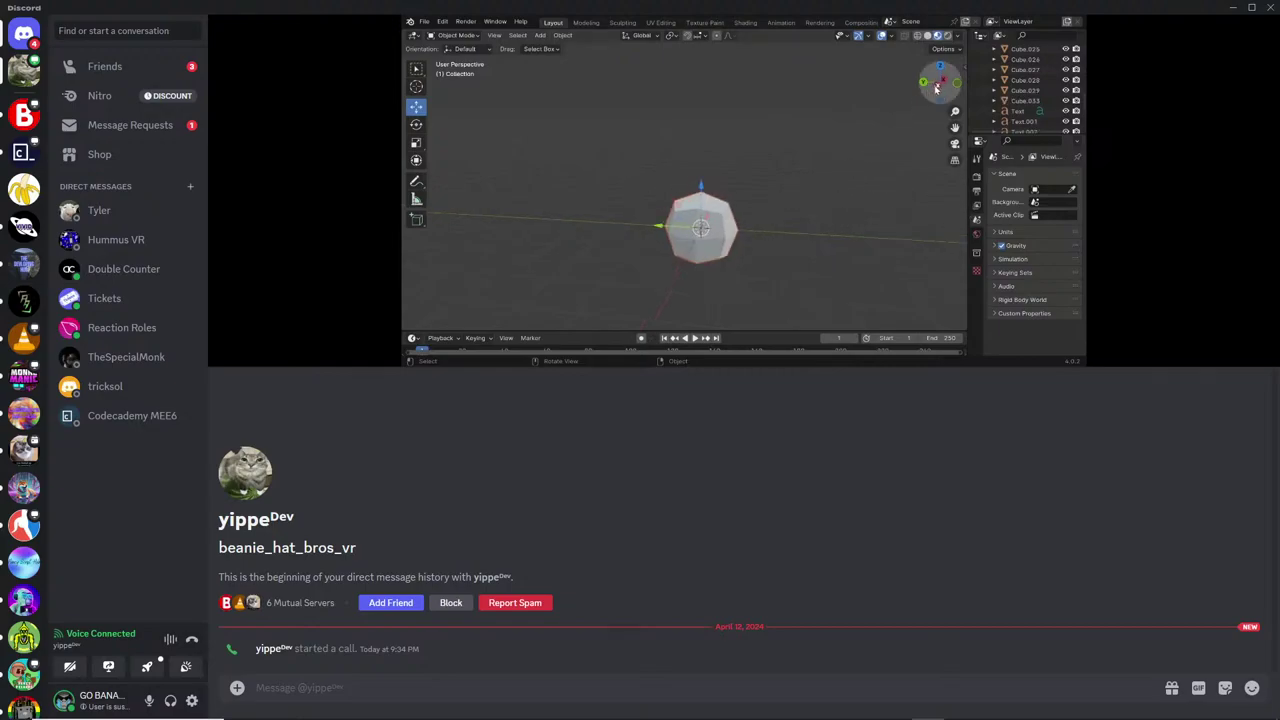
left_click_drag(955, 128, 598, 150)
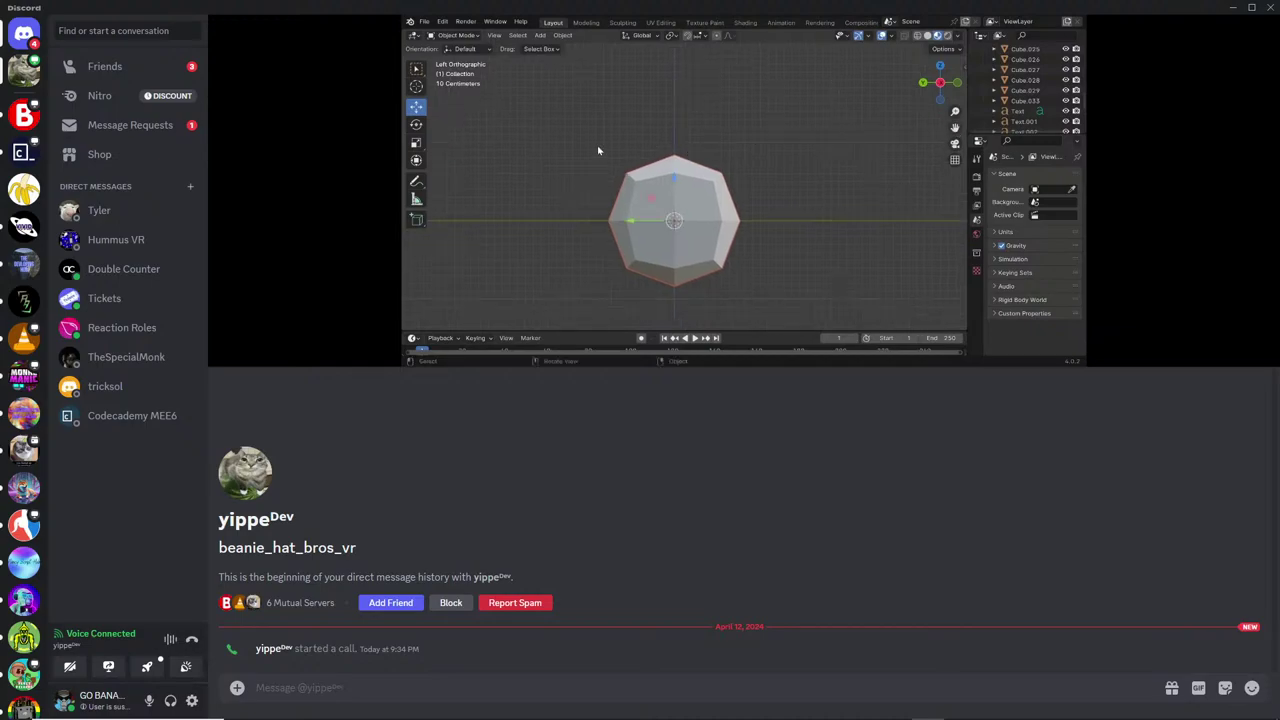
Enter Edit Mode on the rounded model in the shared Blender scene and try moving its top vertex with the Move tool.
left_click(684, 214)
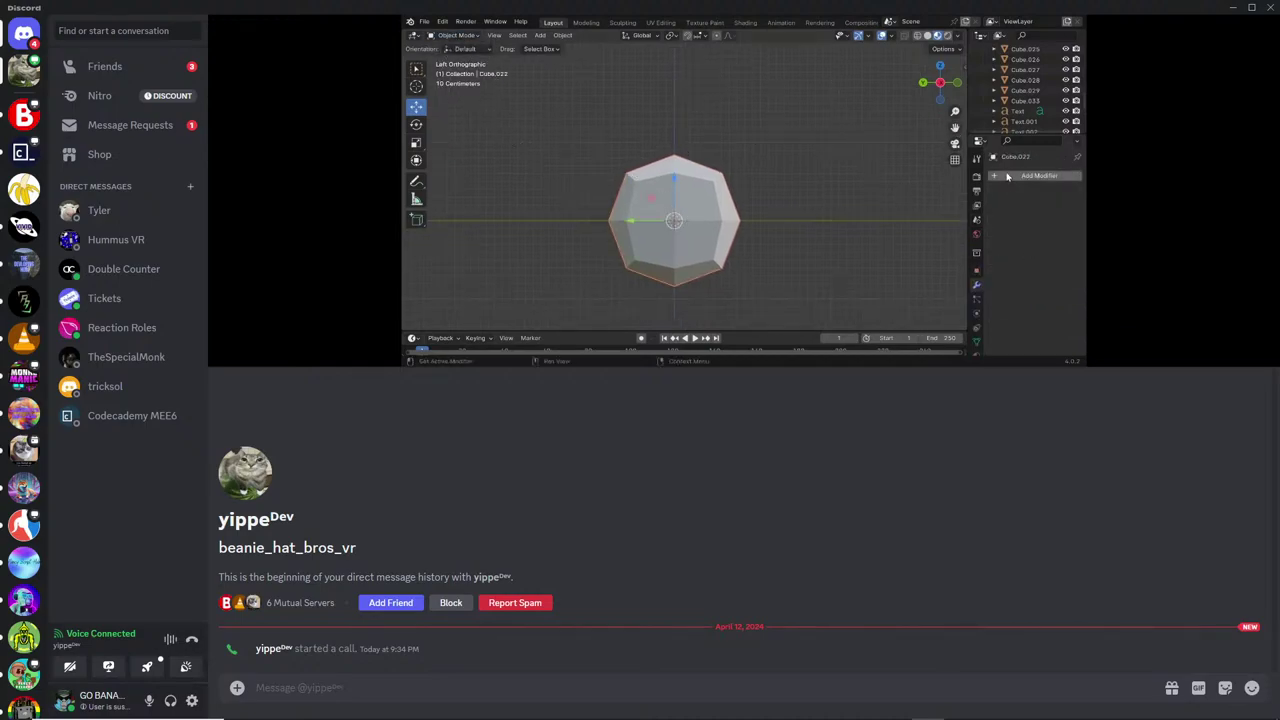
left_click(446, 38)
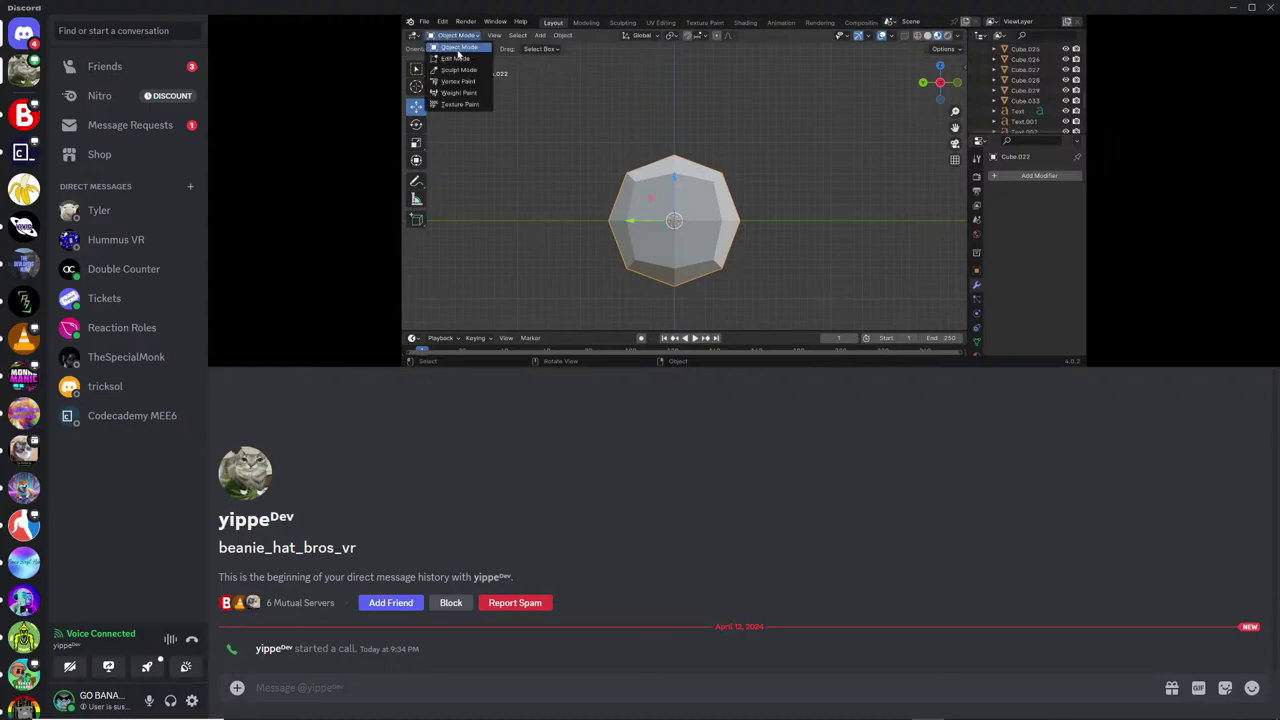
left_click(458, 58)
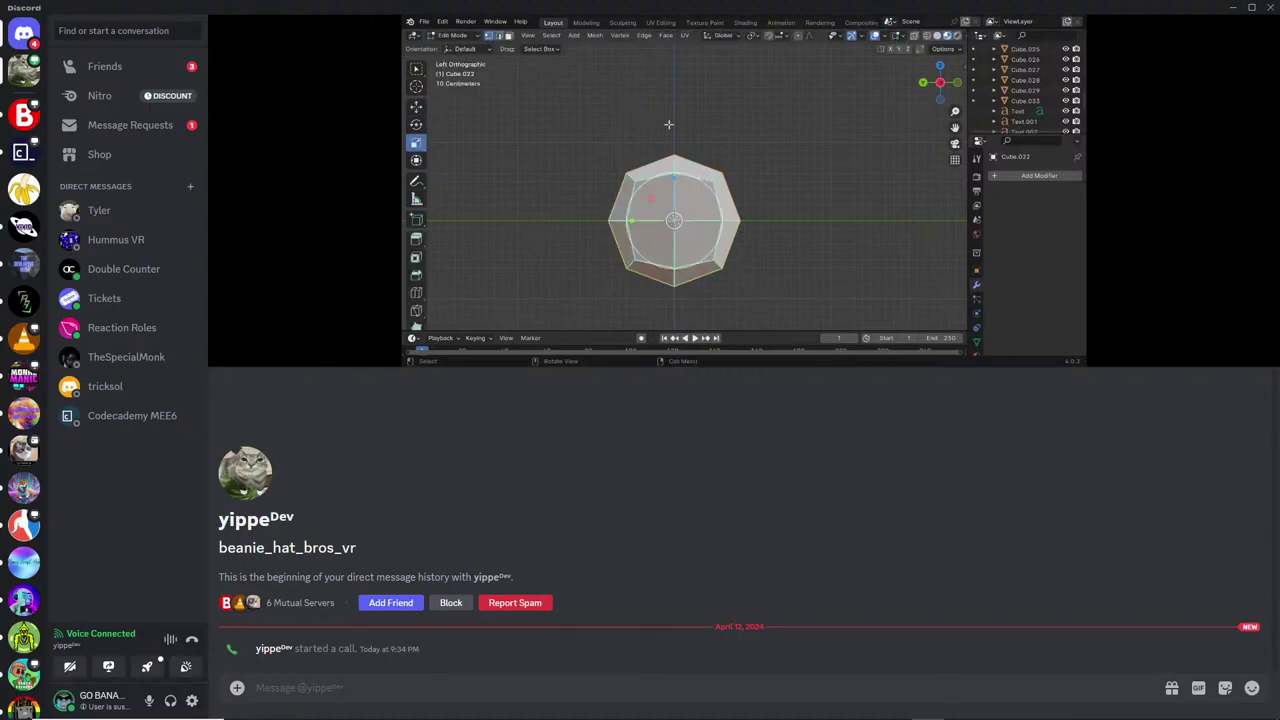
left_click(520, 97)
left_click(416, 106)
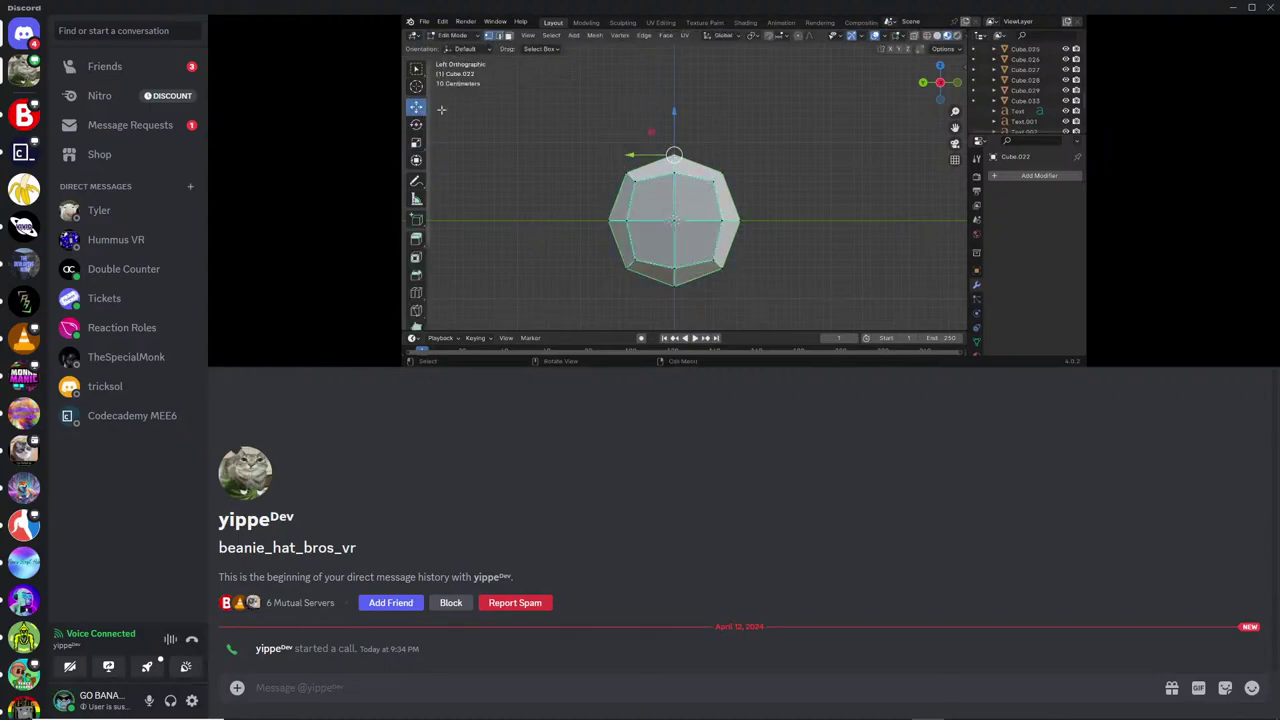
left_click_drag(673, 114, 693, 147)
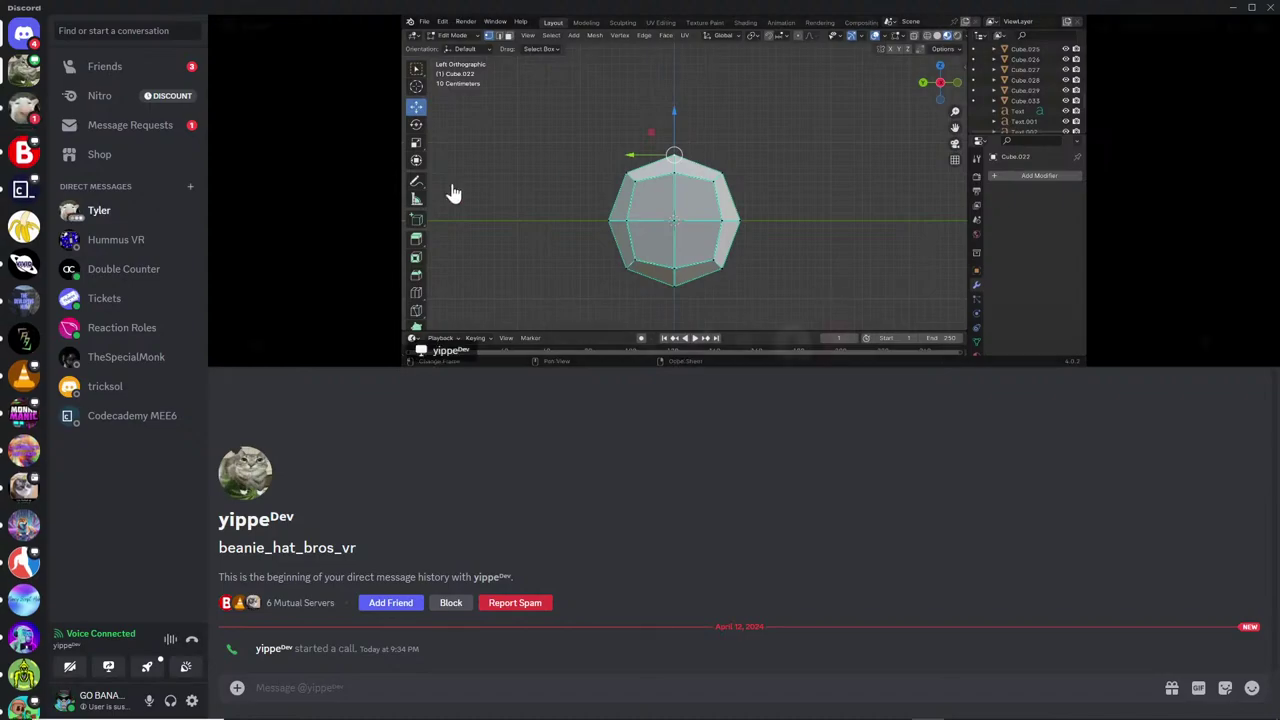
Send the FastIKFabric.cs script in the direct message requesting it and return to the call's Blender screen share.
left_click(24, 115)
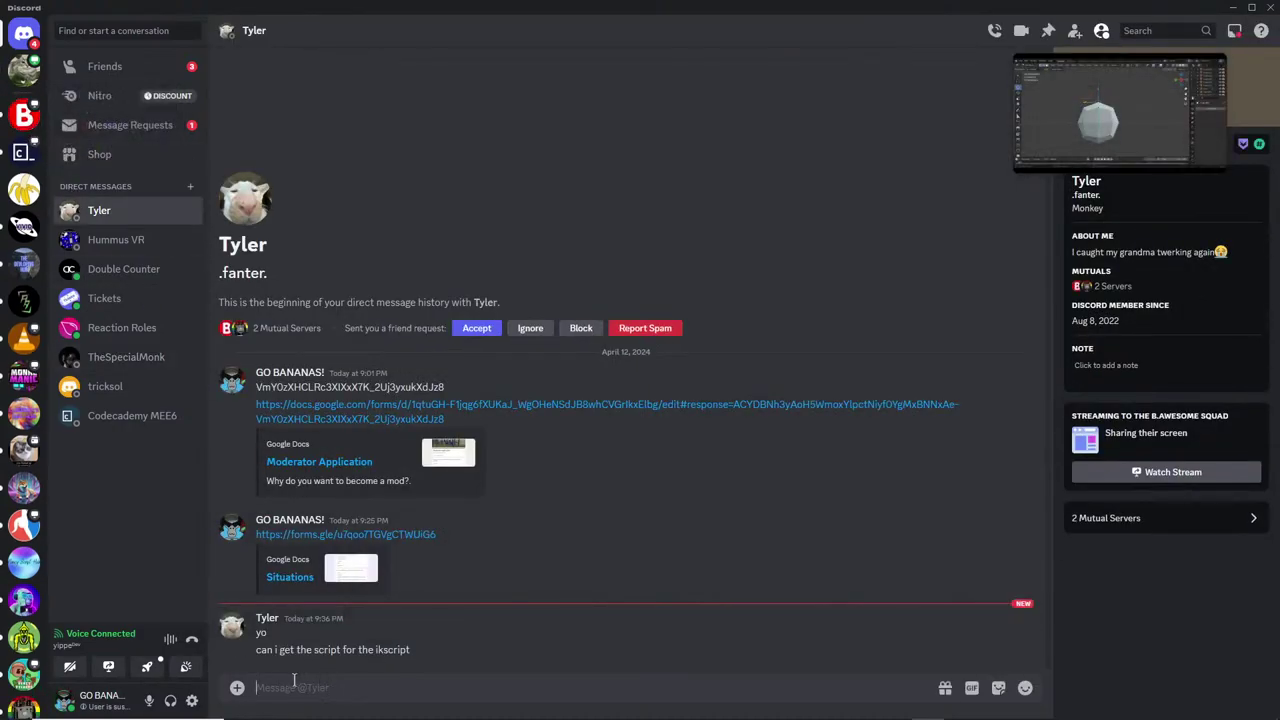
left_click(237, 687)
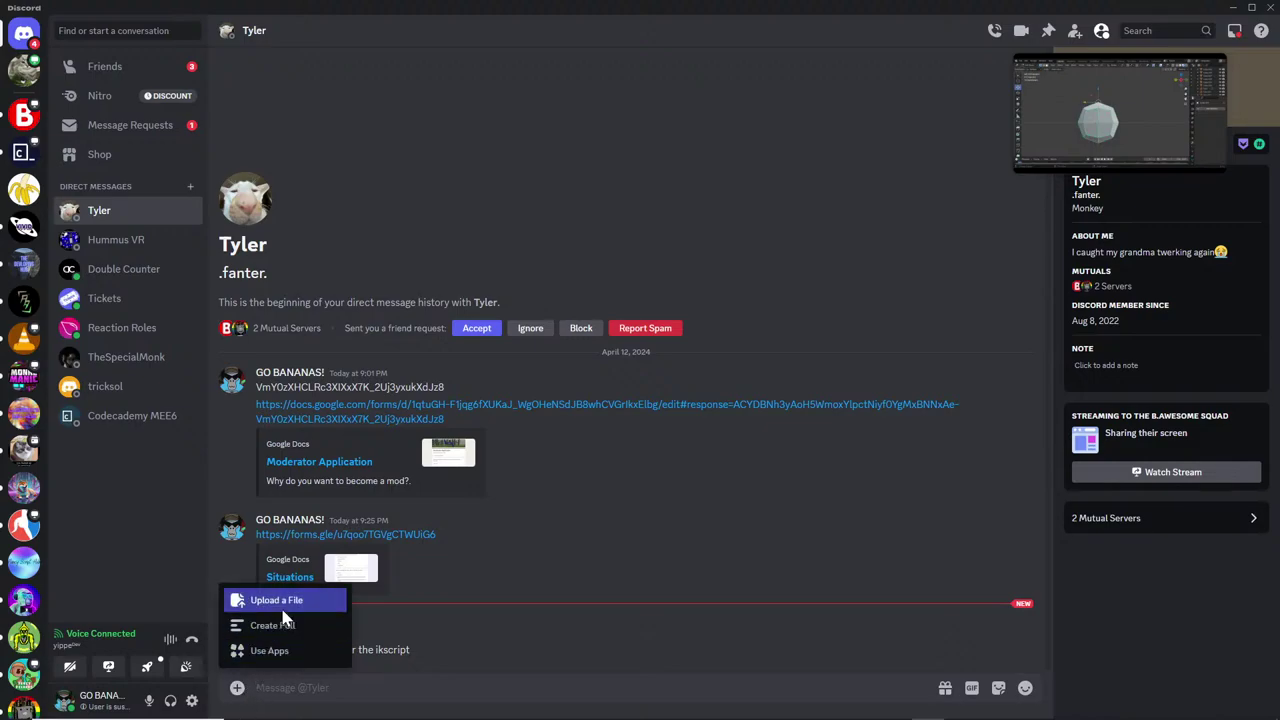
left_click(827, 190)
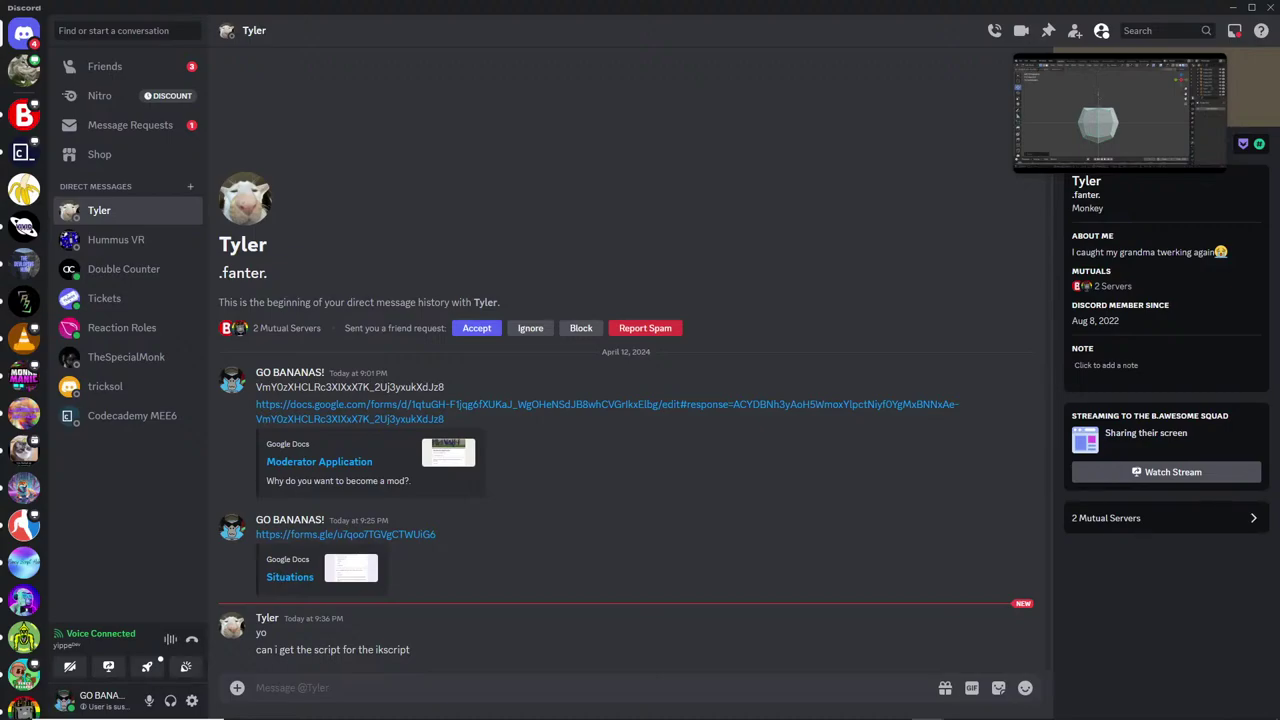
key("Return")
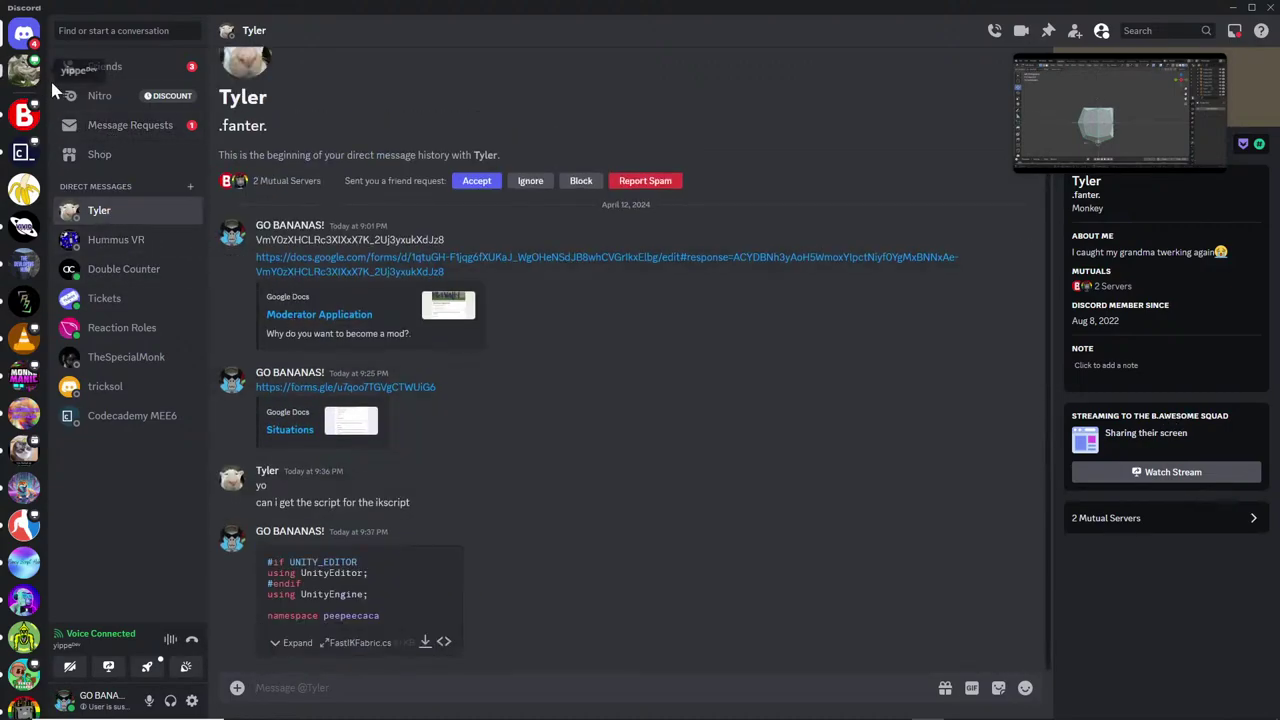
left_click(24, 70)
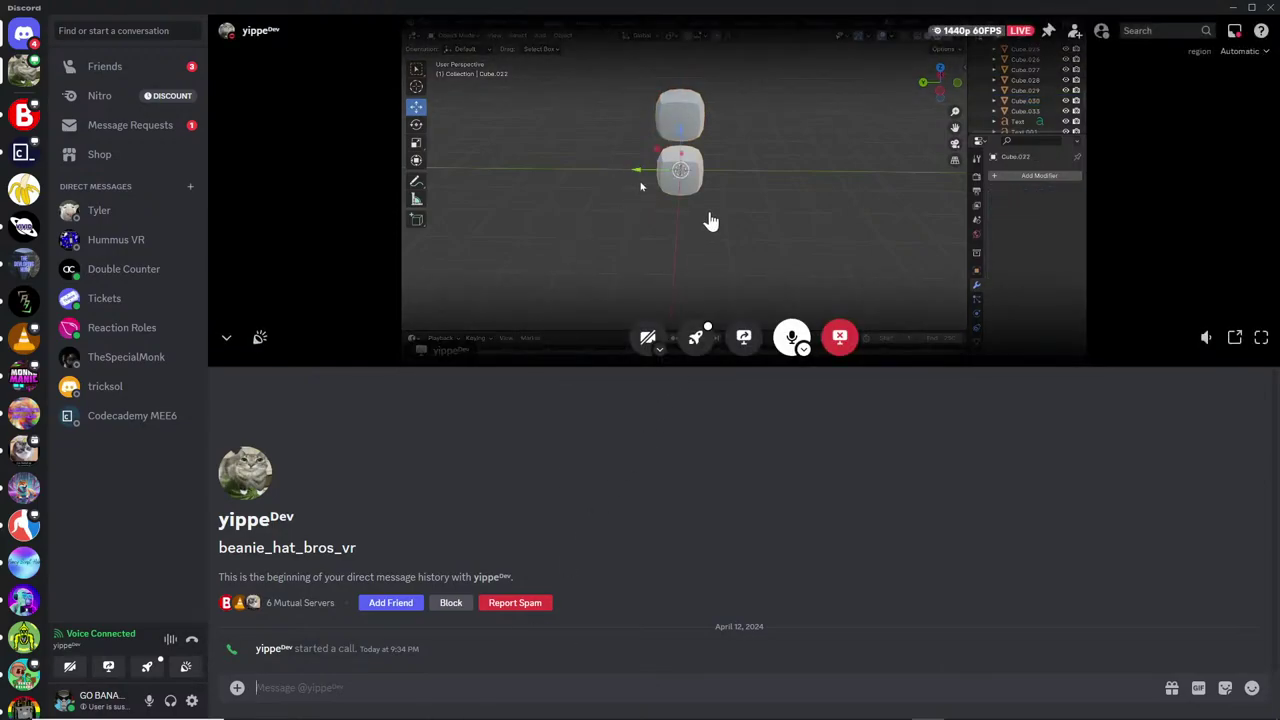
Check the open Moderator application response and the GitHub APPLICATION page in the browser, and minimize both windows.
mouse_move(797, 707)
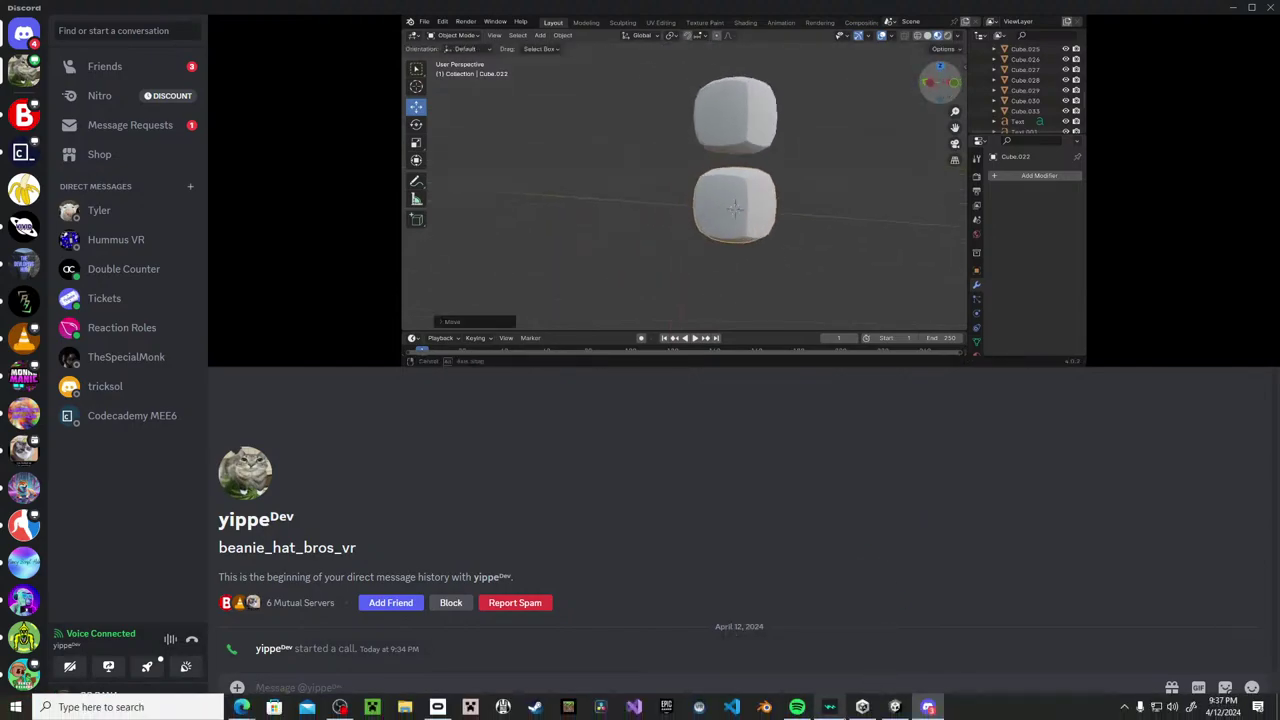
mouse_move(865, 706)
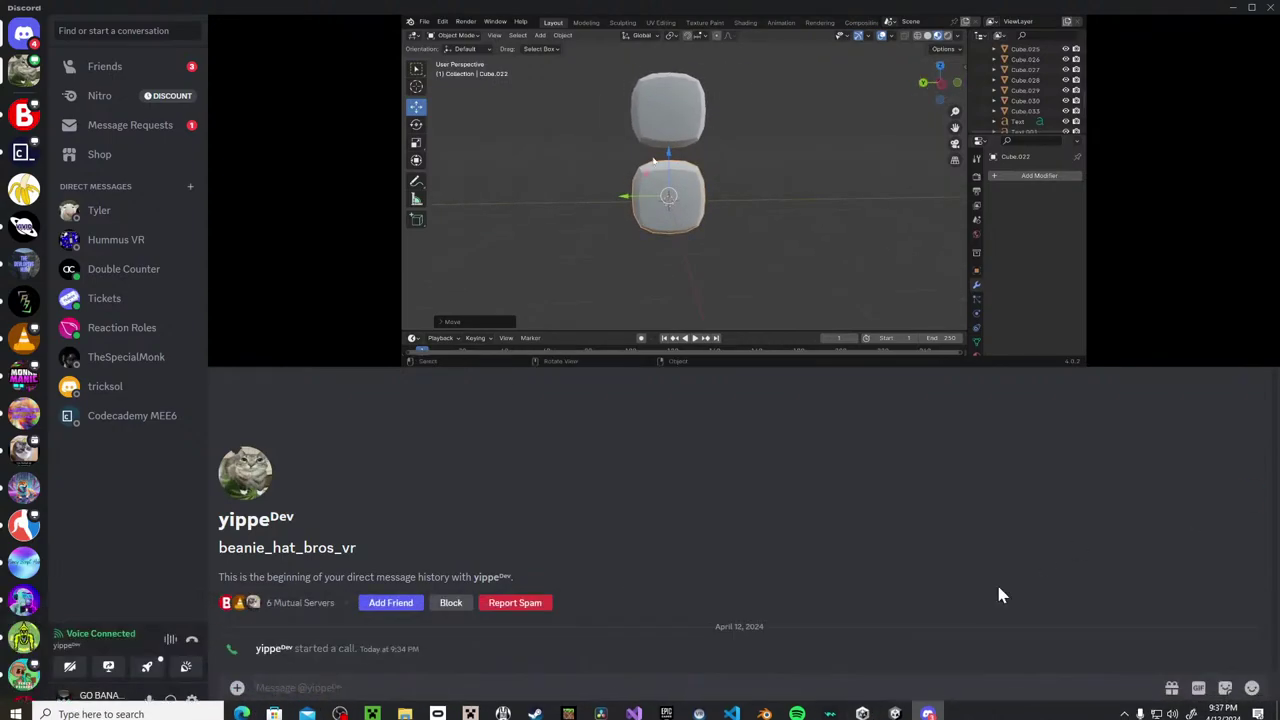
mouse_move(242, 706)
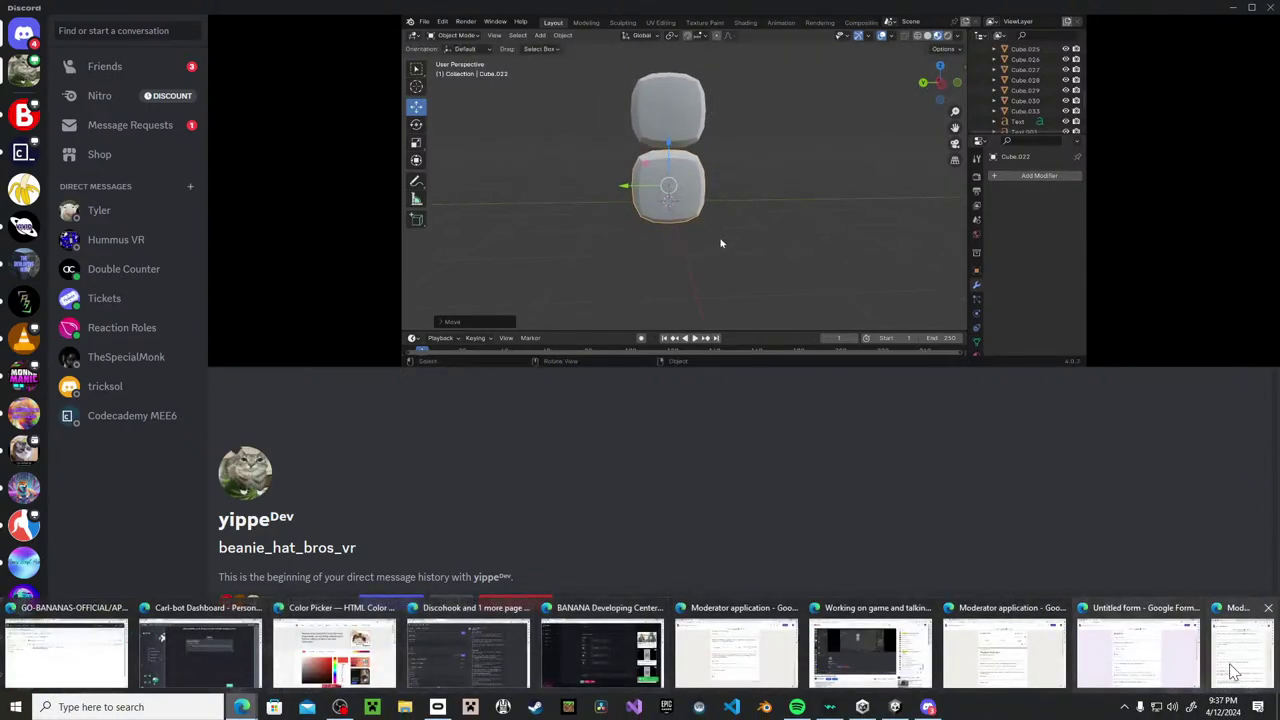
mouse_move(1143, 655)
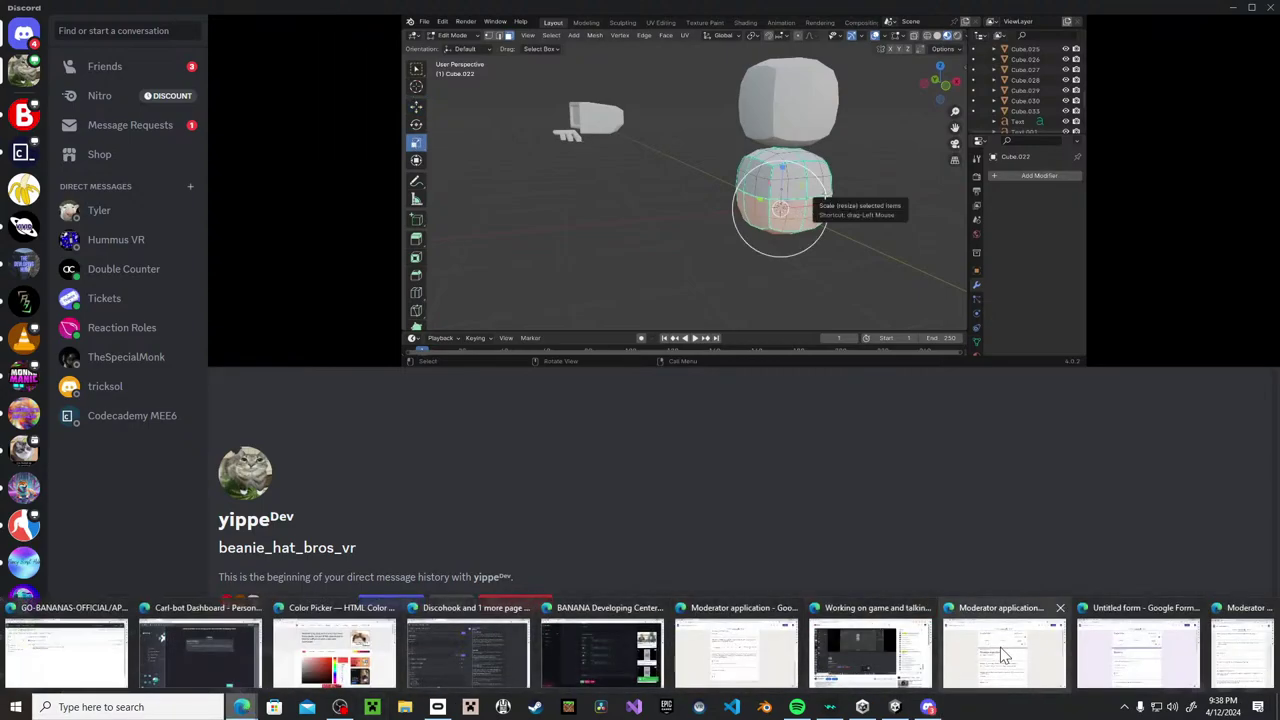
left_click(1005, 655)
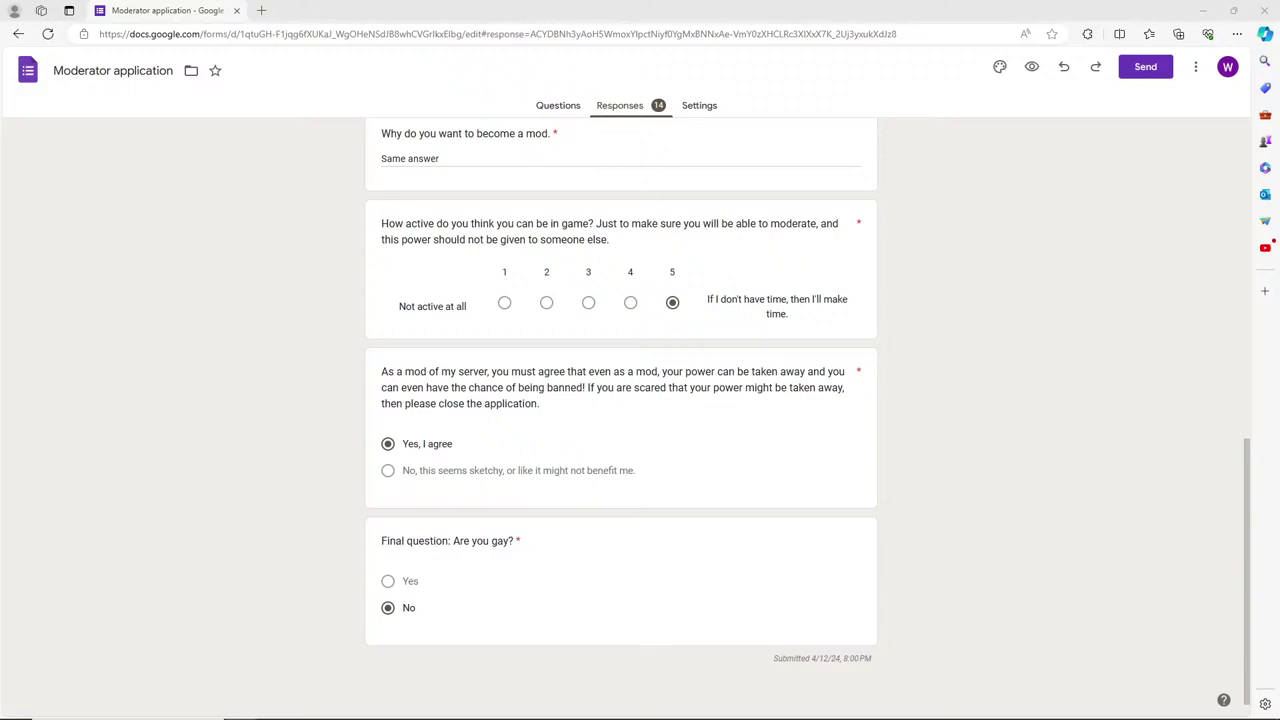
left_click(1193, 9)
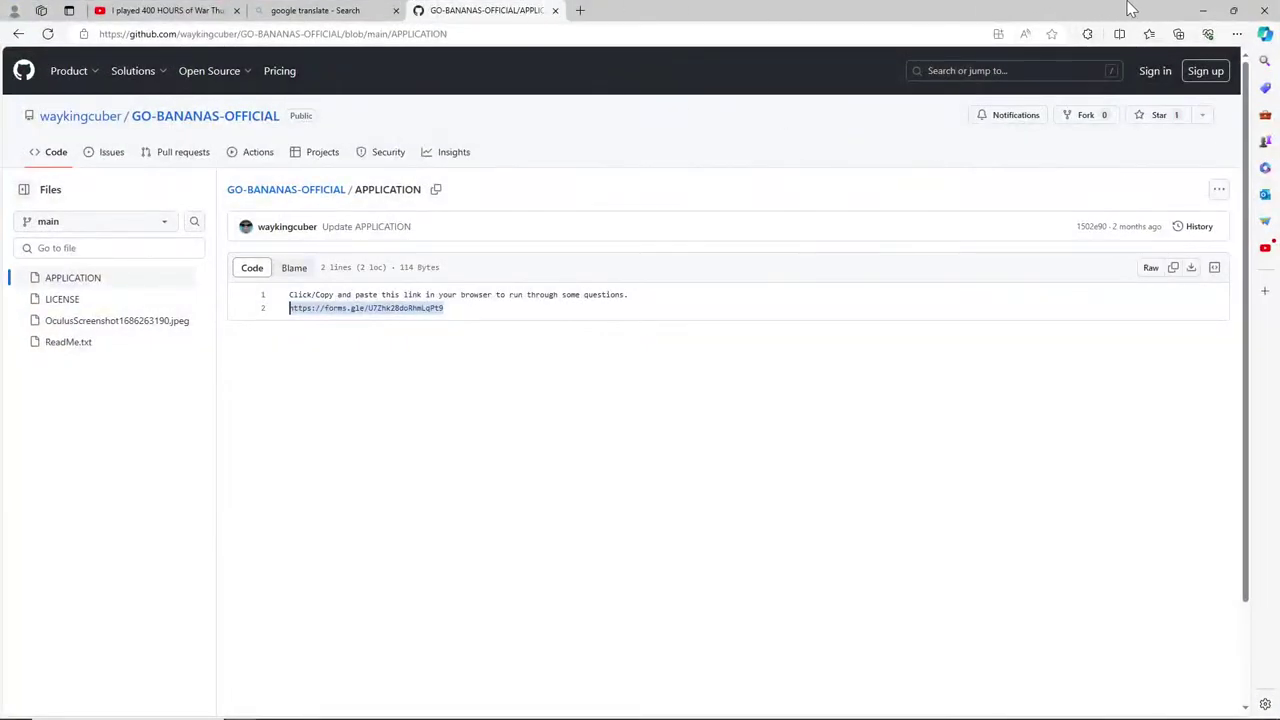
left_click(1203, 10)
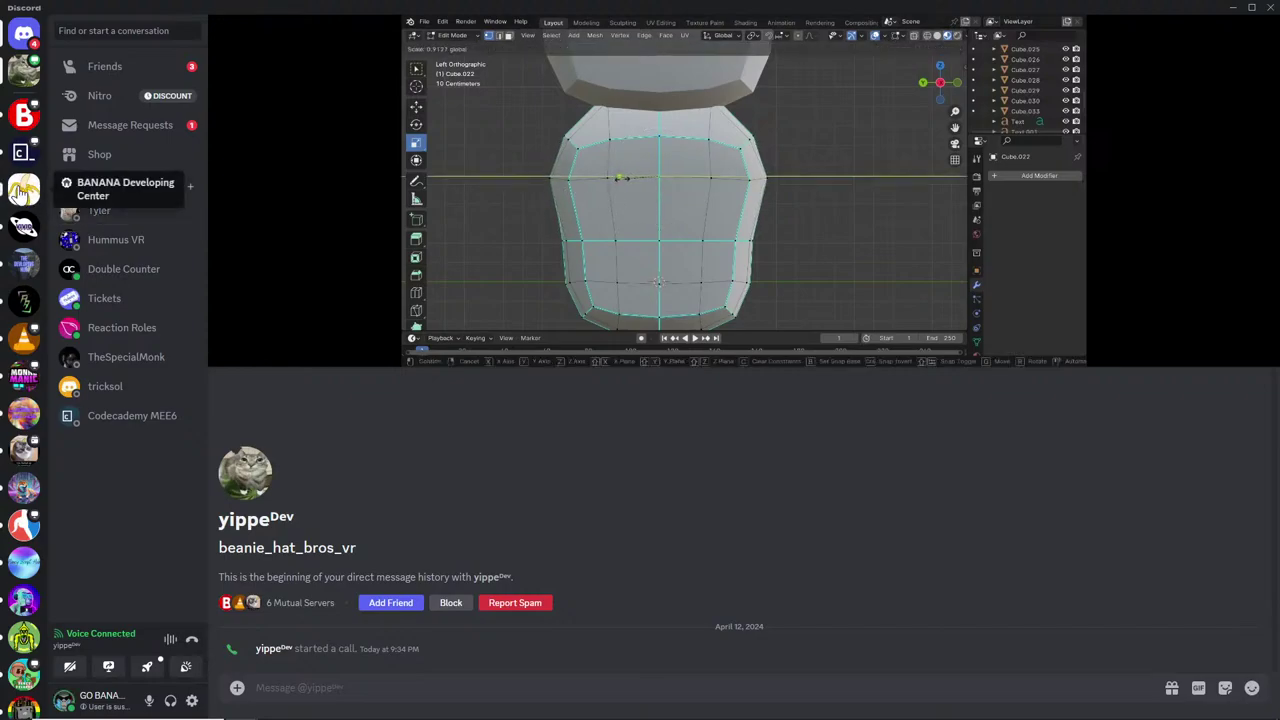
Append IS GETTING MOD to the first April 12 entry in people-who-are-getting-mod-so-far and return to the call's screen share.
left_click(22, 190)
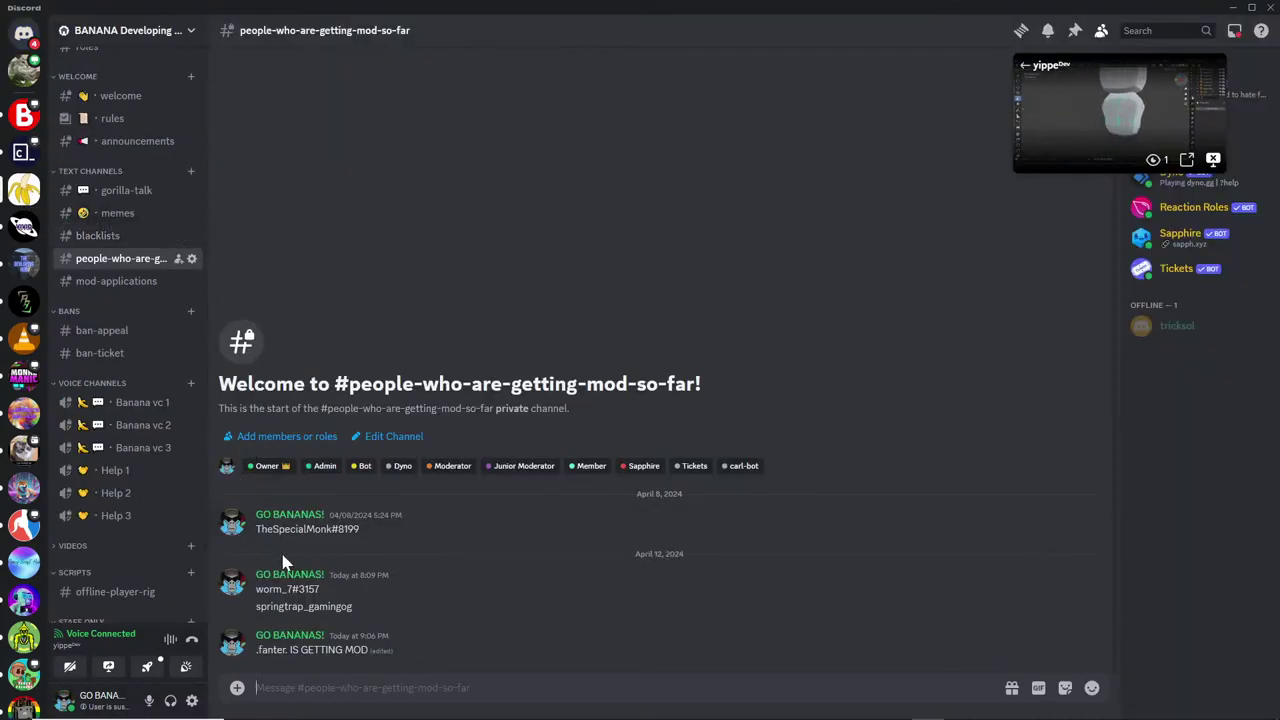
left_click(1090, 576)
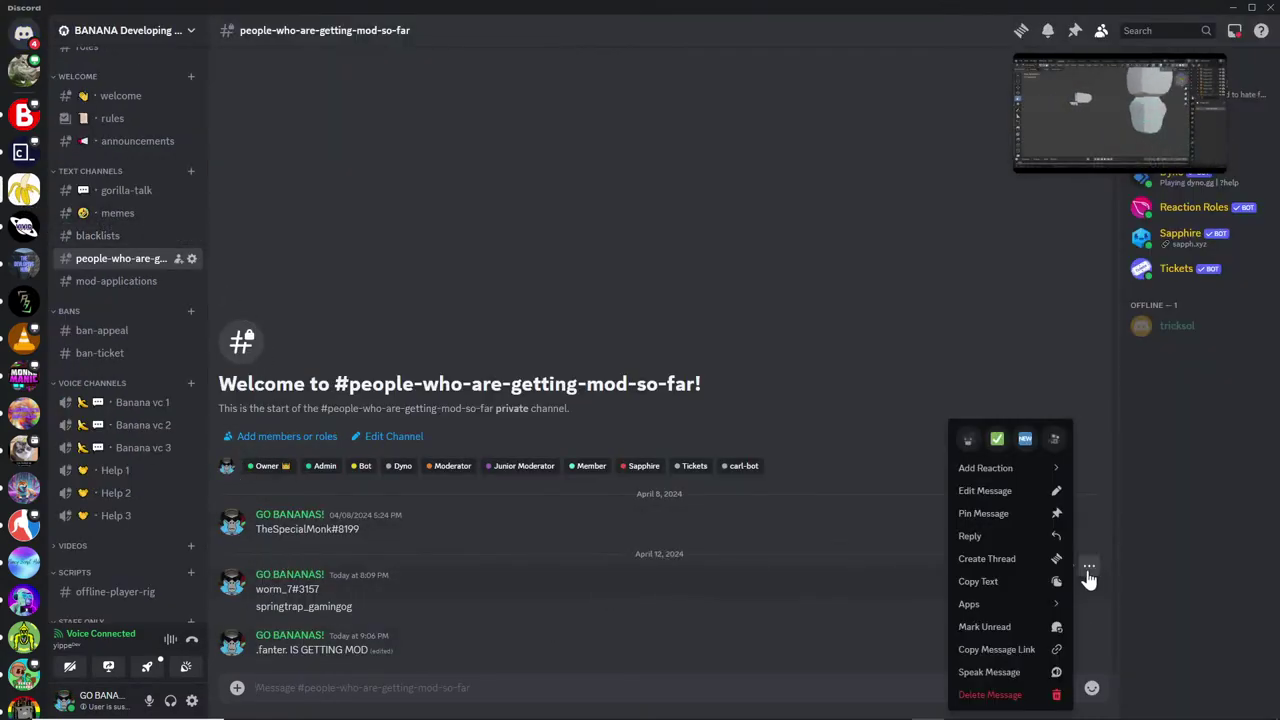
left_click(1004, 492)
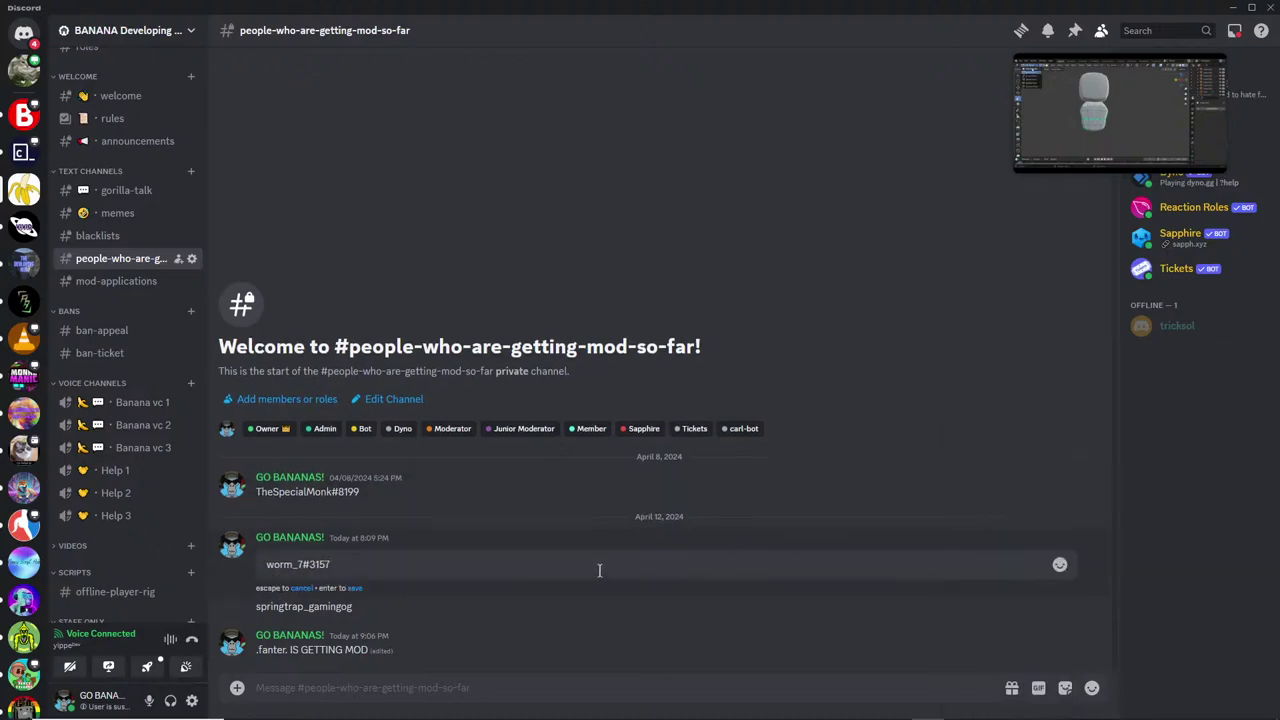
type("E")
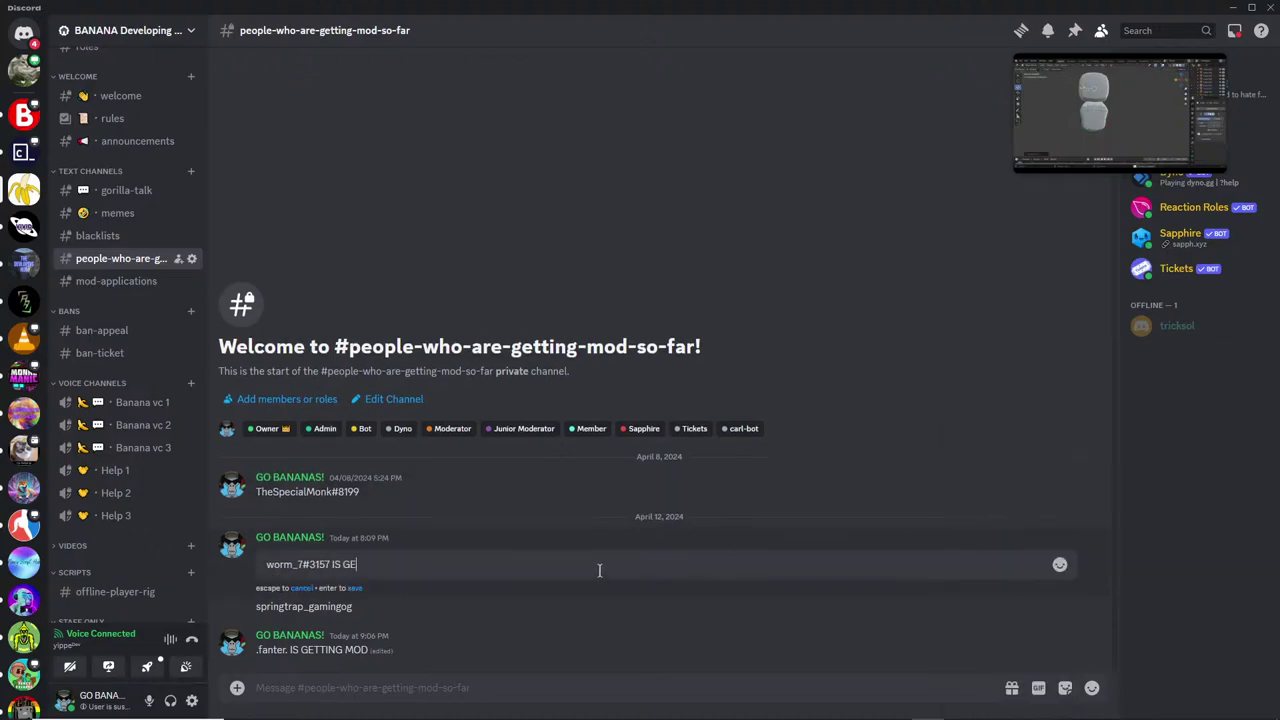
type("TTING MOD")
key("Return")
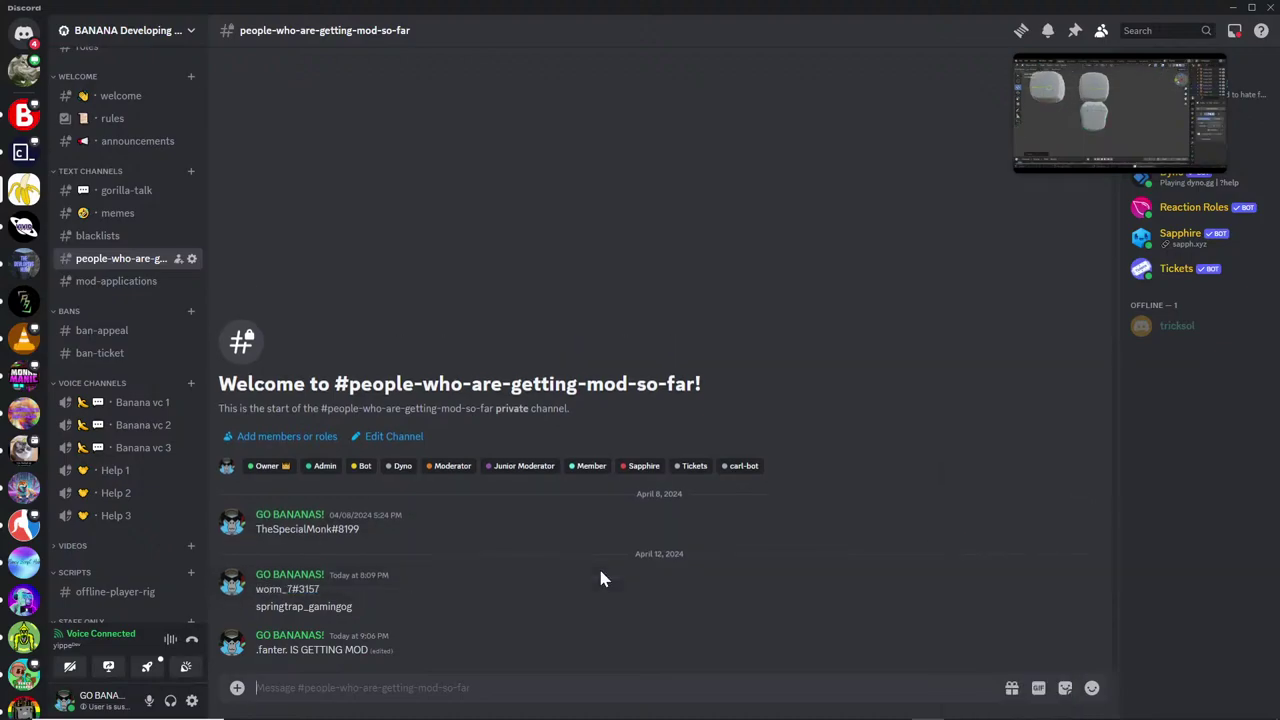
left_click(24, 72)
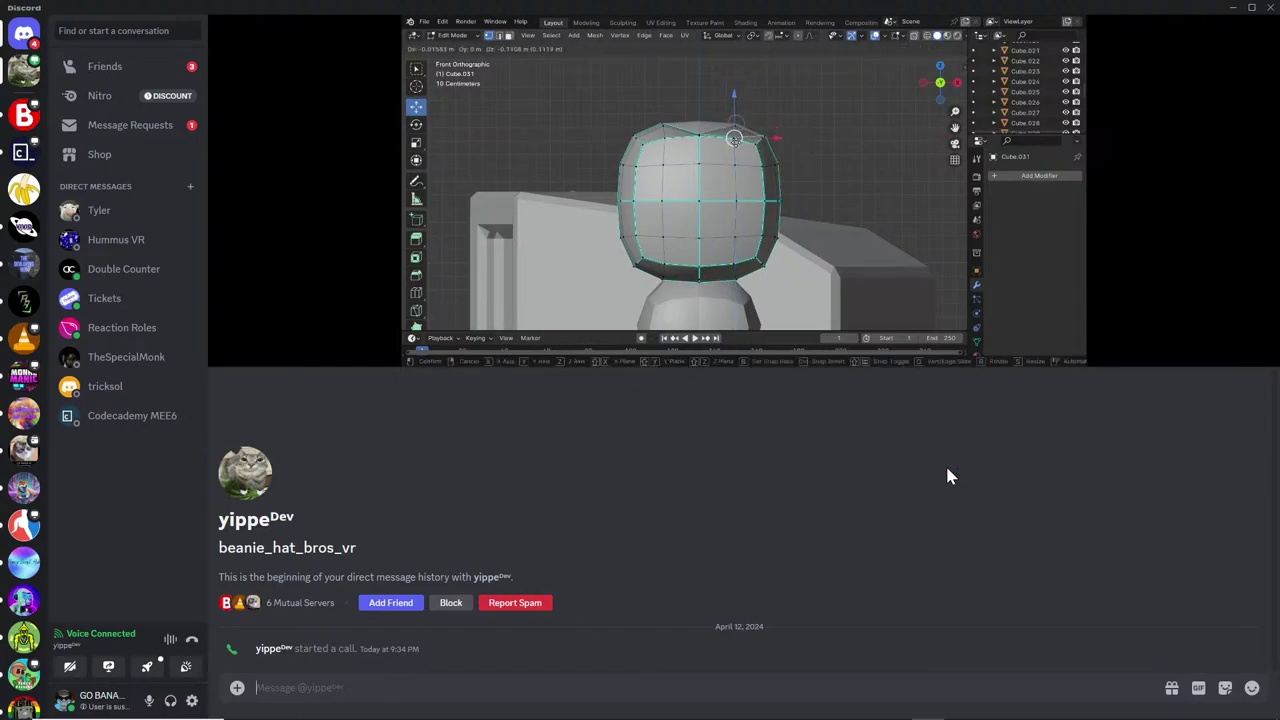
Scale the rounded block beside the head into a long, thin arm in the shared Blender scene.
mouse_move(945, 719)
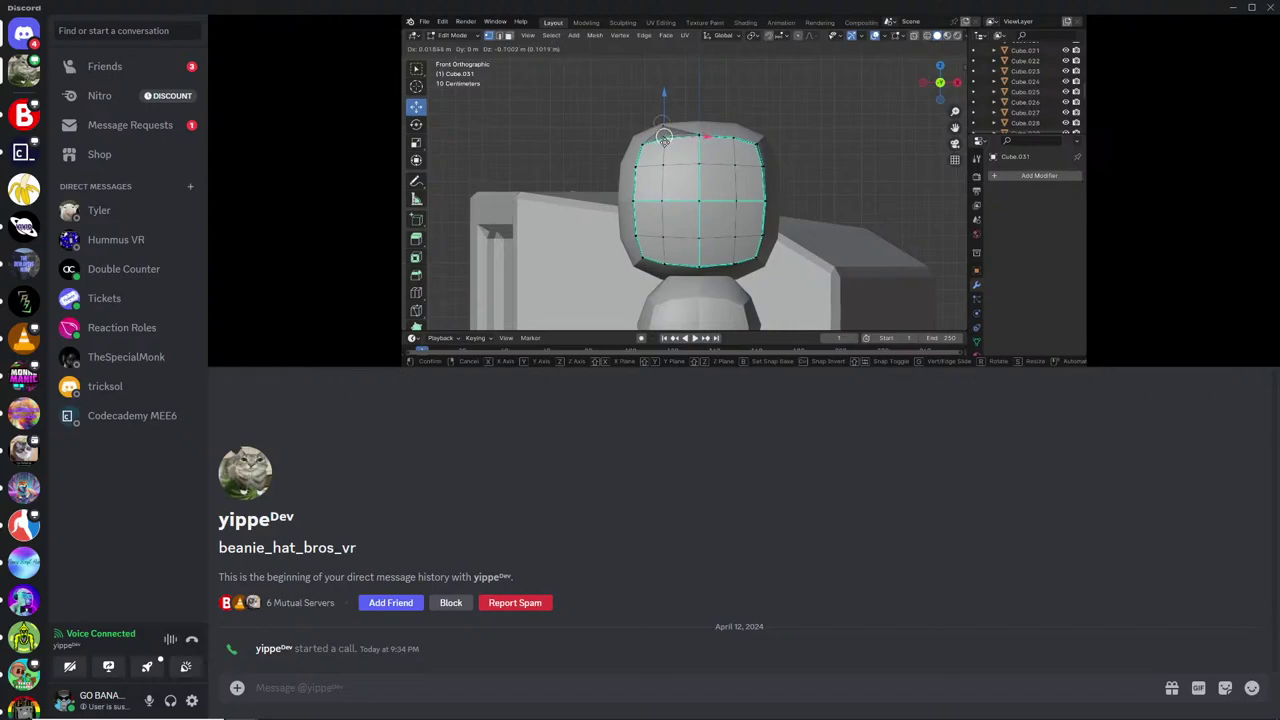
mouse_move(531, 697)
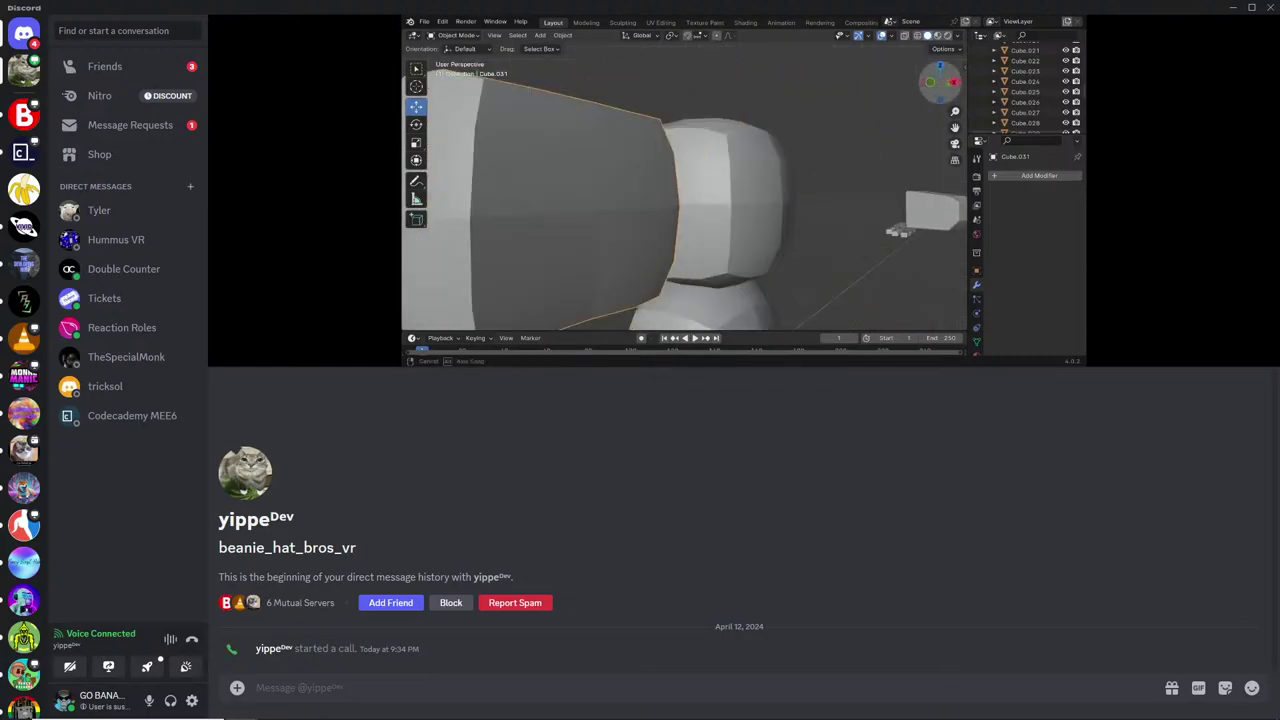
left_click(415, 142)
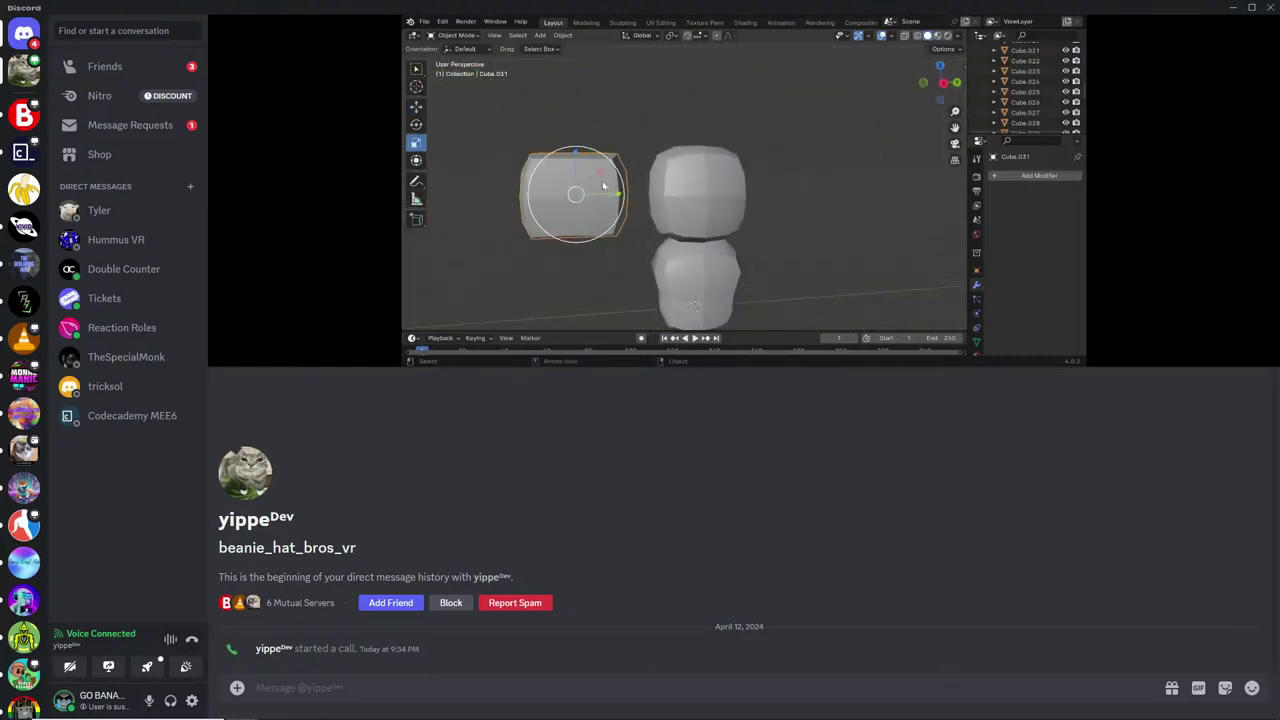
left_click_drag(619, 197, 686, 181)
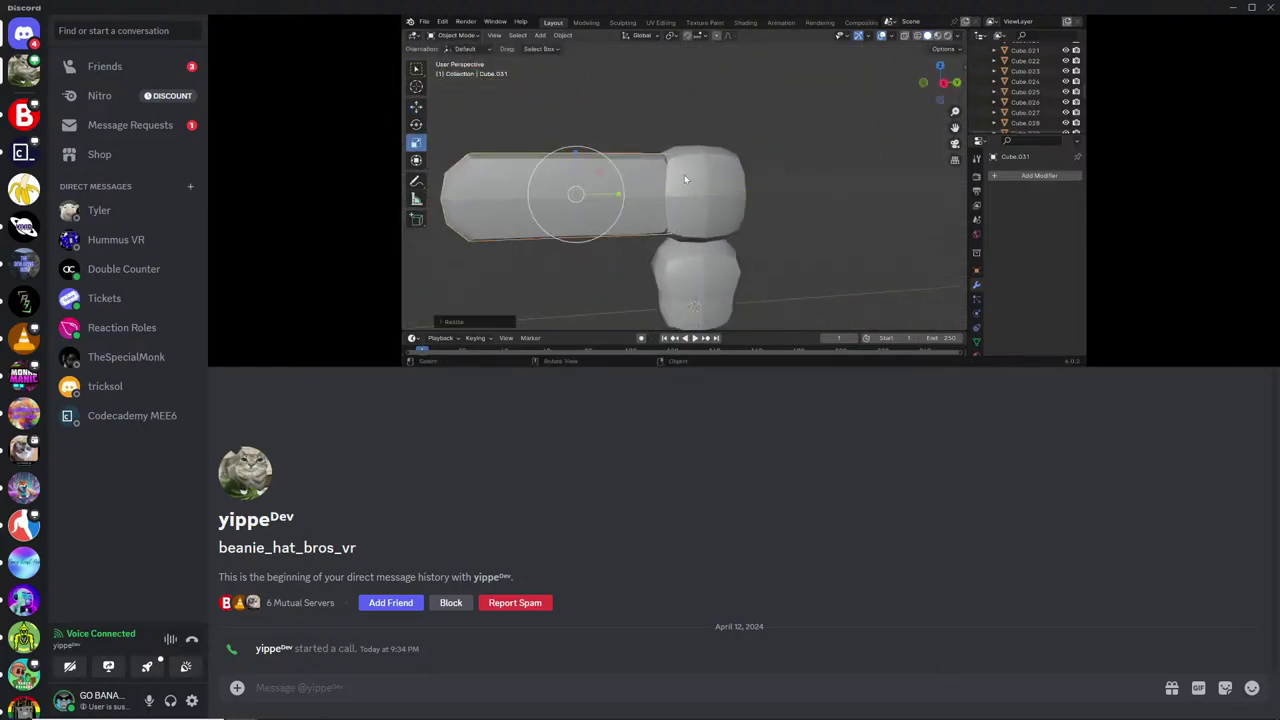
left_click_drag(603, 166, 644, 195)
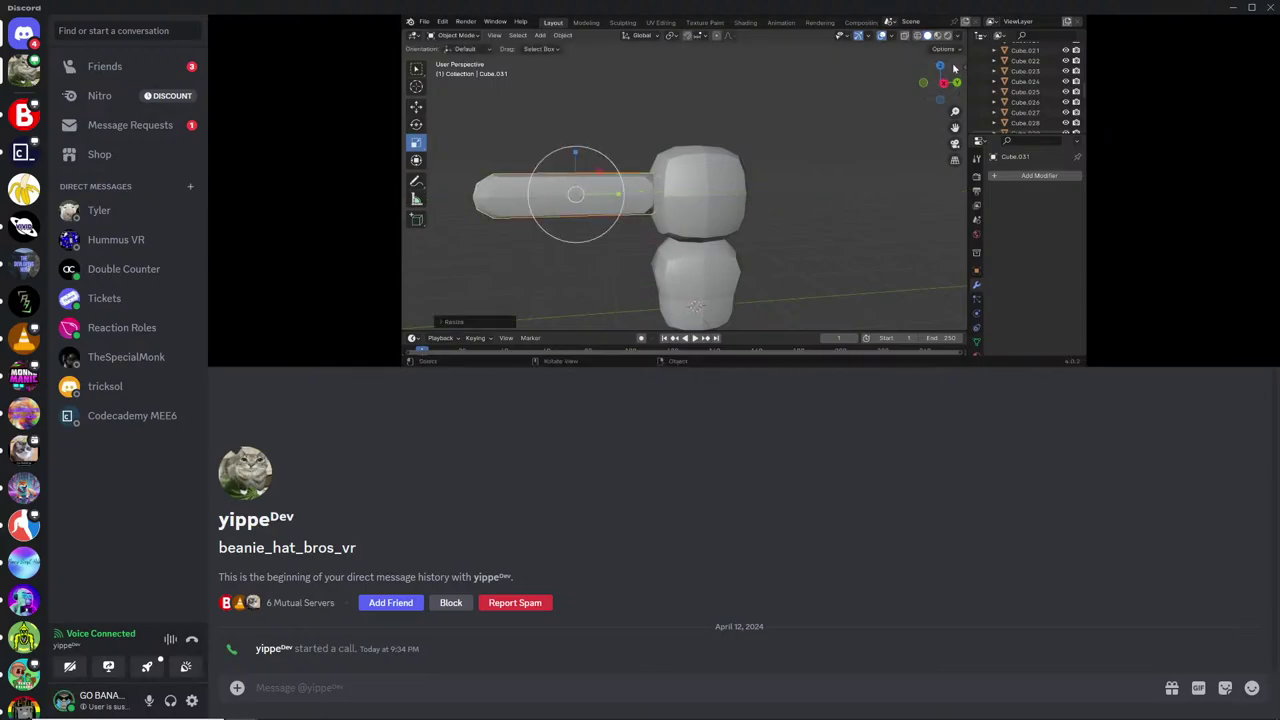
left_click(944, 84)
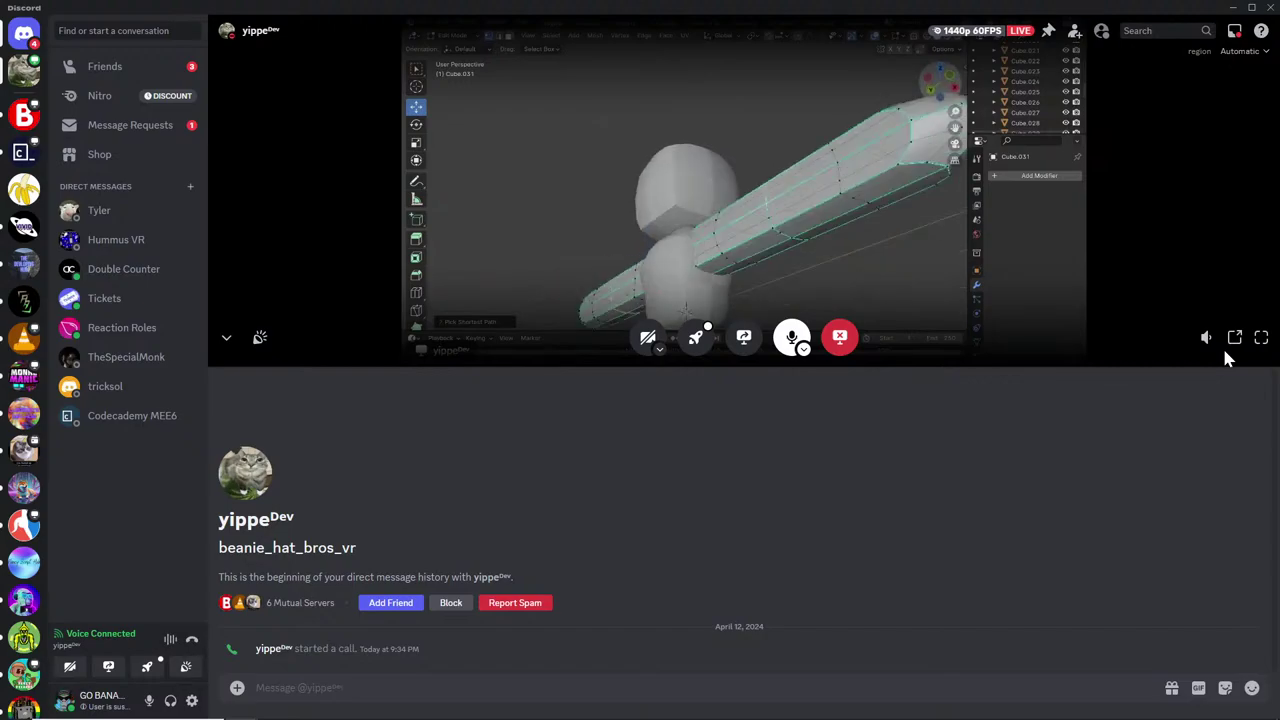
Return to Object Mode, add a cube mesh to the shared Blender scene, and move it along the Y axis clear of the figure.
mouse_move(860, 712)
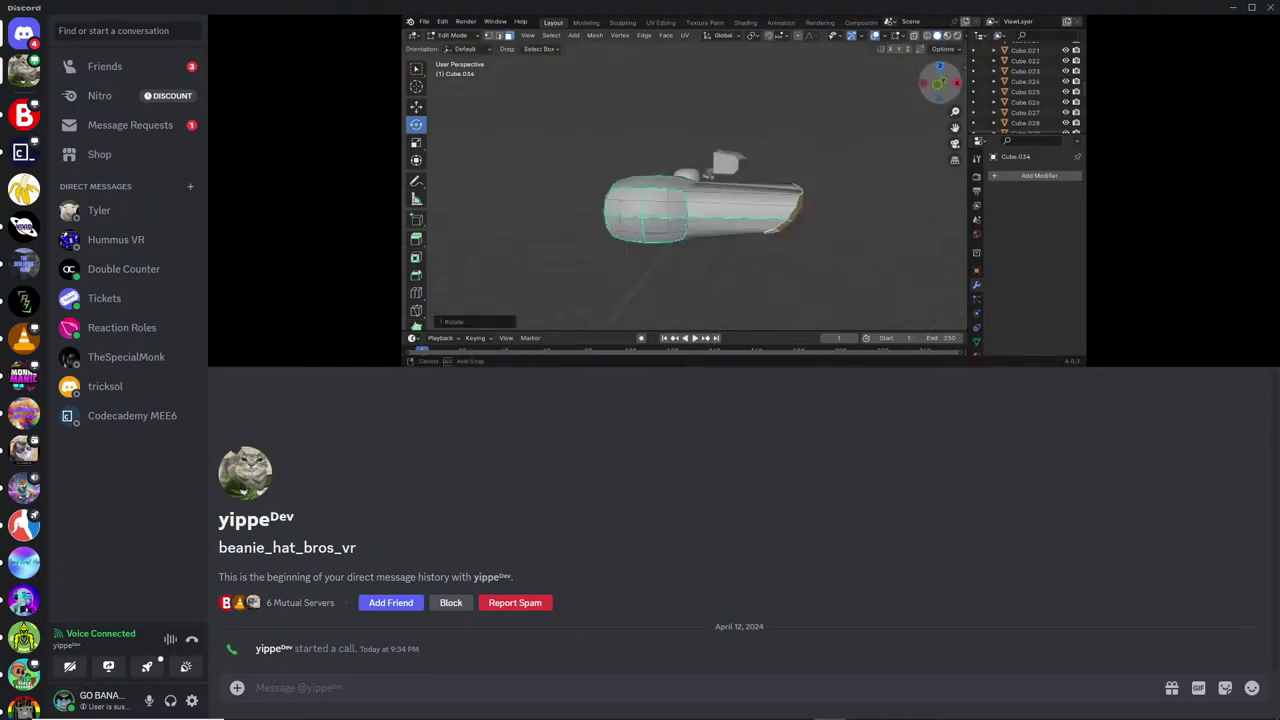
mouse_move(1260, 284)
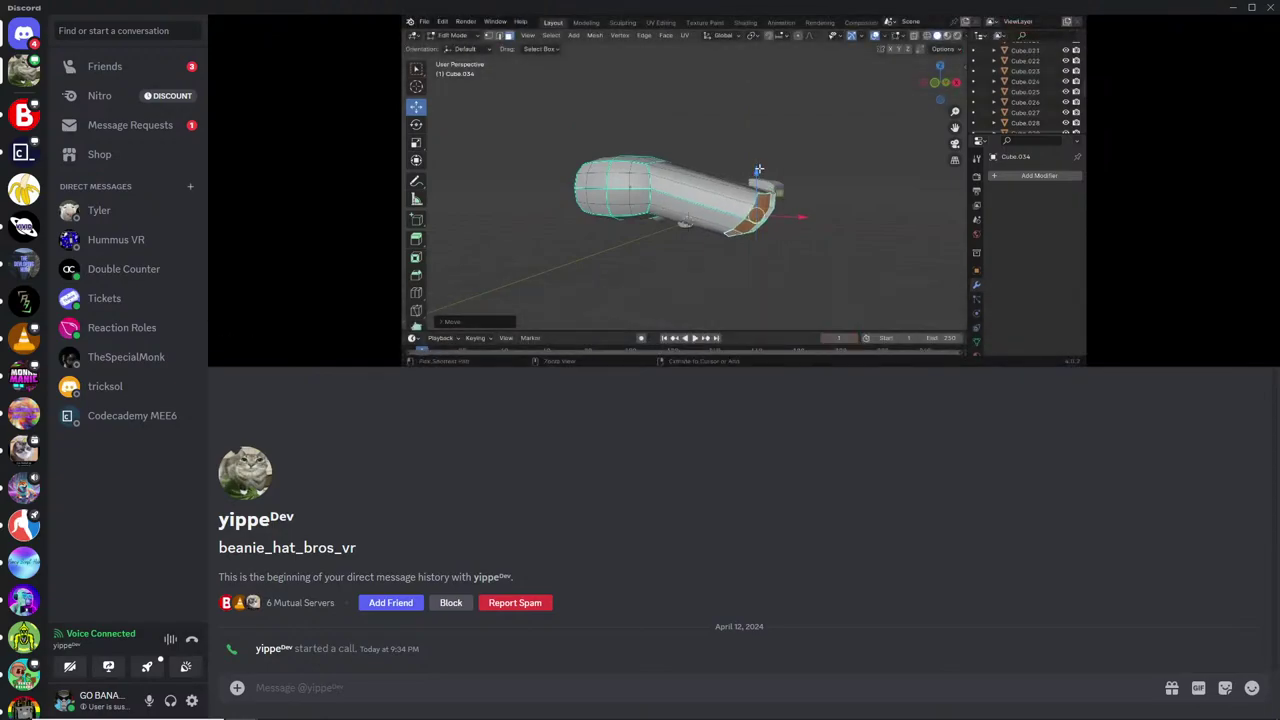
left_click(452, 35)
left_click(448, 48)
left_click(709, 142)
left_click_drag(965, 84, 915, 90)
left_click(540, 35)
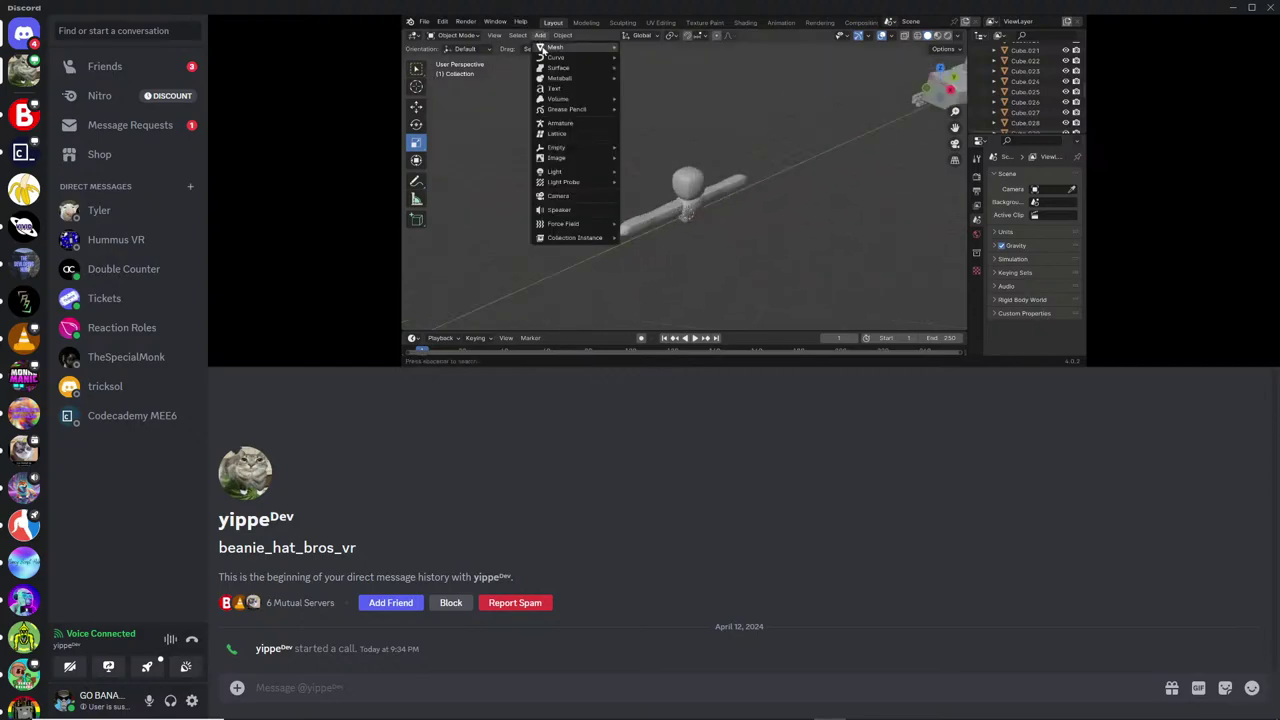
mouse_move(545, 48)
left_click(652, 59)
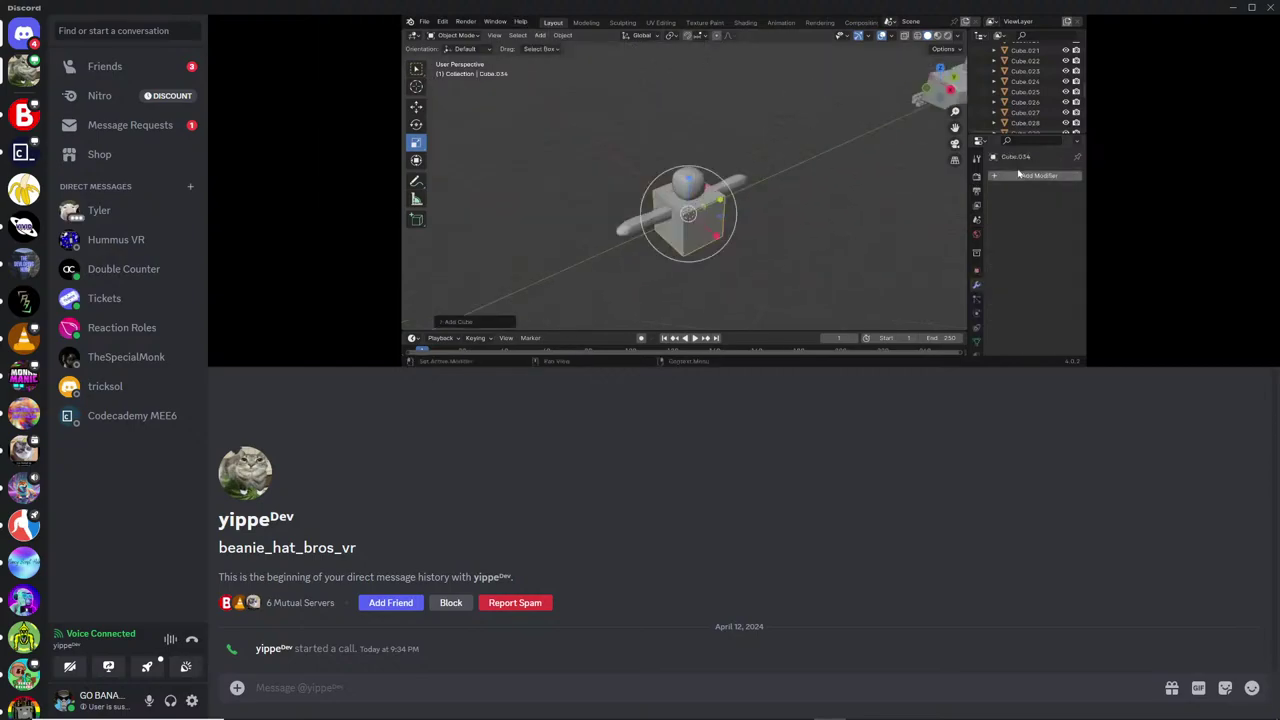
left_click(416, 105)
left_click_drag(688, 213, 615, 230)
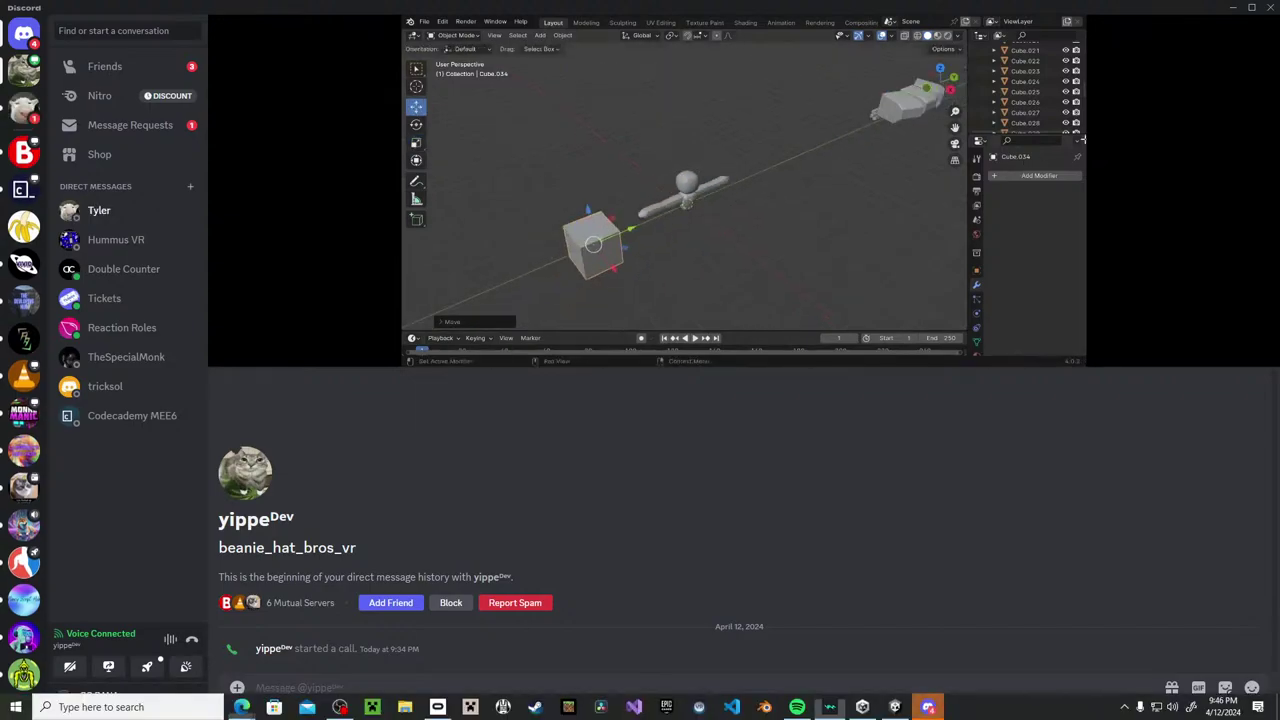
Open the new direct message from the member who requested the IK script.
left_click(24, 107)
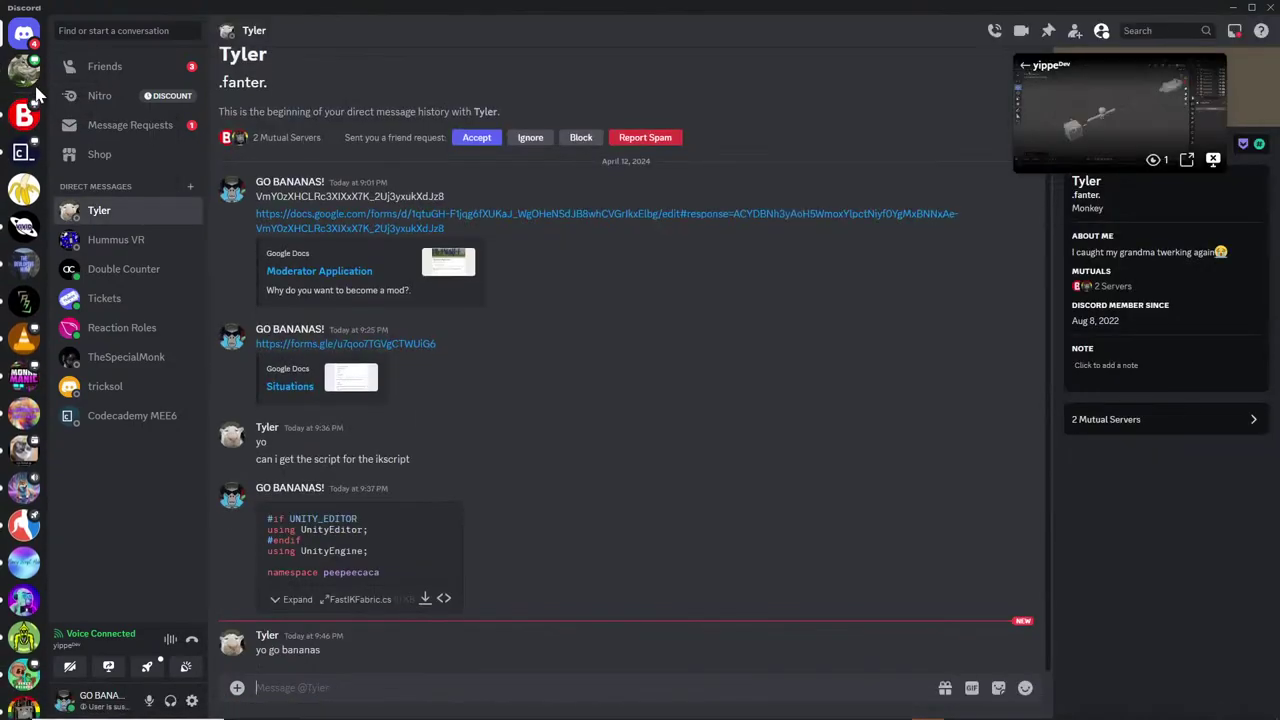
Open the direct message of the member who got the IK script and reply "Hold on".
left_click(27, 70)
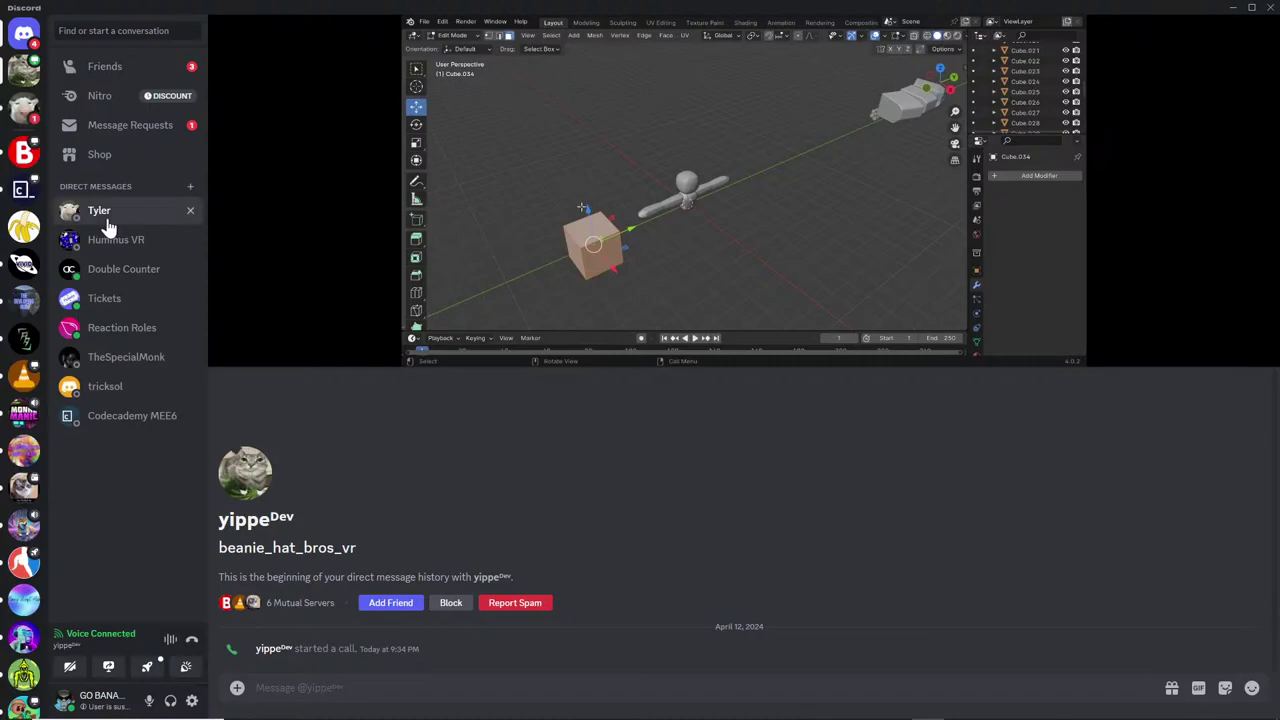
left_click(105, 219)
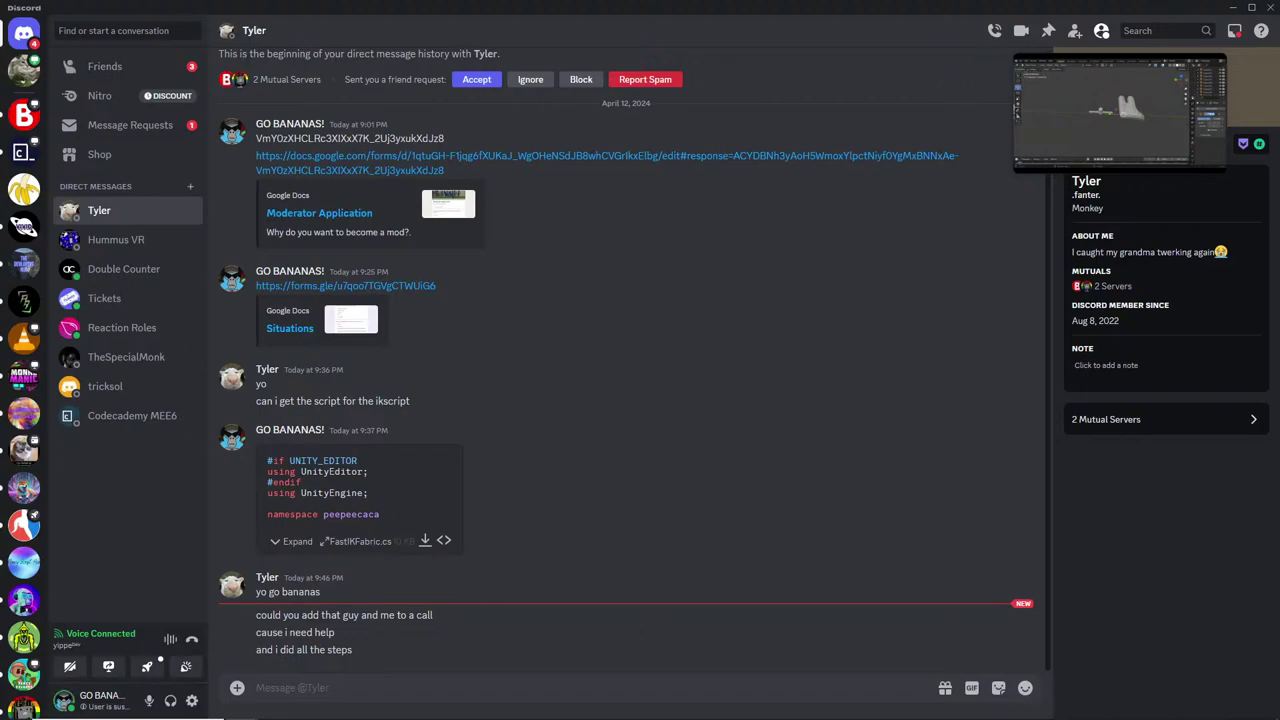
left_click(567, 692)
type("Hold on")
key("Return")
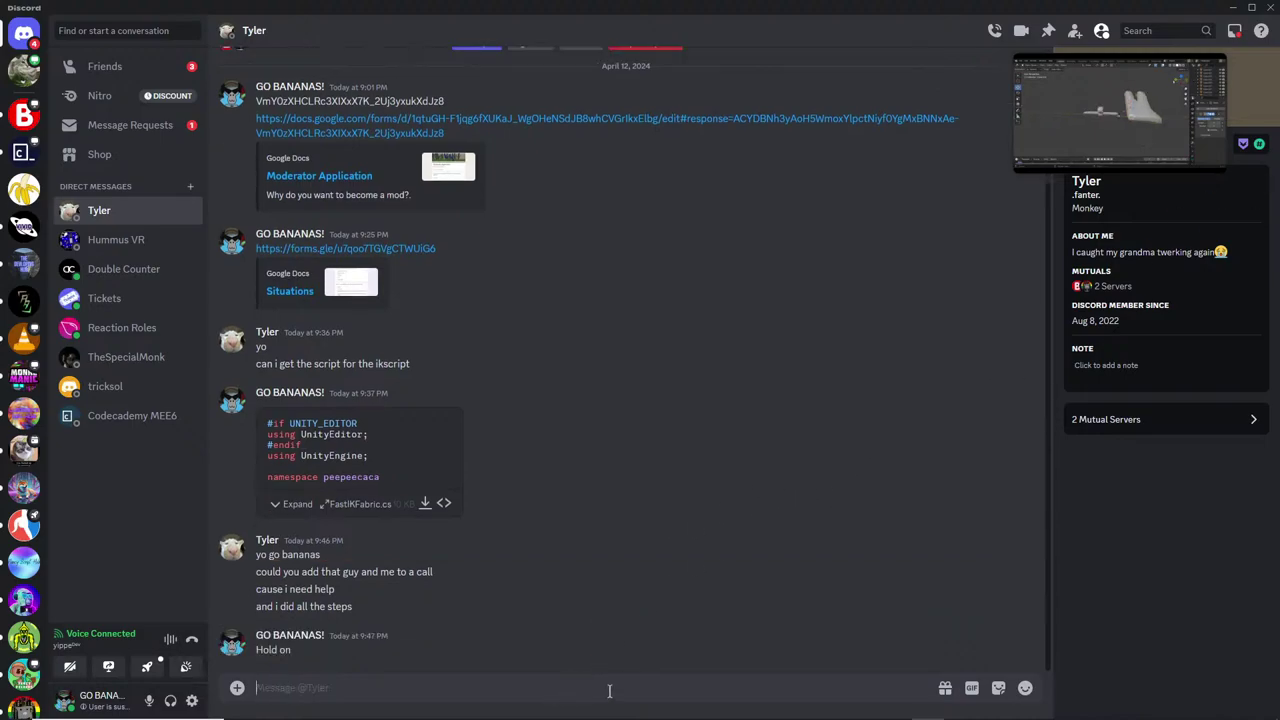
Check the member's newest direct message and return to the call's screen share.
left_click(25, 66)
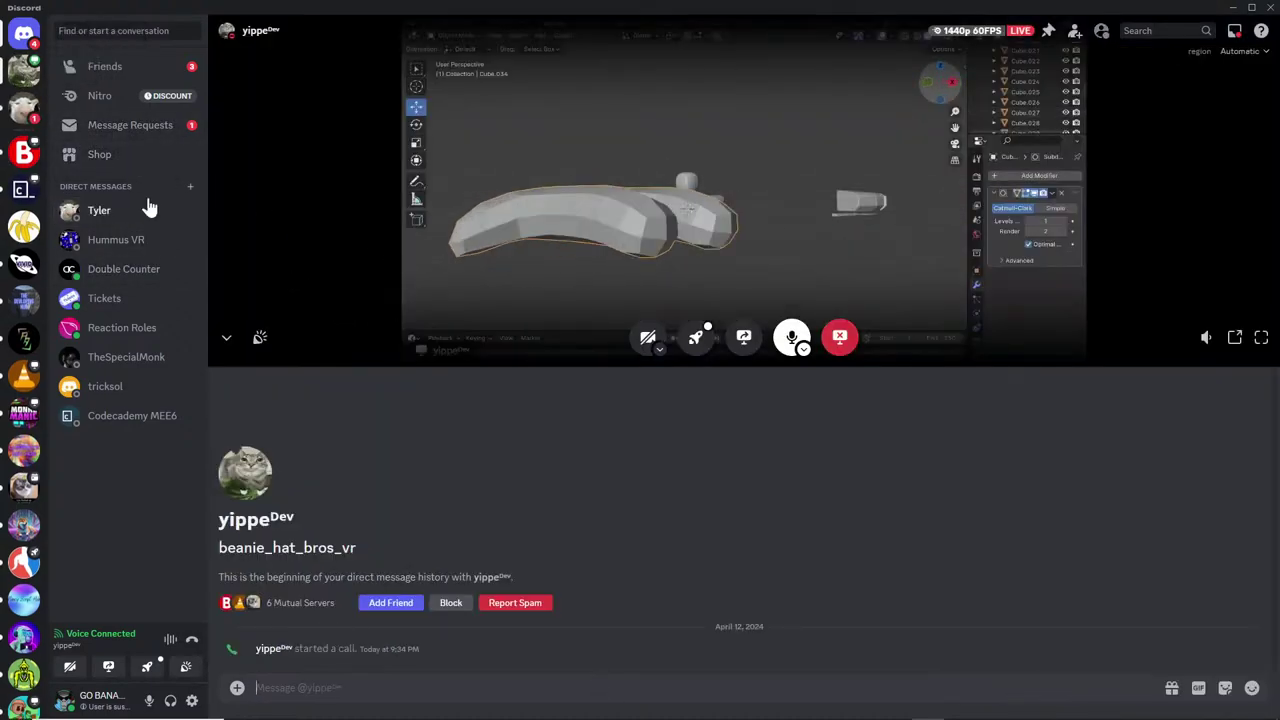
left_click(25, 108)
left_click(25, 70)
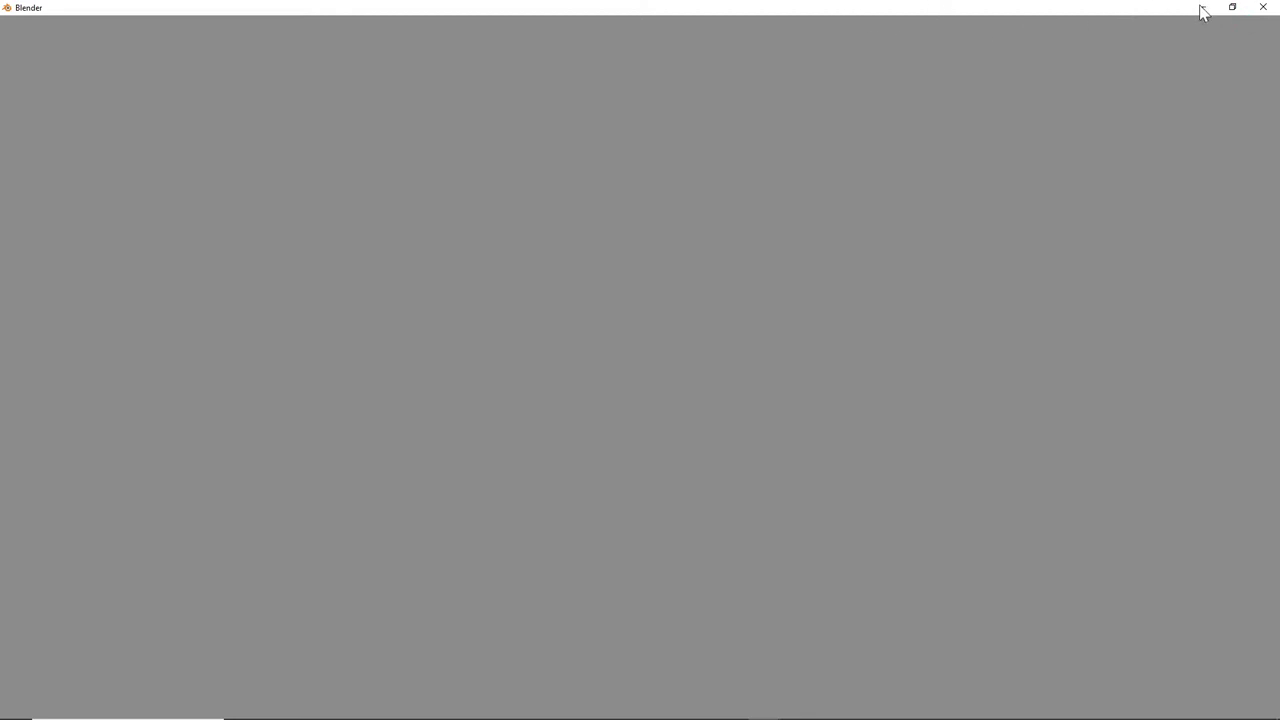
Bring the Discord call back to the front and close the browser window with the lethal ape image search.
left_click(928, 706)
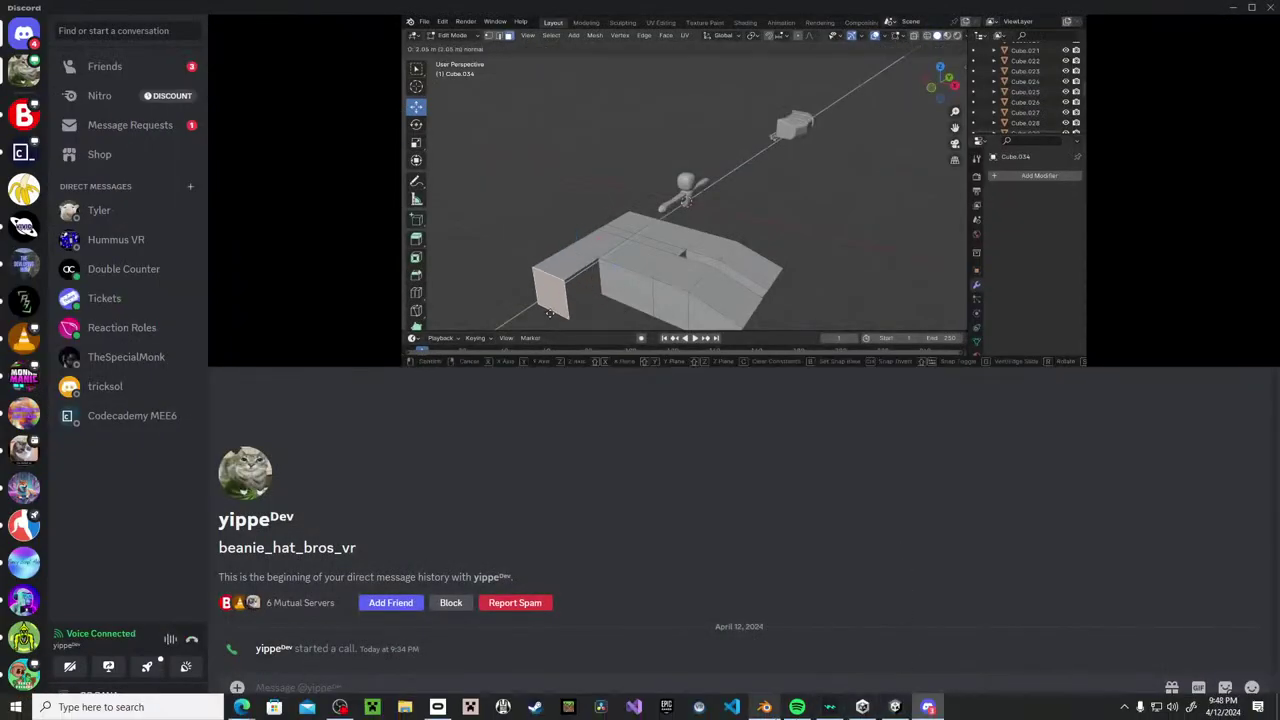
mouse_move(764, 707)
left_click(764, 650)
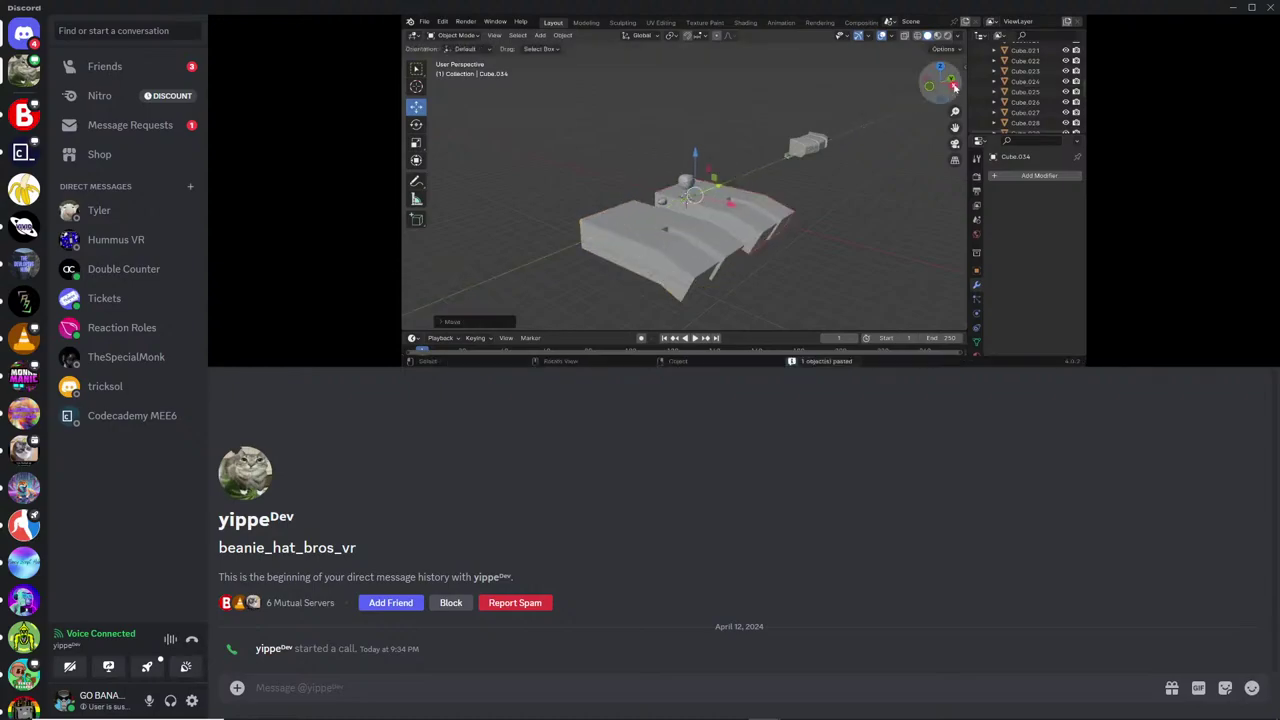
mouse_move(871, 289)
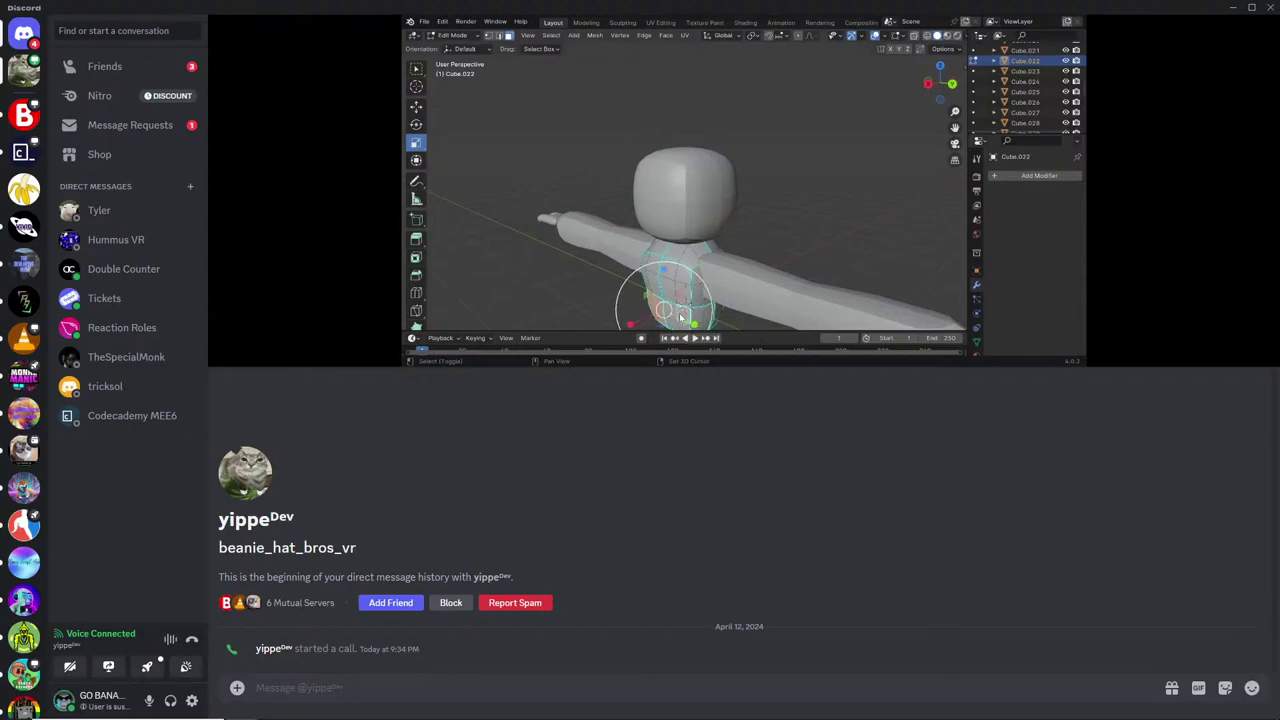
key("alt+Tab")
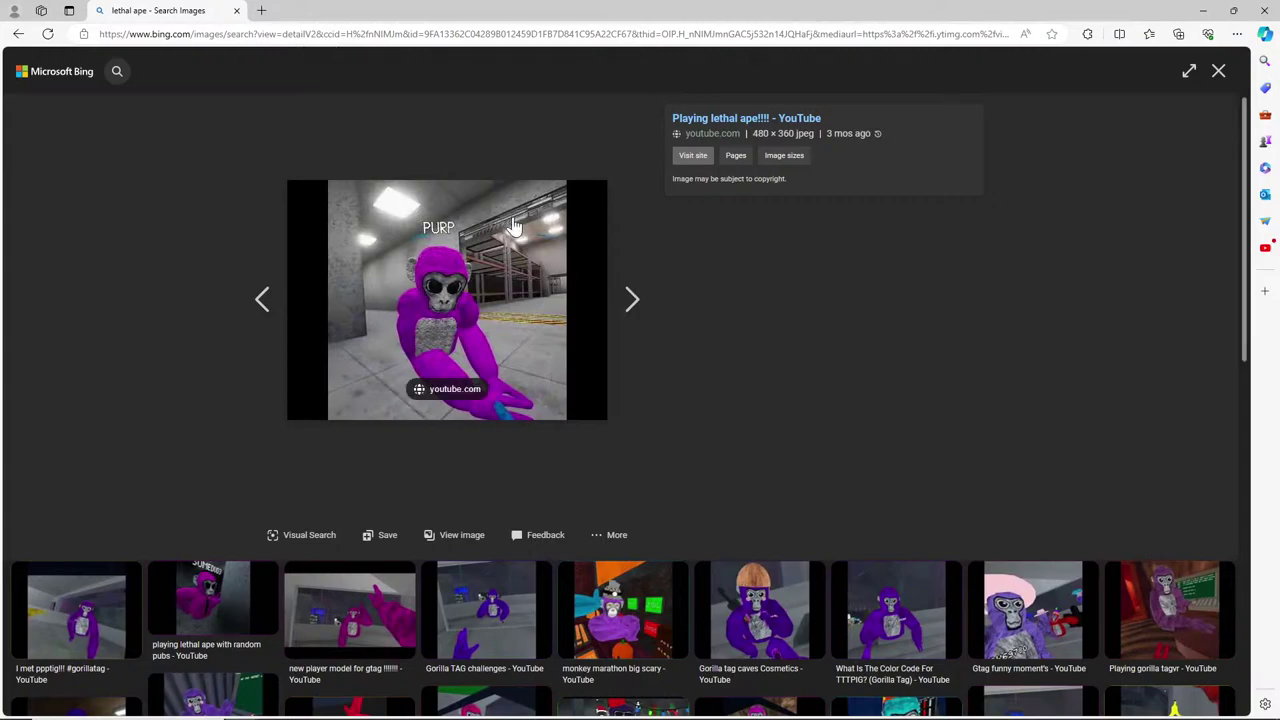
left_click(1270, 9)
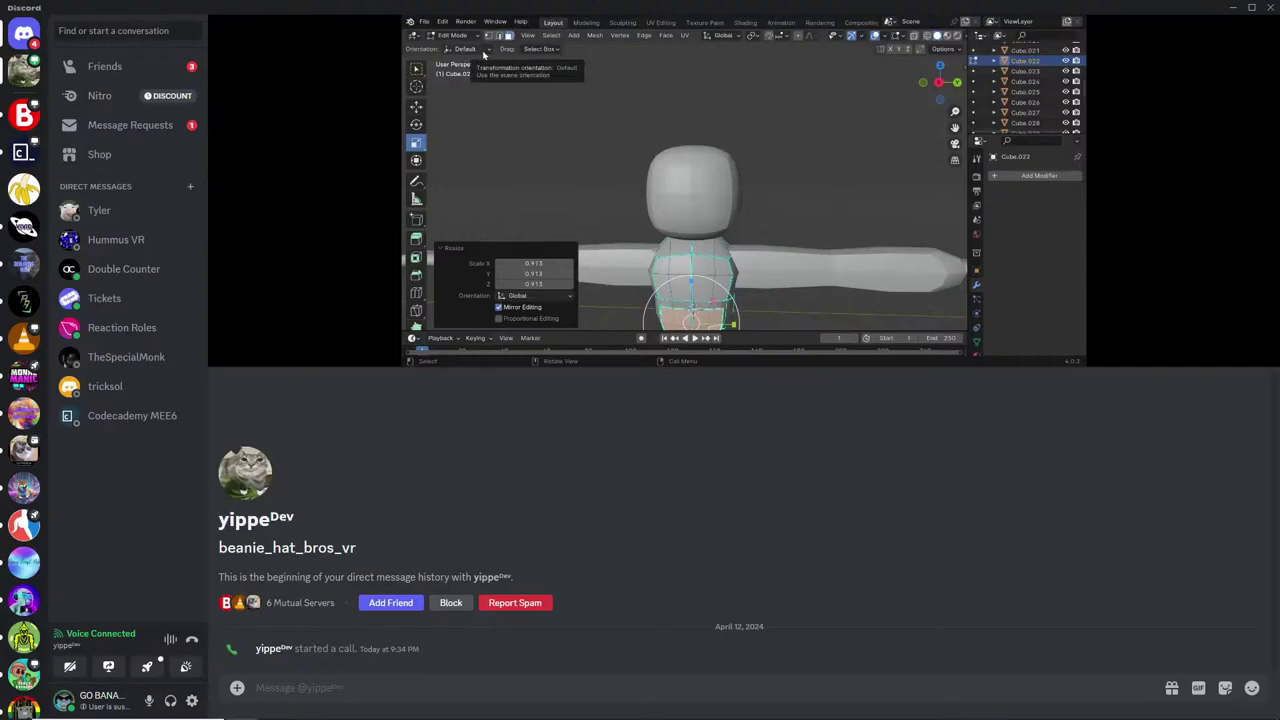
Switch to Blender, examine the rigged monkey model's body, arms and head bone from several angles, and return to the Discord call.
mouse_move(1038, 137)
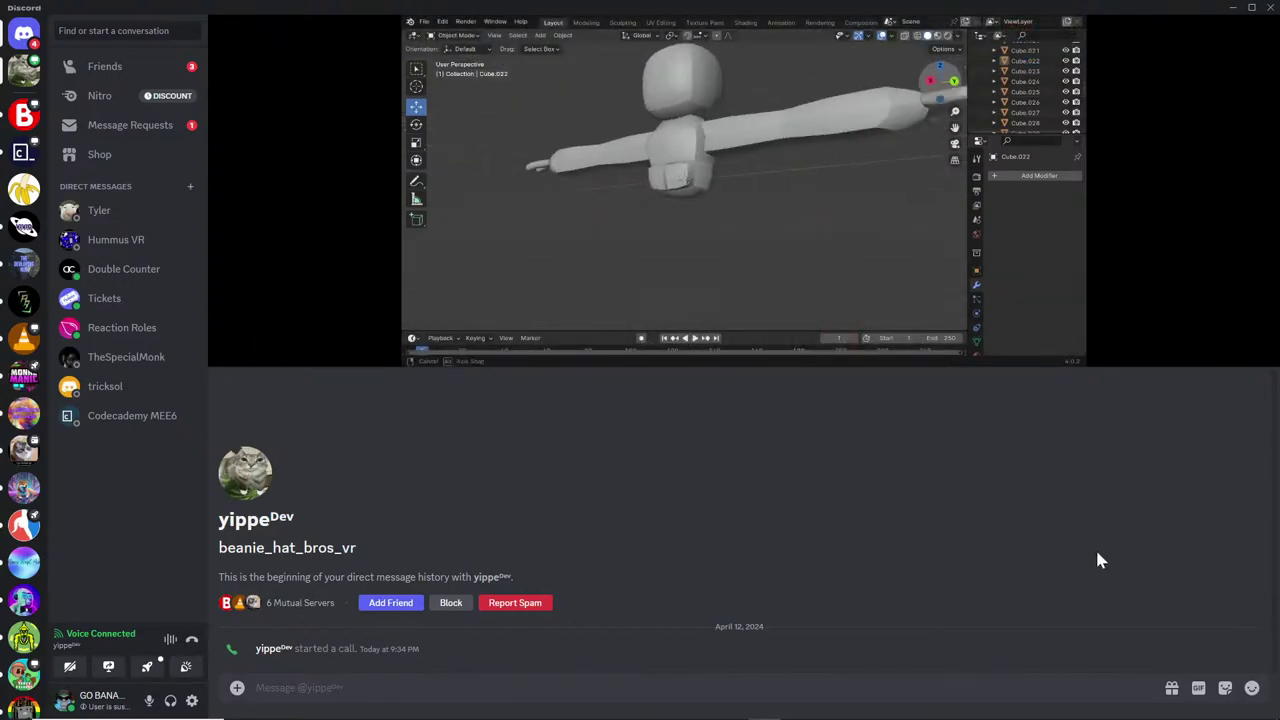
mouse_move(846, 214)
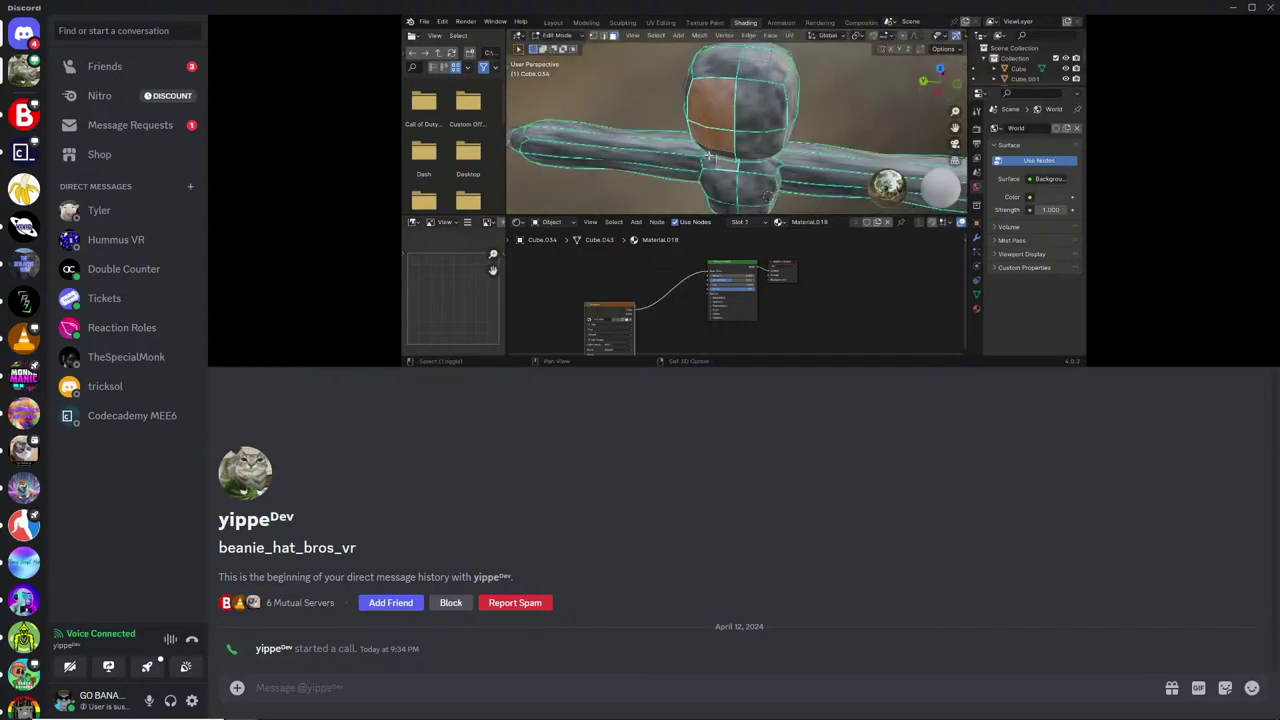
mouse_move(1005, 302)
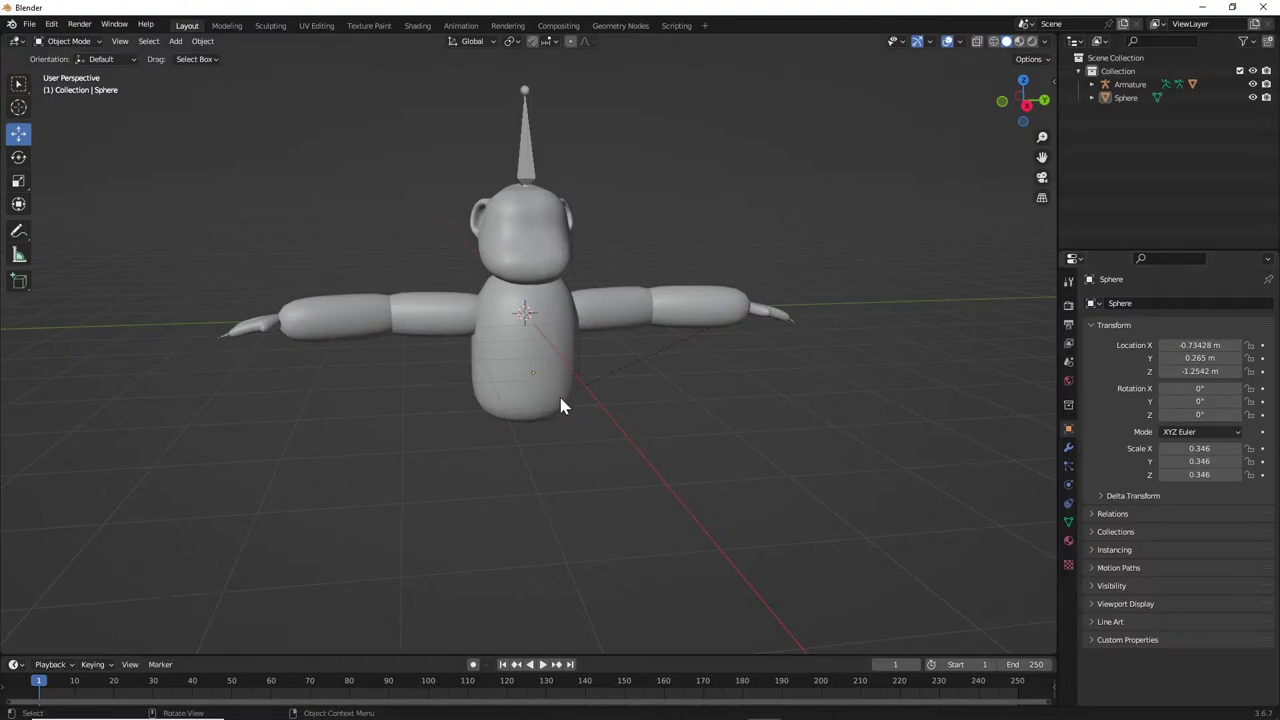
middle_click_drag(560, 406, 586, 400)
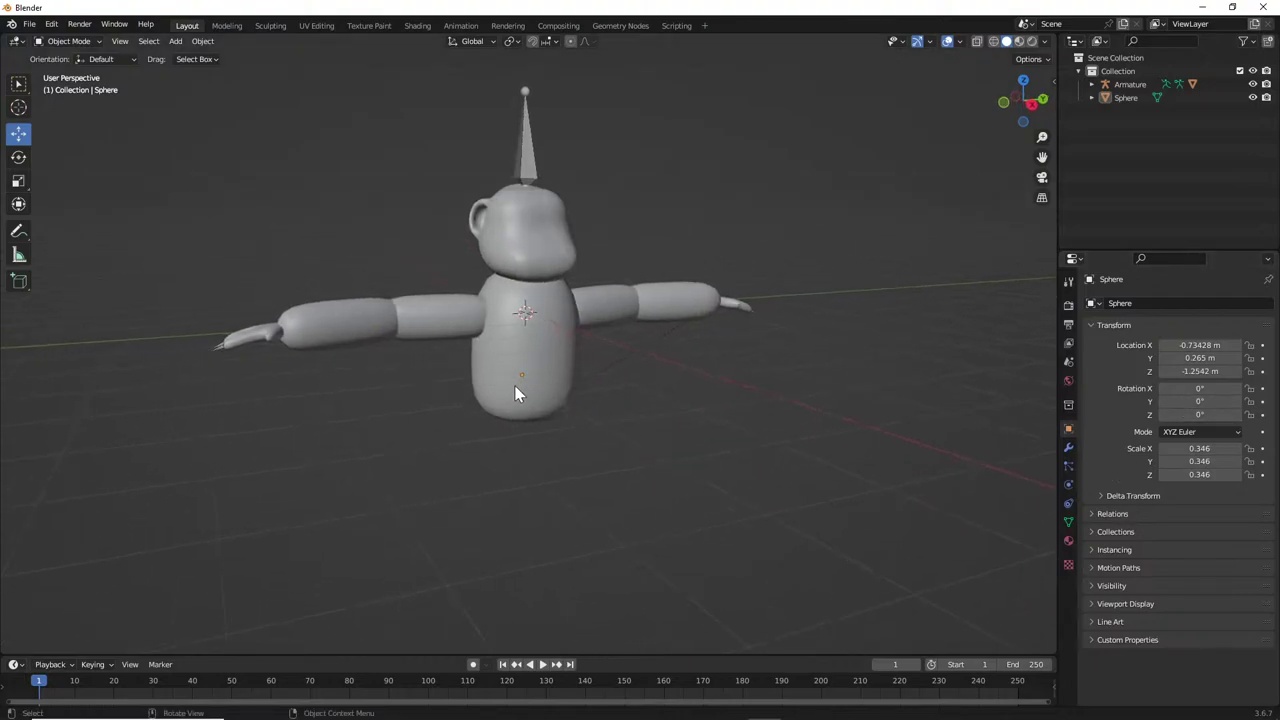
middle_click_drag(509, 390, 585, 393)
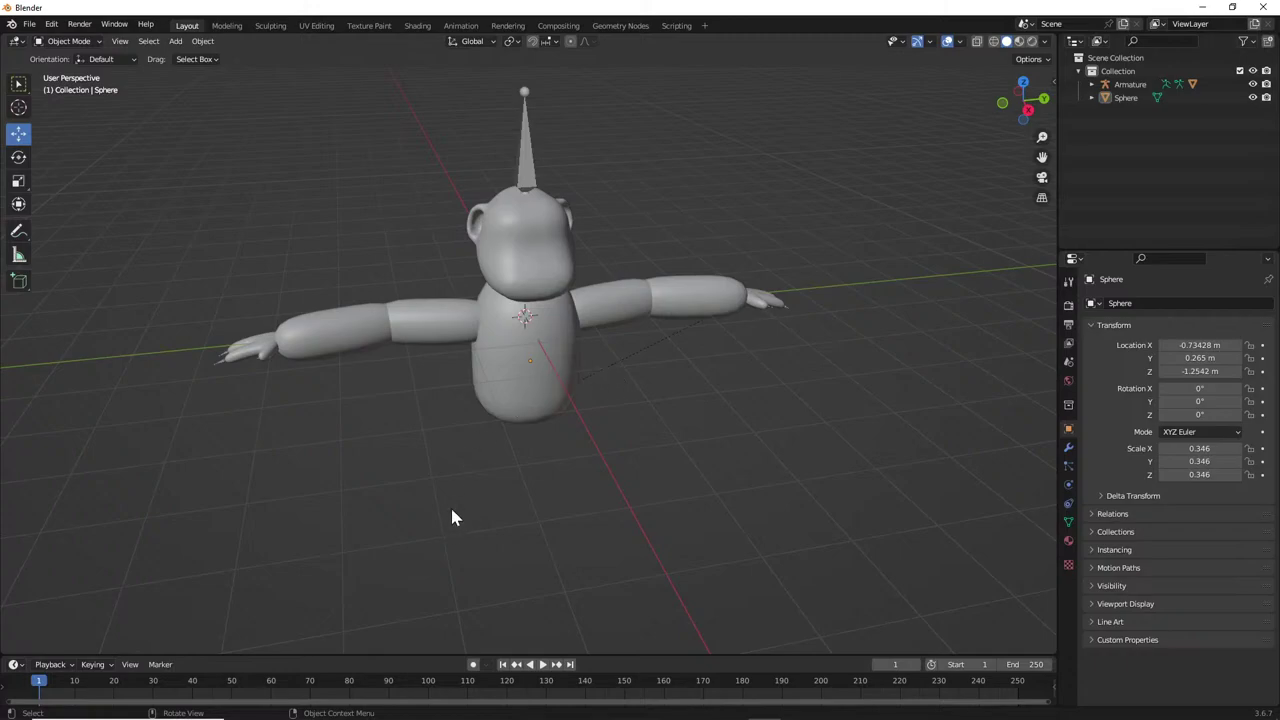
middle_click_drag(386, 449, 300, 238)
middle_click_drag(194, 180, 542, 172)
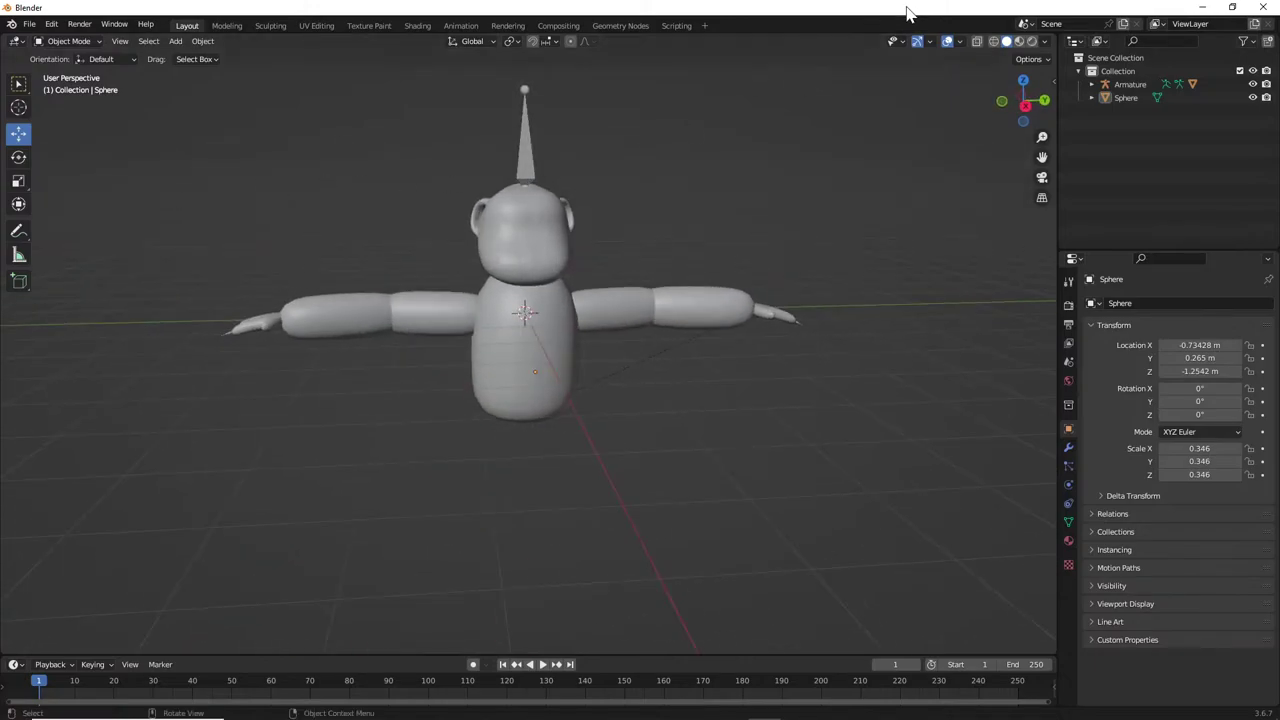
left_click_drag(908, 8, 1279, 10)
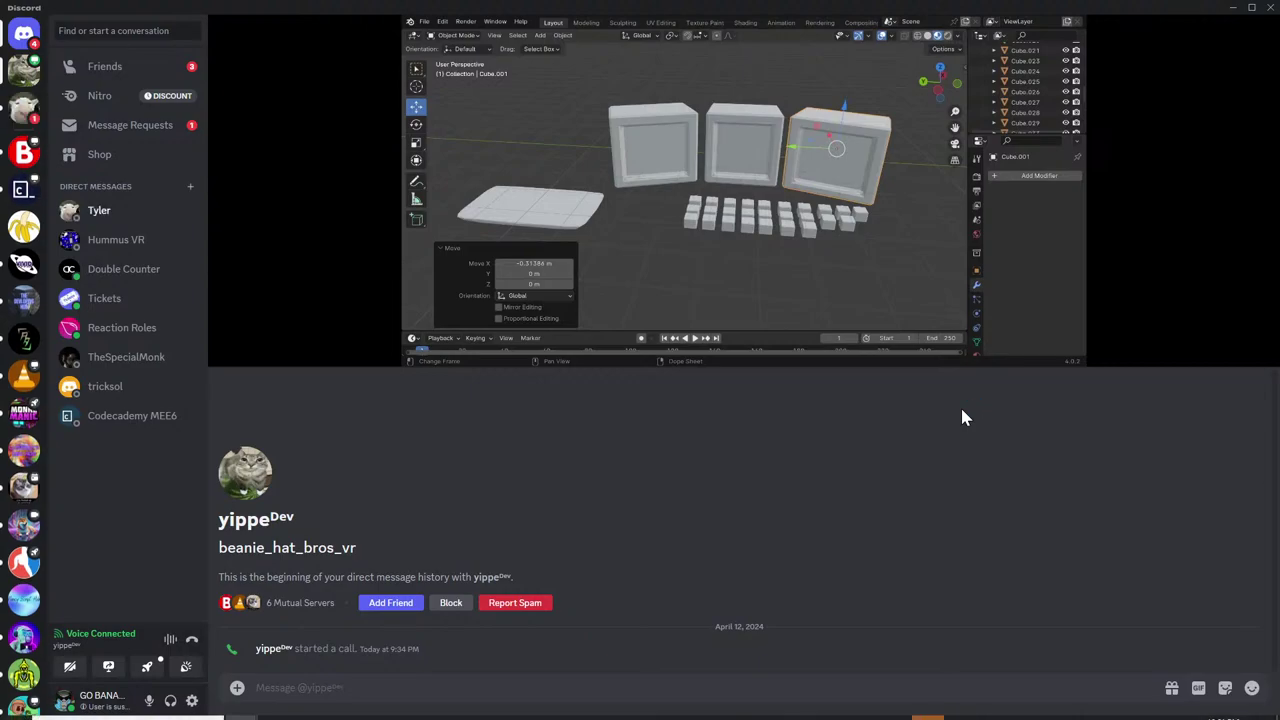
Answer the member's question about the spike with "Go to the ikTarget bones and turn deform" and return to the call's screen share.
left_click(20, 108)
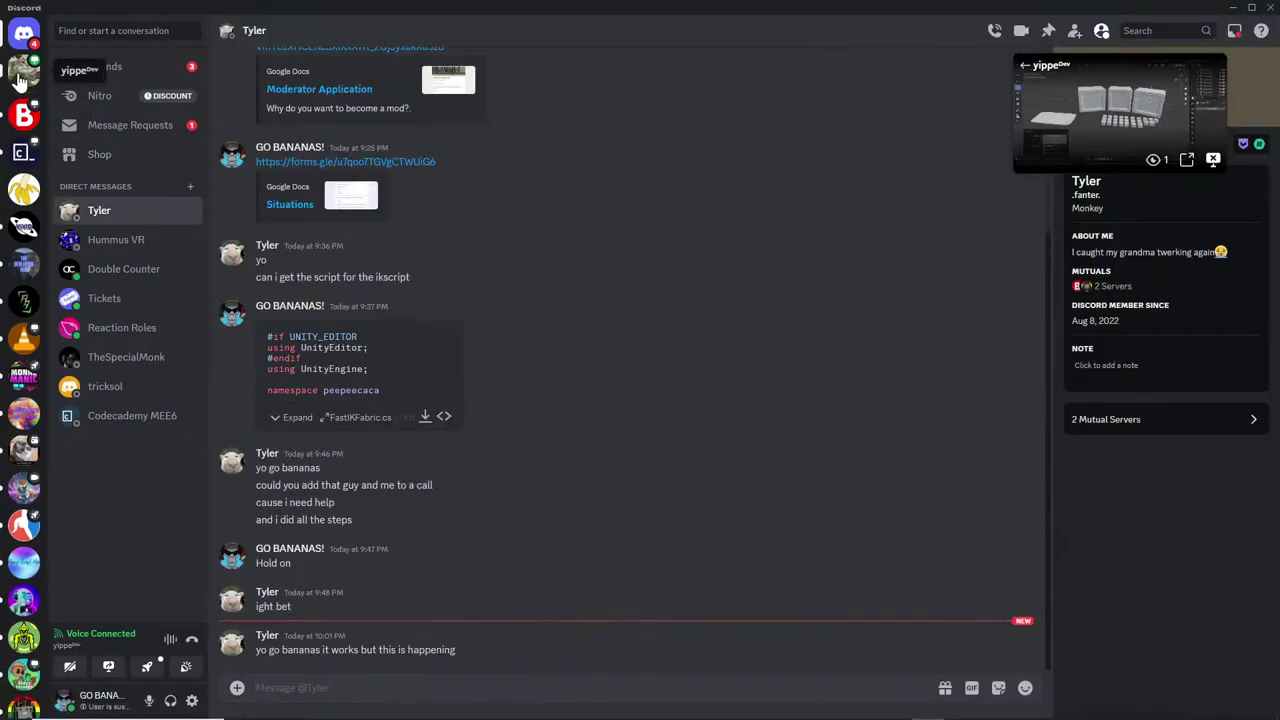
left_click(22, 72)
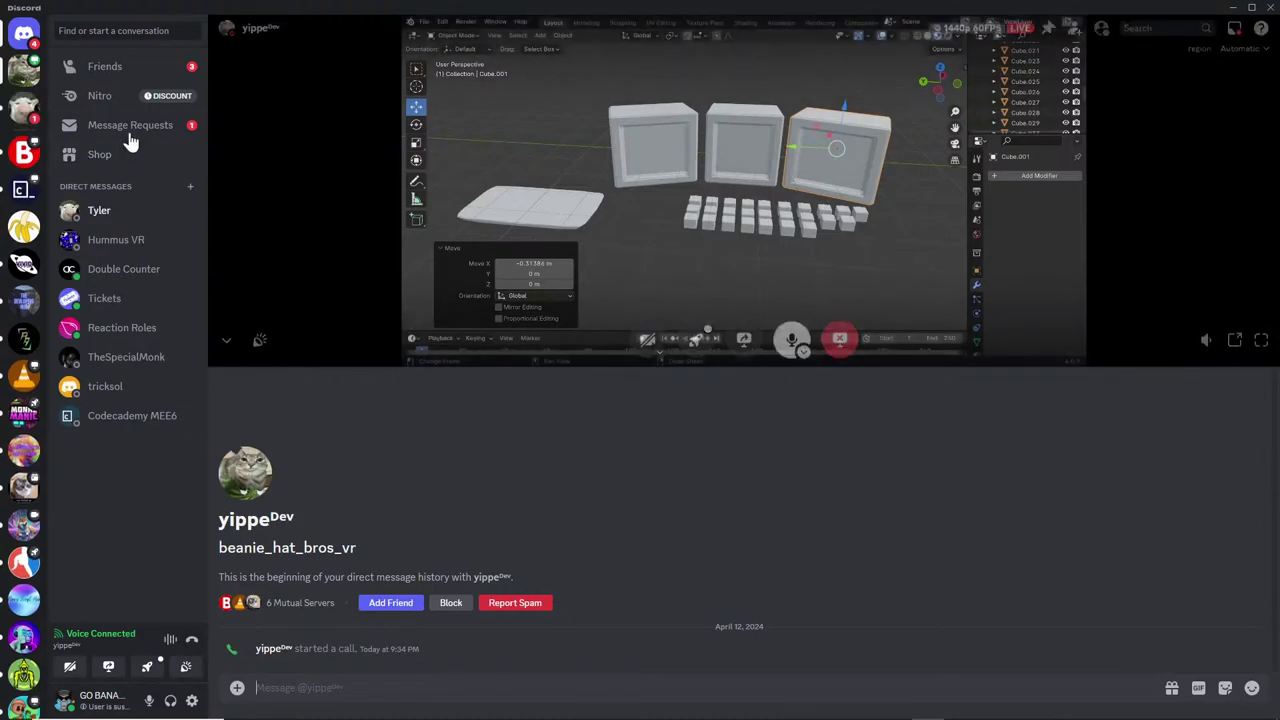
left_click(99, 210)
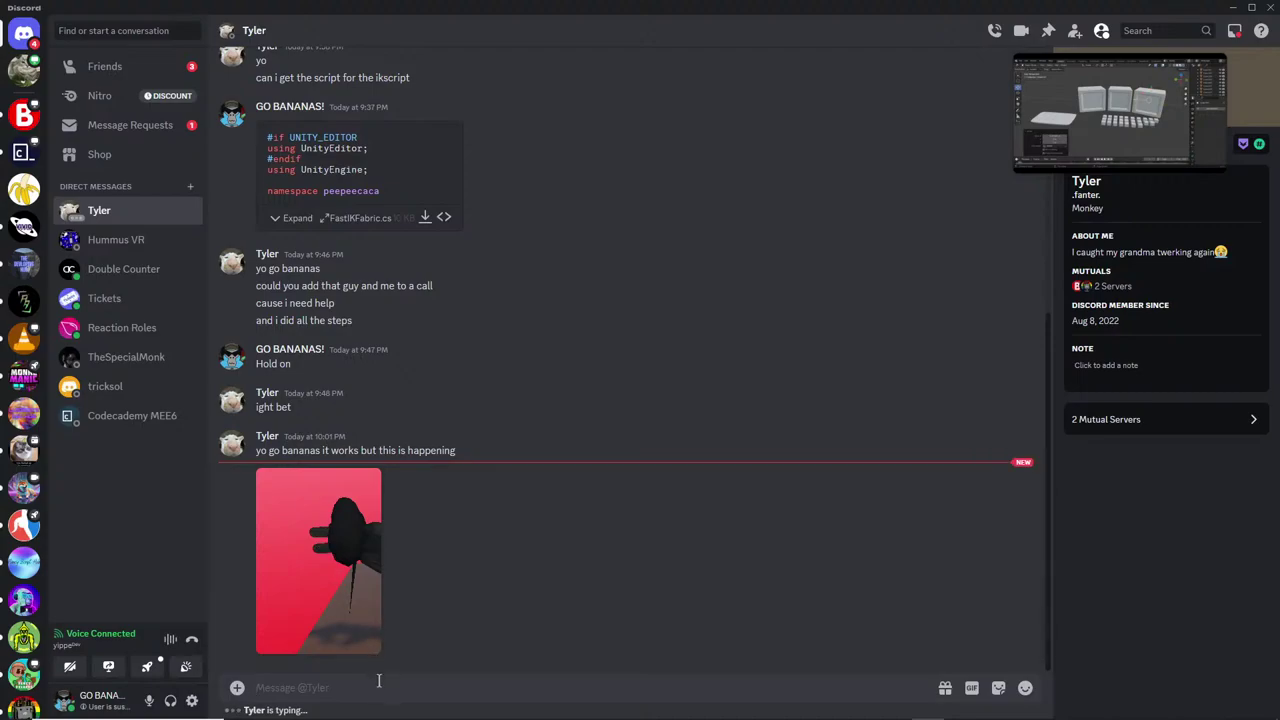
type("Go to the")
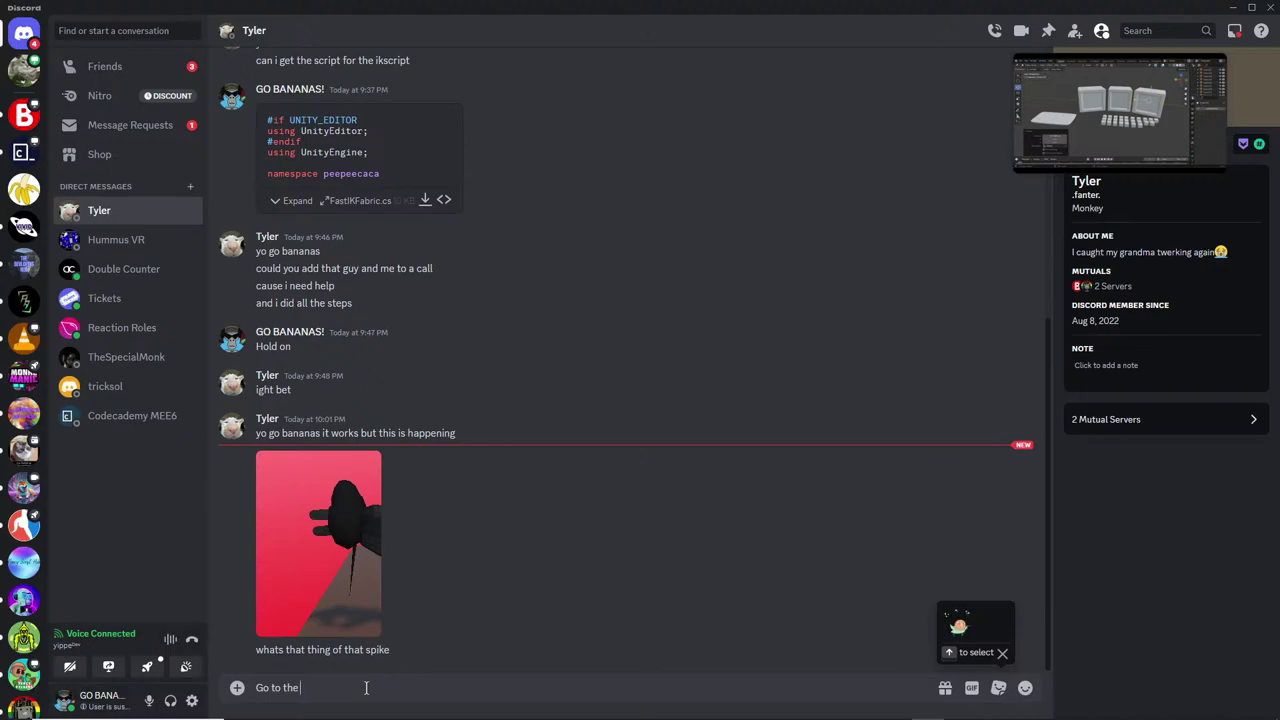
type("ikTarget bones and tu")
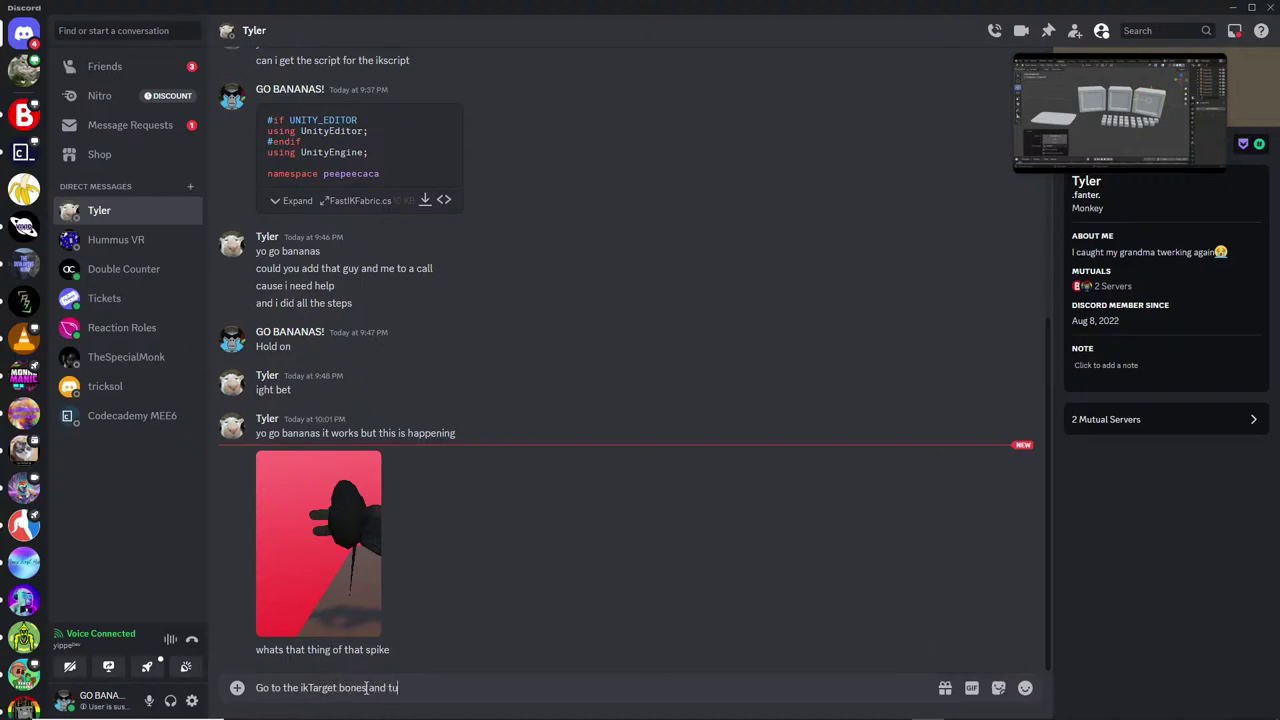
type("rn deform")
key("Return")
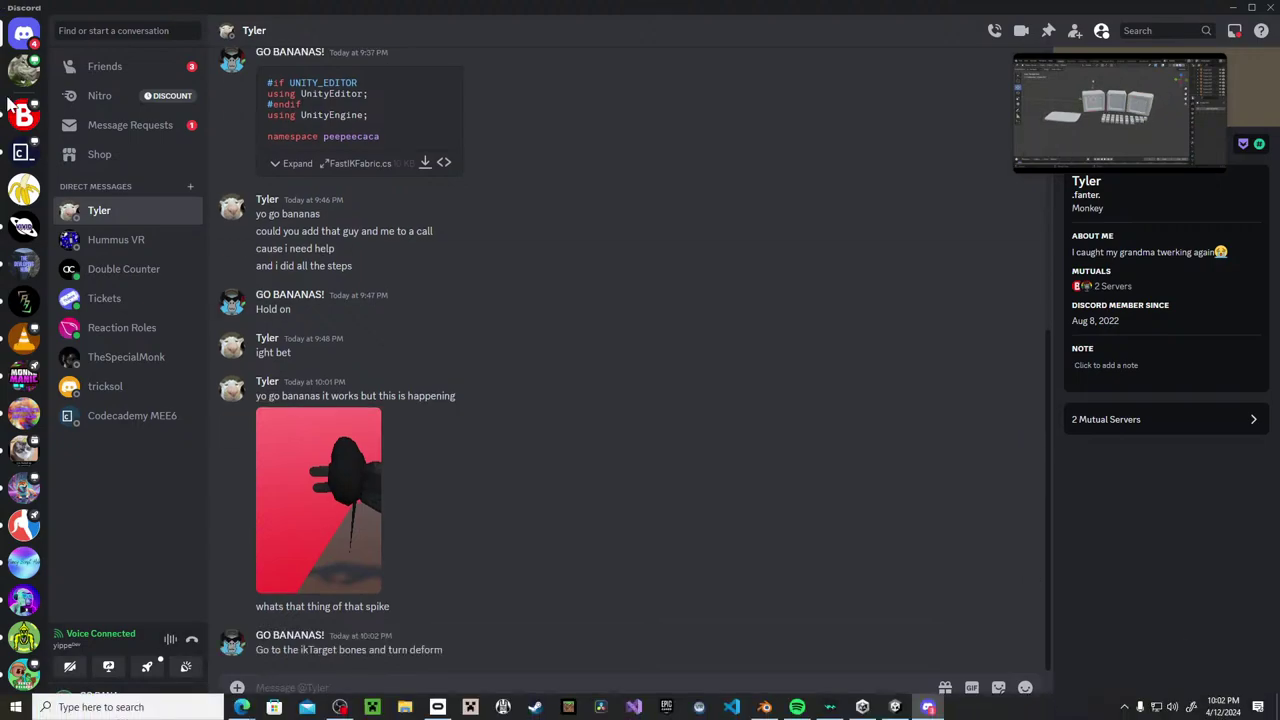
left_click(1120, 110)
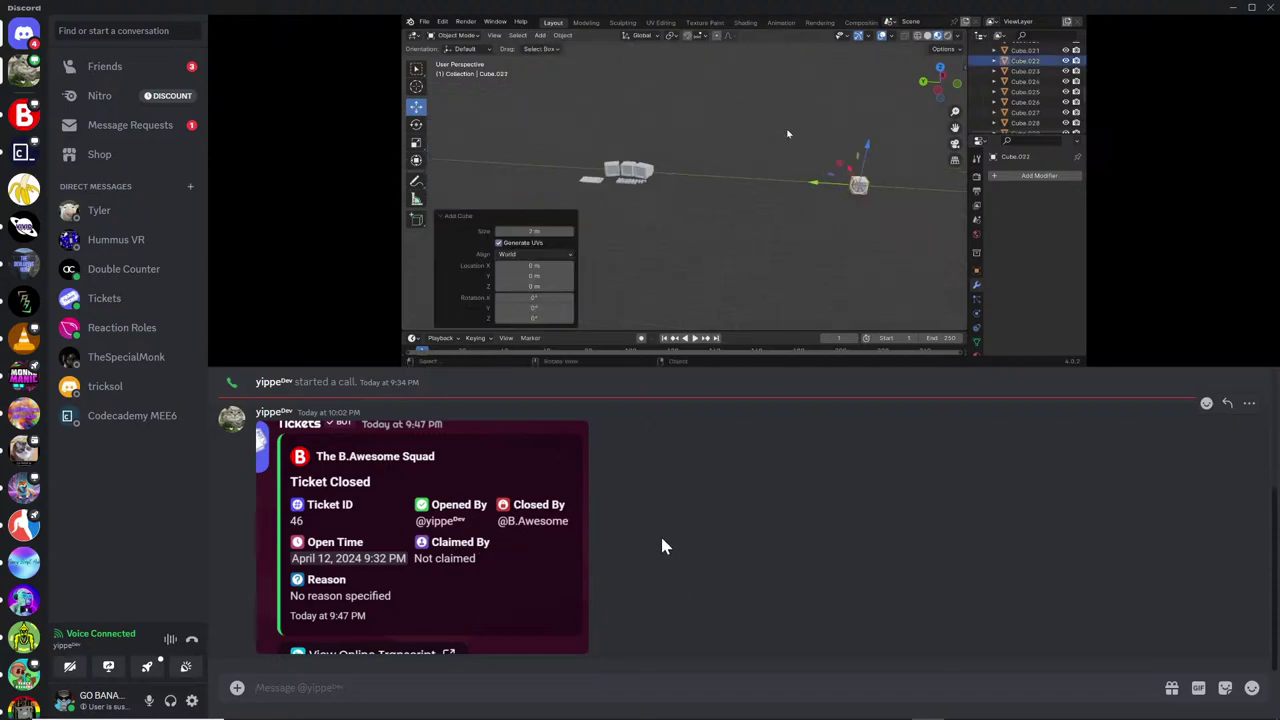
Enter Edit Mode on the beveled cube in the shared Blender scene and repeatedly subdivide its front face.
mouse_move(766, 714)
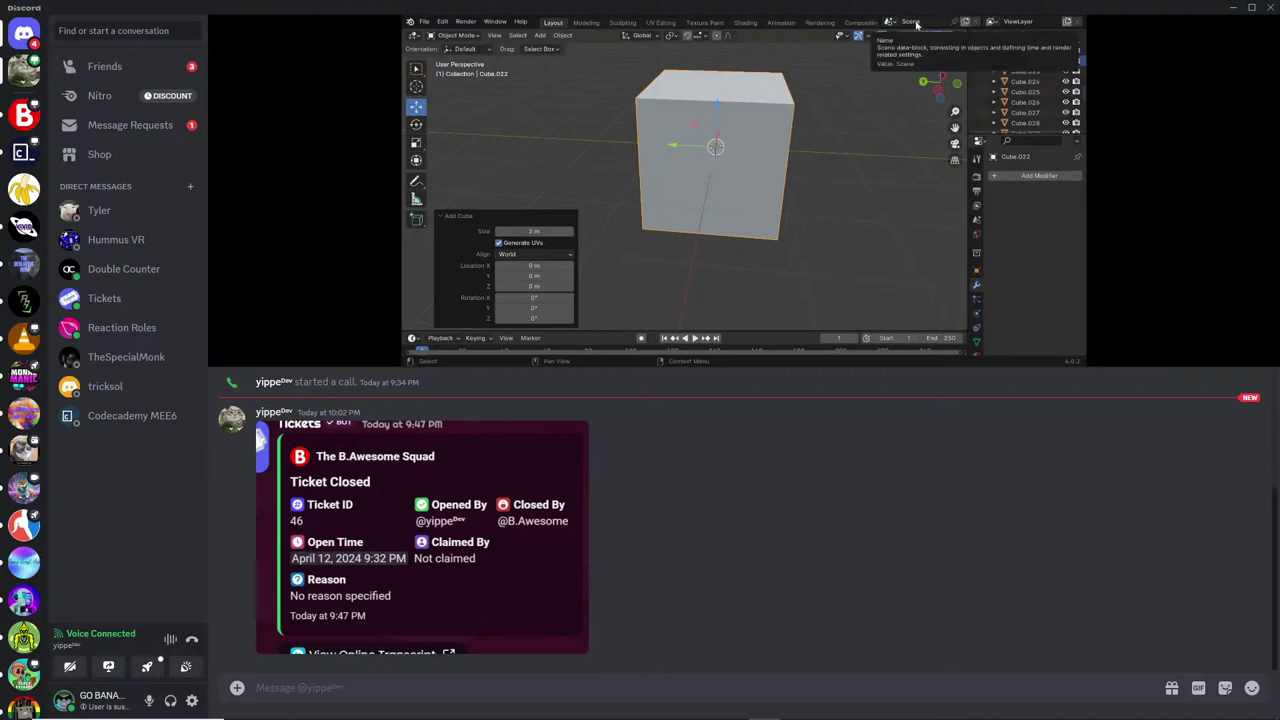
mouse_move(1247, 707)
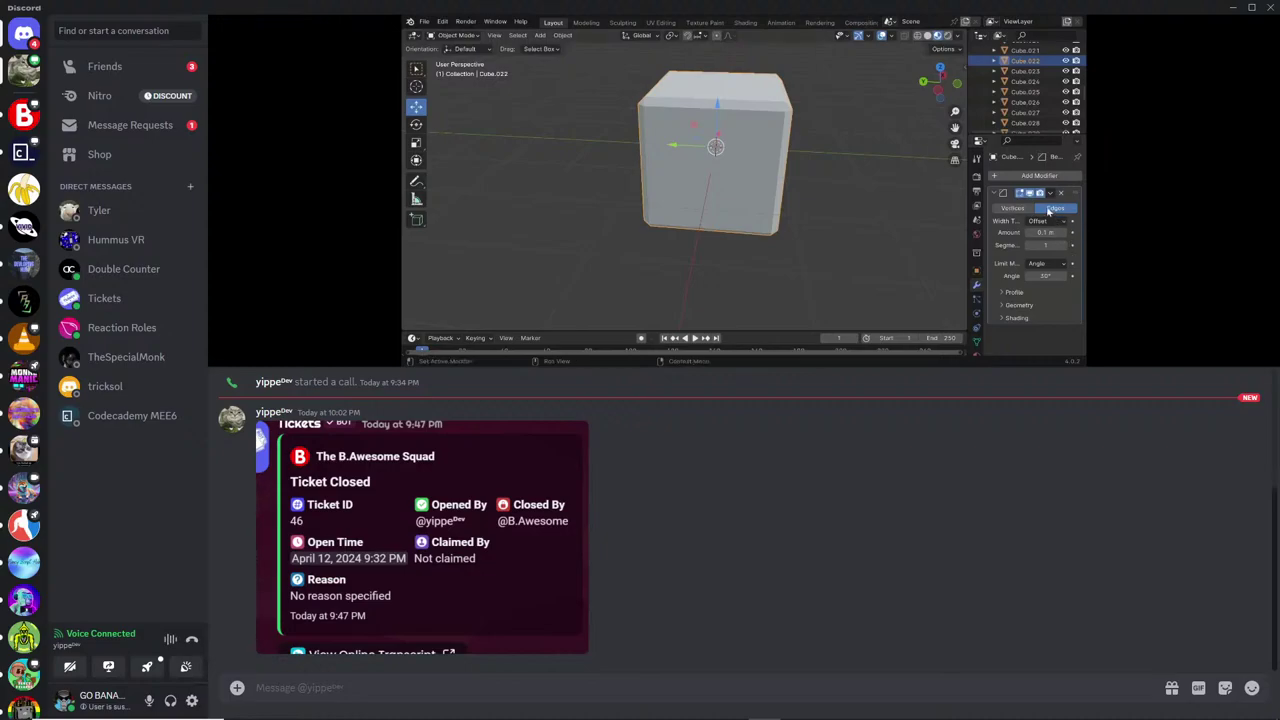
left_click(455, 35)
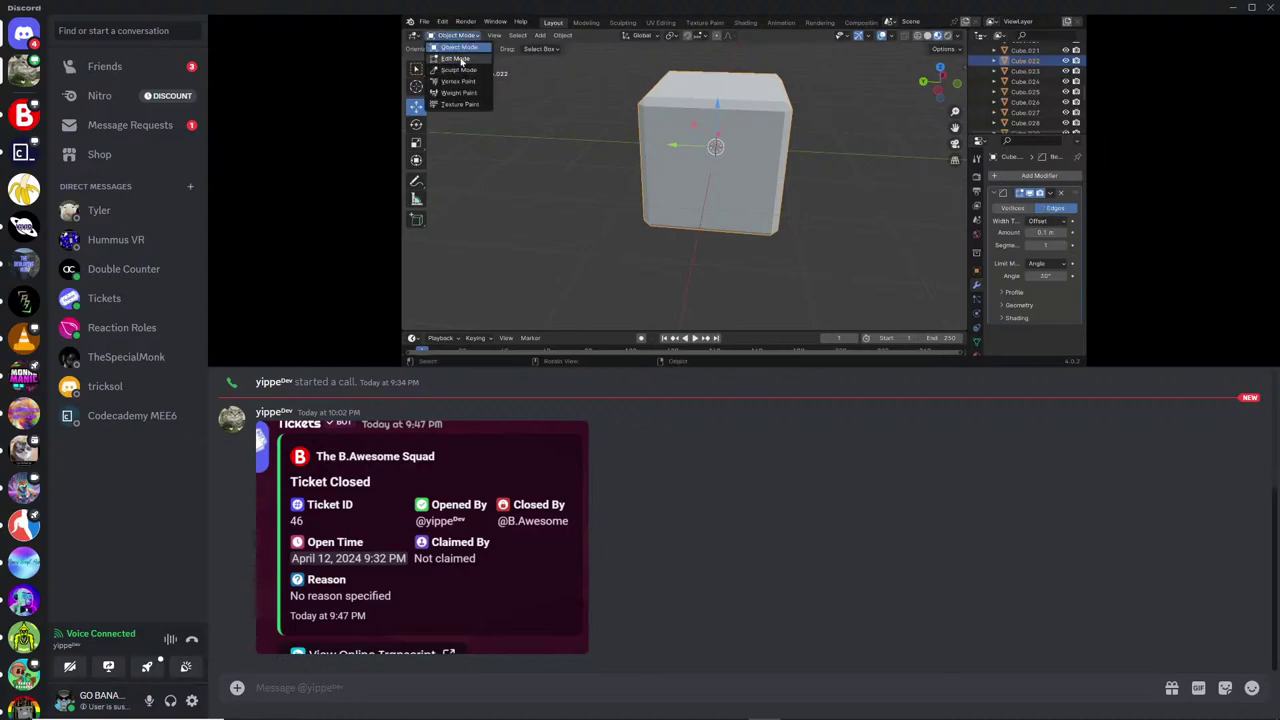
left_click(458, 58)
left_click(712, 172)
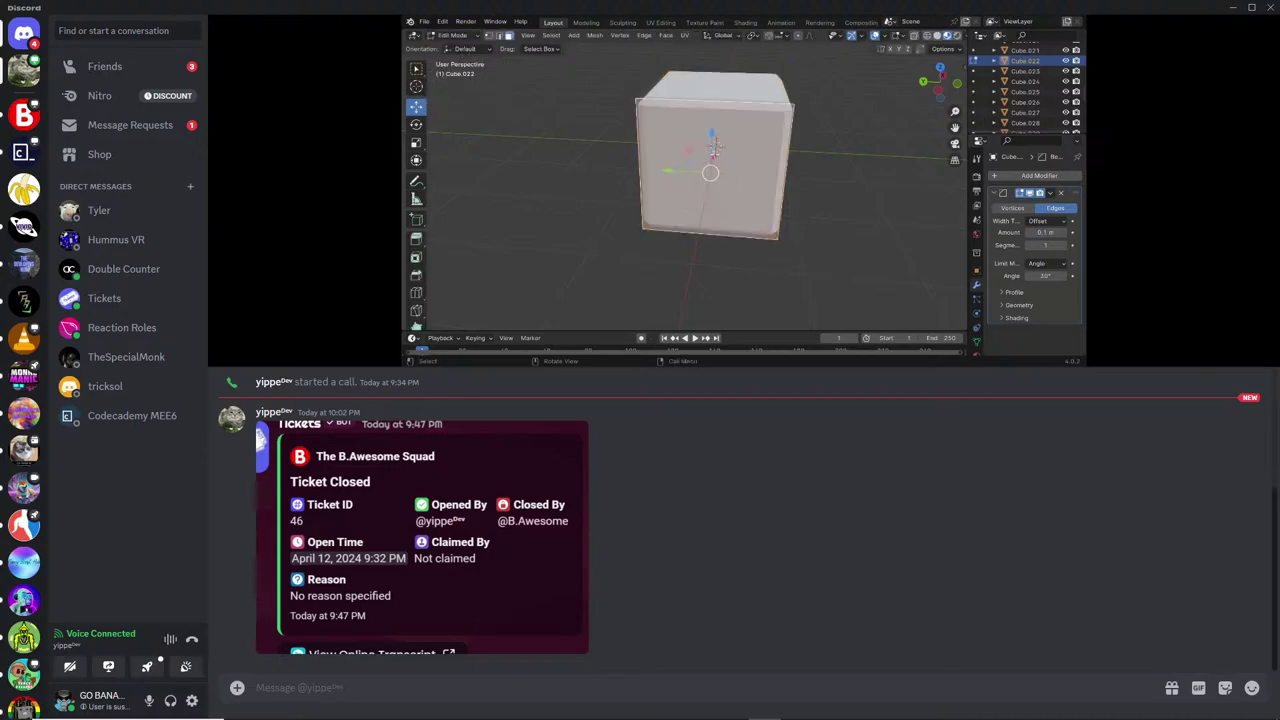
right_click(733, 158)
left_click(727, 153)
right_click(728, 152)
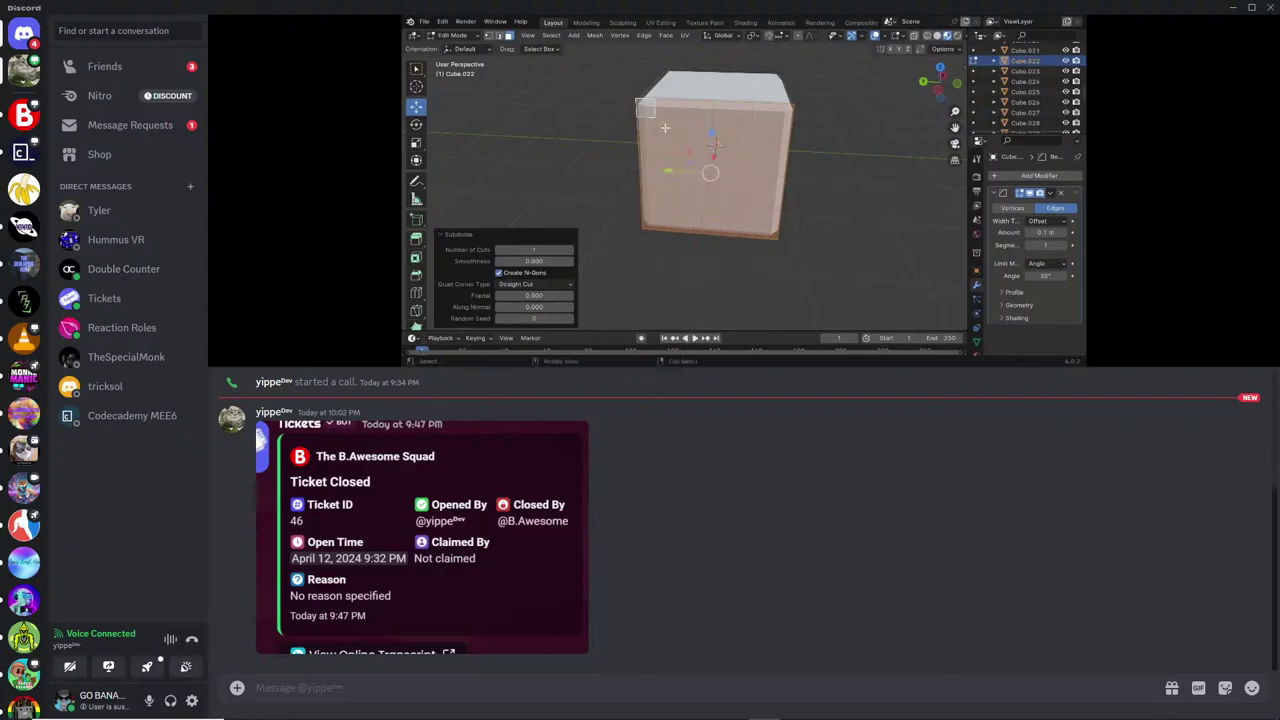
Box-select the inner block of faces on the cube's subdivided side, leaving out the outer ring of faces.
left_click(664, 127)
left_click(942, 96)
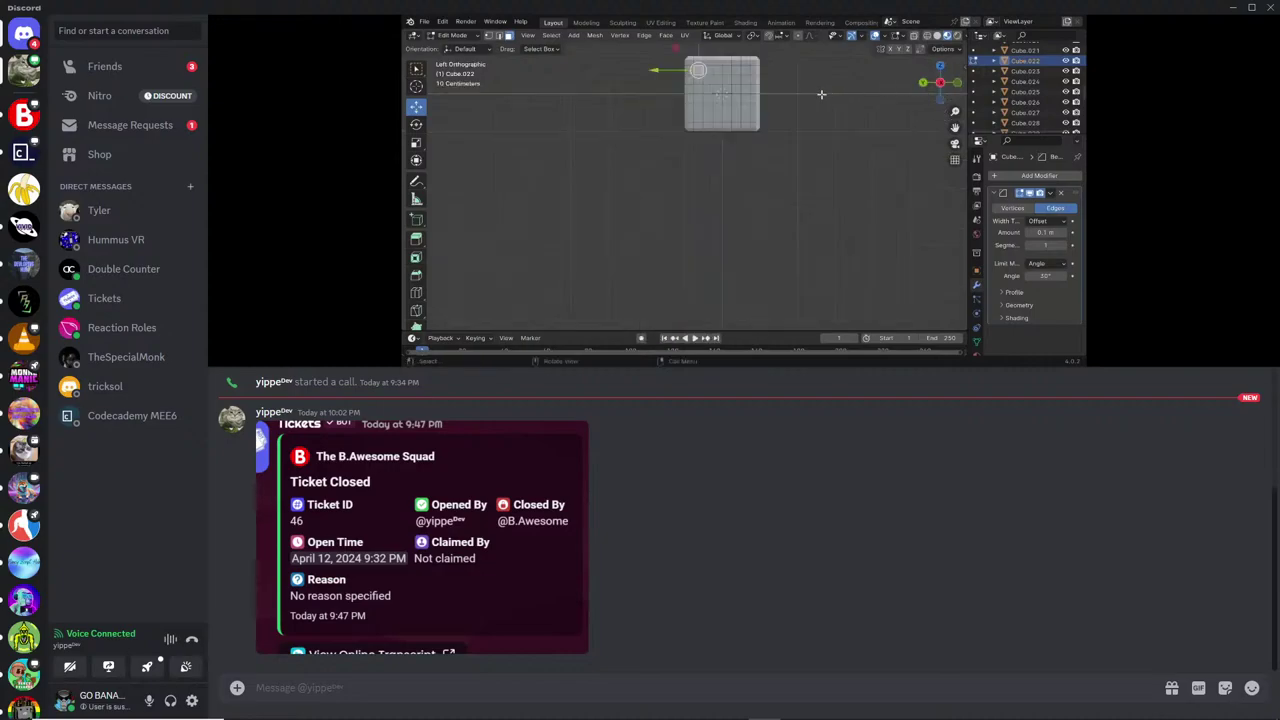
scroll(760, 110, "up", 2)
middle_click_drag(760, 110, 640, 220, "shift")
scroll(634, 227, "up", 2)
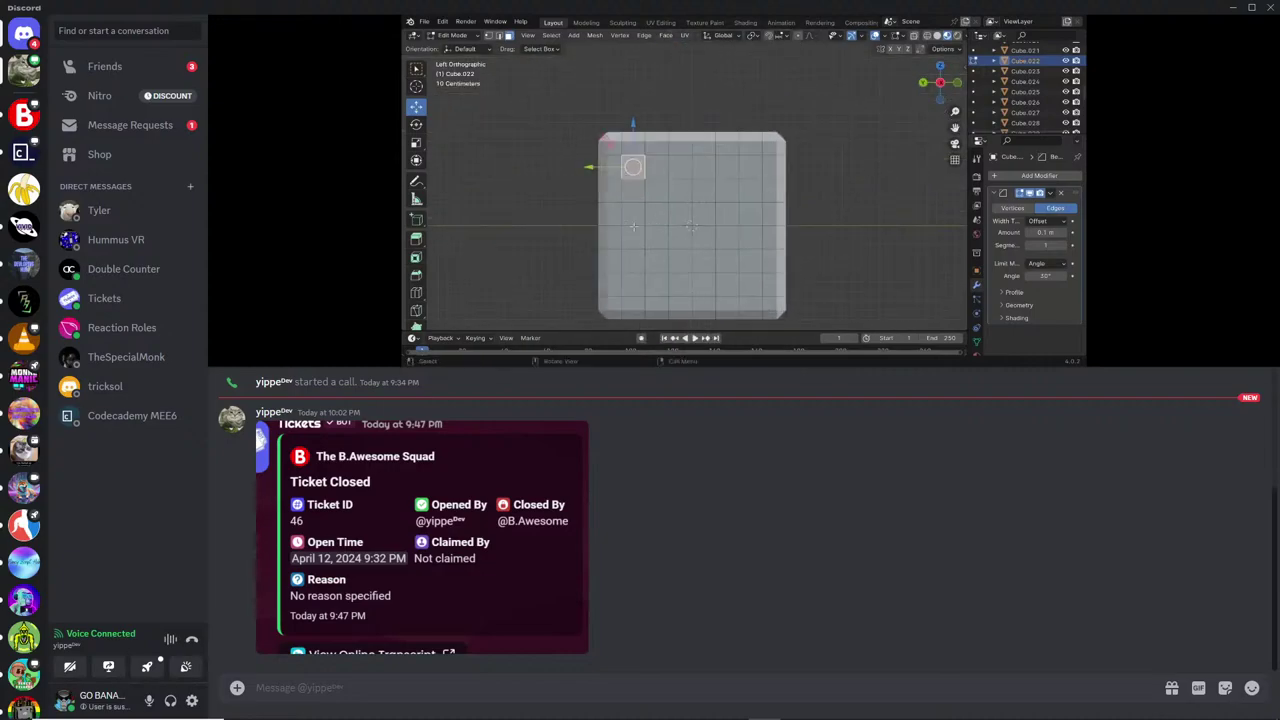
left_click_drag(633, 166, 723, 214)
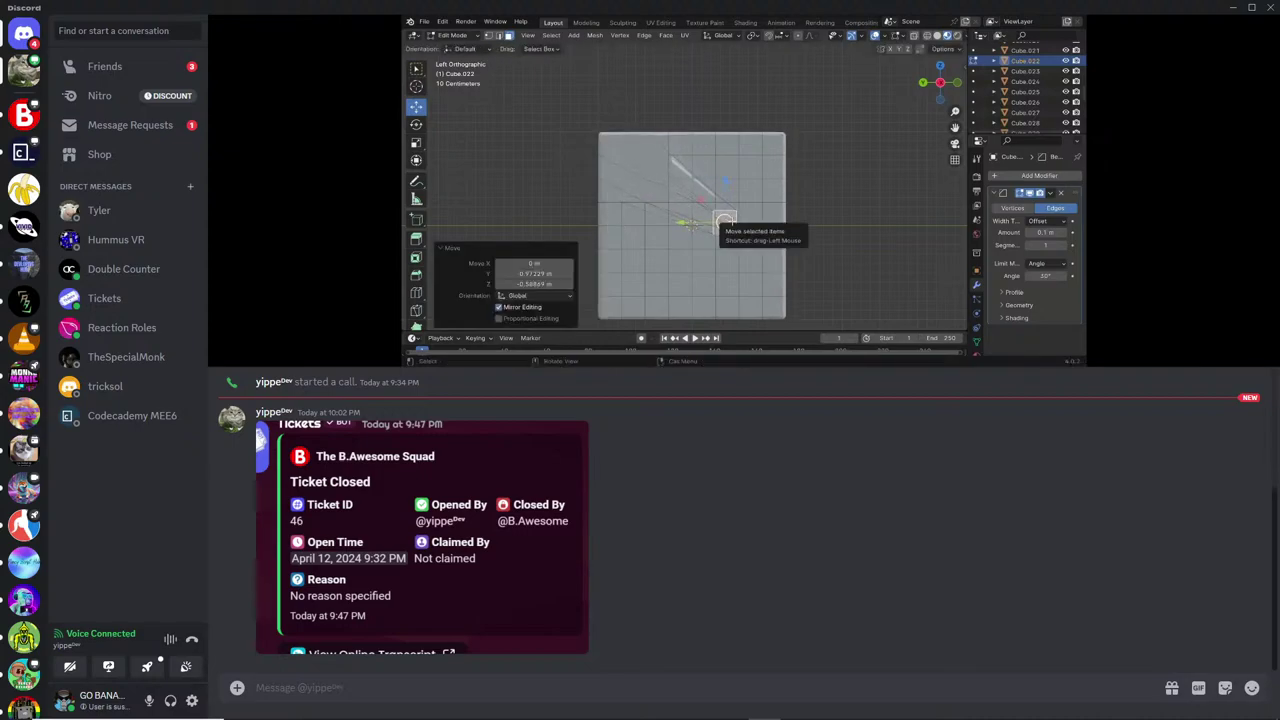
key("ctrl+z")
key("b")
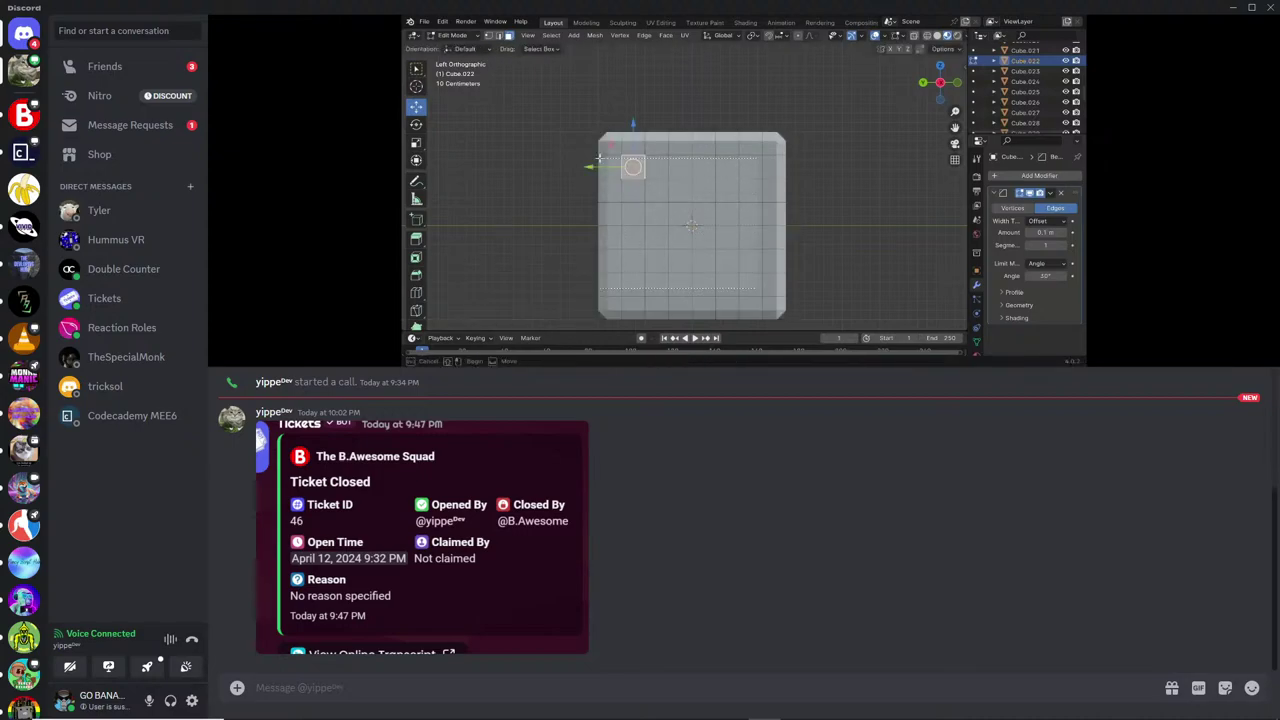
left_click_drag(757, 290, 632, 165)
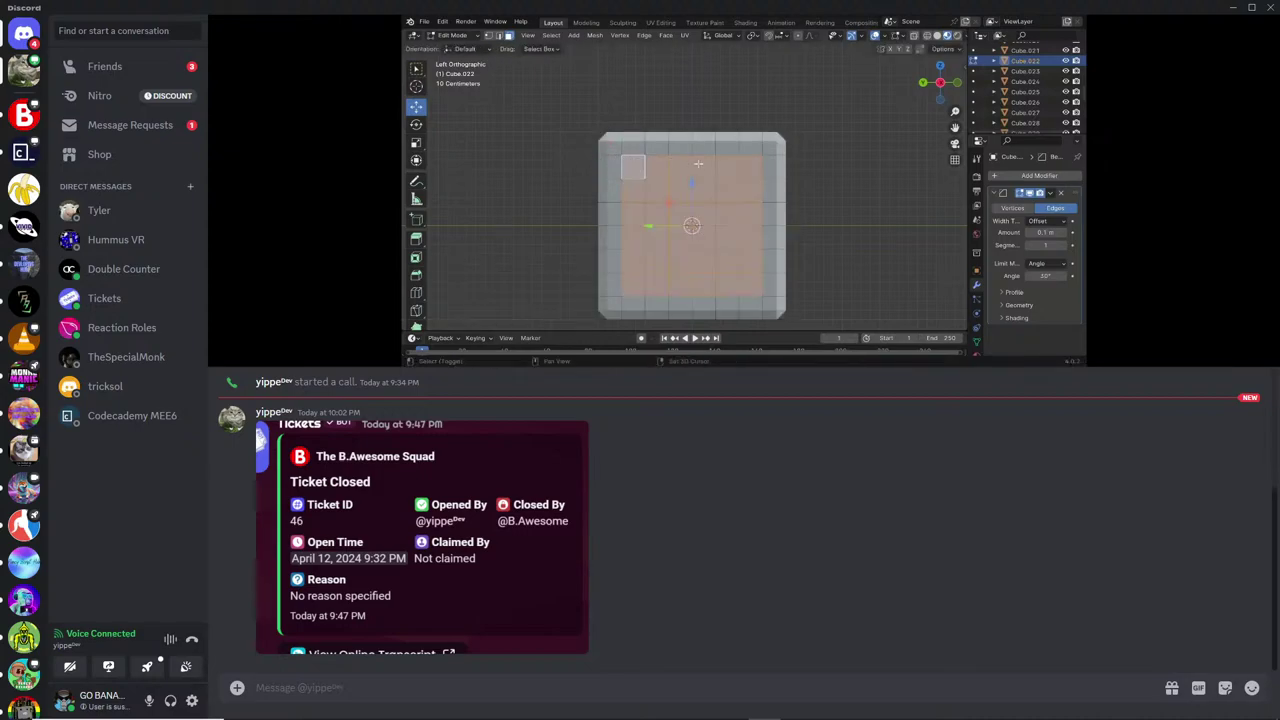
left_click(921, 82)
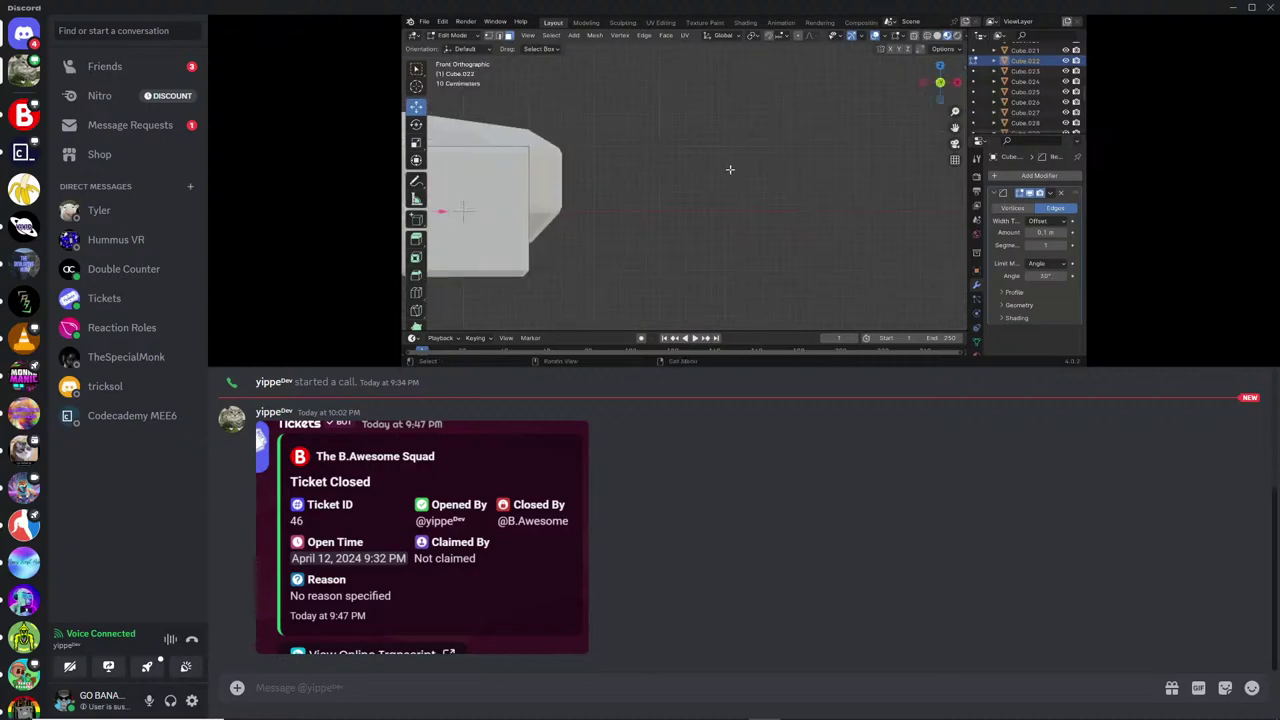
Extrude the selected inner faces into the cube in the shared scene to form a recessed panel inside a frame.
scroll(729, 175, "down", 3)
scroll(903, 142, "up", 2)
left_click_drag(953, 70, 915, 130)
key("e")
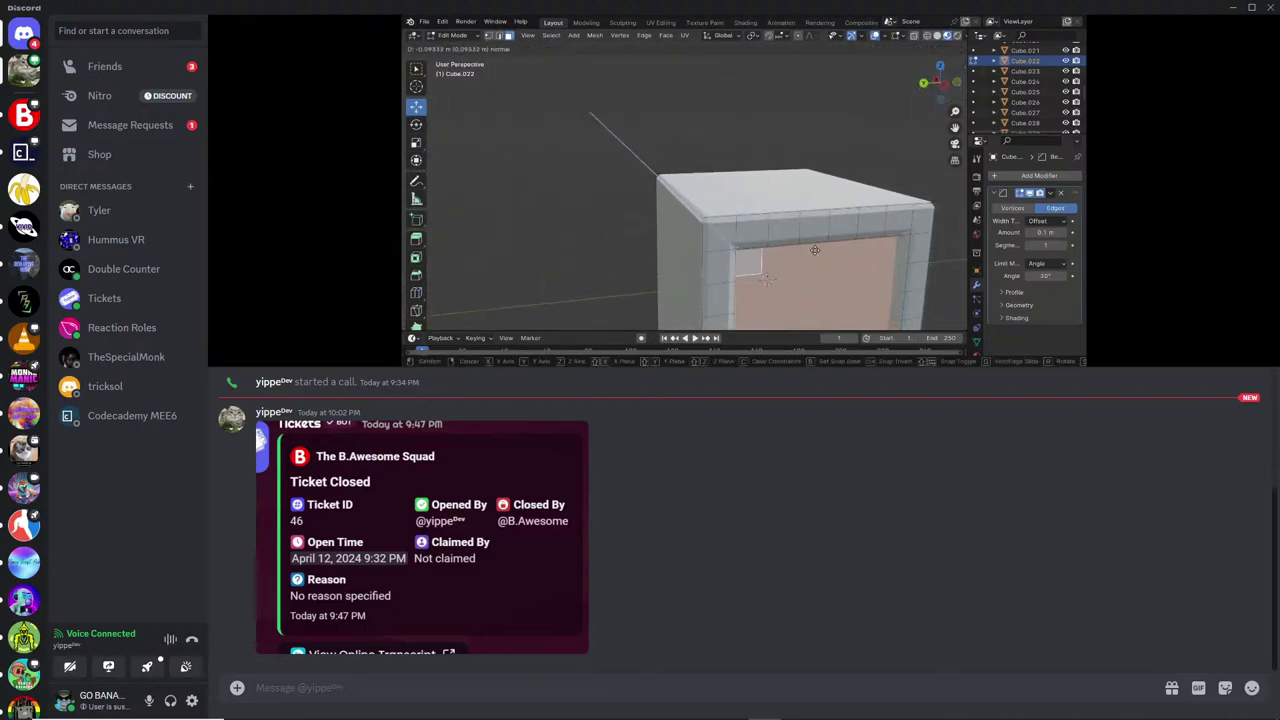
left_click(815, 250)
left_click(870, 120)
scroll(935, 86, "down", 3)
left_click_drag(940, 80, 931, 83)
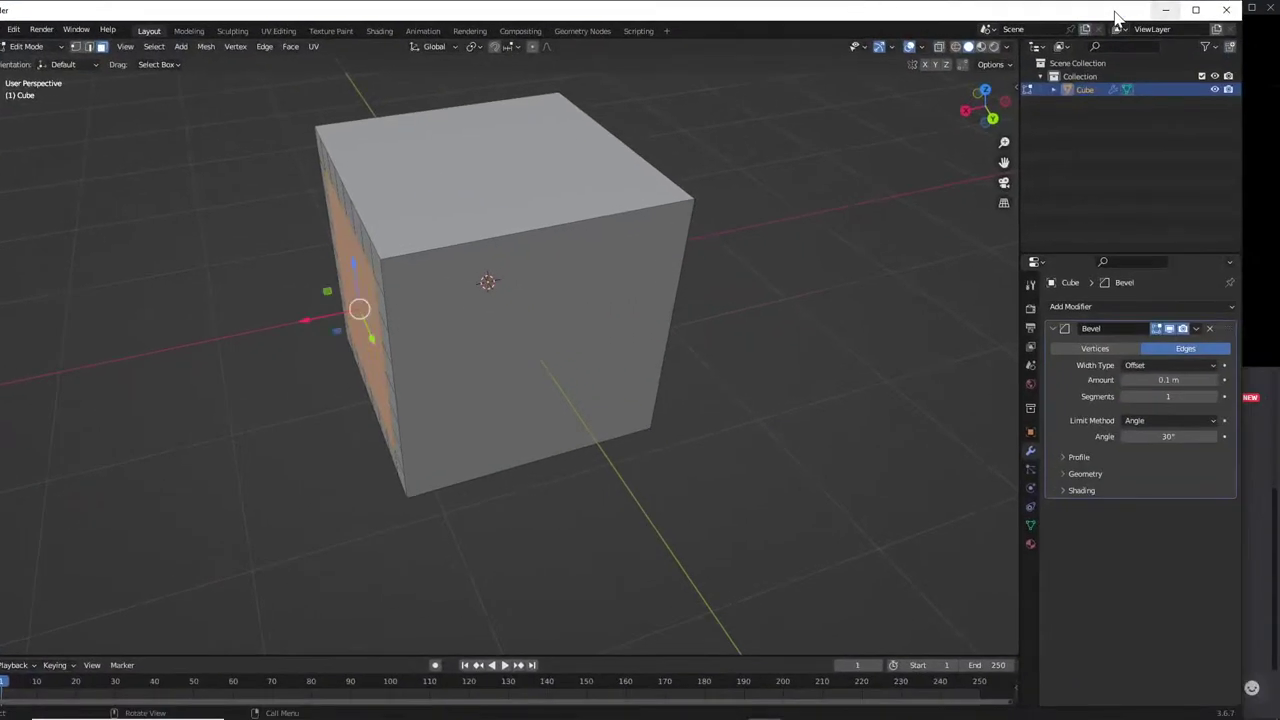
Switch back to Discord, share Screen 2 in the call, and reopen the other participant's Blender stream.
left_click(1166, 9)
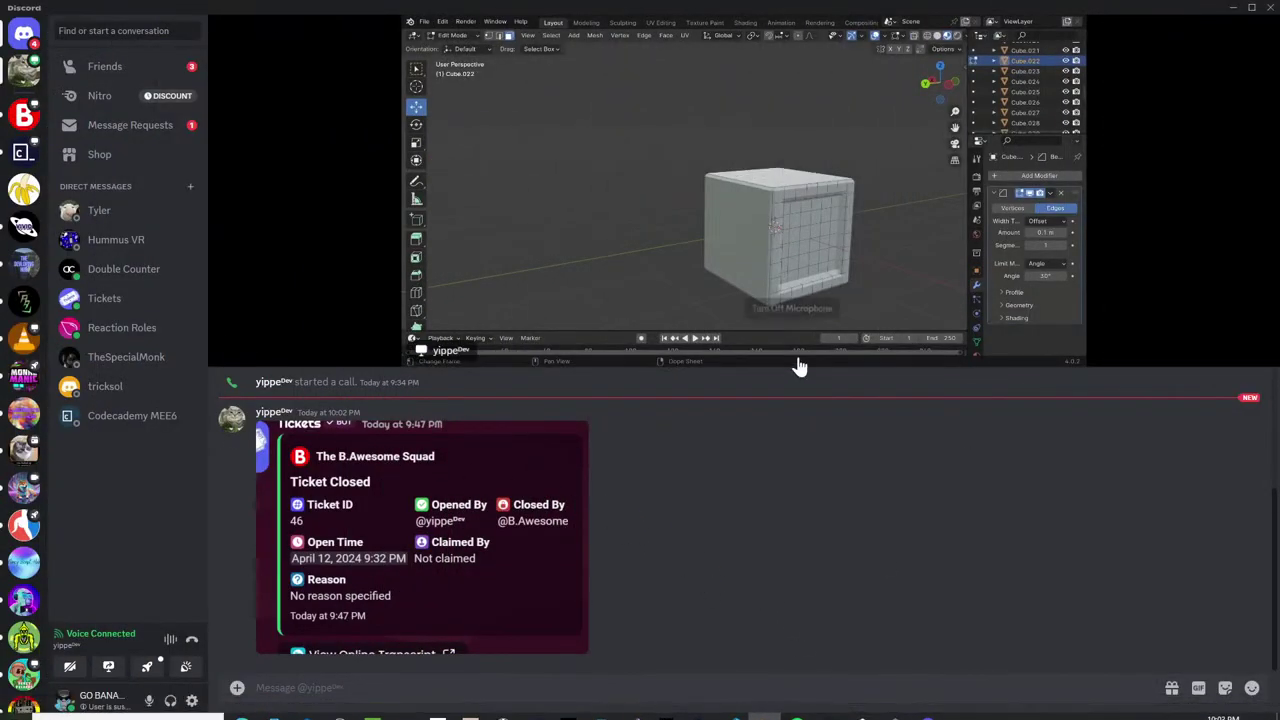
mouse_move(791, 337)
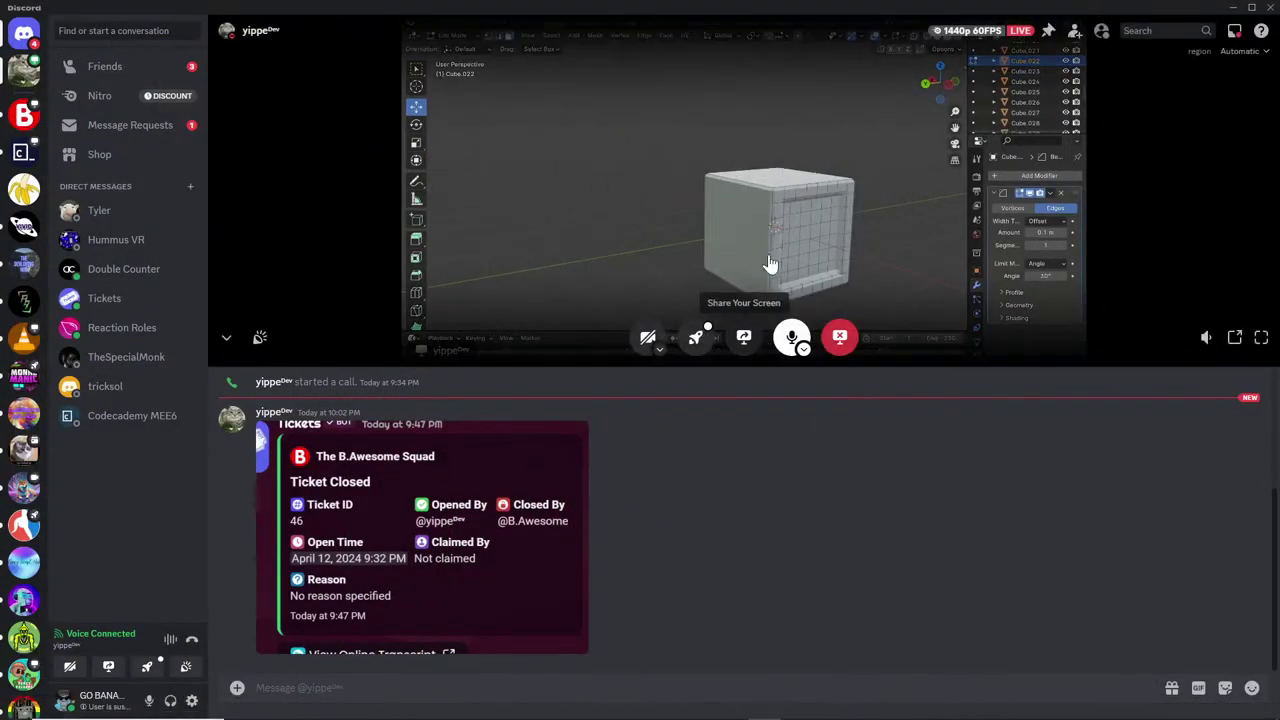
left_click_drag(877, 11, 1279, 11)
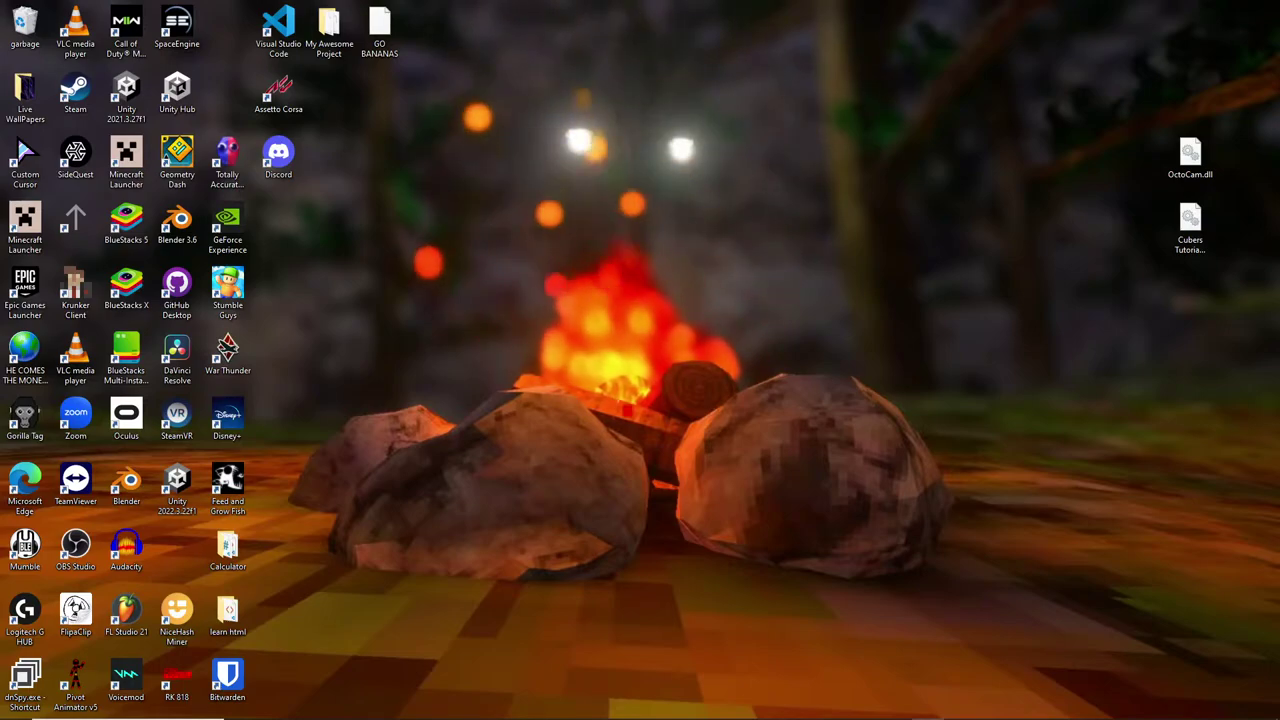
key("alt+Tab")
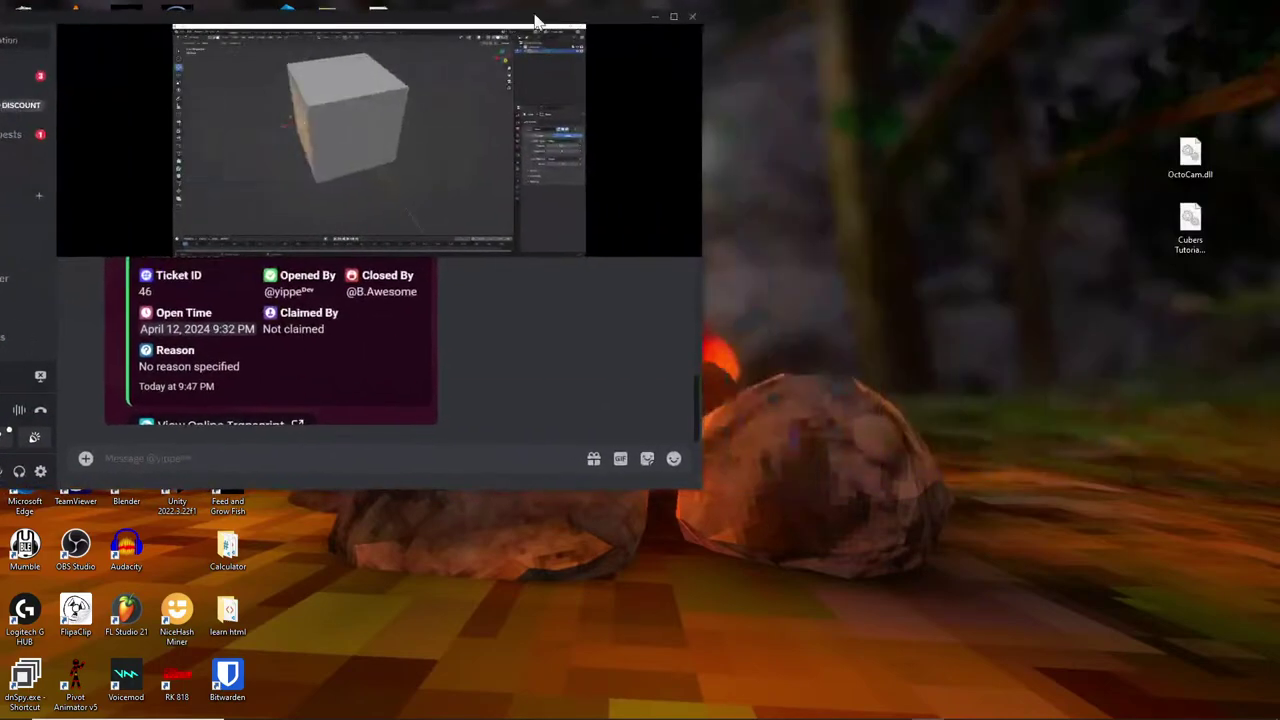
left_click(672, 17)
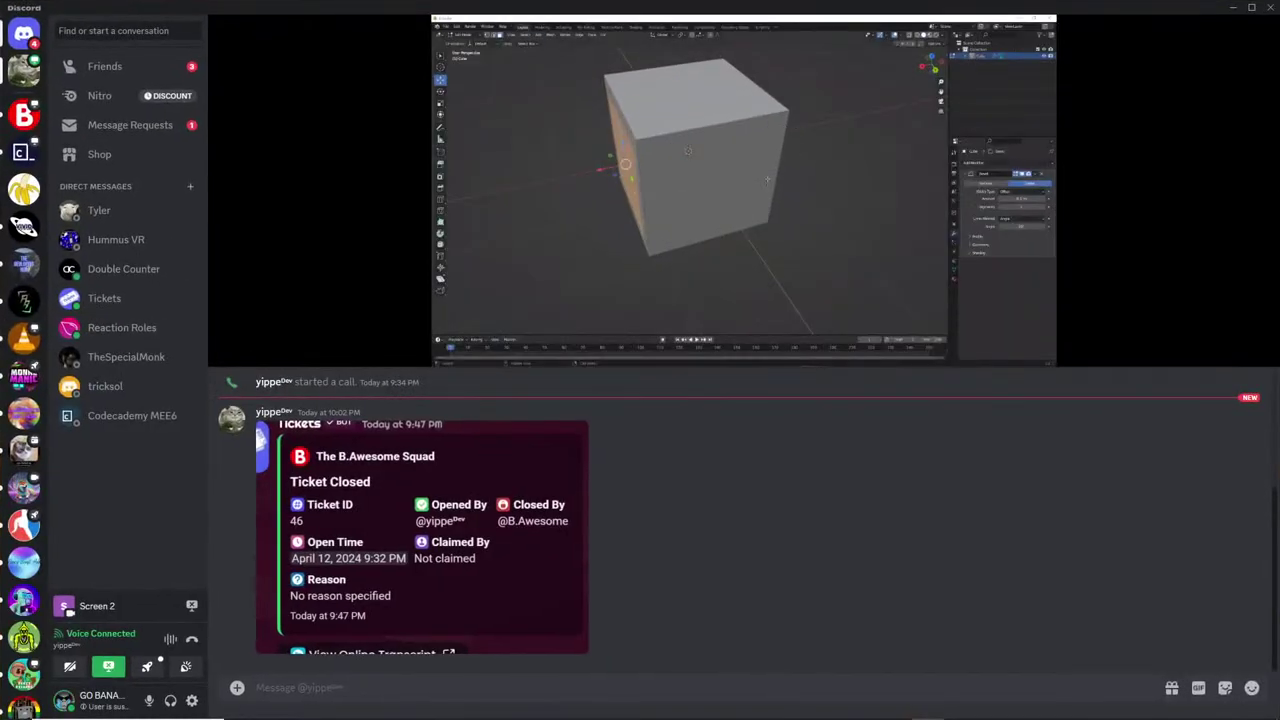
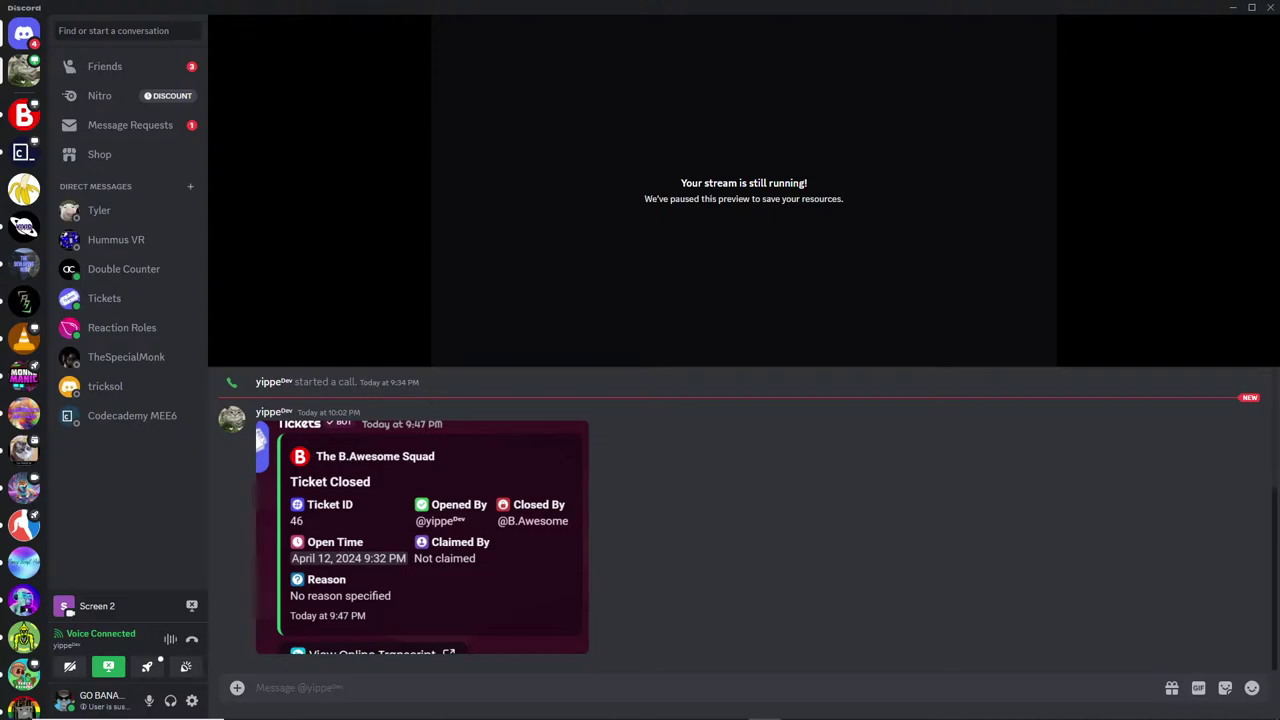
left_click(1006, 120)
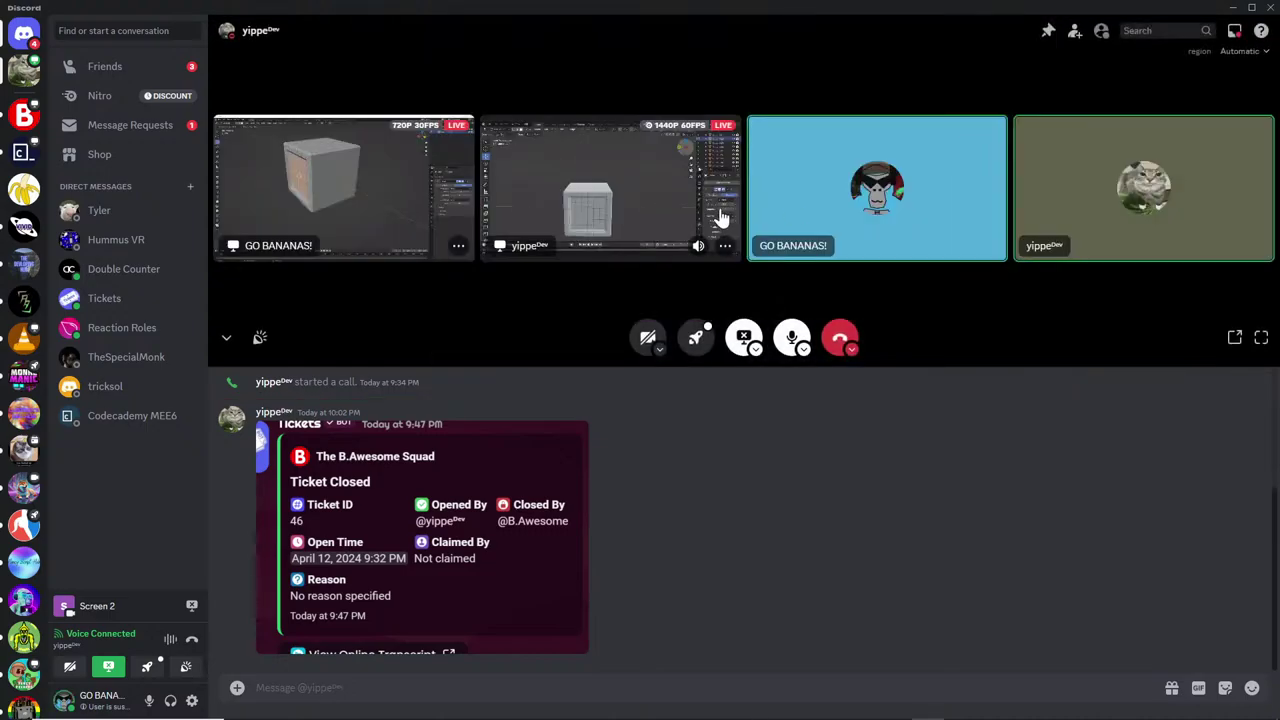
left_click(598, 206)
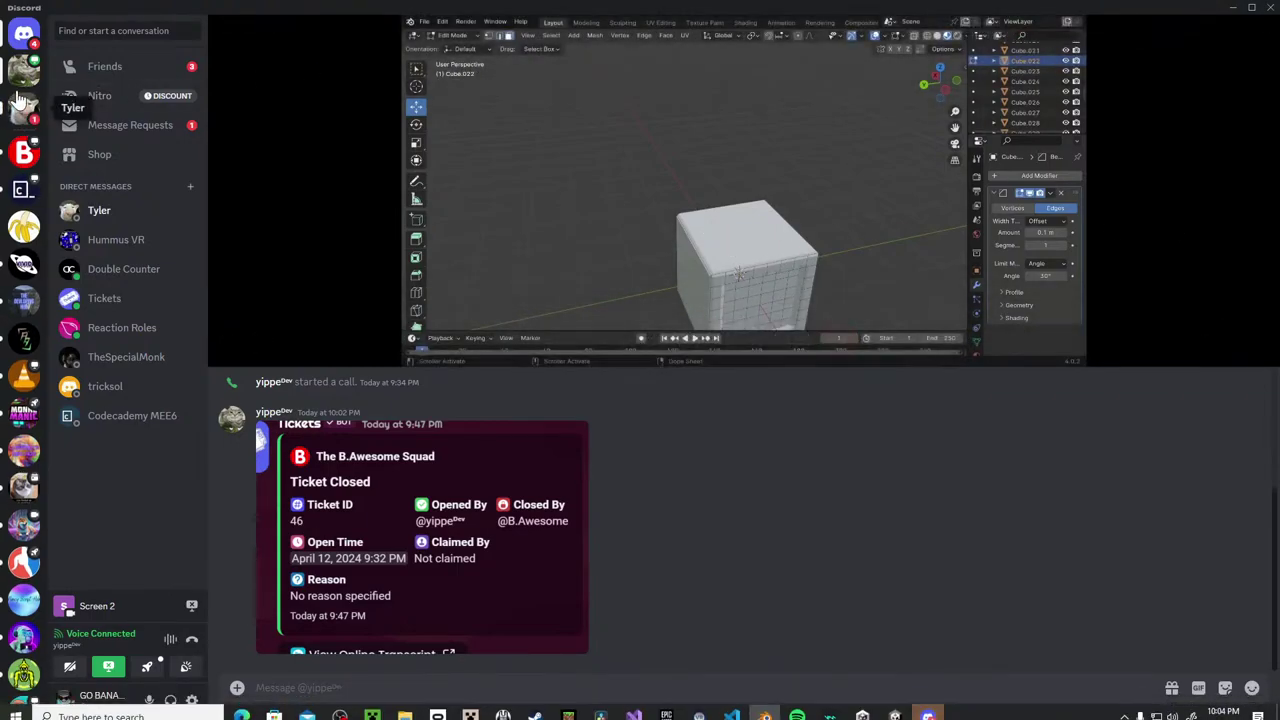
Answer the member's question about the bones' location with "at the back of the rists" and return to the call.
left_click(22, 104)
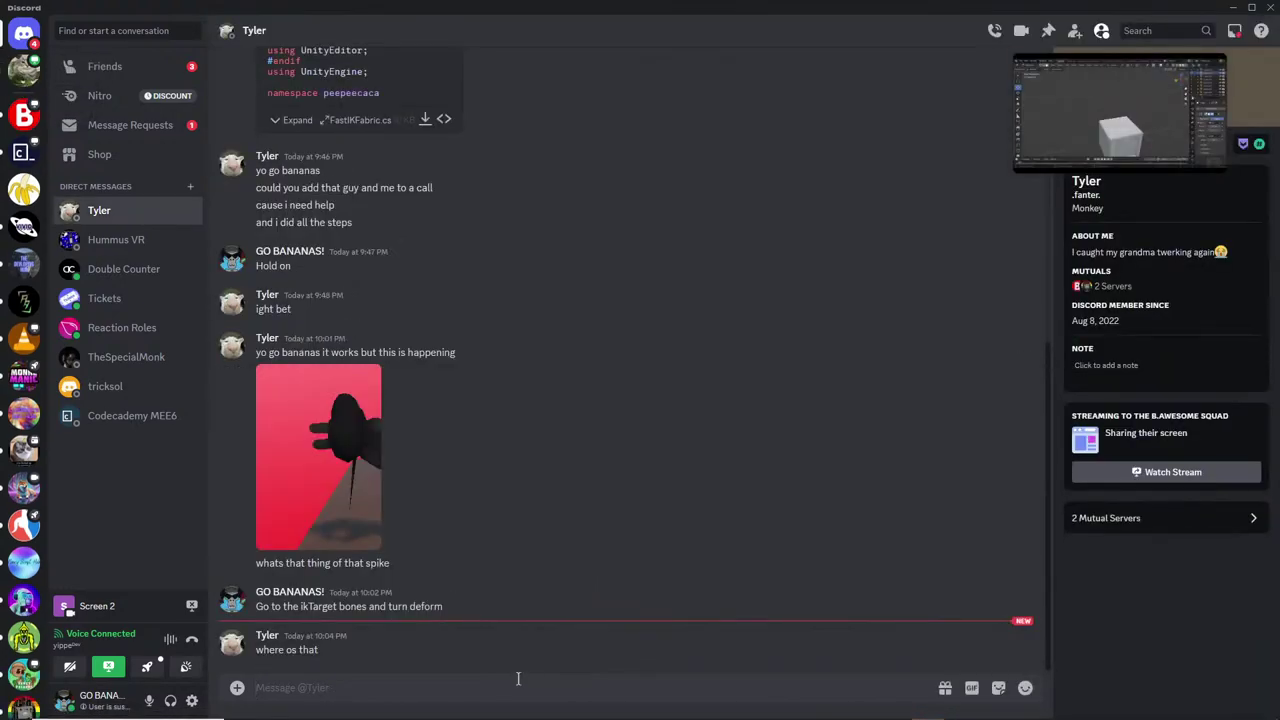
type("at the back of the")
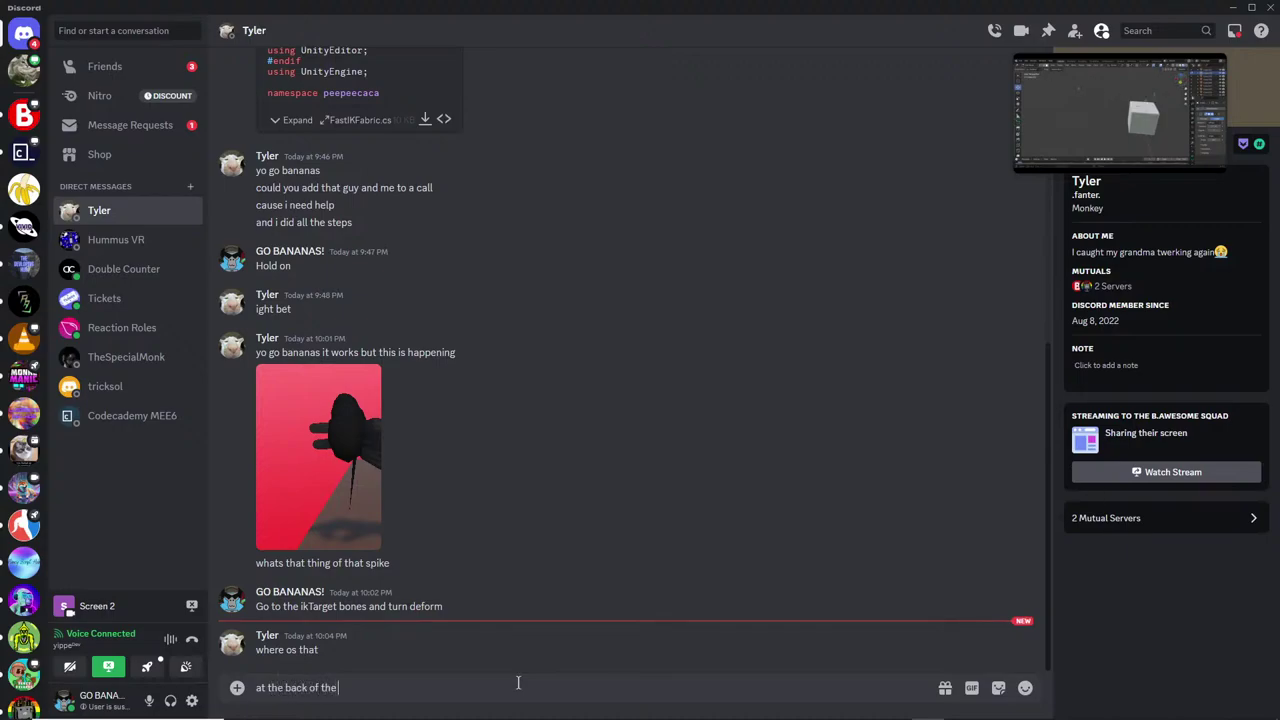
type(" rists")
key("Return")
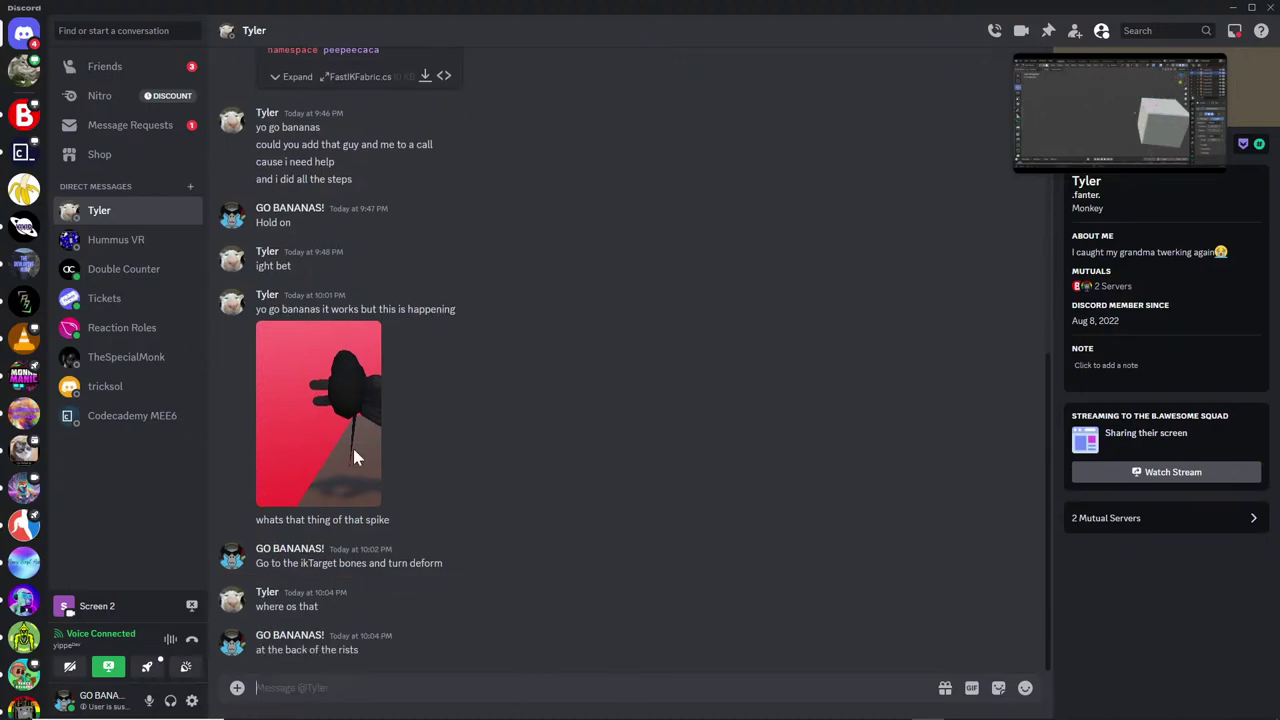
left_click(30, 75)
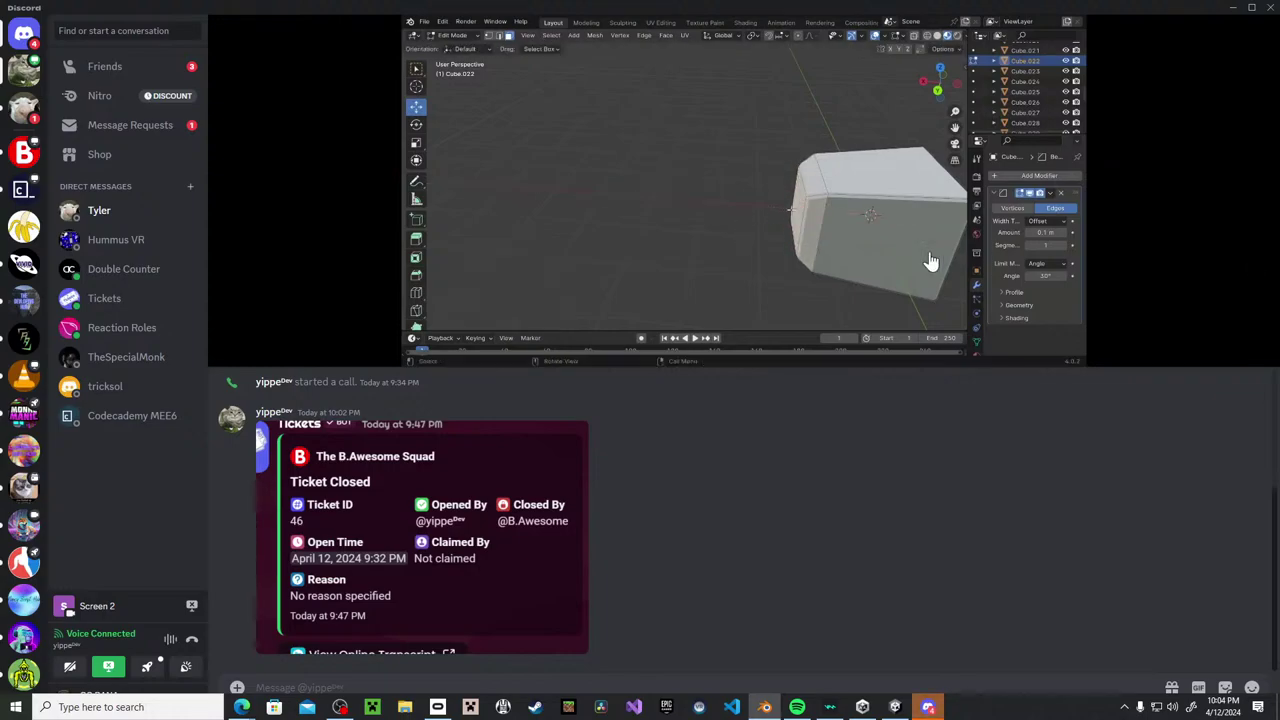
In Blender, take the recessed cube out of Edit Mode and paste a copy of it in place.
mouse_move(1040, 270)
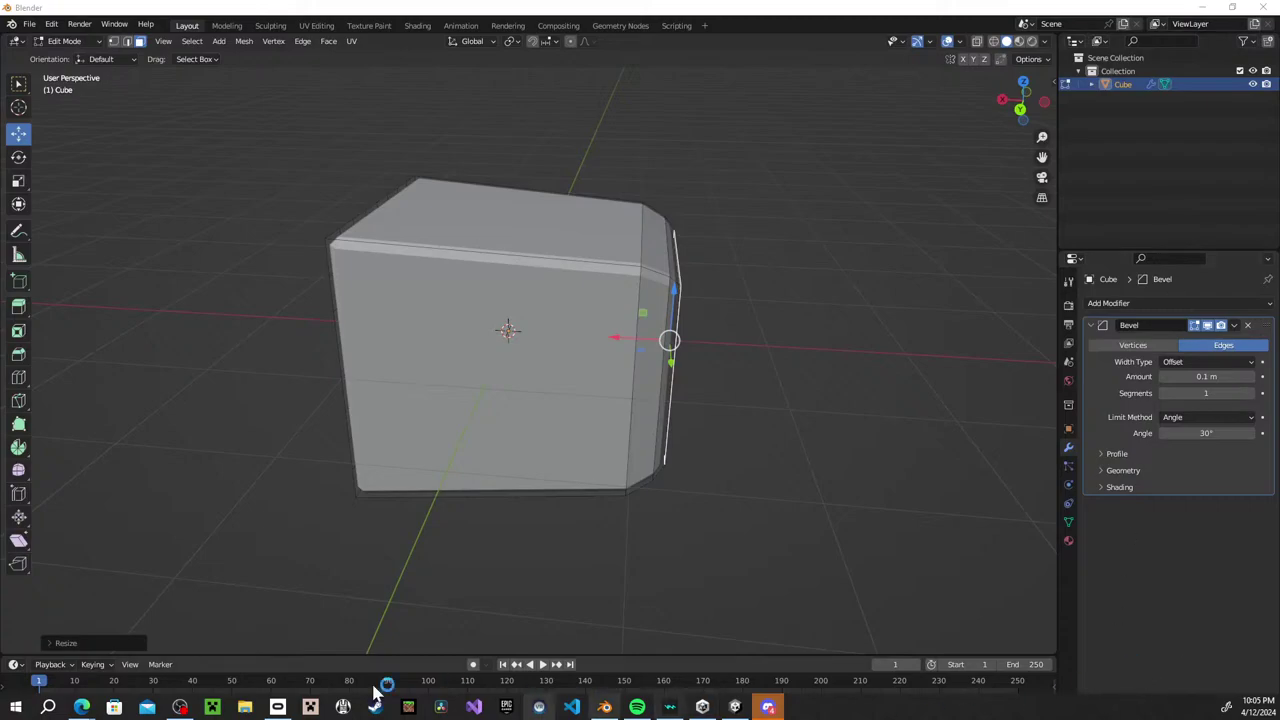
mouse_move(83, 707)
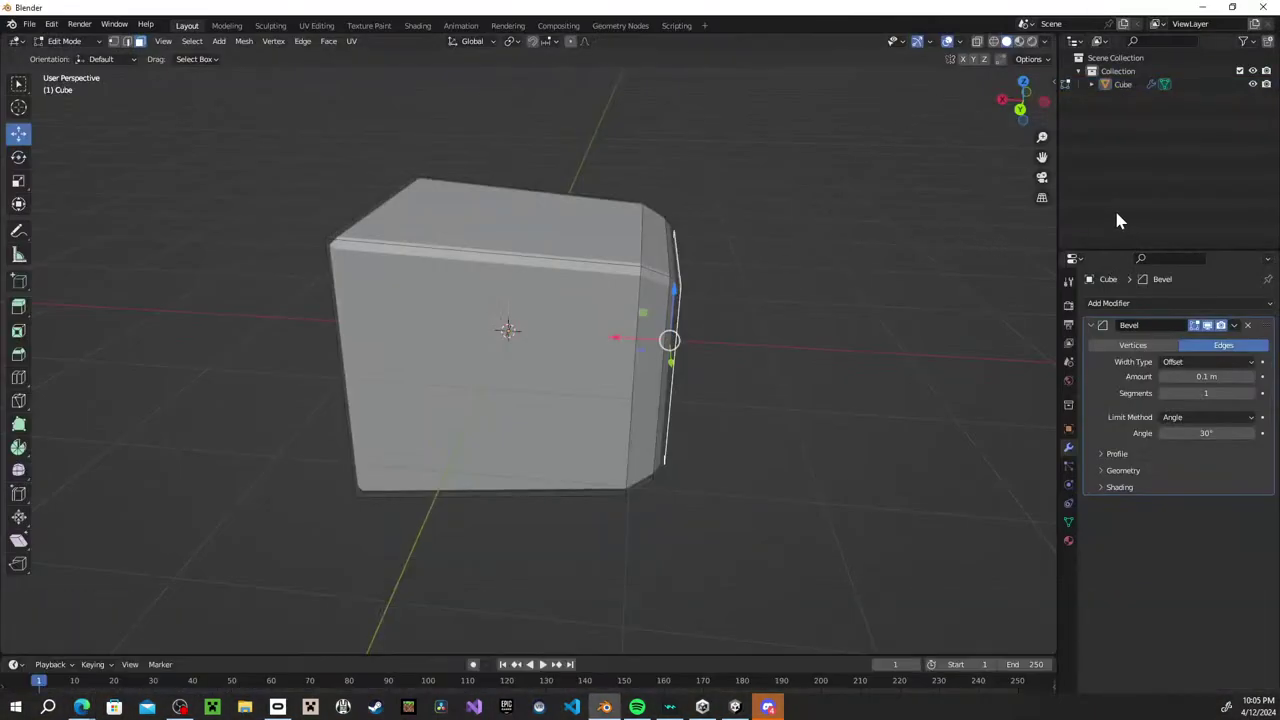
middle_click_drag(1000, 235, 609, 281)
key("a")
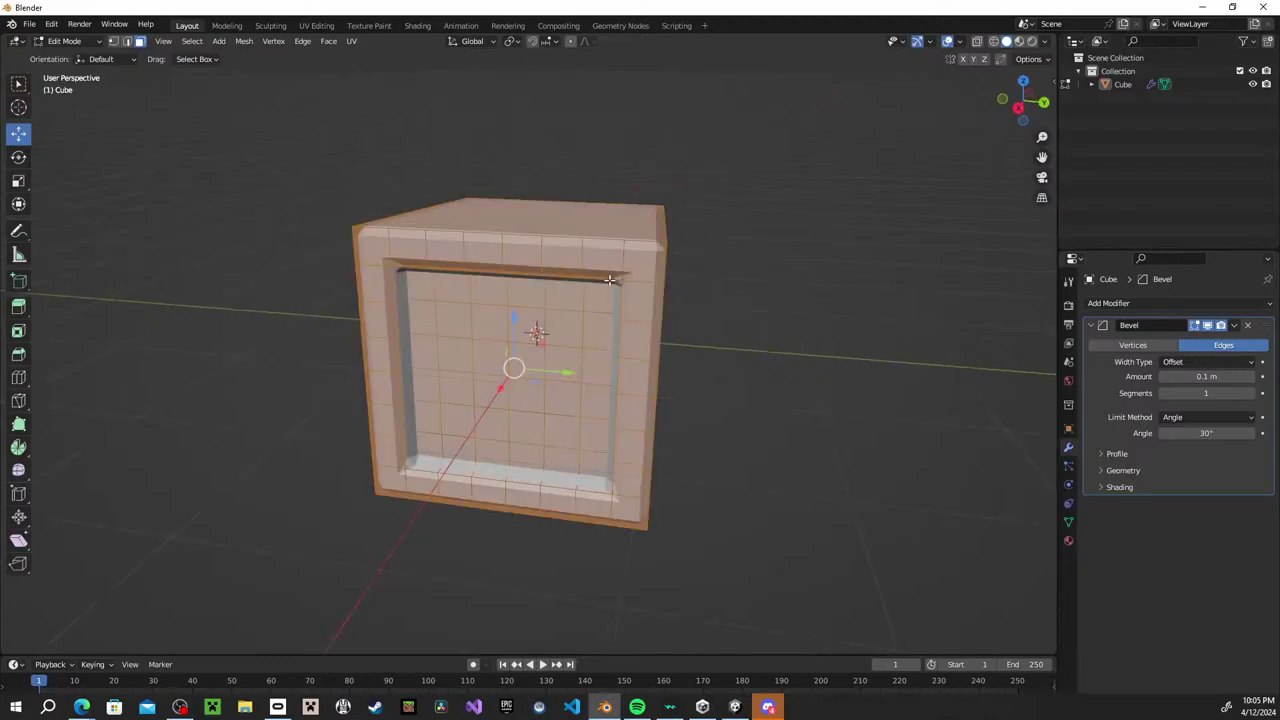
key("Tab")
left_click(537, 267)
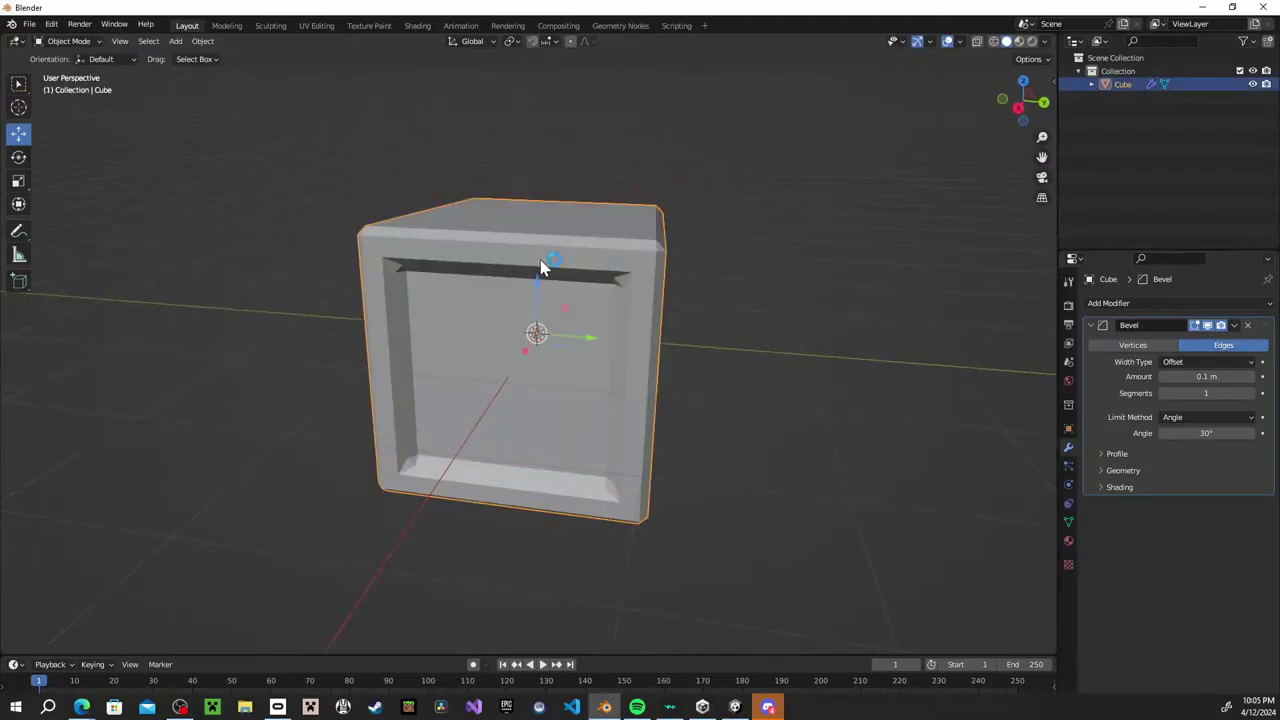
key("ctrl+v")
Rotate the pasted cube slightly about its vertical axis and move it beside the original cube.
middle_click_drag(563, 287, 720, 280)
left_click(16, 158)
mouse_move(521, 340)
left_mouse_down()
mouse_move(536, 340)
mouse_move(510, 362)
left_mouse_up()
left_click(18, 133)
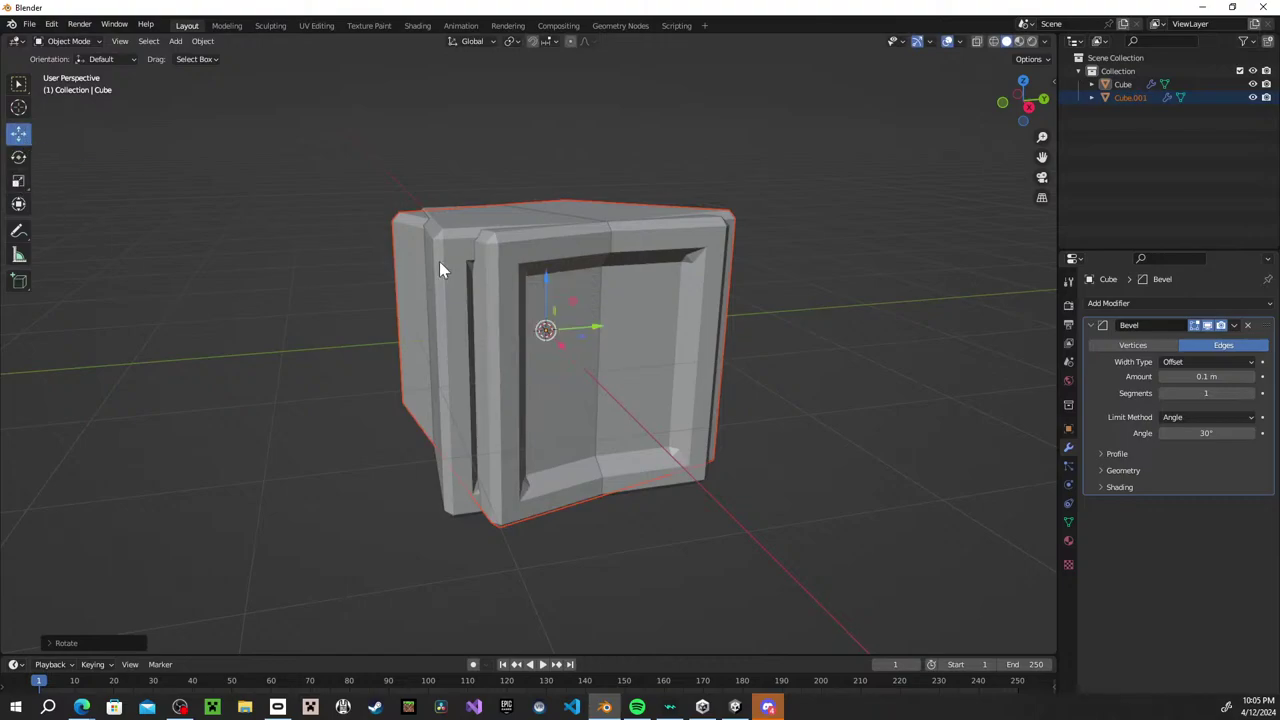
left_click_drag(575, 325, 233, 376)
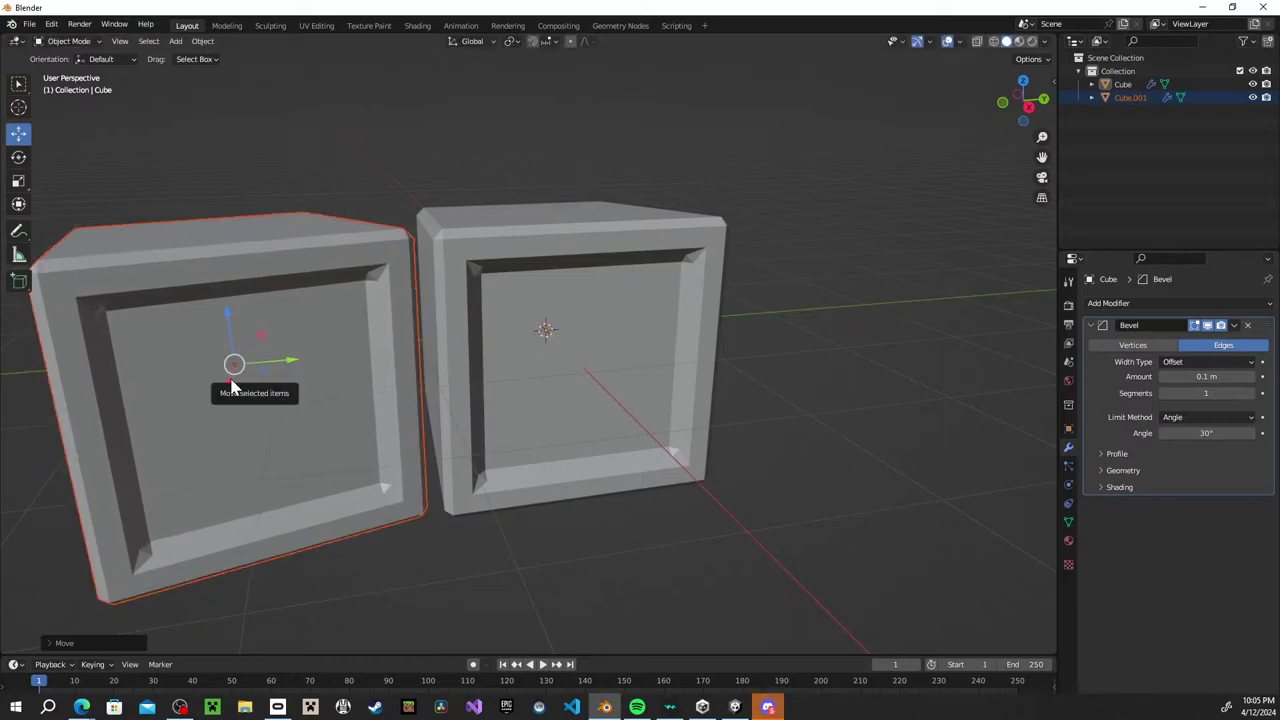
Fine-tune the copied cube's position so that it sits angled close against the original cube's side.
left_click_drag(288, 362, 292, 362)
middle_click_drag(337, 352, 318, 387)
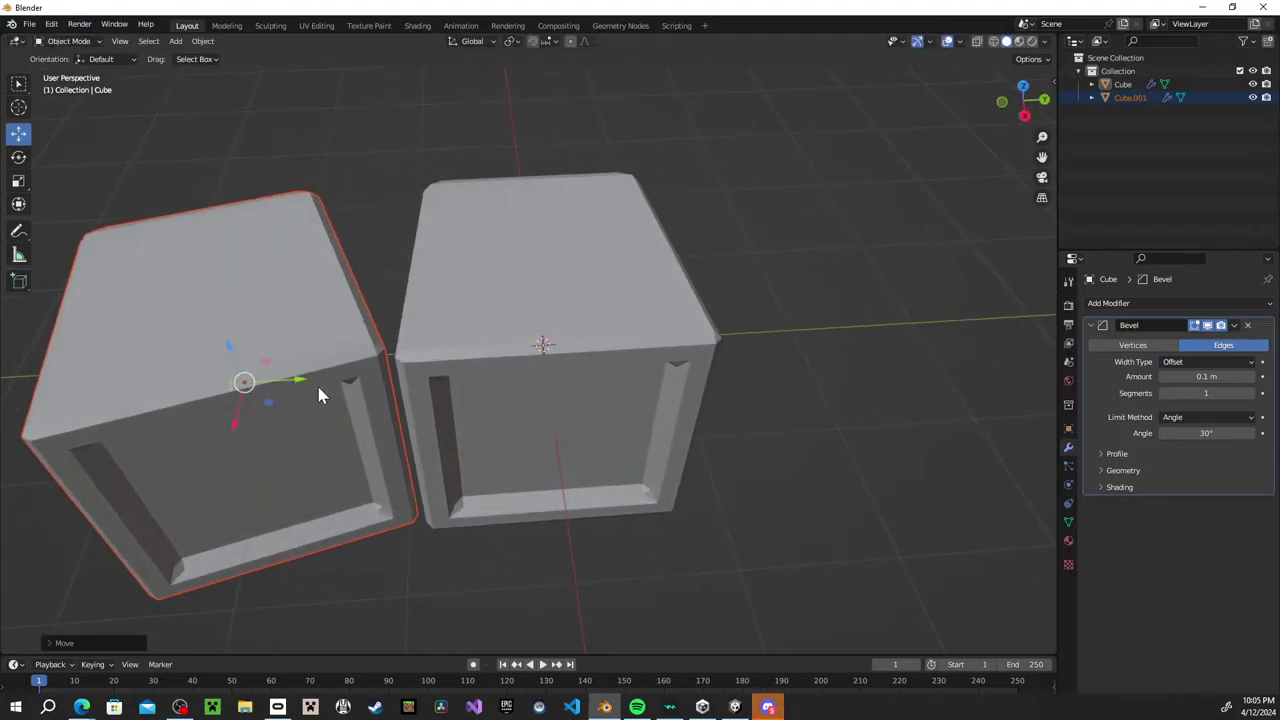
left_click_drag(308, 380, 286, 376)
key("shift+space")
key("r")
left_click(18, 133)
mouse_move(240, 423)
left_mouse_down()
mouse_move(231, 410)
mouse_move(234, 423)
left_mouse_up()
middle_click_drag(234, 423, 252, 366)
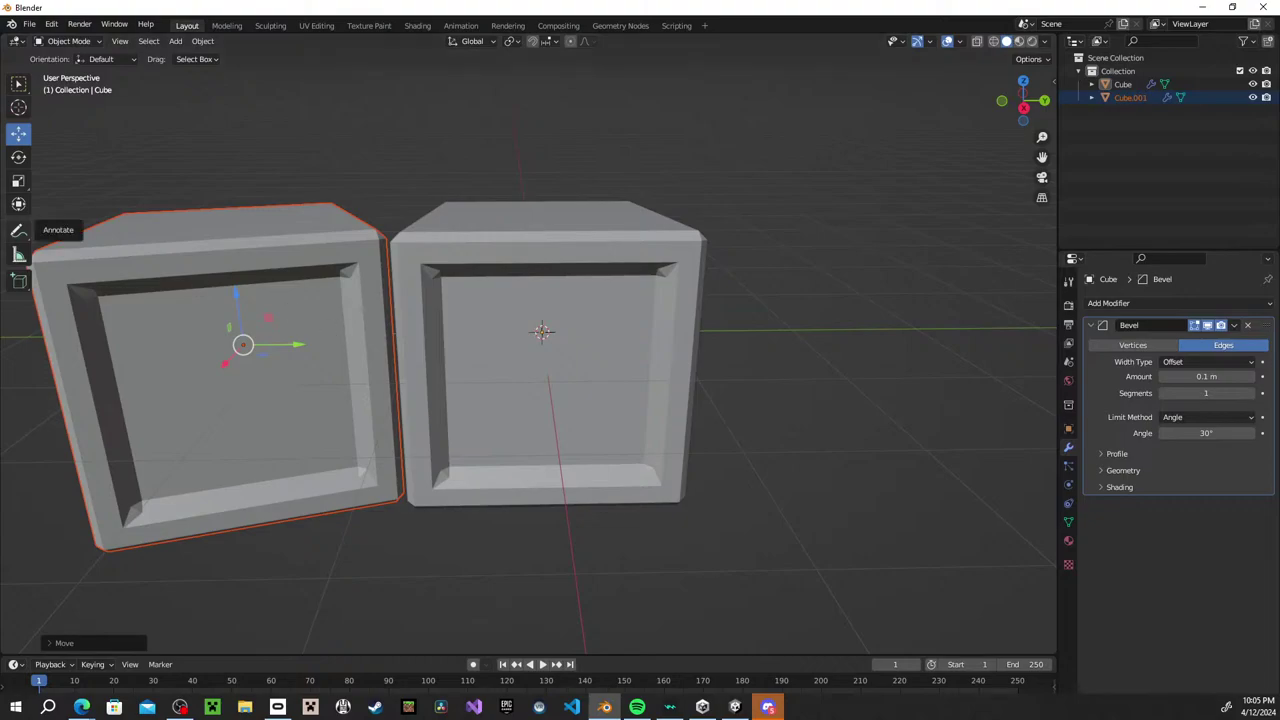
Paste another copy of the angled cube and turn it with the Rotate tool.
left_click_drag(293, 350, 393, 378)
right_click(393, 378)
left_click(287, 428)
key("ctrl+v")
left_click(18, 157)
left_click_drag(298, 363, 886, 382)
key("shift+space")
key("g")
Raise the new cube copy and move it over the original cube.
middle_click_drag(886, 382, 857, 365)
left_click_drag(843, 313, 840, 113)
left_click_drag(921, 147, 603, 135)
left_click_drag(567, 91, 567, 113)
middle_click_drag(567, 113, 697, 257)
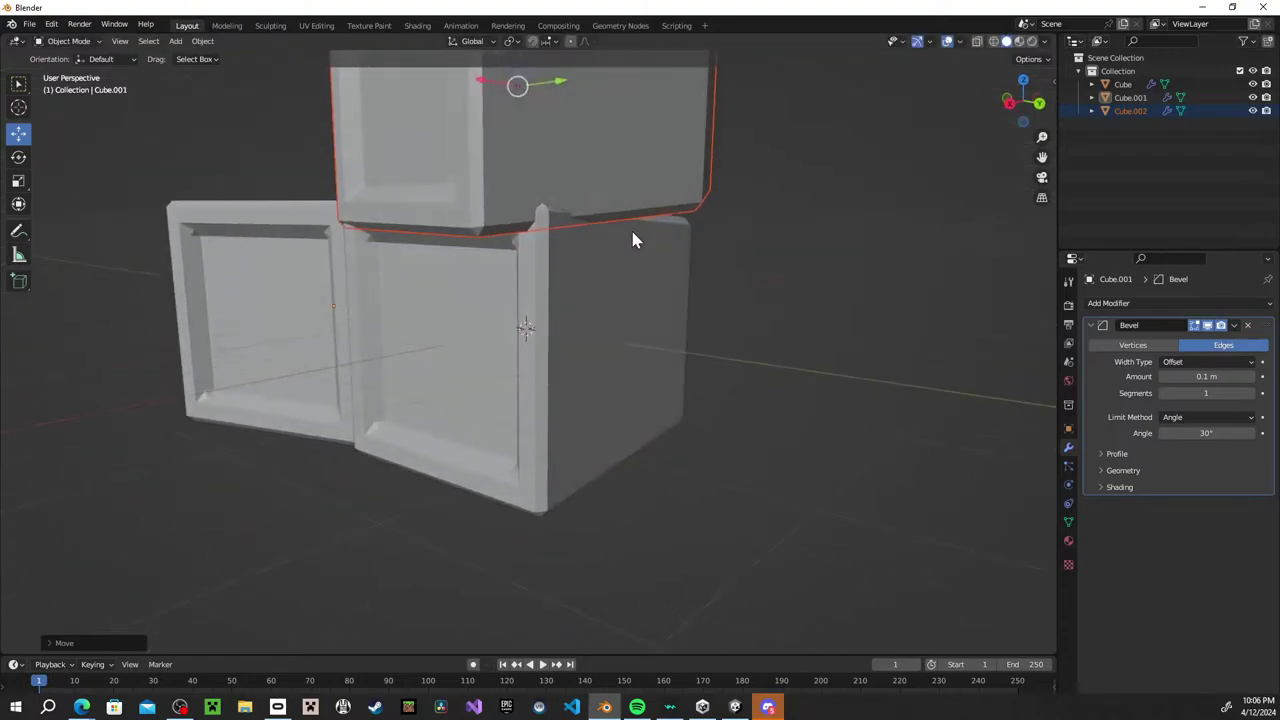
Rotate the raised cube until its recessed side faces forward, angled opposite to the first copy.
left_click(18, 157)
middle_click_drag(690, 220, 584, 212)
left_click_drag(537, 180, 568, 181)
middle_click_drag(568, 181, 206, 169)
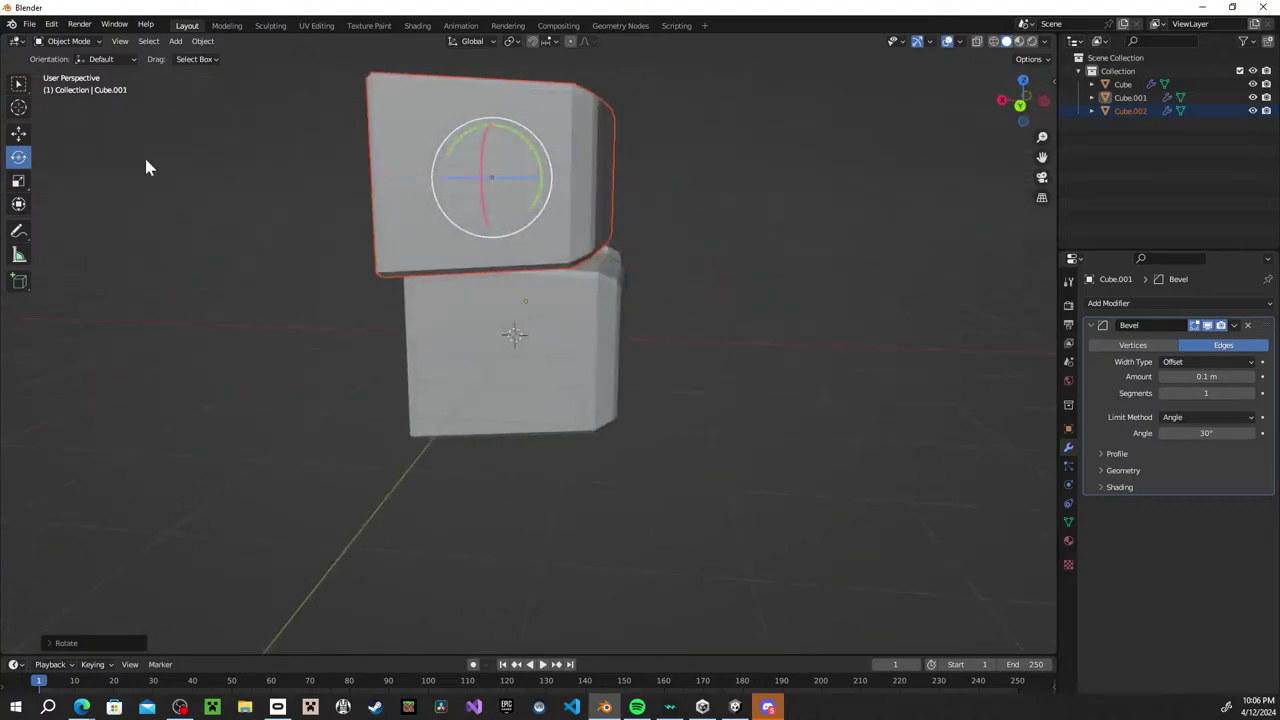
left_click(18, 133)
left_click(18, 157)
middle_click_drag(520, 274, 571, 223)
left_click_drag(567, 222, 813, 250)
Lower the third cube beside the original's free side and adjust it to complete an arc of three cubes.
left_click(22, 136)
left_click_drag(779, 178, 794, 322)
middle_click_drag(794, 322, 823, 314)
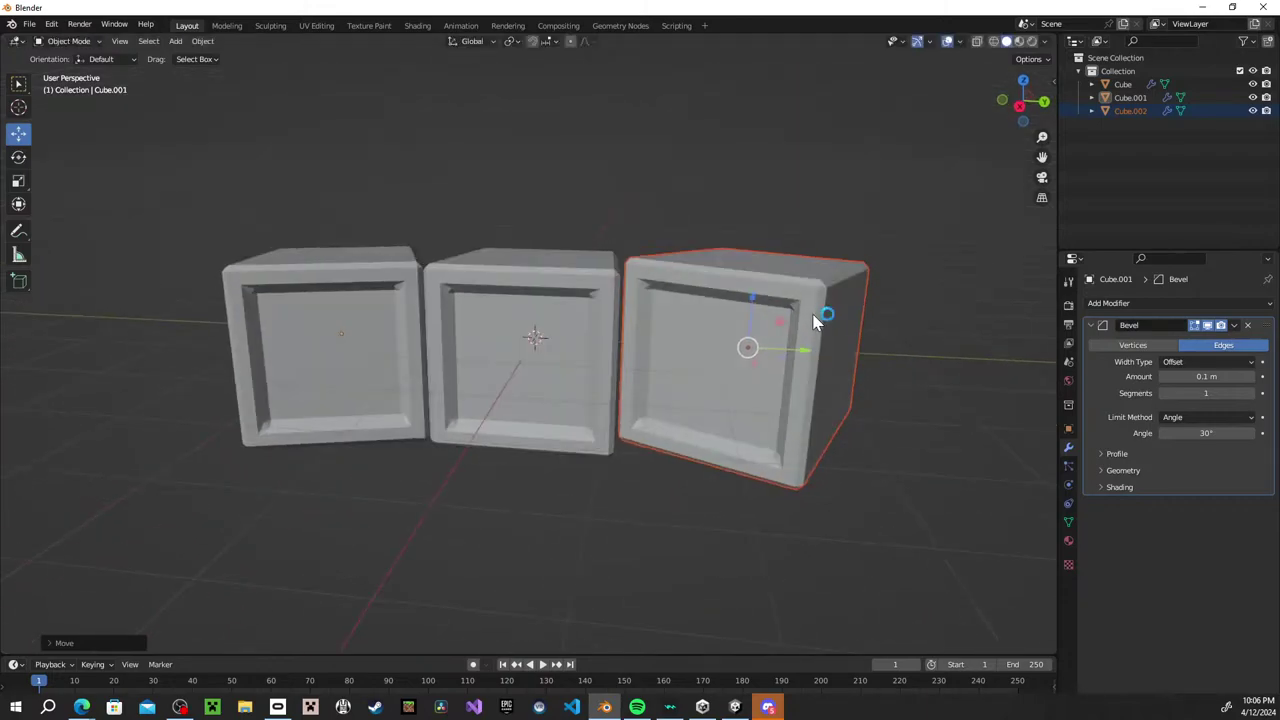
left_click_drag(751, 296, 755, 317)
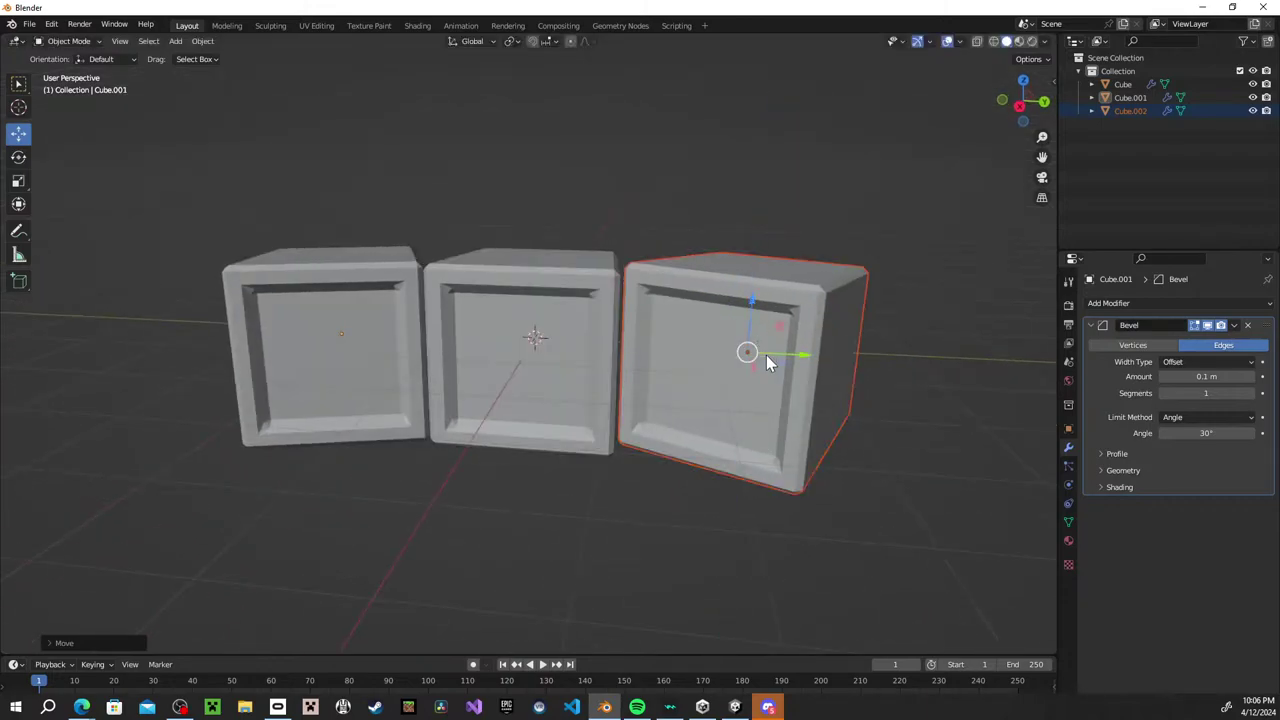
left_click_drag(756, 375, 813, 368)
middle_click_drag(813, 368, 798, 428)
left_click_drag(744, 493, 743, 457)
middle_click_drag(743, 457, 784, 413)
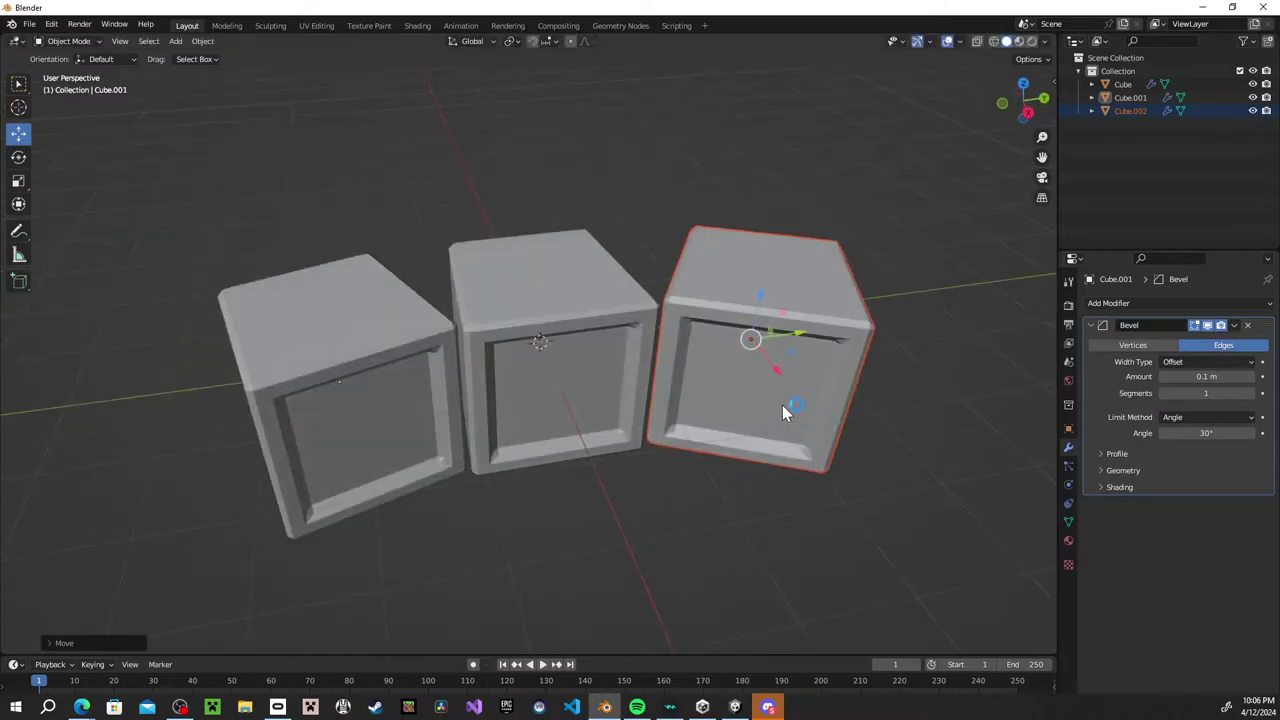
Check the previews of the open browser windows and return to the Blender scene.
left_click(81, 708)
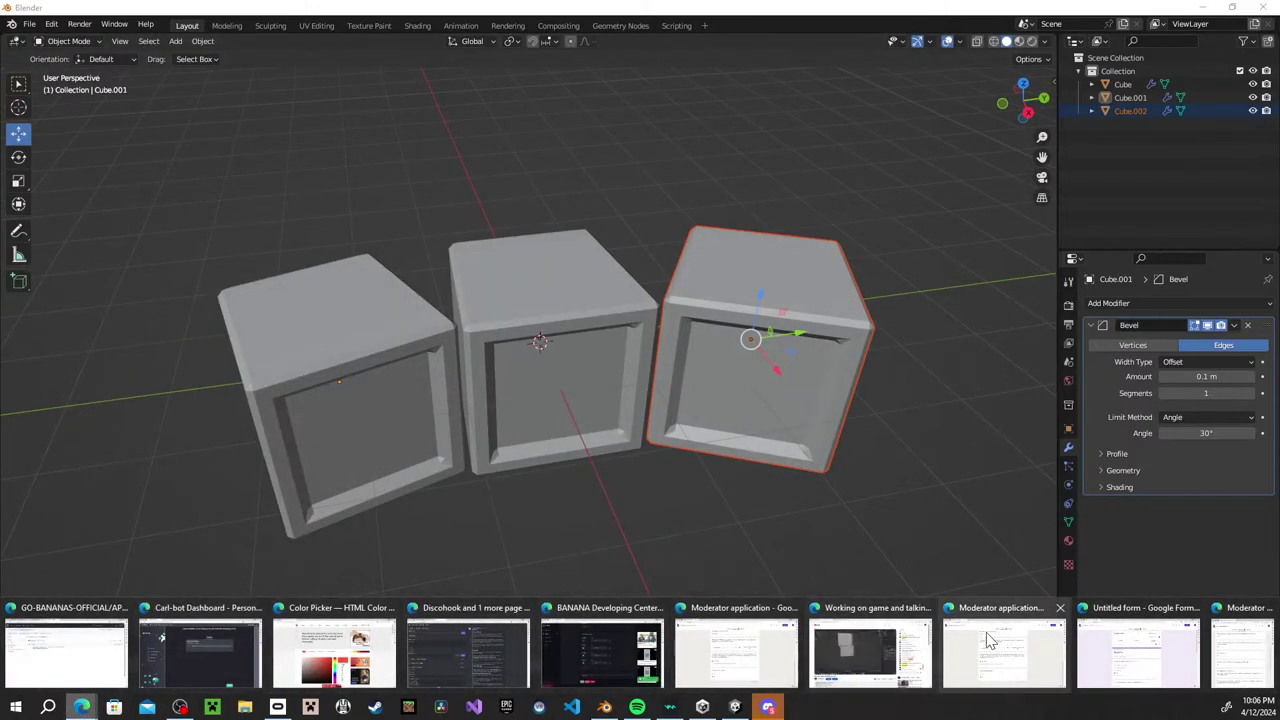
mouse_move(900, 665)
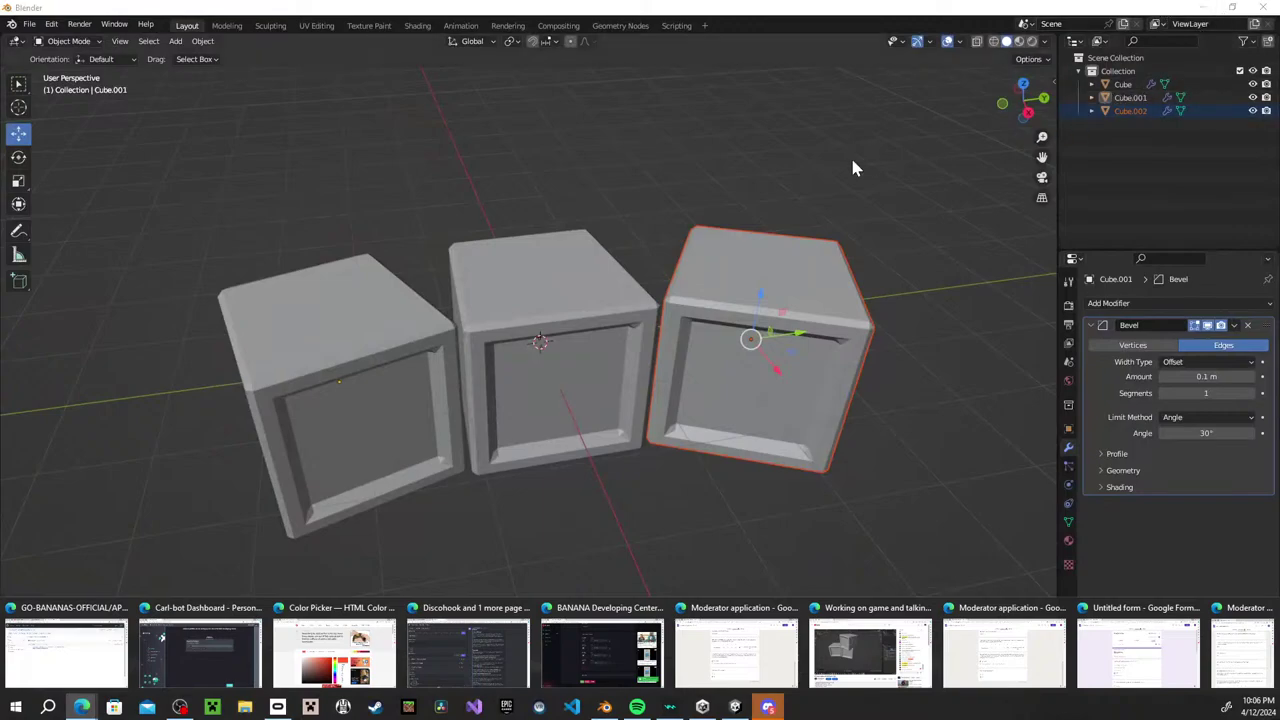
left_click(827, 186)
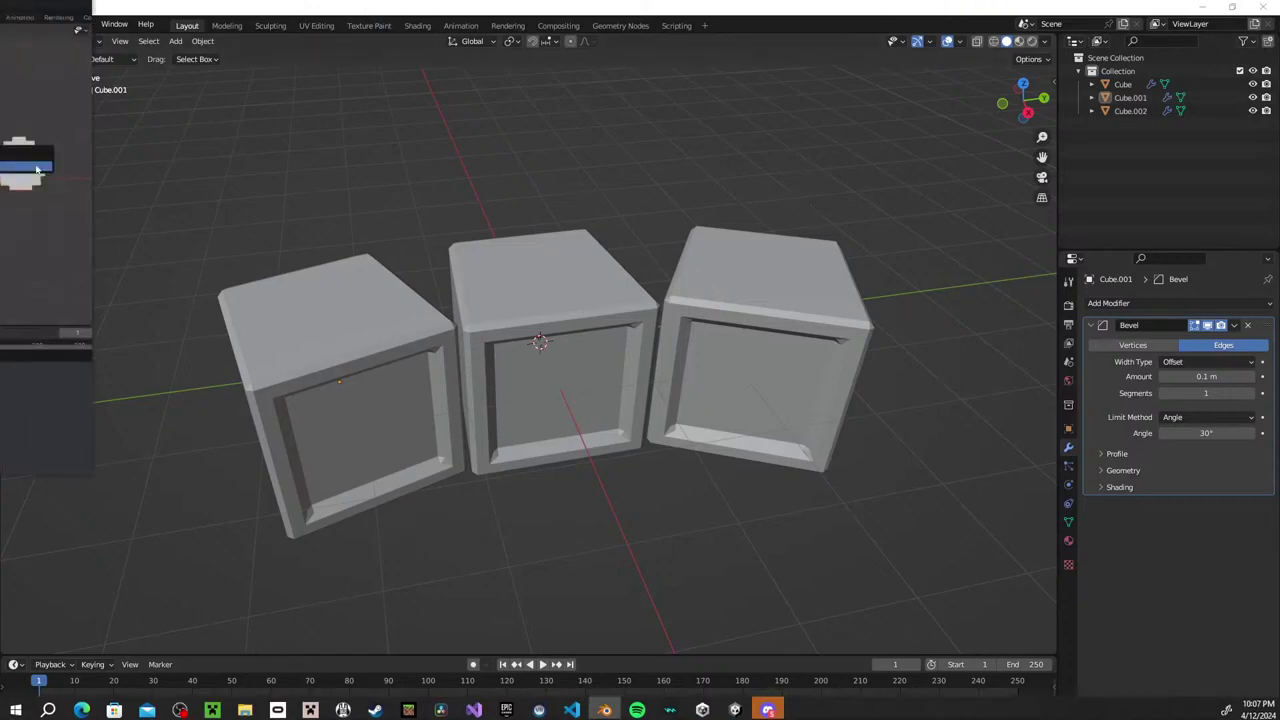
key("shift+grave")
key("shift+grave")
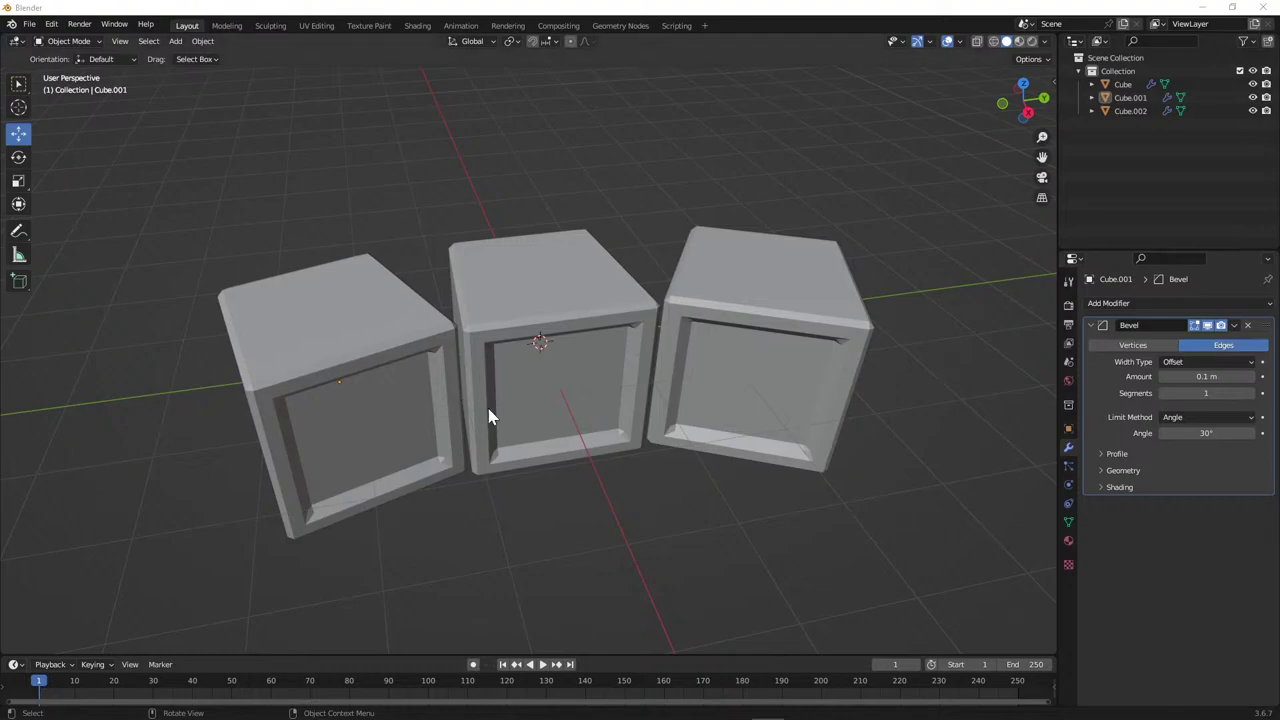
Examine the arrangement of the three recessed cubes up close, from a distance and from above.
middle_click_drag(497, 440, 488, 443)
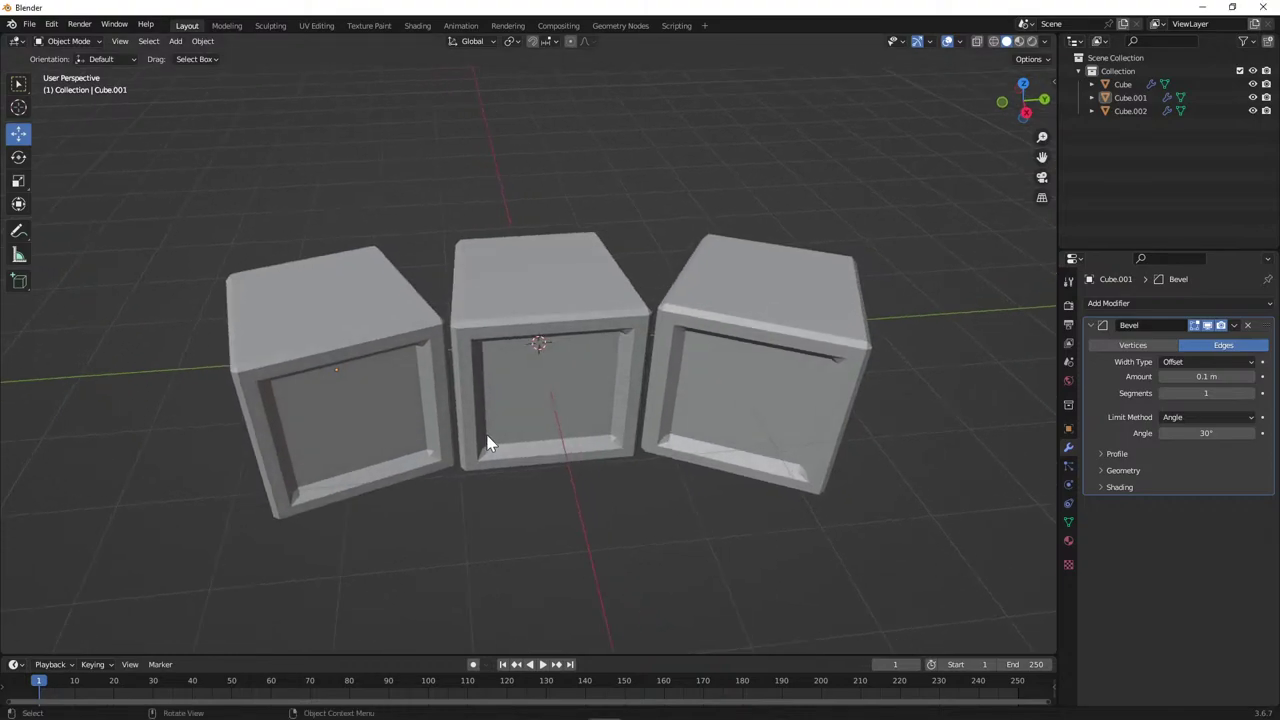
left_click(488, 443)
left_click(488, 443)
left_click(488, 443)
middle_click_drag(486, 436, 474, 420)
scroll(463, 400, "up", 4)
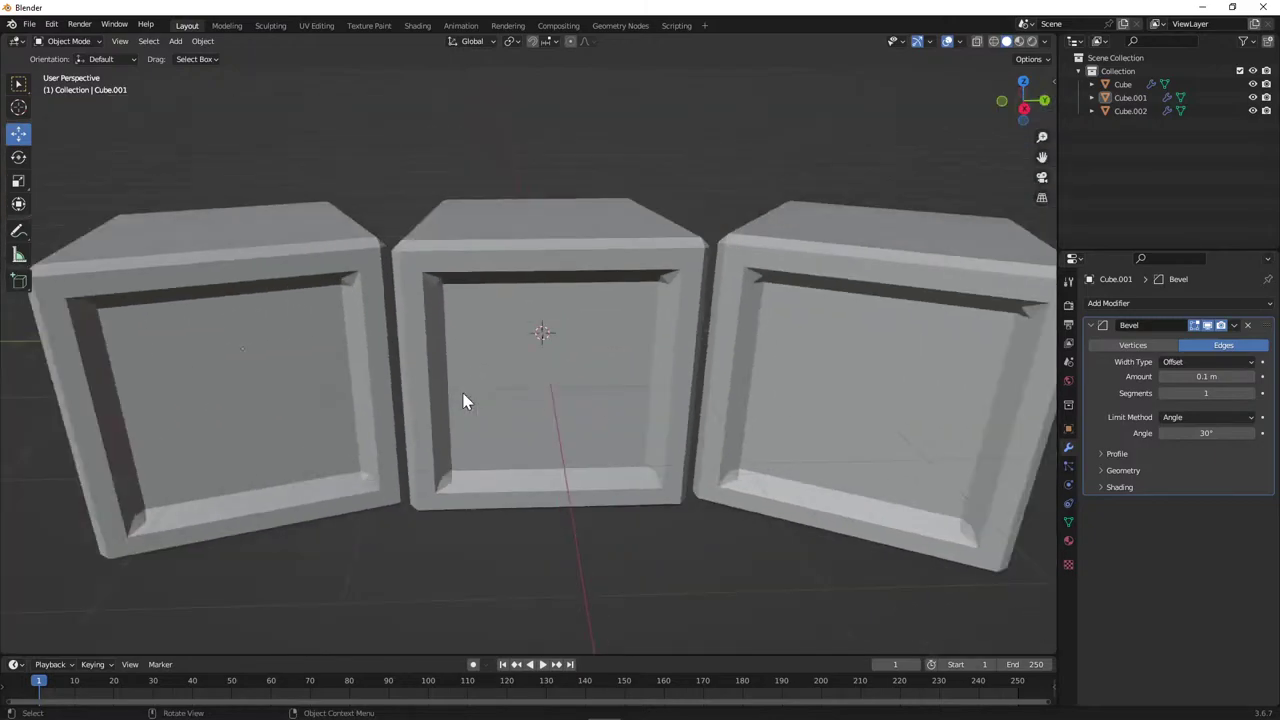
scroll(463, 402, "down", 4)
scroll(464, 404, "down", 2)
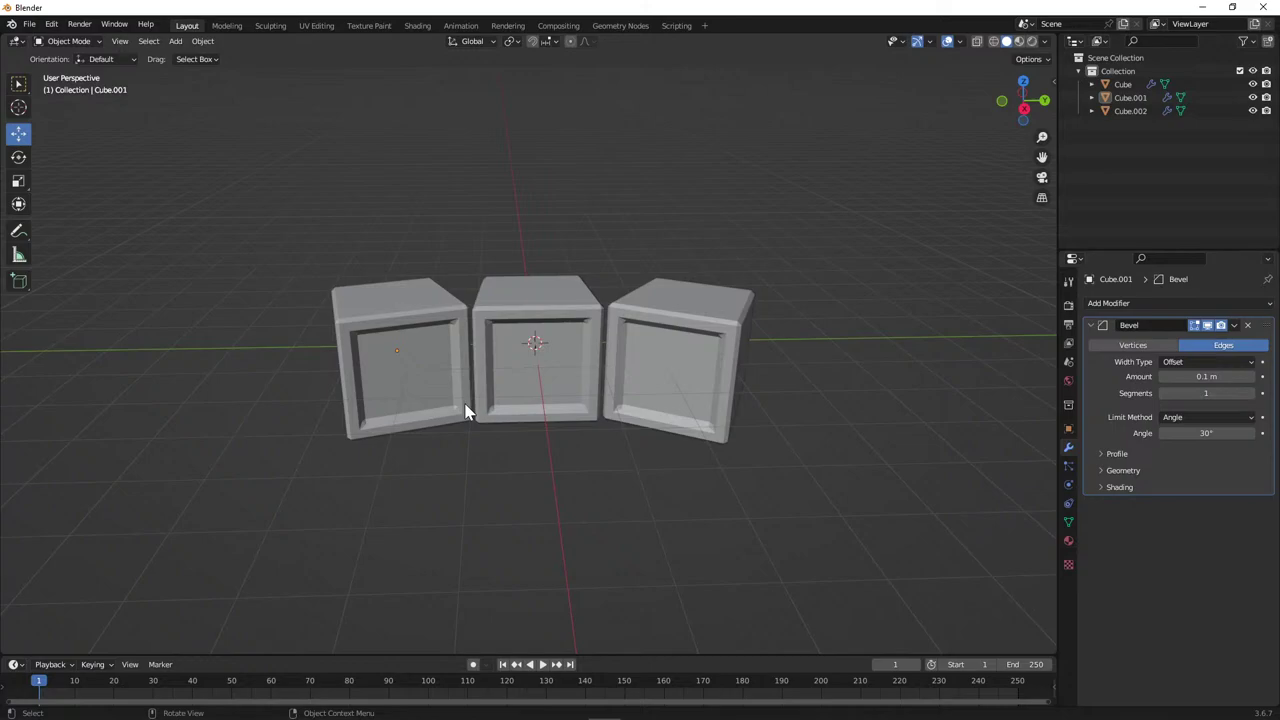
middle_click_drag(488, 400, 543, 417)
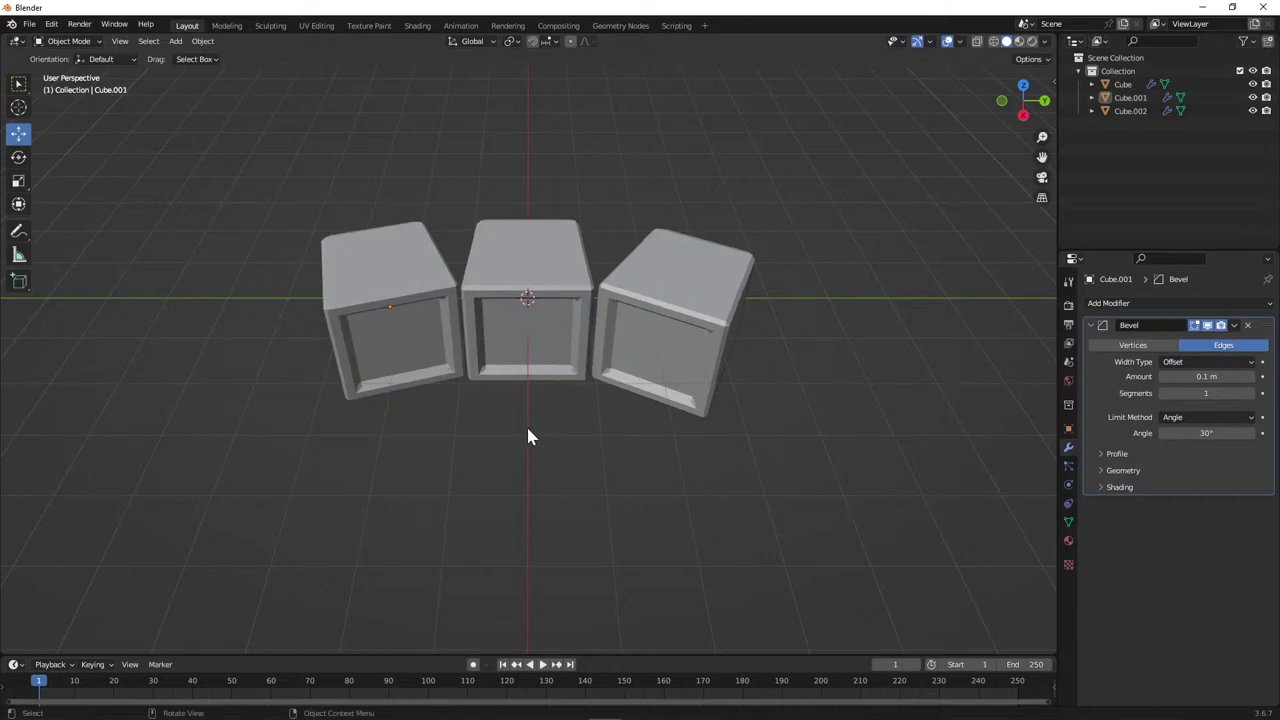
Add a new cube and move it along X out in front of the arc of cubes.
key("shift+a")
mouse_move(530, 430)
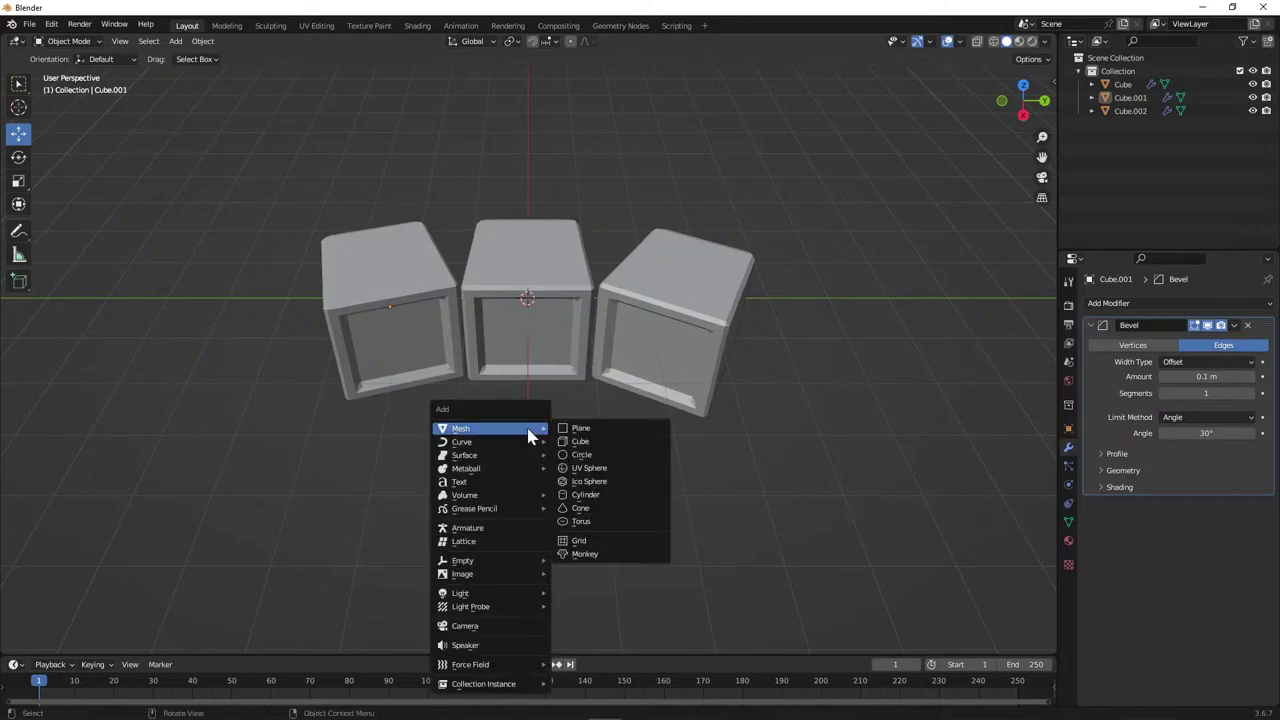
left_click(607, 442)
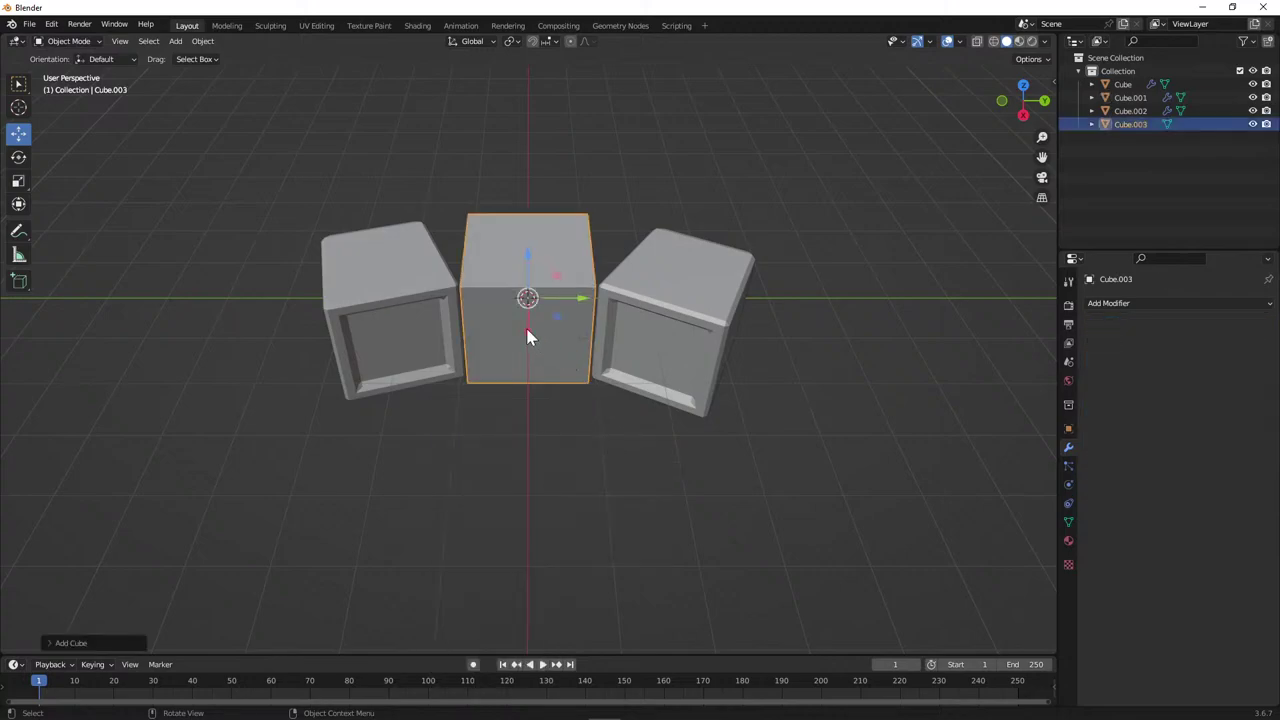
left_click_drag(529, 337, 541, 480)
middle_click_drag(541, 480, 711, 391)
key("g")
key("x")
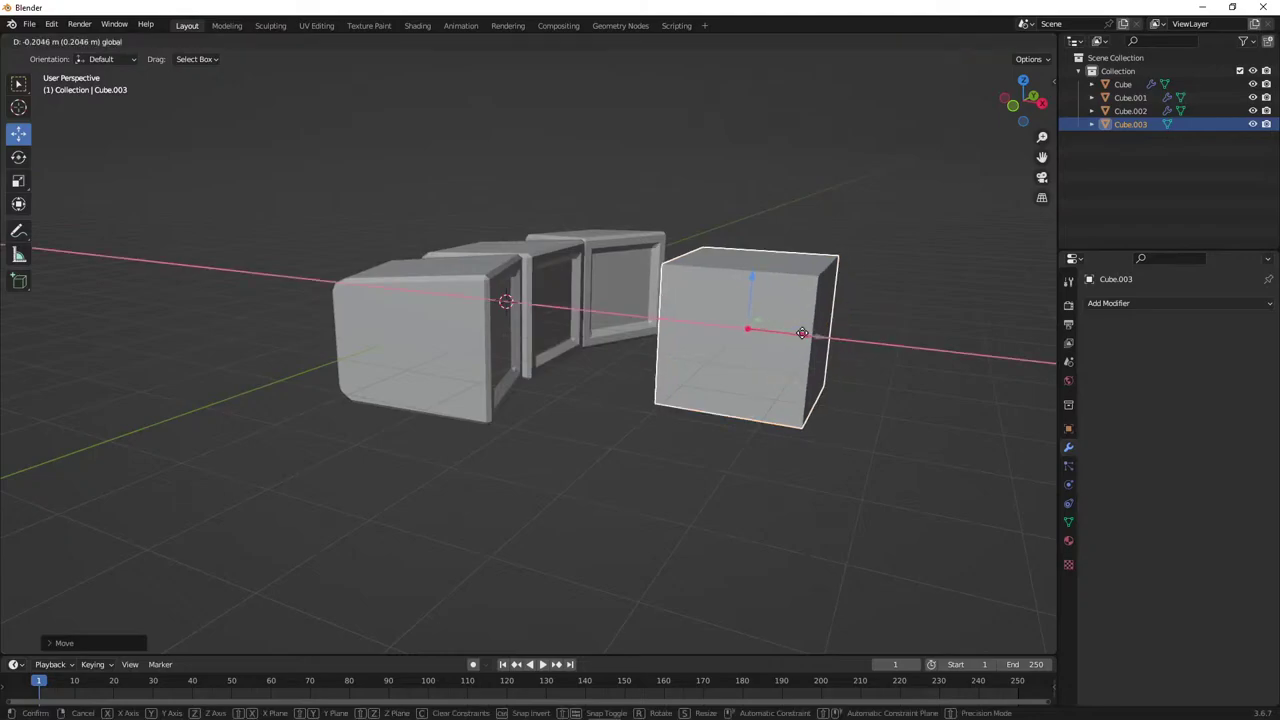
left_click(651, 335)
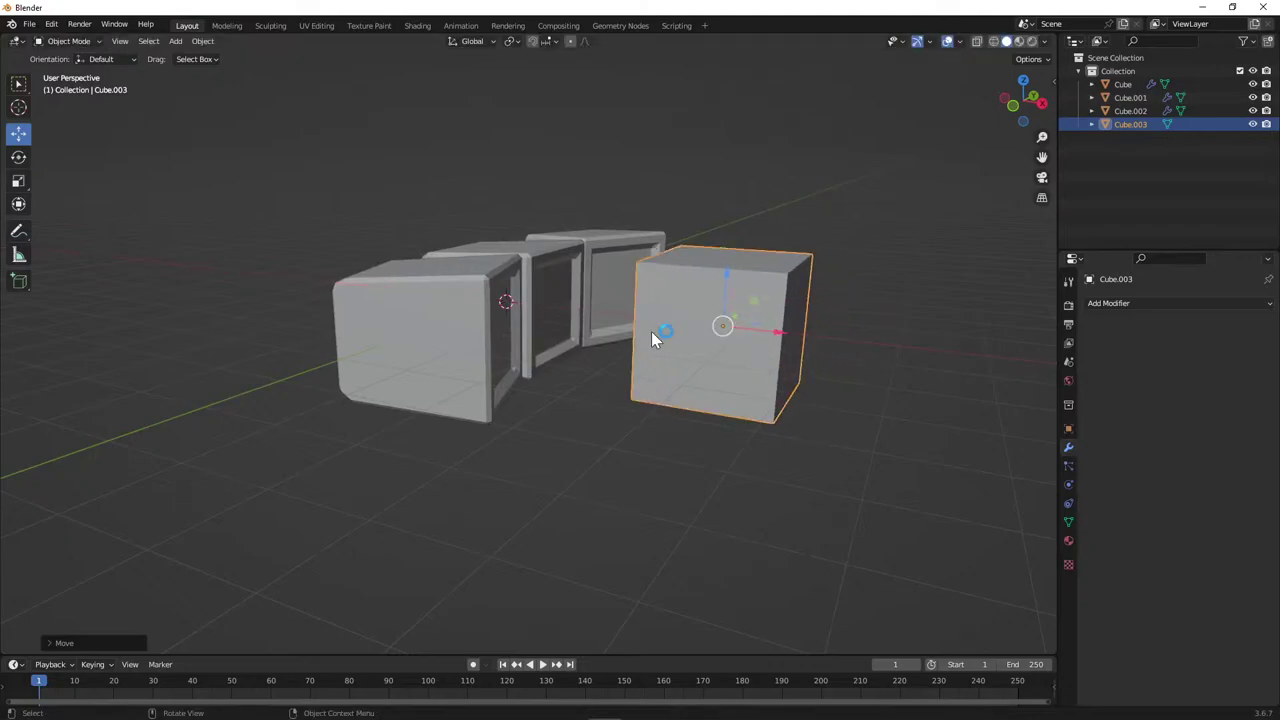
Add a Bevel modifier to the new cube and flatten it along Z into a thin plate.
left_click(1122, 304)
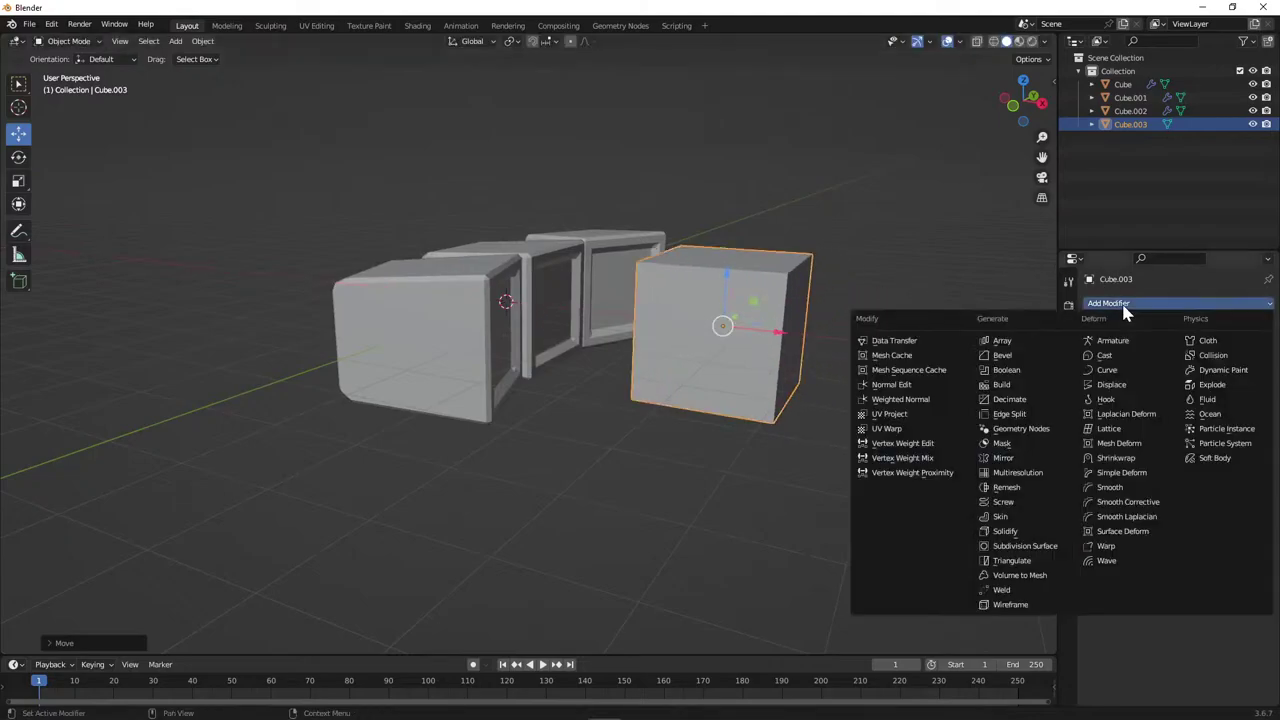
left_click(1050, 363)
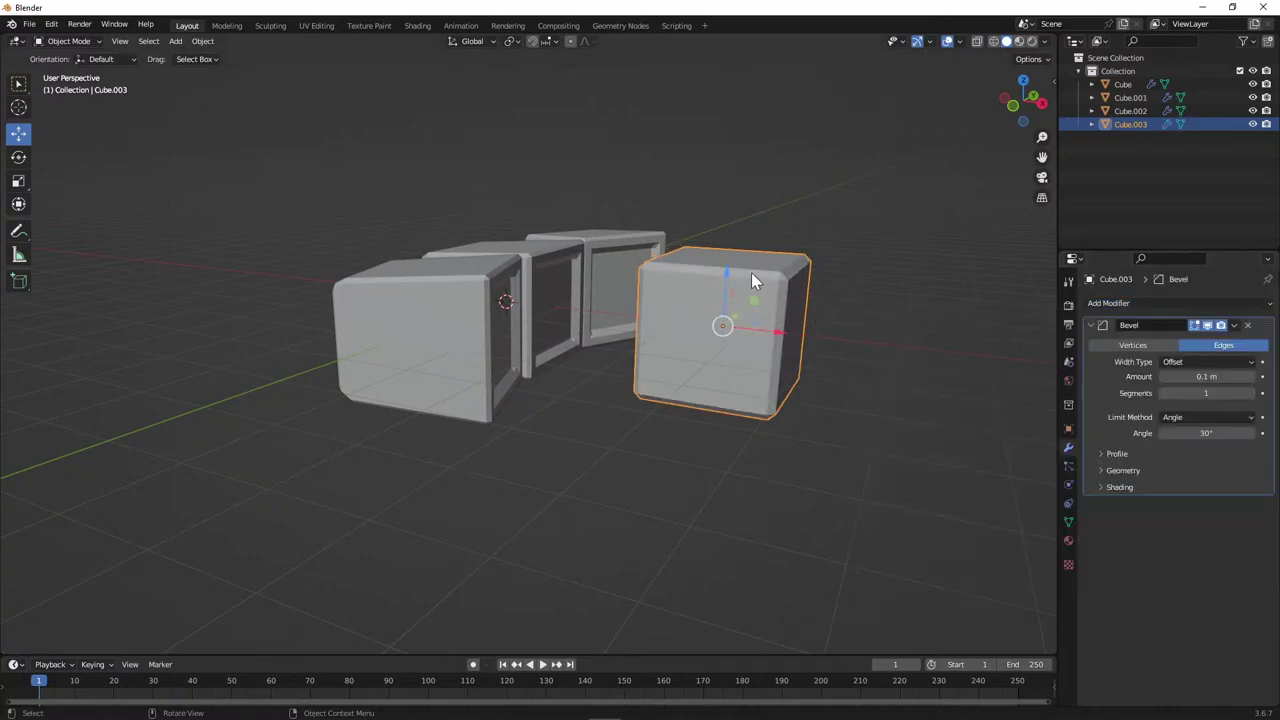
key("s")
key("z")
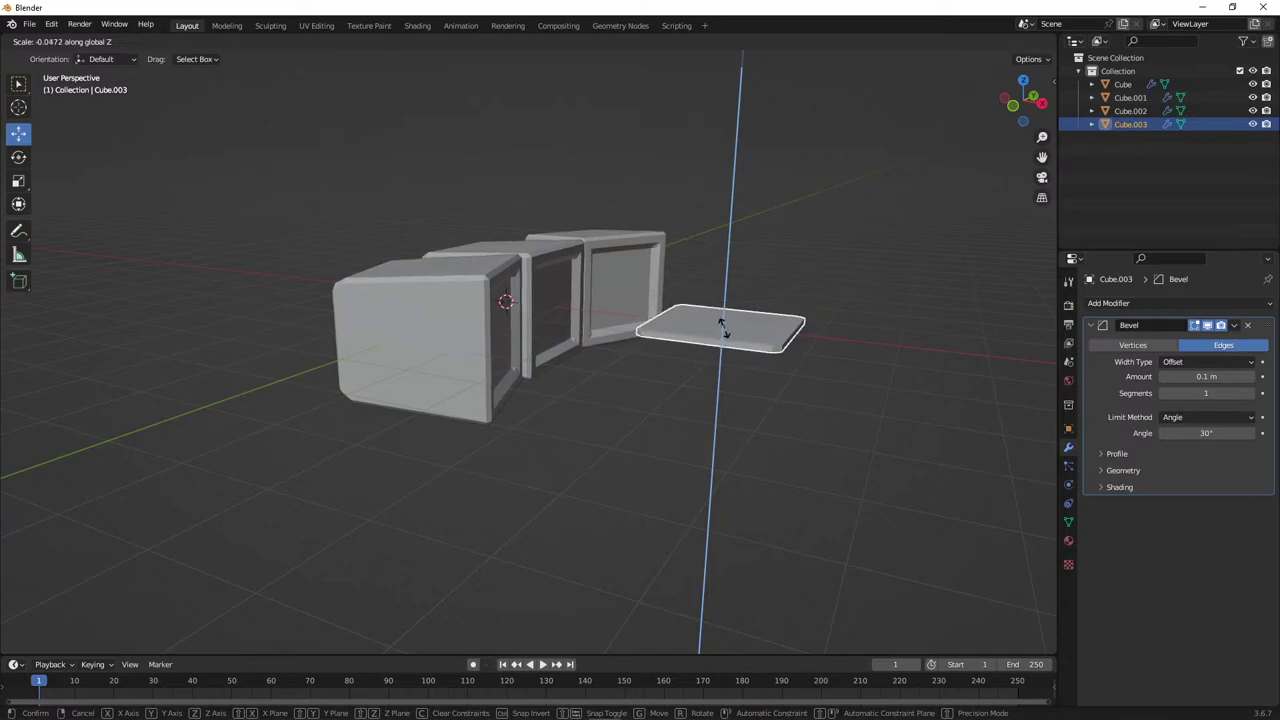
left_click(723, 329)
middle_click_drag(716, 325, 609, 363)
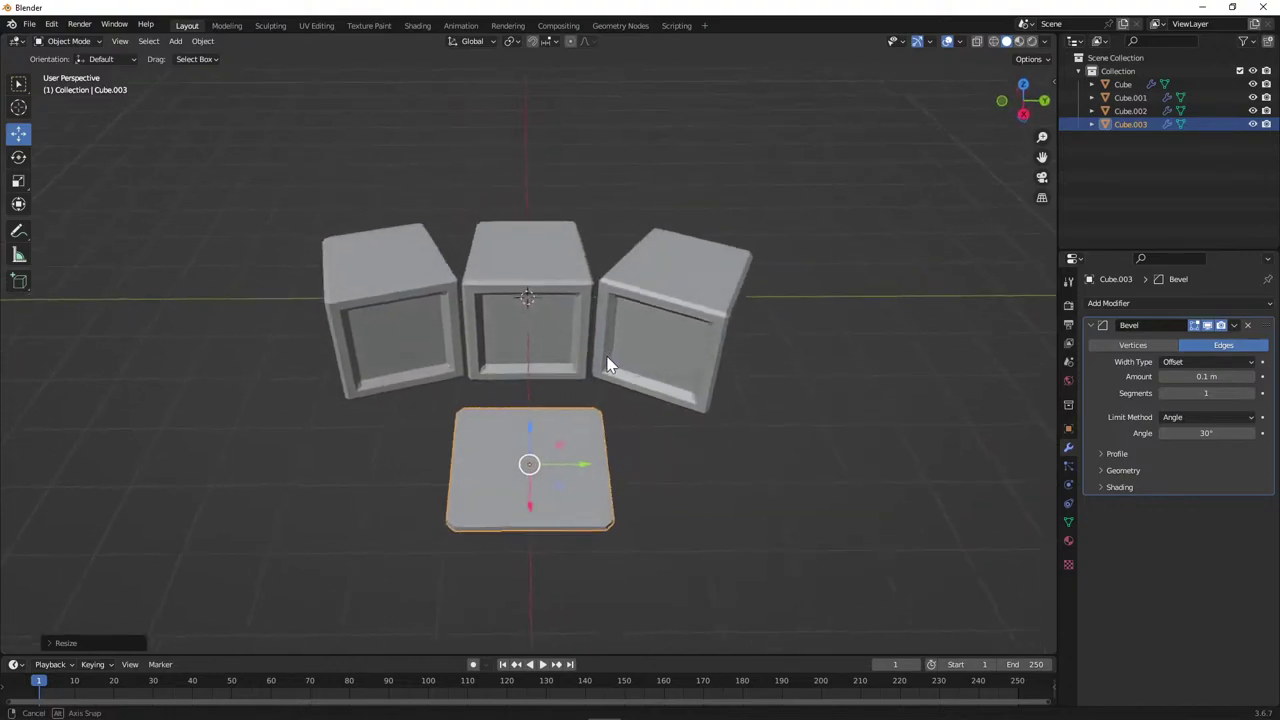
Slide the thin plate sideways along Y and lower it to the base level of the cubes.
left_click_drag(579, 468, 808, 540)
key("g")
key("x")
key("Escape")
key("g")
key("z")
left_click(777, 462)
middle_click_drag(789, 471, 808, 277)
left_click_drag(805, 272, 809, 330)
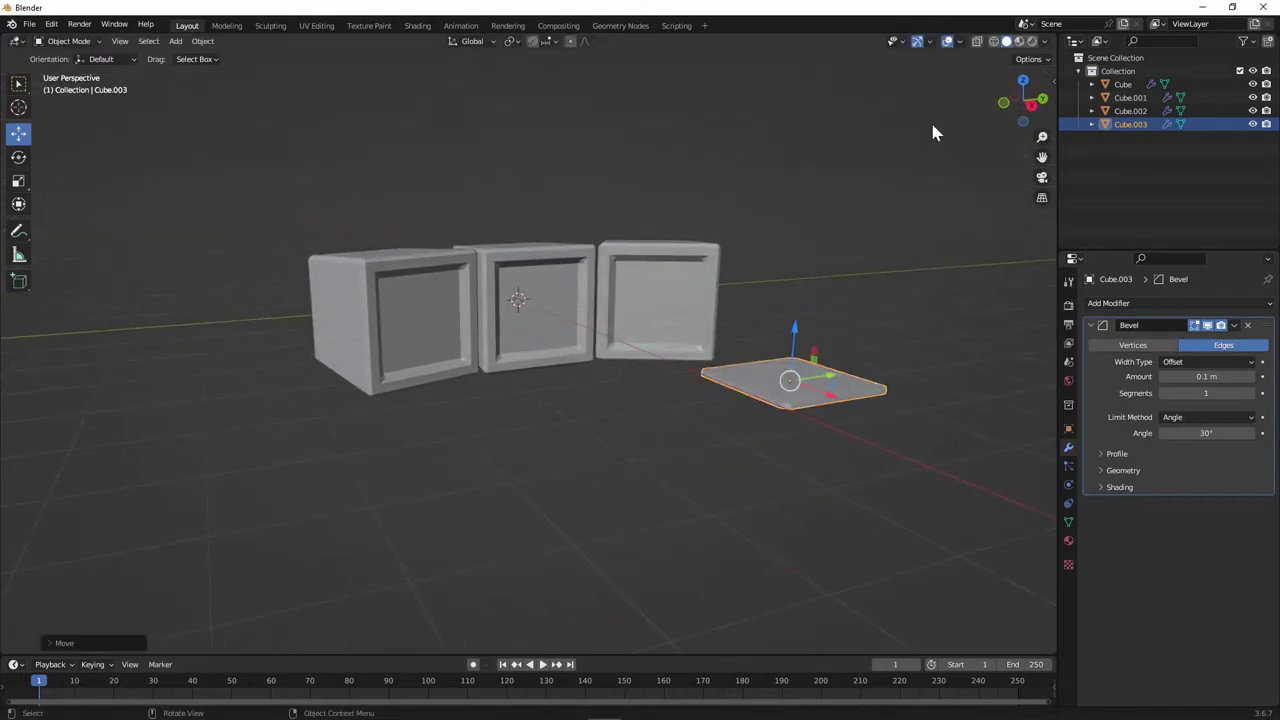
Check the plate against the cubes in the right side view and fine-tune its position along Y.
left_click(1033, 106)
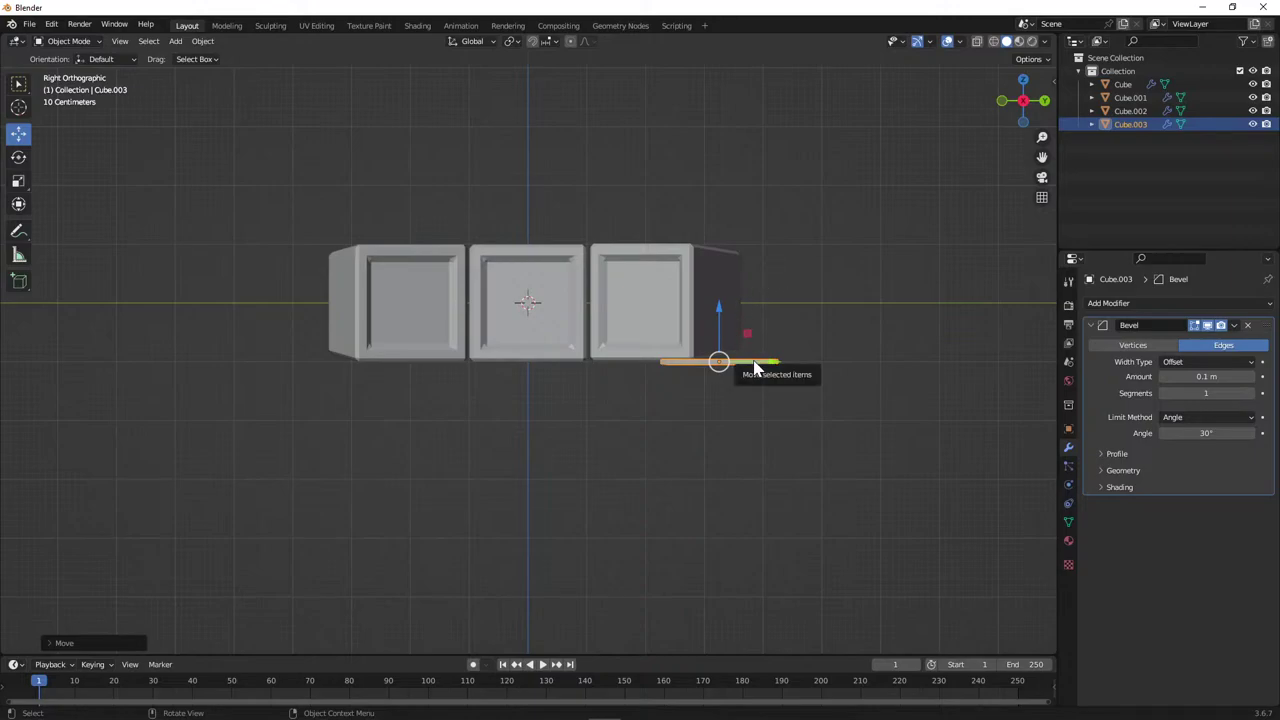
left_click_drag(763, 366, 749, 374)
middle_click_drag(749, 374, 734, 423)
left_click_drag(734, 423, 677, 443)
left_click_drag(646, 487, 694, 481)
middle_click_drag(694, 481, 717, 463)
left_click_drag(717, 463, 769, 451)
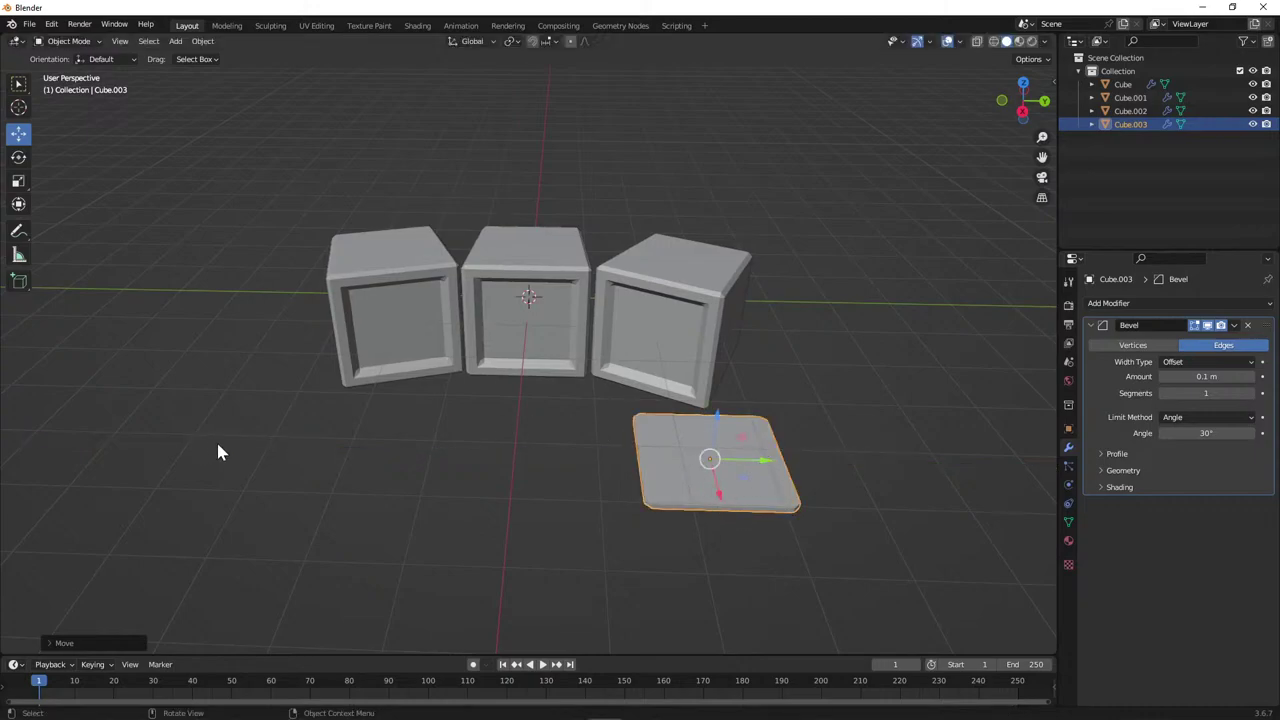
Paste a copy of the plate in front of the middle cube and widen it along Y.
key("ctrl+v")
left_click_drag(755, 465, 568, 452)
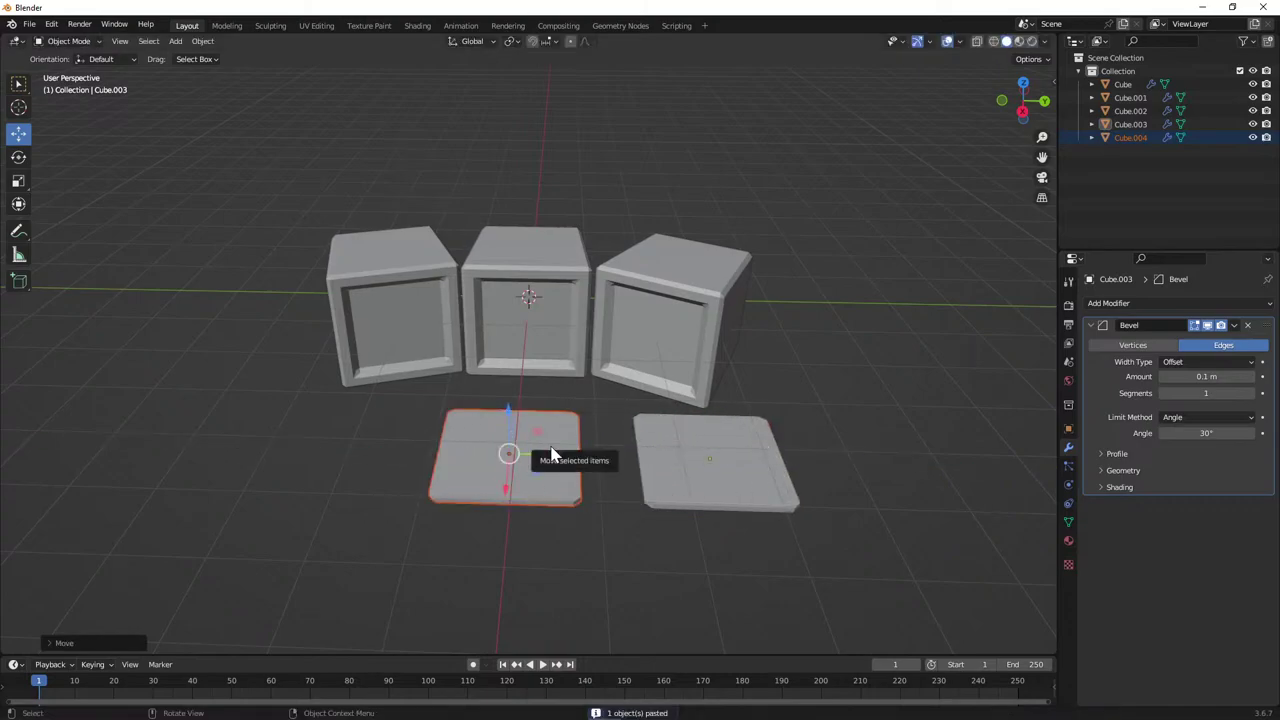
key("s")
key("y")
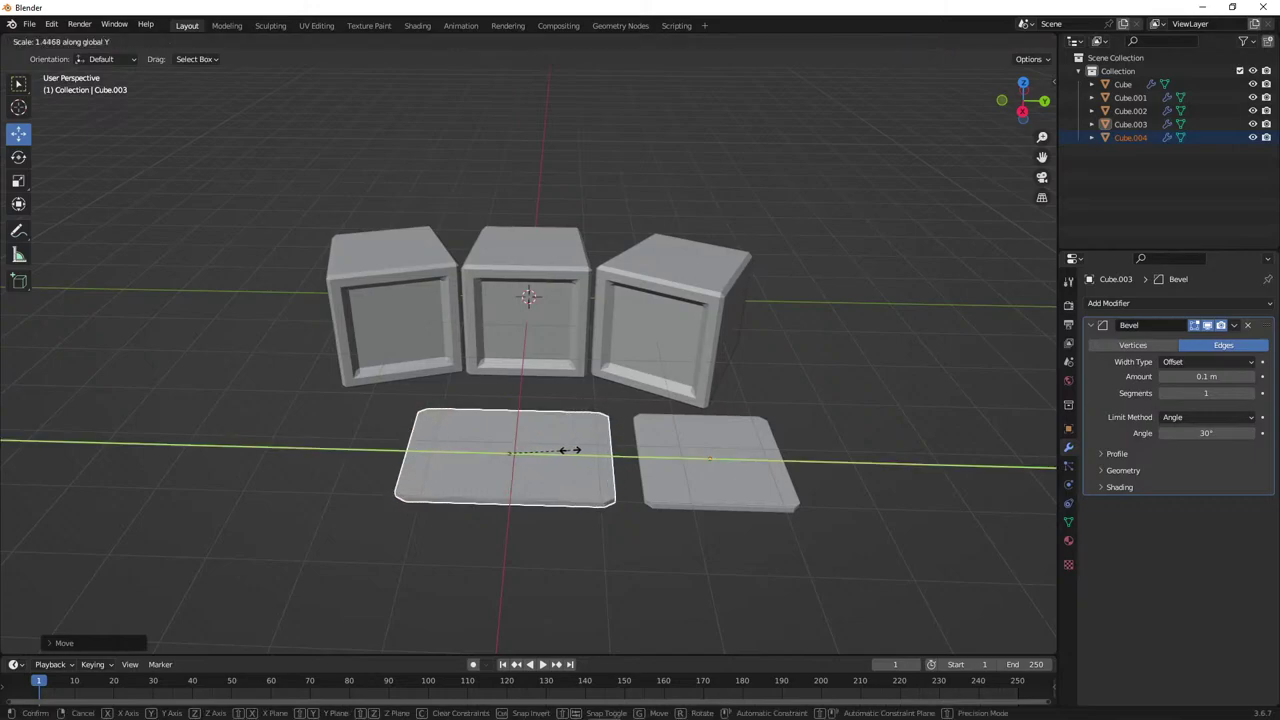
left_click(574, 454)
Thicken the pasted plate along Z and scale it up slightly overall.
key("s")
key("z")
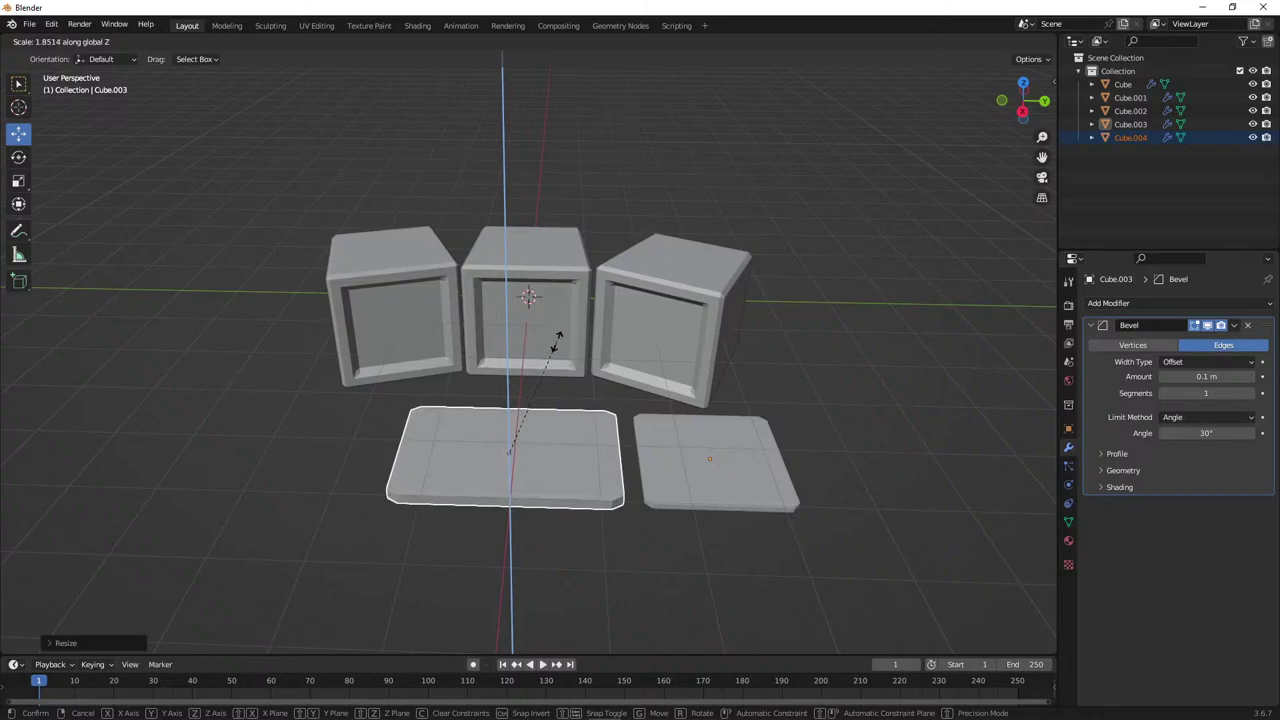
left_click(553, 352)
middle_click_drag(553, 352, 577, 380)
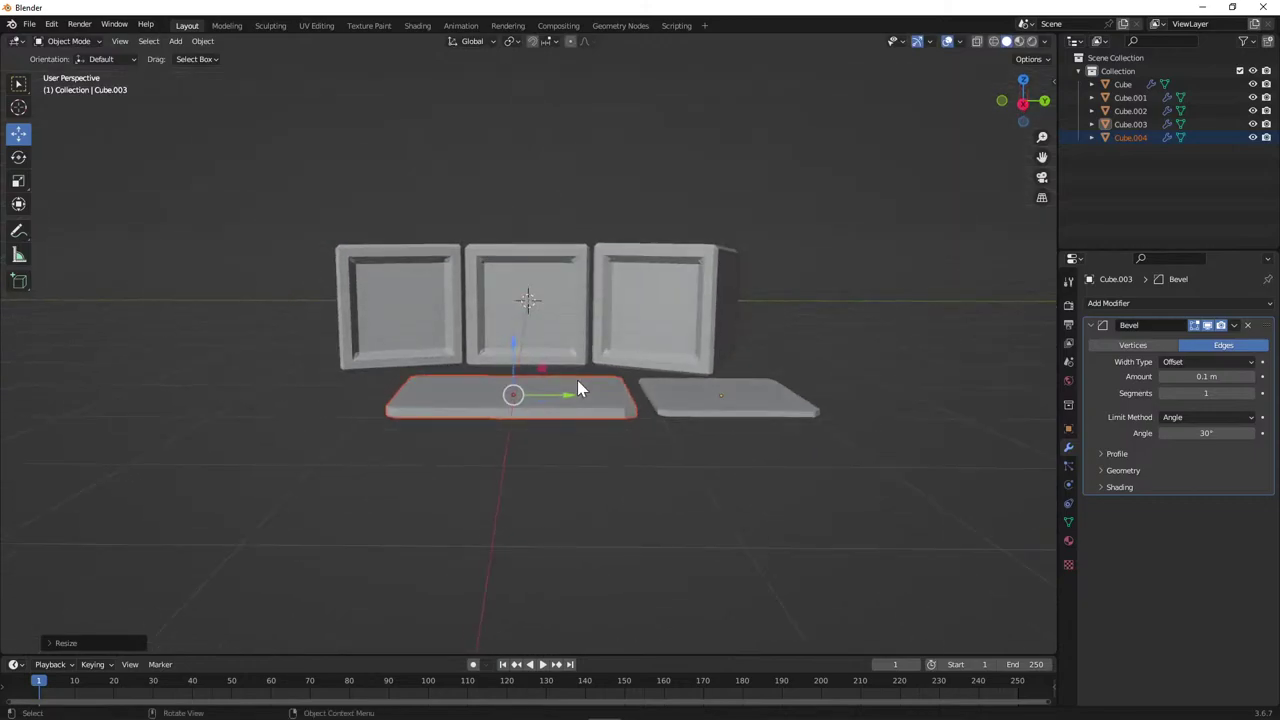
key("s")
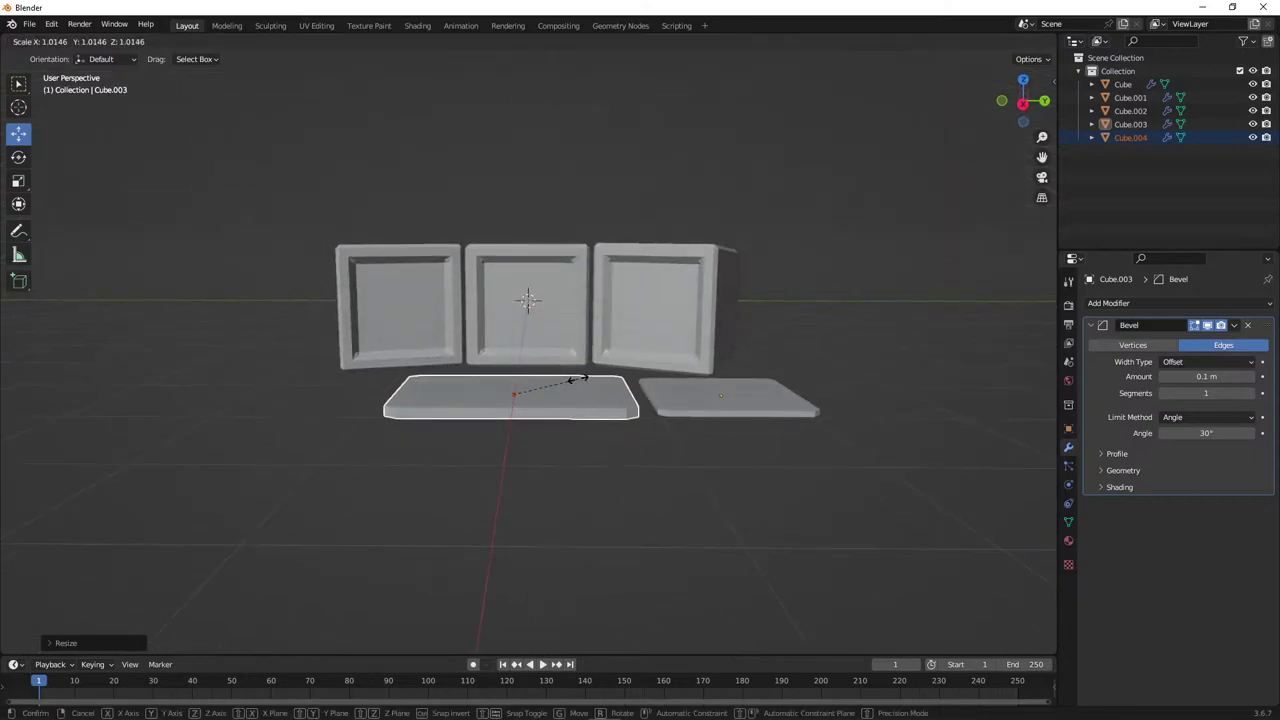
left_click(578, 382)
key("s")
key("z")
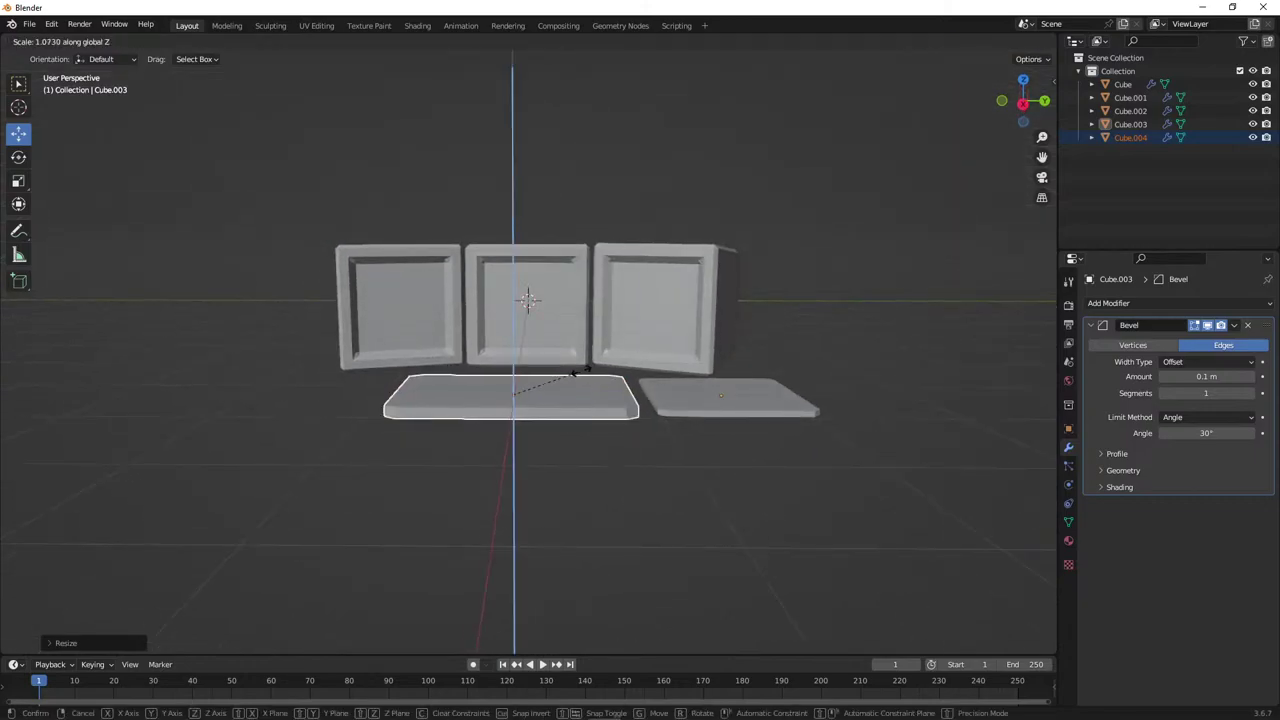
left_click(587, 367)
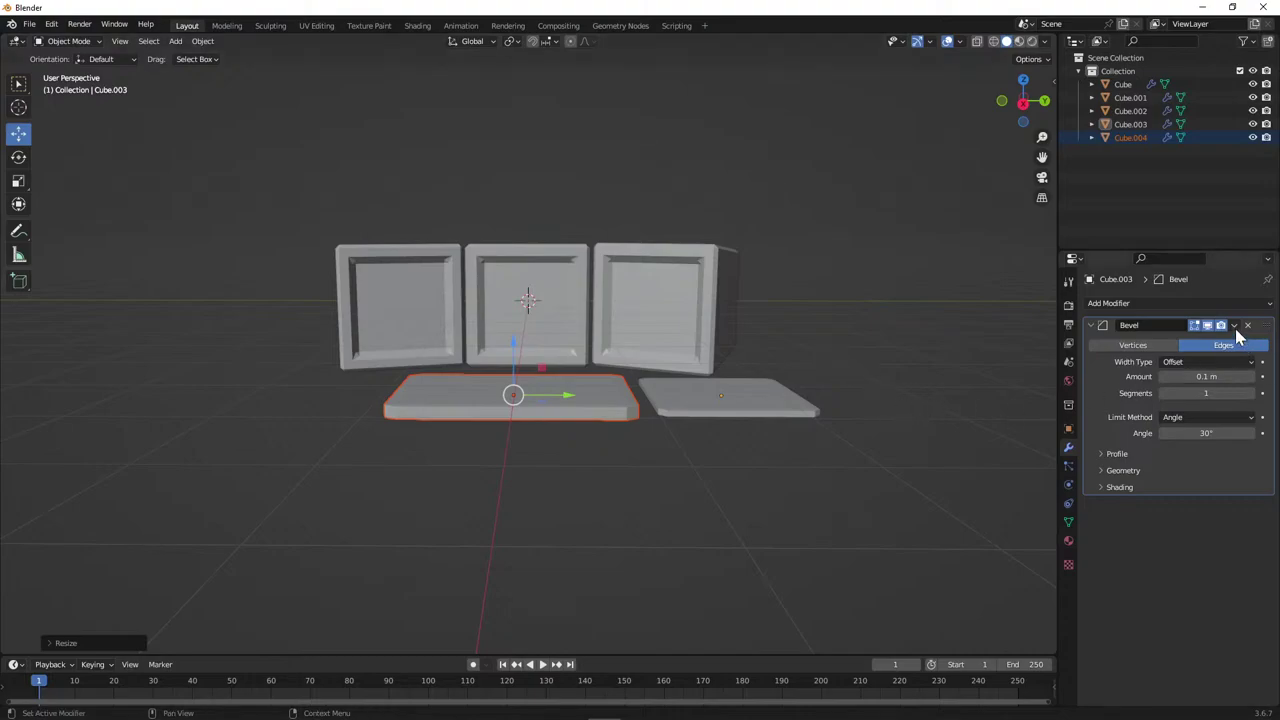
Apply the Bevel modifier of the smaller plate.
left_click(1235, 326)
left_click(1223, 341)
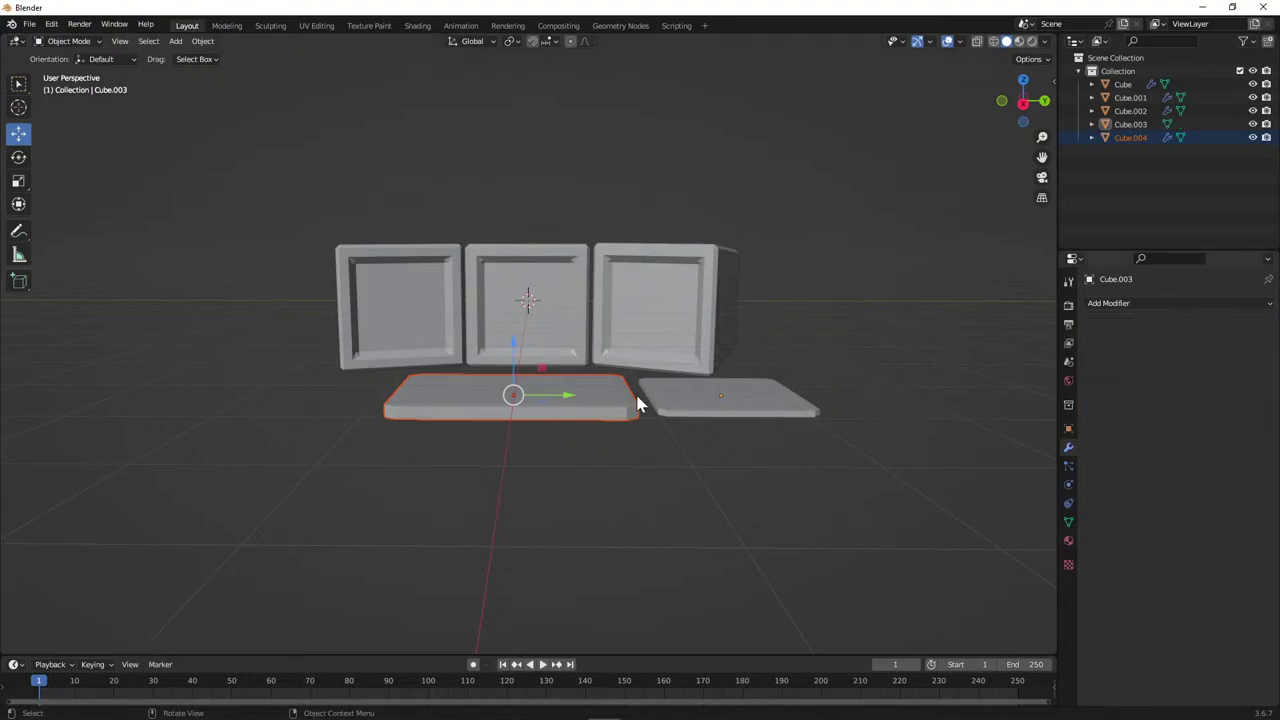
key("Tab")
key("Tab")
left_click(337, 394)
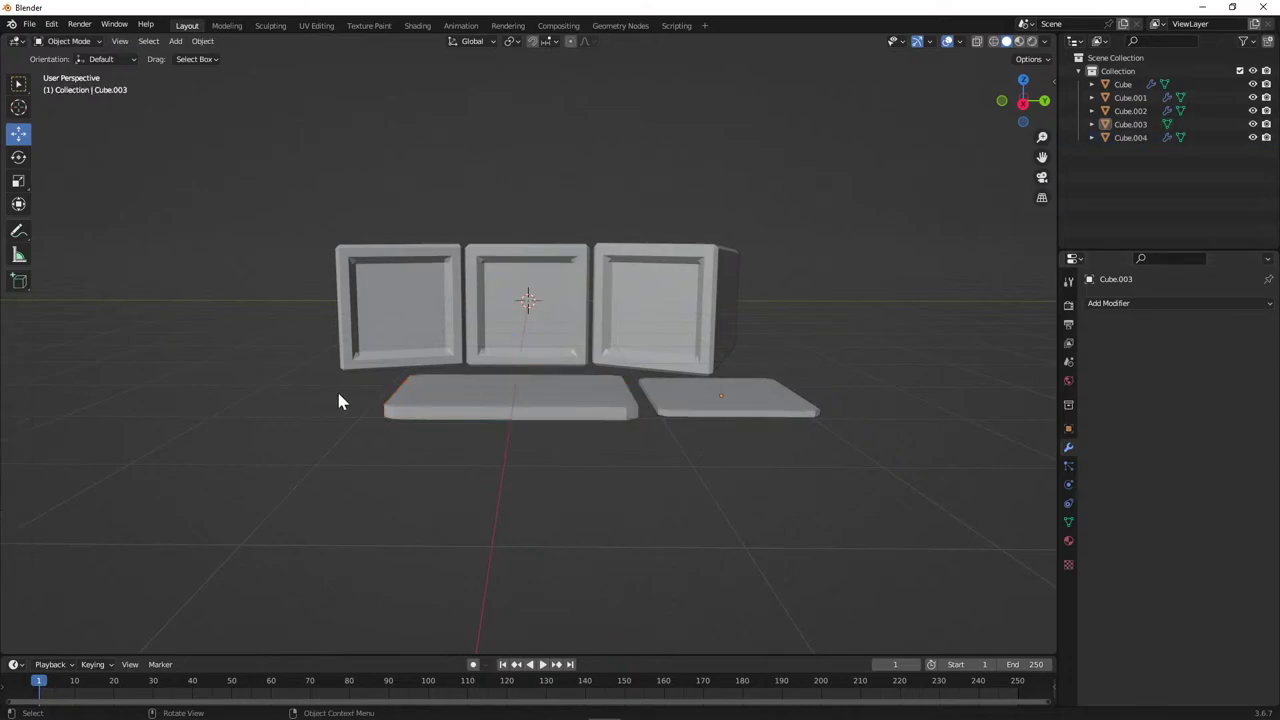
key("shift+a")
Apply the Bevel modifier of the wider plate.
left_click(543, 402)
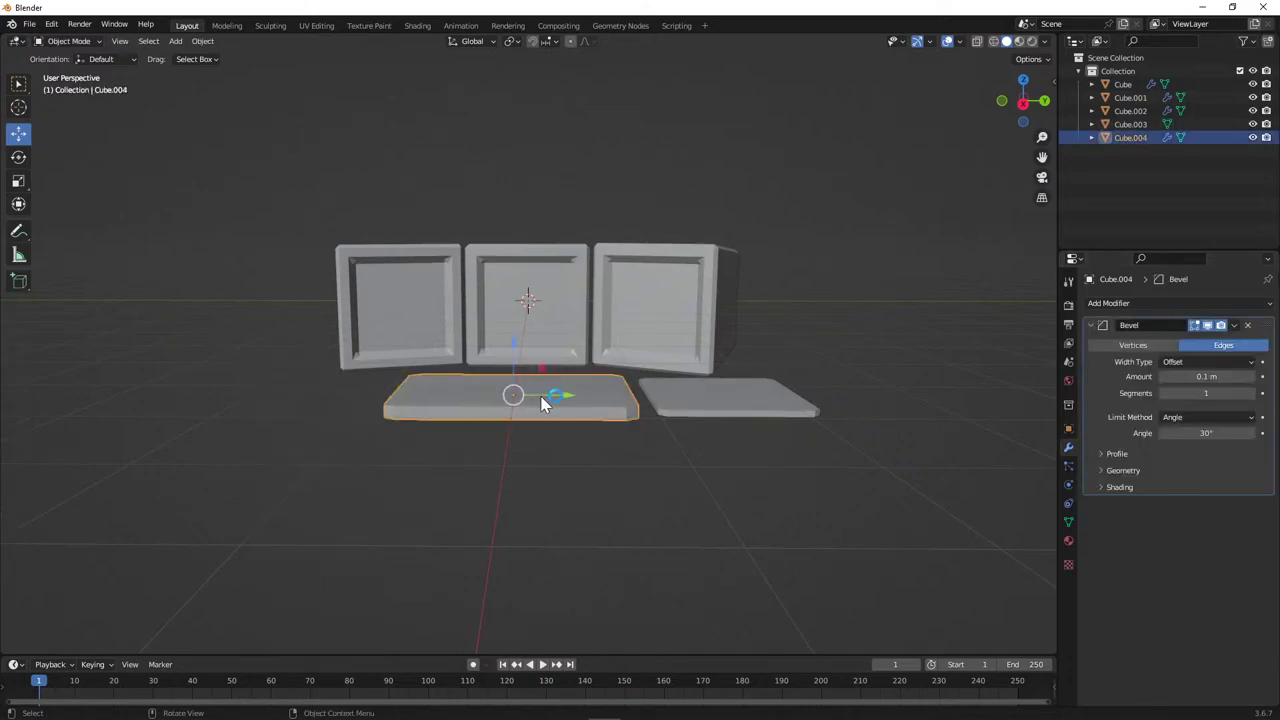
left_click(733, 396)
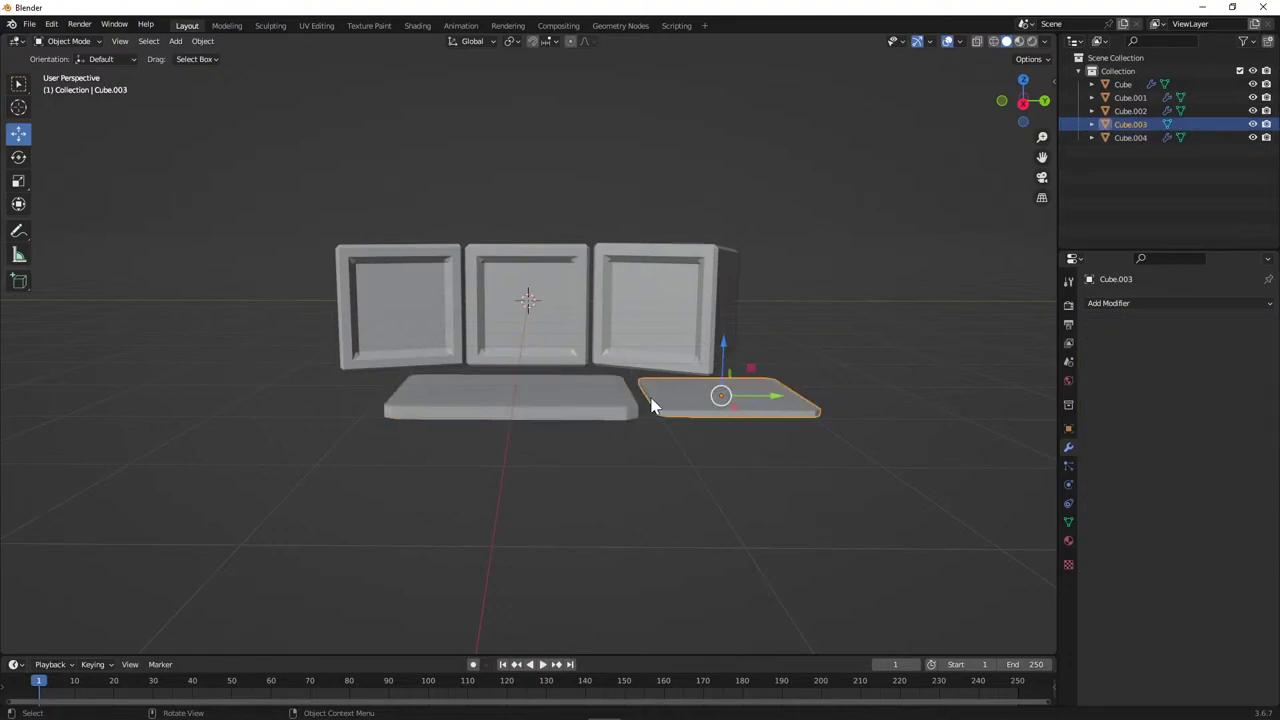
left_click(550, 408)
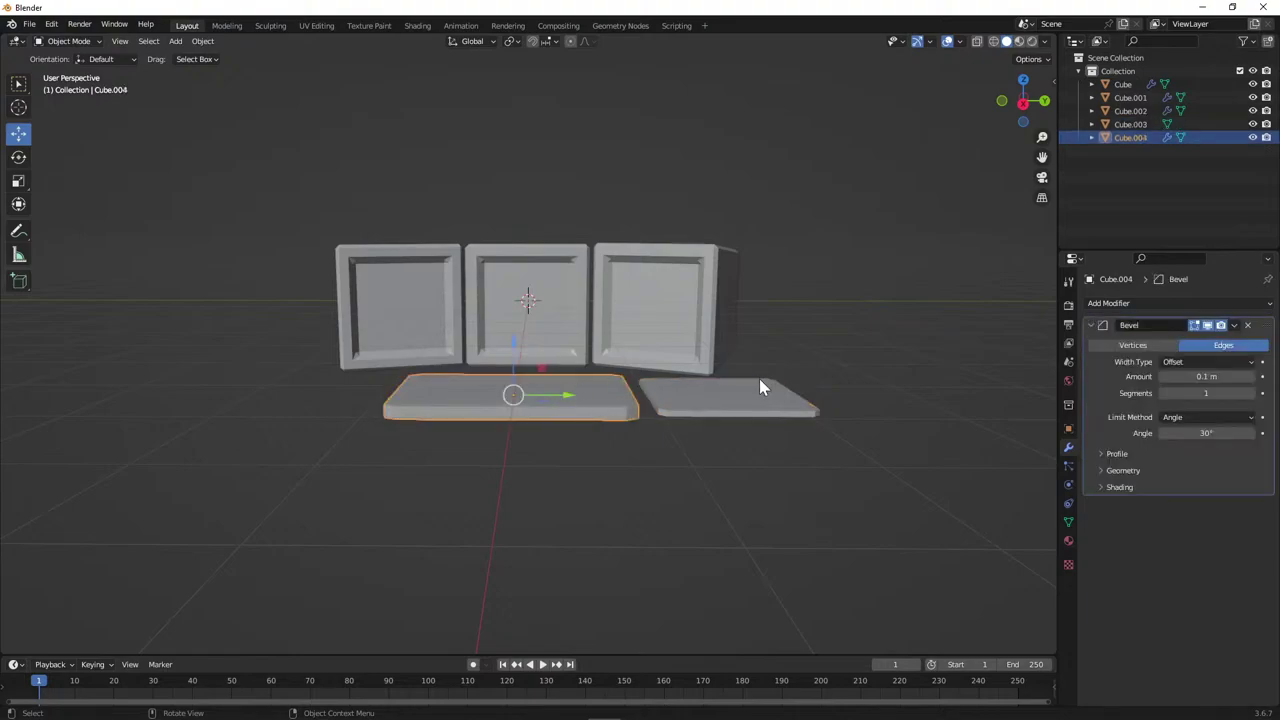
left_click(1235, 326)
left_click(1200, 341)
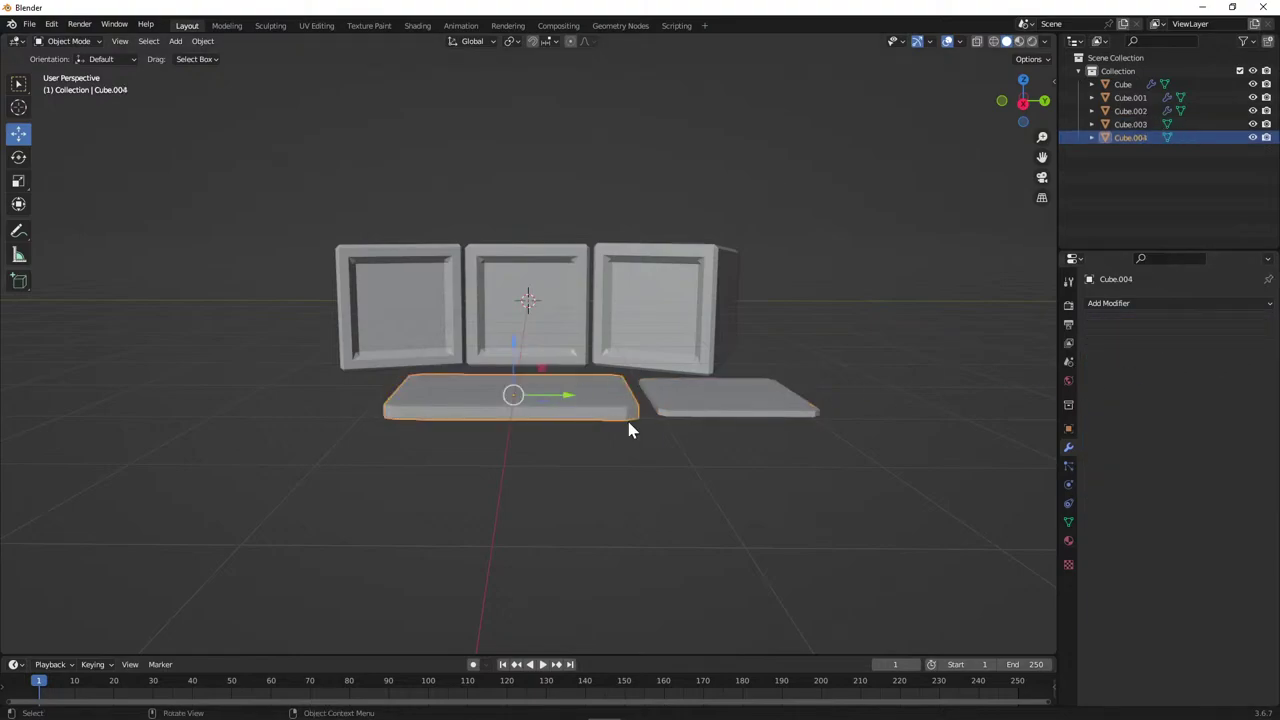
key("Tab")
key("Tab")
Add another cube at the scene origin and scale it down to a tiny block.
left_click(655, 485)
key("shift+a")
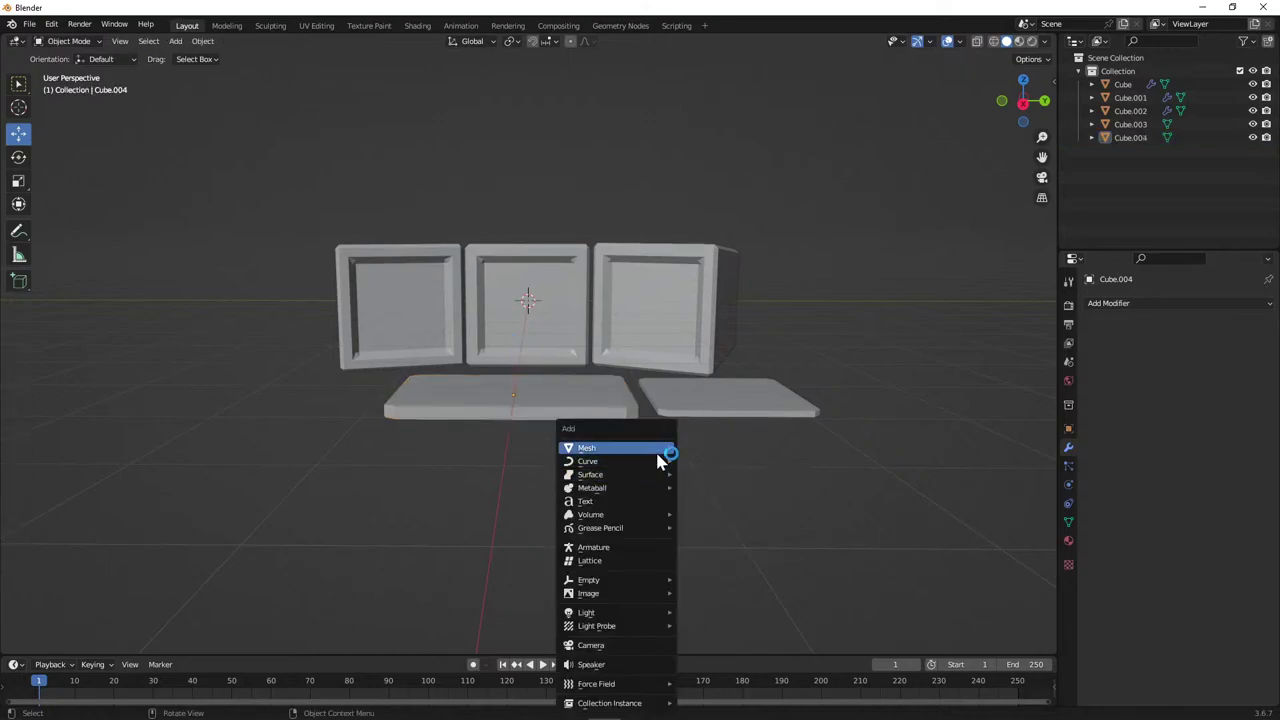
mouse_move(674, 448)
left_click(706, 461)
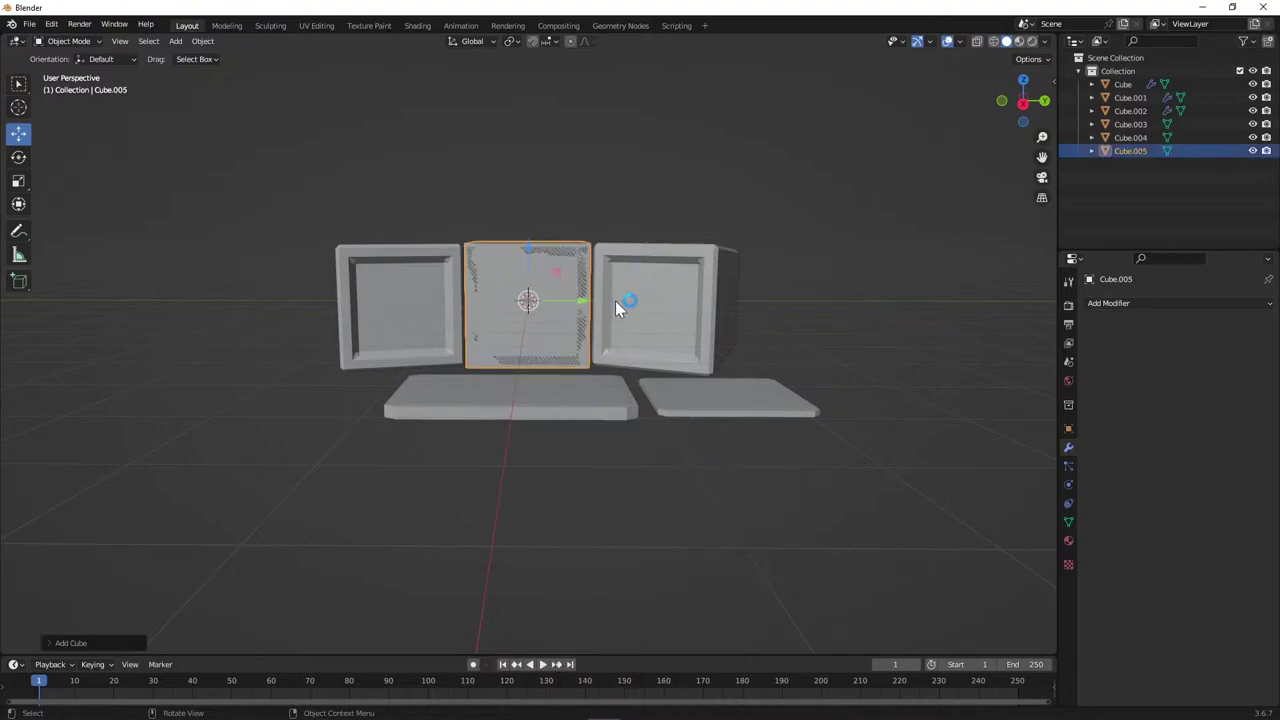
key("s")
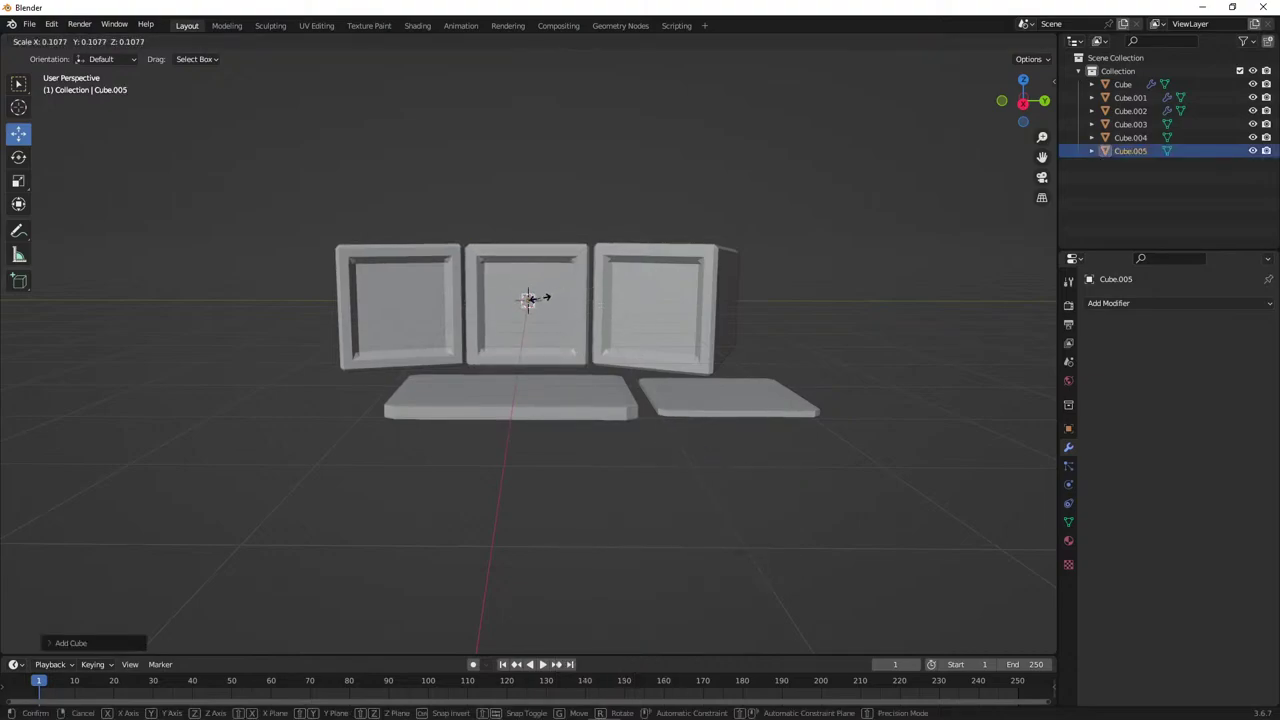
left_click(529, 298)
Move the tiny block along X and Y until it floats above one end of the wider plate.
middle_click_drag(530, 305, 503, 328)
key("g")
key("x")
left_click(366, 391)
middle_click_drag(366, 391, 603, 487)
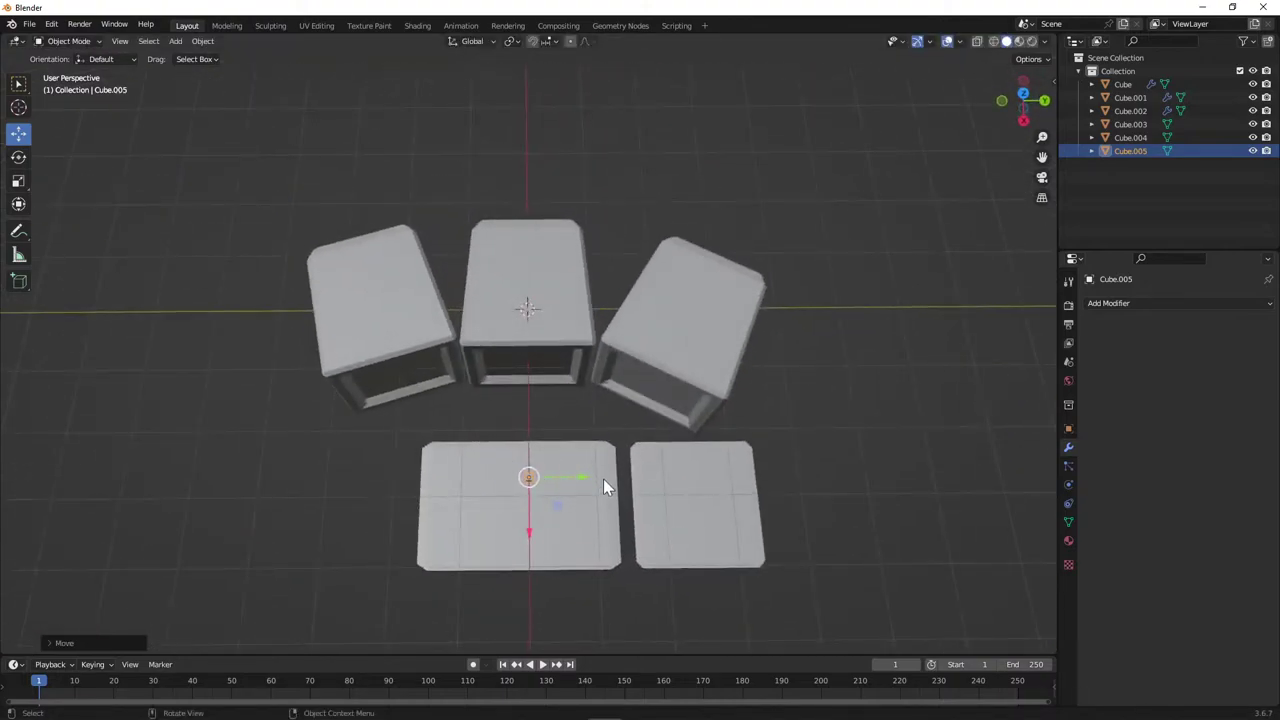
key("g")
key("y")
left_click(444, 497)
key("g")
key("x")
left_click(447, 500)
scroll(452, 505, "up", 2)
middle_click_drag(458, 508, 487, 549)
Select the front side face of the wider plate together with its two angled corner faces in Edit Mode.
key("Tab")
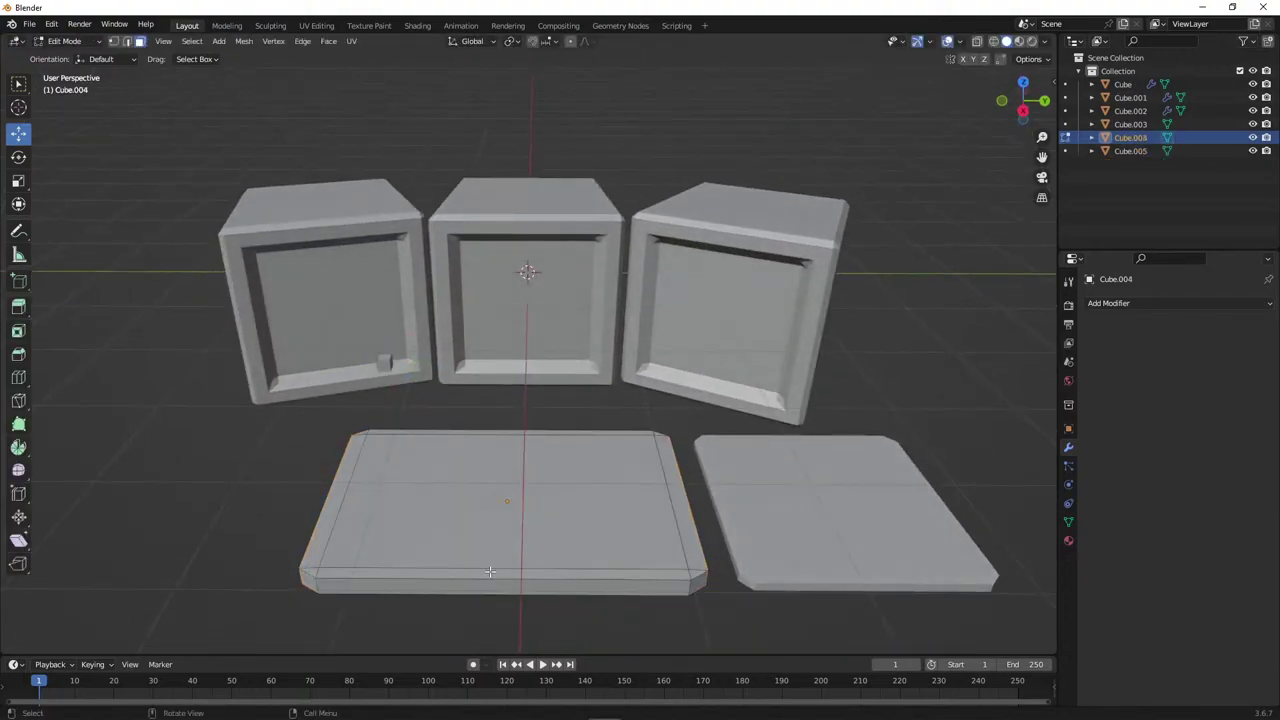
left_click(494, 585)
left_click(313, 580, "shift")
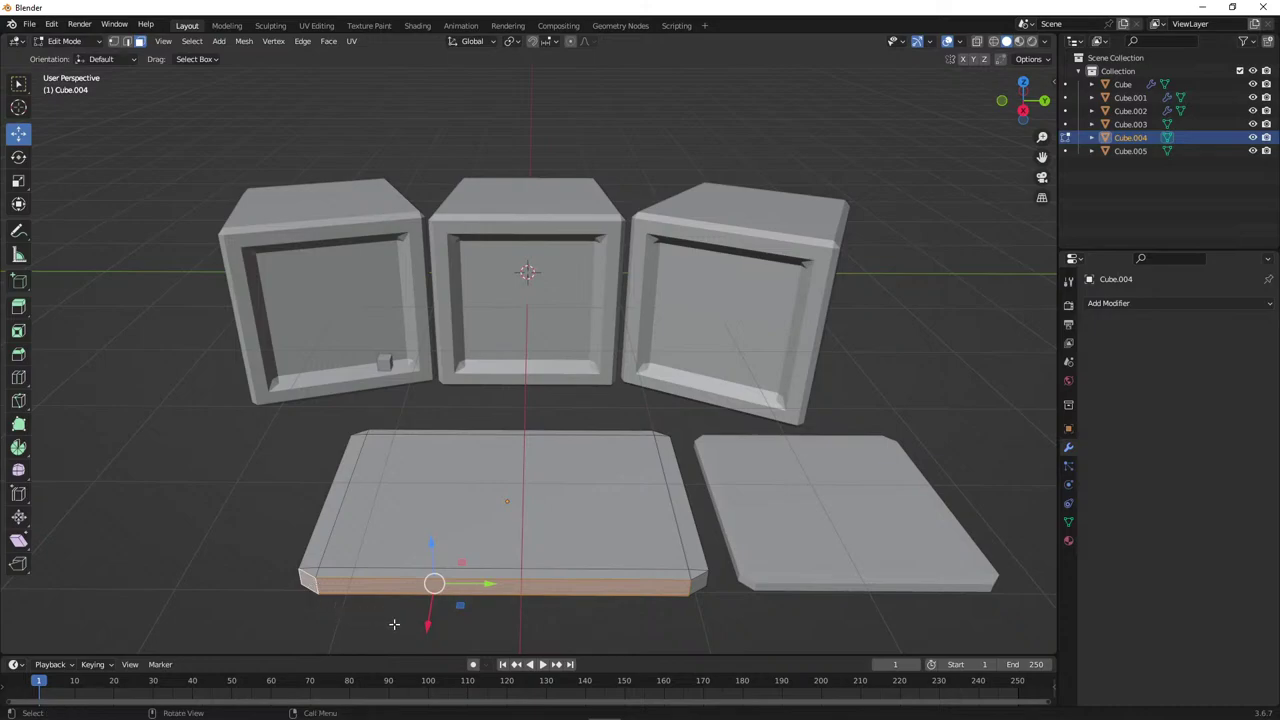
left_click(366, 594)
left_click(396, 590)
left_click(308, 584, "shift")
left_click(690, 588)
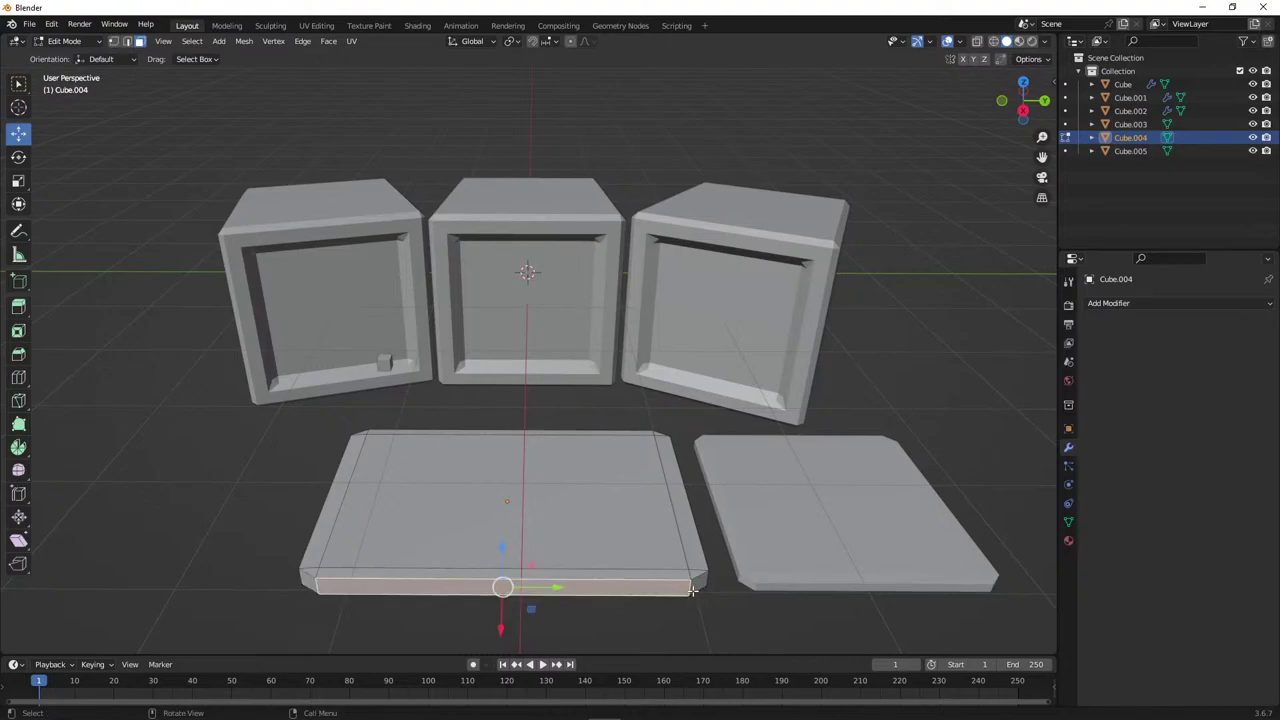
left_click(310, 587, "ctrl")
Move the selected front faces of the wider plate inward along X.
key("g")
key("x")
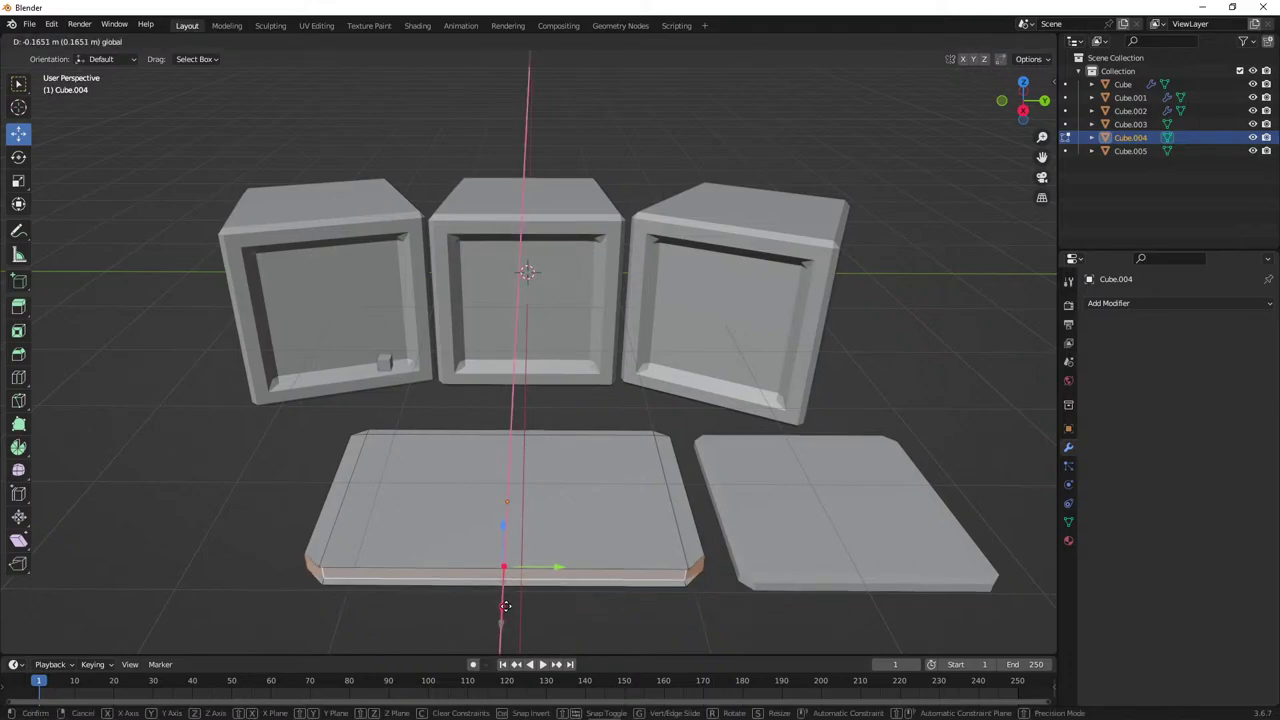
left_click(510, 586)
middle_click_drag(510, 586, 567, 562)
key("e")
left_click(505, 620)
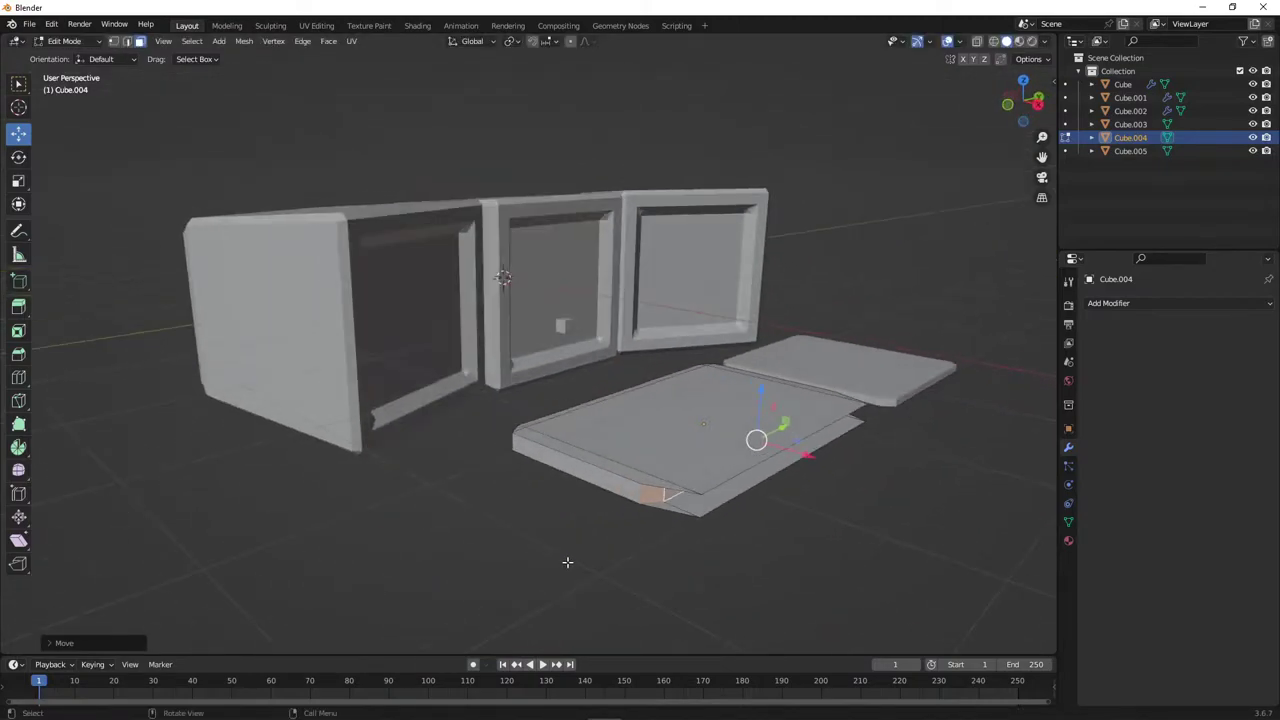
Move the wider plate's front top edge inward along X to meet the shifted front face, and leave Edit Mode.
left_click(126, 41)
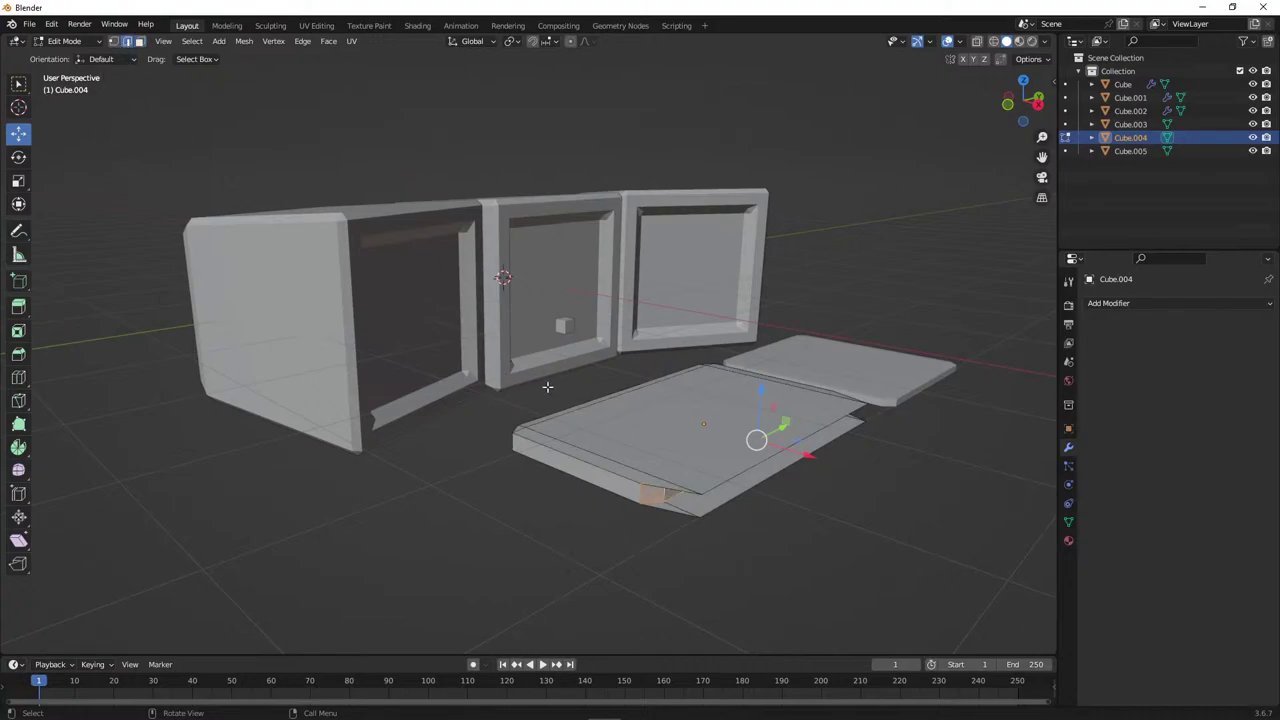
left_click(726, 484)
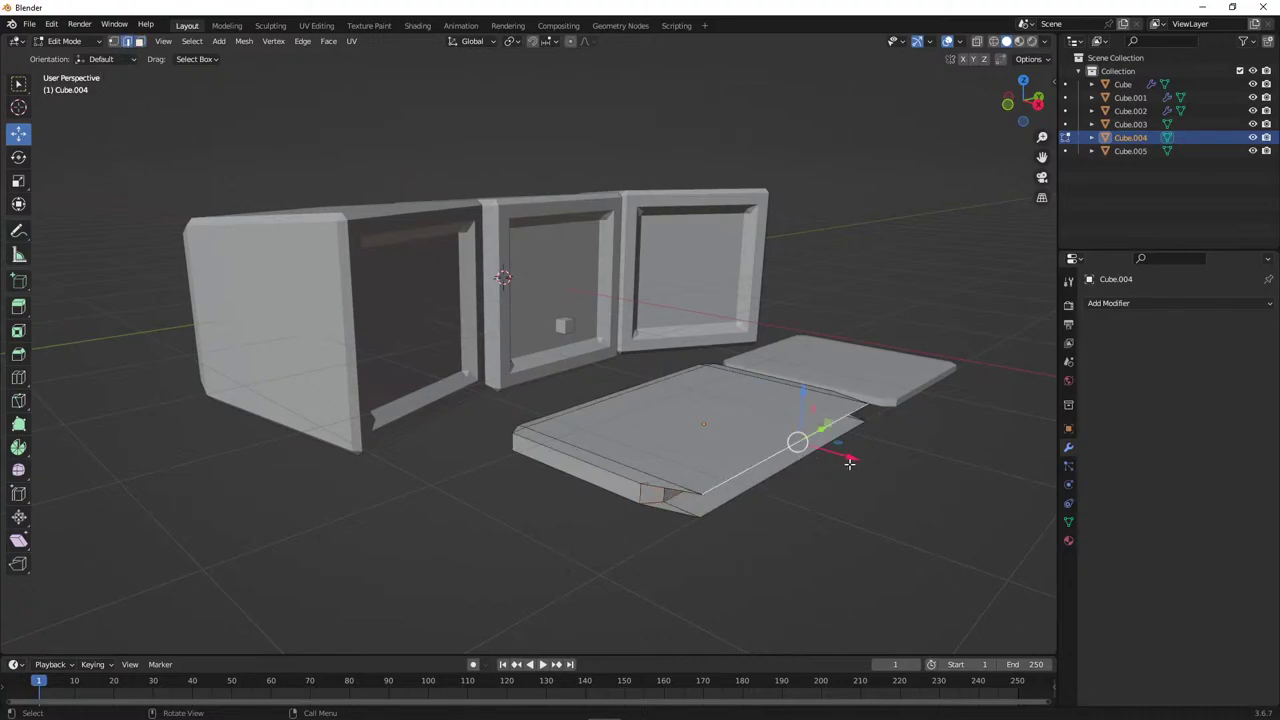
left_click_drag(849, 463, 808, 477)
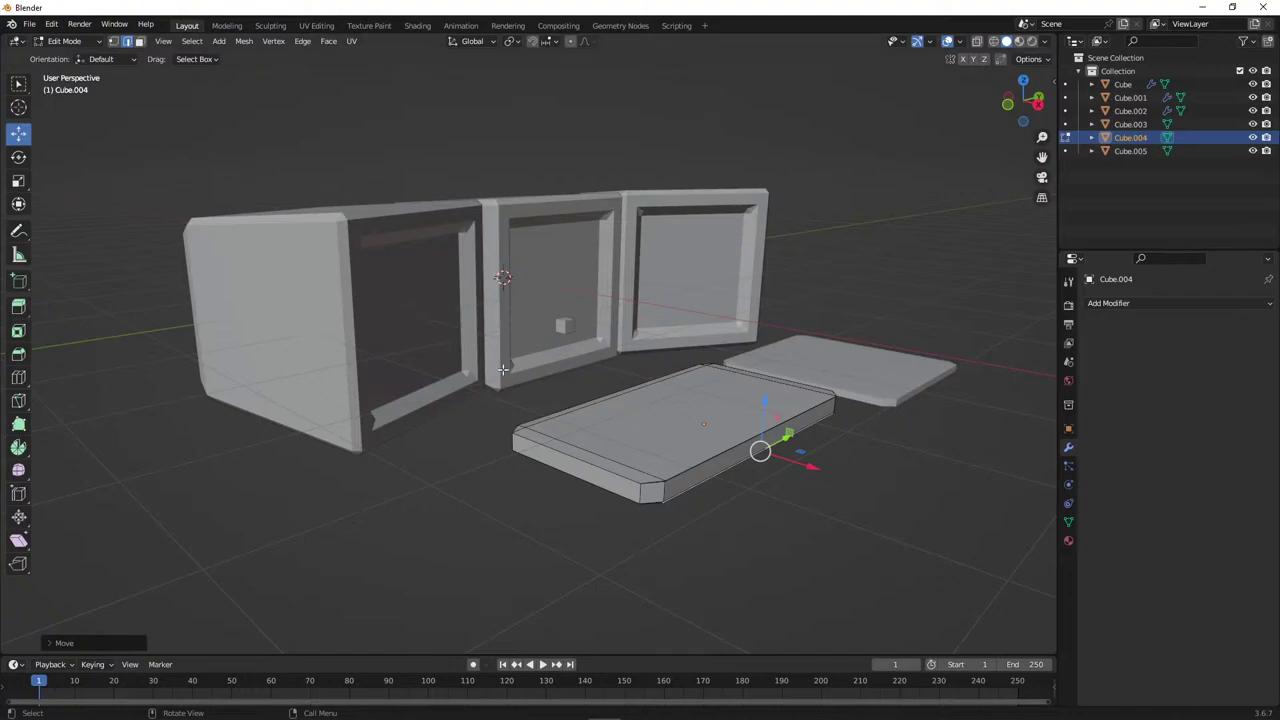
middle_click_drag(500, 369, 454, 403)
key("Tab")
Lower the tiny block onto the corner of the wider plate and rescale it slightly.
left_click(448, 411)
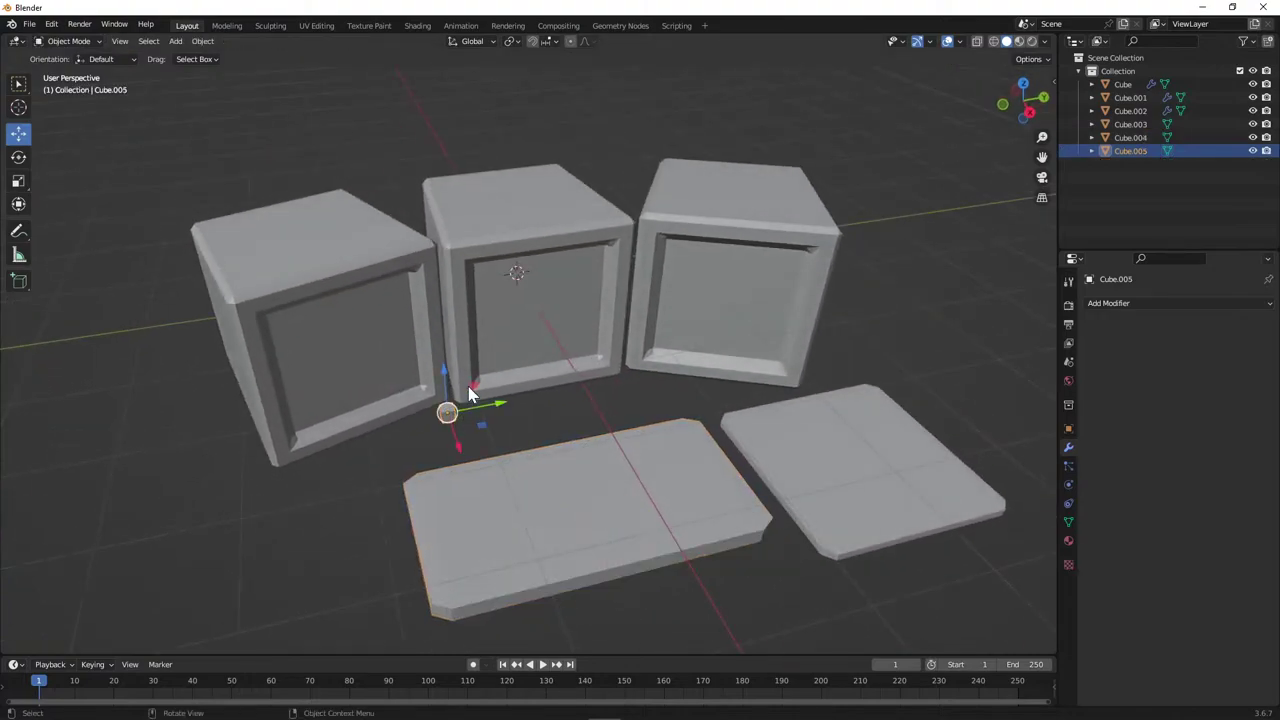
left_click_drag(448, 378, 439, 512)
key("s")
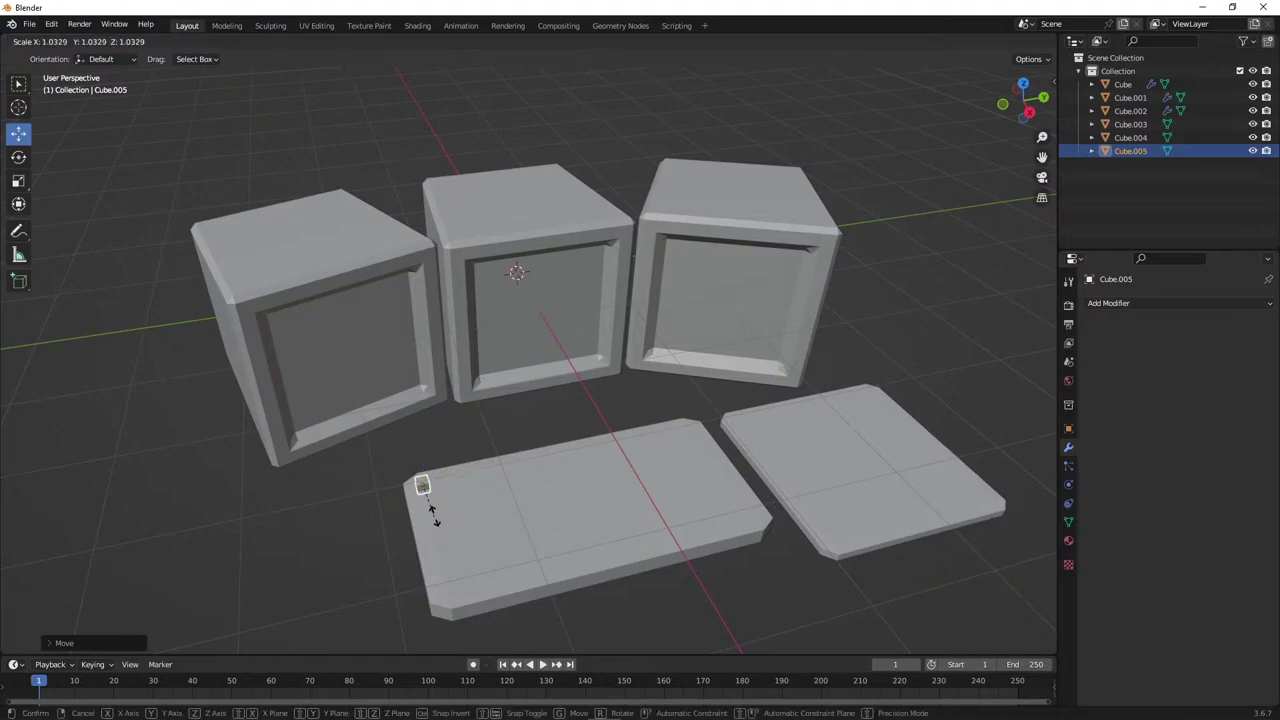
left_click(450, 512)
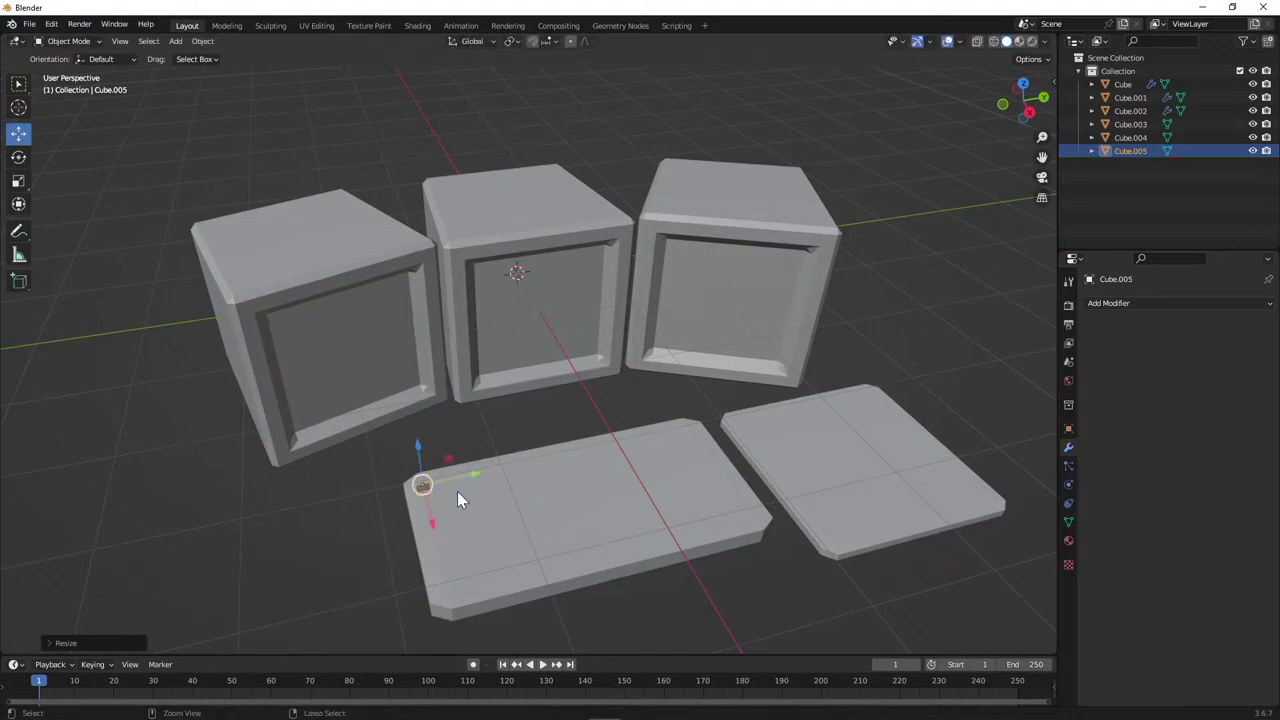
Paste a copy of the tiny block and move it along Y beside the original.
key("ctrl+c")
key("ctrl+v")
key("g")
key("y")
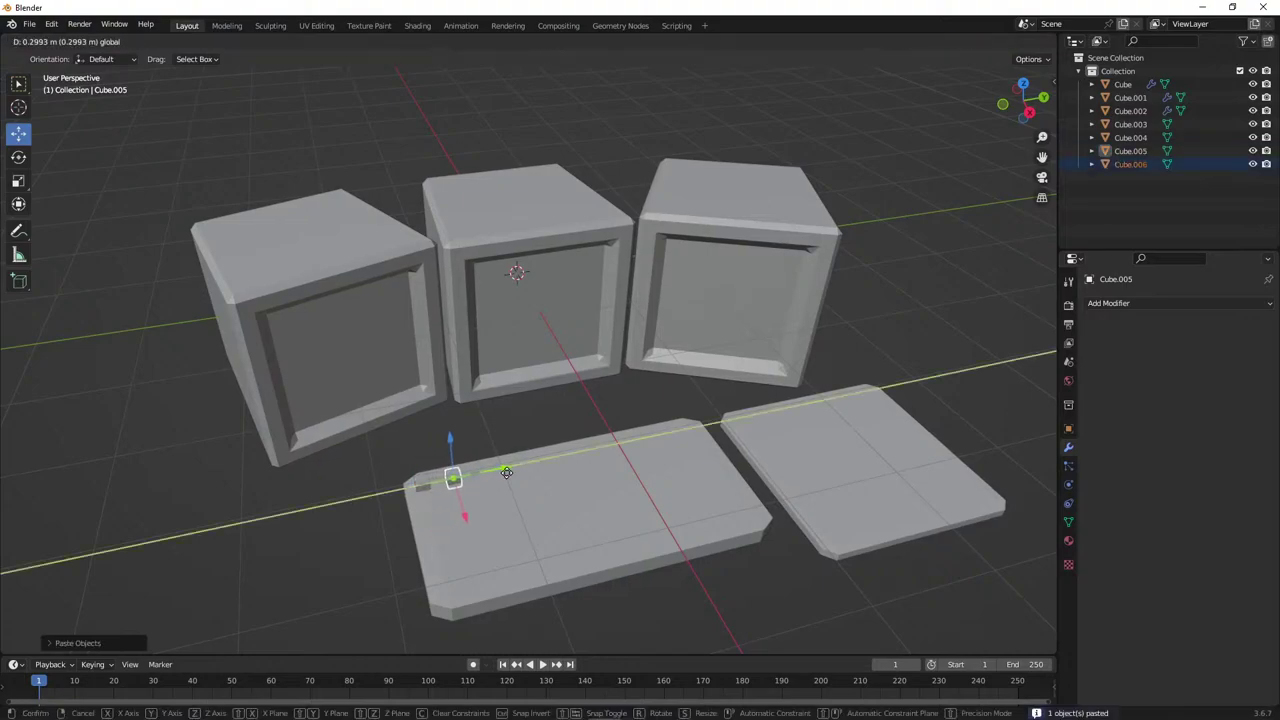
left_click(497, 478)
Try to place two more pasted copies of the tiny block by freehand moves along Y.
key("ctrl+v")
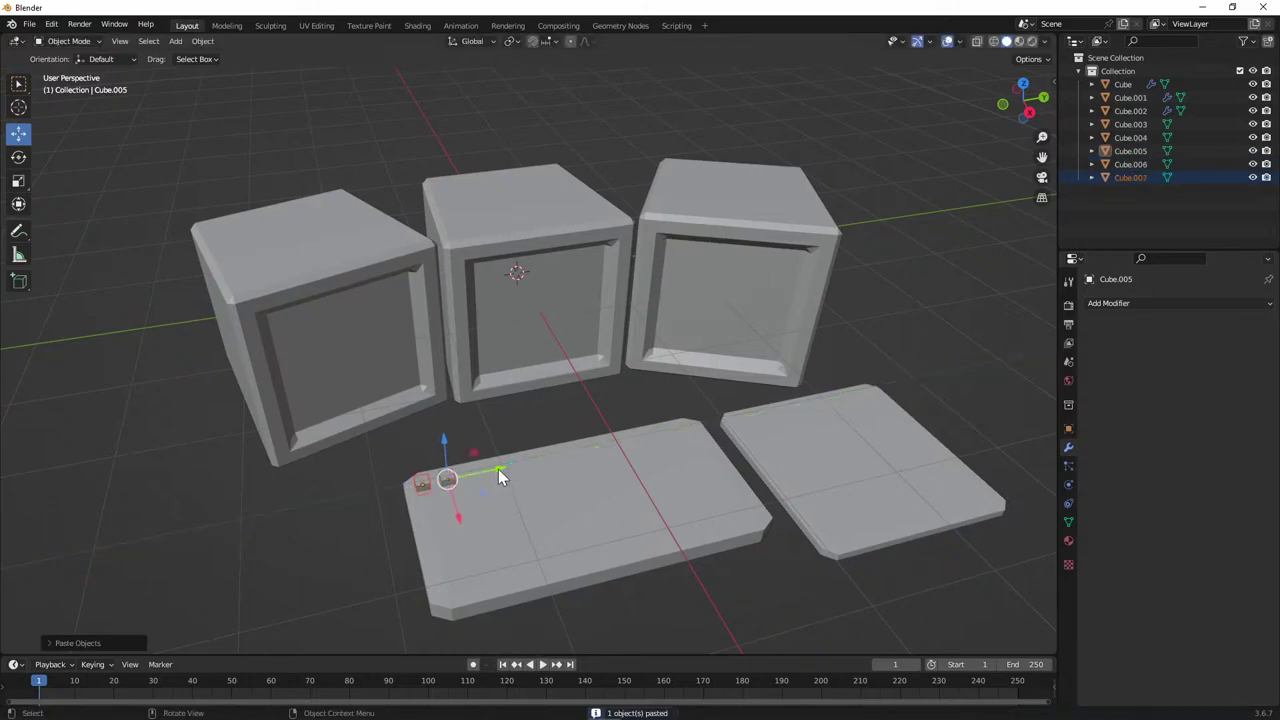
key("g")
key("y")
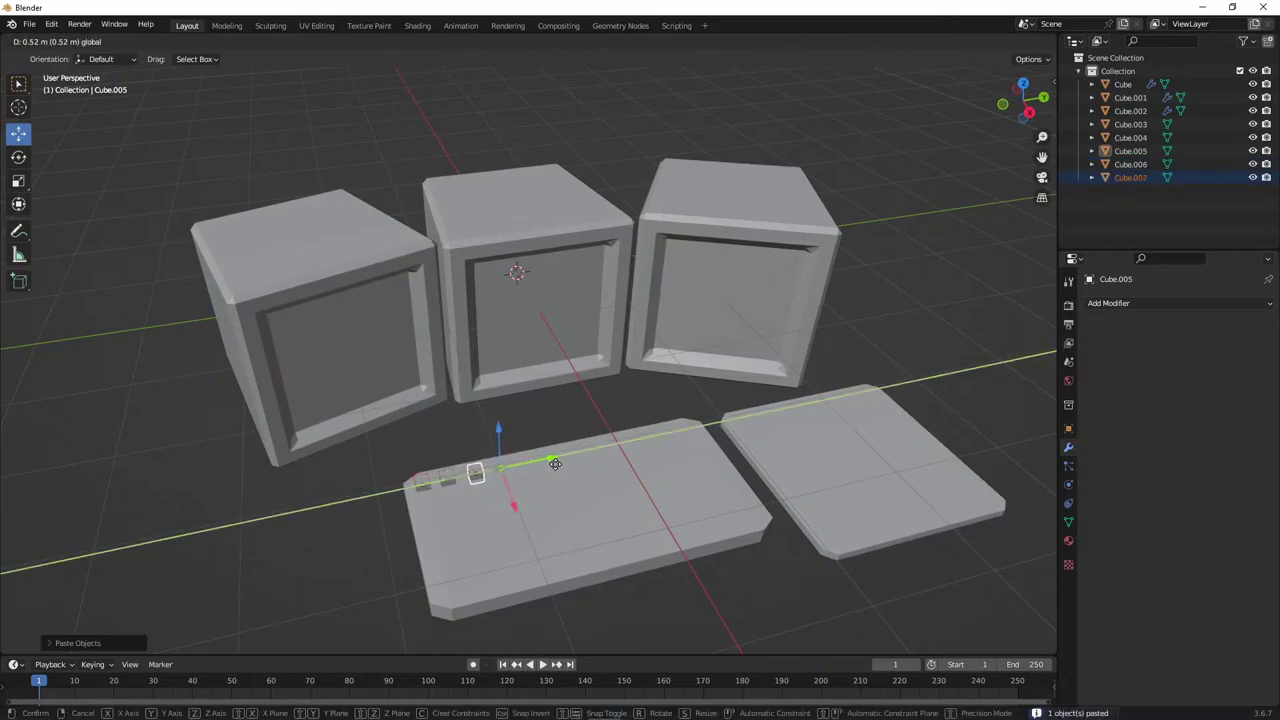
left_click(540, 466)
key("ctrl+v")
key("g")
key("y")
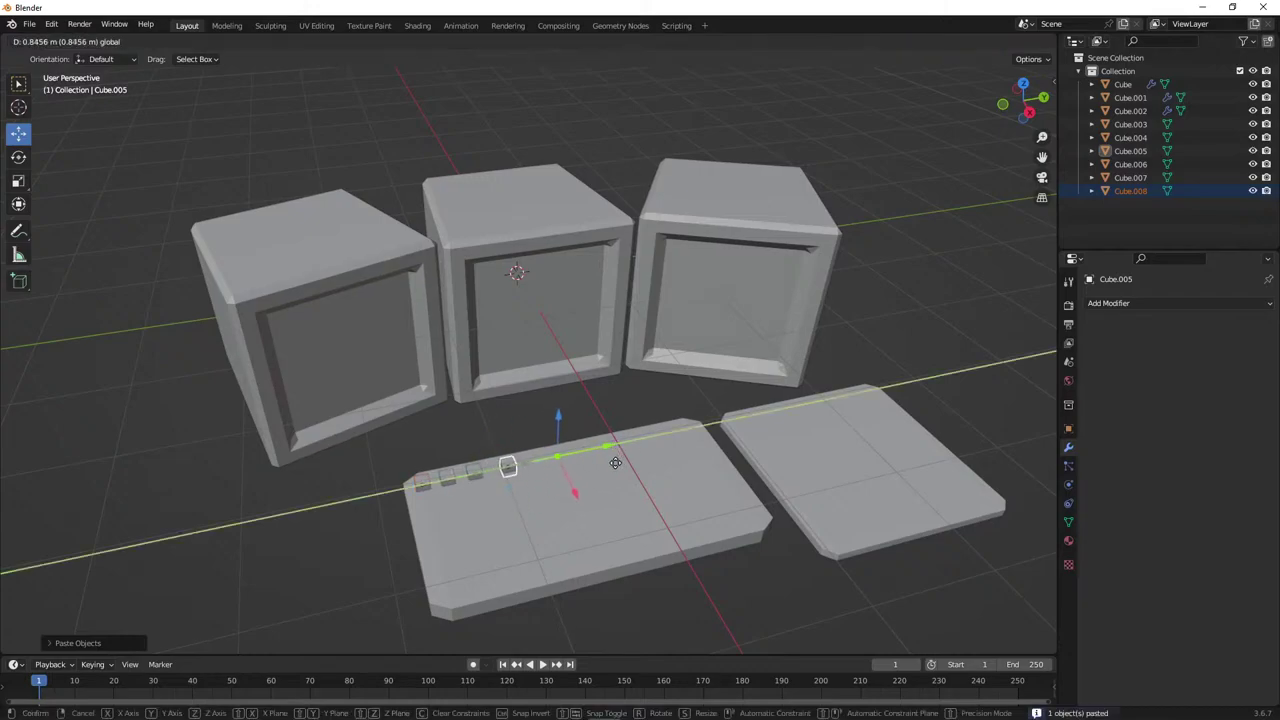
right_click(593, 465)
key("ctrl+z")
key("ctrl+z")
key("ctrl+z")
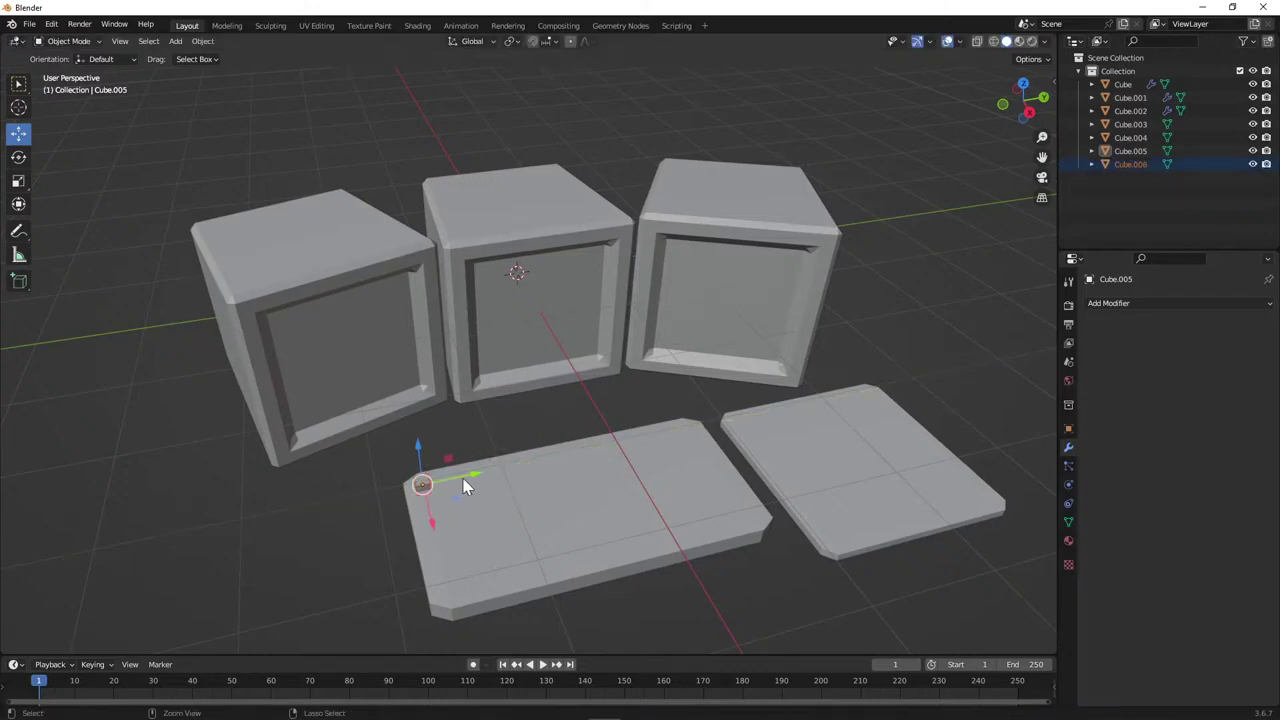
left_click_drag(474, 475, 485, 471)
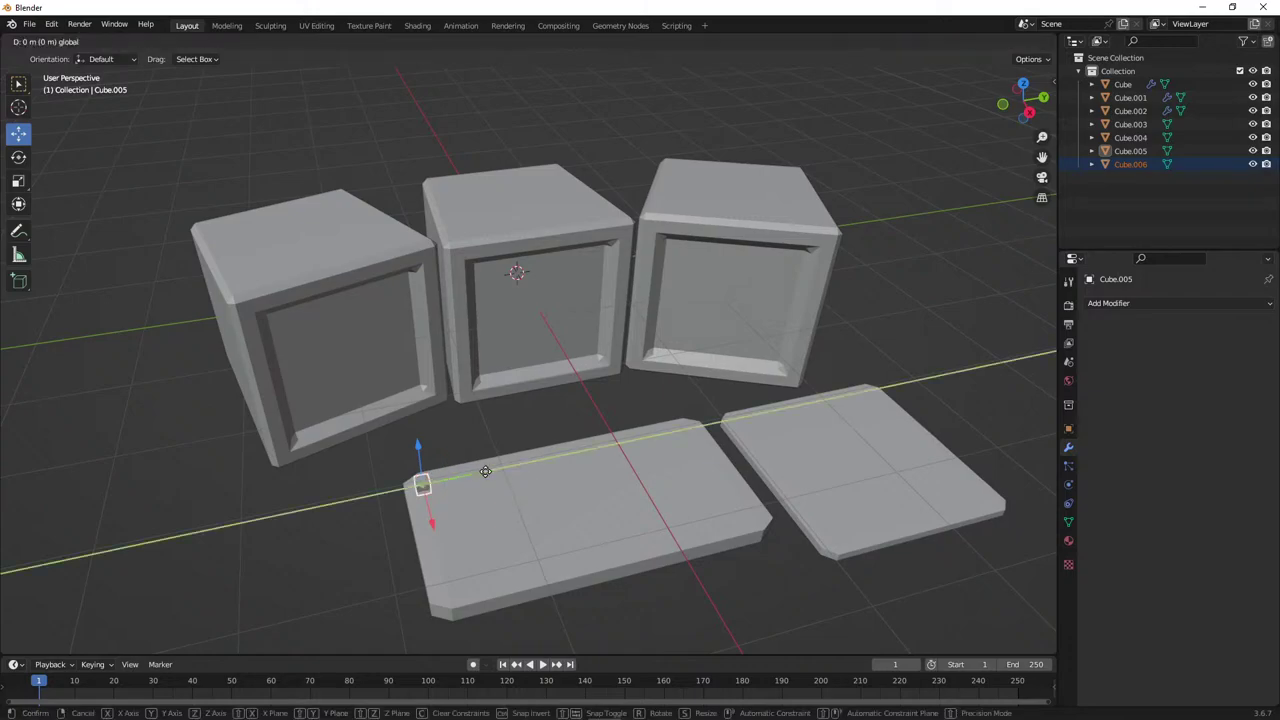
right_click(558, 467)
In the top view, reposition the pasted copy along Y so it sits a small gap from the corner block.
left_click_drag(1032, 102, 1021, 86)
left_click(1020, 88)
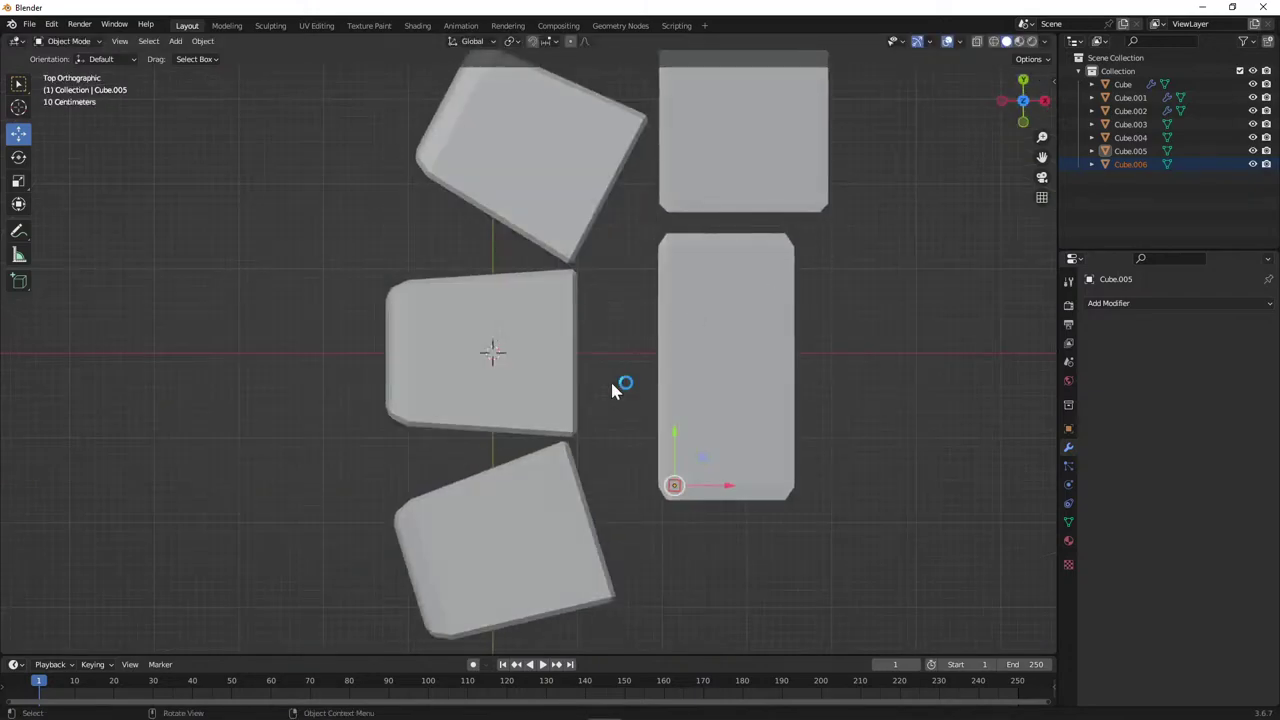
mouse_move(670, 437)
left_mouse_down()
mouse_move(676, 399)
mouse_move(675, 417)
left_mouse_up()
scroll(690, 480, "up", 3)
middle_click_drag(696, 491, 494, 360, "shift")
middle_click_drag(555, 415, 532, 420)
left_click(1022, 80)
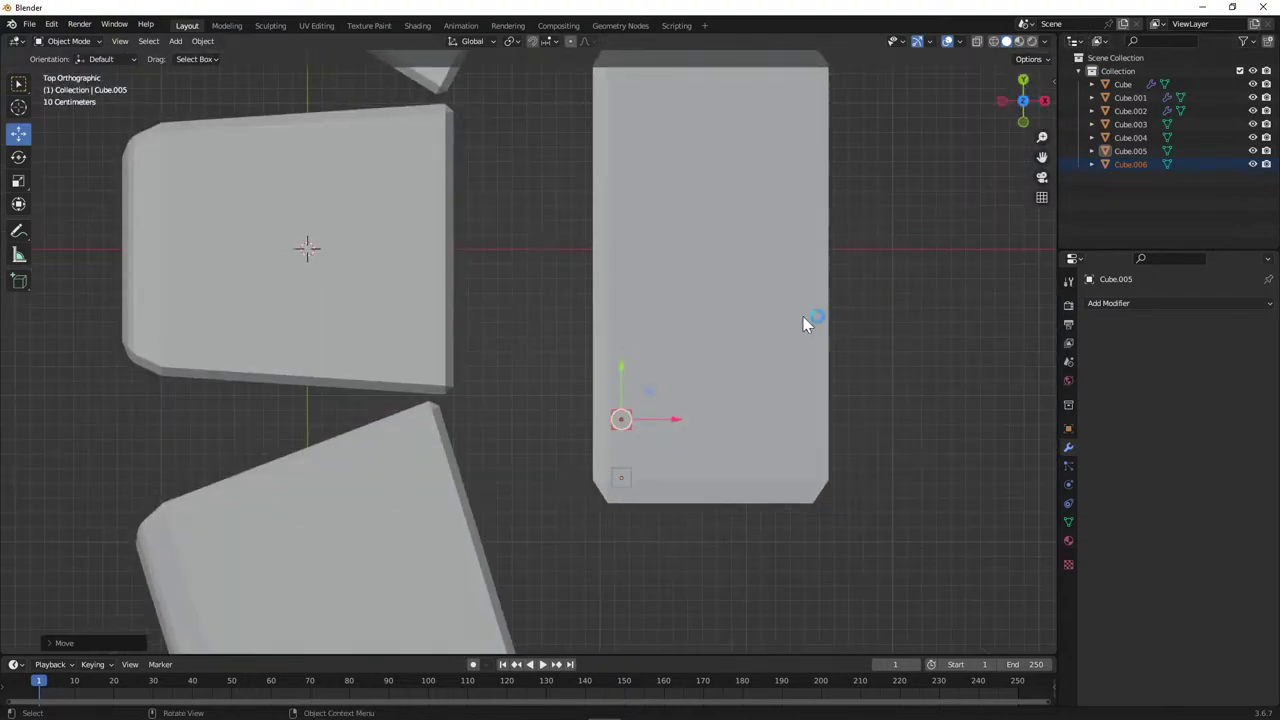
left_click_drag(623, 372, 625, 403)
Paste a third small block and move it along Y with the same gap as the first two.
key("ctrl+c")
key("ctrl+v")
key("g")
key("y")
left_click(621, 376)
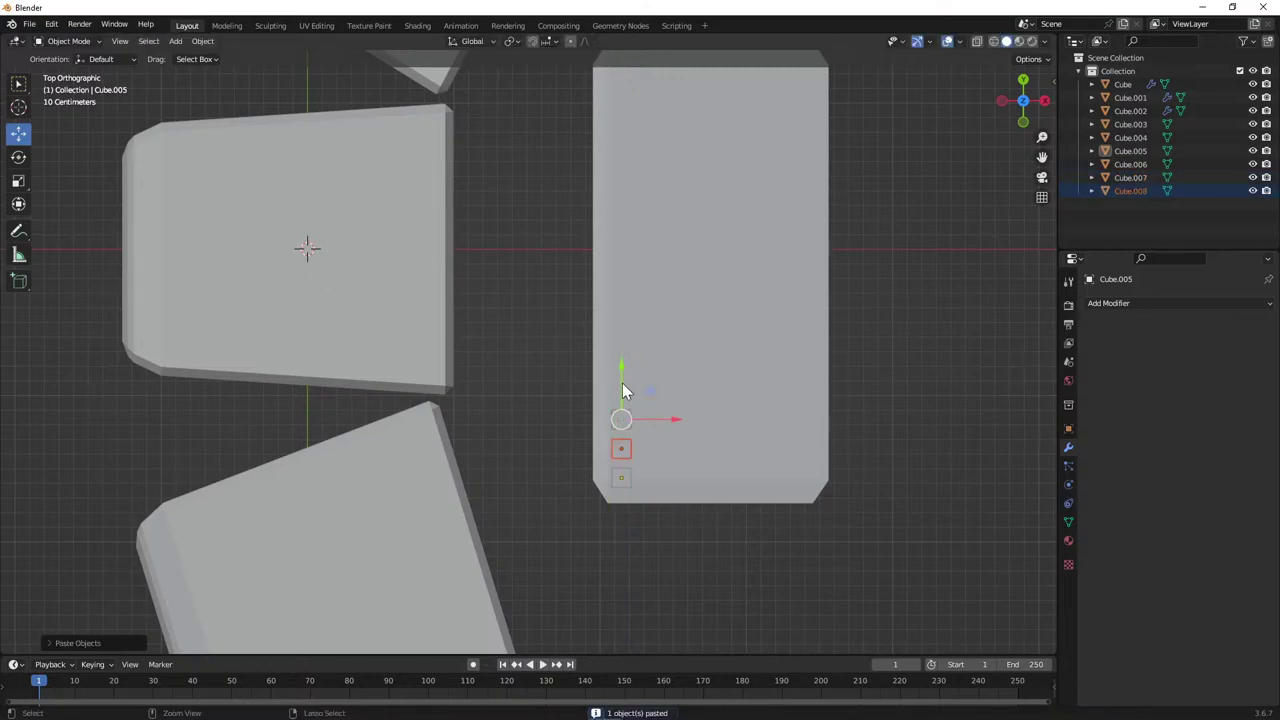
Paste a fourth small block and adjust its position along Y to keep the row evenly spaced.
key("ctrl+v")
key("g")
key("y")
left_click(637, 308)
middle_click_drag(637, 310, 577, 348)
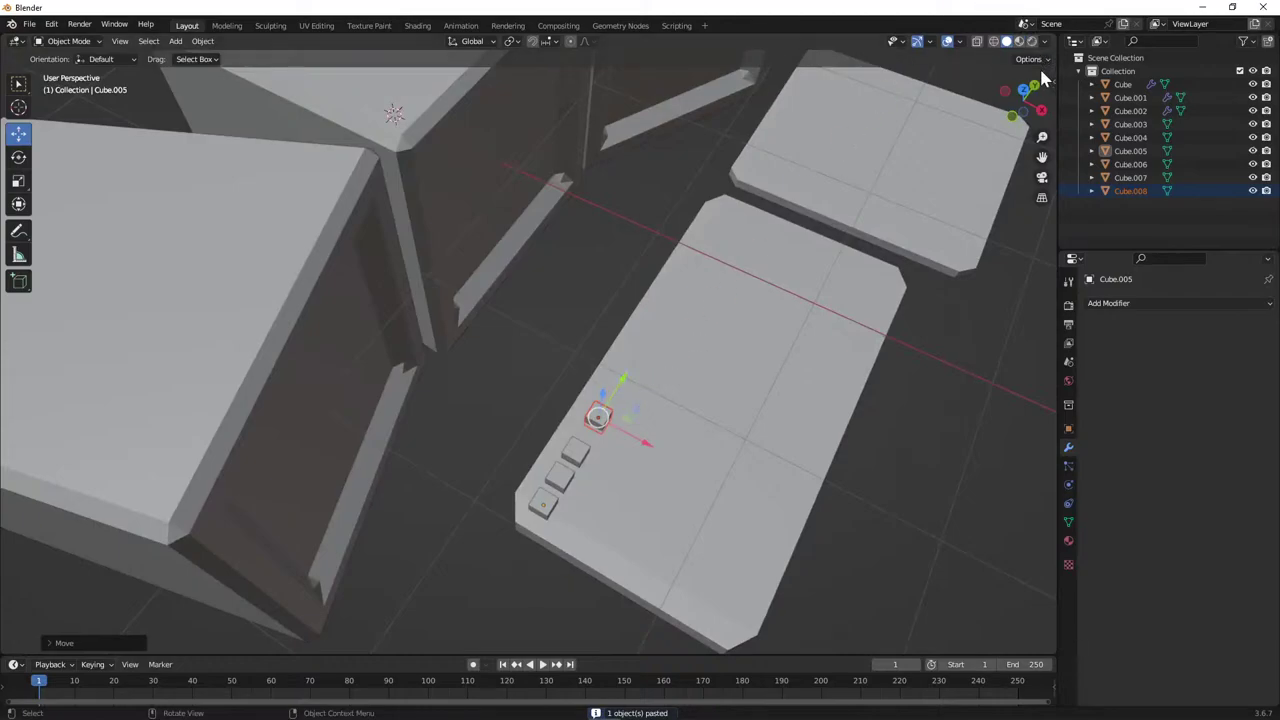
left_click(1024, 89)
key("g")
key("y")
left_click(611, 350)
Extend the row to seven small blocks with three more evenly spaced copies along Y.
key("ctrl+c")
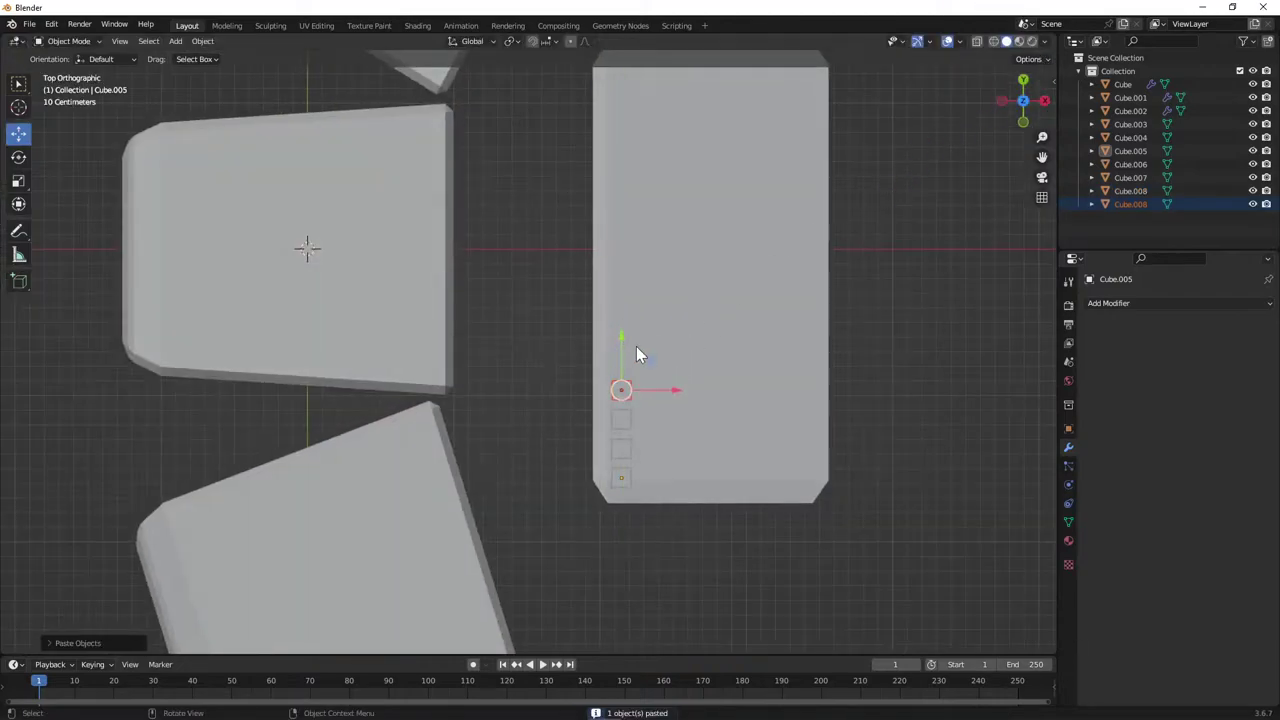
key("ctrl+v")
key("g")
key("y")
left_click(628, 321)
key("ctrl+v")
key("g")
key("y")
left_click(625, 294)
key("ctrl+v")
key("g")
key("y")
left_click(624, 267)
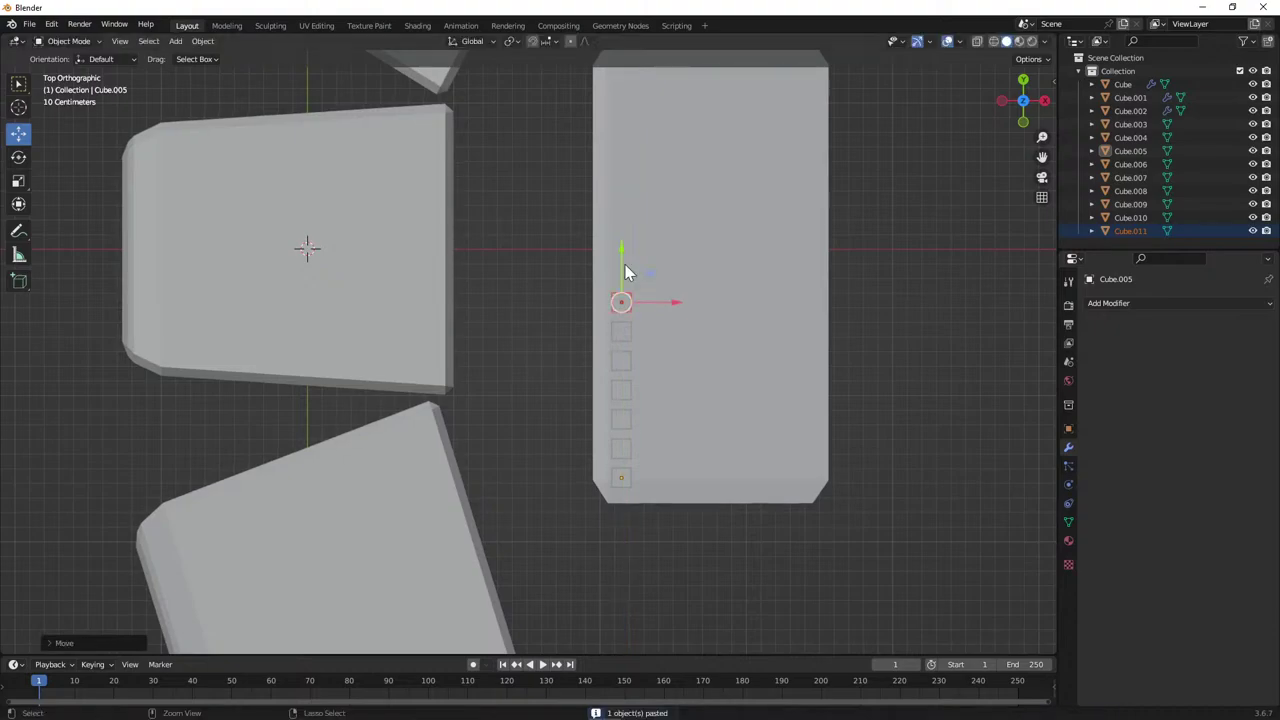
Paste the eighth and ninth small blocks, moving each copy 0.2 m further along Y.
key("ctrl+v")
key("g")
key("y")
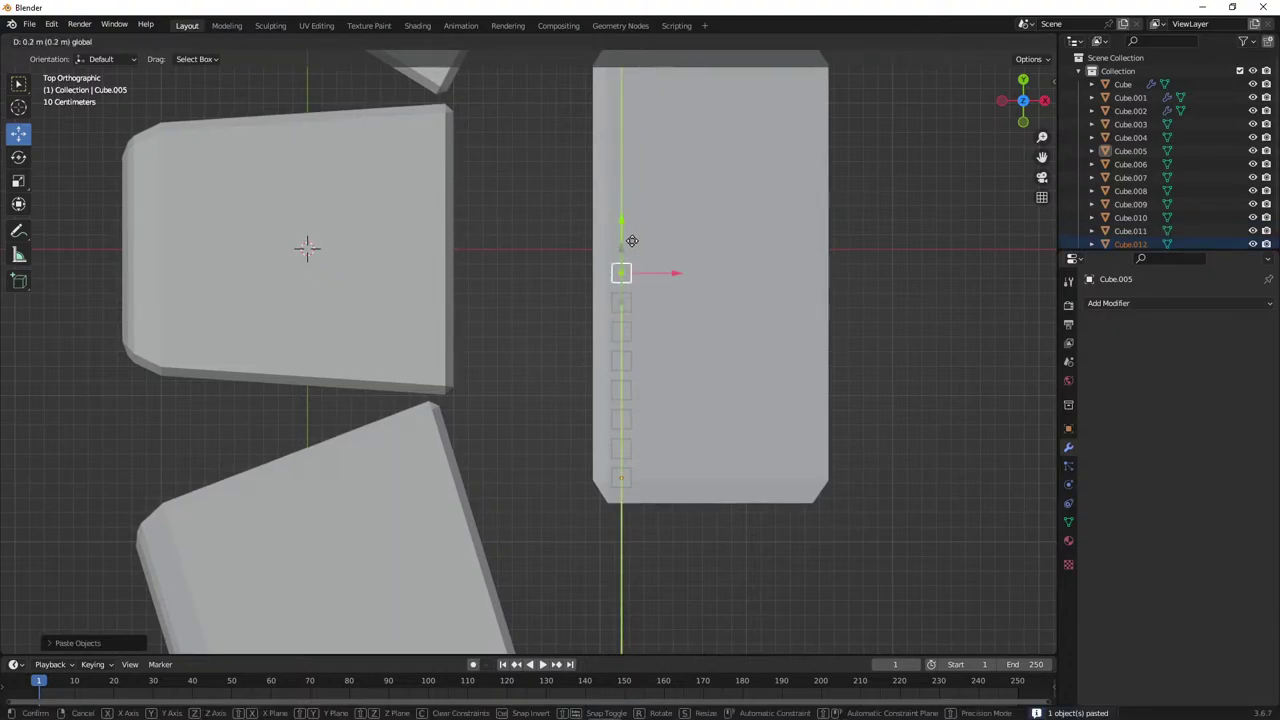
left_click(623, 245)
key("ctrl+v")
key("g")
key("y")
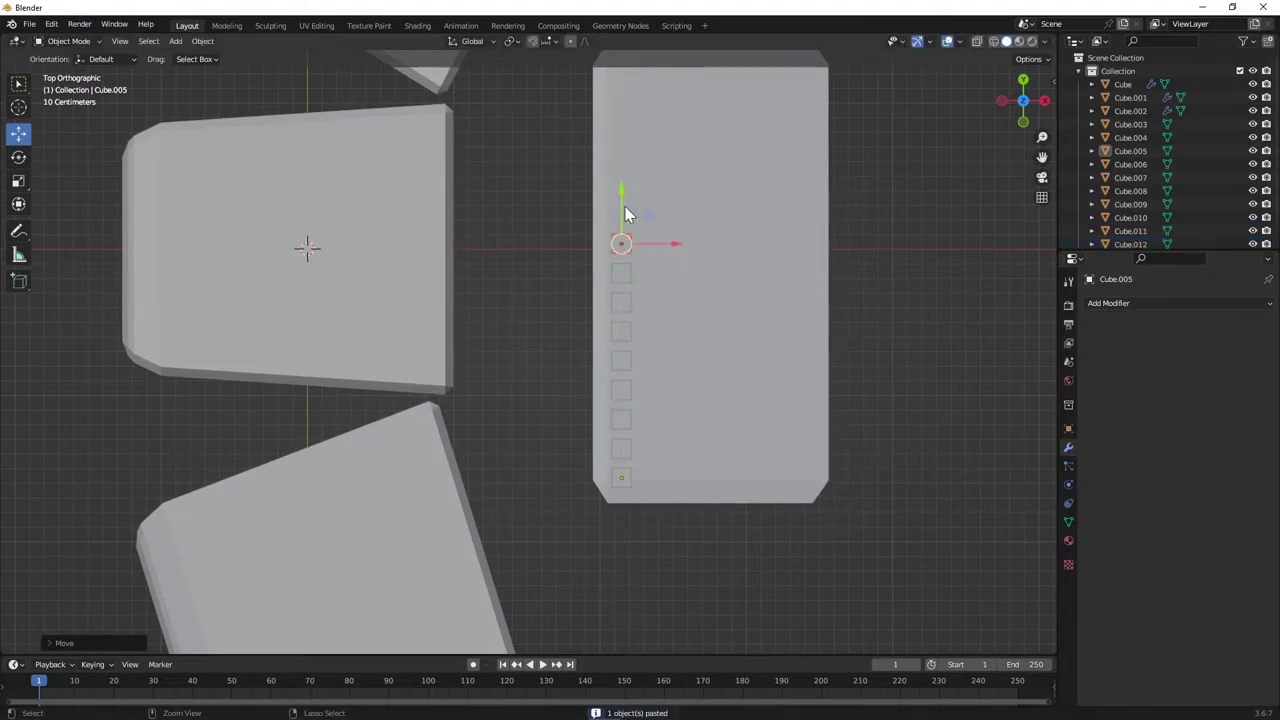
left_click(626, 204)
Paste a tenth small block and adjust it along Y until its gap matches the rest of the row.
key("ctrl+v")
key("g")
key("y")
left_click(628, 187)
key("ctrl+c")
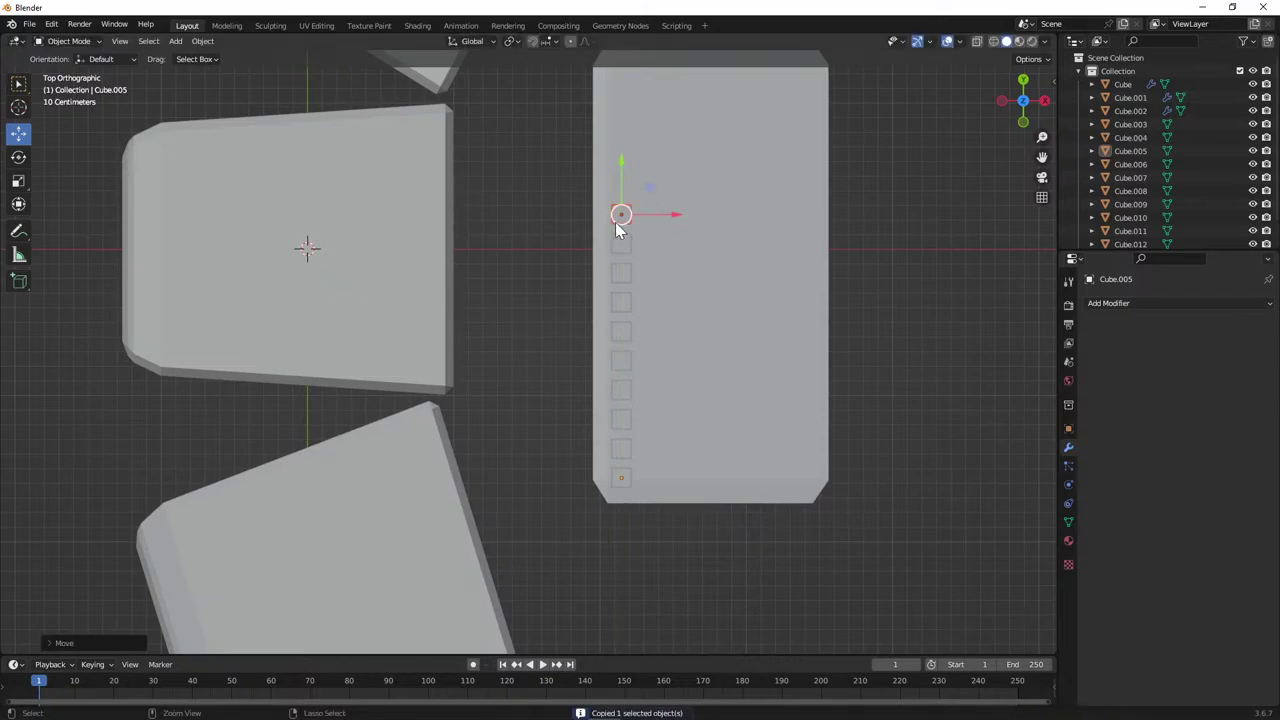
key("ctrl+z")
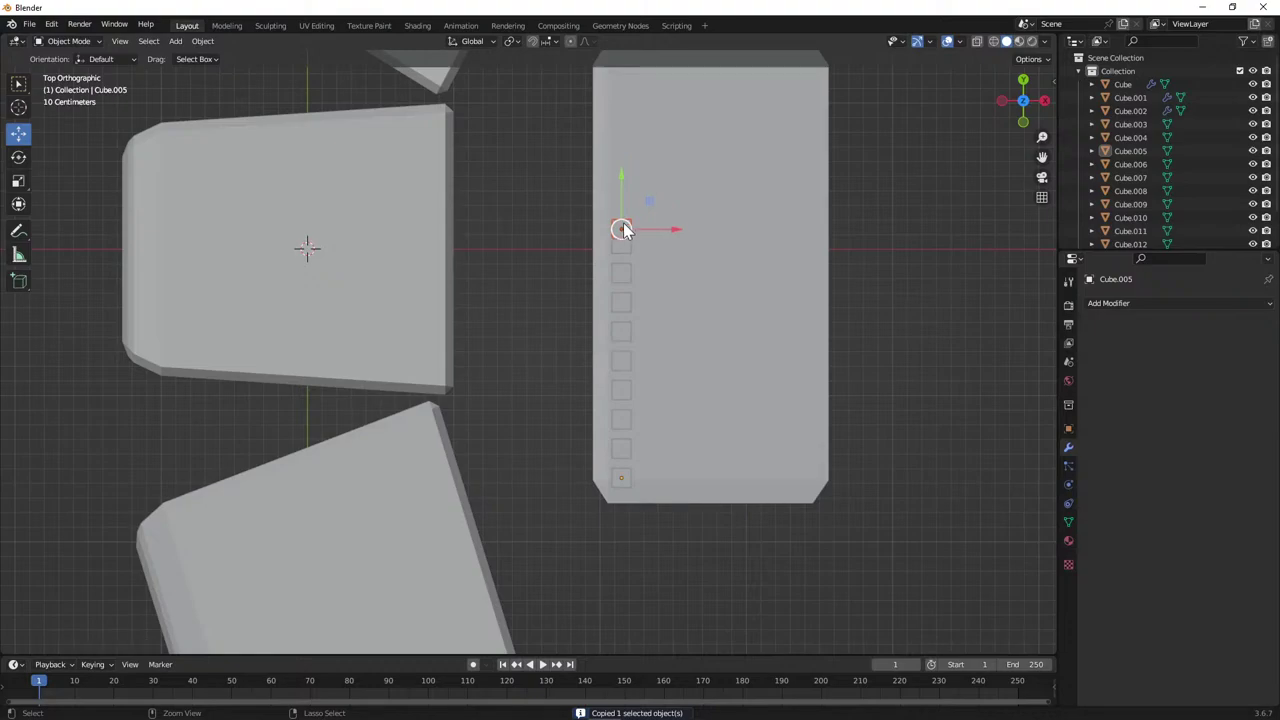
key("g")
key("y")
left_click(628, 180)
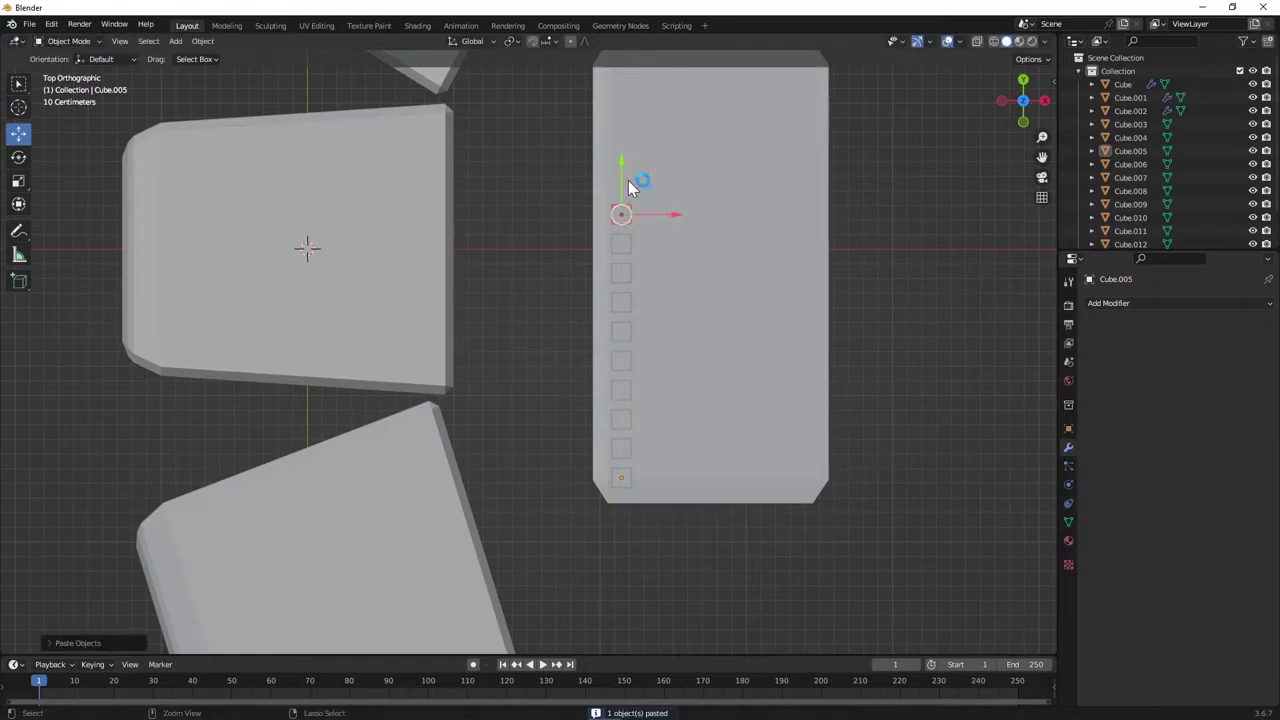
Add three more evenly spaced copies along Y to bring the row to thirteen small blocks.
key("g")
key("y")
left_click(630, 151)
key("ctrl+v")
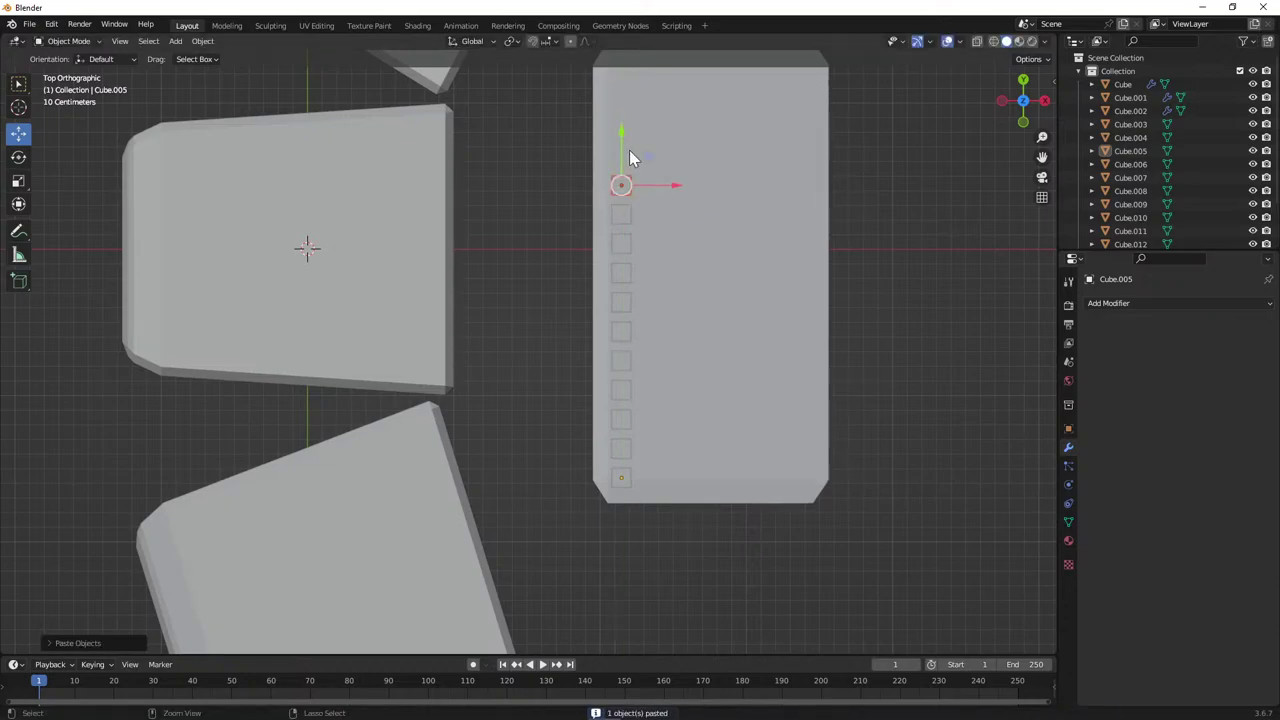
key("g")
key("y")
left_click(628, 131)
key("ctrl+v")
key("g")
key("y")
left_click(627, 96)
Paste two final small blocks along Y so the row of fifteen reaches the plate's other corner.
key("ctrl+c")
key("ctrl+v")
key("g")
key("y")
left_click(632, 78)
key("ctrl+v")
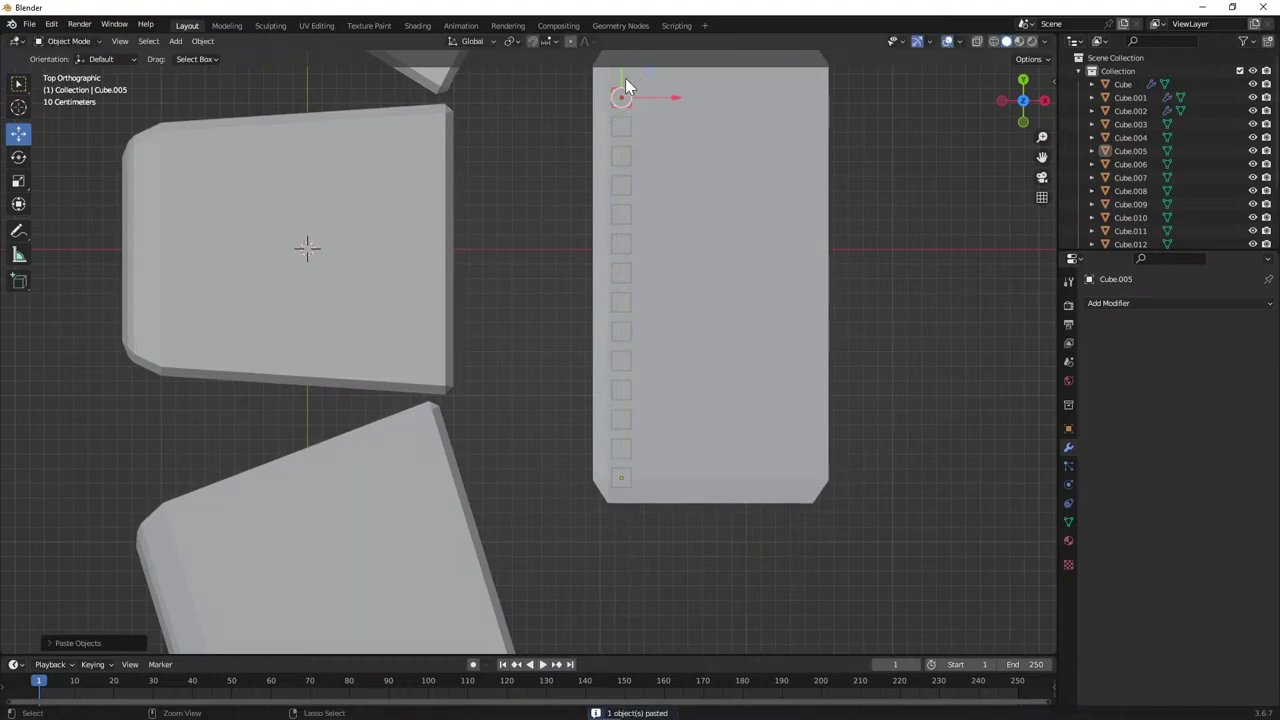
key("g")
key("y")
left_click(628, 693)
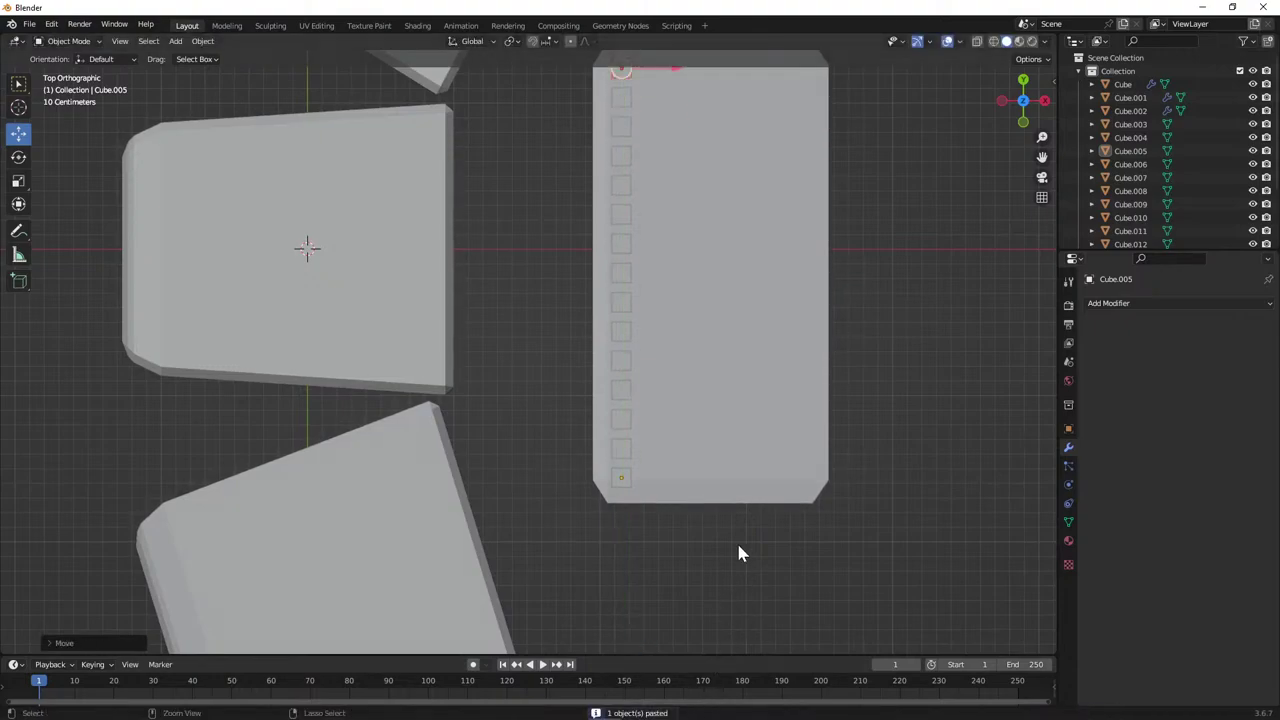
Count the small blocks along the row in the top view by picking them one after another.
middle_click_drag(755, 458, 578, 390)
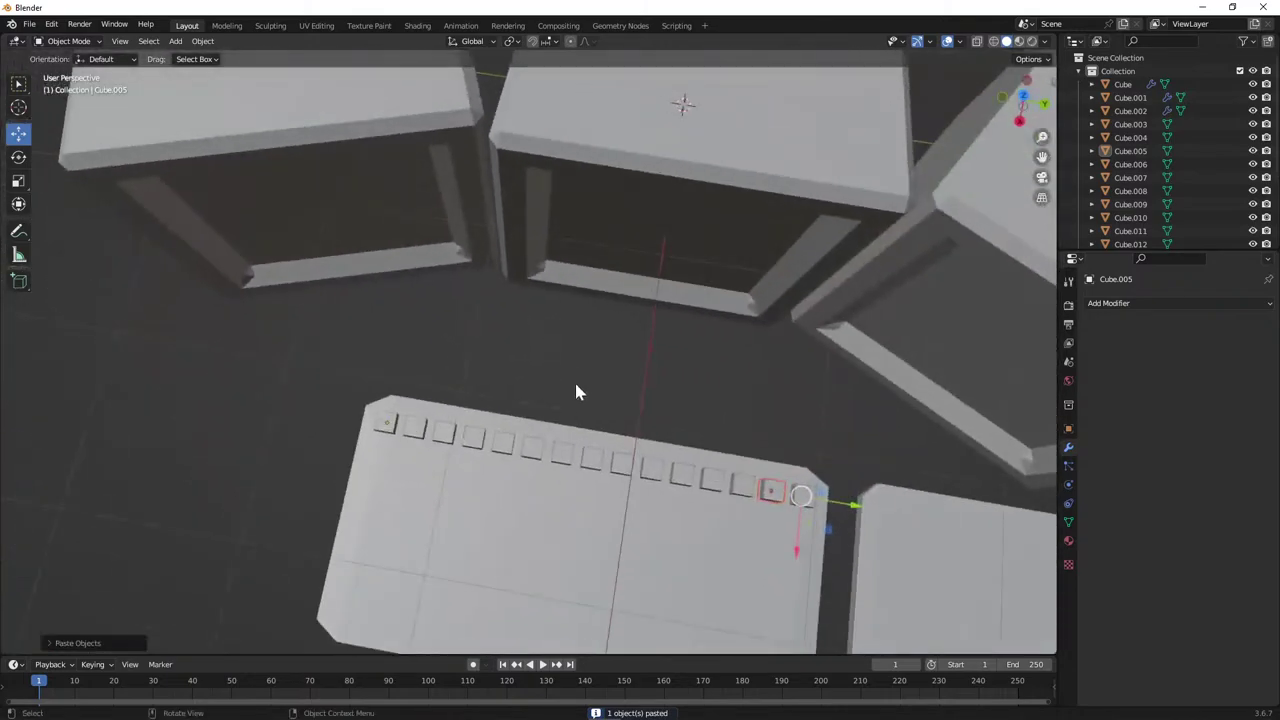
middle_click_drag(510, 475, 668, 350)
left_click(1024, 96)
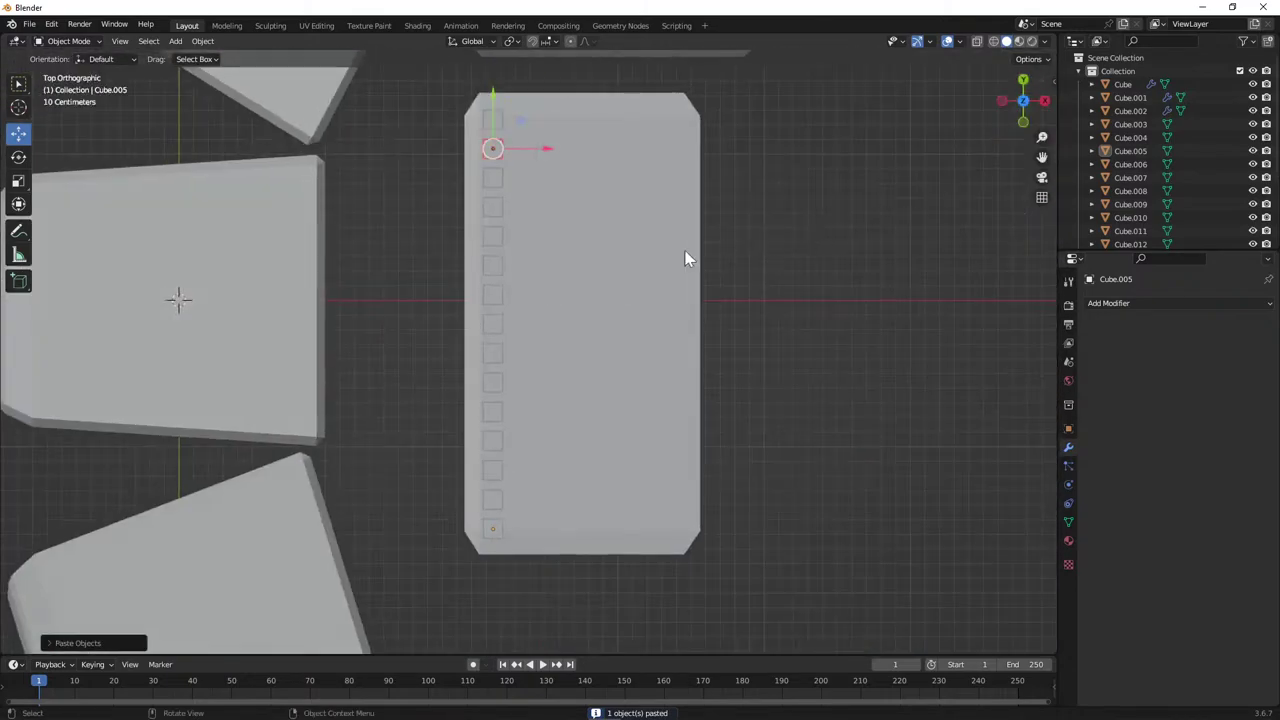
left_click(486, 533)
left_click(492, 500)
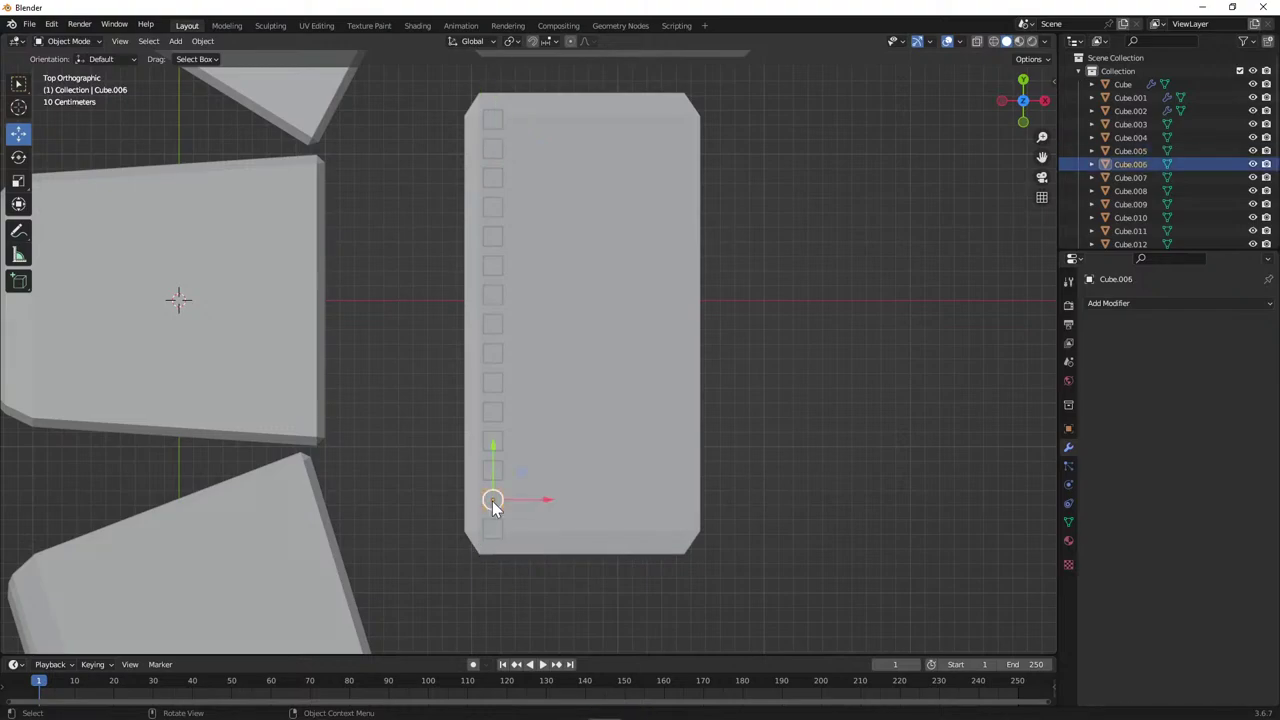
left_click(495, 470)
left_click(495, 440)
left_click(495, 410)
left_click(496, 370)
left_click(494, 352)
left_click(494, 323)
left_click(496, 283)
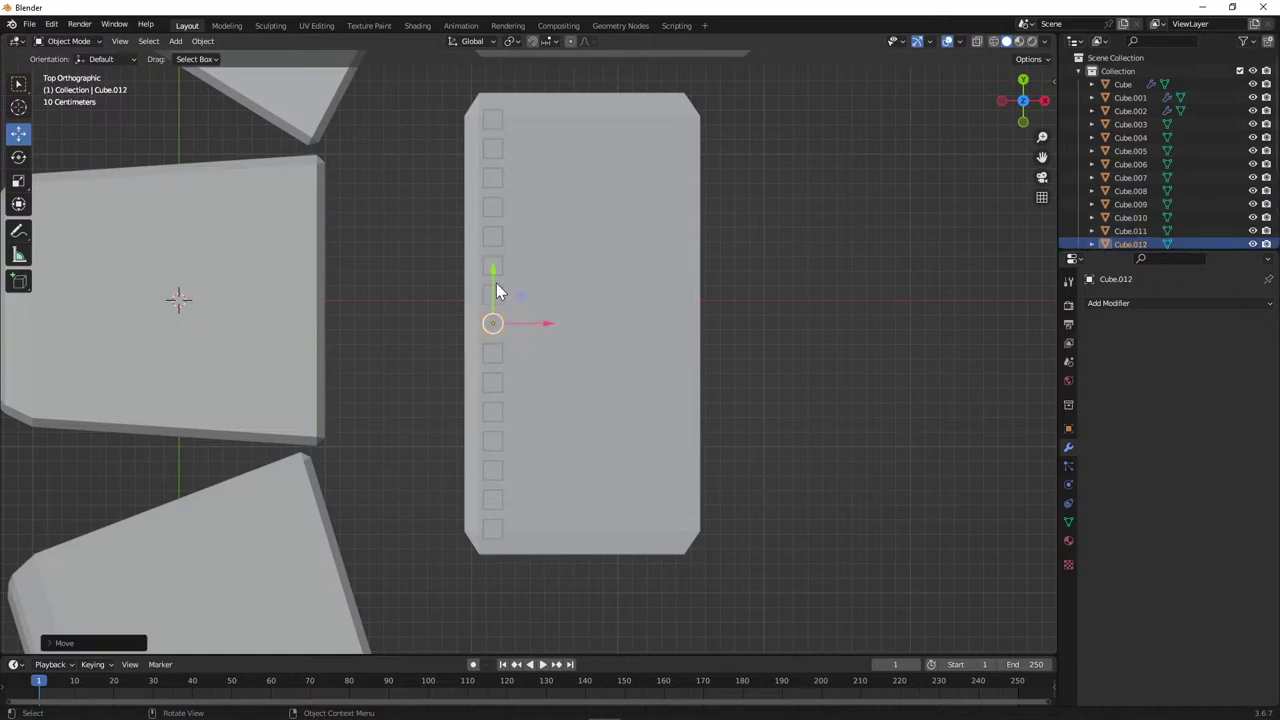
key("shift+d")
left_click(497, 267)
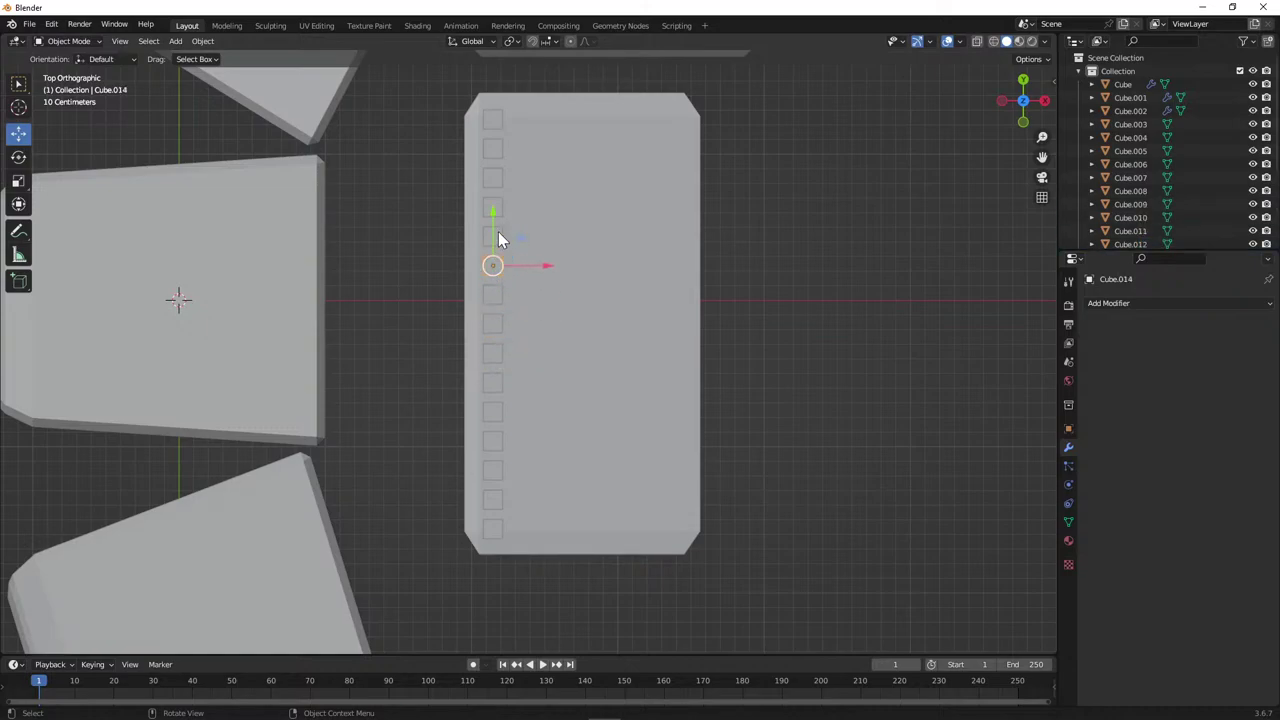
Delete every small block beyond the tenth, including the stray duplicate near the plate's far corner.
key("shift+d")
left_click(495, 124, "shift")
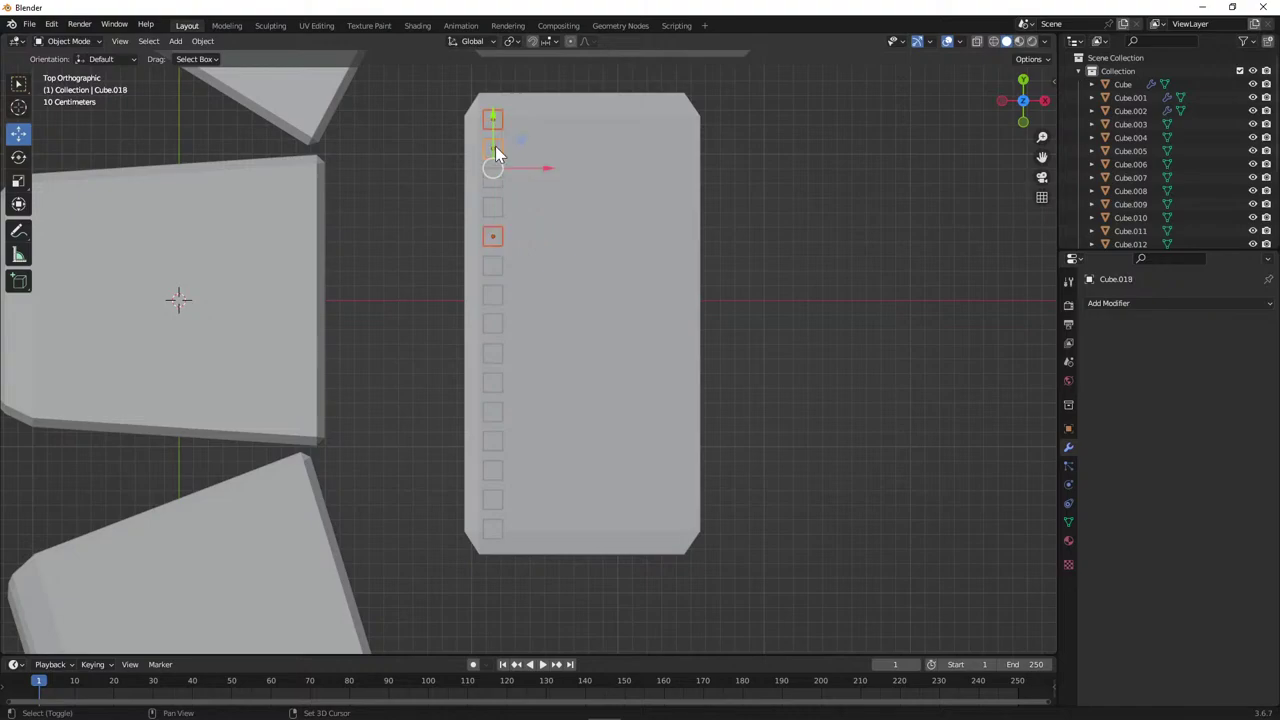
left_click(491, 204, "shift")
right_click(491, 218)
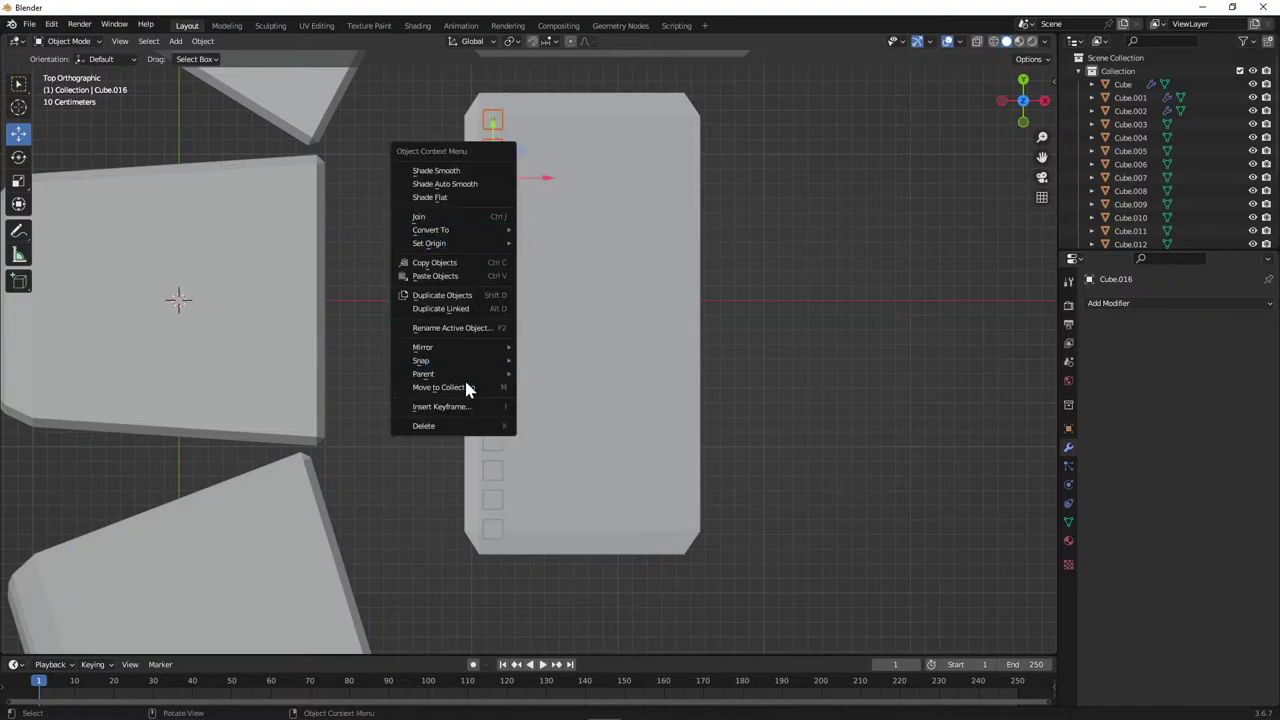
left_click(464, 426)
middle_click_drag(464, 426, 680, 250)
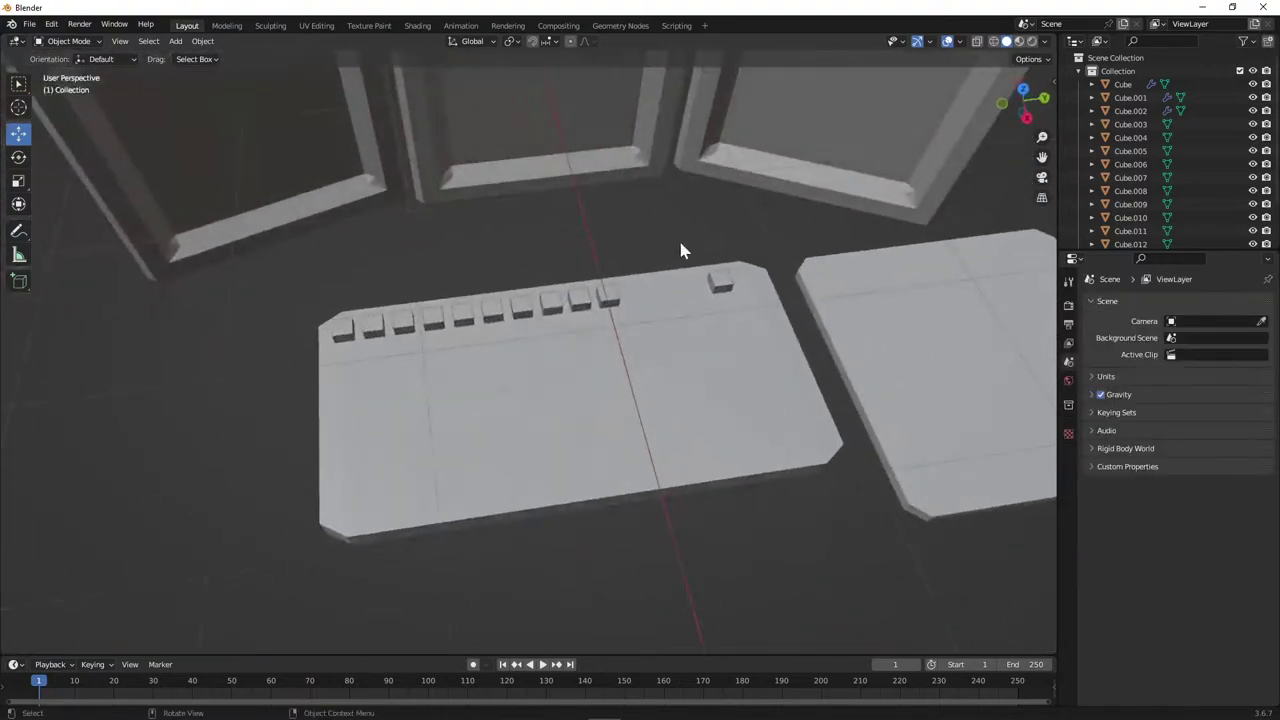
left_click(724, 285)
right_click(726, 290)
left_click(729, 293)
left_click(697, 343)
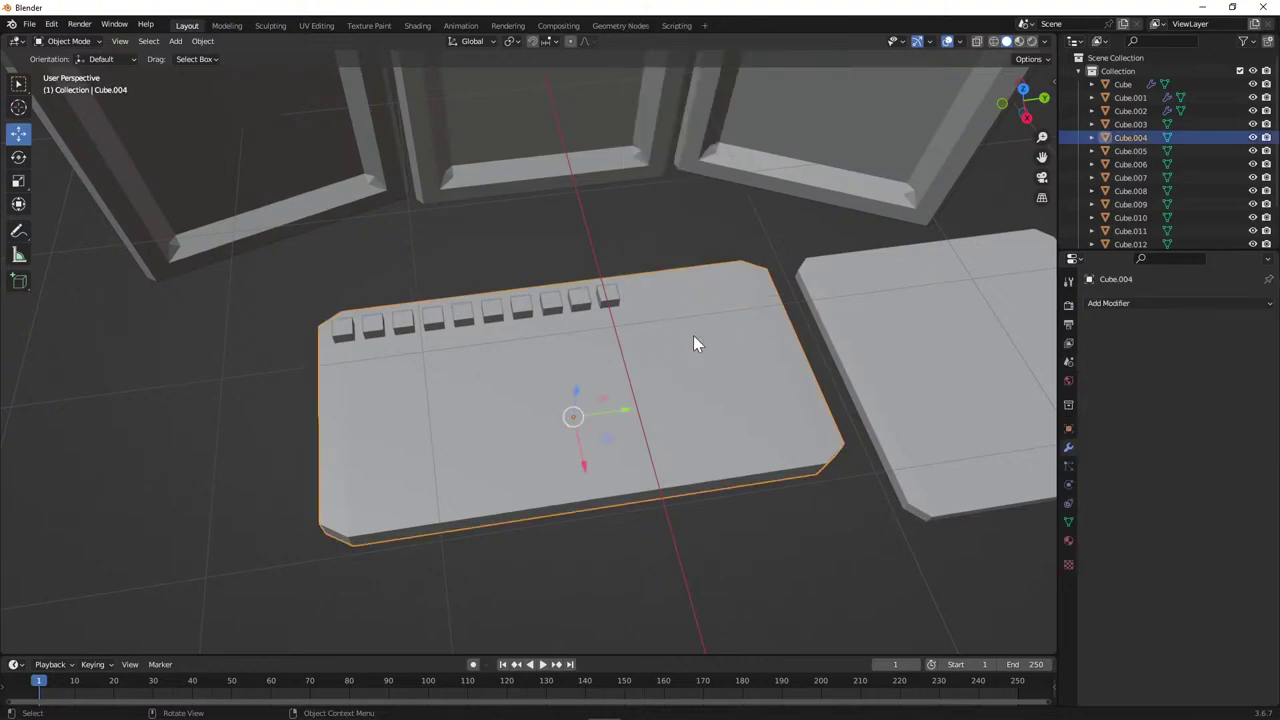
Scale the plate under the small blocks down and reposition it with its corner near the first block.
key("s")
left_click(678, 347)
middle_click_drag(678, 347, 581, 330)
left_click_drag(581, 330, 574, 328)
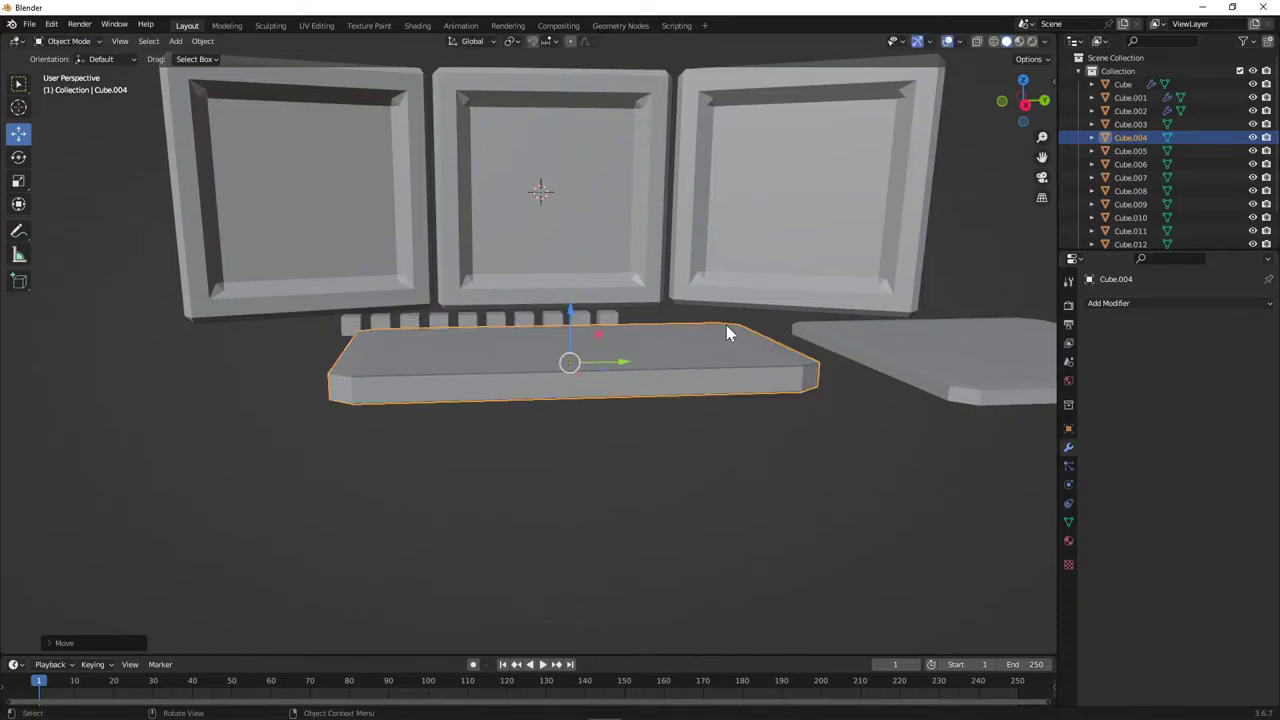
middle_click_drag(759, 341, 689, 458)
left_click_drag(617, 413, 593, 426)
middle_click_drag(593, 426, 645, 325)
left_click_drag(615, 300, 612, 304)
left_click_drag(664, 342, 651, 348)
middle_click_drag(651, 348, 498, 438)
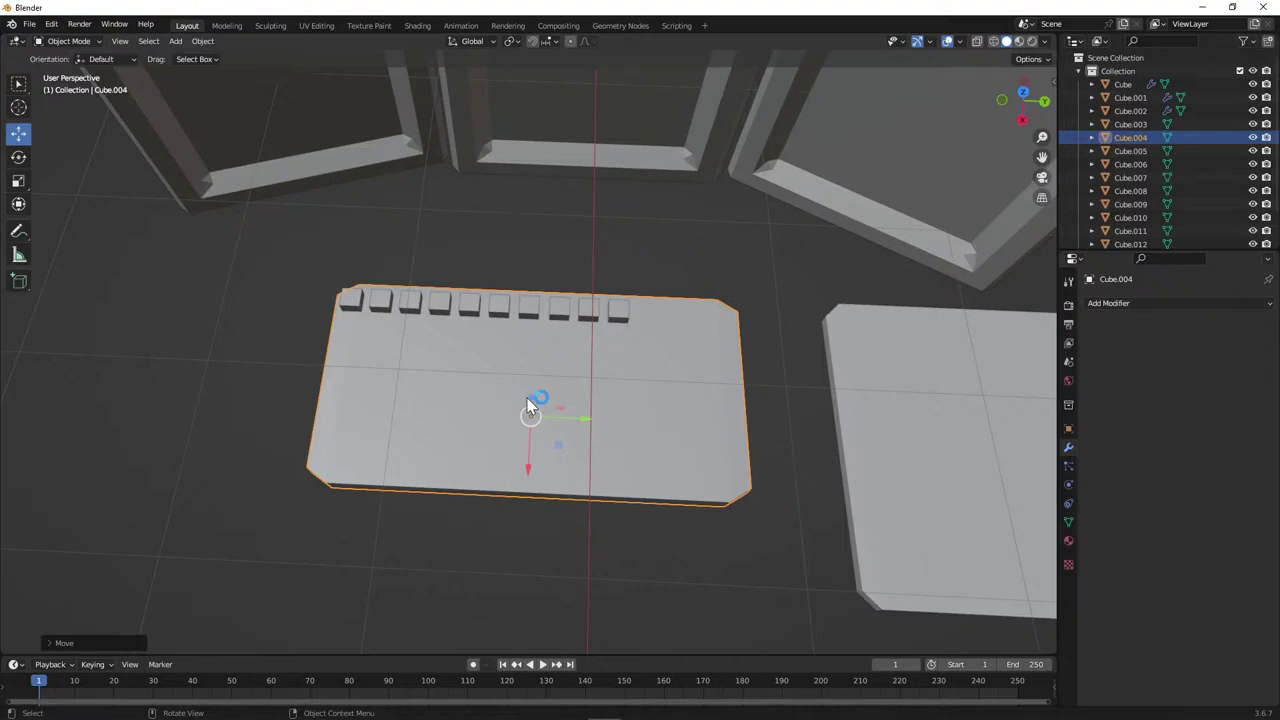
left_click_drag(529, 403, 531, 395)
Scale the plate down further and shift it until the ten small blocks fit along its back edge.
key("s")
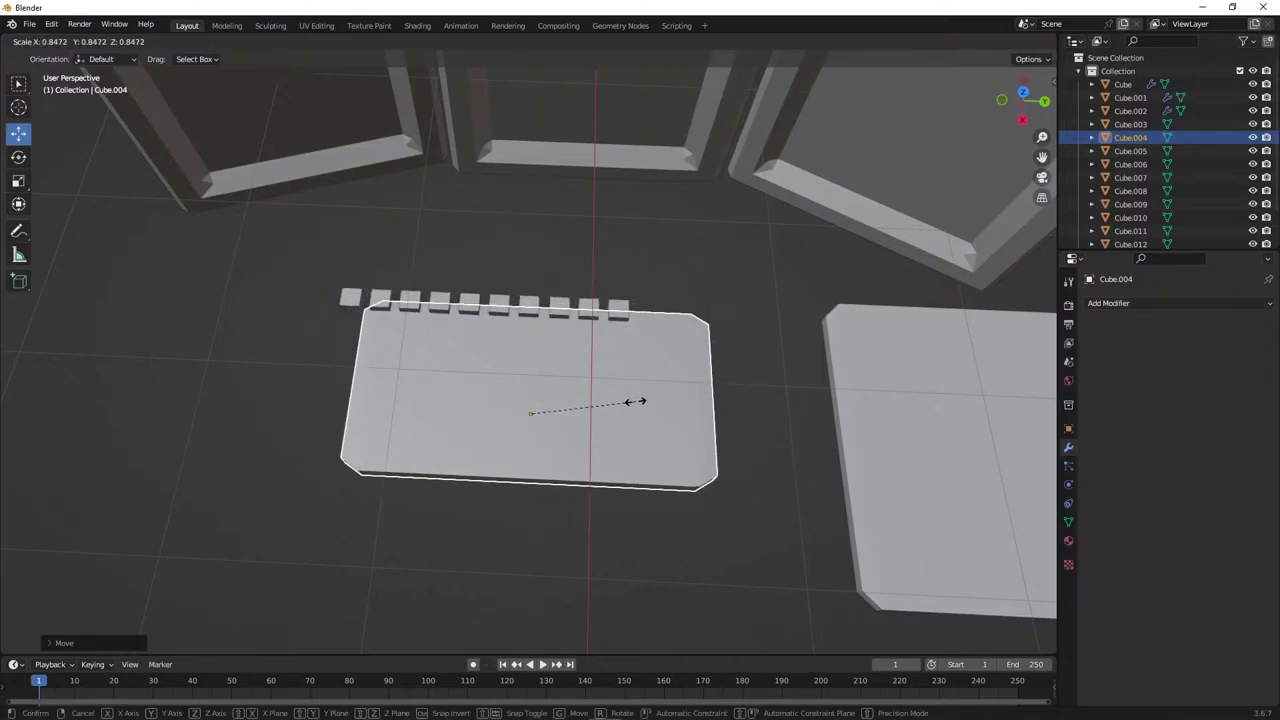
left_click(580, 417)
left_click_drag(585, 421, 541, 427)
key("s")
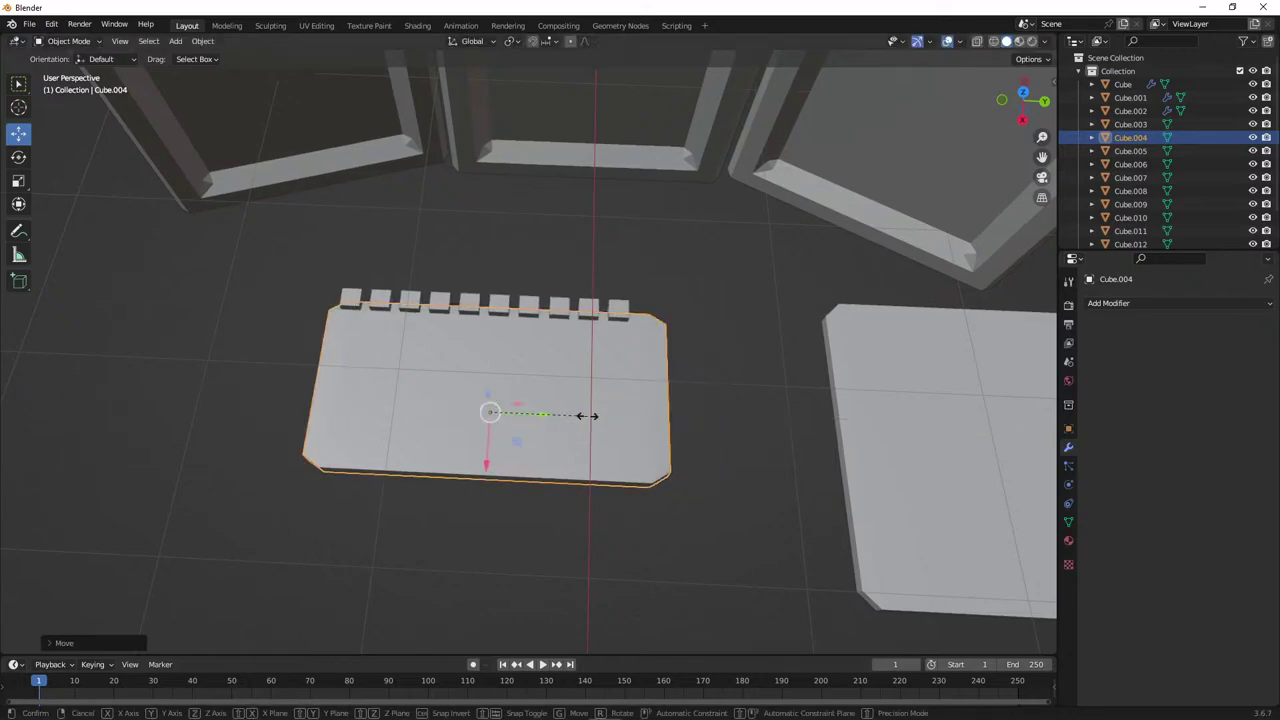
left_click(586, 420)
left_click(490, 408)
middle_click_drag(498, 400, 441, 310)
left_click_drag(441, 310, 478, 343)
left_click_drag(407, 362, 428, 351)
middle_click_drag(428, 351, 495, 475)
left_click_drag(538, 403, 529, 406)
middle_click_drag(529, 406, 533, 371)
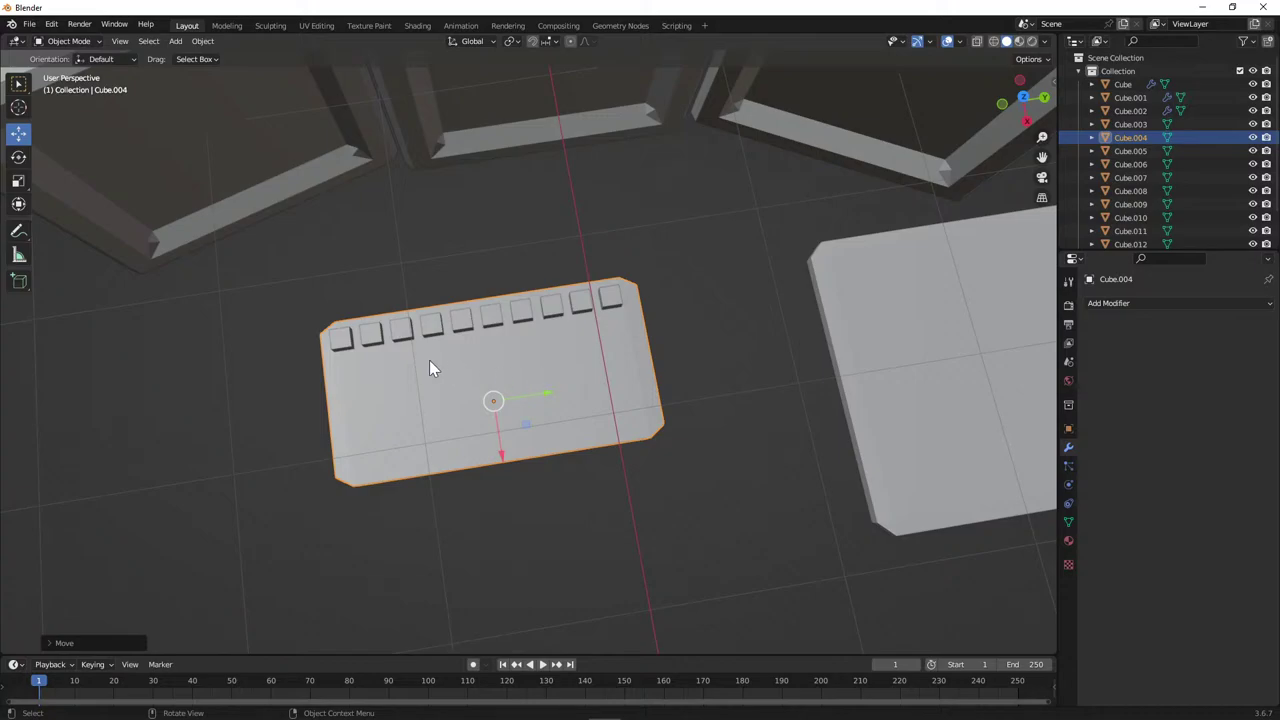
Copy the first small block and offset the copy along X on the plate to start a second row.
left_click(340, 340)
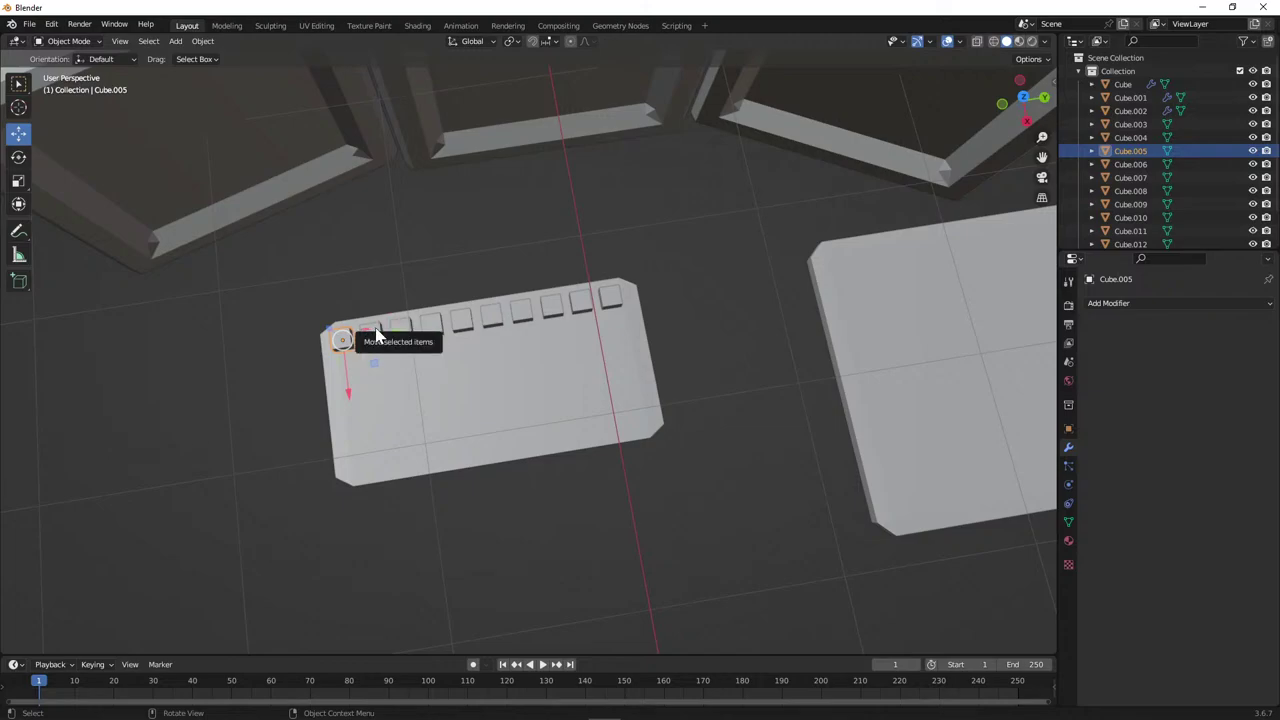
key("ctrl+c")
key("ctrl+v")
left_click_drag(346, 372, 349, 420)
mouse_move(394, 369)
left_mouse_down()
mouse_move(410, 366)
mouse_move(389, 378)
left_mouse_up()
left_click_drag(365, 432, 372, 410)
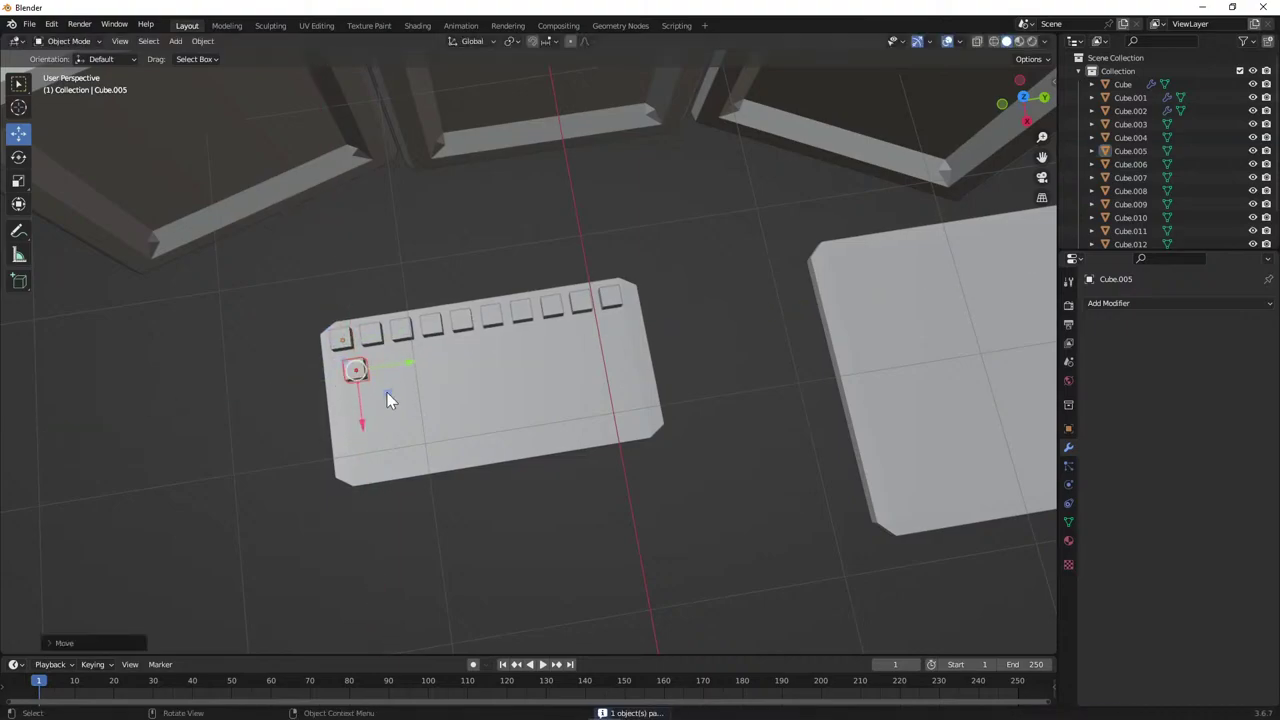
left_click_drag(402, 361, 397, 372)
left_click_drag(361, 419, 362, 414)
left_click_drag(393, 371, 397, 376)
Paste nine more evenly spaced copies along Y to complete a second row of ten small blocks.
key("ctrl+c")
key("ctrl+v")
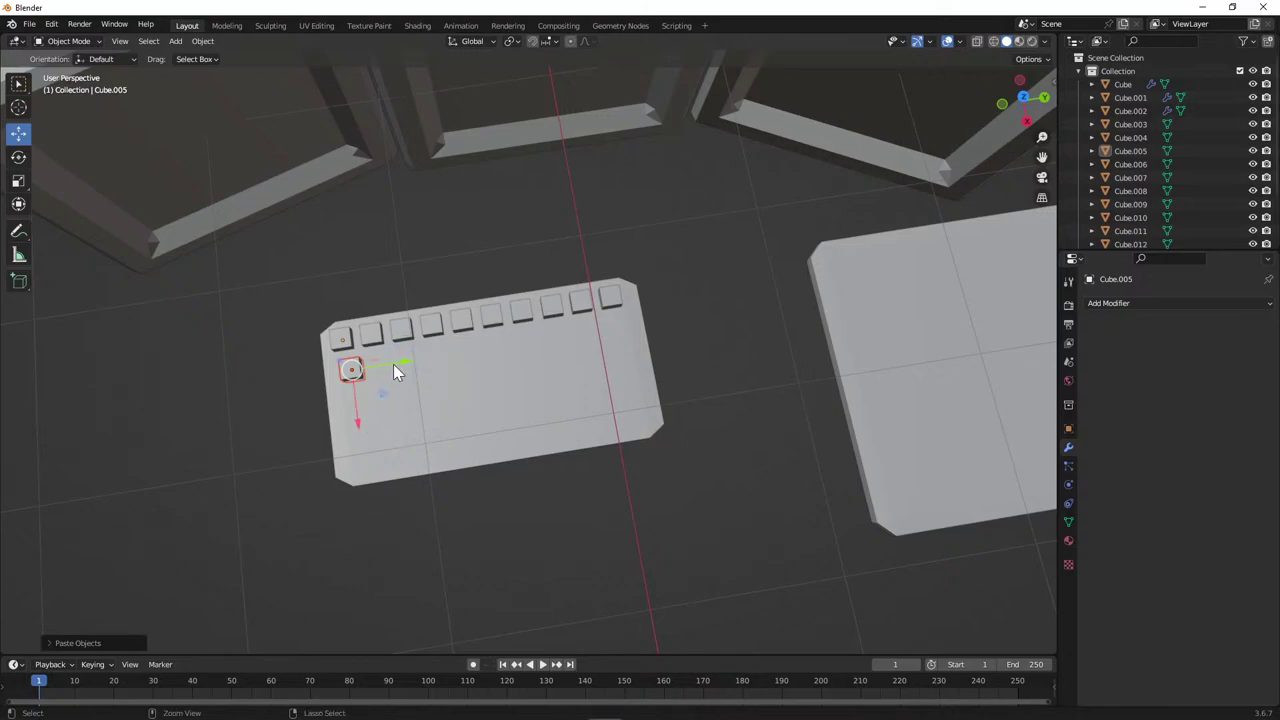
key("ctrl+v")
left_click_drag(397, 362, 416, 359, "ctrl")
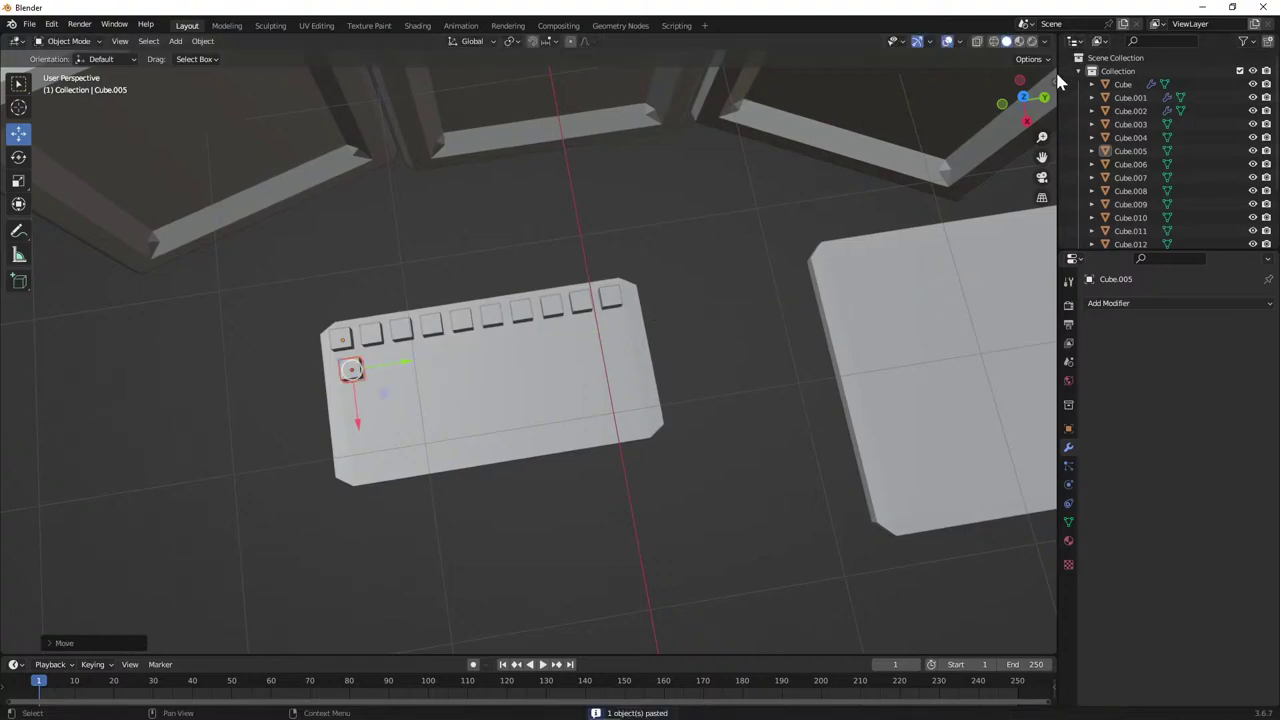
left_click(1022, 97)
left_click_drag(521, 472, 531, 240, "ctrl")
key("ctrl+v")
key("ctrl+v")
key("Escape")
key("ctrl+v")
key("ctrl+v")
key("ctrl+v")
middle_click_drag(531, 240, 387, 263)
scroll(443, 337, "up", 4)
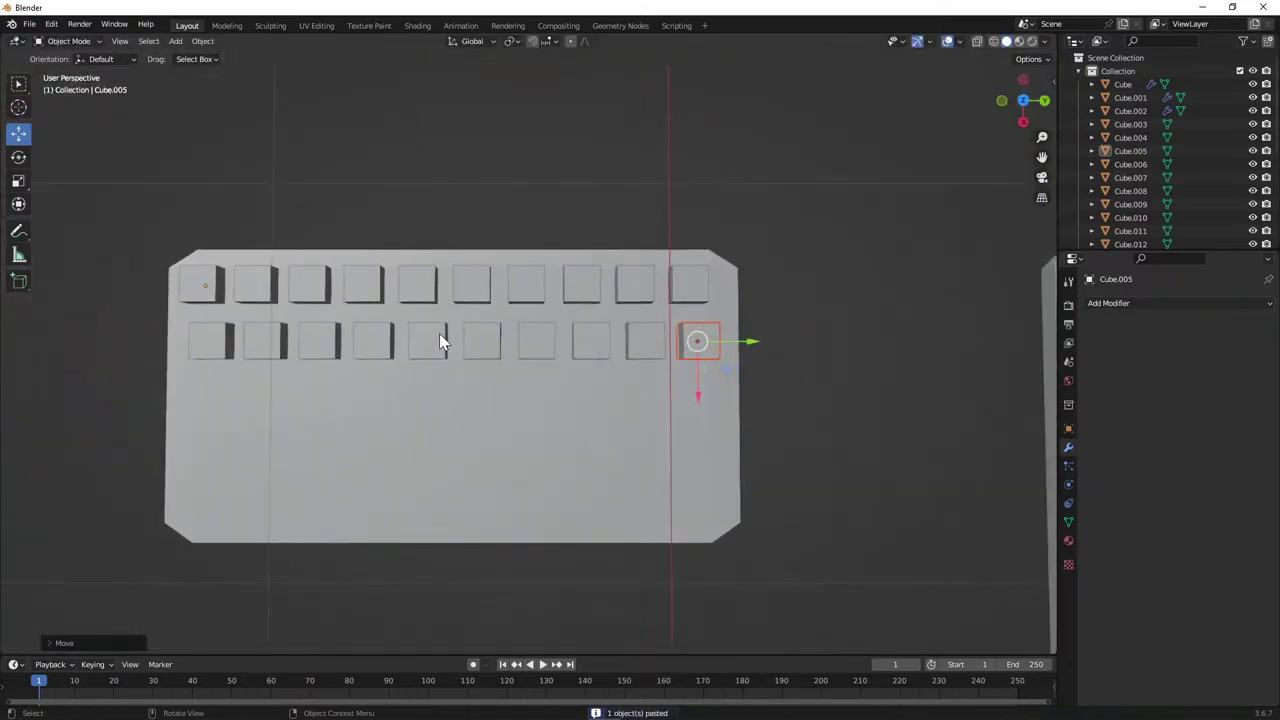
Select the ten blocks of the second row, line them up with the first row along Y and scale them slightly.
middle_click_drag(440, 337, 141, 378)
left_click(141, 376)
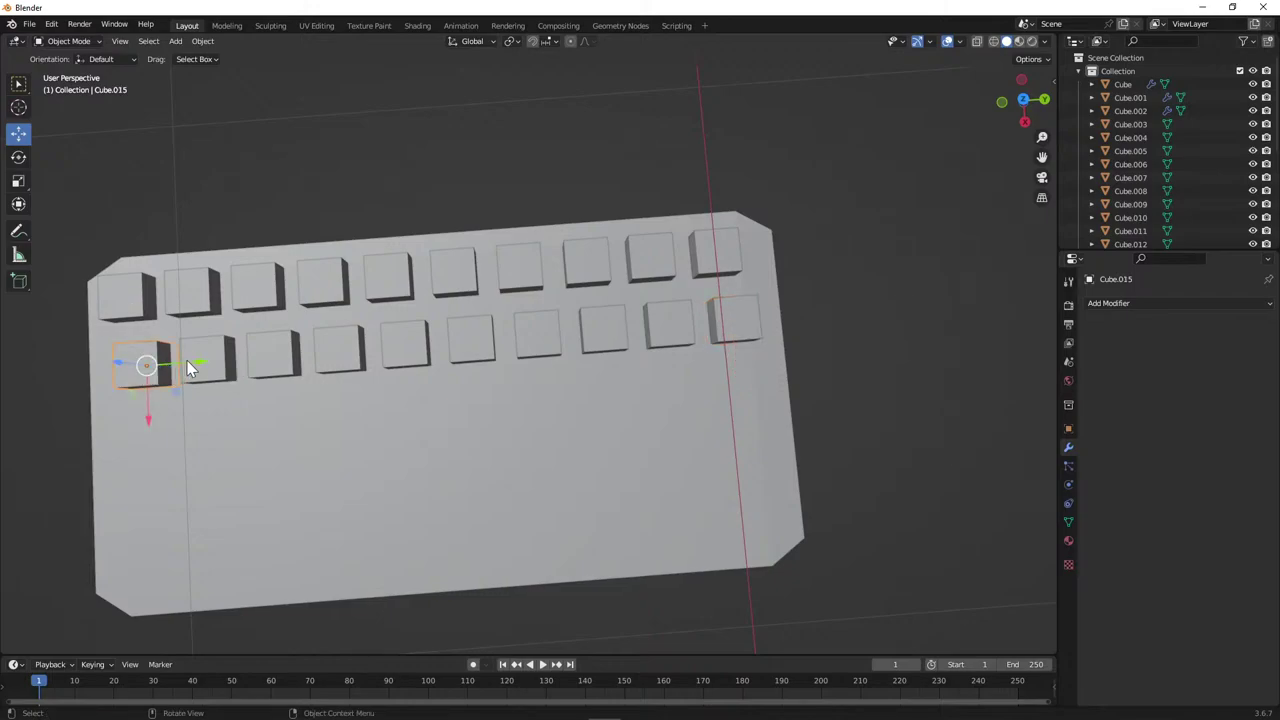
left_click(207, 352, "shift")
left_click(275, 354, "shift")
left_click(340, 350, "shift")
left_click(402, 345, "shift")
left_click(471, 340, "shift")
left_click(537, 335, "shift")
left_click(602, 330, "shift")
left_click(667, 325, "shift")
left_click(733, 320, "shift")
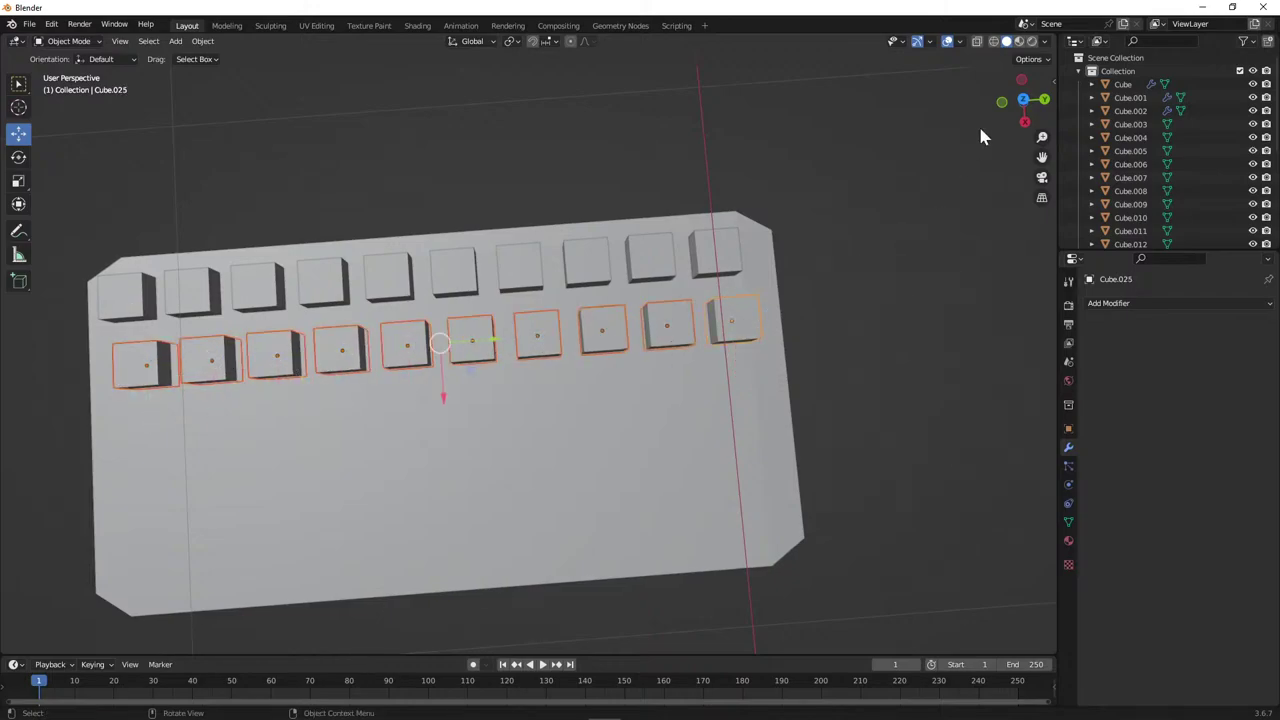
left_click(1023, 100)
scroll(828, 190, "down", 5)
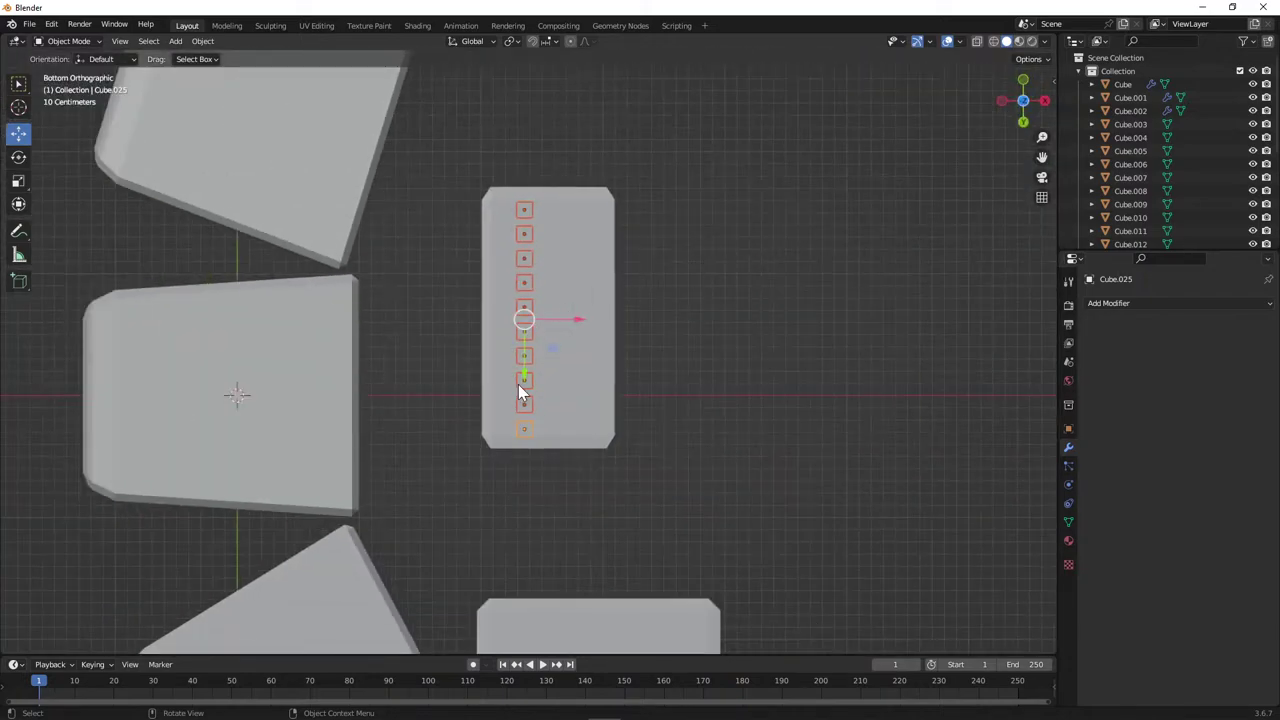
left_click_drag(527, 381, 540, 383)
middle_click_drag(550, 386, 1265, 655)
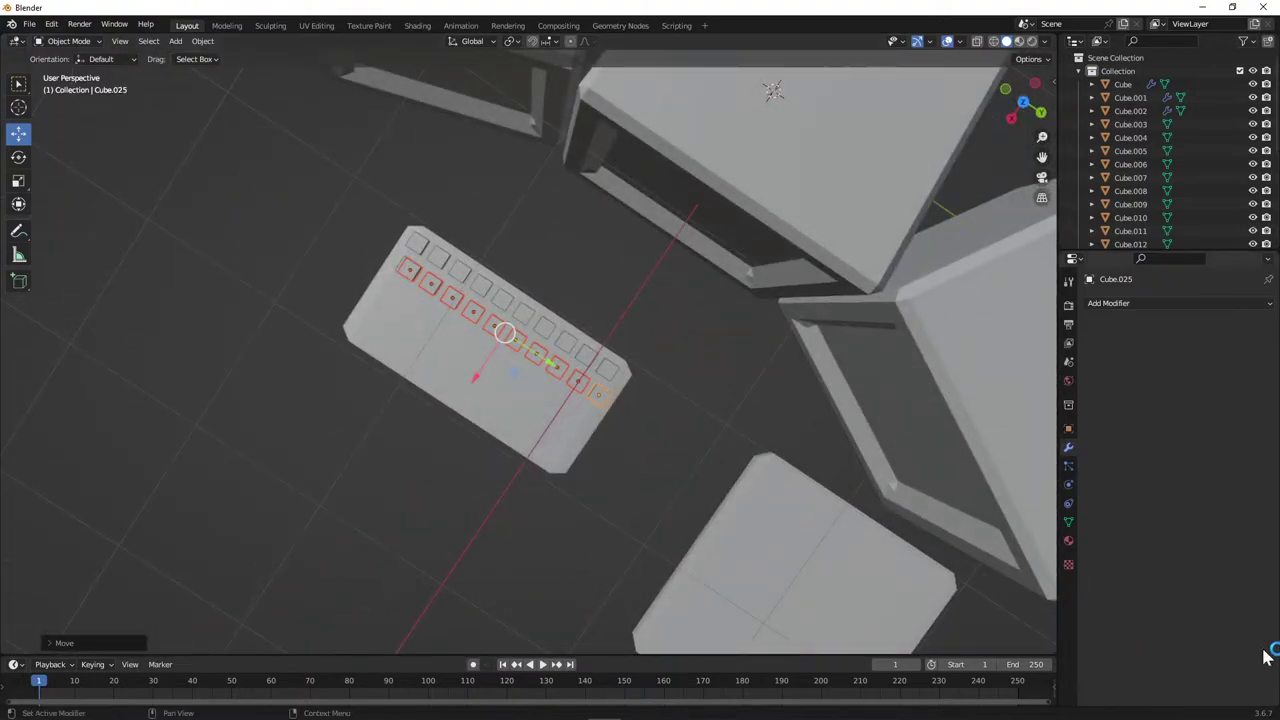
left_click(1023, 102)
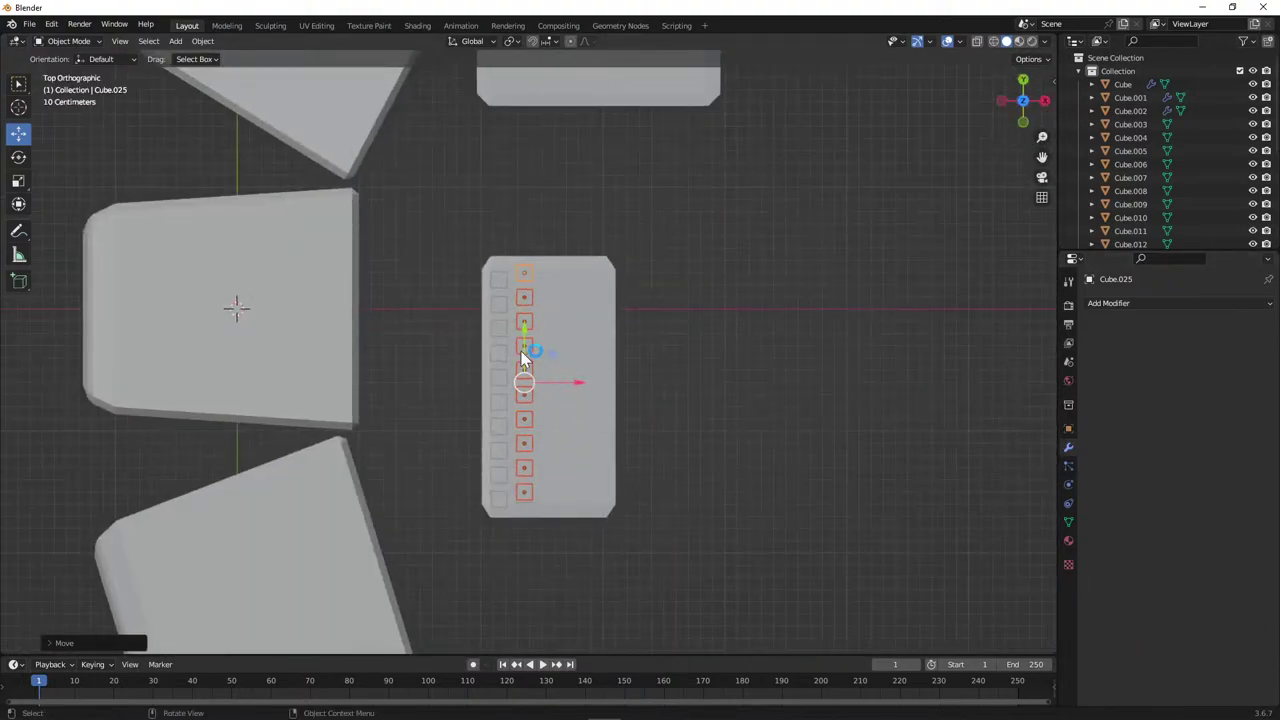
left_click_drag(524, 333, 525, 342)
middle_click_drag(554, 371, 437, 344)
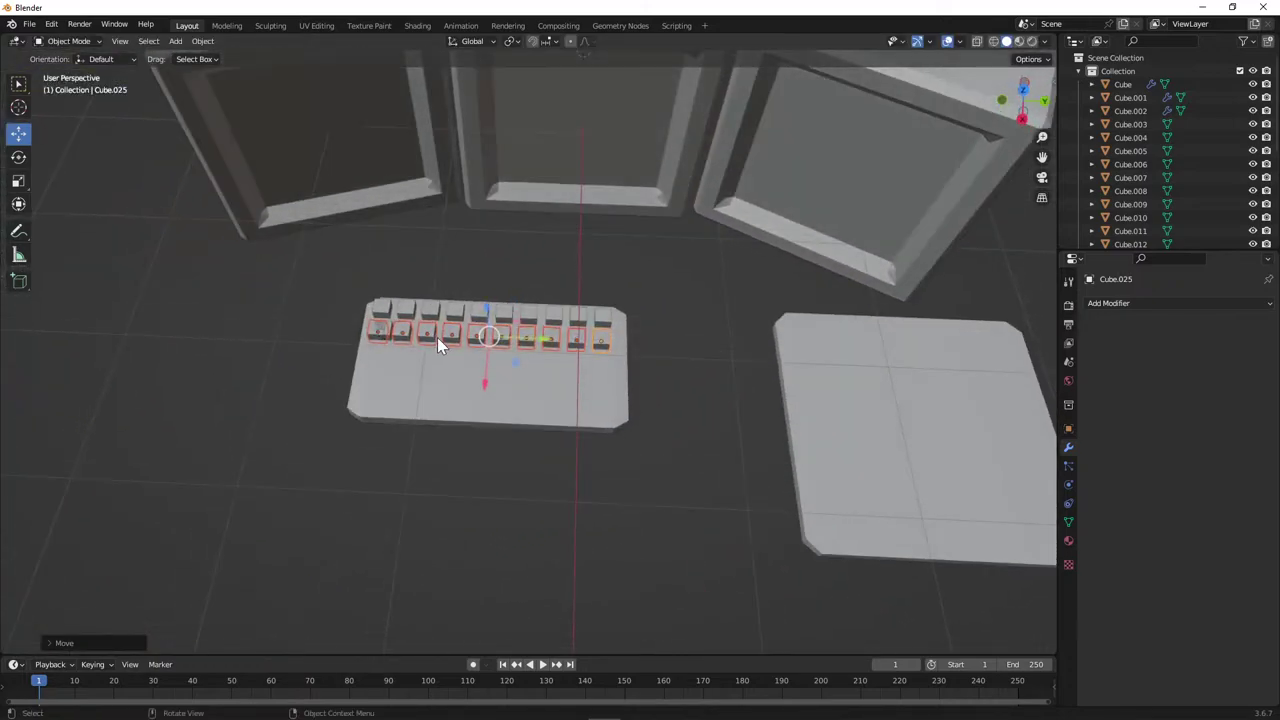
key("s")
left_click(591, 372)
Paste a copy of the second row offset along X as a third row and delete its block at the +Y end.
key("ctrl+c")
key("ctrl+v")
left_click_drag(490, 390, 491, 392)
left_click(1022, 88)
left_click_drag(575, 390, 597, 389)
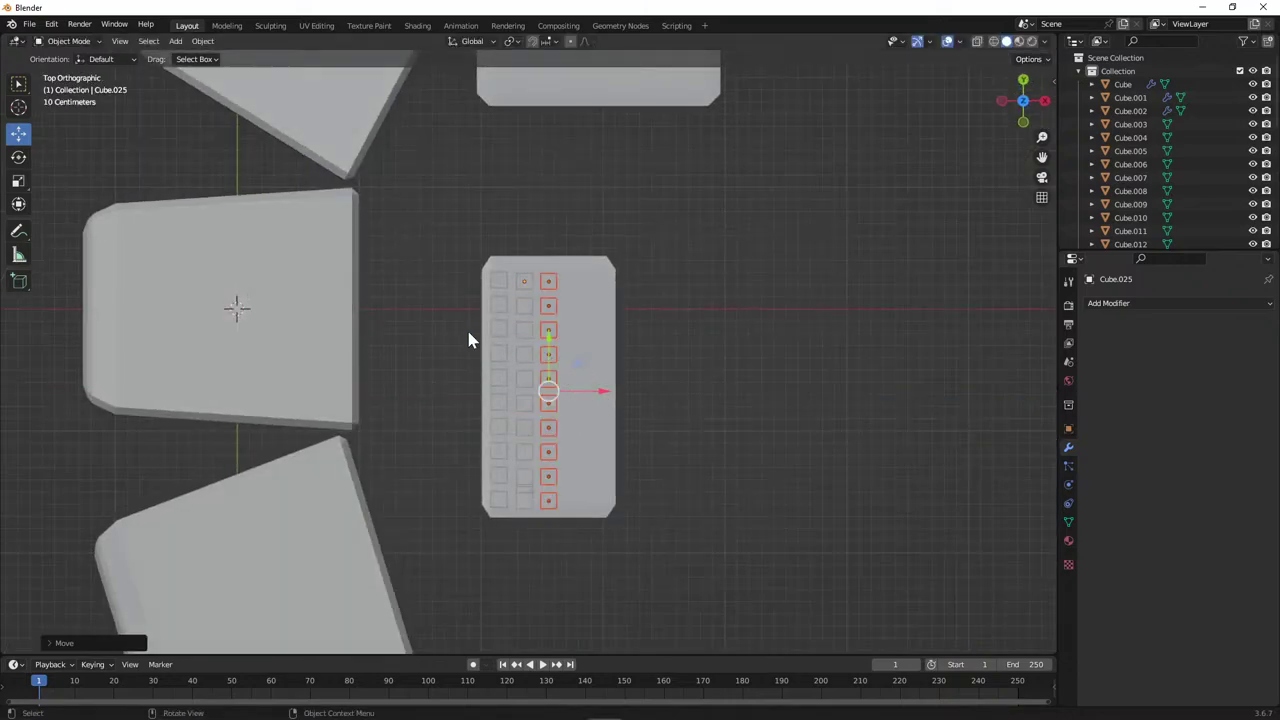
right_click(555, 282)
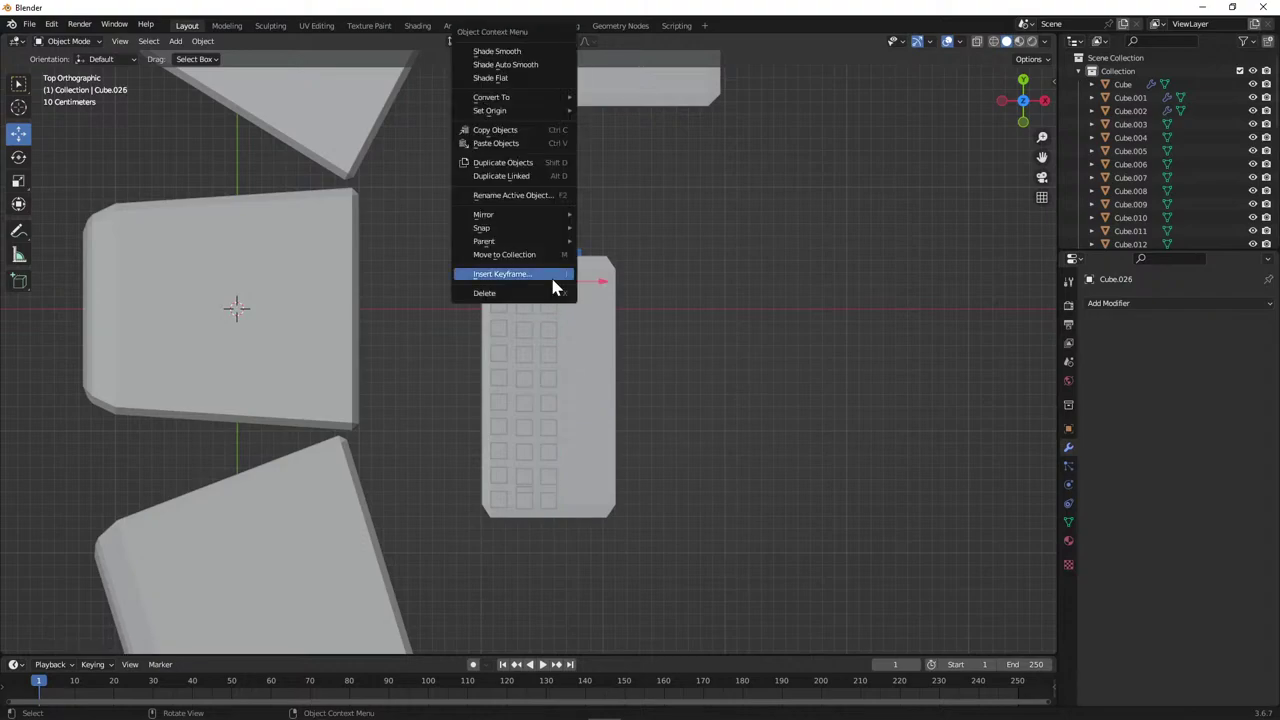
left_click(556, 292)
Select the nine remaining blocks of the third row and scale them slightly along Y.
left_click(550, 307)
left_click(550, 333, "shift")
left_click(549, 355, "shift")
left_click(548, 379, "shift")
left_click(548, 403, "shift")
left_click(548, 427, "shift")
left_click(549, 452, "shift")
left_click(549, 477, "shift")
left_click(549, 497, "shift")
middle_click_drag(551, 486, 457, 286)
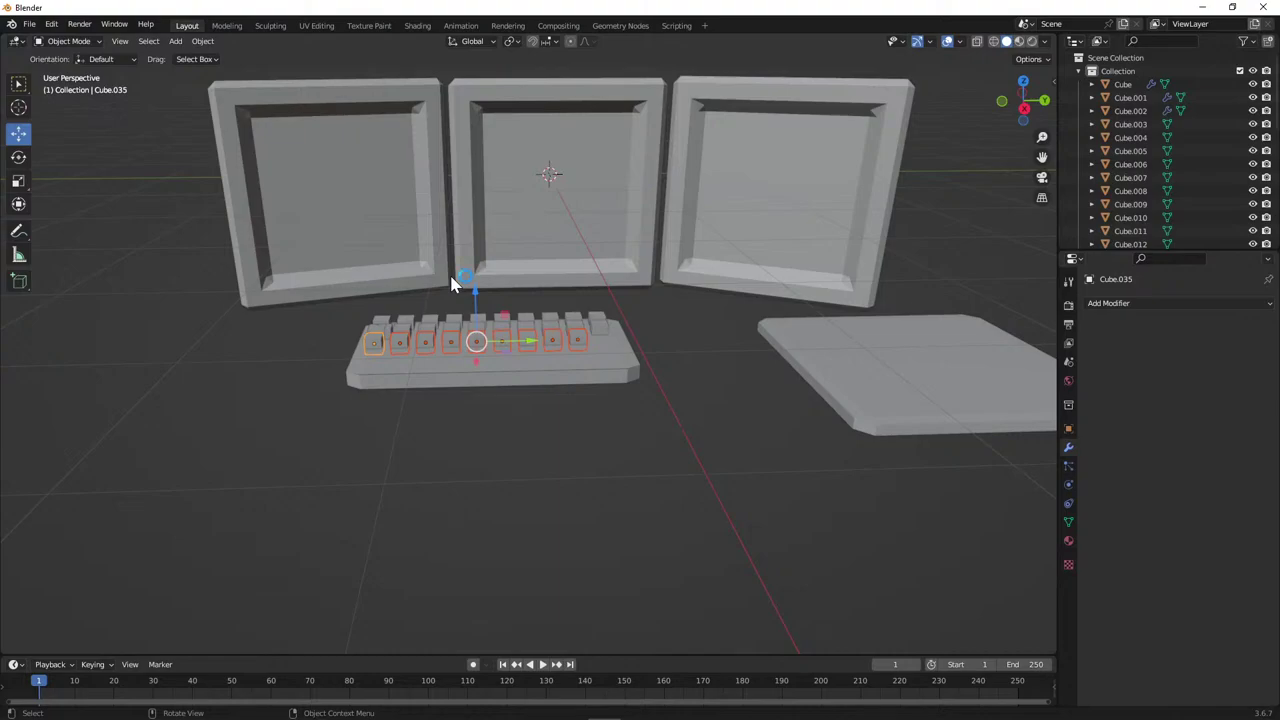
middle_click_drag(452, 285, 562, 405)
key("s")
key("y")
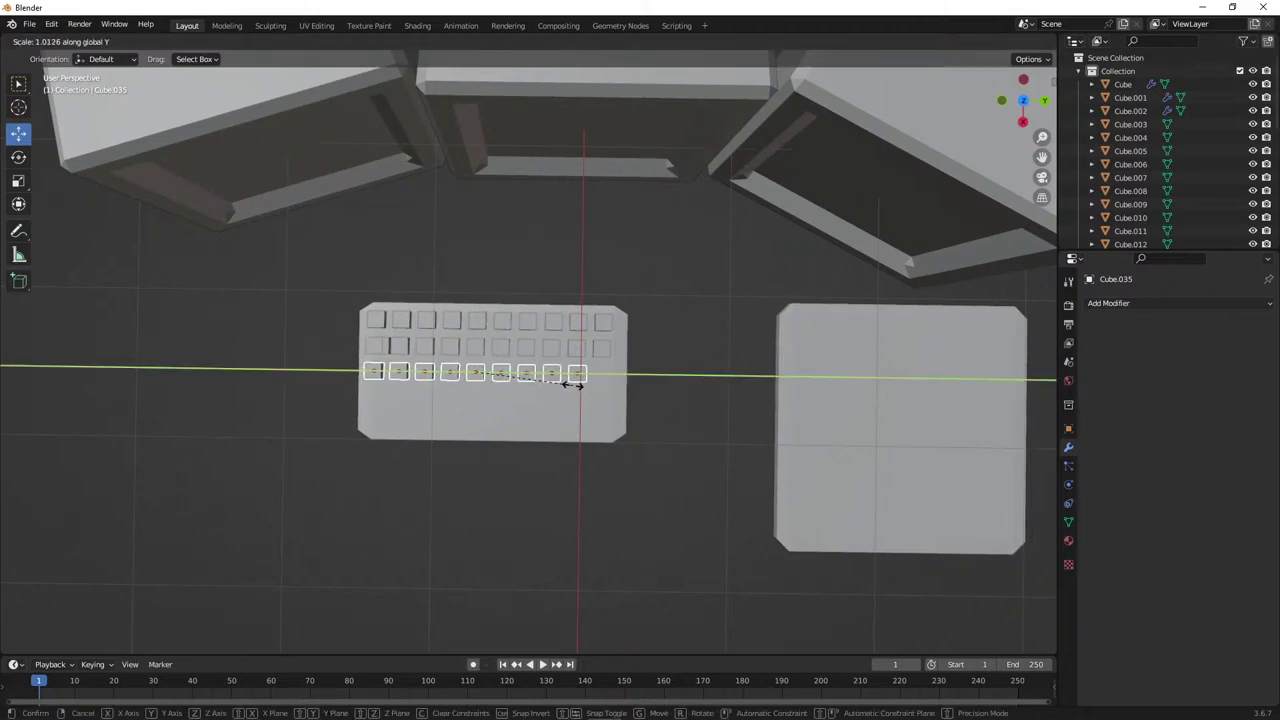
left_click(572, 381)
Try shifting the nine-block row along Y and scaling it up uniformly, and undo both changes.
left_click_drag(519, 375, 537, 375)
key("s")
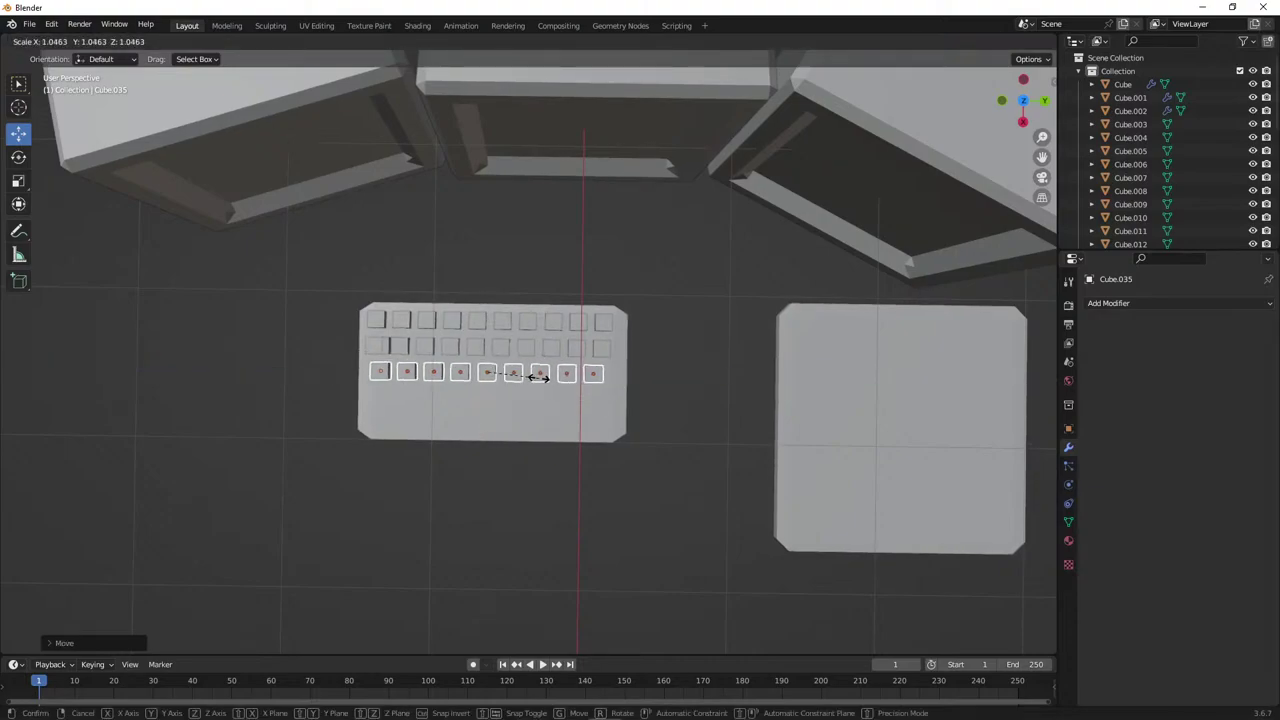
left_click(540, 376)
middle_click_drag(542, 375, 552, 243)
key("ctrl+z")
key("ctrl+z")
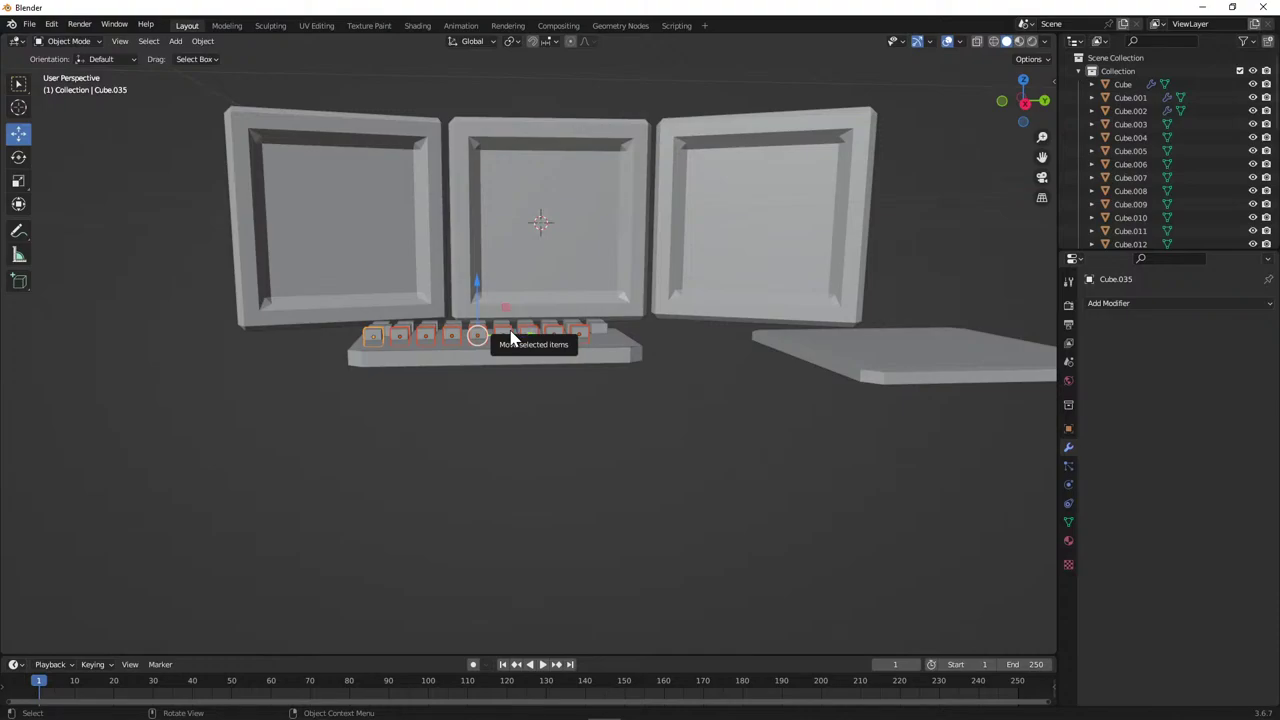
Centre the nine-block row on the plate along Y and stretch it along Y by about 1.07.
left_click(1022, 79)
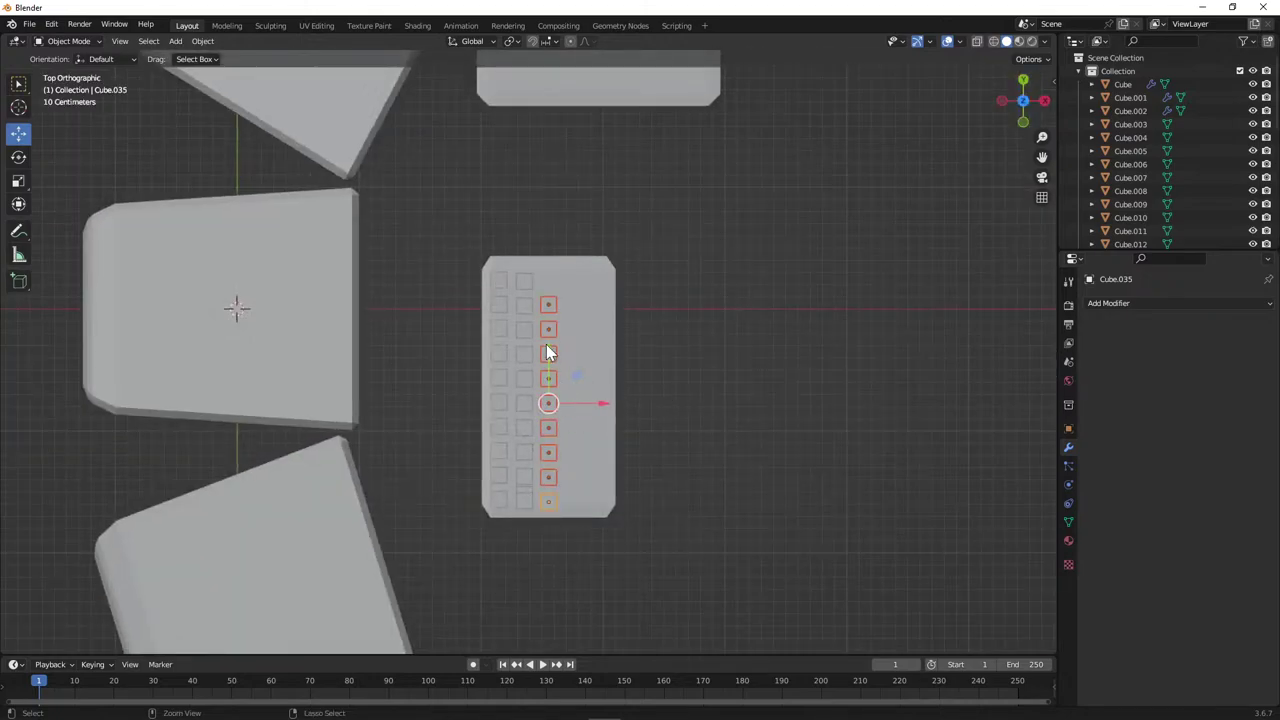
left_click_drag(549, 354, 551, 331)
key("s")
key("y")
mouse_move(550, 325)
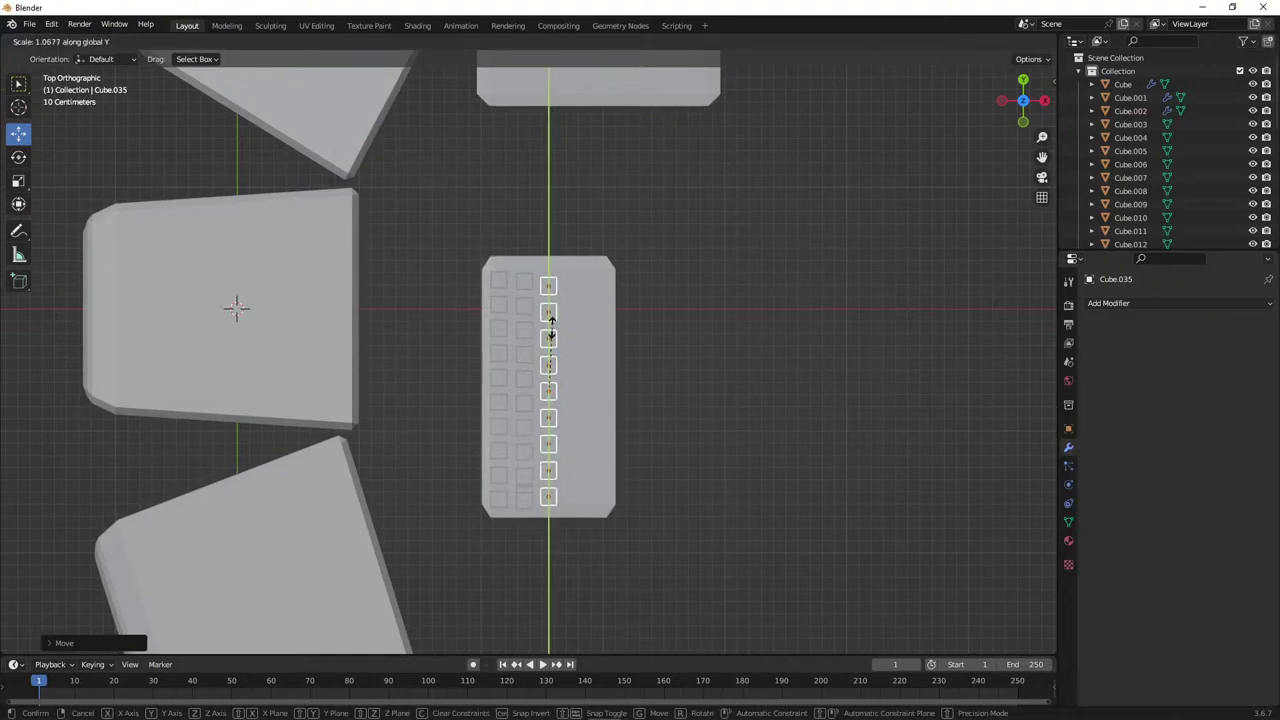
left_click(550, 327)
Pull the stray duplicate block at the second row's -Y end out along Y and delete it.
left_click(528, 488)
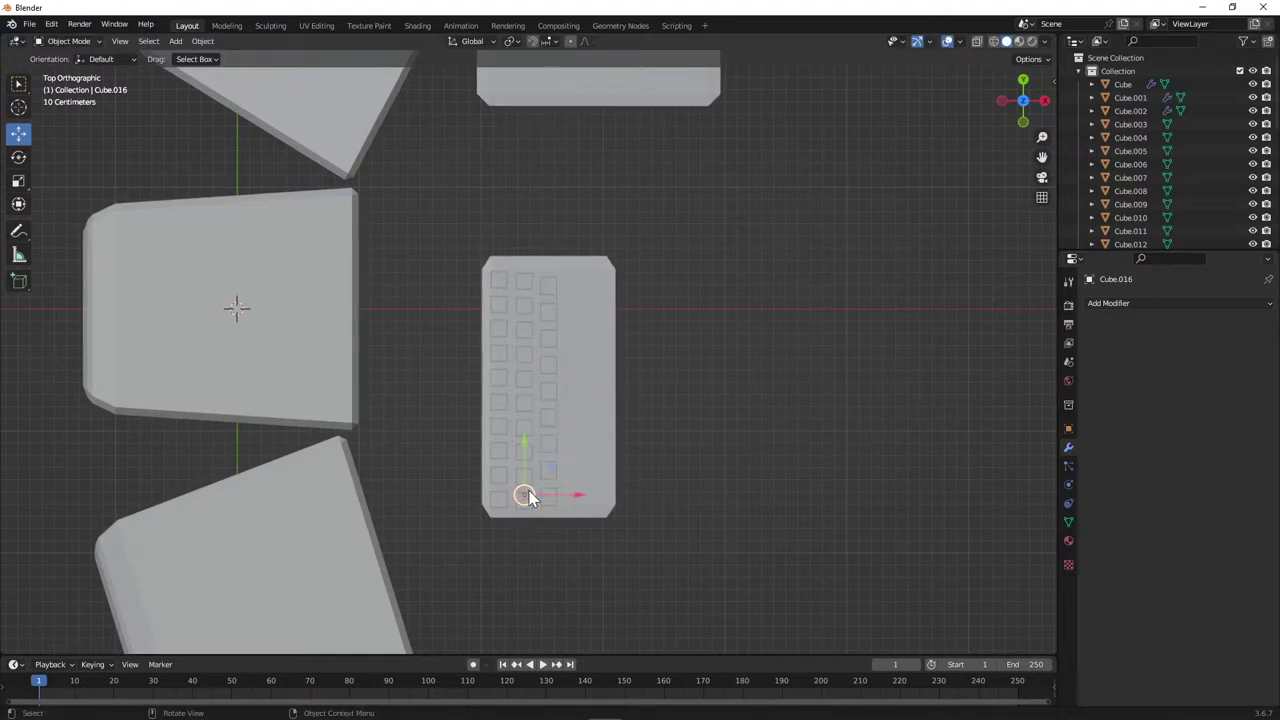
key("g")
key("y")
left_click(525, 546)
right_click(526, 522)
left_click(527, 521)
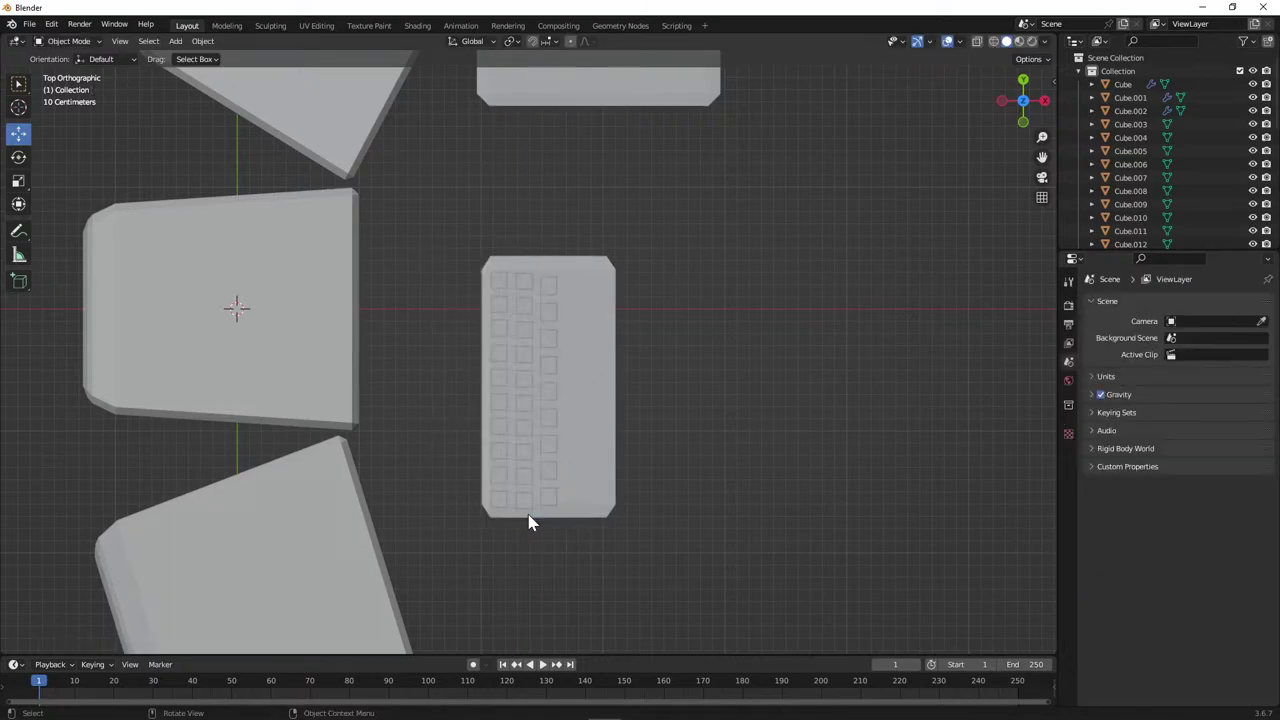
middle_click_drag(571, 514, 440, 471)
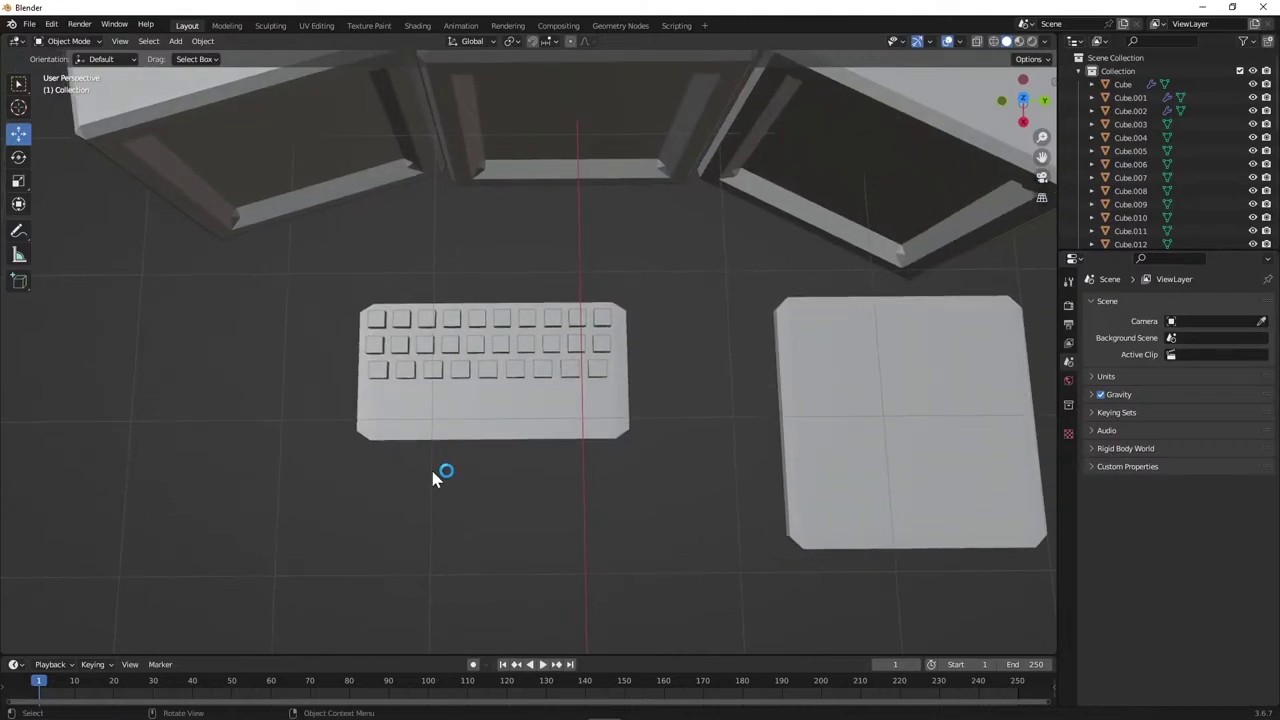
middle_click_drag(591, 358, 497, 322)
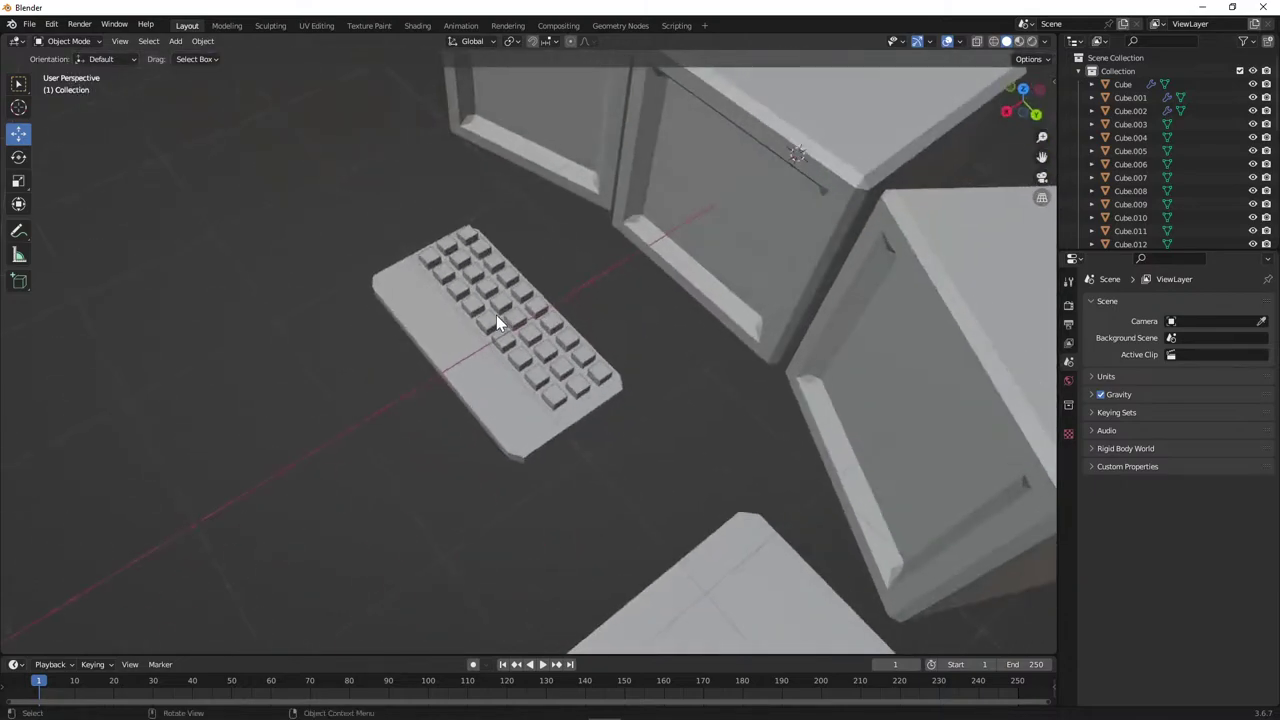
left_click(566, 425)
key("Tab")
key("Tab")
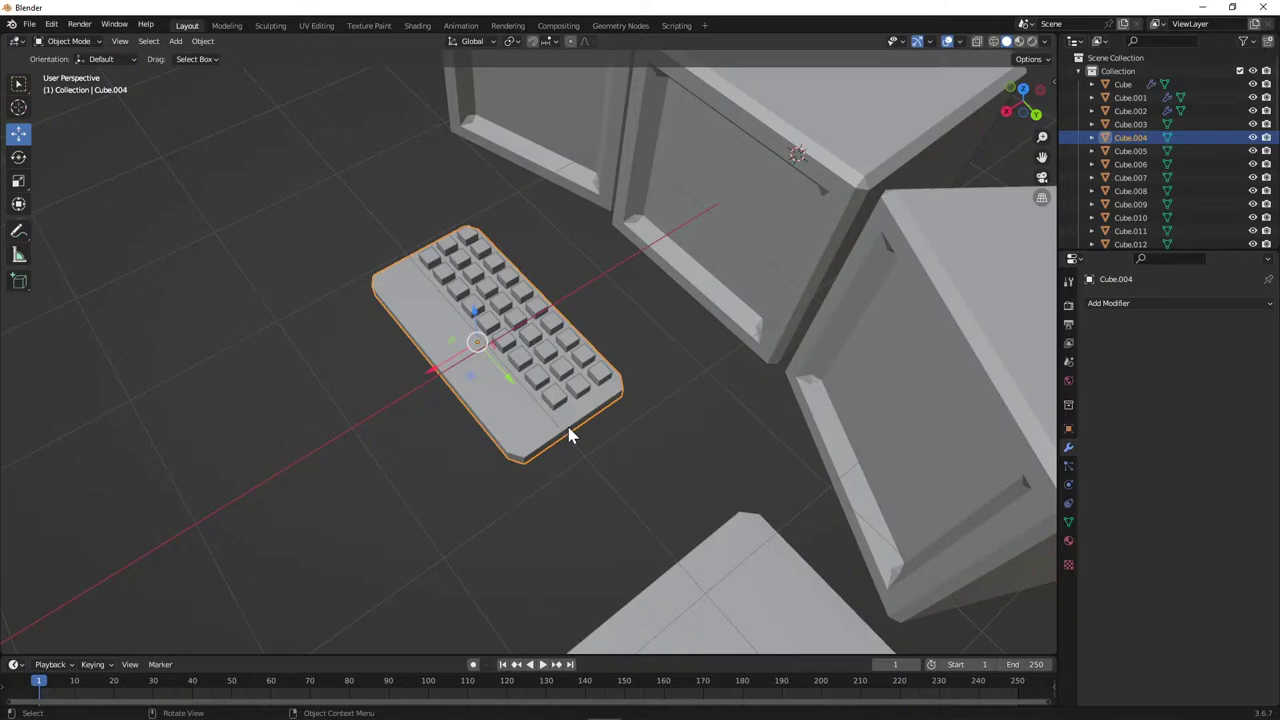
left_click(603, 377)
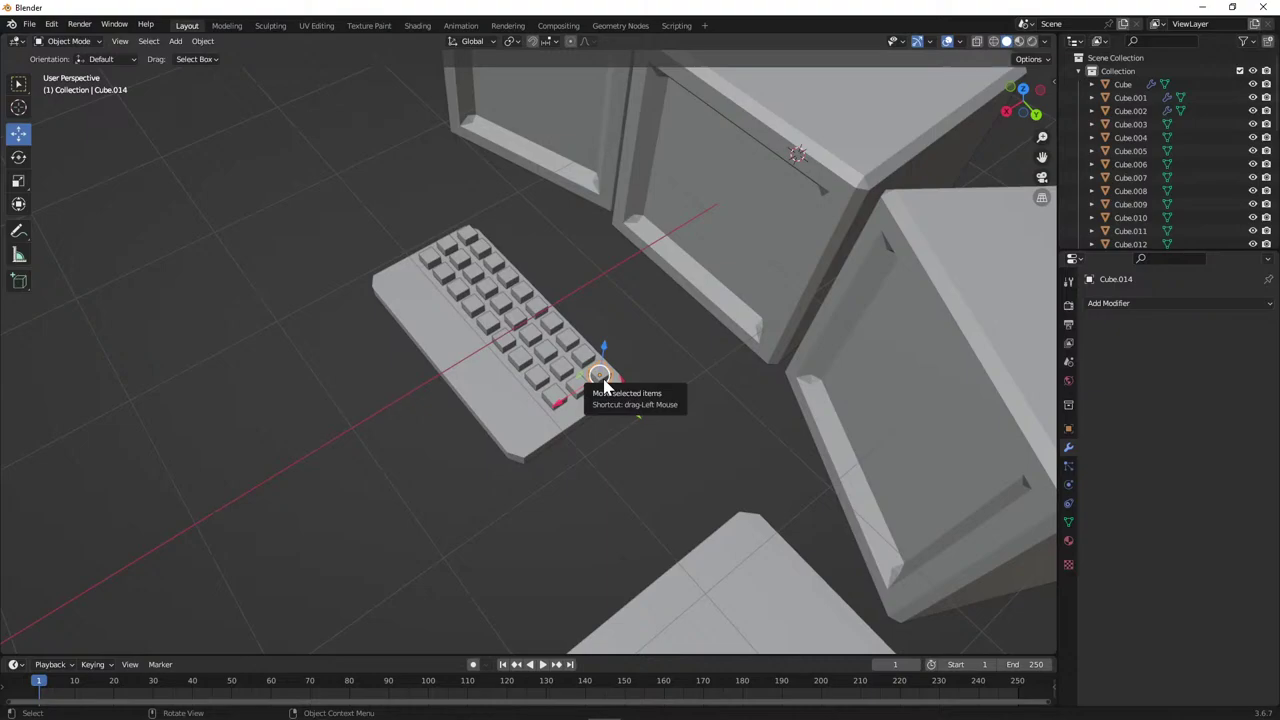
middle_click_drag(571, 443, 650, 495)
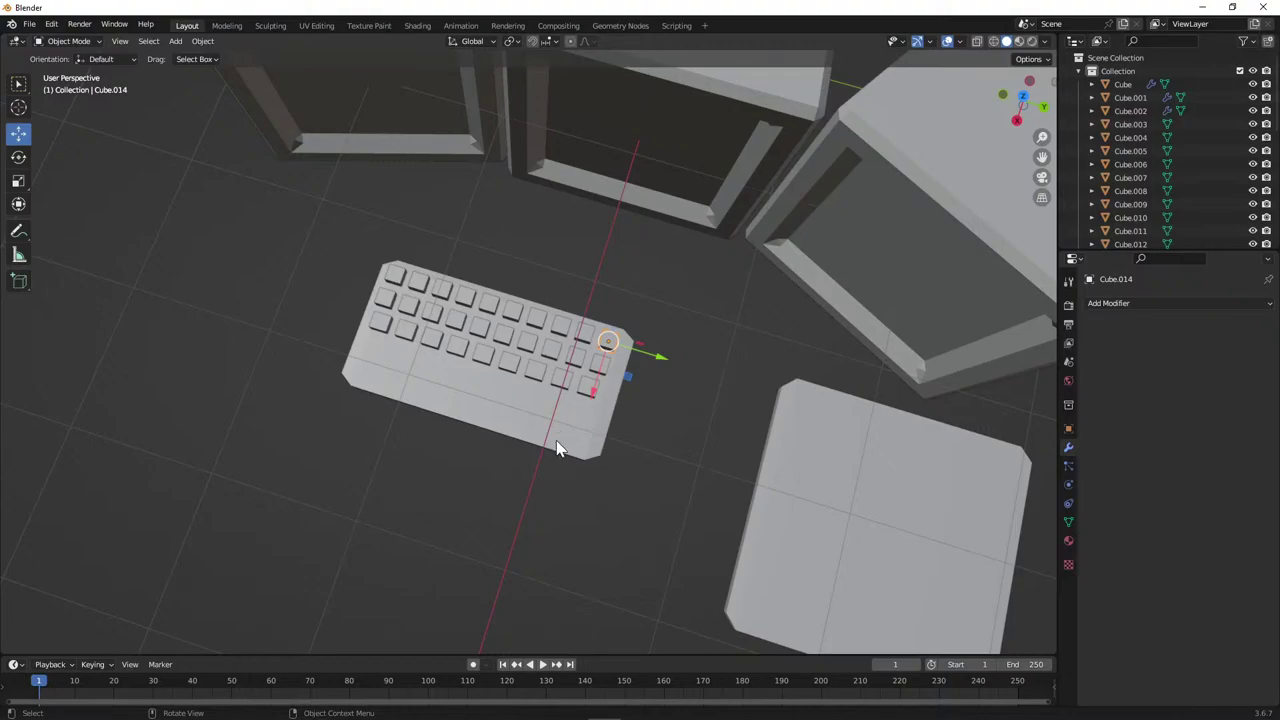
Select all nine small blocks of the third row.
left_click(583, 390)
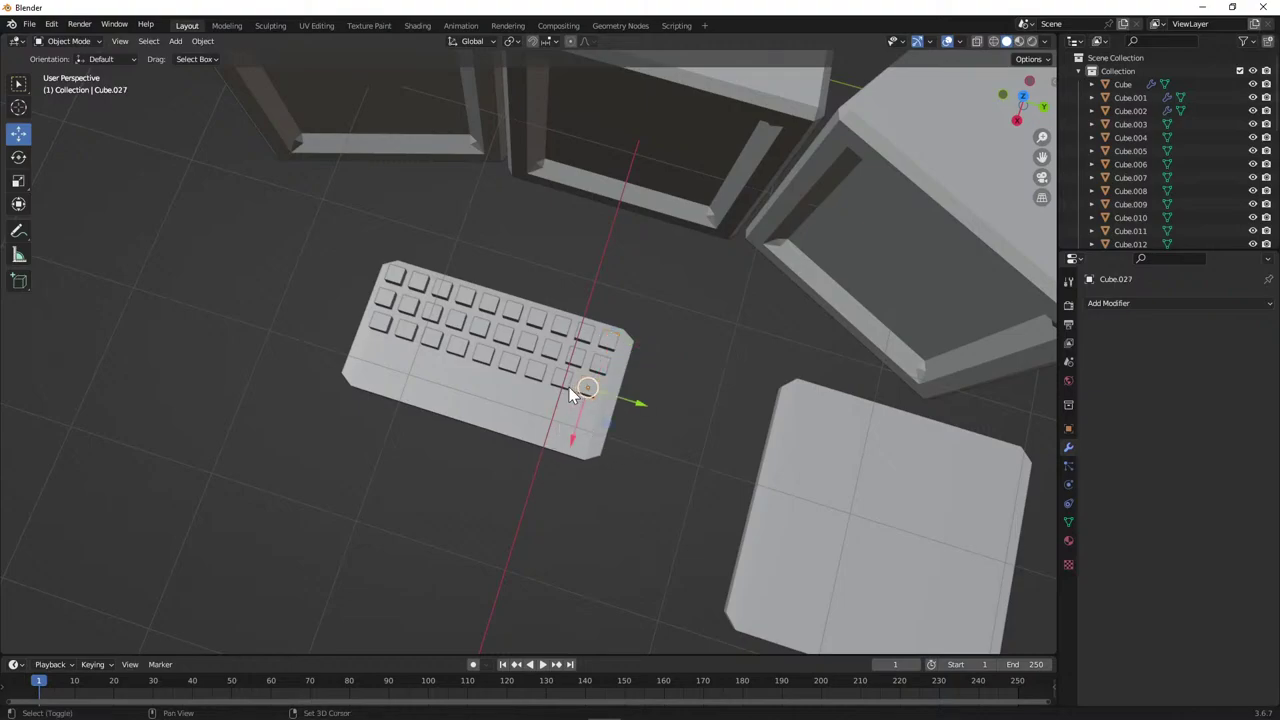
left_click(561, 380, "shift")
left_click(535, 372, "shift")
left_click(509, 364, "shift")
left_click(483, 356, "shift")
left_click(457, 346, "shift")
left_click(432, 338, "shift")
left_click(406, 330, "shift")
left_click(380, 322, "shift")
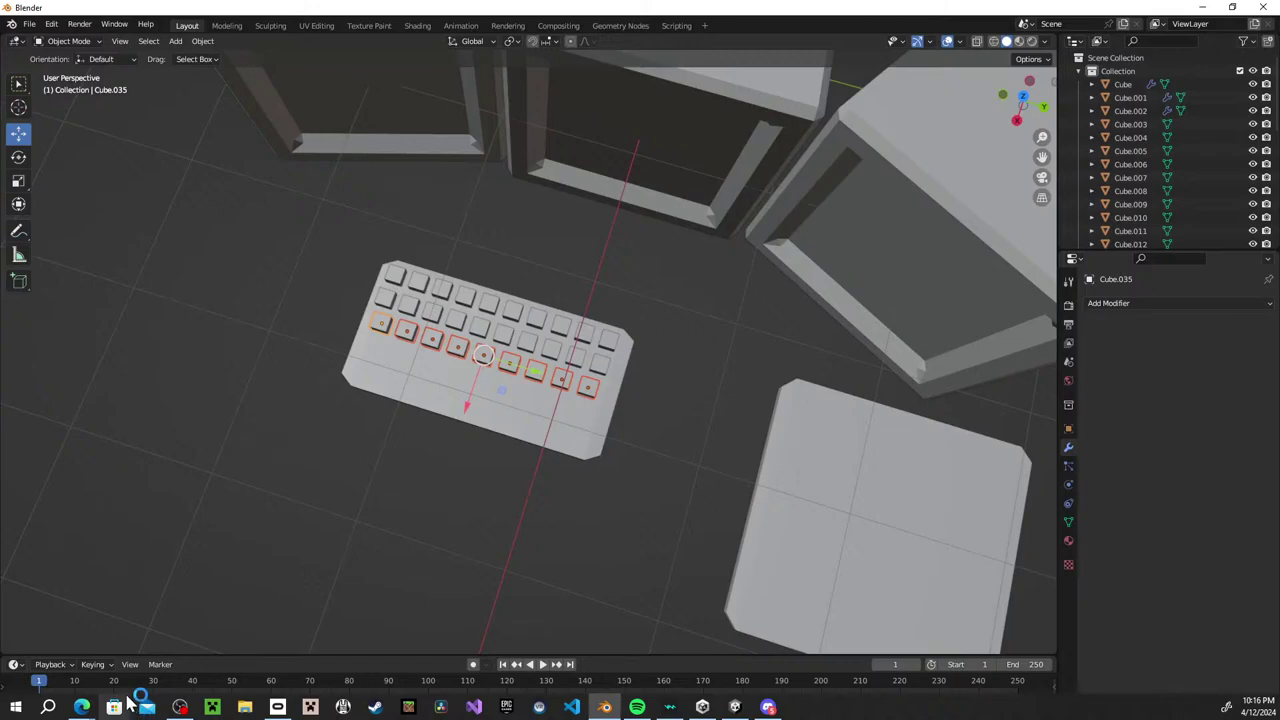
Switch to the browser window showing the YouTube live stream and its chat.
mouse_move(82, 707)
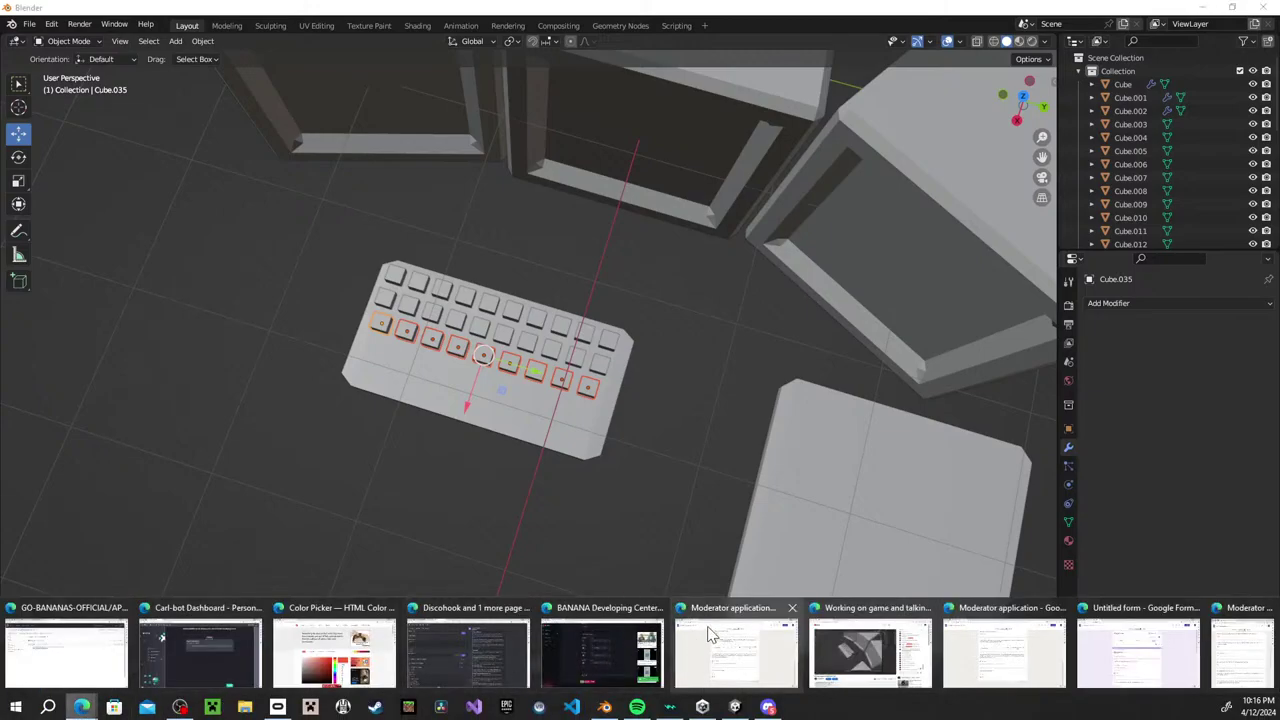
left_click(850, 640)
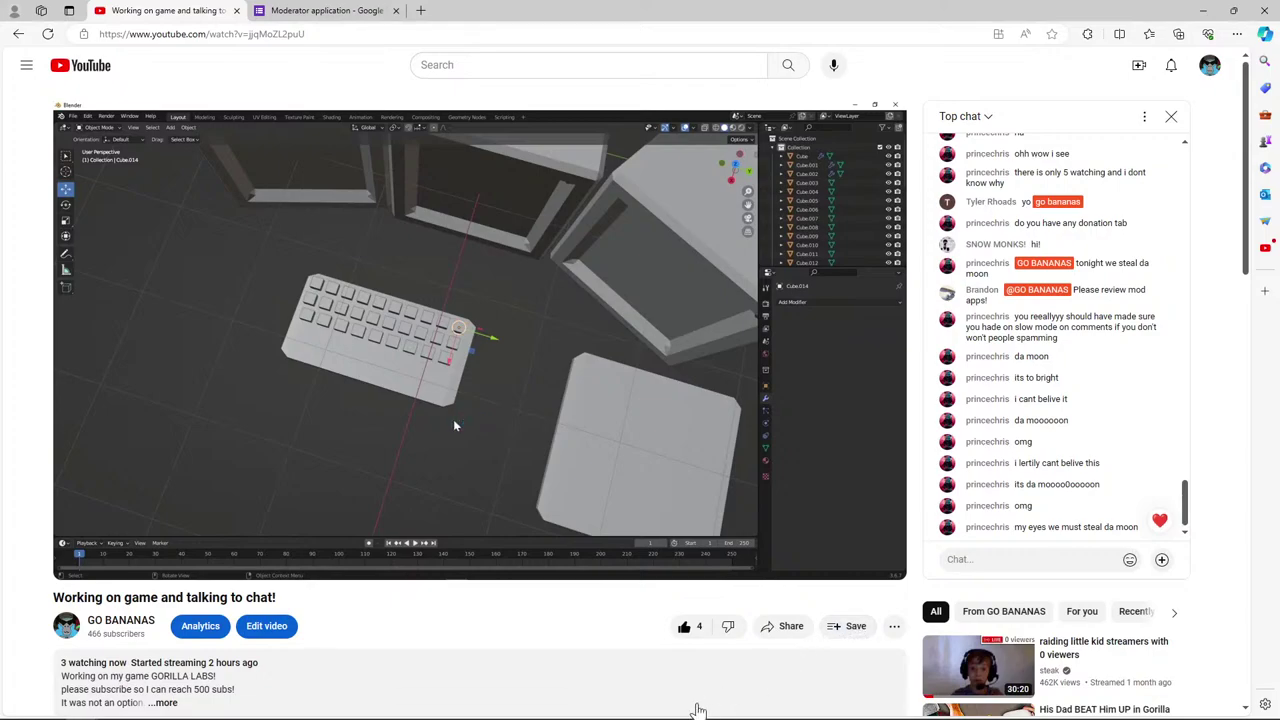
Switch to the separate browser window with the Moderator application form and maximize it.
mouse_move(571, 521)
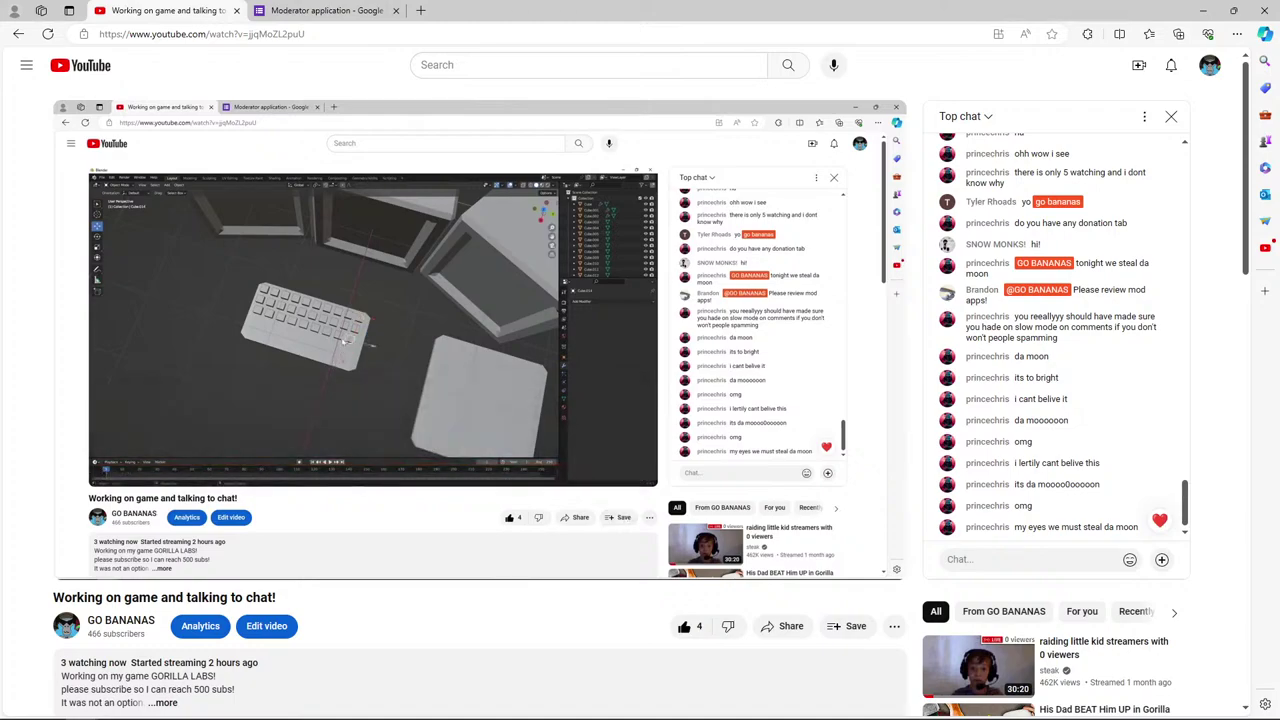
mouse_move(48, 715)
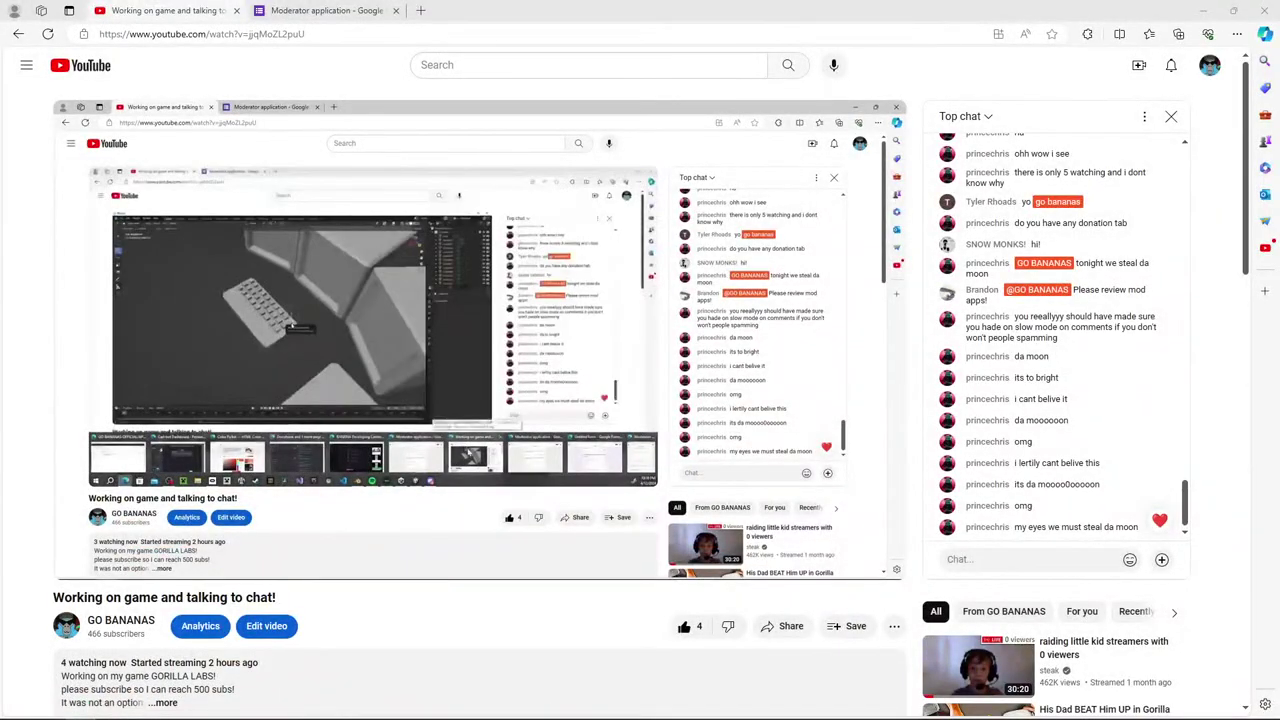
left_click_drag(325, 10, 472, 53)
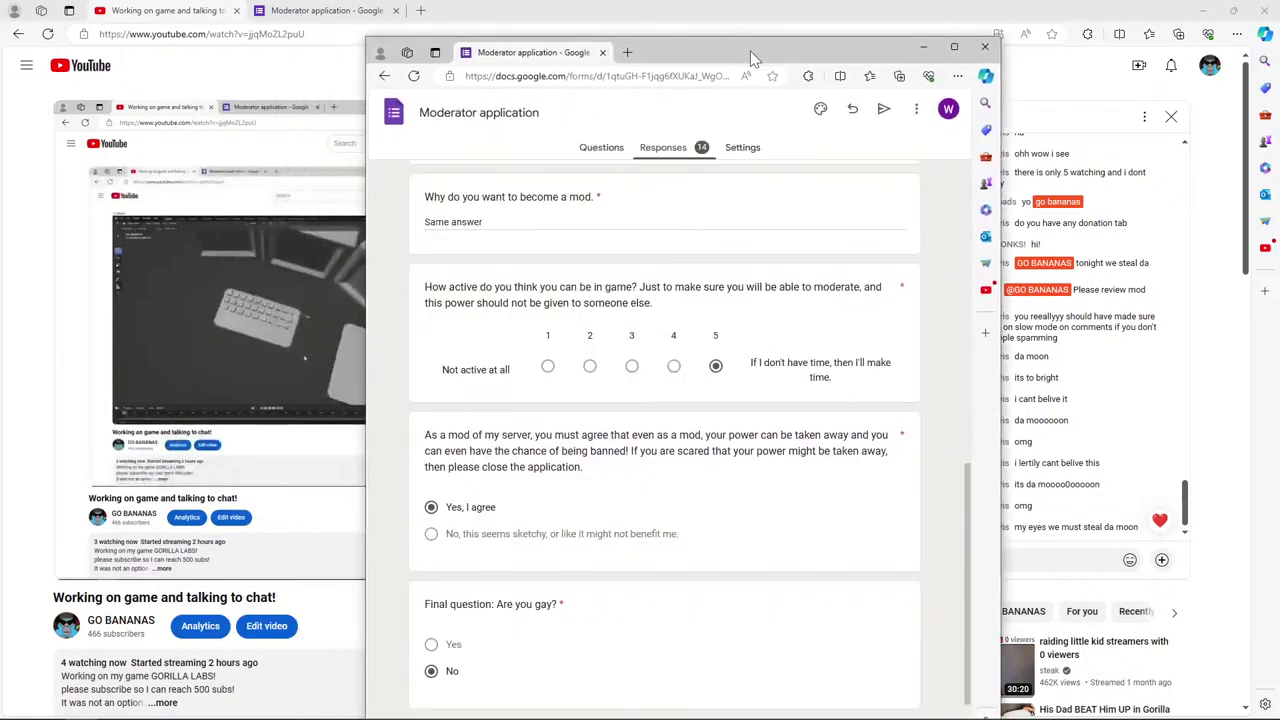
left_click(948, 55)
Page forward through the individual moderator application responses to response 13.
scroll(689, 274, "up", 7)
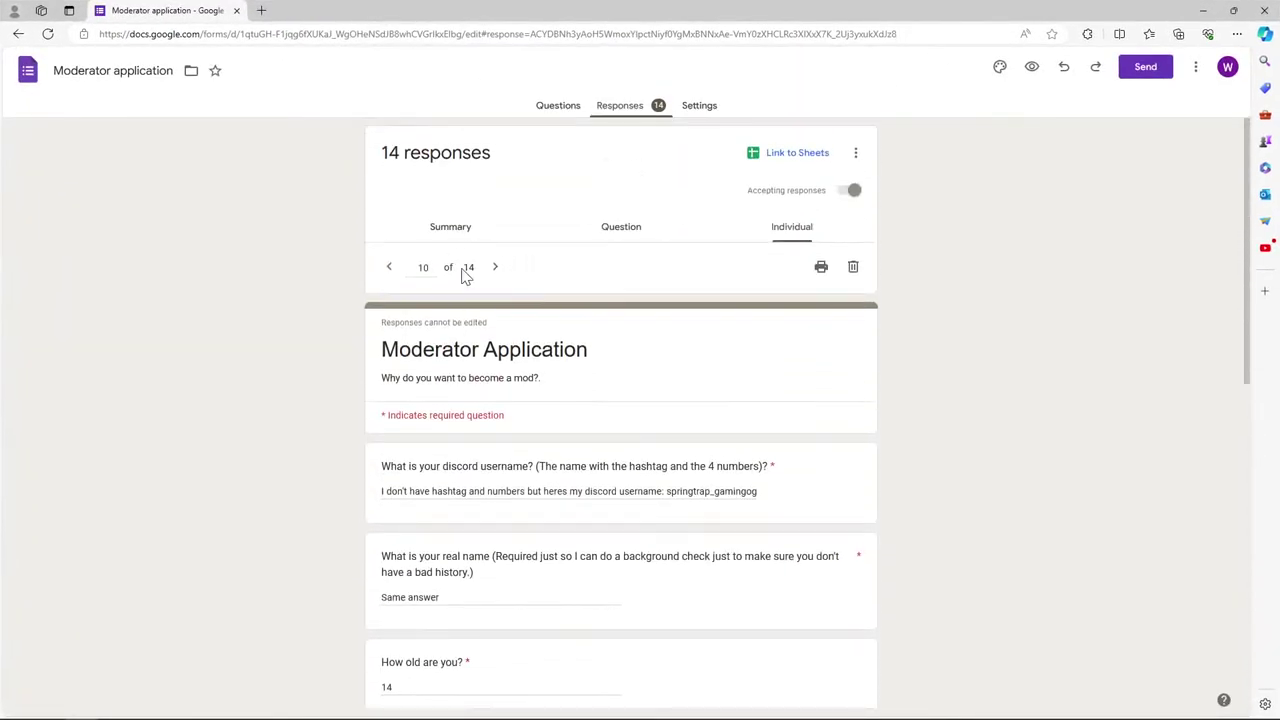
left_click(502, 270)
left_click(501, 270)
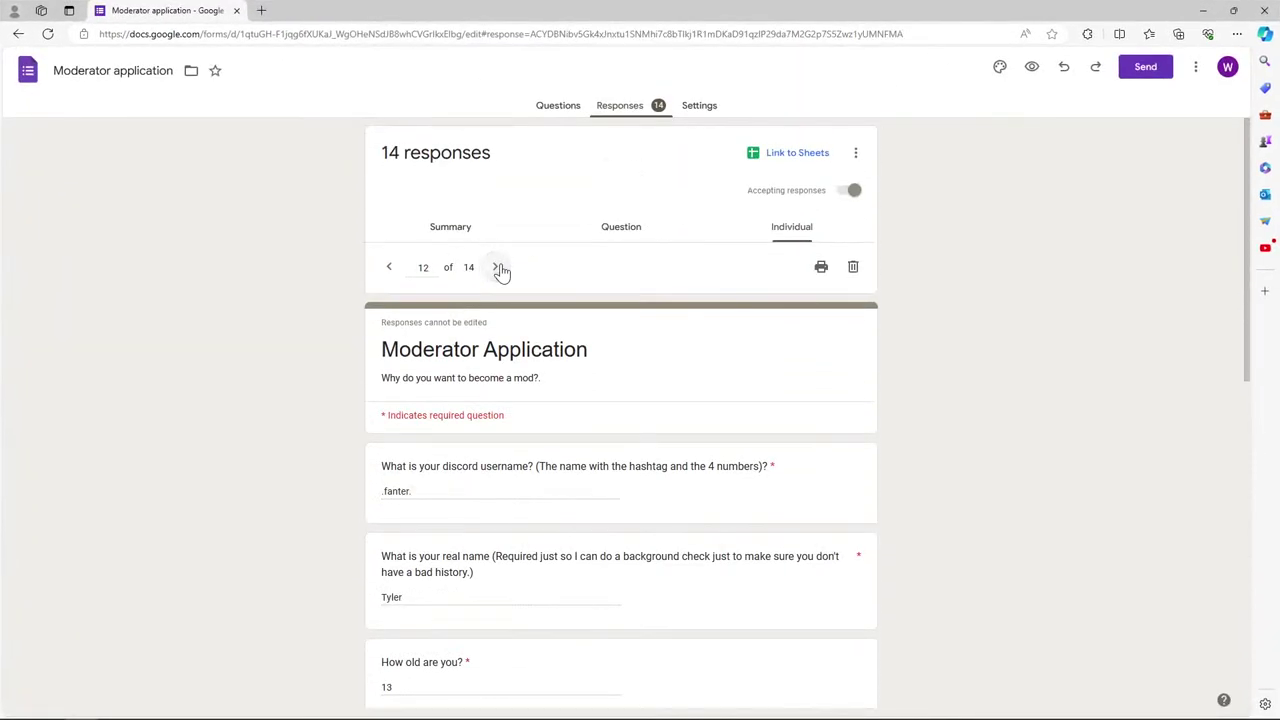
left_click(502, 270)
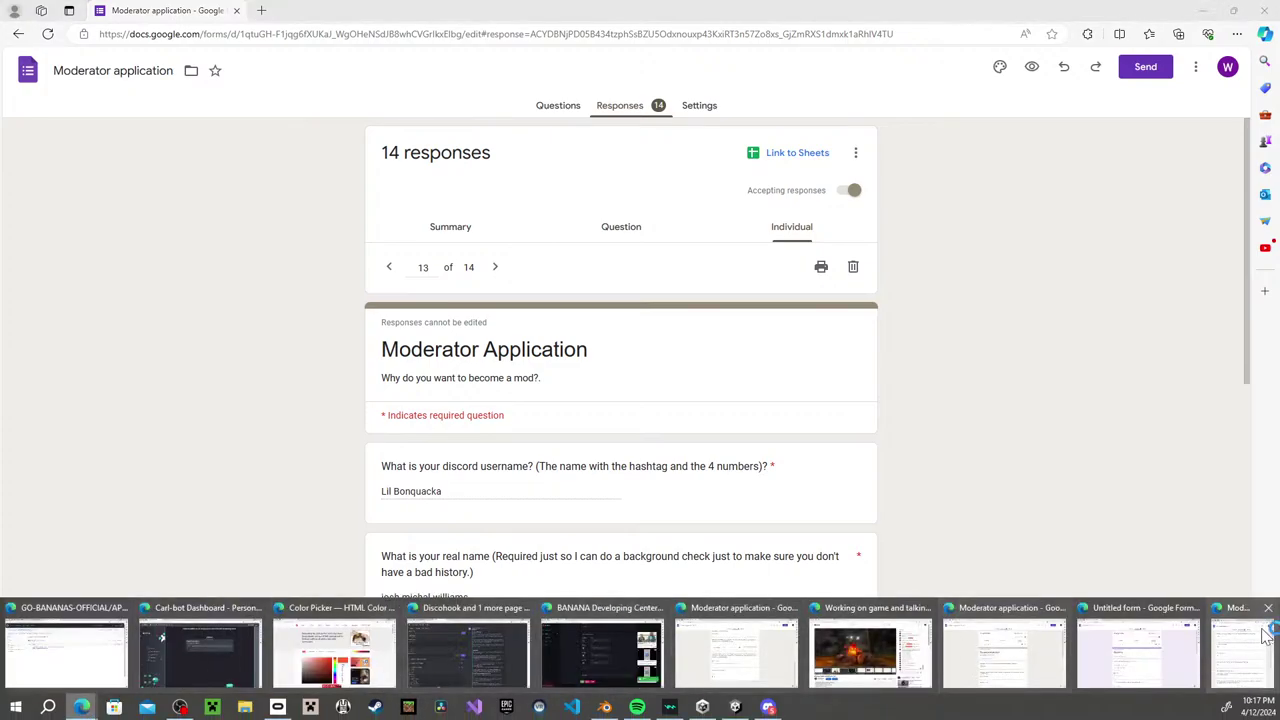
Switch to the Untitled form window and read through its third individual response to the Situations questions.
left_click(1142, 662)
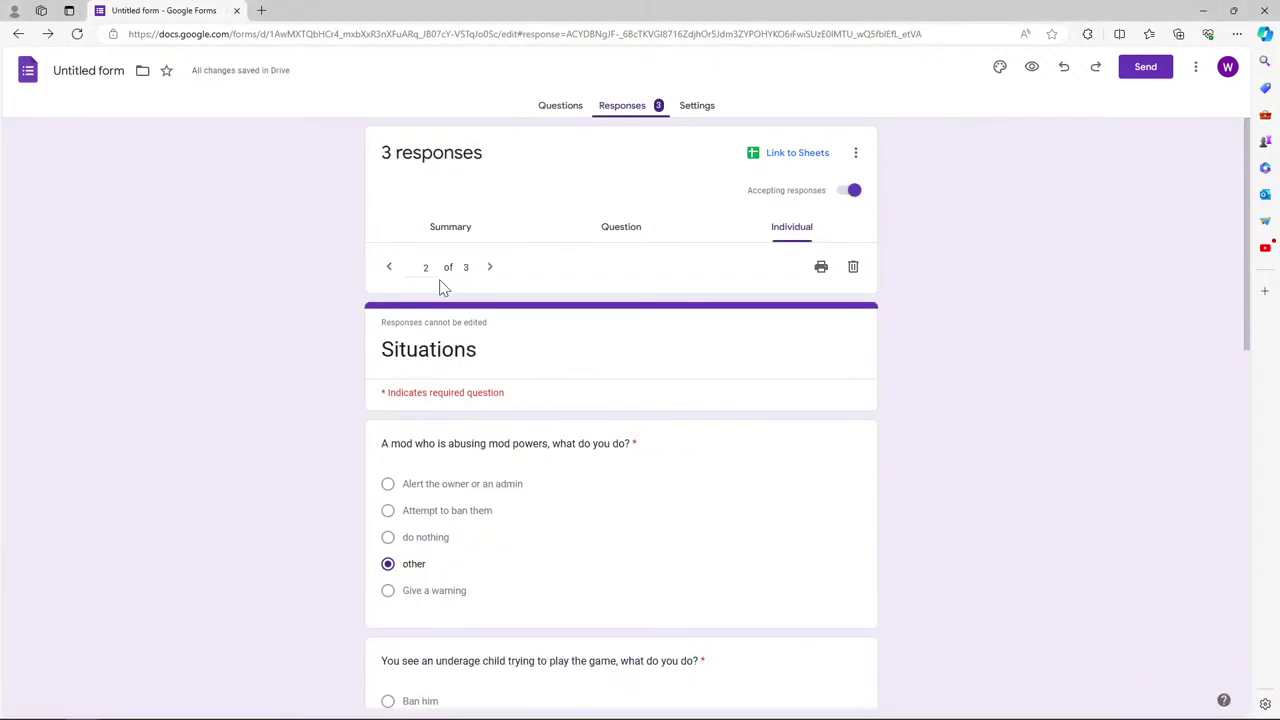
left_click(489, 267)
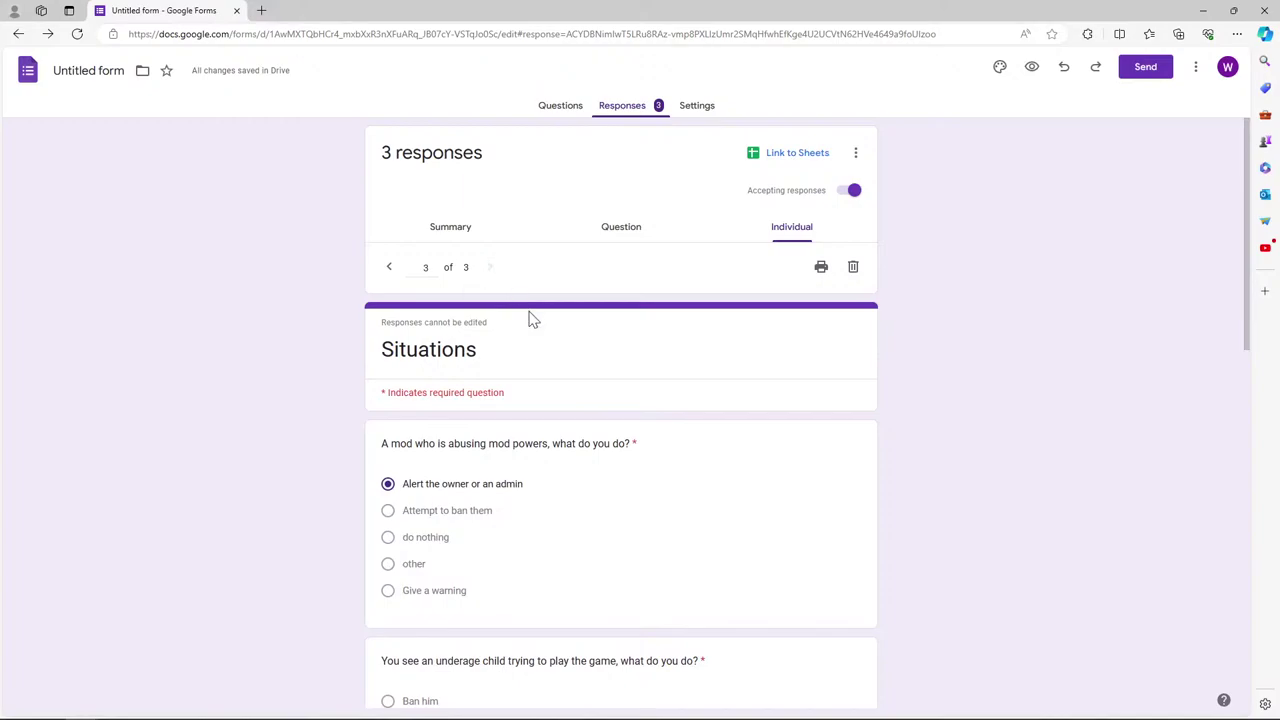
scroll(552, 306, "down", 3)
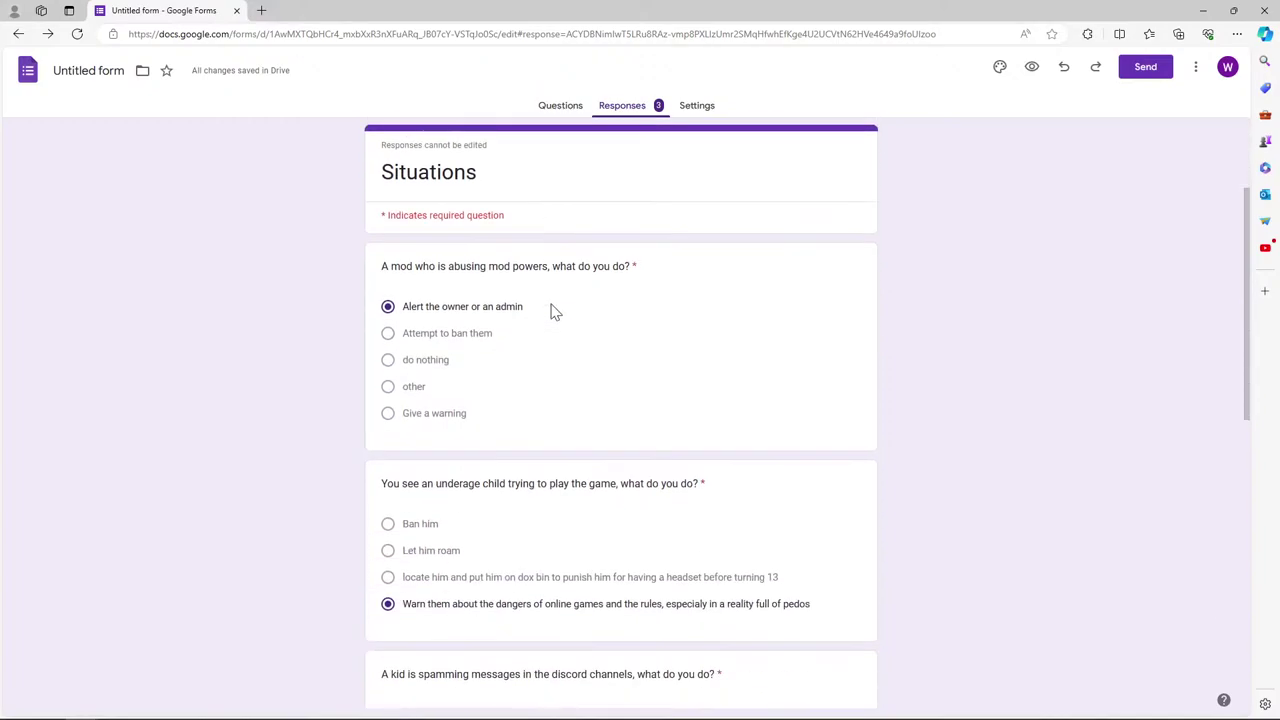
scroll(553, 300, "down", 4)
scroll(555, 290, "up", 8)
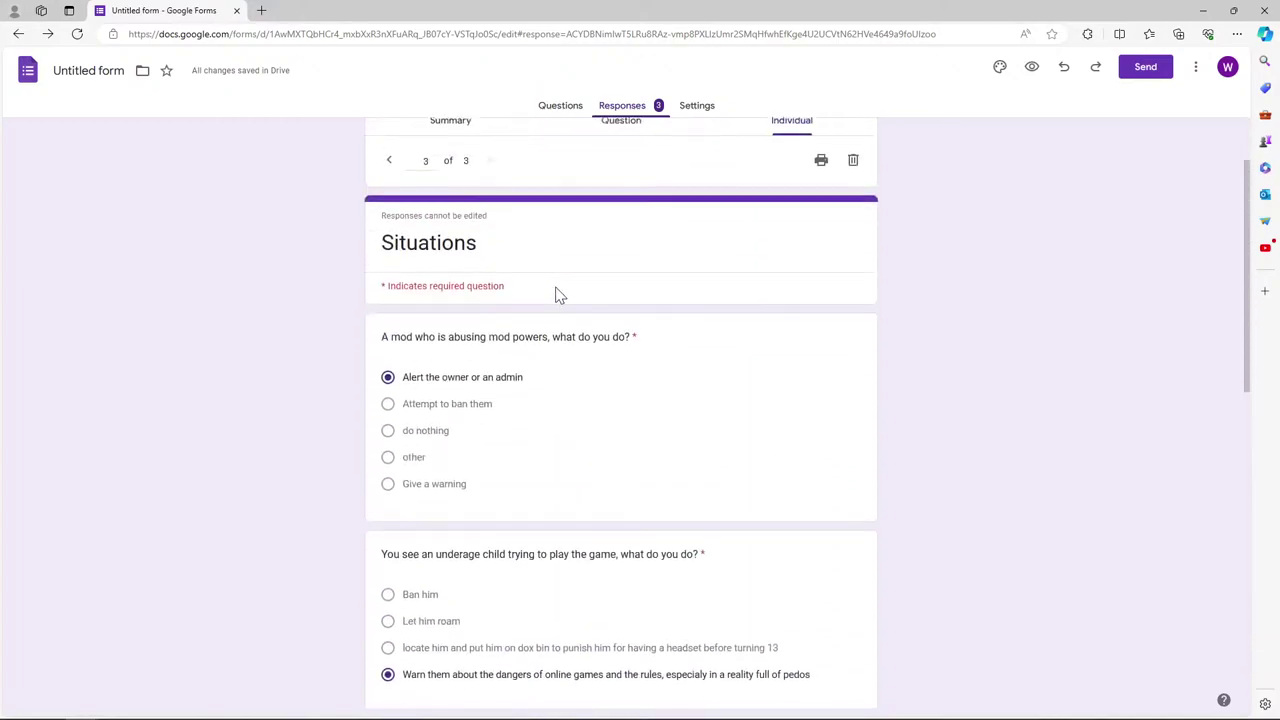
Examine the Situations form's responses by question, by individual and as summary charts.
left_click(621, 228)
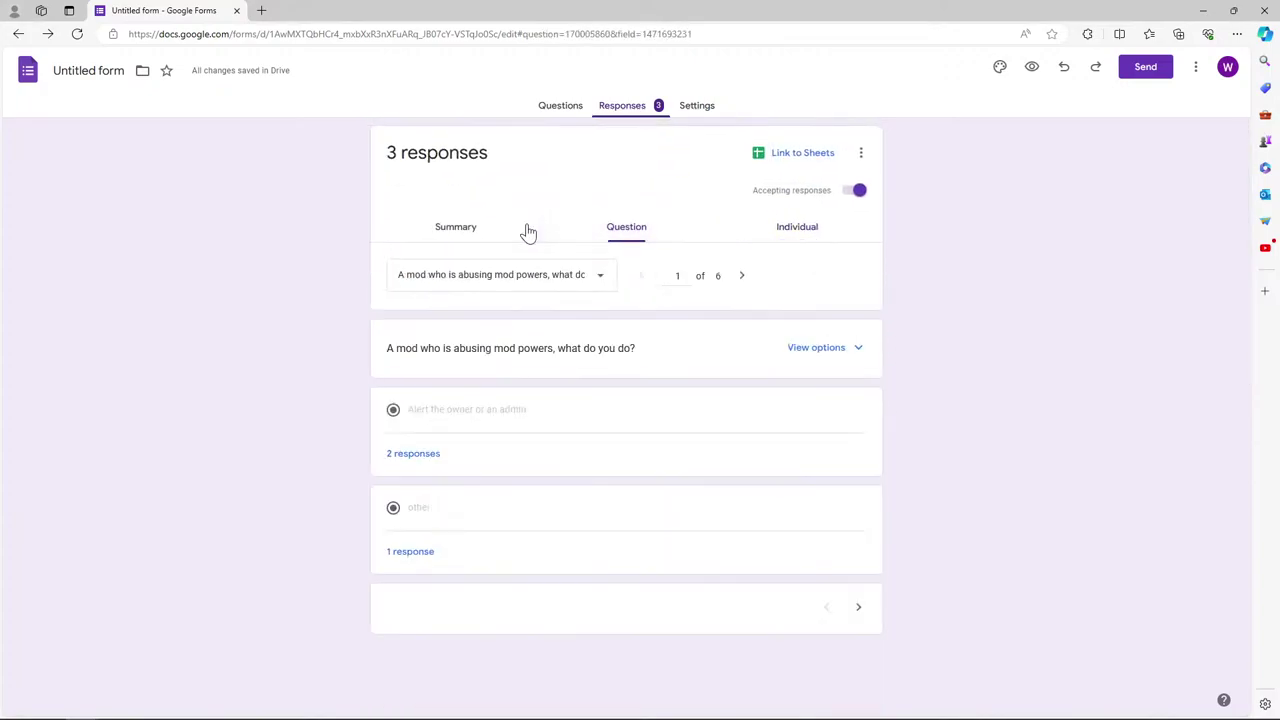
left_click(488, 232)
left_click(779, 240)
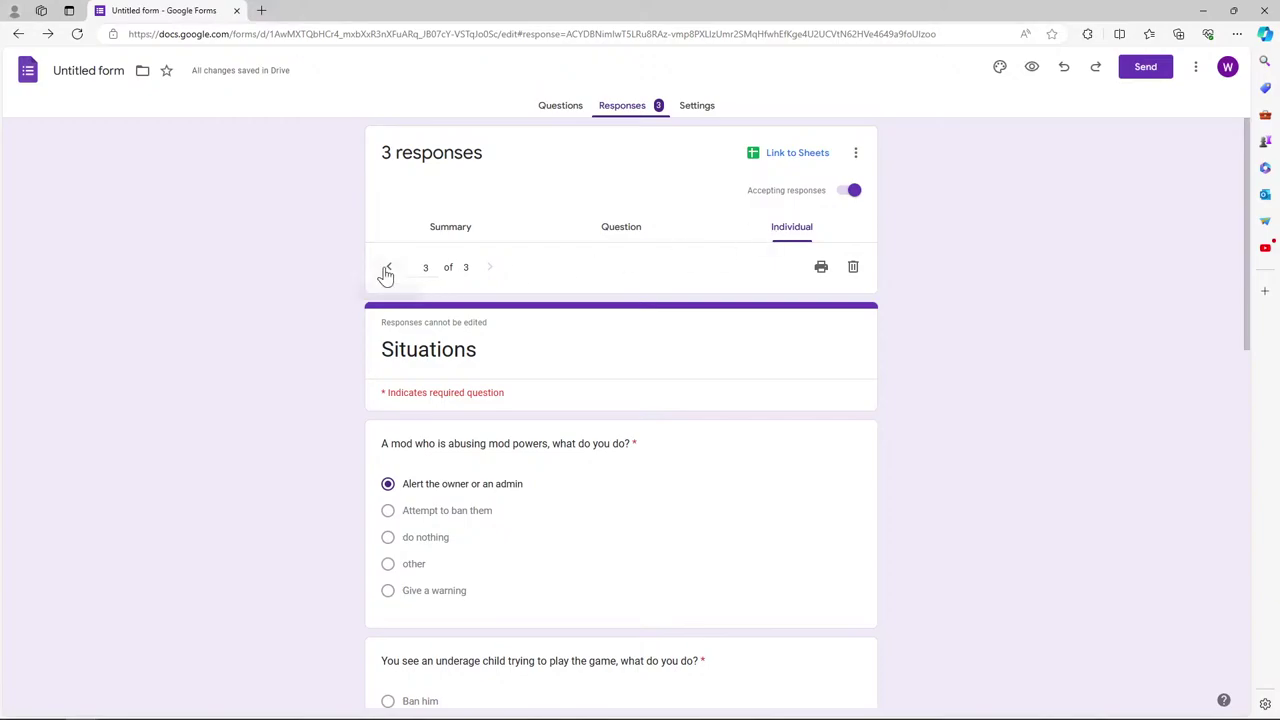
left_click(450, 240)
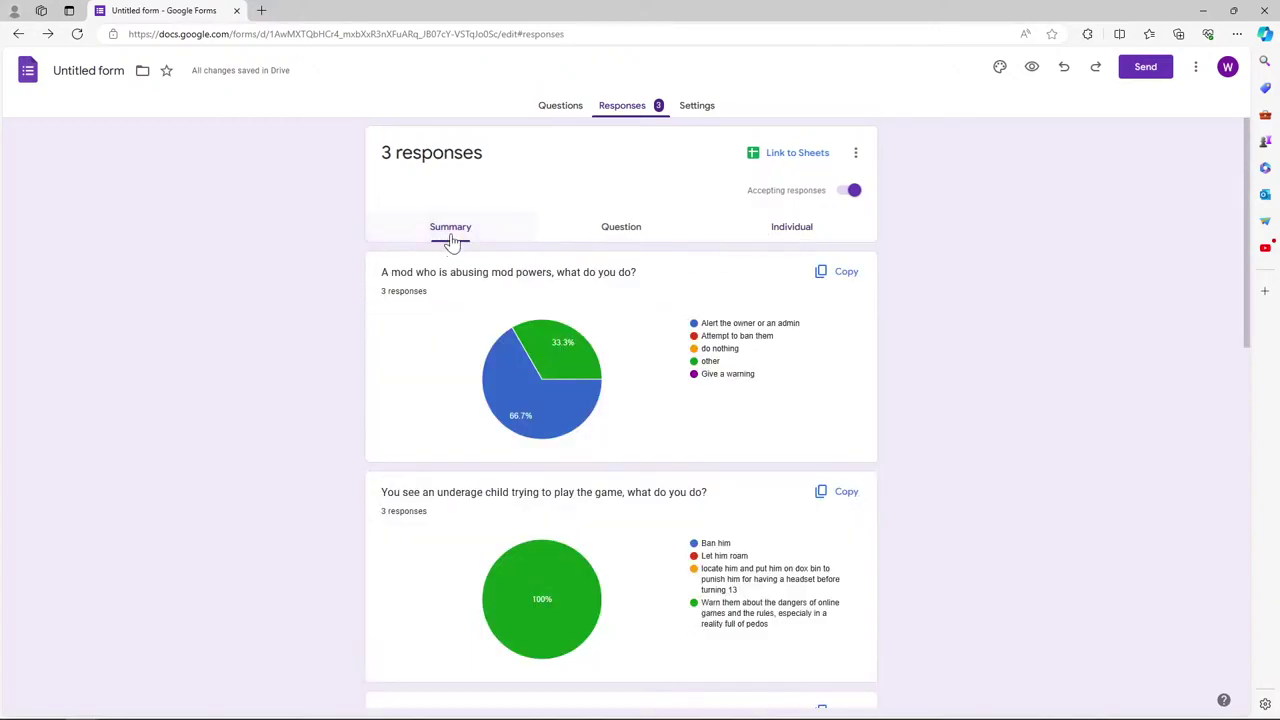
left_click(610, 230)
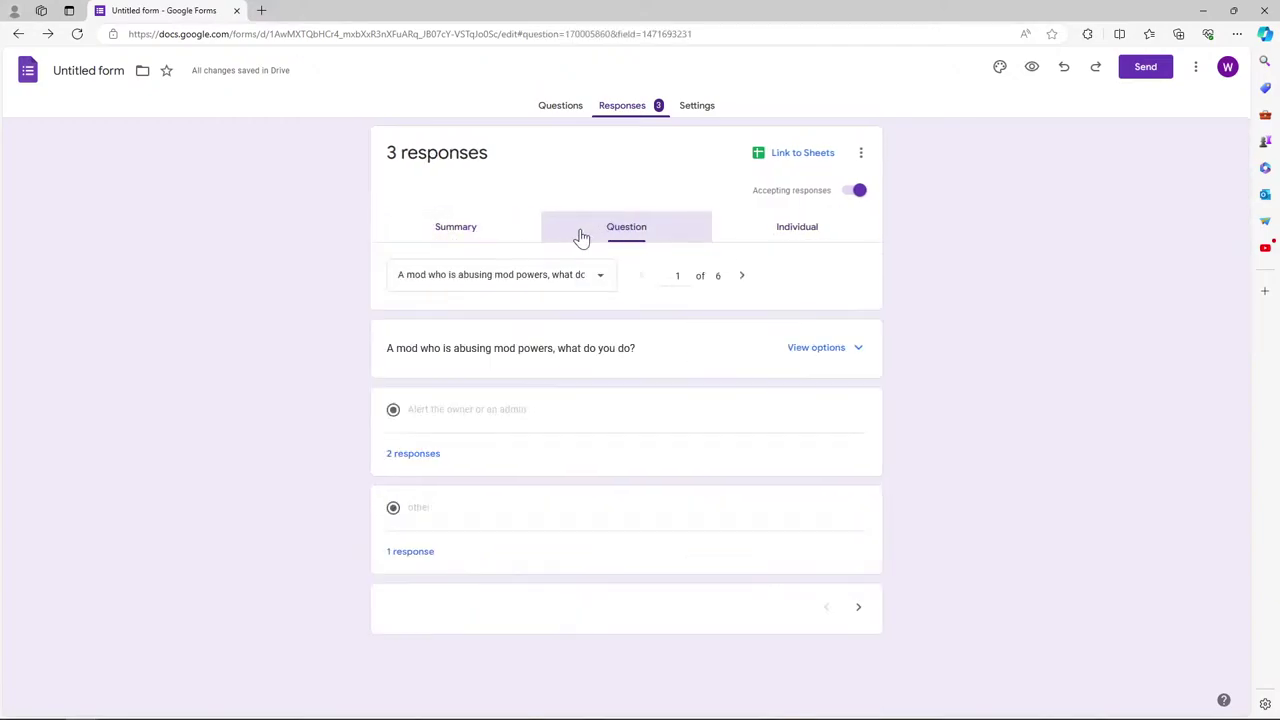
left_click(455, 238)
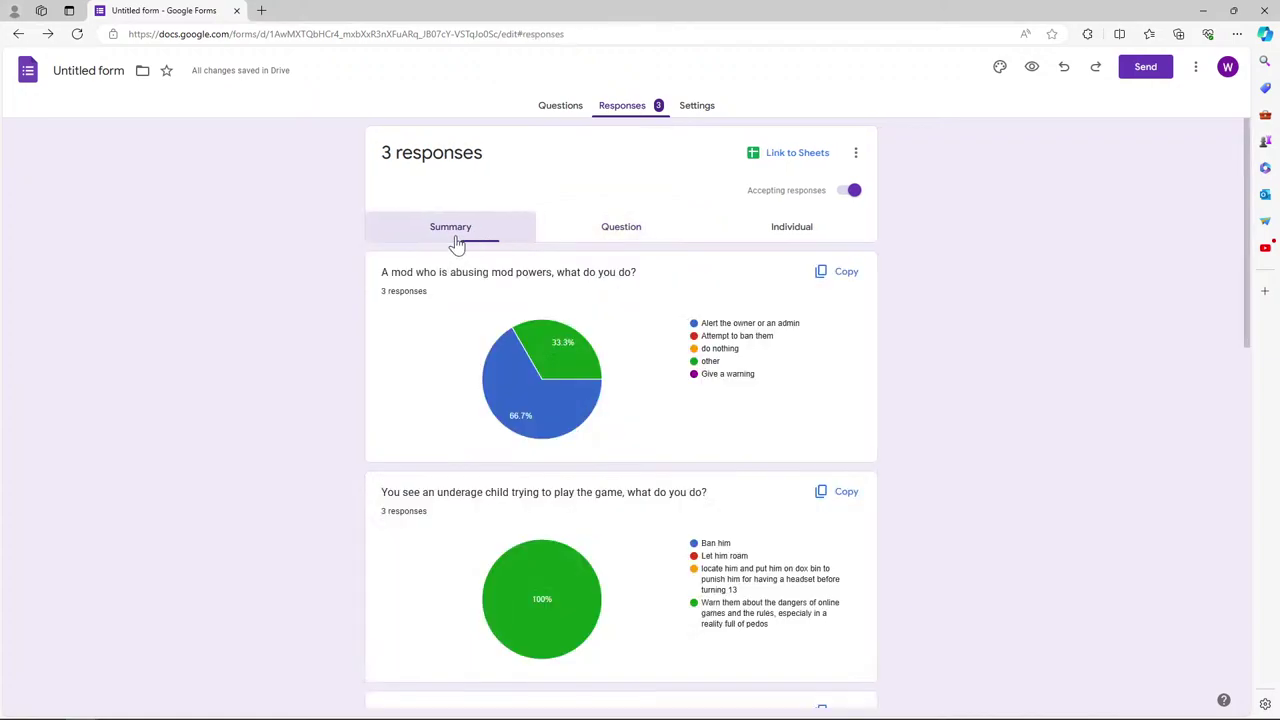
scroll(634, 269, "down", 2)
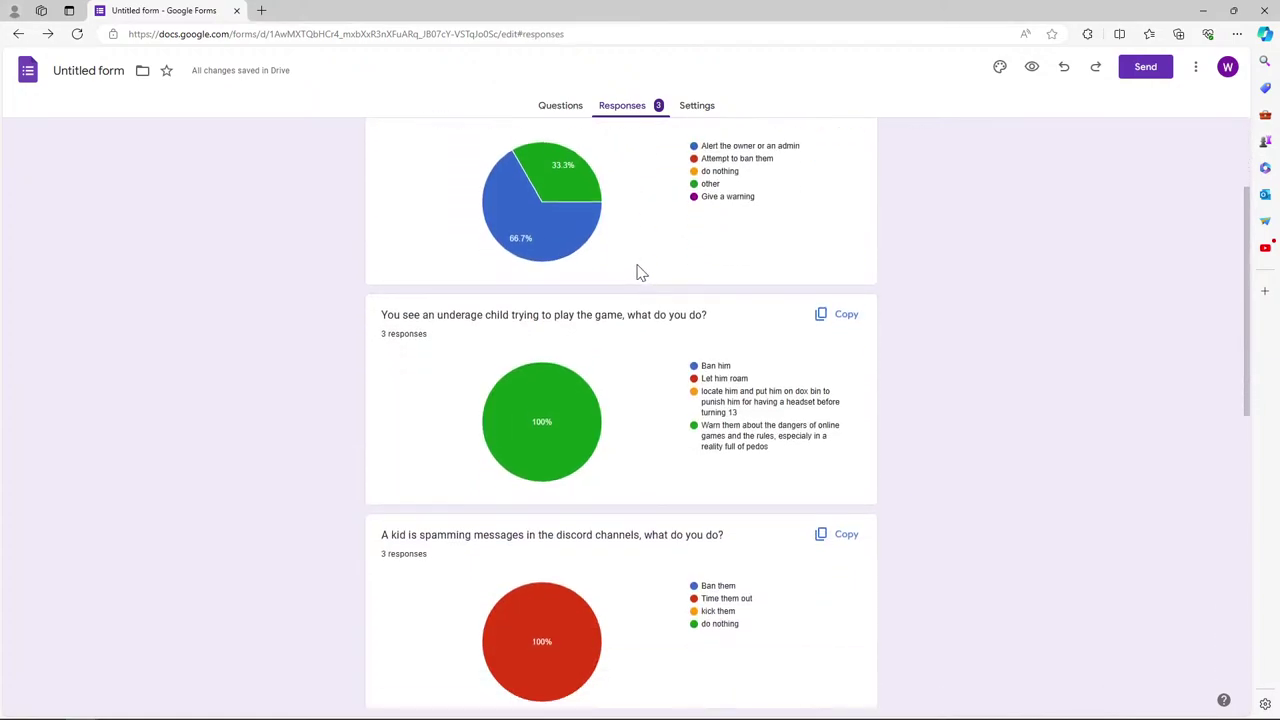
Preview the YouTube live stream and its chat among the open browser windows and switch back to Blender.
mouse_move(599, 187)
mouse_move(114, 707)
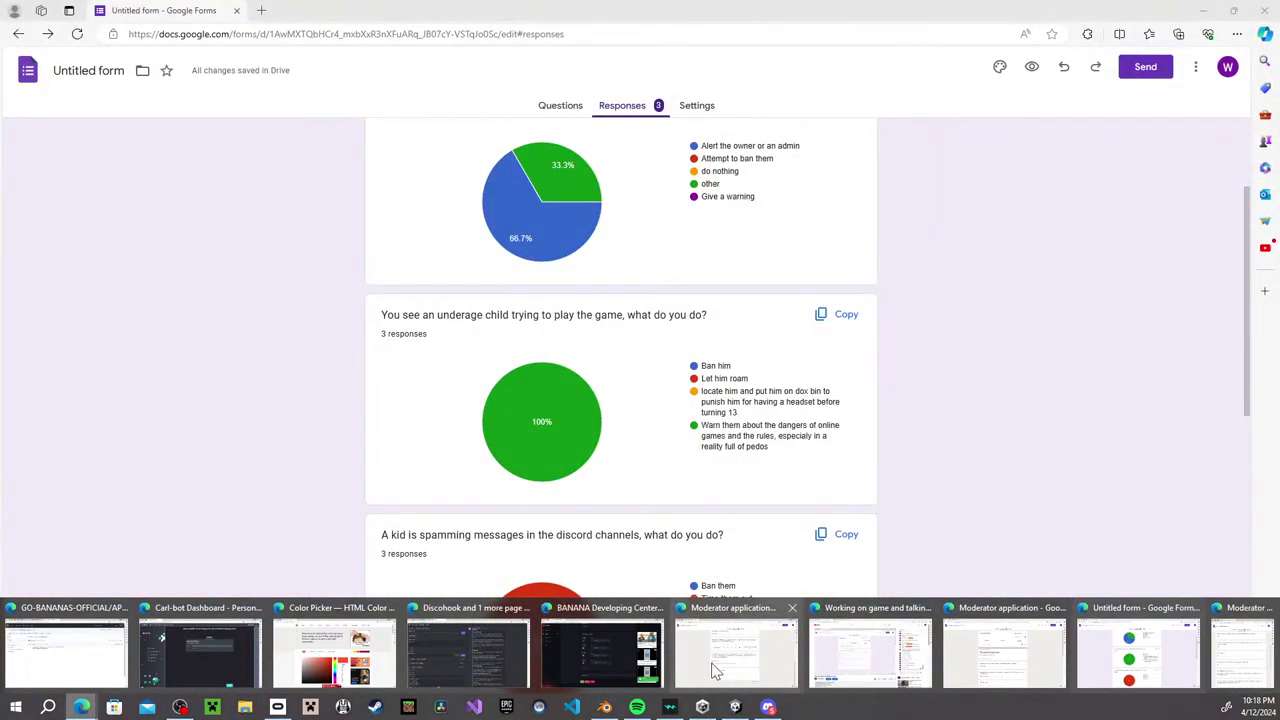
mouse_move(714, 640)
mouse_move(866, 640)
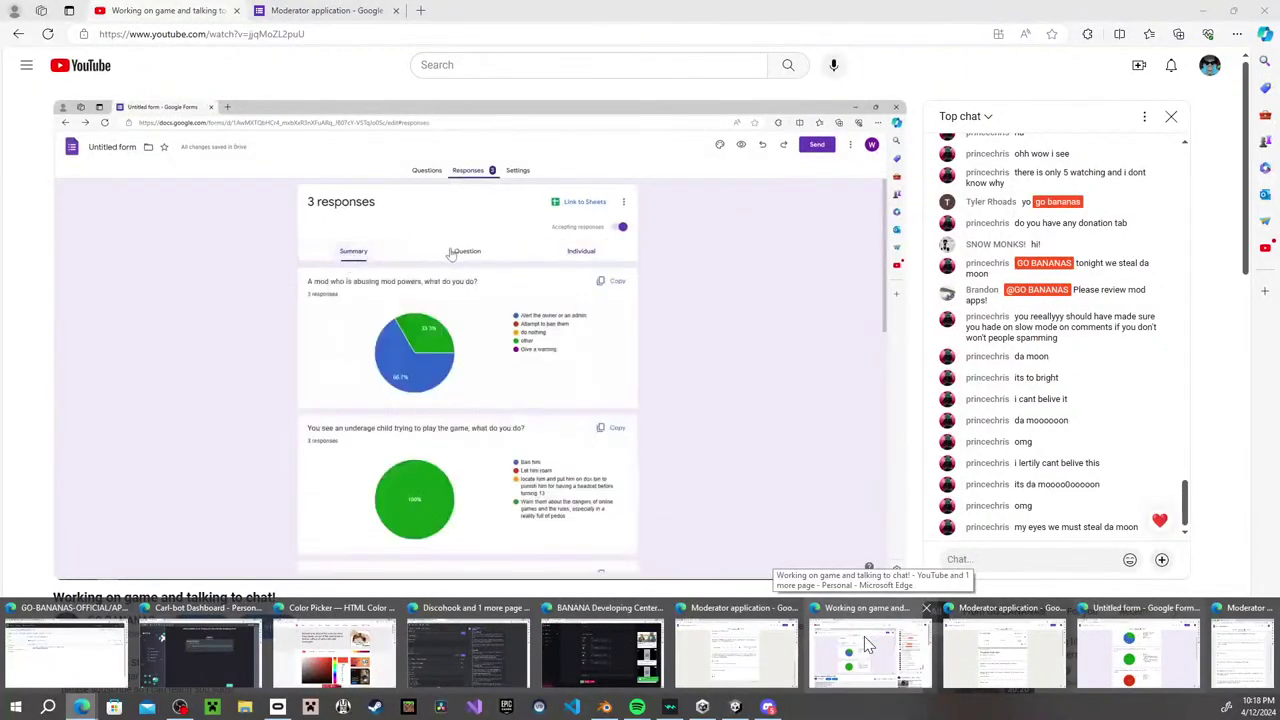
mouse_move(998, 620)
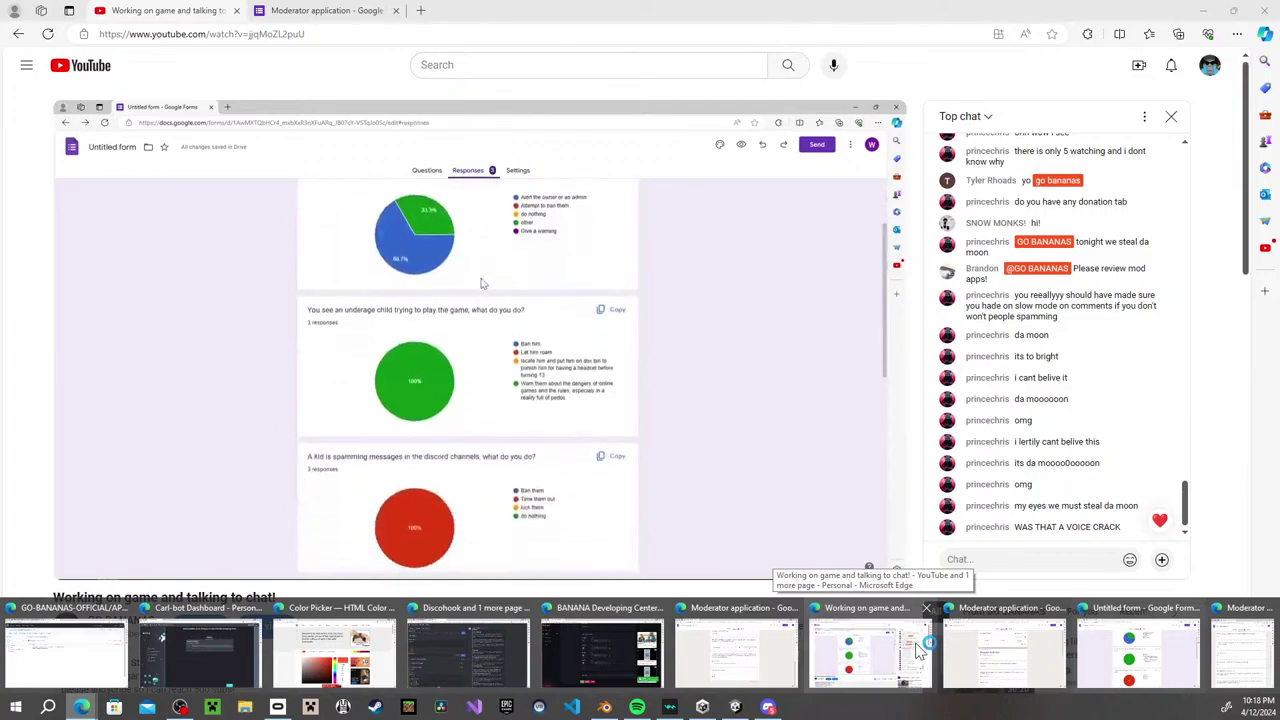
mouse_move(1027, 642)
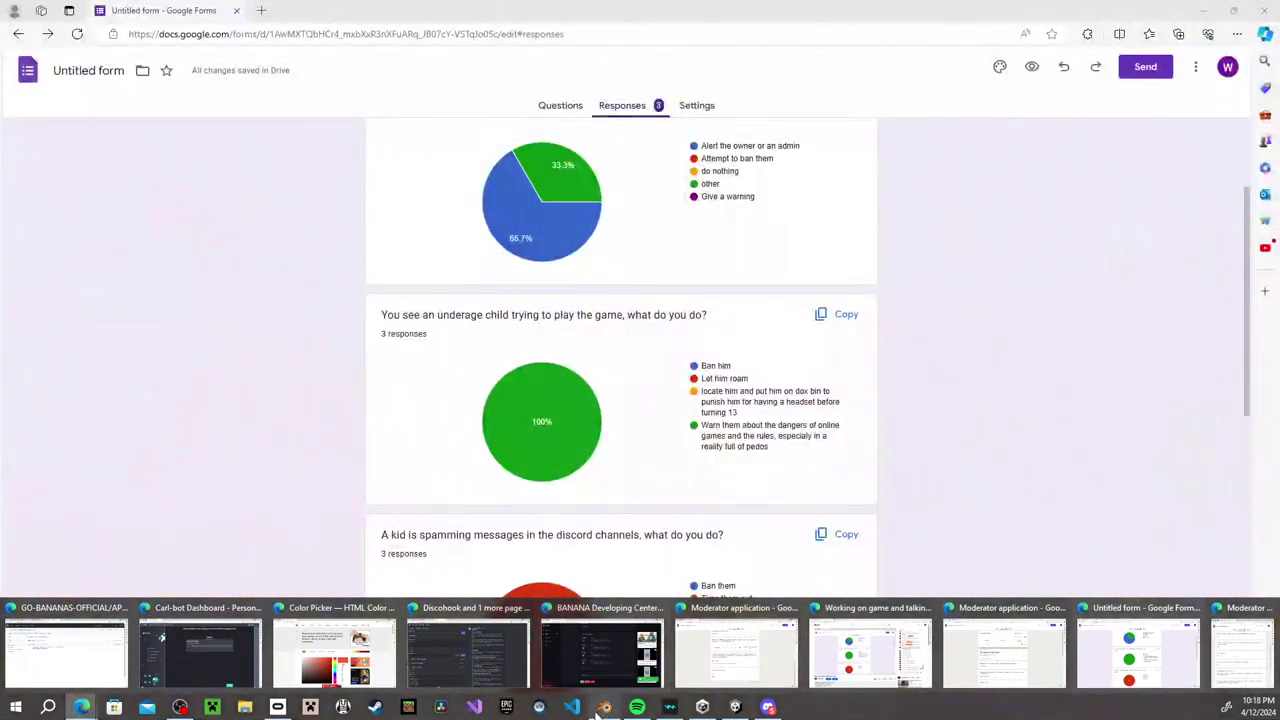
left_click(604, 707)
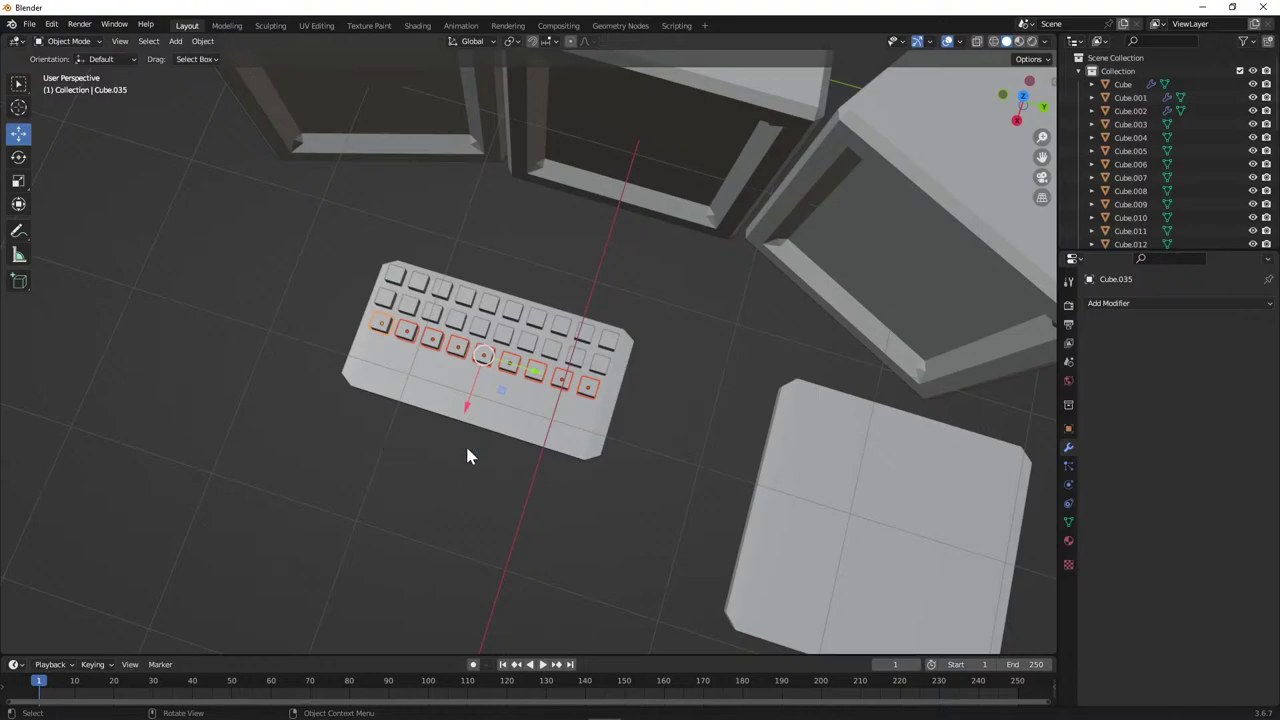
Copy and paste the nine-block third row and move the copy along X in top view to form a fourth row.
left_click_drag(466, 410, 443, 472)
key("ctrl+z")
key("ctrl+c")
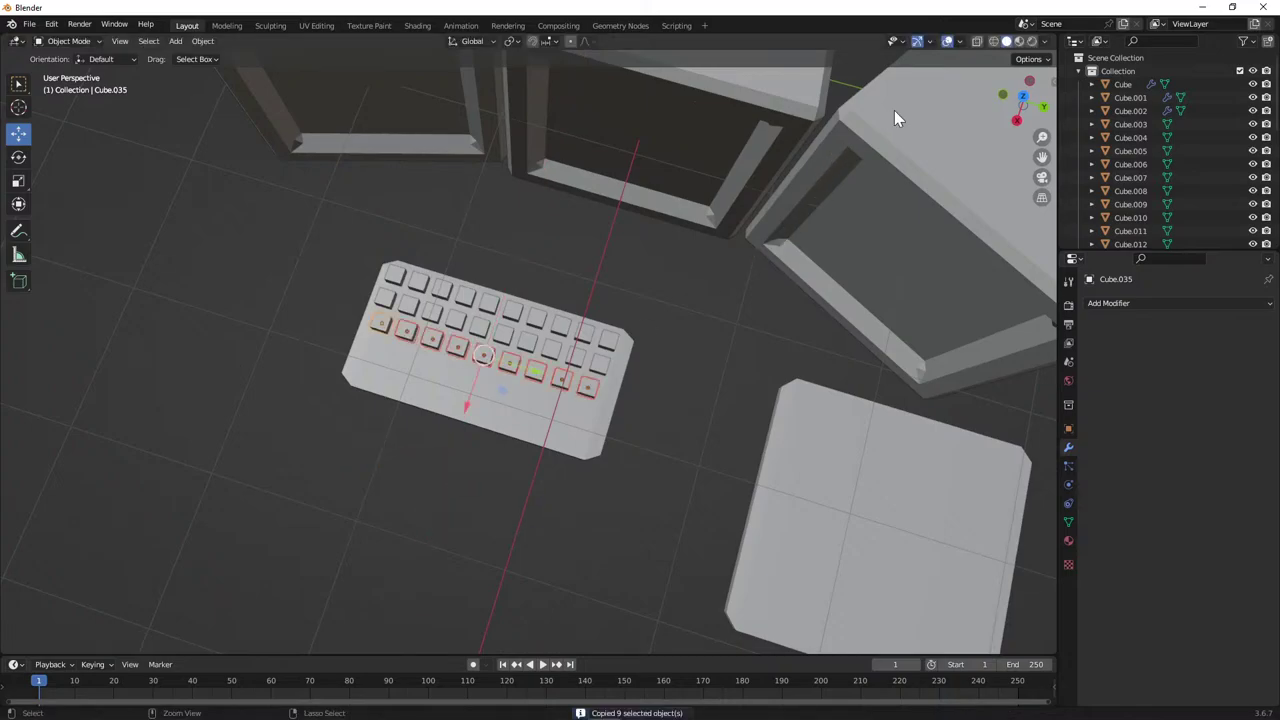
key("ctrl+v")
left_click(1022, 96)
left_click_drag(604, 391, 629, 390)
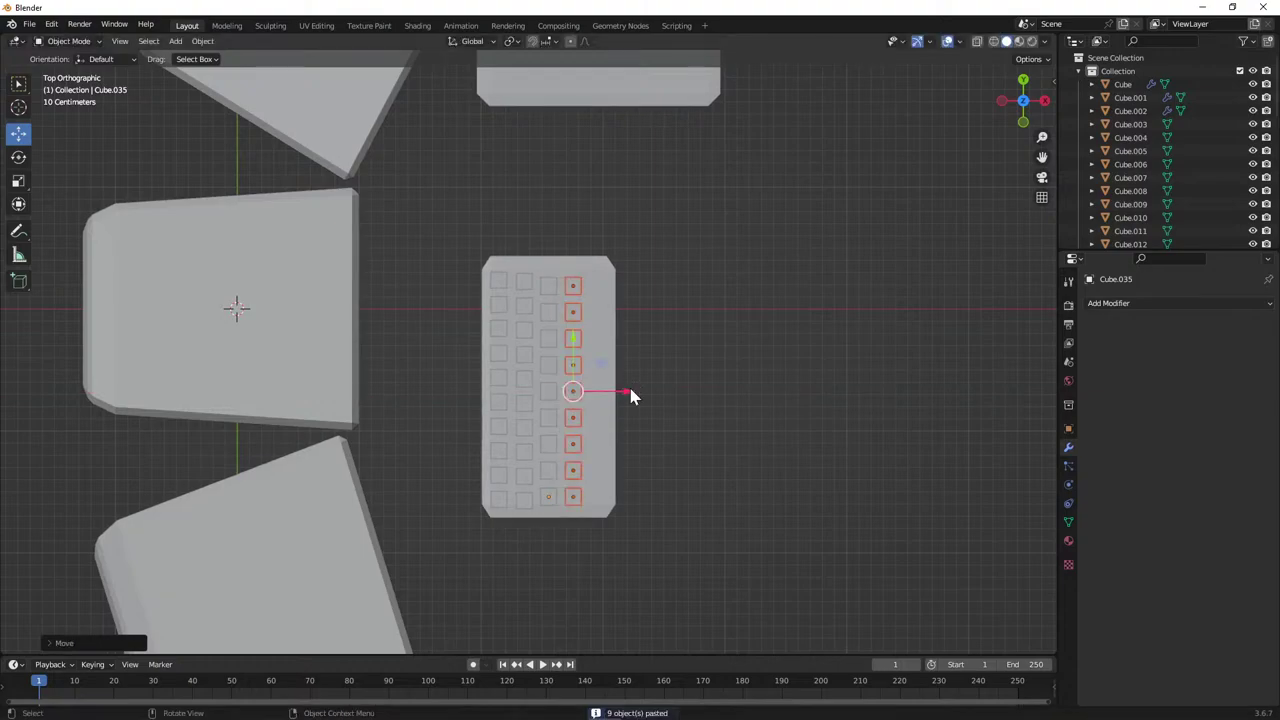
Scale the fourth row along Y to about 0.94 and delete the two blocks at its +Y end.
key("s")
key("y")
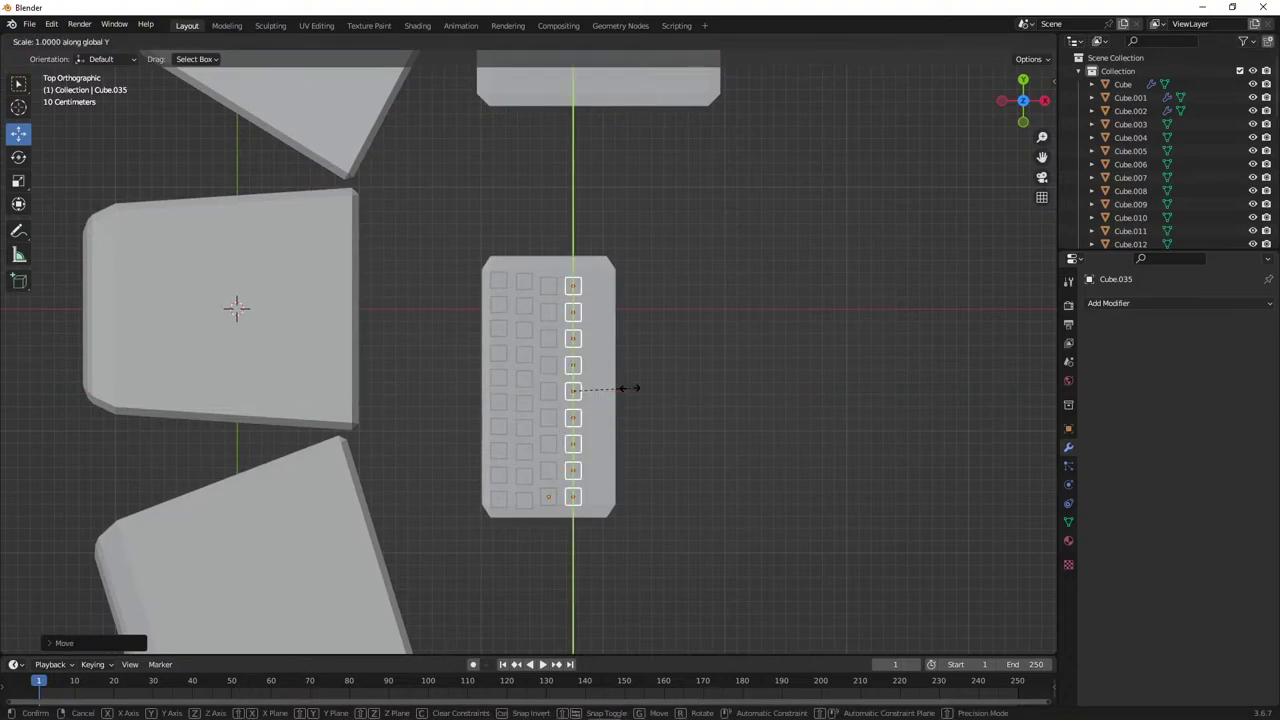
mouse_move(625, 391)
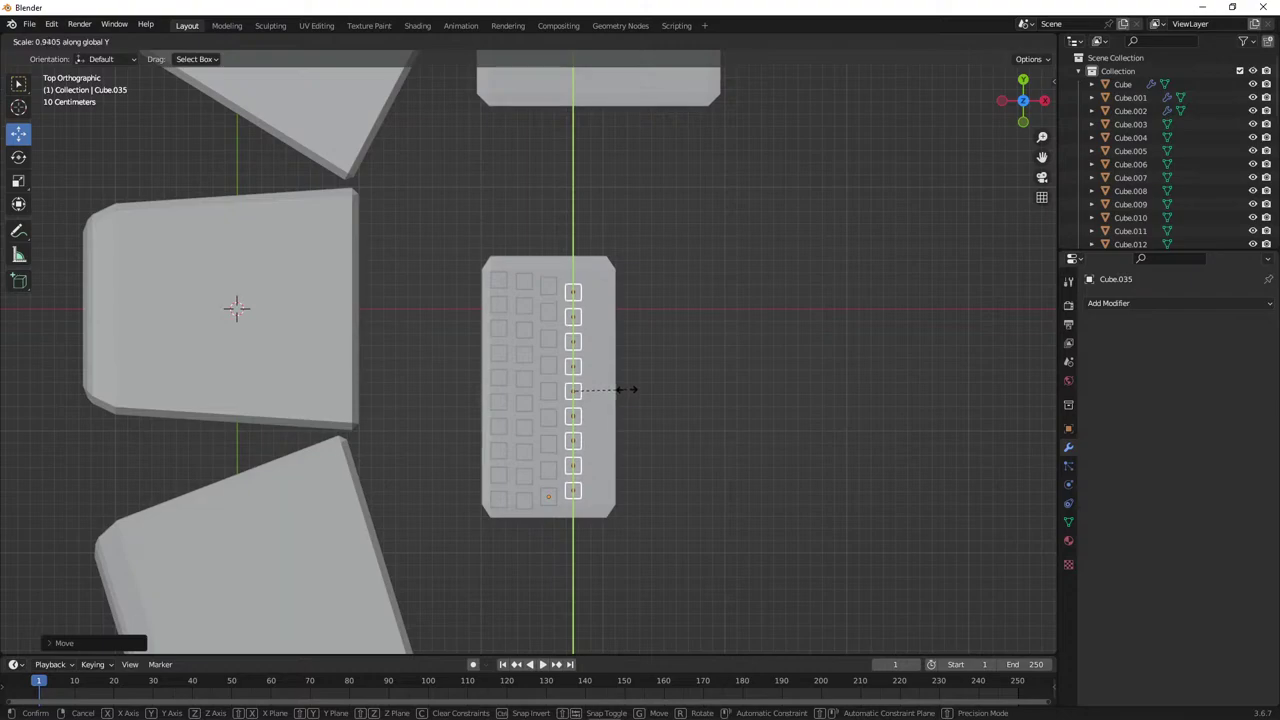
left_click(628, 396)
right_click(579, 297)
left_click(578, 309)
Select the seven remaining blocks of the fourth row and spread them farther apart along Y.
left_click(572, 342)
left_click(575, 369, "shift")
left_click(575, 388, "shift")
left_click(572, 416, "shift")
key("shift+d")
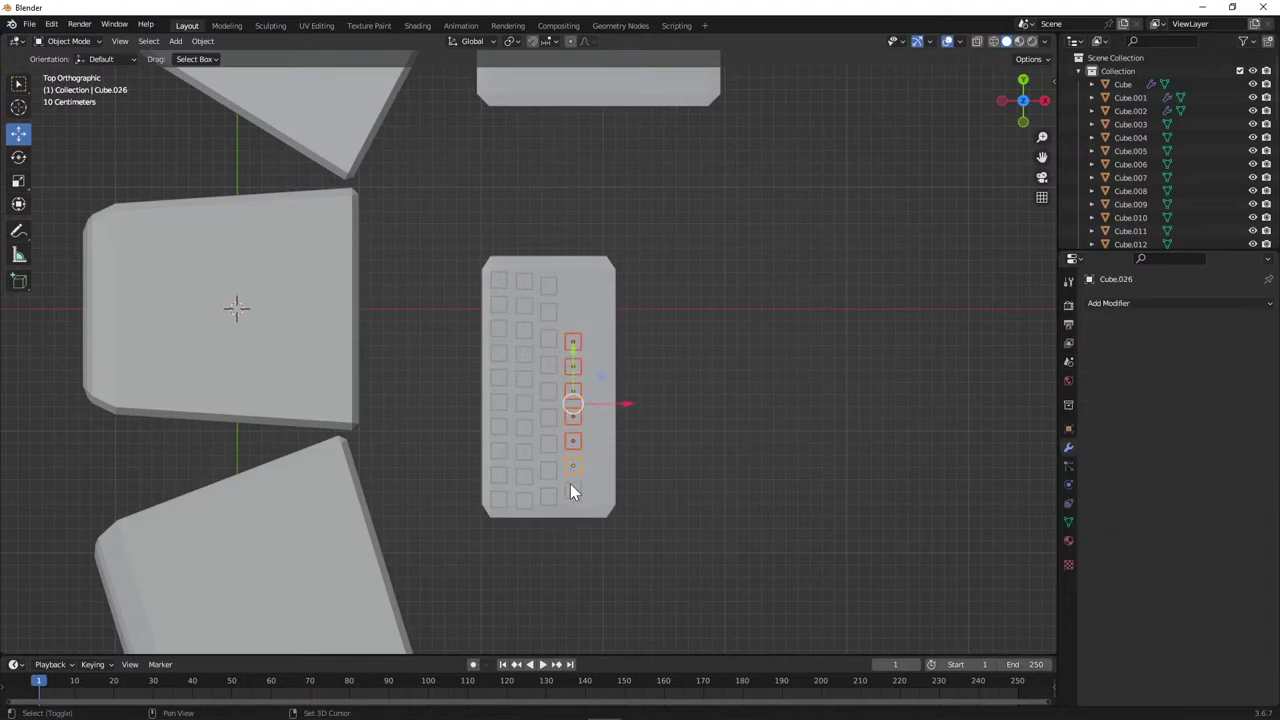
key("s")
key("y")
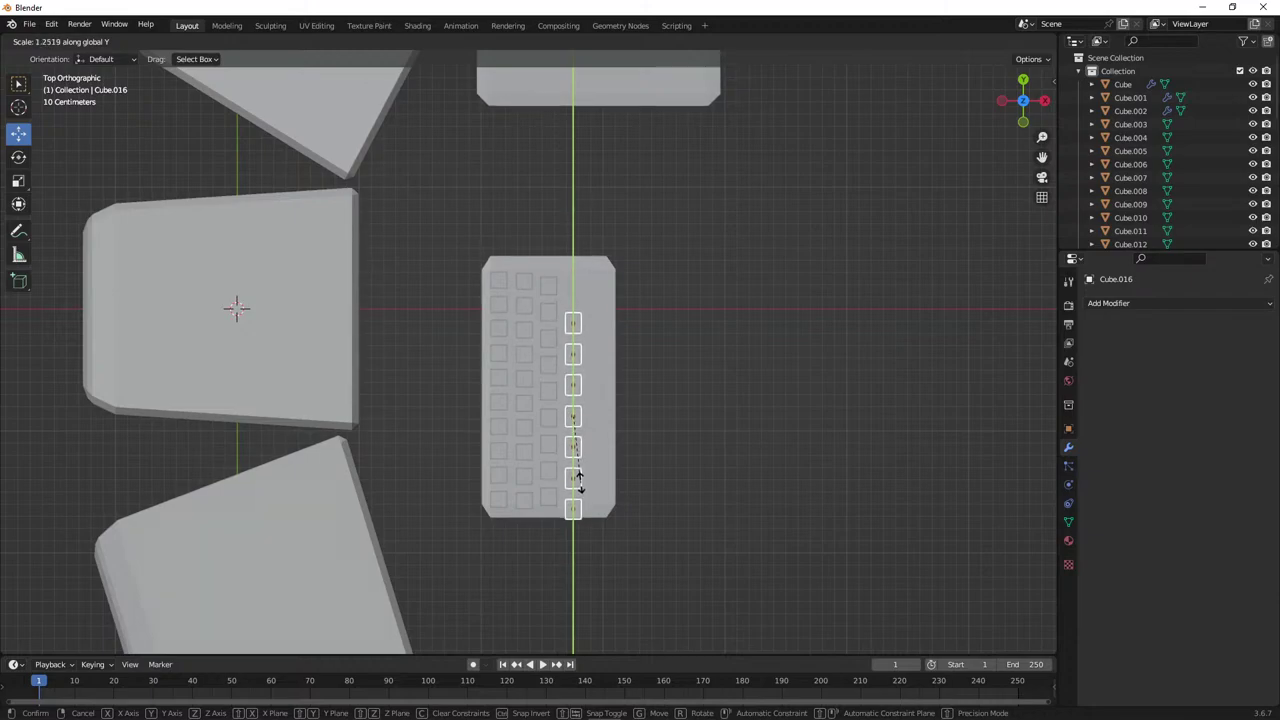
left_click(575, 498)
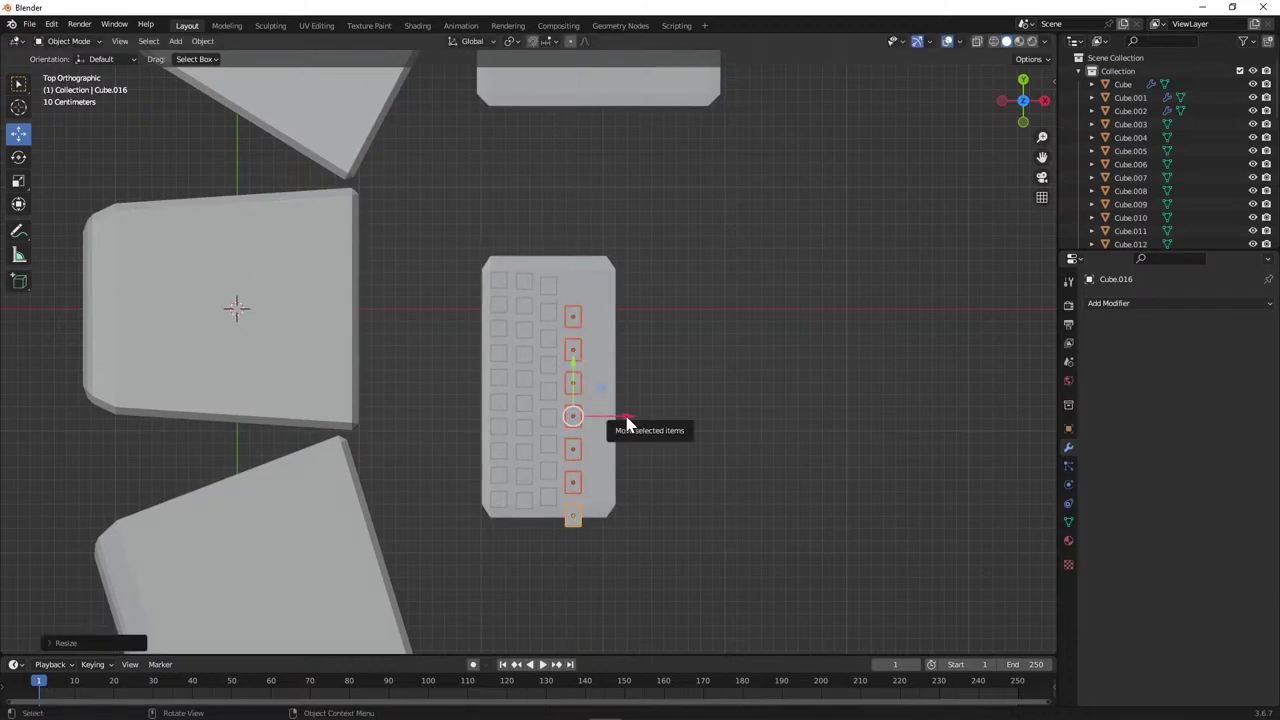
Centre the seven-block row on the plate along Y and scale it along Y to about 0.87.
left_click_drag(575, 370, 573, 330)
middle_click_drag(573, 330, 451, 314)
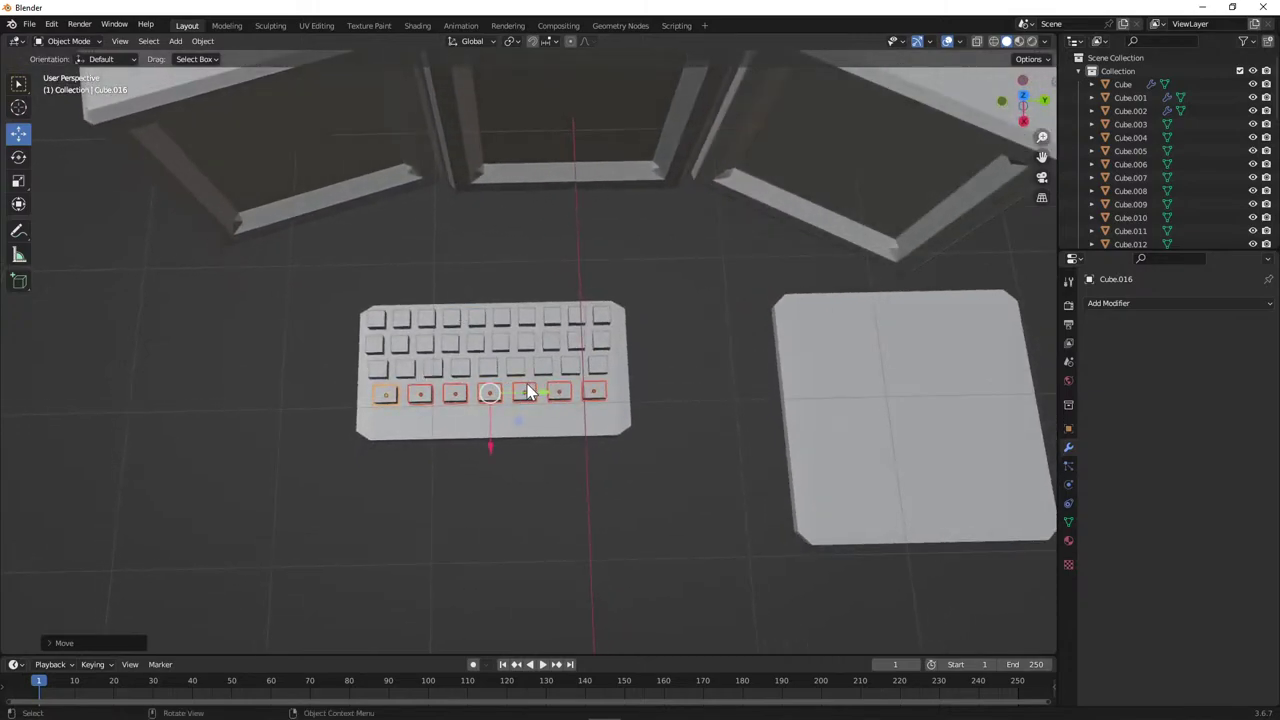
key("s")
key("y")
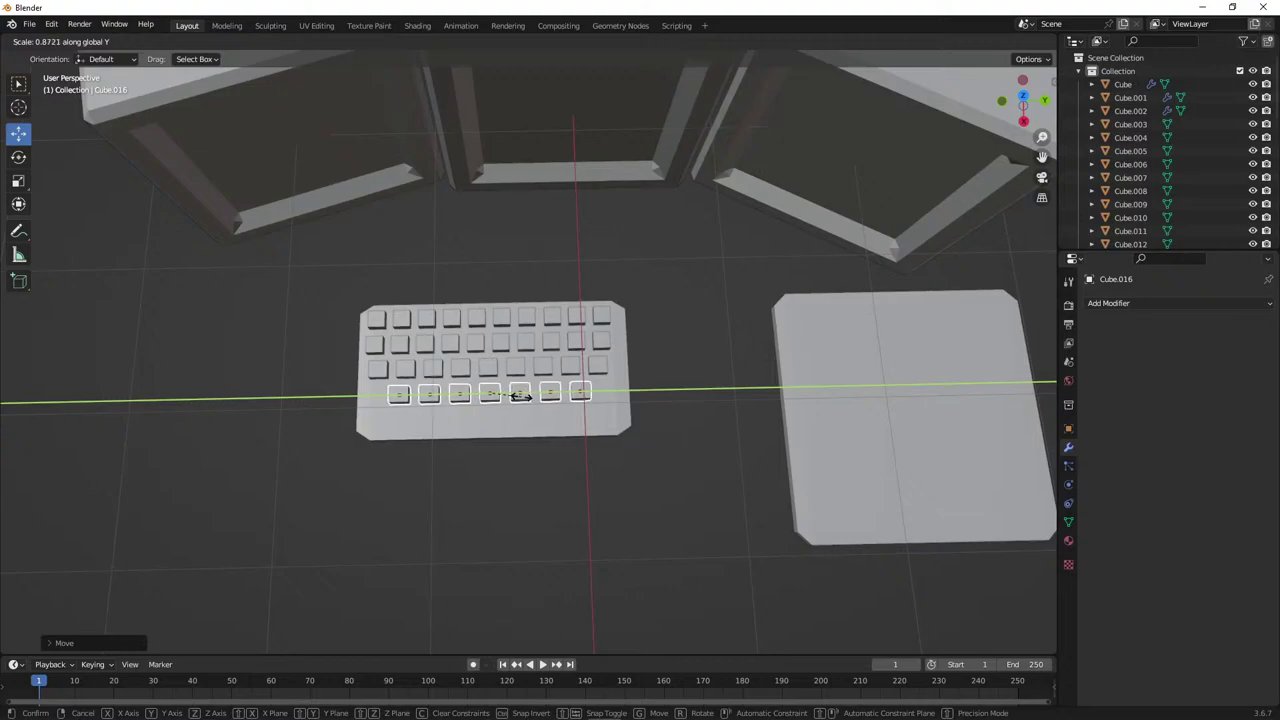
Tighten the spacing of the keyboard's fourth key row by scaling it down along Y, and nudge it into position.
left_click(519, 391)
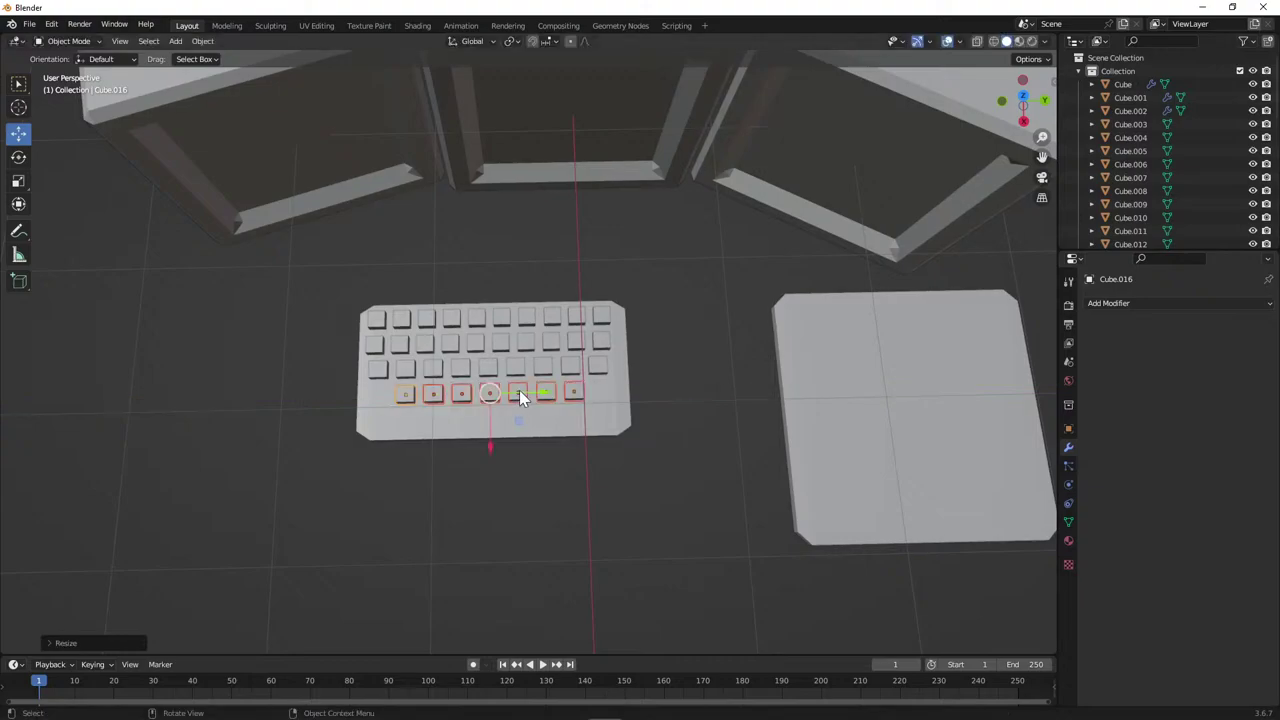
left_click_drag(540, 398, 538, 400)
Duplicate the last key of the fourth row.
left_click(571, 393)
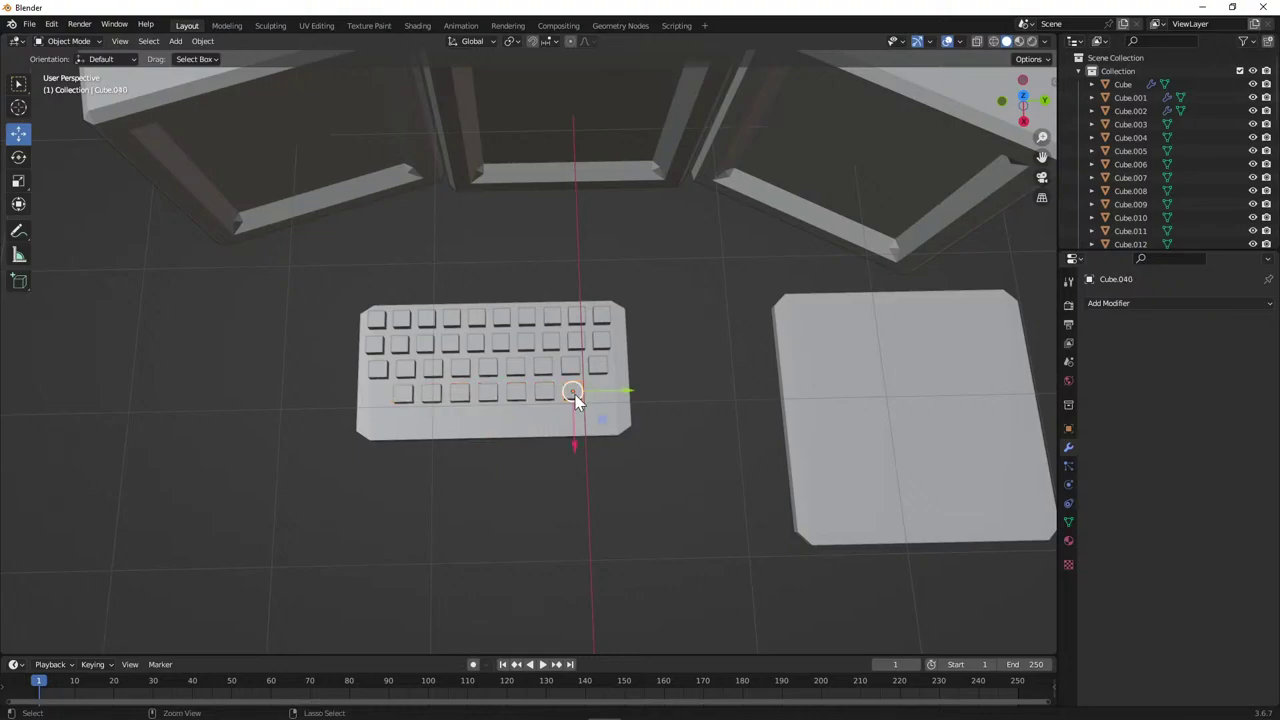
key("ctrl+c")
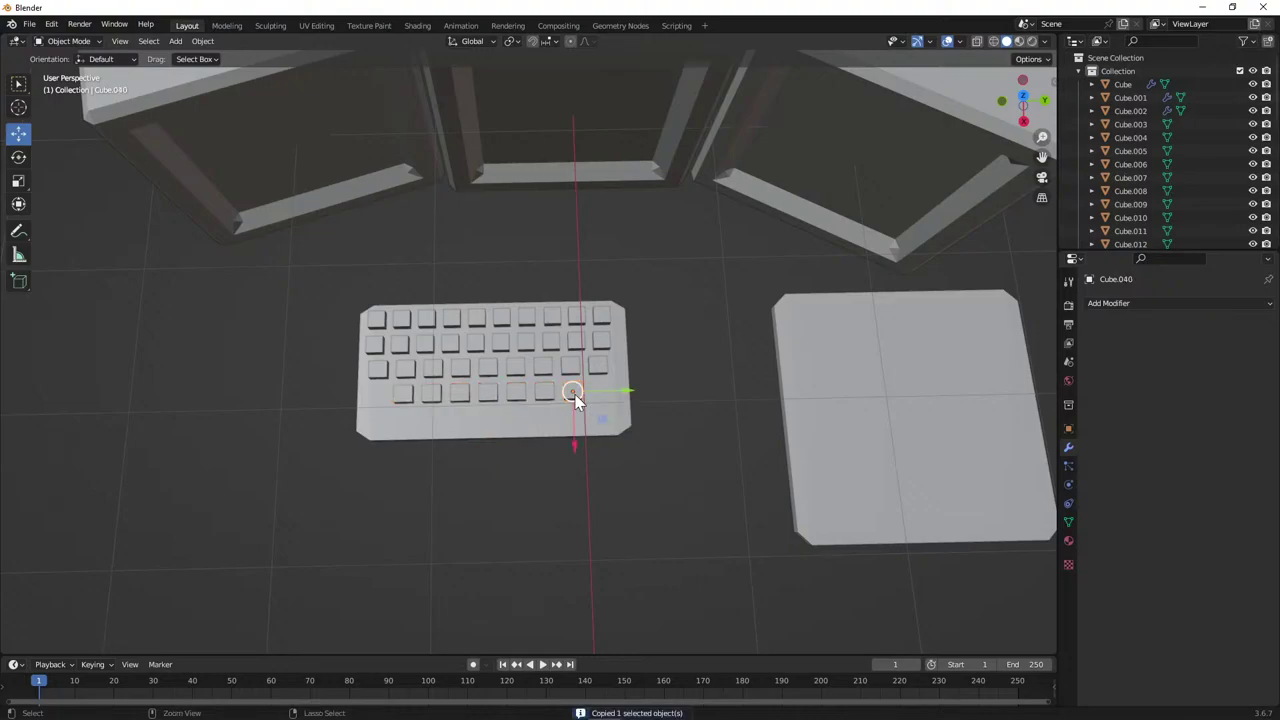
left_click(18, 181)
left_click_drag(631, 396, 608, 408)
left_click(18, 133)
key("ctrl+c")
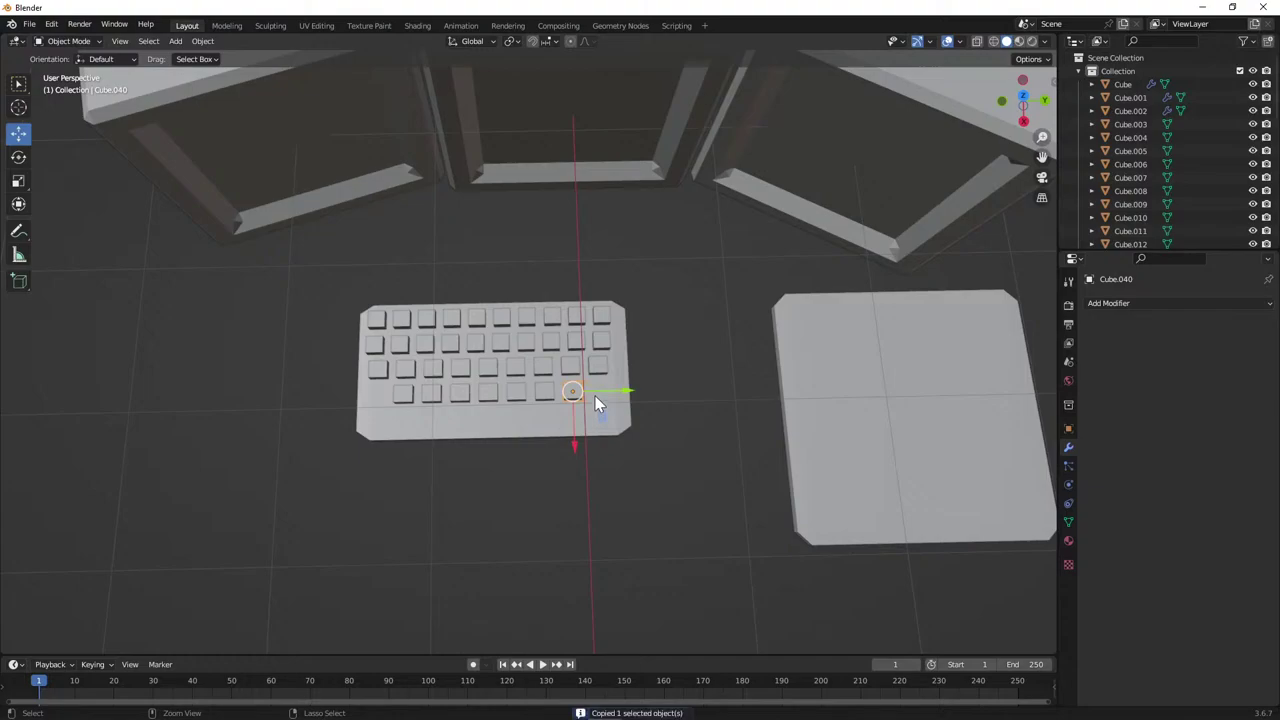
key("ctrl+v")
left_click_drag(626, 396, 657, 389)
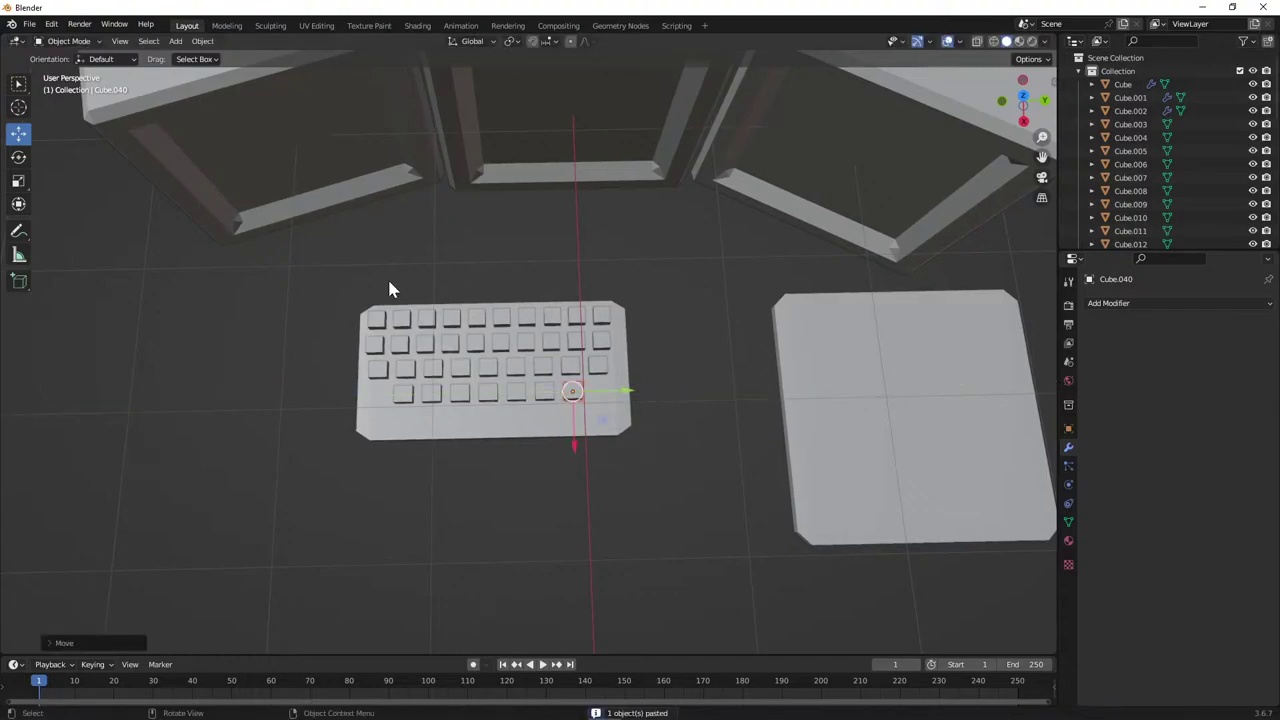
Place the duplicated key at the fourth row's end, near the keyboard edge, and widen it along Y.
left_click(82, 45)
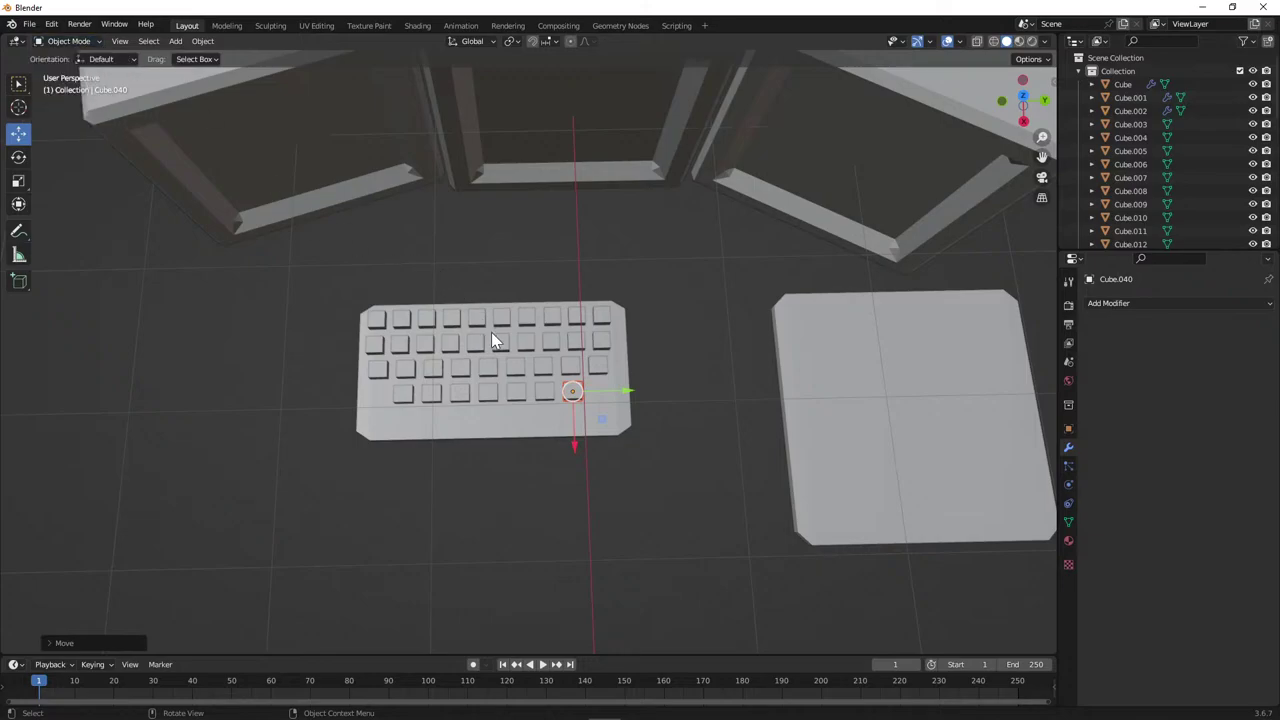
left_click_drag(627, 390, 663, 392)
left_click(19, 181)
left_click(19, 133)
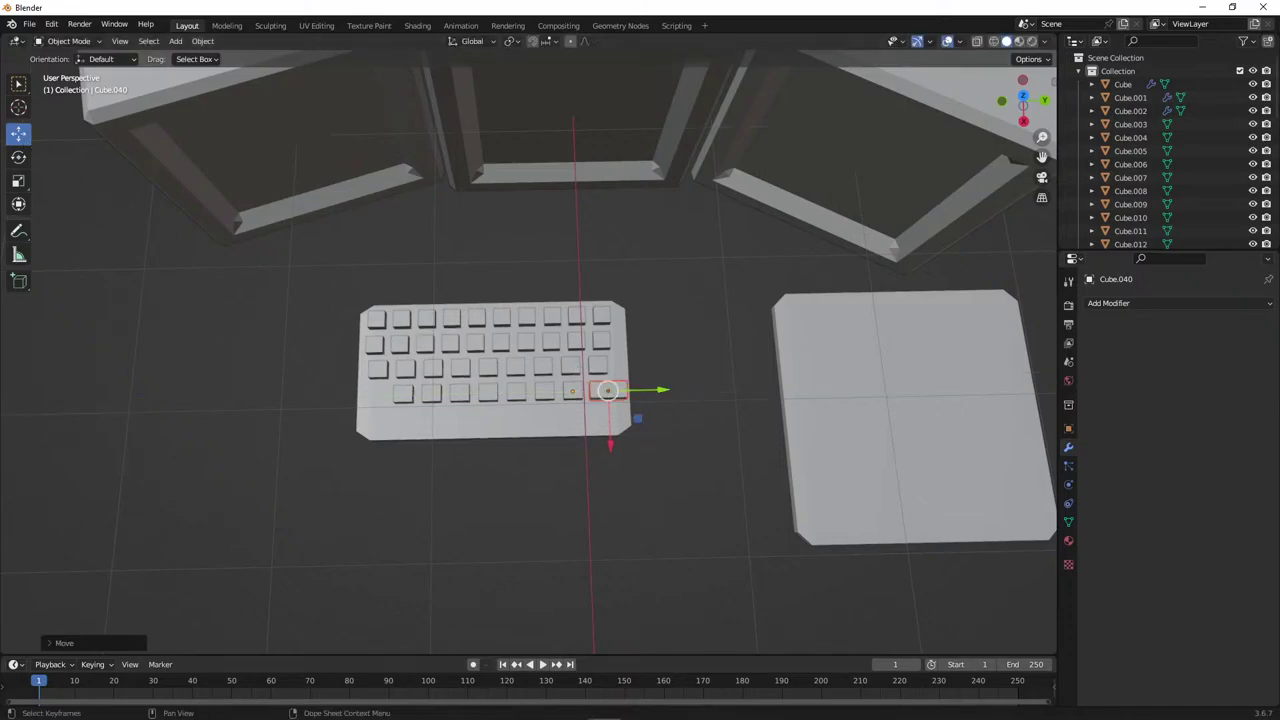
Switch to the YouTube live stream window in Edge to check on the chat.
mouse_move(288, 716)
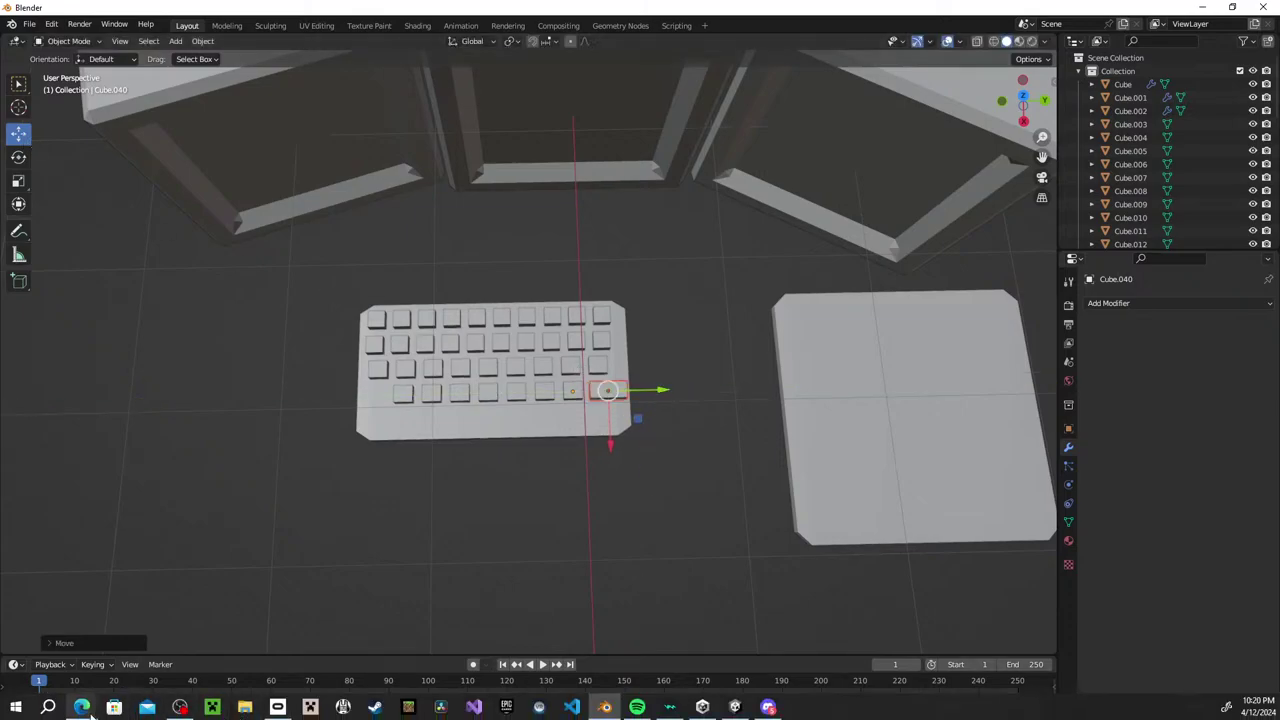
mouse_move(88, 708)
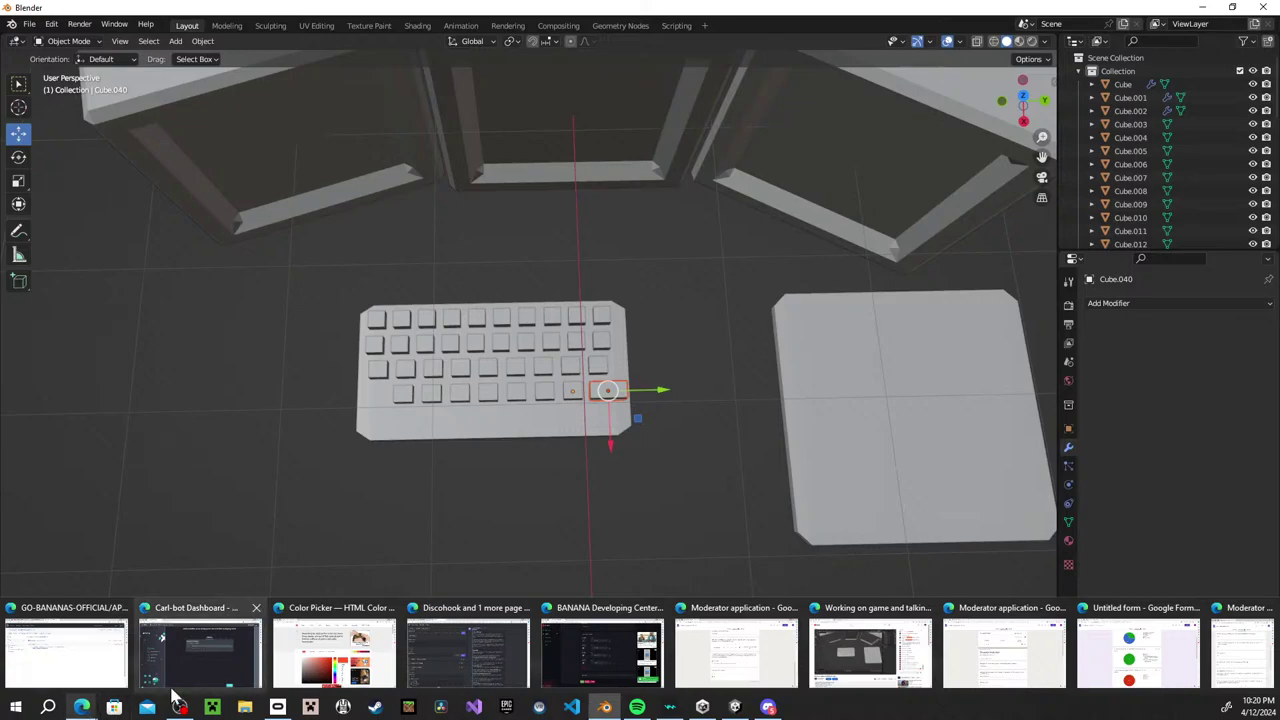
left_click(912, 648)
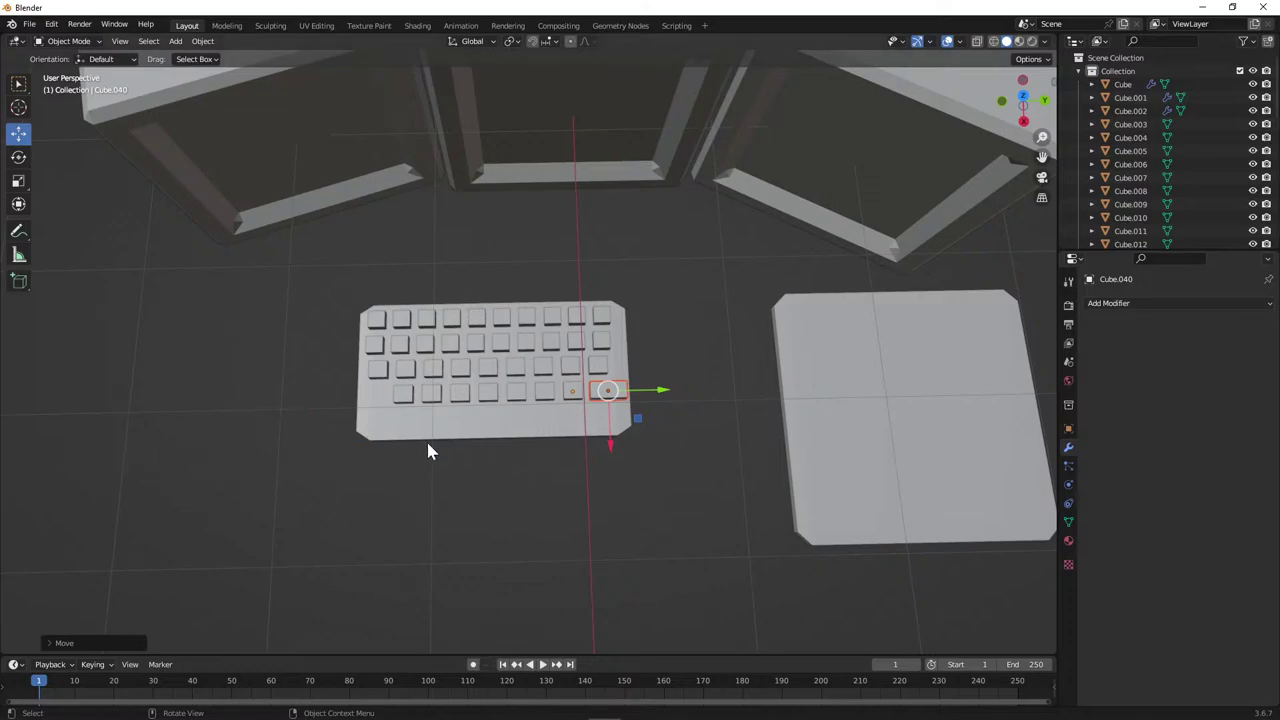
Duplicate the wide key and place the copy below the middle of the fourth row.
key("ctrl+v")
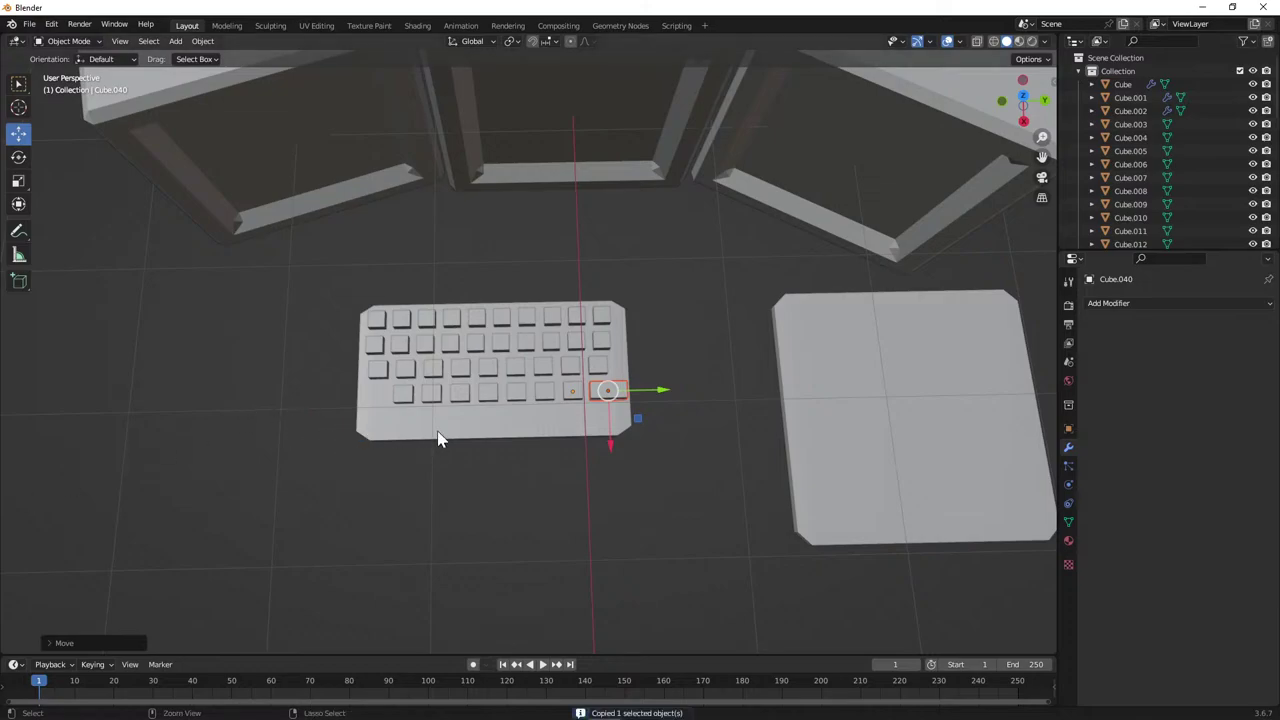
left_click_drag(611, 444, 612, 455)
left_click_drag(663, 391, 546, 397)
left_click_drag(495, 437, 492, 467)
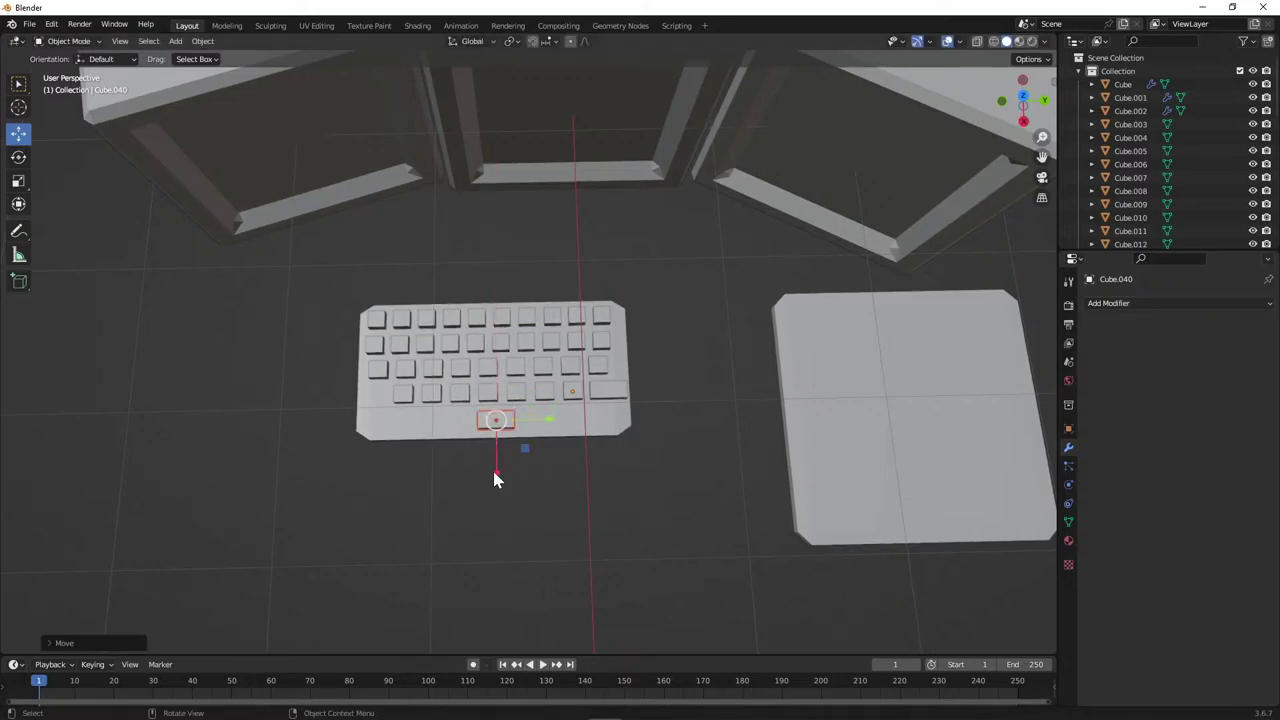
Stretch the key below the fourth row along Y into a long space bar and adjust its position along X.
left_click(18, 183)
left_click_drag(548, 416, 640, 425)
left_click_drag(497, 480, 497, 486)
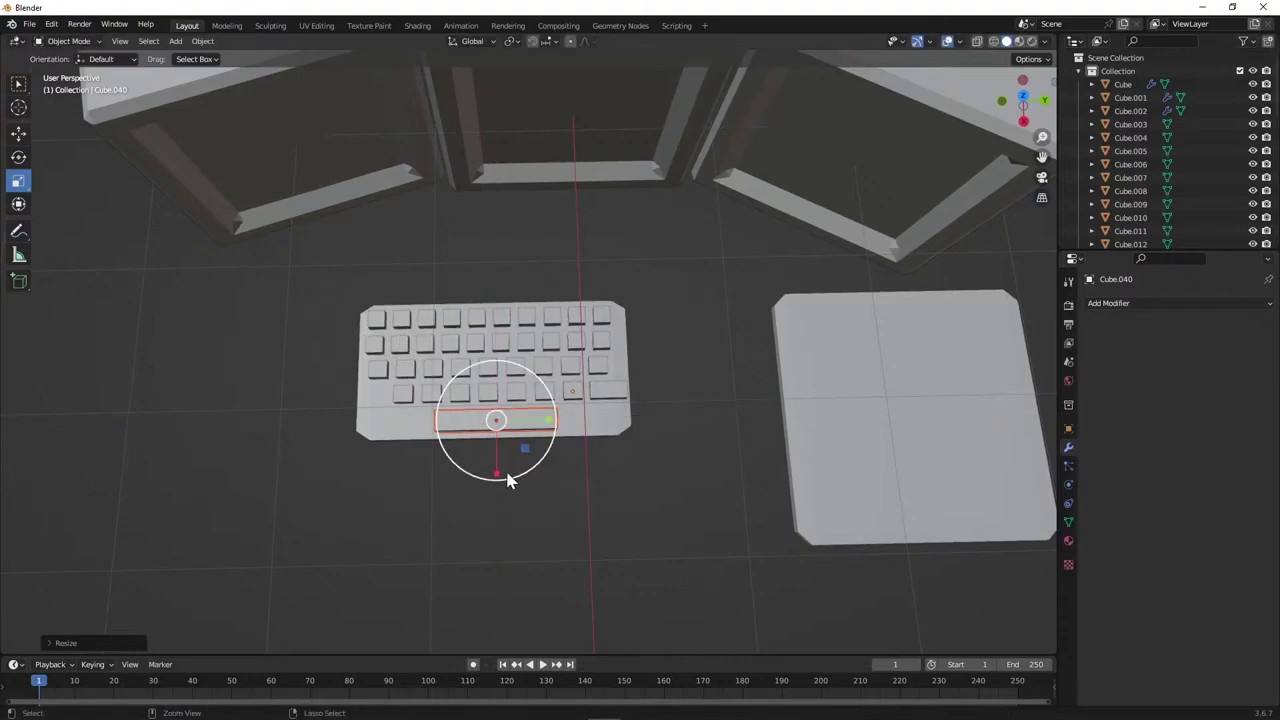
left_click(18, 136)
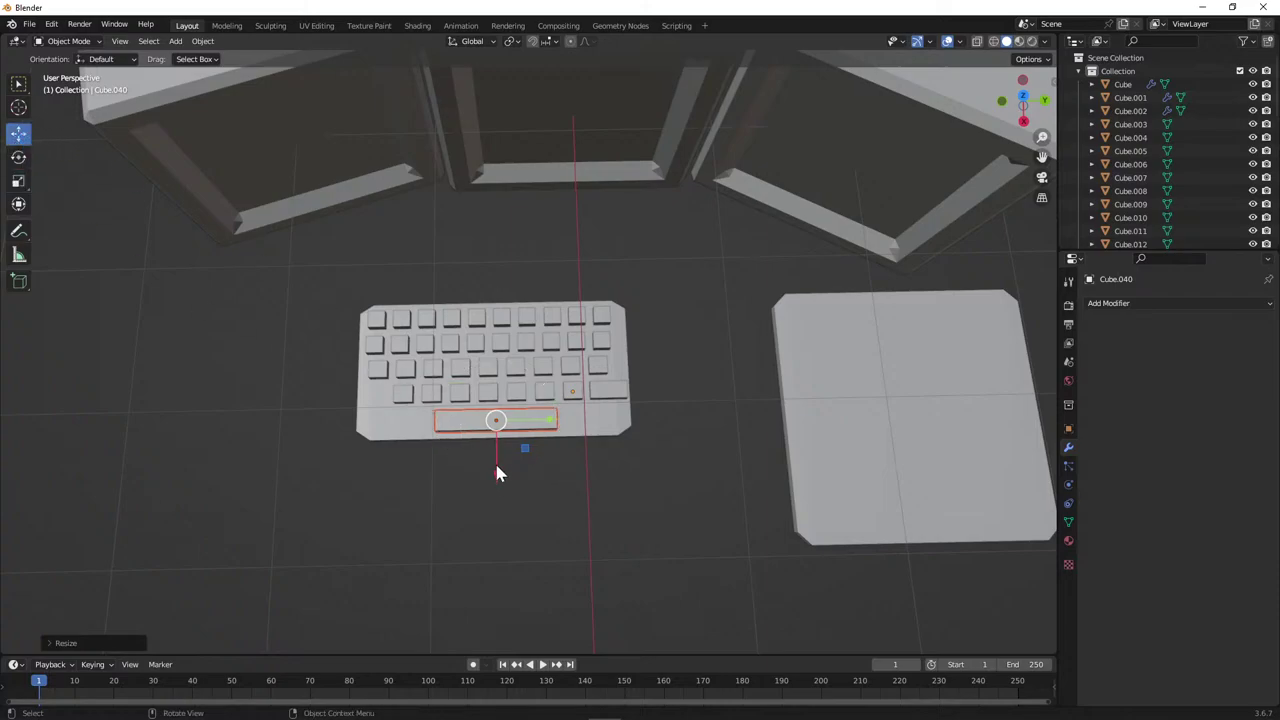
left_click_drag(497, 468, 499, 467)
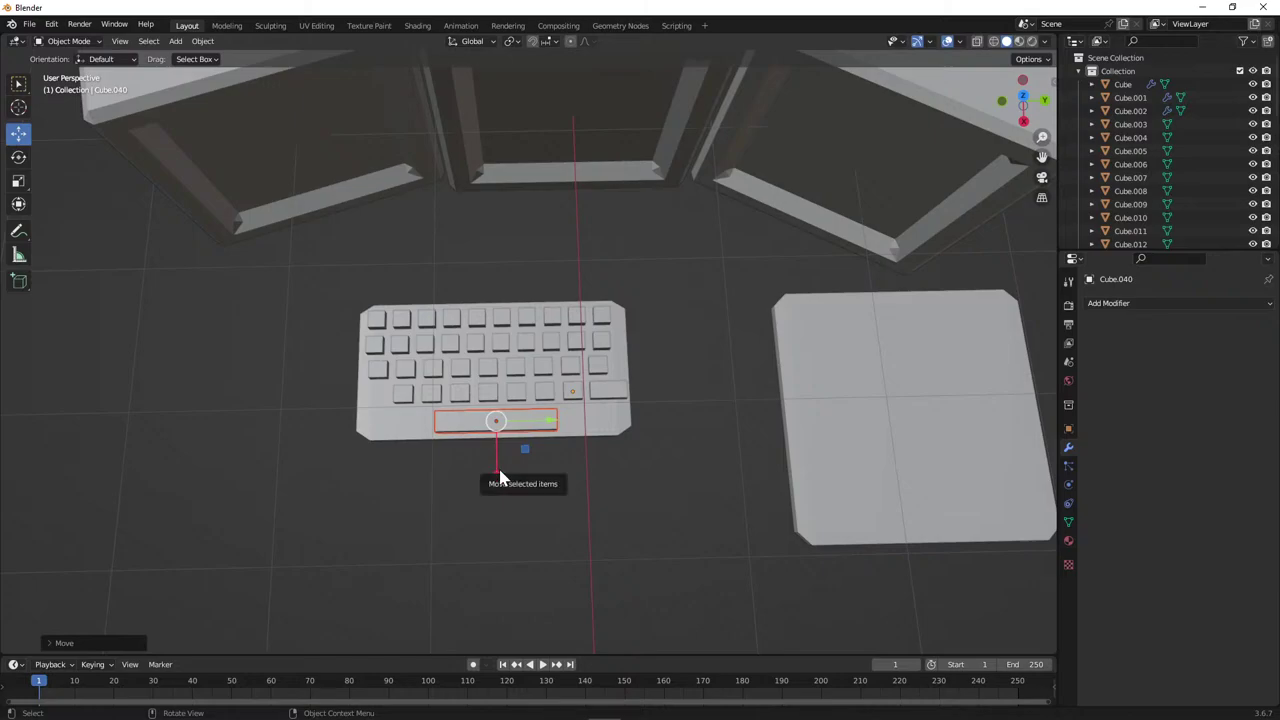
Duplicate the wide key ending the fourth row and place the copy in the bottom row, right of the space bar.
left_click(622, 390)
key("ctrl+c")
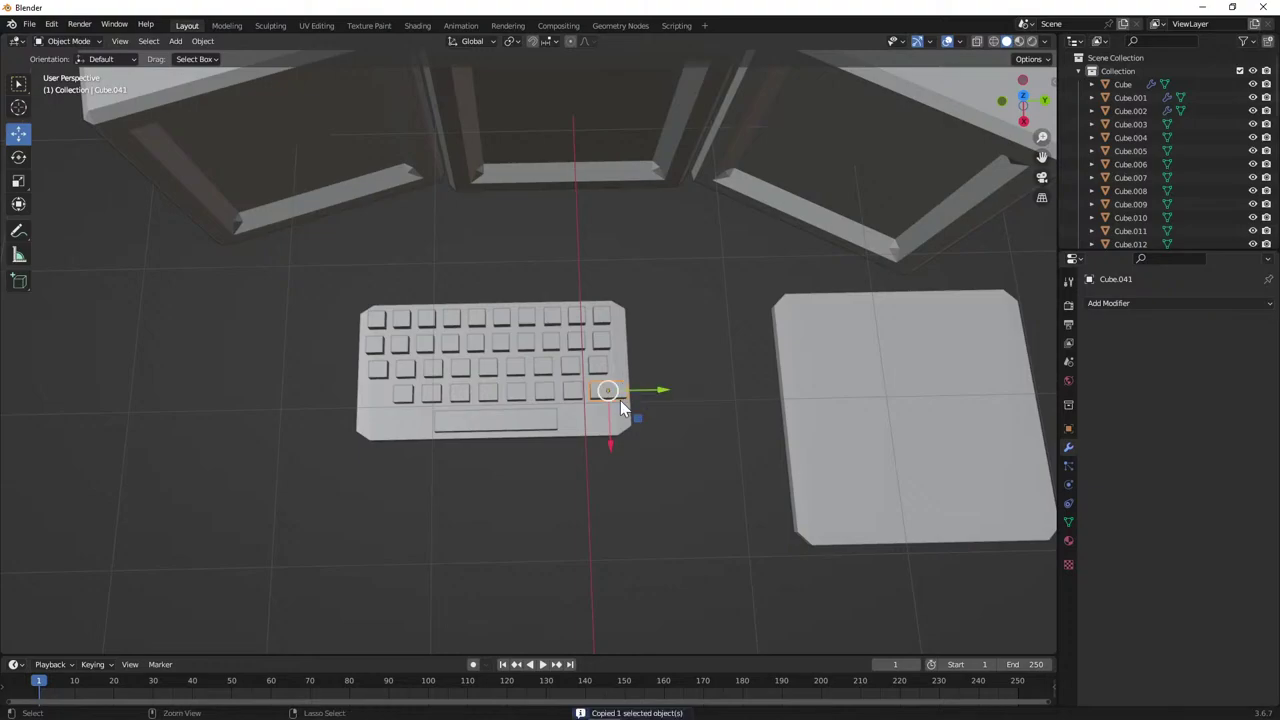
key("ctrl+v")
left_click_drag(610, 436, 615, 460)
left_click_drag(660, 418, 650, 420)
left_click_drag(598, 461, 602, 465)
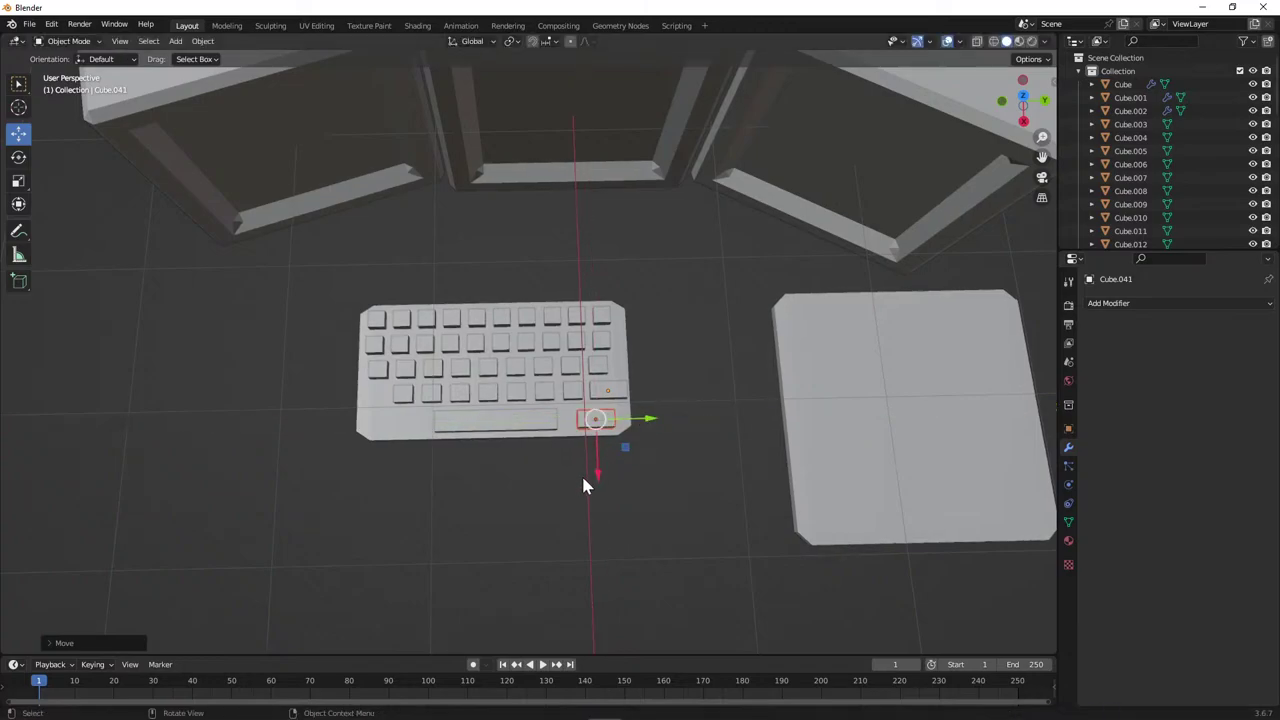
left_click_drag(603, 476, 607, 455)
mouse_move(607, 455)
middle_mouse_down()
mouse_move(598, 492)
mouse_move(605, 480)
middle_mouse_up()
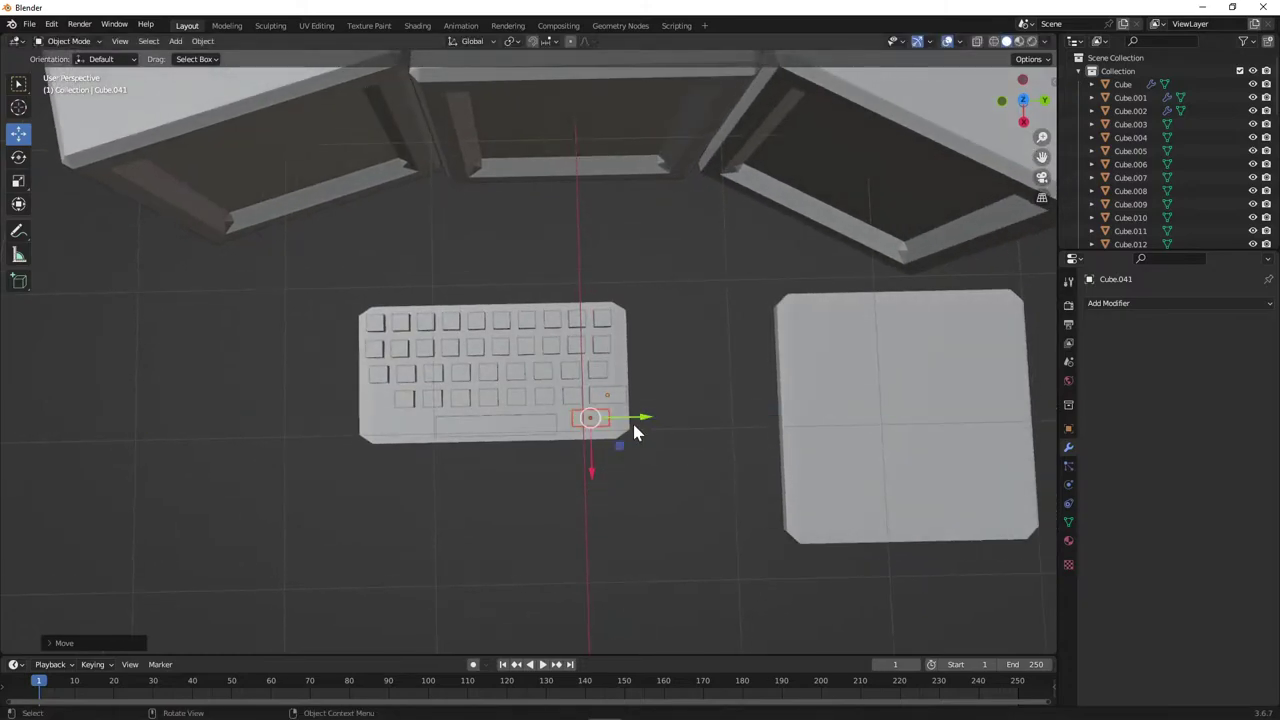
left_click_drag(593, 466, 596, 470)
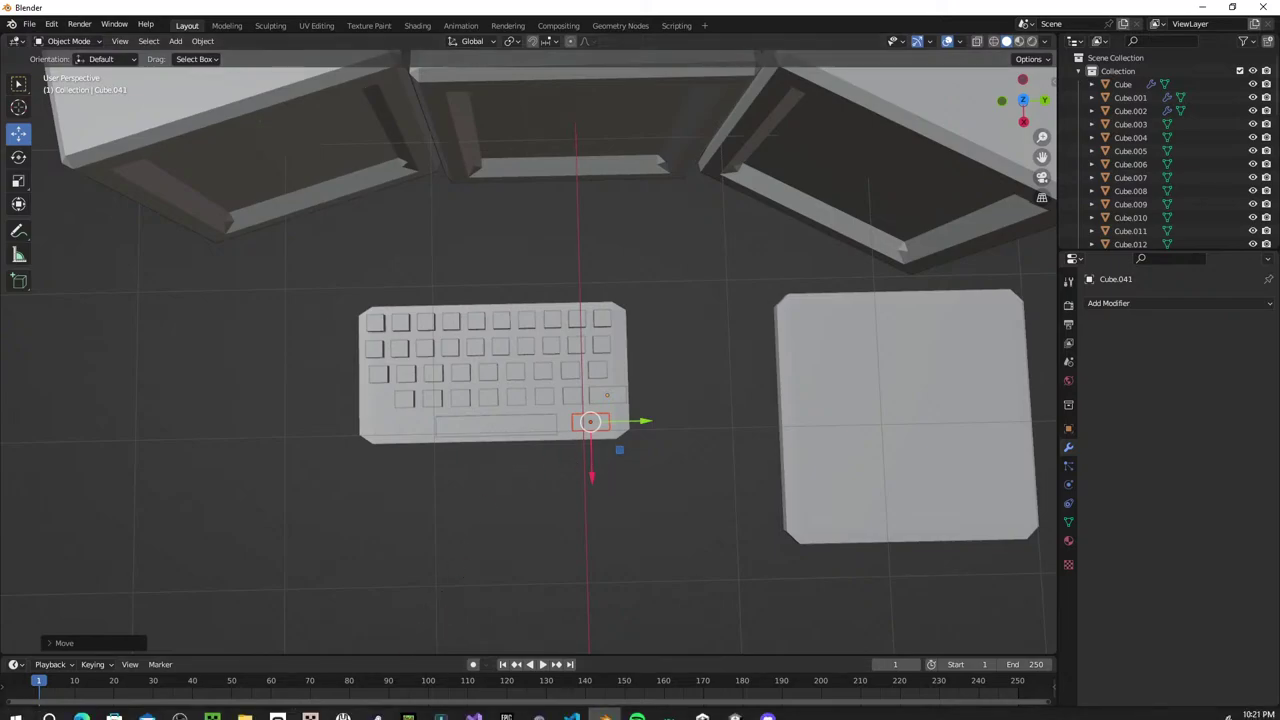
Read the live chat in the YouTube stream window and return to Blender.
mouse_move(515, 714)
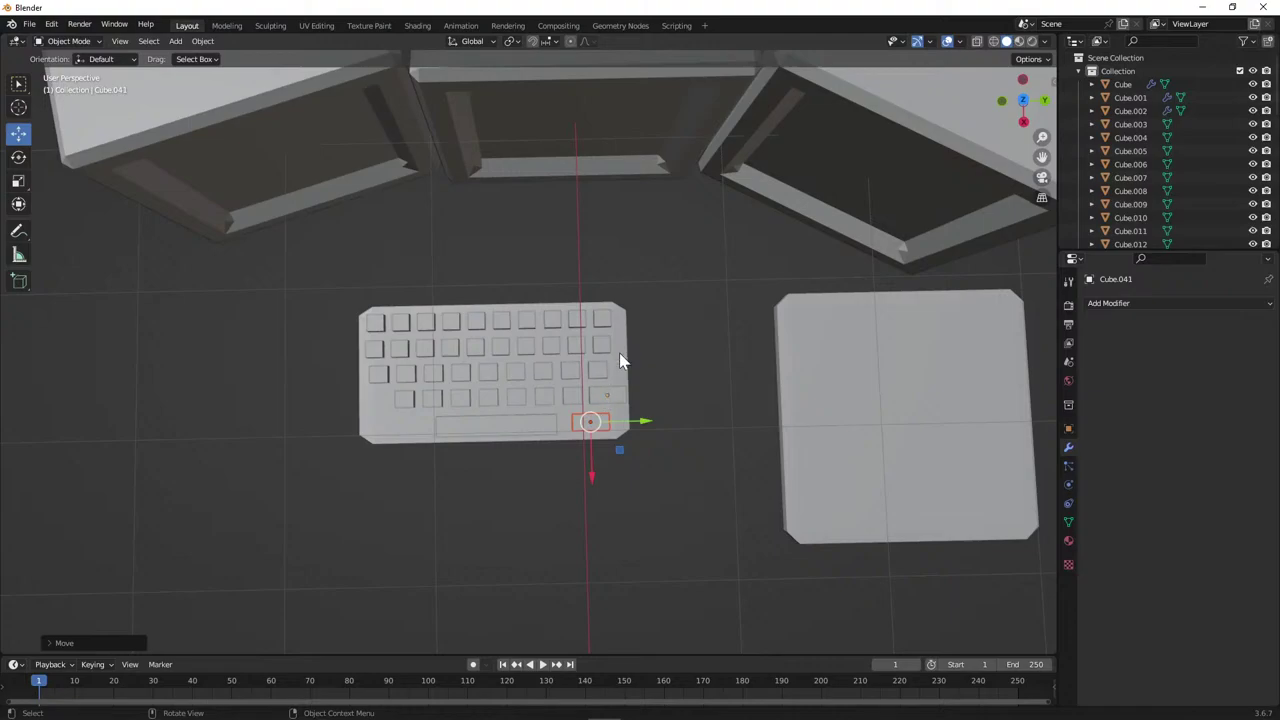
mouse_move(92, 712)
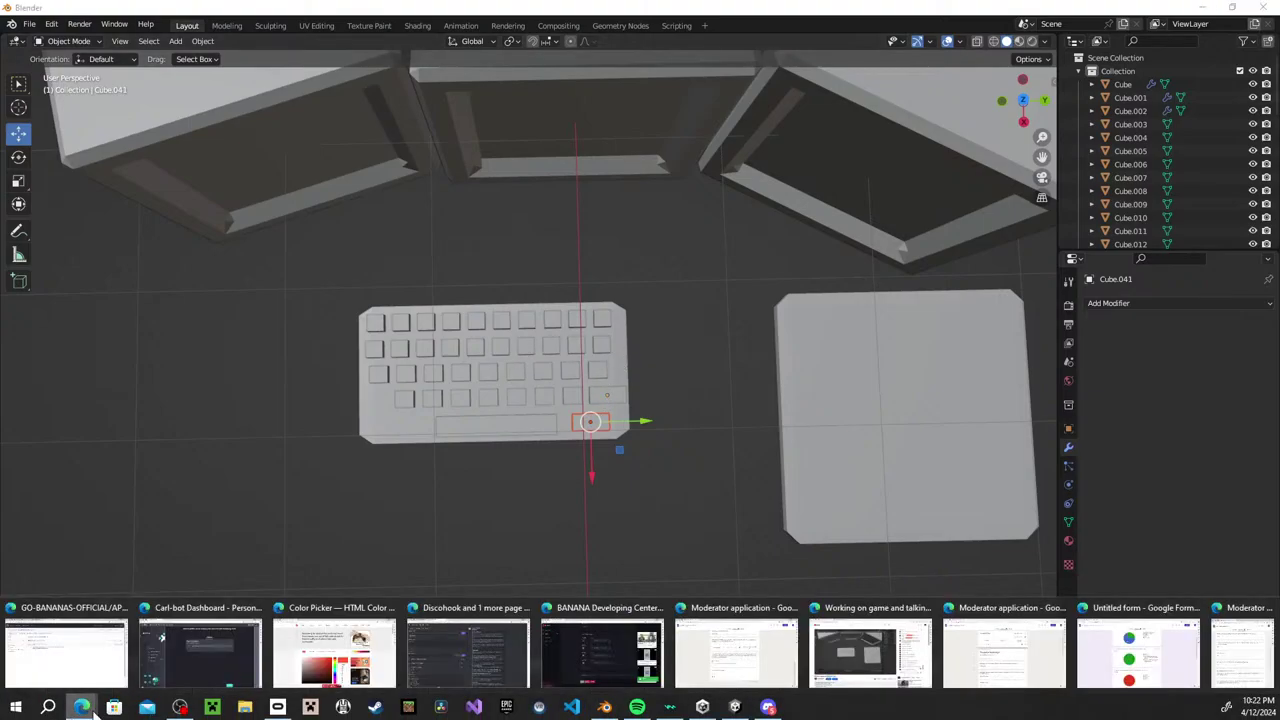
left_click(847, 655)
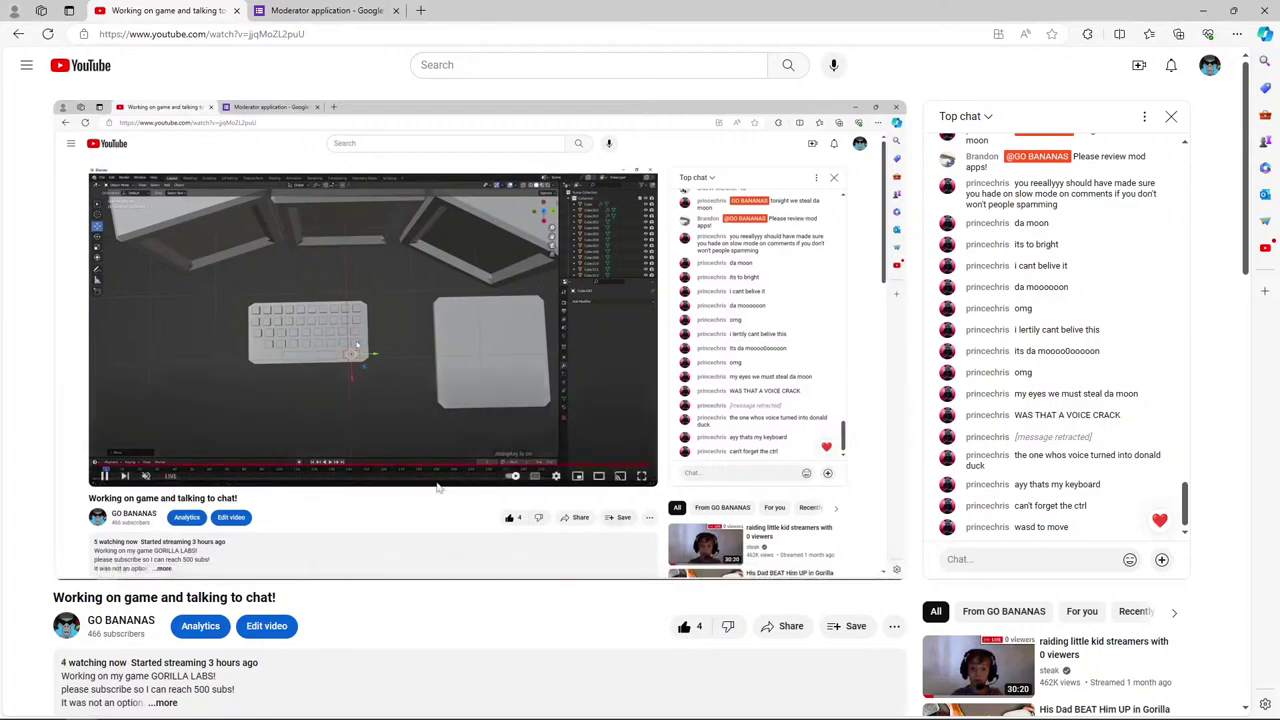
key("alt+Tab")
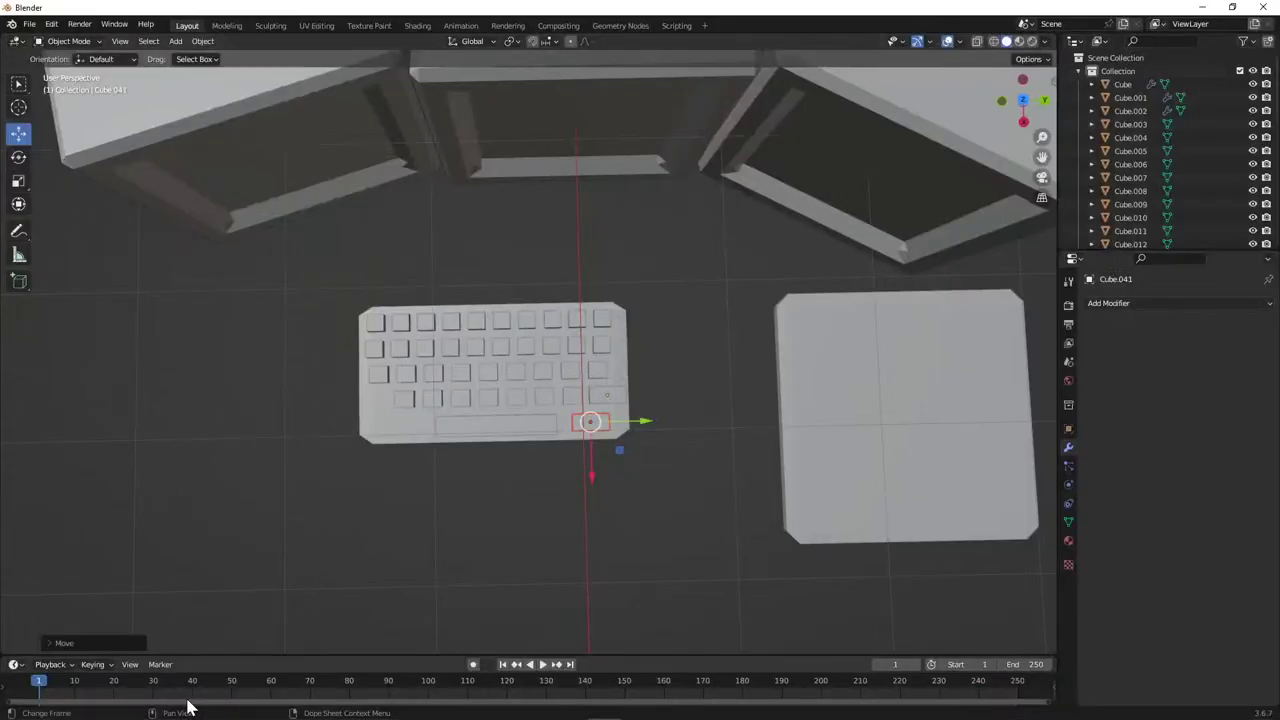
mouse_move(185, 712)
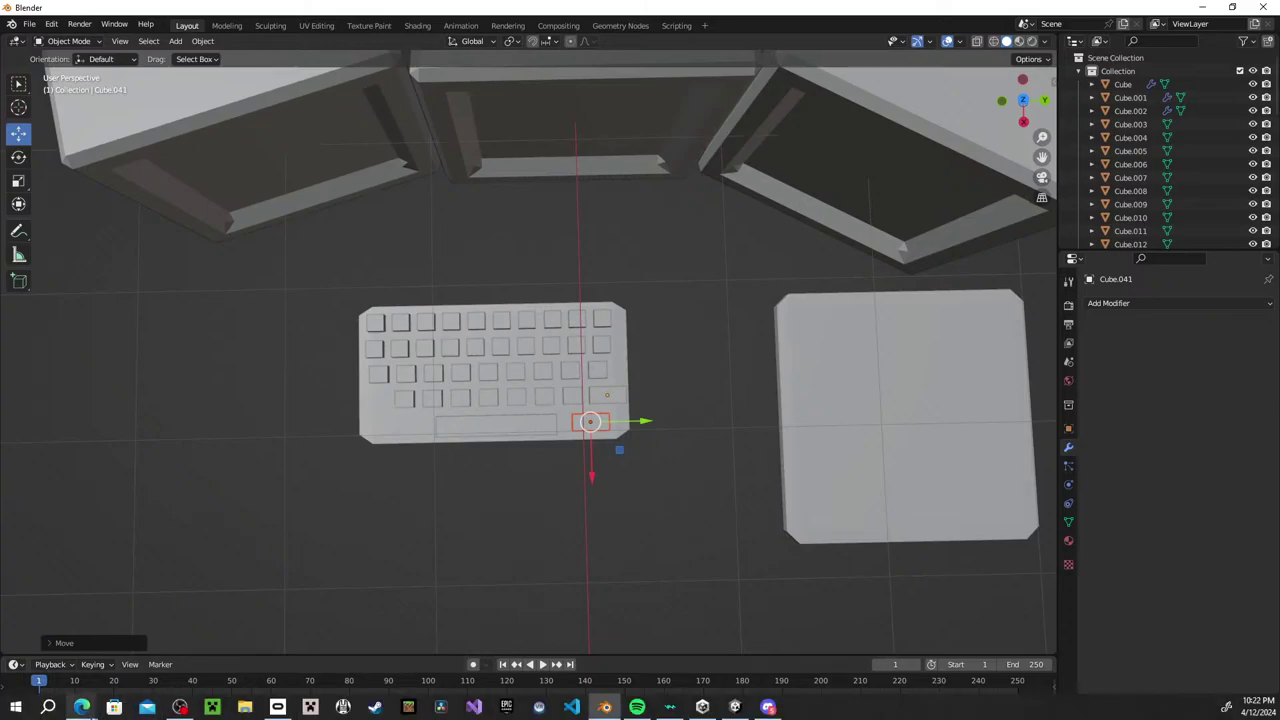
mouse_move(82, 707)
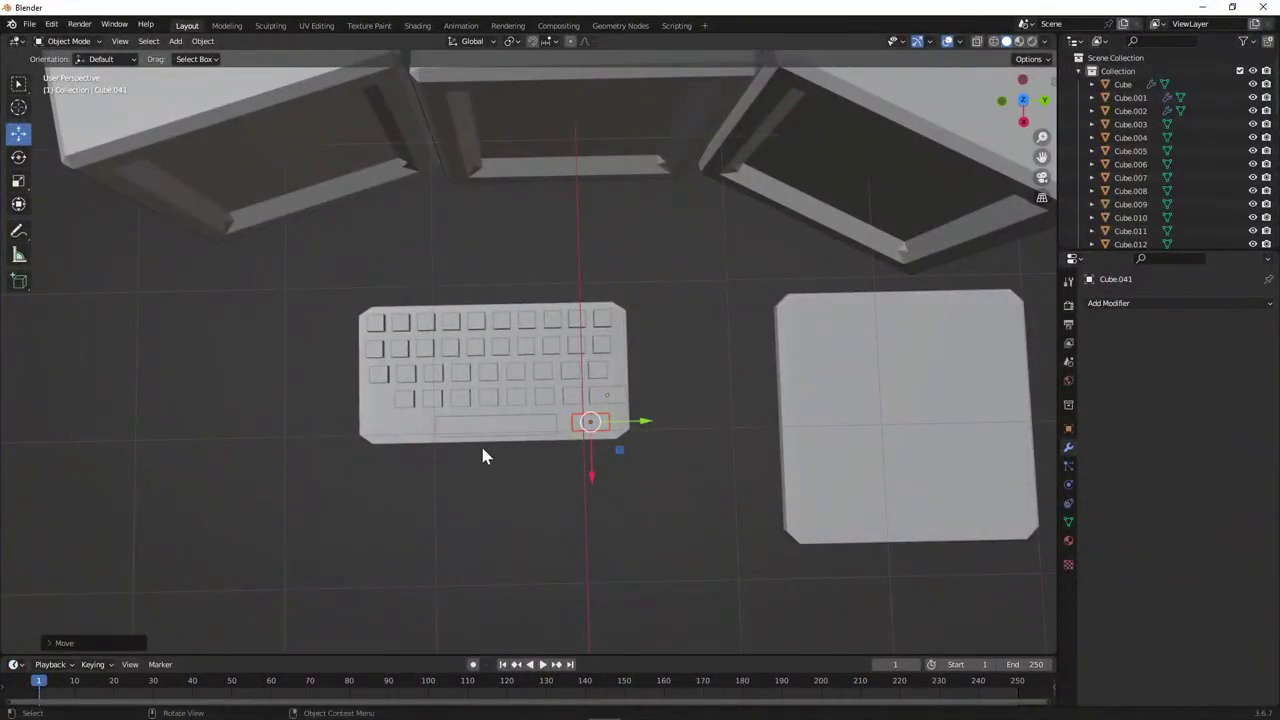
Duplicate the wide bottom-row key and move the copy along Y to the row's left end.
key("ctrl+c")
key("ctrl+v")
key("g")
key("y")
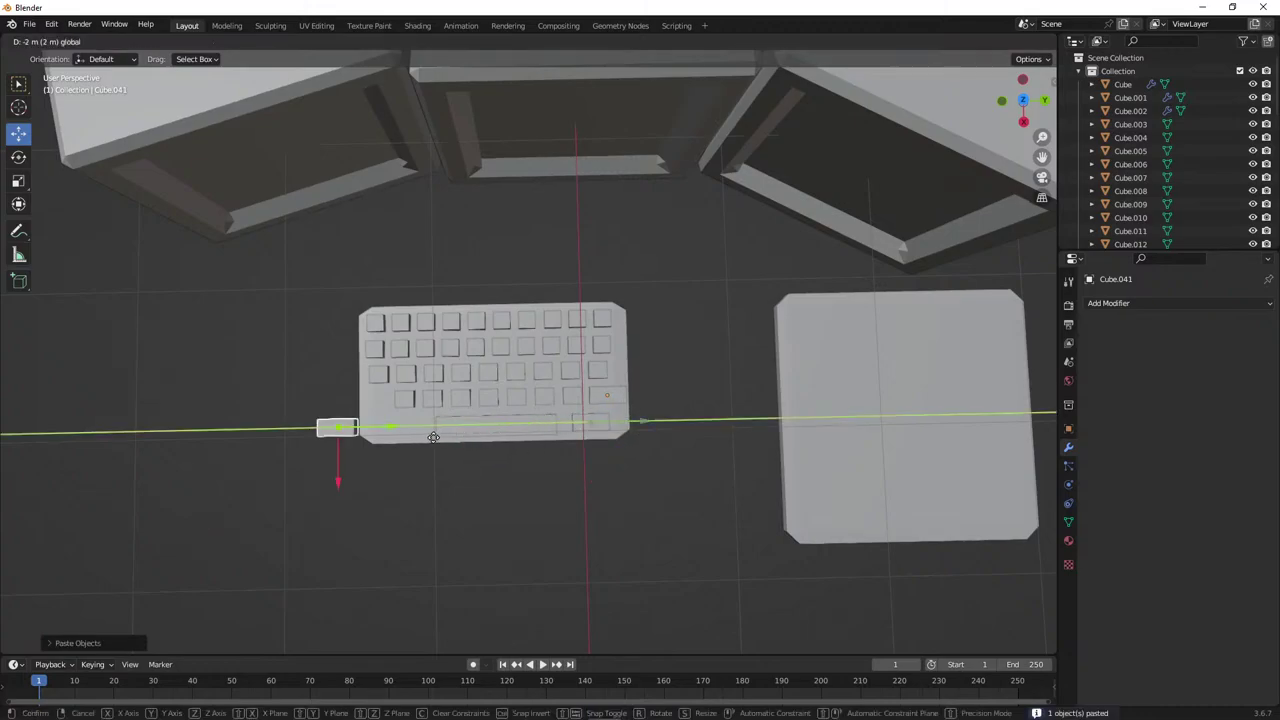
left_click(457, 449)
left_click_drag(515, 432, 428, 433)
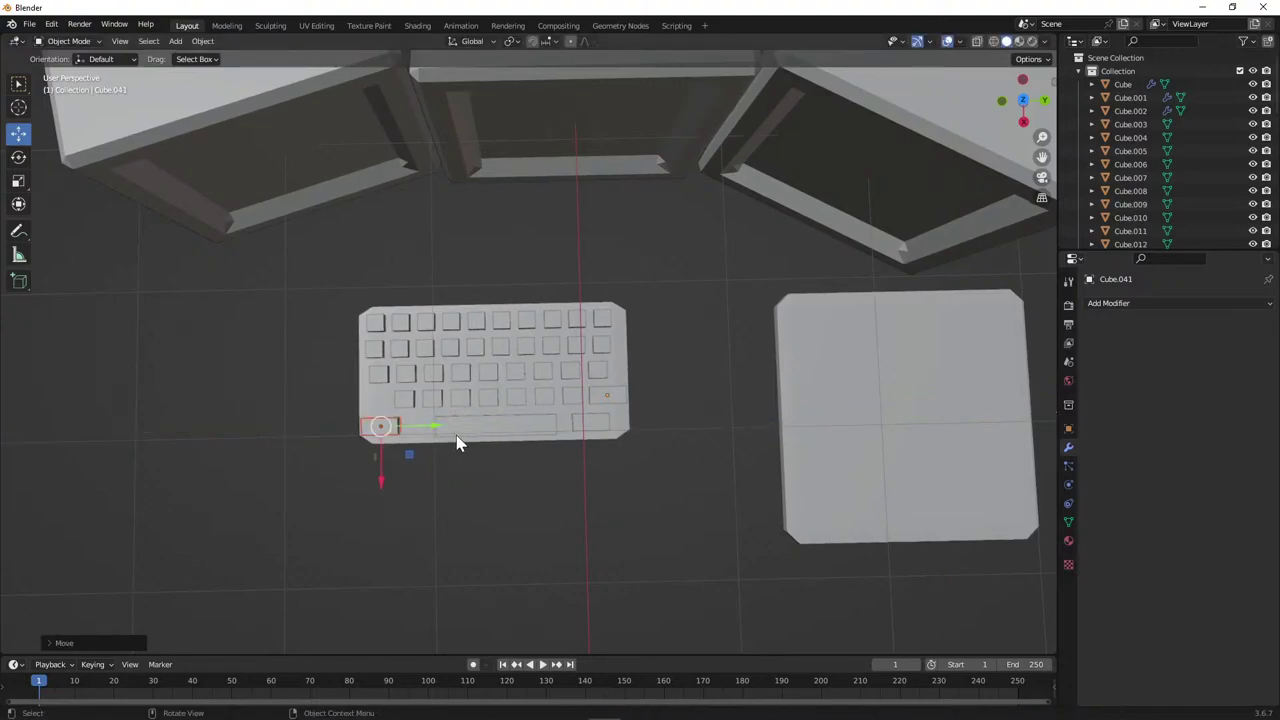
Narrow the leftmost bottom-row key along Y and fine-tune its position in the keyboard's corner along X and Y.
key("s")
key("y")
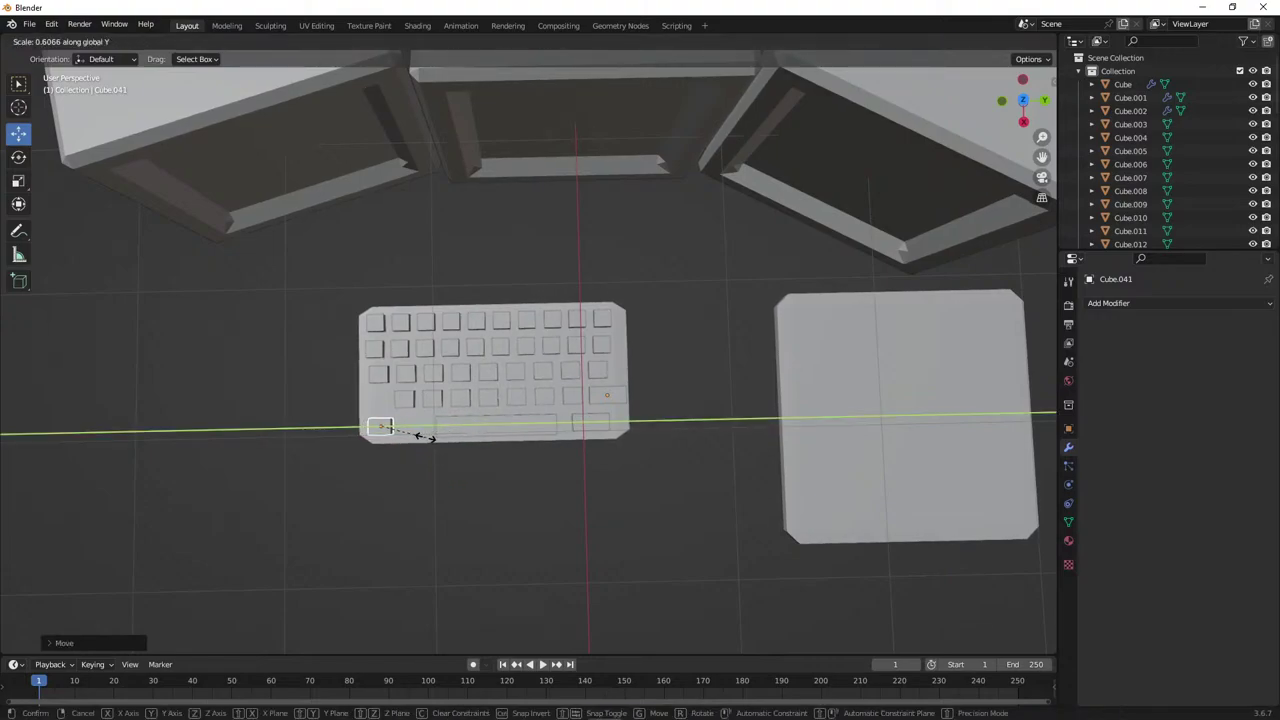
left_click(390, 429)
left_click_drag(386, 471, 380, 470)
left_click_drag(442, 432, 433, 432)
middle_click_drag(433, 432, 463, 400)
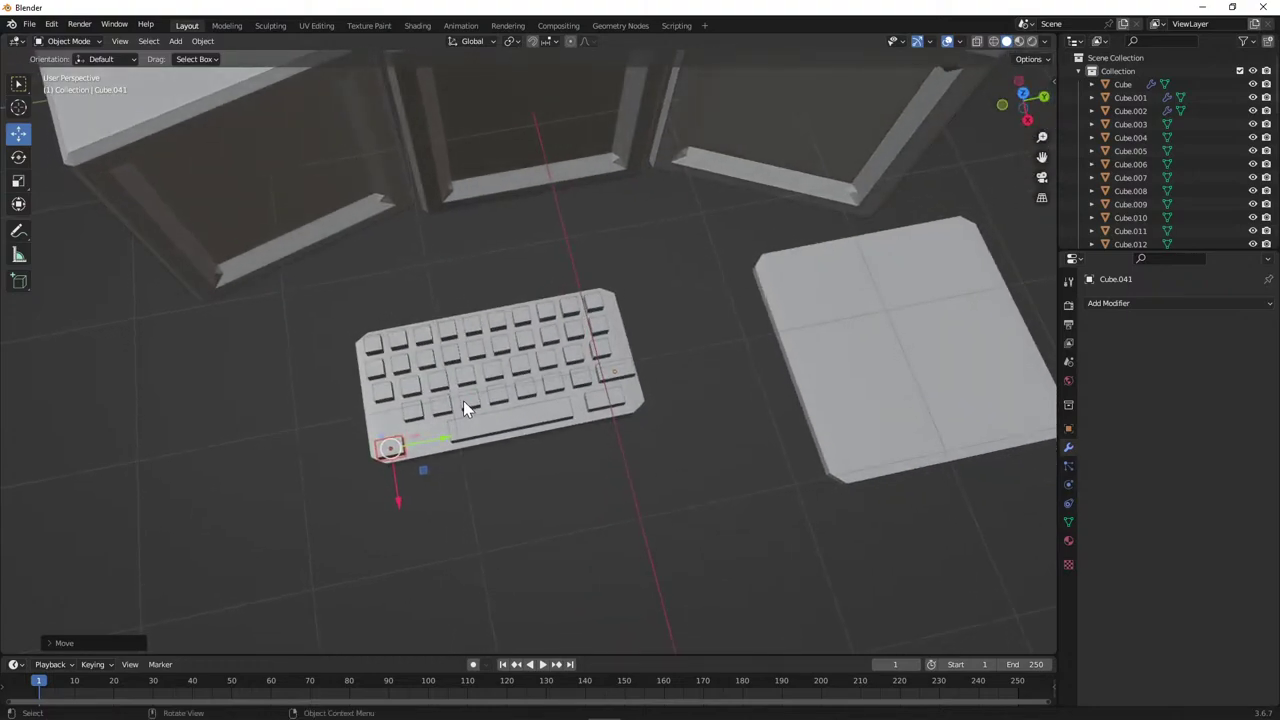
left_click_drag(400, 497, 401, 490)
left_click_drag(450, 440, 457, 440)
middle_click_drag(457, 440, 599, 527)
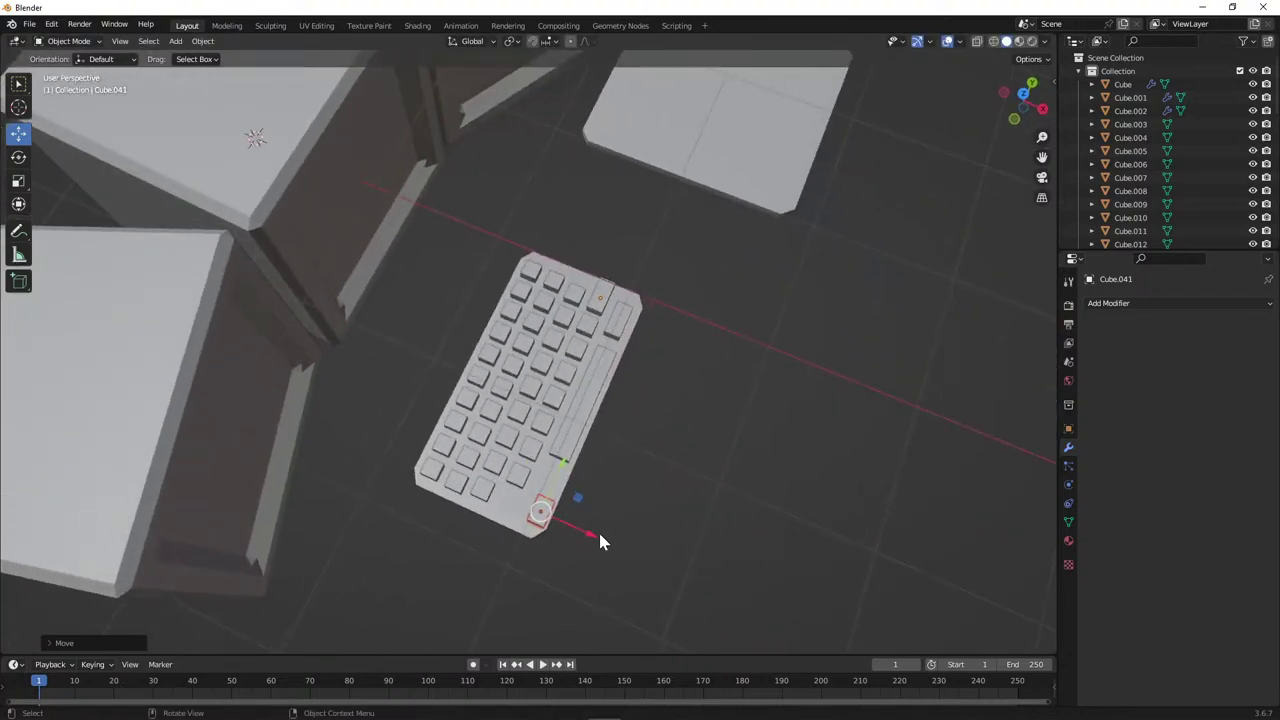
left_click_drag(597, 534, 585, 530)
Check the YouTube live stream's chat for new messages and switch back to Blender.
mouse_move(200, 715)
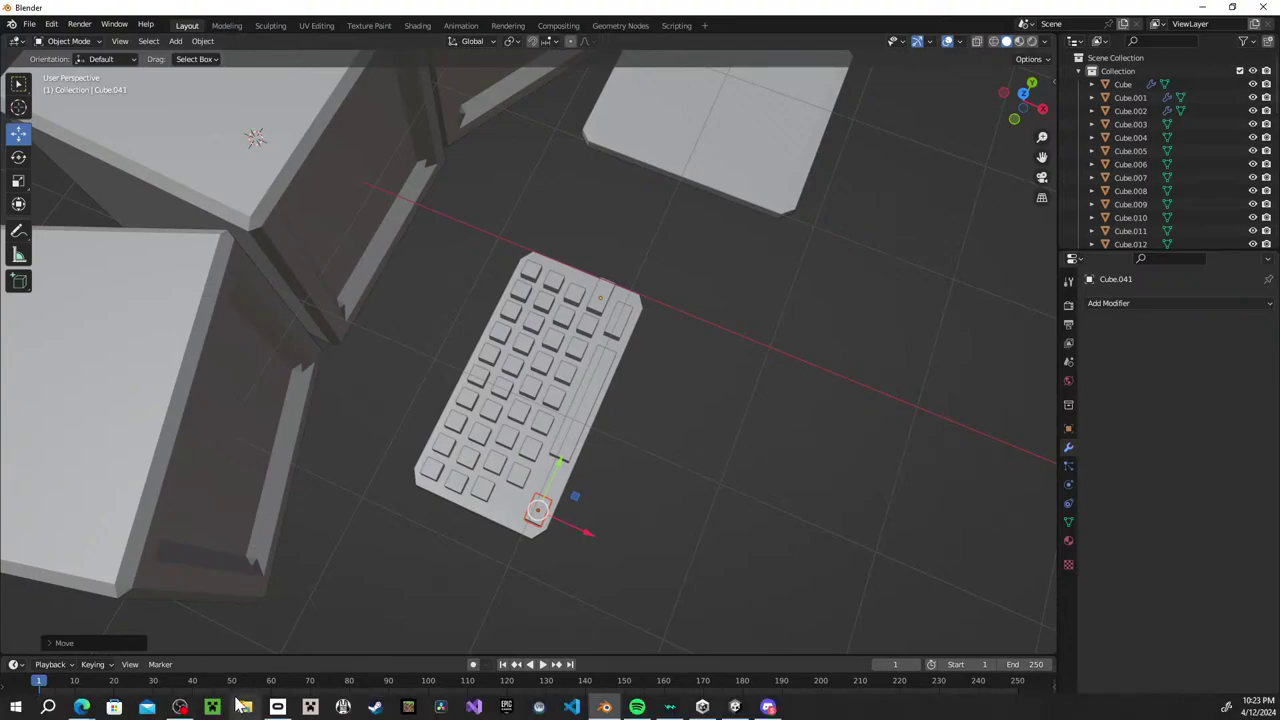
mouse_move(82, 707)
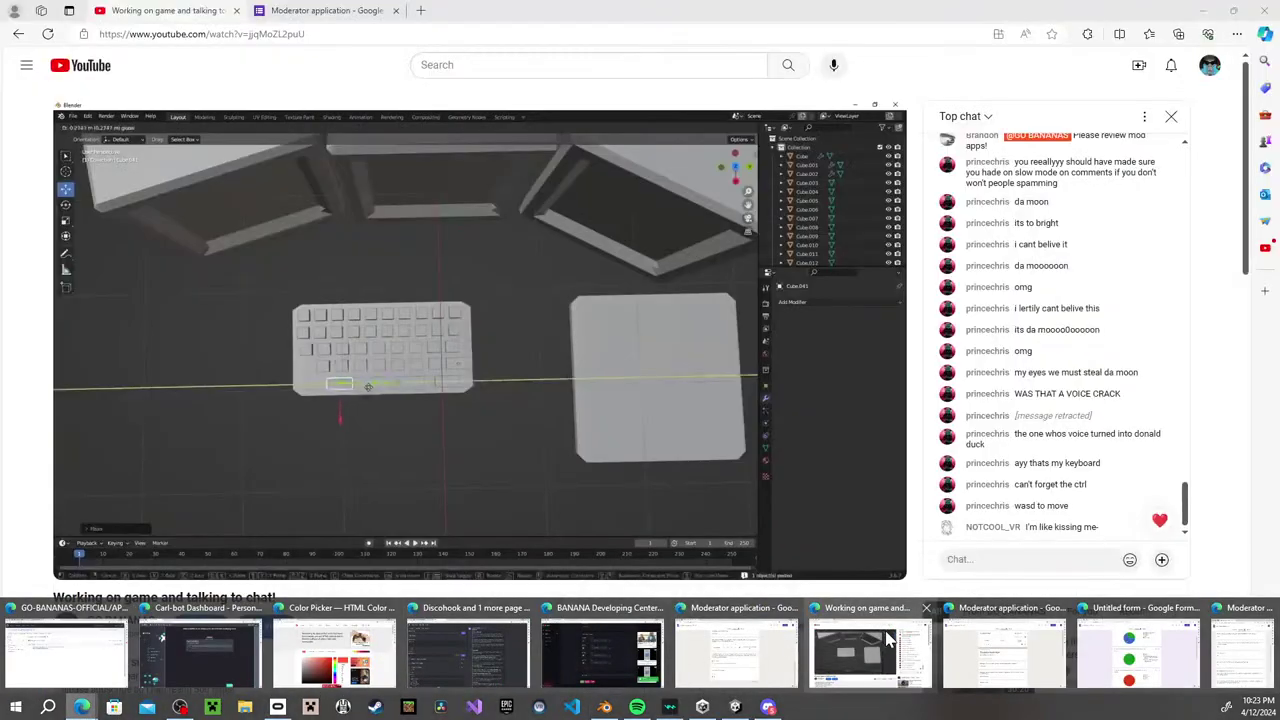
left_click(888, 640)
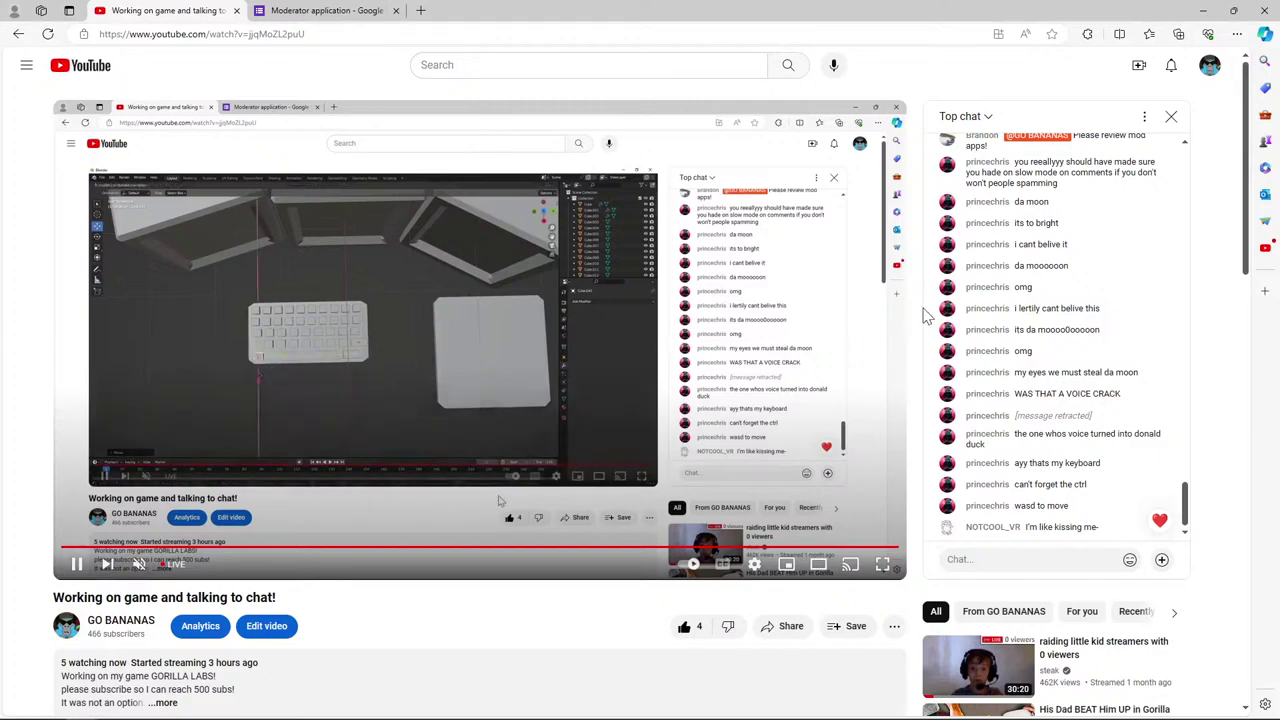
mouse_move(549, 700)
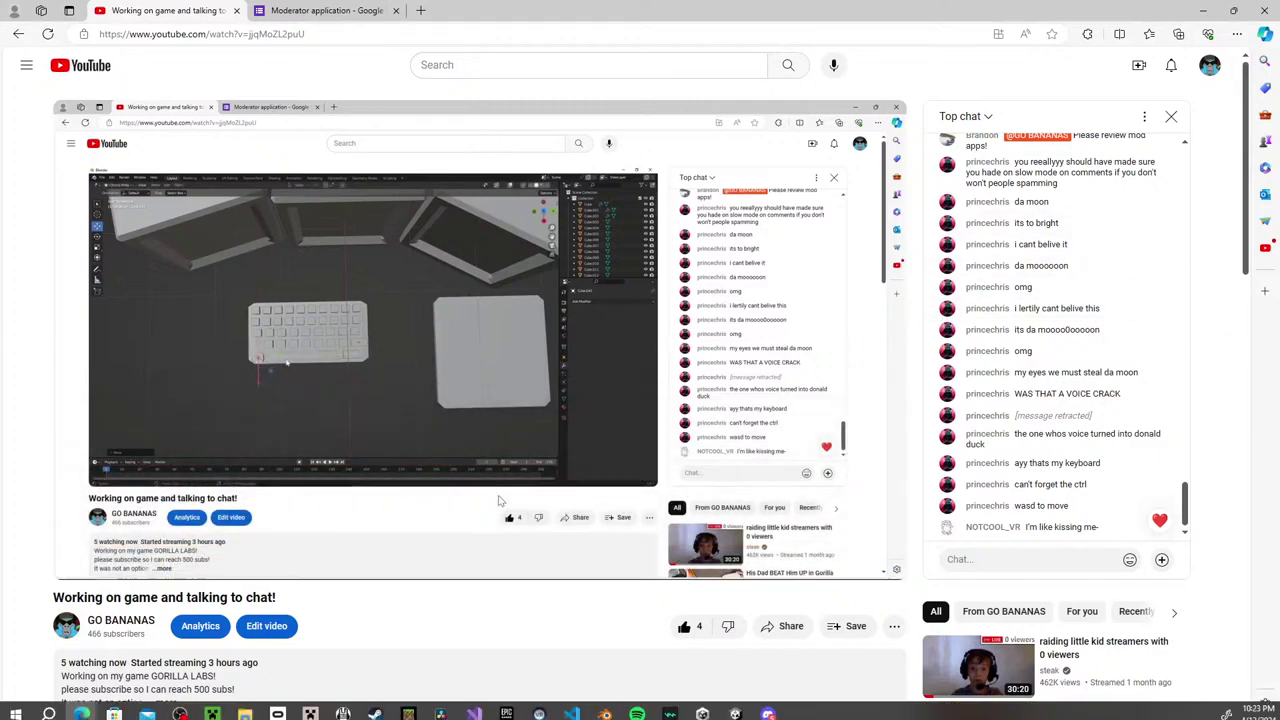
left_click(545, 704)
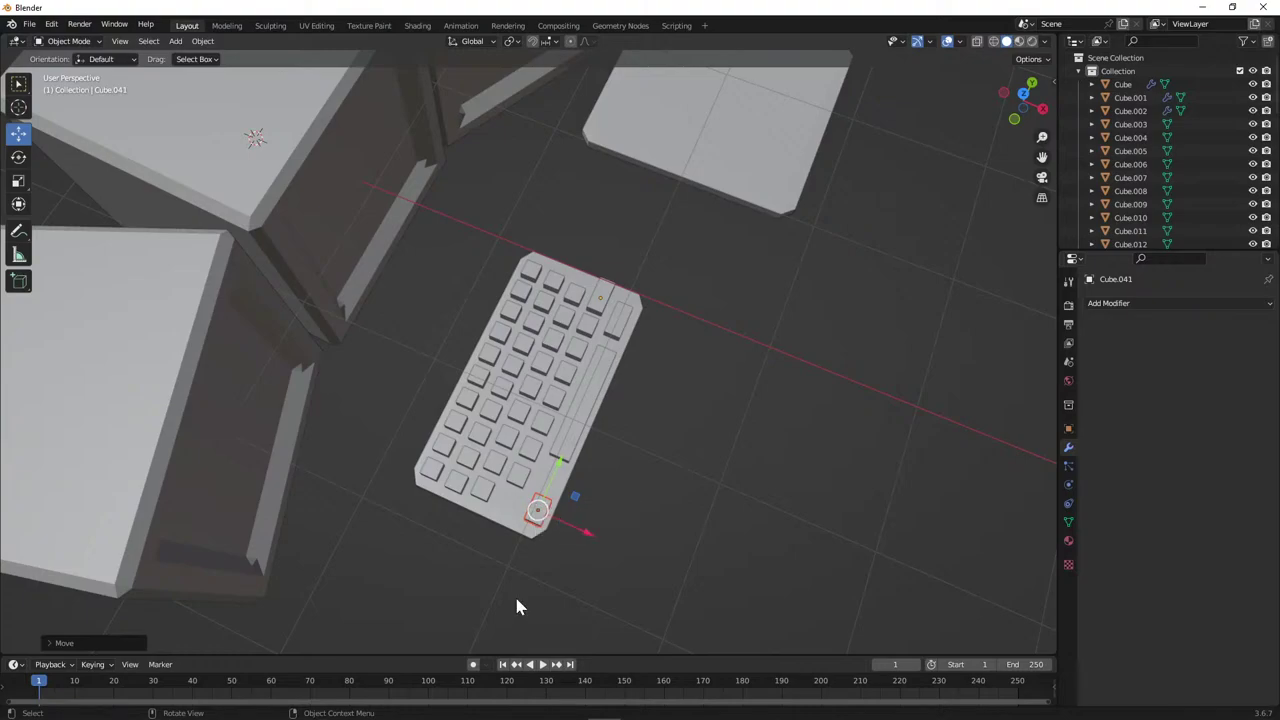
Read the live chat on the YouTube stream page and return to the keyboard model in Blender.
mouse_move(81, 707)
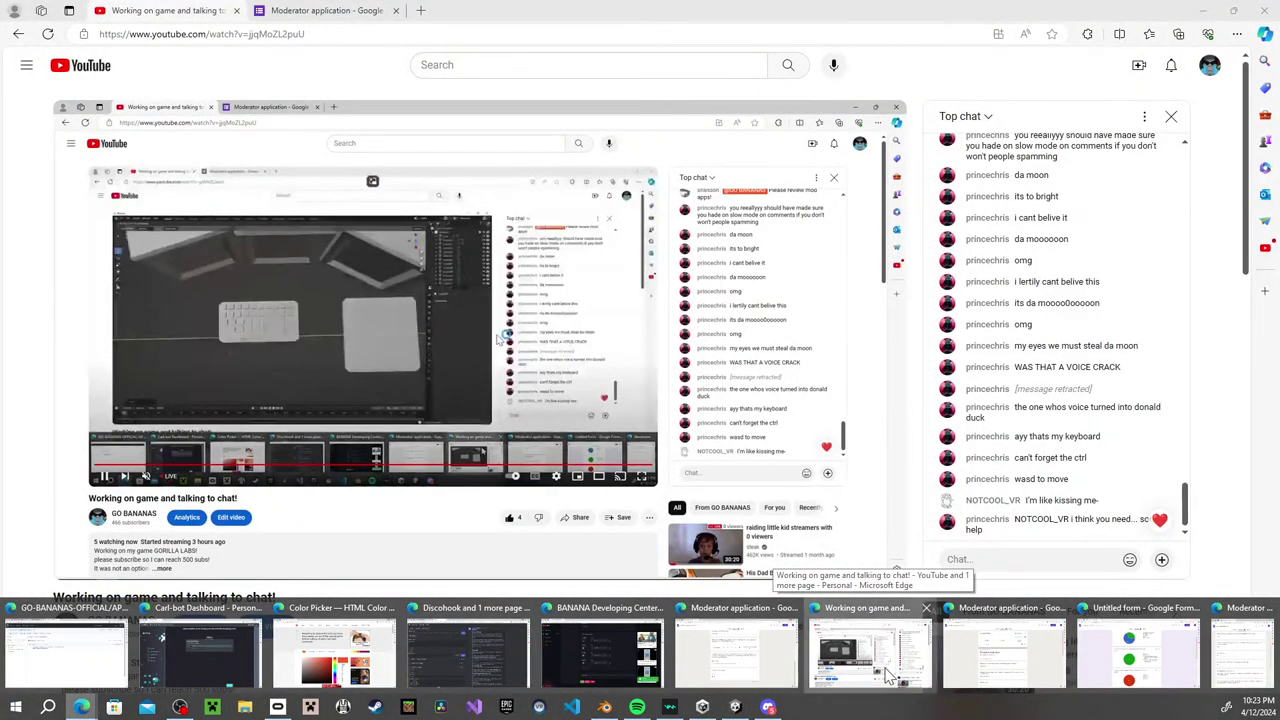
left_click(888, 677)
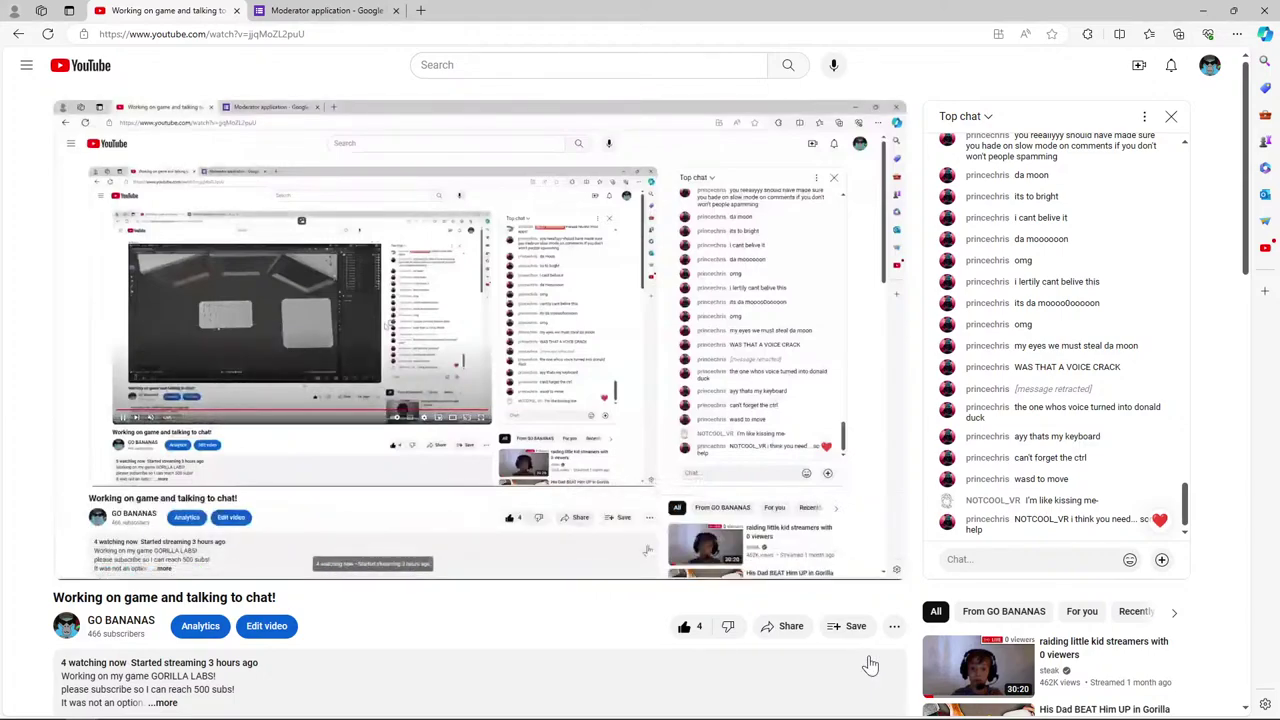
mouse_move(560, 569)
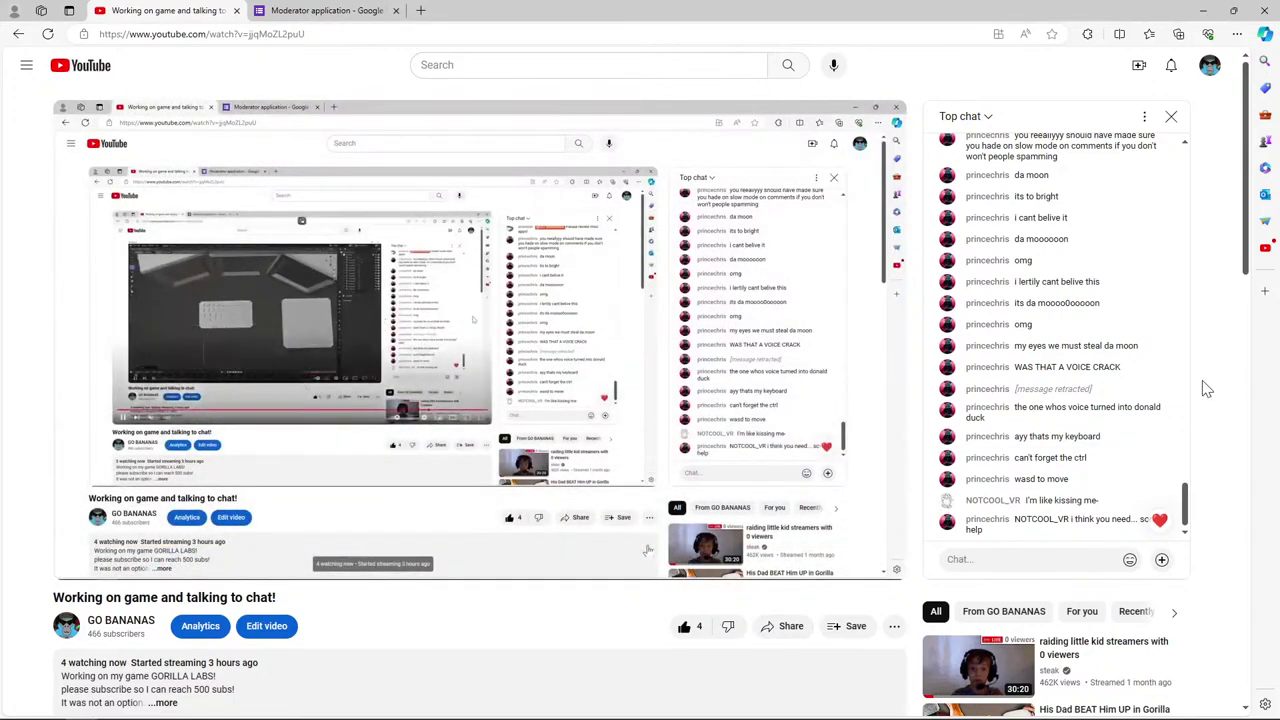
mouse_move(1174, 396)
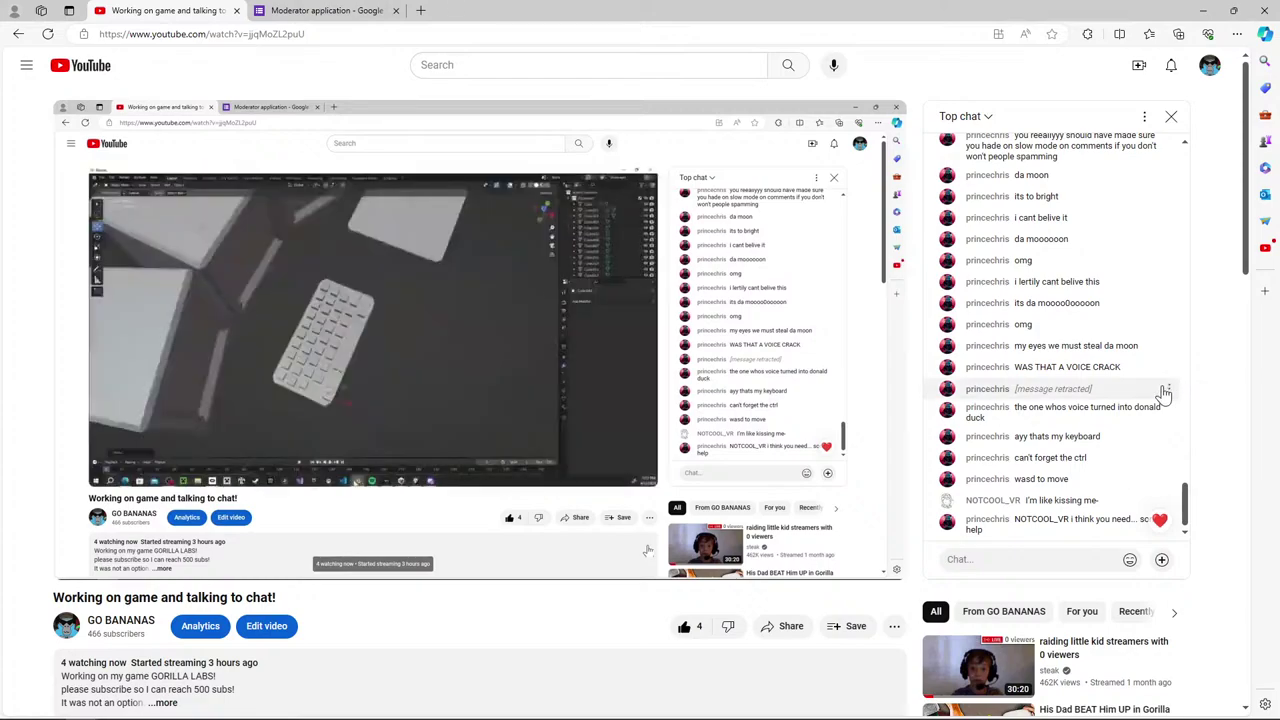
mouse_move(365, 718)
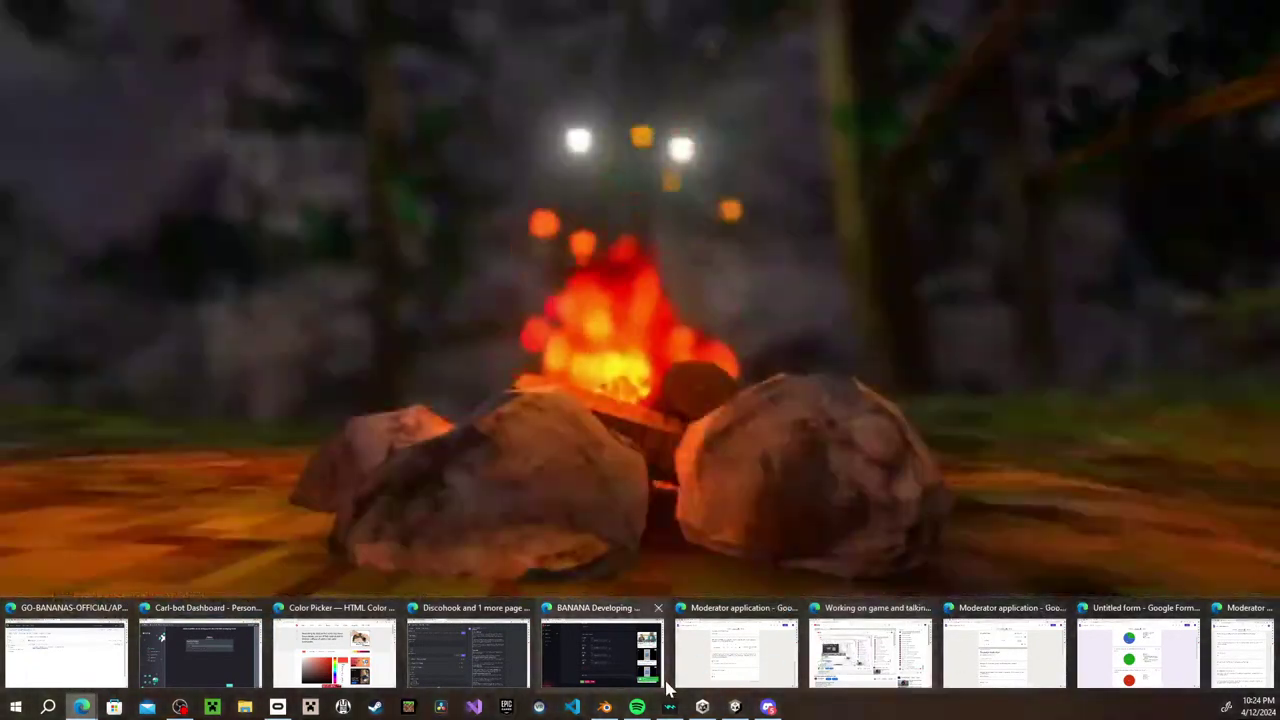
left_click(604, 708)
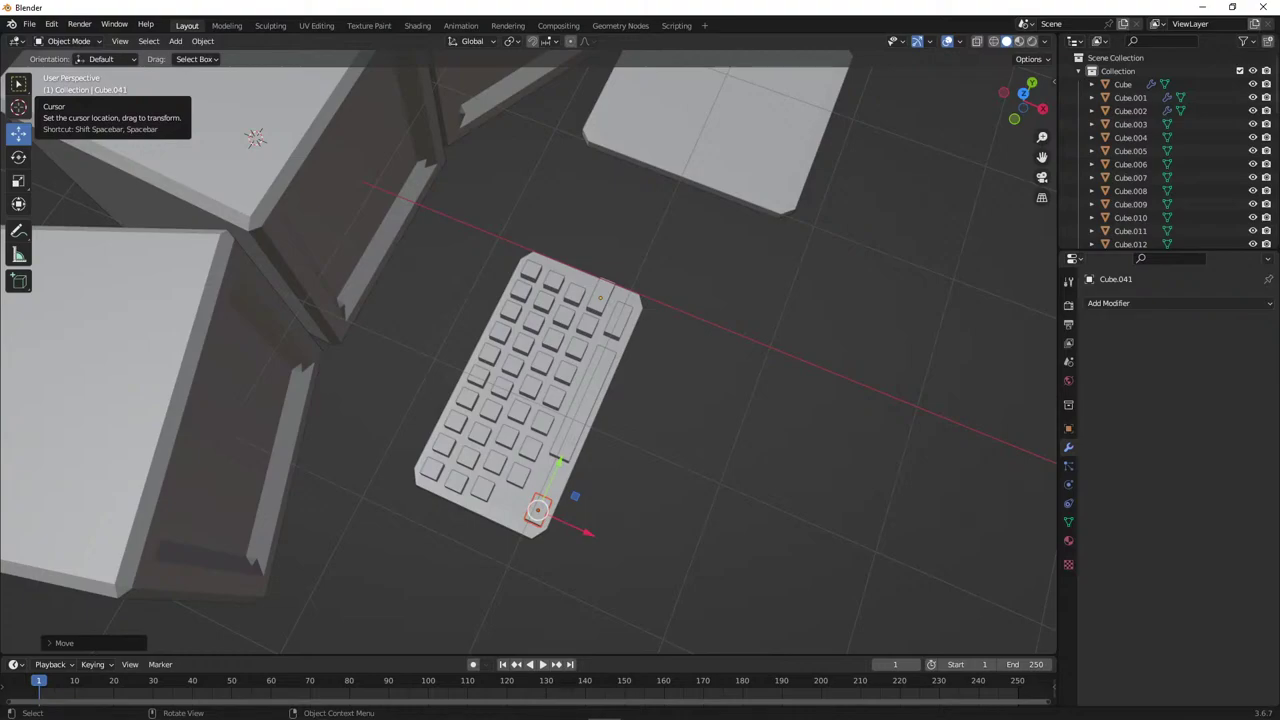
middle_click_drag(517, 407, 499, 437)
scroll(489, 395, "up", 3)
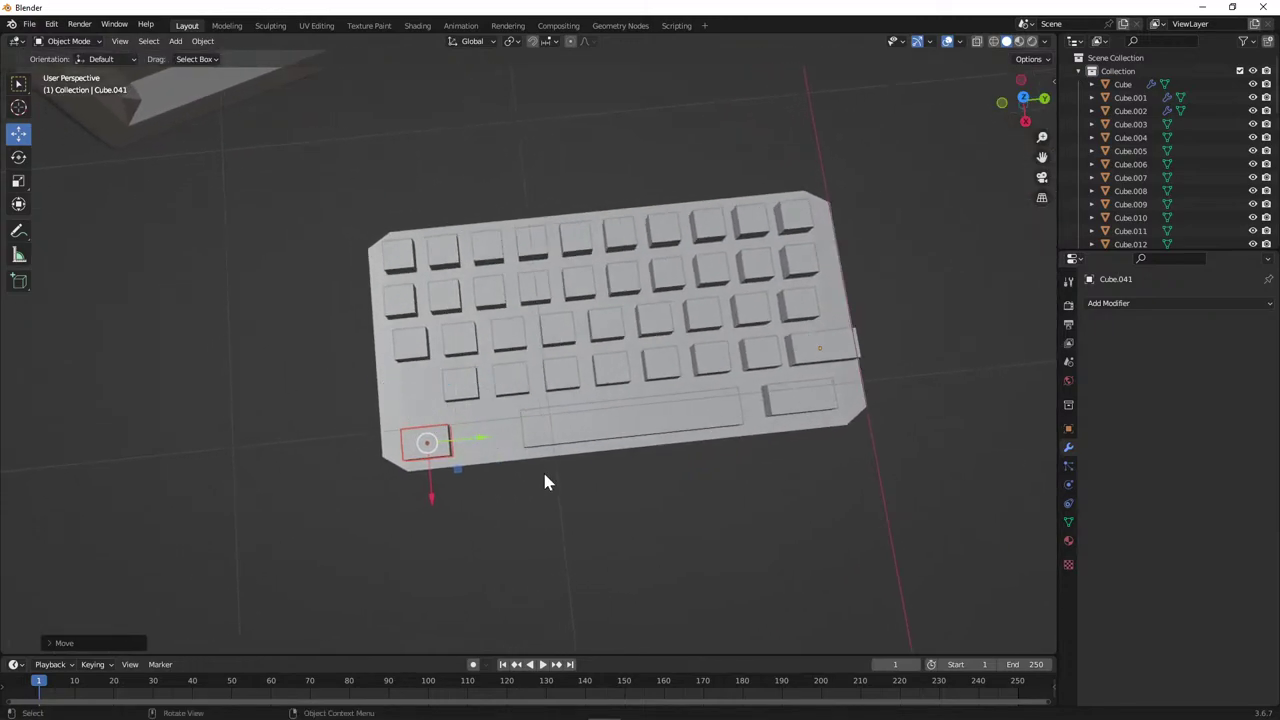
mouse_move(669, 707)
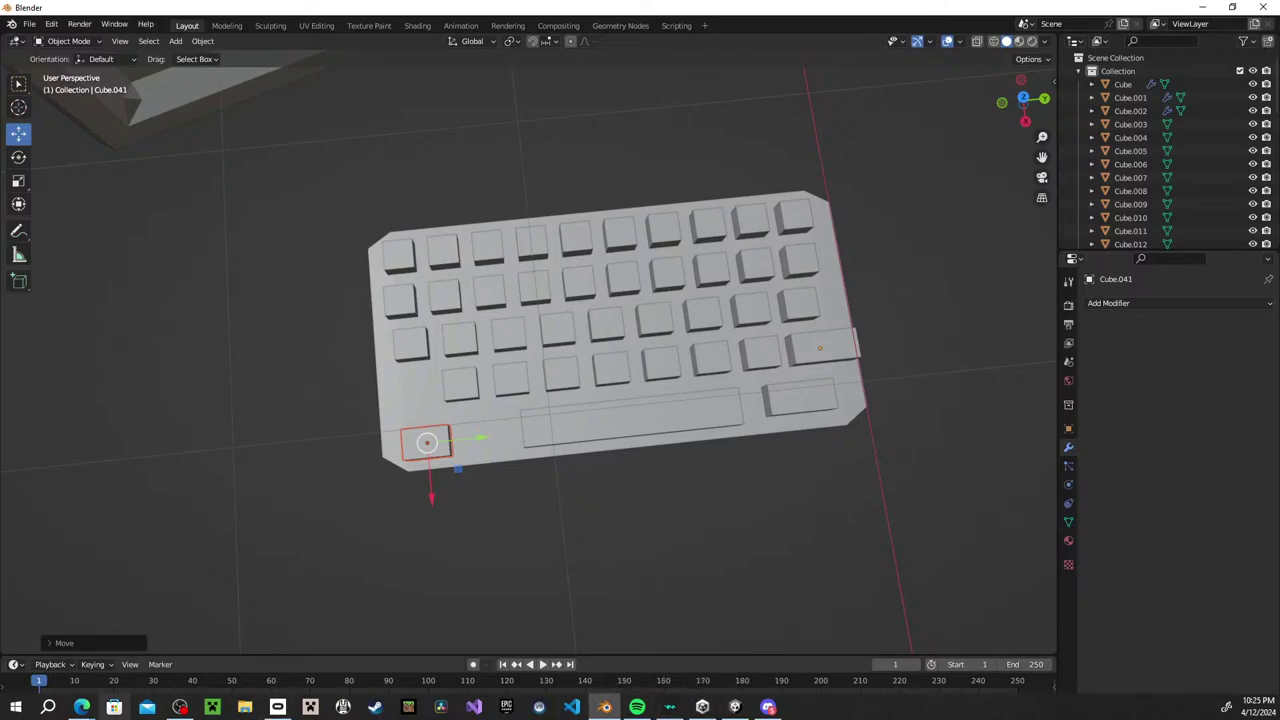
left_click(115, 707)
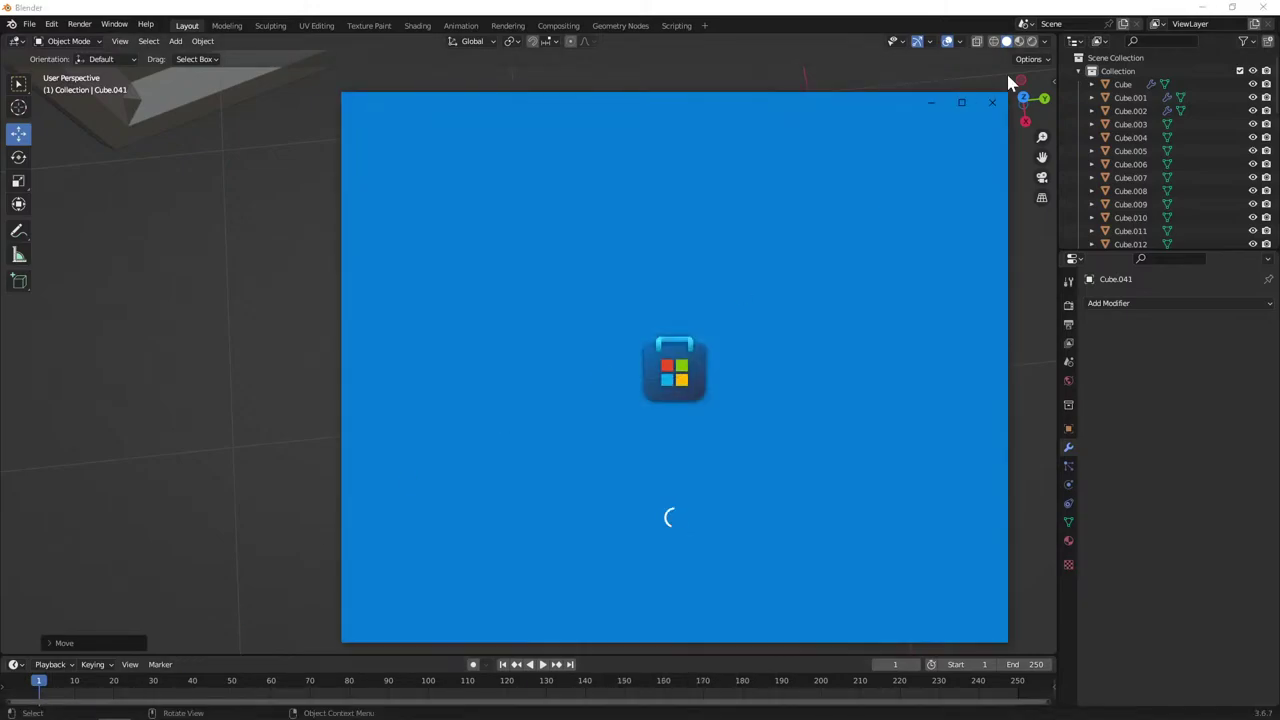
left_click(992, 105)
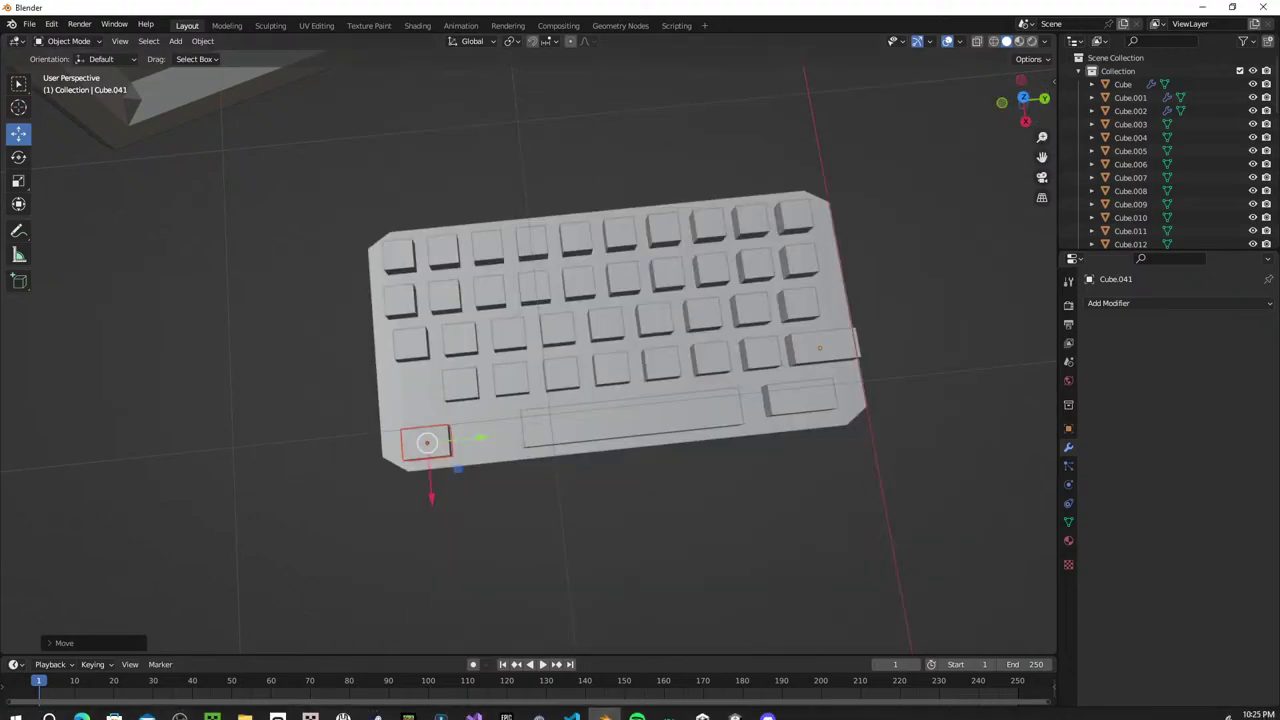
Check the YouTube stream's chat for newer messages, switching between the stream page and Blender.
mouse_move(81, 707)
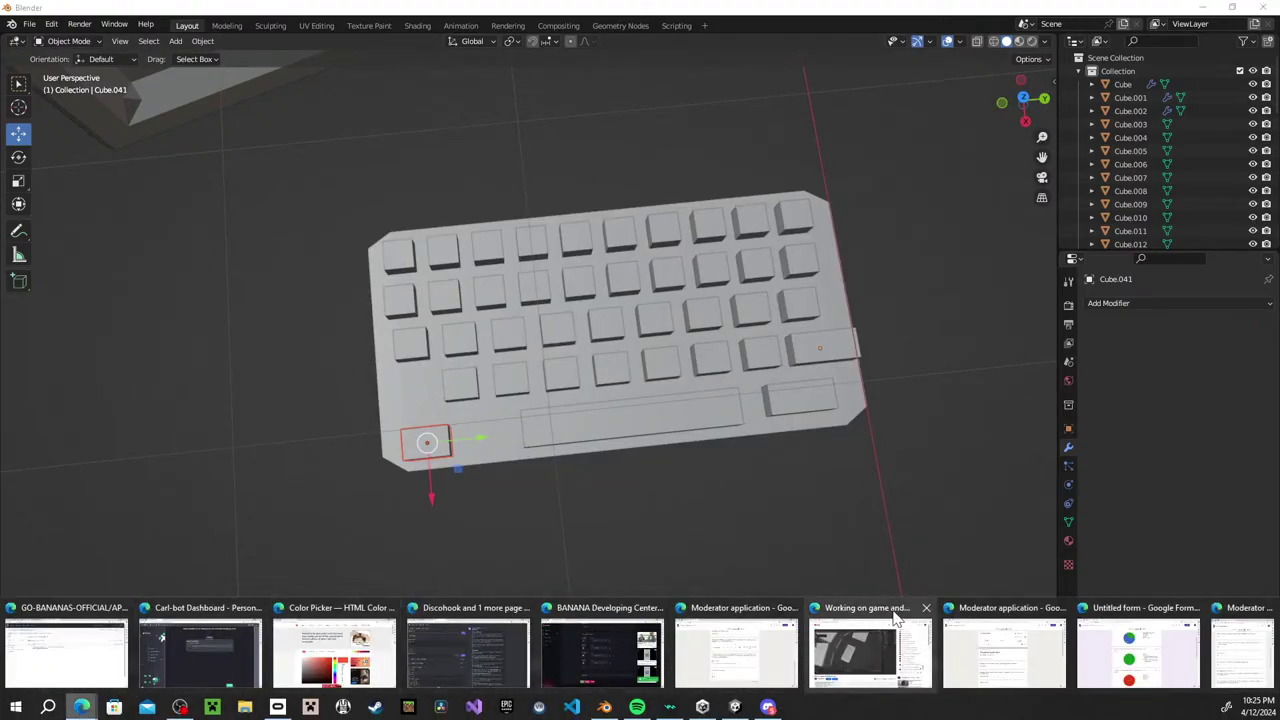
left_click(812, 650)
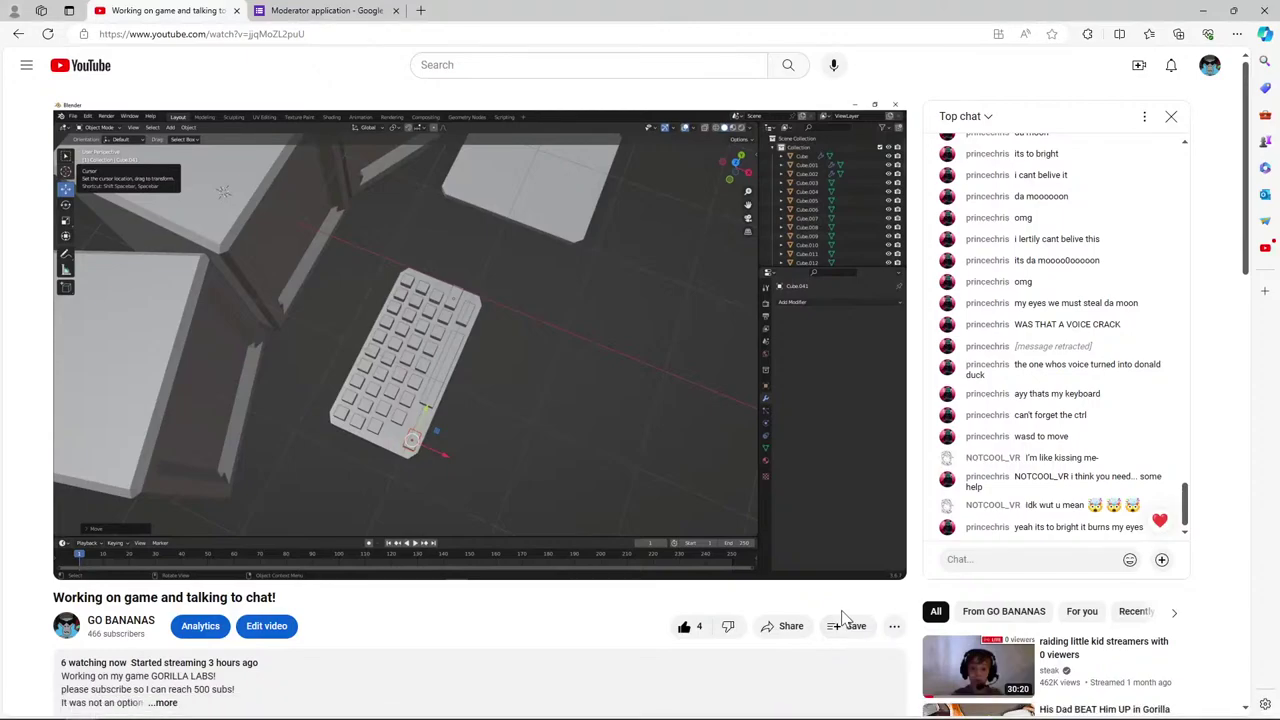
mouse_move(847, 526)
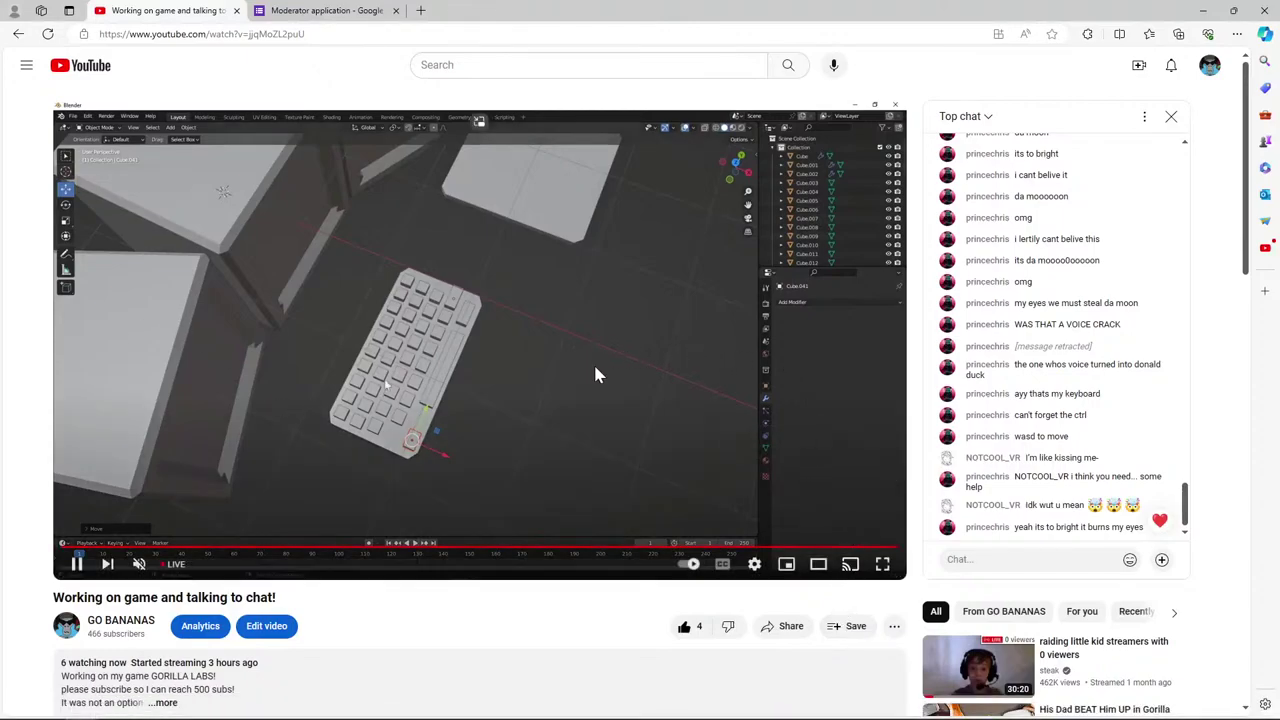
mouse_move(368, 712)
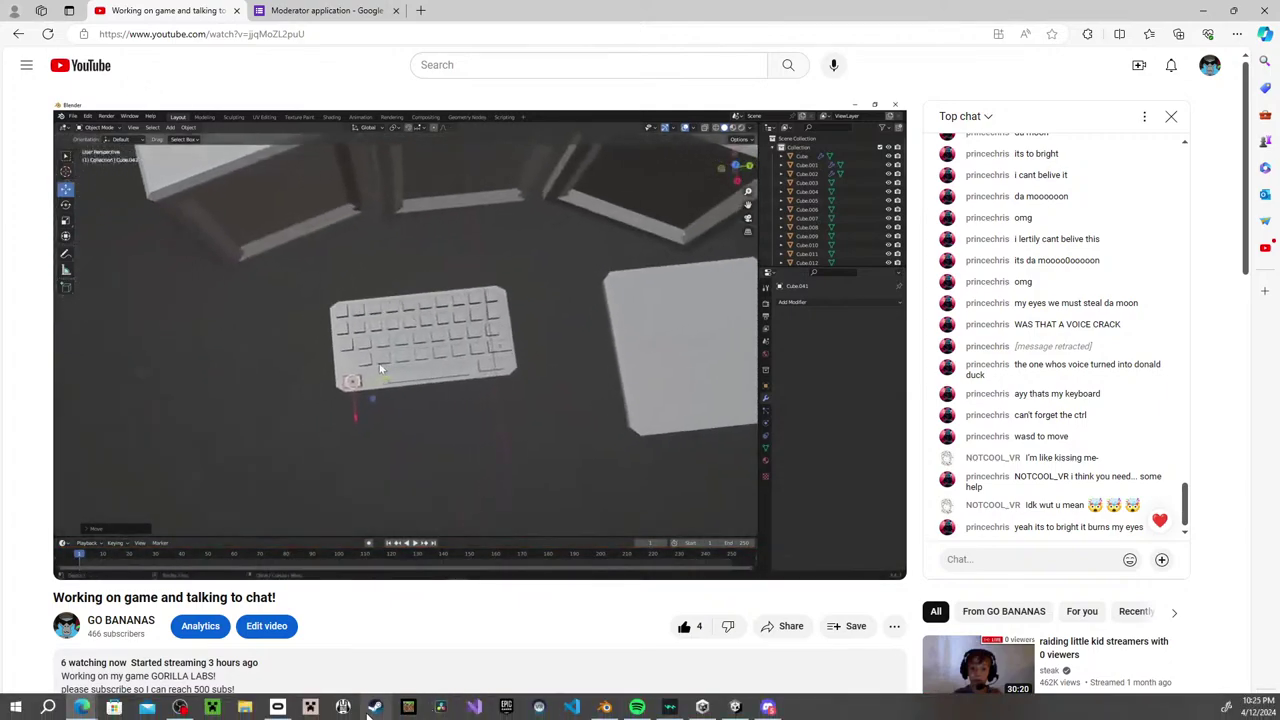
left_click(604, 707)
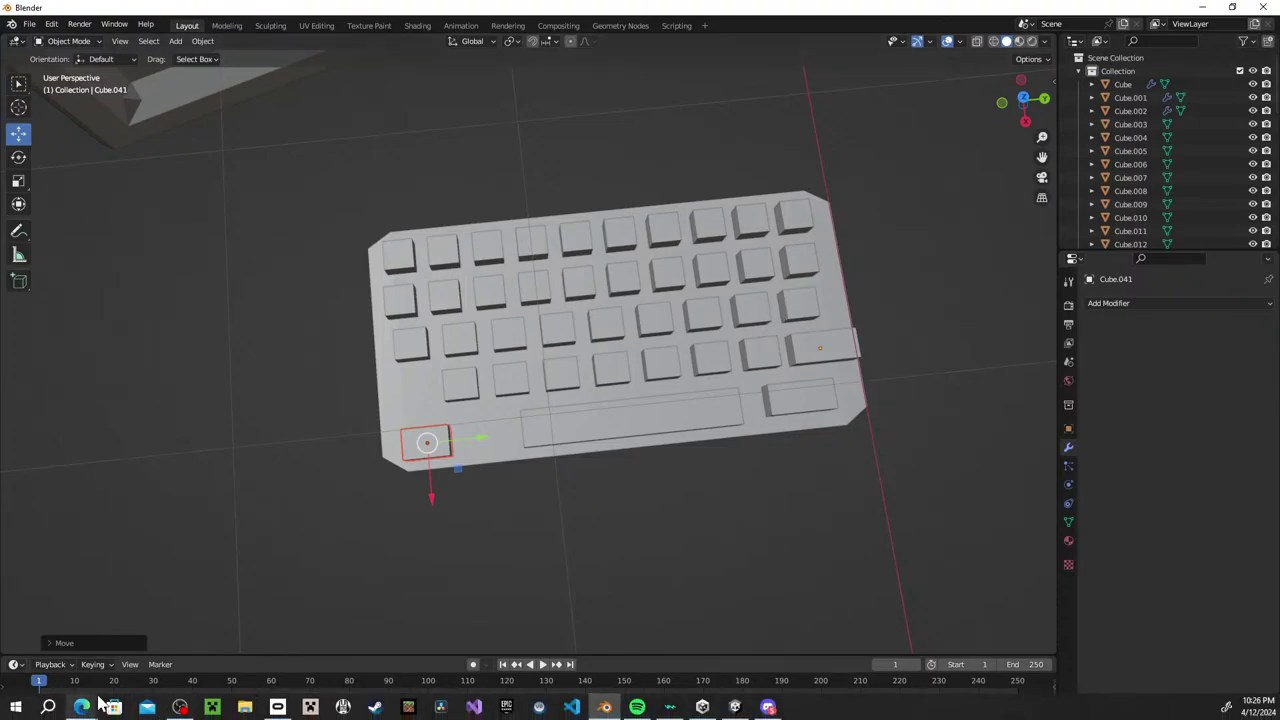
mouse_move(96, 708)
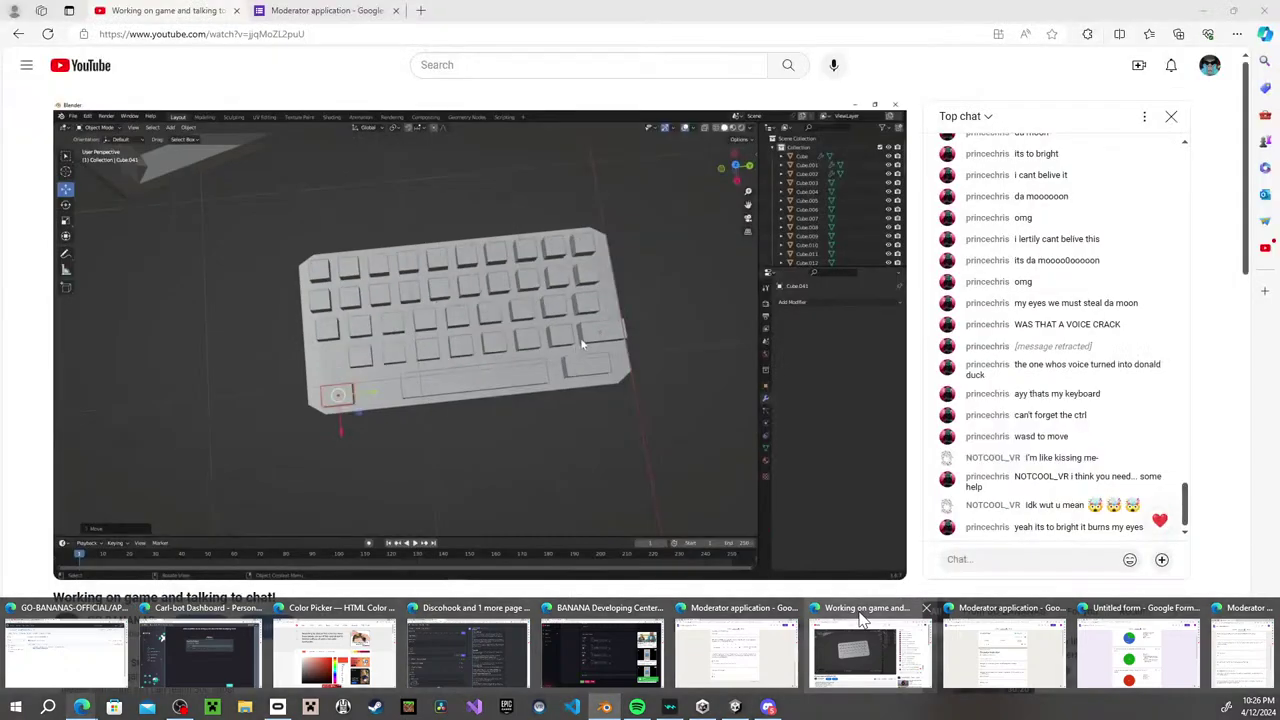
left_click(860, 620)
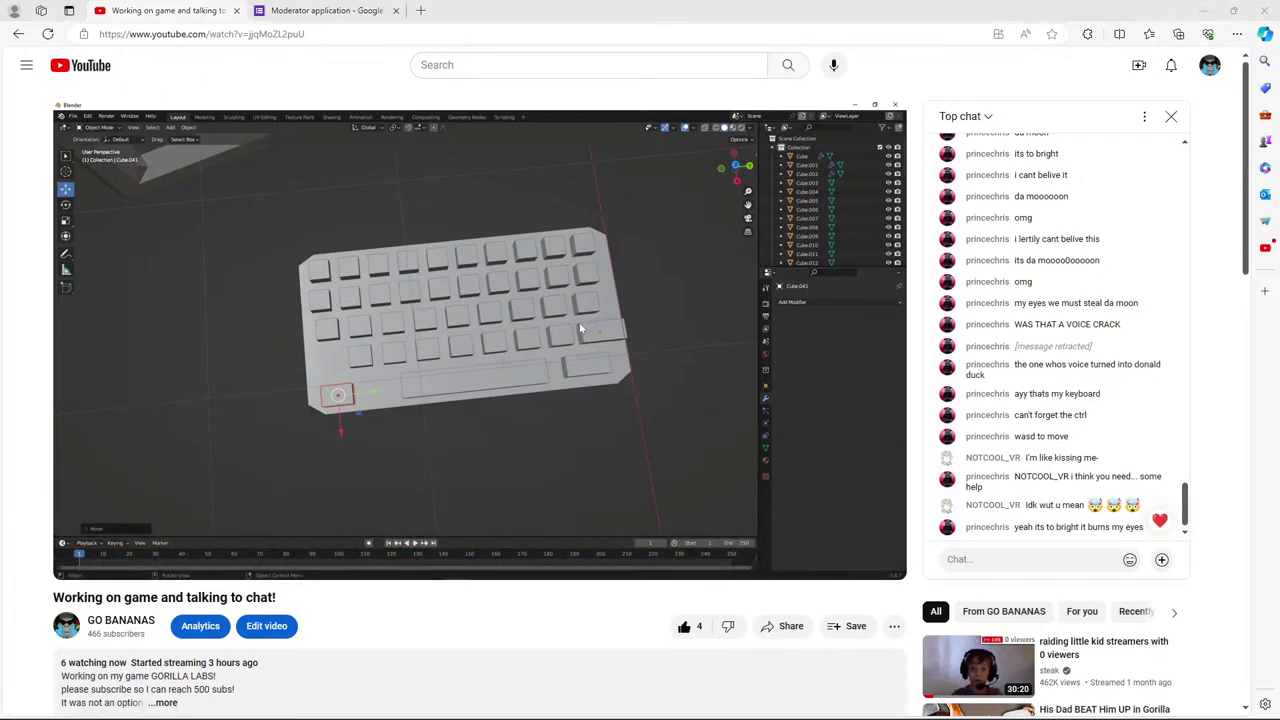
key("alt+Tab")
key("alt+Tab")
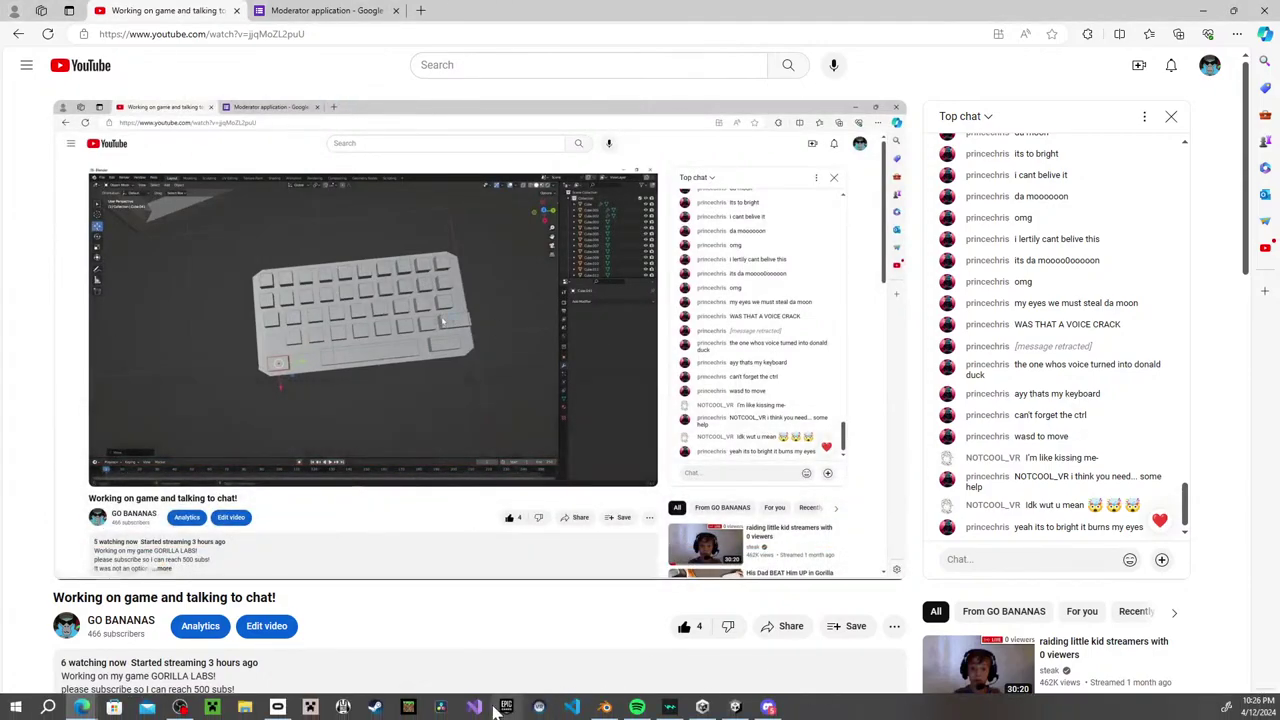
left_click(603, 707)
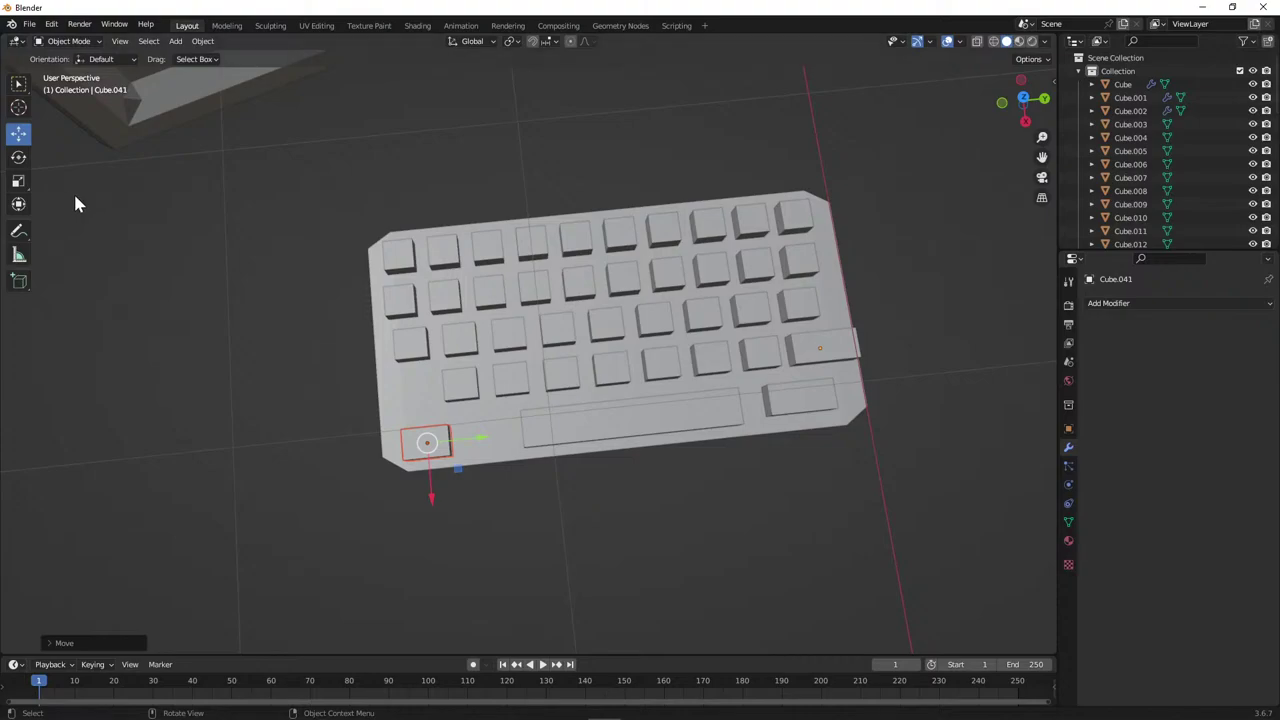
Move the square pad beside the keyboard closer to it along Y and slightly toward the monitors along X.
scroll(580, 271, "down", 8)
middle_click_drag(614, 234, 482, 251)
left_click(632, 315)
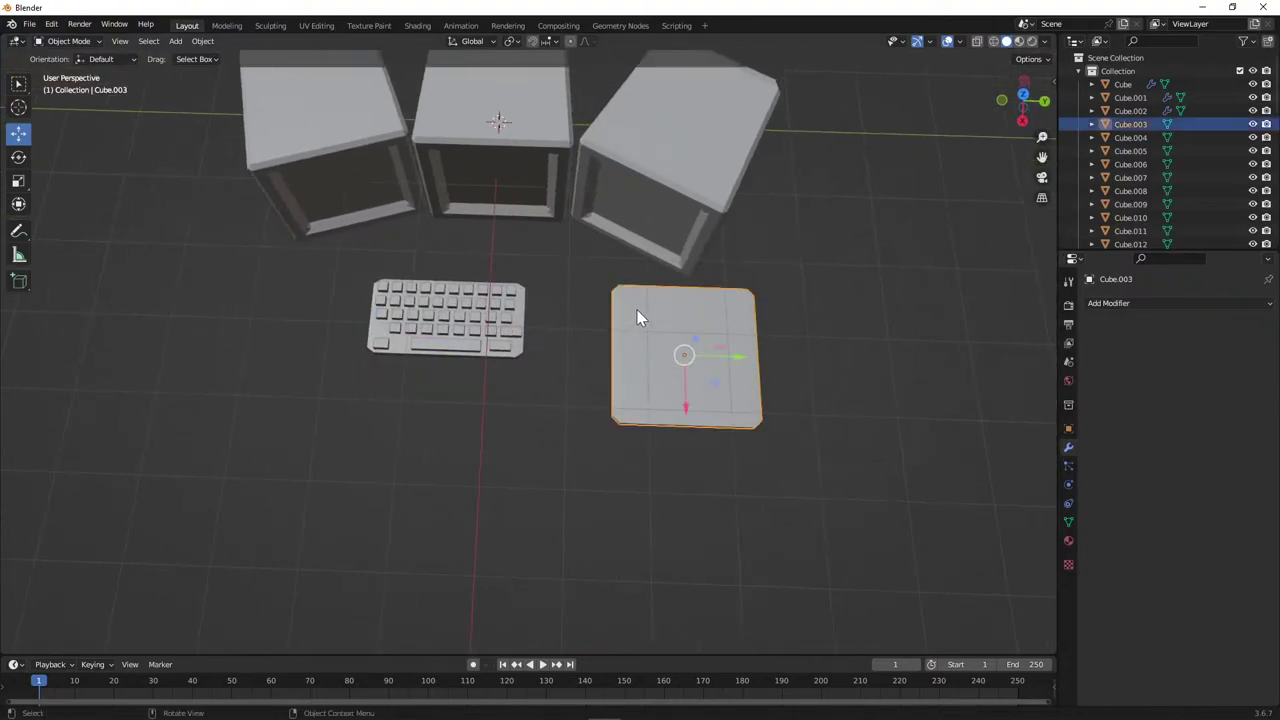
left_click_drag(740, 357, 690, 357)
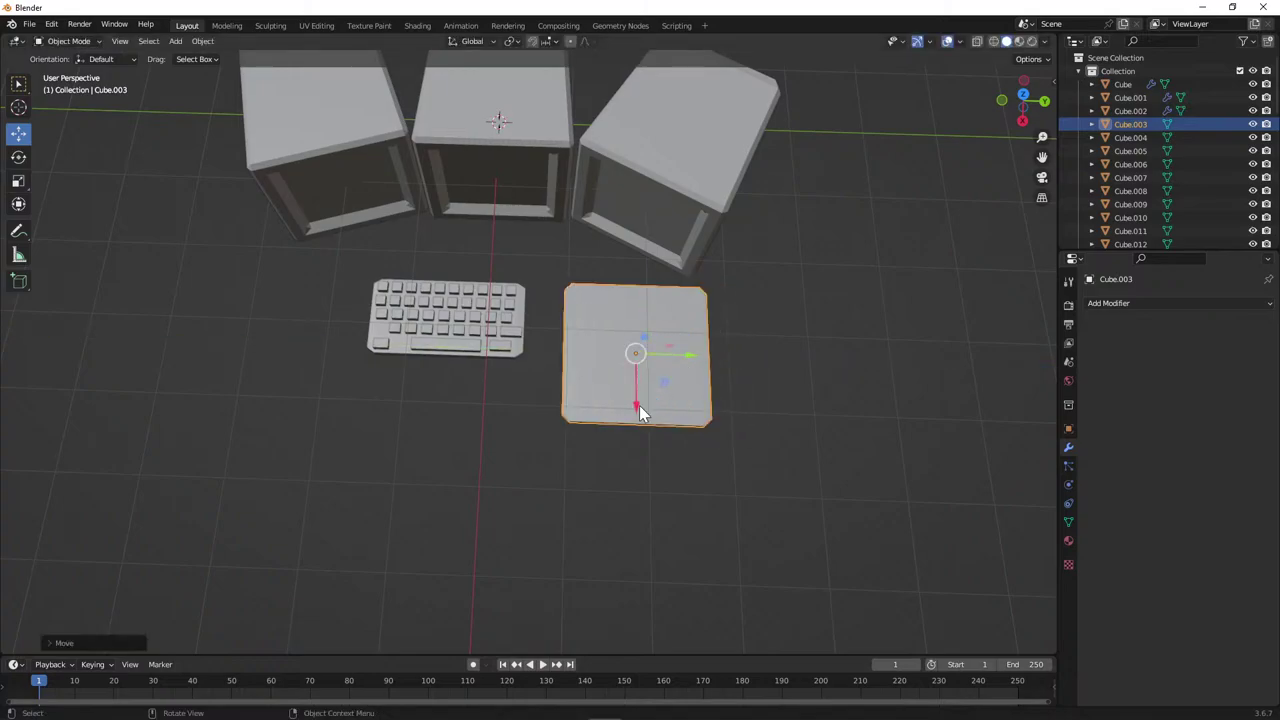
left_click_drag(639, 405, 651, 389)
left_click_drag(687, 349, 668, 367)
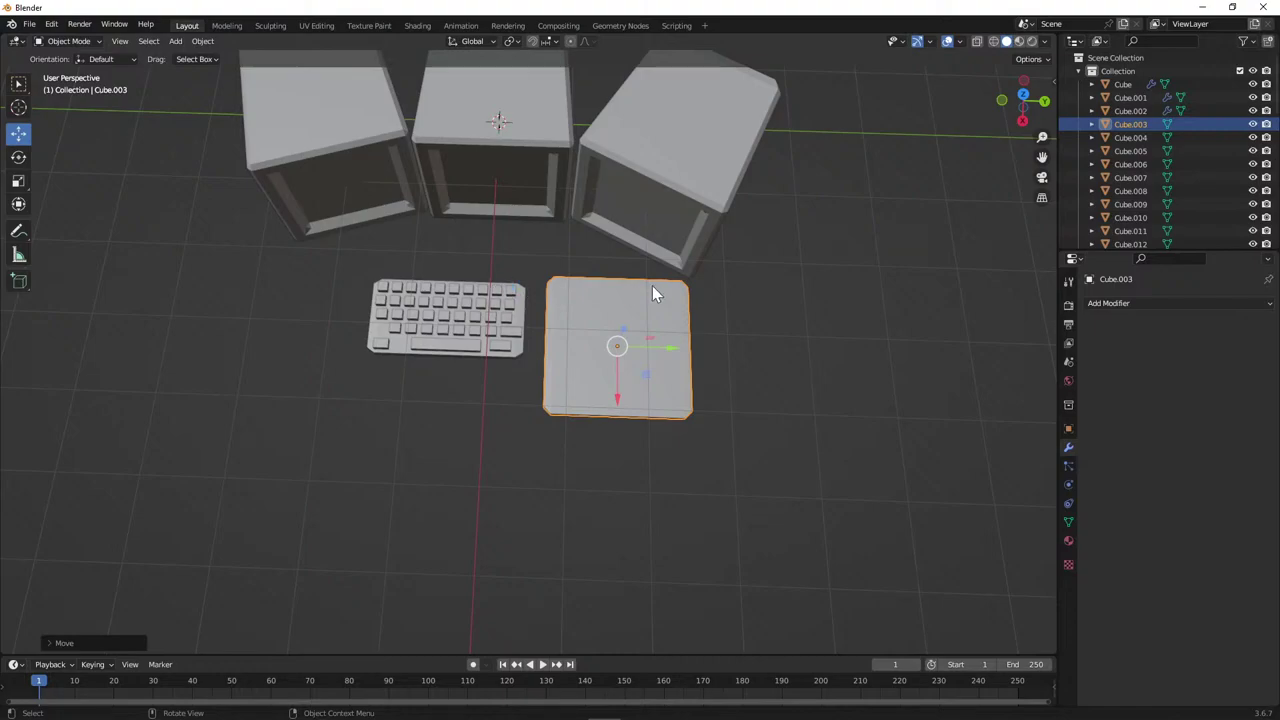
Shrink the square pad along Y and scale it along X to about 0.73.
key("s")
key("y")
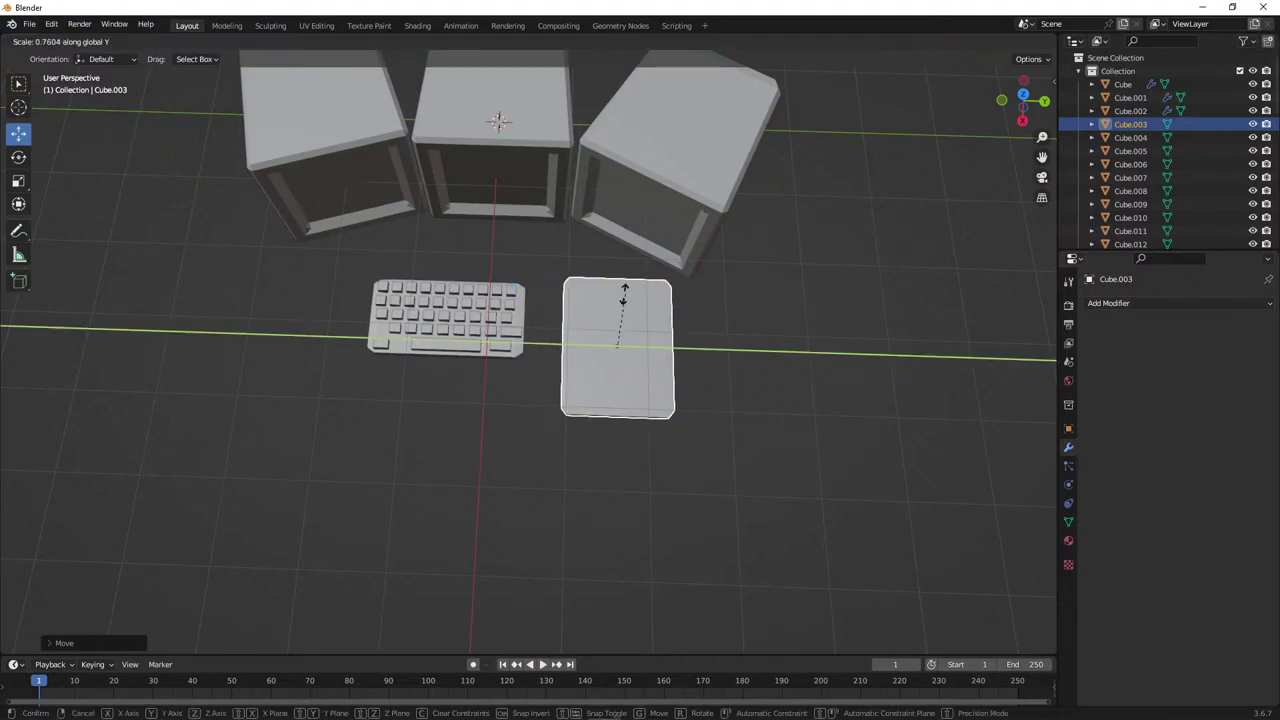
left_click(646, 294)
key("s")
key("x")
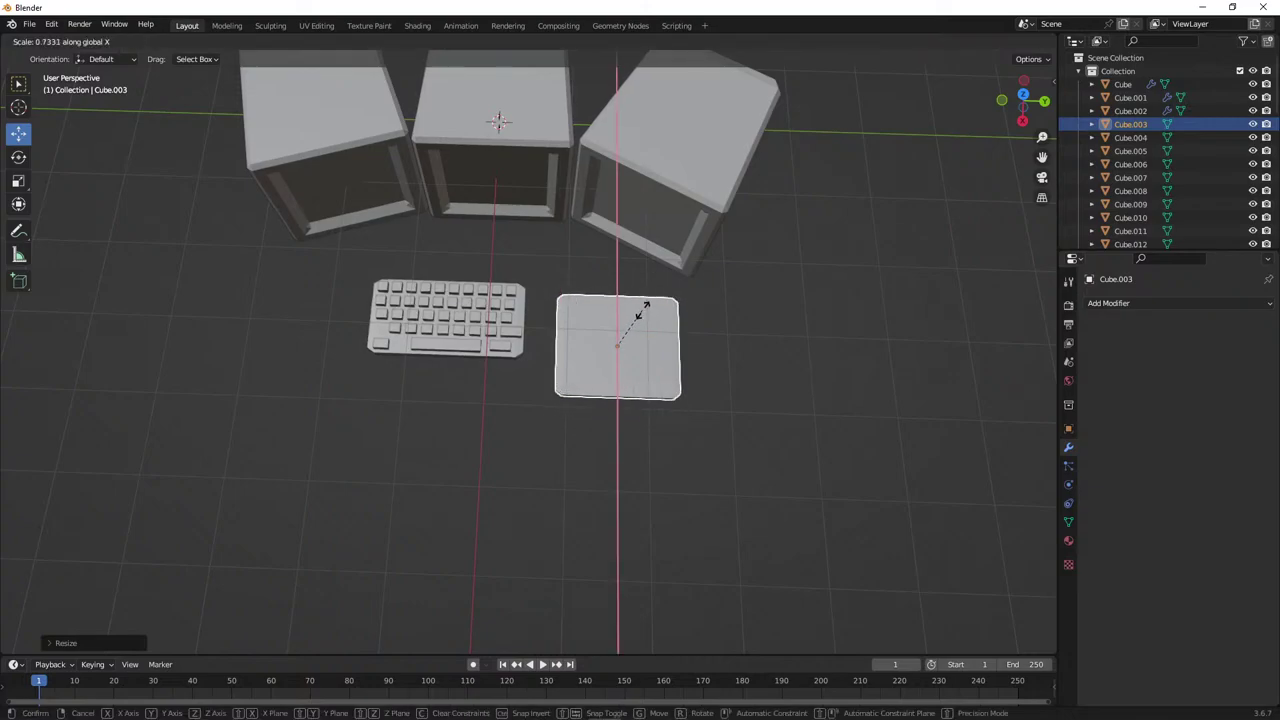
left_click(644, 310)
Reposition the resized pad slightly closer to the keyboard along Y and toward the monitors along X.
key("g")
key("y")
key("Escape")
key("g")
key("x")
left_click(611, 386)
Switch to Voicemod, turn Hear Myself on and back off, and return to Blender.
left_click(670, 707)
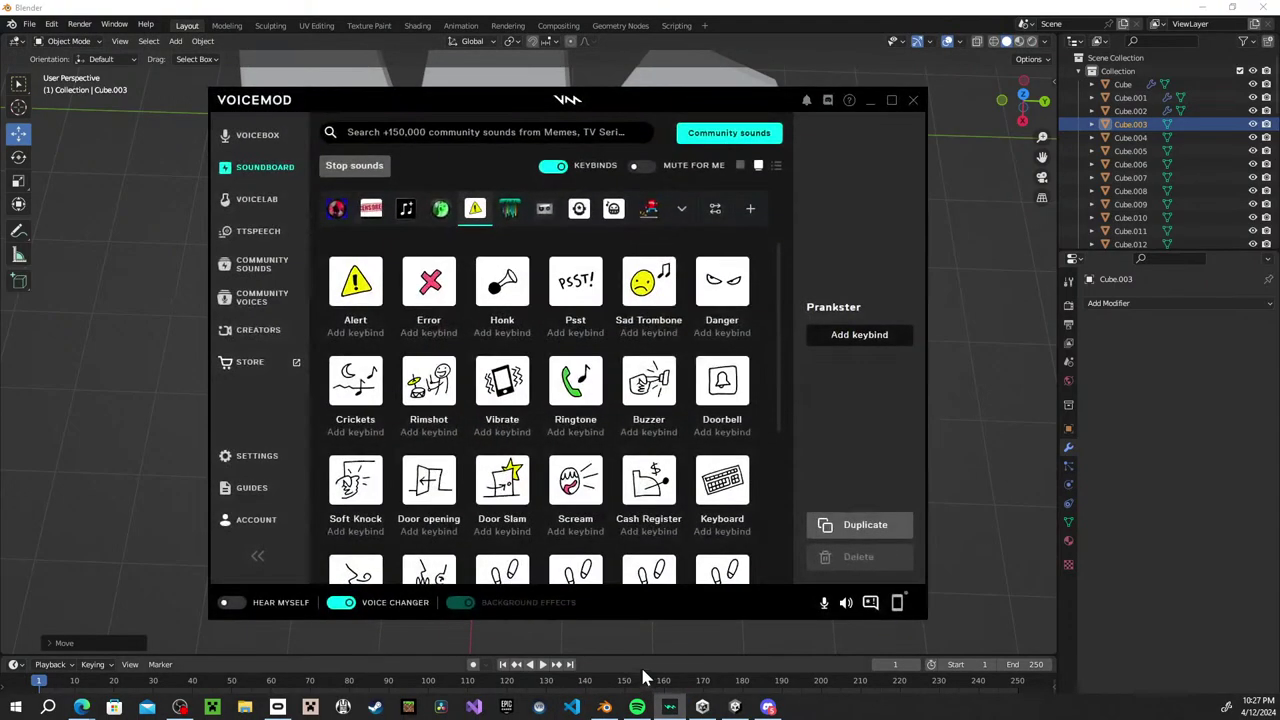
left_click(234, 604)
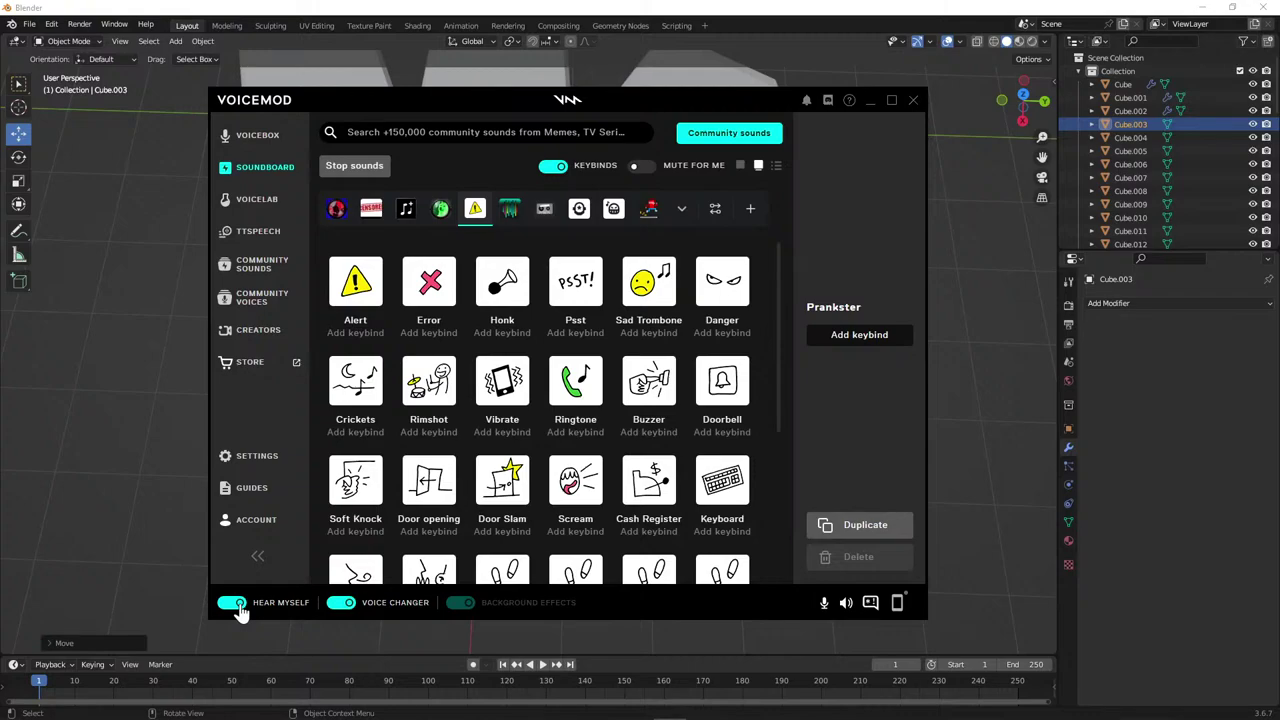
left_click(238, 606)
left_click(870, 101)
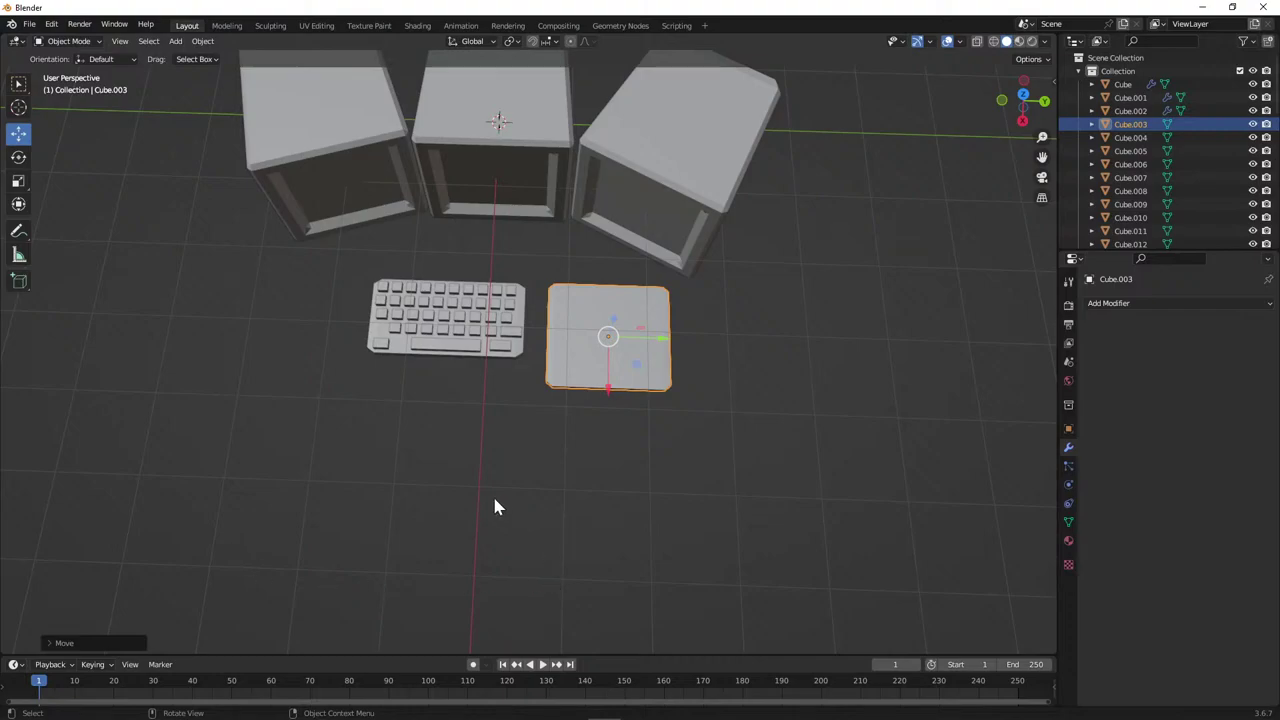
Widen the wide bottom-row key at the right of the space bar slightly along Y.
scroll(506, 451, "up", 1)
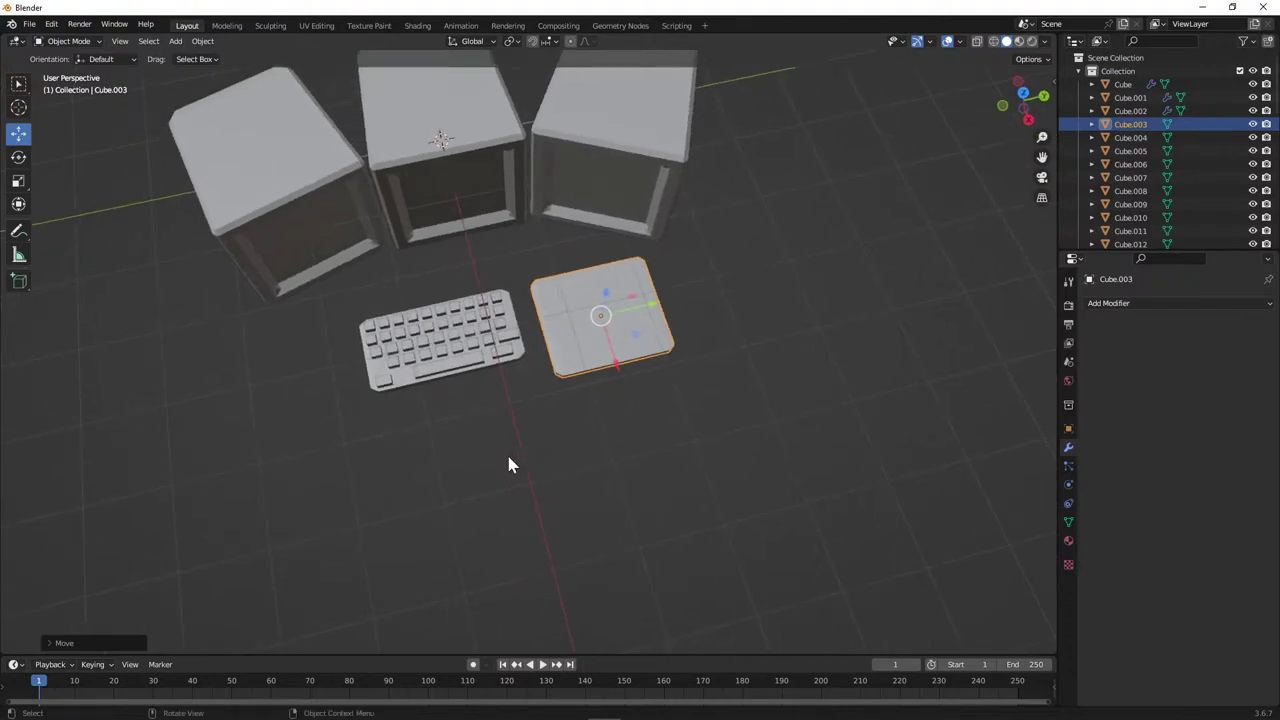
scroll(446, 476, "up", 4)
mouse_move(446, 476)
middle_mouse_down()
mouse_move(432, 504)
mouse_move(427, 468)
mouse_move(445, 458)
middle_mouse_up()
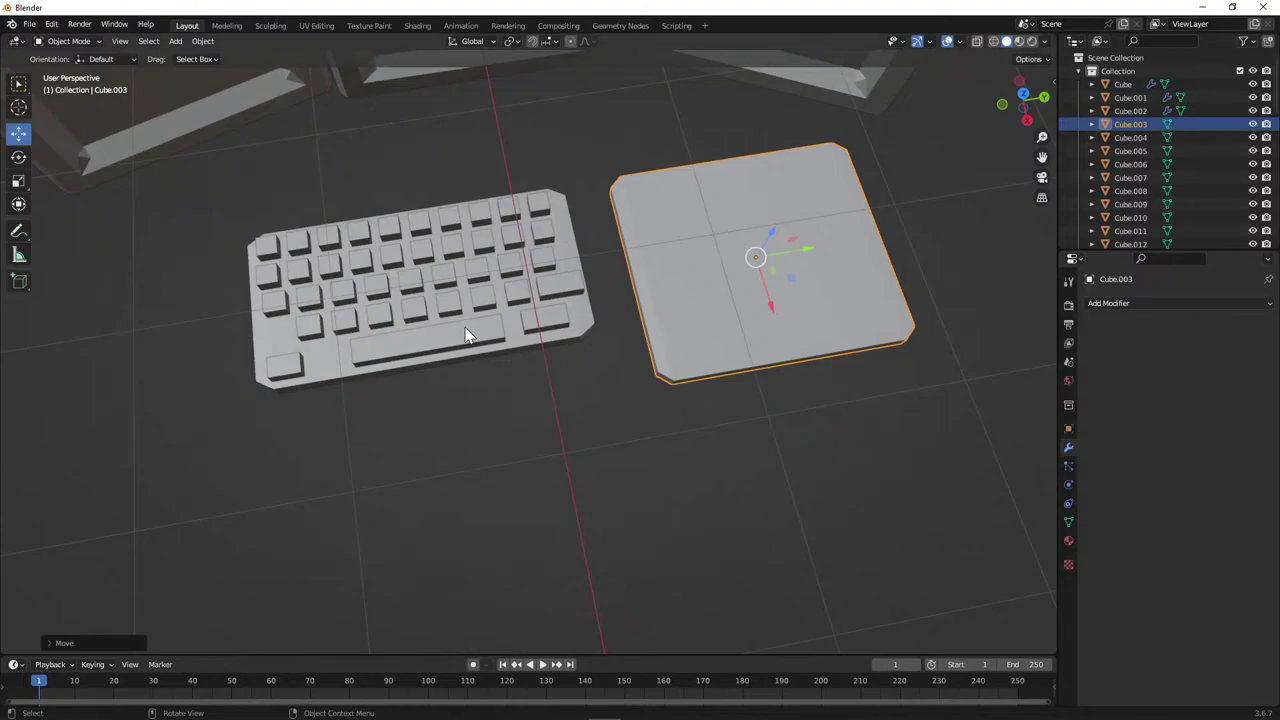
left_click(540, 323)
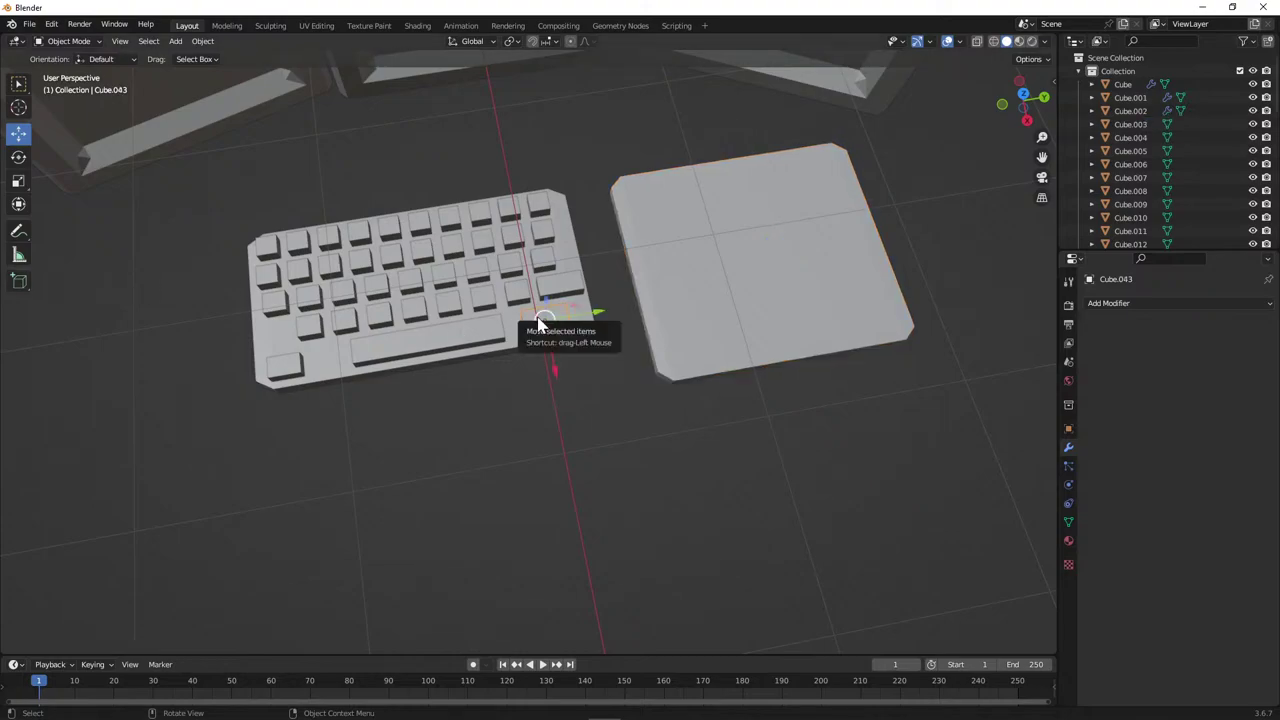
key("s")
key("y")
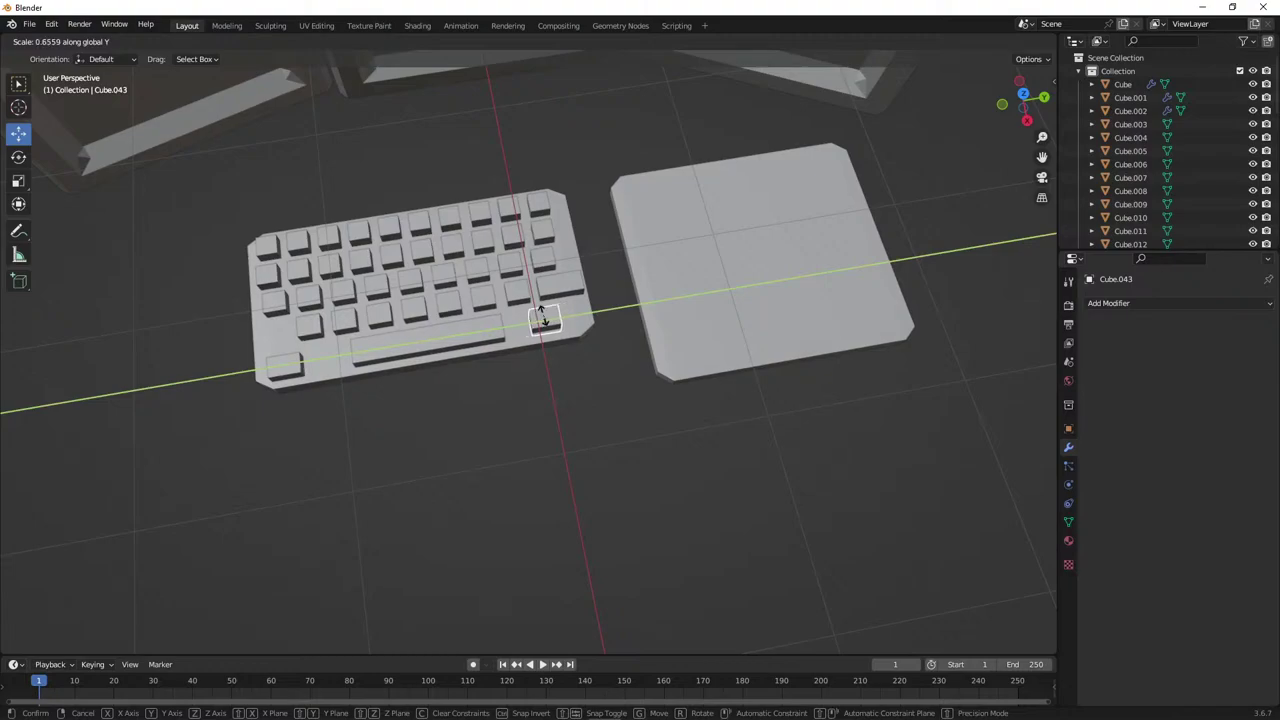
left_click(537, 330)
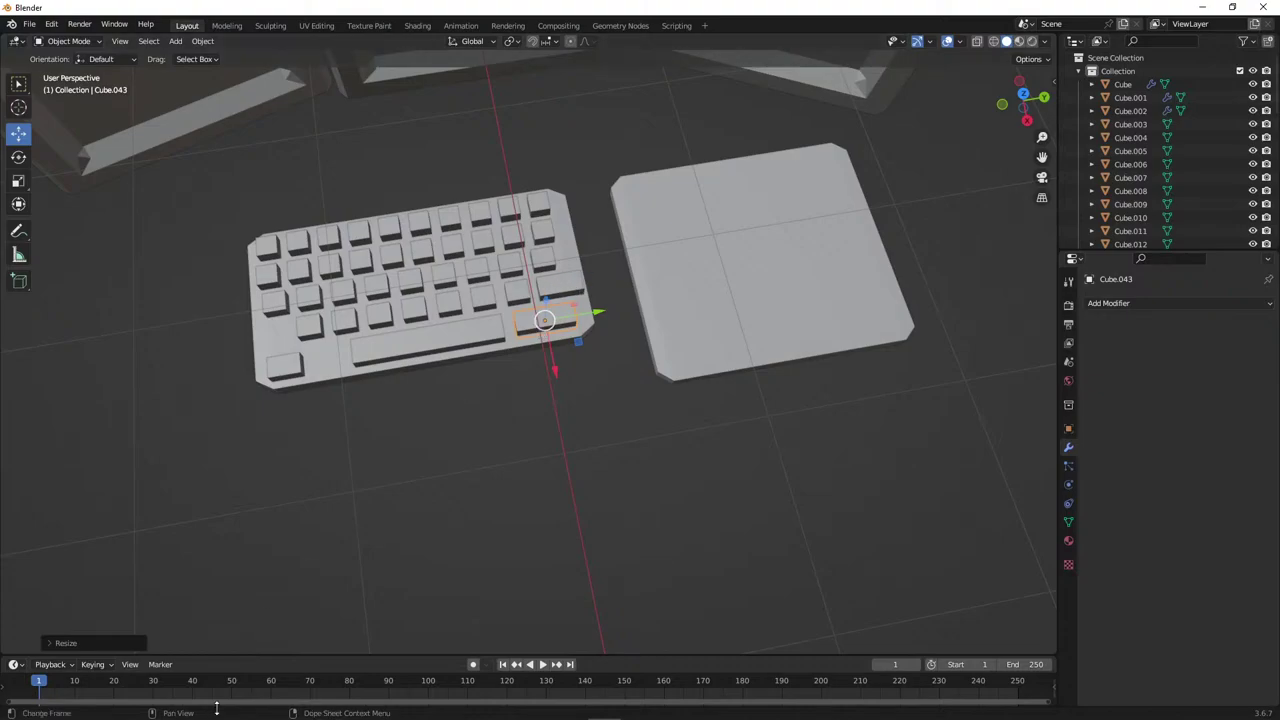
Switch to the YouTube stream page and reload it to read the latest live chat messages.
mouse_move(180, 712)
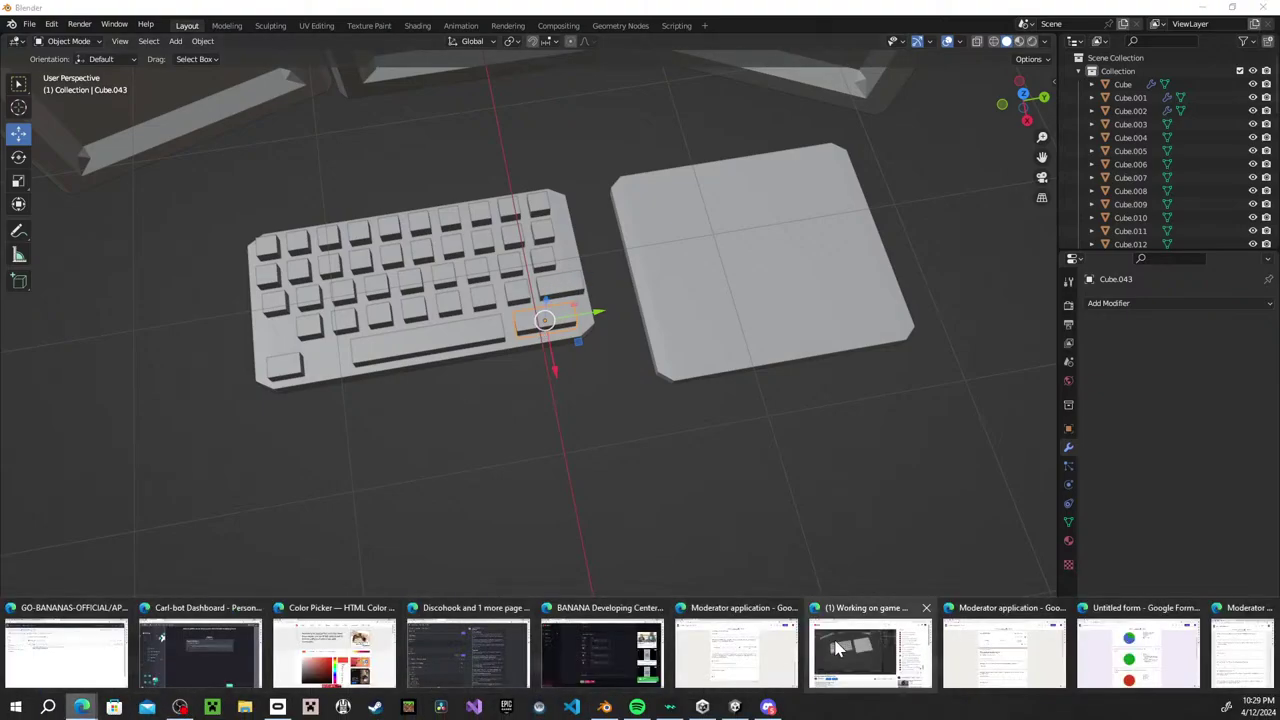
left_click(880, 635)
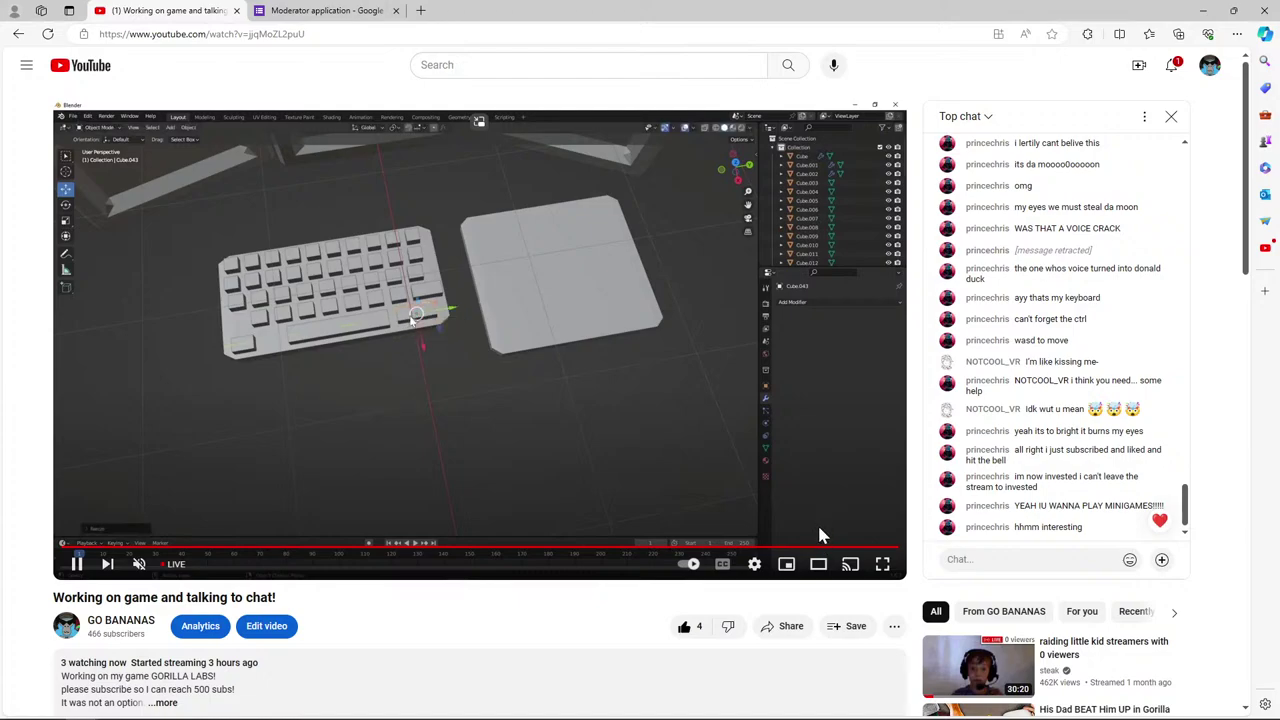
left_click(47, 33)
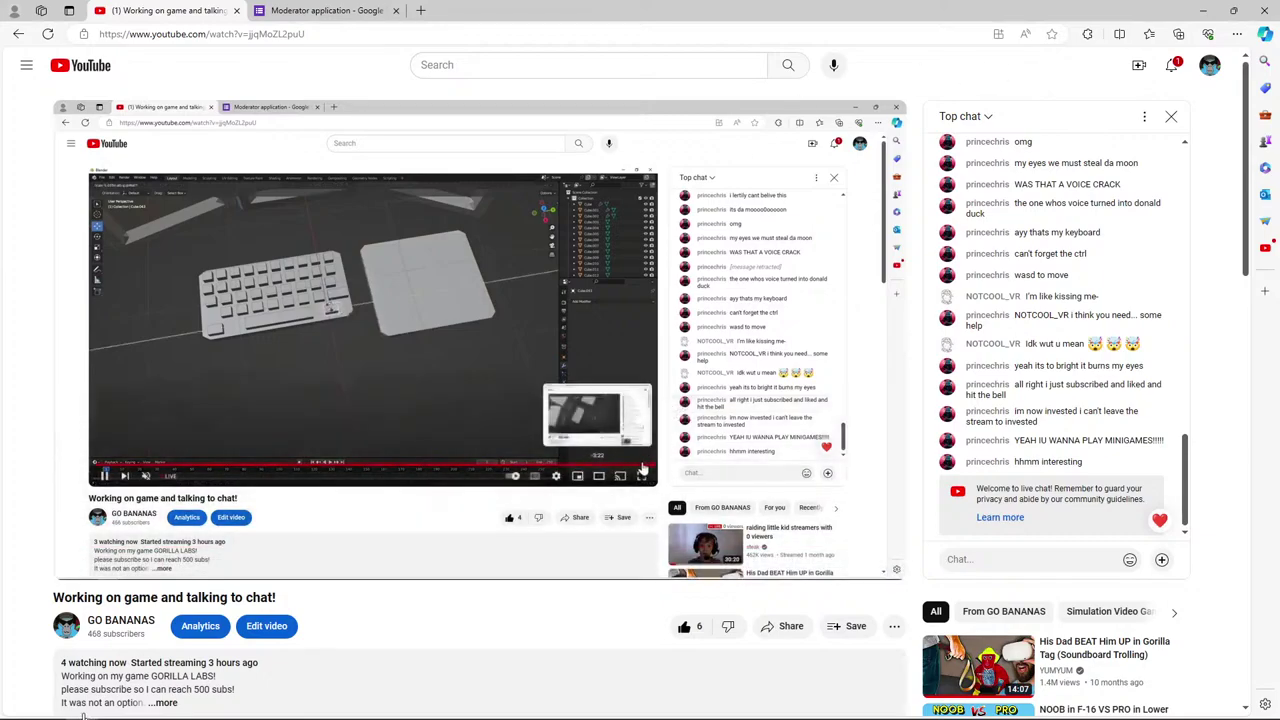
Return to Blender and look over the keyboard and pad from a lower angle.
left_click(604, 707)
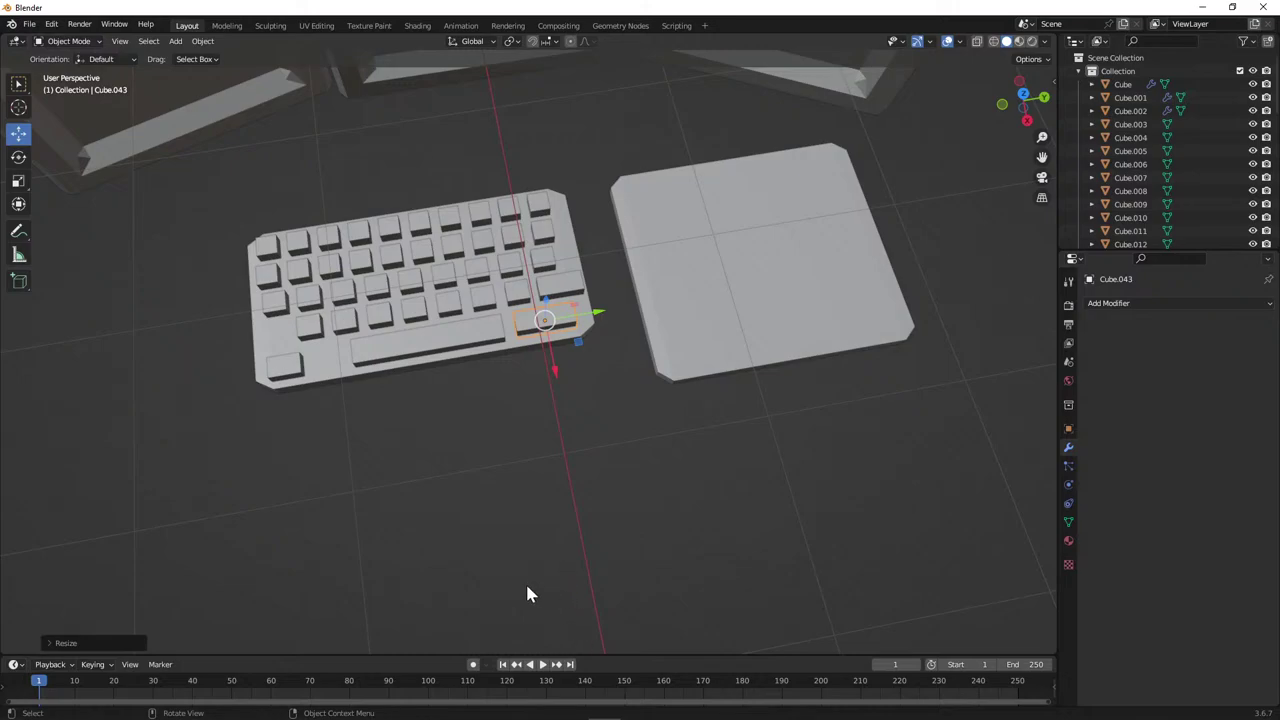
middle_click_drag(469, 600, 449, 556)
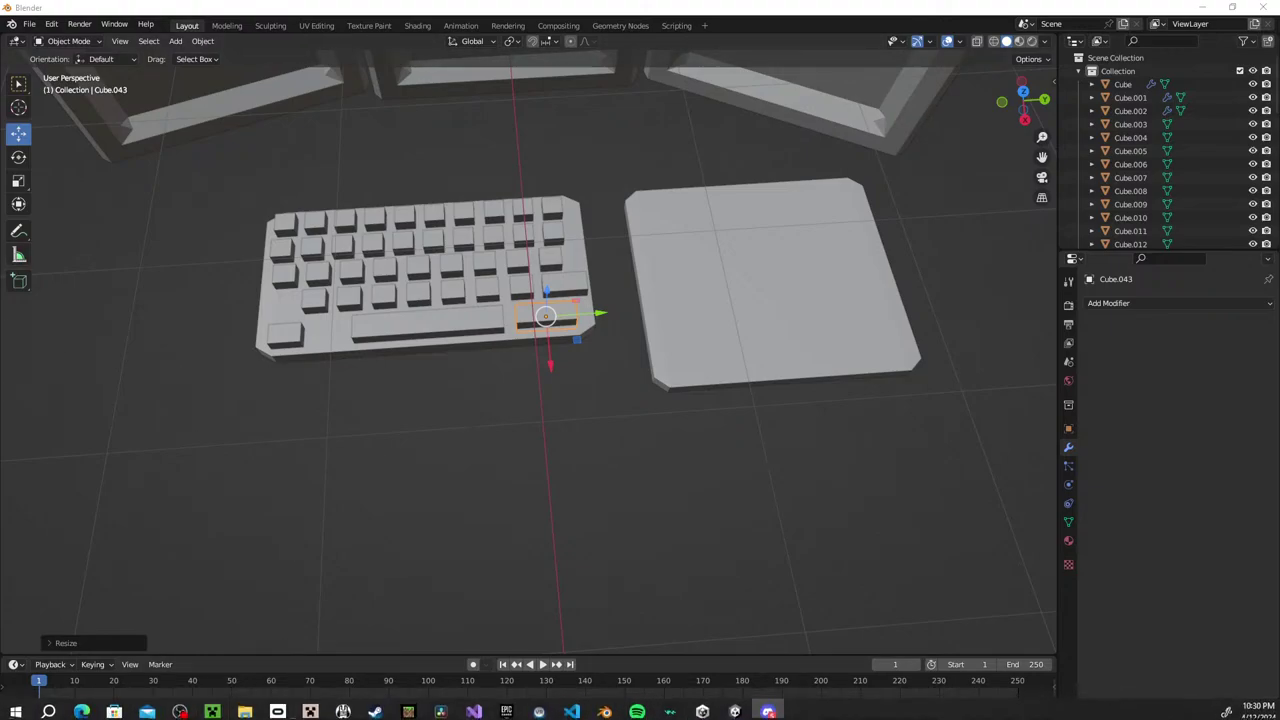
Check the broadcast in OBS, switch to the Discord call and watch the other participant's shared screen.
left_click(180, 708)
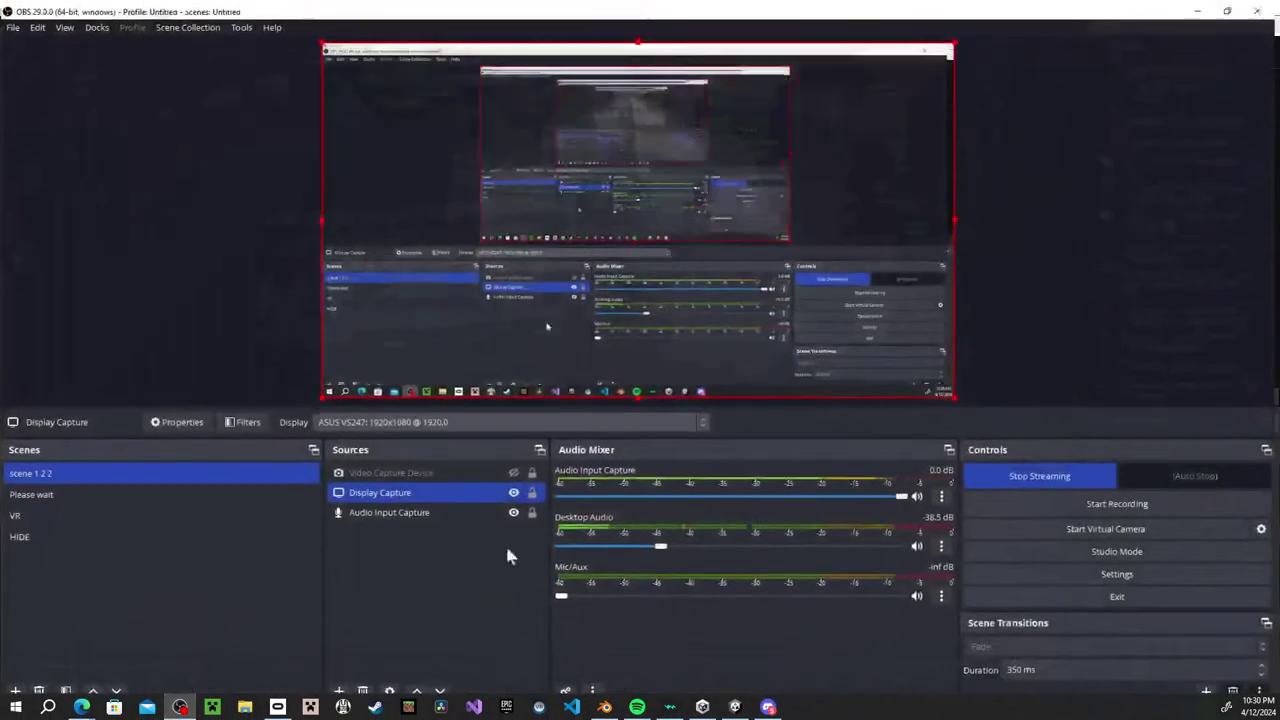
left_click(470, 420)
left_click(473, 452)
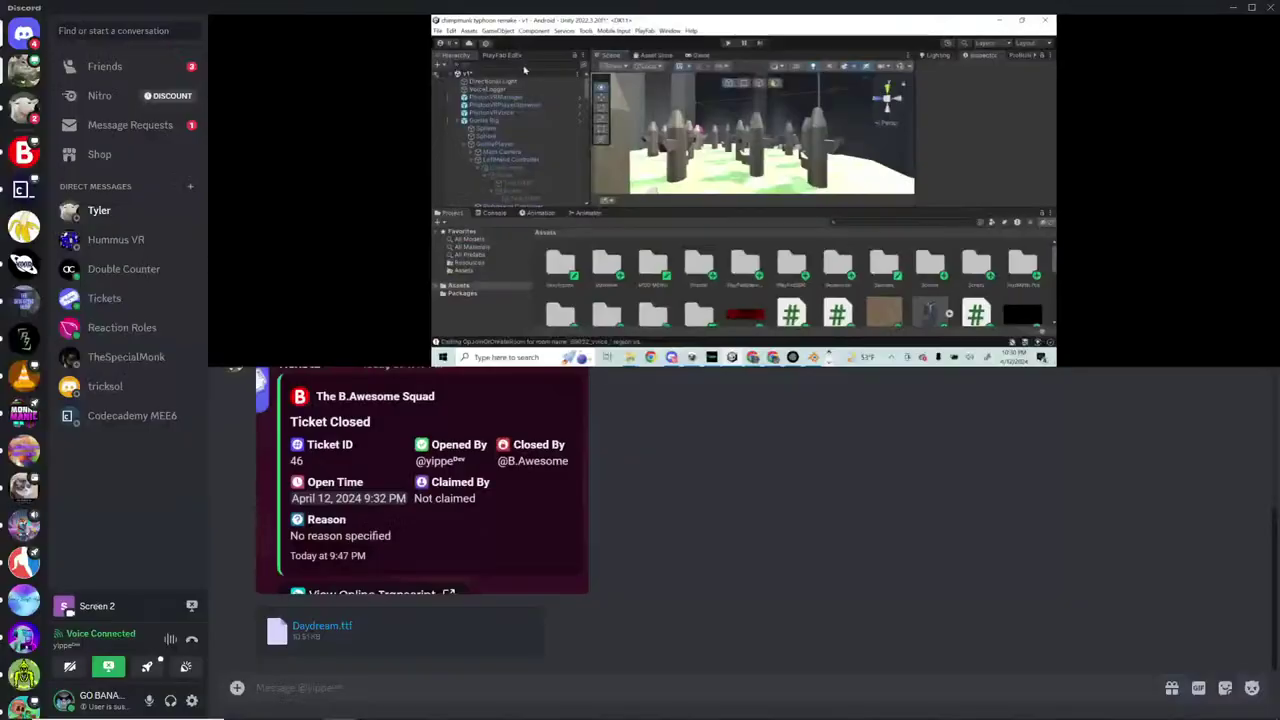
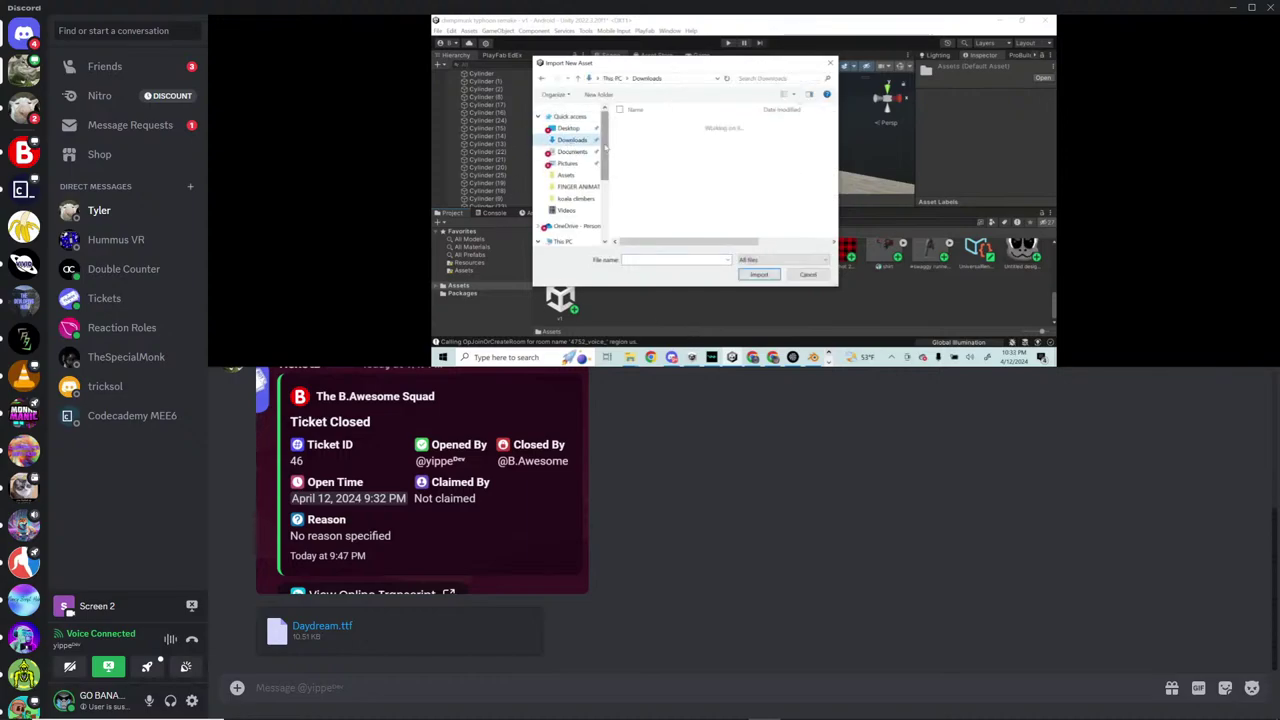
left_click(674, 147)
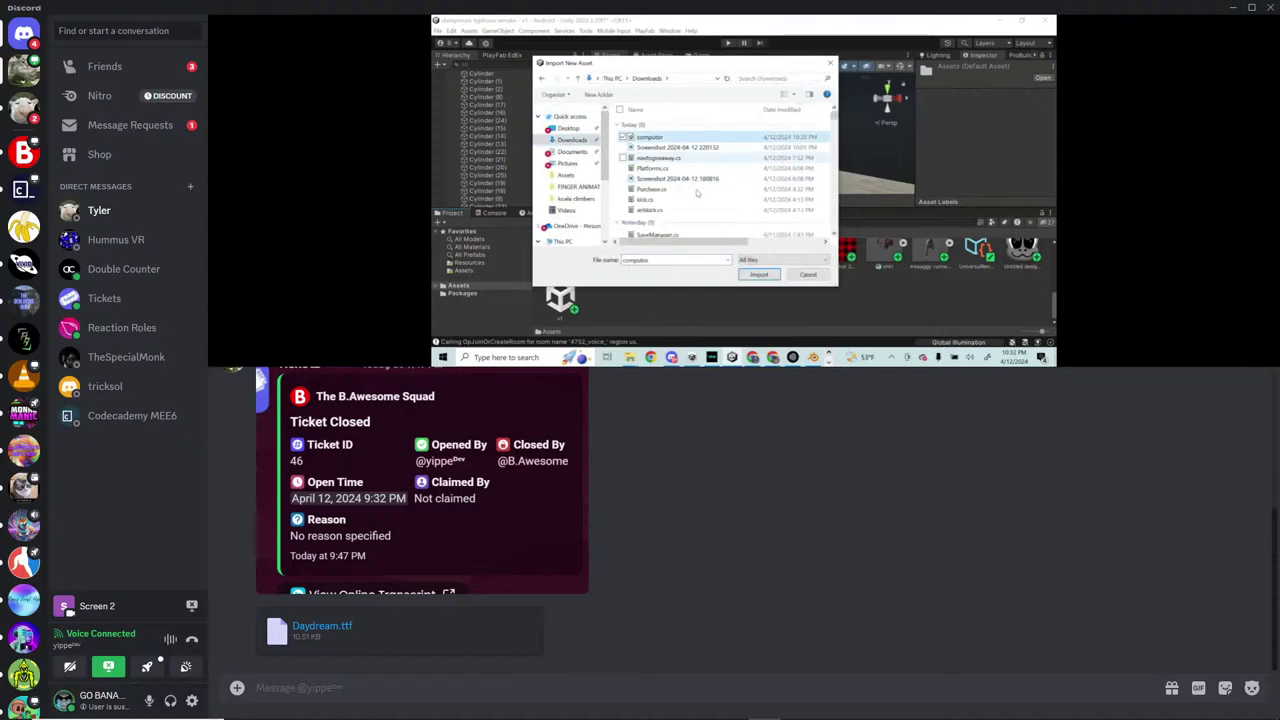
left_click(759, 274)
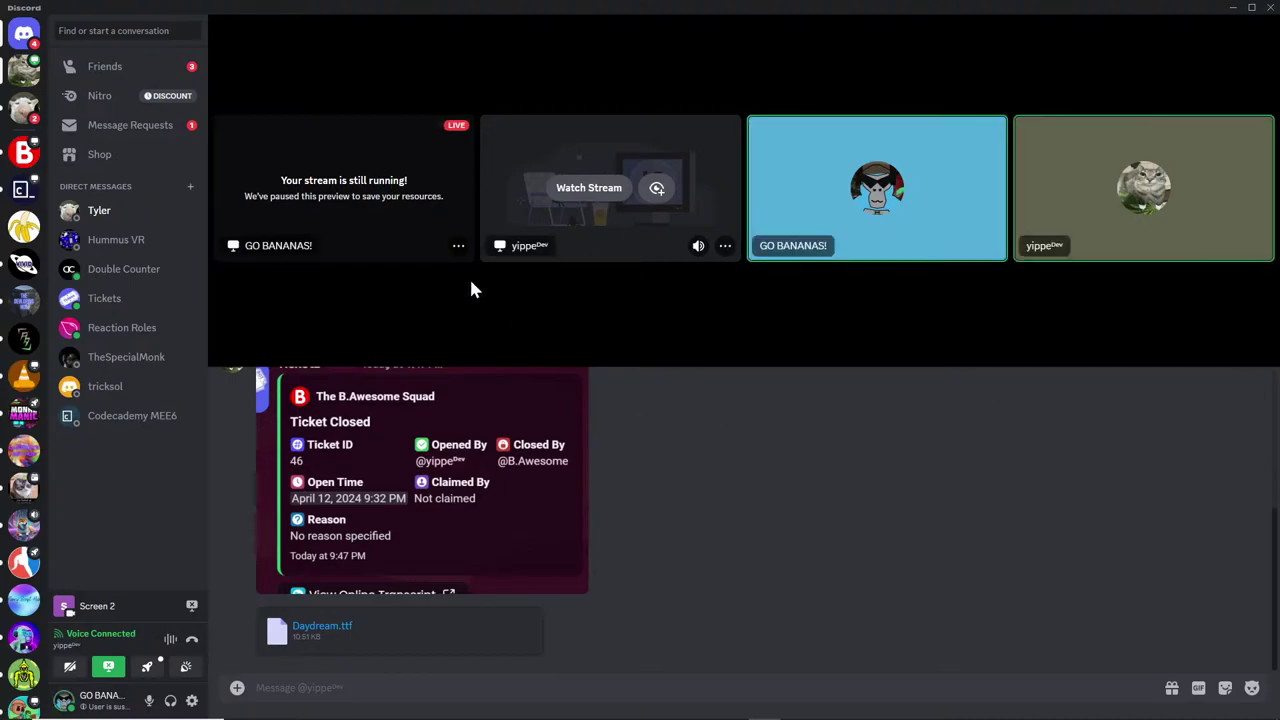
left_click(547, 193)
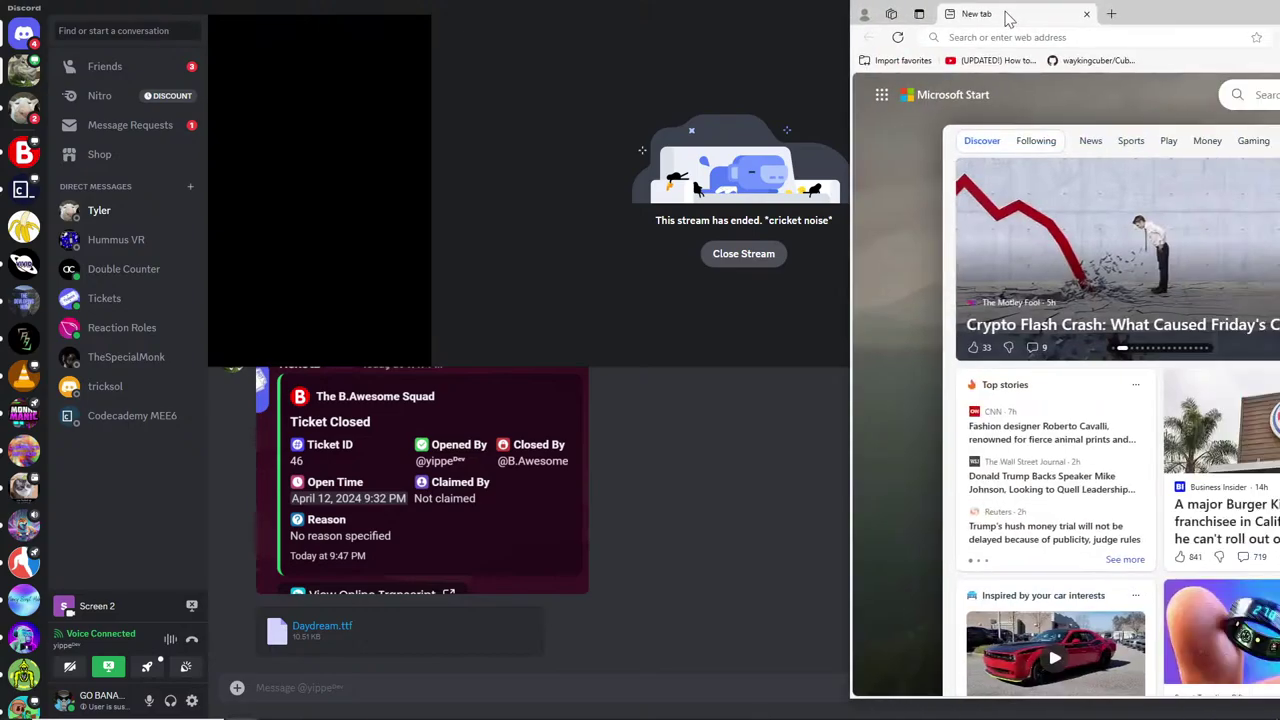
Maximize the new Edge window, search the web for fonts4you and look through the results.
left_click_drag(1050, 16, 590, 30)
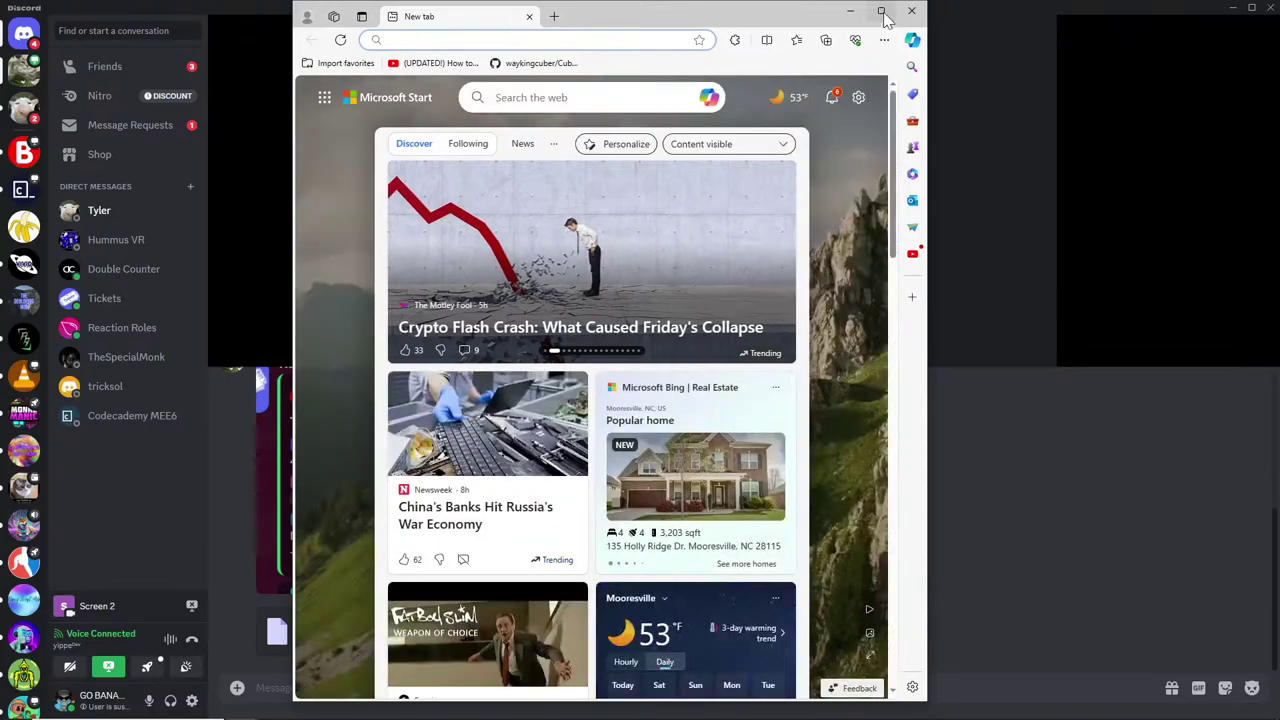
left_click(881, 11)
left_click(738, 33)
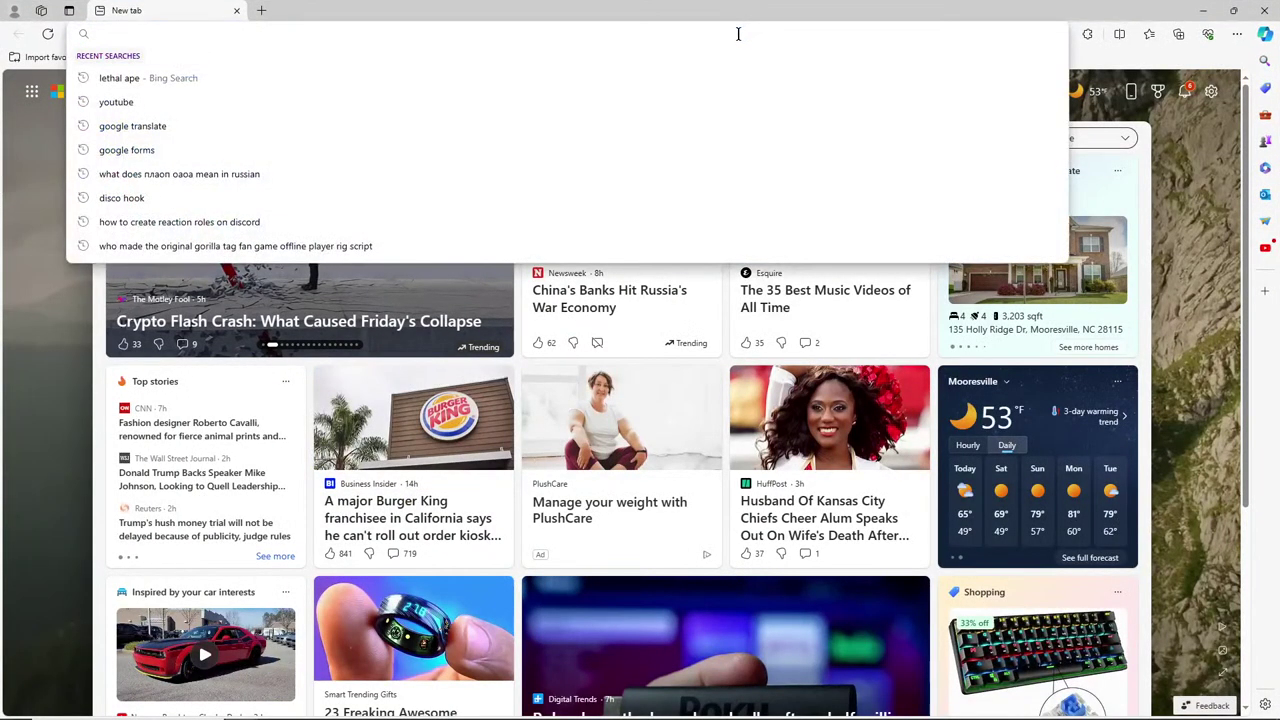
type("fonts4")
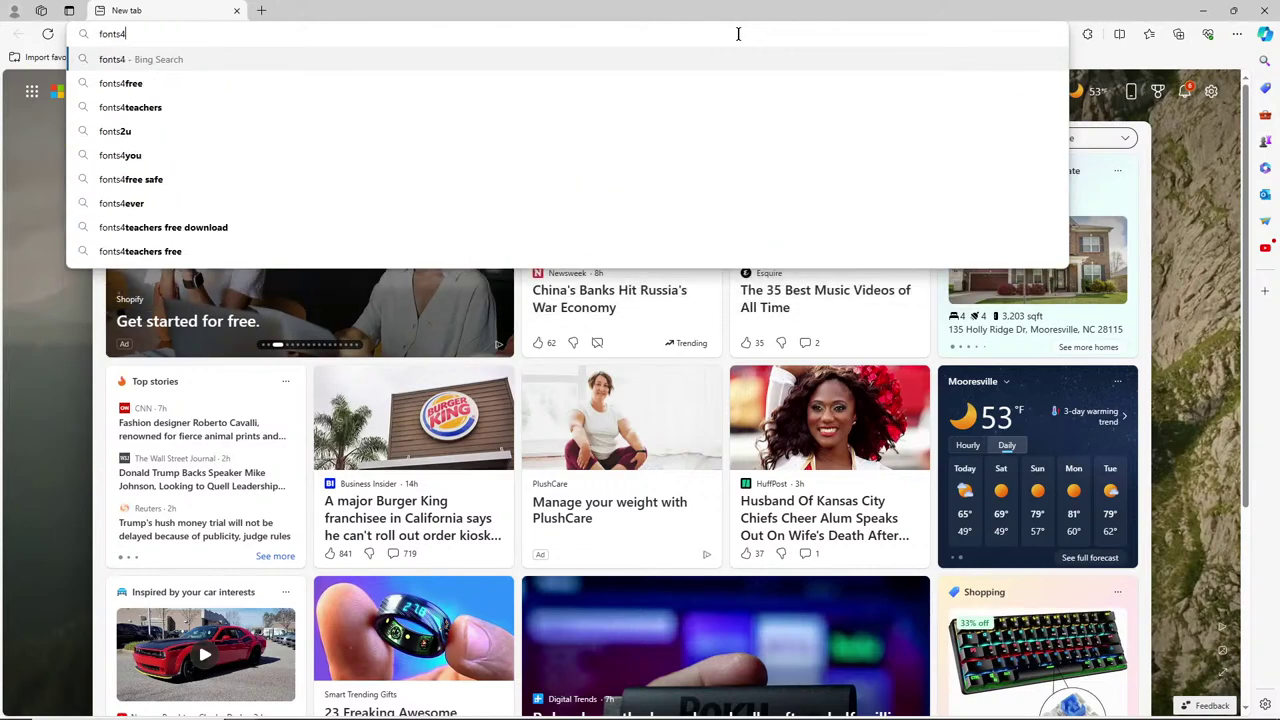
left_click(502, 157)
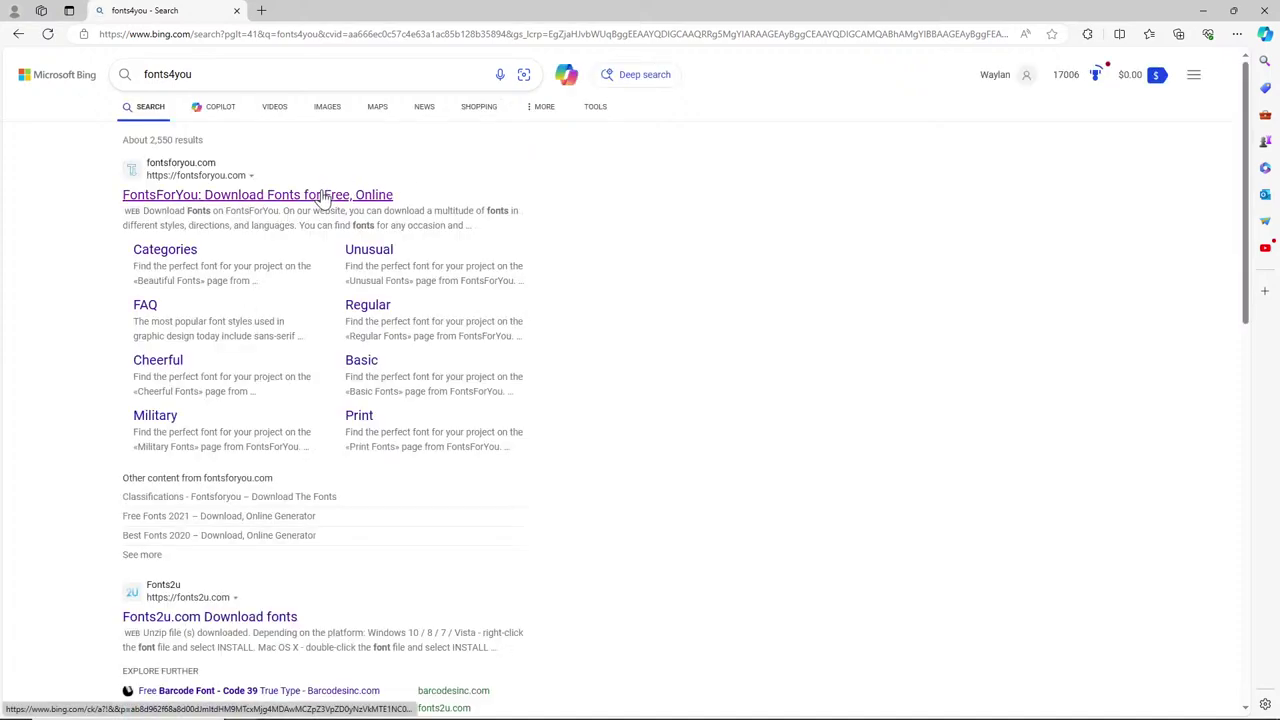
scroll(330, 200, "down", 2)
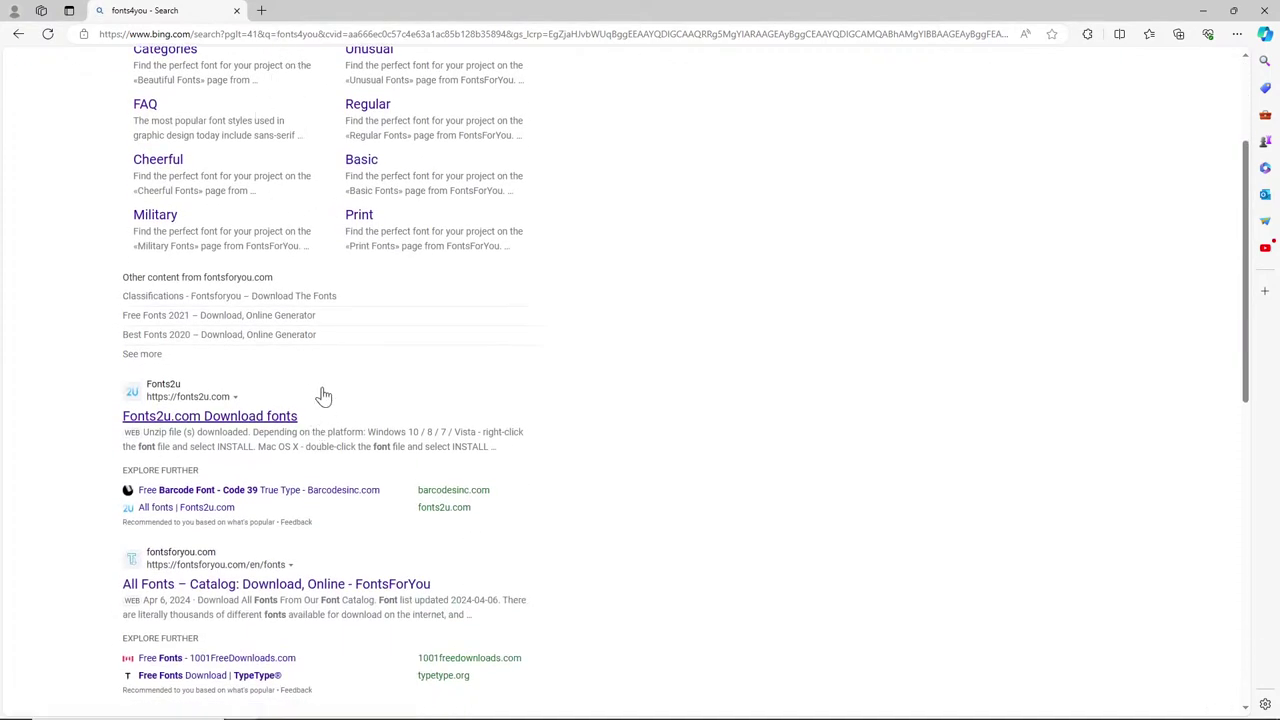
Remove fonts4you from the recent searches in a new tab, open the YouTube home page and minimize the browser.
left_click(261, 10)
left_click(250, 34)
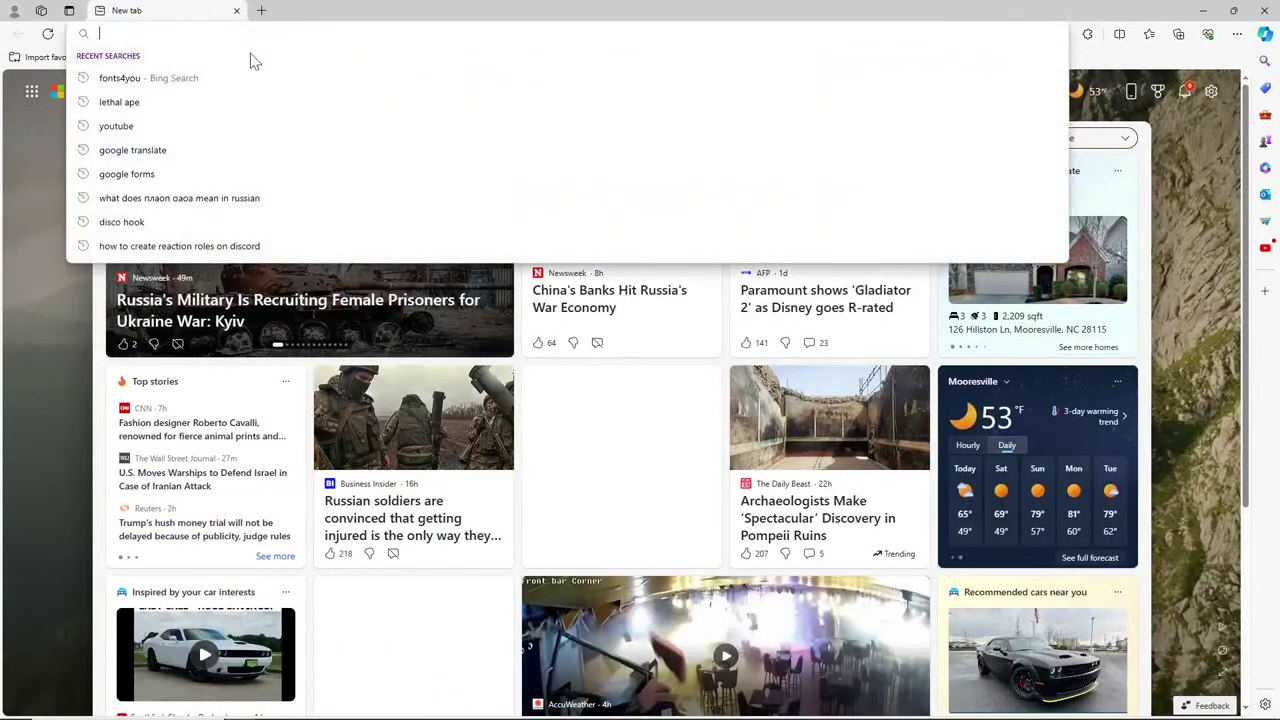
left_click(1055, 80)
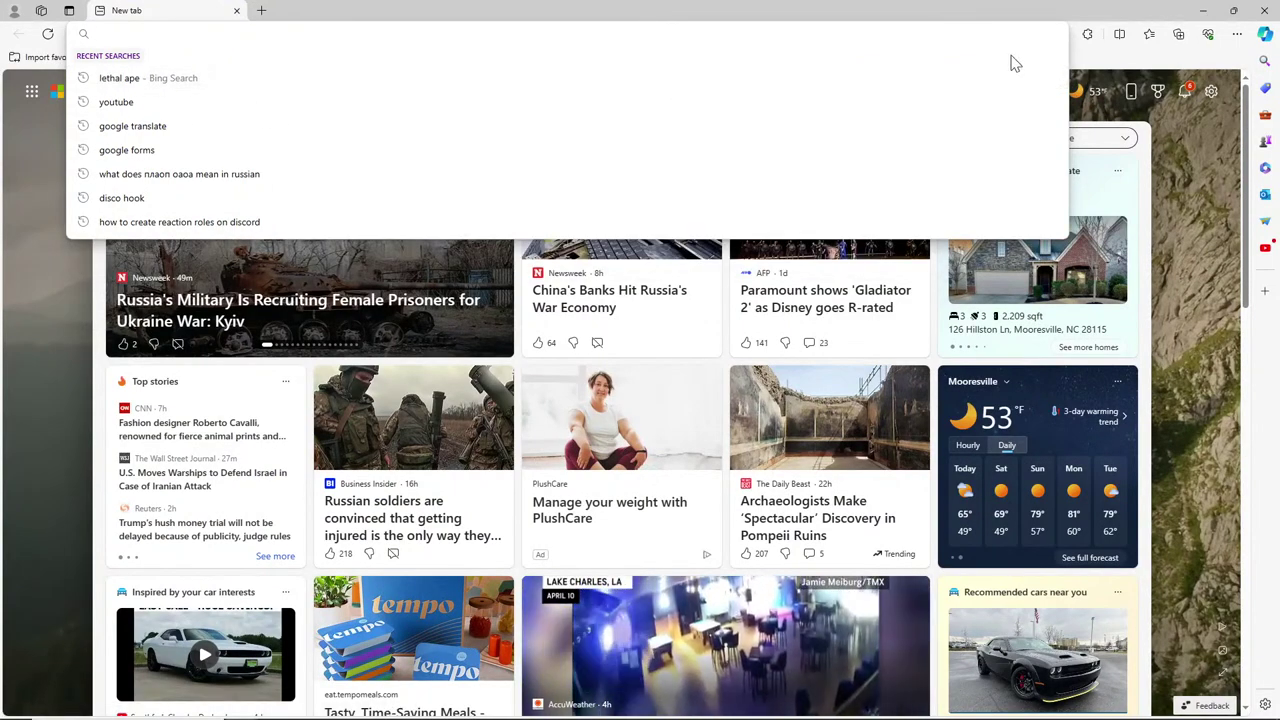
type("youtuber\\")
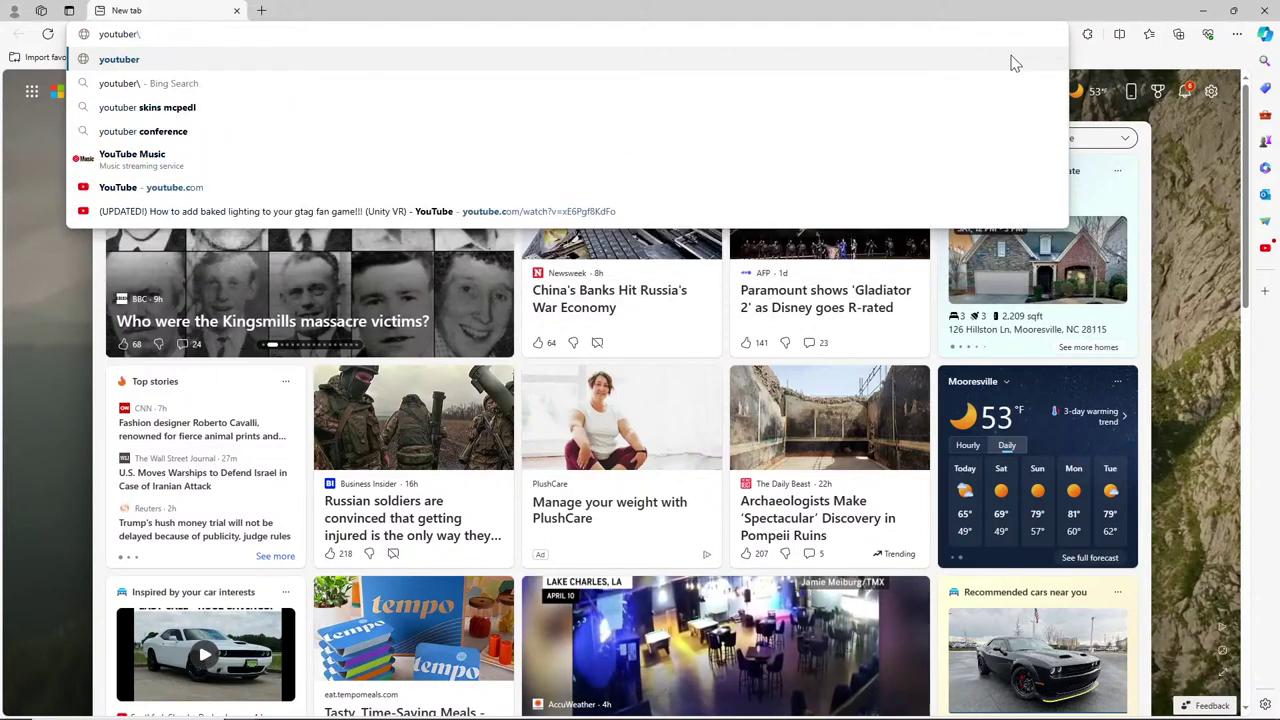
left_click(528, 186)
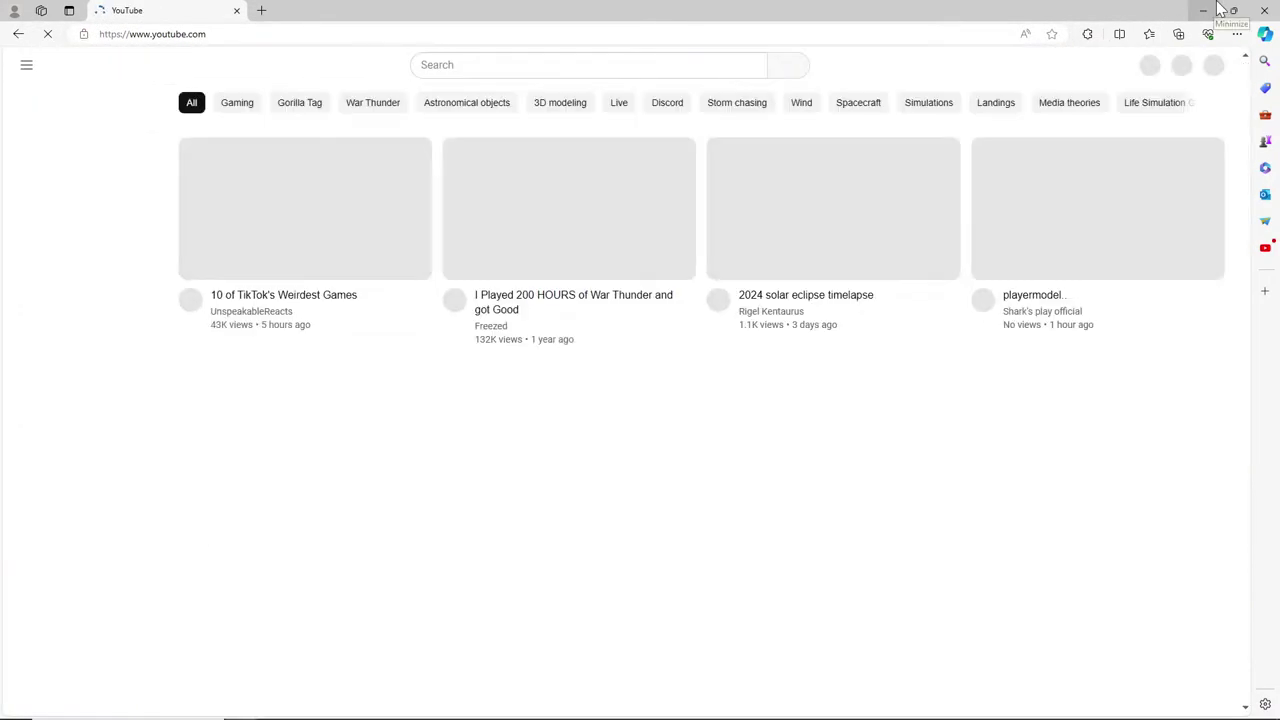
left_click(1205, 8)
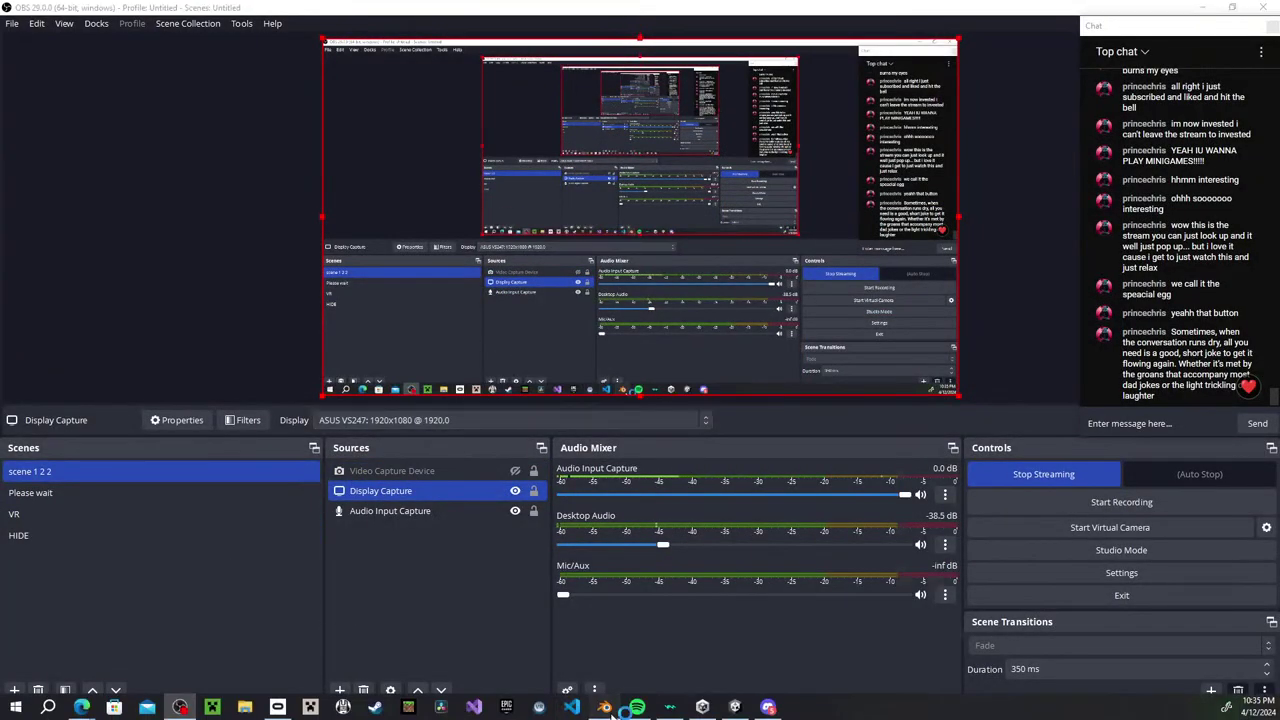
Return to Blender and duplicate the bottom row's leftmost key, placing the copy between it and the space bar.
left_click(605, 707)
scroll(466, 435, "up", 3)
middle_click_drag(462, 445, 423, 469)
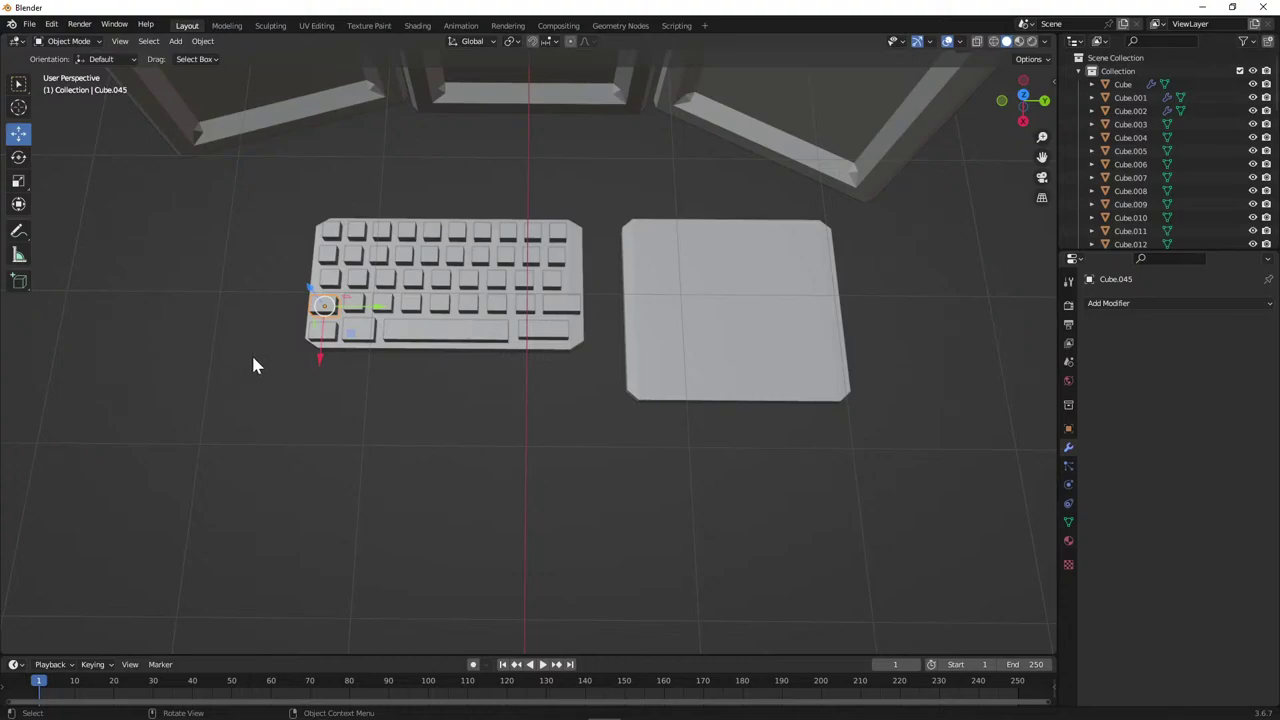
left_click(316, 339)
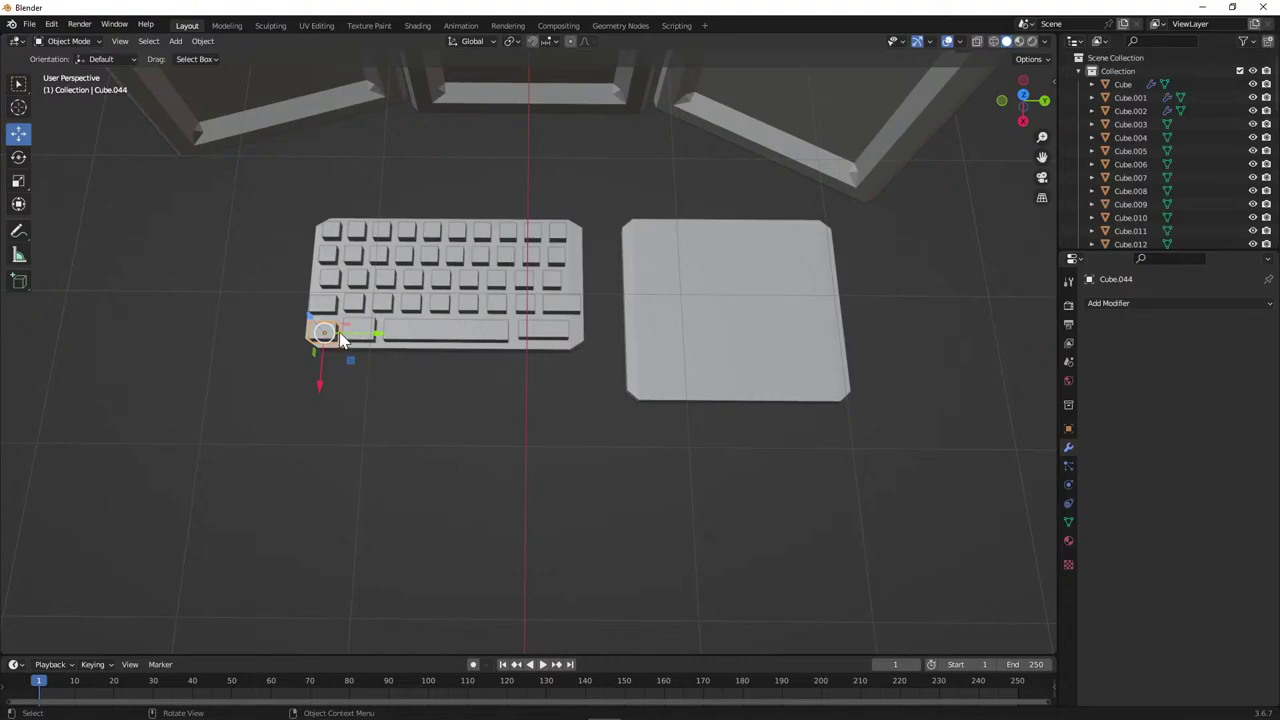
key("shift+d")
left_click(350, 348)
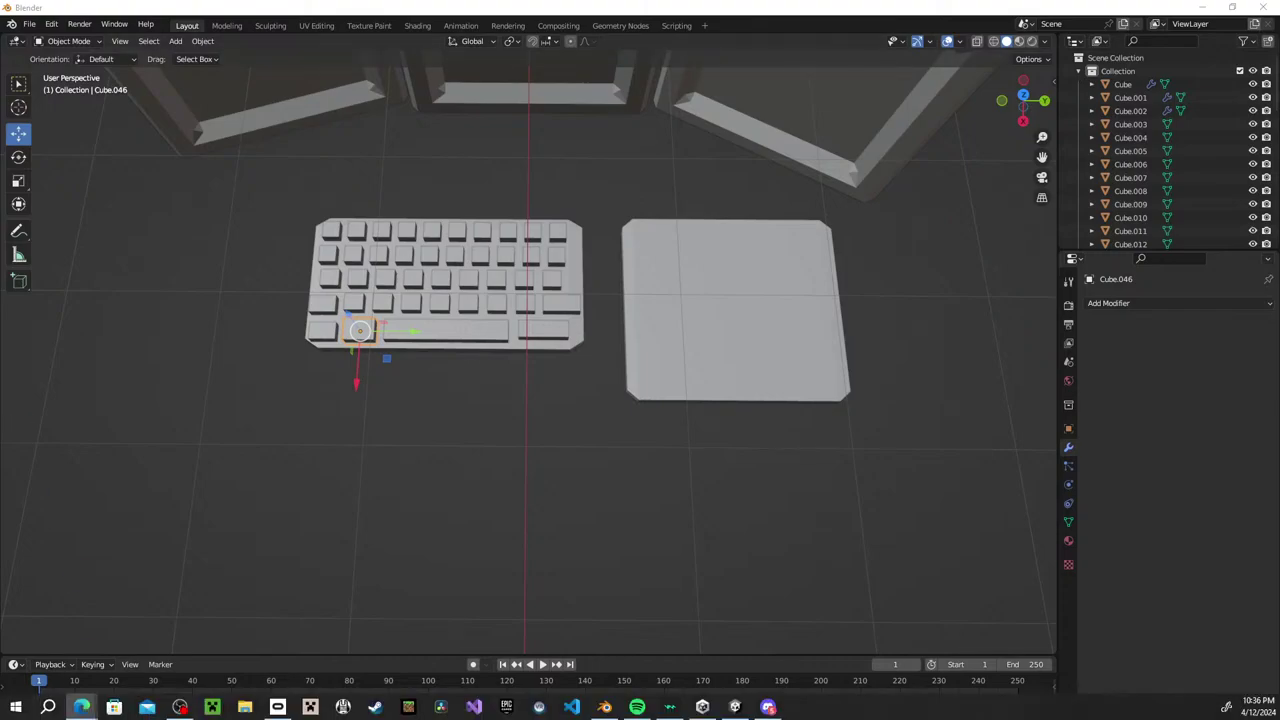
Switch to the YouTube stream page to read the live chat, and return to Blender to view the whole desk setup.
mouse_move(80, 707)
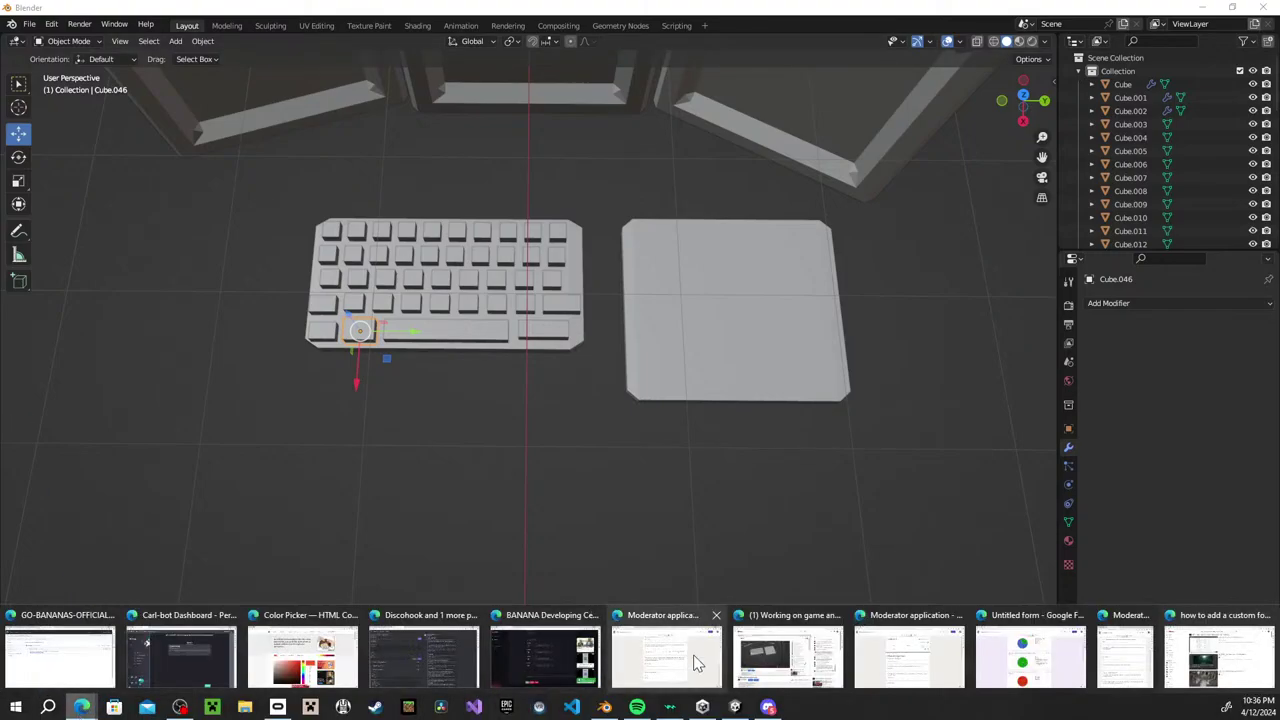
left_click(782, 648)
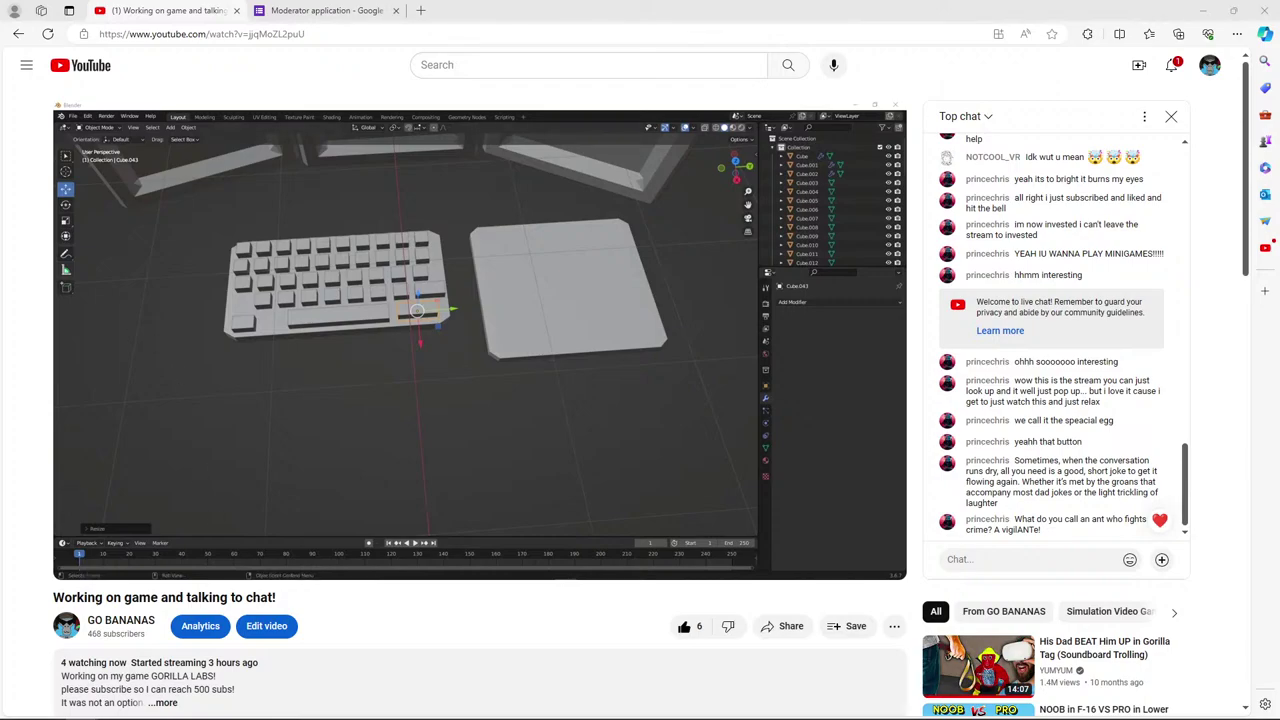
mouse_move(545, 716)
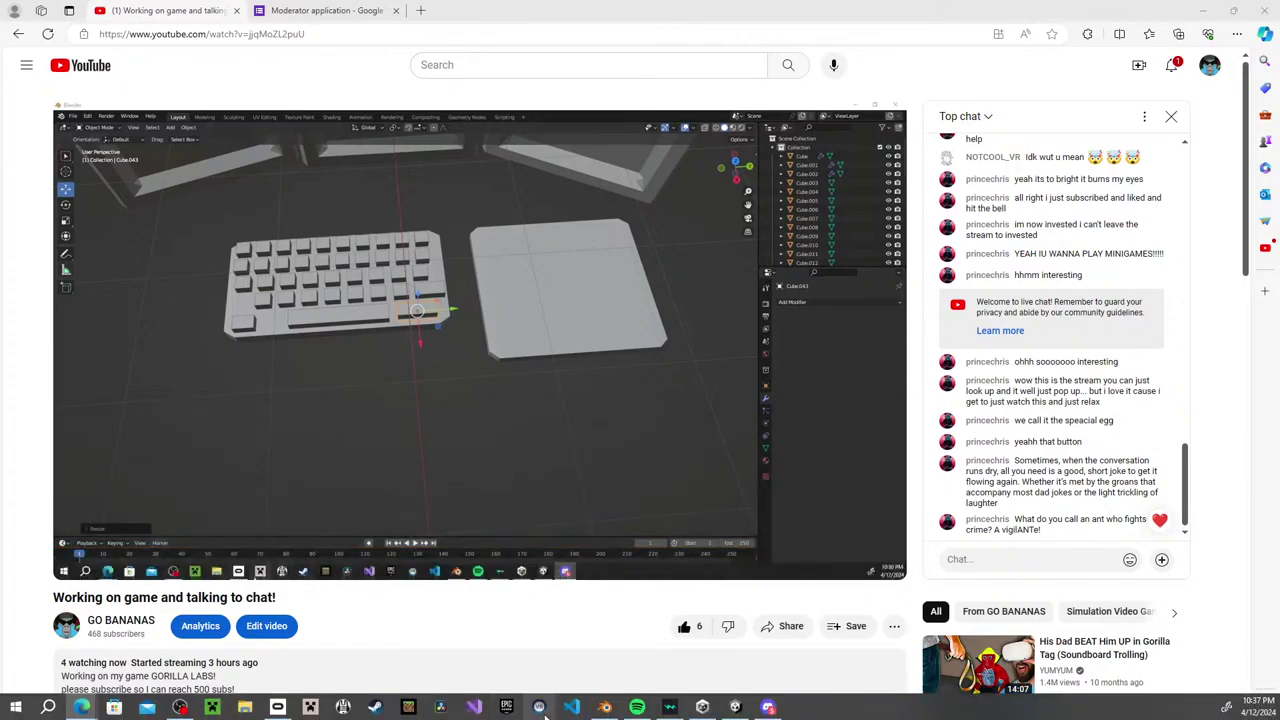
left_click(604, 707)
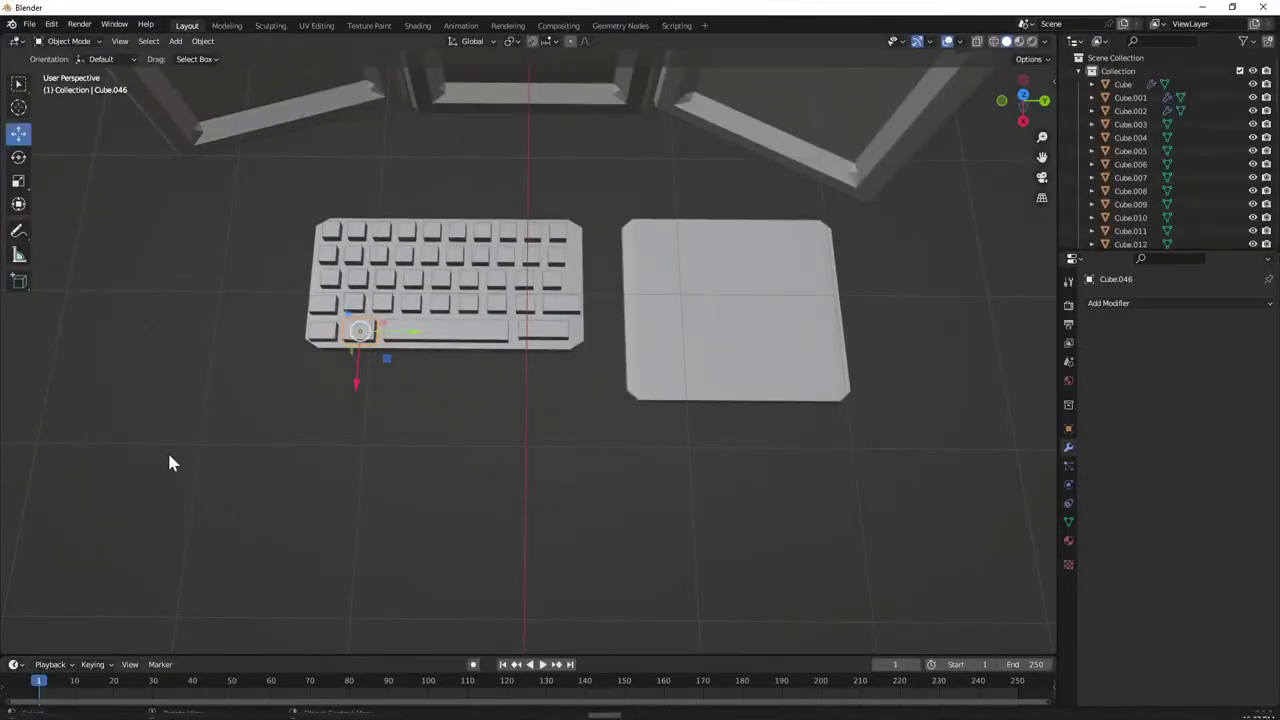
middle_click_drag(377, 434, 371, 323)
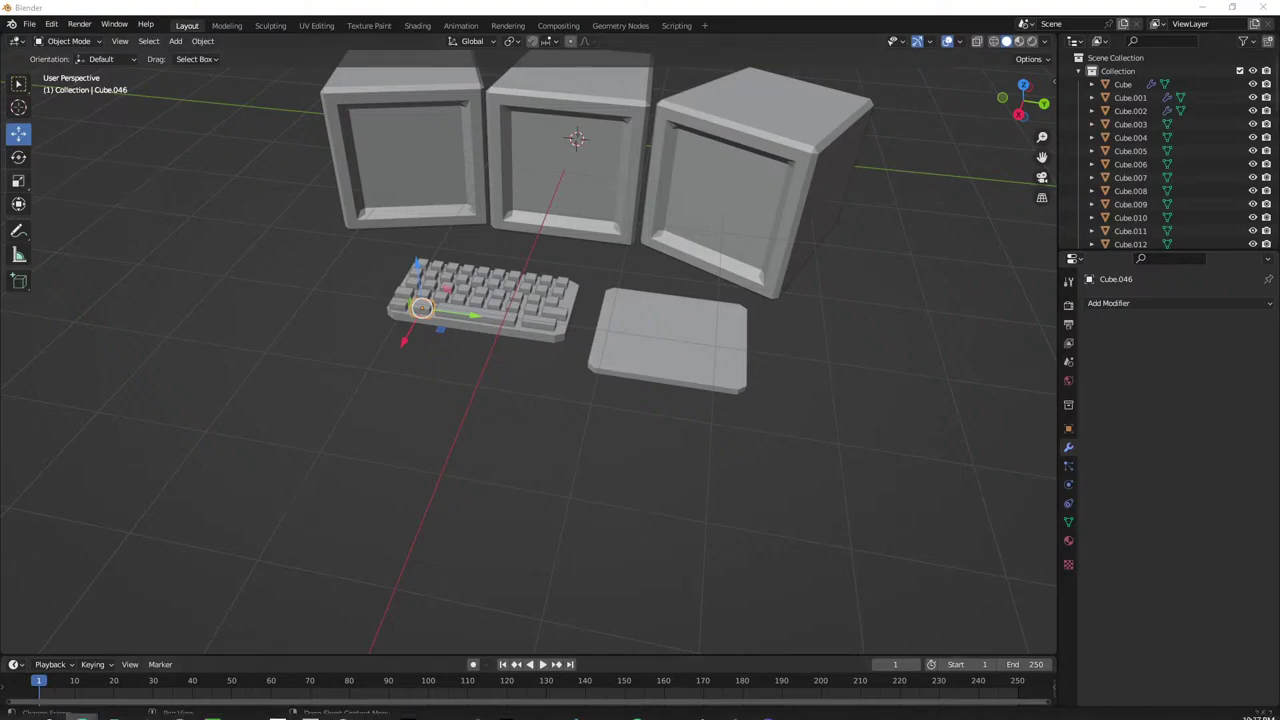
Switch back to the YouTube stream page and briefly check the broadcast and chat in OBS.
mouse_move(81, 706)
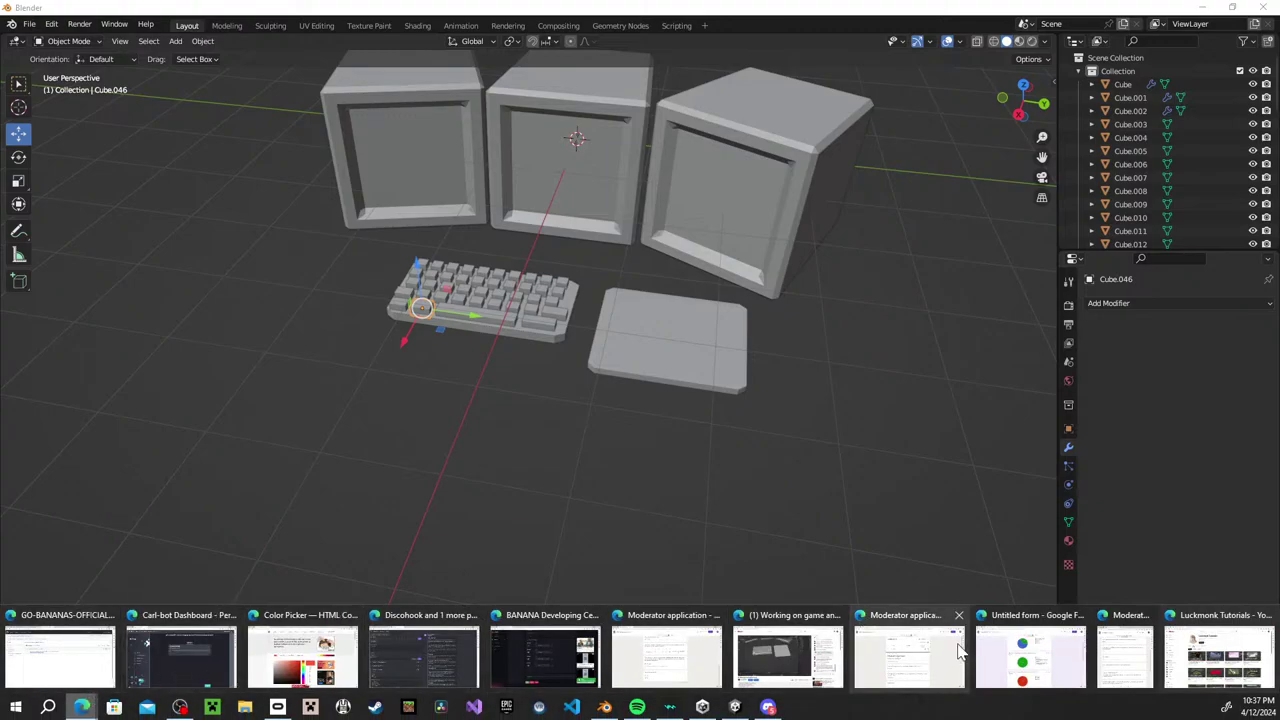
left_click(788, 660)
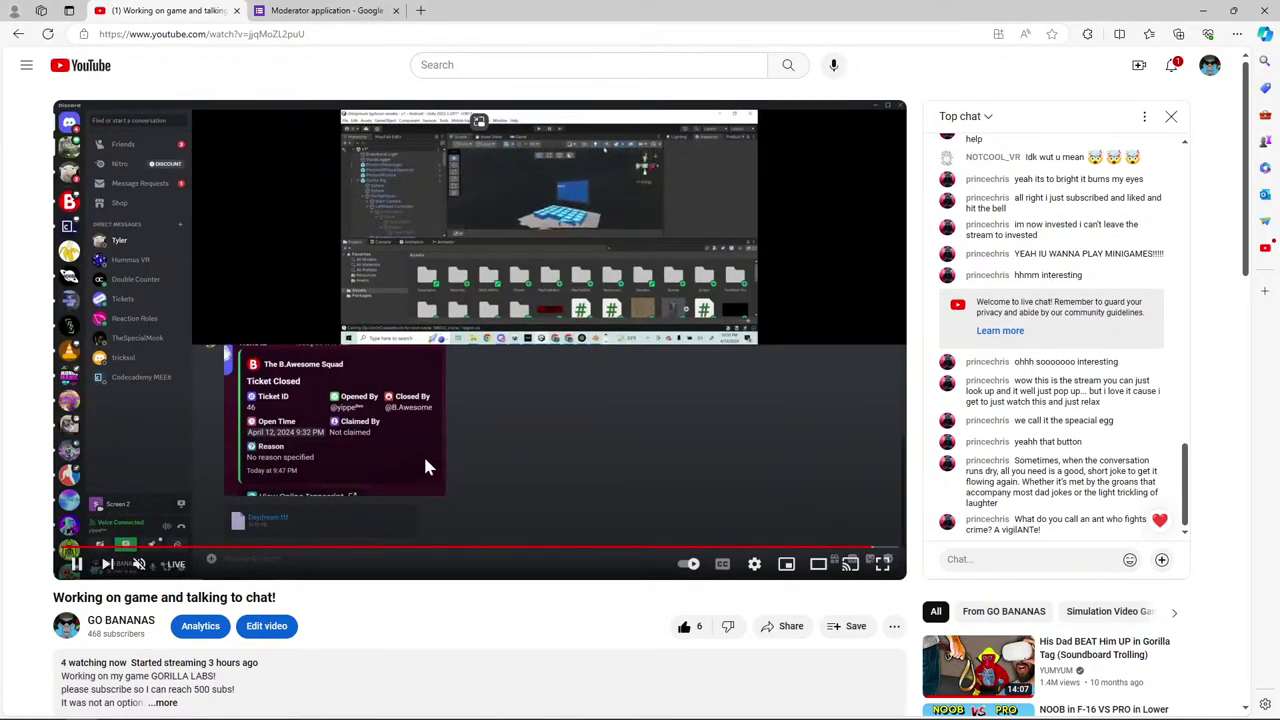
left_click(181, 707)
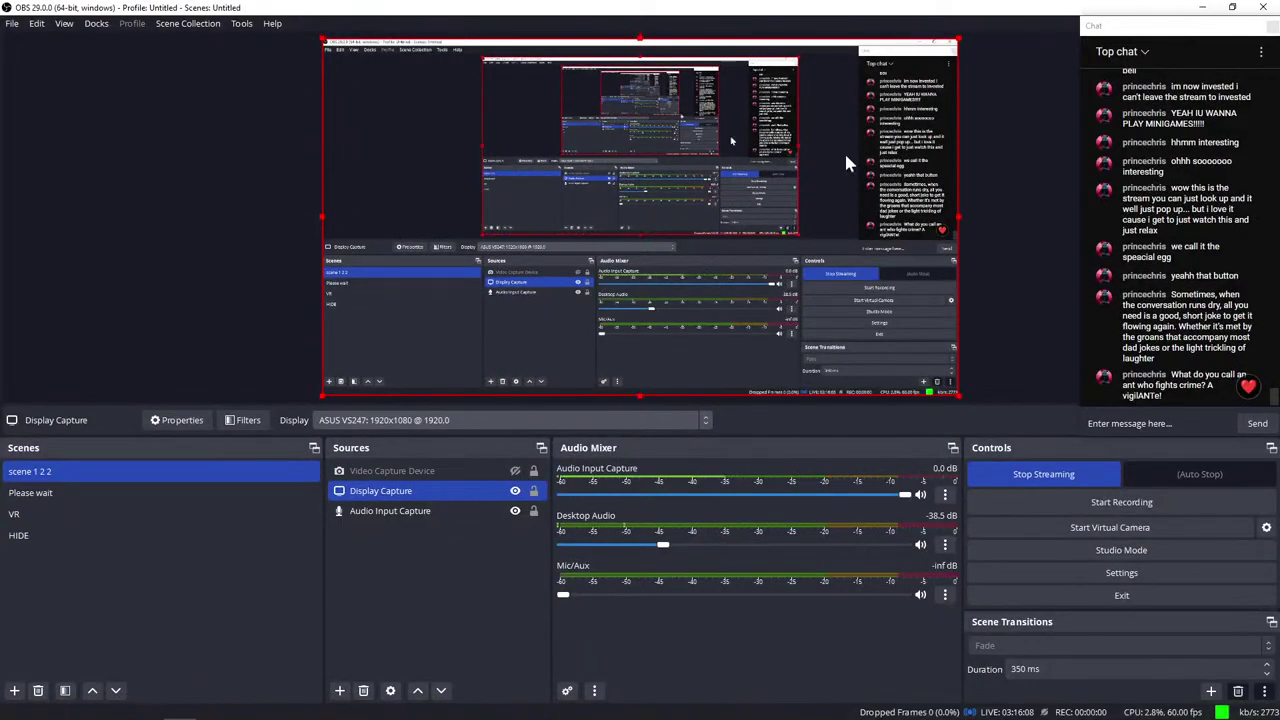
left_click(1202, 7)
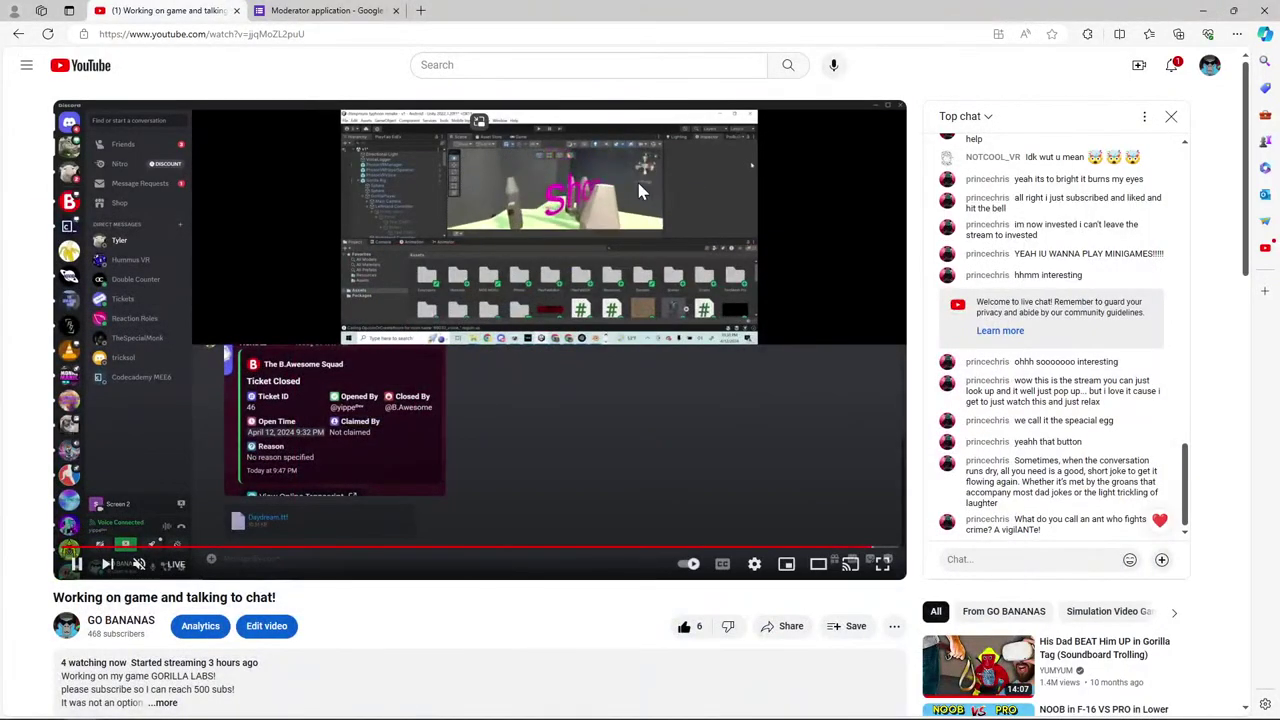
Skip the YouTube stream playback forward toward the live point and follow the new live chat messages.
left_click(877, 548)
left_click(710, 435)
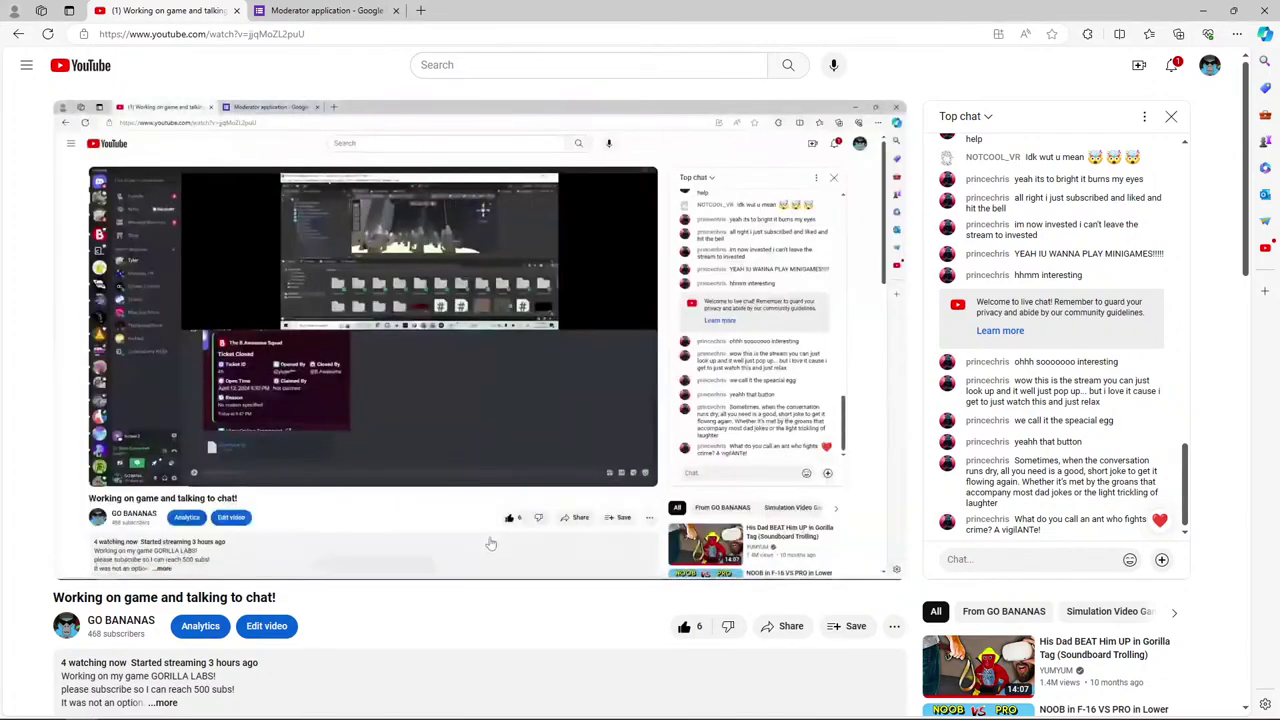
mouse_move(323, 396)
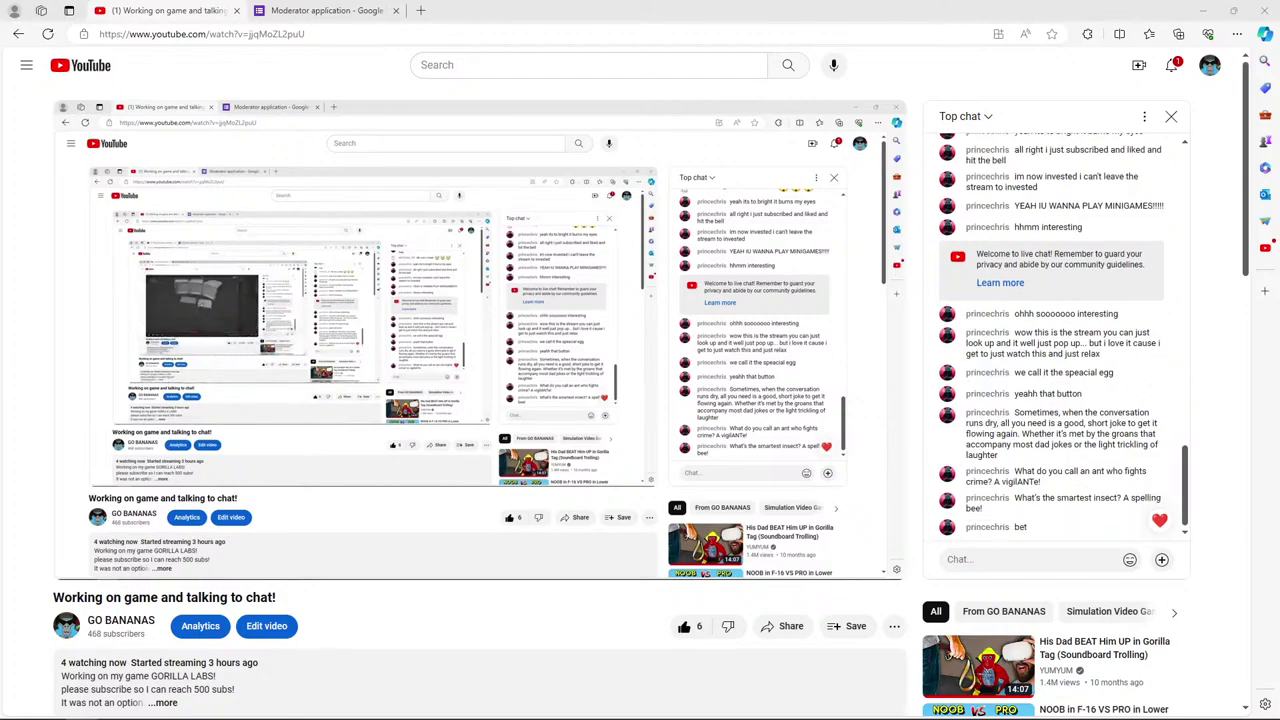
mouse_move(640, 719)
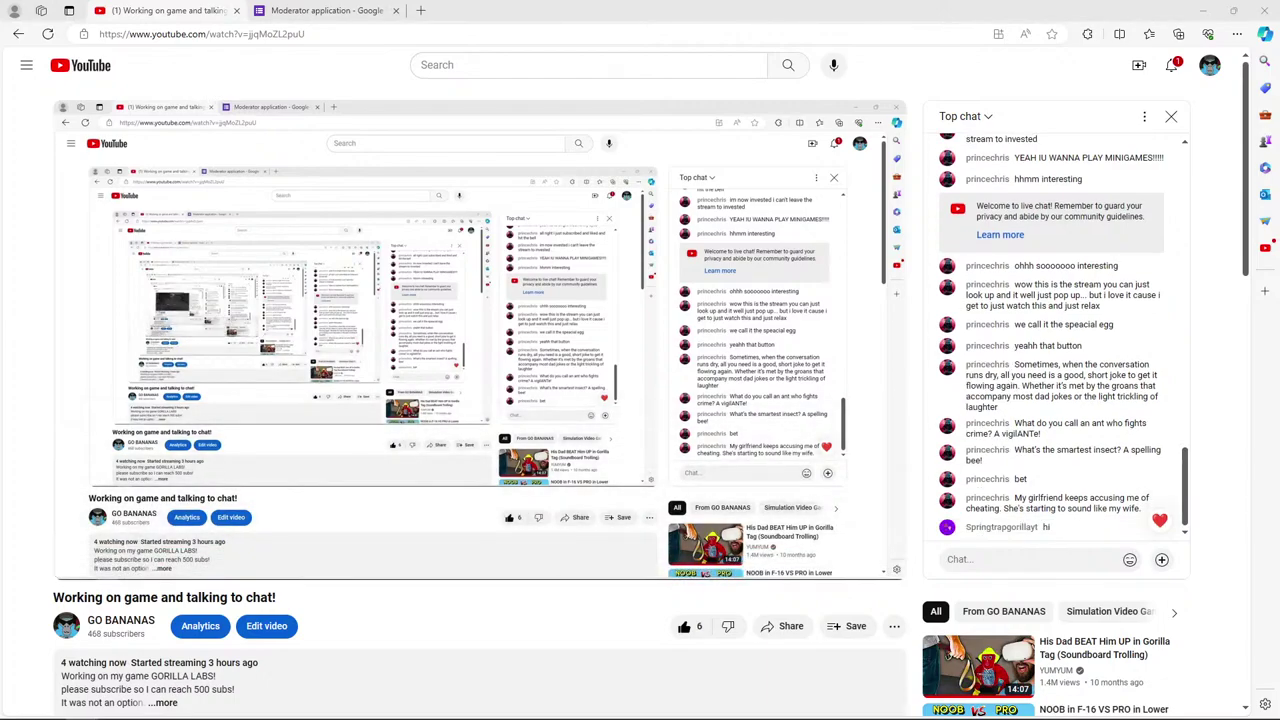
mouse_move(340, 715)
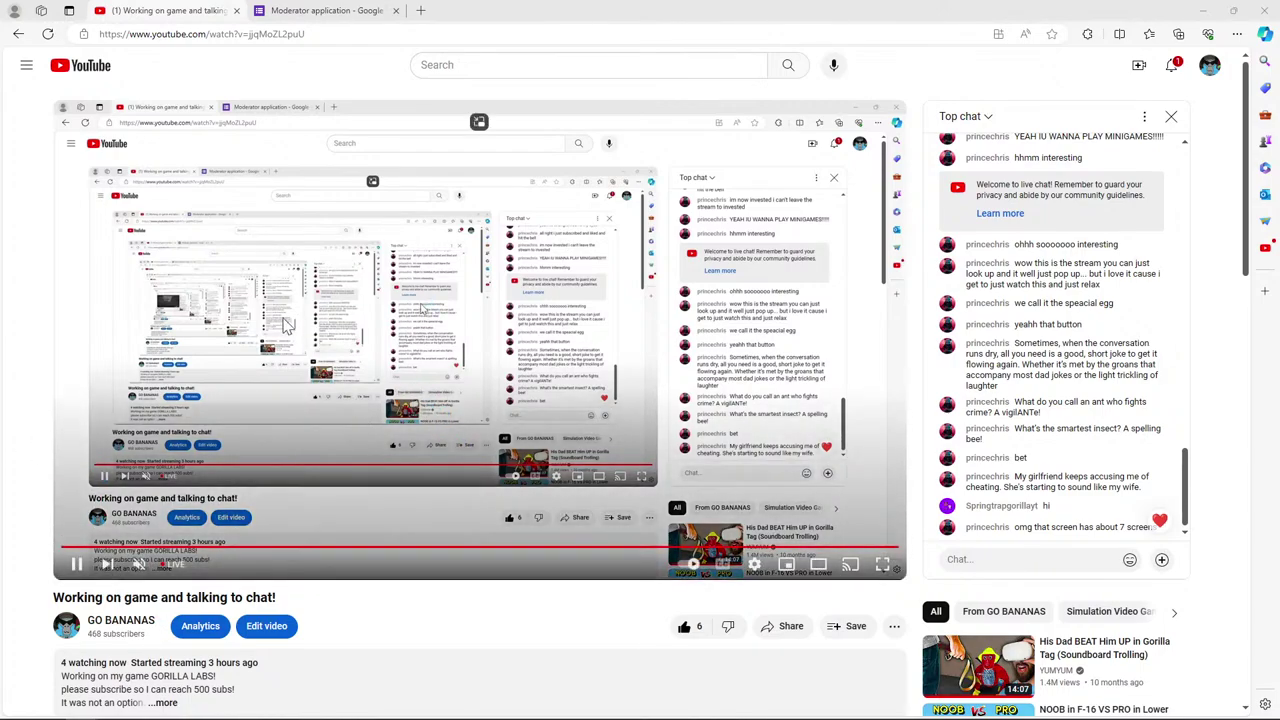
mouse_move(460, 708)
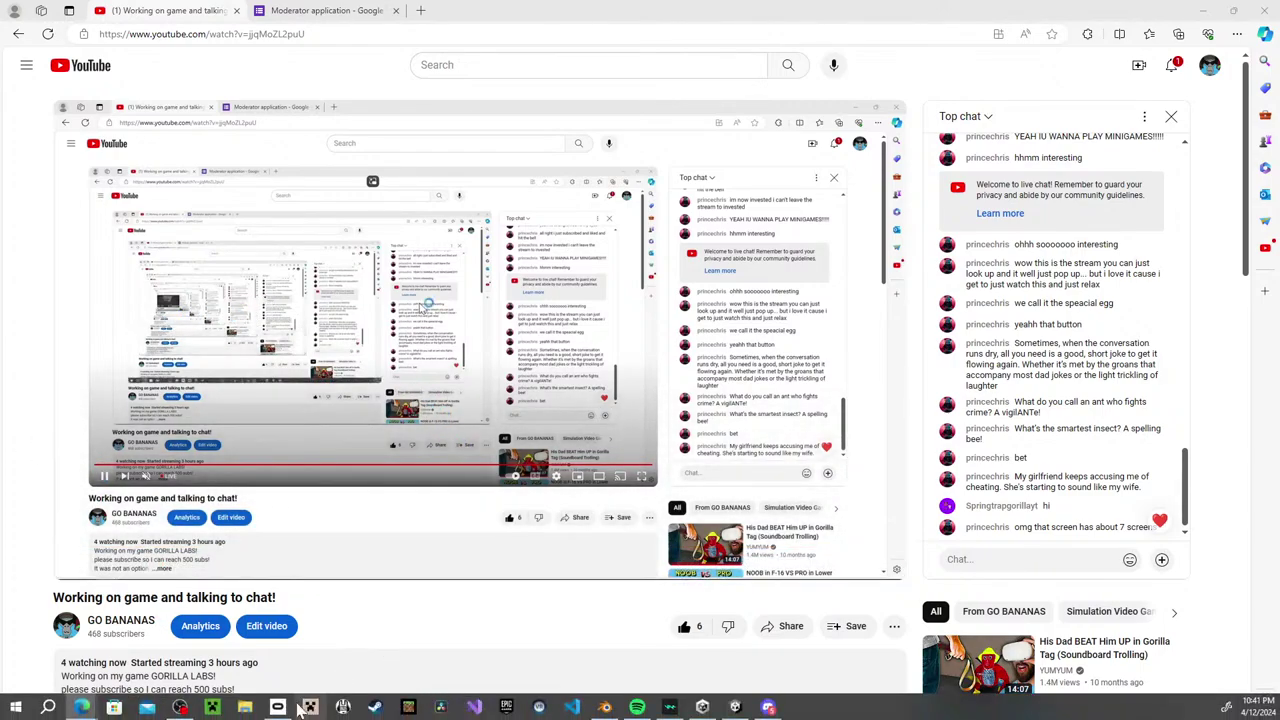
Switch to OBS, change the broadcast scene to Please wait, and return it to scene 1 2 2.
left_click(212, 707)
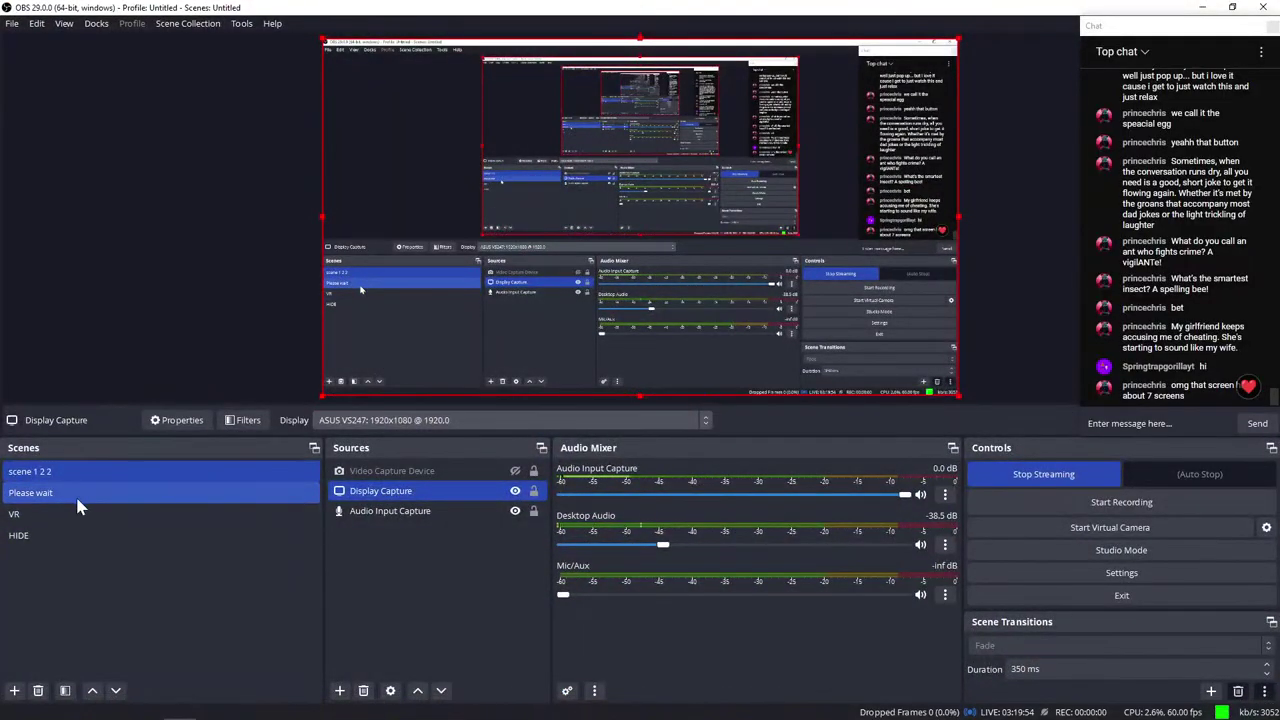
left_click(75, 494)
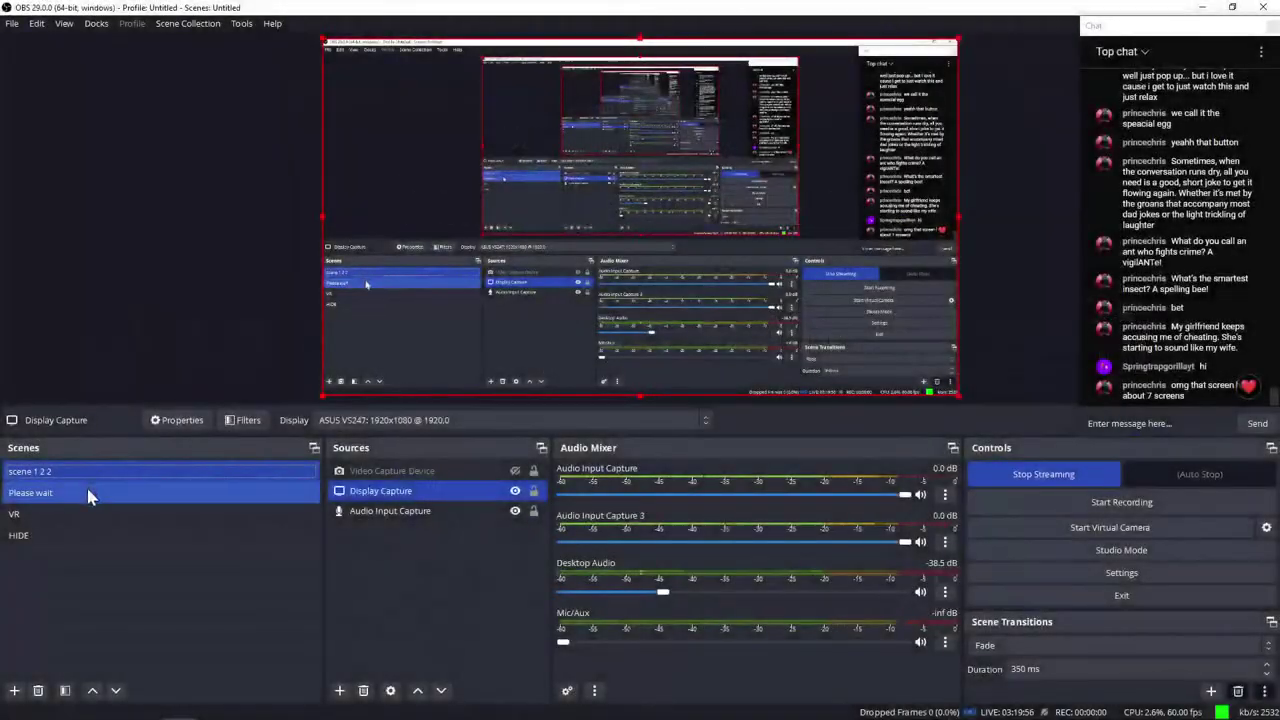
left_click(89, 514)
left_click(91, 536)
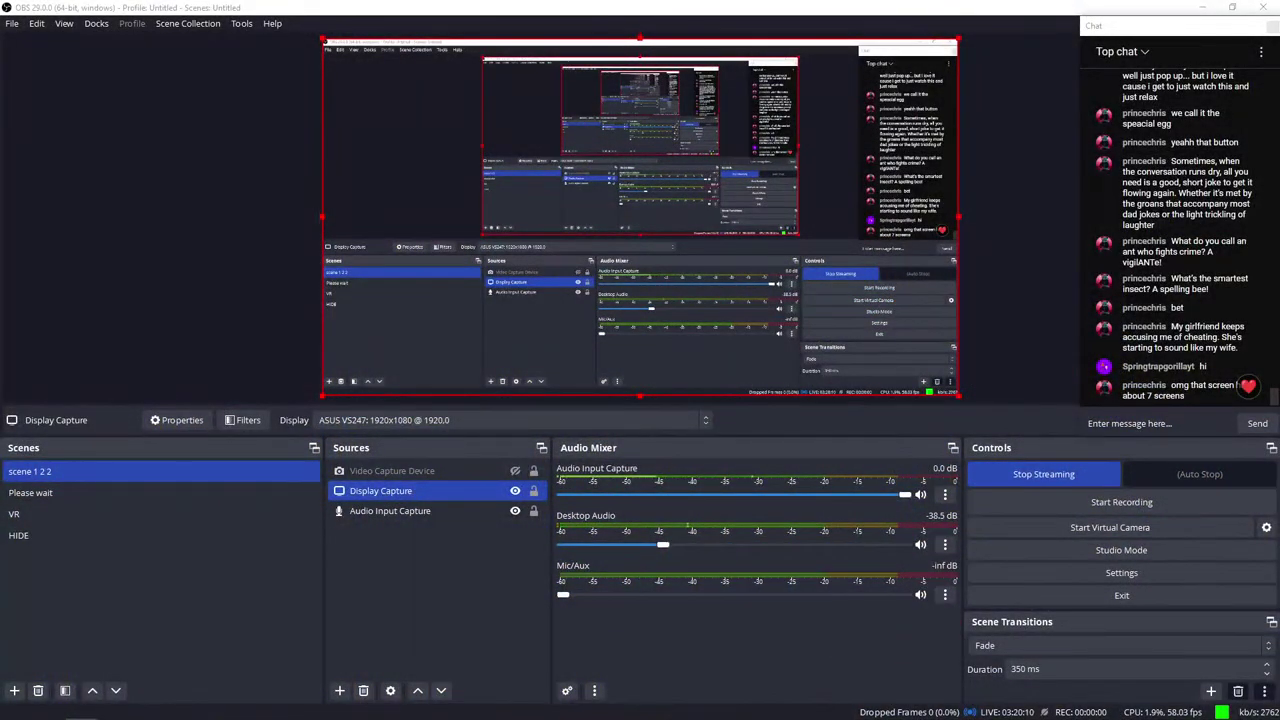
left_click(112, 536)
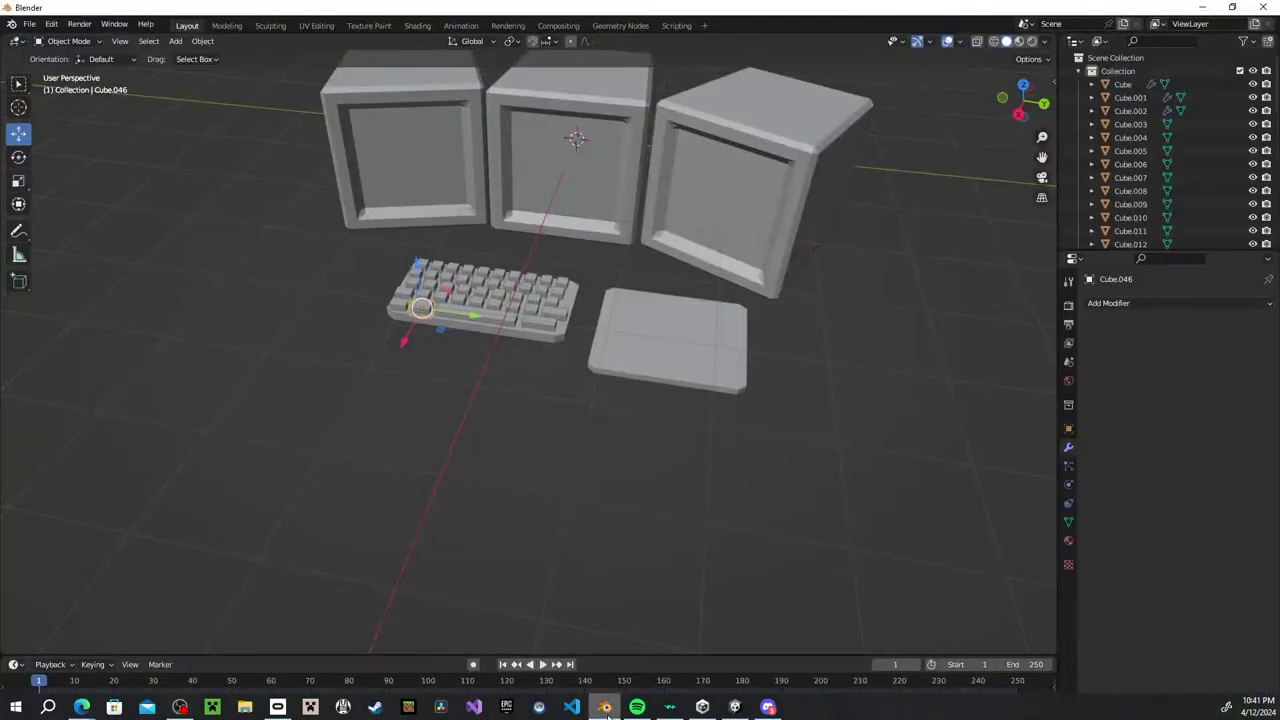
Return to Blender, clear the key selection and add a text object to the scene.
left_click(604, 707)
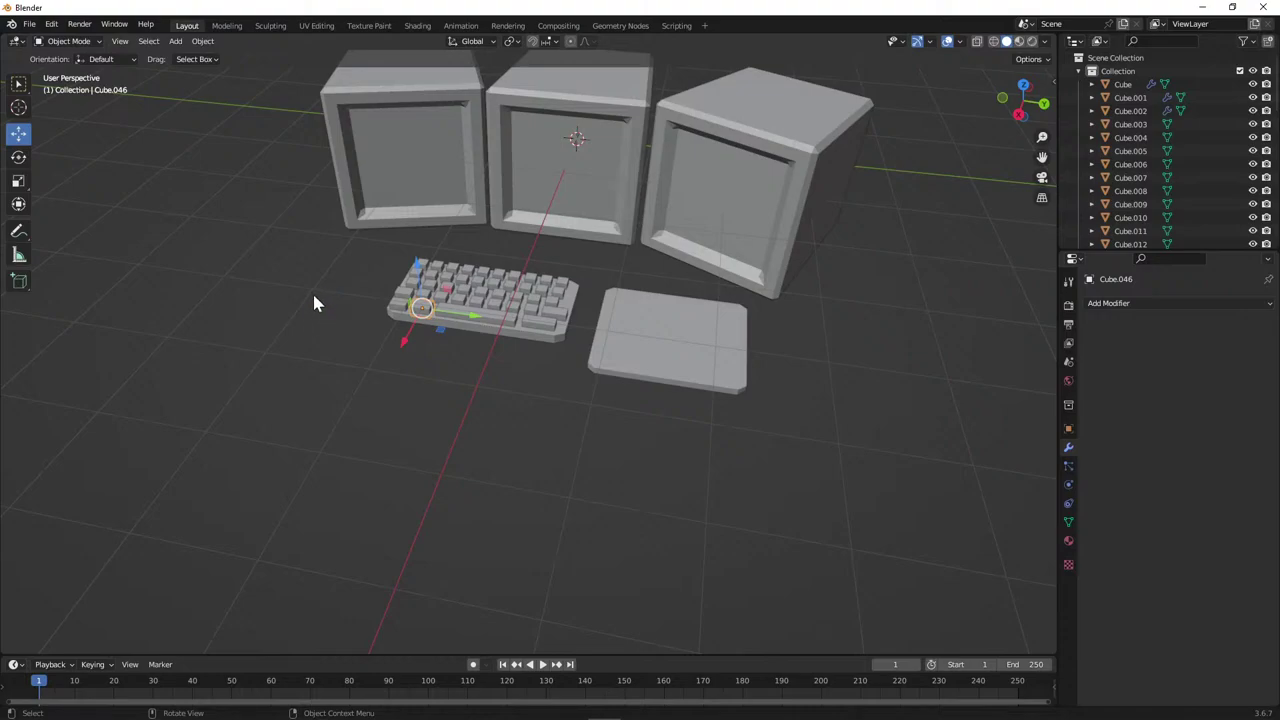
left_click(295, 343)
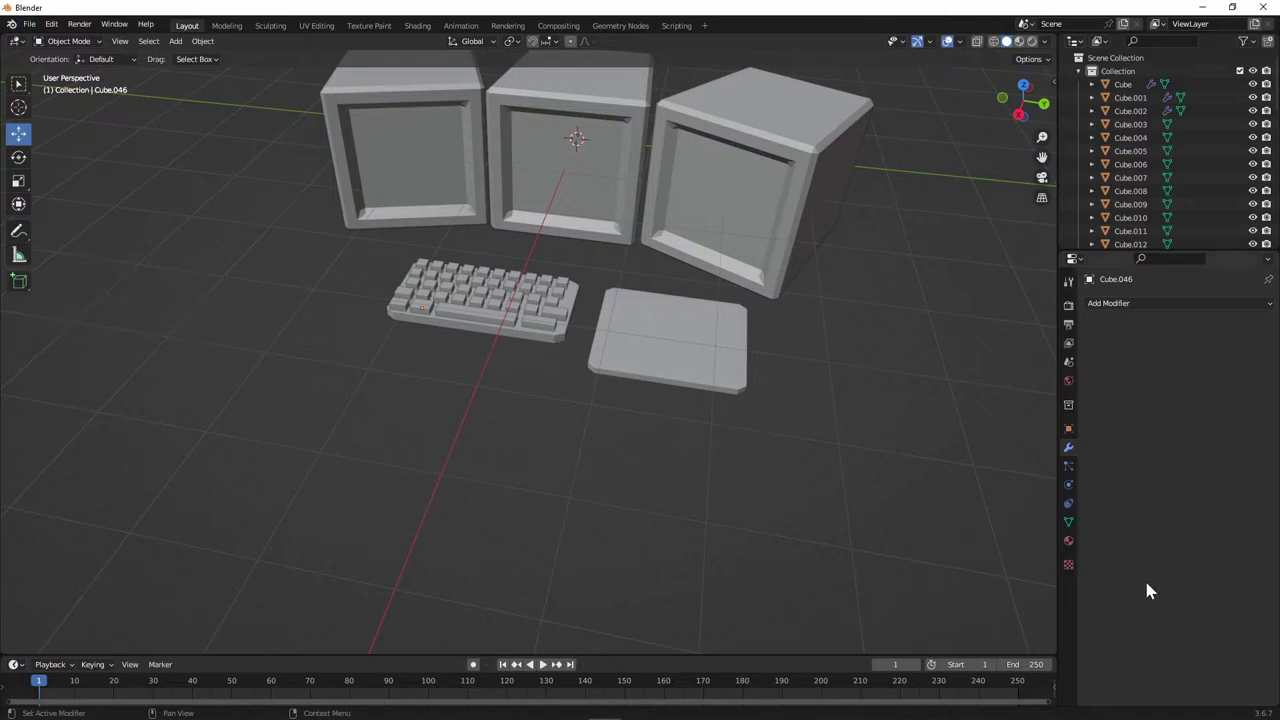
key("shift+a")
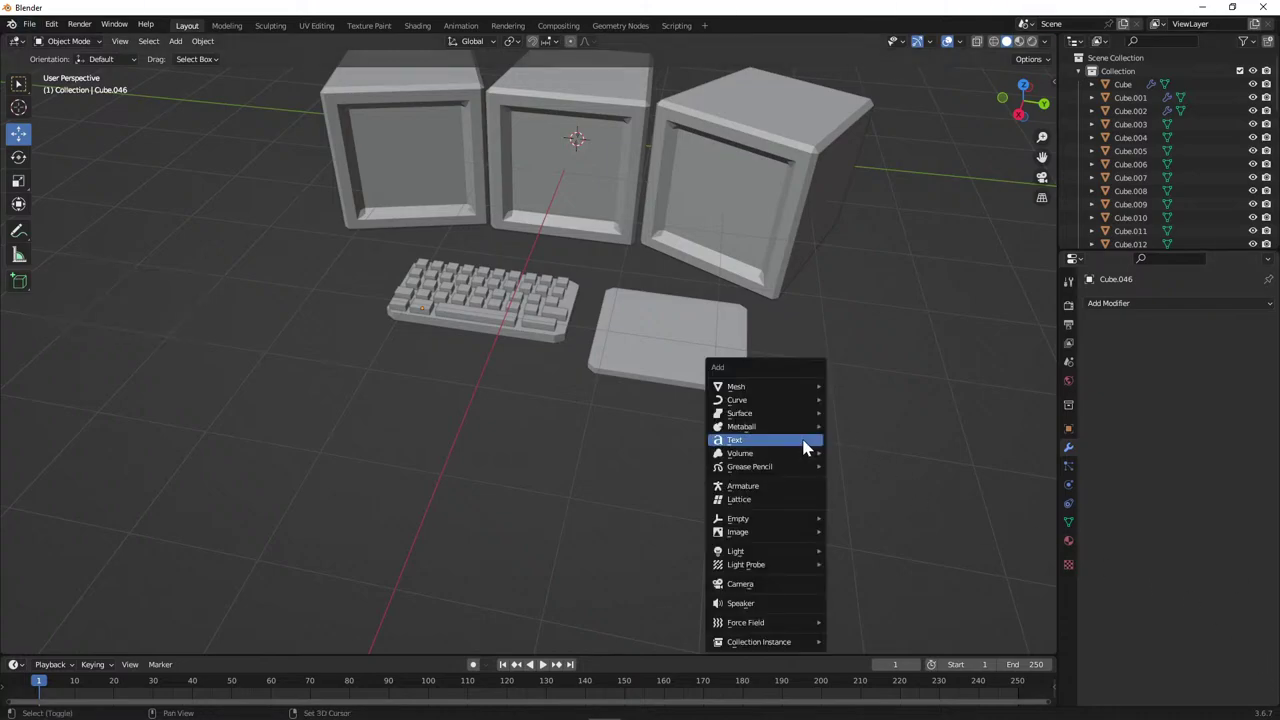
left_click(790, 440)
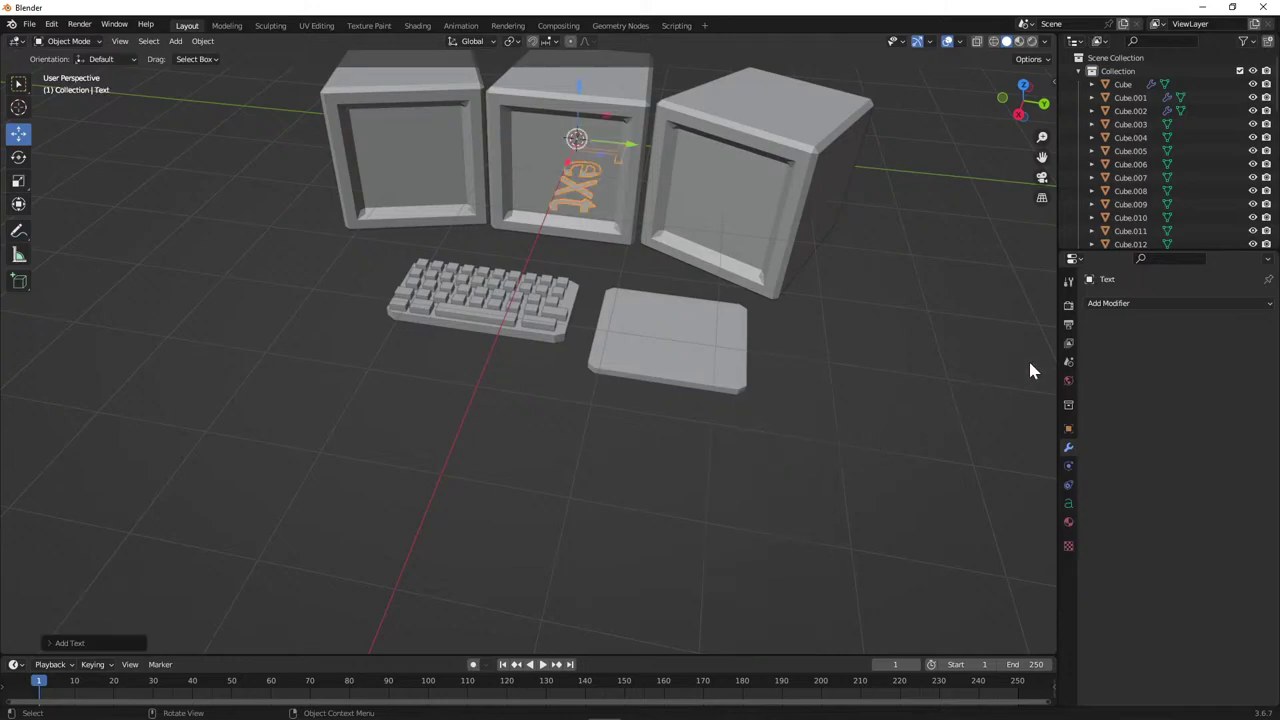
Load the Pixel Font7 file as the text object's regular font.
left_click(1069, 502)
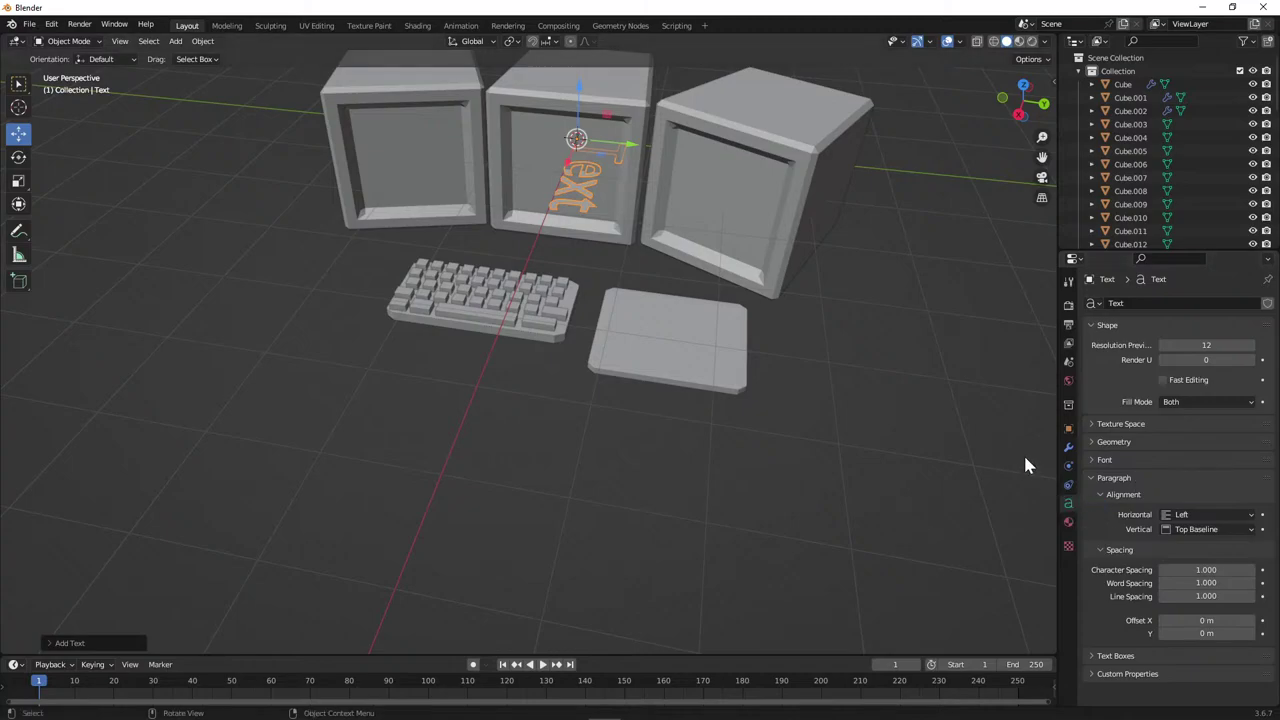
left_click(1097, 459)
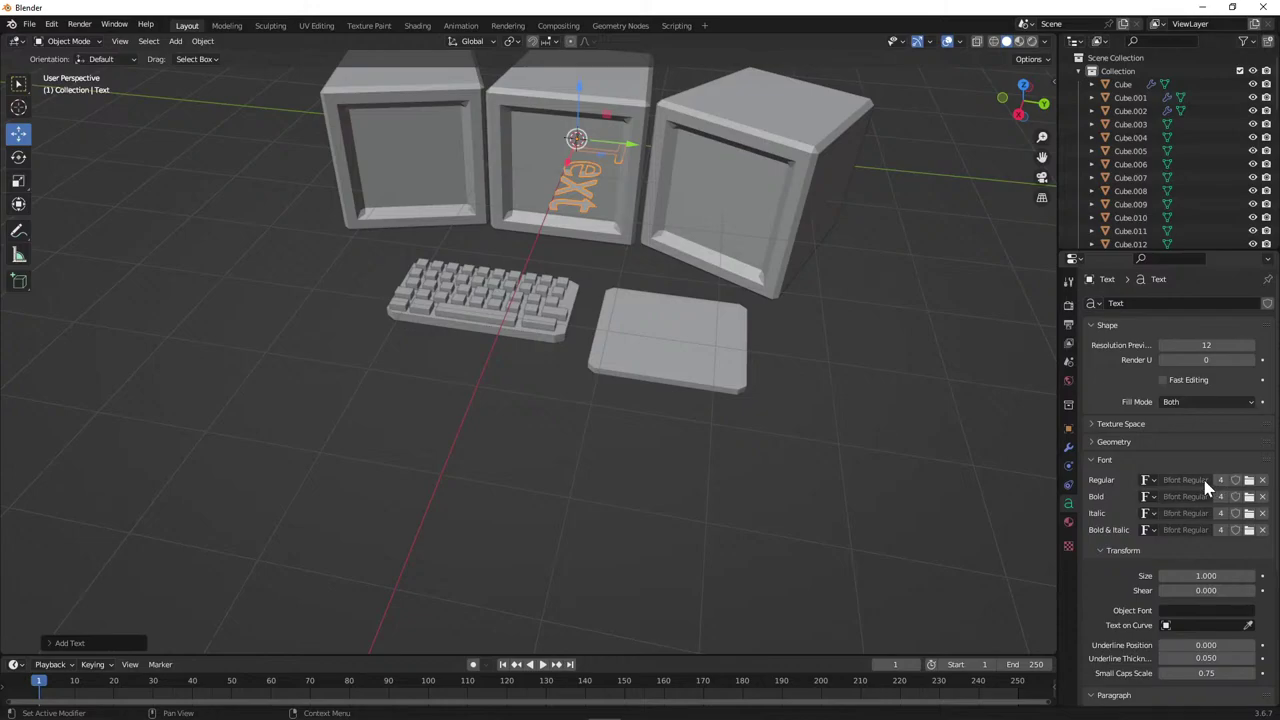
left_click(1249, 481)
left_click(703, 255)
double_click(703, 255)
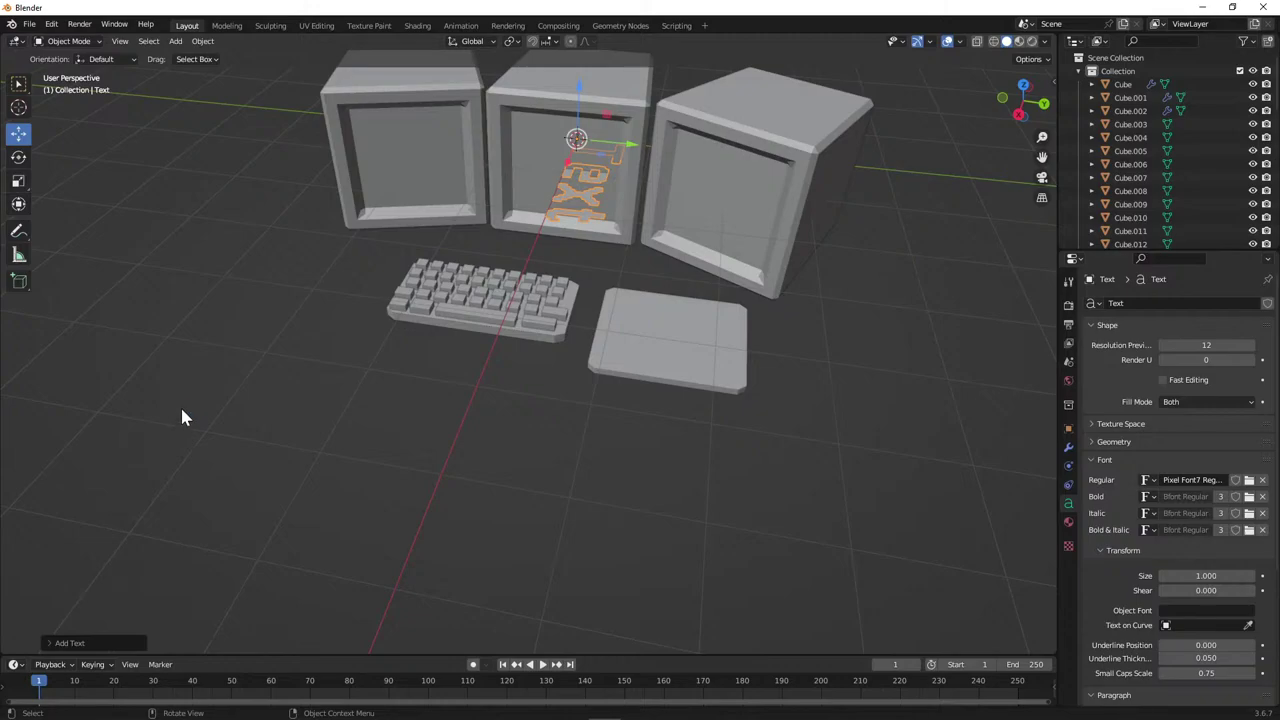
In top view, rotate the text about 90° counterclockwise so it runs along the Y axis.
left_click(1022, 86)
left_click(19, 157)
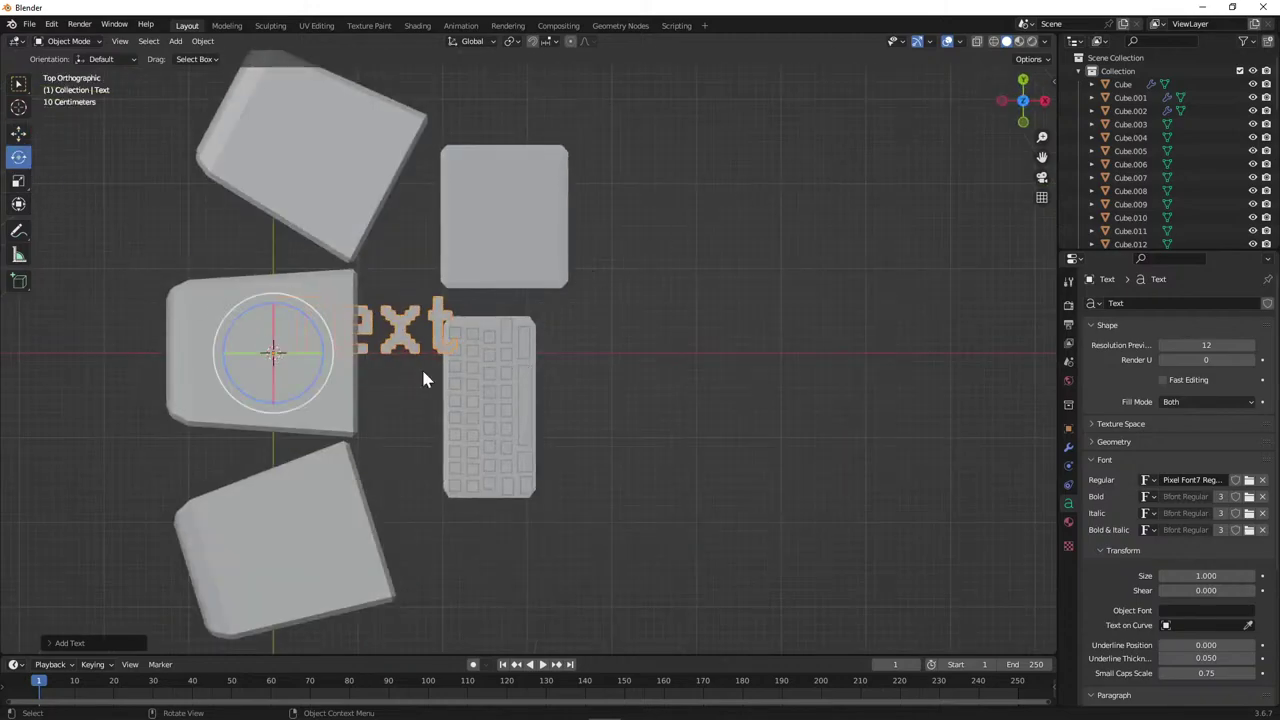
left_click_drag(317, 350, 245, 255)
left_click_drag(260, 311, 245, 302)
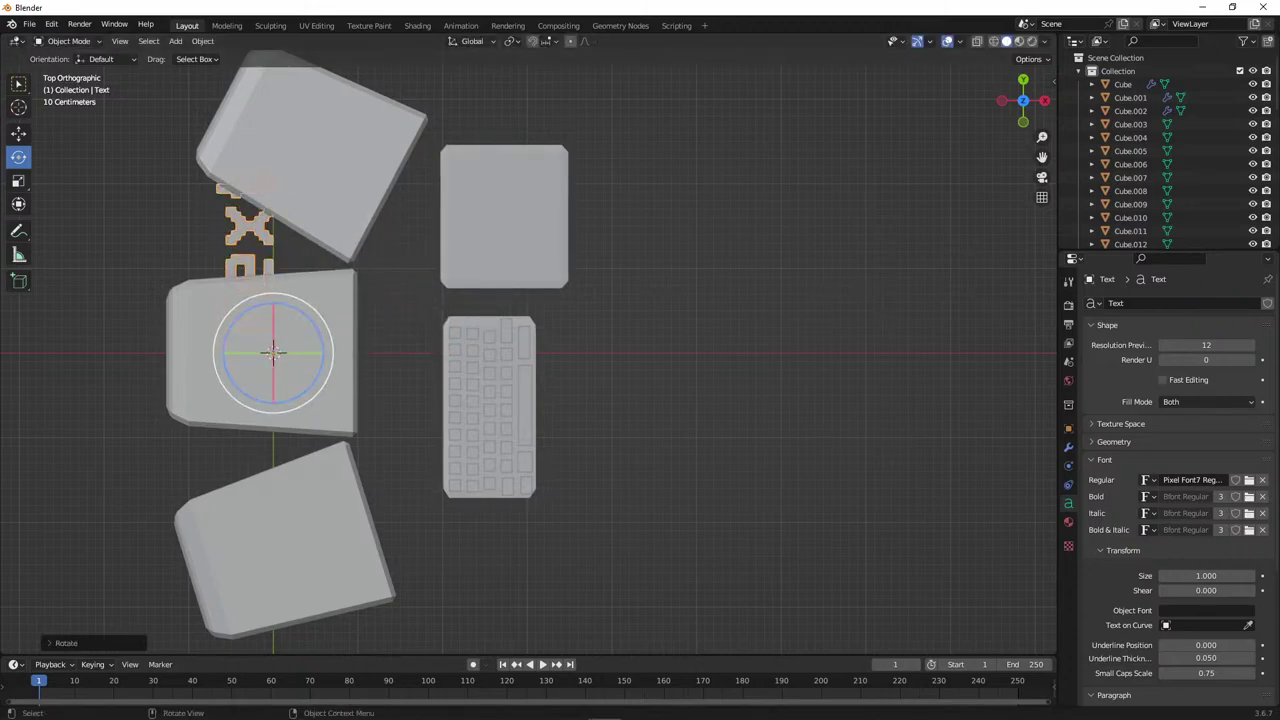
Switch to the YouTube stream page to check the broadcast and new chat messages, passing through OBS.
mouse_move(81, 707)
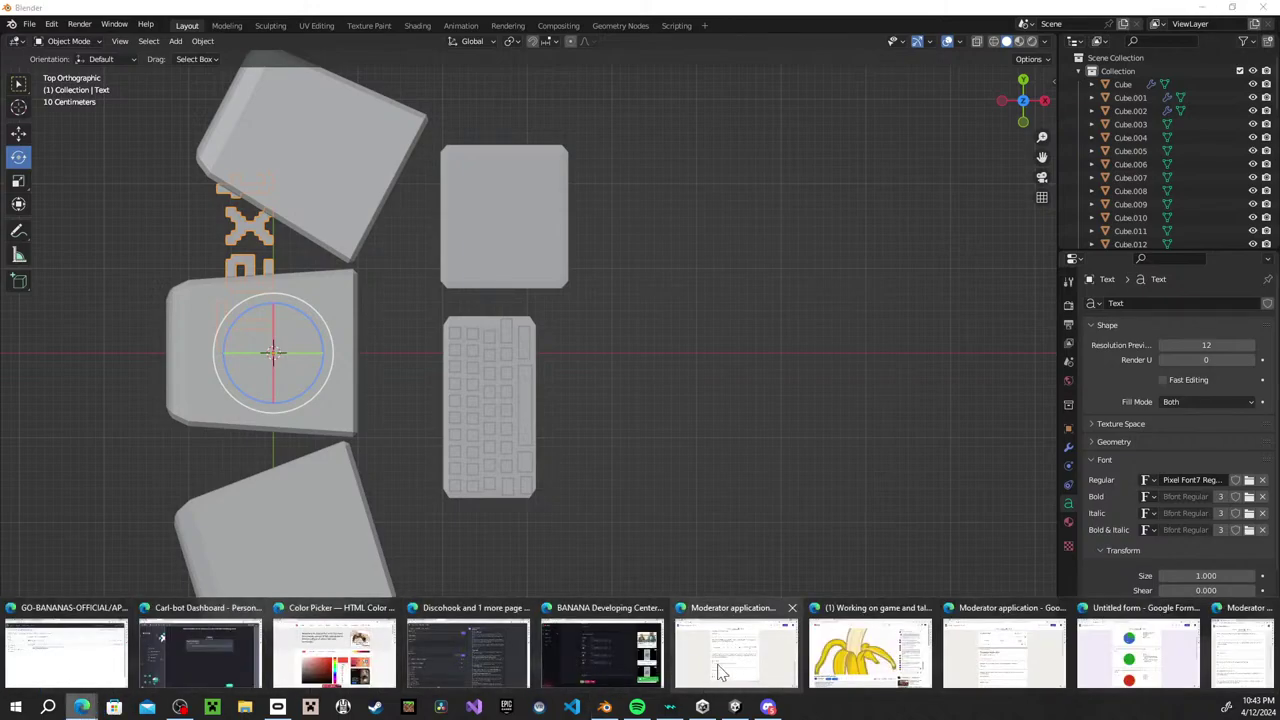
left_click(867, 653)
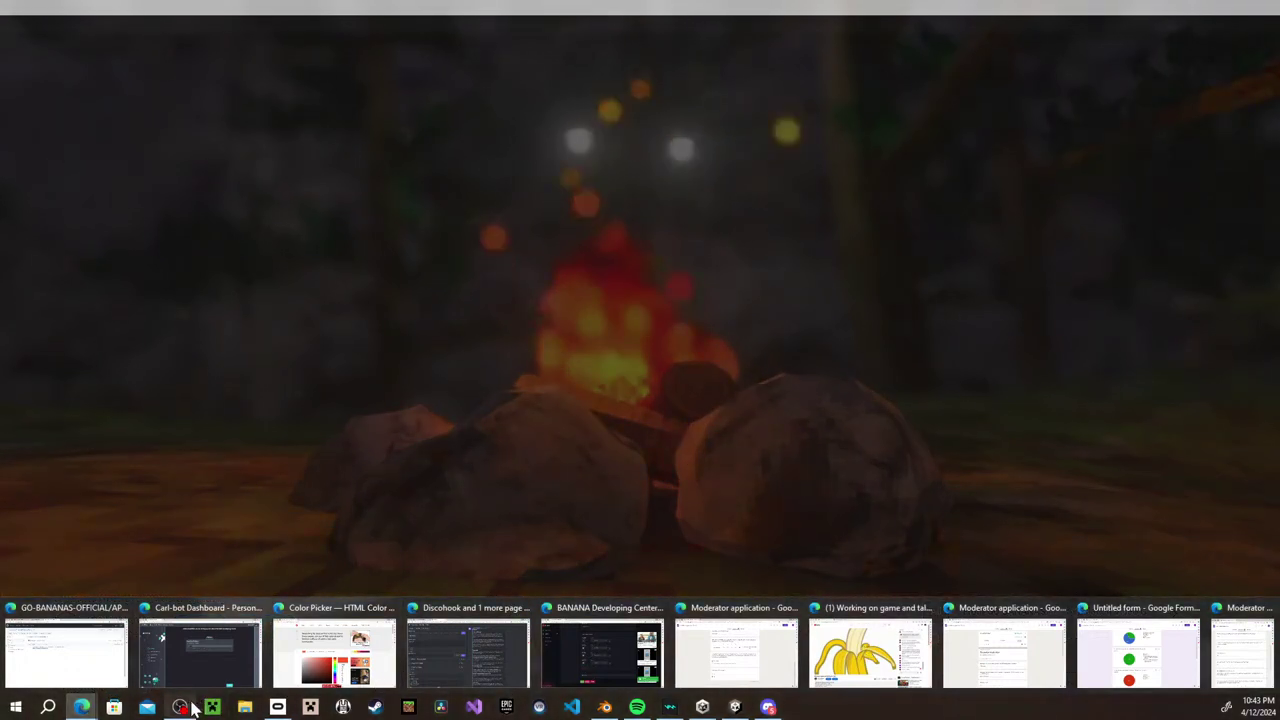
left_click(180, 707)
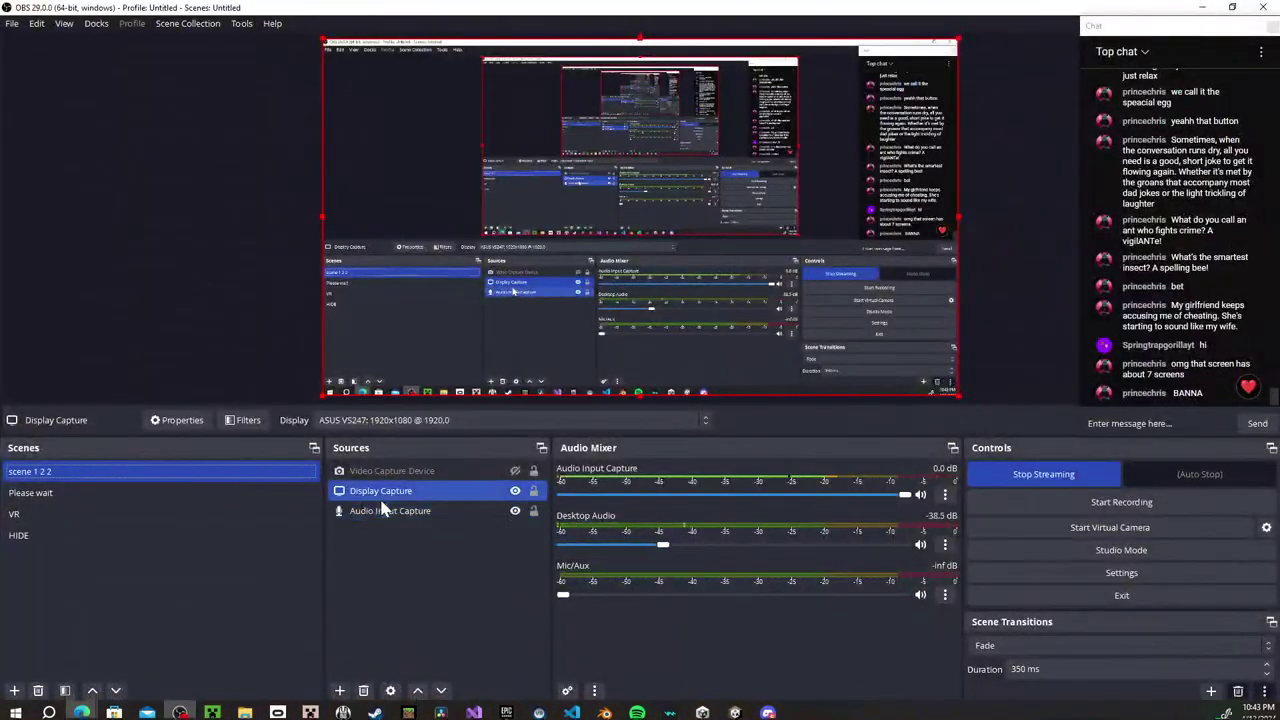
left_click(180, 707)
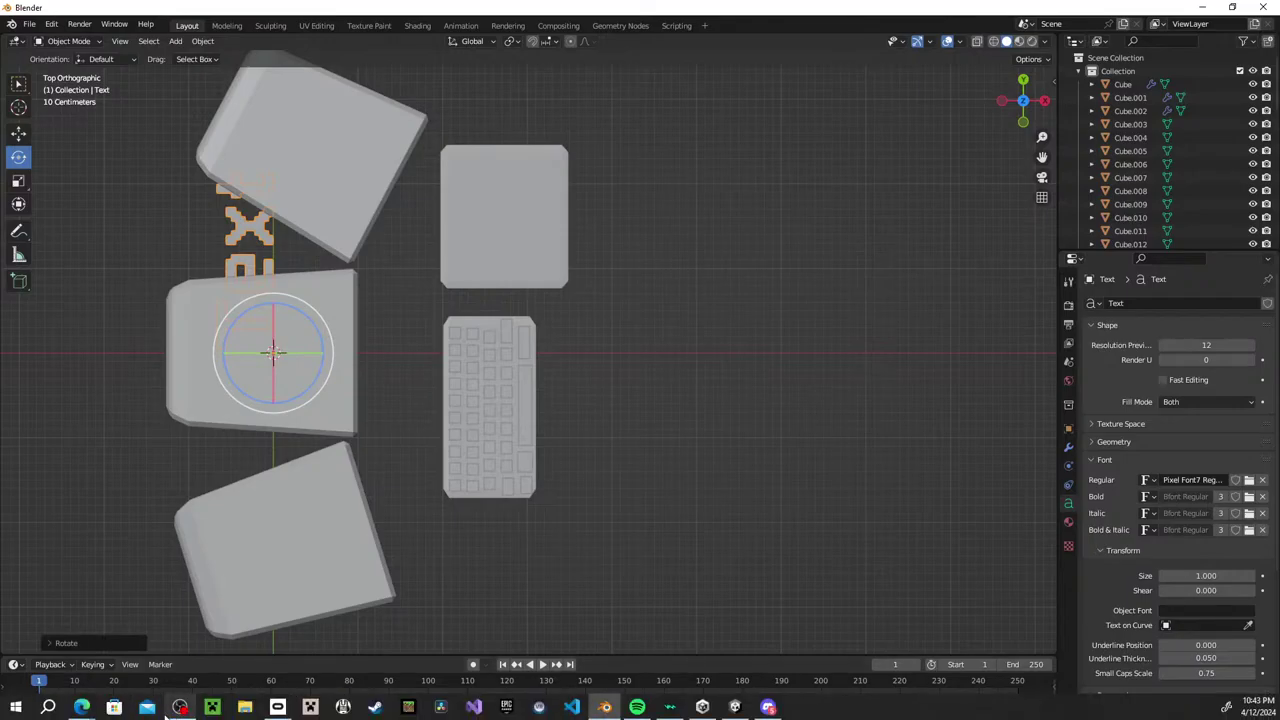
left_click(180, 707)
mouse_move(82, 707)
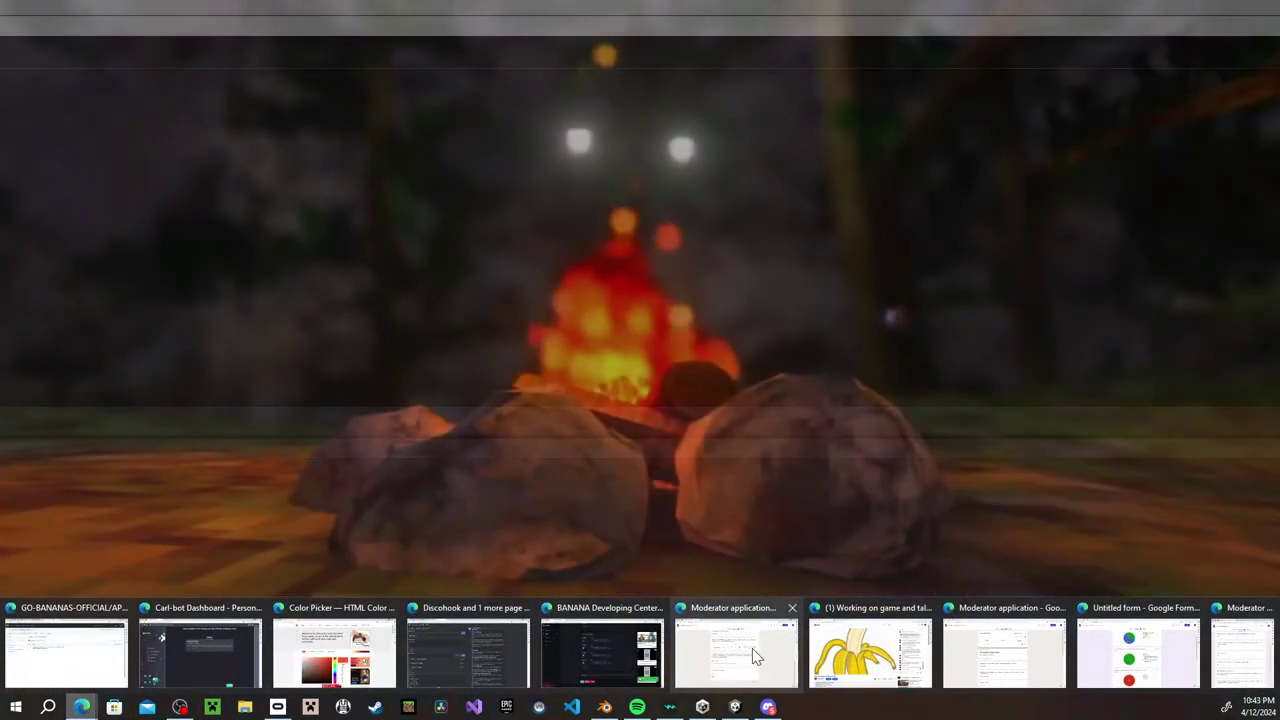
left_click(858, 655)
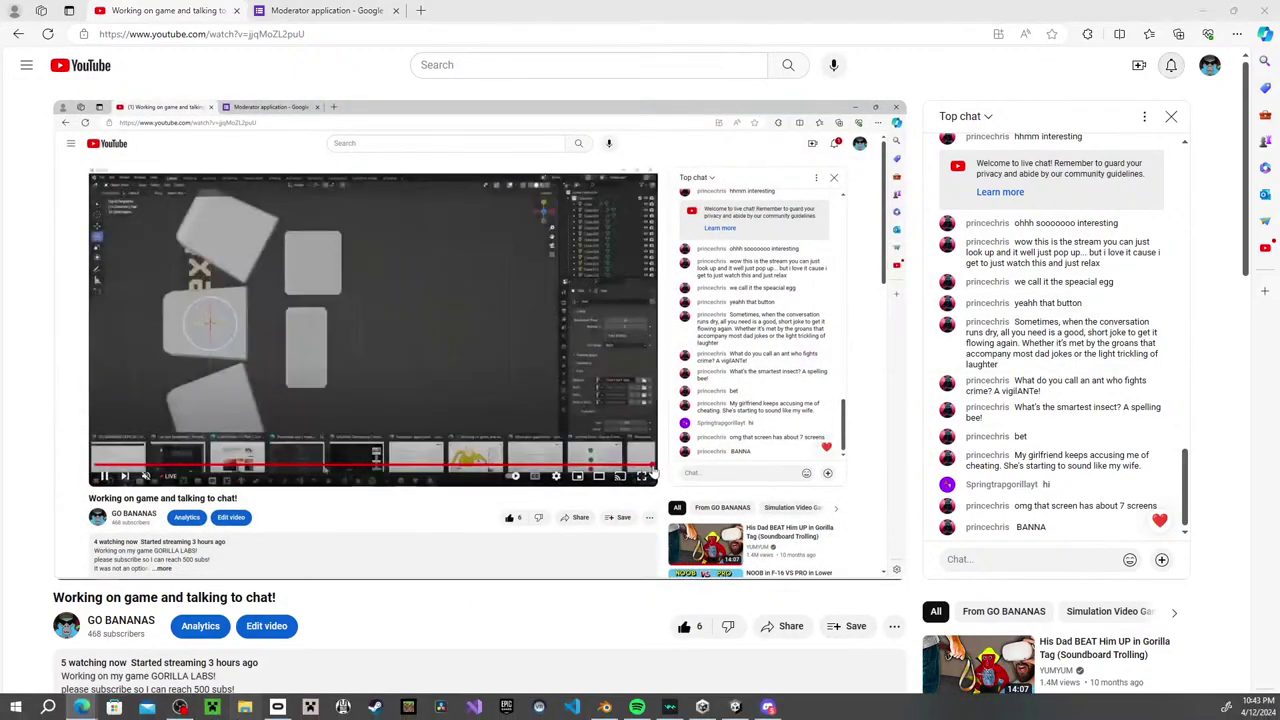
left_click(245, 707)
left_click(724, 118)
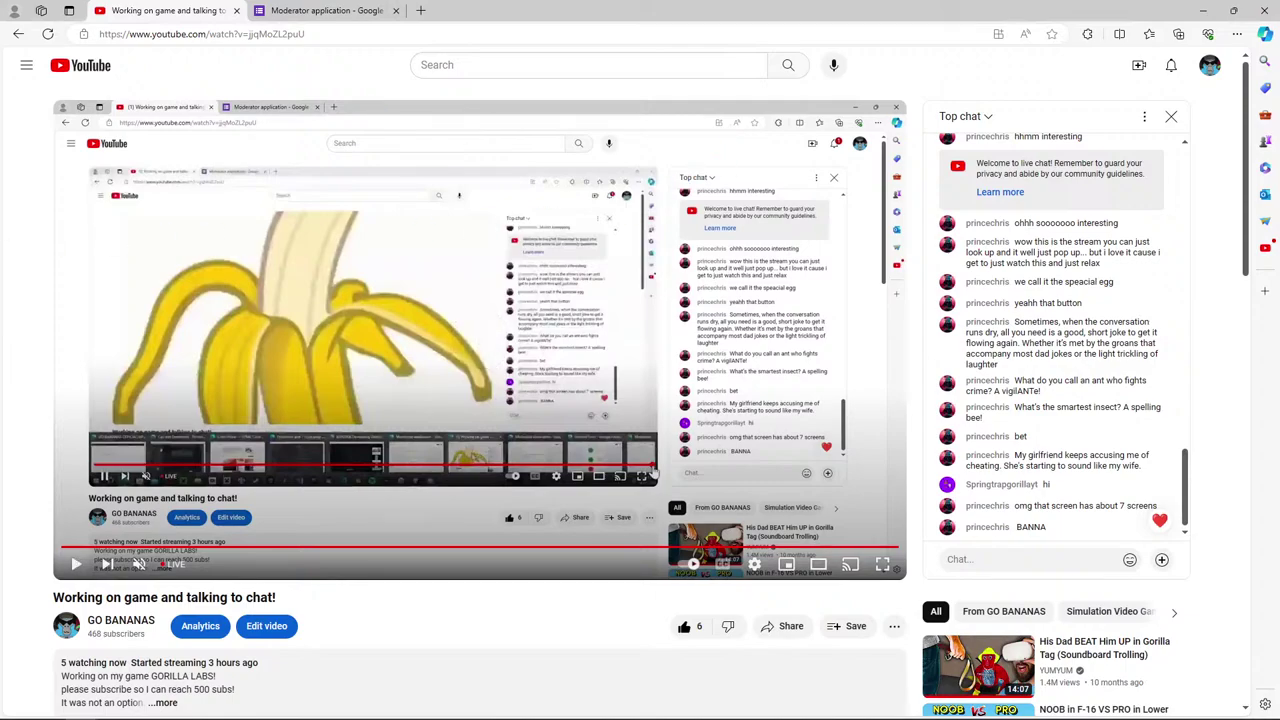
key("super+e")
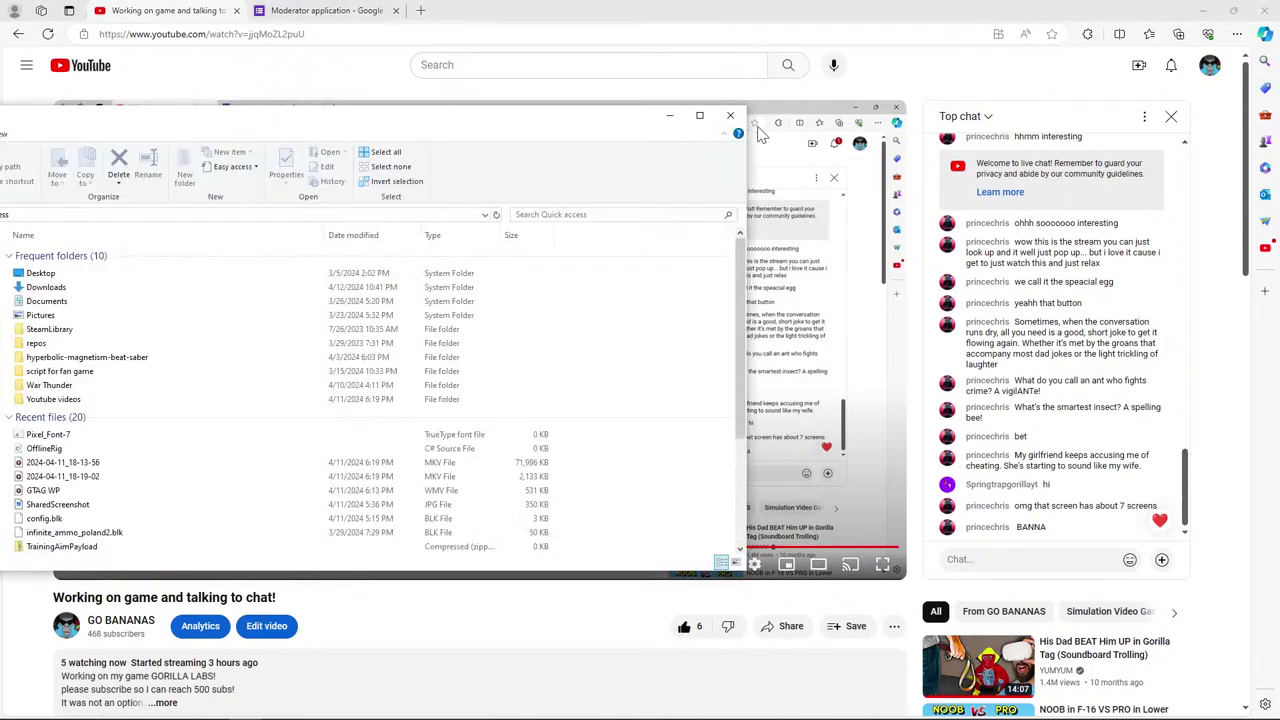
left_click(730, 115)
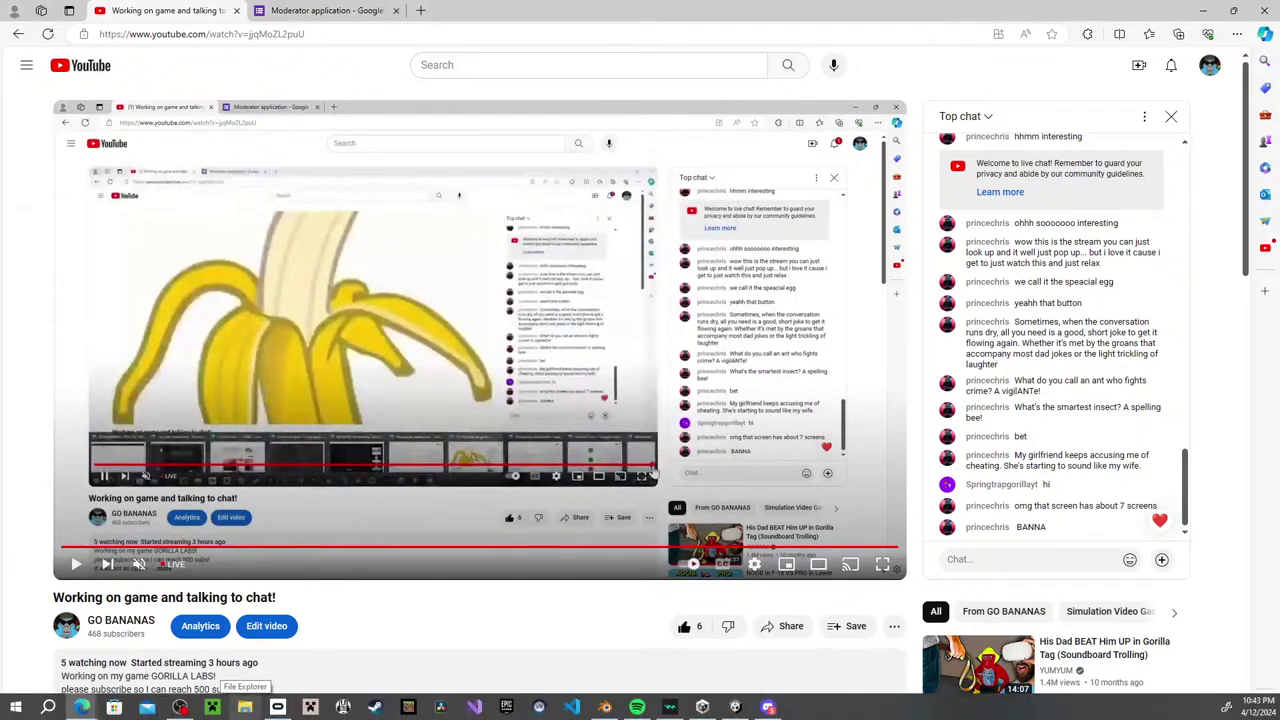
Return to Blender, scale the text down and move it from the center monitor toward the keyboard.
left_click(606, 710)
middle_click_drag(497, 457, 423, 371)
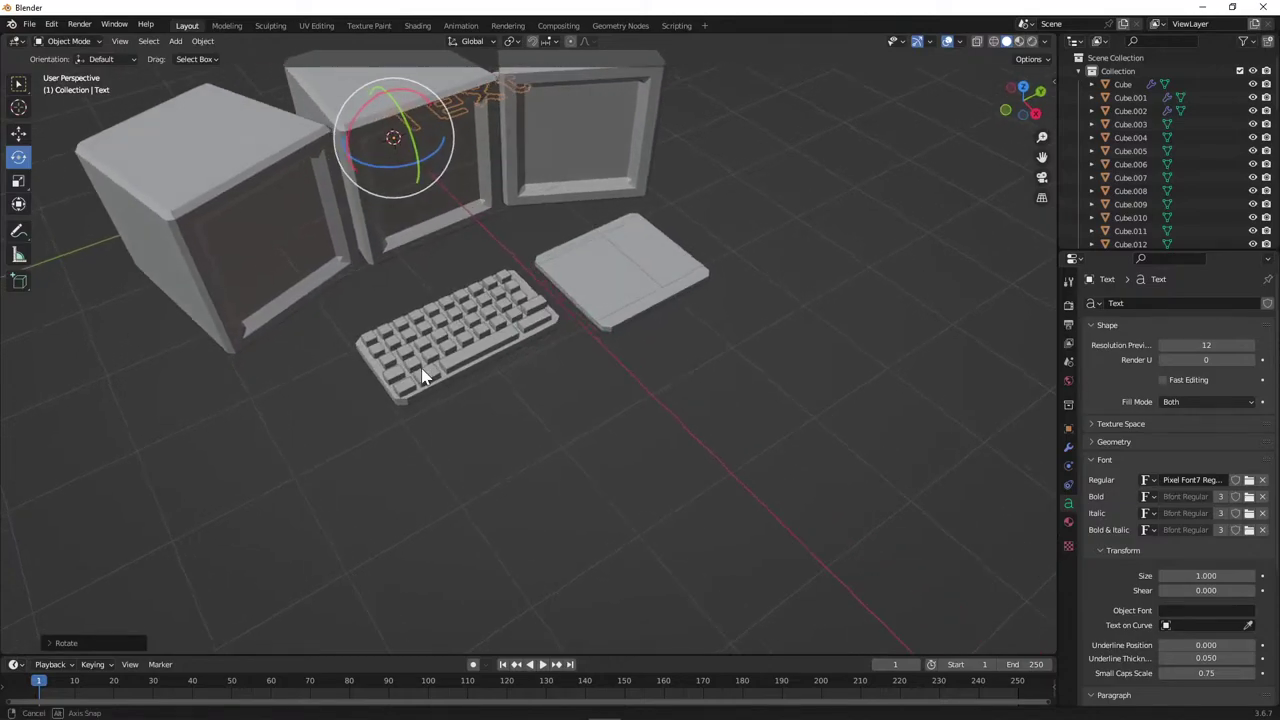
left_click(18, 136)
key("s")
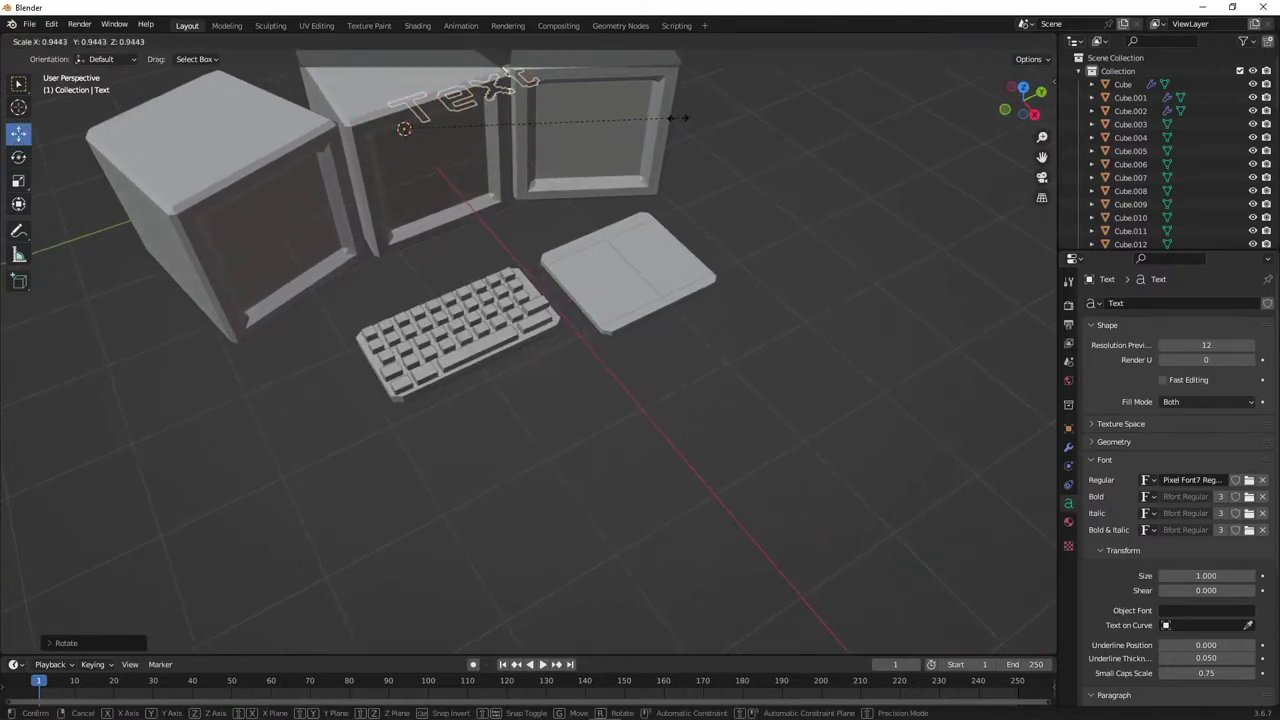
left_click(395, 167)
left_click_drag(421, 163, 535, 240)
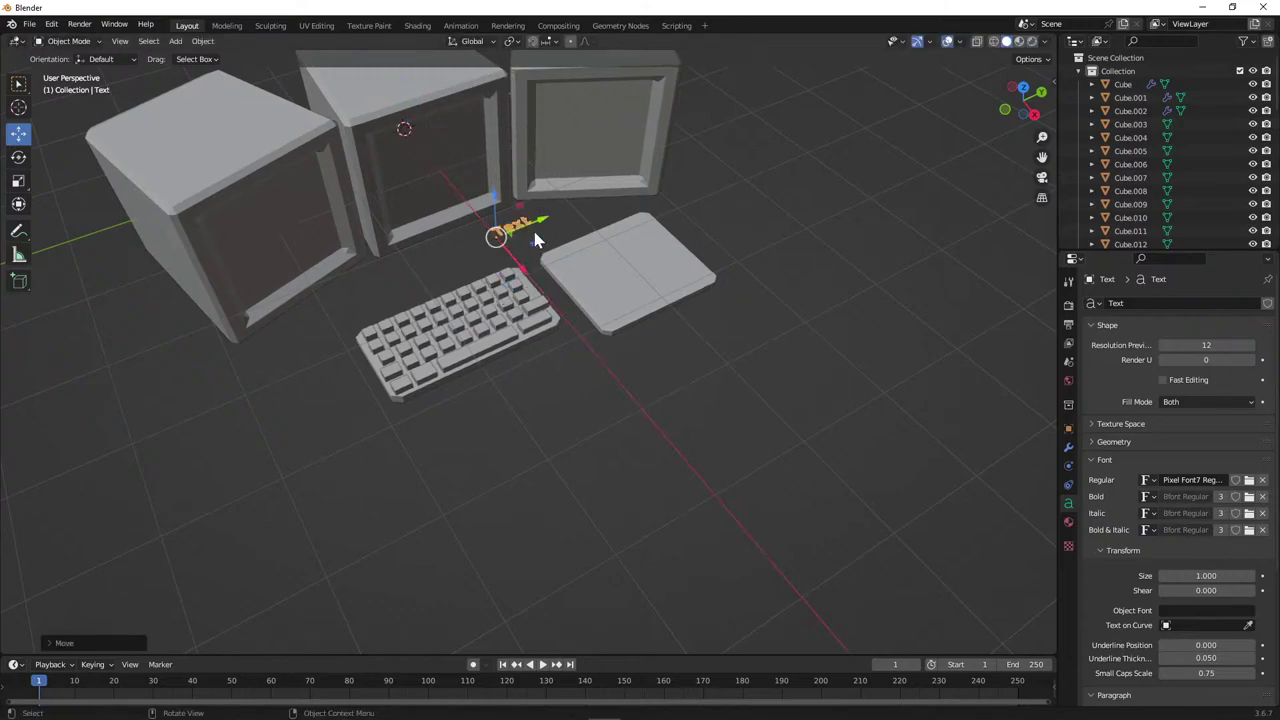
In top view, move the text along X and Y onto the keyboard's top-row corner key.
left_click(1022, 88)
middle_click_drag(535, 415, 570, 376, "shift")
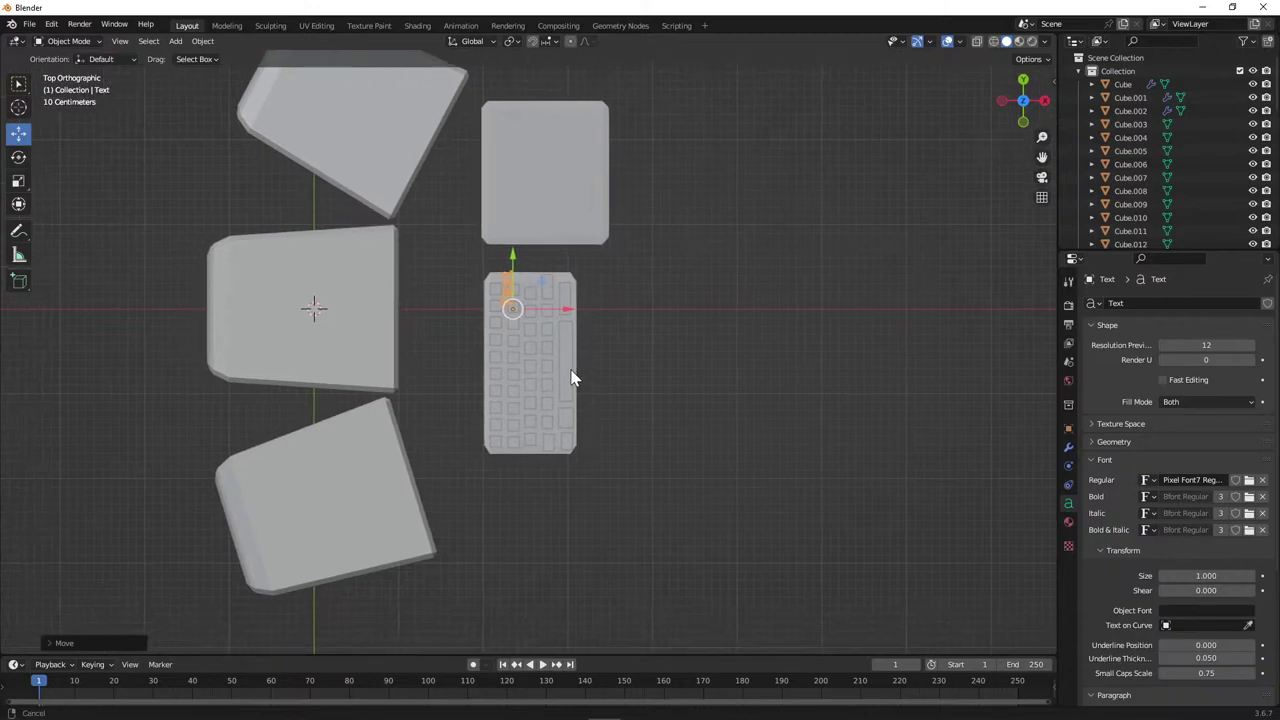
left_click_drag(564, 310, 554, 325)
left_click_drag(505, 268, 513, 415)
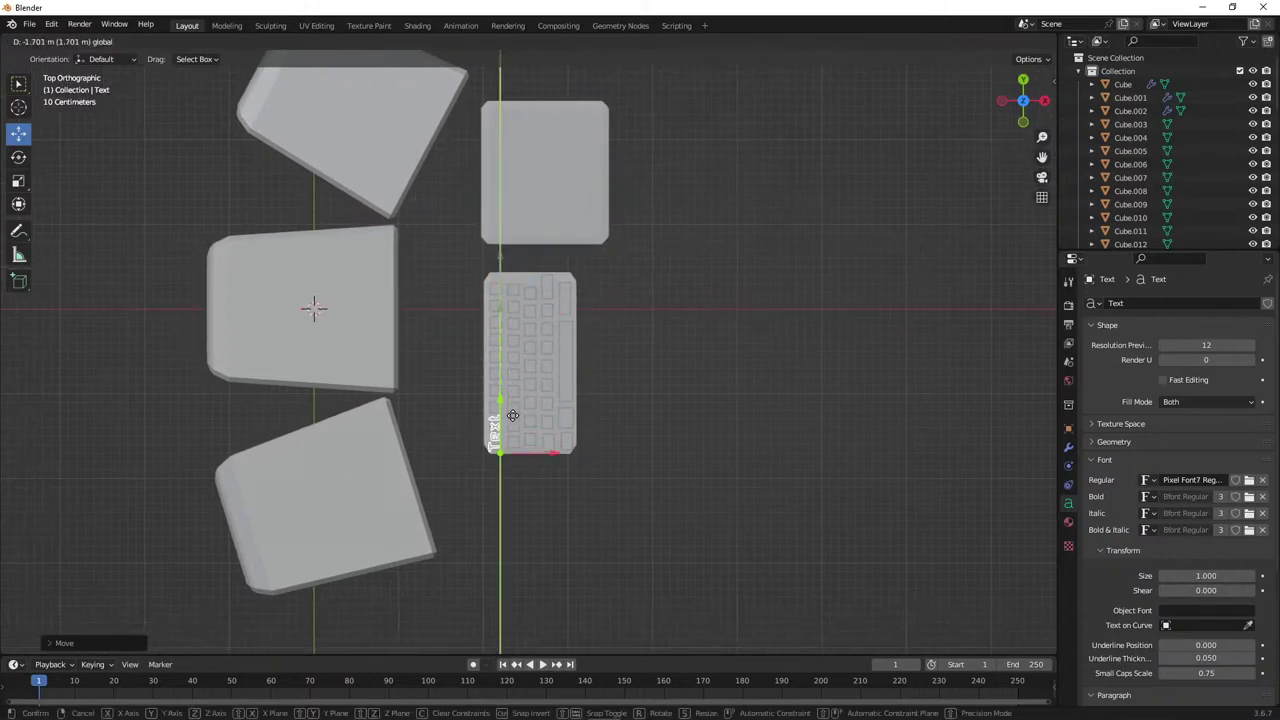
Replace the text object's content with the single character 1.
scroll(492, 489, "up", 5)
middle_click_drag(515, 591, 574, 364, "shift")
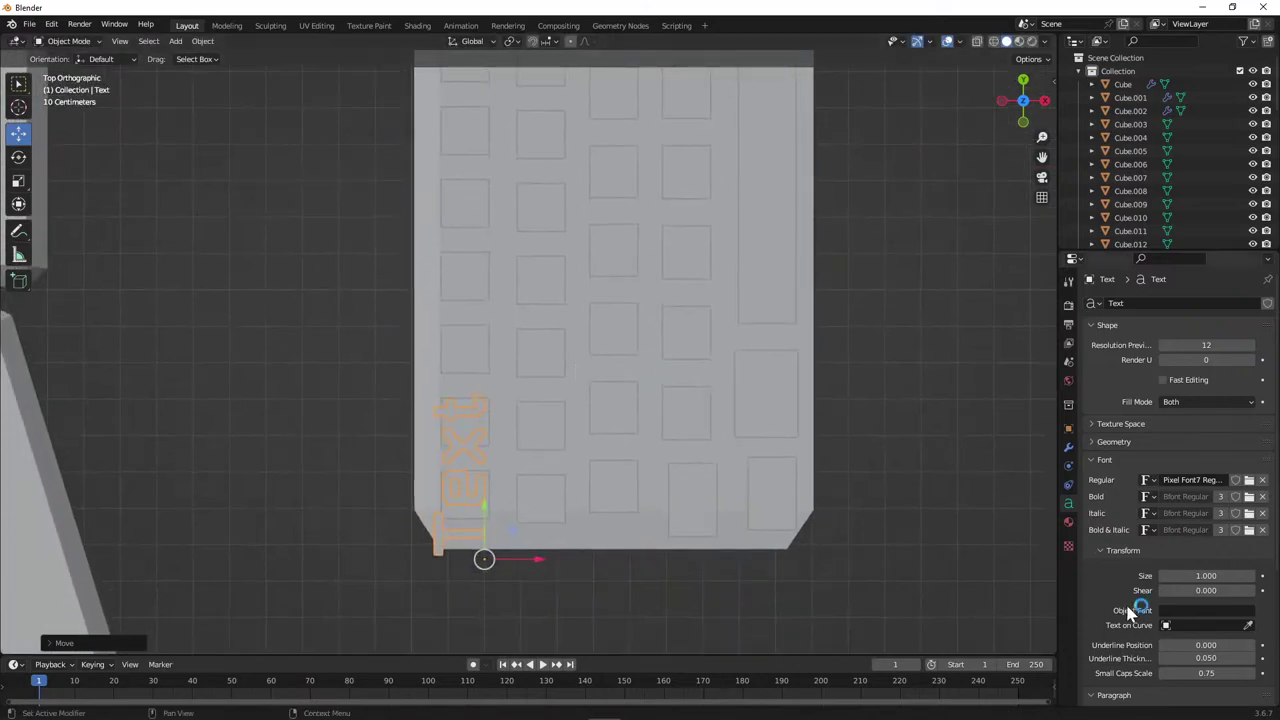
key("Tab")
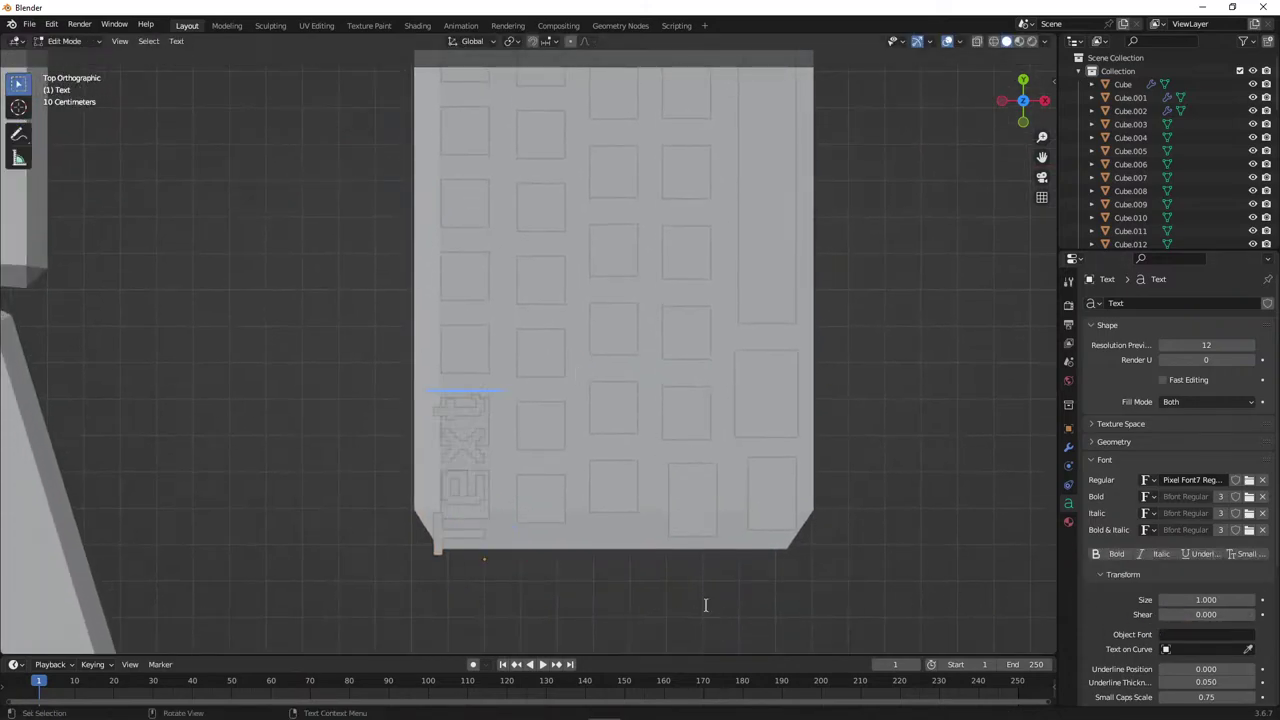
key("BackSpace")
key("BackSpace")
key("BackSpace")
key("BackSpace")
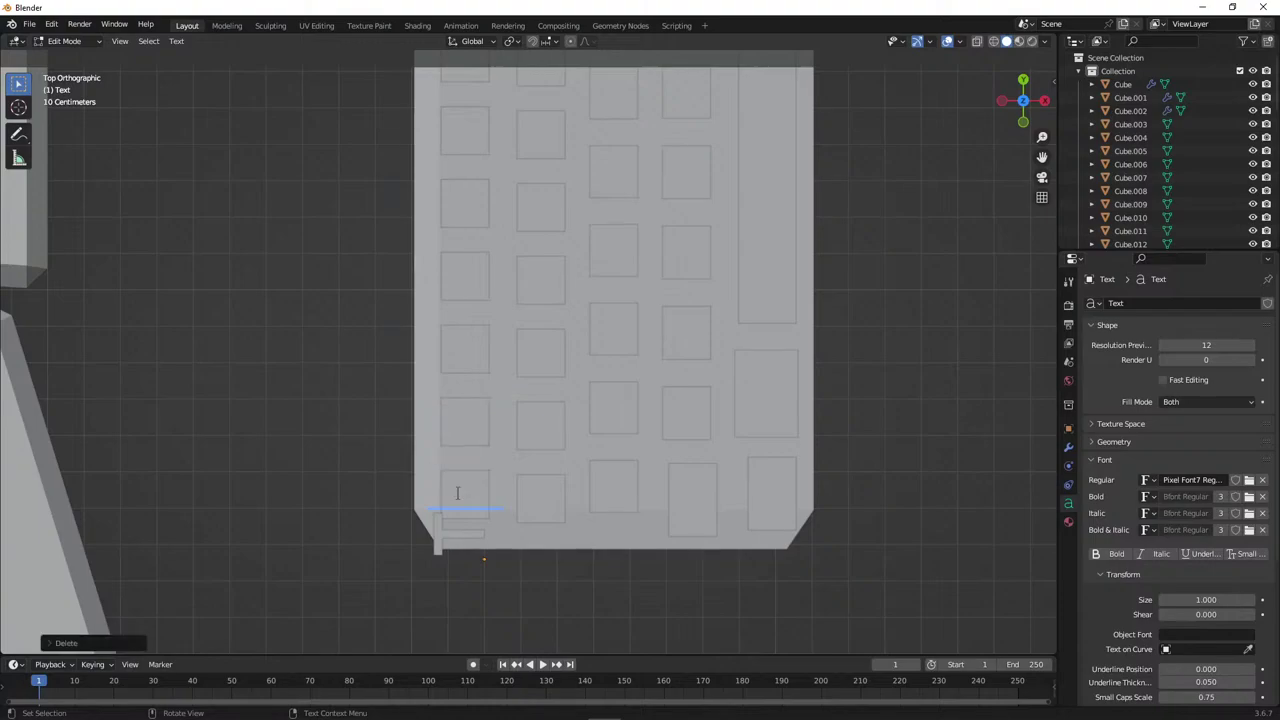
type("a")
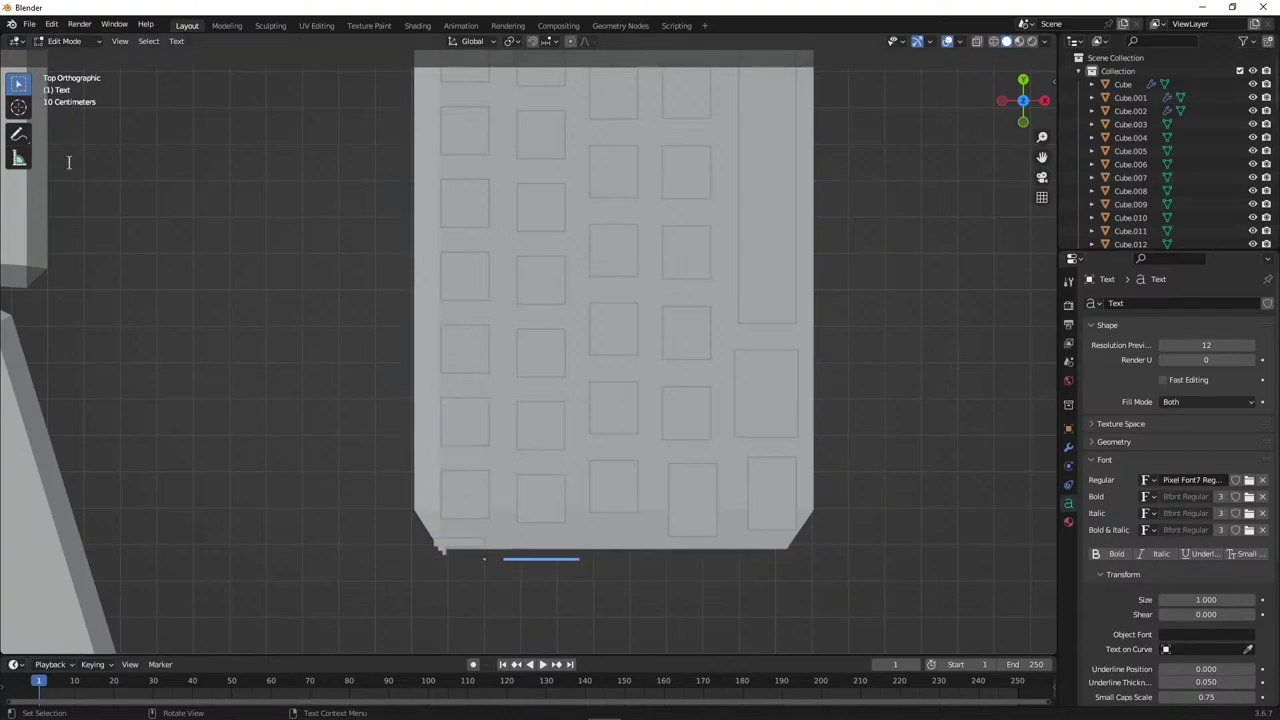
key("Tab")
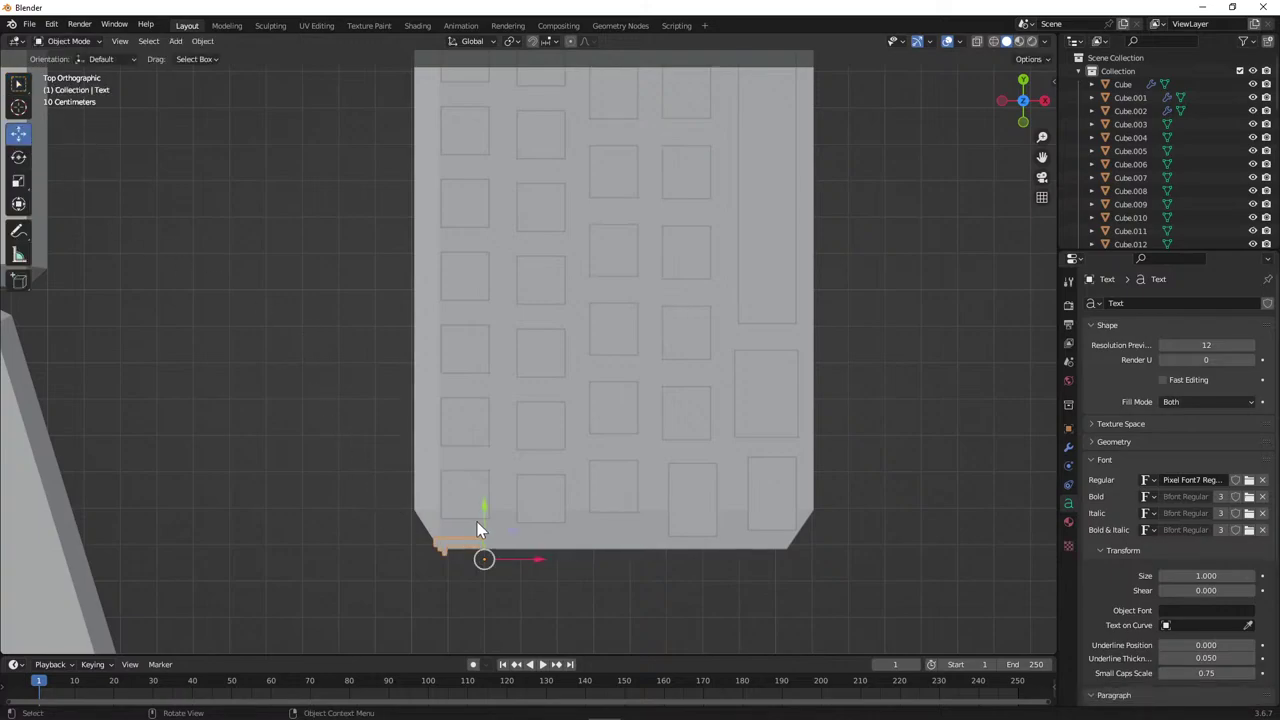
Scale the 1 label up slightly, stretch it along Y, and narrow it along X to suit the corner key's size.
key("s")
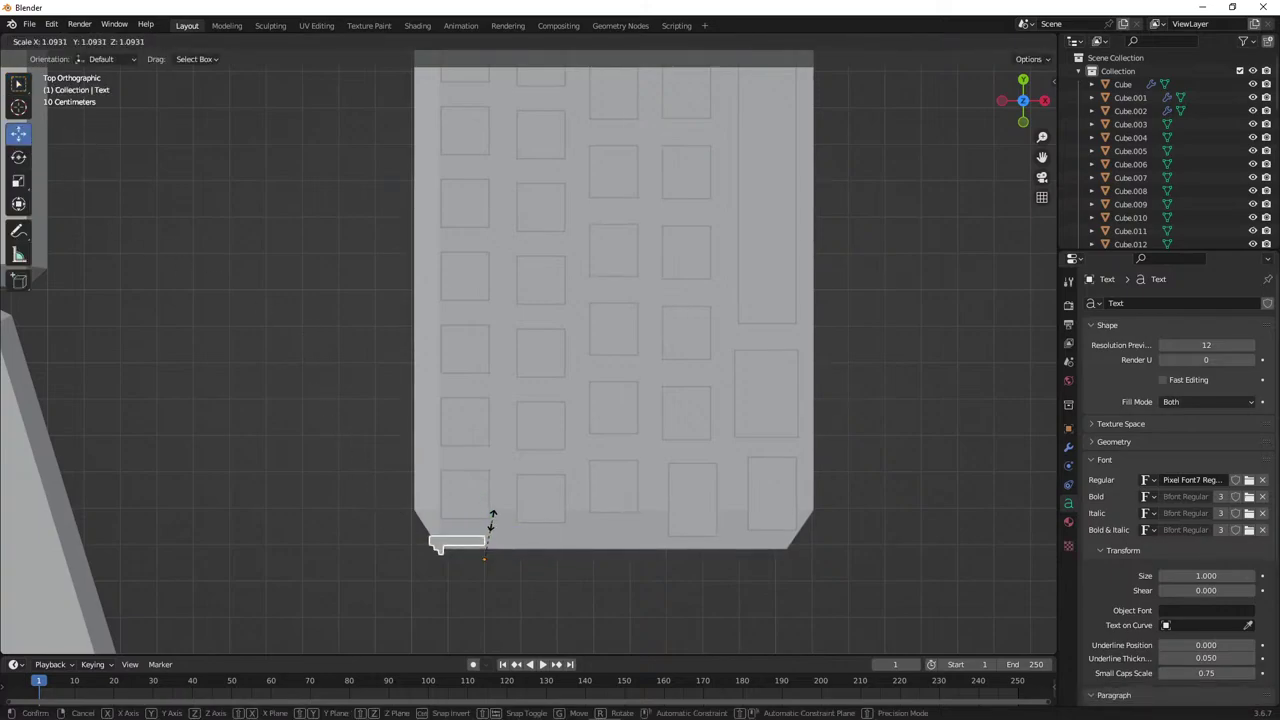
left_click(492, 518)
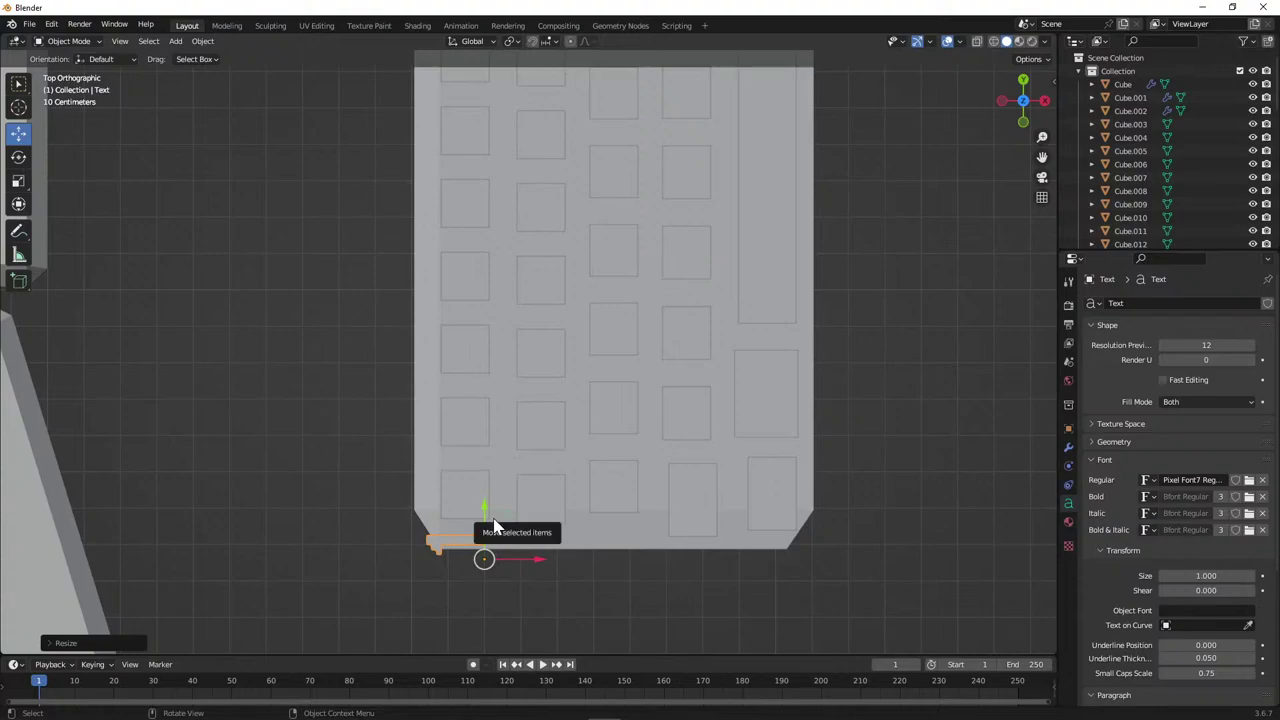
key("s")
key("y")
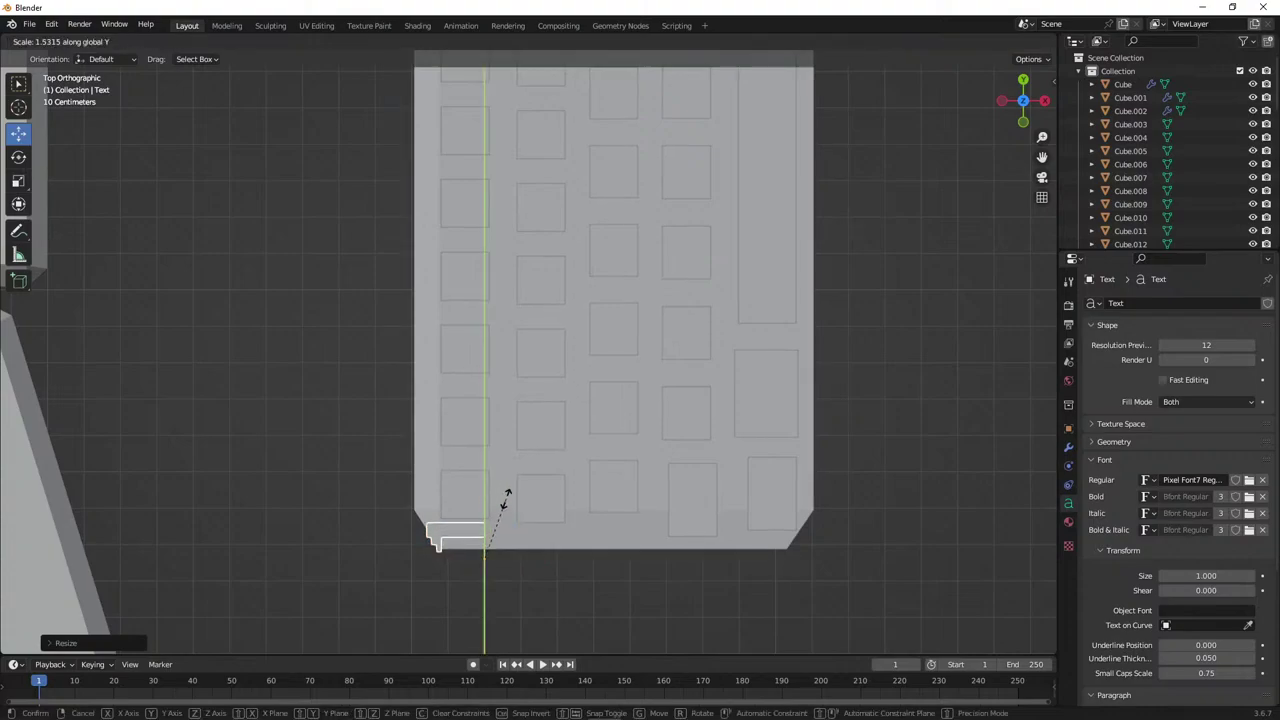
left_click(508, 518)
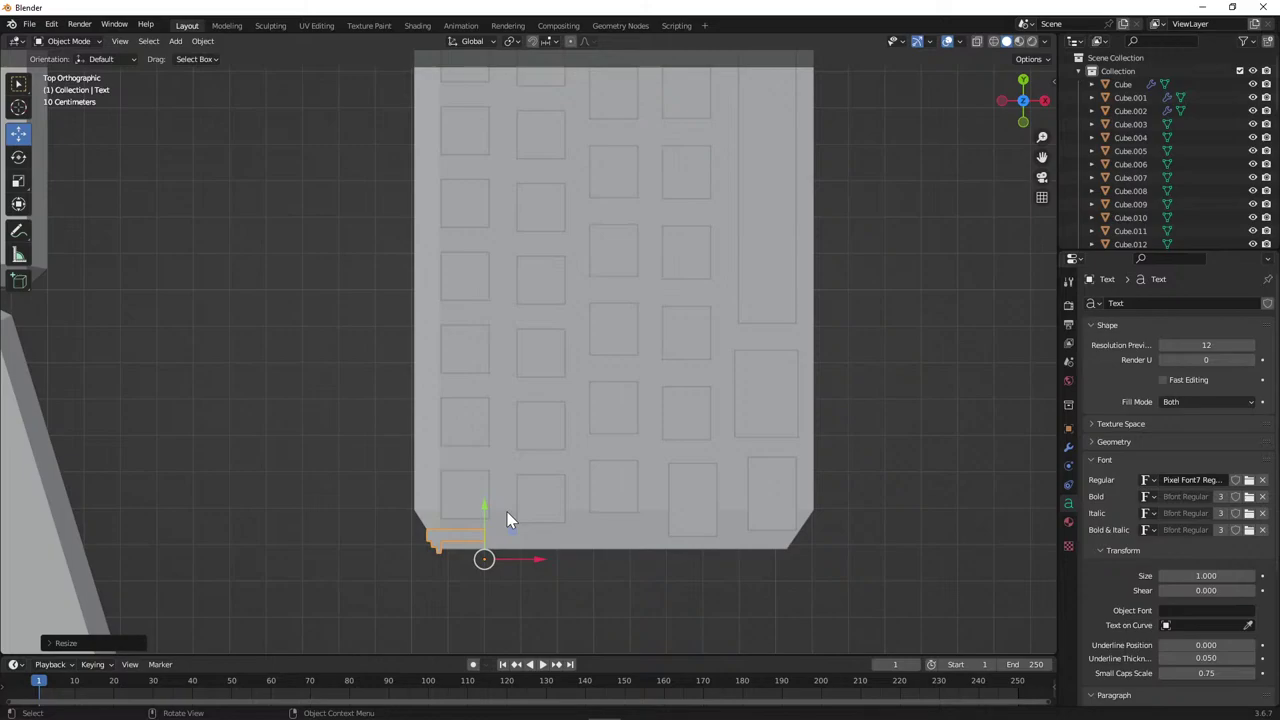
key("s")
key("x")
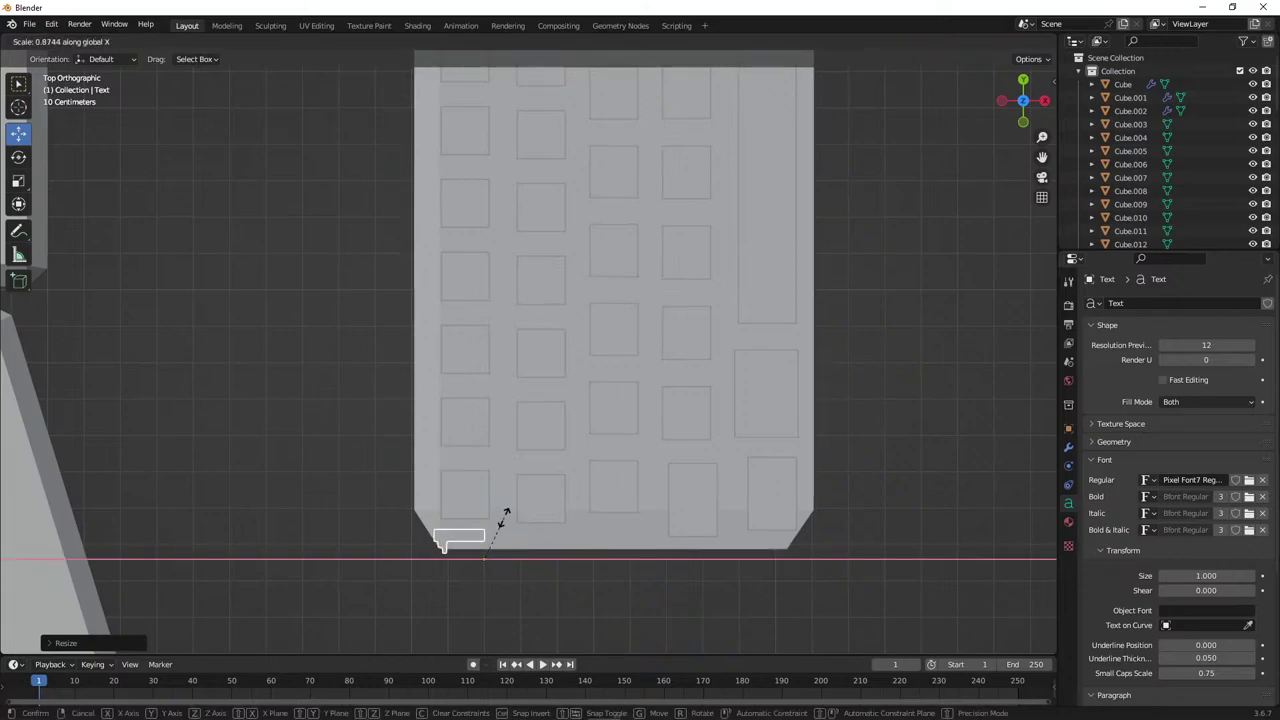
left_click(499, 524)
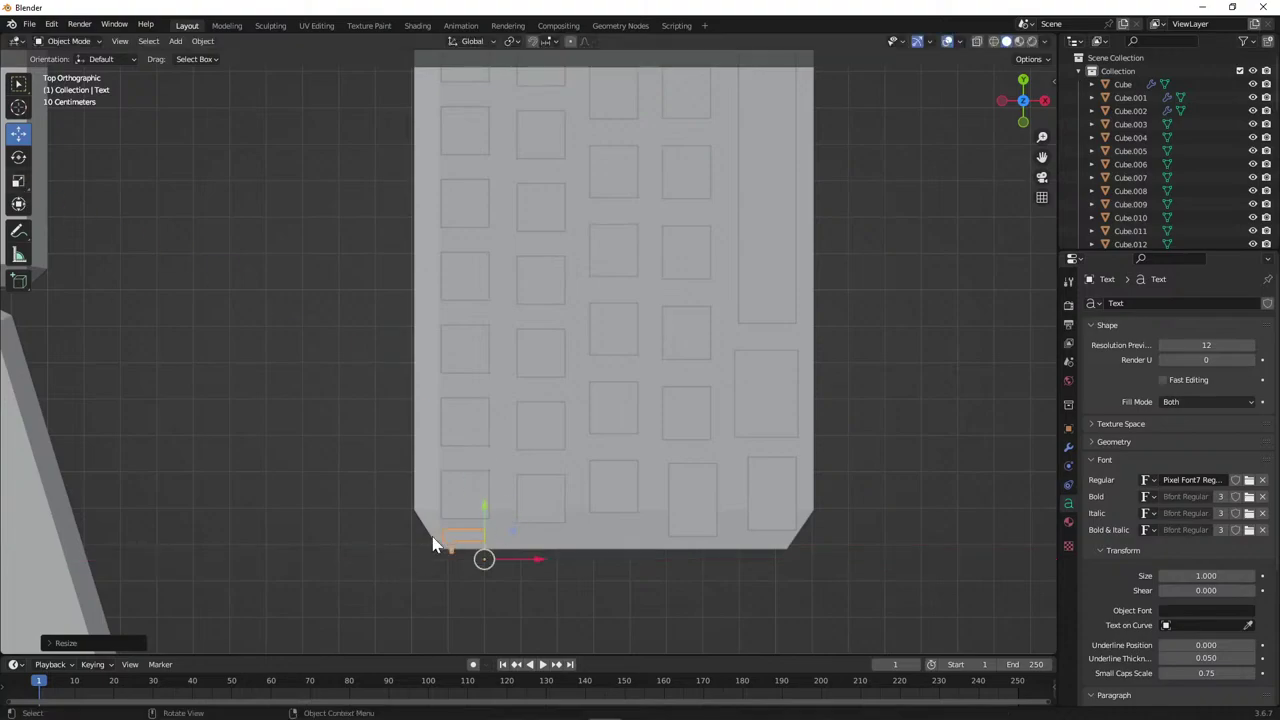
Move the 1 label about 0.1 m along Y onto the keyboard's corner key and check its placement in perspective.
key("g")
key("y")
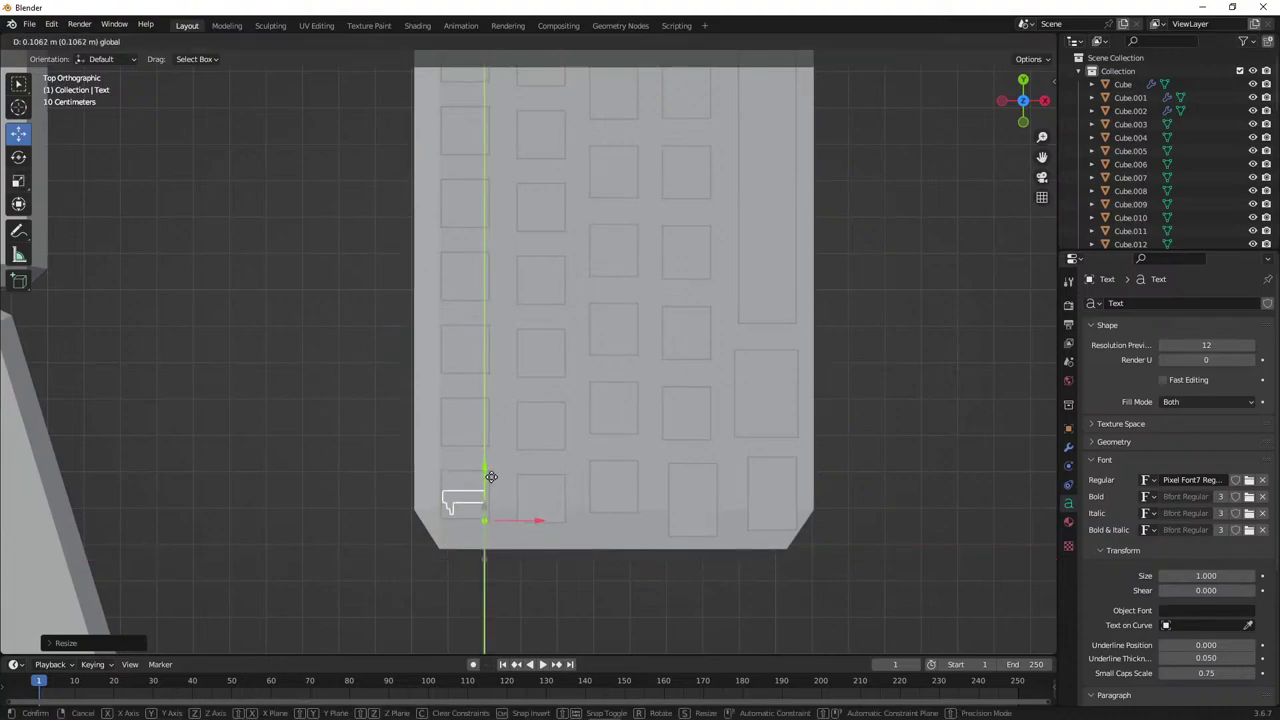
left_click(497, 480)
middle_click_drag(497, 480, 357, 434)
scroll(462, 312, "down", 3)
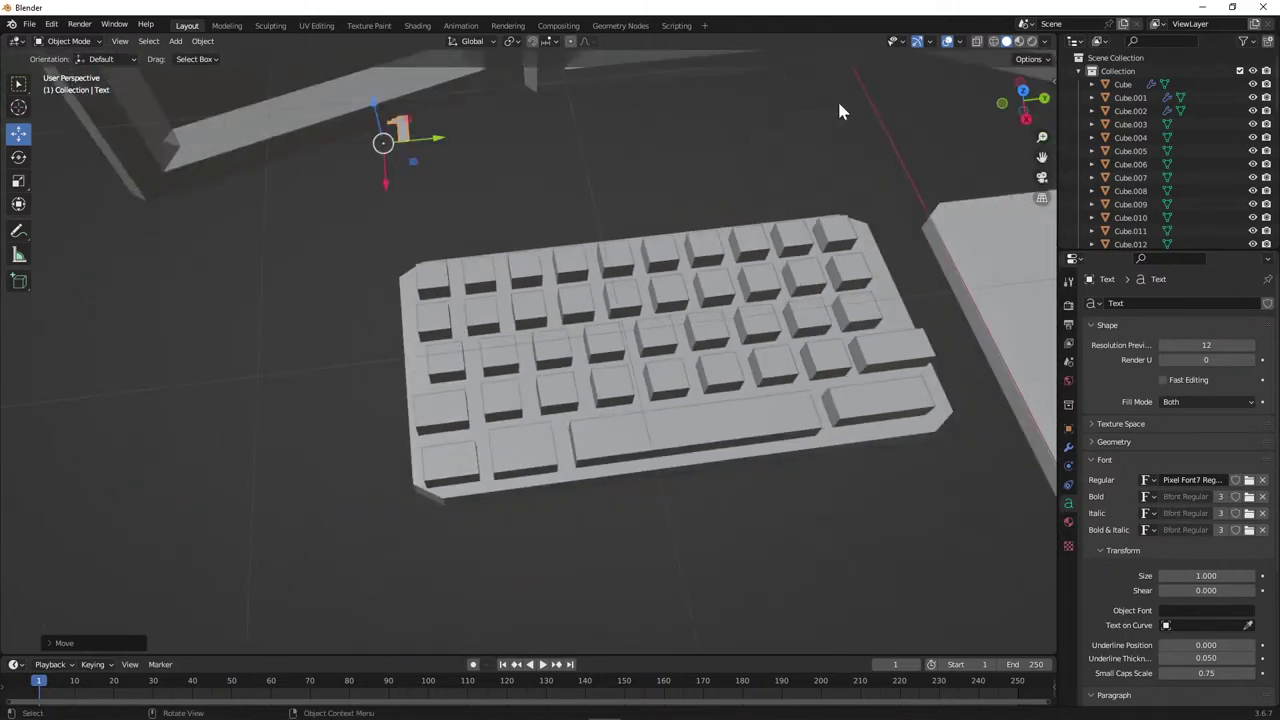
In top view, paste a copy of the 1 label and move it along Y onto the second key of the row.
left_click(1023, 93)
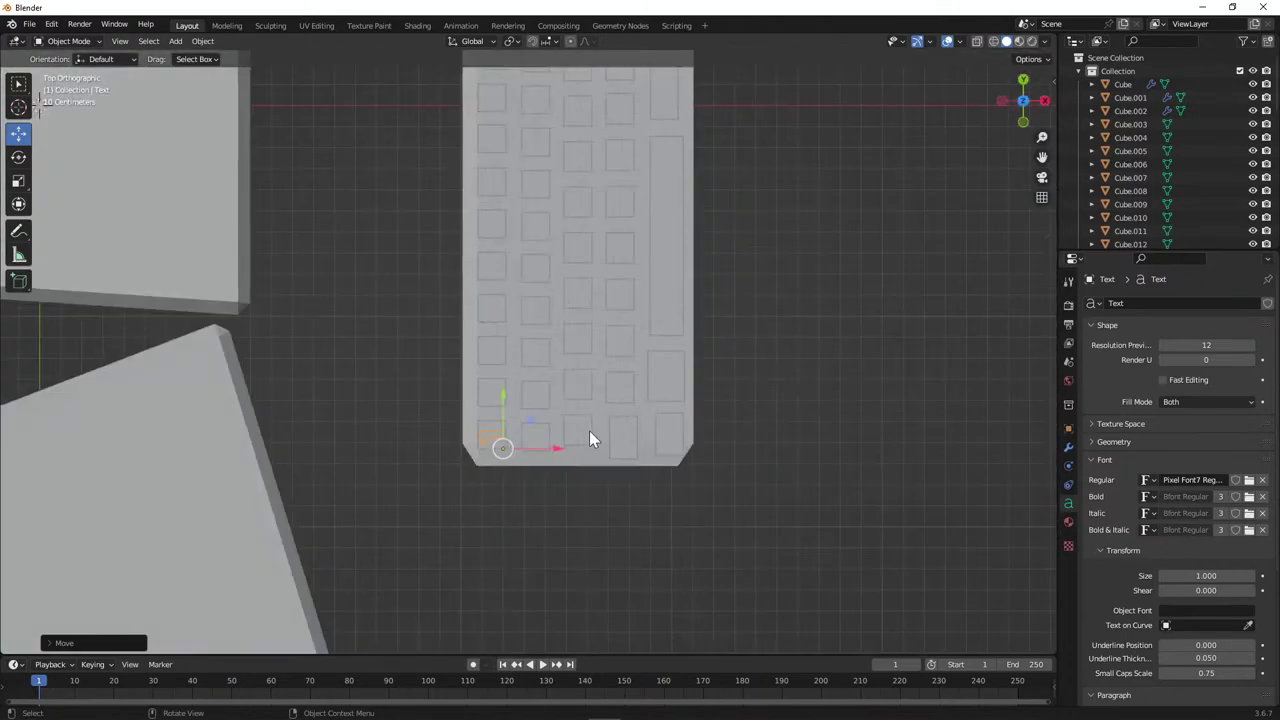
middle_click_drag(641, 408, 628, 330)
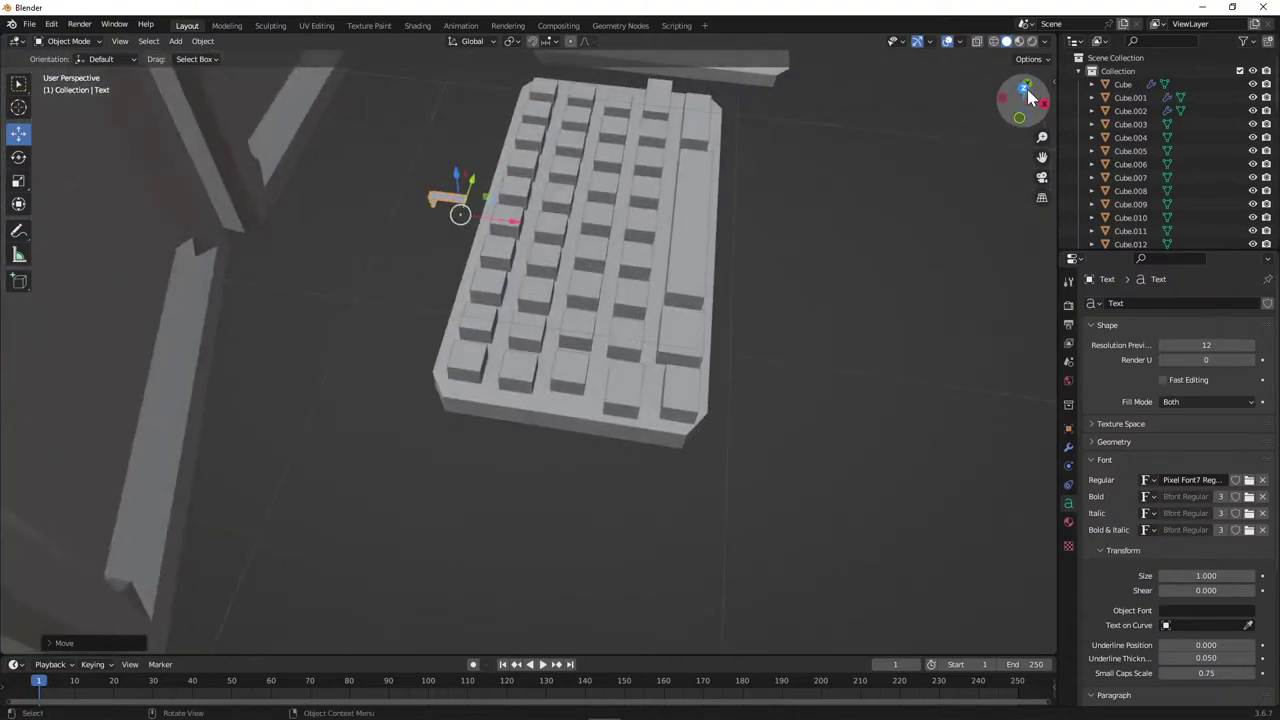
left_click(1023, 88)
key("ctrl+v")
left_click_drag(503, 410, 505, 380)
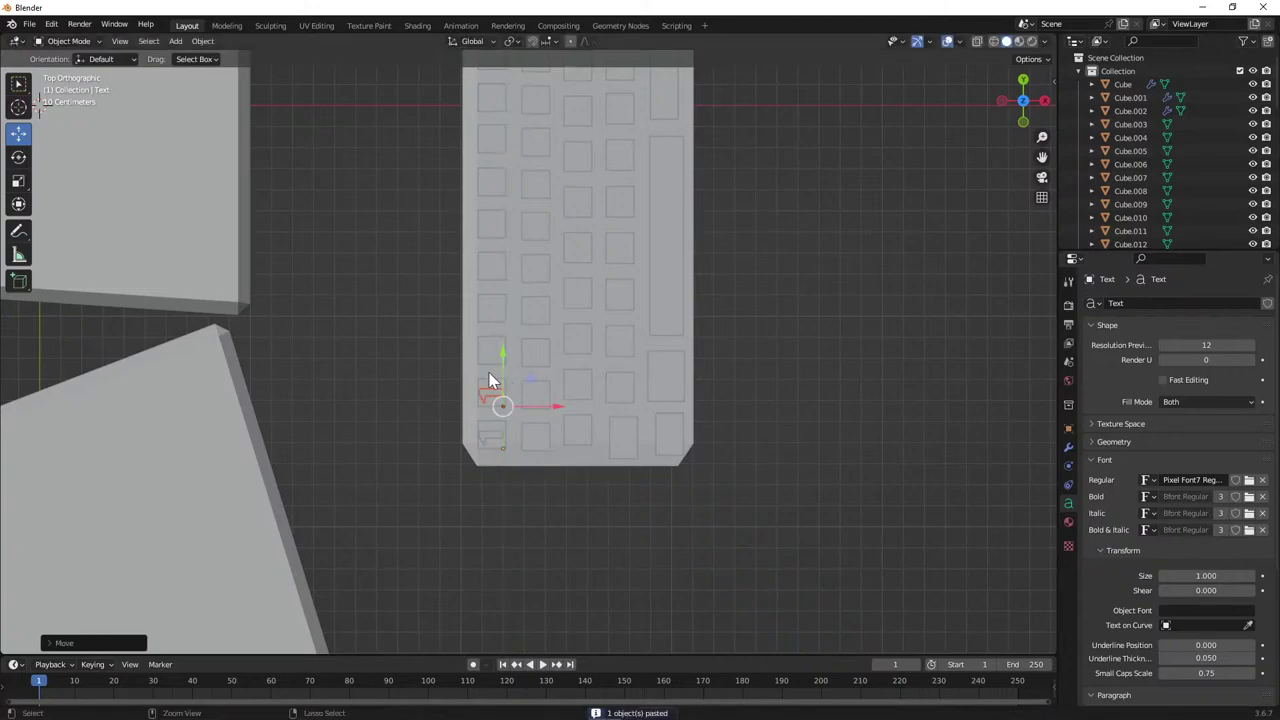
Replace the copied label's content on the second key with the single character 2.
key("Tab")
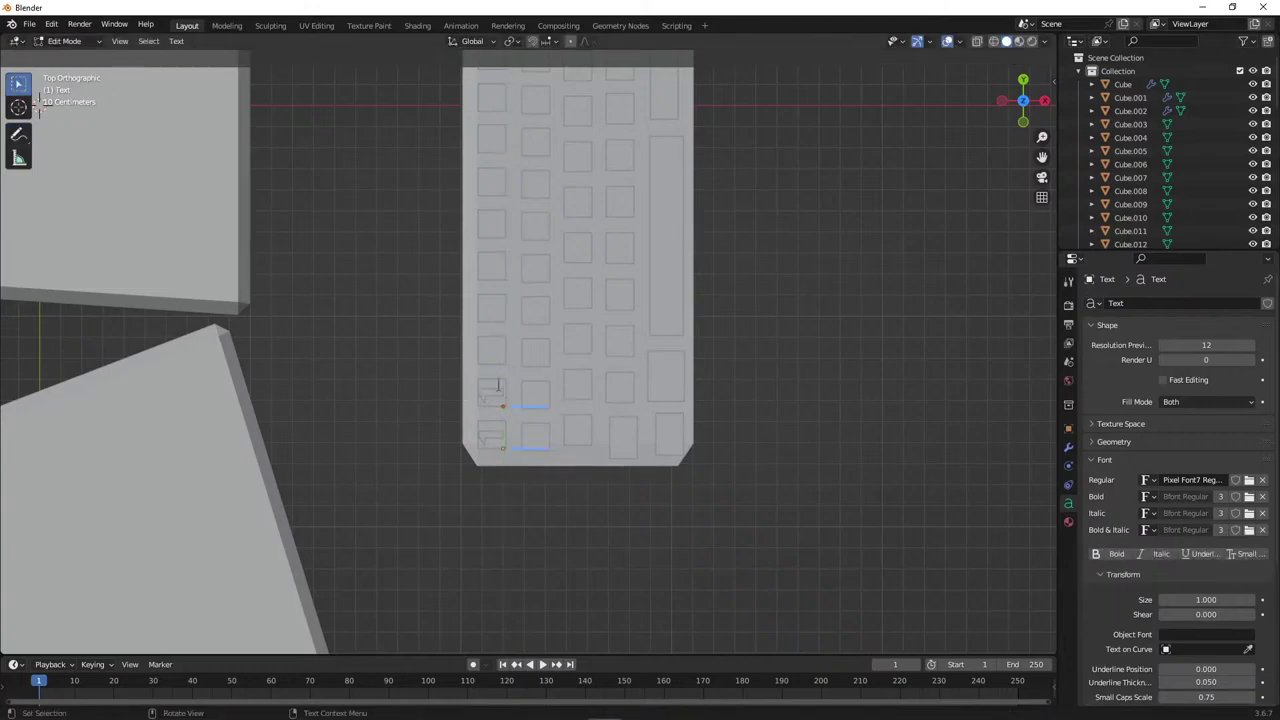
key("Tab")
left_click(495, 390)
key("Tab")
key("BackSpace")
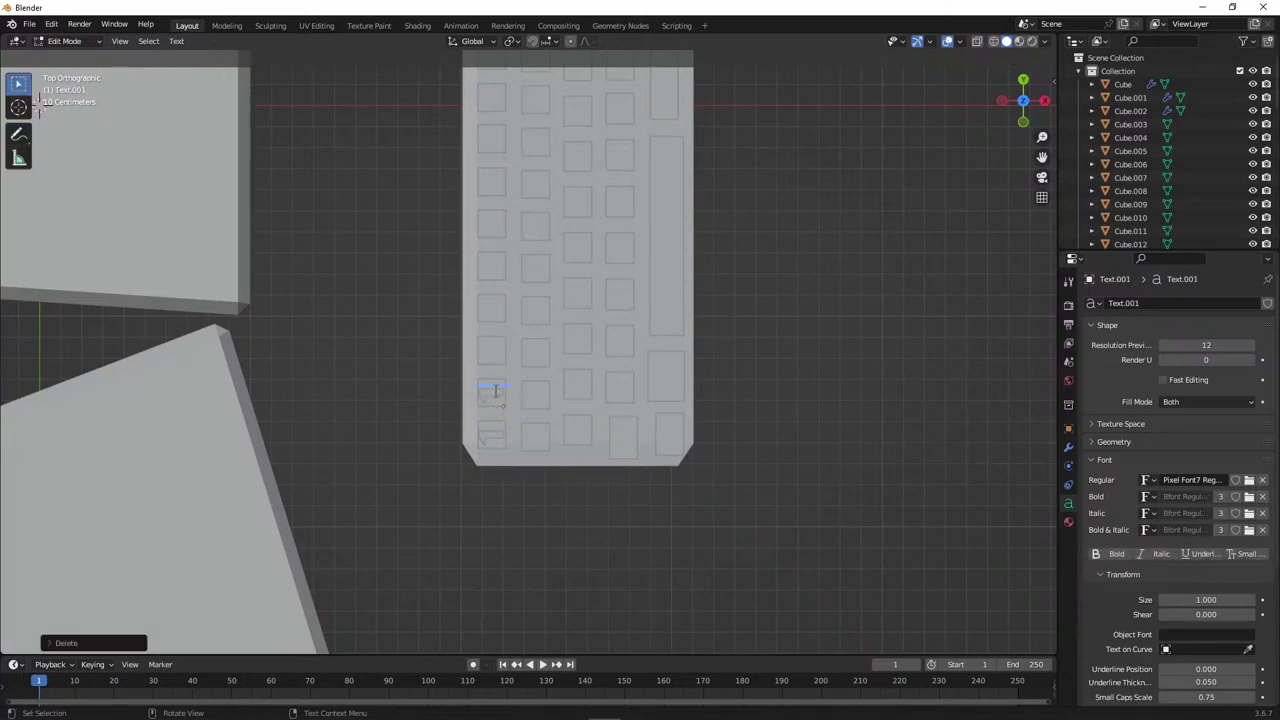
type("a")
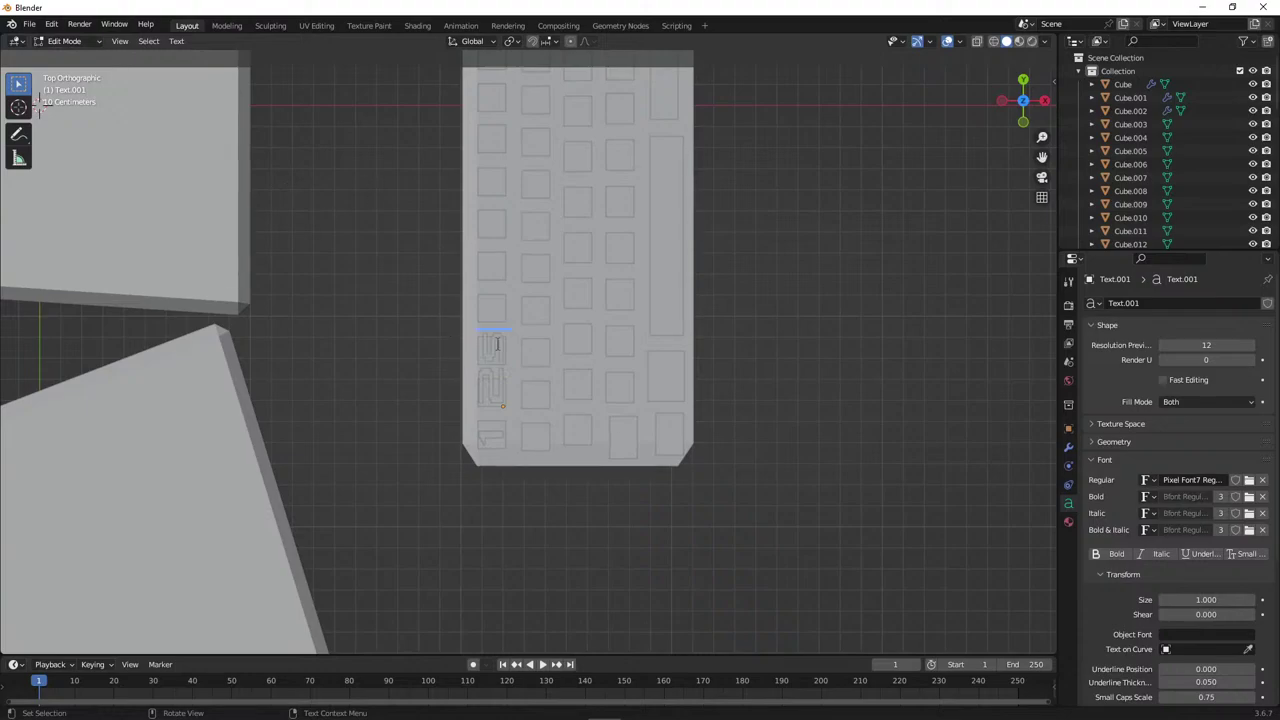
key("Tab")
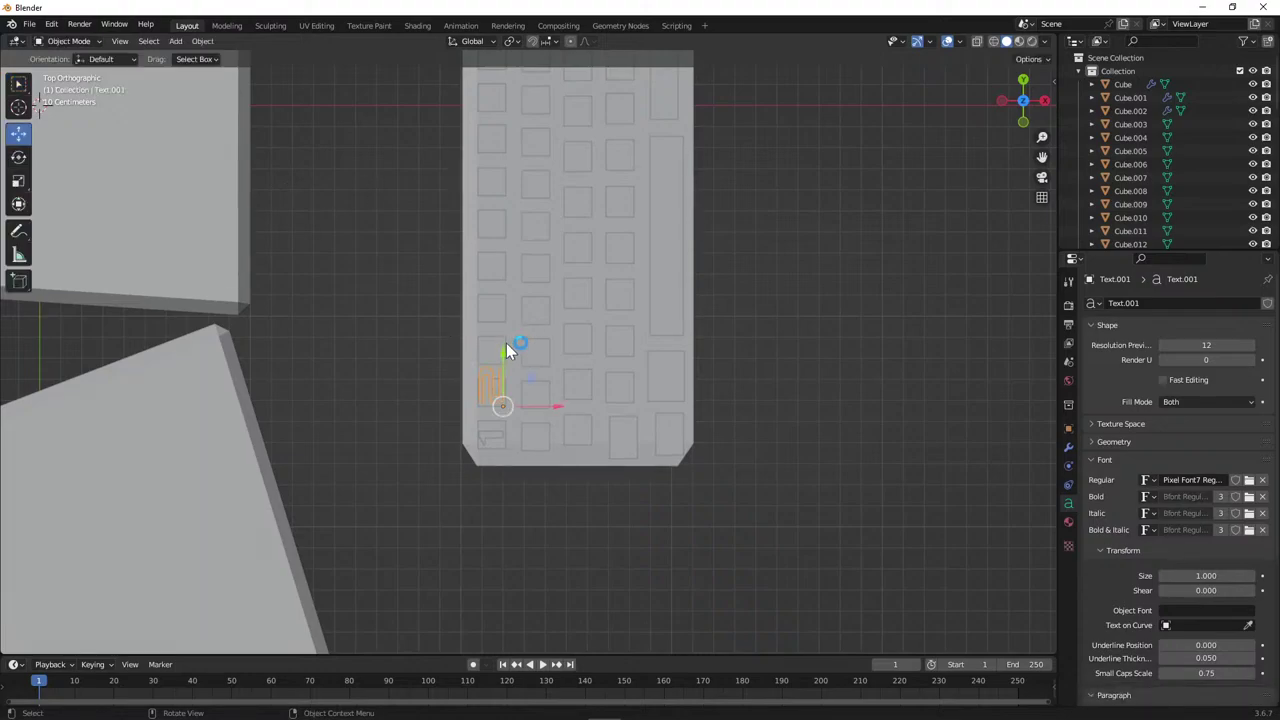
Scale the 2 label down along Y to fit the second key.
left_click(21, 183)
mouse_move(501, 358)
left_mouse_down()
mouse_move(503, 398)
mouse_move(505, 353)
left_mouse_up()
left_click(17, 133)
middle_click_drag(505, 353, 395, 352)
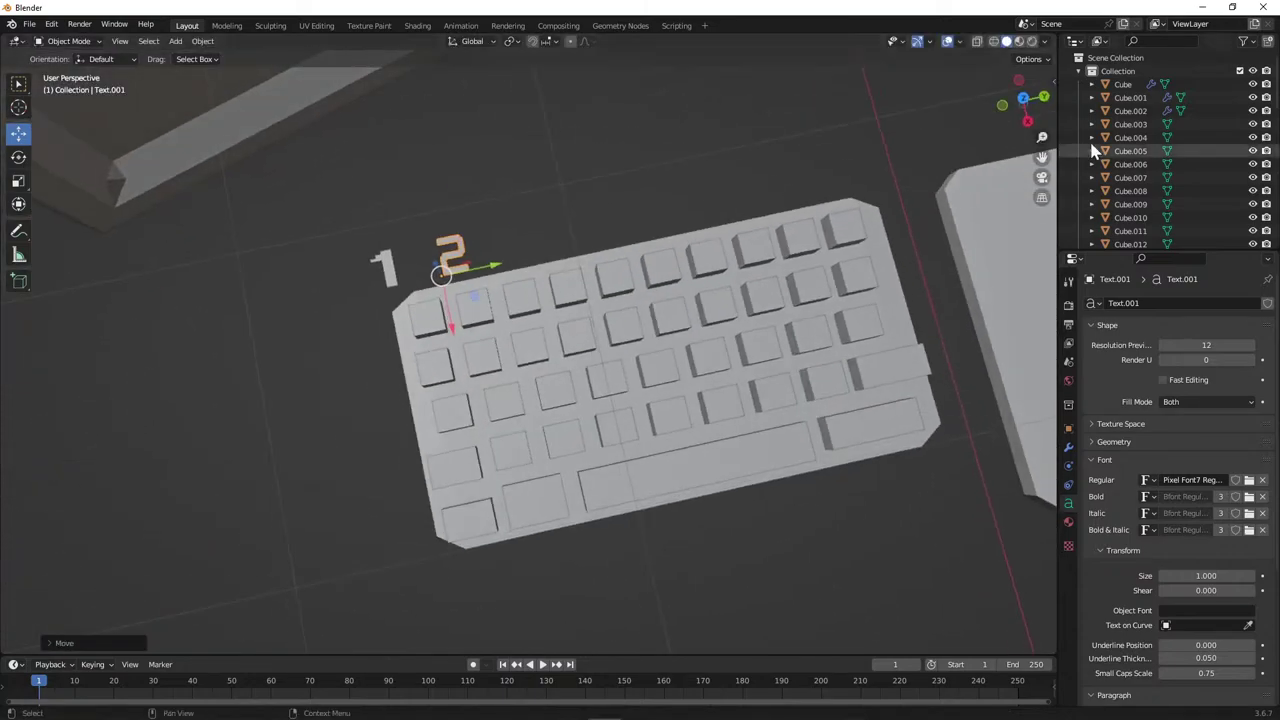
Select the 1 and 2 labels together and lower them along Z to the keyboard in the right-side view.
left_click(1018, 97)
left_click(482, 436)
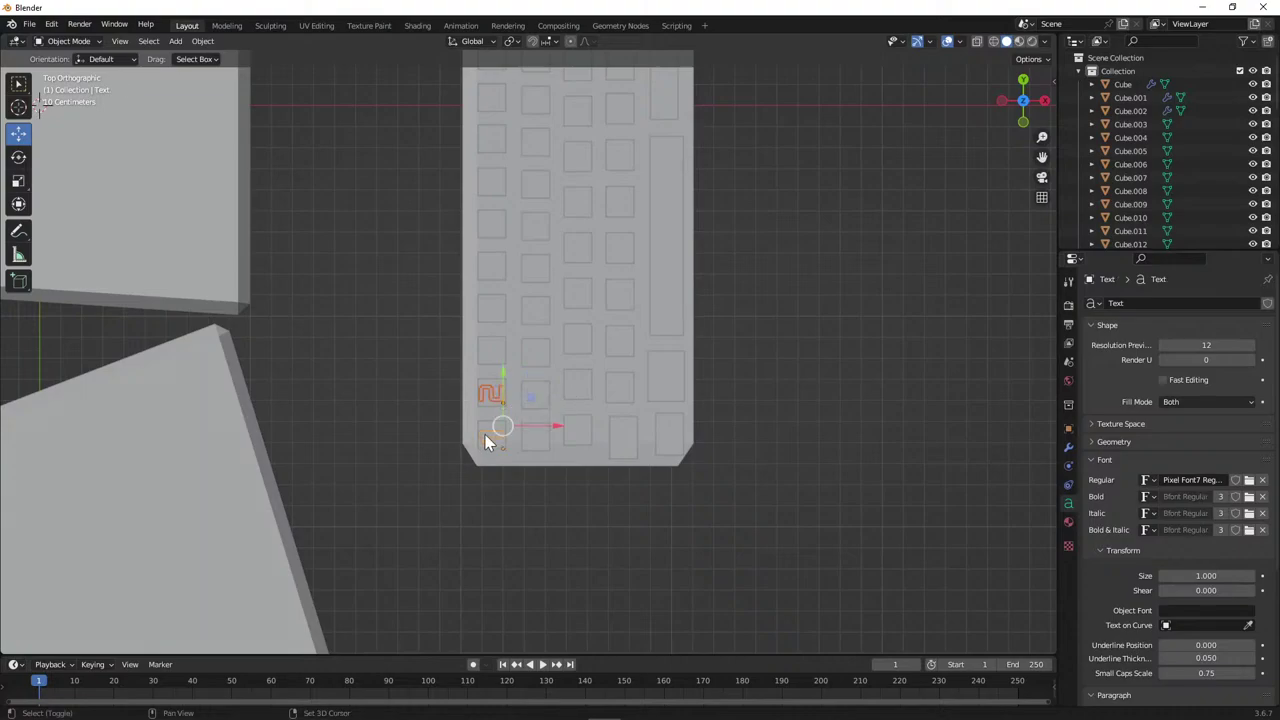
left_click_drag(1049, 105, 1047, 103)
left_click(1046, 102)
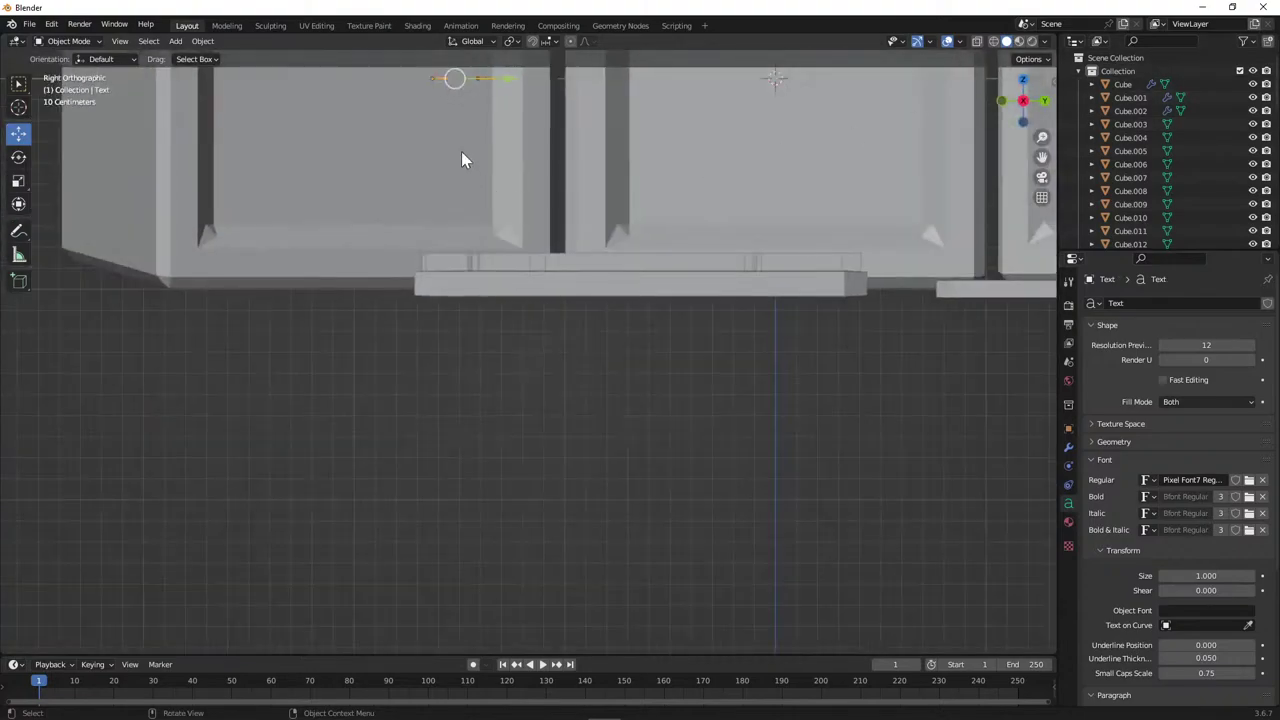
left_click_drag(469, 94, 490, 239)
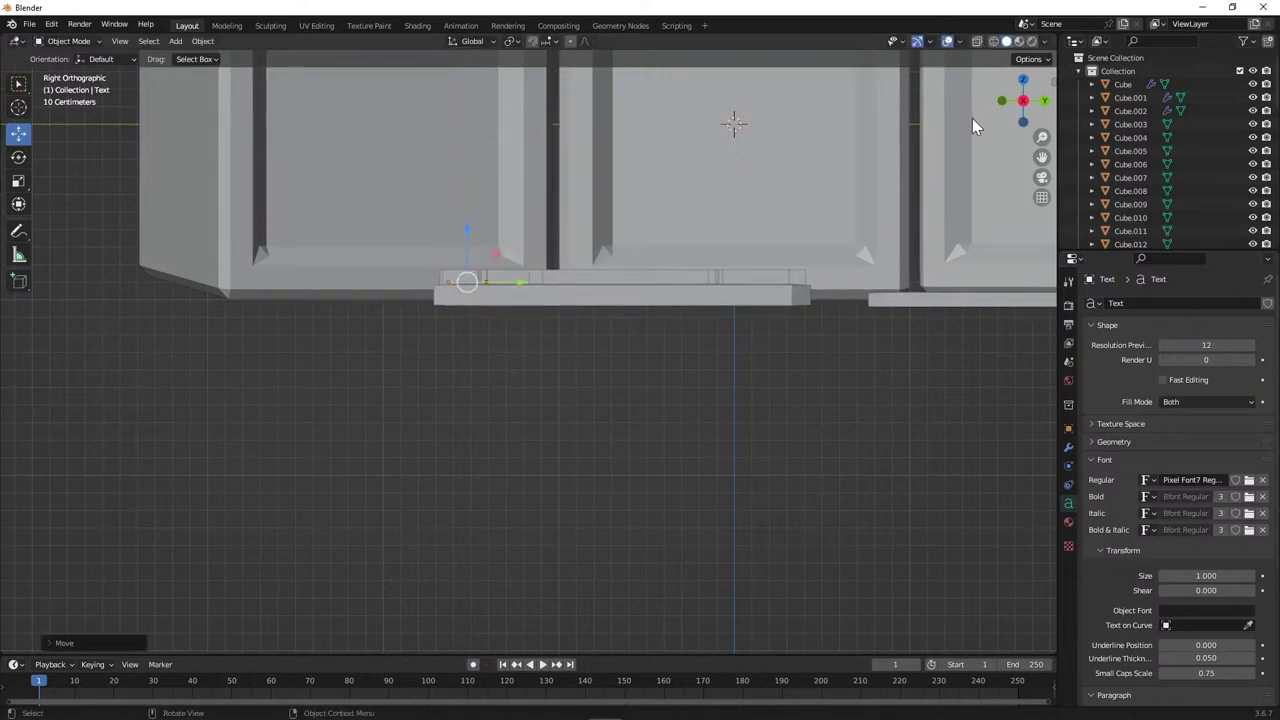
left_click(1001, 100)
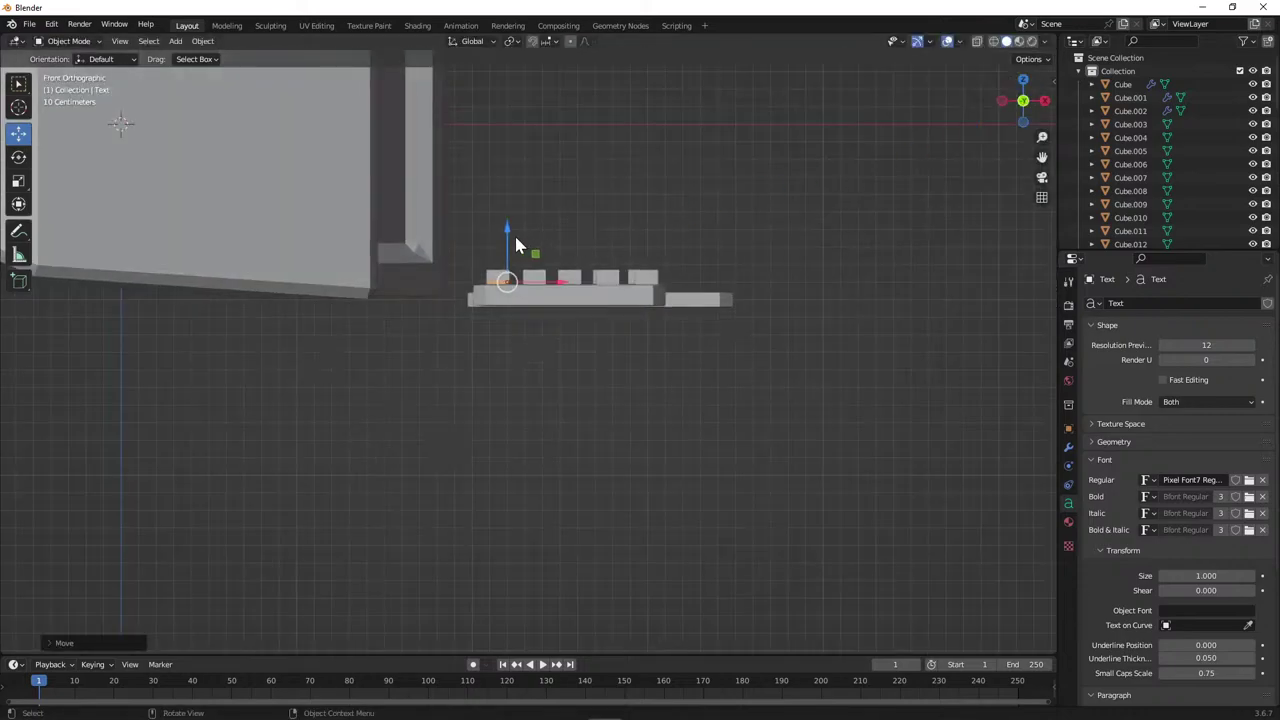
In front view, raise both labels along Z to the key tops and fine-tune their height, checking from an angle.
left_click_drag(509, 246, 513, 218)
scroll(517, 226, "up", 6)
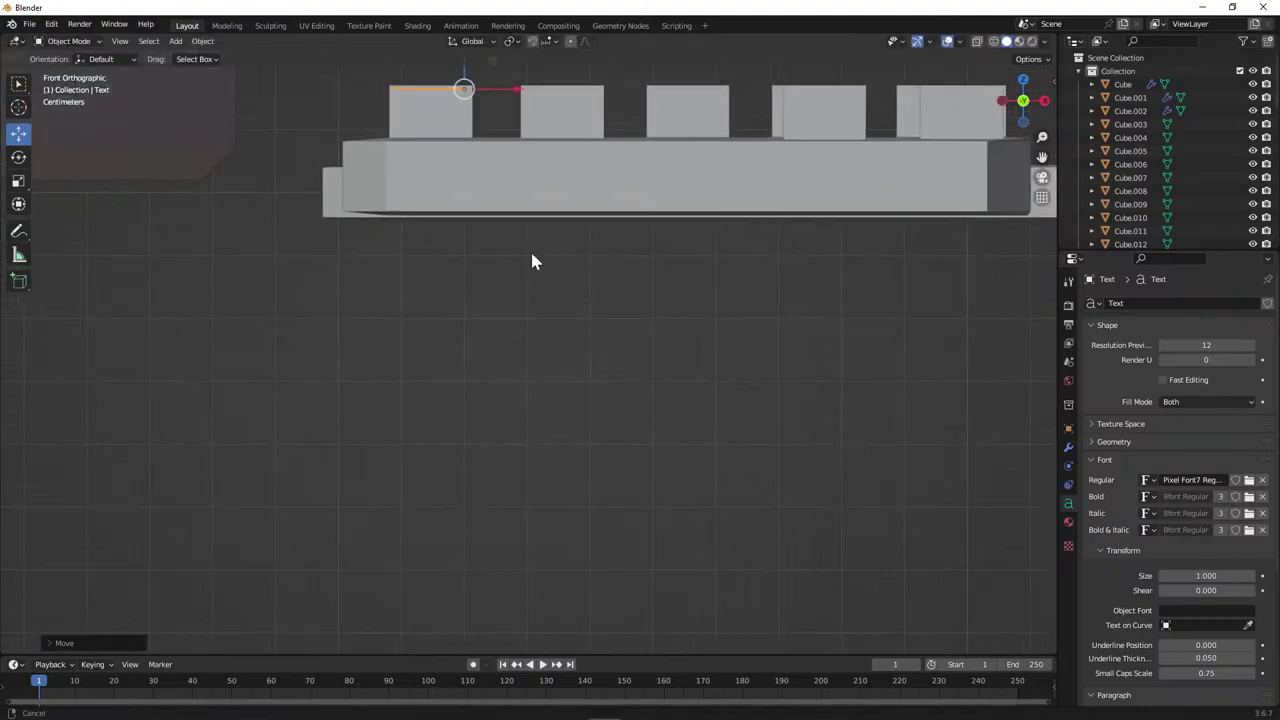
middle_click_drag(526, 249, 565, 465, "shift")
scroll(565, 465, "up", 7)
mouse_move(431, 150)
left_mouse_down()
mouse_move(433, 134)
mouse_move(434, 160)
left_mouse_up()
middle_click_drag(434, 160, 446, 209)
scroll(443, 214, "down", 6)
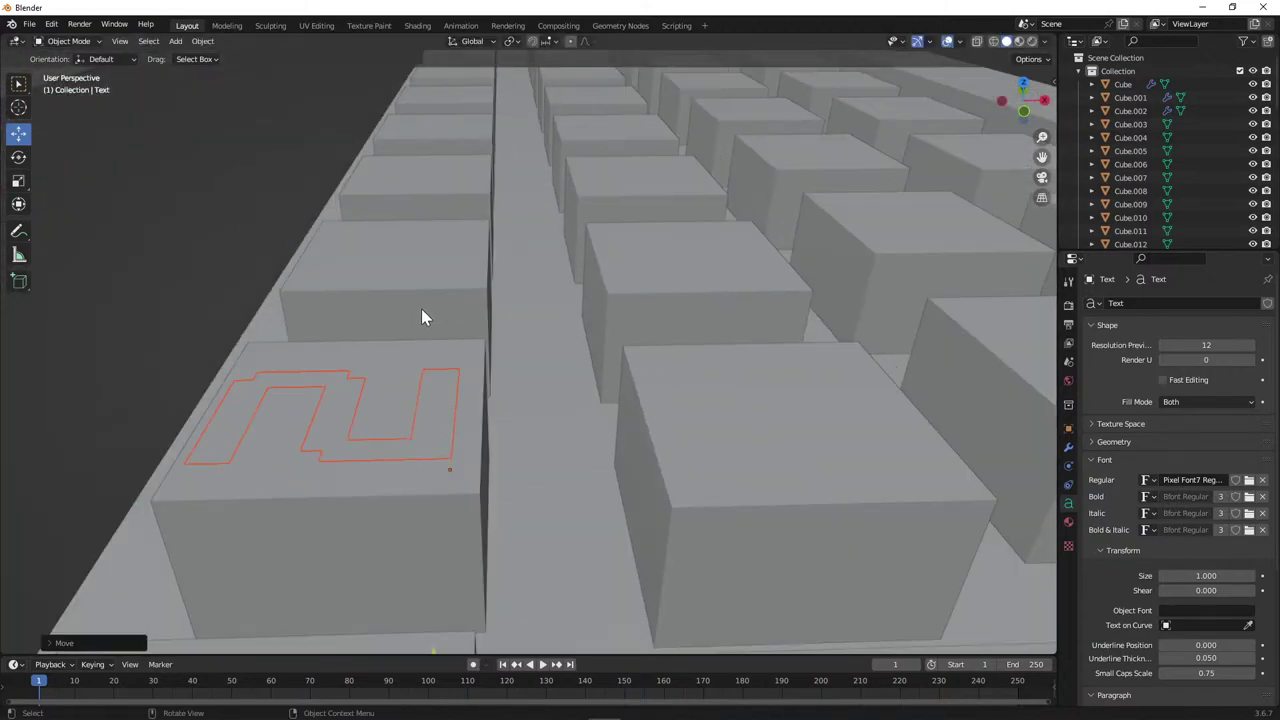
left_click_drag(483, 481, 491, 405)
middle_click_drag(491, 405, 360, 329)
Select the 2 label, Text.001, and bring it into view with the whole keyboard from the top.
left_click(366, 352)
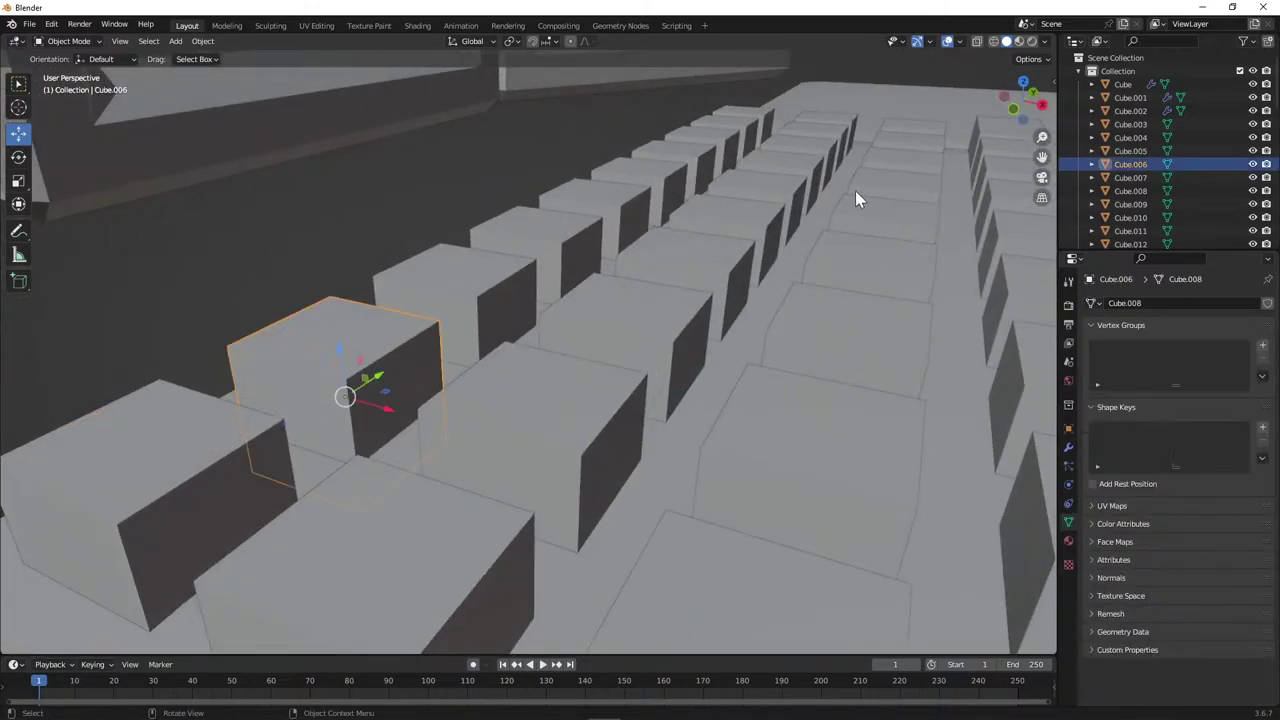
left_click(1023, 81)
scroll(1120, 176, "down", 5)
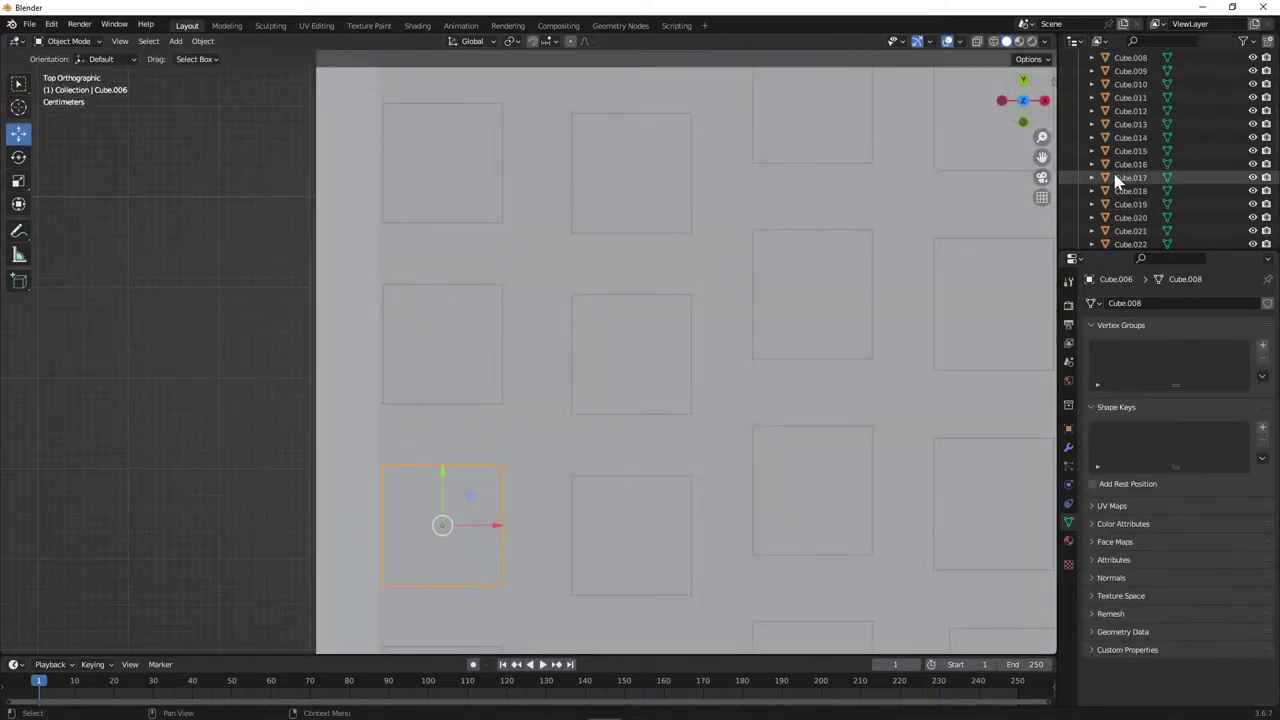
scroll(1115, 165, "up", 5)
left_click(1123, 91)
scroll(1130, 140, "down", 10)
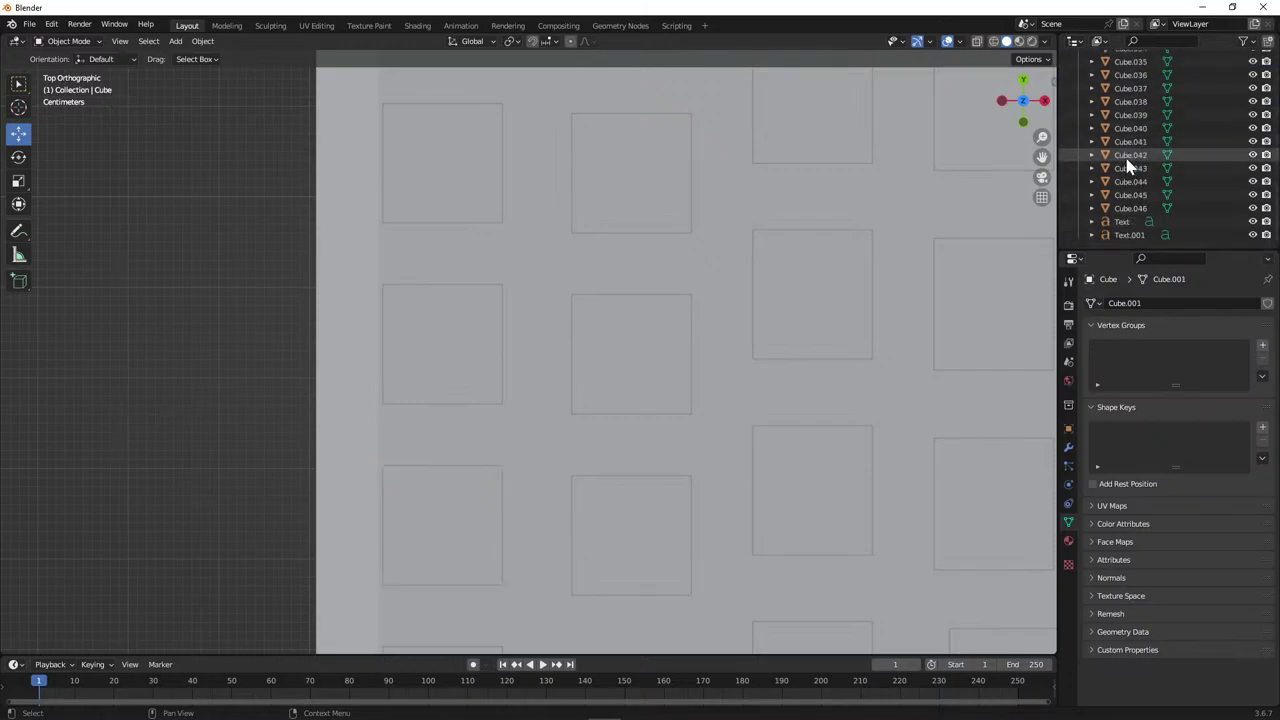
left_click(1129, 235)
key("KP_Decimal")
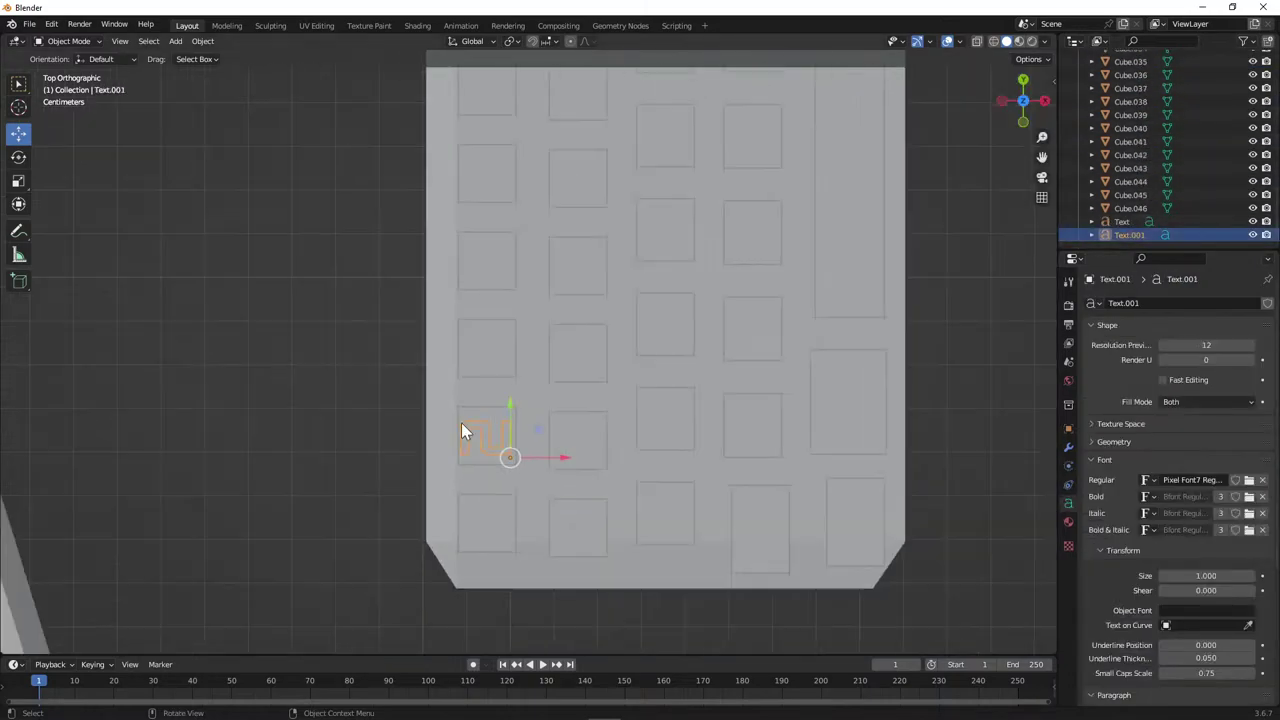
scroll(461, 422, "down", 6)
middle_click_drag(550, 348, 542, 387, "shift")
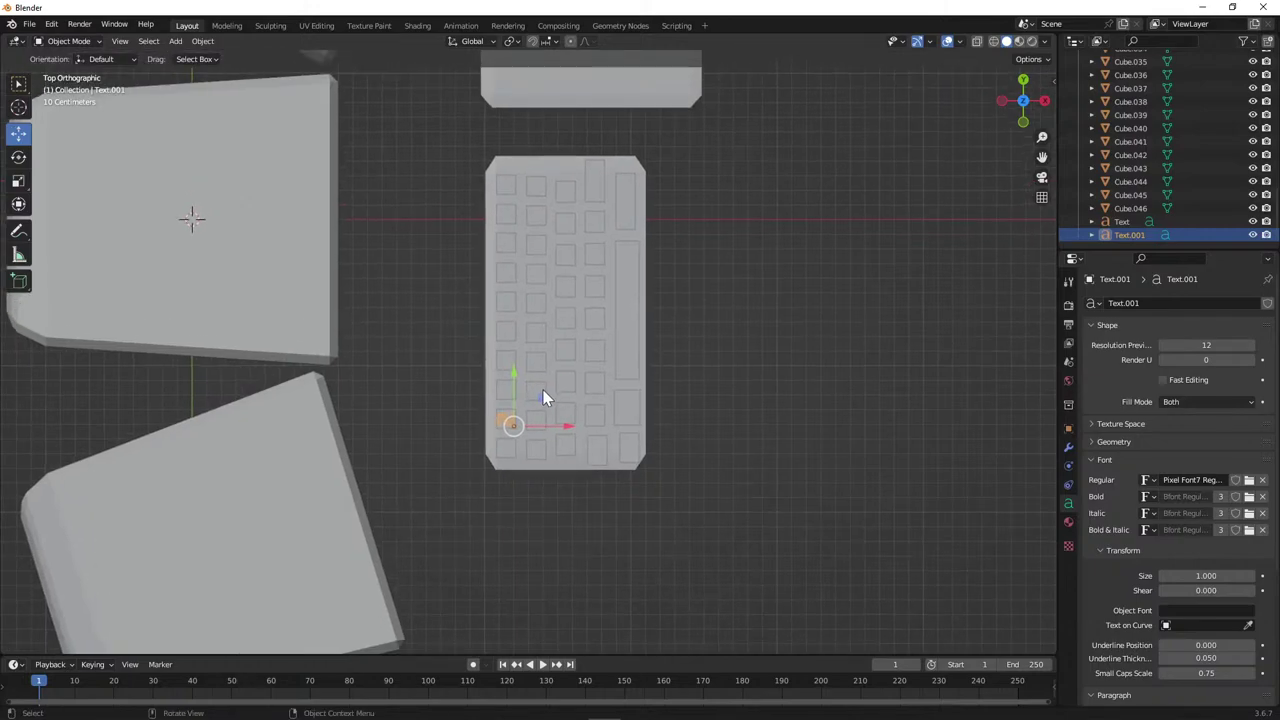
Paste copies of the 2 label and move them along Y onto the third through seventh keys of the same row.
key("ctrl+c")
key("ctrl+v")
left_click_drag(513, 398, 517, 364)
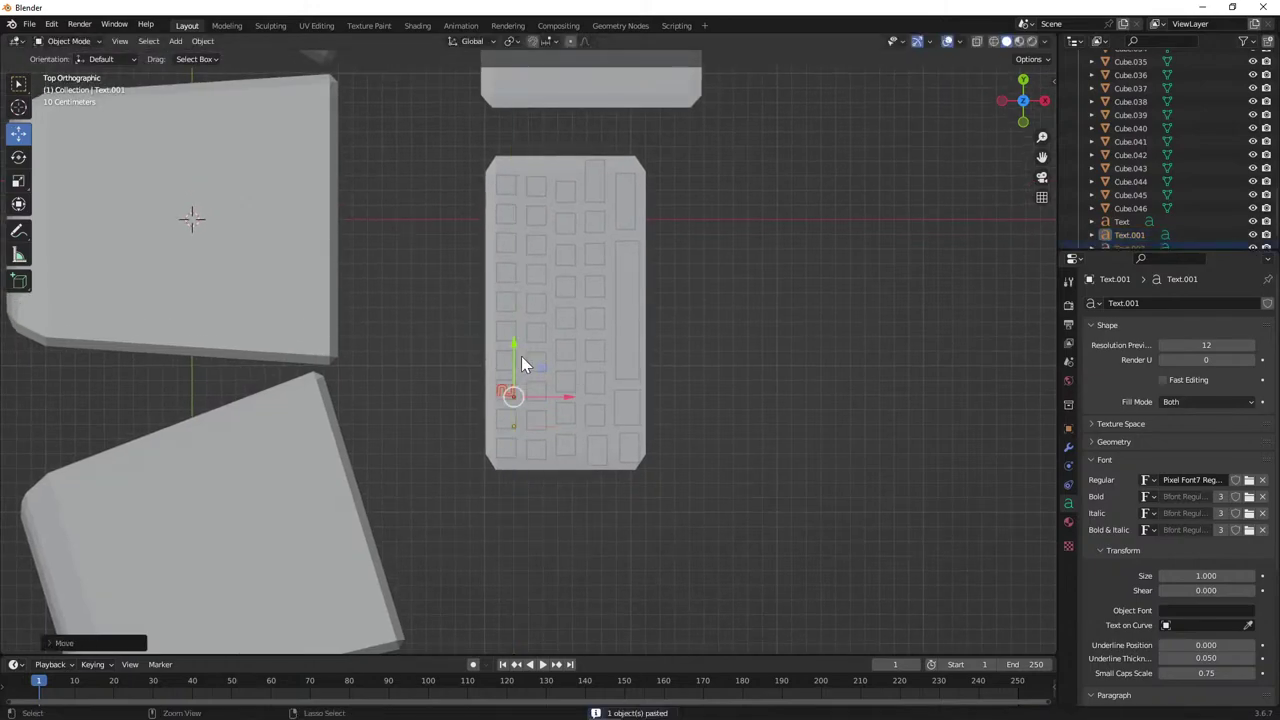
left_click_drag(517, 346, 516, 288)
key("ctrl+c")
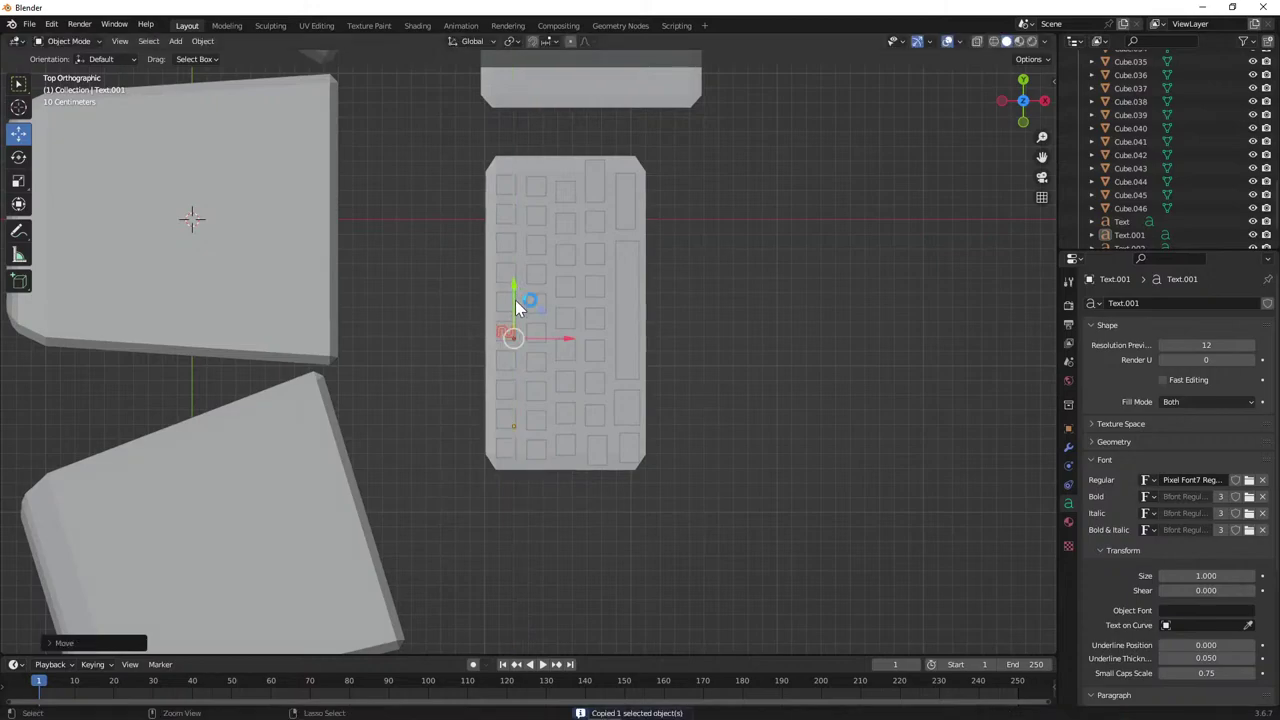
key("ctrl+v")
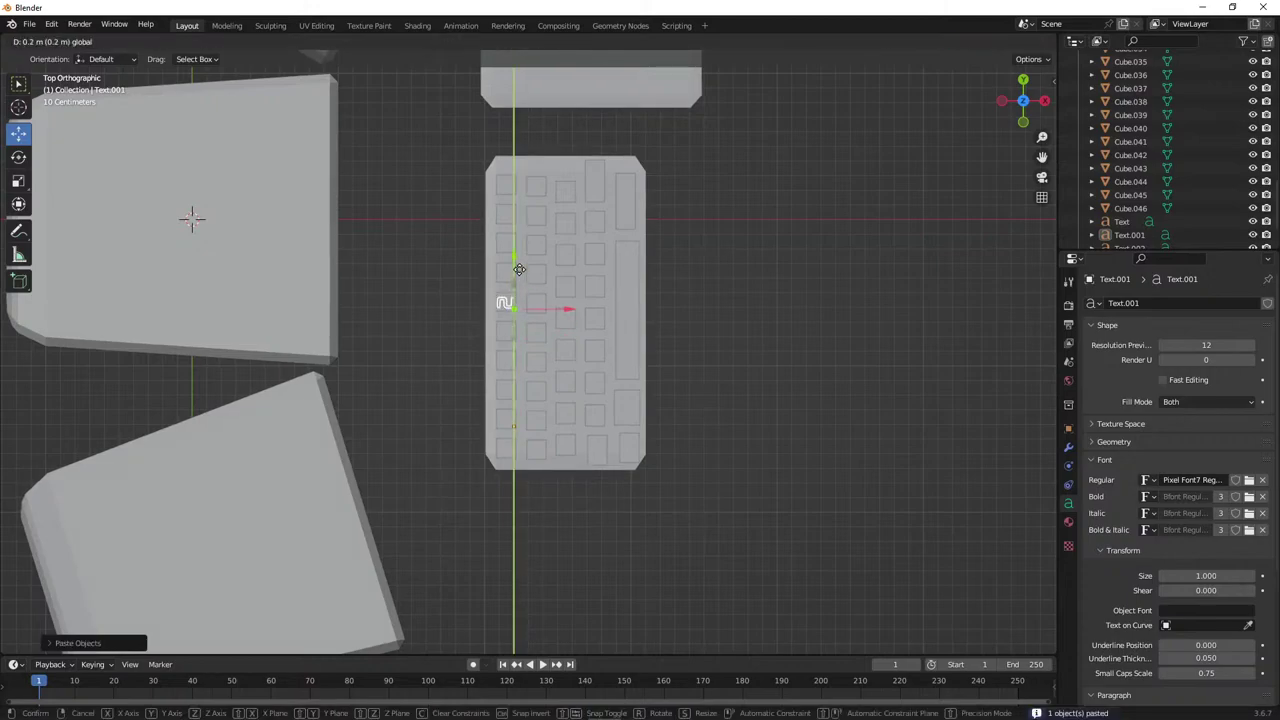
left_click(518, 288)
key("g")
left_click(515, 248)
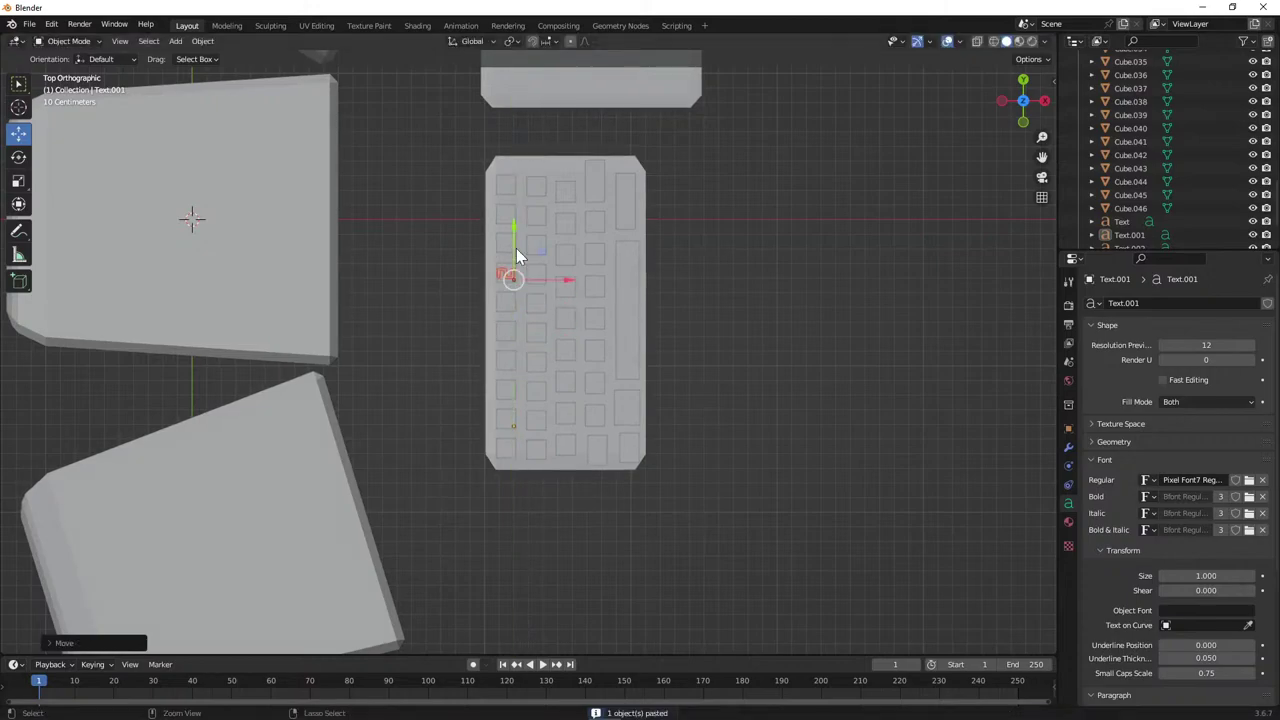
Continue pasting copies of the 2 label along Y onto the eighth, ninth and tenth keys to finish the row.
key("g")
key("y")
left_click(515, 219)
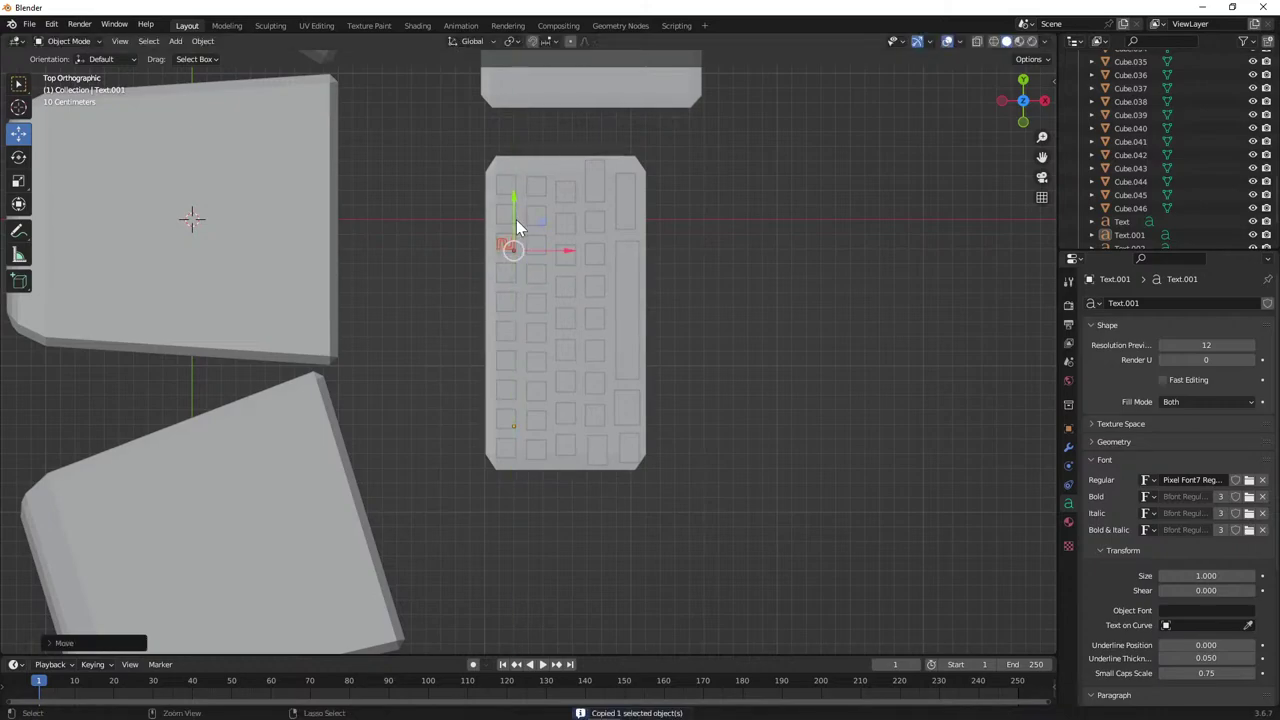
key("g")
key("y")
left_click(517, 204)
key("ctrl+c")
key("ctrl+v")
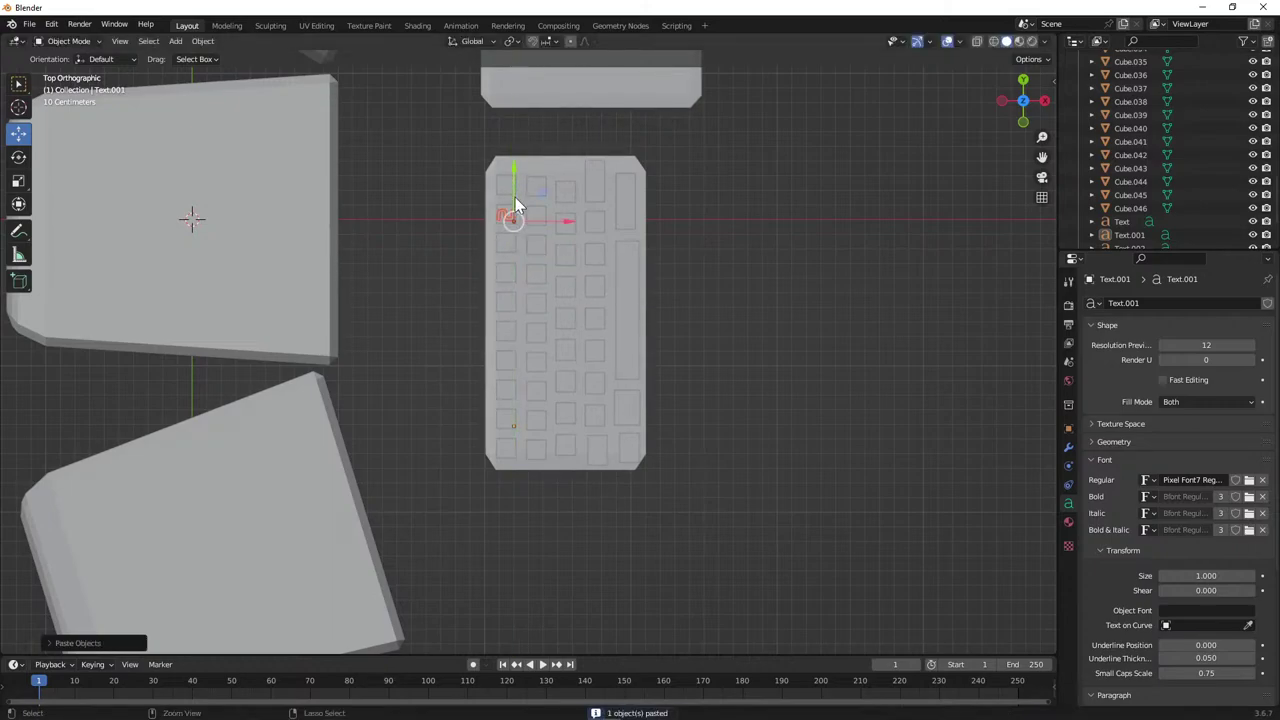
key("g")
key("y")
left_click(516, 177)
Replace the 2 in the third key's label, Text.002, with that key's number.
scroll(1150, 175, "down", 2)
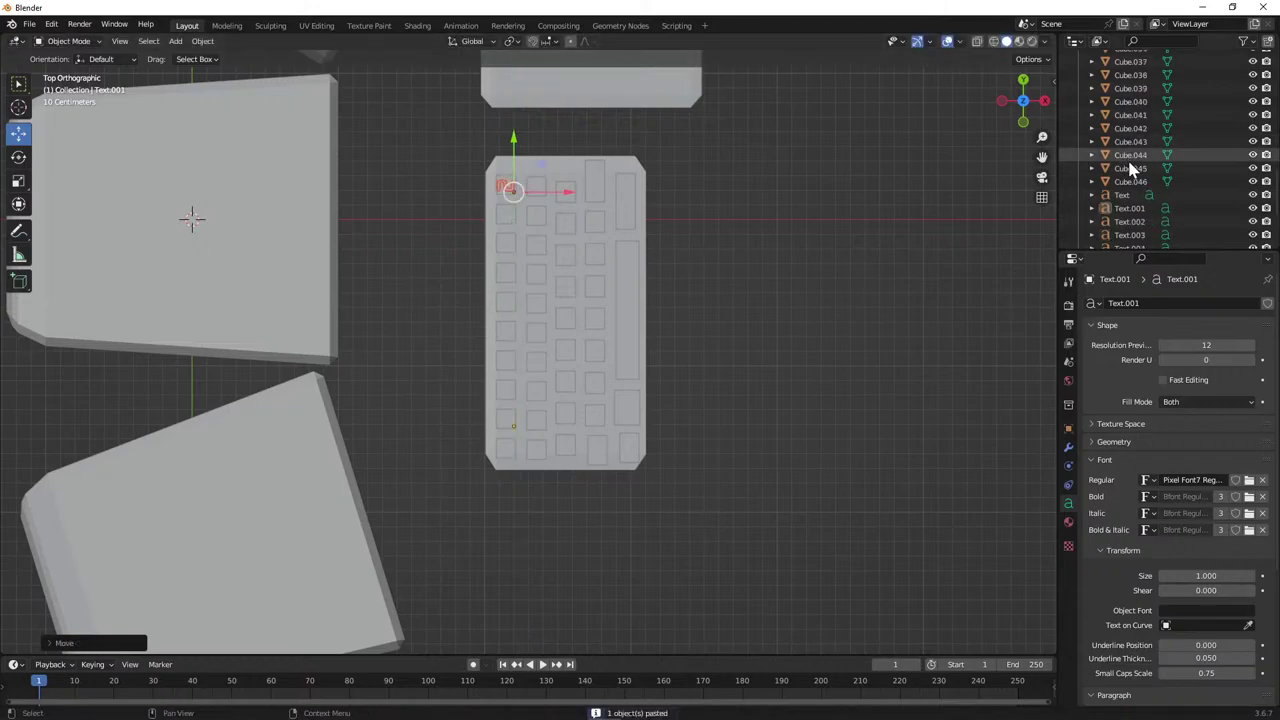
left_click(1157, 168)
left_click(1150, 194)
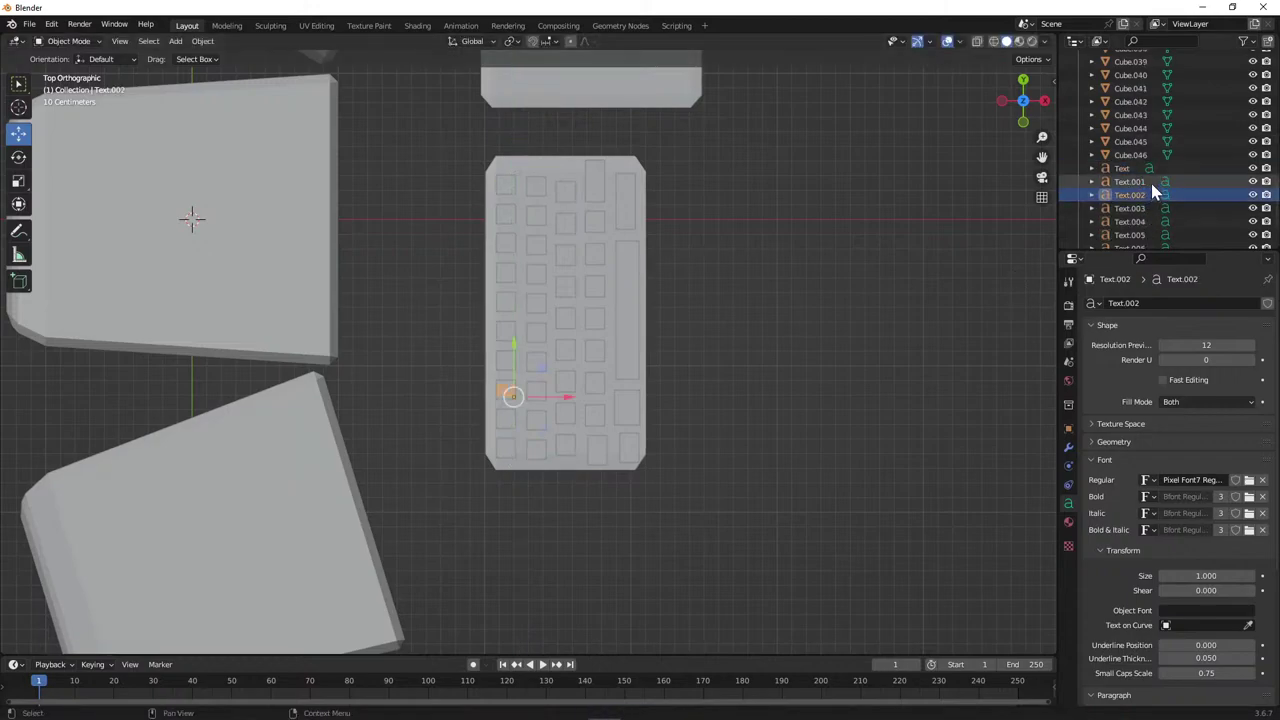
key("Tab")
key("BackSpace")
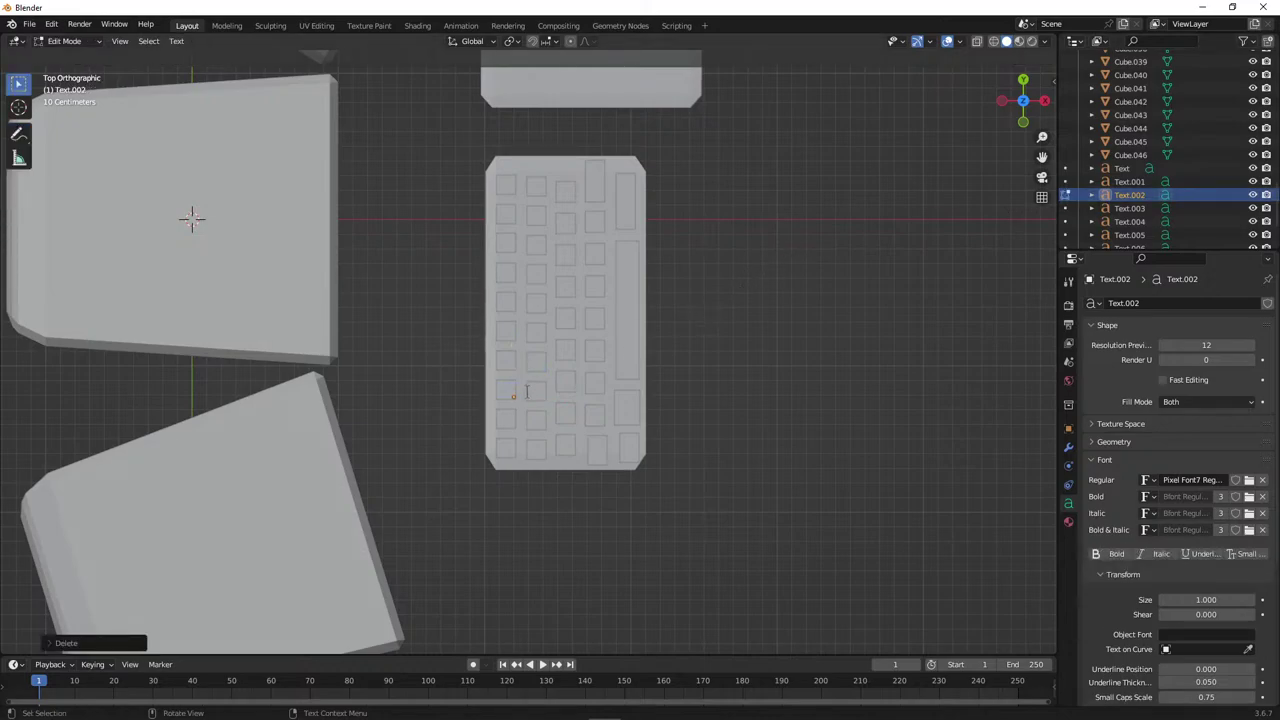
key("Tab")
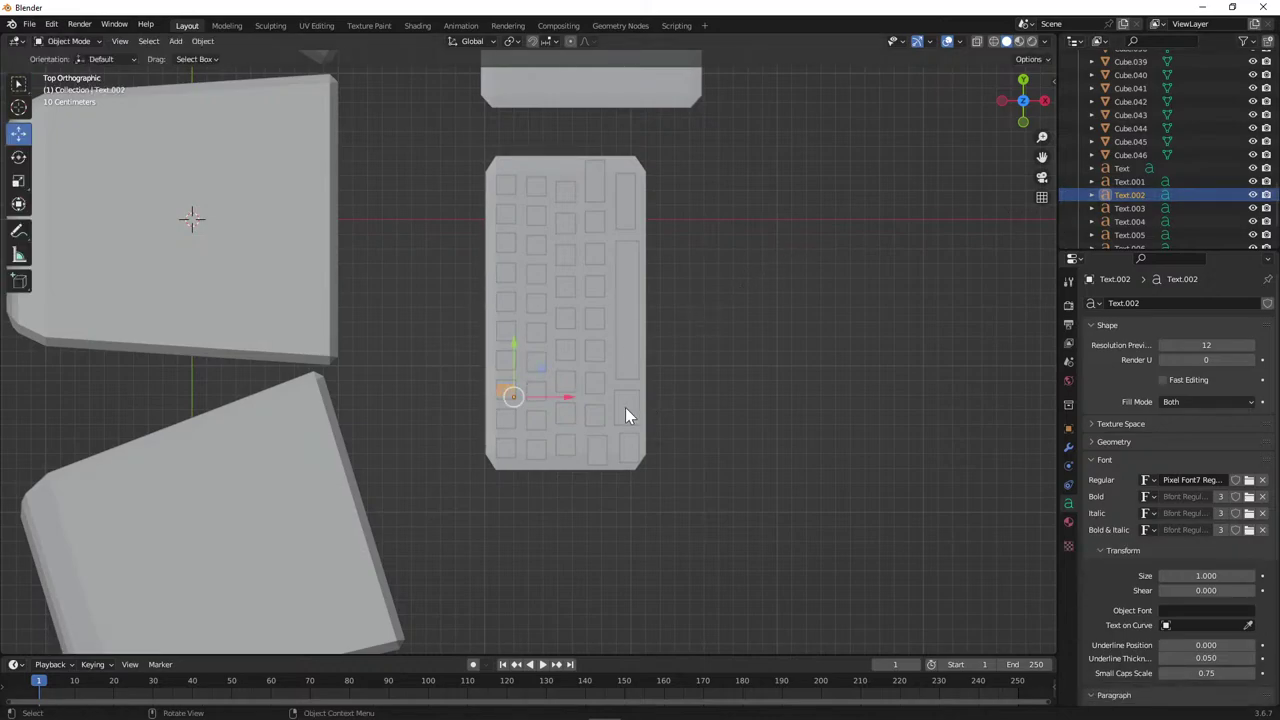
Replace the 2 in Text.003 and Text.004 with the numbers of the fourth and fifth keys.
left_click(1140, 208)
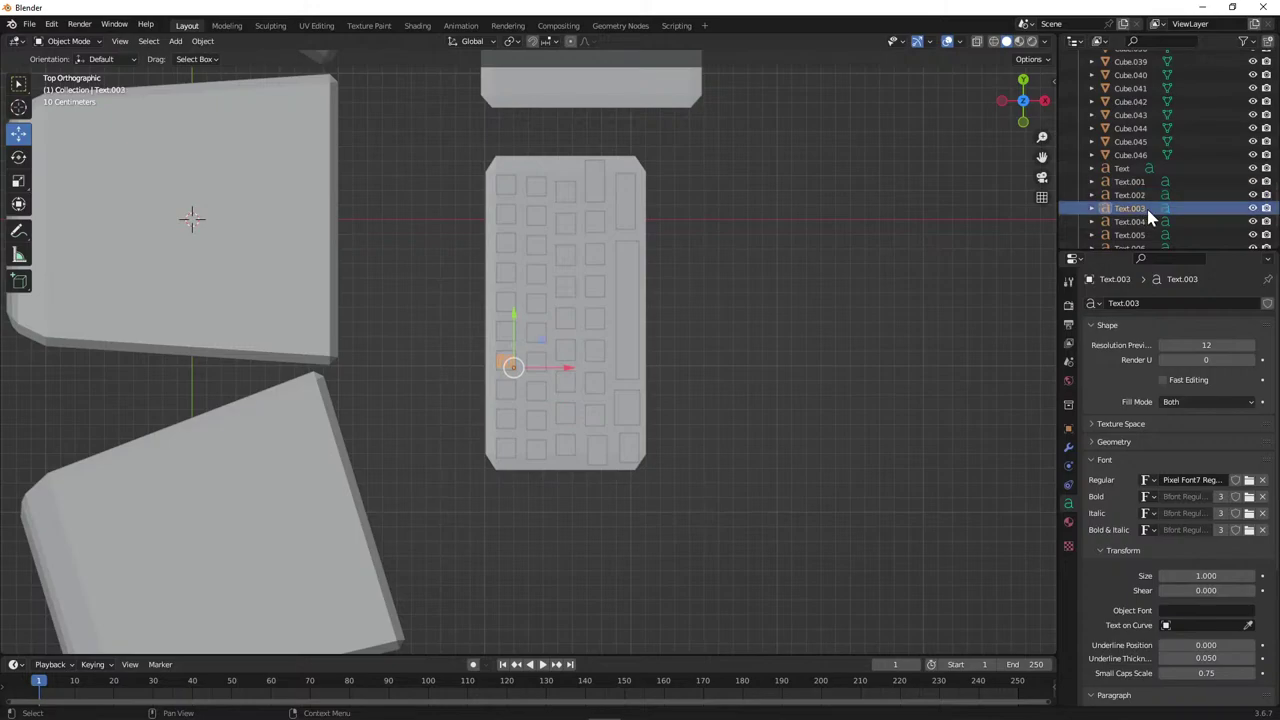
key("Tab")
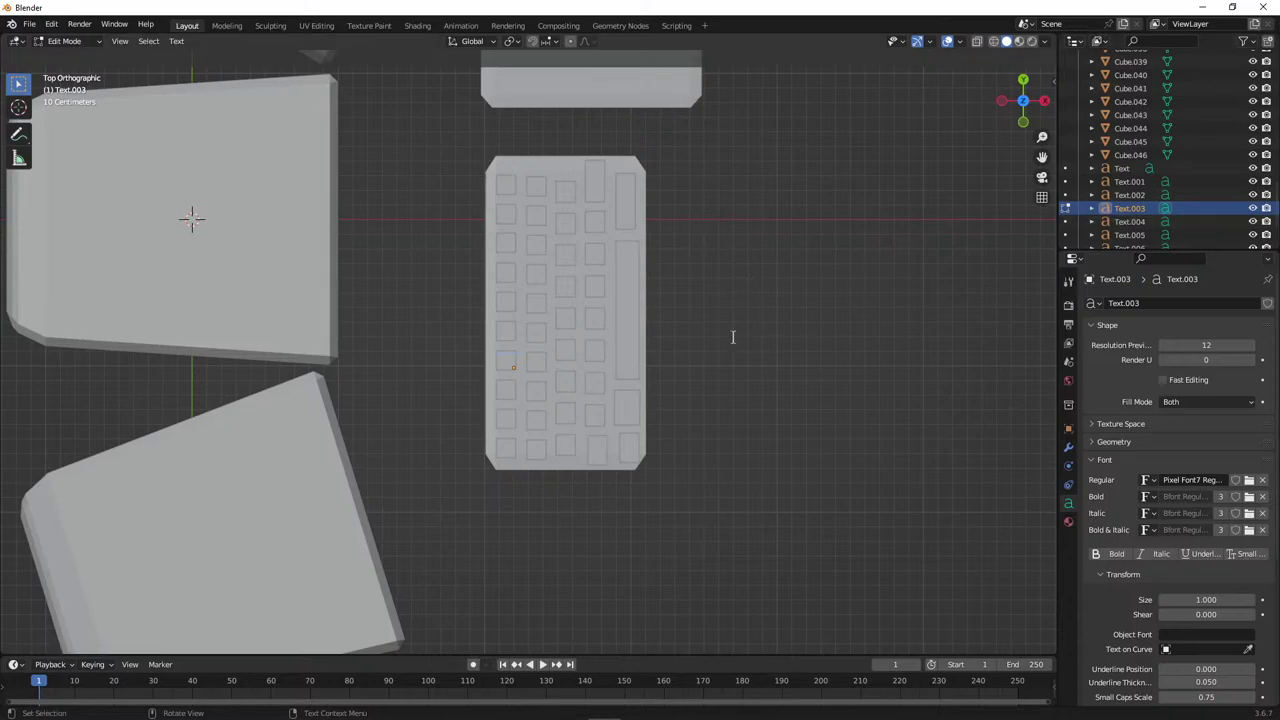
key("Tab")
left_click(1132, 222)
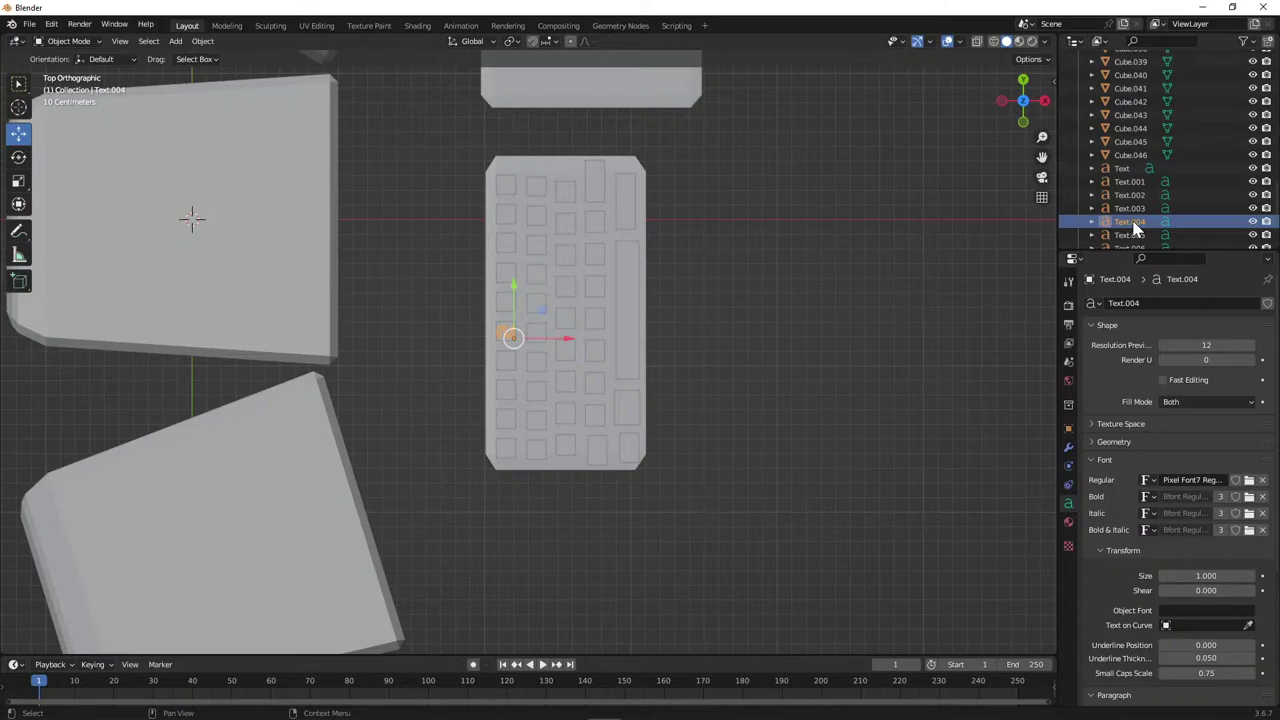
key("Tab")
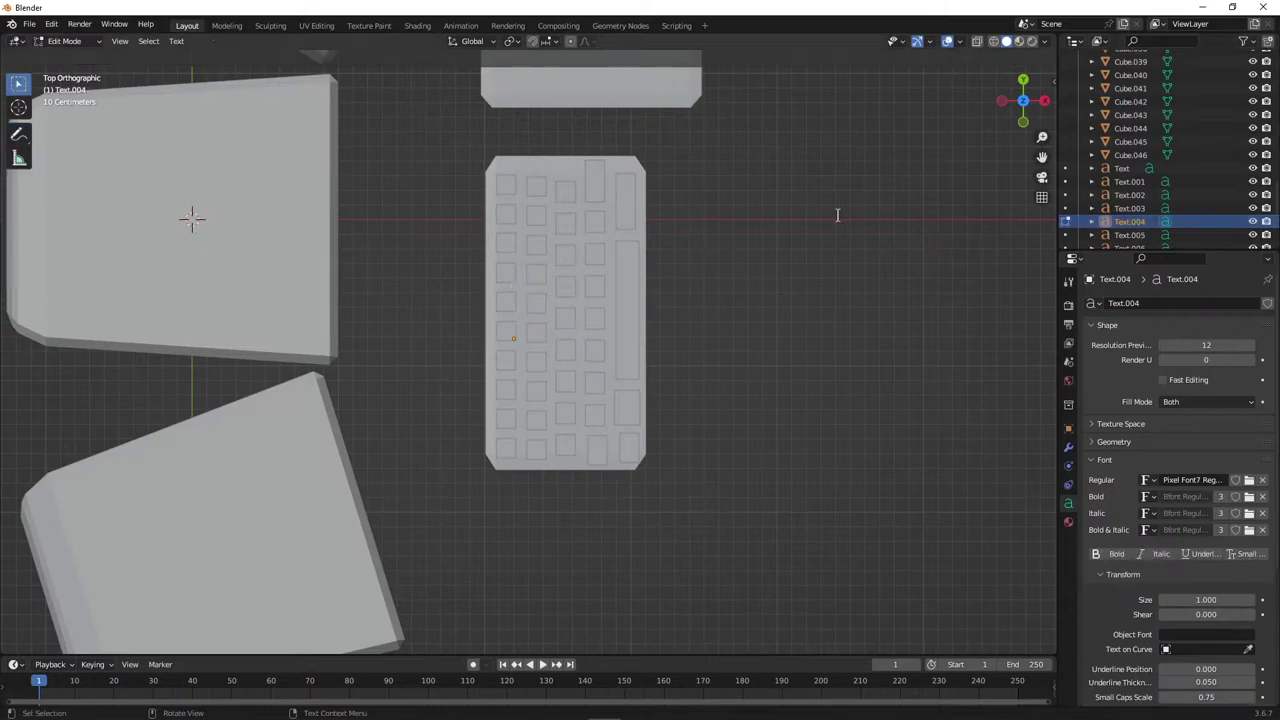
Try to replace the 2 in the sixth key's label, Text.005, with Text.004 still active.
left_click(1203, 234)
key("Tab")
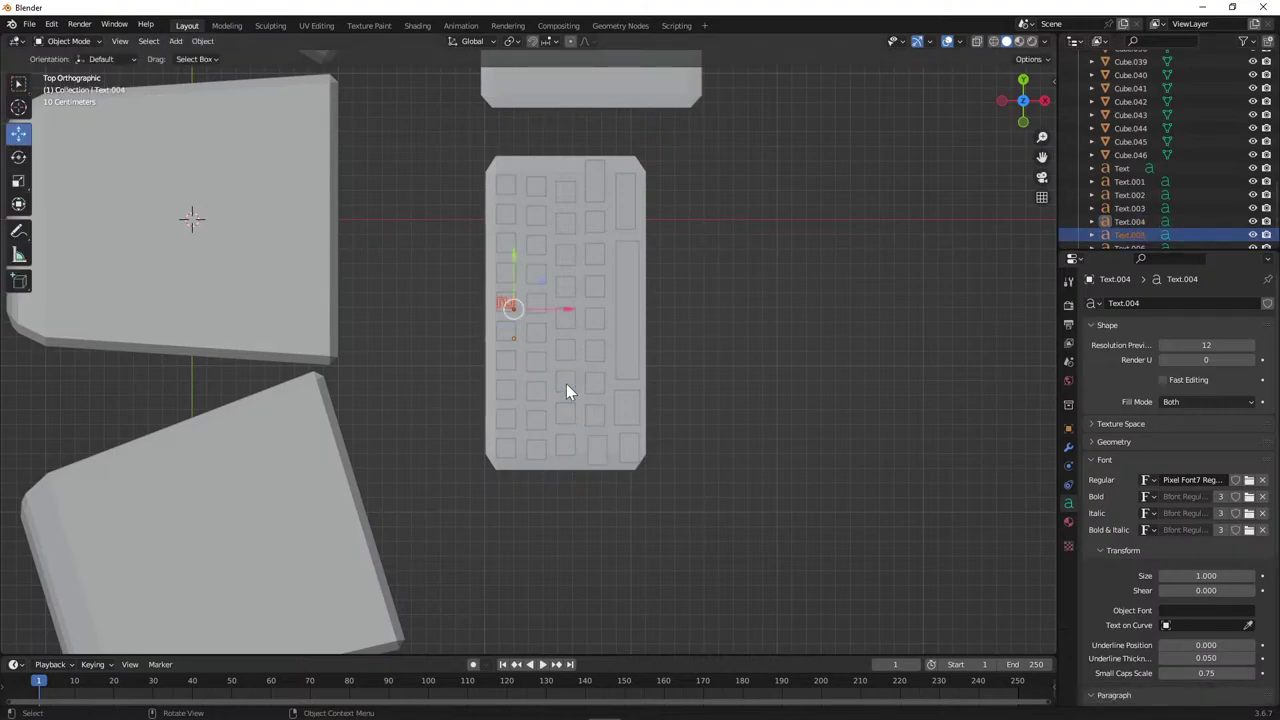
key("Tab")
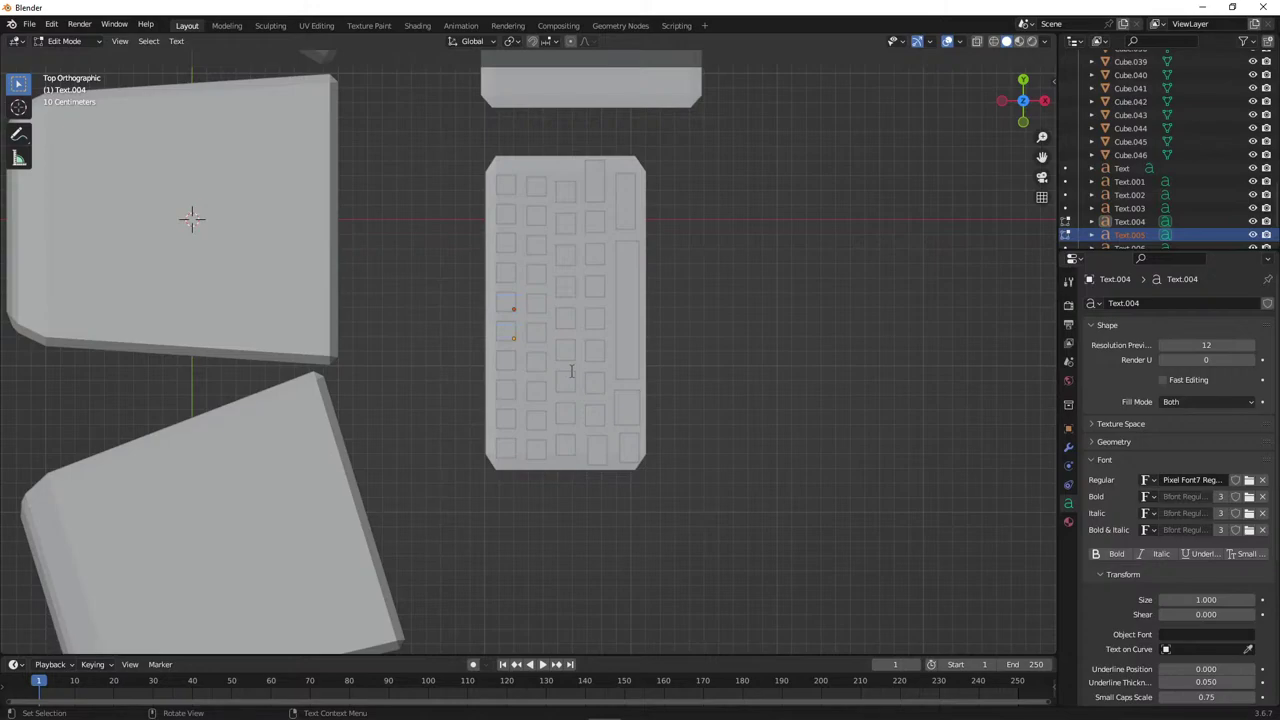
key("Tab")
scroll(586, 352, "up", 5)
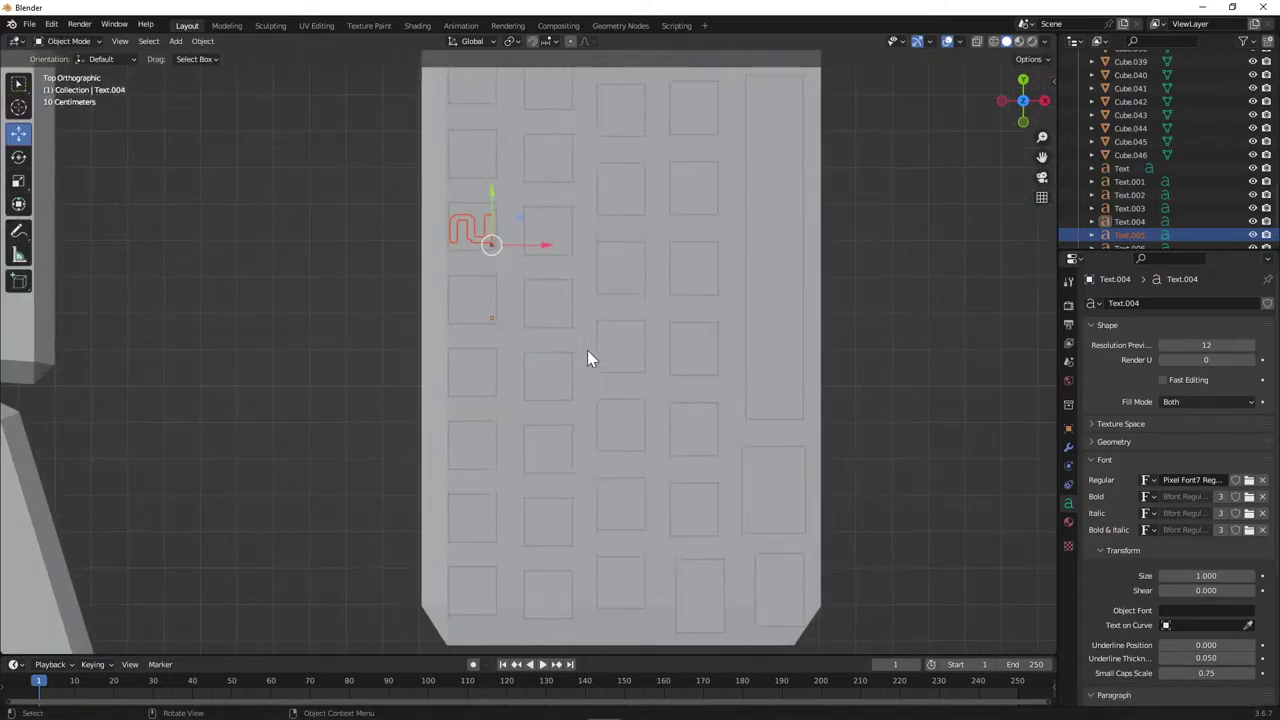
key("Tab")
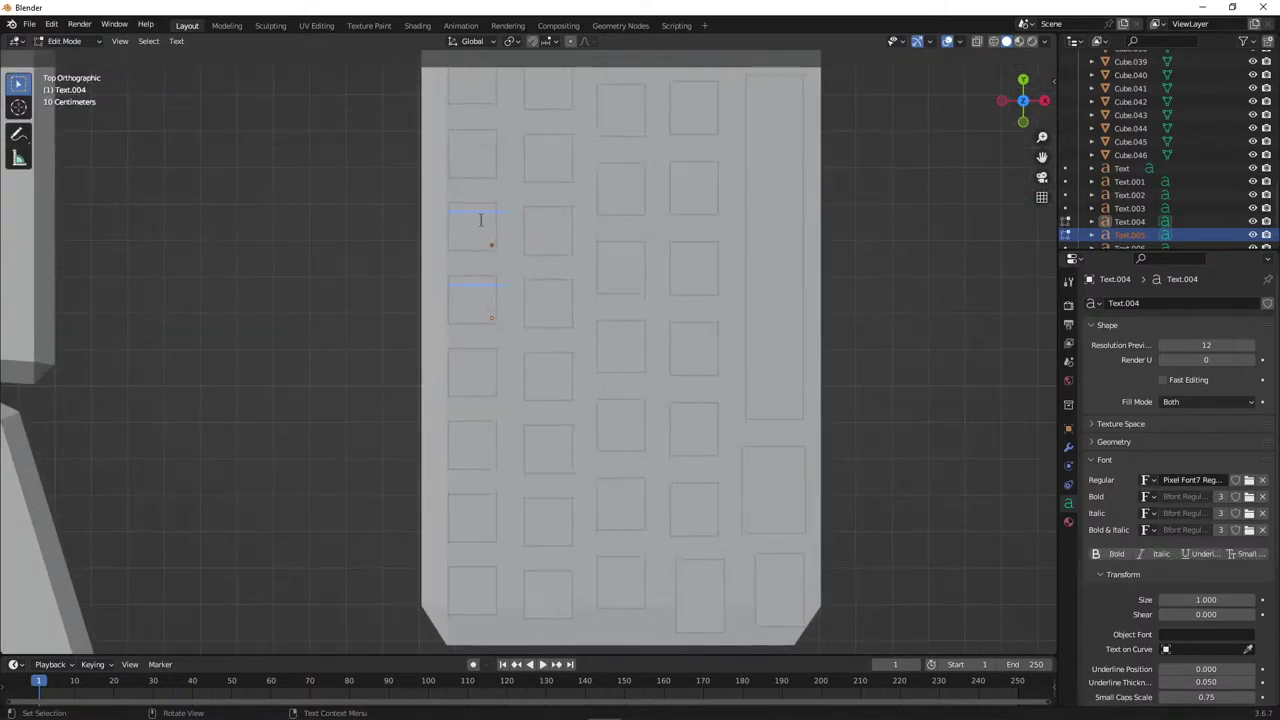
key("BackSpace")
key("Tab")
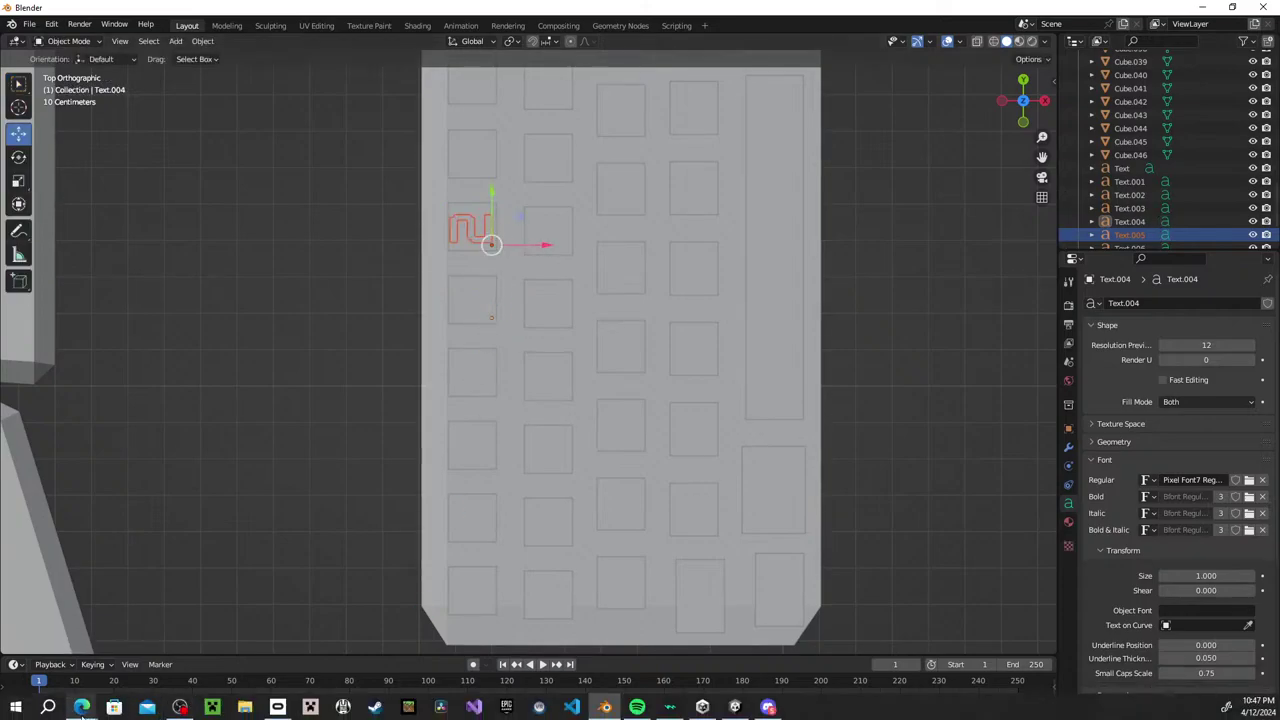
Switch to the YouTube stream in the browser, reload it to check the live chat, and return to Blender.
mouse_move(81, 707)
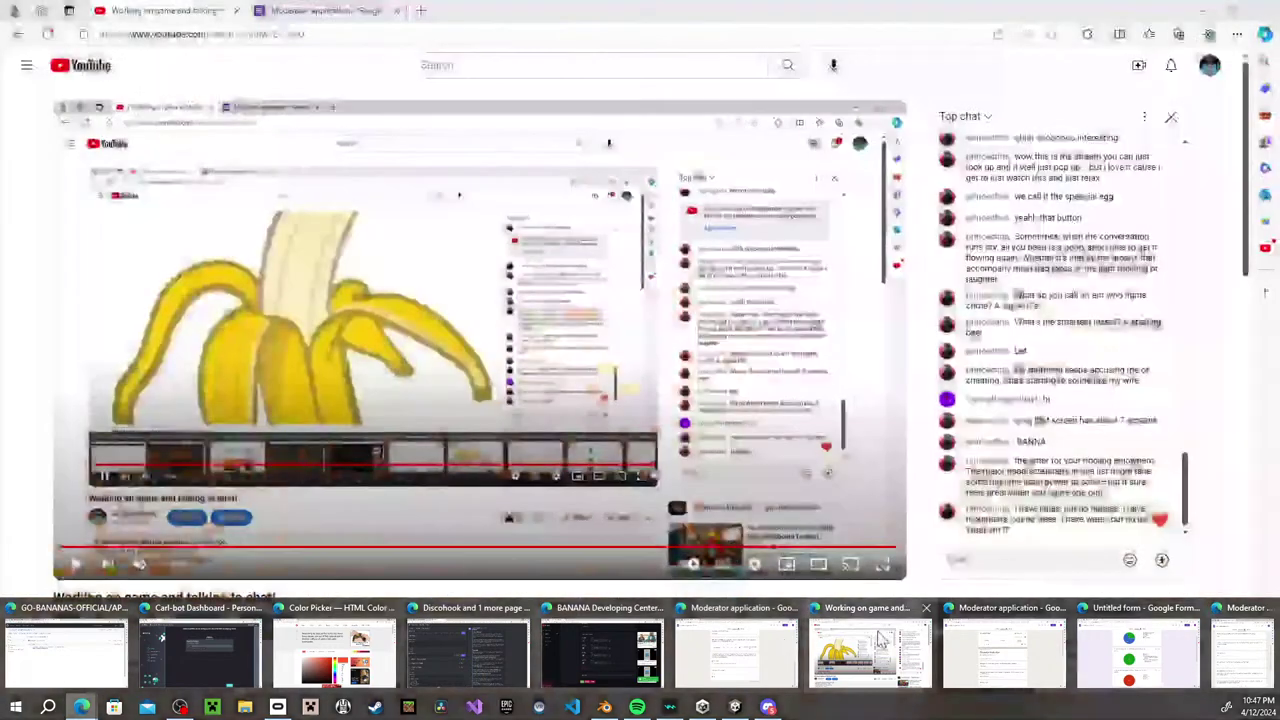
left_click(880, 640)
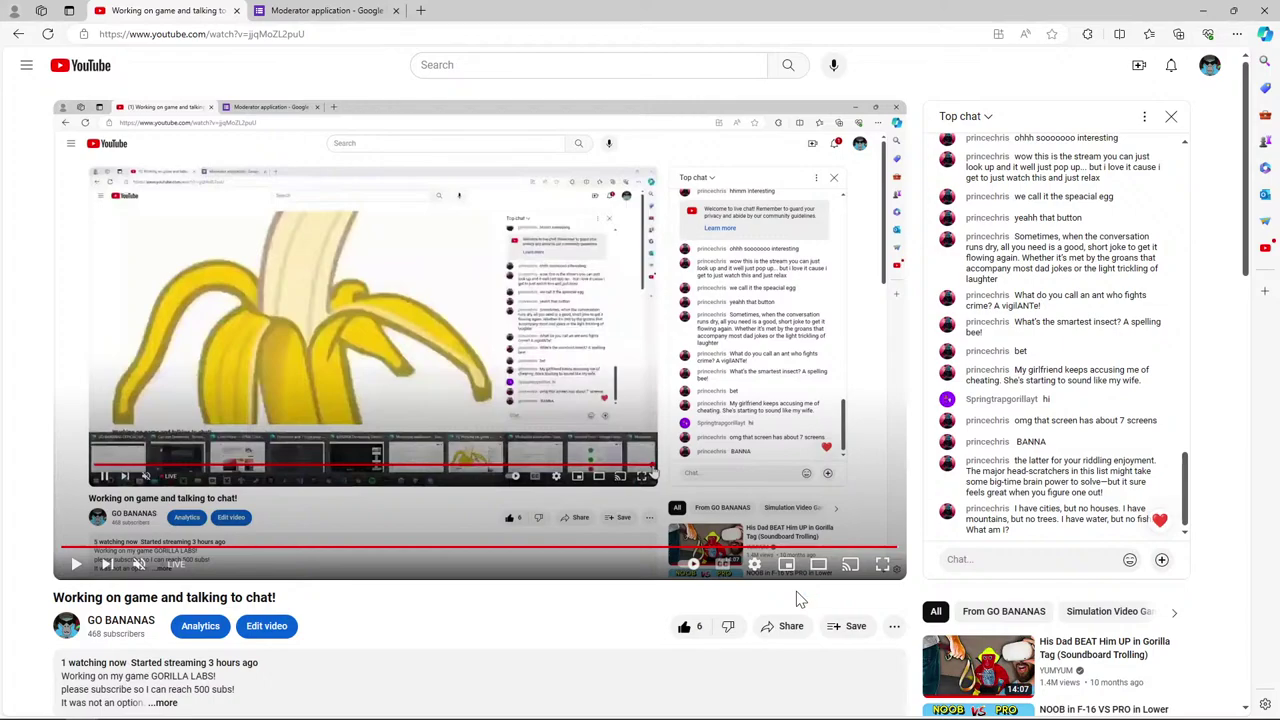
left_click(57, 35)
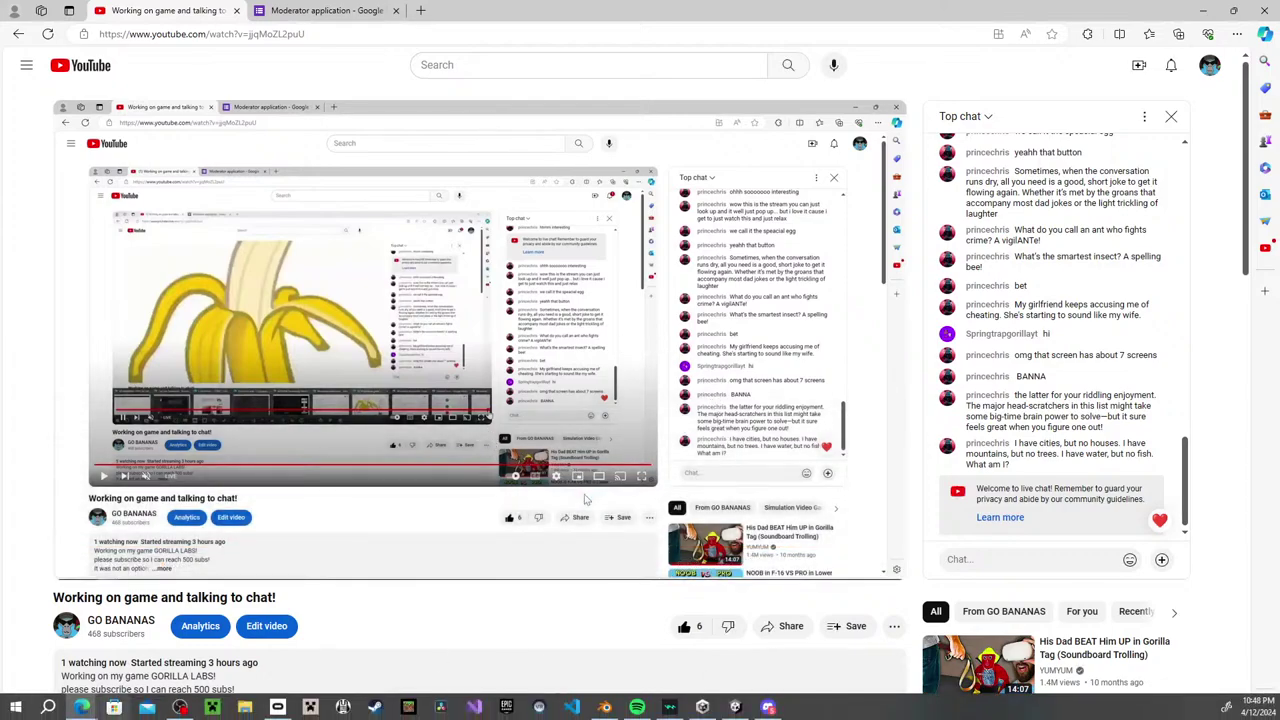
mouse_move(80, 711)
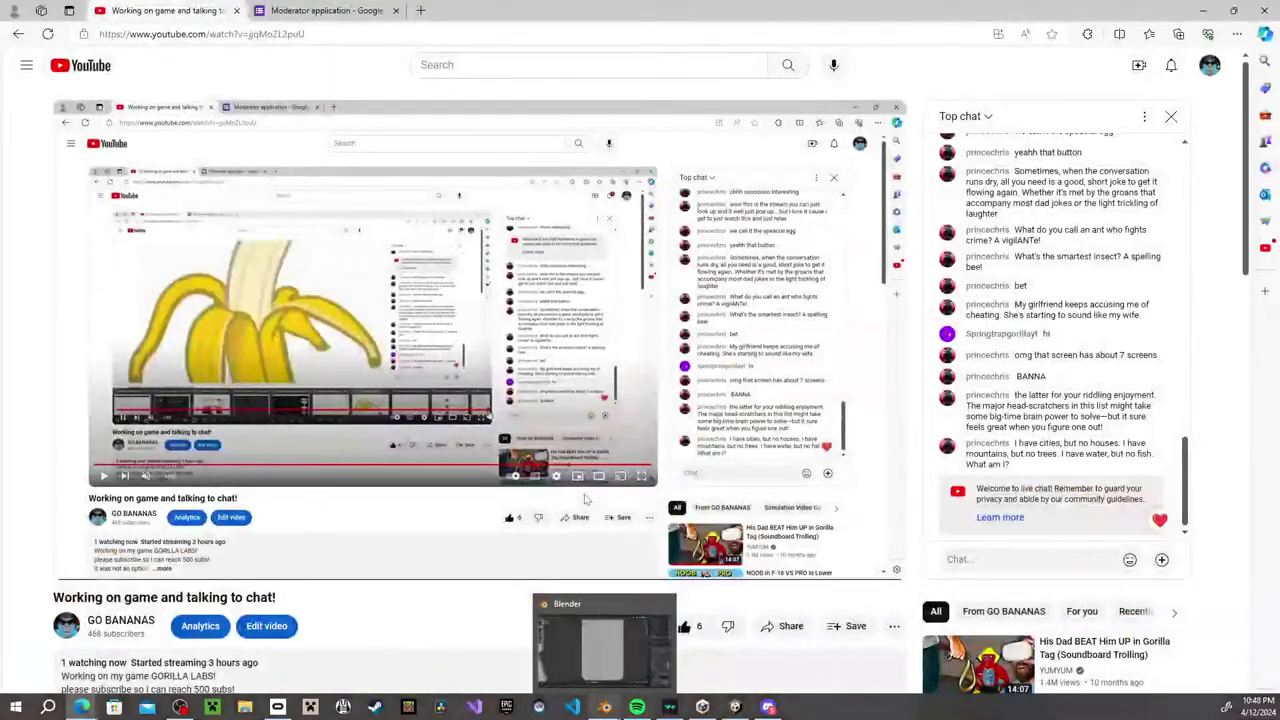
left_click(604, 707)
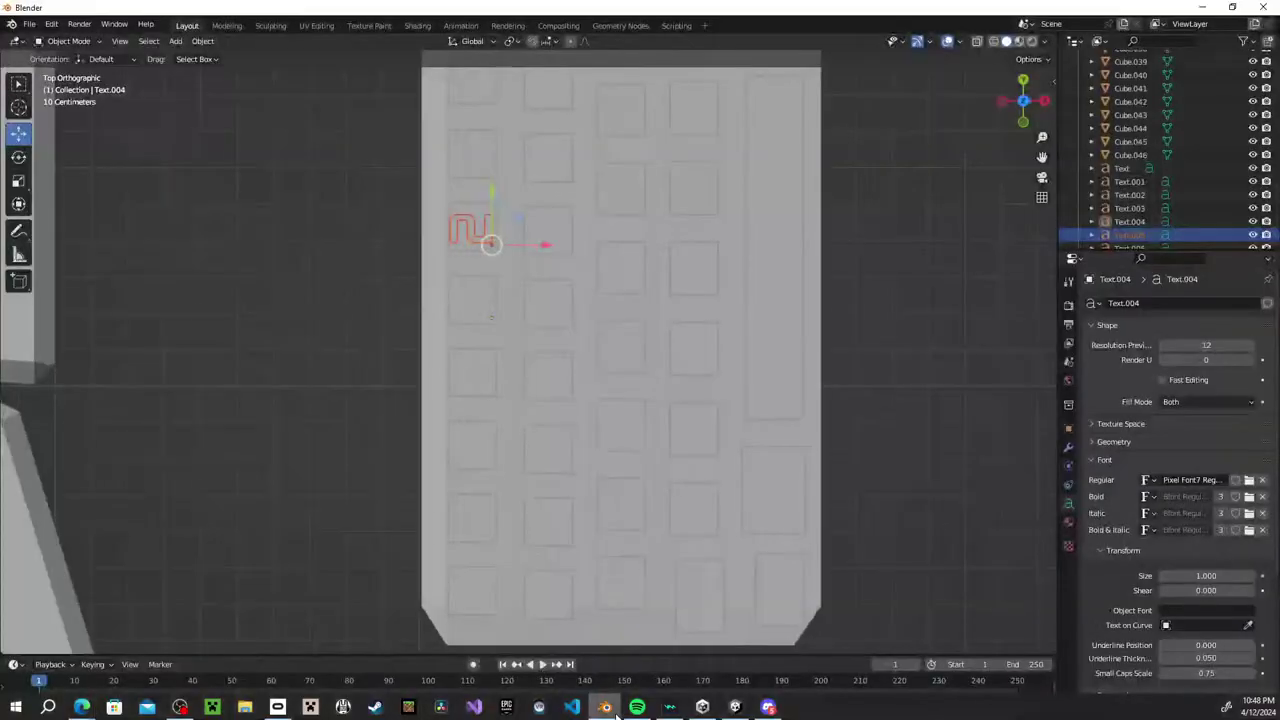
Select only the sixth key's label, Text.005, and replace its 2 with that key's number.
left_click(472, 237)
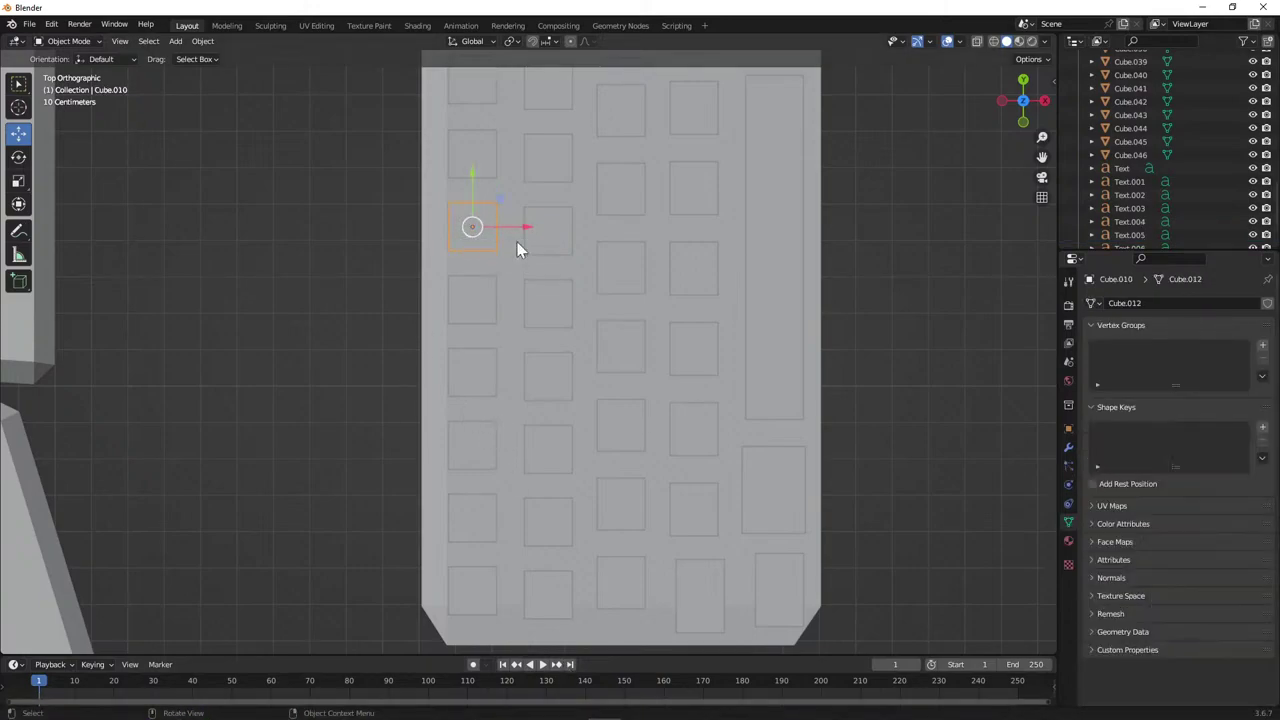
left_click(1151, 222)
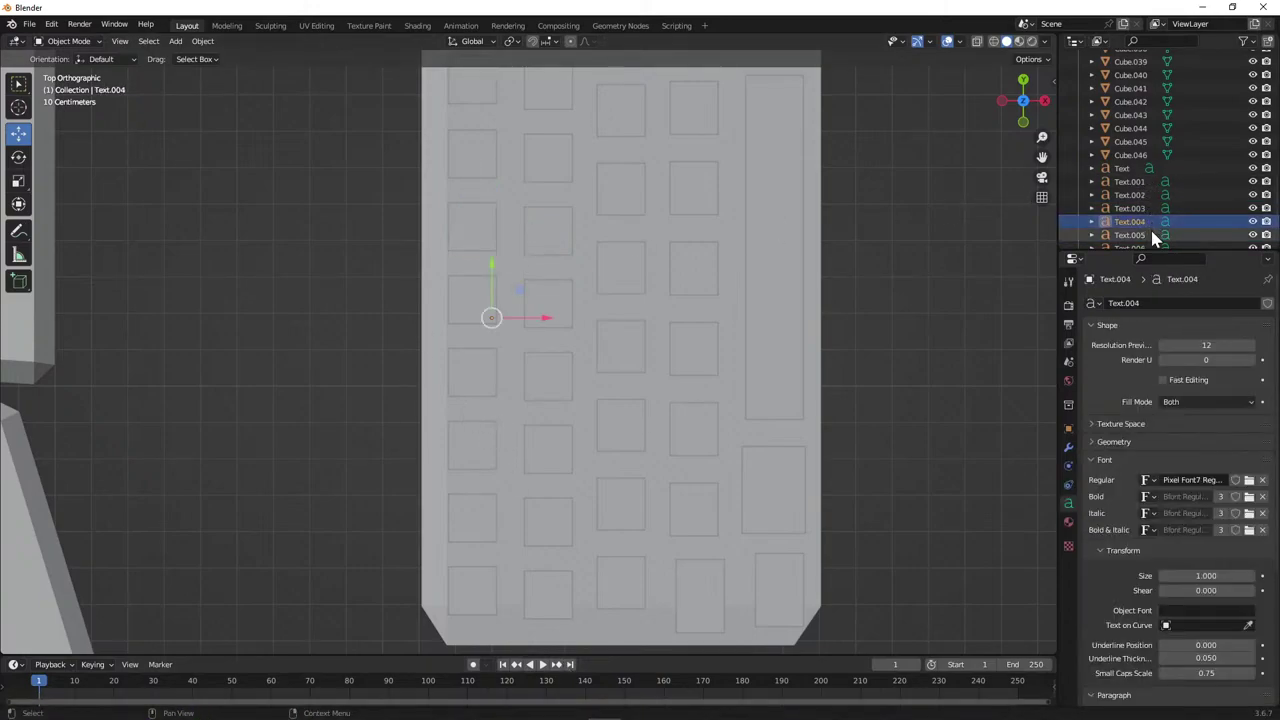
left_click(1158, 234)
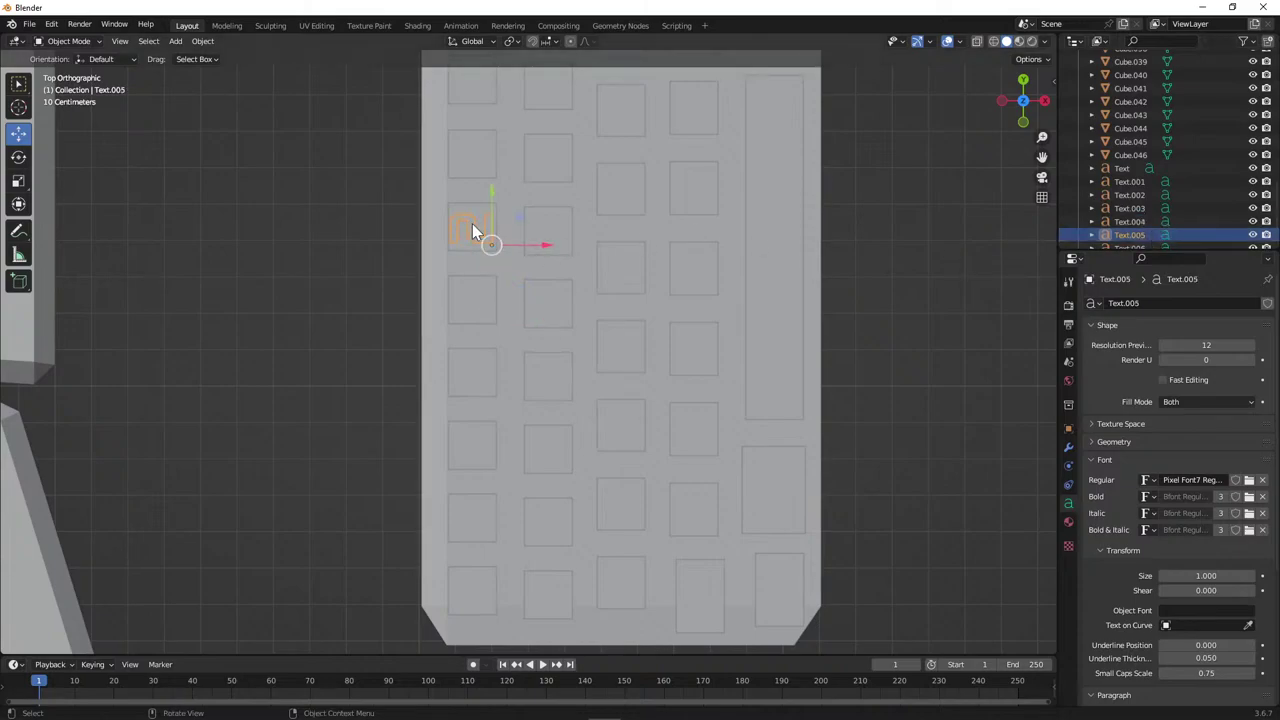
key("Tab")
key("BackSpace")
key("BackSpace")
key("BackSpace")
key("BackSpace")
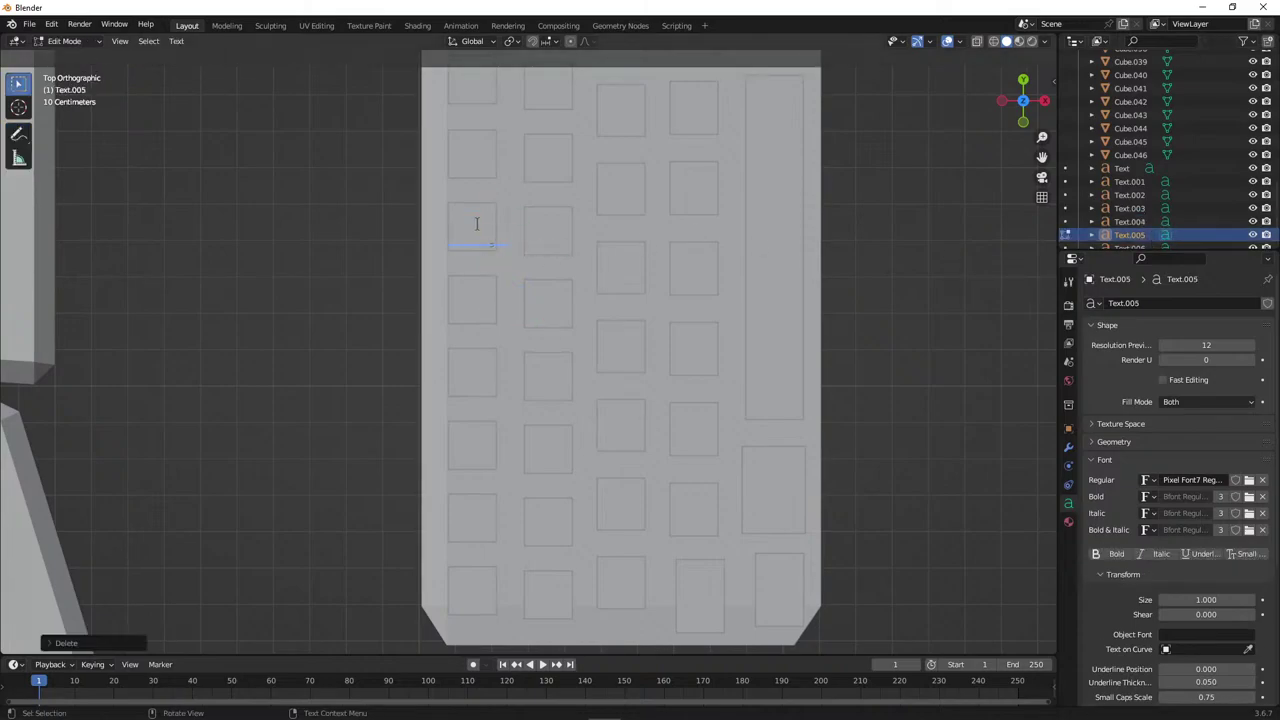
key("BackSpace")
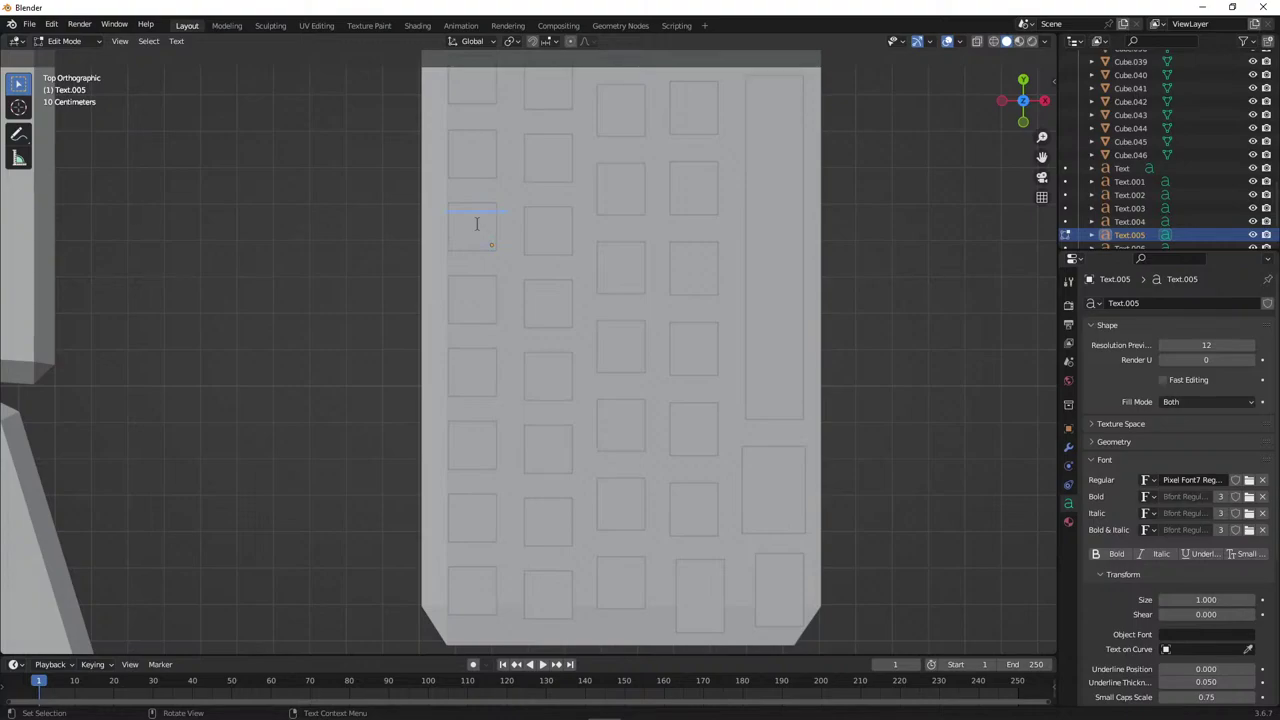
key("Tab")
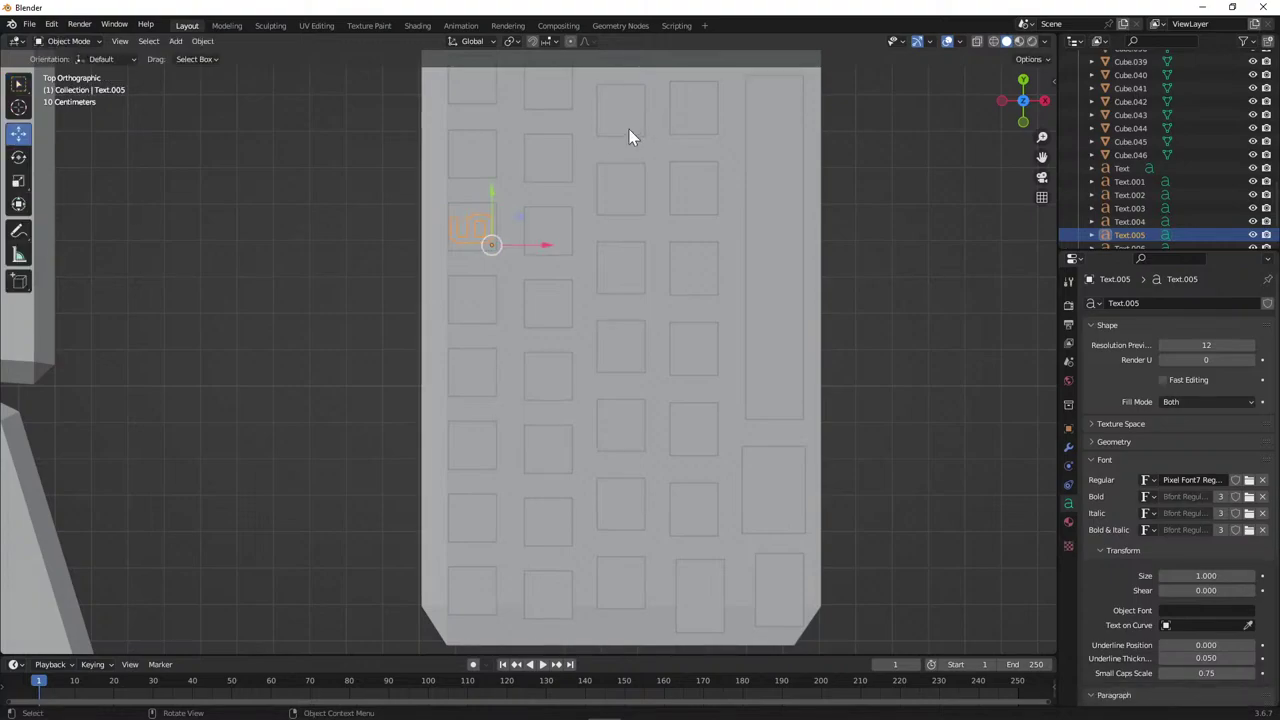
Replace the 2 in the seventh key's label, Text.006, with that key's number and leave text editing.
scroll(1136, 229, "down", 1)
left_click(1135, 222)
key("Tab")
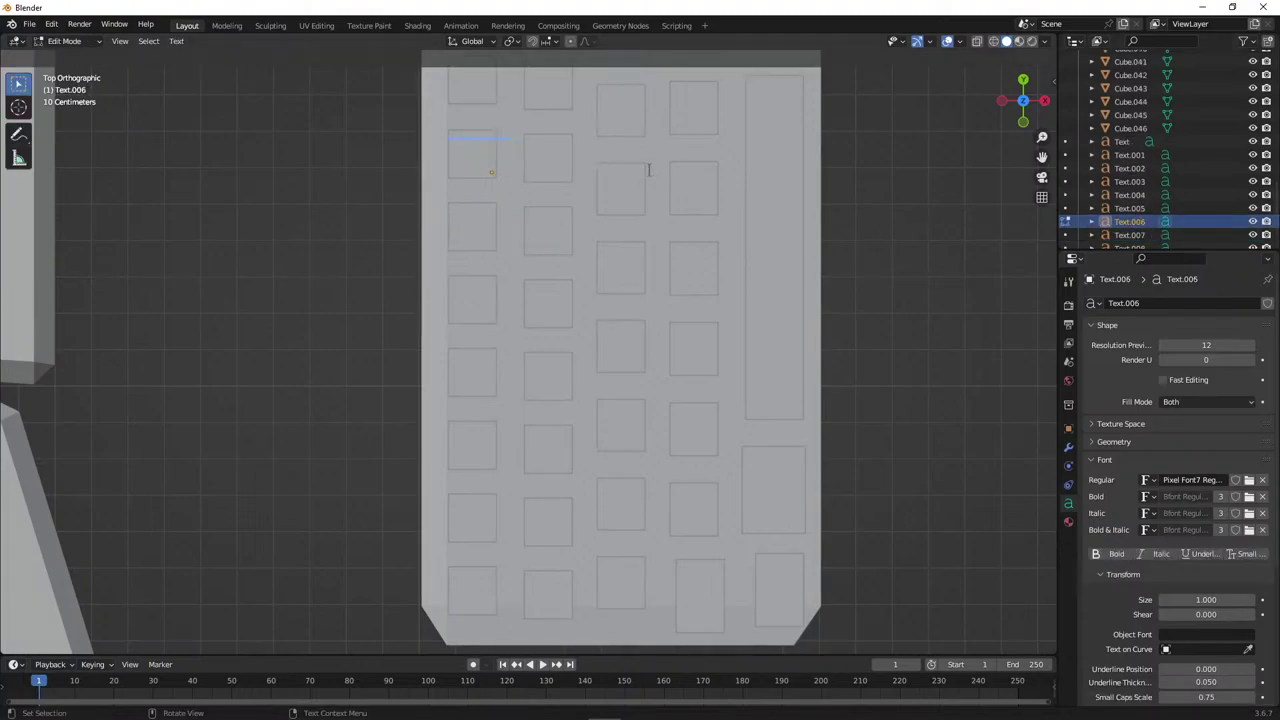
left_click(1133, 236)
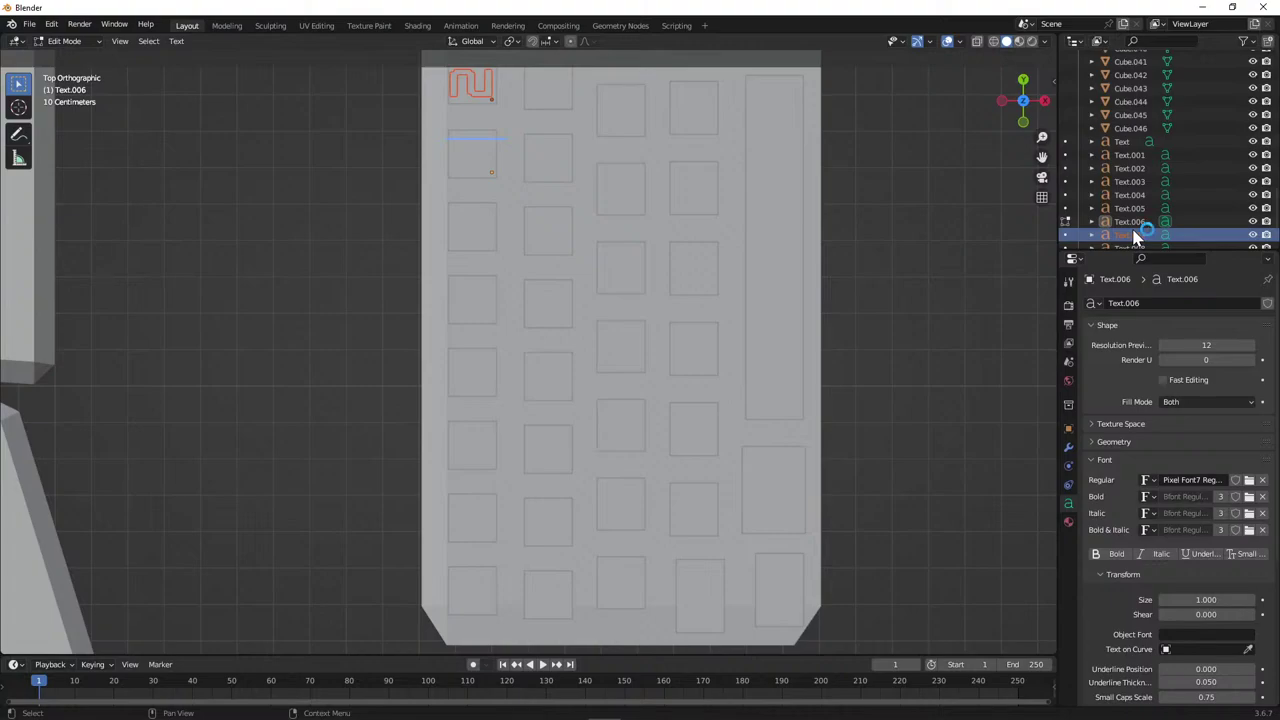
scroll(520, 207, "down", 2)
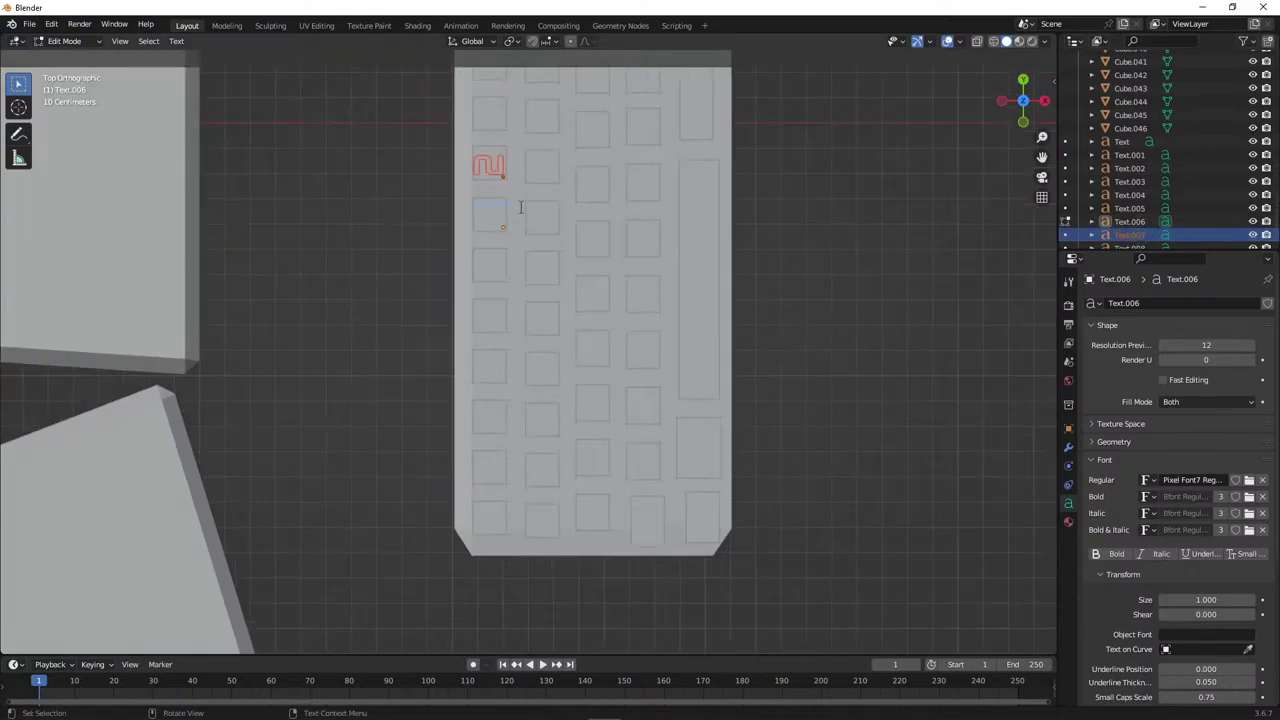
key("Tab")
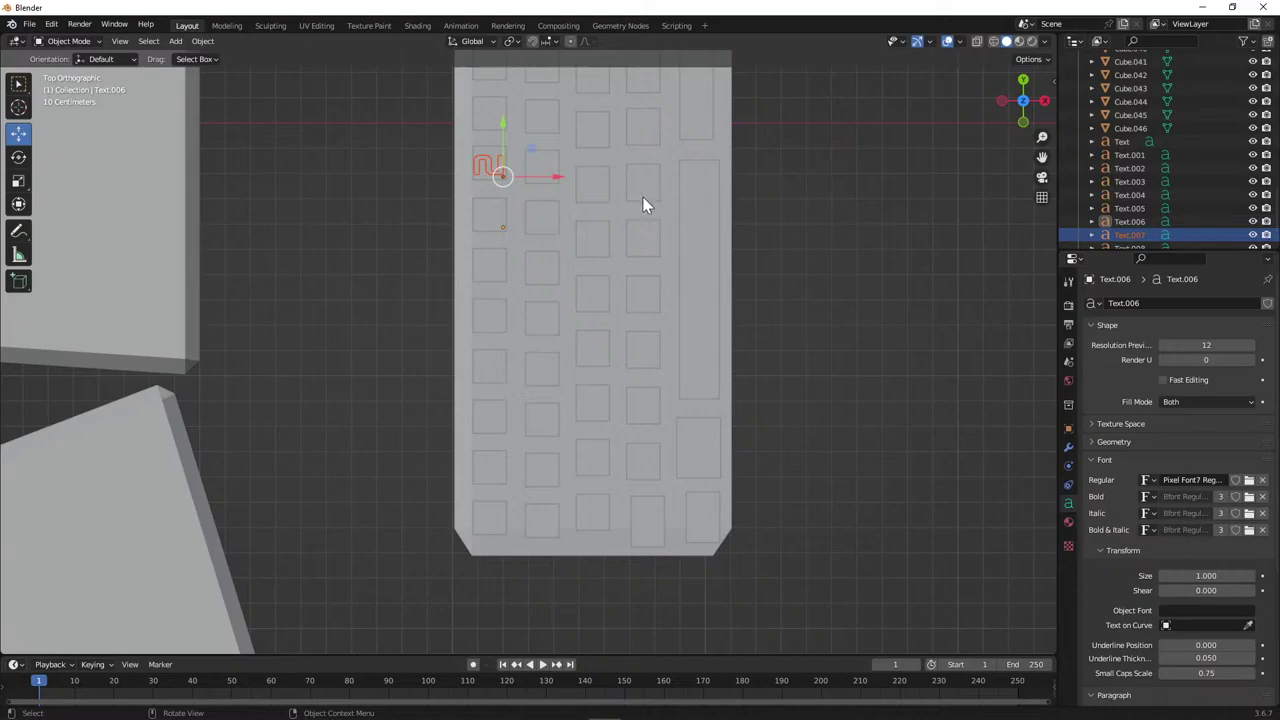
left_click(1133, 221)
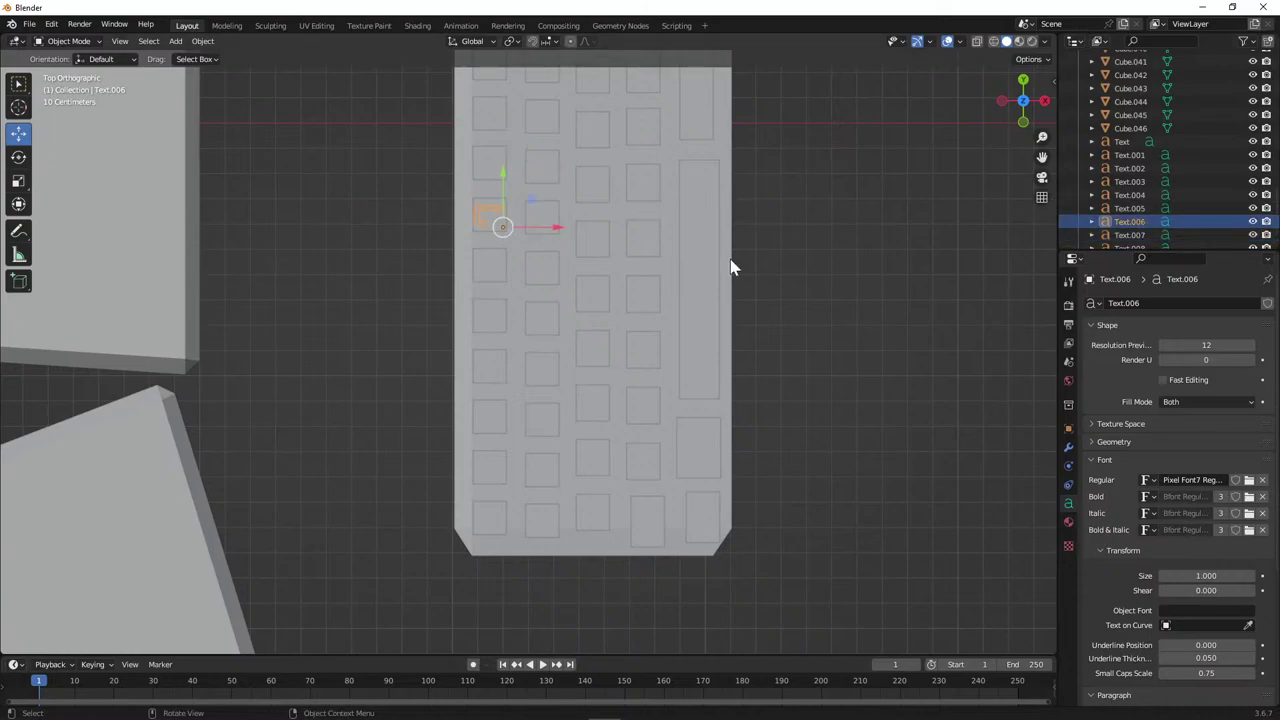
Select only the eighth key's label, Text.007, and replace its 2 with that key's number.
left_click(1146, 234)
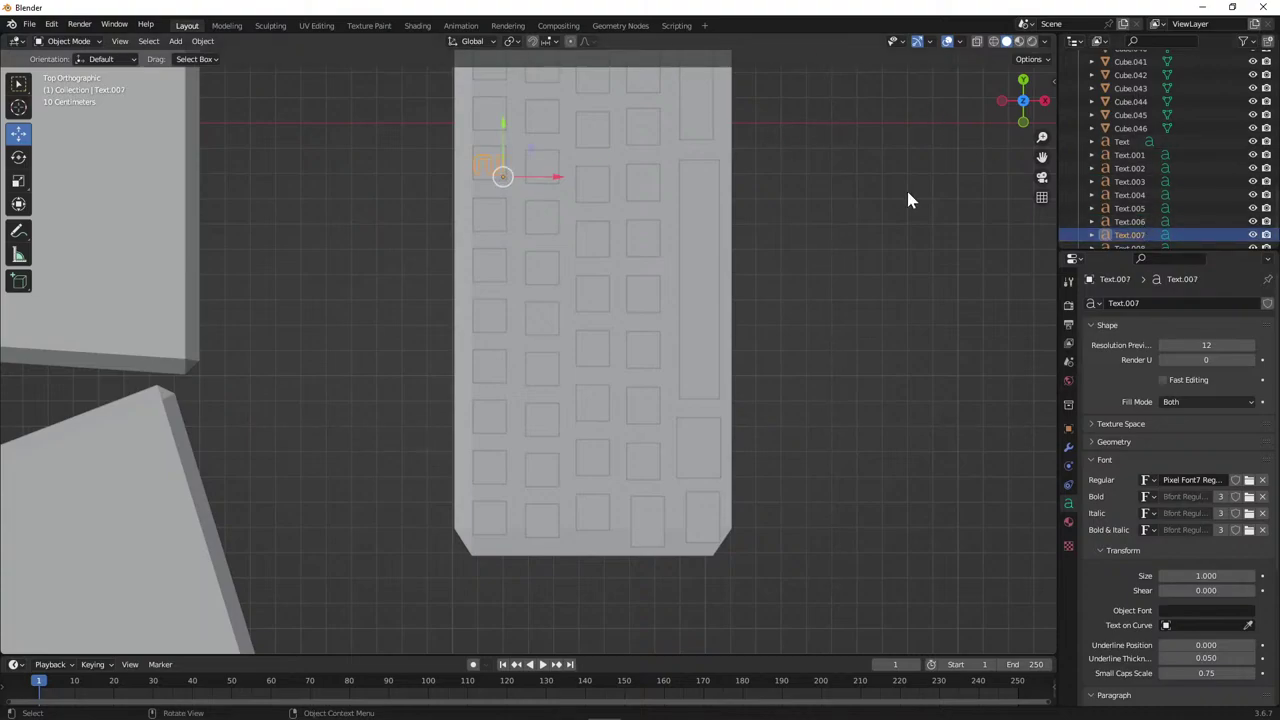
key("Tab")
key("BackSpace")
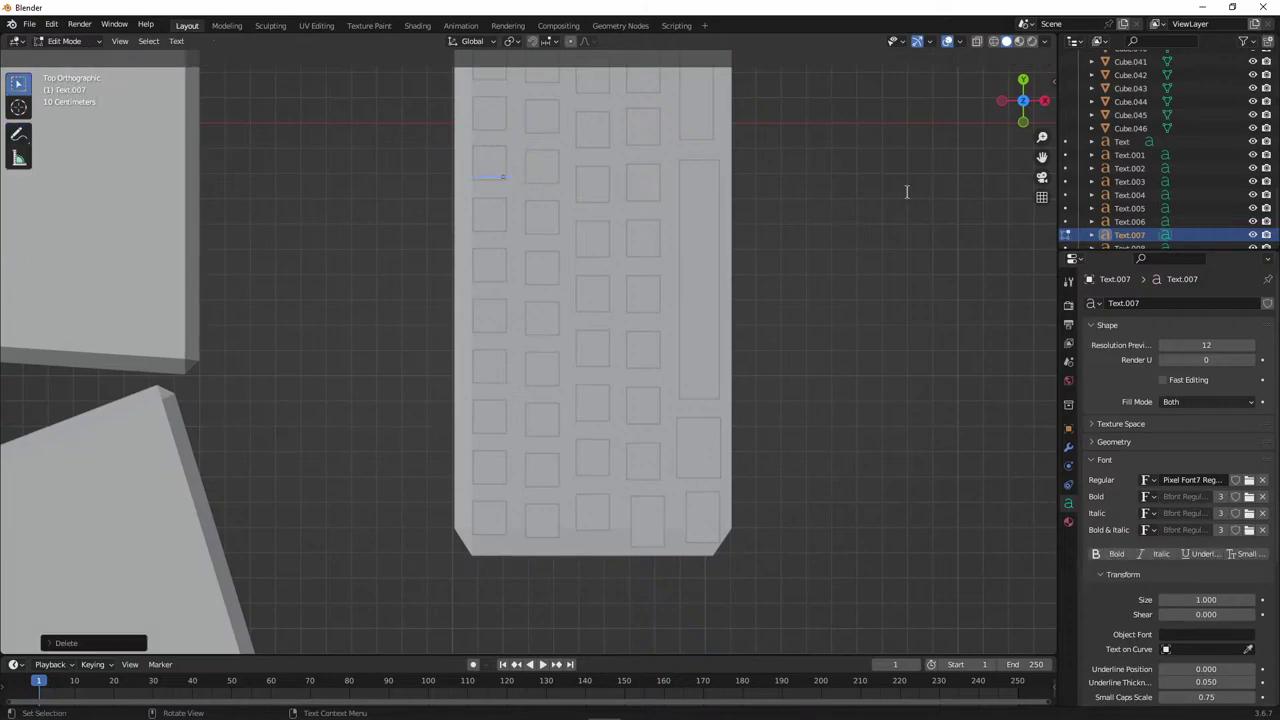
key("ctrl+z")
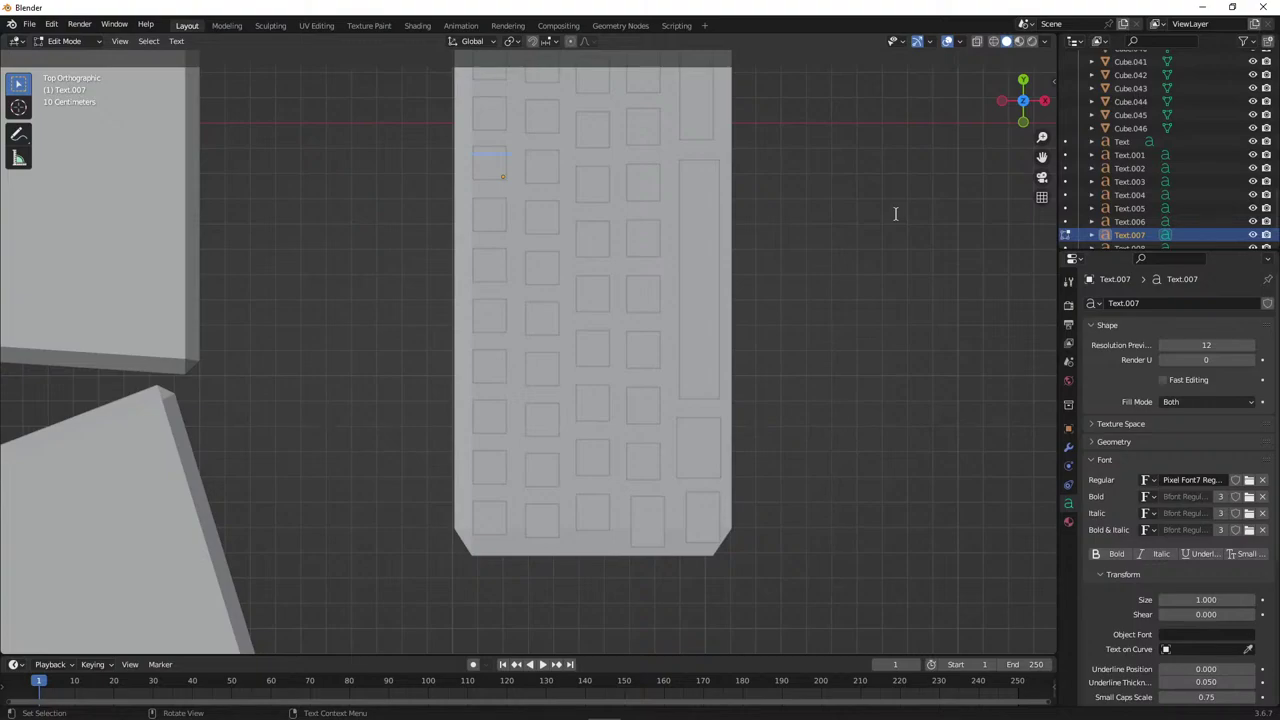
Try to replace the 2 in the ninth key's label, Text.008, with that key's number.
scroll(1147, 225, "down", 2)
left_click(1143, 221)
scroll(749, 263, "up", 3, "shift")
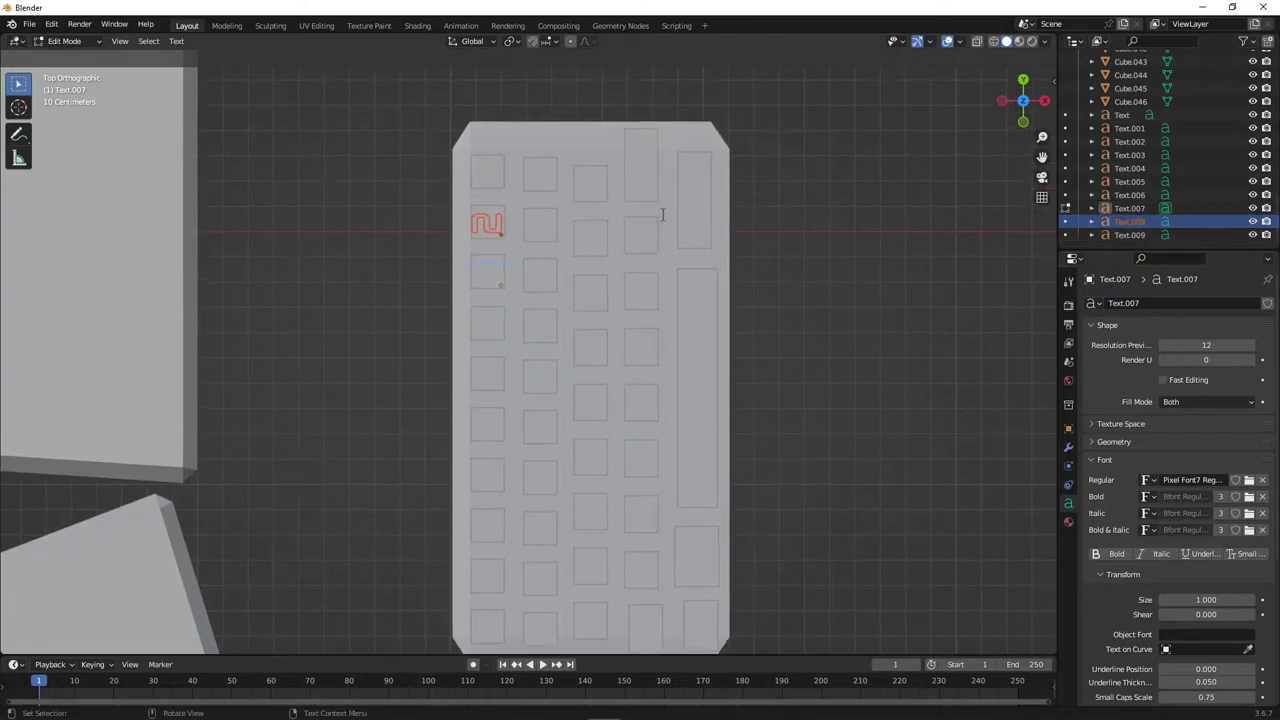
key("Tab")
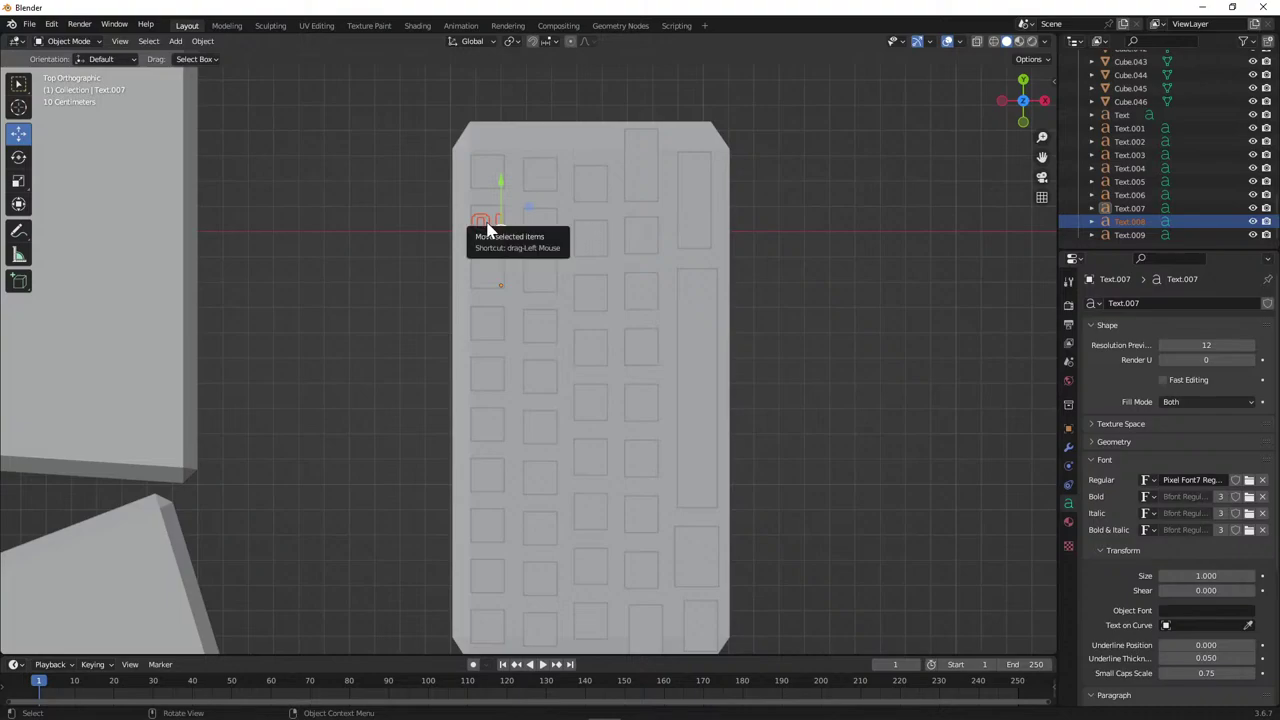
key("Tab")
key("BackSpace")
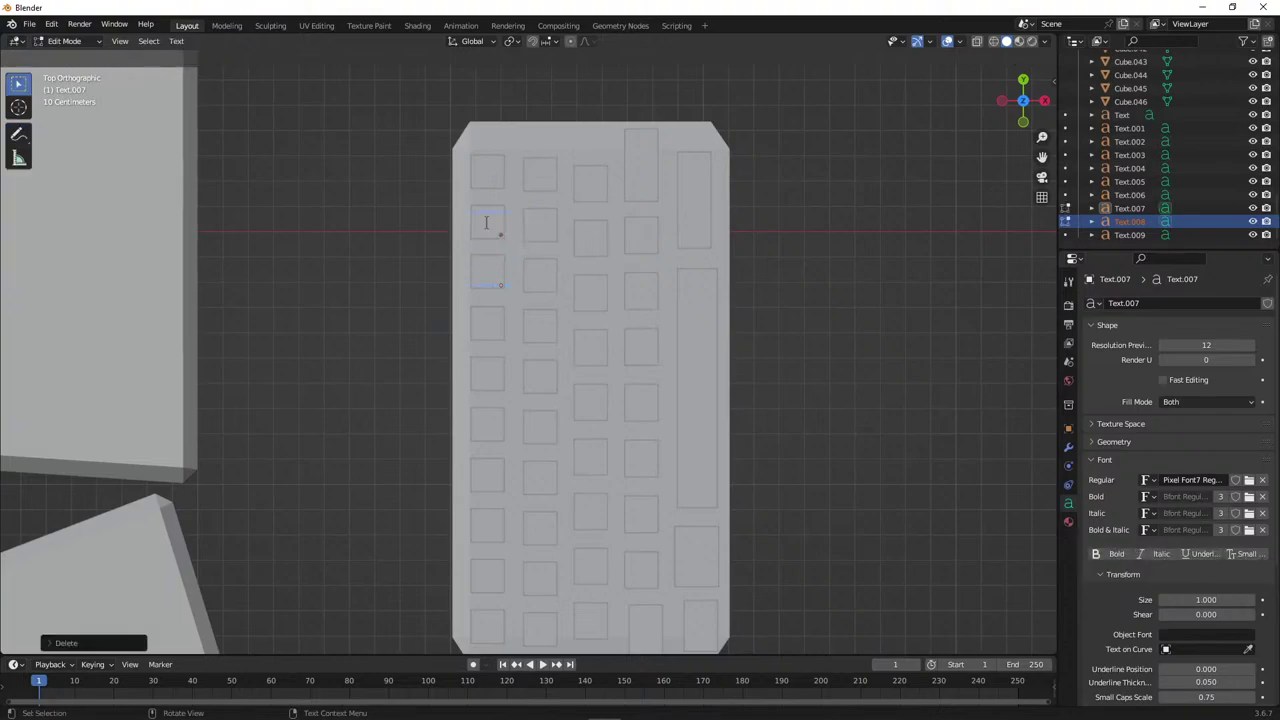
key("Left")
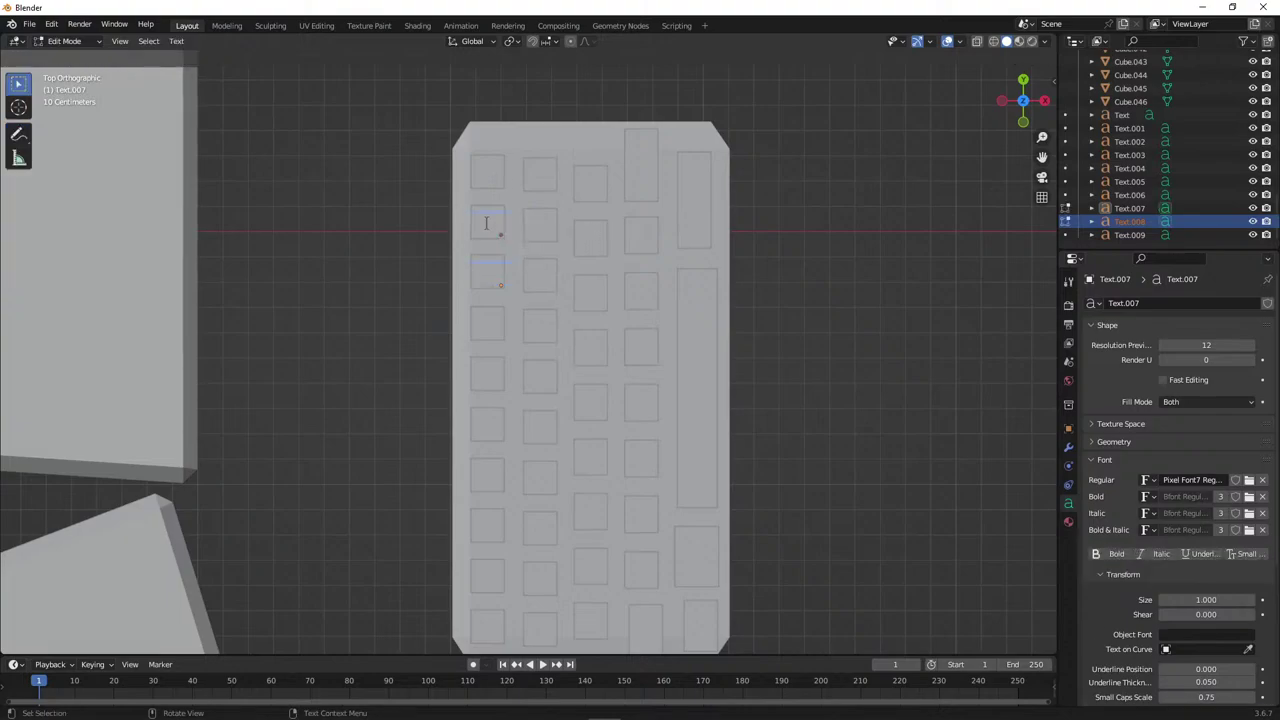
key("Tab")
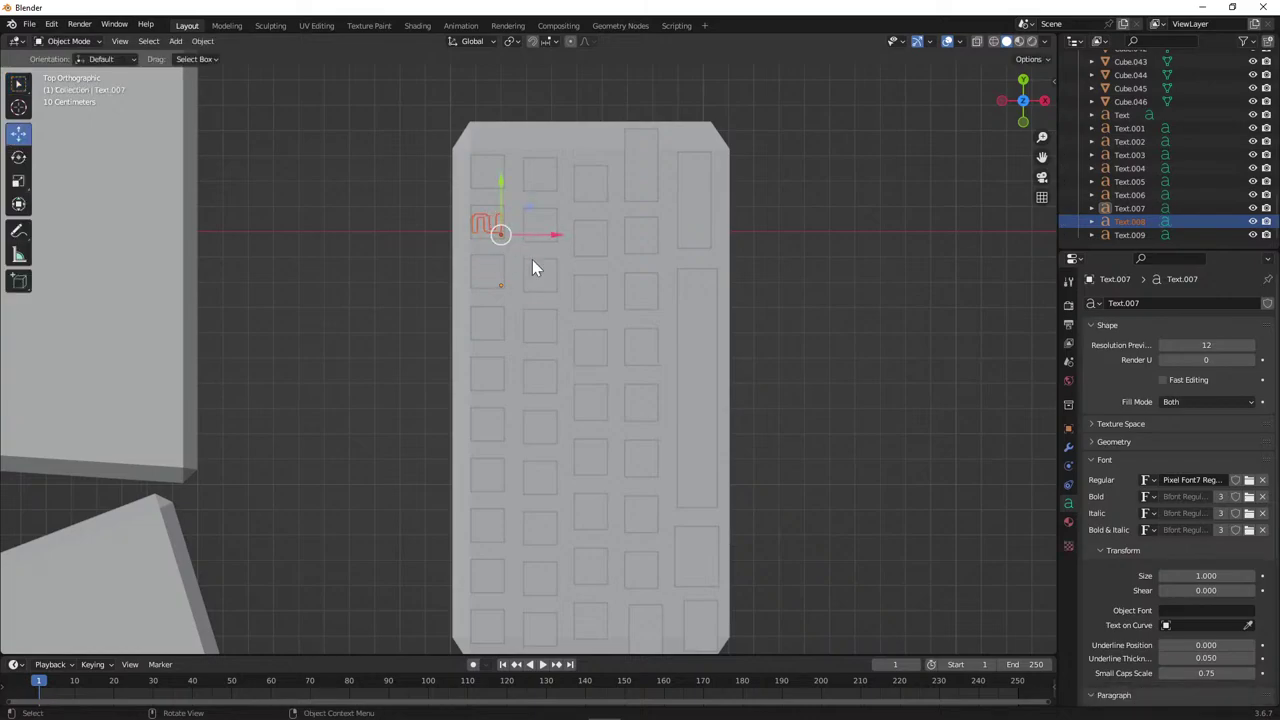
Go through the number labels from Text.001 to Text.009 one by one to check which key each belongs to.
left_click(1126, 208)
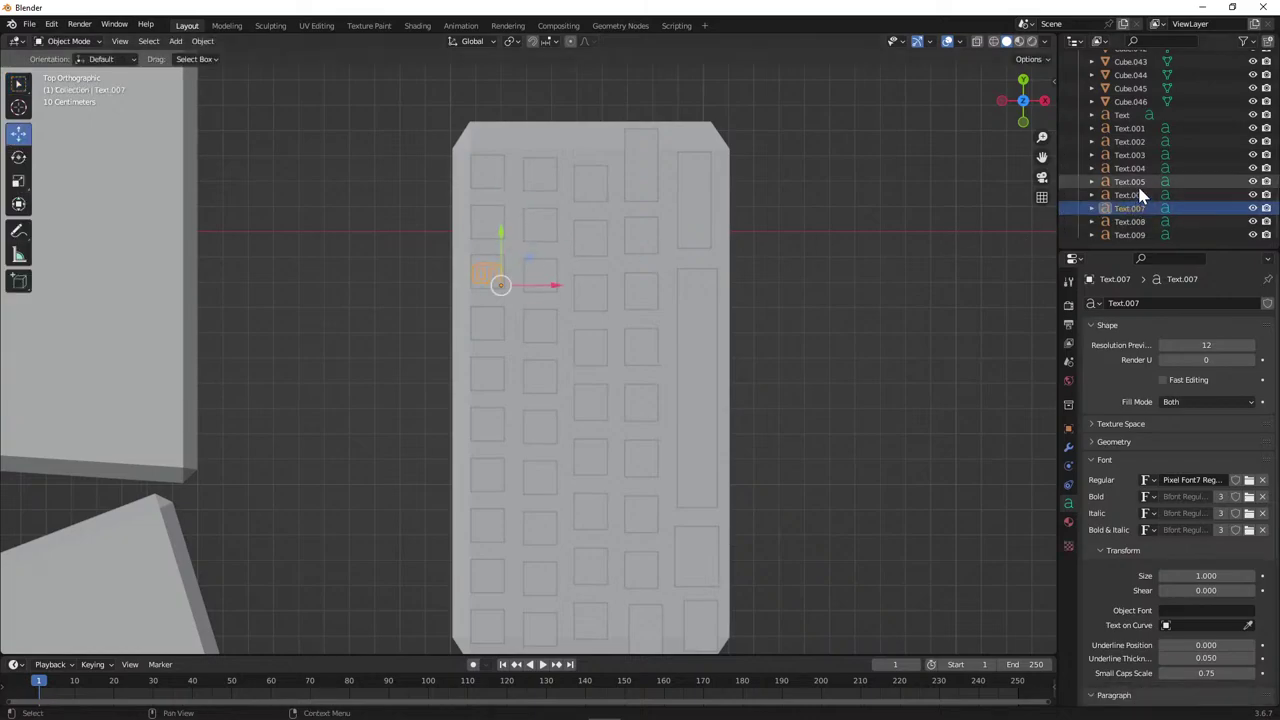
left_click(1129, 195)
left_click(1132, 221)
left_click(1138, 235)
left_click(1138, 228)
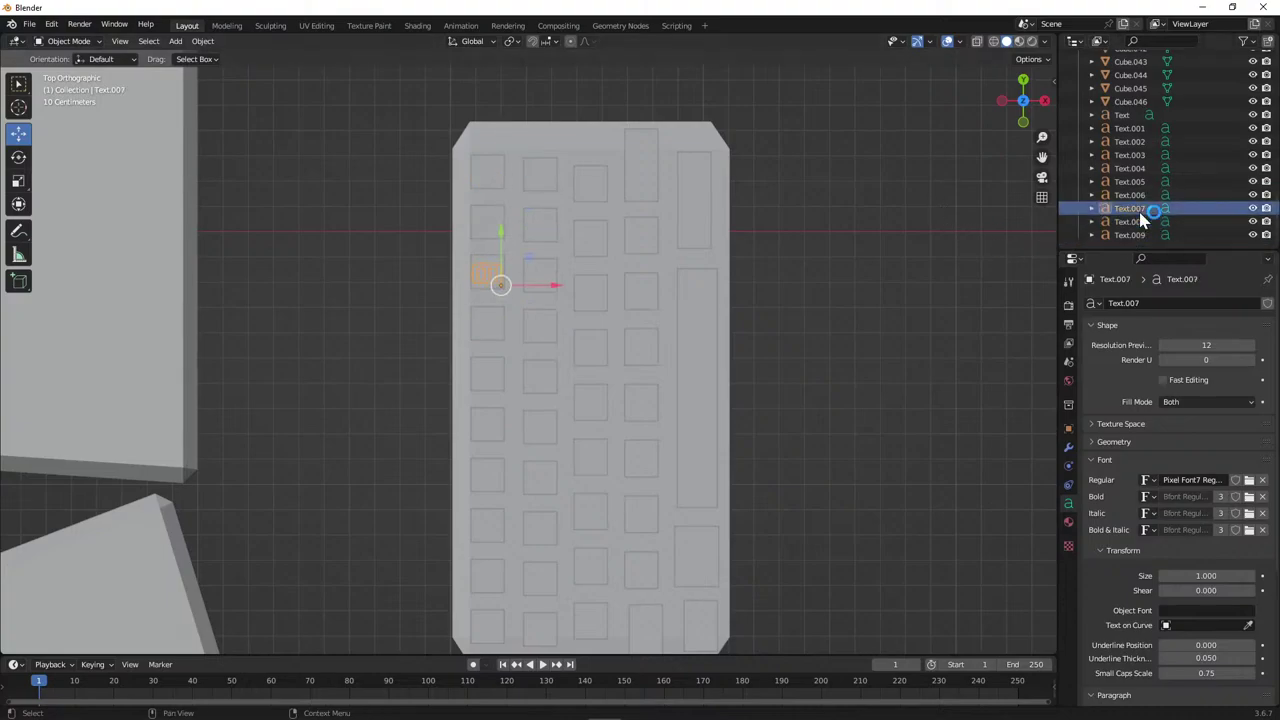
left_click(1145, 229)
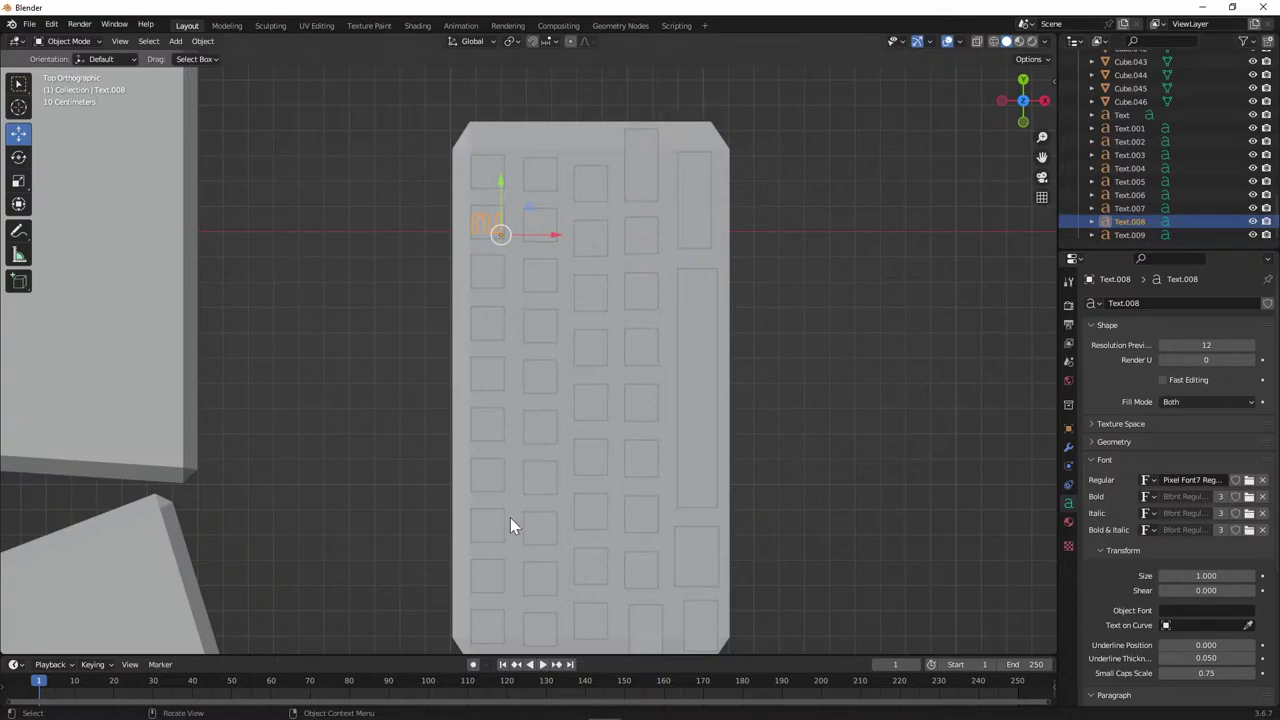
left_click(487, 627)
left_click(496, 590)
scroll(1180, 120, "up", 2)
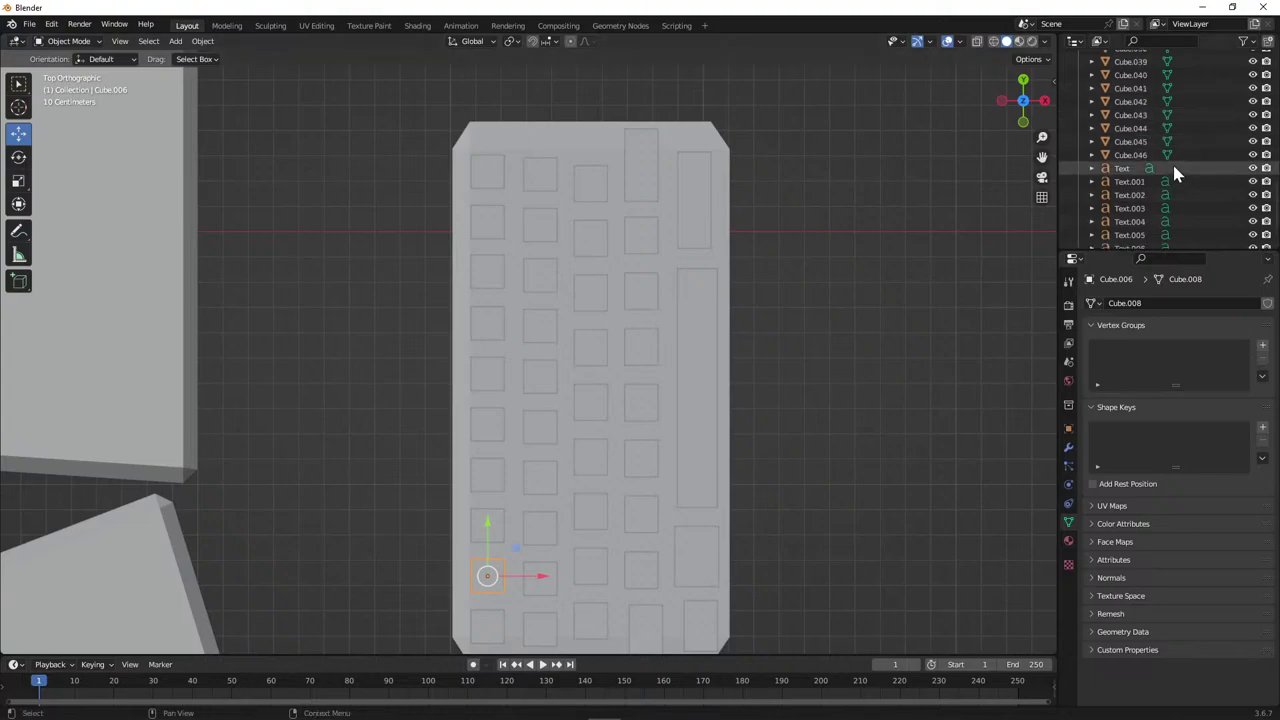
left_click(1163, 184)
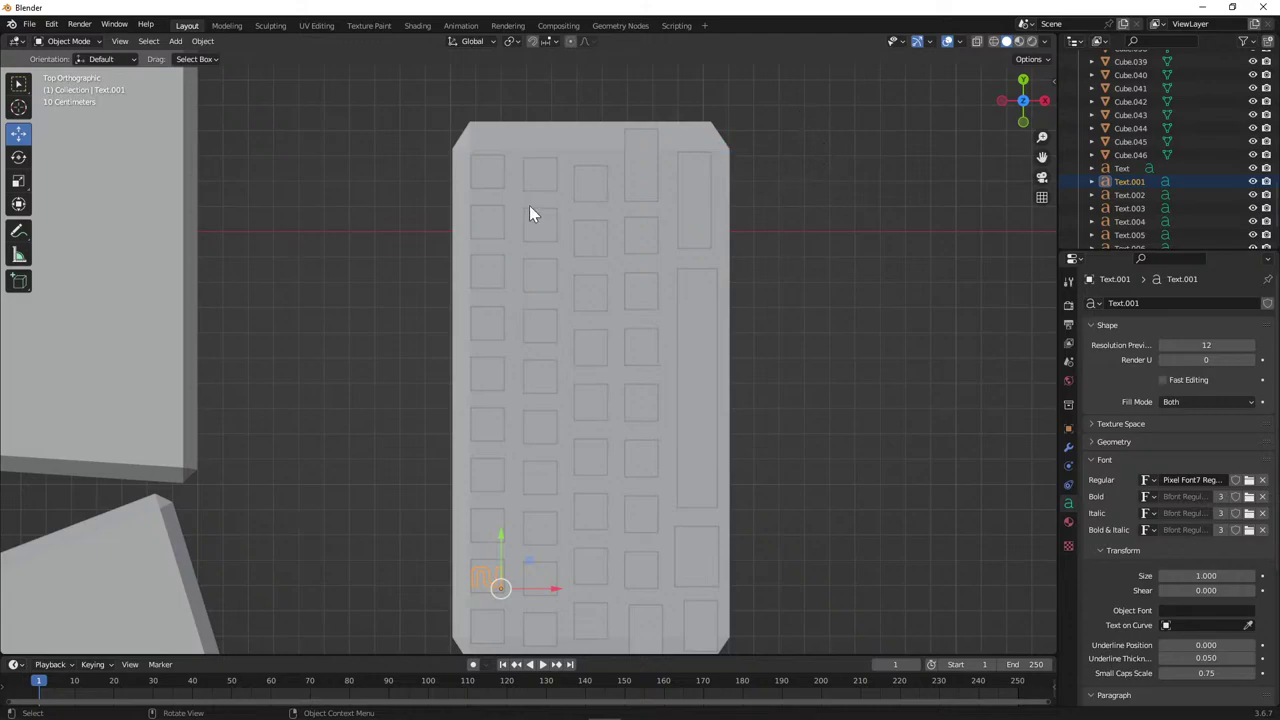
scroll(1150, 200, "down", 2)
left_click(1135, 235)
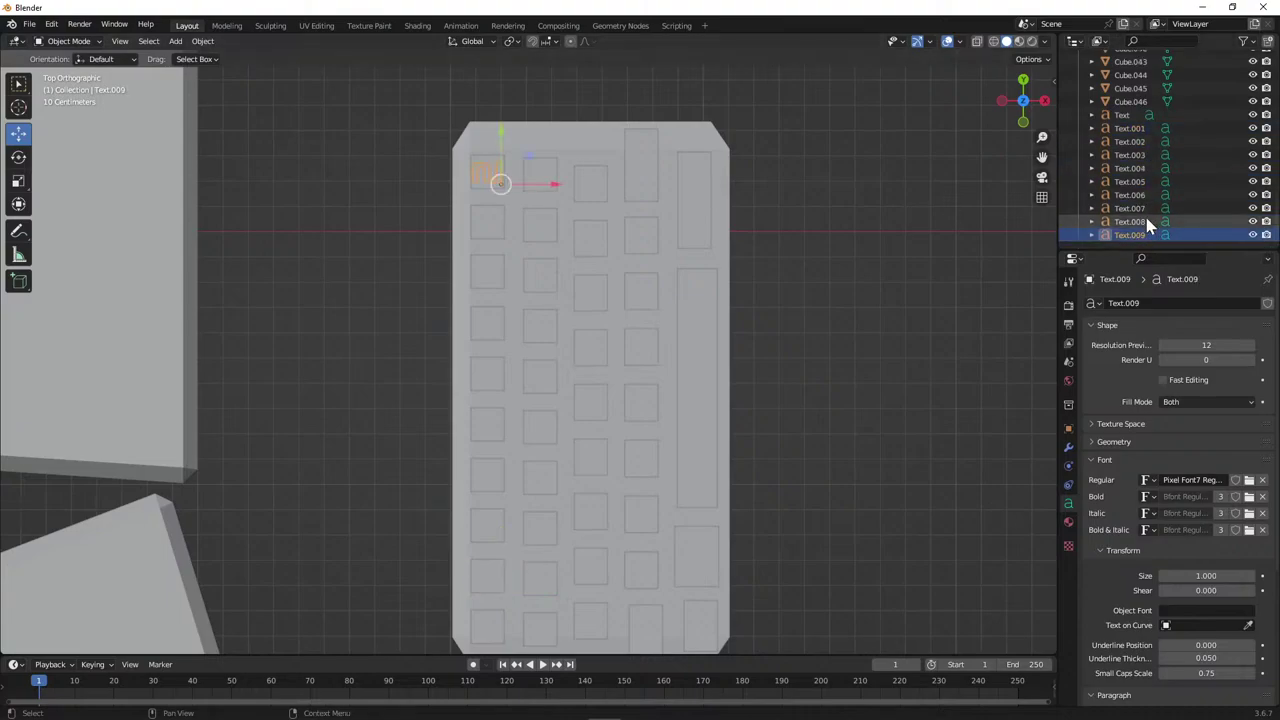
left_click(1146, 222)
left_click(1146, 210)
left_click(1146, 222)
left_click(1140, 235)
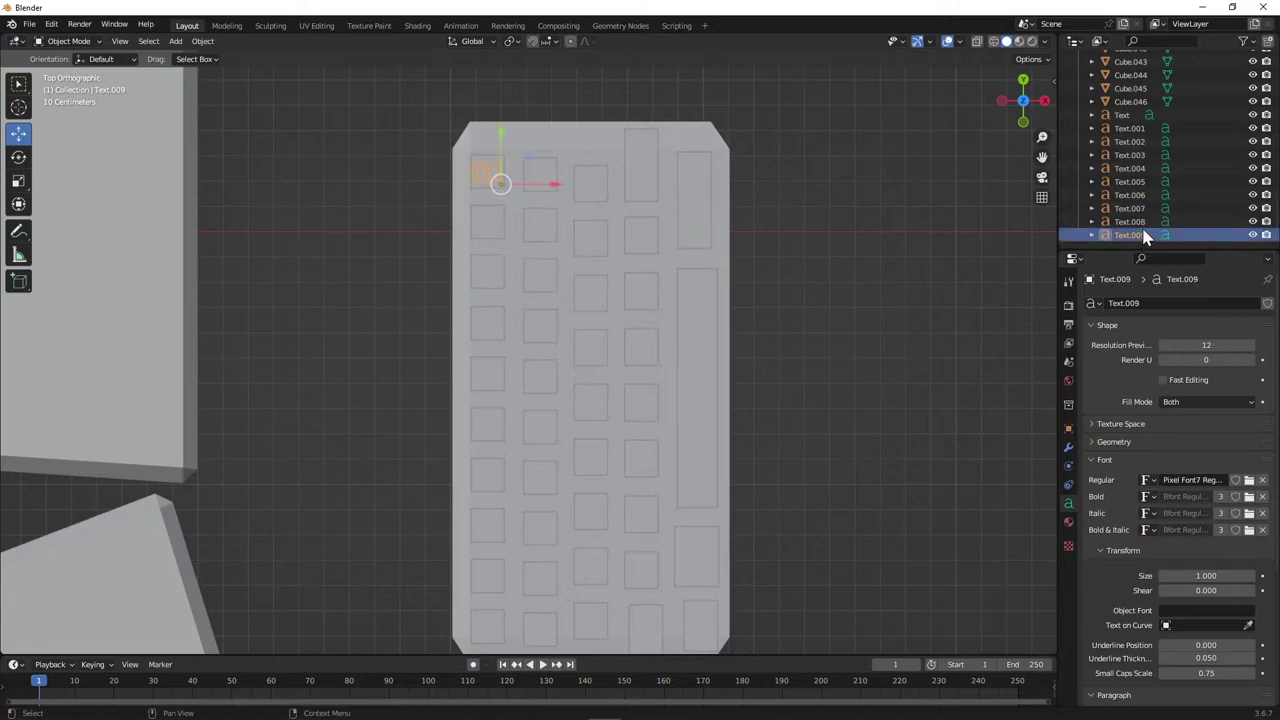
Select only the ninth key's label, Text.008, replace its 2 with 0, and leave text editing.
left_click(1146, 222)
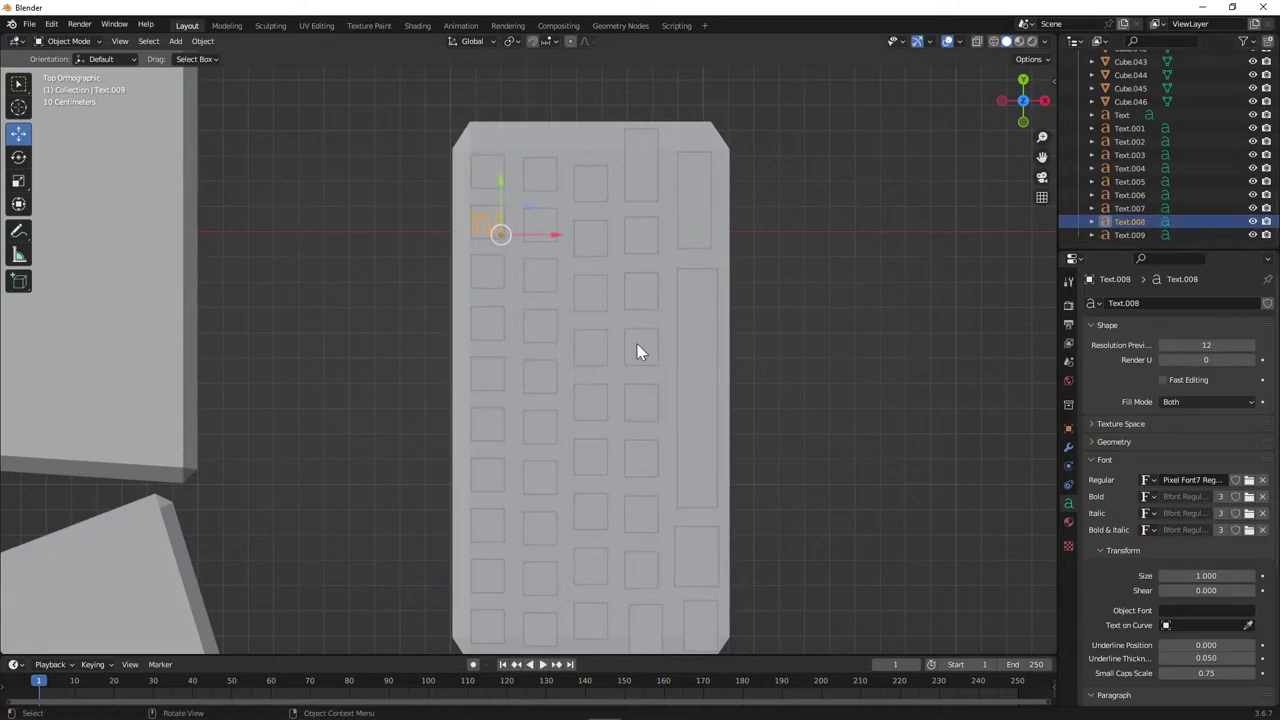
key("Tab")
key("BackSpace")
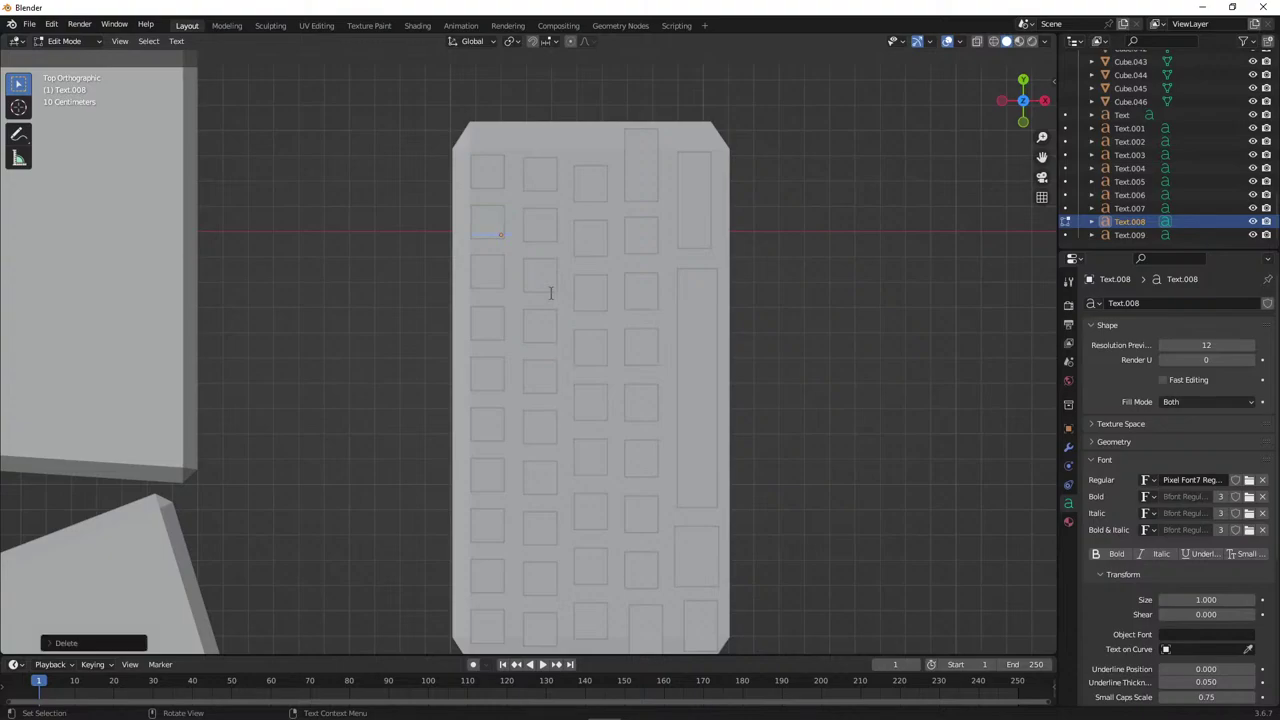
key("Up")
key("Tab")
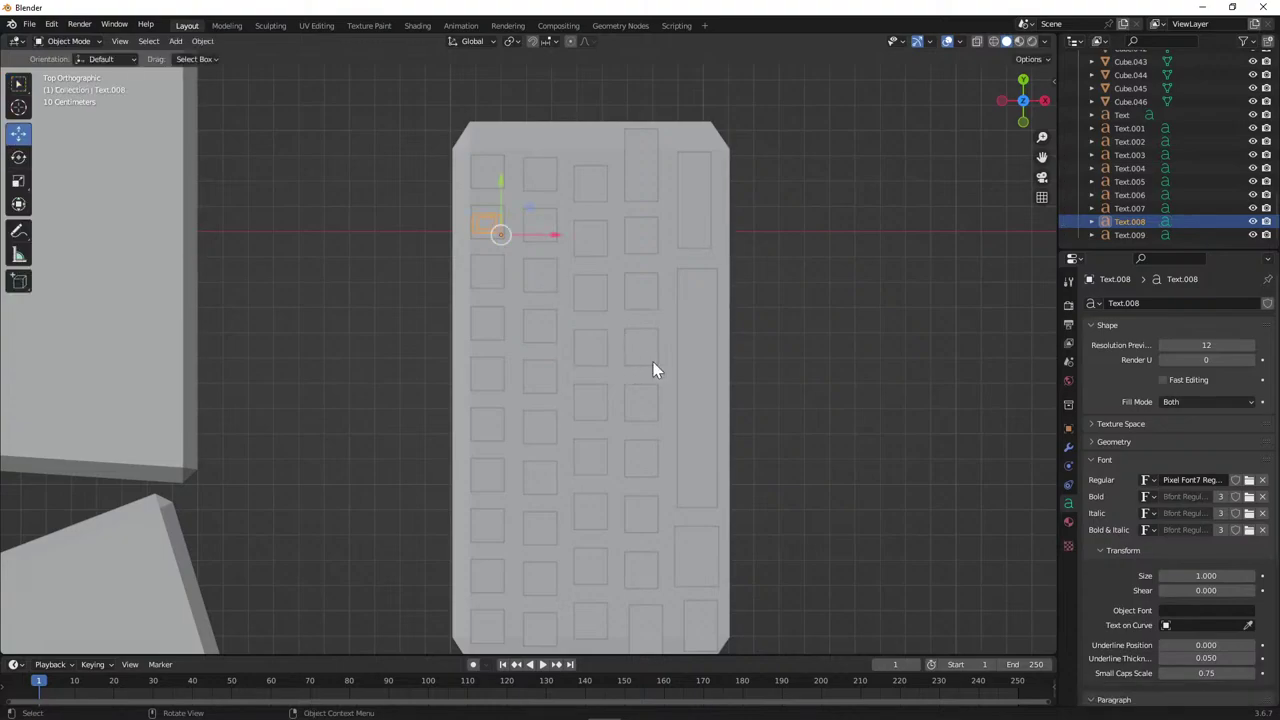
Select all ten number labels, Text through Text.009, together to check the numbers on the top-row keys.
left_click(1148, 234)
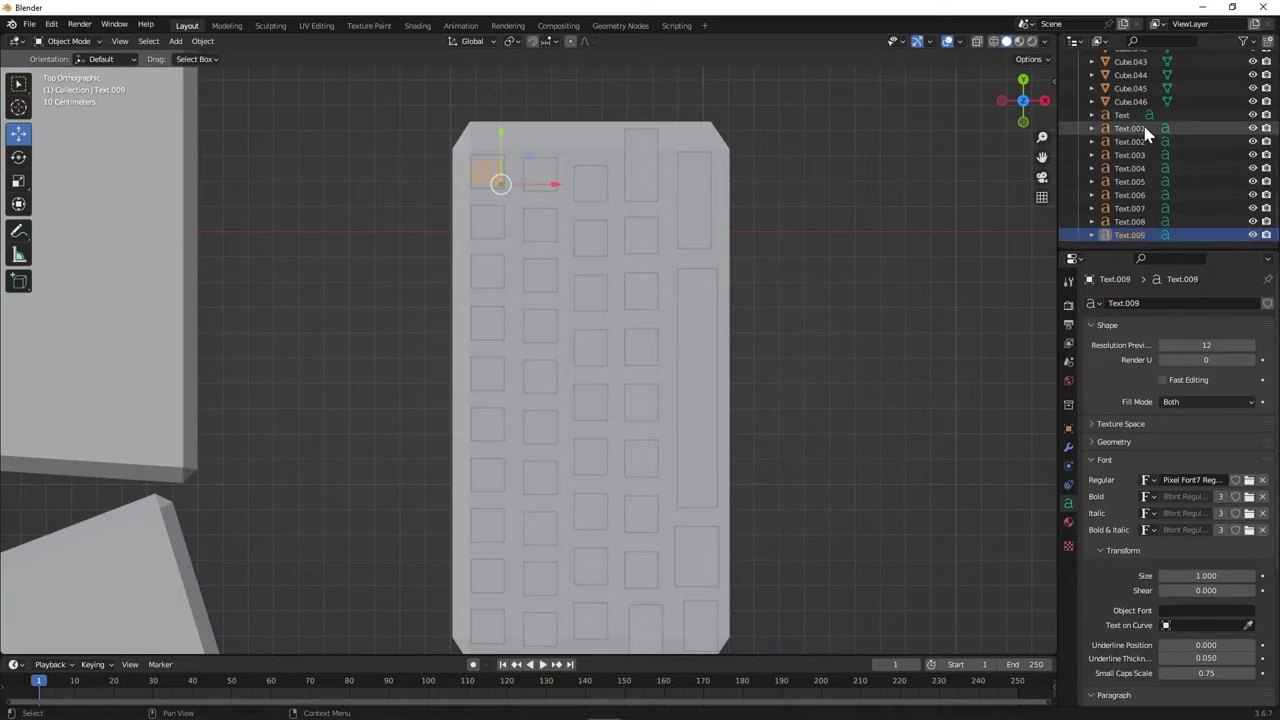
left_click(1121, 222)
left_click(1127, 234)
left_click(1127, 208, "shift")
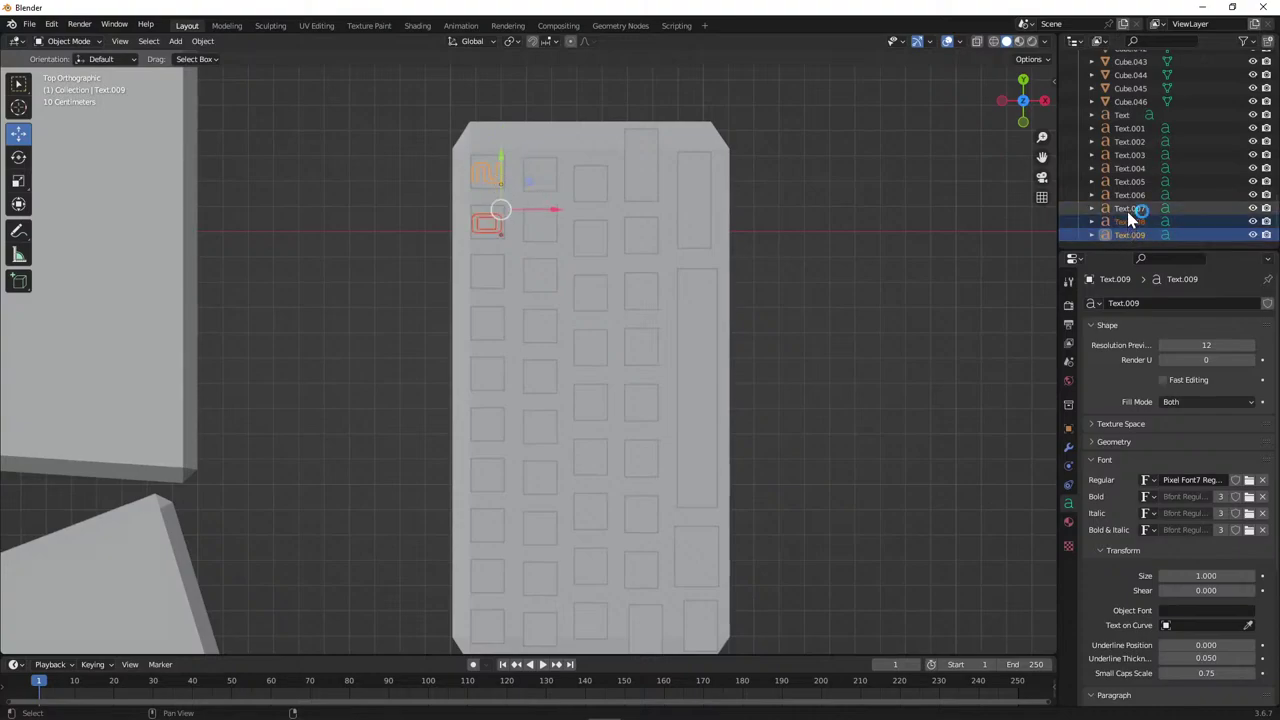
left_click(1129, 128, "shift")
left_click(1125, 115, "shift")
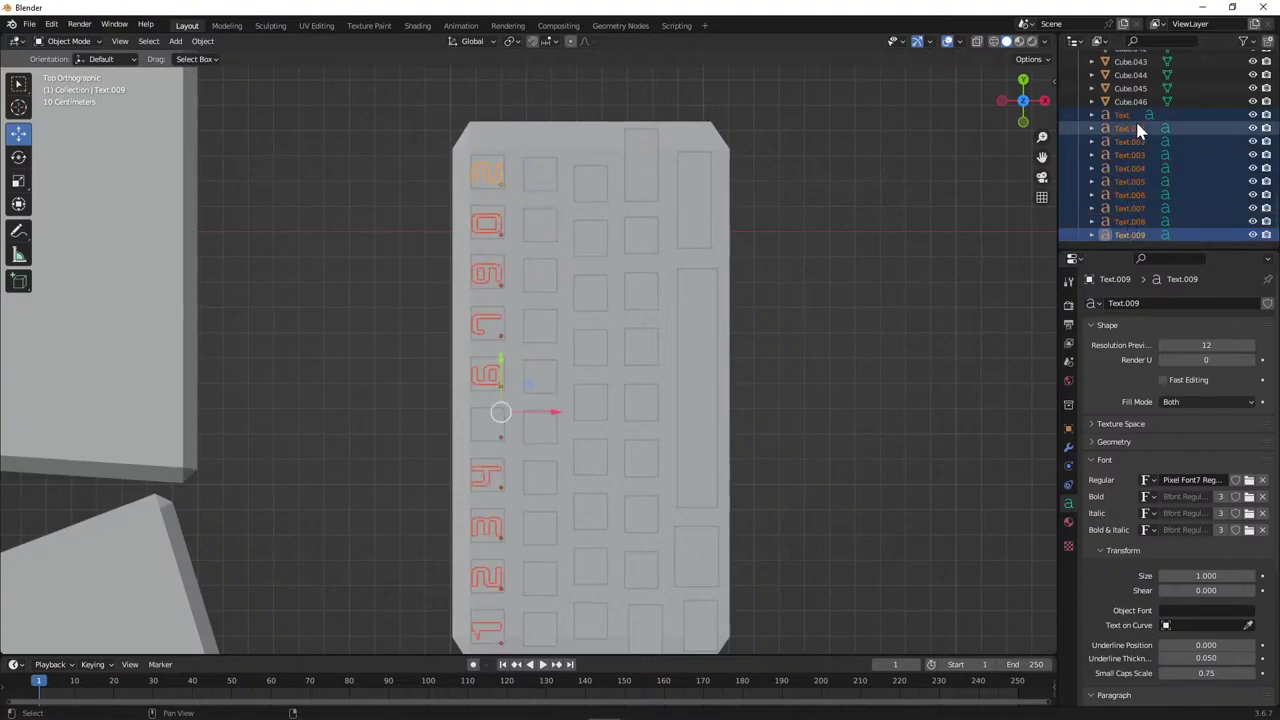
mouse_move(500, 373)
left_mouse_down()
mouse_move(506, 355)
mouse_move(503, 368)
left_mouse_up()
Go through the labels from Text to Text.004 to find the one belonging to the fifth key.
left_click(487, 425)
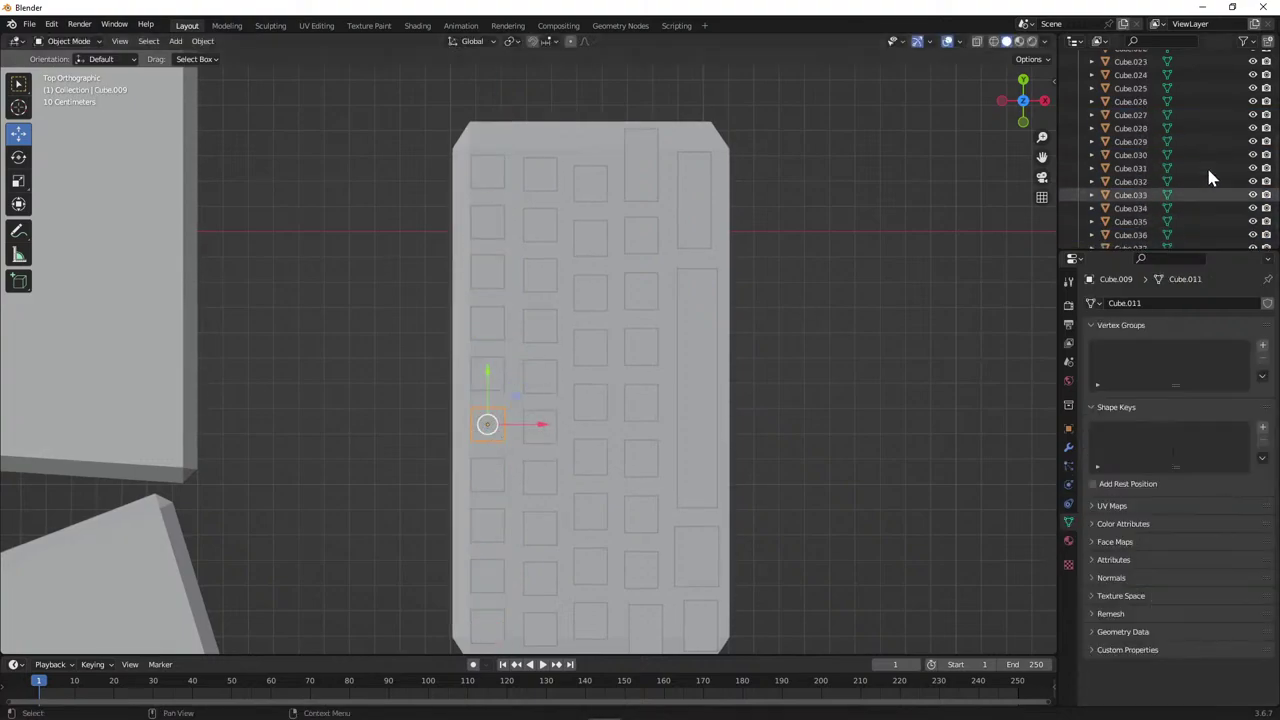
scroll(1204, 160, "up", 10)
scroll(1204, 155, "down", 10)
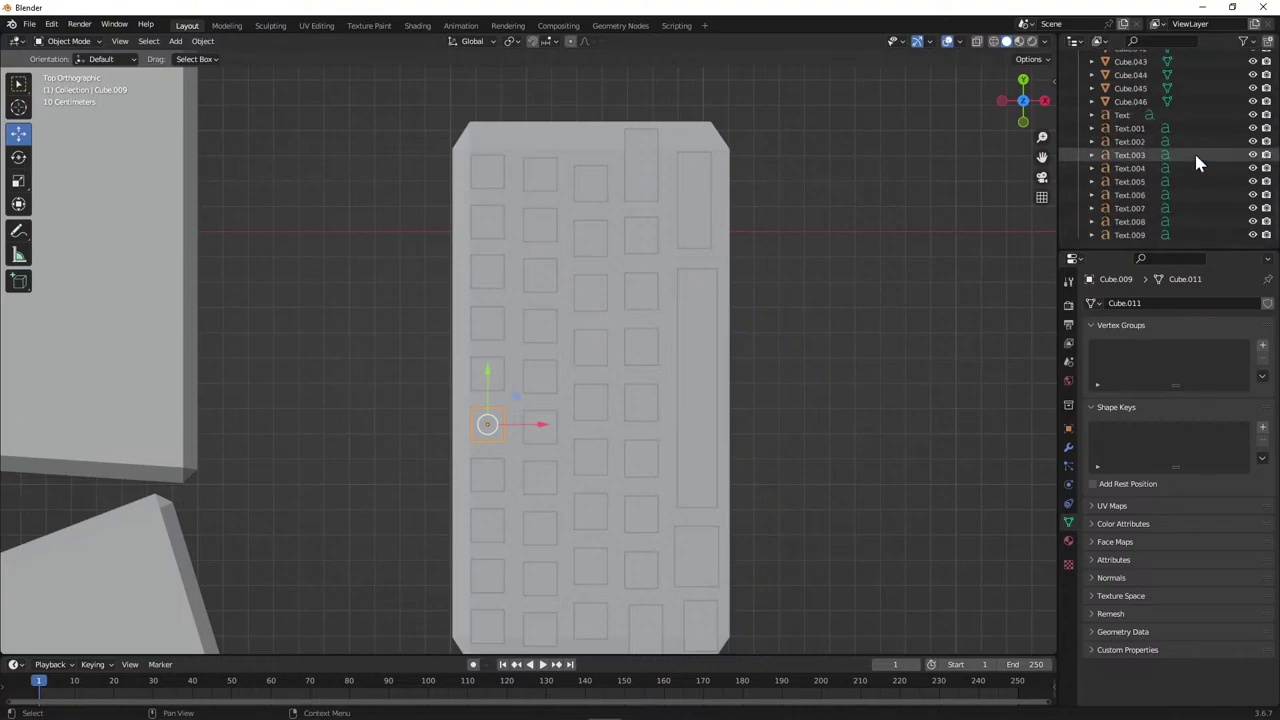
left_click(1171, 154)
left_click(1155, 128)
left_click(1142, 116)
left_click(1140, 130)
left_click(1140, 143)
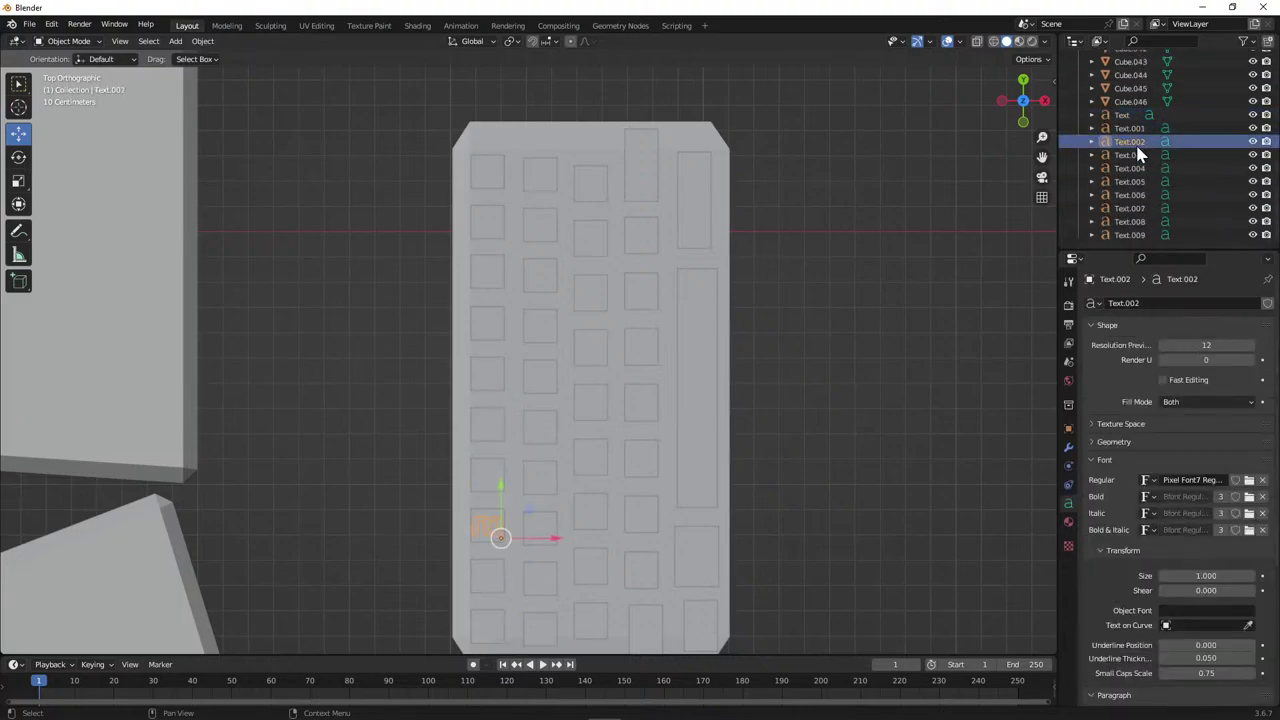
left_click(1136, 158)
left_click(1132, 169)
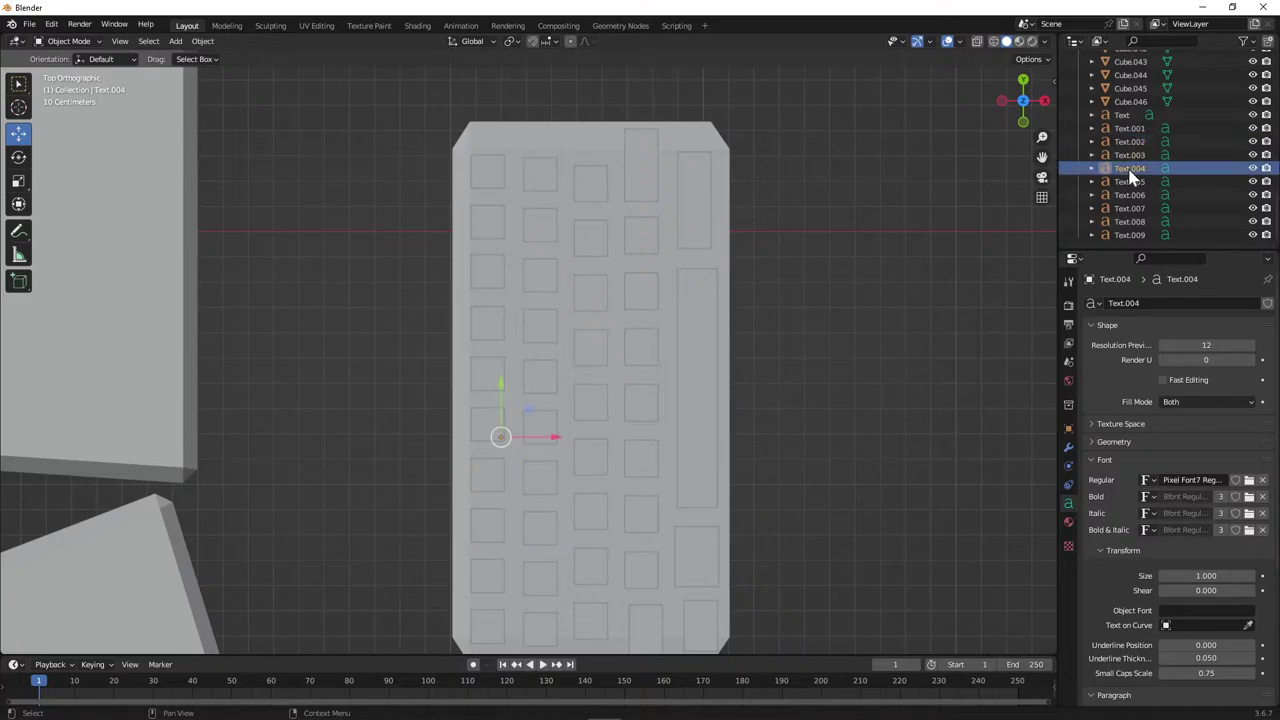
Try moving the fifth key's blank label, Text.004, across the keyboard, and undo the moves.
left_click_drag(504, 404, 478, 370)
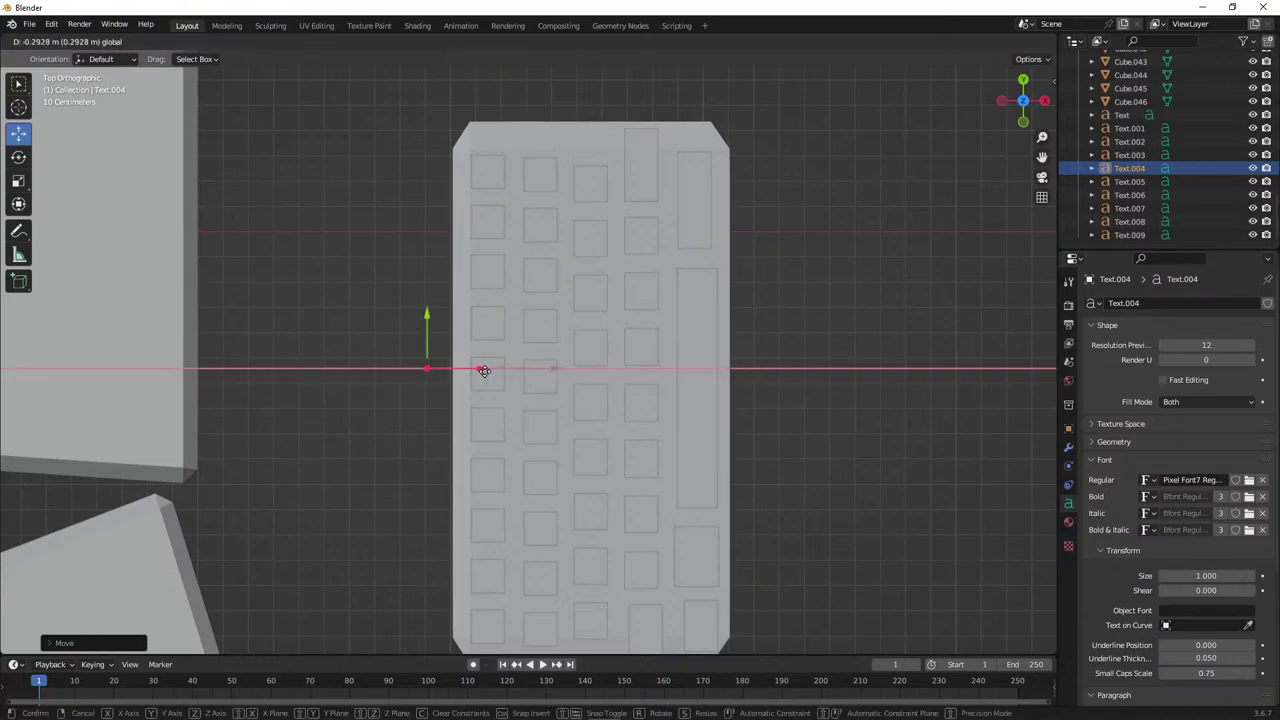
key("ctrl+z")
key("ctrl+z")
key("ctrl+z")
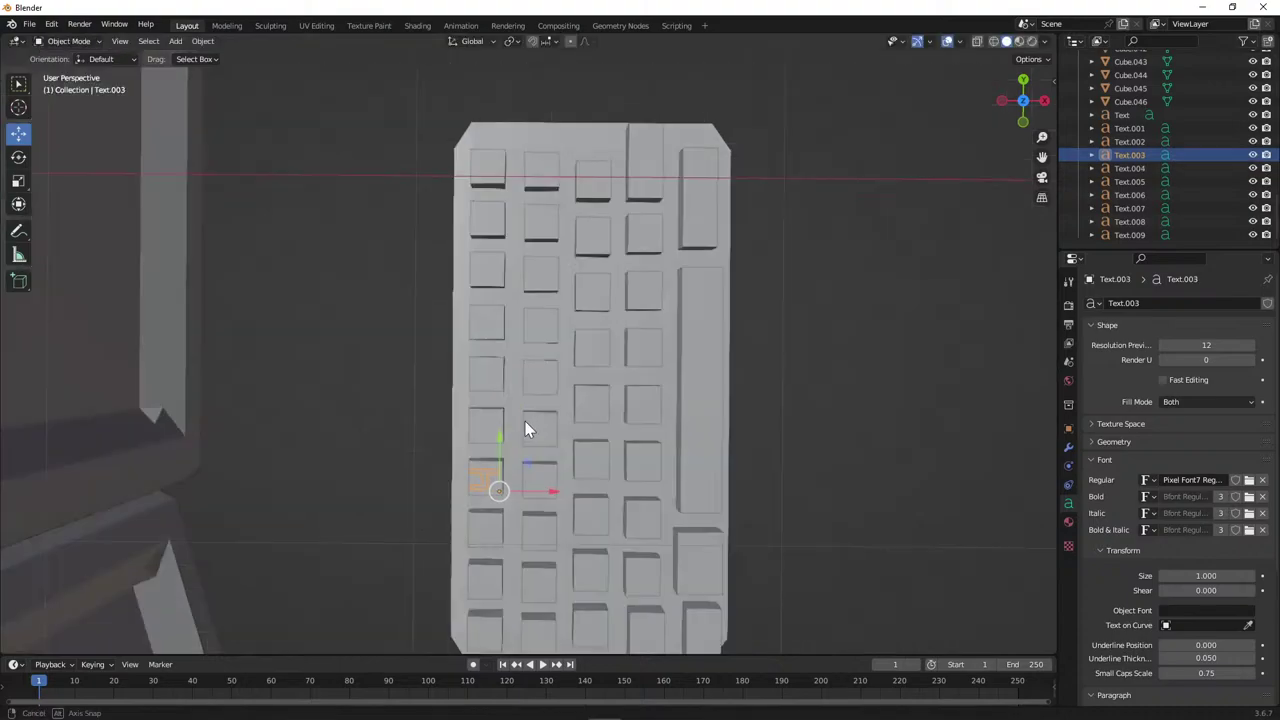
Inspect the fifth key's blank label, Text.004, from a low angle and delete it.
middle_click_drag(525, 421, 529, 346)
key("KP_Decimal")
left_click(1128, 168)
left_click(1130, 155)
left_click(1128, 168)
scroll(668, 280, "down", 5)
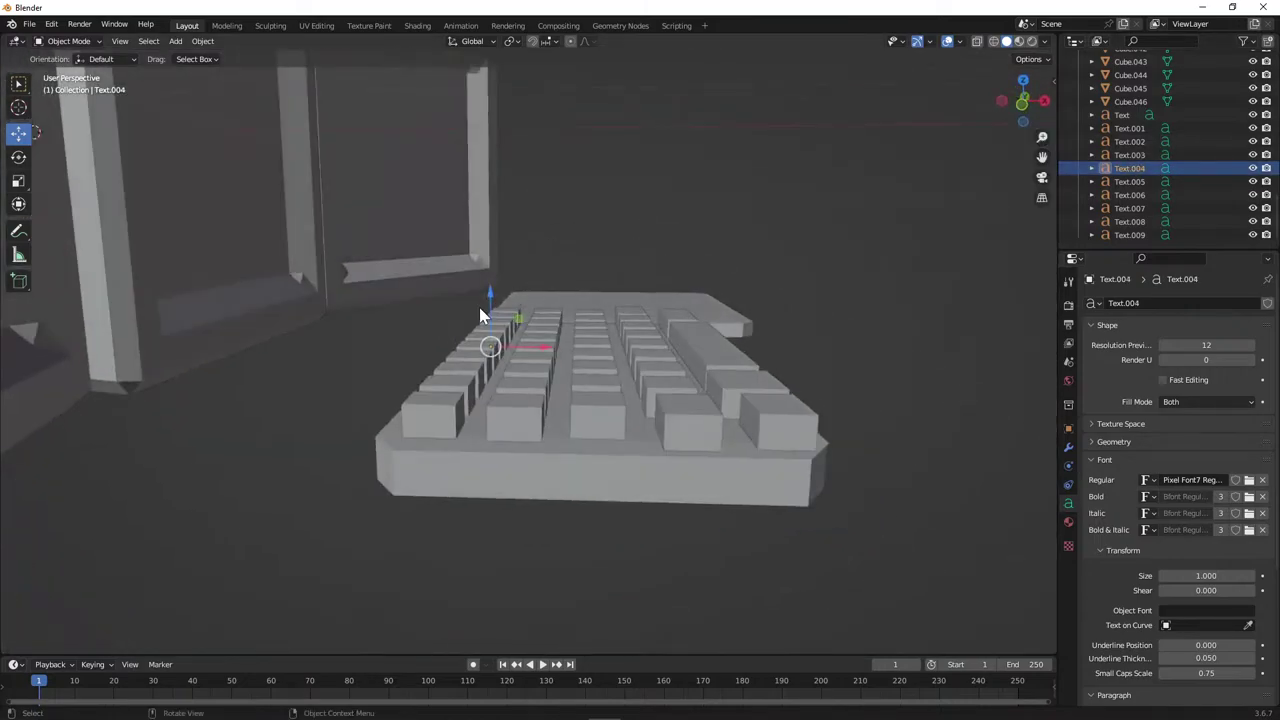
right_click(1132, 170)
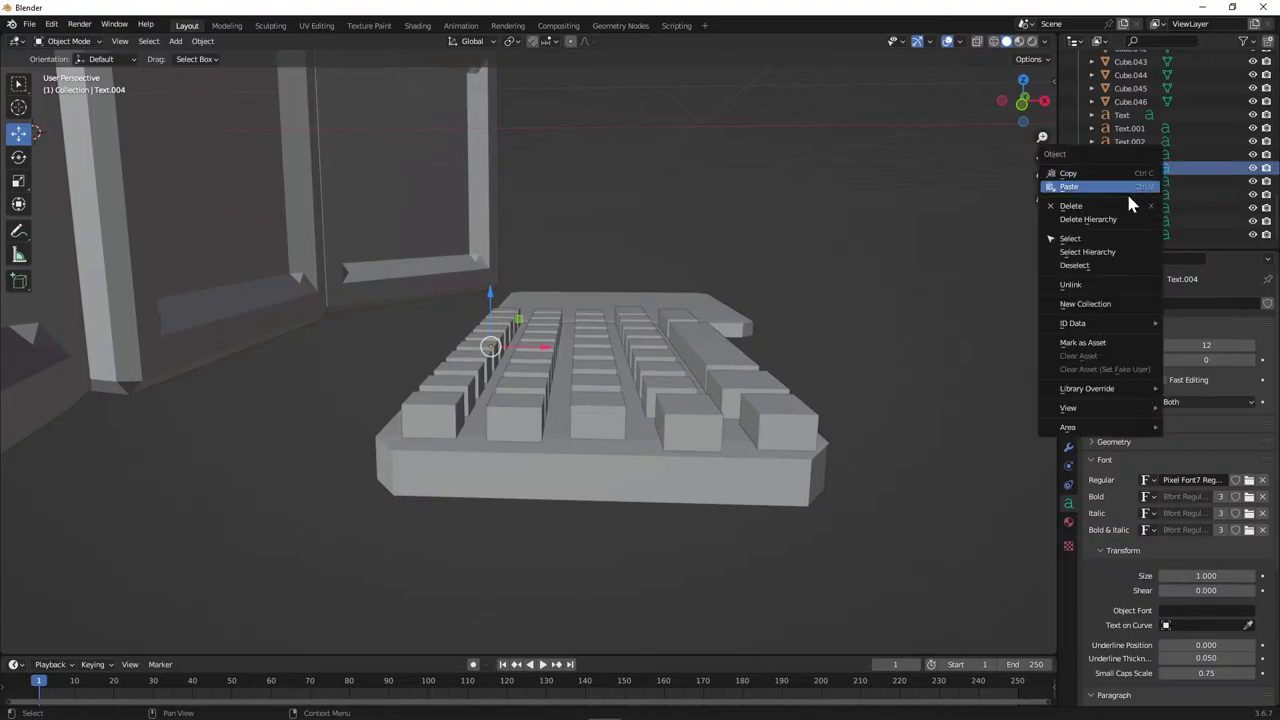
left_click(1135, 206)
left_click(1130, 181)
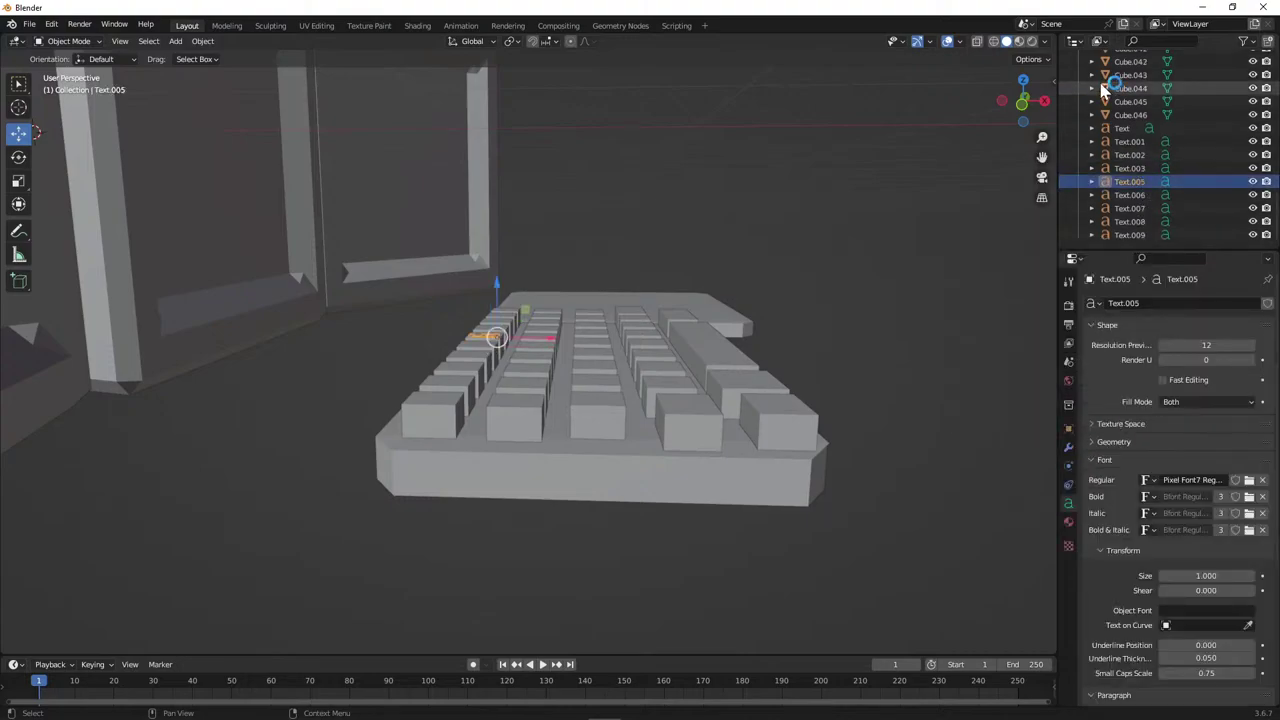
In top view, paste a copy of the fourth key's label, Text.003, and move it along Y onto the fifth key.
left_click(1021, 80)
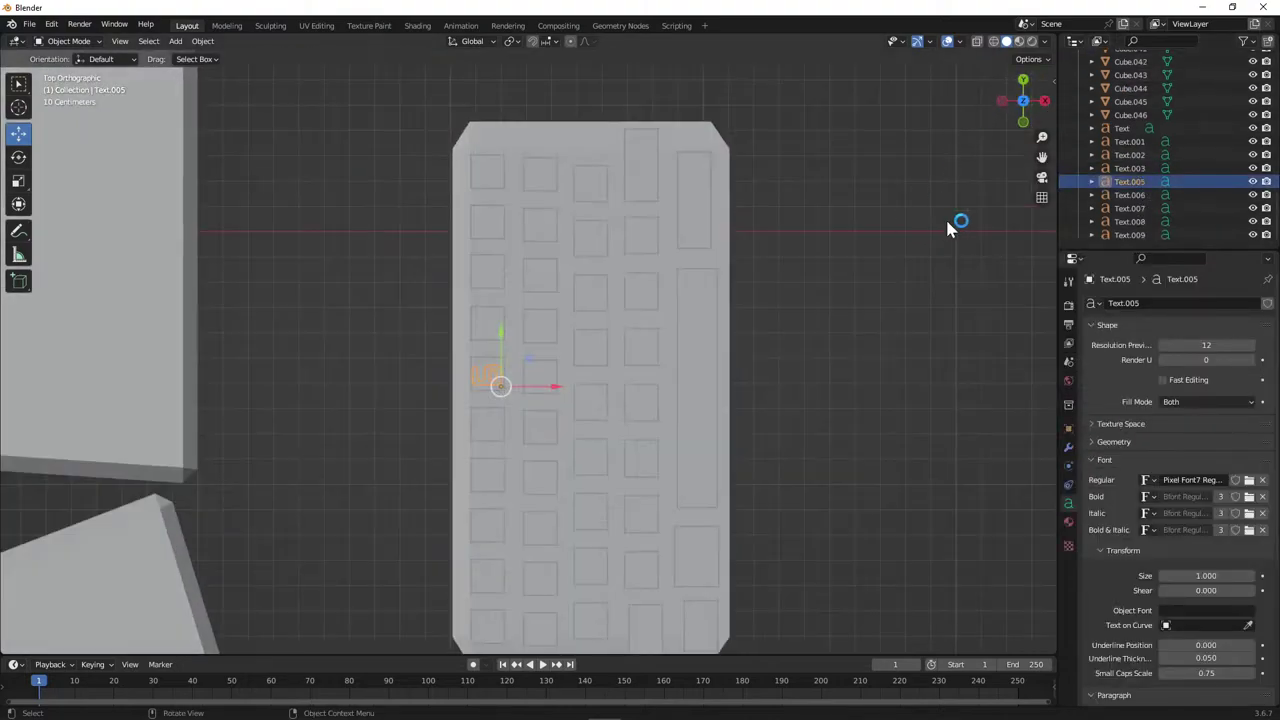
left_click(1130, 168)
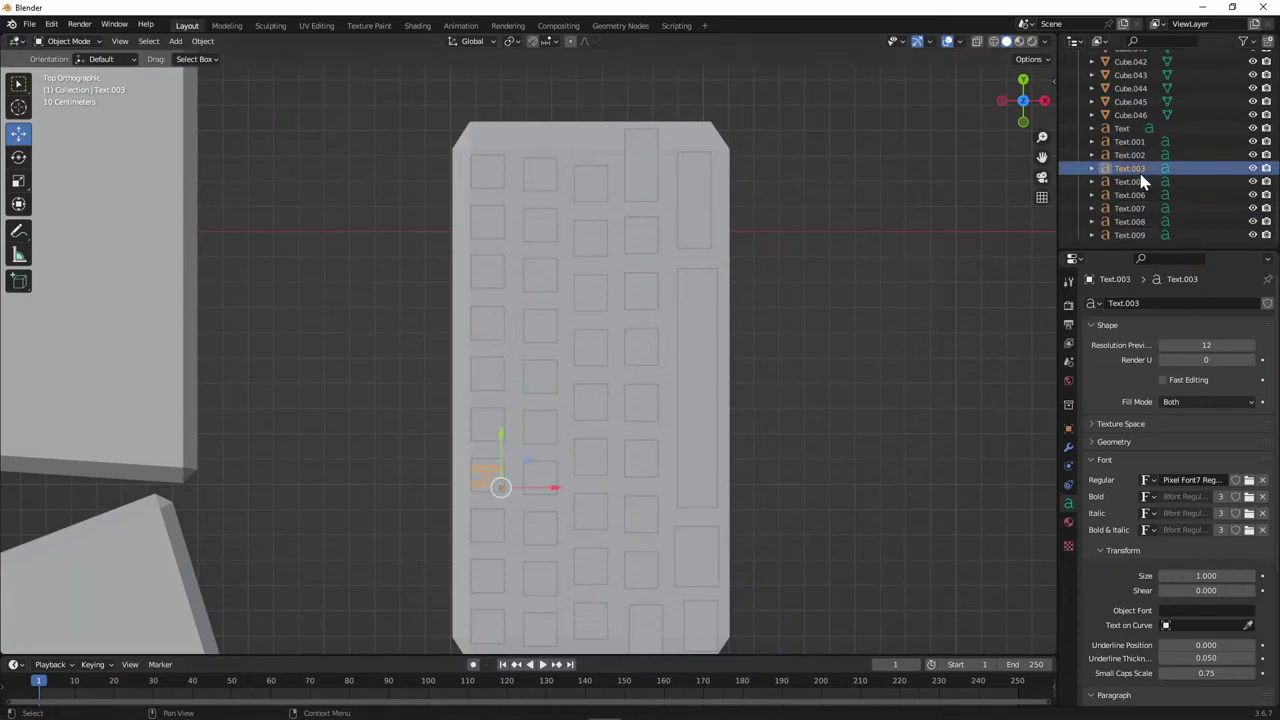
key("ctrl+c")
key("ctrl+v")
left_click_drag(502, 453, 520, 405)
Try to replace the number in the copied label on the fifth key.
key("Tab")
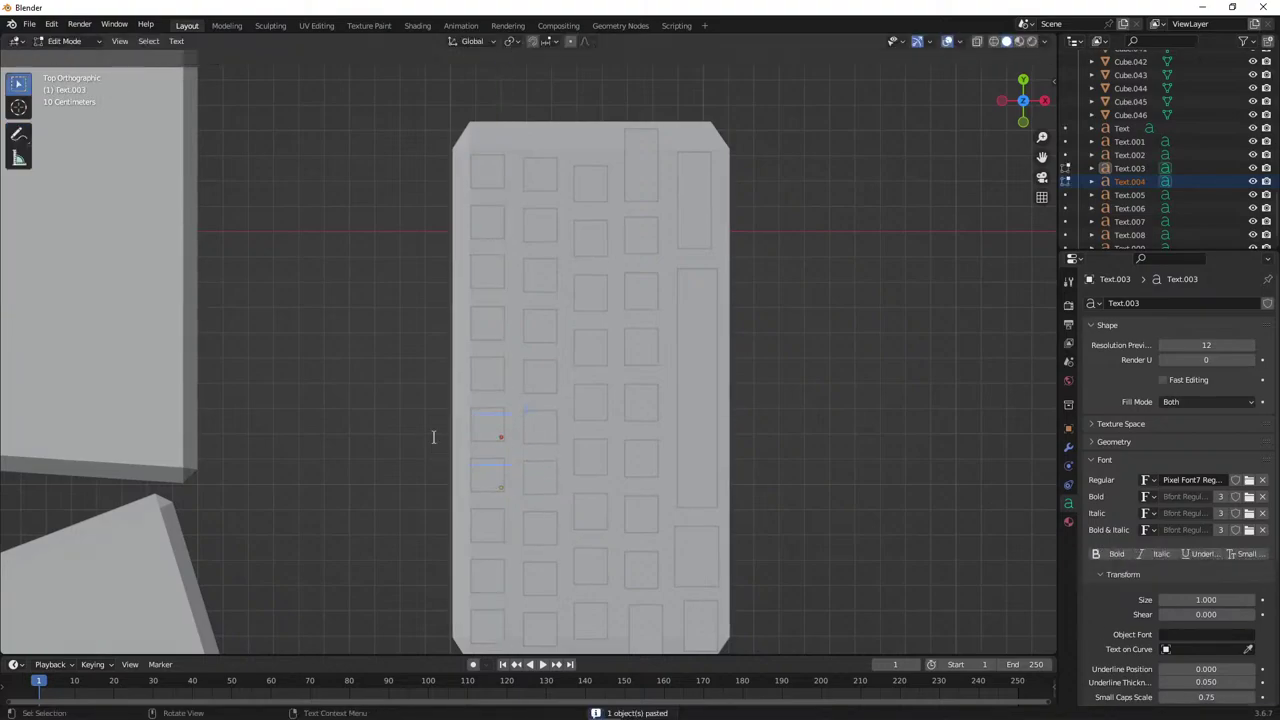
key("BackSpace")
key("Tab")
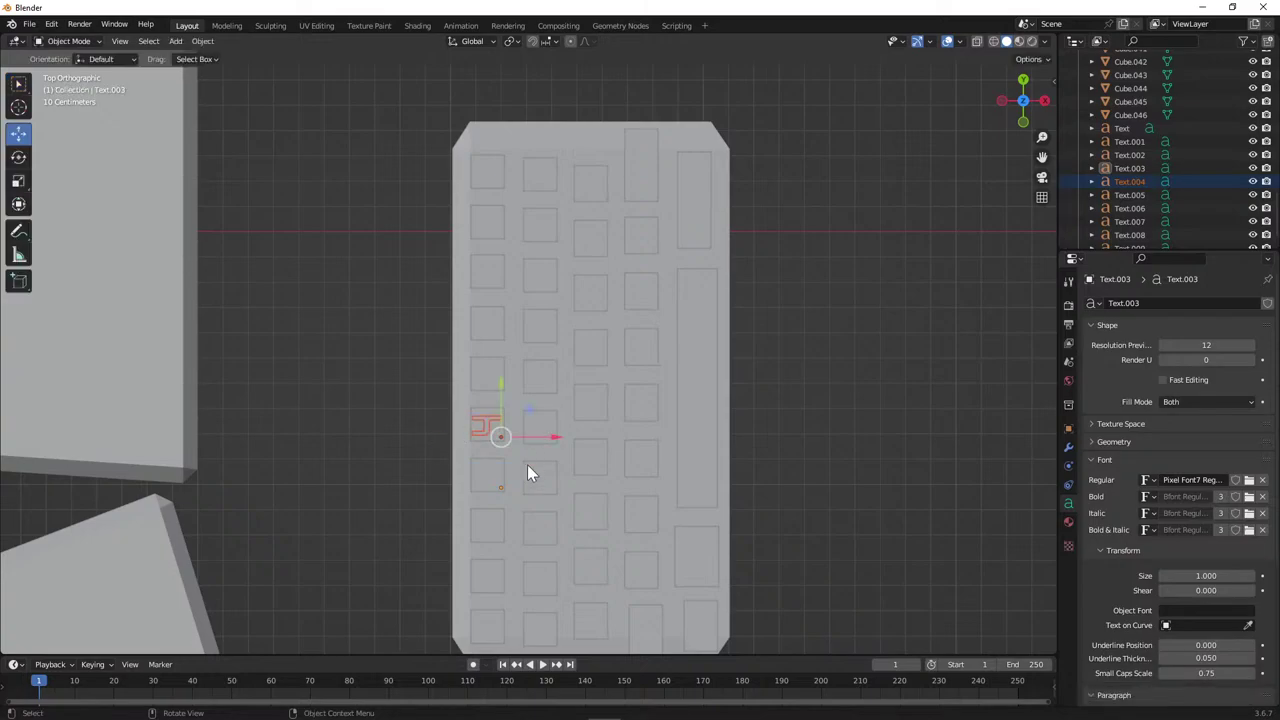
Clear the fourth key's label, Text.003, and retype its number as 4.
left_click(1146, 197)
left_click(1146, 188)
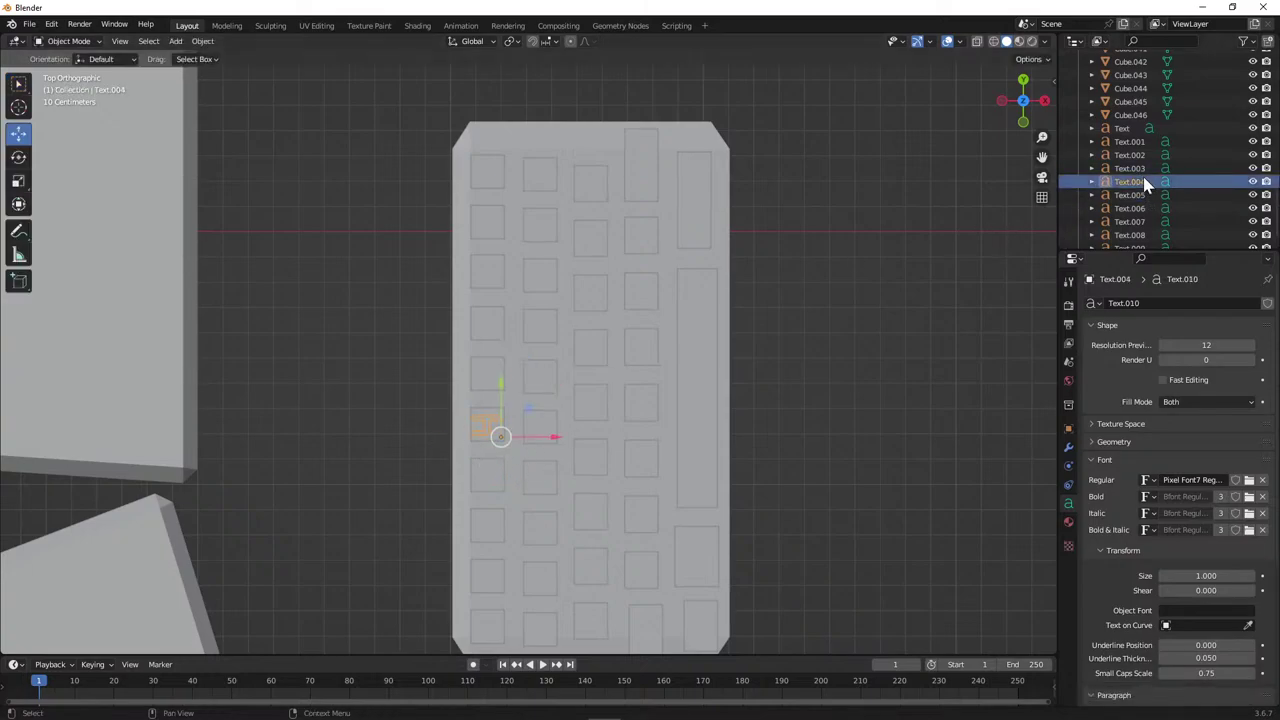
key("Up")
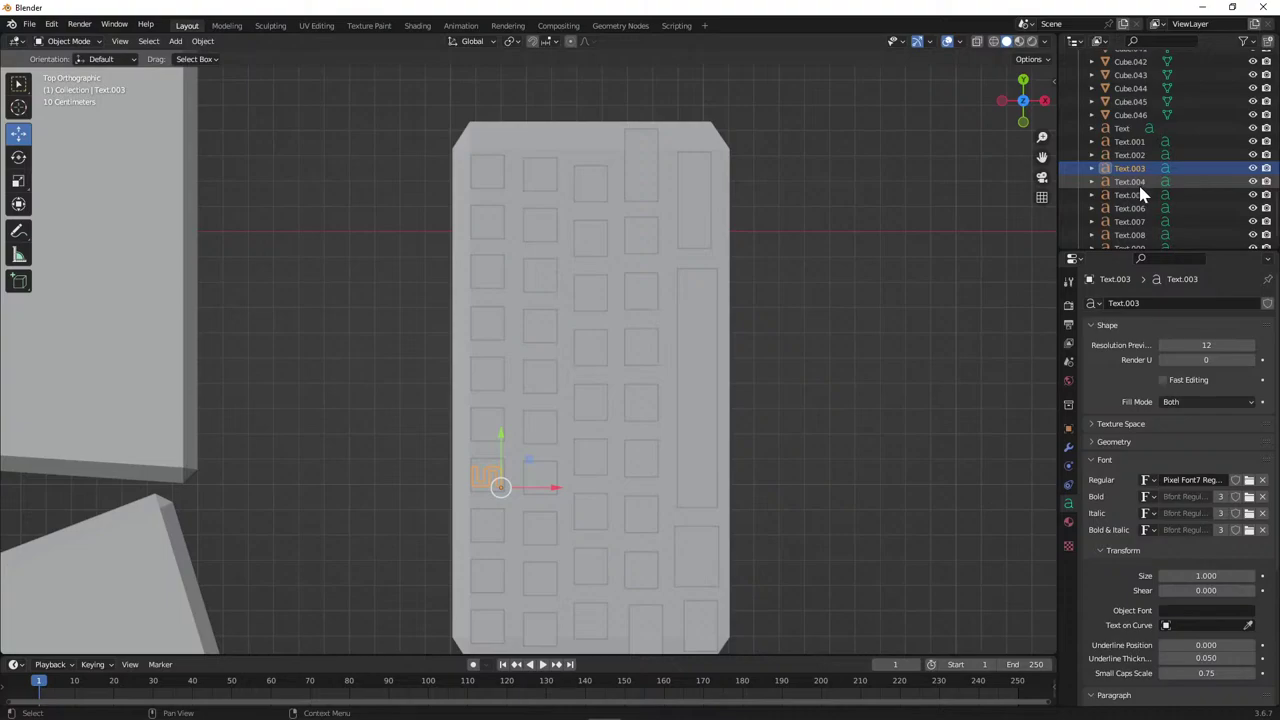
key("Tab")
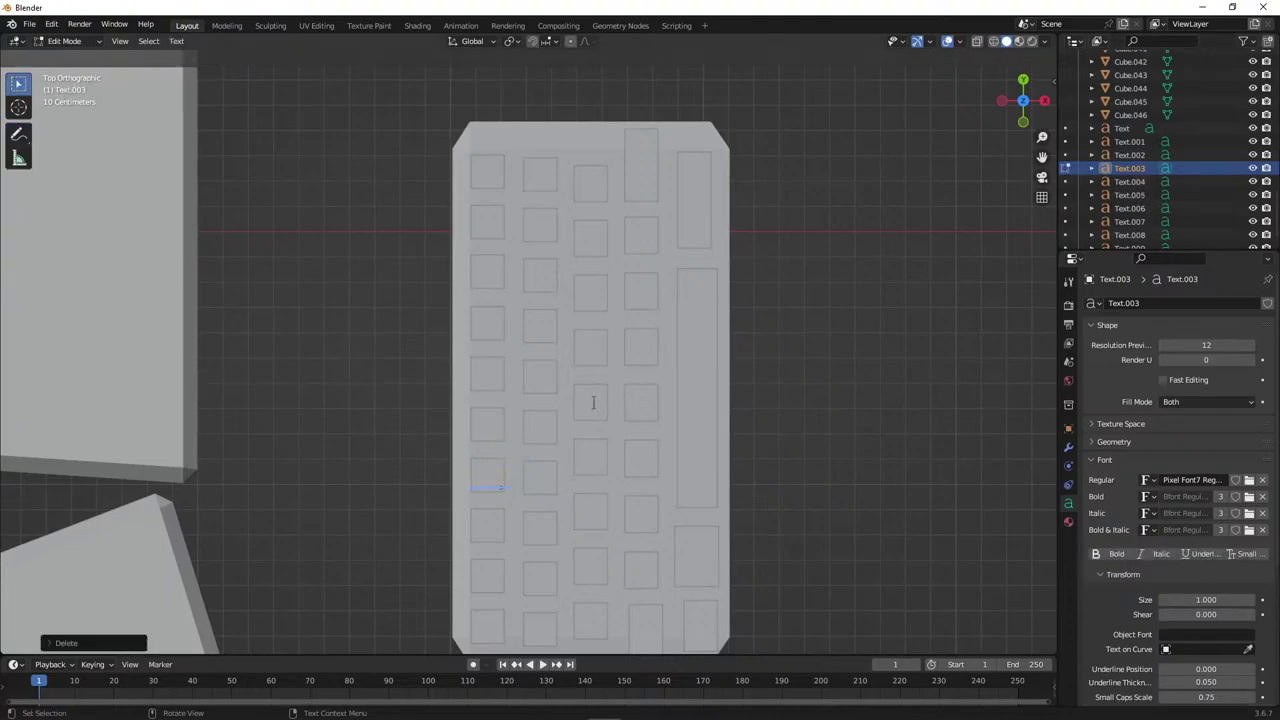
left_click(1130, 181)
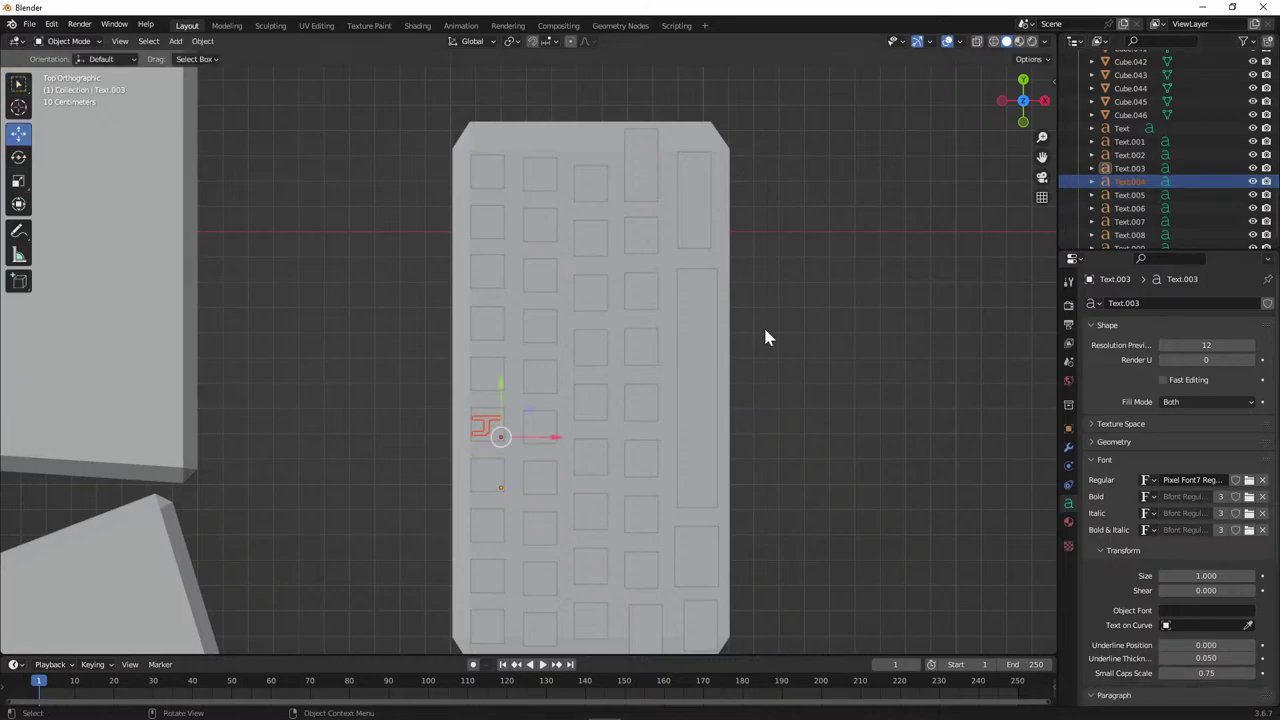
key("Tab")
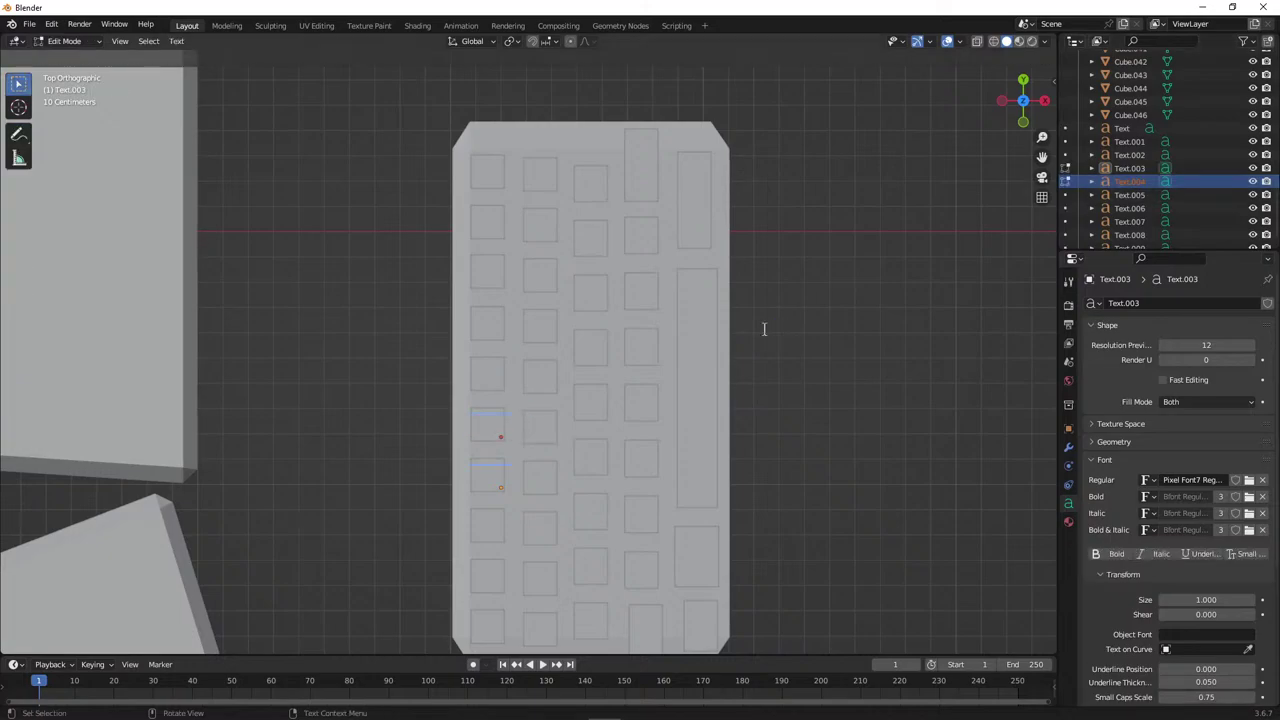
type("J")
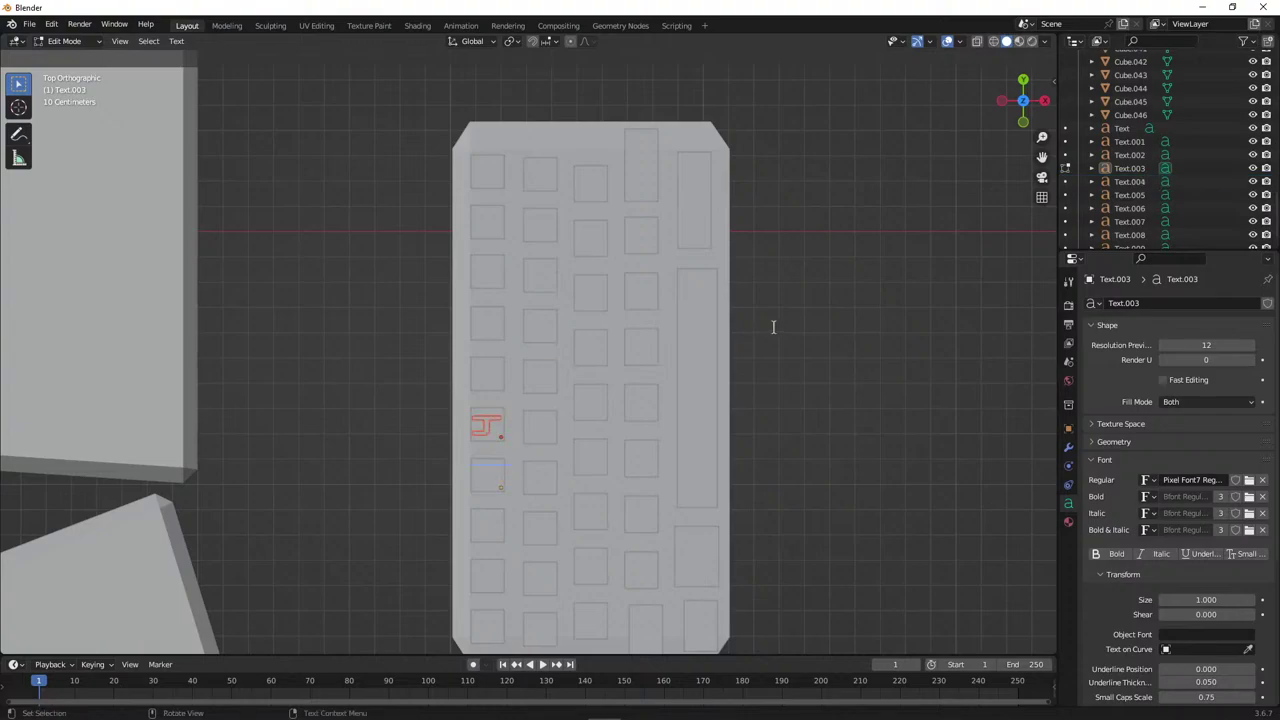
key("Tab")
Replace the number in the fifth key's label, Text.004, with 5.
left_click(1208, 169)
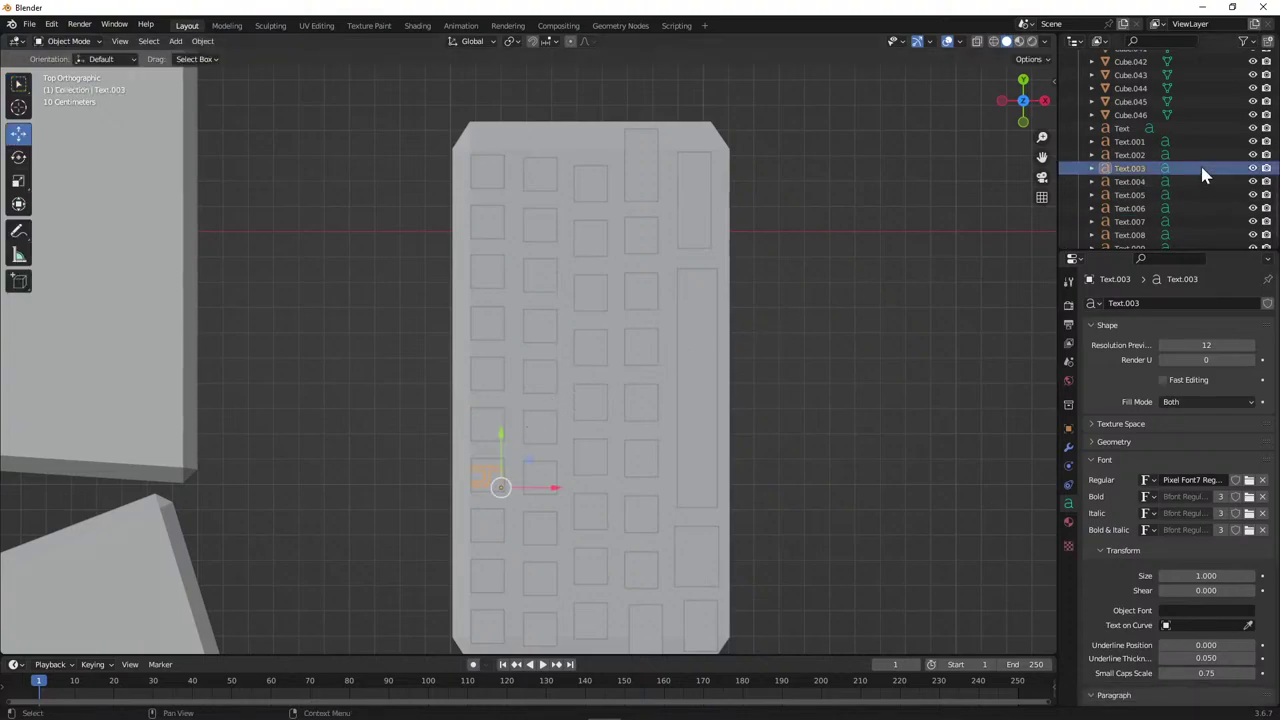
left_click(1186, 181)
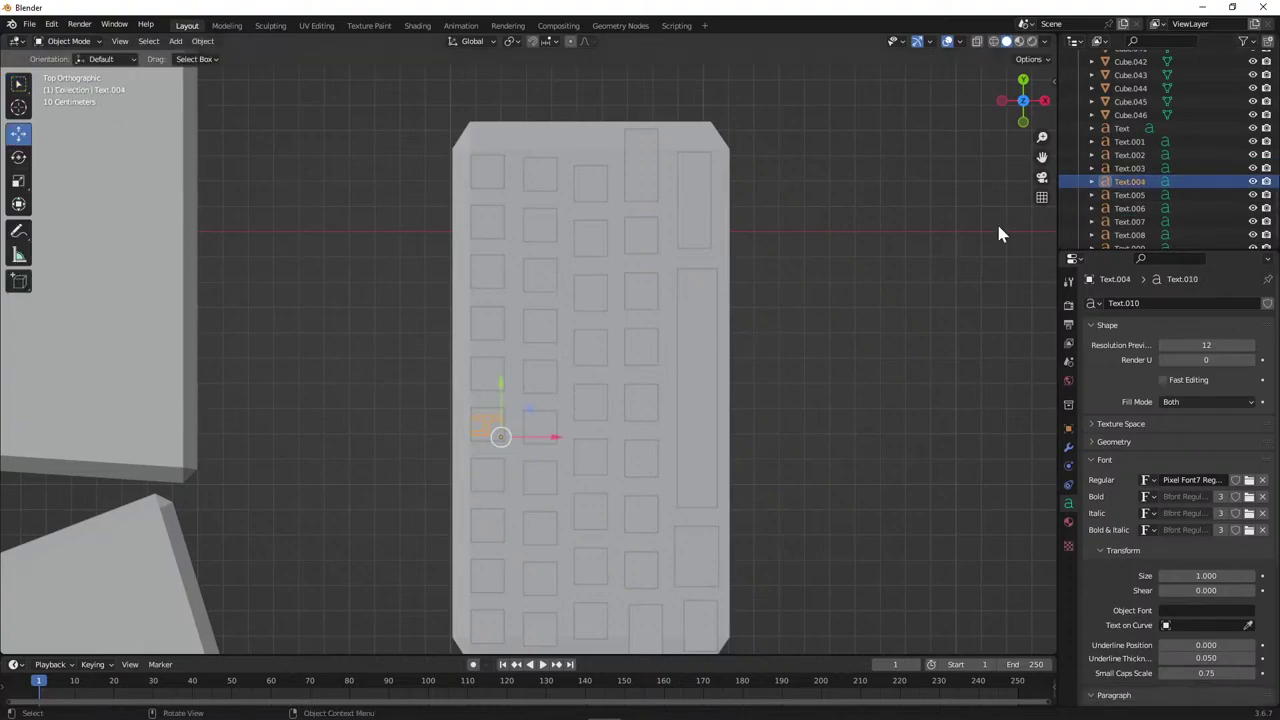
key("Tab")
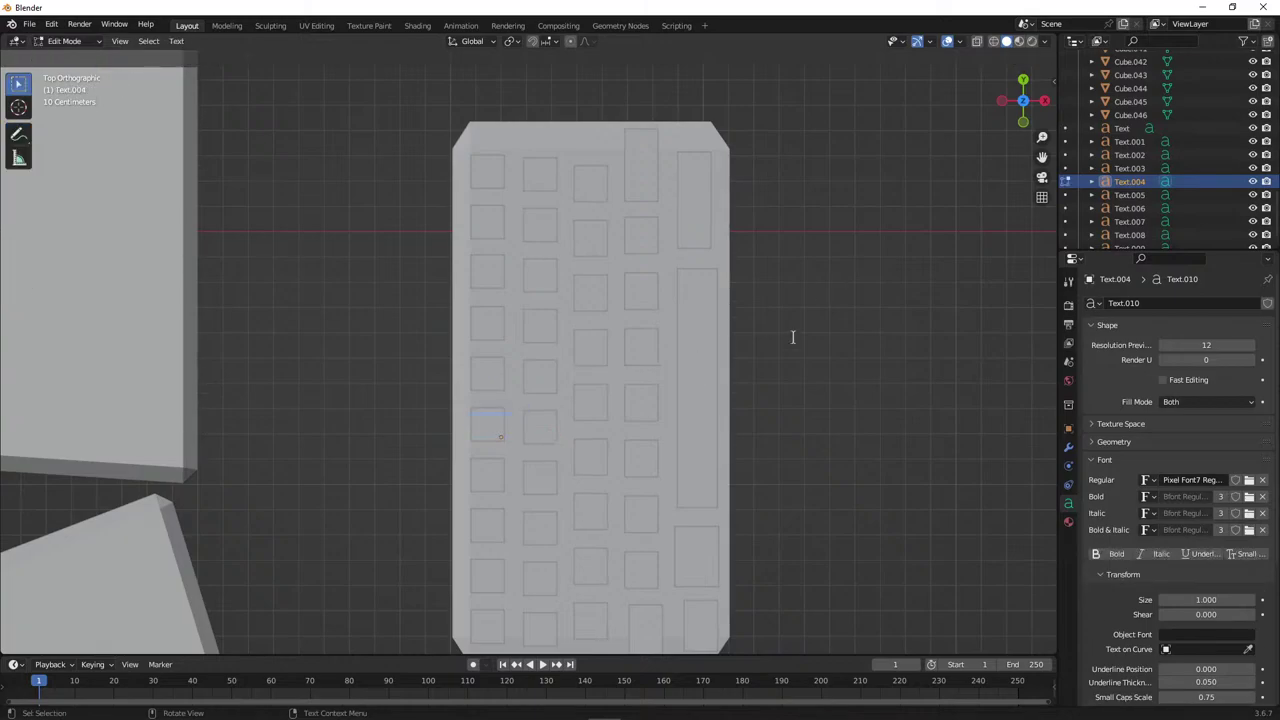
key("Tab")
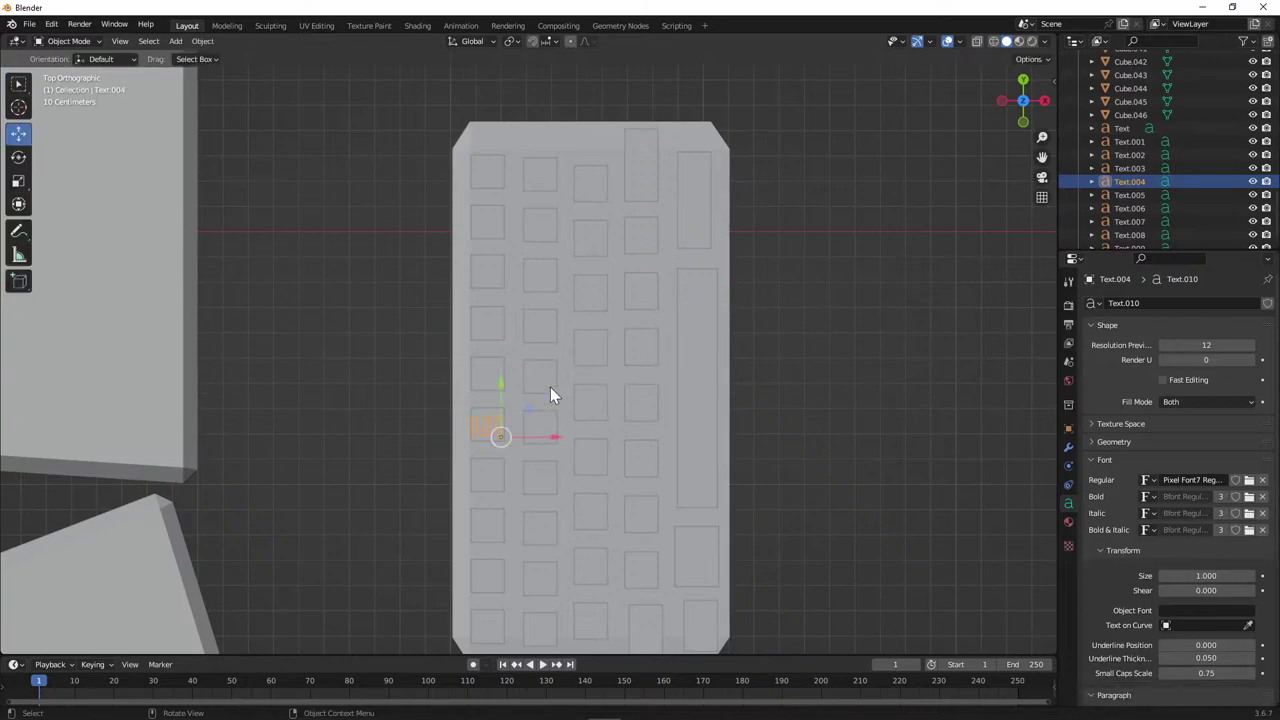
Select the labels Text through Text.008 and move them together one key along Y, off the first key.
left_click(1168, 128)
scroll(1160, 160, "down", 1)
left_click(1148, 232, "shift")
left_click_drag(498, 395, 503, 345)
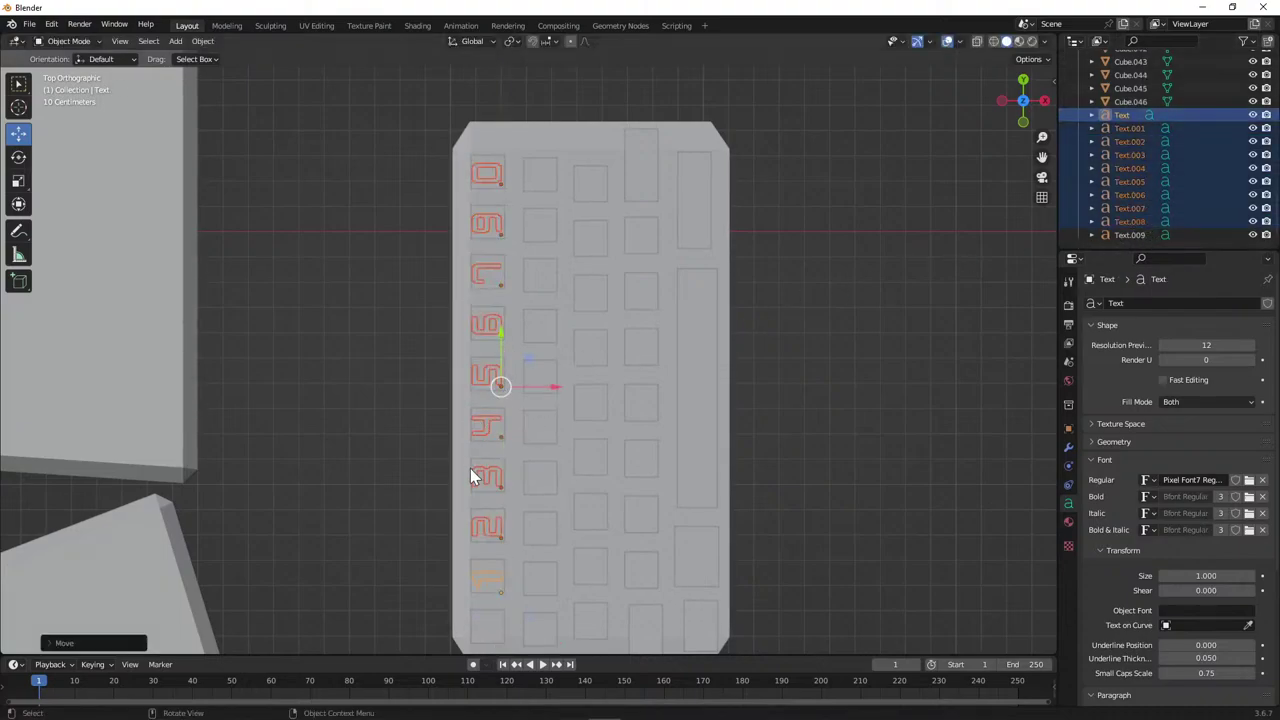
left_click(481, 630)
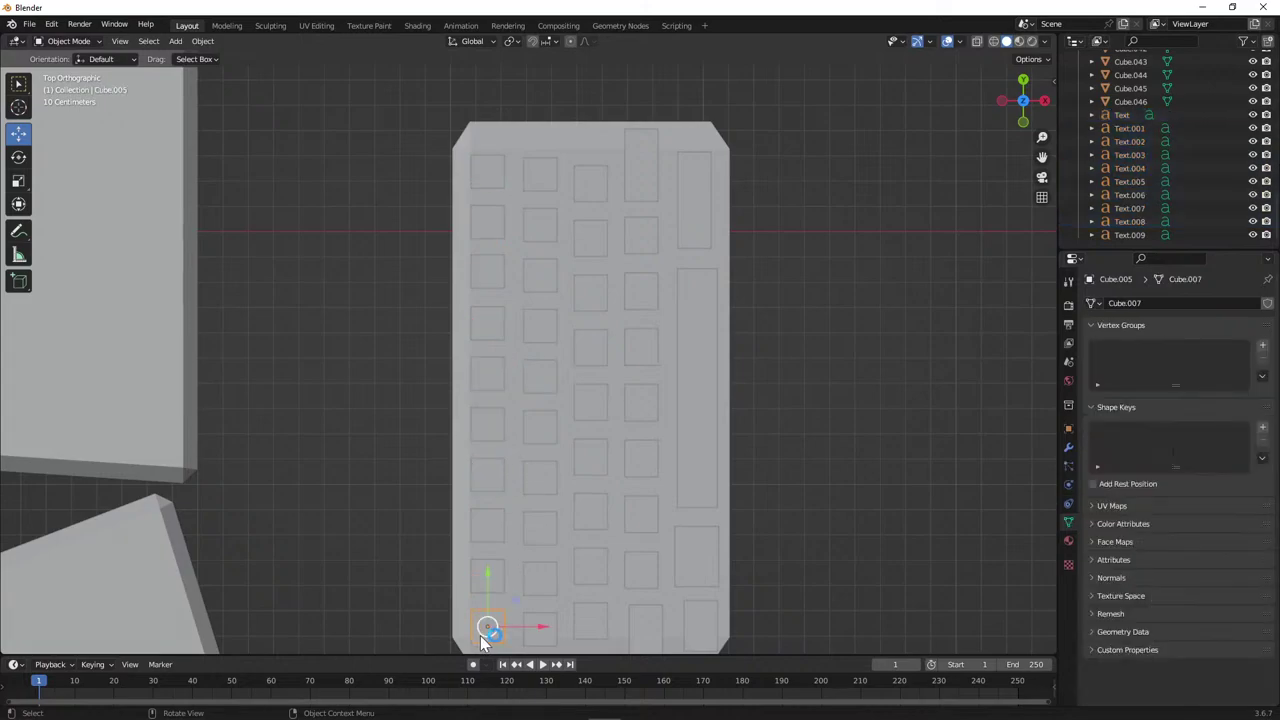
key("Tab")
key("Tab")
Copy the label Text on the second key and replace the original's number with QUIT.
left_click(1122, 115)
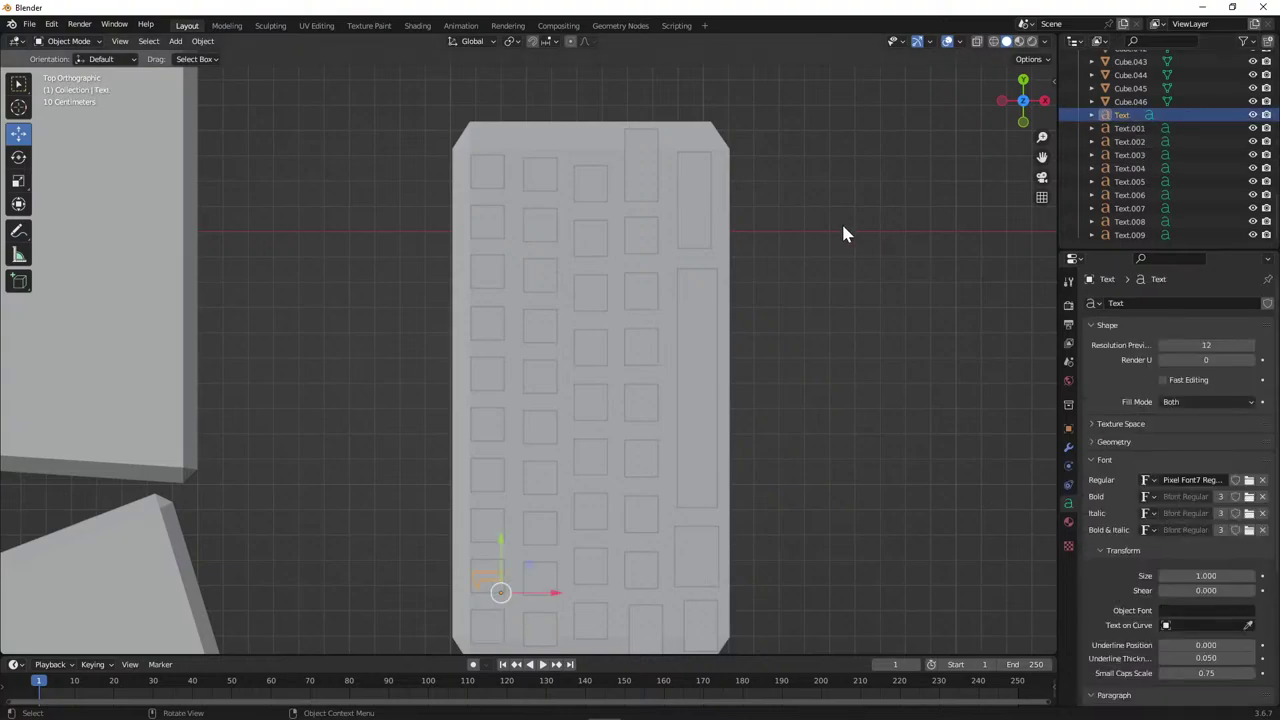
key("ctrl+c")
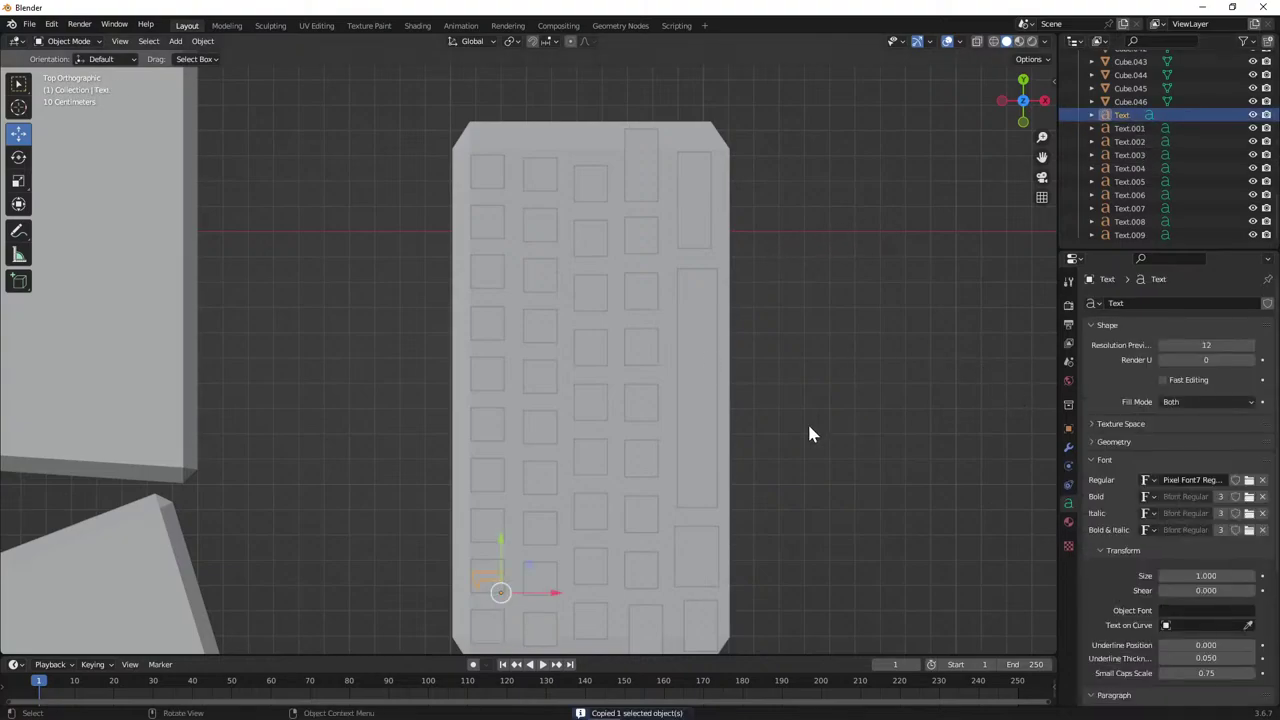
key("Tab")
key("BackSpace")
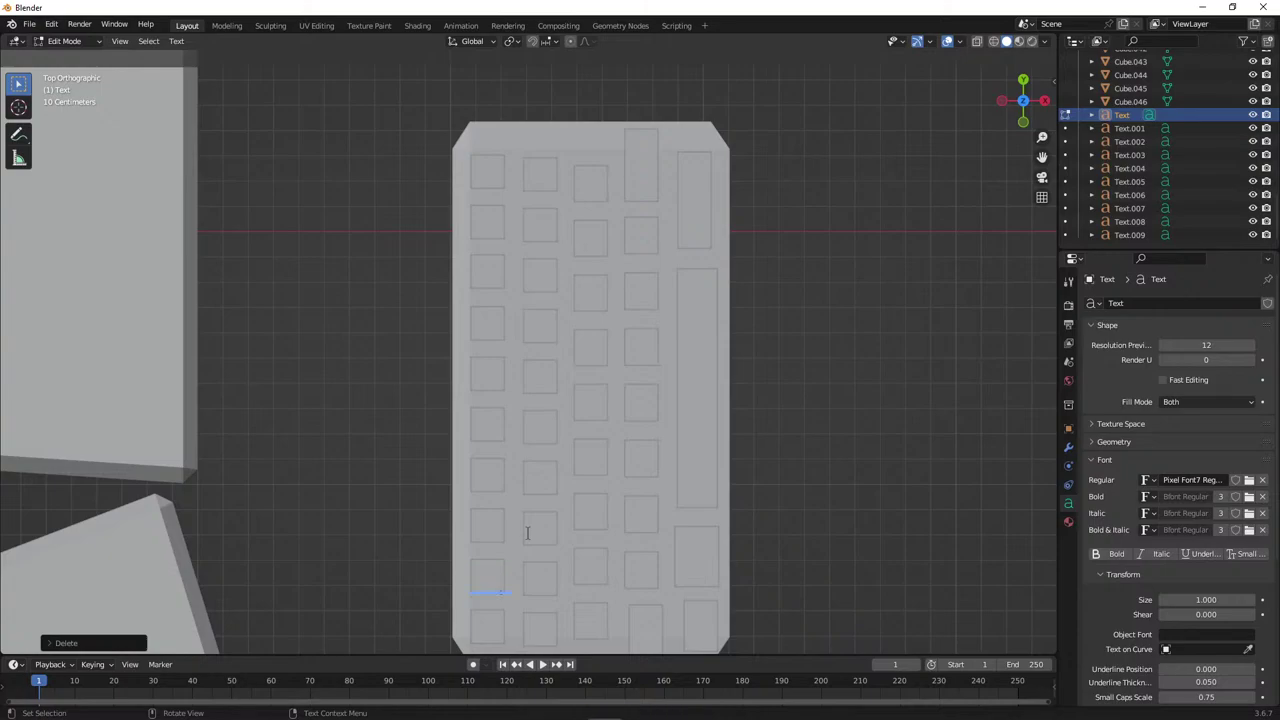
type("?")
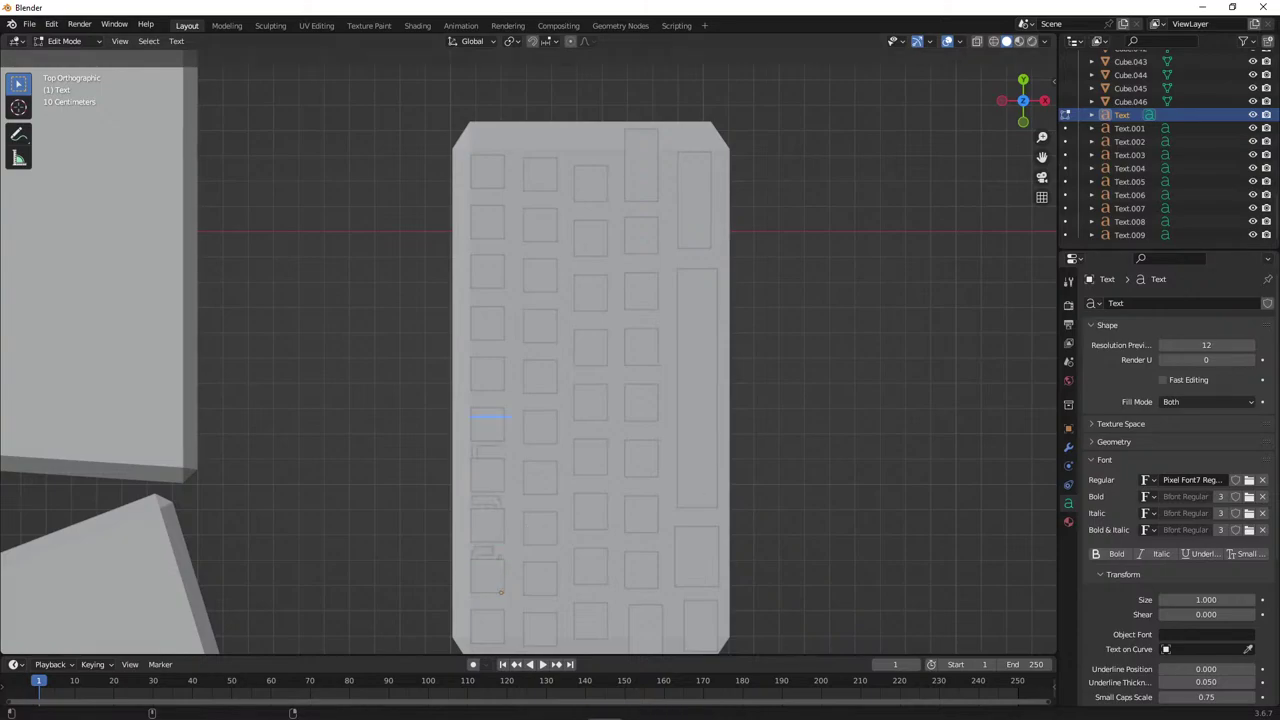
key("Tab")
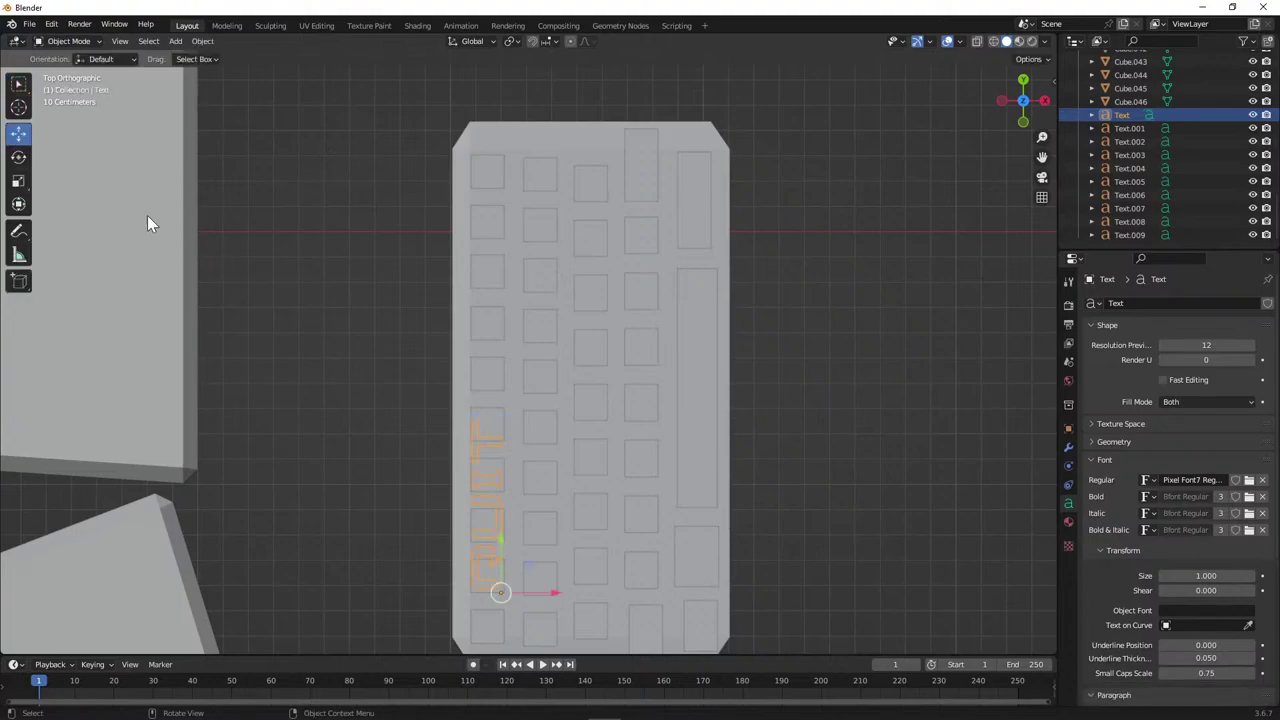
Shrink the QUIT label along Y, scale it uniformly to about 0.55, and move it along Y onto the first key.
left_click(19, 182)
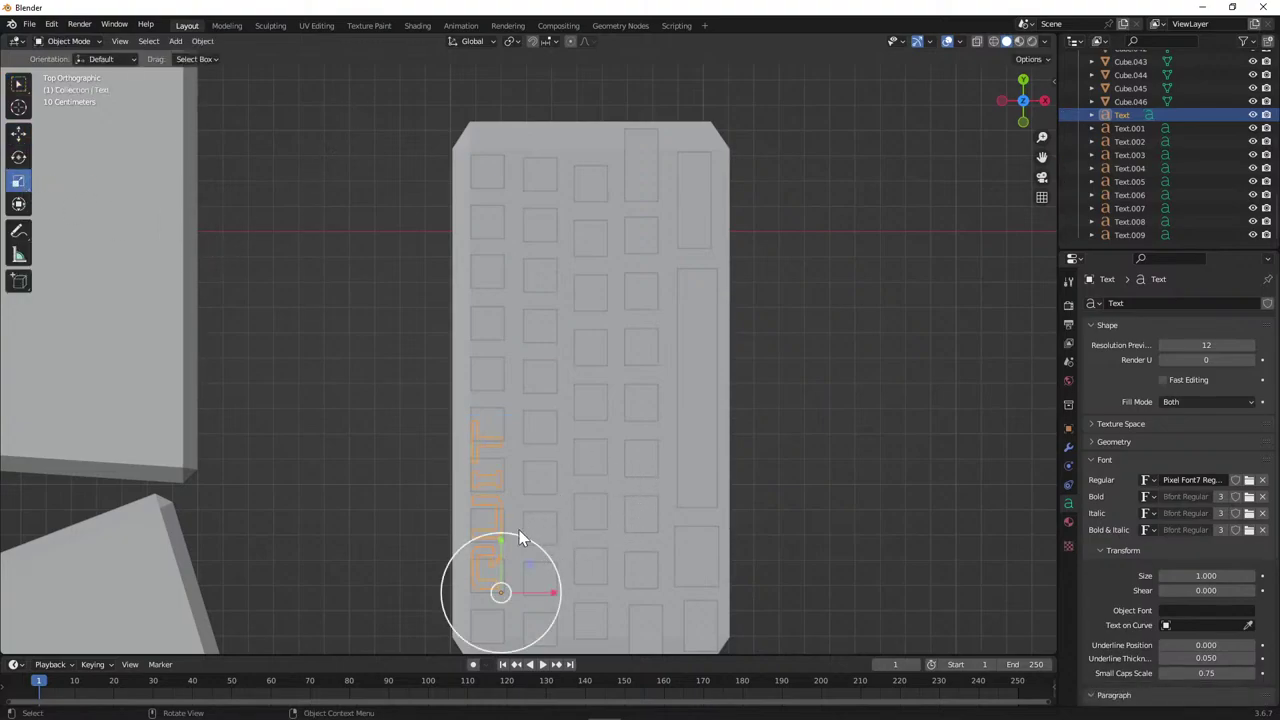
left_click_drag(500, 541, 503, 573)
middle_click_drag(503, 573, 366, 545)
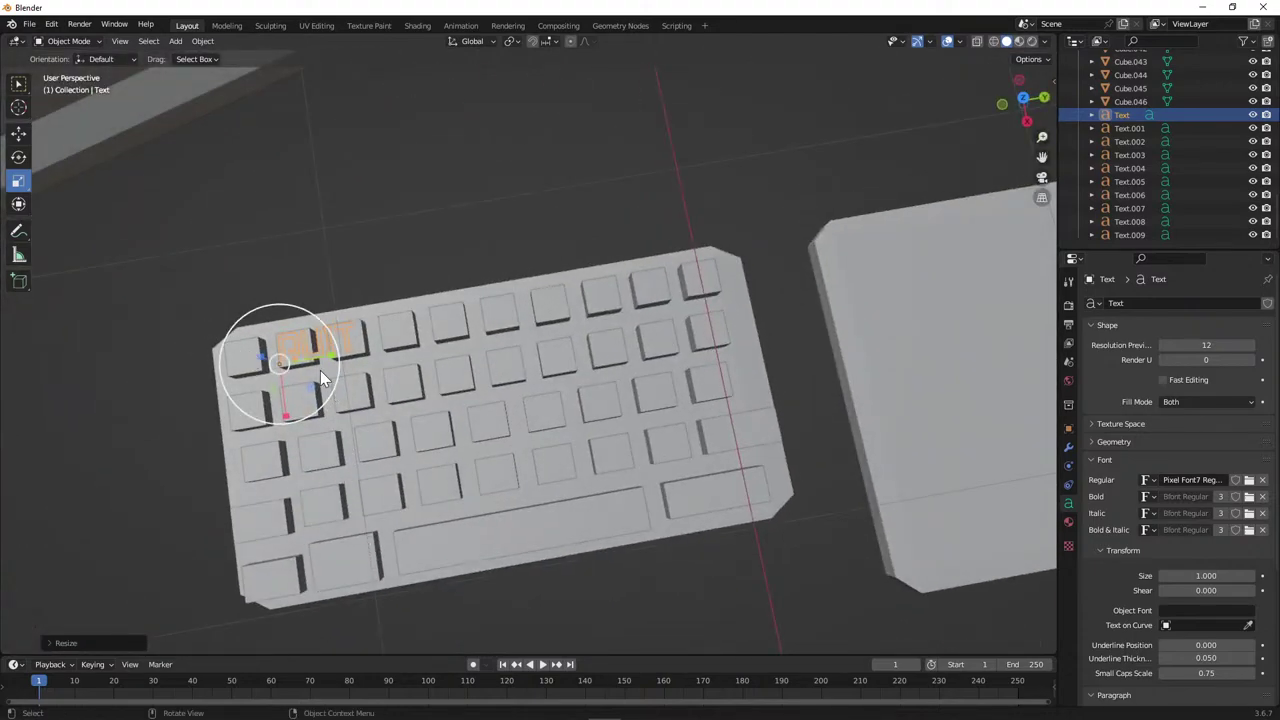
key("s")
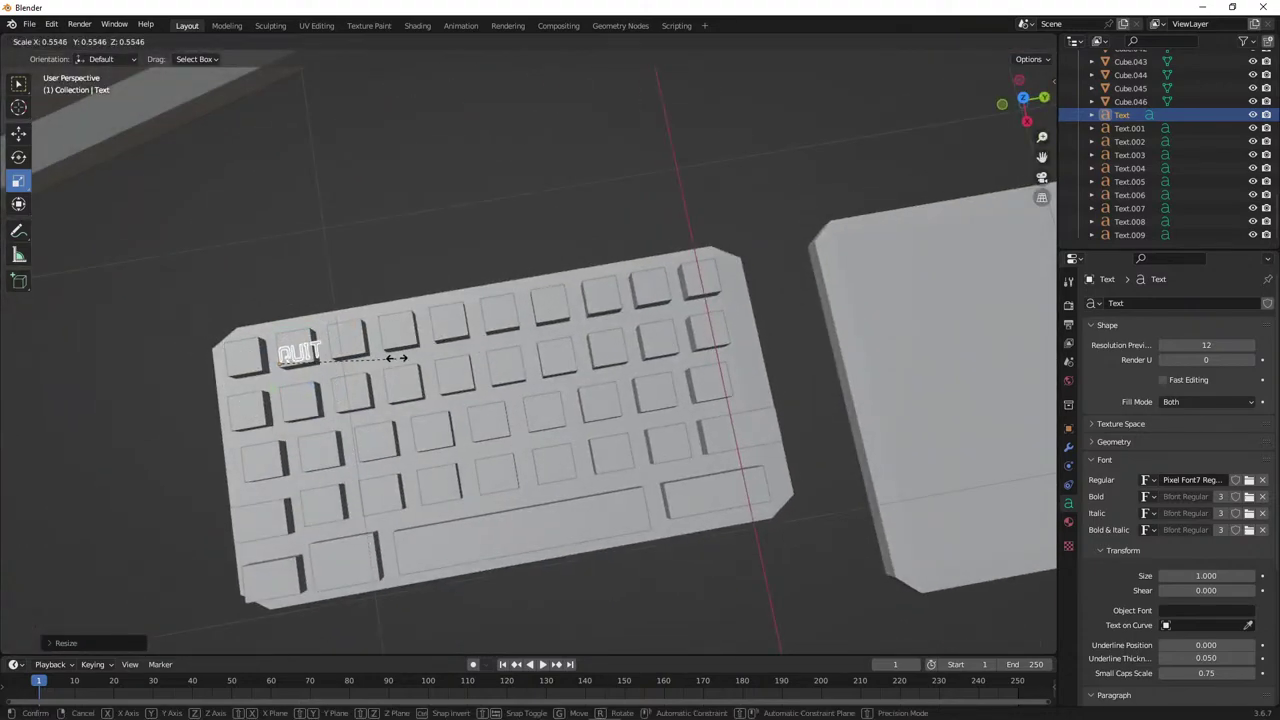
left_click(401, 357)
left_click(18, 133)
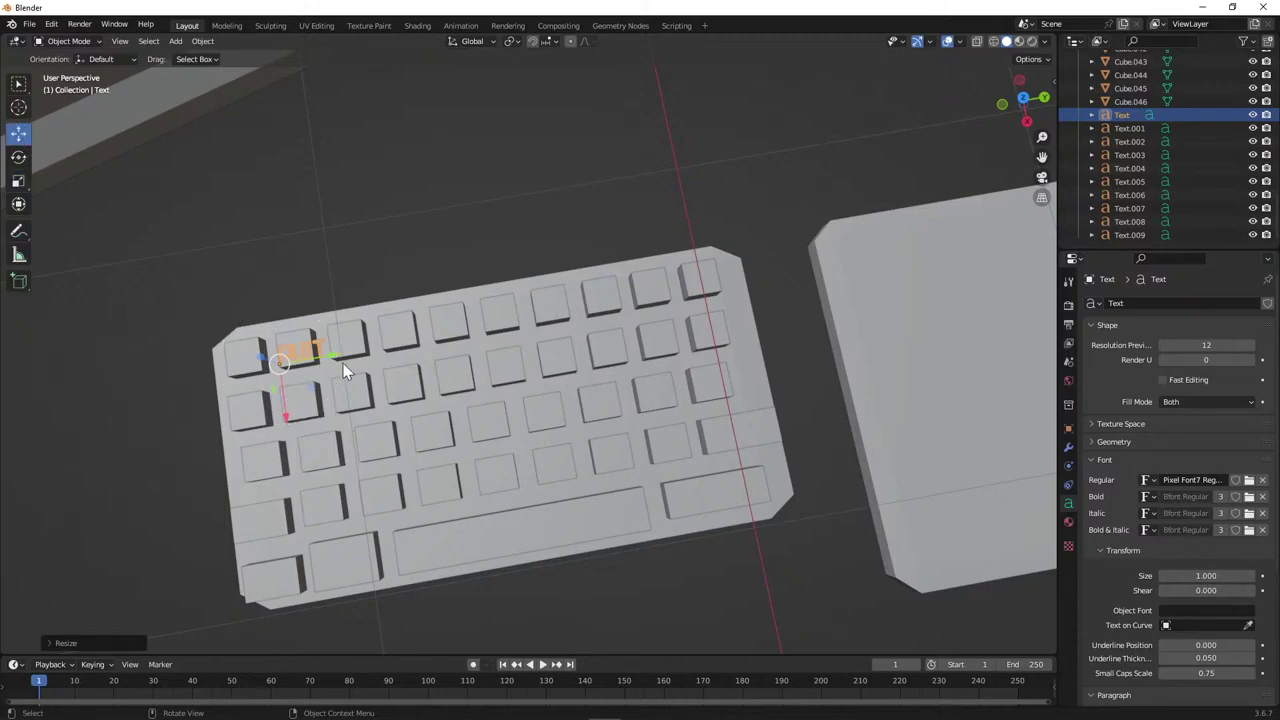
left_click_drag(333, 355, 282, 372)
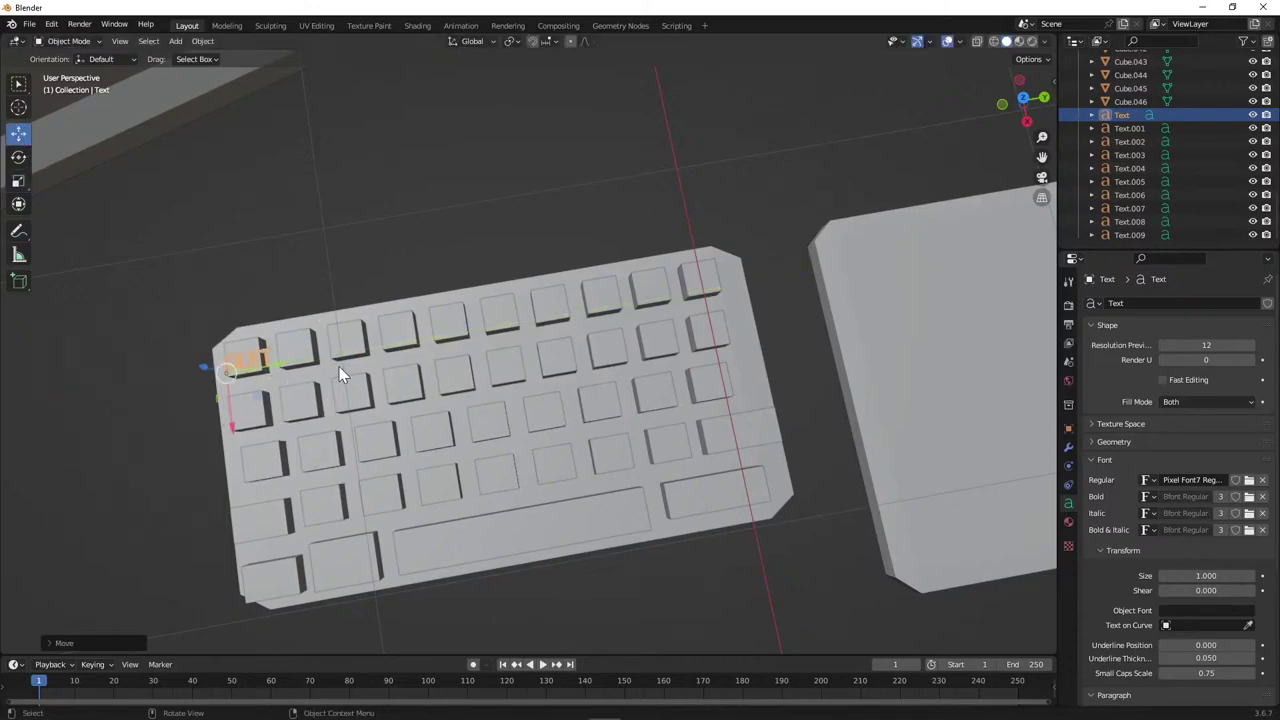
Scale the QUIT label down further to about 0.82 so it fits the first key's width.
scroll(304, 368, "up", 4)
key("KP_Decimal")
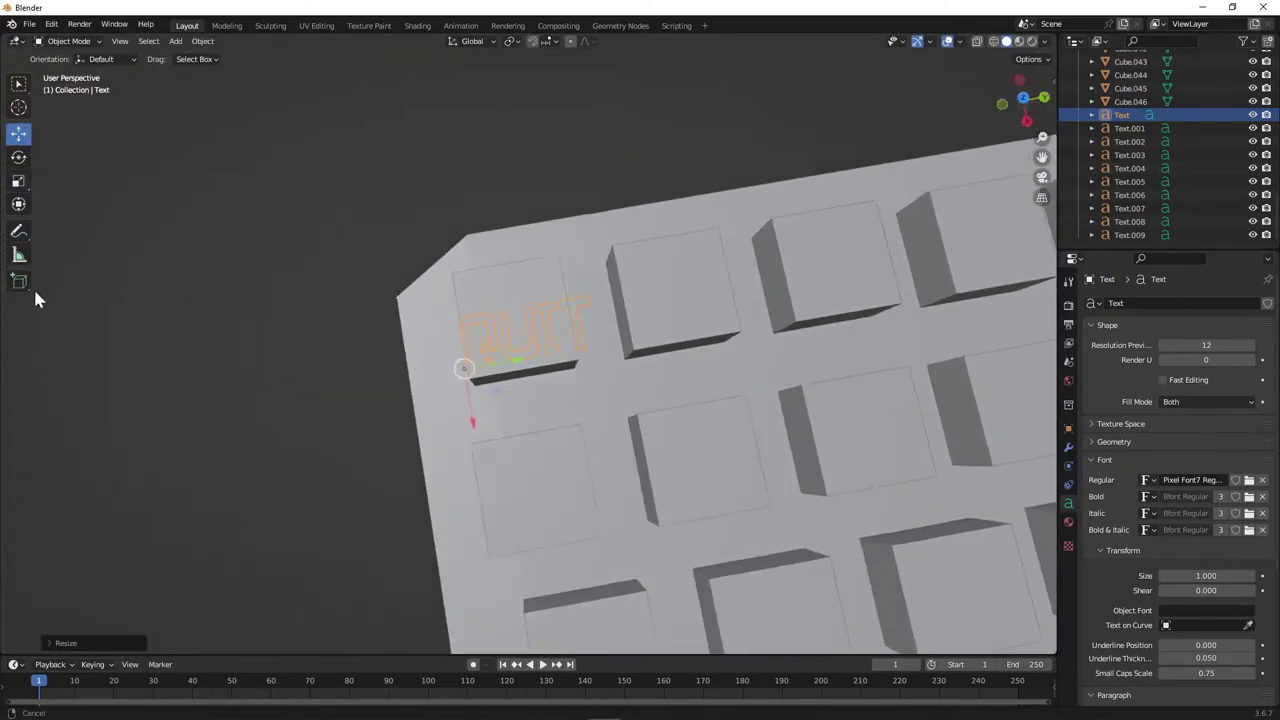
key("s")
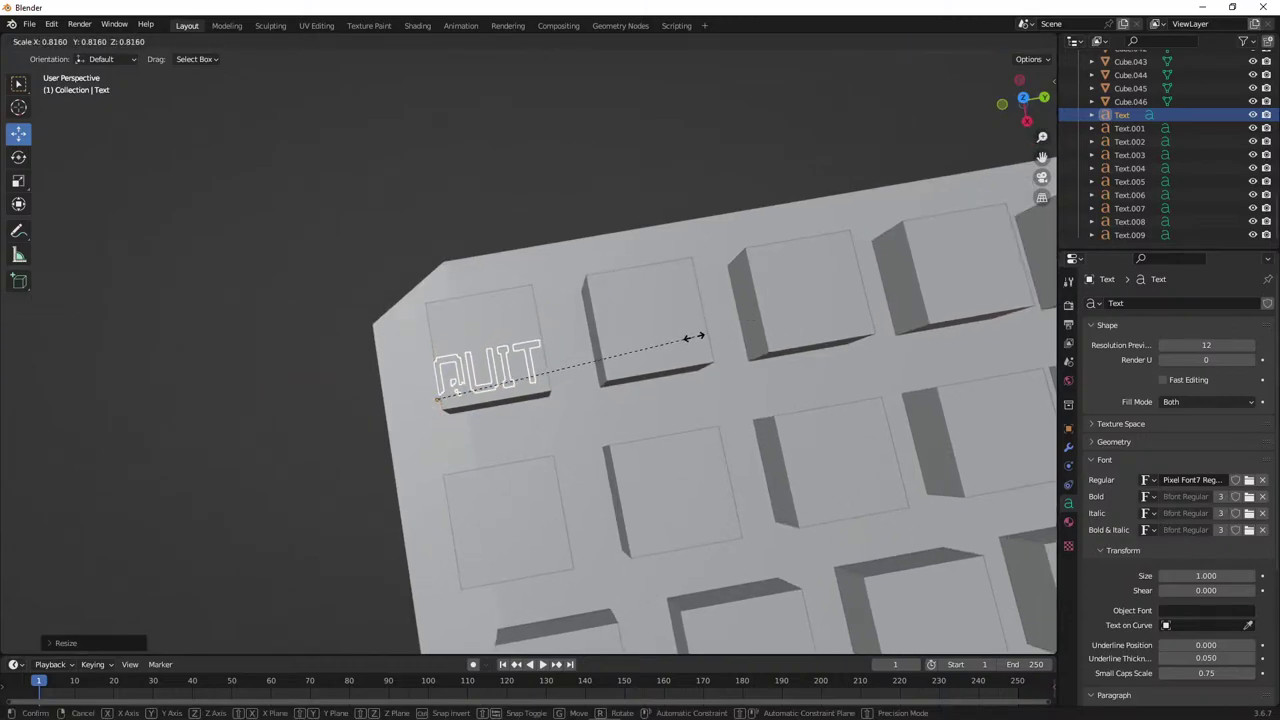
left_click(694, 337)
Try raising the QUIT label along Z above the first key, and undo the move.
middle_click_drag(474, 405, 514, 280)
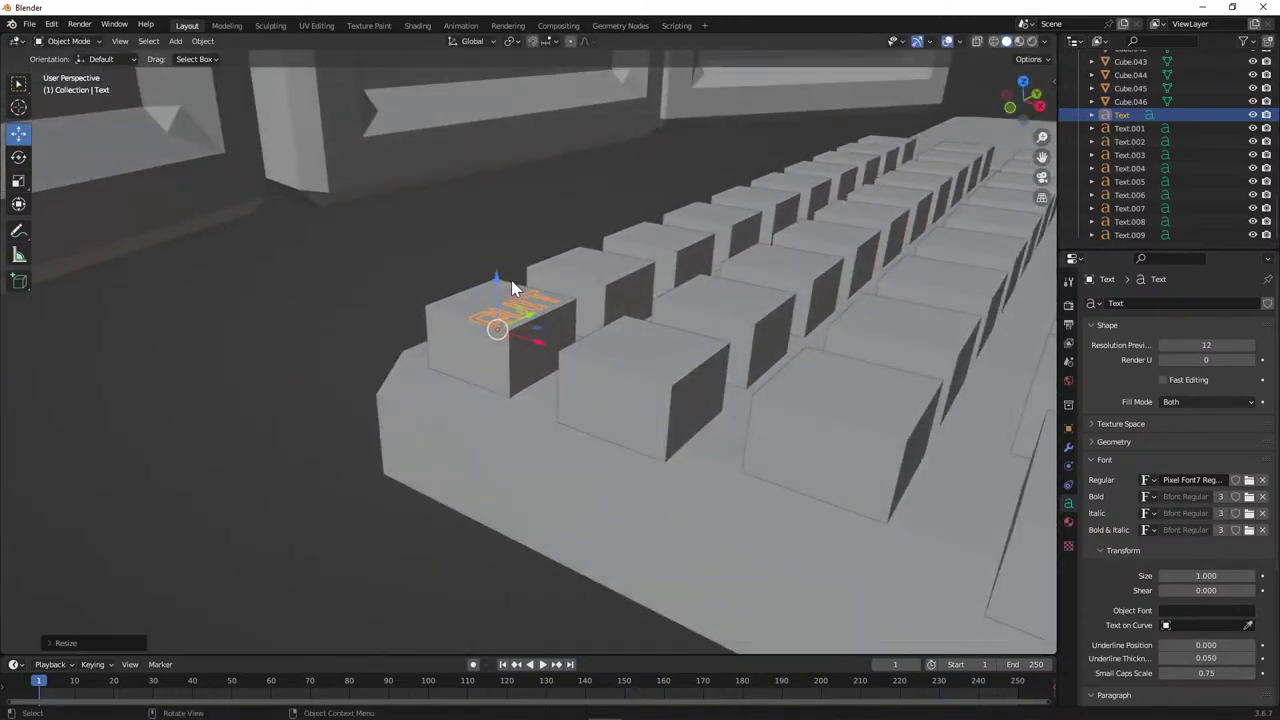
mouse_move(500, 288)
left_mouse_down()
mouse_move(500, 270)
mouse_move(500, 284)
left_mouse_up()
middle_click_drag(500, 284, 464, 197)
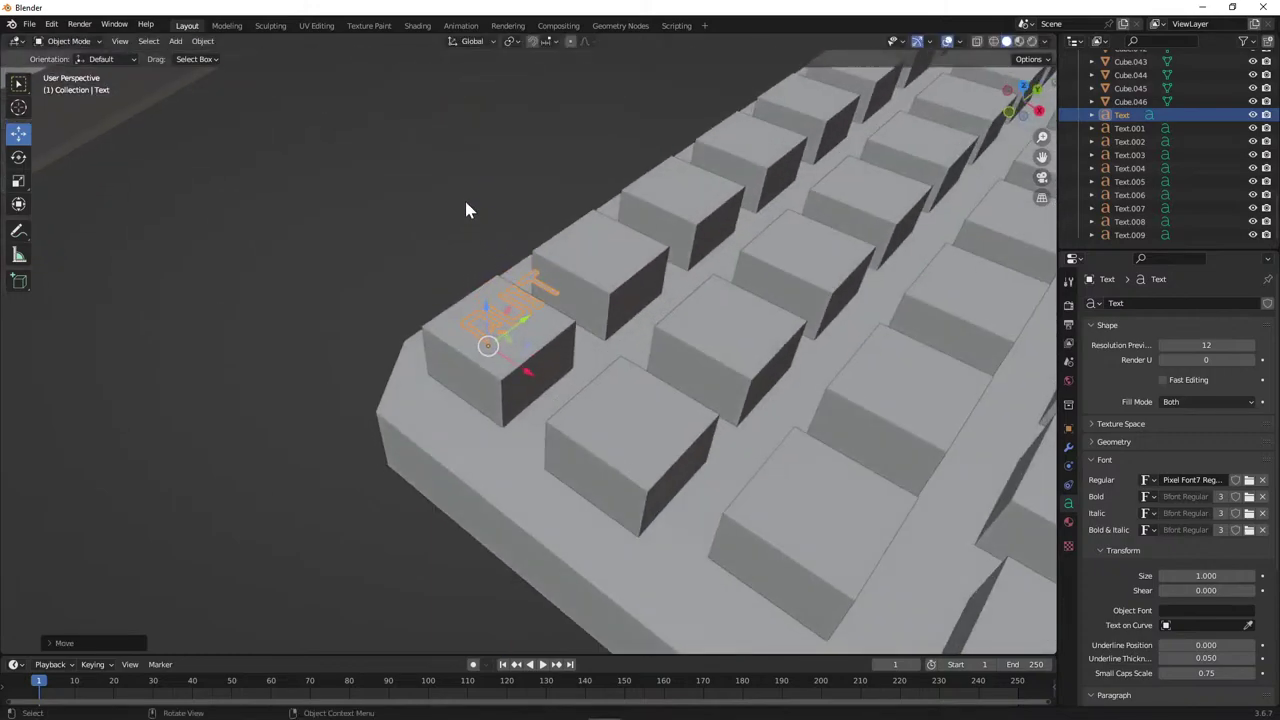
left_click(468, 256)
middle_click_drag(468, 256, 399, 303)
scroll(392, 303, "up", 5)
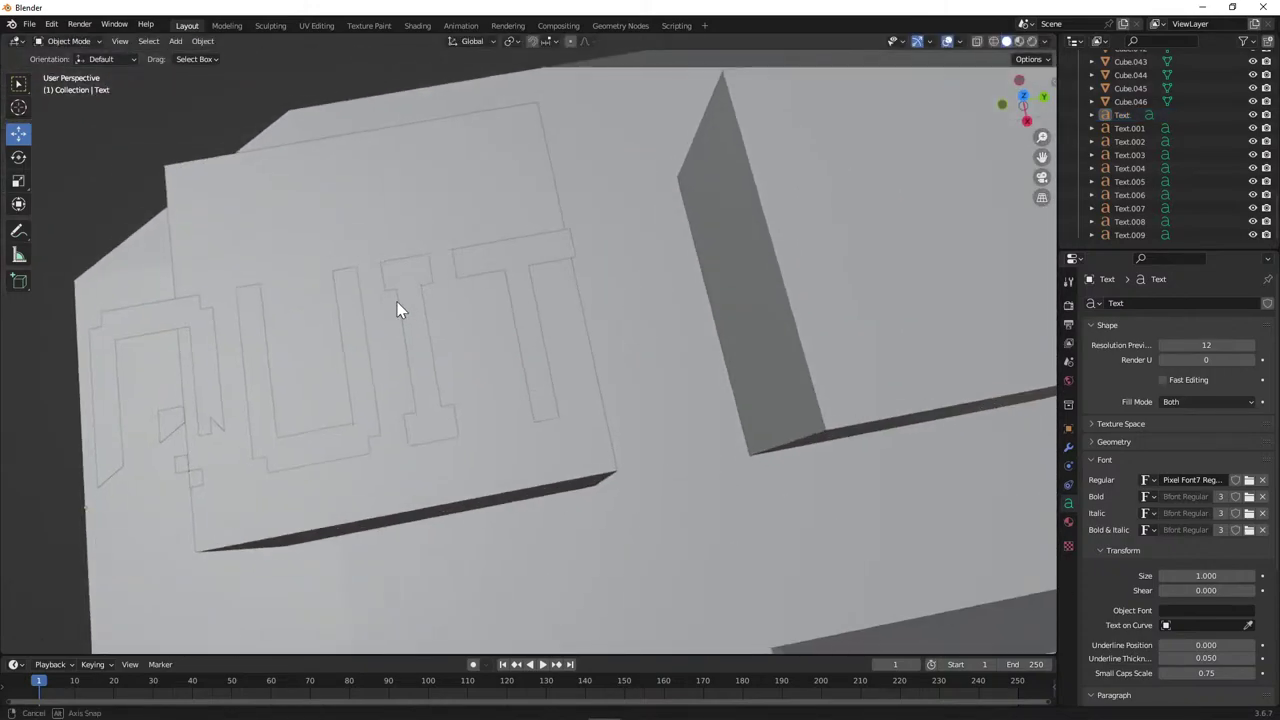
left_click(407, 292)
key("ctrl+z")
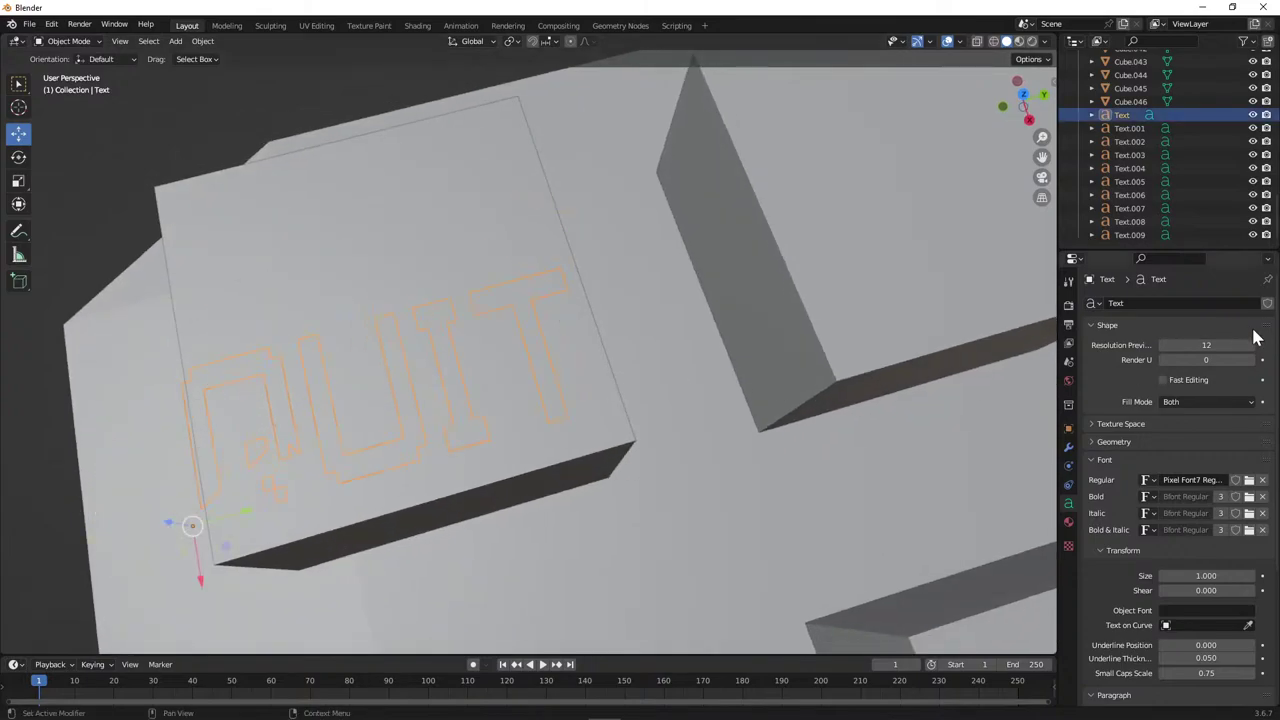
Clear the first key's QUIT label and retype it as Quit.
key("Tab")
key("BackSpace")
key("BackSpace")
key("BackSpace")
key("BackSpace")
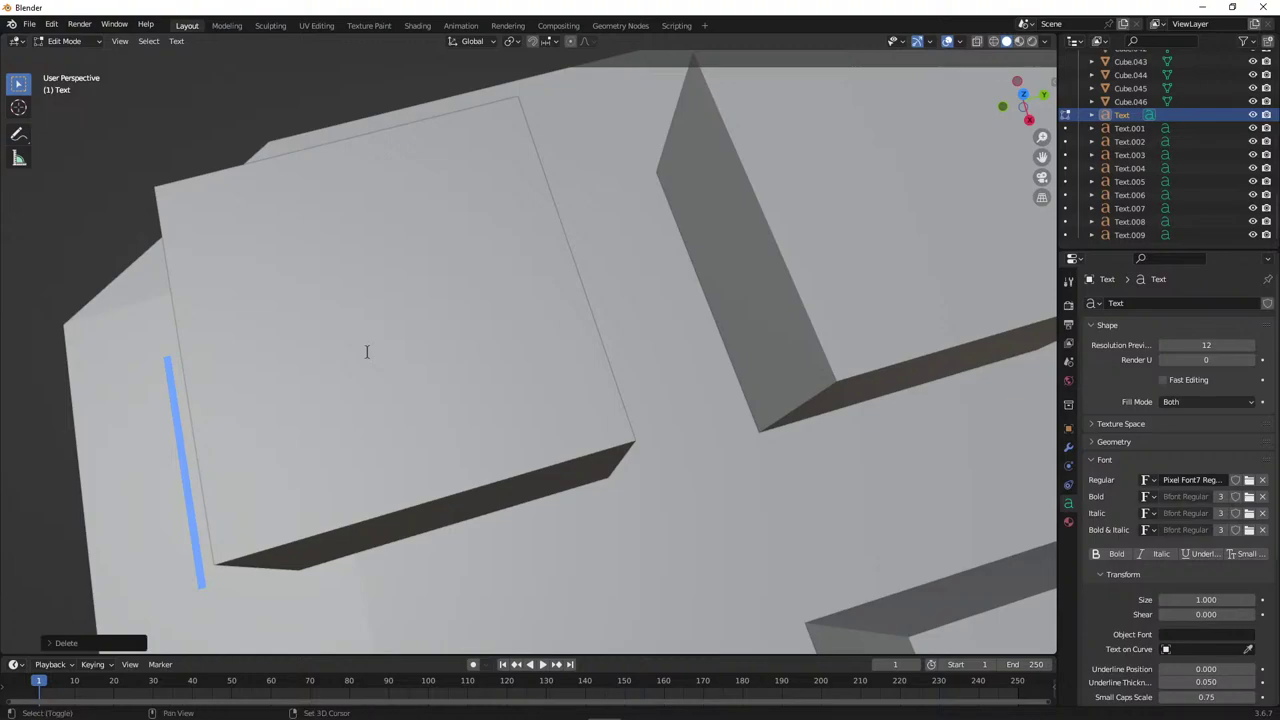
left_click(366, 351)
type("uit")
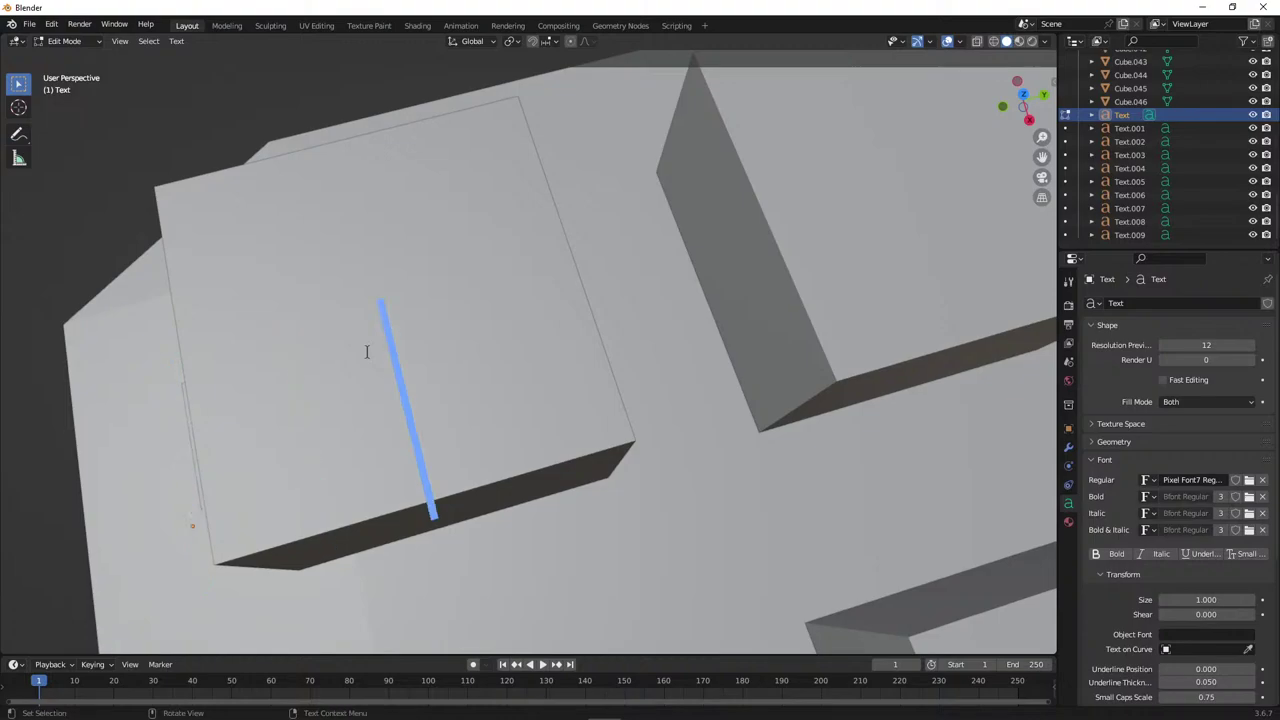
key("Tab")
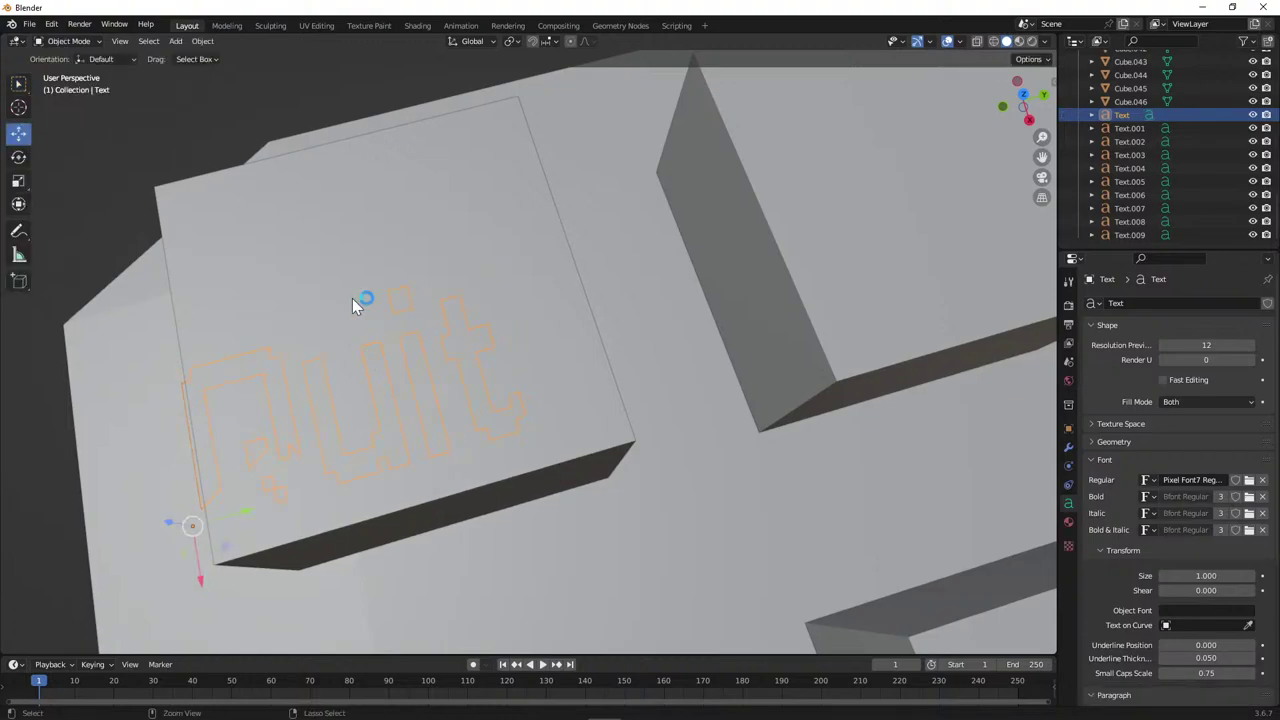
Retype the first key's label entirely in lowercase as quit.
key("Tab")
key("Left")
key("Left")
key("Left")
key("Left")
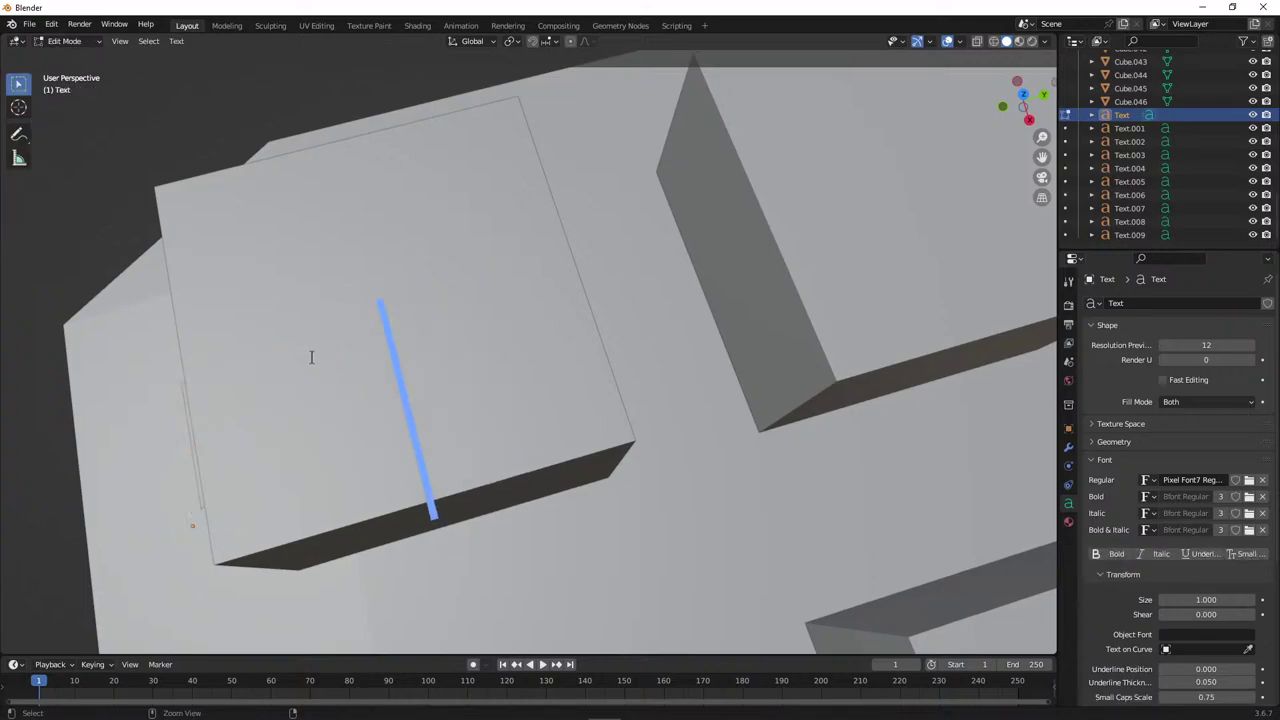
key("Right")
key("Right")
key("Right")
key("Right")
key("Return")
key("Tab")
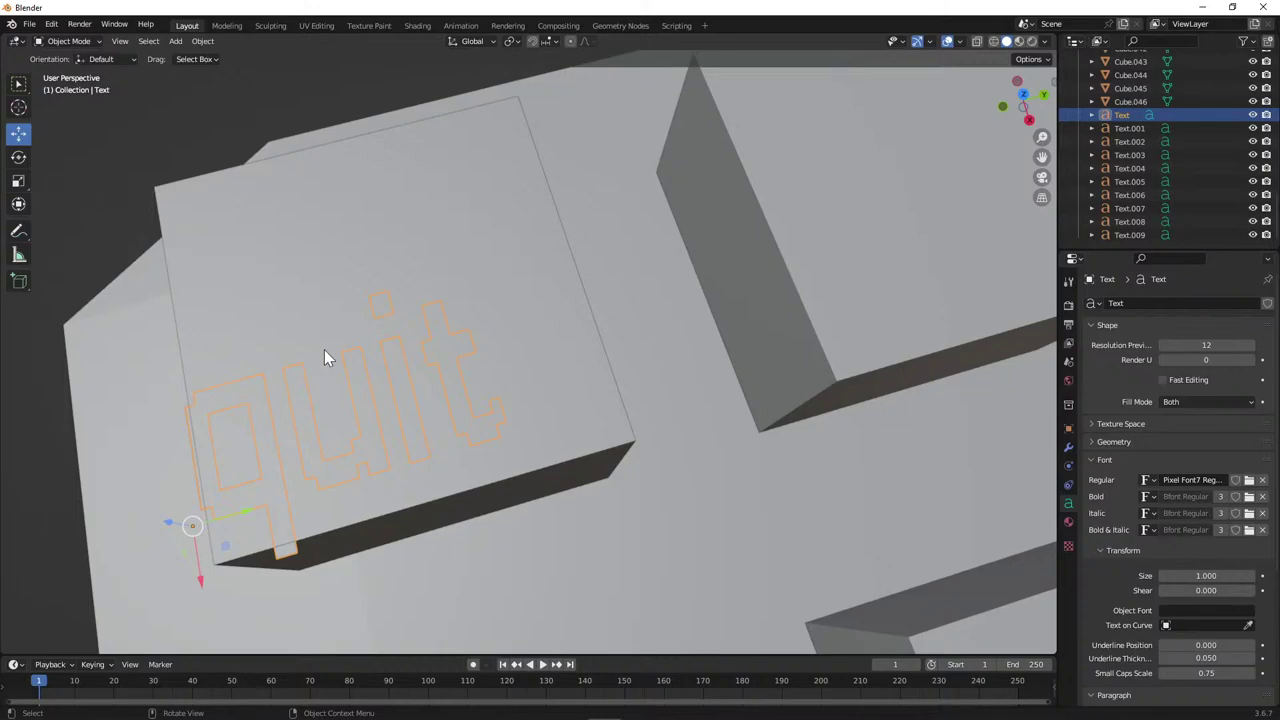
Enlarge the quit label and reposition it along X and Y so it sits within the first key's top face.
left_click_drag(206, 580, 195, 455)
key("s")
left_click(361, 372)
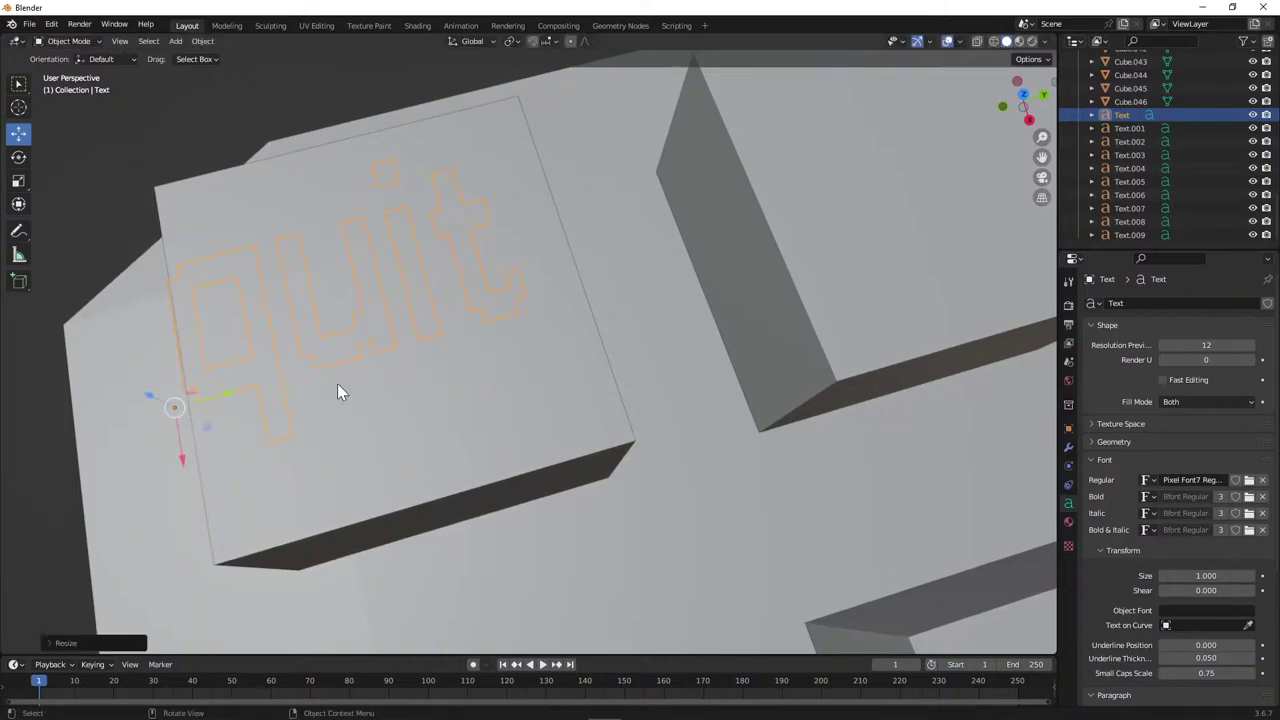
left_click_drag(232, 401, 274, 414)
key("s")
key("Escape")
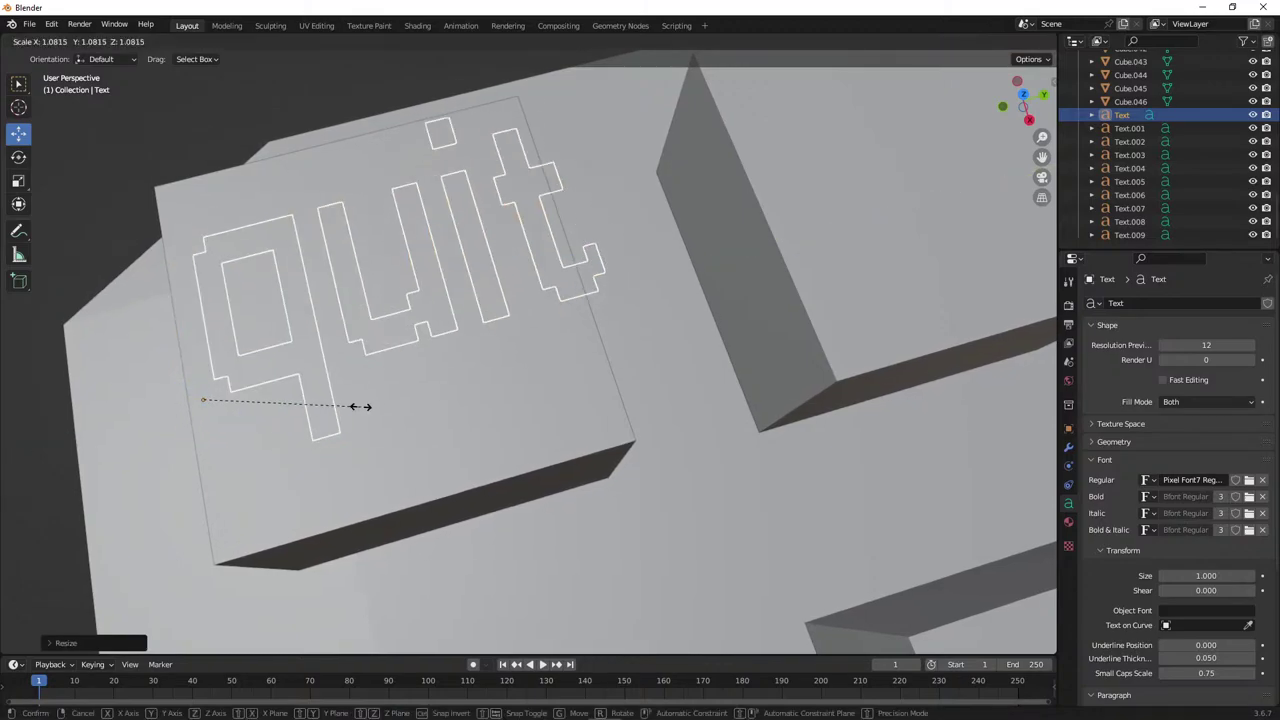
left_click(337, 409)
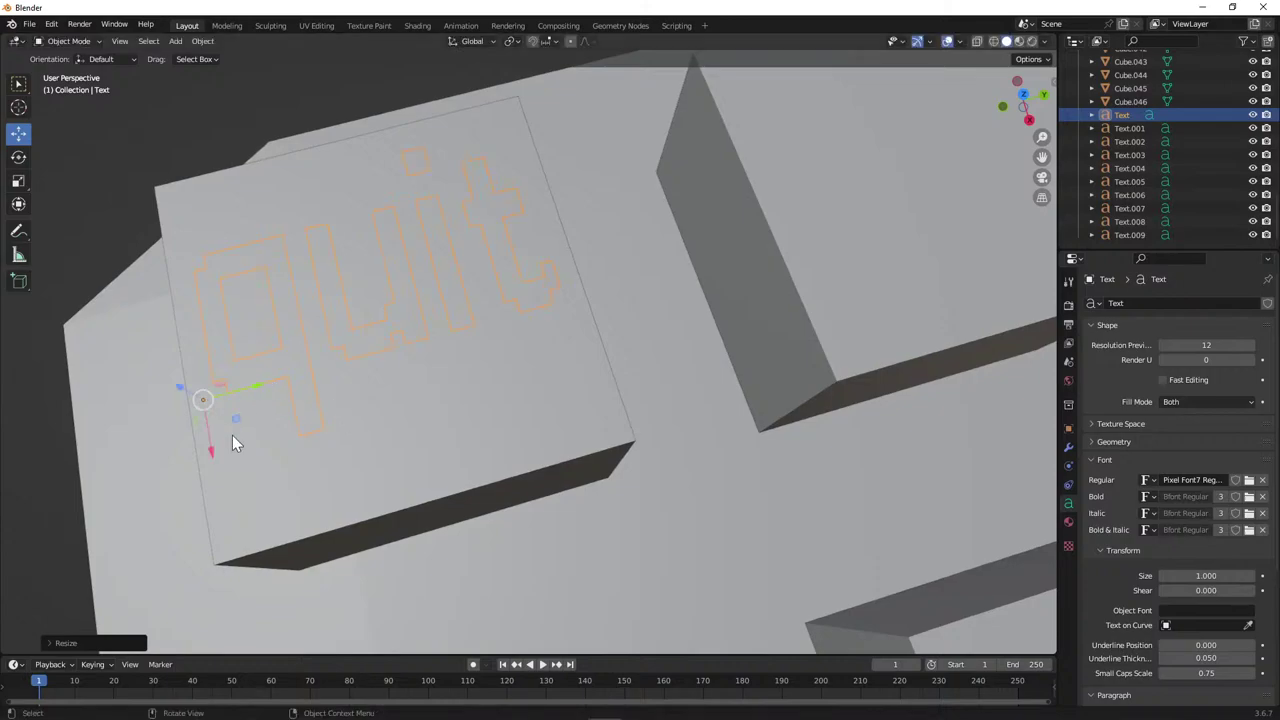
left_click_drag(212, 452, 222, 478)
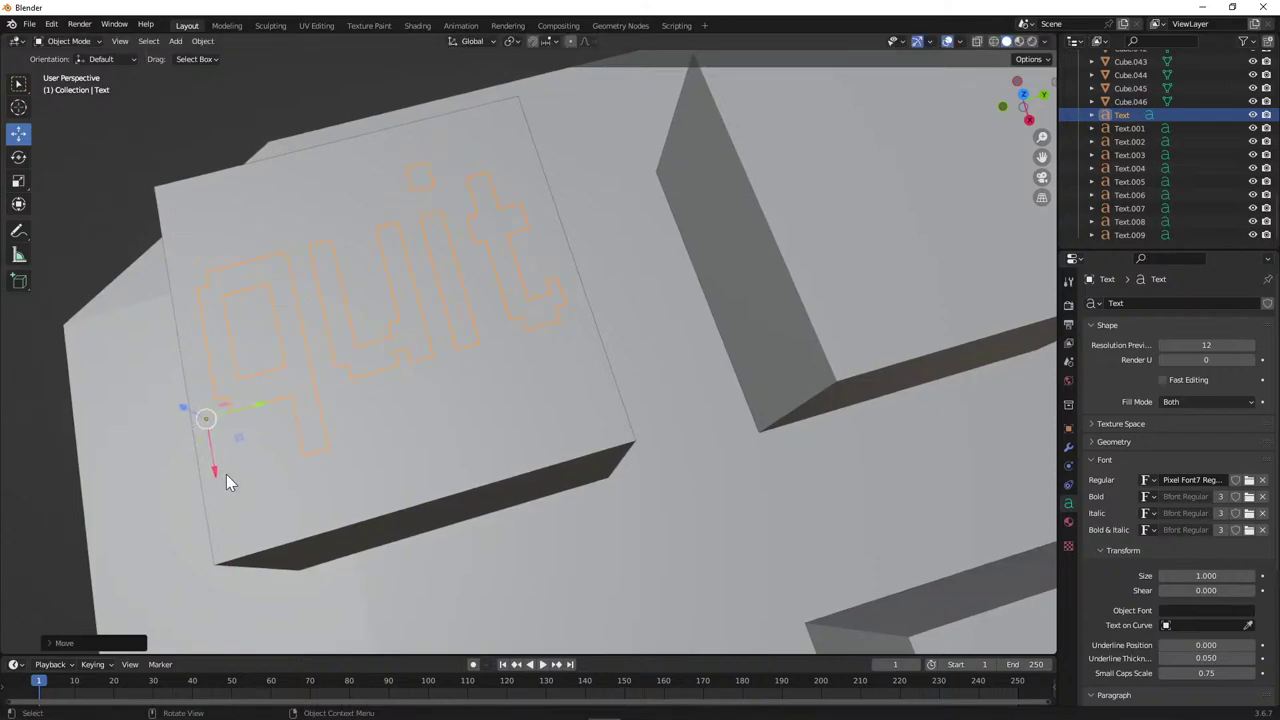
Stretch the quit label along the X axis to make its letters taller on the first key.
key("s")
key("x")
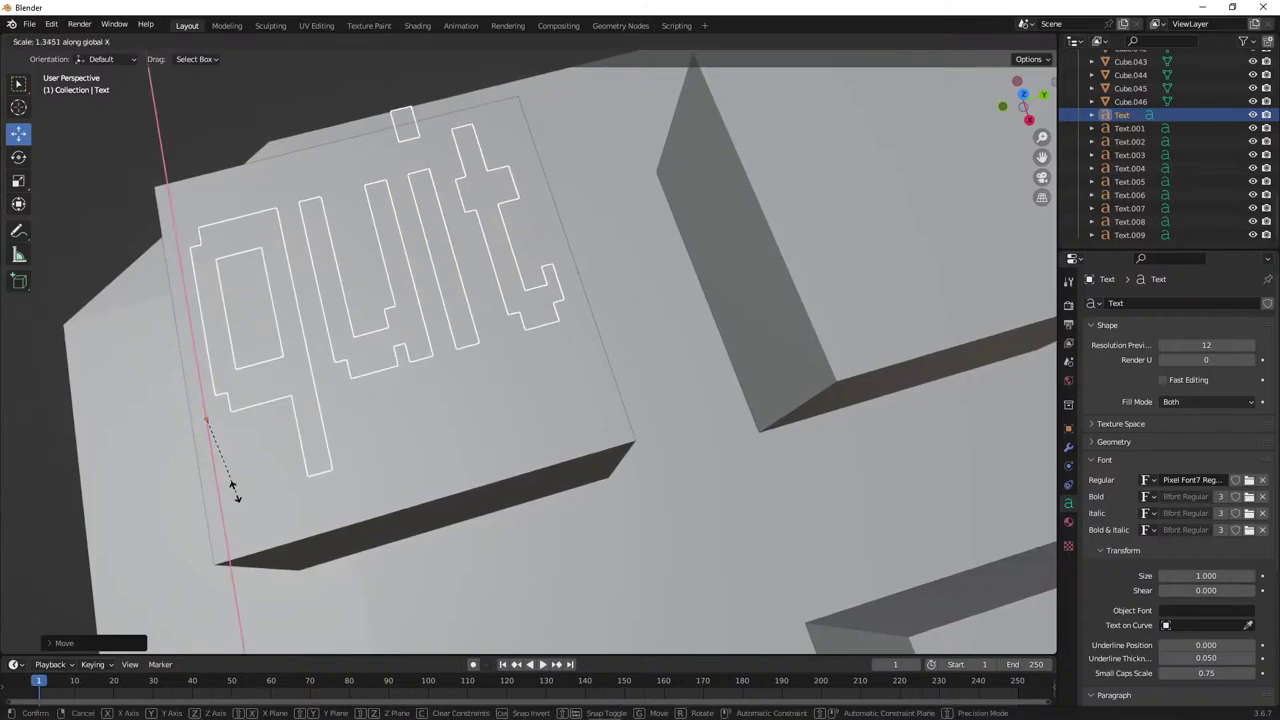
left_click(231, 491)
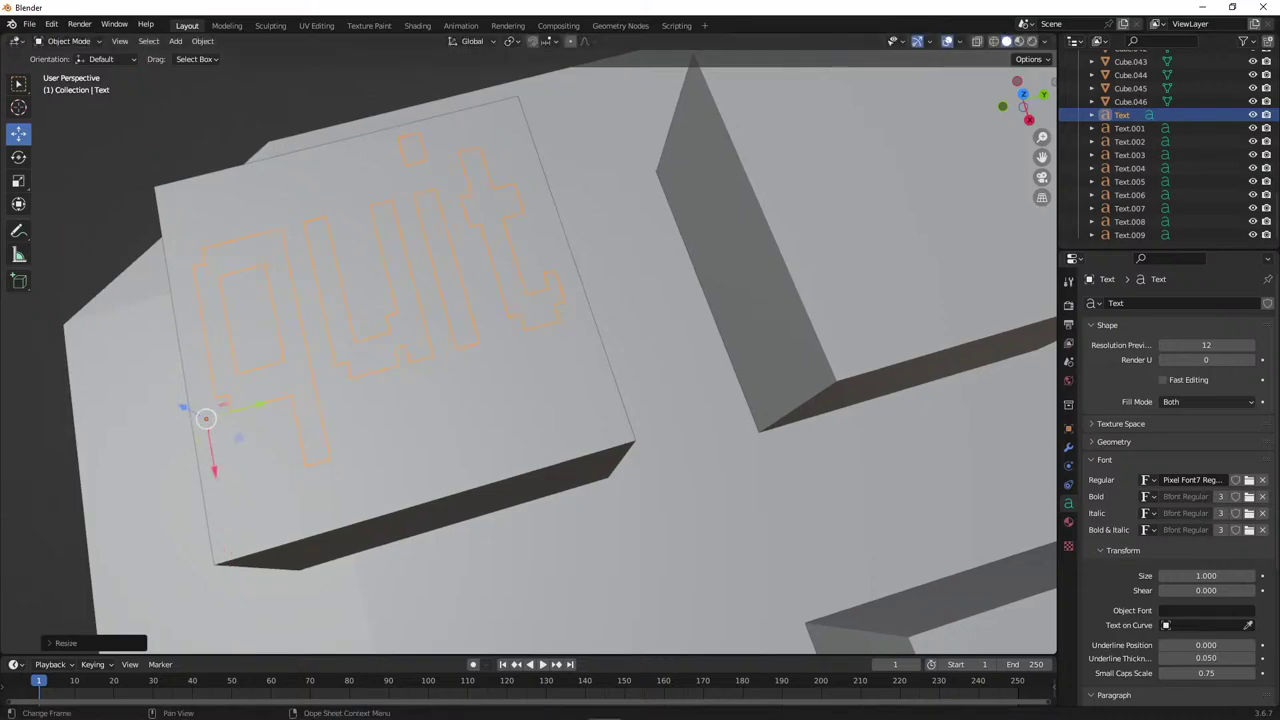
Switch to the YouTube livestream in the browser, bring its playback to the live point, and return to Blender.
mouse_move(128, 712)
mouse_move(81, 707)
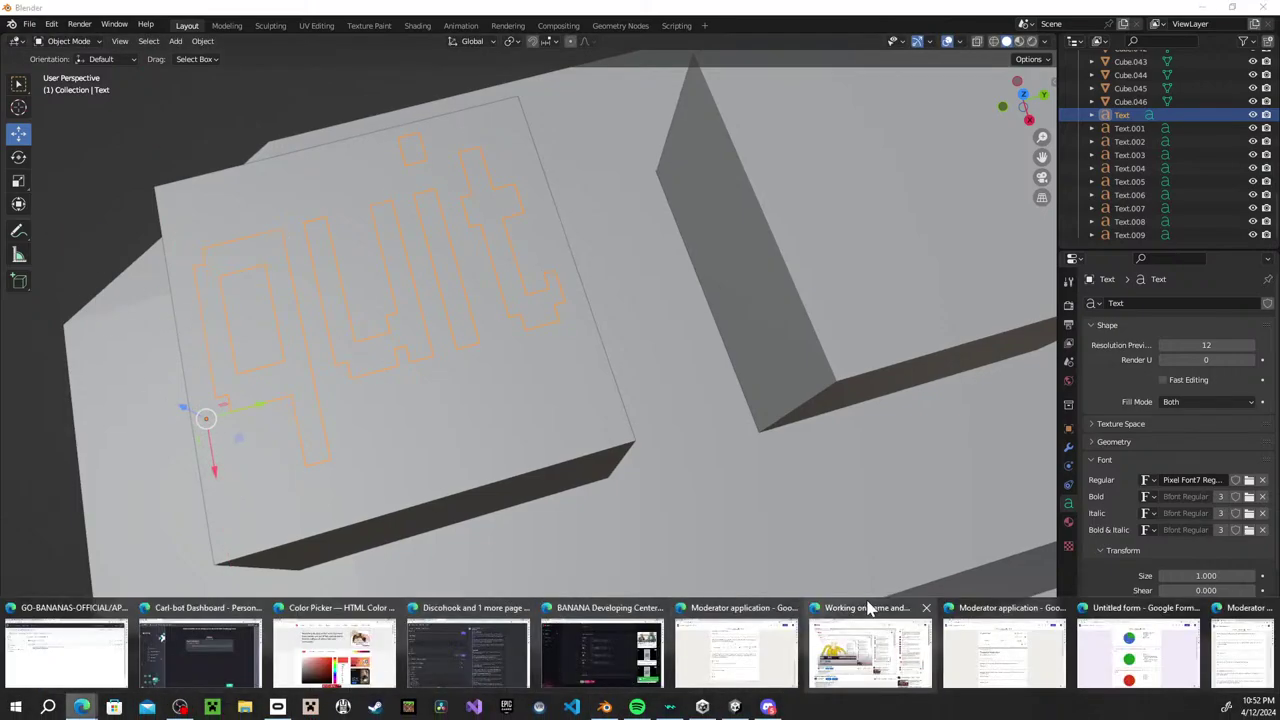
left_click(857, 617)
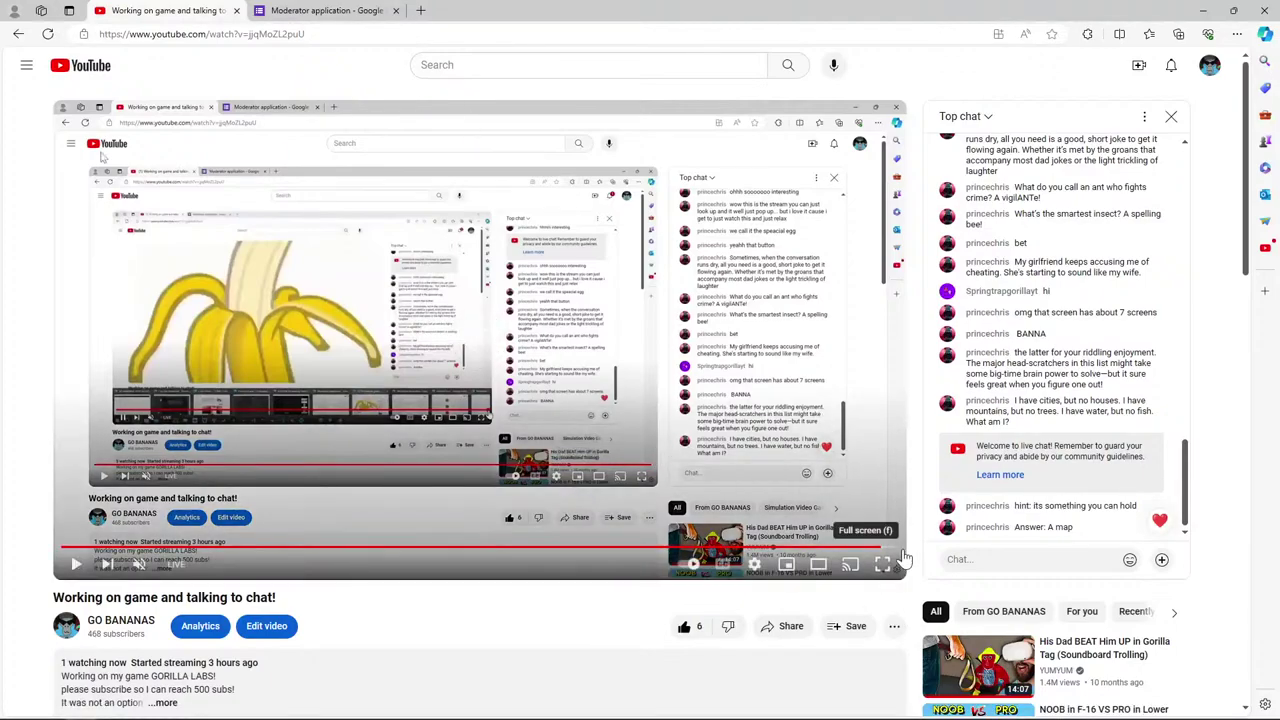
left_click(893, 550)
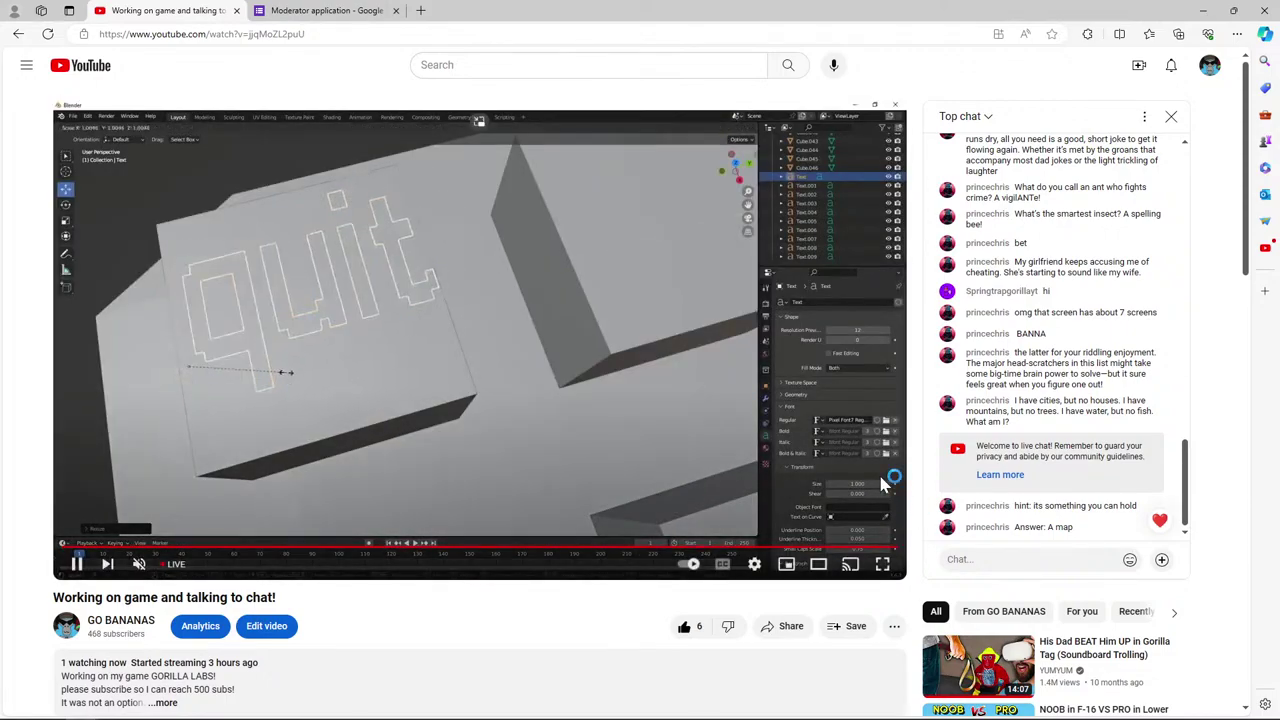
left_click(1205, 10)
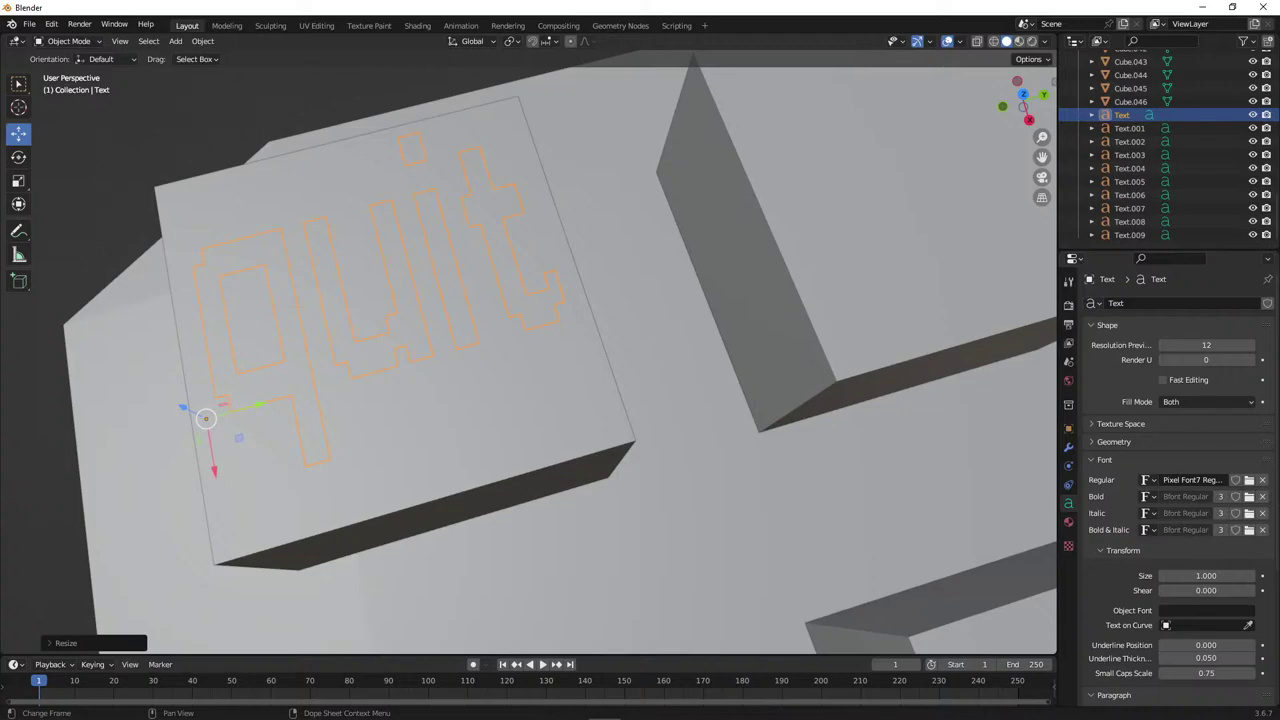
mouse_move(114, 712)
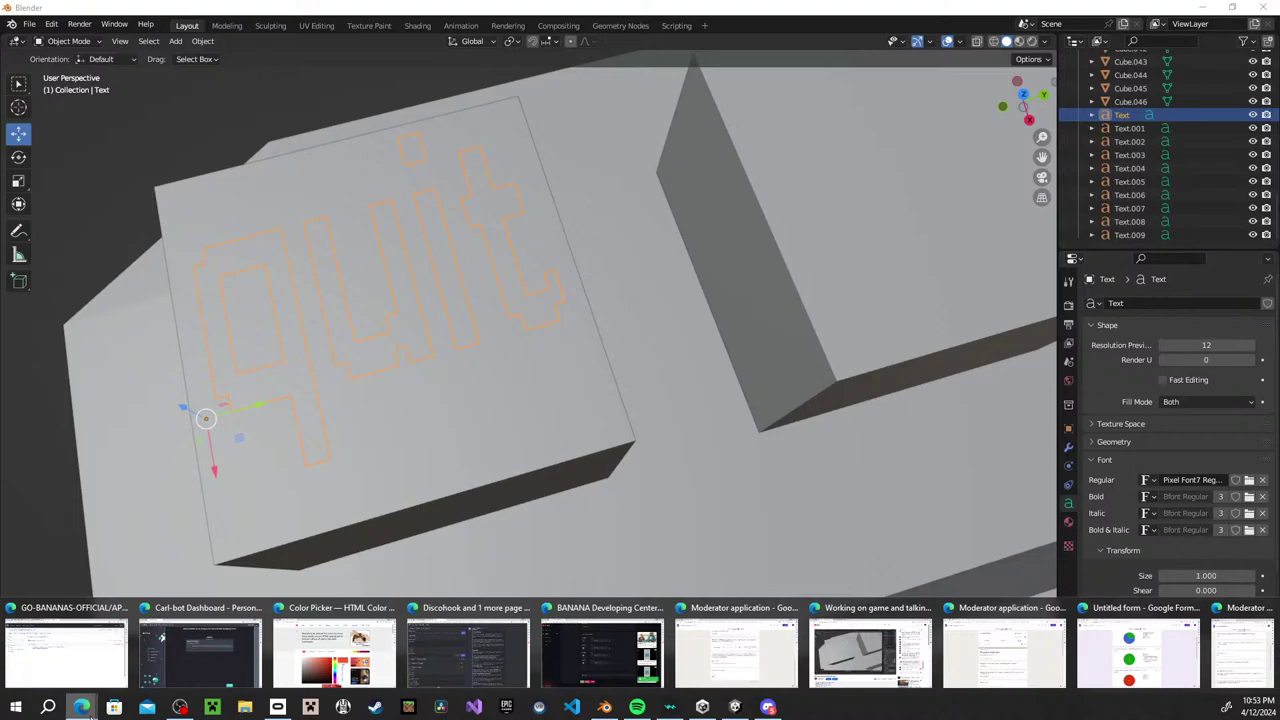
mouse_move(840, 642)
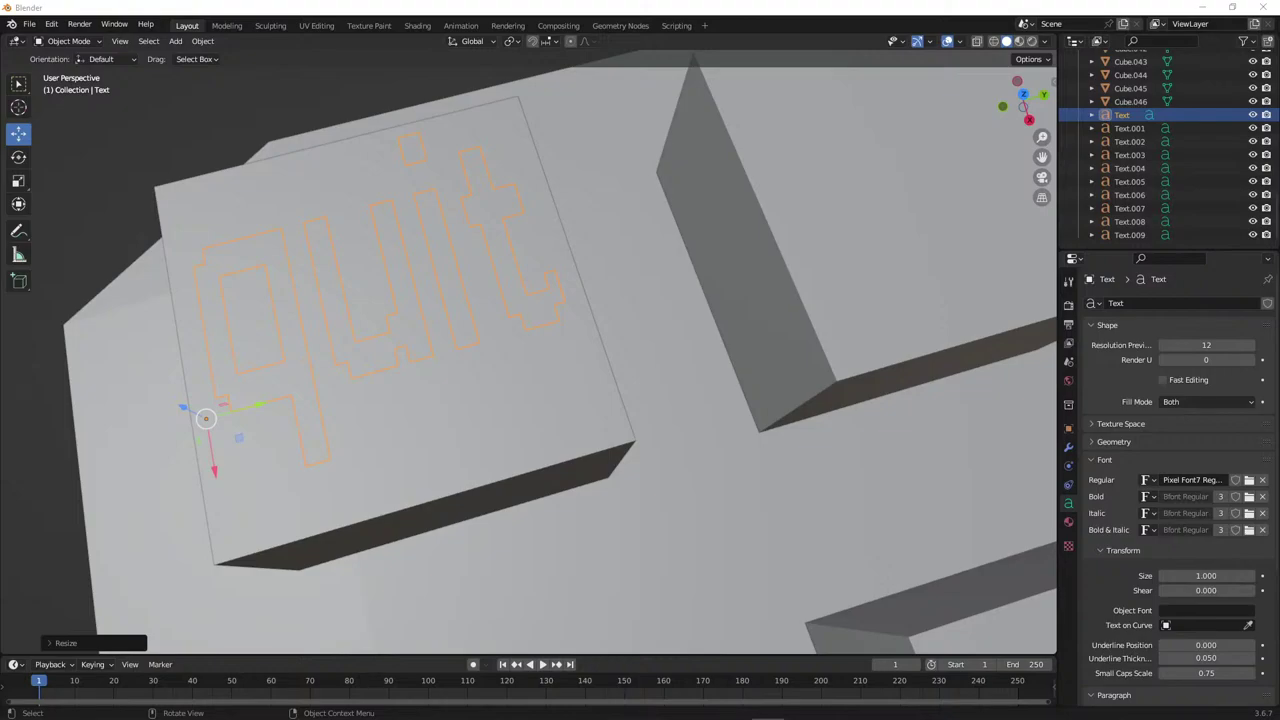
Duplicate the quit label and move the copy along X onto the first key of the second row.
scroll(479, 453, "down", 8)
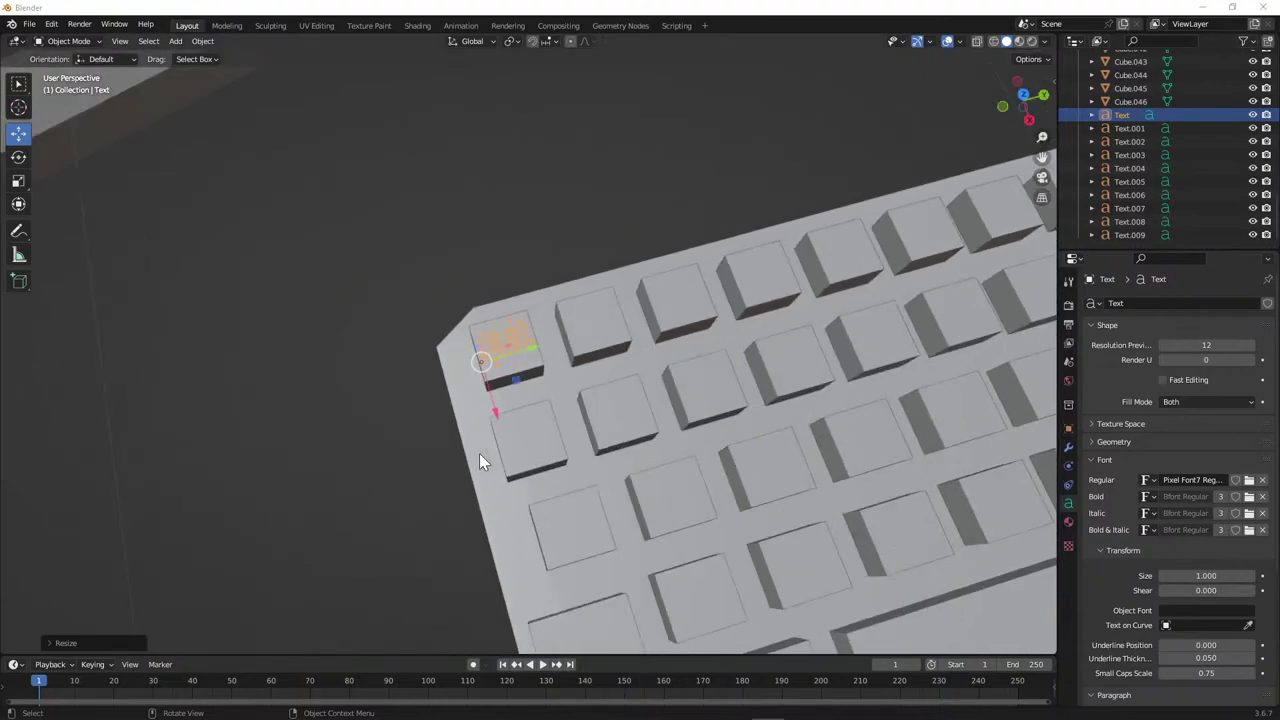
scroll(479, 452, "down", 3)
middle_click_drag(482, 442, 451, 410)
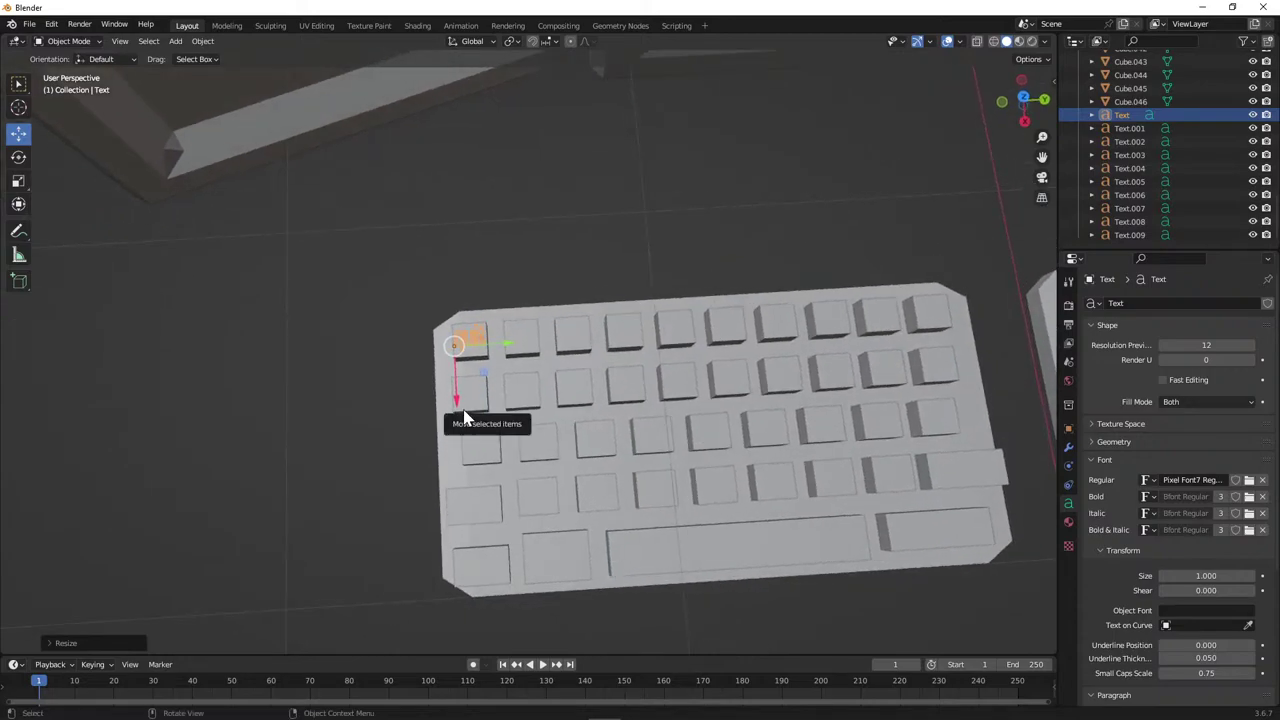
key("ctrl+c")
key("ctrl+v")
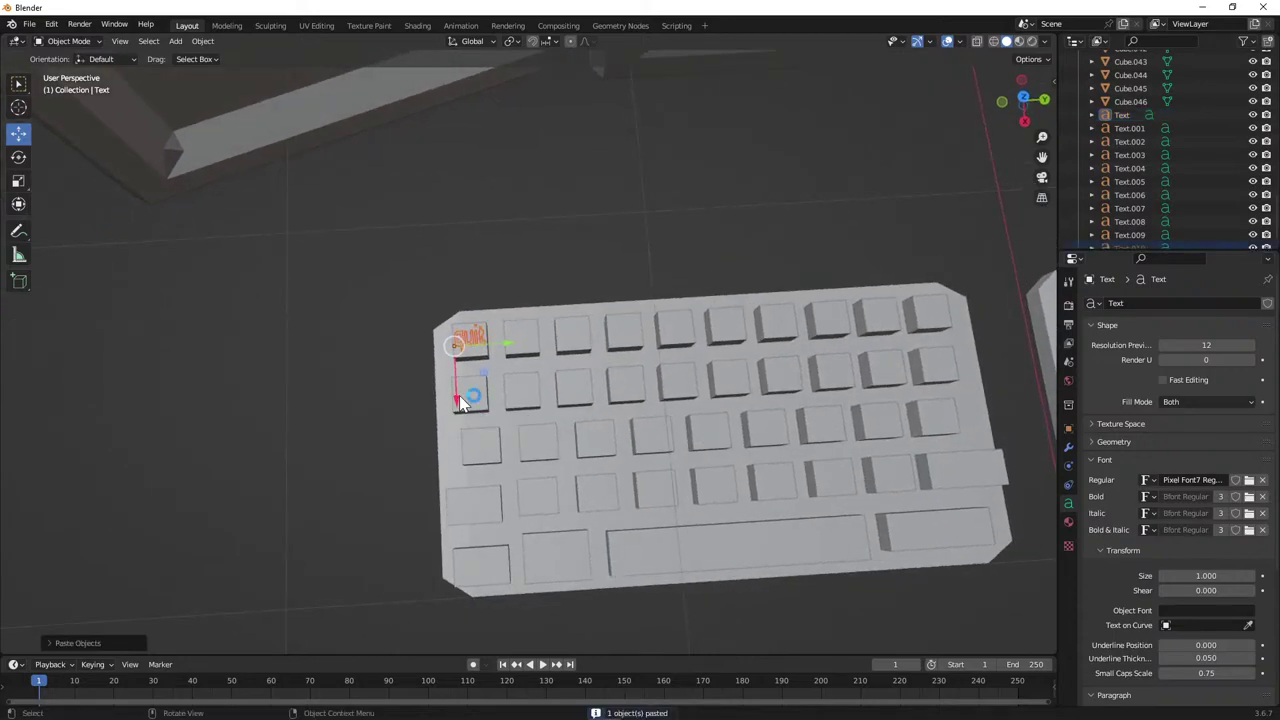
key("g")
key("x")
left_click(457, 464)
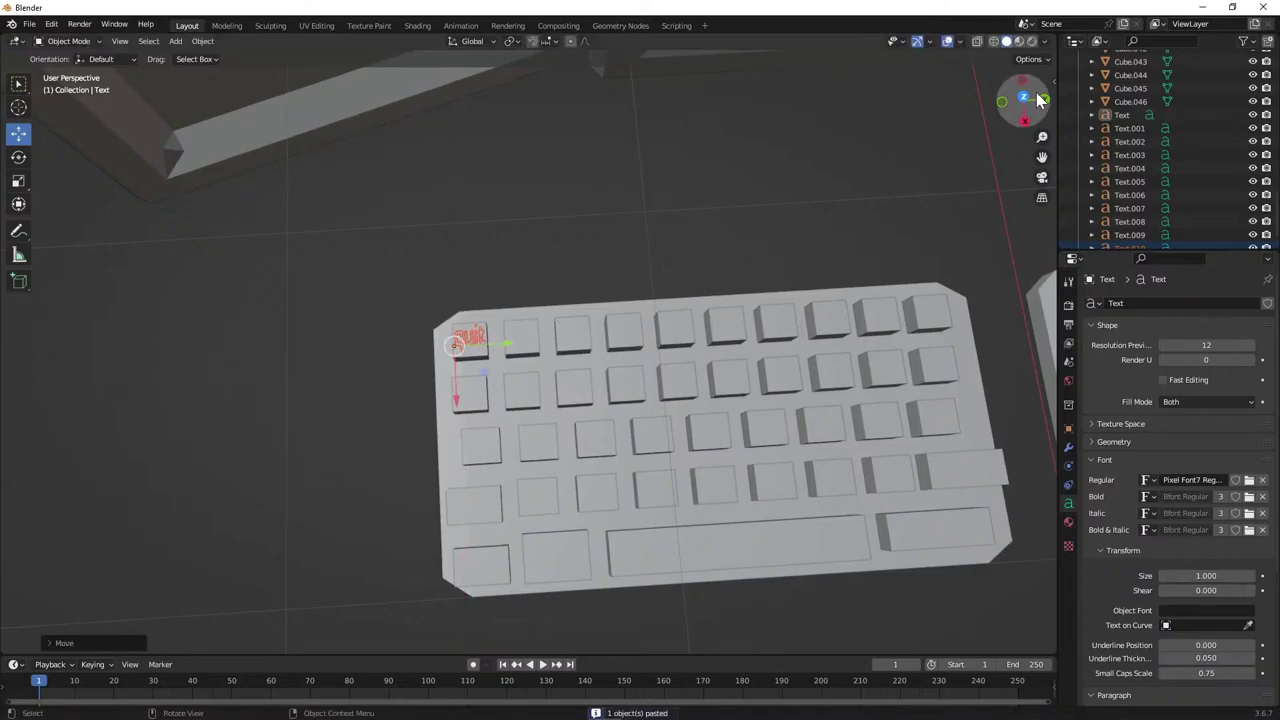
left_click(1023, 98)
key("g")
key("x")
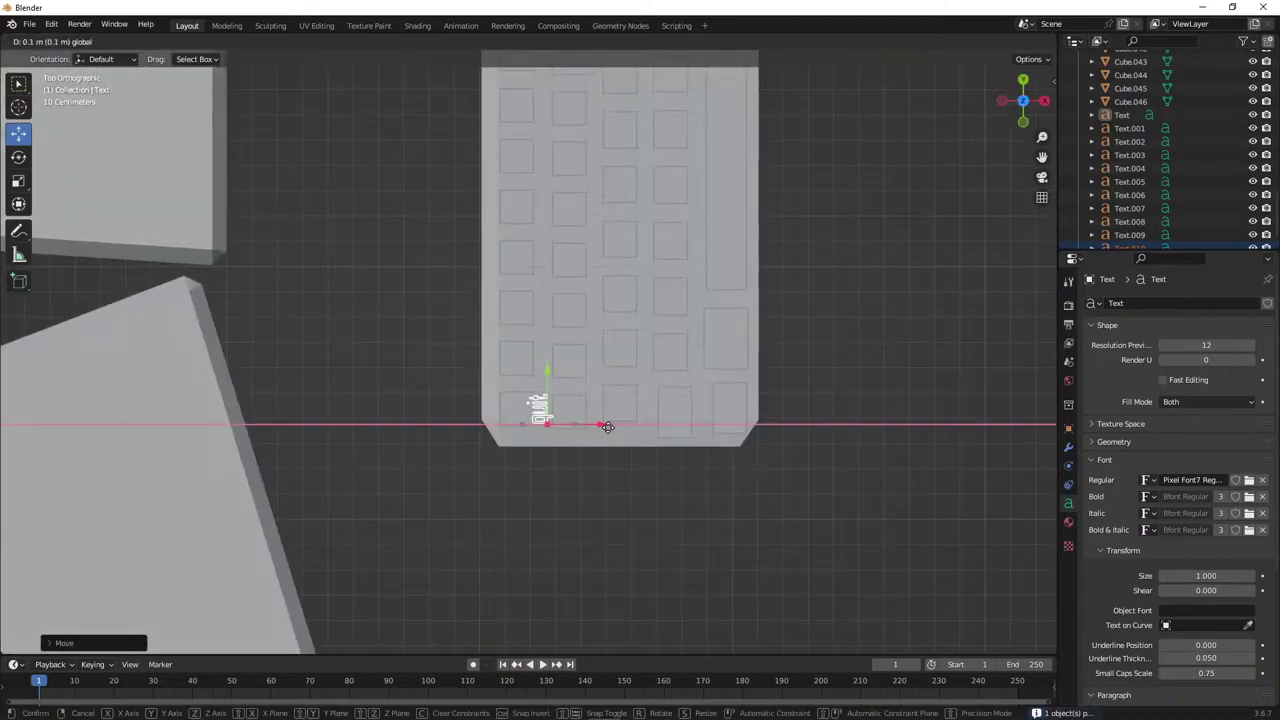
left_click(615, 427)
Try to clear and retype the text of the copied label on the second row's first key.
key("Tab")
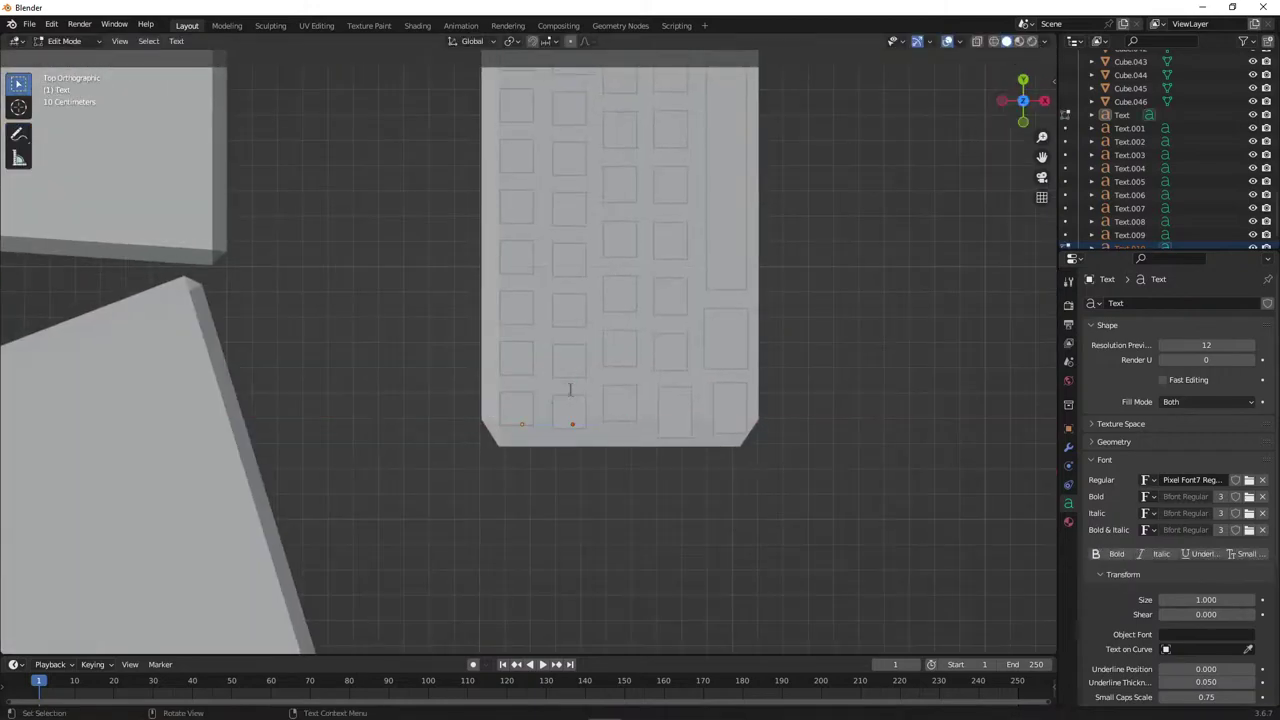
key("Delete")
key("Tab")
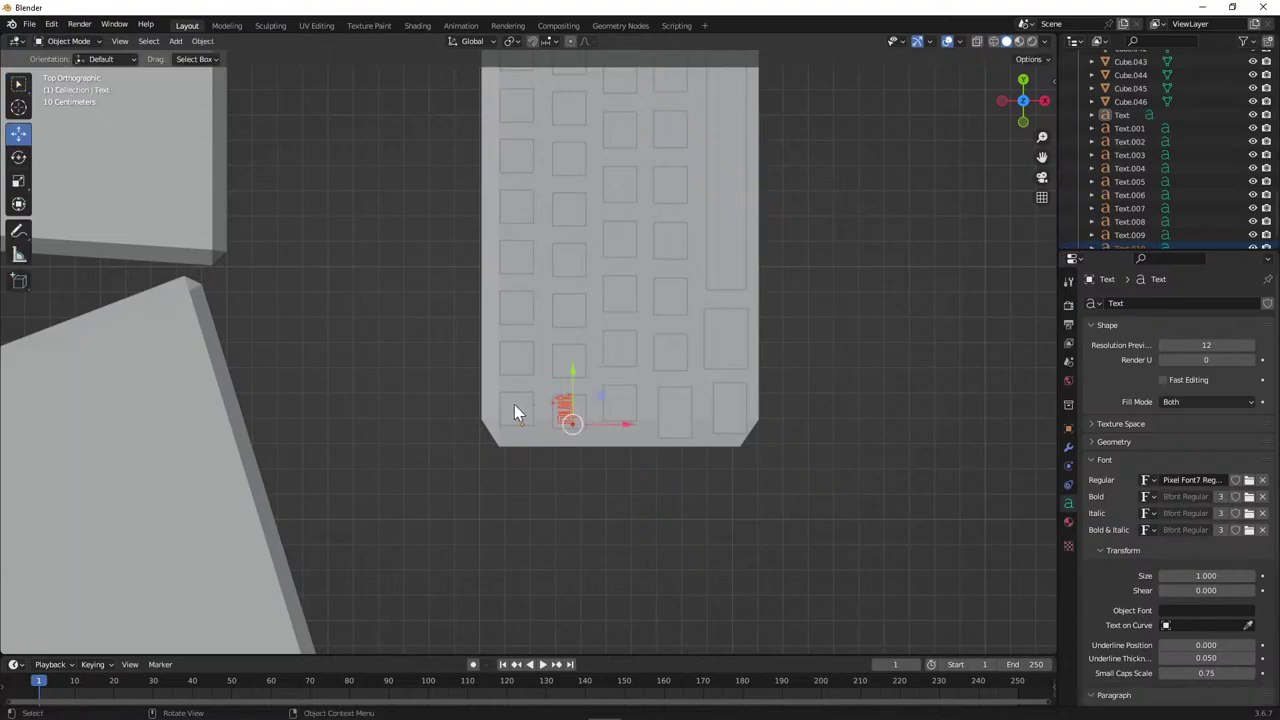
key("Tab")
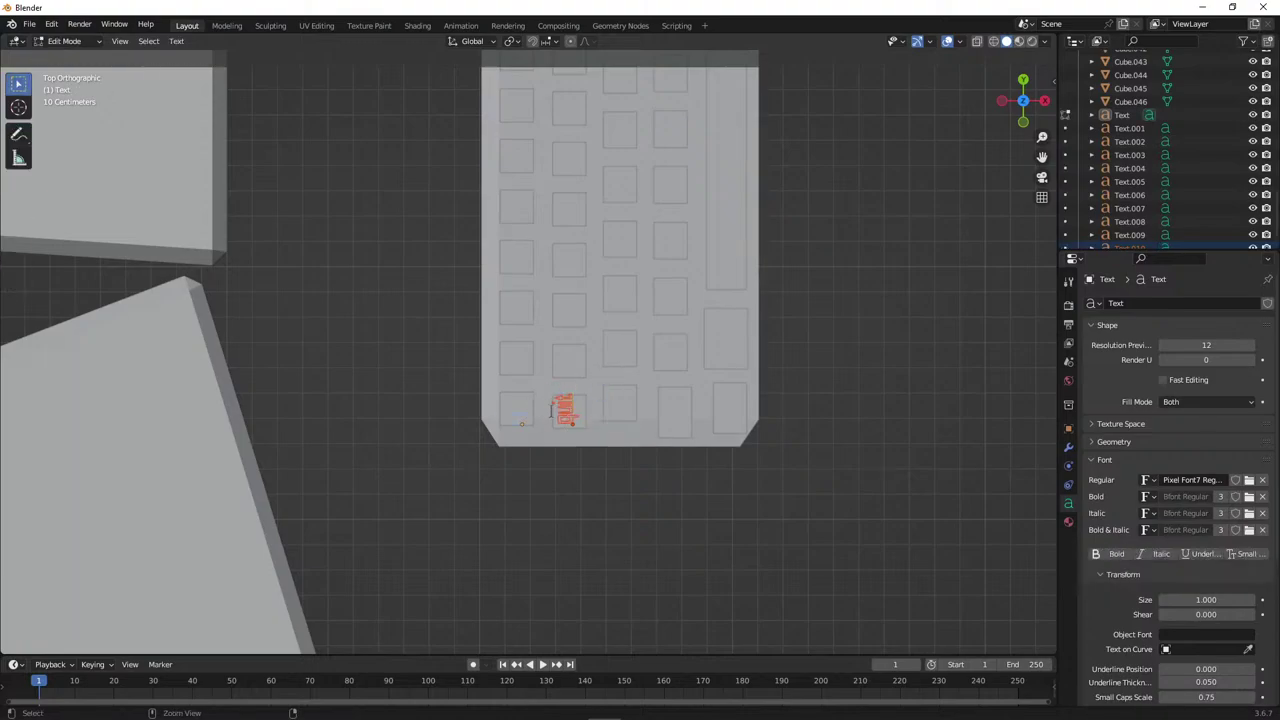
key("BackSpace")
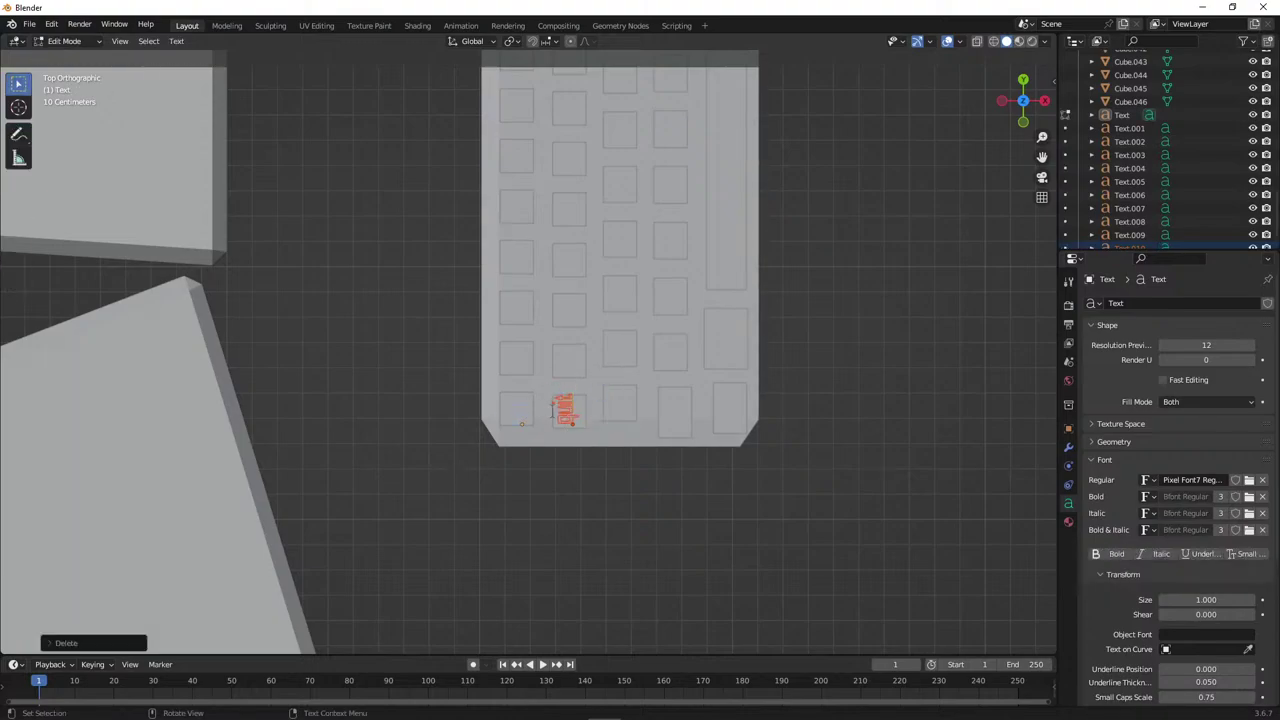
type("1")
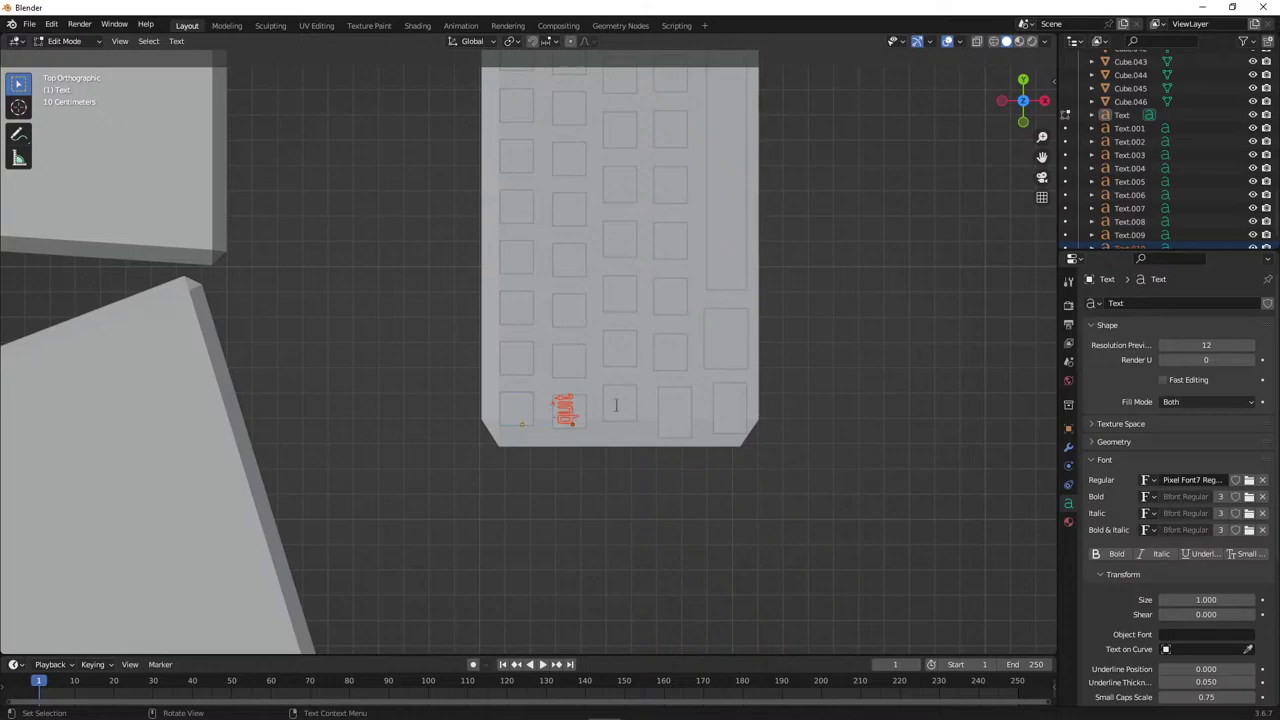
scroll(1152, 232, "down", 1)
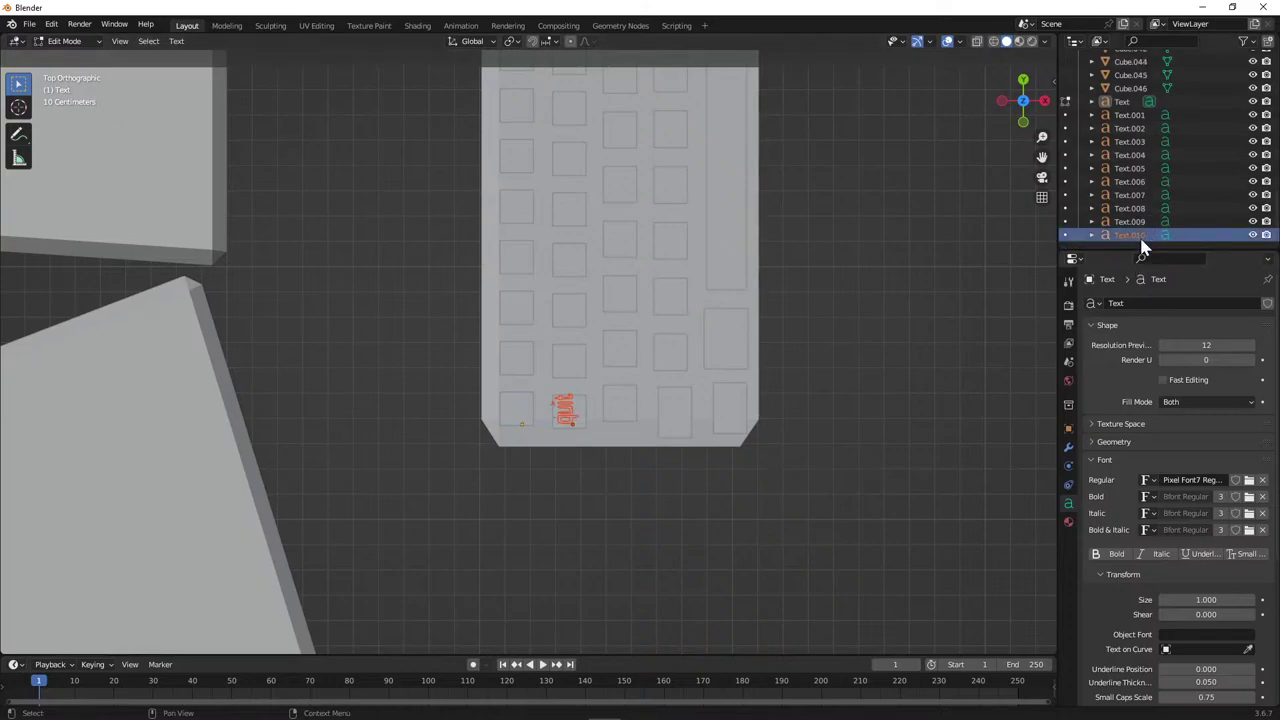
key("Tab")
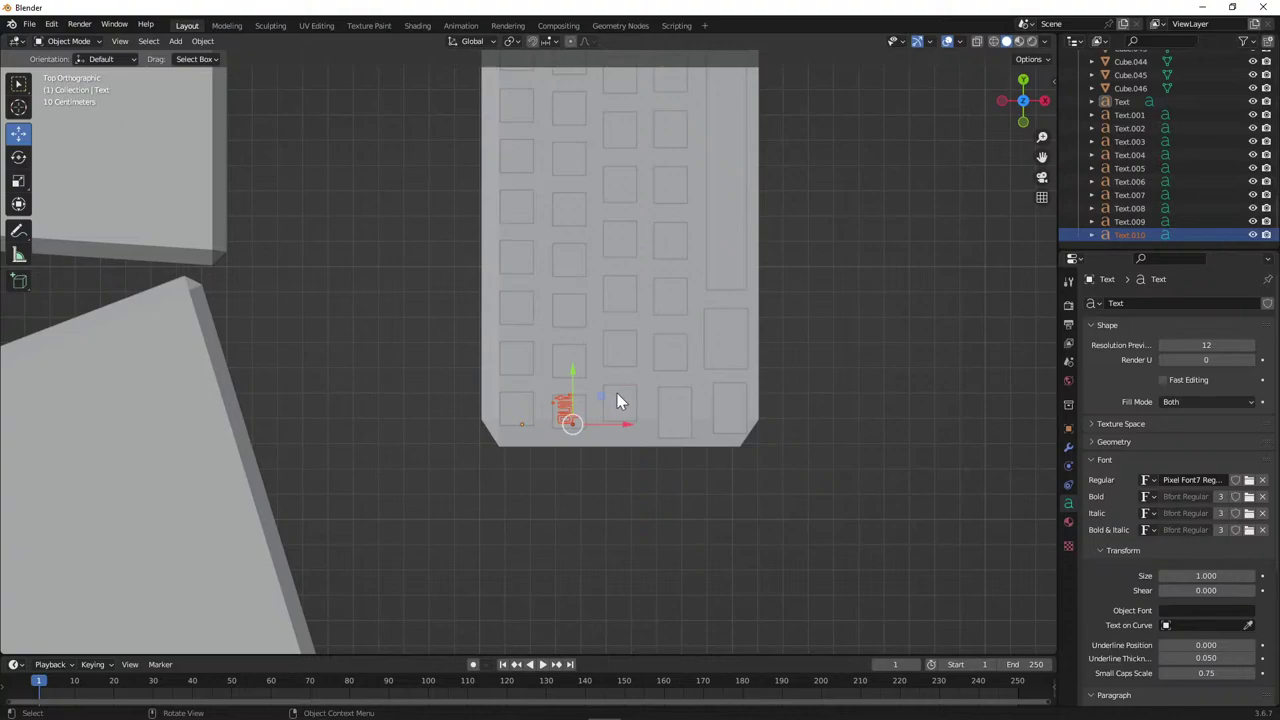
key("Tab")
key("BackSpace")
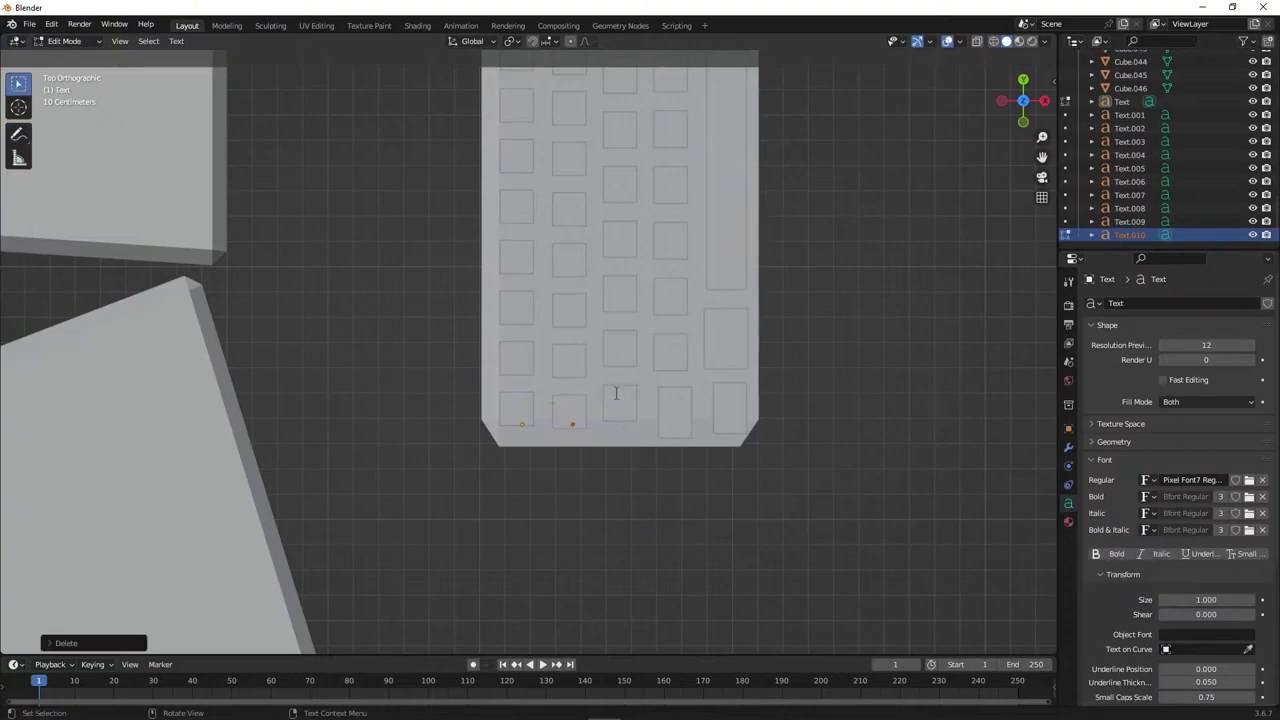
type("Shift")
Select the copied label Text.010 and move it along X back onto the first key of the top row.
middle_click_drag(608, 400, 385, 272)
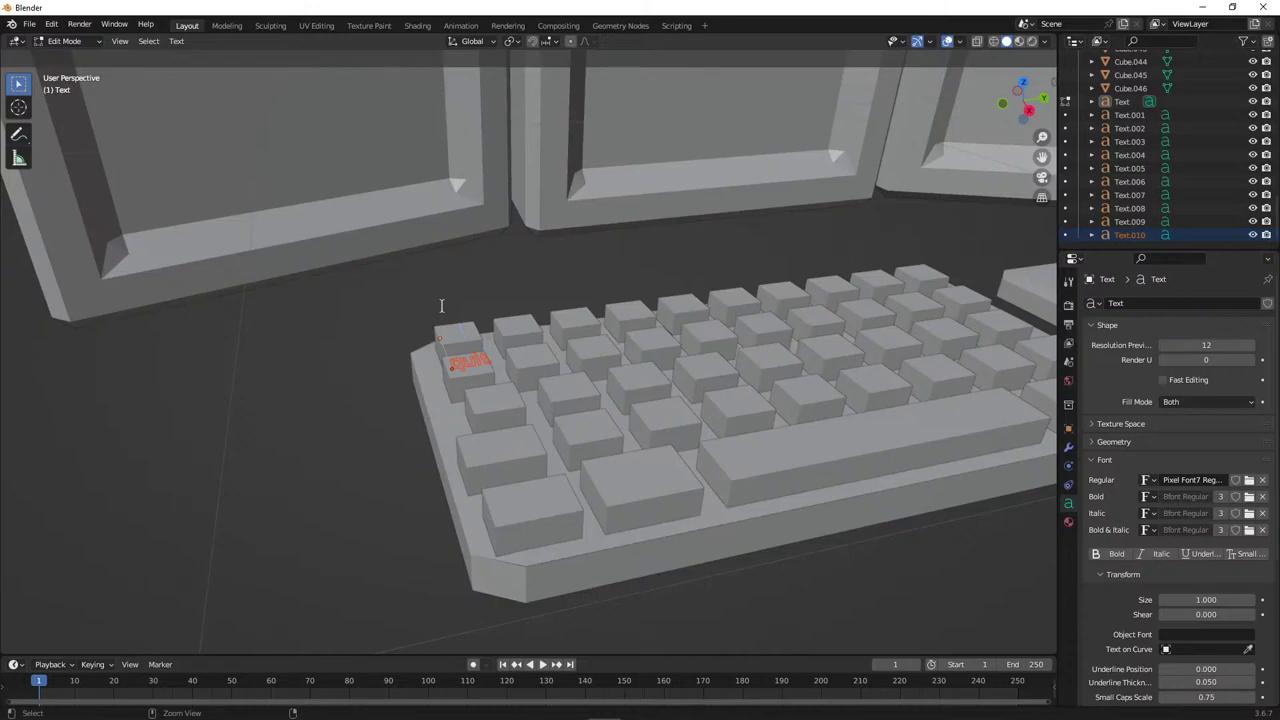
left_click(1180, 222)
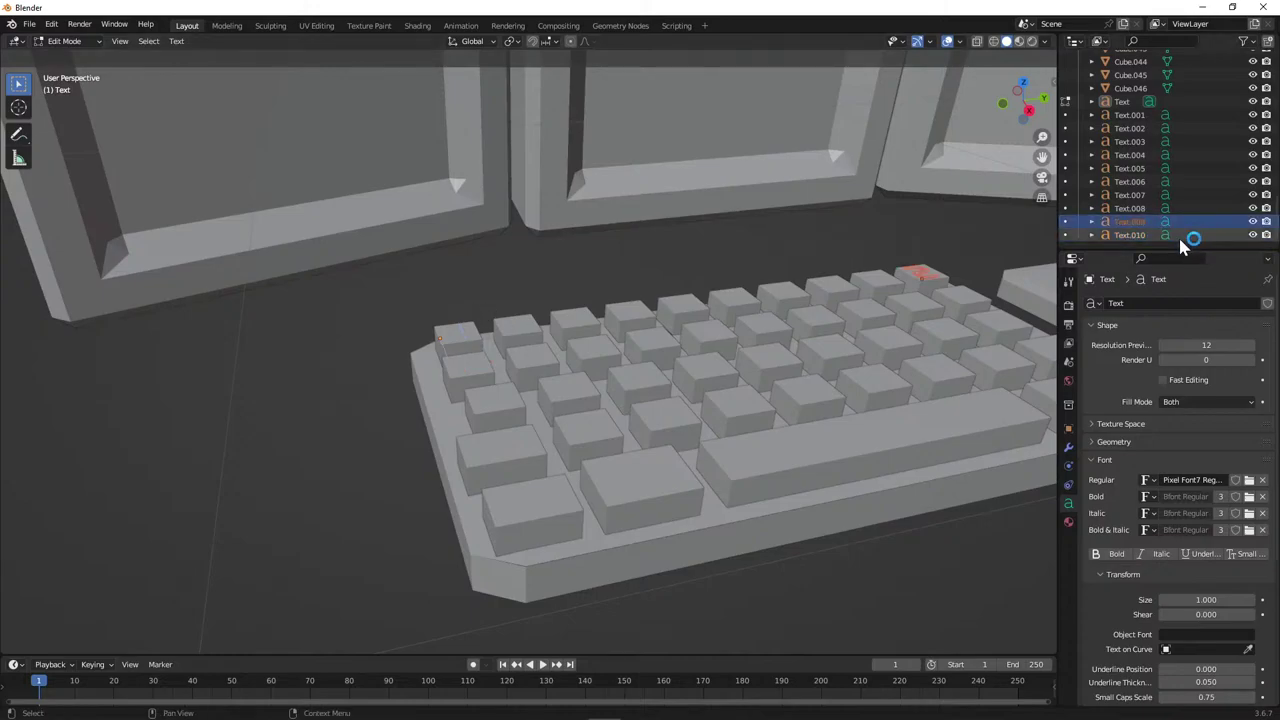
left_click(1177, 235)
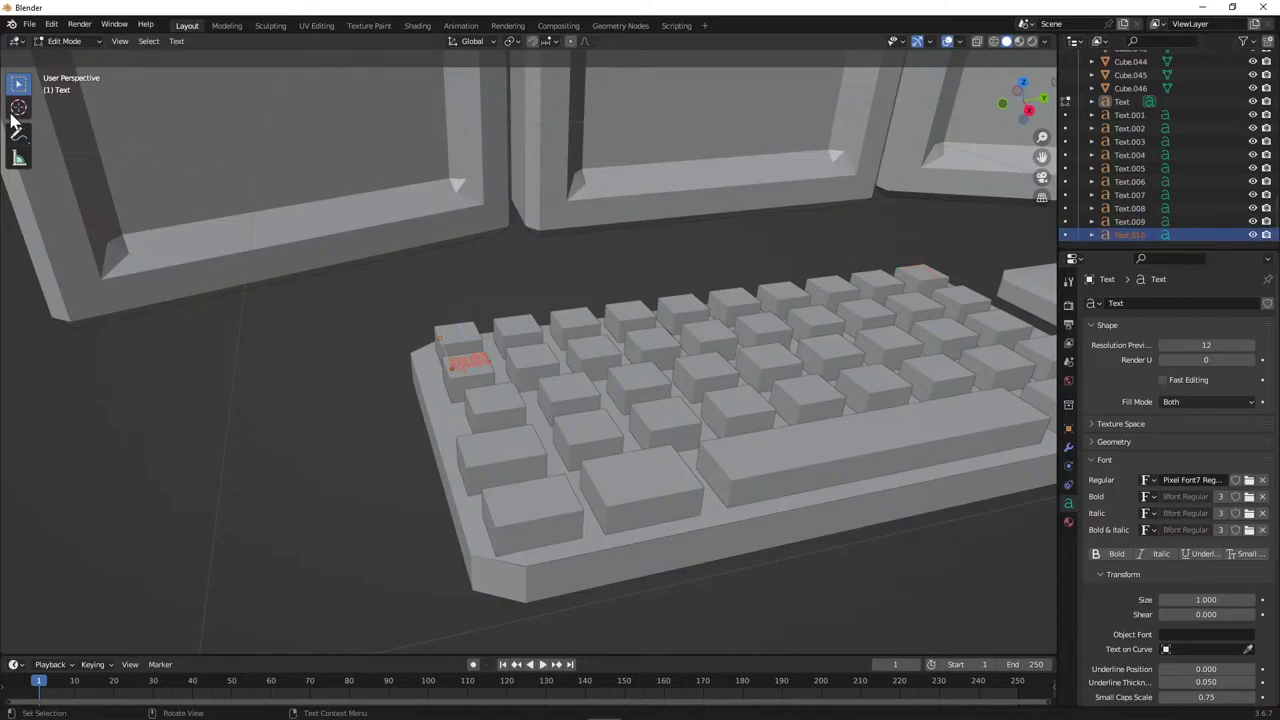
key("Tab")
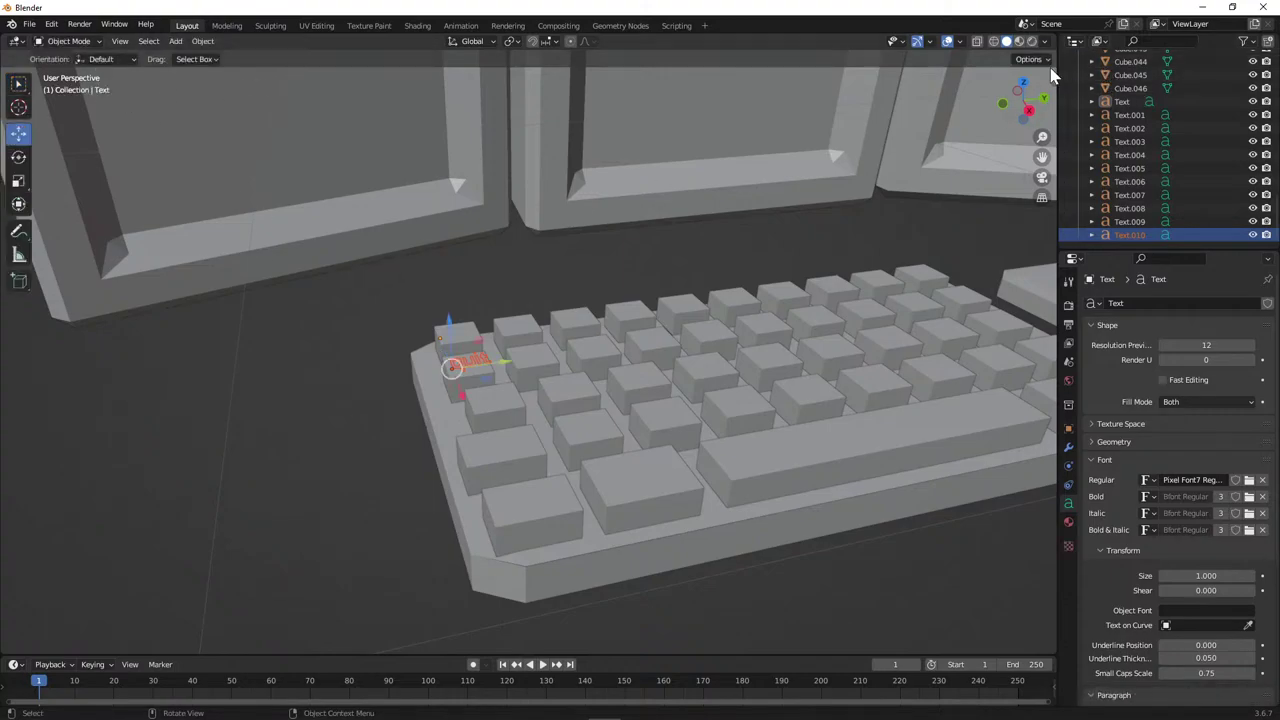
left_click(1023, 83)
left_click_drag(640, 441, 588, 452)
Copy the quit label again and move this new copy about 0.2 m along X onto the second row's first key.
key("ctrl+c")
key("ctrl+v")
key("g")
key("x")
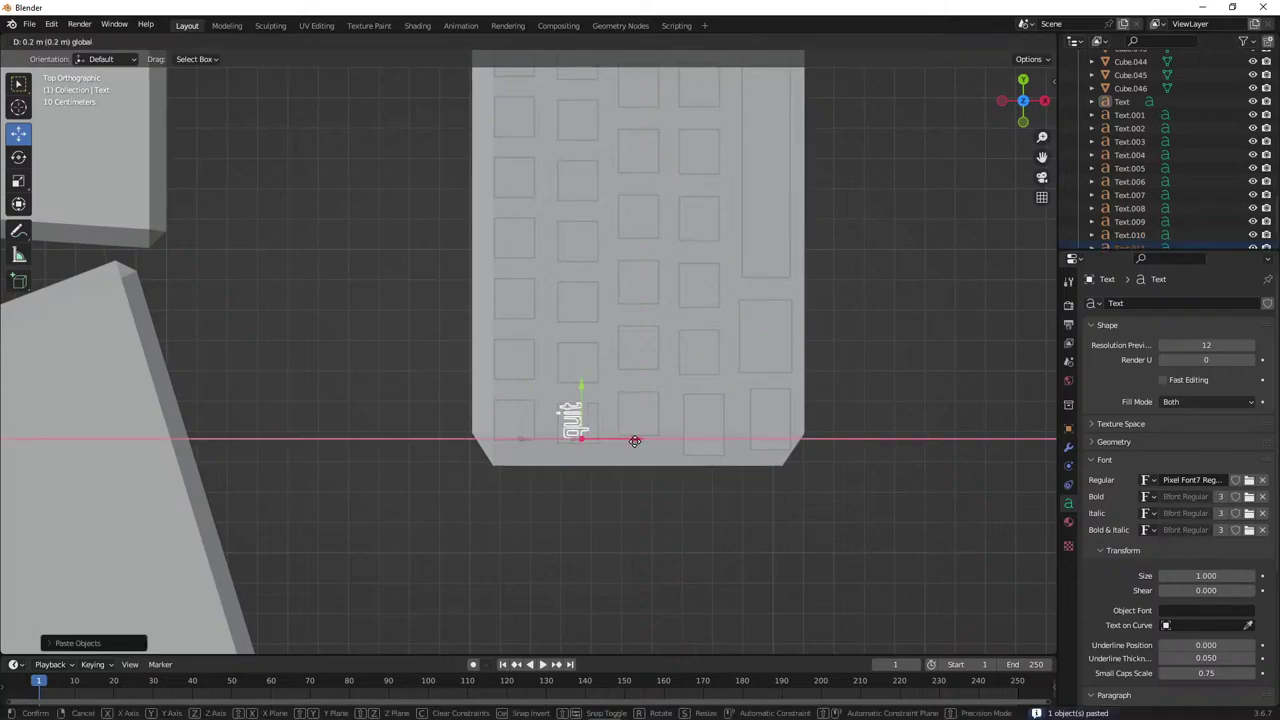
left_click(640, 440)
Make Text.011 the active label and delete its trailing letters, leaving only q on the second row's first key.
scroll(1128, 223, "down", 1)
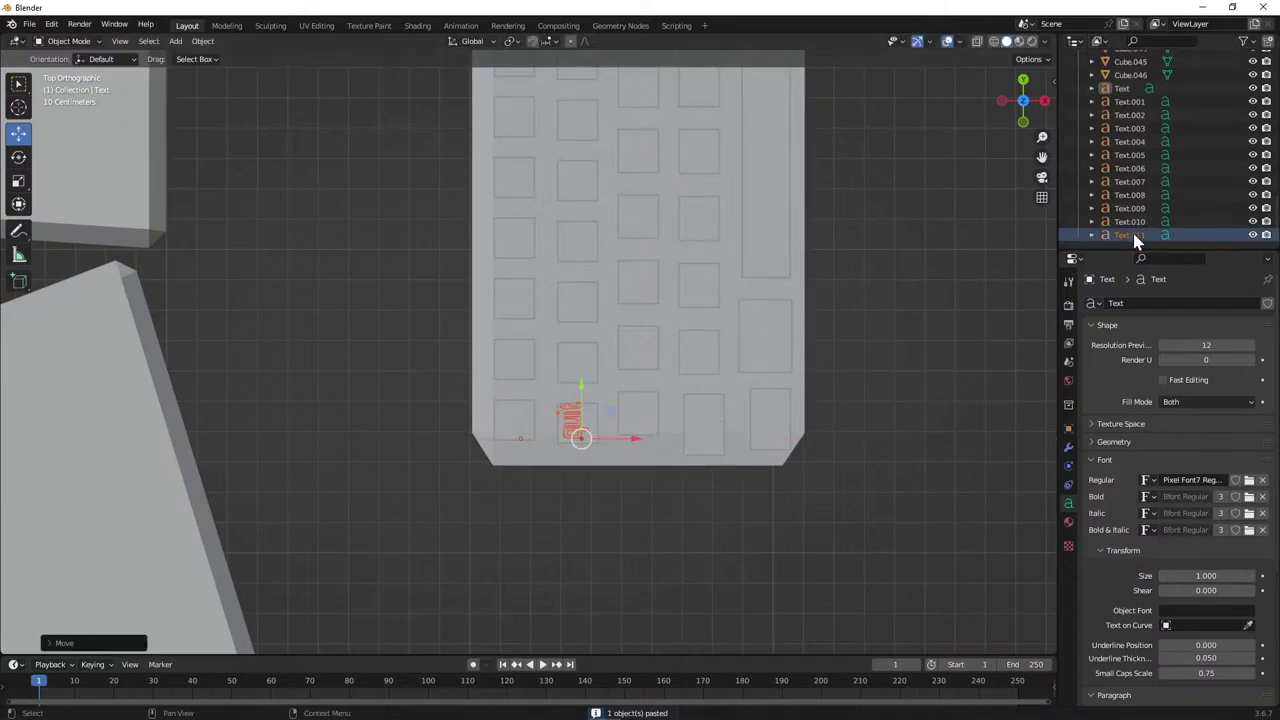
left_click(1132, 236)
key("Tab")
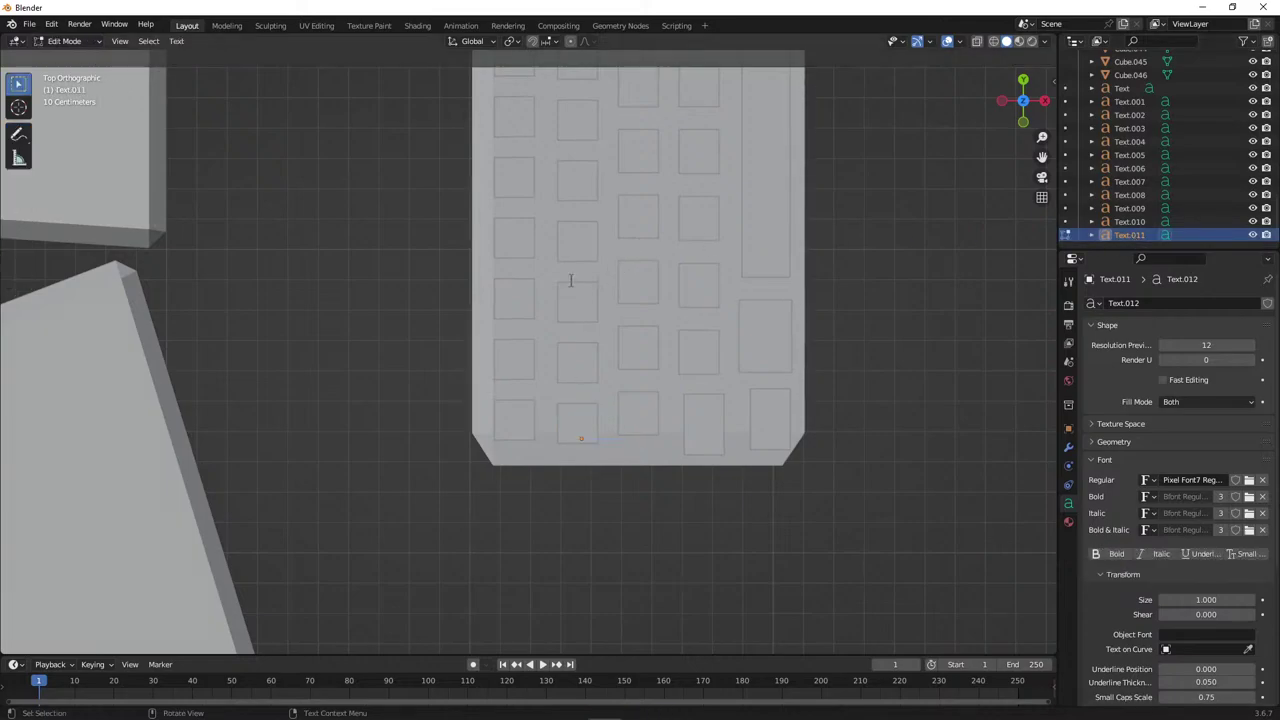
key("BackSpace")
key("BackSpace")
key("Tab")
middle_click_drag(607, 420, 471, 371)
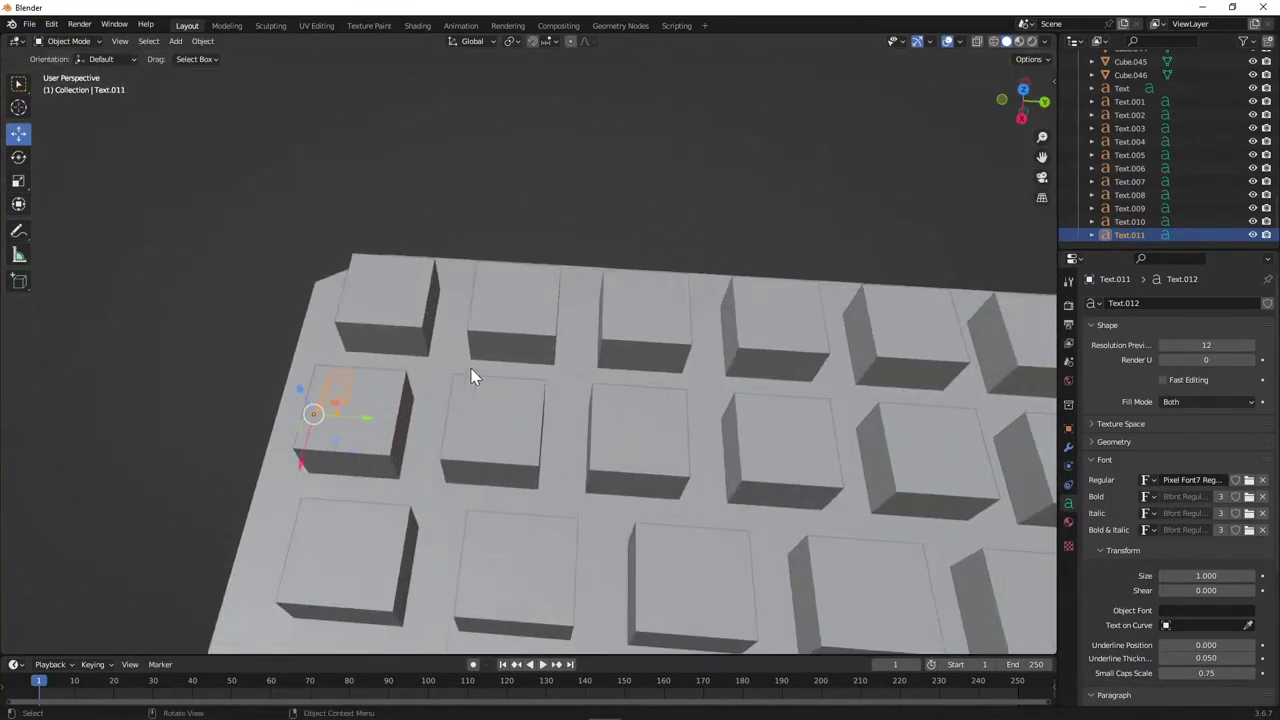
key("Tab")
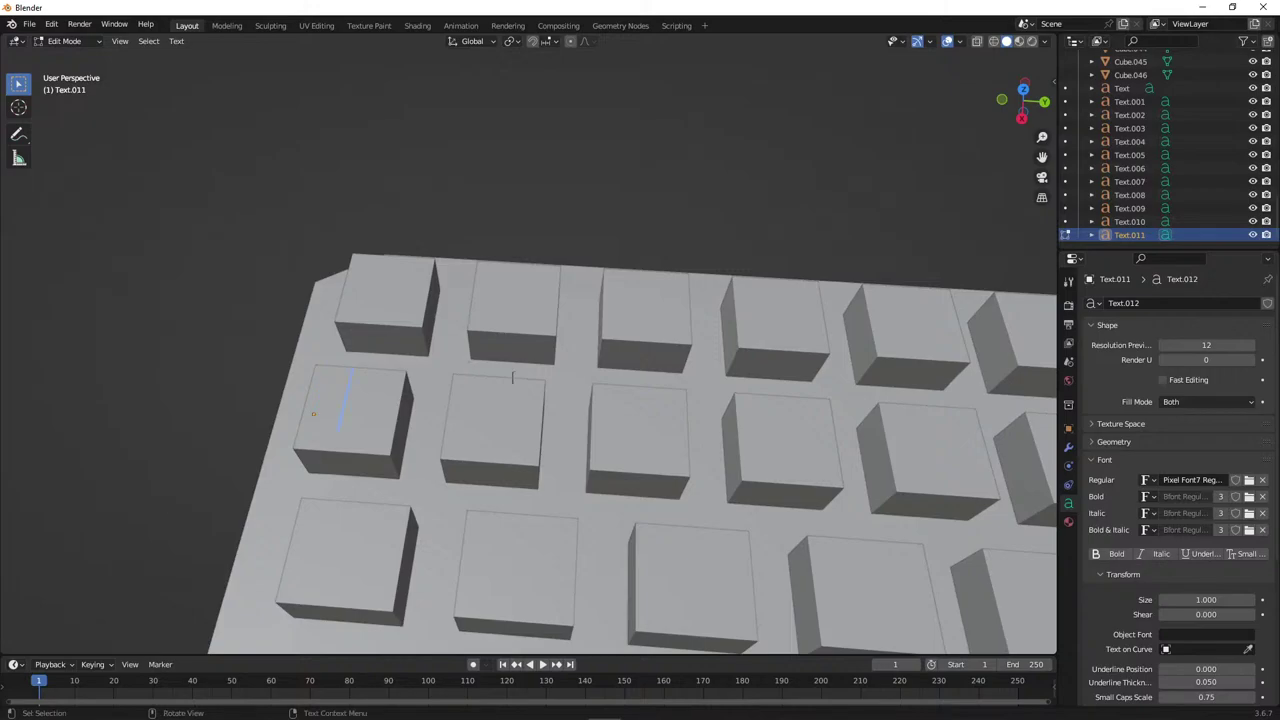
key("Tab")
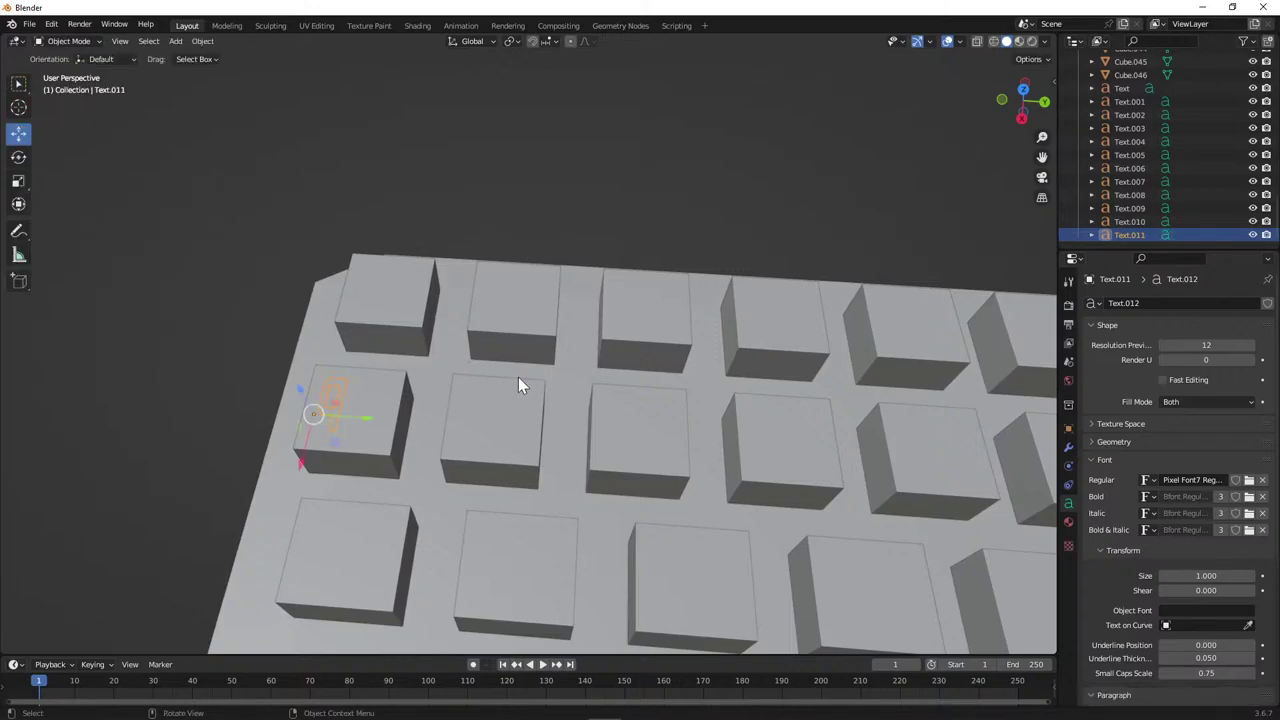
Enlarge the q label and shift it along Y and X on the second row's first key.
key("s")
left_click(405, 416)
key("g")
key("y")
left_click(372, 430)
key("g")
key("x")
left_click(378, 445)
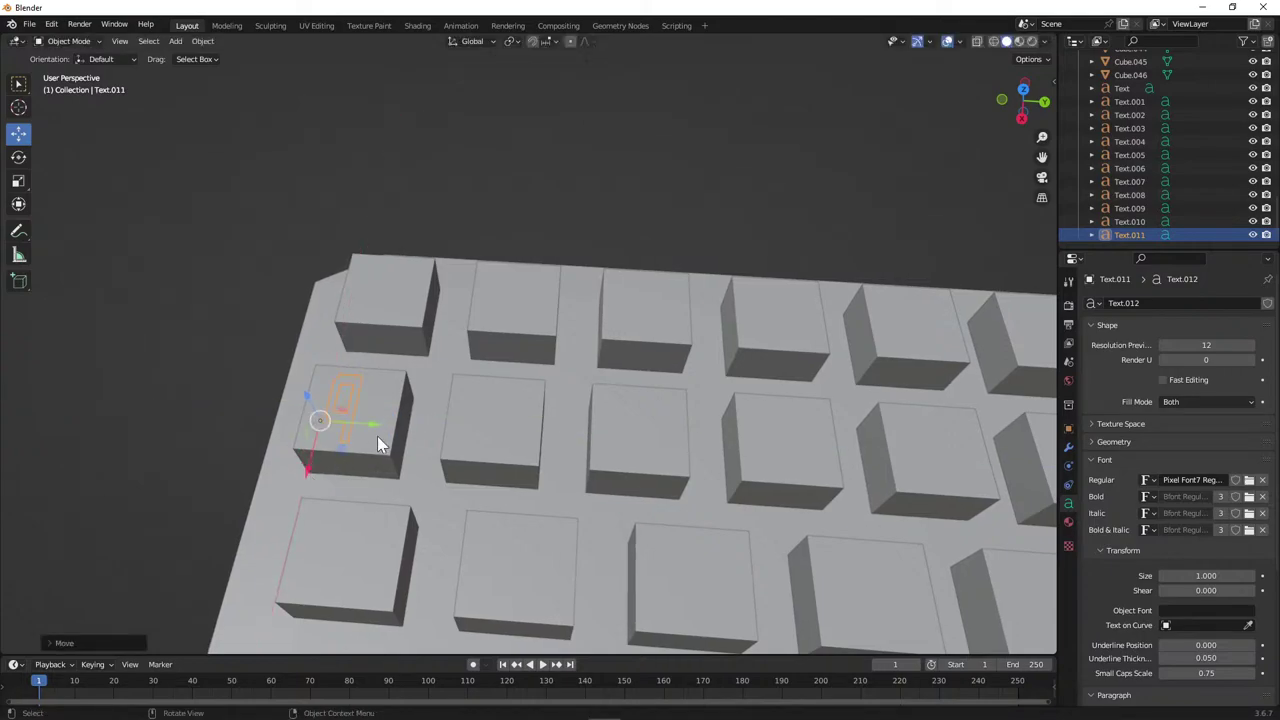
key("s")
left_click(382, 437)
Fine-tune the q label's placement on its key with a free move and small shifts along Y.
middle_click_drag(368, 428, 414, 439)
key("g")
left_click(378, 463)
key("g")
key("y")
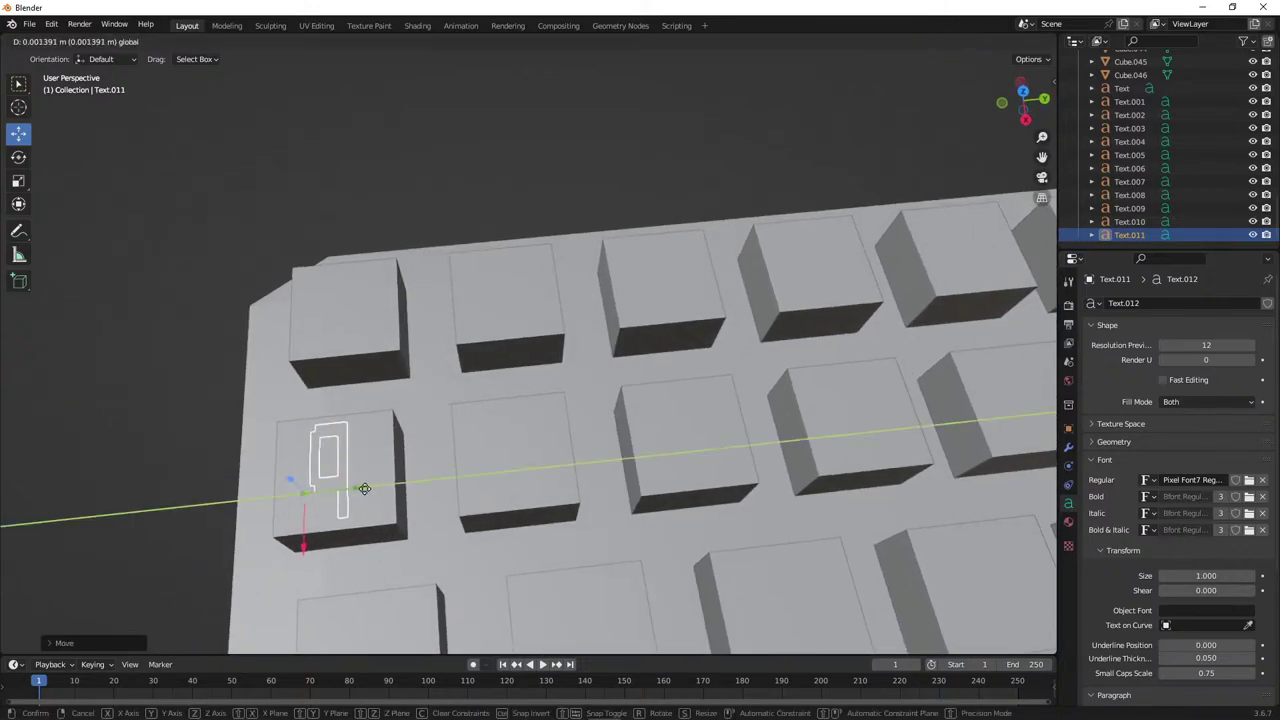
left_click(339, 523)
key("g")
key("x")
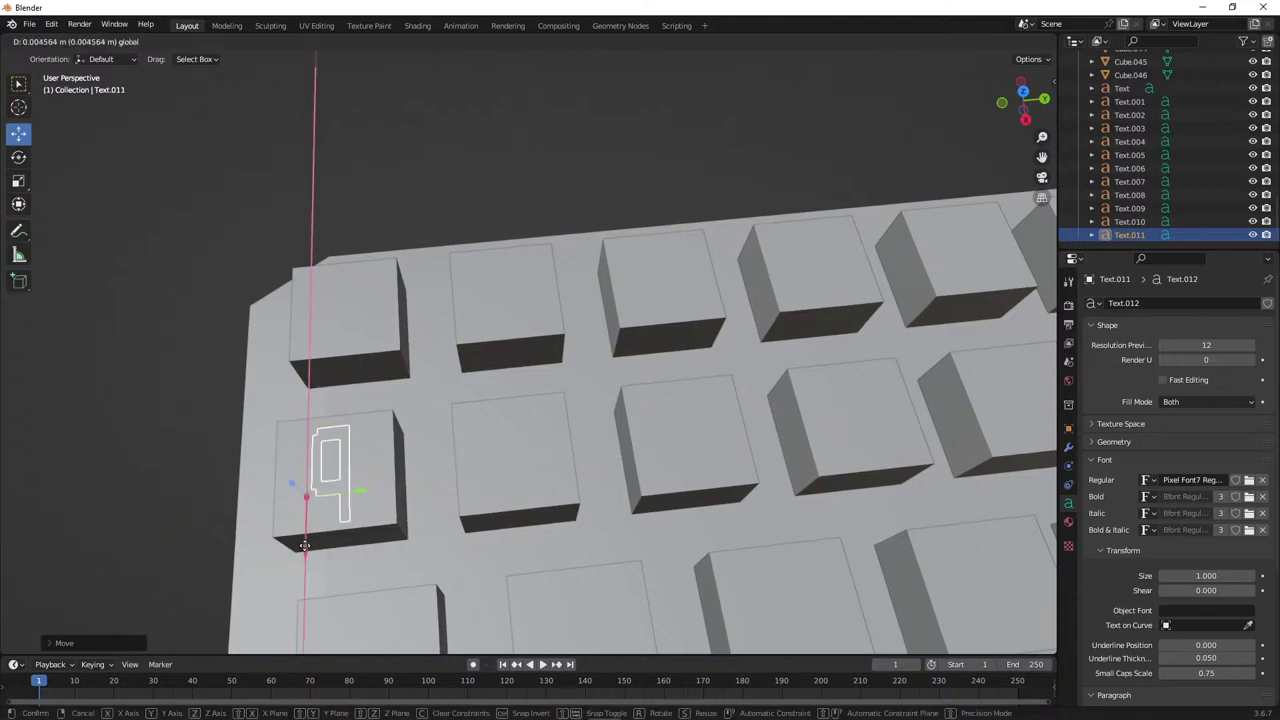
right_click(342, 537)
mouse_move(363, 487)
left_mouse_down()
mouse_move(358, 500)
mouse_move(371, 490)
left_mouse_up()
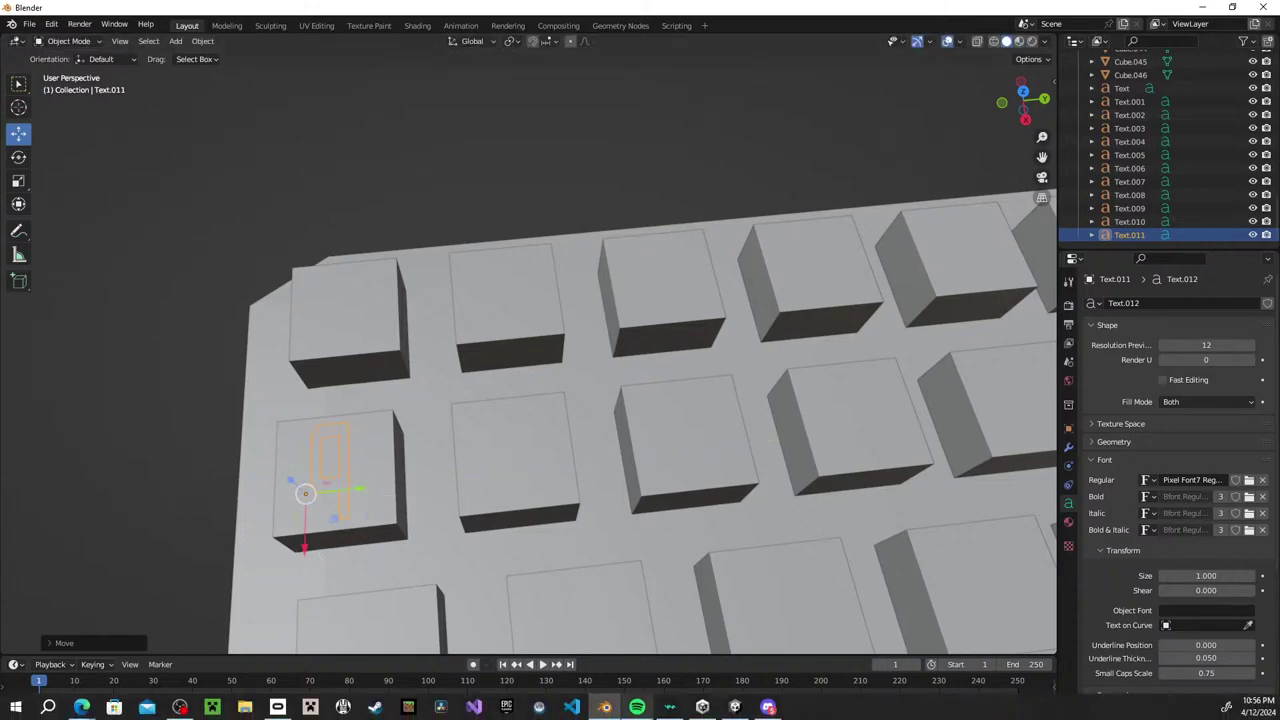
mouse_move(637, 706)
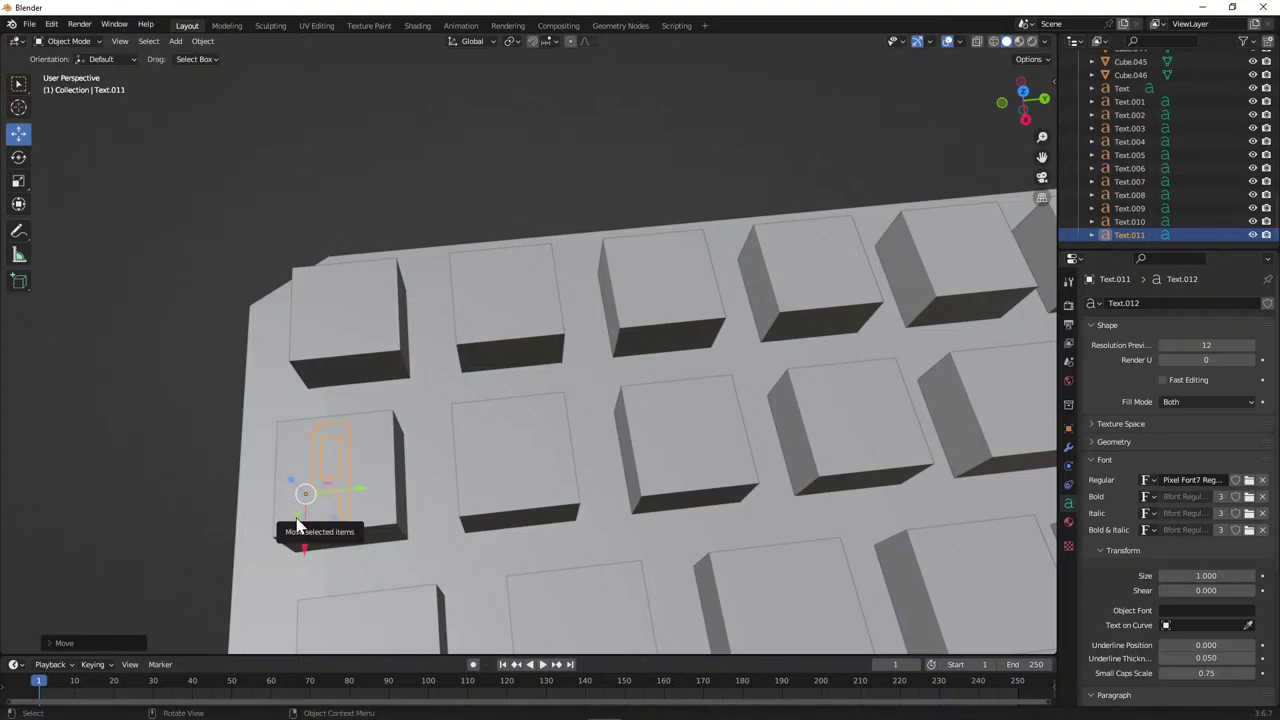
Copy the q label Text.011 and move it 0.2 m along Y onto the second row's second key.
scroll(133, 463, "down", 3)
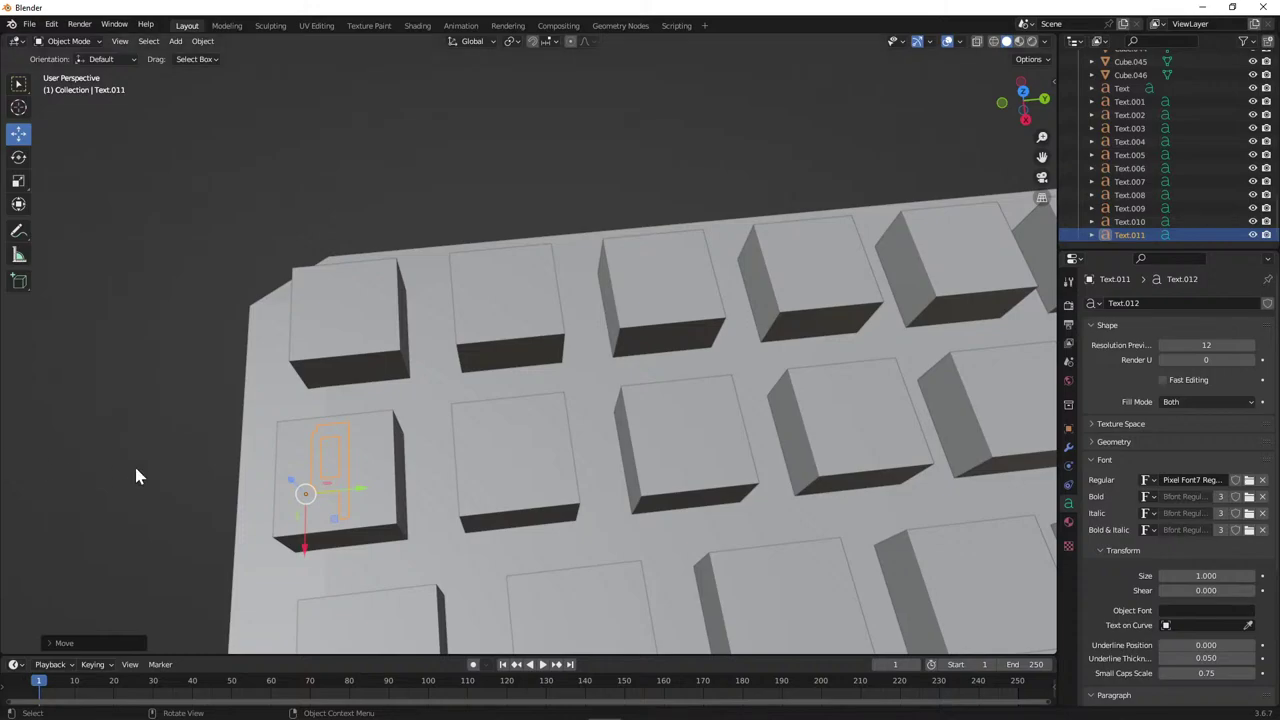
middle_click_drag(134, 463, 323, 433)
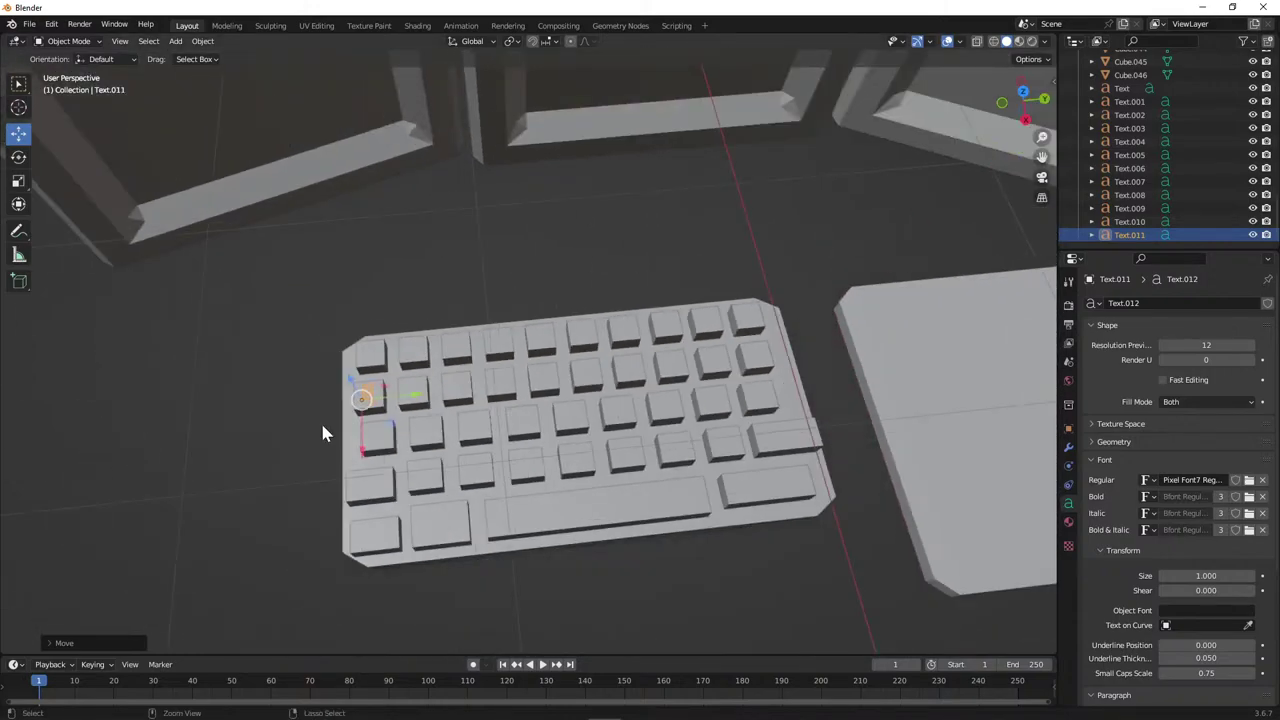
key("shift+d")
key("y")
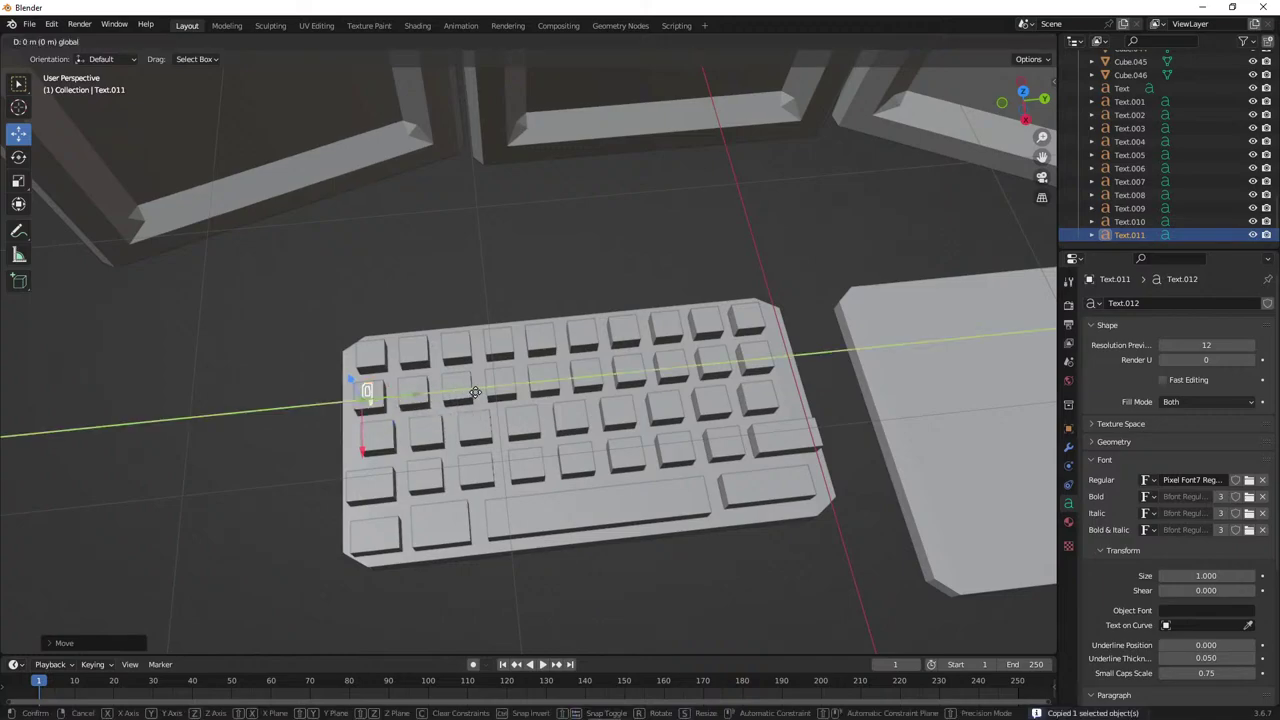
left_click(478, 396)
left_click(1022, 92)
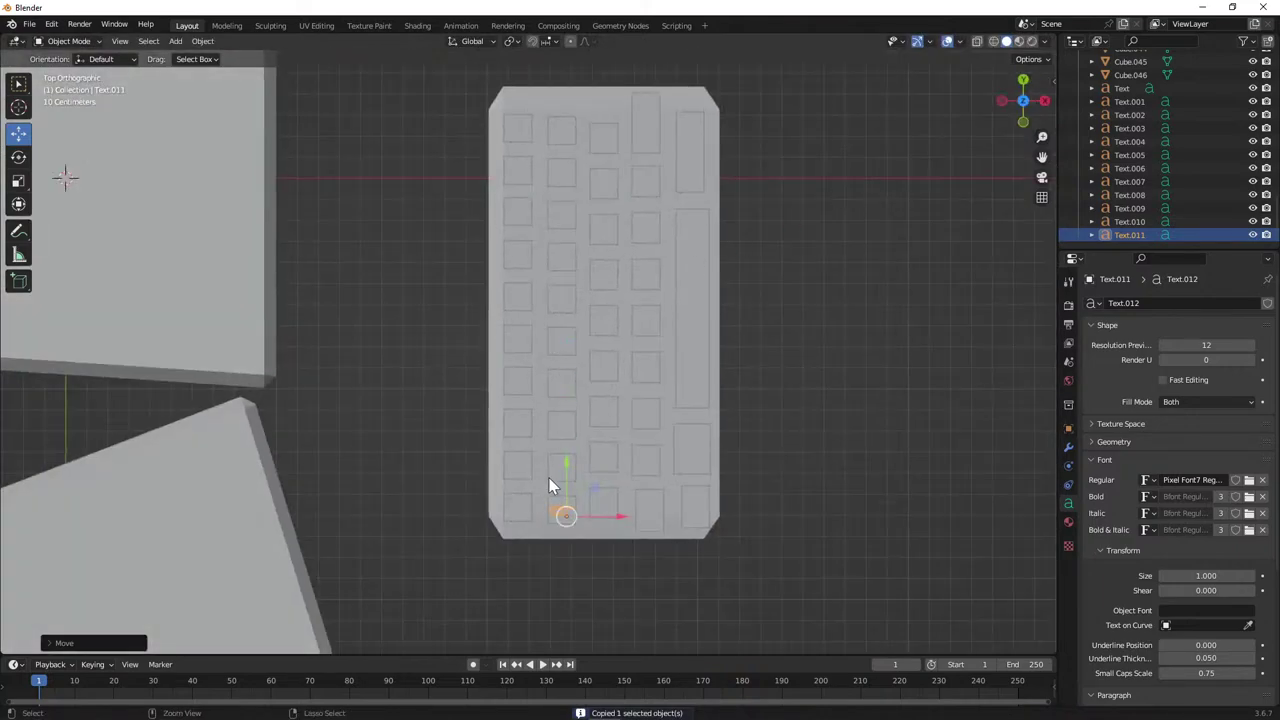
key("g")
key("y")
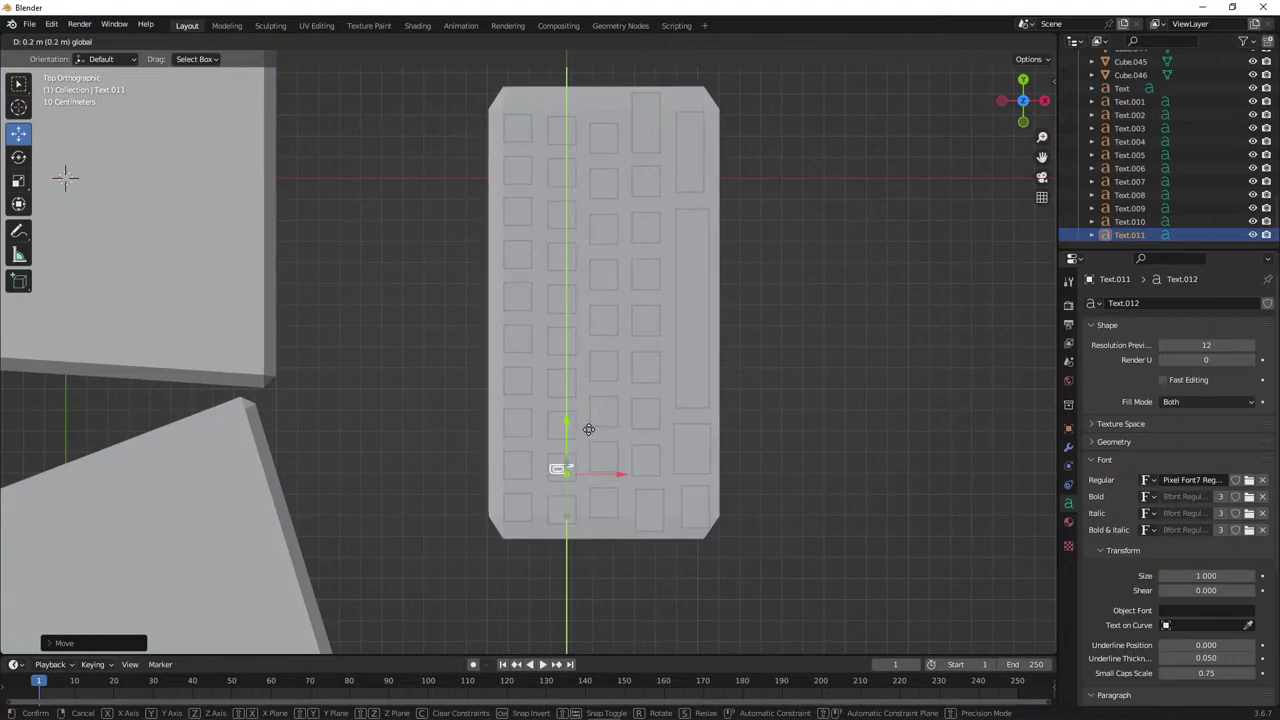
left_click(590, 437)
Replace the text of the label on the second row's second key with the letter A.
key("Tab")
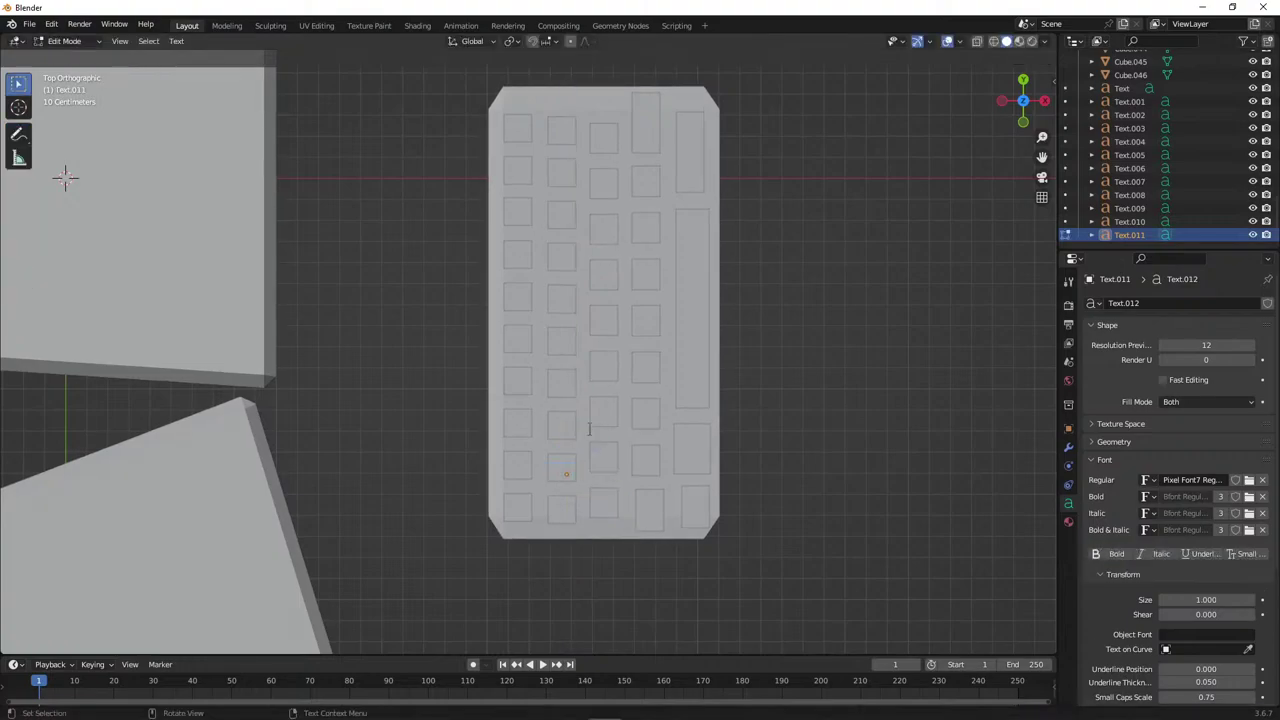
key("BackSpace")
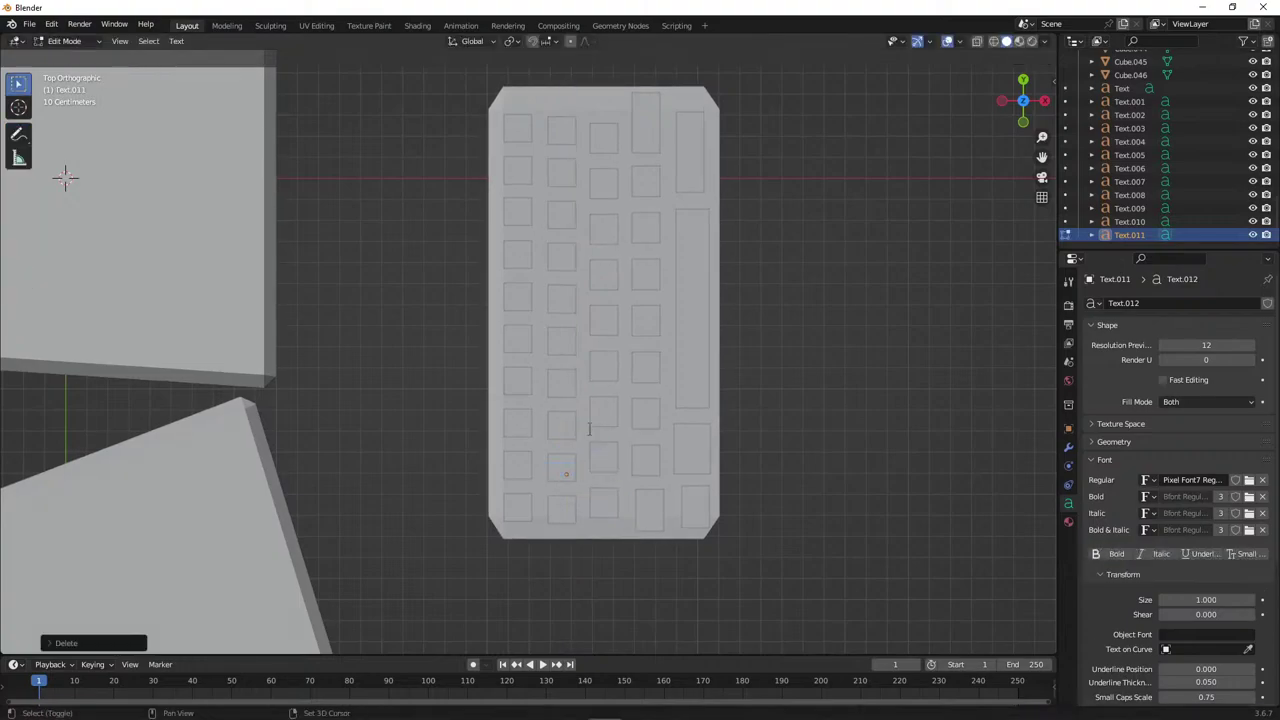
type("A")
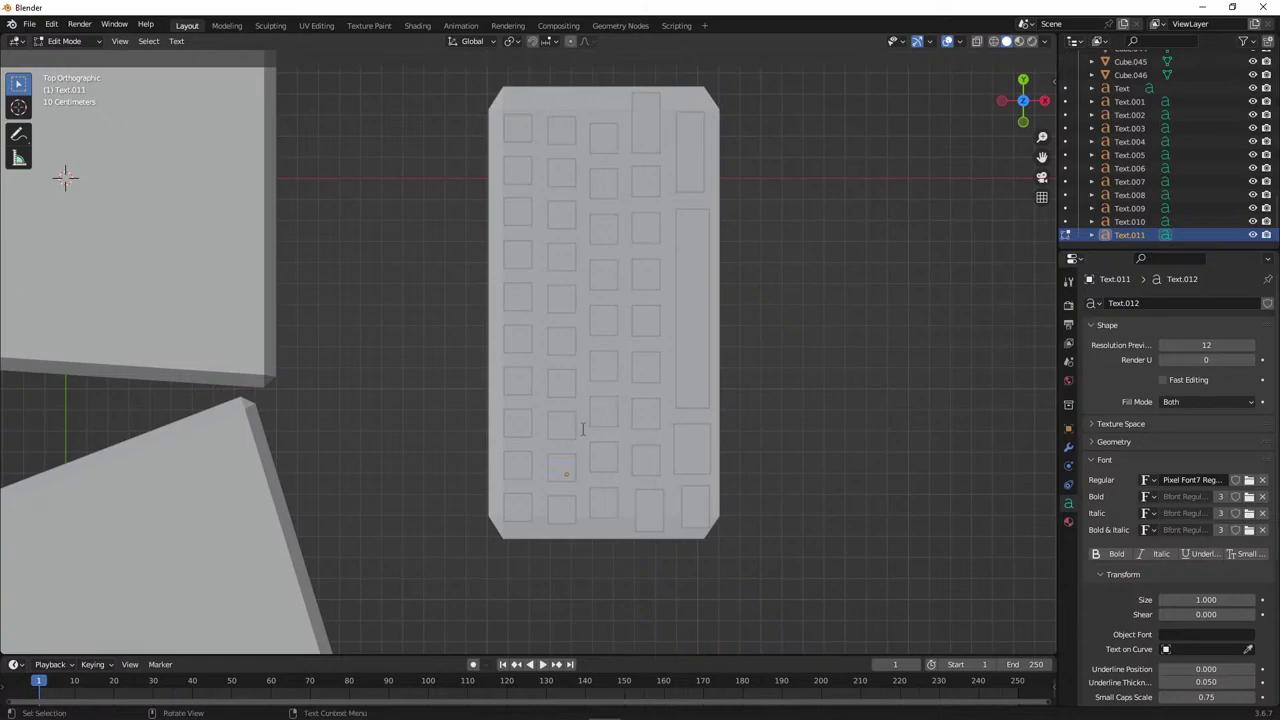
key("BackSpace")
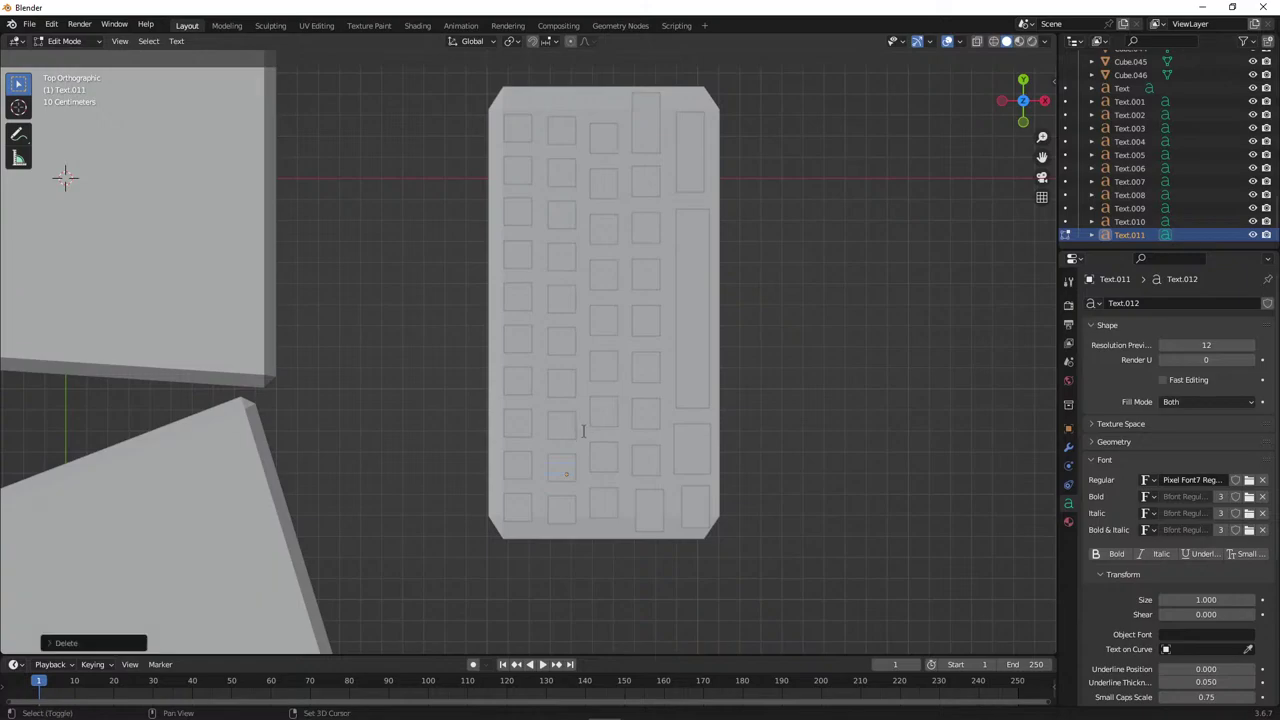
type("A")
key("Tab")
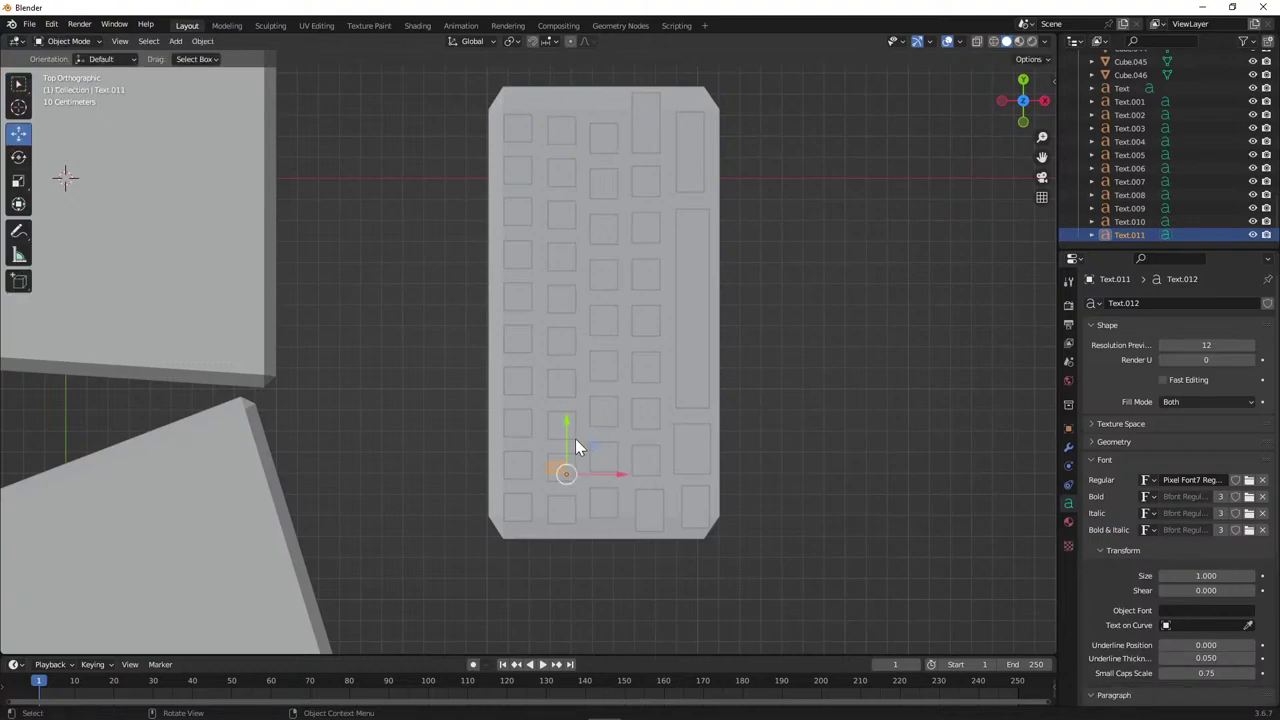
Move the A label along X to centre it on the second row's second key.
left_click_drag(622, 482, 630, 474)
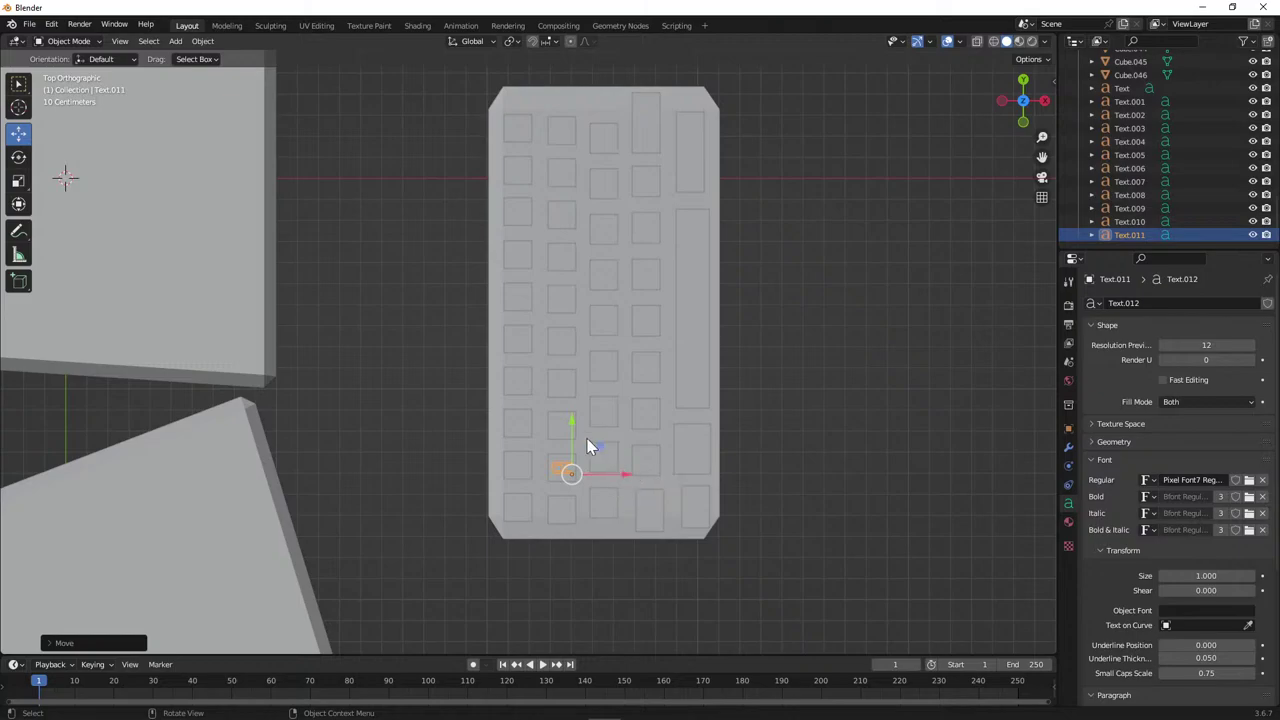
scroll(574, 439, "up", 1)
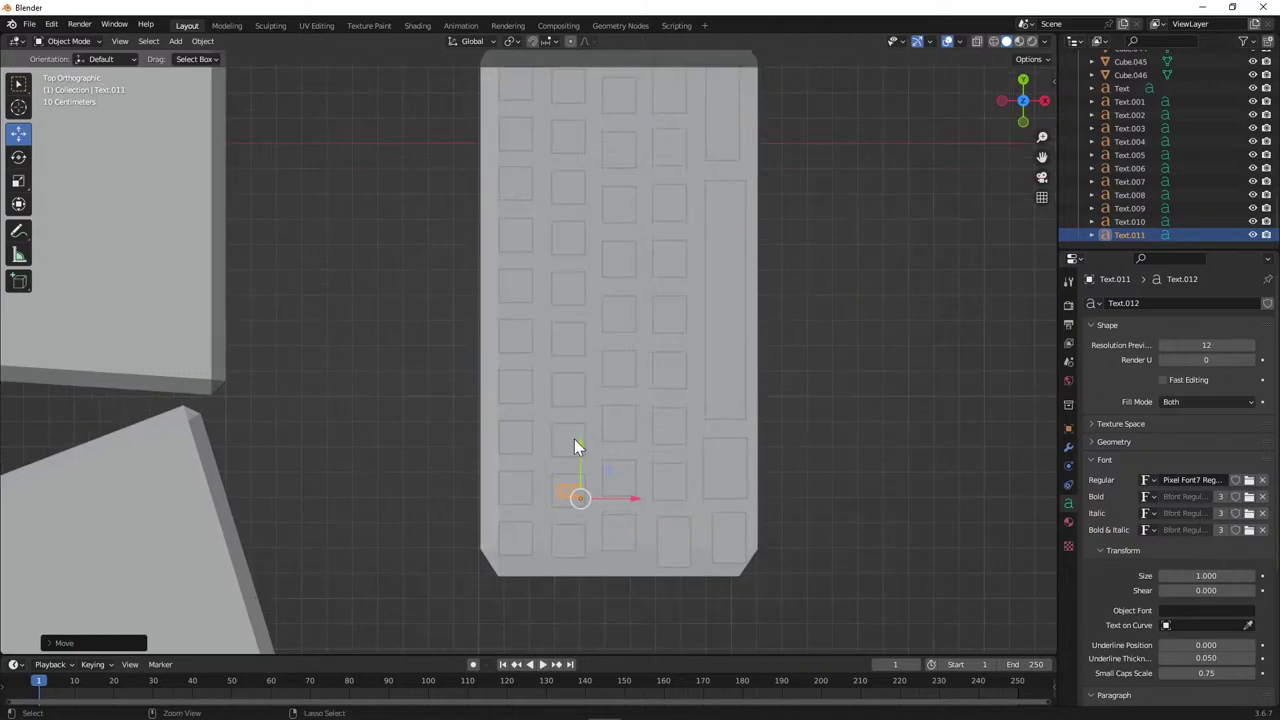
key("Tab")
key("Tab")
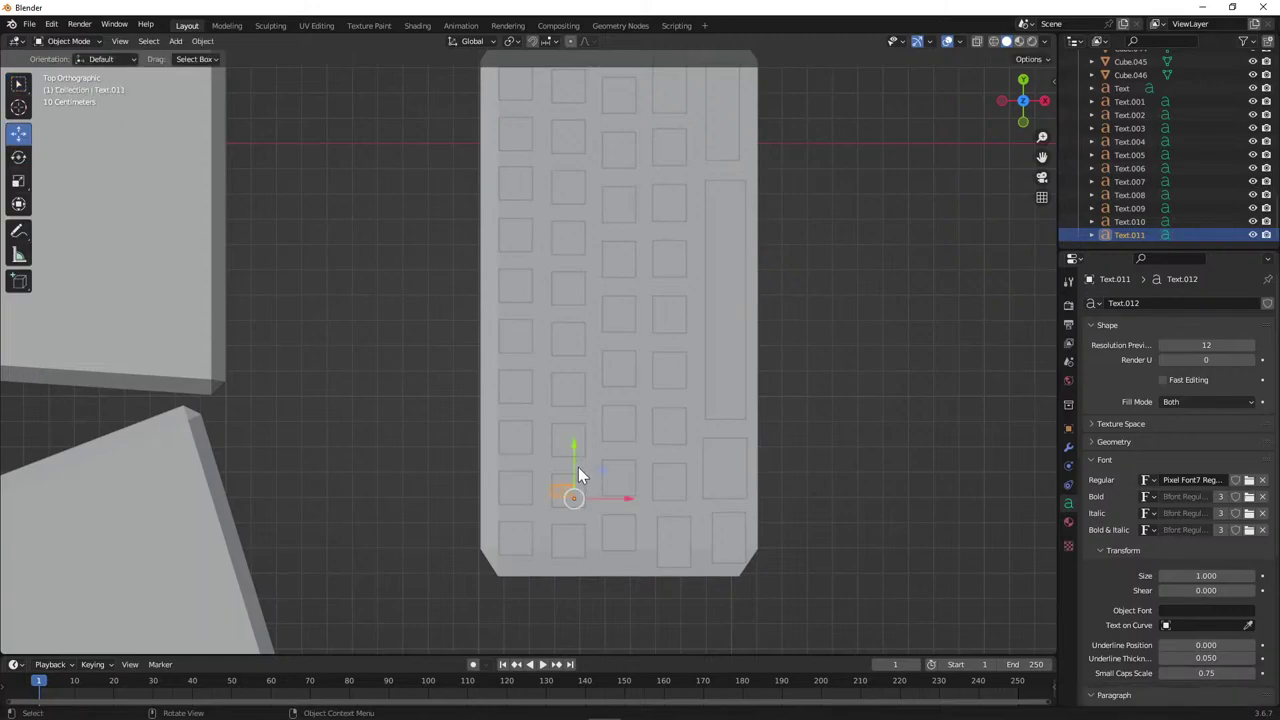
scroll(578, 466, "up", 4)
scroll(571, 518, "down", 4)
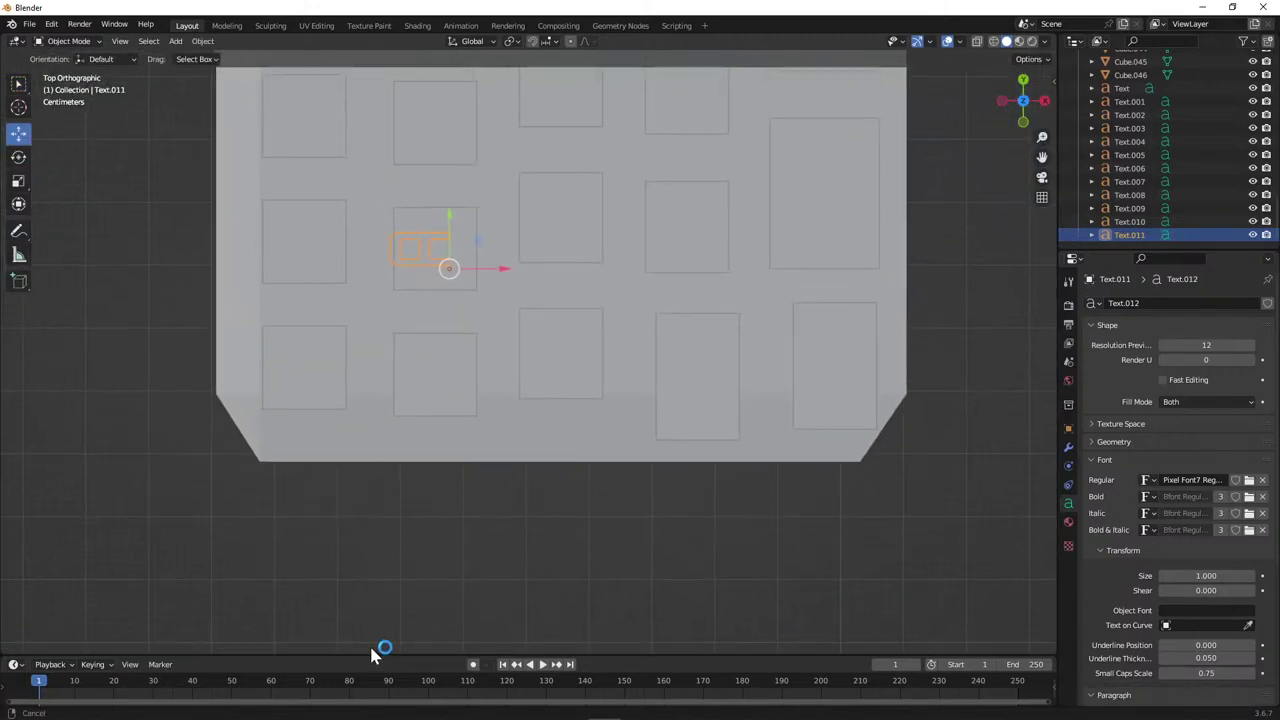
scroll(440, 210, "up", 3)
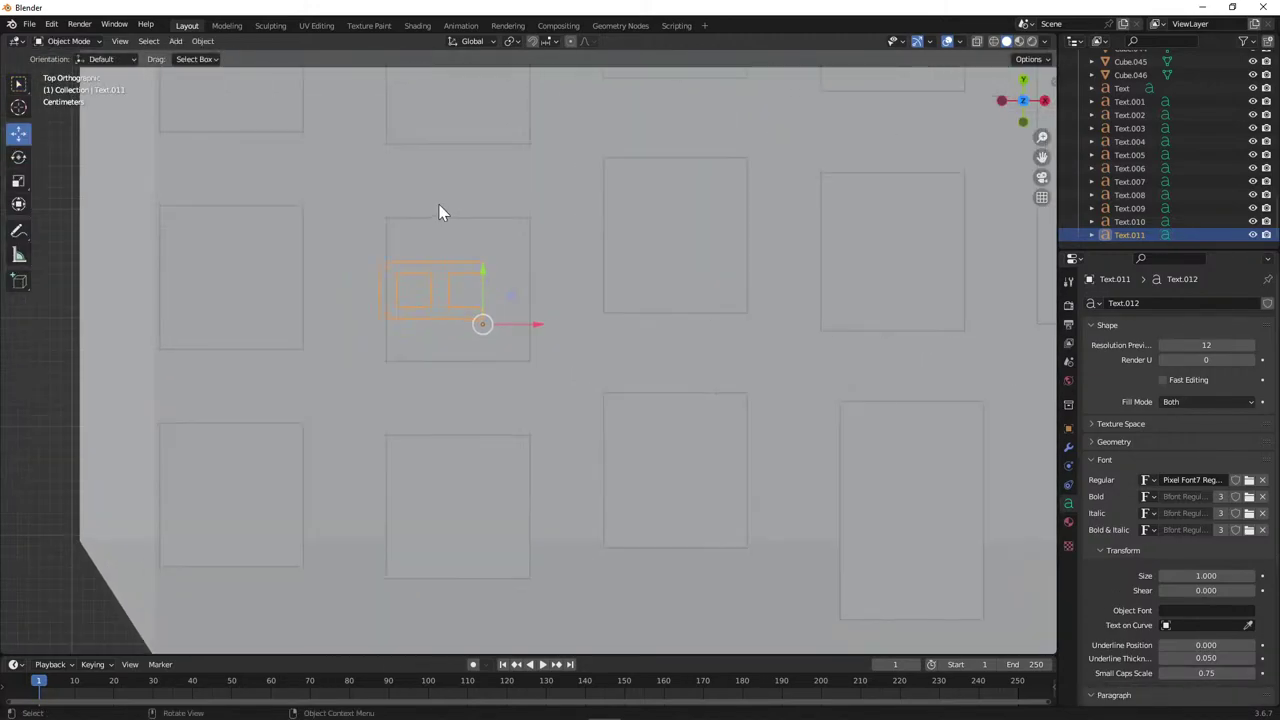
middle_click_drag(422, 246, 494, 303, "shift")
scroll(495, 302, "up", 1)
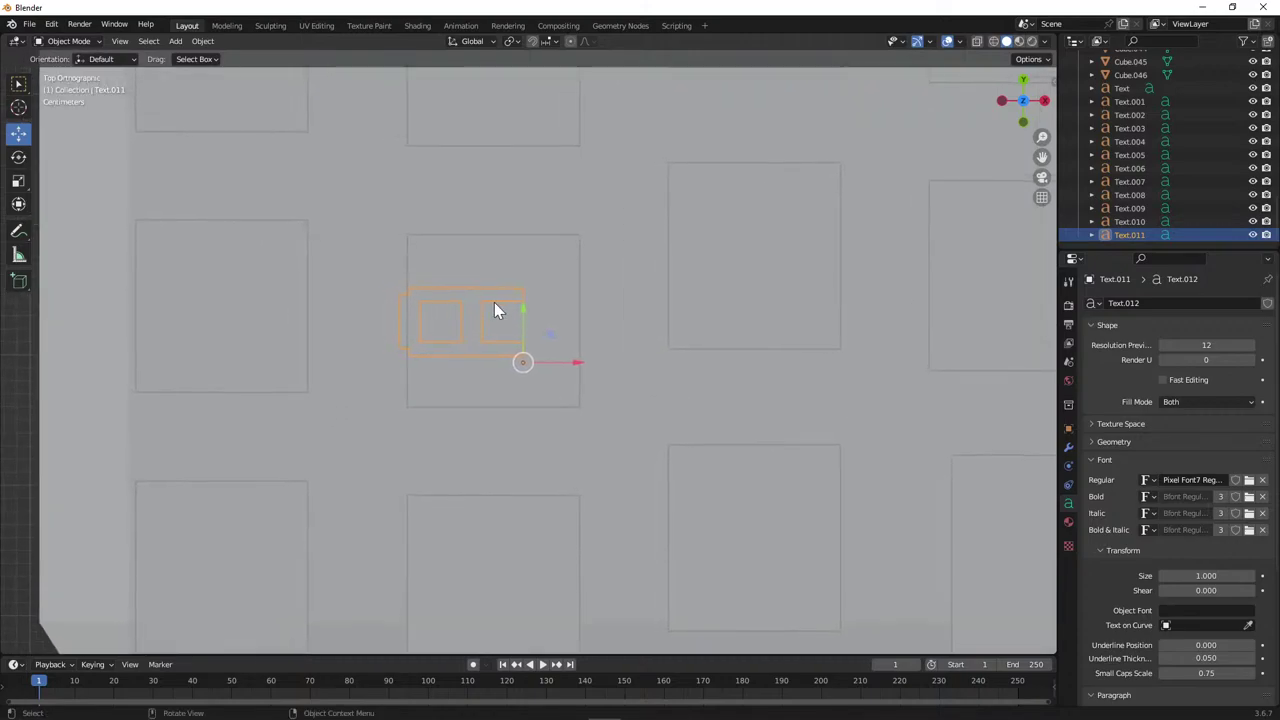
left_click_drag(579, 363, 611, 362)
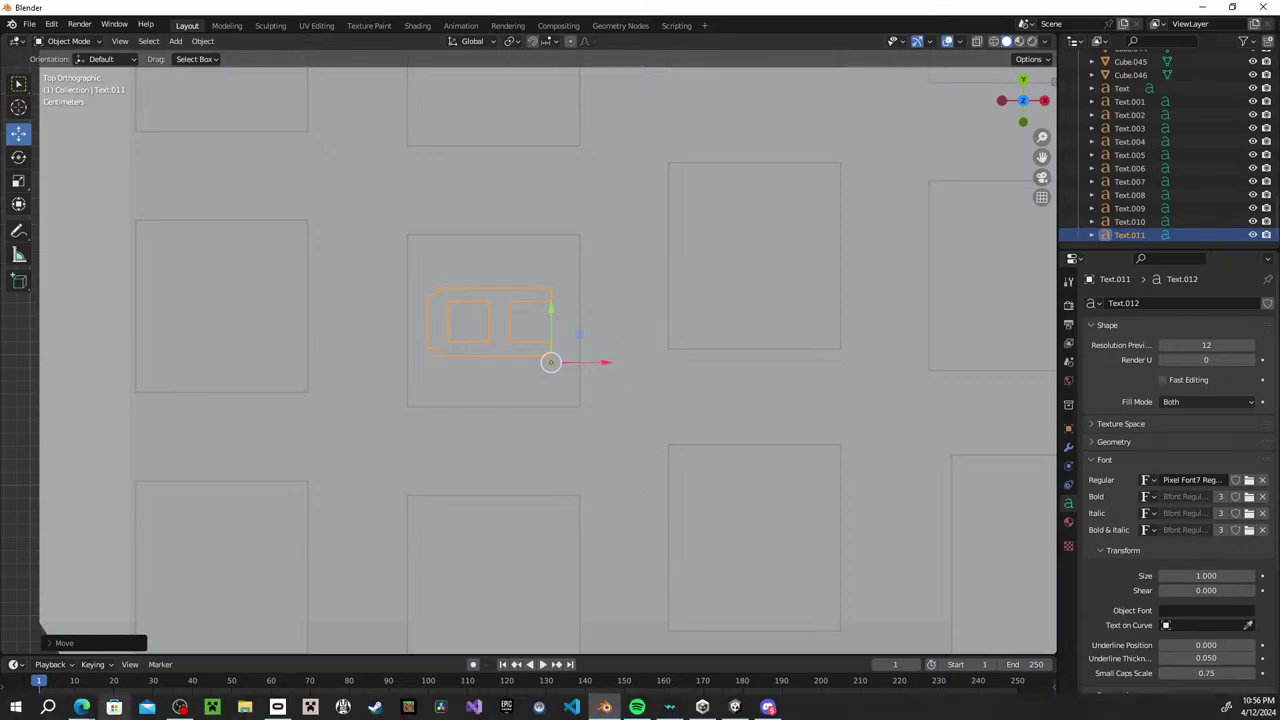
Switch to the browser's YouTube stream page to check the chat, skip the video ahead to live, and return to Blender.
mouse_move(100, 714)
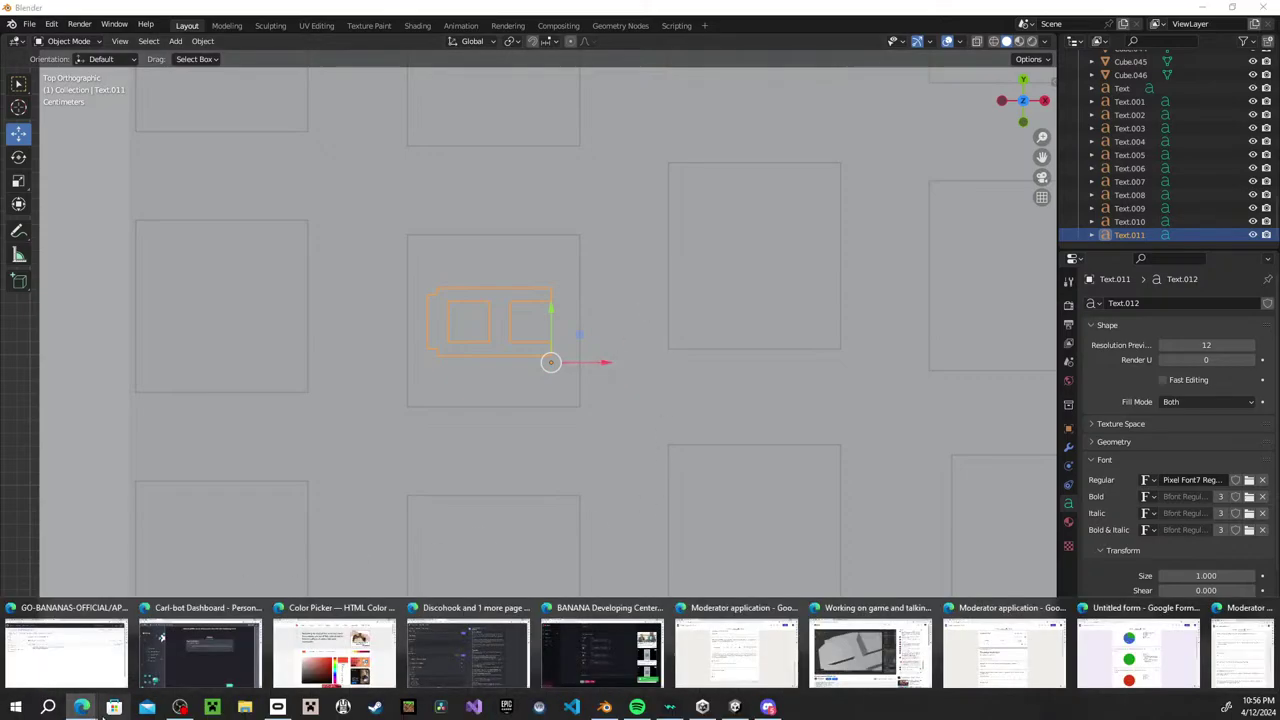
left_click(845, 632)
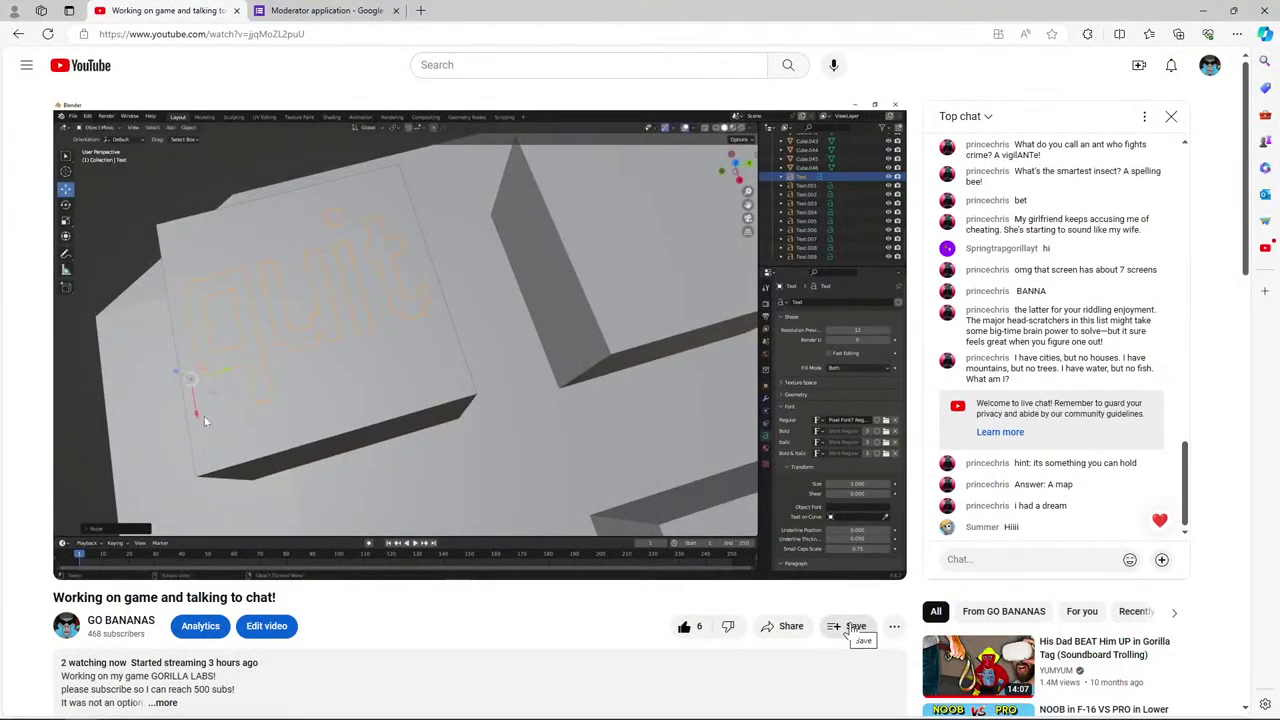
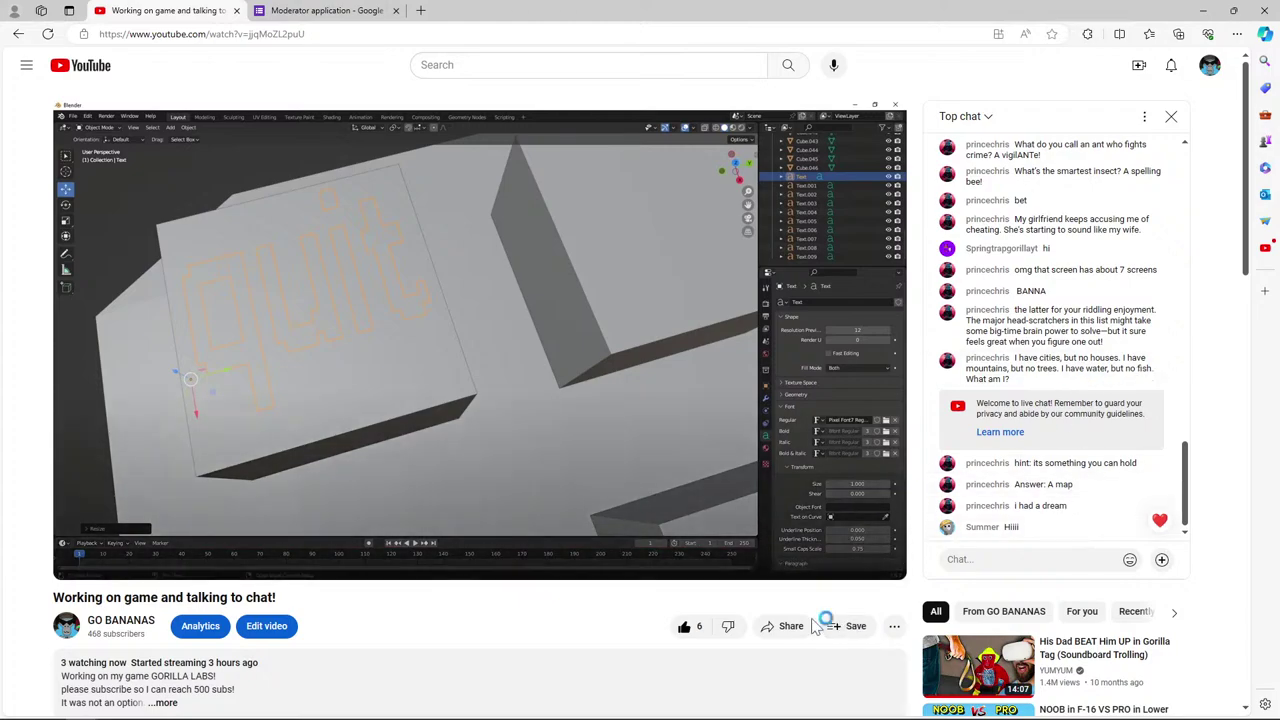
mouse_move(485, 710)
mouse_move(529, 583)
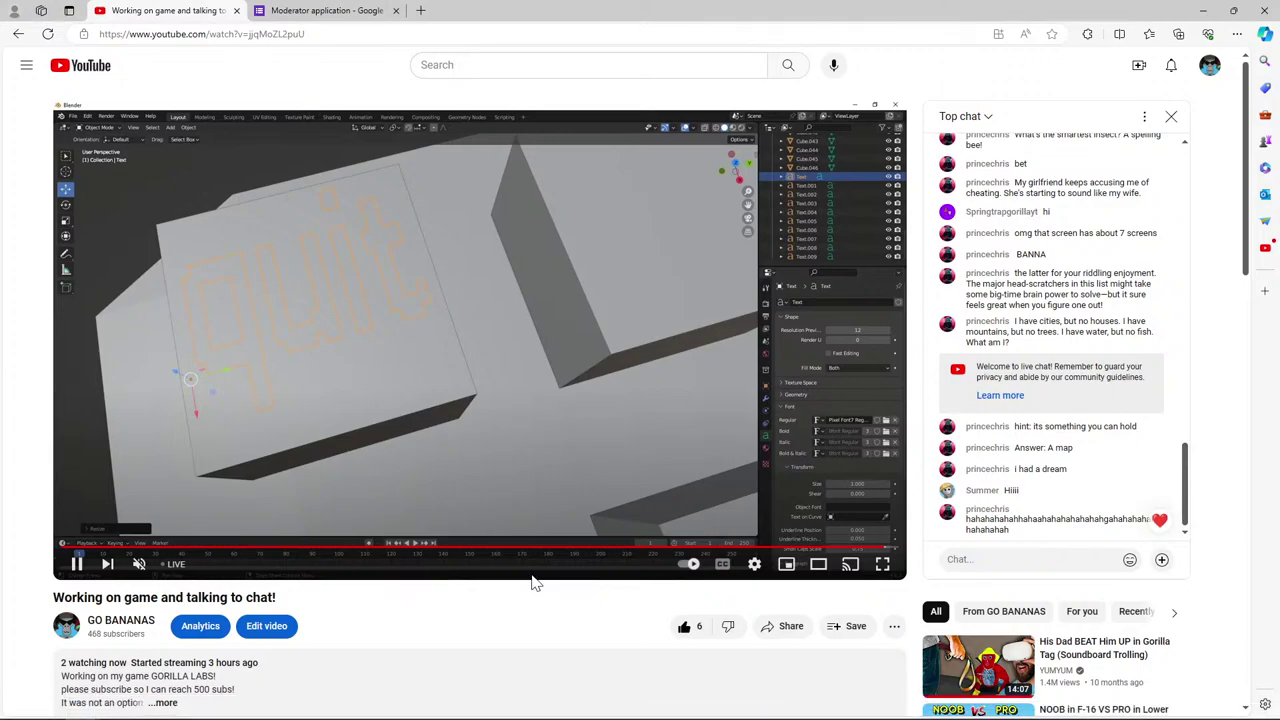
left_click(1004, 556)
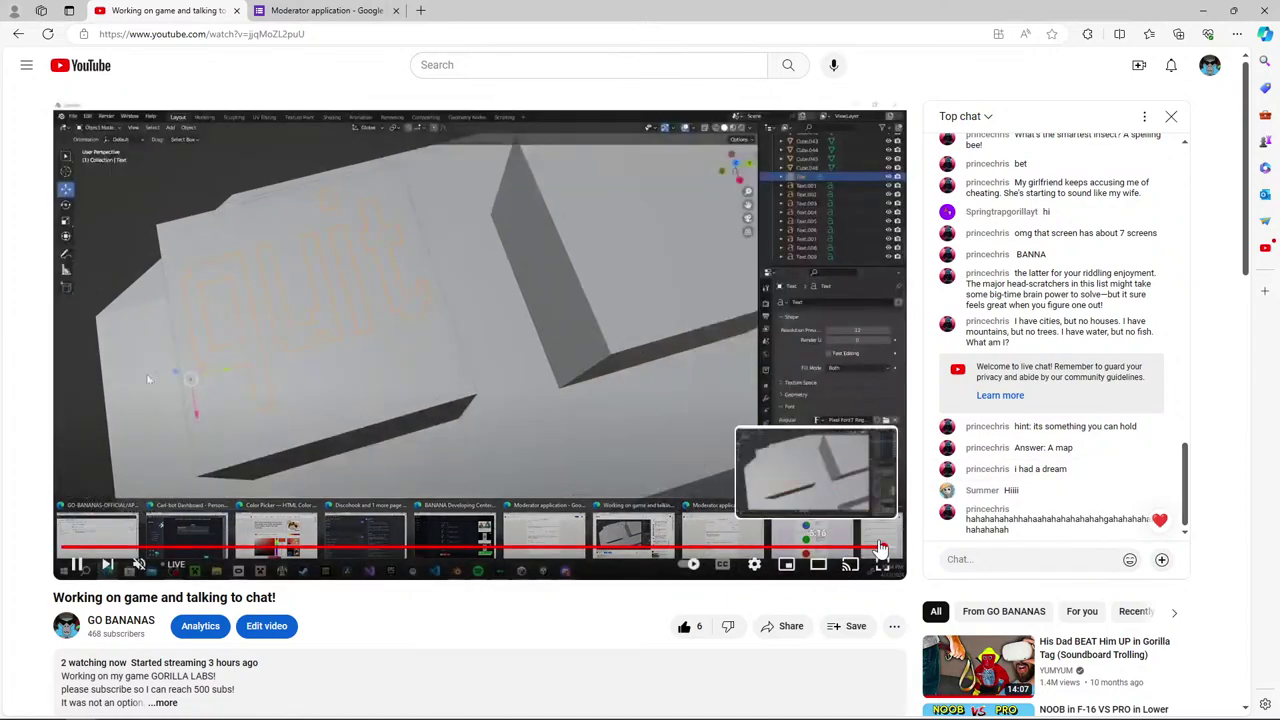
left_click(898, 548)
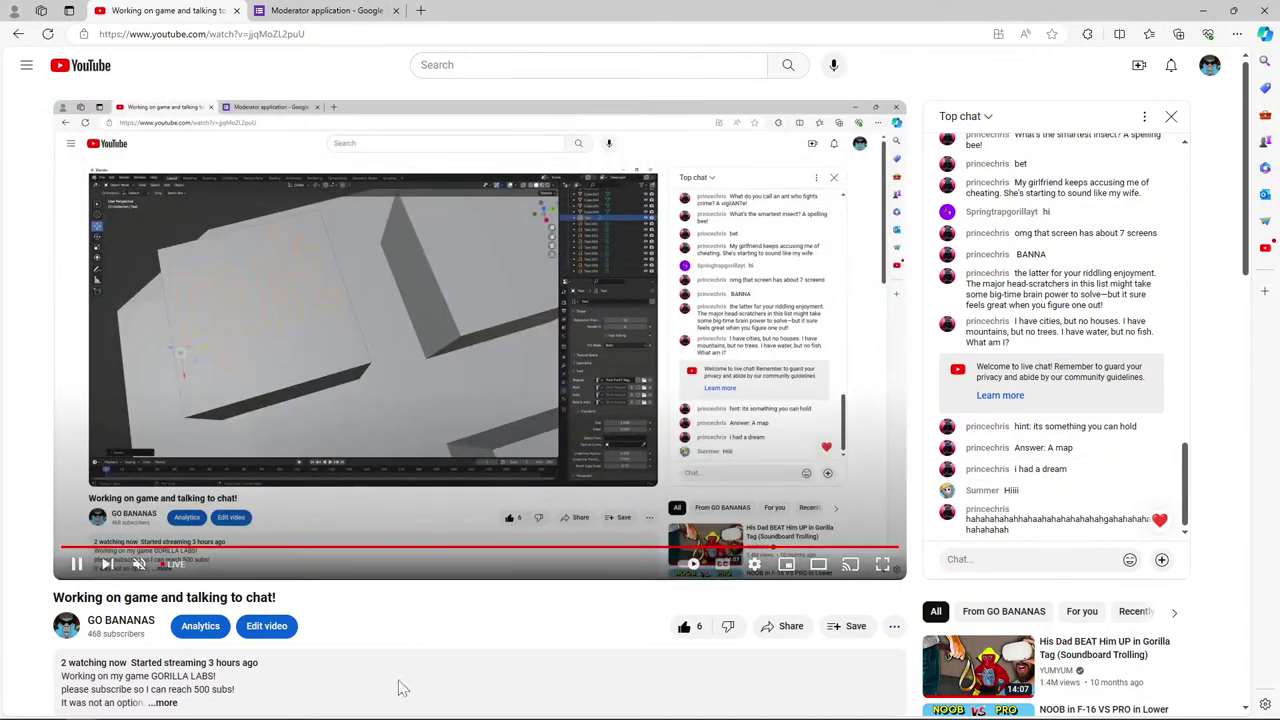
left_click(606, 707)
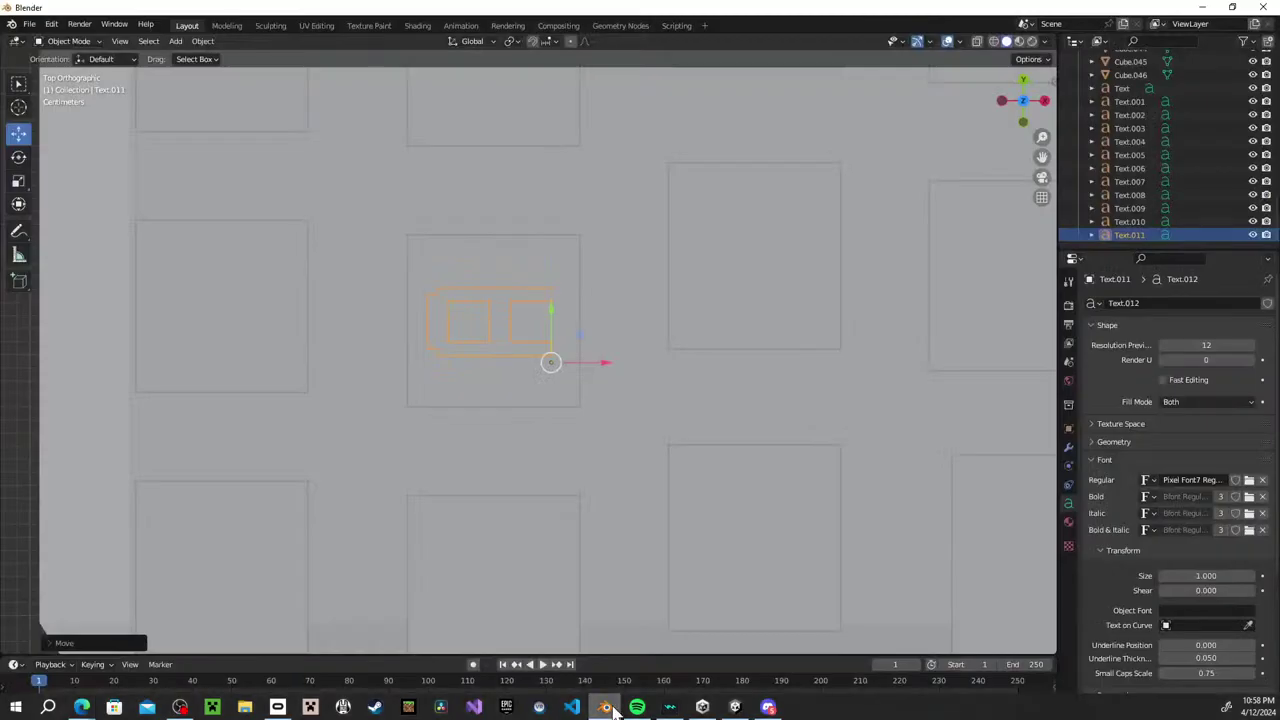
Paste a copy of the A label and move it along Y onto the second row's third key.
scroll(507, 550, "down", 3)
scroll(509, 545, "down", 2)
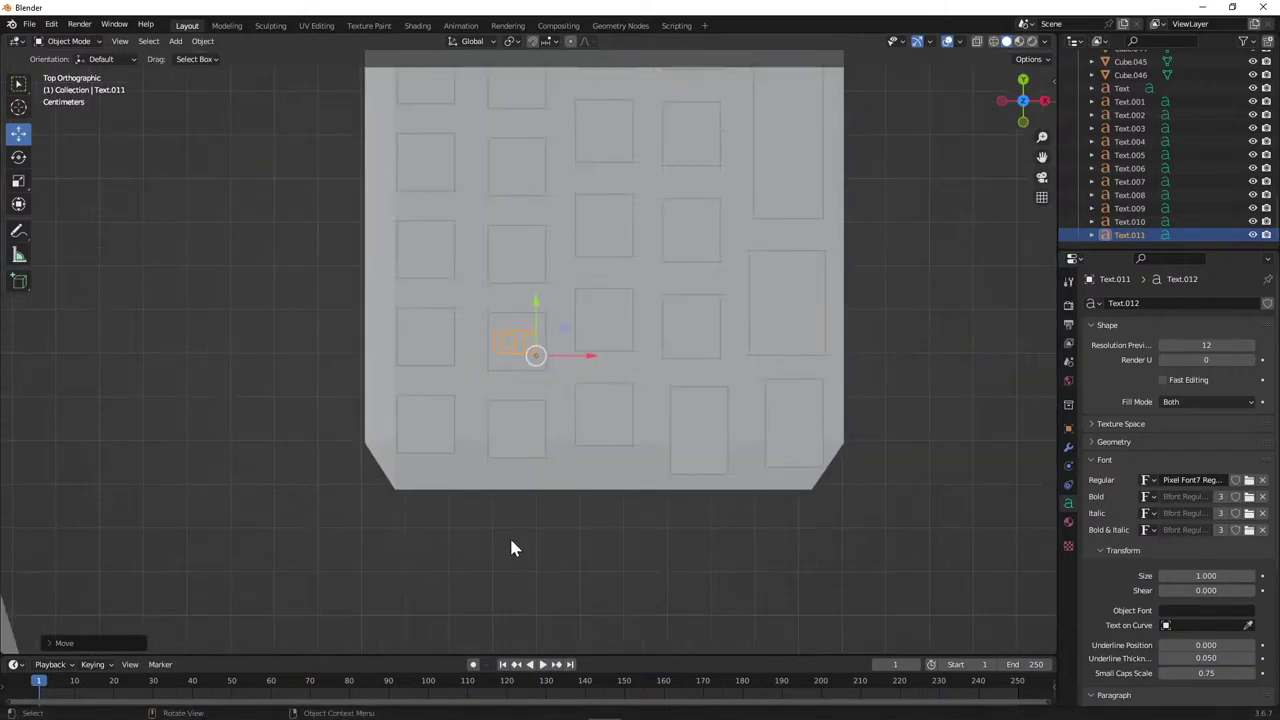
key("ctrl+v")
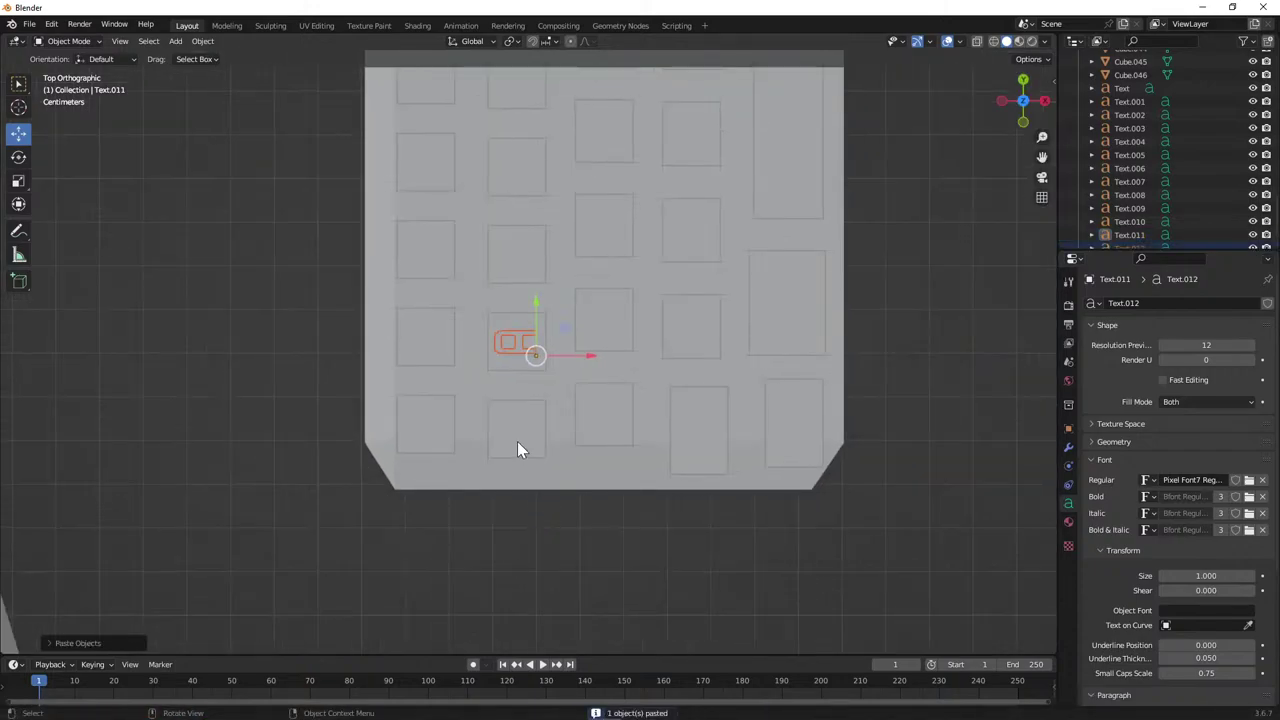
left_click_drag(537, 306, 548, 224)
key("Escape")
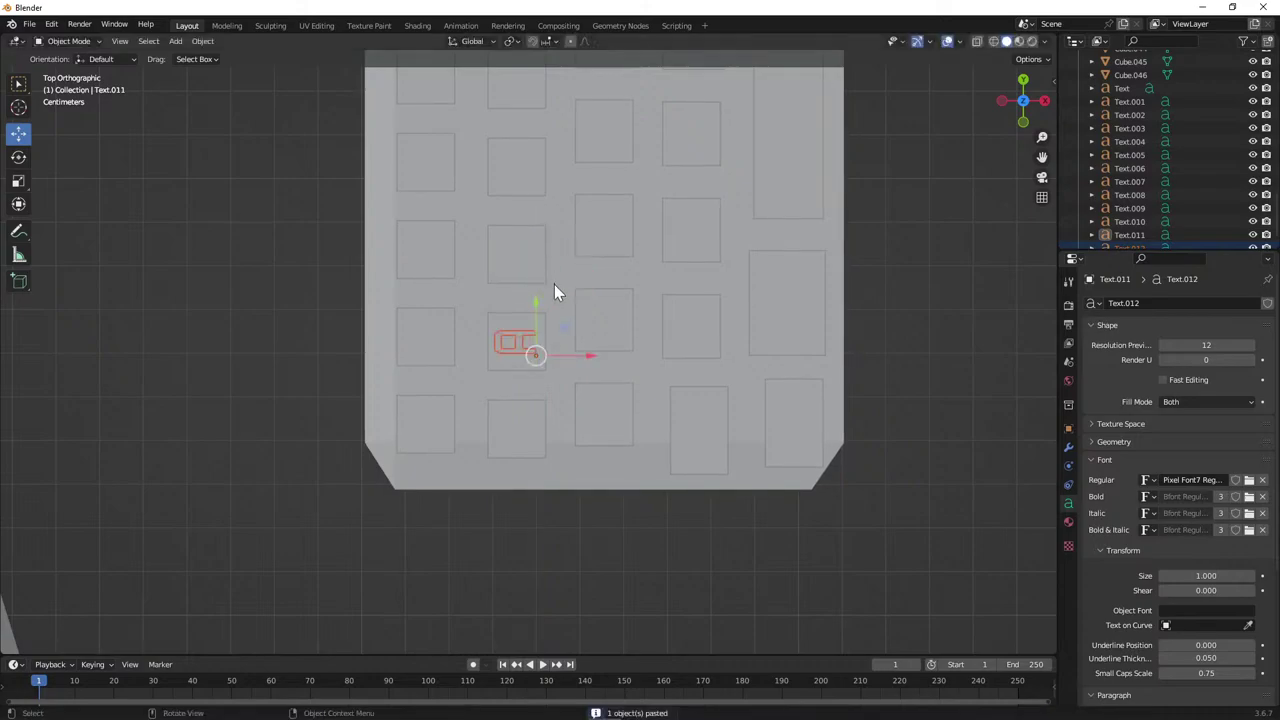
key("KP_Decimal")
left_click_drag(532, 307, 535, 284)
scroll(535, 284, "up", 4)
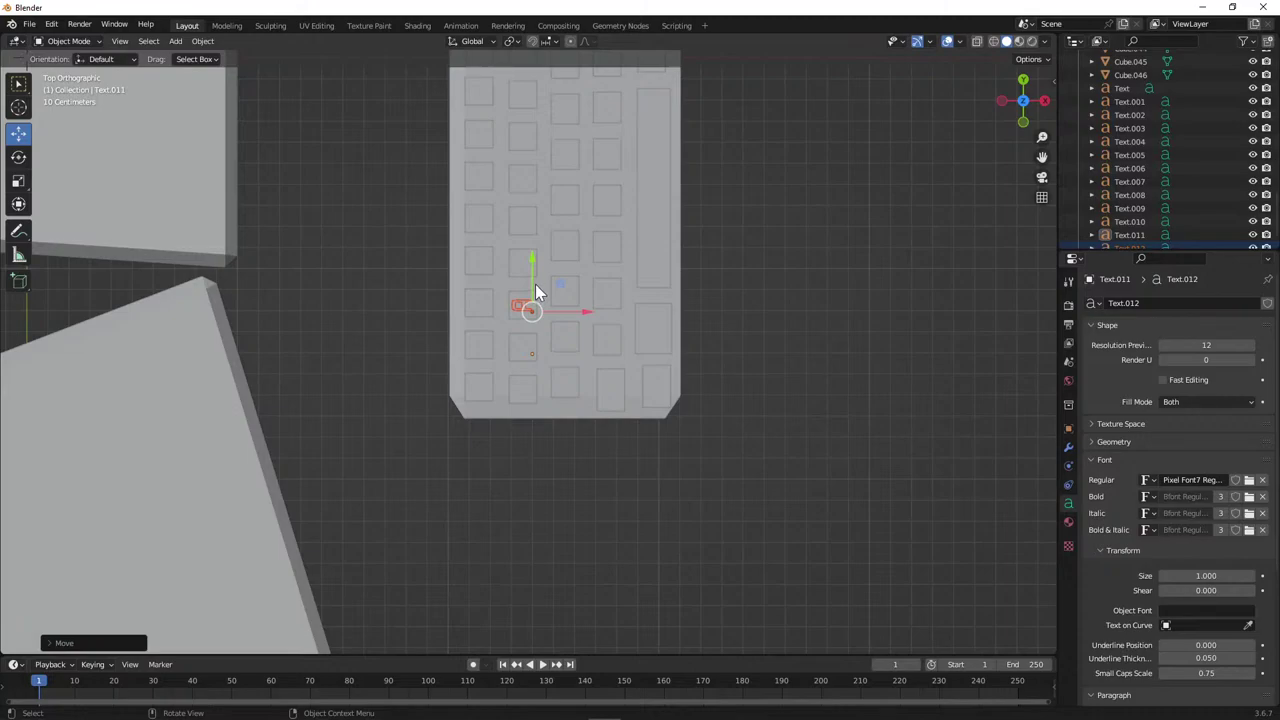
Replace the copied A on the second row's third key with that key's own letter.
key("Tab")
key("Tab")
scroll(1135, 210, "down", 1)
left_click(1147, 237)
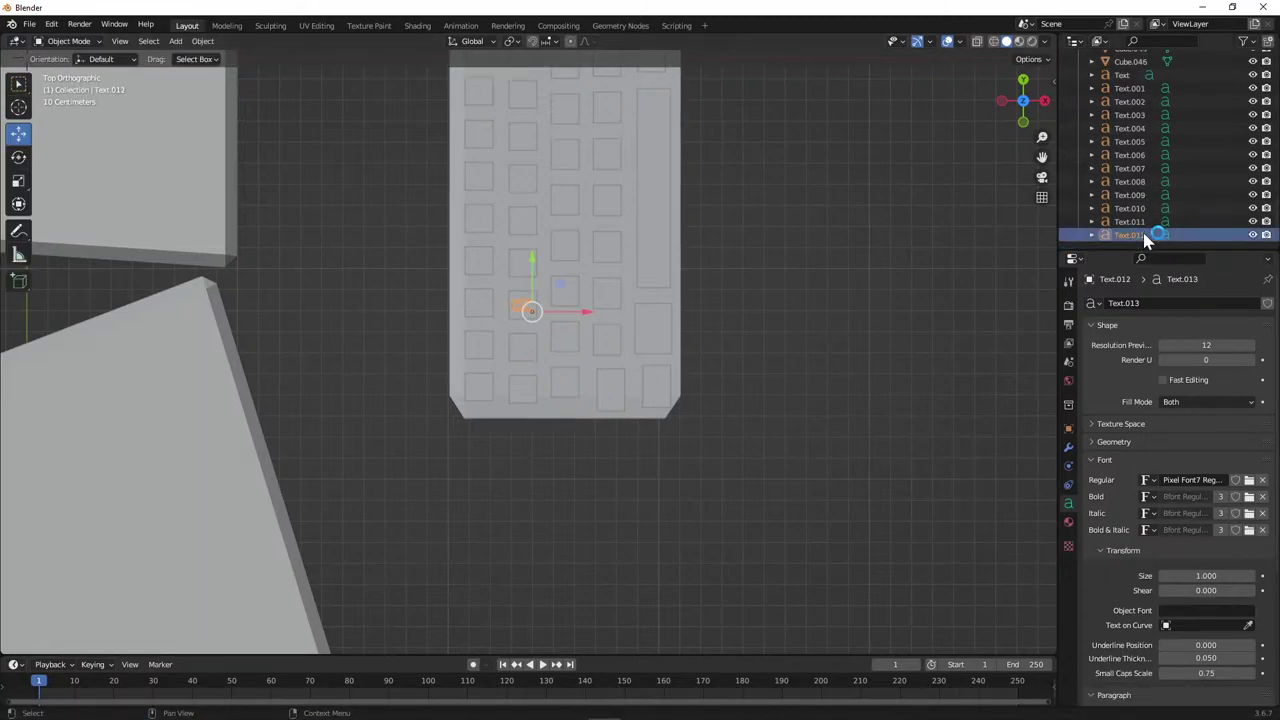
key("Tab")
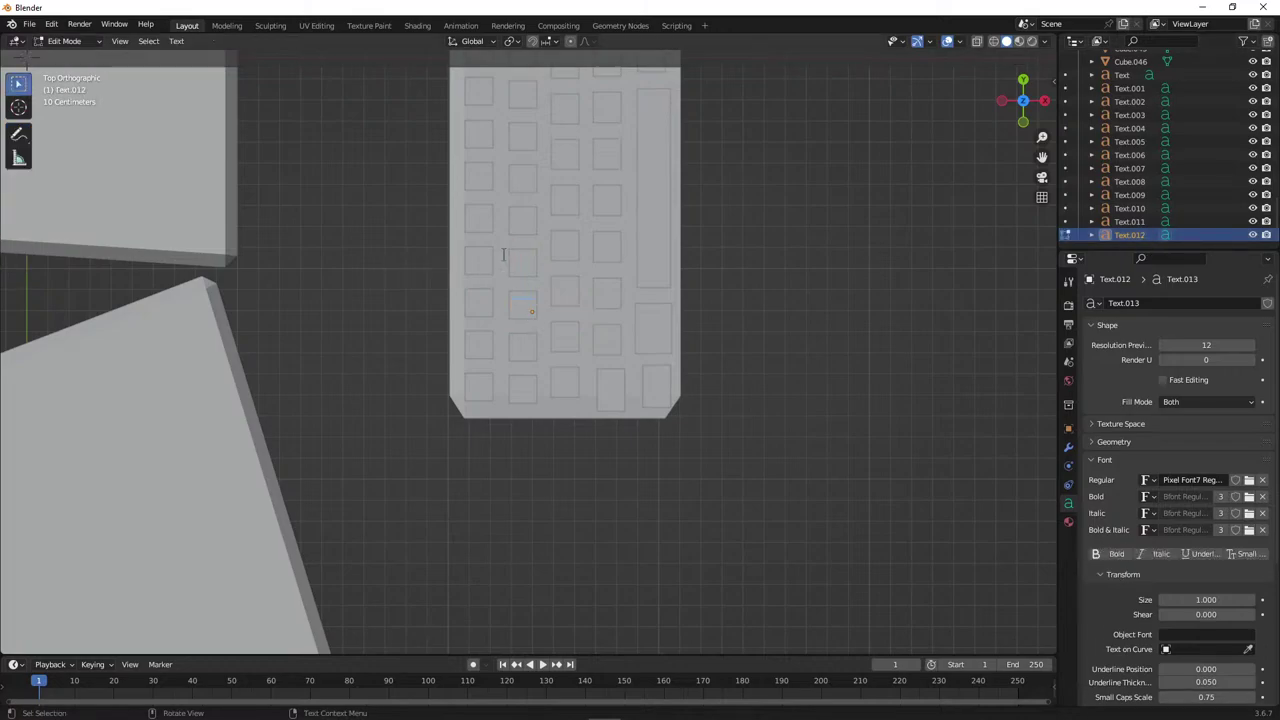
key("Tab")
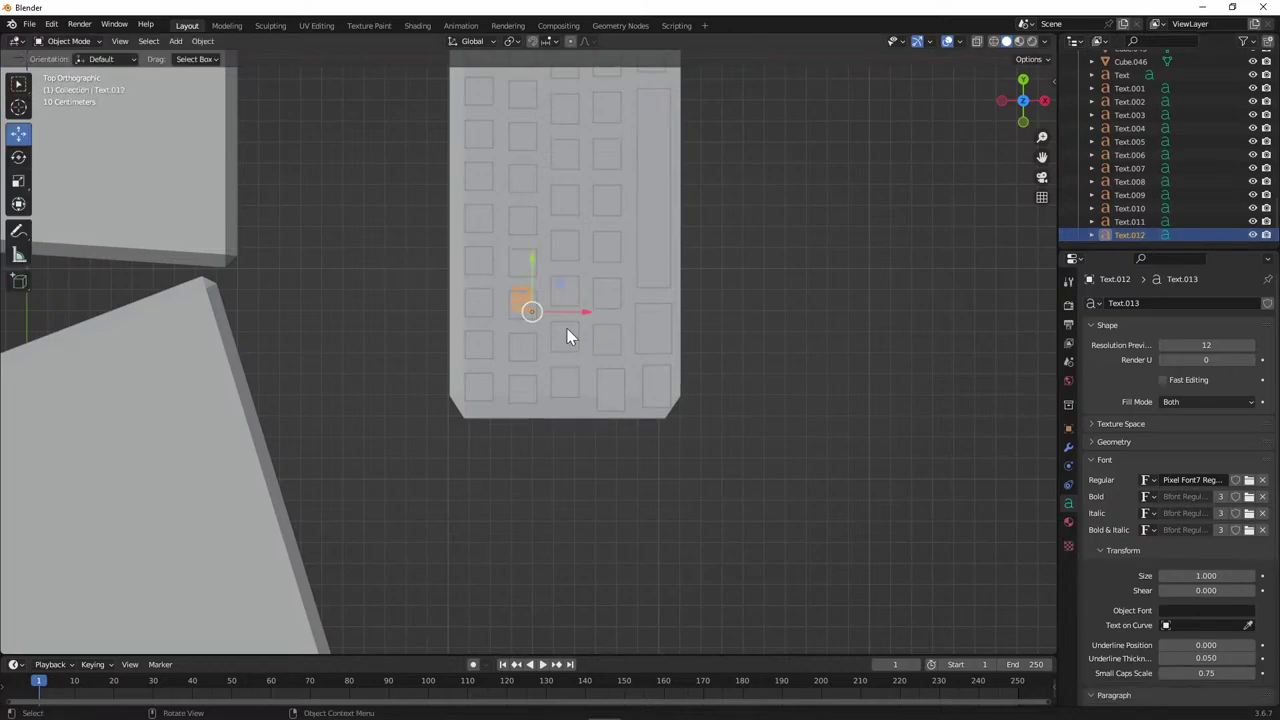
key("Tab")
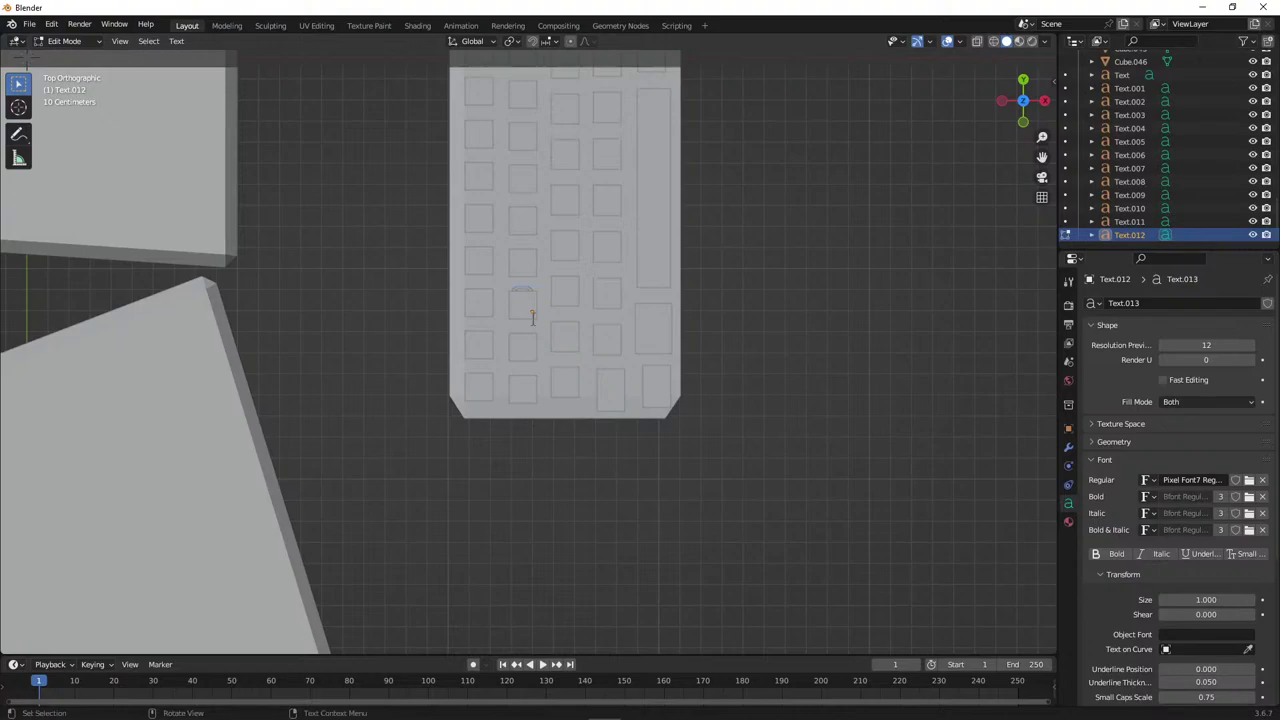
key("Tab")
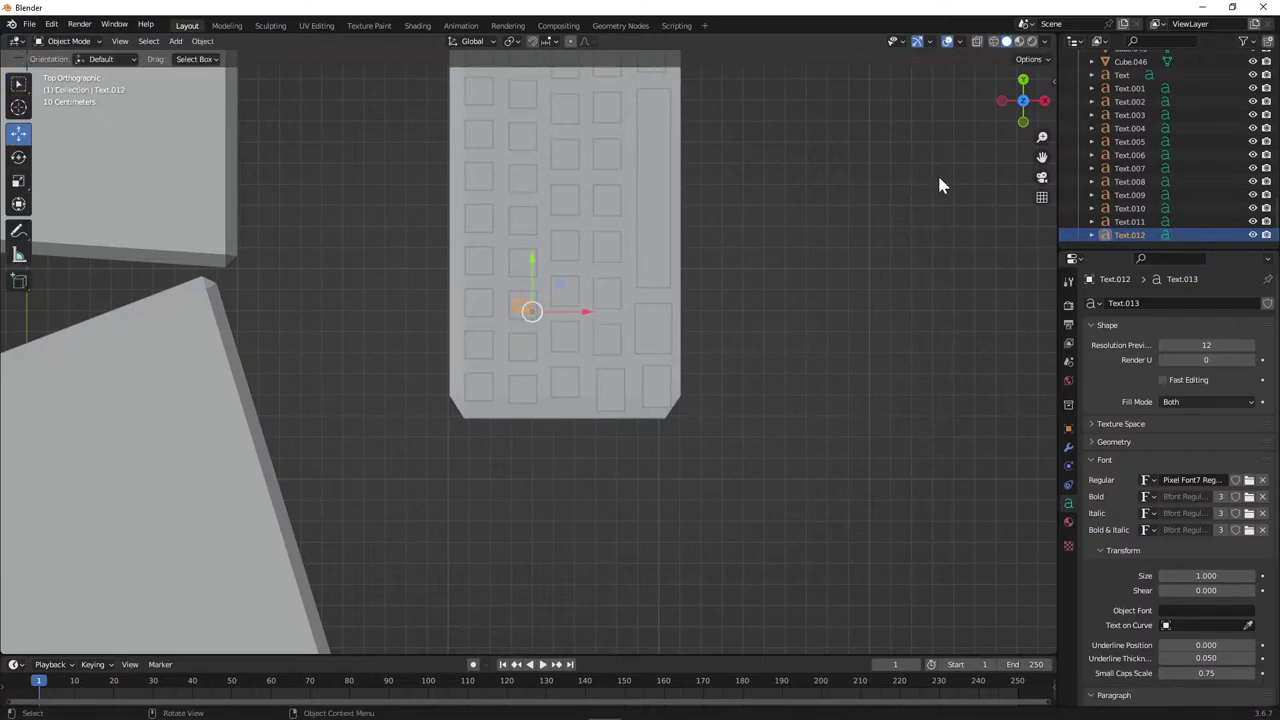
Paste a copy of the third key's label, move it along Y onto the second row's fourth key, and set its text to R.
middle_click_drag(566, 190, 581, 272, "shift")
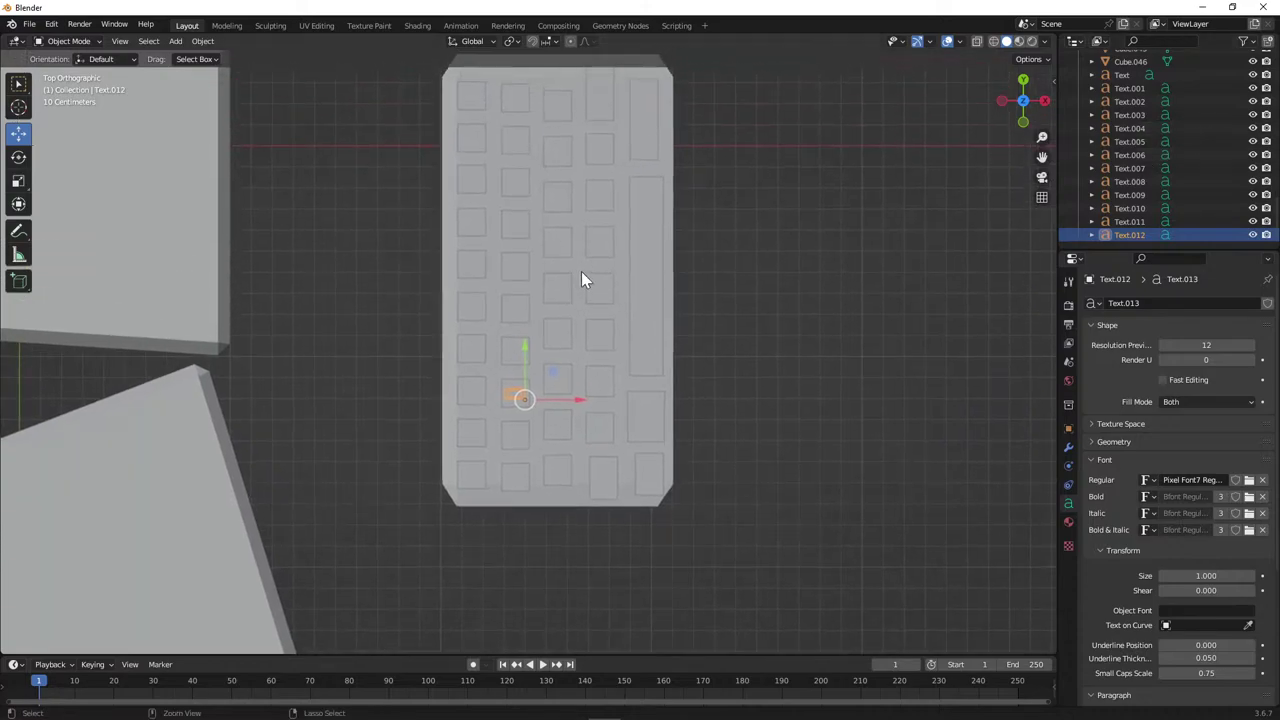
key("ctrl+v")
left_click_drag(531, 357, 530, 317)
scroll(1136, 222, "down", 1)
left_click(1135, 233)
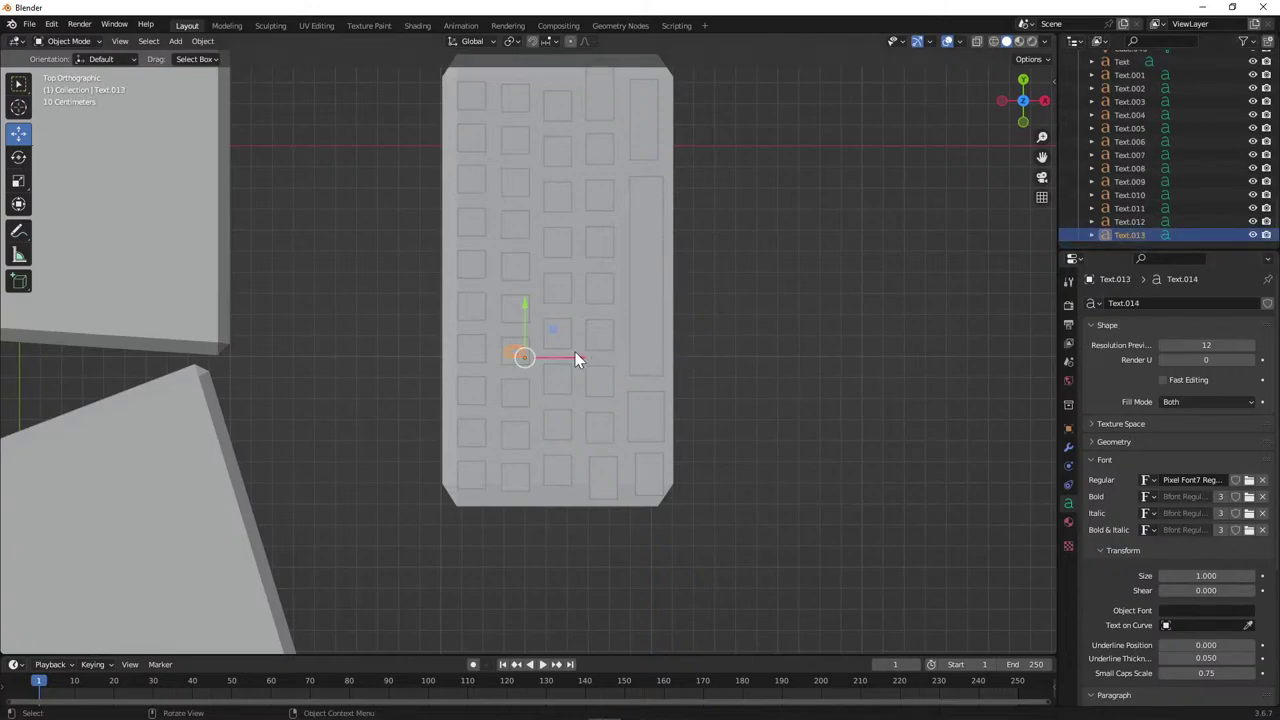
key("Tab")
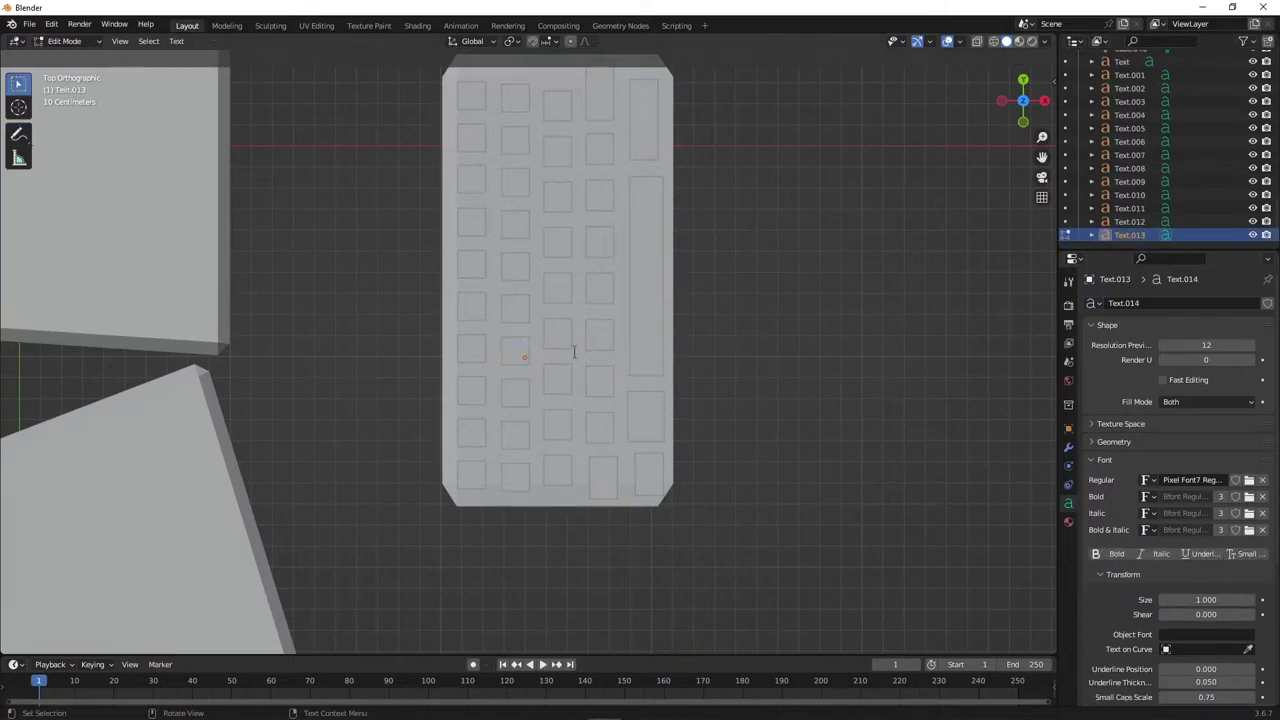
key("Tab")
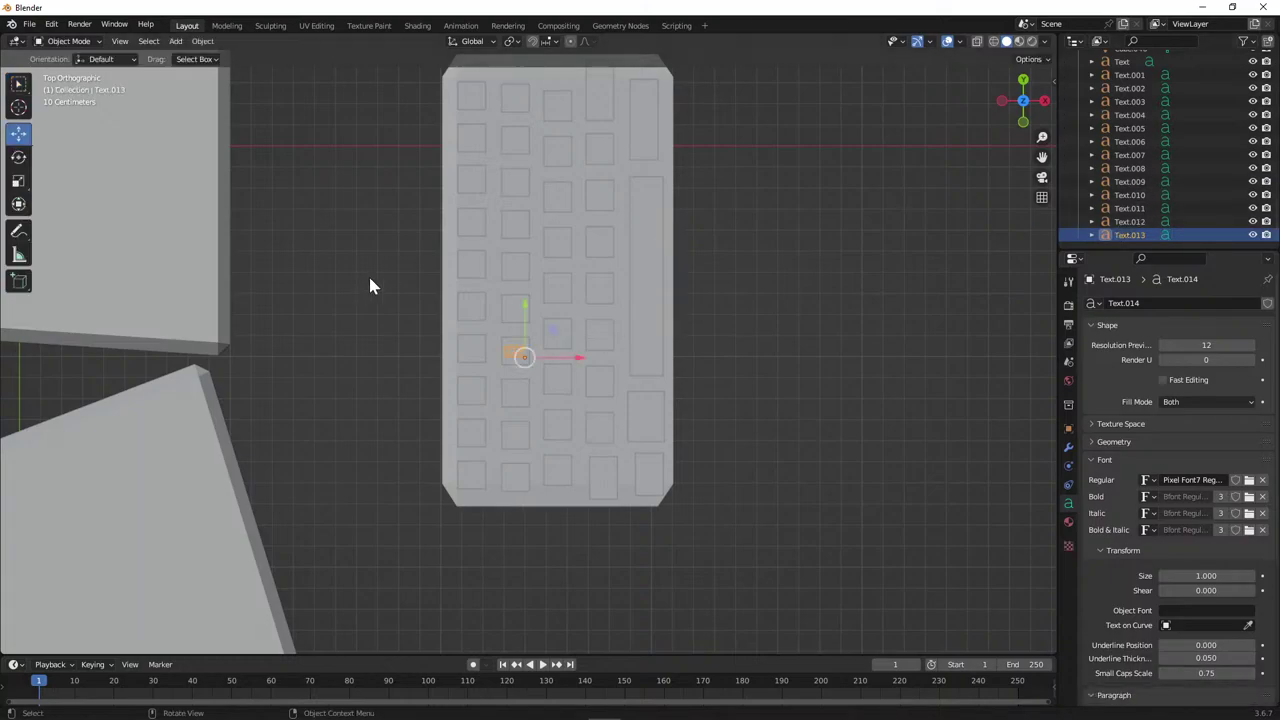
Duplicate the R label along Y onto the second row's fifth key and change its text to T.
key("ctrl+c")
key("ctrl+v")
left_click_drag(525, 307, 526, 270)
scroll(1206, 167, "down", 1)
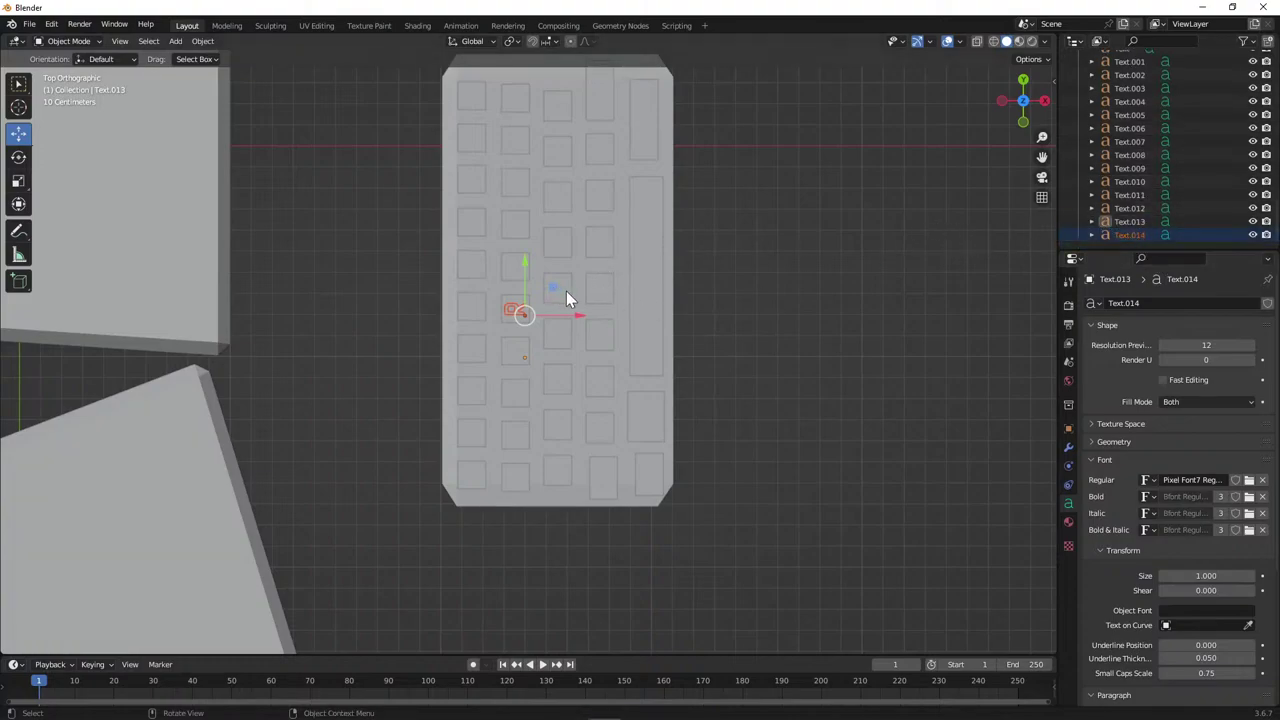
left_click(1146, 235)
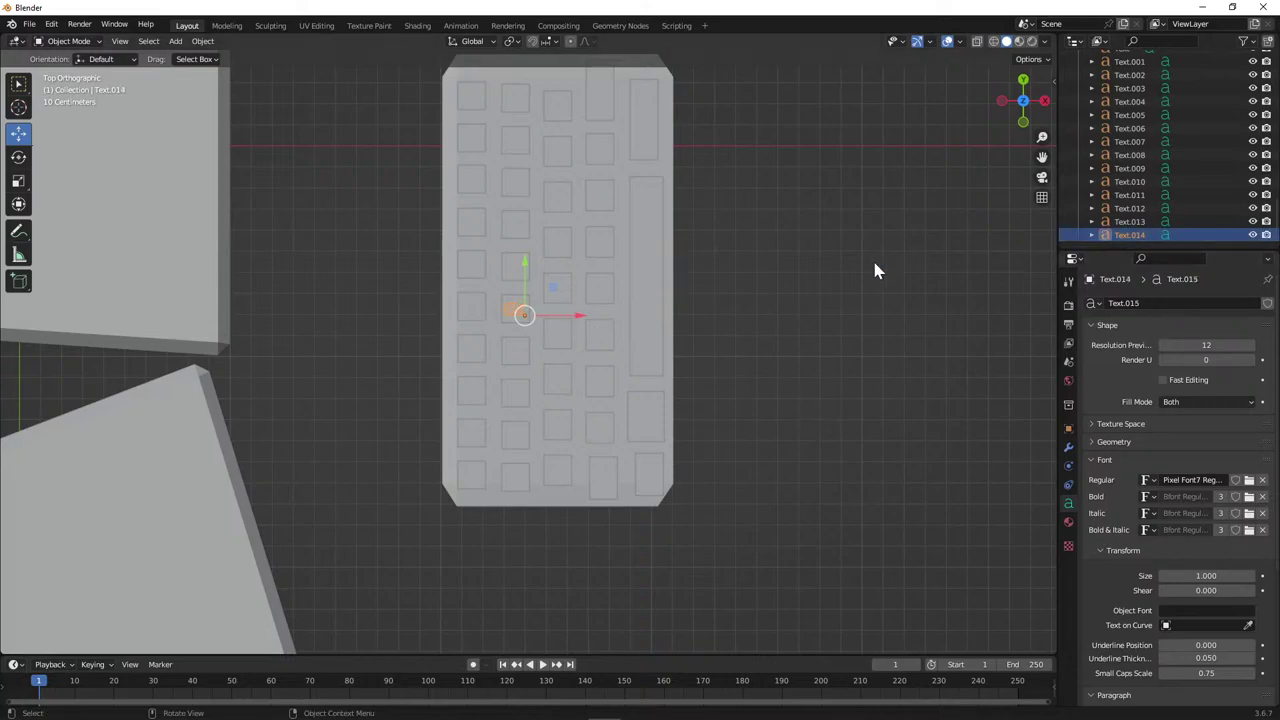
key("Tab")
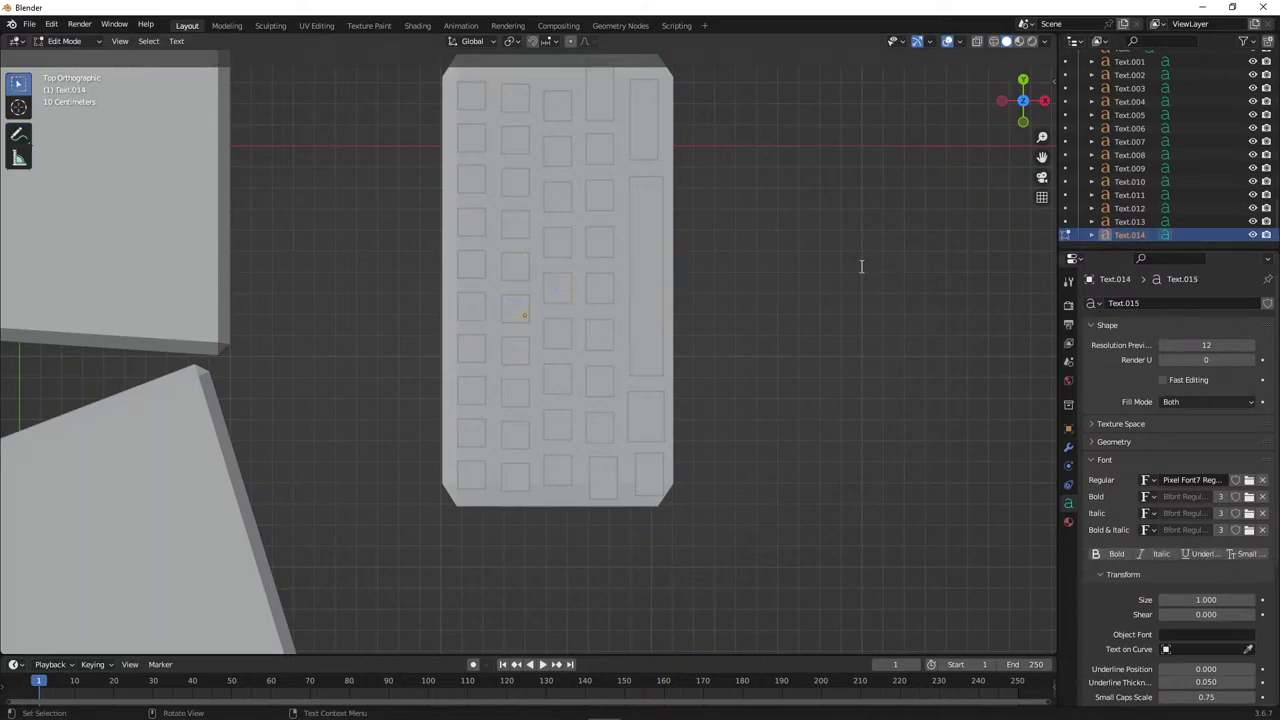
key("Tab")
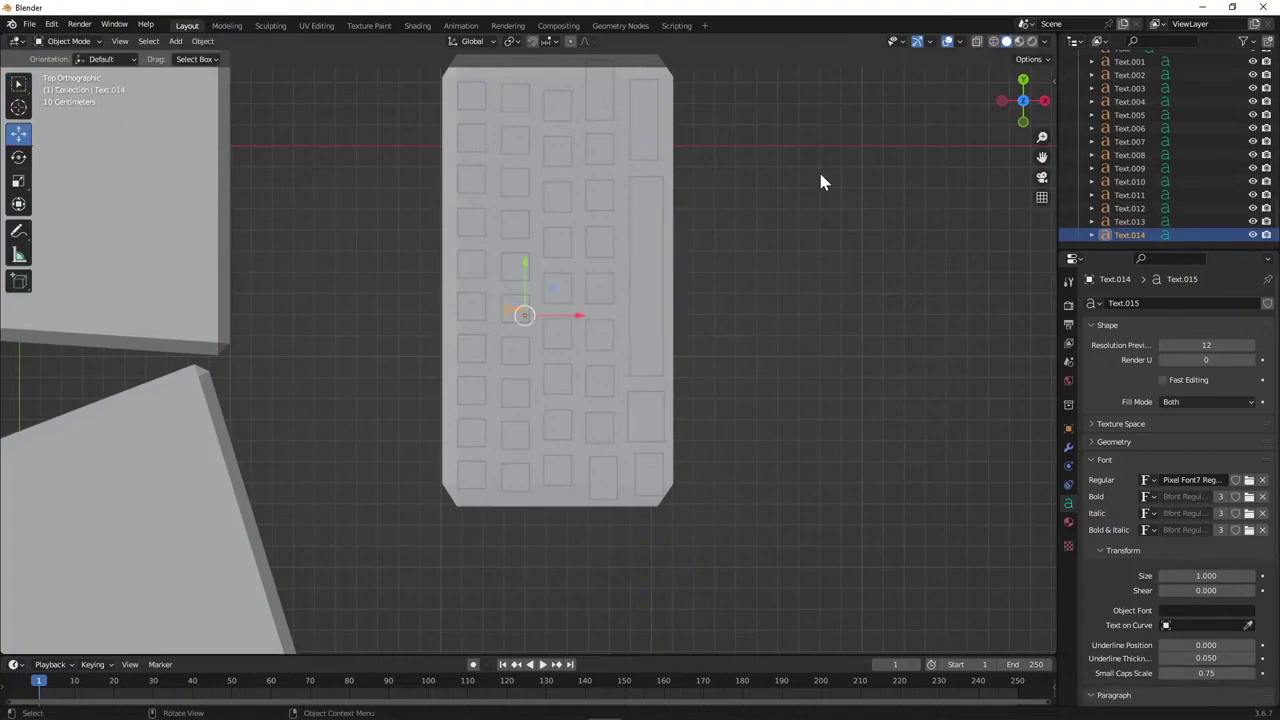
Paste a copy of the T label, move it along Y onto the second row's sixth key, and set its text to Y.
key("ctrl+c")
key("ctrl+v")
scroll(565, 245, "up", 1)
scroll(549, 250, "down", 2)
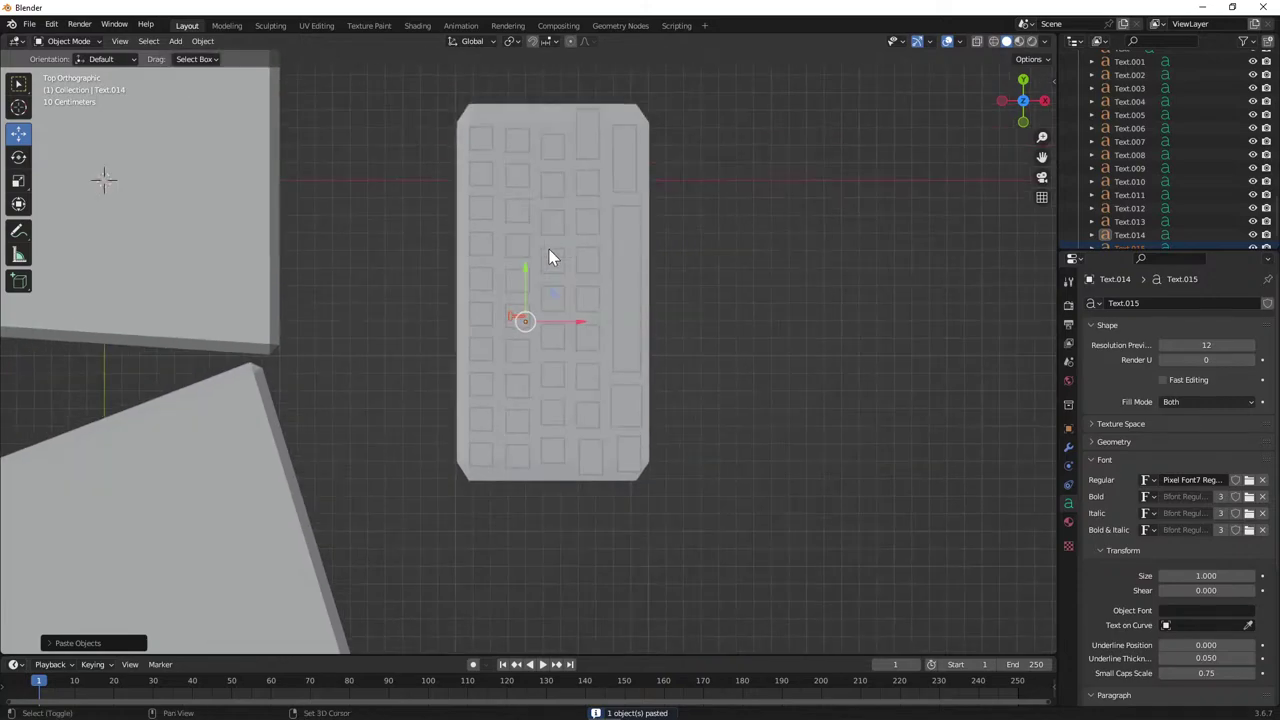
middle_click_drag(549, 250, 542, 315, "shift")
scroll(541, 323, "up", 1)
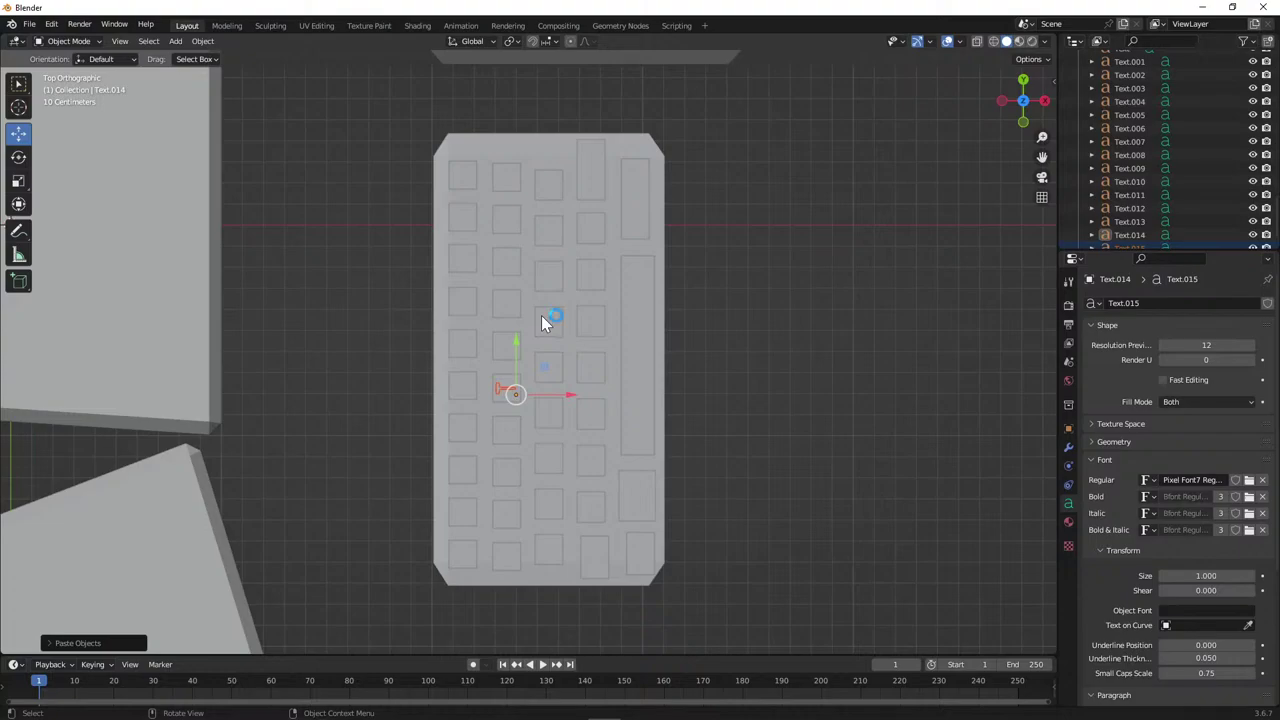
left_click(1158, 238)
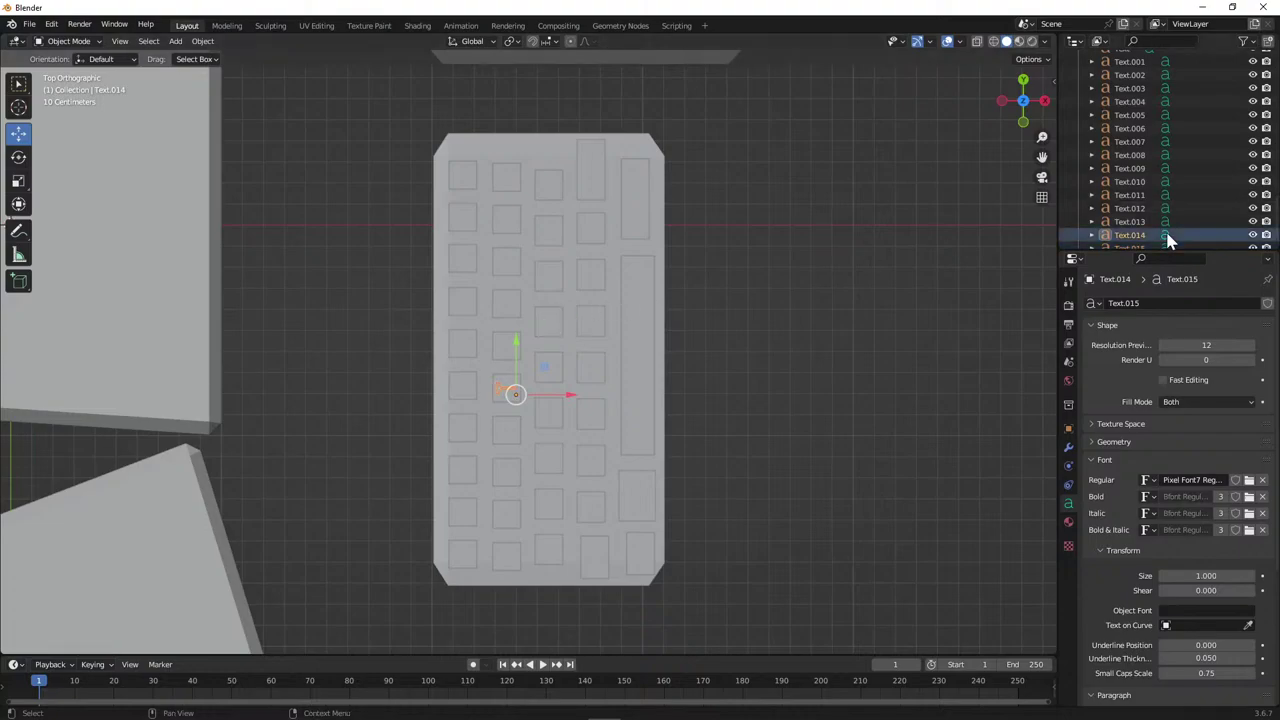
left_click(1146, 245)
scroll(1131, 215, "down", 1)
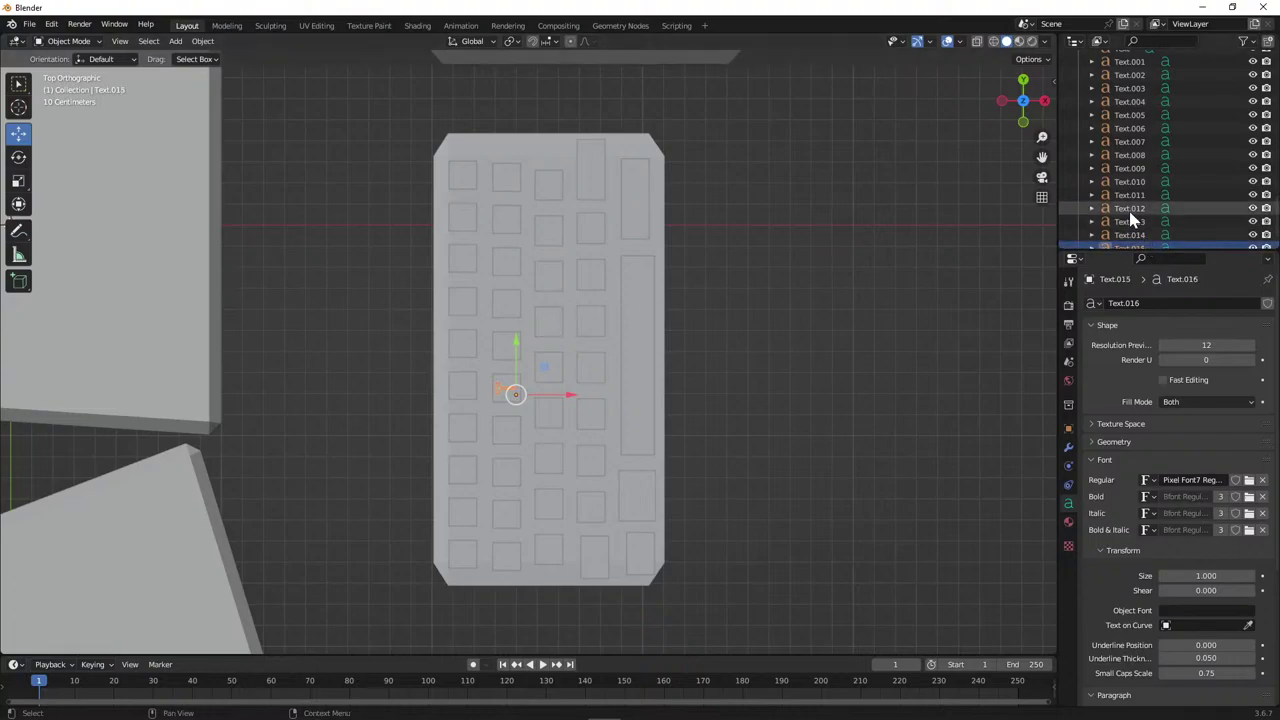
left_click_drag(517, 348, 521, 309)
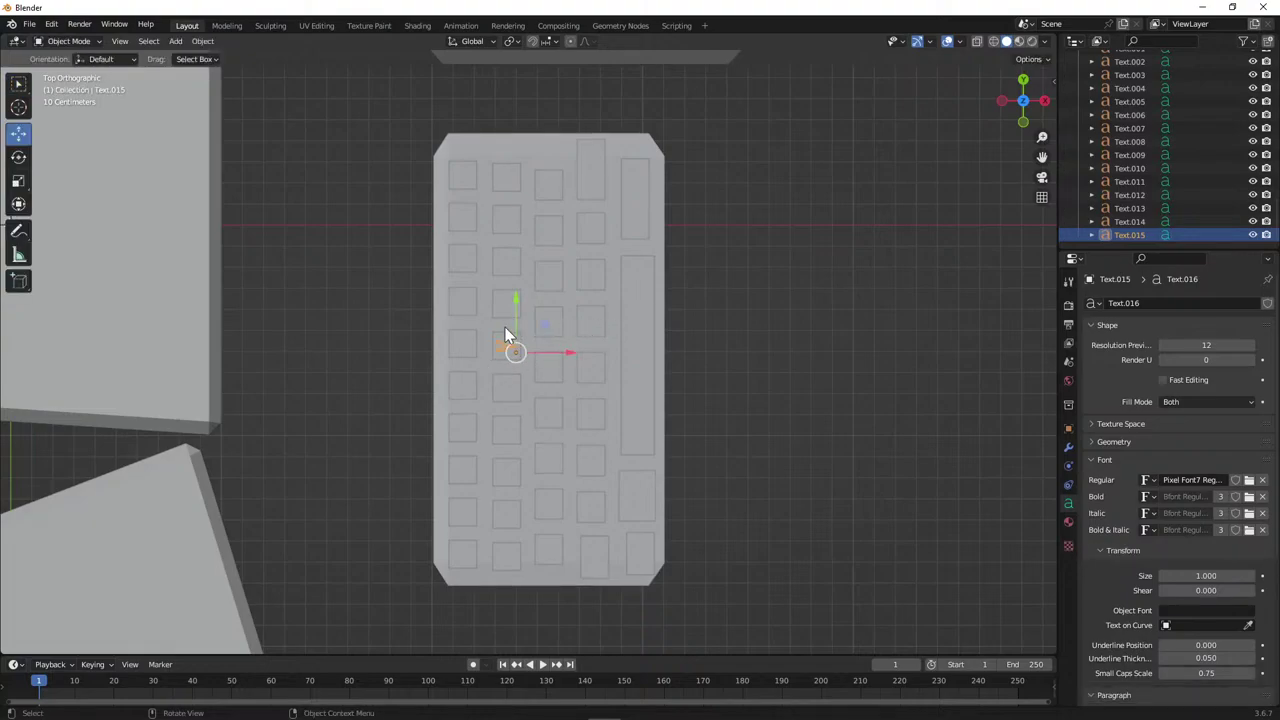
key("ctrl+v")
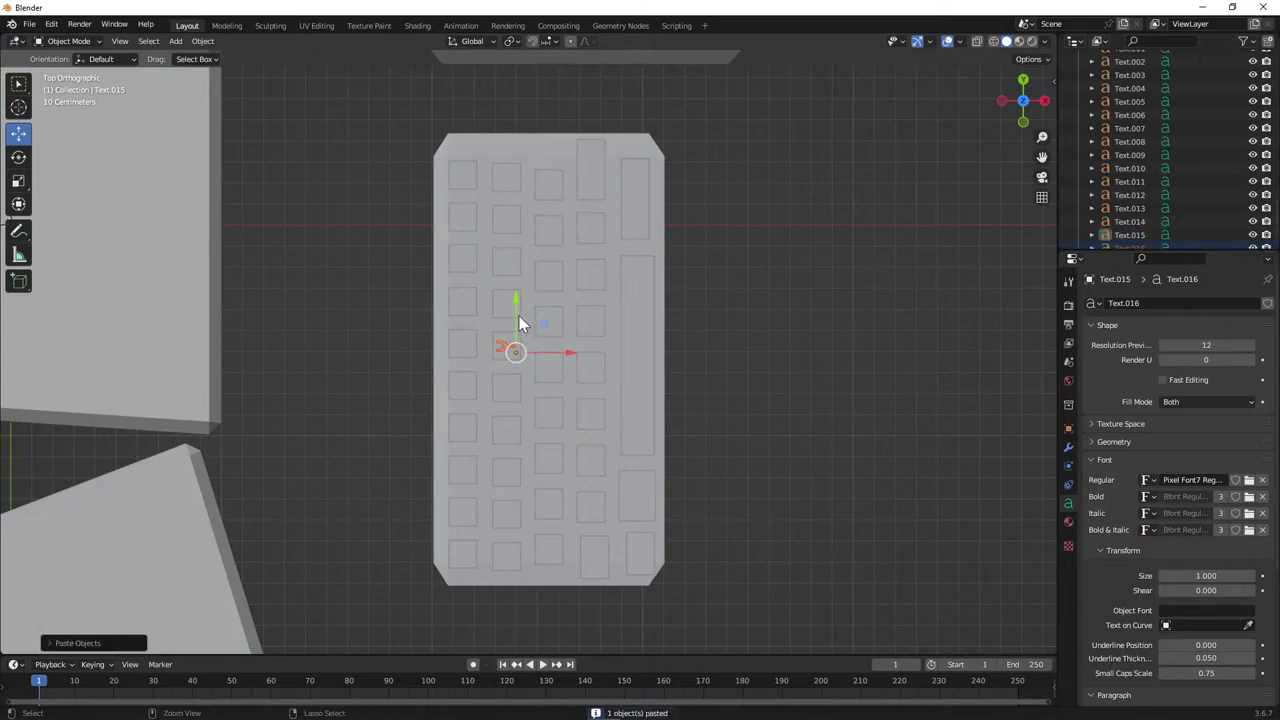
key("g")
key("y")
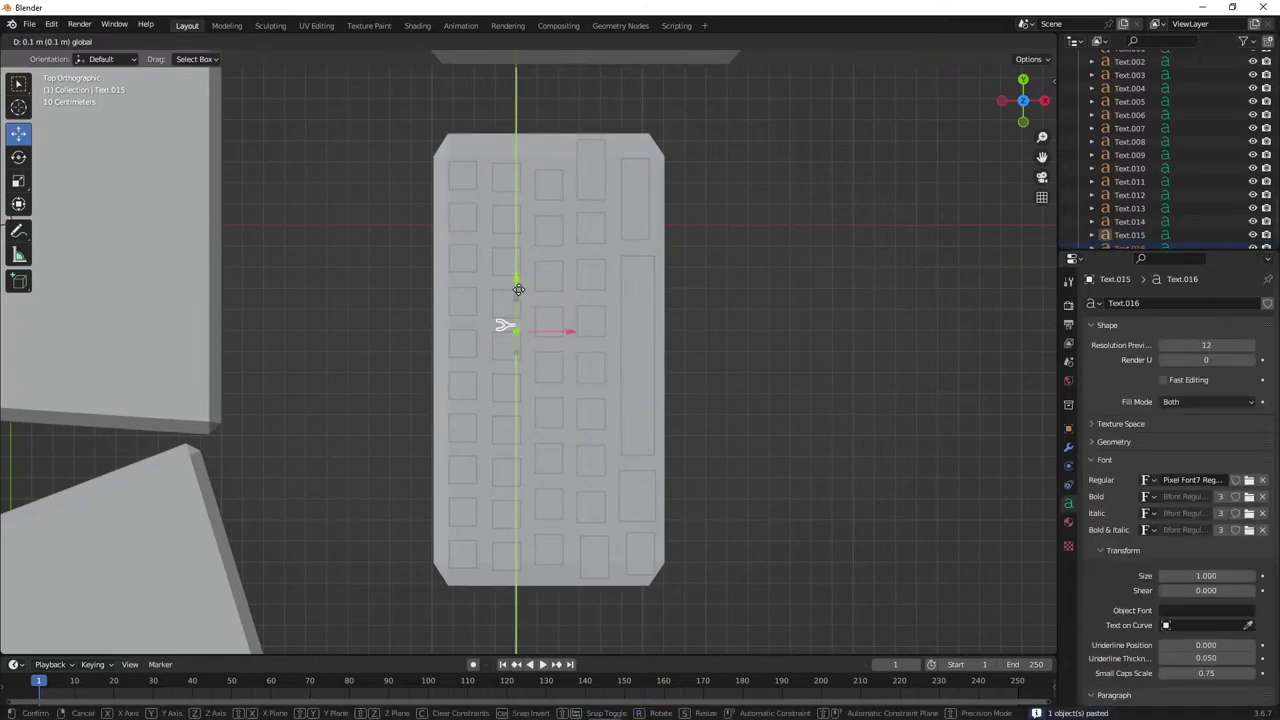
left_click(520, 281)
key("ctrl+z")
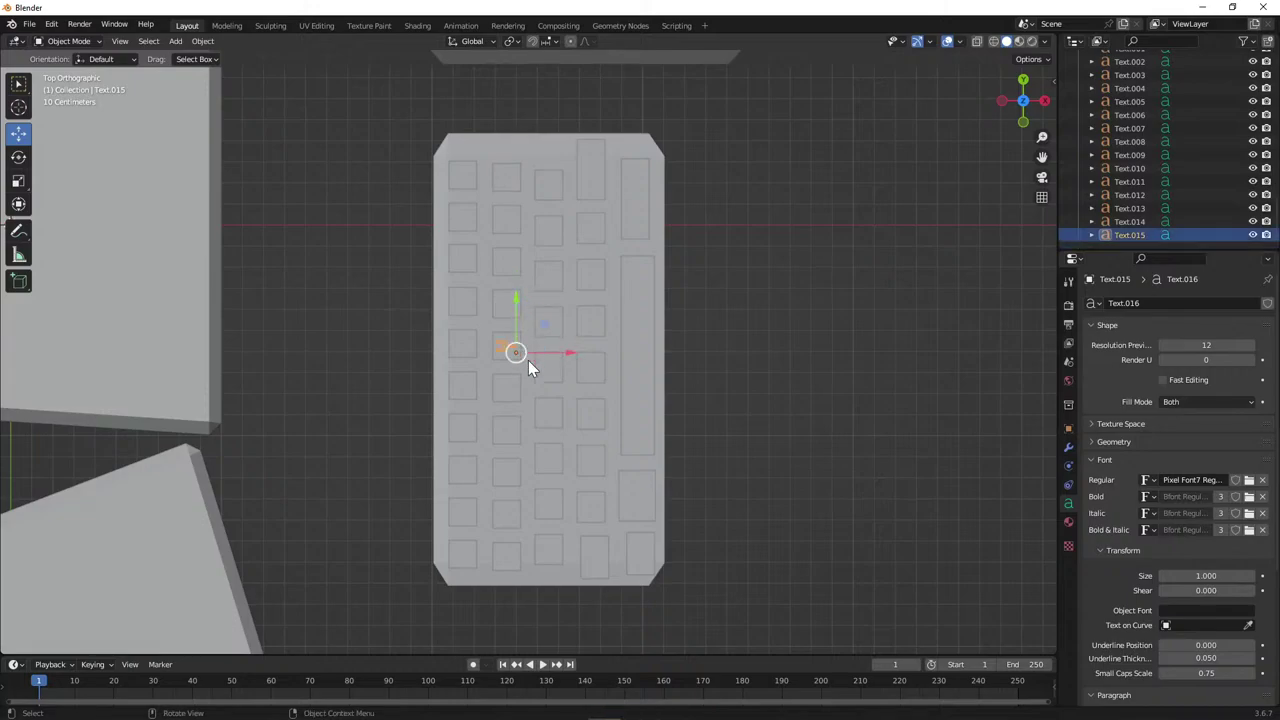
Copy and paste the Y label, moving the copy along the Y axis onto the second row's seventh key.
key("ctrl+c")
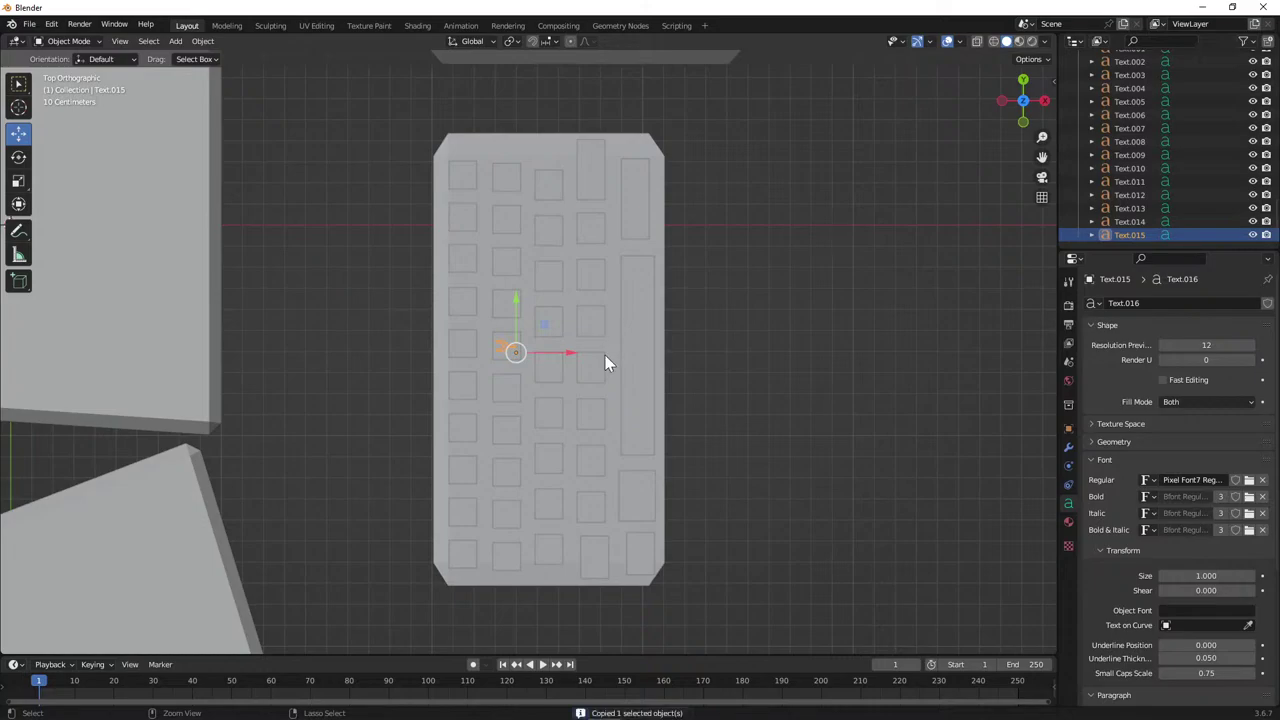
key("Tab")
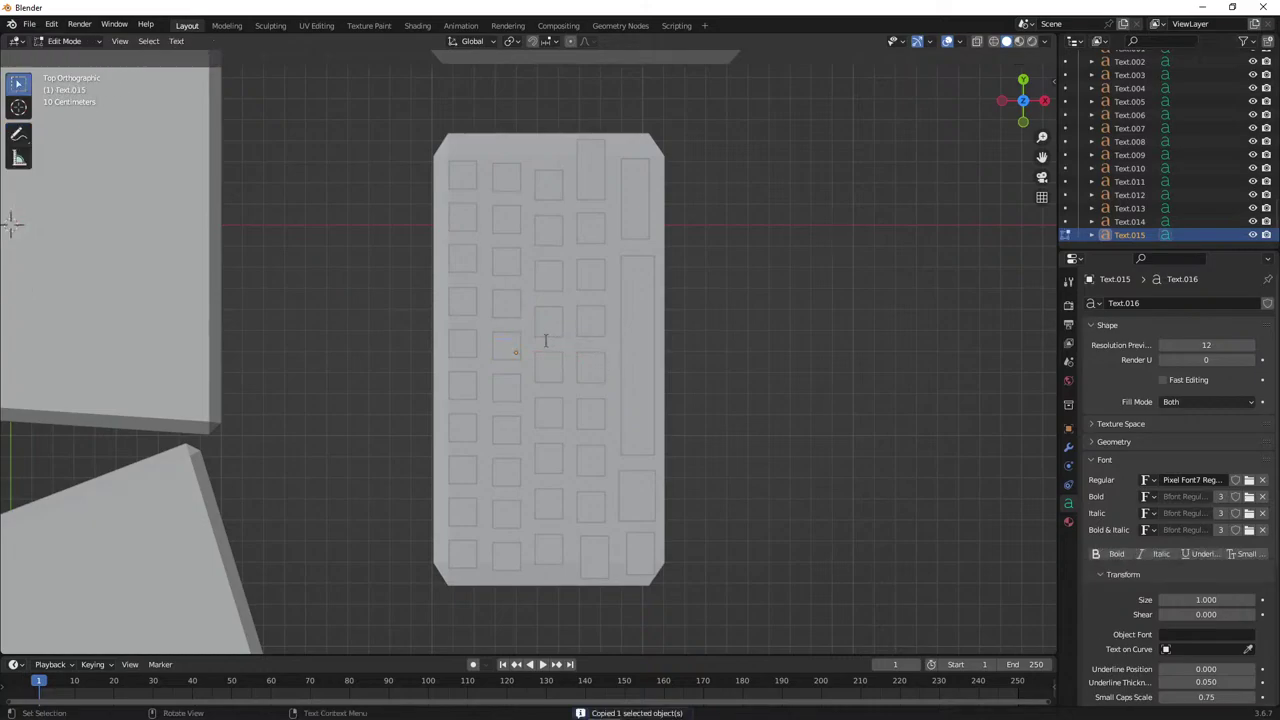
key("Tab")
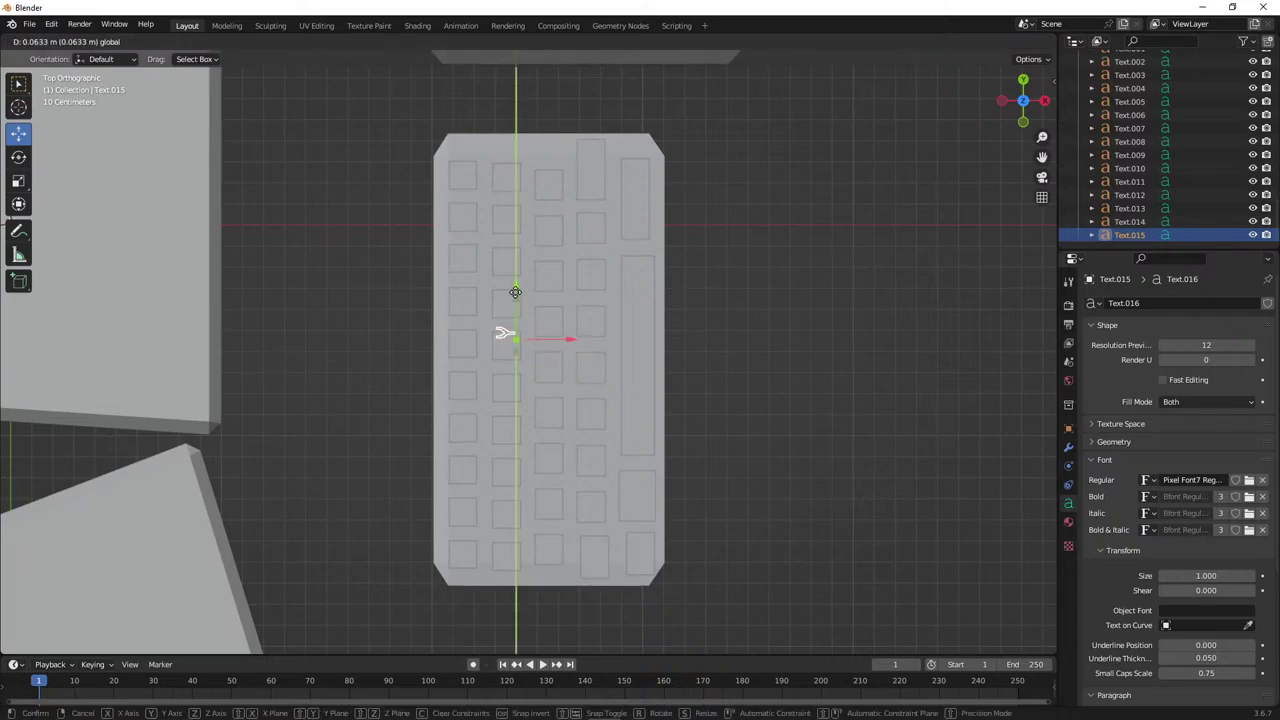
key("ctrl+v")
left_click_drag(513, 316, 517, 267)
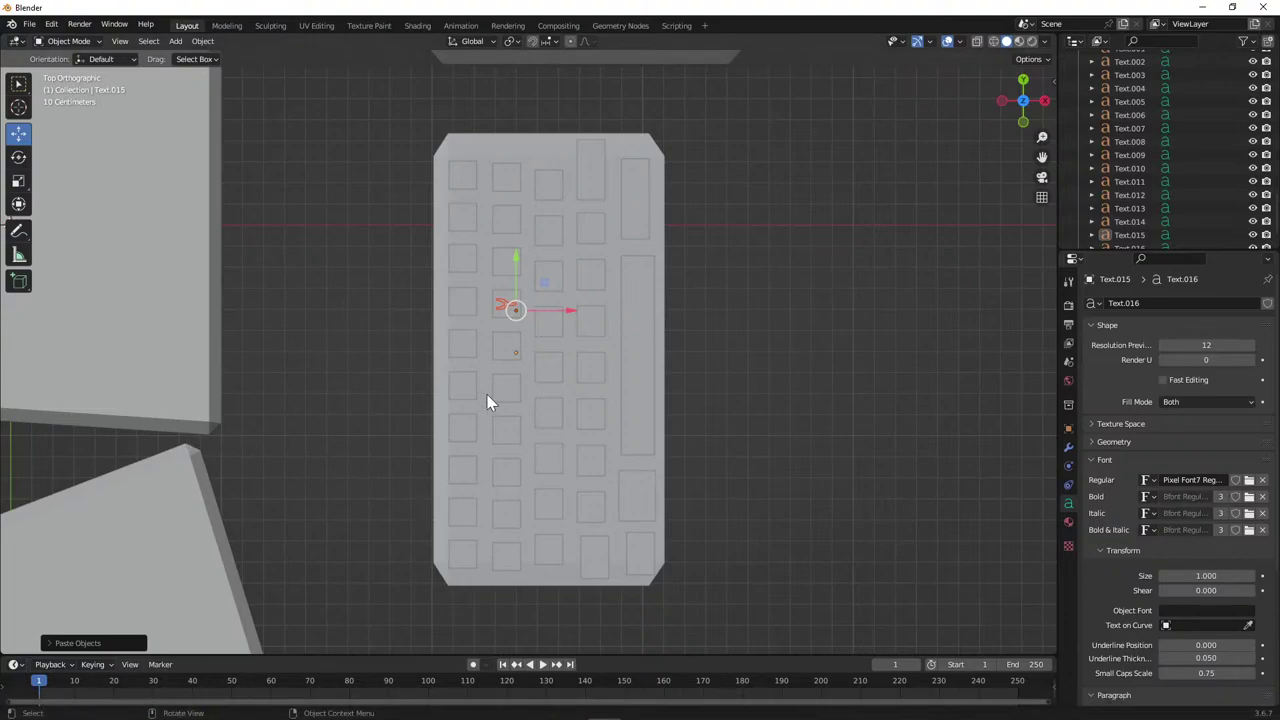
key("Tab")
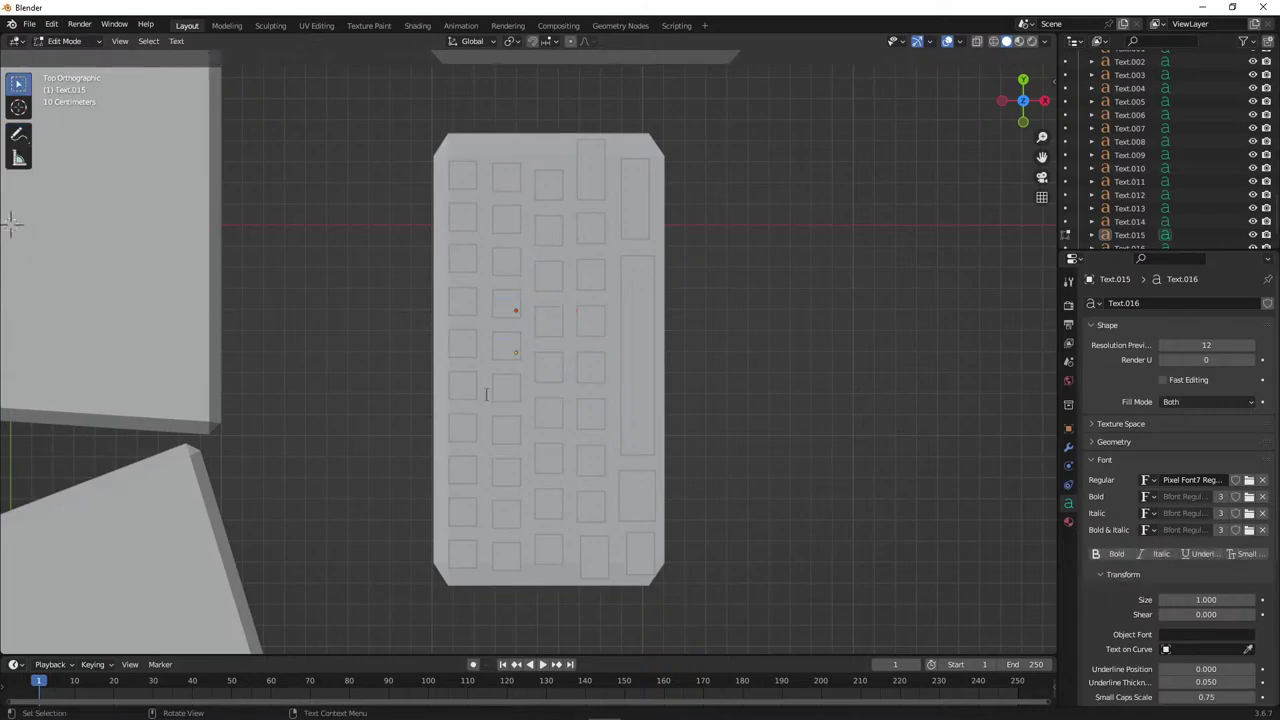
type(">")
scroll(1145, 200, "down", 1)
left_click(1150, 234)
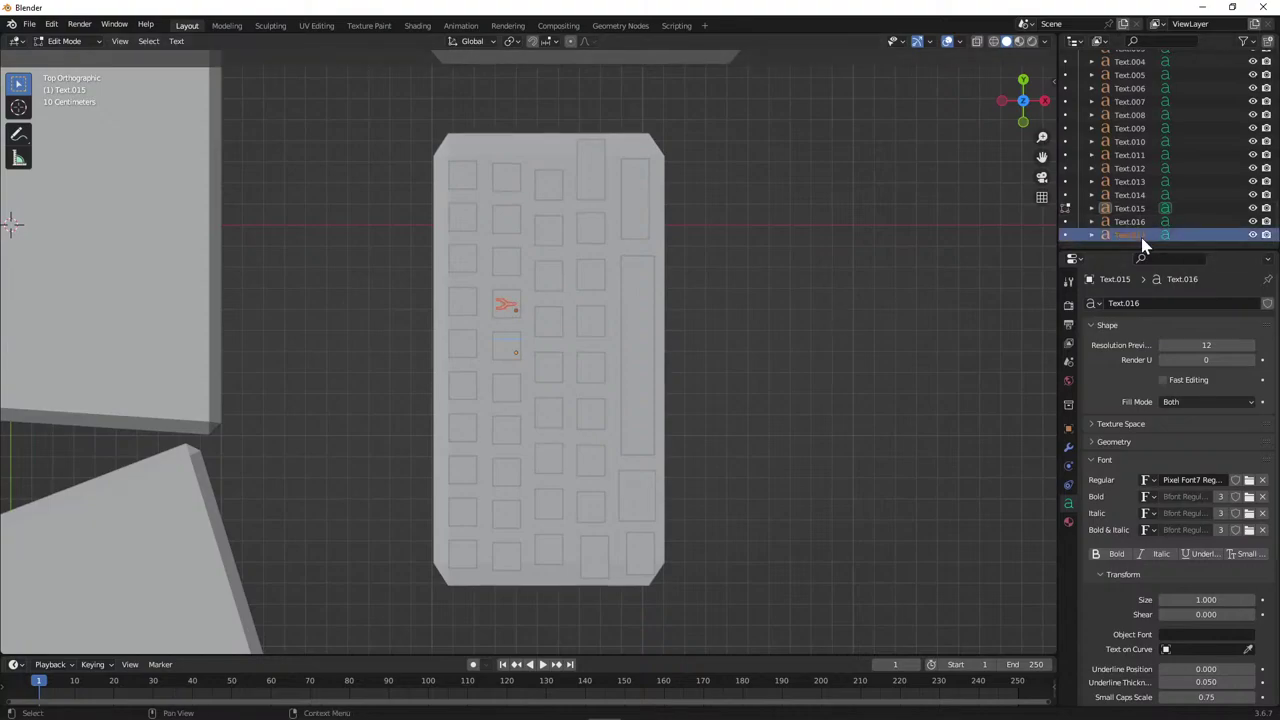
key("Tab")
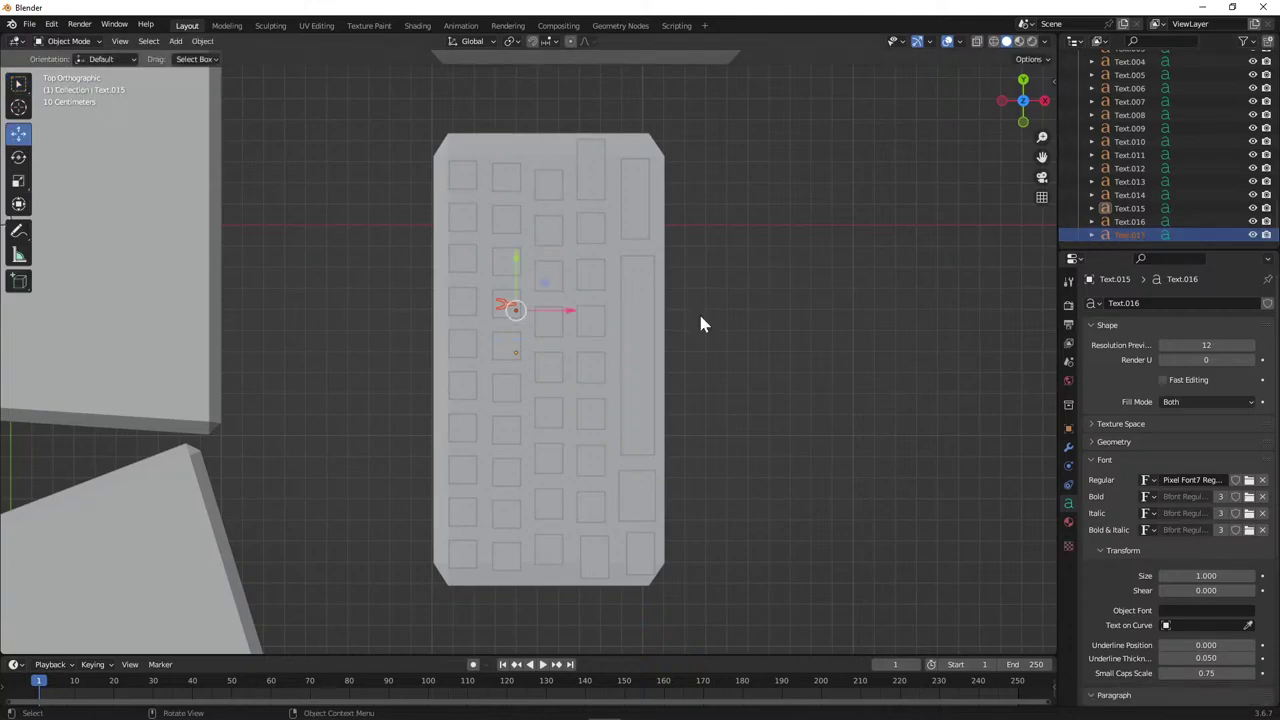
key("Tab")
key("BackSpace")
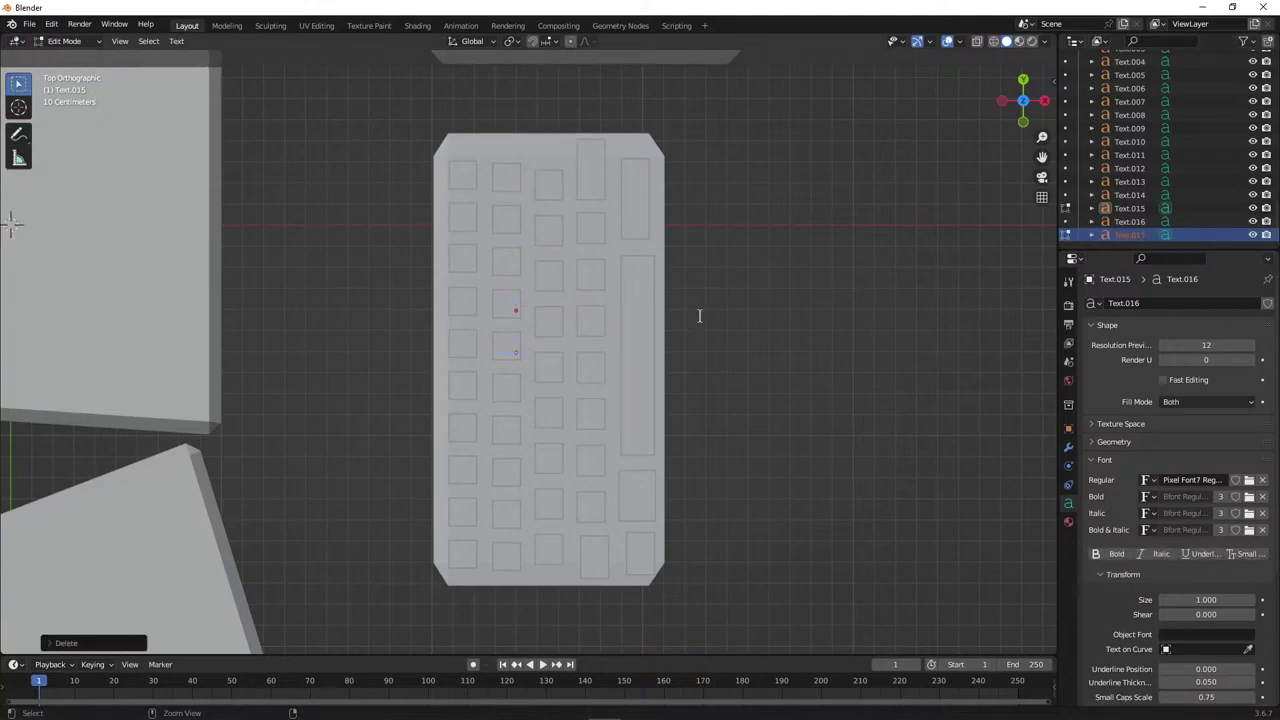
type(">")
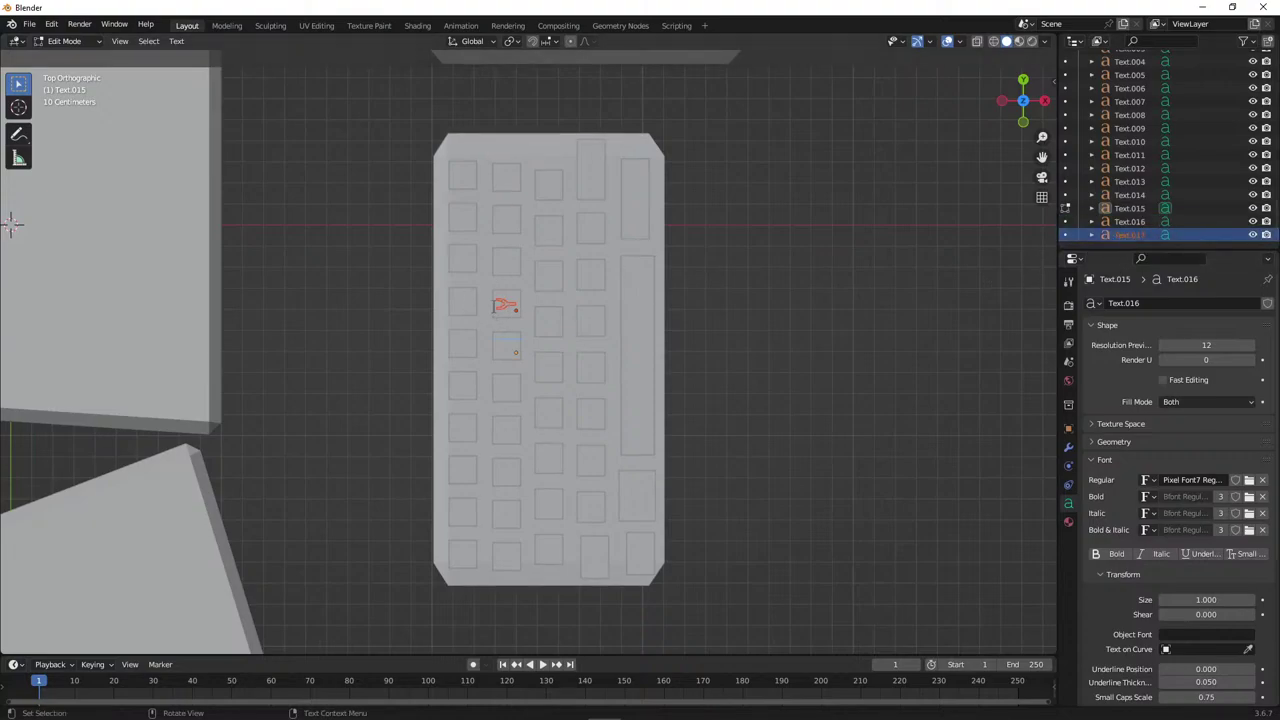
key("Tab")
Replace the text of the label on the second row's seventh key with the letter U.
left_click(1121, 236)
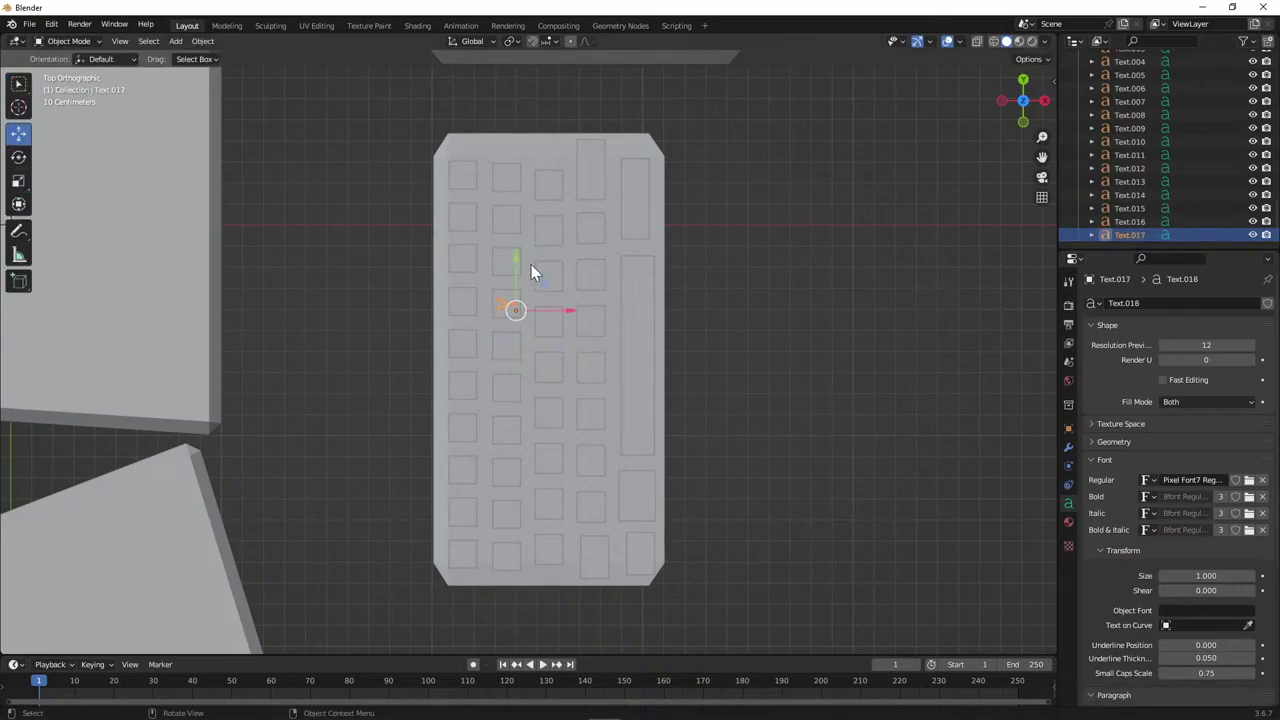
key("Tab")
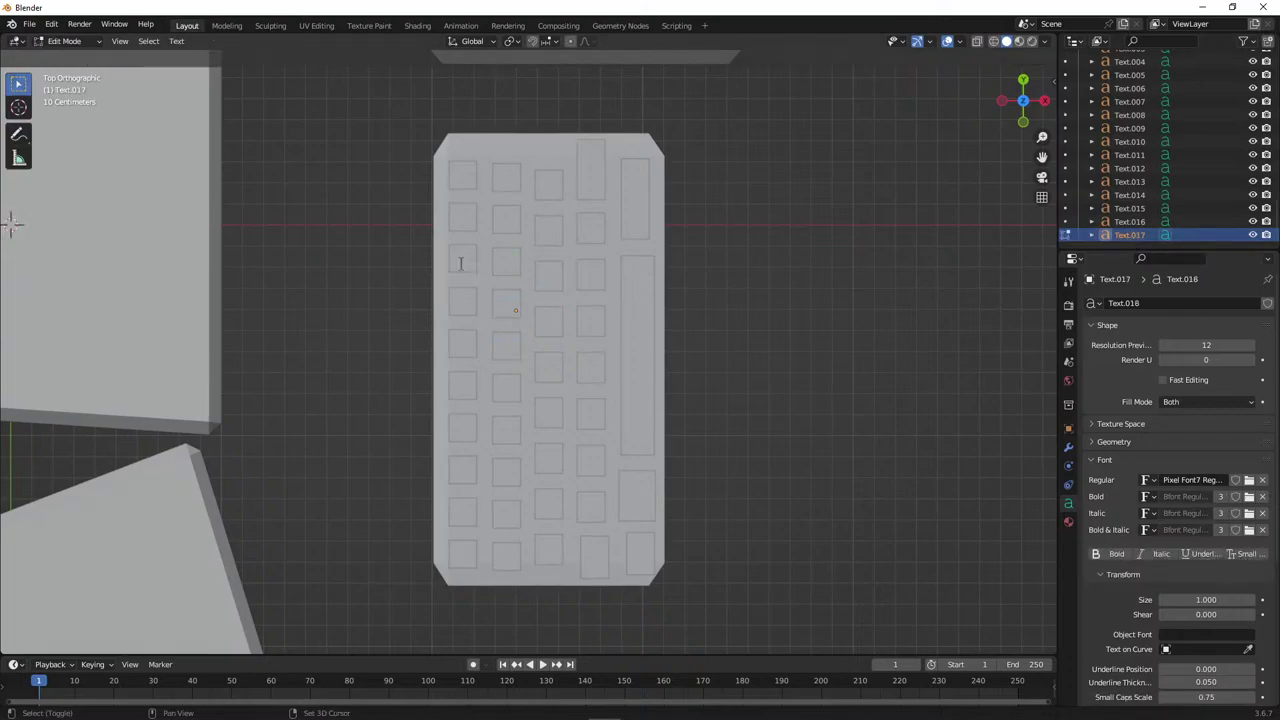
key("Tab")
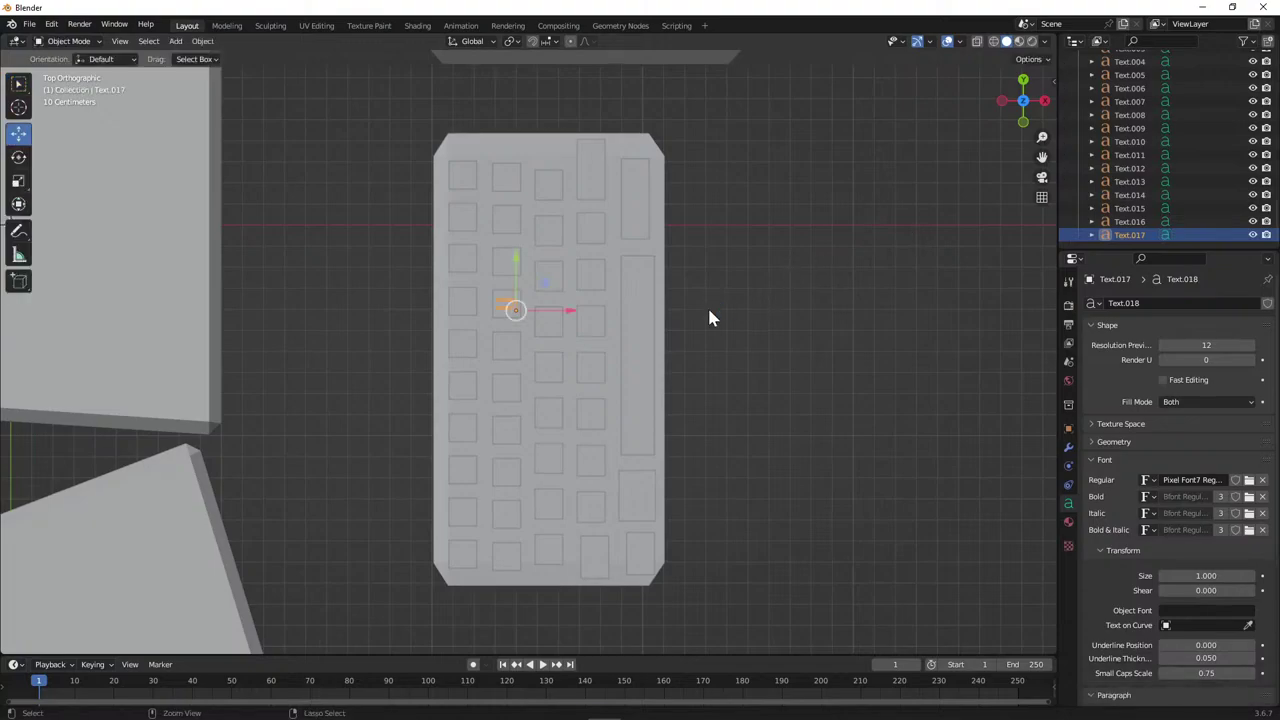
Paste a copy of the U label, move it along Y onto the second row's eighth key, and select only that copy.
key("ctrl+v")
left_click_drag(519, 278, 519, 236)
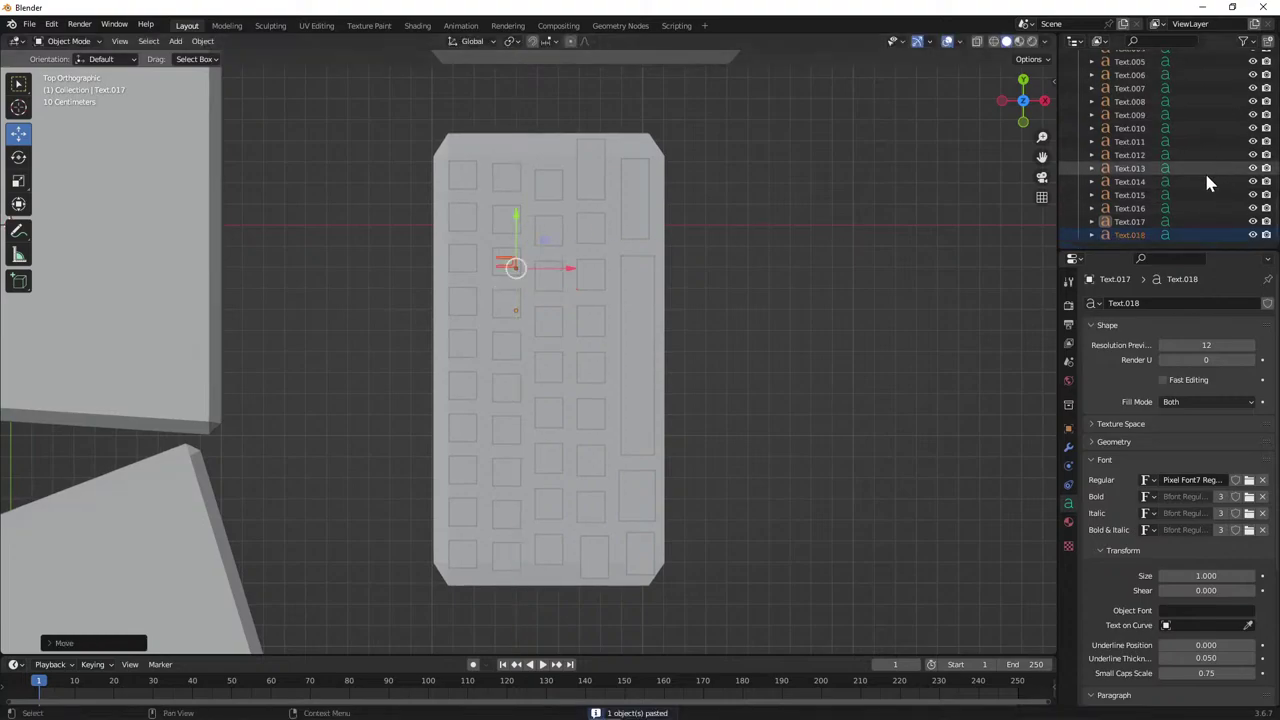
left_click(1128, 235)
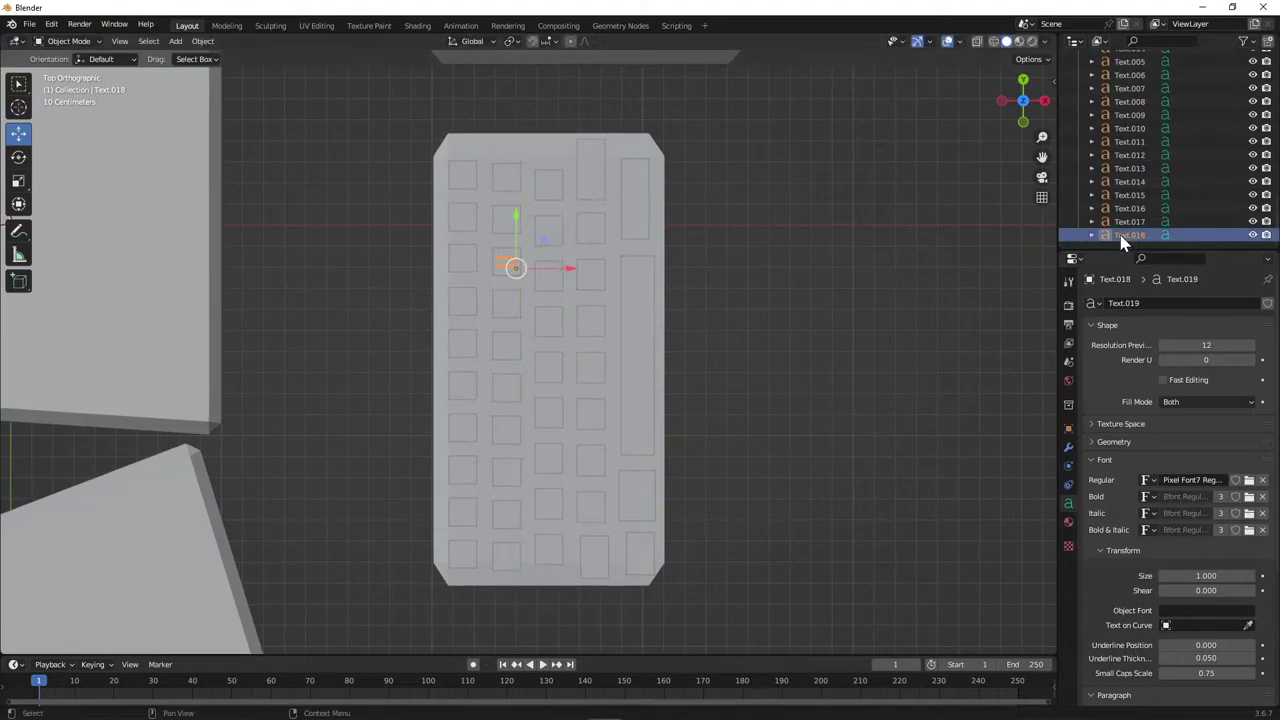
Edit the text of the label on the second row's eighth key and nudge the label slightly along the Y axis.
key("Tab")
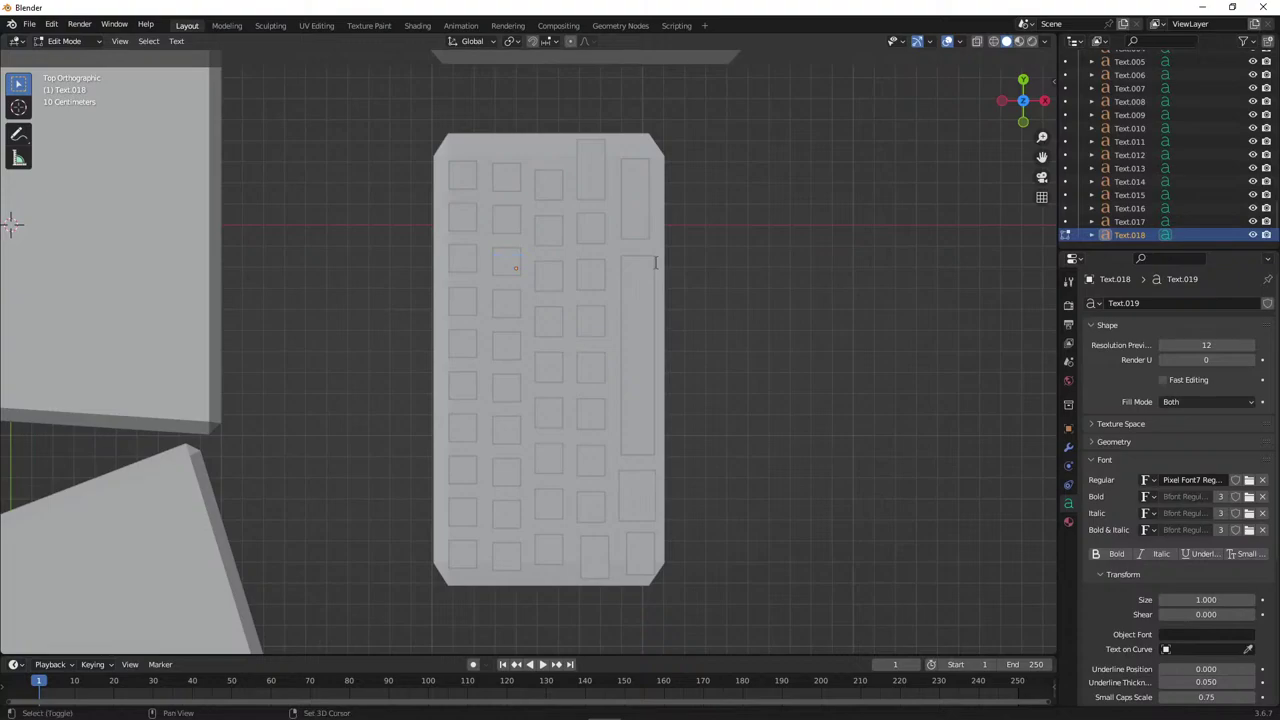
key("Tab")
left_click_drag(516, 226, 516, 220)
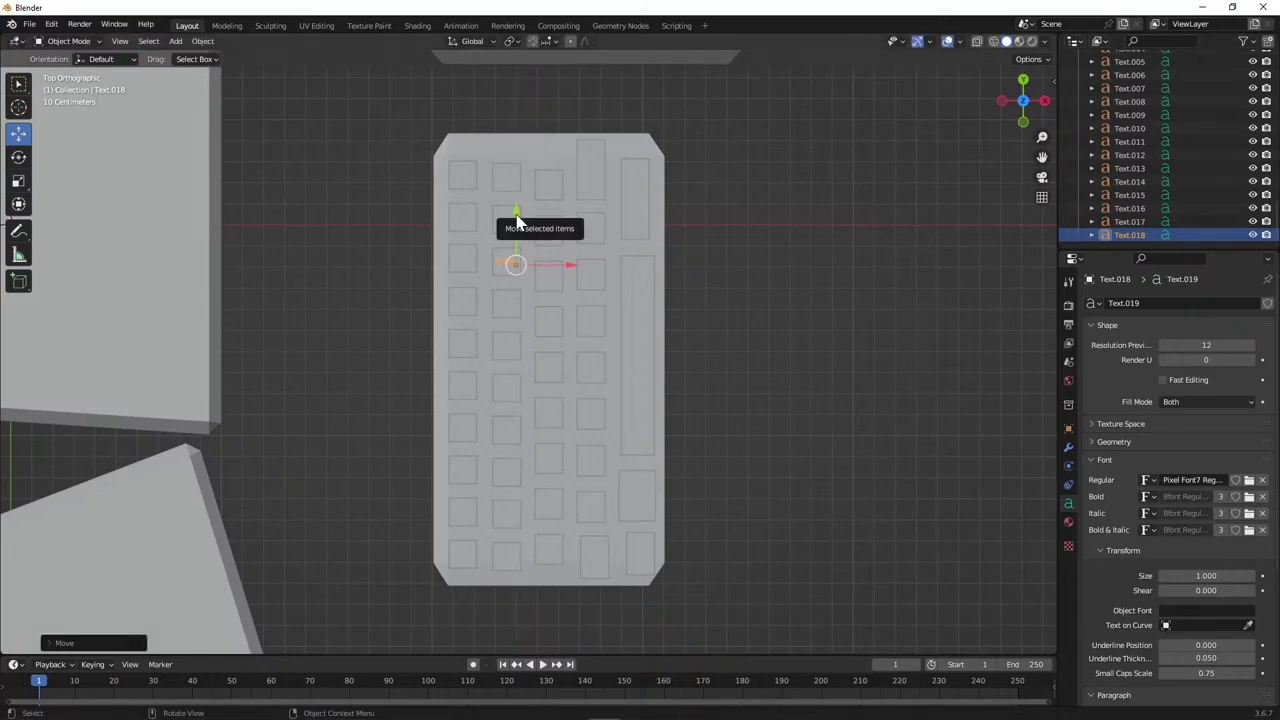
key("ctrl+z")
key("ctrl+shift+z")
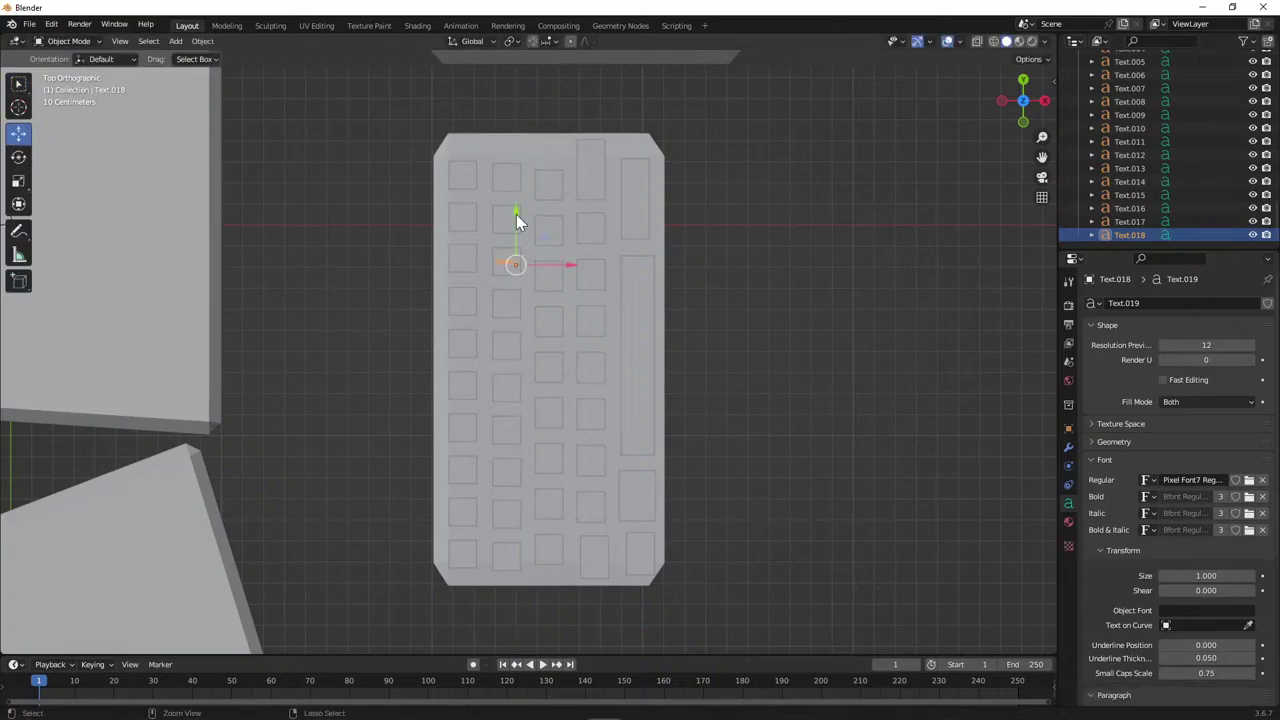
Paste a copy of the eighth key's label, move it along Y onto the second row's ninth key, and edit the copy's text.
key("ctrl+v")
left_click_drag(516, 216, 528, 180)
key("Tab")
key("Tab")
scroll(1140, 230, "down", 1)
left_click(1141, 236)
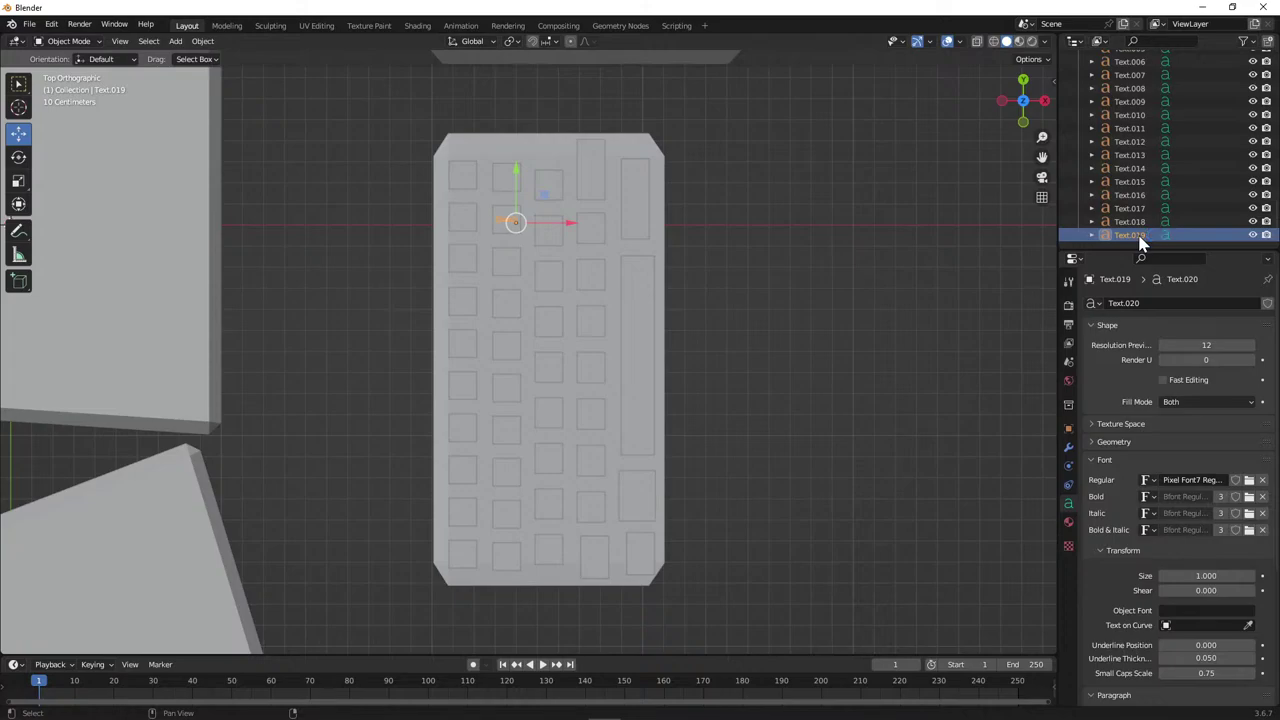
key("Tab")
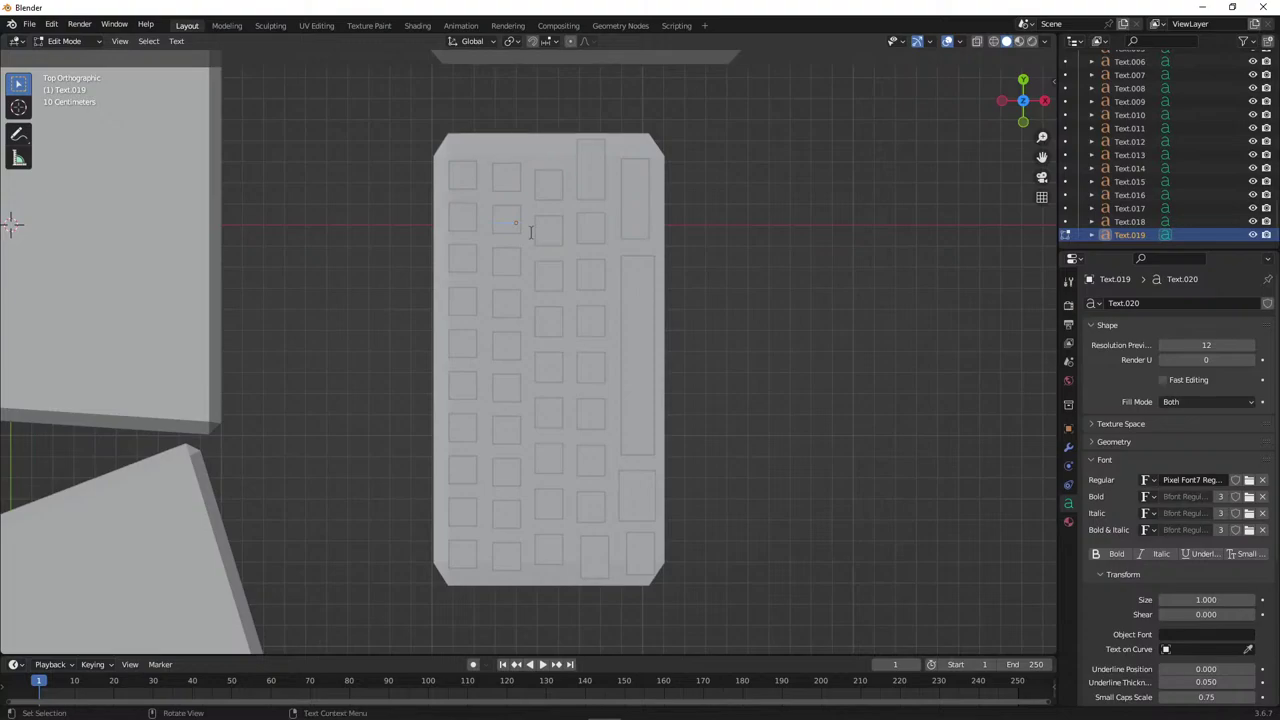
key("Tab")
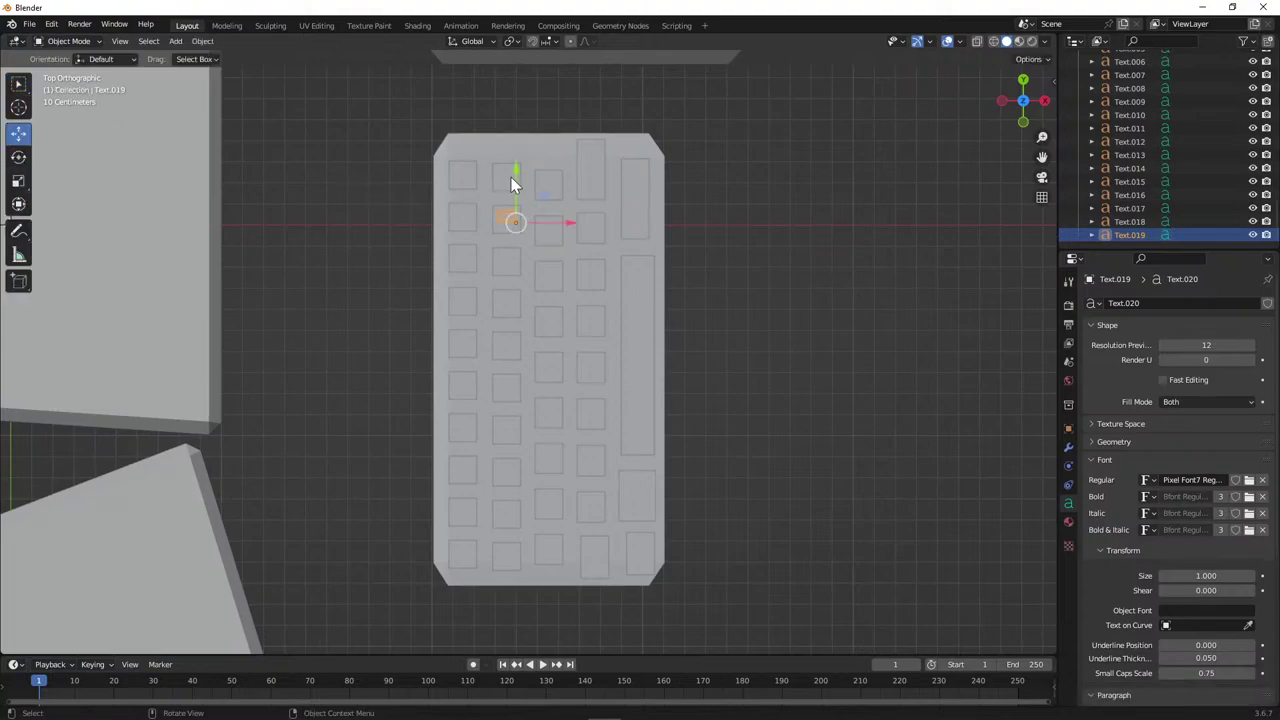
Nudge the label on the second key from the top of the second column along Y and retype its character.
left_click_drag(517, 178, 517, 178)
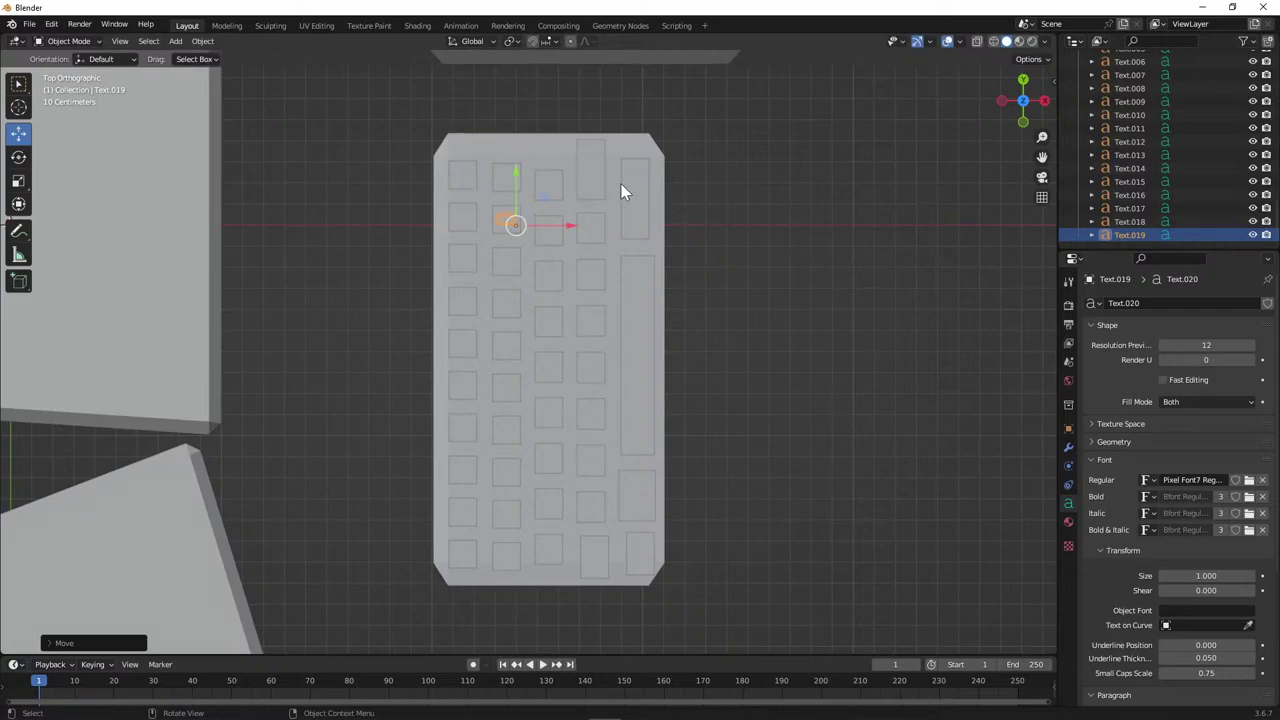
key("Tab")
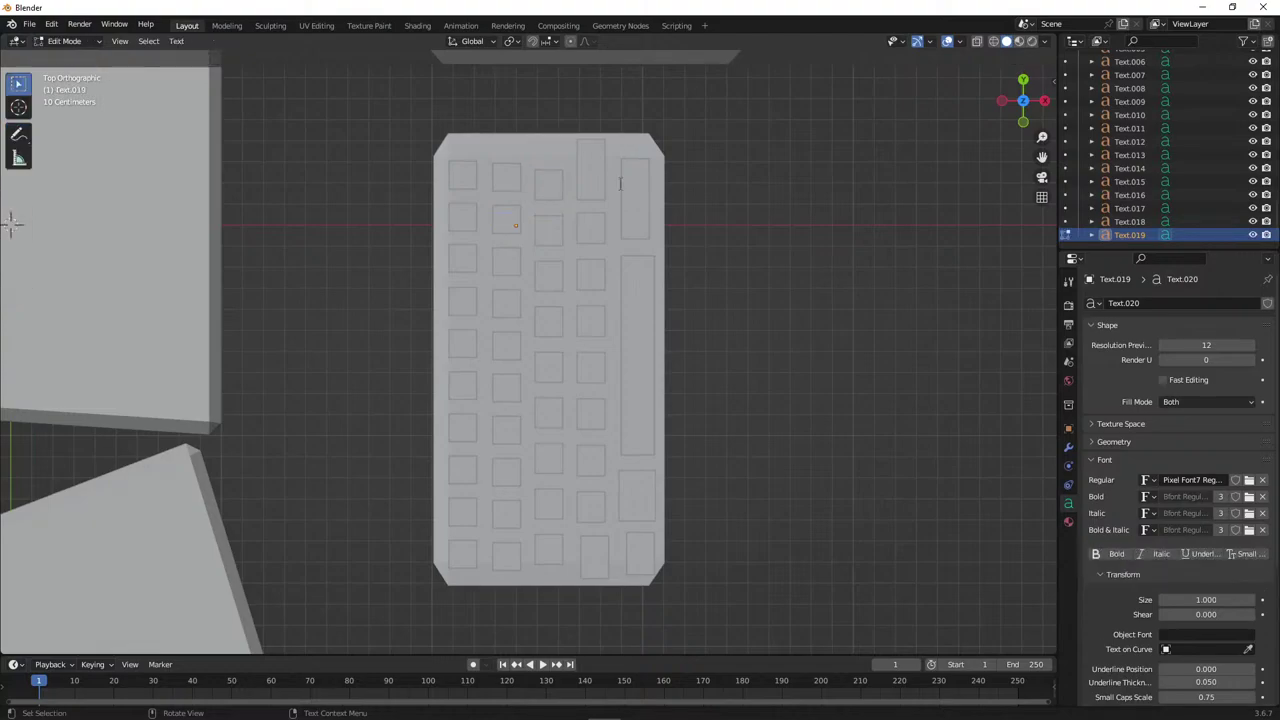
key("Tab")
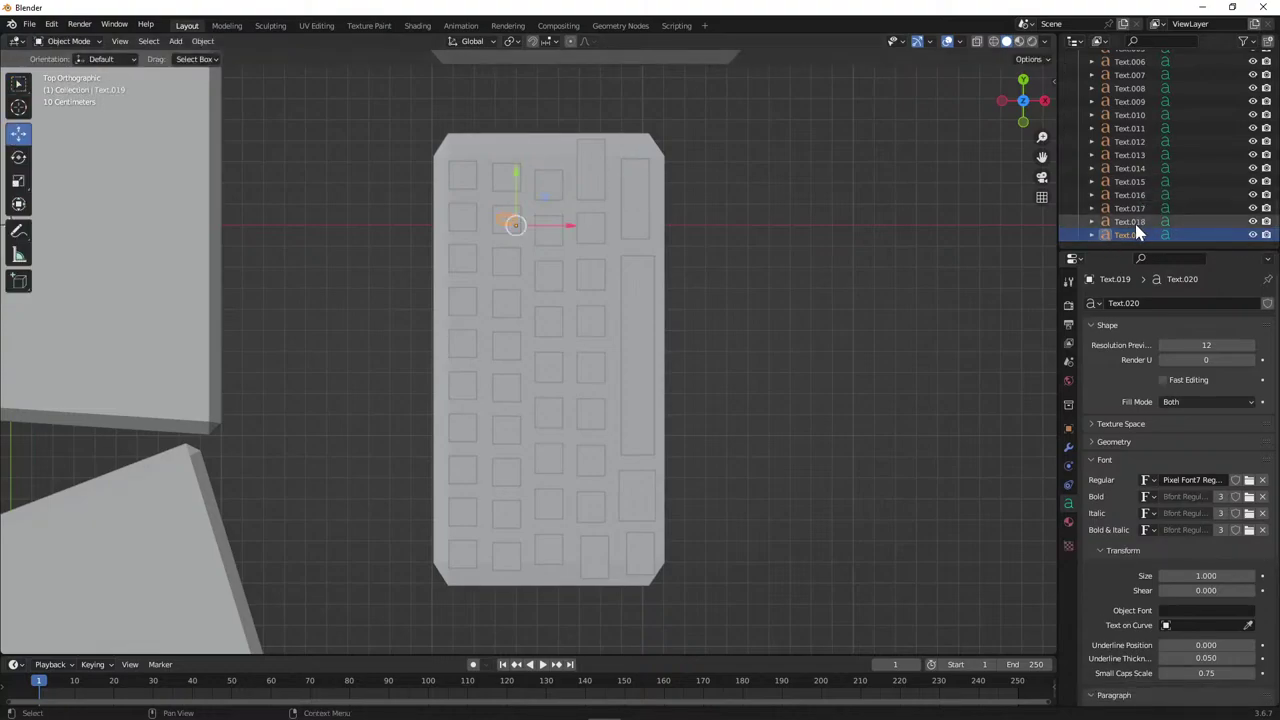
Duplicate the label onto the top key of the second column and replace the copy's character.
left_click_drag(523, 179, 526, 163)
key("Escape")
key("ctrl+c")
key("ctrl+v")
left_click_drag(517, 178, 517, 136)
scroll(1170, 234, "down", 1)
left_click(1172, 234)
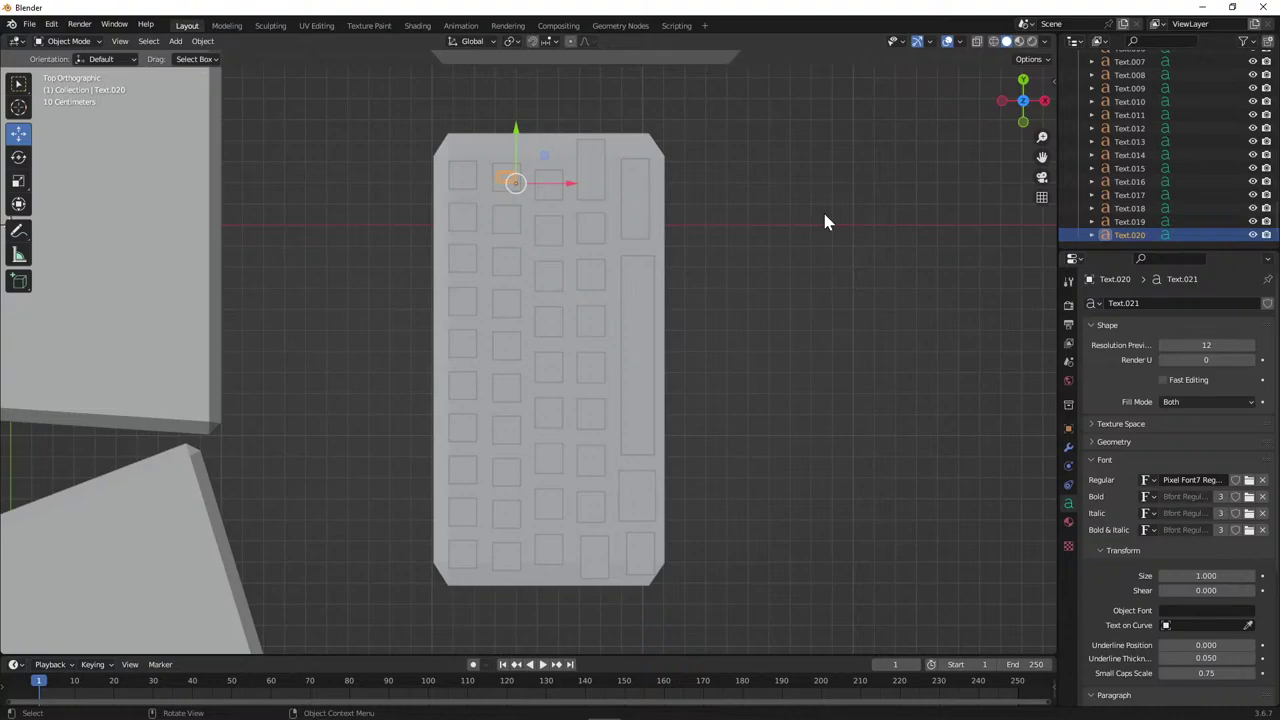
key("Tab")
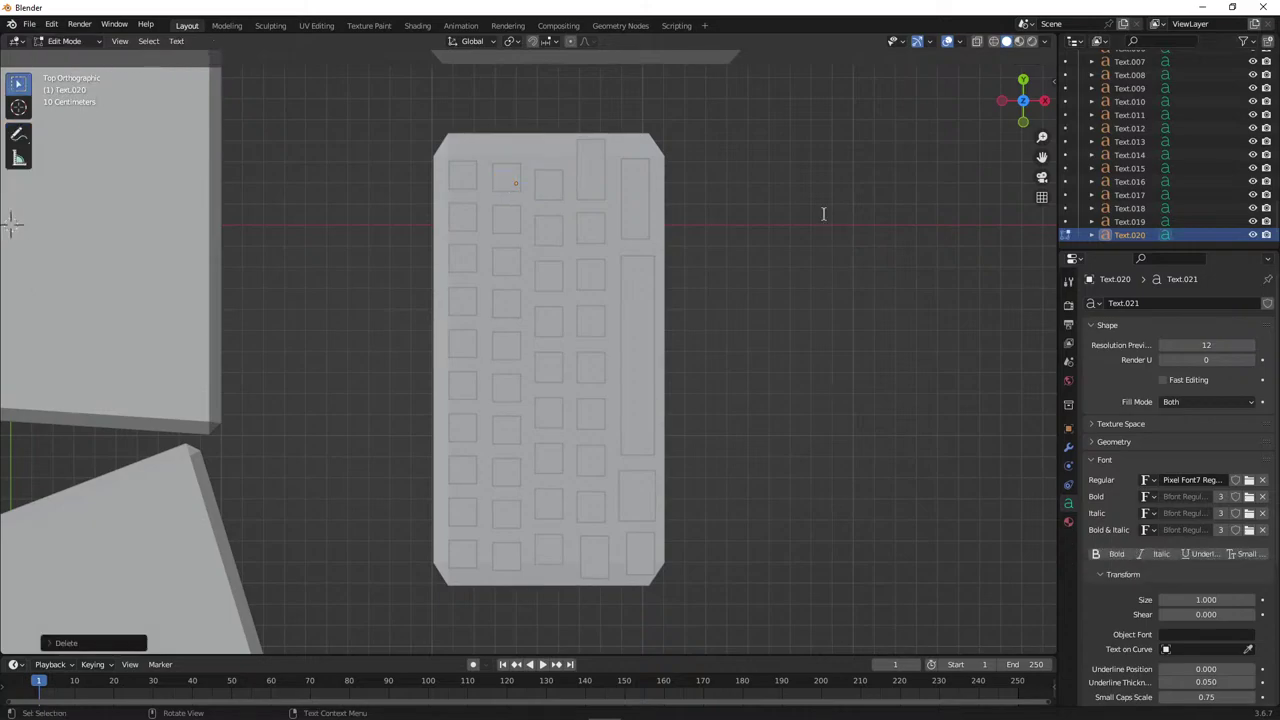
key("Tab")
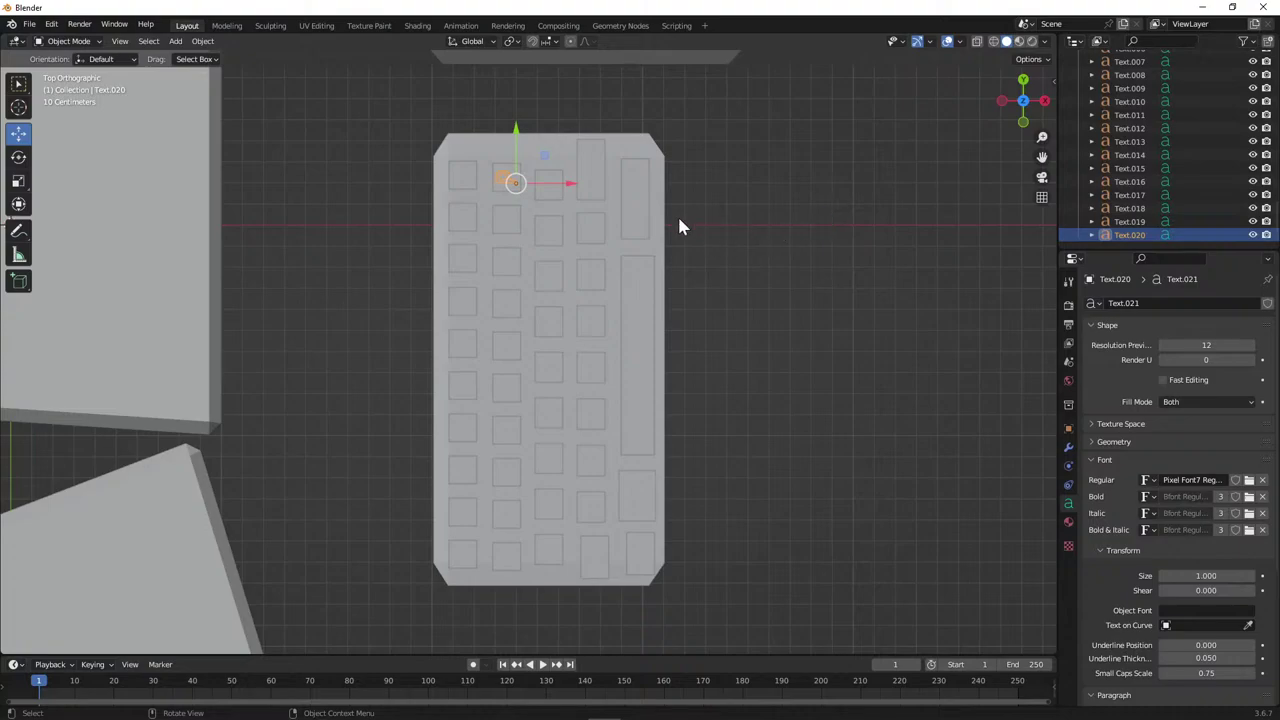
Go through the existing text objects of the first two key columns to check which key each one labels.
scroll(1160, 185, "up", 6)
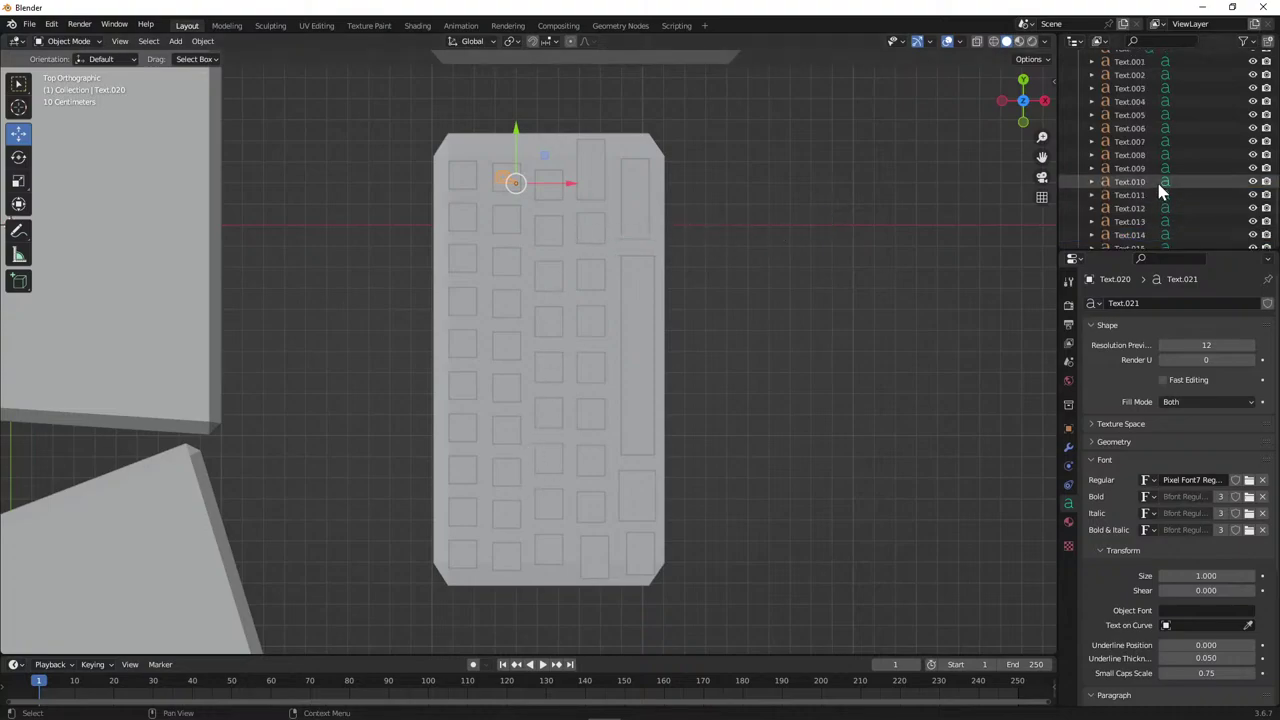
left_click(1131, 196)
left_click(1131, 208)
left_click(1130, 221)
left_click(1130, 235)
scroll(1125, 243, "down", 1)
left_click(1130, 224)
left_click(1129, 213)
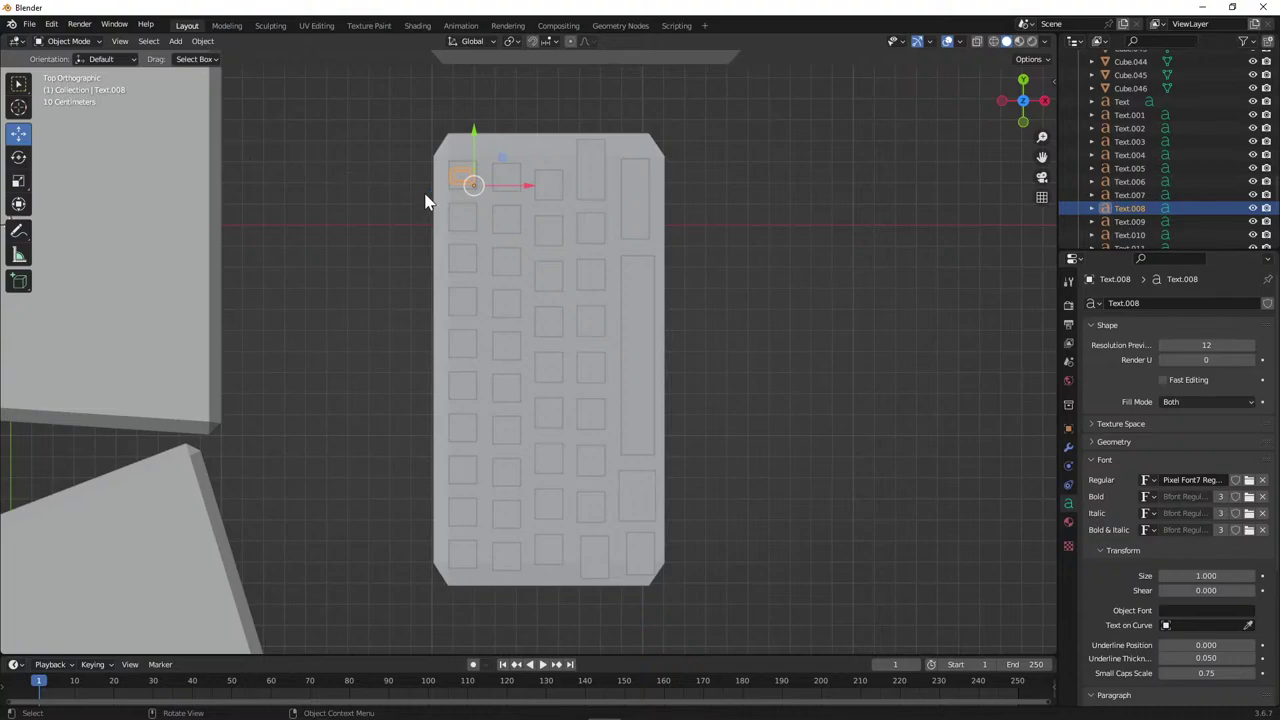
left_click(1134, 195)
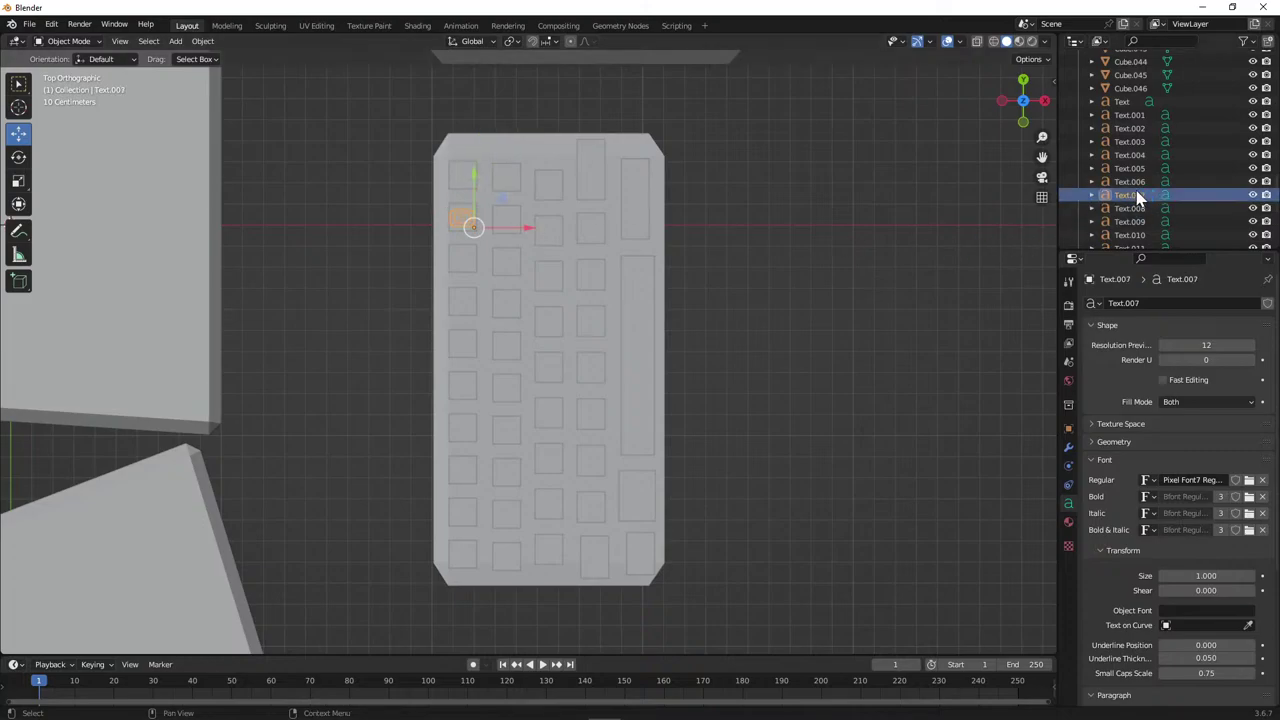
left_click(1136, 182)
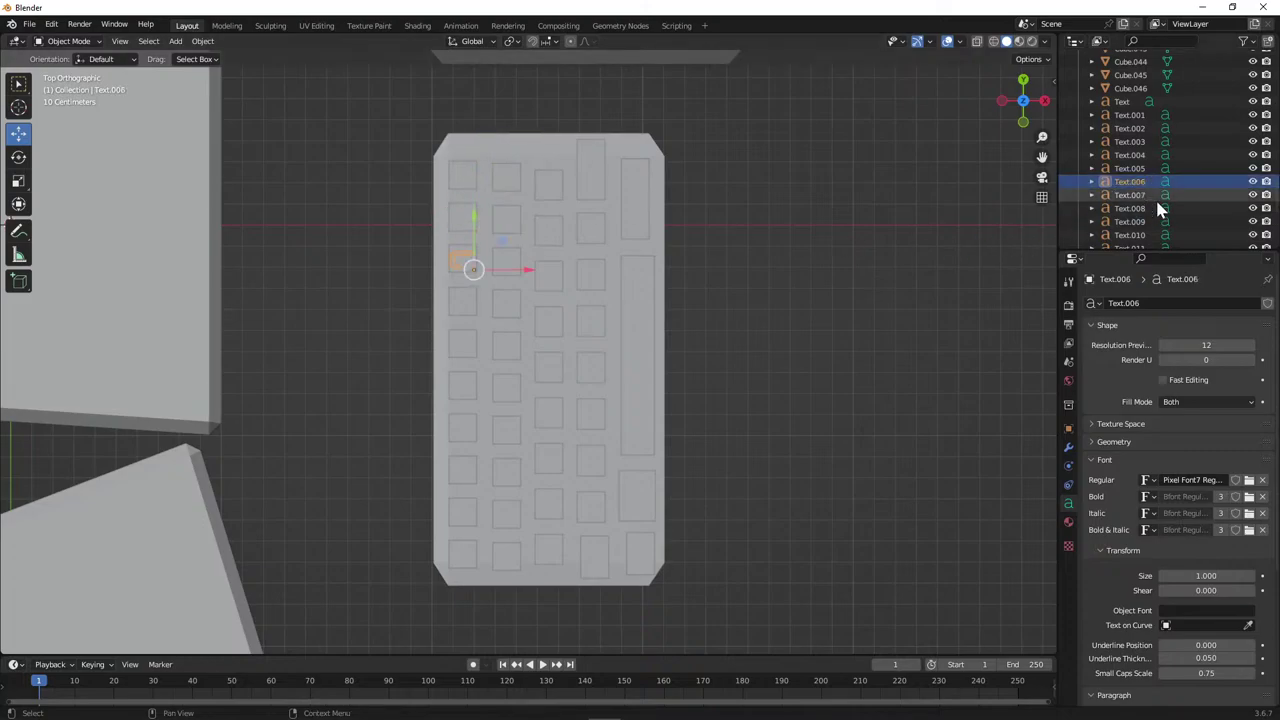
scroll(1148, 216, "down", 2)
left_click(1148, 210)
left_click(1147, 221)
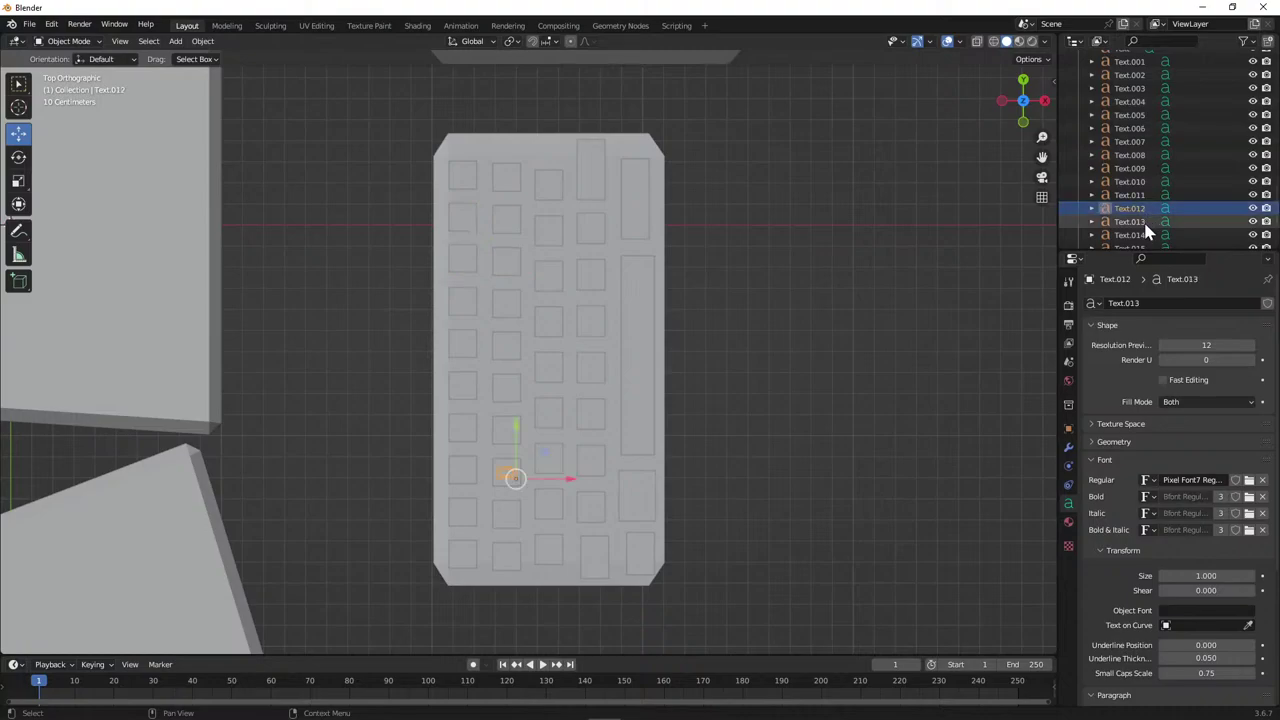
left_click(1149, 233)
scroll(1150, 232, "down", 2)
left_click(1150, 222)
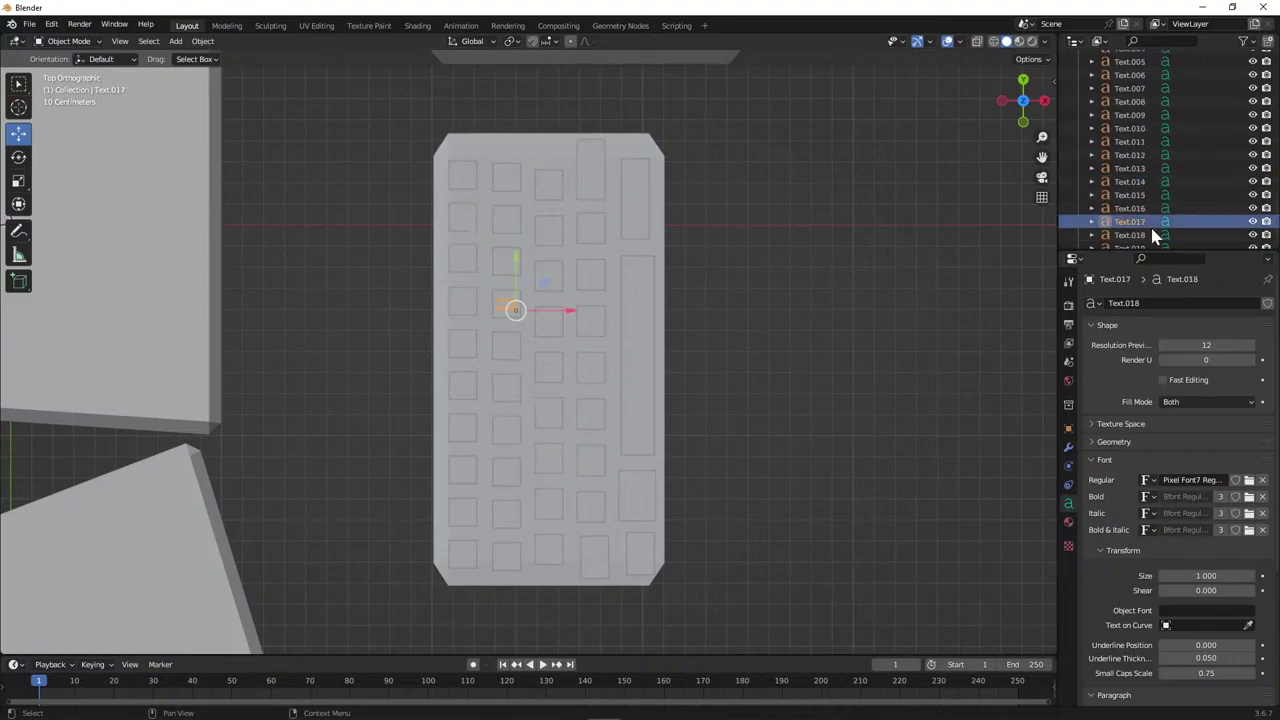
scroll(1147, 232, "down", 1)
left_click(1146, 234)
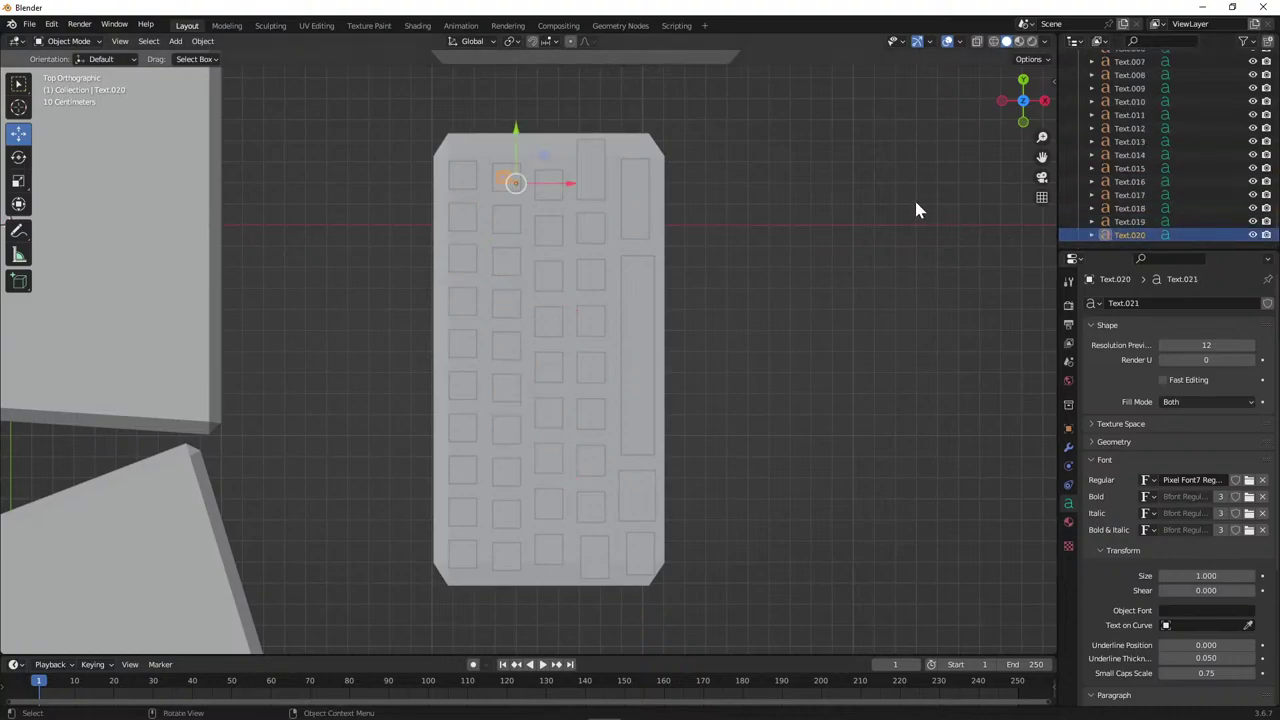
Paste another copy of the label and position it on the bottom key of the third column.
key("ctrl+v")
left_click_drag(511, 141, 558, 531)
left_click_drag(614, 561, 616, 560)
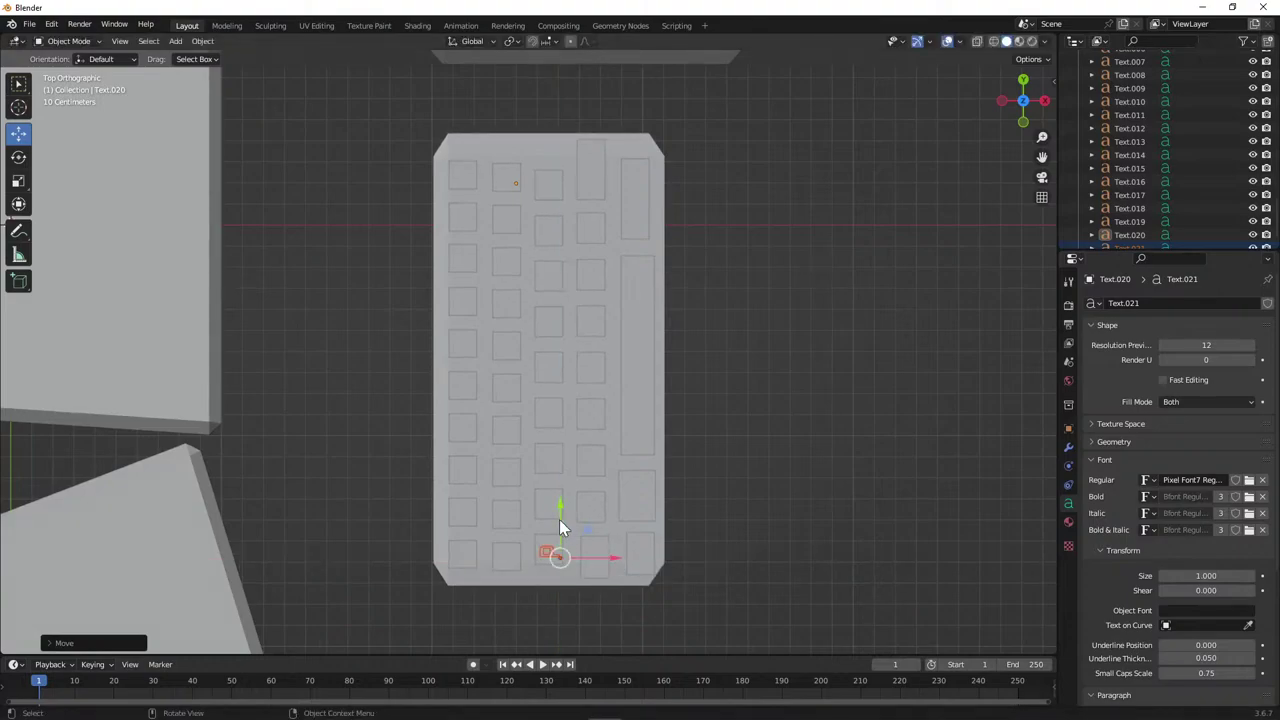
left_click_drag(560, 519, 560, 514)
scroll(1133, 240, "down", 1)
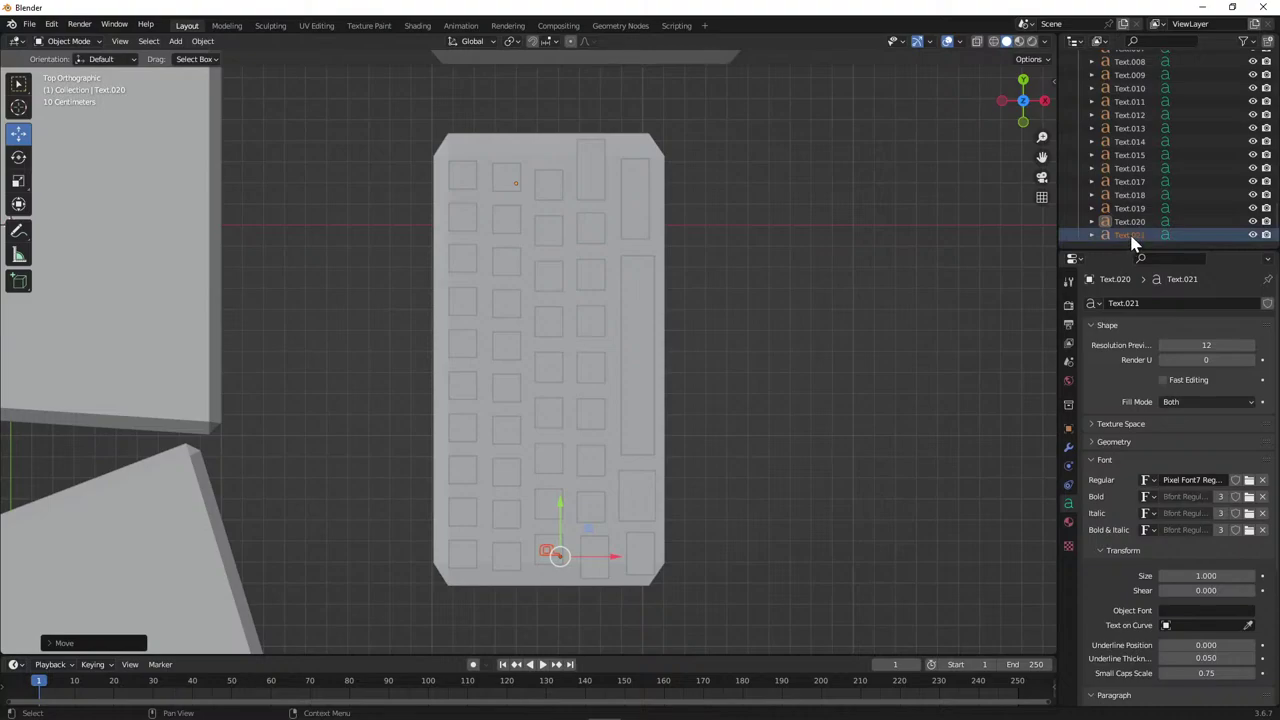
Replace the character of the pasted label Text.021 on the third column's bottom key.
left_click(1133, 238)
key("Tab")
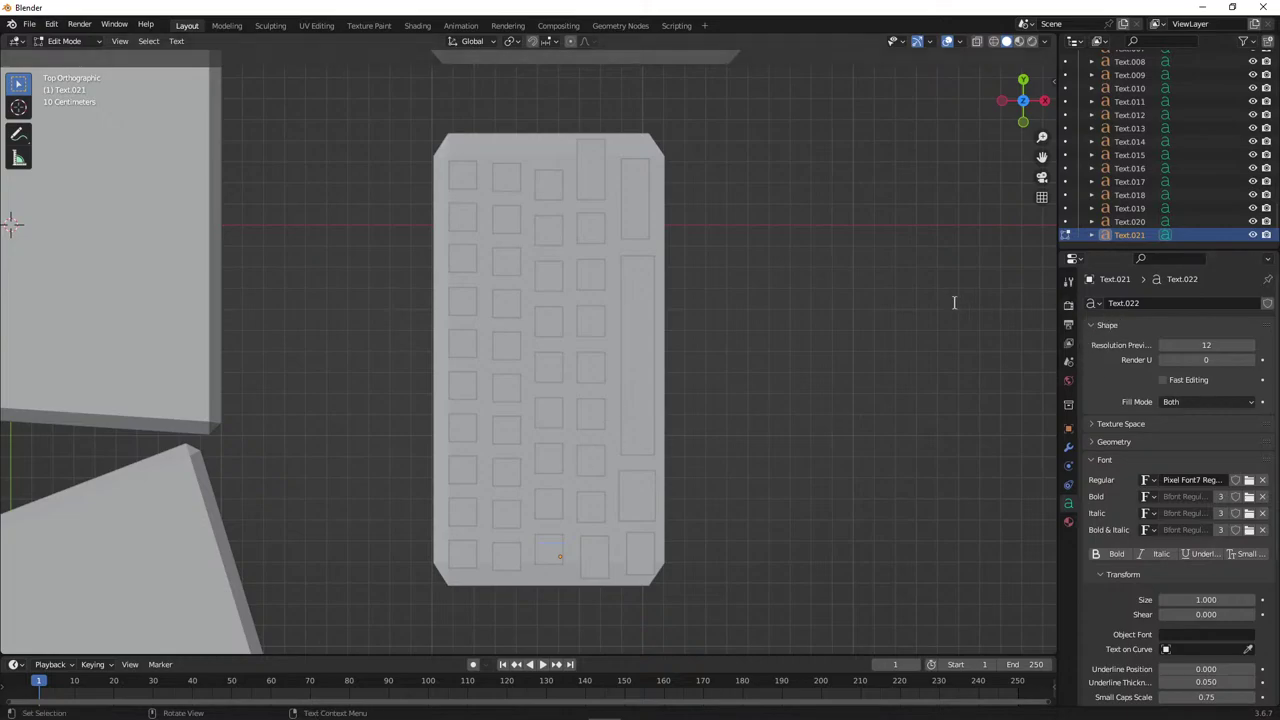
key("BackSpace")
key("Tab")
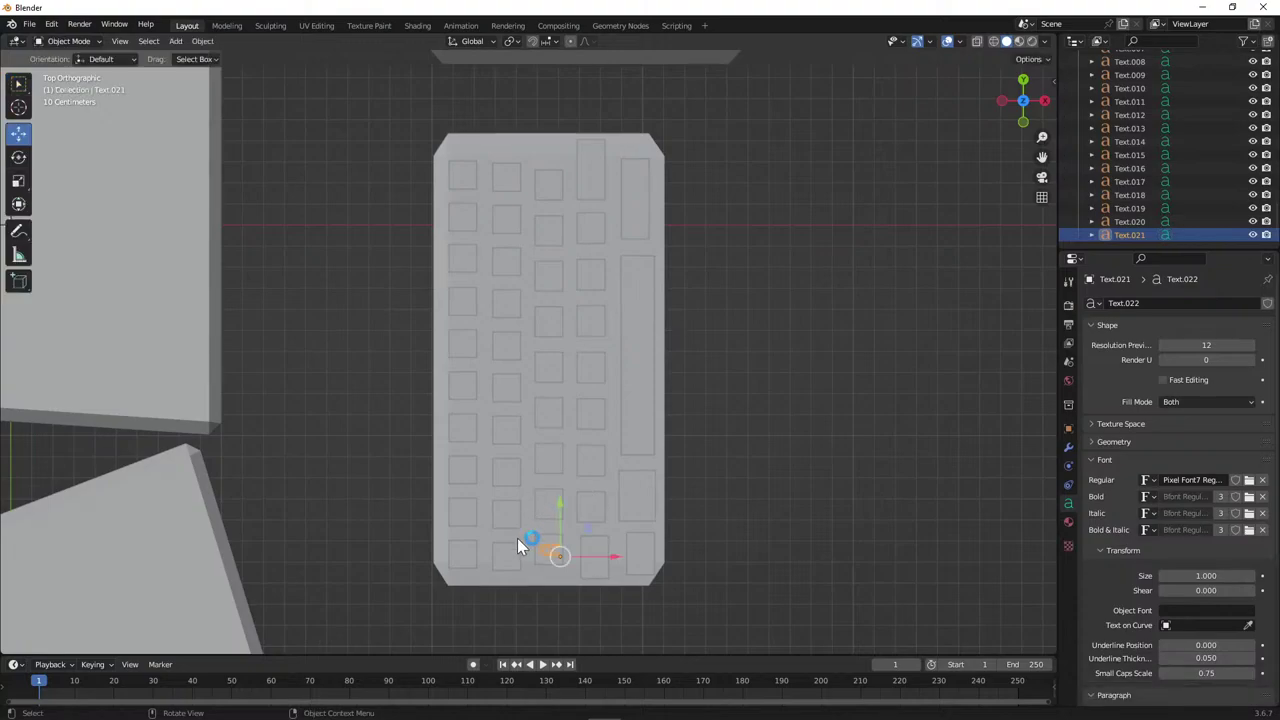
Find the label Text.011 on the second key from the bottom of the second column and retype its character.
scroll(1150, 155, "up", 5)
left_click(1183, 130)
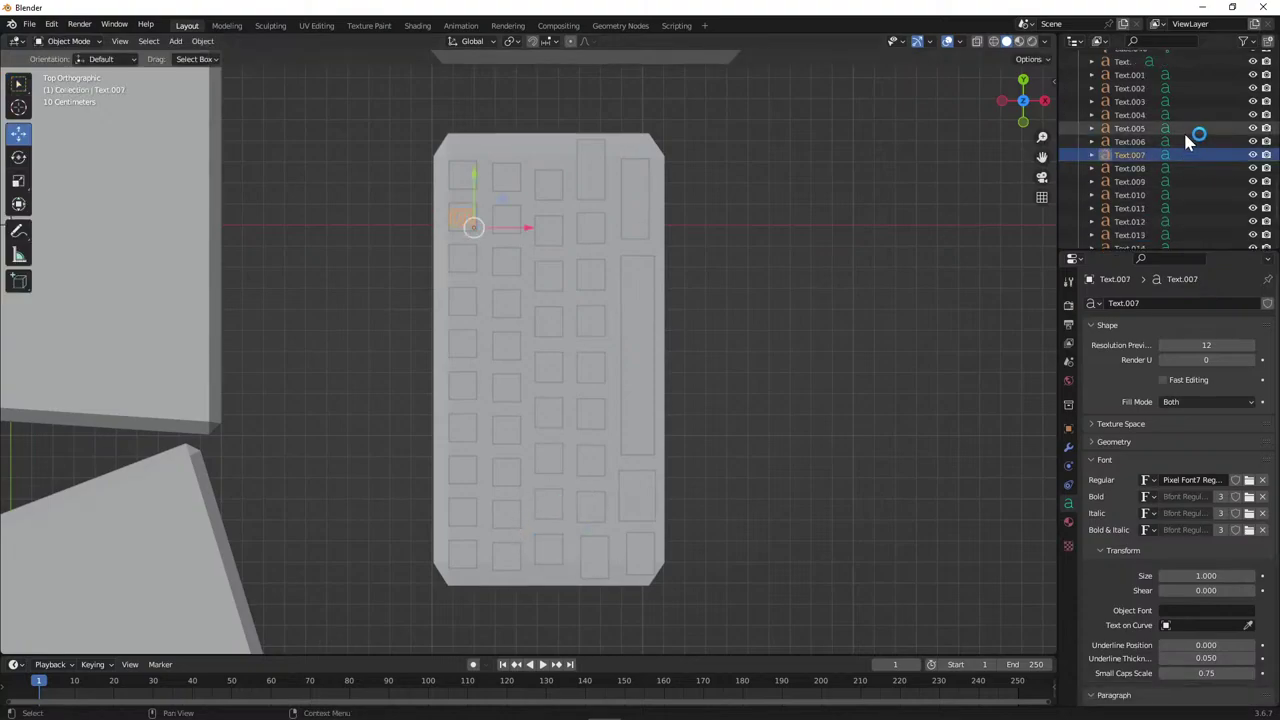
left_click(1177, 104)
left_click(1177, 129)
left_click(1175, 167)
left_click(1158, 209)
left_click(1154, 222)
left_click(1150, 210)
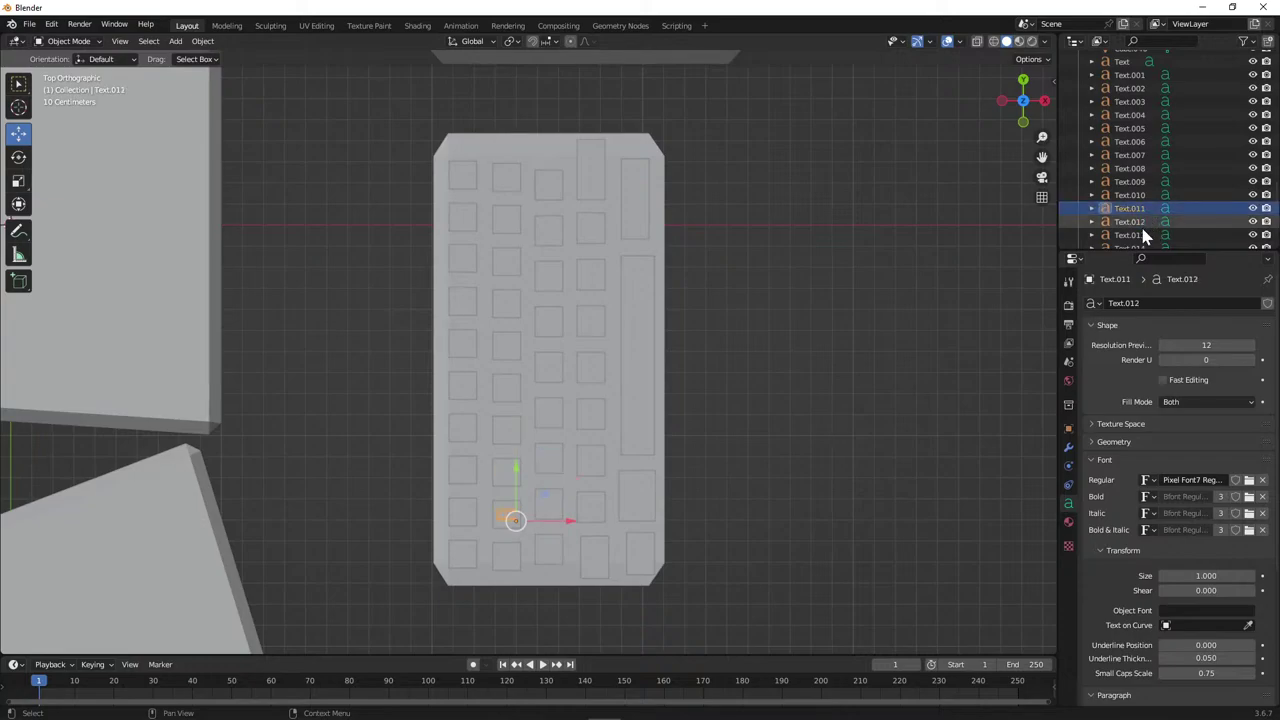
key("Tab")
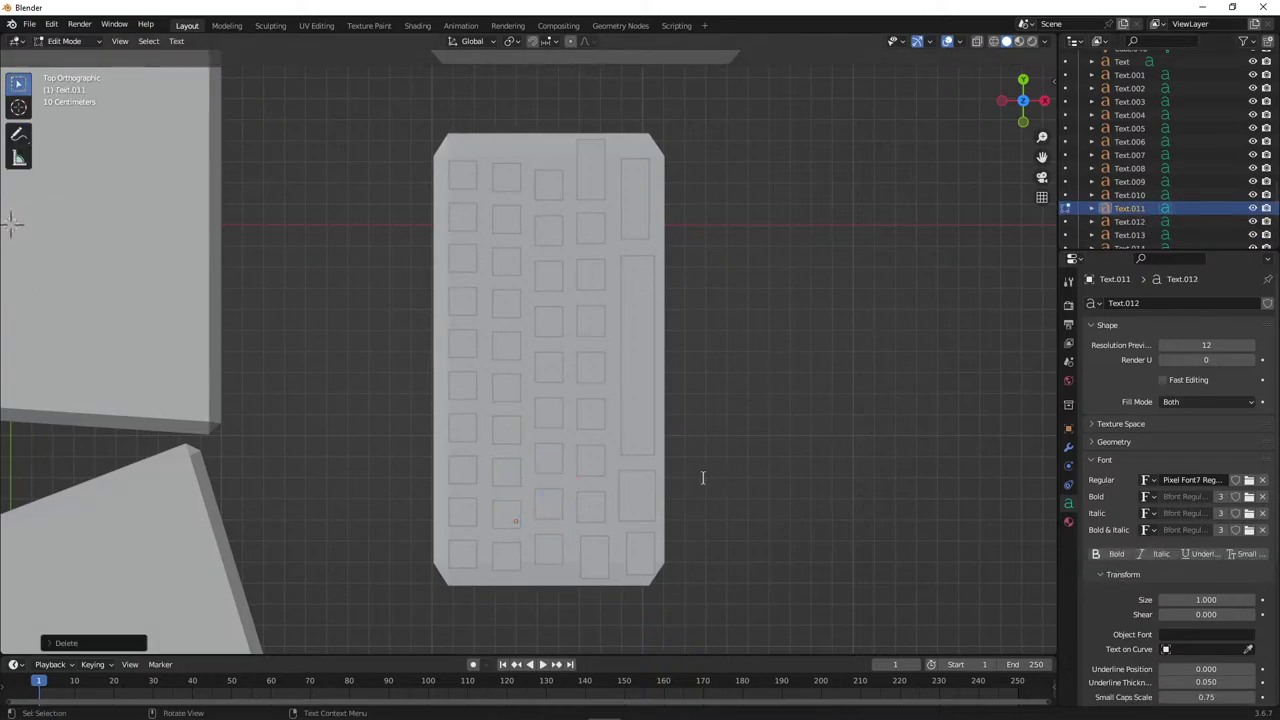
scroll(1195, 170, "down", 4)
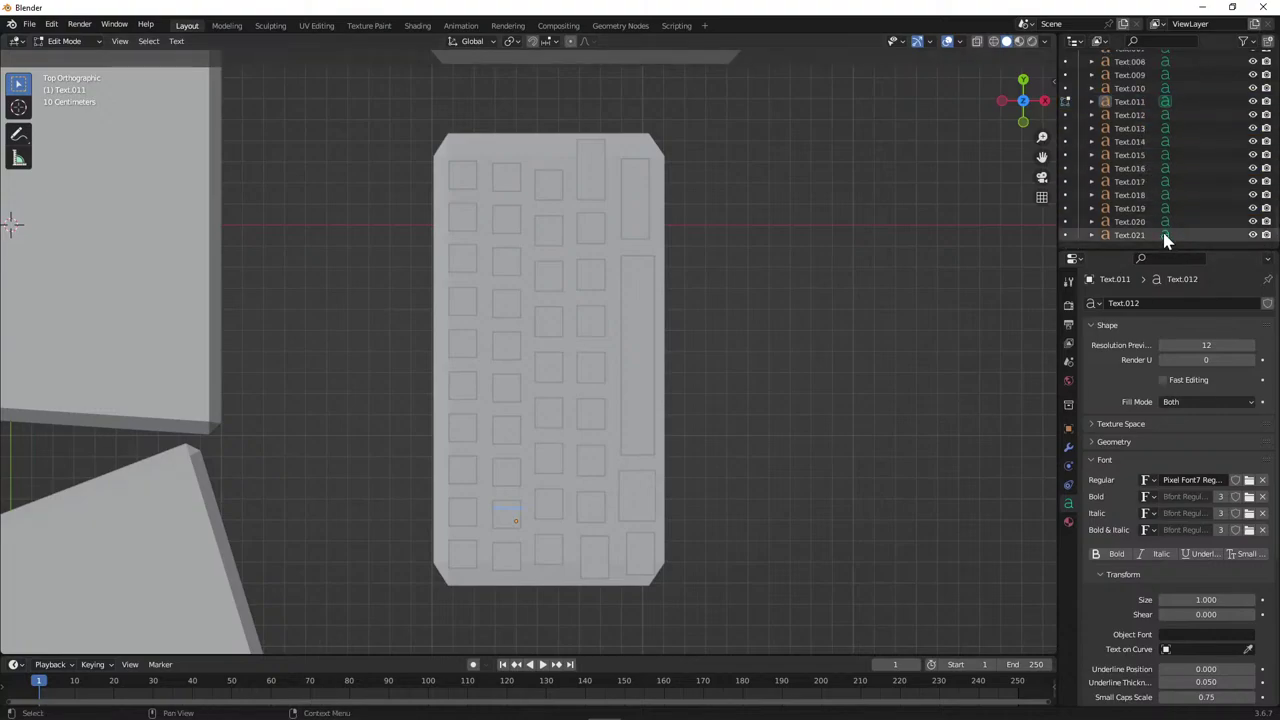
Copy the label Text.021 on the third column's bottom key and nudge the original slightly along X.
left_click(1217, 232)
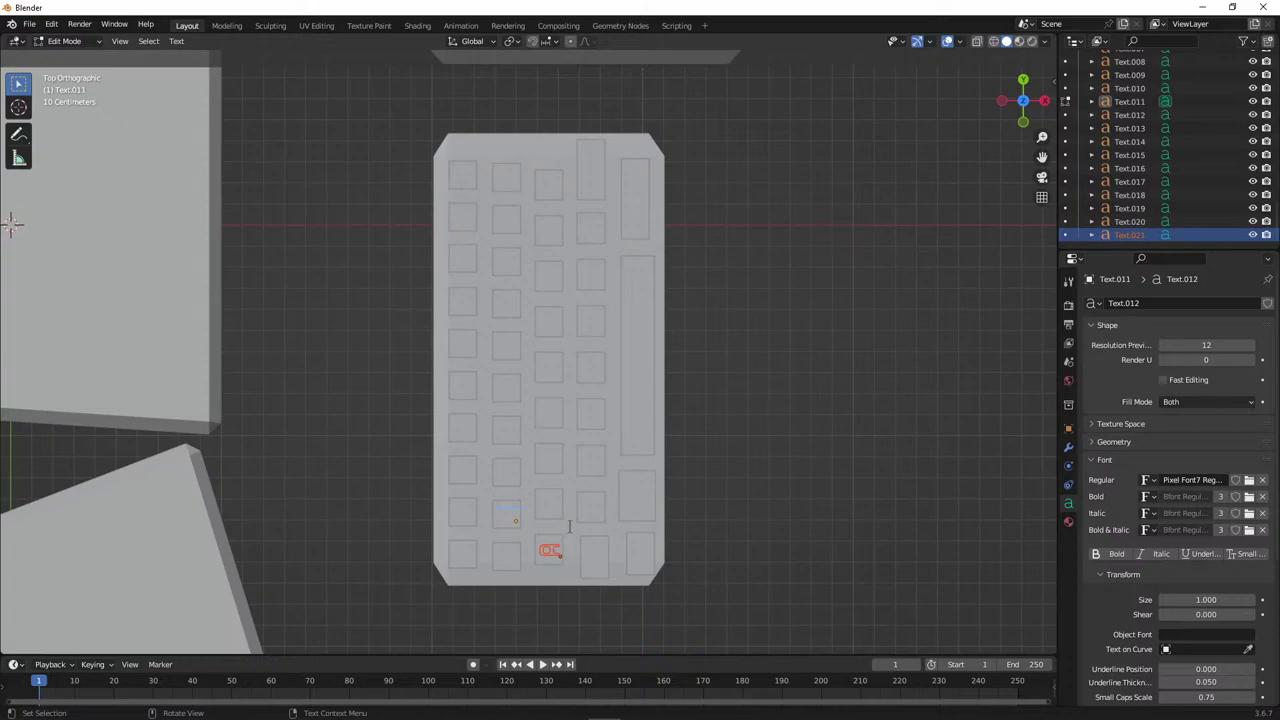
key("Tab")
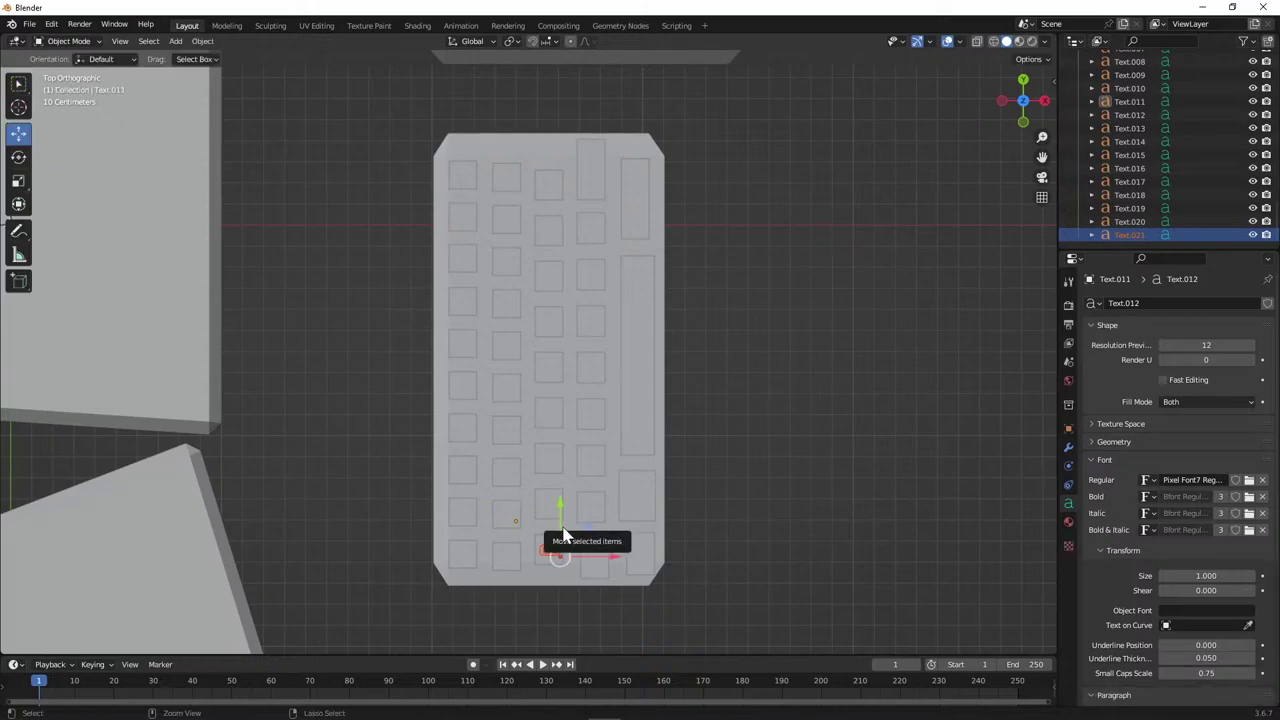
key("ctrl+c")
key("ctrl+v")
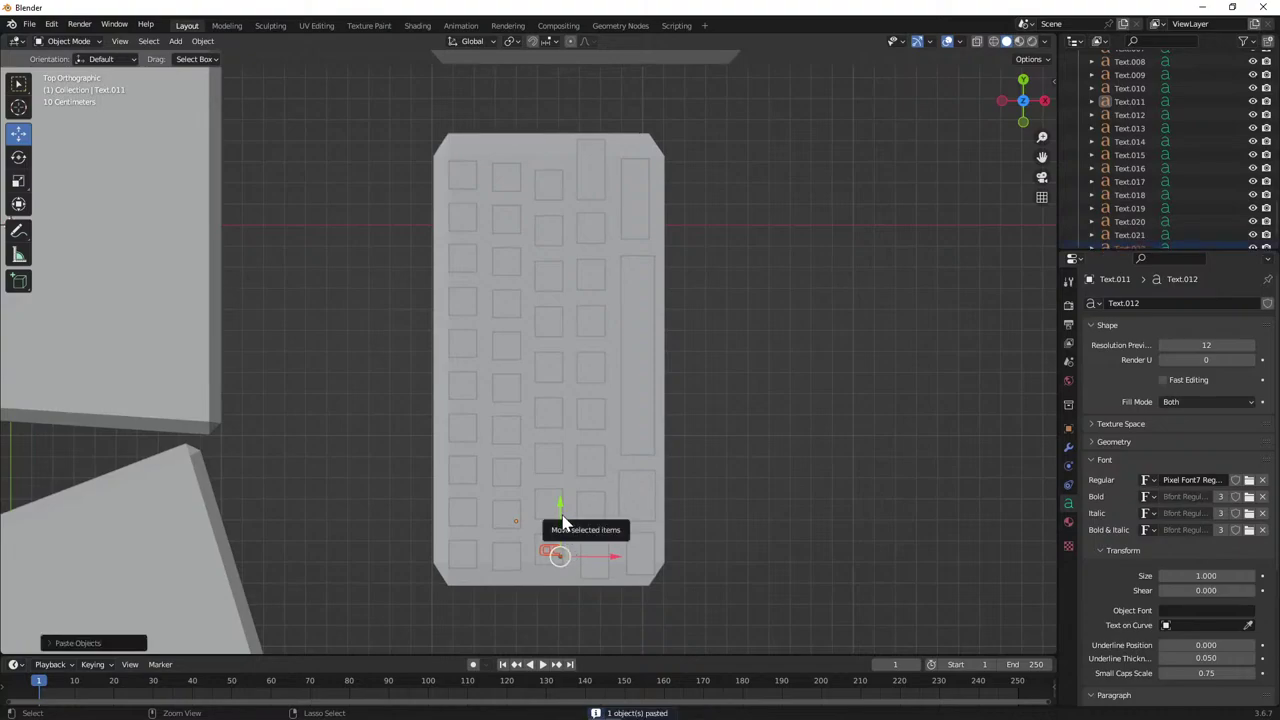
key("ctrl+z")
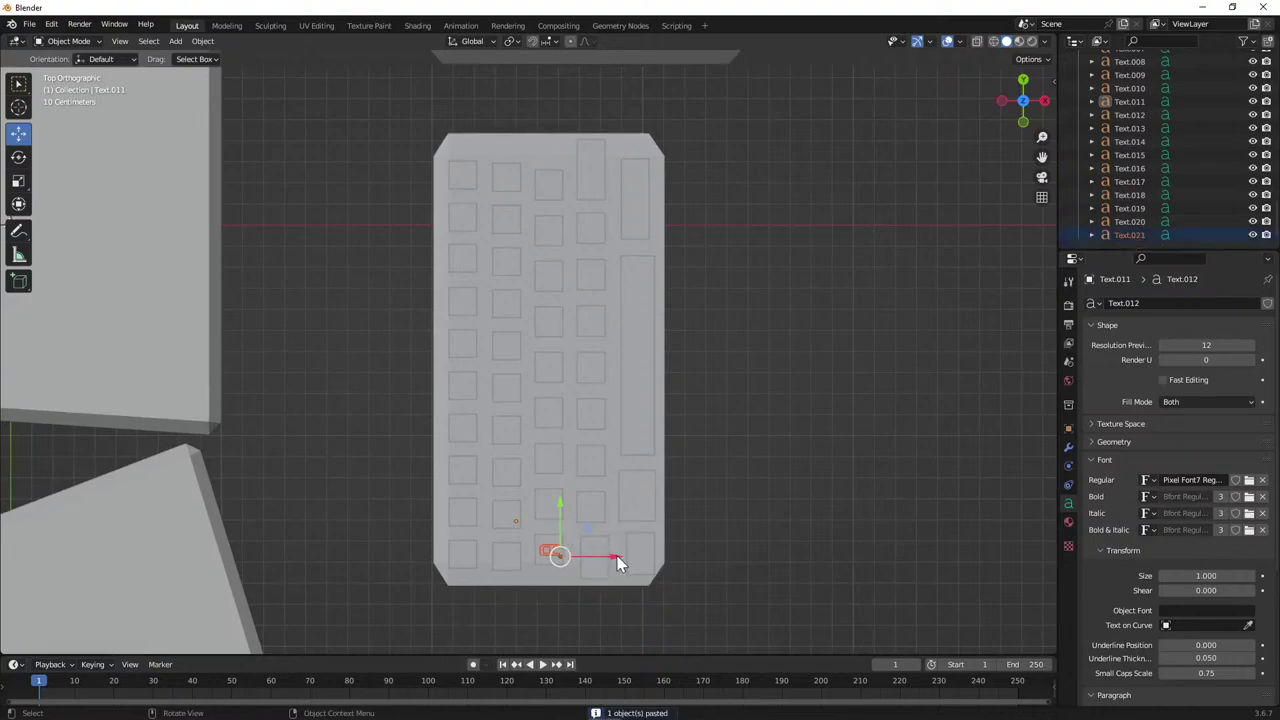
left_click_drag(615, 560, 614, 560)
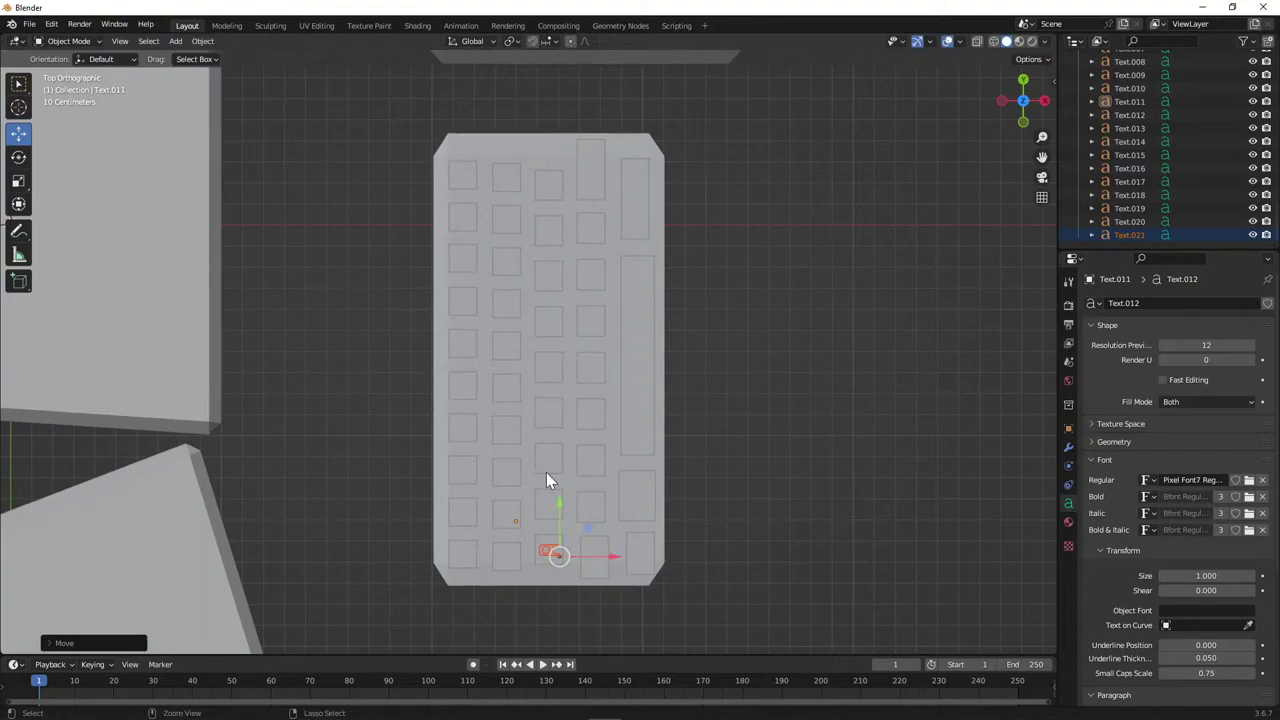
Paste a copy of the label and move it along Y onto the second key from the bottom of the third column.
key("ctrl+v")
key("g")
key("y")
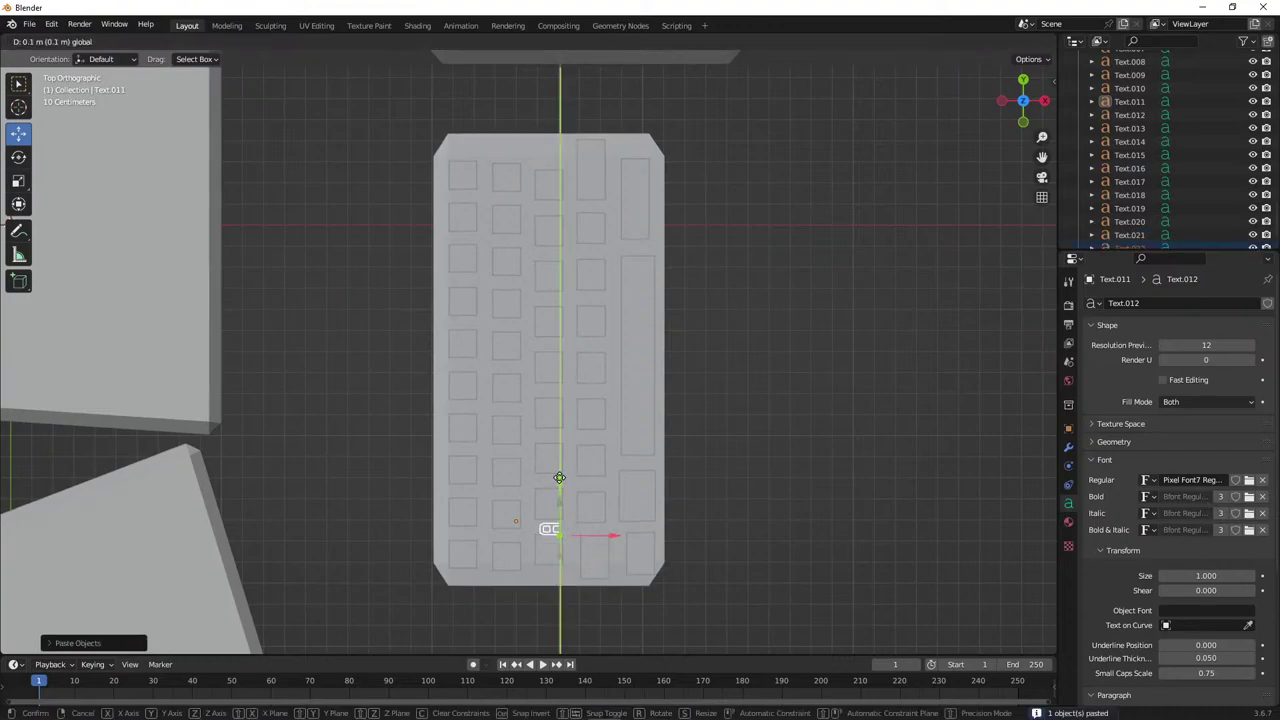
left_click(559, 469)
key("g")
key("y")
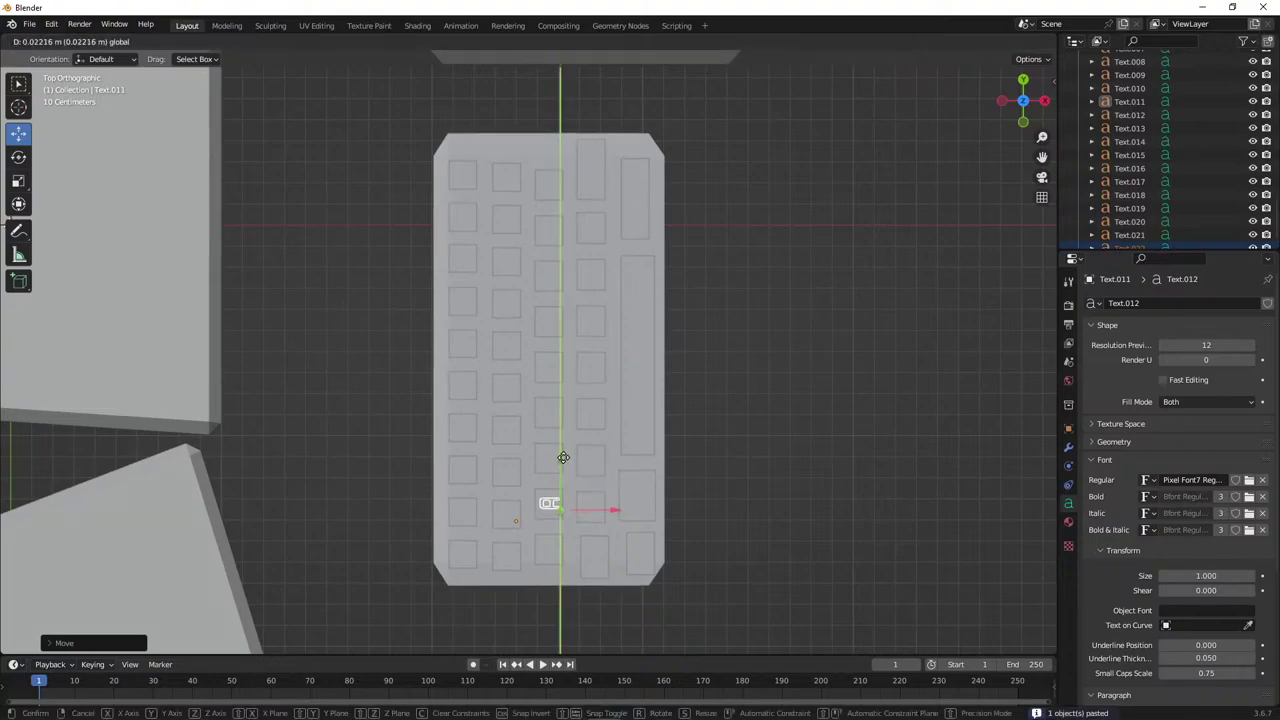
left_click(563, 458)
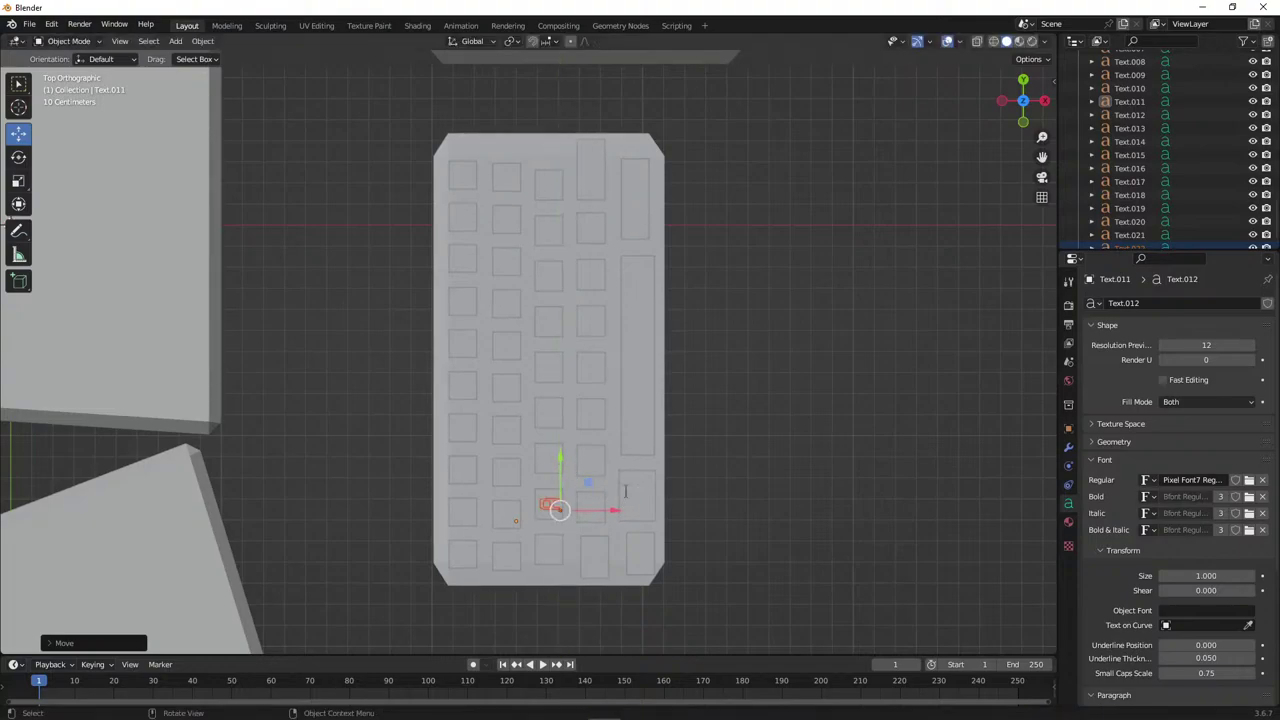
Replace the character of the new label Text.022 on the third column's second key from the bottom.
key("Tab")
key("Tab")
scroll(1206, 177, "down", 1)
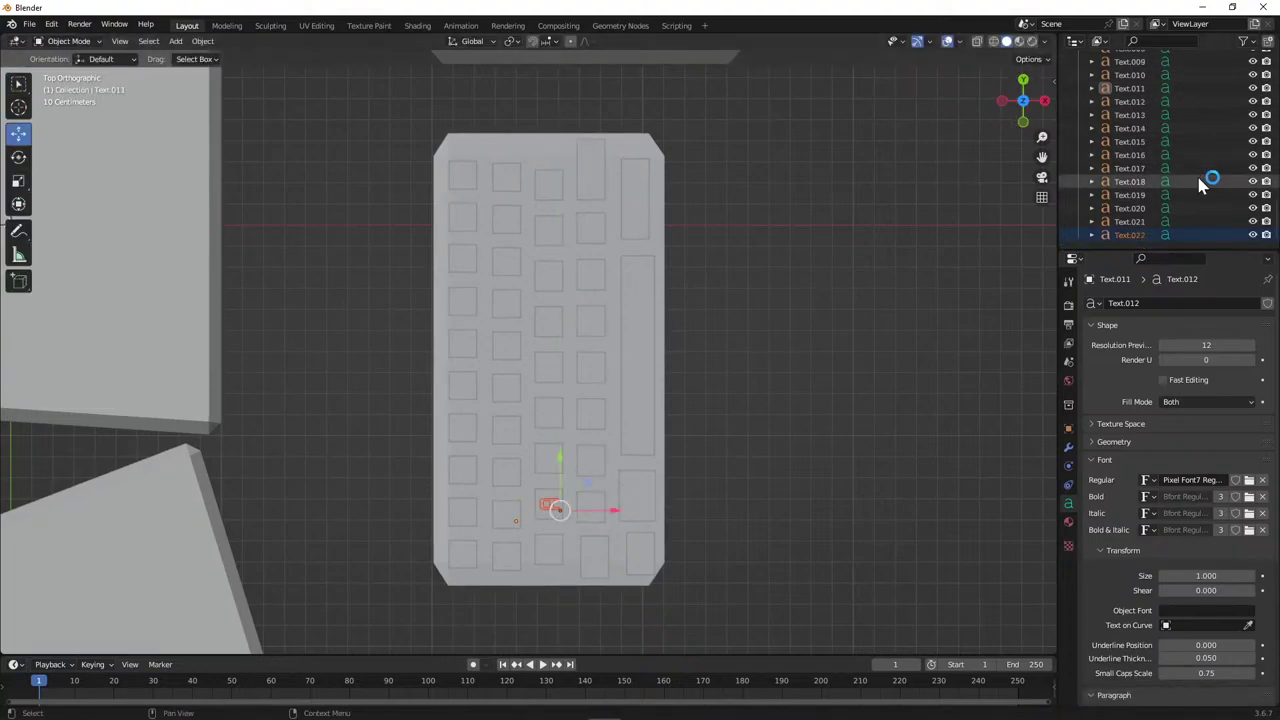
left_click(1206, 233)
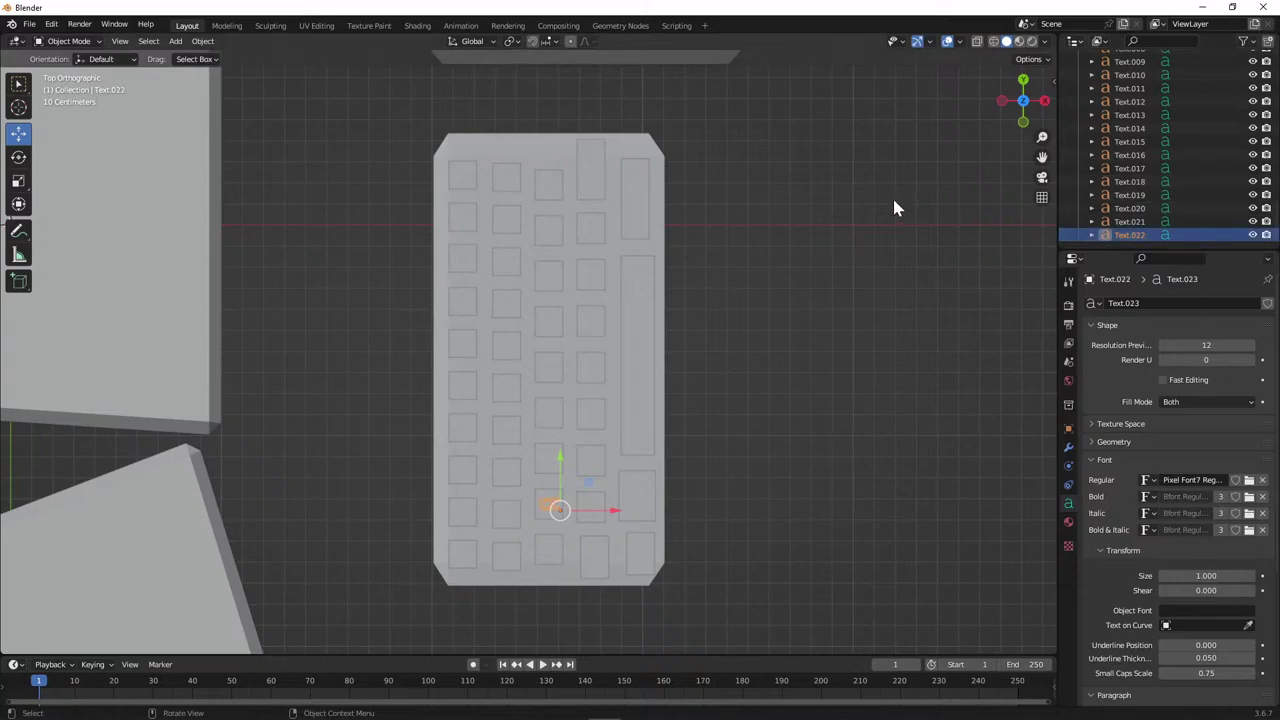
key("Tab")
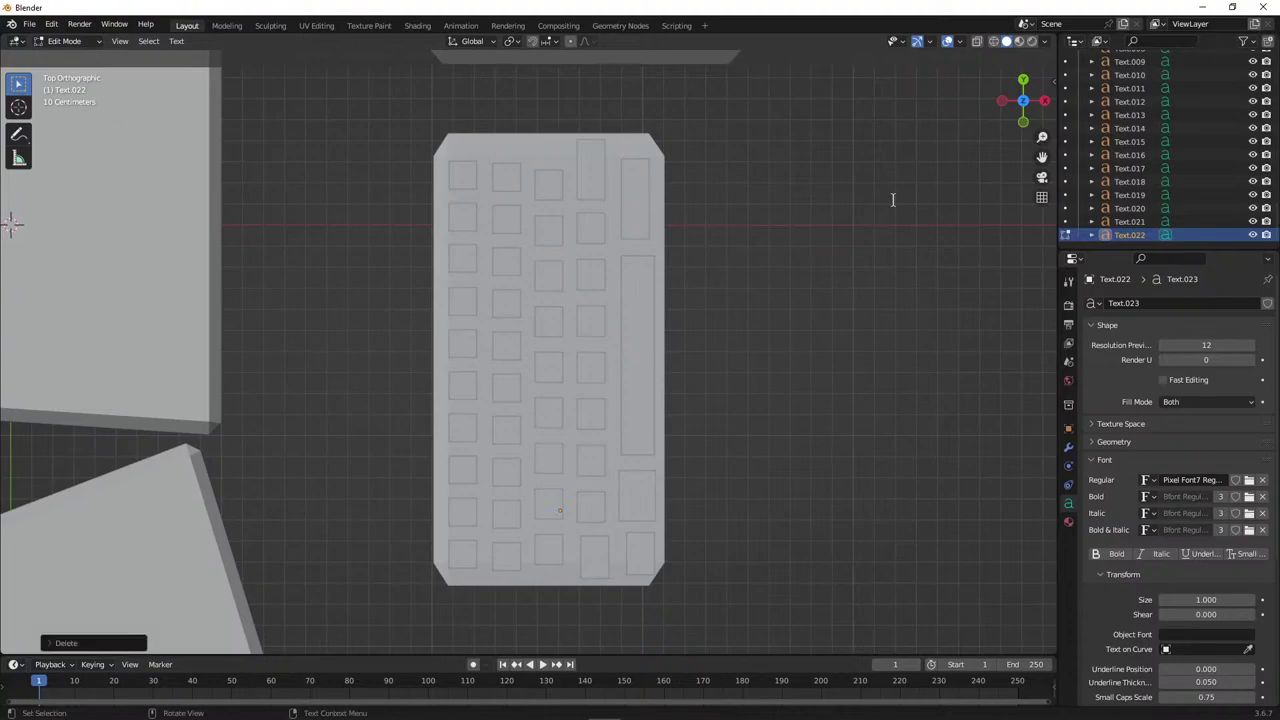
key("Tab")
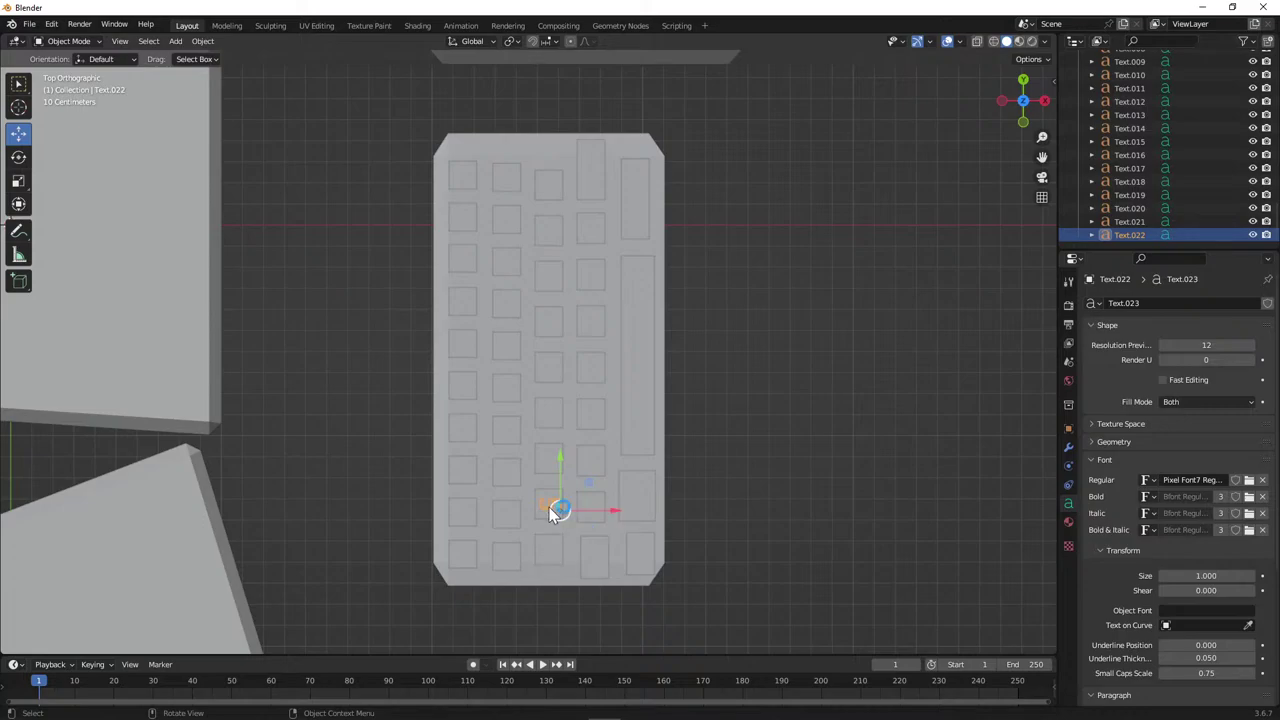
Paste one more label copy and move it along Y onto the third key from the bottom of the third column.
key("ctrl+v")
key("g")
key("y")
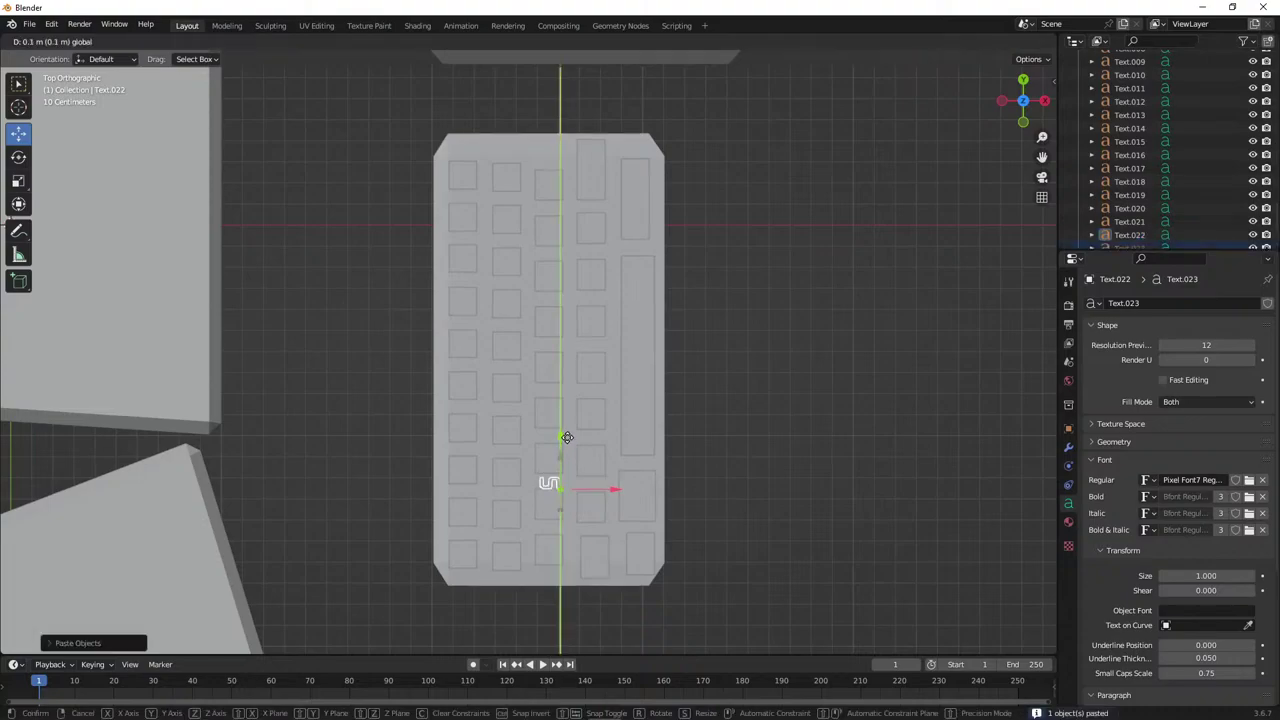
left_click(568, 431)
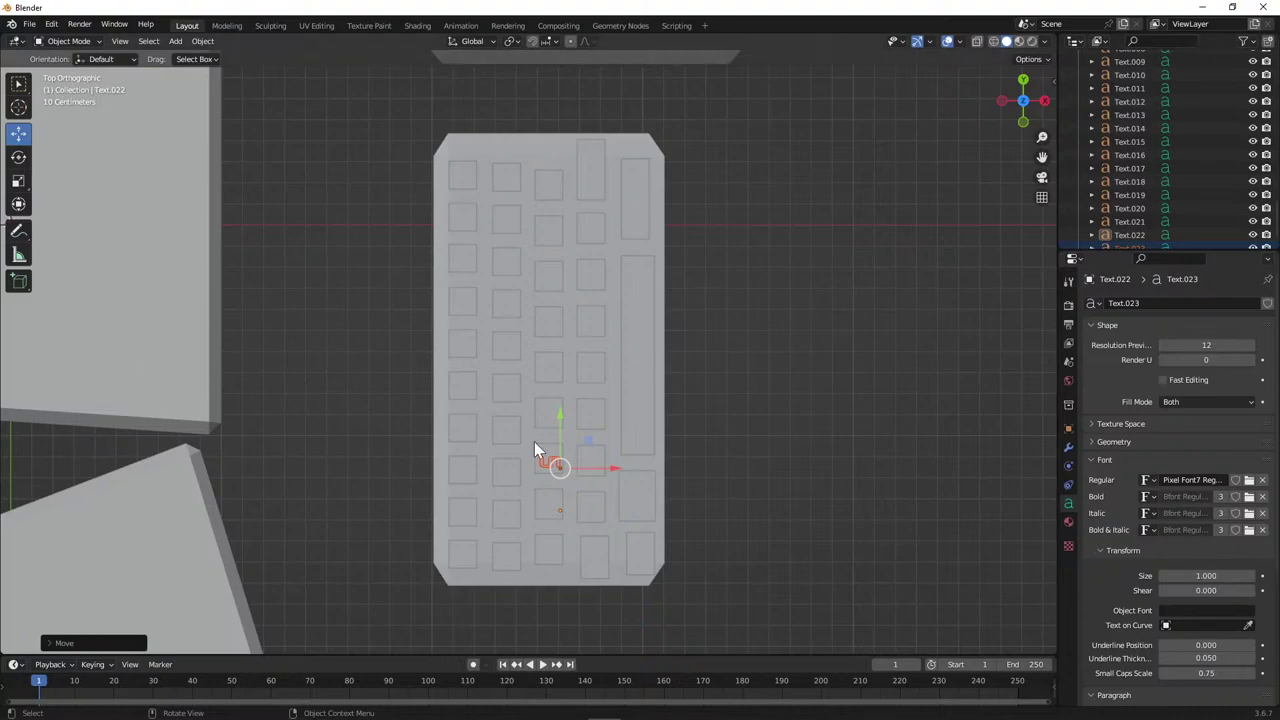
Replace the character of label Text.023 on the third column's third key from the bottom and nudge it slightly along Y.
key("Tab")
key("Tab")
scroll(1200, 205, "down", 1)
left_click(1170, 234)
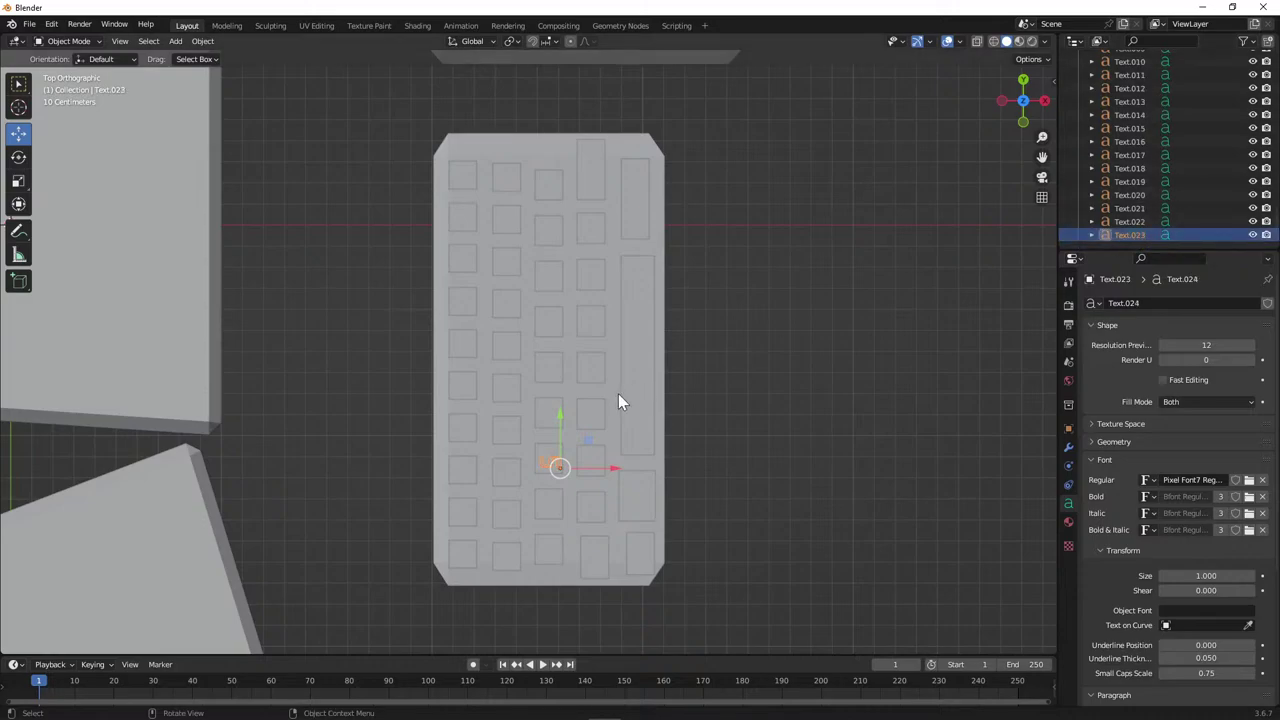
key("Tab")
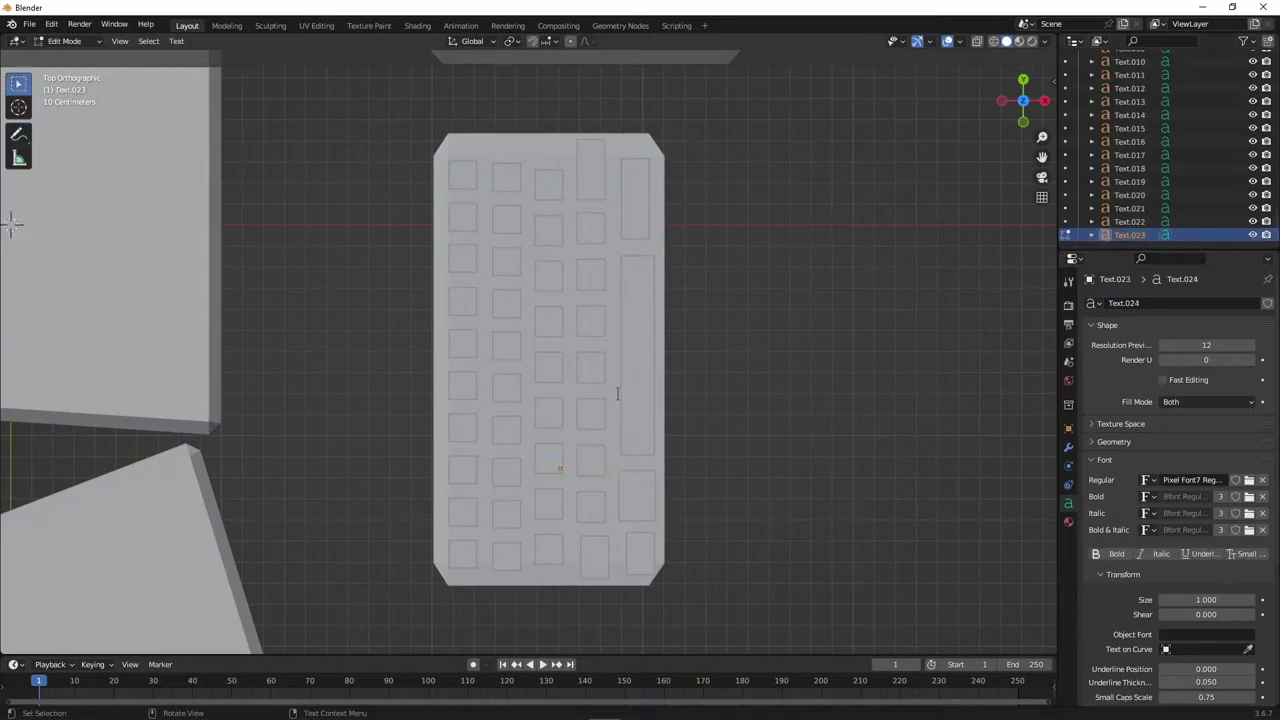
key("ctrl+a")
key("Tab")
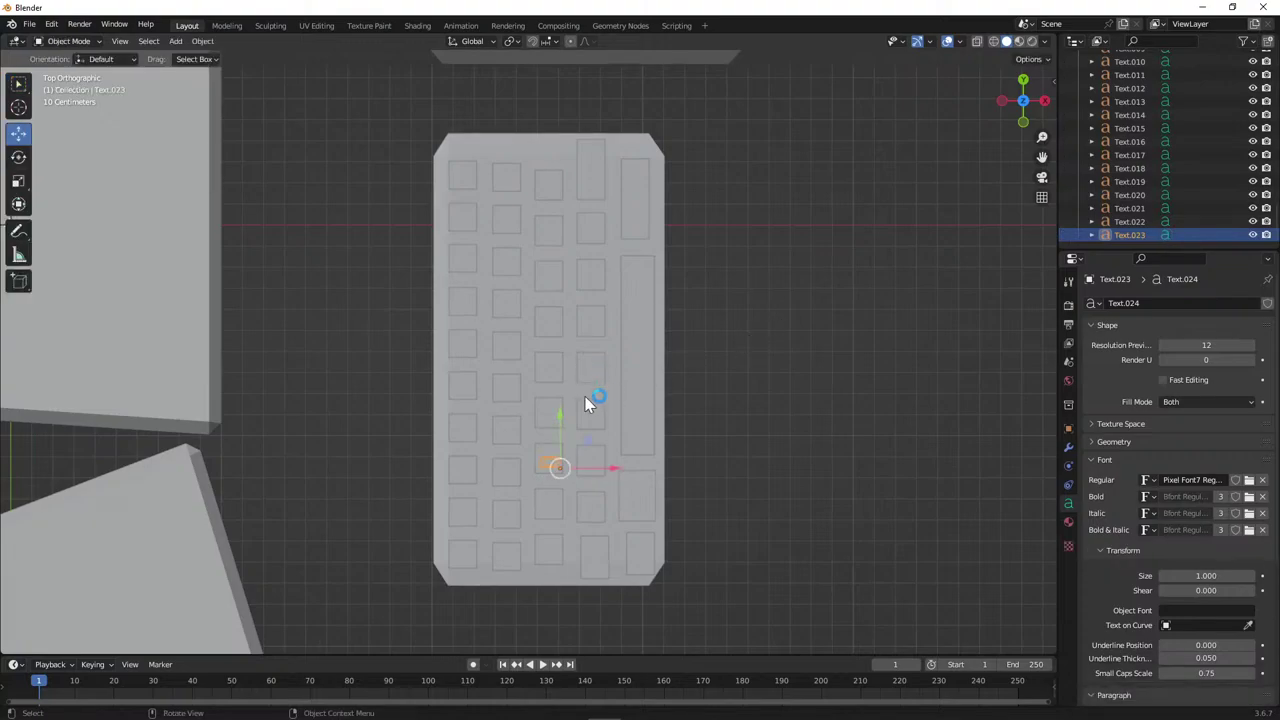
left_click_drag(561, 421, 567, 422)
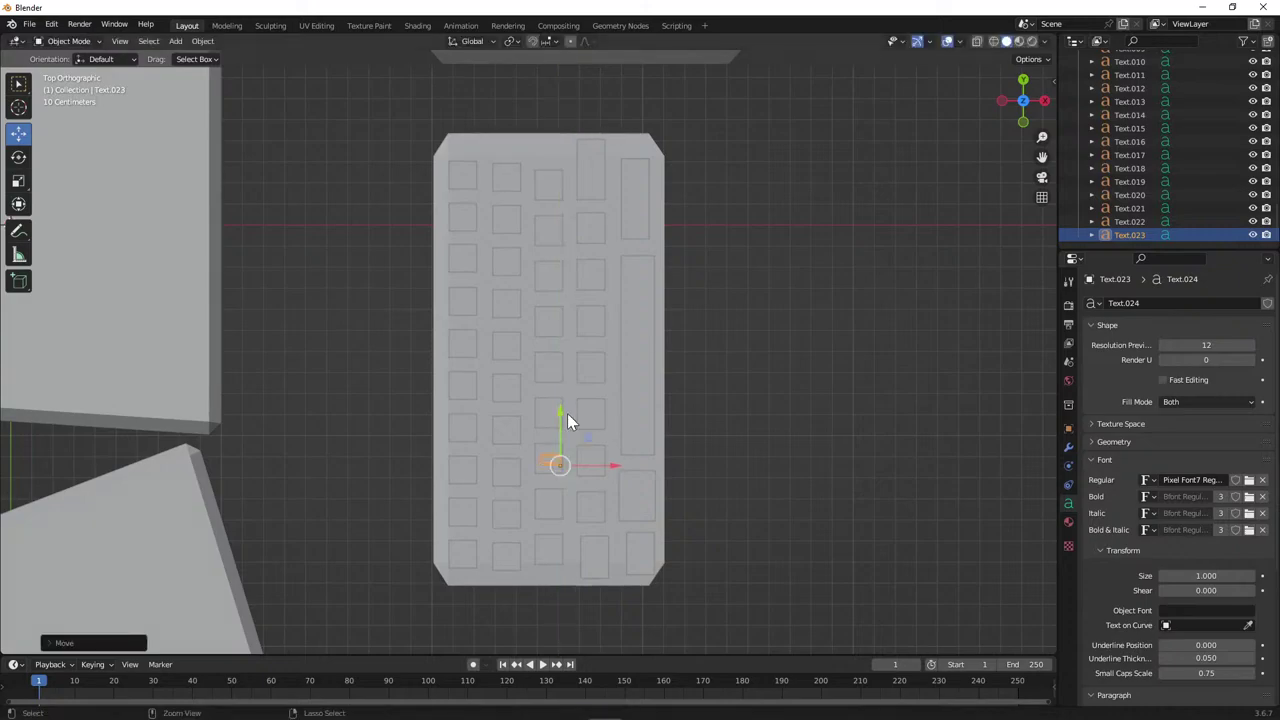
Paste a label copy onto the third column's fourth key from the bottom, aligned along Y, and replace its character.
key("ctrl+v")
left_click_drag(560, 428, 562, 380)
scroll(1198, 229, "down", 1)
left_click(1198, 234)
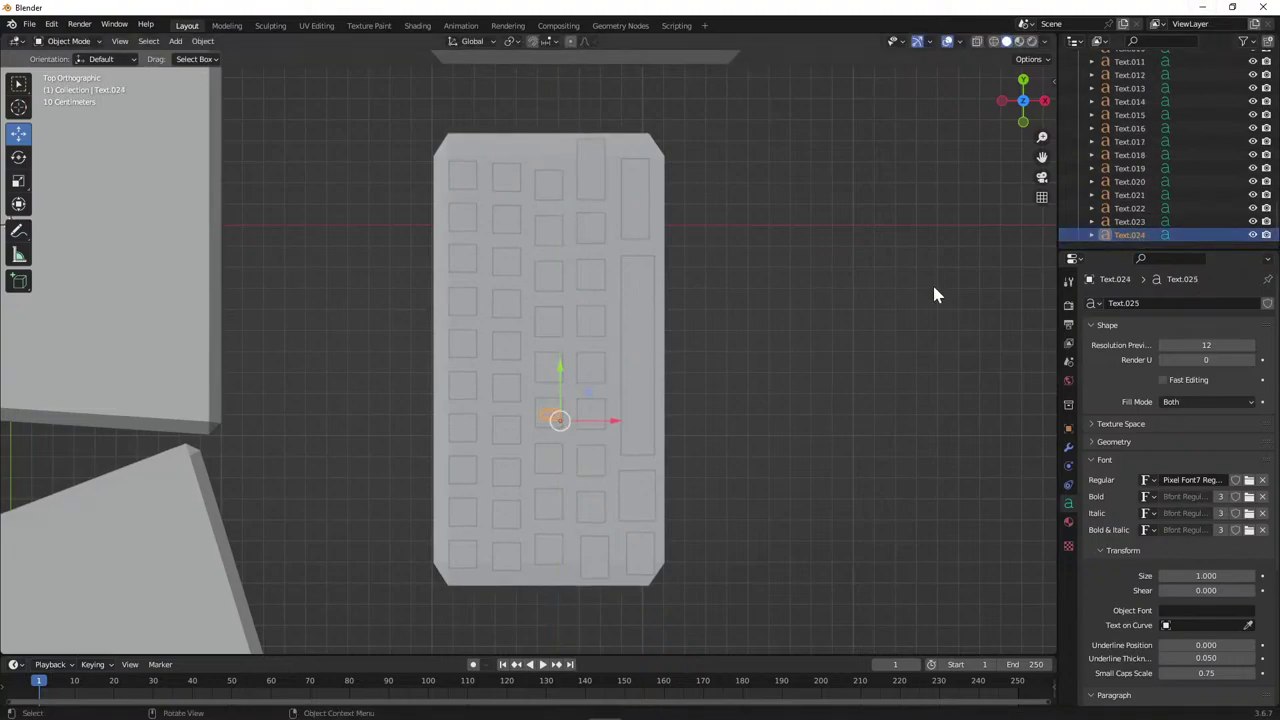
key("Tab")
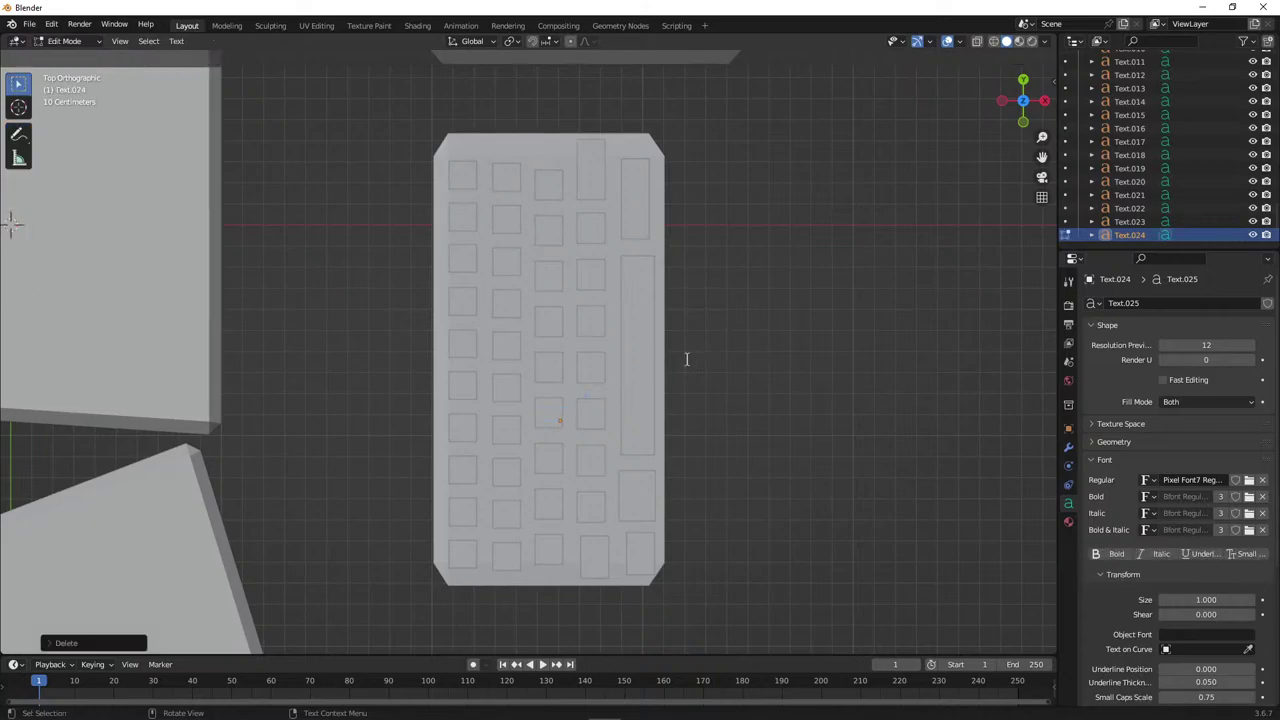
key("Tab")
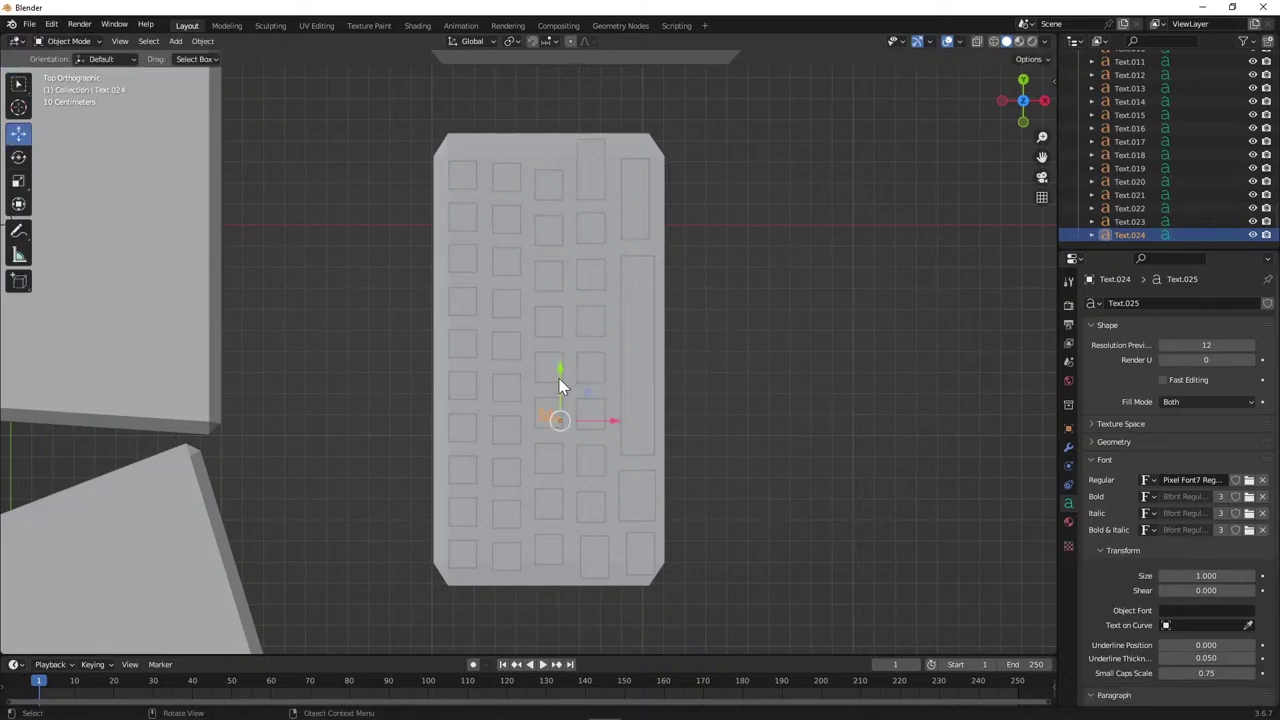
left_click_drag(560, 385, 562, 376)
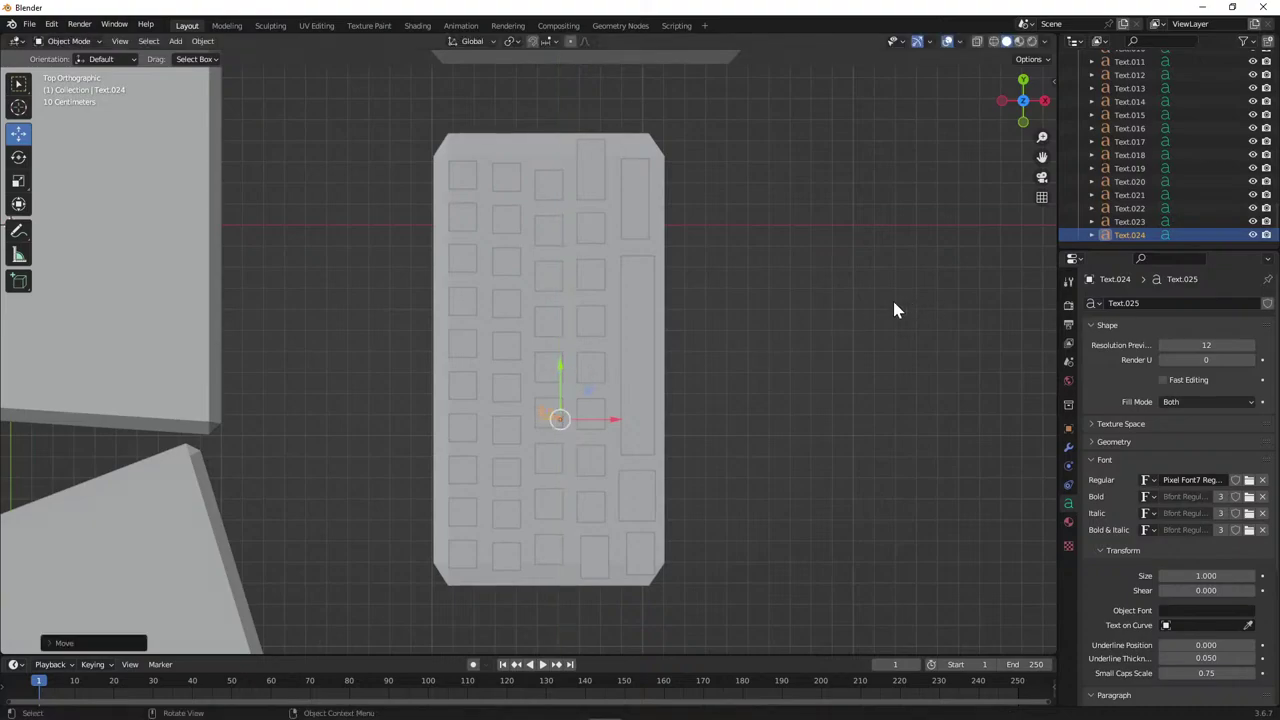
Duplicate the label Text.024 and move the copy along Y onto the third column's fifth key from the bottom.
key("ctrl+c")
key("ctrl+v")
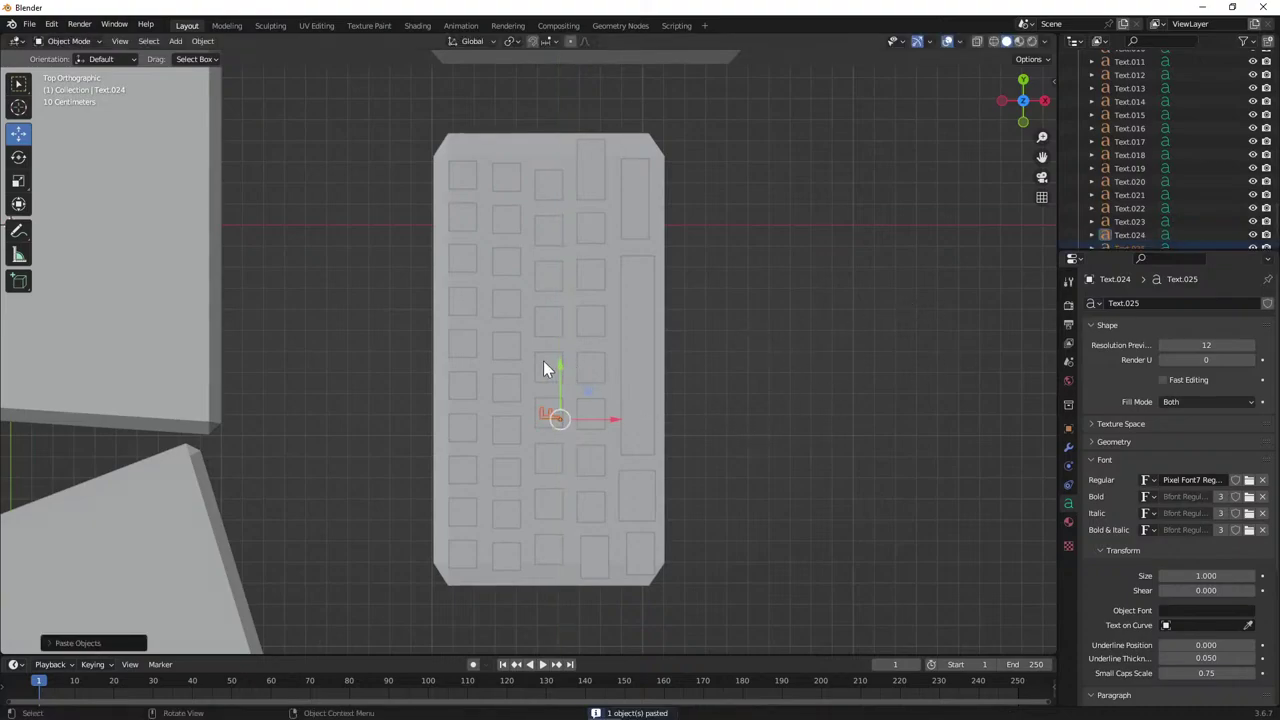
key("g")
key("y")
left_click(561, 335)
key("g")
key("y")
left_click(558, 337)
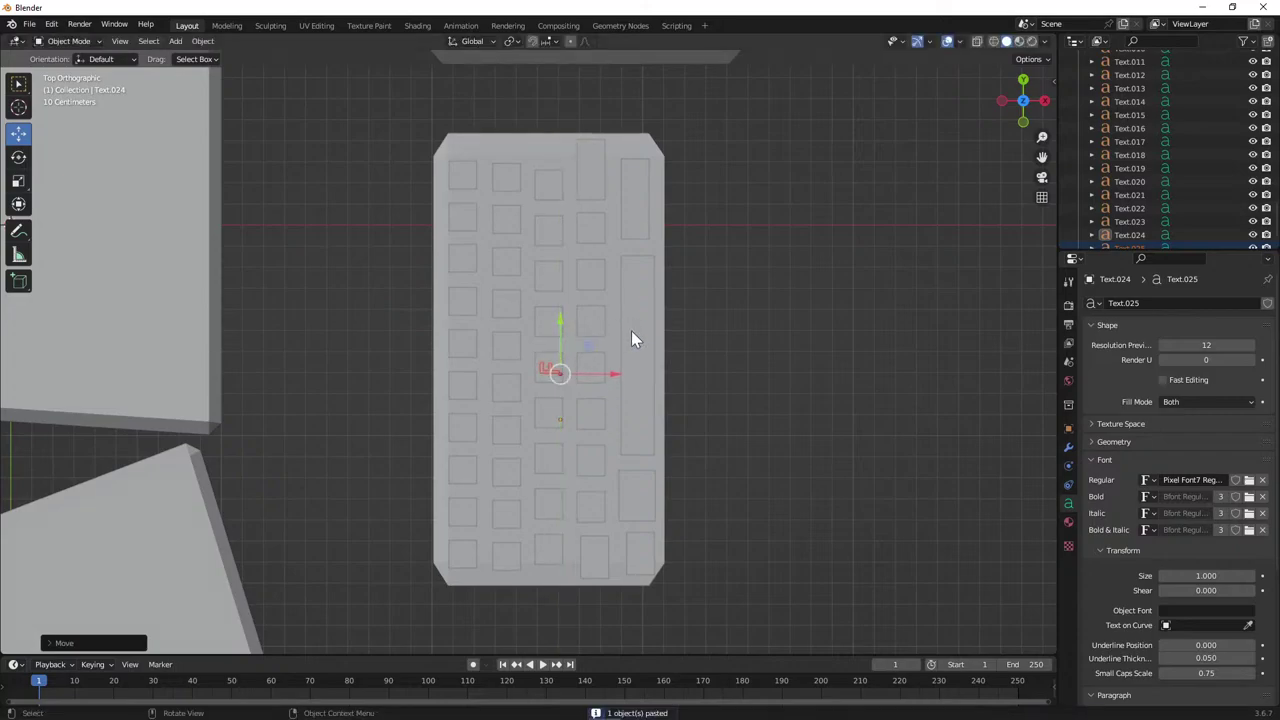
Replace the character of the new label Text.025 on the third column's fifth key from the bottom.
key("Tab")
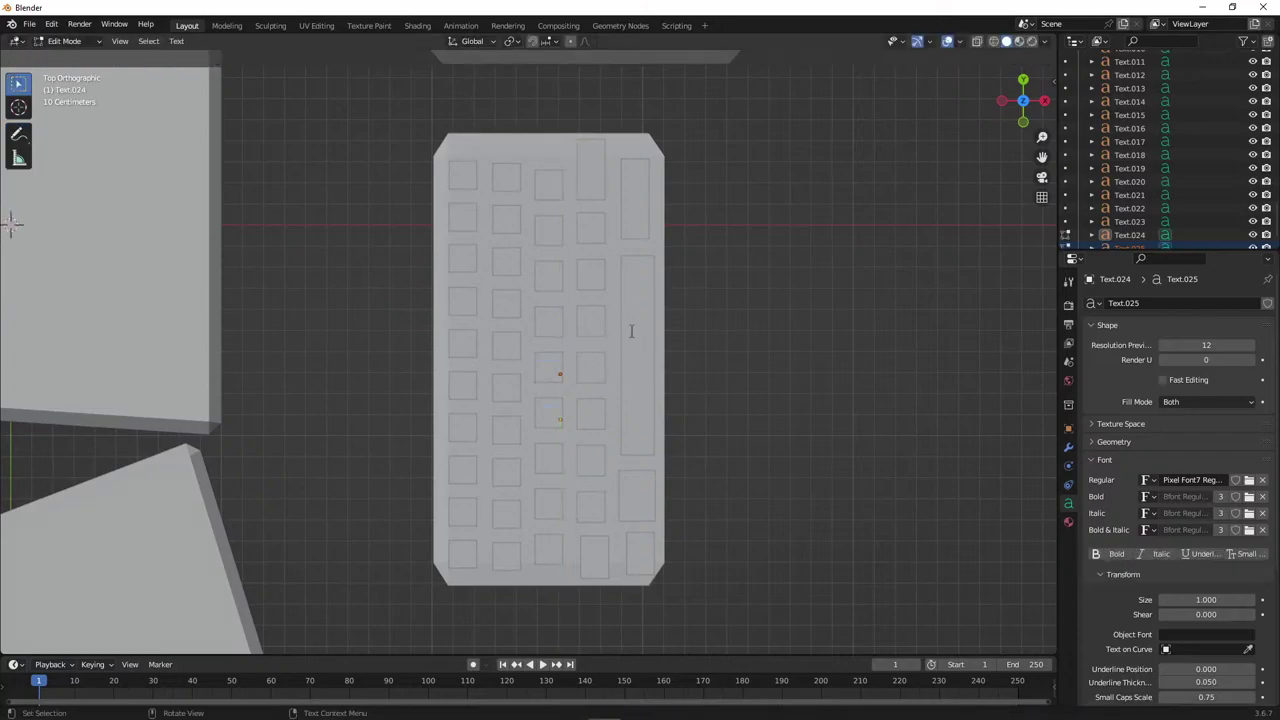
key("Tab")
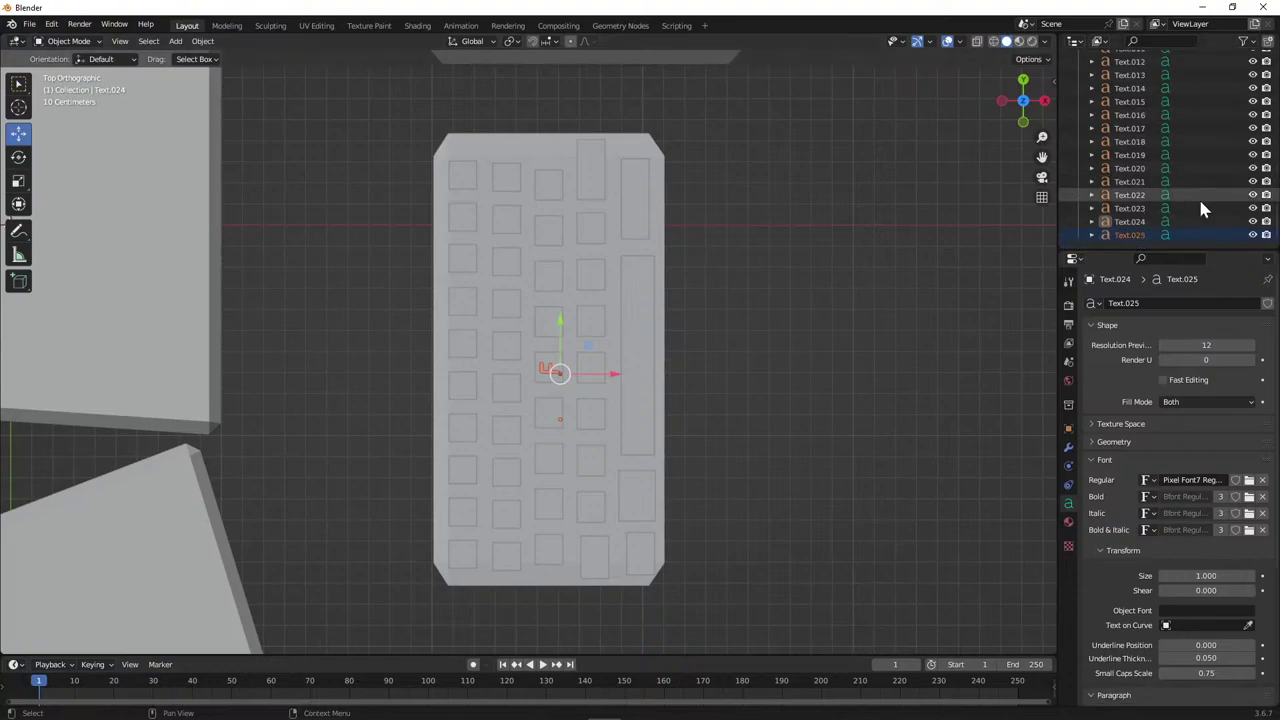
left_click(1216, 238)
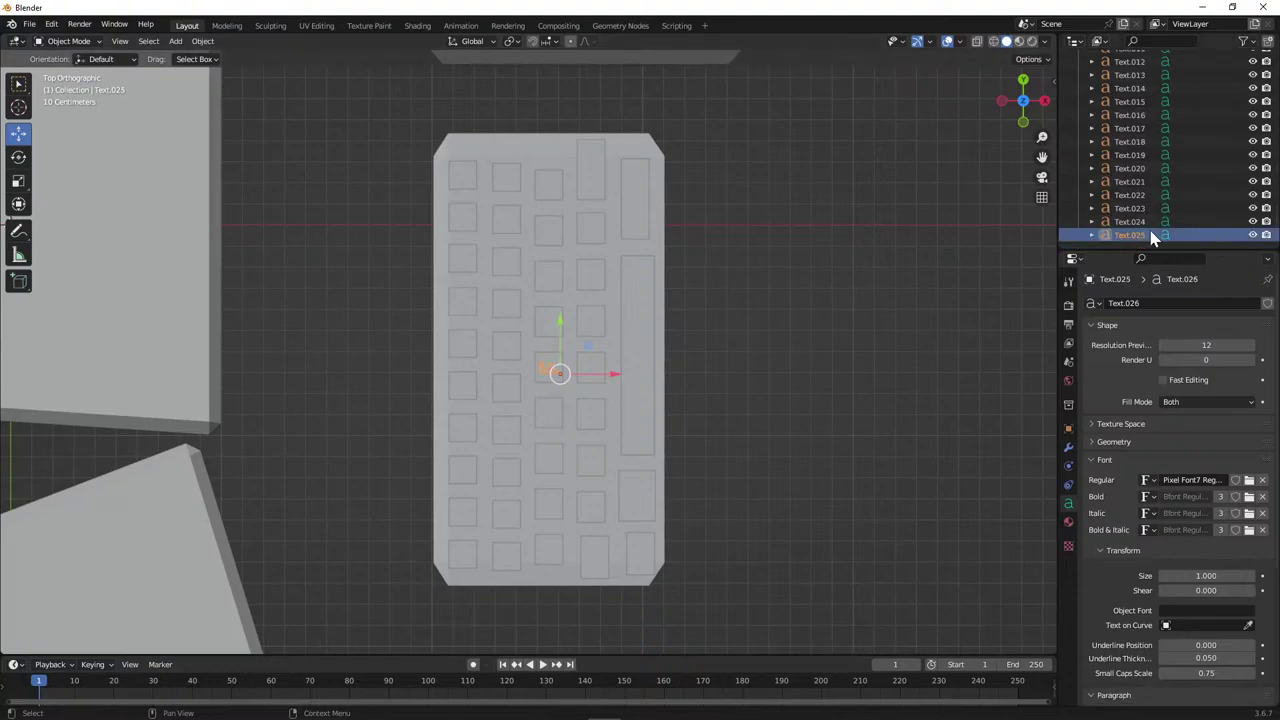
key("Tab")
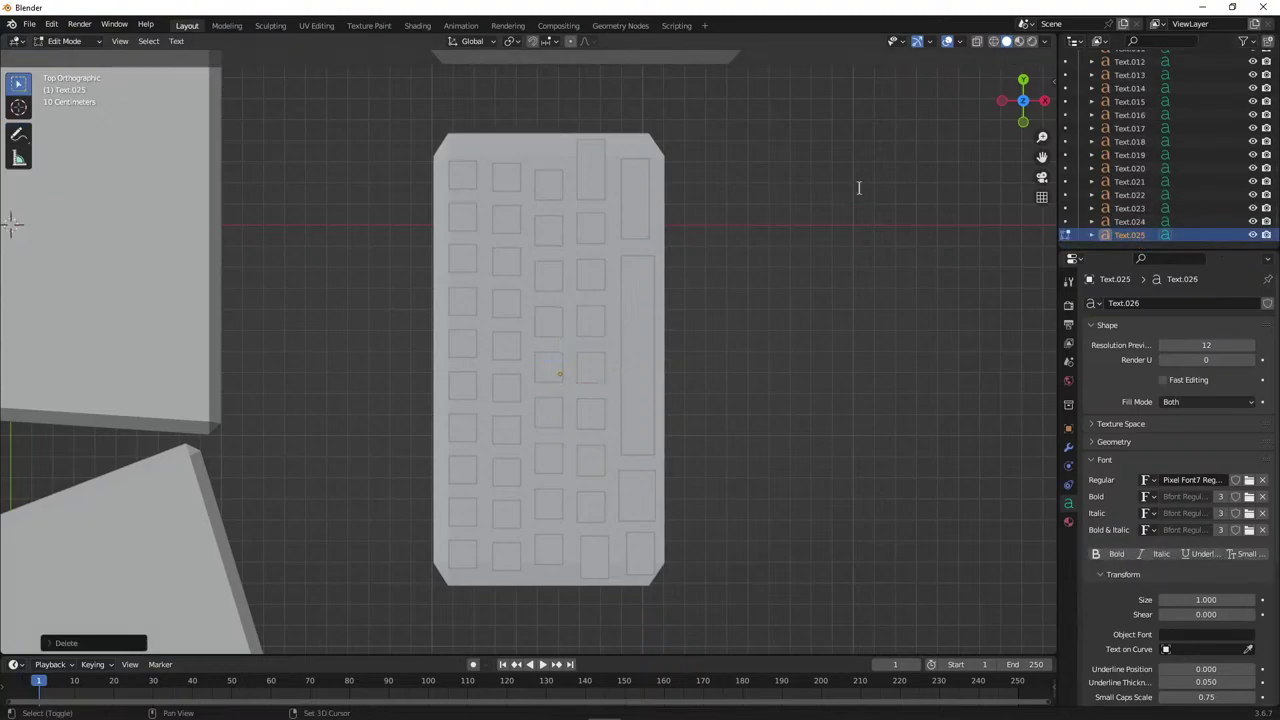
key("Tab")
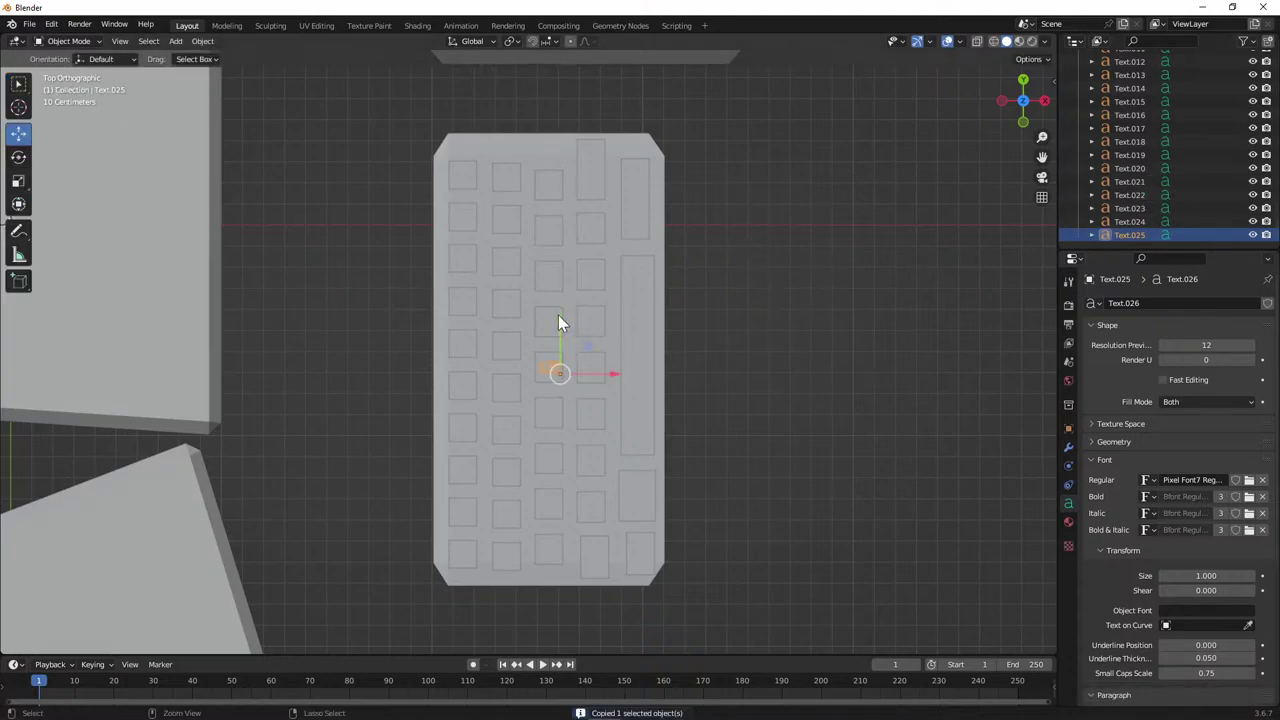
Paste a copy of label Text.025 and move it along Y onto the third column's sixth key from the bottom.
key("ctrl+v")
key("g")
key("y")
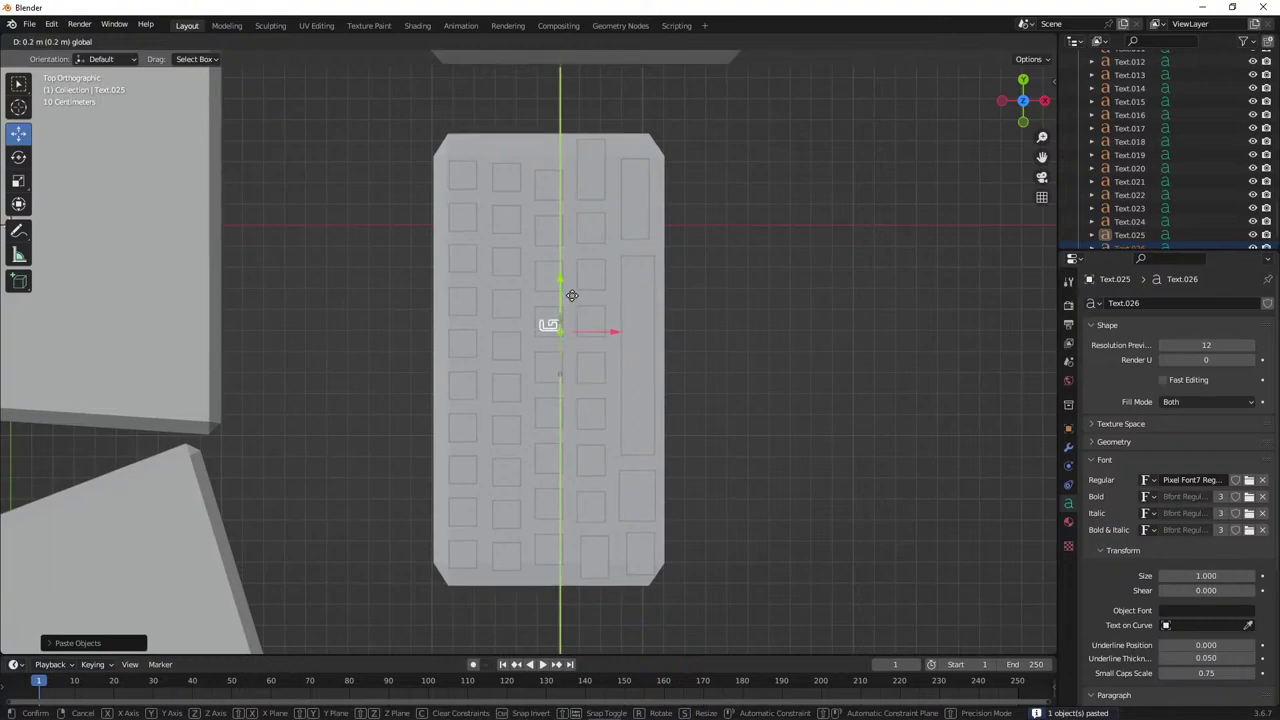
left_click(565, 309)
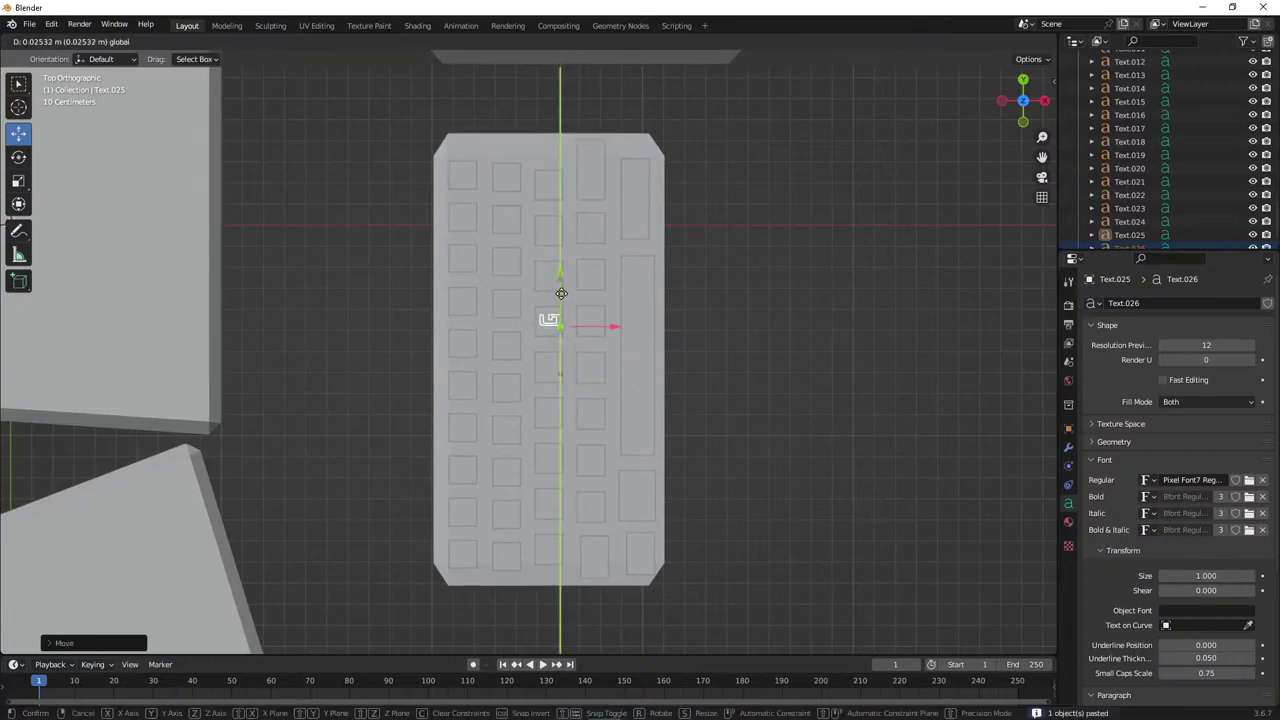
left_click(562, 294)
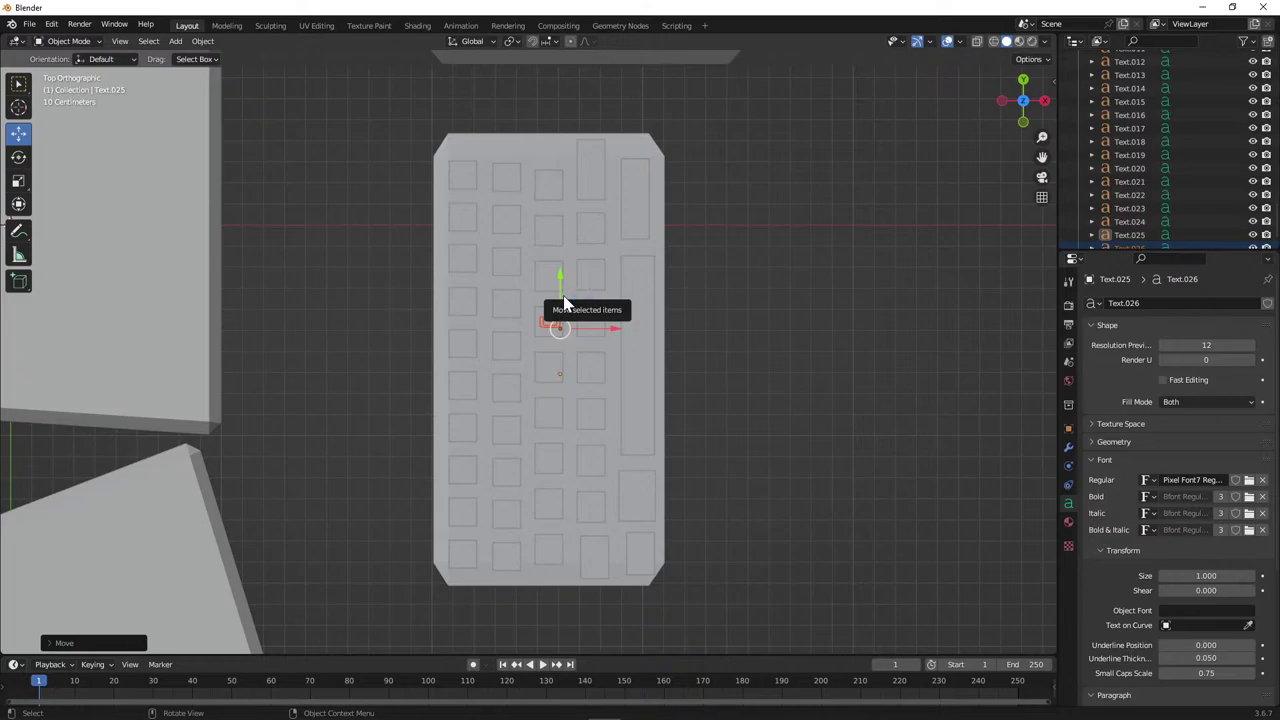
Replace the character of the new label Text.026 on the third column's sixth key from the bottom.
scroll(1189, 231, "down", 1)
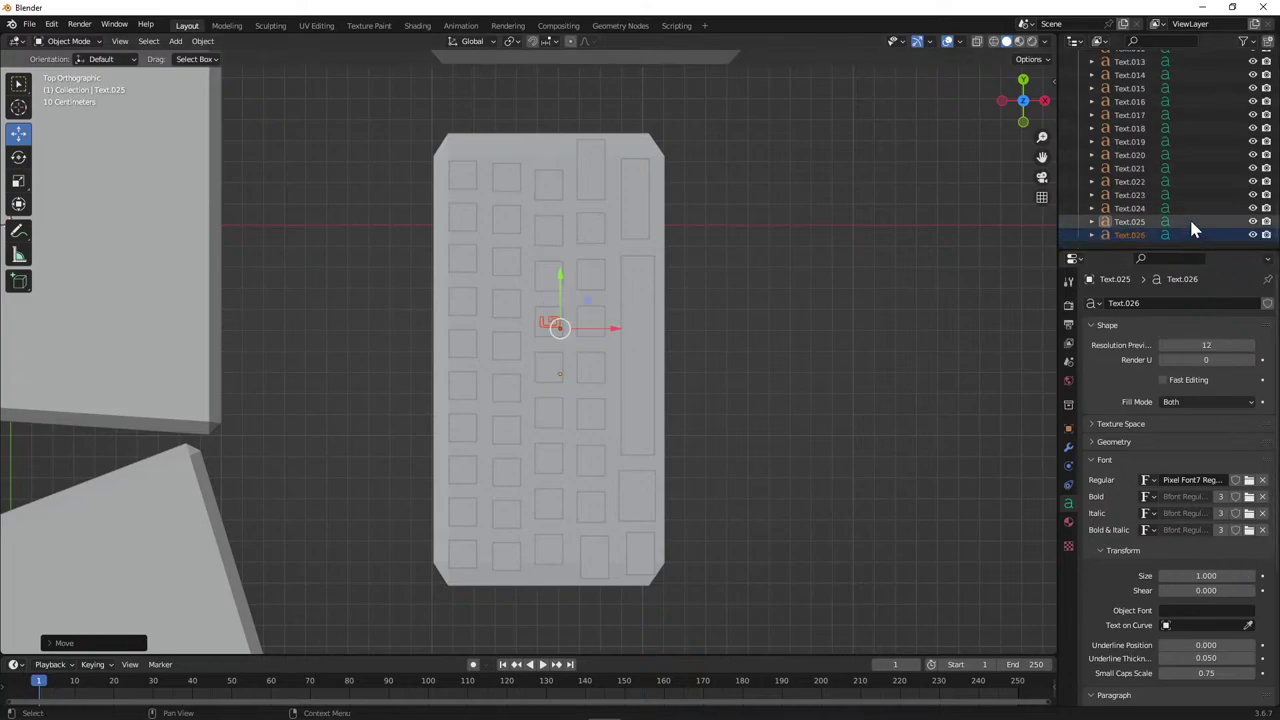
left_click(1189, 236)
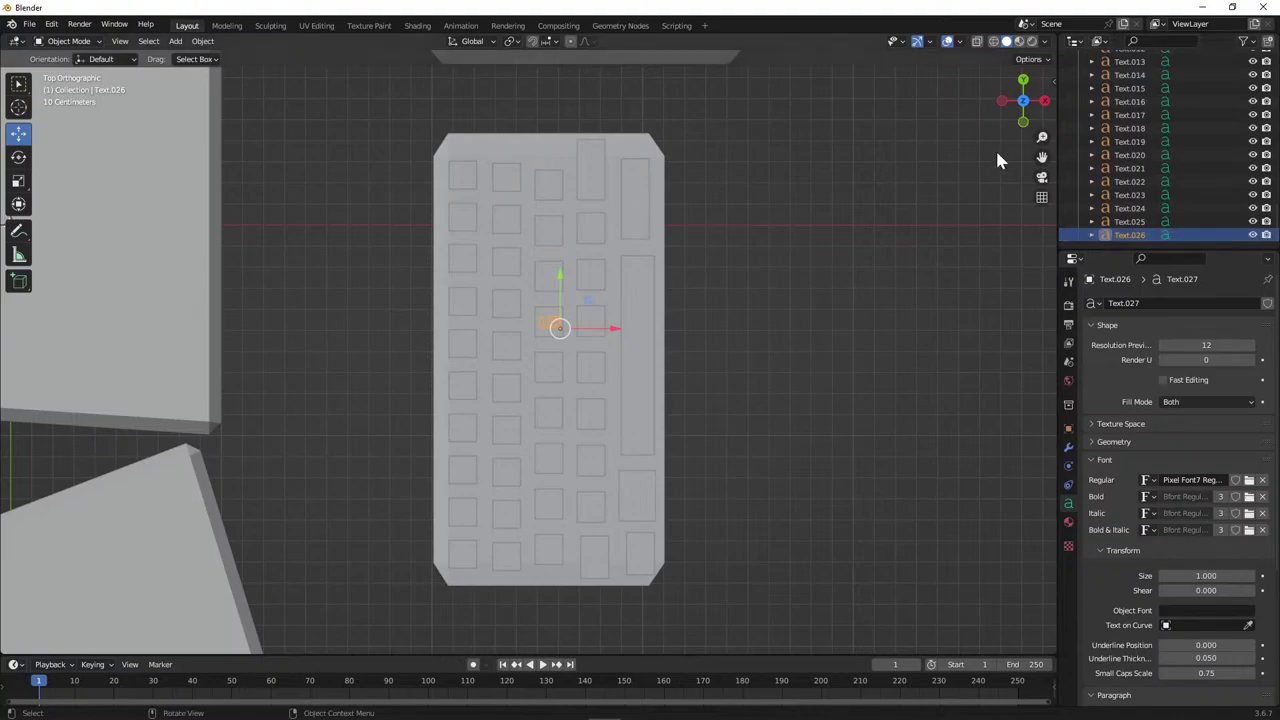
key("Tab")
key("BackSpace")
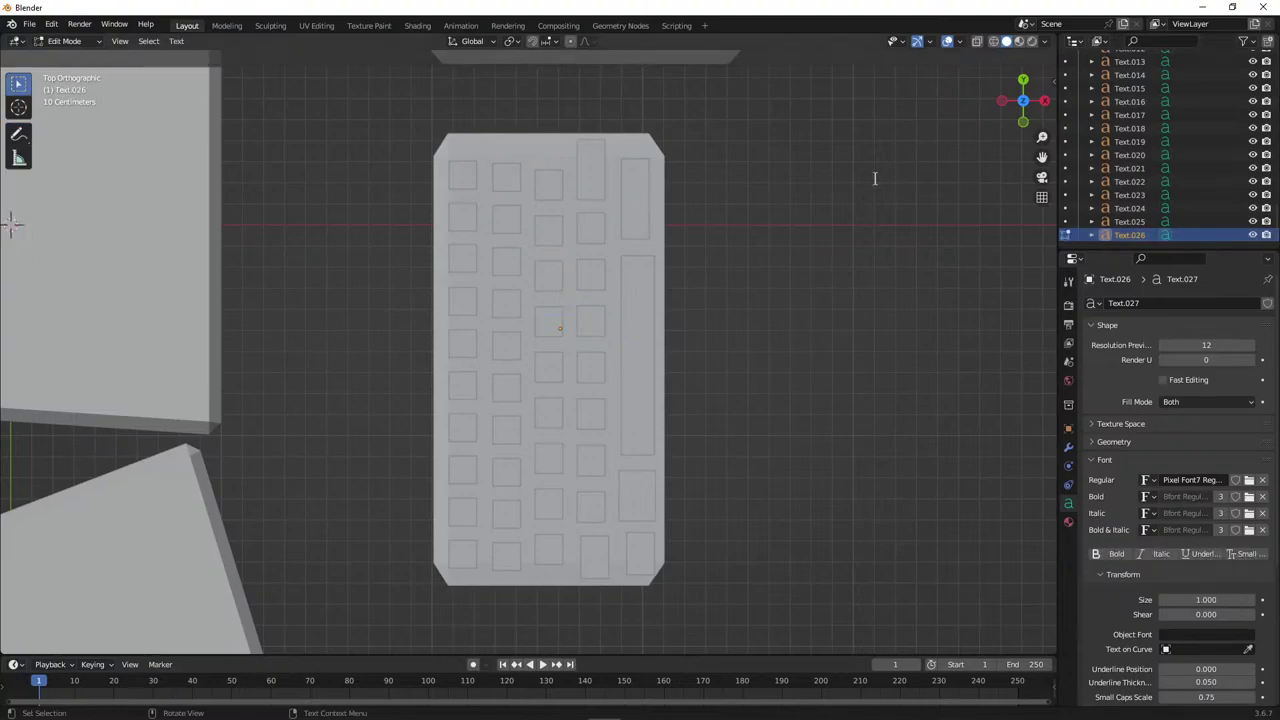
key("Tab")
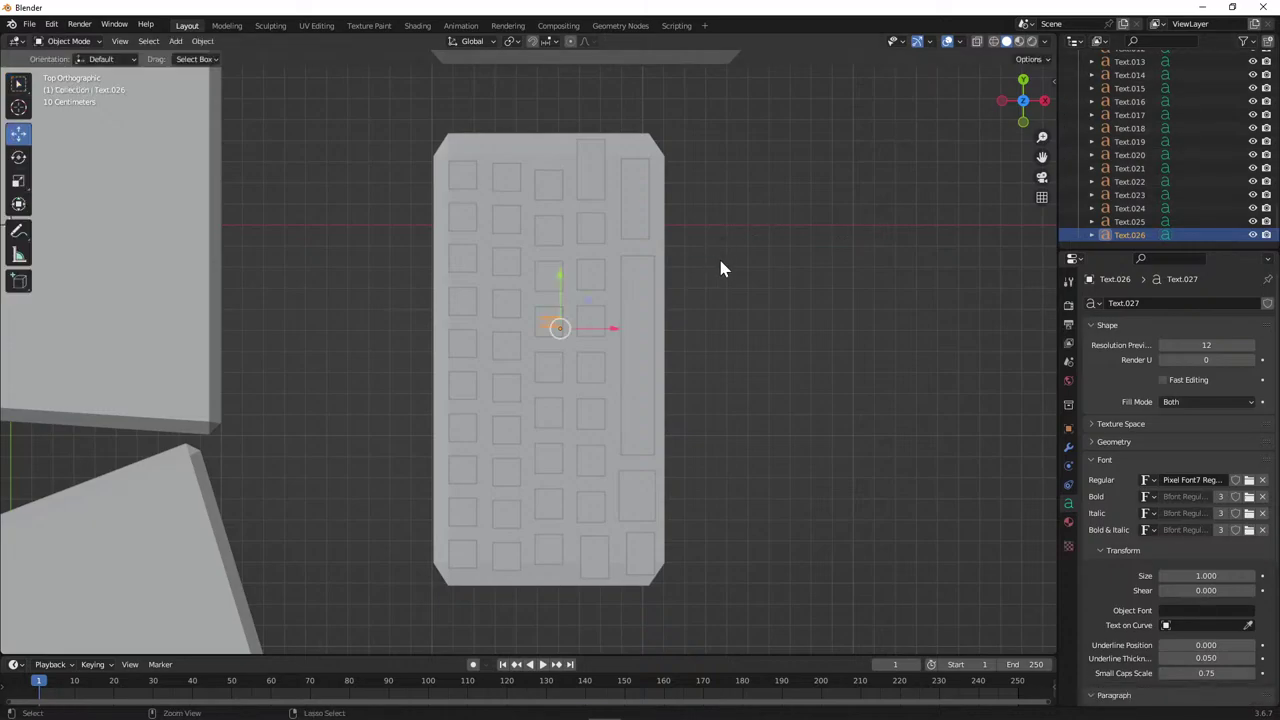
Paste a label copy, move it along Y onto the third column's seventh key from the bottom, and replace its character.
key("ctrl+v")
left_click_drag(558, 298, 561, 243)
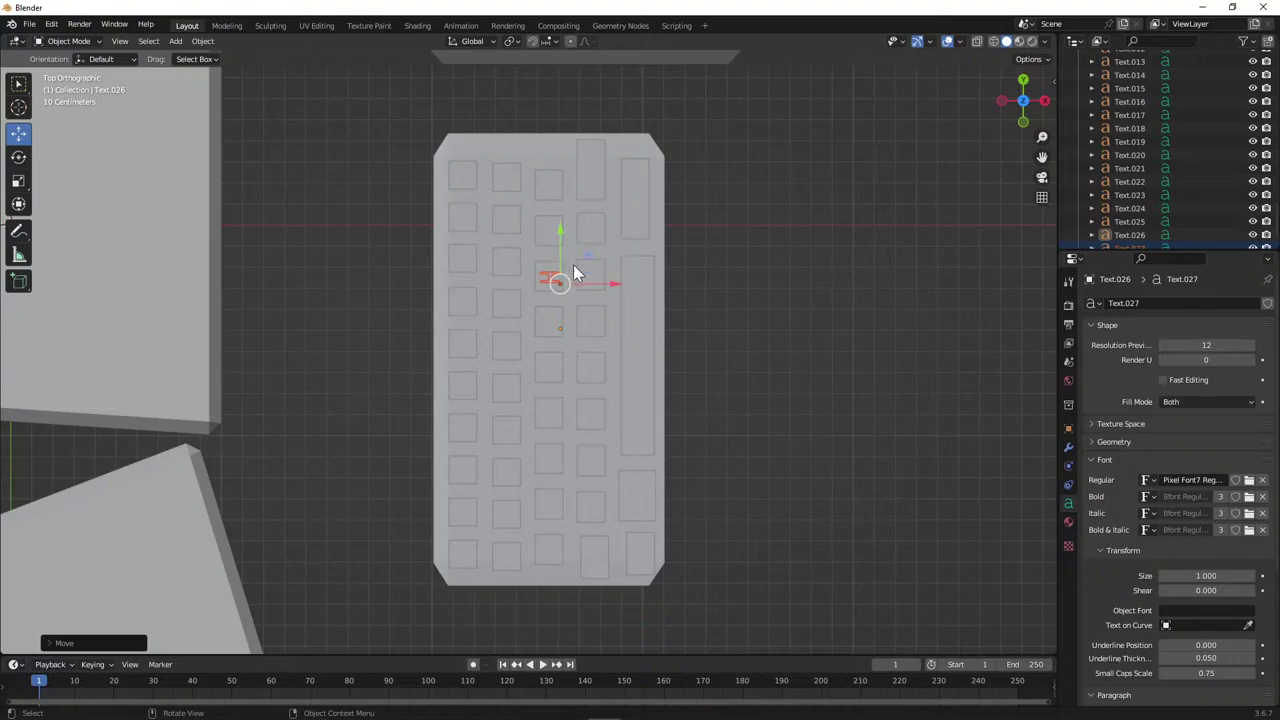
scroll(1183, 194, "down", 1)
left_click(1130, 235)
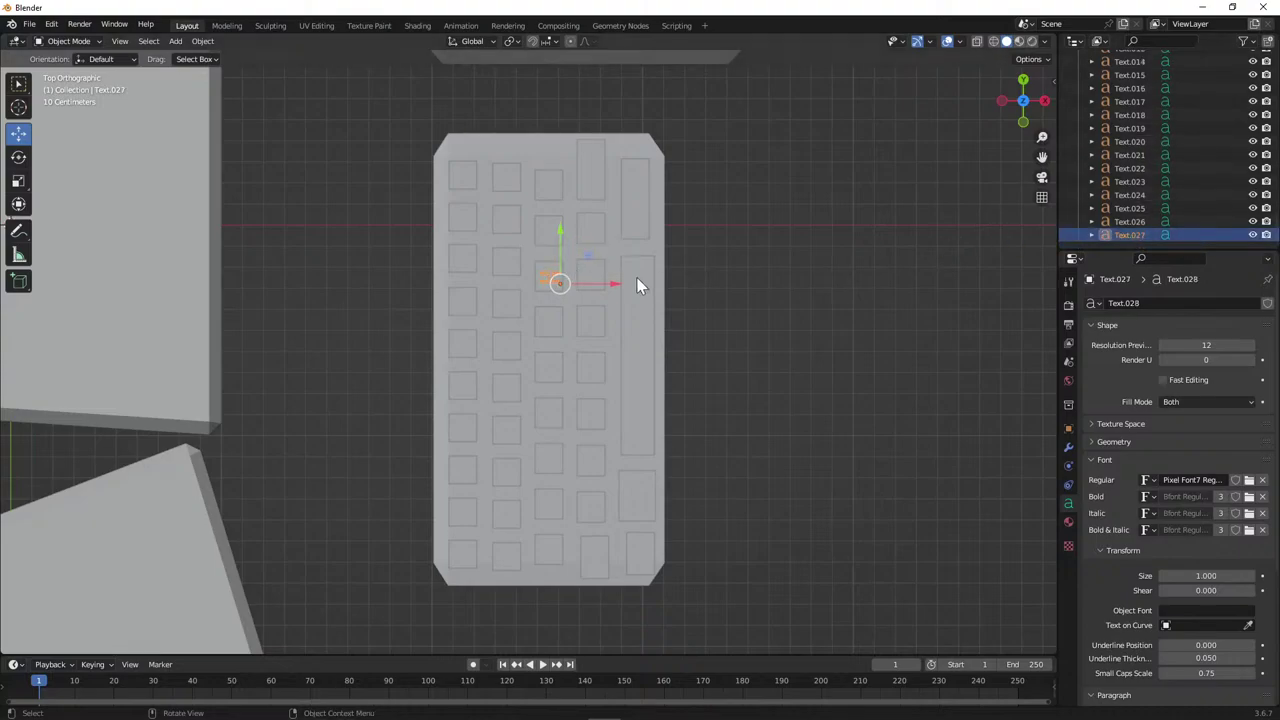
key("Tab")
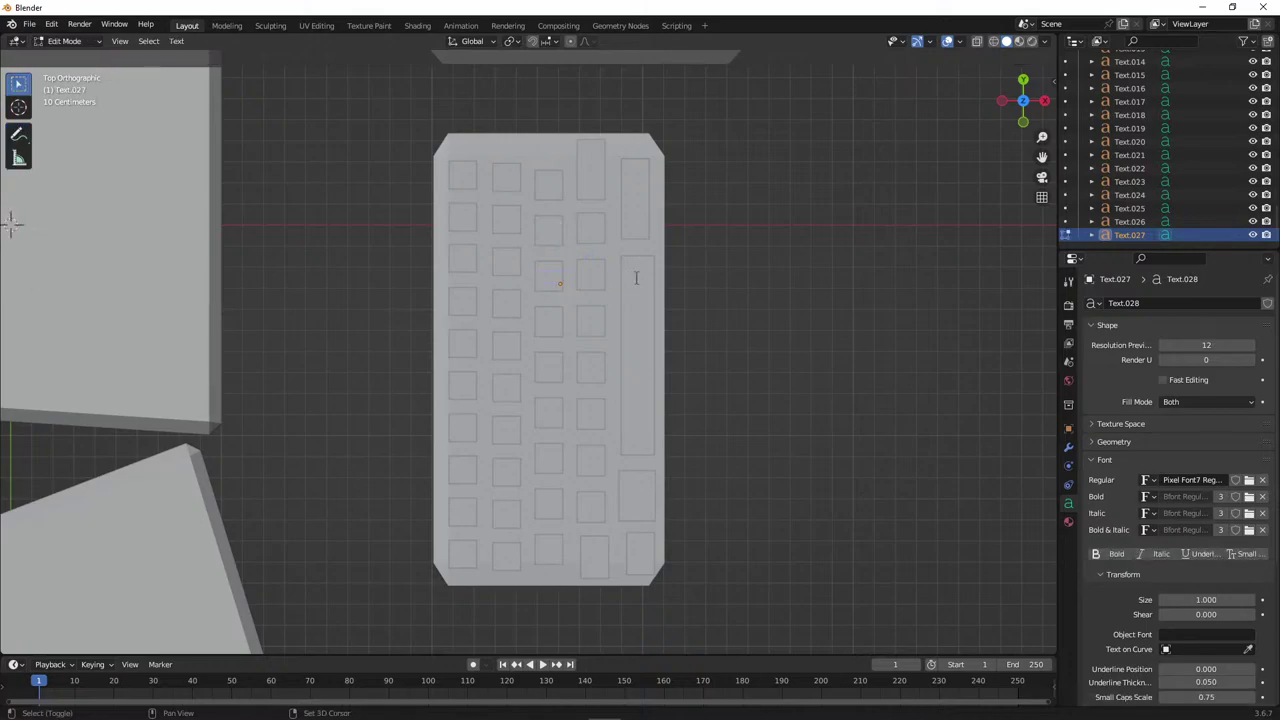
key("Tab")
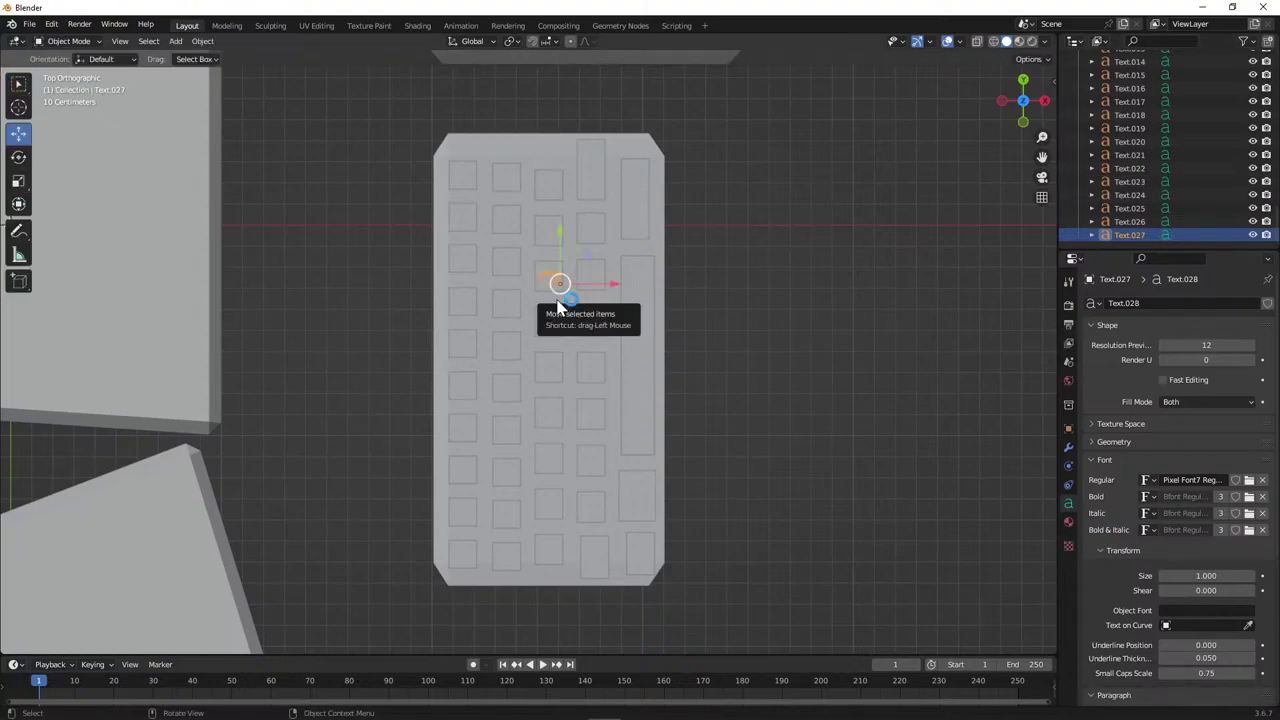
Duplicate label Text.027 onto the third column's second key from the top and replace the copy's character.
key("ctrl+c")
key("ctrl+v")
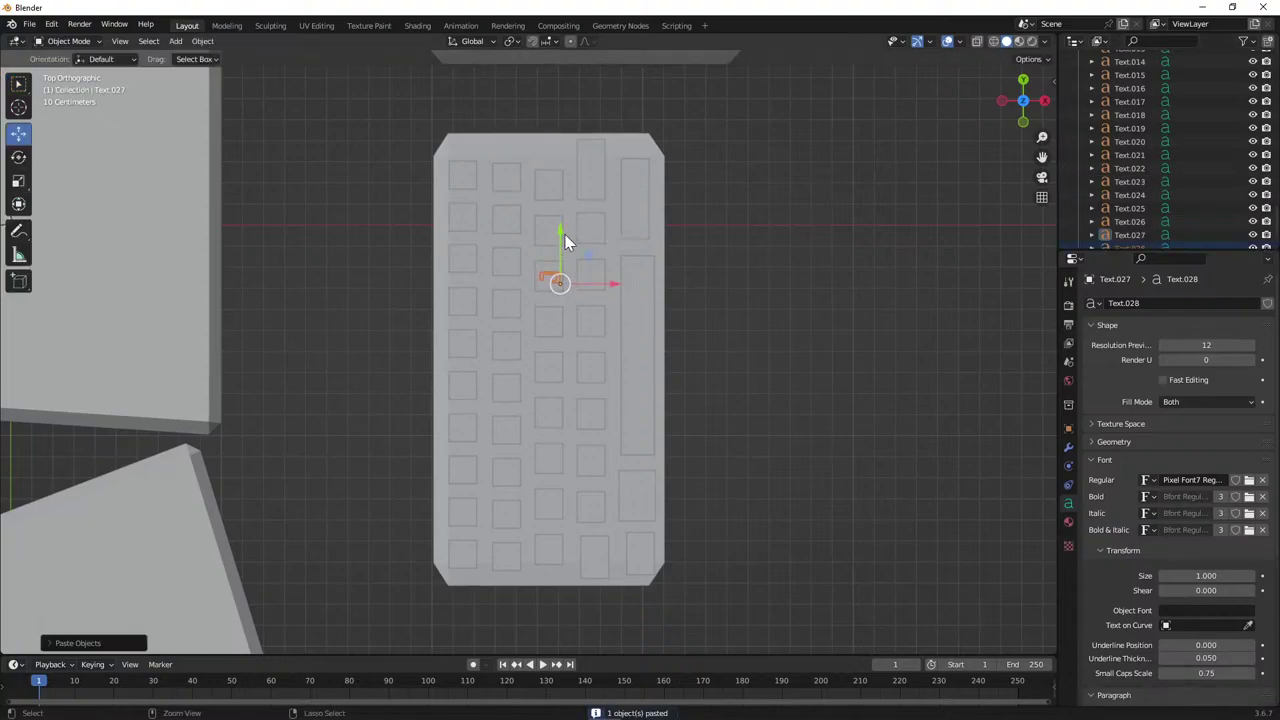
left_click_drag(560, 246, 562, 195)
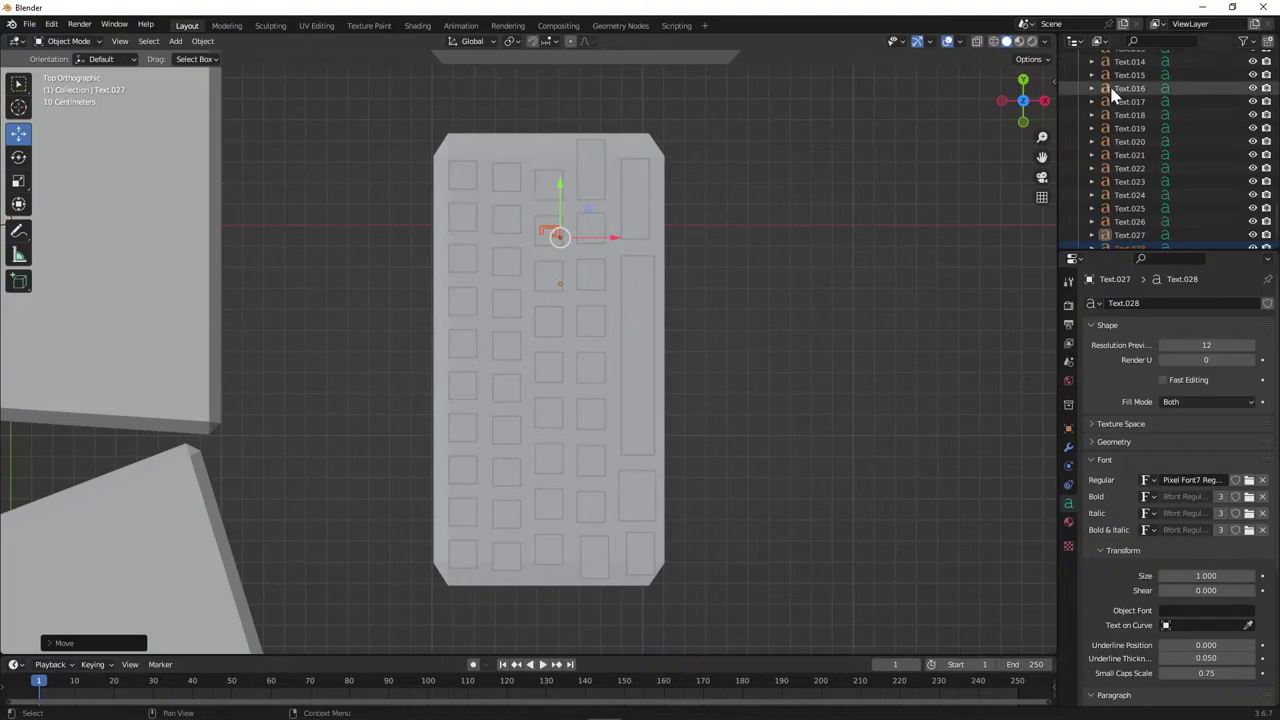
scroll(1177, 214, "down", 1)
left_click(1138, 235)
key("Tab")
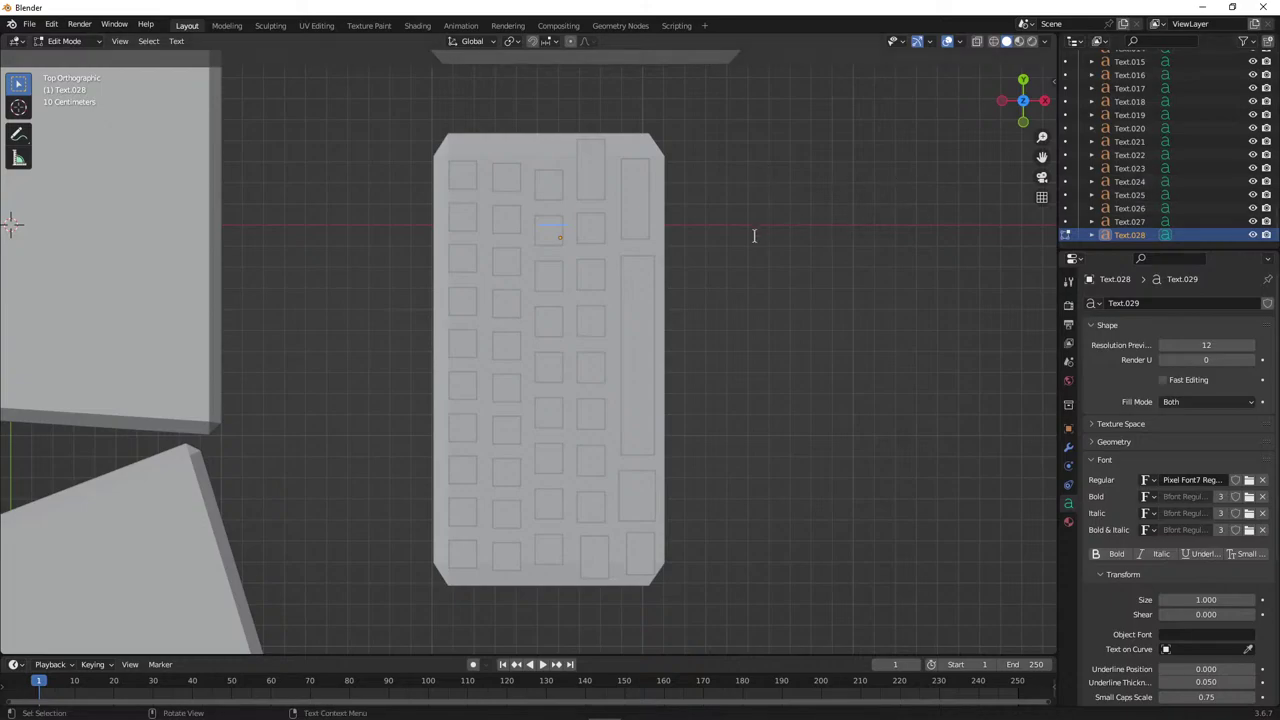
key("Tab")
Paste a copy of label Text.028 and move it along Y onto the third column's top key.
key("ctrl+v")
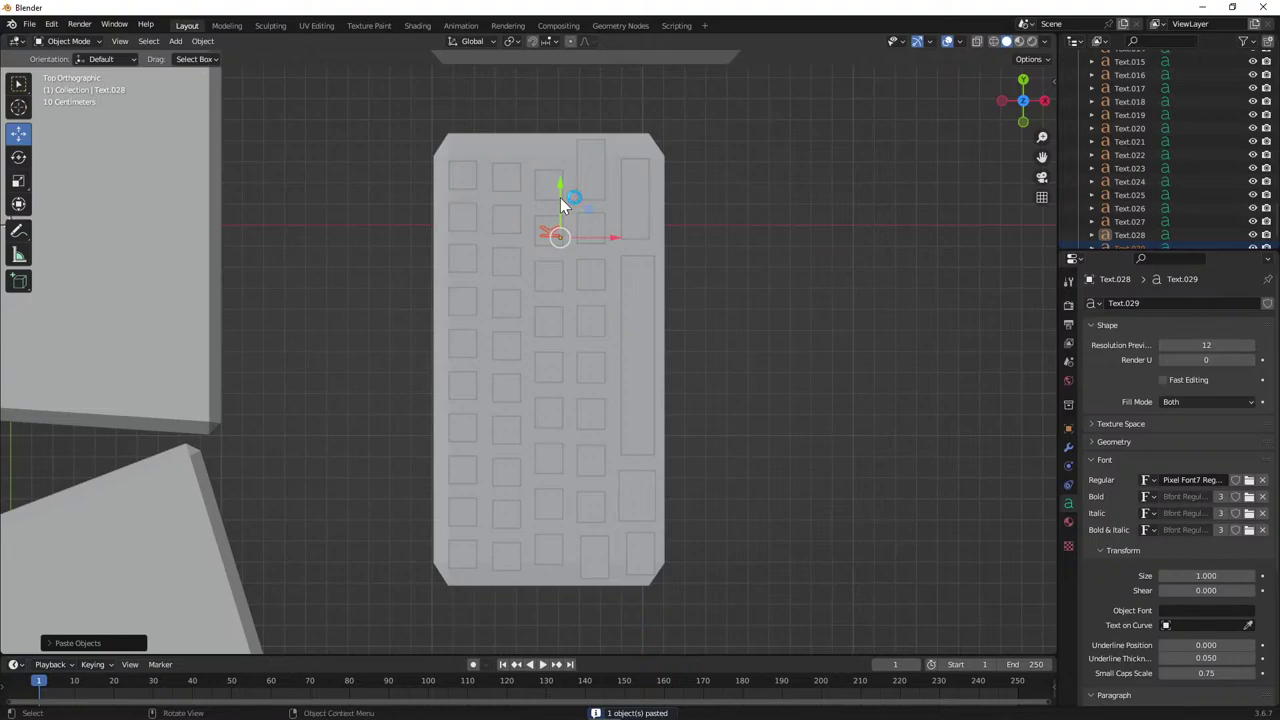
left_click_drag(560, 197, 565, 154)
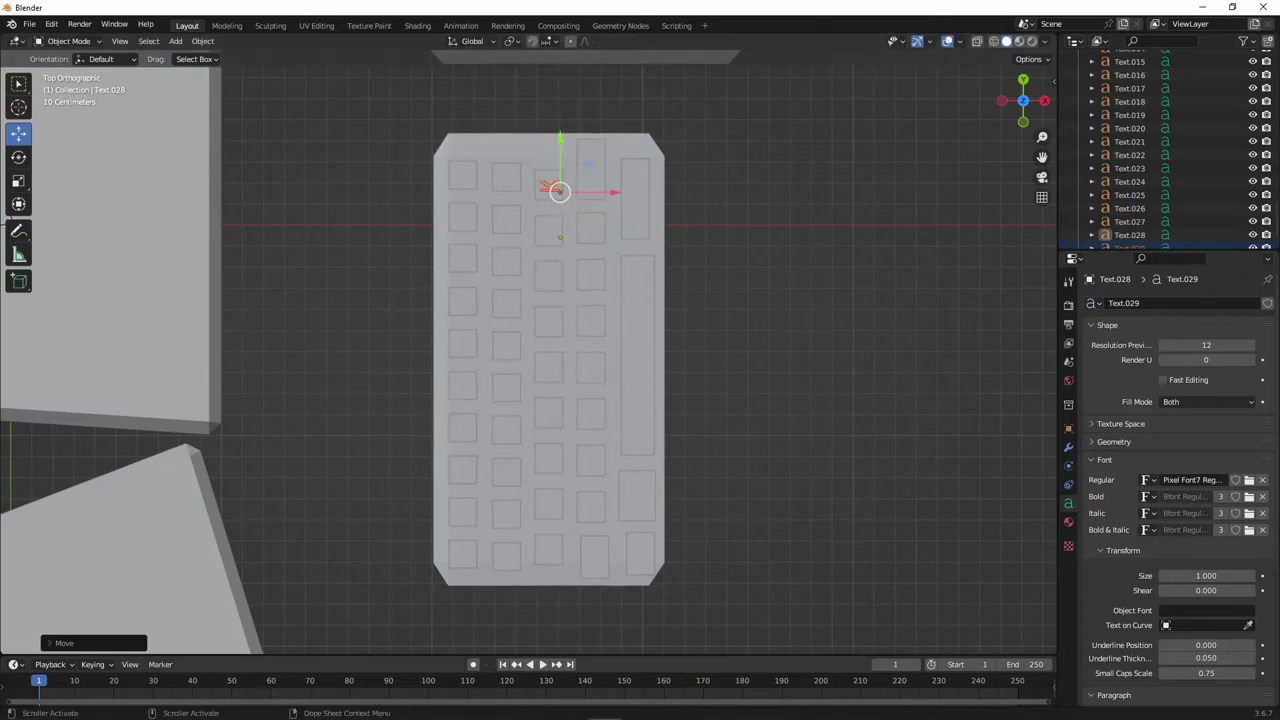
Switch to the Edge window with the YouTube livestream and check its live chat.
mouse_move(81, 707)
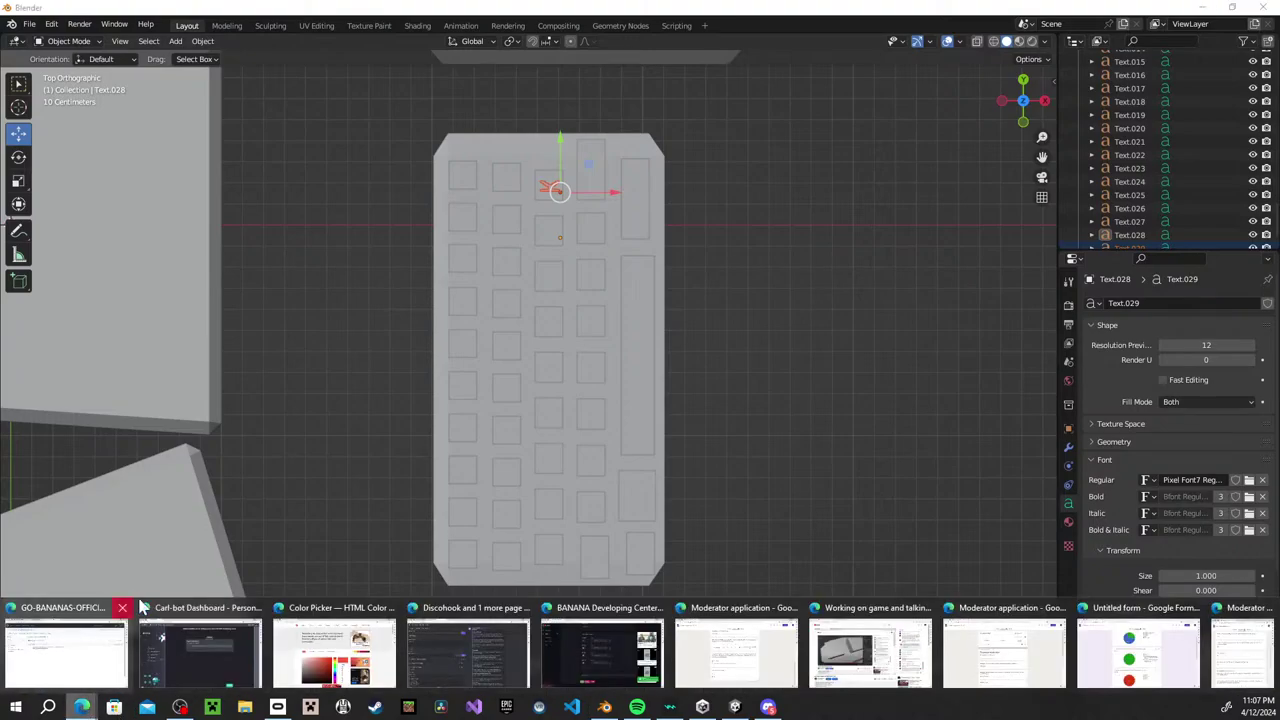
left_click(889, 627)
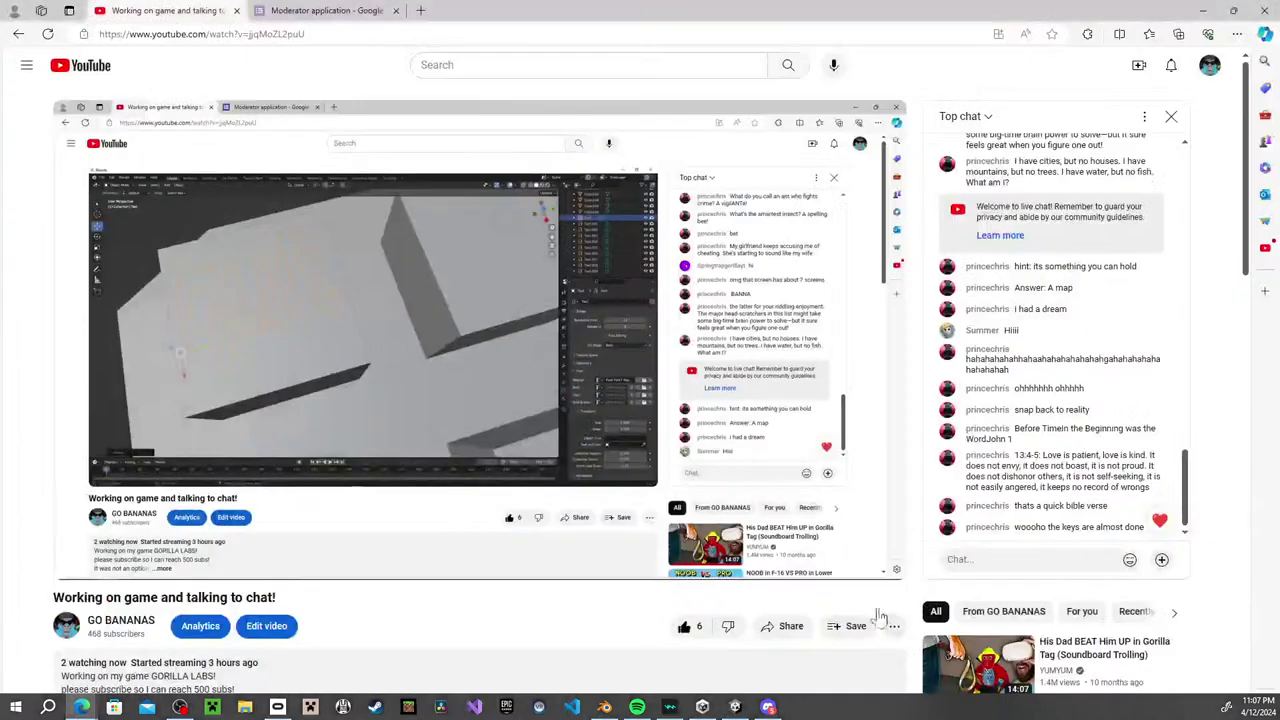
left_click(354, 42)
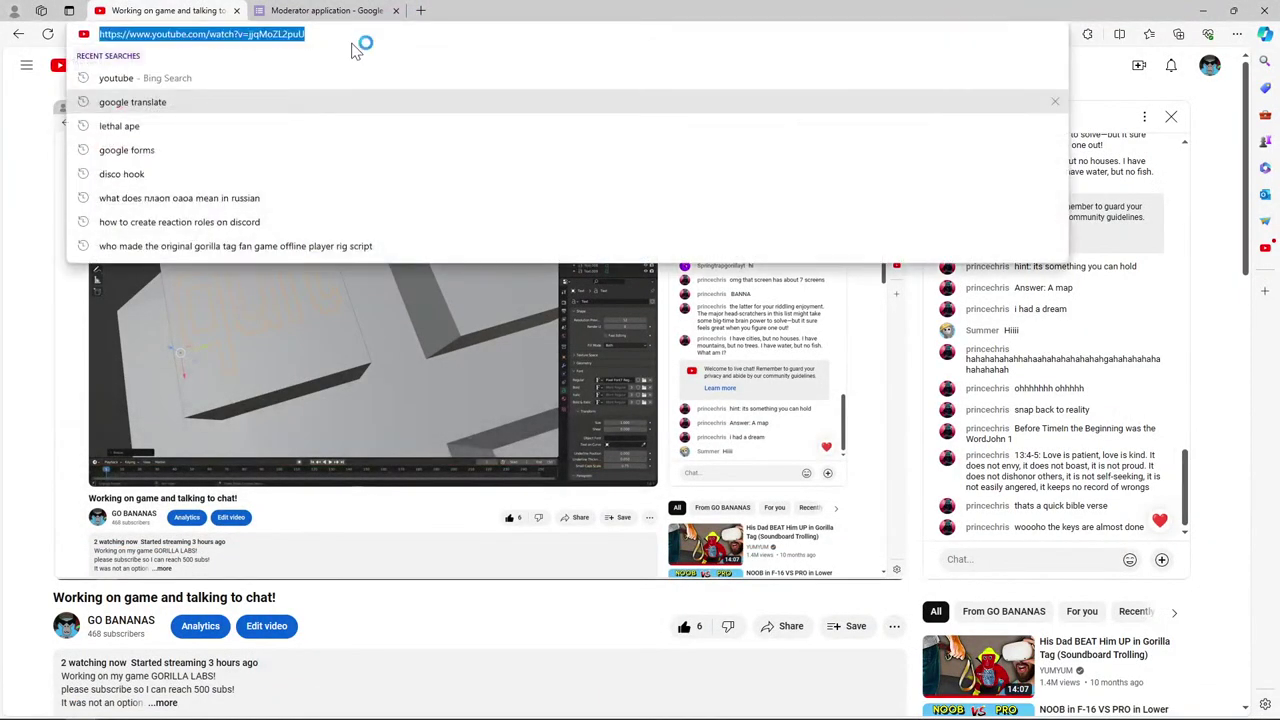
key("Escape")
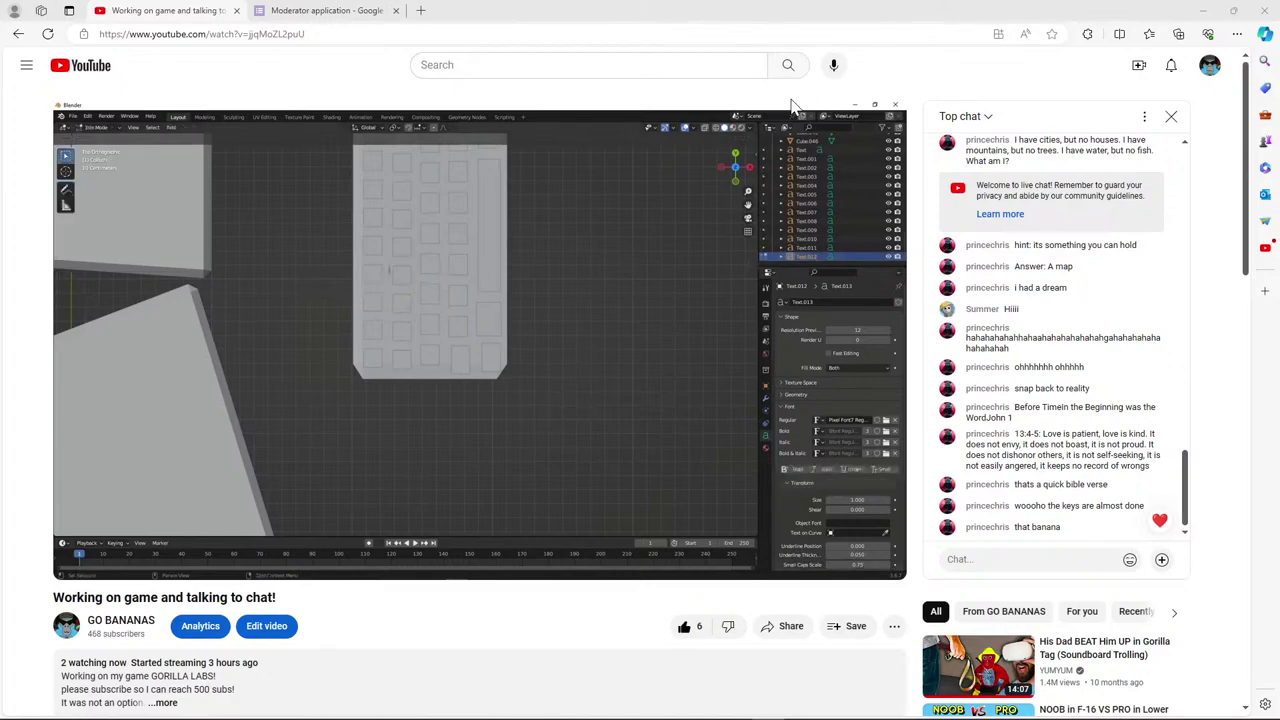
Switch back to Blender, move the newest label copy onto the fourth column's bottom key, and select Text.029.
key("alt+Tab")
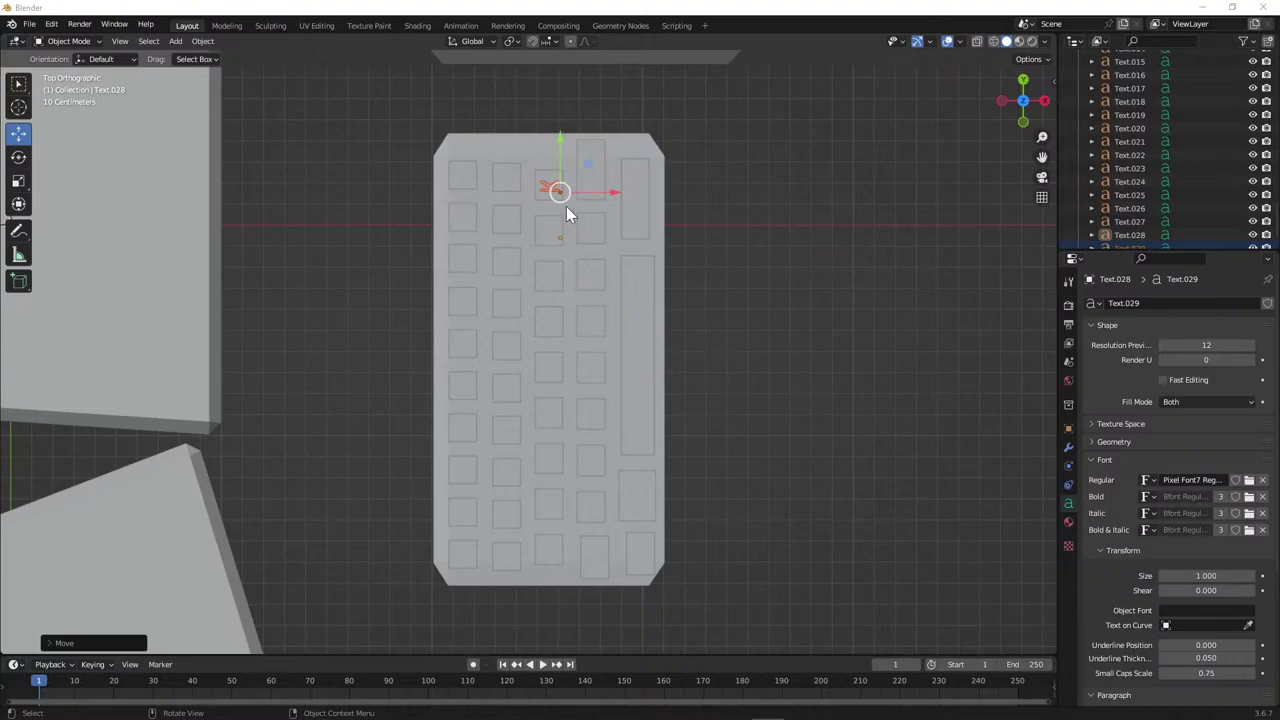
left_click_drag(561, 166, 658, 566)
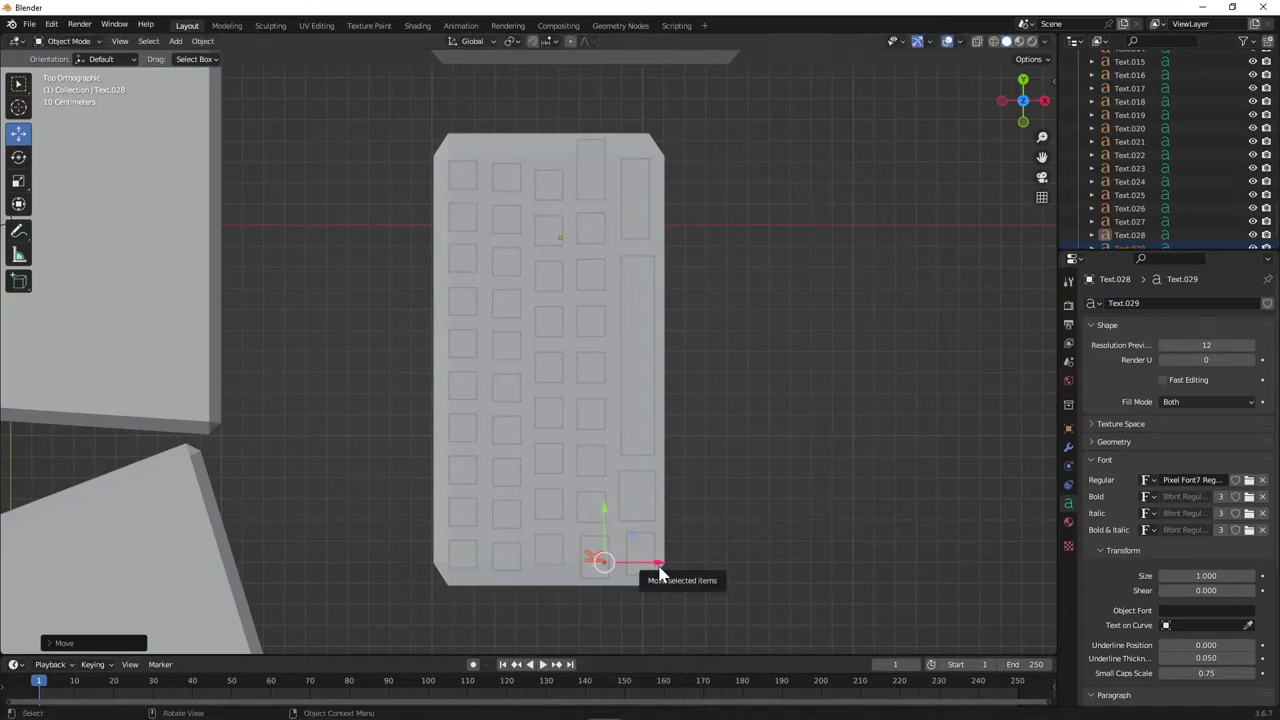
key("Tab")
key("Tab")
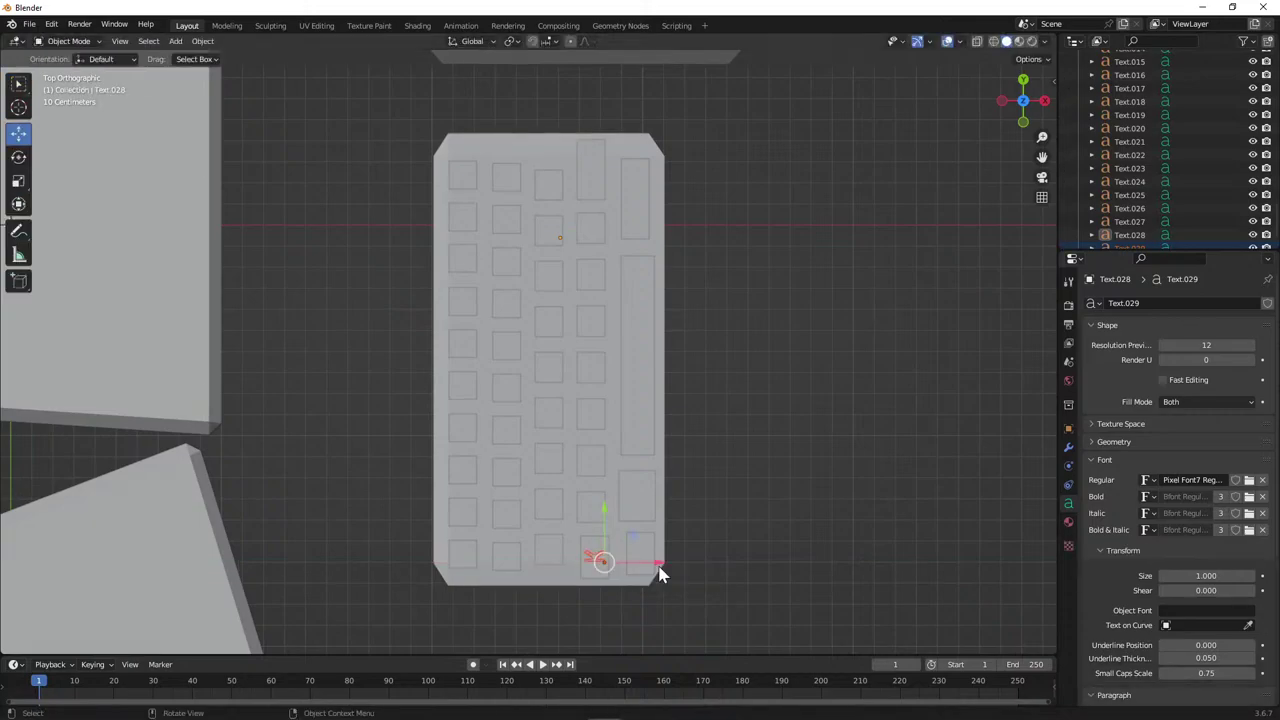
scroll(1208, 100, "down", 1)
left_click(1185, 235)
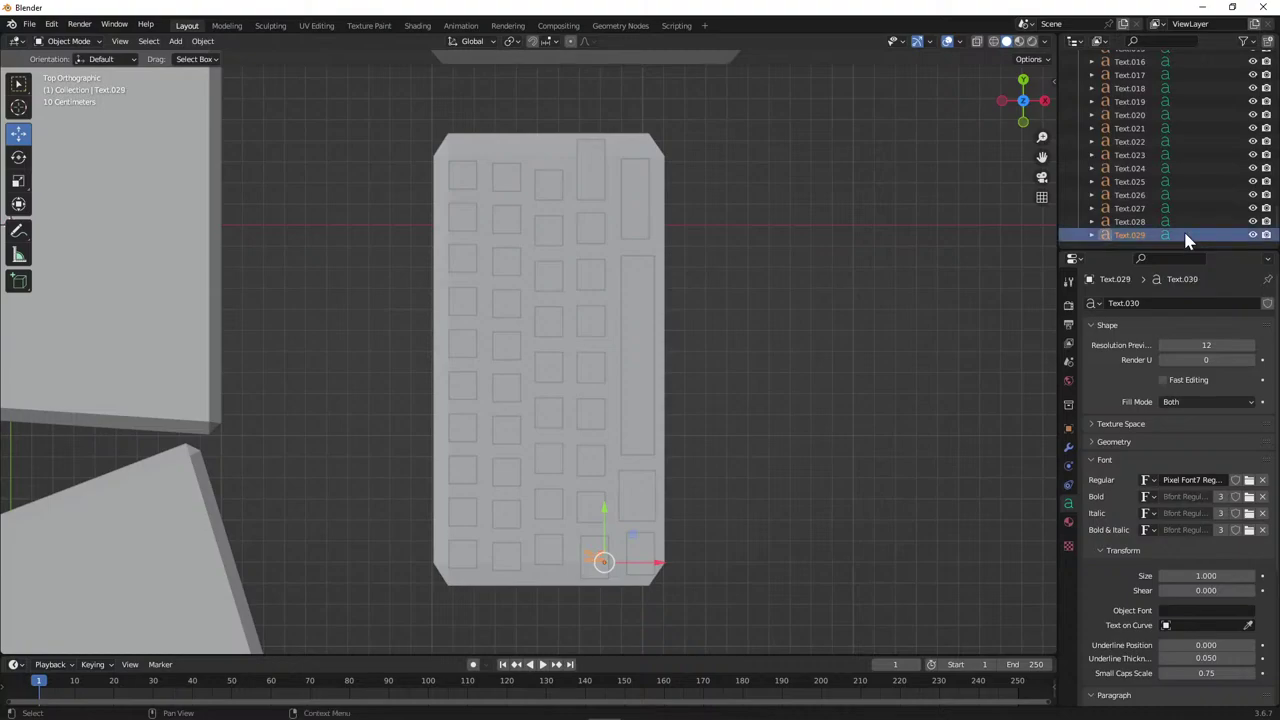
Replace the character of label Text.029 with the word "leave".
key("Tab")
key("shift")
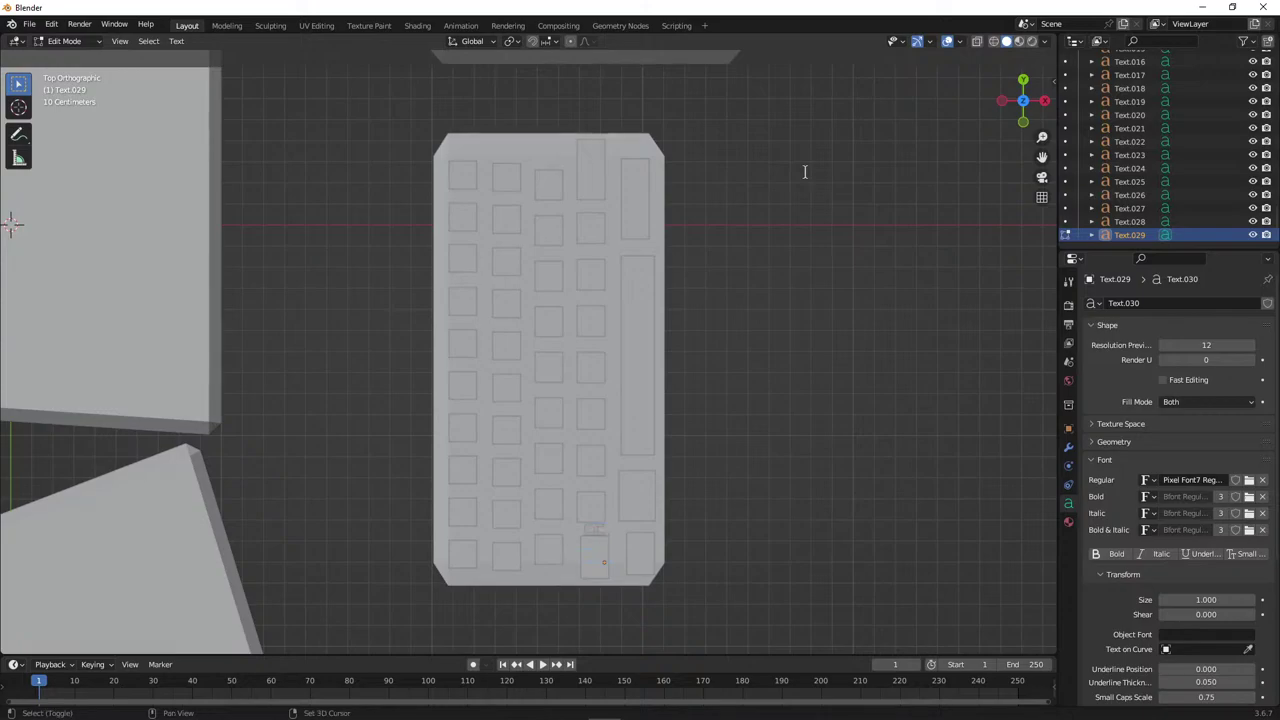
key("BackSpace")
key("Tab")
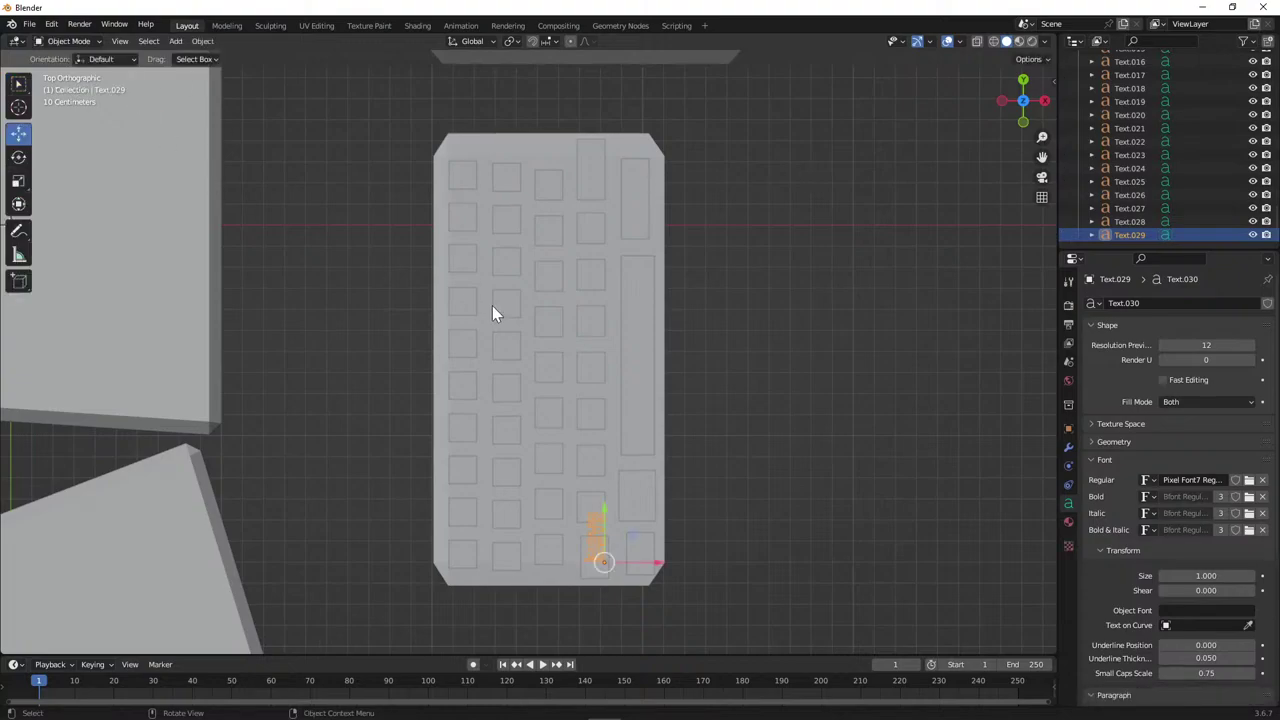
Scale the "leave" label down along Y to fit the fourth column's bottom key, and return to the top view.
left_click(18, 180)
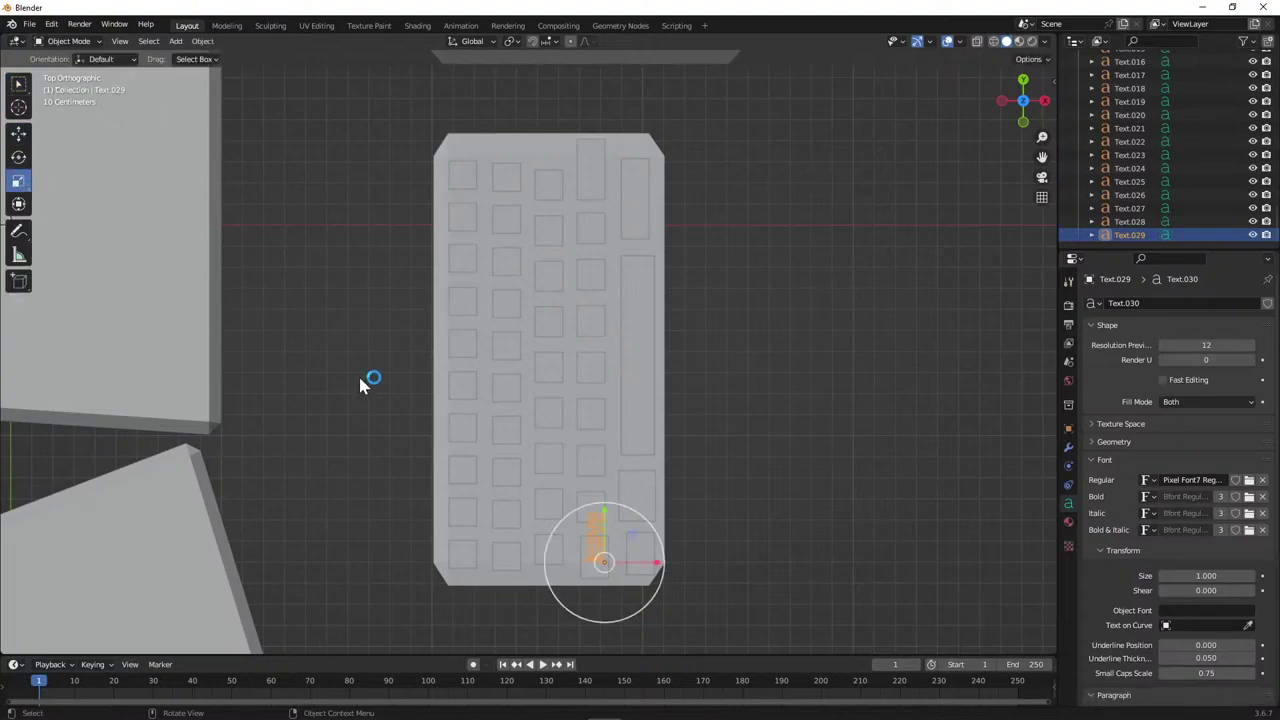
left_click_drag(603, 512, 603, 528)
middle_click_drag(603, 528, 458, 512)
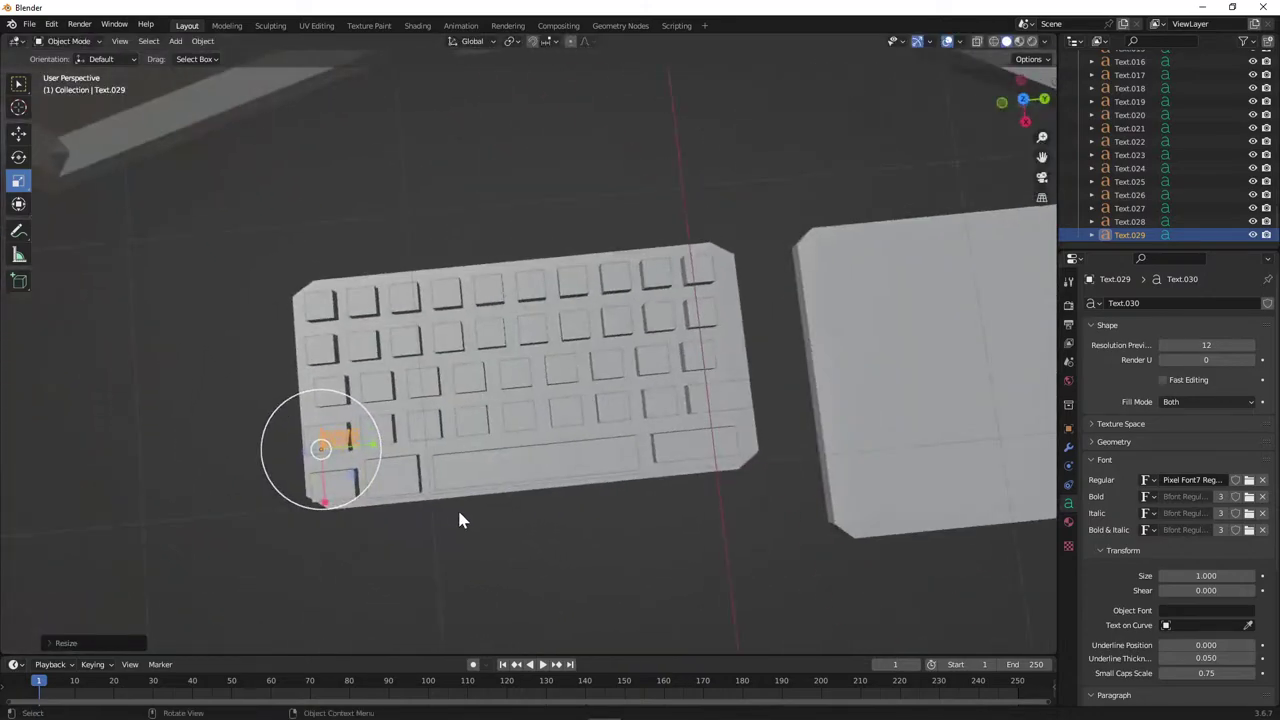
left_click(18, 133)
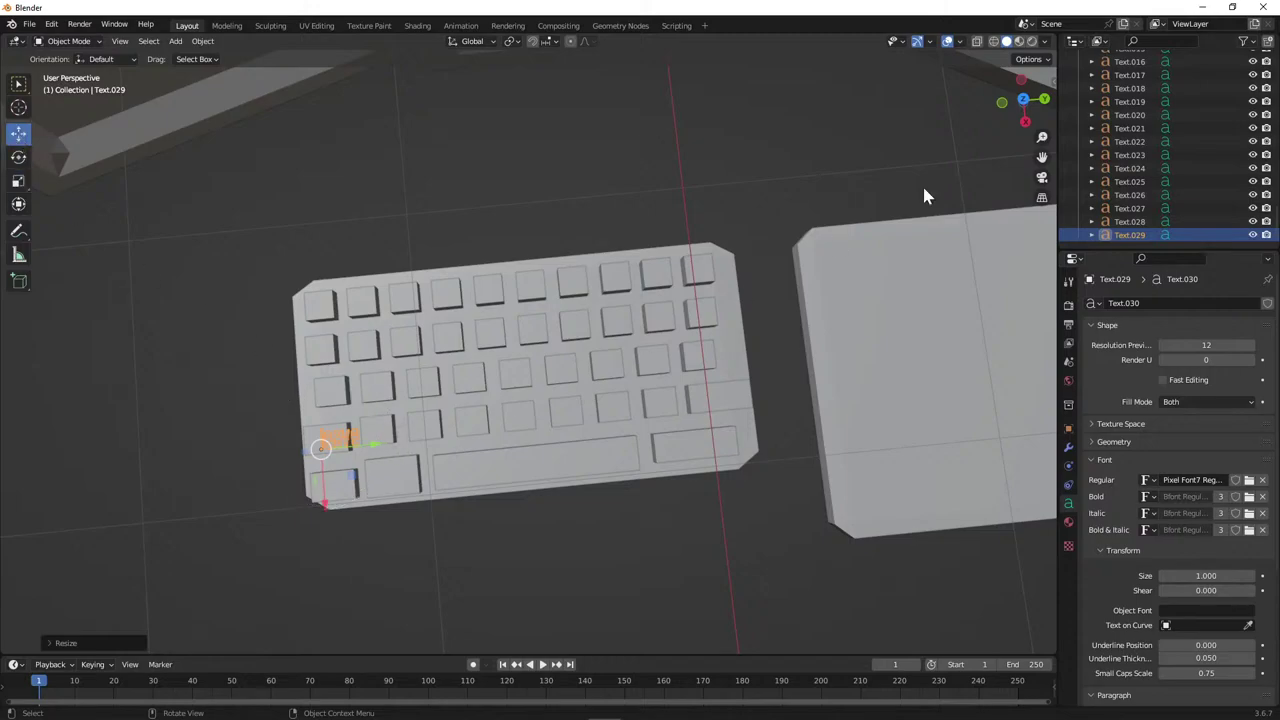
left_click(1023, 100)
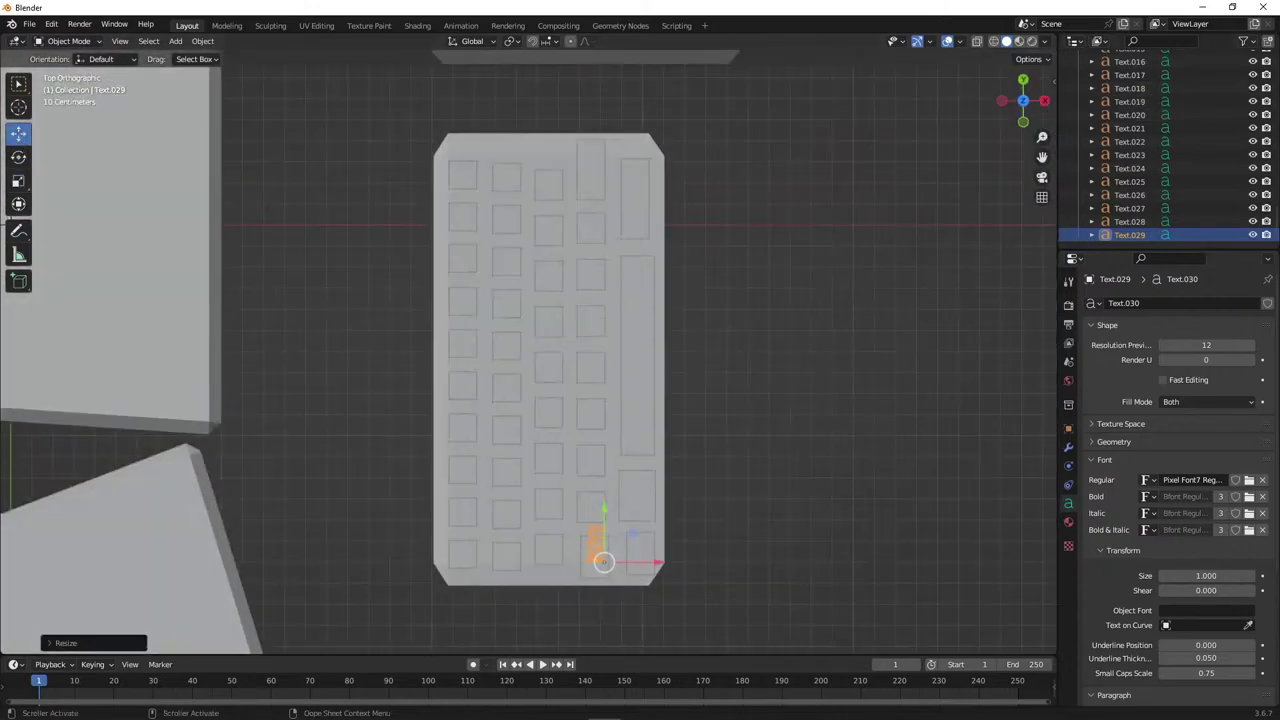
Switch to the Edge window with the YouTube livestream and check the channel's notifications.
mouse_move(81, 706)
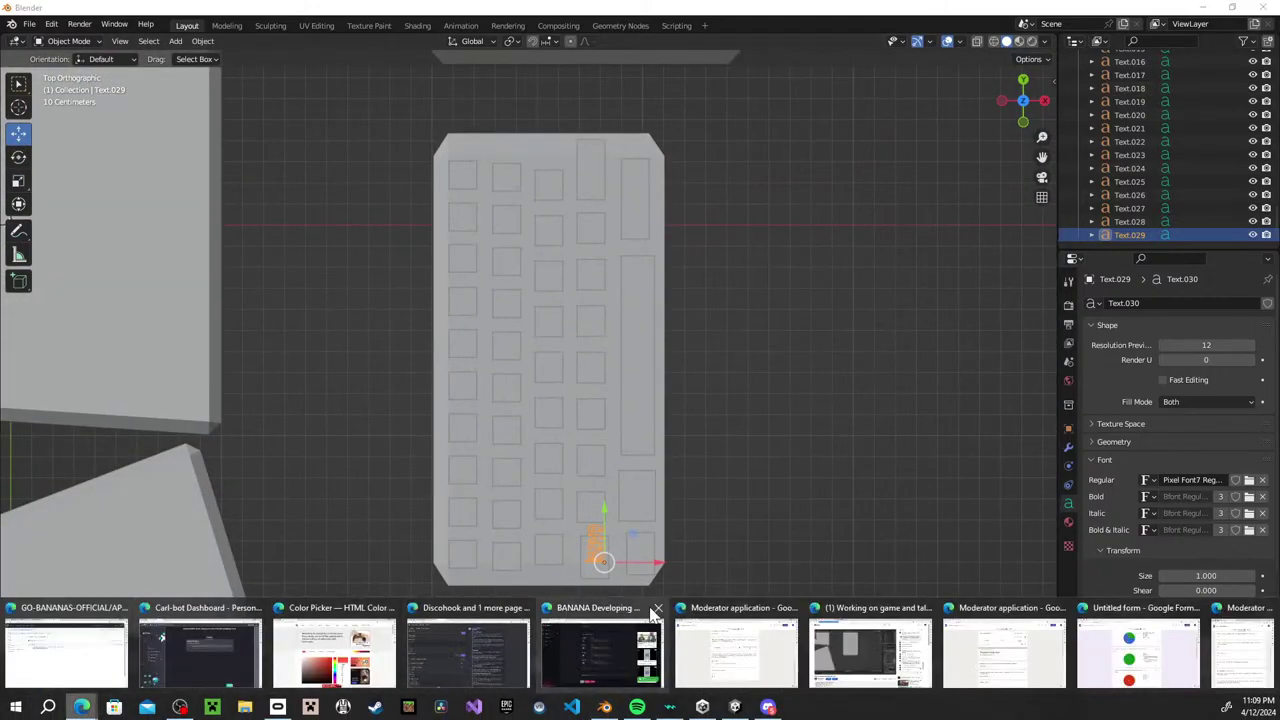
left_click(859, 643)
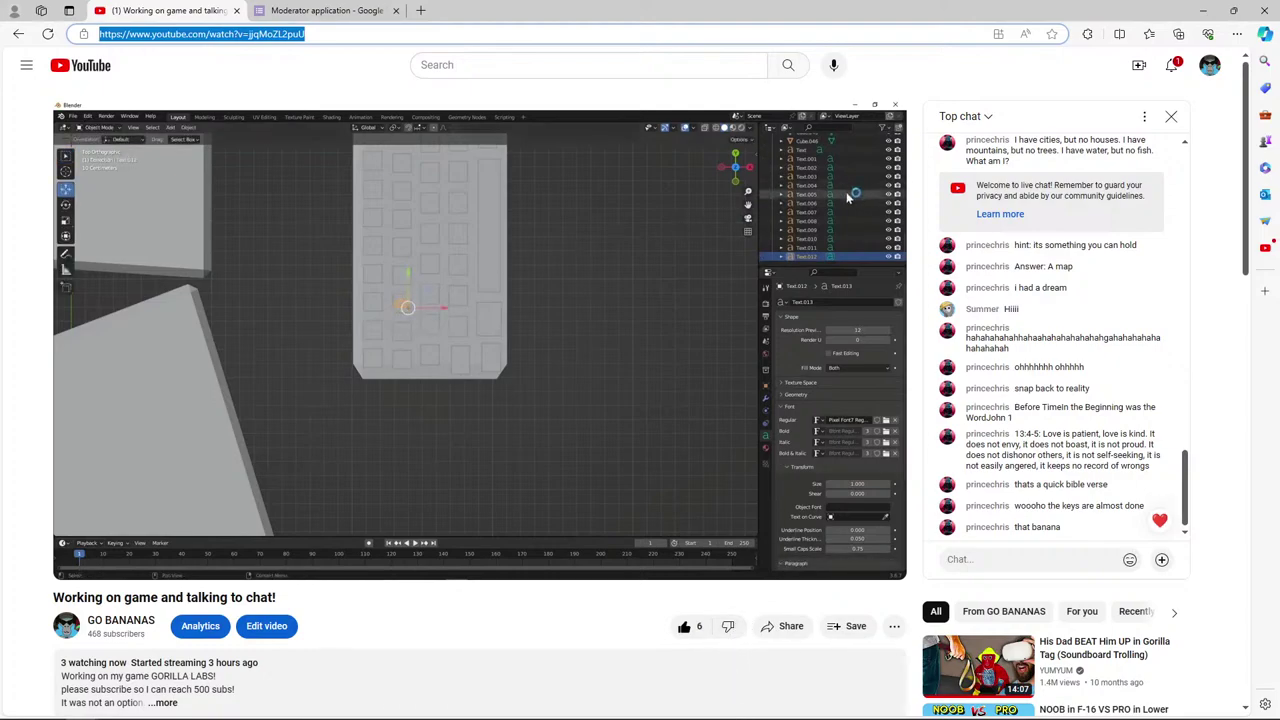
mouse_move(604, 707)
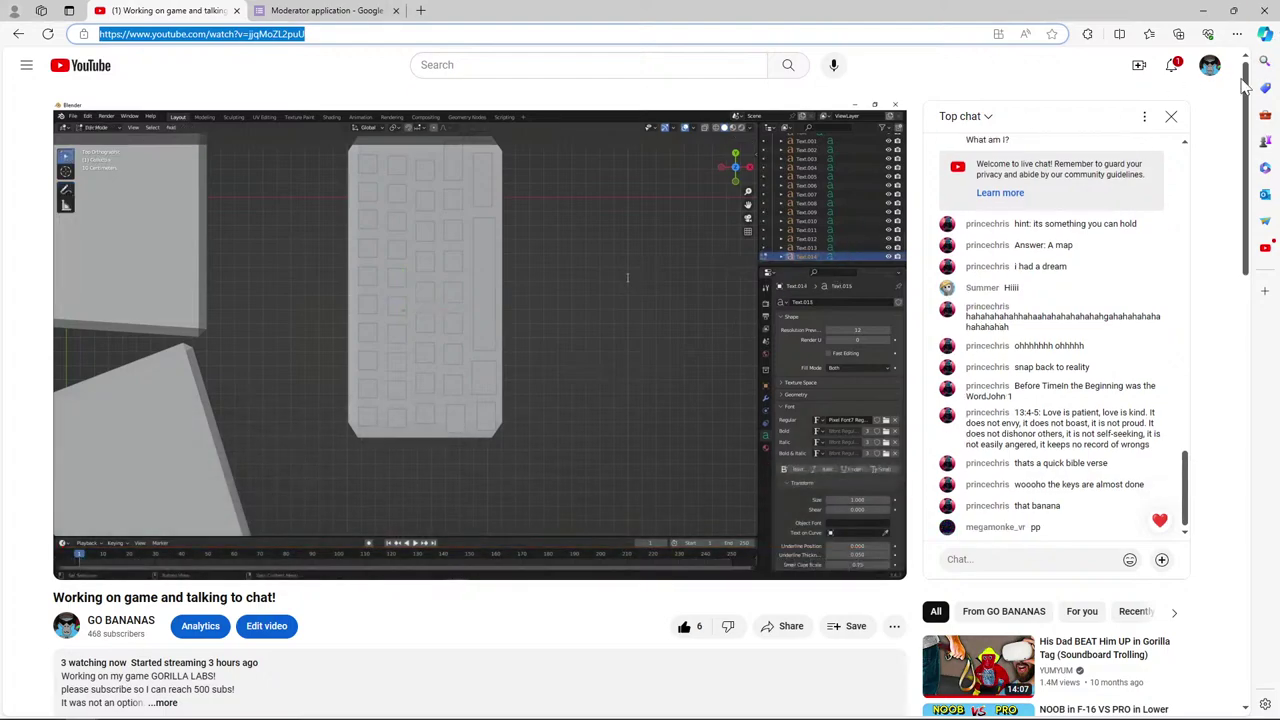
left_click(1171, 66)
left_click(1171, 66)
left_click(1171, 68)
left_click(1171, 66)
left_click(1171, 66)
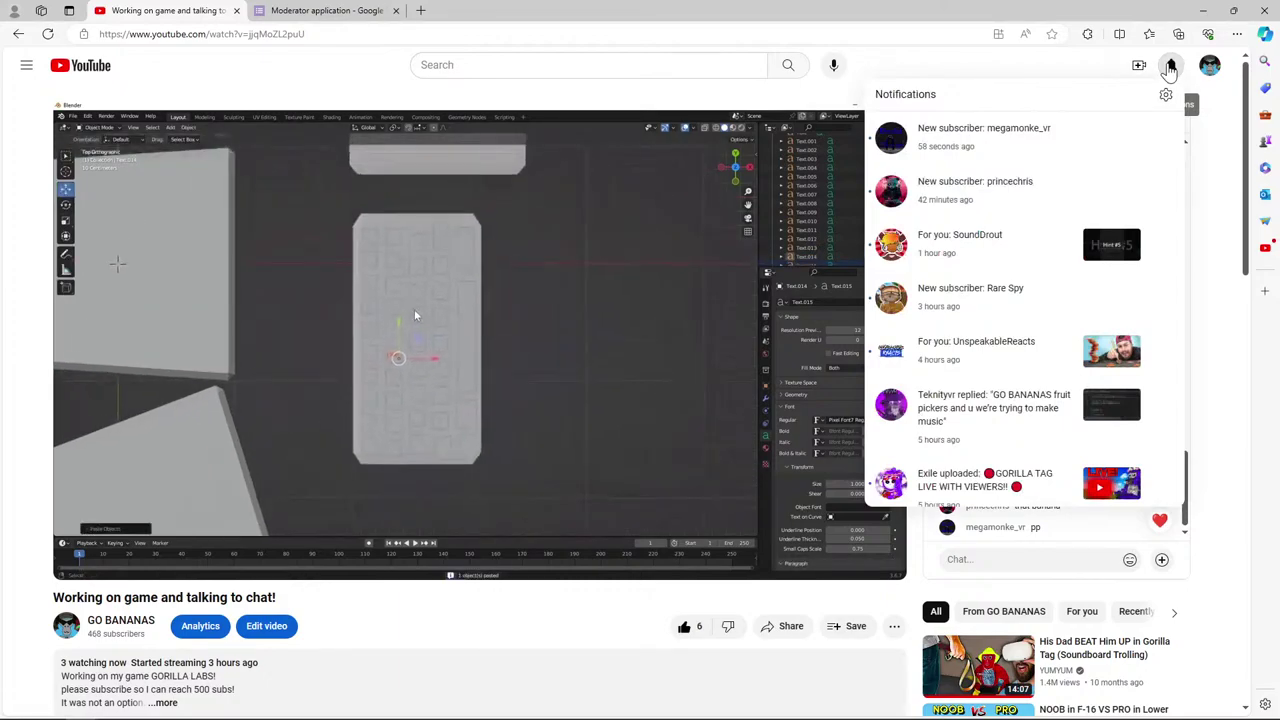
left_click(1170, 68)
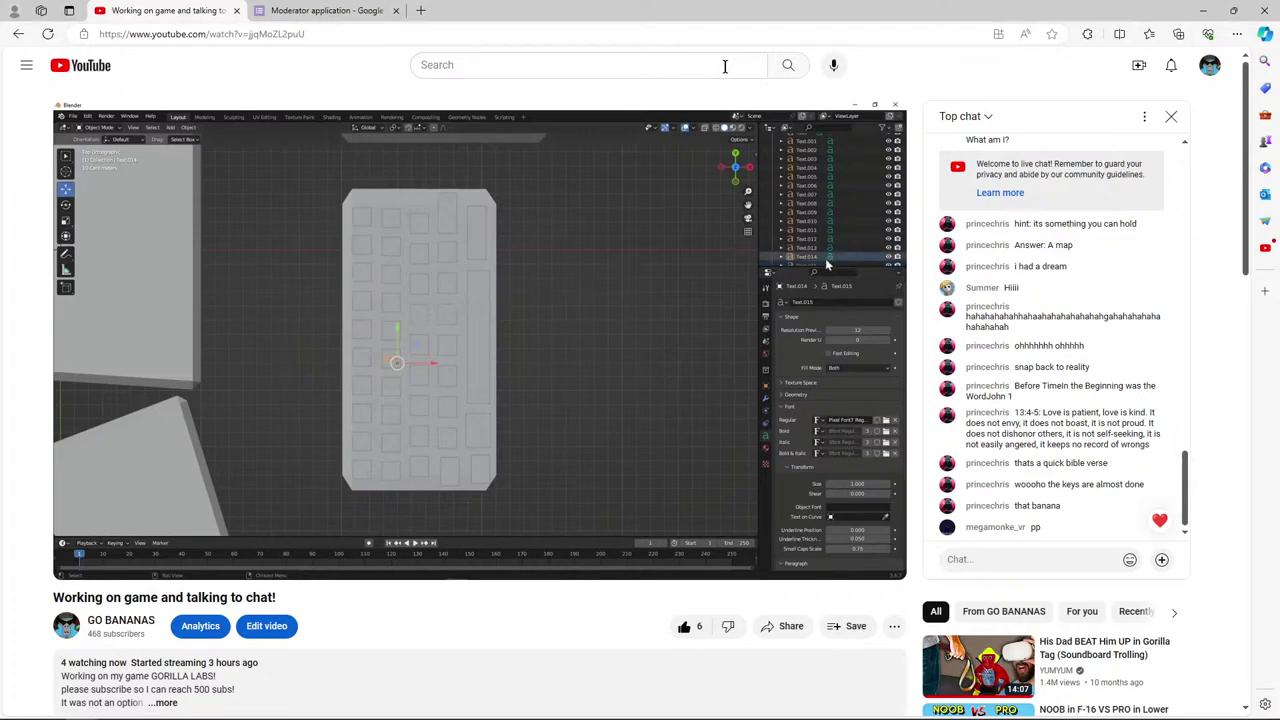
Post the message "Oh my lordy lord" in the livestream's live chat.
mouse_move(900, 505)
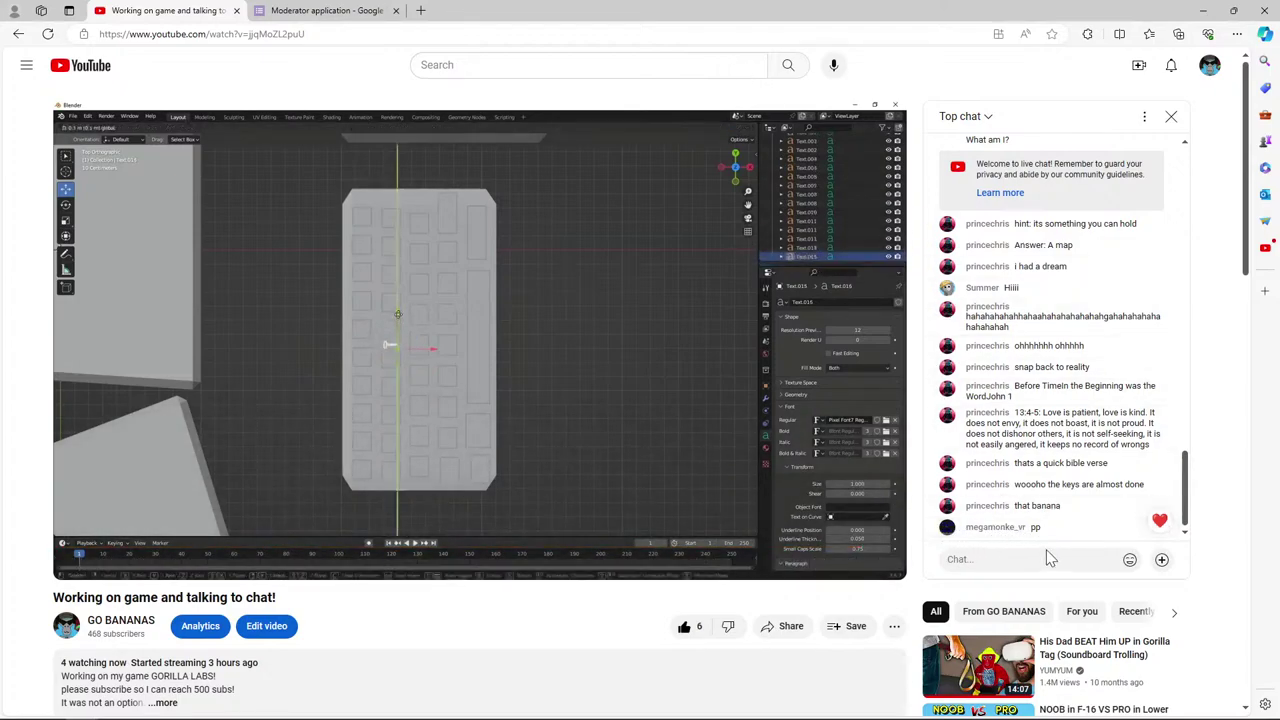
mouse_move(1159, 524)
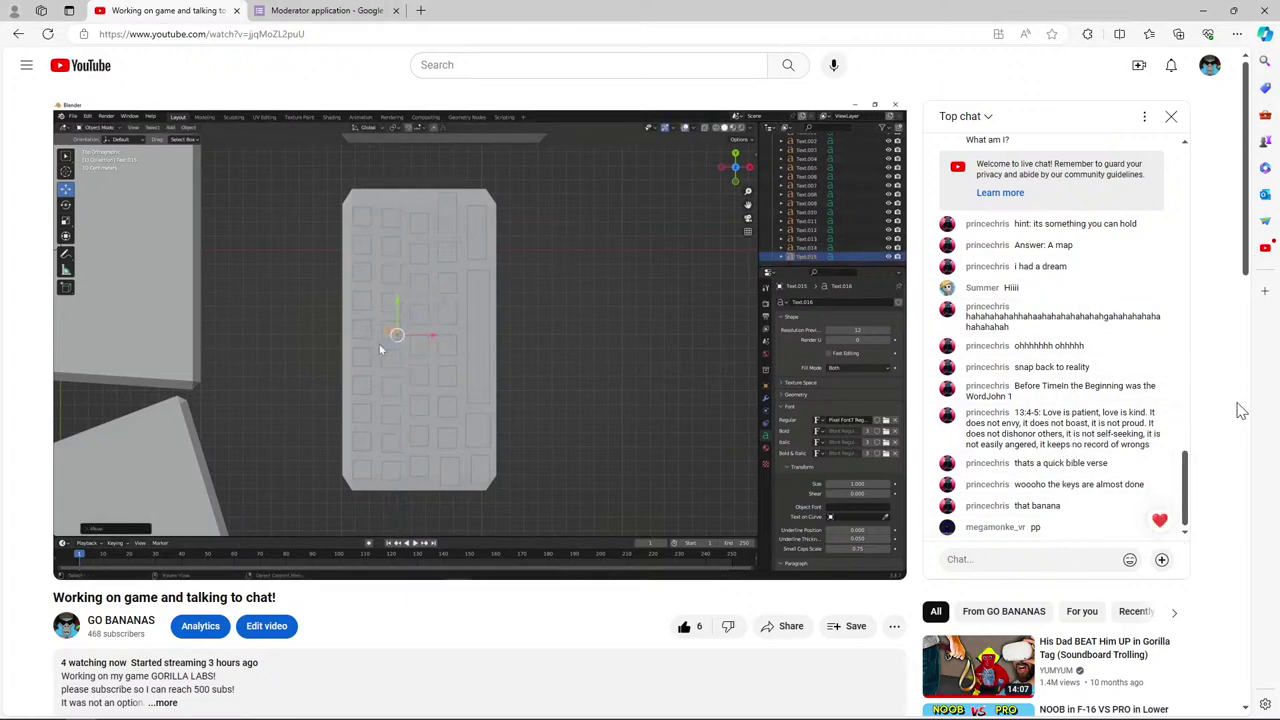
left_click(1025, 561)
type("Oh m")
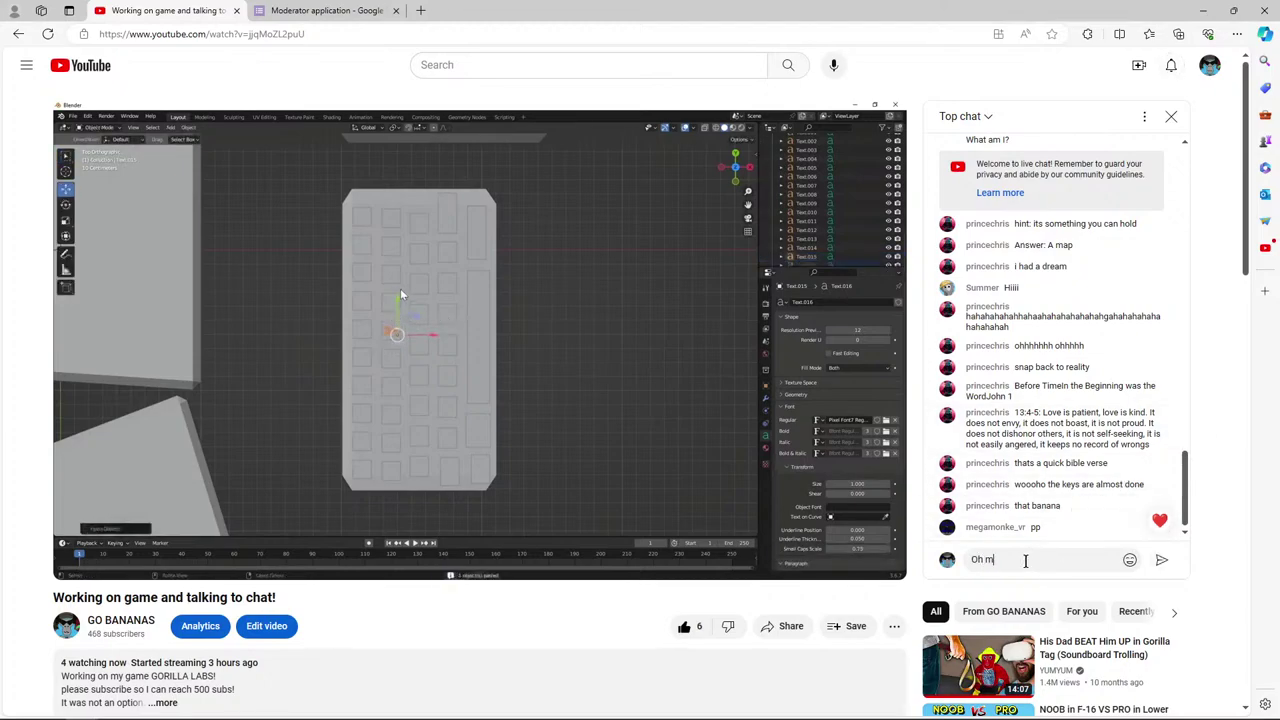
type("y lordy")
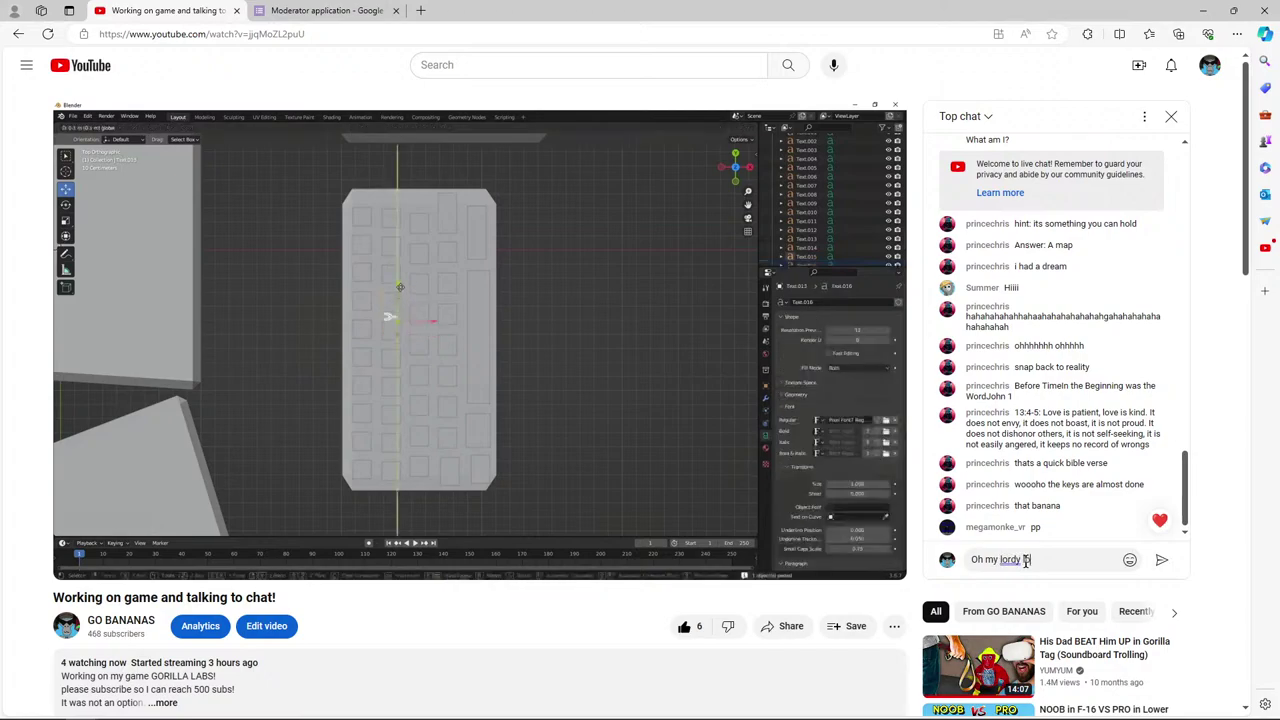
key("Return")
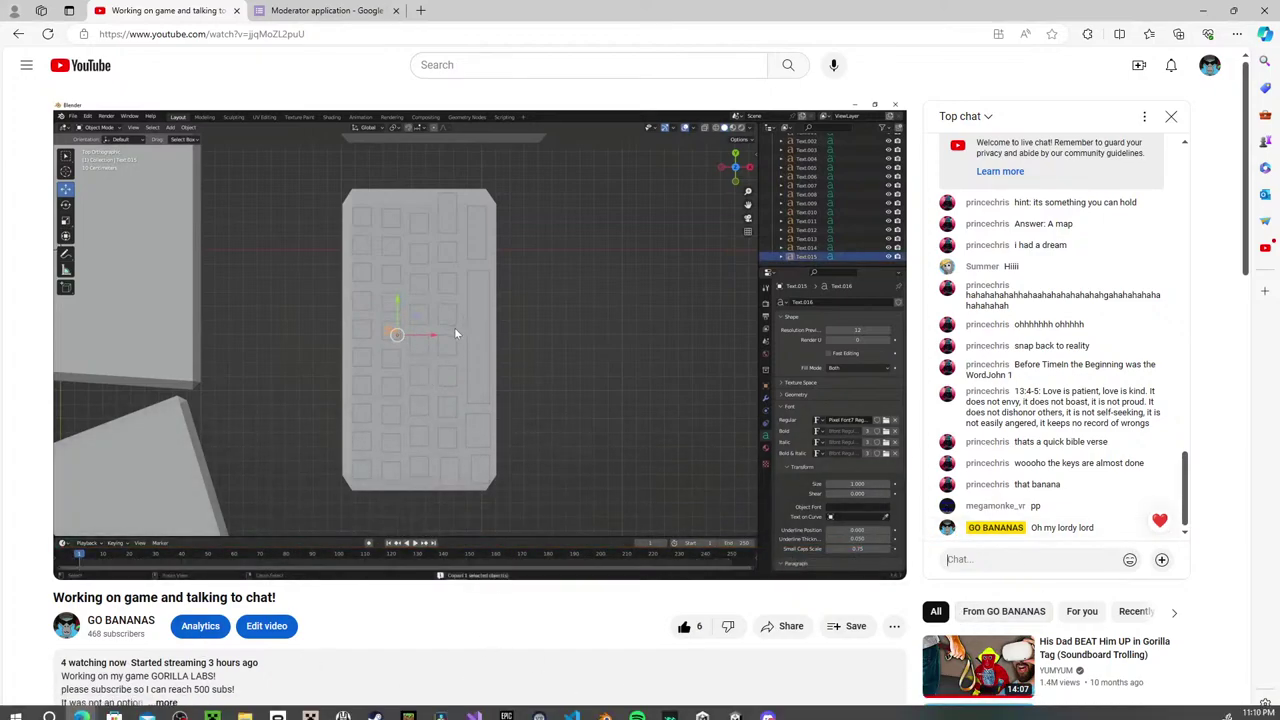
Switch back to Blender and move the "leave" label about -0.05 m along Y onto the fourth column's bottom key.
left_click(604, 707)
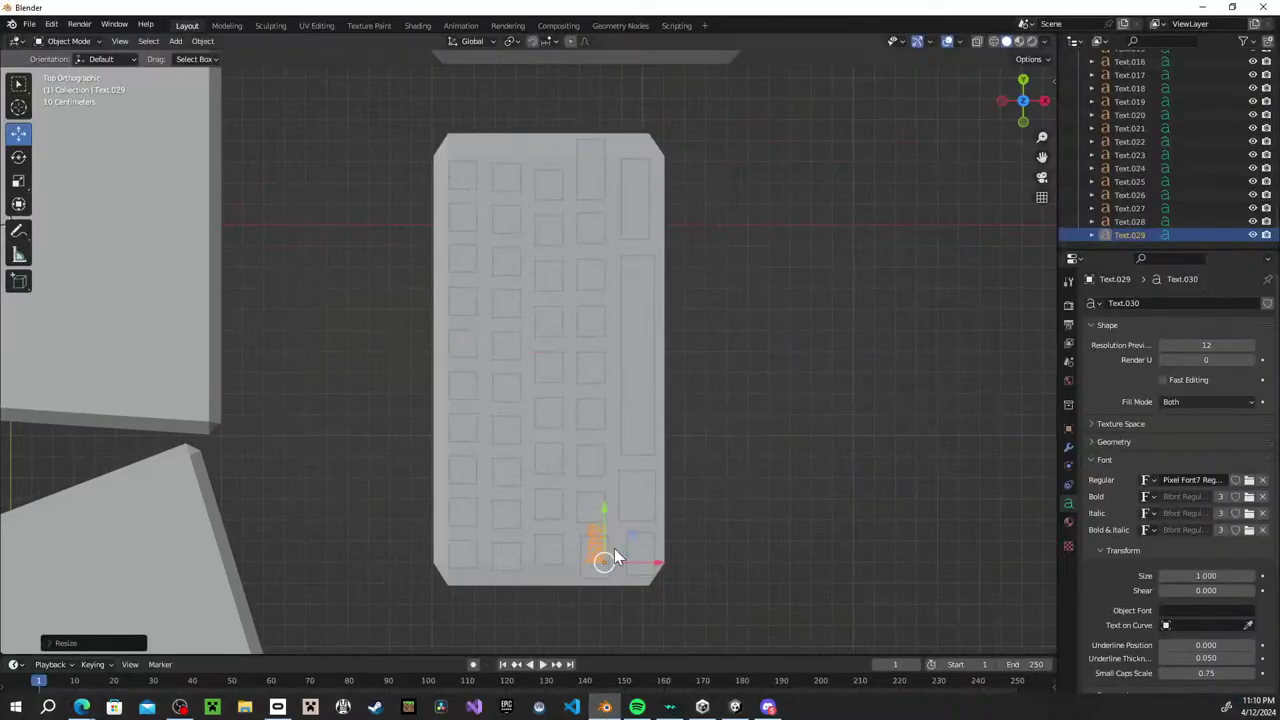
key("g")
key("y")
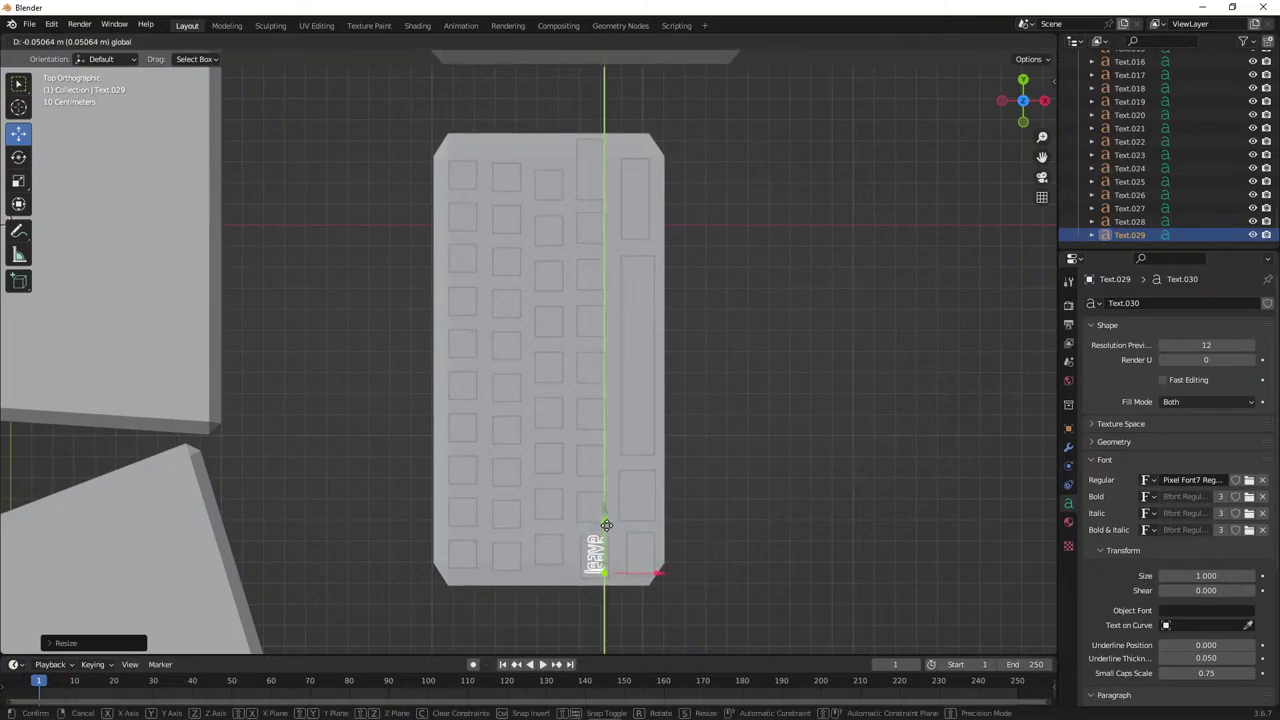
left_click(606, 526)
Inspect the "leave" label on its key at an angle and nudge it about -0.005 m along Y.
key("Tab")
middle_click_drag(652, 528, 314, 149)
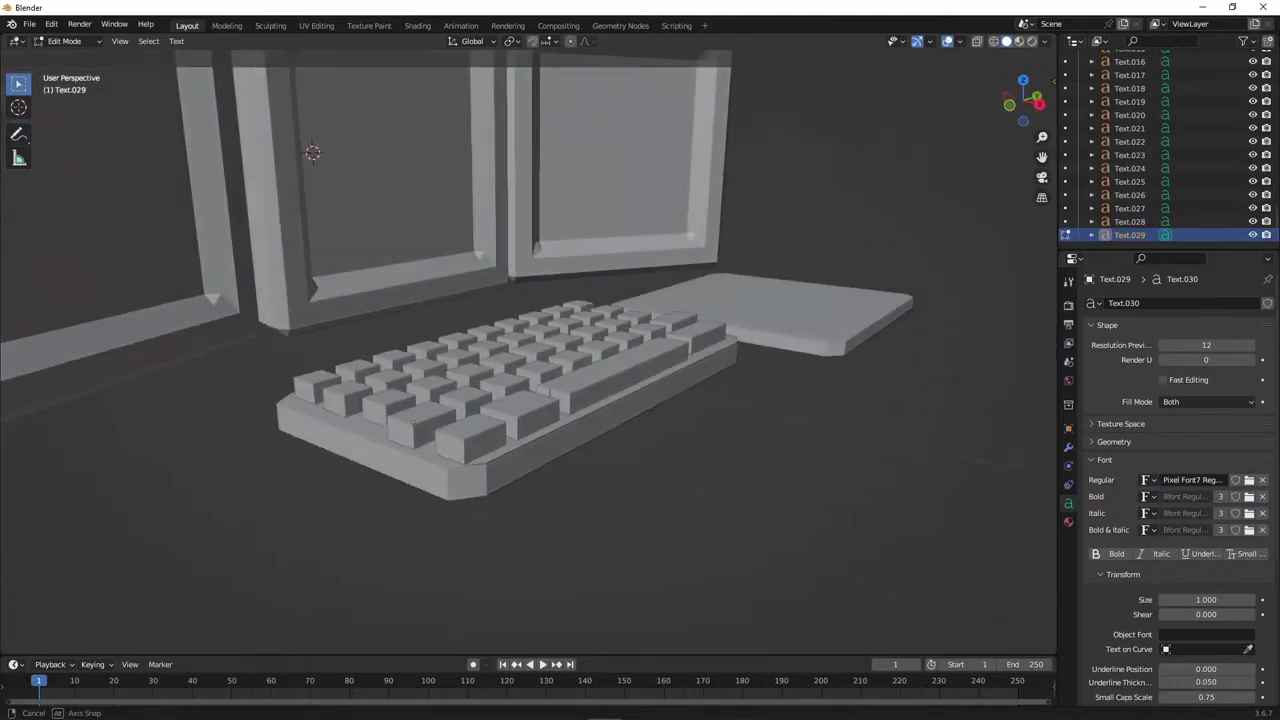
scroll(314, 149, "up", 5)
scroll(519, 412, "up", 5)
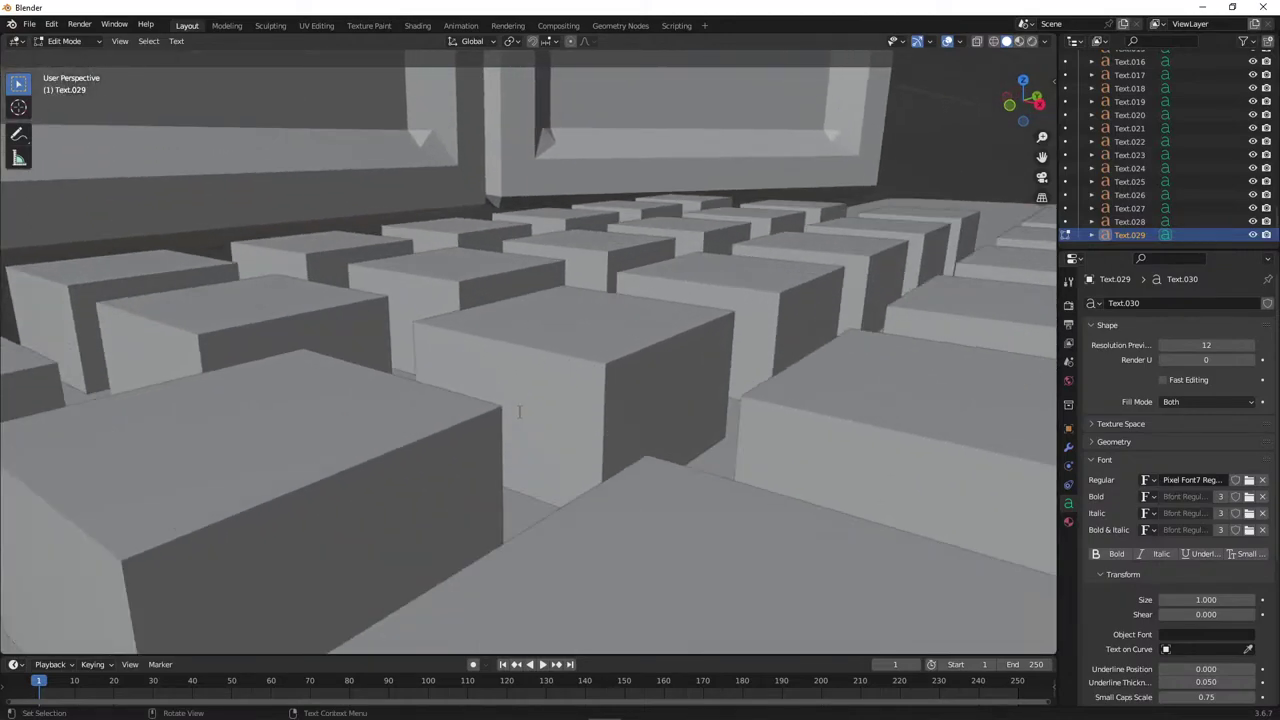
scroll(519, 412, "down", 8)
key("Tab")
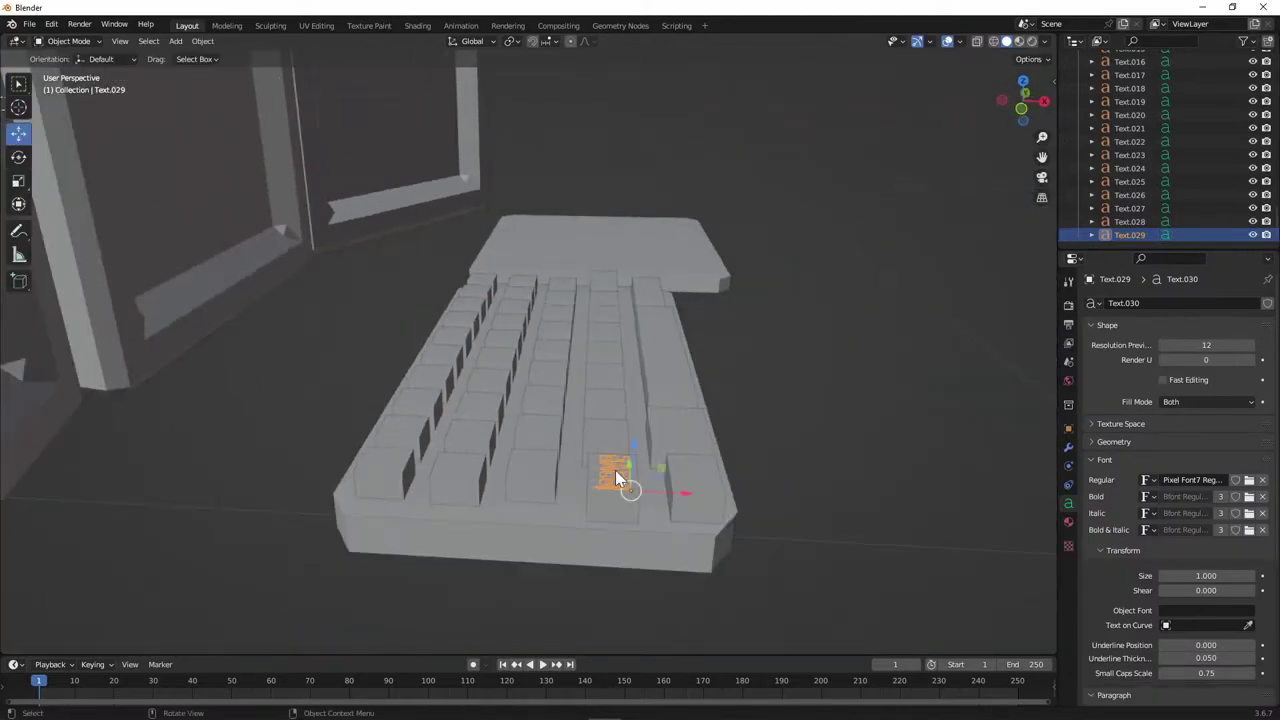
middle_click_drag(610, 473, 600, 530)
key("g")
key("y")
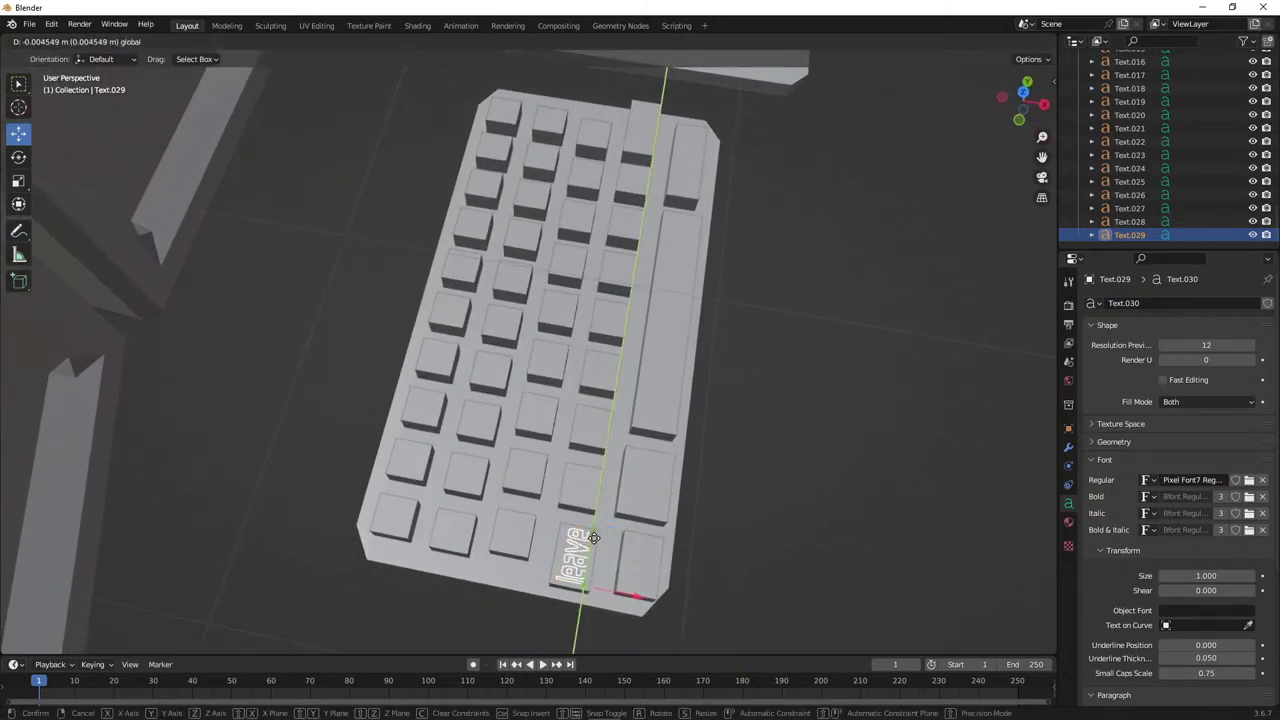
left_click(593, 538)
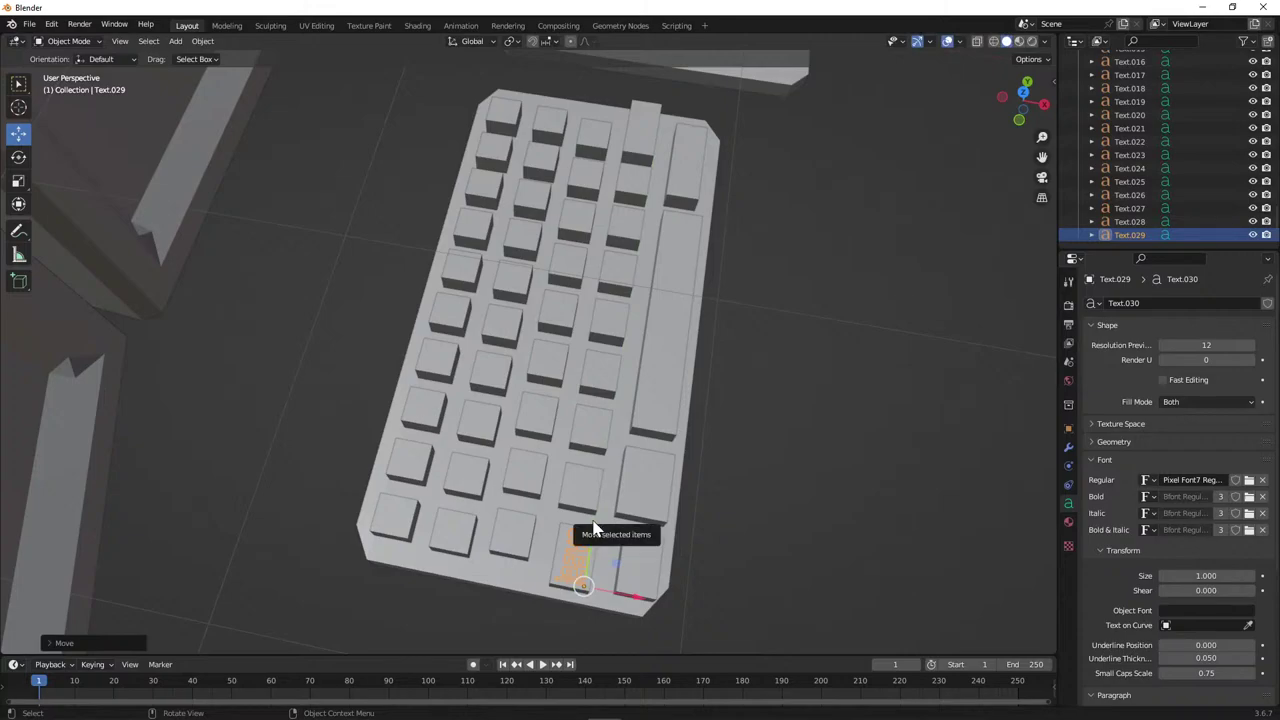
Try a copy of the "leave" label further up the fourth column along Y, and delete the copy.
key("ctrl+c")
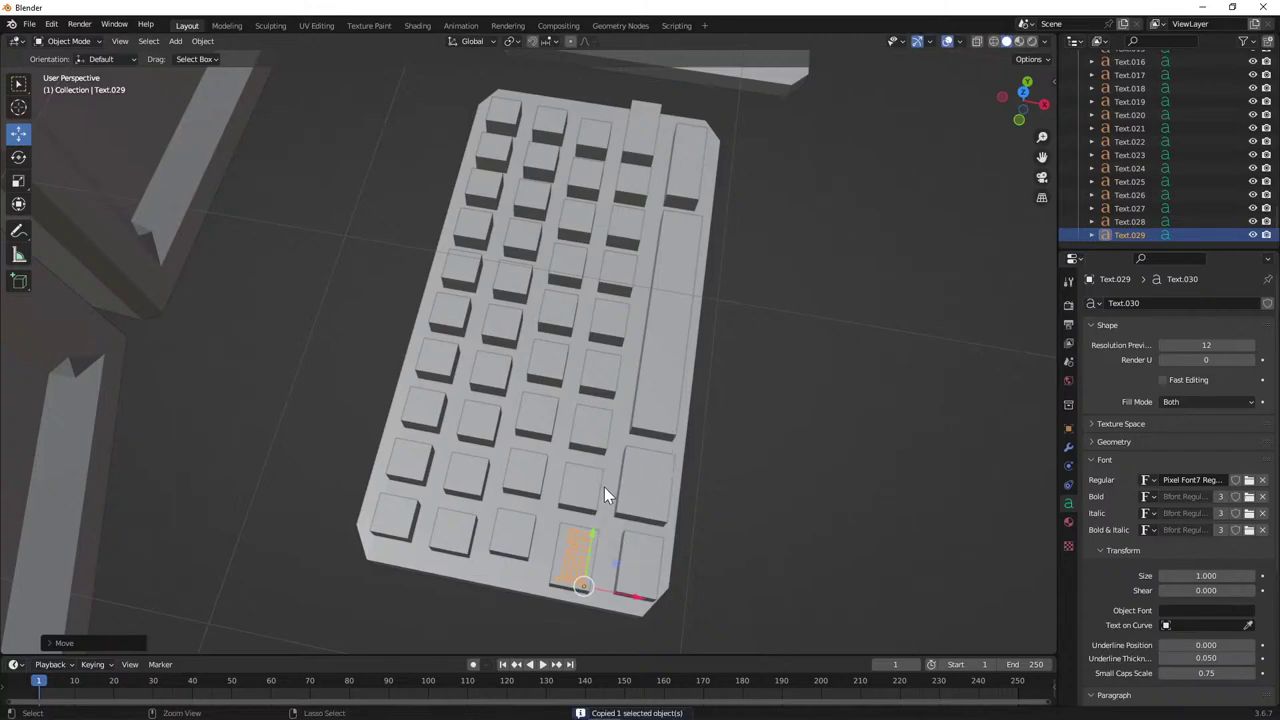
left_click(1020, 92)
key("ctrl+v")
middle_click_drag(657, 429, 595, 458, "shift")
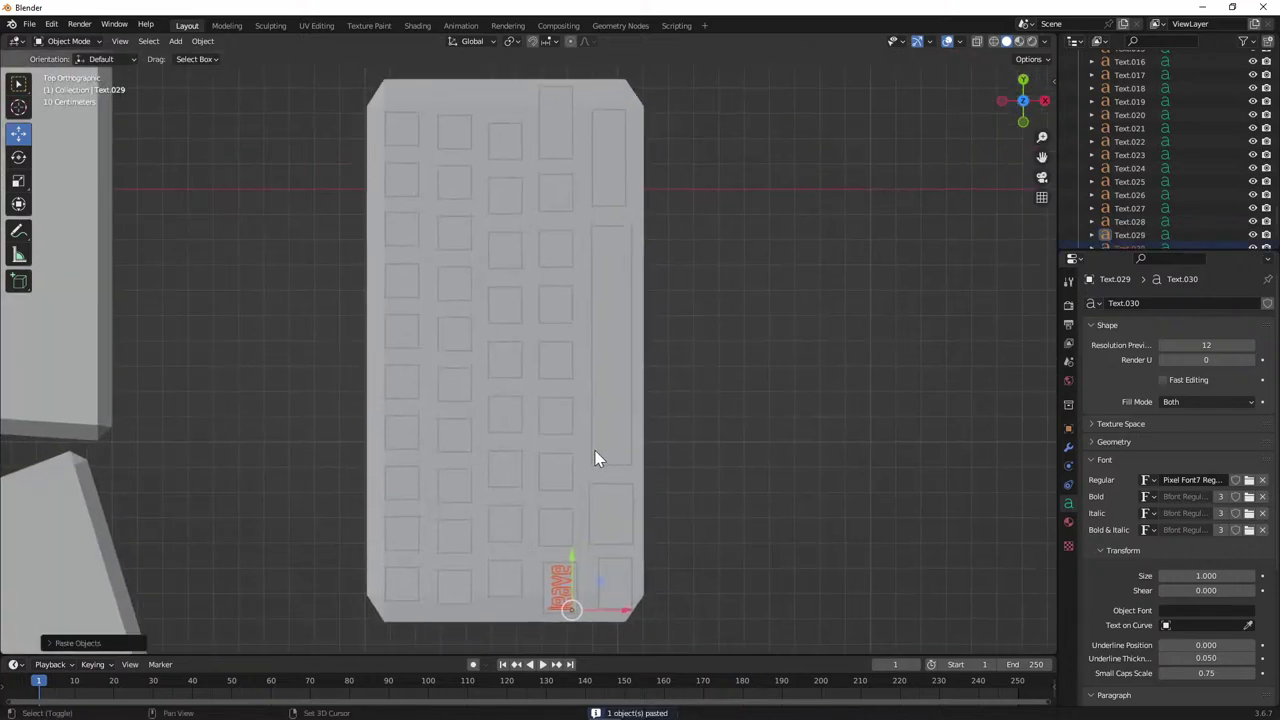
key("g")
key("y")
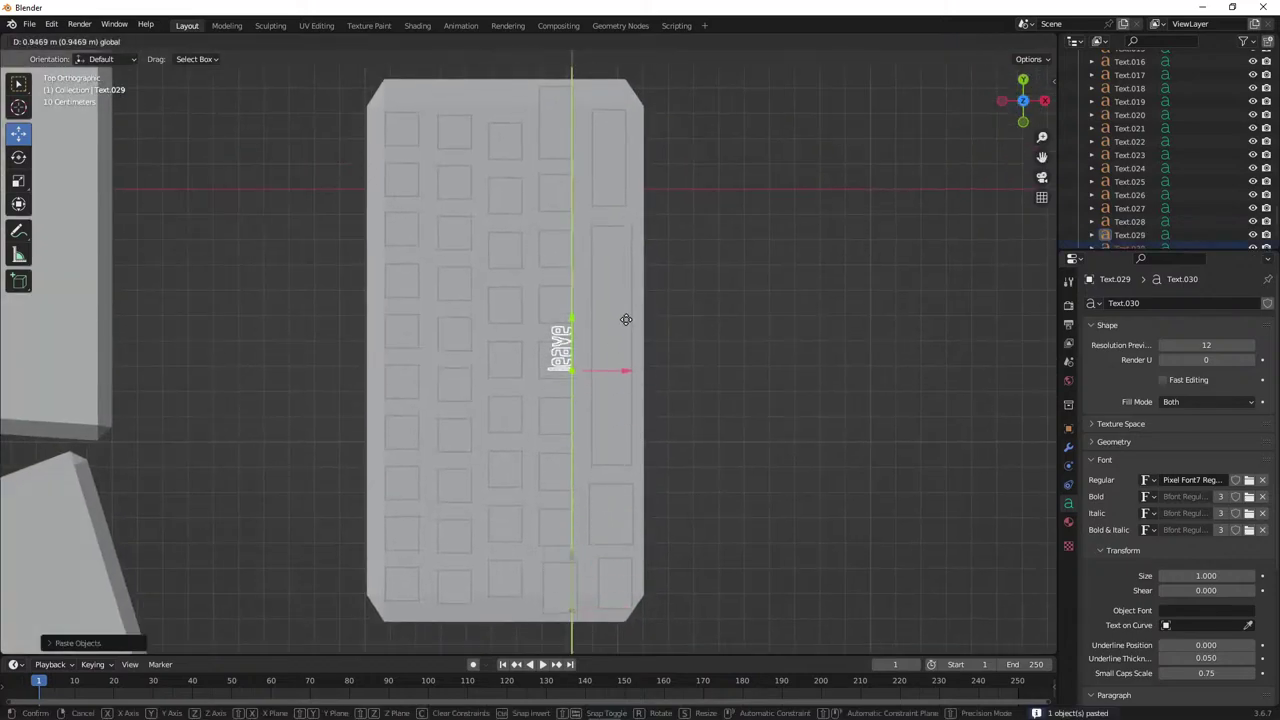
left_click(626, 319)
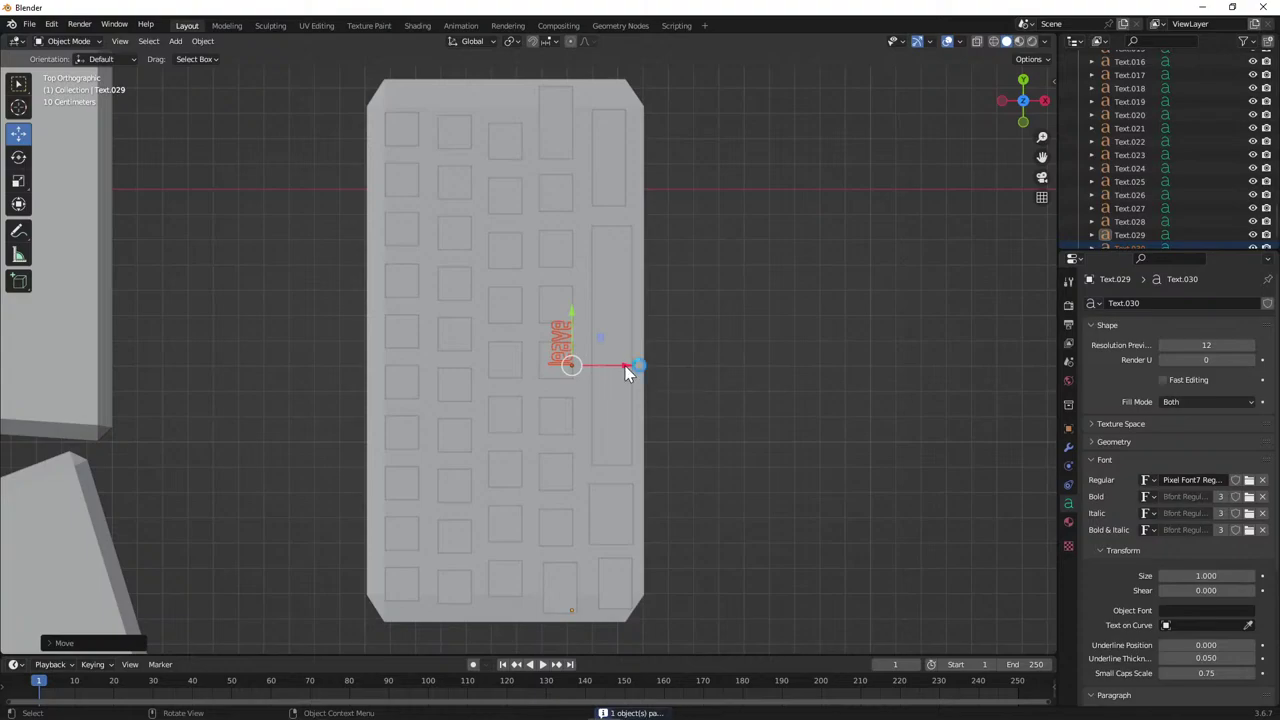
right_click(551, 364)
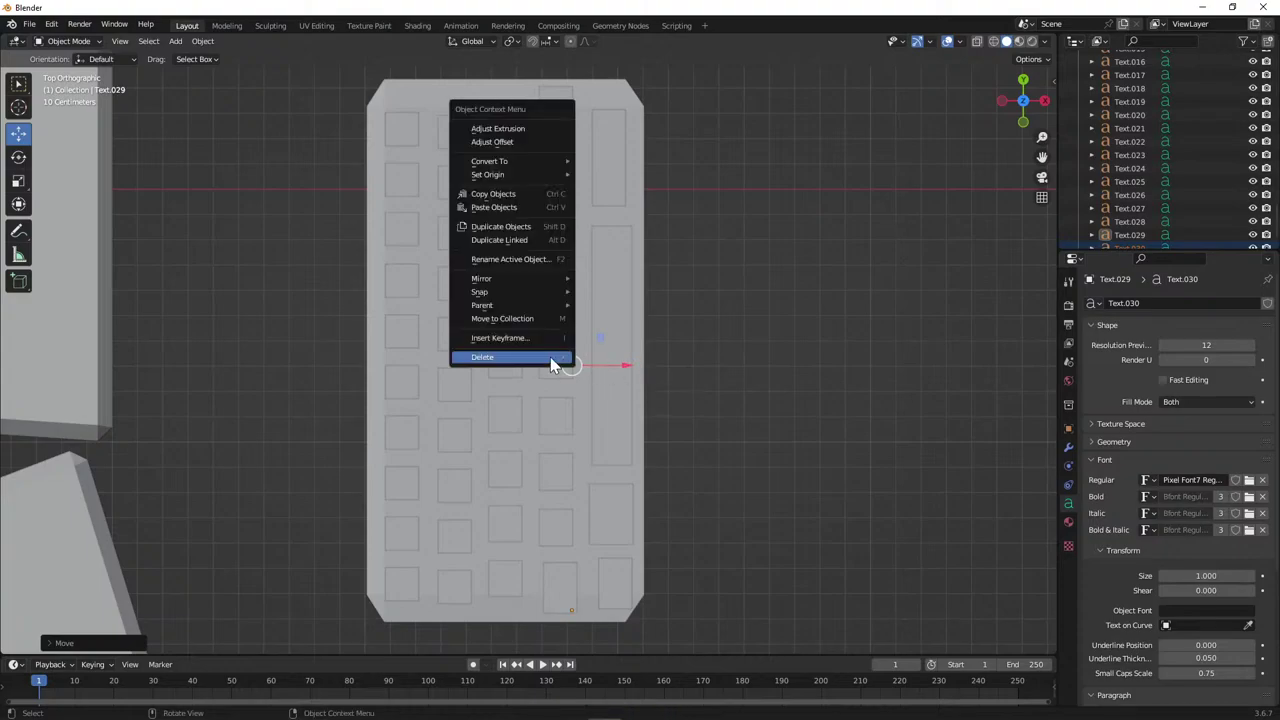
left_click(551, 364)
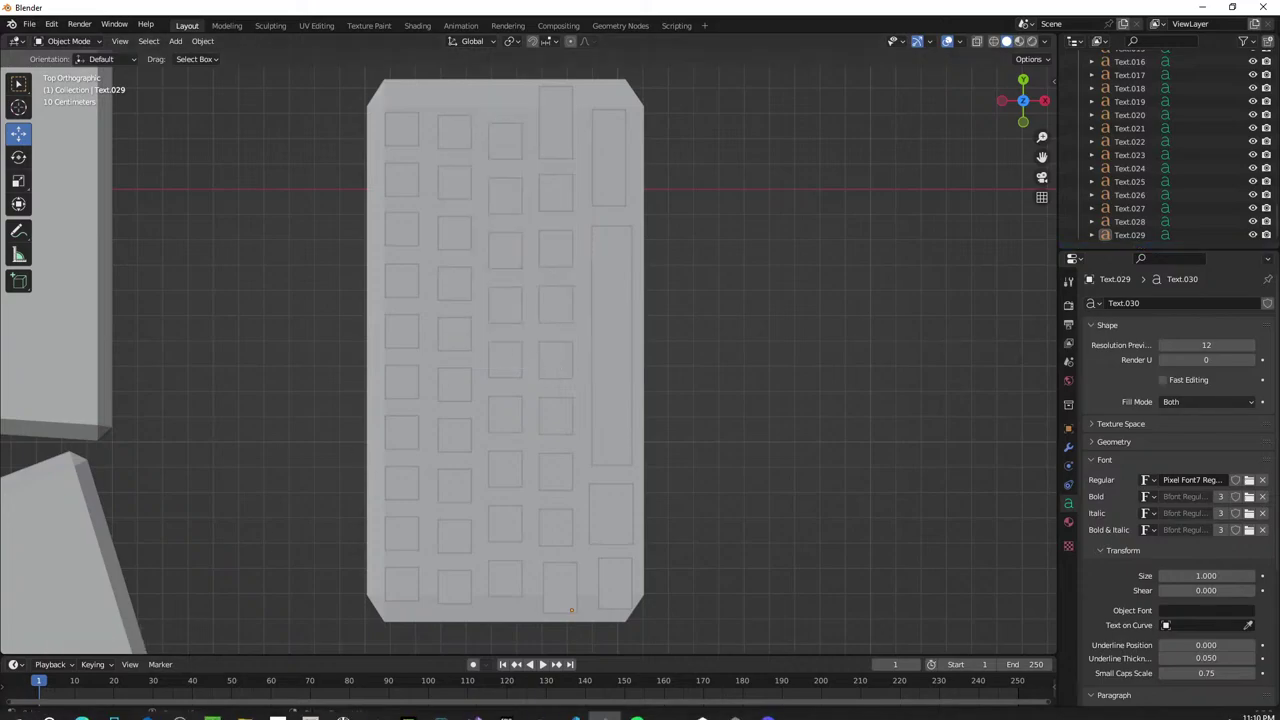
Read the new live chat messages on the YouTube livestream in Edge and return to Blender.
mouse_move(81, 706)
left_click(866, 640)
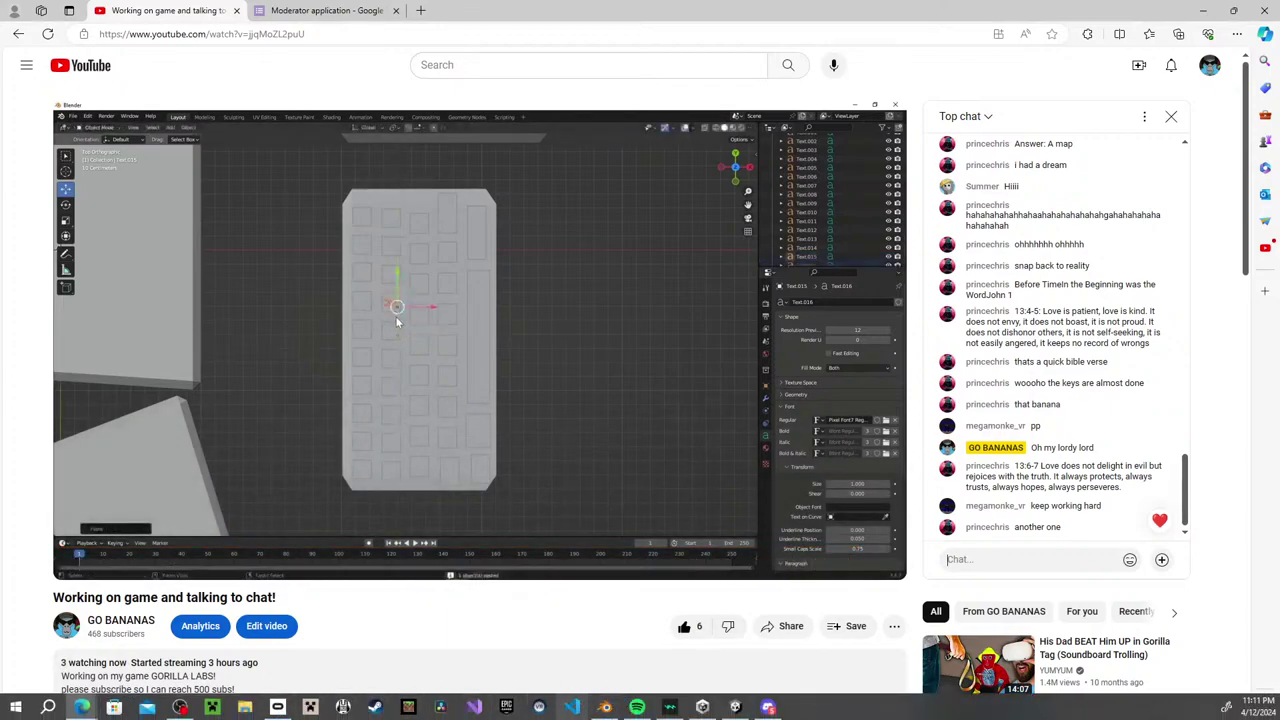
left_click(603, 709)
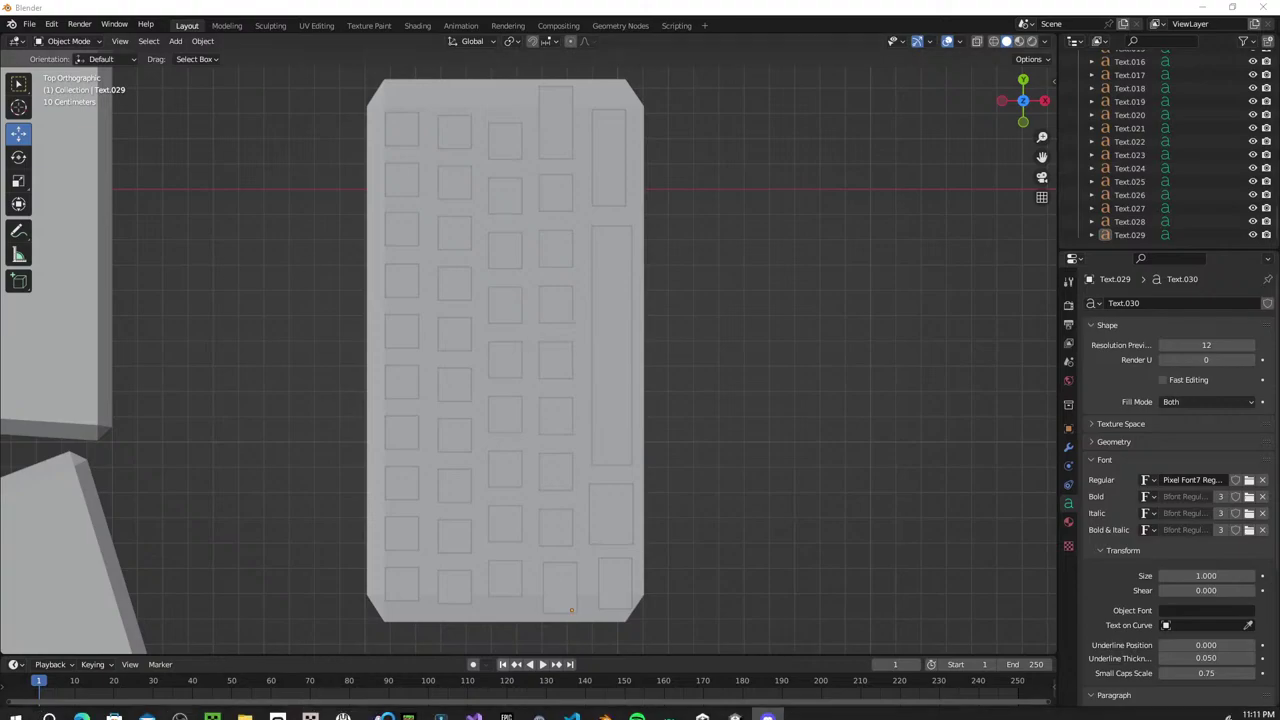
Check the live chat on the YouTube livestream in Edge twice, returning to Blender each time.
mouse_move(81, 706)
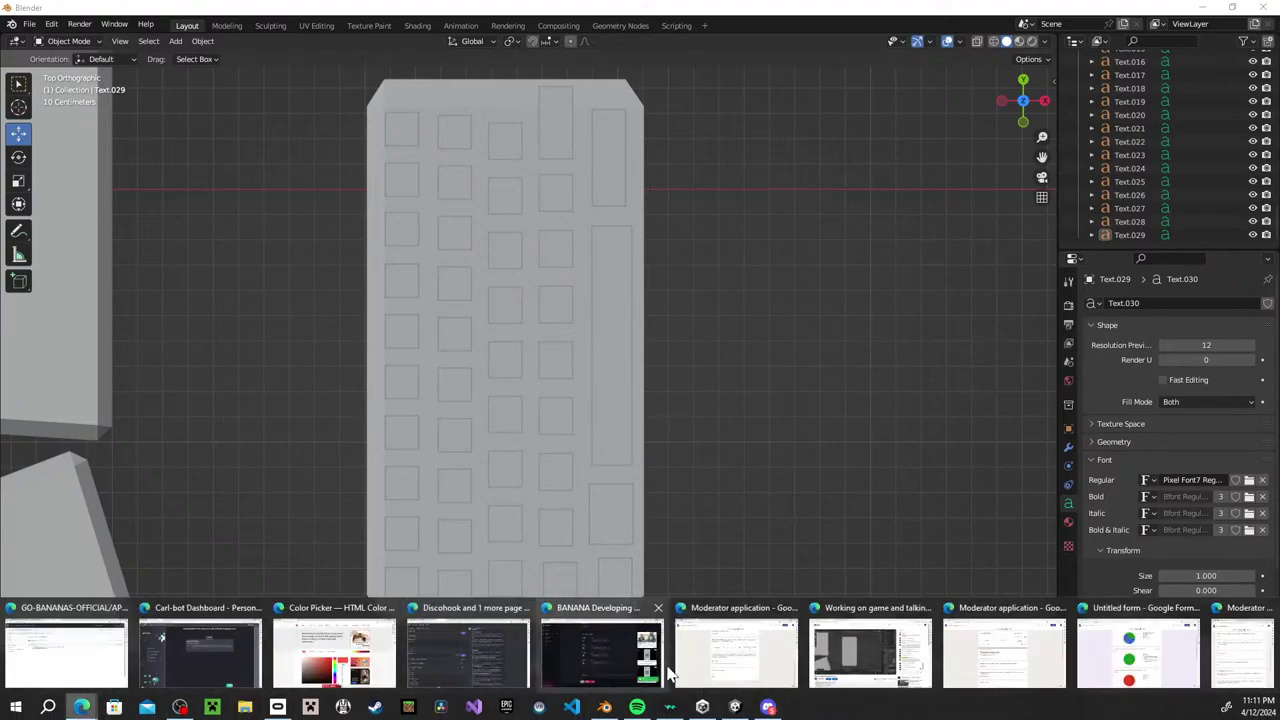
left_click(910, 636)
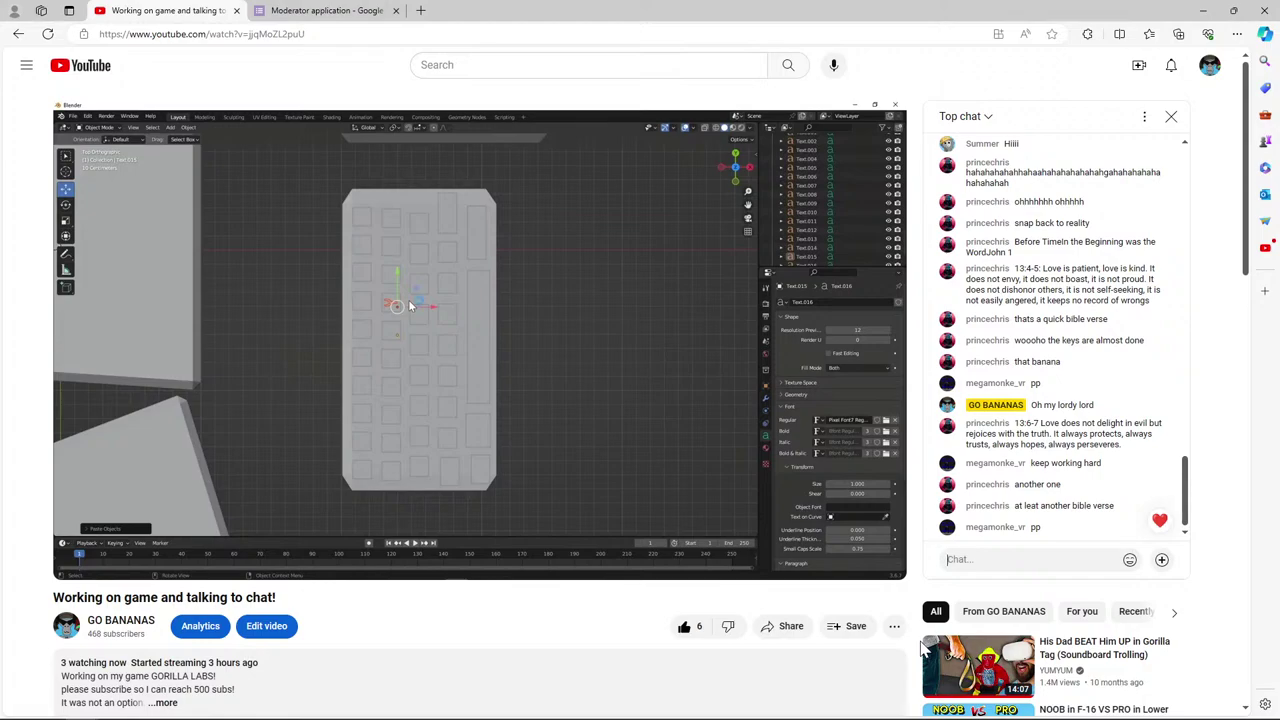
left_click(605, 707)
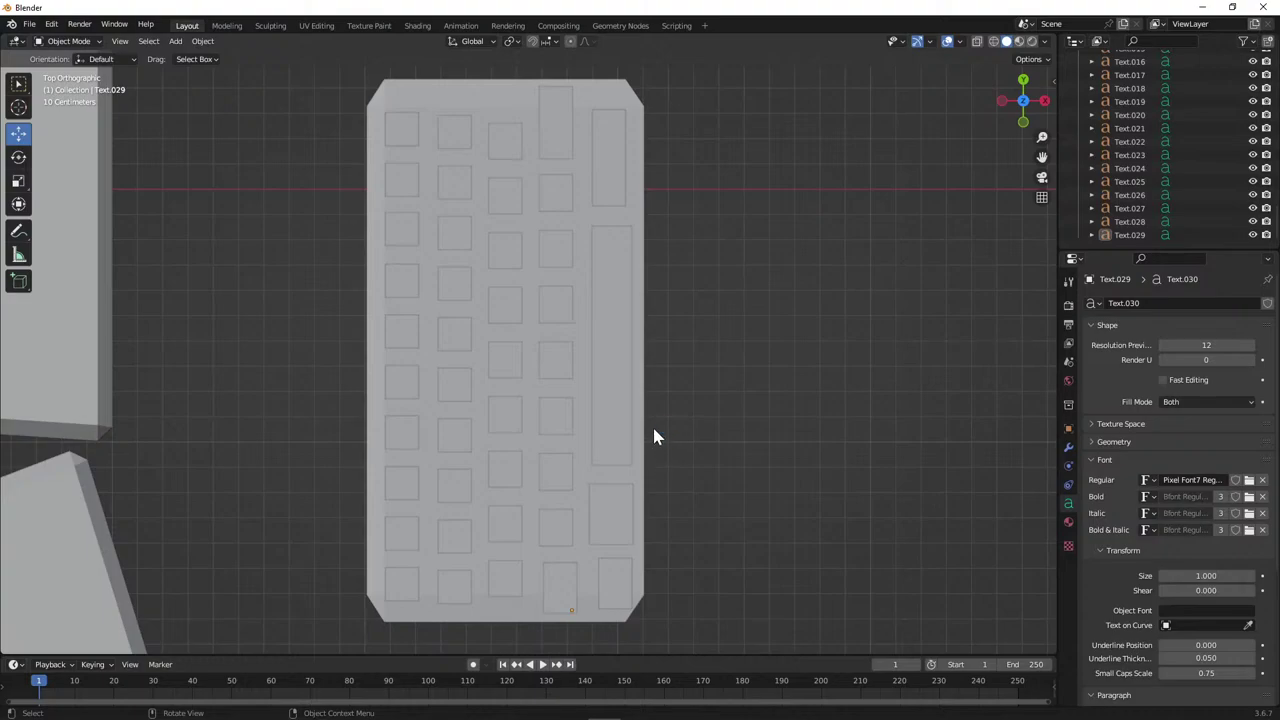
mouse_move(768, 707)
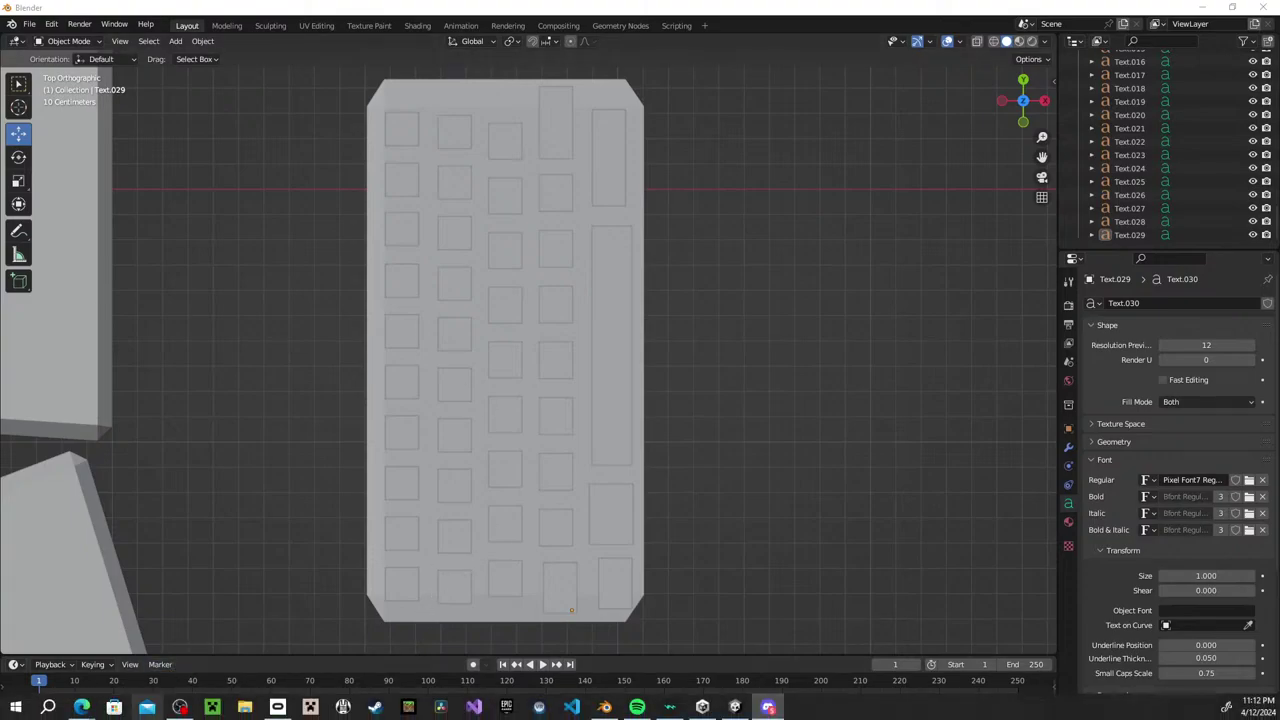
mouse_move(81, 707)
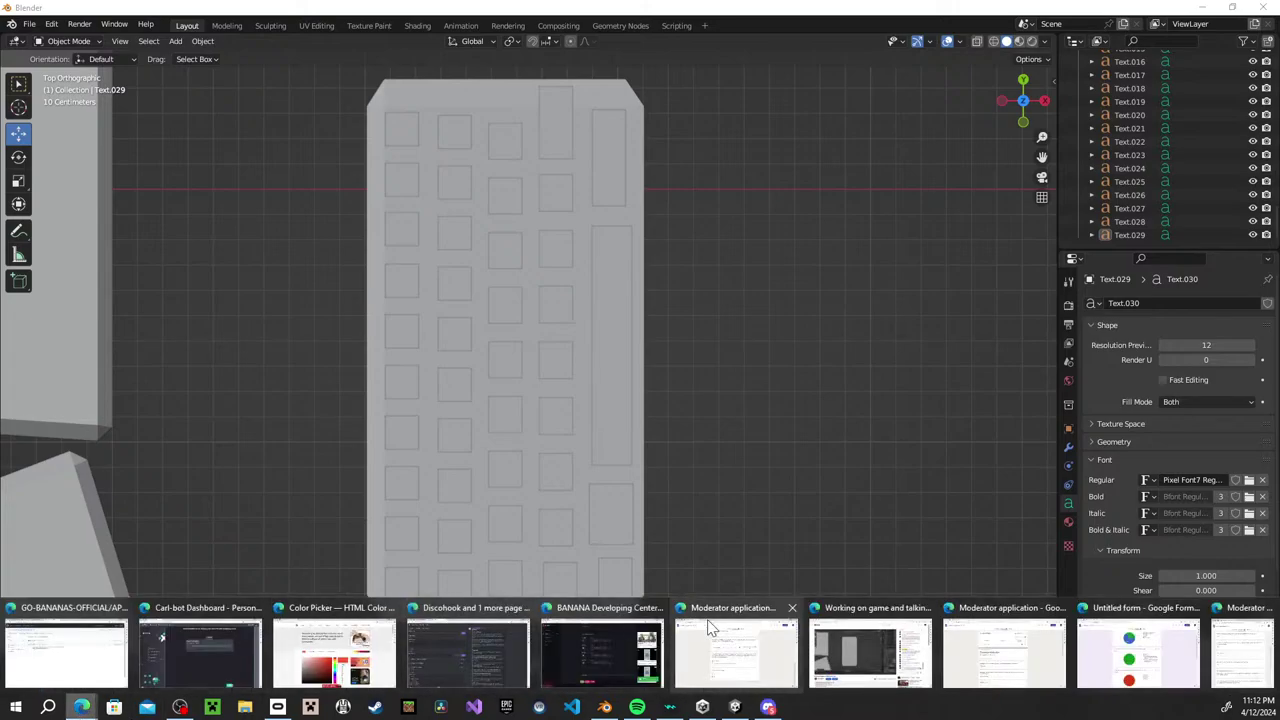
left_click(852, 645)
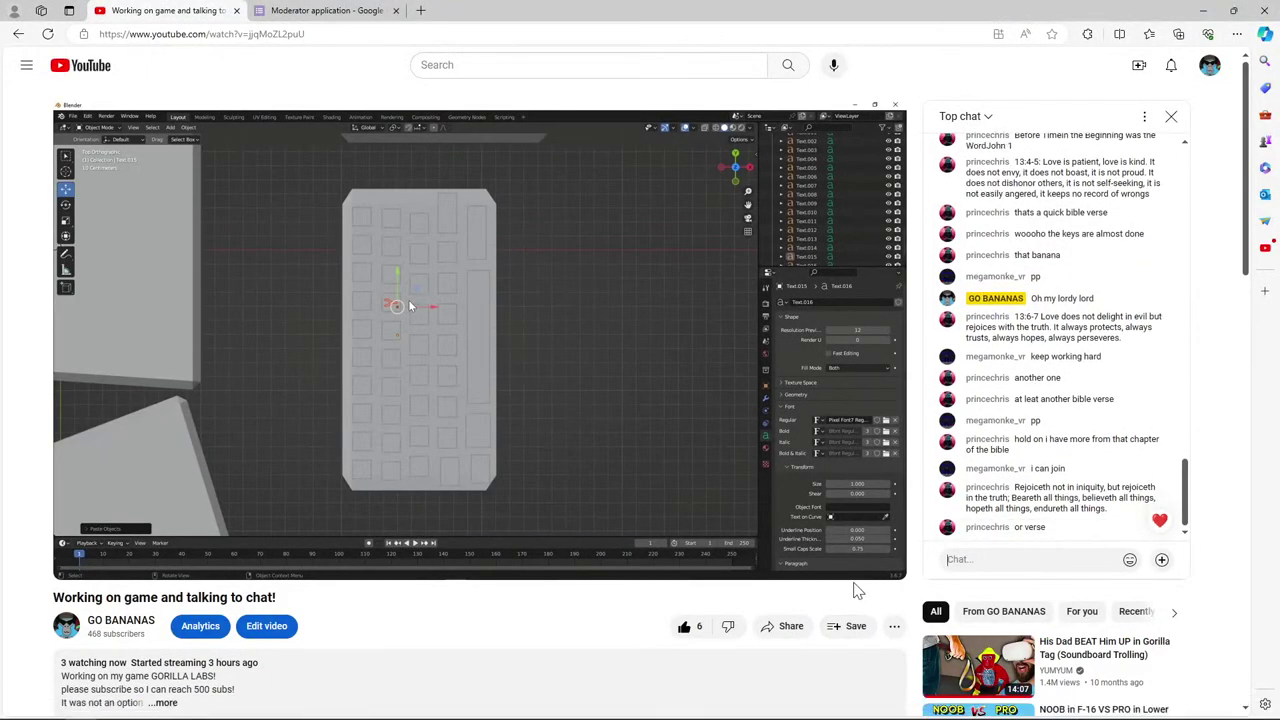
left_click(1210, 10)
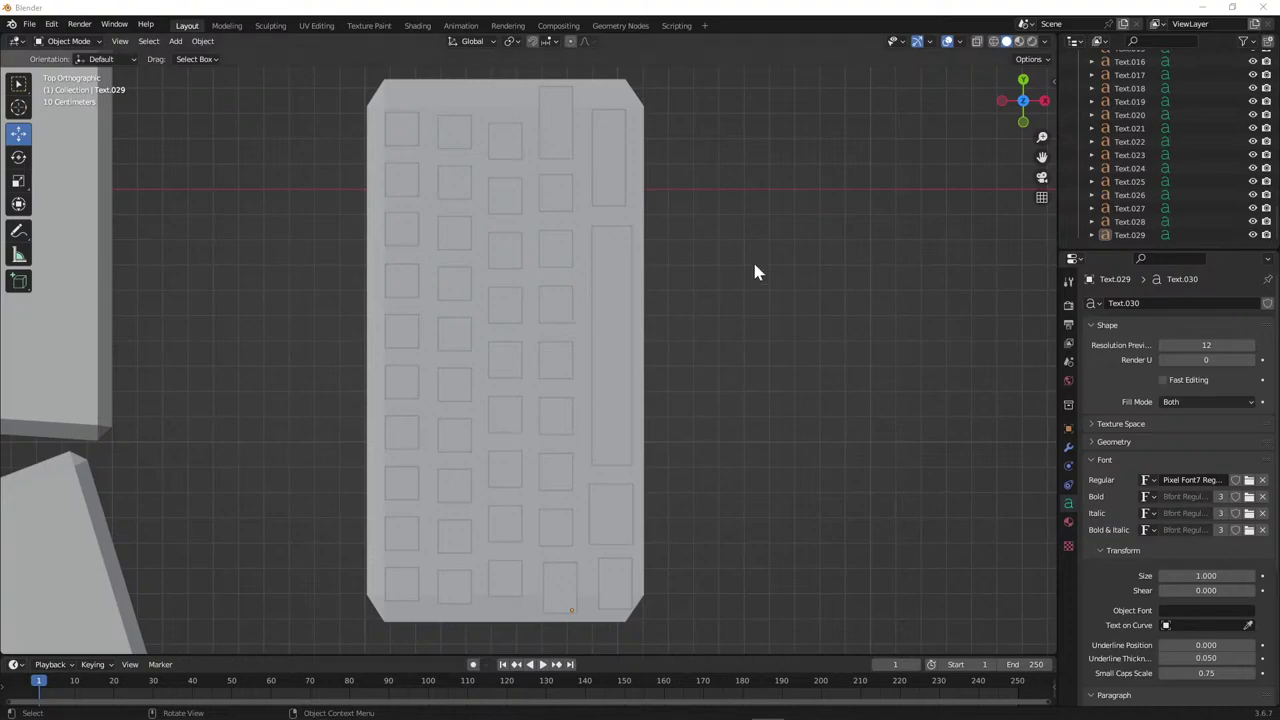
Paste a copy of the "leave" label and move it along X and slightly along Y onto the fifth column's bottom key.
left_click(1160, 235)
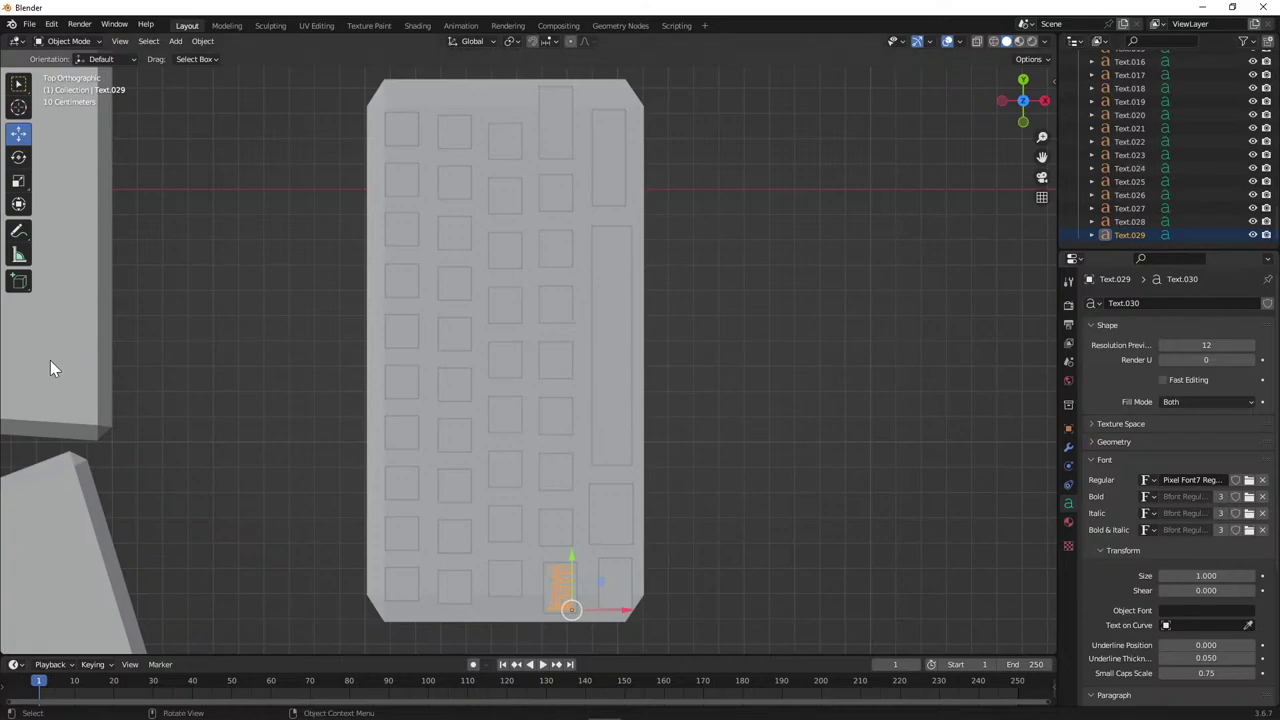
key("ctrl+v")
left_click_drag(623, 610, 670, 607)
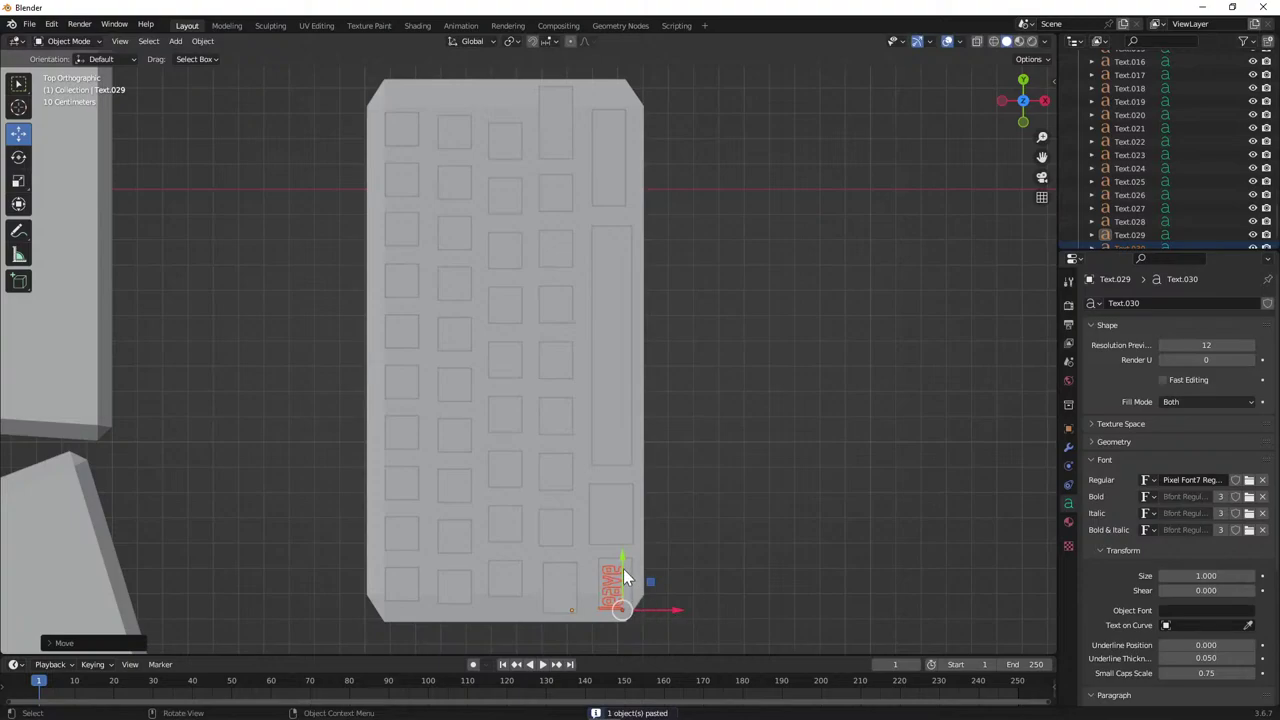
left_click_drag(623, 564, 622, 557)
left_click_drag(669, 607, 679, 612)
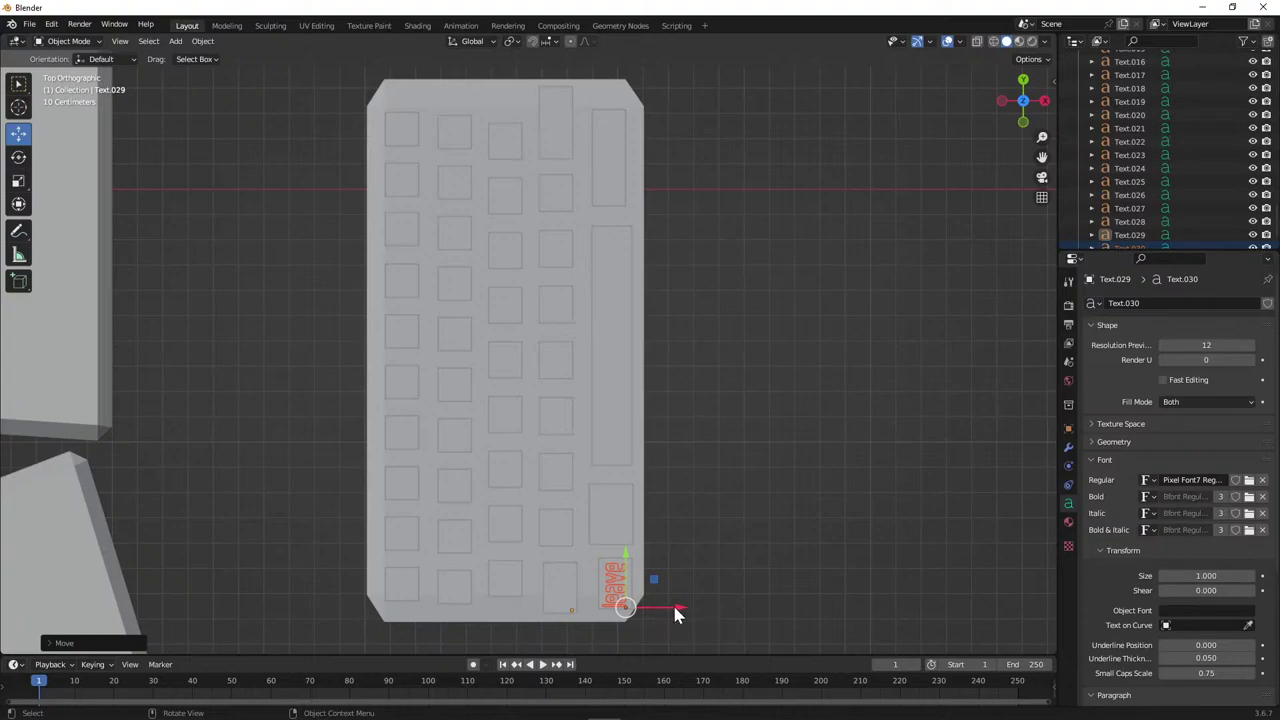
Select the copied label Text.030 and replace its "leave" text with the wording for the fifth column's bottom key.
key("Tab")
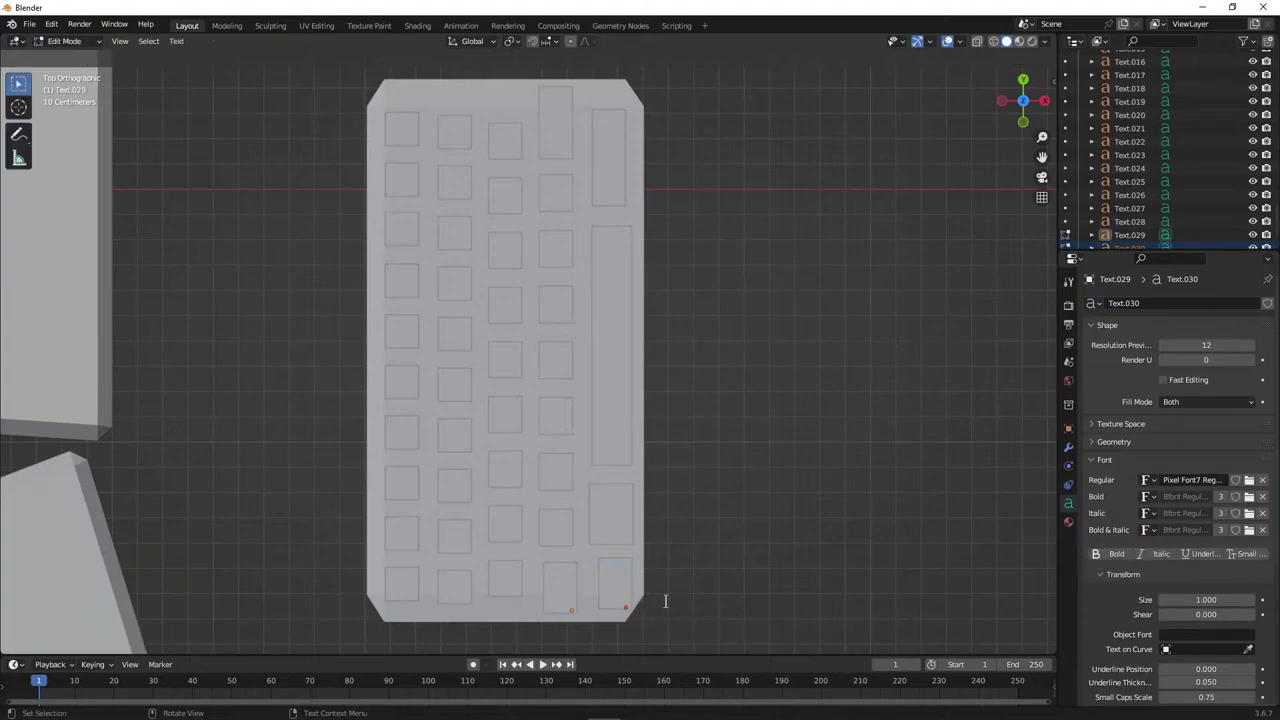
key("Tab")
left_click(1200, 235)
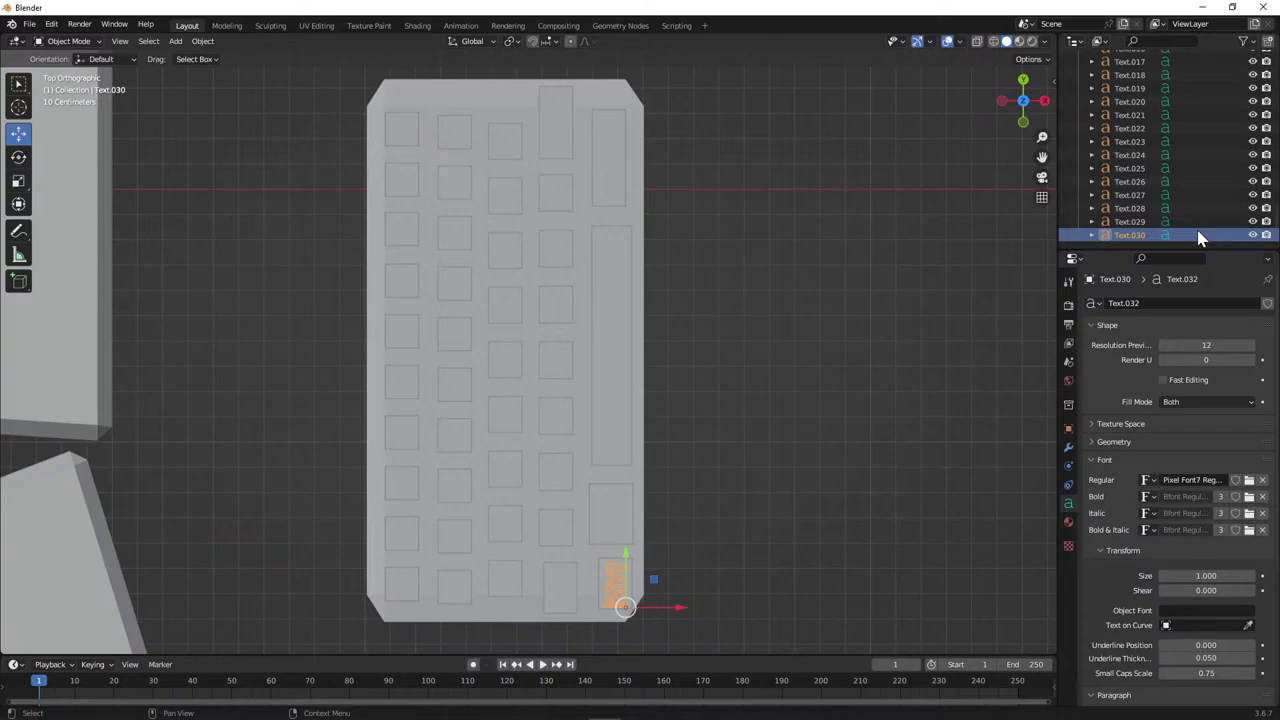
key("Tab")
key("BackSpace")
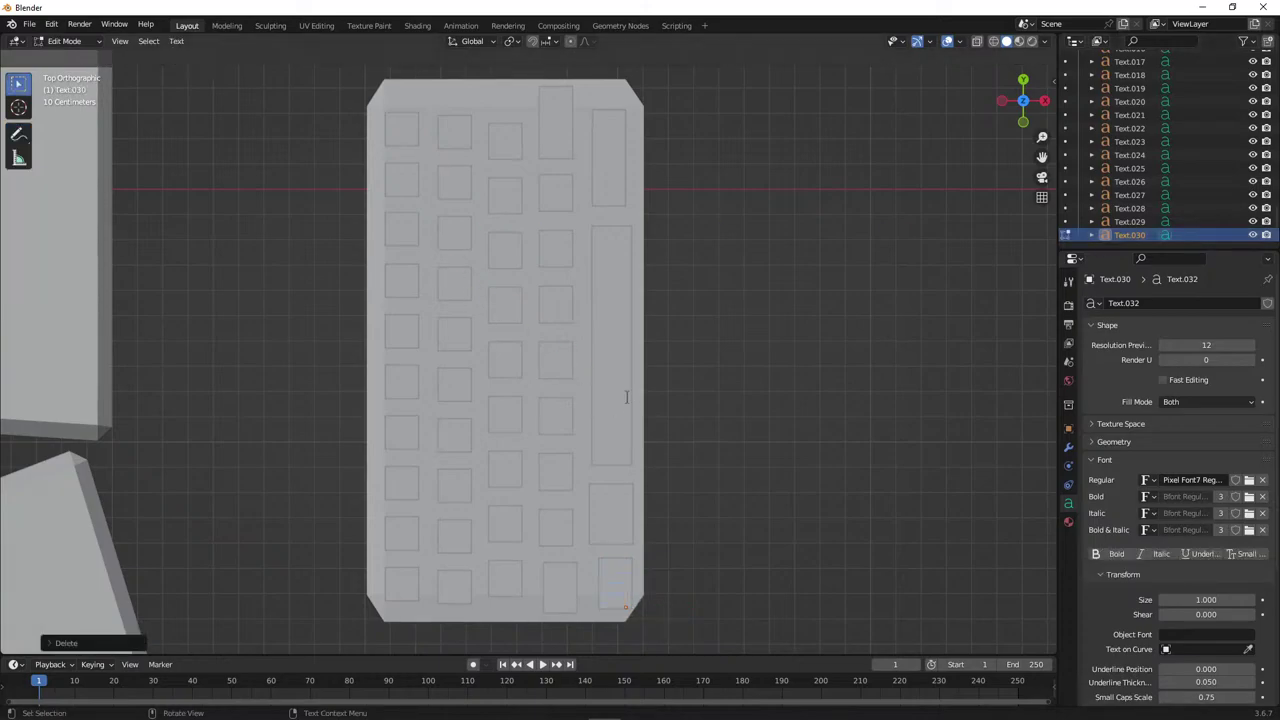
key("shift")
key("shift+Left")
key("BackSpace")
key("Left")
key("Return")
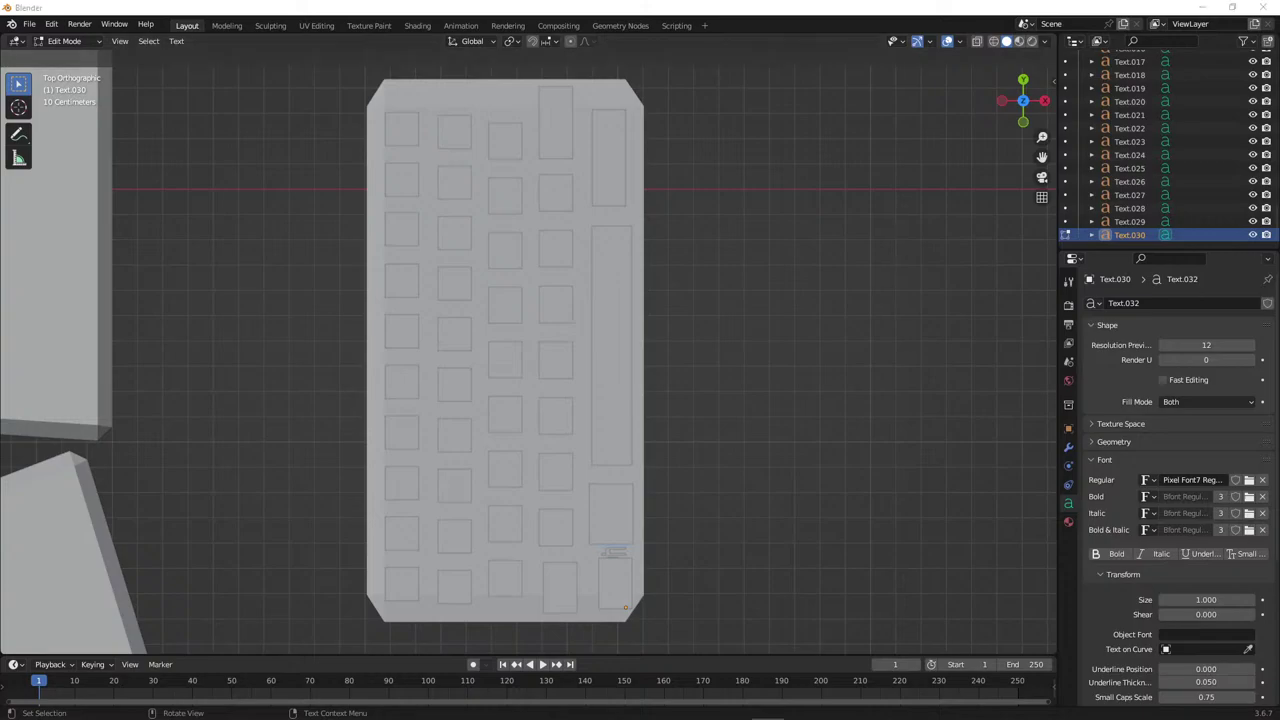
left_click(1145, 236)
key("Tab")
Scale the label Text.030 along Y and X to fit its key, checking the fit from an angle.
left_click(18, 180)
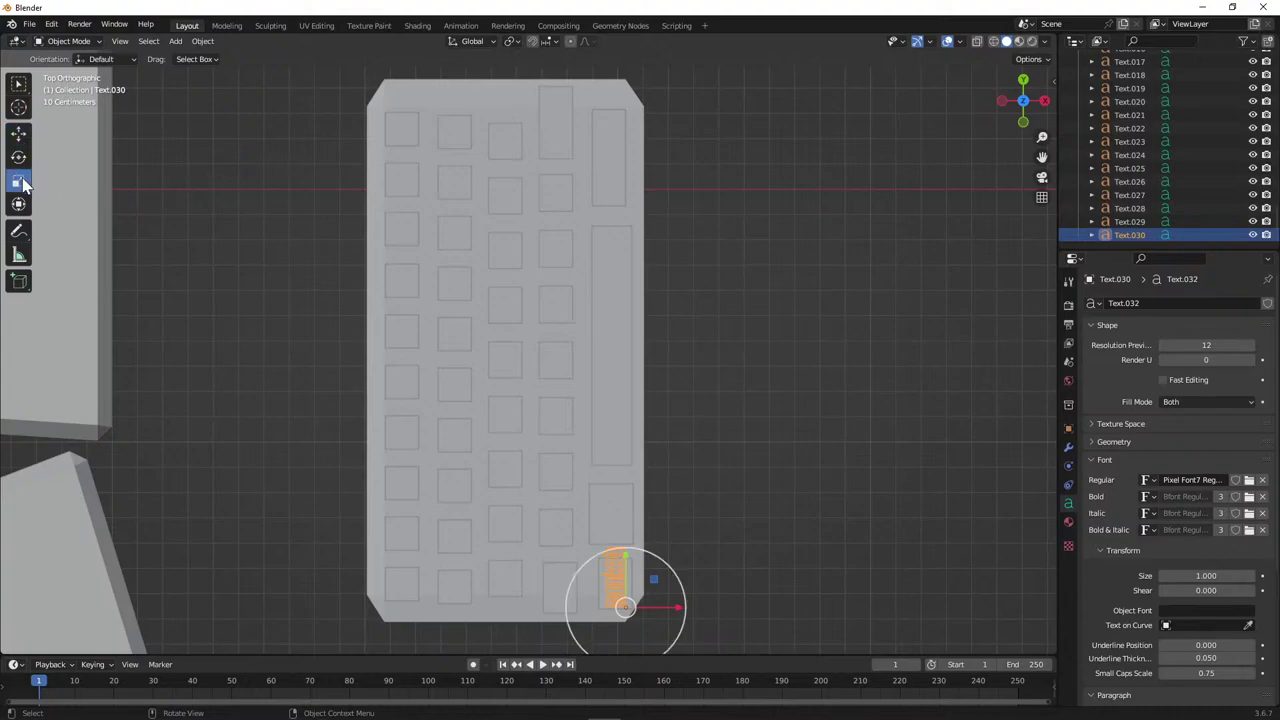
left_click_drag(627, 570, 671, 606)
middle_click_drag(671, 606, 578, 494)
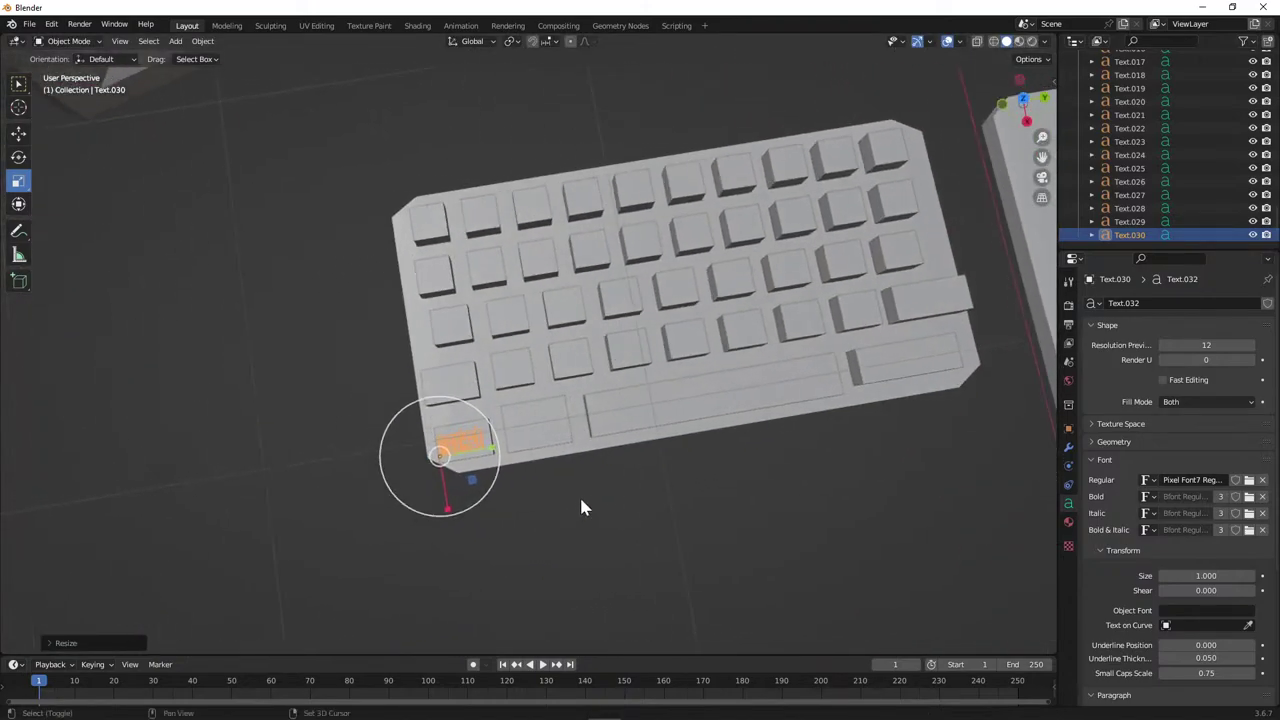
left_click_drag(444, 510, 443, 514)
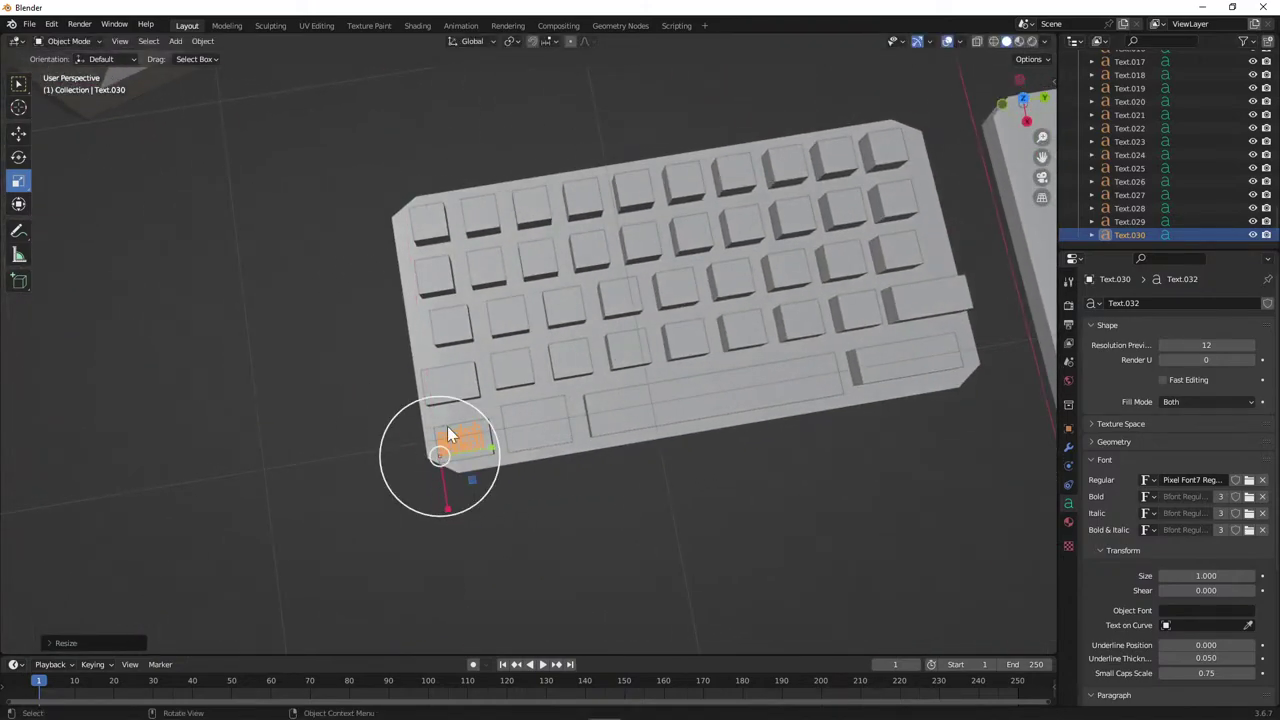
left_click_drag(496, 452, 500, 449)
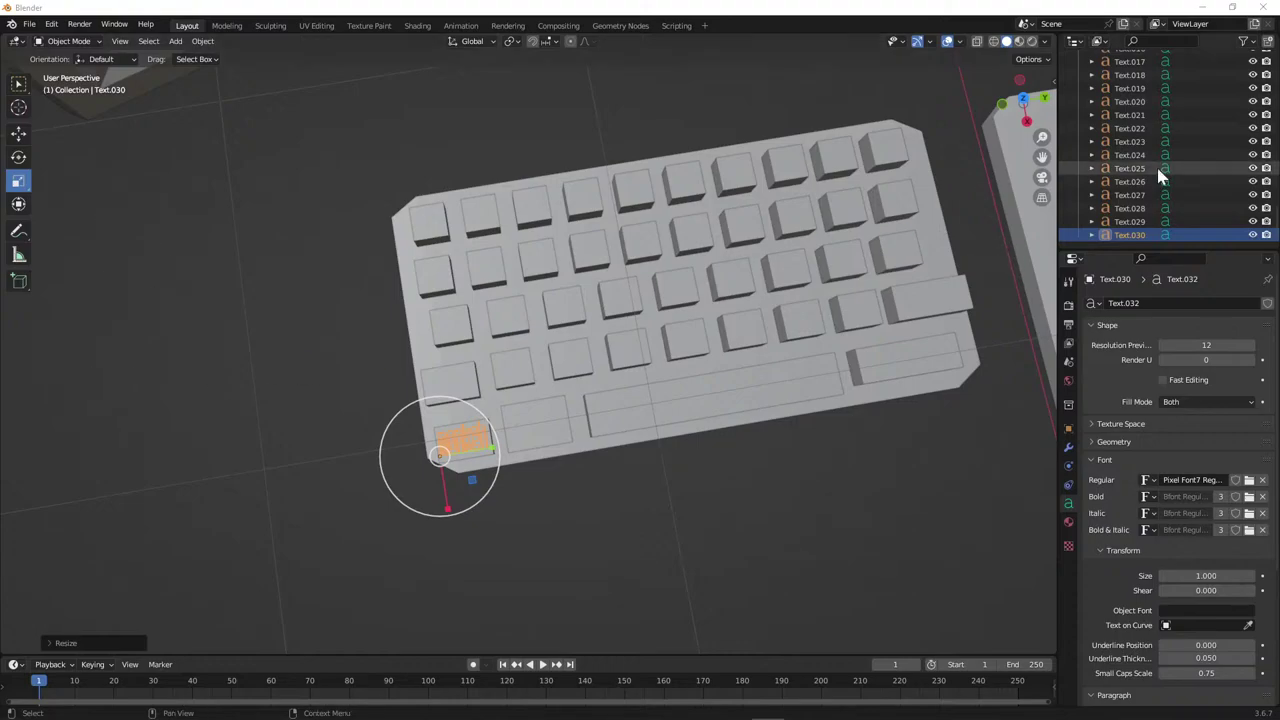
Find the label Text.028 on the third column's second key and duplicate it in place.
left_click(1185, 224)
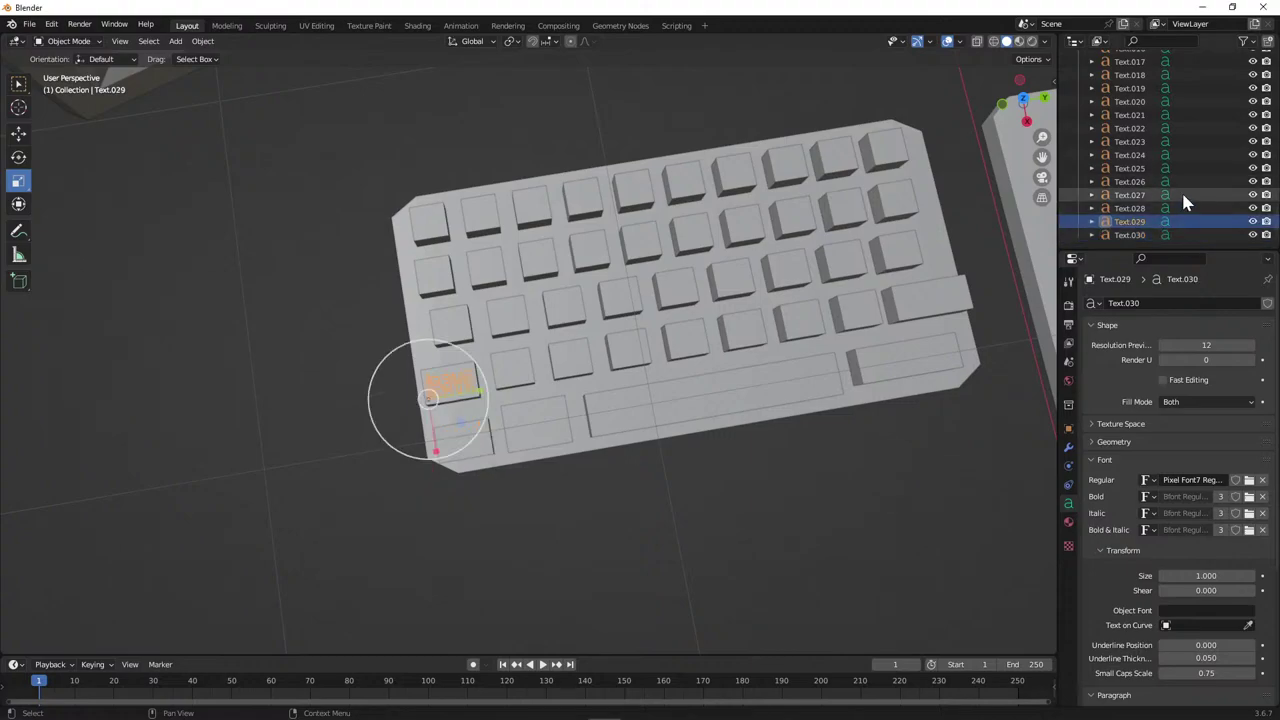
left_click(1183, 210)
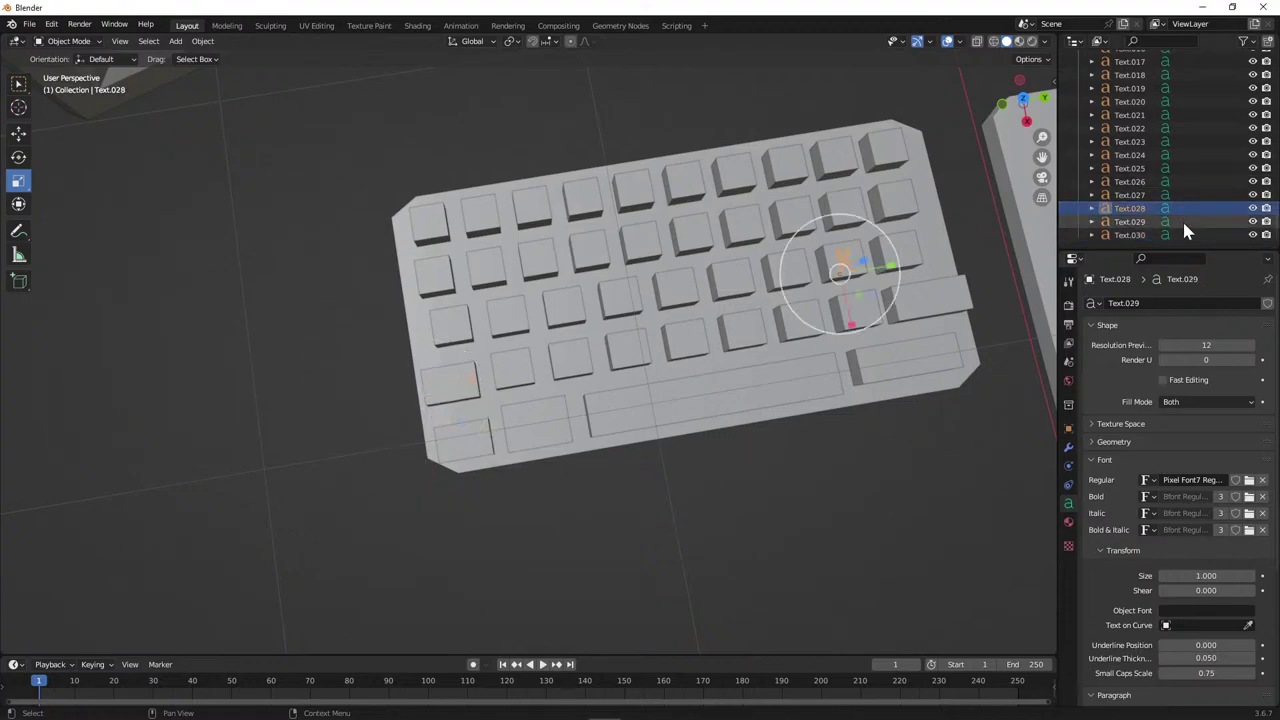
left_click(906, 260)
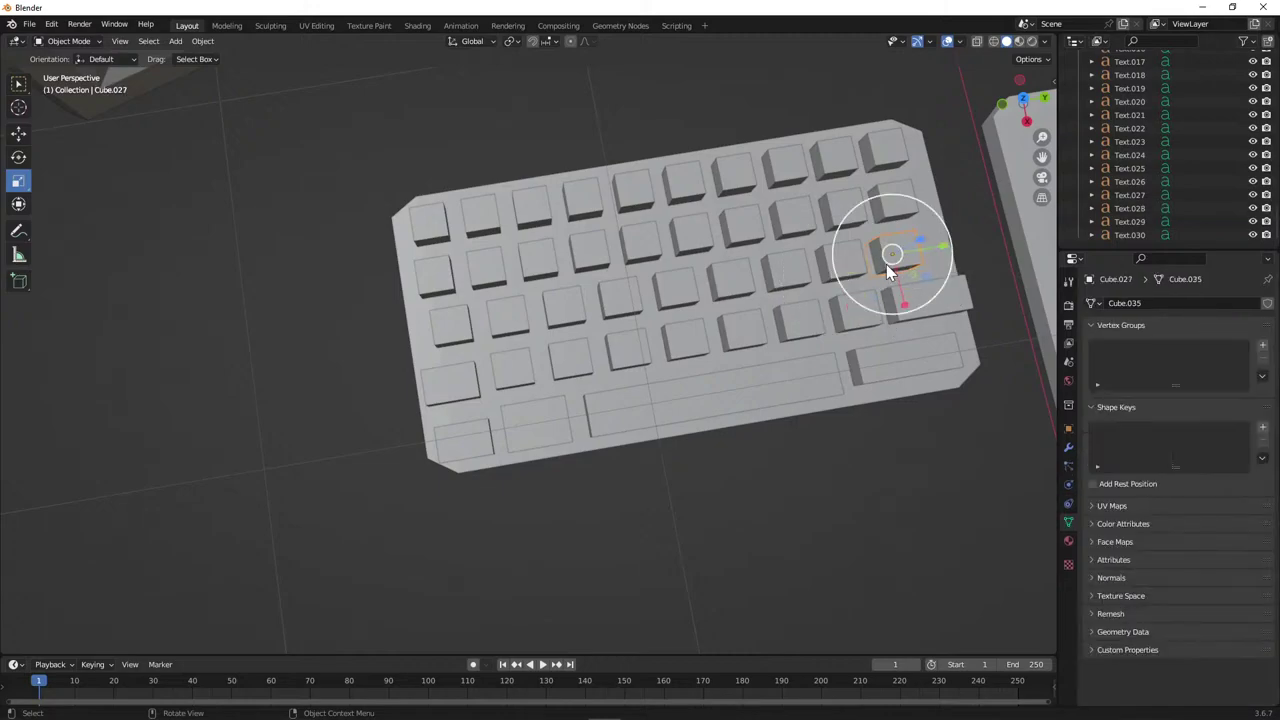
left_click(1128, 208)
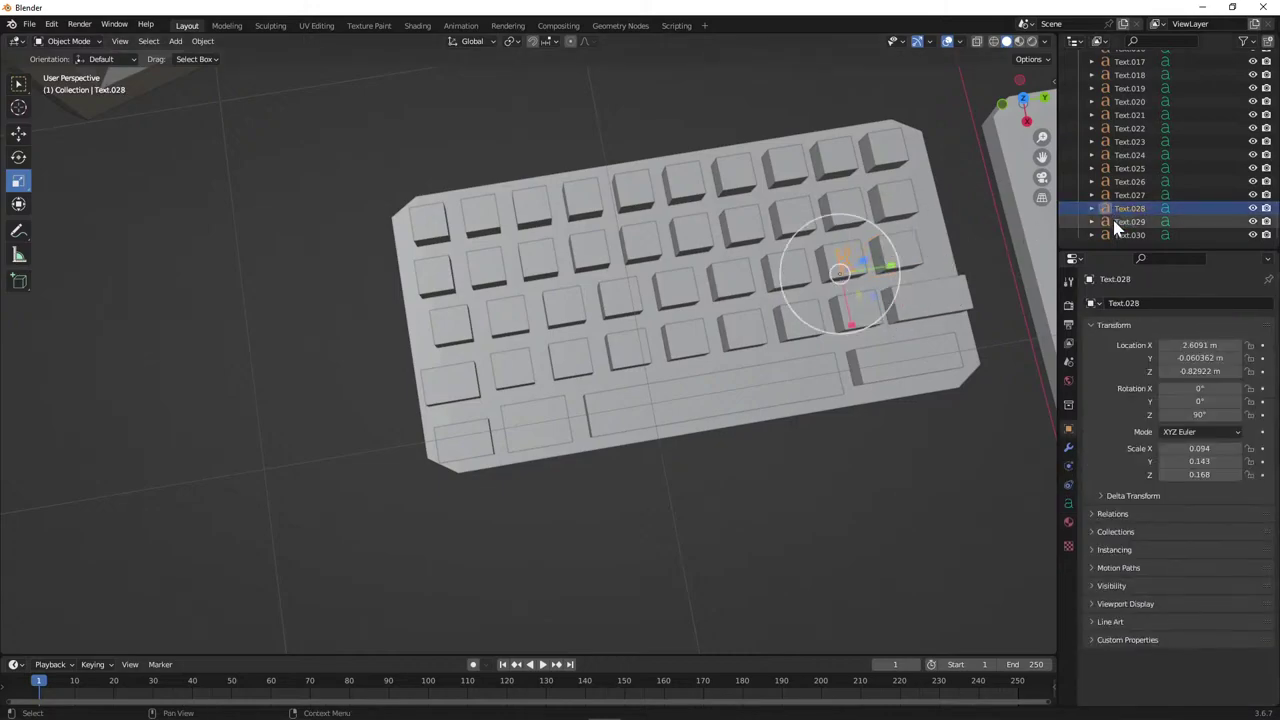
key("ctrl+c")
key("ctrl+v")
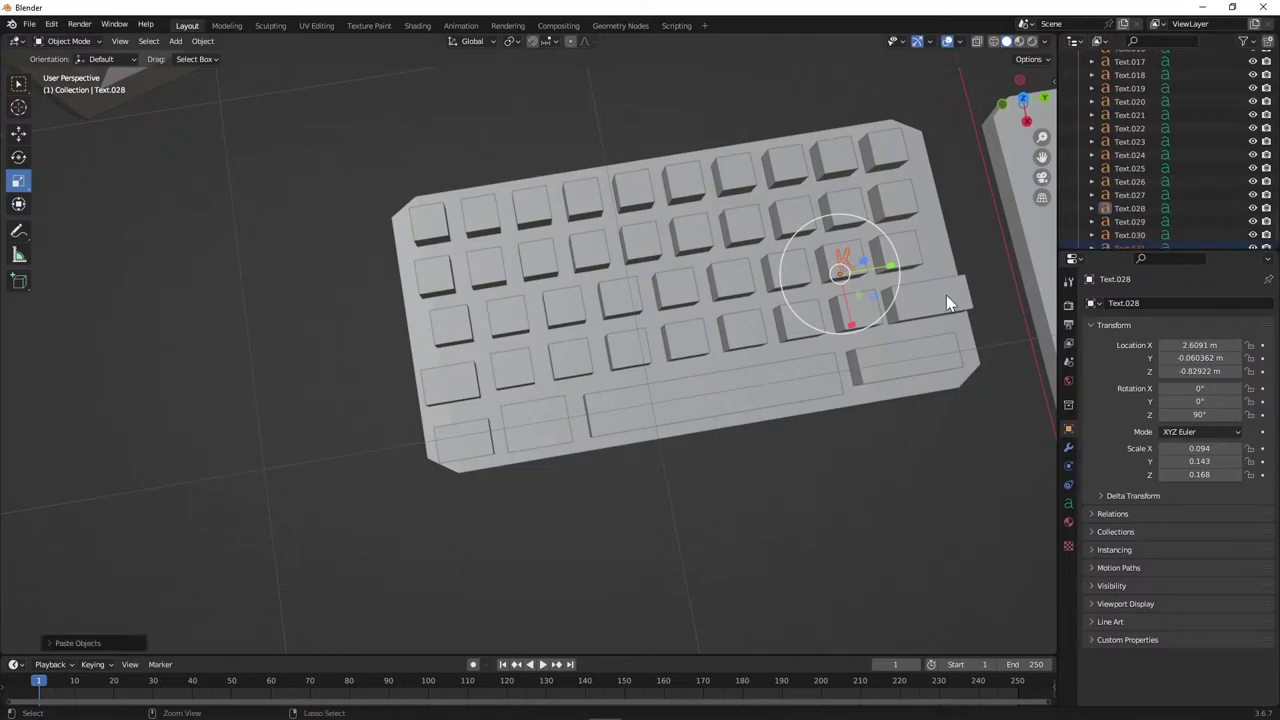
From the top view, duplicate the third column's second-key label and move the copy about 0.22 m along Y onto the column's top key.
left_click(24, 136)
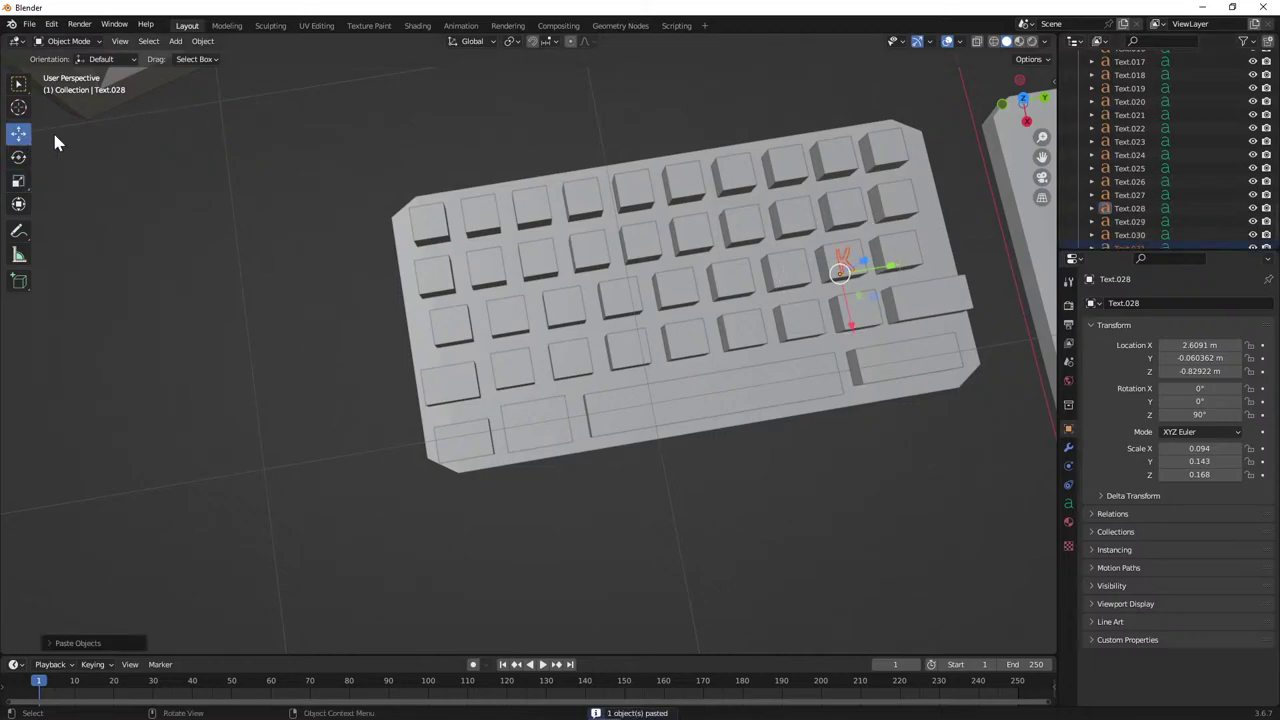
left_click(1024, 100)
scroll(1200, 204, "down", 1)
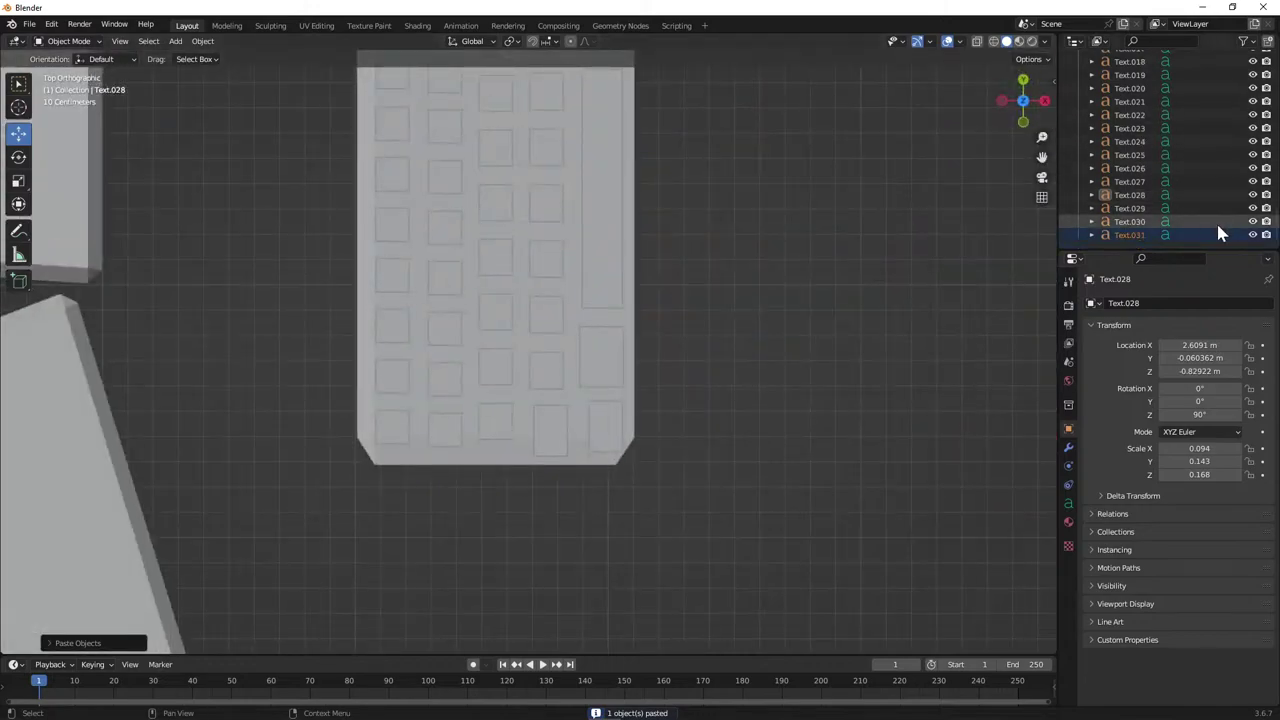
left_click(1216, 234)
scroll(577, 262, "up", 1)
scroll(580, 263, "down", 2)
middle_click_drag(580, 263, 574, 437, "shift")
key("ctrl+c")
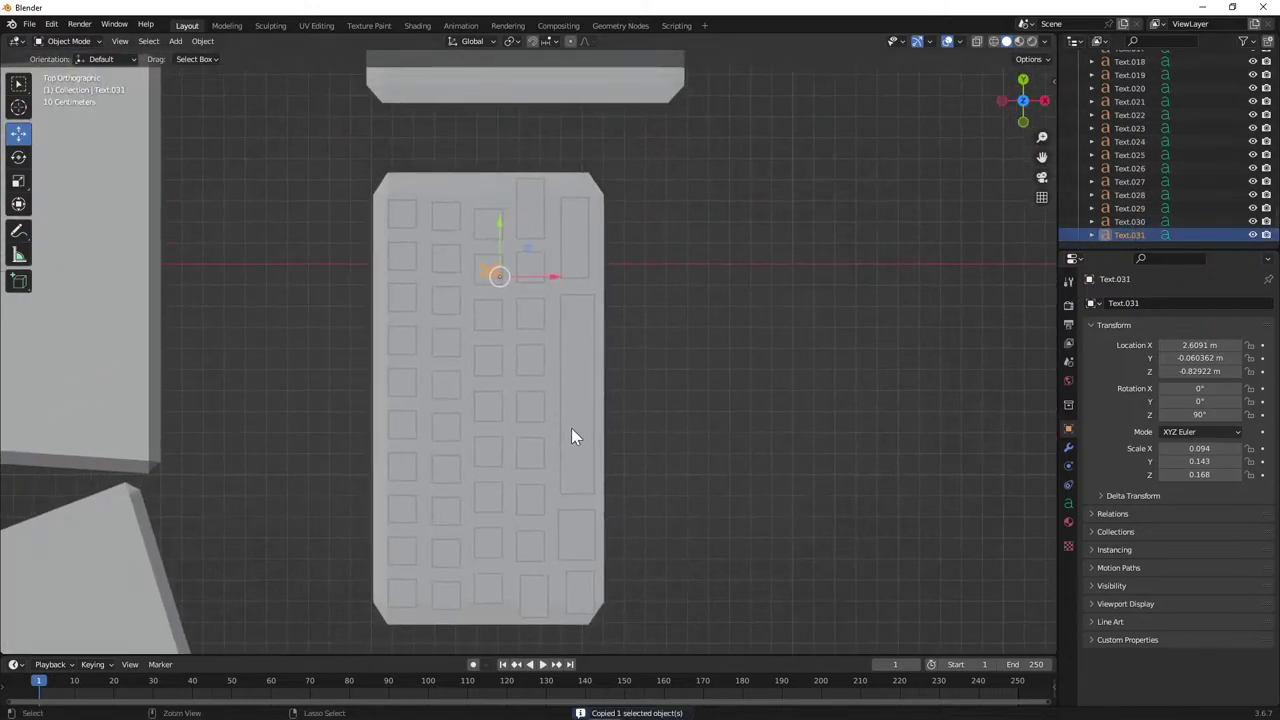
key("ctrl+v")
key("g")
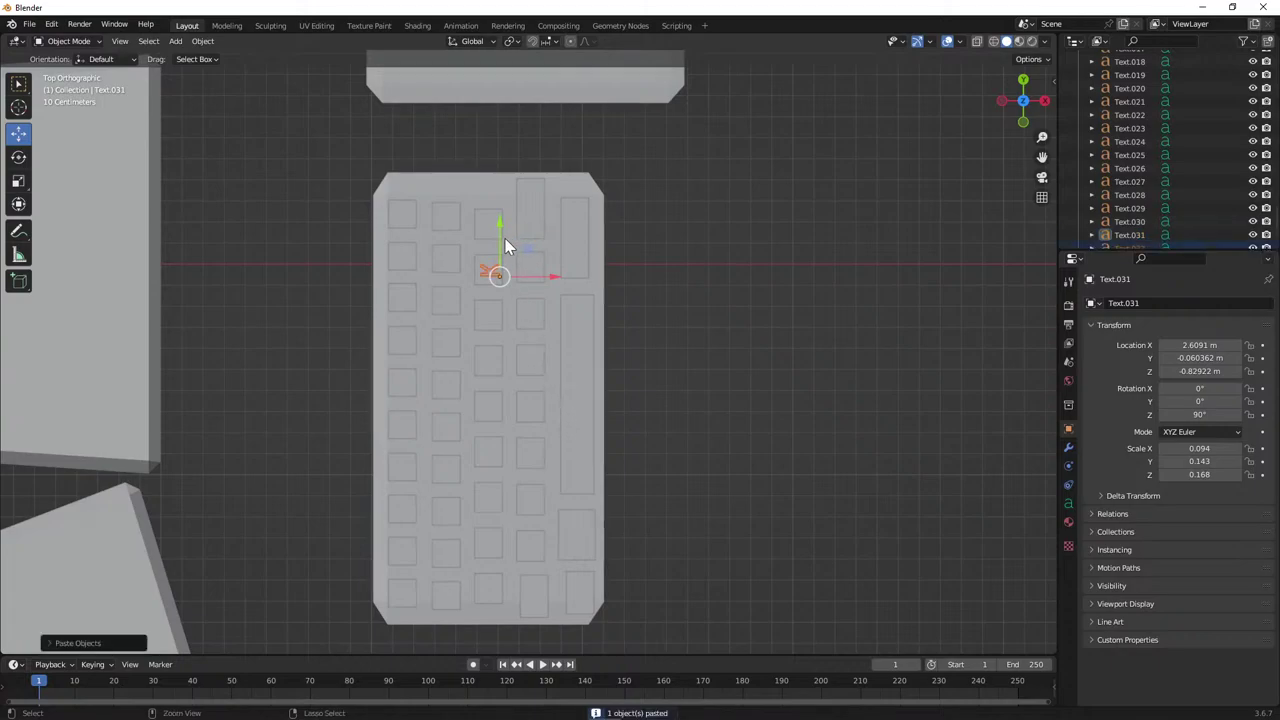
key("y")
left_click(503, 199)
key("g")
key("y")
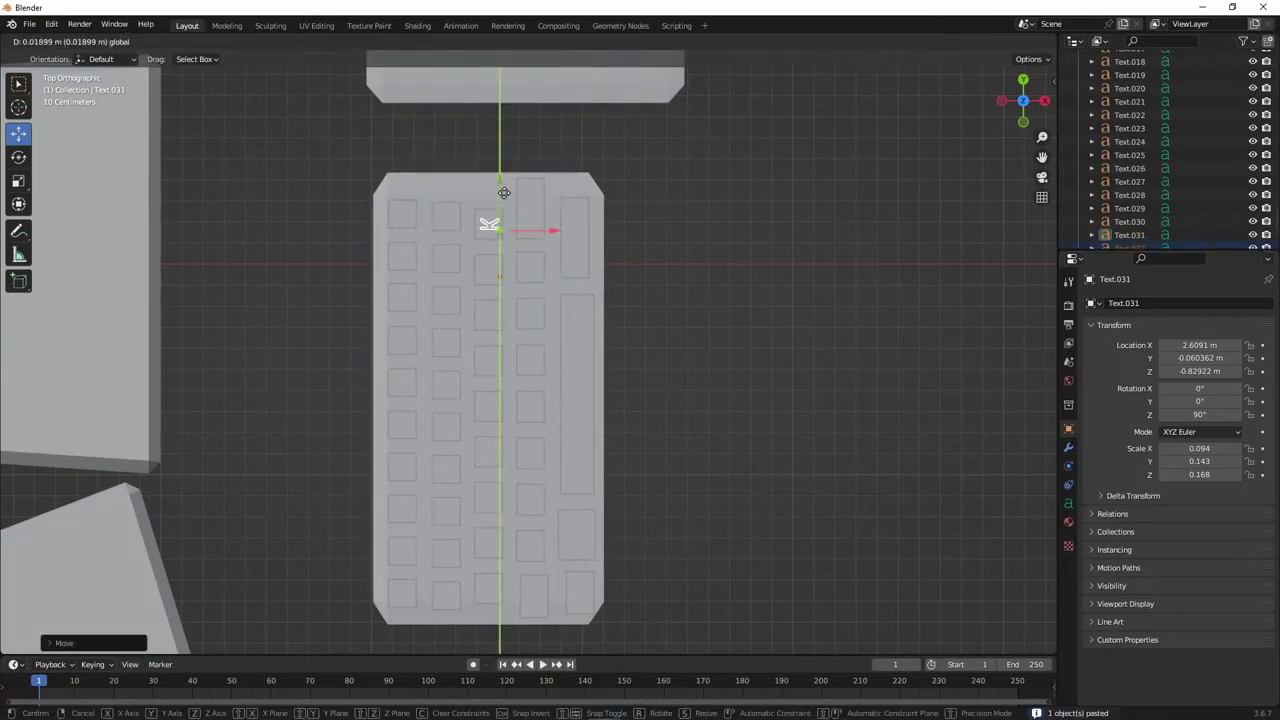
left_click(503, 194)
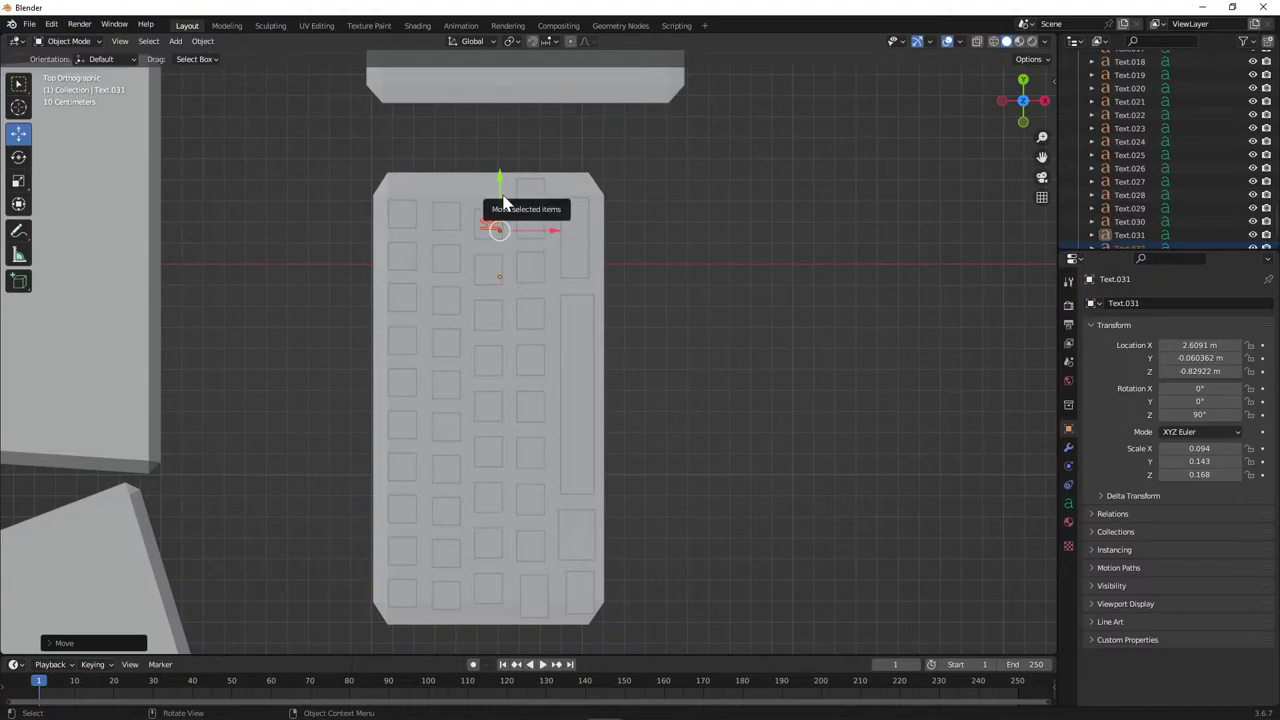
Select the label Text.032 on the third column's top key and edit its text.
left_click(1181, 236)
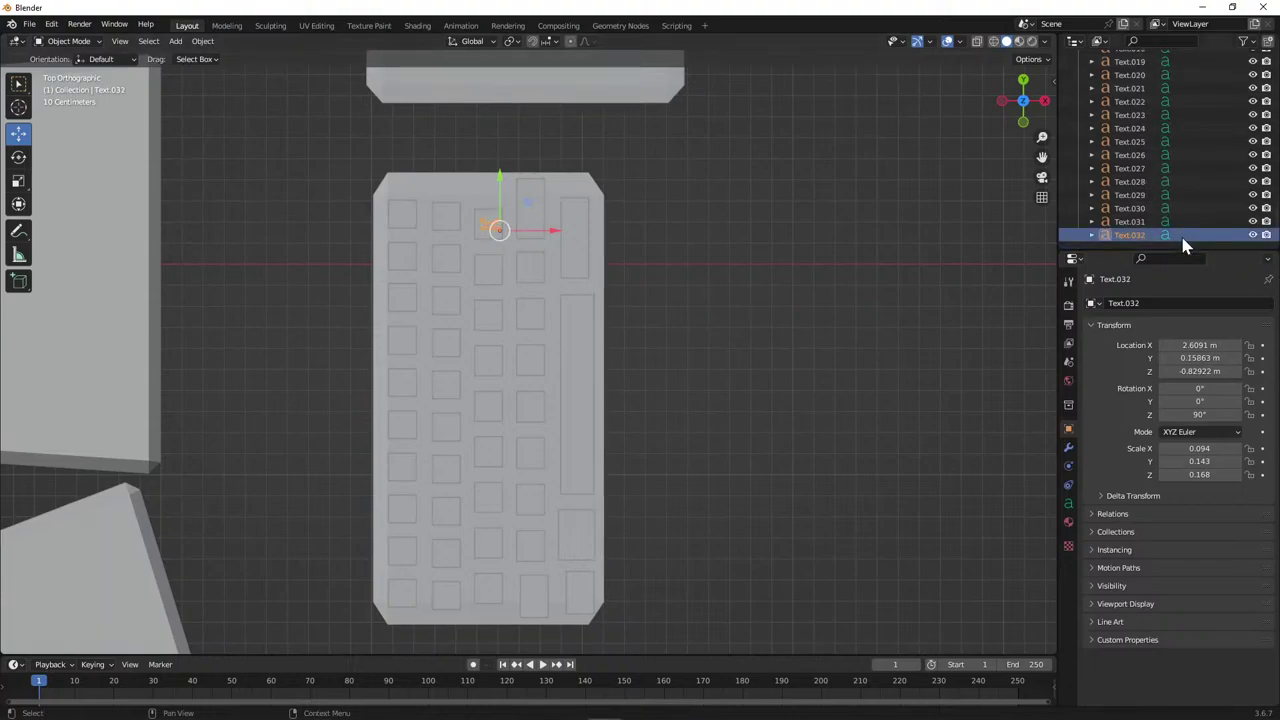
key("Tab")
key("Tab")
key("Tab")
key("Tab")
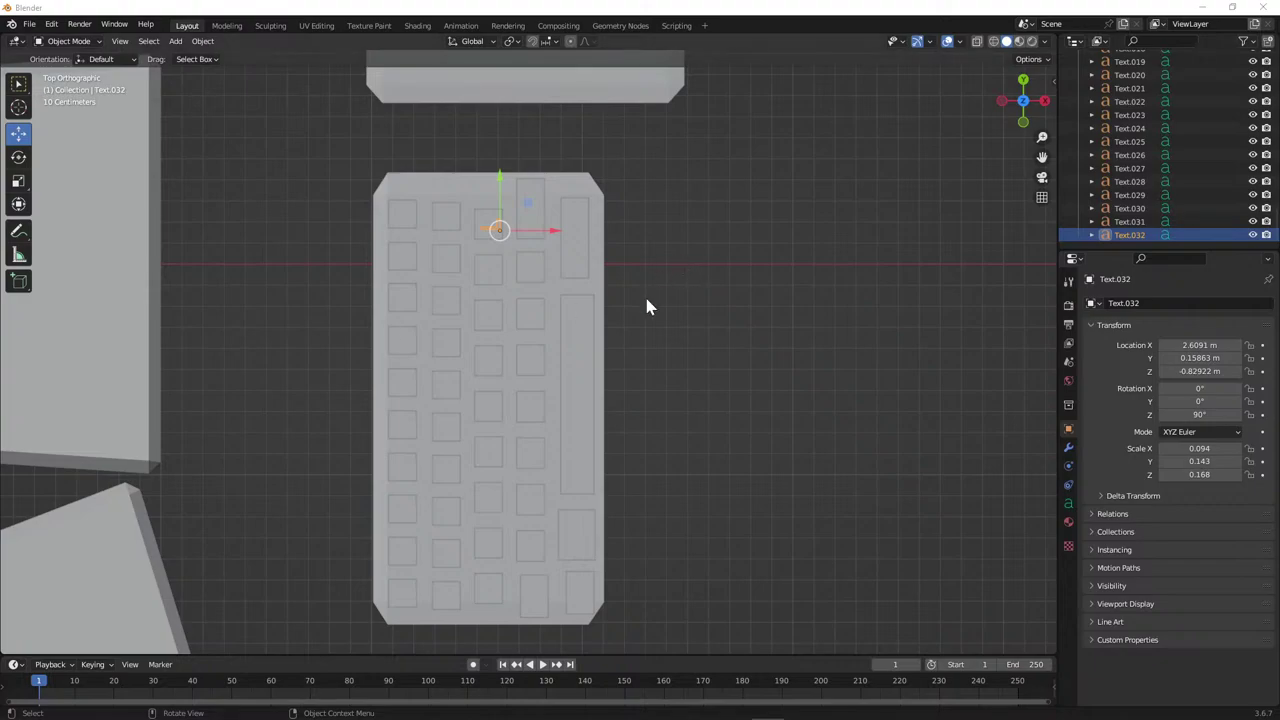
Go through the latest text objects and delete the redundant duplicate Text.031 from the third column's second key.
left_click(1166, 222)
left_click(1152, 208)
left_click(1147, 196)
left_click(1150, 182)
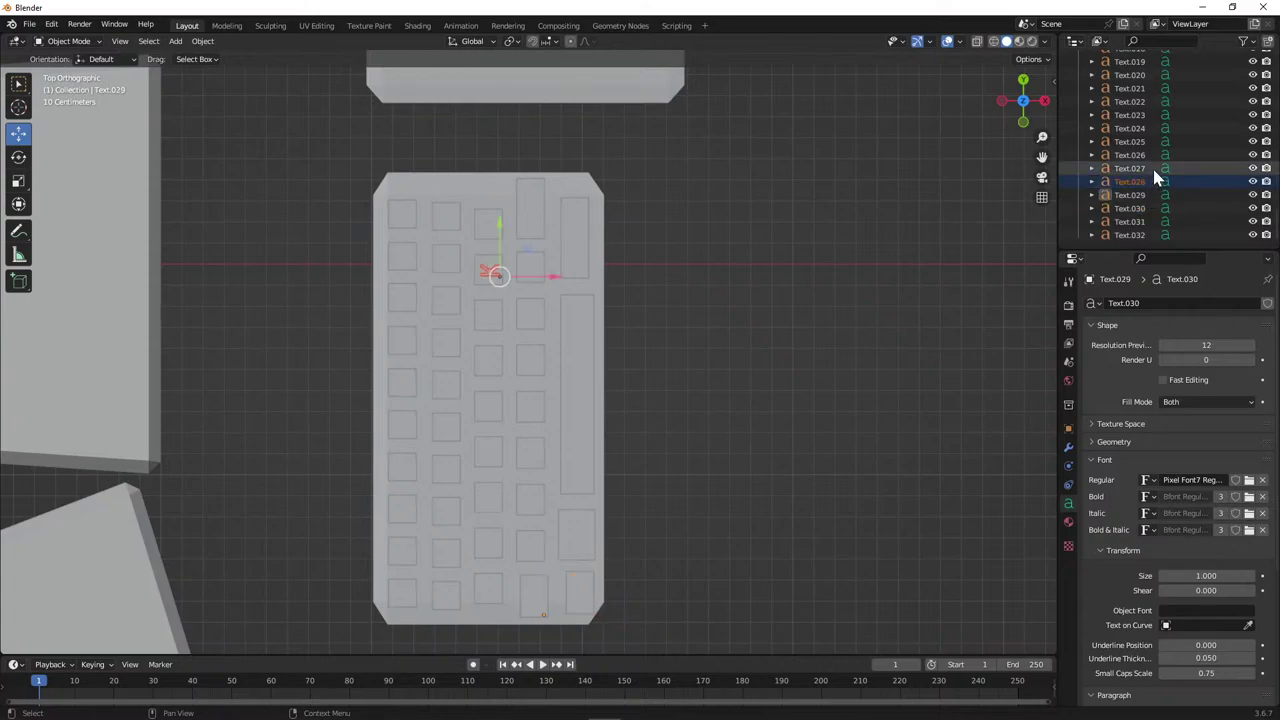
right_click(1153, 182)
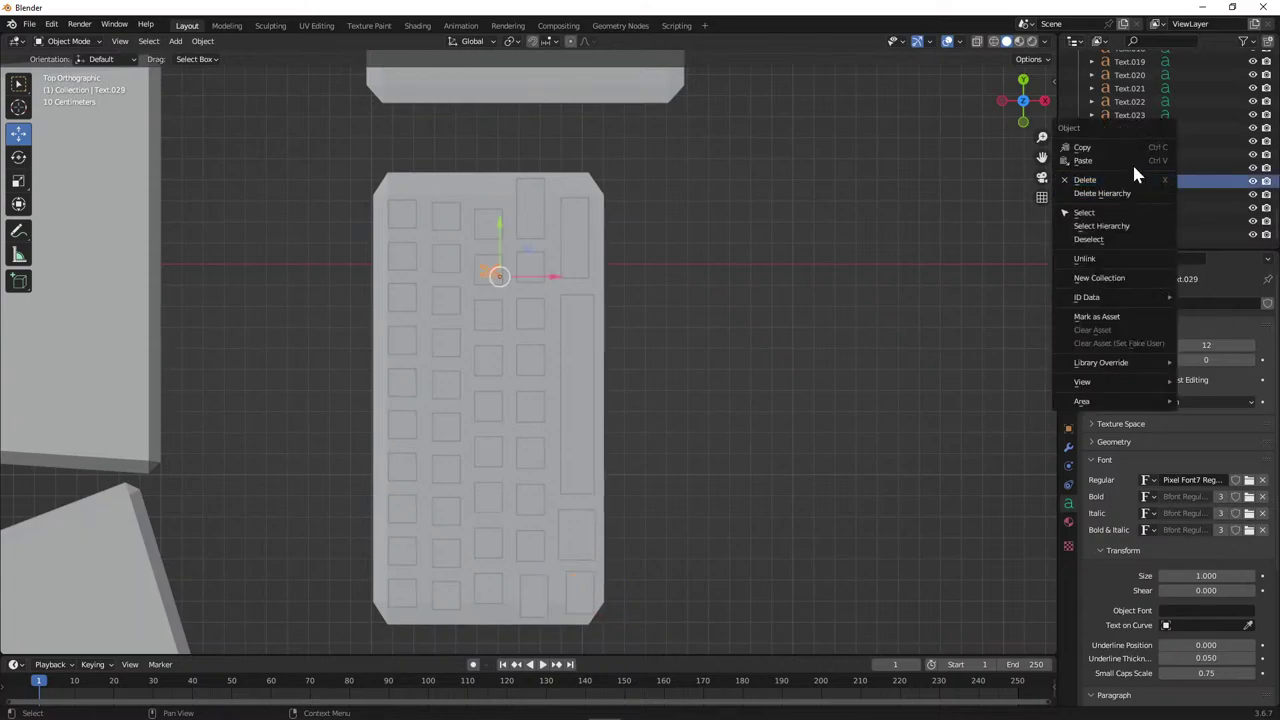
left_click(1204, 207)
left_click(1202, 221)
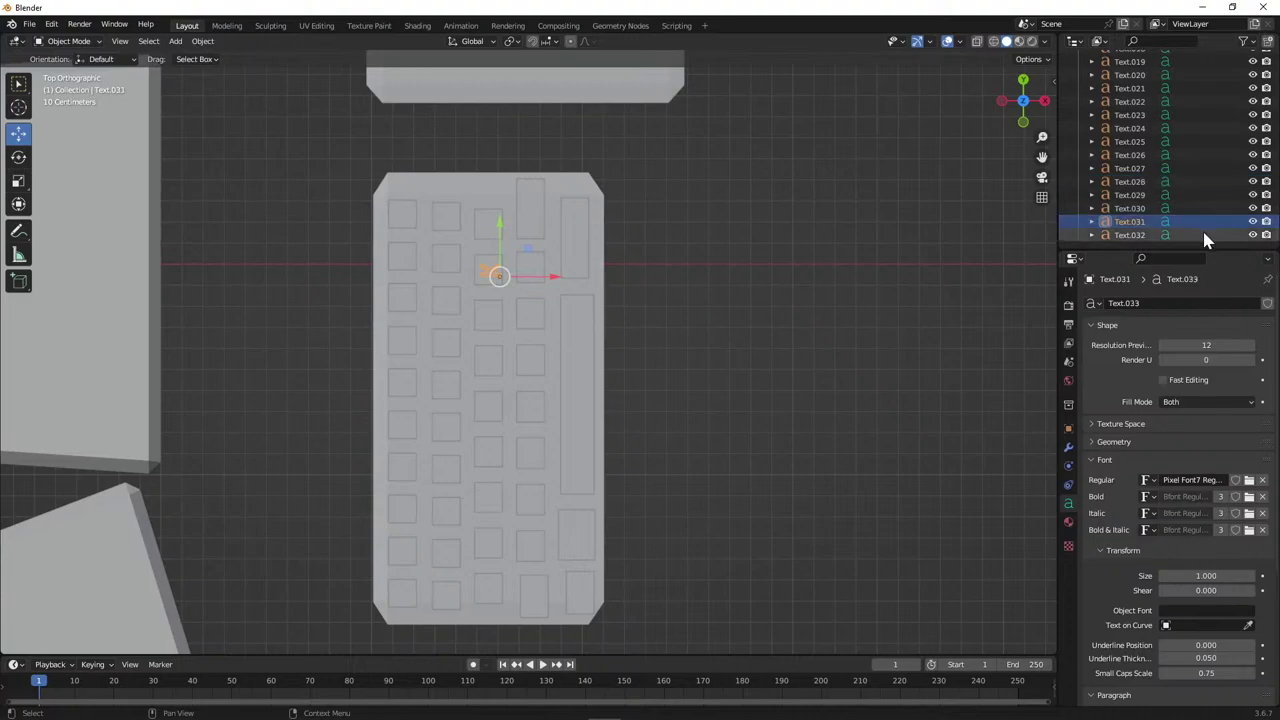
right_click(1205, 225)
left_click(1207, 222)
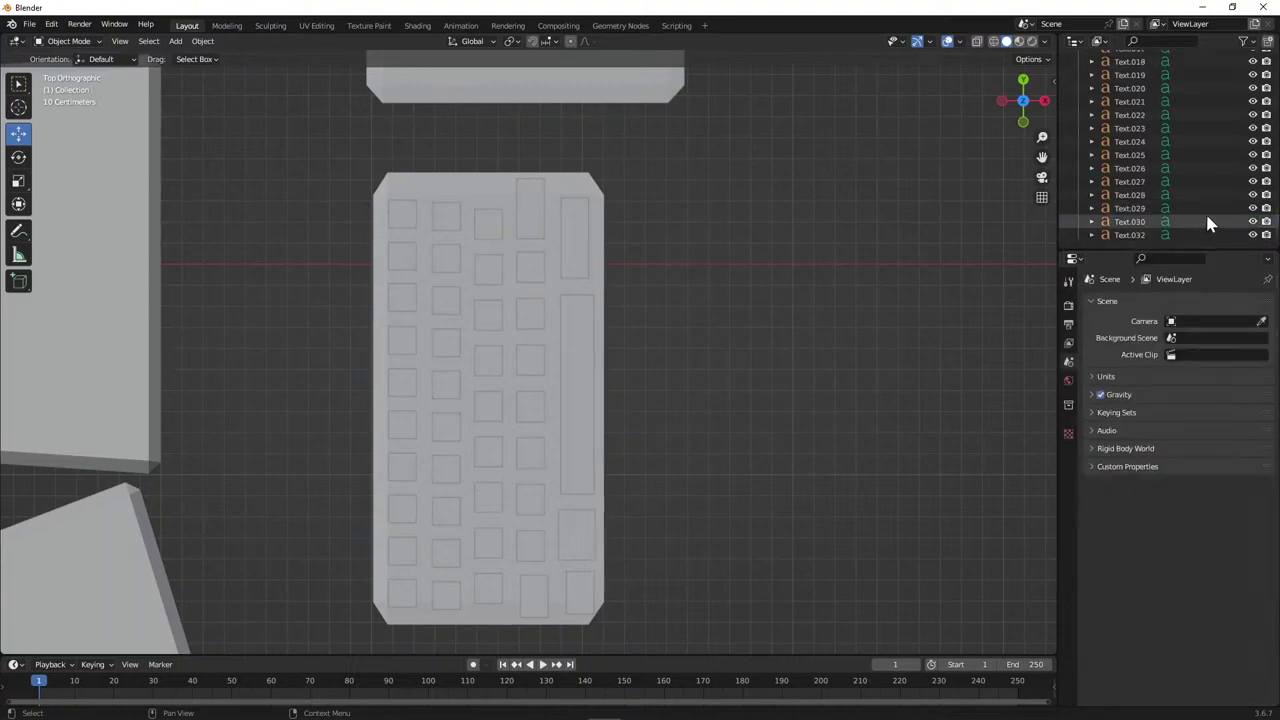
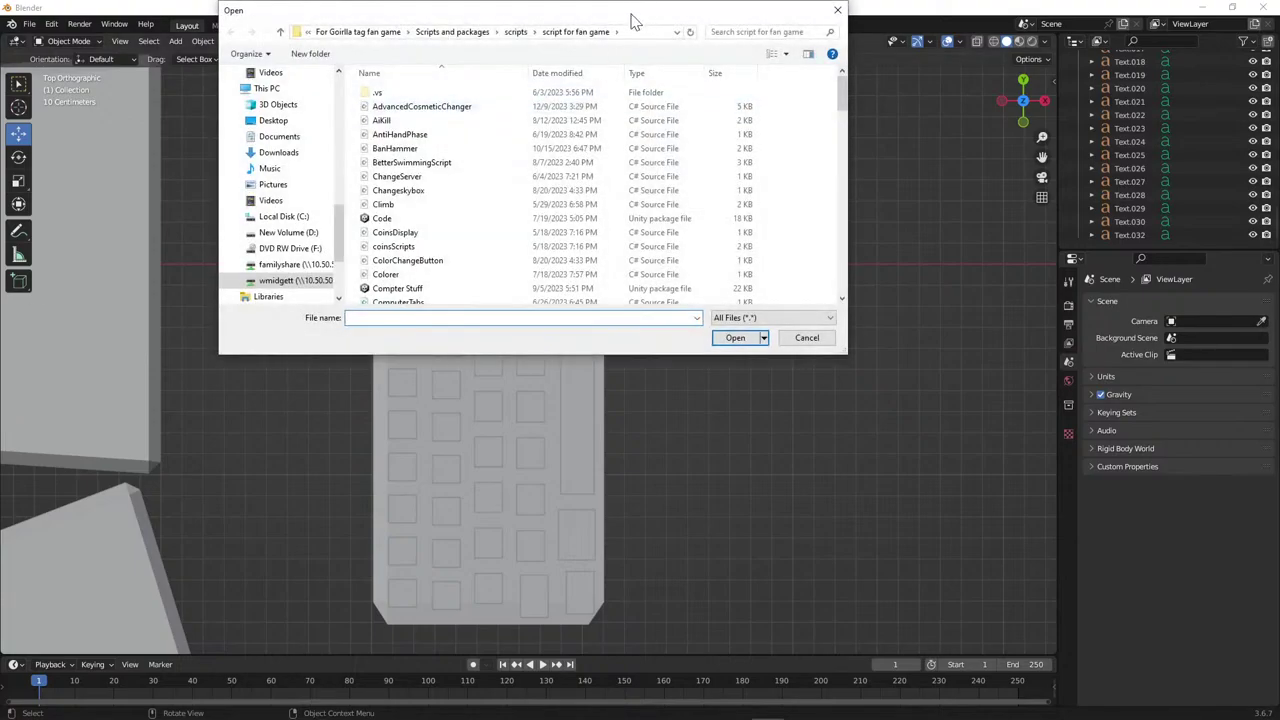
Dismiss the file-open dialog and select the label Text.032 on the third column's top key.
key("Escape")
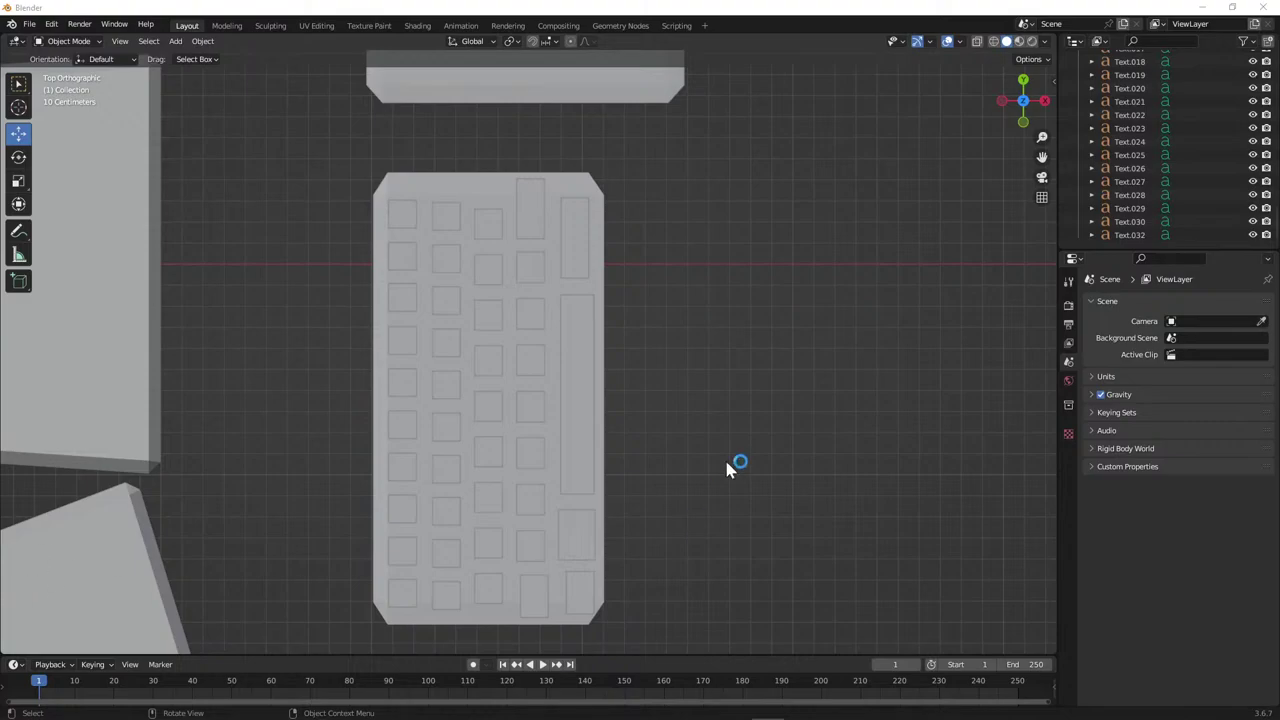
left_click(1128, 235)
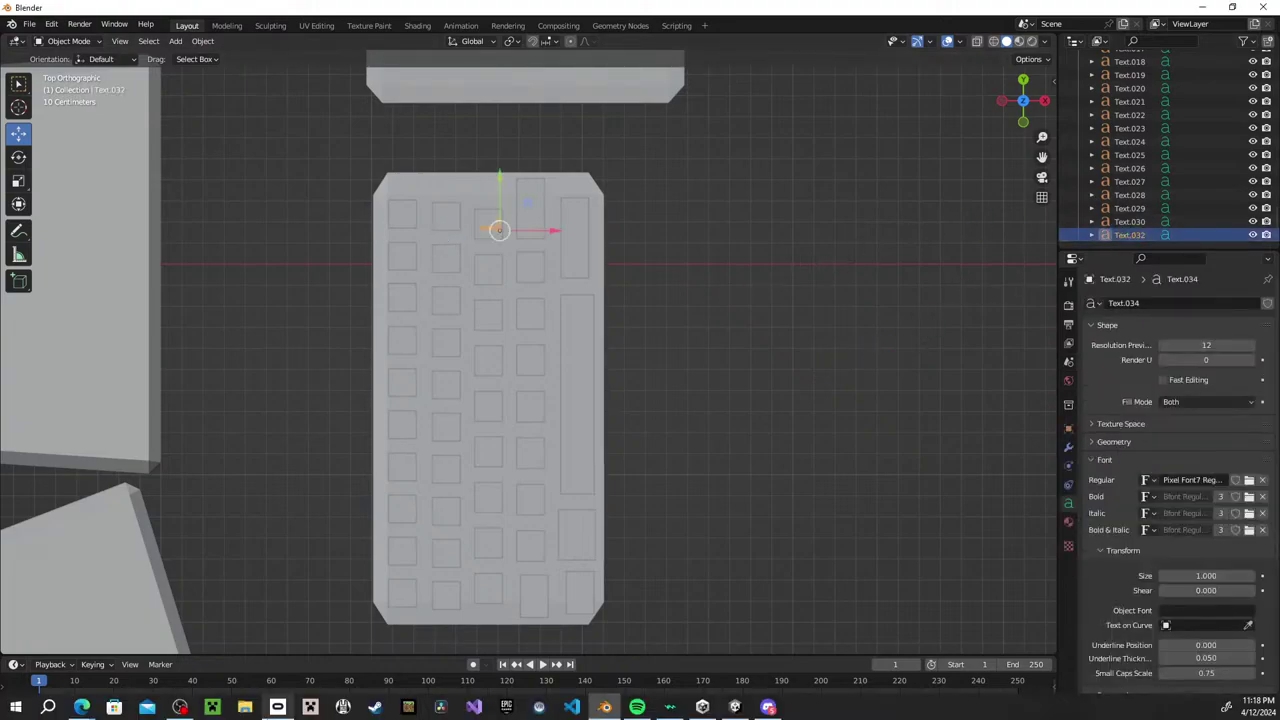
Switch to the Edge window with the livestream and read the latest chat messages.
mouse_move(82, 707)
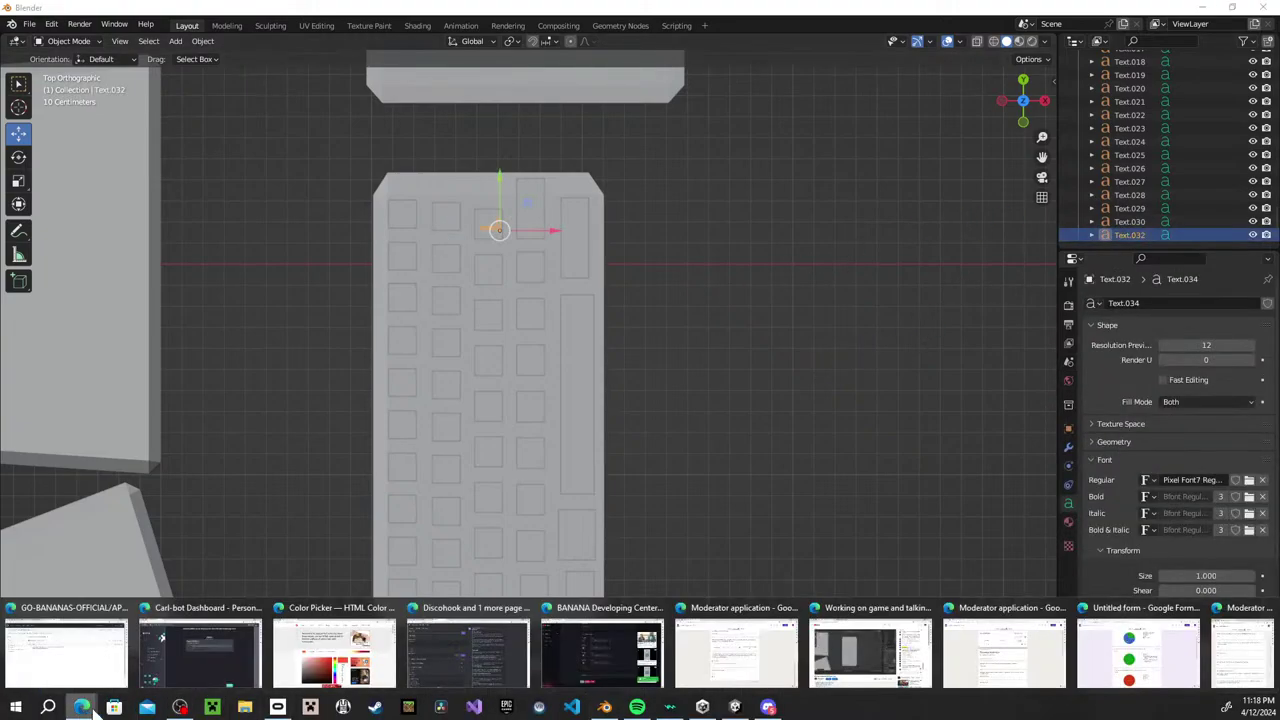
left_click(897, 632)
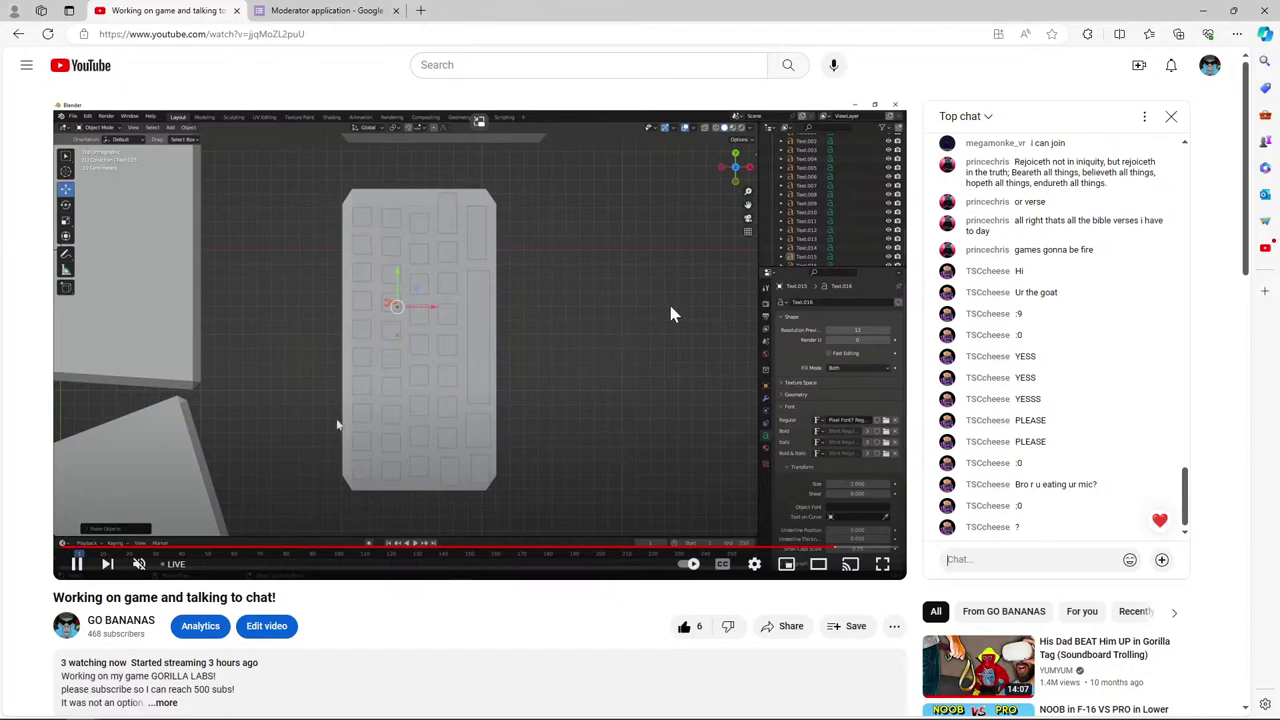
left_click(1207, 10)
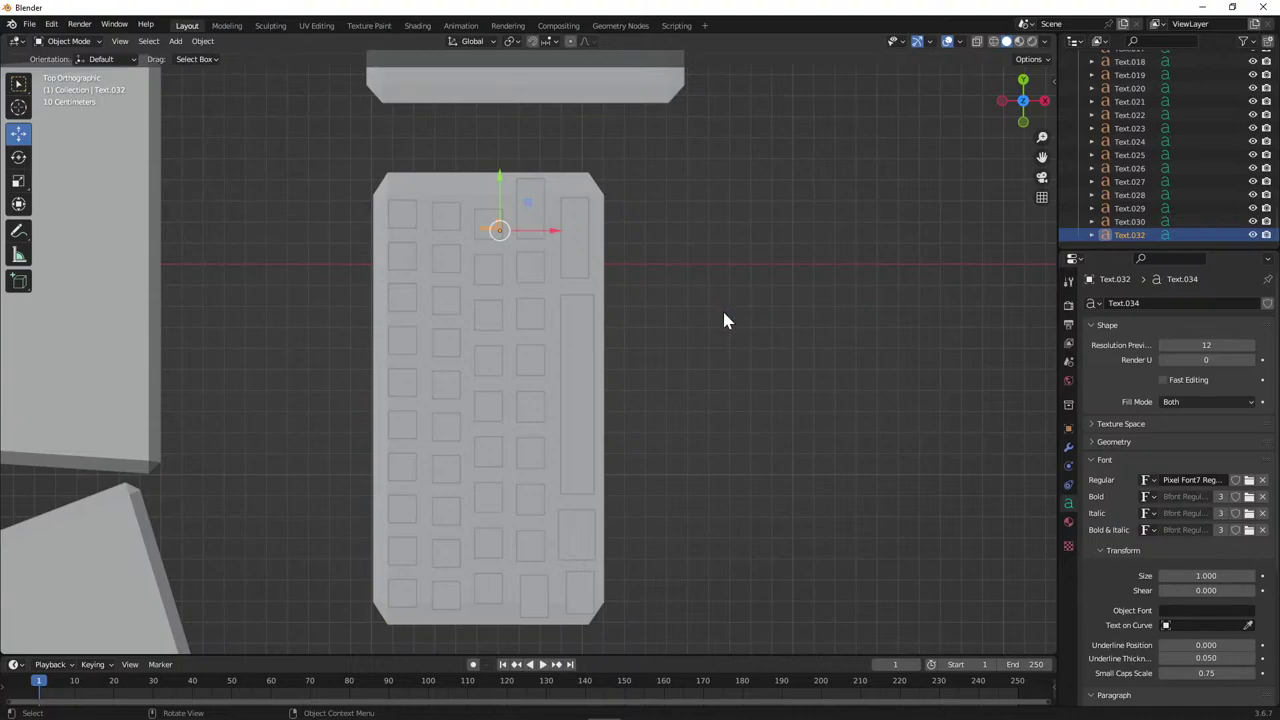
mouse_move(50, 715)
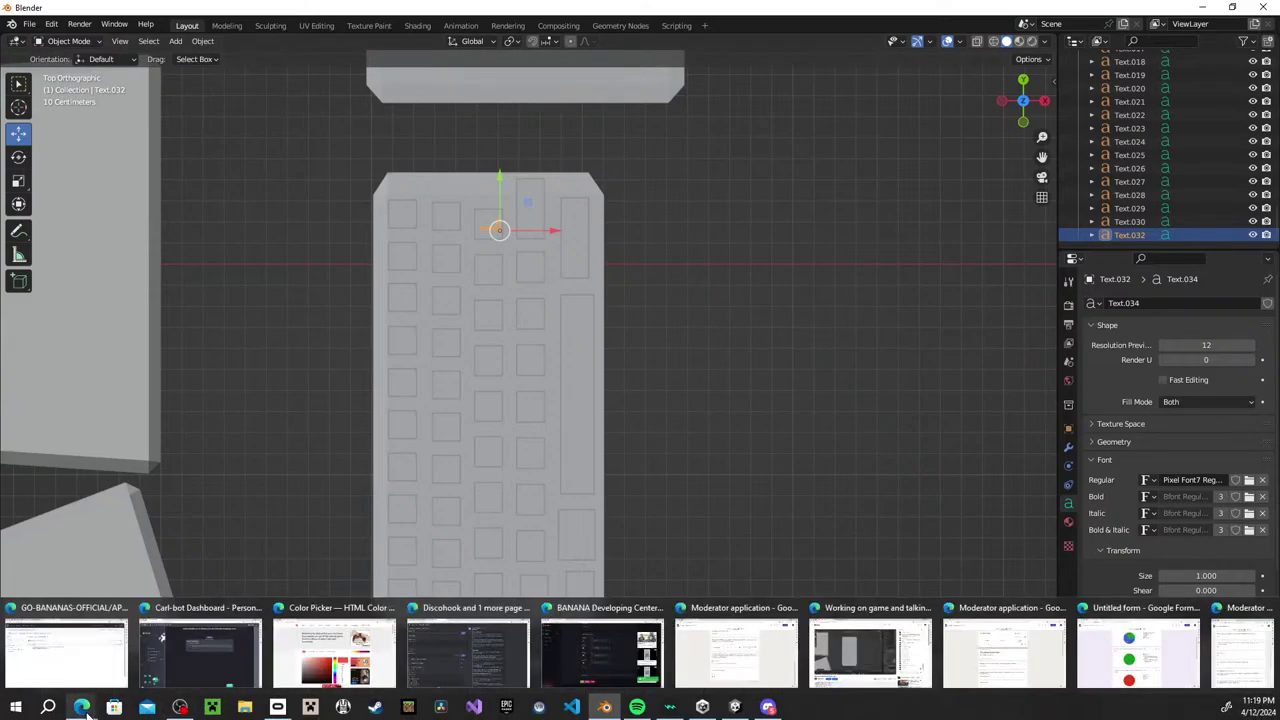
mouse_move(828, 688)
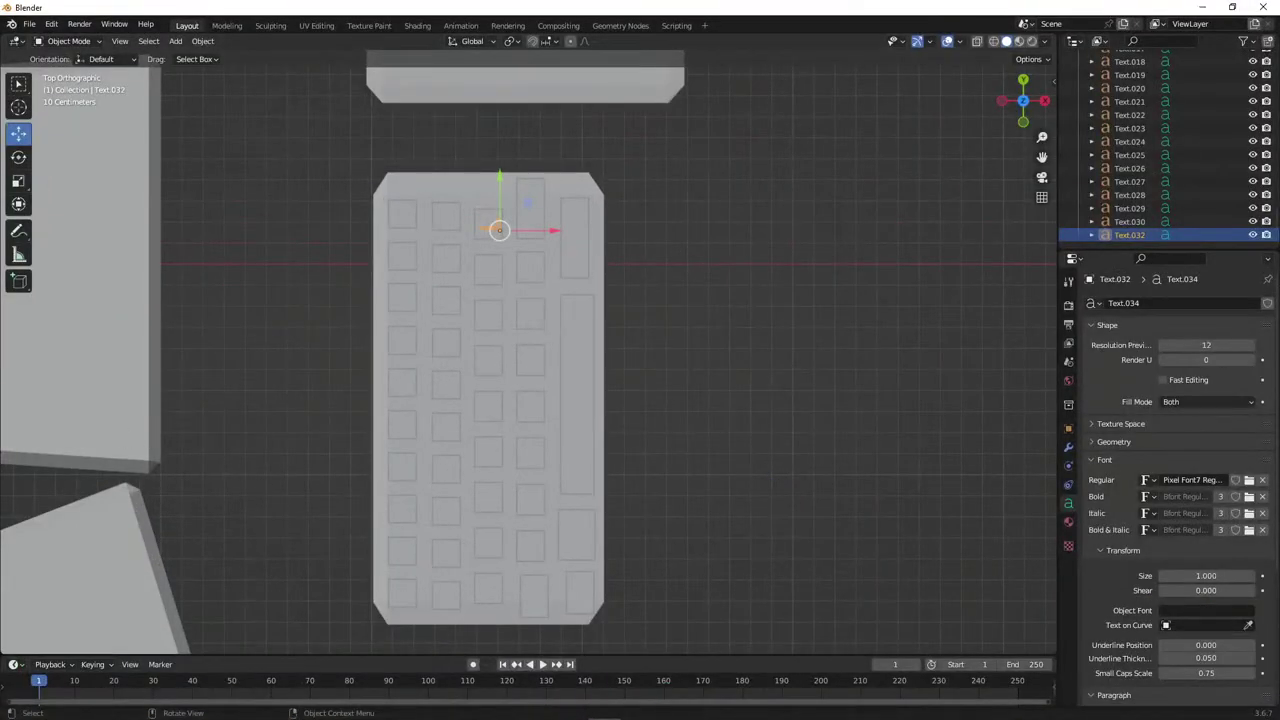
mouse_move(36, 713)
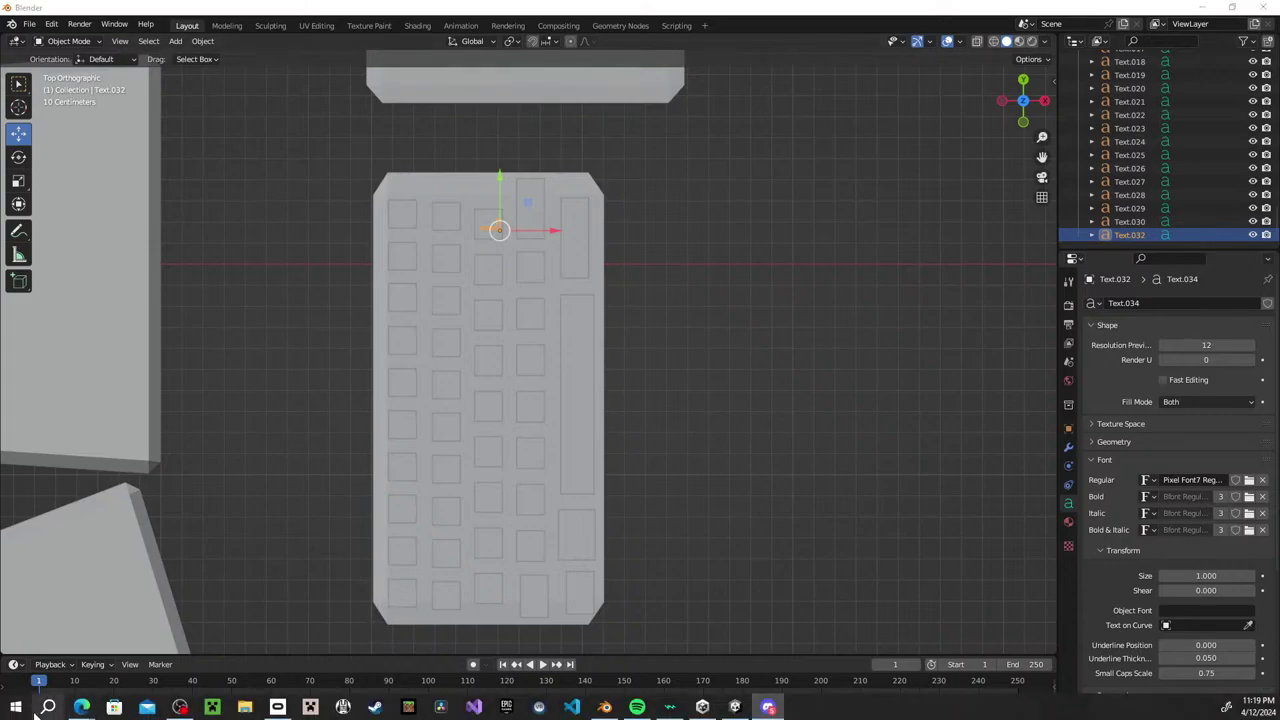
mouse_move(81, 707)
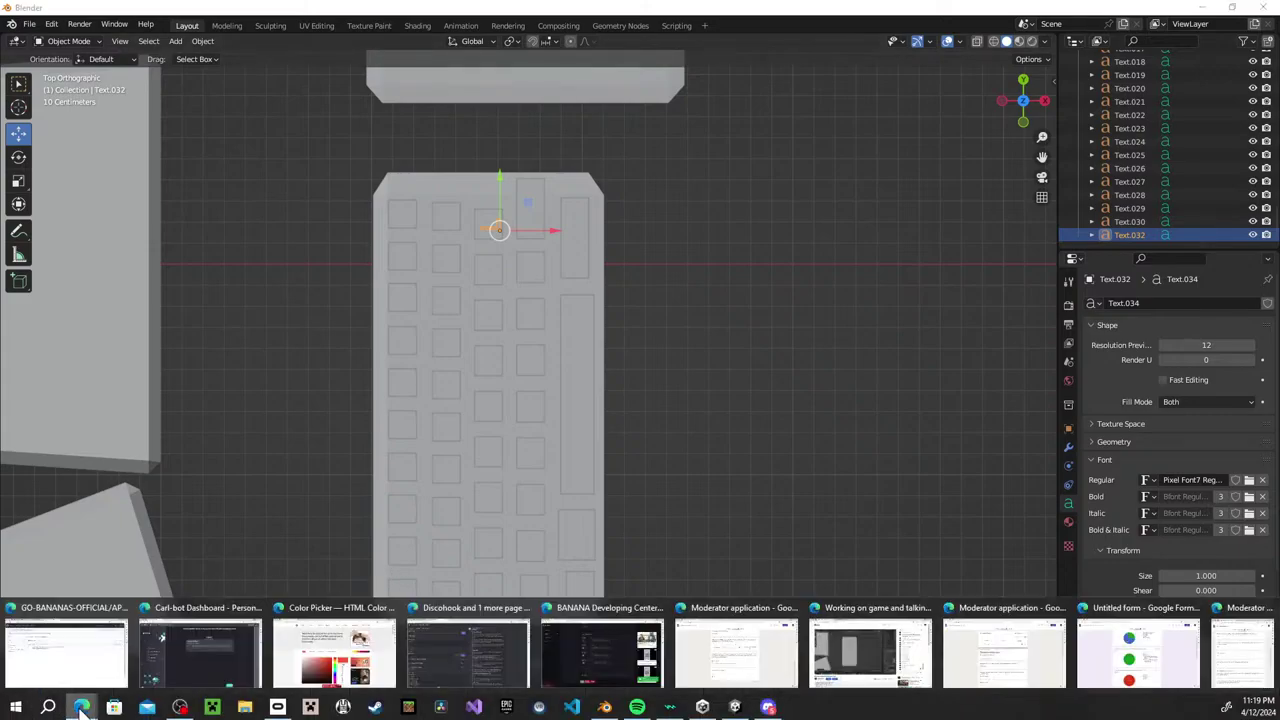
left_click(916, 651)
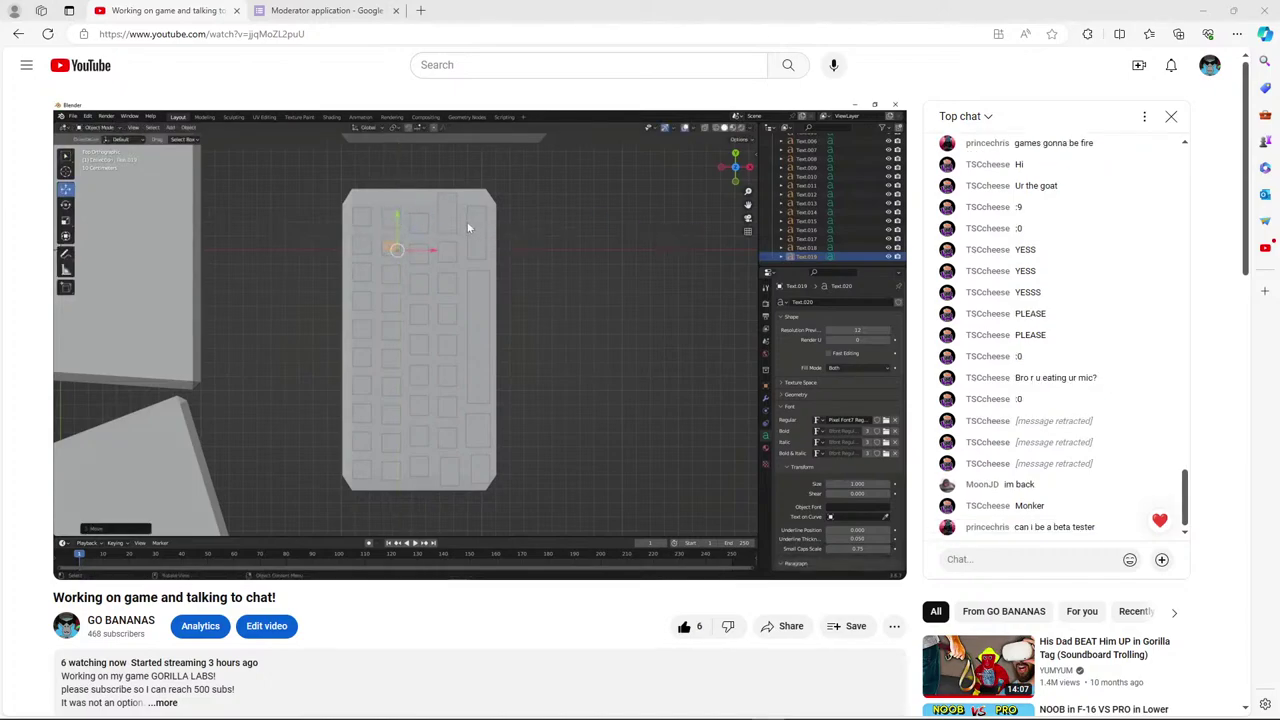
Look at the Moderator application responses in Google Forms and put the browser window away.
key("ctrl+w")
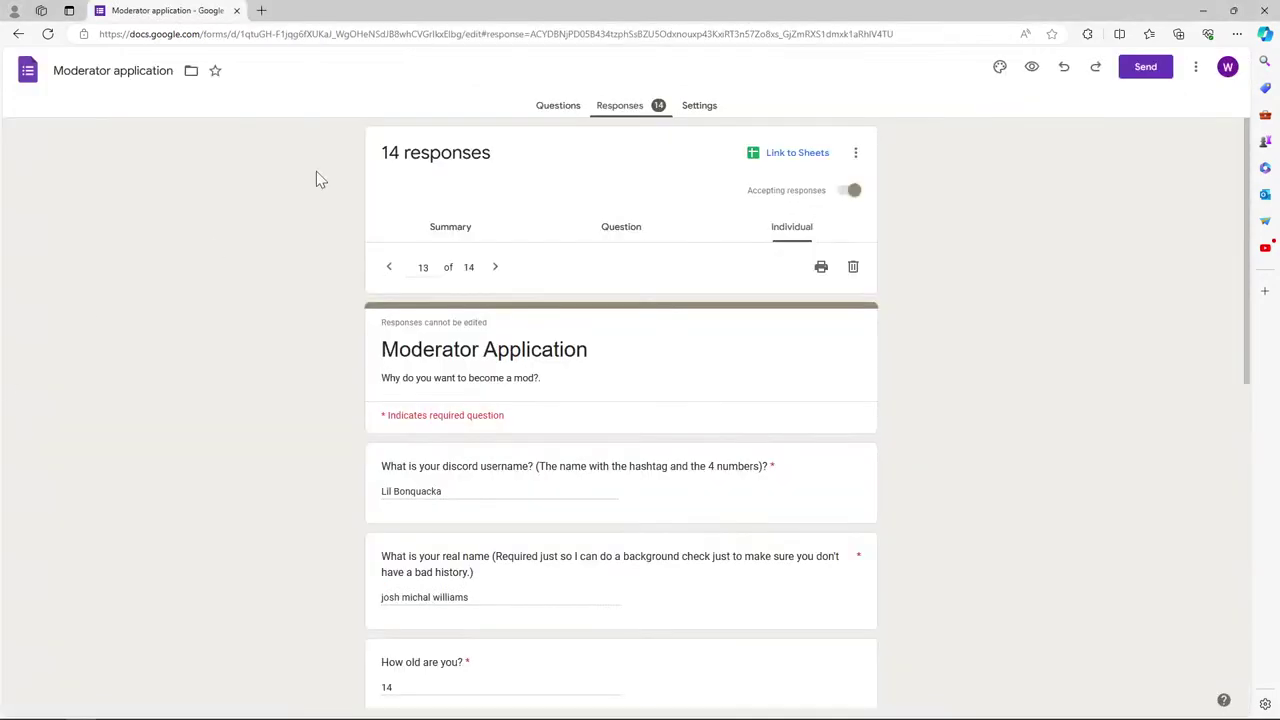
left_click_drag(474, 34, 480, 36)
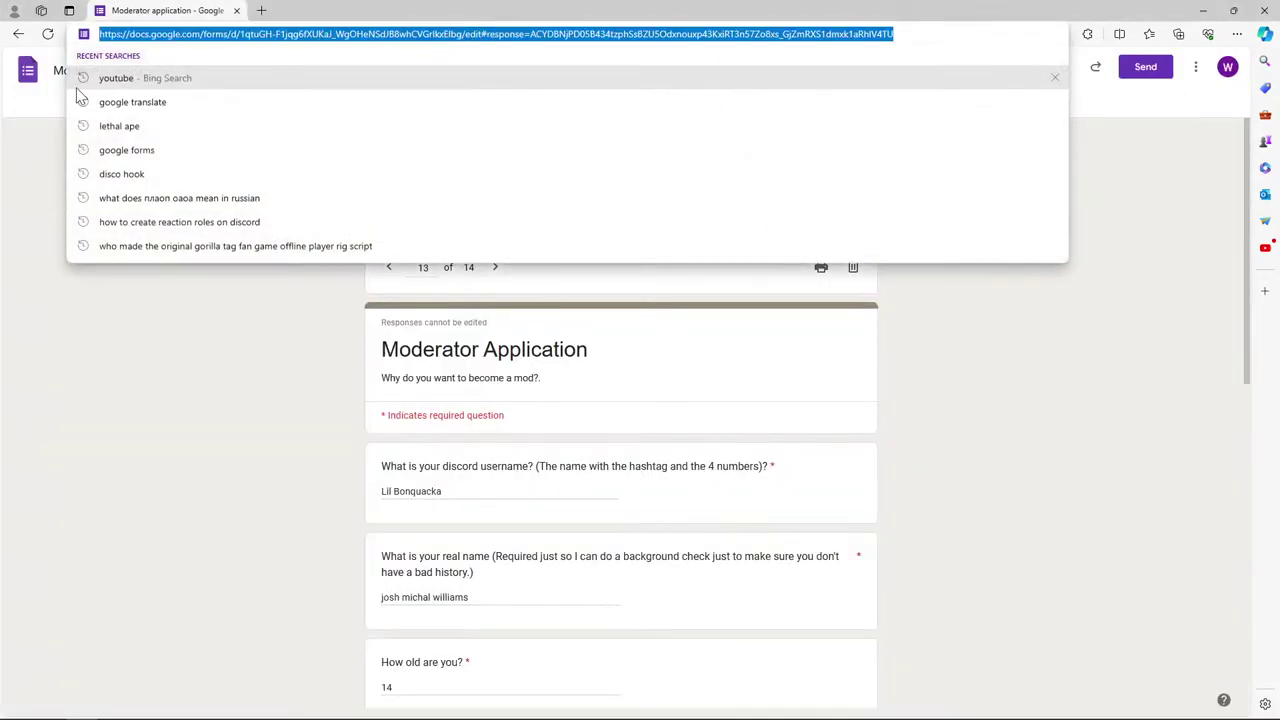
key("alt+Tab")
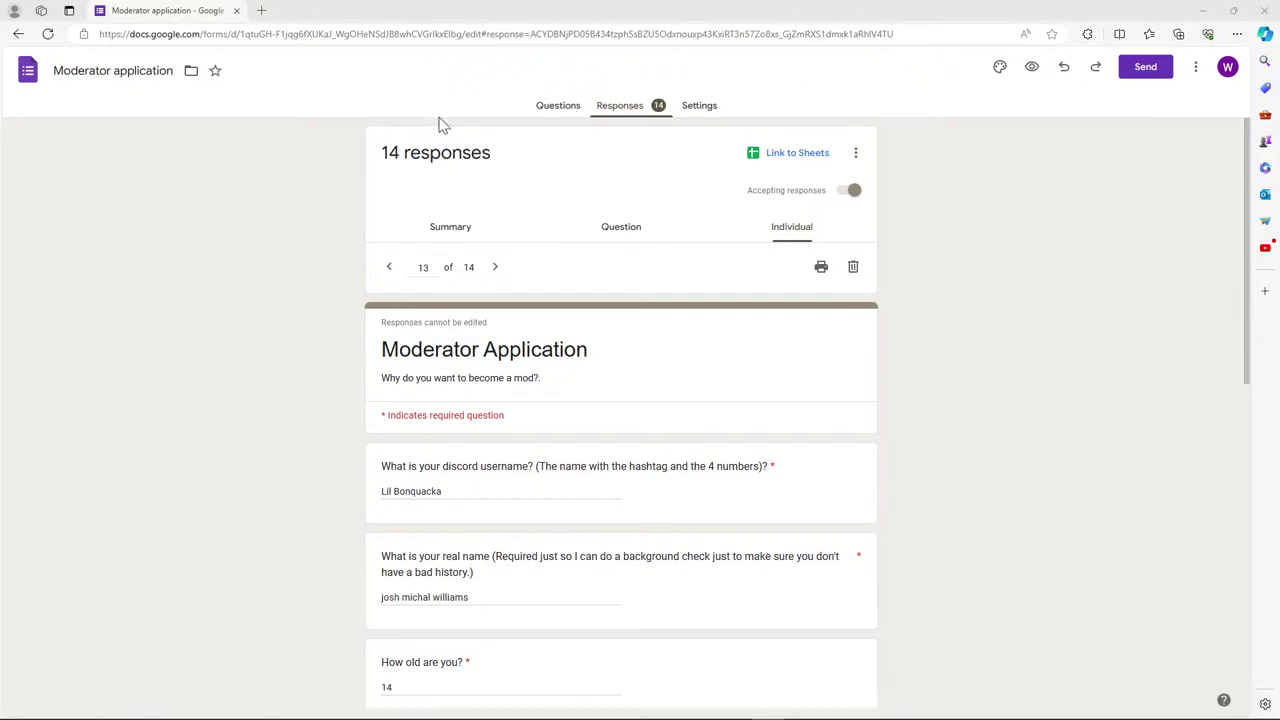
left_click(1207, 9)
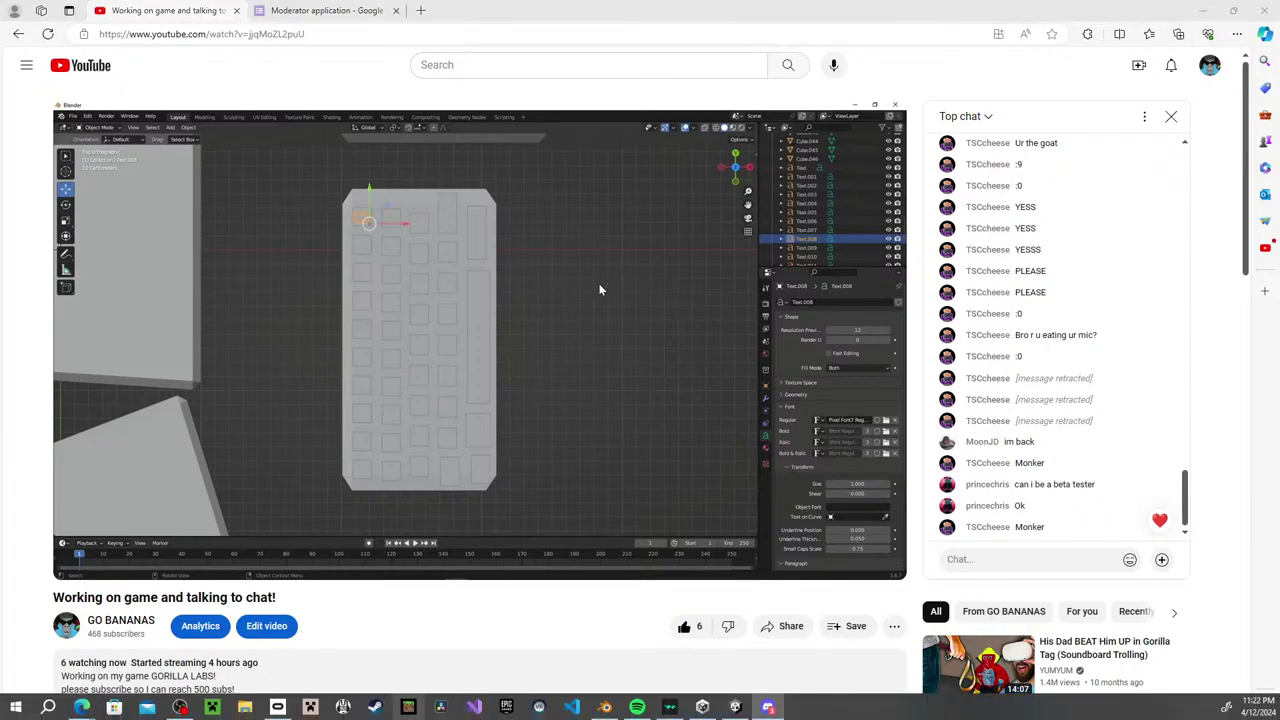
Switch to Blender, duplicate the label Text.032 and move the copy onto the fifth column's second key from the bottom.
left_click(604, 707)
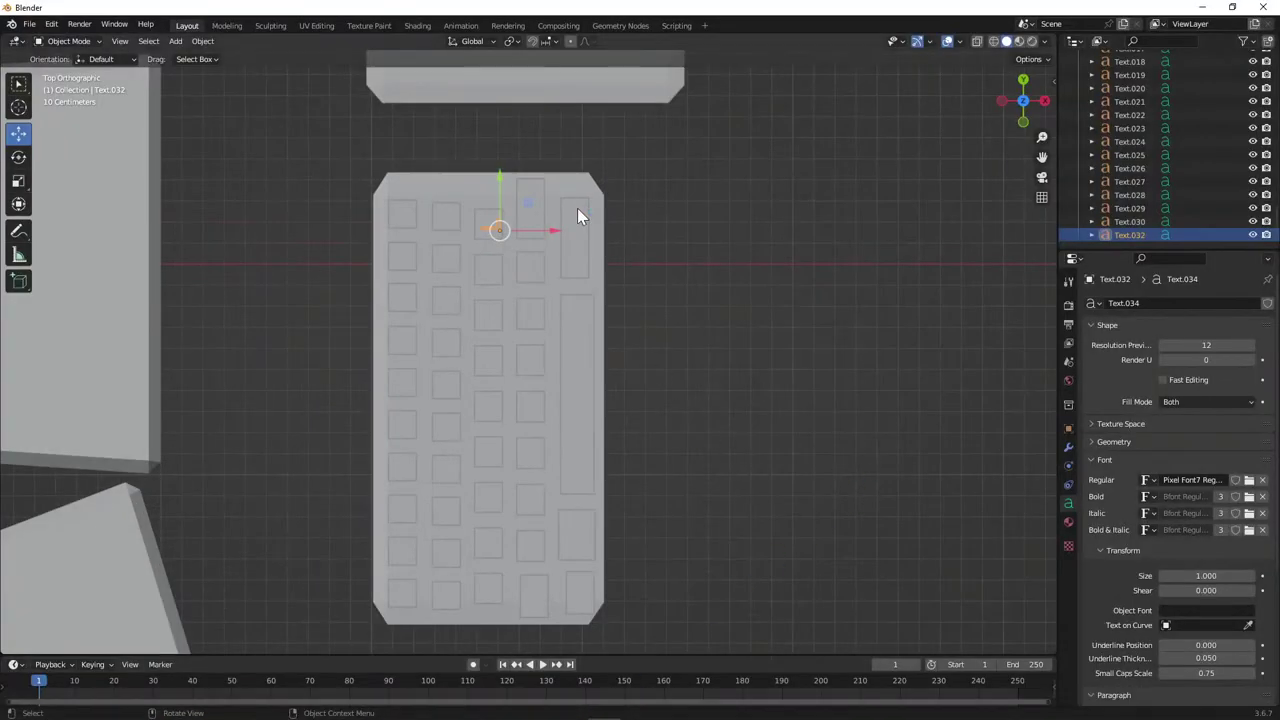
key("ctrl+c")
key("ctrl+v")
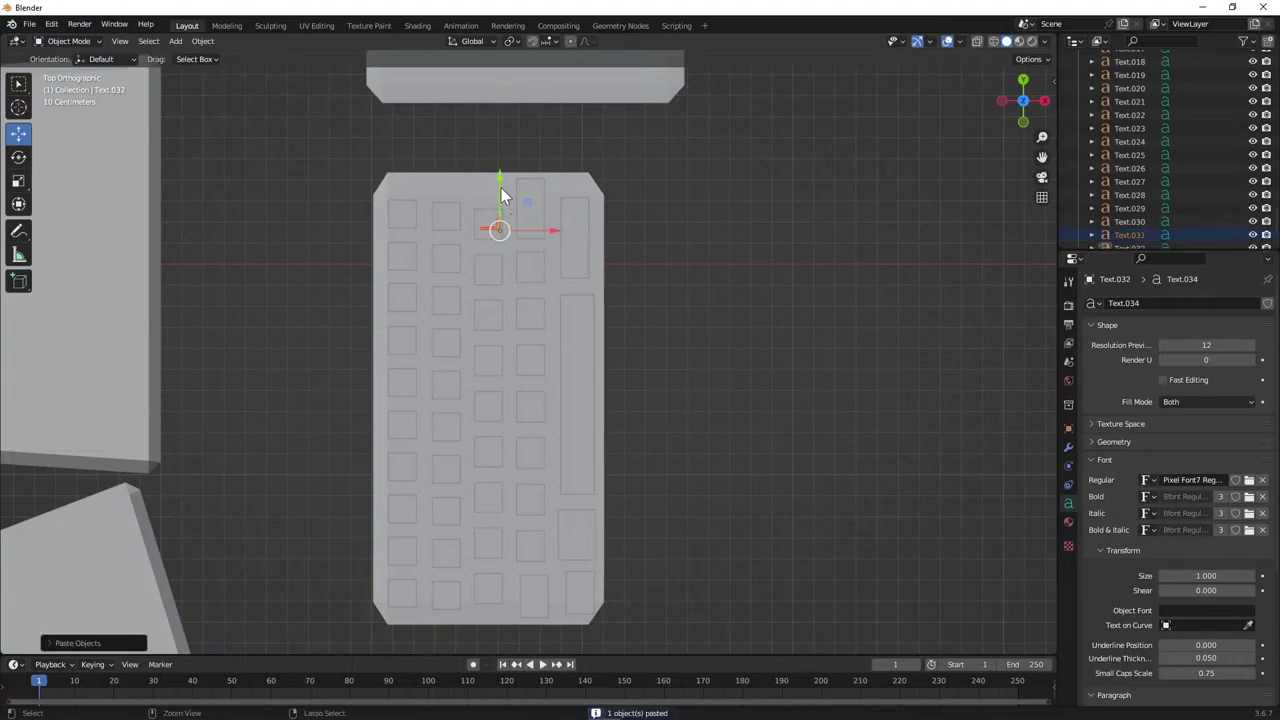
key("g")
key("y")
left_click(543, 543)
key("g")
key("x")
left_click(628, 545)
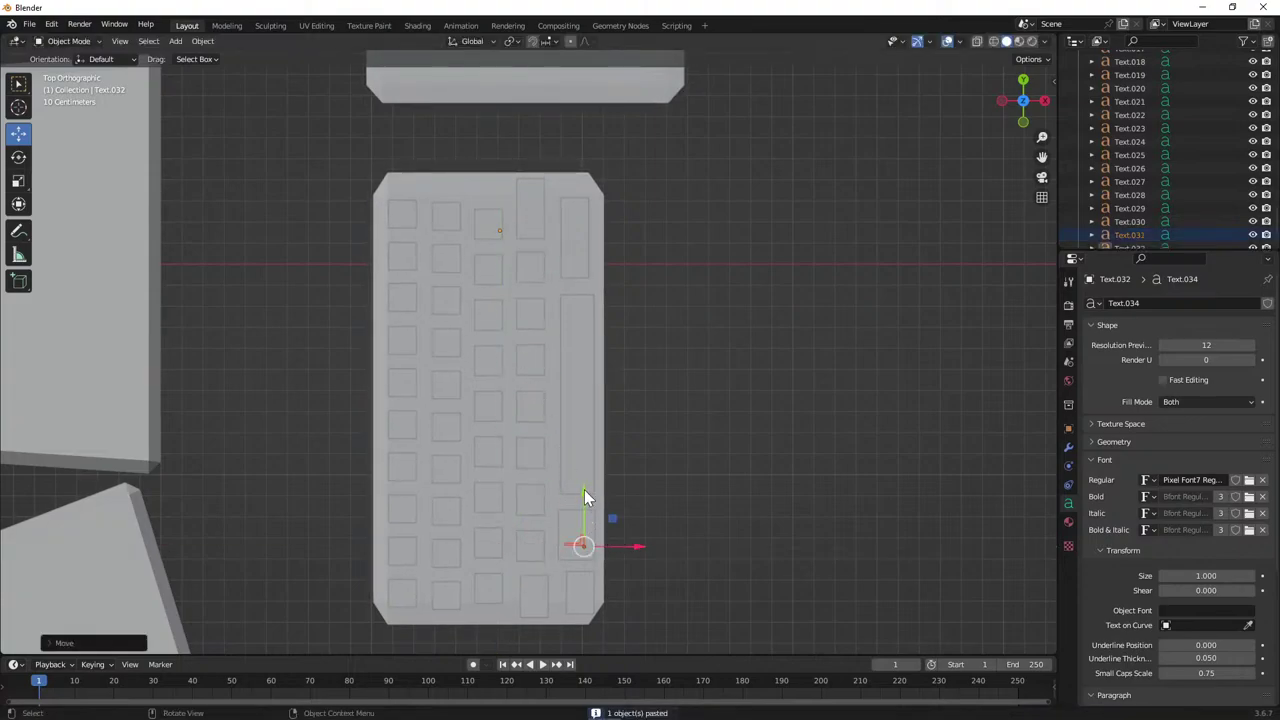
Find the new label on the fifth column's second-lowest key among the text objects and erase its last character.
left_click(1128, 208)
left_click(1131, 220)
left_click(1132, 209)
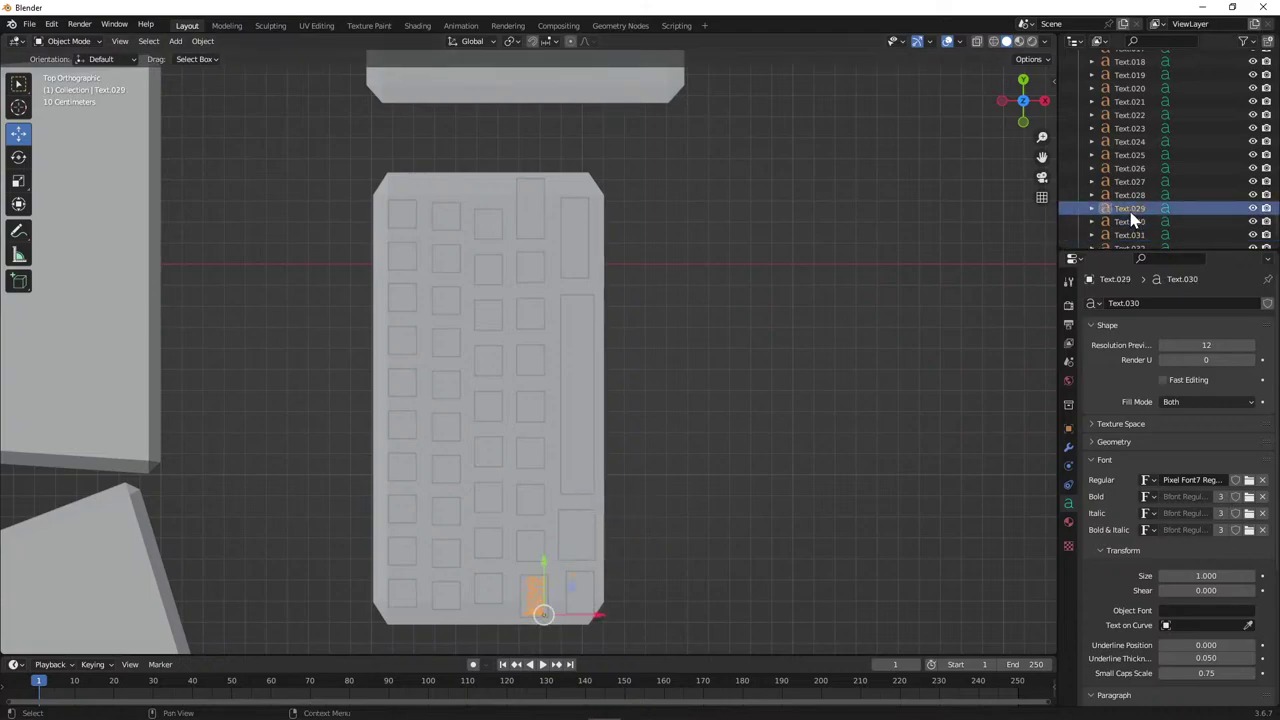
left_click(1131, 196)
scroll(1135, 235, "down", 1)
left_click(1131, 235)
left_click(1132, 222)
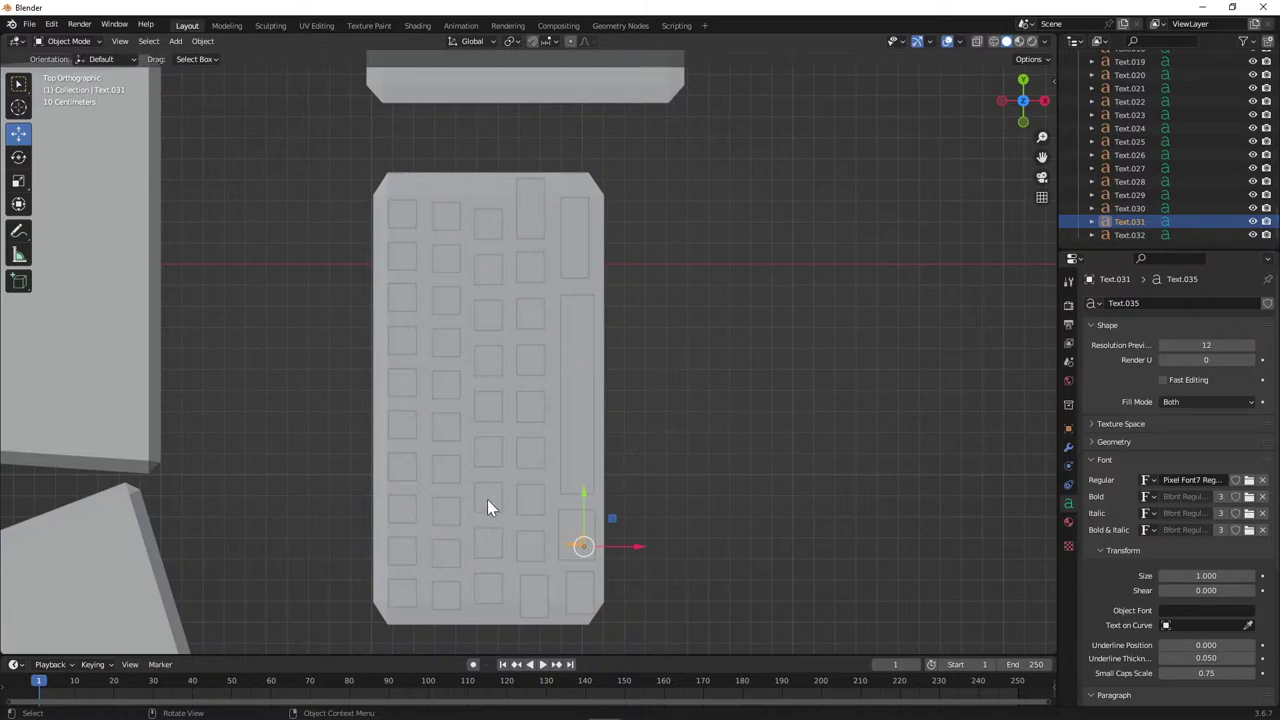
key("Tab")
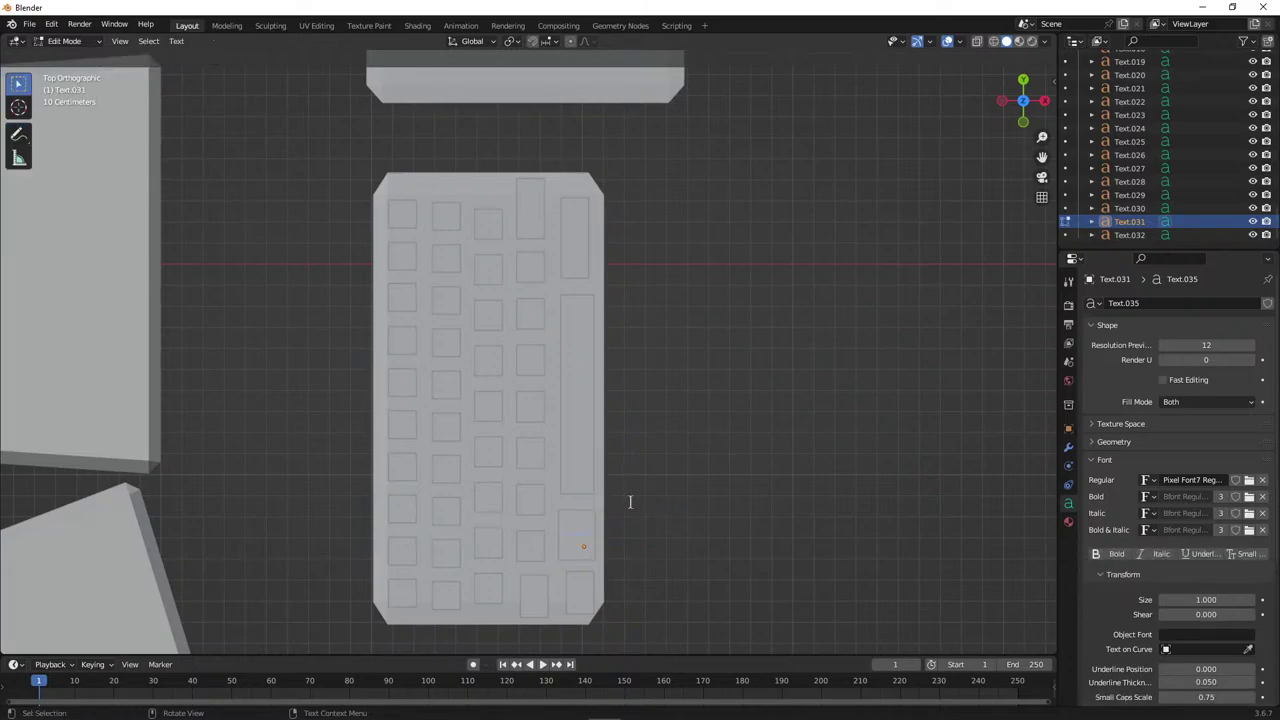
key("BackSpace")
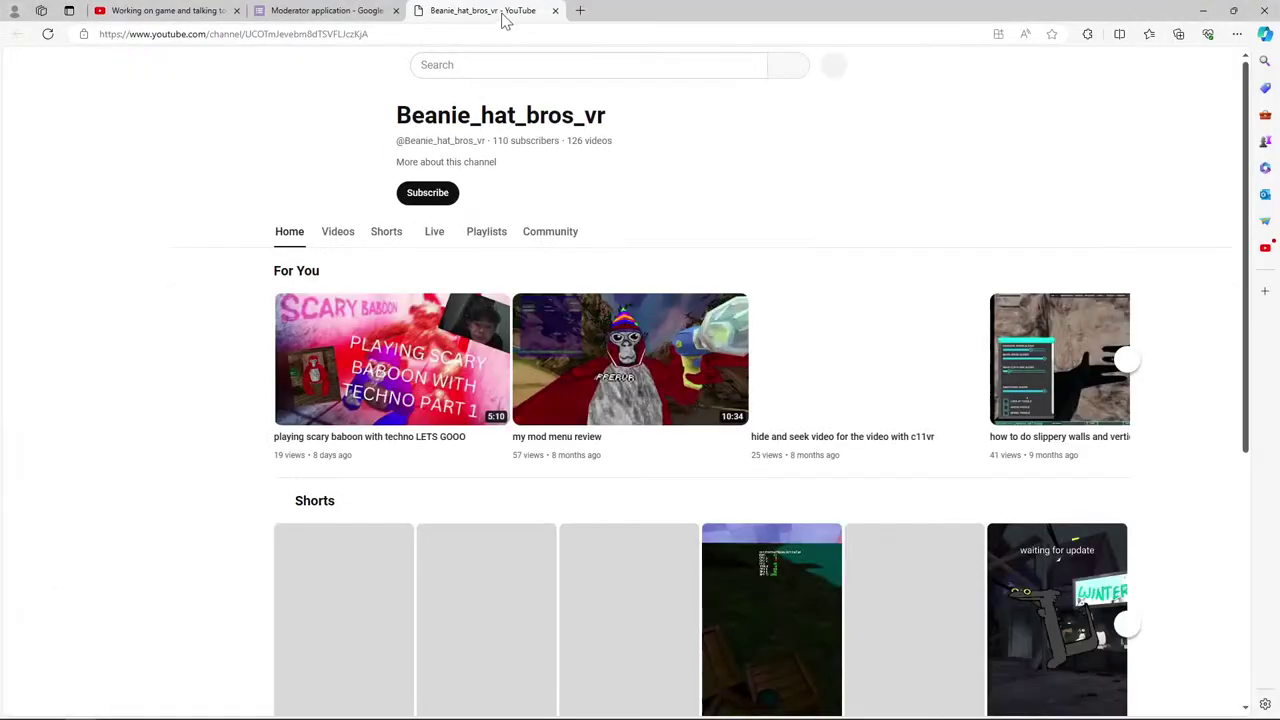
Browse the video list of the opened YouTube channel, leave it, and reload the livestream page.
left_click(337, 236)
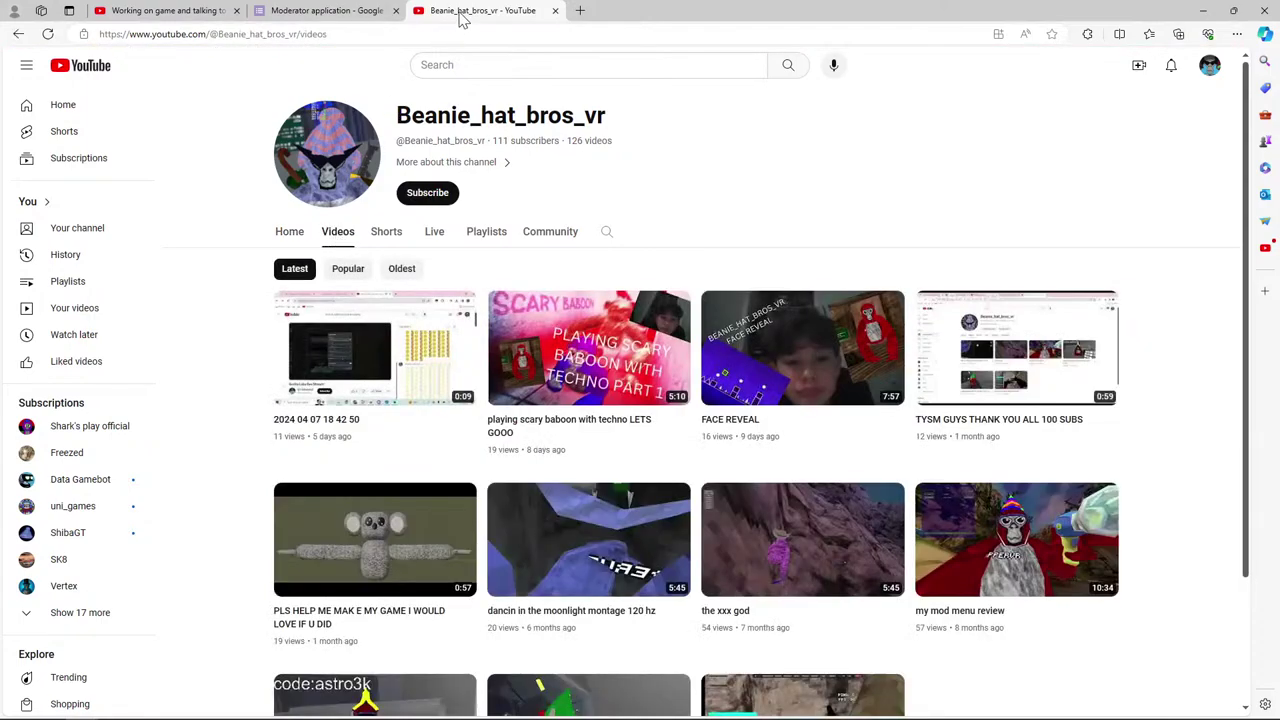
left_click_drag(480, 11, 142, 11)
key("ctrl+w")
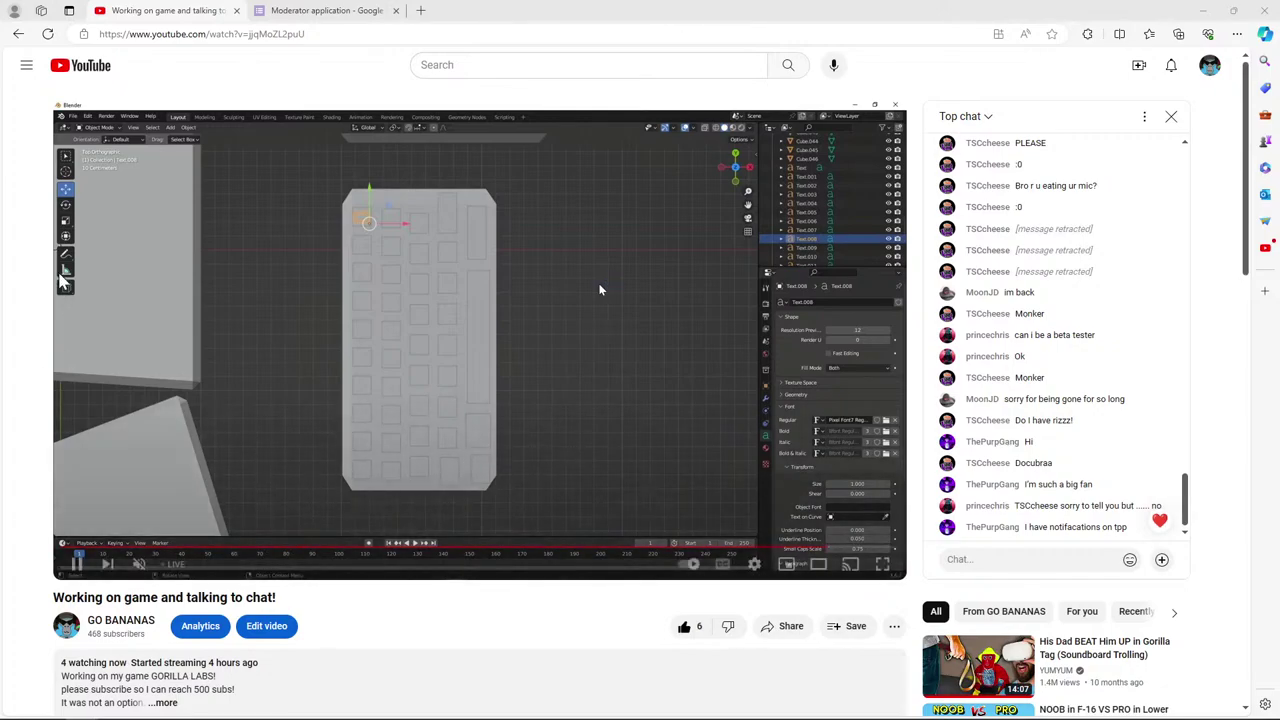
left_click(48, 34)
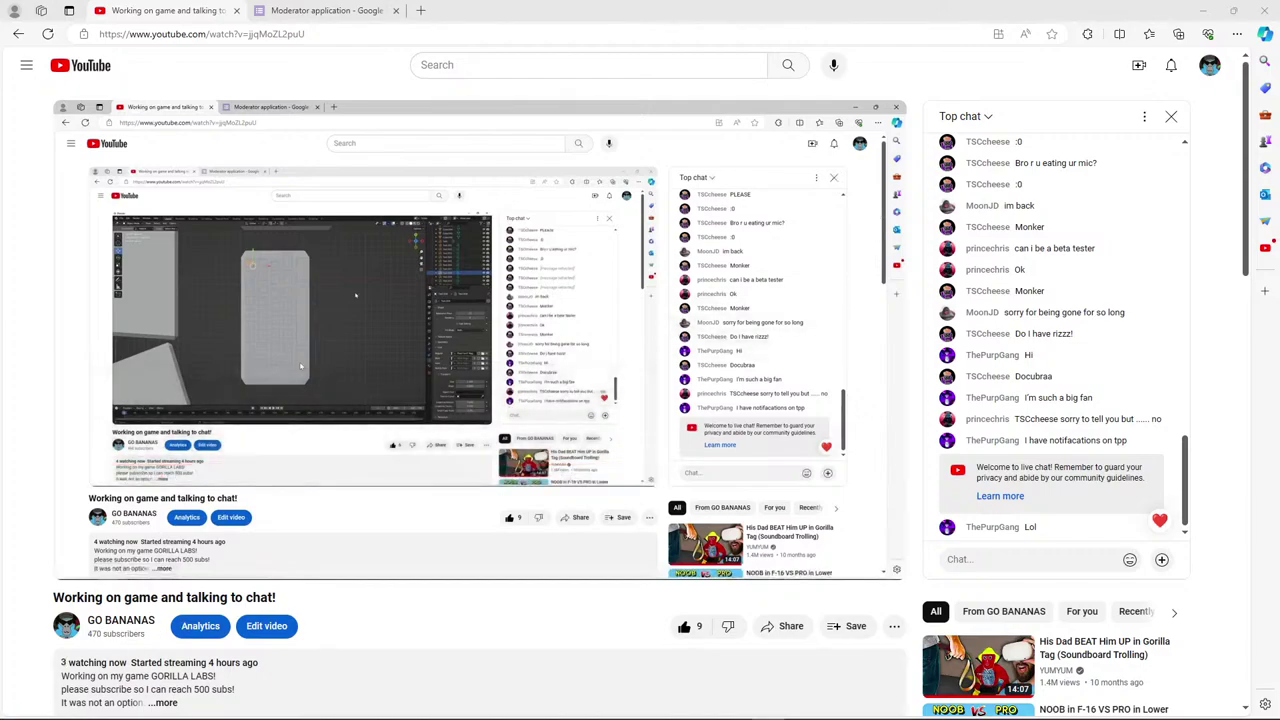
mouse_move(194, 714)
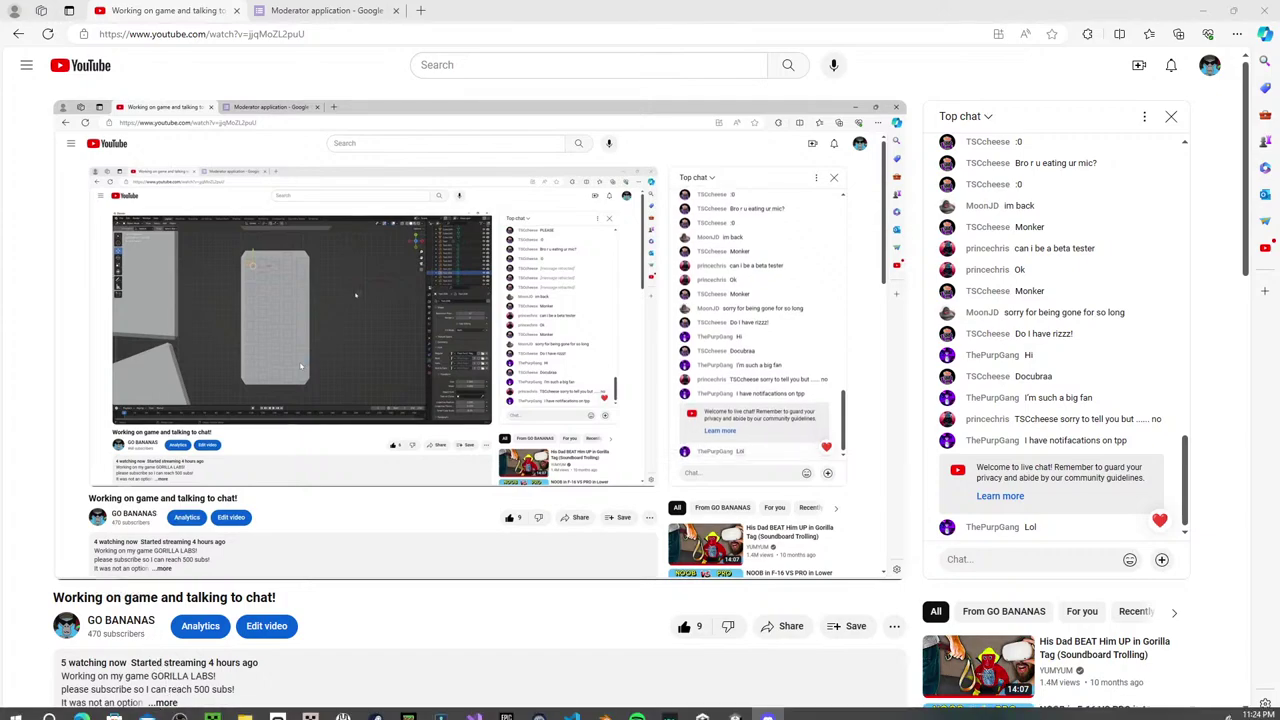
Refresh the Moderator application responses and open the newest one, response 15.
left_click(275, 11)
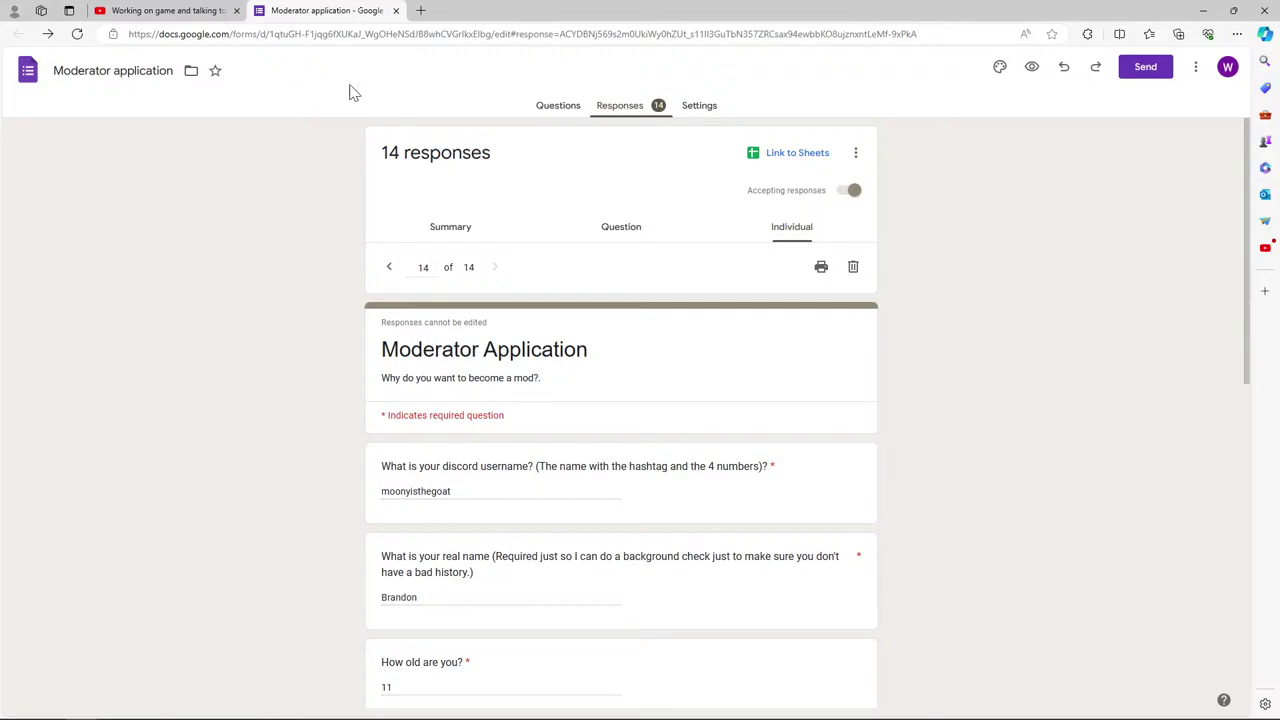
left_click(77, 35)
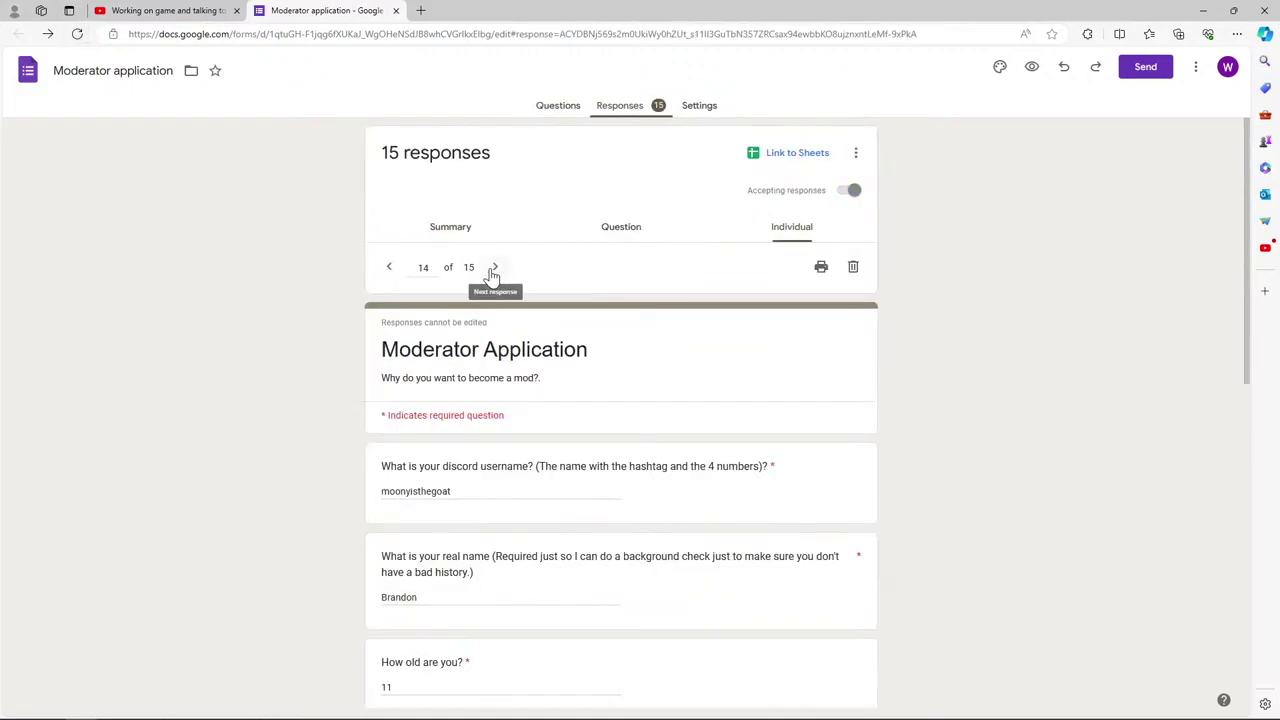
left_click(493, 278)
Check the livestream chat and reattach the Moderator application tab to the livestream's browser window.
left_click(170, 11)
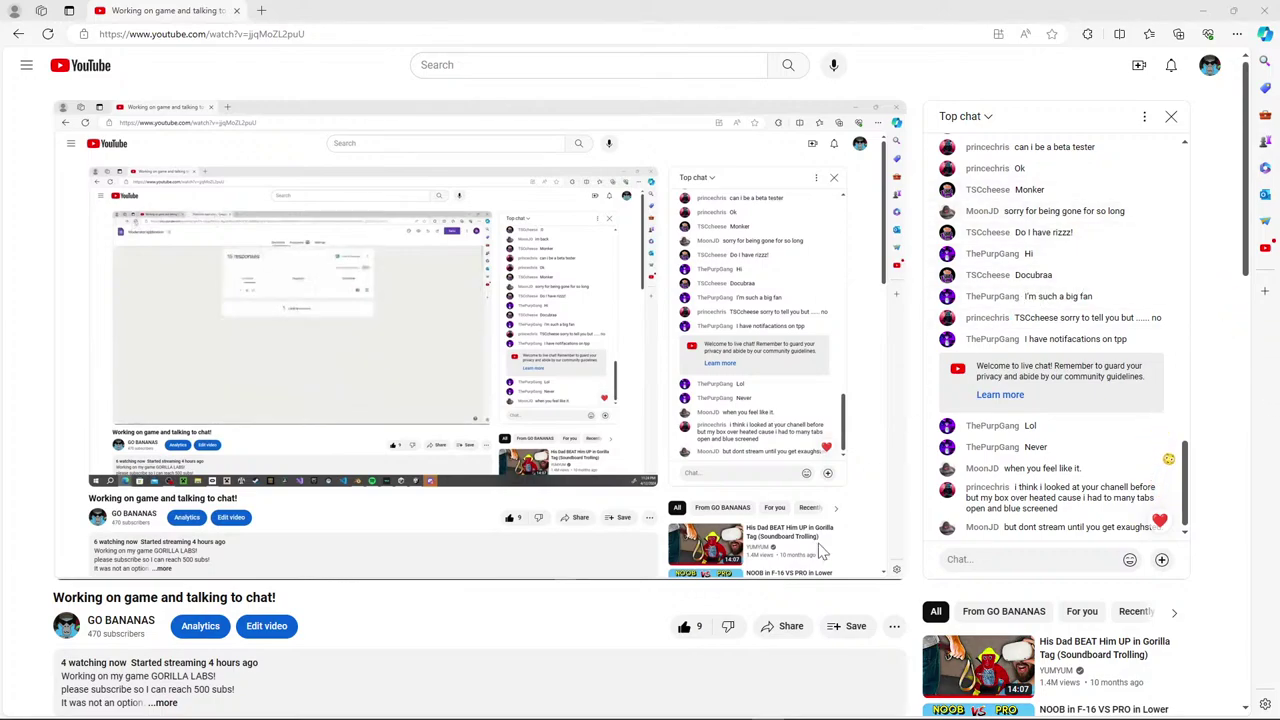
mouse_move(600, 715)
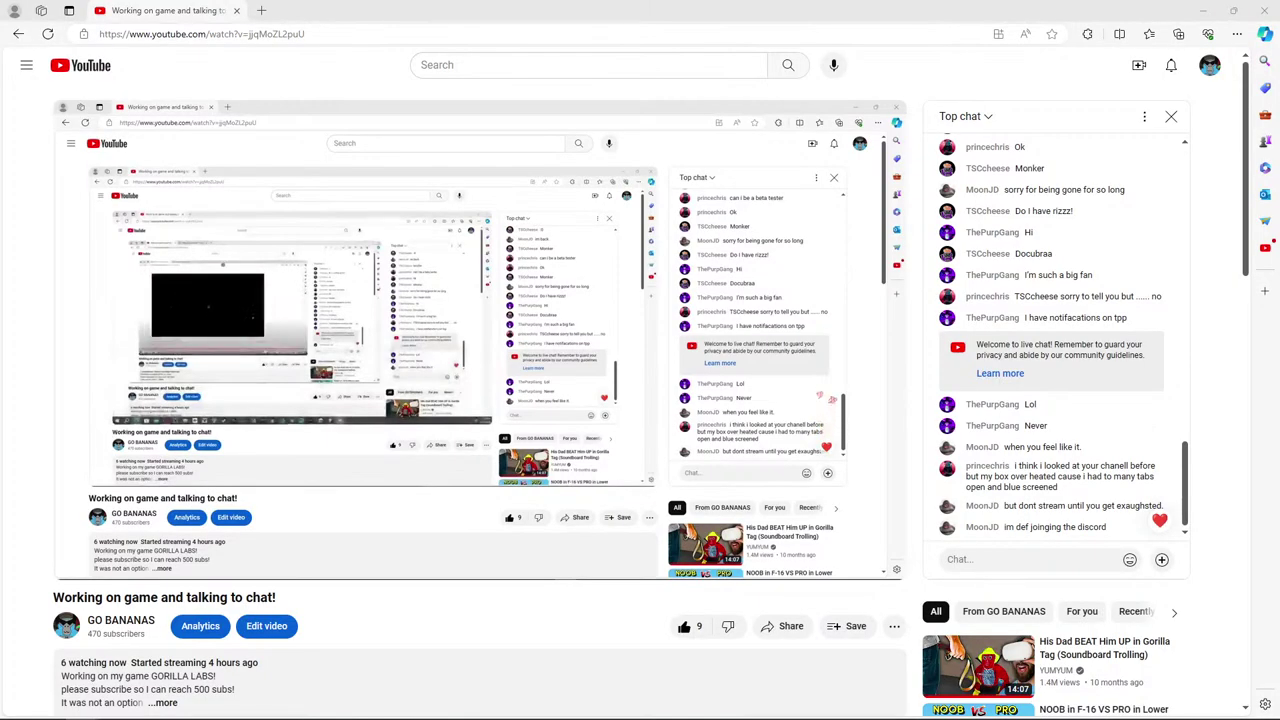
key("alt+Tab")
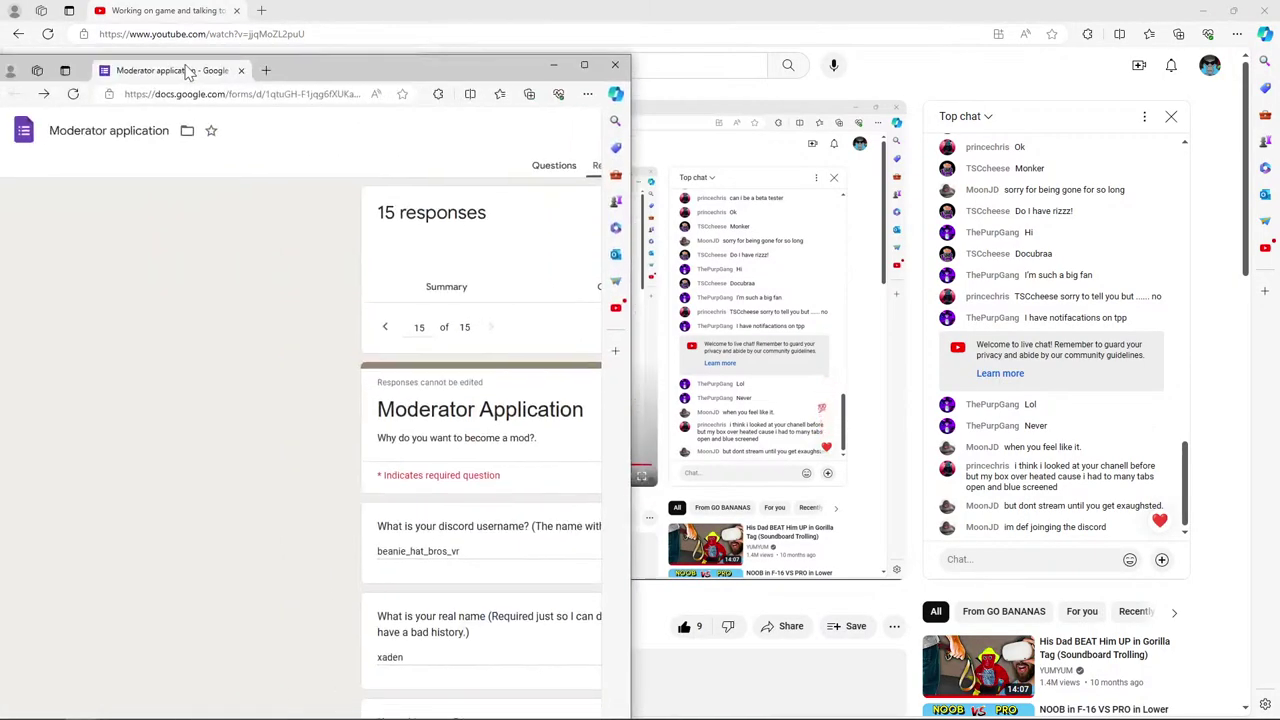
left_click_drag(180, 75, 590, 8)
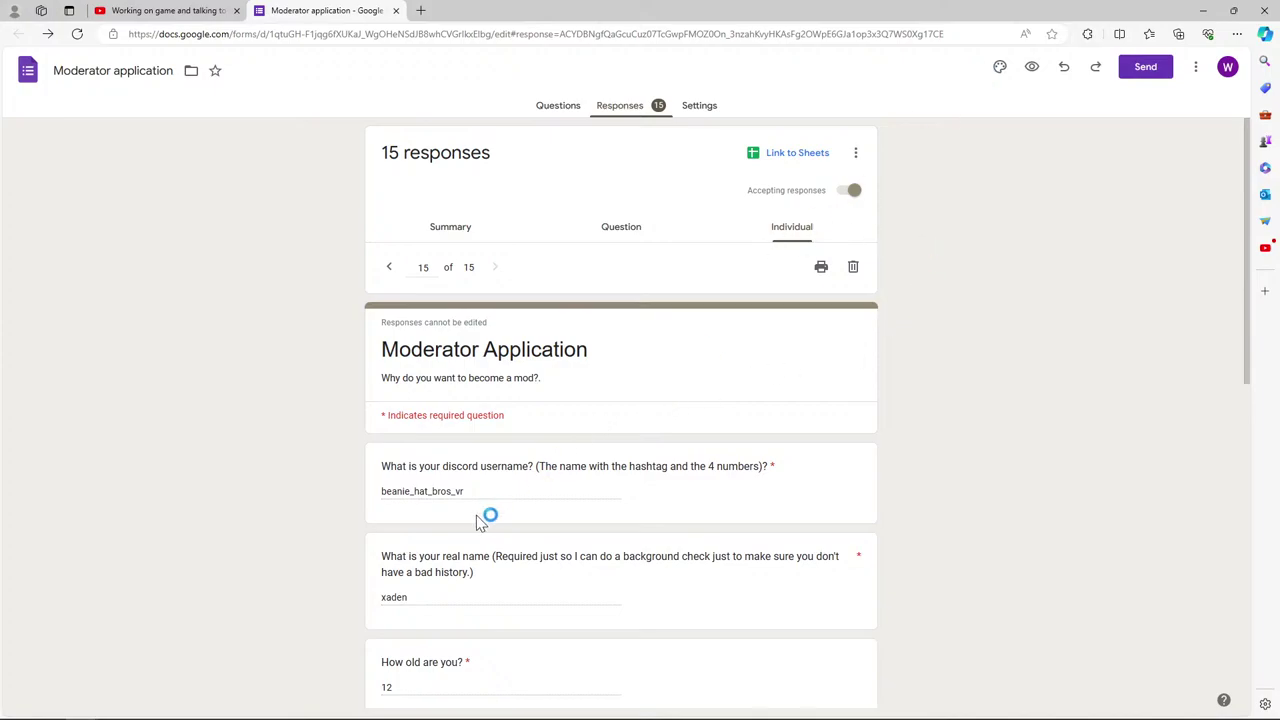
Read the newest applicant's answers about other moderator roles, motivation and in-game activity.
scroll(545, 512, "down", 1)
scroll(545, 512, "down", 1)
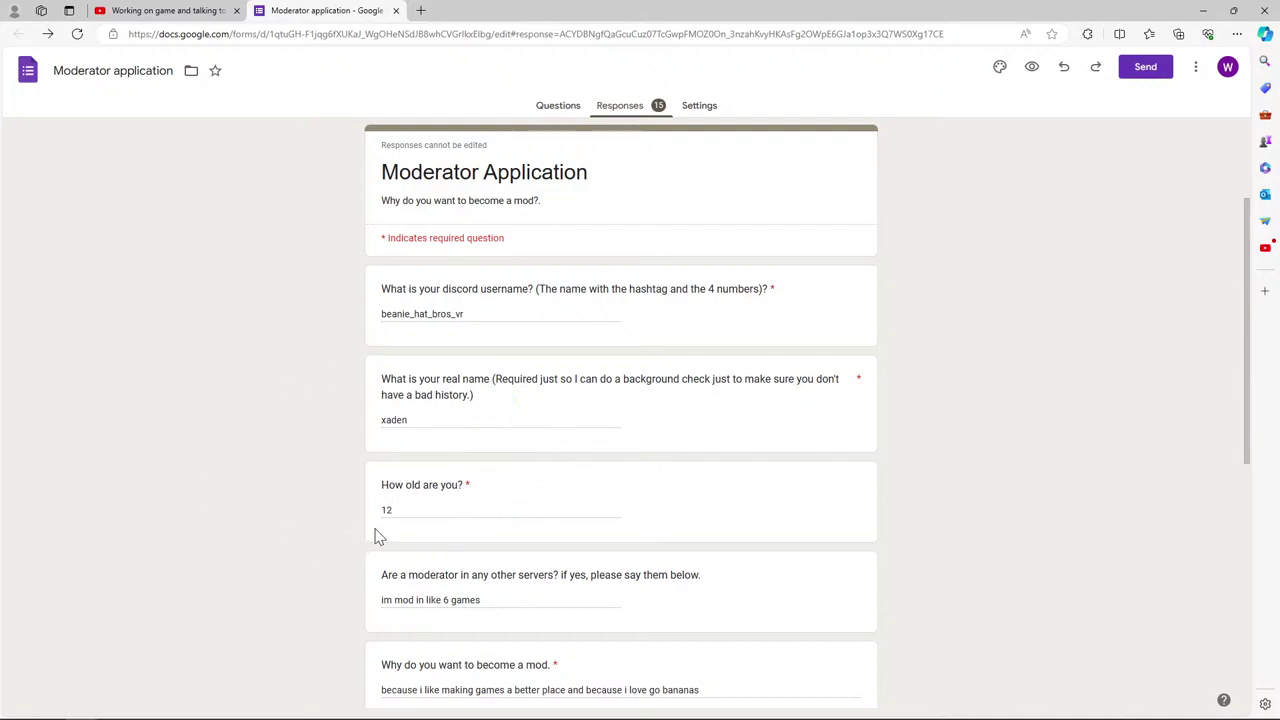
scroll(383, 531, "down", 1)
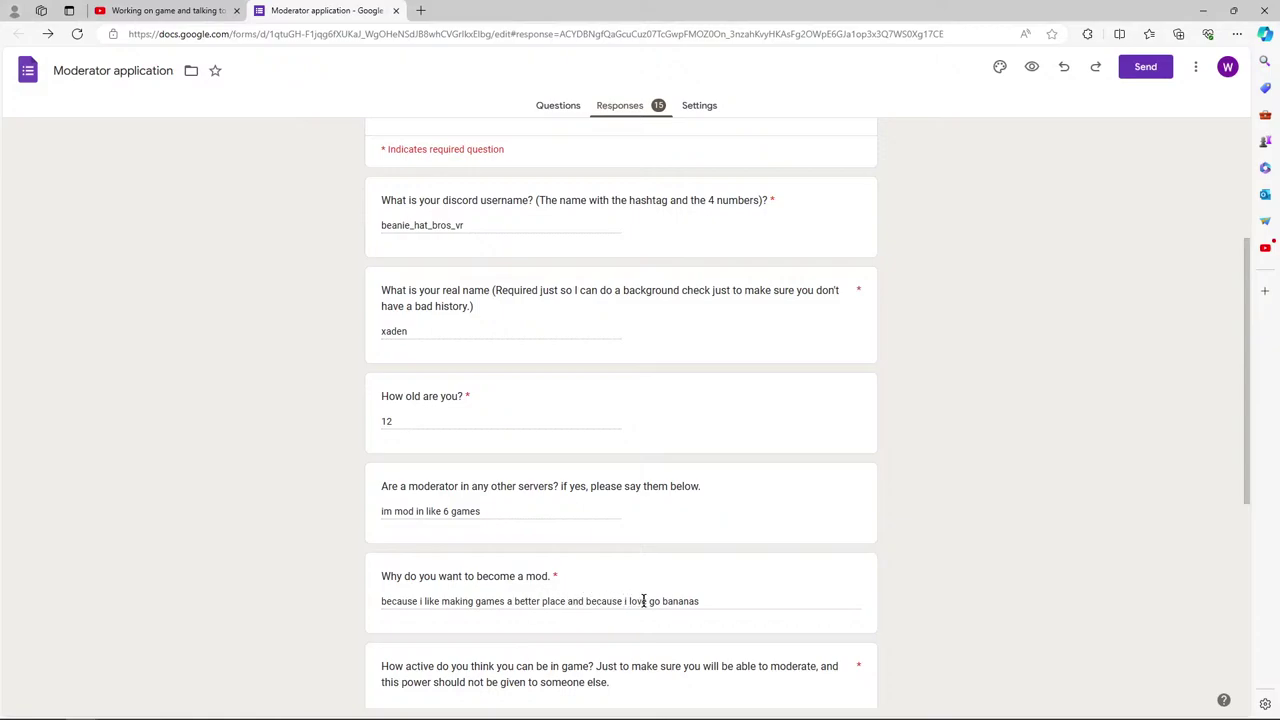
left_click_drag(649, 600, 714, 608)
left_click(865, 612)
scroll(865, 612, "down", 2)
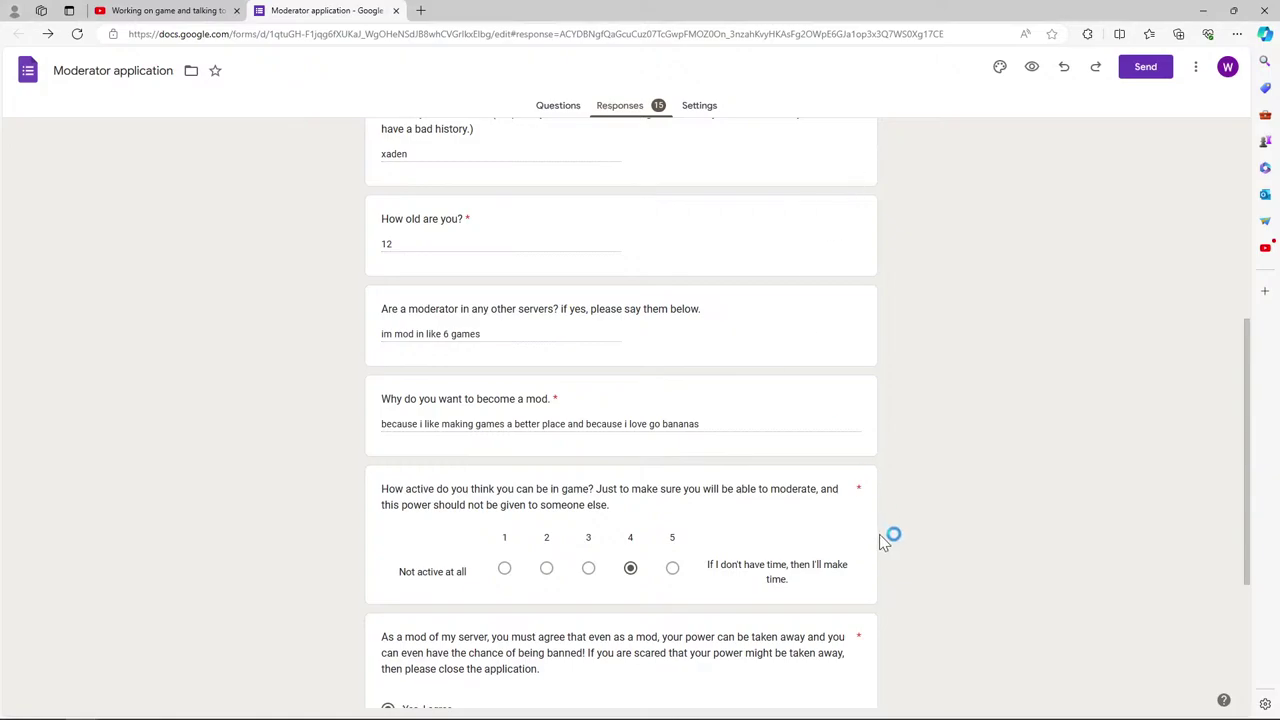
Read the remaining answers in the newest moderator application, down to the power-removal agreement and the final question.
scroll(900, 560, "down", 1)
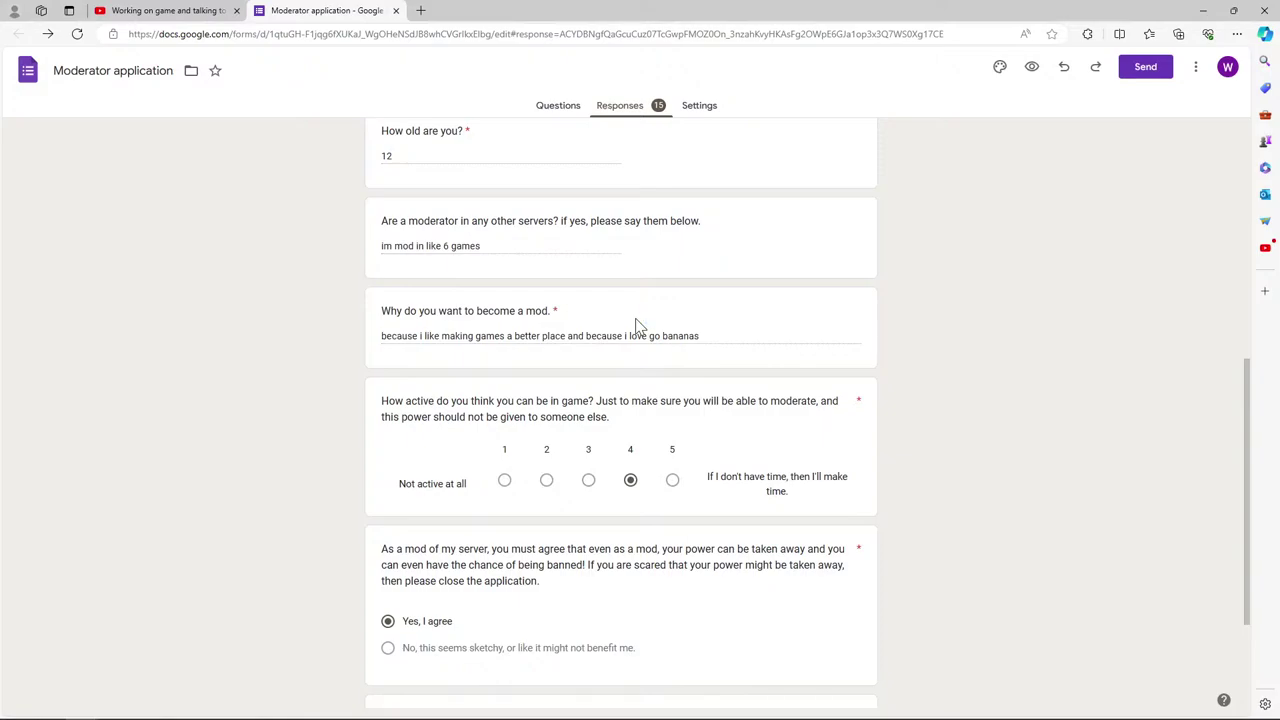
scroll(640, 330, "down", 2)
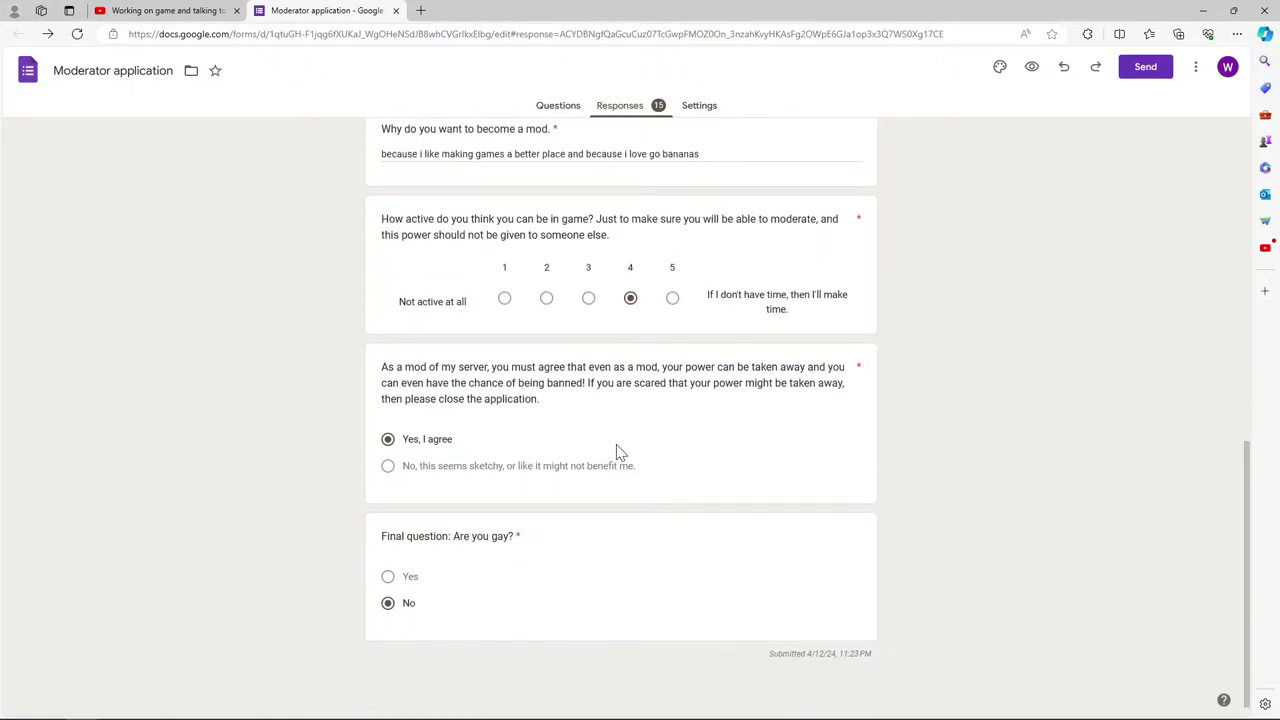
scroll(543, 337, "up", 4)
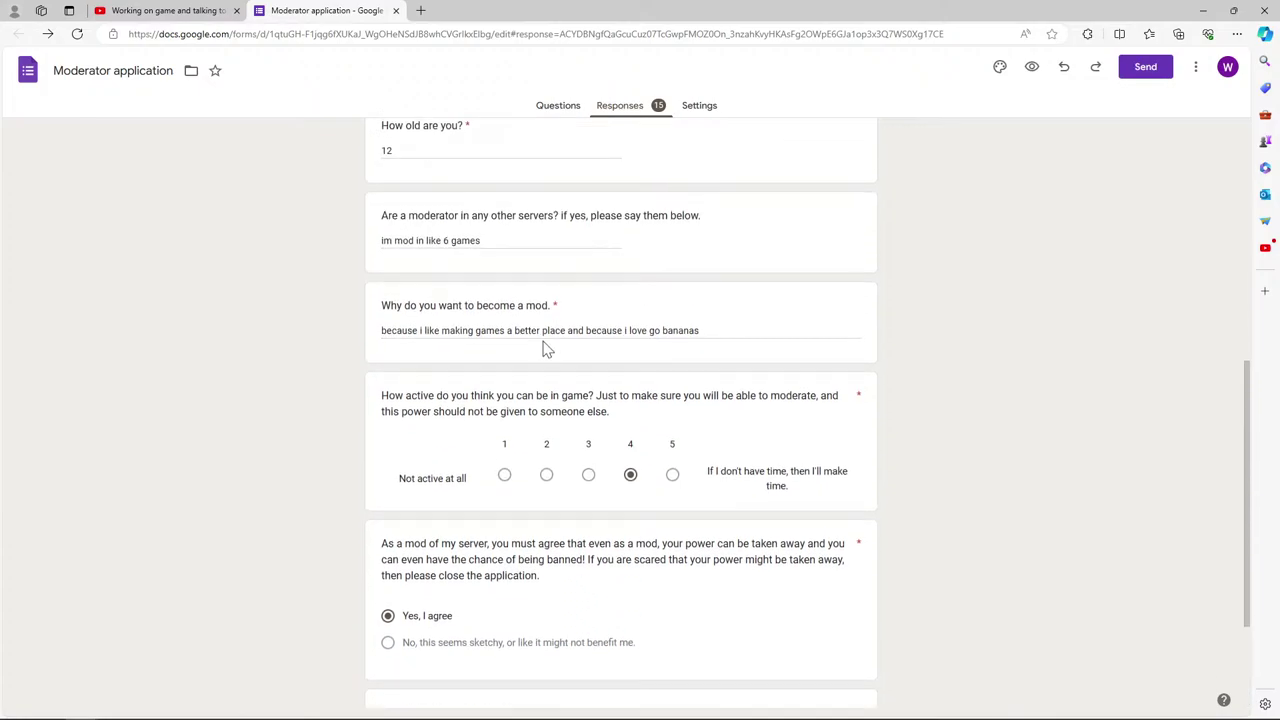
scroll(808, 375, "down", 5)
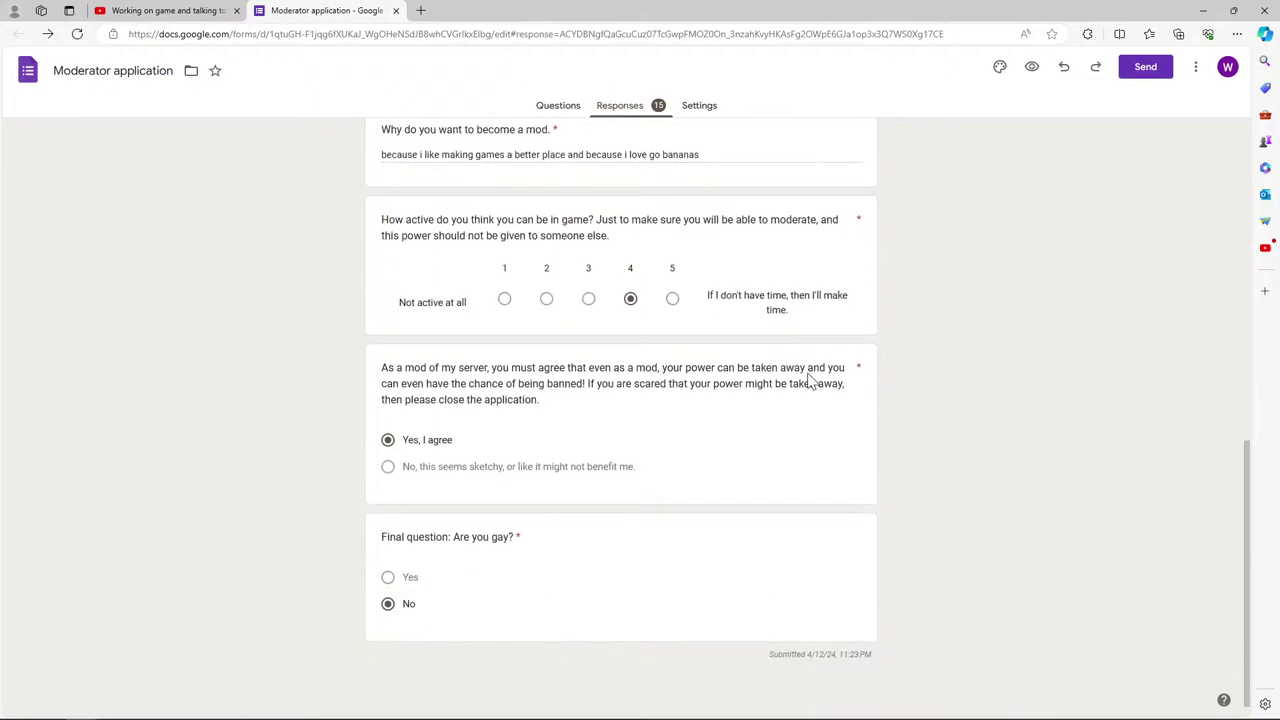
Check the livestream chat against the newest moderator application, rereading the applicant's age and motivation answers.
left_click(170, 10)
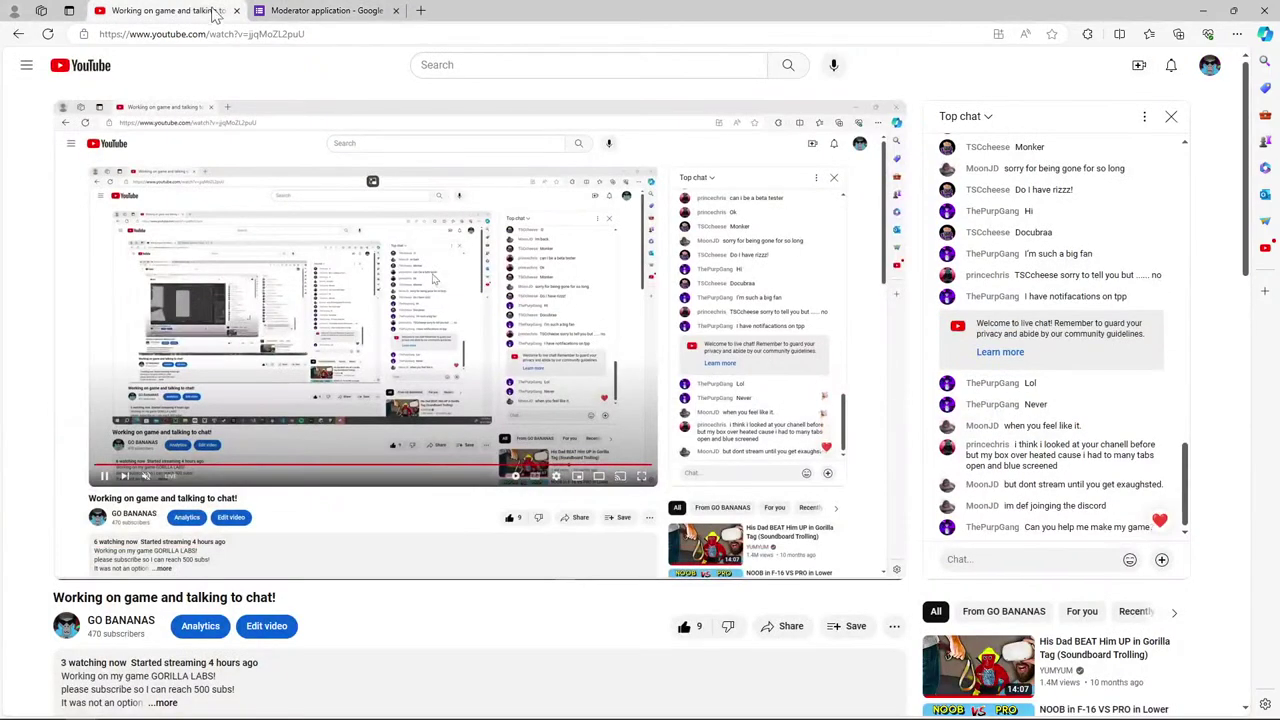
left_click(290, 11)
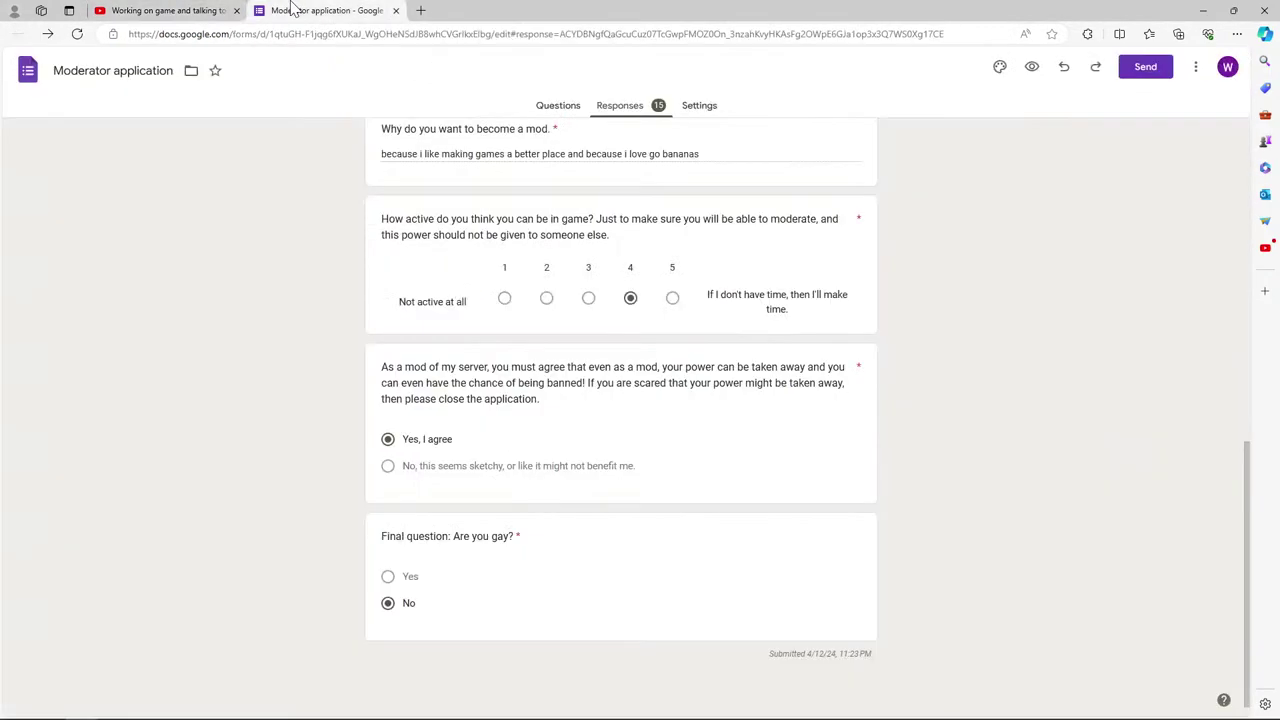
left_click(165, 10)
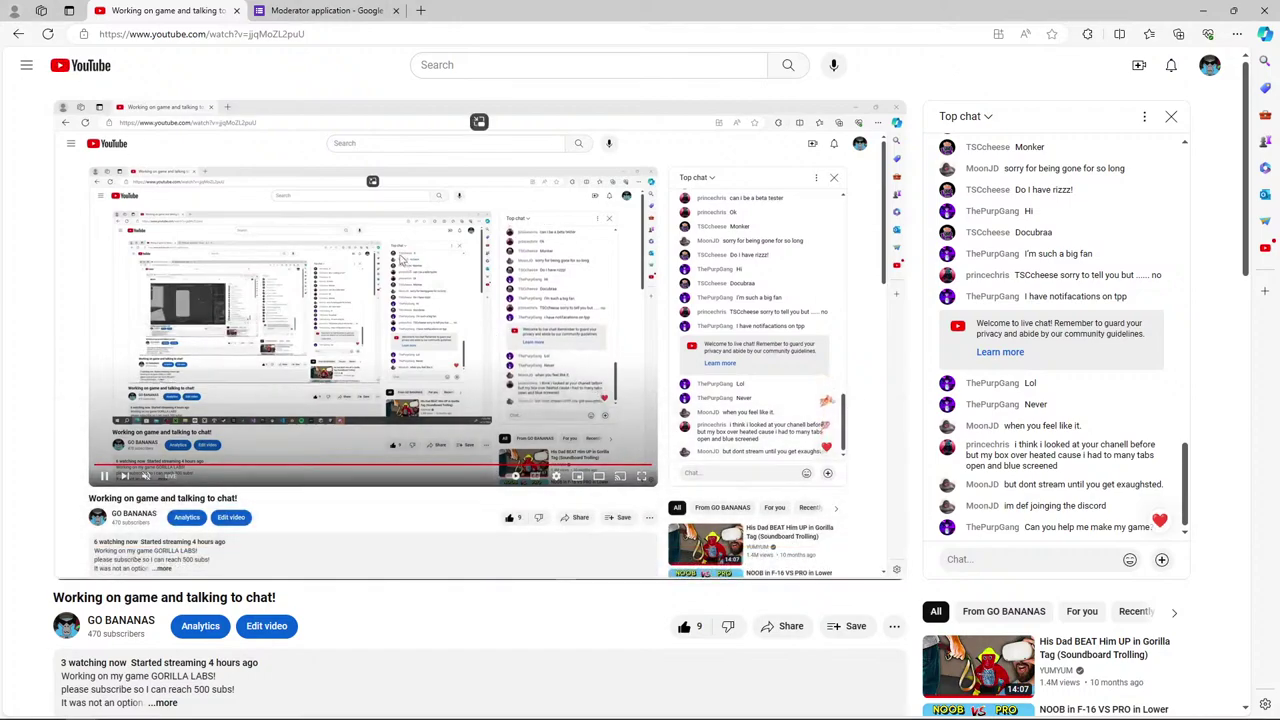
left_click(336, 10)
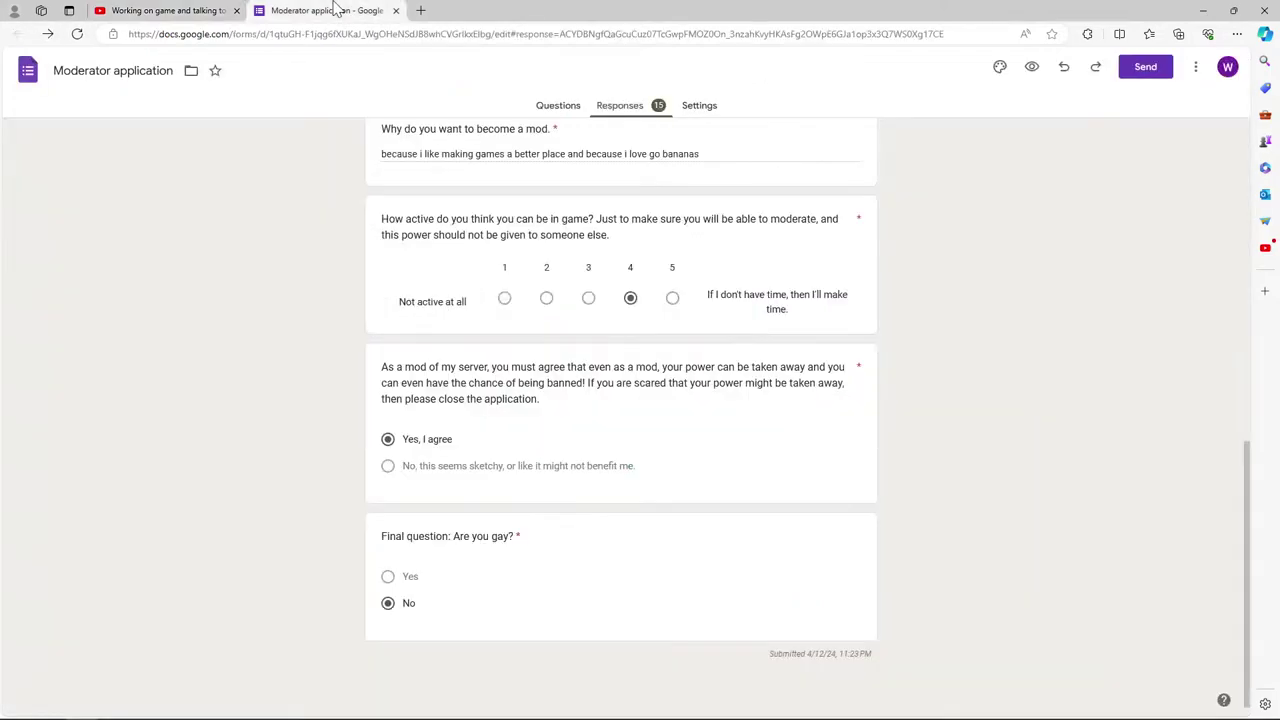
scroll(440, 300, "up", 4)
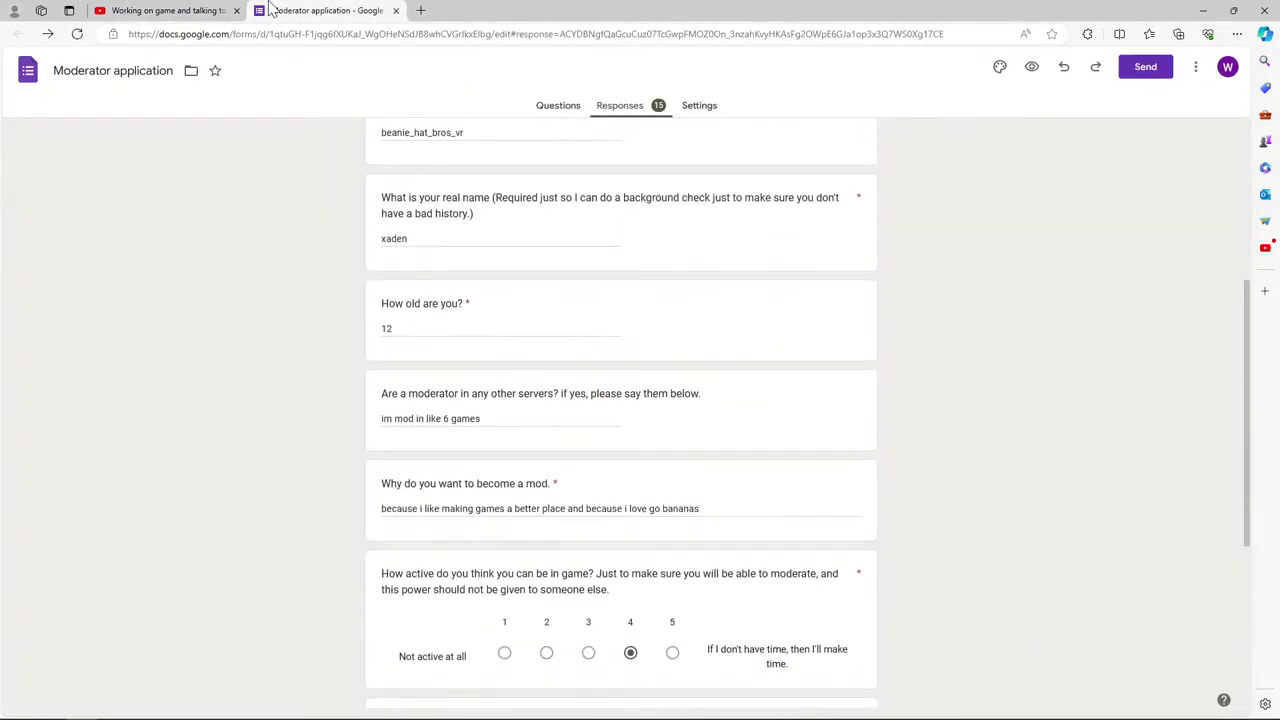
left_click(183, 10)
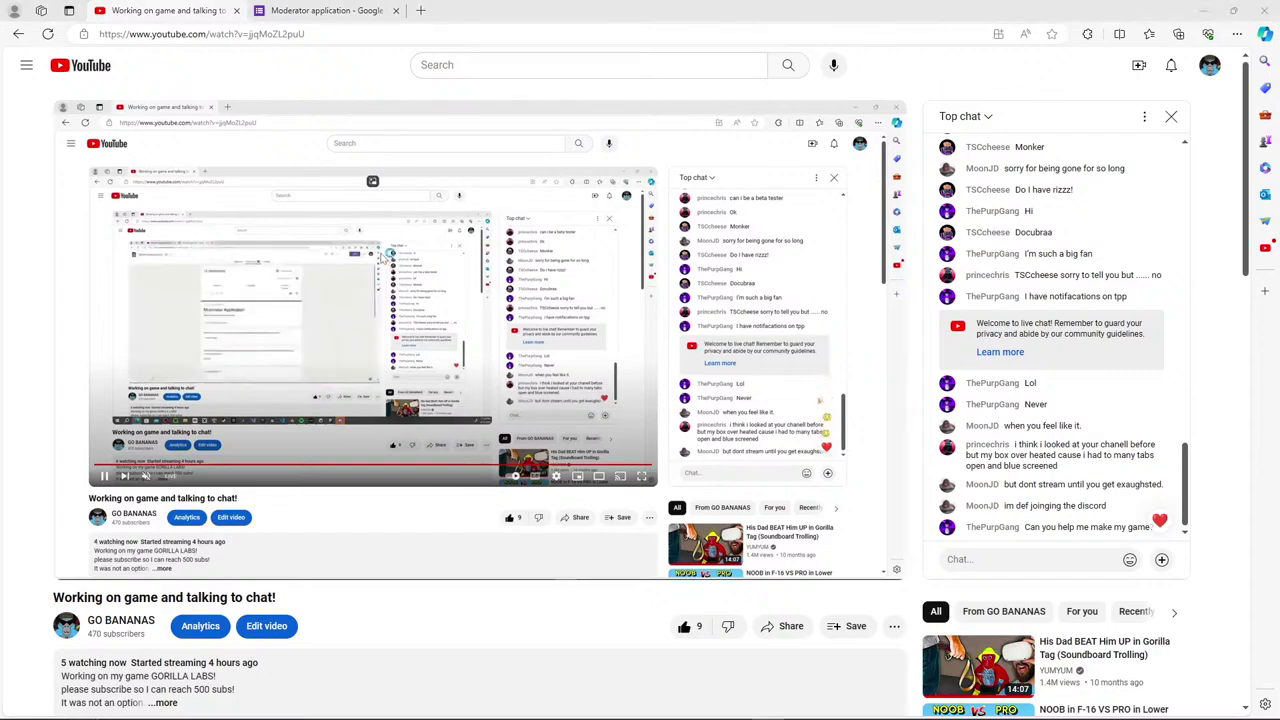
Switch to Discord, maximize its window, and read the server rules in the rules channel of the BANANA Developing server.
key("alt+Tab")
left_click_drag(346, 40, 809, 40)
double_click(615, 44)
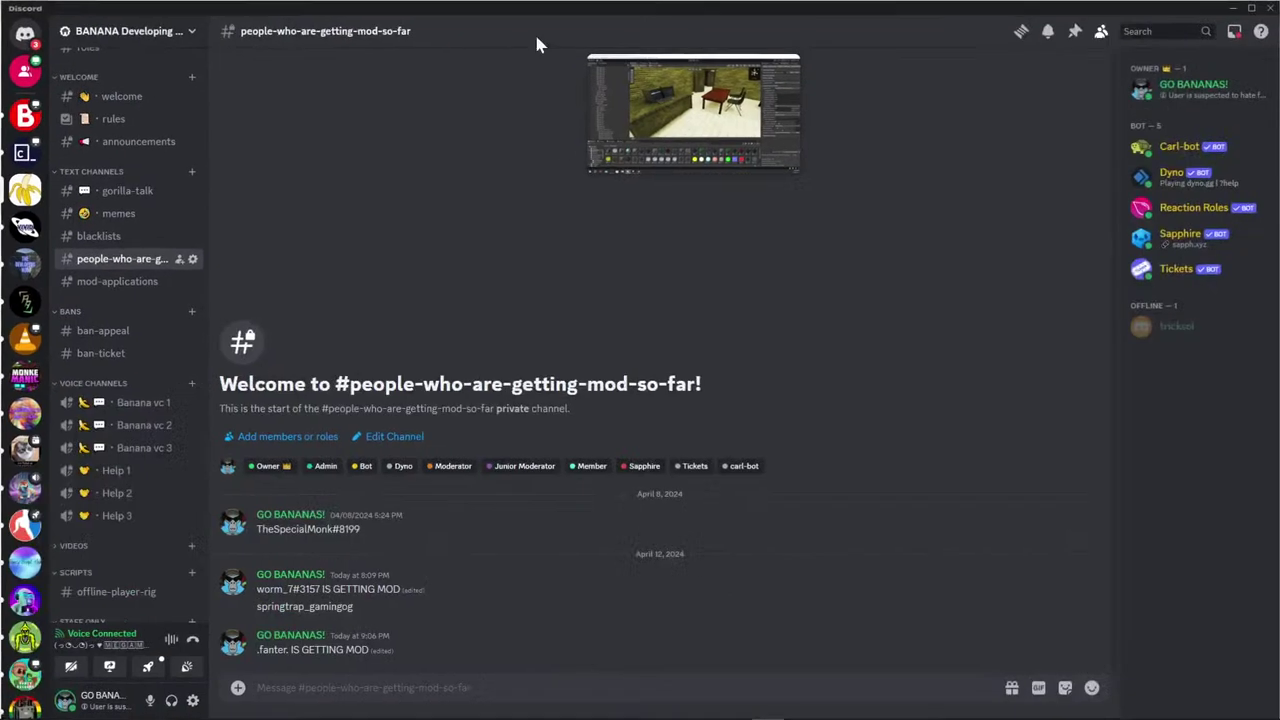
left_click(140, 122)
scroll(544, 256, "up", 5)
scroll(560, 328, "up", 2)
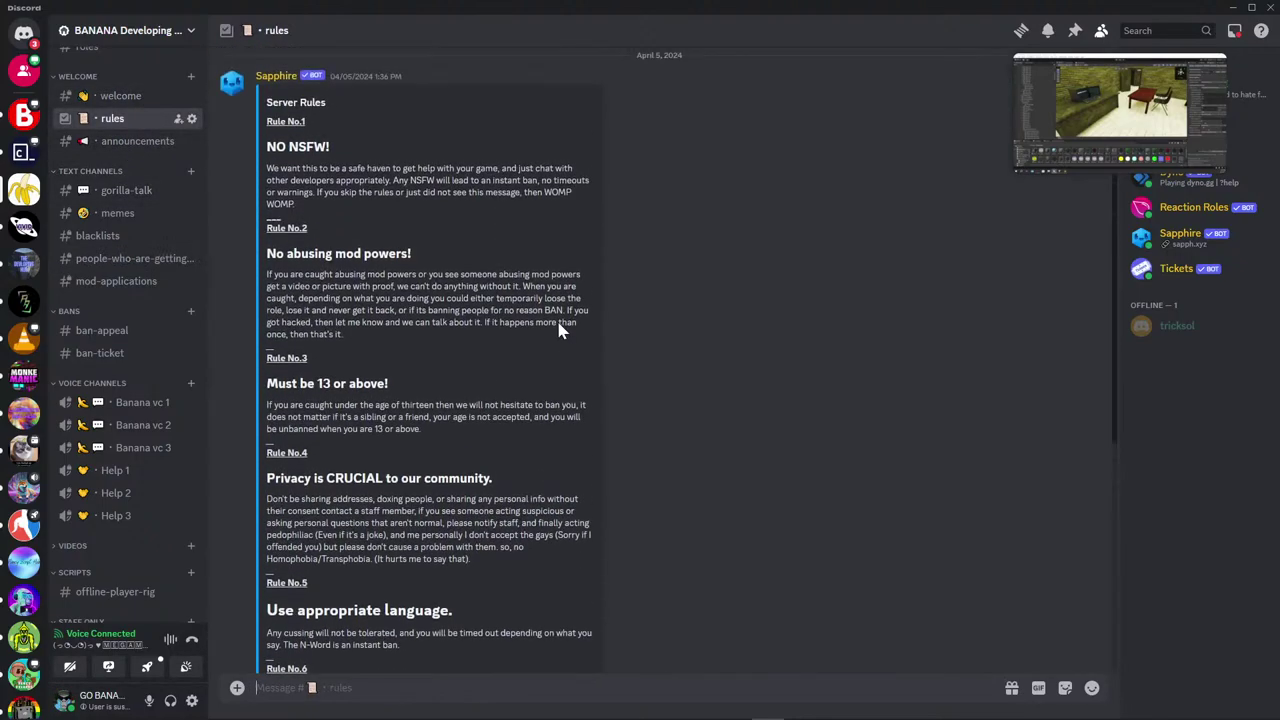
scroll(565, 324, "down", 2)
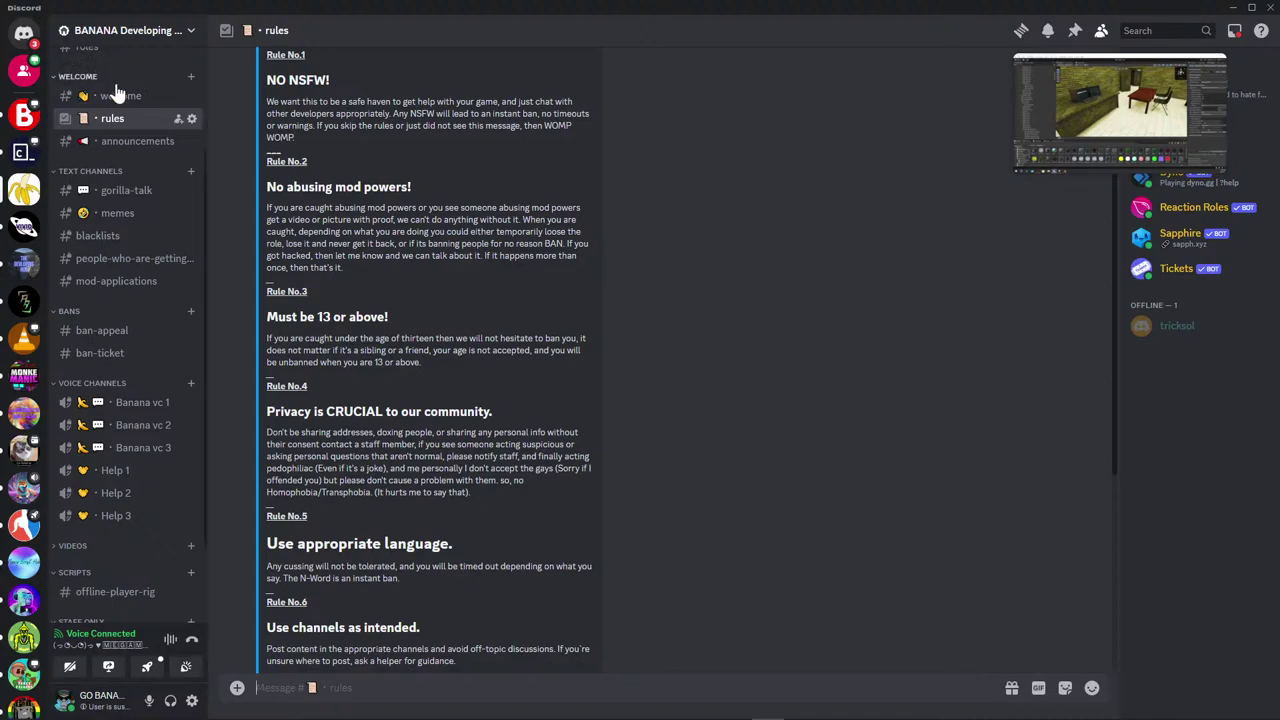
Open the group call conversation and its shared screen stream.
left_click(26, 72)
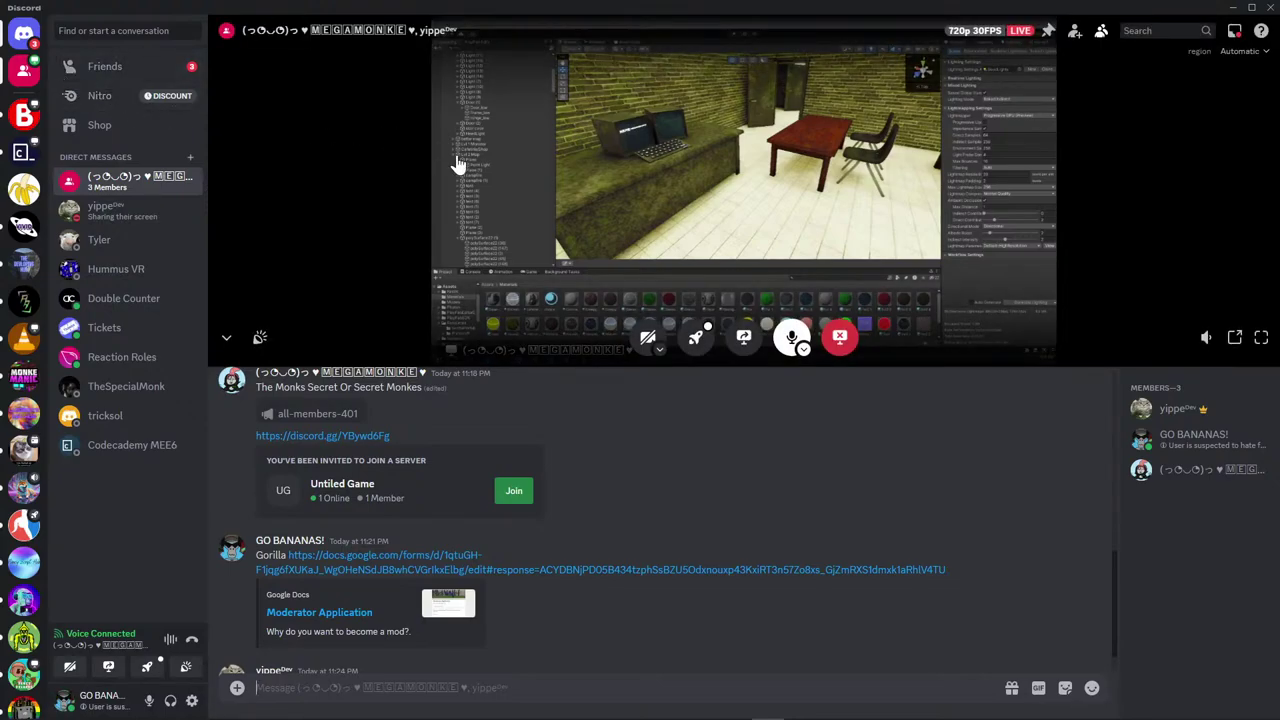
left_click(606, 140)
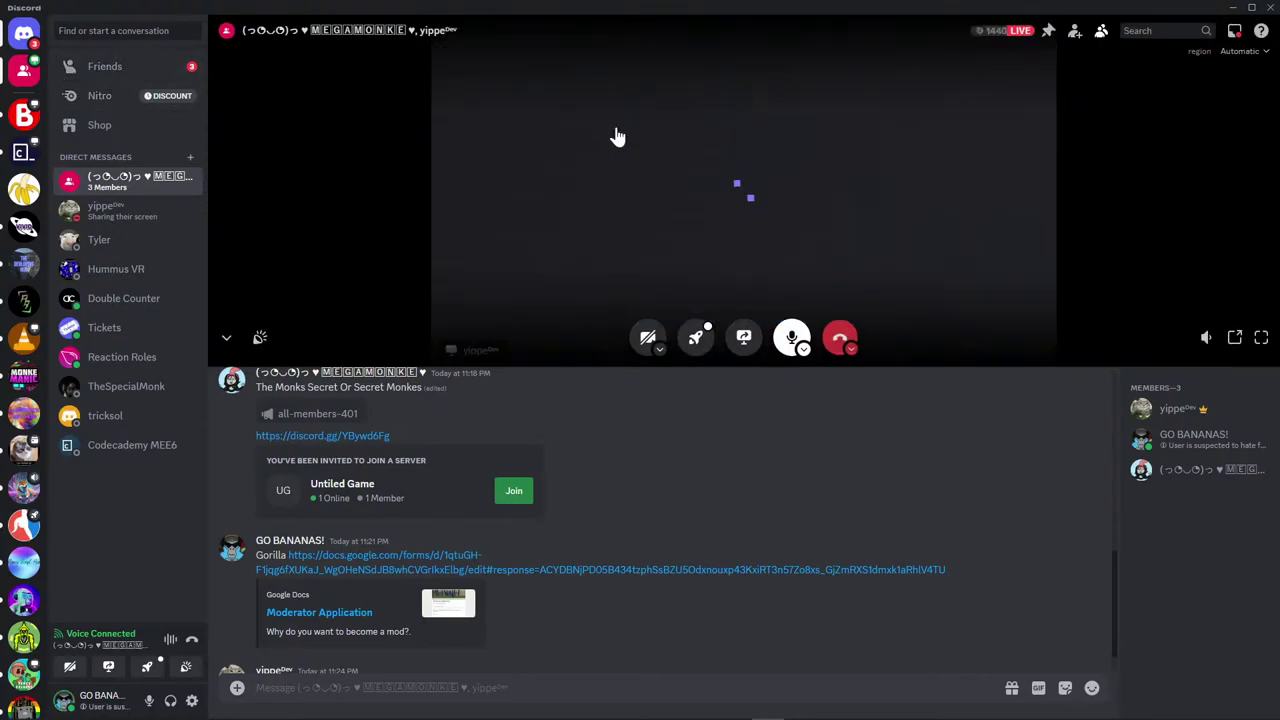
Return to the livestream page in the browser, reload it, and check the newest chat messages.
key("alt+Tab")
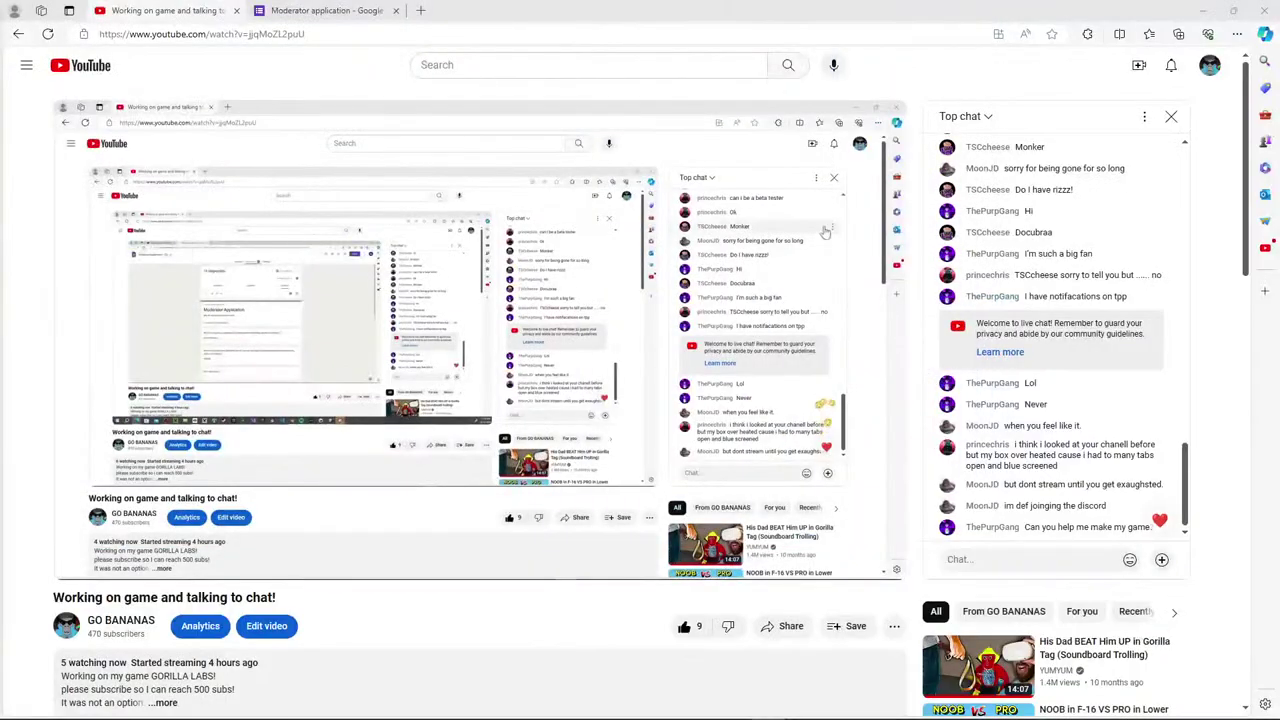
mouse_move(495, 712)
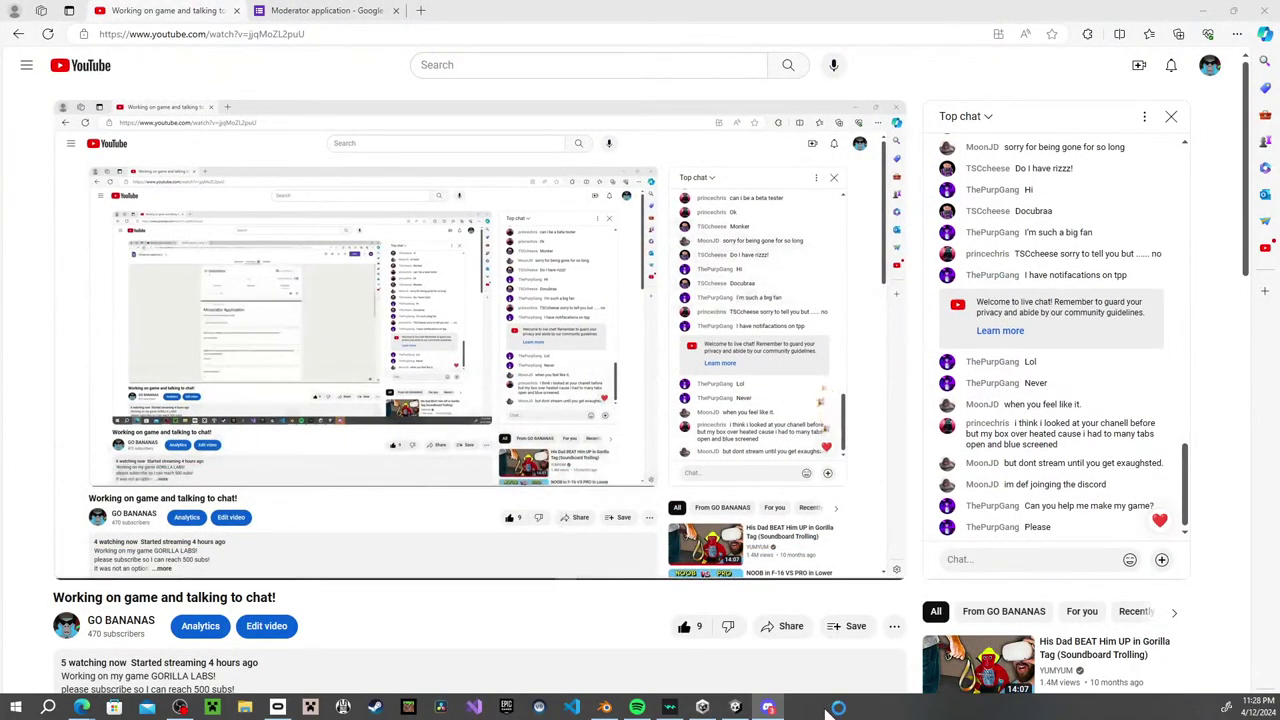
mouse_move(604, 710)
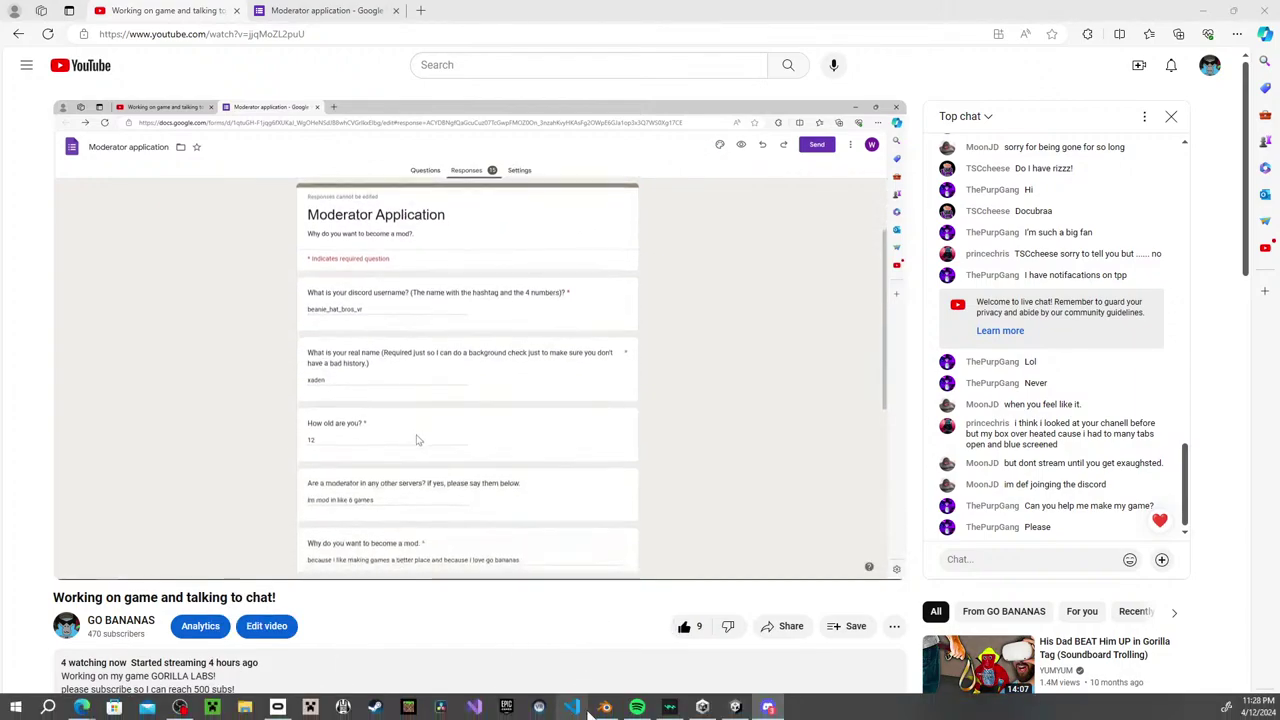
left_click(47, 34)
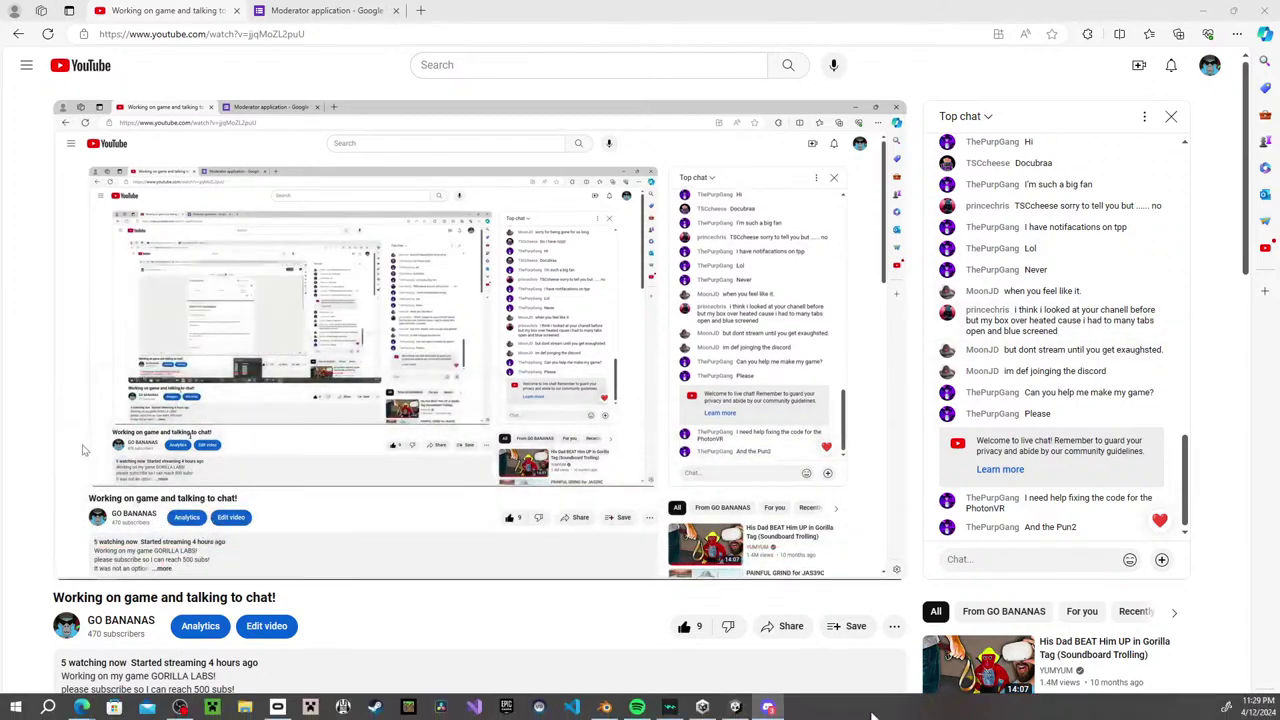
left_click(603, 708)
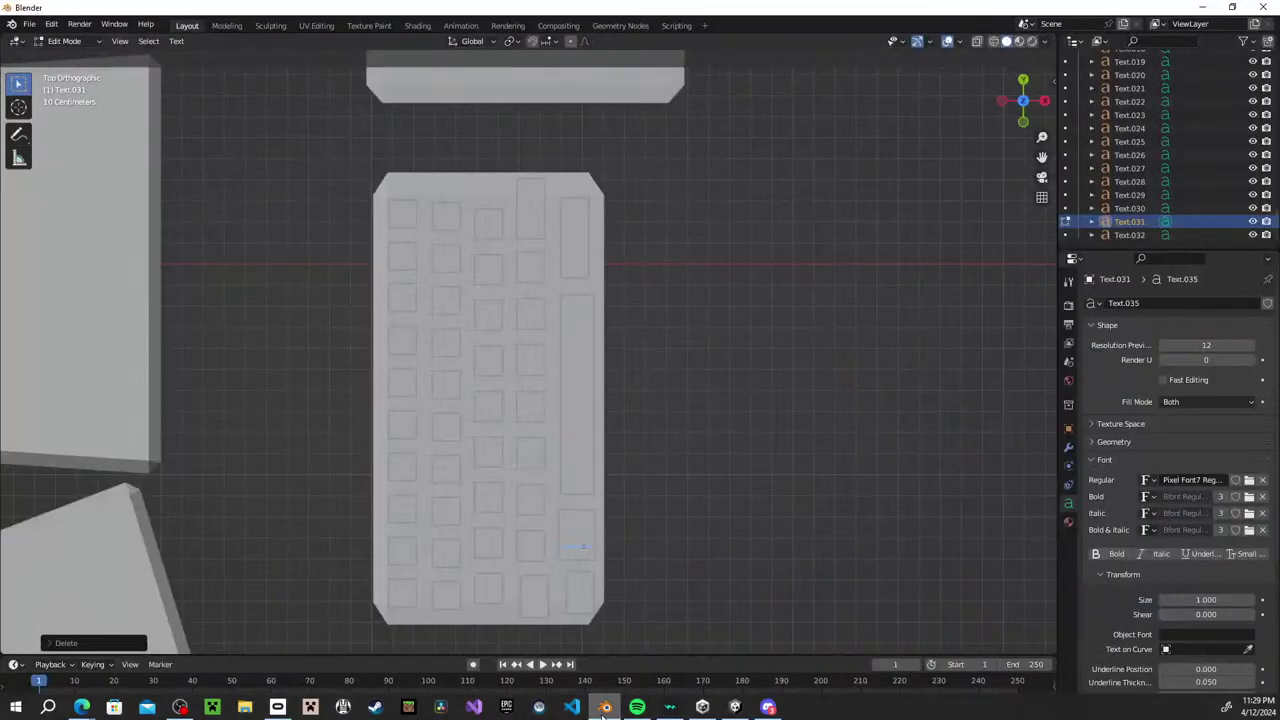
mouse_move(82, 707)
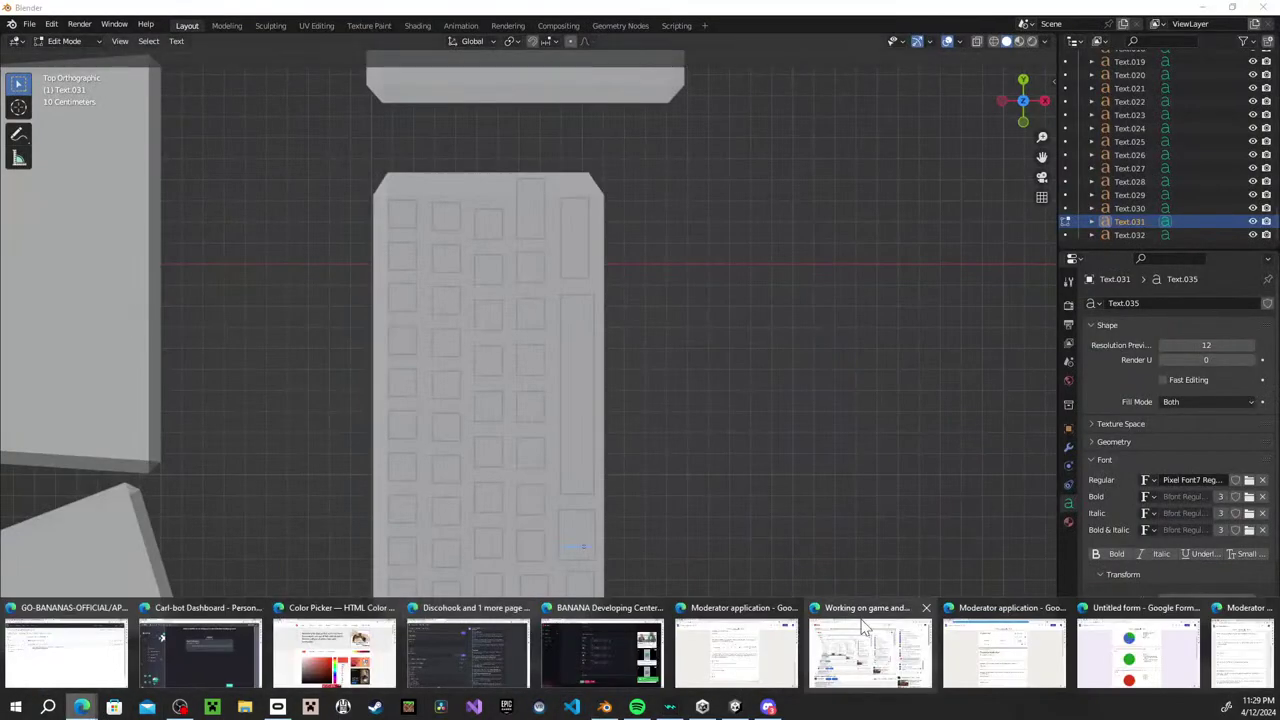
left_click(890, 655)
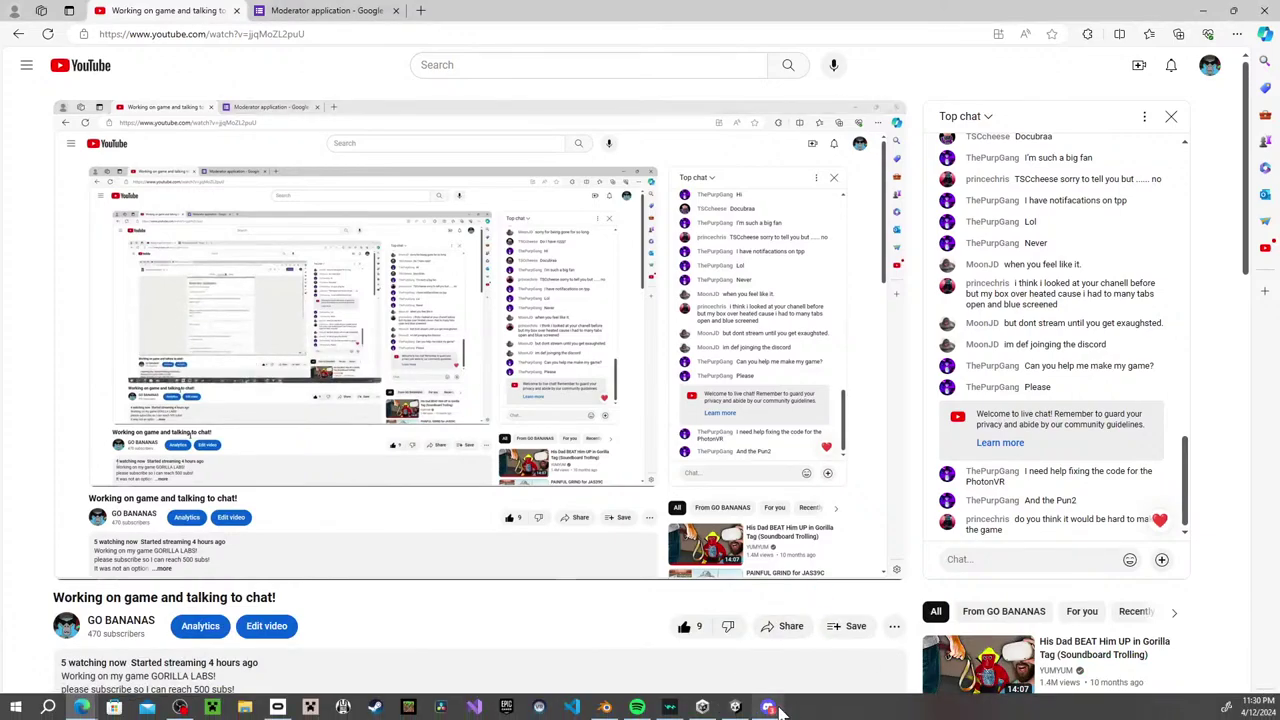
mouse_move(698, 710)
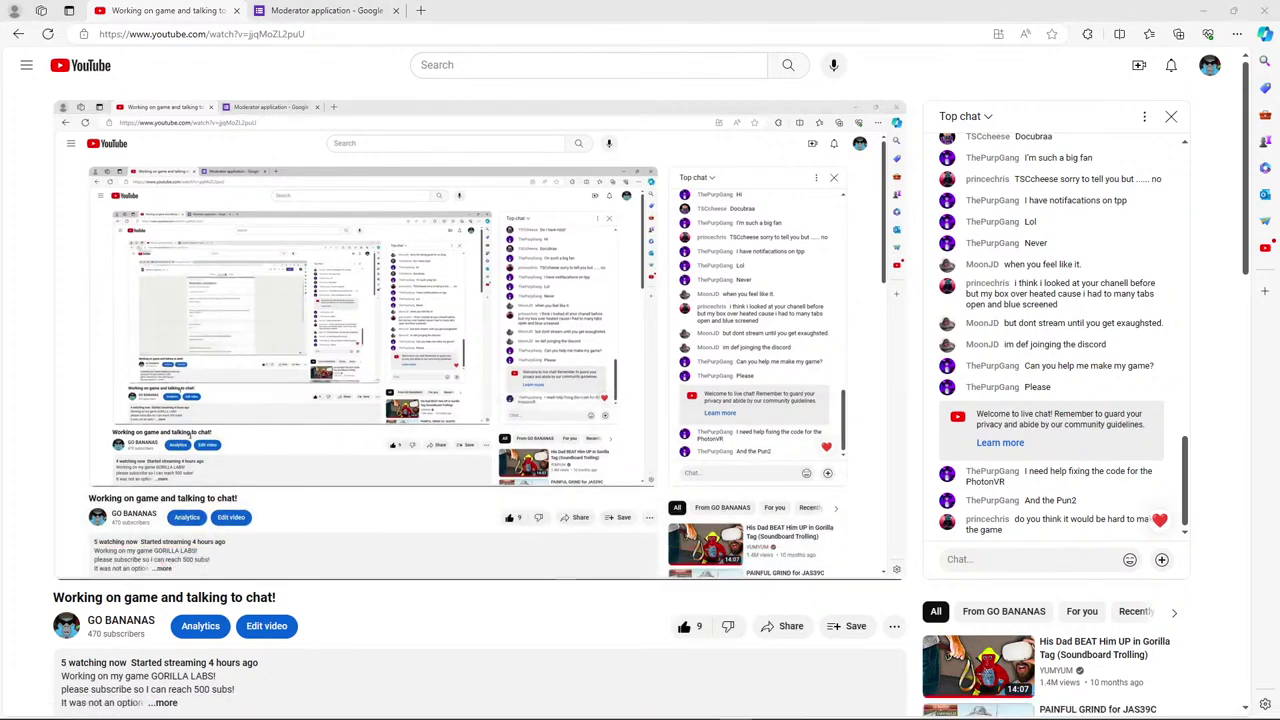
Switch to Blender, select only the Text.031 label beside the space bar, and finish editing its text.
left_click(605, 707)
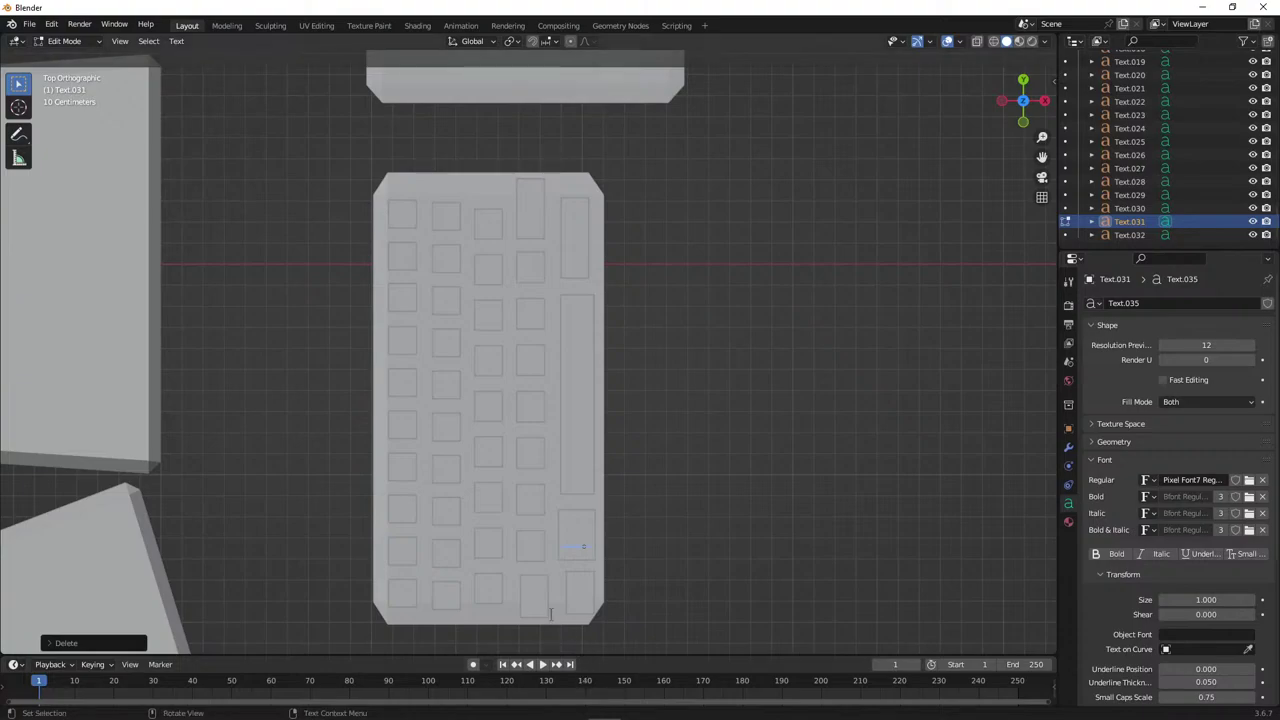
left_click(1149, 236)
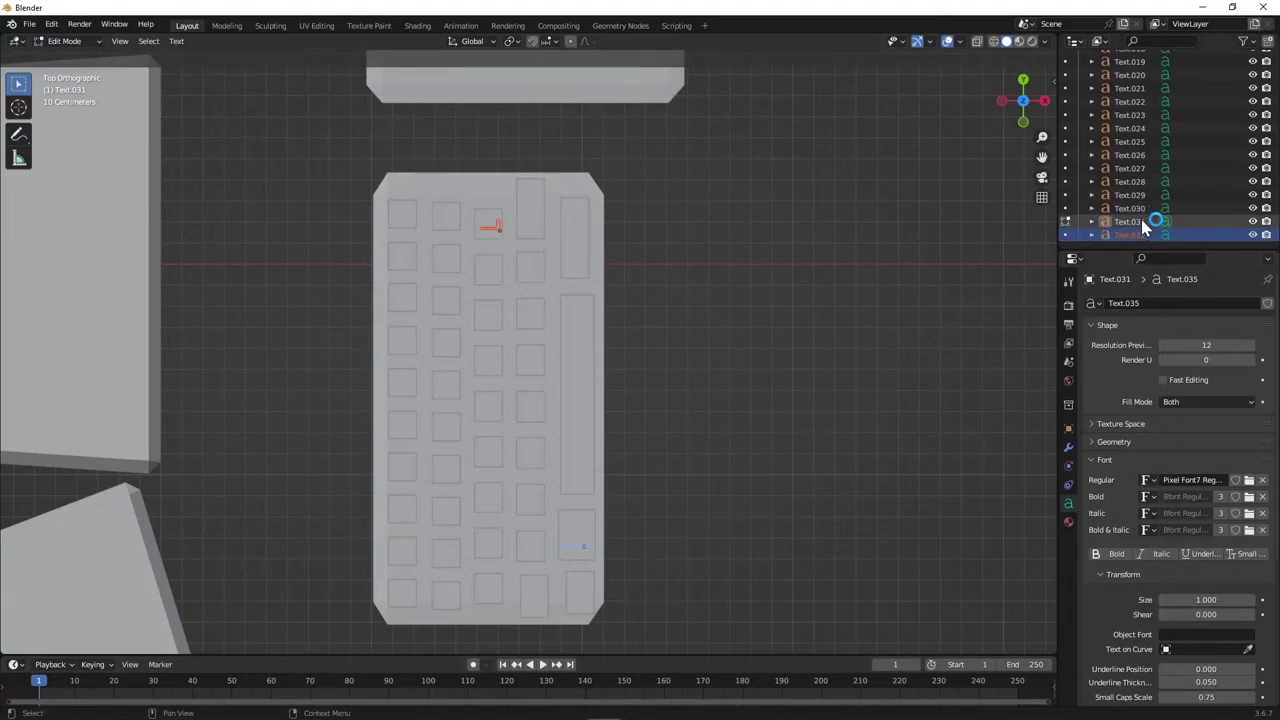
left_click(1141, 222)
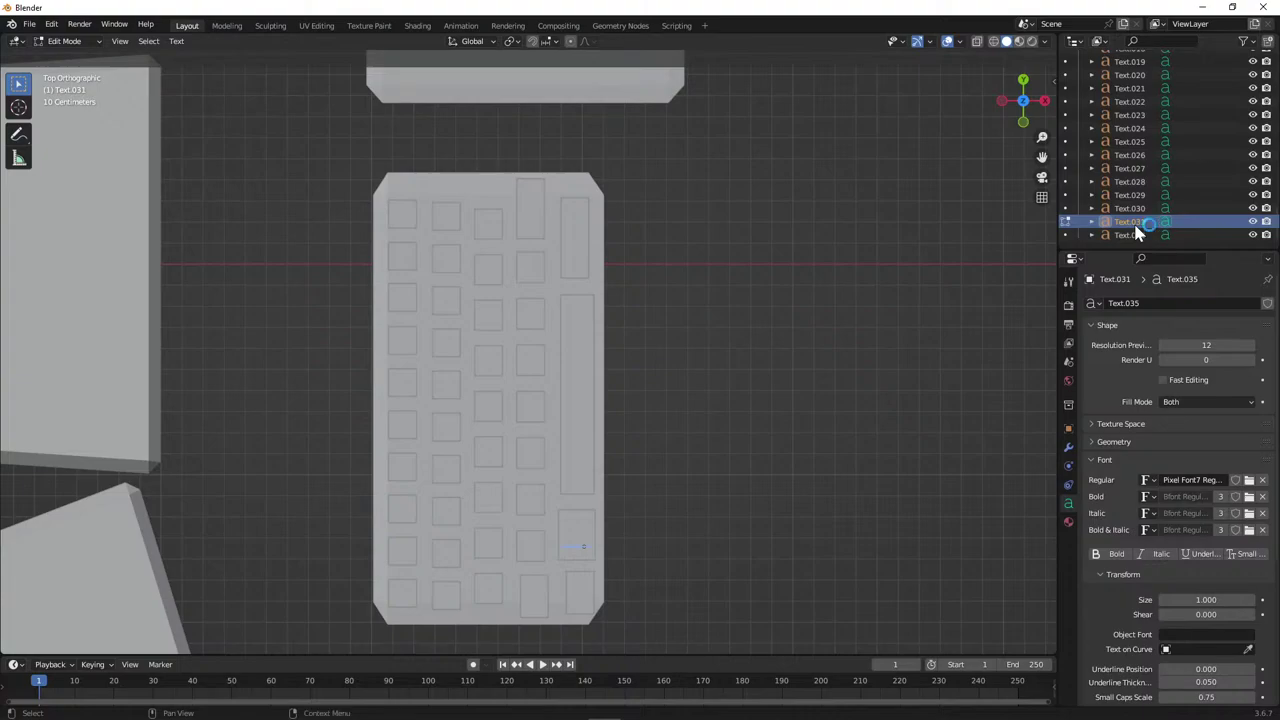
key("a")
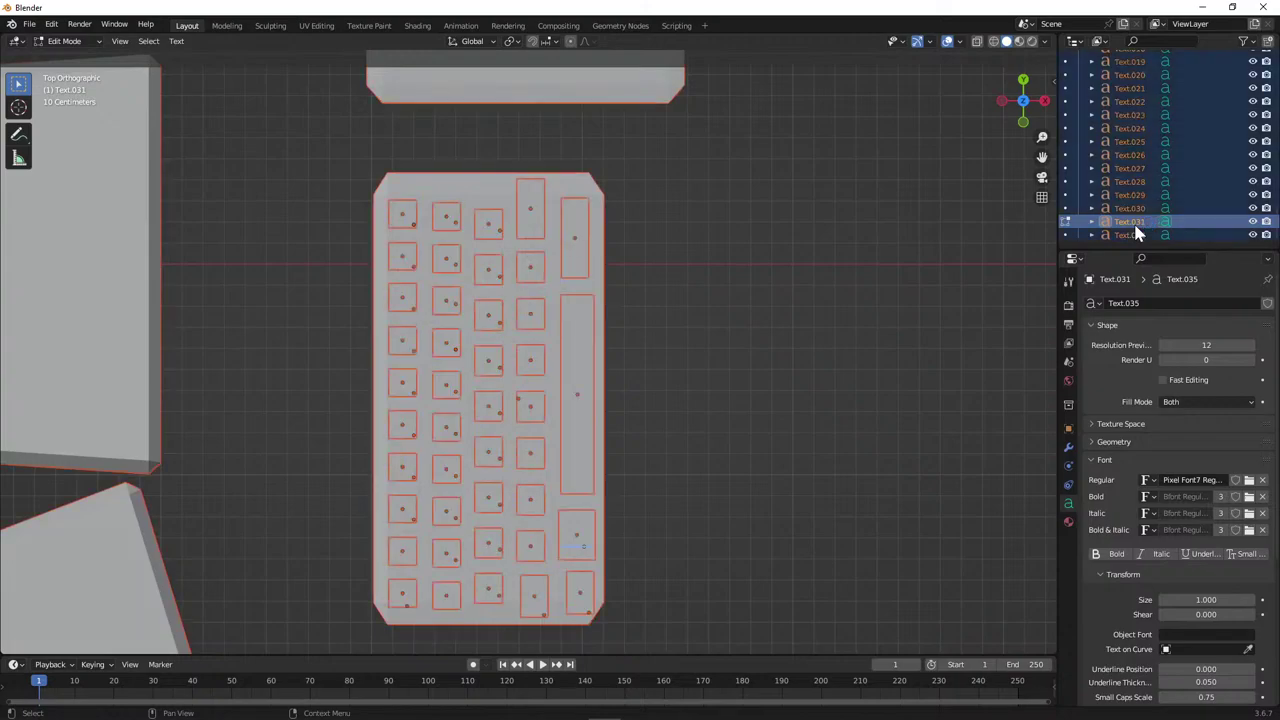
left_click(1151, 223)
key("Tab")
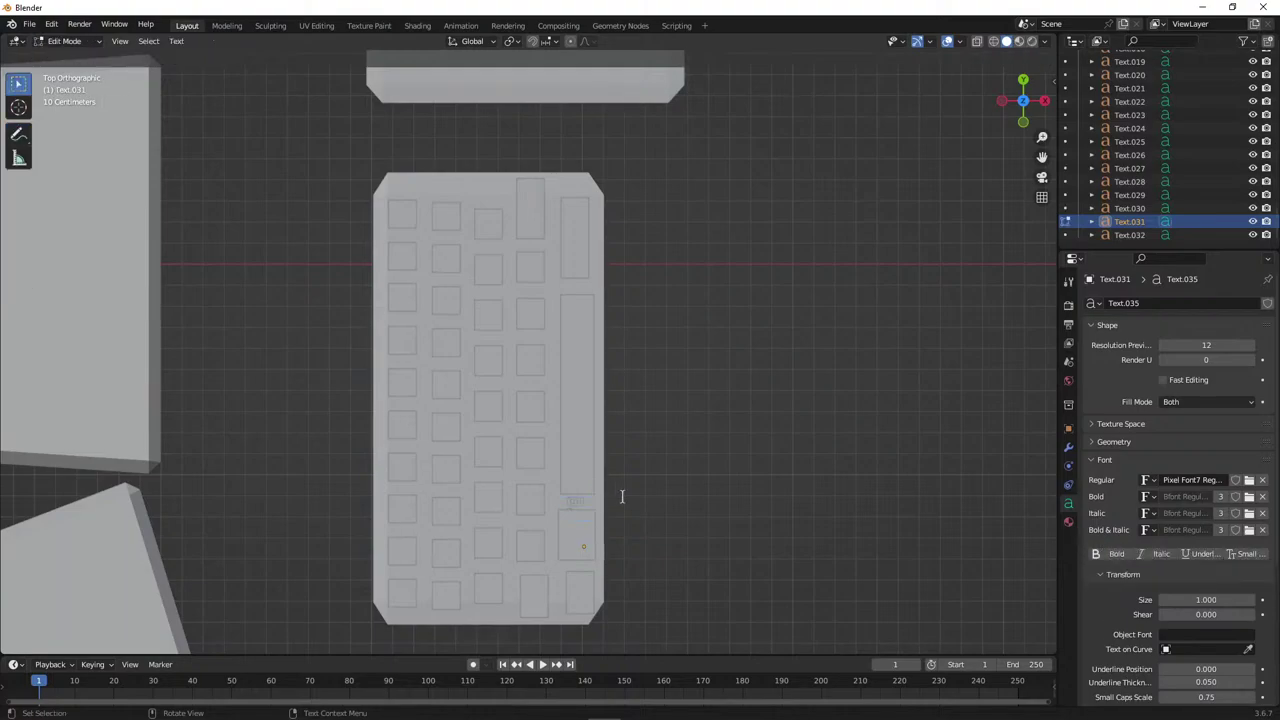
key("Tab")
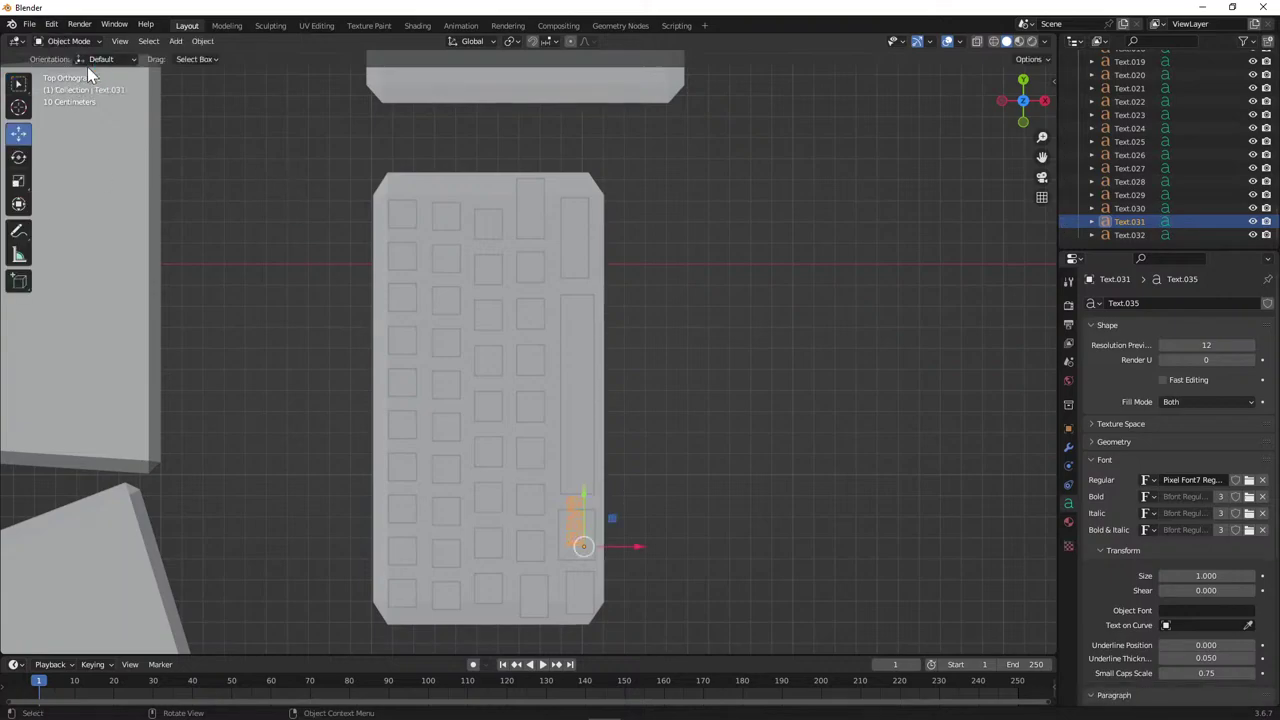
Shrink the label beside the space bar along its length, fit it onto its key, and check its placement.
left_click(18, 186)
left_click_drag(590, 500, 588, 514)
left_click(18, 133)
middle_click_drag(664, 492, 857, 157)
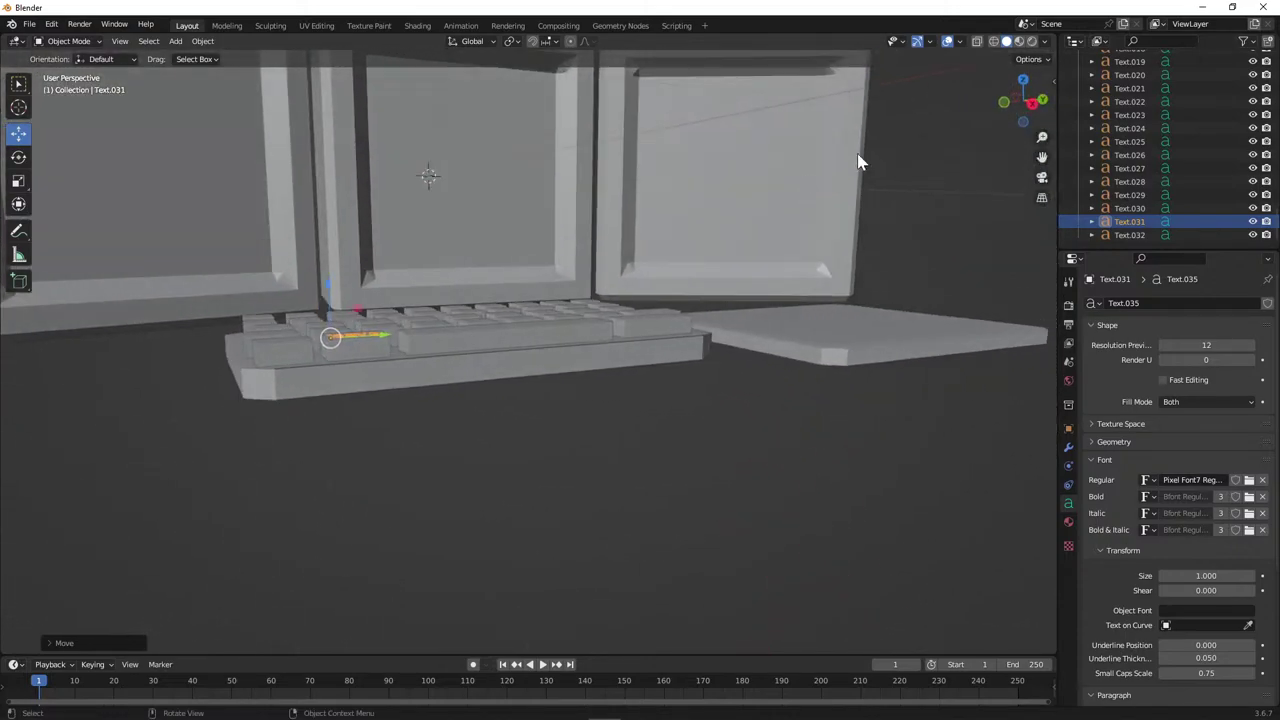
left_click_drag(1014, 100, 1017, 80)
left_click(1017, 80)
Duplicate the fitted label and move the copy along Y onto the middle of the space bar key.
key("ctrl+c")
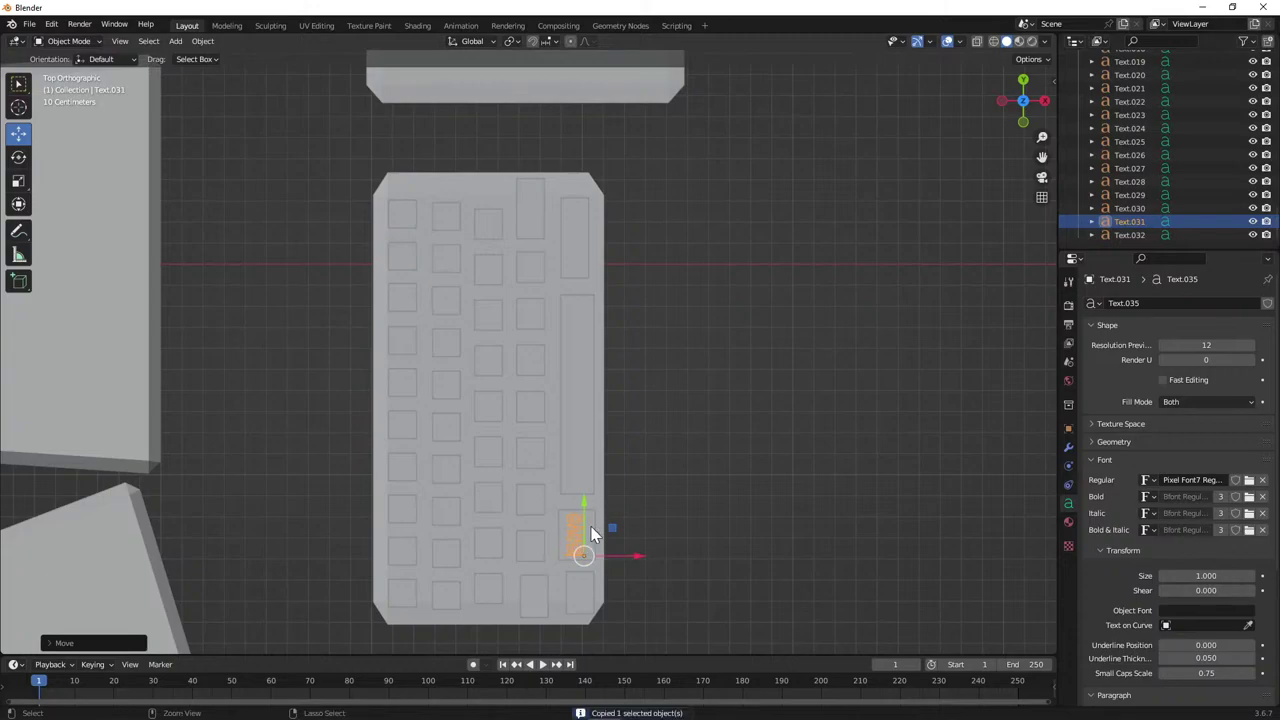
key("ctrl+v")
left_click_drag(585, 528, 593, 369)
Select only the Text.033 label copy on the space bar and replace its text with SPACE.
key("Tab")
key("Tab")
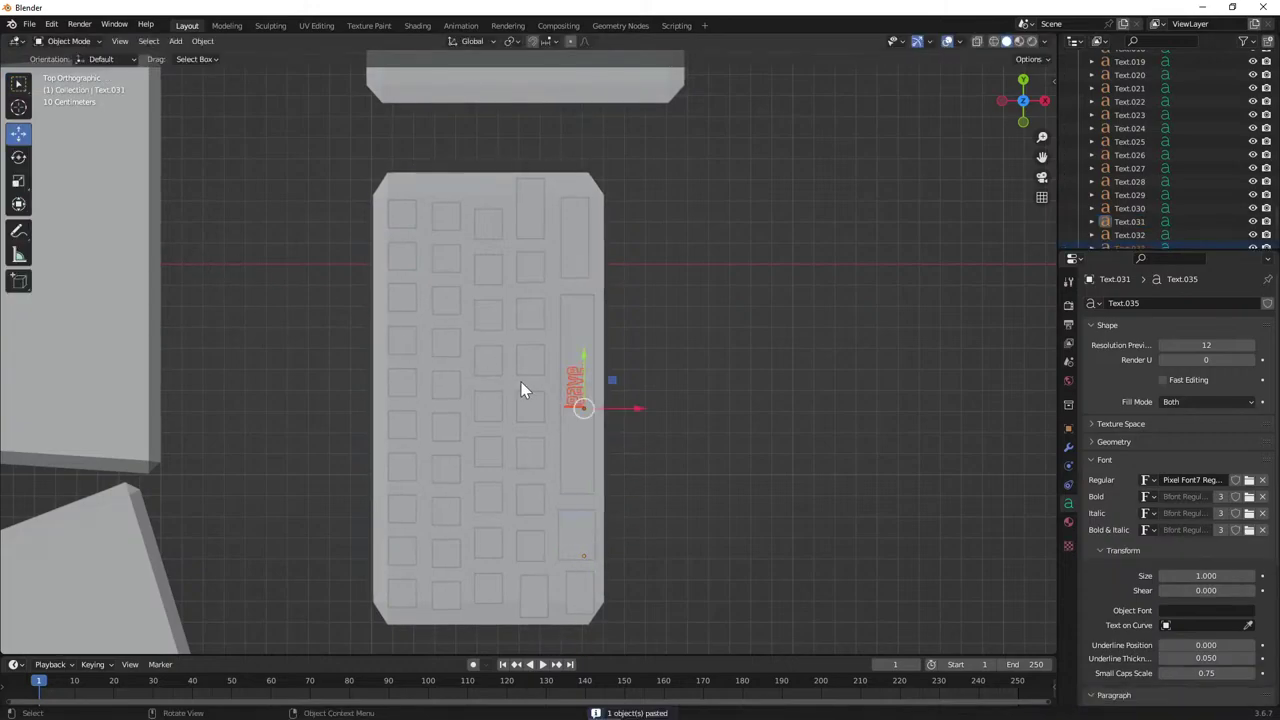
key("Tab")
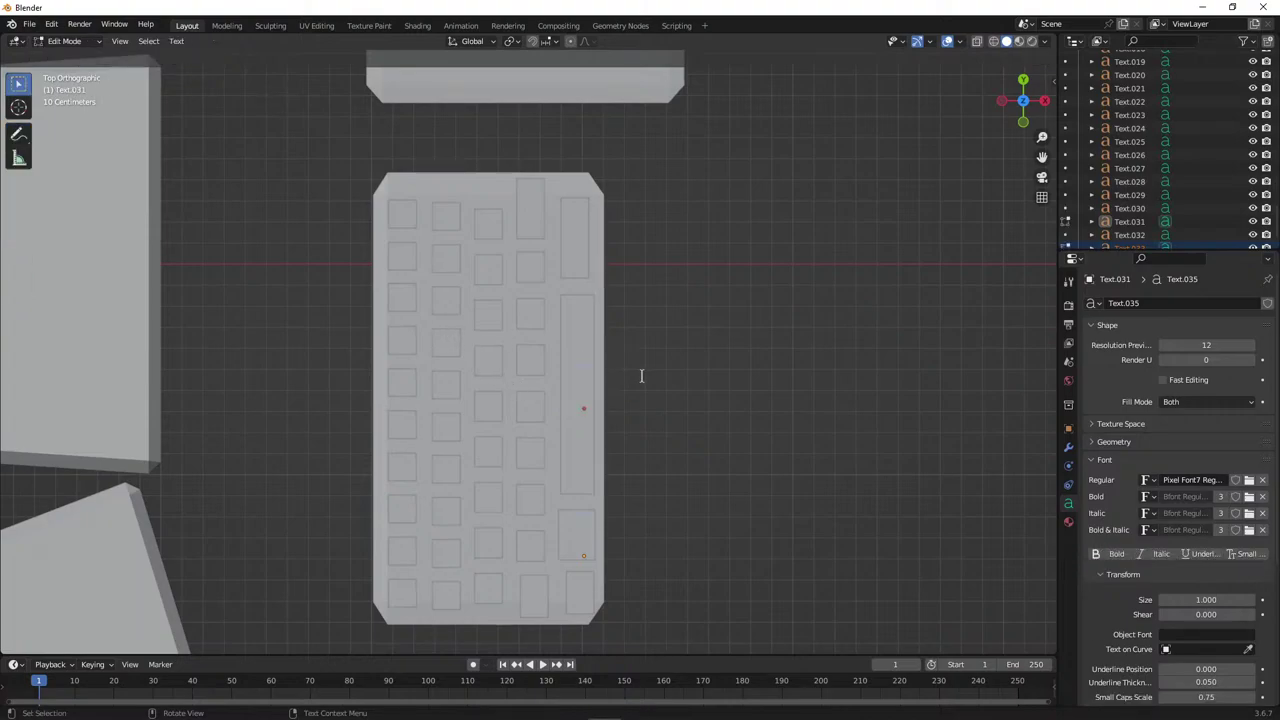
key("Tab")
scroll(1190, 215, "down", 1)
left_click(1168, 236)
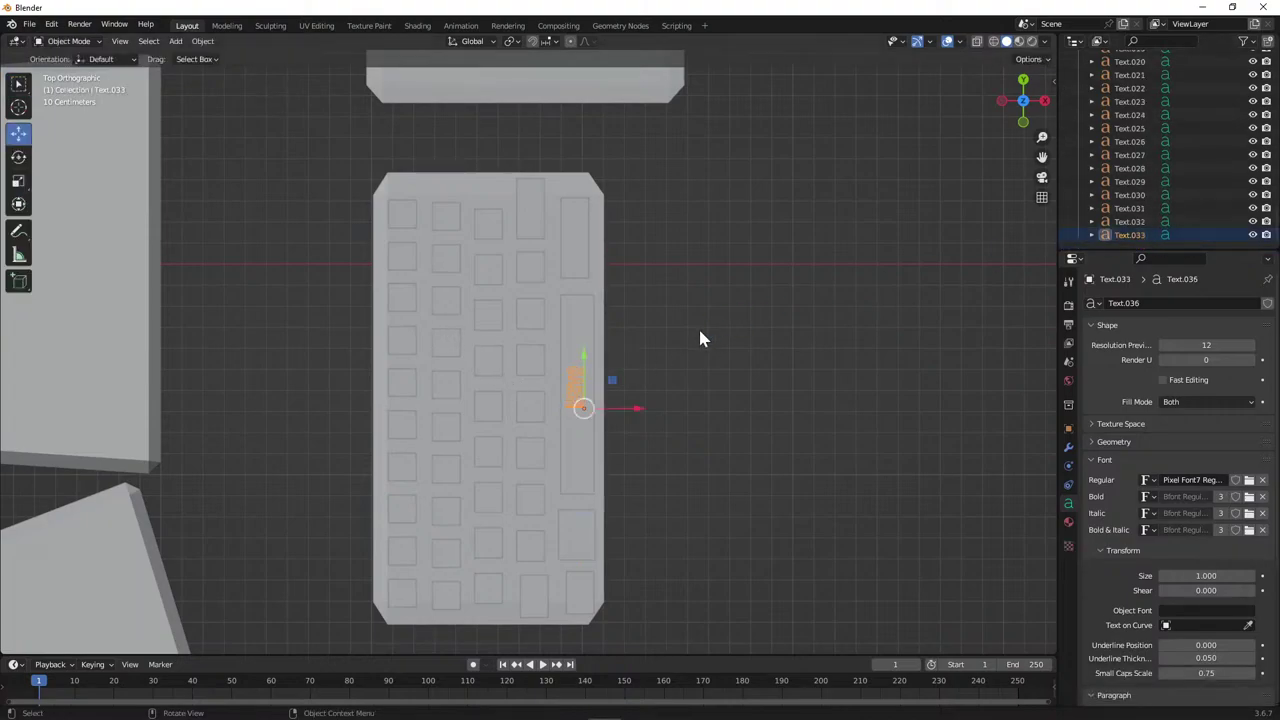
key("Tab")
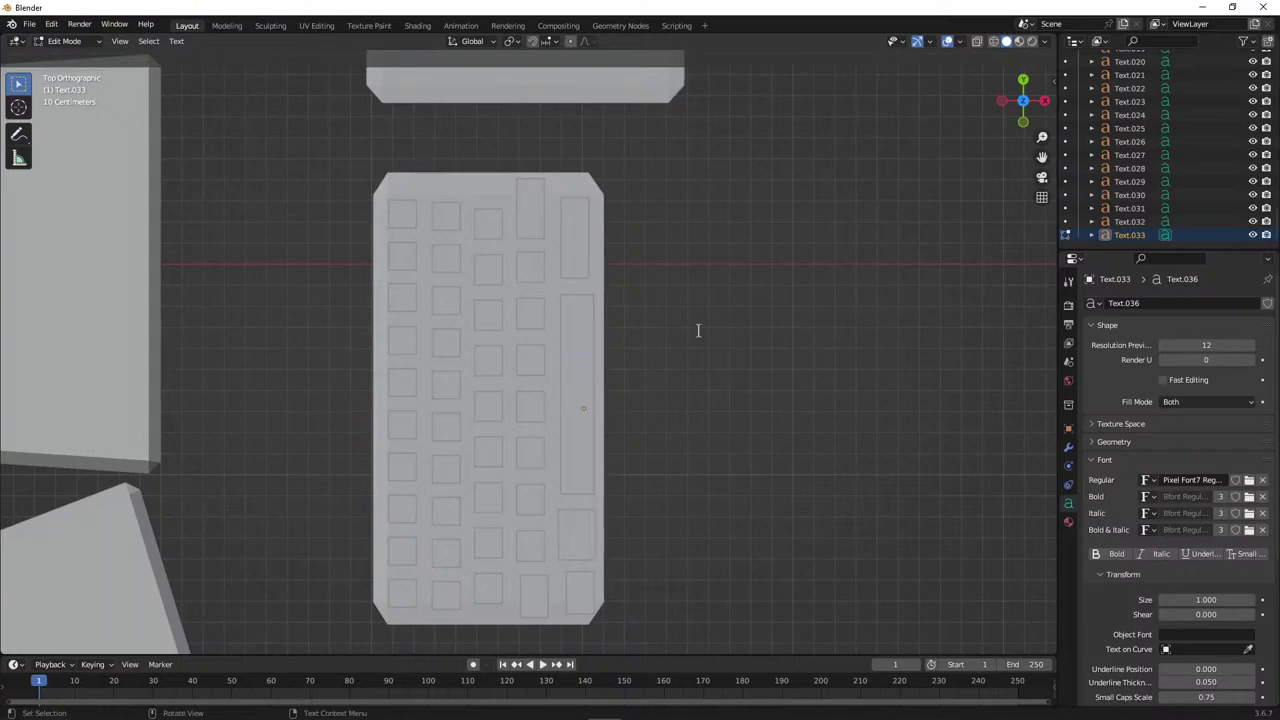
key("Tab")
middle_click_drag(698, 272, 584, 223)
middle_click_drag(863, 177, 700, 280)
key("Tab")
key("Tab")
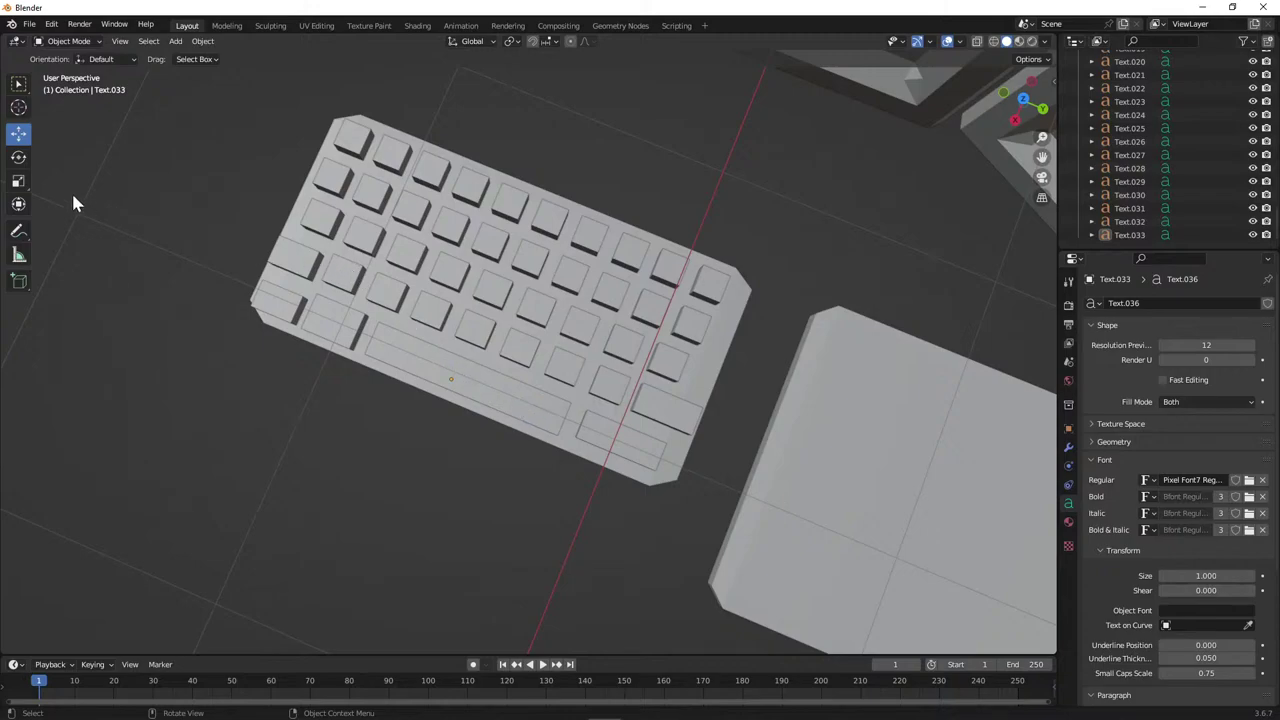
Stretch the SPACE label along the length of the space bar and move it to the middle of that key.
left_click(16, 185)
middle_click_drag(570, 348, 613, 345)
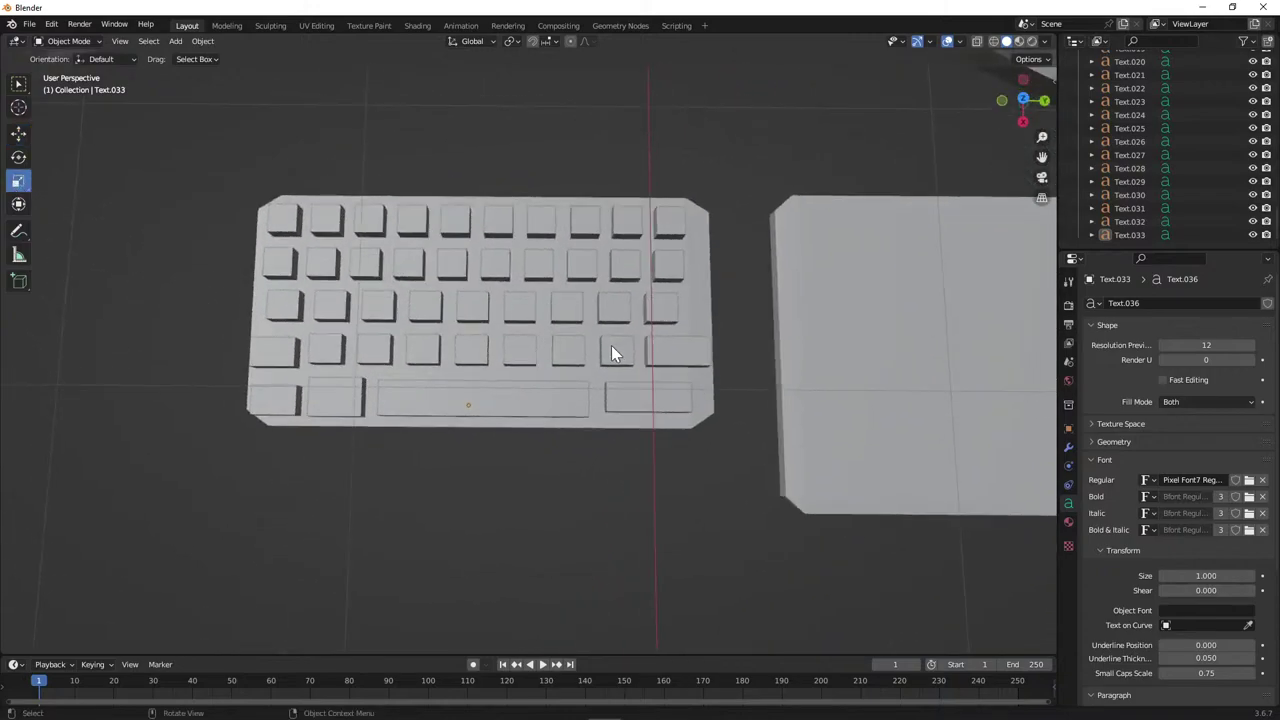
left_click(1200, 236)
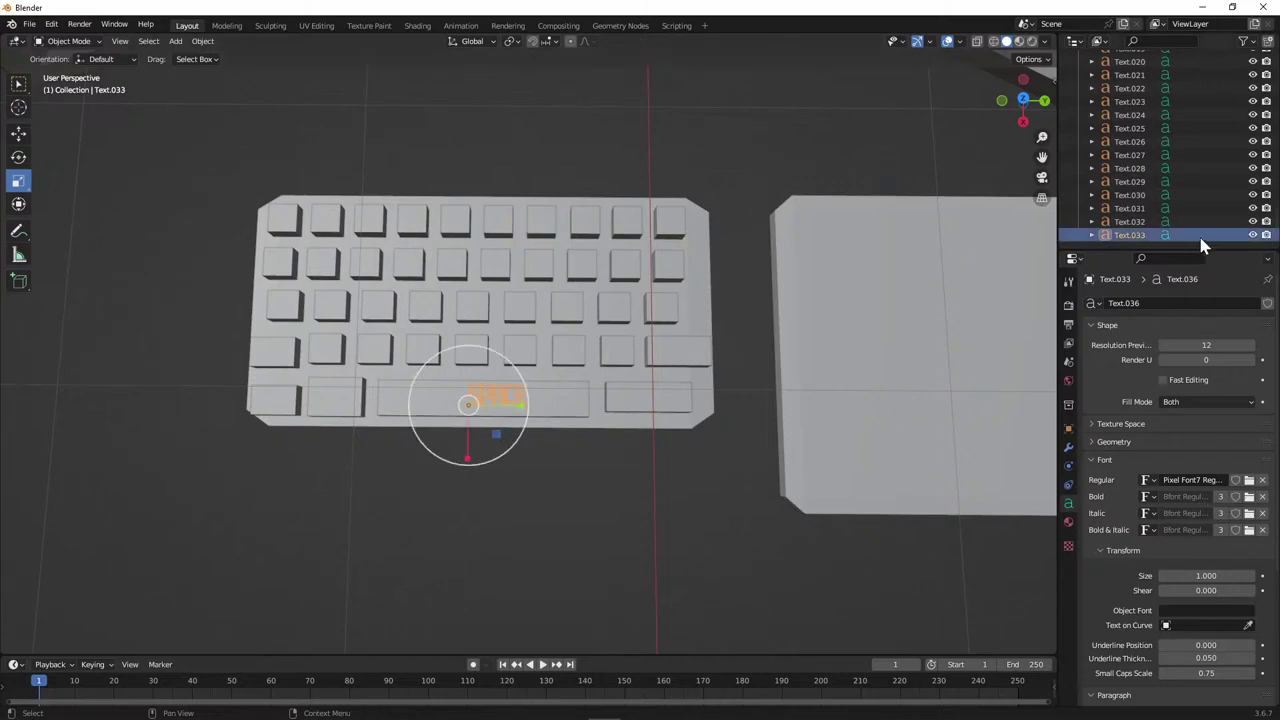
left_click(1204, 240)
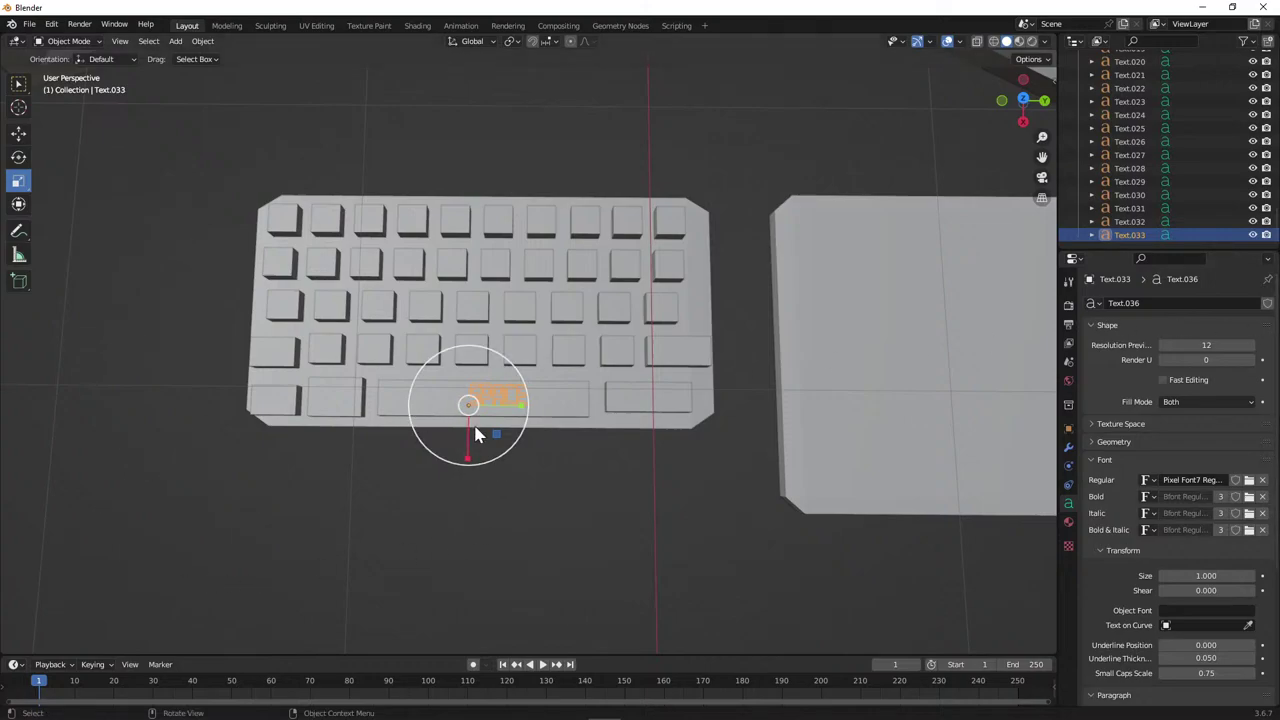
left_click_drag(519, 406, 468, 462)
left_click(19, 133)
middle_click_drag(467, 462, 400, 279)
left_click_drag(400, 285, 463, 351)
middle_click_drag(463, 351, 585, 487)
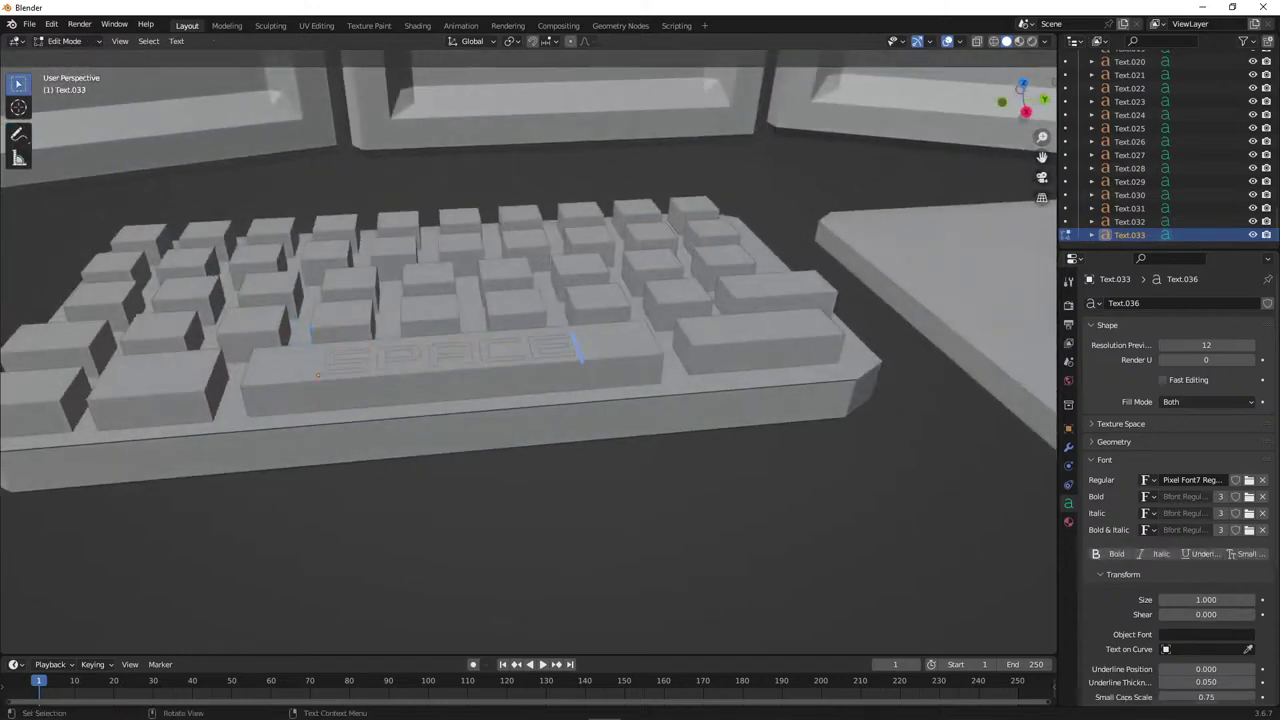
Examine the SPACE label's size and placement on the space bar from several angles.
middle_click_drag(613, 440, 659, 421)
left_click_drag(321, 210, 349, 230)
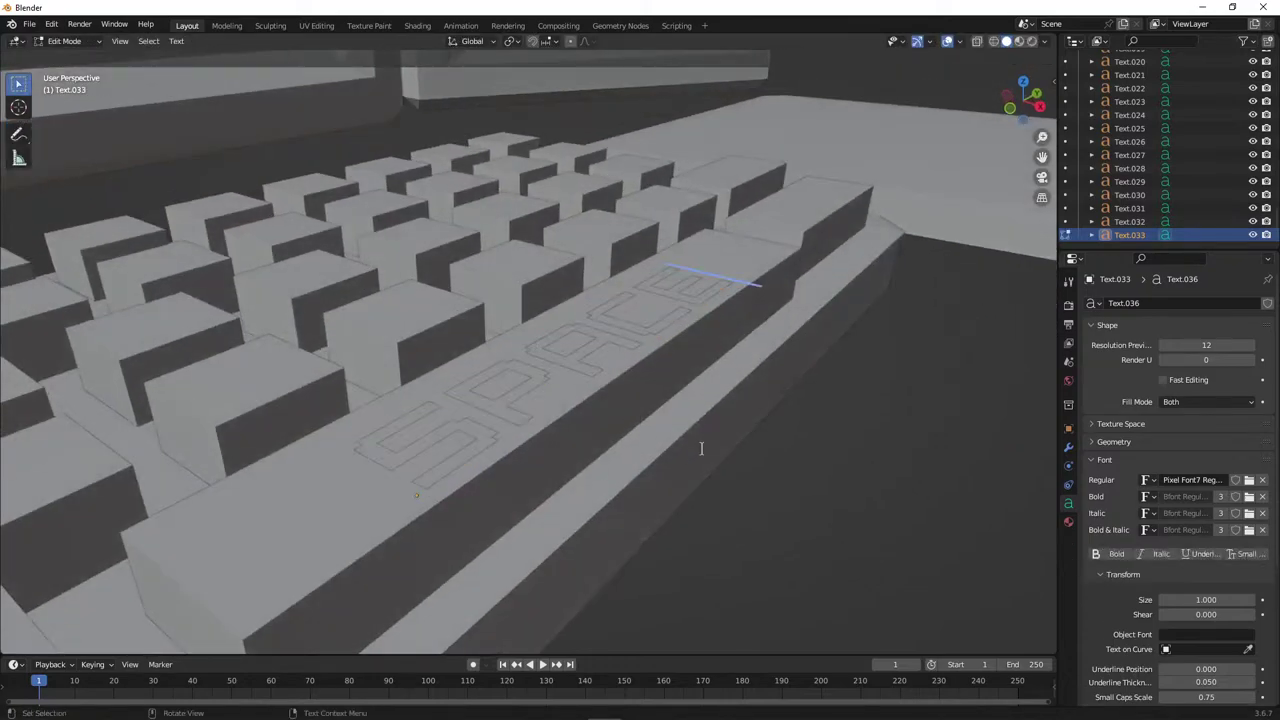
key("alt+a")
middle_click_drag(810, 485, 691, 546)
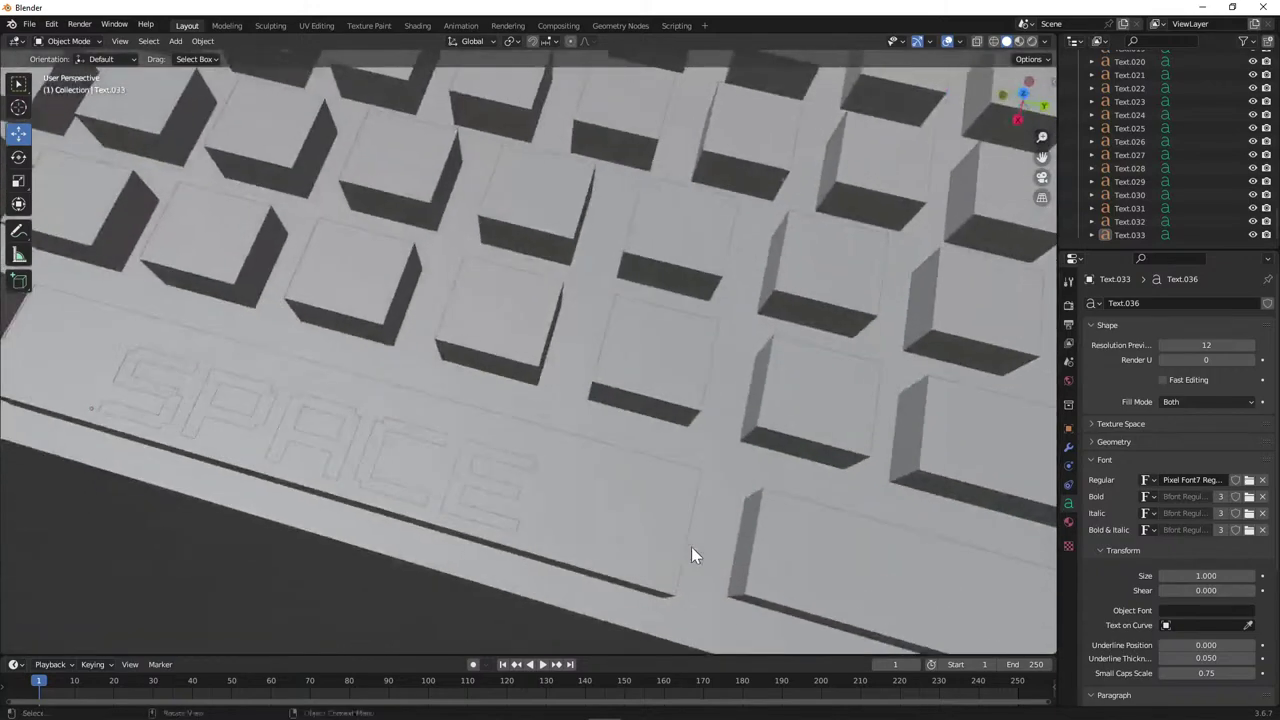
key("Tab")
scroll(700, 537, "down", 3)
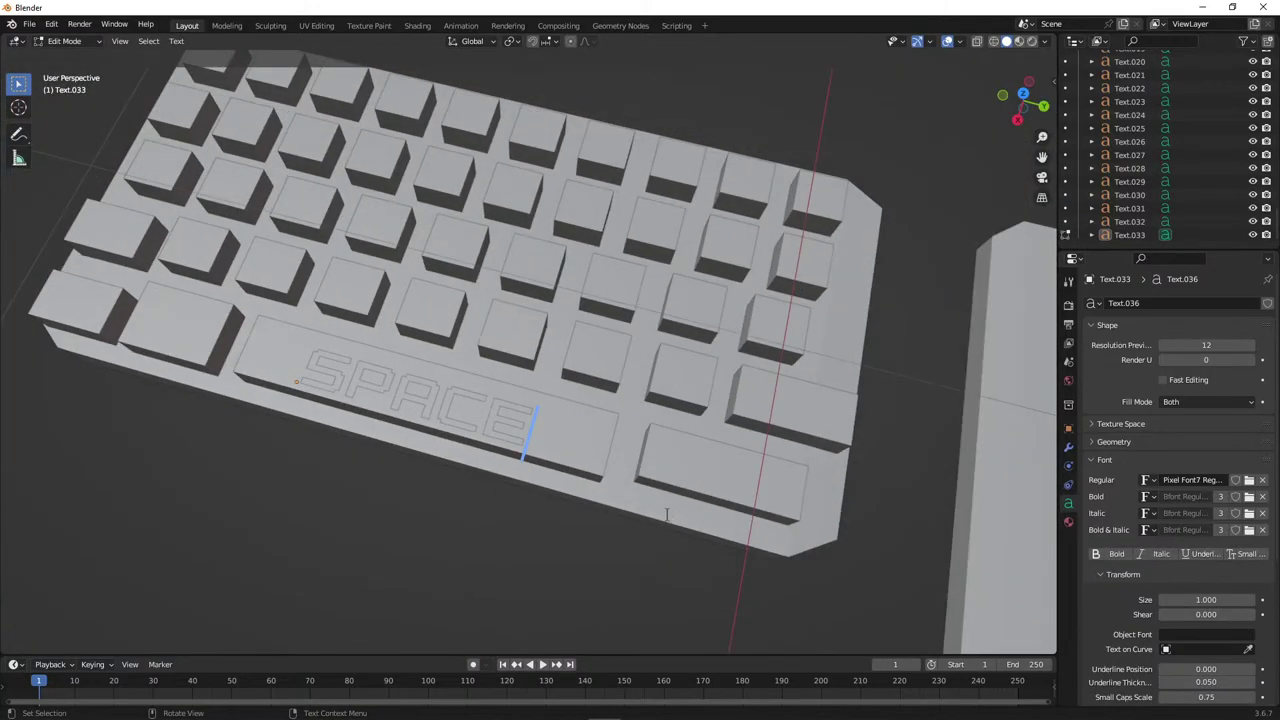
key("Tab")
Duplicate the SPACE label and move the copy along Y toward the wide key beyond the space bar.
left_click(1145, 235)
key("ctrl+c")
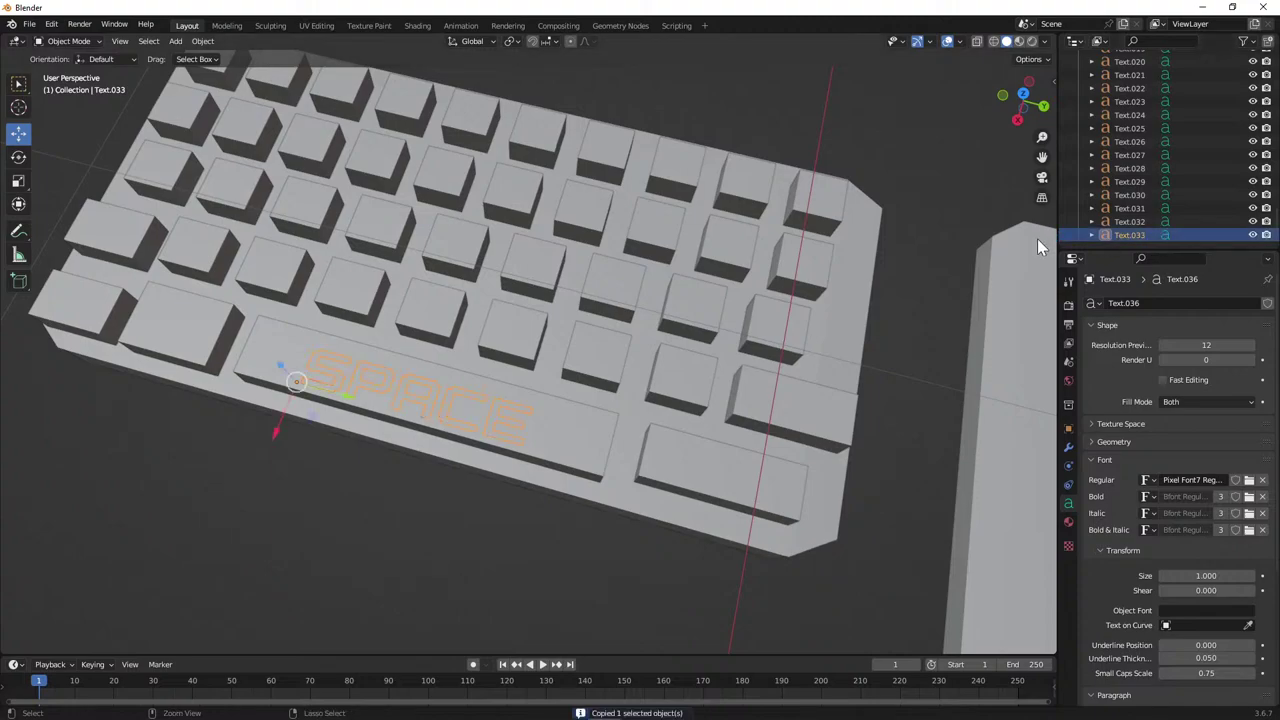
key("ctrl+v")
key("g")
key("y")
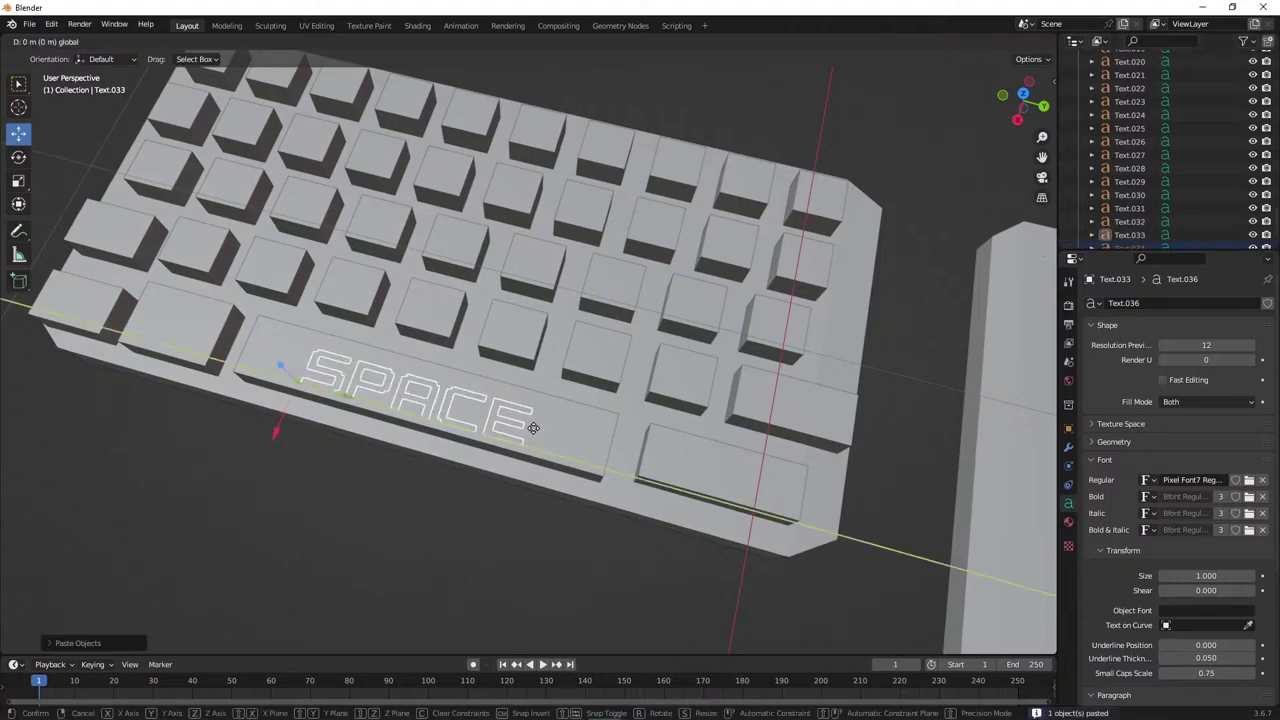
left_click(760, 520)
left_click(1022, 96)
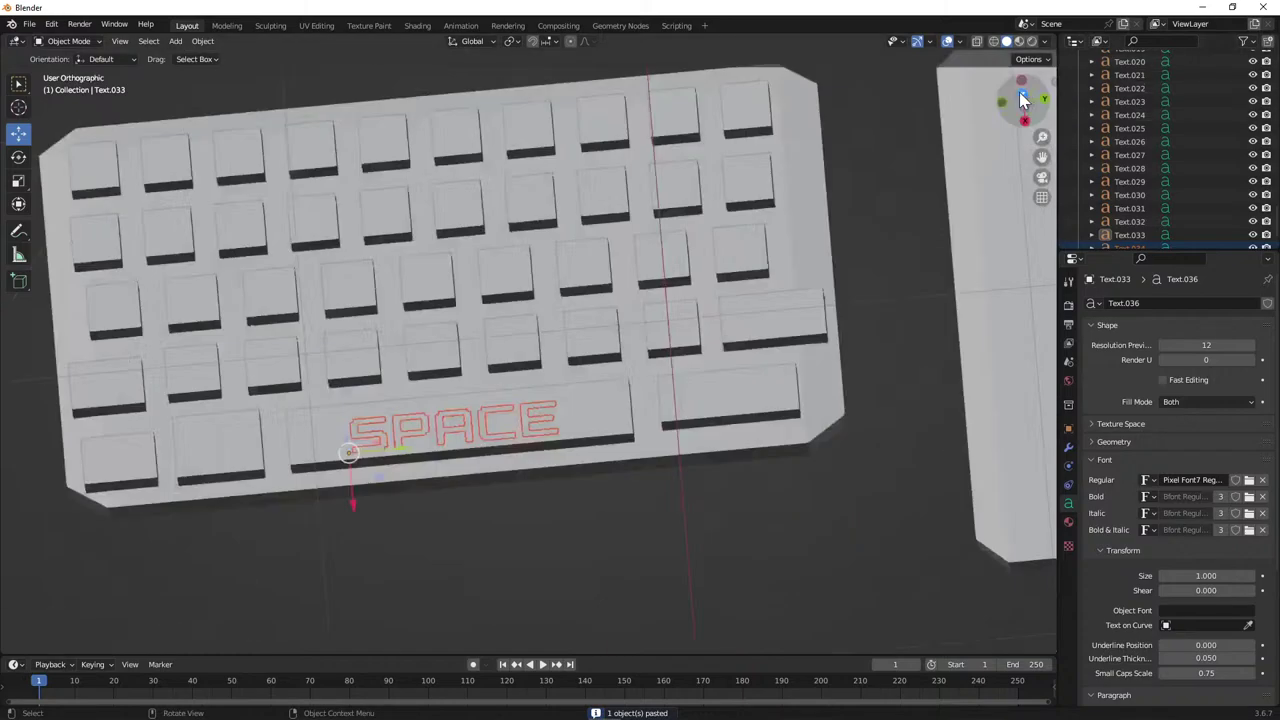
key("g")
key("y")
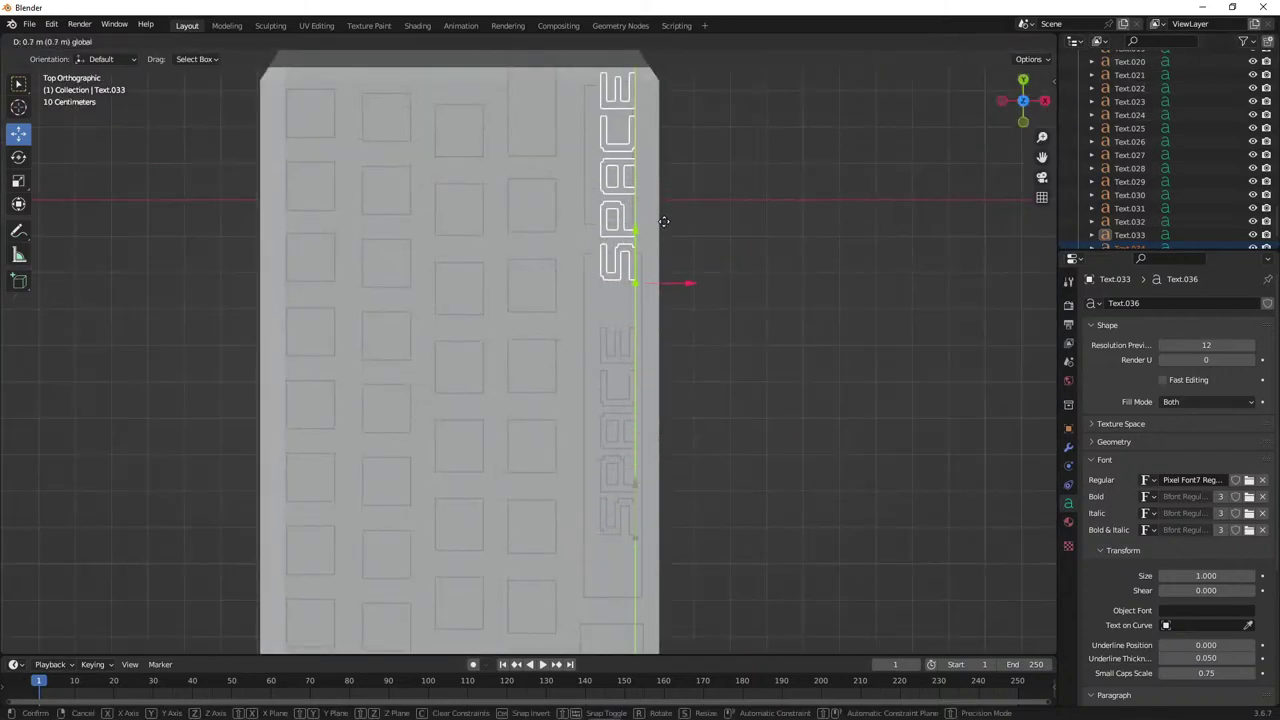
left_click(662, 217)
Shrink the copied SPACE label along Y and position it within the outline of the wide key beside the space bar.
key("s")
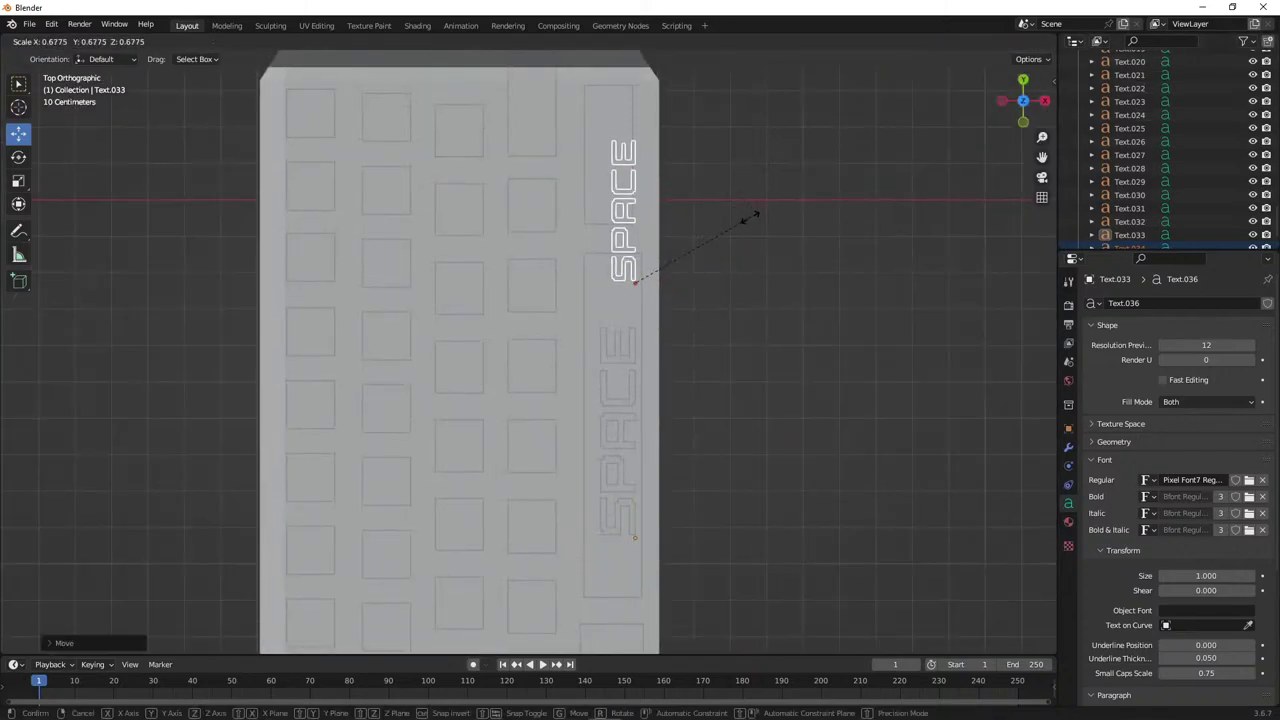
left_click(772, 172)
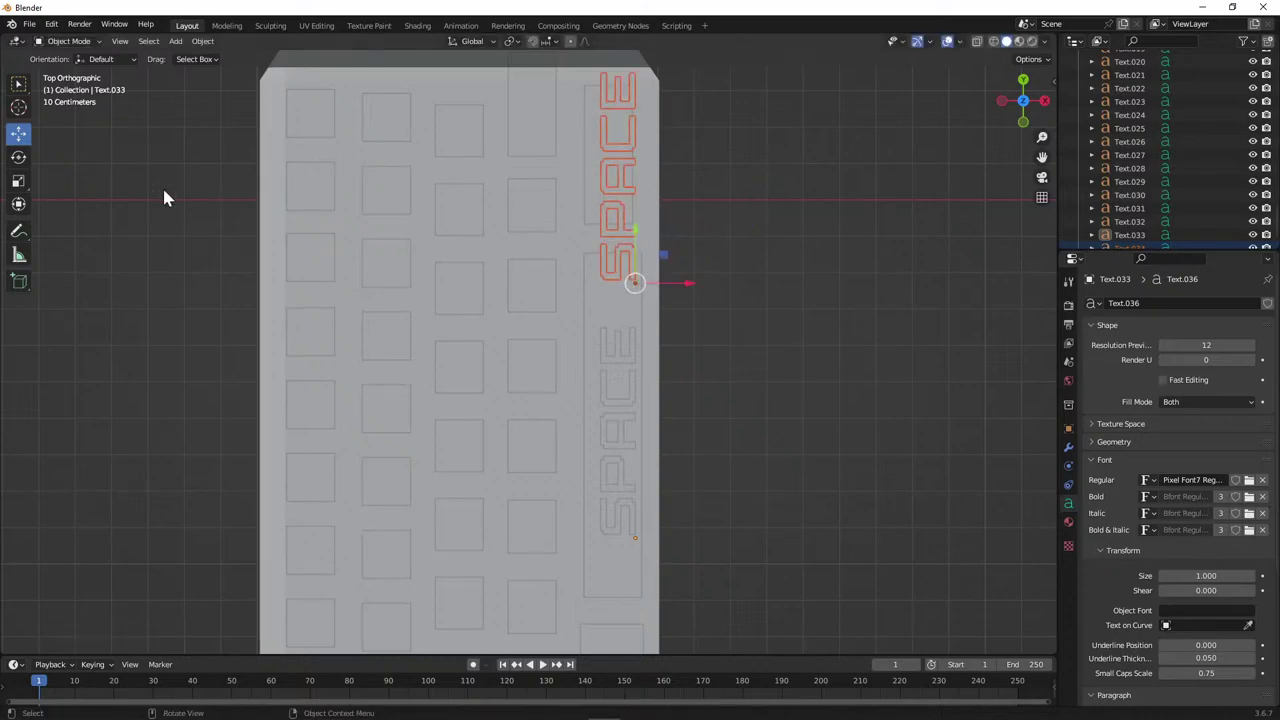
left_click(18, 183)
left_click_drag(639, 228, 650, 190)
left_click(18, 133)
left_click(20, 183)
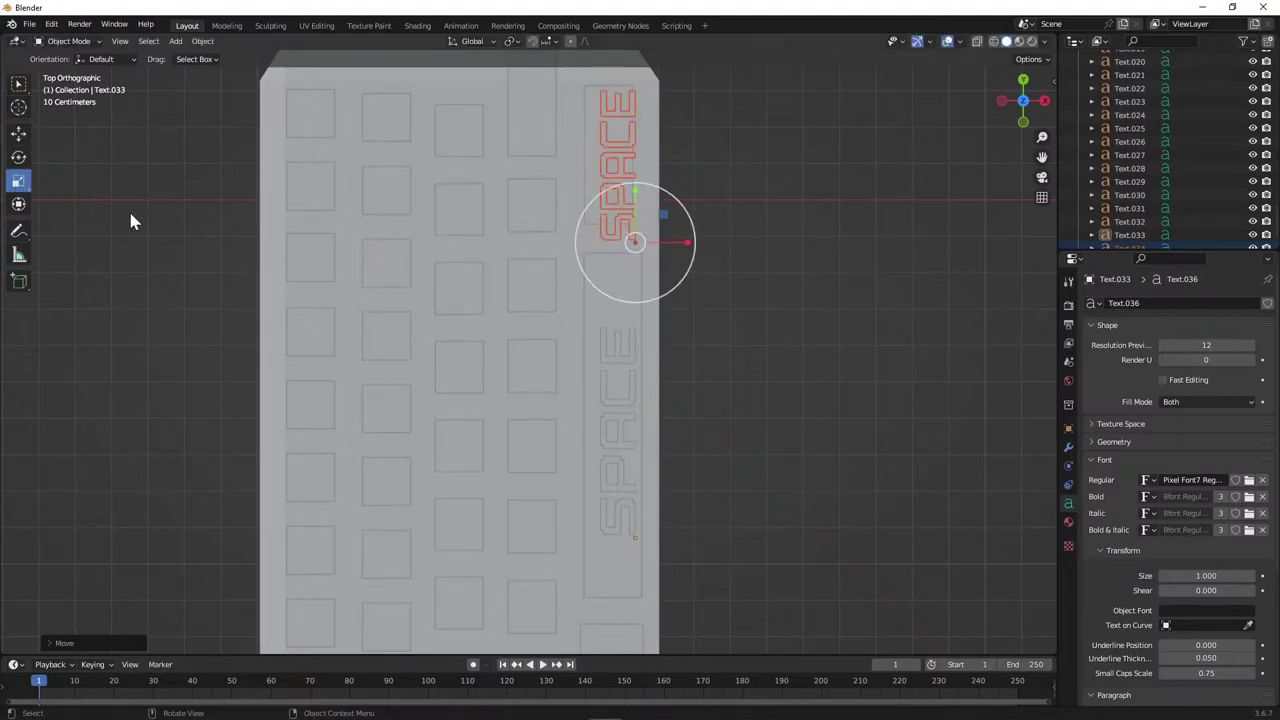
left_click_drag(633, 196, 634, 171)
left_click(18, 133)
left_click_drag(691, 218, 682, 217)
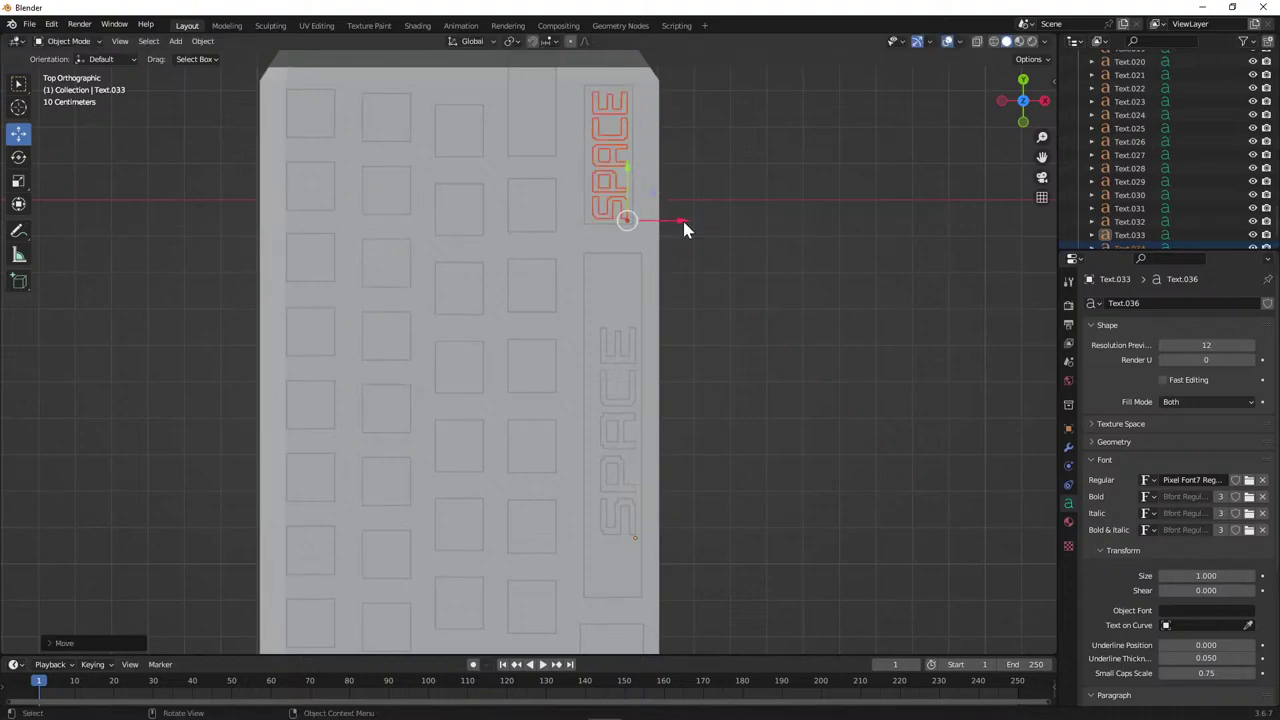
Select only the Text.034 label copy, change its text to delete, and adjust its position on the key.
key("Tab")
key("Tab")
scroll(1157, 210, "down", 1)
left_click(1173, 235)
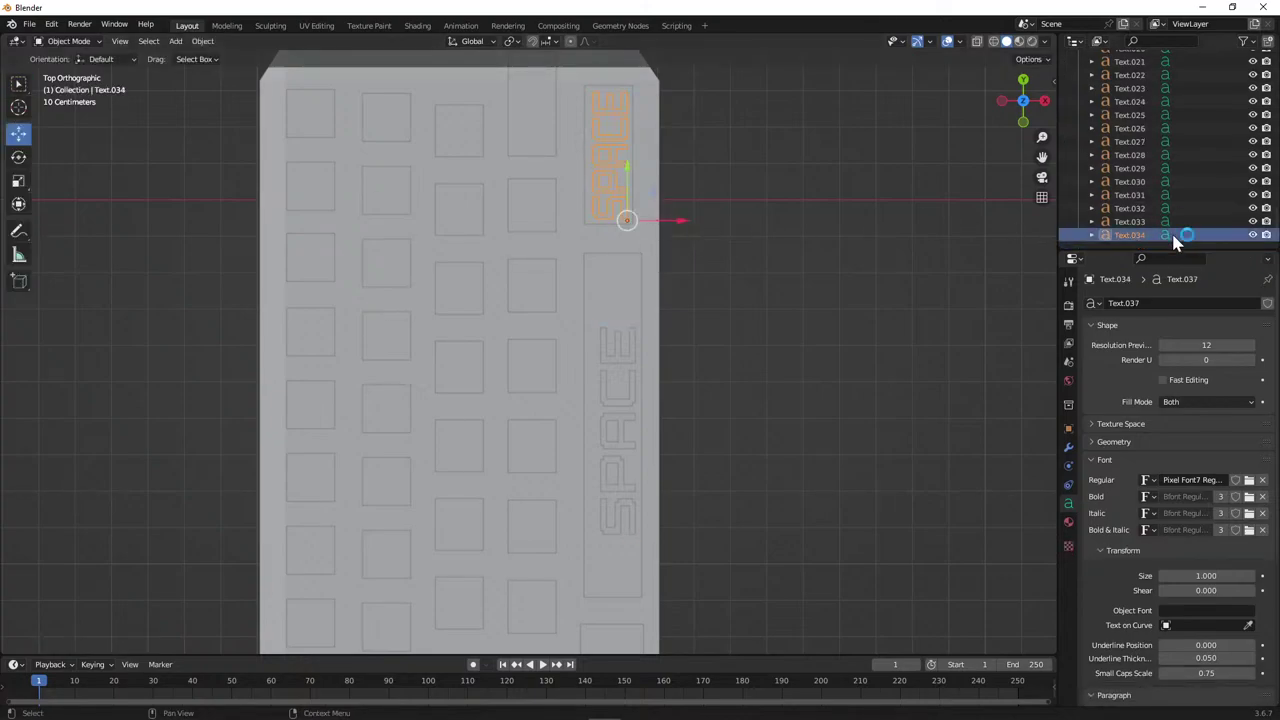
key("Tab")
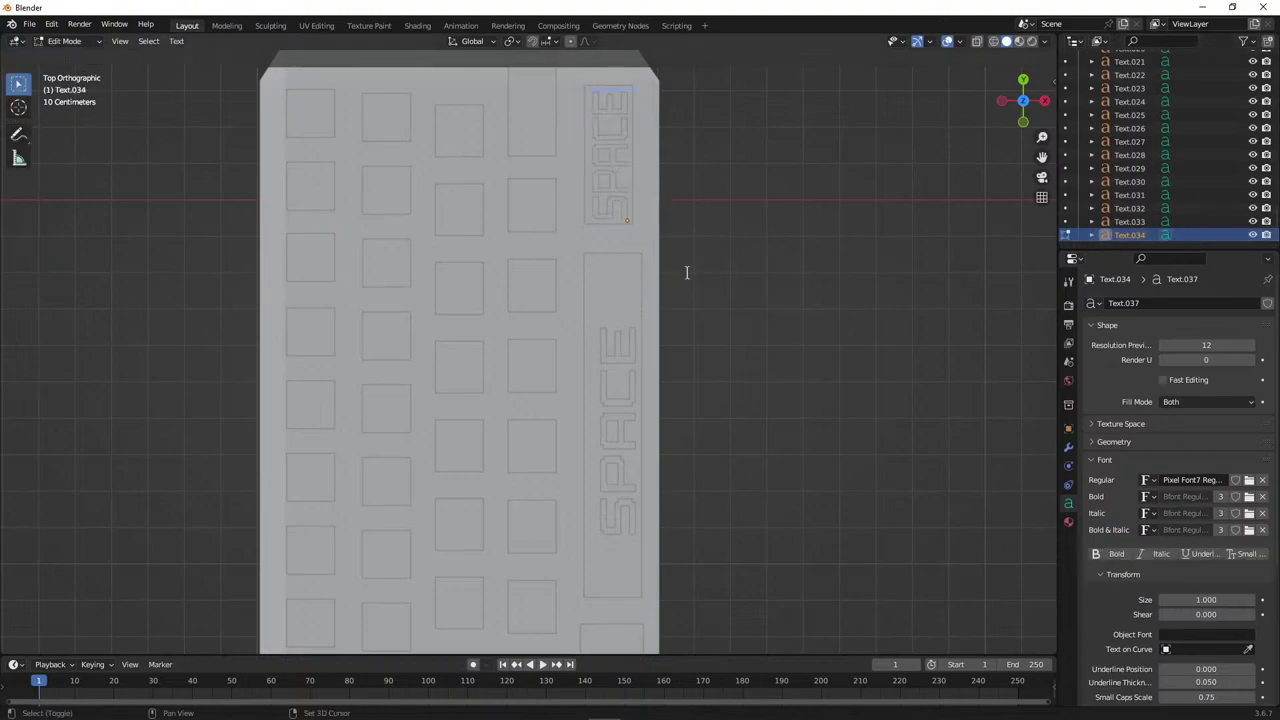
key("ctrl+a")
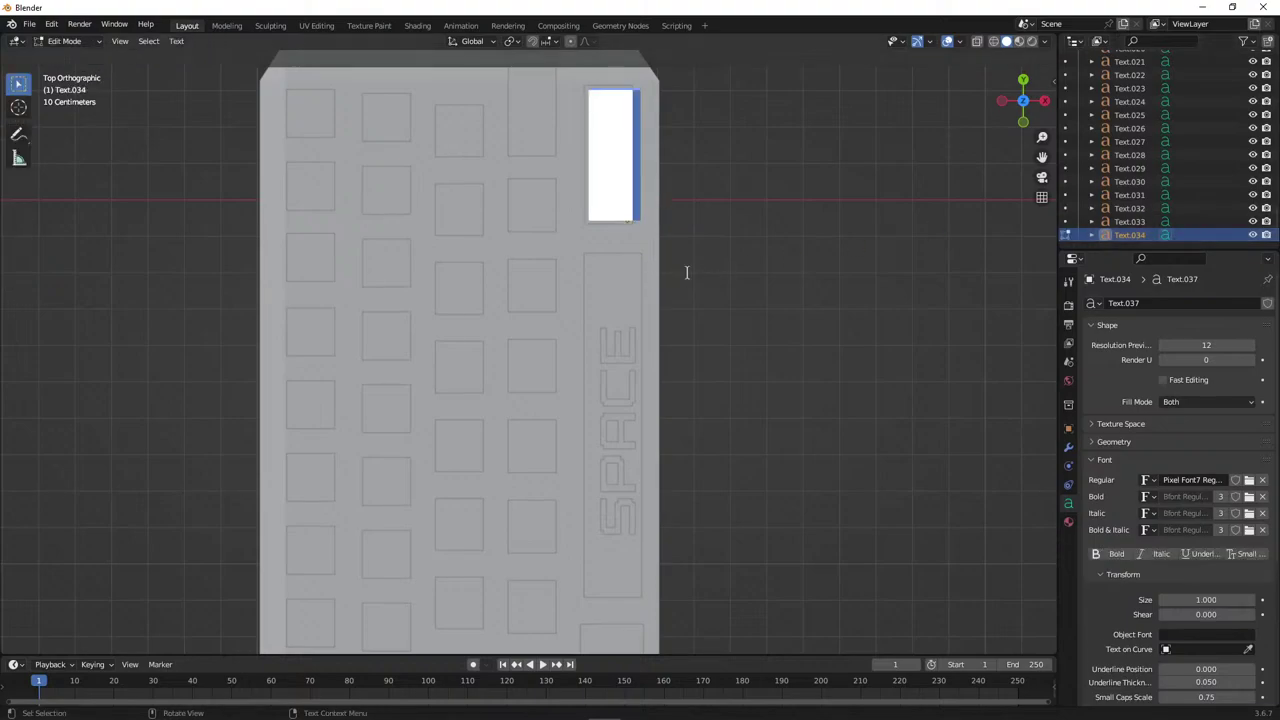
type("delete")
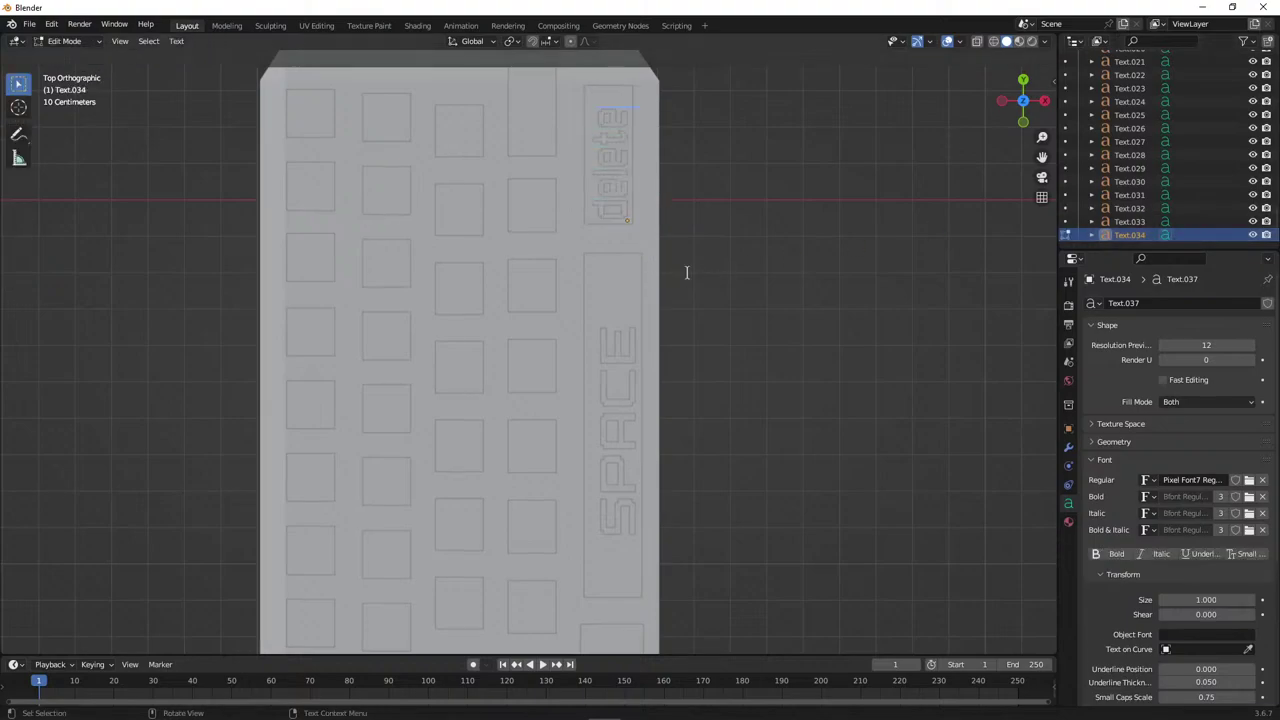
key("Tab")
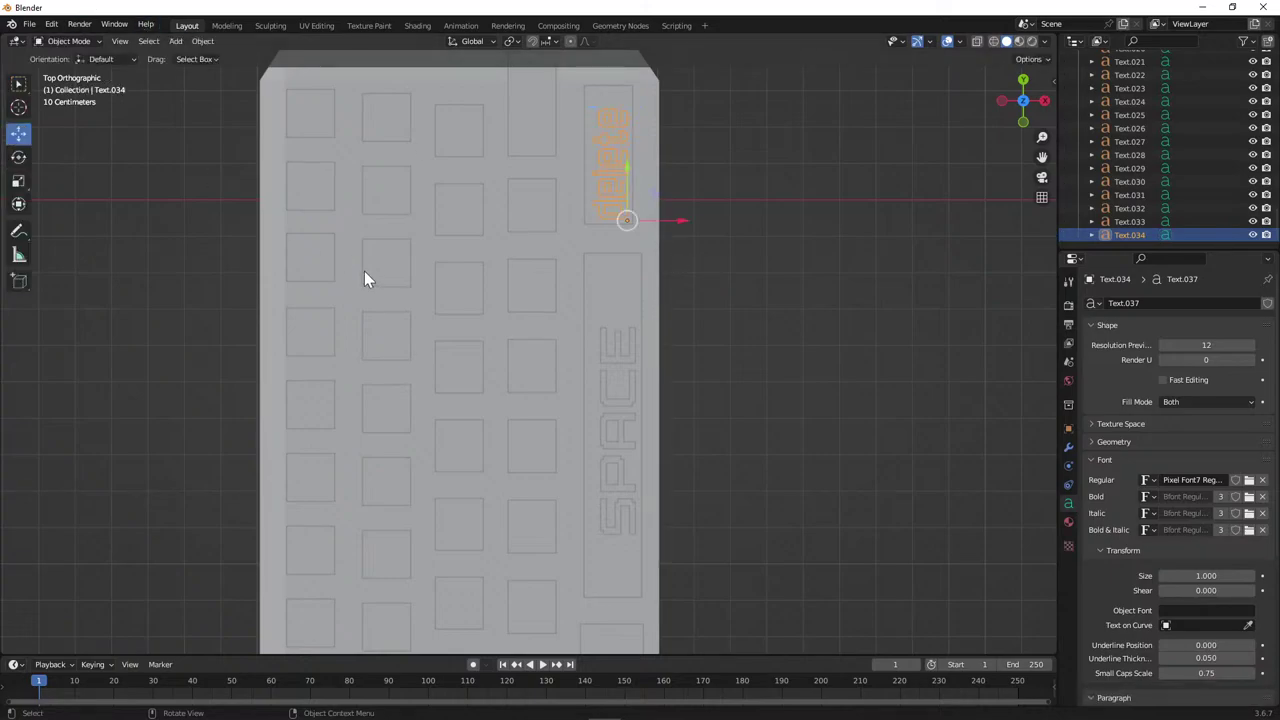
left_click_drag(632, 183, 624, 187)
middle_click_drag(624, 186, 639, 256, "shift")
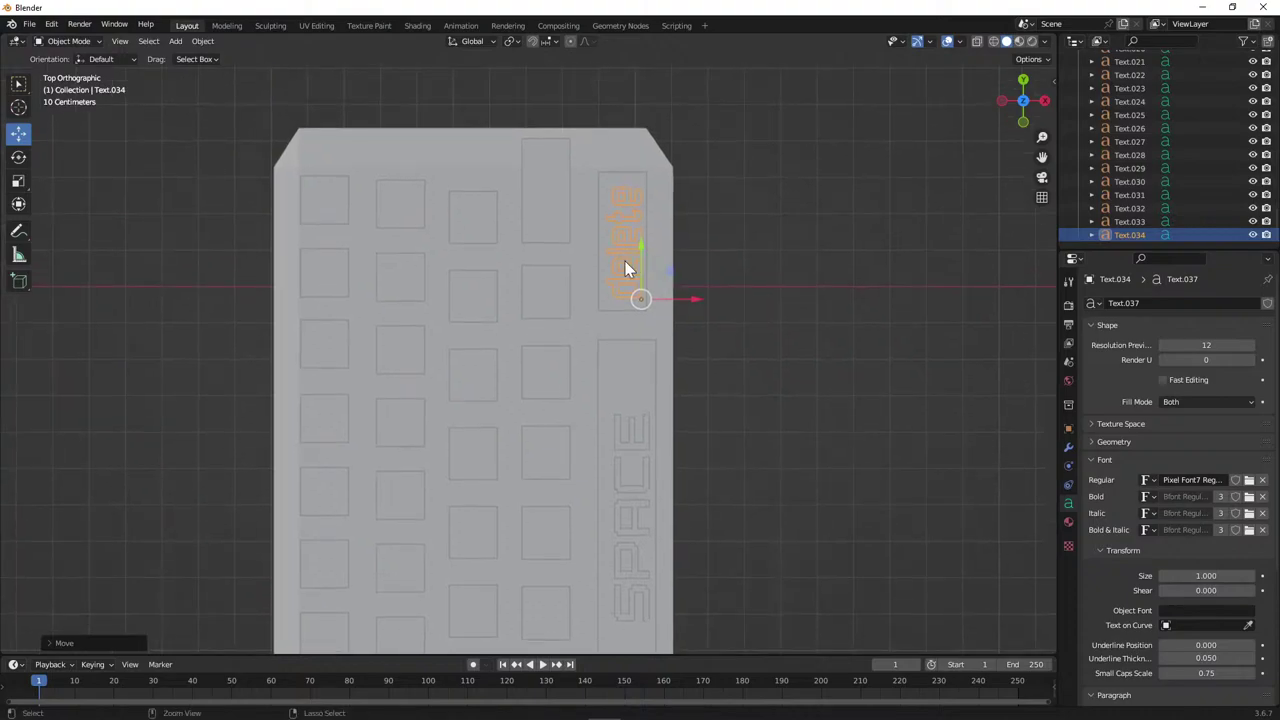
Duplicate the delete label, move the copy onto the wide key in the adjacent row, and scale it to 0.9.
key("ctrl+c")
key("ctrl+v")
left_click_drag(641, 248, 639, 192)
left_click_drag(694, 251, 561, 181)
type("s0.9")
key("Return")
left_click_drag(616, 237, 613, 238)
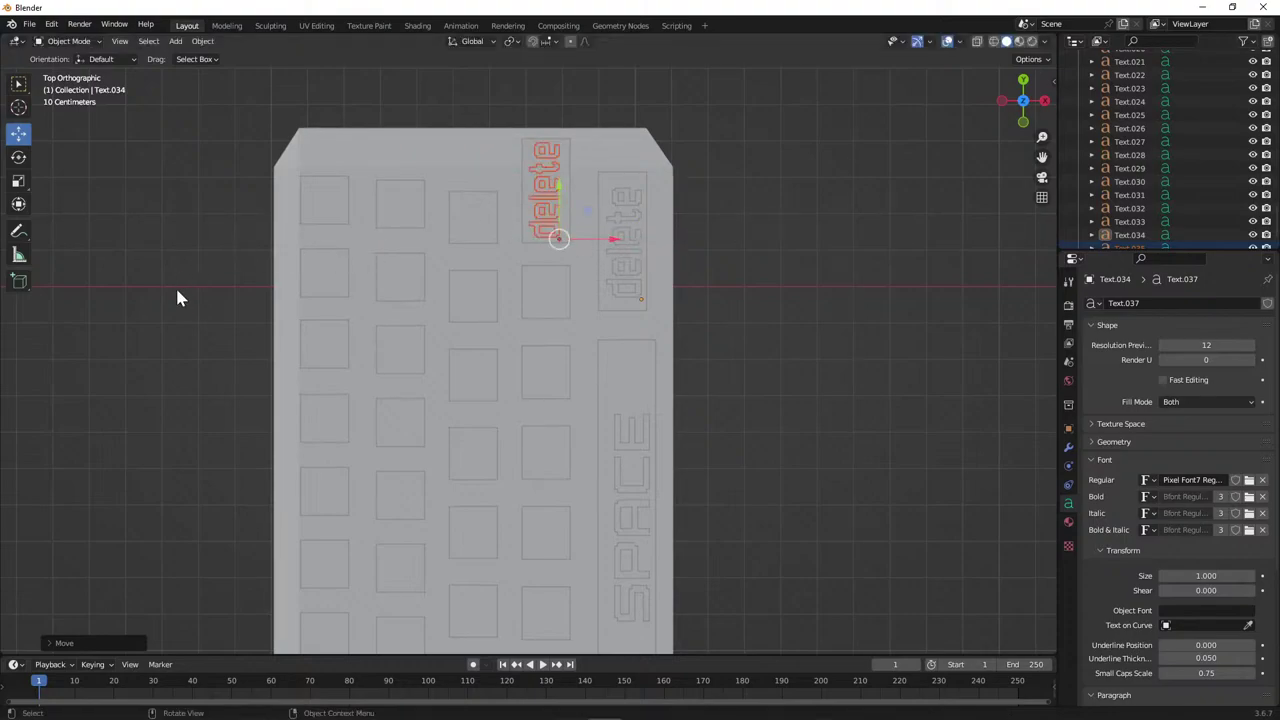
Select only the Text.035 label copy, change its text to enter, and check the labelled keyboard.
scroll(1106, 244, "down", 1)
left_click(1131, 233)
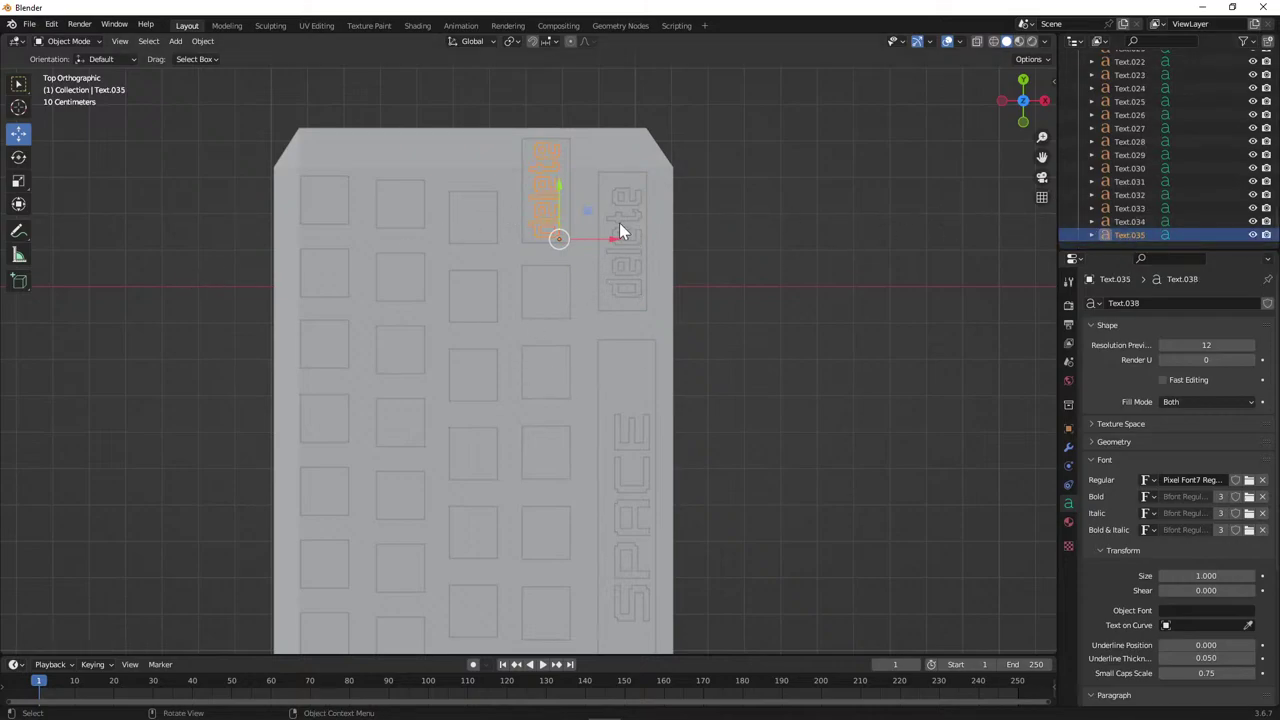
key("Tab")
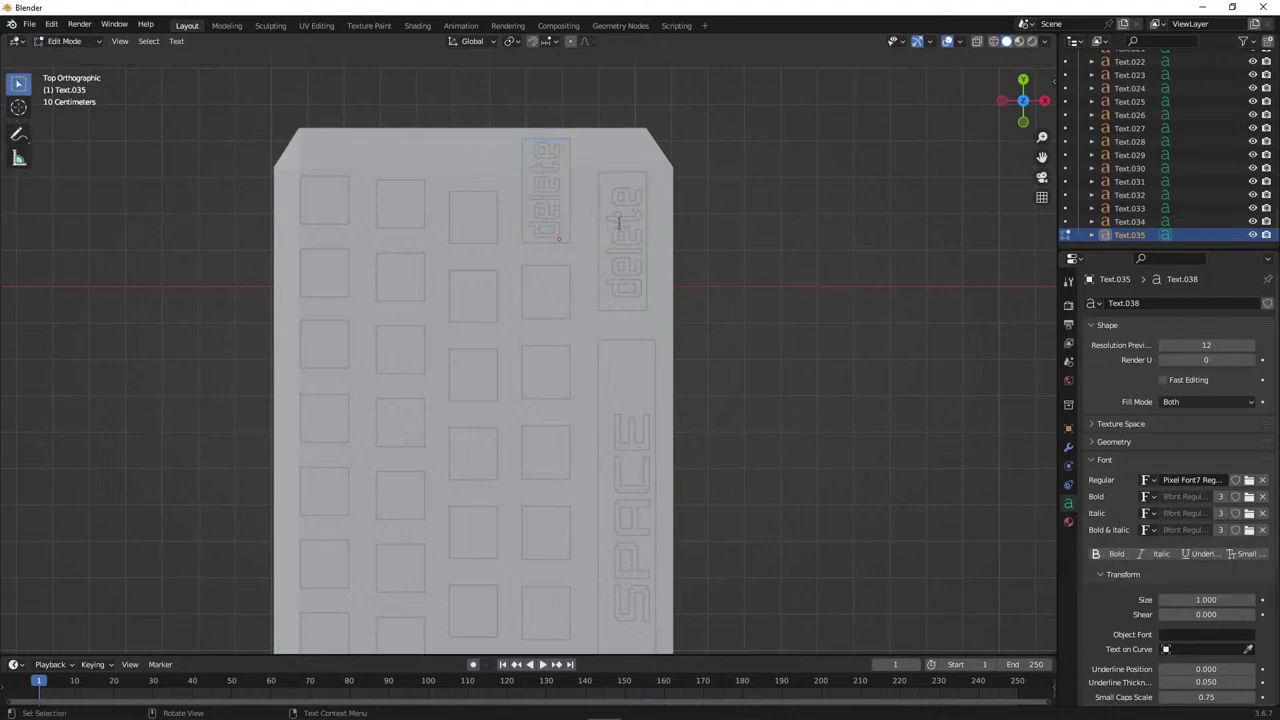
key("ctrl+a")
type("enter")
middle_click_drag(749, 194, 617, 197)
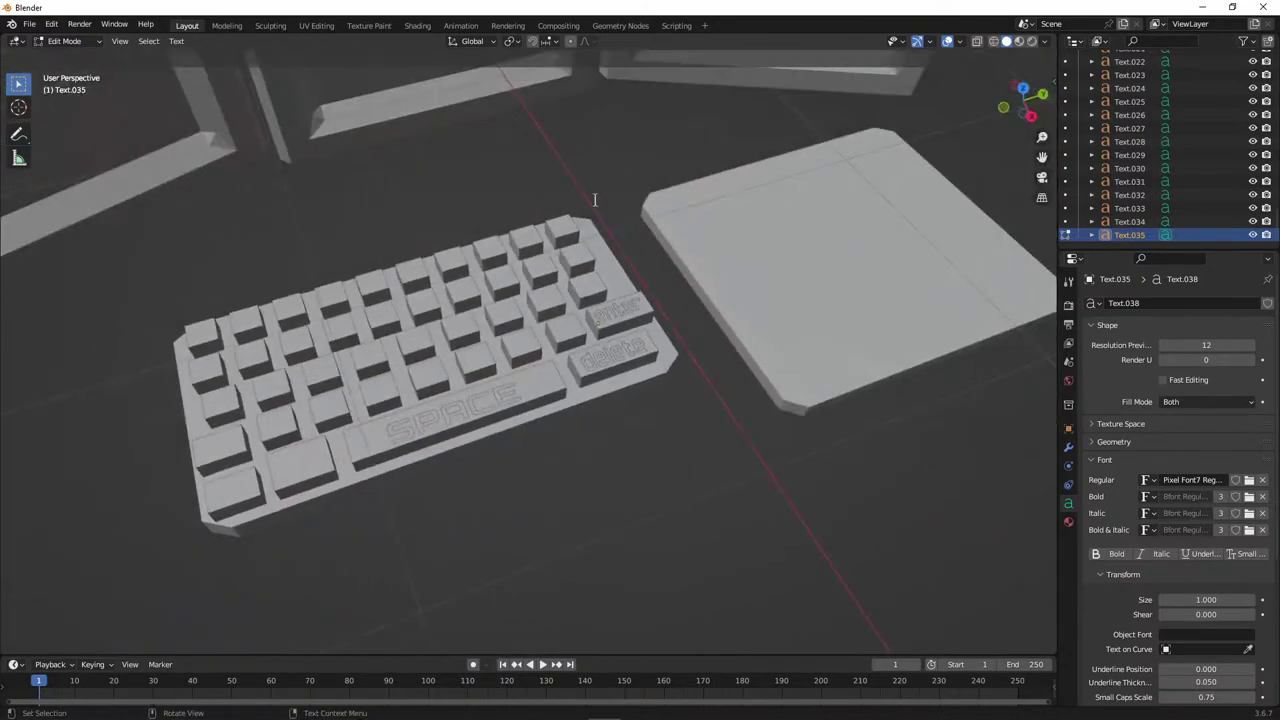
key("Tab")
middle_click_drag(603, 243, 620, 190)
key("Tab")
scroll(650, 200, "down", 3)
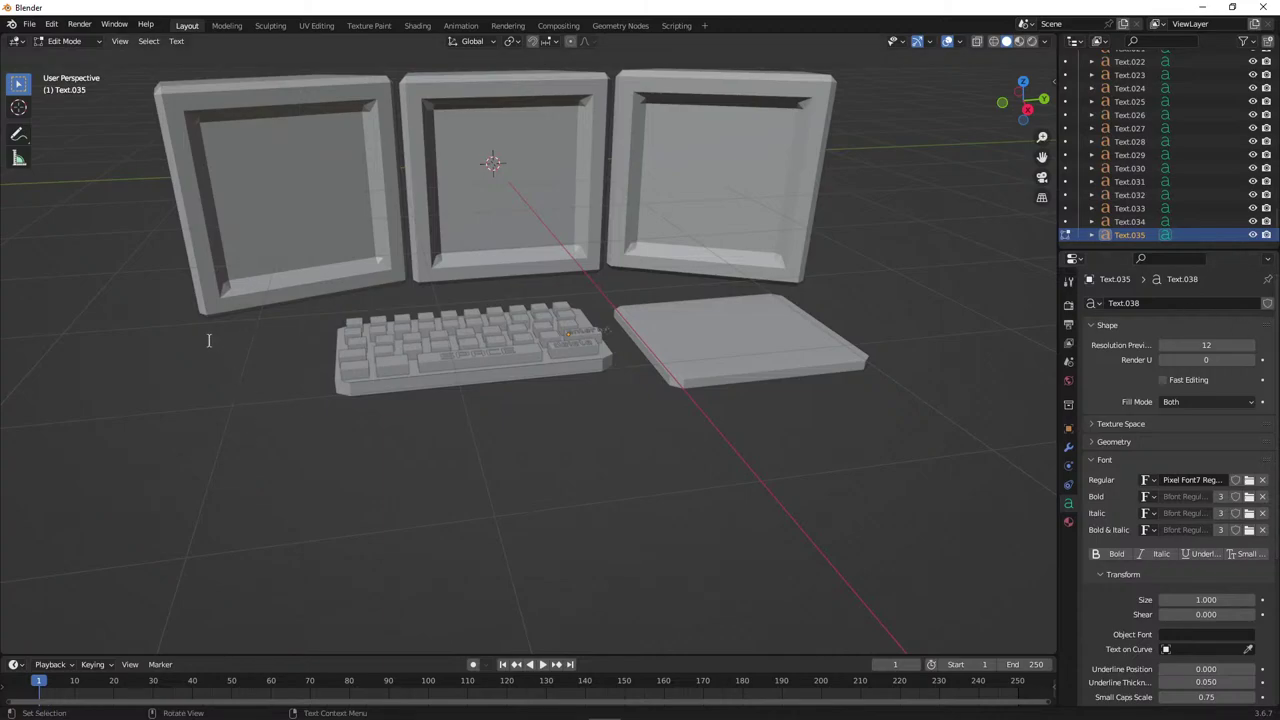
key("Tab")
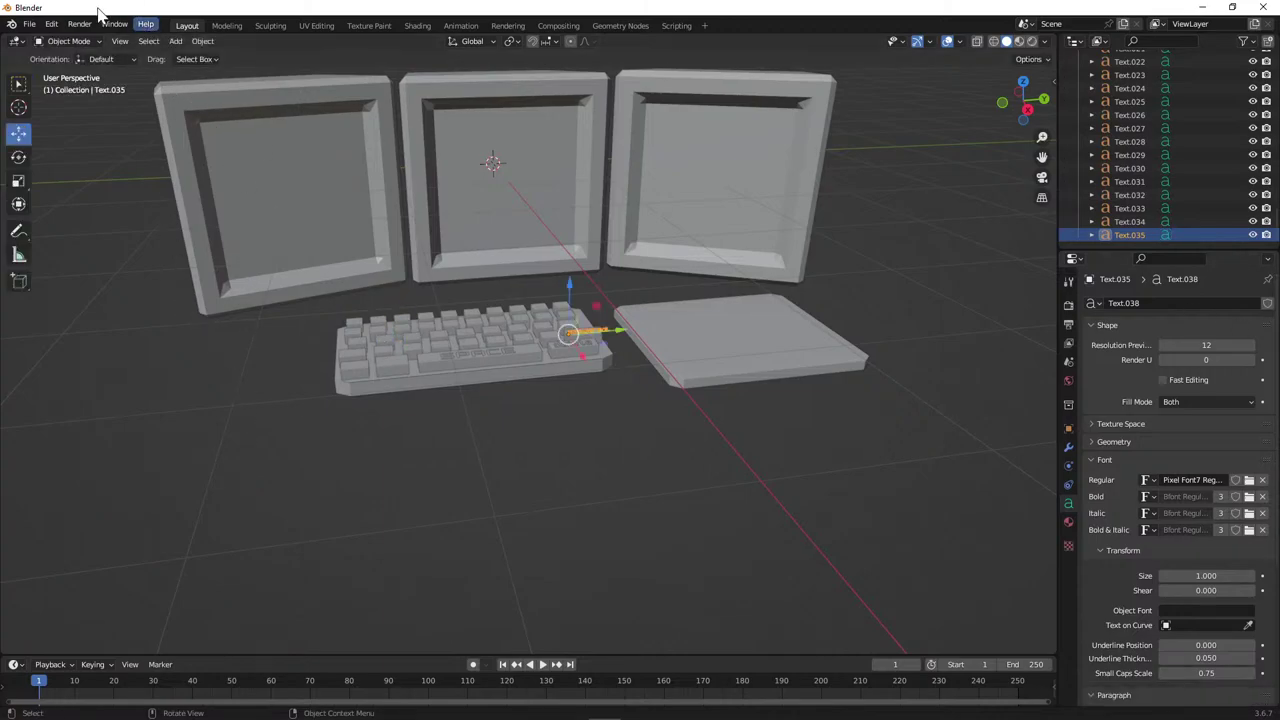
Export the scene as an FBX file named Compoopoo into the Downloads folder.
left_click(29, 23)
mouse_move(124, 227)
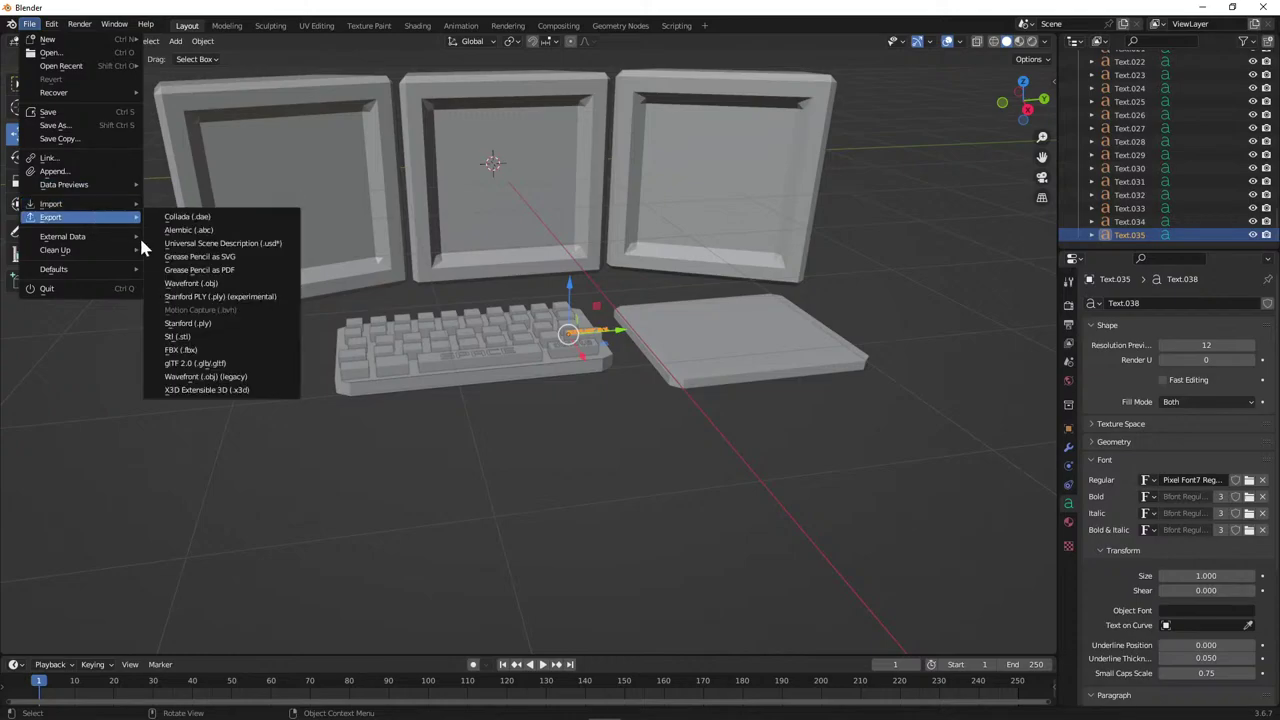
left_click(217, 353)
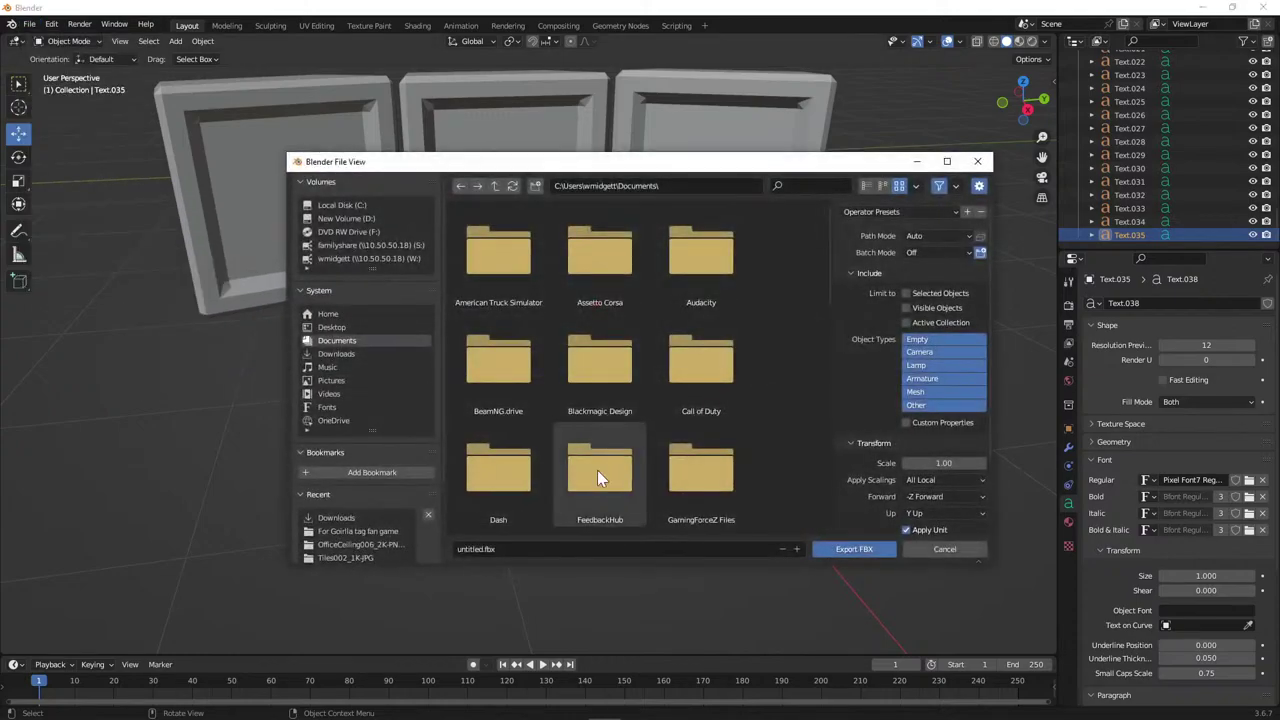
left_click(361, 354)
left_click(478, 550)
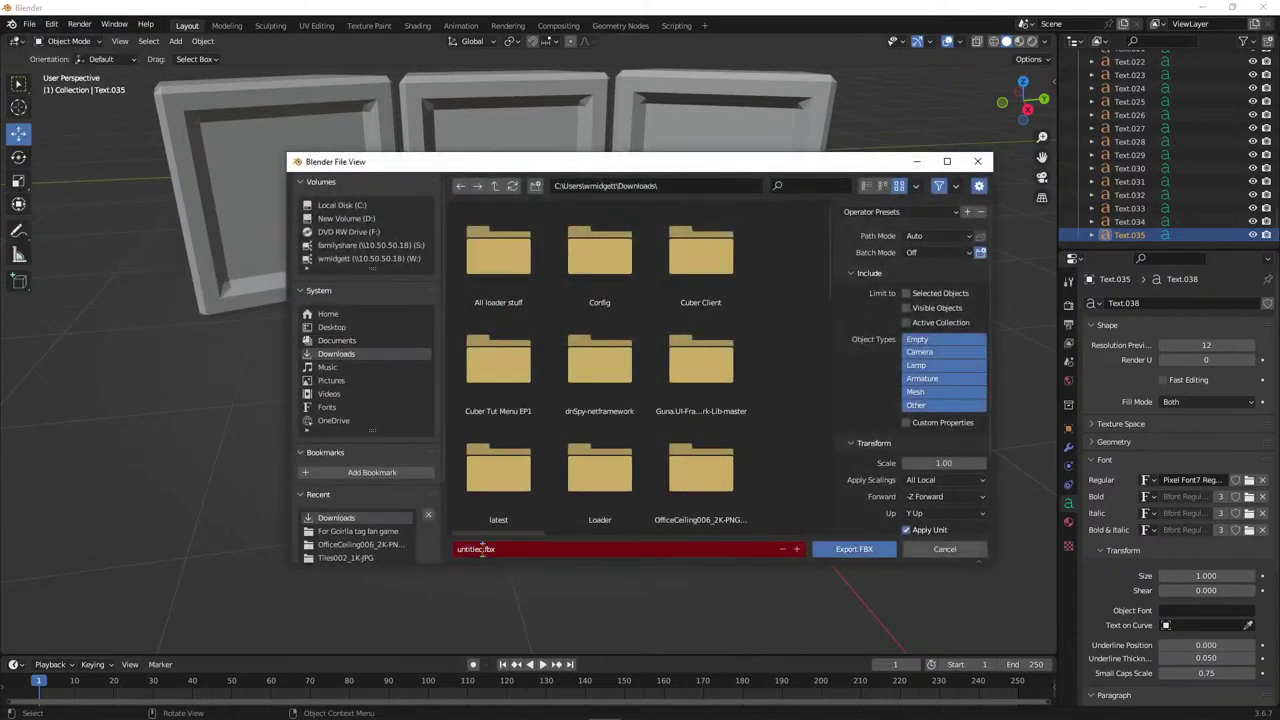
type("C")
type("ompod")
type("poo")
key("Return")
left_click(850, 548)
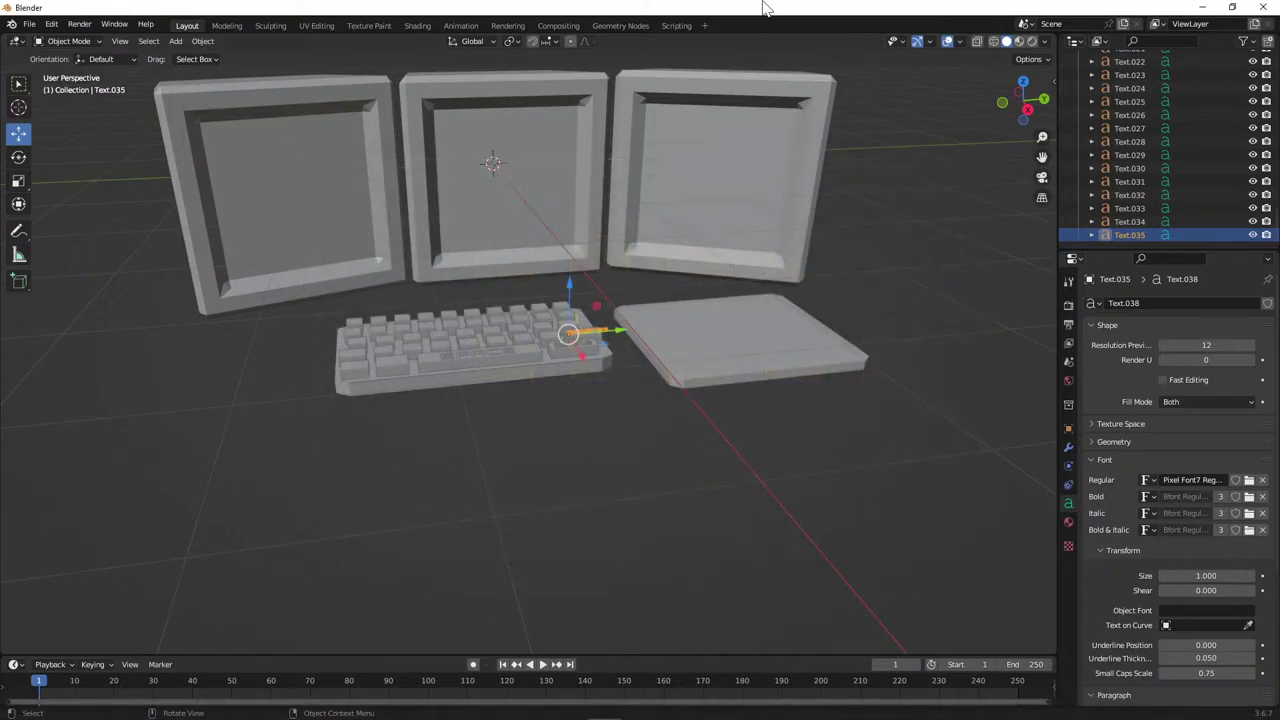
Switch to the livestream page in the browser and reload it to check the chat.
left_click(1180, 7)
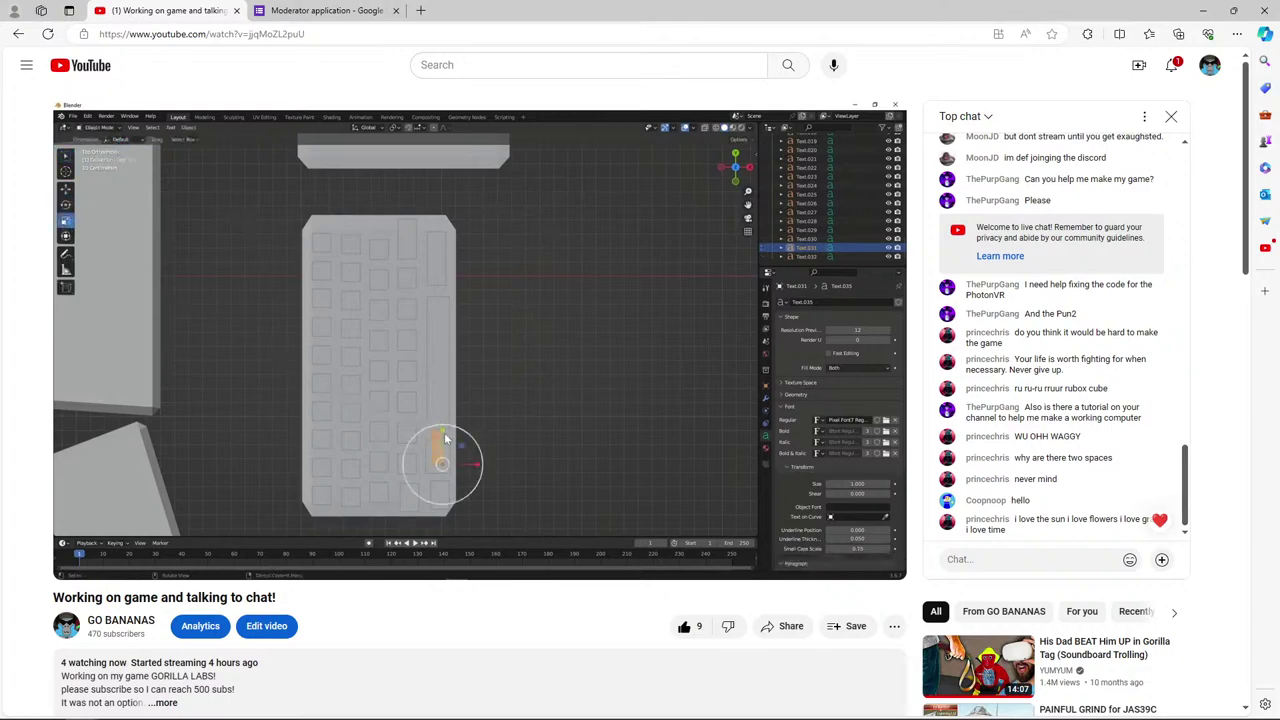
left_click(47, 36)
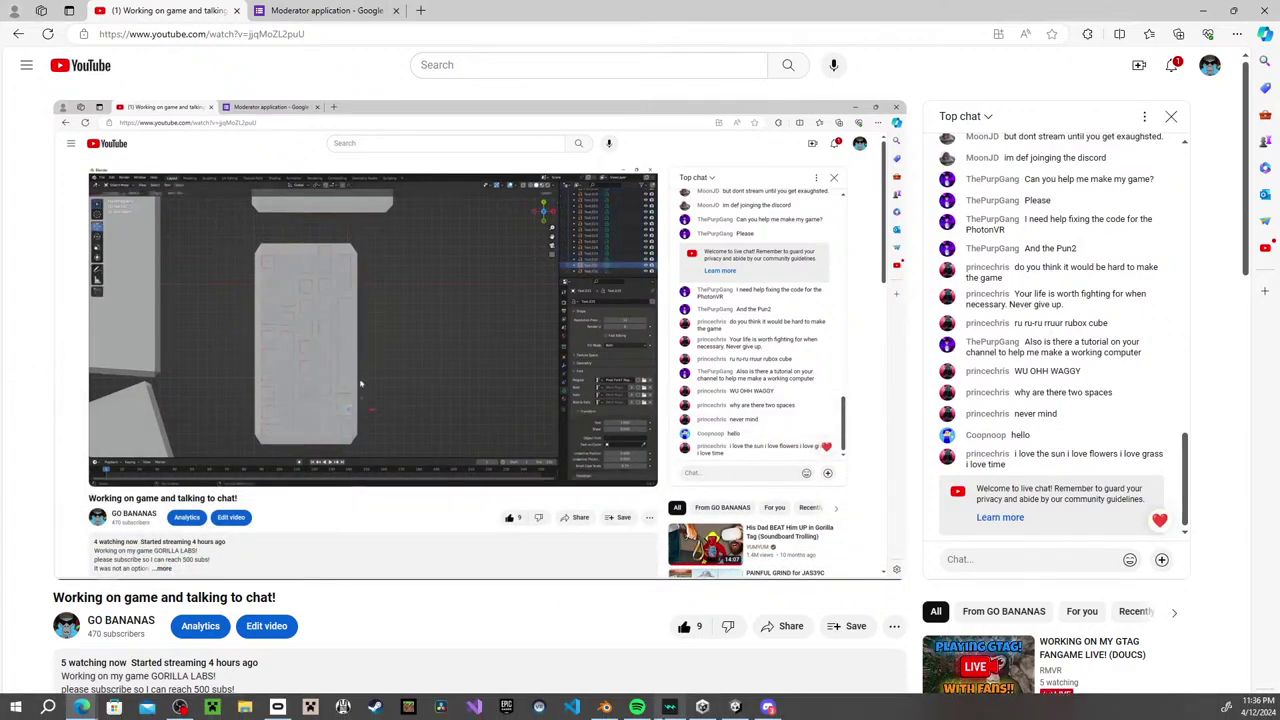
Switch to Unity and import the Compoopoo model from Downloads into the project's Models folder.
left_click(738, 707)
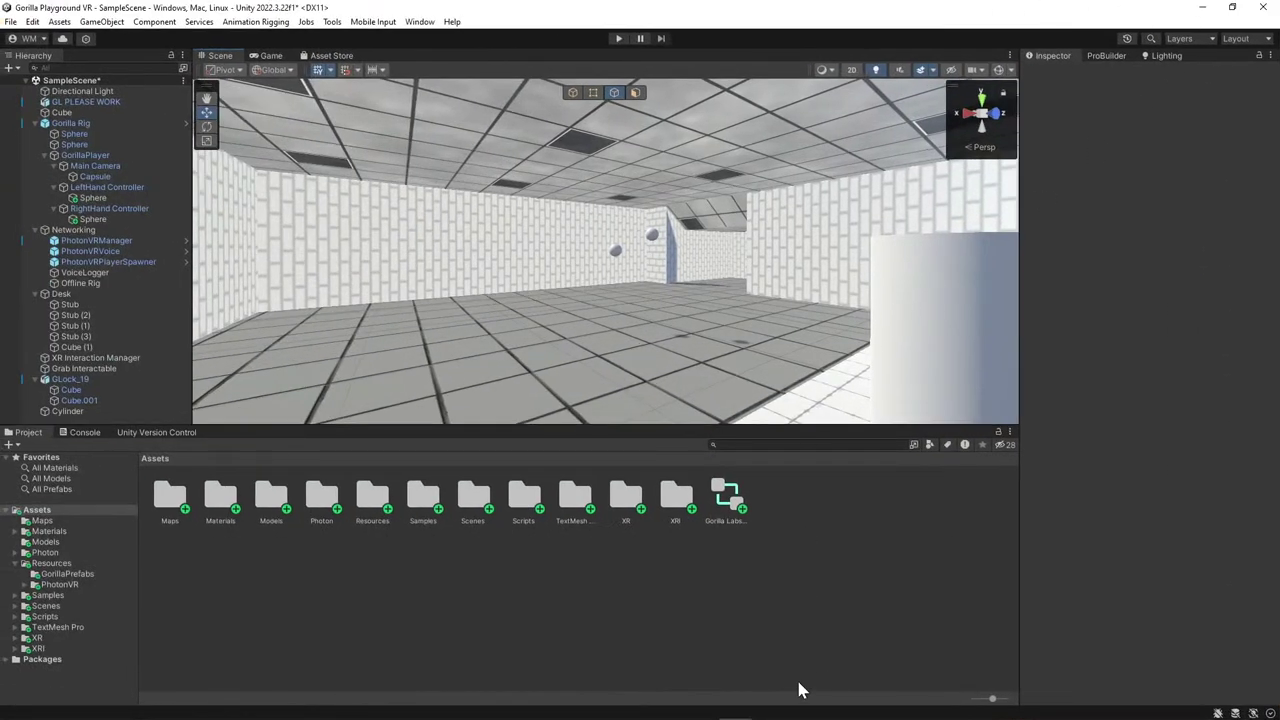
double_click(271, 497)
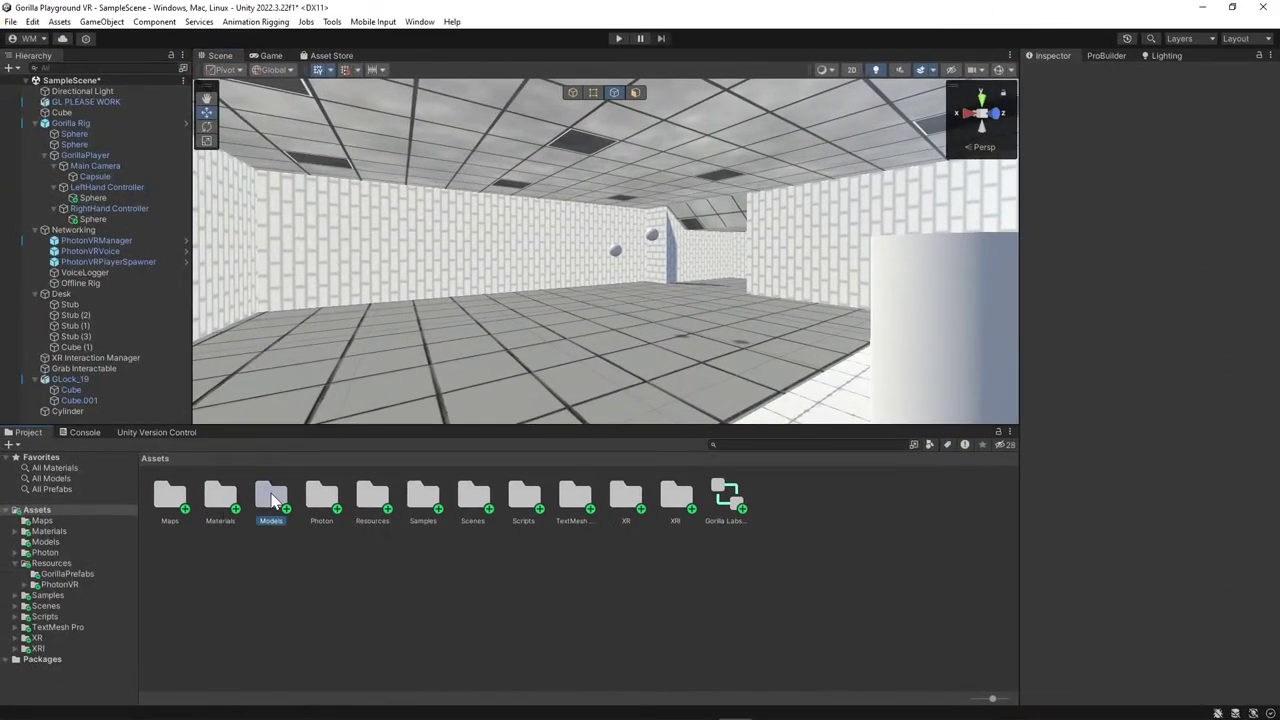
right_click(398, 568)
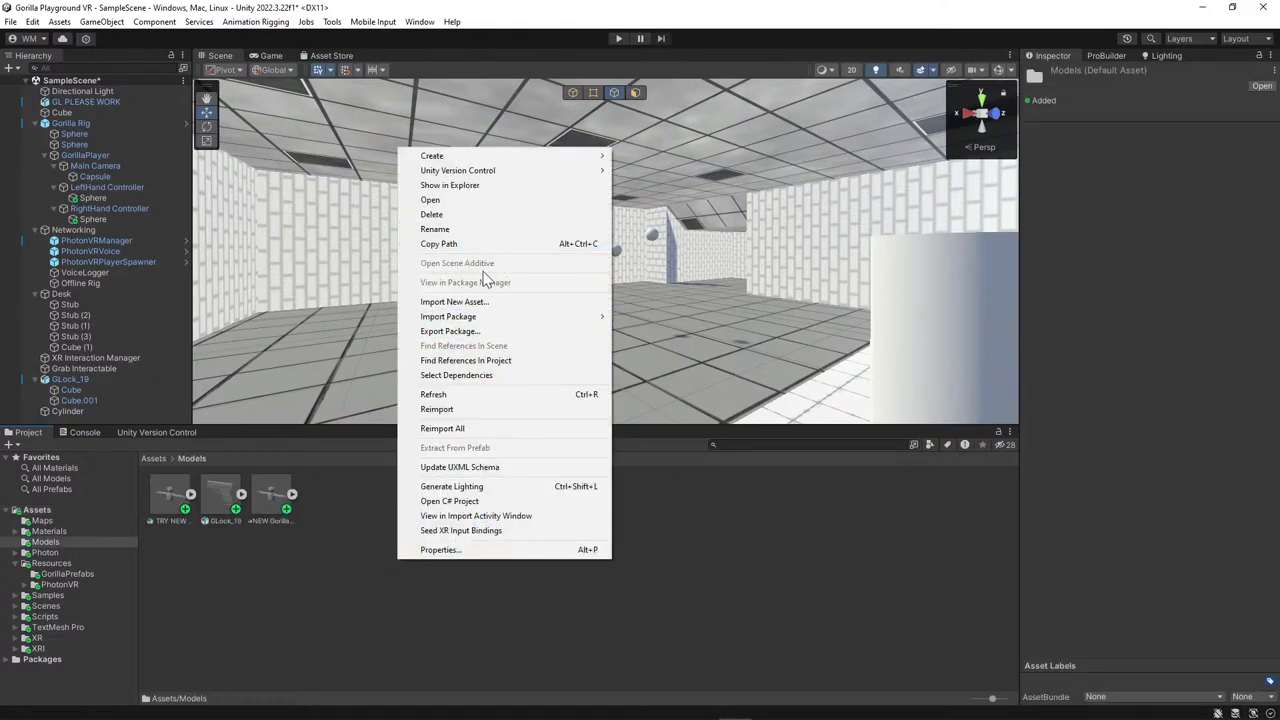
left_click(487, 304)
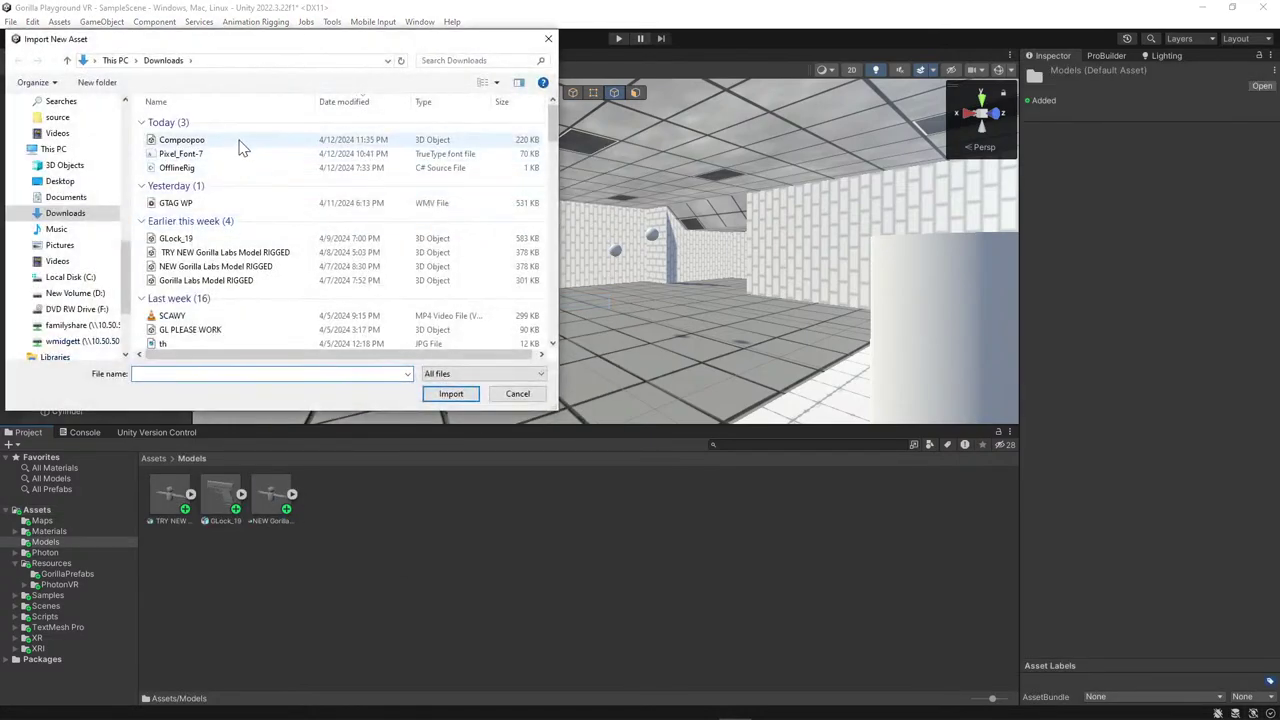
double_click(240, 140)
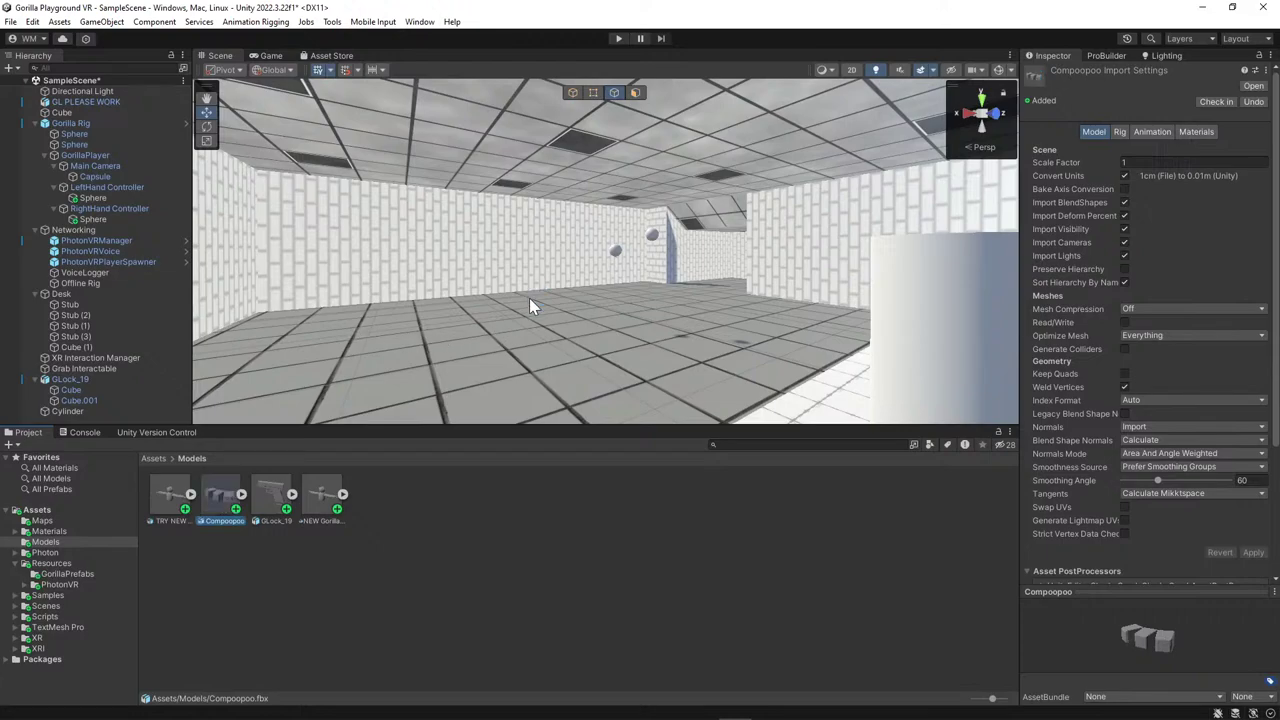
Enable whole-object selection instead of face editing and place the Compoopoo model in the scene near the desk.
right_click_drag(534, 297, 1132, 360)
scroll(606, 267, "down", 2)
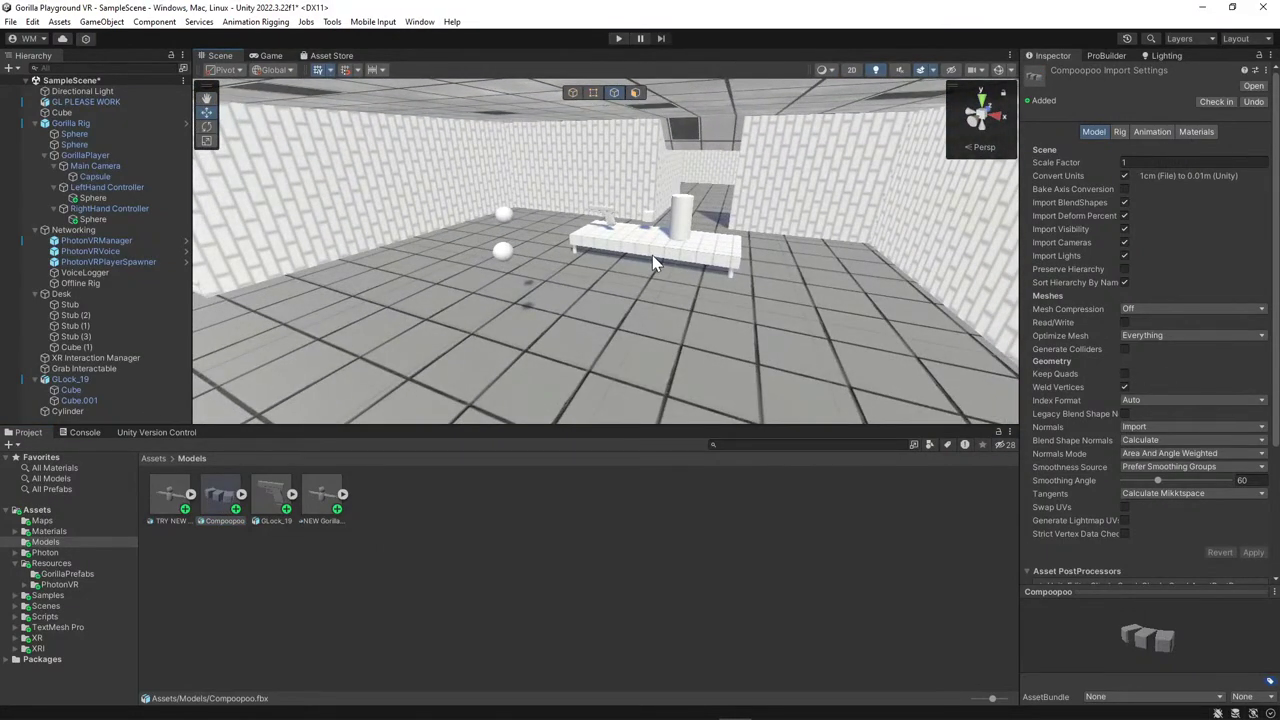
left_click(651, 254)
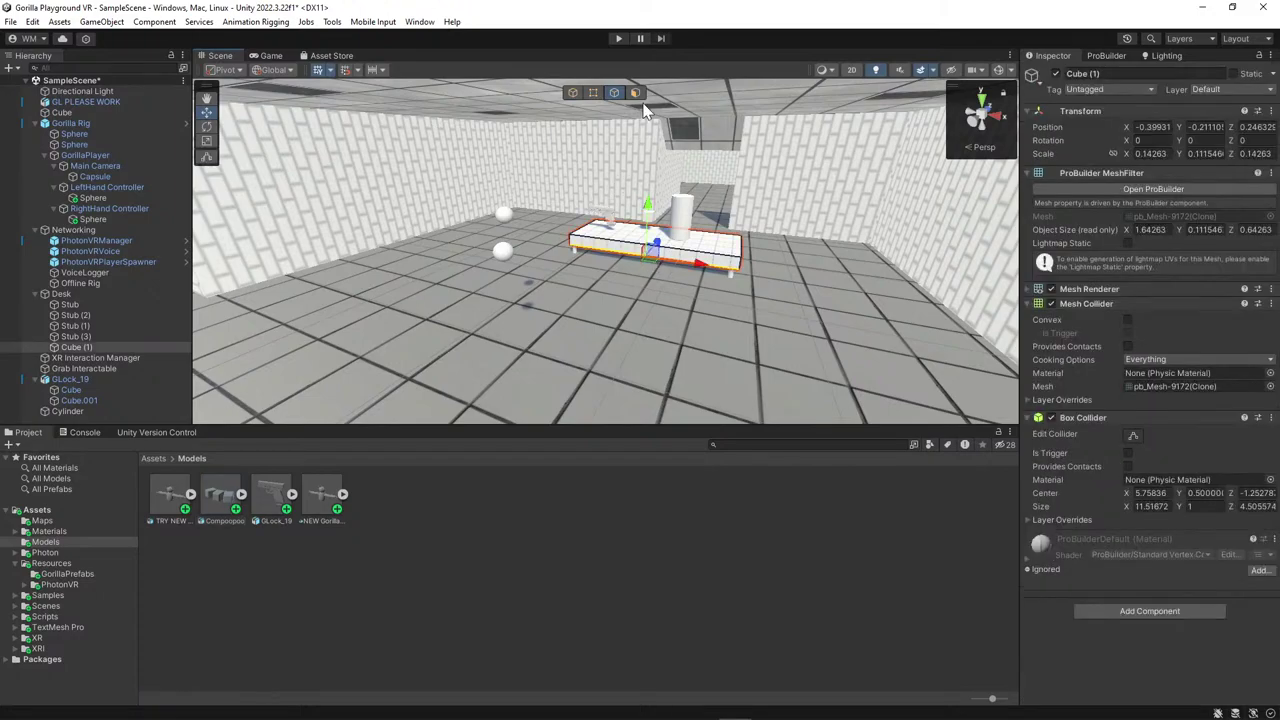
left_click(574, 93)
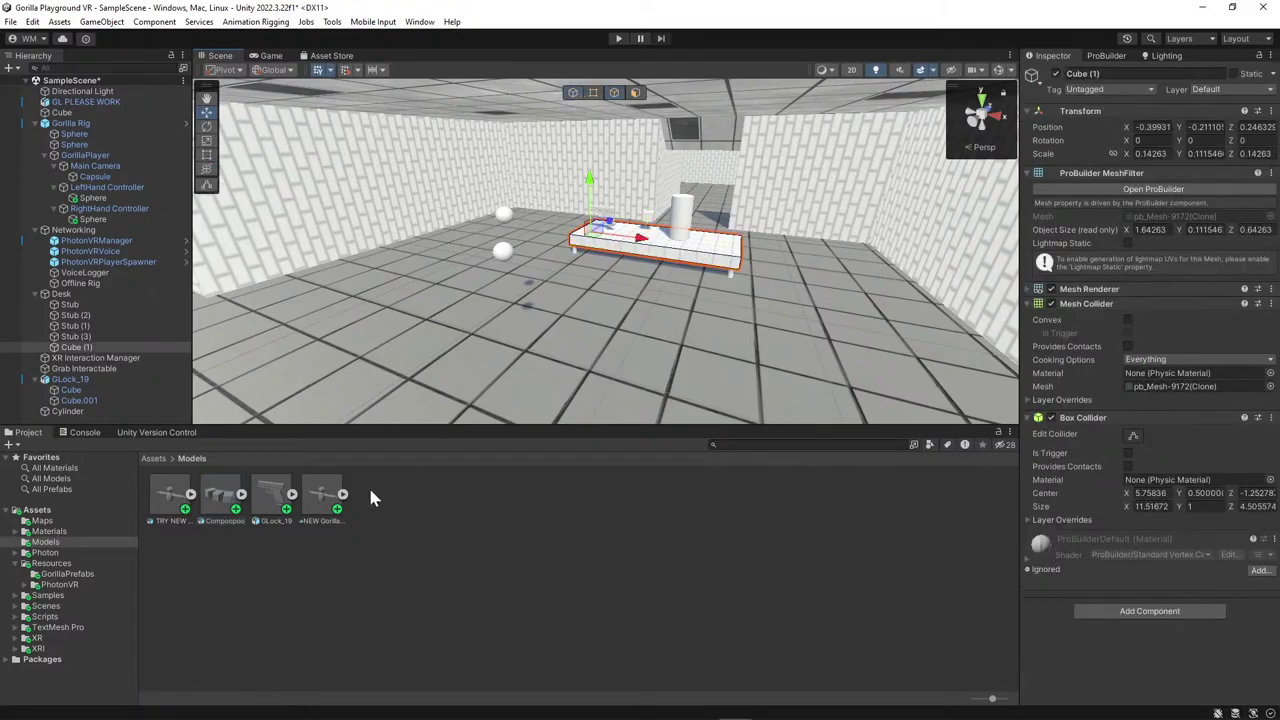
left_click_drag(235, 530, 760, 338)
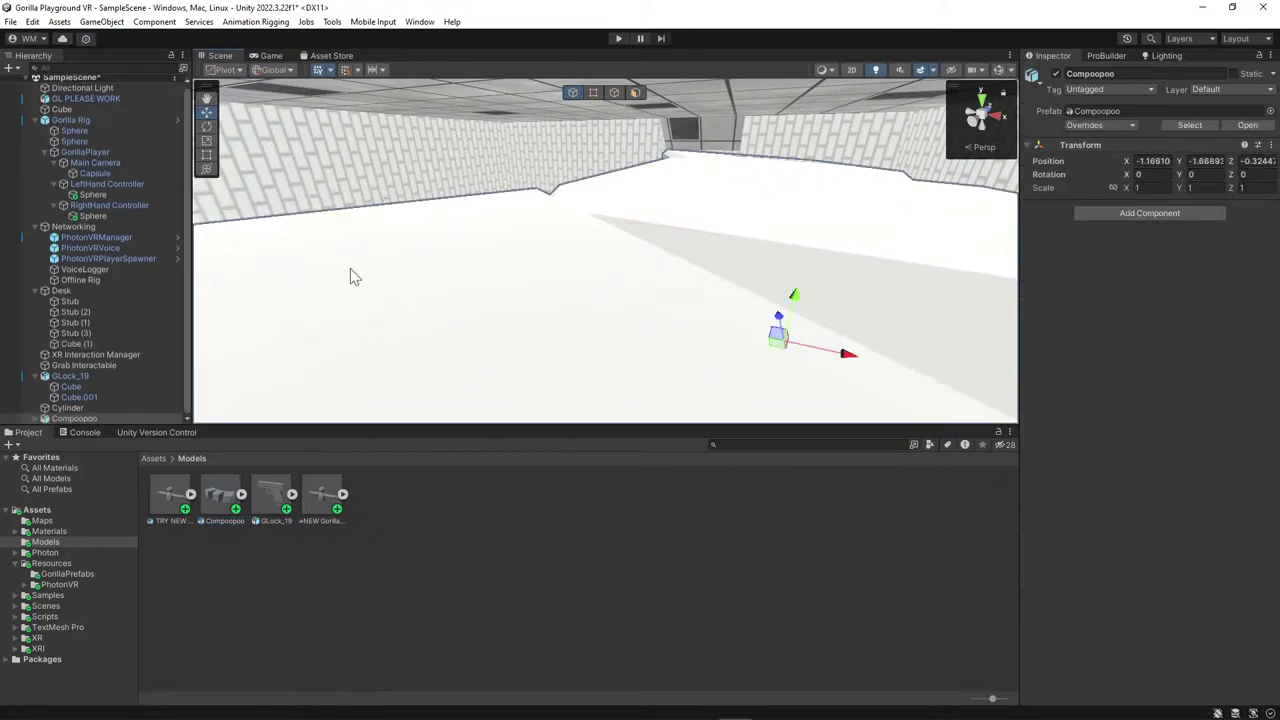
key("f")
left_click_drag(808, 223, 318, 150, "alt")
Raise the Compoopoo model to about Y 0.546 and scale it uniformly to about 0.311.
left_click(206, 111)
left_click_drag(670, 207, 675, 162)
left_click(206, 125)
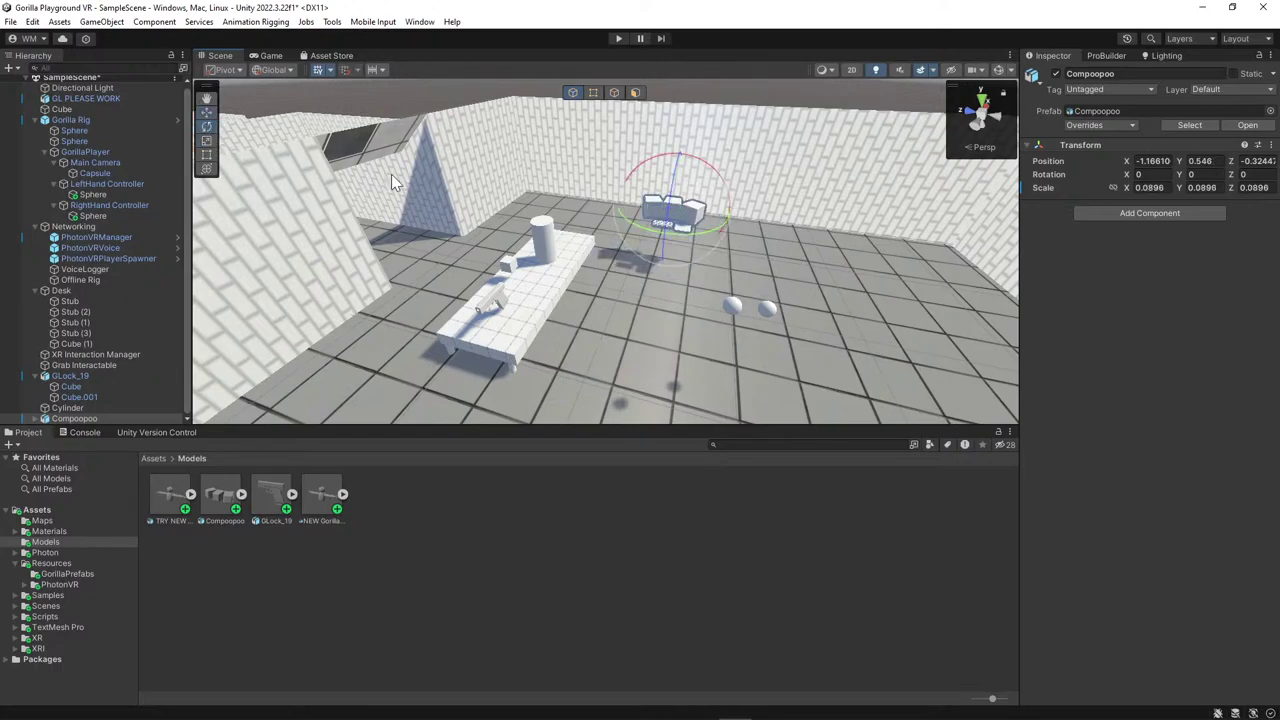
left_click(206, 140)
left_click_drag(678, 190, 830, 205)
Move the Compoopoo model to X -0.24, Y 0.427, Z -0.647 and scale it uniformly to about 0.424.
left_click(206, 111)
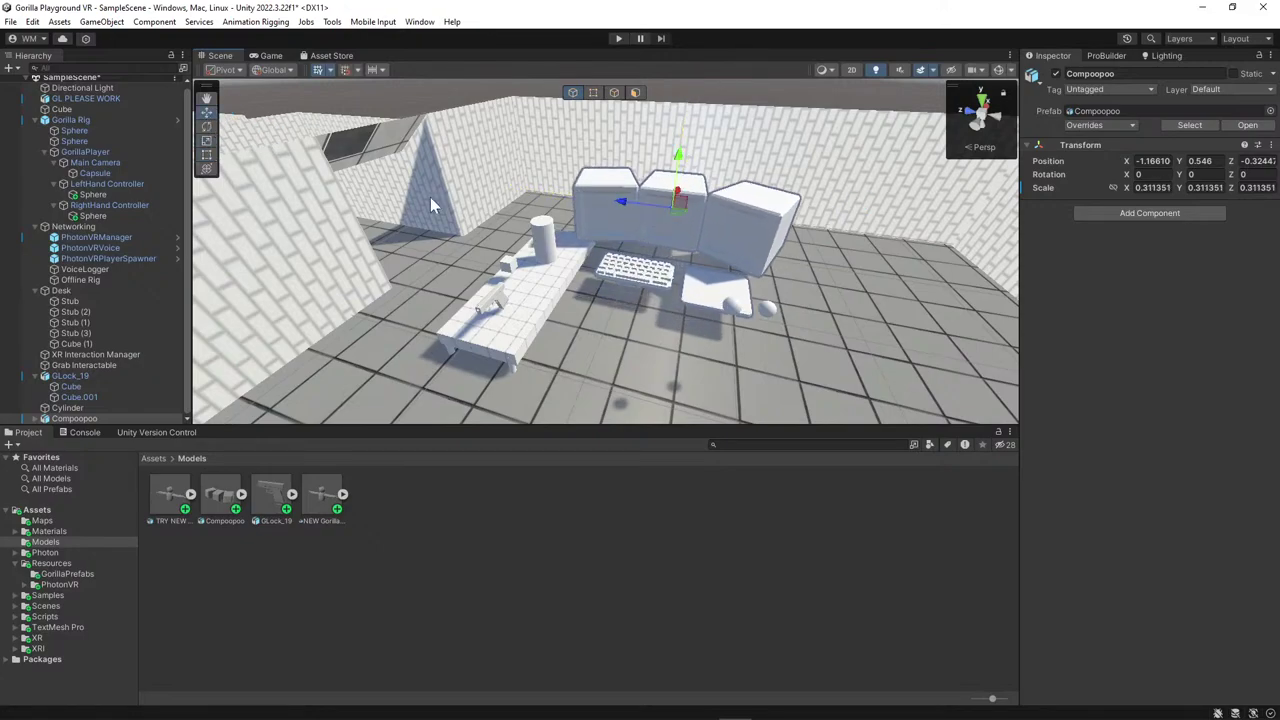
left_click_drag(678, 203, 722, 150)
left_click(206, 140)
left_click(206, 112)
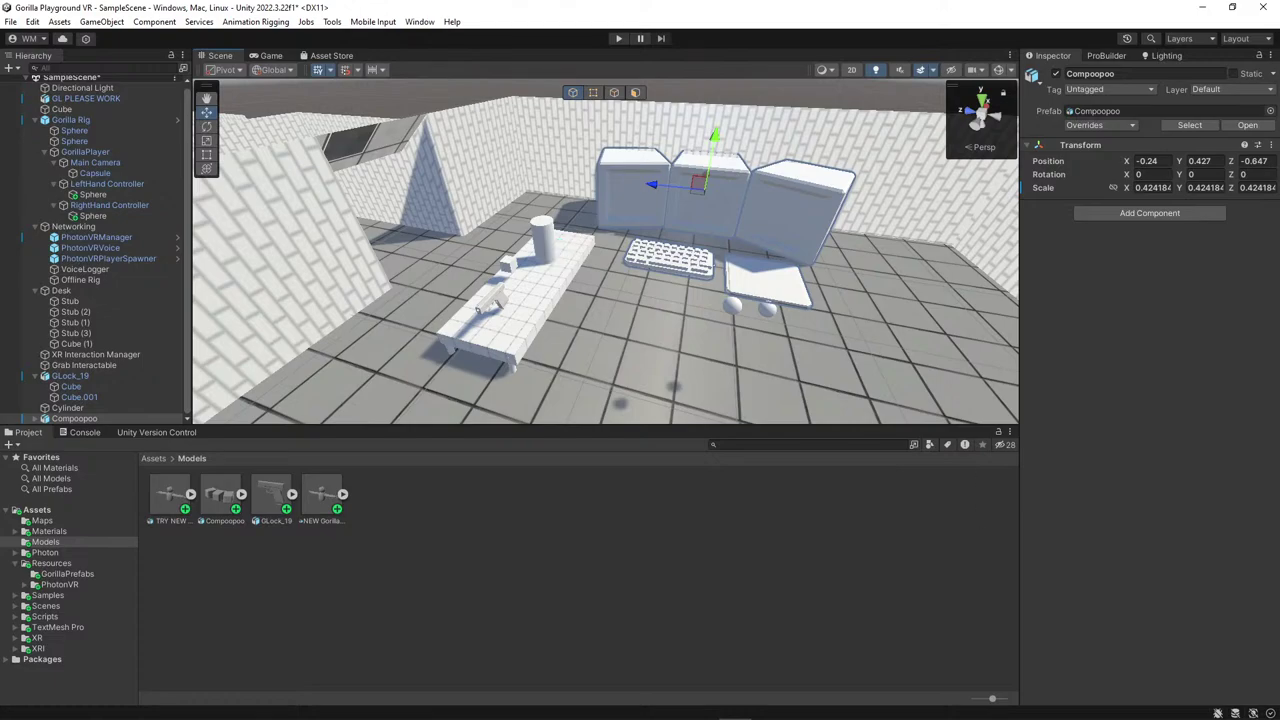
Switch to Voicemod, view the Discord and Prankster soundboards, and minimize the window.
left_click(670, 706)
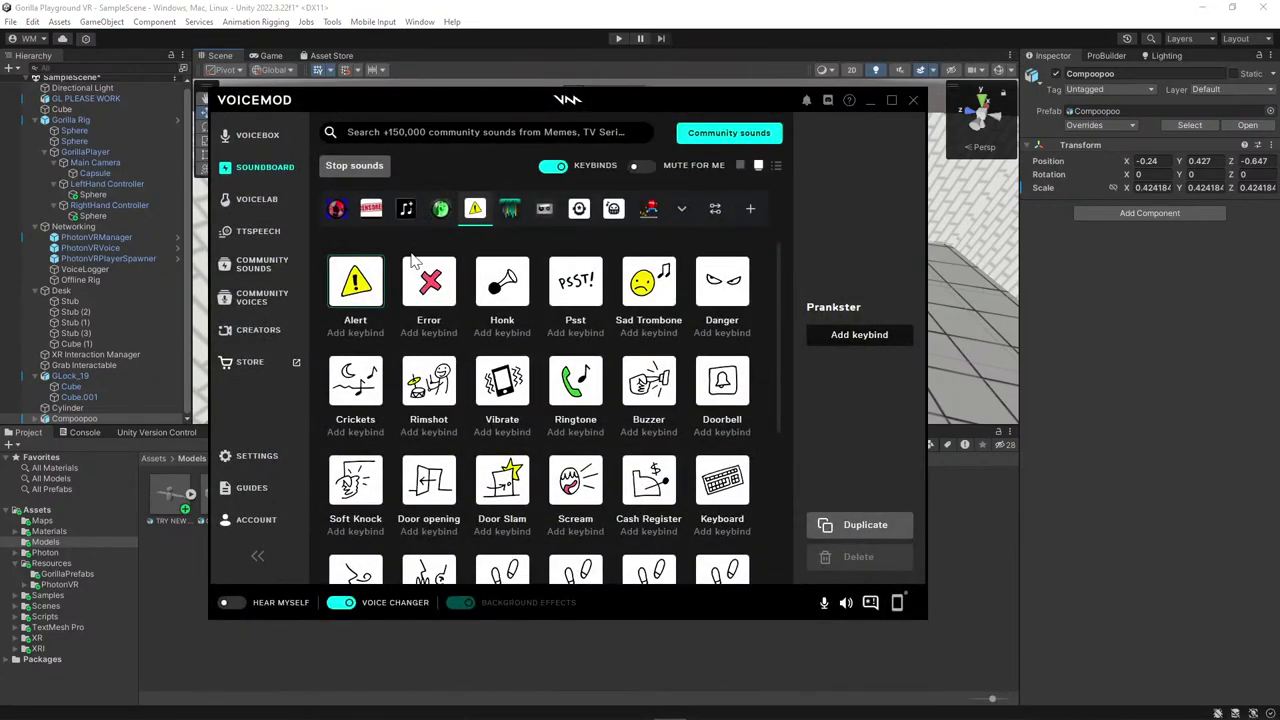
left_click(371, 208)
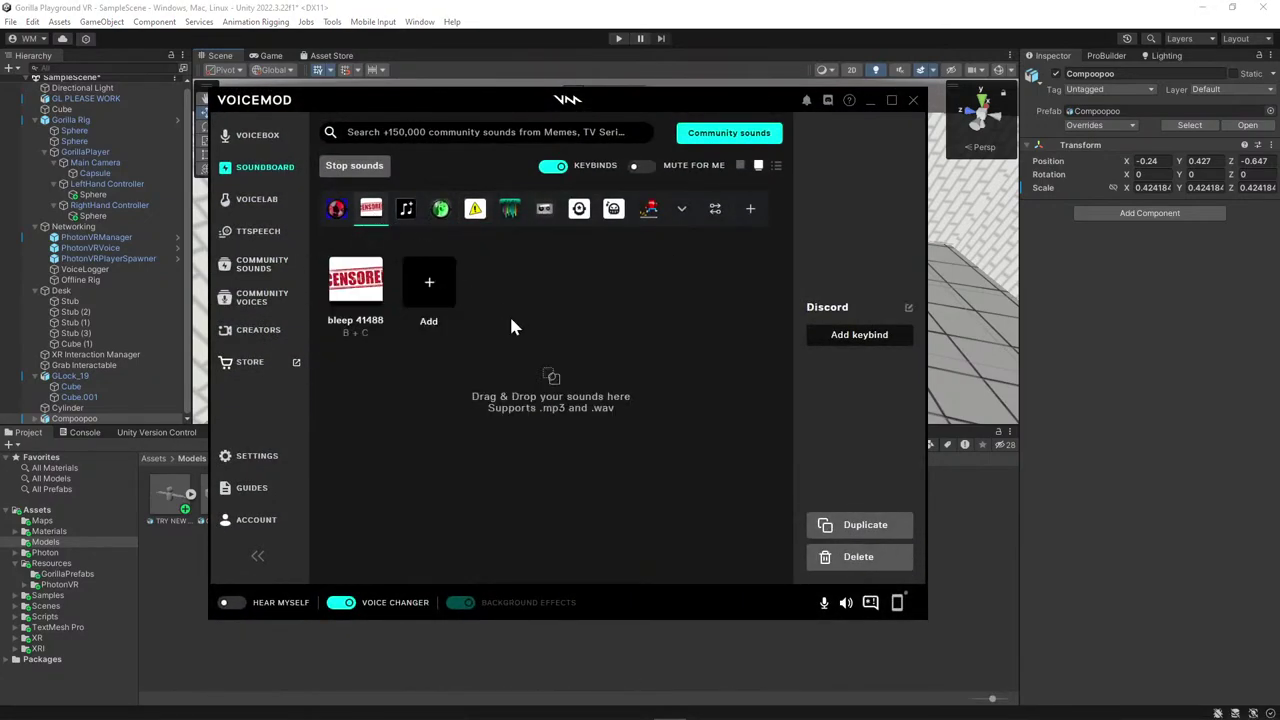
left_click(470, 222)
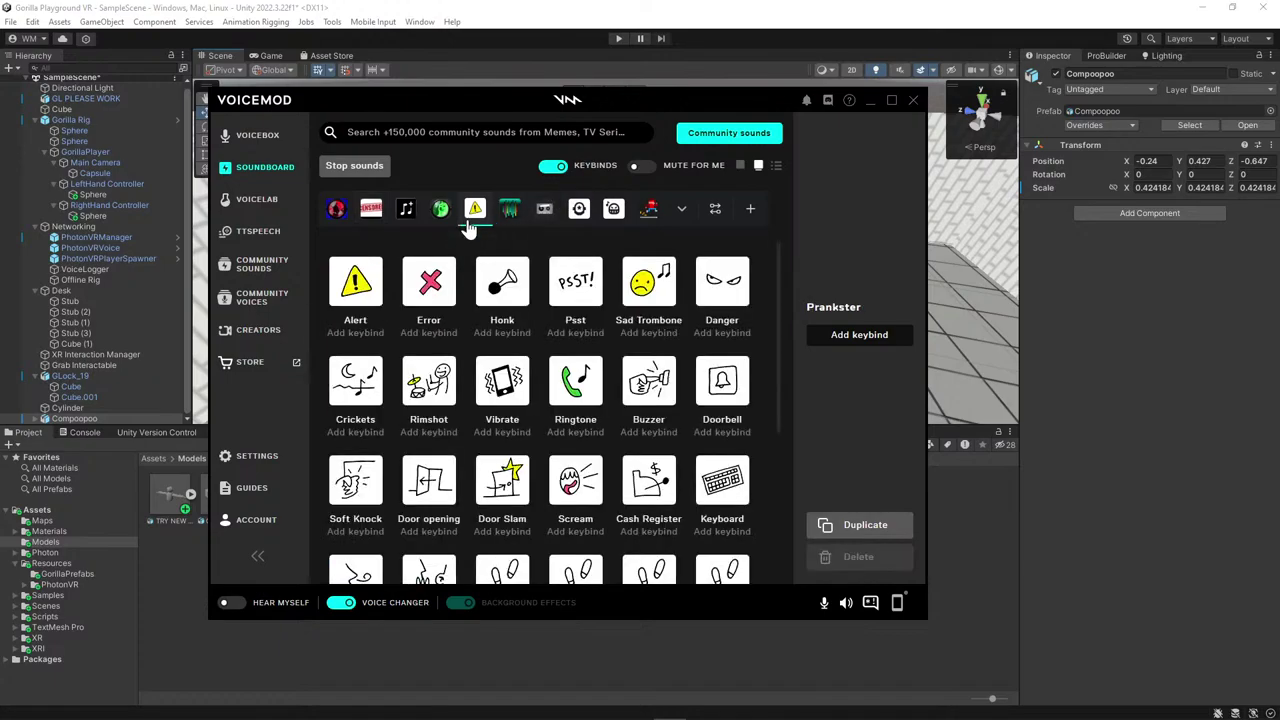
left_click(871, 103)
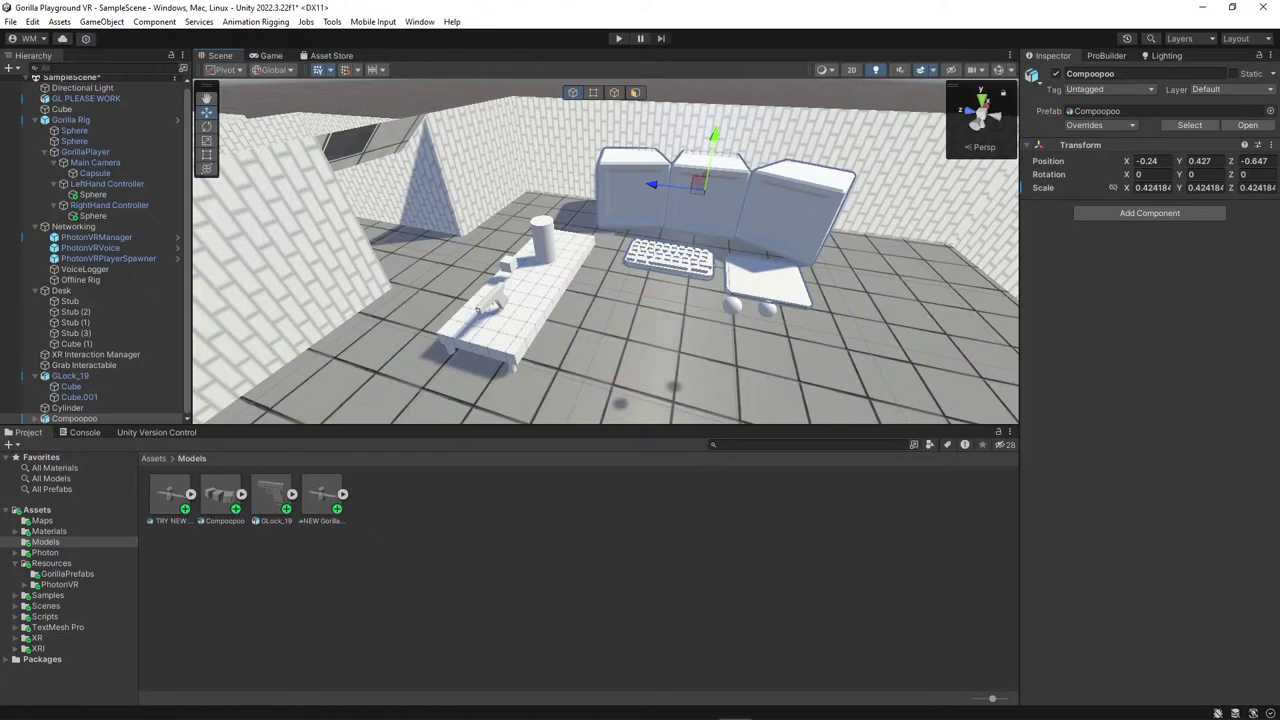
Return to the YouTube page in the browser and start a reply to the latest comment in the notifications.
left_click(85, 708)
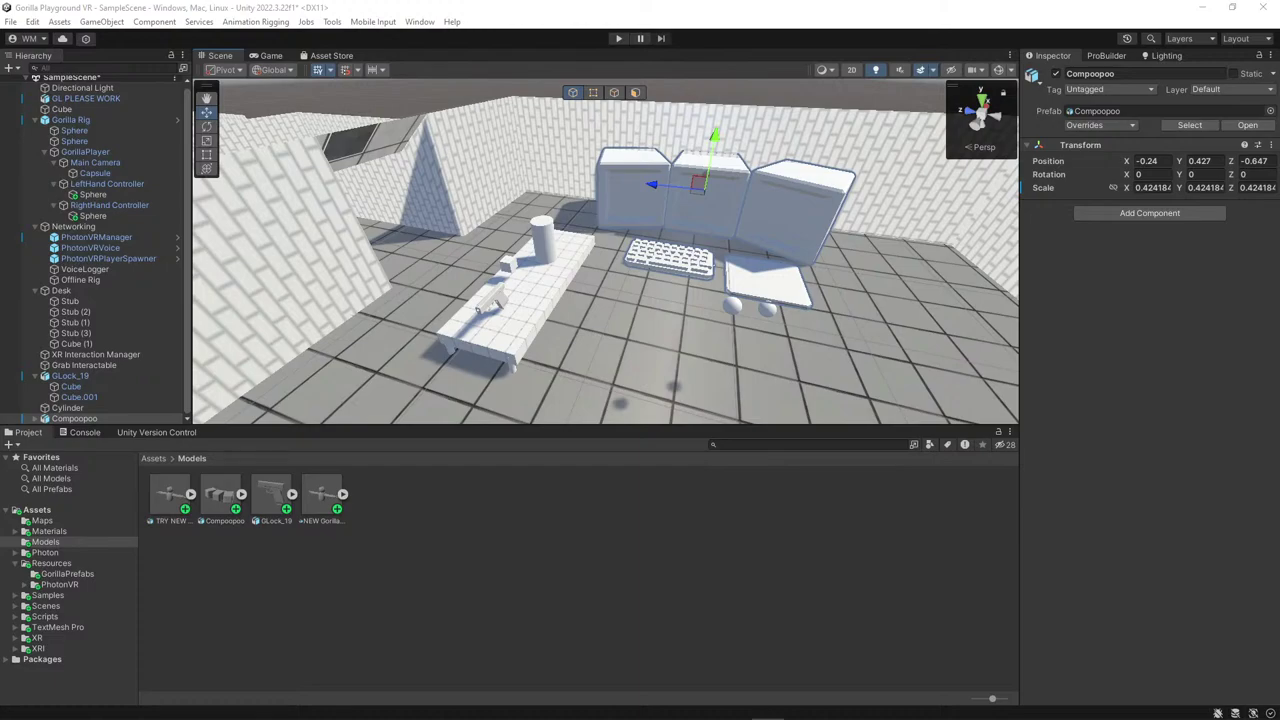
key("alt+Tab")
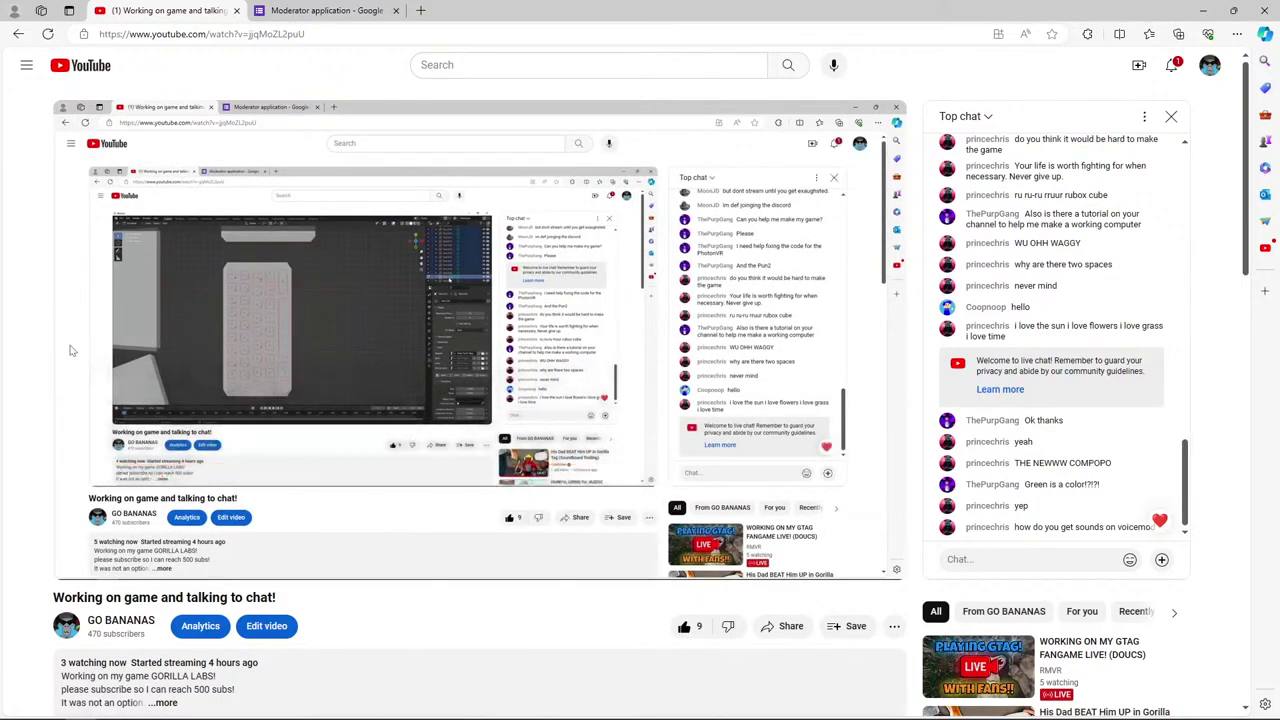
left_click(1172, 65)
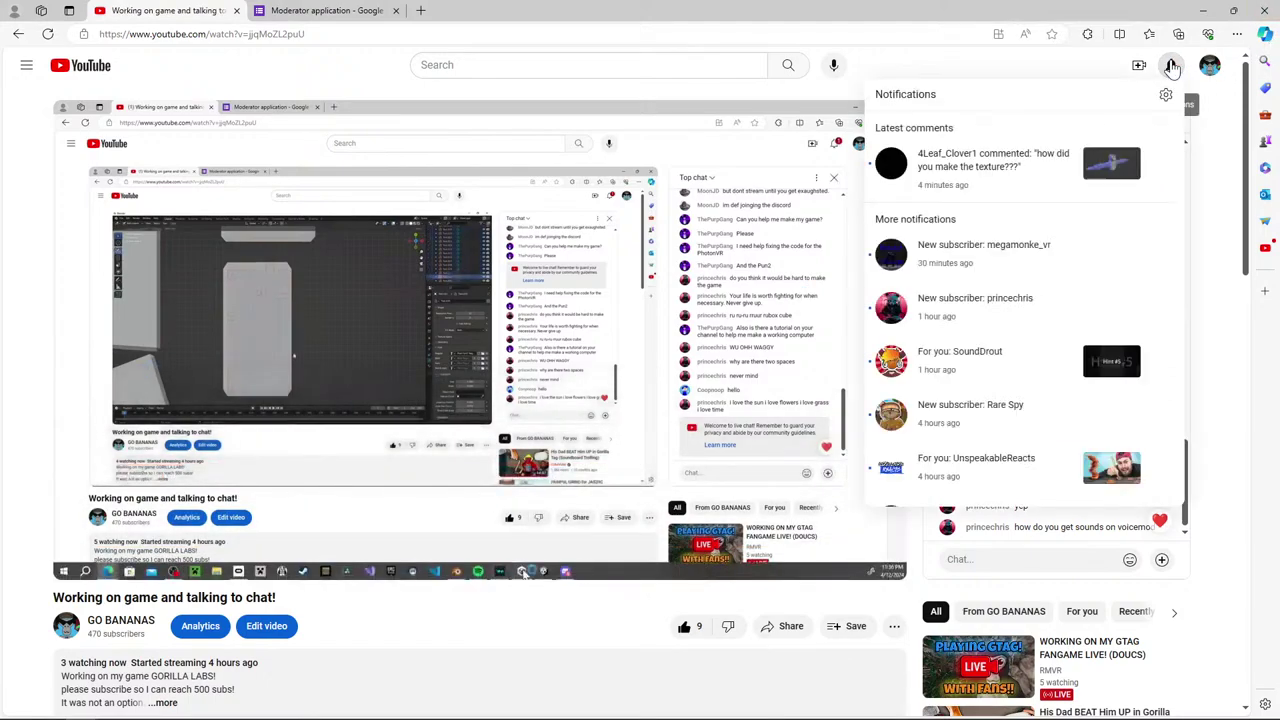
left_click(1022, 177)
left_click(995, 238)
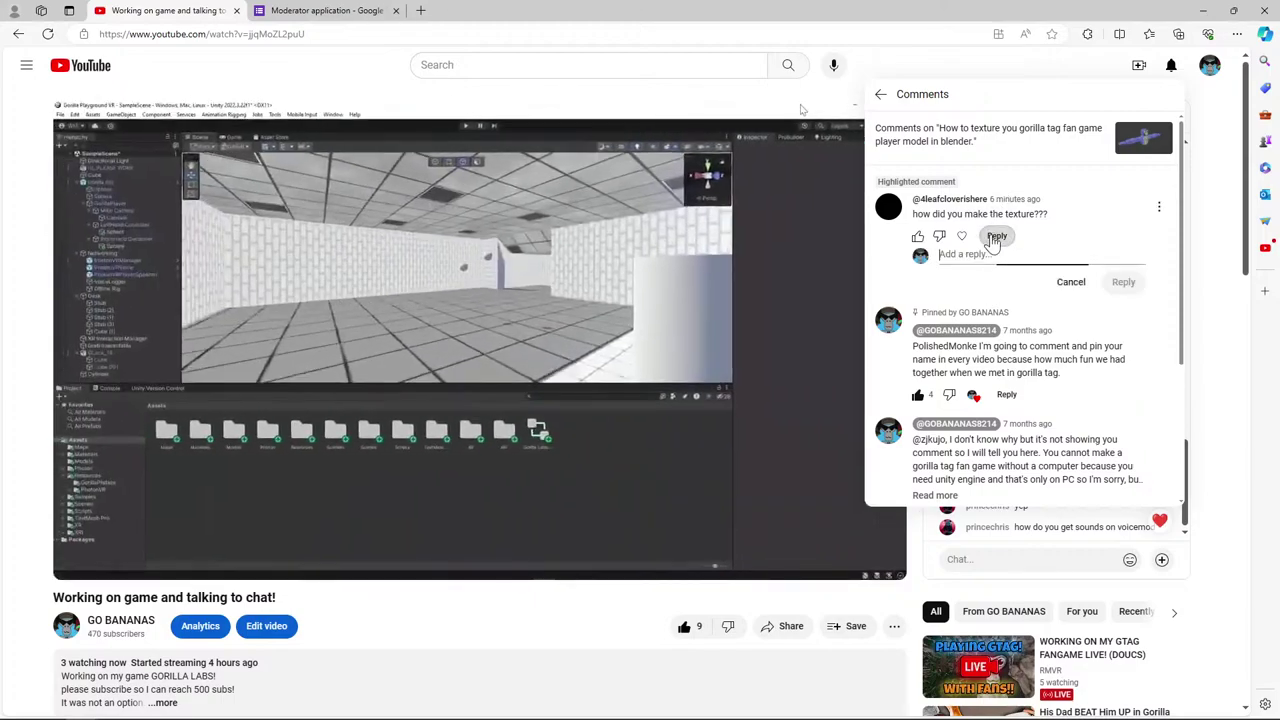
Post the reply "That was the old gorilla tag texture, they were giving it out in the gtms." and close the comments pop-up.
type("That was the")
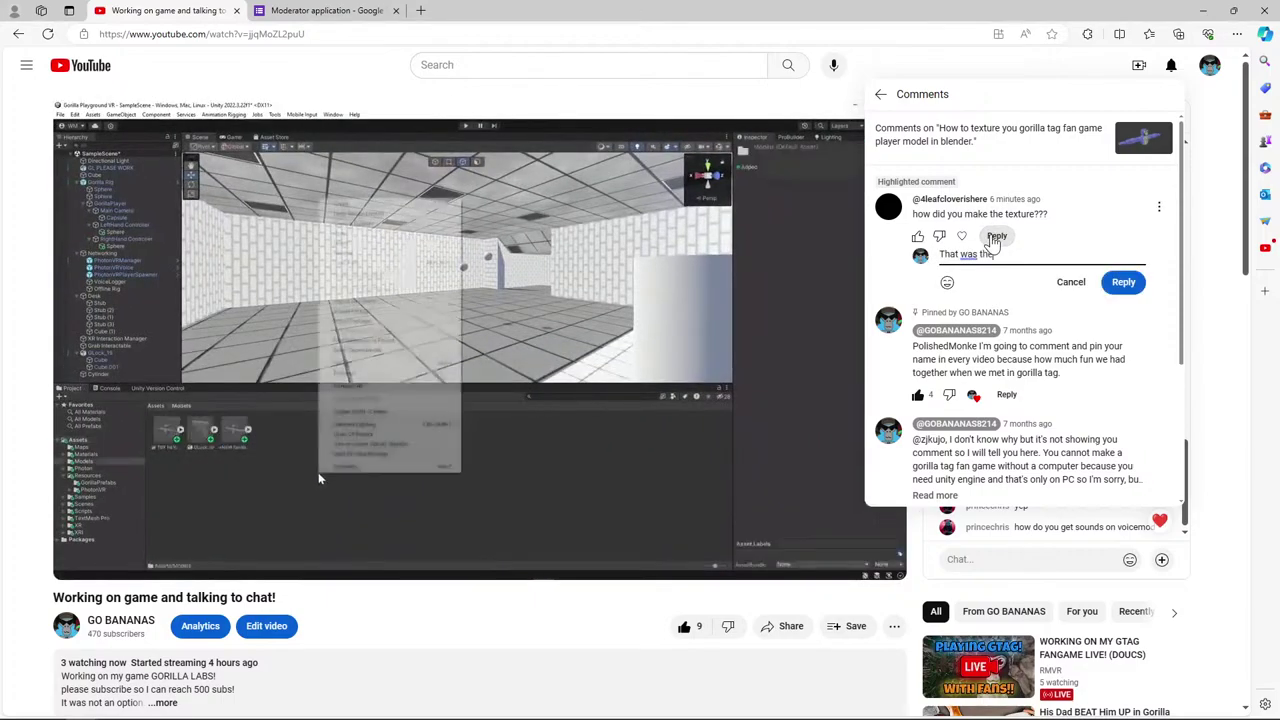
type(" old goril")
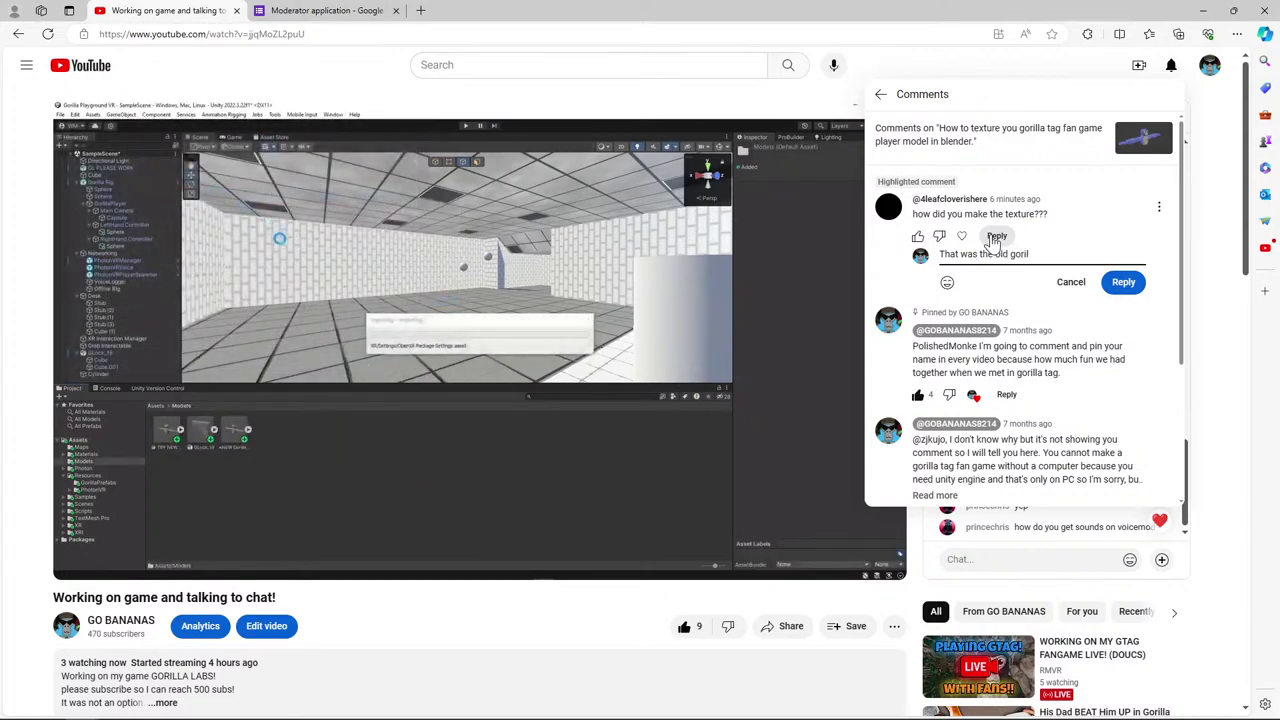
type("la tag")
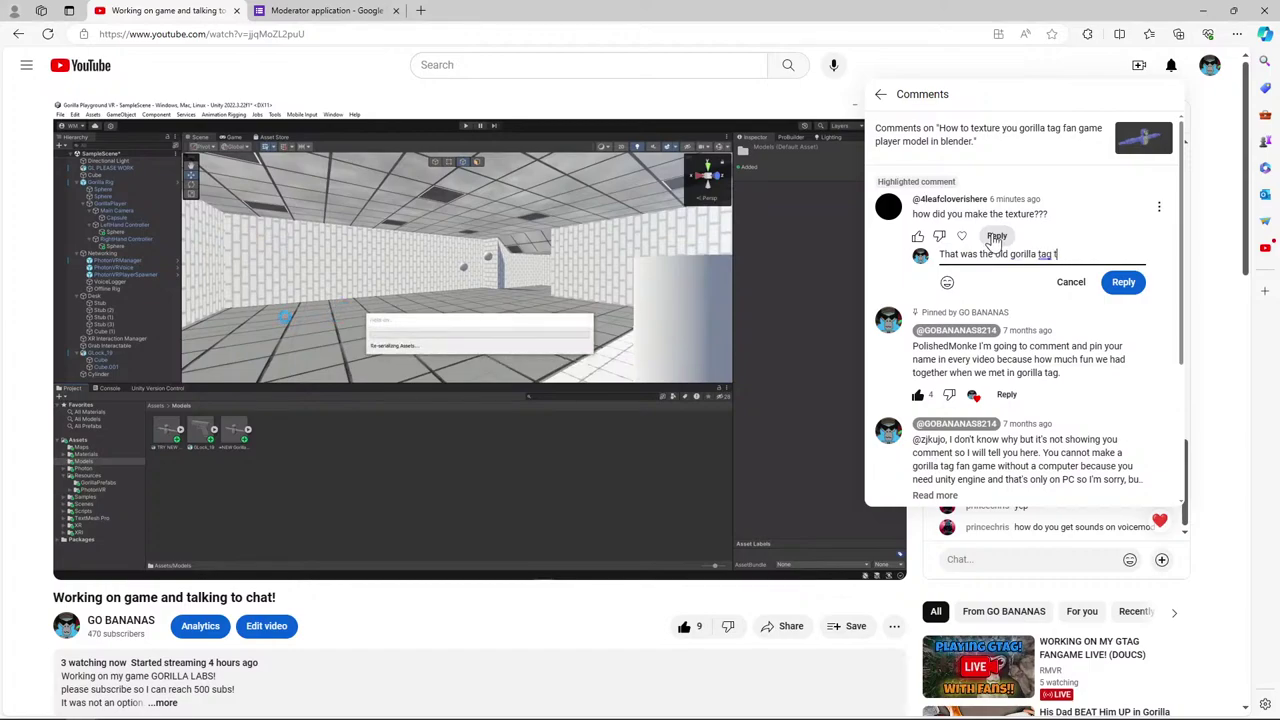
type("ture")
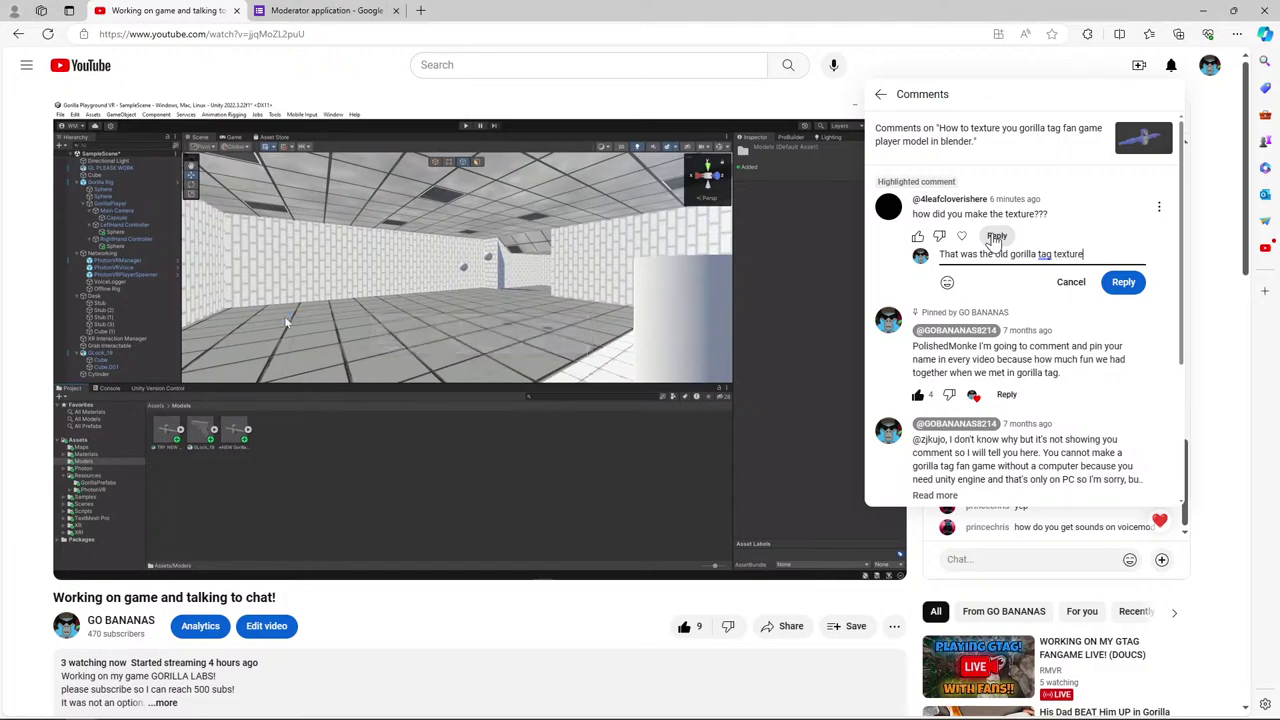
type(",")
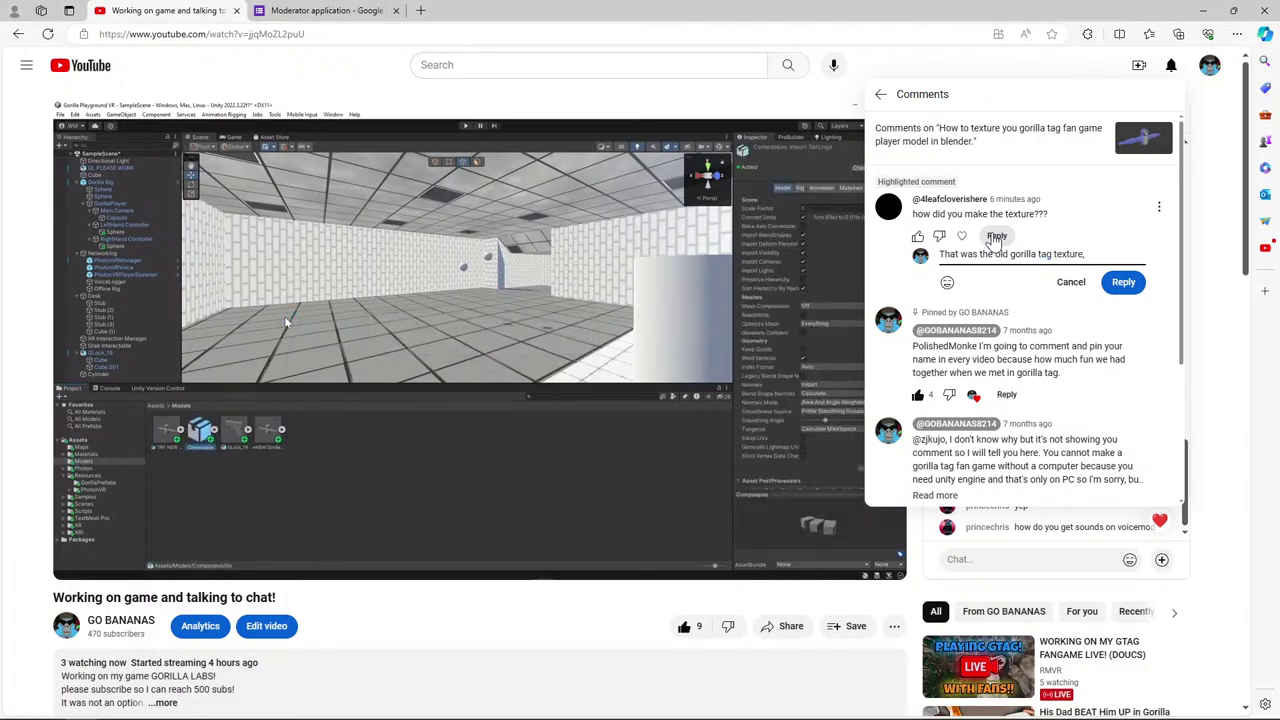
type(" they were ")
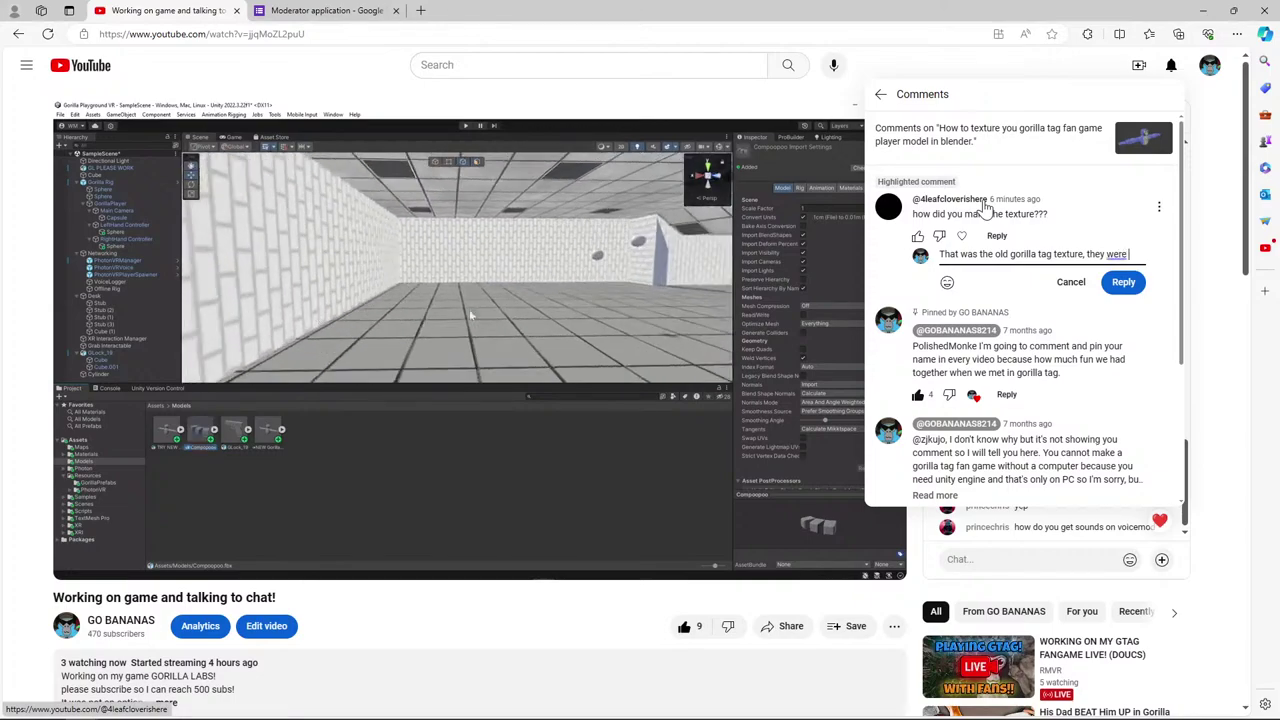
type("giving it out in the gt")
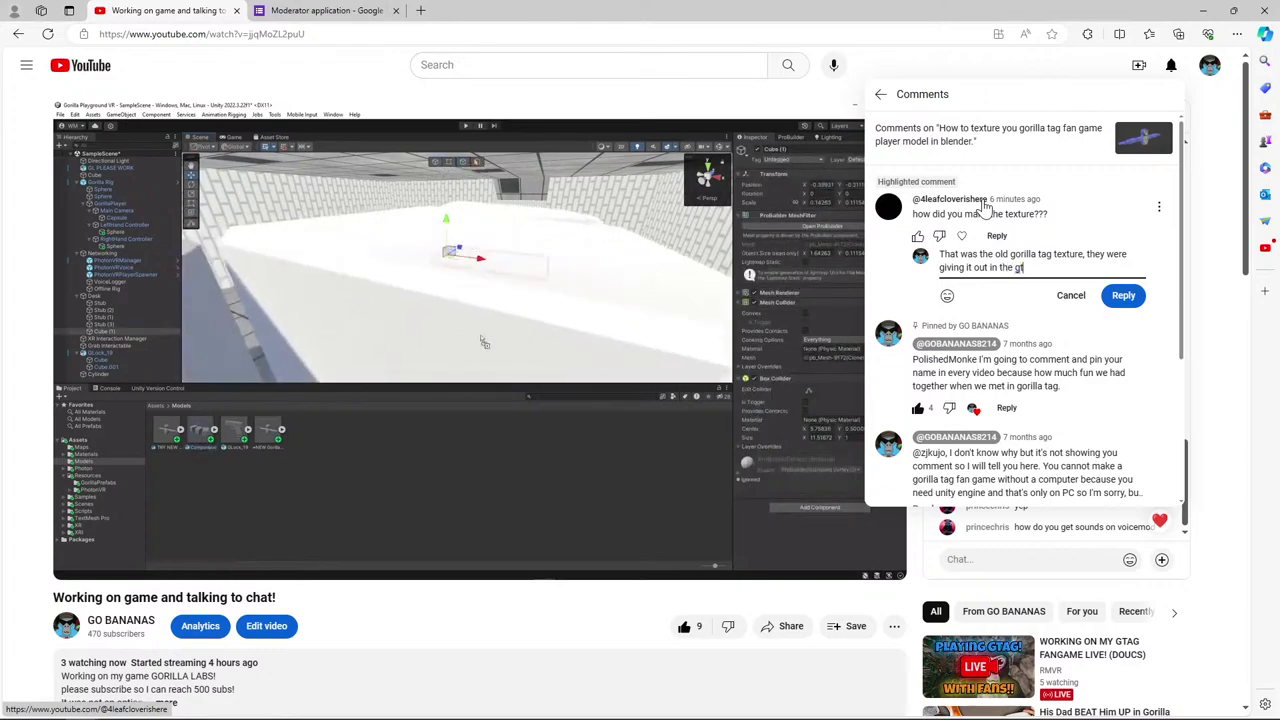
type("ms ")
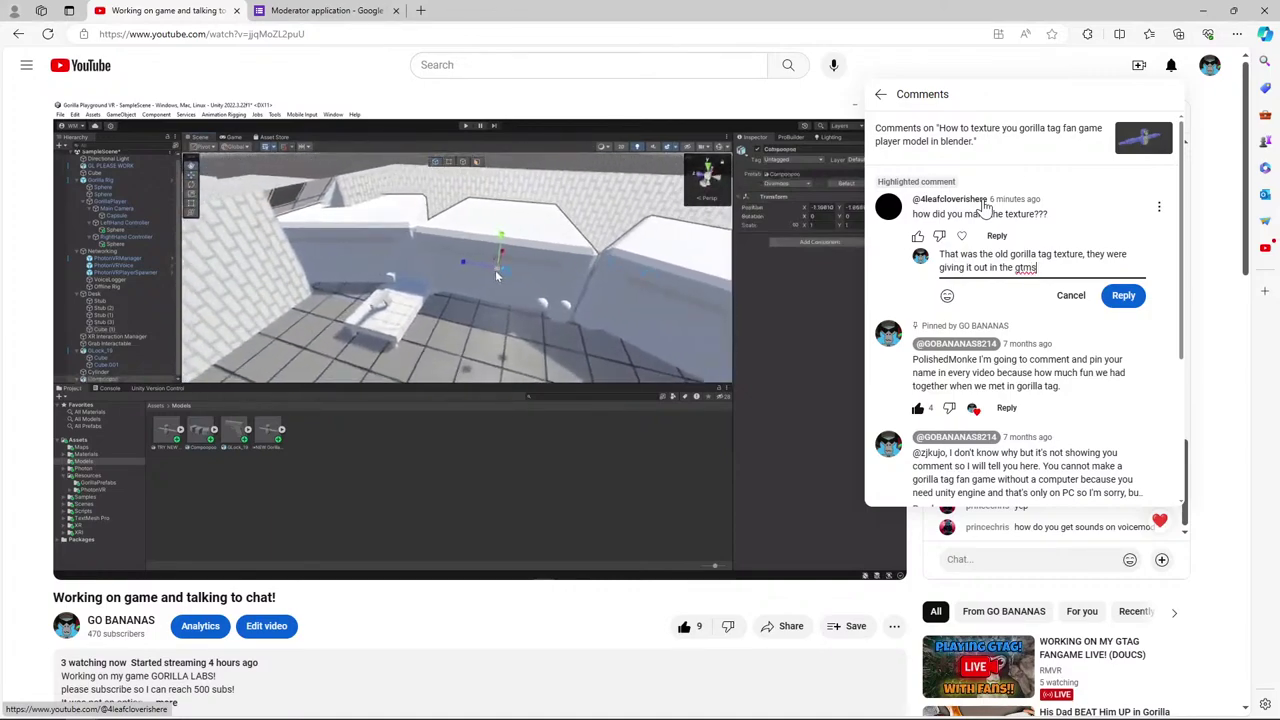
type(".")
key("Return")
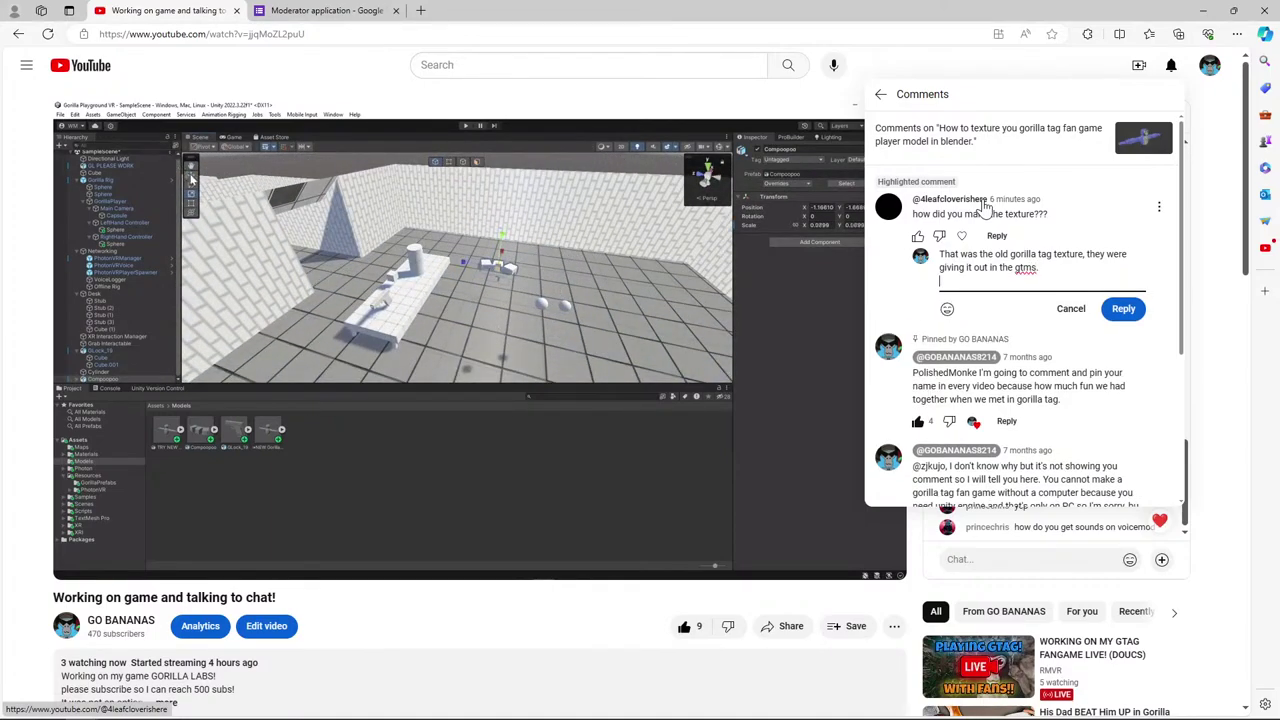
left_click(1138, 312)
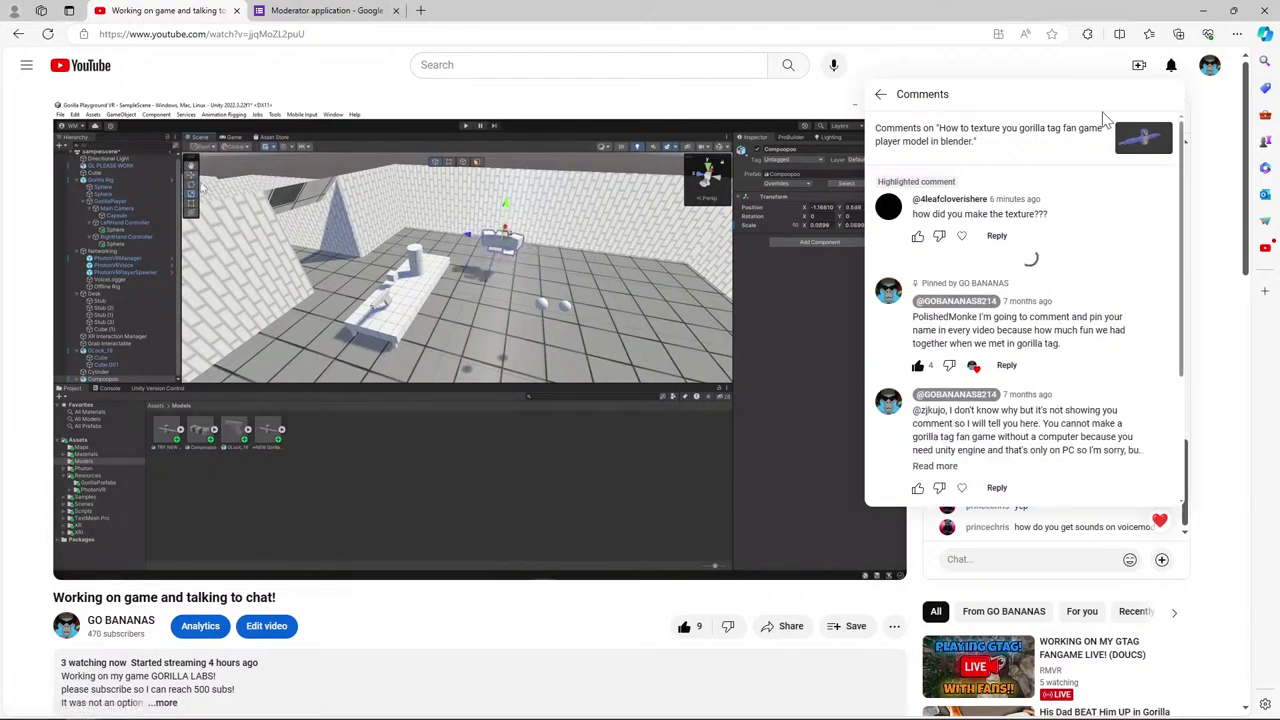
left_click(1086, 69)
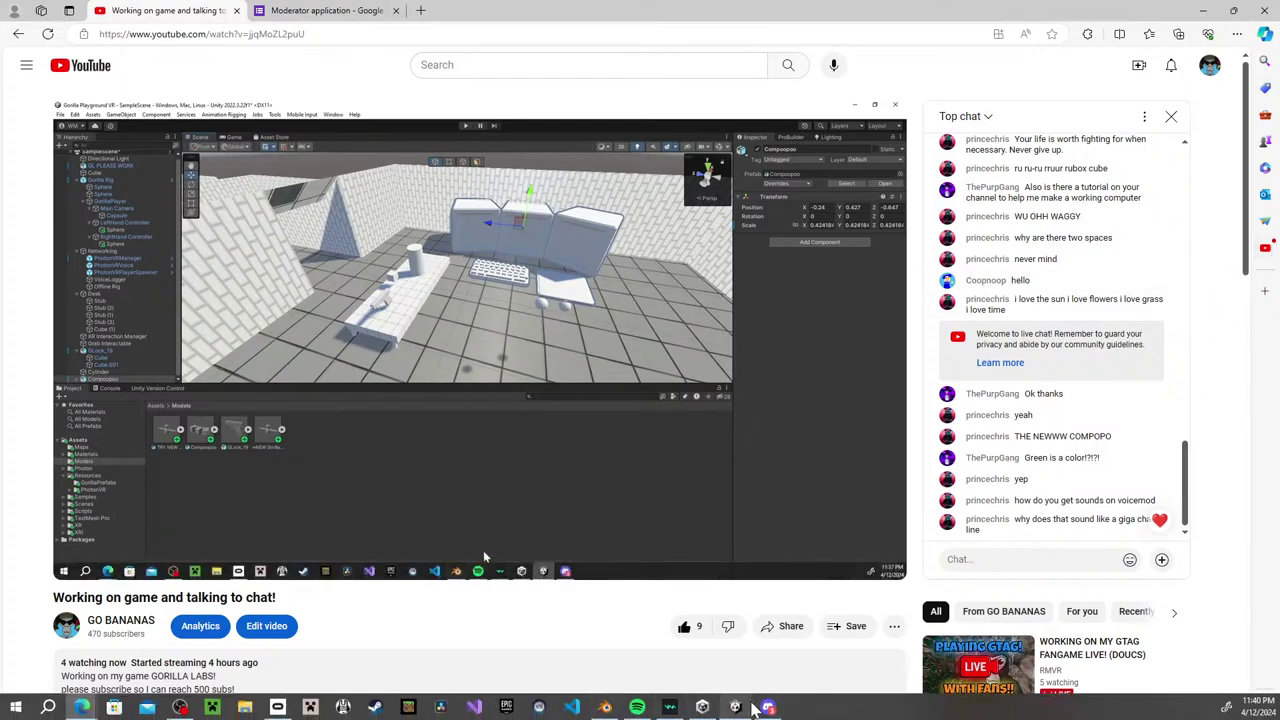
Switch to Unity, duplicate the Desk object, and move the copy along Z to -2.619.
left_click(766, 707)
right_click_drag(622, 259, 543, 286)
left_click(543, 284)
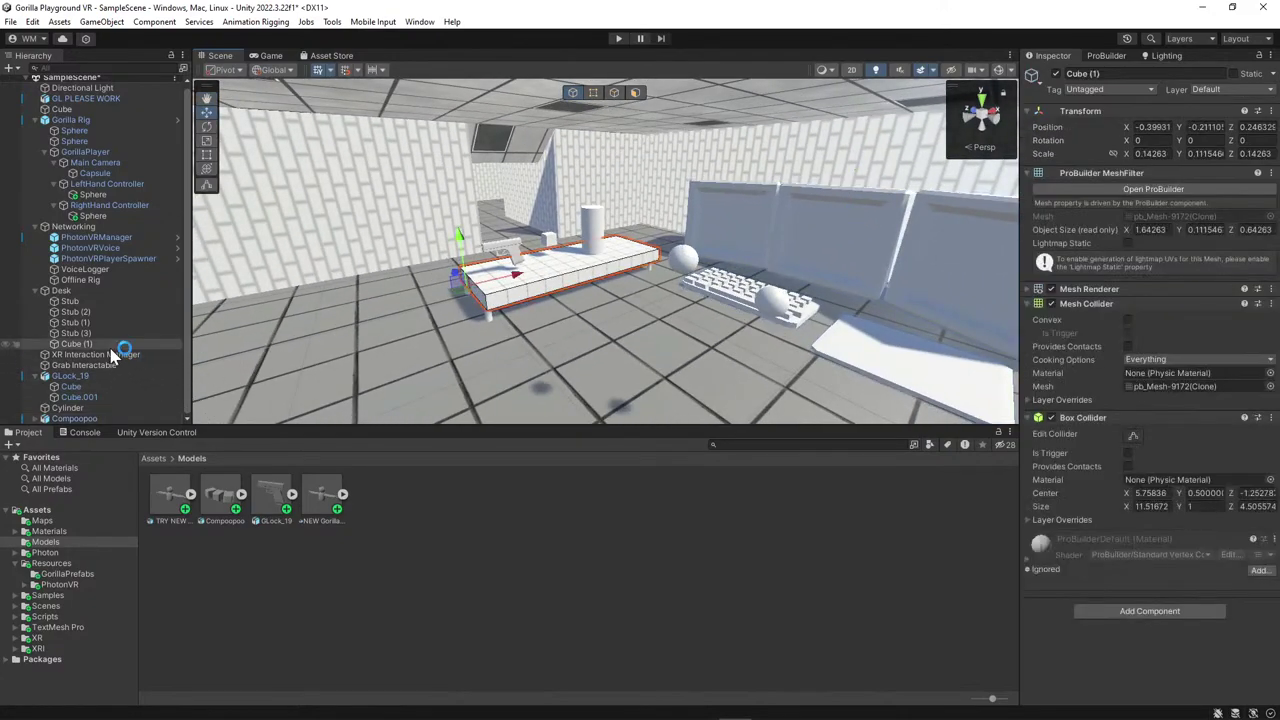
left_click(95, 279)
left_click(91, 289)
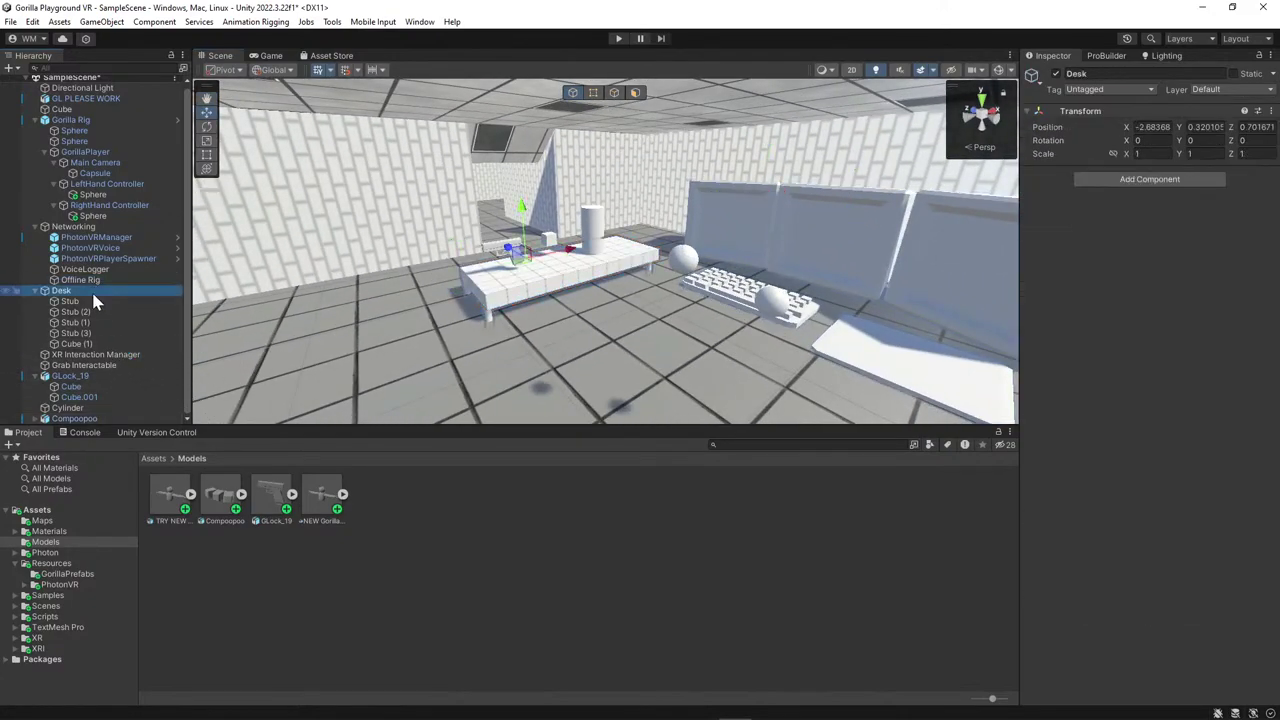
scroll(444, 236, "down", 5)
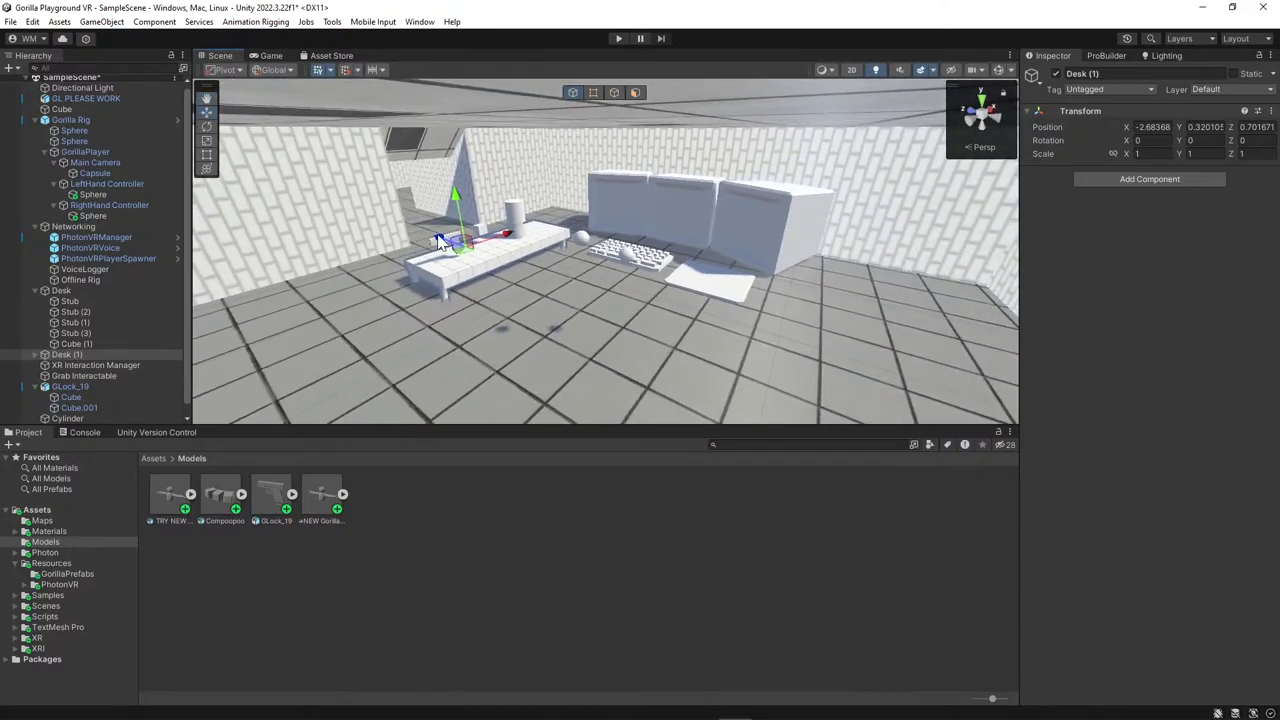
left_click_drag(444, 236, 857, 357)
right_click_drag(857, 357, 808, 296)
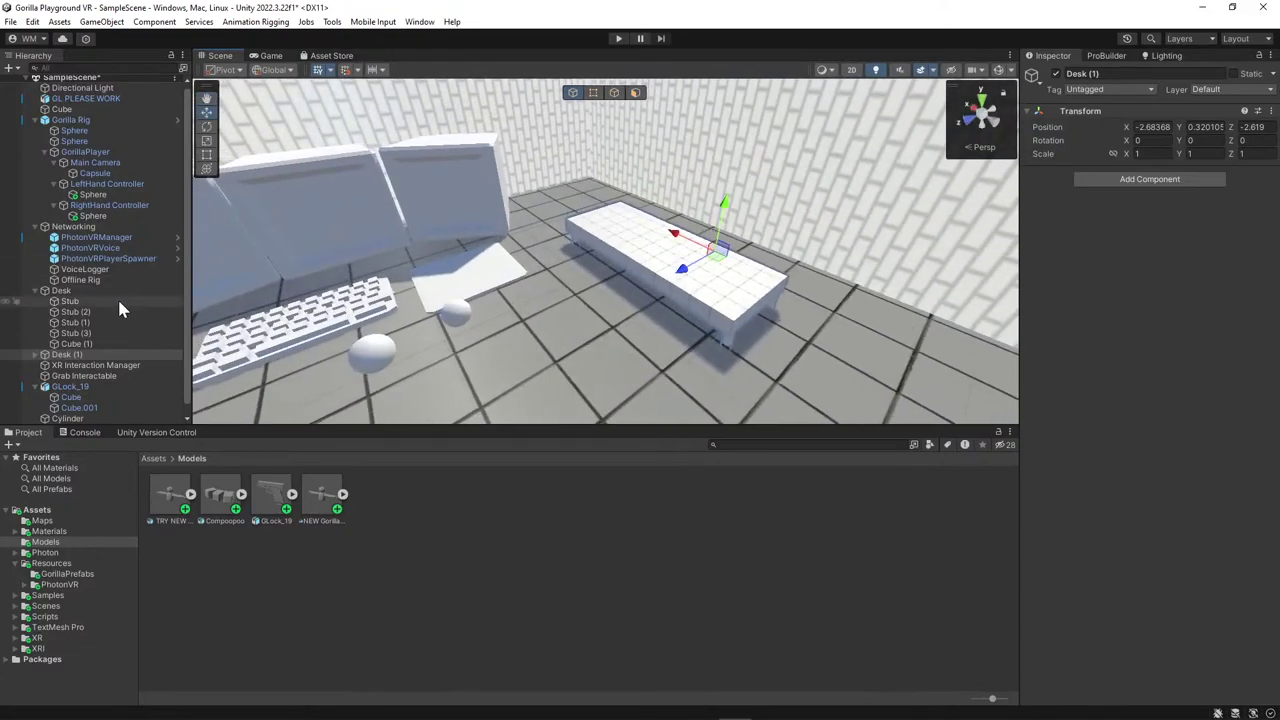
Select the Compoopoo model and set its X, Y and Z scale to 0.5.
scroll(104, 385, "down", 1)
left_click(95, 418)
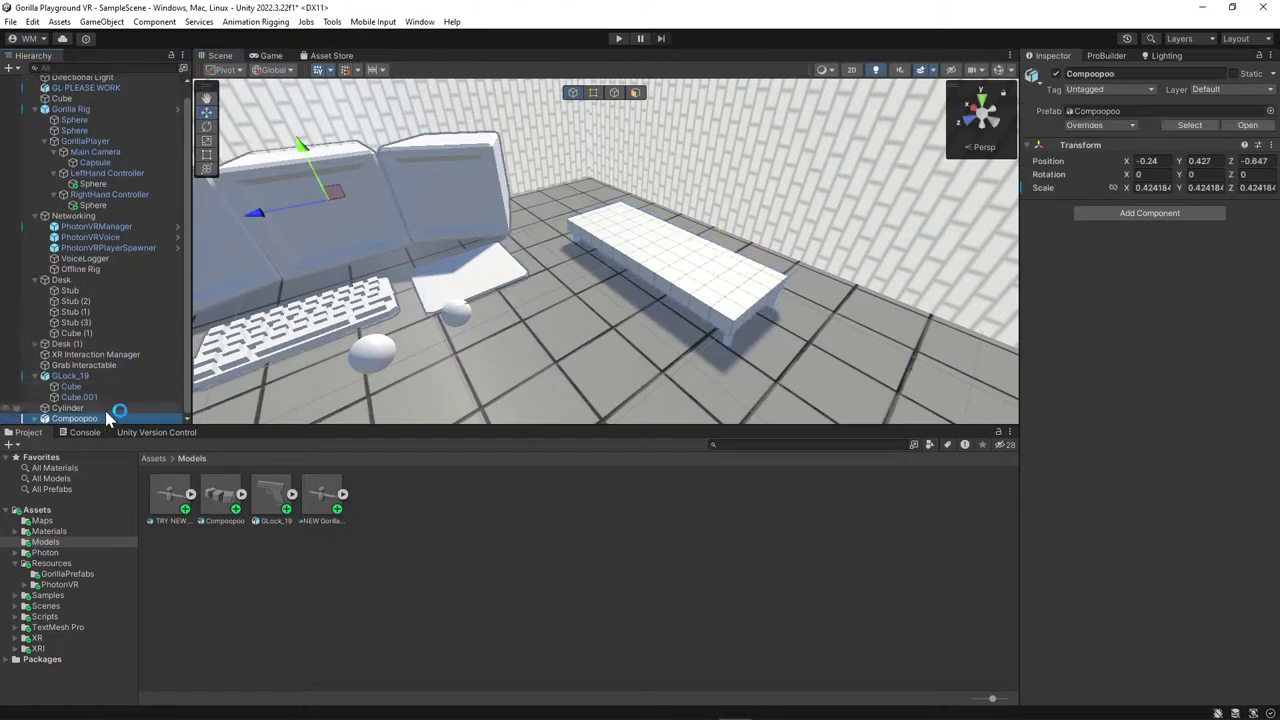
left_click(206, 140)
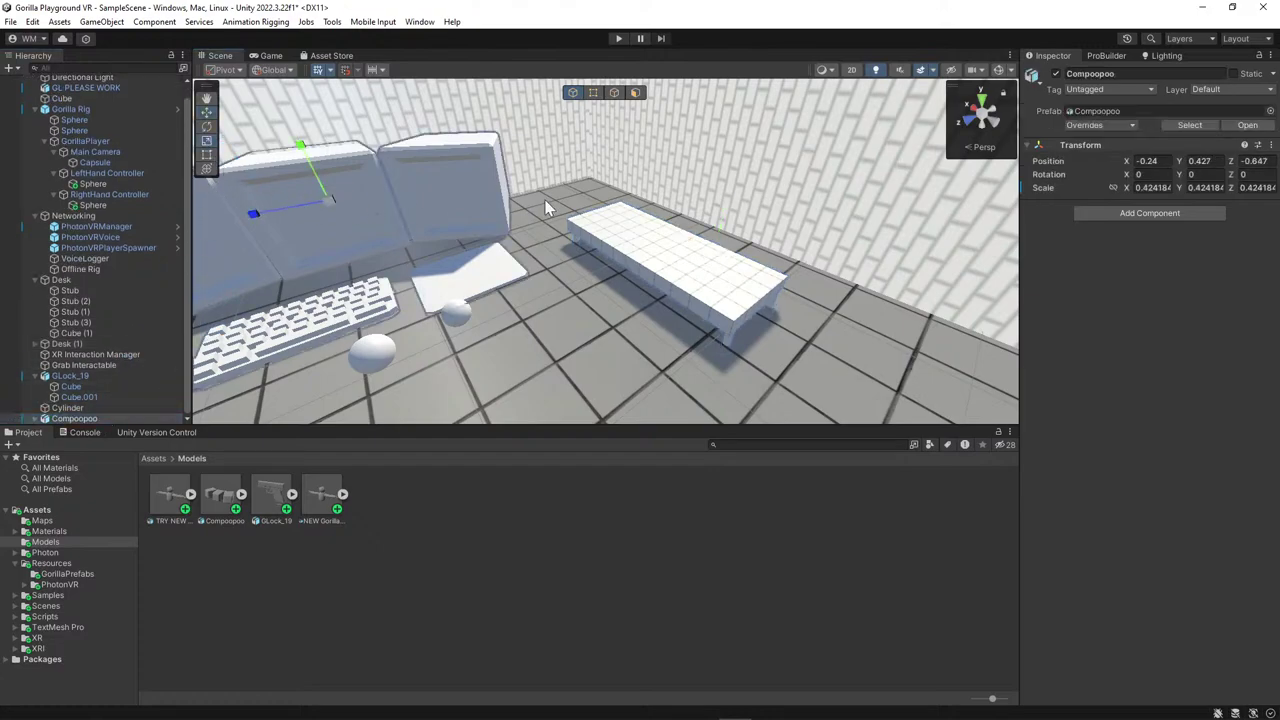
left_click(1160, 188)
type("0.5")
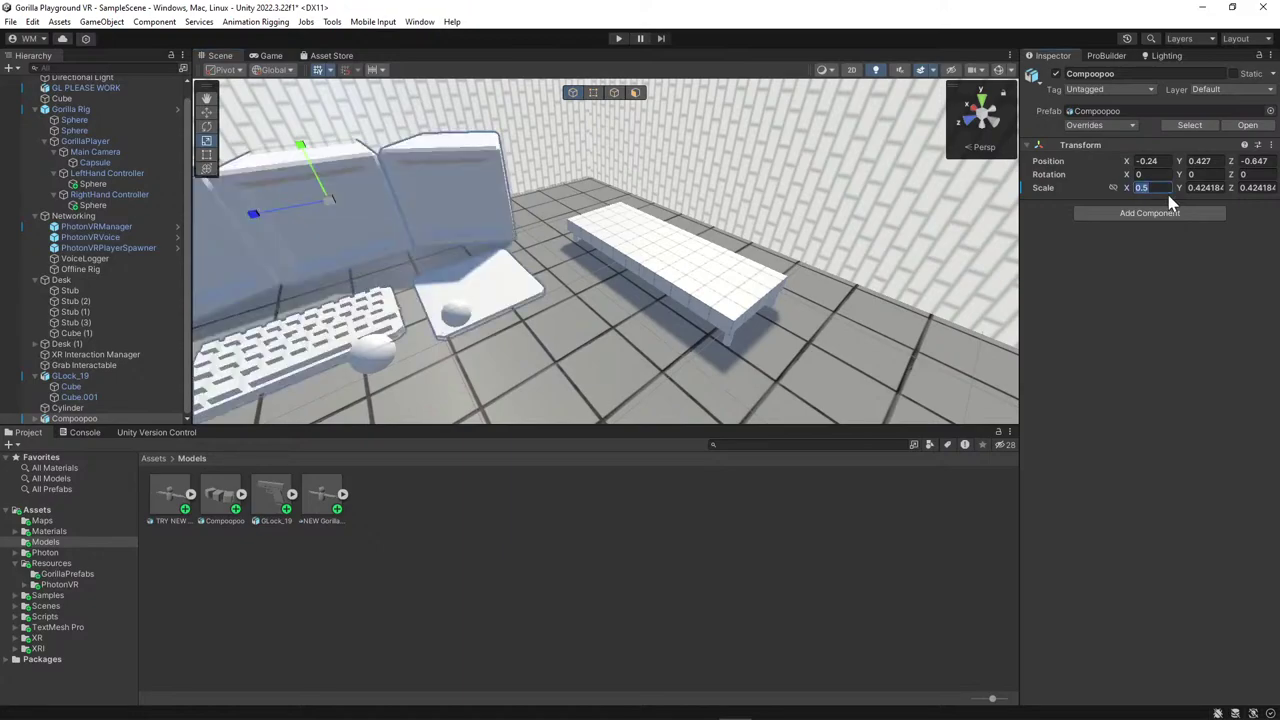
left_click(1205, 188)
type("0.5")
left_click(1255, 188)
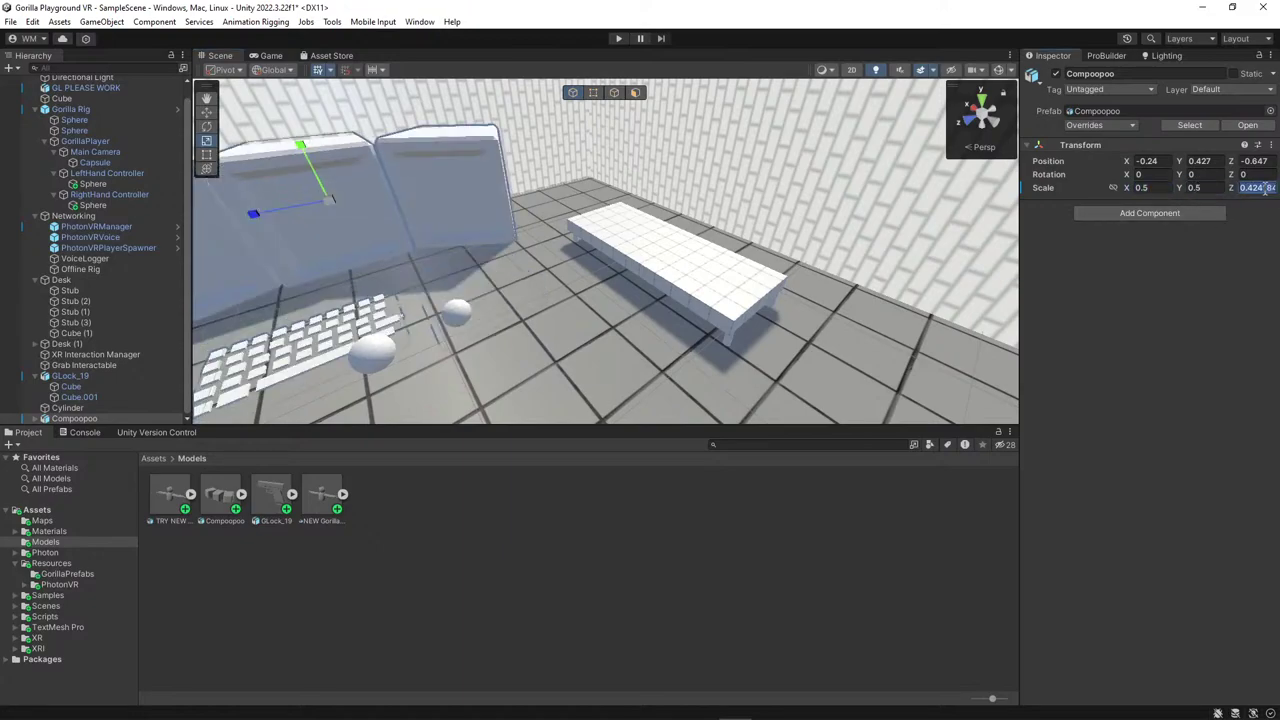
type("0.5")
Set the Compoopoo model's scale to 0.05 on all three axes.
left_click(1146, 185)
type("0.1")
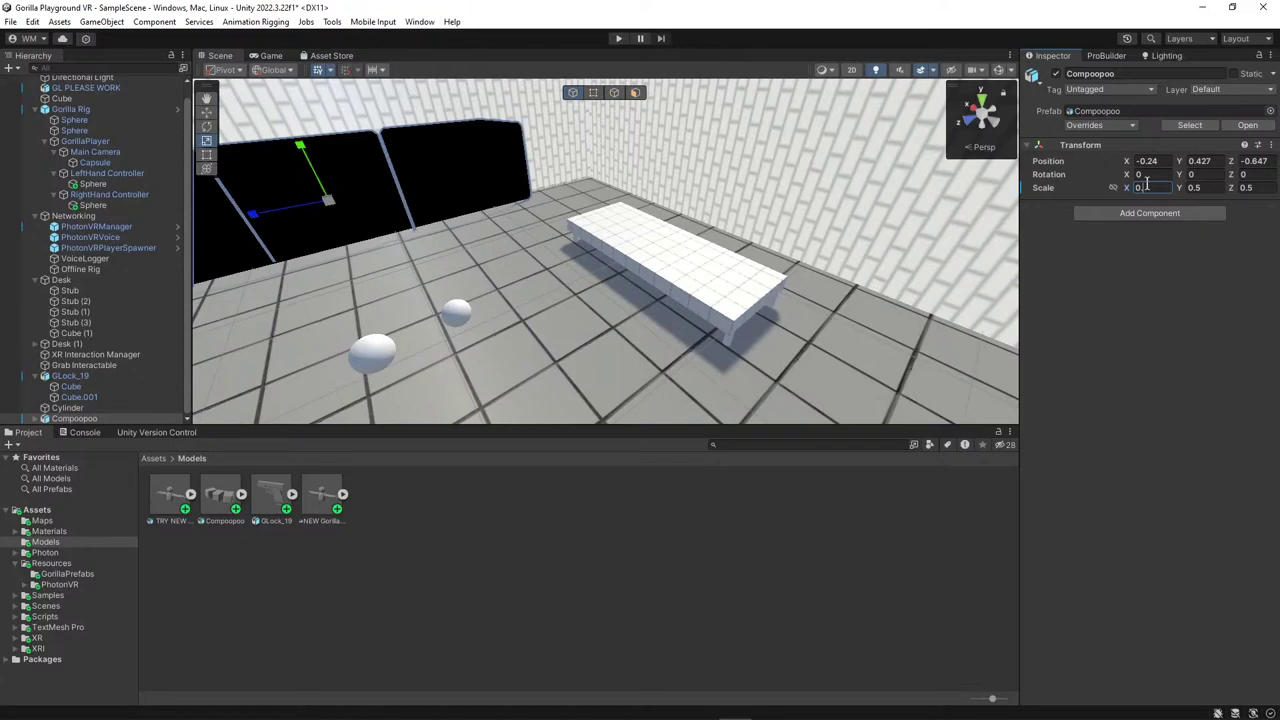
type("5")
key("Return")
key("Tab")
type("0.05")
key("Tab")
type("0.05")
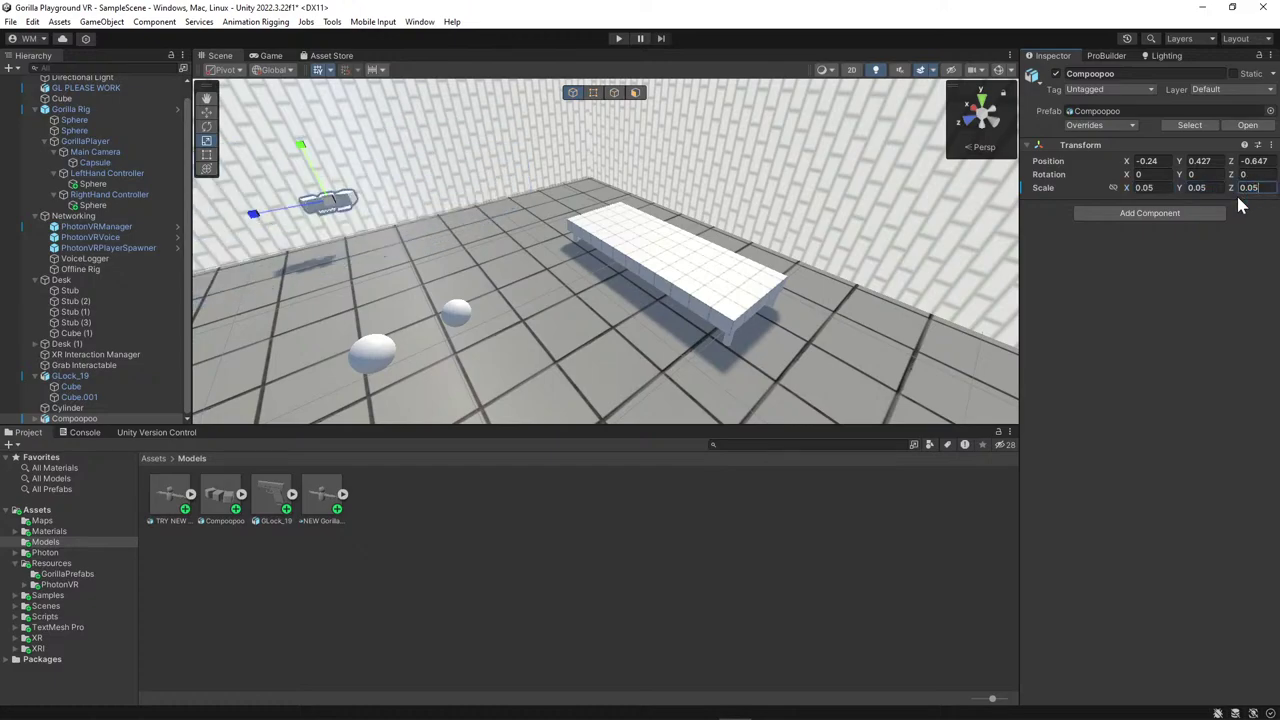
Set the Compoopoo model's scale to 0.1 on all three axes.
left_click(1165, 187)
left_click(1165, 187)
key("BackSpace")
key("BackSpace")
type("1")
left_click(1200, 187)
type("0.1")
left_click(1255, 187)
type("0.1")
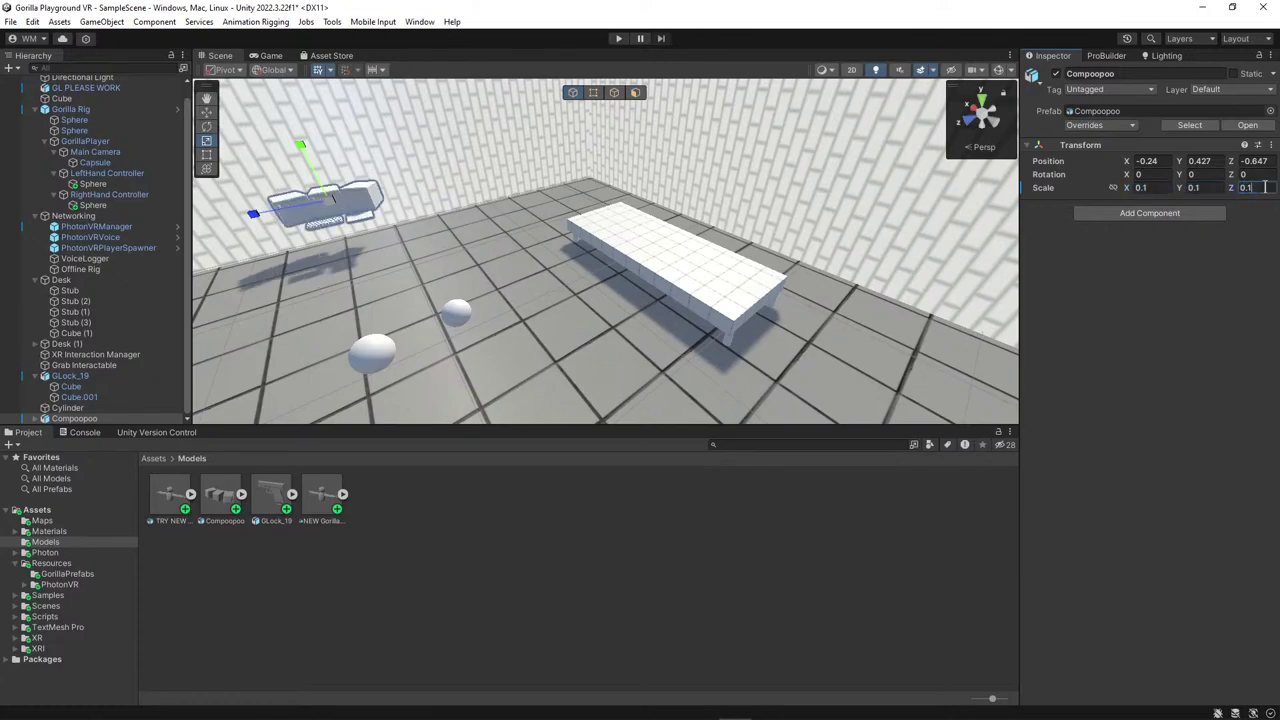
Re-enter the Compoopoo model's X and Y scale as 0.10.
left_click(1142, 187)
type("0.0")
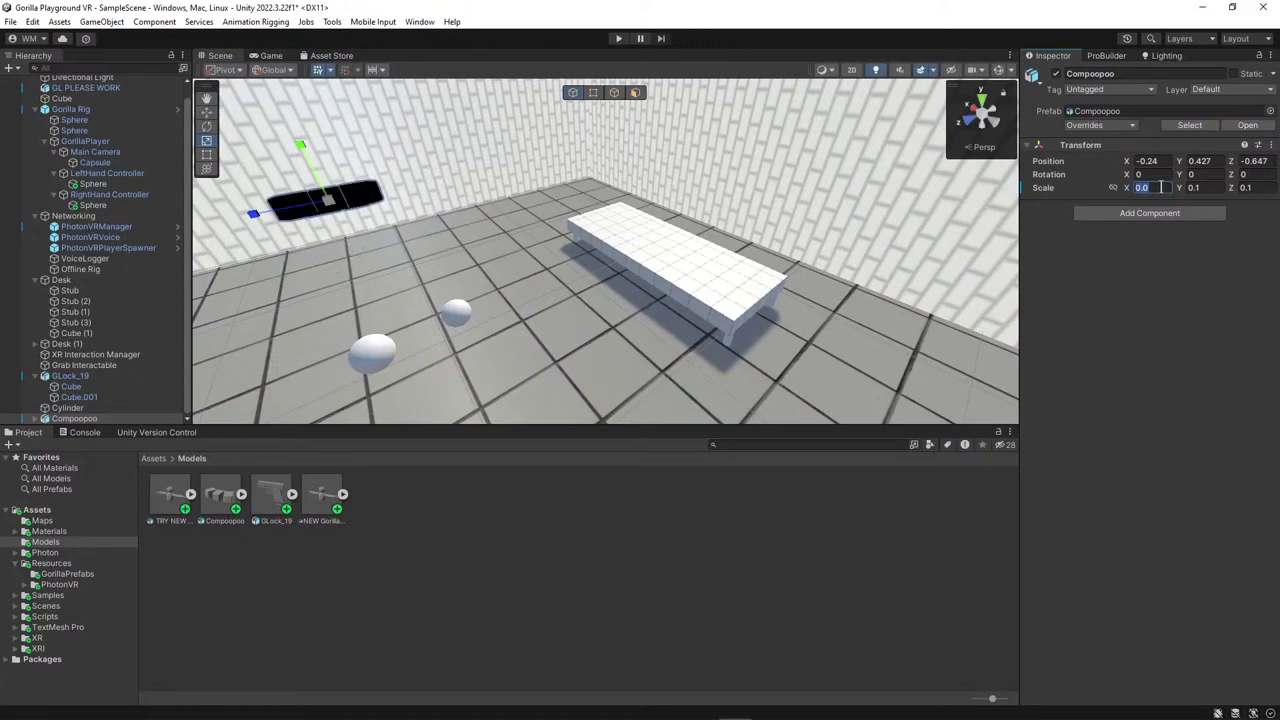
left_click(1161, 187)
key("BackSpace")
type("1")
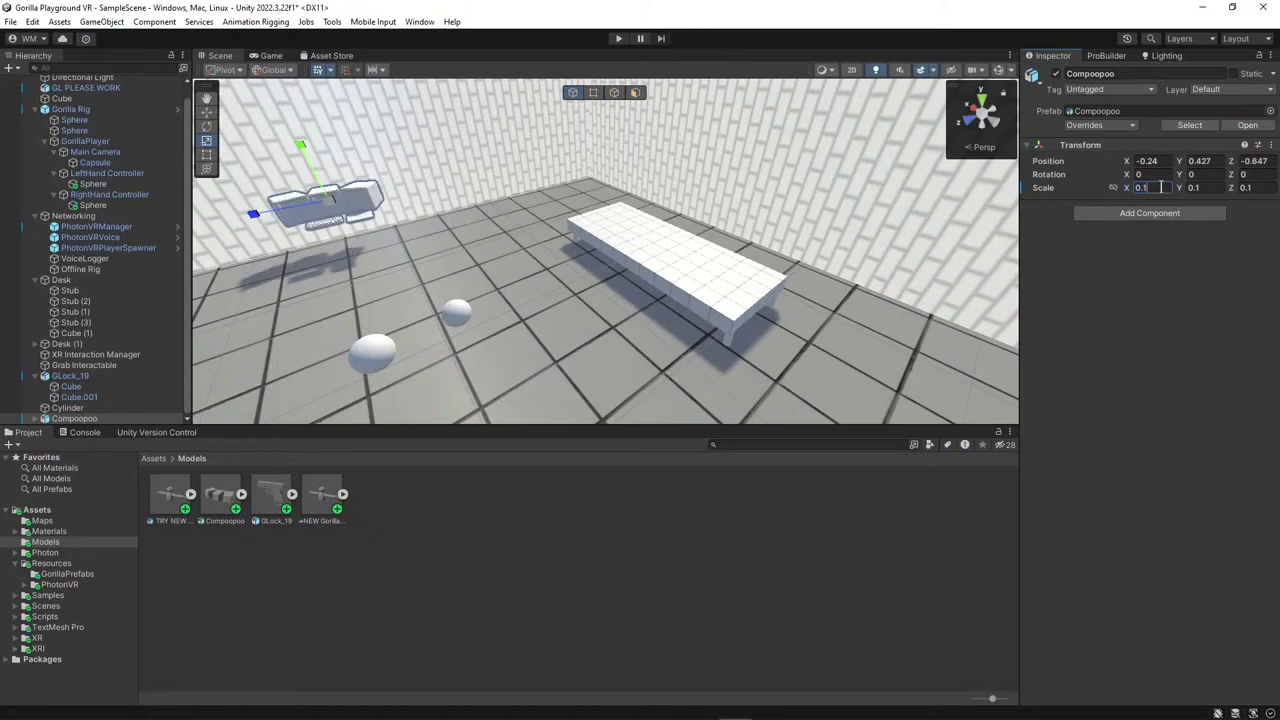
type("0")
left_click(1195, 187)
type("0.10")
left_click(1265, 187)
Set the Compoopoo model's scale to 0.25 on all three axes.
left_click(1218, 188)
left_click(1218, 188)
key("BackSpace")
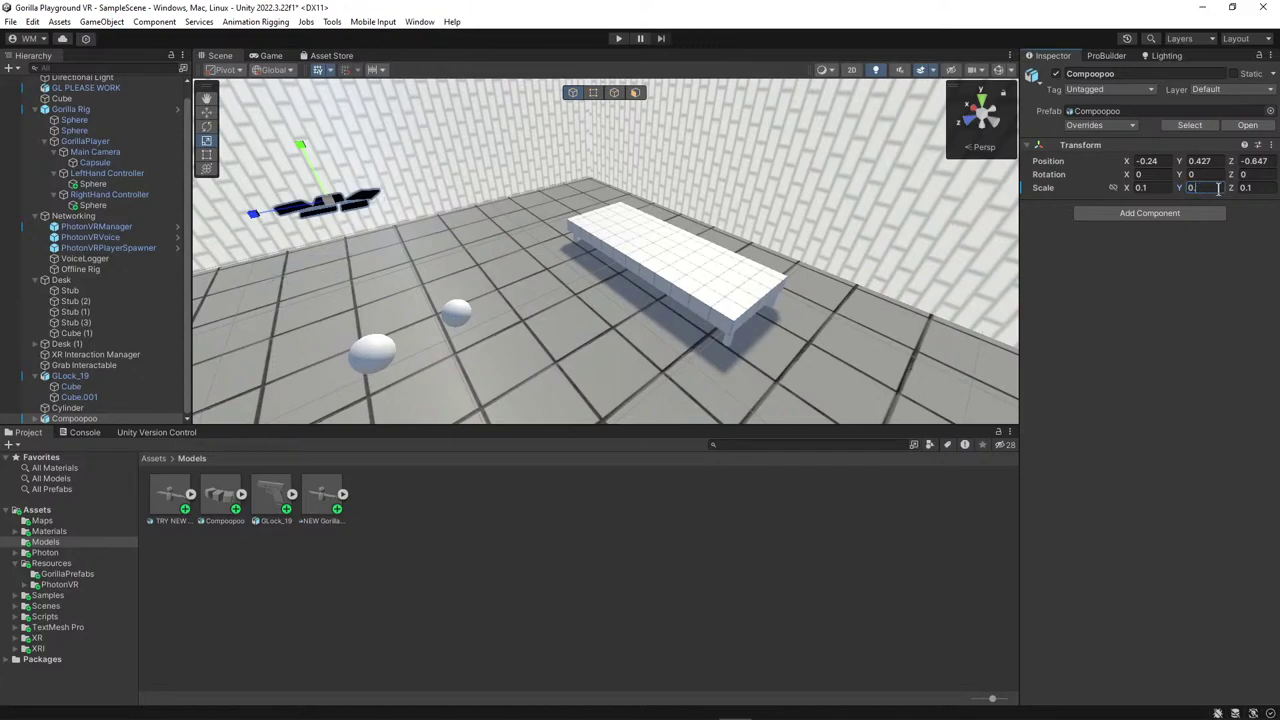
type("25")
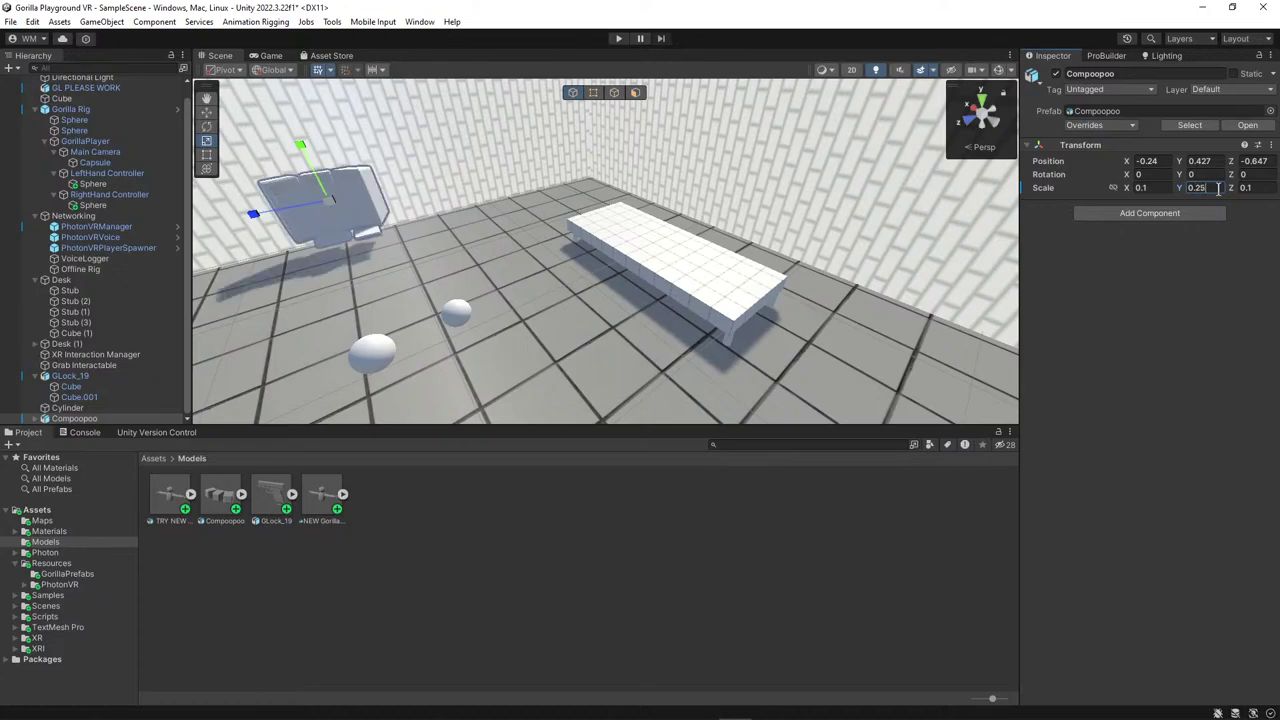
key("ctrl+c")
left_click(1142, 188)
key("ctrl+v")
left_click(1237, 194)
key("ctrl+v")
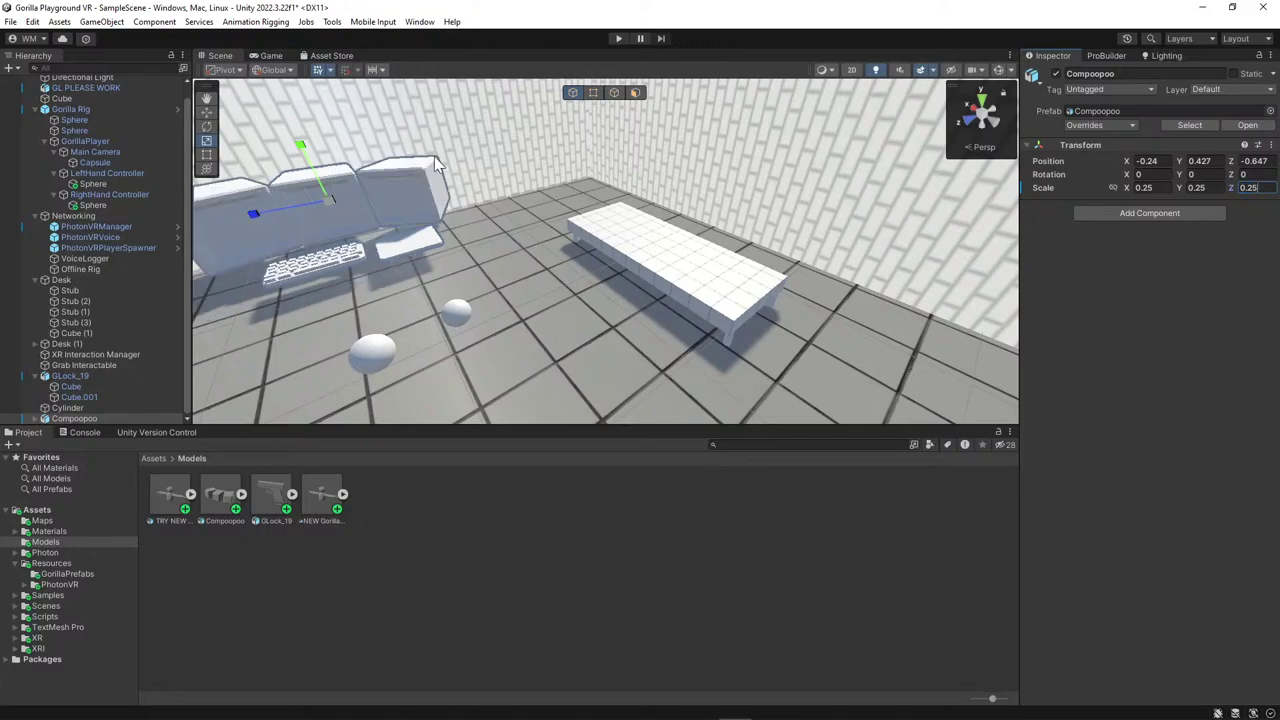
Rotate the Compoopoo model to Y 75 and move it to about Z -2.676, then along X onto the duplicated desk.
left_click(222, 130)
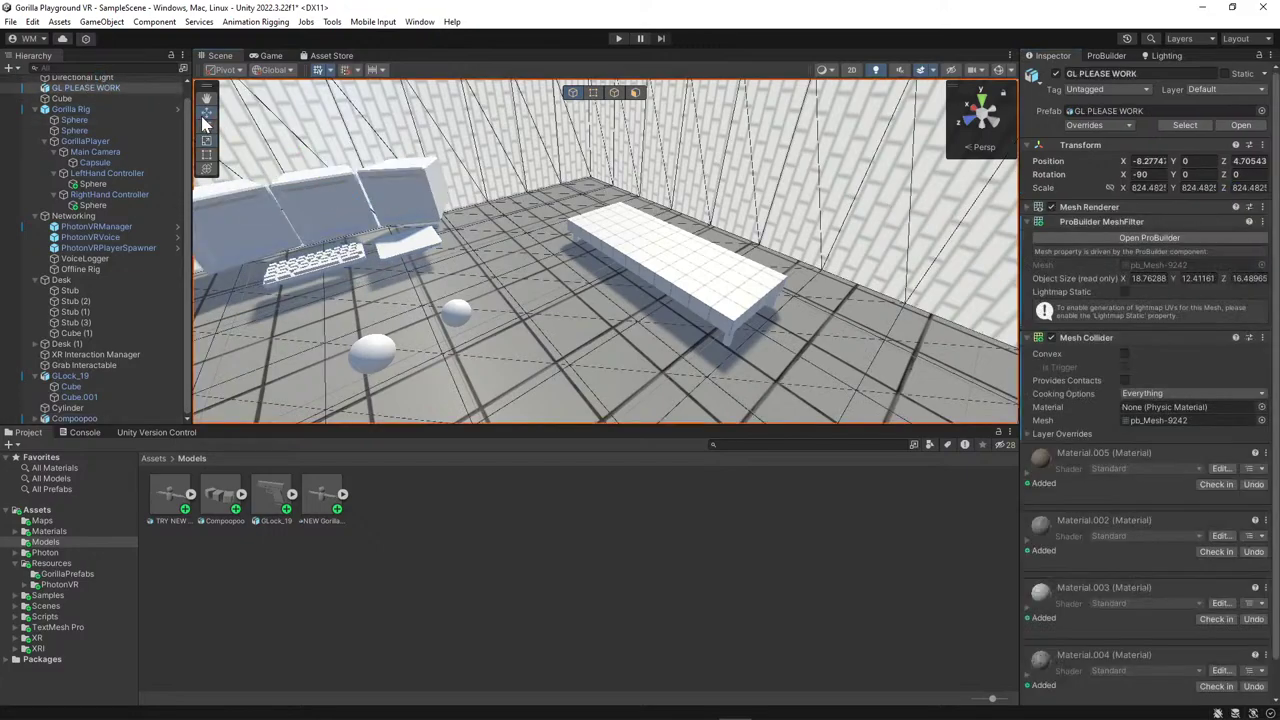
left_click(90, 419)
left_click_drag(343, 224, 229, 290)
left_click(207, 111)
left_click_drag(291, 213, 531, 266)
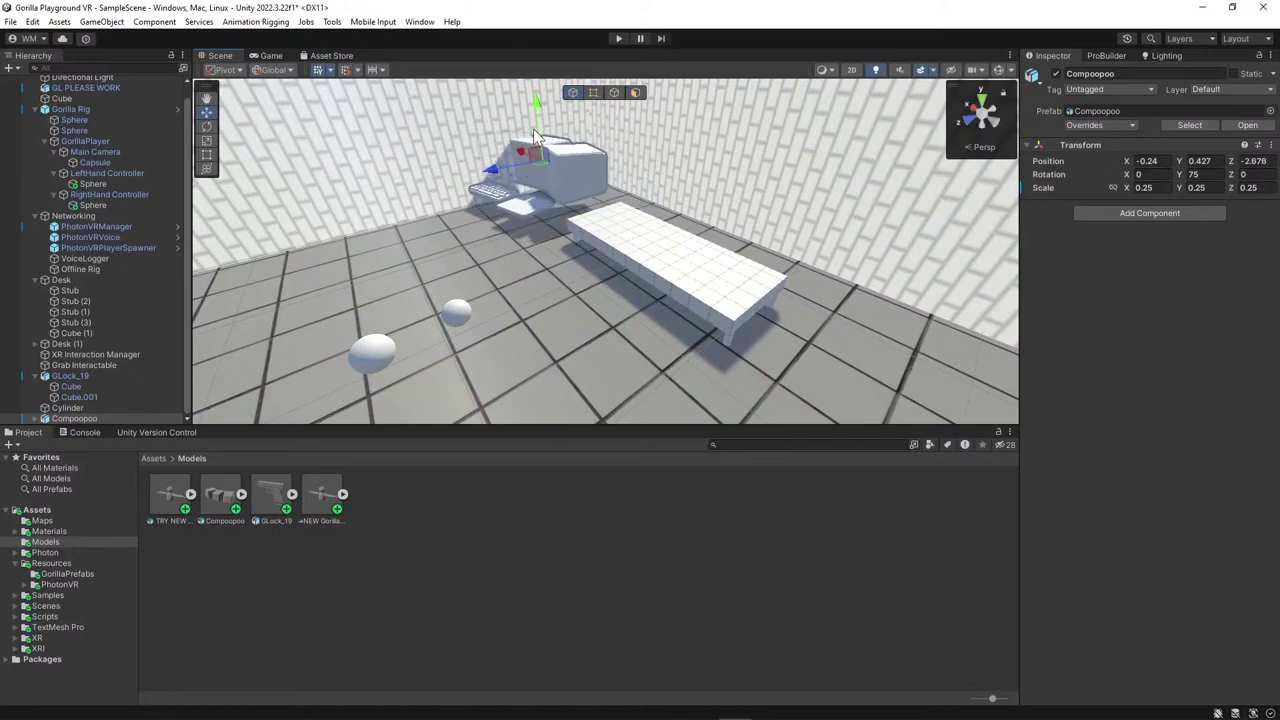
left_click_drag(522, 160, 623, 229)
Move the duplicated desk's top, Cube (1), to Y -0.26 and Z 0.679.
left_click(660, 284)
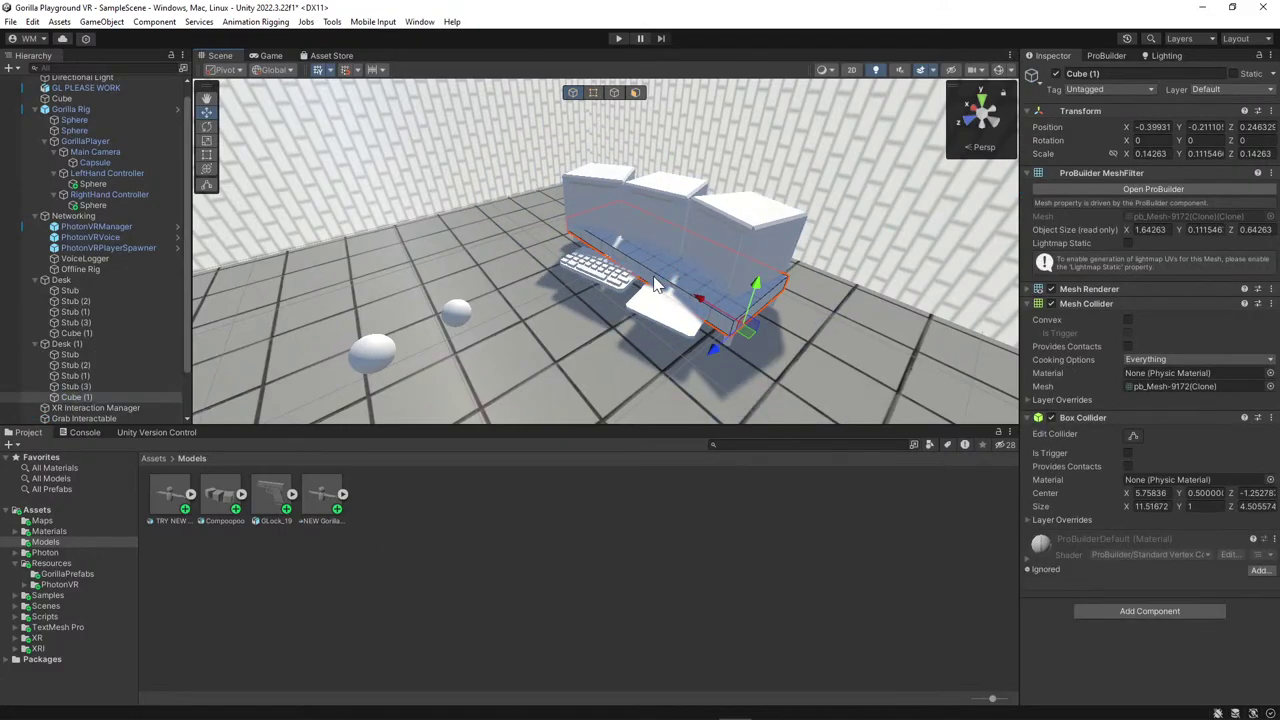
mouse_move(719, 341)
left_mouse_down()
mouse_move(696, 375)
mouse_move(717, 379)
mouse_move(742, 360)
mouse_move(681, 406)
mouse_move(704, 340)
left_mouse_up()
right_click_drag(704, 340, 912, 290)
left_click_drag(1002, 230, 1002, 229)
Pull the long side face of the duplicated desk's top outward in face mode until the top is about 1.315 deep along Z.
right_click_drag(890, 226, 672, 97)
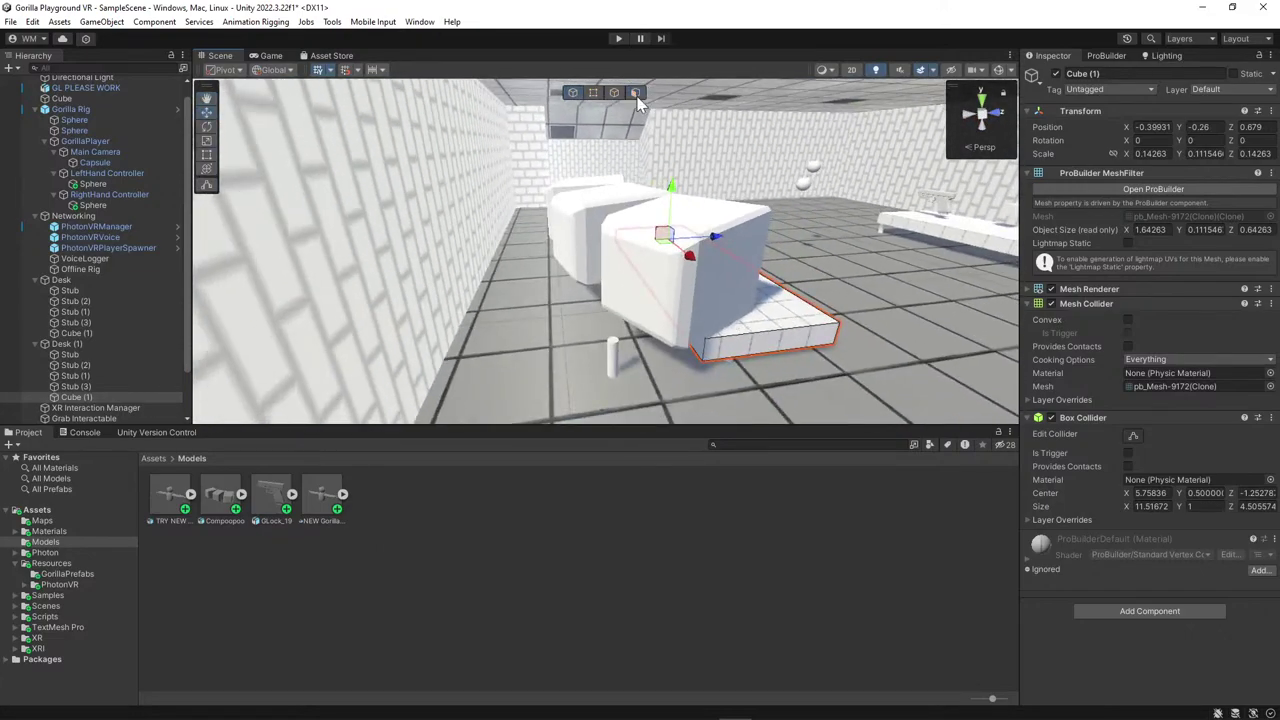
right_click_drag(618, 197, 684, 257)
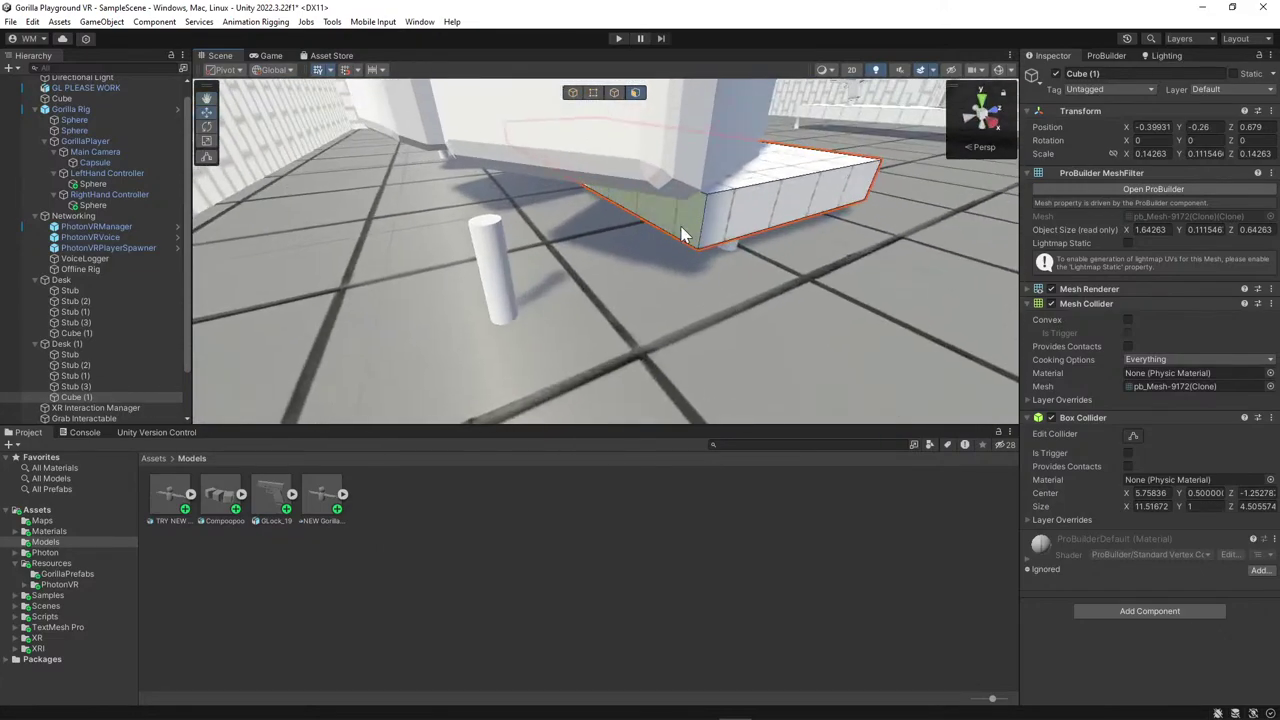
right_click_drag(623, 229, 620, 198)
left_click_drag(618, 197, 504, 240)
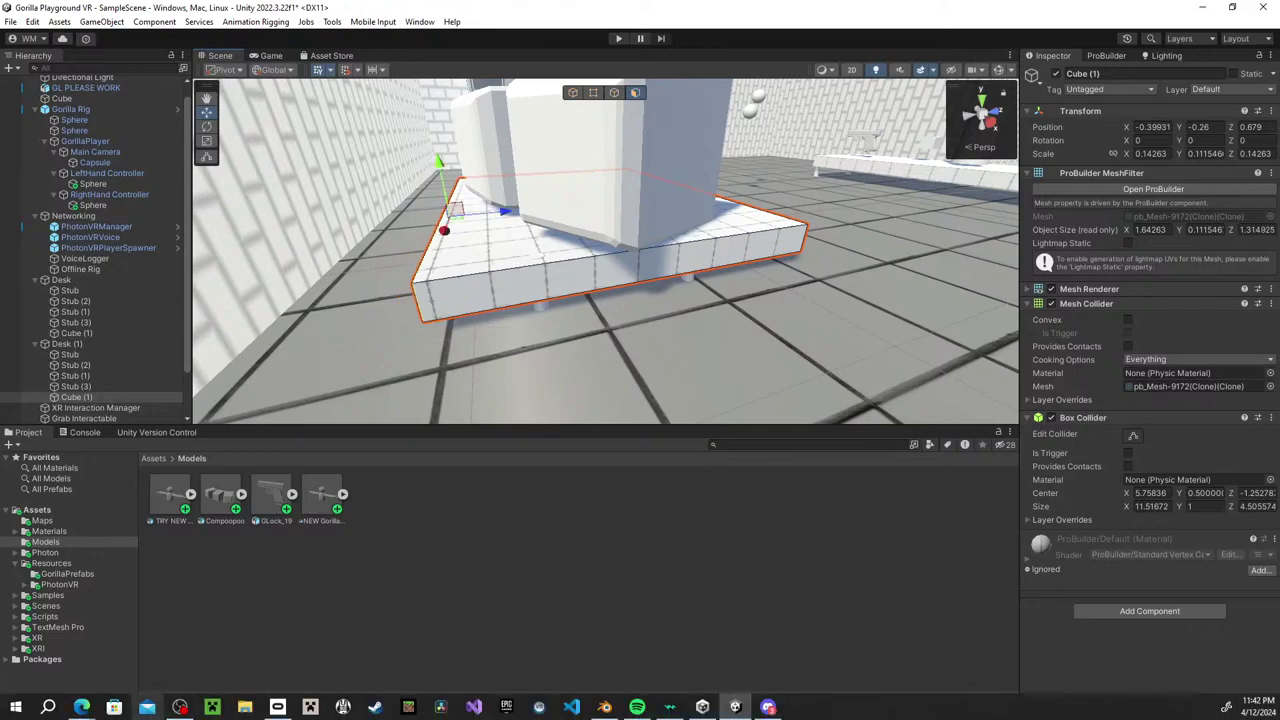
Switch to the YouTube livestream page in the browser to read the live chat.
mouse_move(81, 707)
left_click(862, 636)
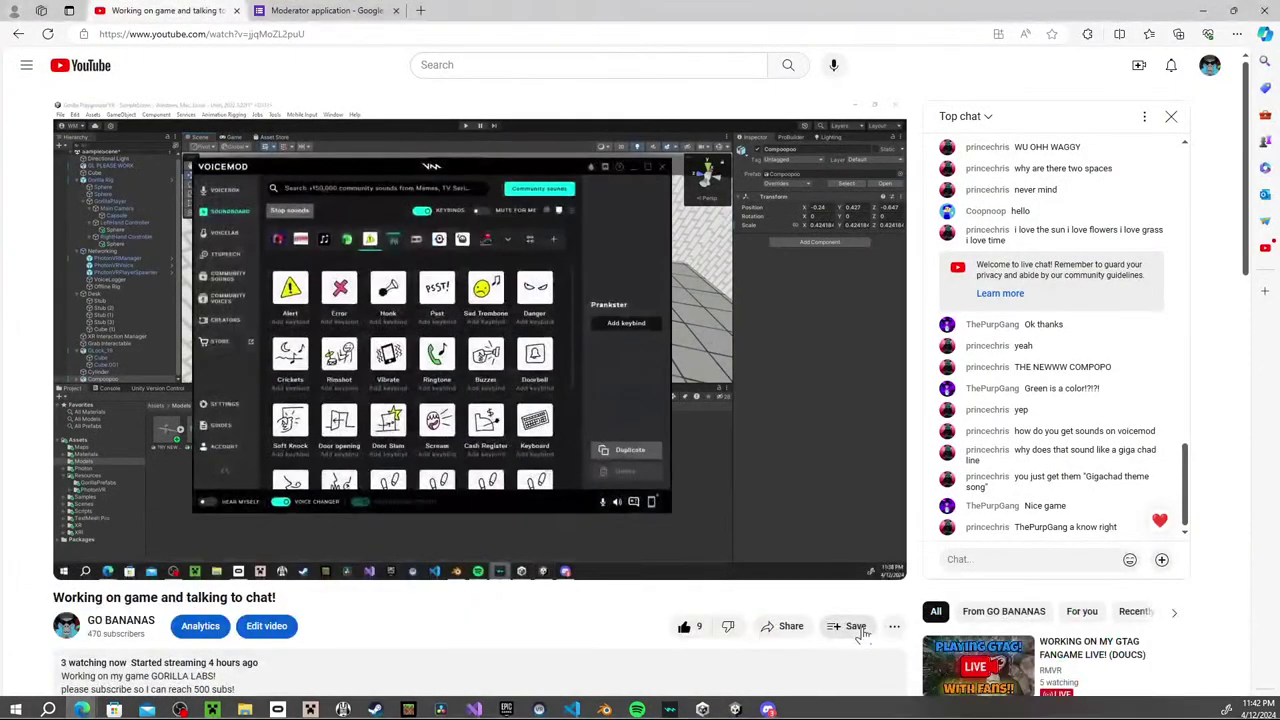
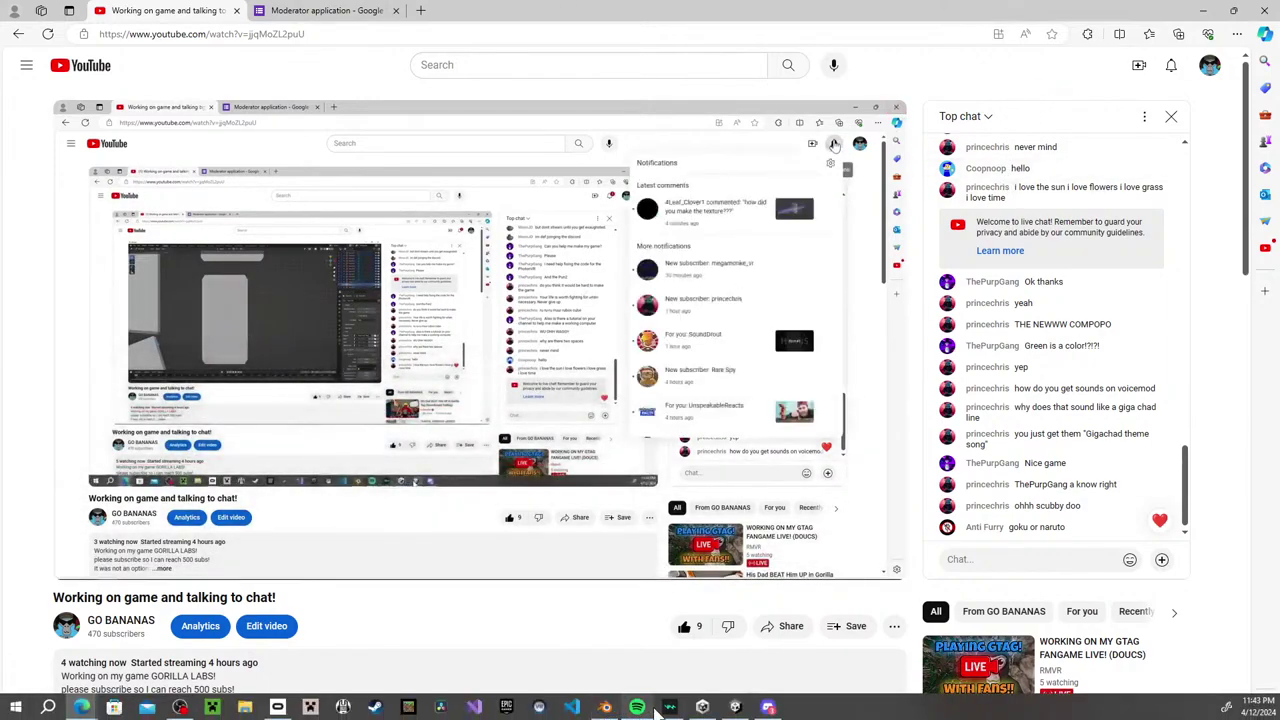
Switch back to the Unity editor and view the keyboard and monitors on the duplicated desk up close.
mouse_move(735, 708)
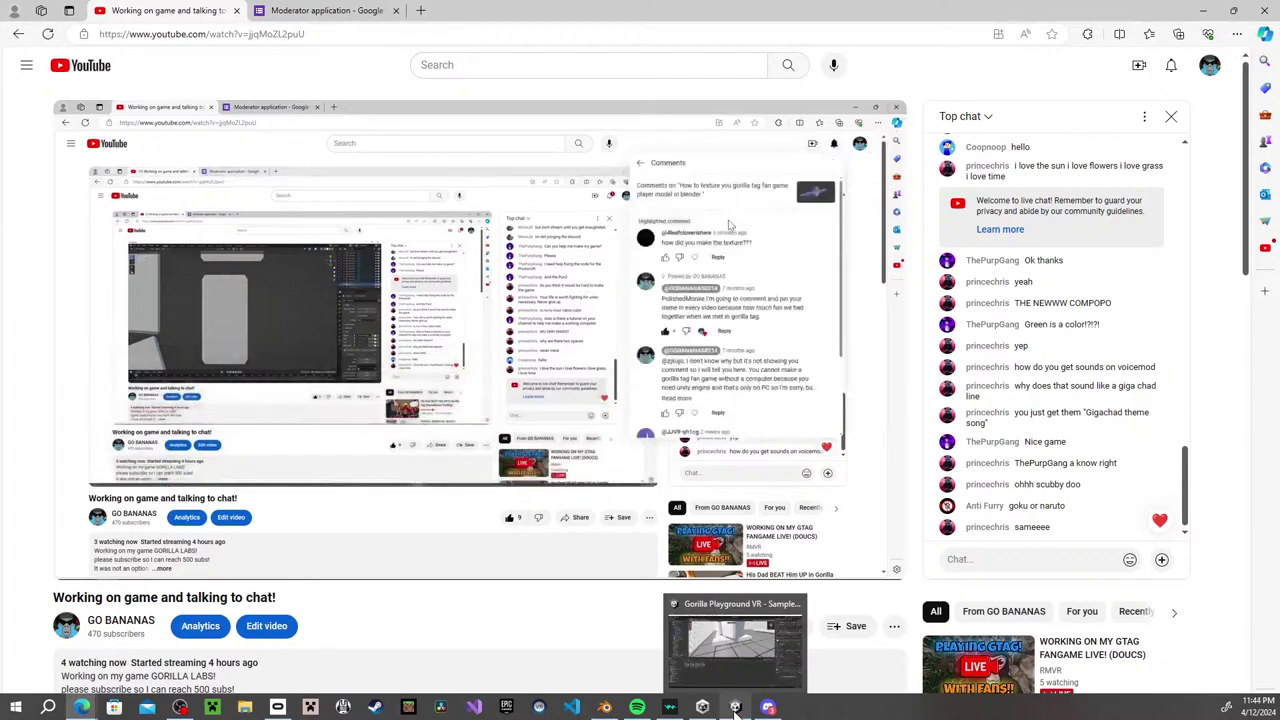
left_click(735, 708)
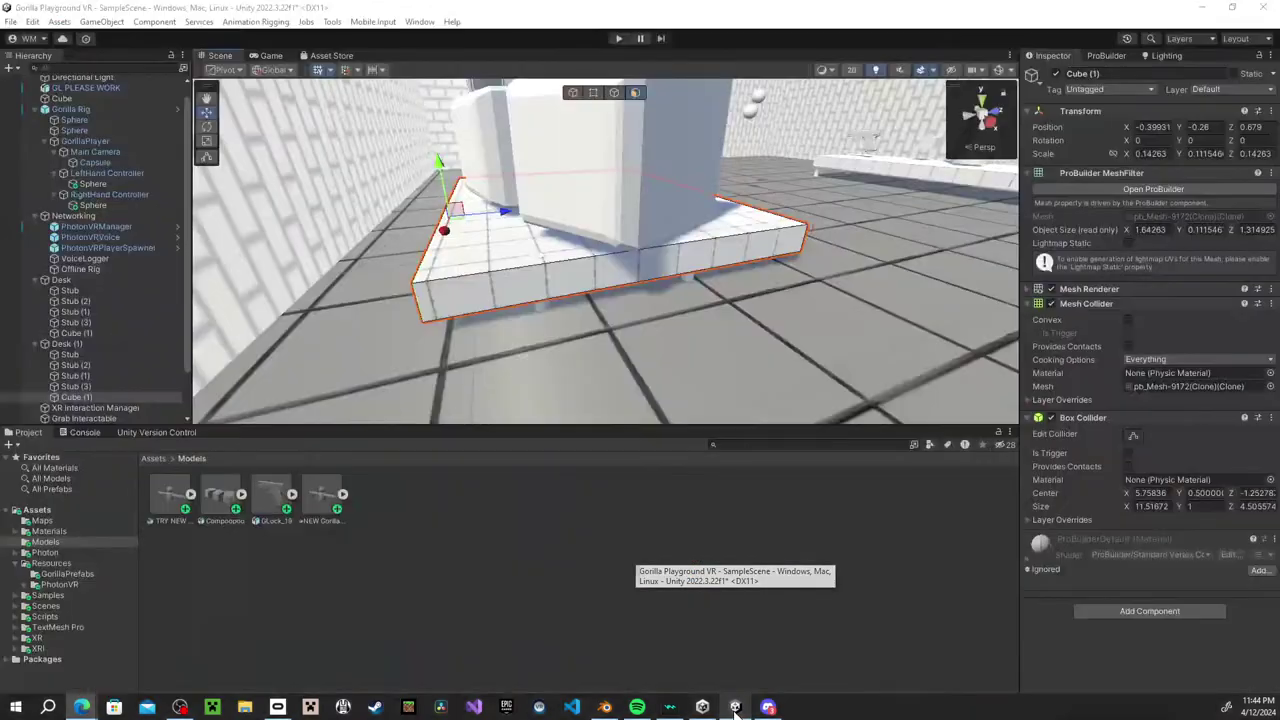
right_click_drag(207, 252, 93, 195)
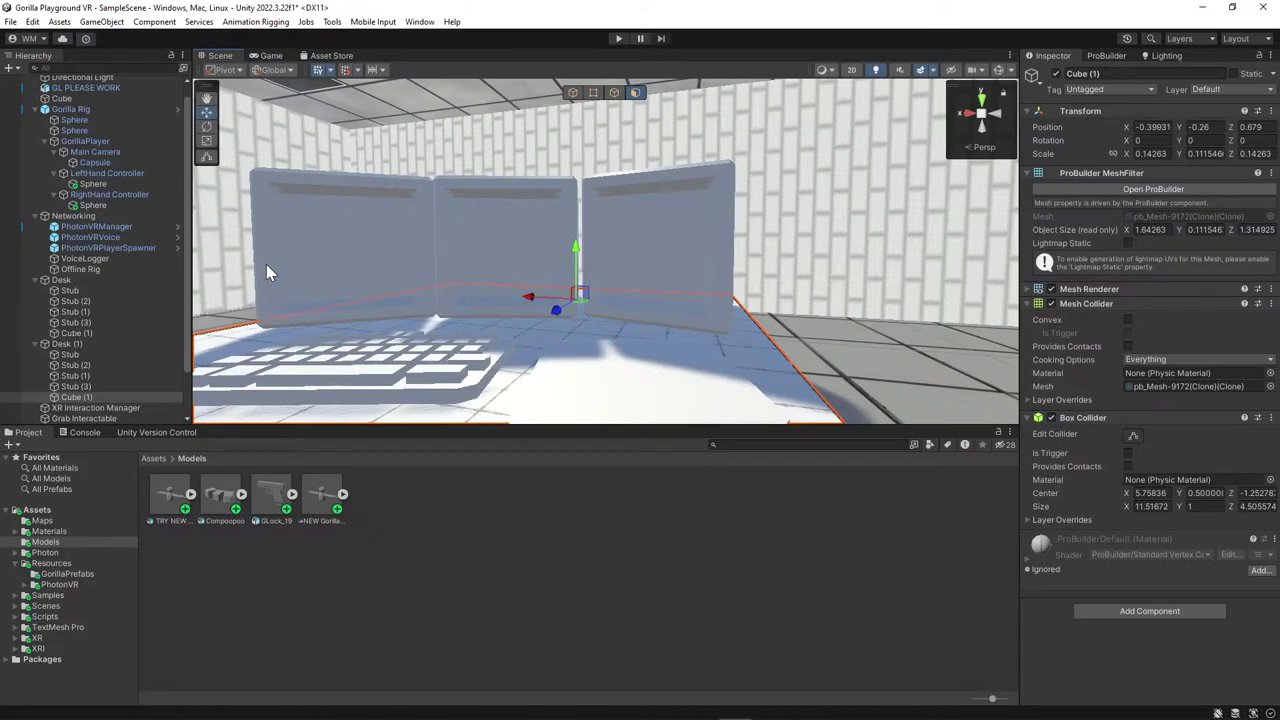
right_click_drag(266, 264, 300, 415)
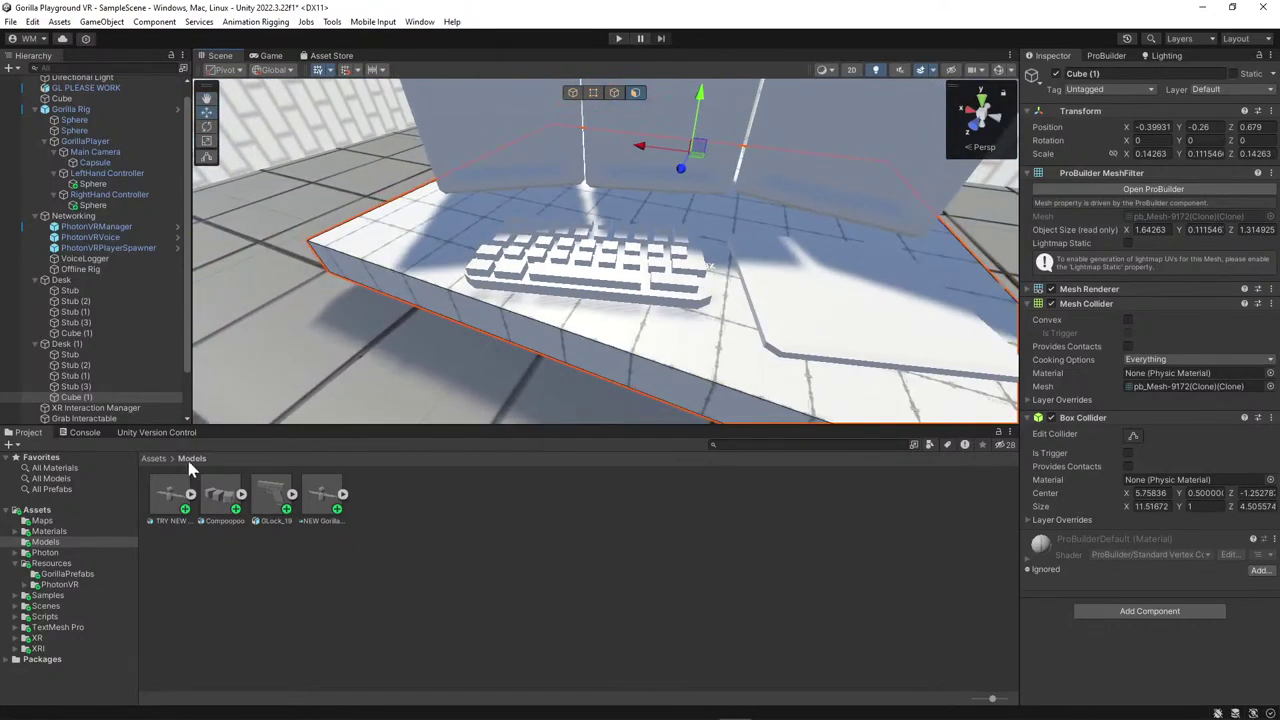
Show the root Assets folder and select the Compoopoo parts from Cube through Cube.046.
left_click(152, 460)
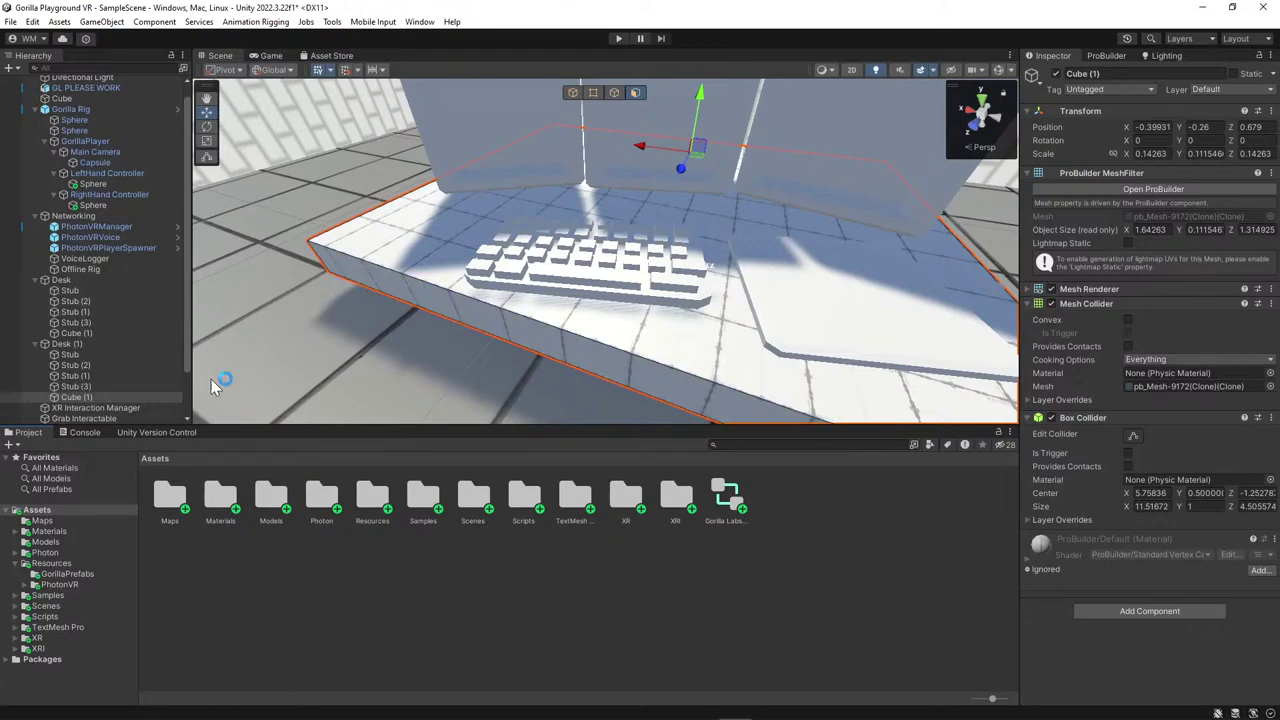
scroll(70, 403, "down", 5)
scroll(70, 403, "down", 3)
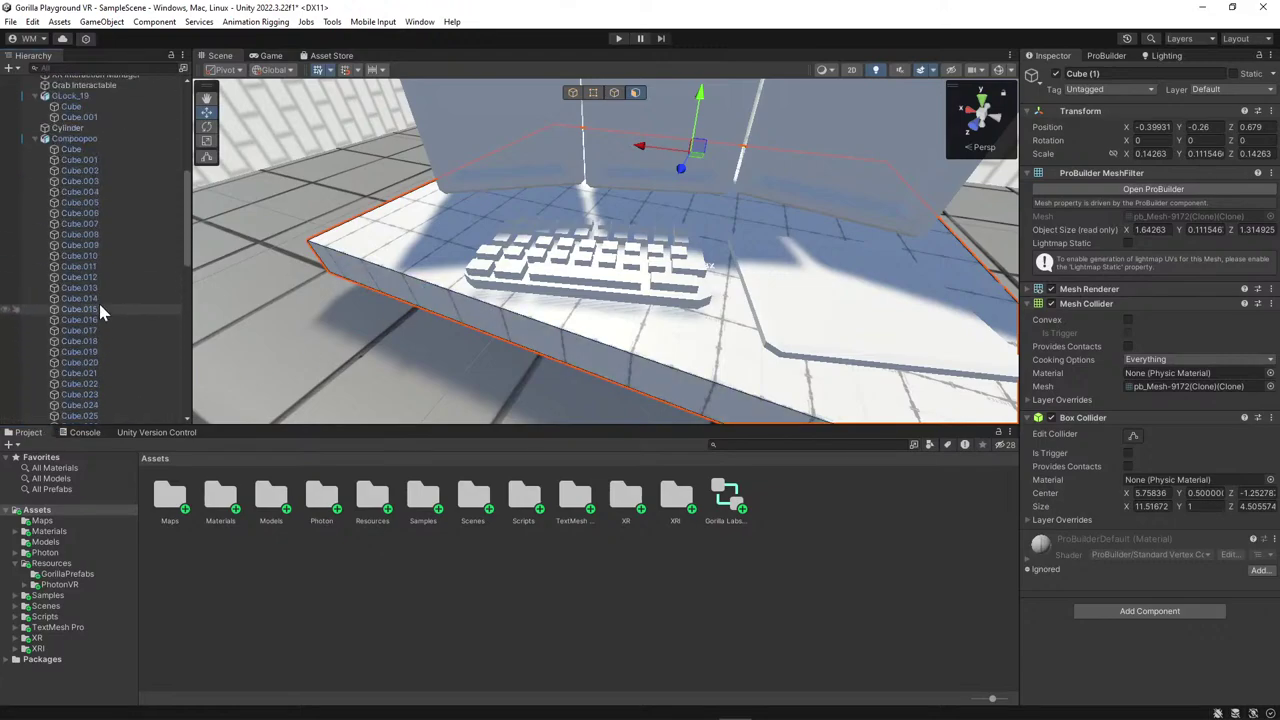
left_click(107, 147)
scroll(94, 337, "down", 8)
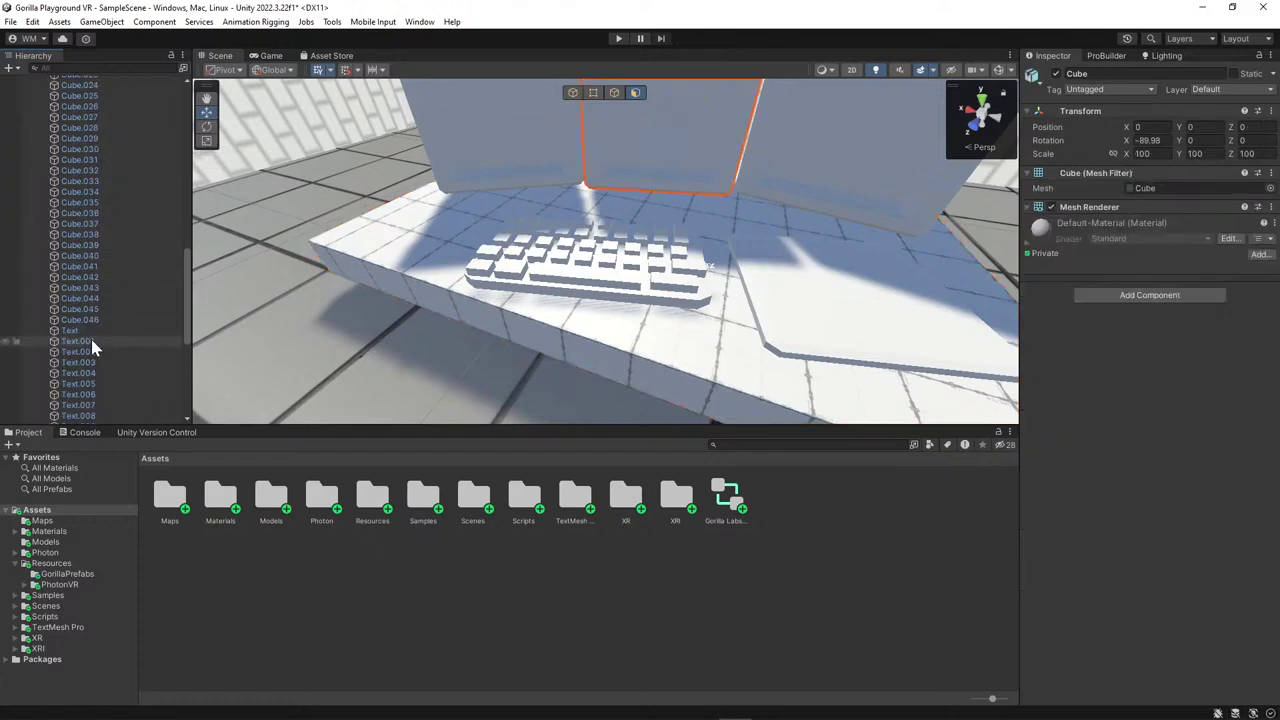
left_click(80, 320, "shift")
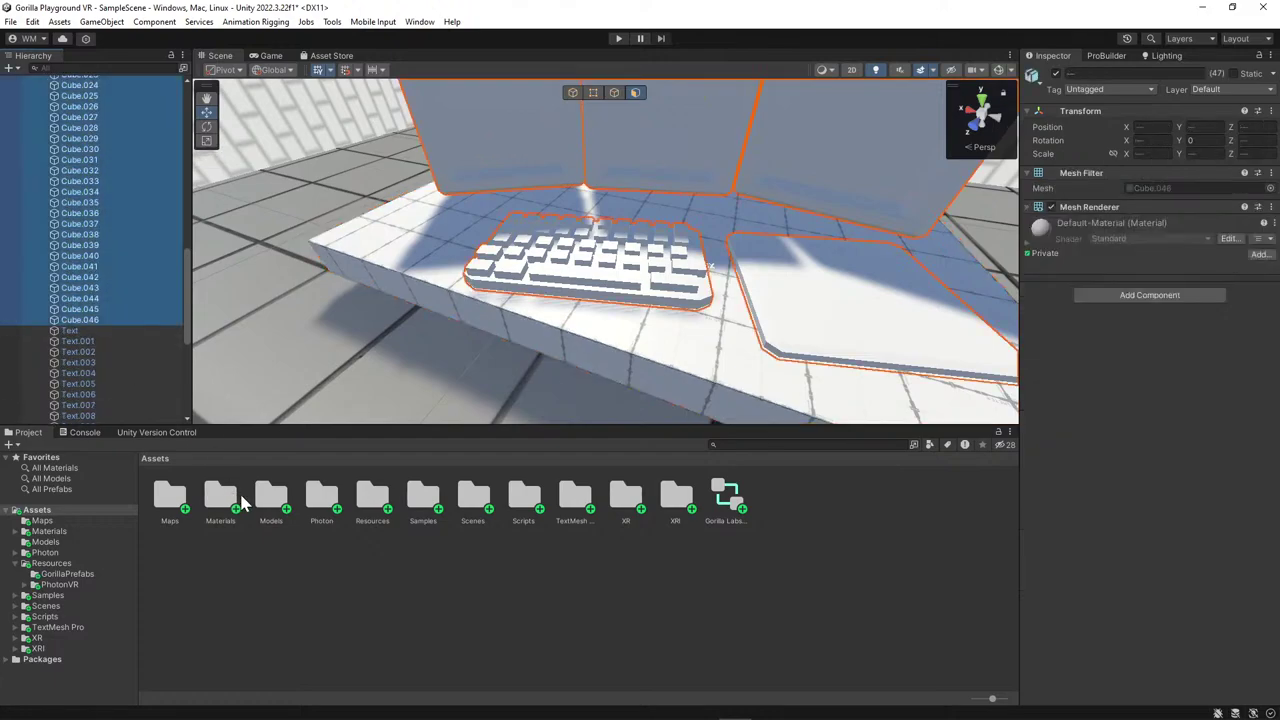
Create a new material named BIG AND BLACK in the Materials folder.
double_click(220, 497)
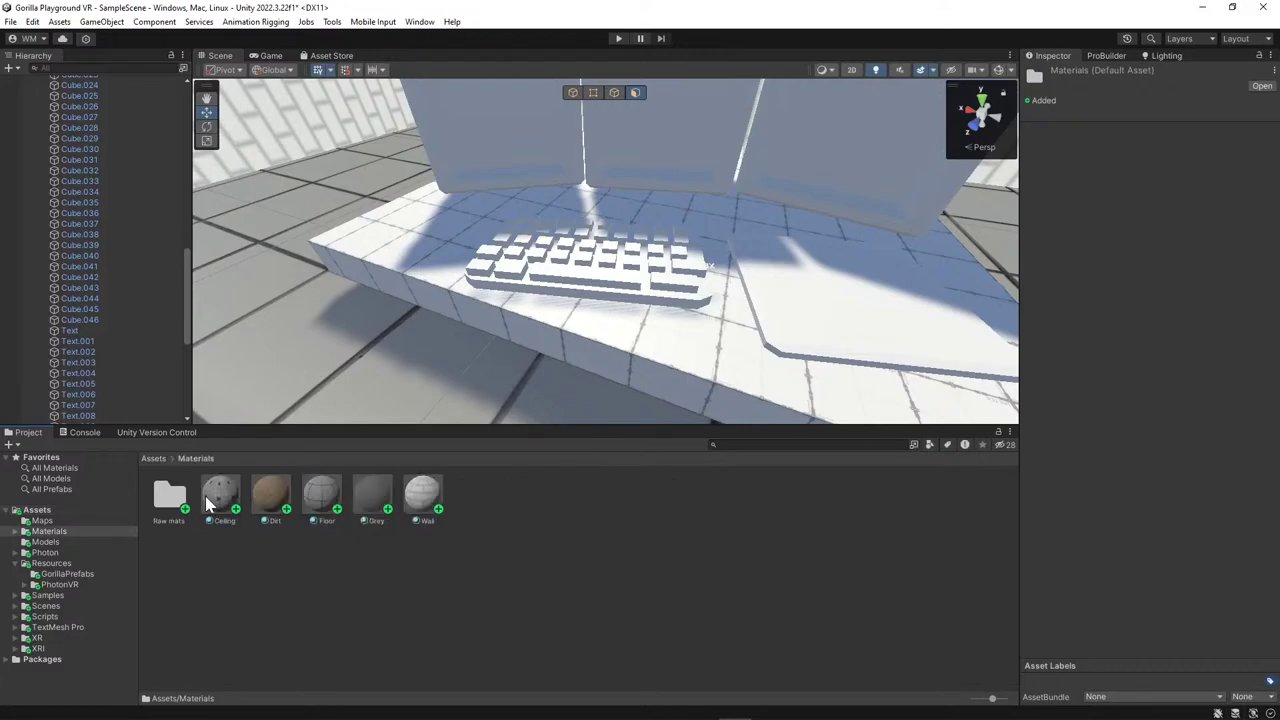
right_click(297, 569)
mouse_move(408, 163)
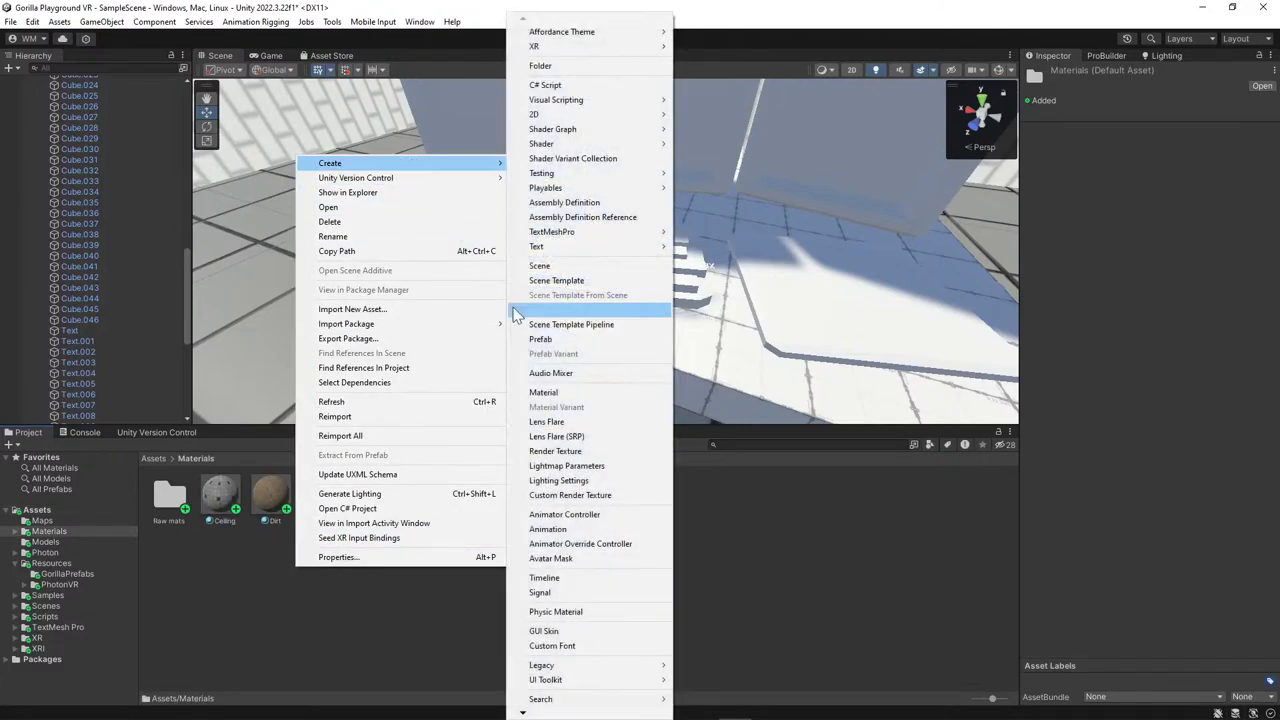
left_click(555, 392)
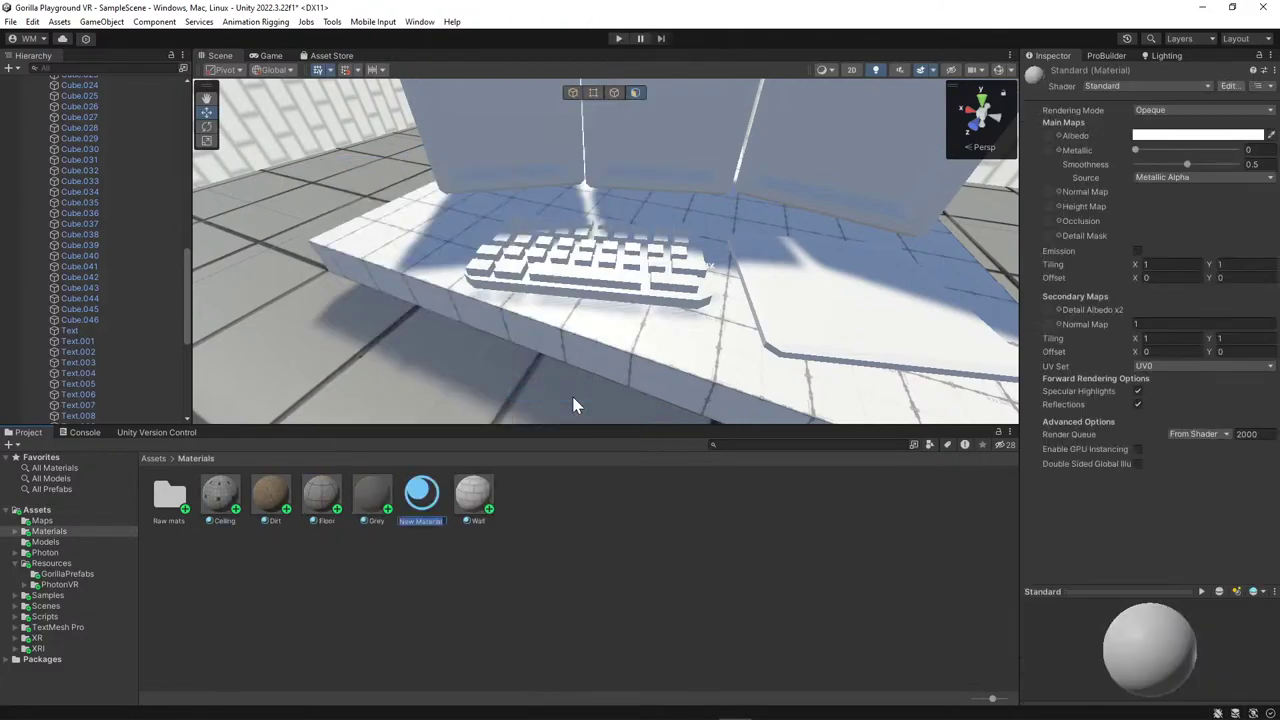
type("Bl")
type("G AND BLACK")
key("Return")
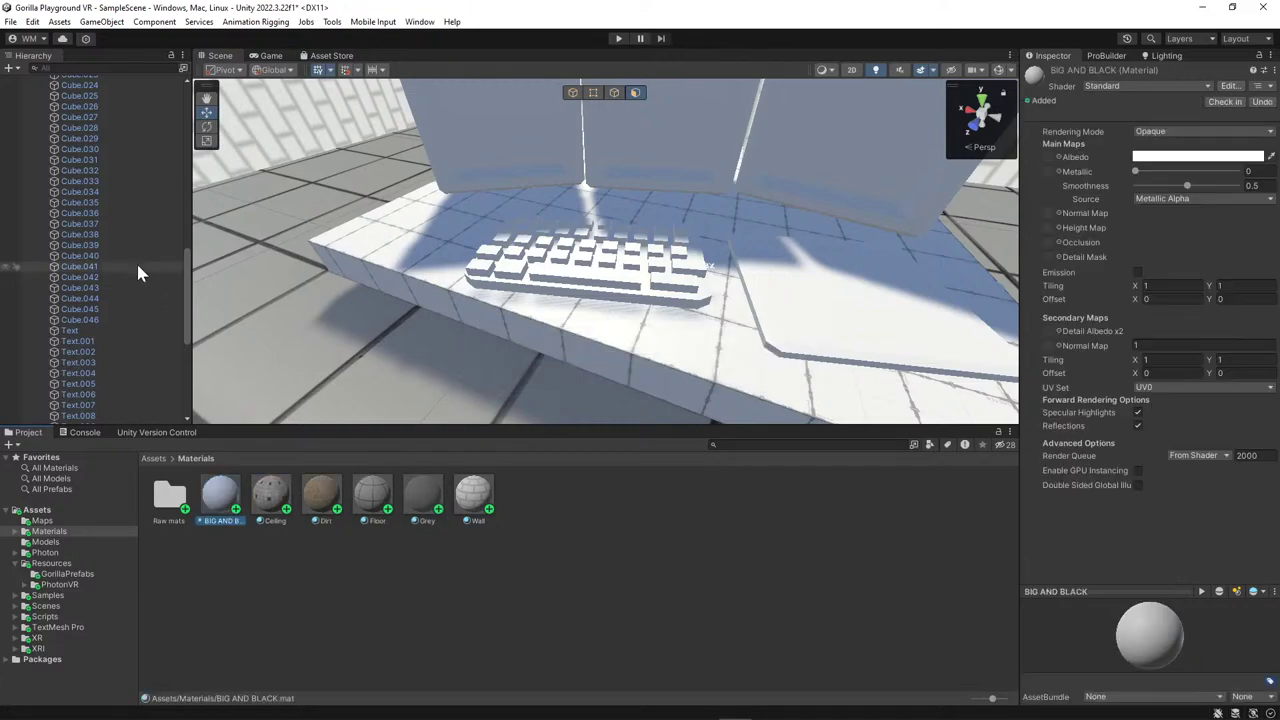
Set the BIG AND BLACK material's smoothness to 0 and its albedo colour to black, 000000.
left_click(111, 318)
left_click(221, 490)
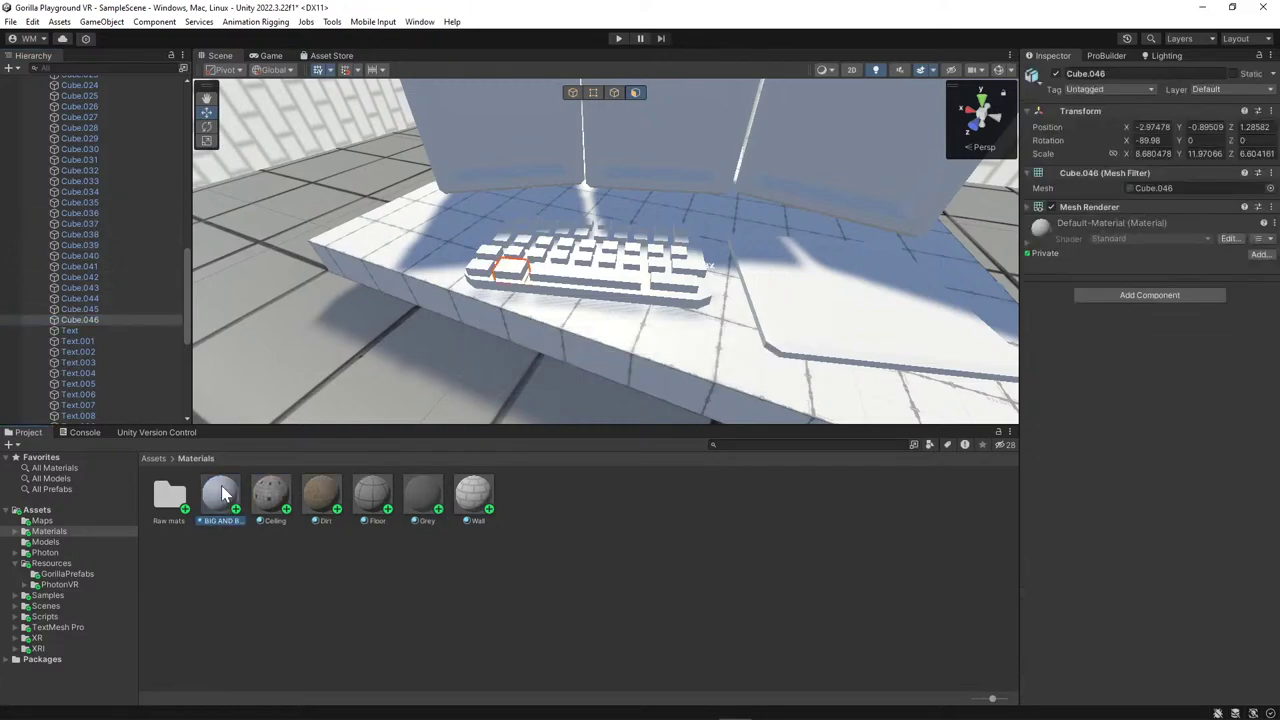
left_click_drag(1187, 186, 1136, 186)
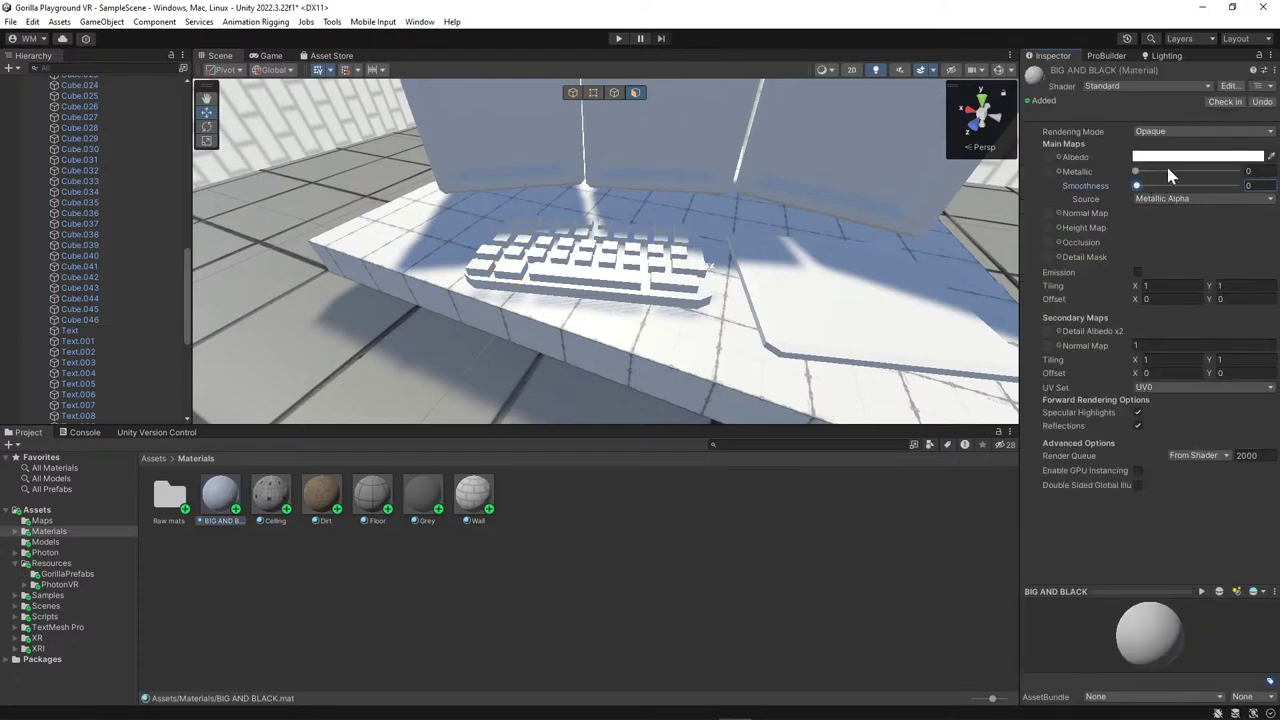
left_click(1177, 157)
left_click_drag(1168, 284, 1139, 313)
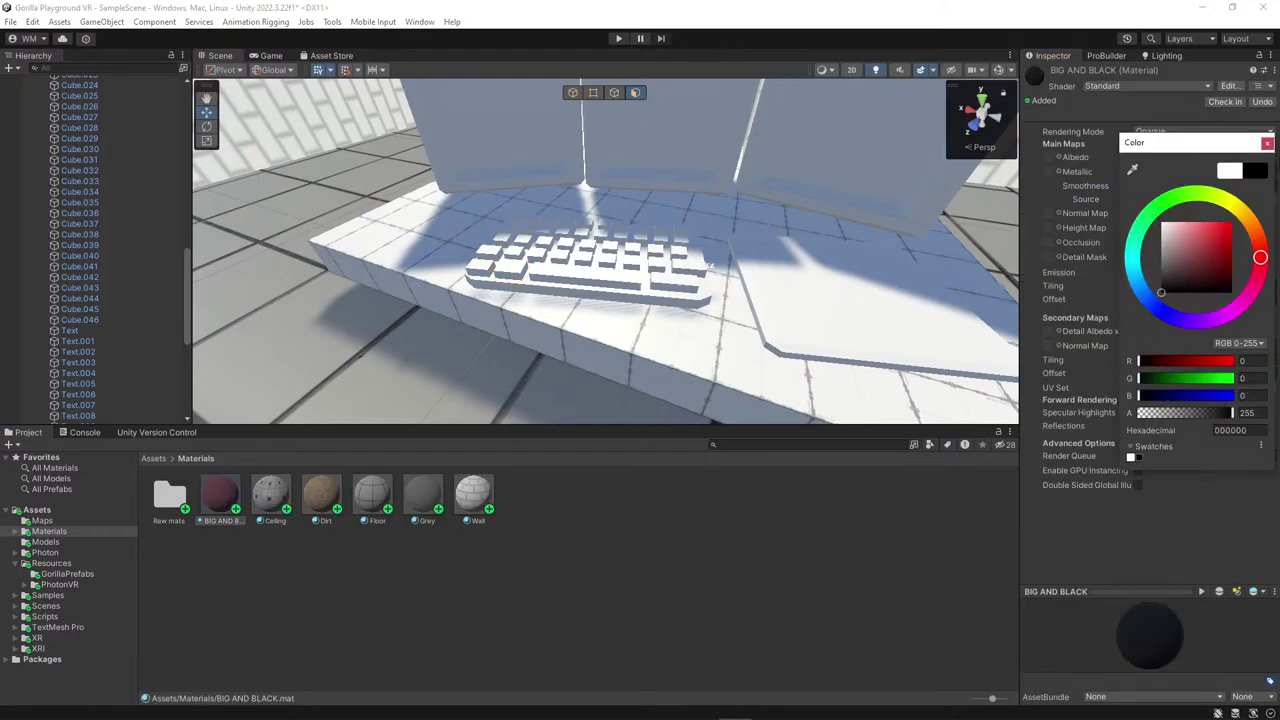
left_click(1265, 145)
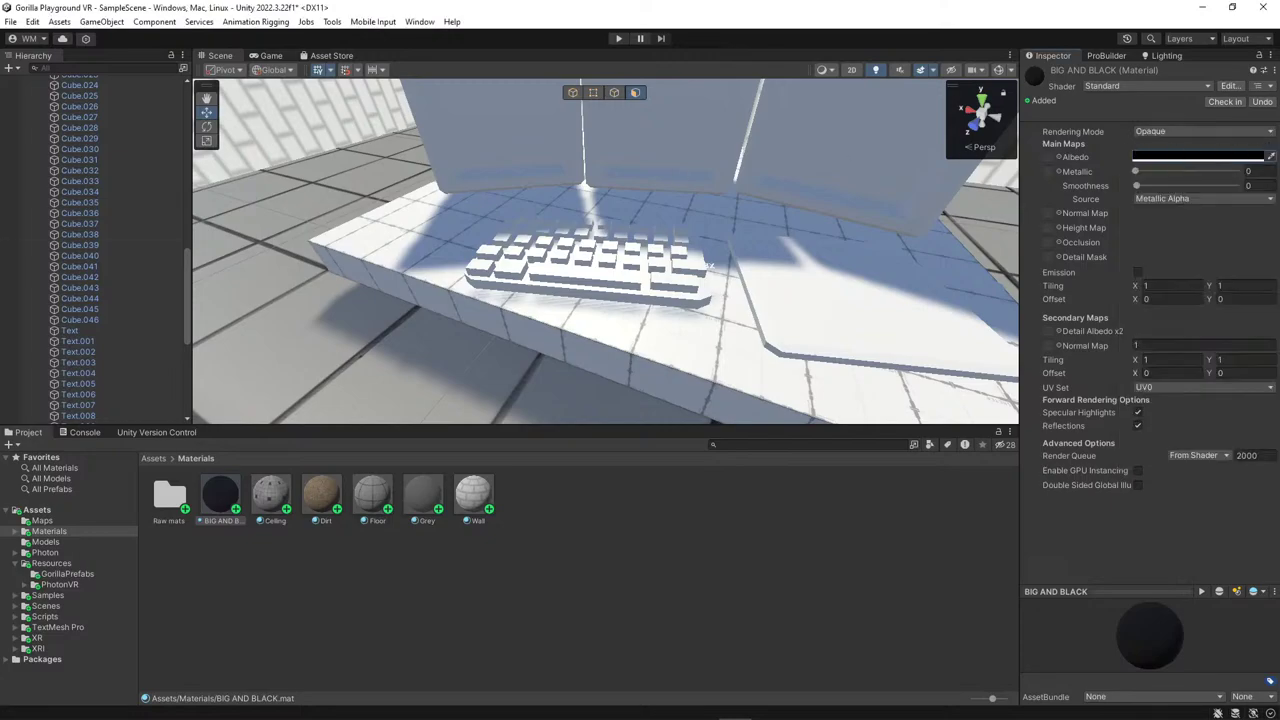
Apply the BIG AND BLACK material to all Compoopoo parts from Cube through Cube.046.
left_click(82, 320)
scroll(86, 314, "up", 10)
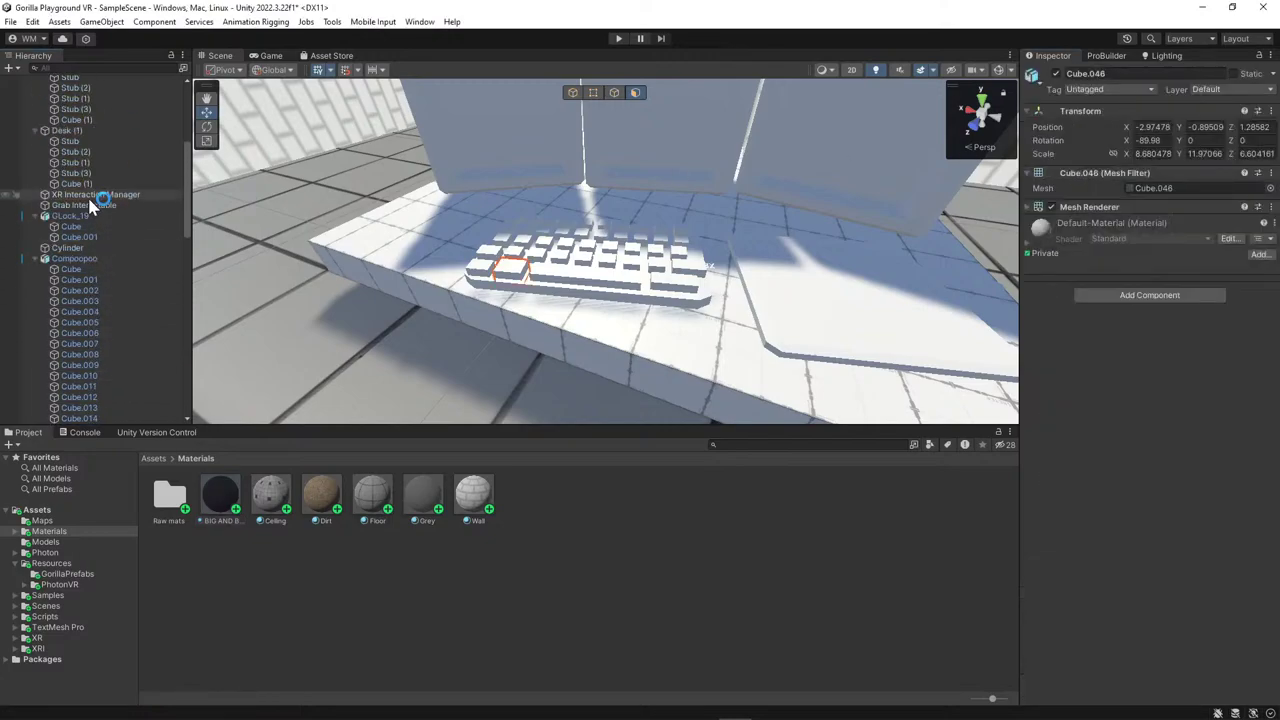
left_click(96, 270, "shift")
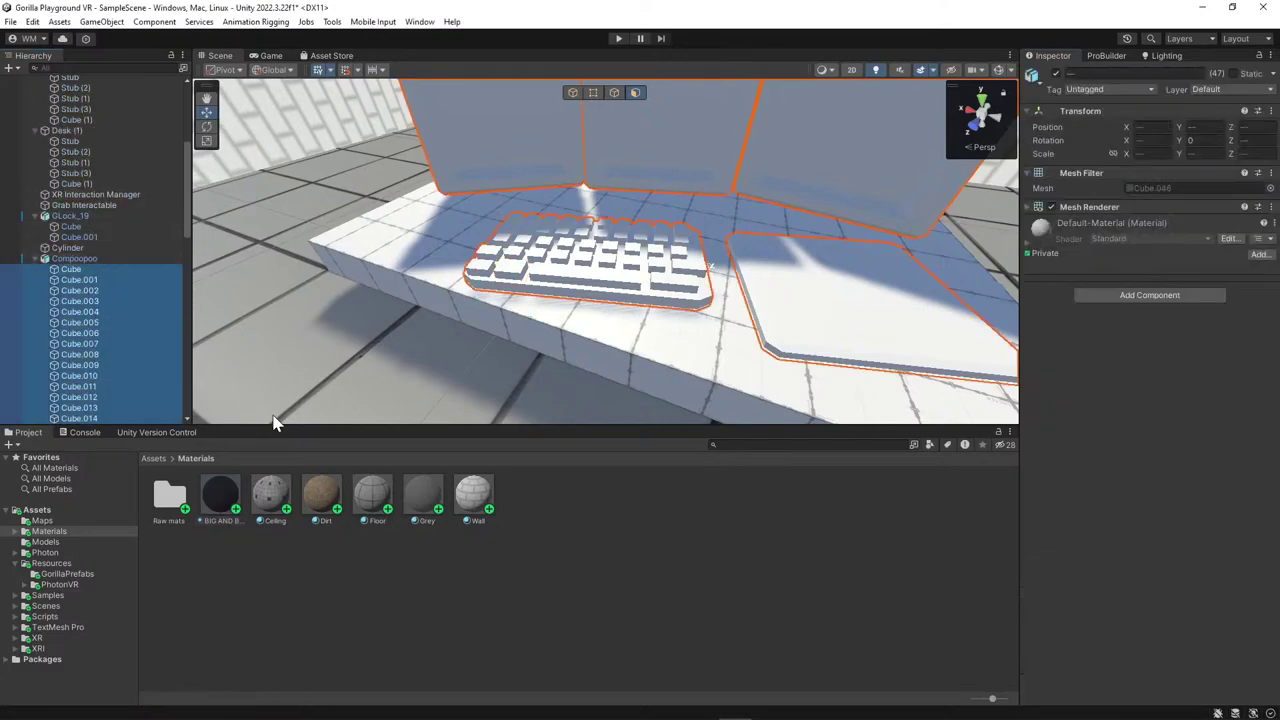
left_click(226, 500)
left_click_drag(228, 502, 90, 278)
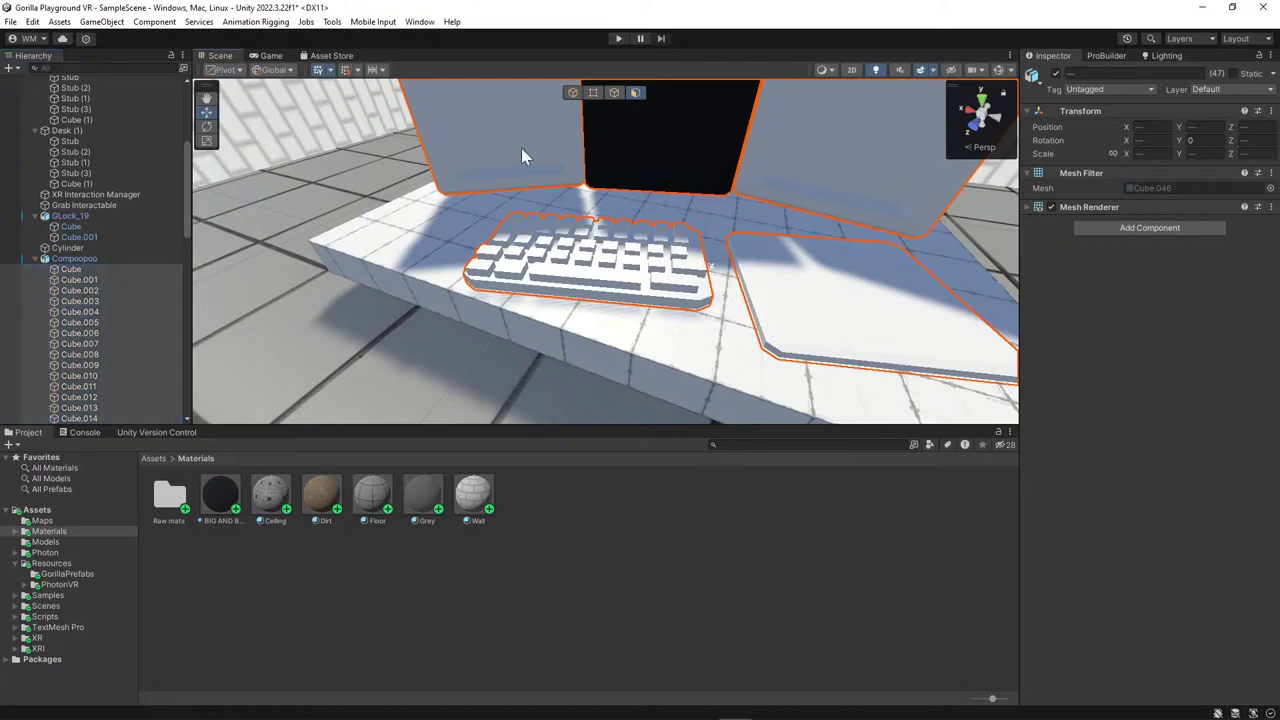
left_click_drag(228, 504, 494, 124)
right_click(120, 312)
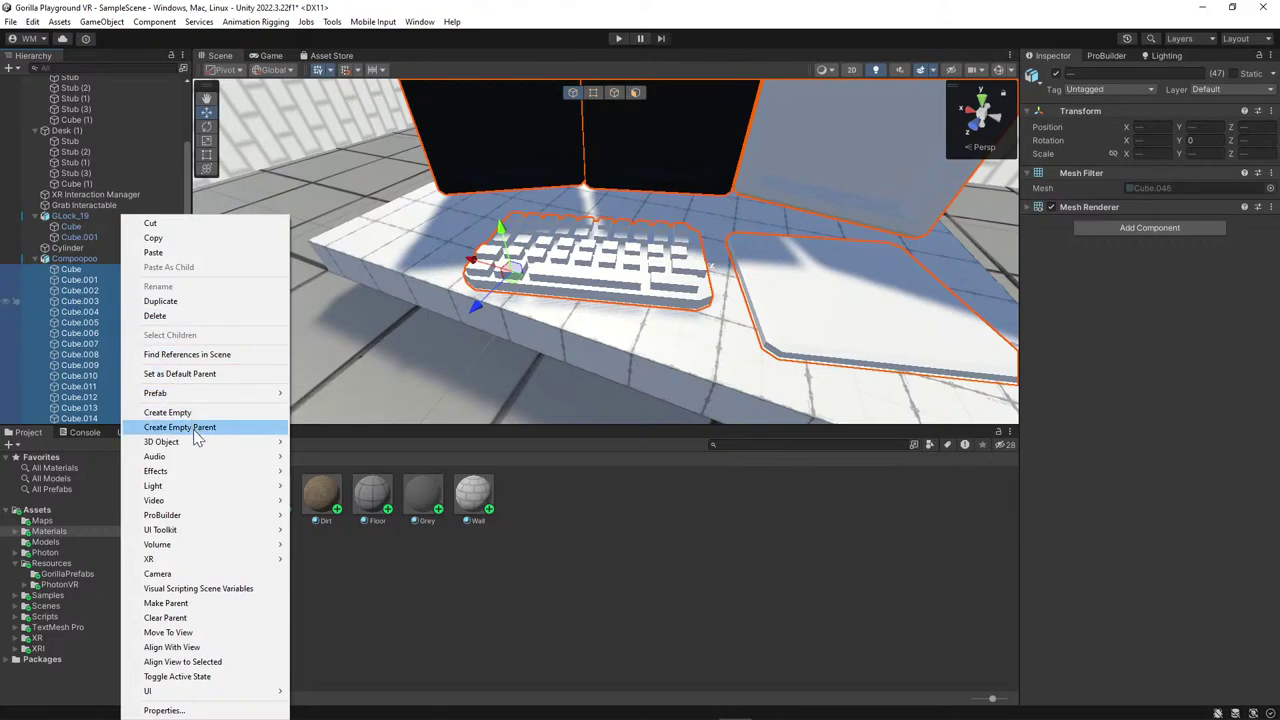
left_click(538, 598)
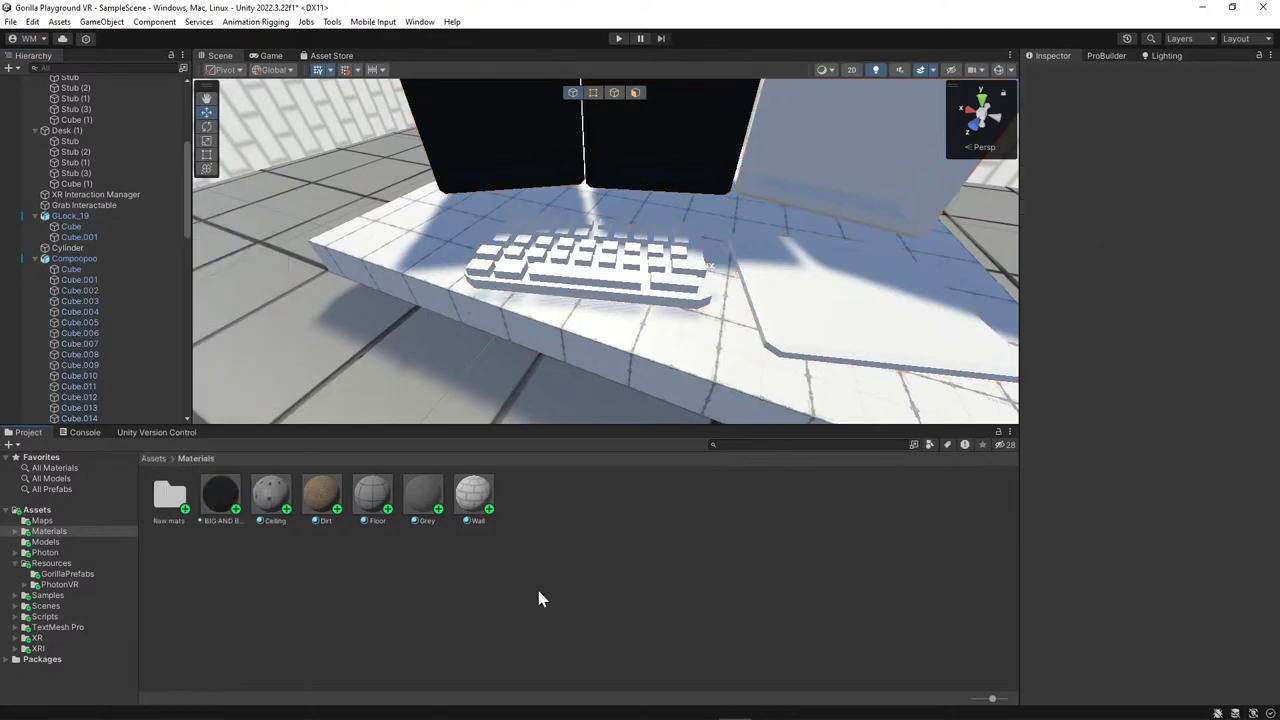
key("ctrl+z")
left_click_drag(221, 494, 1187, 340)
Select all keyboard labels from Text through Text.035 and lower them slightly so they sit just above the keycaps.
right_click_drag(614, 331, 604, 313)
key("w")
scroll(101, 296, "down", 5)
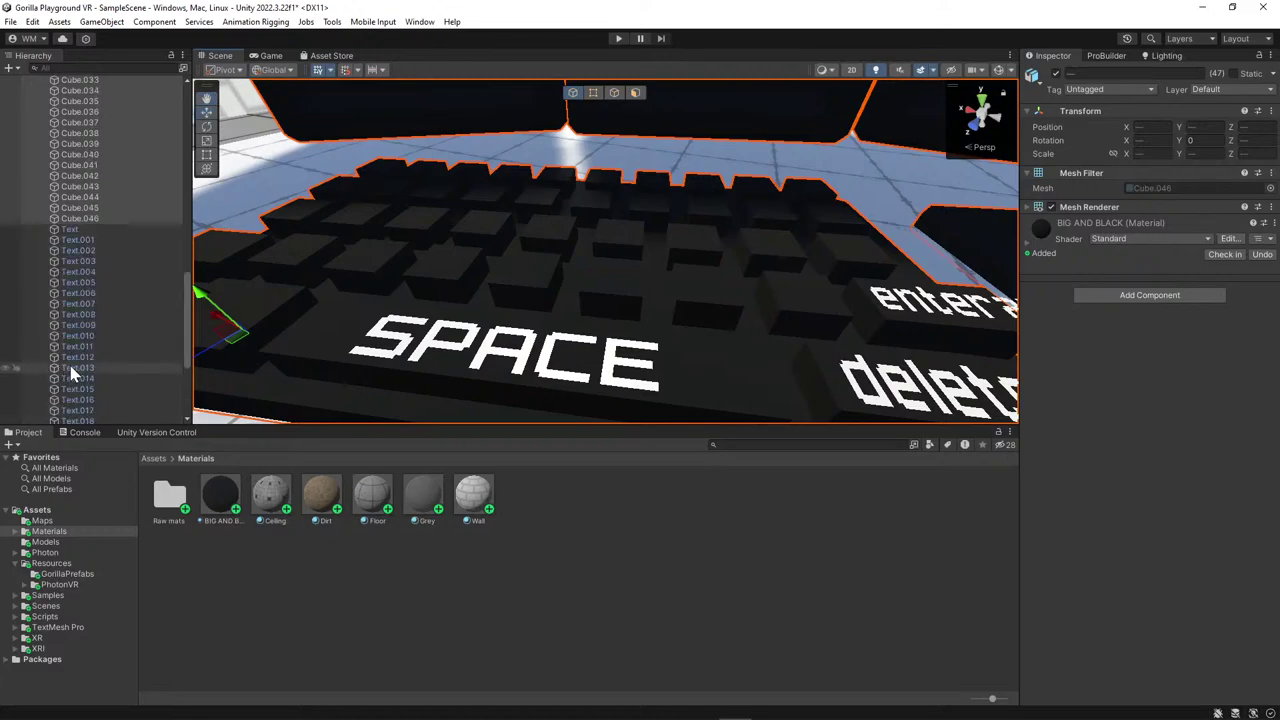
left_click(106, 228)
key("f")
key("w")
right_click_drag(563, 206, 563, 209)
key("s")
scroll(128, 323, "down", 5)
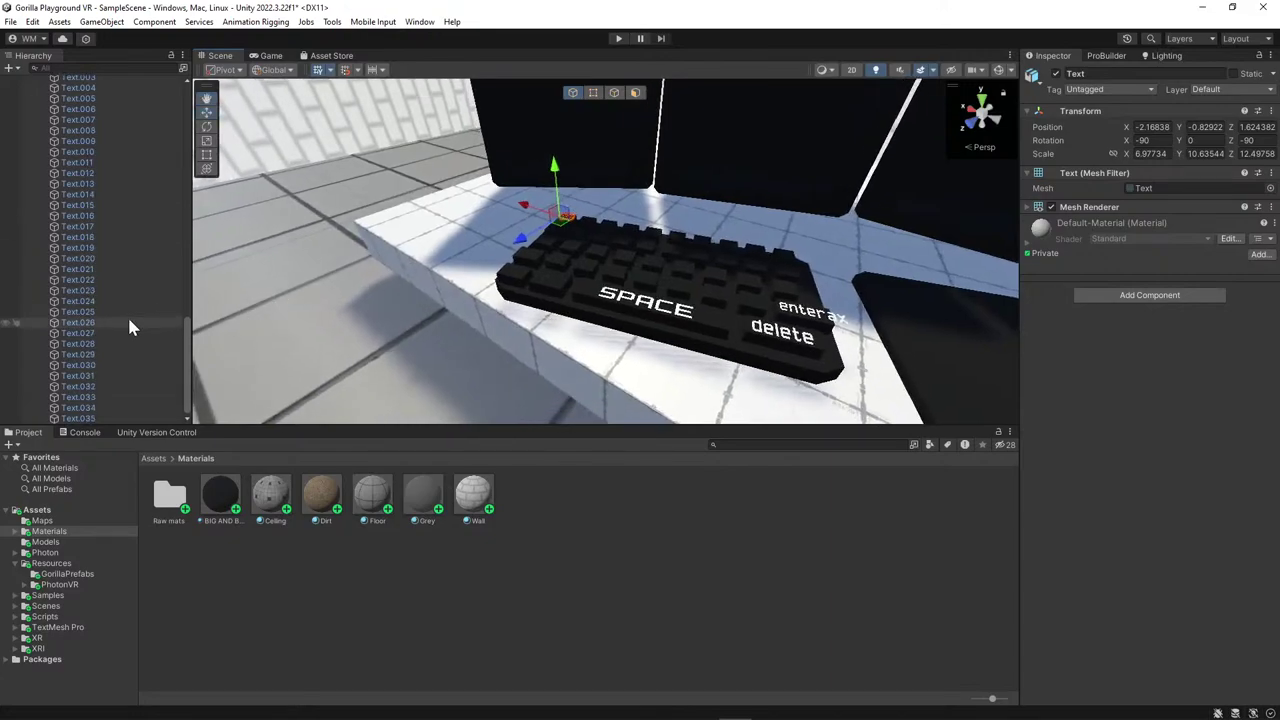
left_click(122, 417, "shift")
right_click_drag(490, 166, 710, 256)
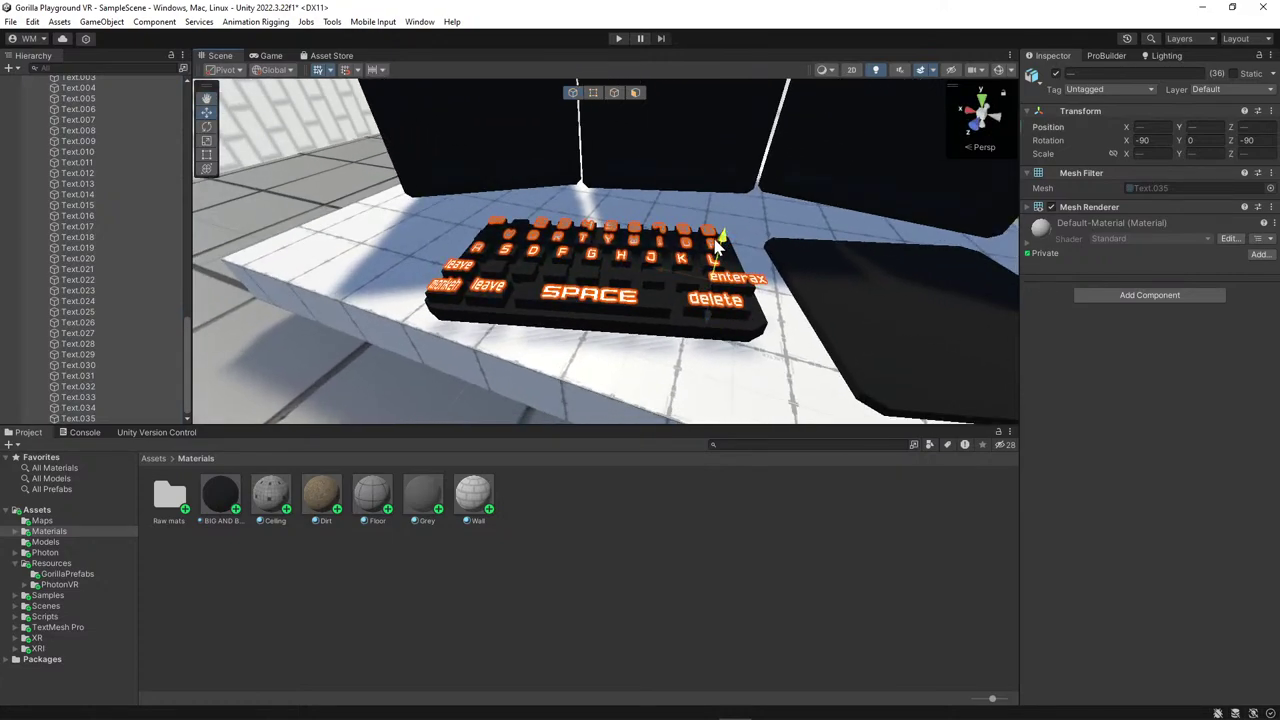
left_click_drag(714, 244, 714, 245)
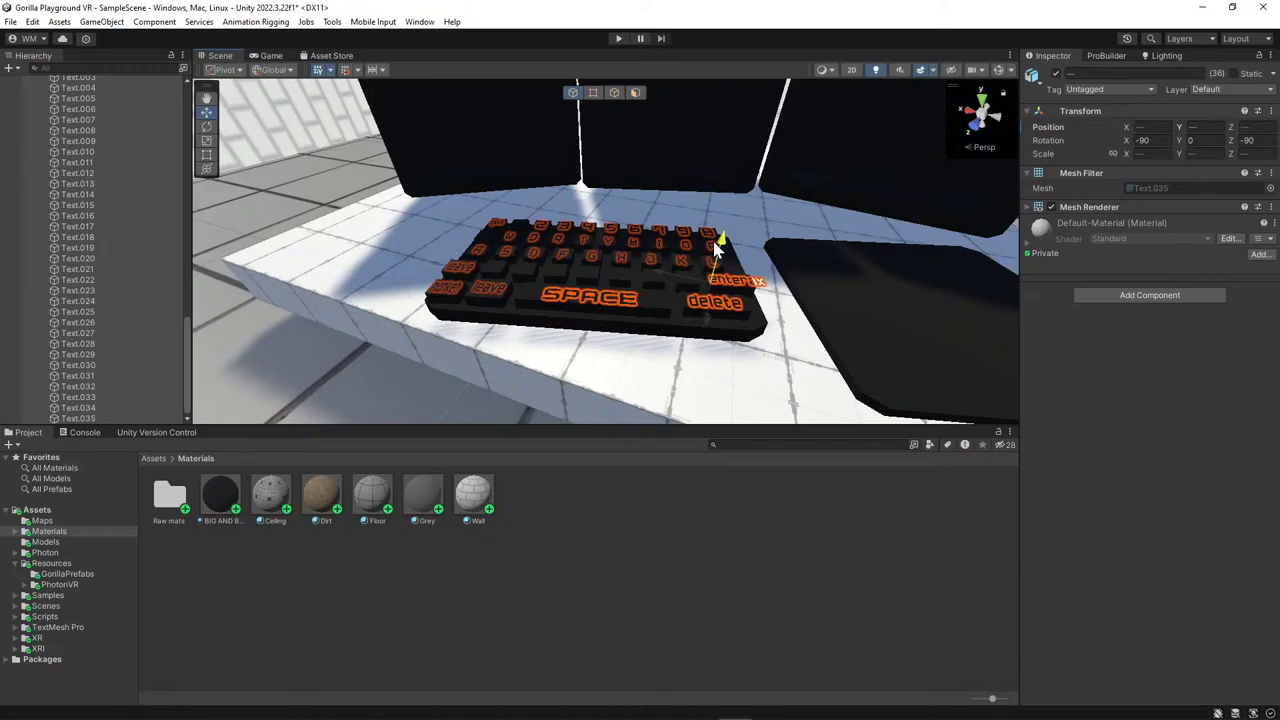
left_click_drag(714, 245, 714, 247)
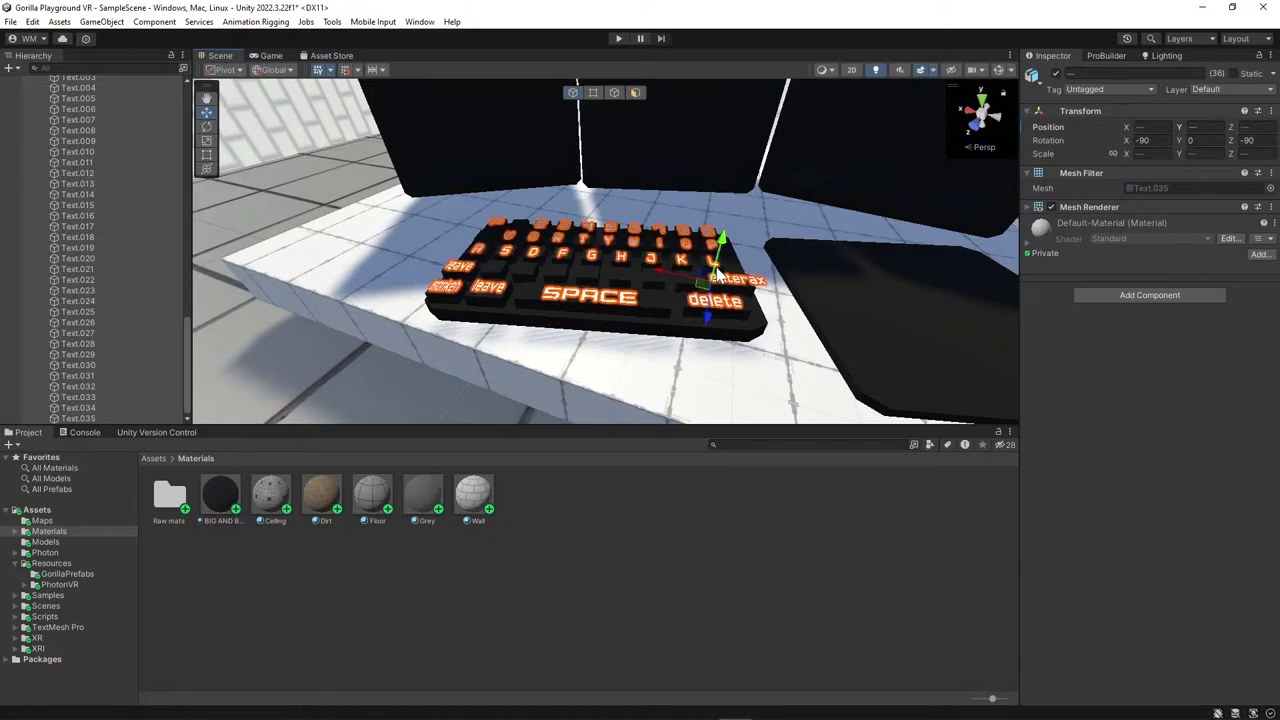
Select the "enterax" key label, Text.035, and expand its Mesh Renderer settings for inspection.
mouse_move(81, 707)
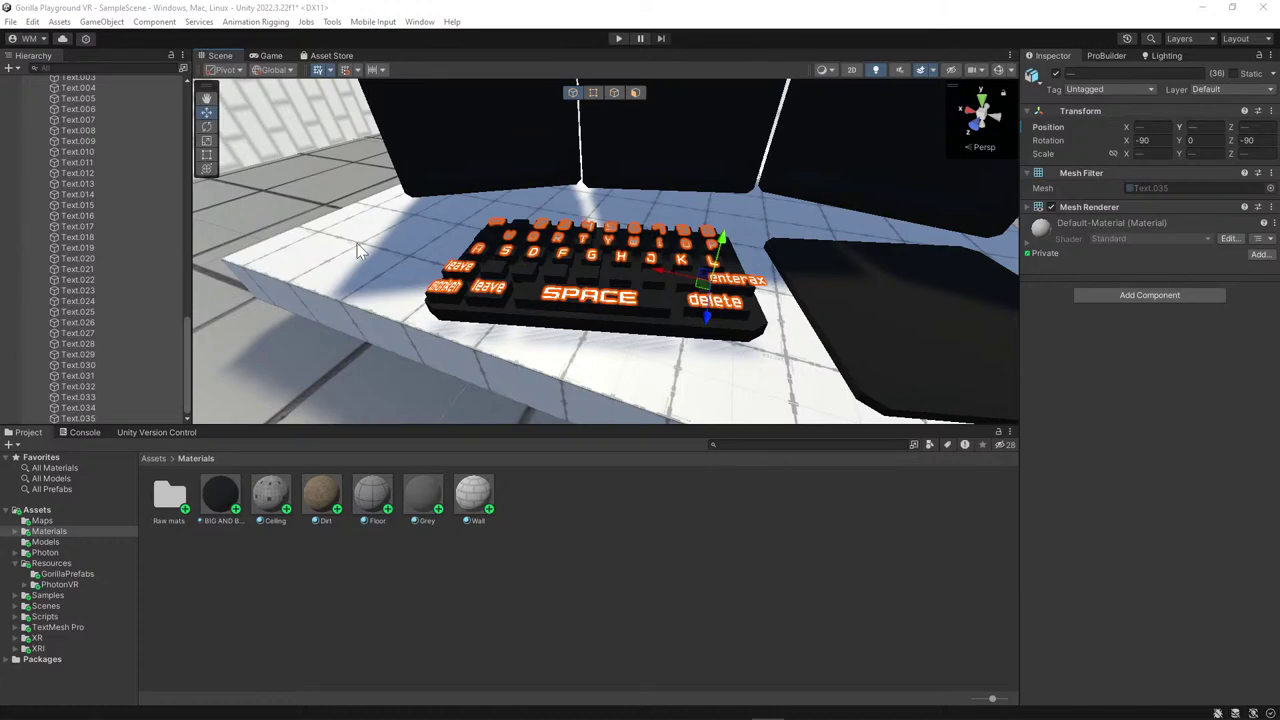
left_click(762, 280)
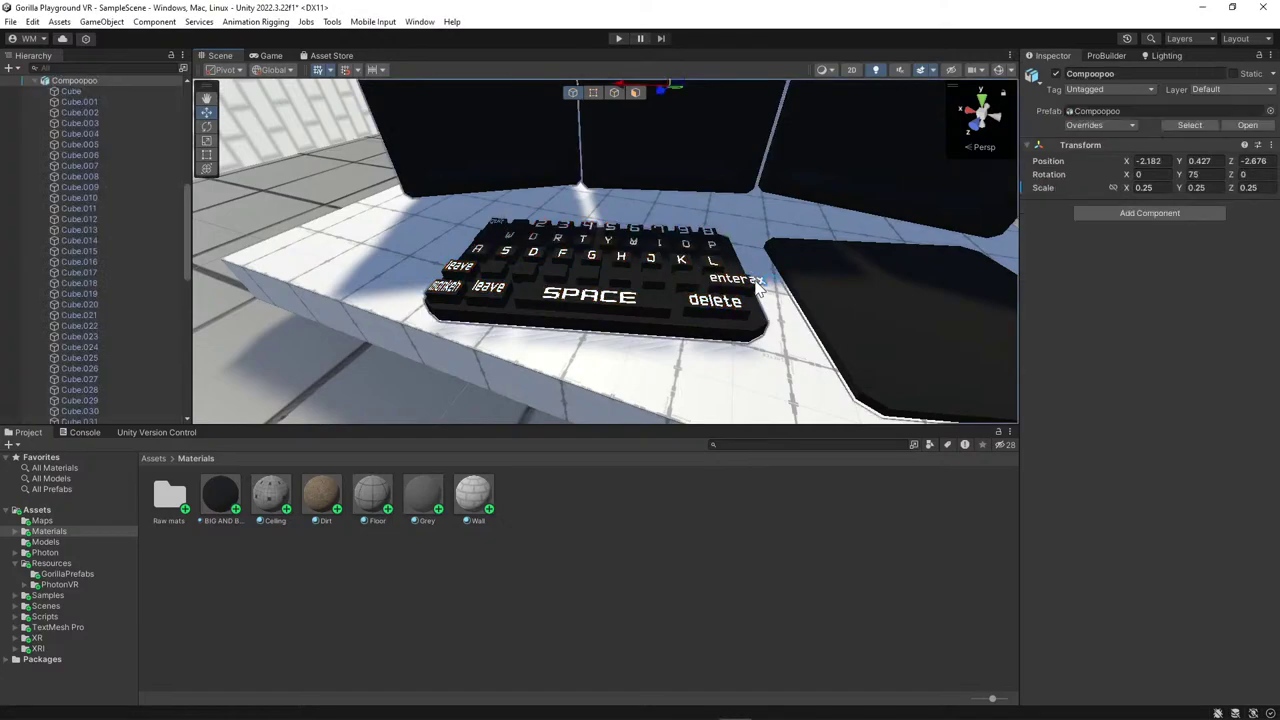
left_click(762, 280)
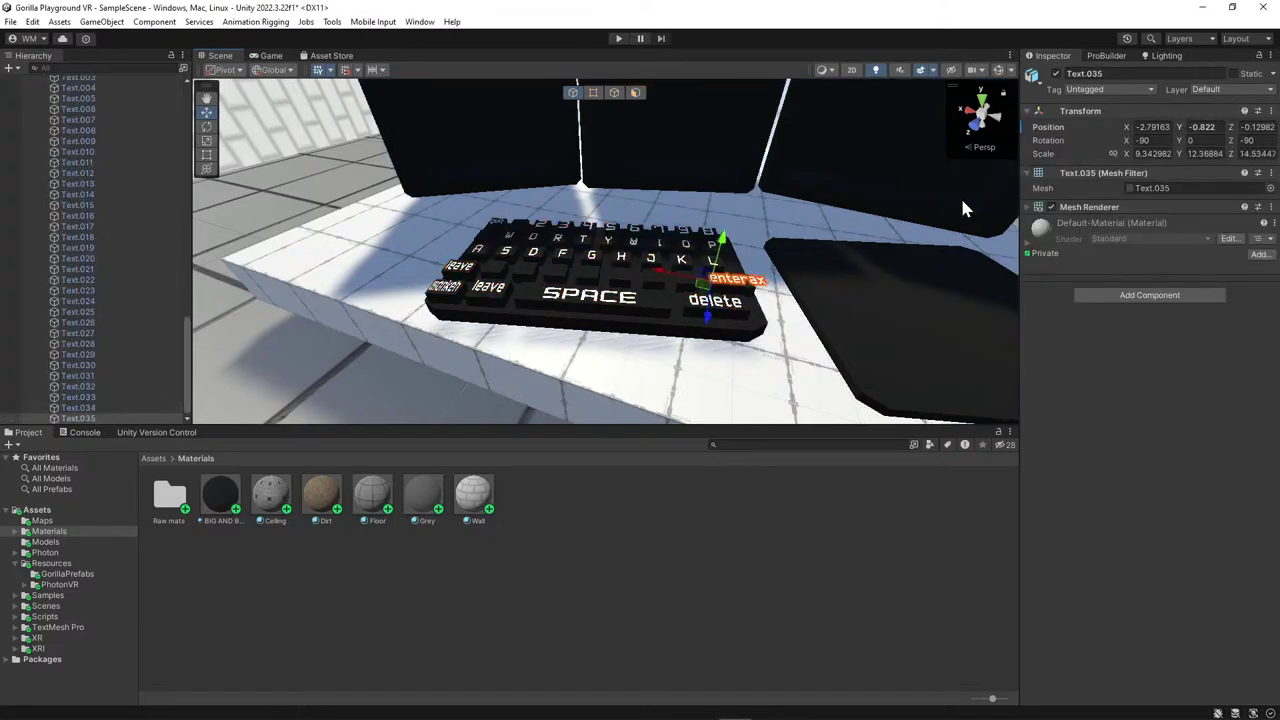
left_click(1033, 208)
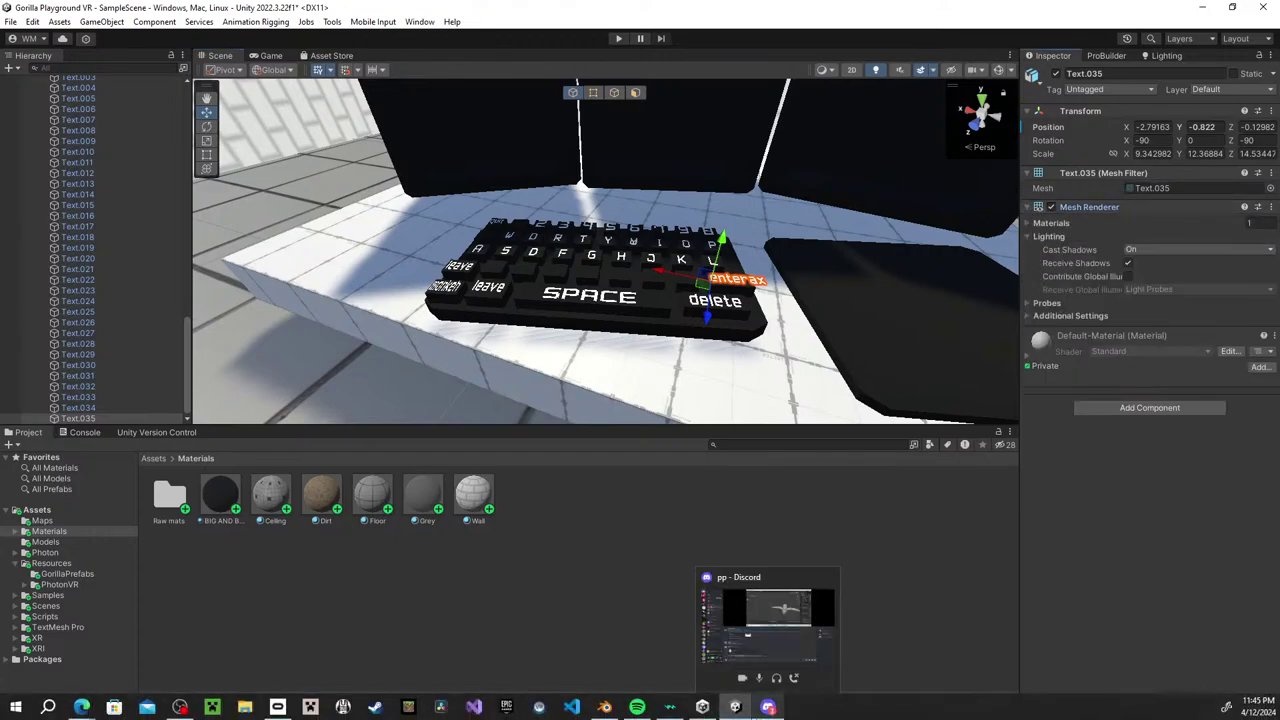
Switch to Blender and delete the last character of the Text.035 key label.
mouse_move(635, 707)
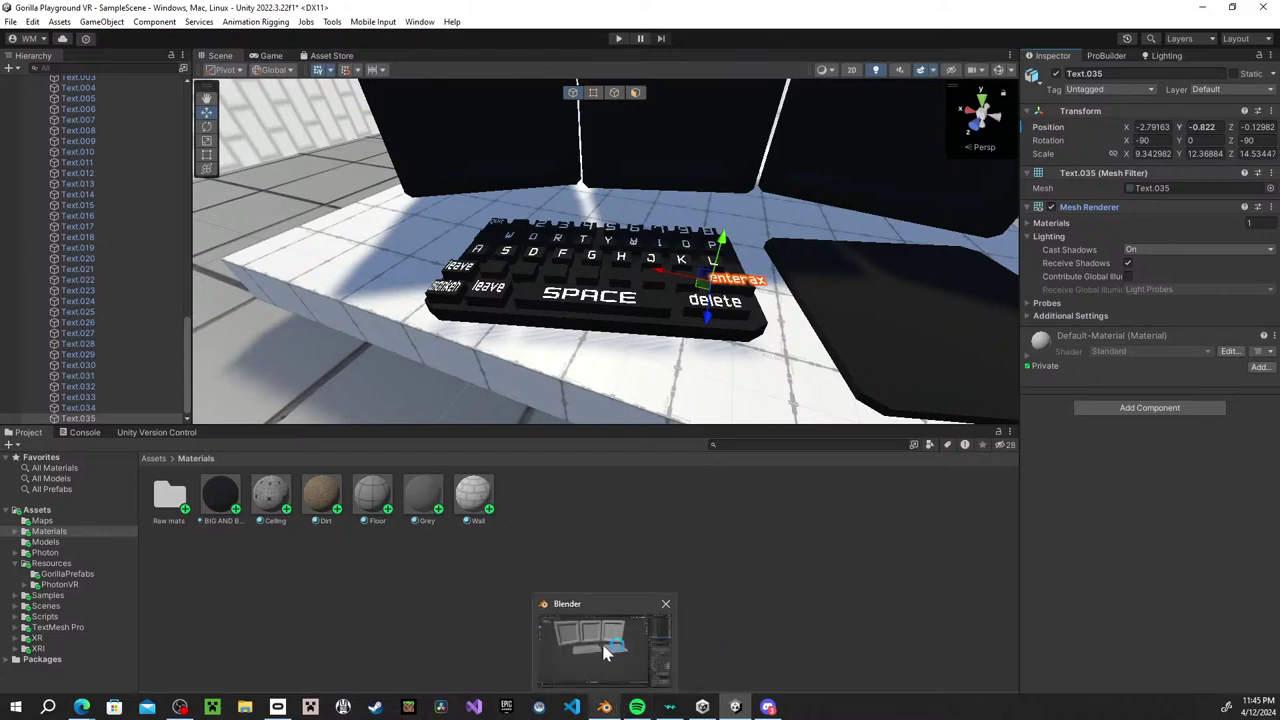
left_click(620, 660)
right_click(690, 338)
key("Escape")
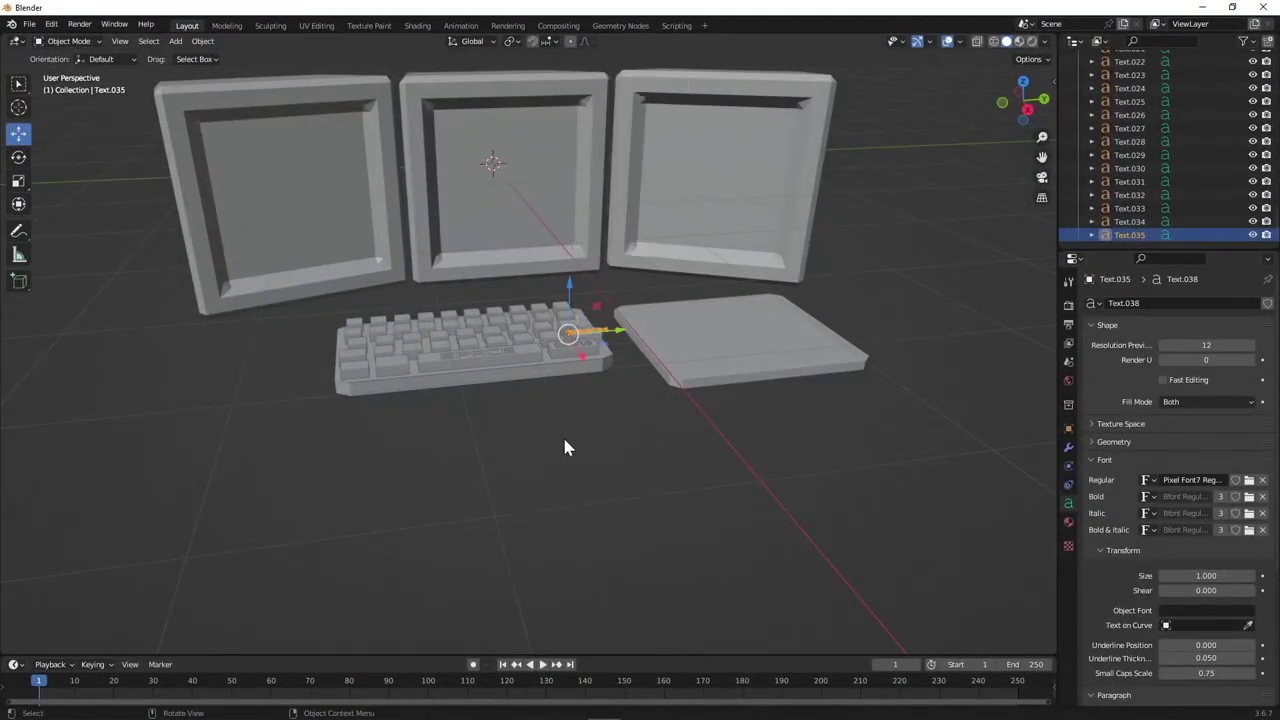
key("Tab")
key("BackSpace")
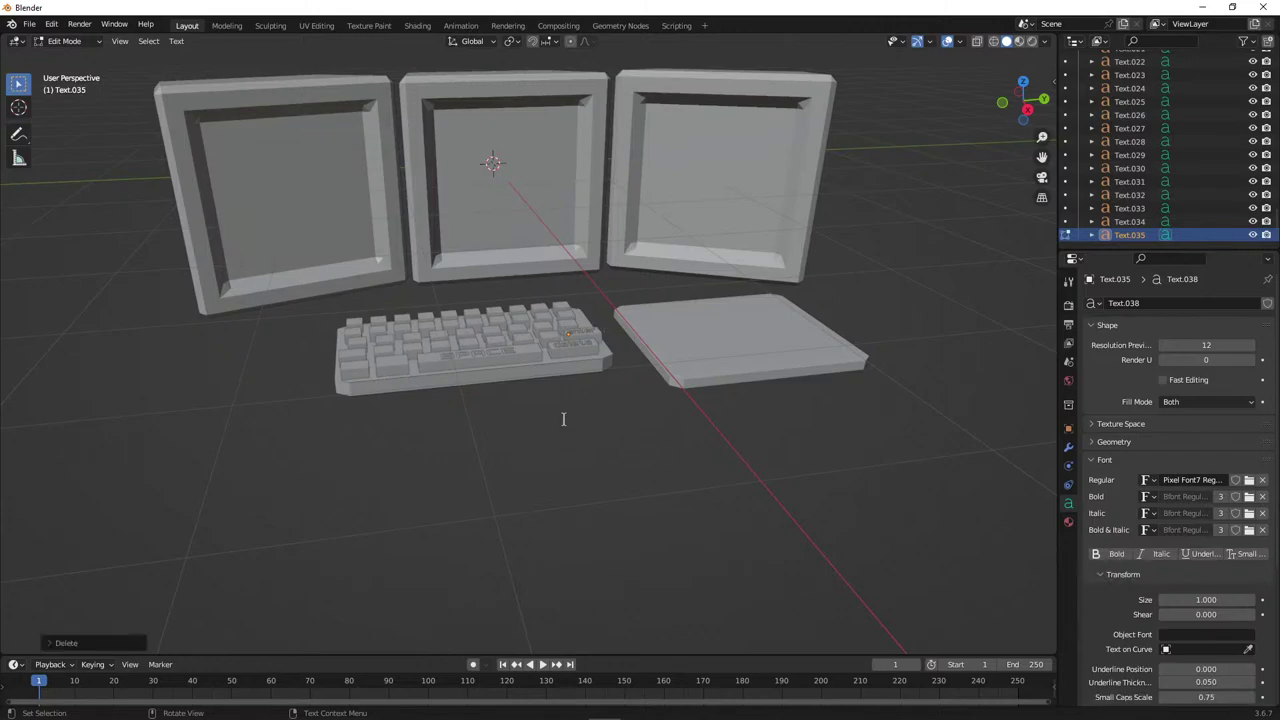
Return to the Unity editor, view the whole desk in the room and open the root Assets folder.
mouse_move(606, 710)
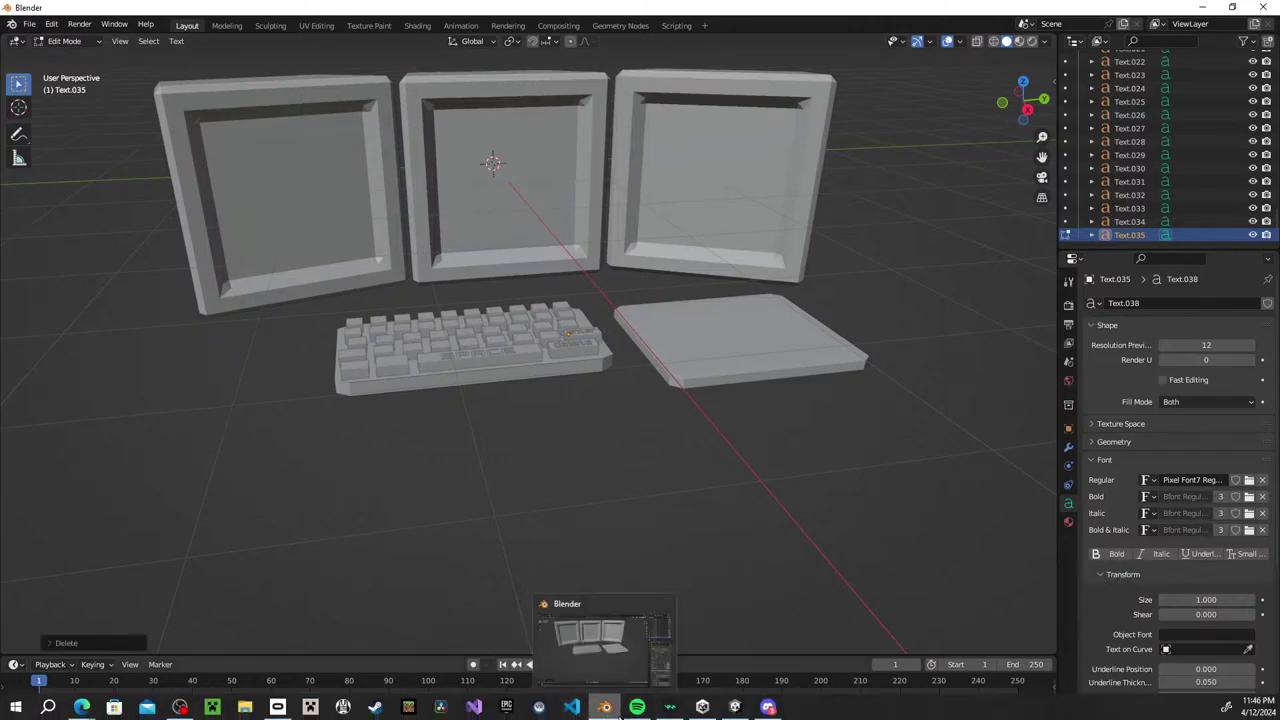
left_click(702, 707)
right_click_drag(639, 299, 805, 268)
left_click(153, 459)
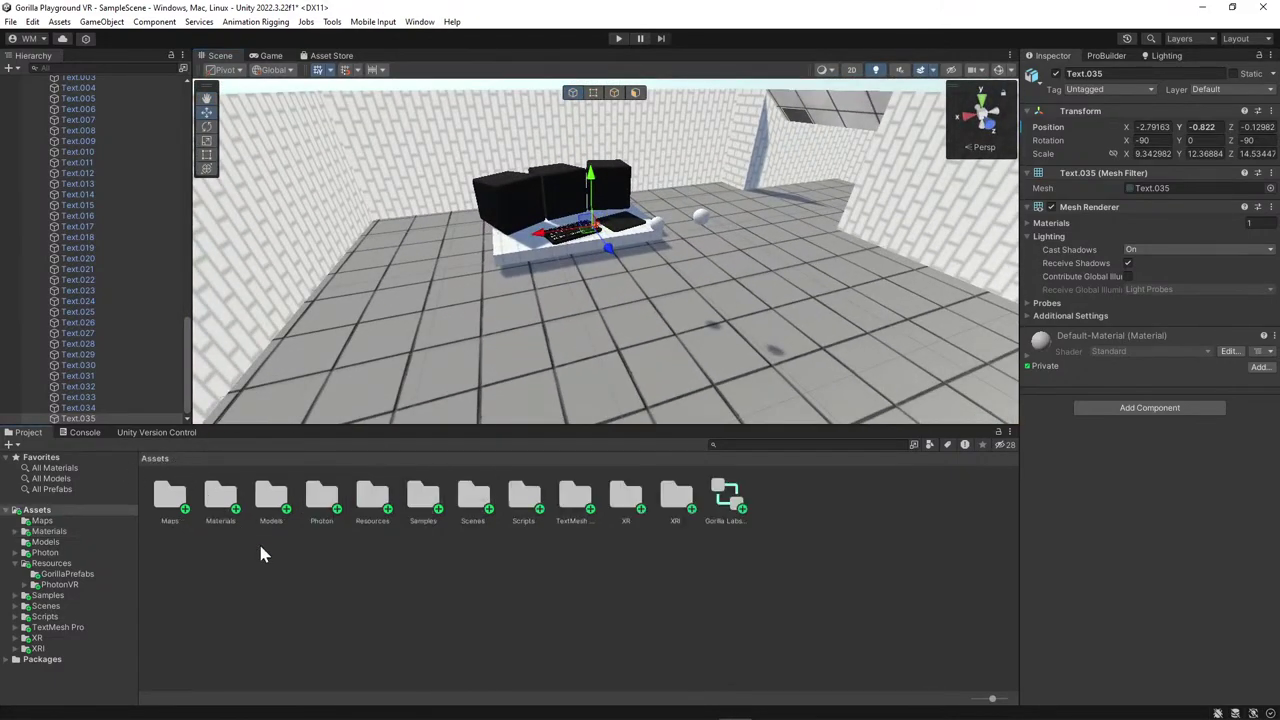
Open the Player prefab from the Resources PhotonVR folder for a look at its rig, and return to the main scene.
double_click(374, 498)
double_click(228, 498)
left_click(322, 497)
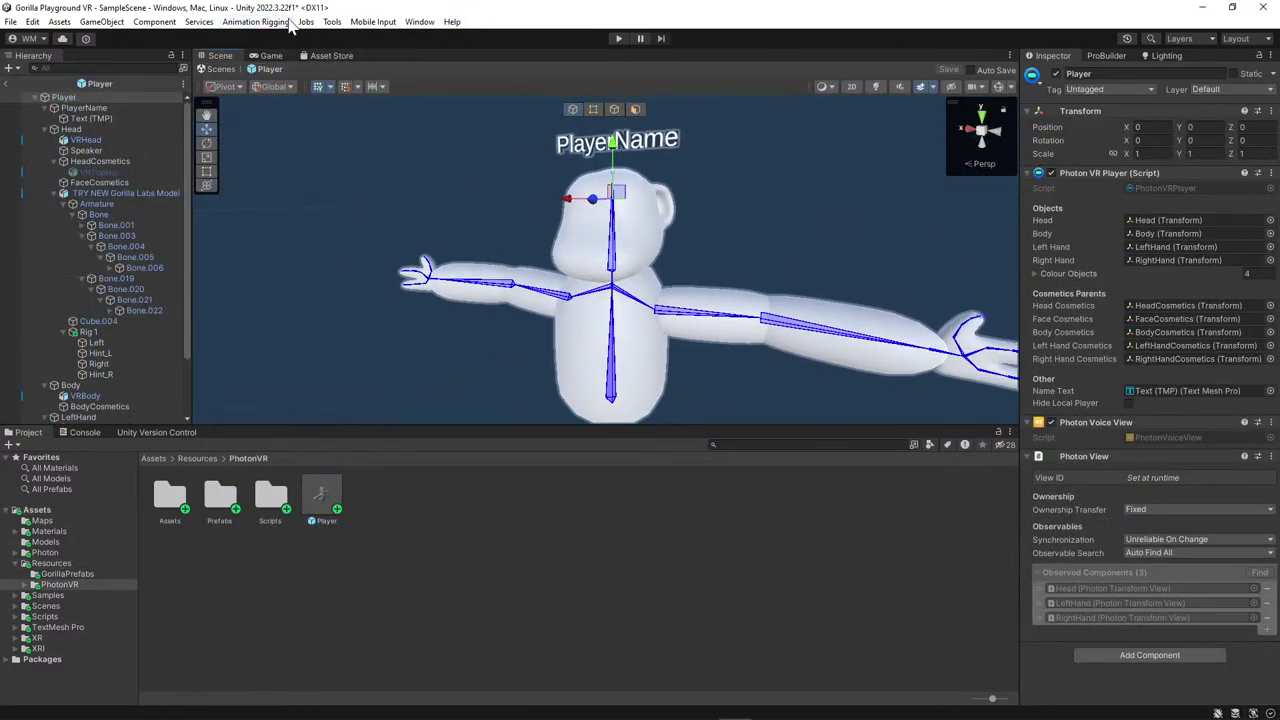
left_click(255, 21)
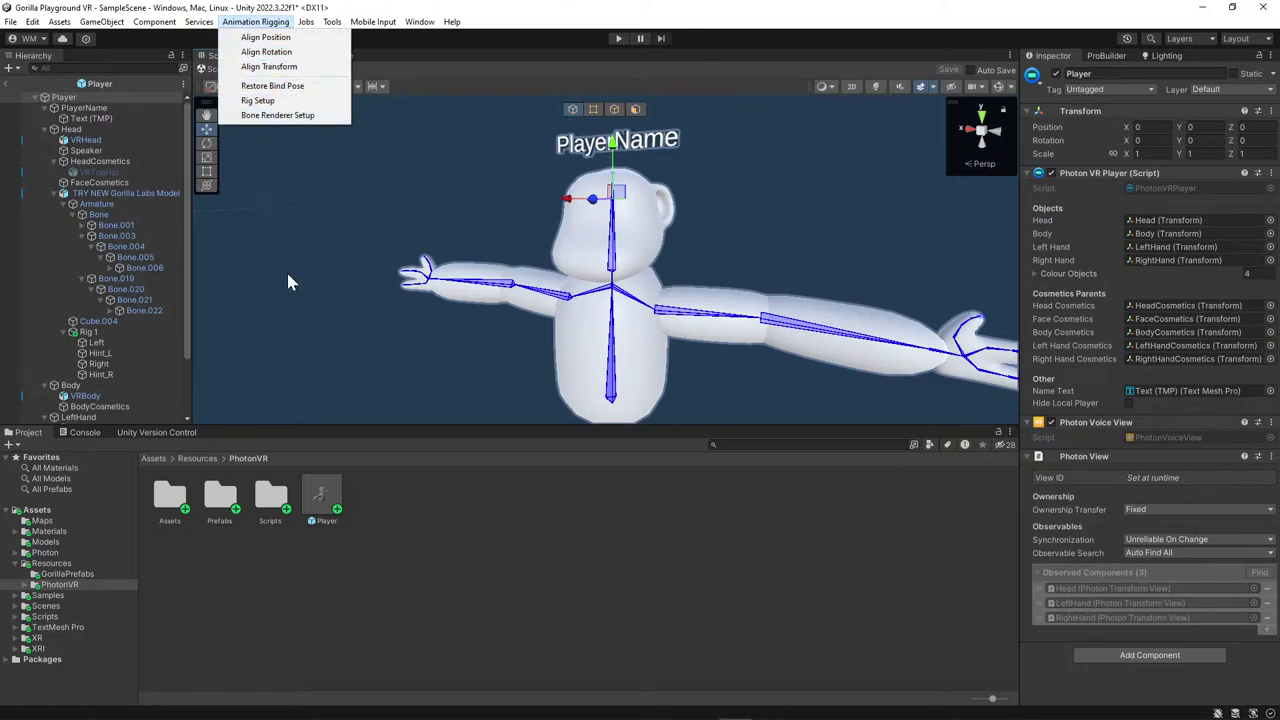
left_click(474, 163)
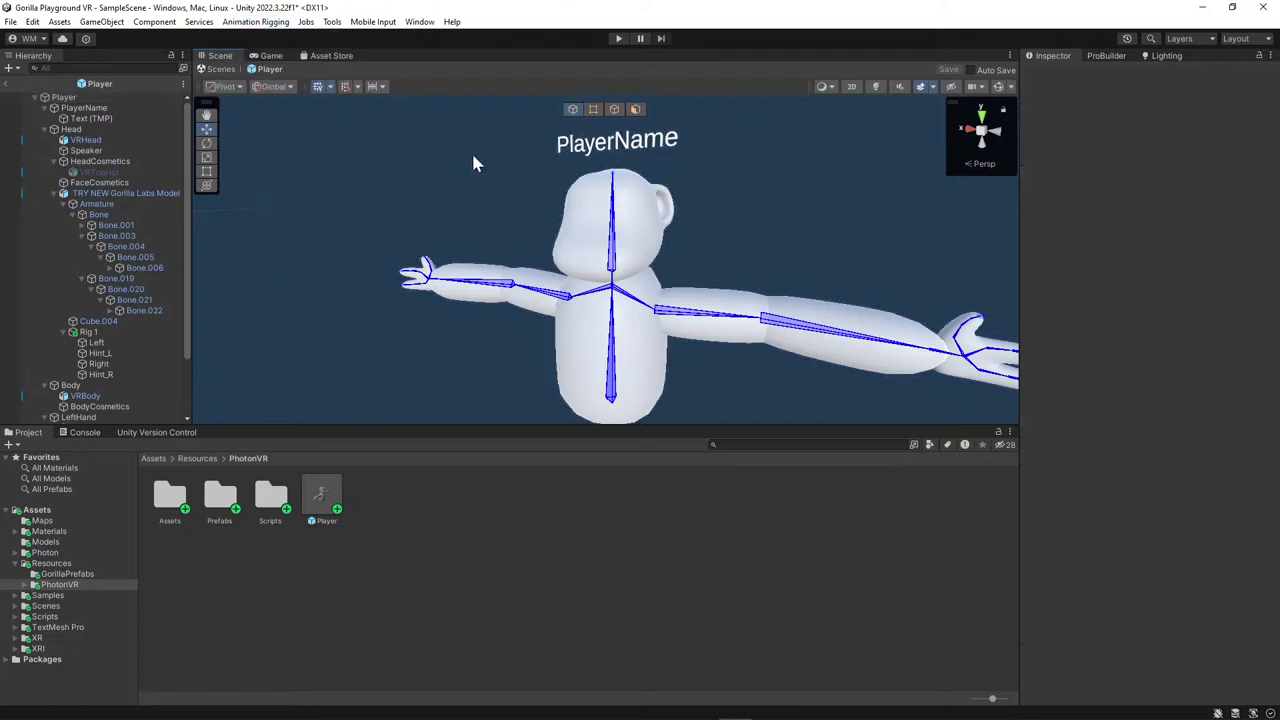
left_click(220, 70)
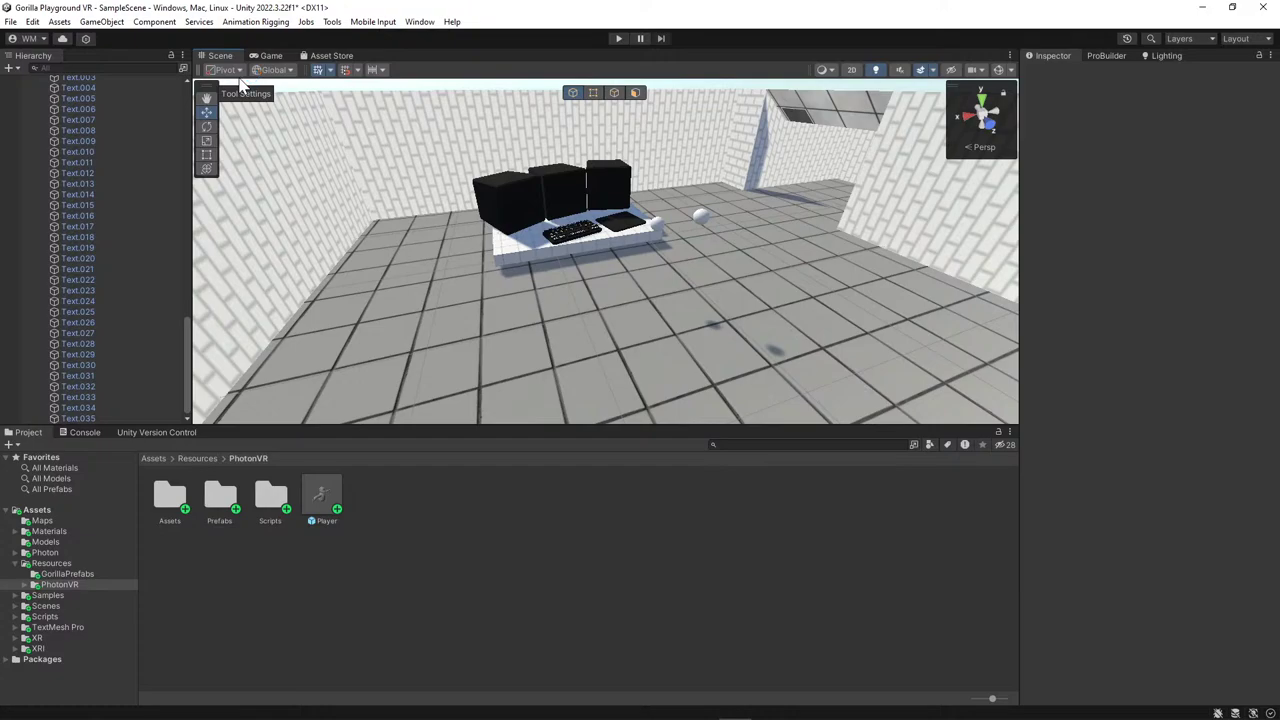
Examine the keyboard up close and select the first blank keycap in the row above the space bar.
right_click_drag(625, 240, 574, 215)
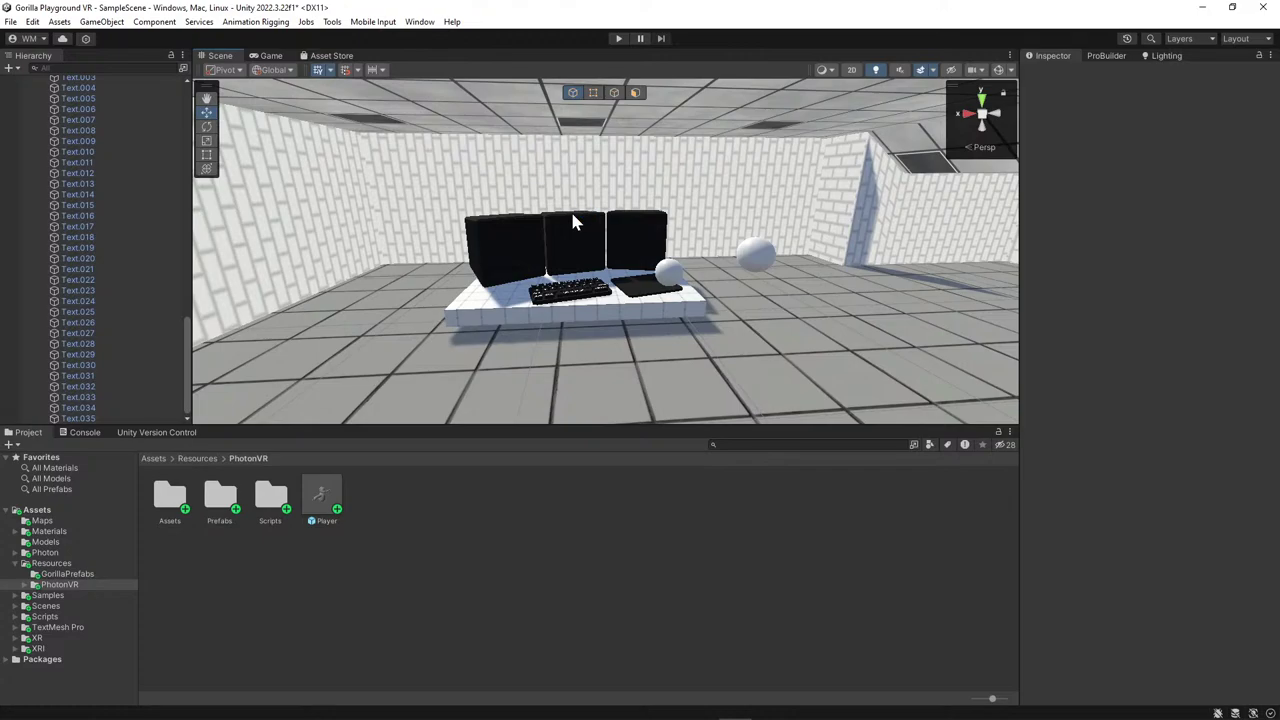
right_click_drag(575, 222, 540, 316)
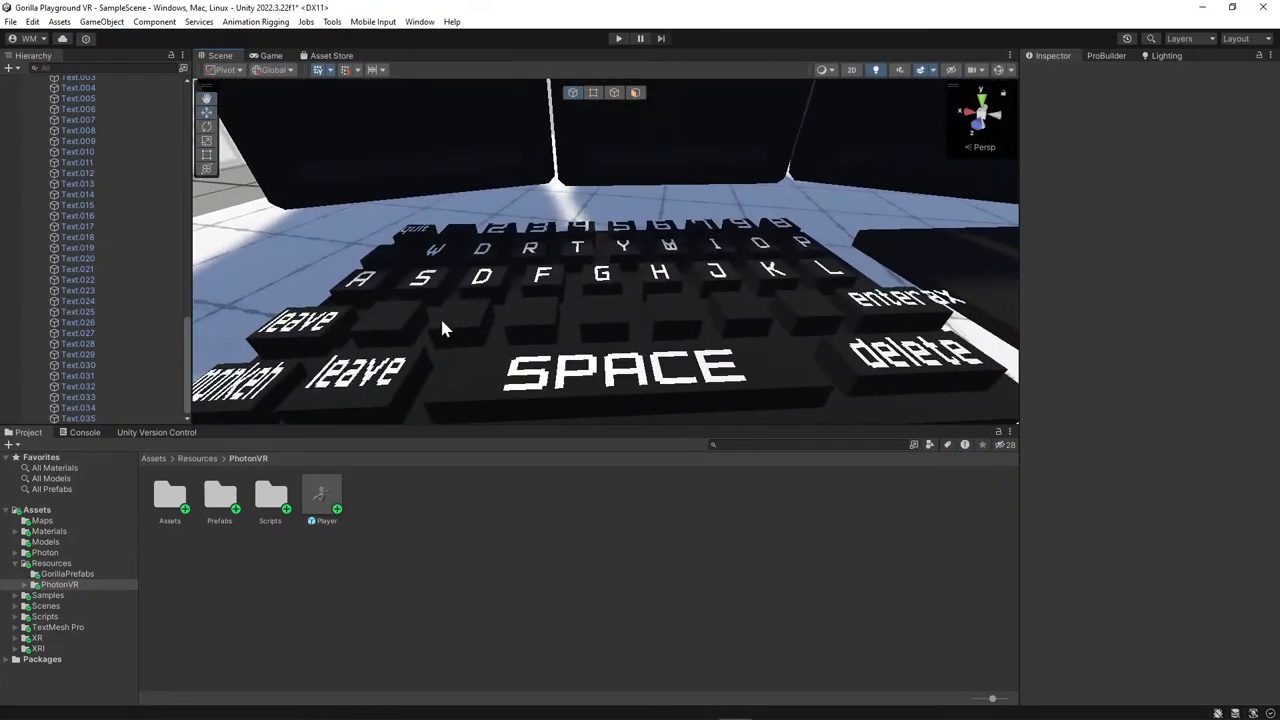
left_click(382, 316)
left_click(390, 320)
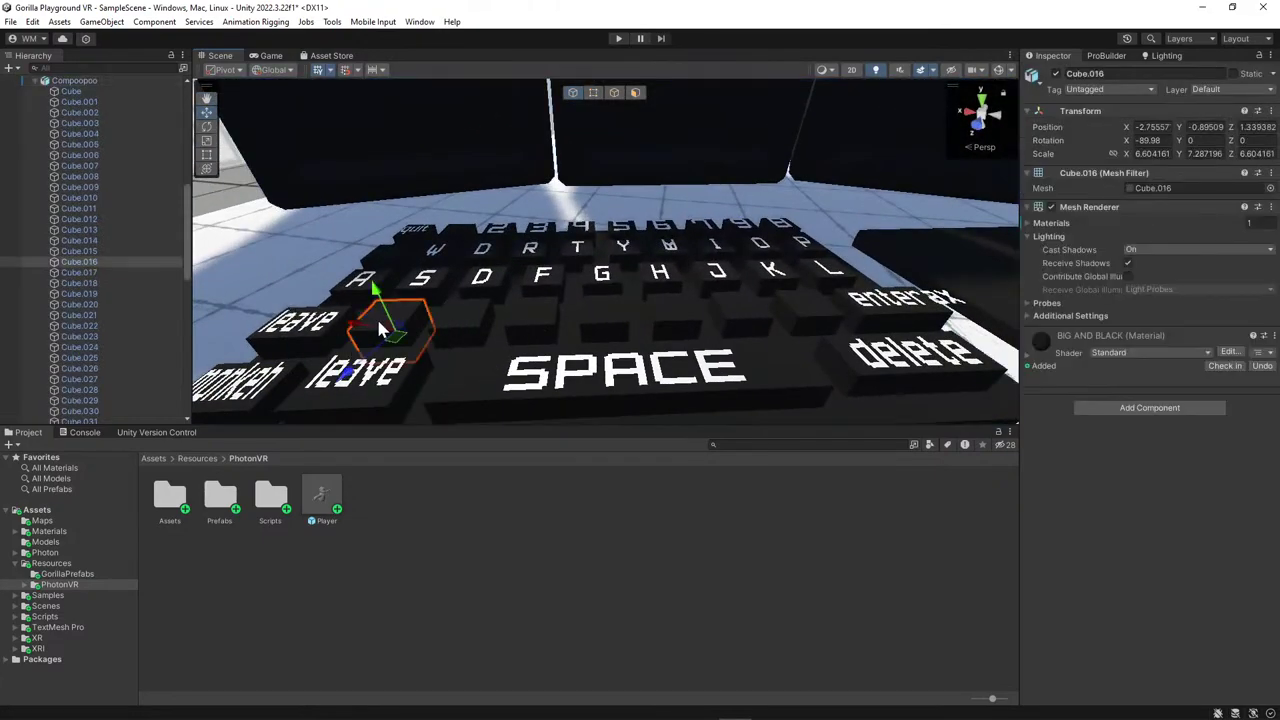
right_click_drag(395, 322, 233, 362)
Go through the cube objects up to Cube.037 one by one to identify which keycap each one is.
left_click(139, 293)
left_click(128, 315)
left_click(126, 336)
scroll(126, 355, "down", 2)
left_click(125, 352)
scroll(124, 349, "down", 1)
left_click(124, 355)
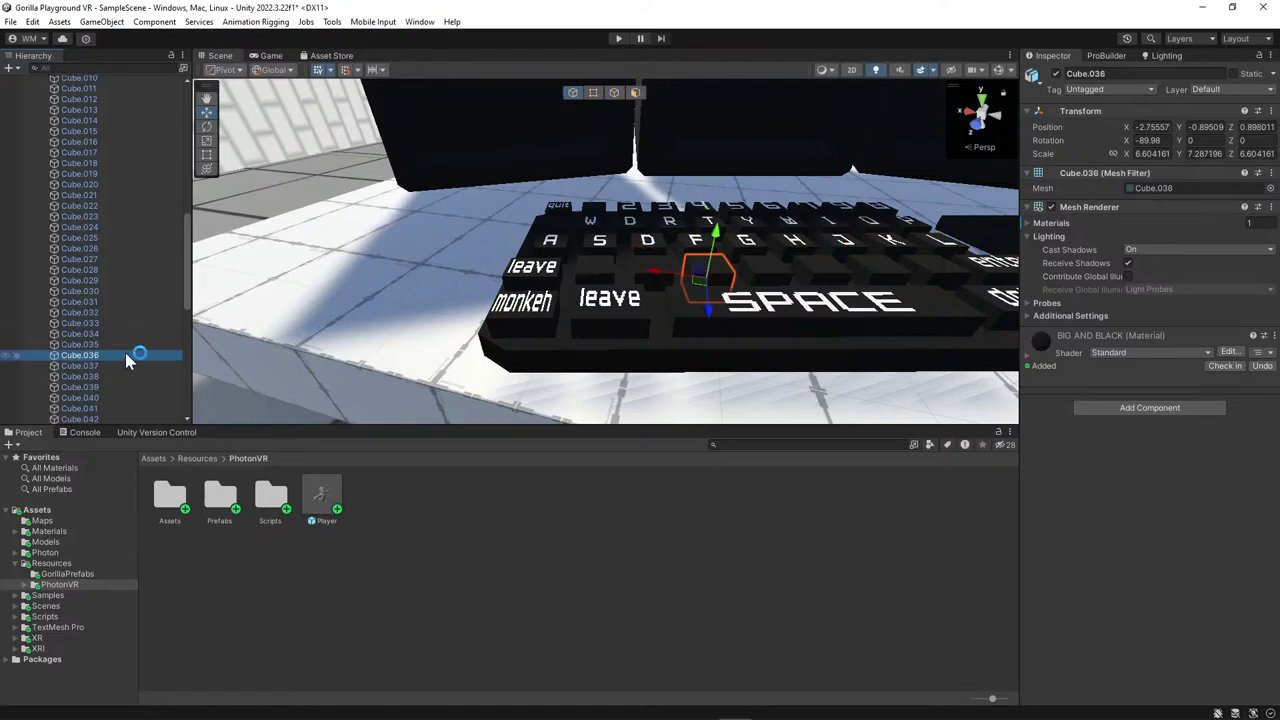
left_click(126, 344)
left_click(124, 334)
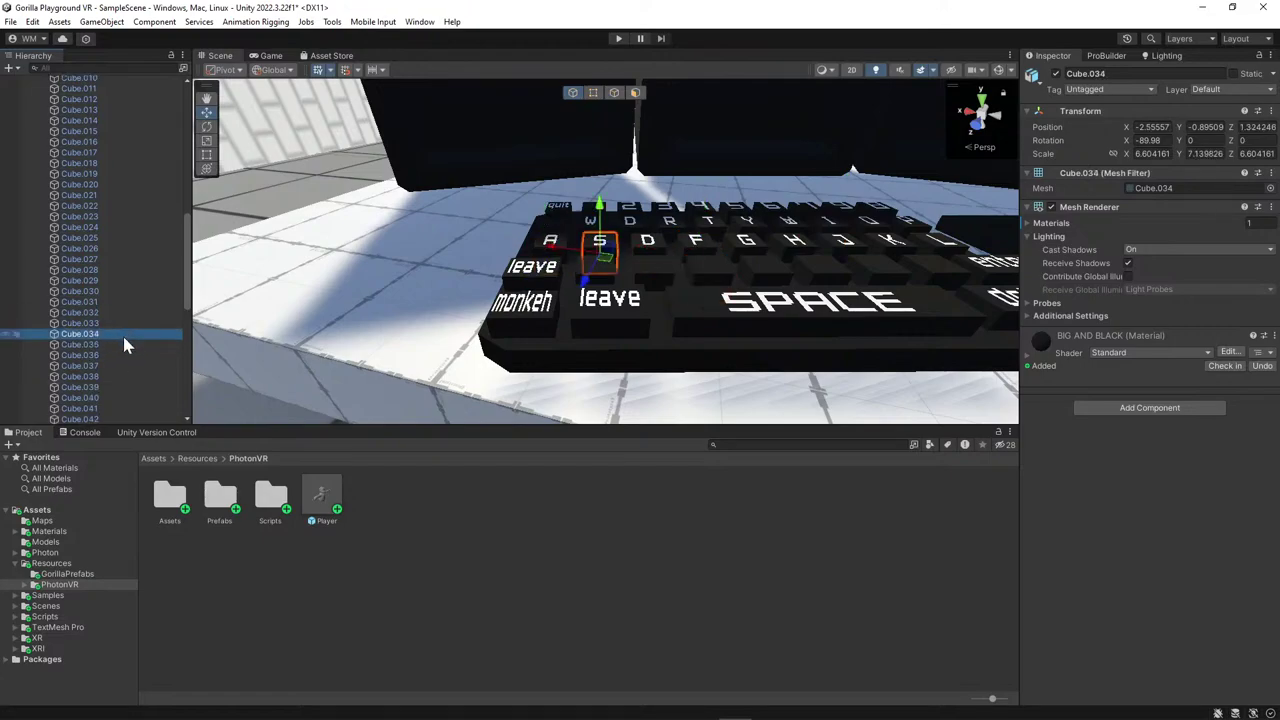
left_click(120, 323)
left_click(120, 333)
left_click(120, 344)
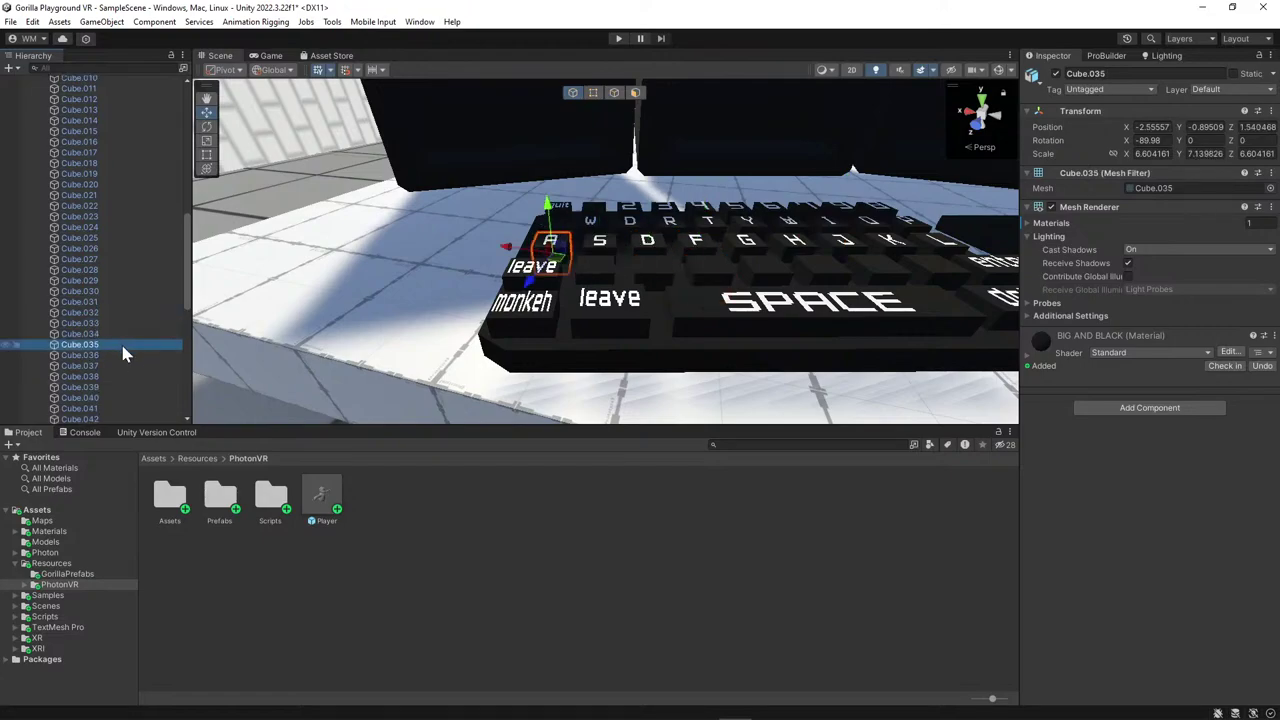
left_click(121, 356)
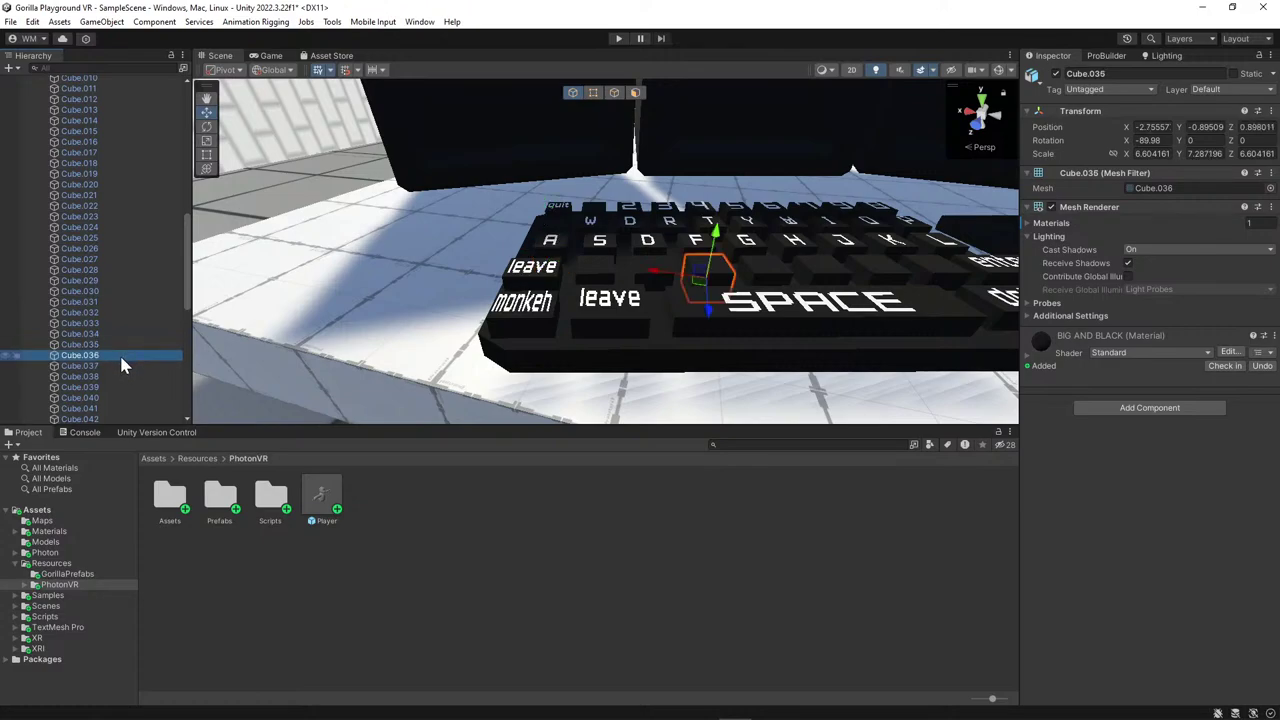
left_click(121, 366)
Select the blank keycaps Cube.036 through Cube.040 together, checking whether neighbouring cubes belong to the same row.
left_click(116, 355)
left_click(111, 366, "shift")
left_click(108, 376, "shift")
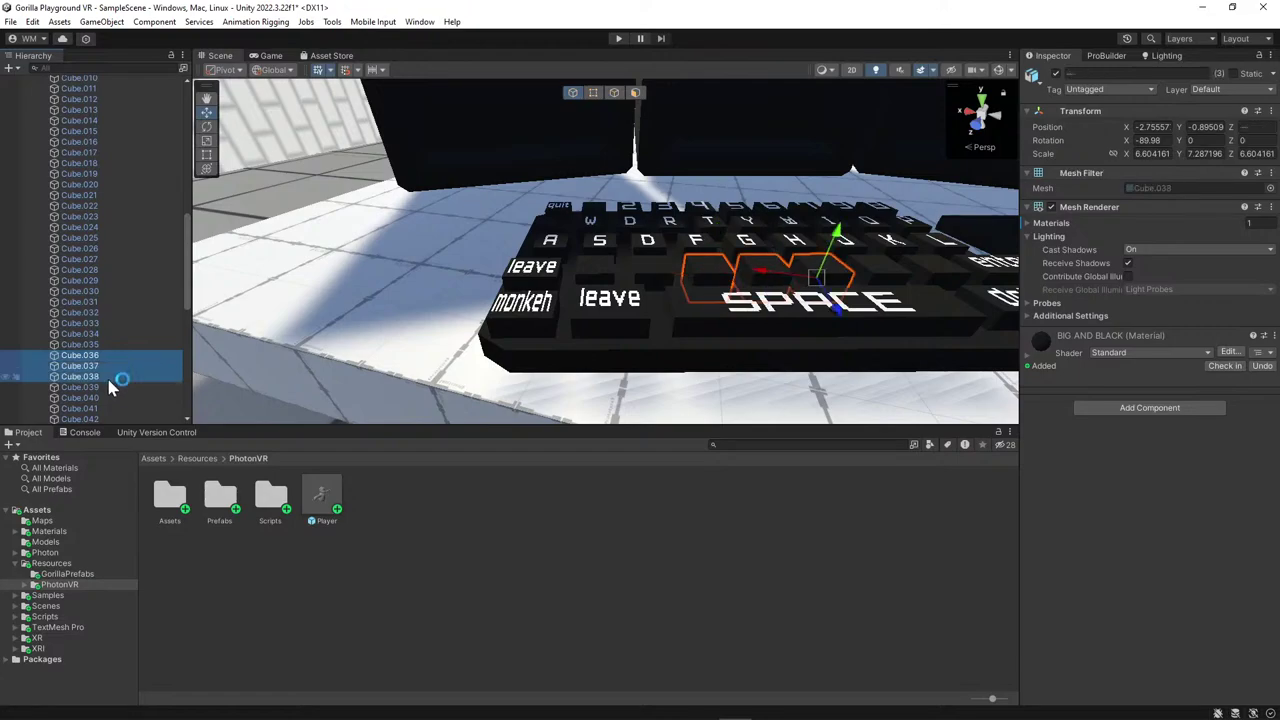
left_click(100, 387, "shift")
left_click(96, 398, "shift")
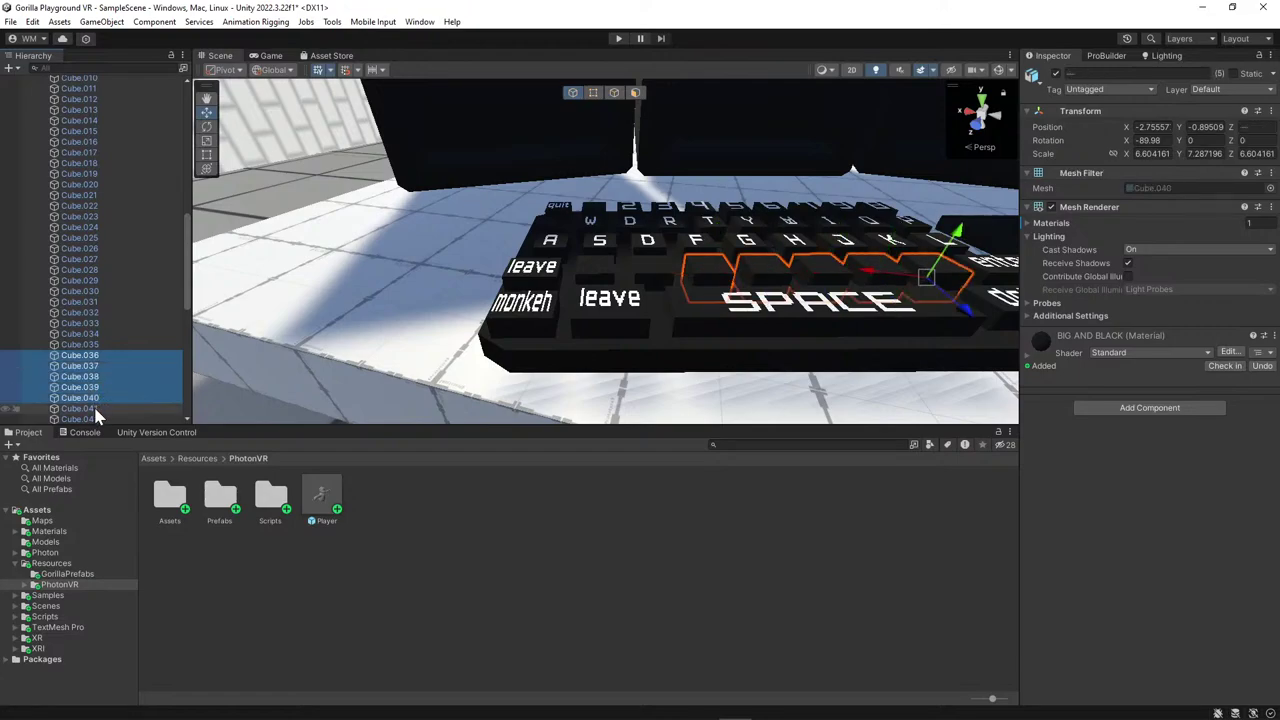
left_click(96, 409, "shift")
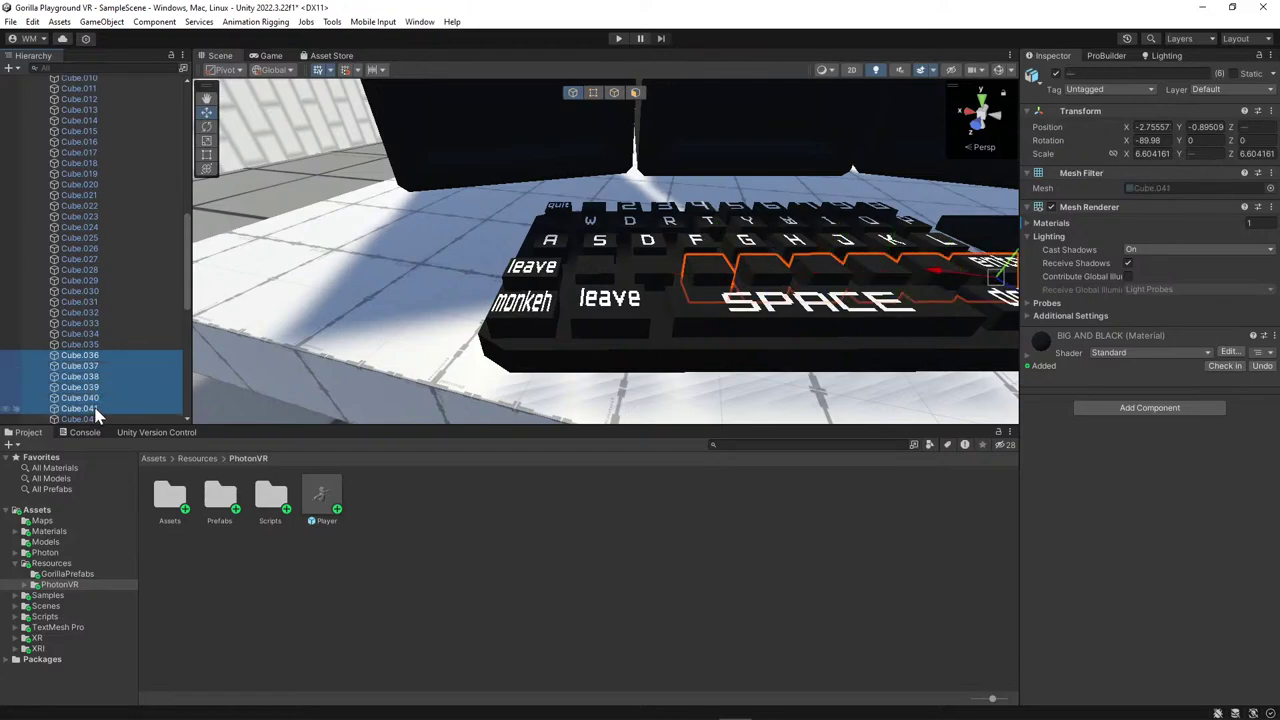
left_click(96, 409, "ctrl")
left_click(78, 218, "ctrl")
left_click(78, 218, "ctrl")
left_click(80, 207, "ctrl")
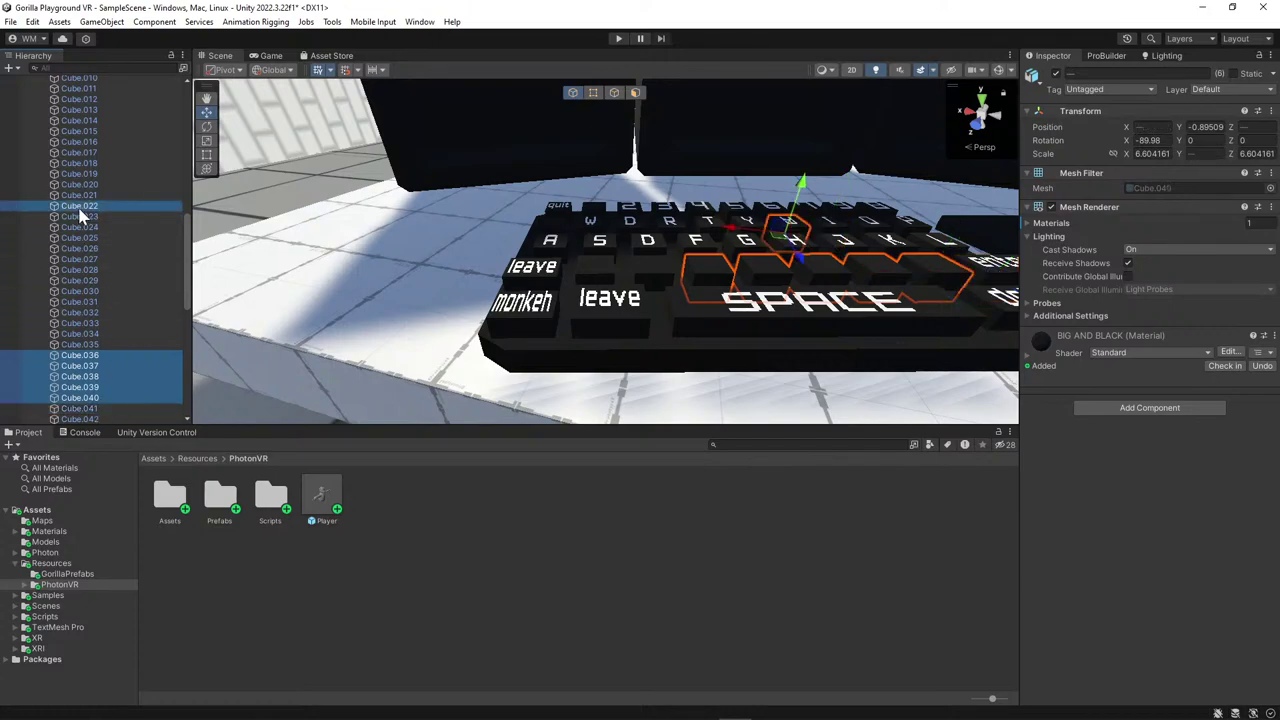
left_click(80, 208, "ctrl")
left_click(86, 345, "ctrl")
key("f")
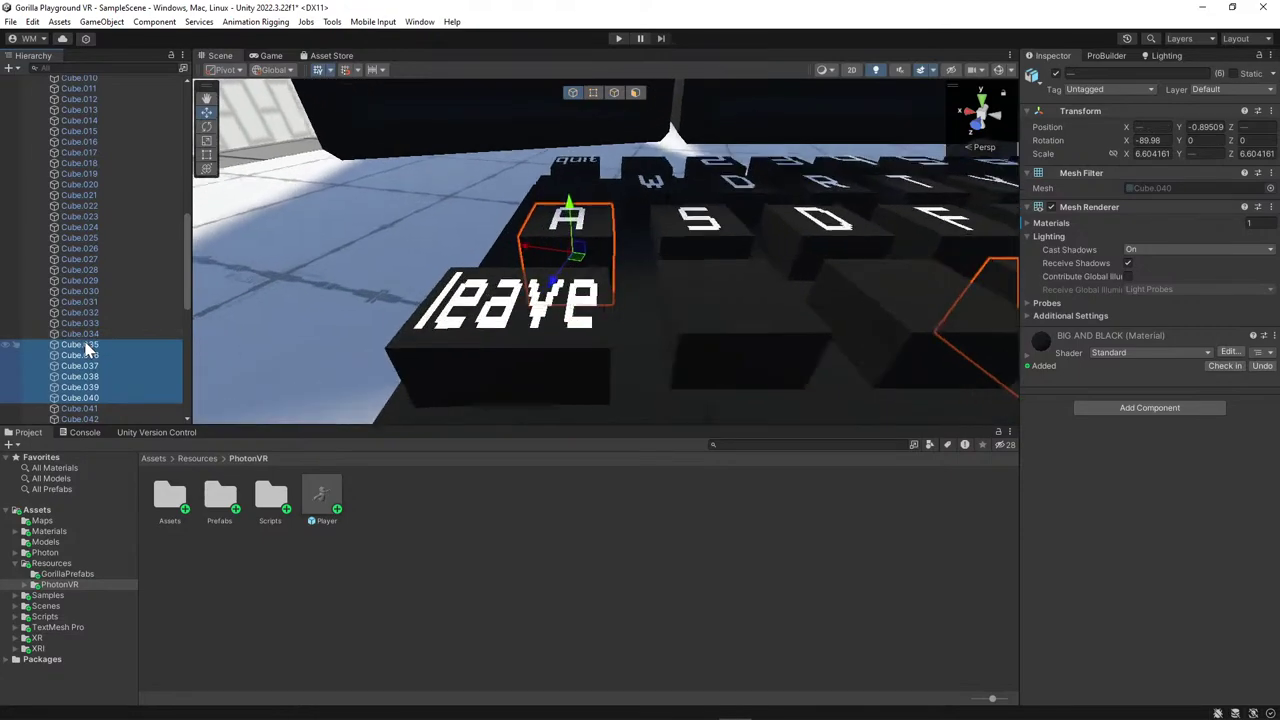
left_click(120, 345, "ctrl")
Go through the keyboard objects one by one up to Text.033 to check which label sits on each key.
scroll(450, 288, "down", 6)
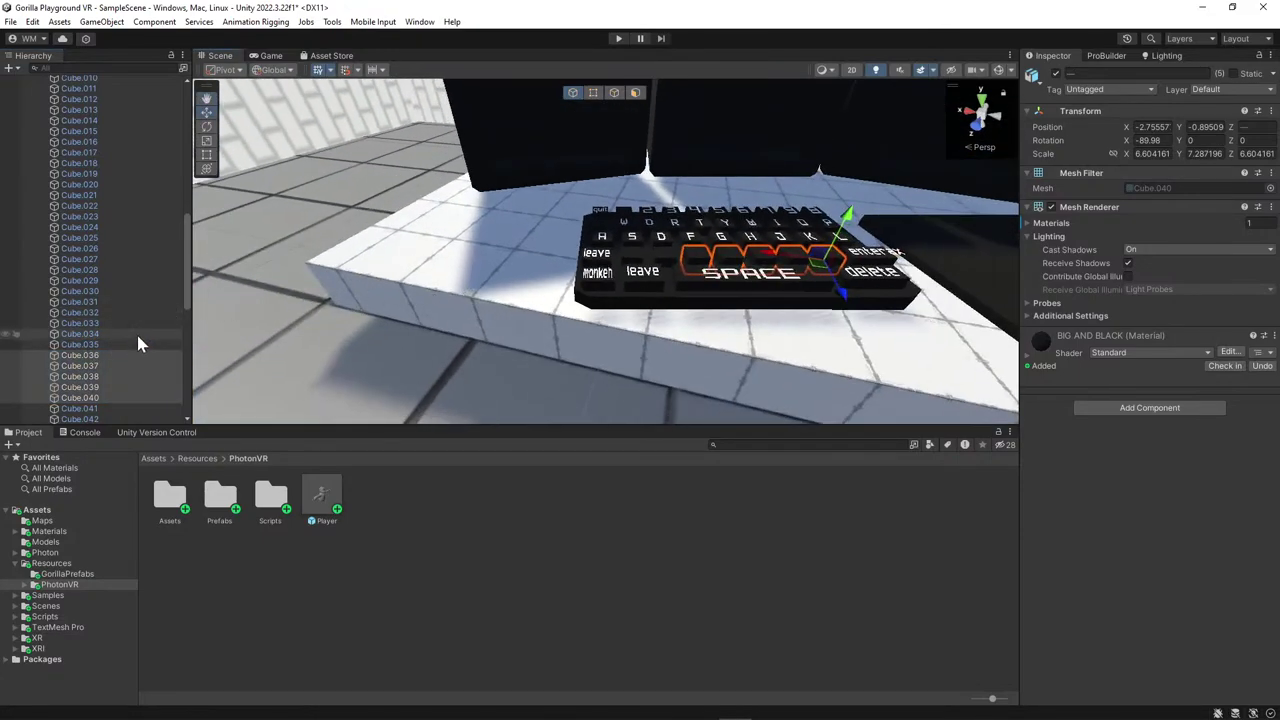
scroll(130, 350, "down", 8)
left_click(113, 241)
left_click(86, 275)
left_click(86, 371)
left_click(86, 392)
left_click(86, 403)
left_click(85, 414)
scroll(86, 400, "down", 2)
left_click(86, 400)
scroll(84, 380, "down", 3)
left_click(83, 360)
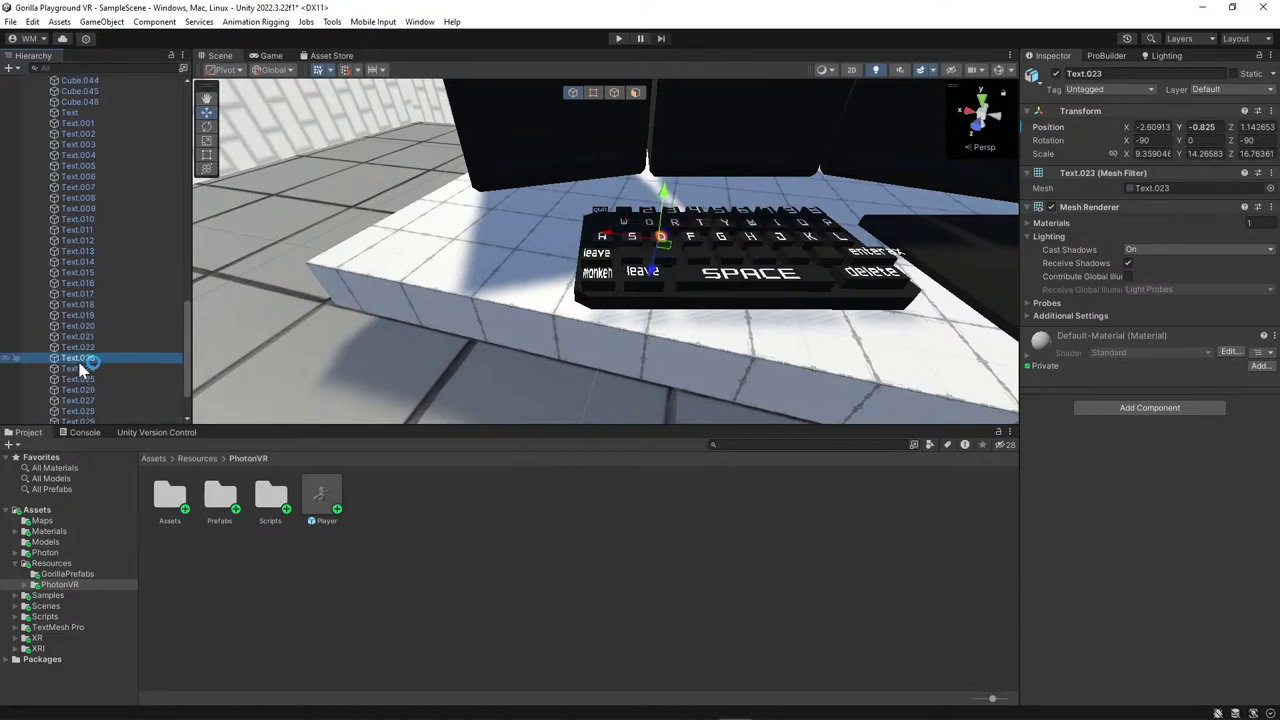
left_click(84, 379)
left_click(84, 400)
left_click(86, 411)
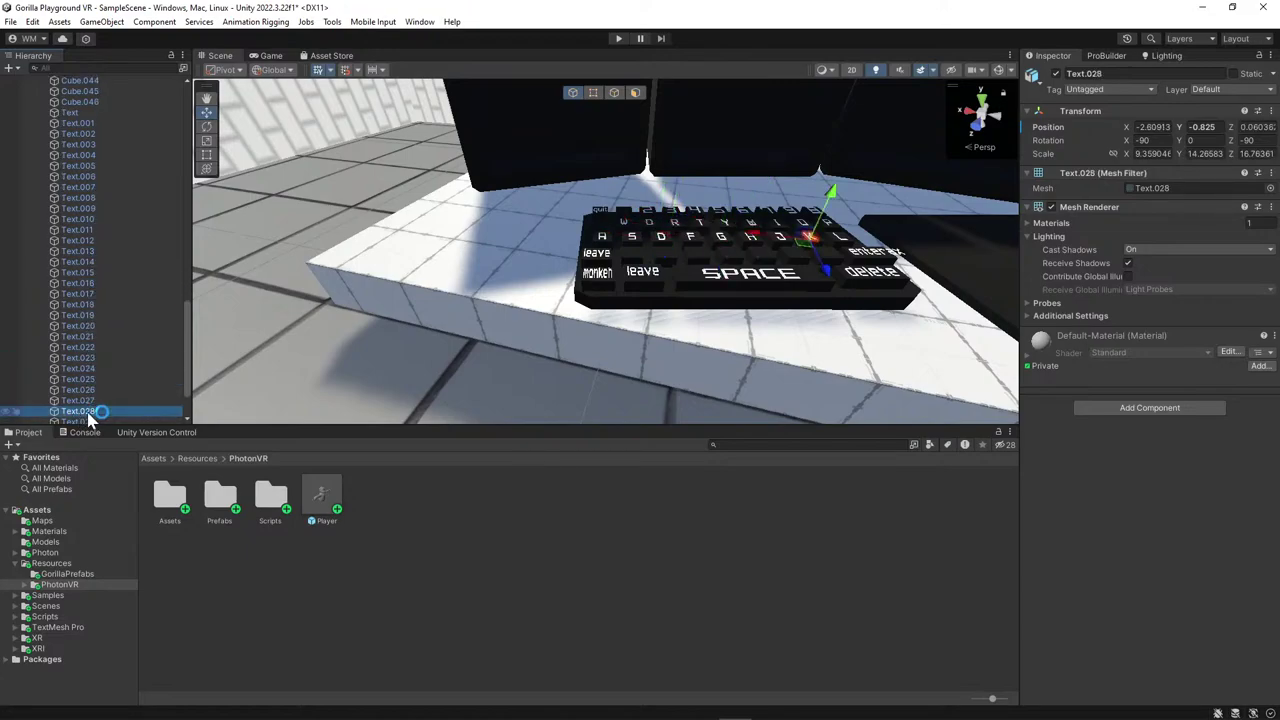
scroll(88, 410, "down", 2)
left_click(88, 355)
left_click(104, 366)
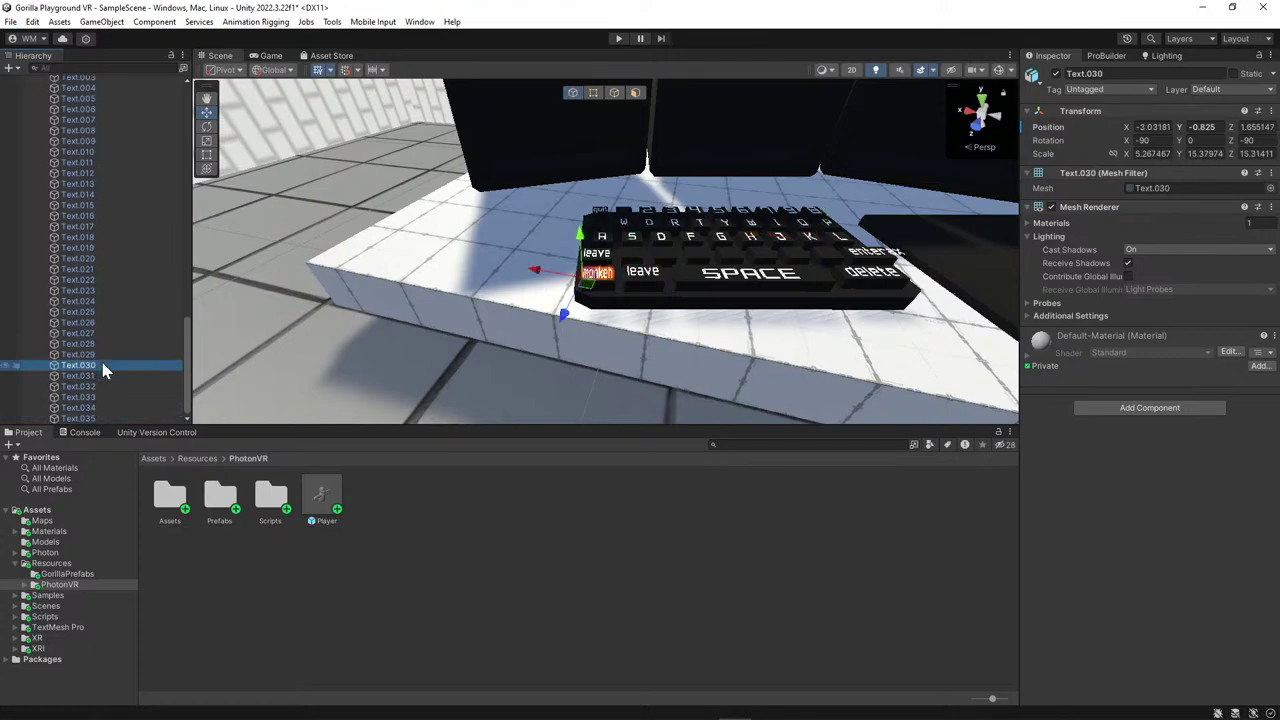
left_click(102, 354)
left_click(102, 344)
left_click(101, 334)
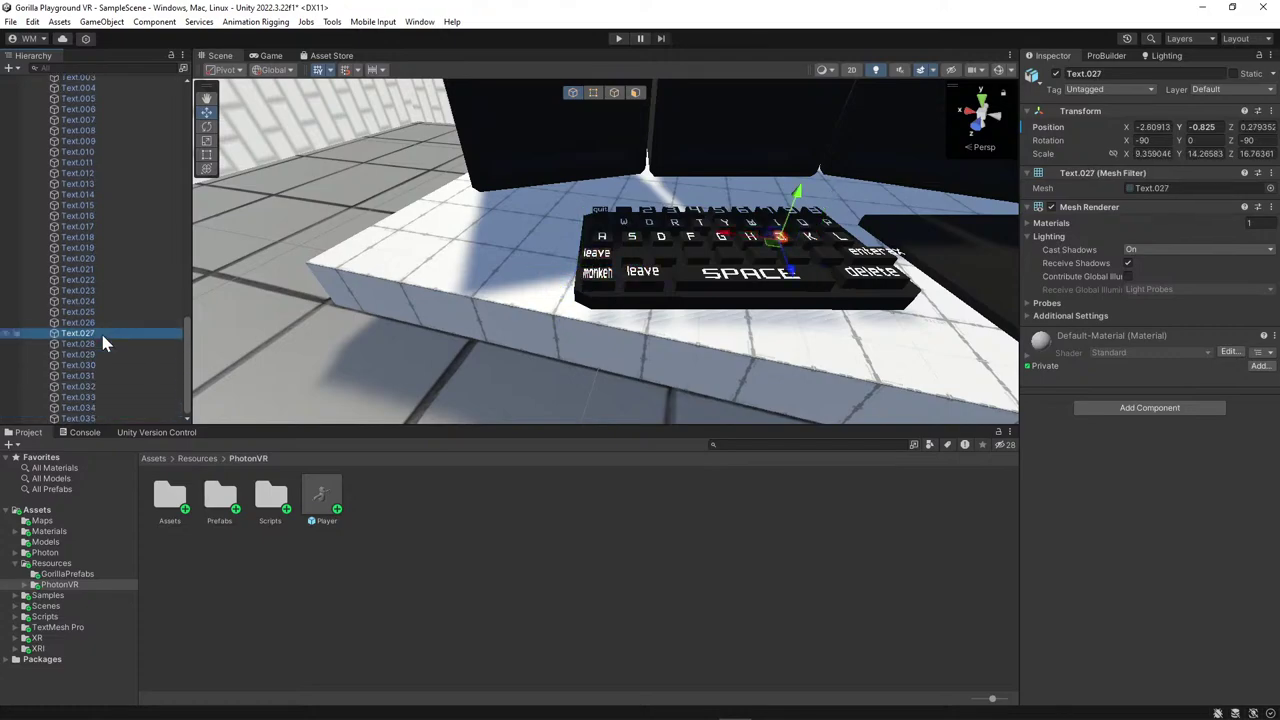
left_click(103, 343)
left_click(102, 354)
left_click(99, 375)
left_click(96, 386)
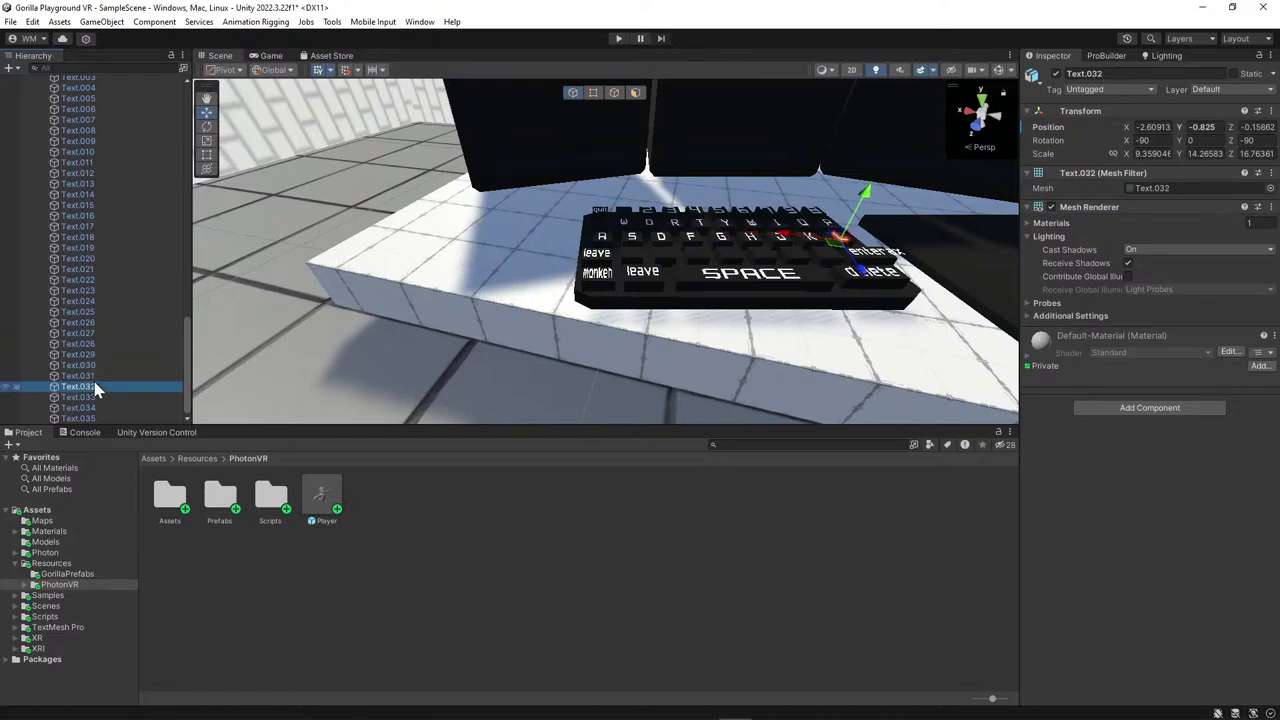
left_click(96, 397)
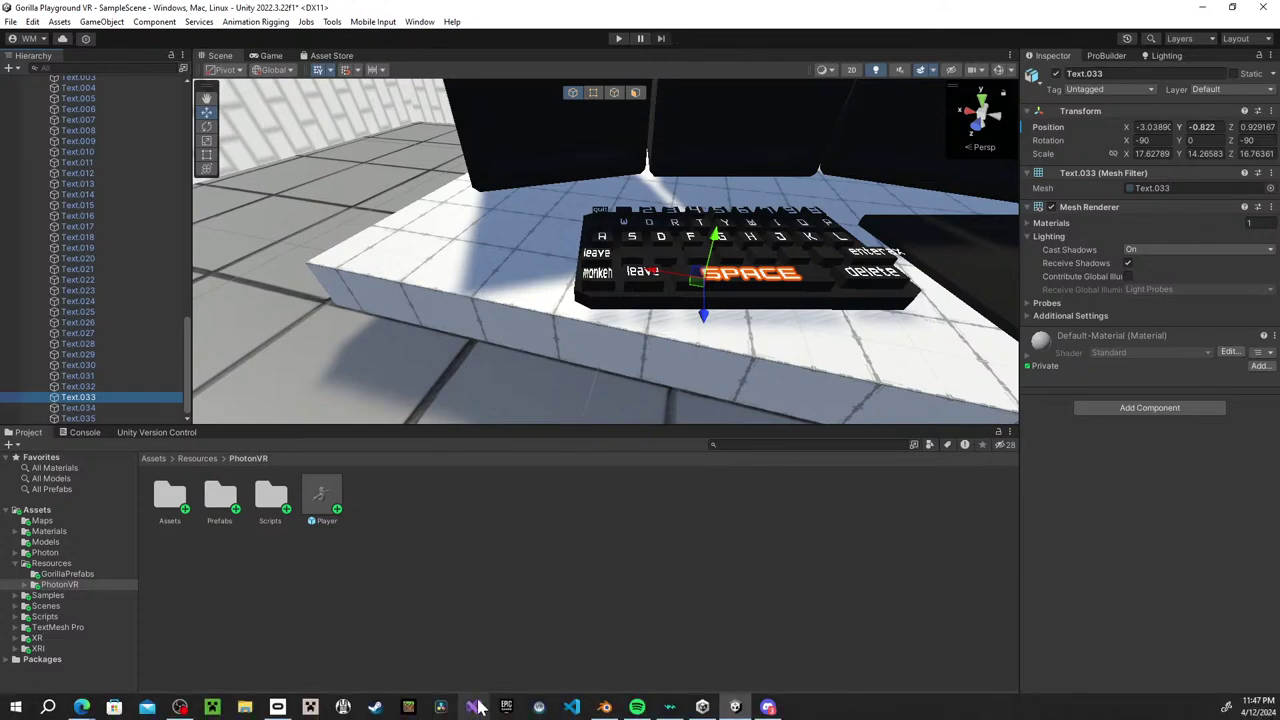
Switch to Blender and check the positions of key labels Text.034 back to Text.031 on the keyboard.
left_click(604, 707)
right_click(565, 458)
middle_click_drag(674, 440, 643, 529)
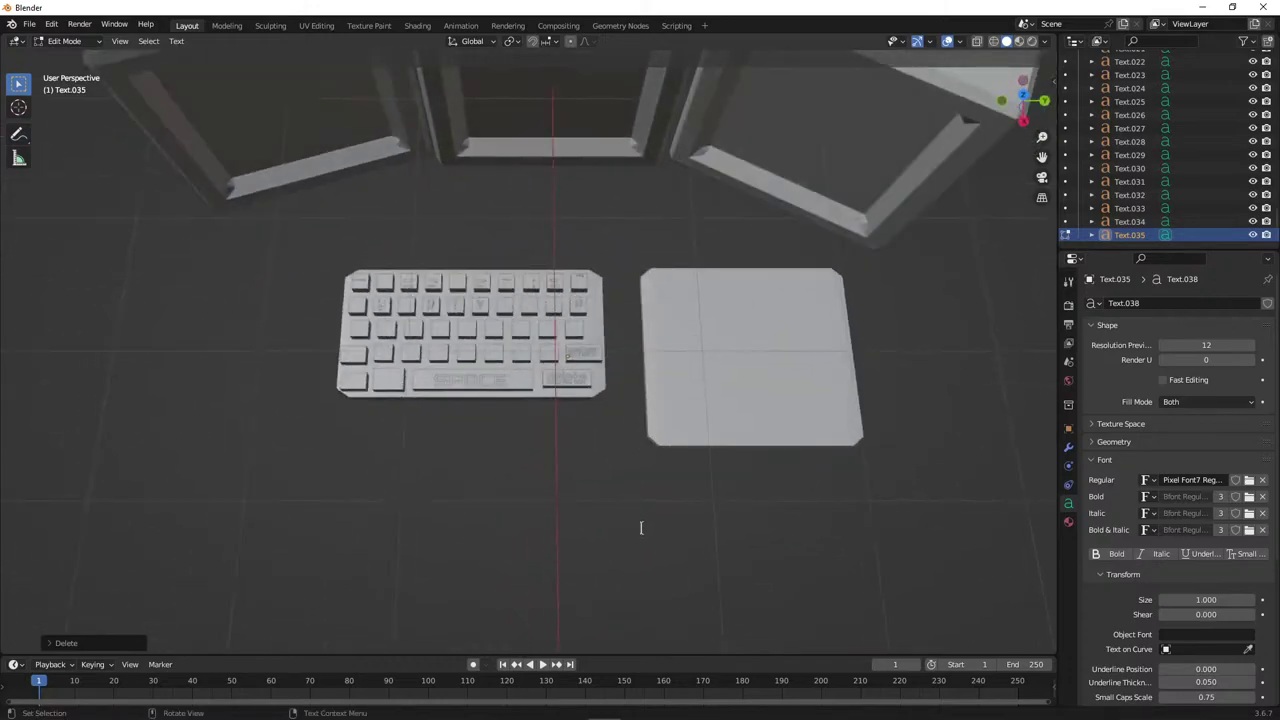
scroll(606, 514, "up", 6)
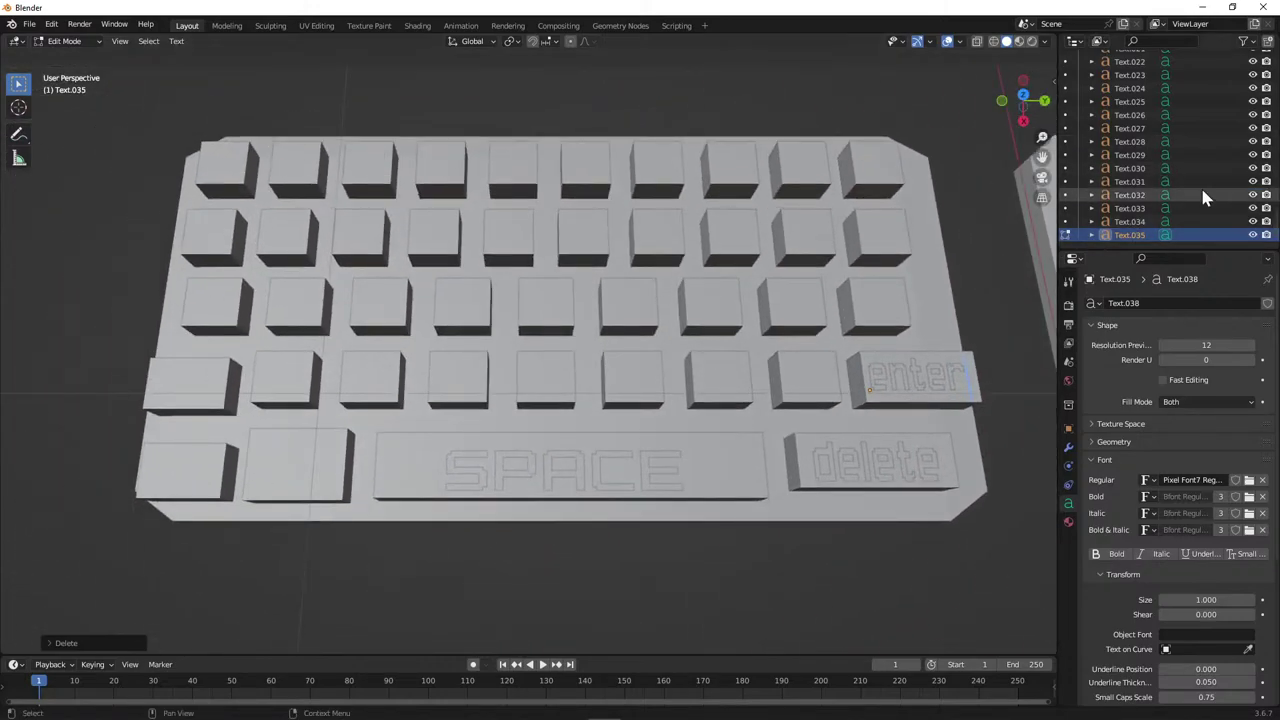
left_click(1150, 225)
left_click(1150, 209)
left_click(1150, 195)
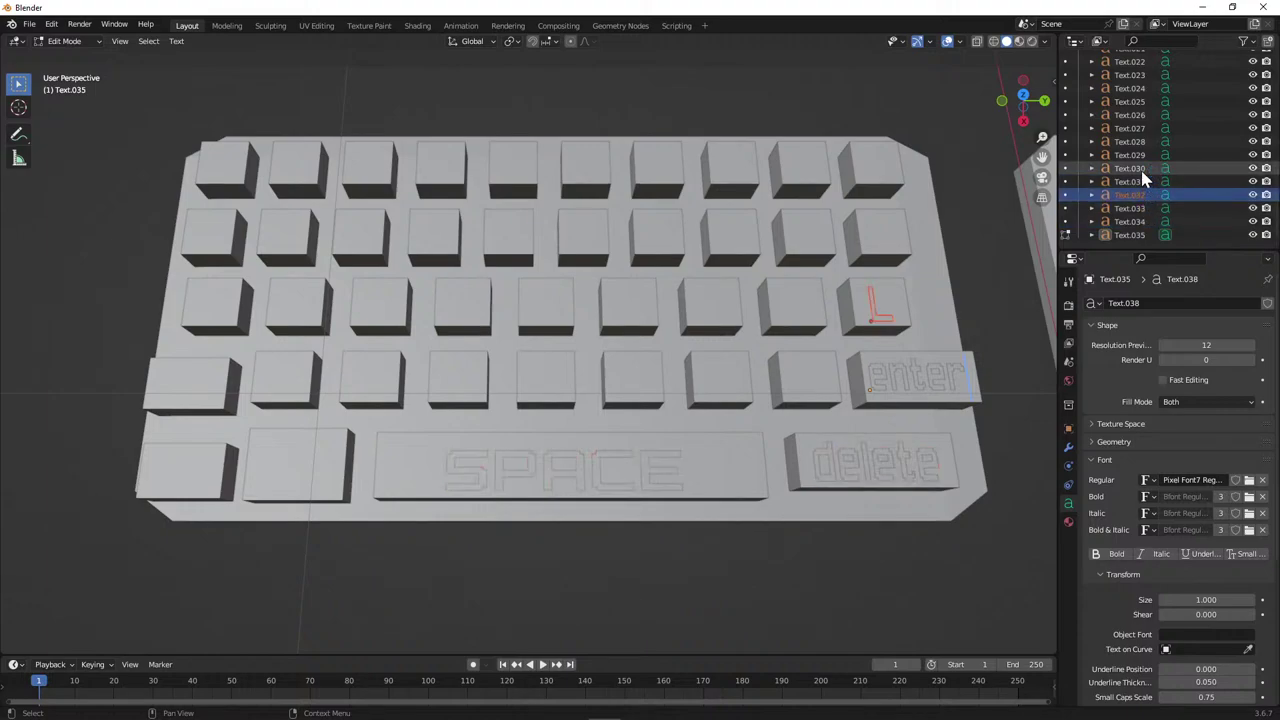
left_click(1138, 181)
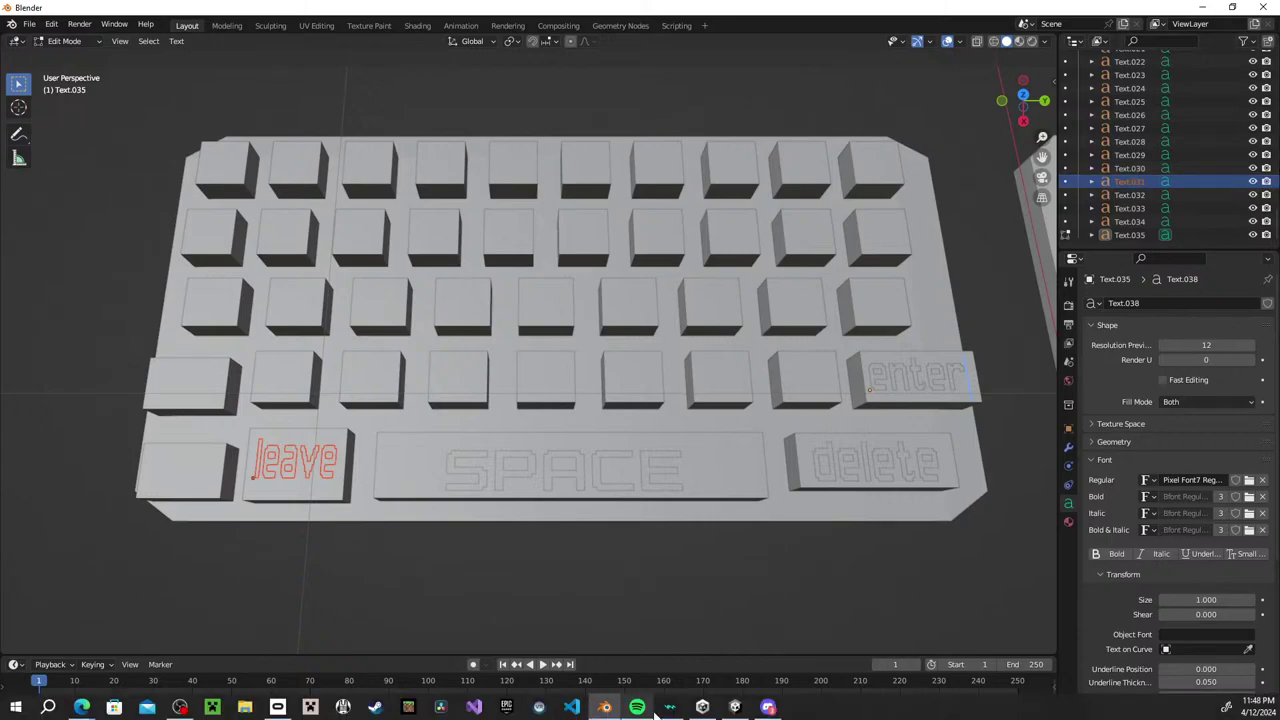
Select the key labels Text through Text.031 and raise them slightly in Object Mode so they show on top of the keycaps.
mouse_move(703, 708)
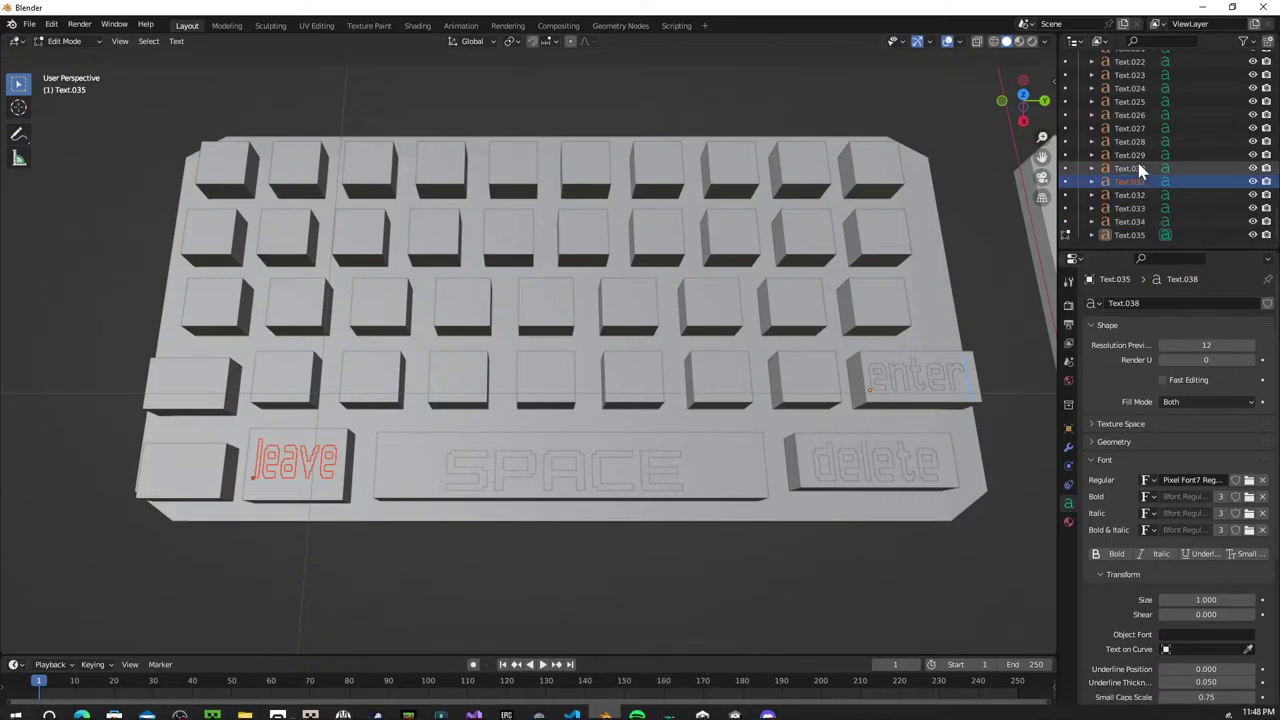
scroll(1140, 170, "up", 5)
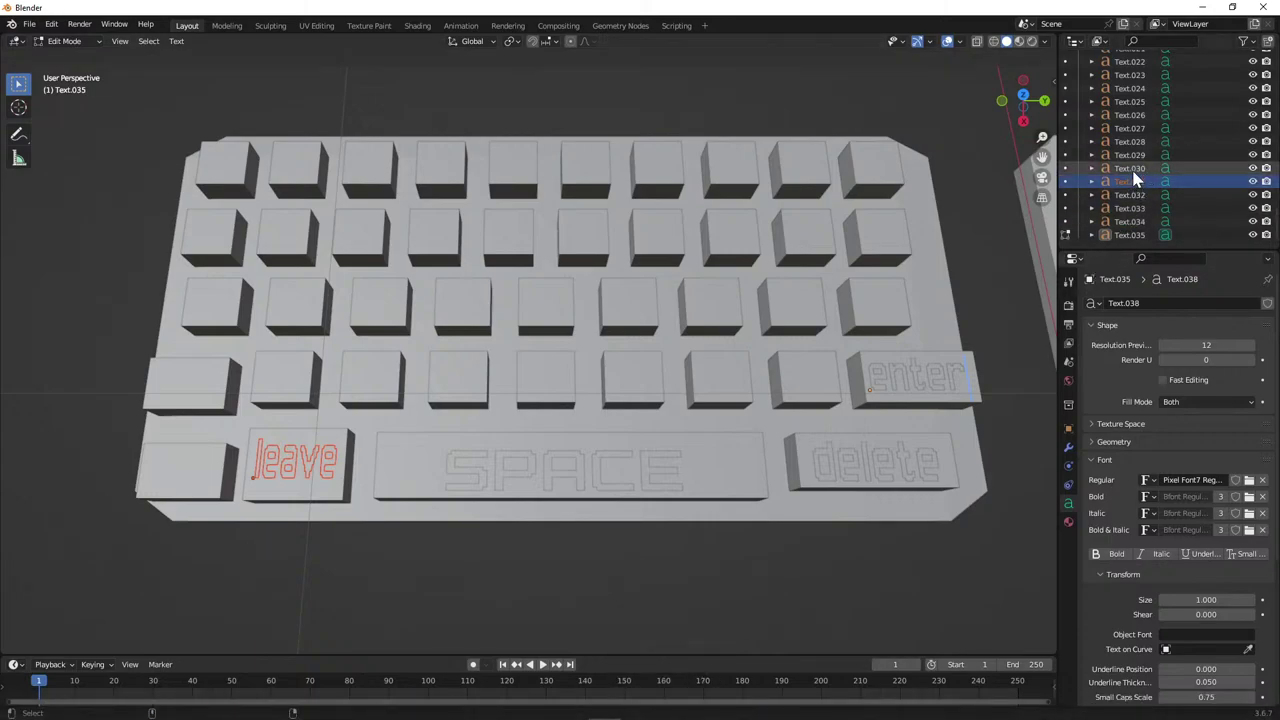
scroll(1140, 170, "up", 3)
left_click(1143, 141, "shift")
middle_click_drag(738, 318, 741, 268)
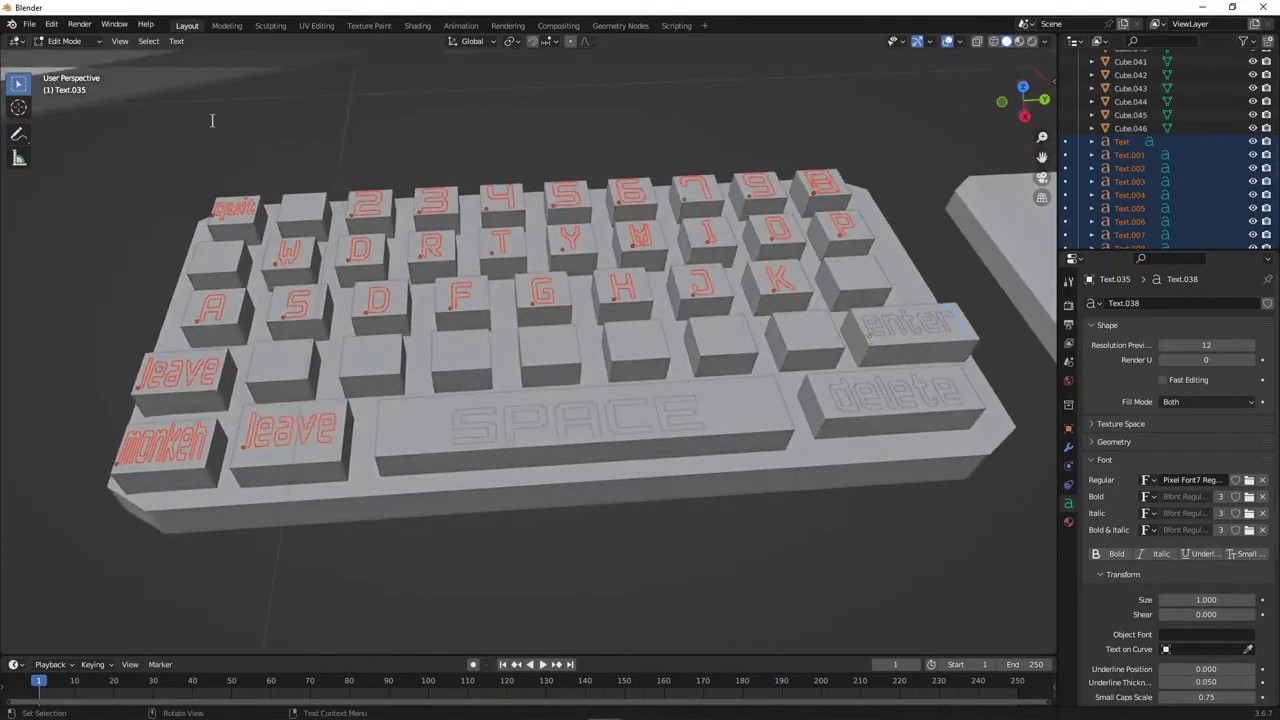
key("Tab")
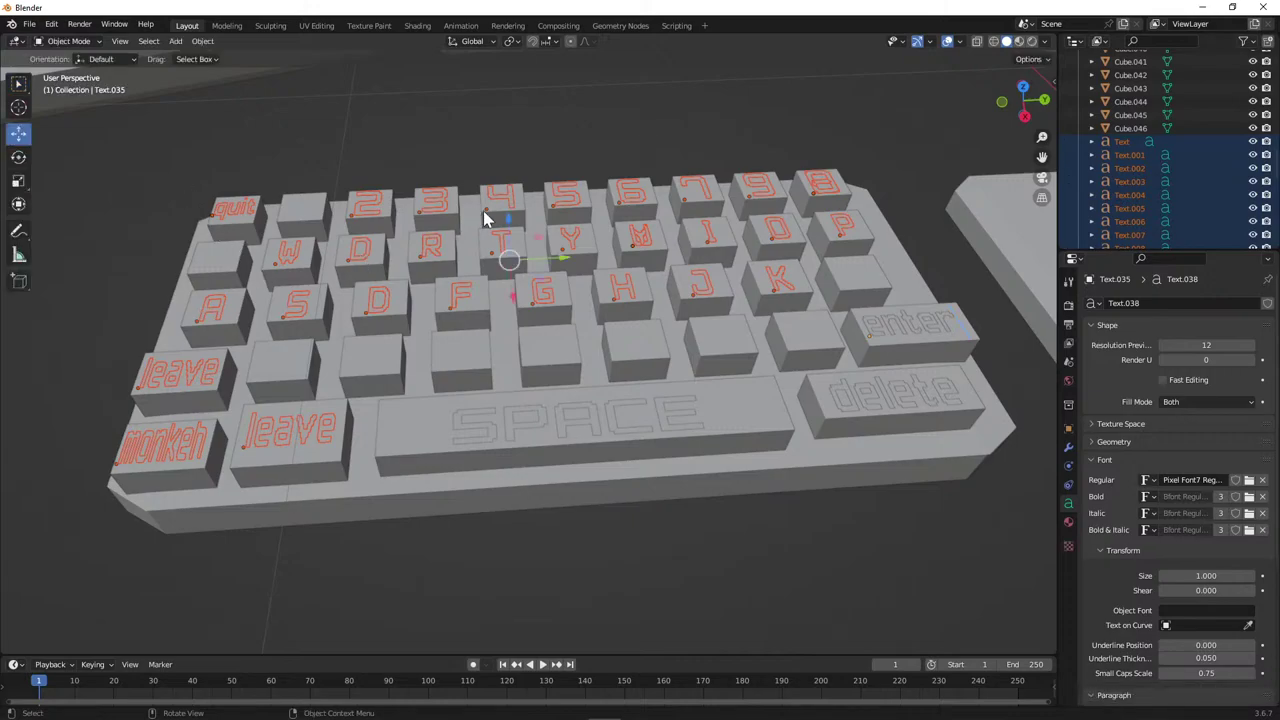
middle_click_drag(484, 218, 486, 175)
left_click_drag(512, 234, 509, 234)
middle_click_drag(509, 234, 566, 246)
key("Tab")
middle_click_drag(413, 244, 322, 333)
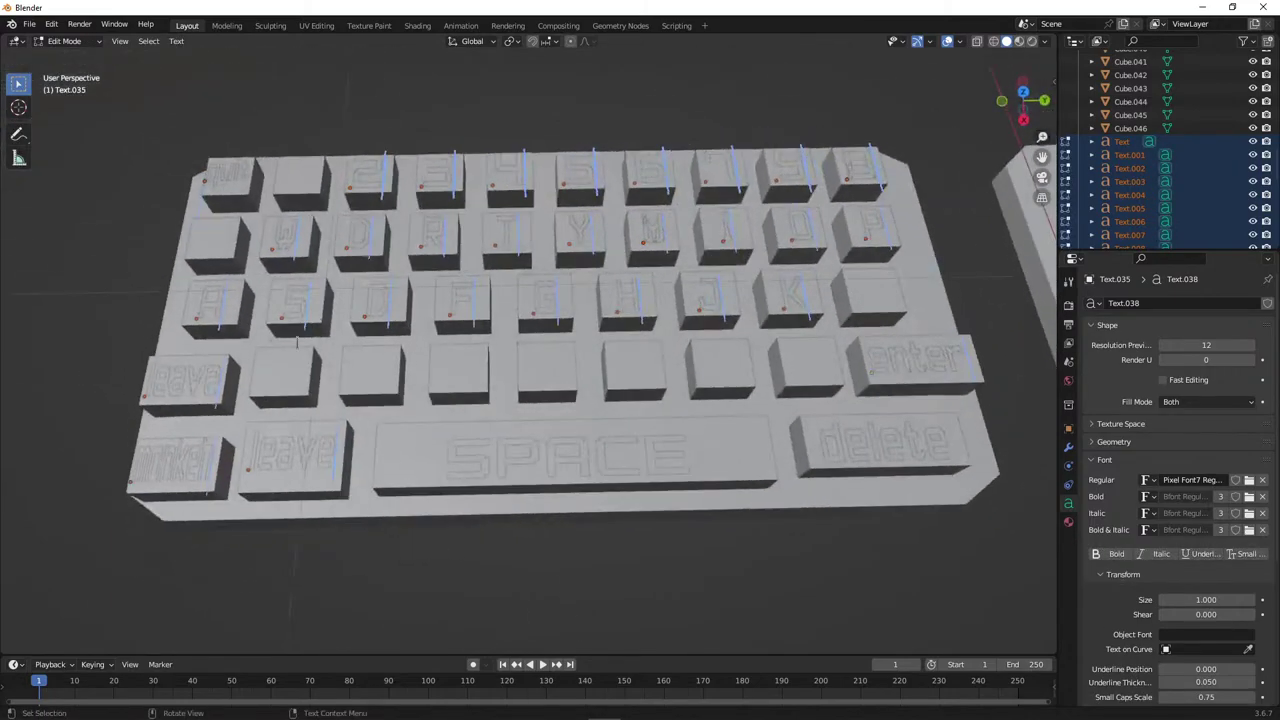
key("Tab")
Copy the "leave" label (Text.029) at the start of the fourth key row and paste a duplicate in place.
left_click(222, 313)
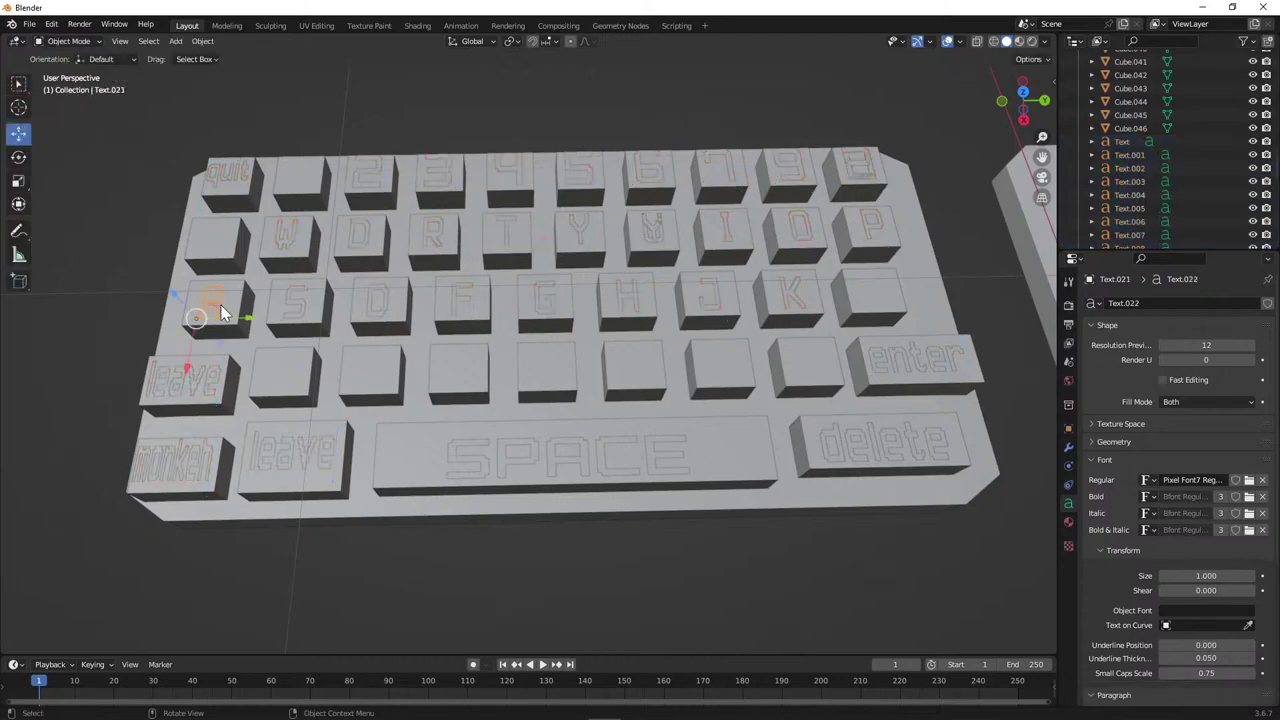
left_click(205, 390)
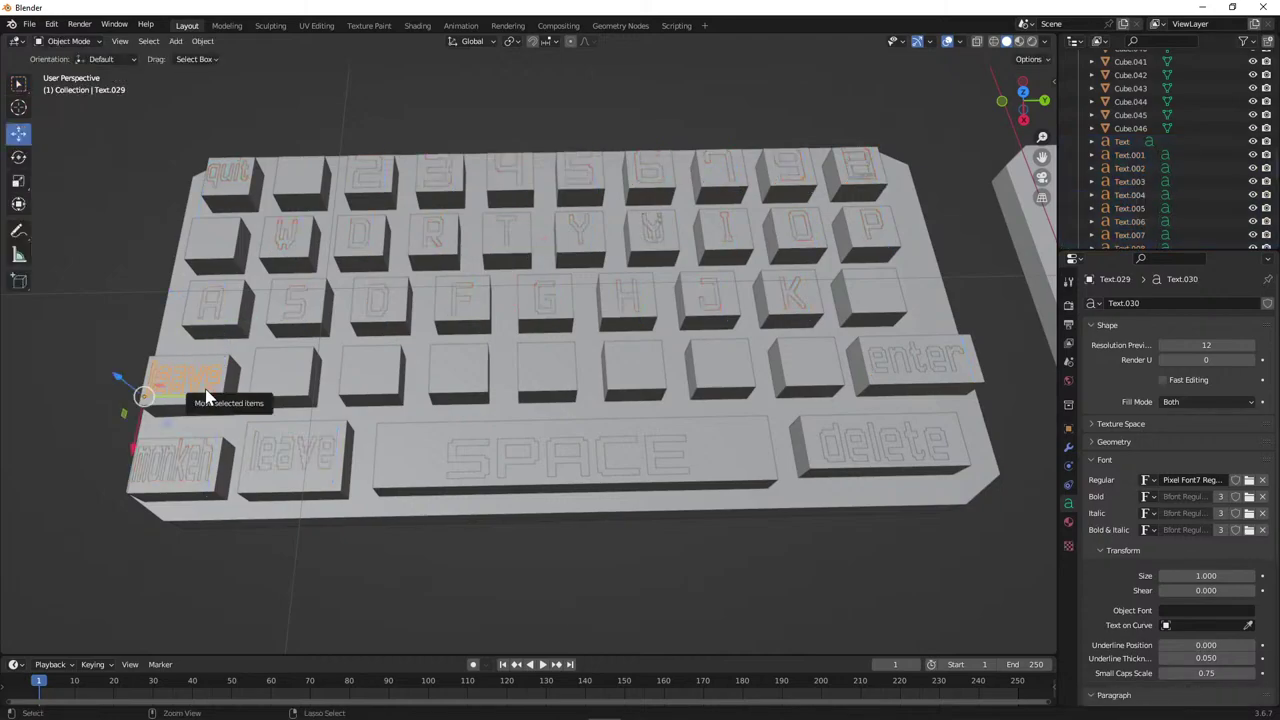
key("ctrl+c")
left_click(1022, 91)
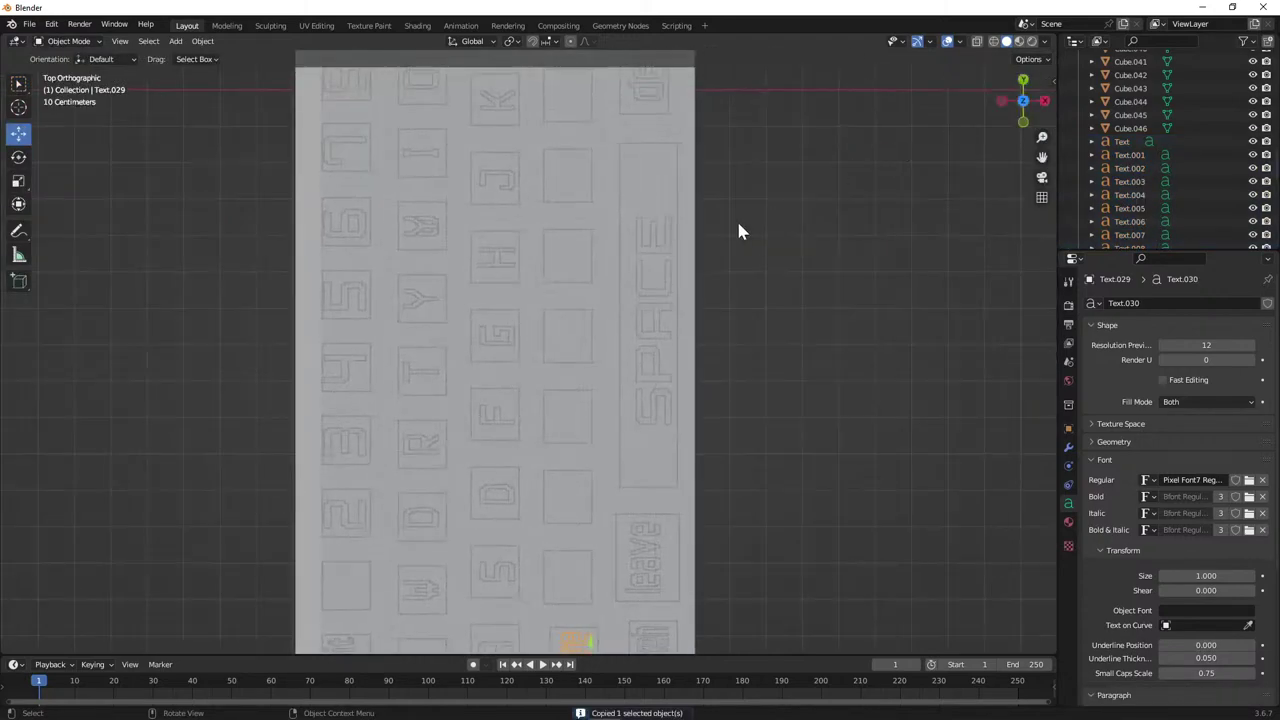
key("ctrl+v")
scroll(690, 277, "down", 3)
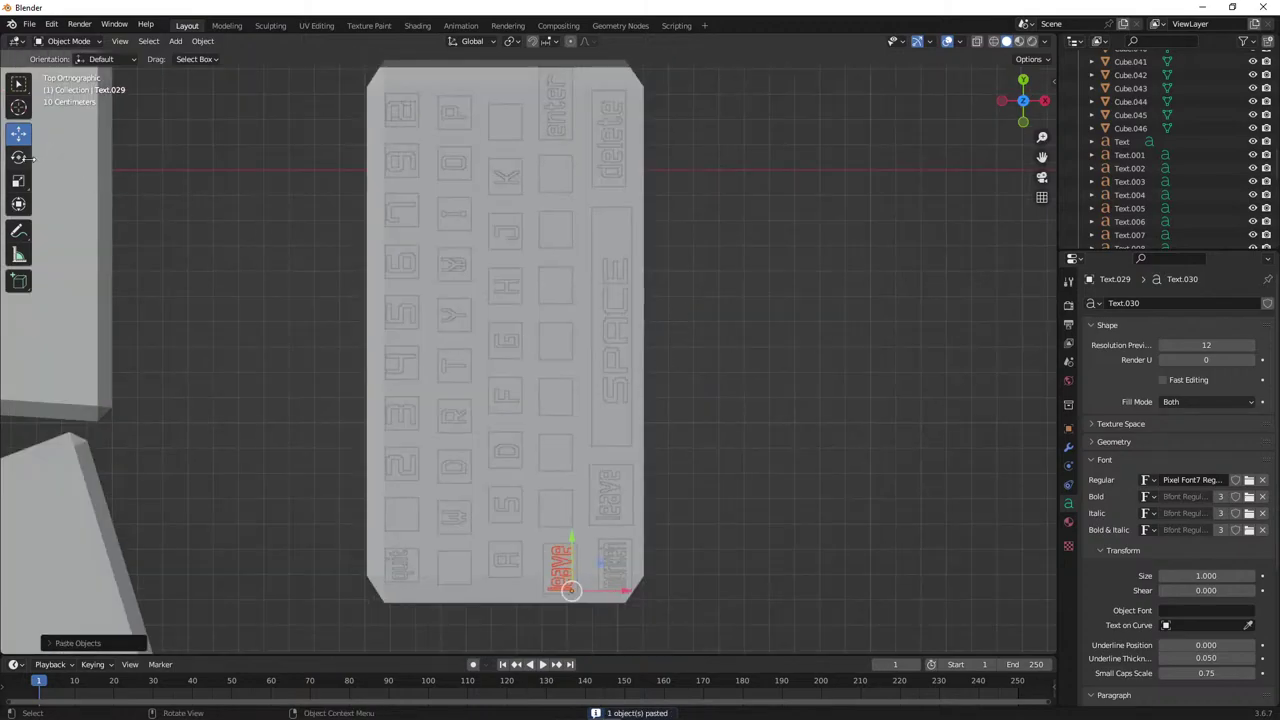
key("s")
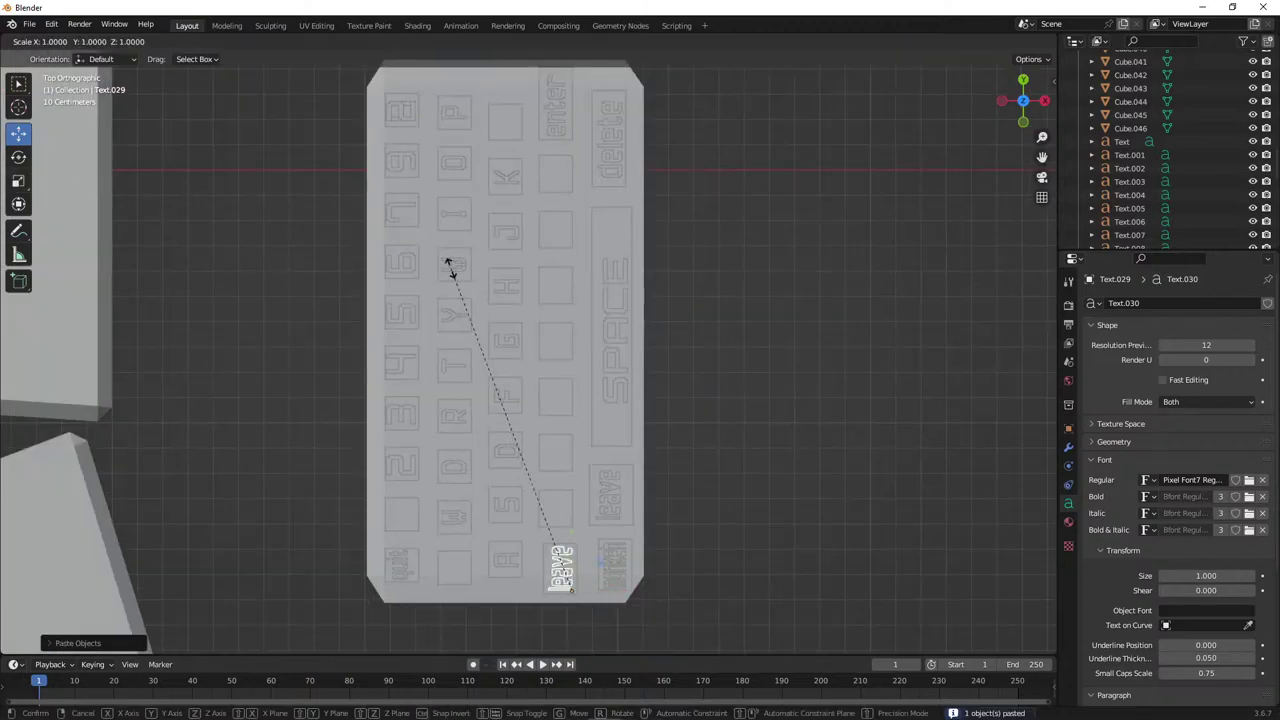
left_click(455, 268)
Switch to the browser to look at a response in the Moderator application form, and check the stream in OBS.
mouse_move(95, 710)
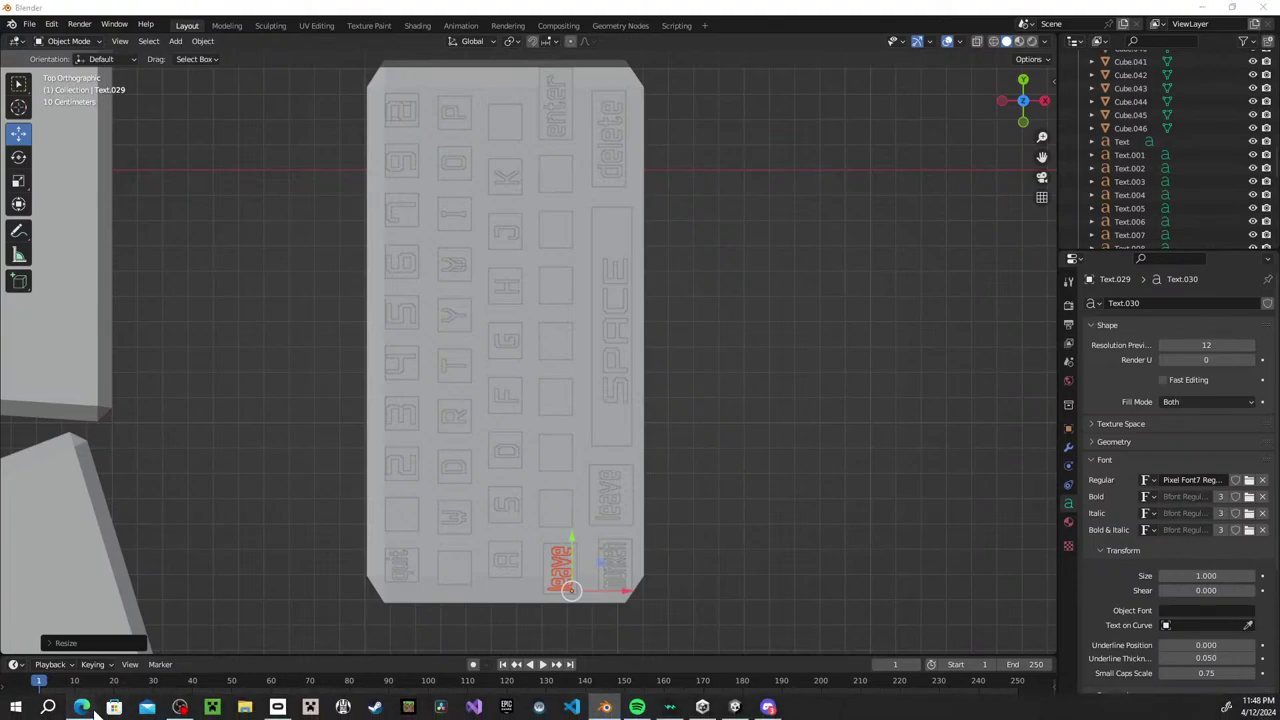
left_click(860, 645)
left_click_drag(204, 17, 0, 15)
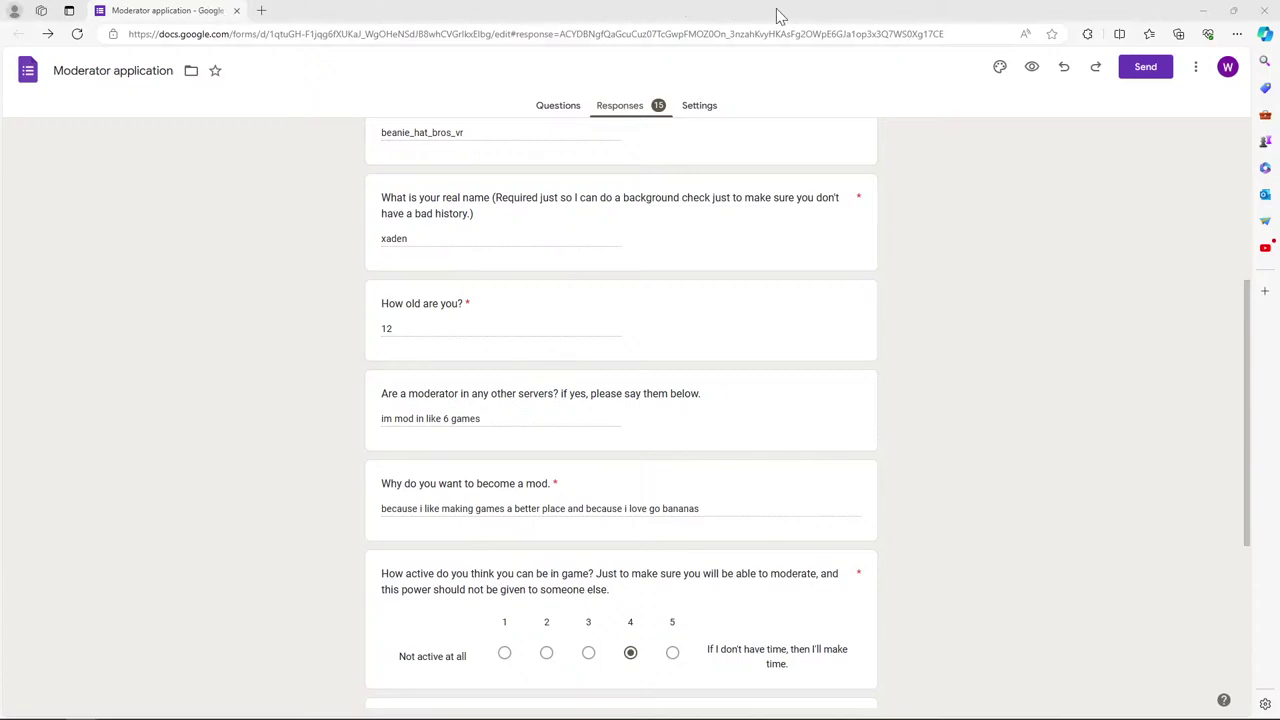
left_click(1206, 11)
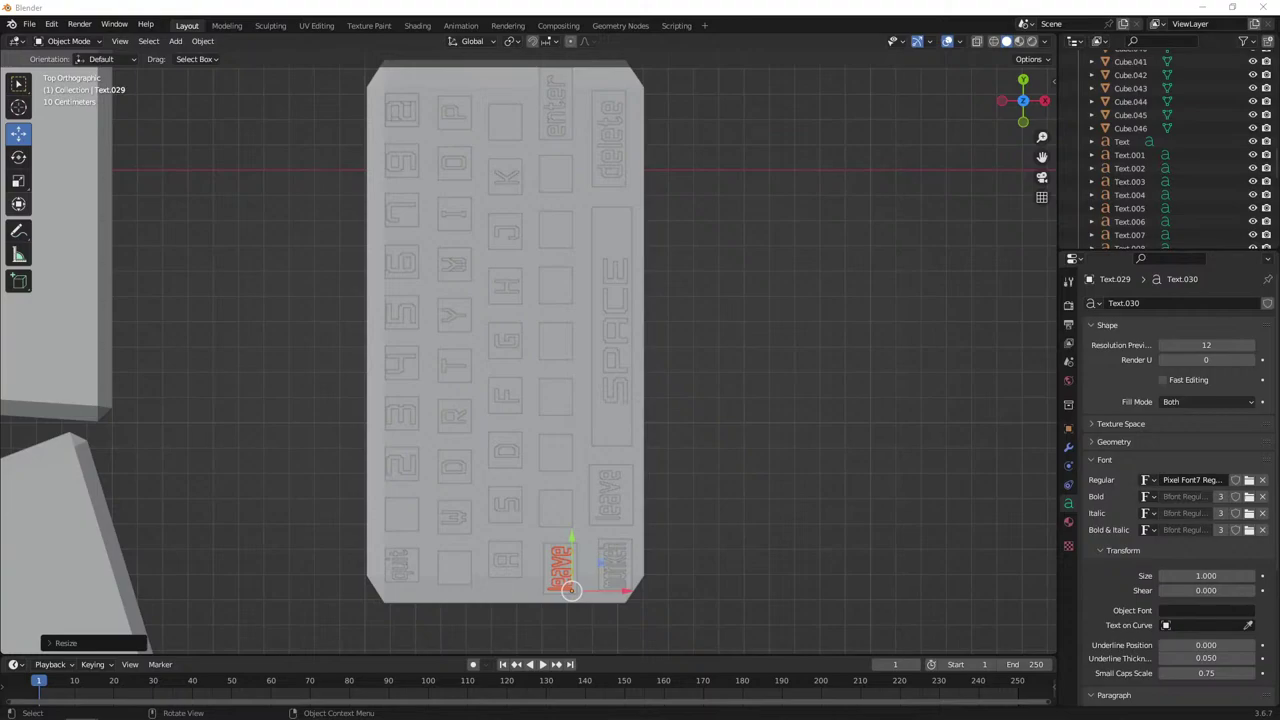
key("alt+Tab")
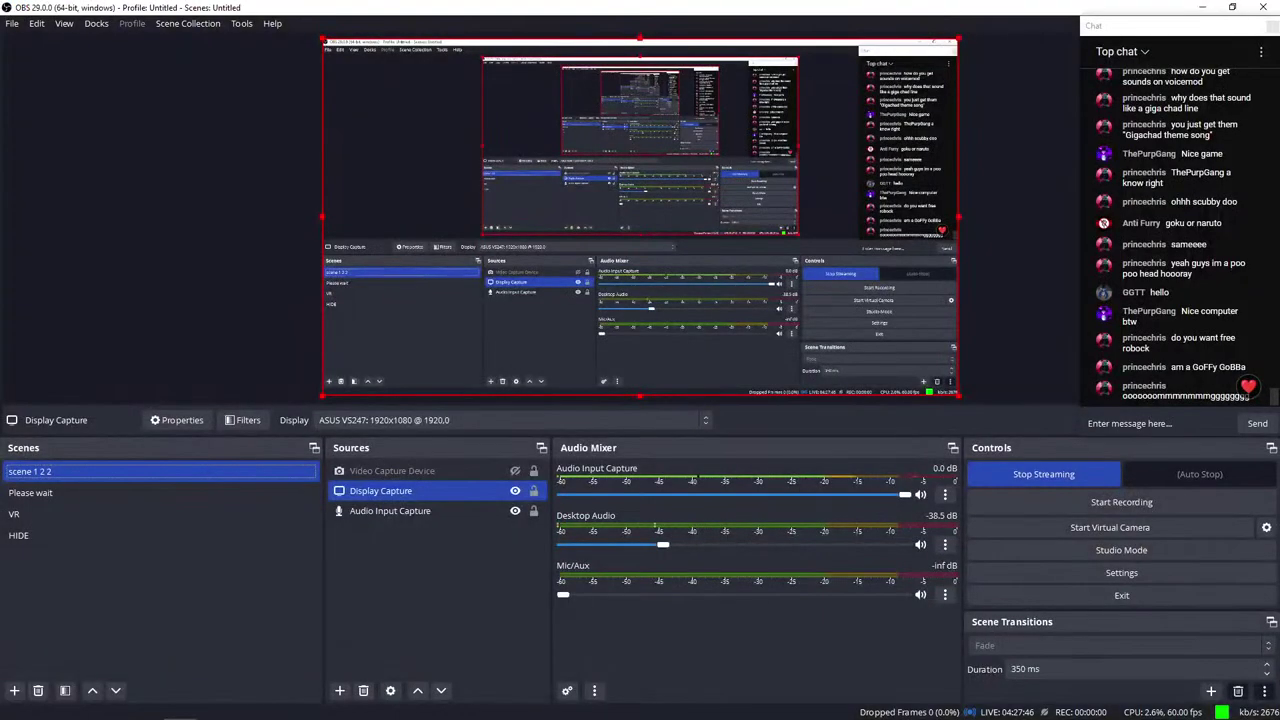